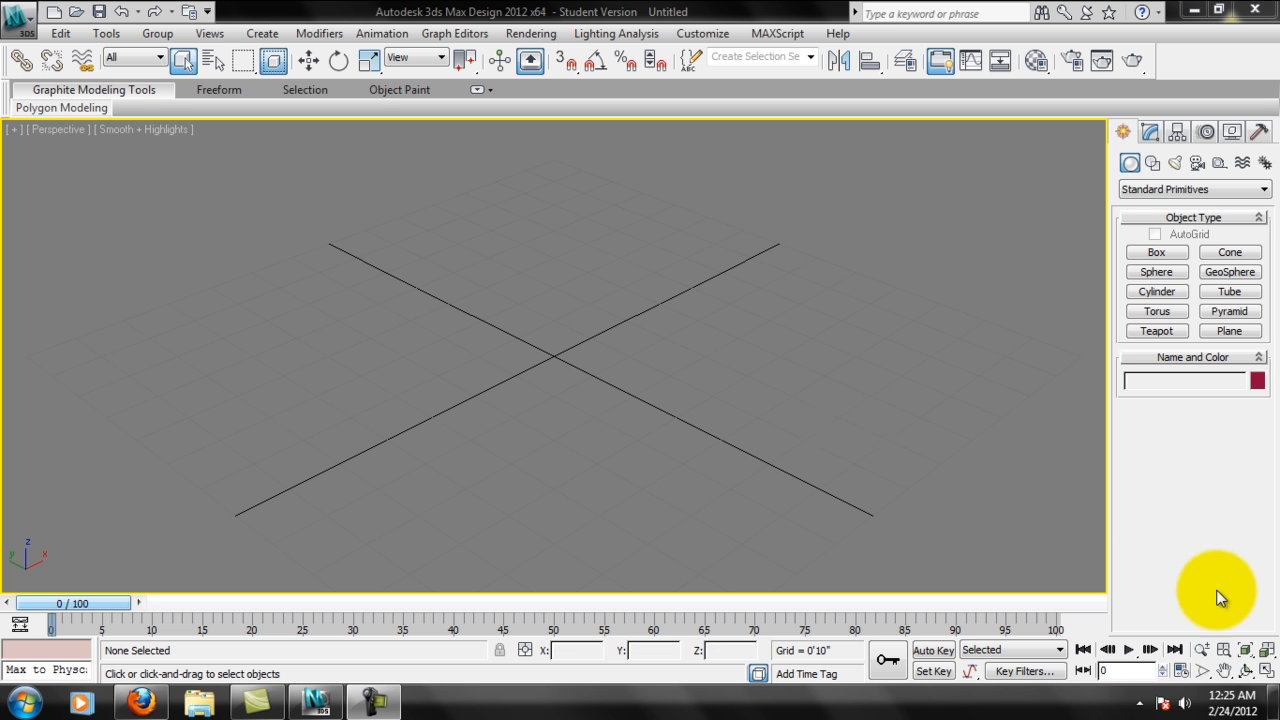
Show all four viewports and create a box in the Top view, about 4'5" long, 4'11" wide and 5'6" high.
left_click(1266, 669)
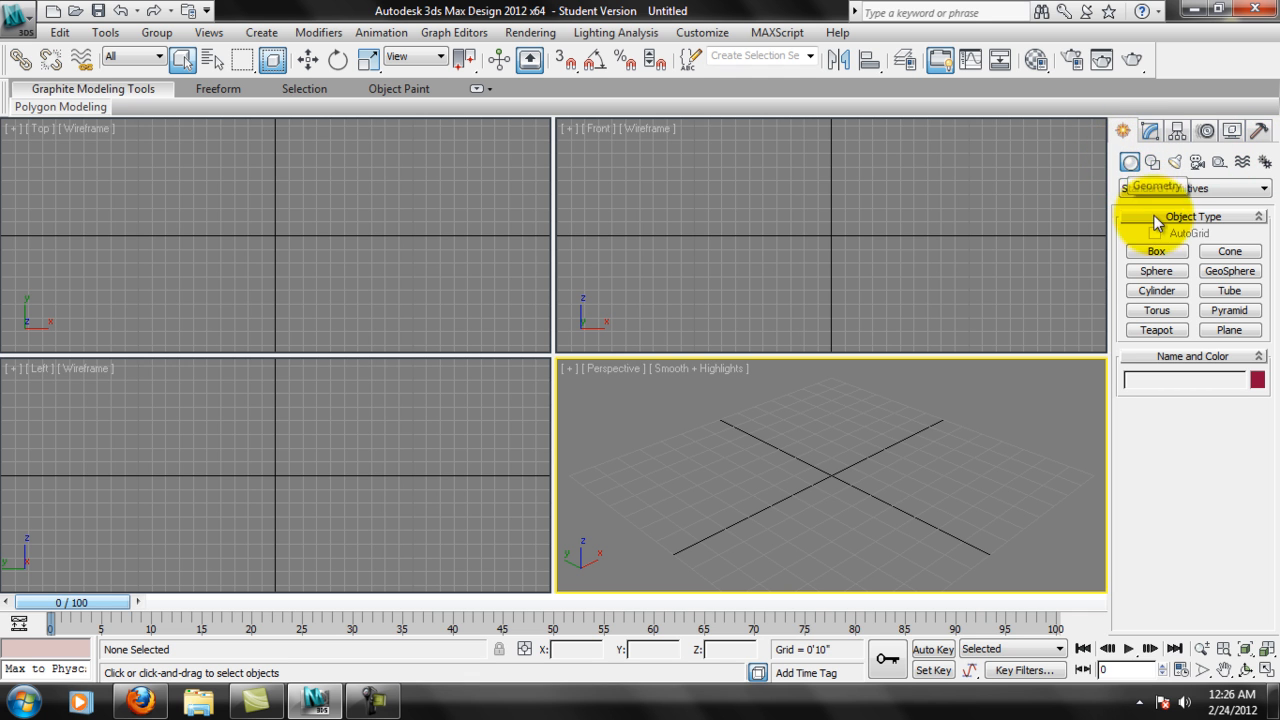
left_click(1156, 251)
left_click_drag(155, 204, 235, 277)
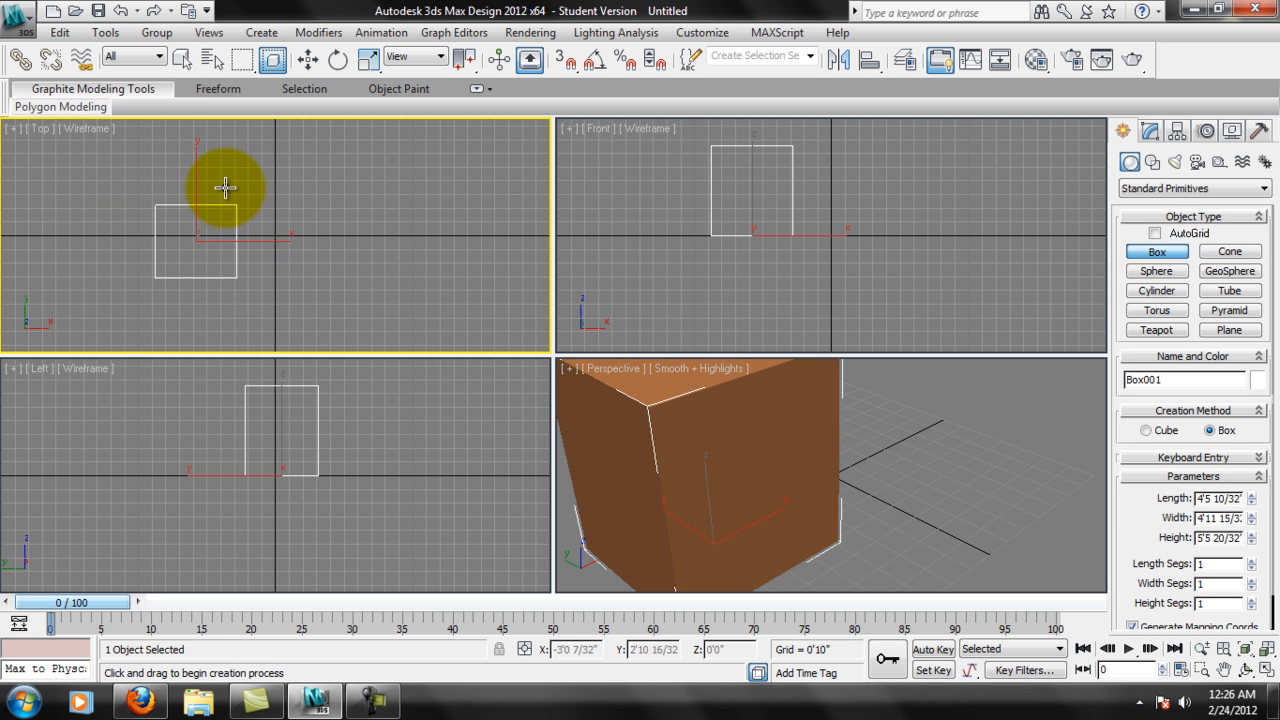
scroll(826, 450, "down", 5)
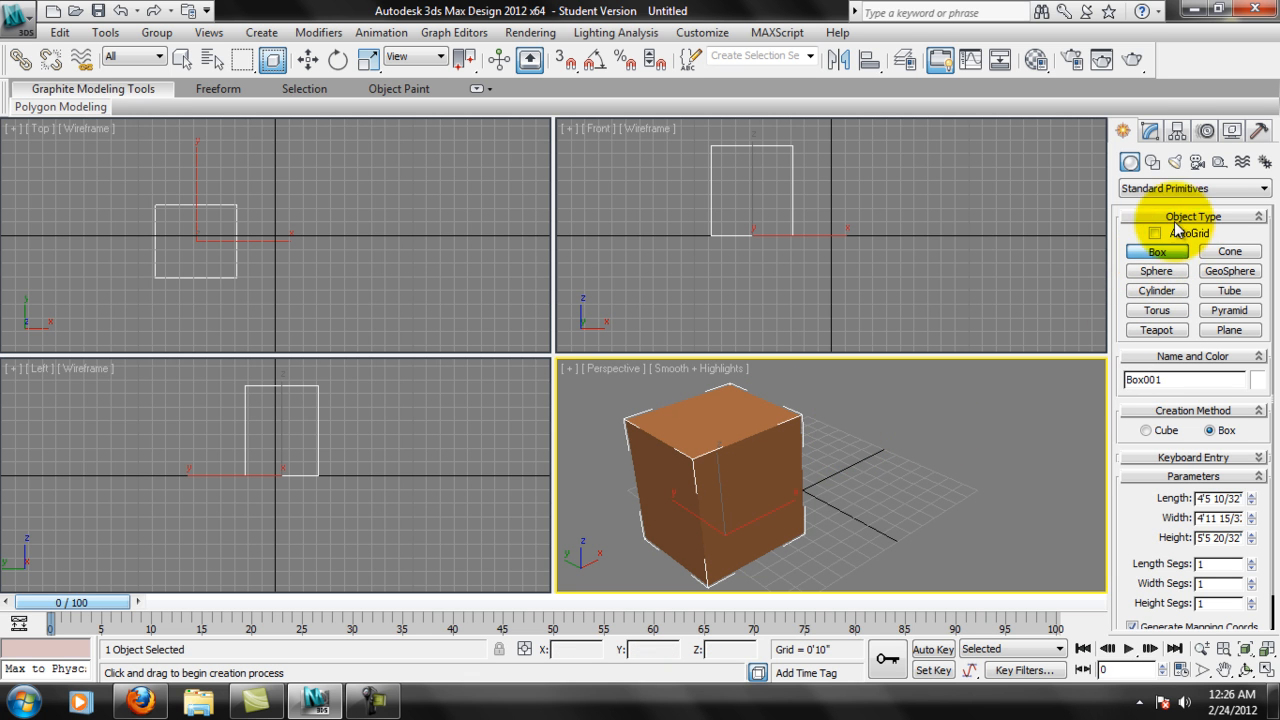
Set the box's length, width and height to 5' each.
left_click(1150, 131)
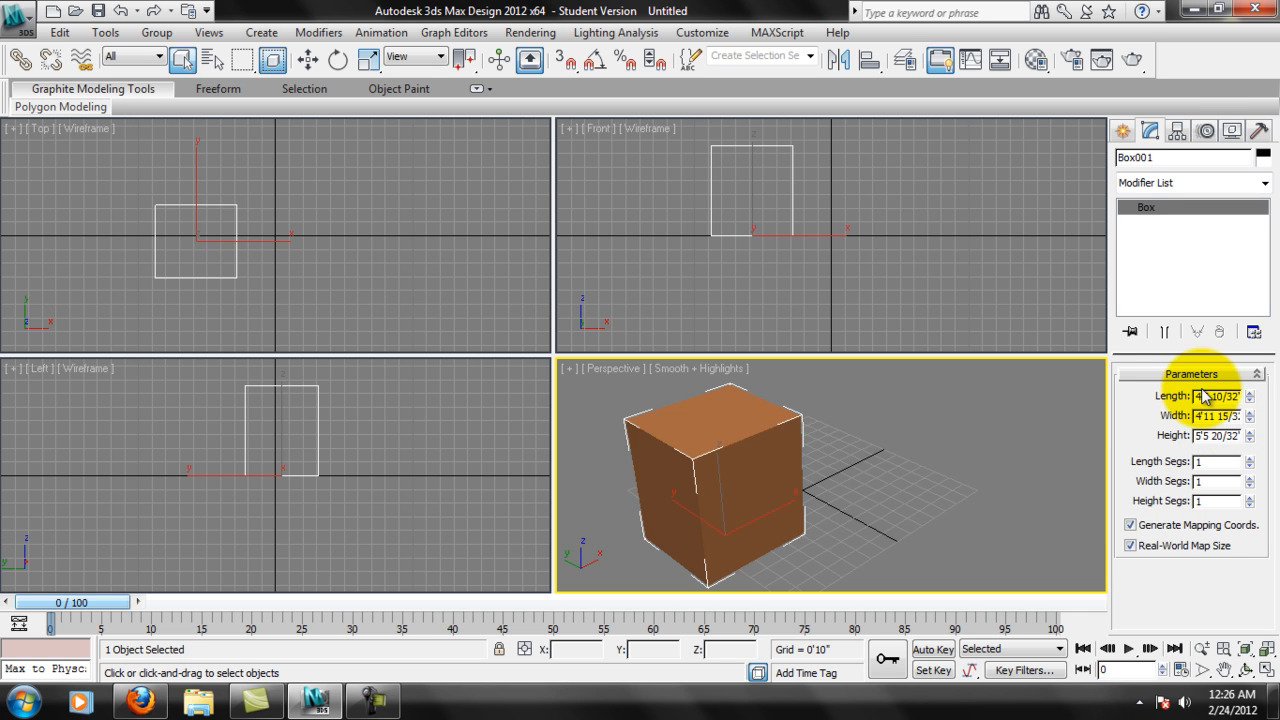
left_click_drag(1200, 396, 1249, 398)
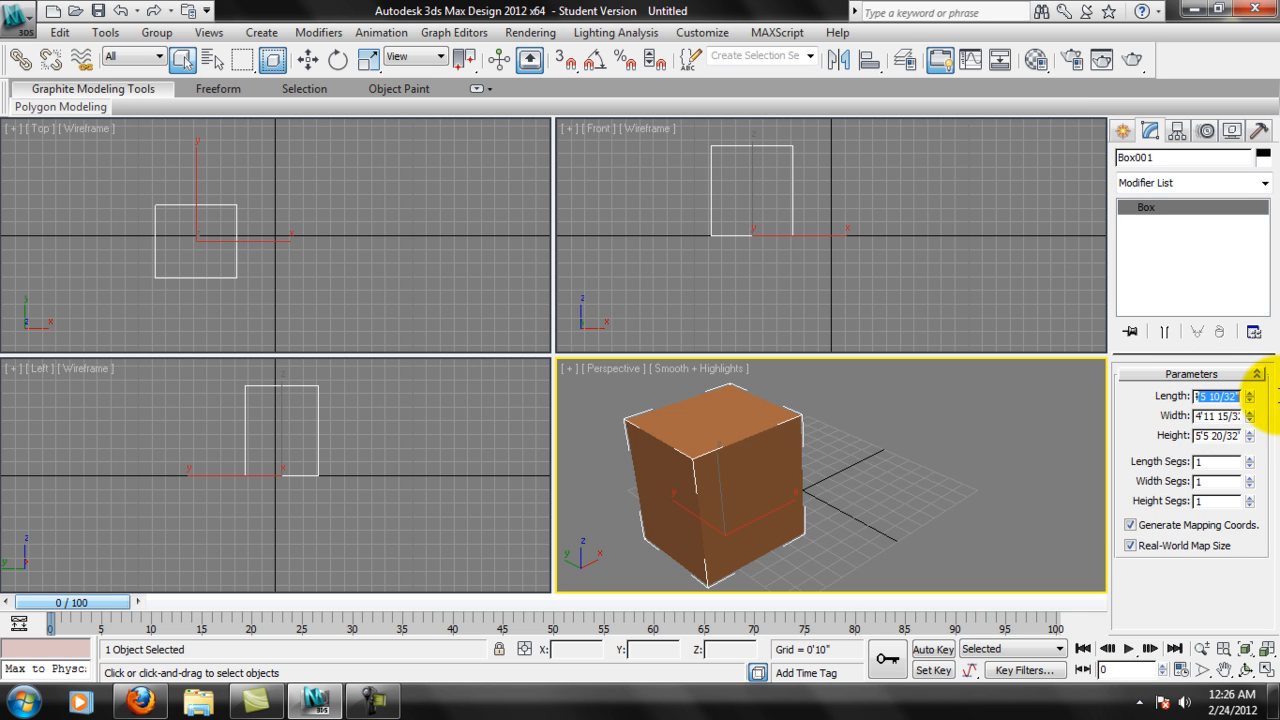
key("BackSpace")
type("5'")
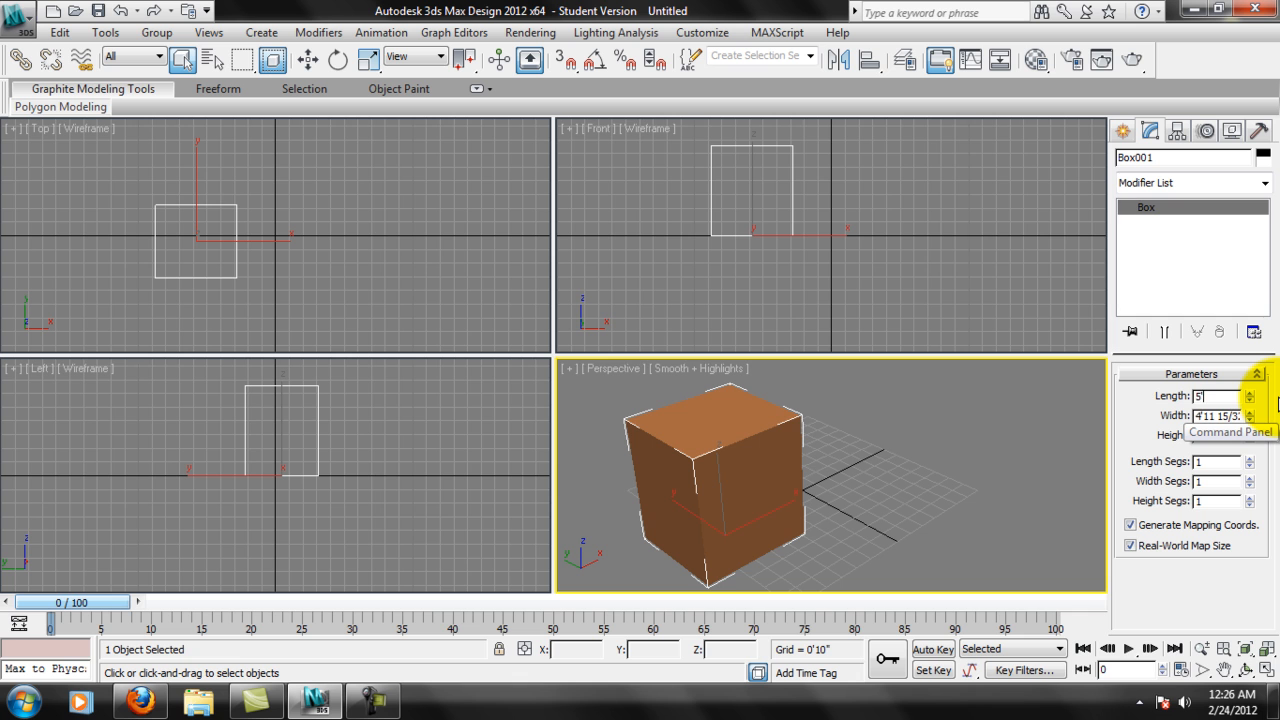
key("Tab")
type("5'")
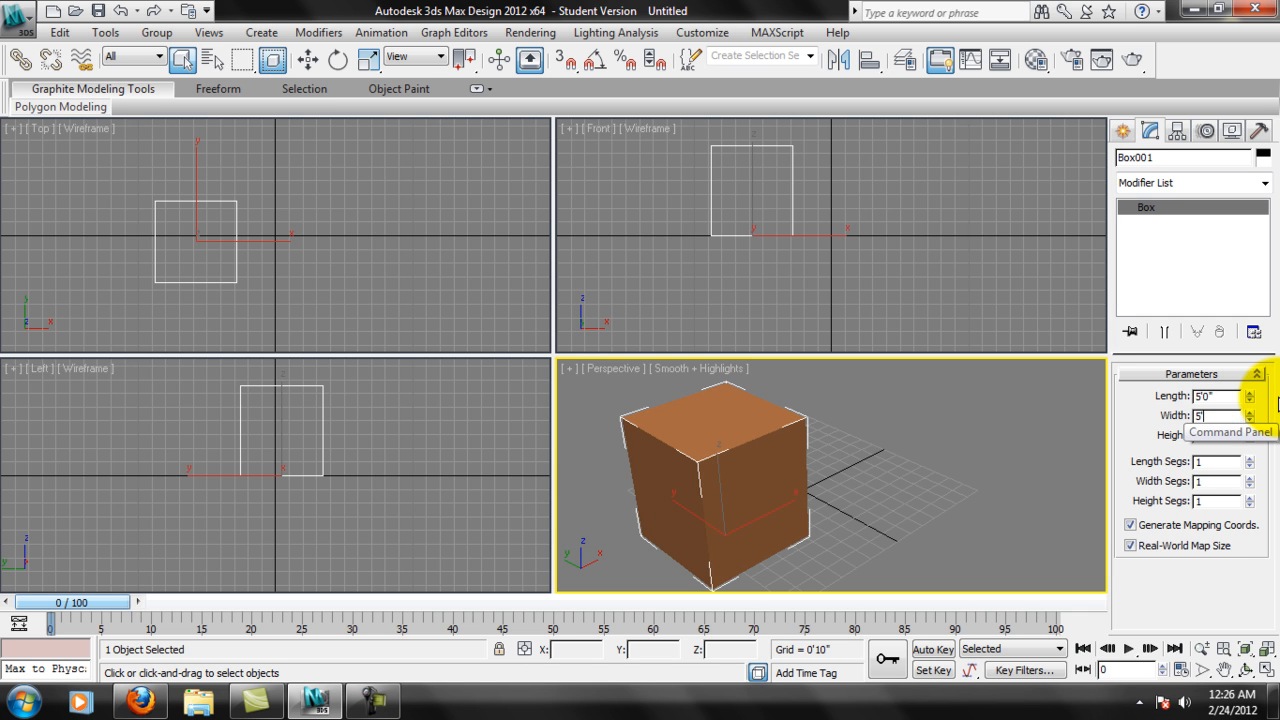
key("Return")
key("Tab")
type("5'")
key("Return")
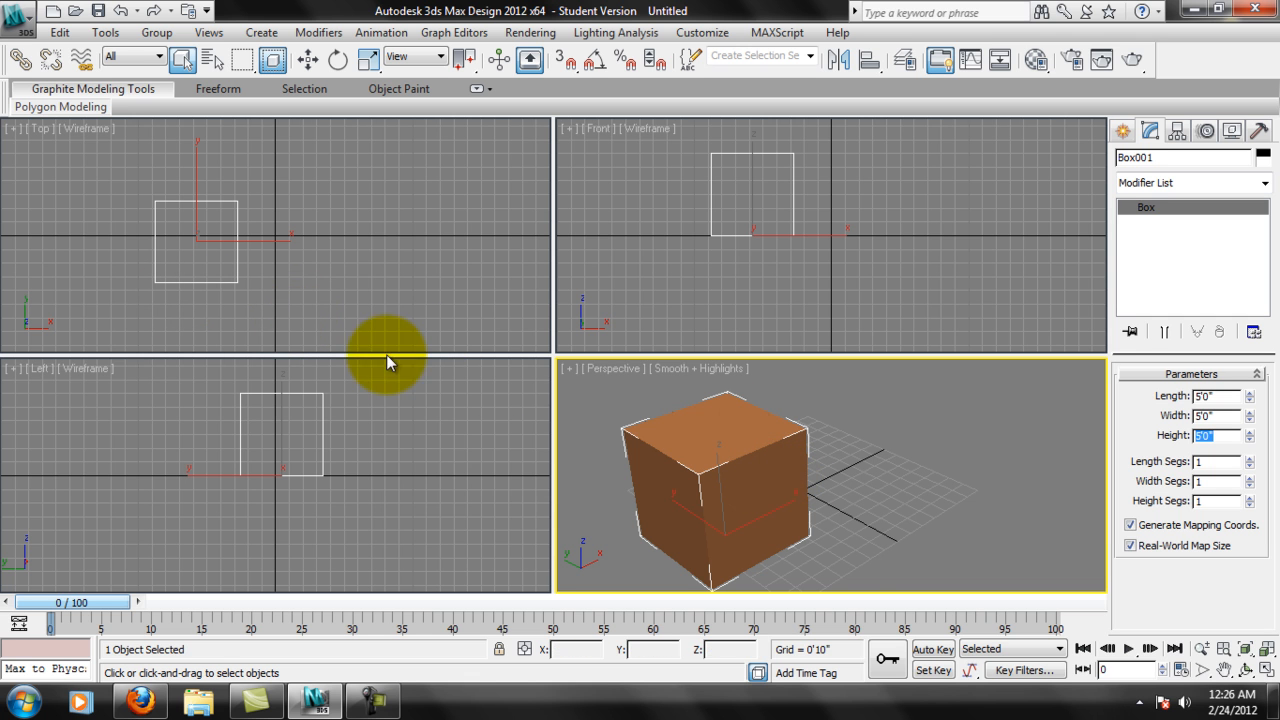
Draw a rectangle spline beside the box in the Top view, about 4'10" long and 5'8" wide.
middle_click_drag(858, 548, 849, 531)
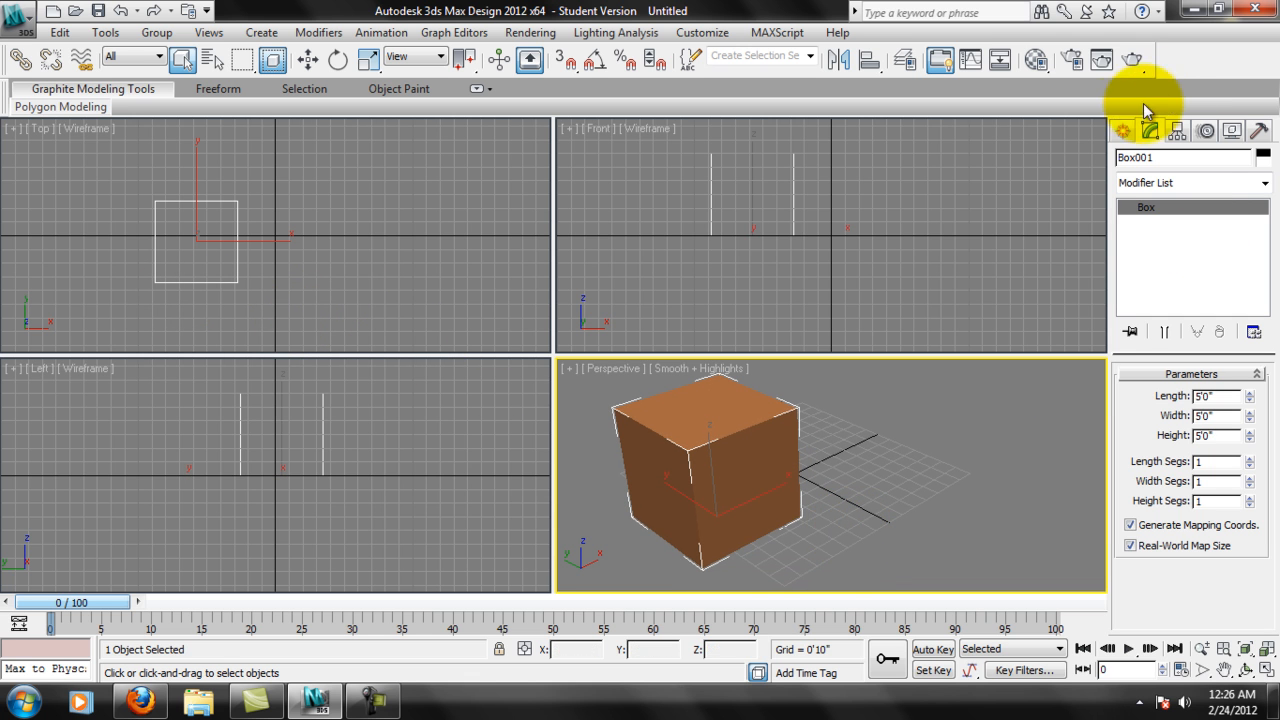
left_click(1125, 132)
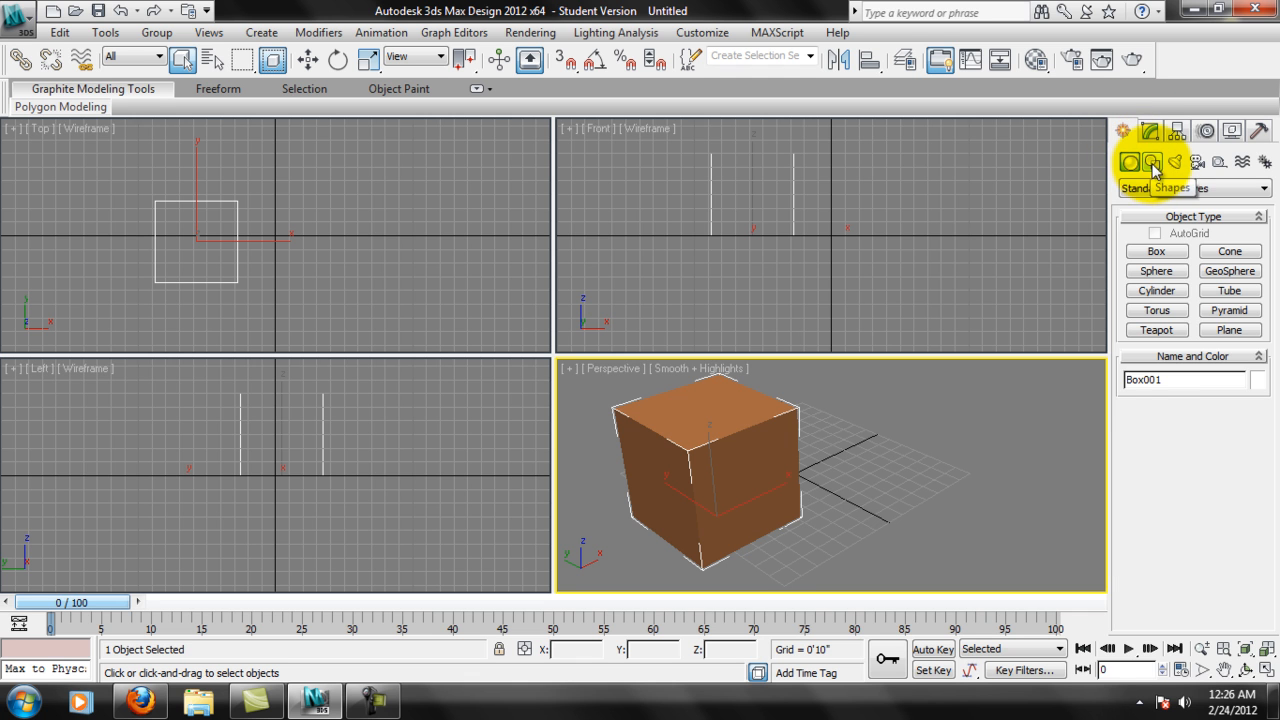
left_click(1152, 162)
left_click(1163, 267)
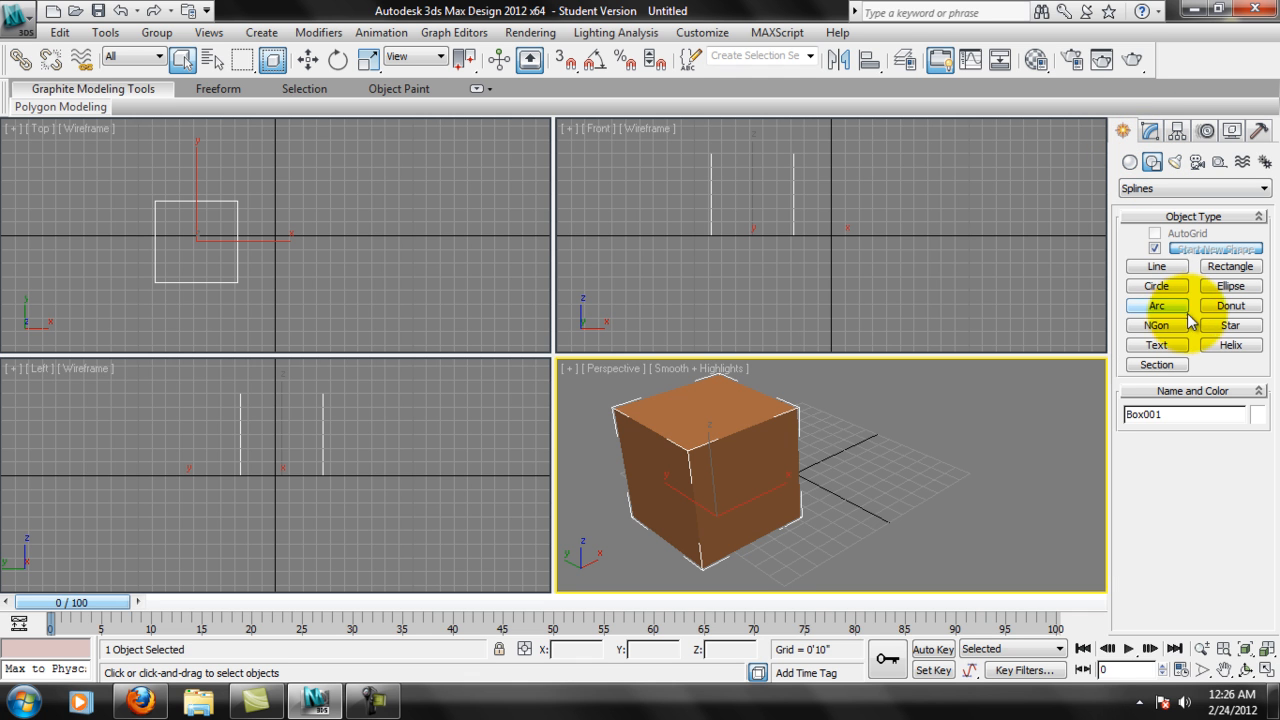
left_click(1232, 268)
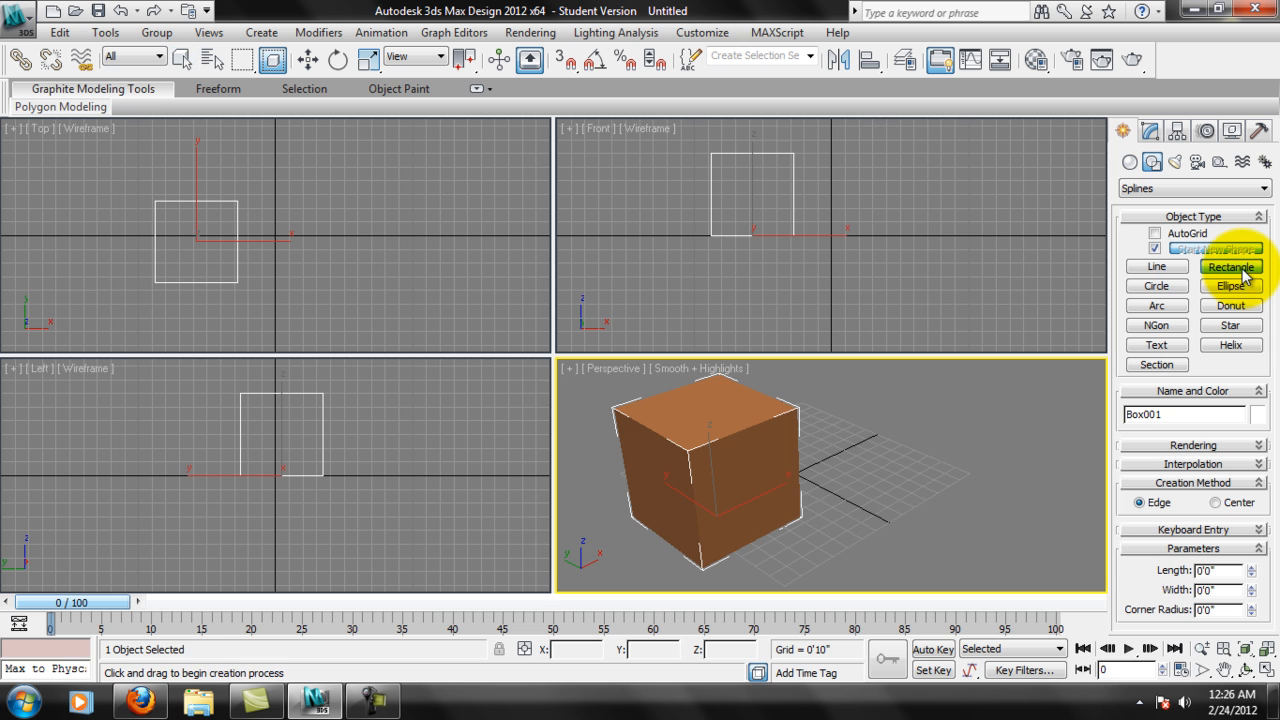
left_click_drag(299, 202, 391, 281)
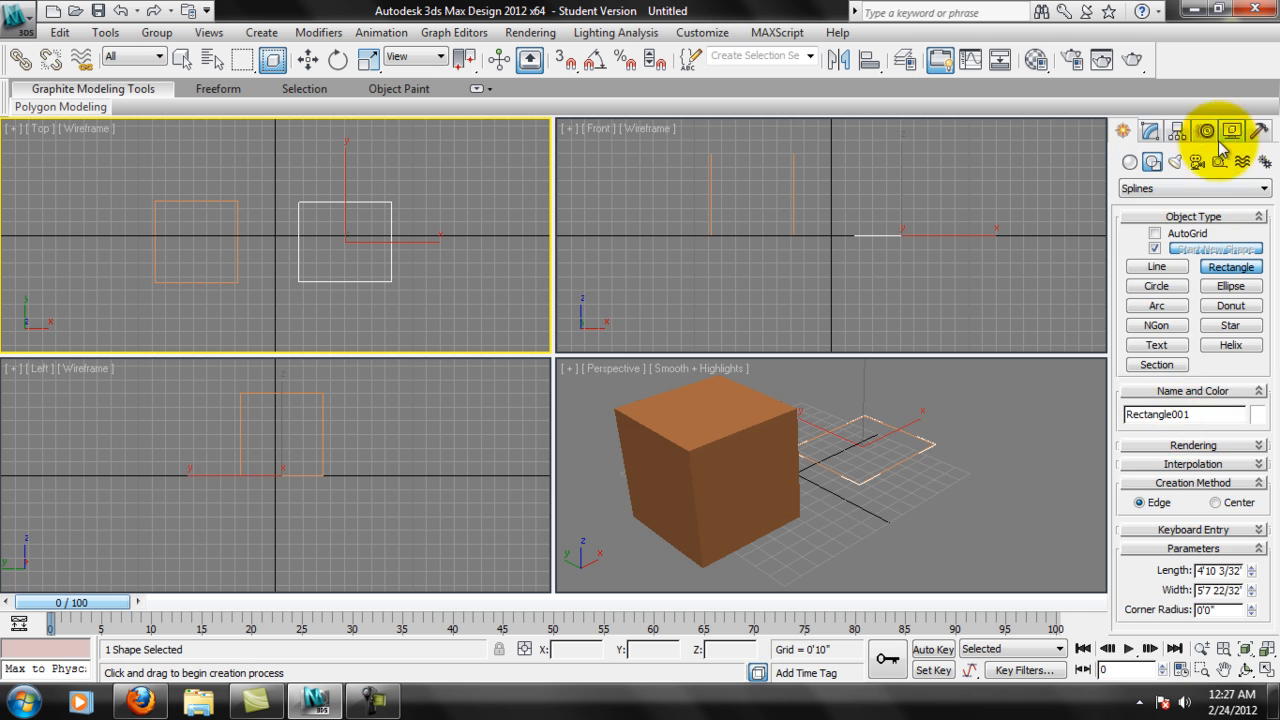
Examine the rectangle's Rendering and Interpolation settings and inspect its outline in the Perspective view.
left_click(1150, 131)
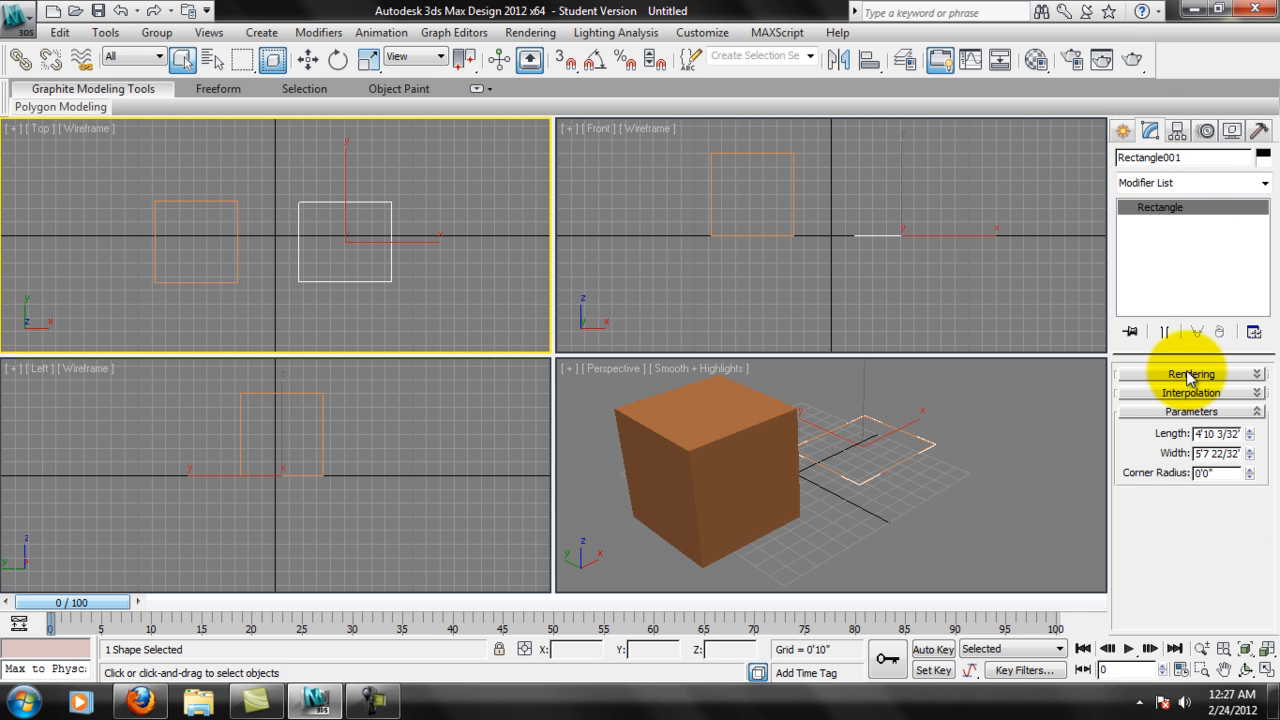
left_click(1224, 374)
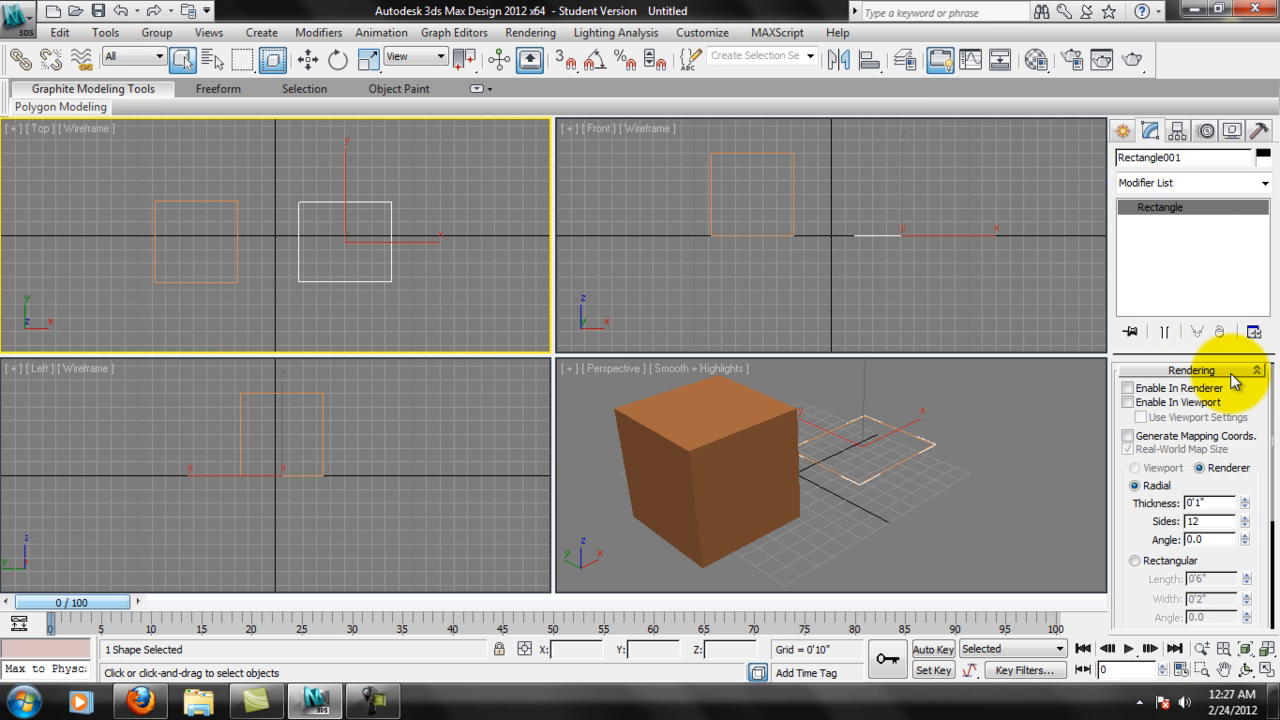
middle_click_drag(918, 463, 937, 512)
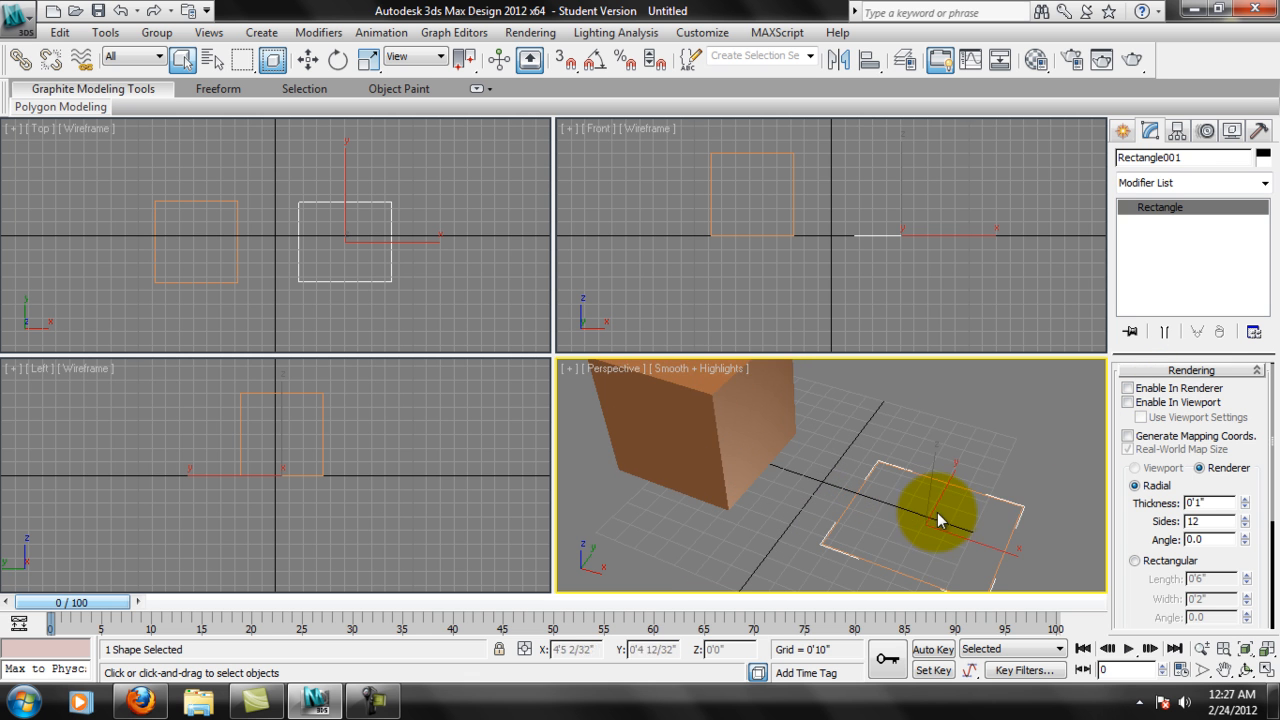
left_click(1213, 372)
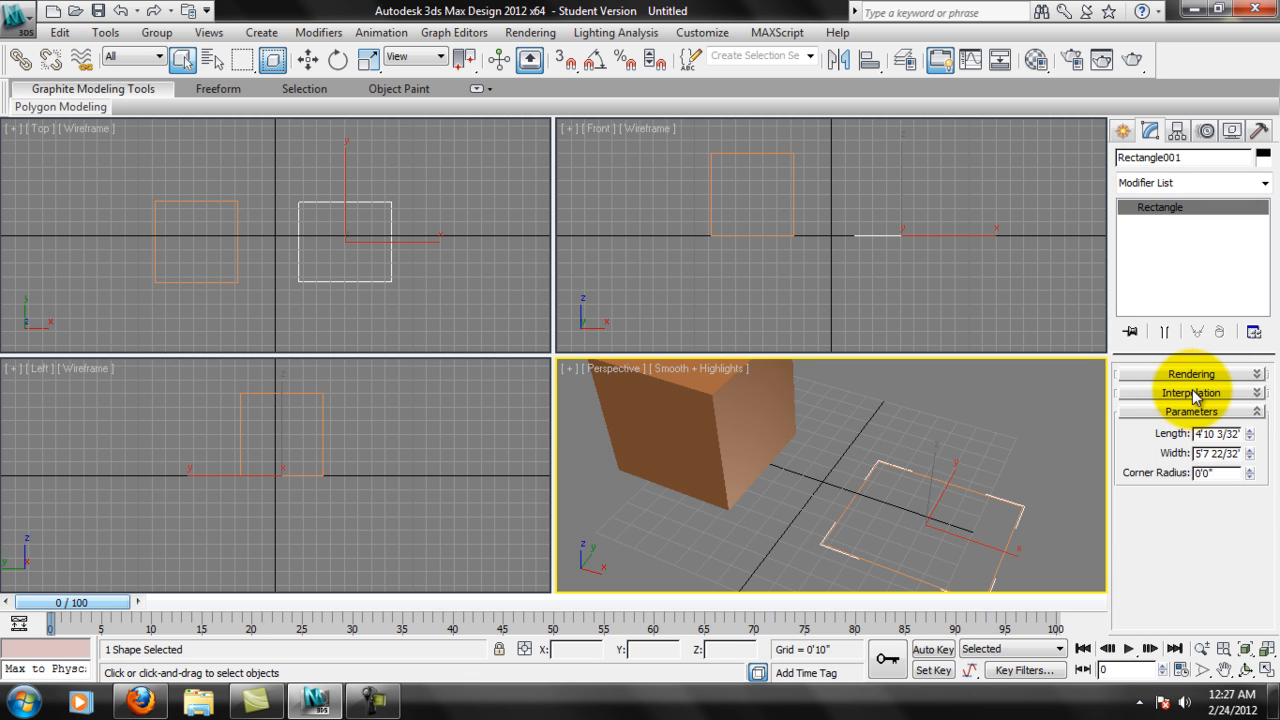
left_click(1192, 392)
middle_click_drag(1009, 491, 1009, 458)
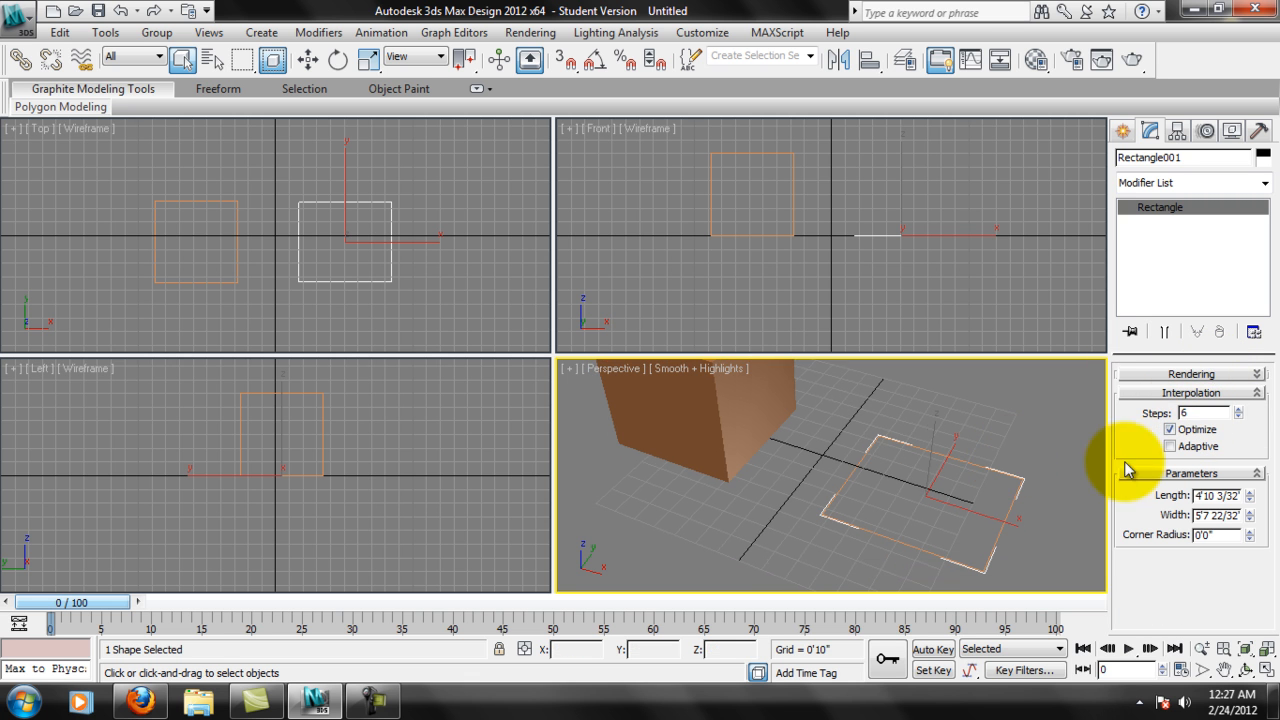
scroll(1006, 483, "up", 6)
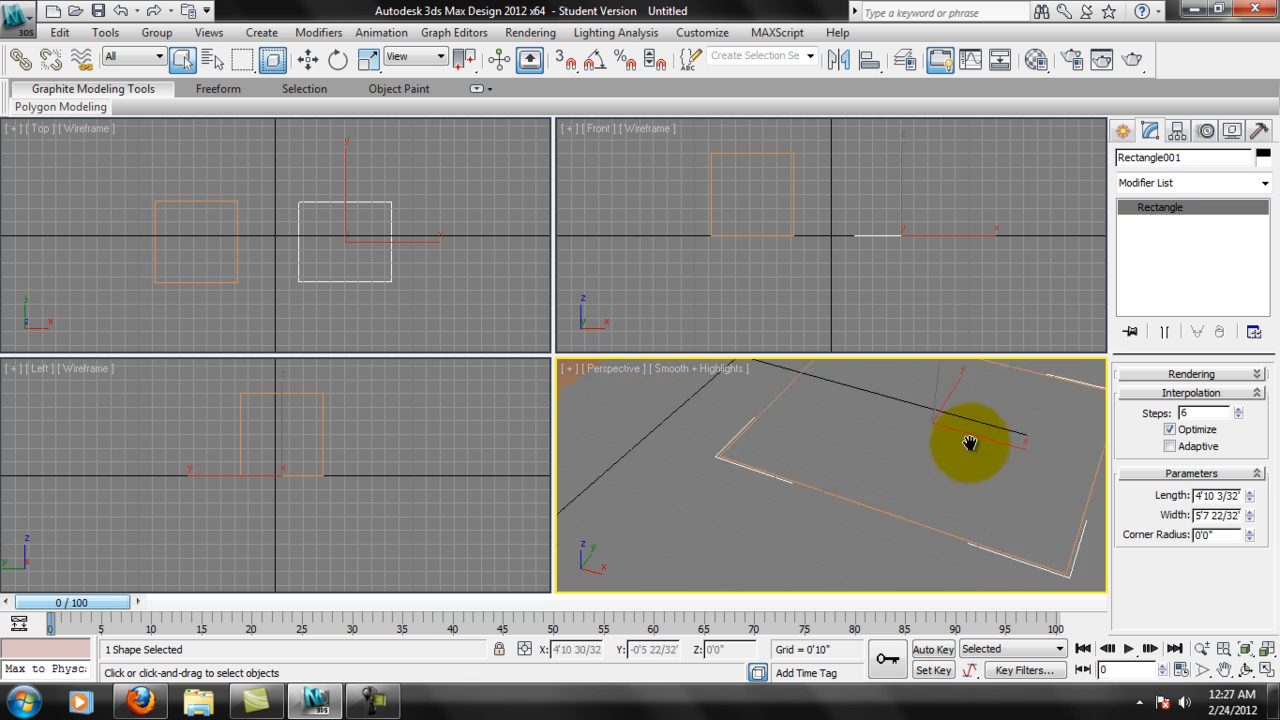
scroll(976, 496, "up", 2)
middle_click_drag(1029, 440, 790, 383)
mouse_move(985, 441)
middle_mouse_down()
mouse_move(946, 536)
mouse_move(997, 441)
mouse_move(994, 451)
middle_mouse_up()
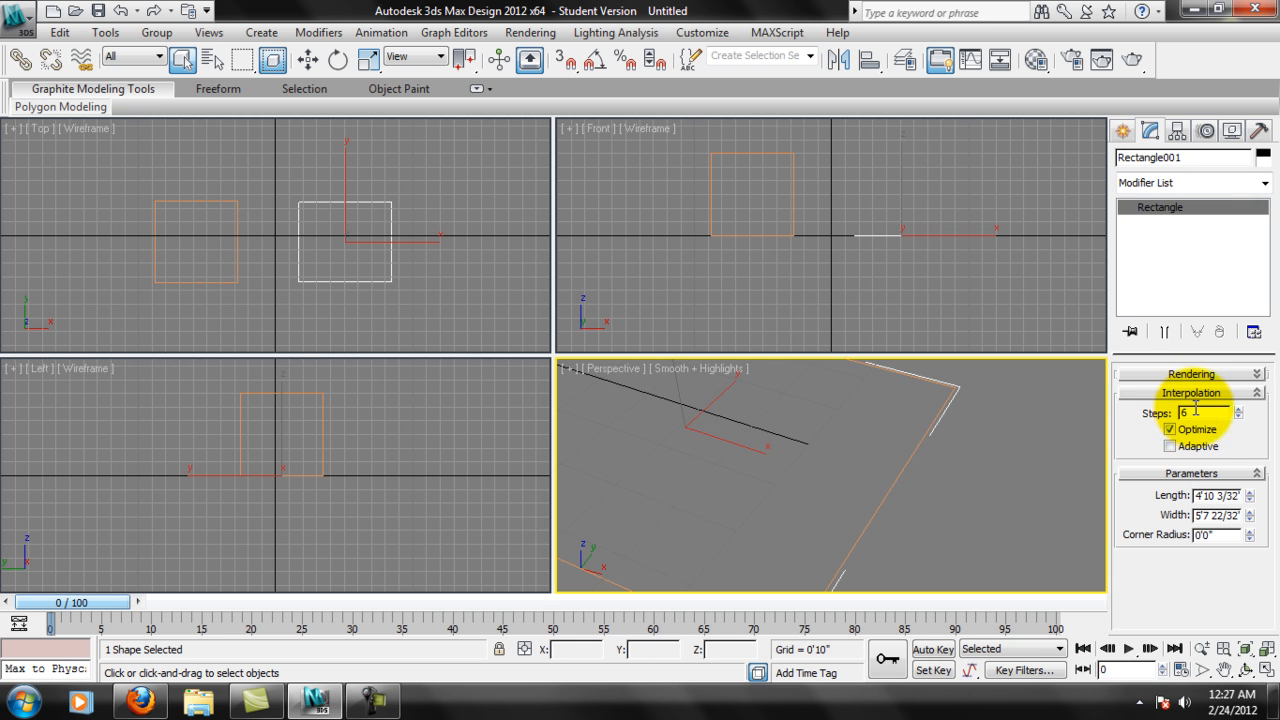
middle_click_drag(969, 442, 998, 434)
scroll(990, 445, "down", 4)
middle_click_drag(900, 449, 1002, 439)
middle_click_drag(1021, 397, 1012, 422)
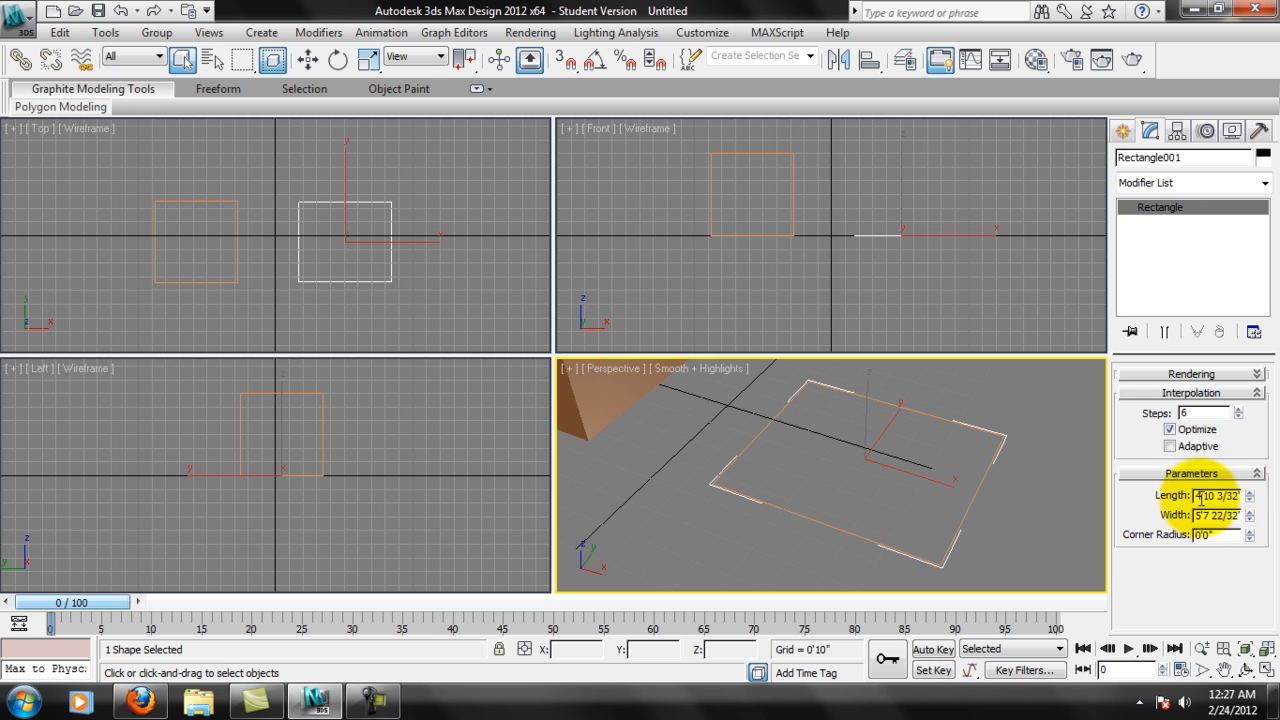
Set the rectangle's length and width to 5' each.
middle_click_drag(649, 407, 786, 456)
scroll(745, 445, "down", 3)
scroll(786, 457, "down", 3)
scroll(786, 457, "up", 5)
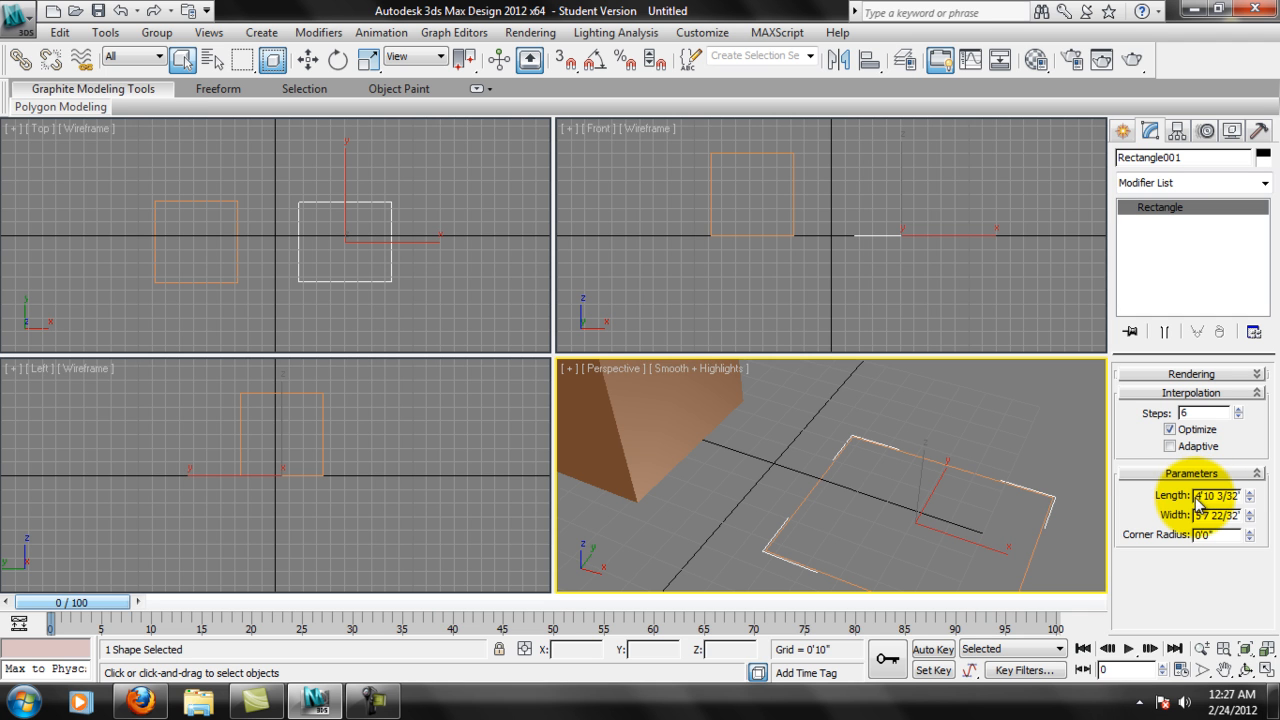
left_click_drag(1197, 496, 1279, 530)
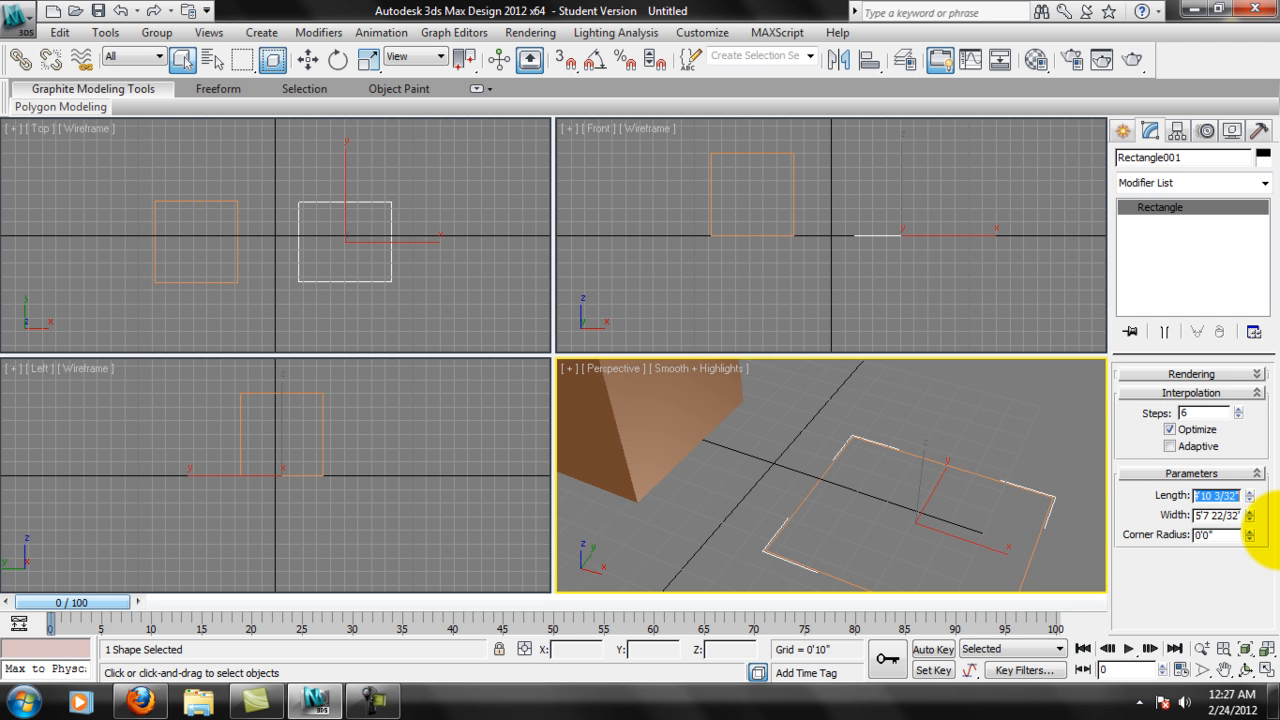
type("5'")
key("Return")
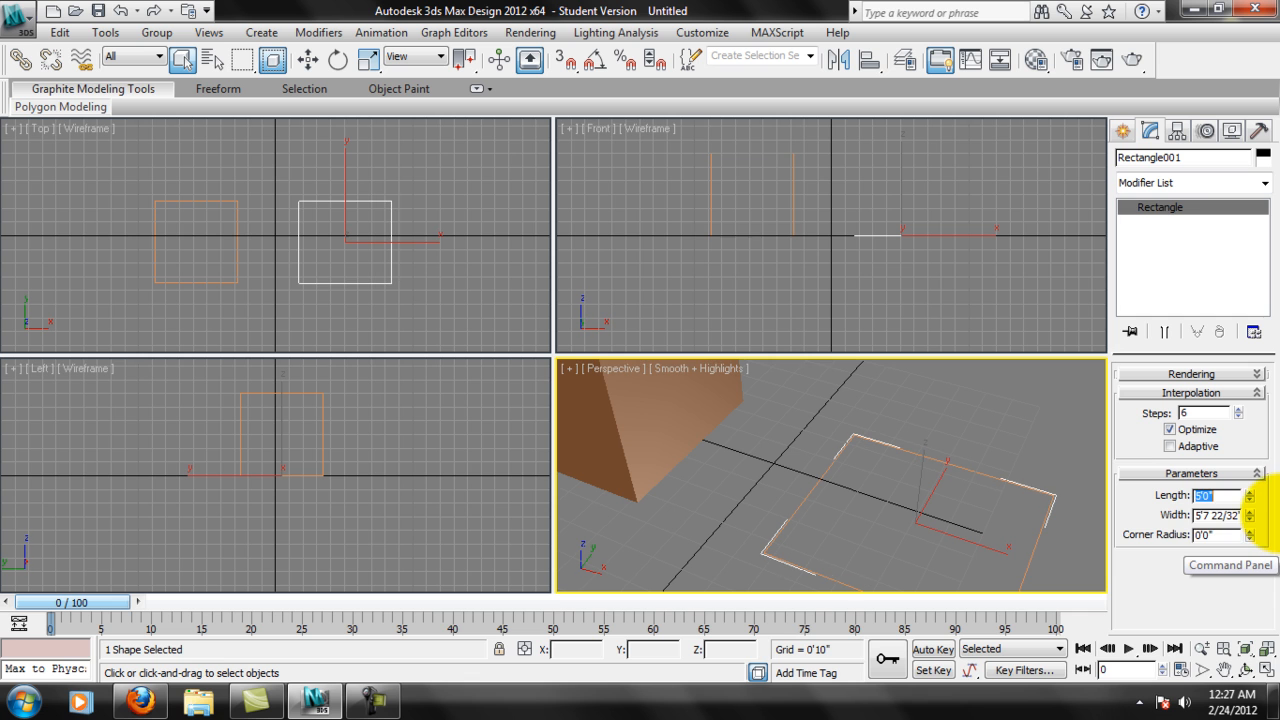
key("Tab")
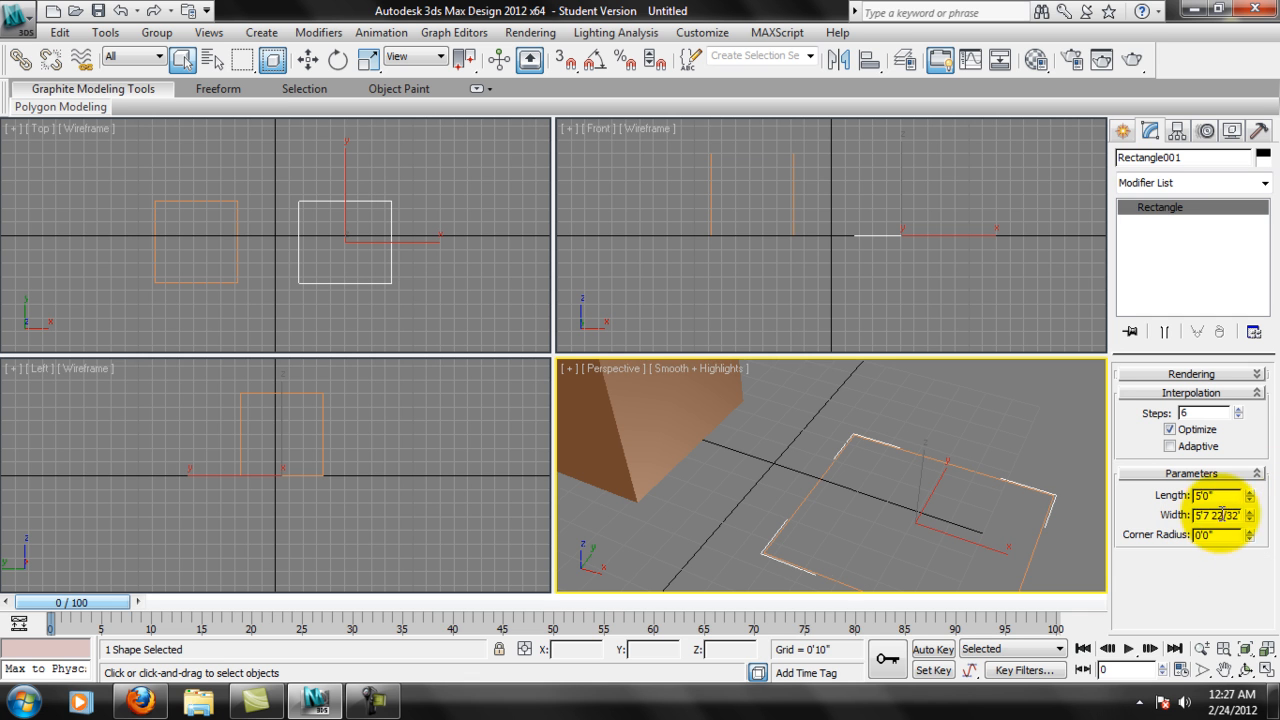
type("5'")
key("Return")
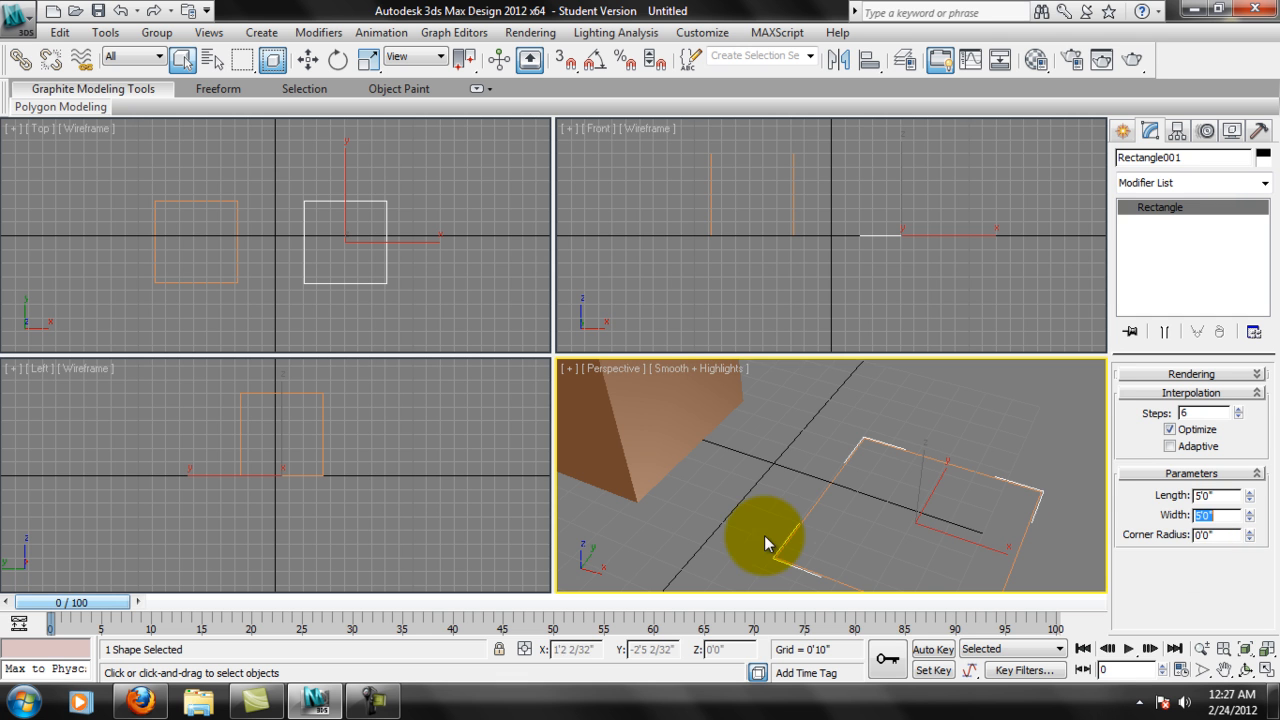
Try rounding the rectangle's corners with a radius of about 1'4", and reset the corner radius to 0.
middle_click_drag(810, 515, 804, 484)
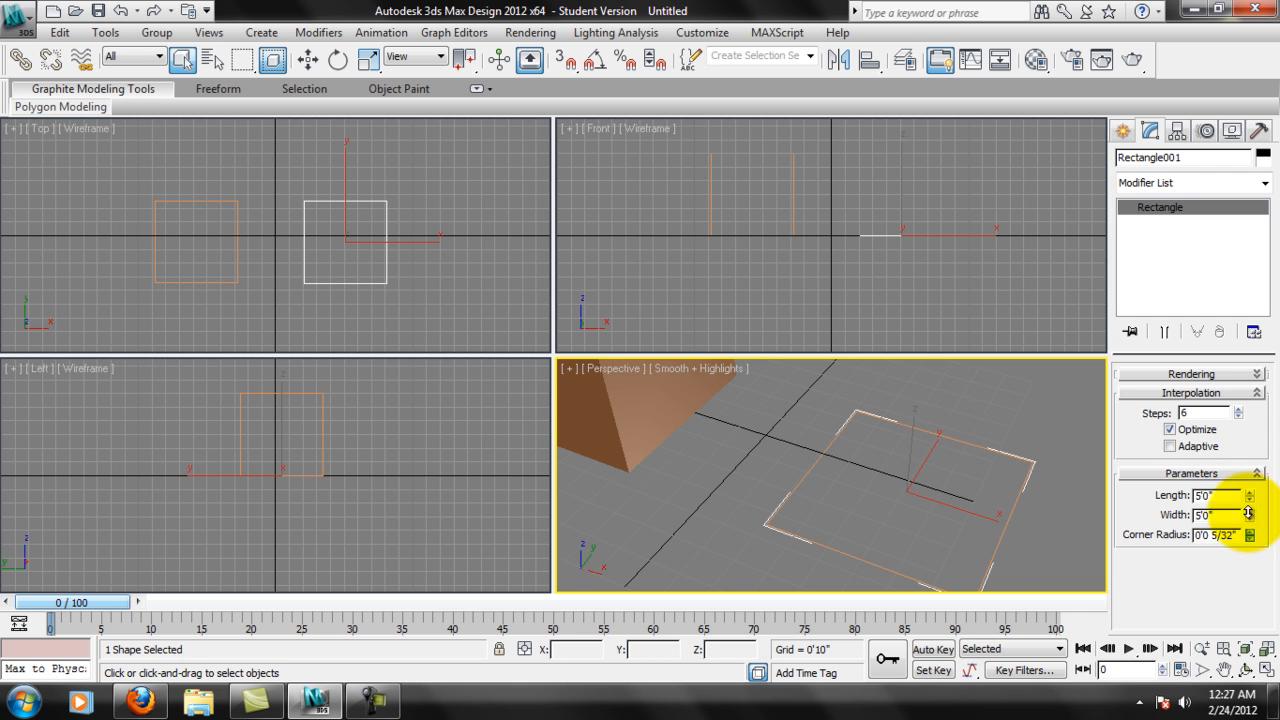
left_click_drag(1248, 513, 1246, 440)
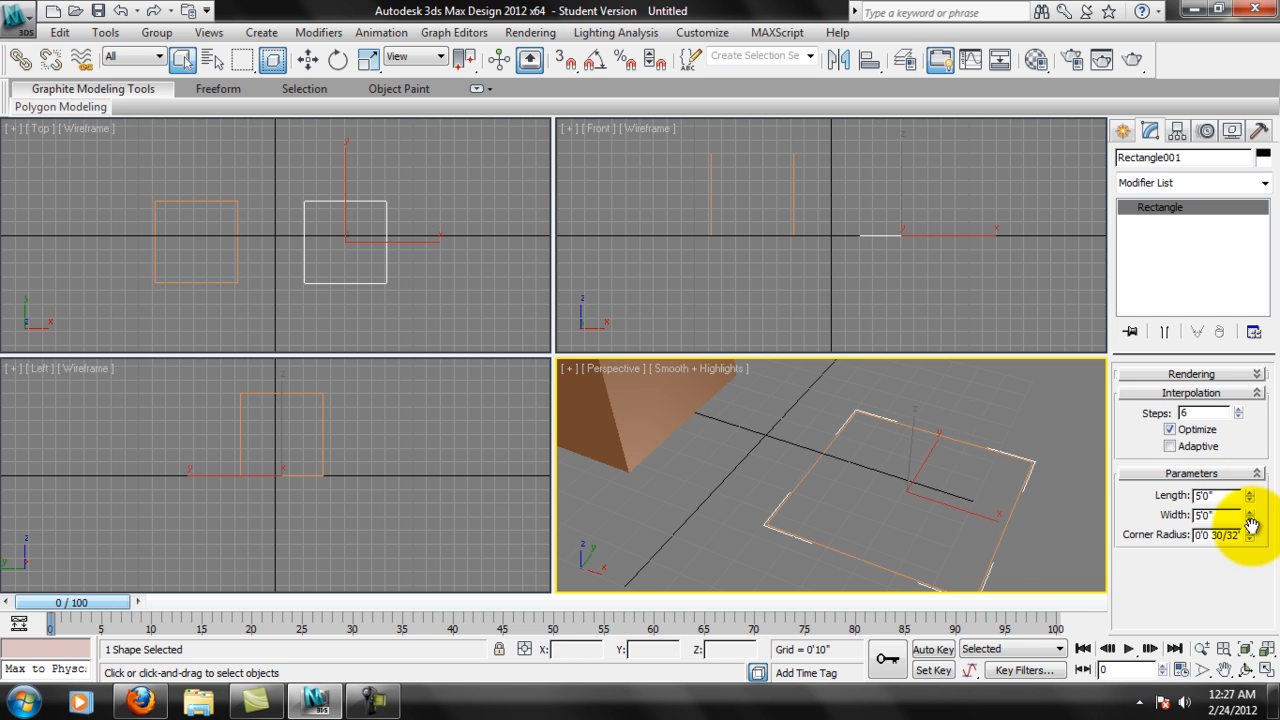
mouse_move(1250, 535)
left_mouse_down()
mouse_move(1229, 357)
mouse_move(1029, 514)
mouse_move(1100, 651)
mouse_move(1117, 54)
mouse_move(1063, 644)
mouse_move(1121, 86)
mouse_move(1235, 531)
left_mouse_up()
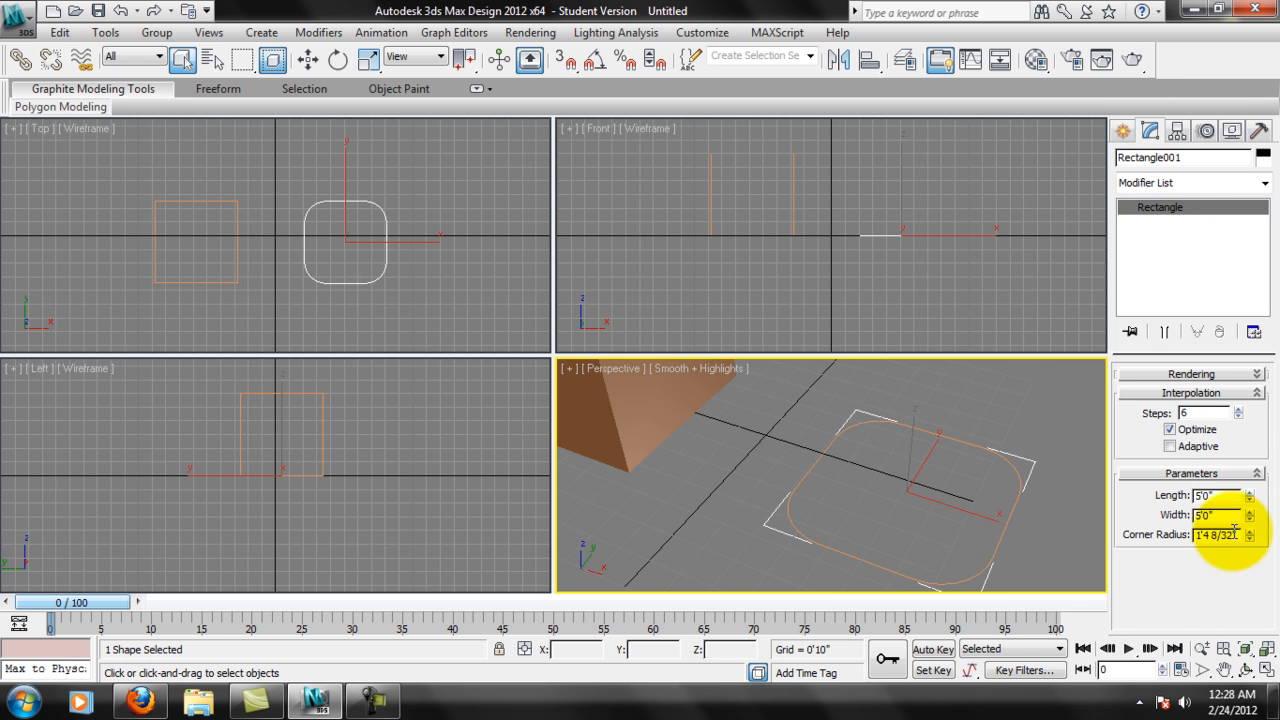
double_click(1243, 535)
type("0")
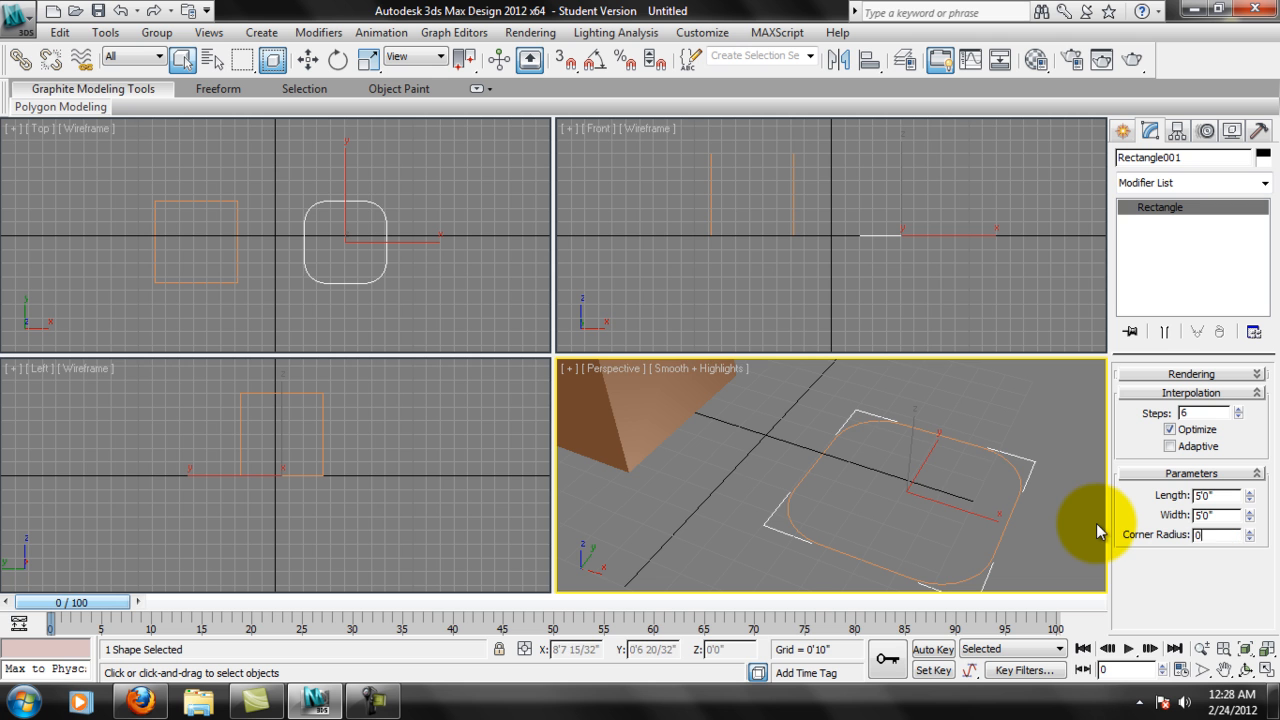
Apply an Extrude modifier to the rectangle with an amount of 5'.
middle_click_drag(905, 511, 866, 474, "alt")
scroll(888, 480, "up", 3)
scroll(908, 458, "down", 3)
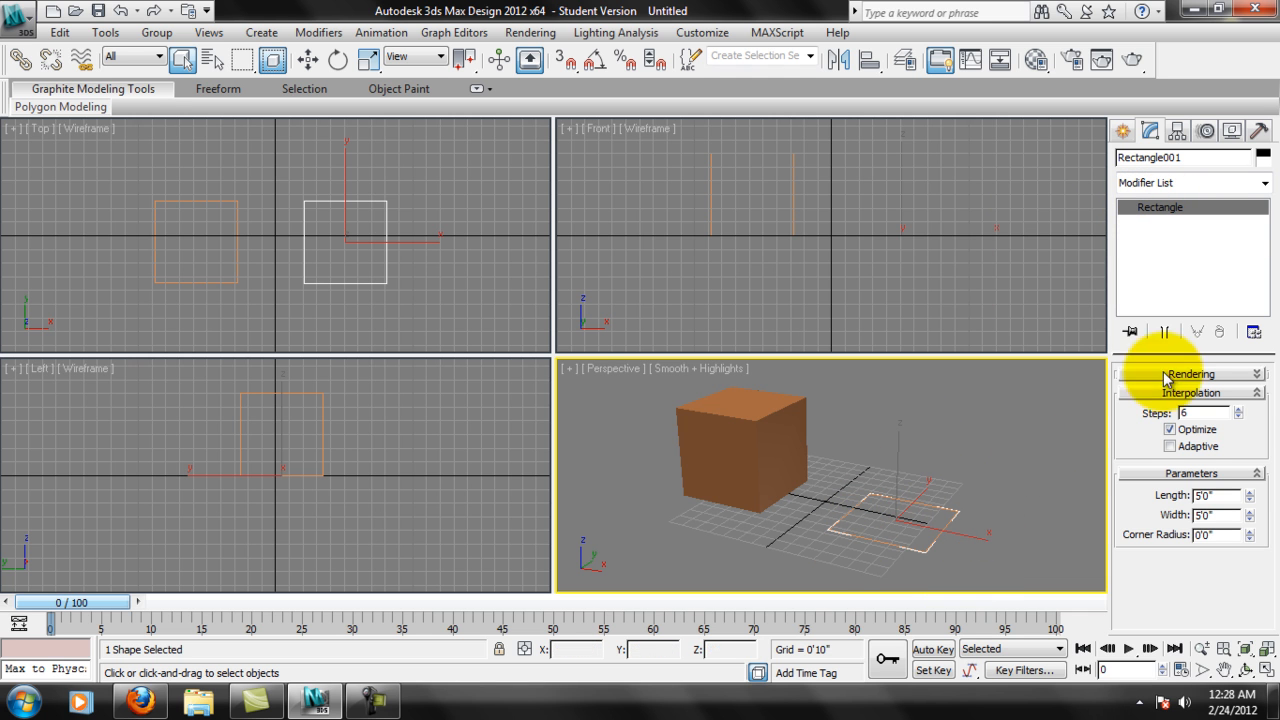
left_click(1264, 184)
scroll(1250, 270, "down", 6)
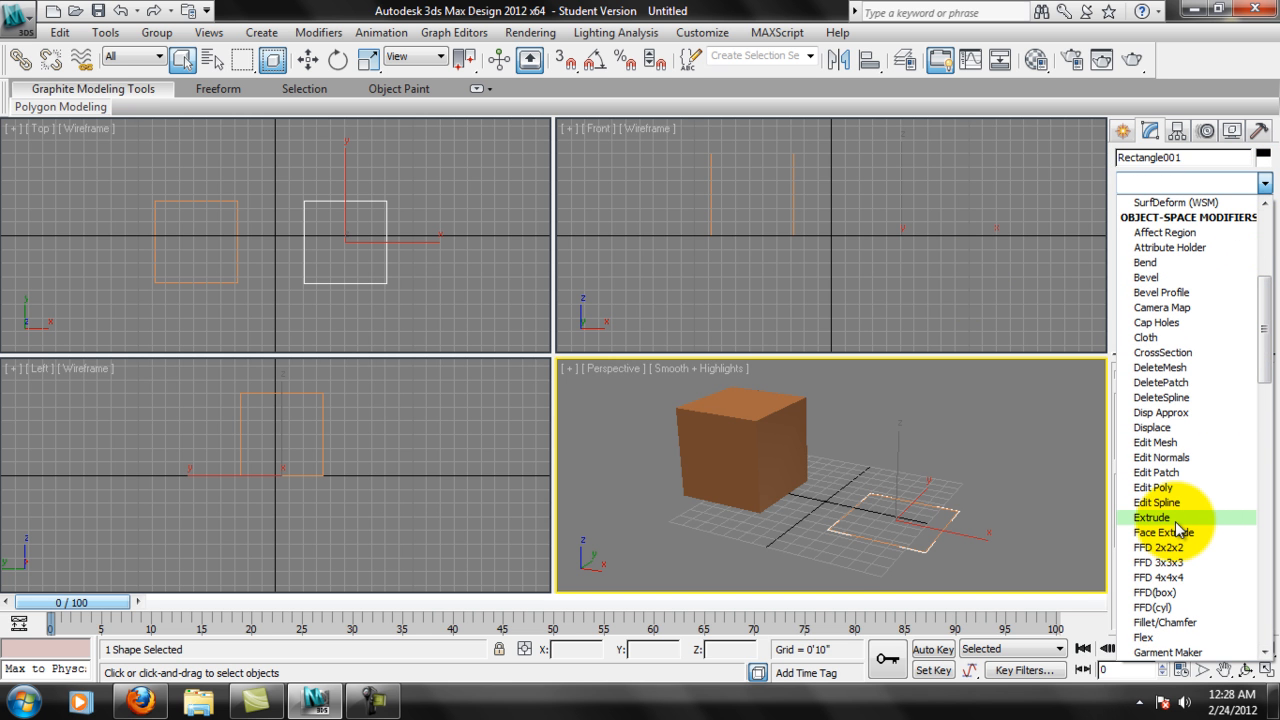
left_click(1152, 517)
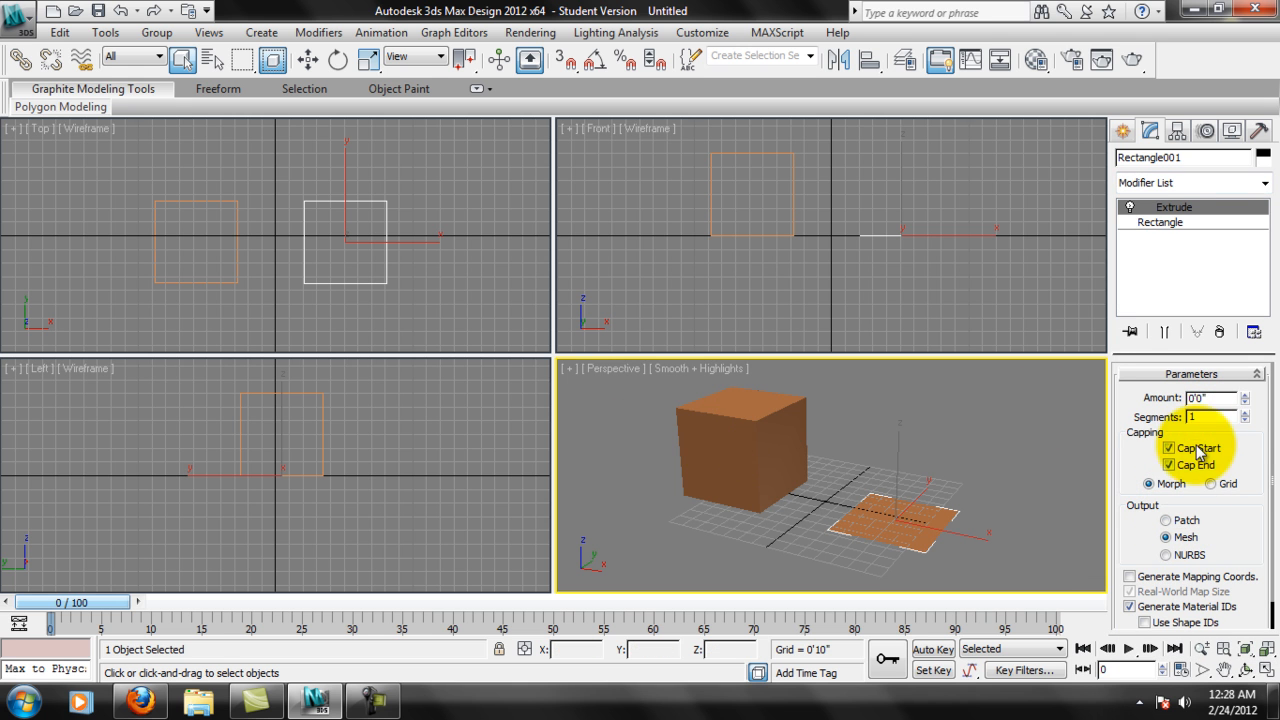
left_click_drag(1211, 401, 1128, 398)
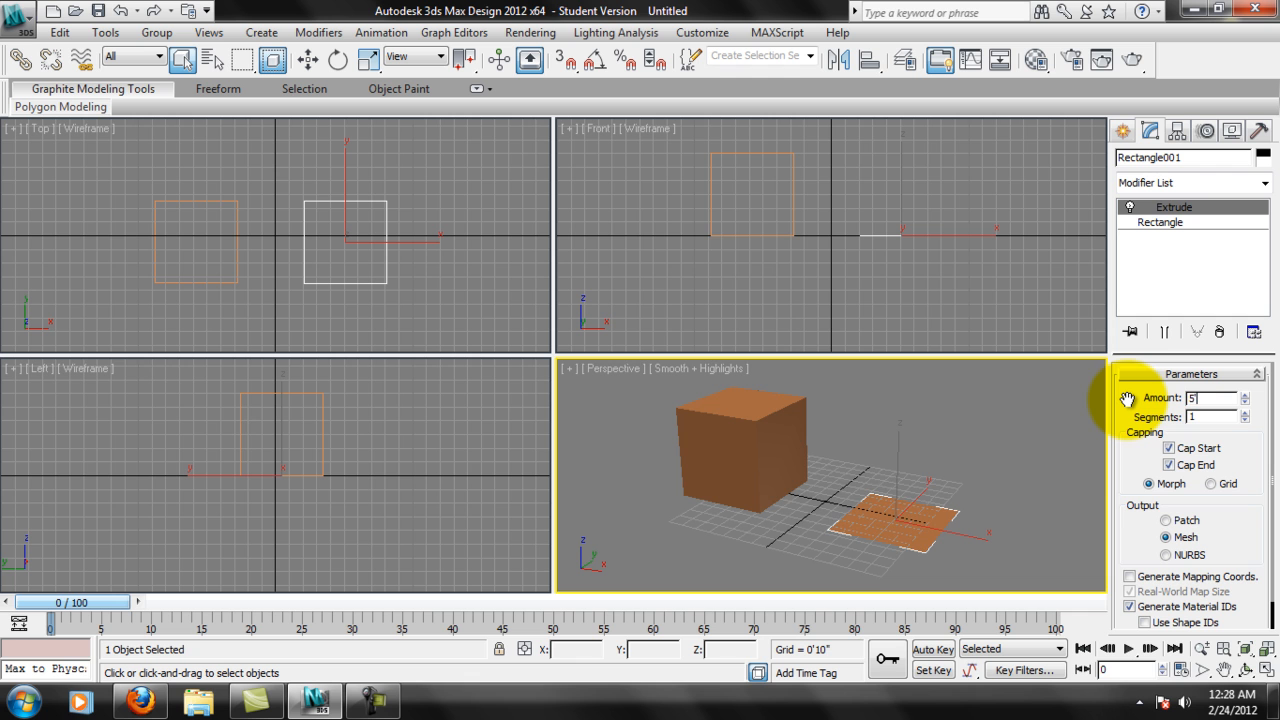
key("Return")
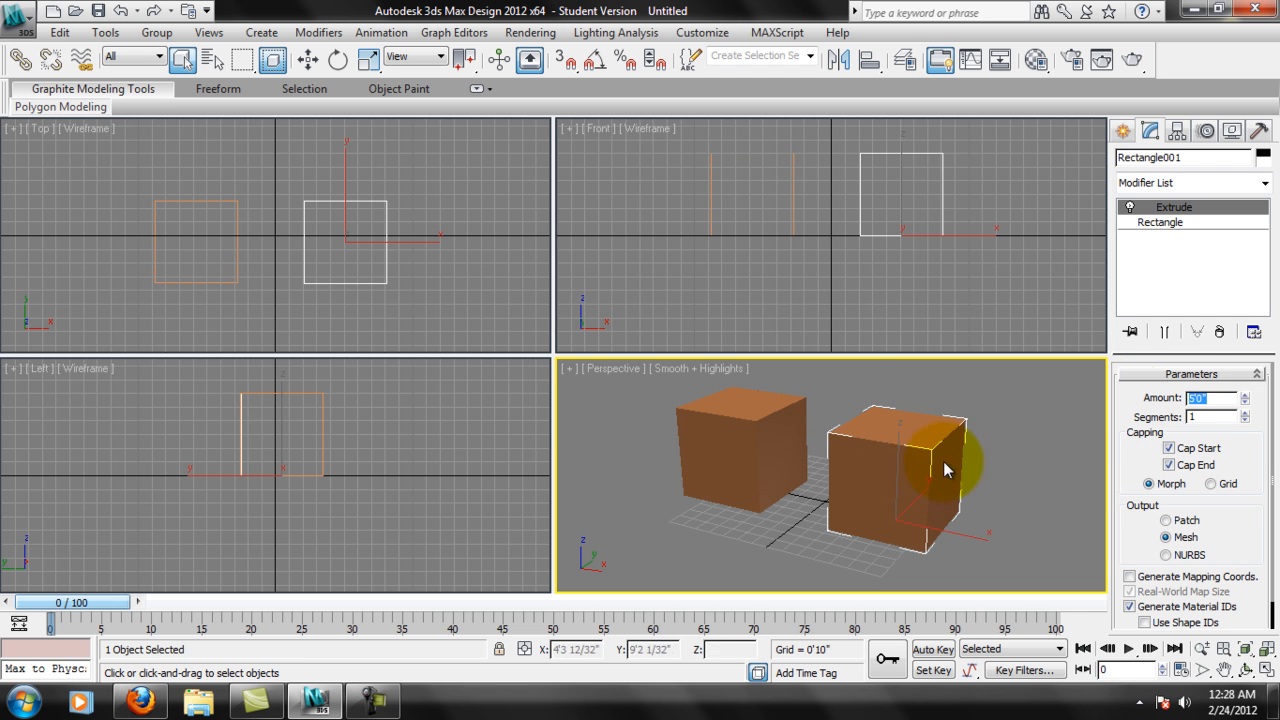
Compare the box's parameters with the extruded rectangle's modifier stack and Extrude parameters.
middle_click_drag(973, 461, 975, 460)
middle_click_drag(855, 465, 981, 432)
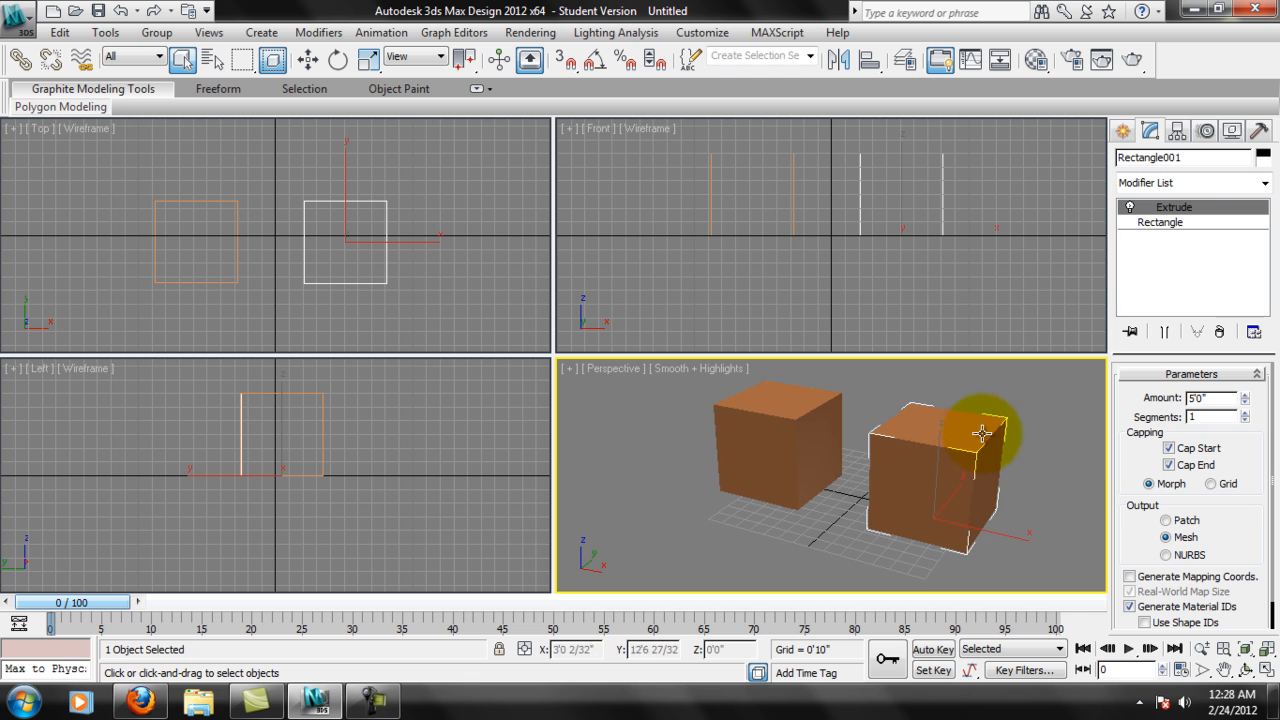
left_click(1174, 248)
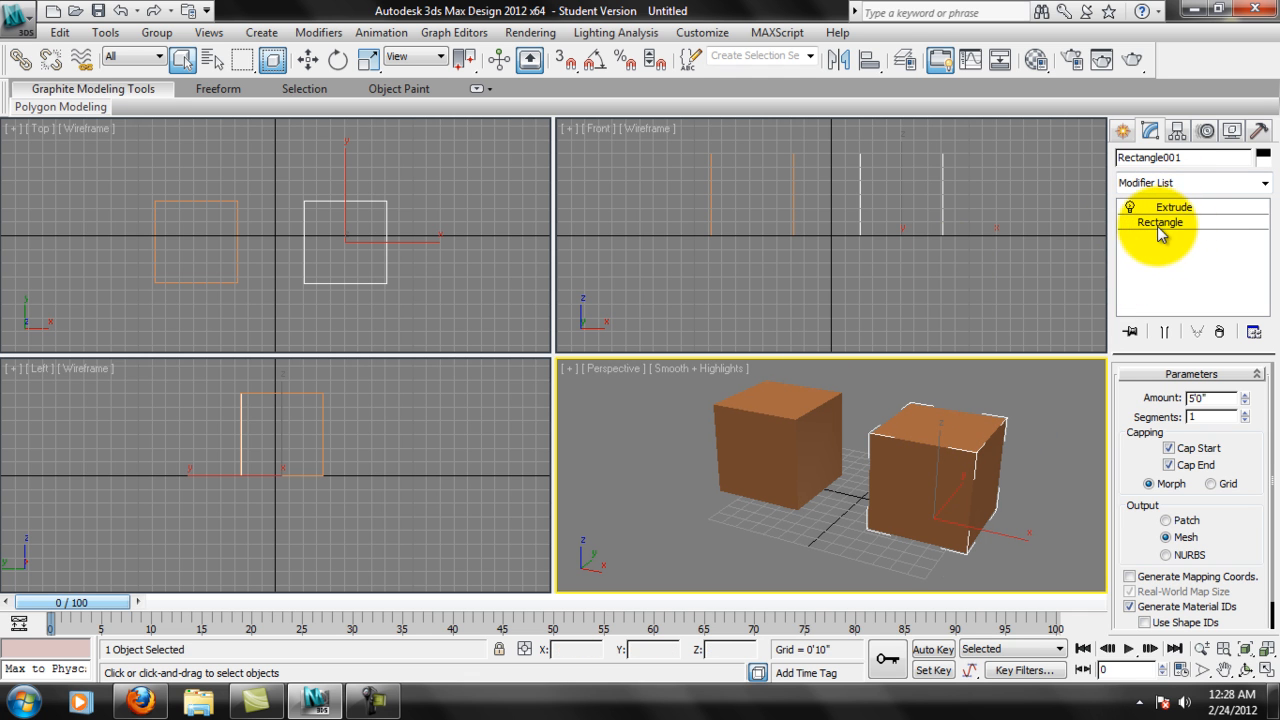
left_click(740, 406)
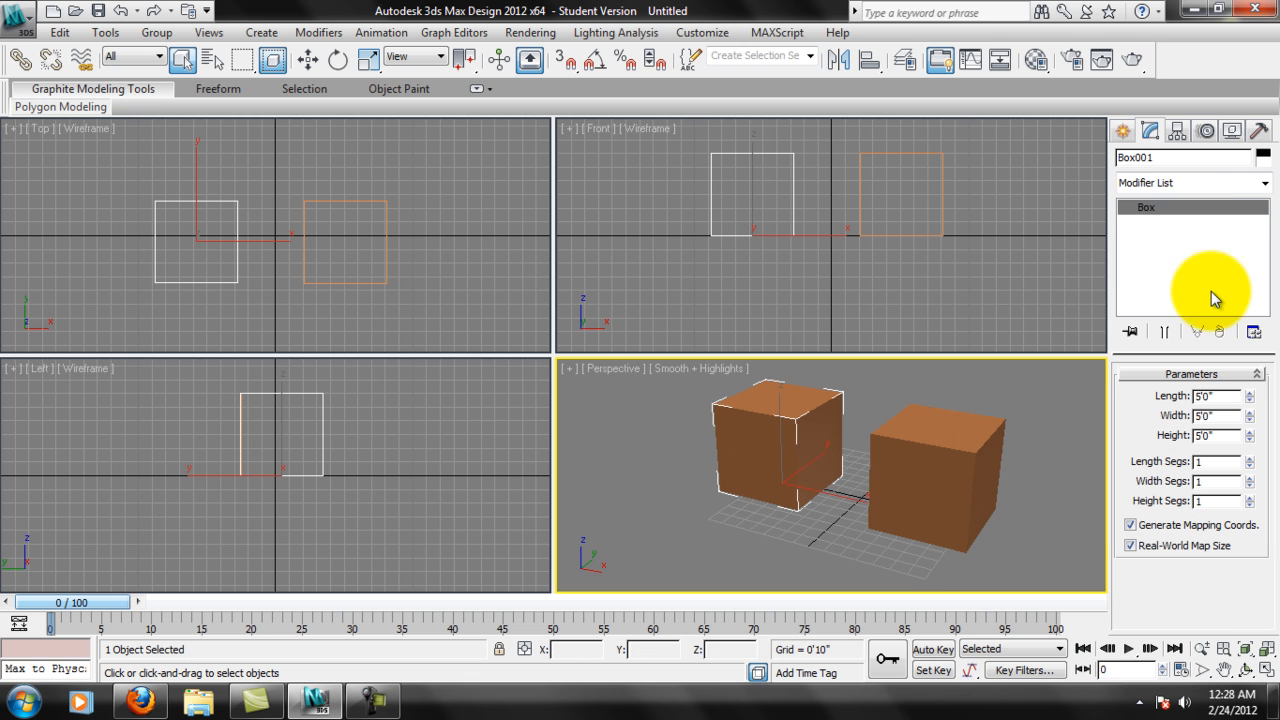
left_click(957, 418)
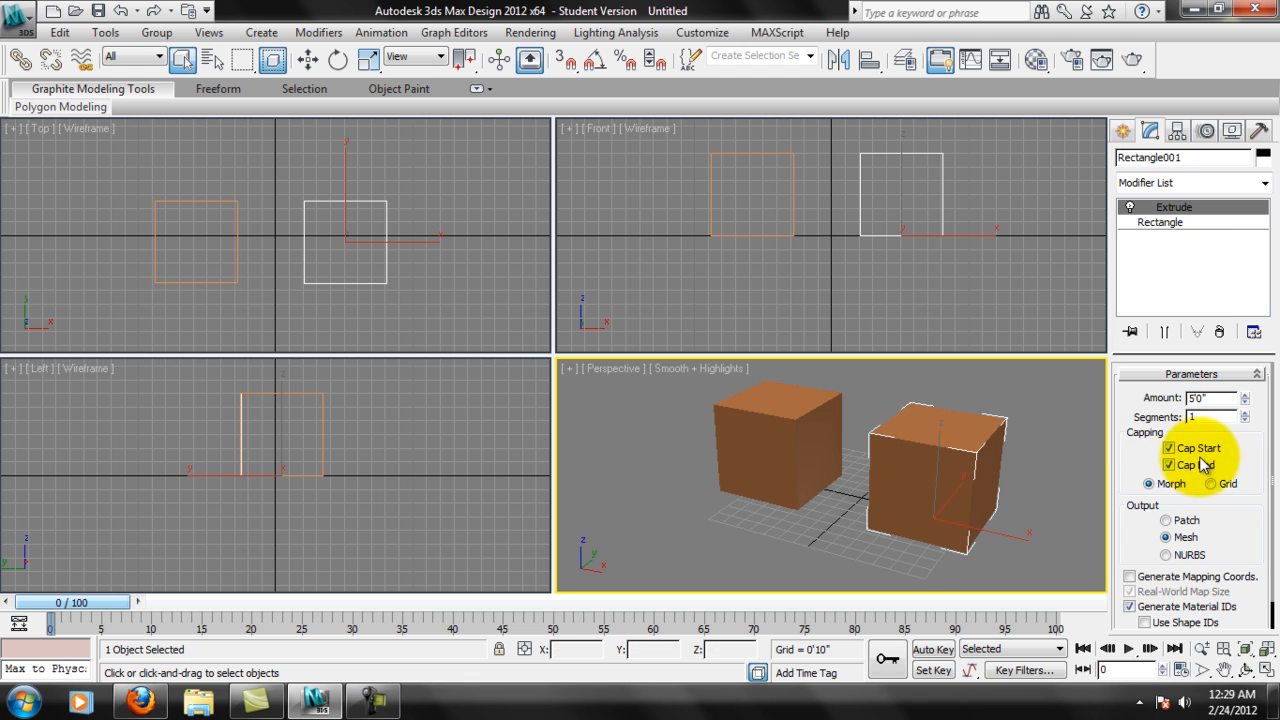
mouse_move(1243, 517)
left_mouse_down()
mouse_move(1245, 474)
mouse_move(1239, 499)
left_mouse_up()
key("alt")
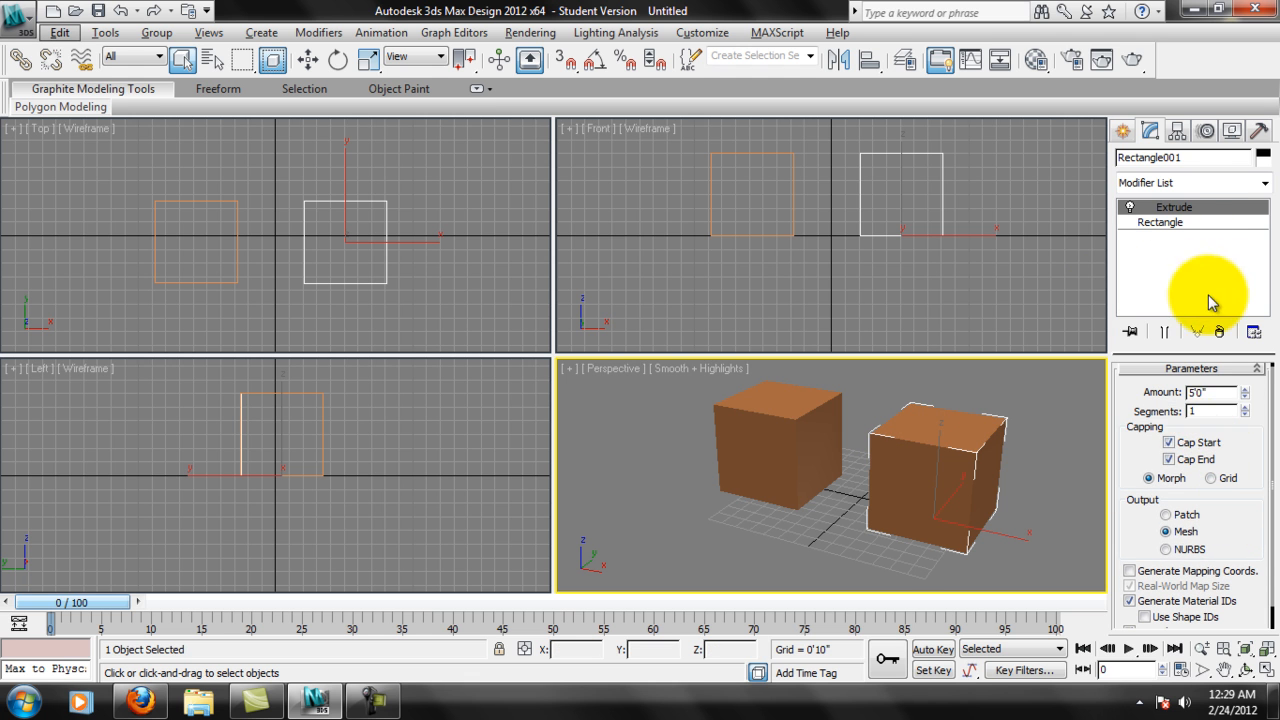
Try the extruded rectangle without its end cap, inspect the open cube in the Perspective view, and restore Cap End.
middle_click_drag(940, 450, 978, 447, "alt")
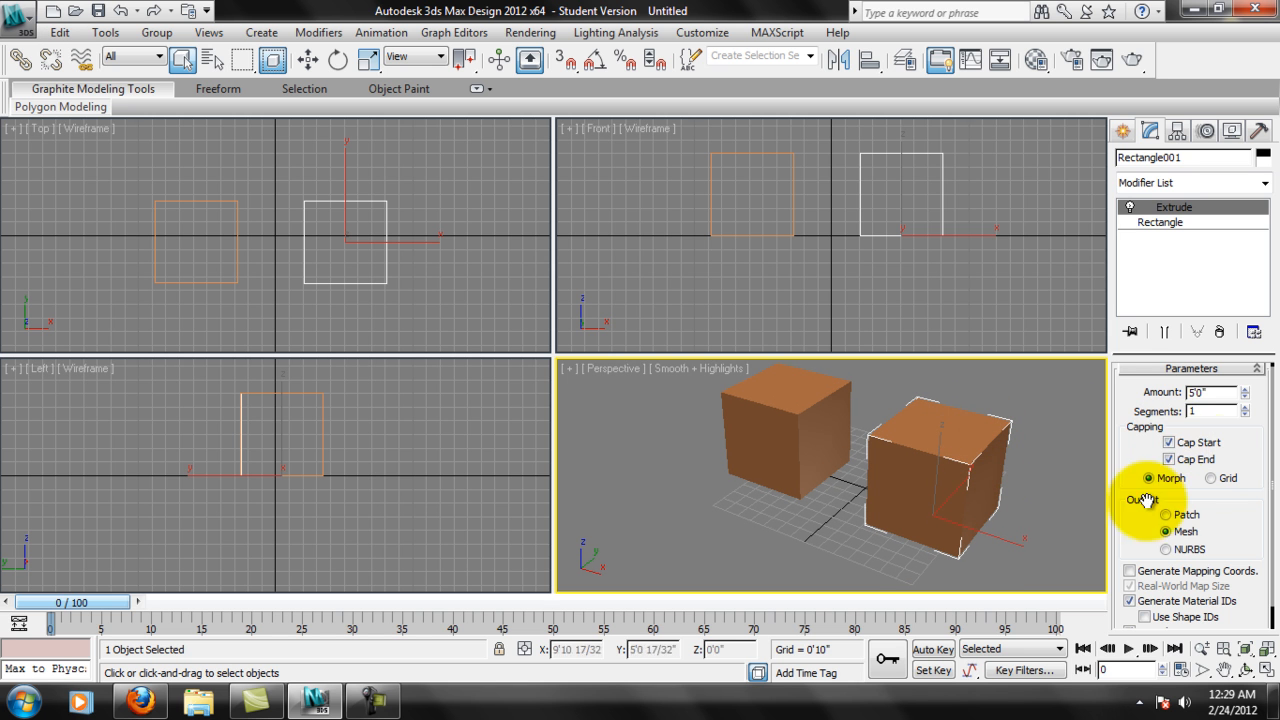
left_click(1168, 458)
middle_click_drag(992, 445, 937, 514, "alt")
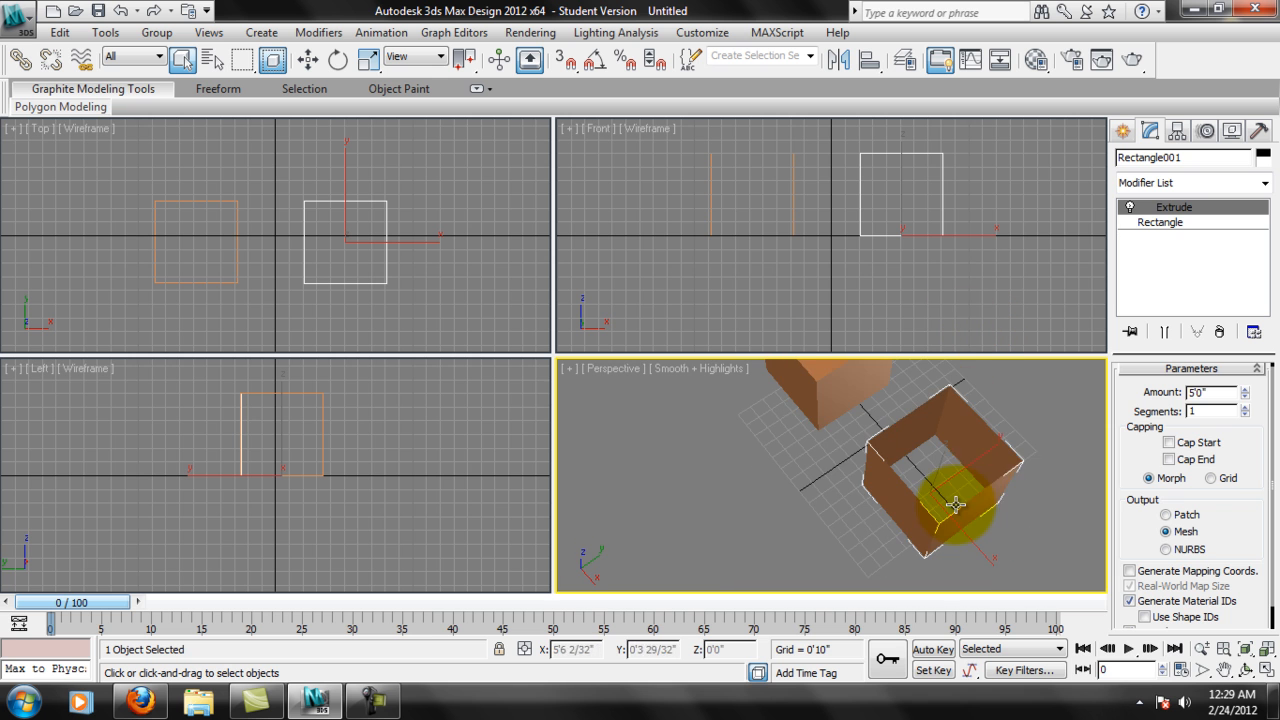
left_click(1168, 459)
Try Patch as the Extrude output type, inspect the cube in the Perspective view, and return the output to Mesh.
scroll(1235, 530, "down", 1)
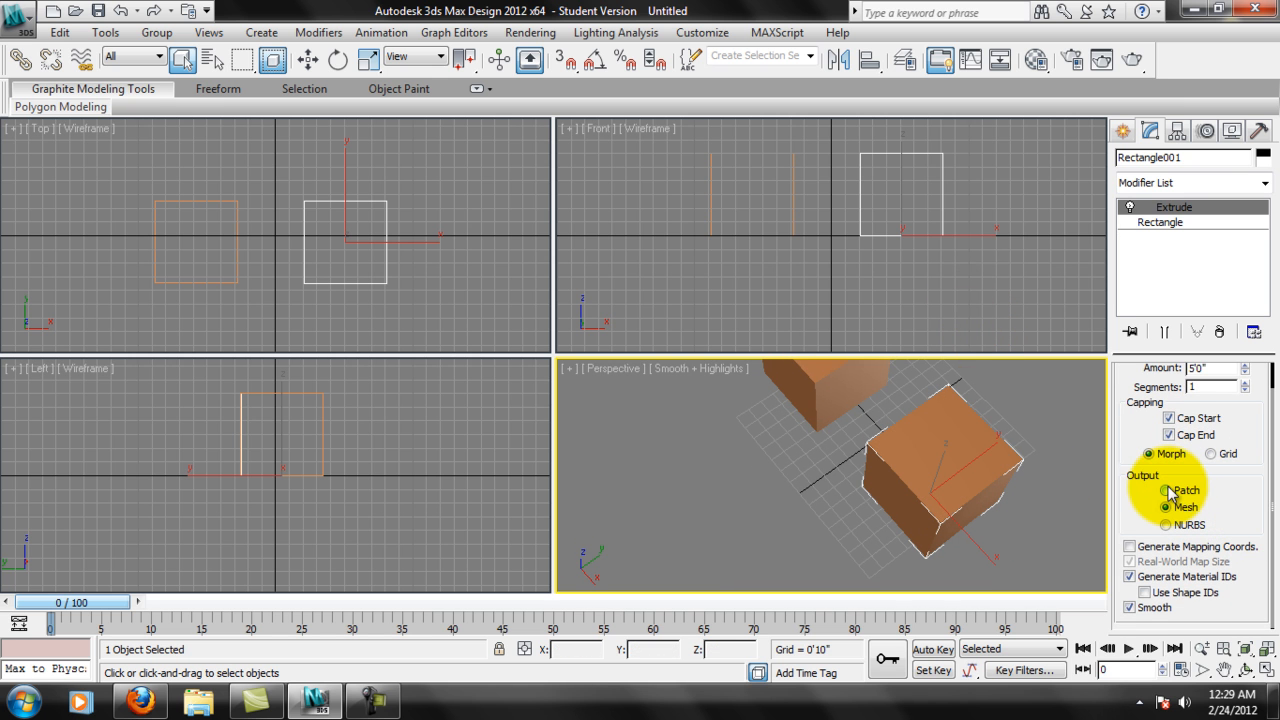
mouse_move(1070, 496)
middle_mouse_down("alt")
mouse_move(1043, 500)
mouse_move(1063, 443)
mouse_move(1057, 471)
mouse_move(1070, 480)
middle_mouse_up("alt")
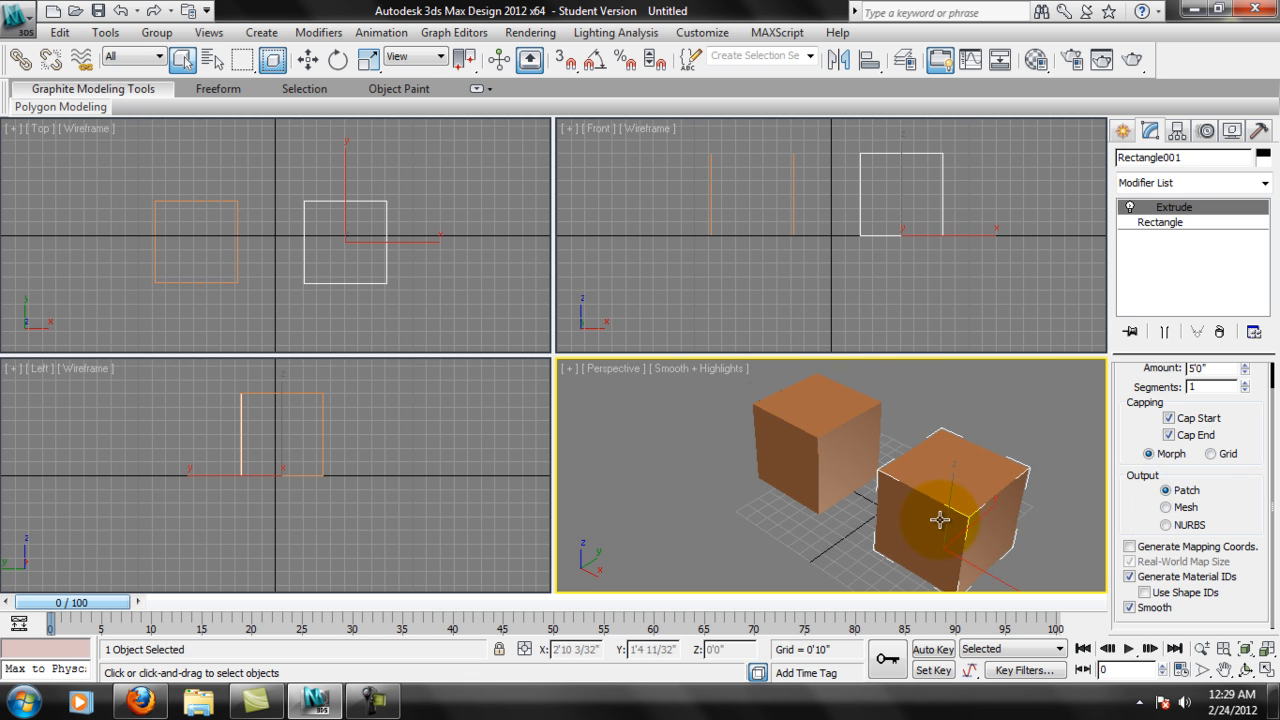
key("alt")
left_click(1177, 513)
middle_click_drag(909, 494, 911, 480, "alt")
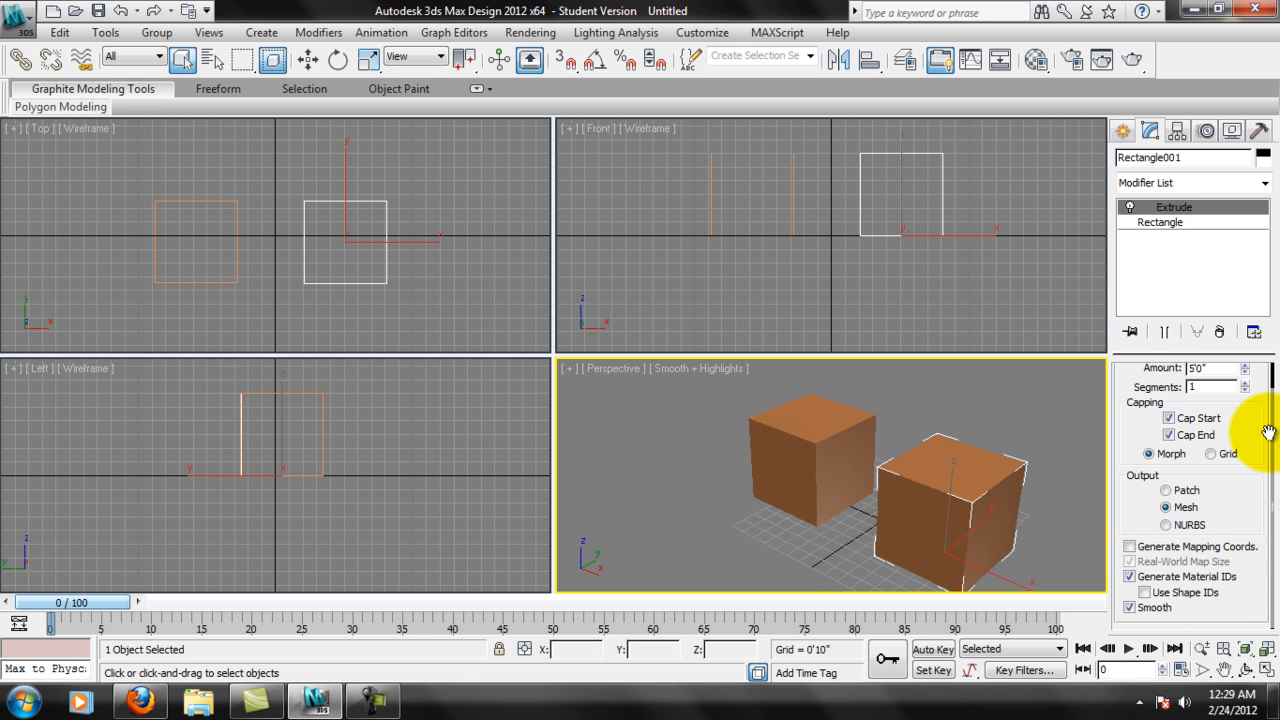
Raise the Extrude modifier's segments to 6 and inspect the divisions in the Perspective and Front views.
scroll(1215, 420, "up", 2)
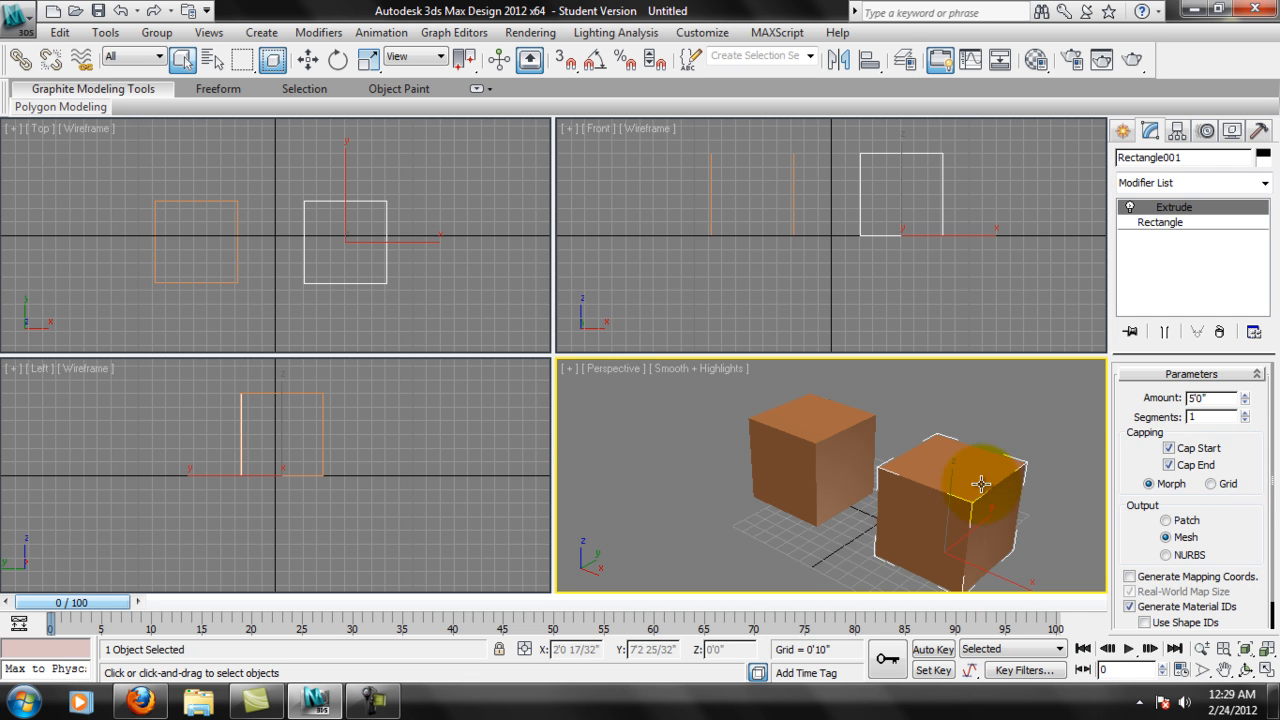
left_click(1245, 412)
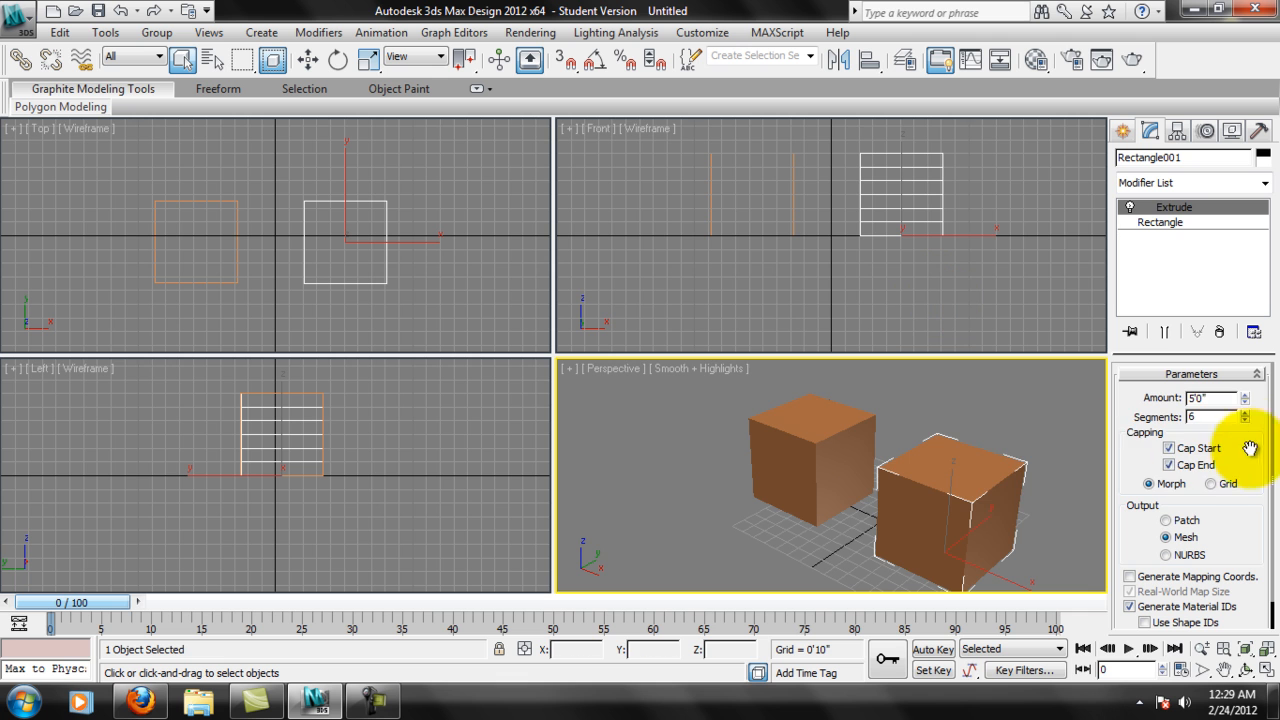
scroll(995, 480, "up", 3)
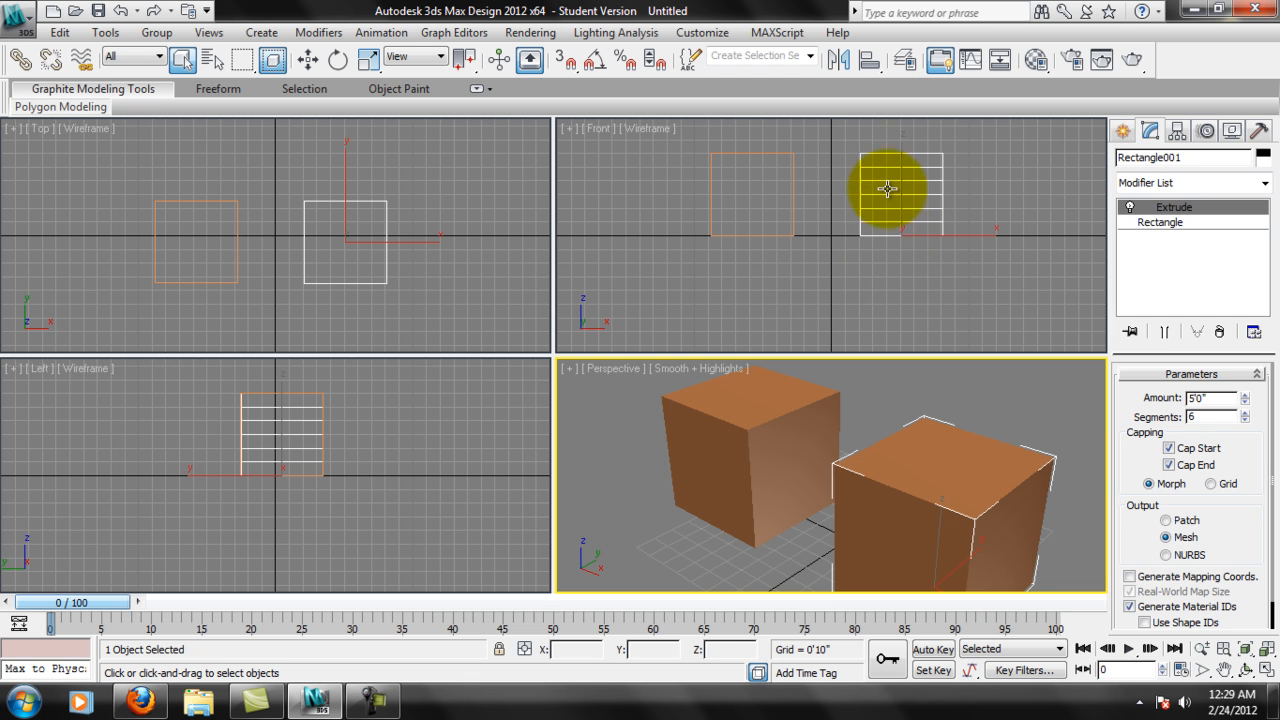
middle_click_drag(1040, 475, 1037, 453)
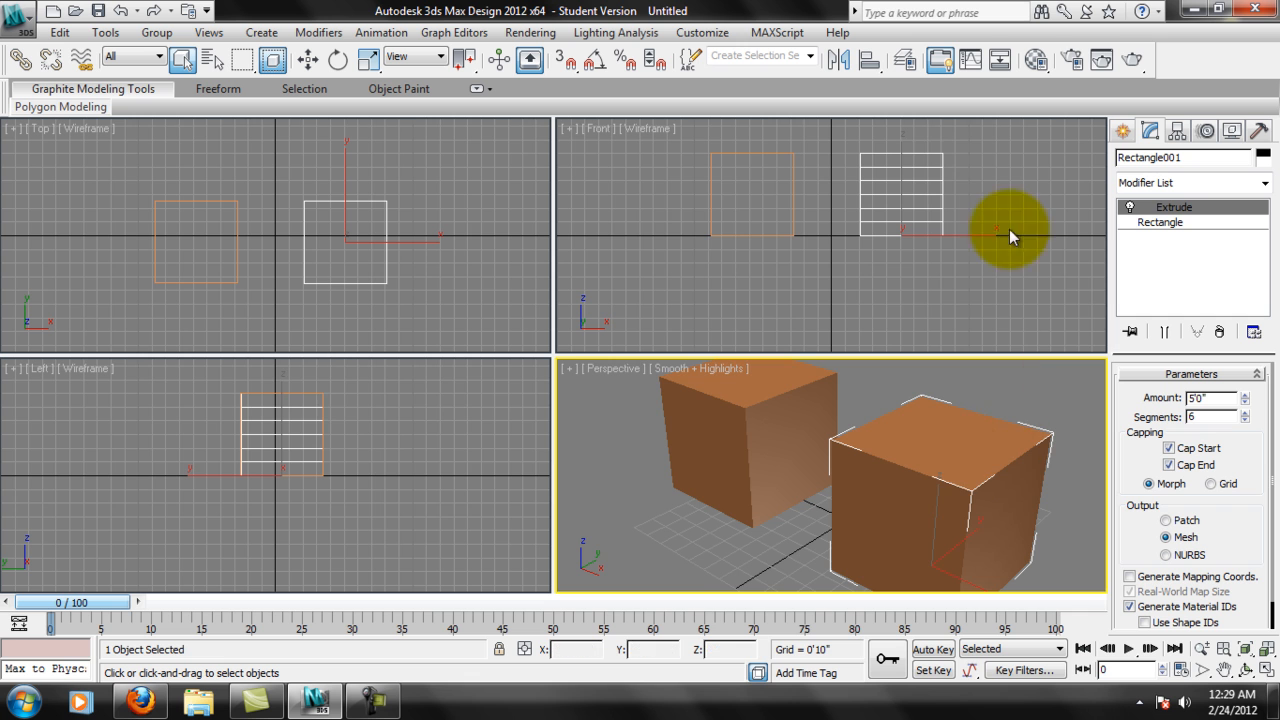
scroll(950, 518, "down", 2)
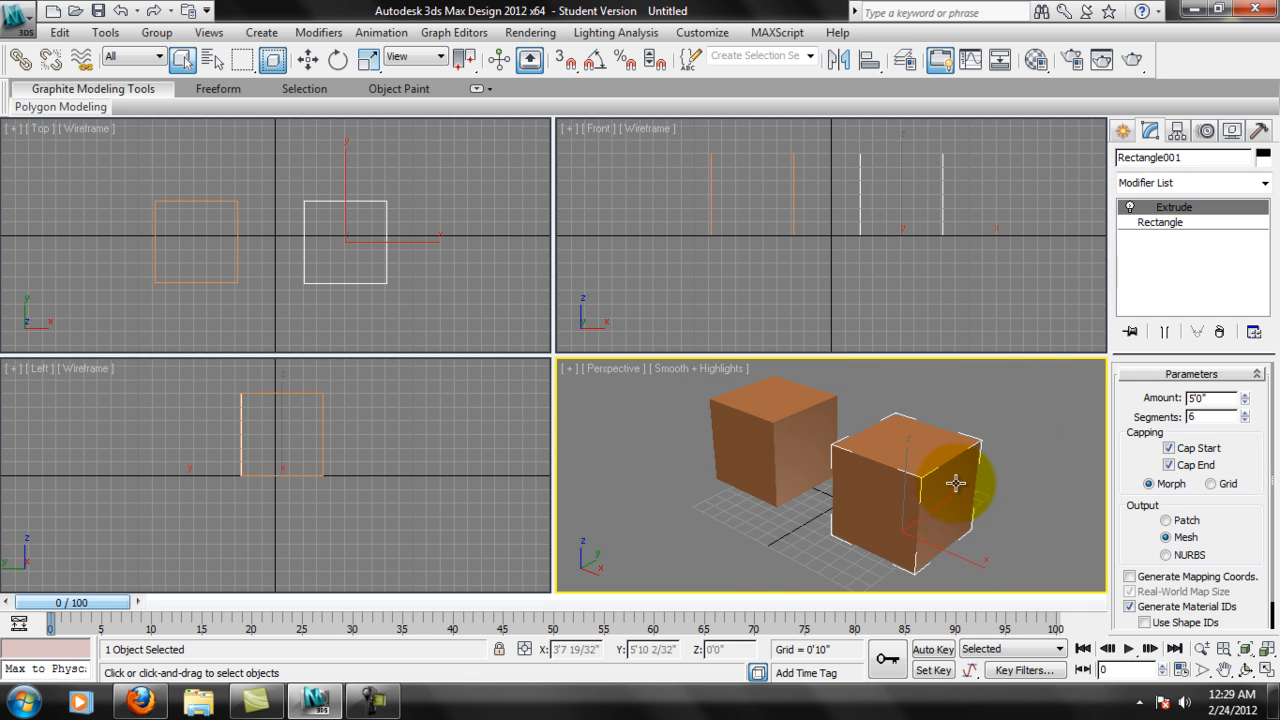
scroll(956, 483, "up", 4)
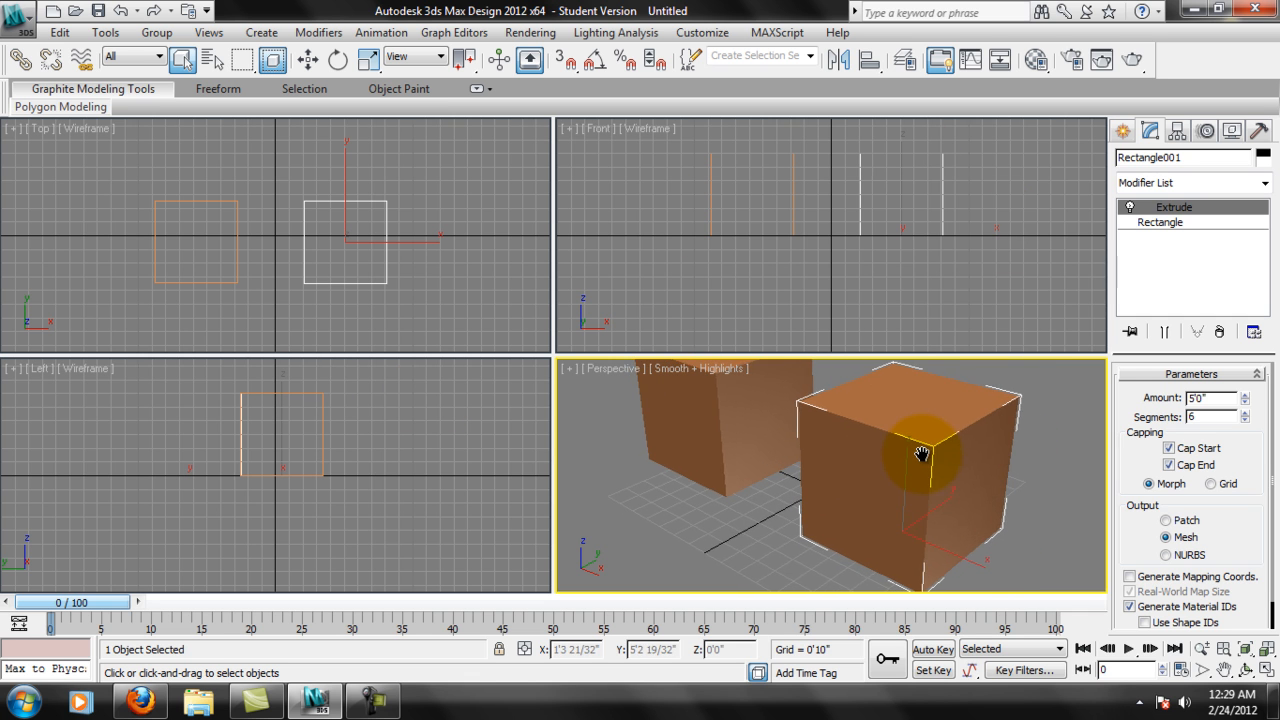
middle_click_drag(921, 454, 945, 492)
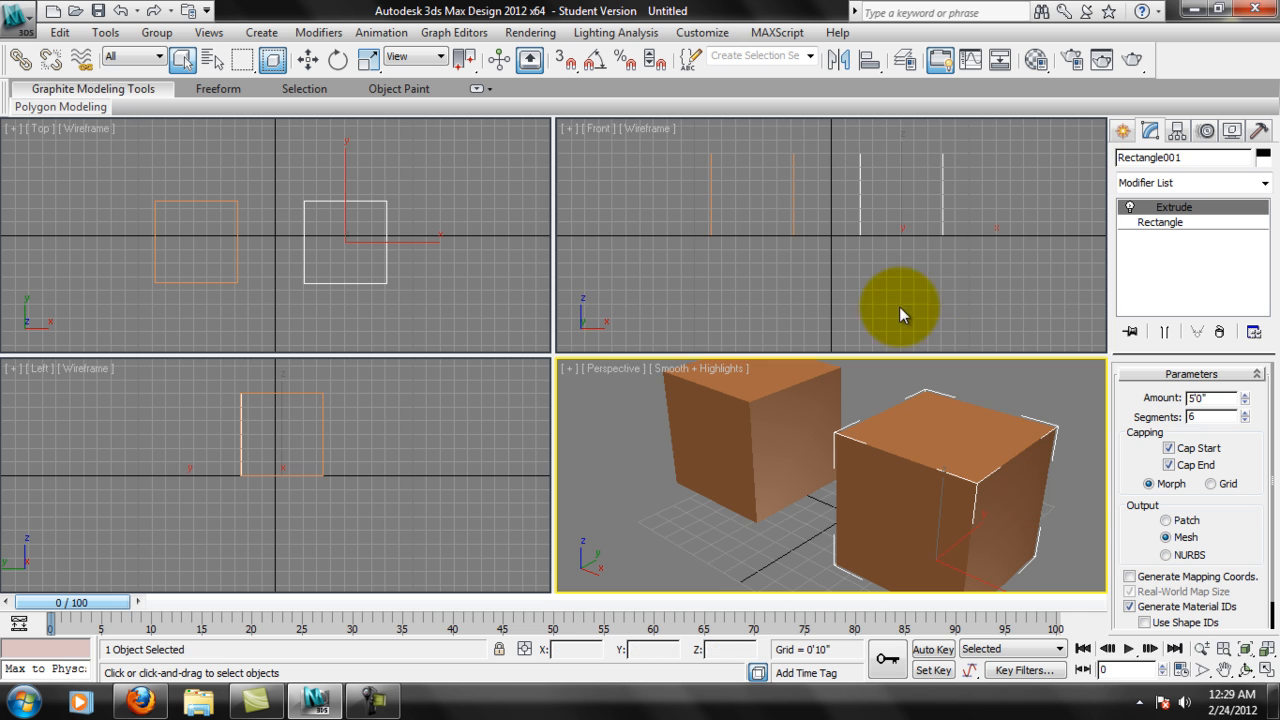
scroll(914, 243, "up", 4)
scroll(945, 220, "down", 2)
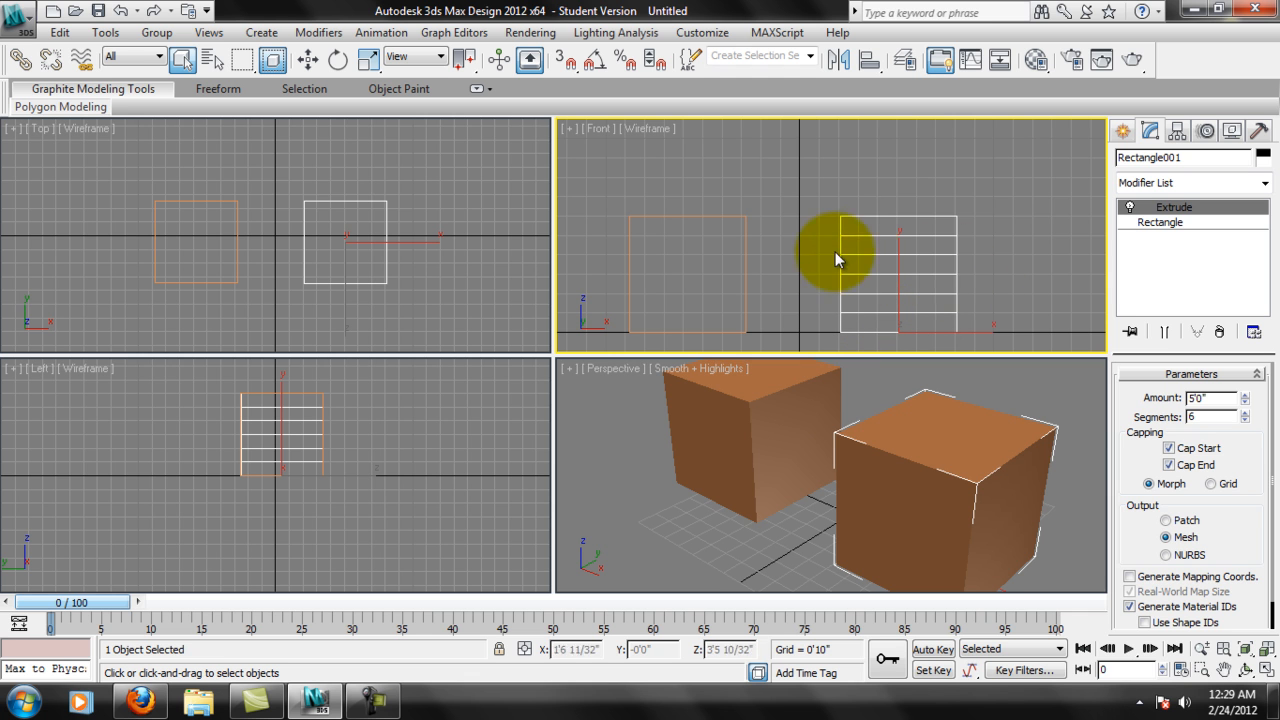
Try extrusion segment counts of 9 and 7 while watching the Front view, and reset the segments to 1.
left_click(1242, 414)
left_click(1242, 414)
left_click(1242, 414)
left_click(1242, 414)
left_click(1242, 414)
left_click(1242, 420)
left_click(1242, 420)
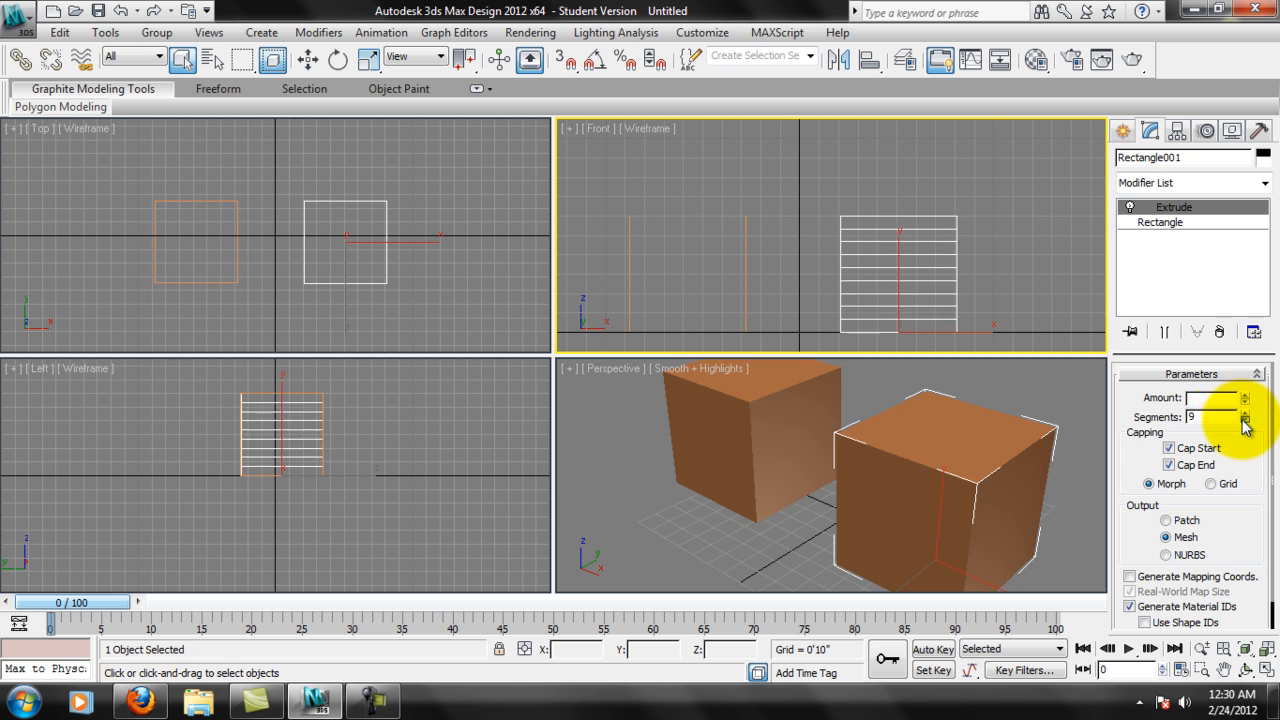
left_click(1243, 420)
left_click(1243, 420)
left_click(1243, 420)
left_click(1243, 420)
left_click(1243, 420)
left_click(1243, 420)
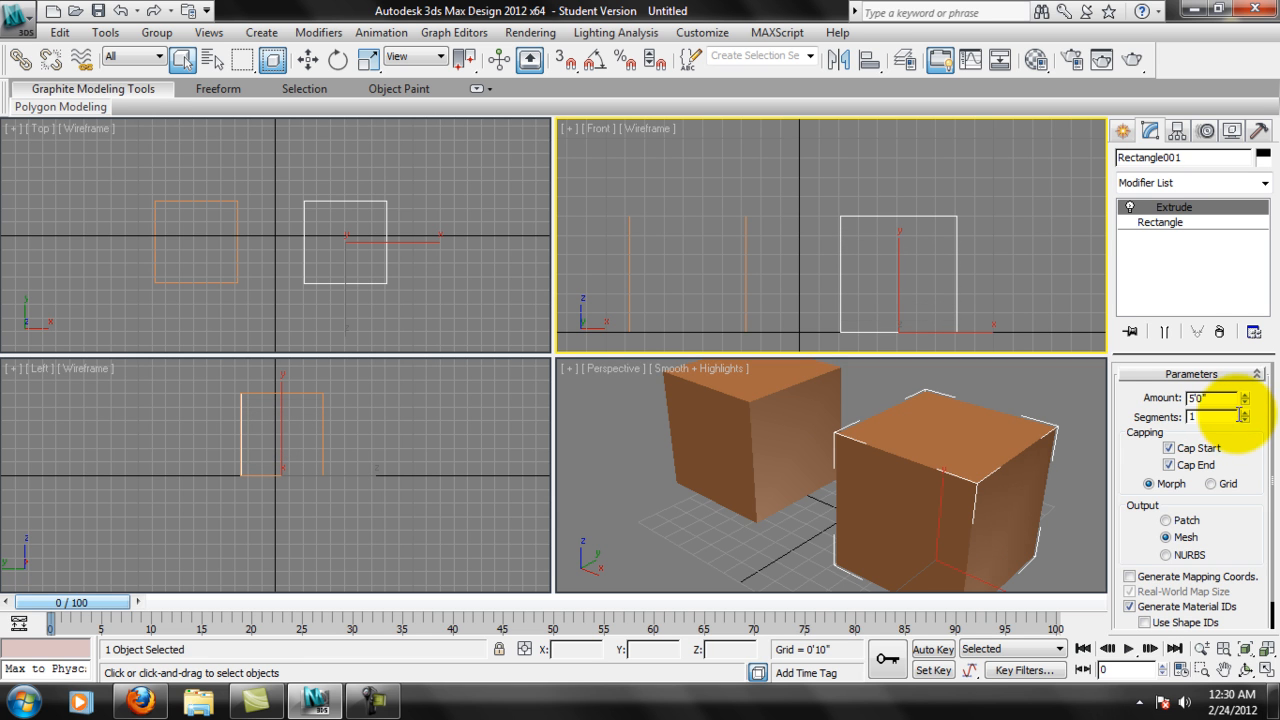
left_click(1243, 413)
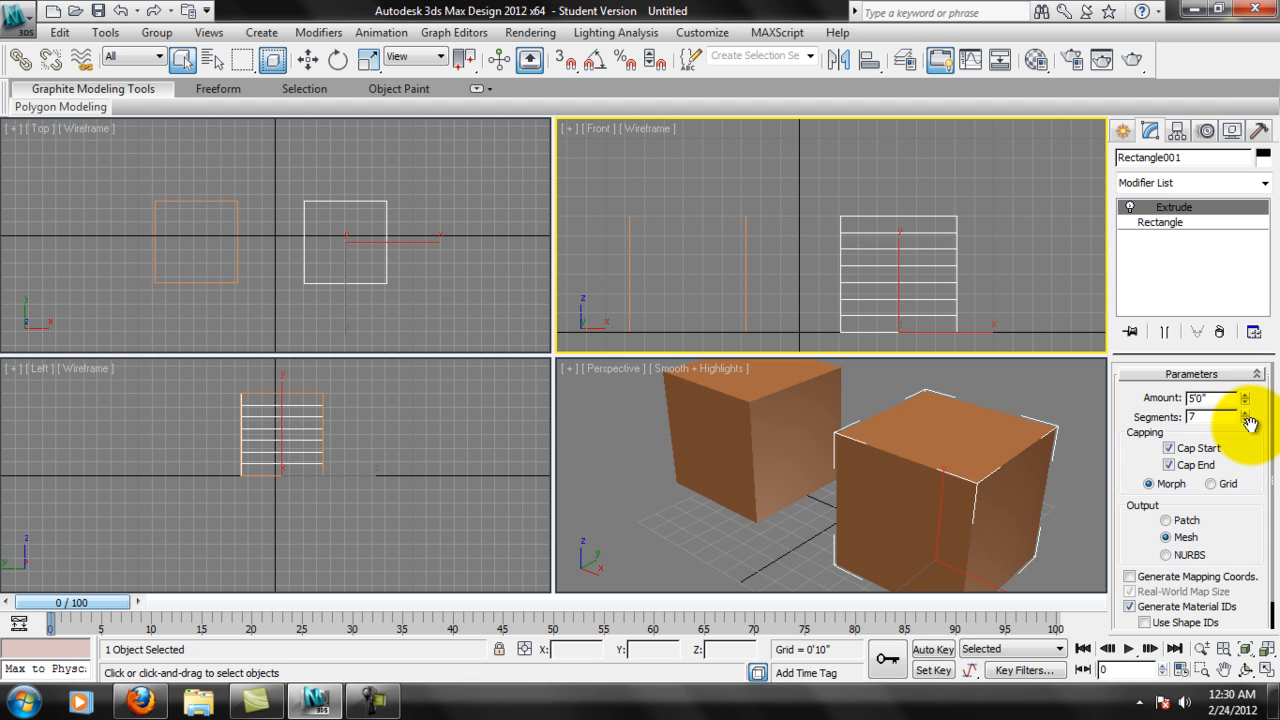
left_click(1245, 420)
left_click(1245, 420)
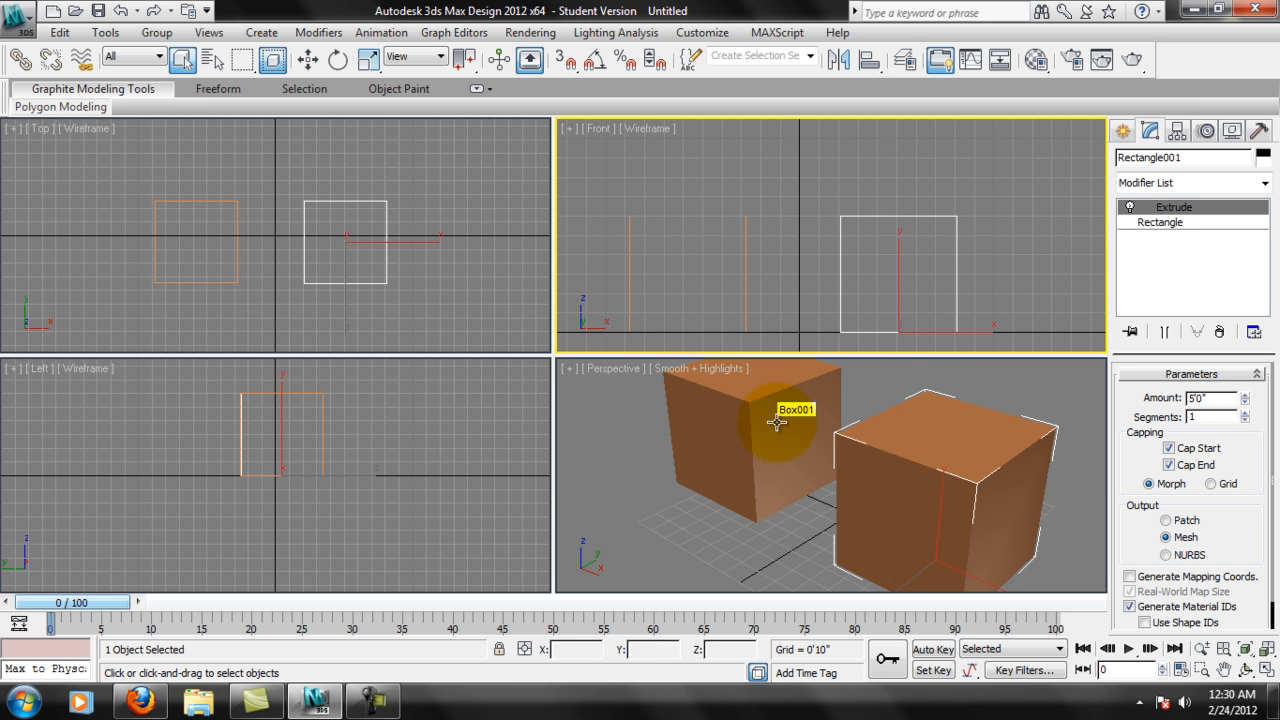
Draw an open zigzag spline with the Line tool in the Top view beside the two cubes, using Corner initial and drag types.
scroll(378, 223, "up", 2)
middle_click_drag(378, 223, 299, 228)
left_click(1123, 131)
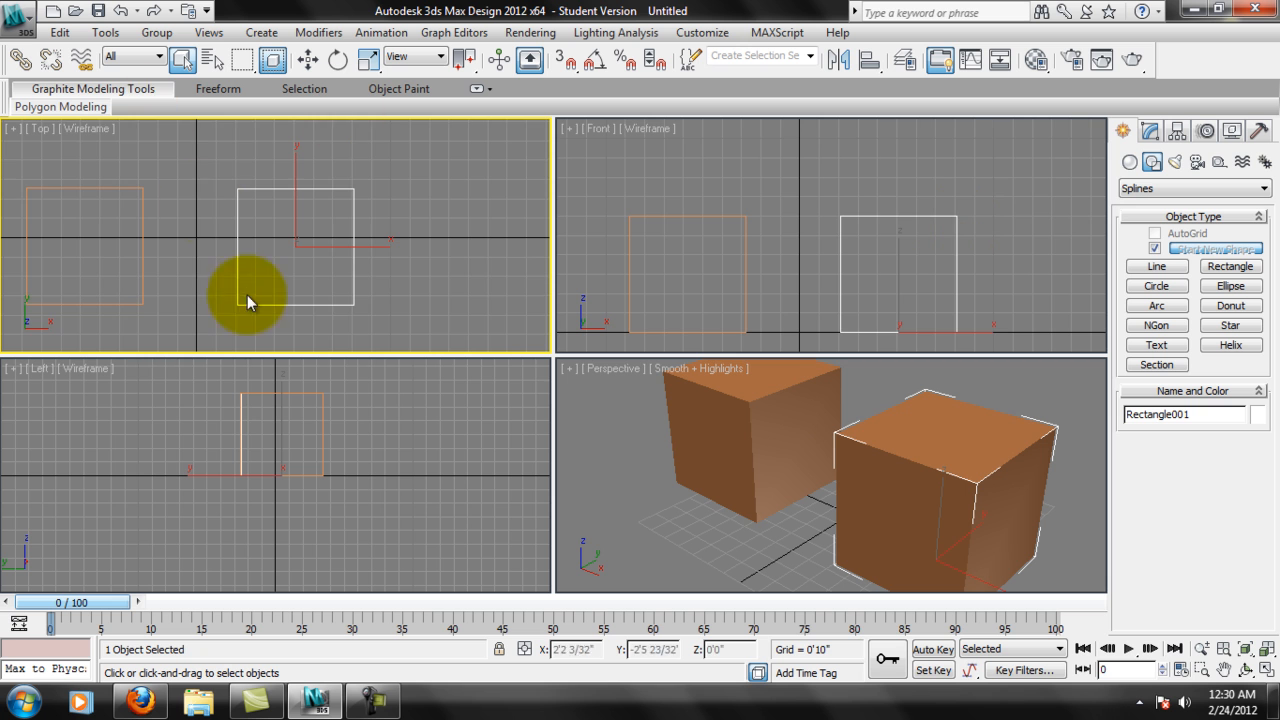
scroll(255, 294, "down", 3)
left_click(1156, 267)
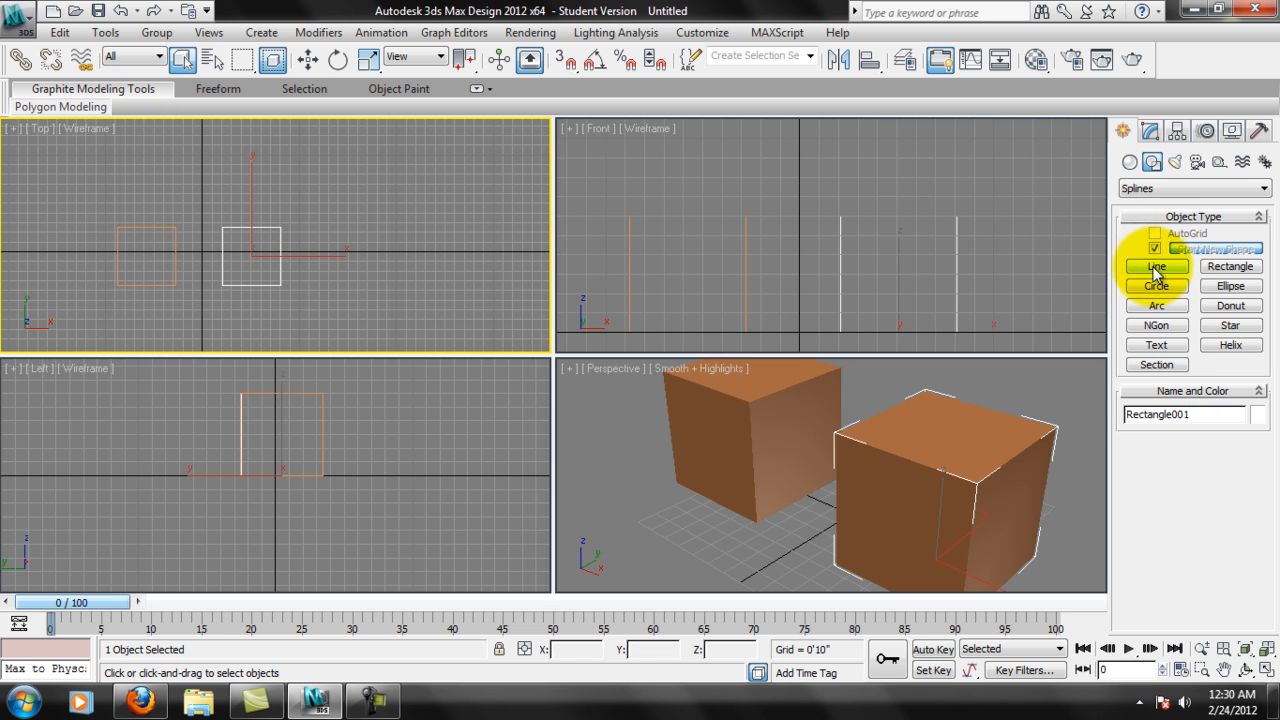
left_click(1180, 286)
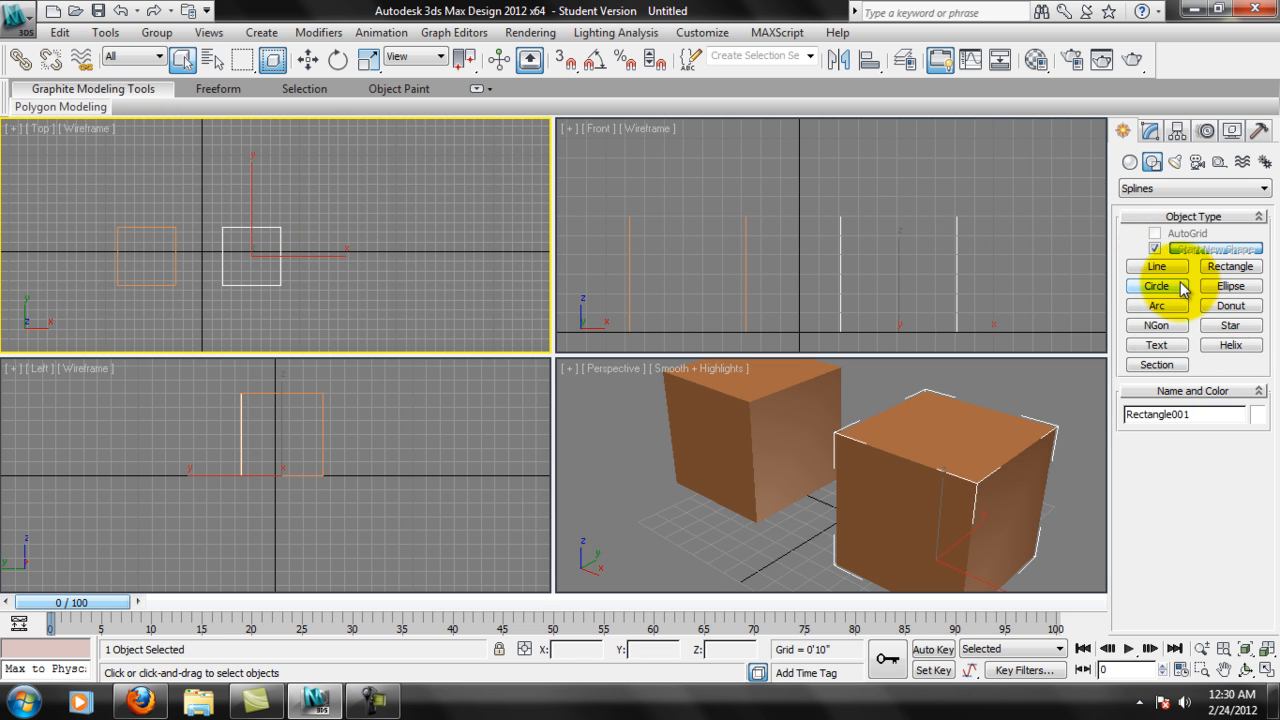
left_click(1180, 276)
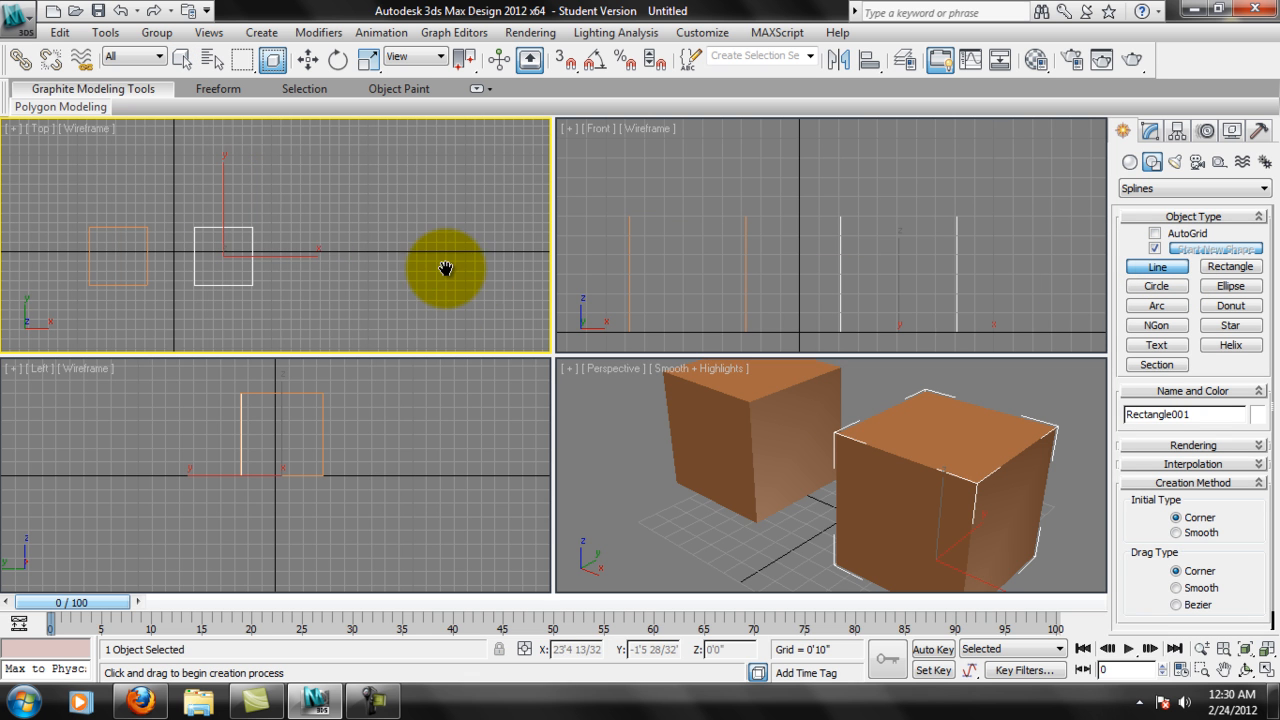
middle_click_drag(500, 220, 372, 228)
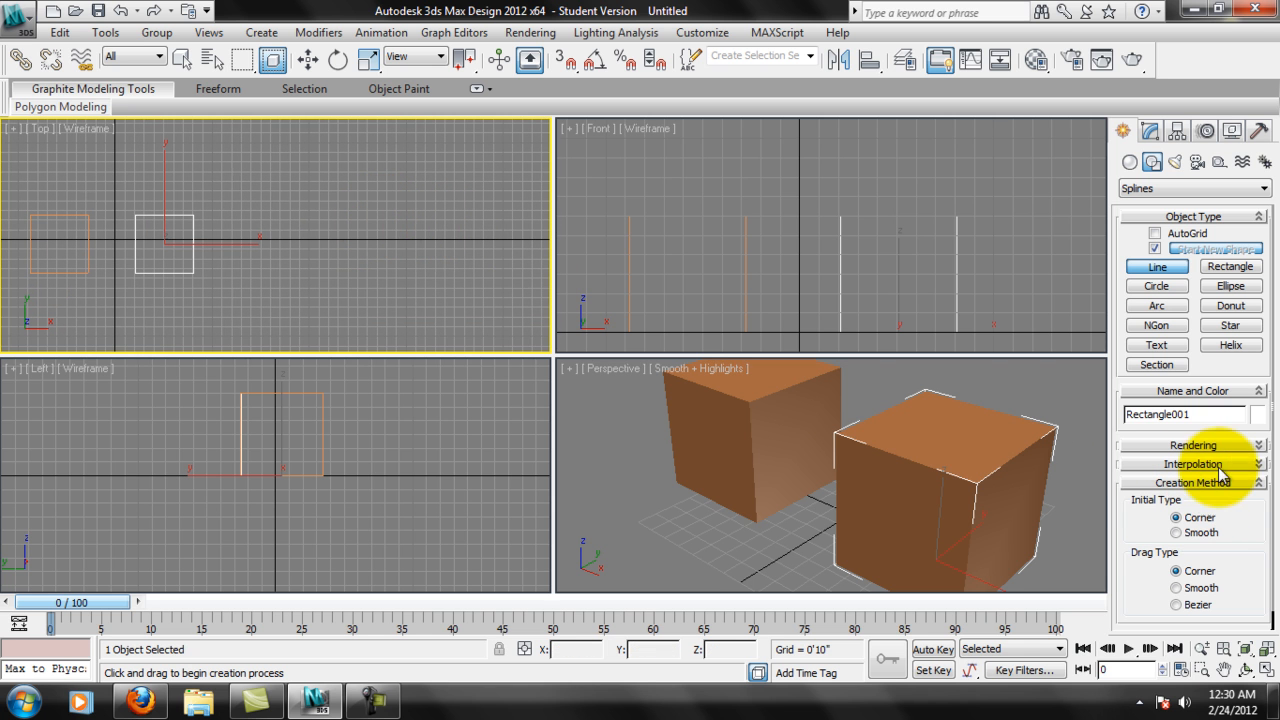
scroll(1237, 510, "down", 1)
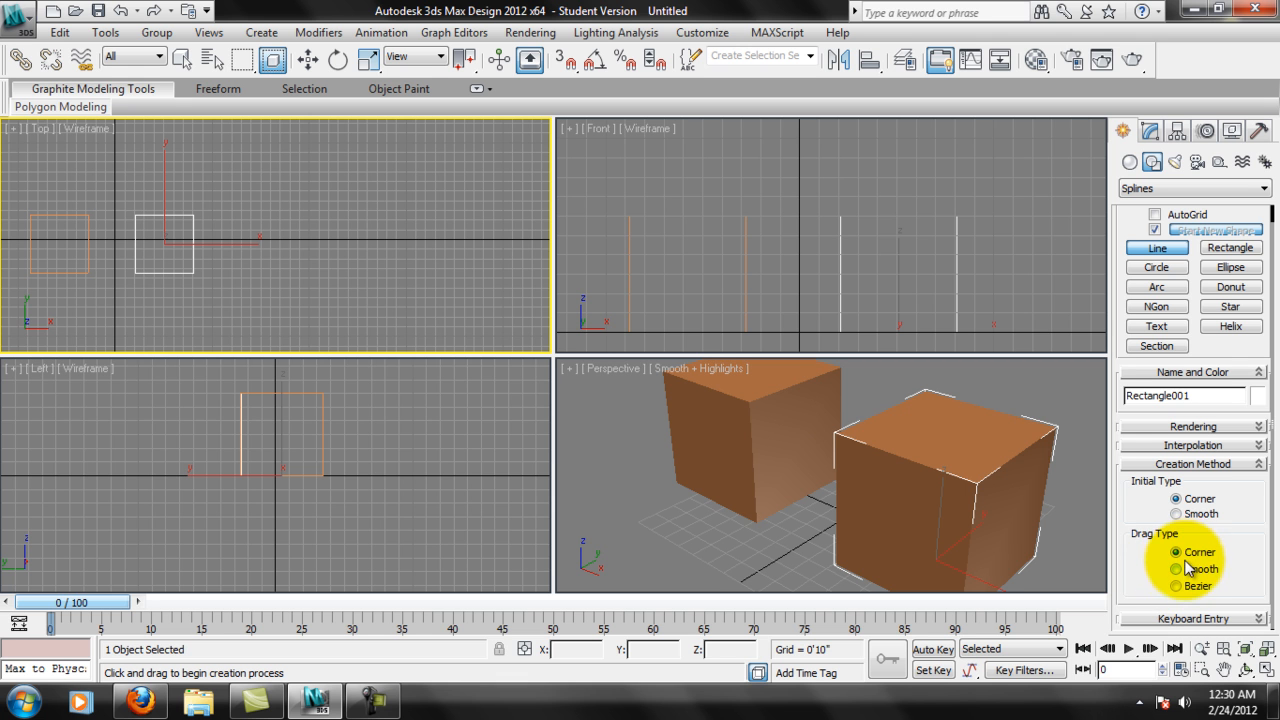
left_click(290, 288)
left_click(383, 202)
left_click(417, 292)
left_click(449, 214)
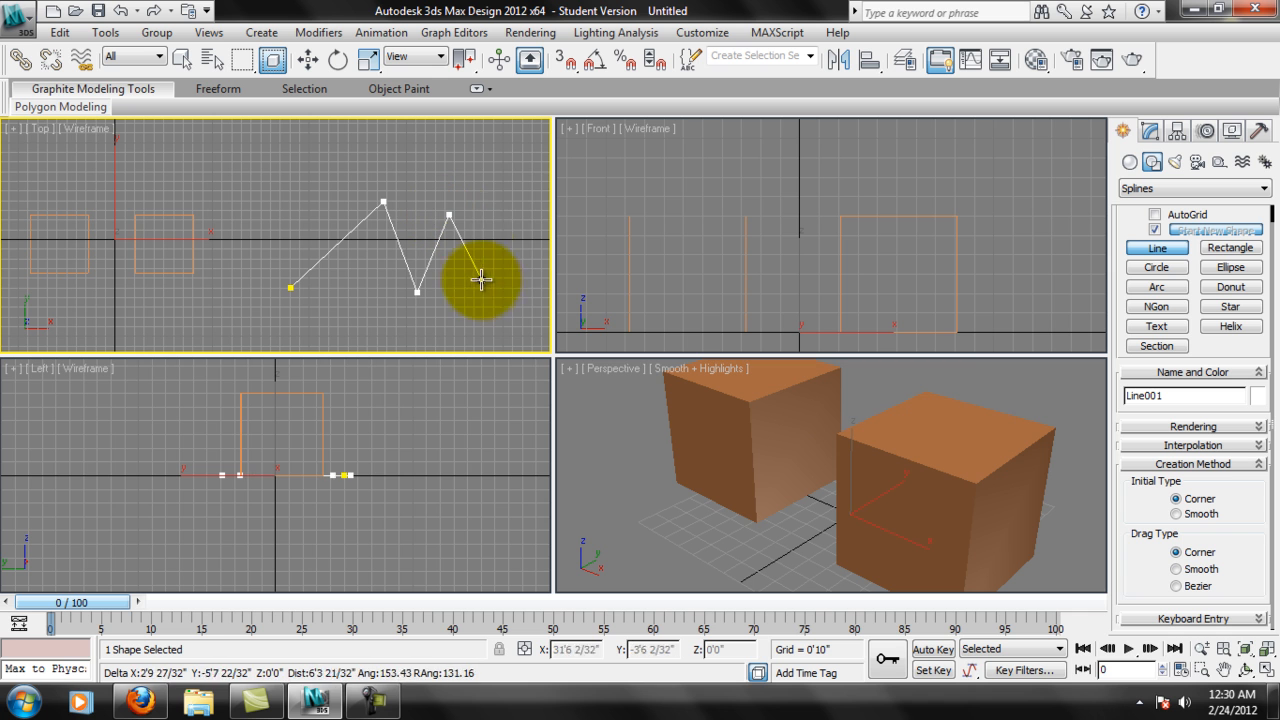
left_click(482, 280)
left_click(513, 212)
right_click(521, 254)
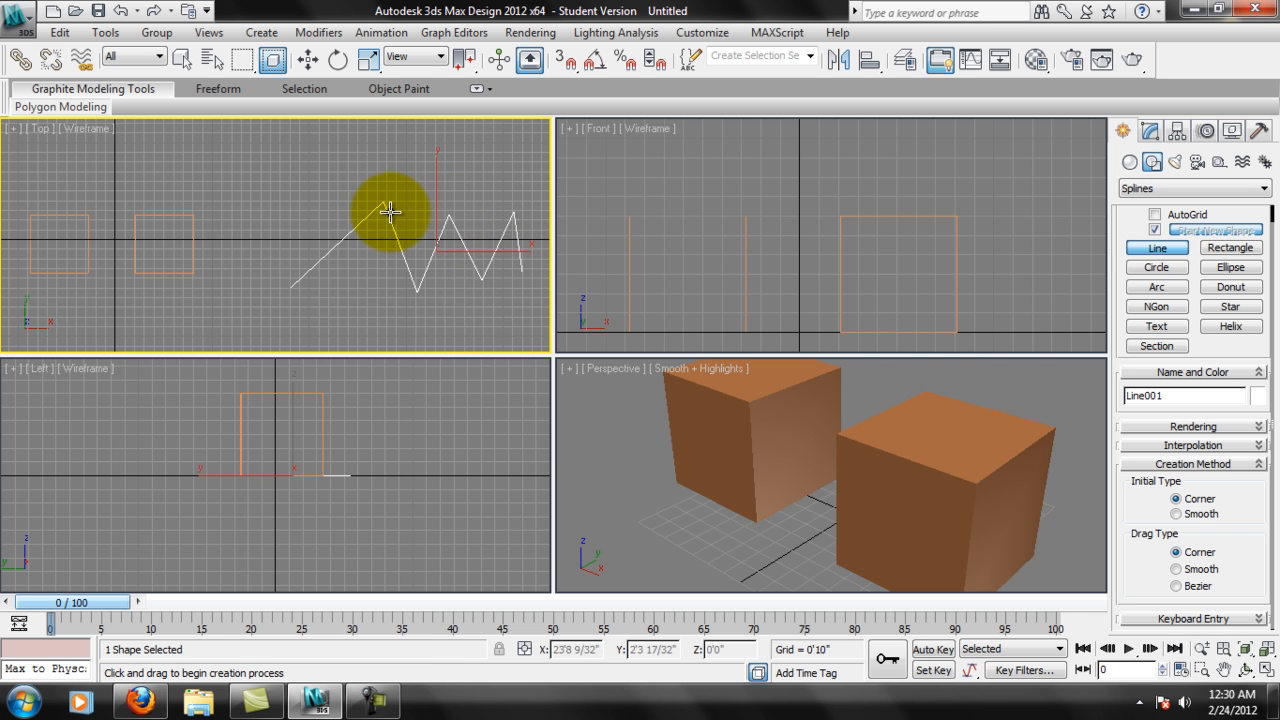
Draw an open, wavy spline below the zigzag in the Top view, using the Line tool's Bezier drag type.
middle_click_drag(366, 206, 330, 130)
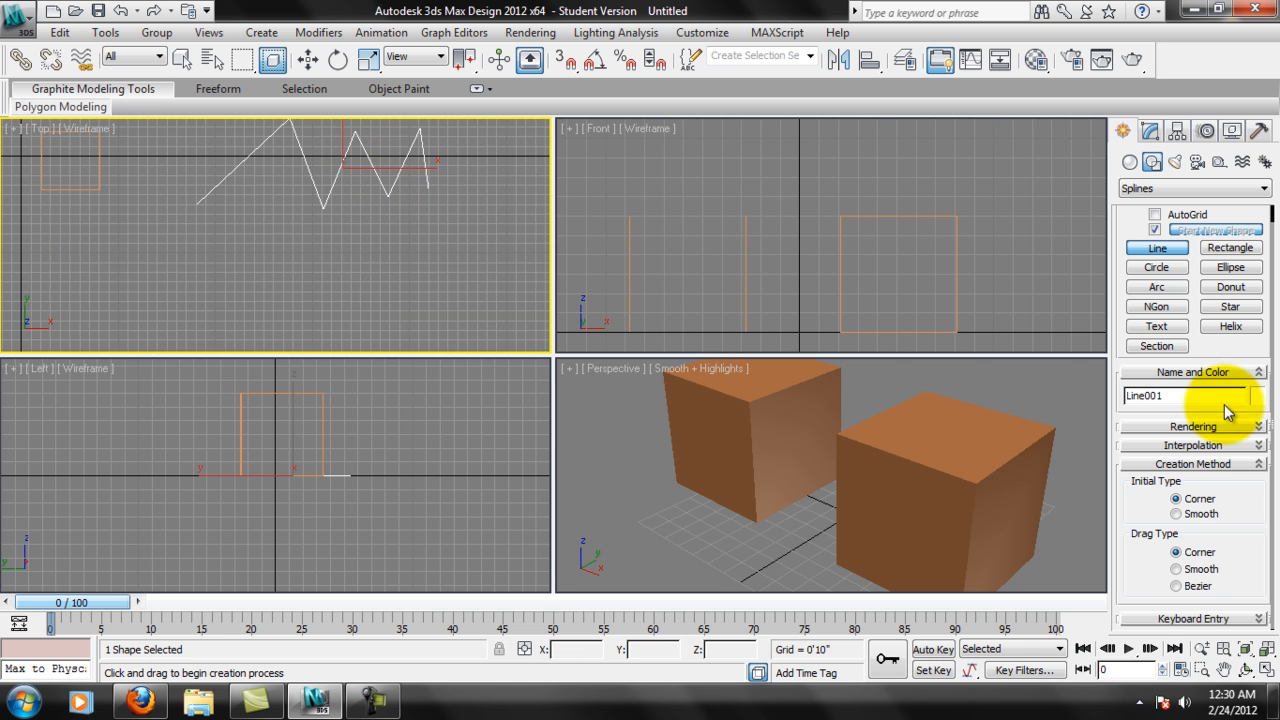
left_click(1181, 589)
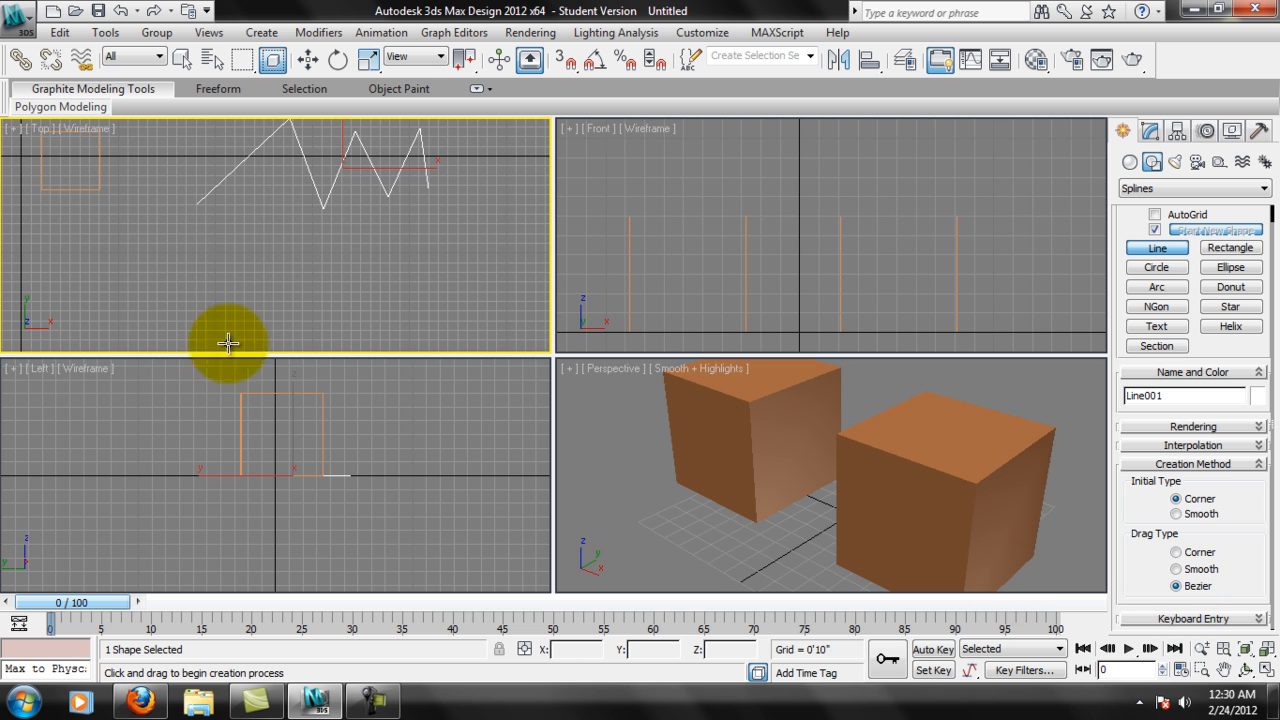
middle_click_drag(133, 188, 137, 222)
middle_click_drag(289, 294, 290, 266)
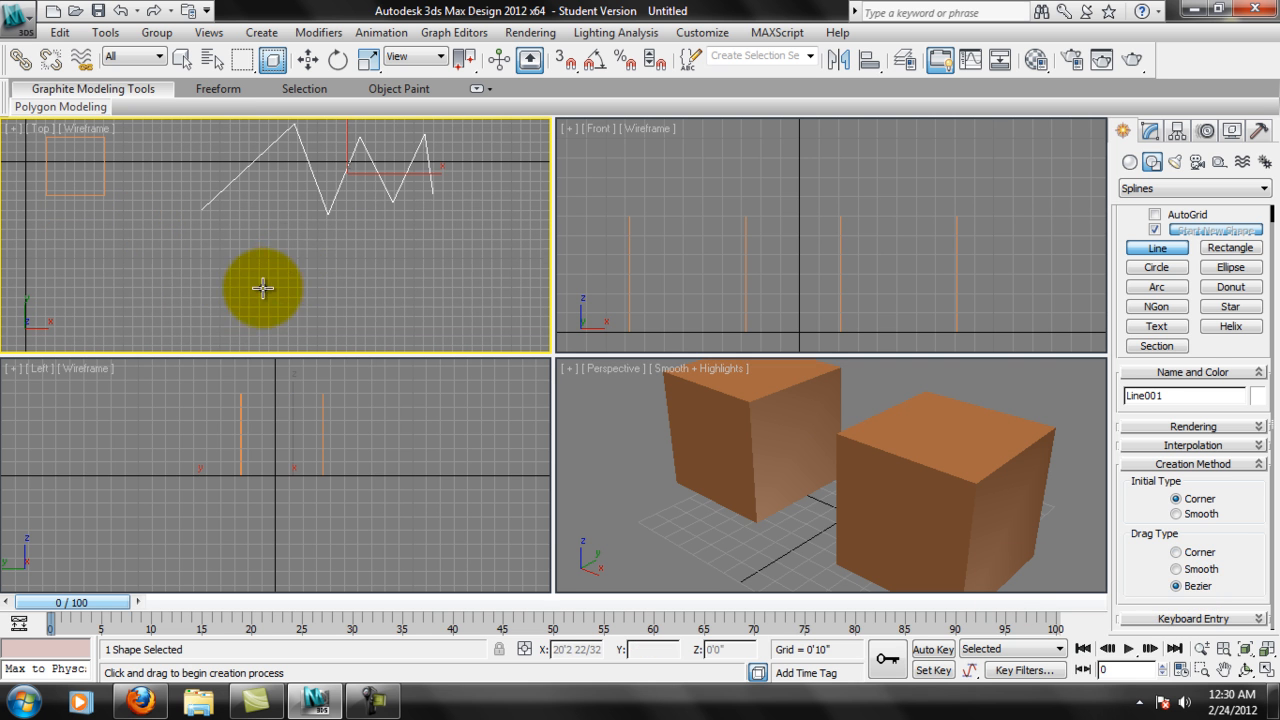
left_click(200, 307)
left_click_drag(297, 236, 427, 248)
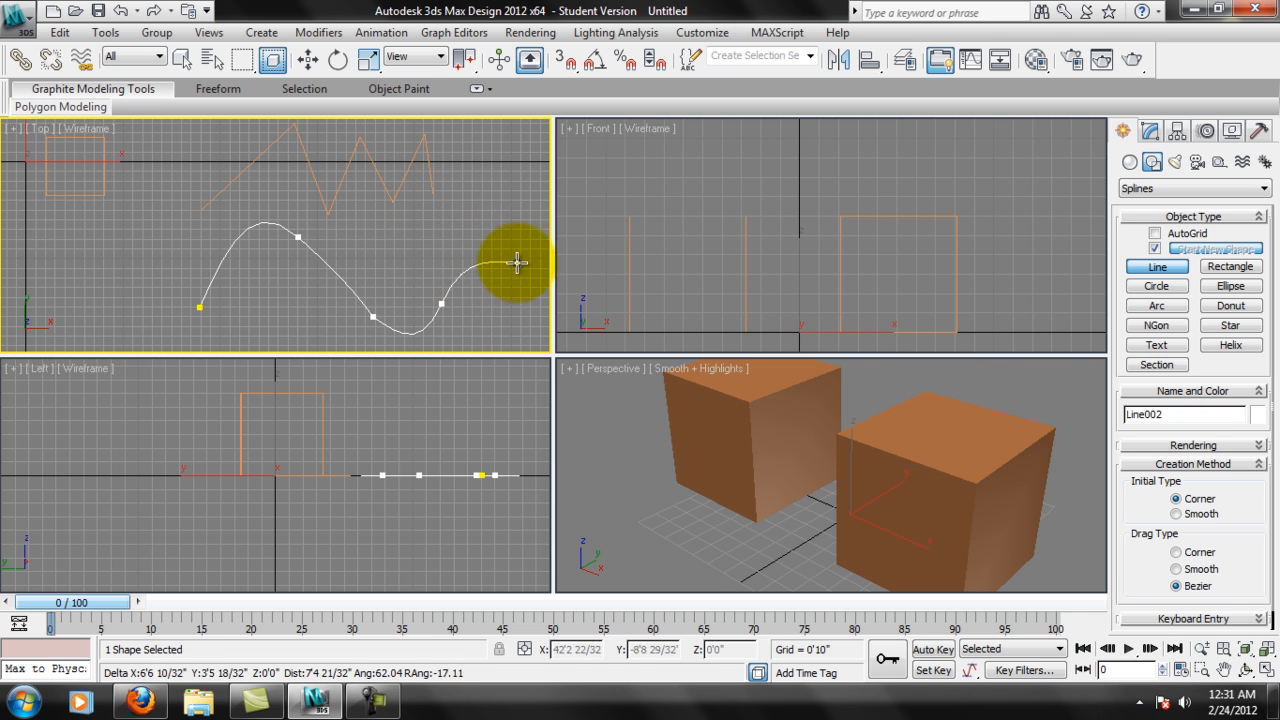
left_click_drag(495, 231, 508, 259)
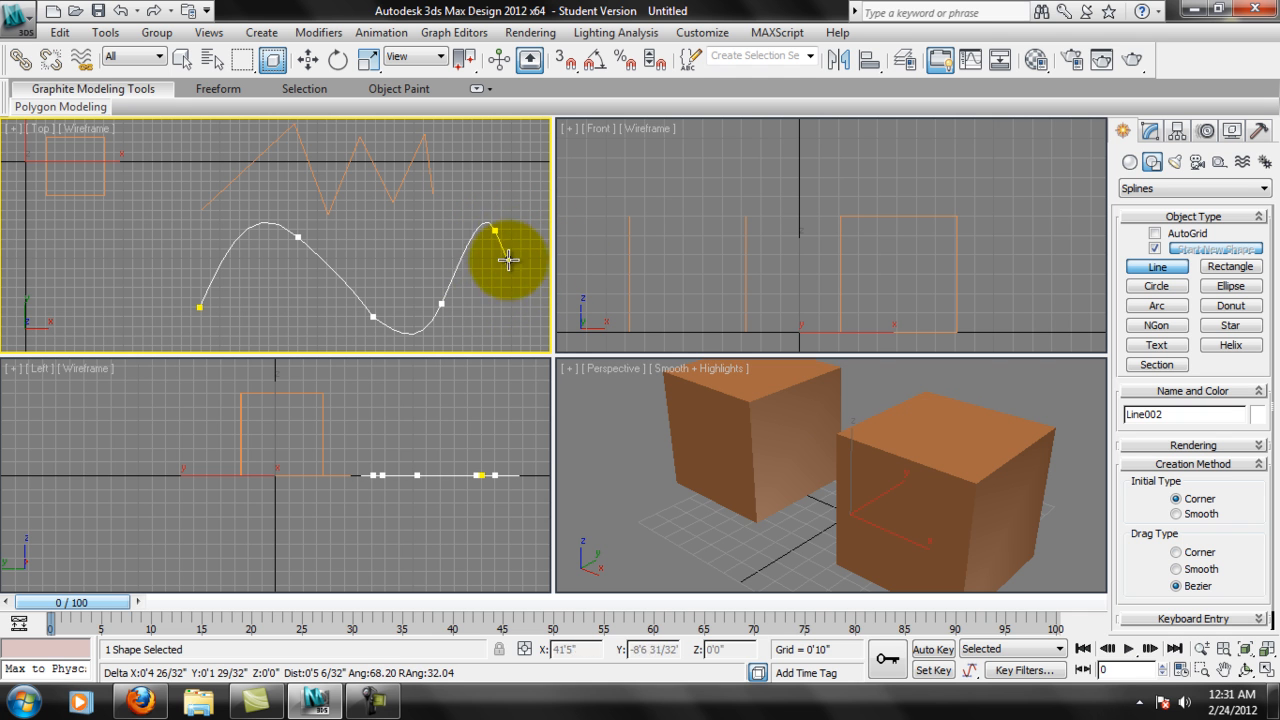
left_click(525, 195)
right_click(453, 148)
middle_click_drag(469, 230, 388, 237)
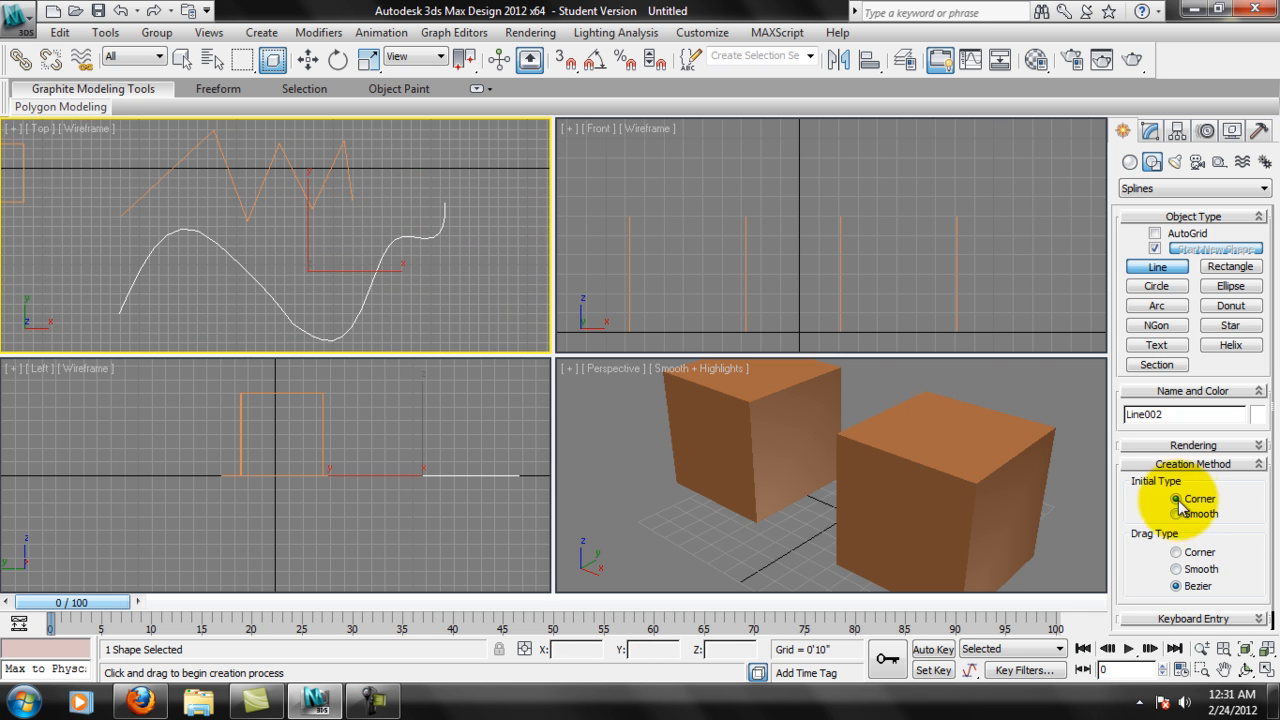
Set the Line drag type back to Corner and delete the wavy Bezier spline in the maximized Top view.
middle_click_drag(306, 200, 352, 246)
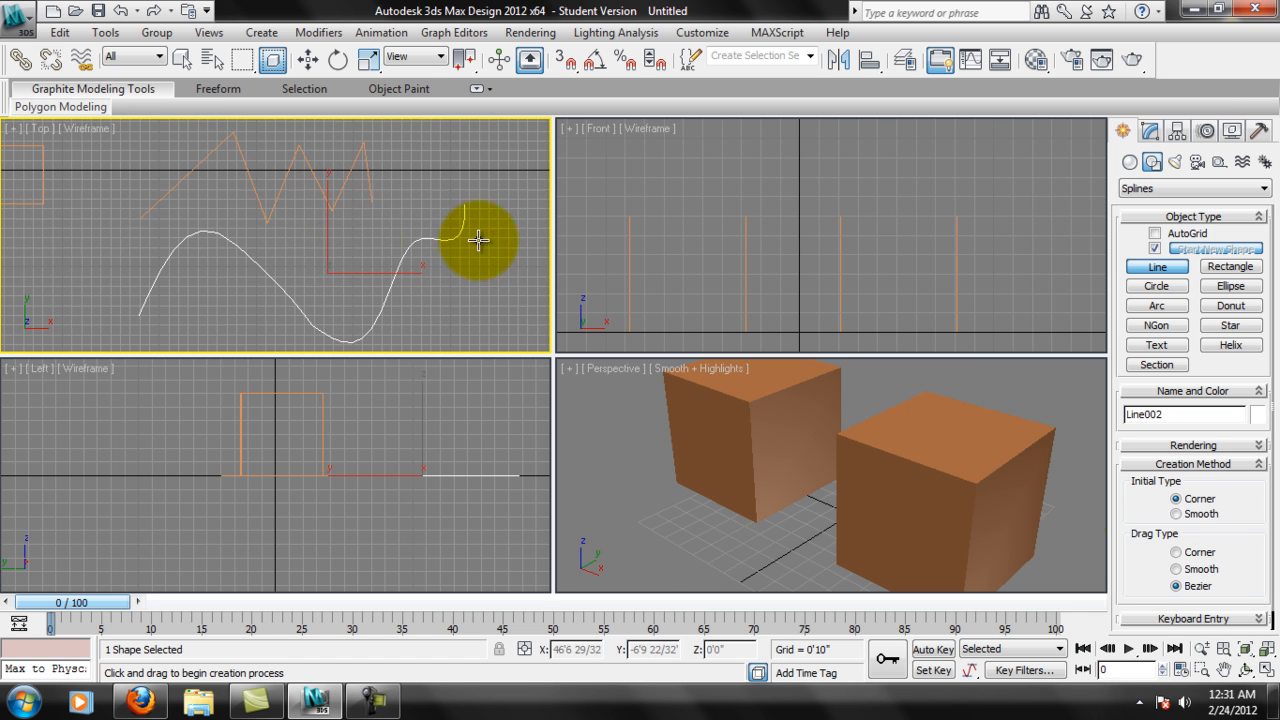
left_click(1268, 672)
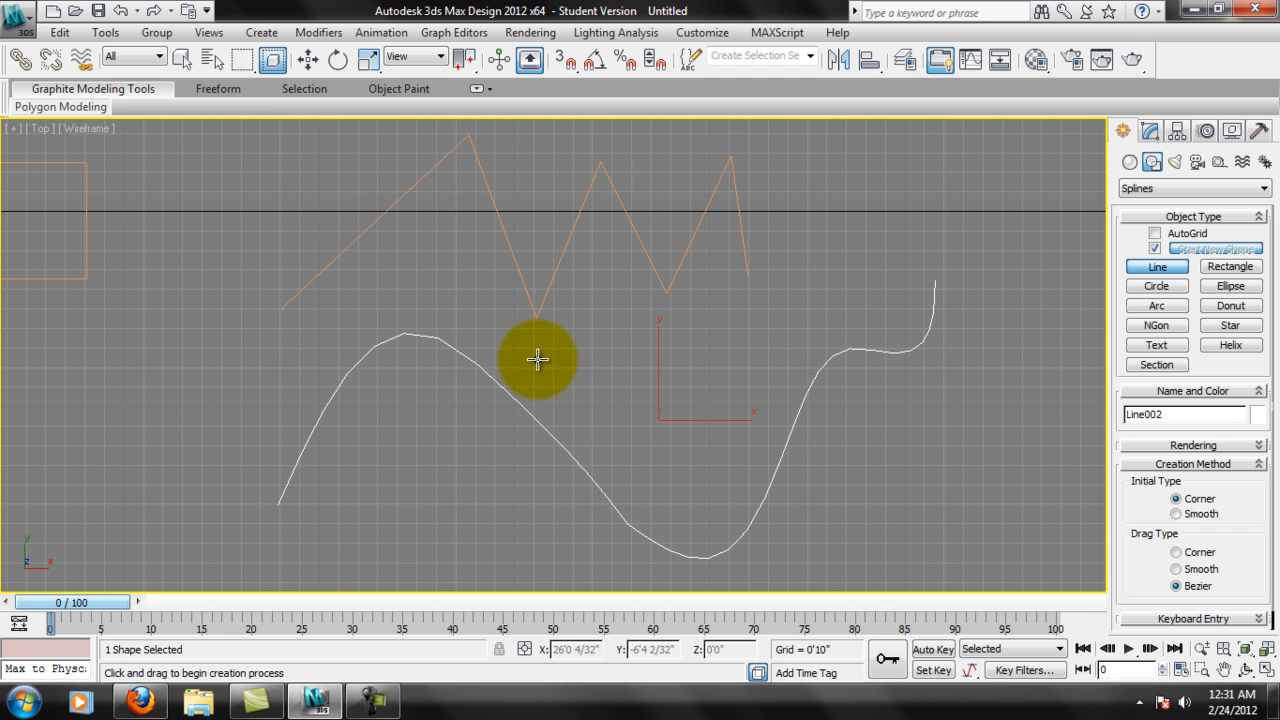
left_click(1176, 552)
right_click(566, 435)
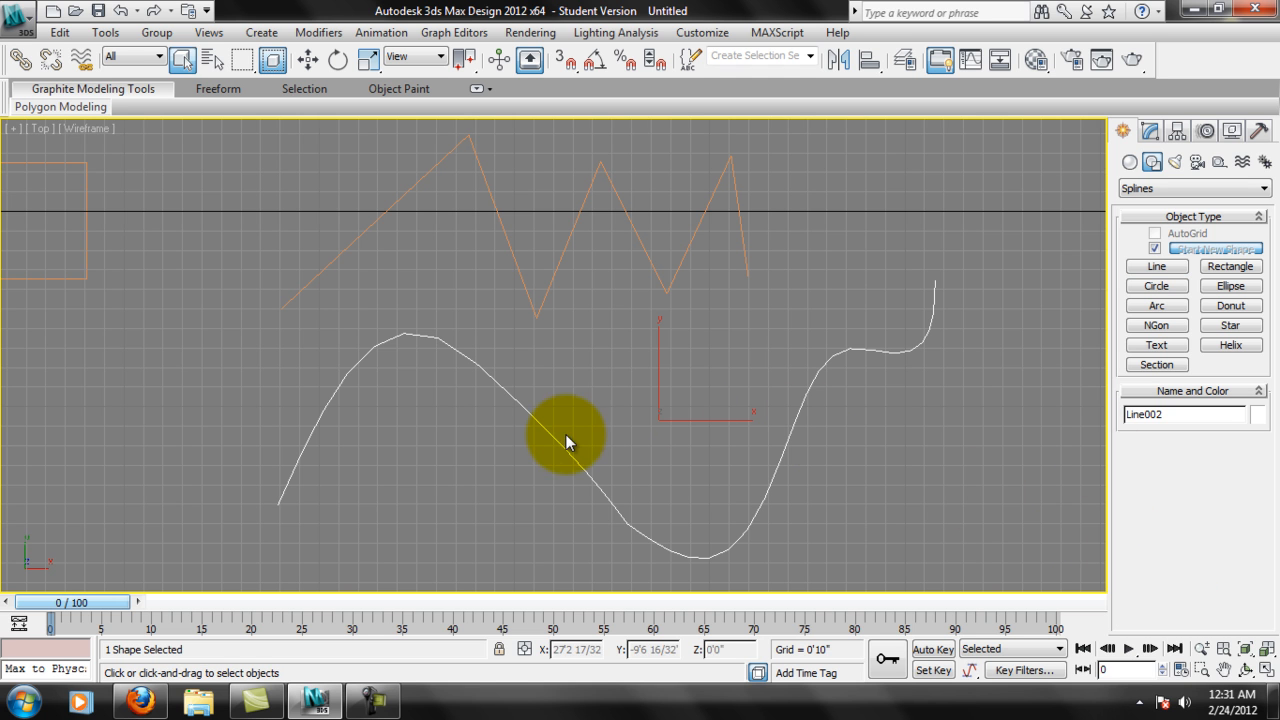
key("Delete")
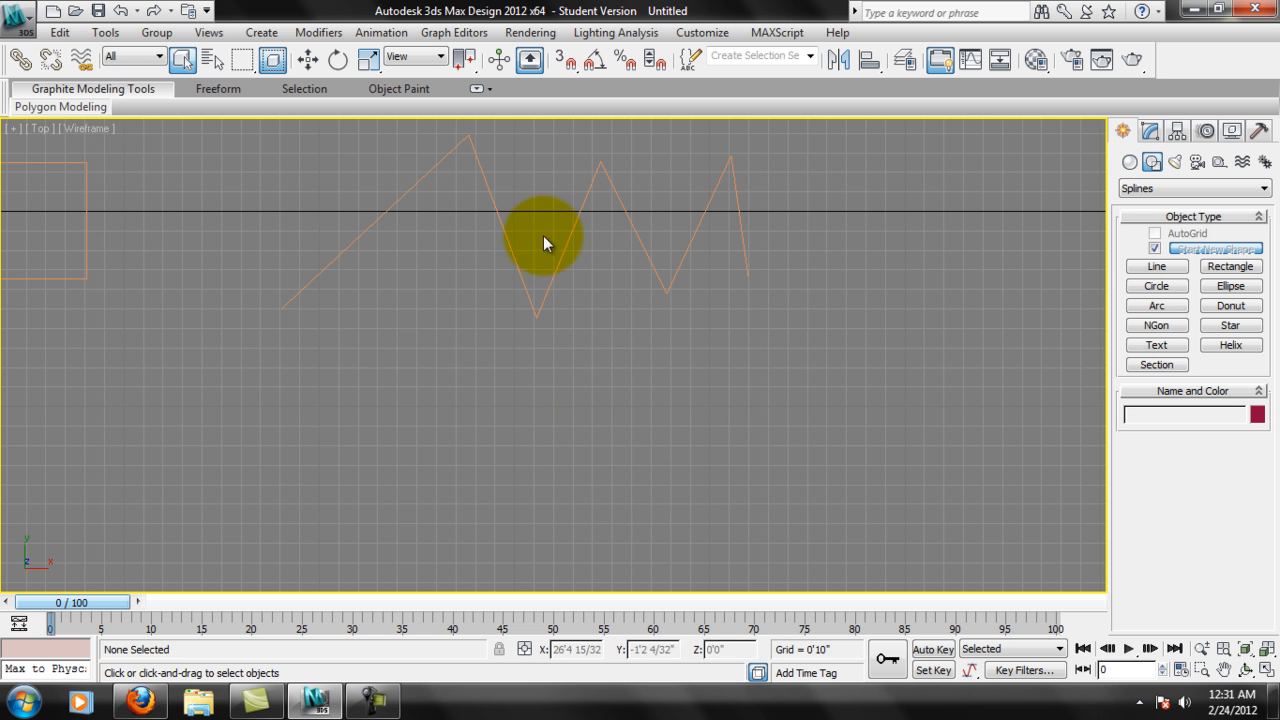
Select the zigzag line and enter its Vertex sub-object level for editing.
left_click(504, 246)
middle_click_drag(565, 213, 555, 333)
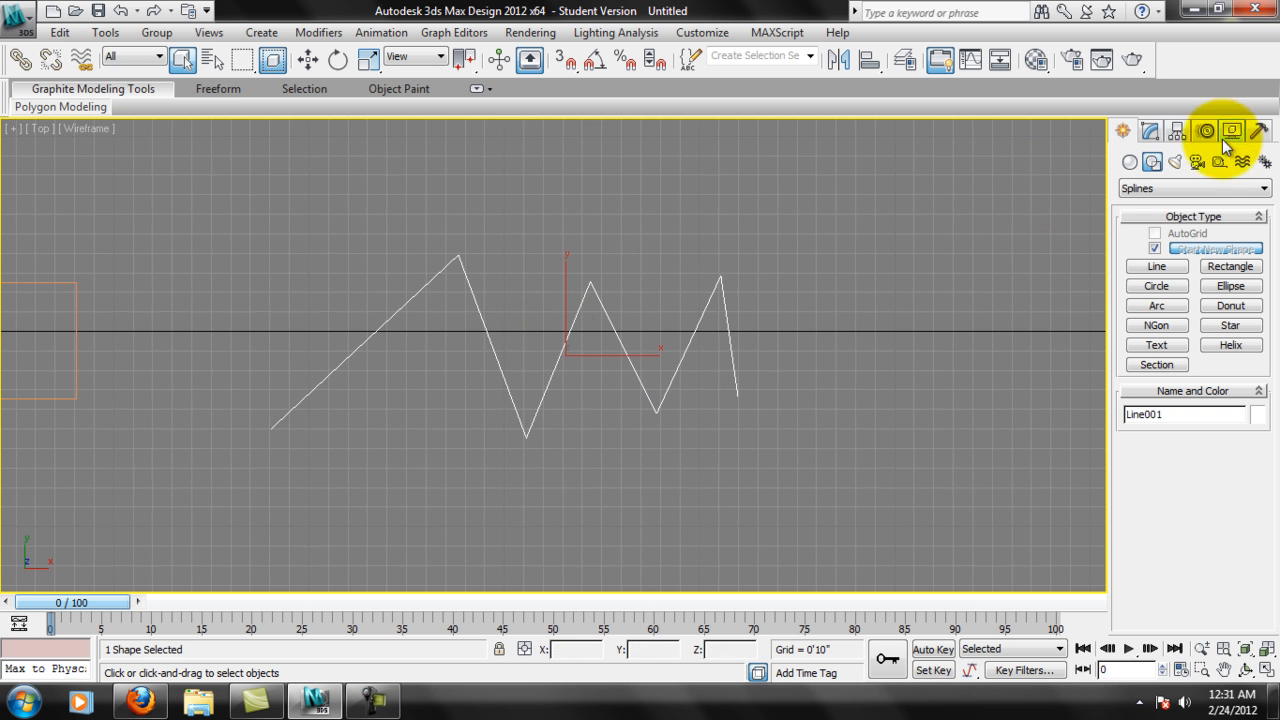
left_click(1152, 134)
middle_click_drag(486, 358, 526, 343)
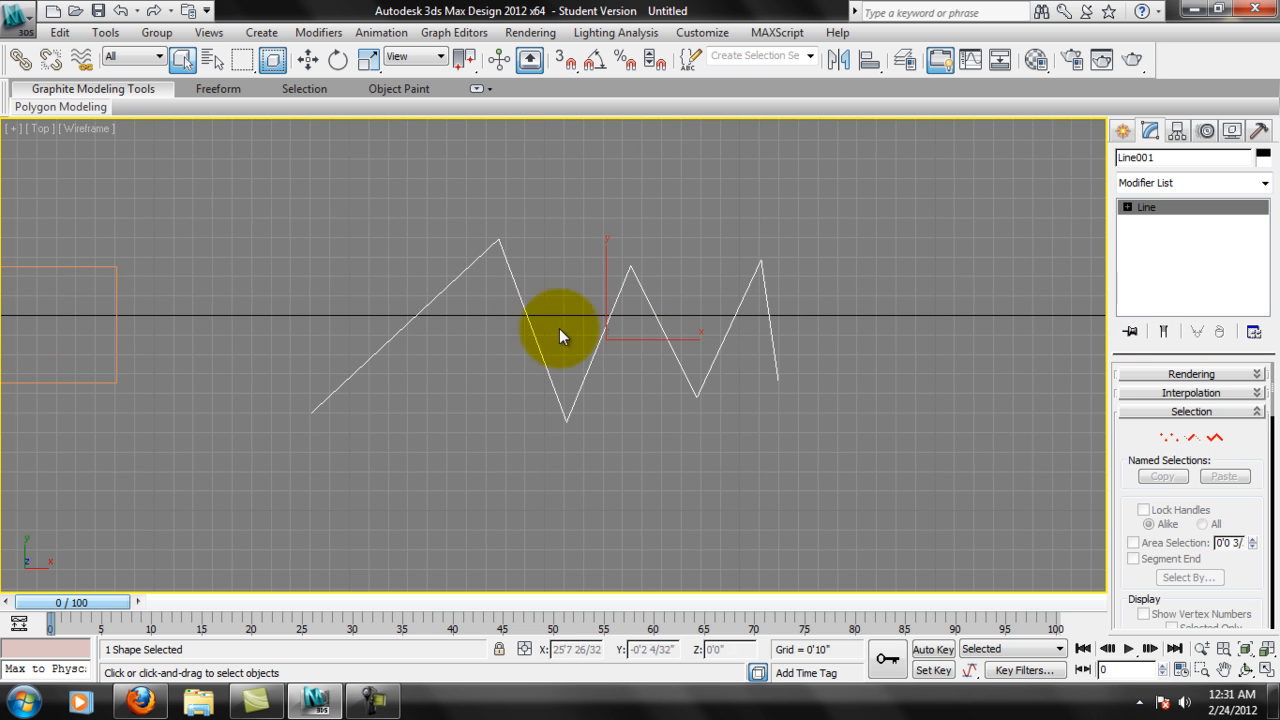
right_click(519, 286)
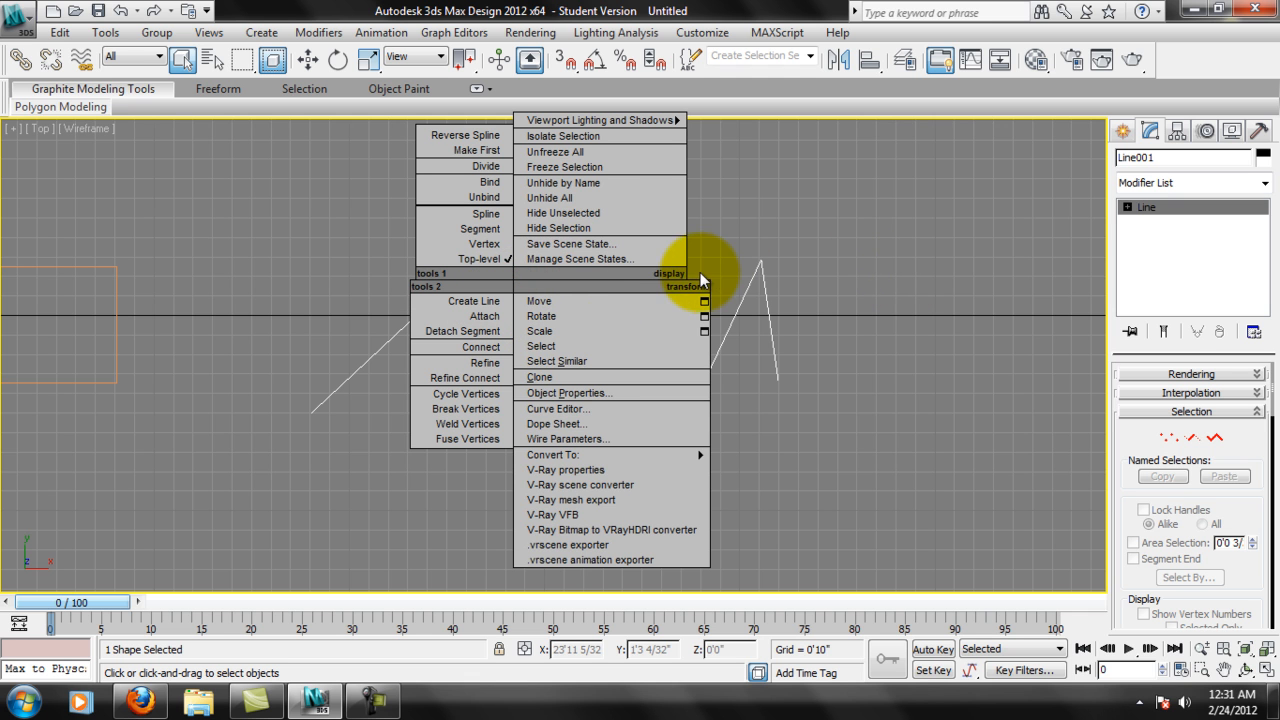
left_click(799, 226)
middle_click_drag(536, 284, 529, 294)
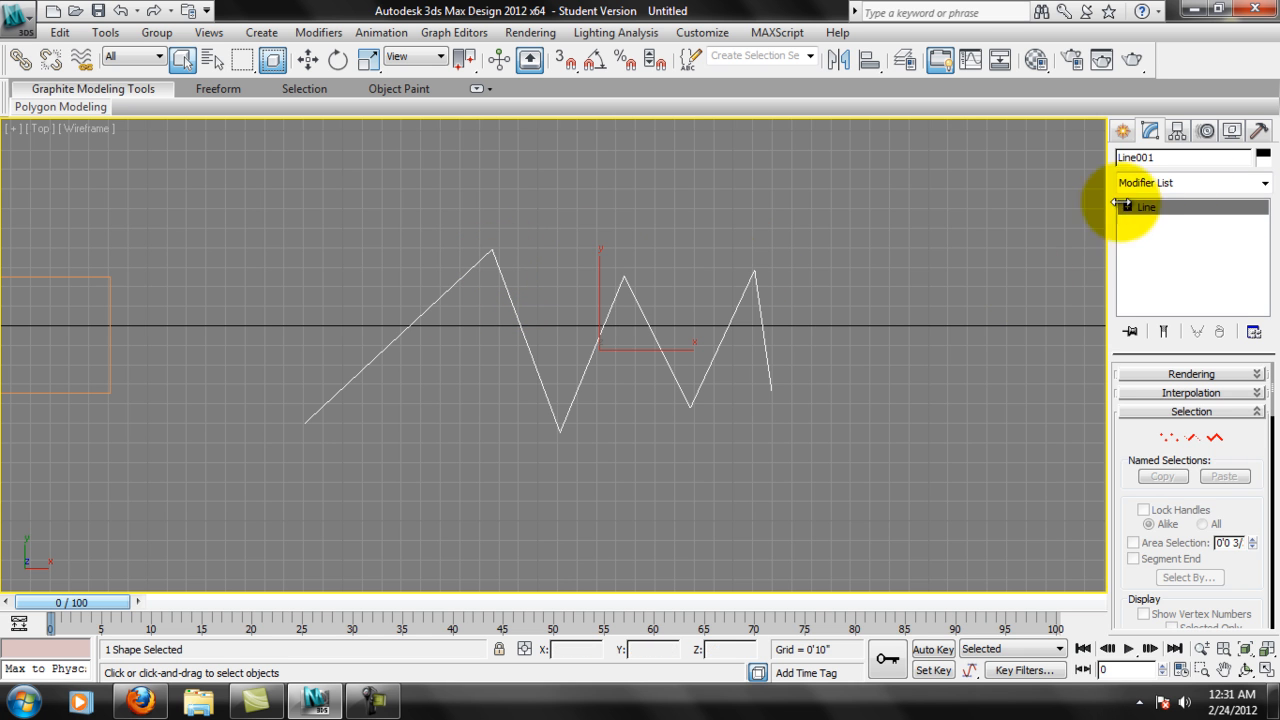
left_click(597, 226)
left_click(508, 292)
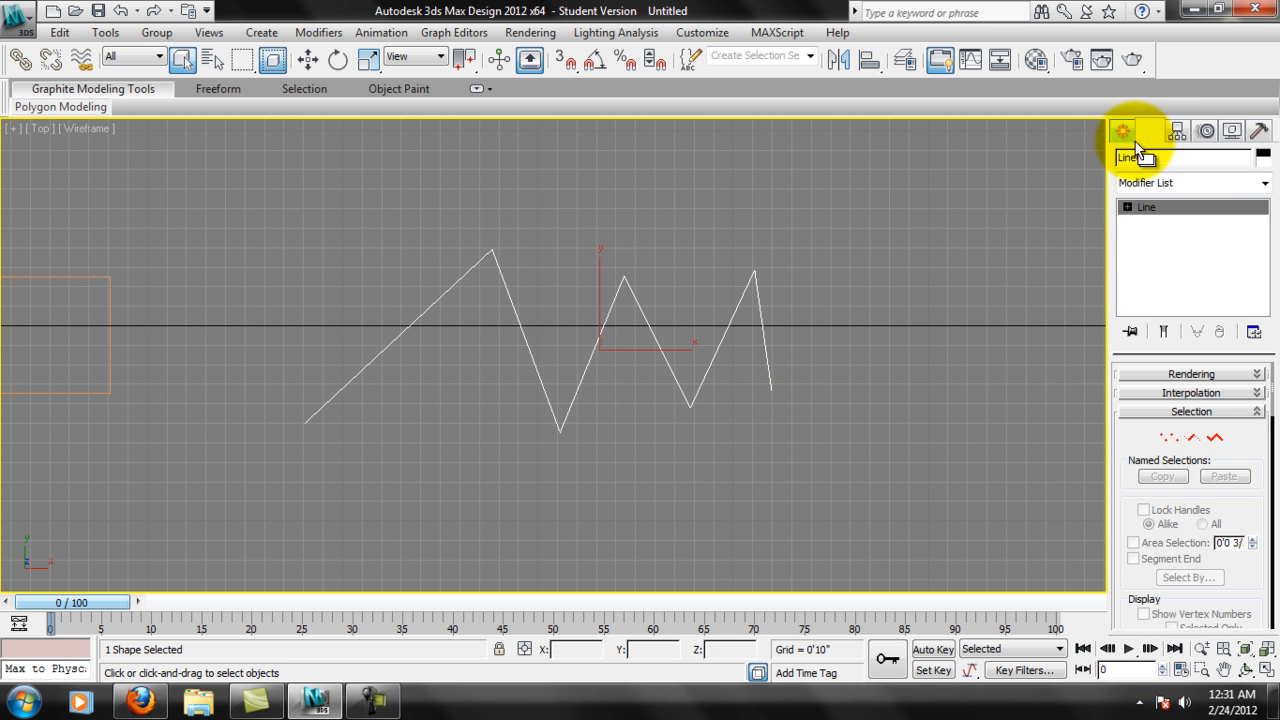
left_click(1166, 437)
Convert the zigzag's first peak vertex to Bezier, move it toward the line's start, and adjust its handles into a rounded arch.
left_click(503, 256)
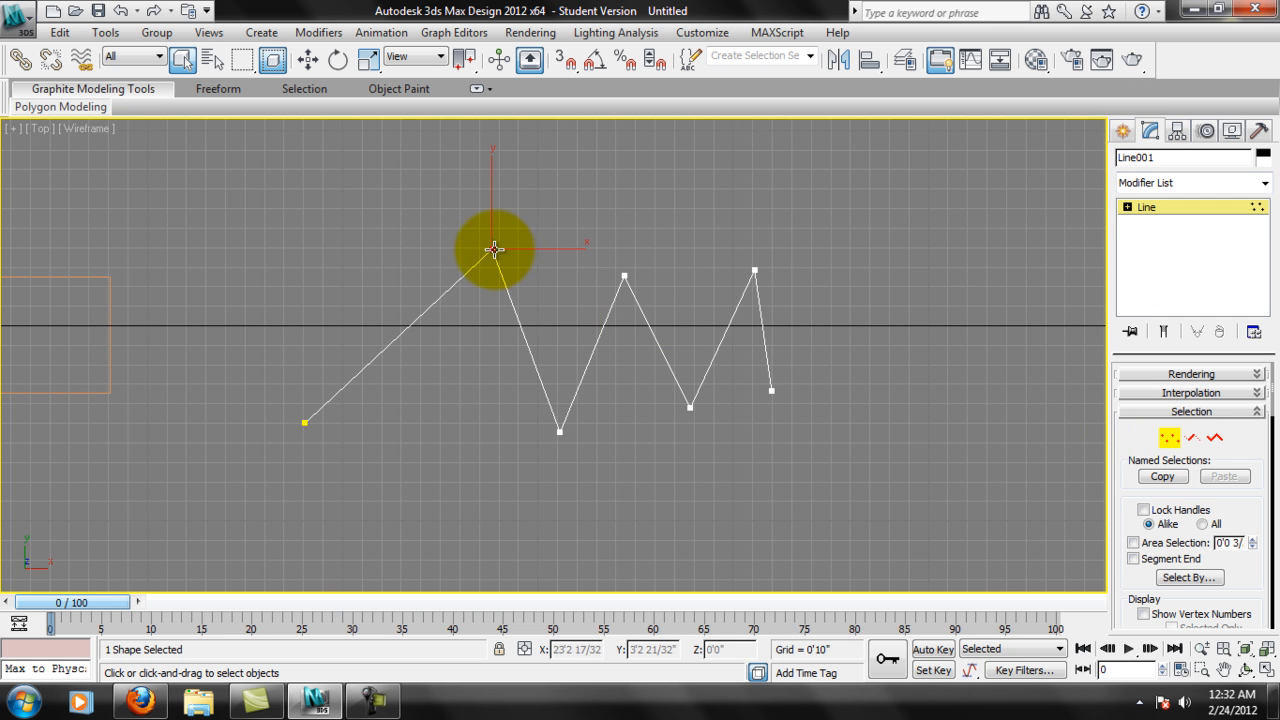
right_click(494, 252)
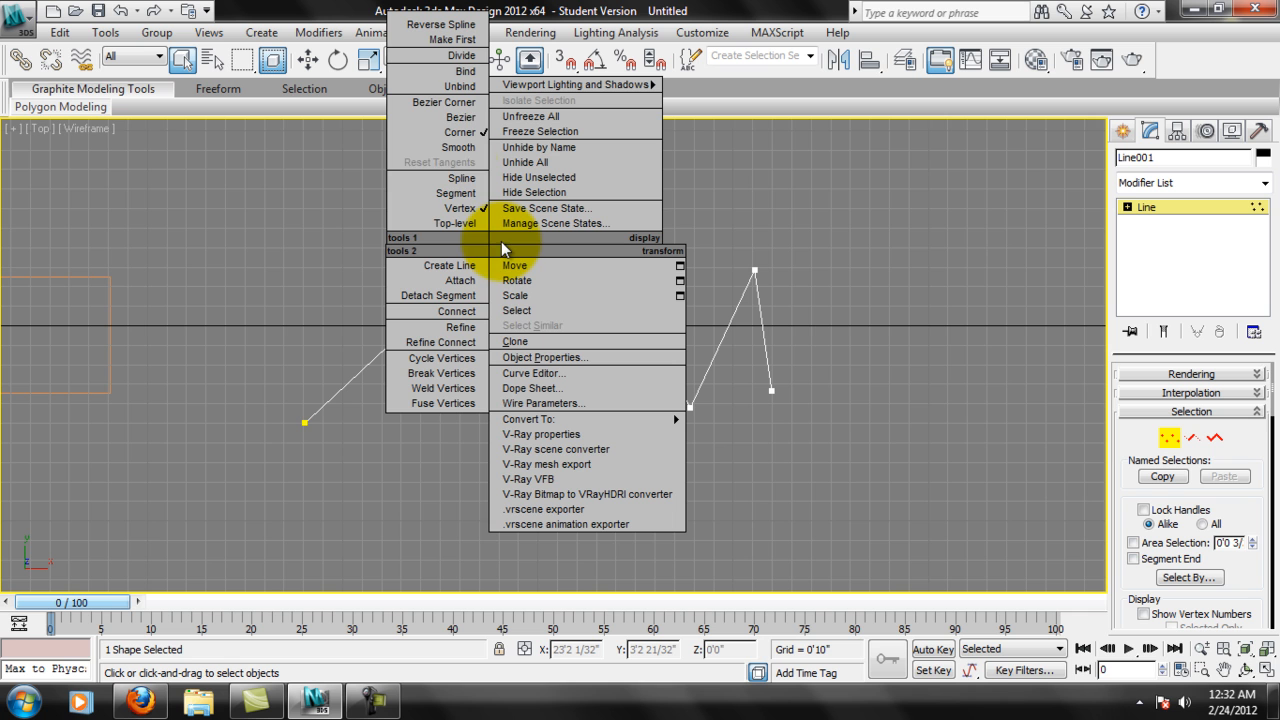
left_click(472, 120)
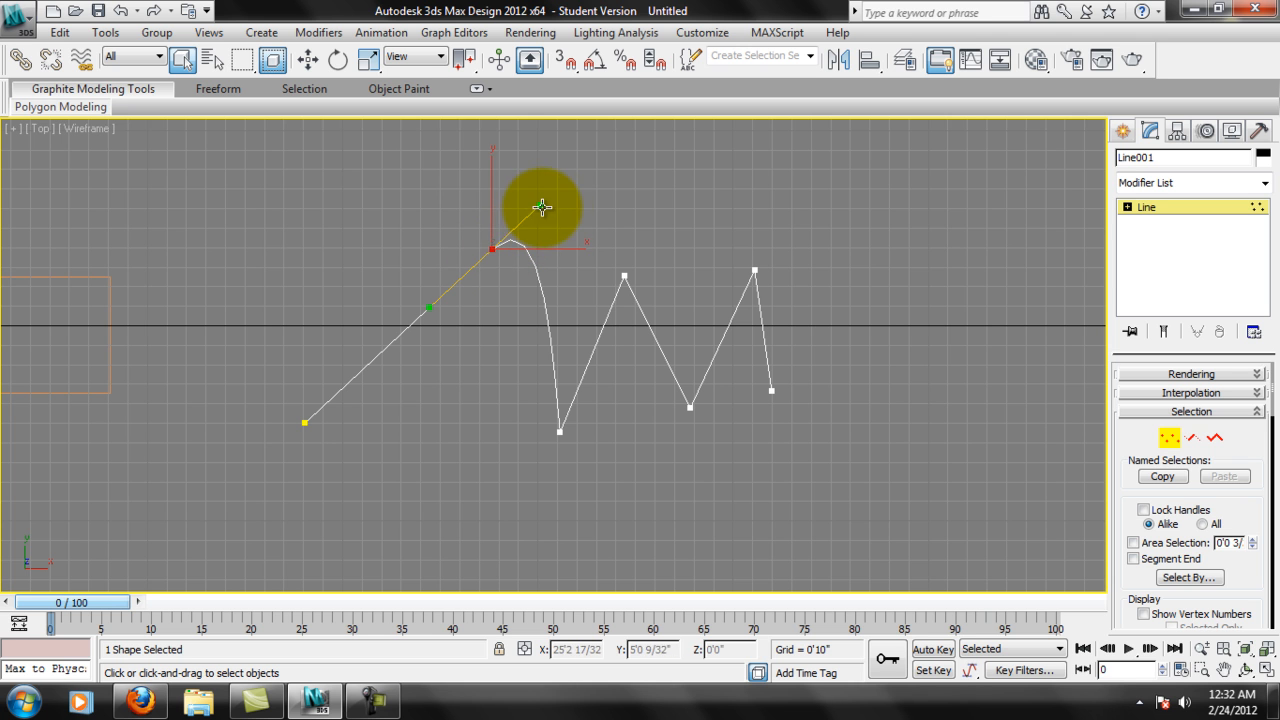
left_click(308, 59)
left_click(494, 249)
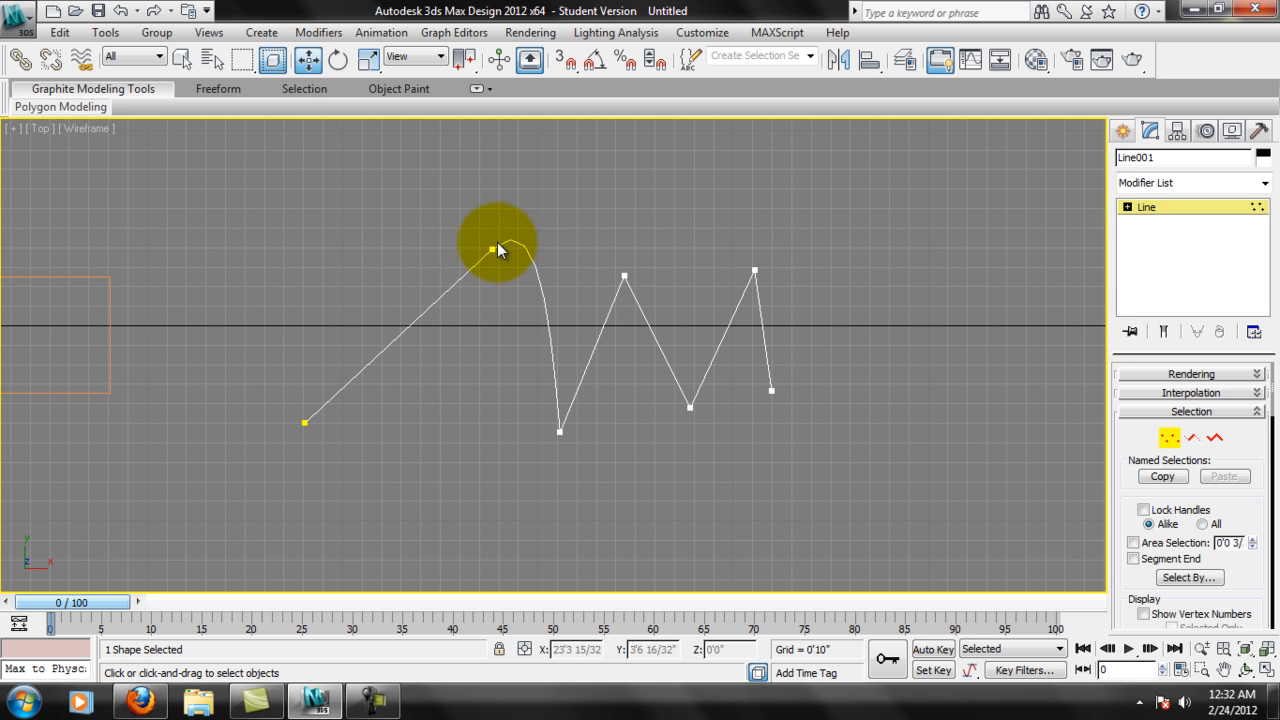
left_click_drag(540, 209, 537, 322)
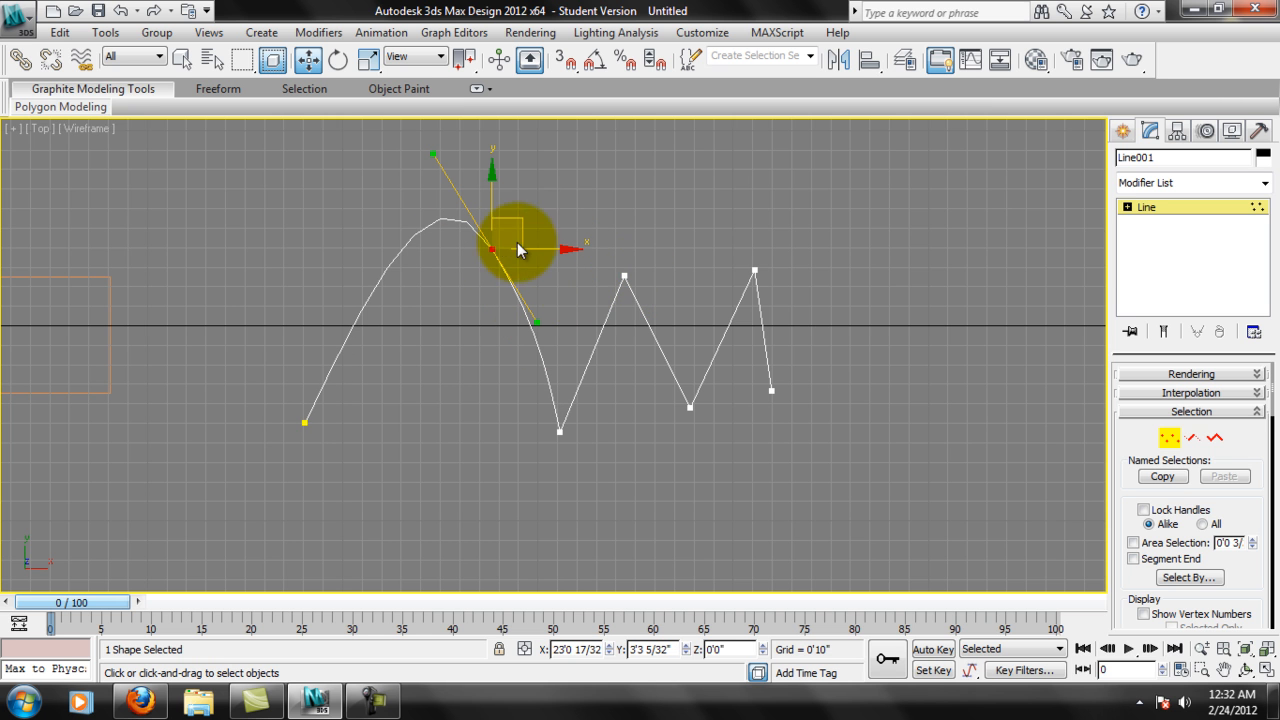
left_click_drag(522, 223, 465, 247)
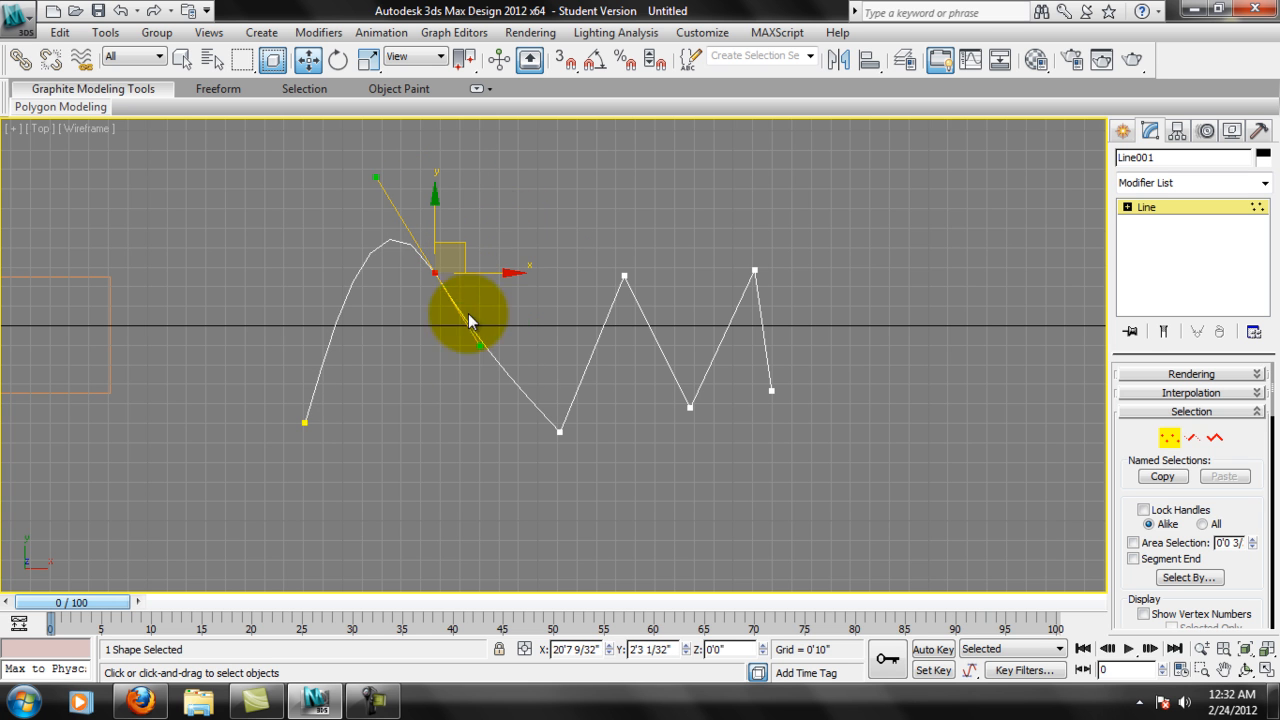
left_click_drag(476, 346, 515, 301)
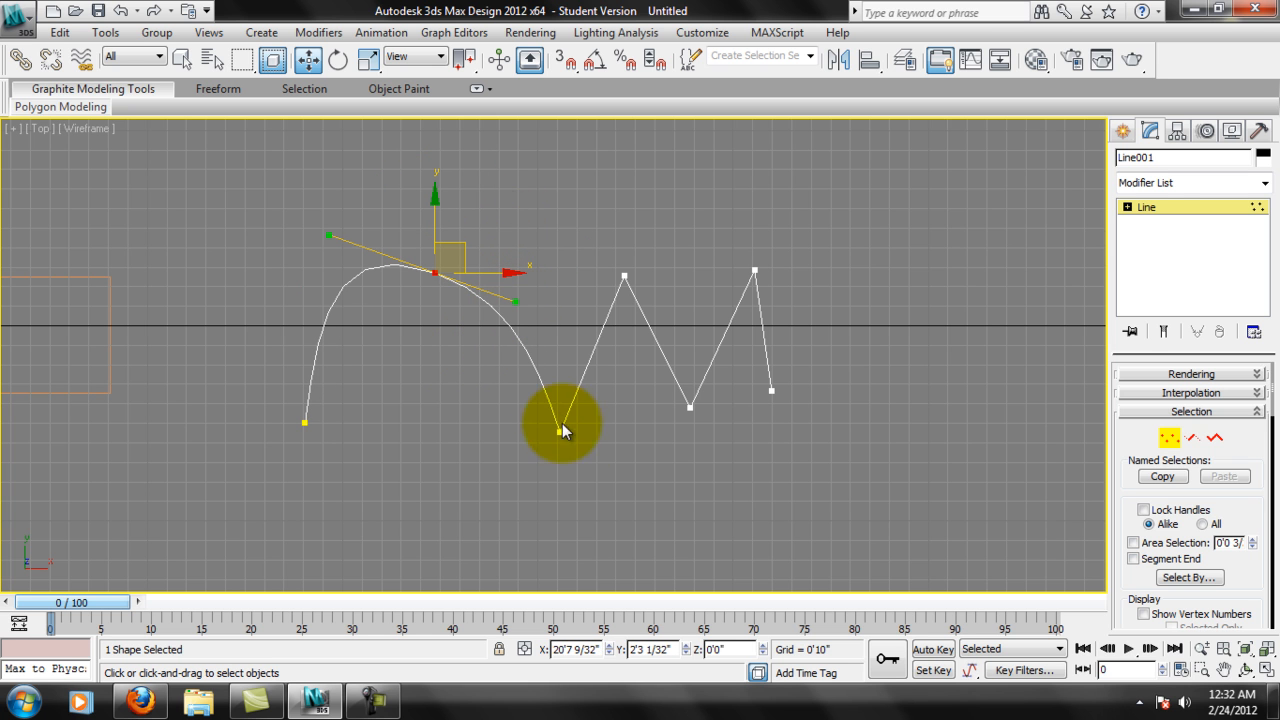
Convert the zigzag's first valley vertex to Bezier and adjust its tangent handles to round the dip.
left_click(1127, 207)
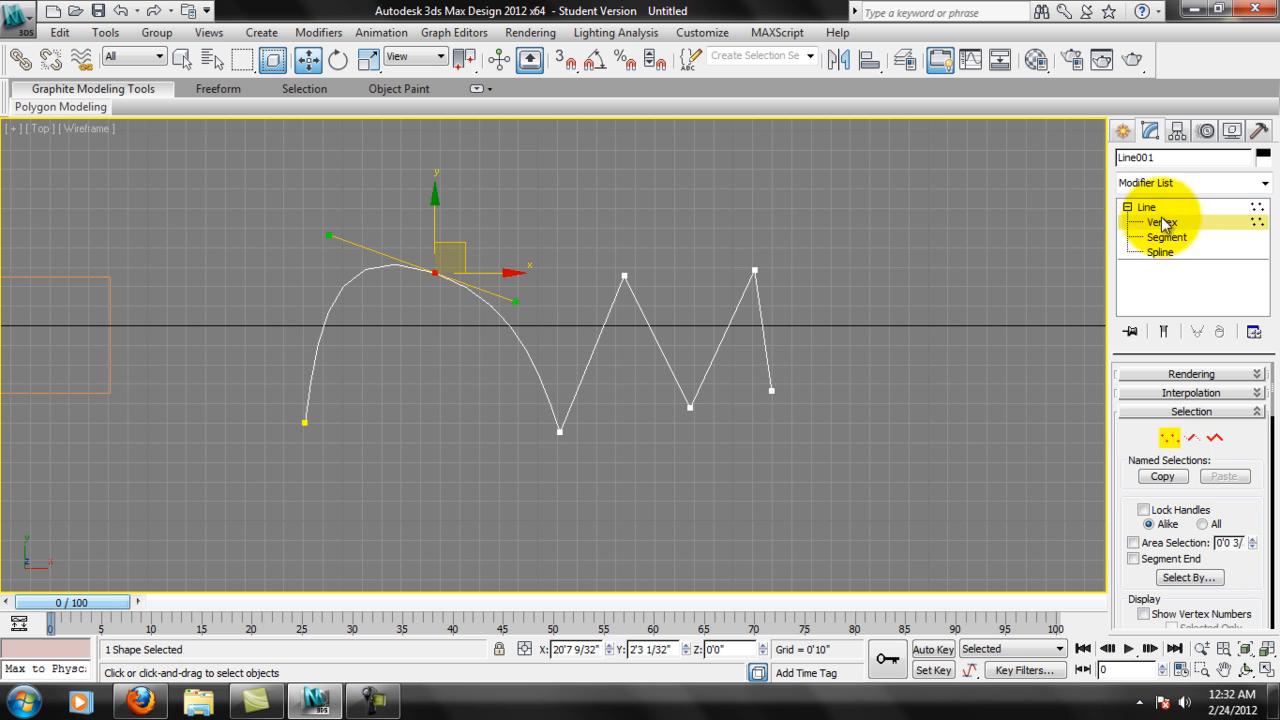
right_click(564, 435)
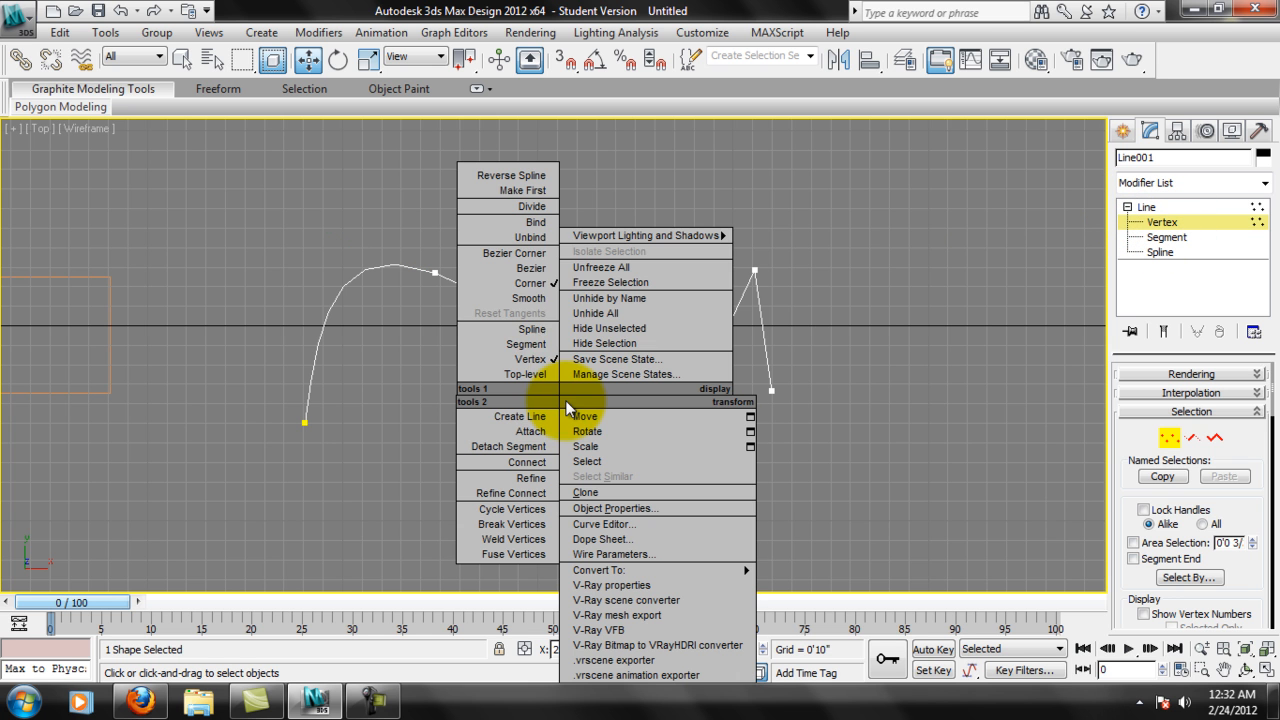
left_click(531, 268)
left_click_drag(580, 481, 612, 460)
Convert the zigzag's second peak vertex to Bezier and swing its tangent handle above the line to bend the curve.
left_click(623, 297)
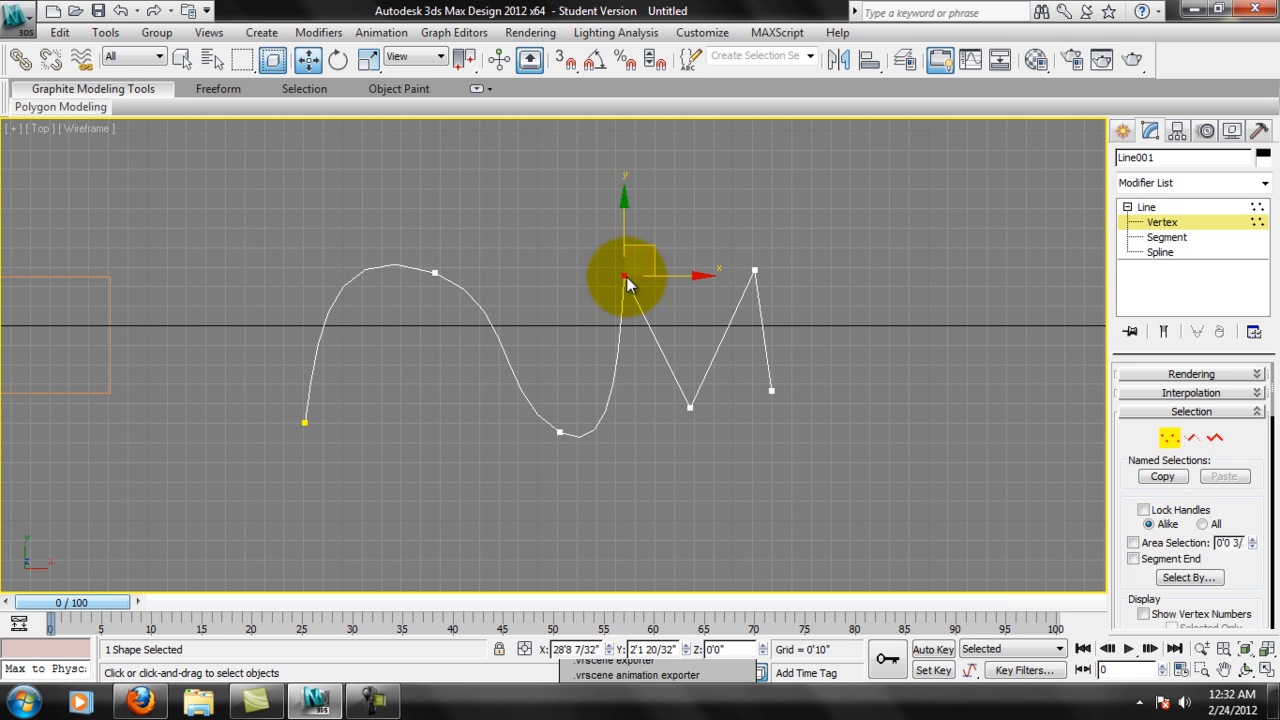
right_click(628, 278)
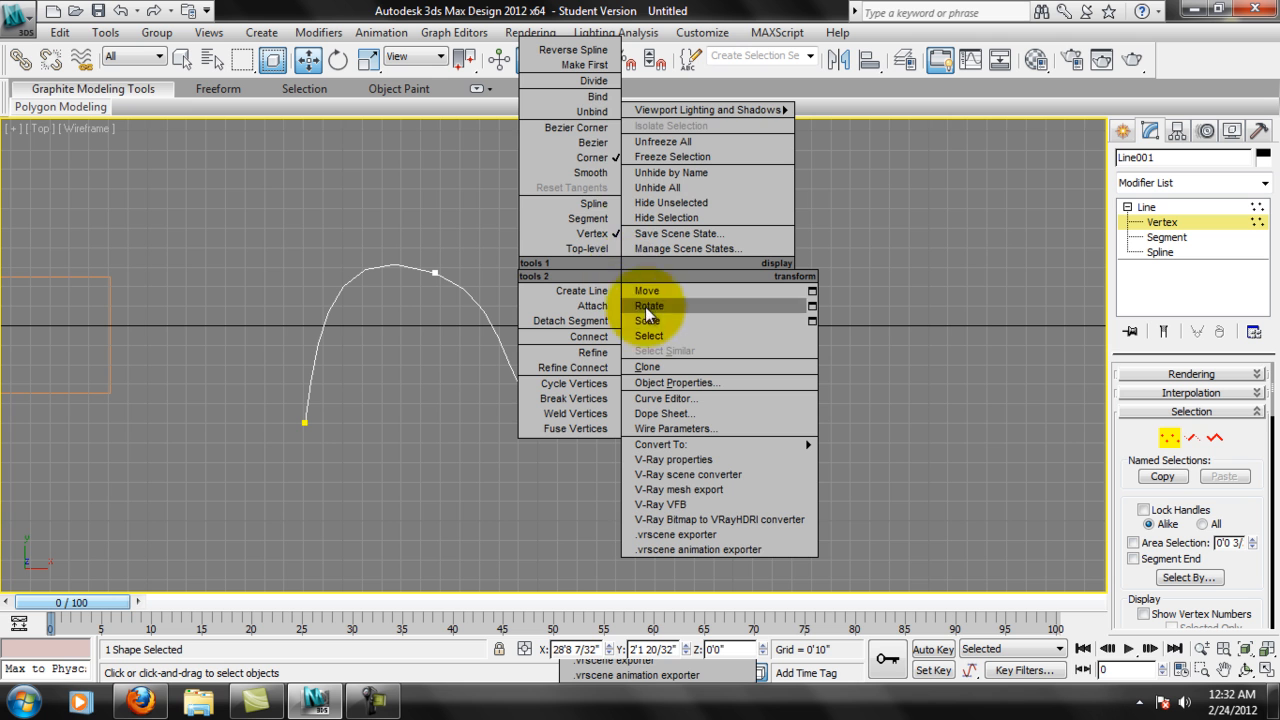
left_click(592, 142)
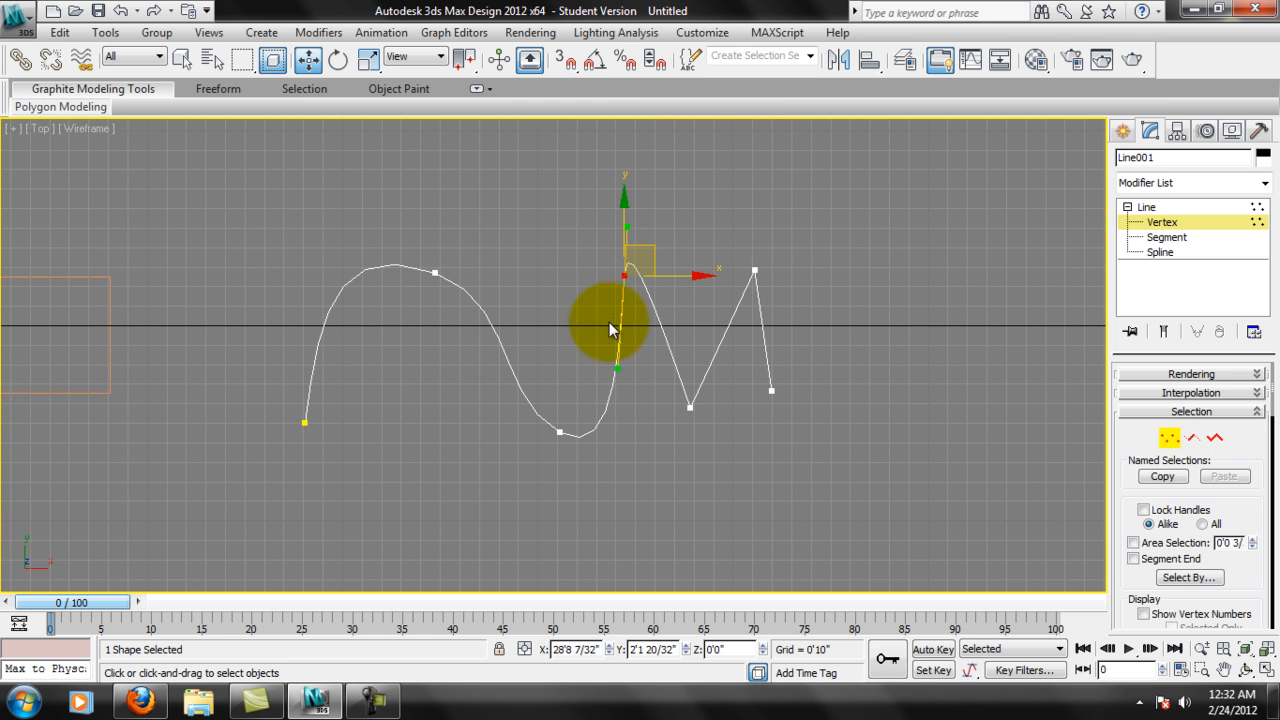
left_click_drag(611, 362, 558, 188)
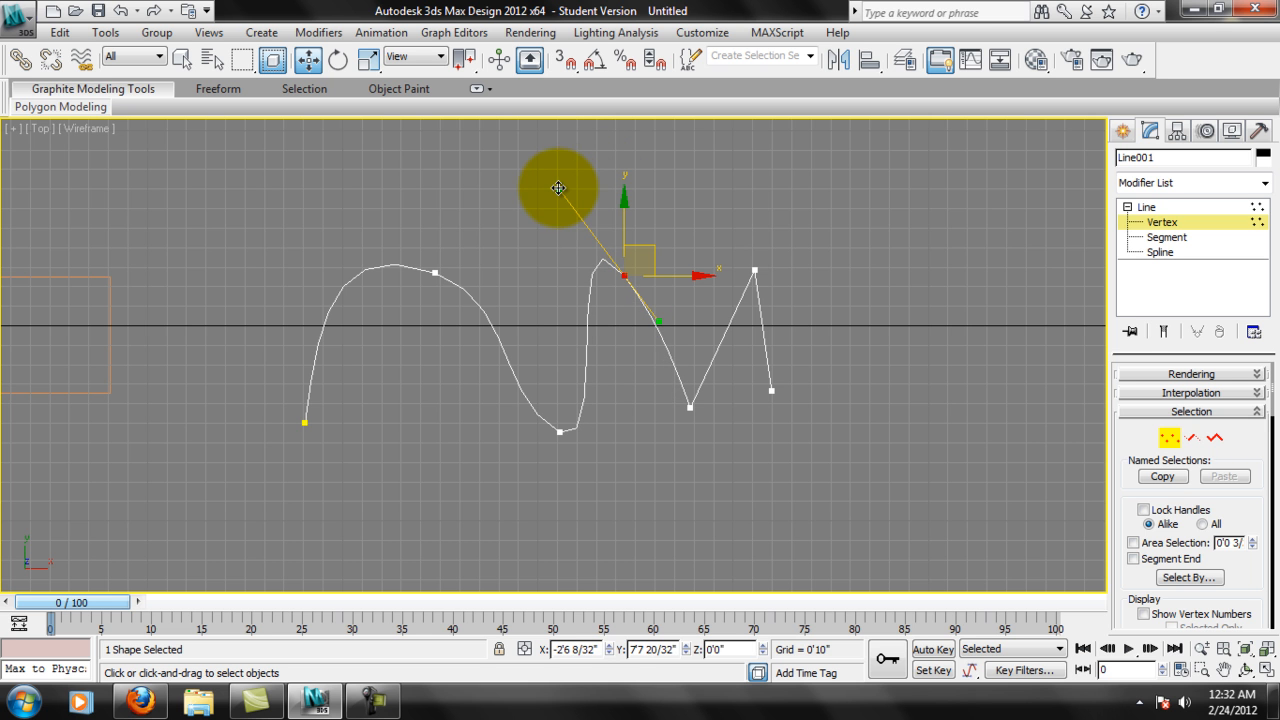
Raise the line's interpolation steps to 32 and swing the second peak's Bezier handle down toward the first valley.
scroll(580, 265, "up", 5)
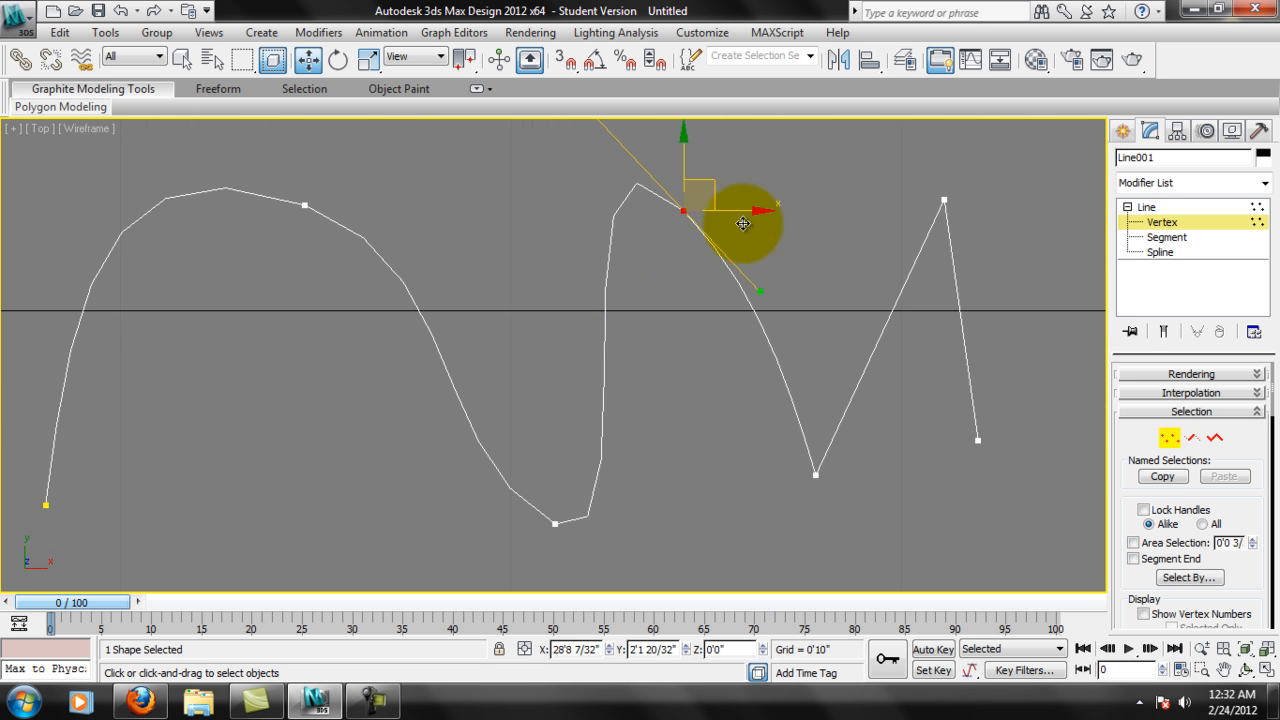
scroll(596, 258, "up", 3)
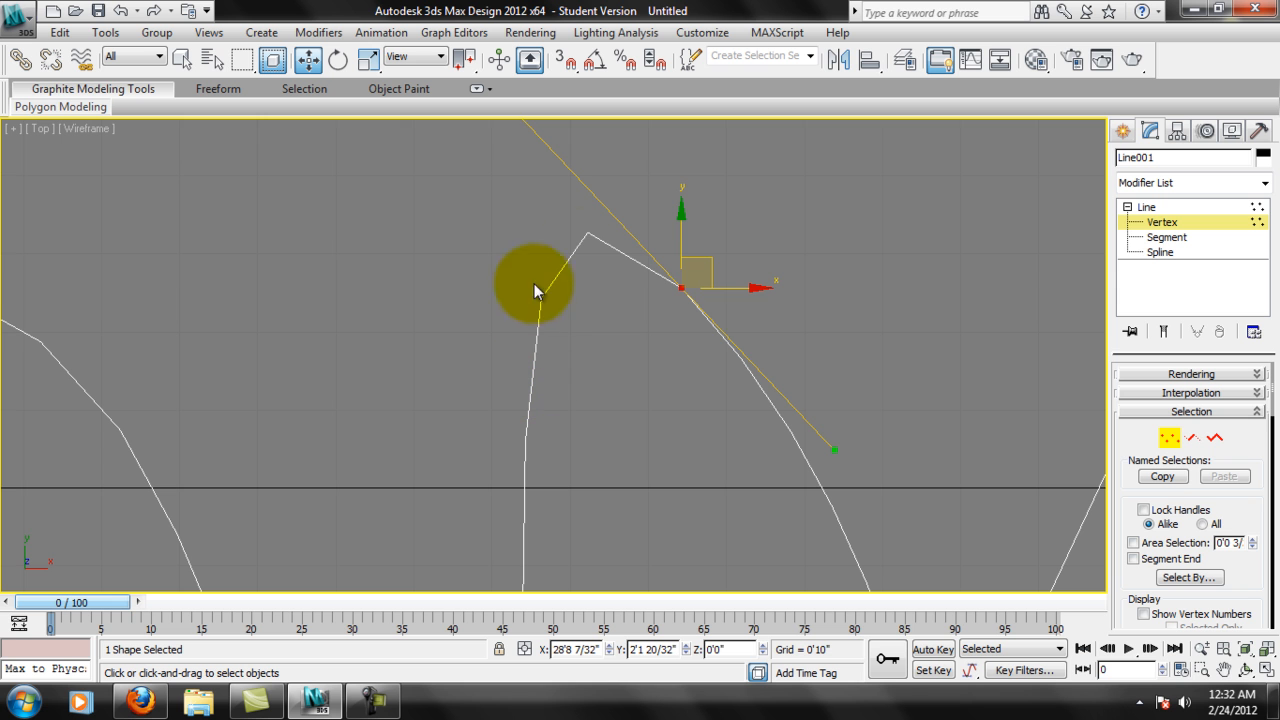
scroll(678, 340, "down", 5)
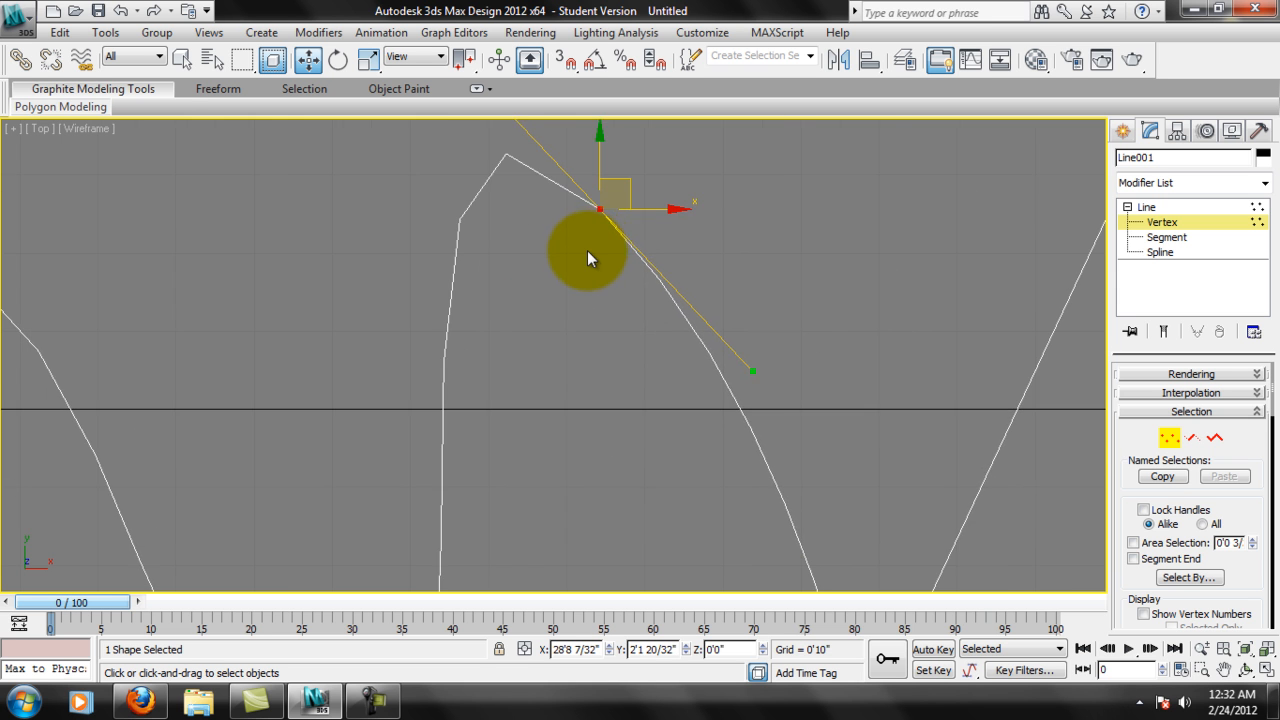
middle_click_drag(670, 242, 634, 309)
middle_click_drag(551, 300, 686, 343)
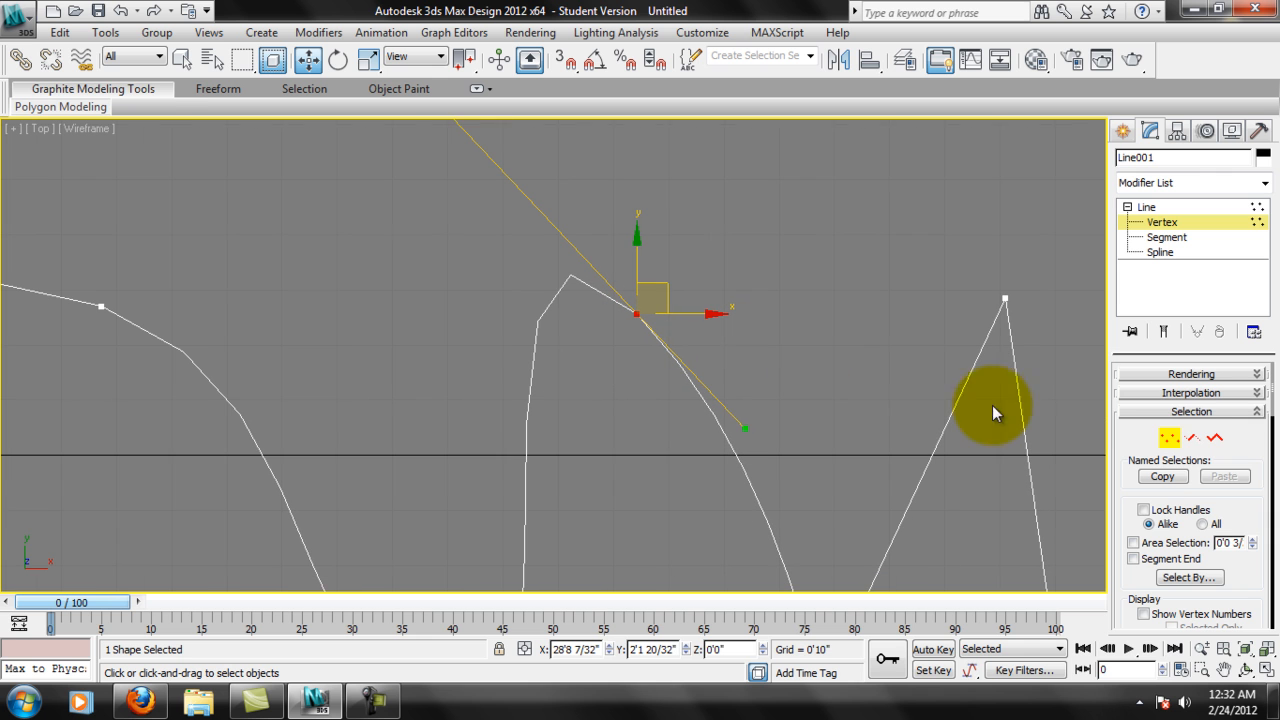
left_click(1187, 393)
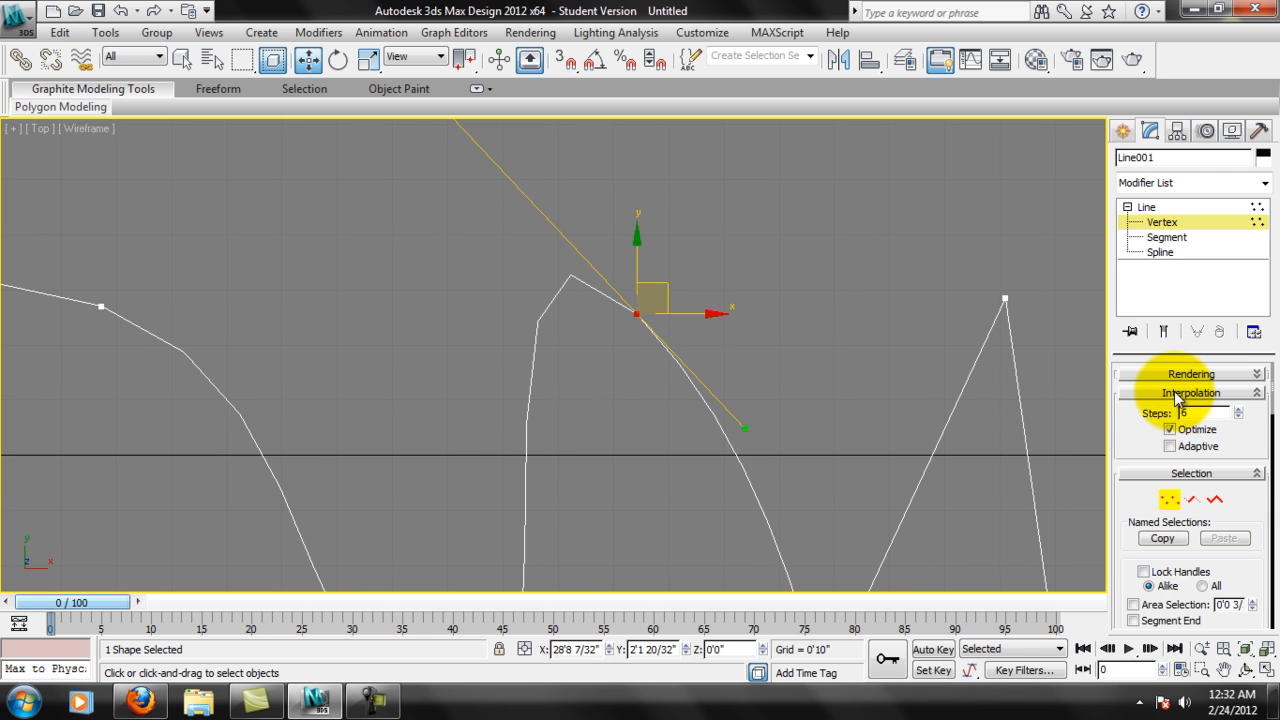
left_click(1238, 410)
scroll(773, 378, "down", 5)
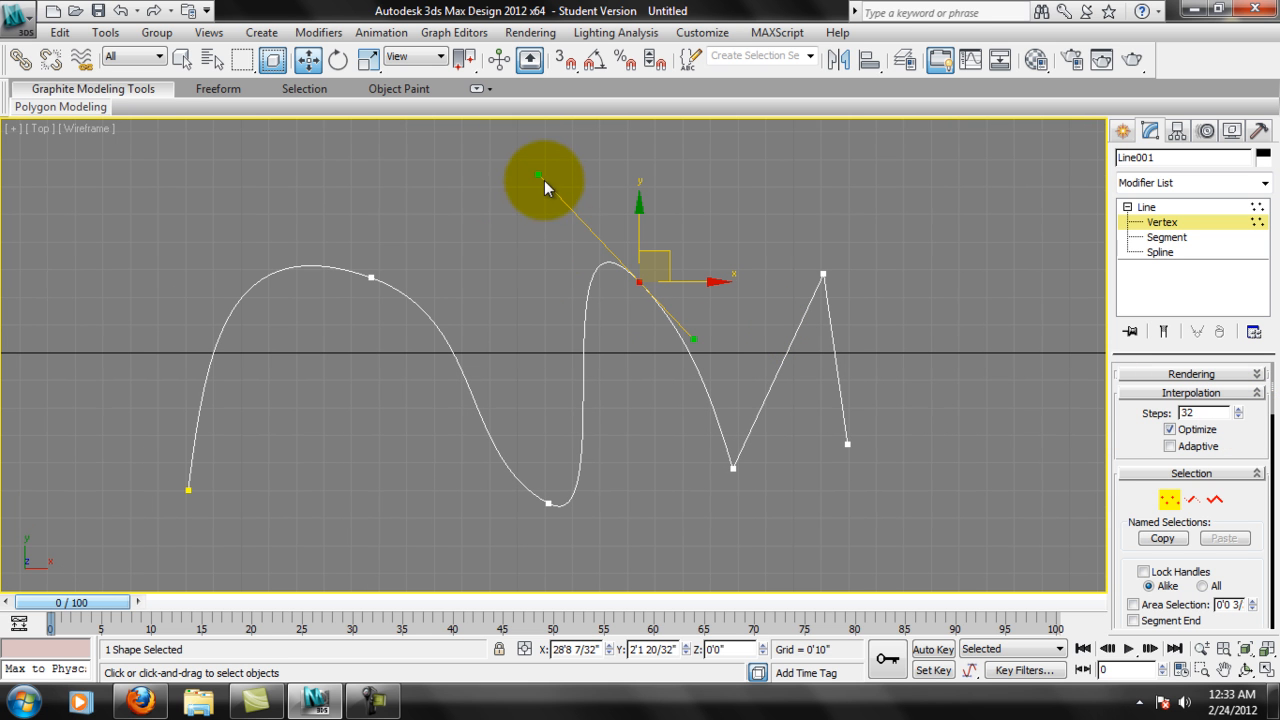
left_click_drag(537, 176, 561, 441)
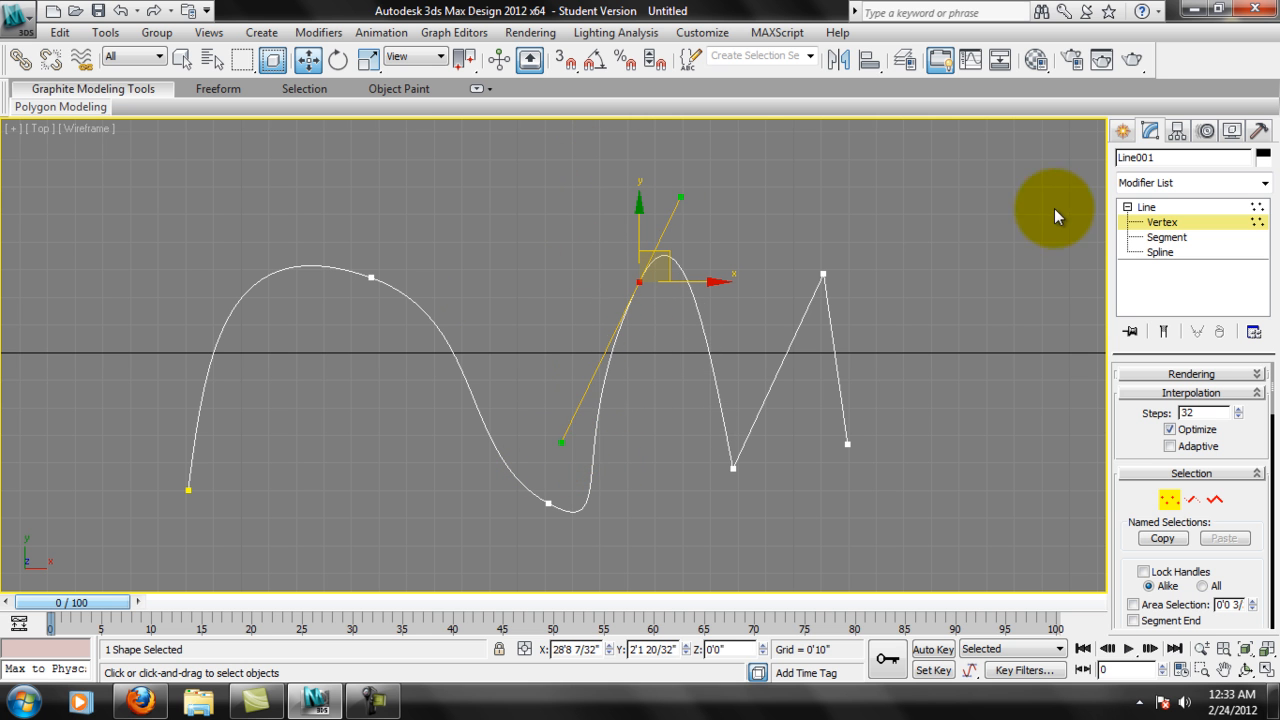
Convert the zigzag's third peak vertex to Bezier and pull its upper tangent handle slightly outward to widen the curve.
right_click(821, 272)
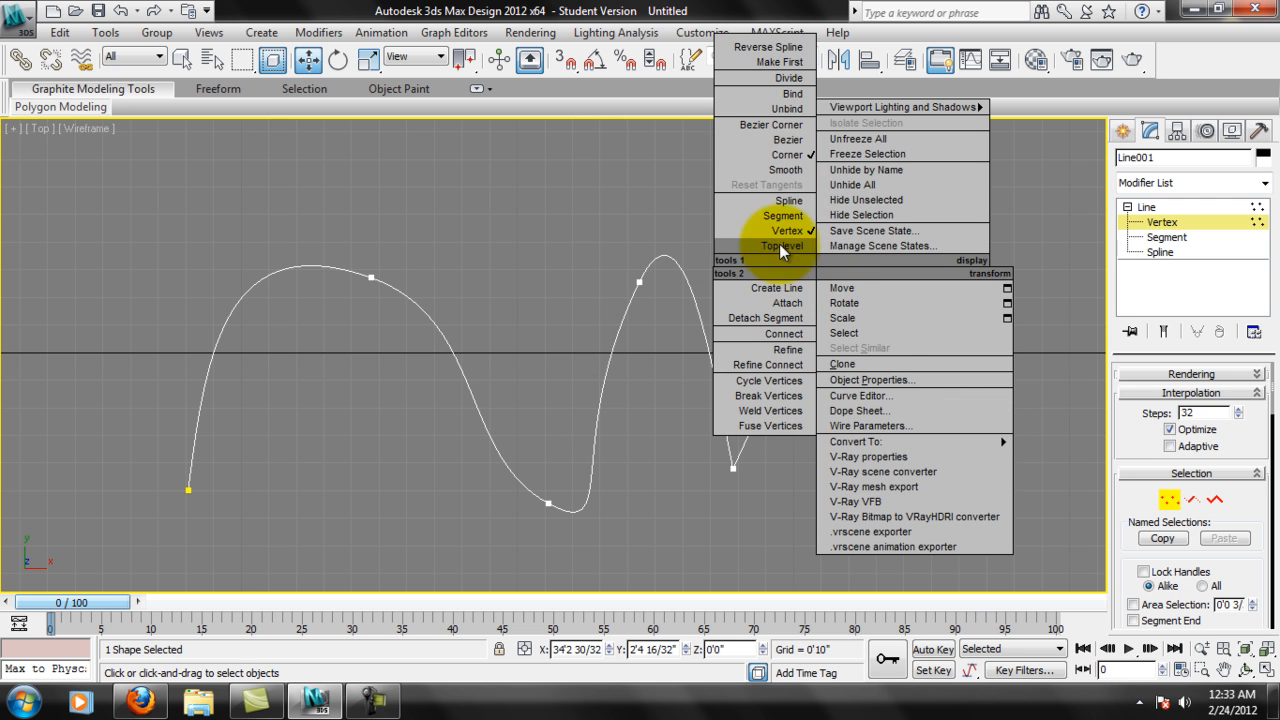
left_click(788, 127)
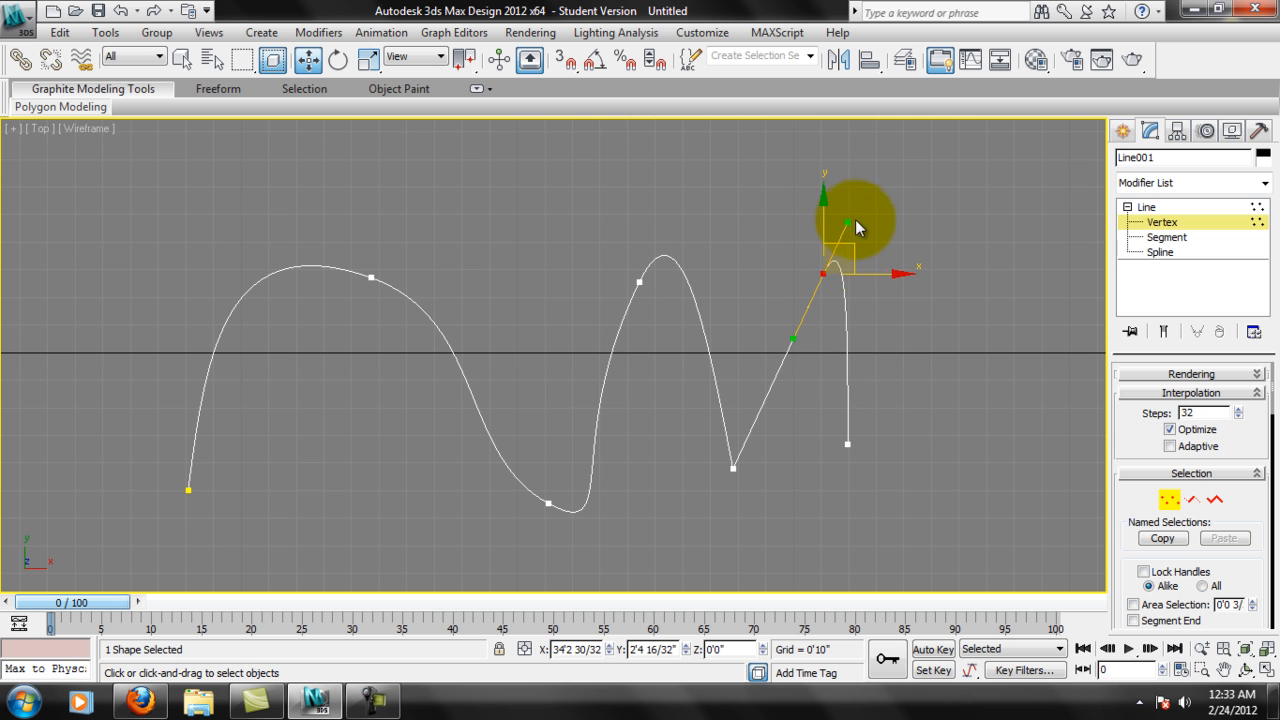
mouse_move(849, 222)
left_mouse_down()
mouse_move(897, 275)
mouse_move(826, 334)
mouse_move(916, 282)
mouse_move(797, 194)
mouse_move(905, 236)
mouse_move(829, 371)
mouse_move(888, 358)
mouse_move(866, 200)
mouse_move(856, 228)
left_mouse_up()
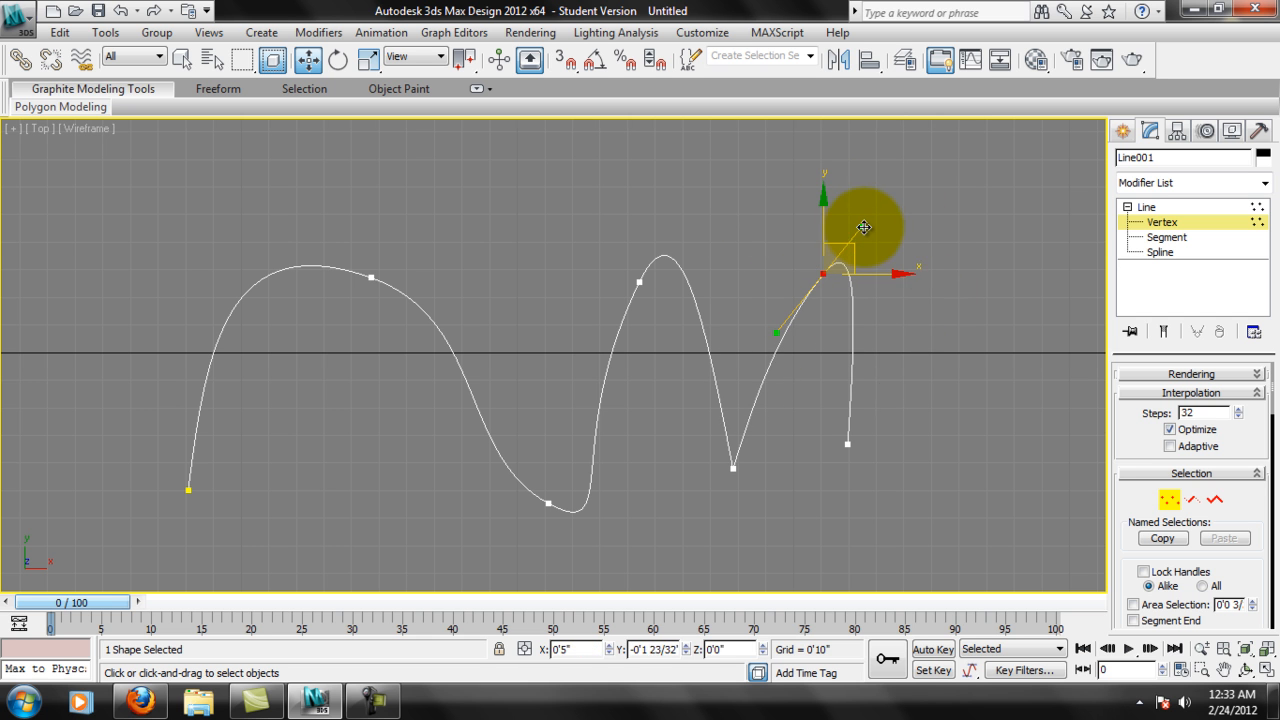
left_click(991, 346)
scroll(786, 306, "down", 3)
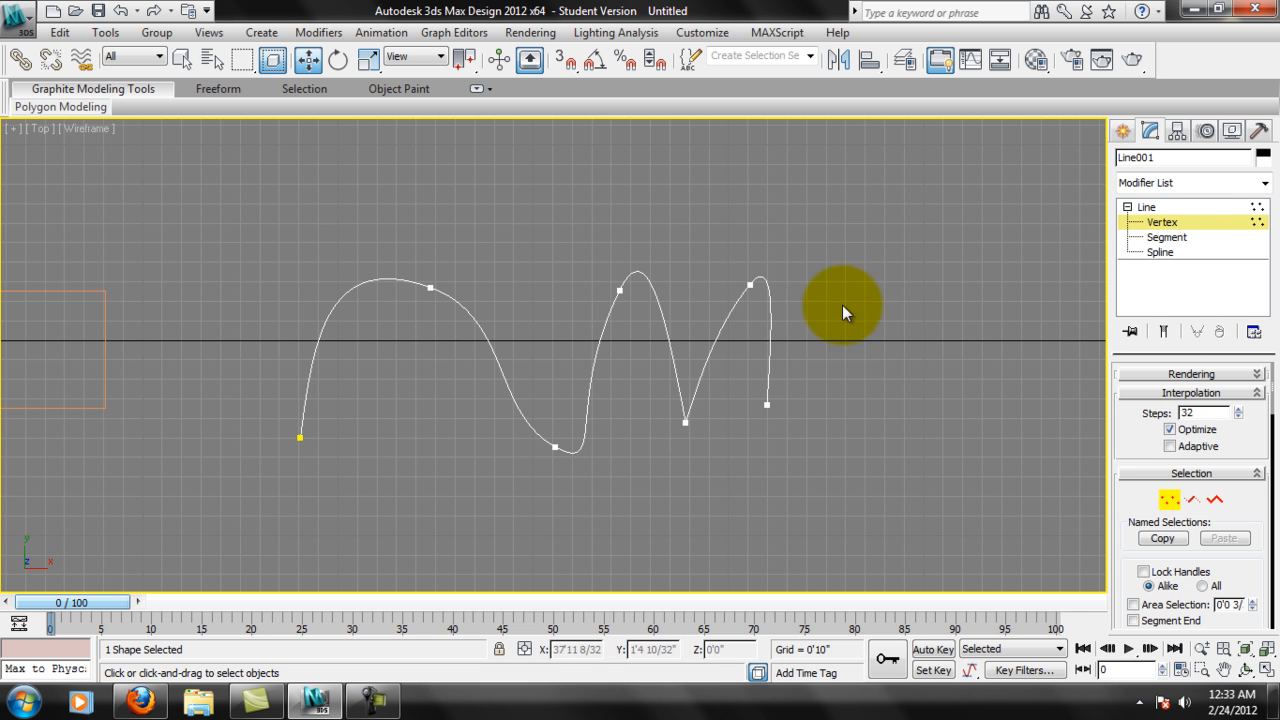
Restore the four-view layout, frame the curved line in Perspective, and apply an Extrude modifier to it.
left_click(1266, 675)
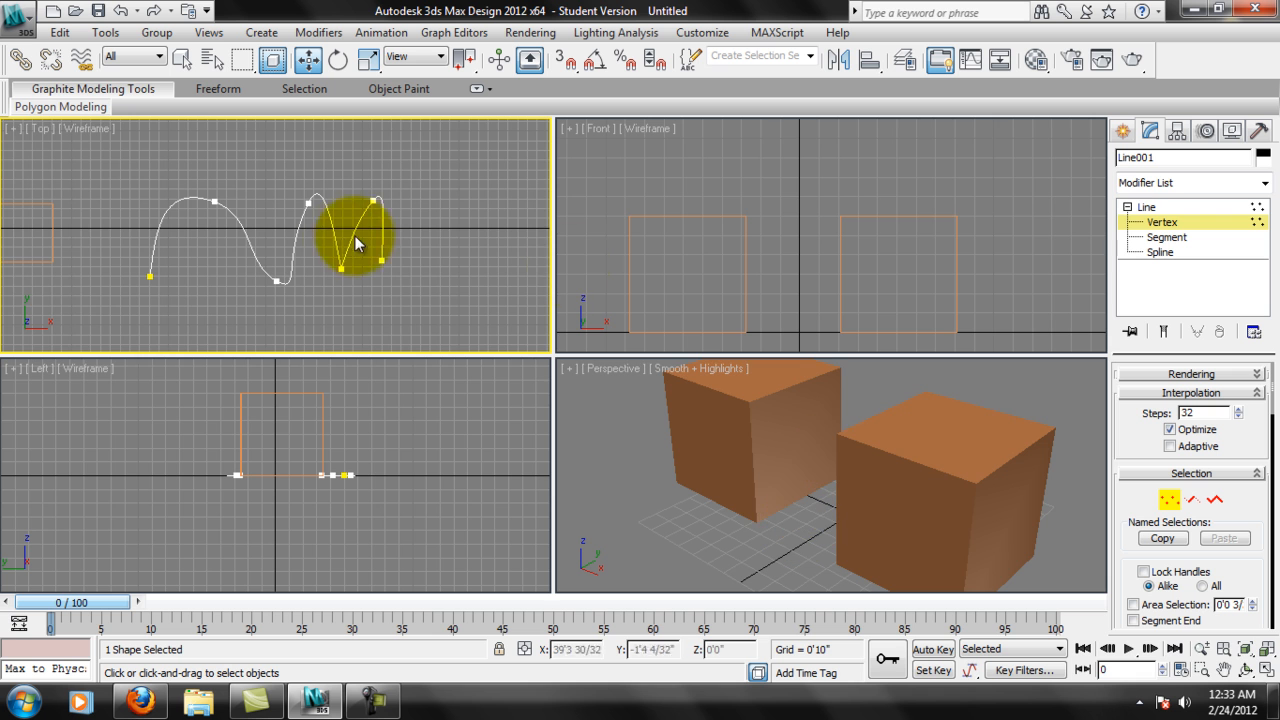
left_click(724, 427)
middle_click_drag(880, 490, 590, 355)
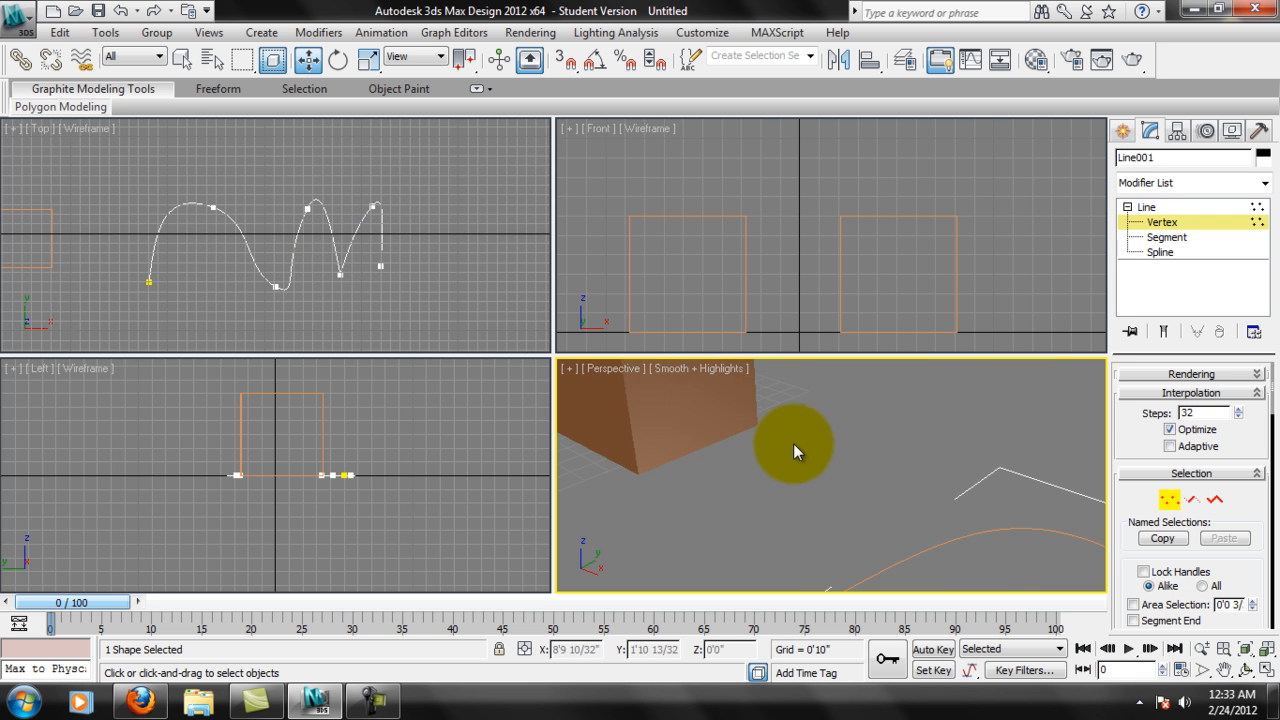
scroll(800, 447, "down", 5)
middle_click_drag(944, 503, 959, 467)
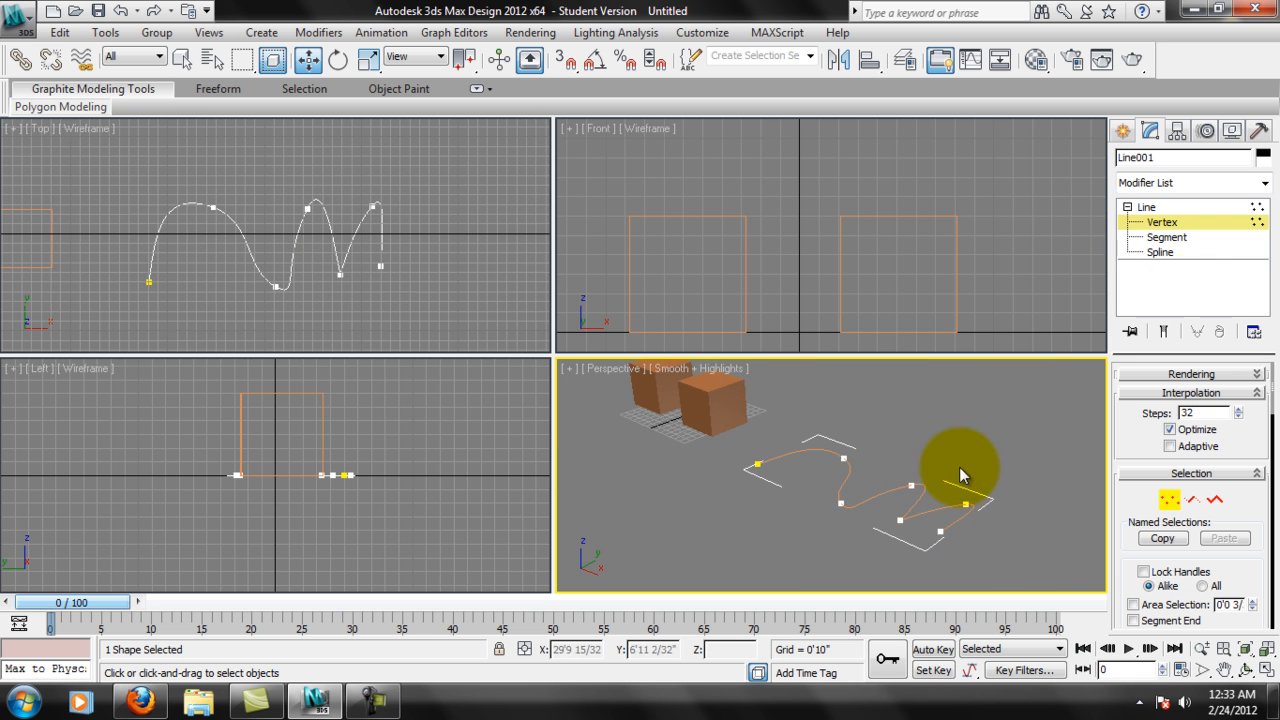
left_click(1265, 187)
left_click_drag(1264, 230, 1268, 345)
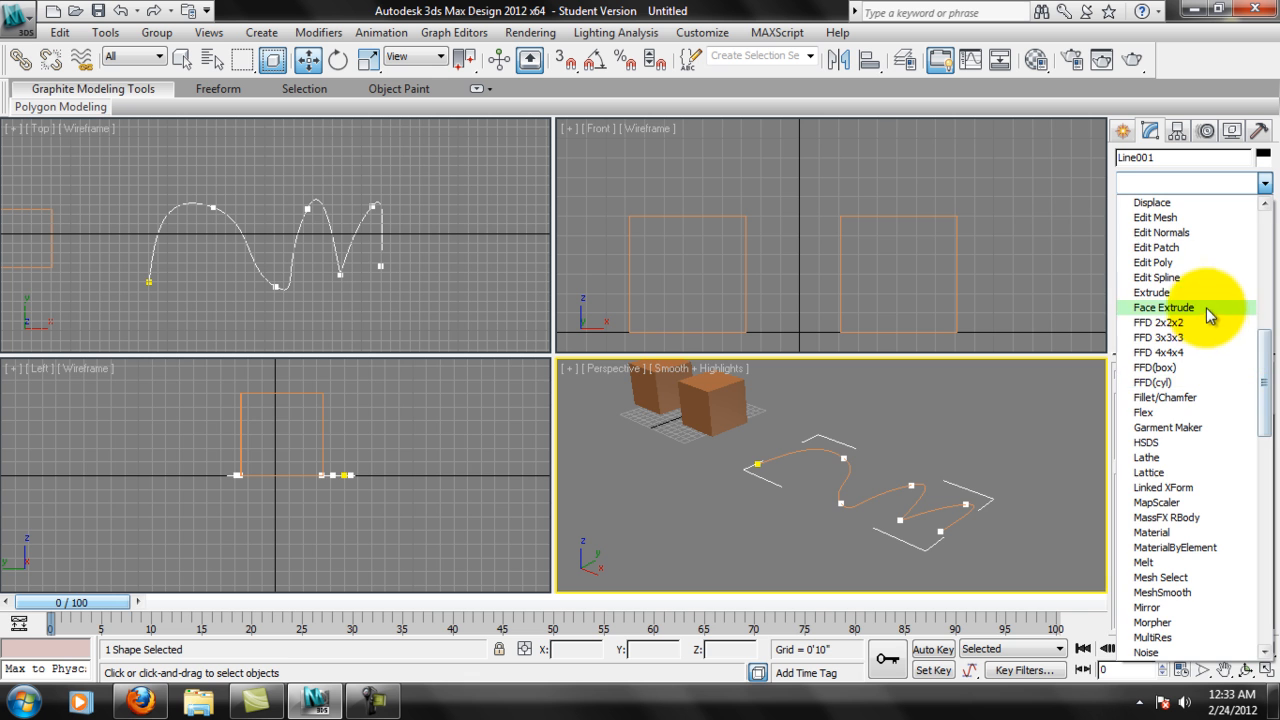
left_click(1160, 292)
Examine the extruded ribbon in Perspective up close and from several angles.
scroll(1015, 443, "up", 8)
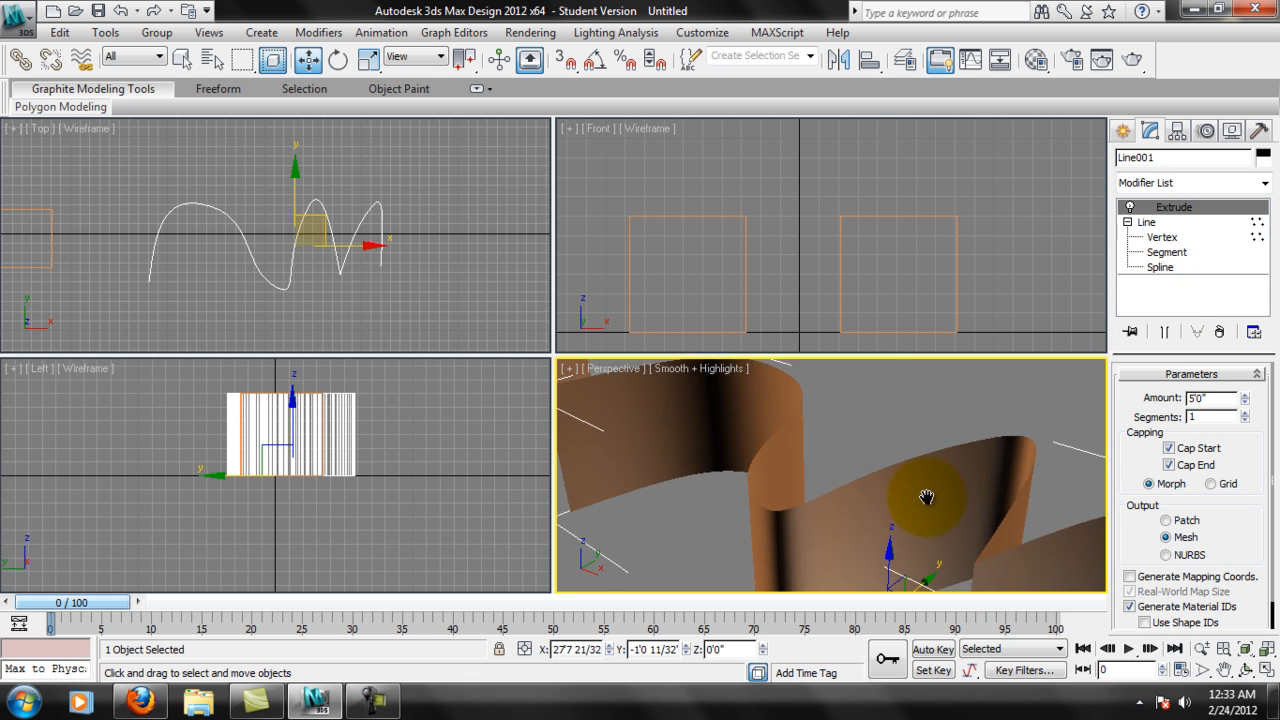
scroll(967, 441, "down", 6)
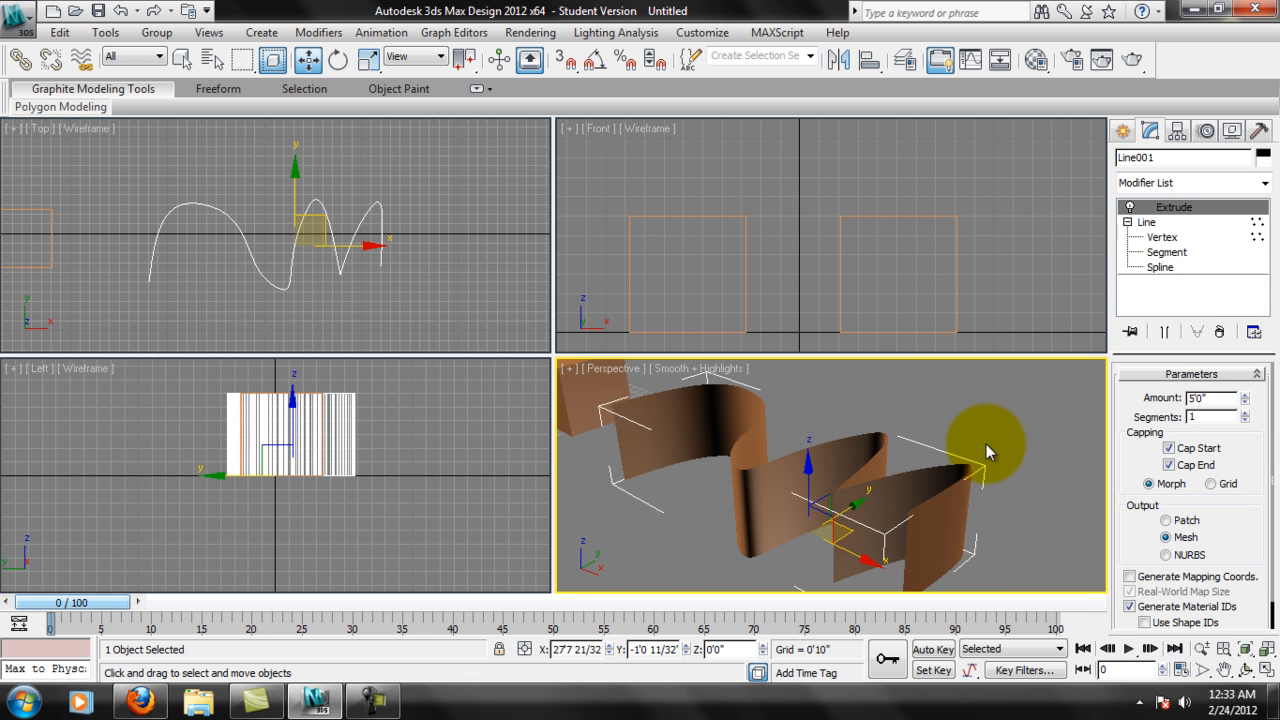
middle_click_drag(961, 439, 990, 434)
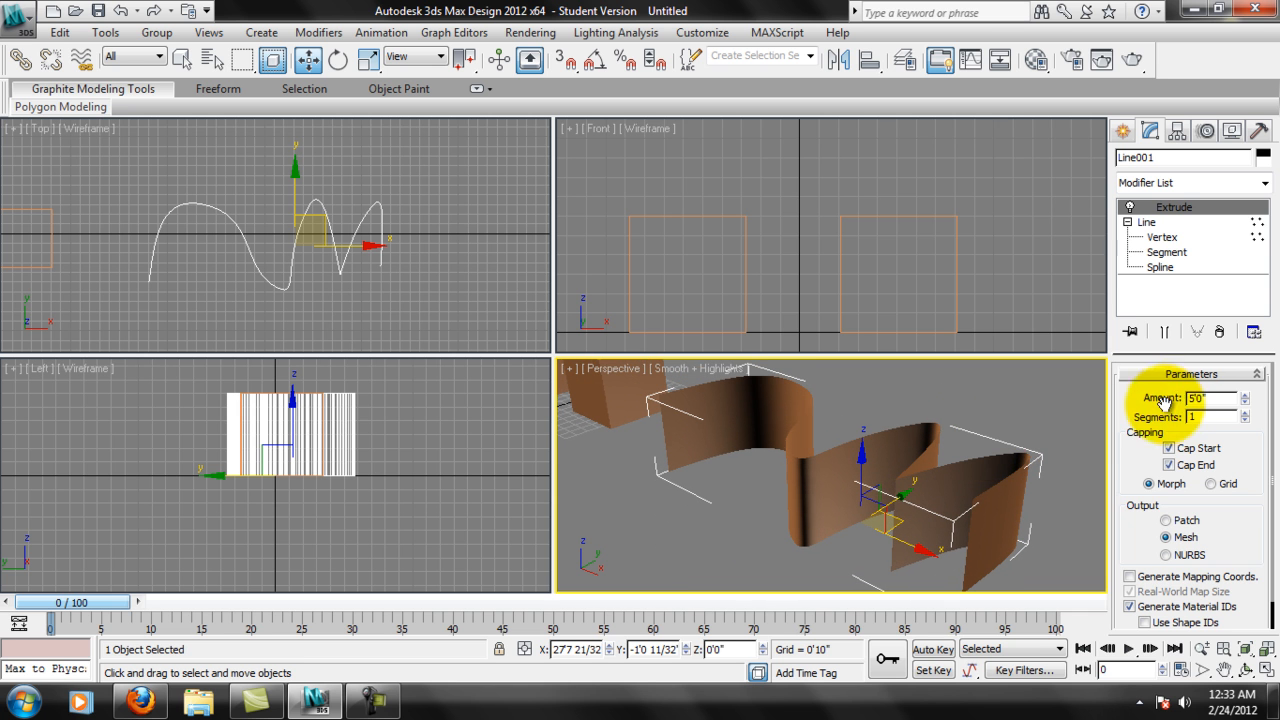
middle_click_drag(839, 451, 857, 480, "alt")
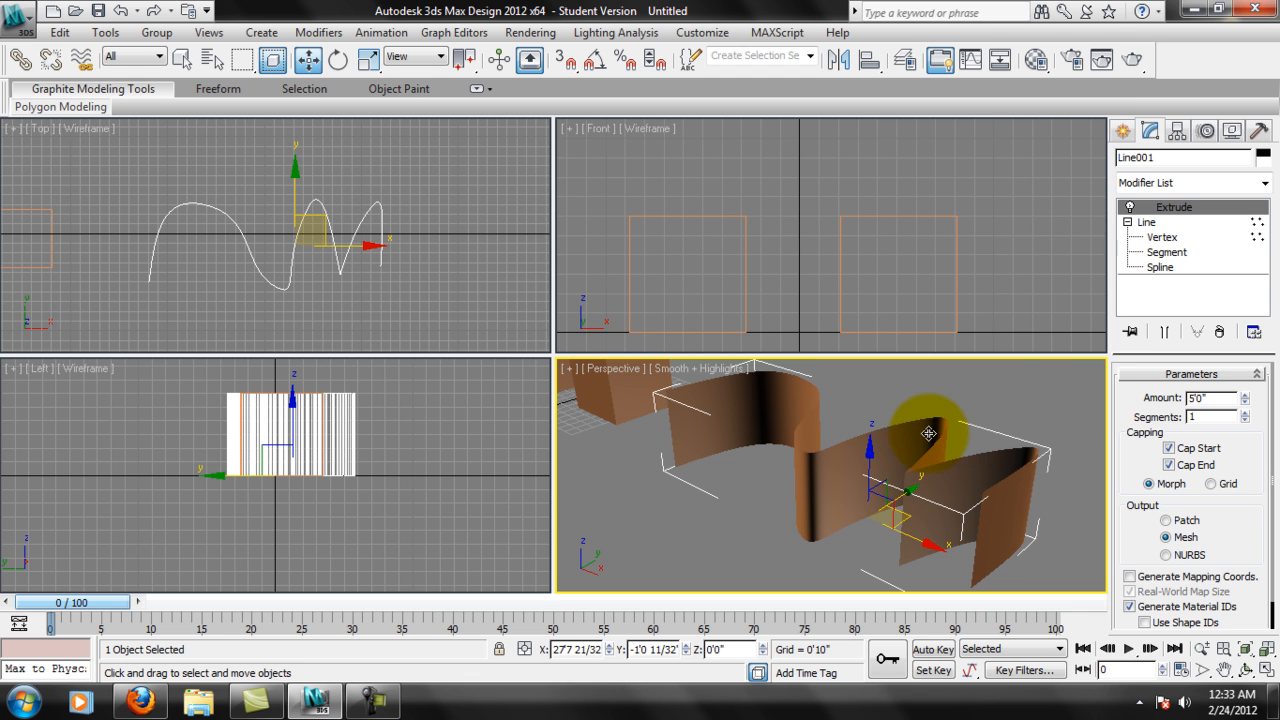
mouse_move(972, 438)
middle_mouse_down("alt")
mouse_move(998, 443)
mouse_move(994, 499)
mouse_move(1073, 475)
mouse_move(1067, 444)
mouse_move(992, 414)
mouse_move(987, 434)
mouse_move(954, 428)
mouse_move(960, 463)
mouse_move(962, 437)
mouse_move(964, 455)
mouse_move(979, 444)
middle_mouse_up("alt")
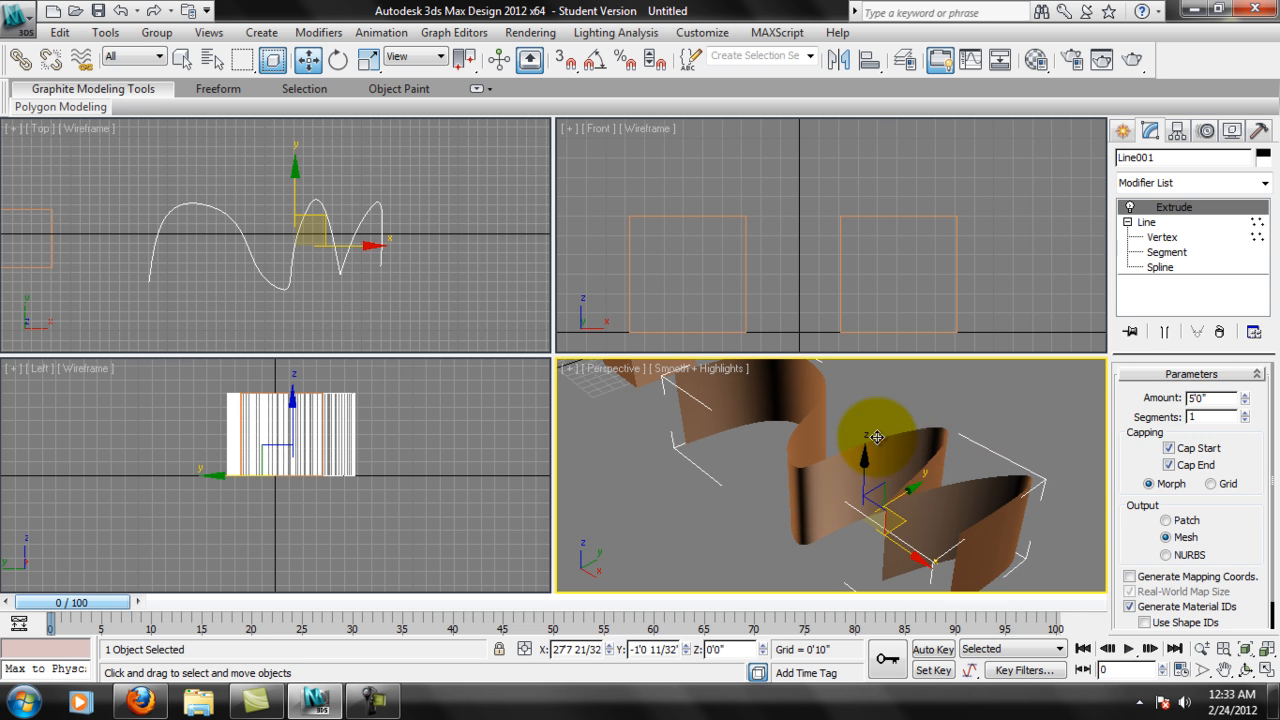
middle_click_drag(1001, 519, 1018, 468, "alt")
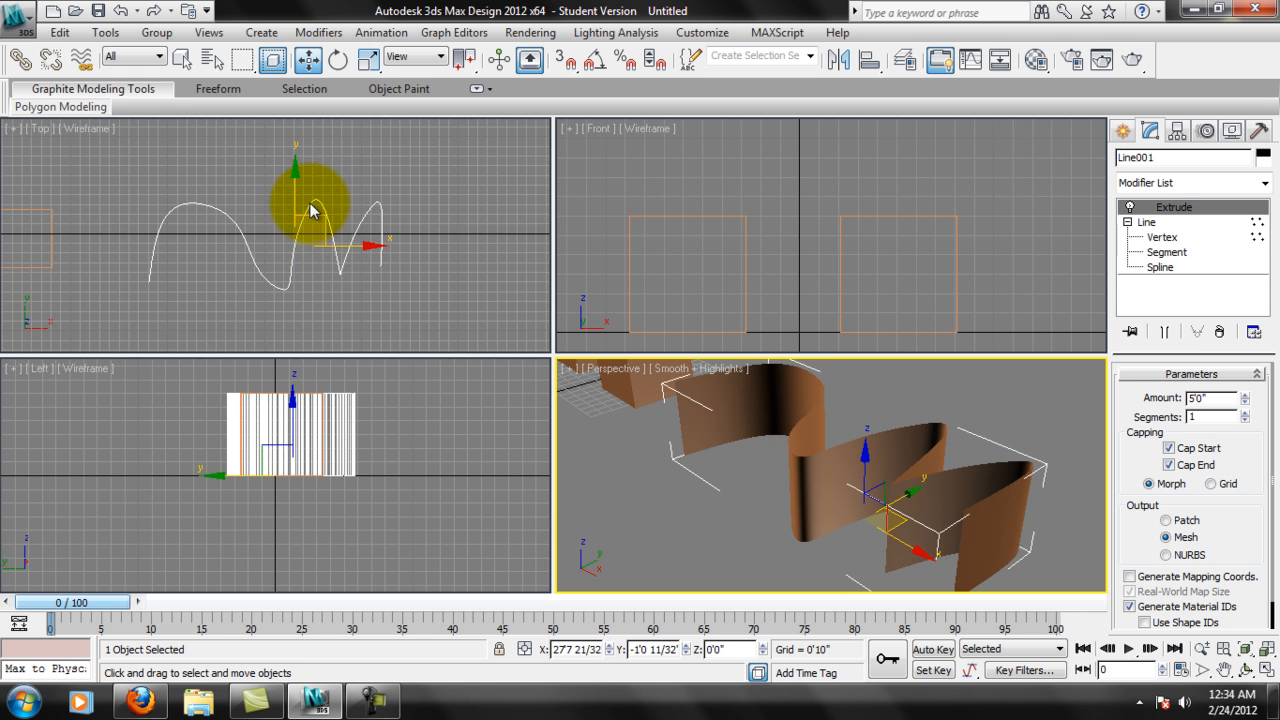
middle_click_drag(957, 525, 980, 475, "alt")
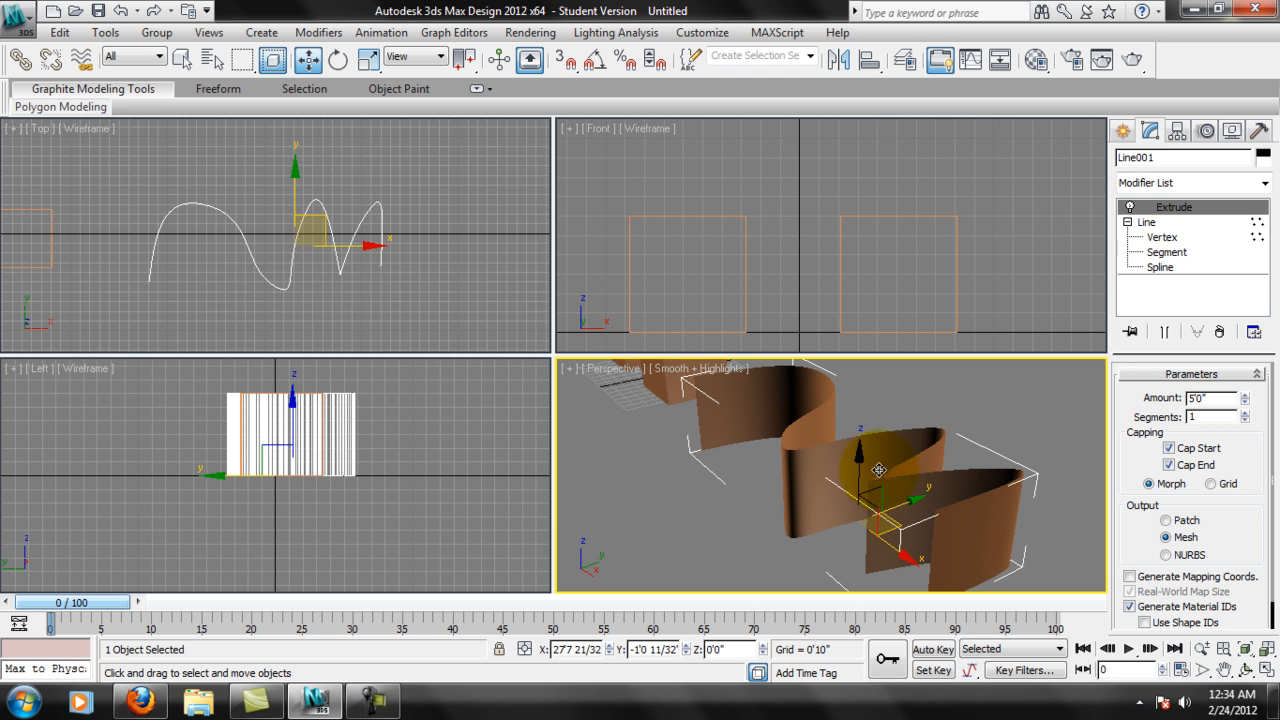
Add a Shell modifier on top of the line's Extrude and check the ribbon's thickness in Perspective.
left_click(1264, 183)
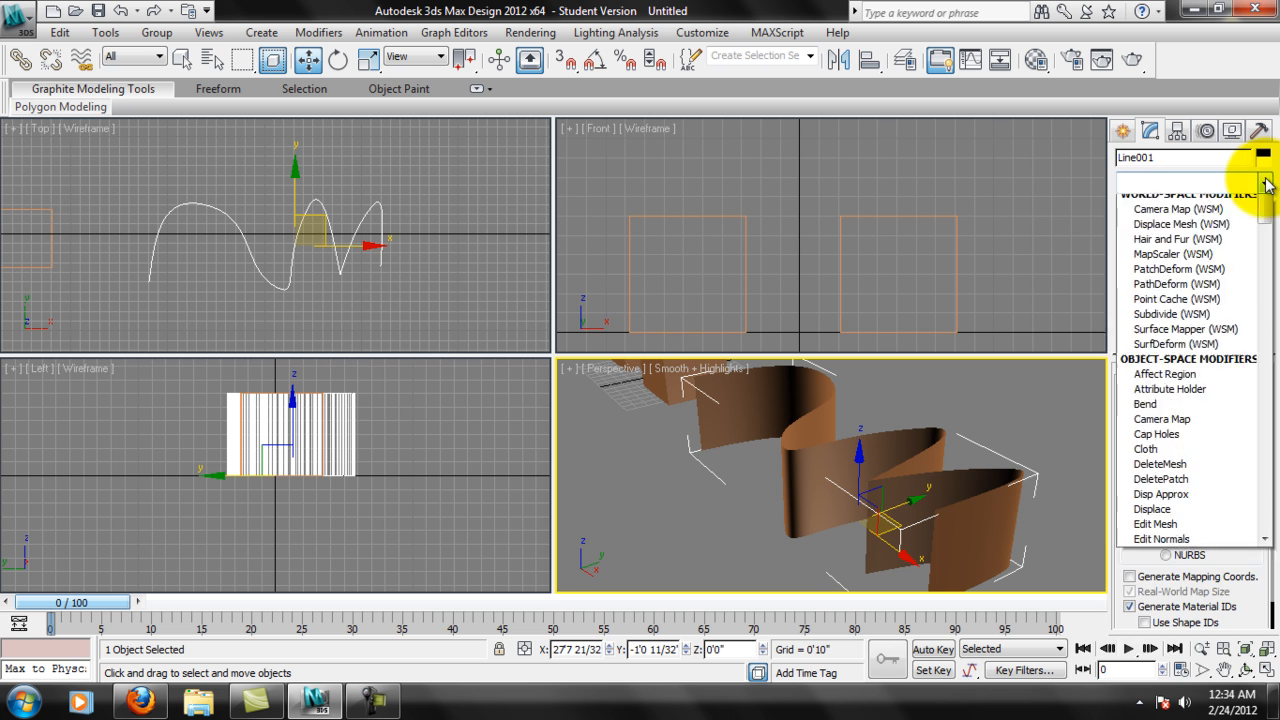
left_click_drag(1267, 257, 1251, 469)
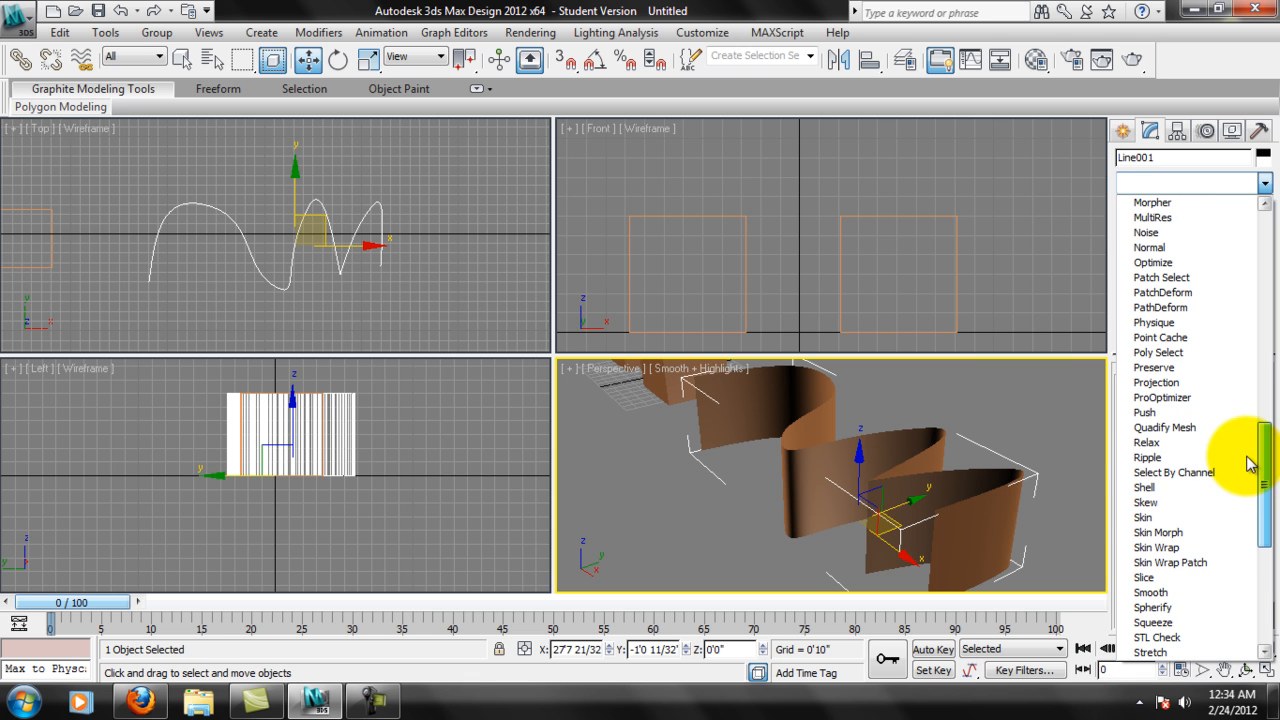
left_click(1170, 488)
scroll(986, 491, "up", 10)
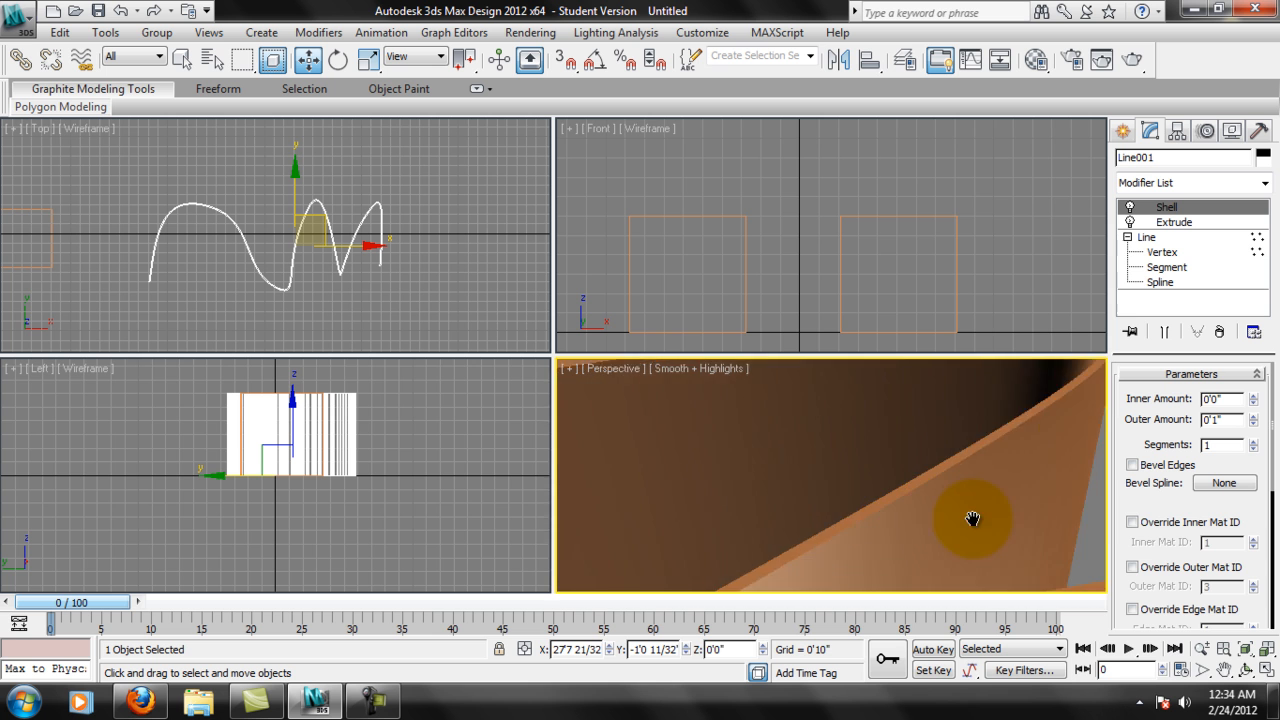
scroll(974, 518, "down", 5)
mouse_move(974, 517)
middle_mouse_down("alt")
mouse_move(952, 543)
mouse_move(960, 560)
mouse_move(975, 517)
mouse_move(970, 497)
mouse_move(961, 503)
middle_mouse_up("alt")
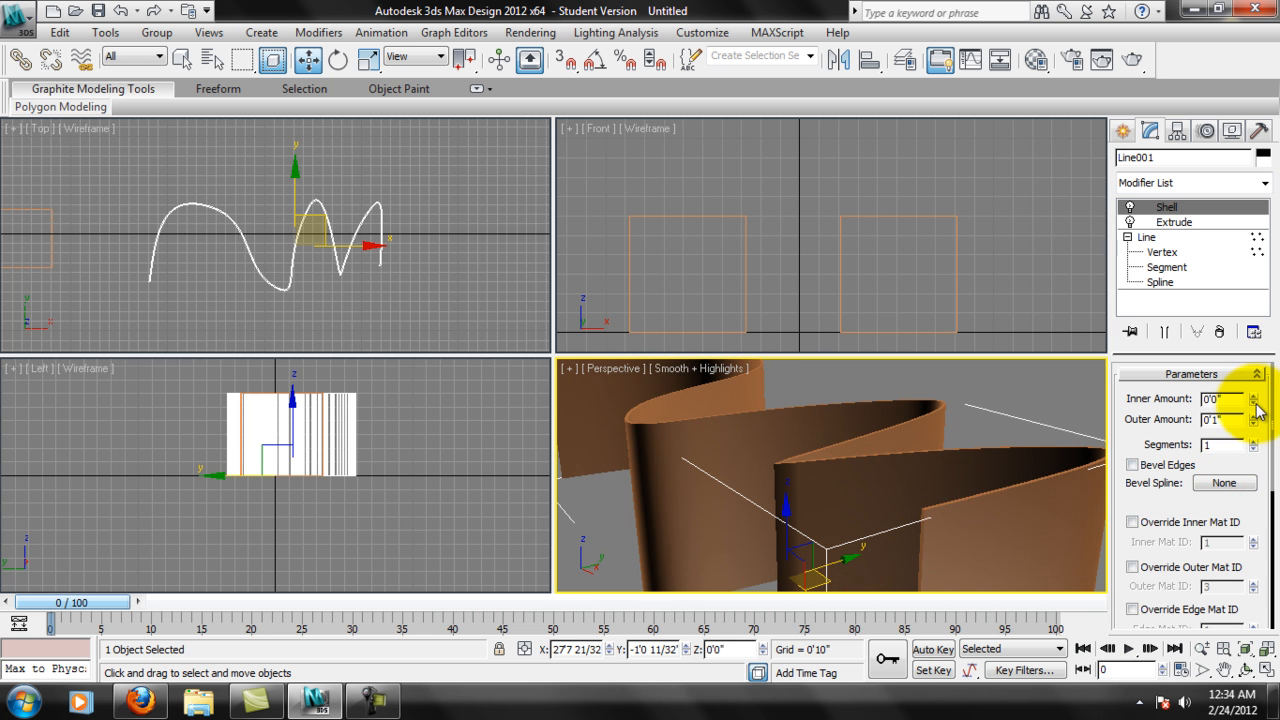
Set the Shell's outer amount to about 5 15/32 inches and its segments to 6.
mouse_move(1252, 416)
left_mouse_down()
mouse_move(1237, 306)
mouse_move(1154, 517)
mouse_move(1131, 374)
mouse_move(1204, 356)
mouse_move(1134, 323)
mouse_move(1223, 334)
mouse_move(1207, 349)
left_mouse_up()
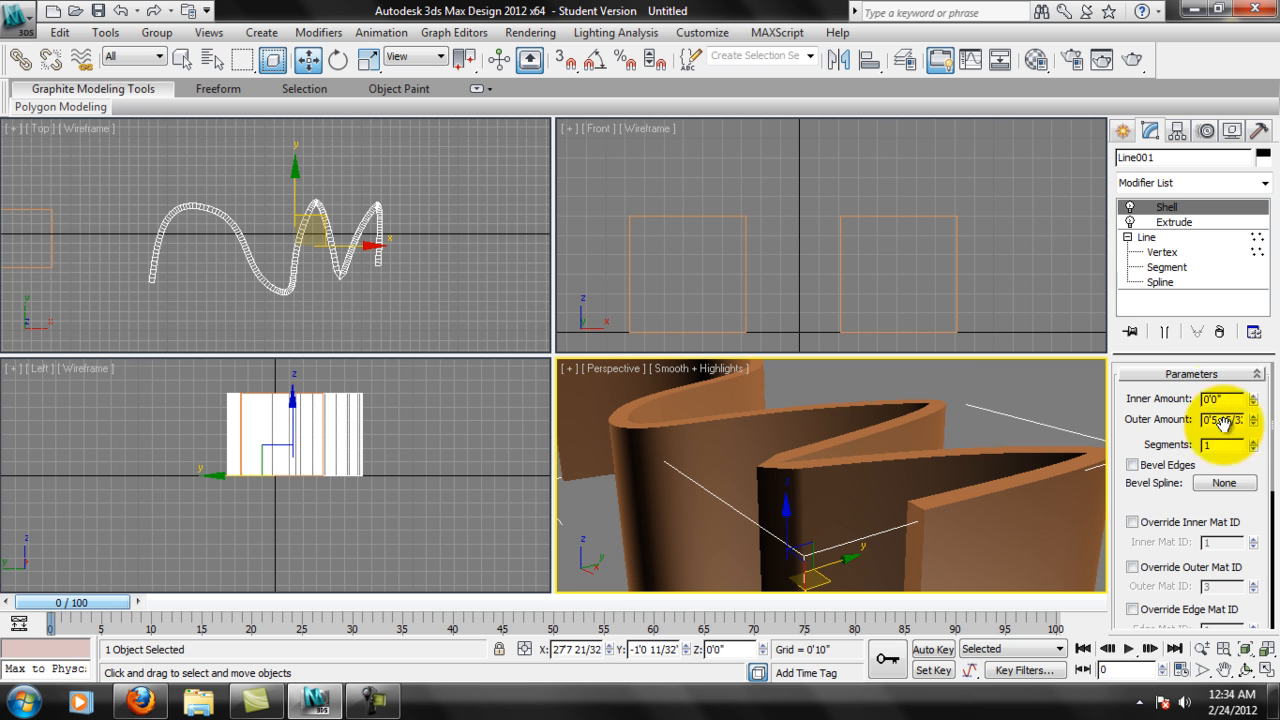
left_click(1254, 444)
left_click(1254, 444)
middle_click_drag(777, 446, 931, 357, "alt")
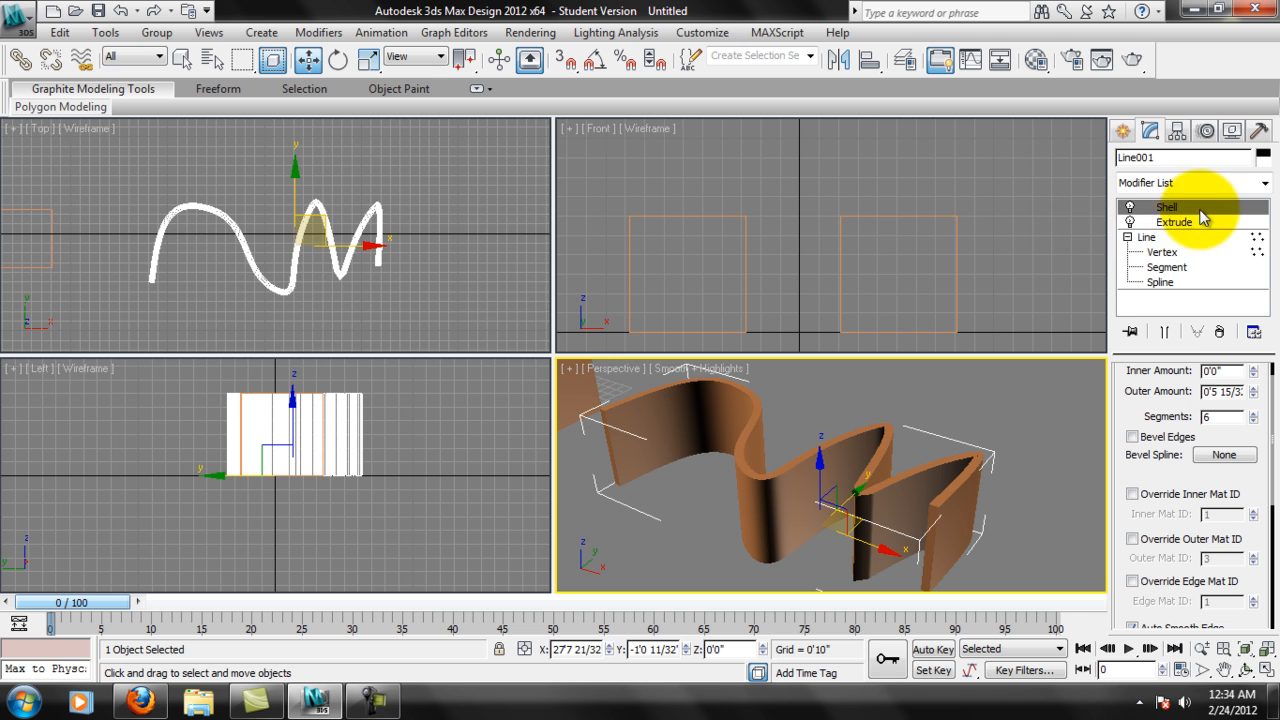
Inspect the thickened ribbon in Perspective and remove its Shell modifier.
middle_click_drag(808, 482, 876, 483)
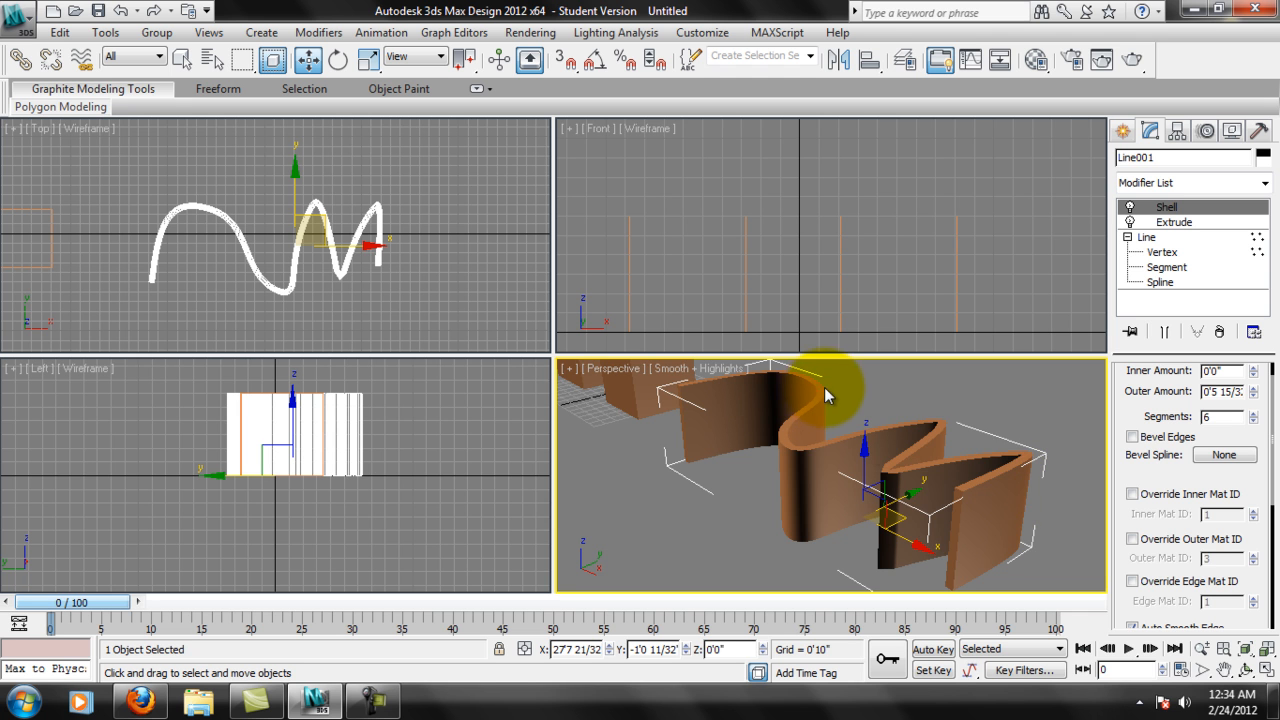
middle_click_drag(825, 390, 819, 400)
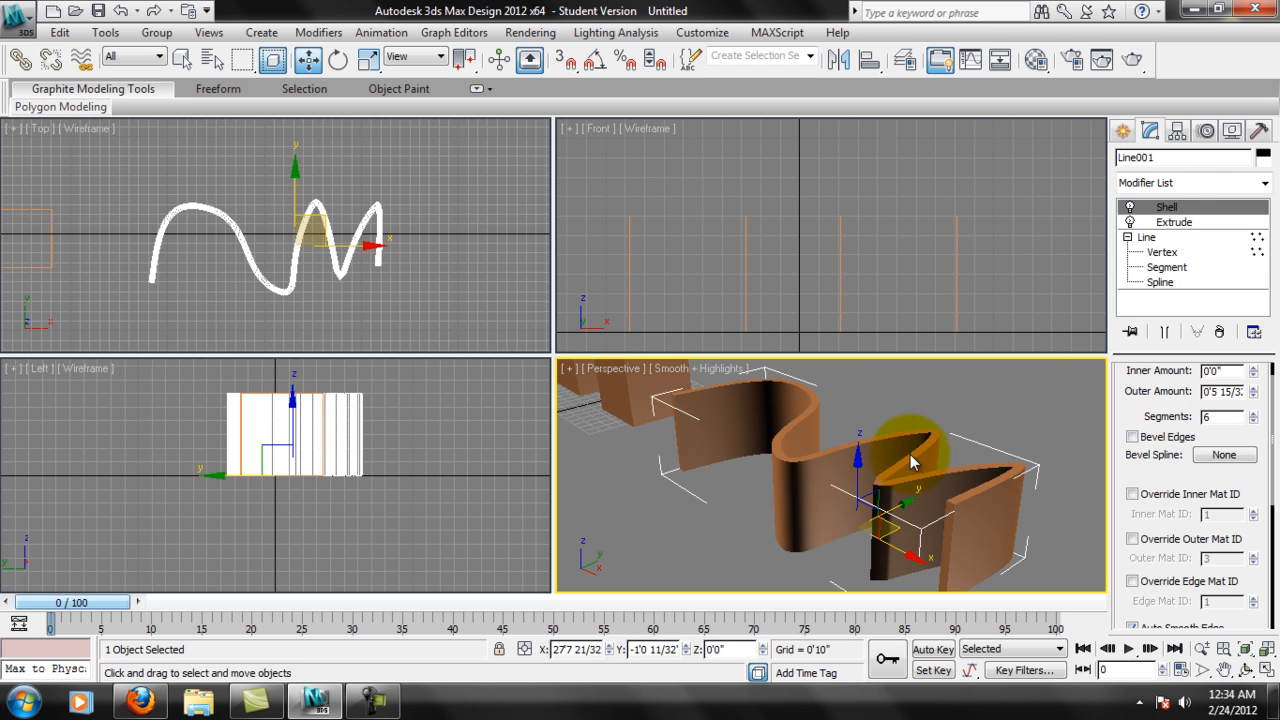
left_click(1219, 332)
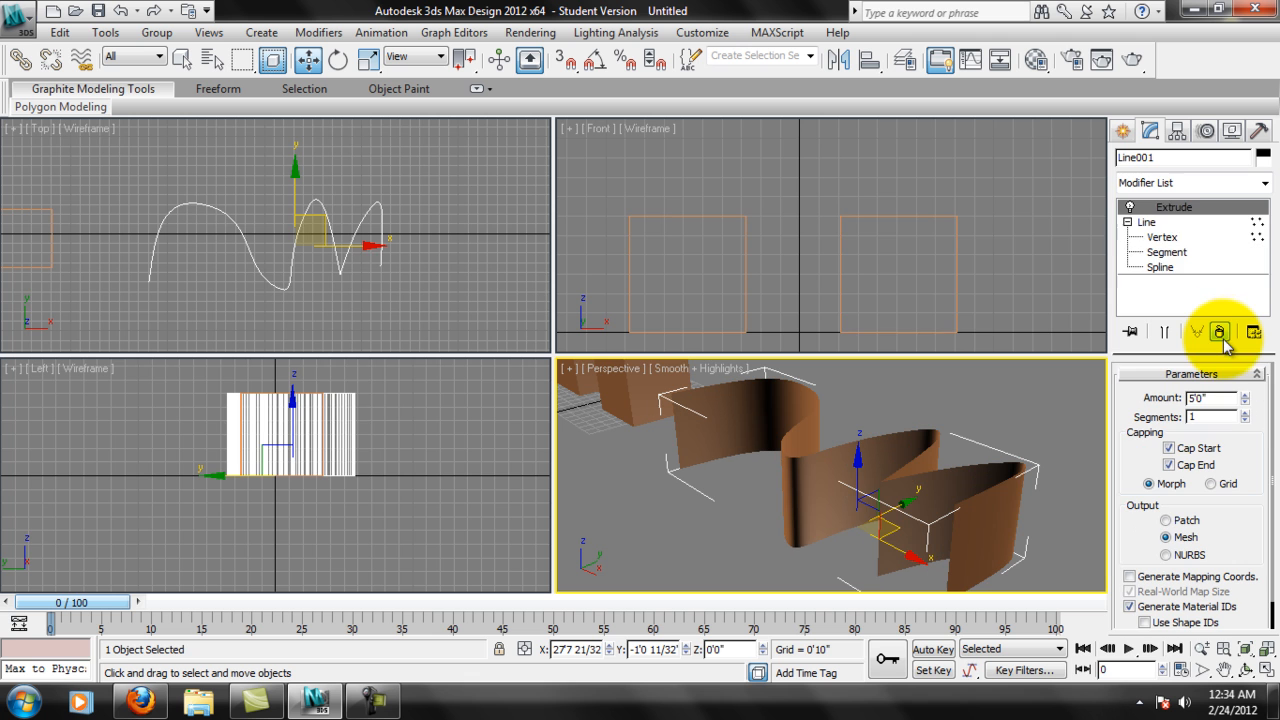
Return to the base Line's Vertex level beneath the Extrude modifier.
left_click(1147, 224)
key("1")
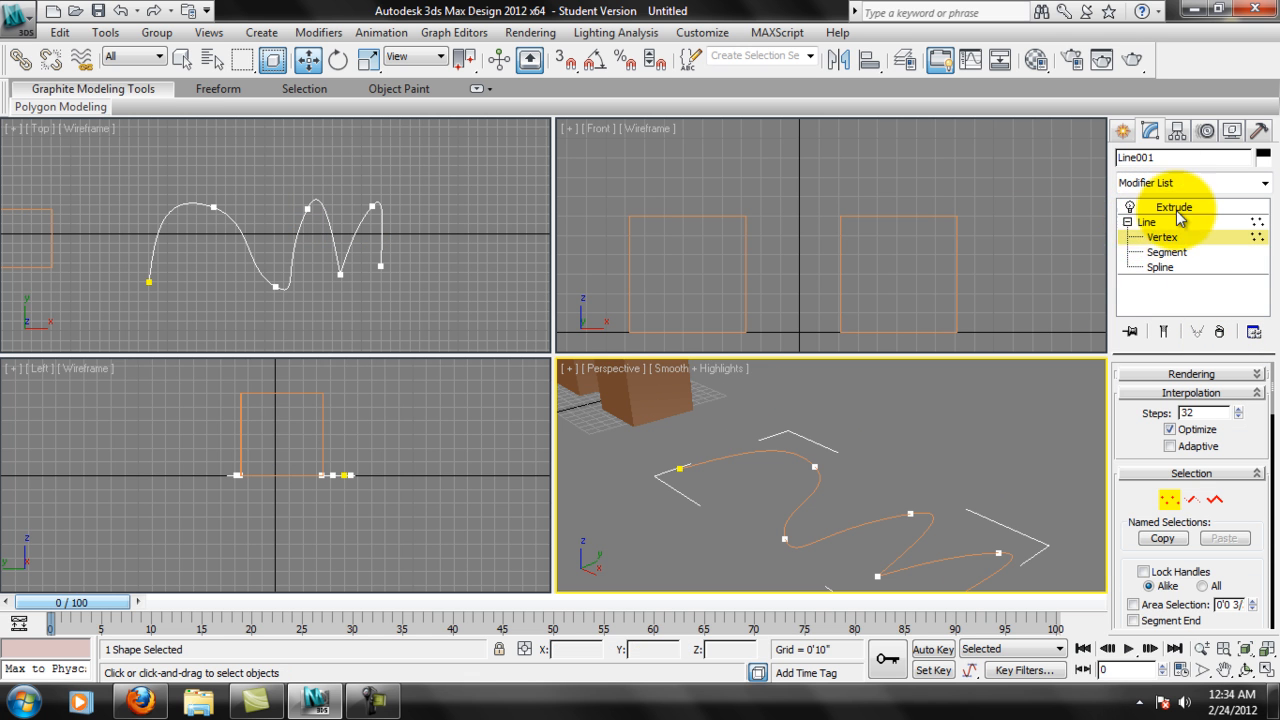
left_click(1181, 209)
left_click(1174, 222)
left_click(1178, 207)
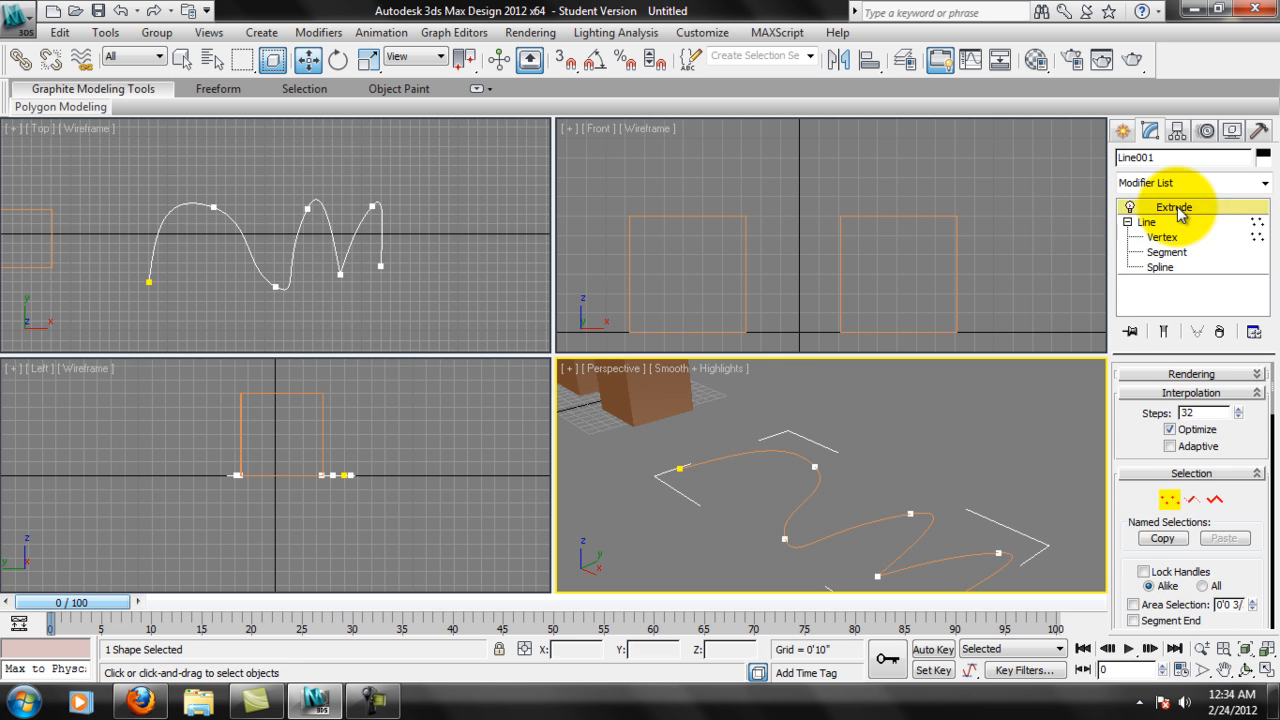
left_click(1170, 222)
left_click(1173, 208)
left_click(1155, 223)
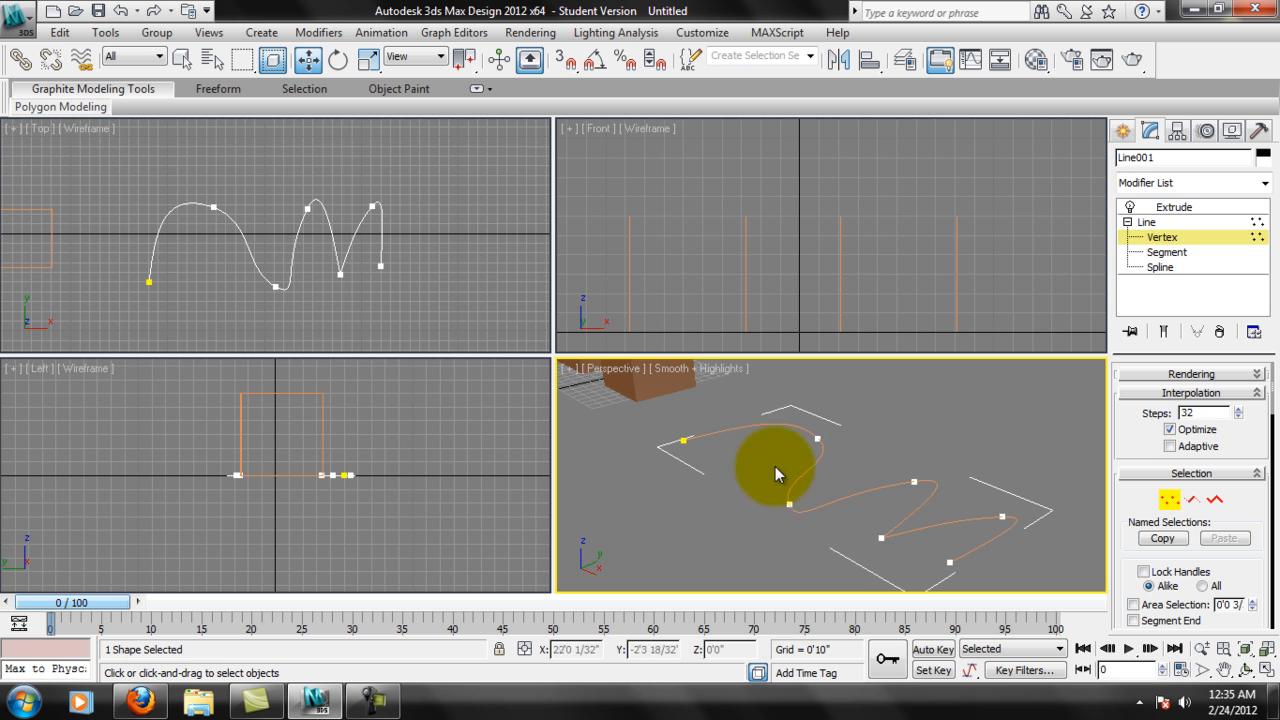
Select the whole curve at the Spline level and its first arch at the Segment level.
left_click(1165, 266)
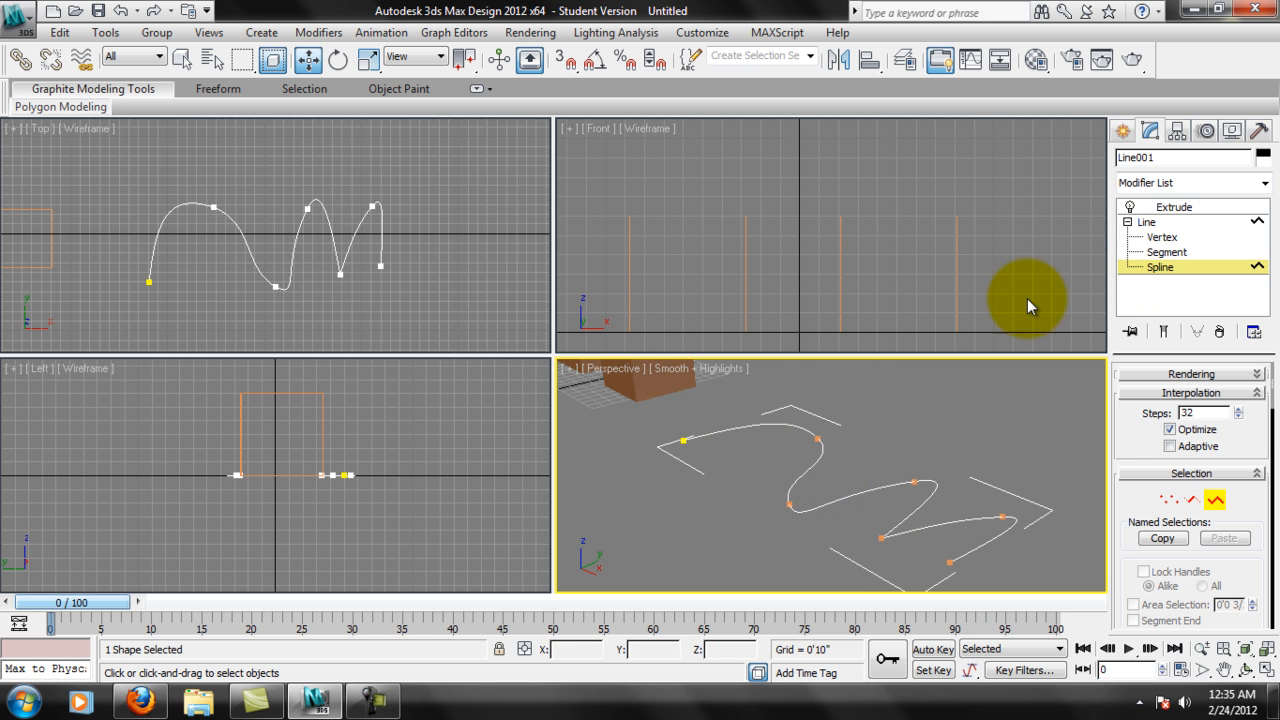
left_click(712, 433)
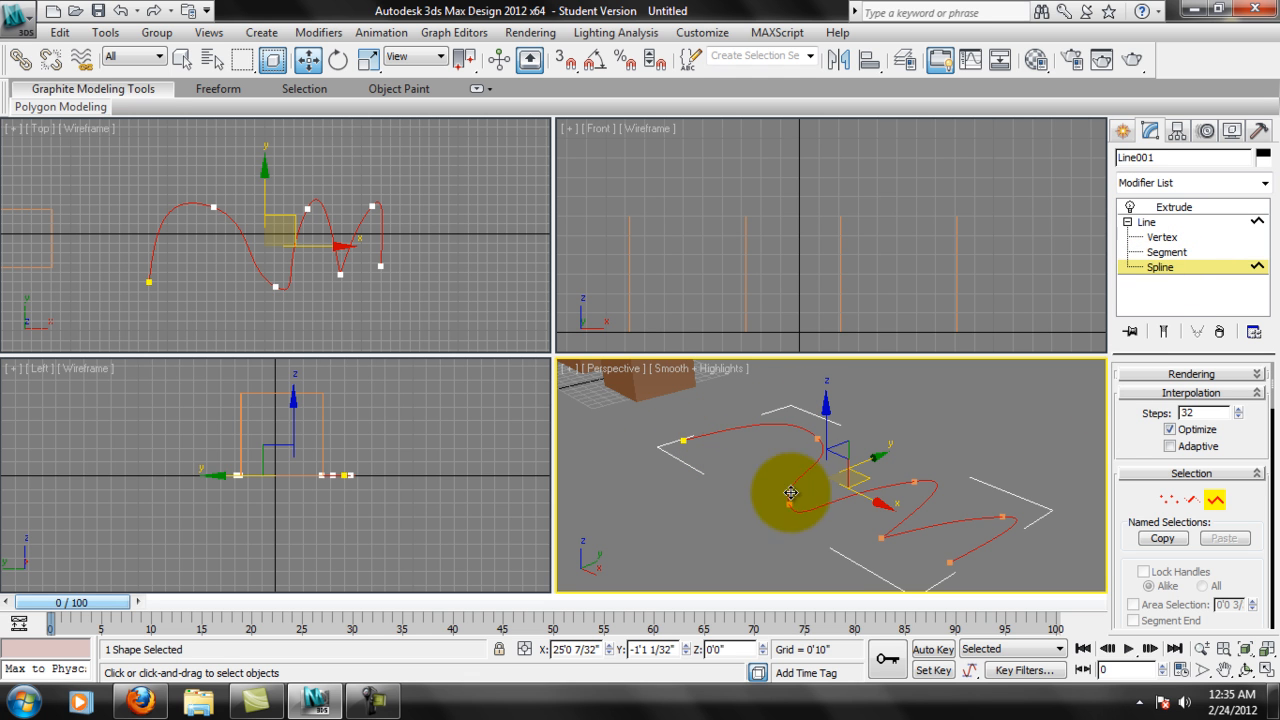
left_click(1166, 252)
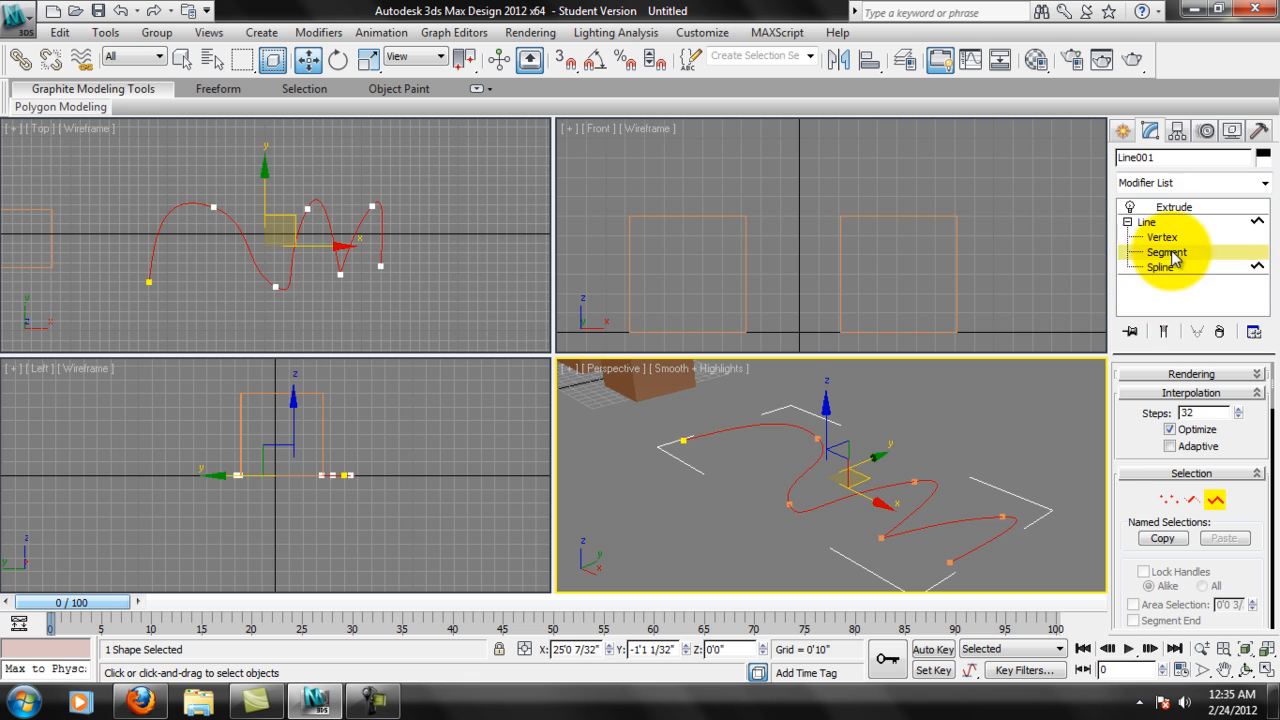
left_click(784, 425)
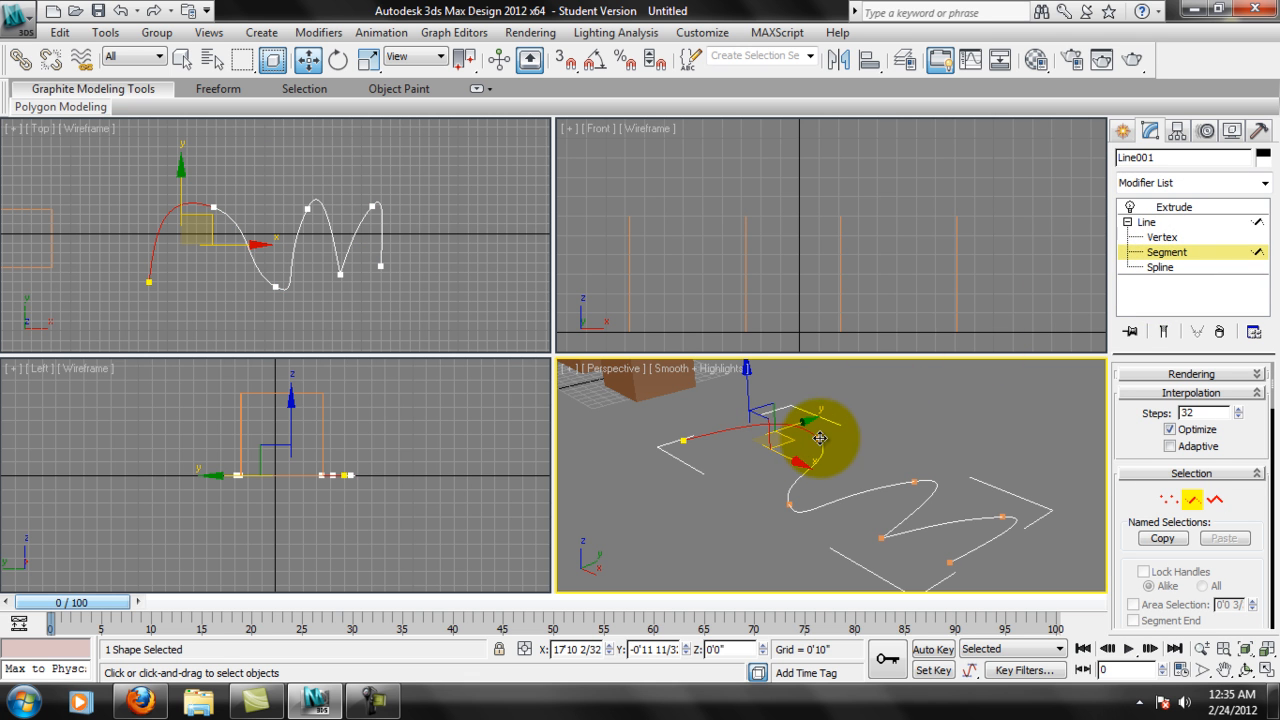
Return to the Line's Spline level with the whole curve selected.
left_click(1160, 267)
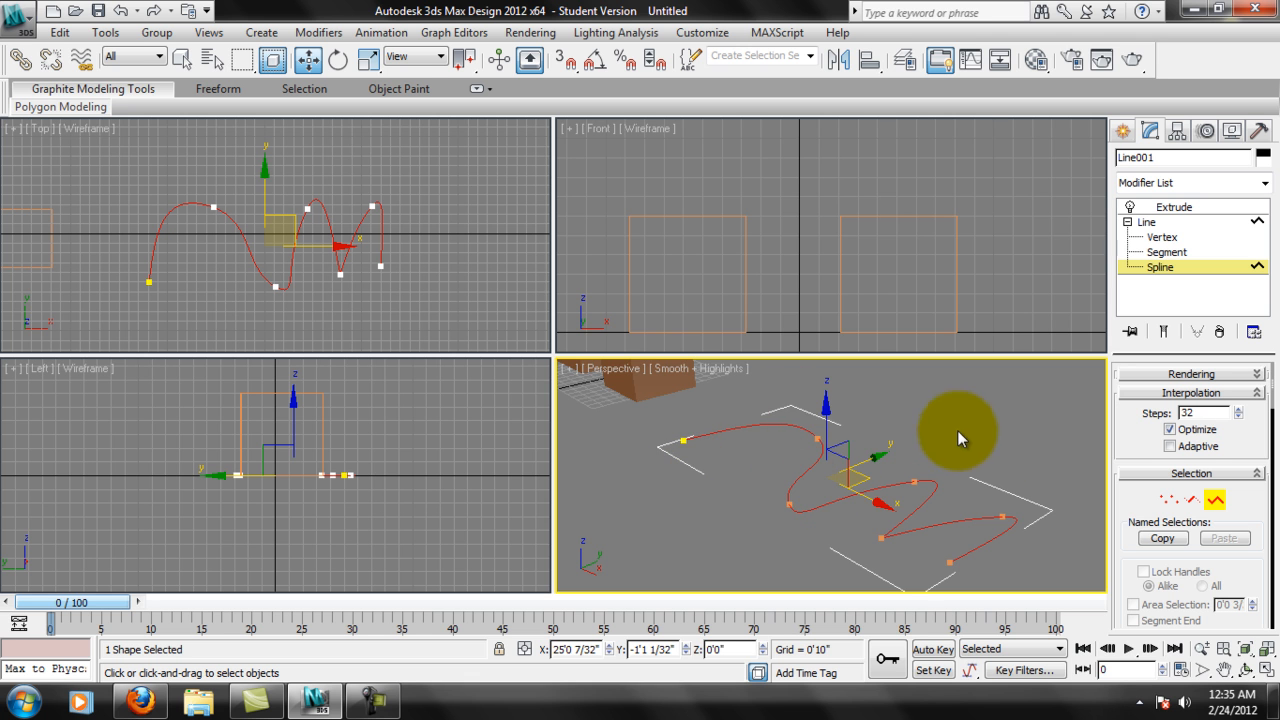
middle_click_drag(1000, 486, 973, 431)
scroll(1004, 484, "up", 5)
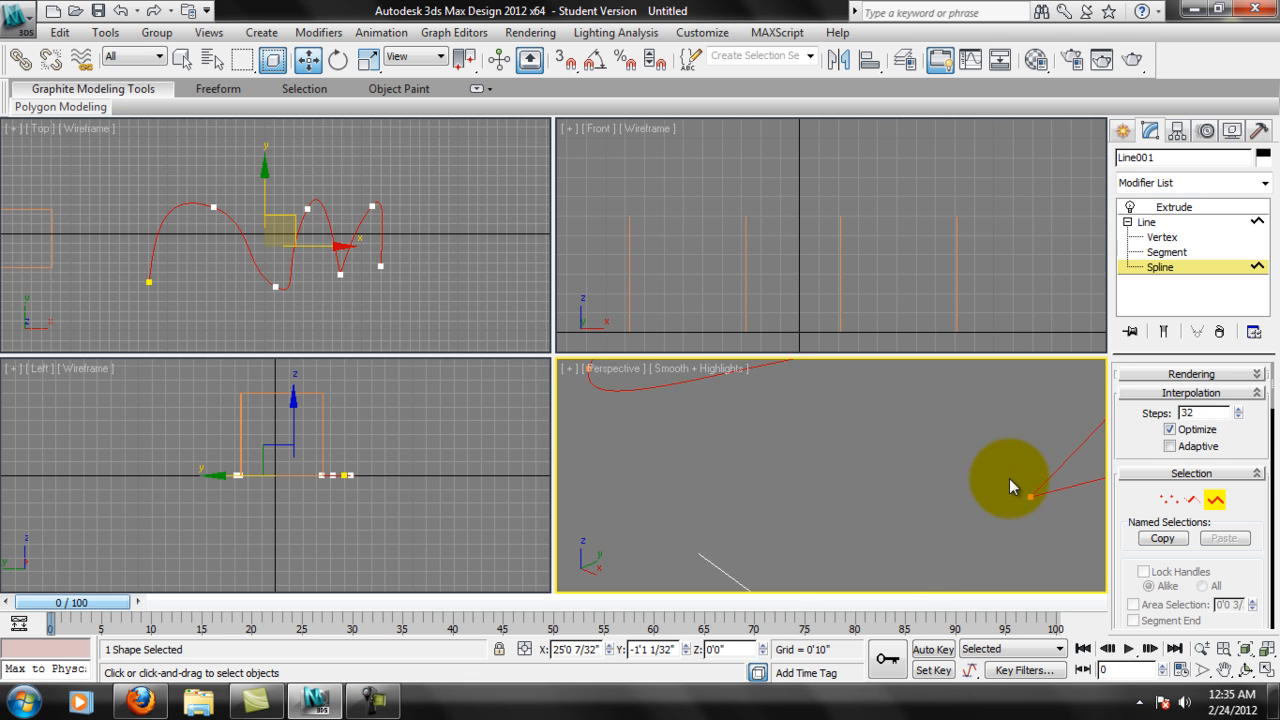
scroll(1009, 478, "down", 10)
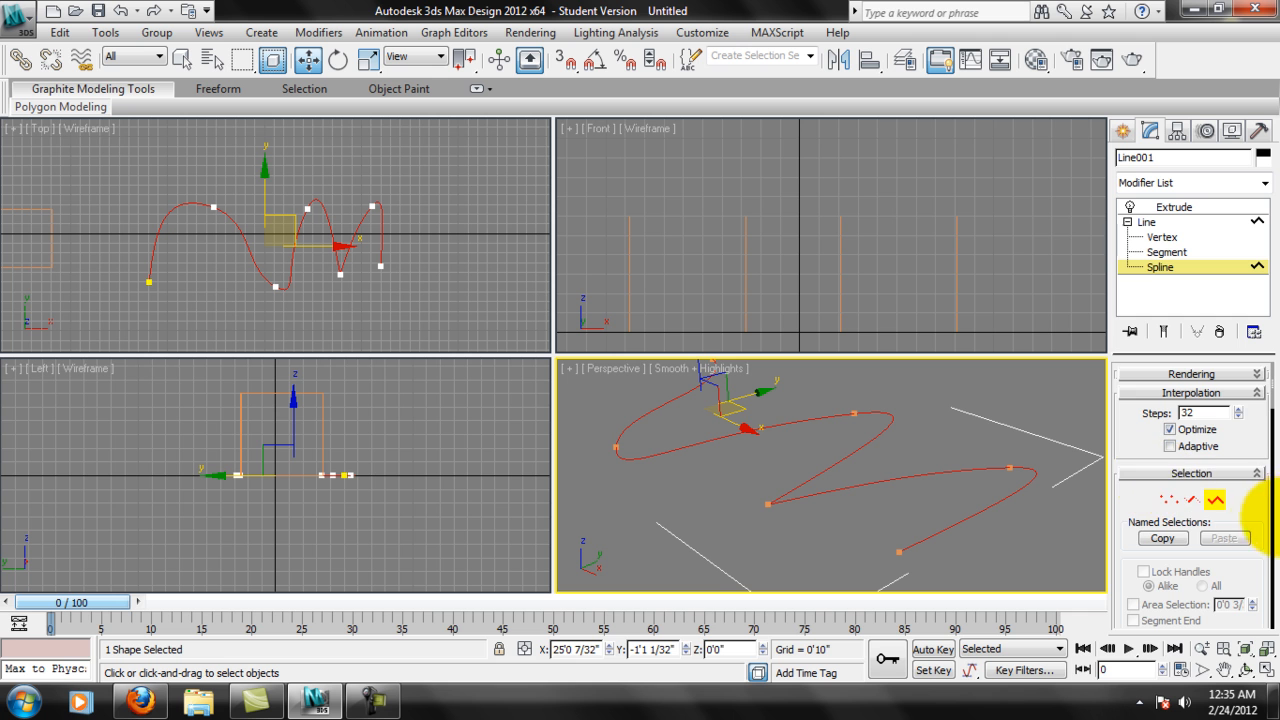
Show the selected spline's vertex numbers and hide them again.
left_click_drag(1267, 531, 1257, 314)
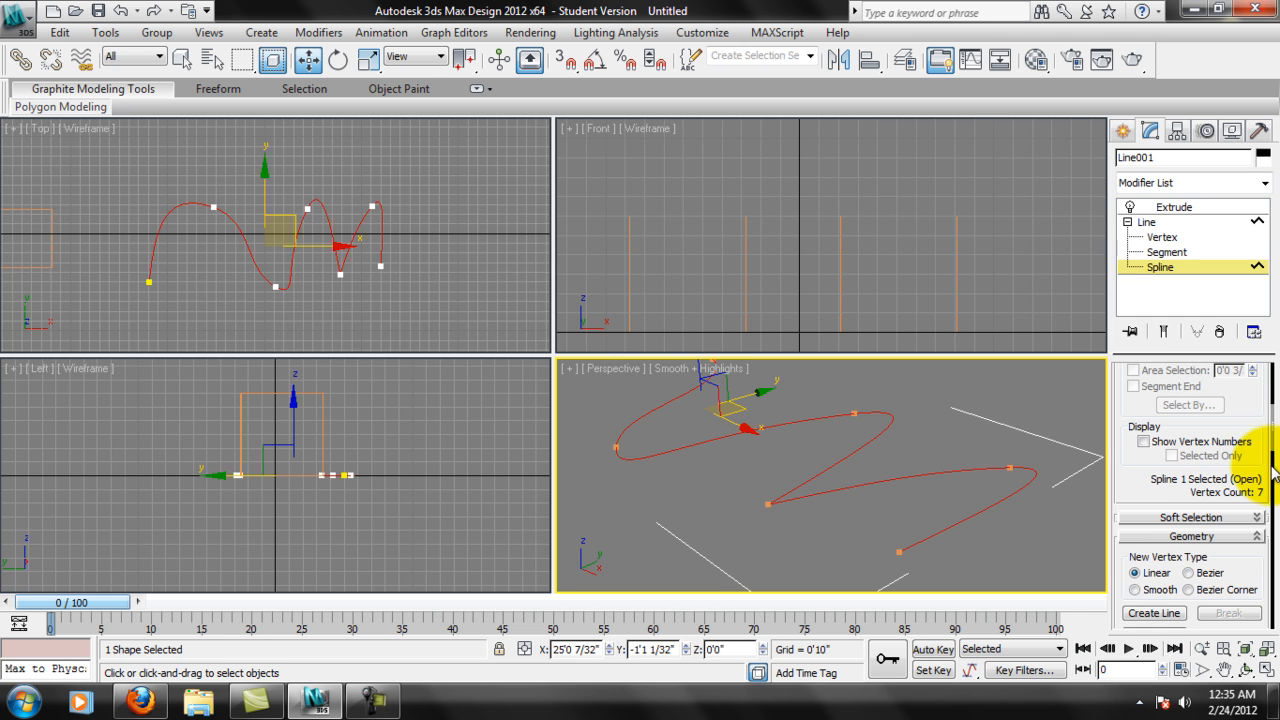
left_click_drag(1266, 463, 1266, 563)
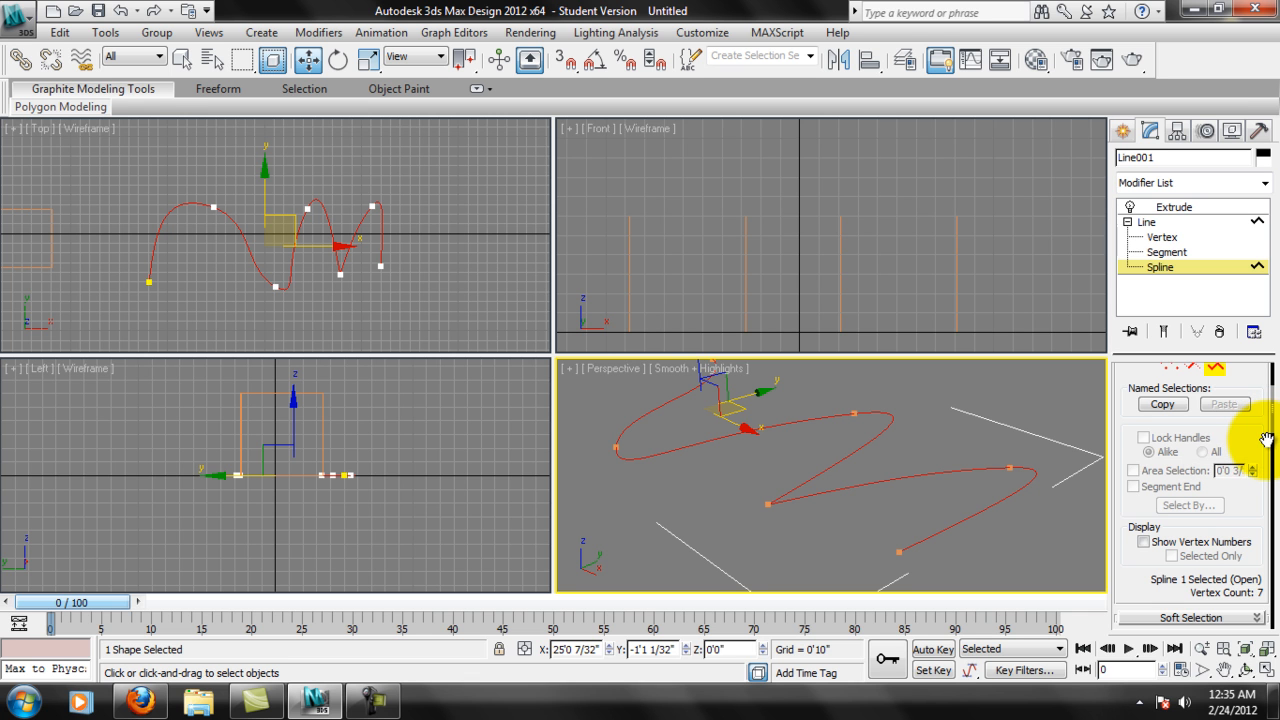
left_click_drag(1266, 440, 1266, 434)
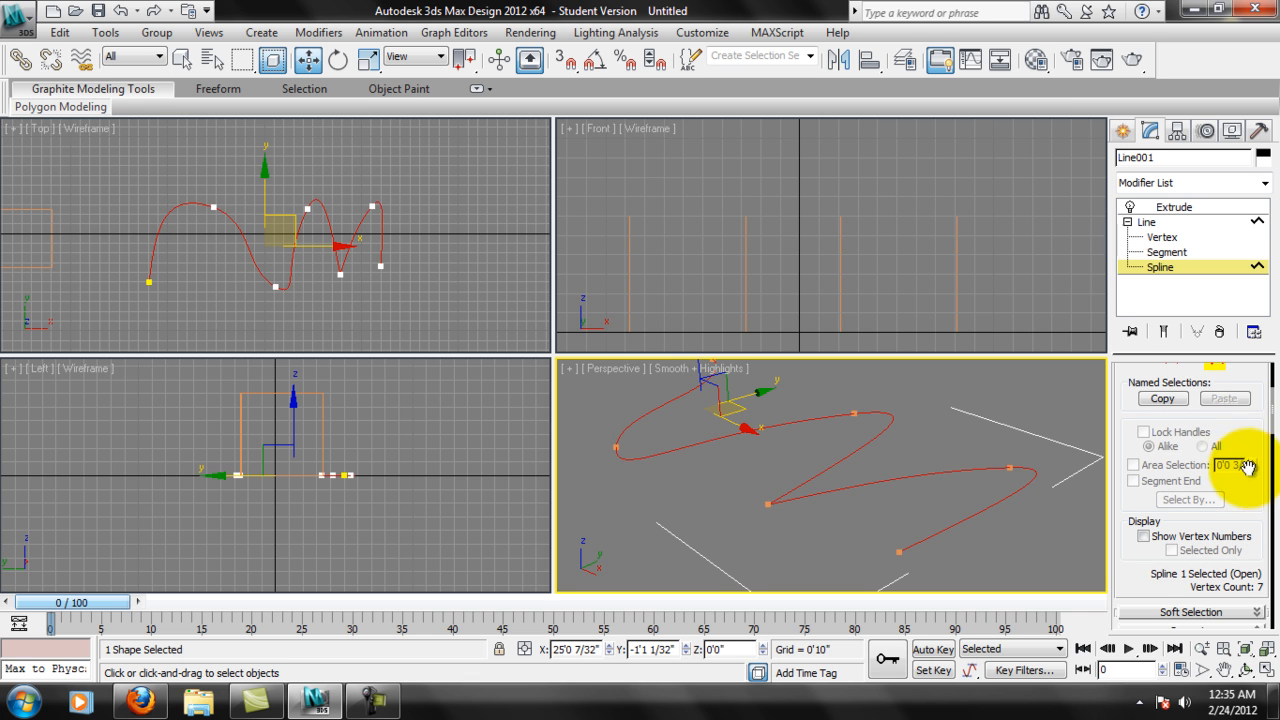
left_click_drag(1261, 499, 1266, 457)
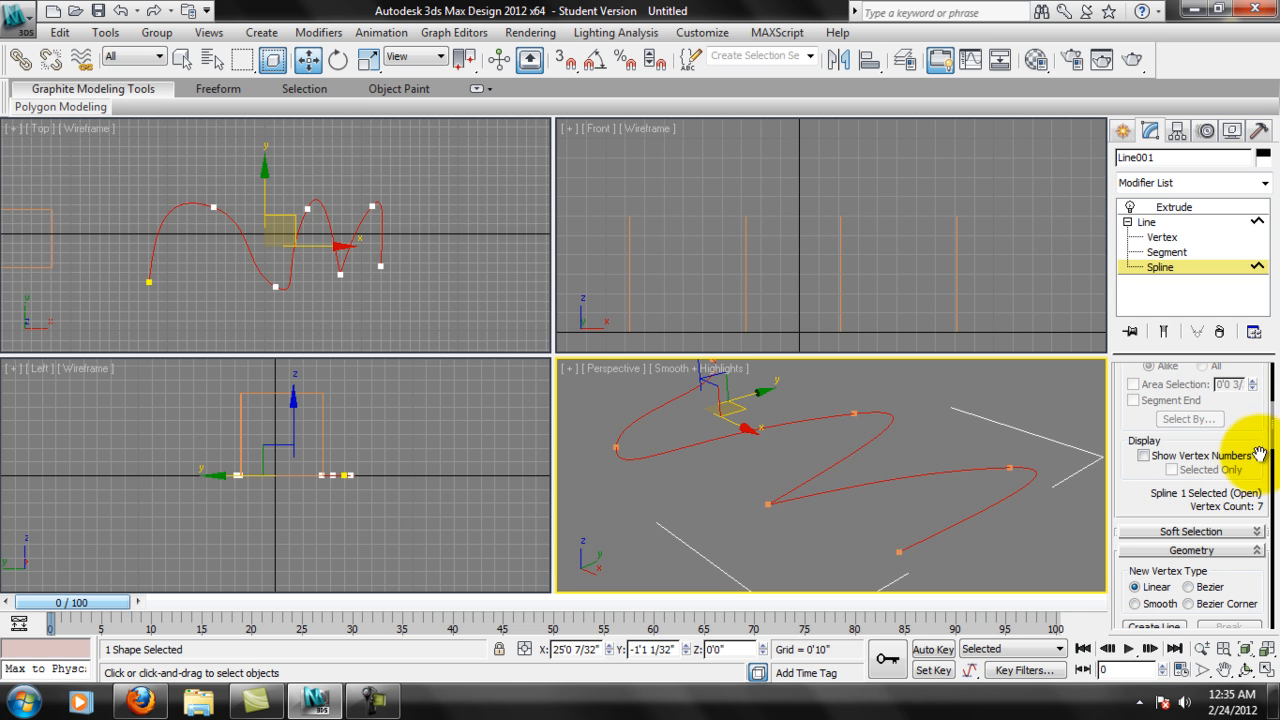
left_click(1144, 455)
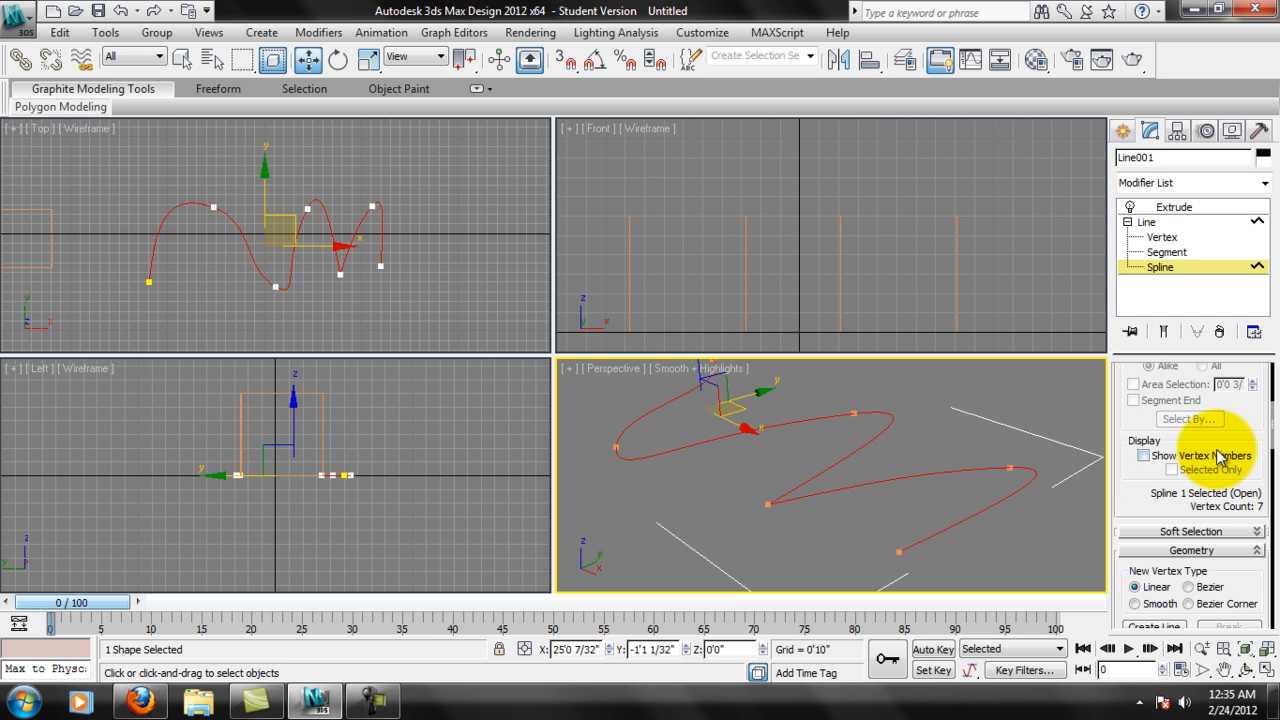
Outline the selected spline by about -4 inches to turn it into a closed double-line profile.
left_click_drag(1266, 457, 1260, 358)
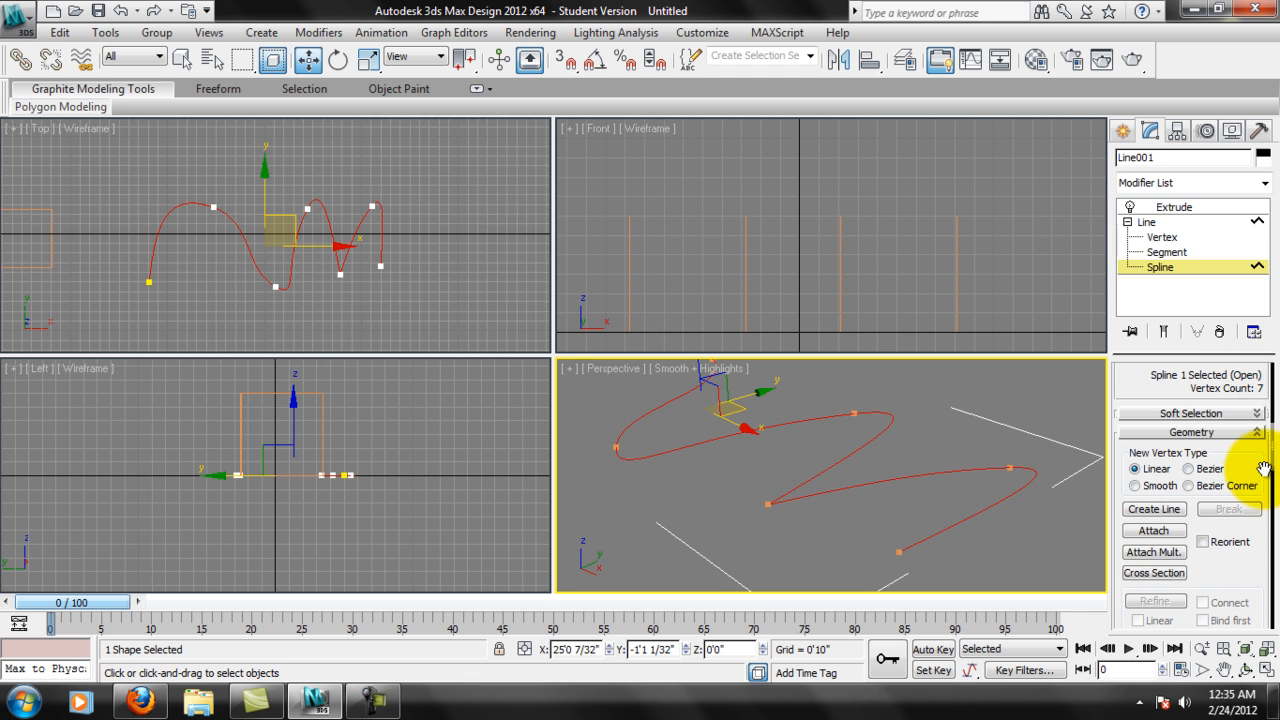
scroll(1264, 470, "down", 2)
scroll(1266, 500, "down", 3)
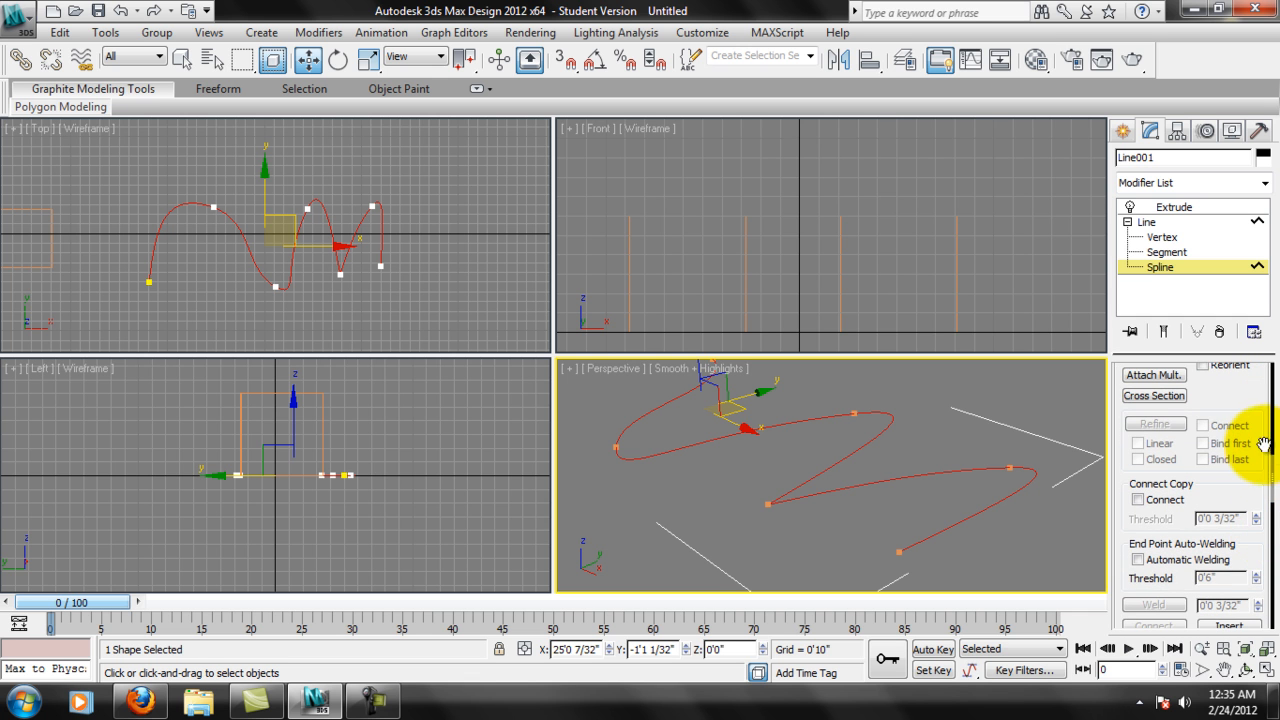
left_click_drag(1266, 445, 1249, 257)
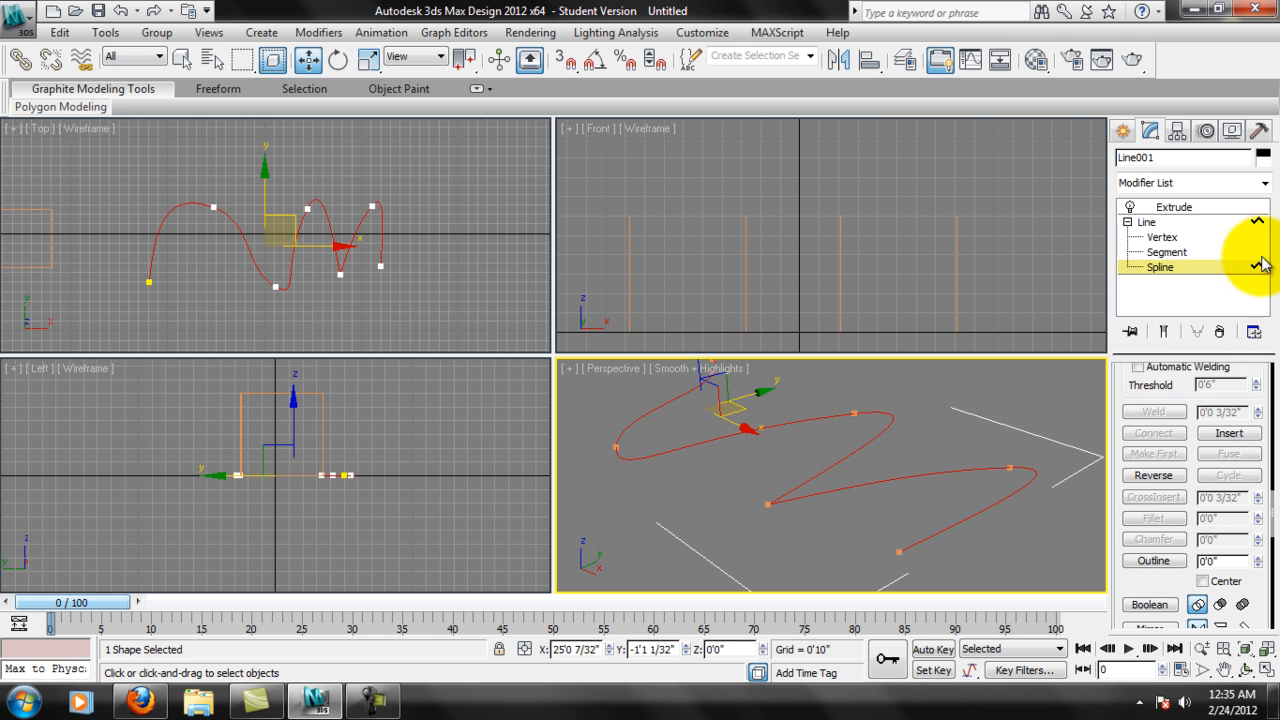
left_click_drag(1163, 568, 1158, 528)
scroll(976, 526, "up", 5)
middle_click_drag(976, 526, 894, 437)
scroll(899, 474, "up", 6)
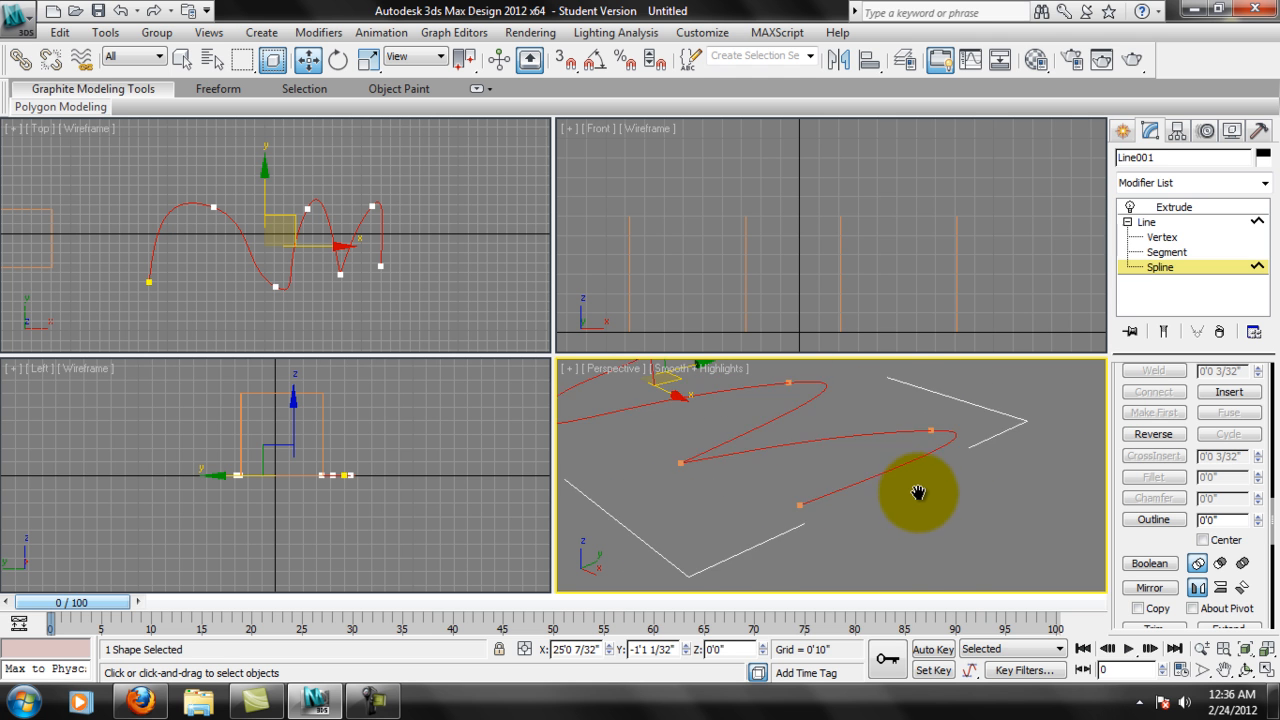
scroll(910, 505, "down", 6)
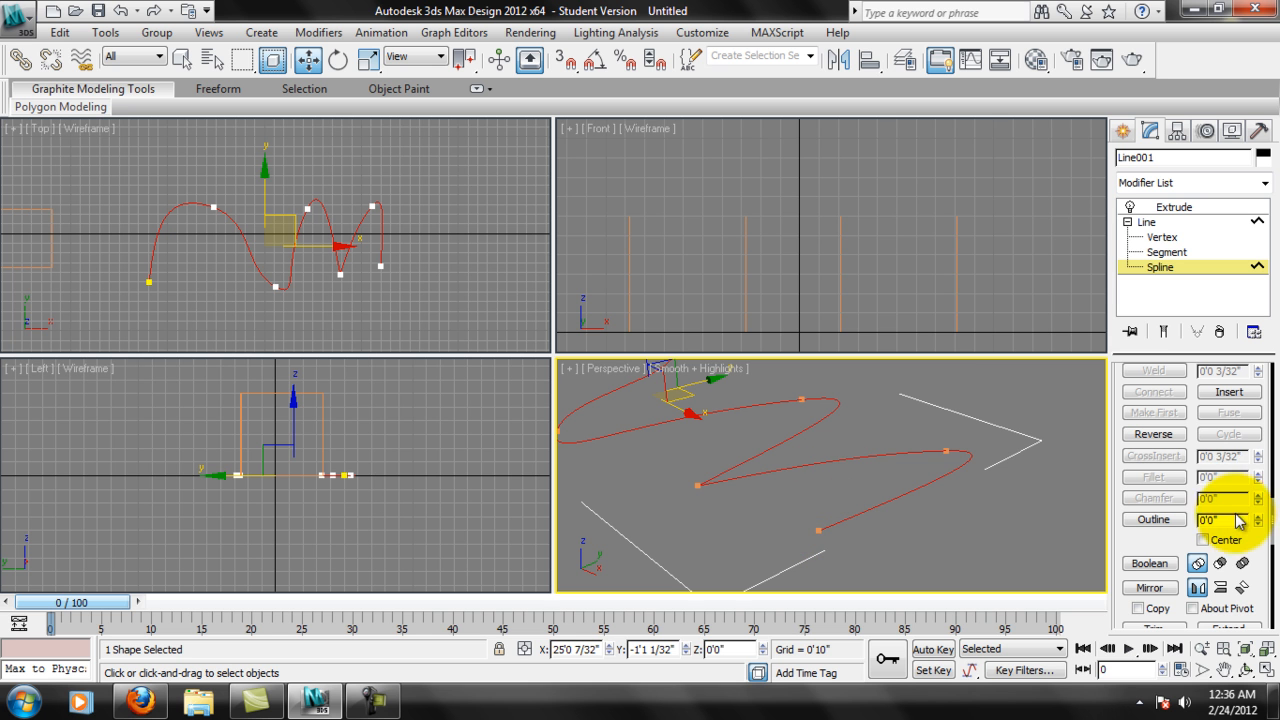
mouse_move(1259, 530)
left_mouse_down()
mouse_move(1257, 470)
mouse_move(1258, 521)
left_mouse_up()
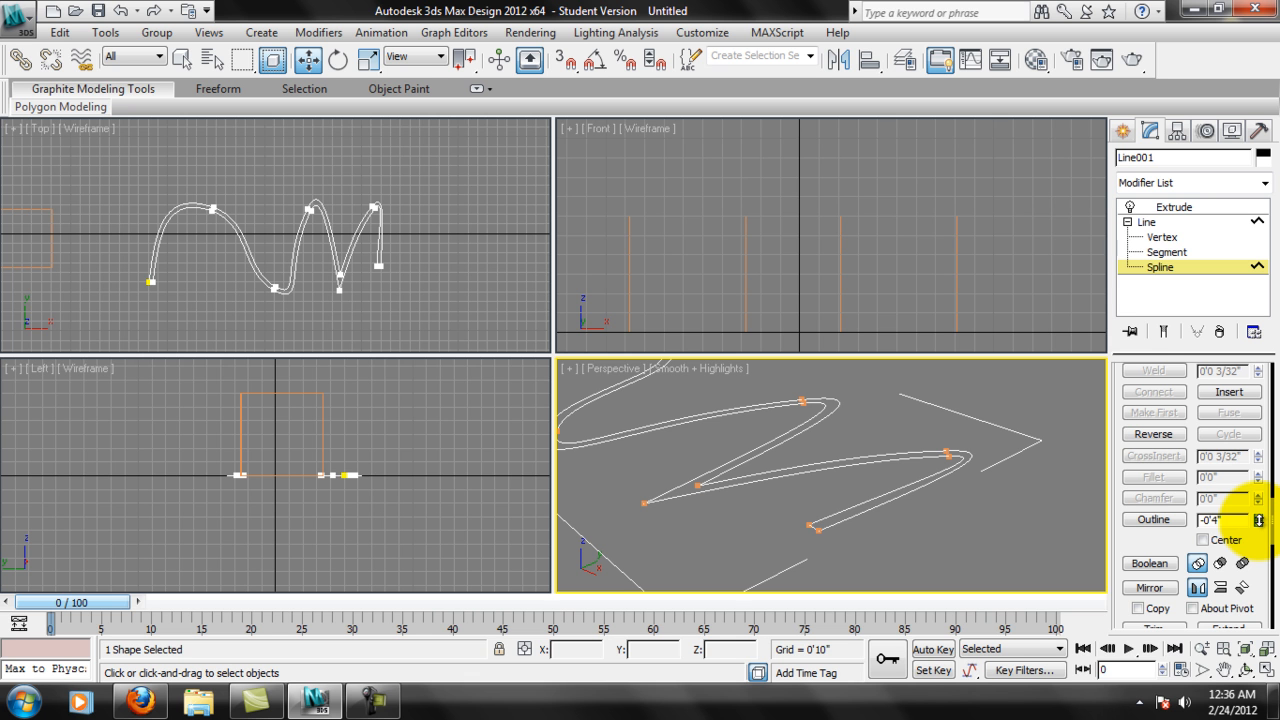
left_click_drag(1258, 520, 1258, 520)
At the Vertex level, move the inner vertex of the last arch slightly down and inward in the Top view.
middle_click_drag(860, 474, 938, 498)
scroll(429, 281, "up", 5)
scroll(425, 262, "up", 6)
middle_click_drag(388, 182, 397, 209)
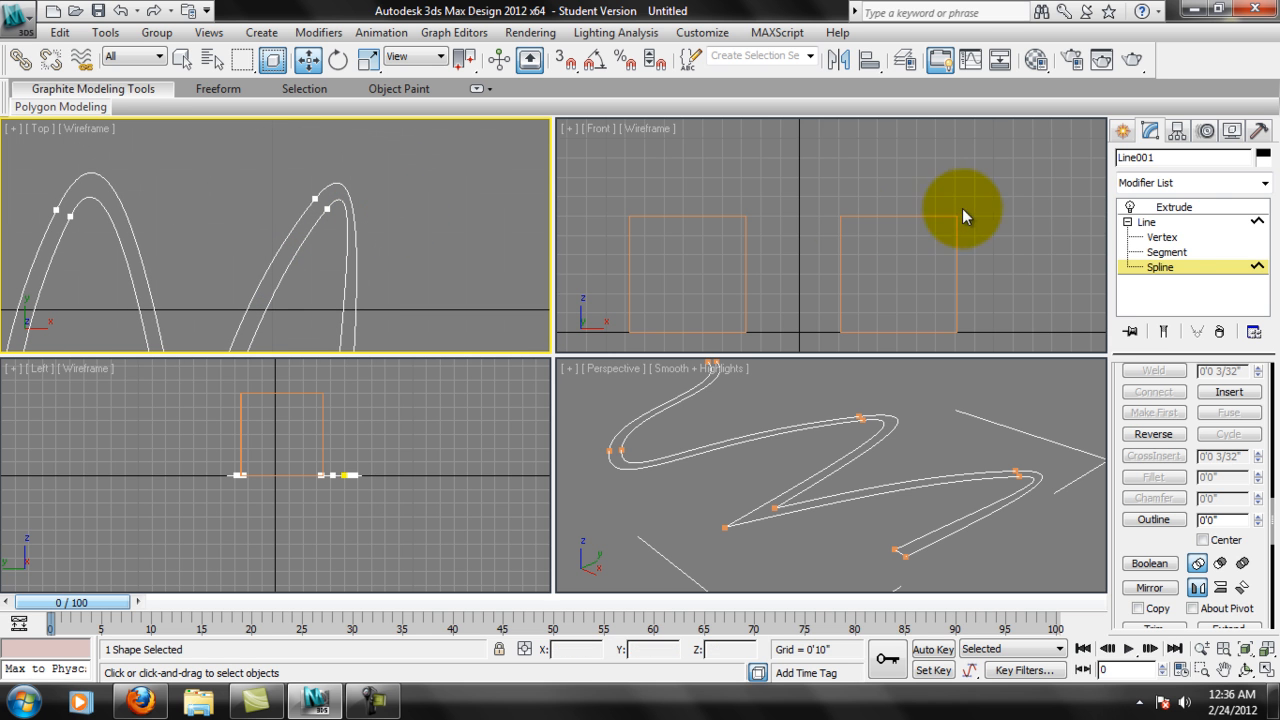
left_click(1162, 237)
left_click(326, 207)
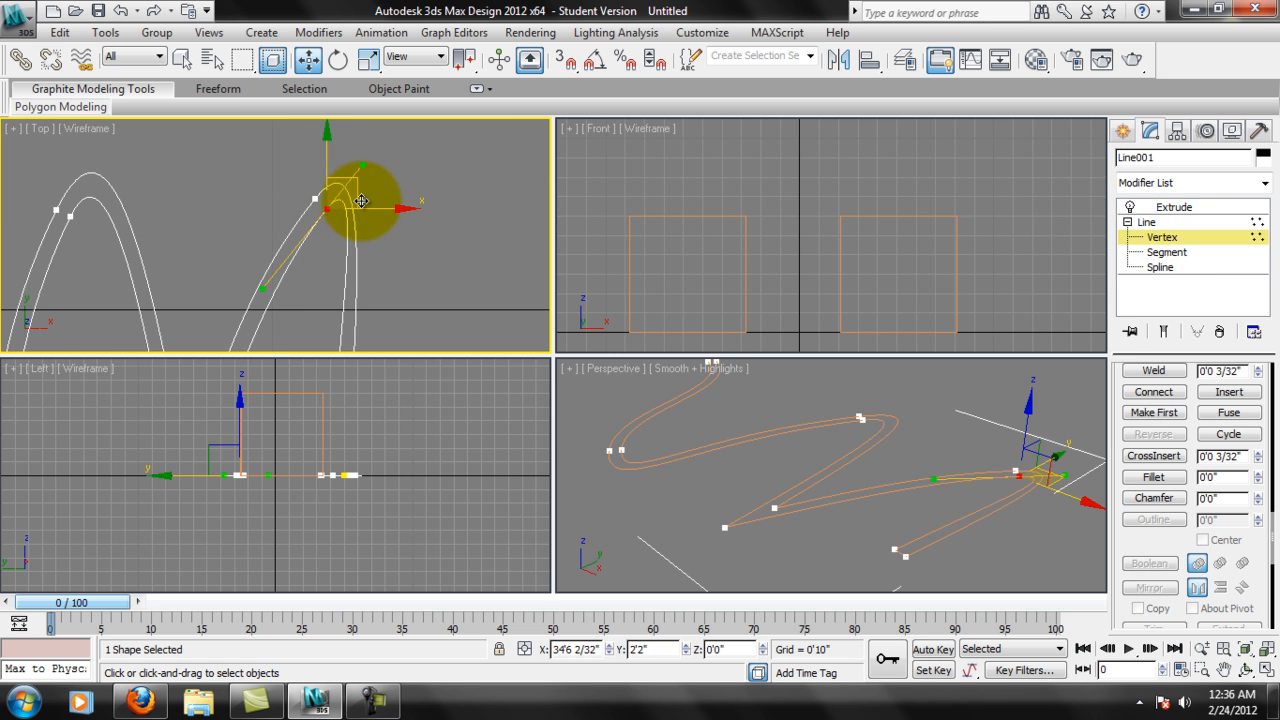
left_click_drag(356, 197, 353, 201)
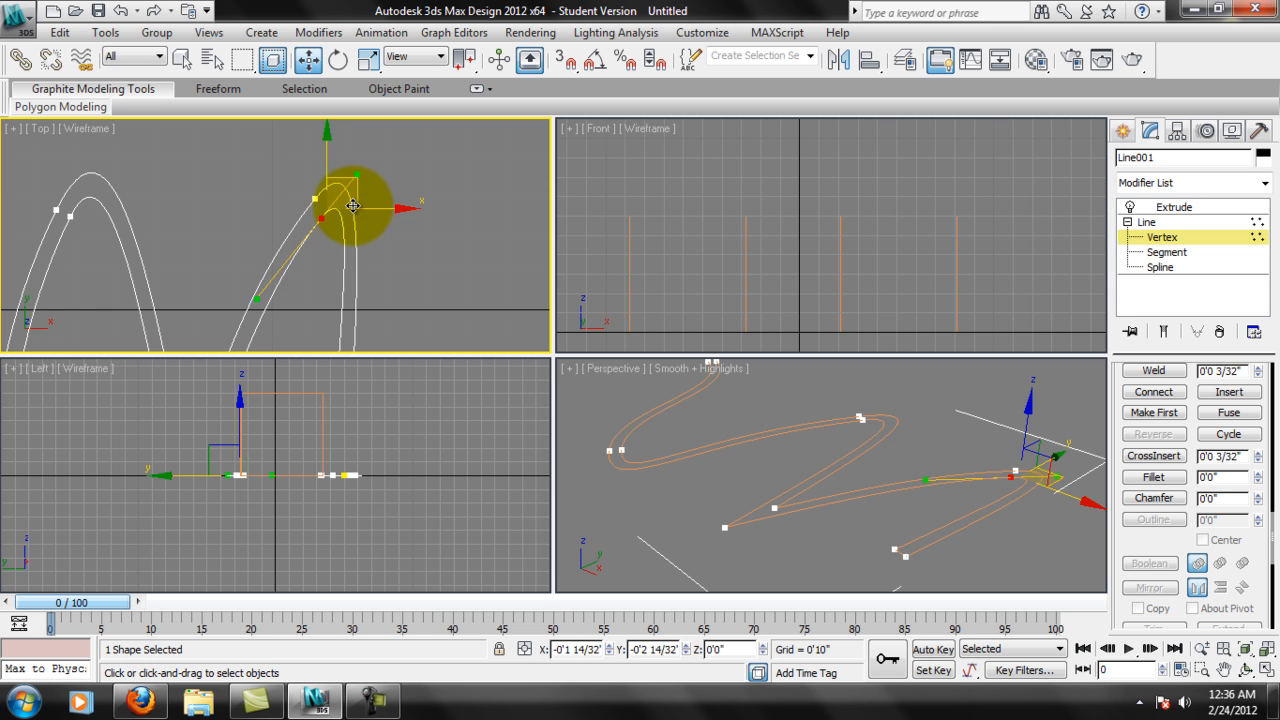
Move the outer vertex of the first valley down and outward to about X 25'8", Y -5'0".
middle_click_drag(350, 207, 320, 335)
left_click(258, 305)
middle_click_drag(262, 191, 323, 167)
middle_click_drag(383, 262, 342, 186)
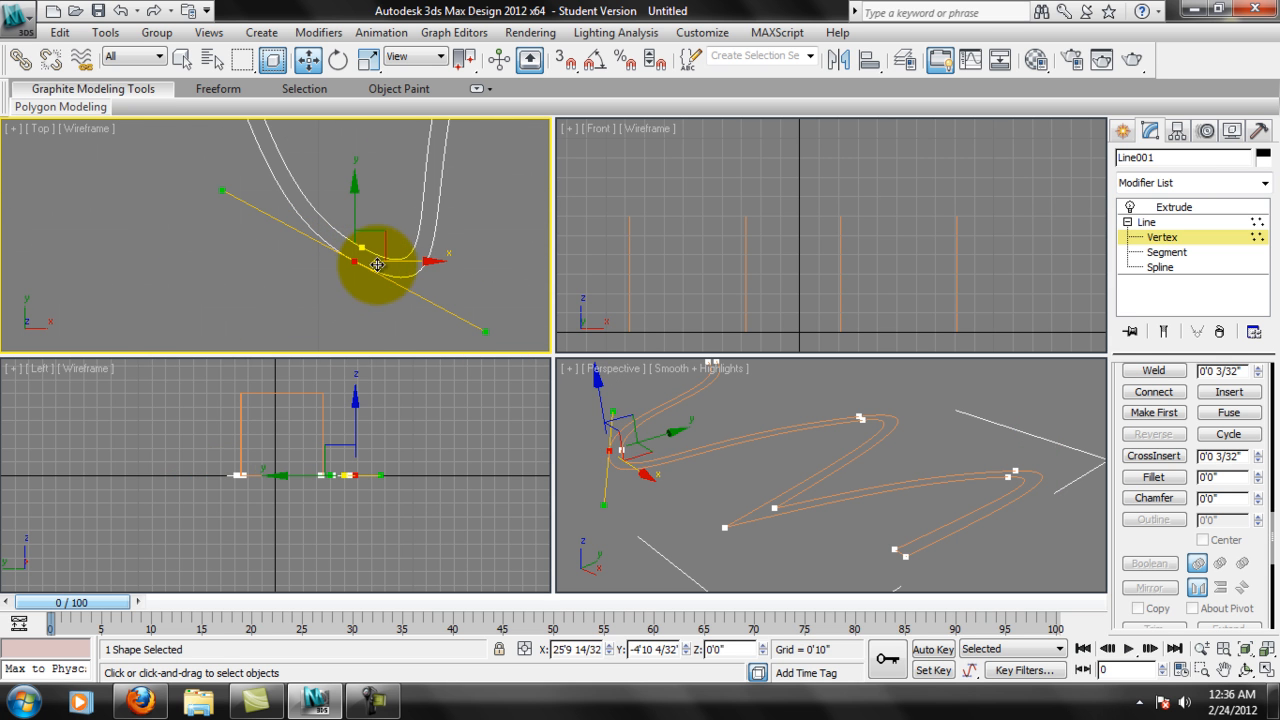
left_click_drag(391, 229, 379, 250)
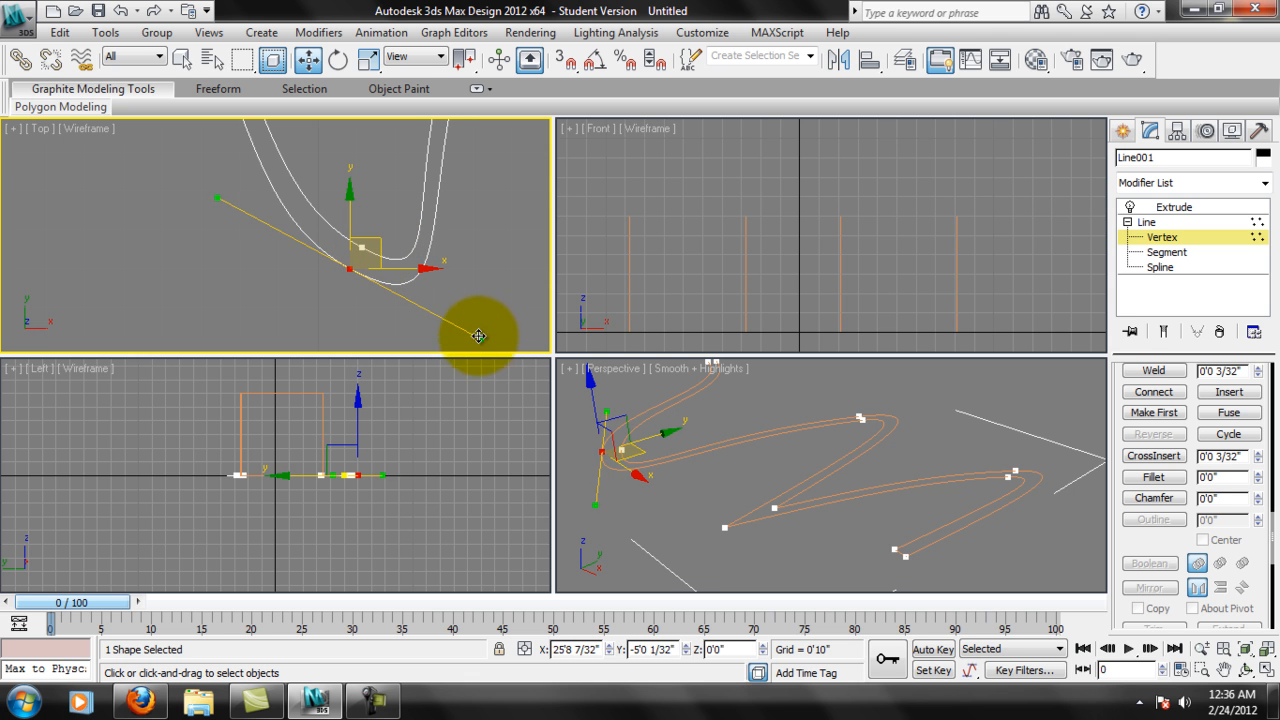
Adjust the first valley's inner vertex by its Bezier handle and move it to about X 25'9", Y -4'8".
left_click(362, 248)
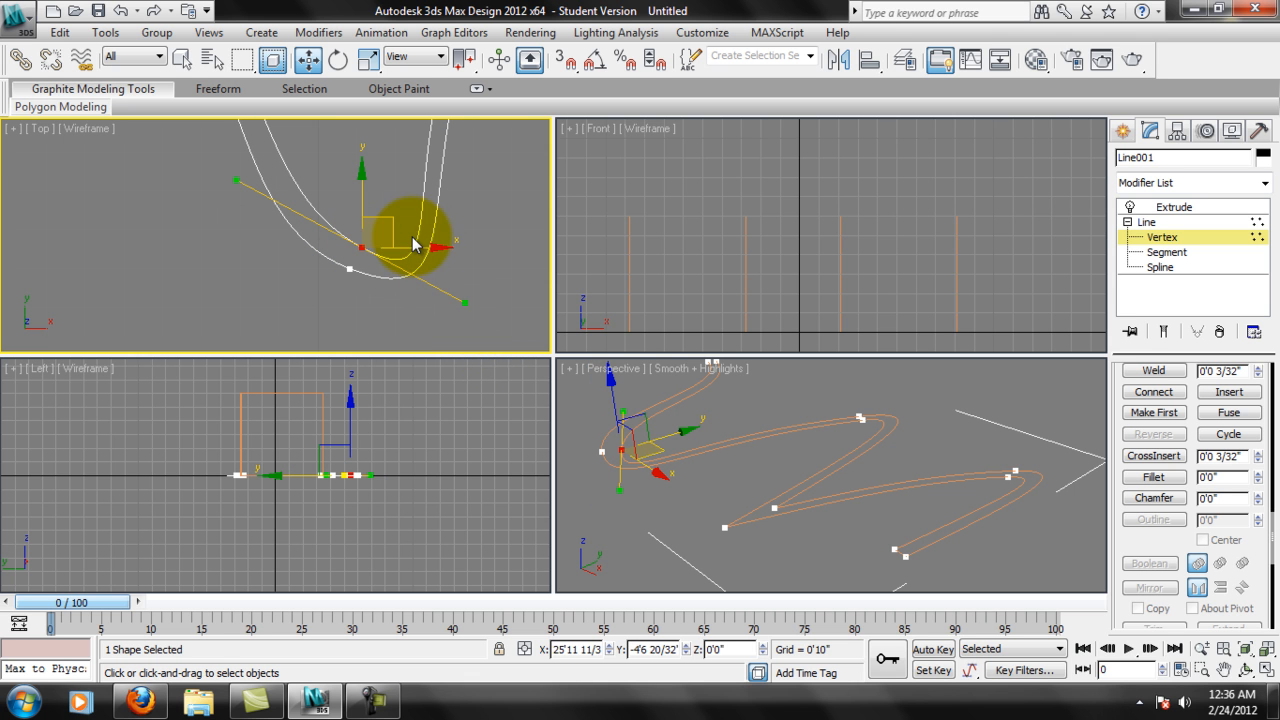
left_click_drag(469, 302, 459, 290)
left_click_drag(389, 231, 388, 233)
Examine the outlined curve's paired vertices along its bends and at its starting end in the Top view.
middle_click_drag(331, 163, 401, 330)
scroll(289, 251, "down", 2)
middle_click_drag(158, 180, 316, 110)
middle_click_drag(202, 281, 209, 273)
scroll(205, 280, "up", 2)
scroll(205, 280, "down", 4)
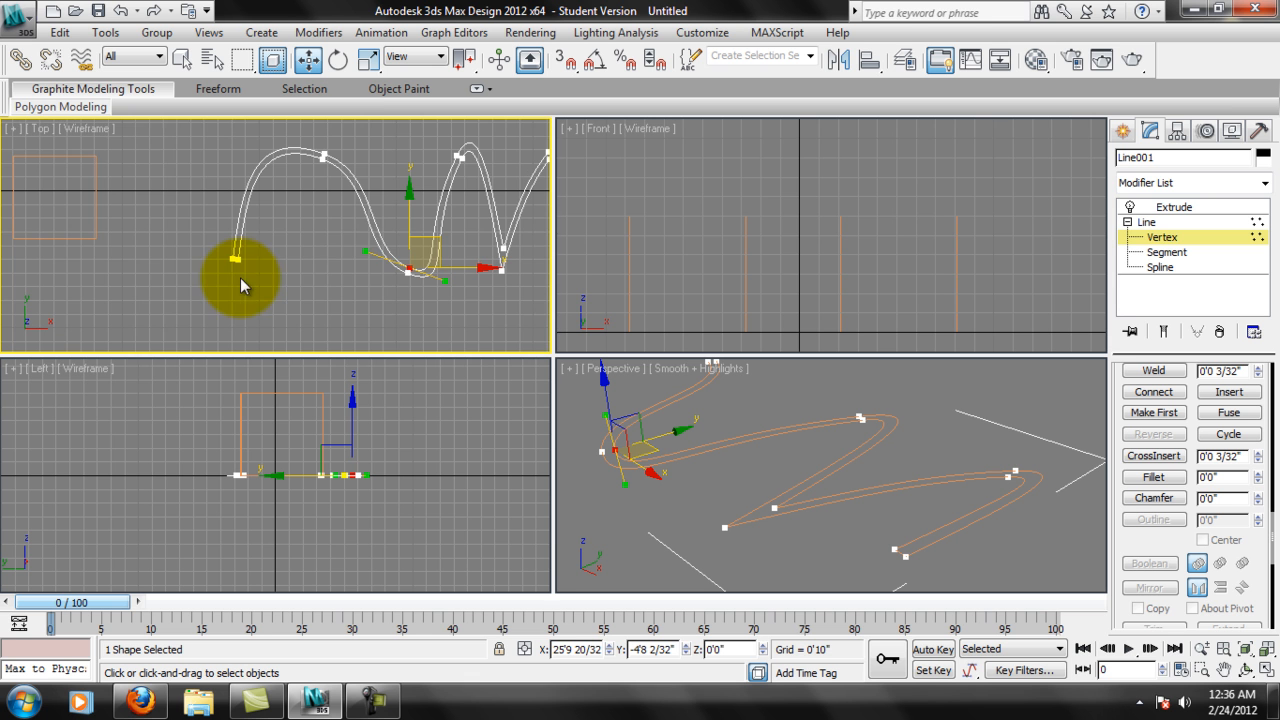
middle_click_drag(318, 280, 191, 271)
middle_click_drag(424, 287, 409, 286)
left_click(344, 294)
middle_click_drag(301, 271, 340, 270)
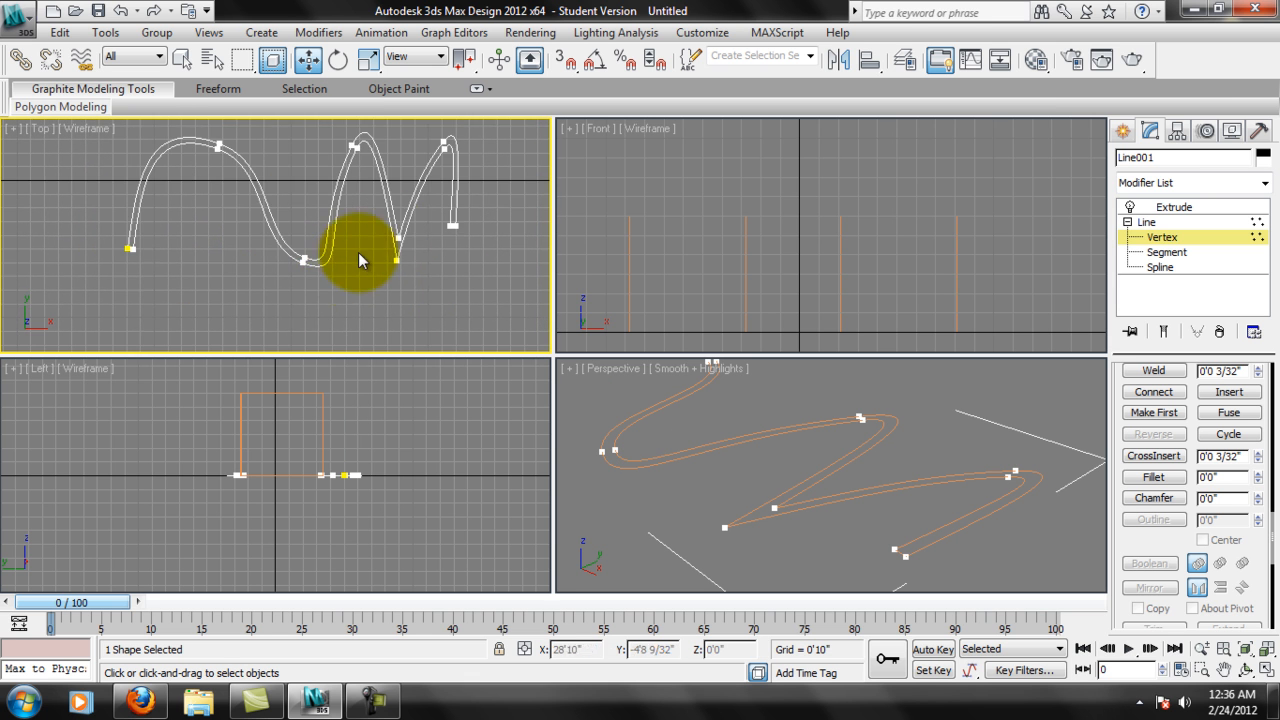
middle_click_drag(418, 194, 397, 235)
scroll(402, 249, "up", 2)
middle_click_drag(455, 162, 469, 157)
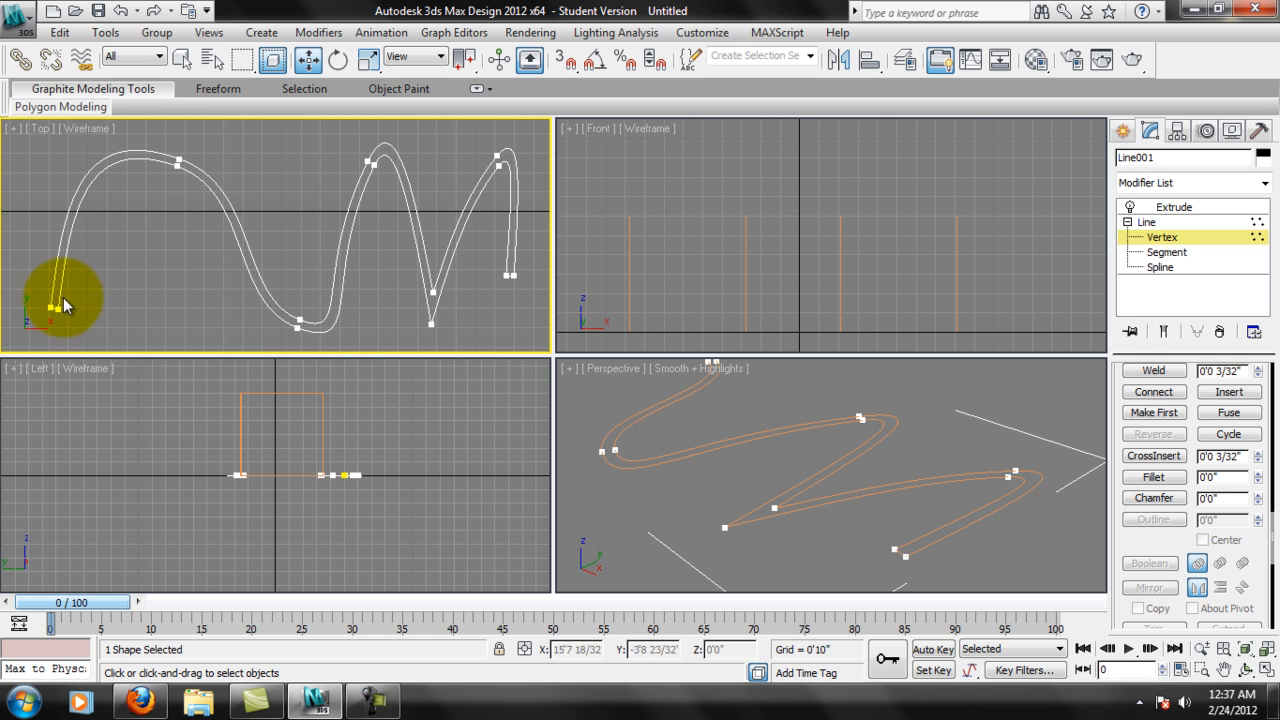
left_click(432, 290)
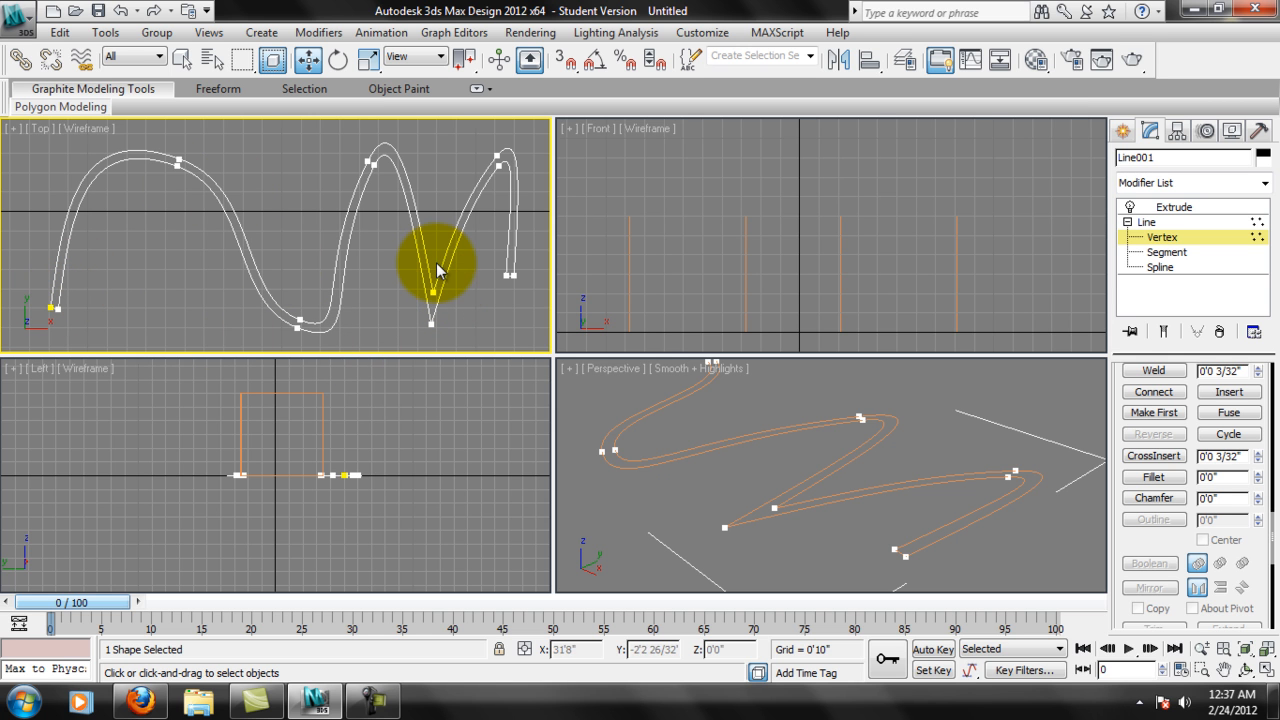
left_click(137, 301)
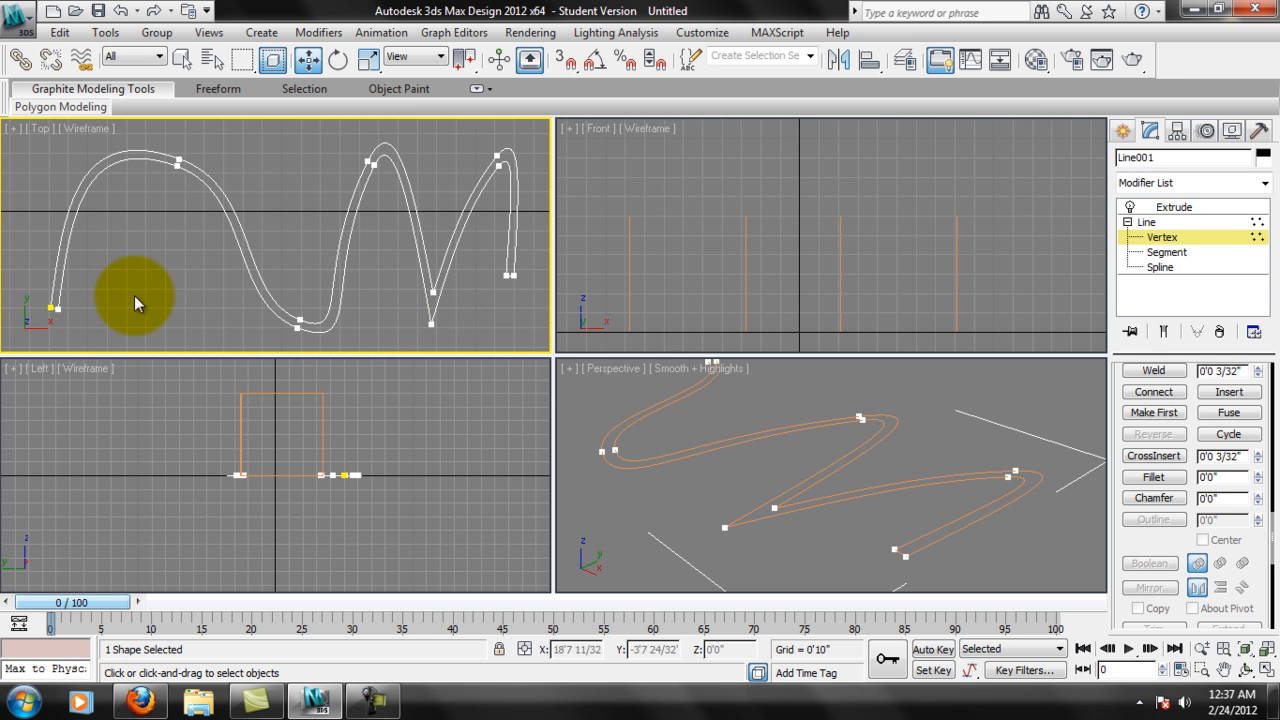
left_click(51, 305)
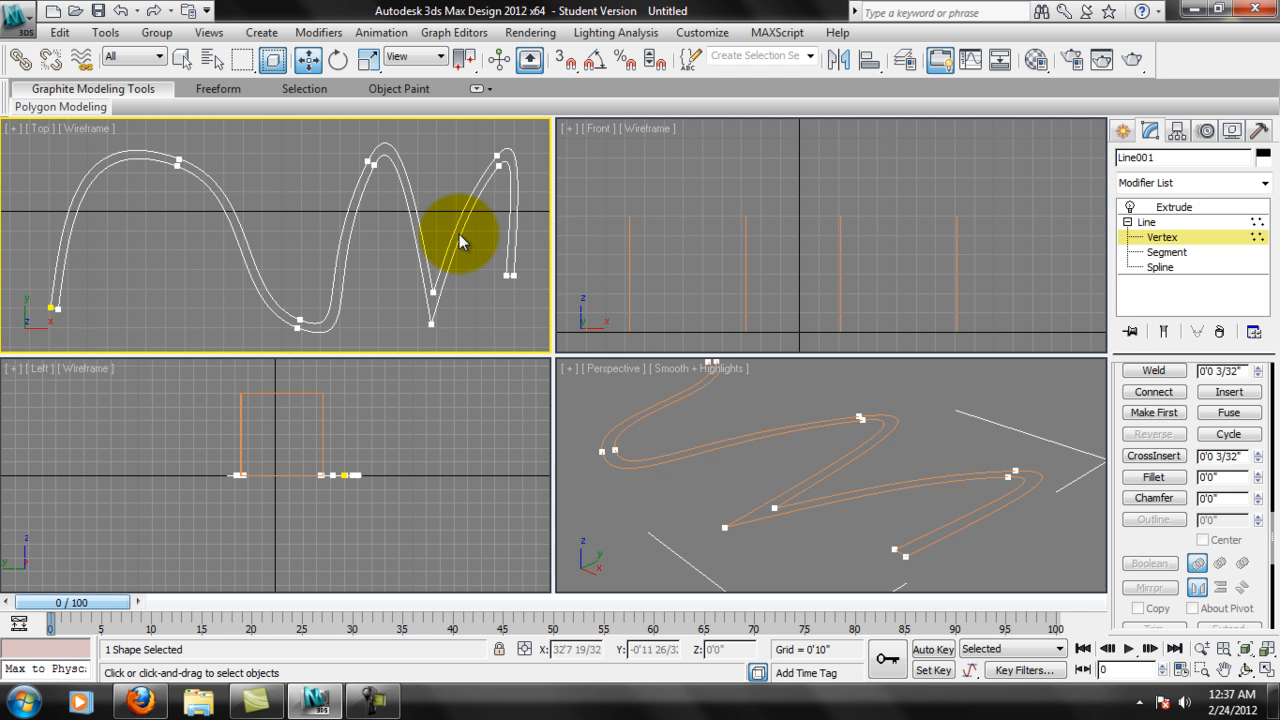
Return to the Extrude modifier and inspect the thick-walled ribbon in Perspective.
left_click(857, 448)
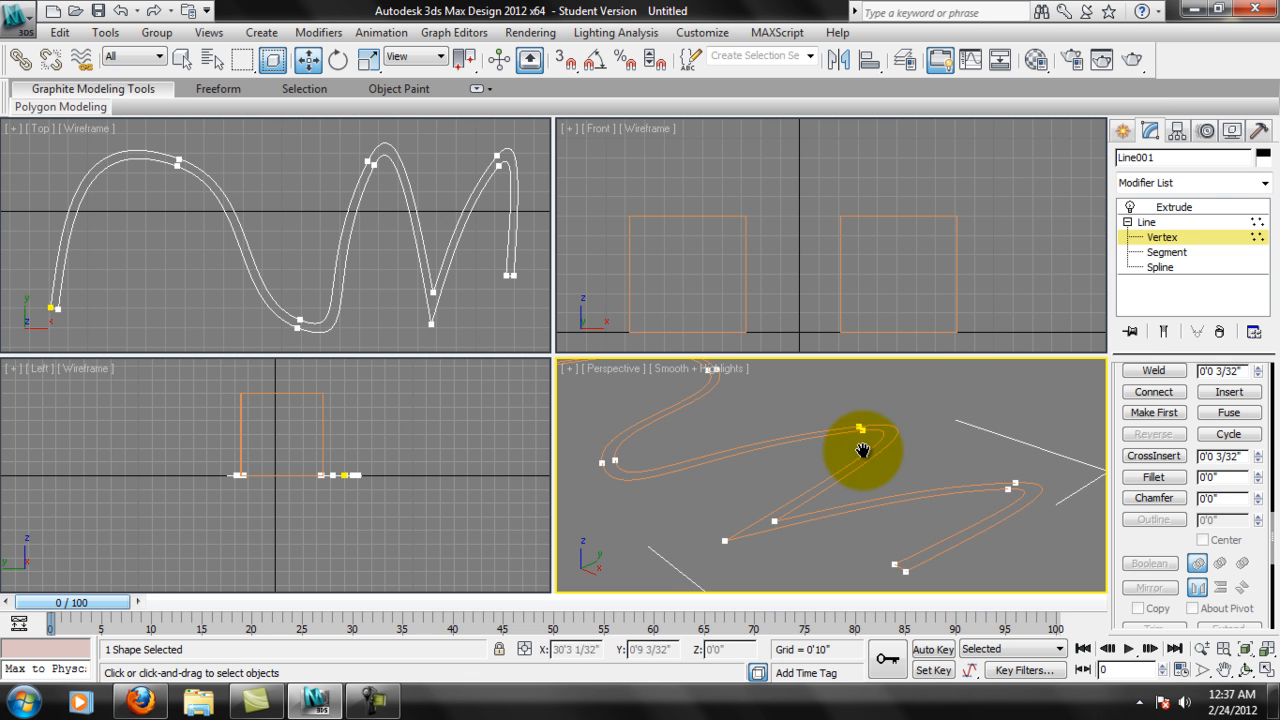
left_click(1190, 207)
middle_click_drag(975, 458, 961, 575, "alt")
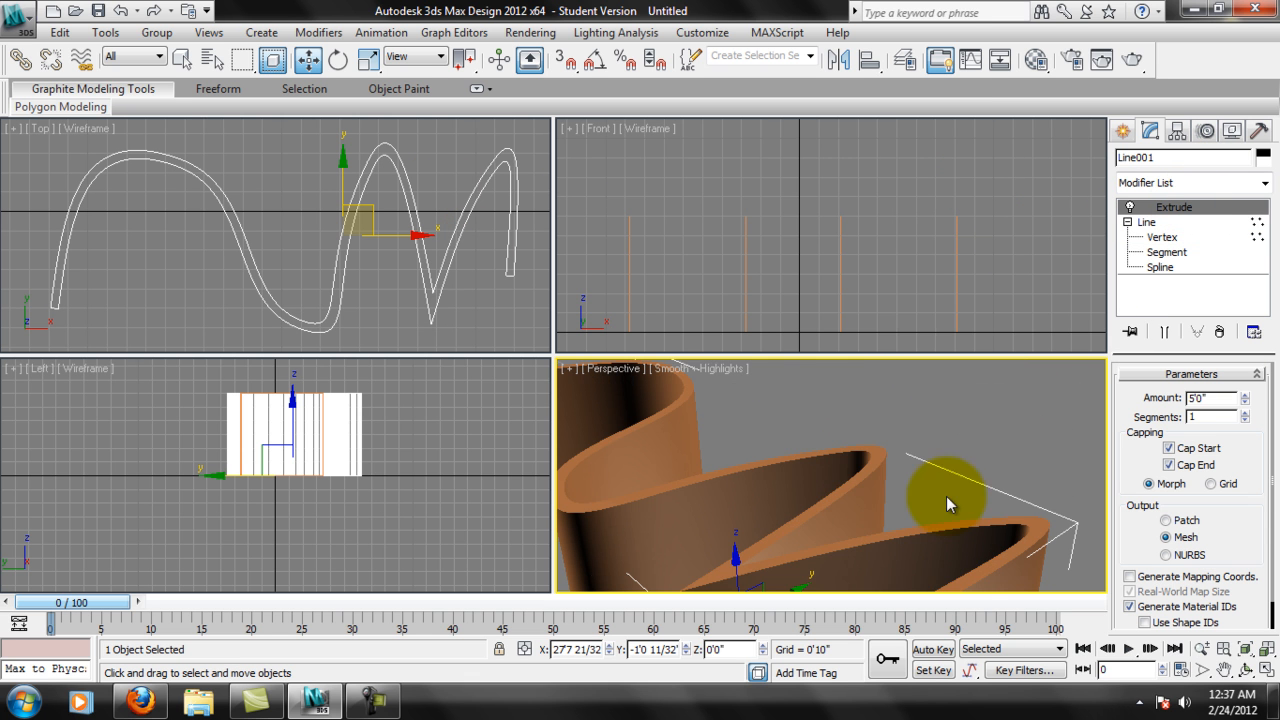
middle_click_drag(797, 559, 889, 473)
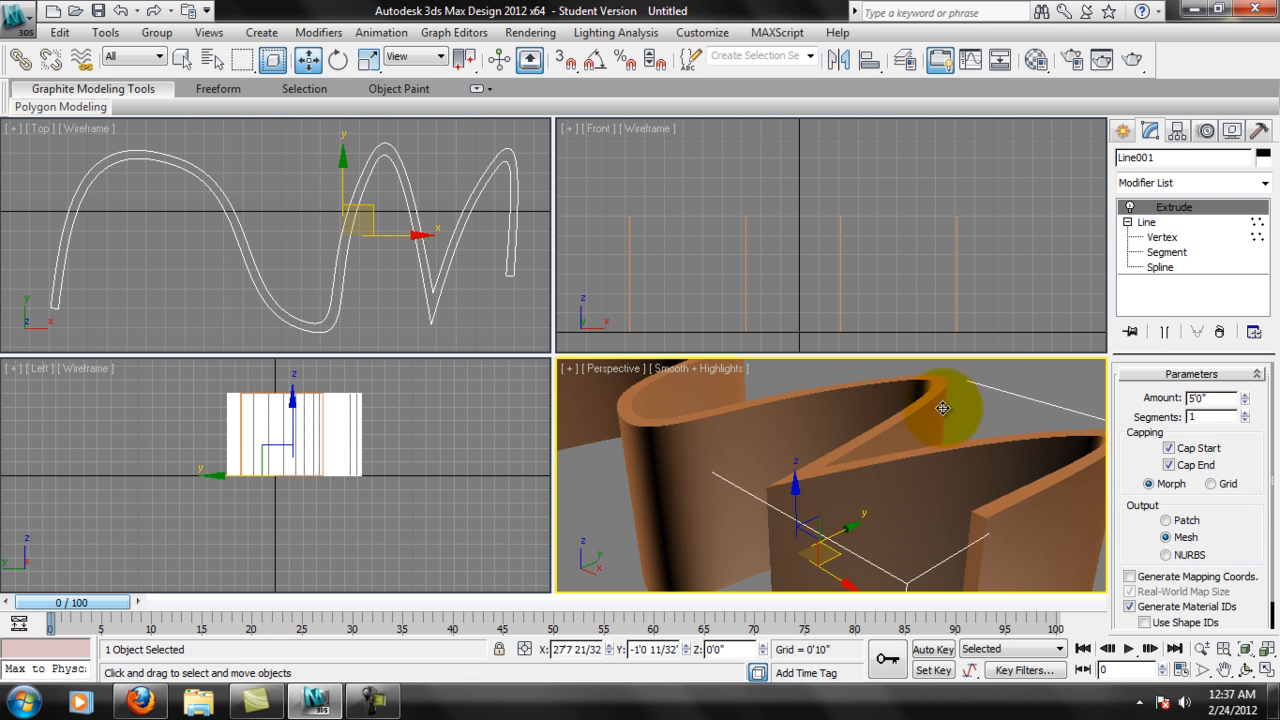
Toggle the Extrude modifier off and on, and collapse and reopen the base Line's sub-object levels.
left_click(1131, 207)
left_click(1131, 207)
left_click(1131, 207)
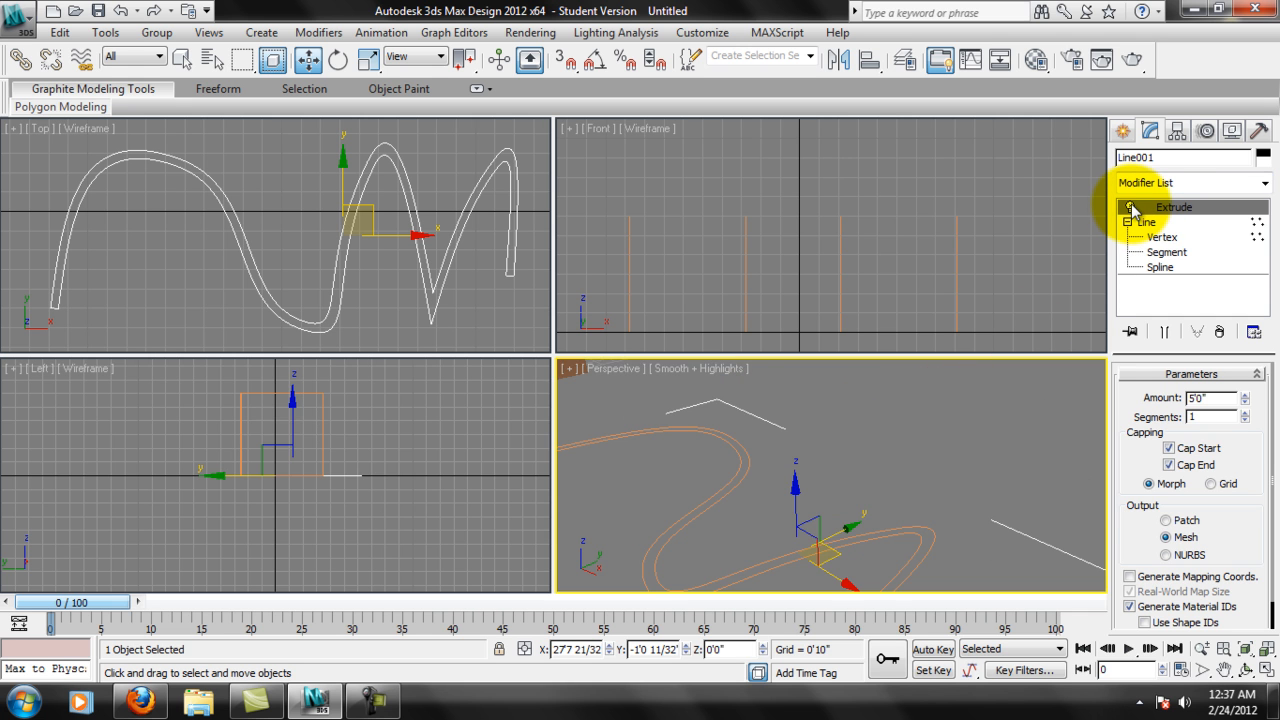
left_click(1132, 208)
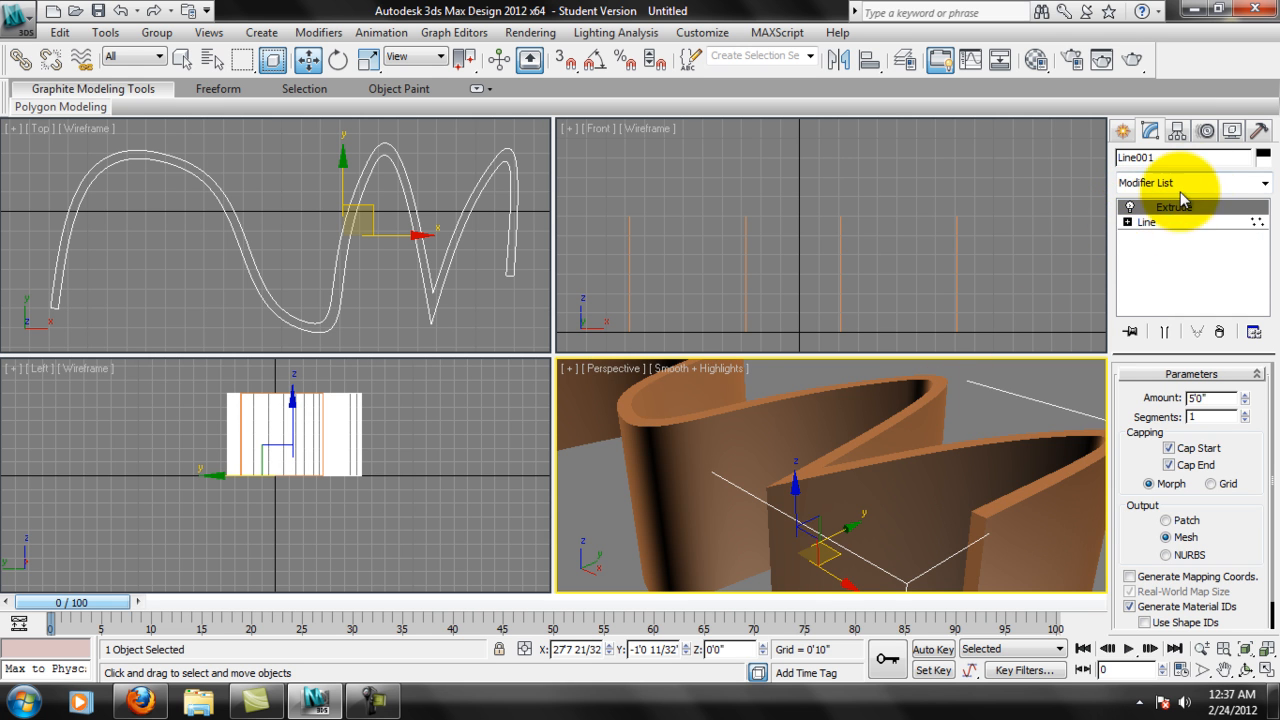
left_click(1127, 222)
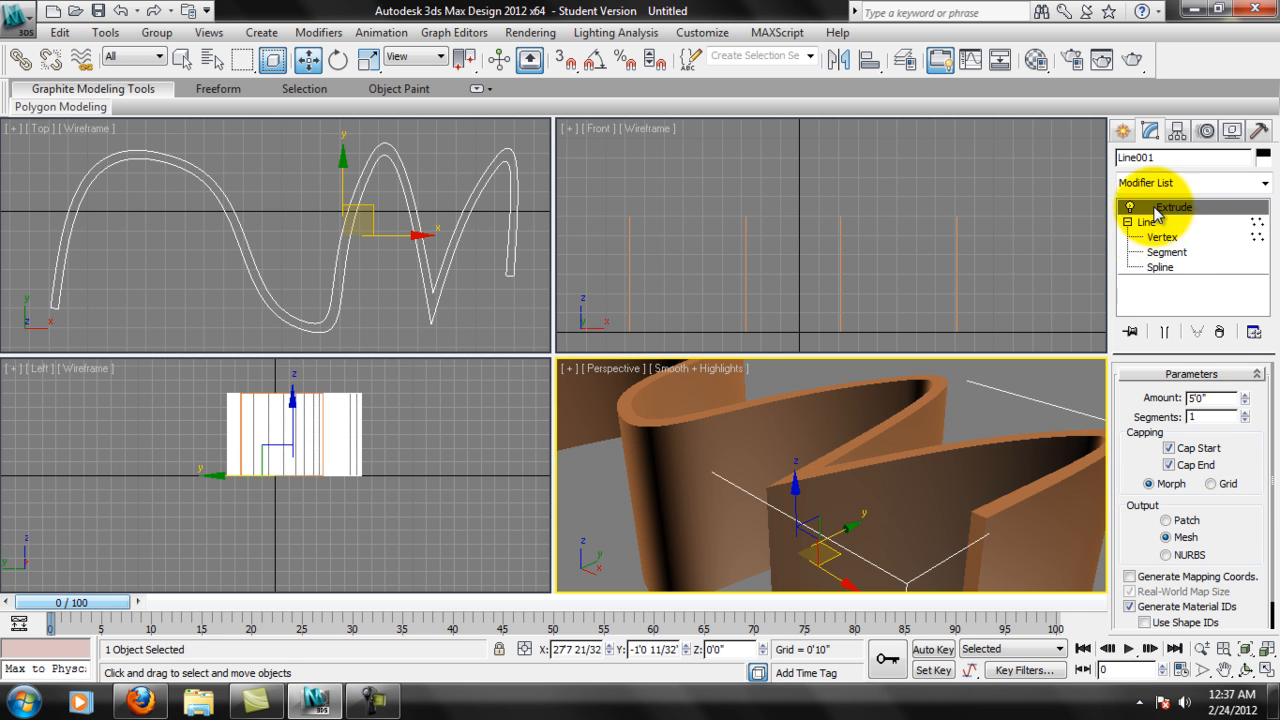
Go through the Line's Segment and Spline levels and the Extrude modifier, ending on the base Line.
left_click(1166, 252)
left_click(1174, 266)
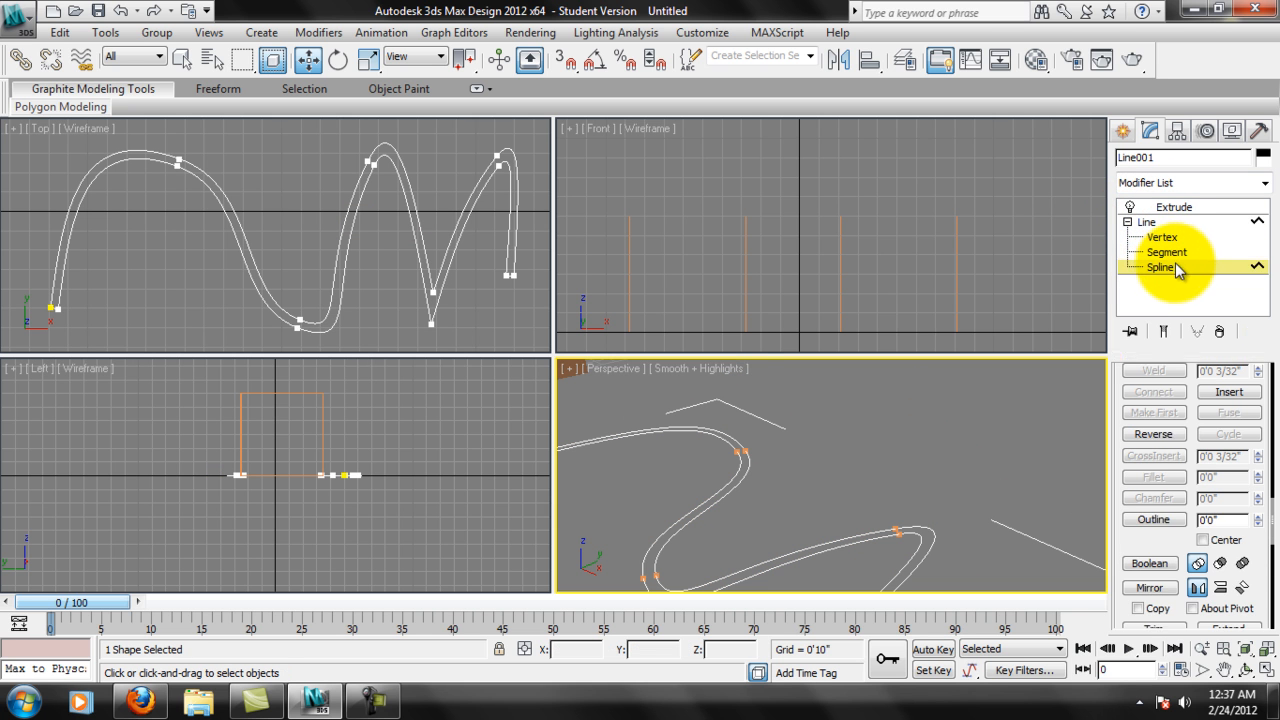
left_click(1170, 222)
left_click(1172, 207)
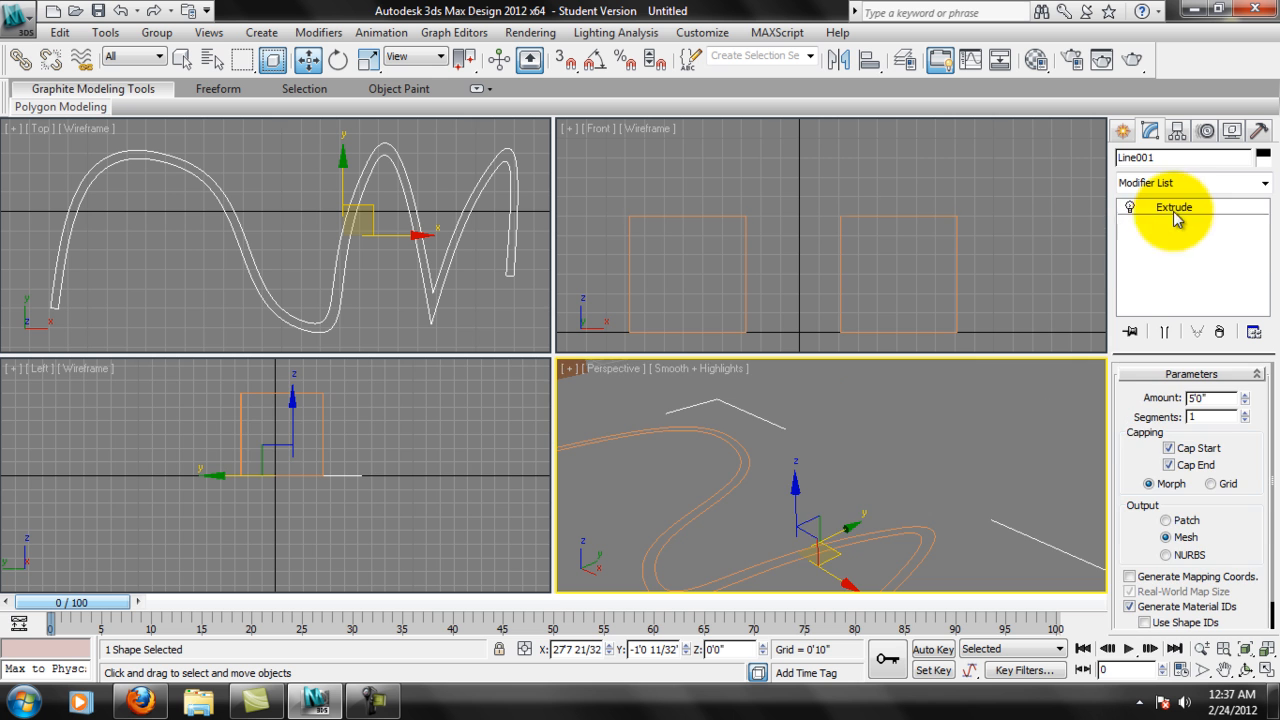
left_click(1147, 222)
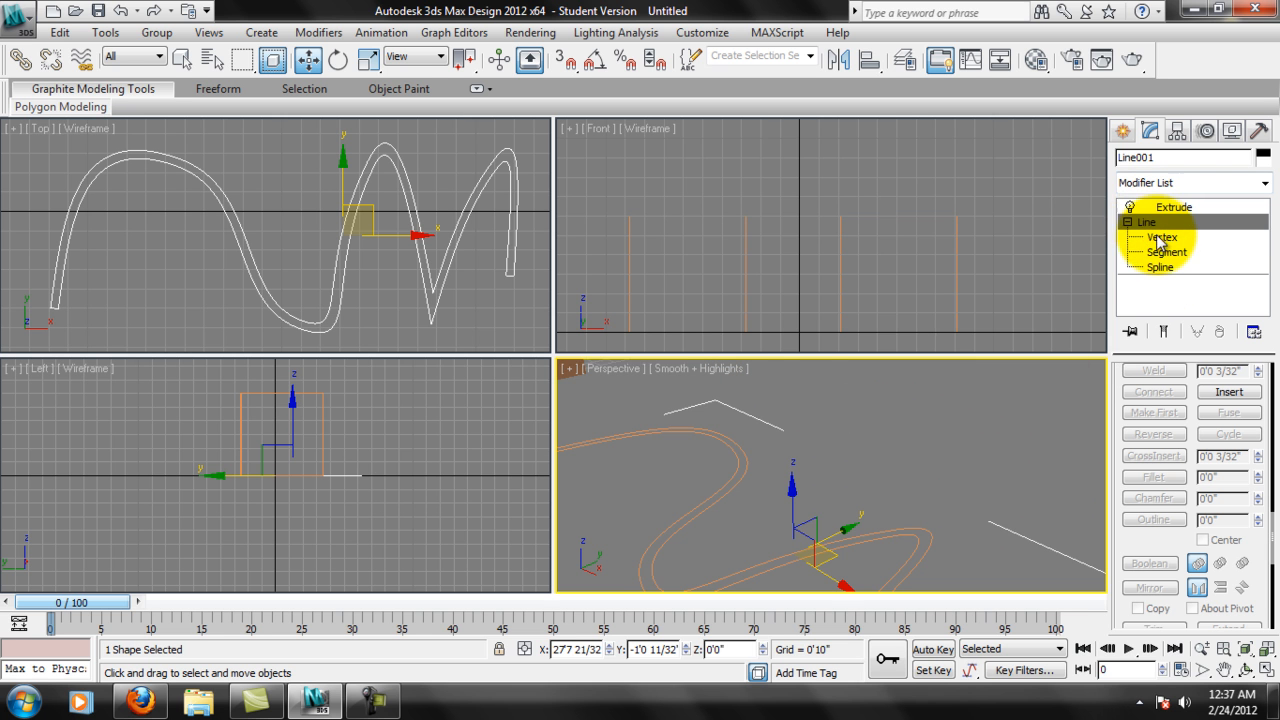
Activate the base Line's Spline level and look through its Selection, Display and Geometry settings.
scroll(928, 466, "down", 5)
middle_click_drag(940, 457, 941, 450)
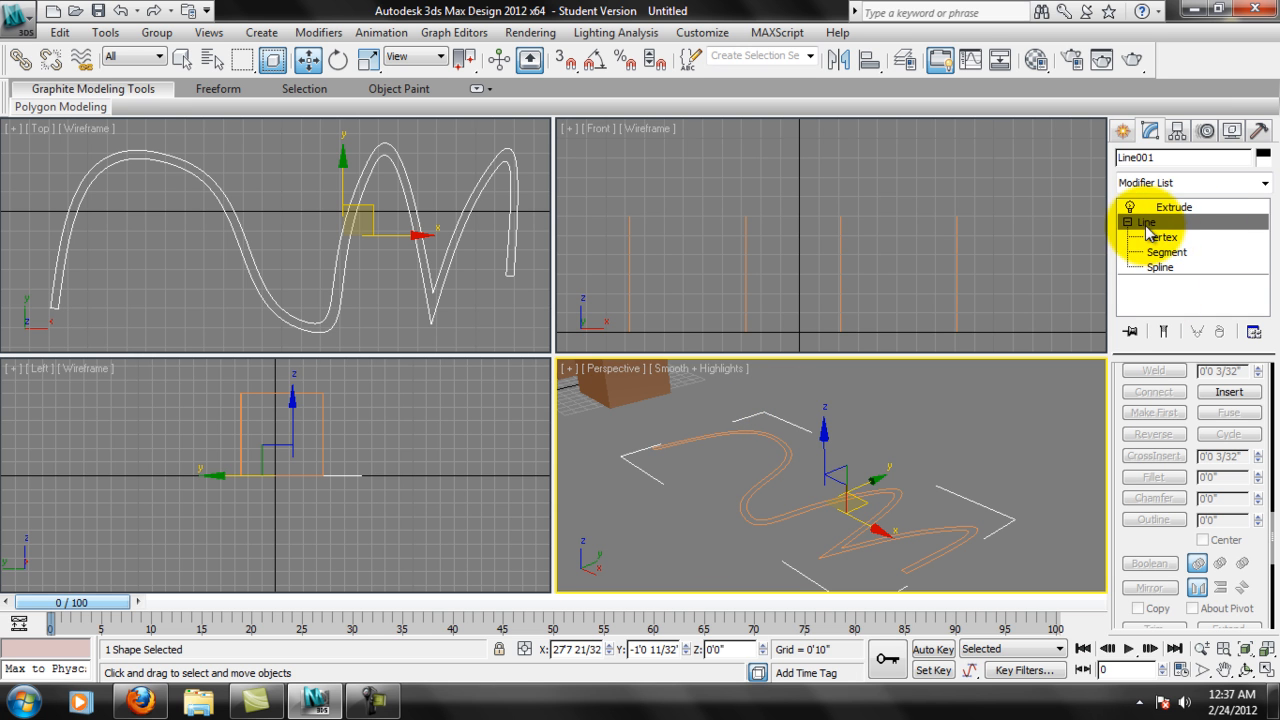
left_click(1167, 252)
left_click(1168, 267)
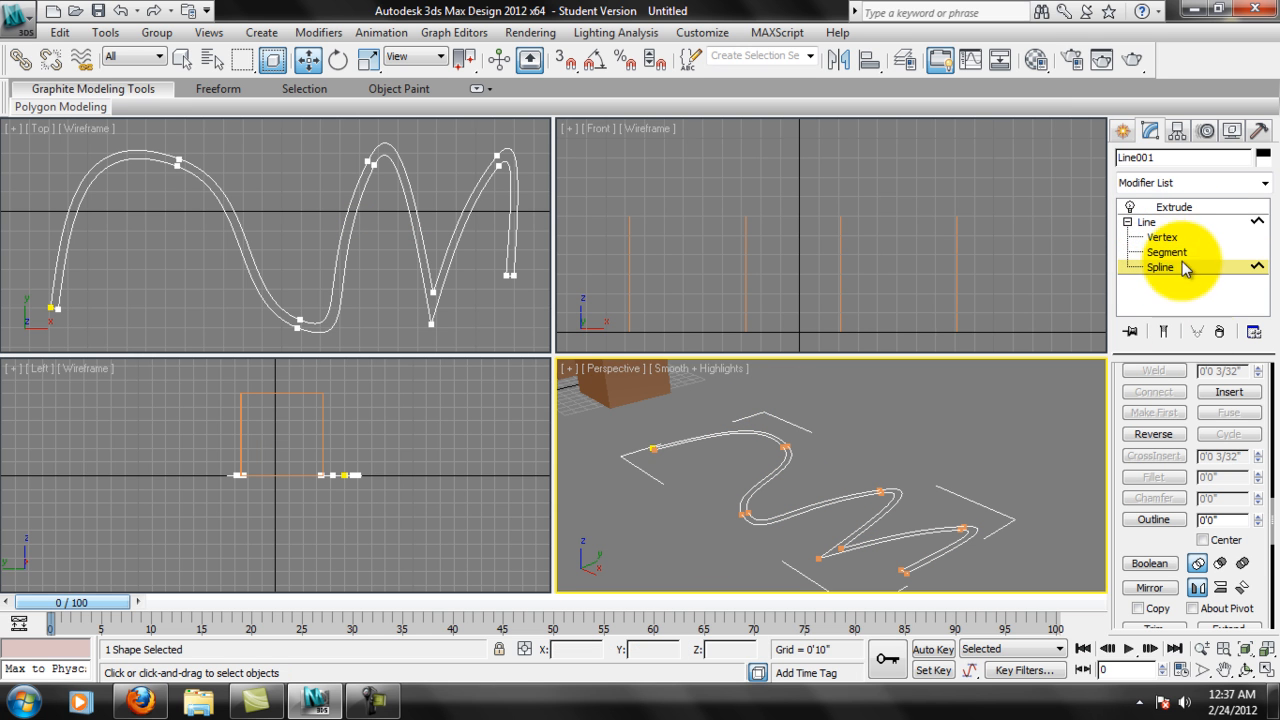
left_click_drag(1268, 390, 1270, 674)
left_click_drag(1254, 448, 1243, 652)
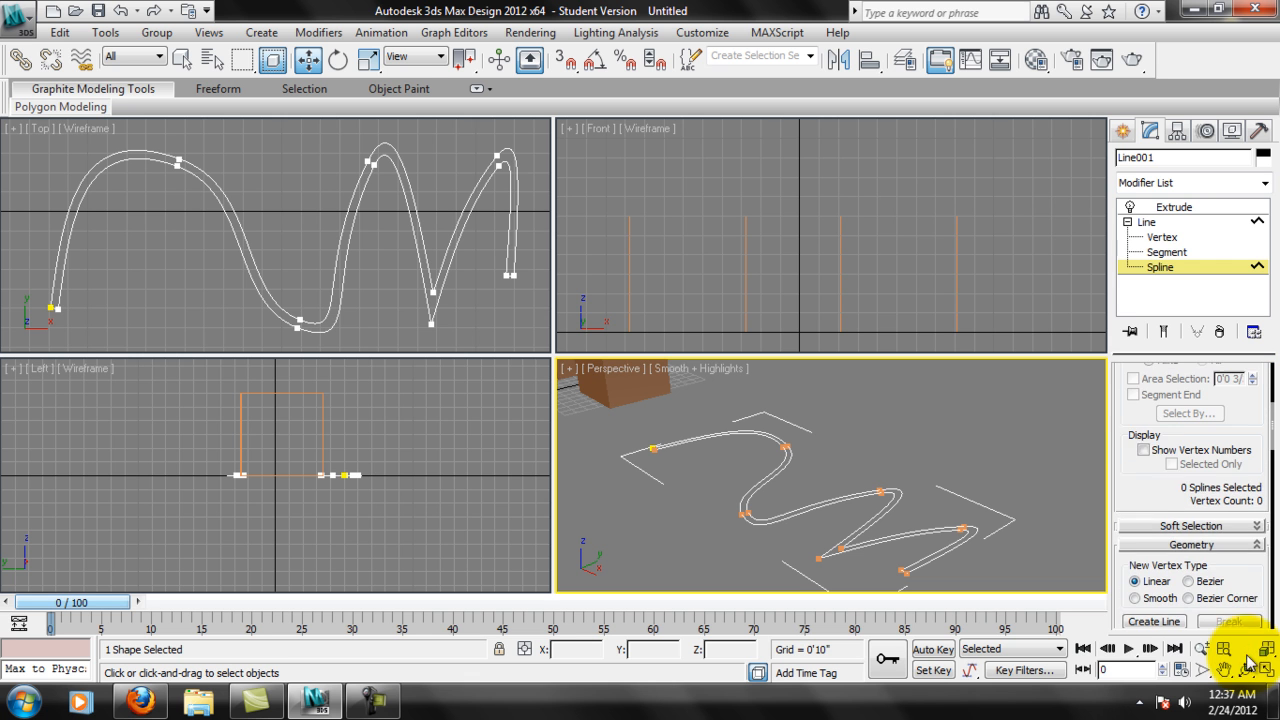
left_click_drag(1144, 500, 1140, 543)
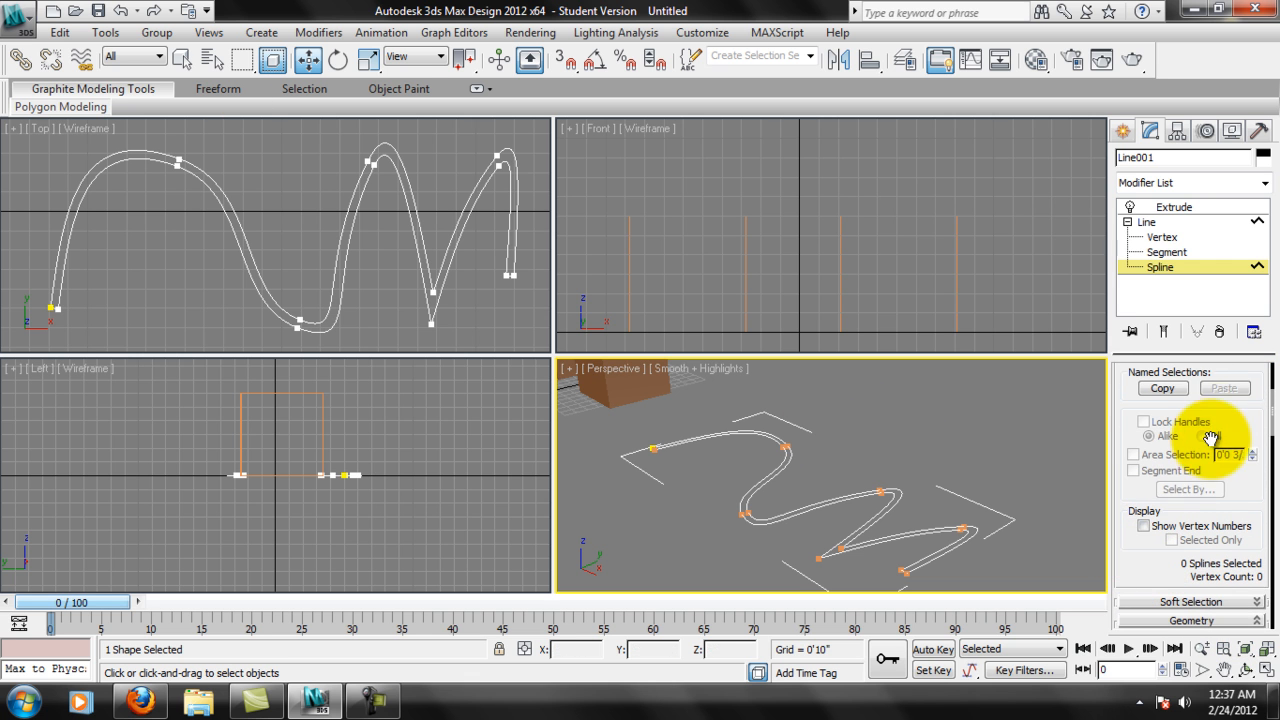
scroll(1229, 423, "up", 2)
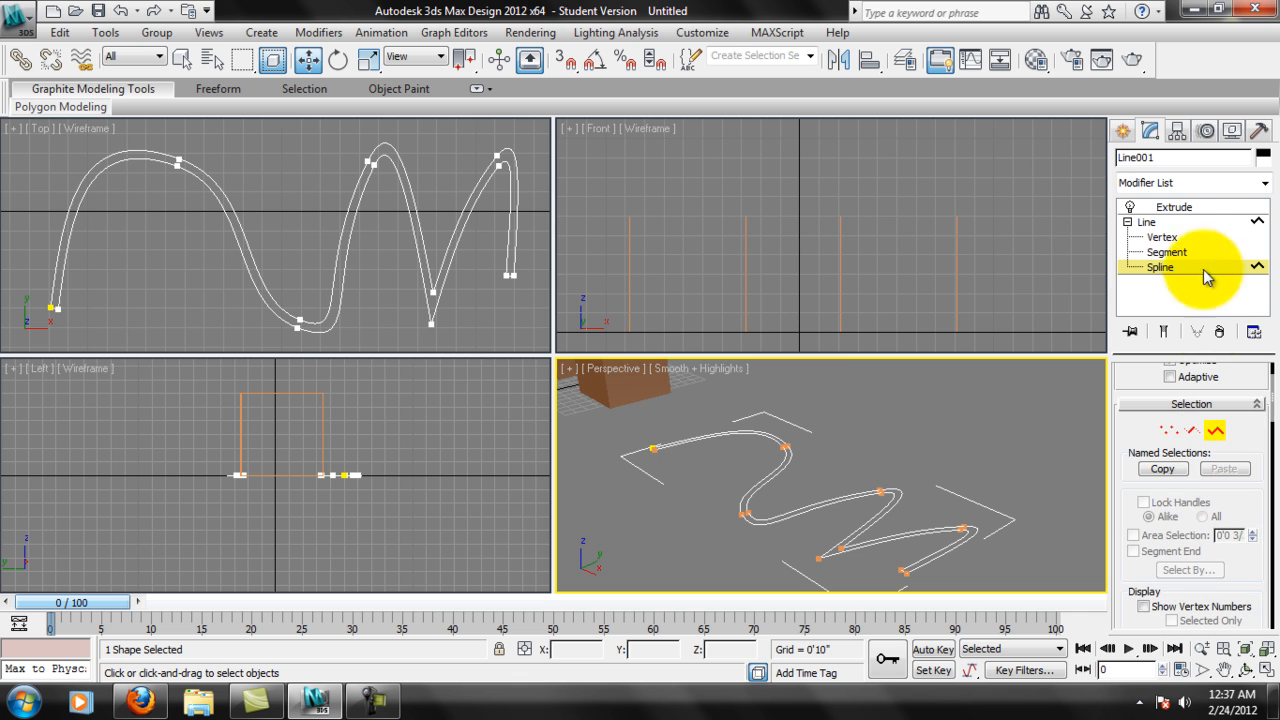
Collapse the Line's sub-object list and delete its outlined spline.
left_click(1127, 222)
middle_click_drag(325, 284, 330, 281)
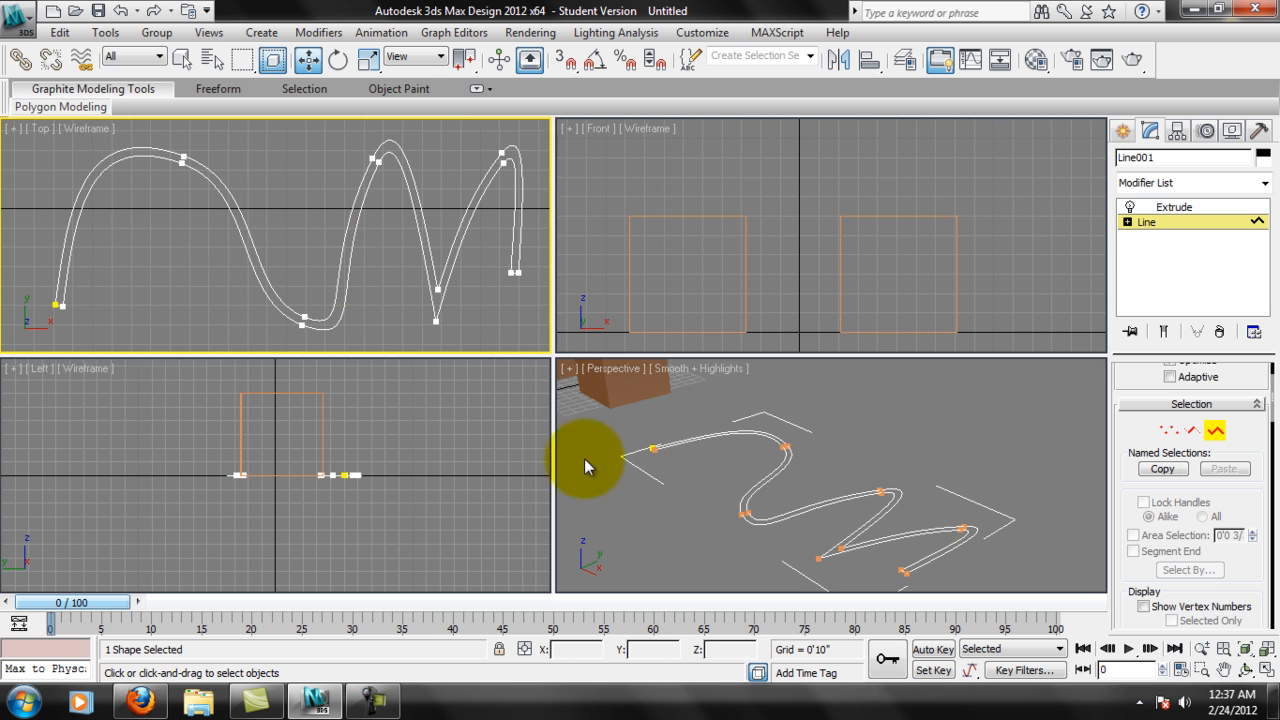
middle_click_drag(820, 517, 829, 521)
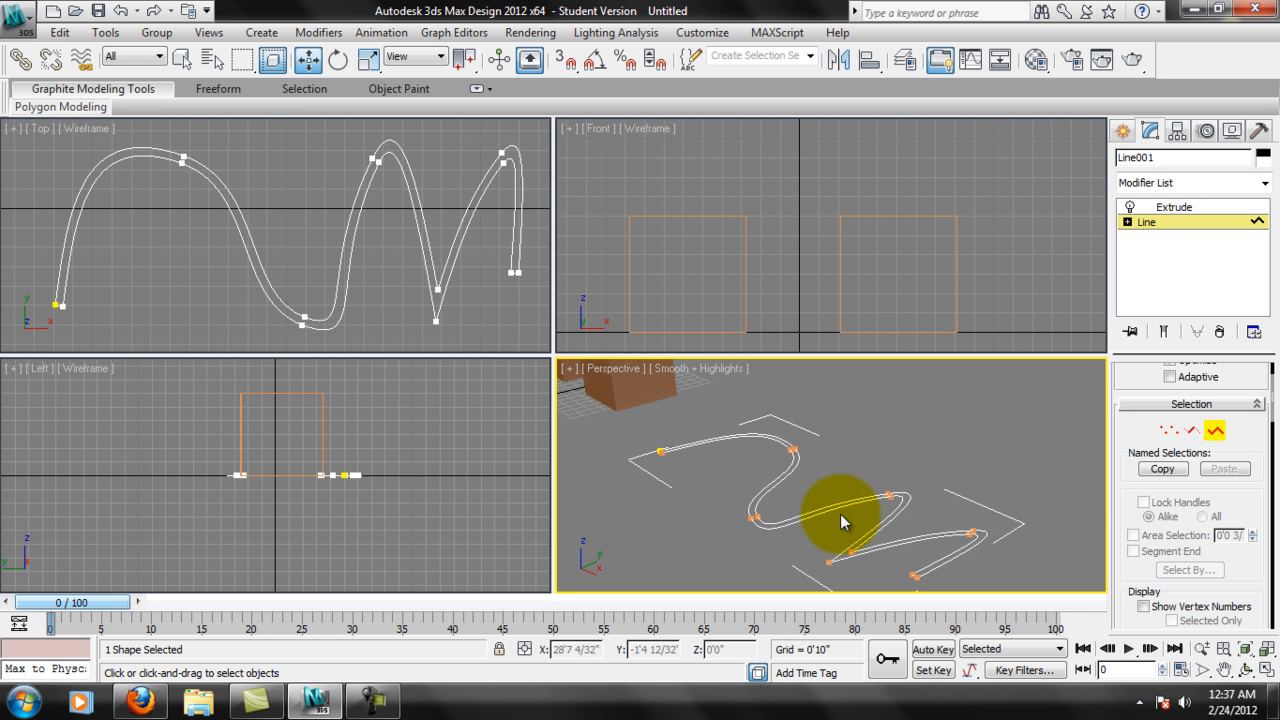
left_click(870, 499)
key("Delete")
middle_click_drag(392, 252, 467, 202)
middle_click_drag(458, 328, 468, 307)
scroll(468, 307, "down", 6)
middle_click_drag(158, 208, 210, 212)
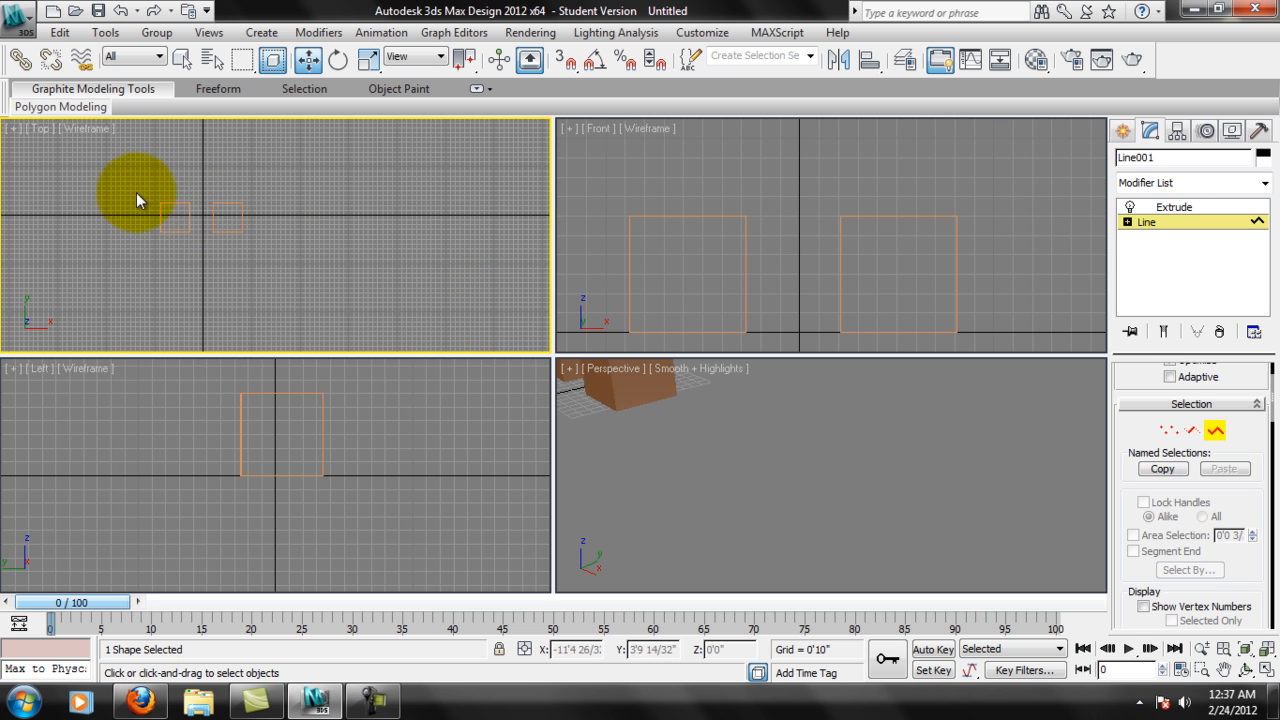
Leave the Spline level of the emptied Line and return to the object level.
left_click(285, 291)
middle_click_drag(666, 380, 696, 429)
middle_click_drag(214, 229, 325, 273)
scroll(270, 246, "up", 4)
left_click(1192, 222)
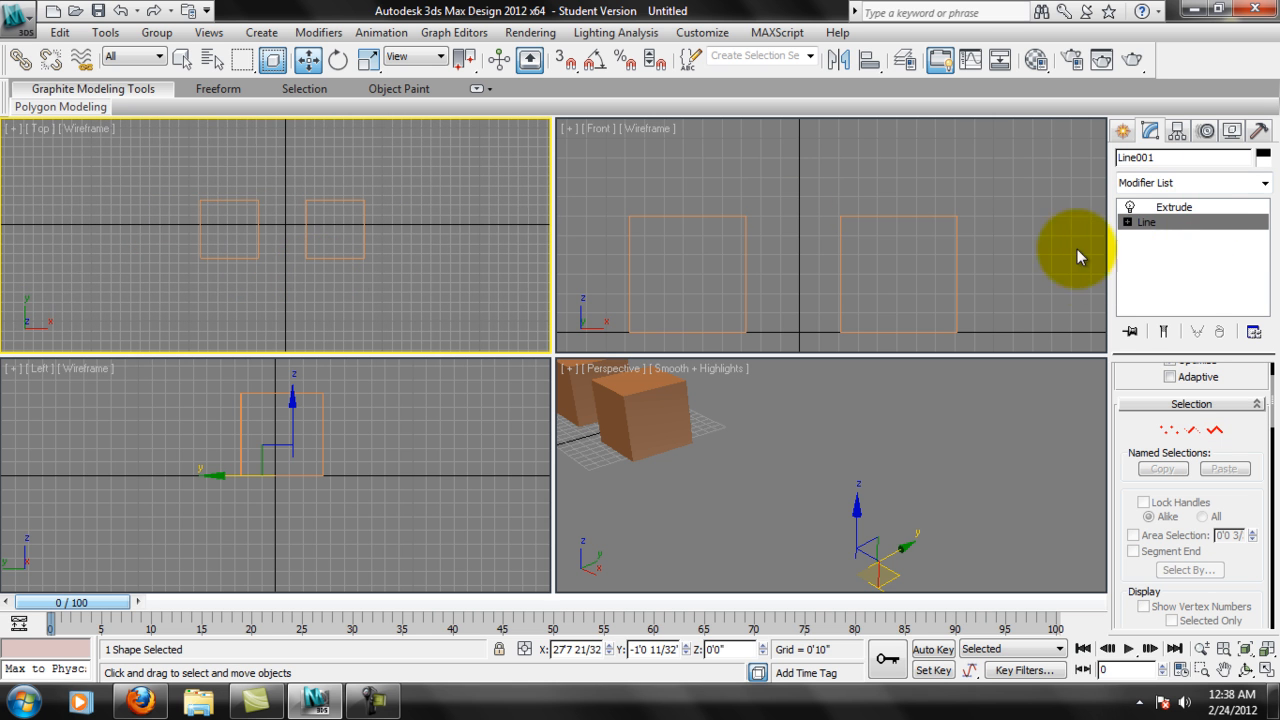
left_click(1160, 222)
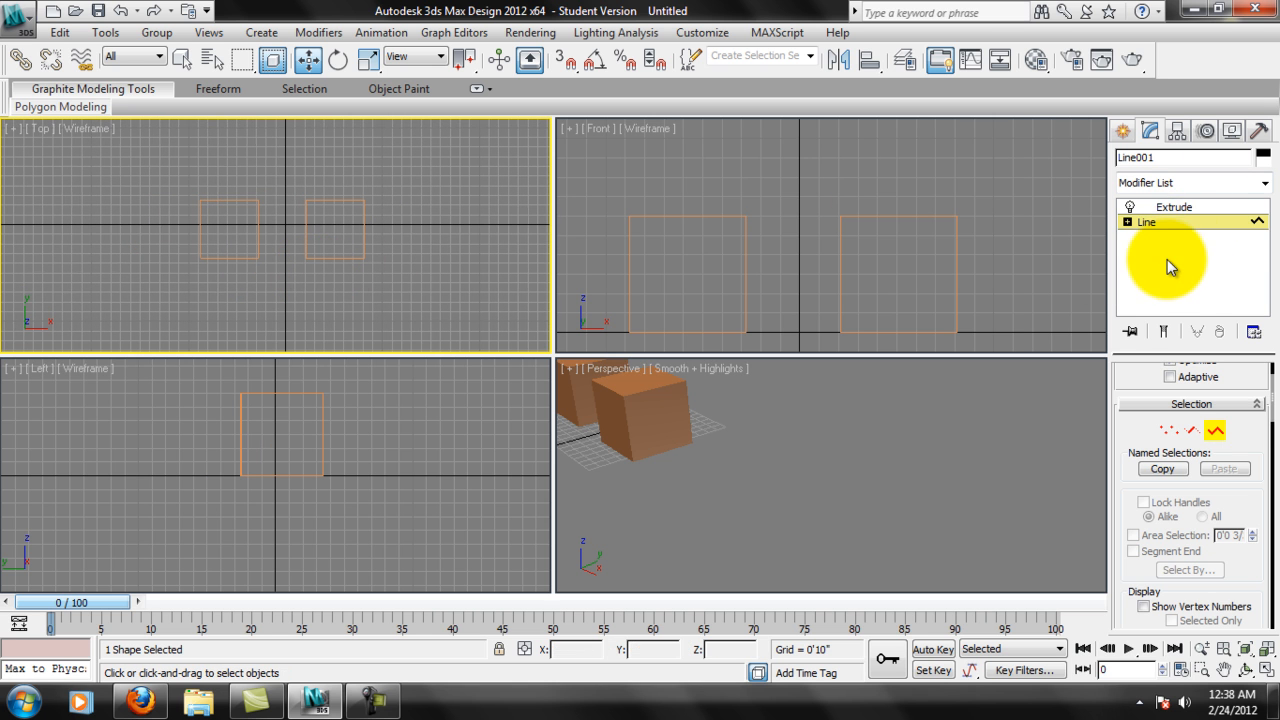
left_click(1181, 220)
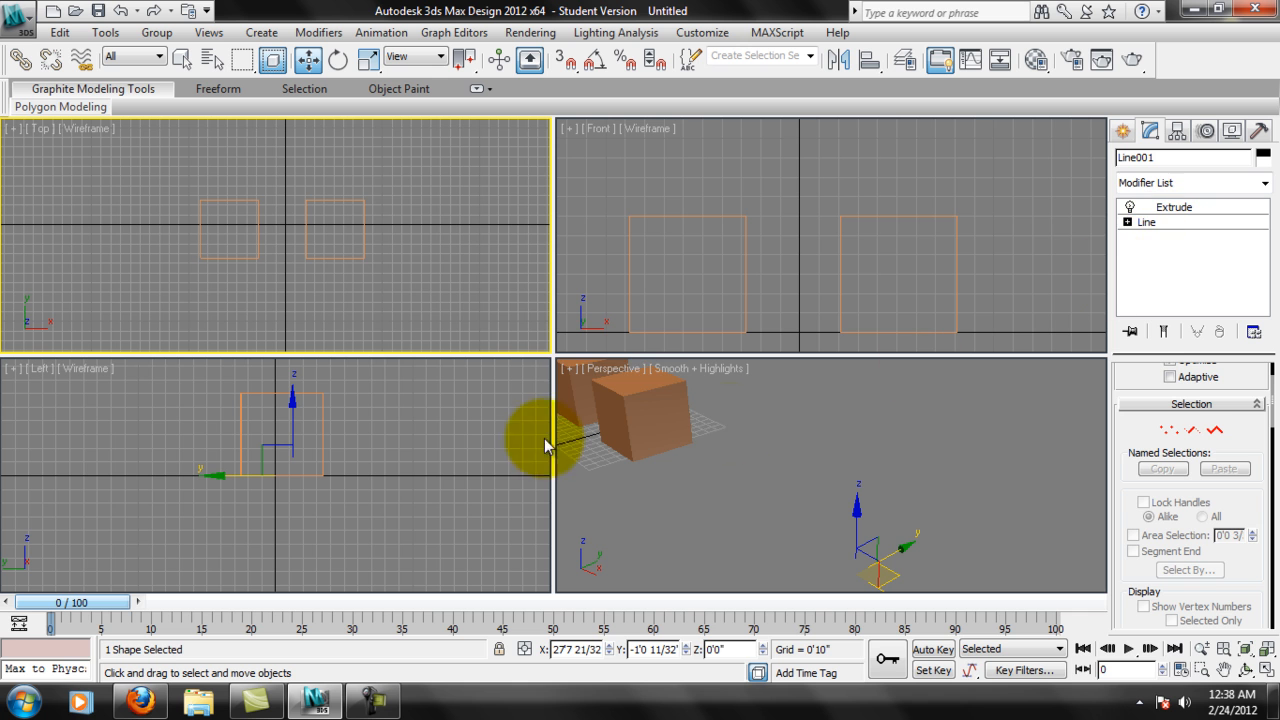
Delete both cubes and recentre the Top, Front and Perspective views on the origin.
left_click(357, 277)
left_click_drag(144, 163, 415, 303)
key("Delete")
middle_click_drag(777, 414, 896, 488)
scroll(882, 486, "up", 2)
scroll(896, 488, "up", 2)
middle_click(349, 203)
middle_click_drag(355, 256, 319, 269)
middle_click_drag(783, 243, 793, 207)
middle_click_drag(855, 252, 825, 221)
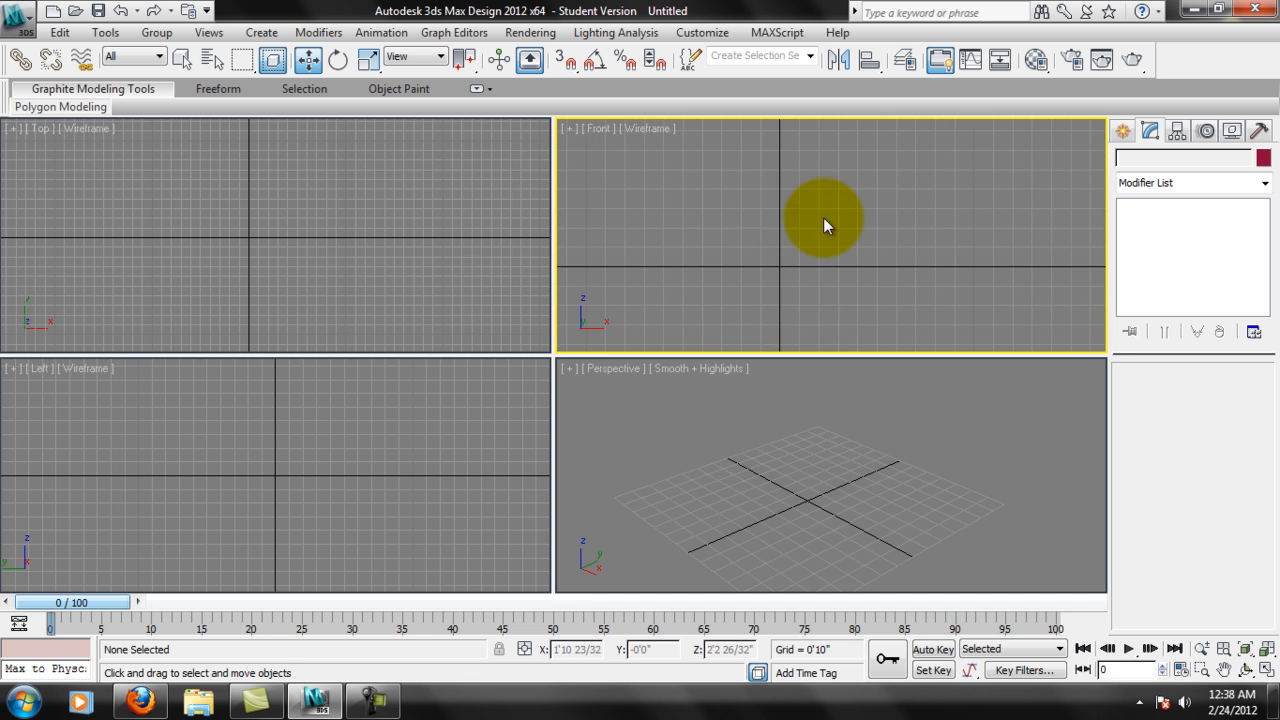
middle_click_drag(782, 508, 782, 499)
middle_click_drag(457, 480, 449, 517)
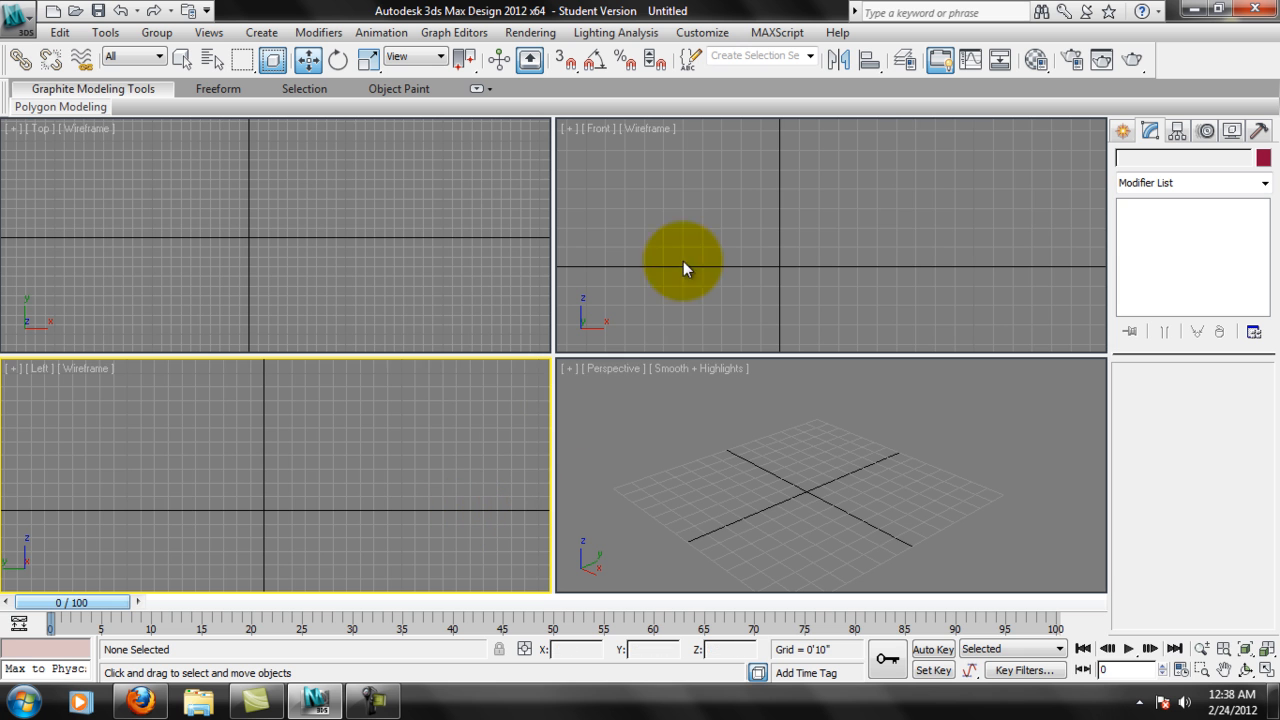
middle_click_drag(356, 254, 408, 263)
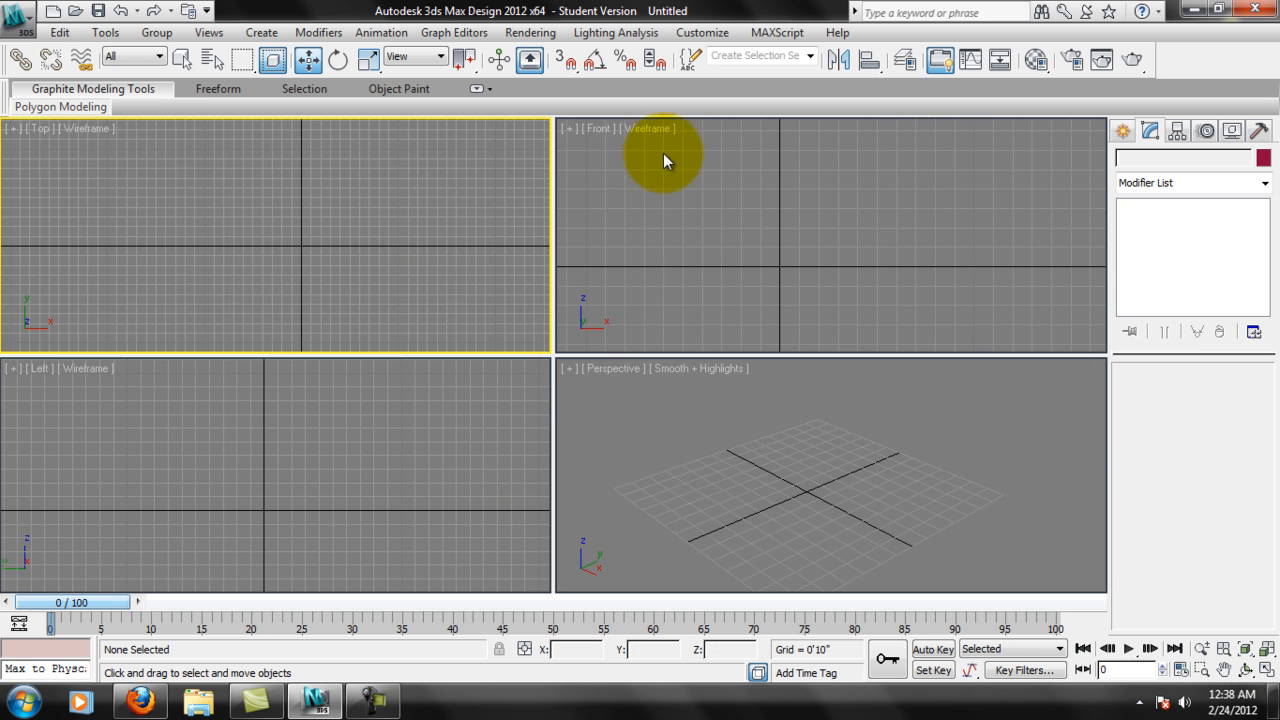
middle_click_drag(787, 159, 897, 160)
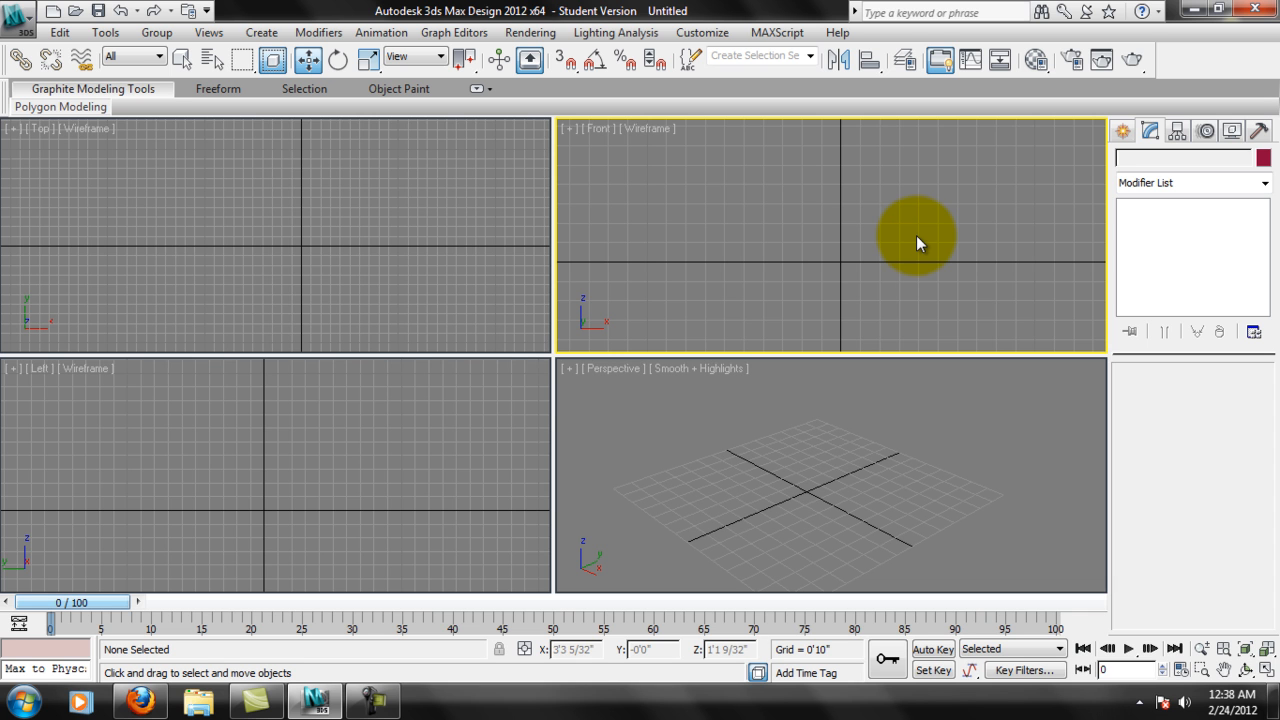
middle_click_drag(913, 232, 900, 201)
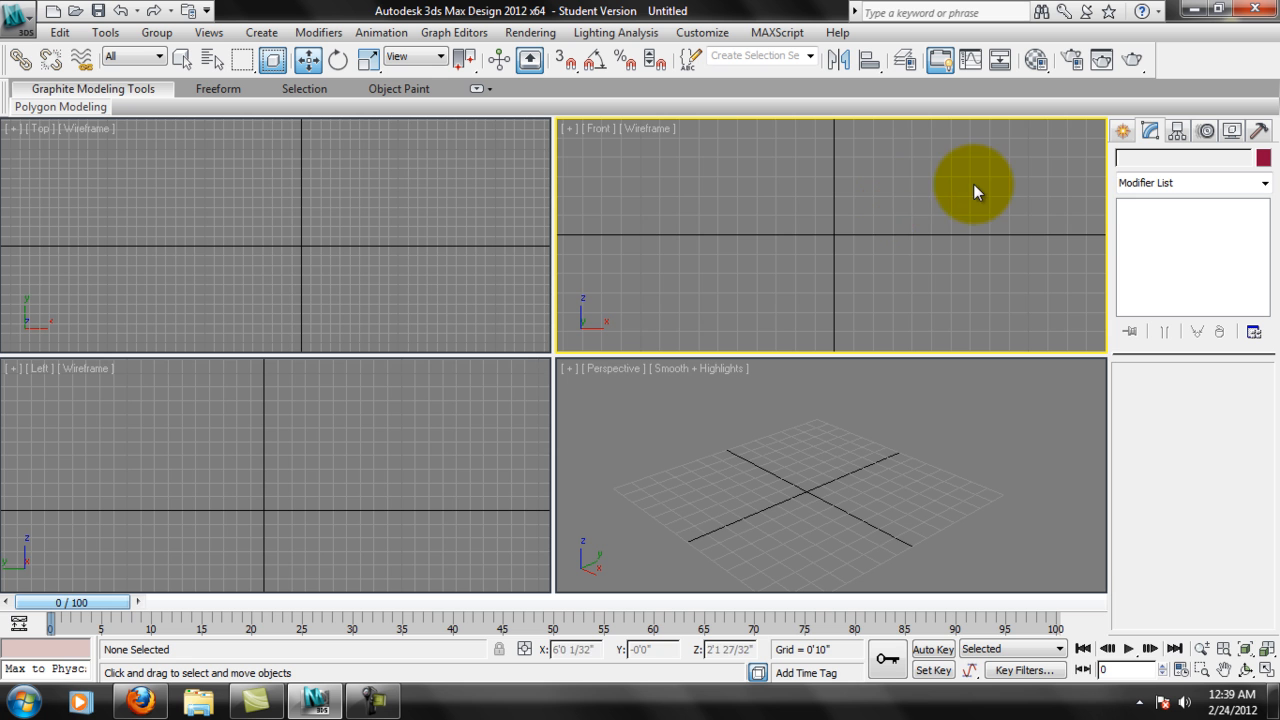
middle_click_drag(882, 210, 879, 212)
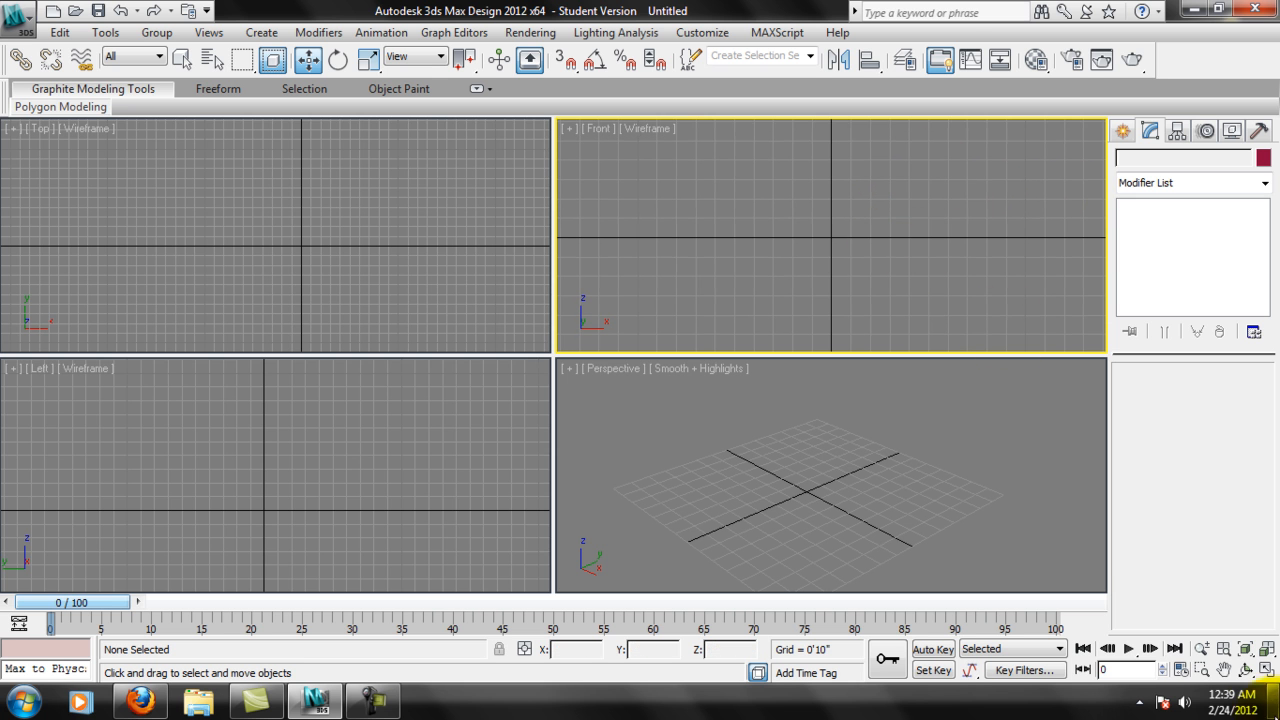
Maximize the Front viewport and open the spline shape creation tools.
left_click(1265, 669)
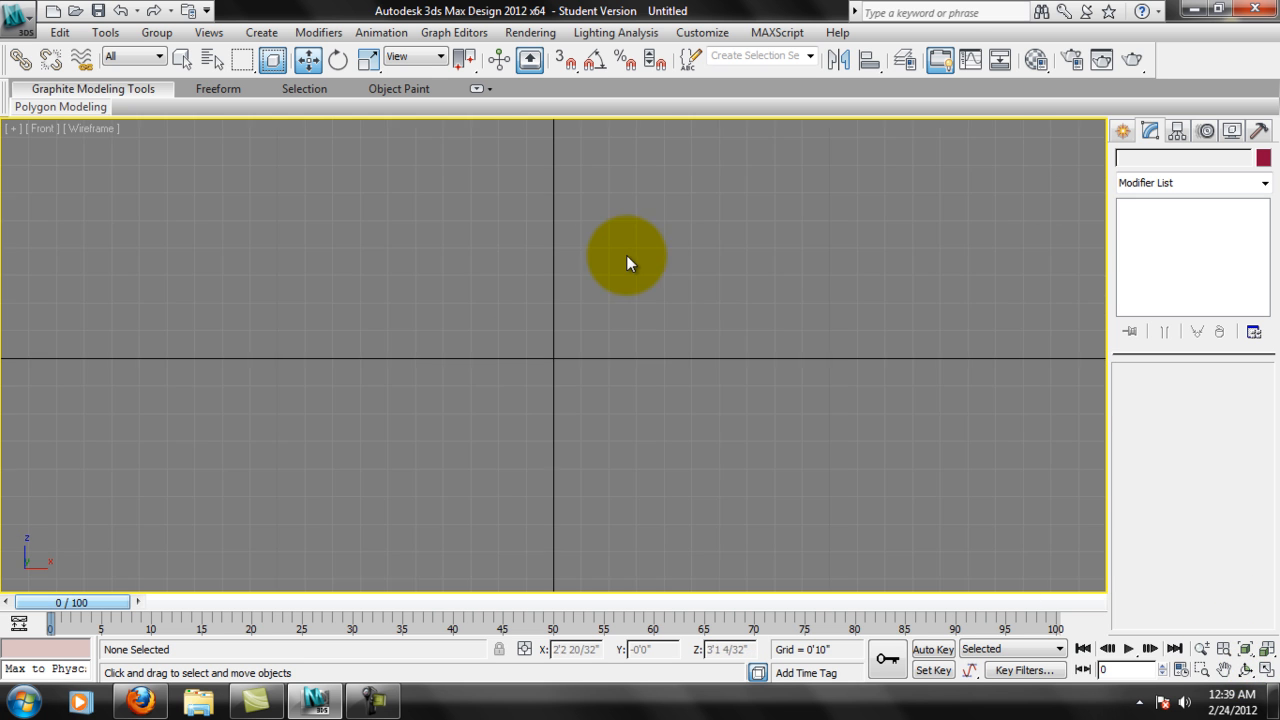
middle_click_drag(628, 240, 657, 348)
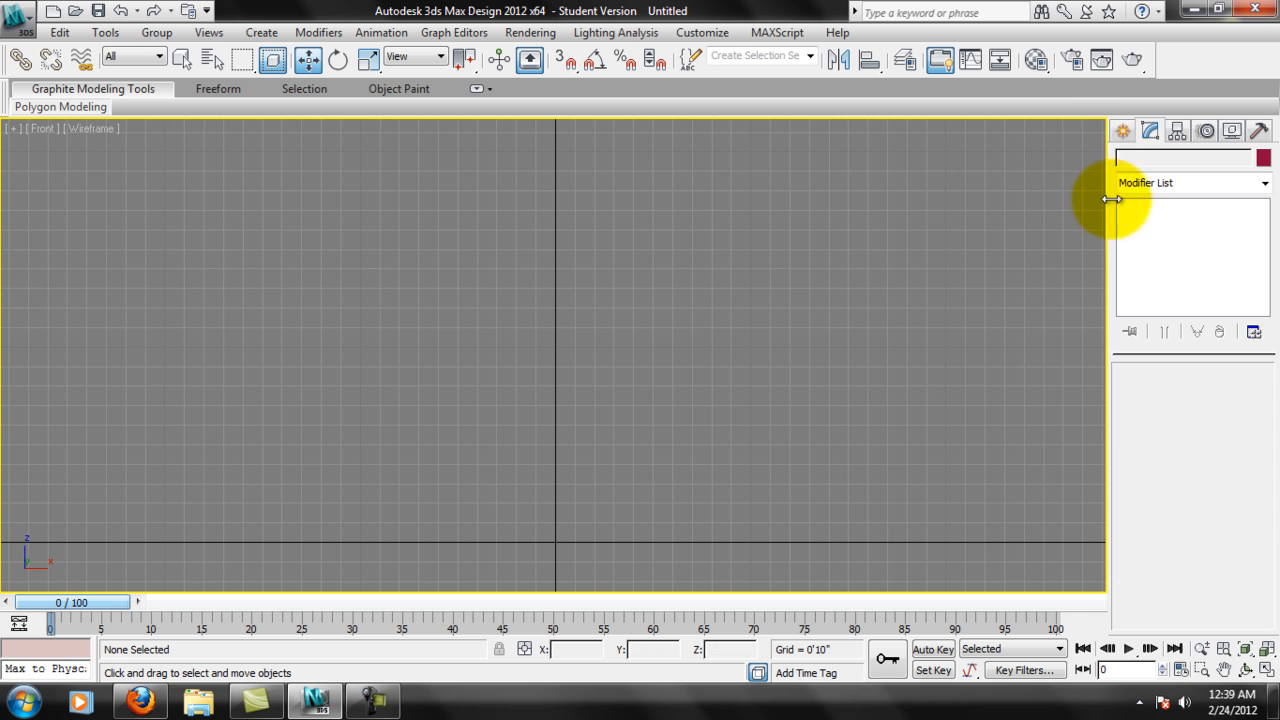
left_click(1125, 131)
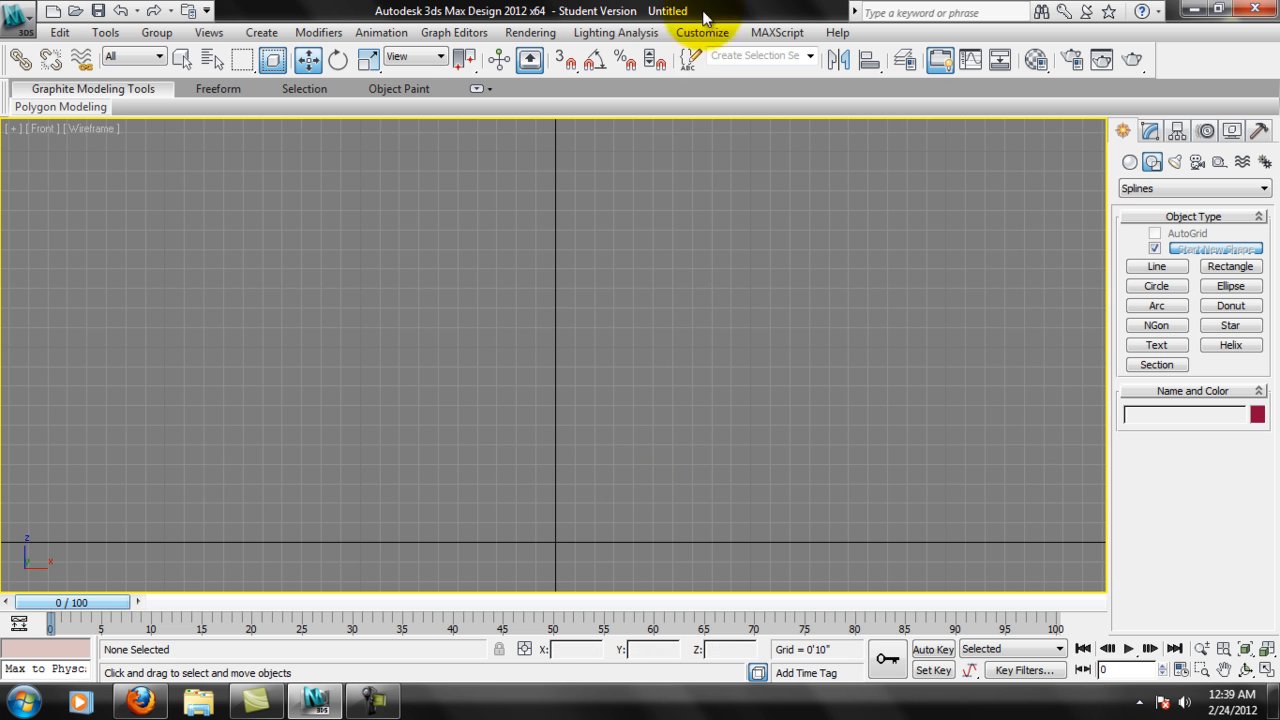
middle_click_drag(704, 355, 674, 349)
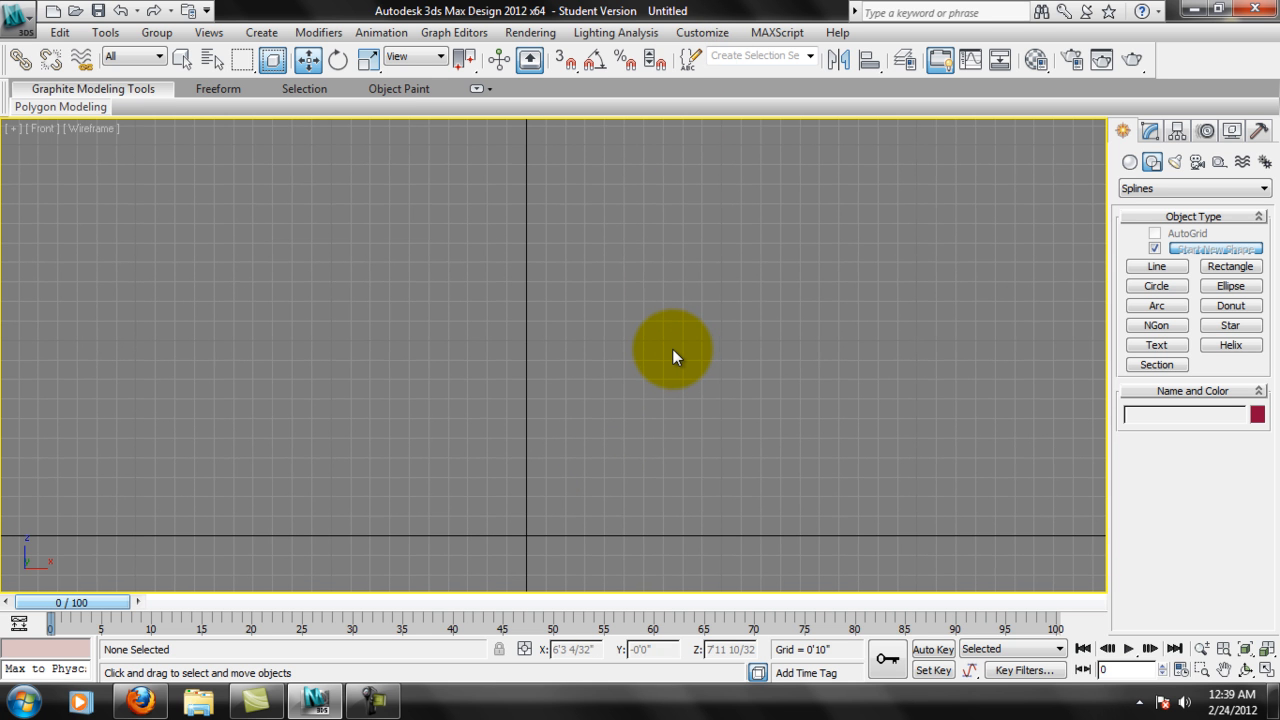
scroll(665, 380, "up", 5)
middle_click_drag(643, 434, 680, 320)
middle_click_drag(717, 361, 695, 380)
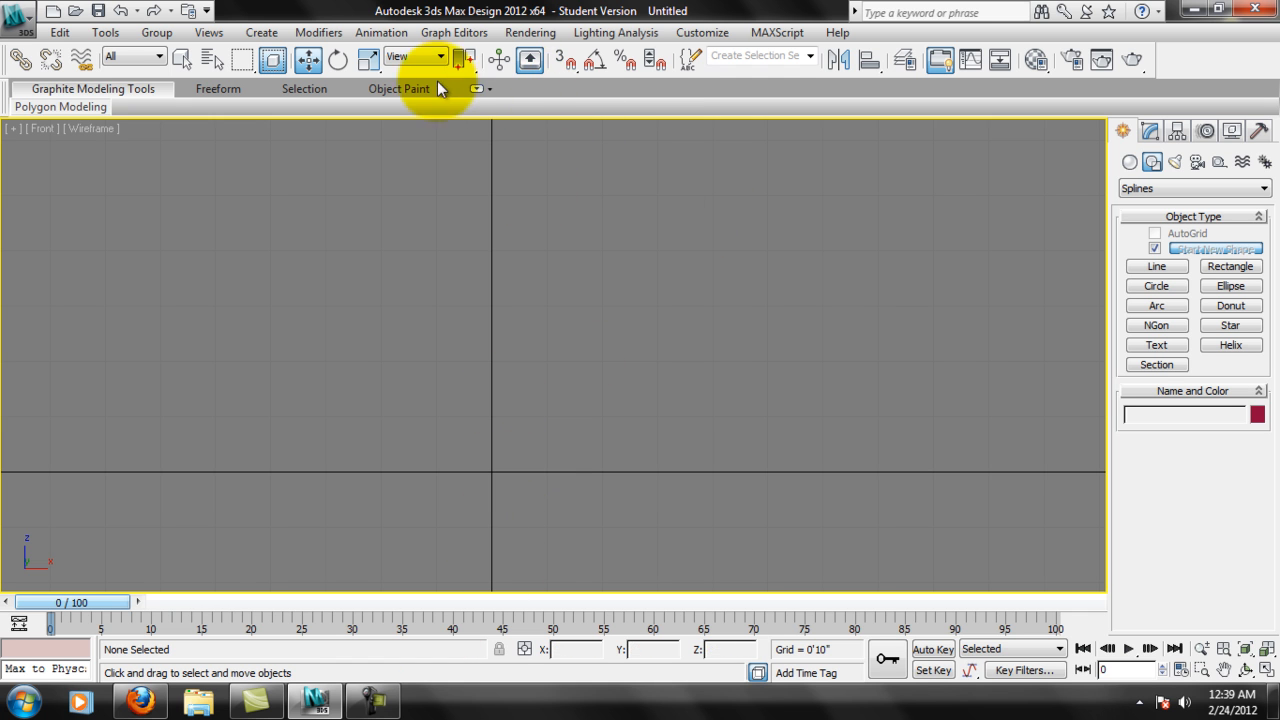
Set the home grid spacing to 1" and close the Grid and Snap Settings.
right_click(565, 61)
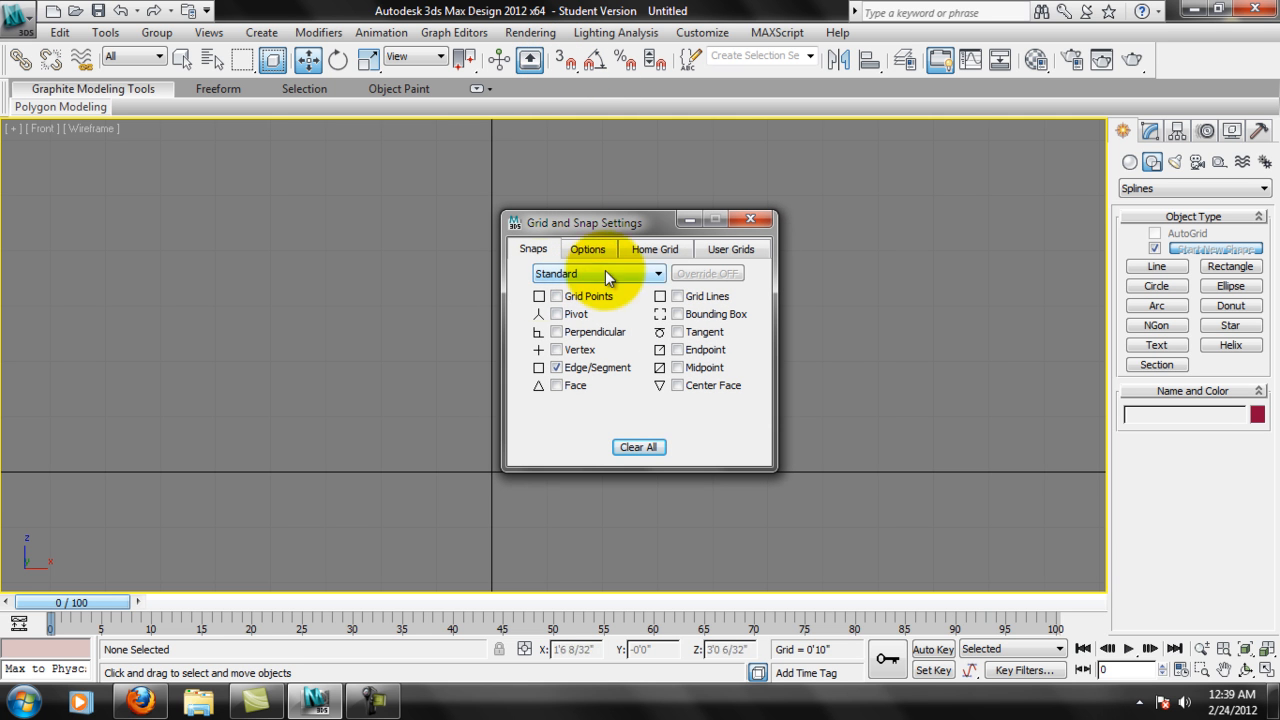
left_click(733, 250)
left_click(660, 249)
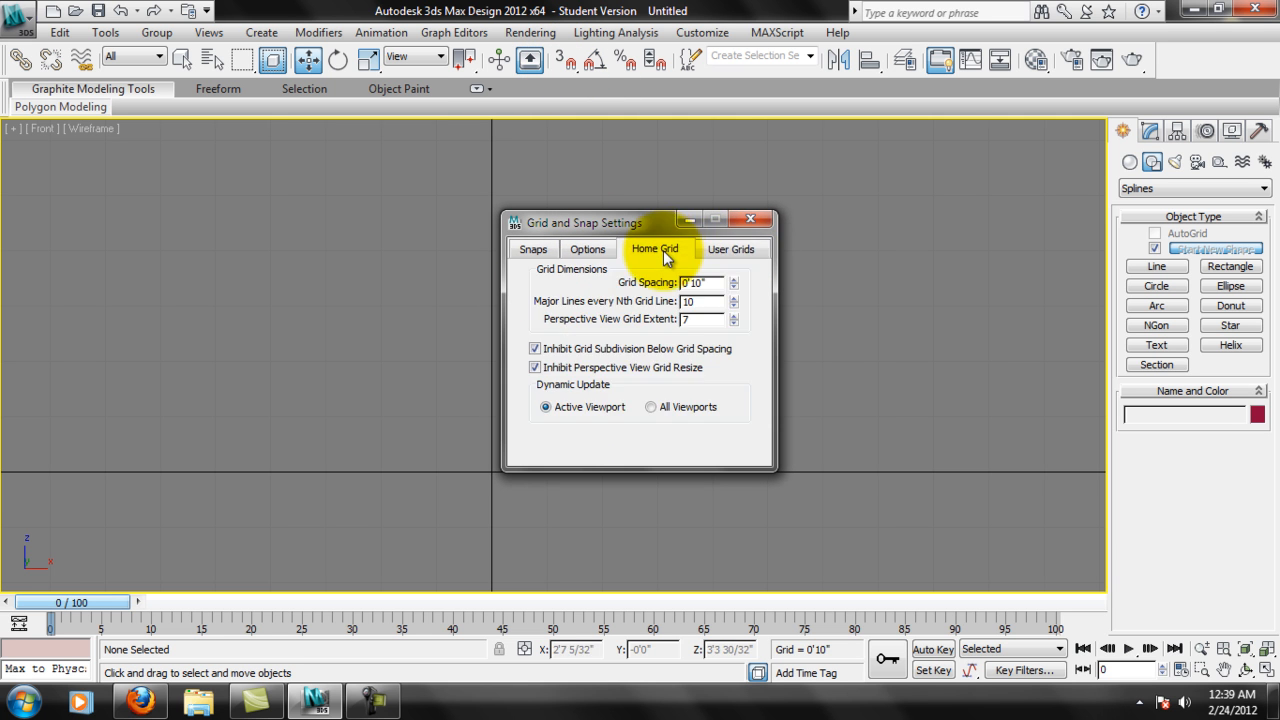
double_click(717, 284)
type("1")
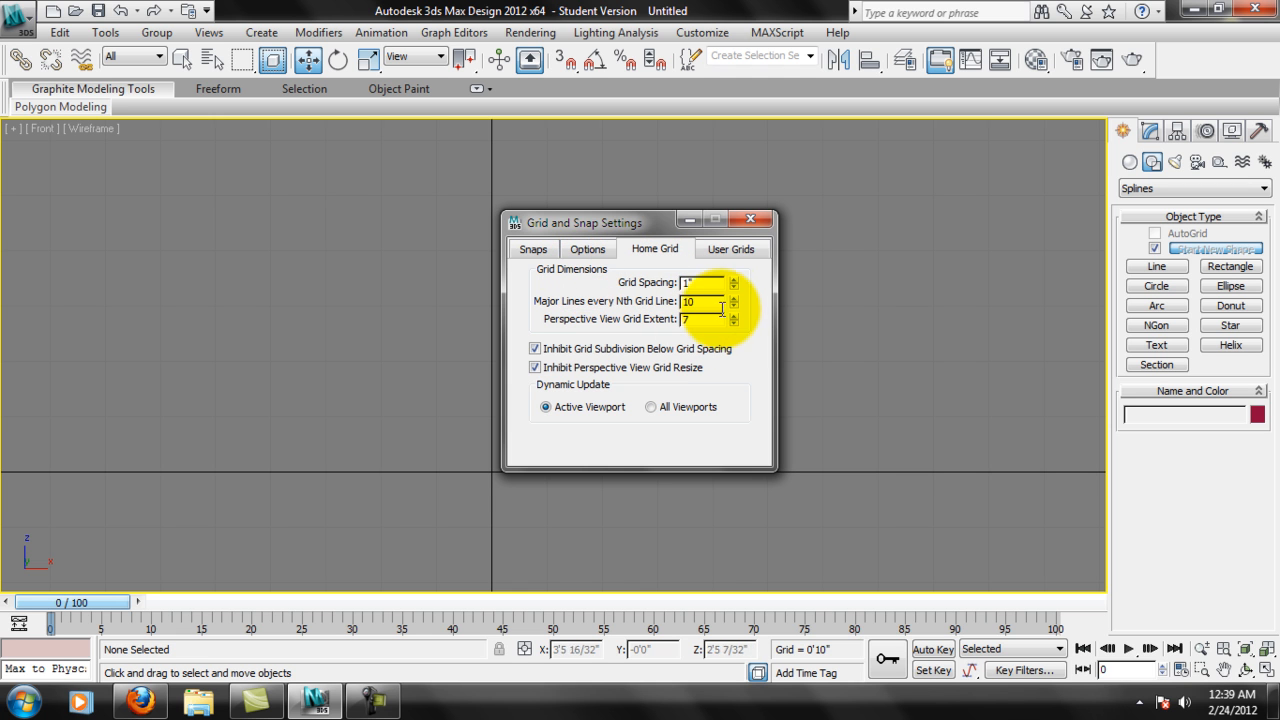
key("Tab")
left_click(752, 218)
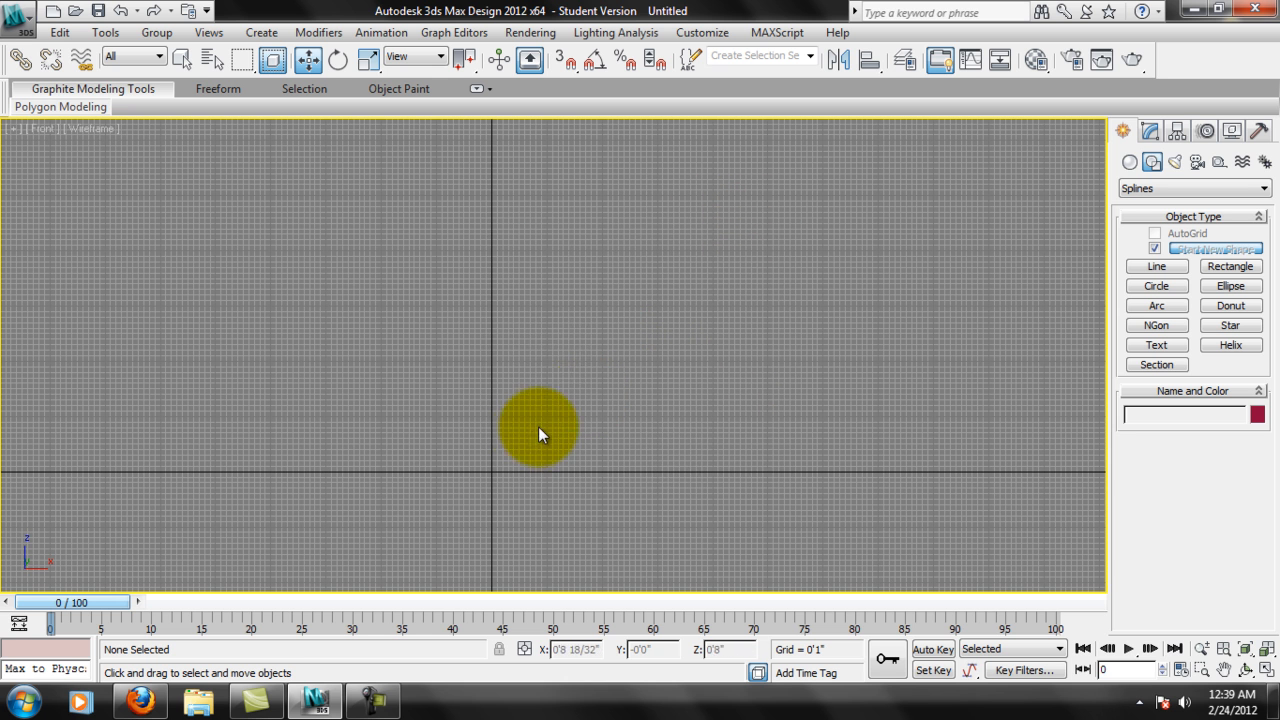
Start the Line spline tool in the Front view and bring its full Creation Method settings into view.
scroll(565, 463, "up", 5)
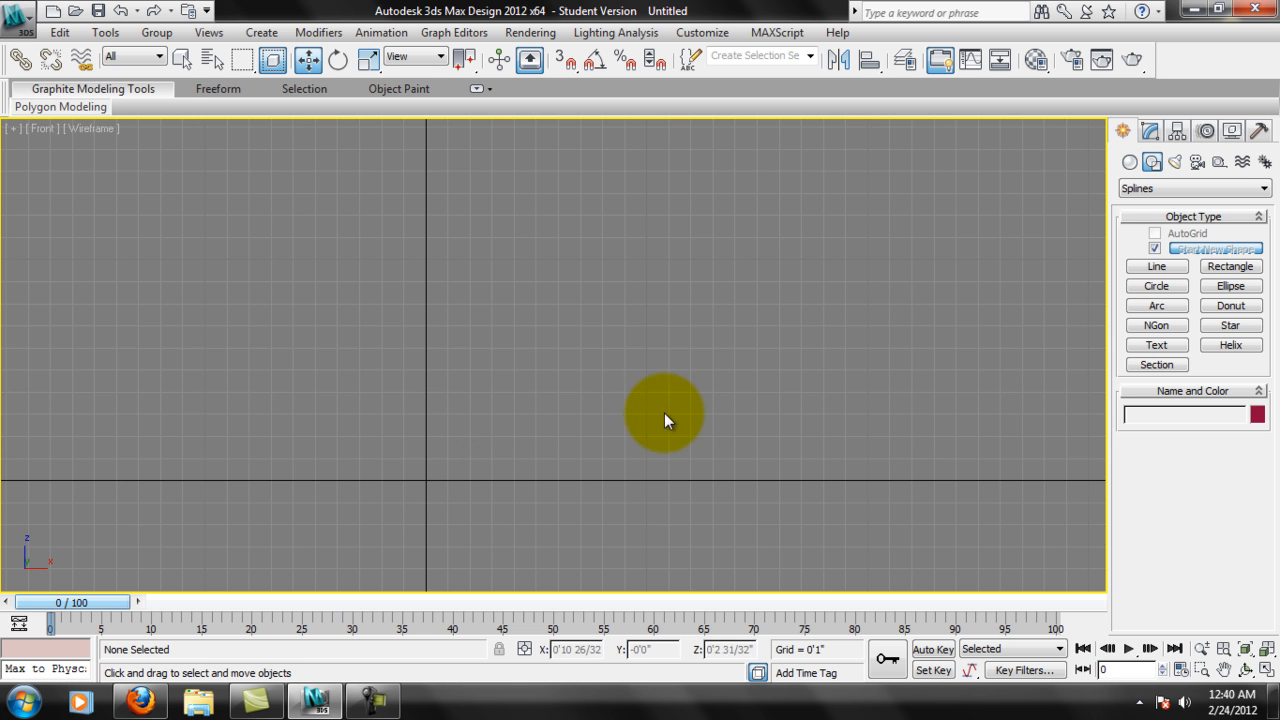
middle_click_drag(643, 433, 612, 476)
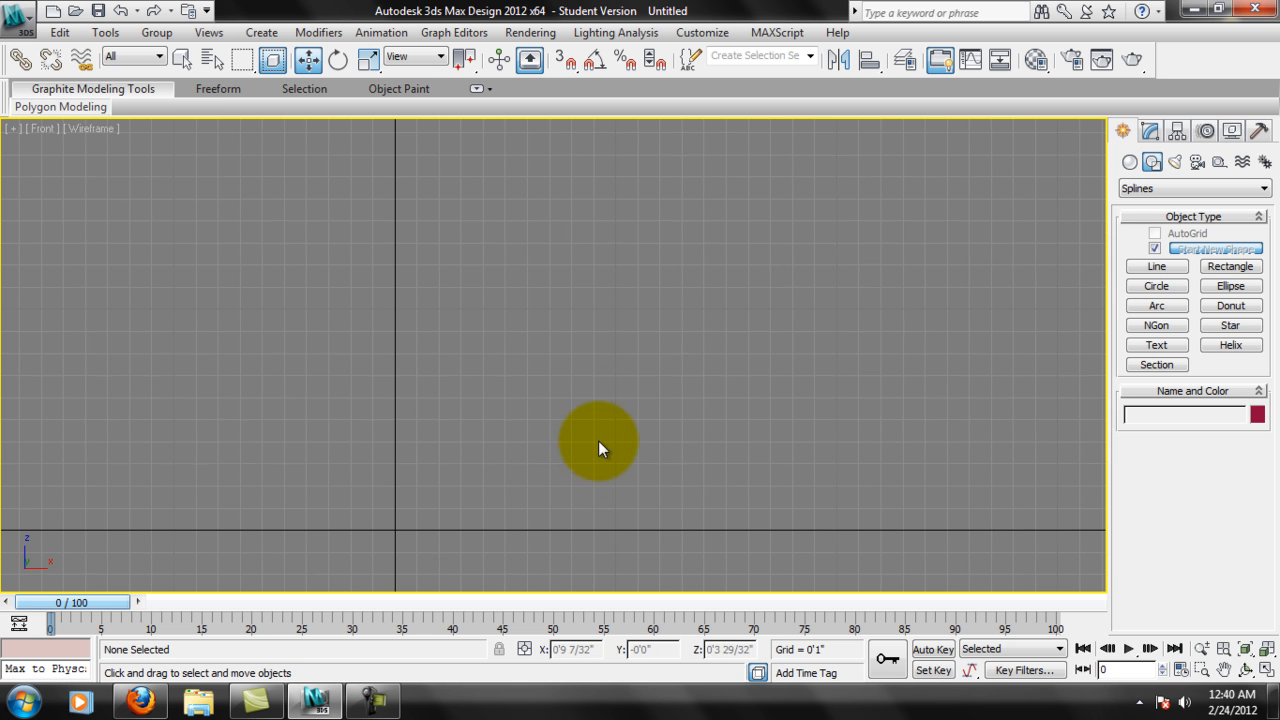
middle_click_drag(557, 421, 500, 426)
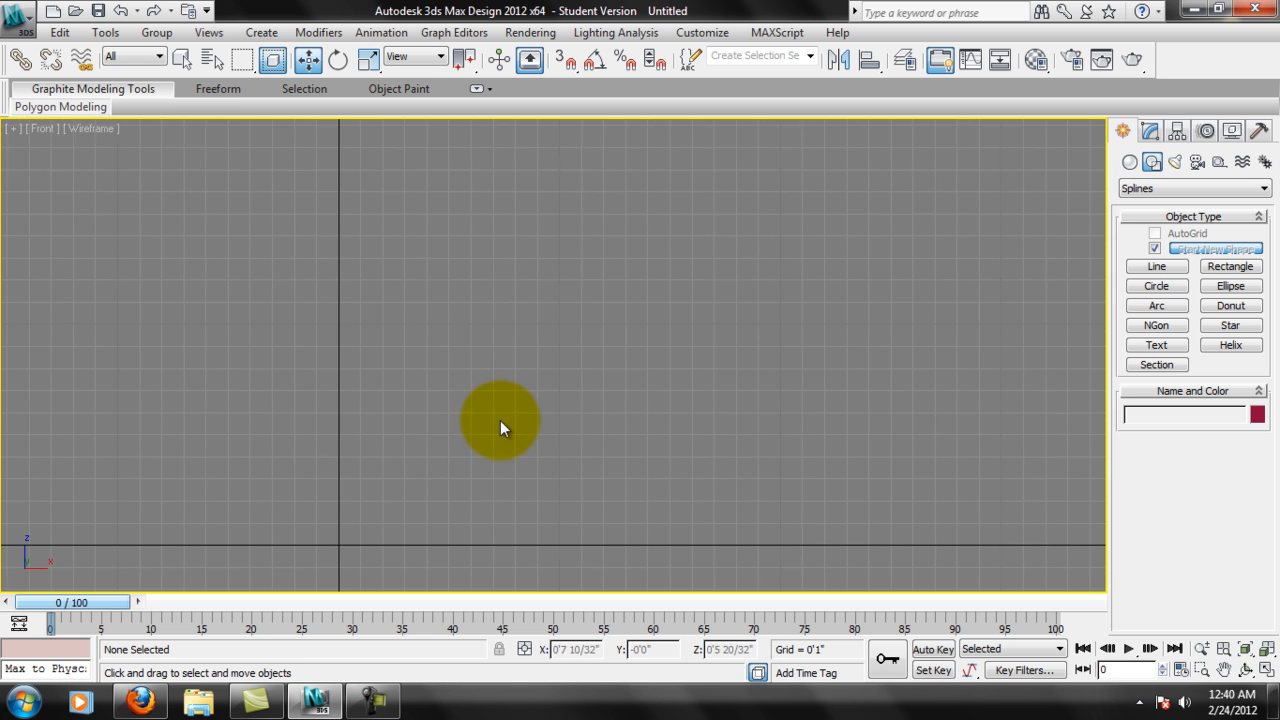
left_click(1156, 268)
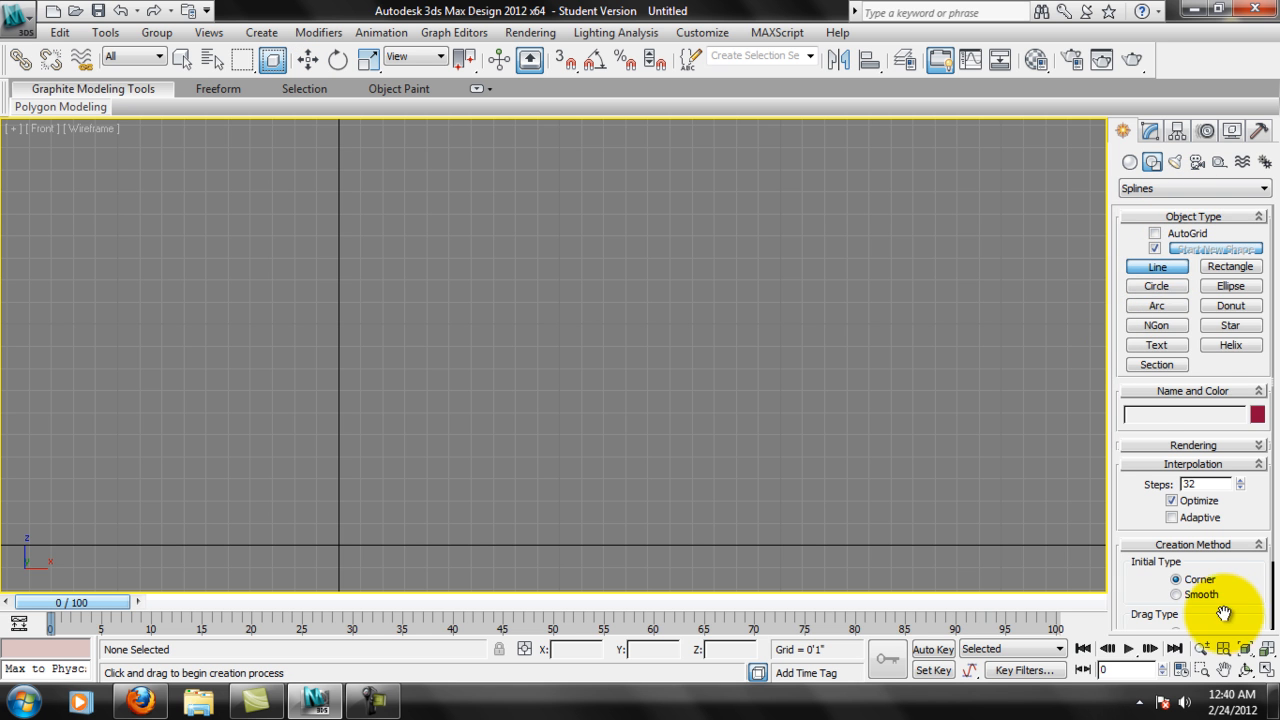
left_click_drag(1224, 613, 1200, 533)
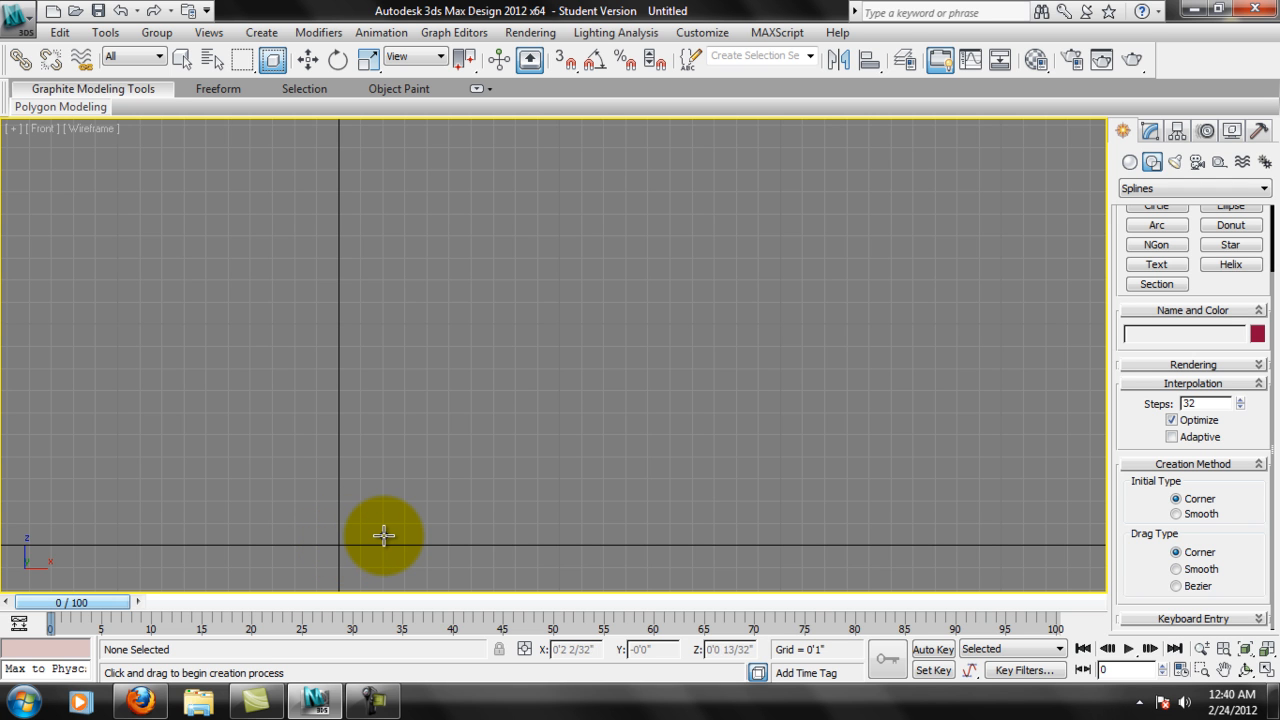
Enable Grid Points and disable Edge/Segment in the snap settings, then close them.
left_click(575, 66)
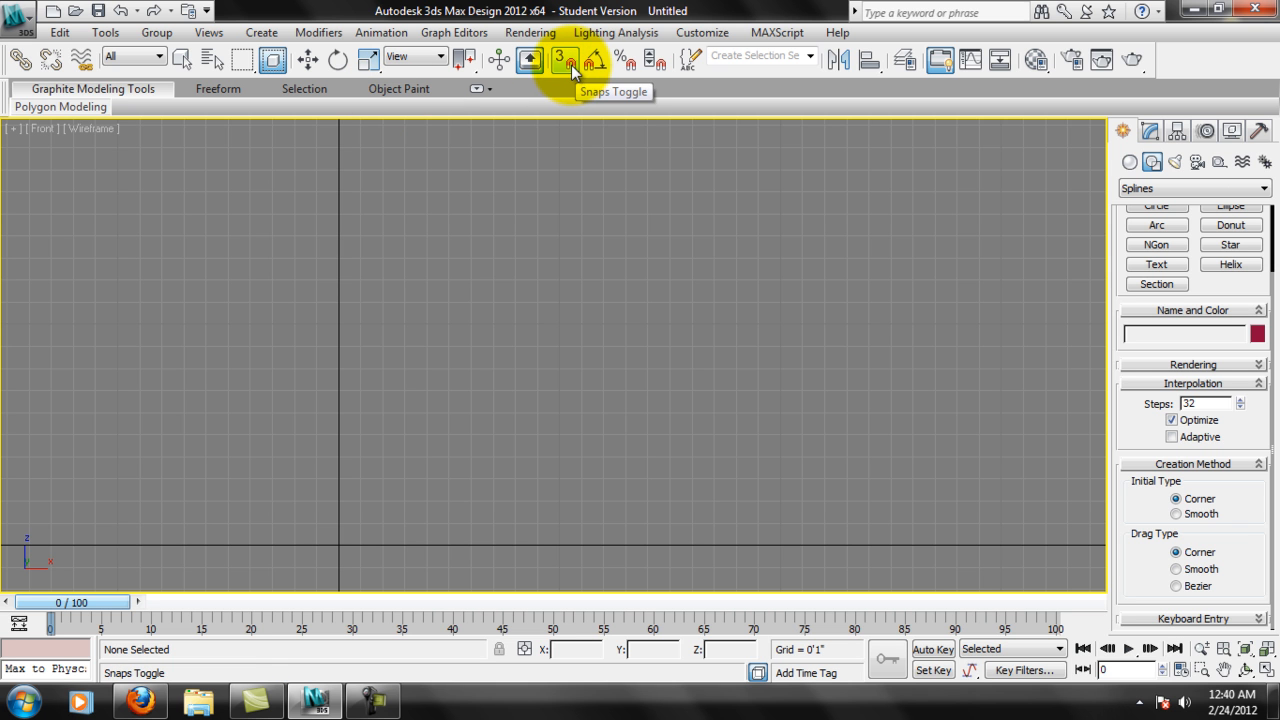
right_click(573, 68)
left_click(556, 298)
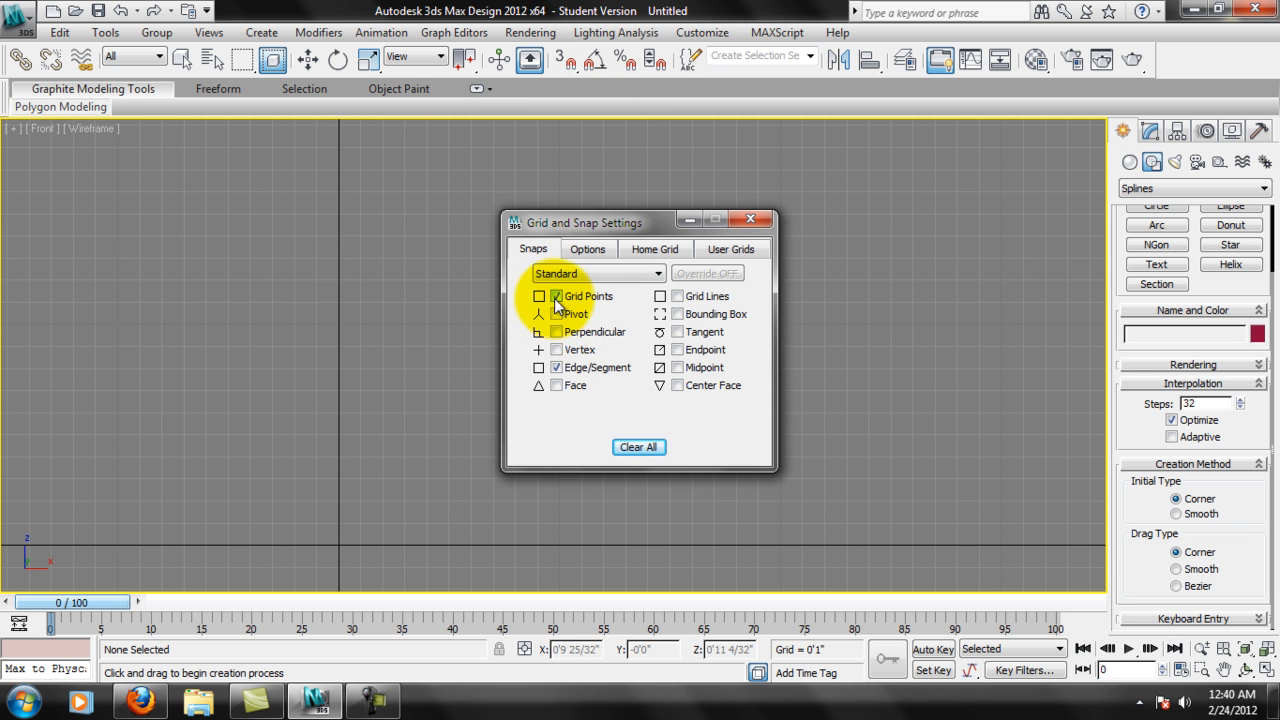
left_click(558, 370)
left_click(752, 219)
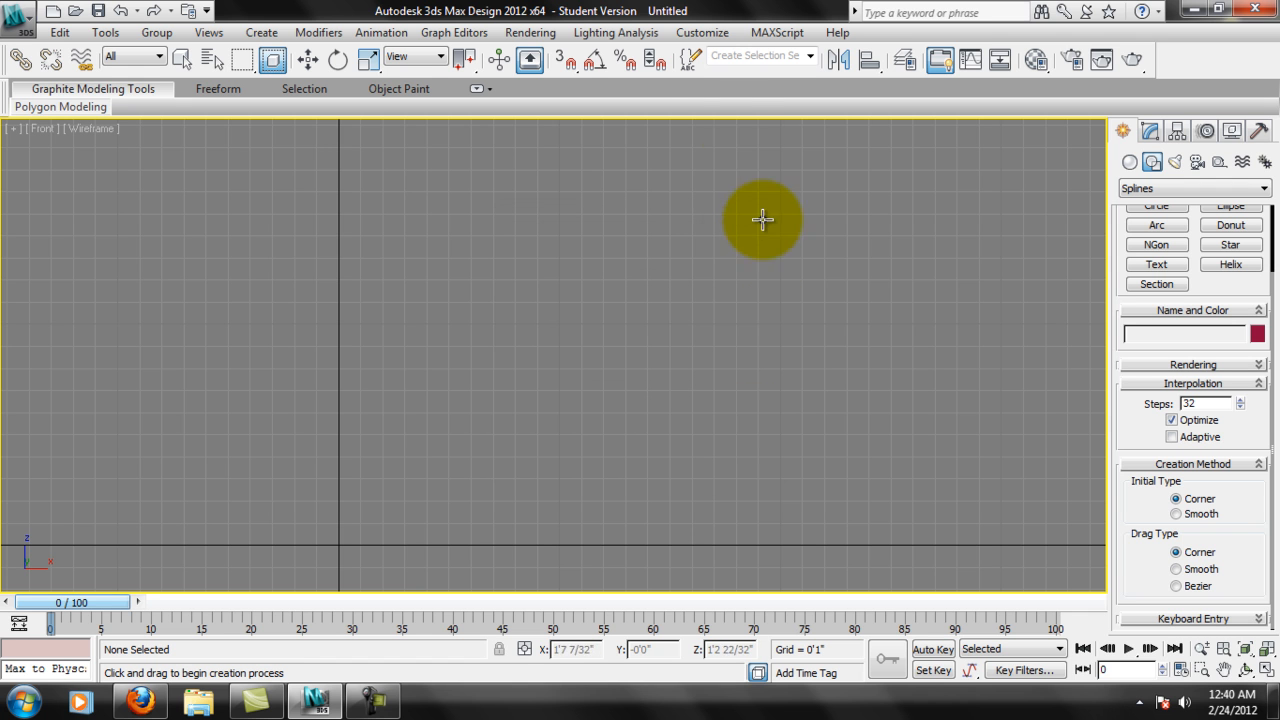
Start the line at the grid origin using 2D grid-point snapping, and turn snapping off for the remaining points.
left_click(573, 73)
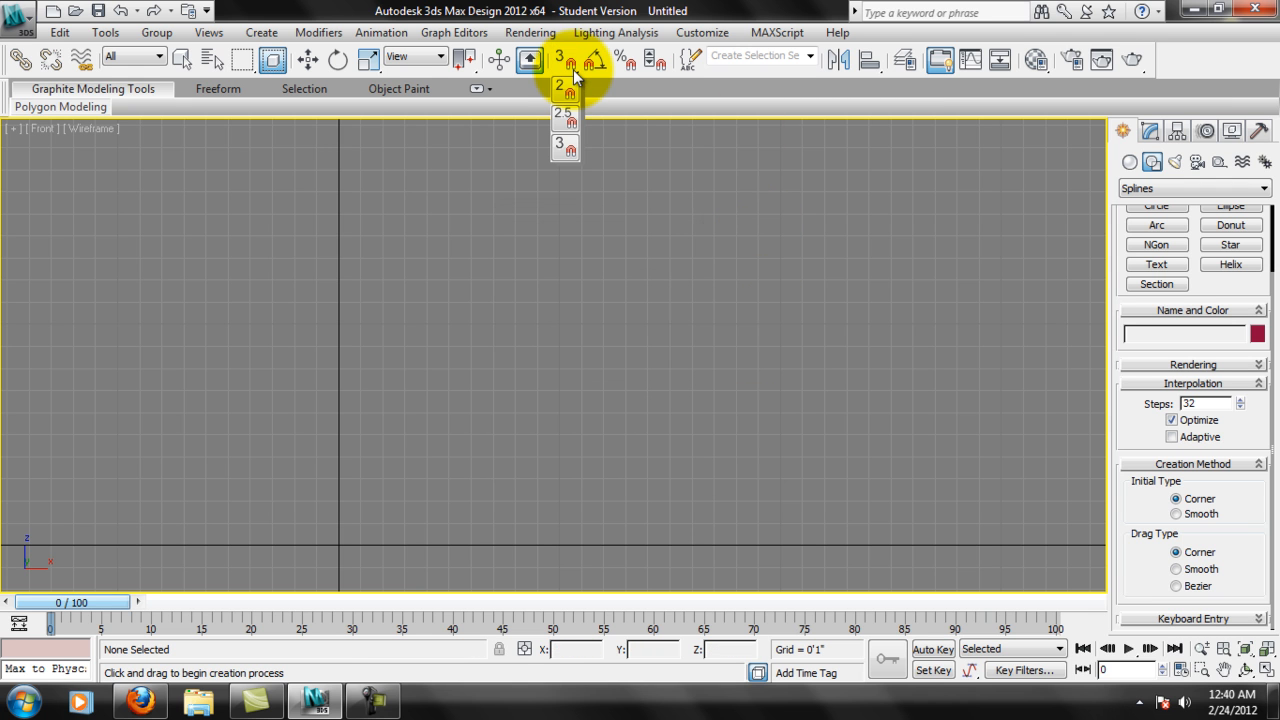
left_click_drag(575, 77, 572, 94)
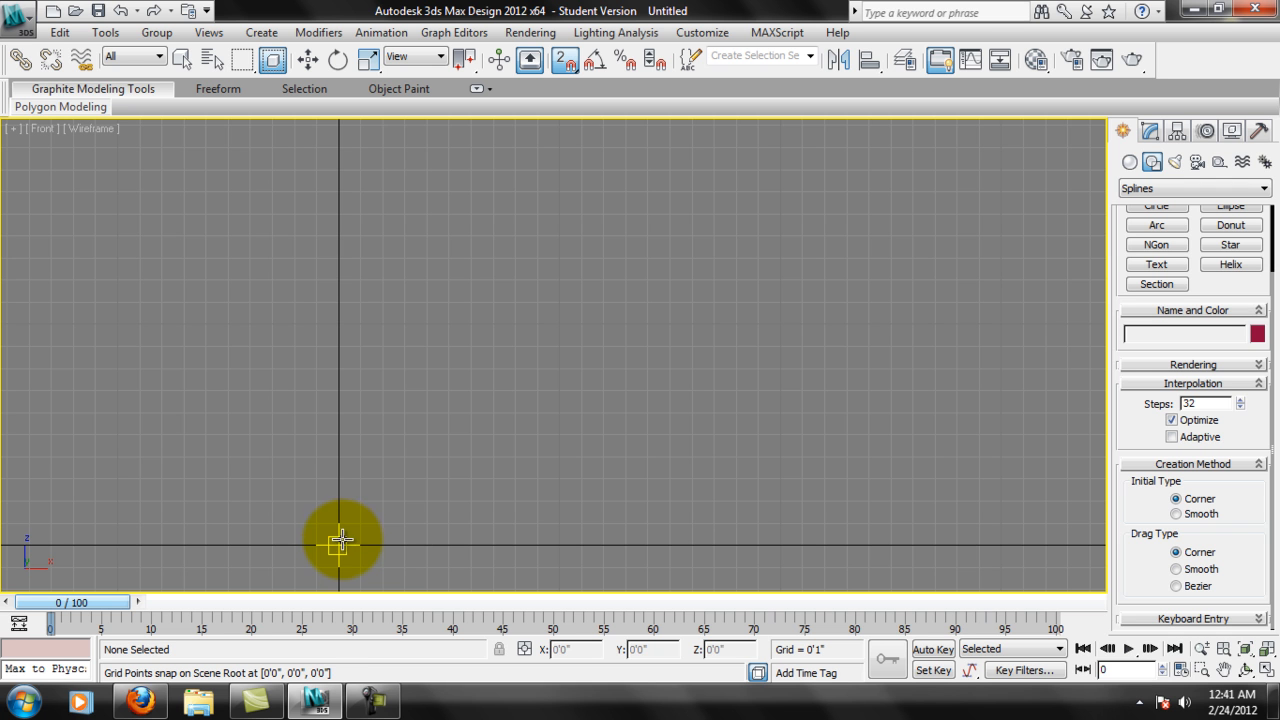
left_click(340, 544)
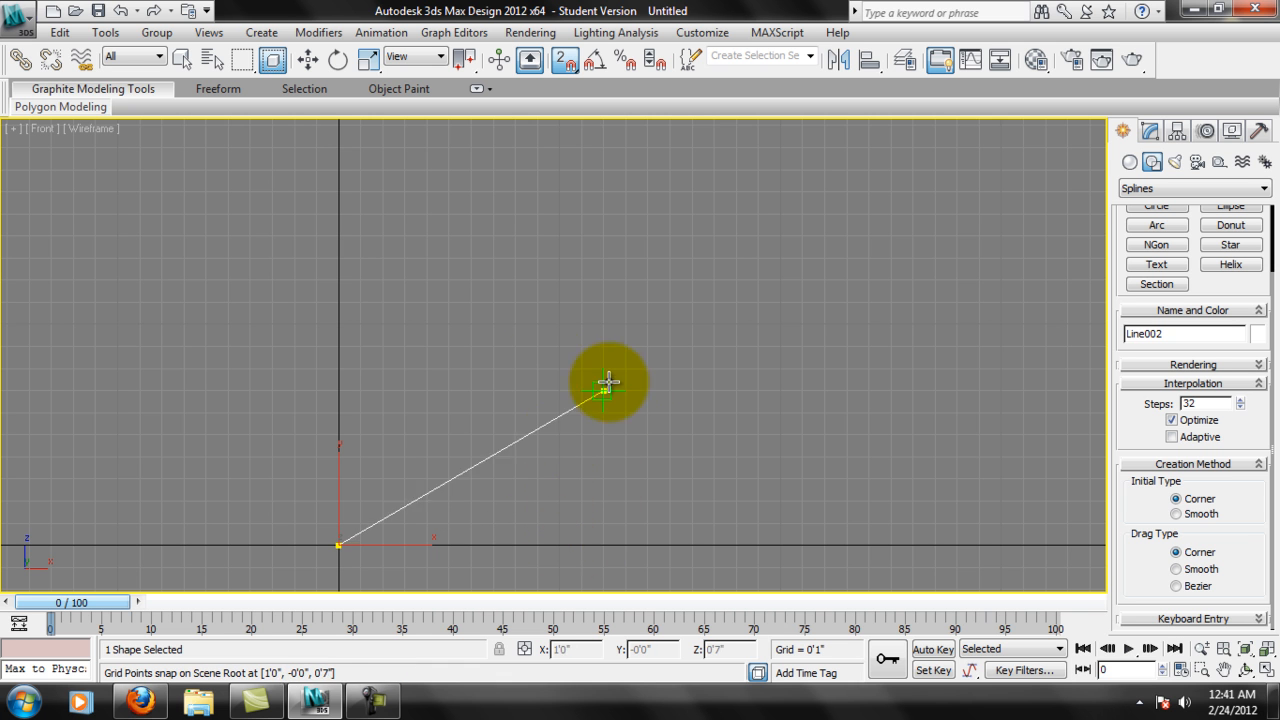
left_click(563, 59)
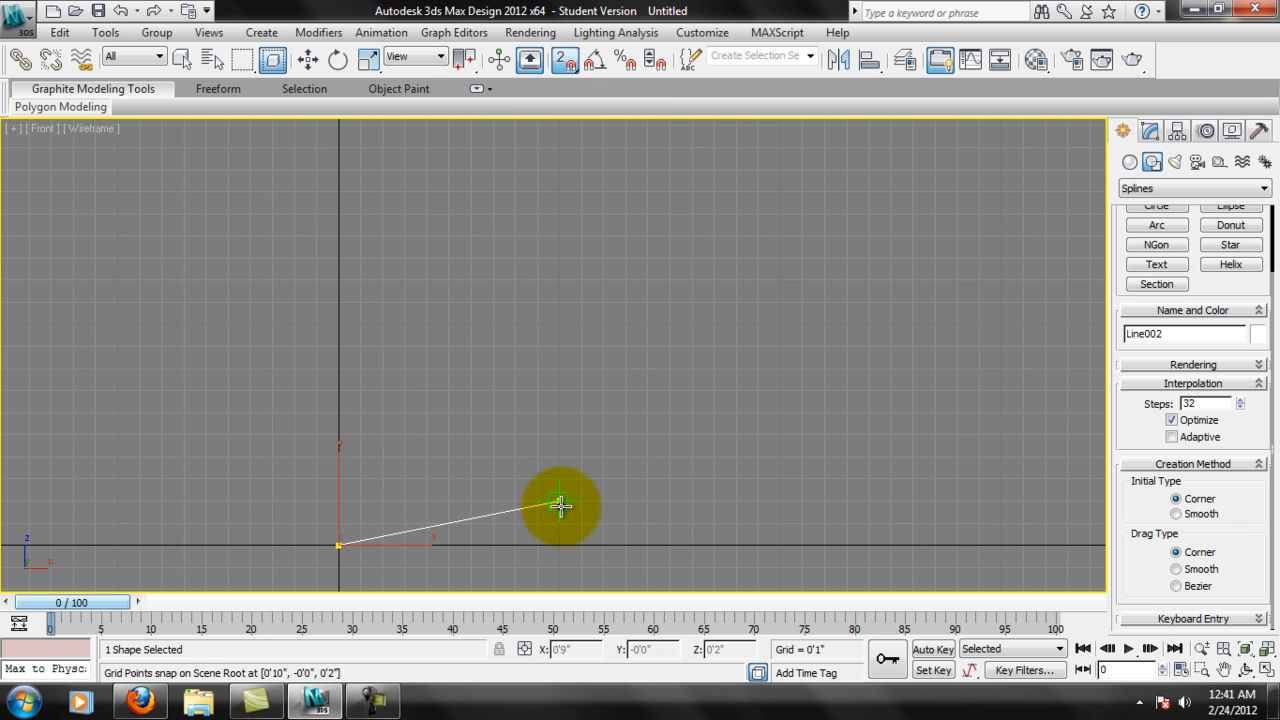
key("s")
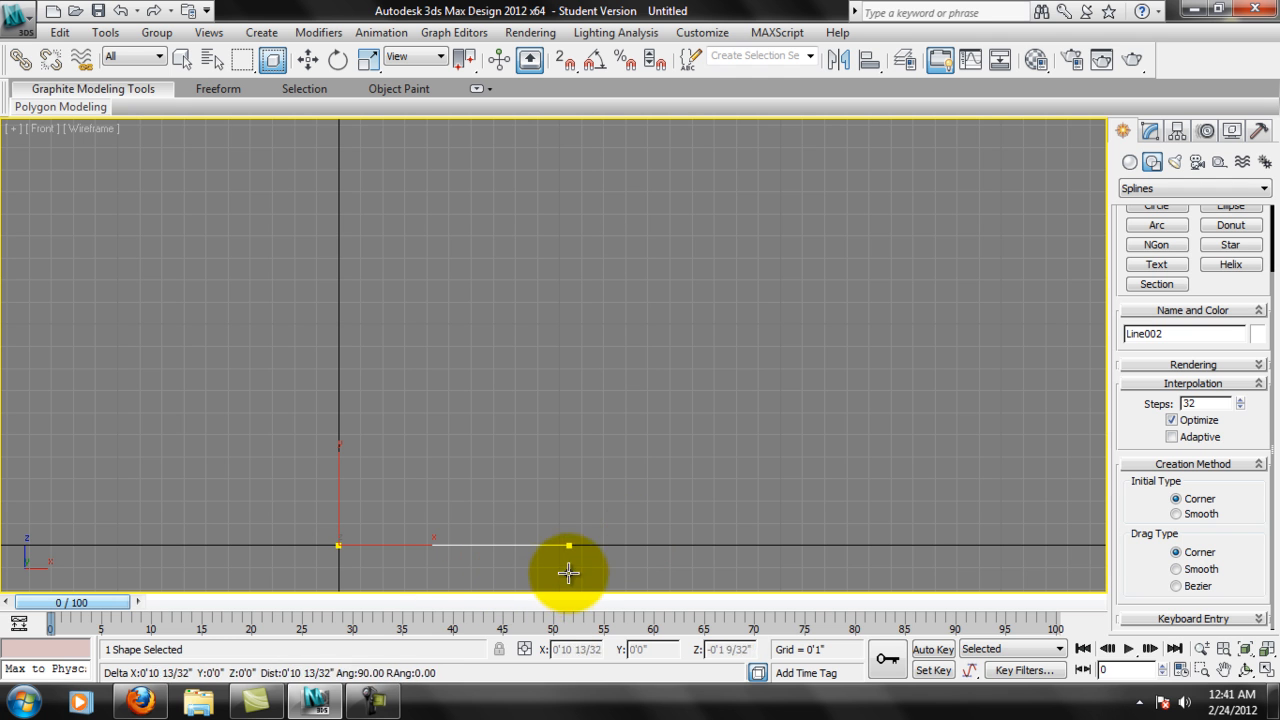
Draw and finish an open half-profile: base about 2 3/32" wide and 22/32" thick, tall vertical stem, outward slope, upper wall about 4 30/32" high.
left_click(384, 577)
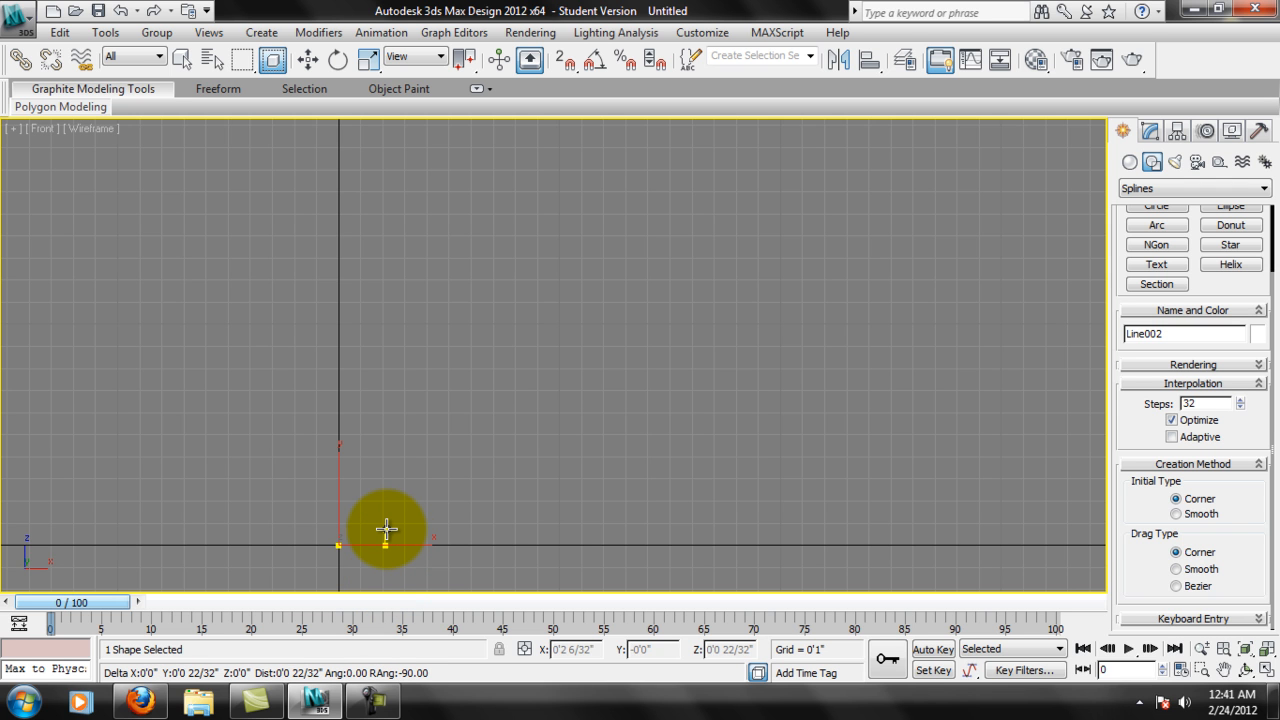
left_click(386, 530)
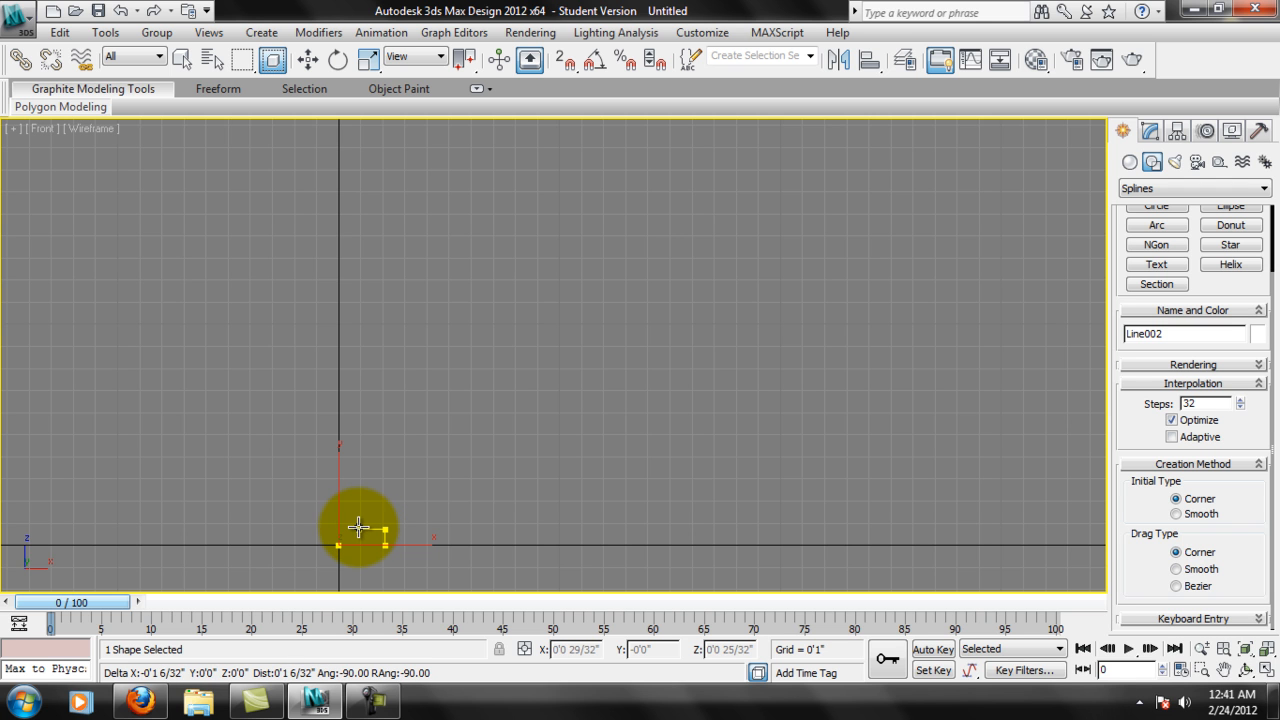
left_click(352, 530)
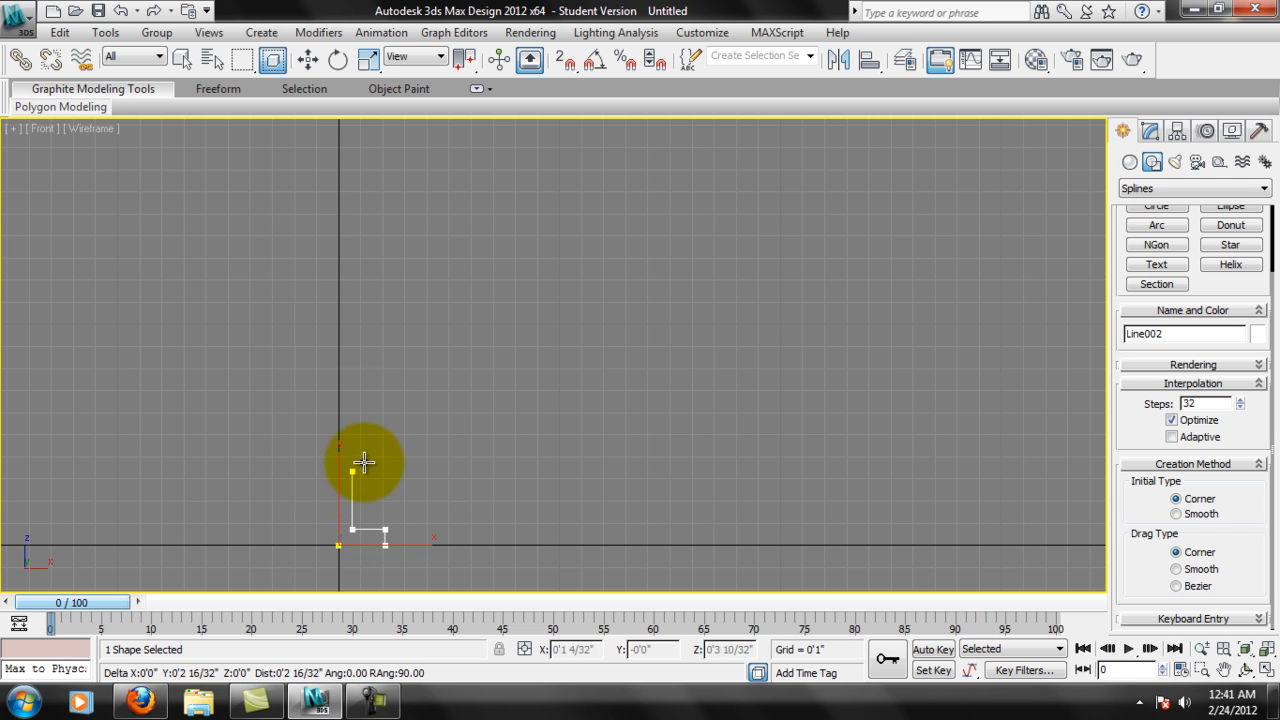
left_click(386, 373)
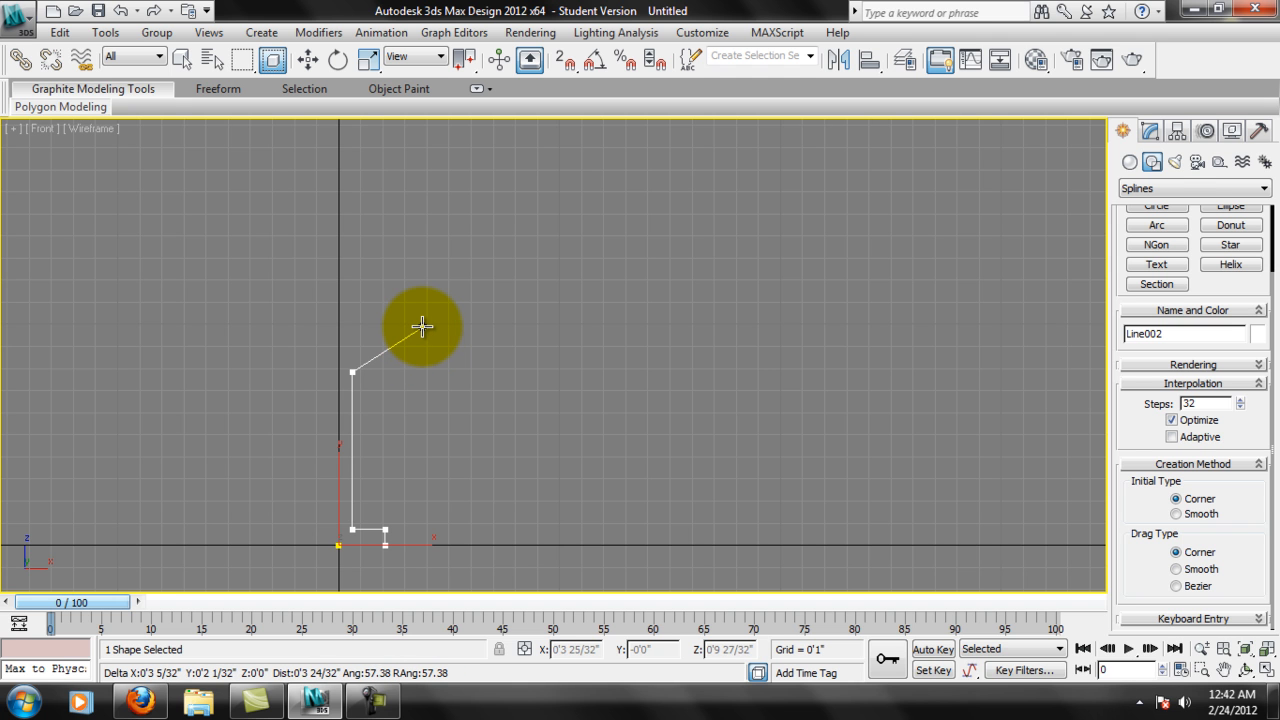
left_click(422, 326)
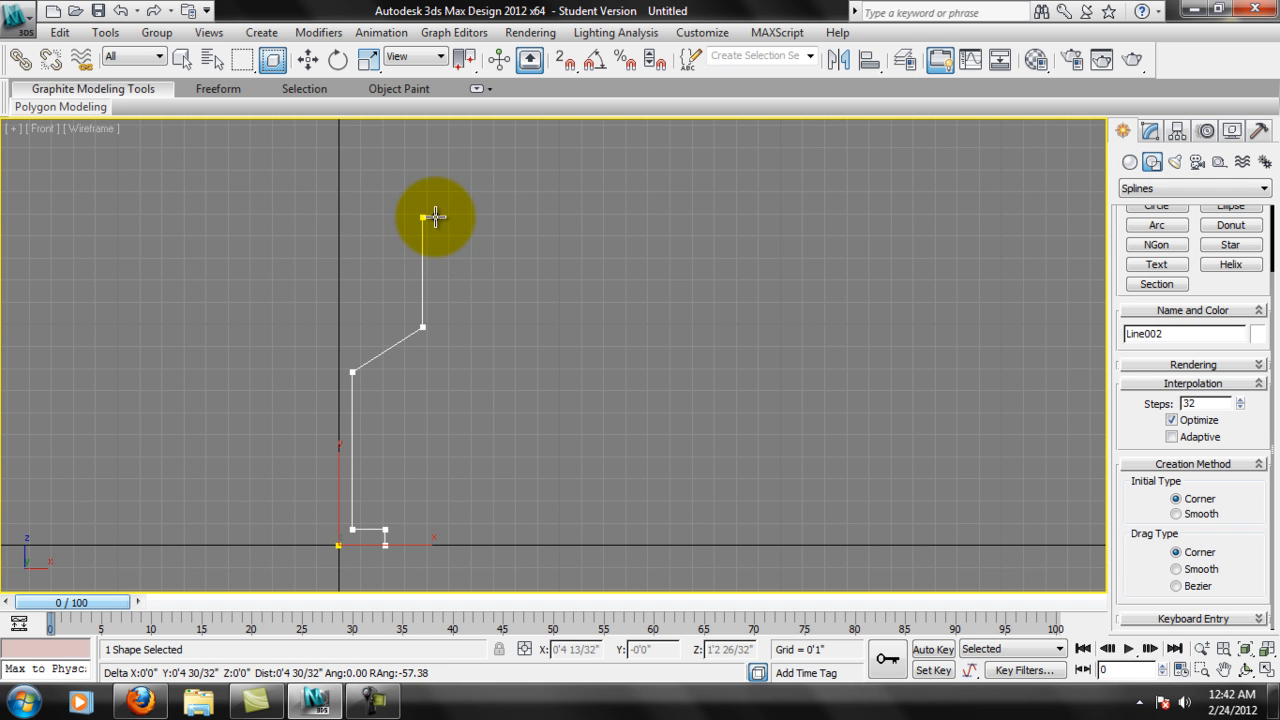
left_click(423, 216)
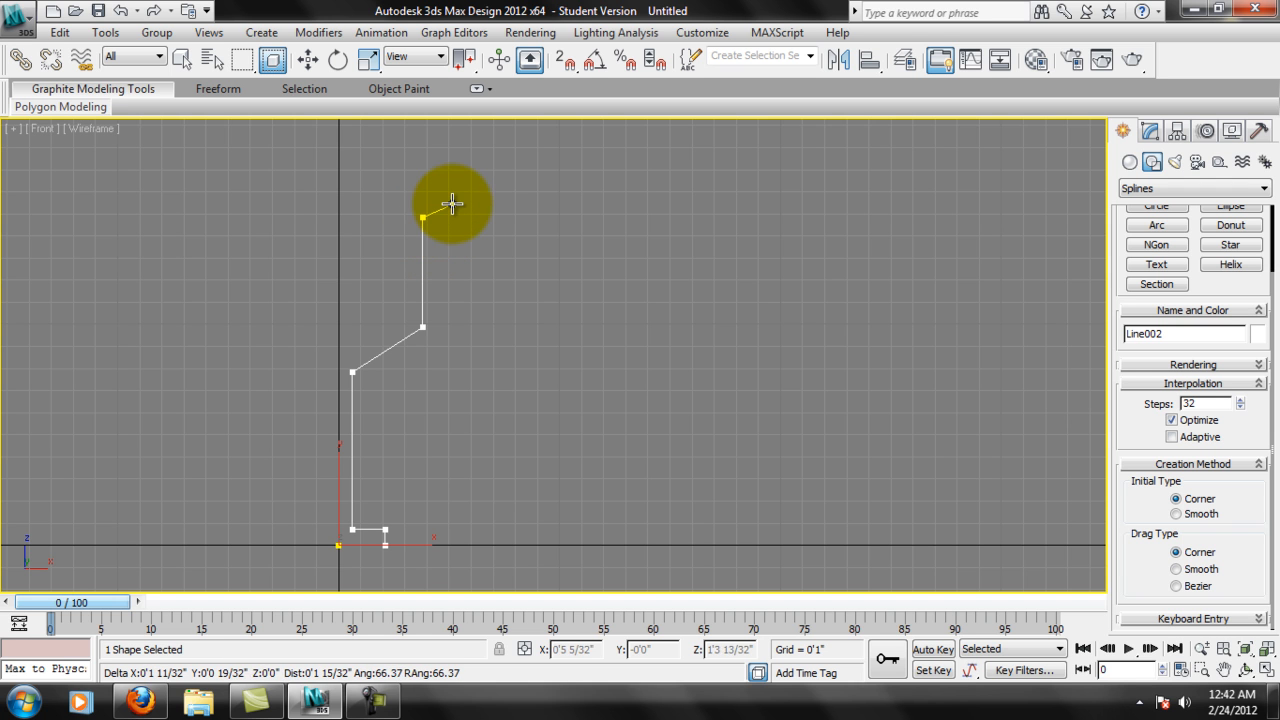
right_click(525, 202)
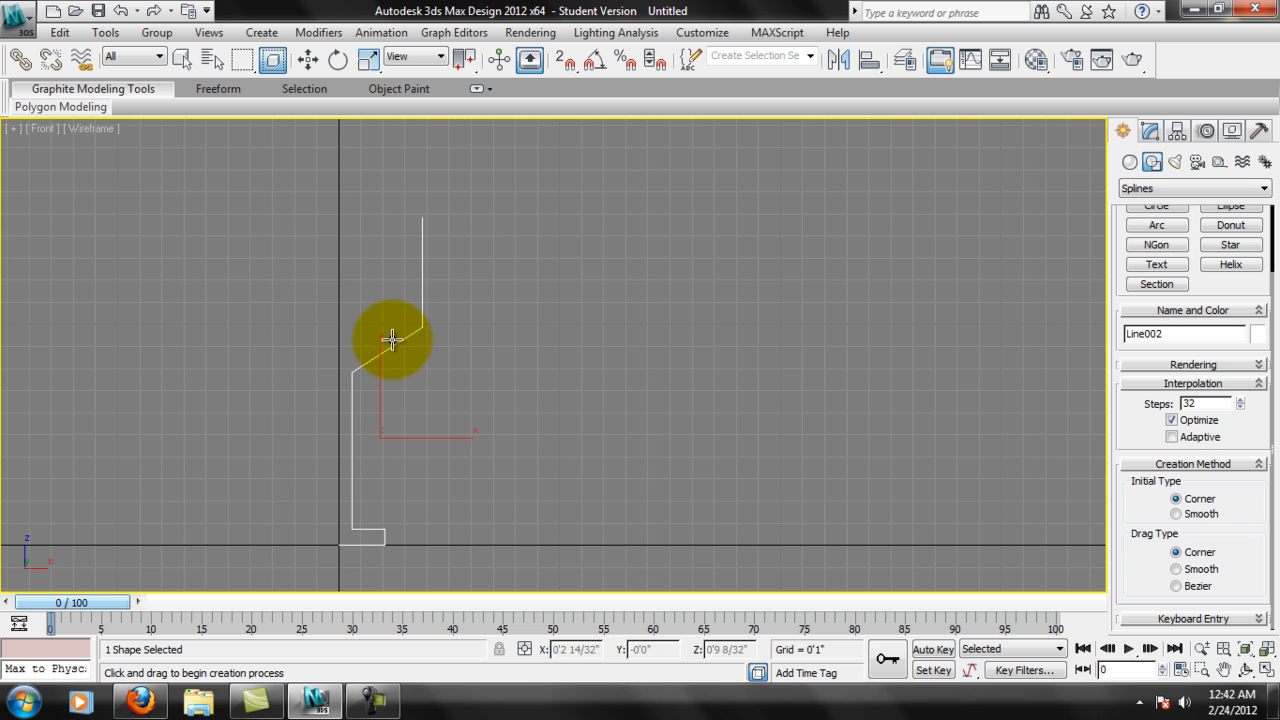
Activate the Move tool and enter the Vertex level of the new profile line.
scroll(462, 298, "up", 4)
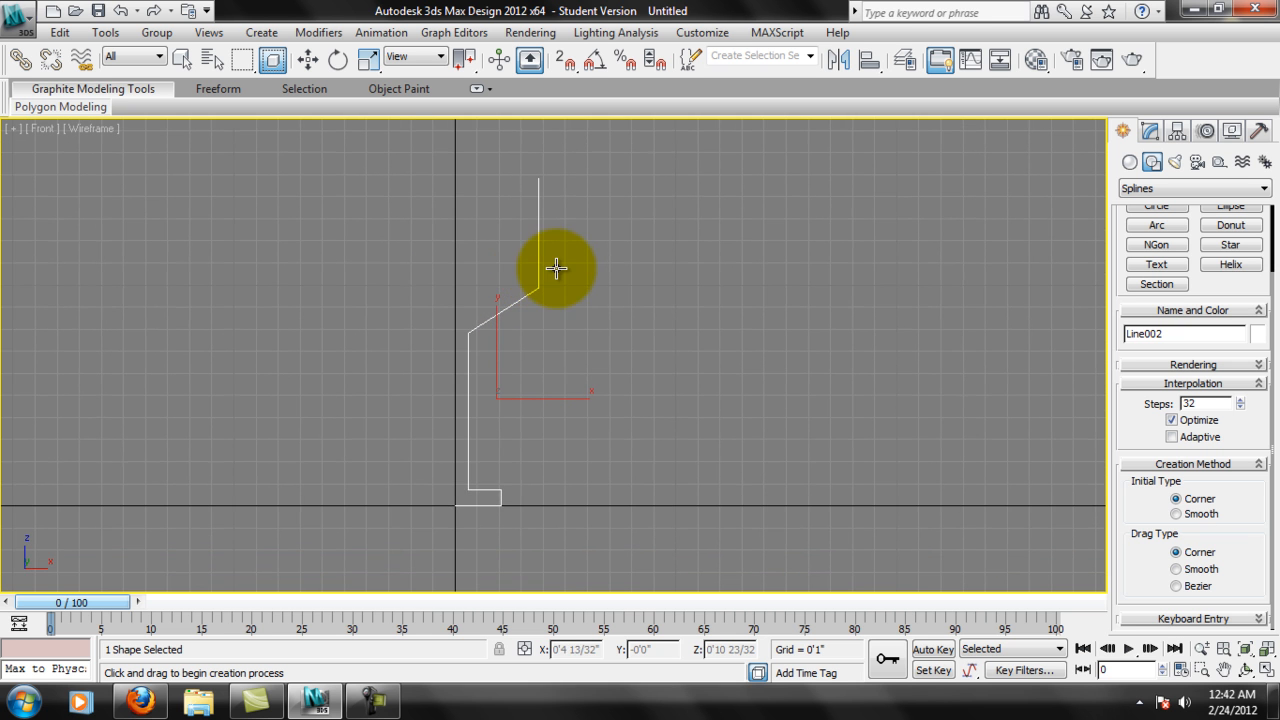
scroll(606, 286, "down", 2)
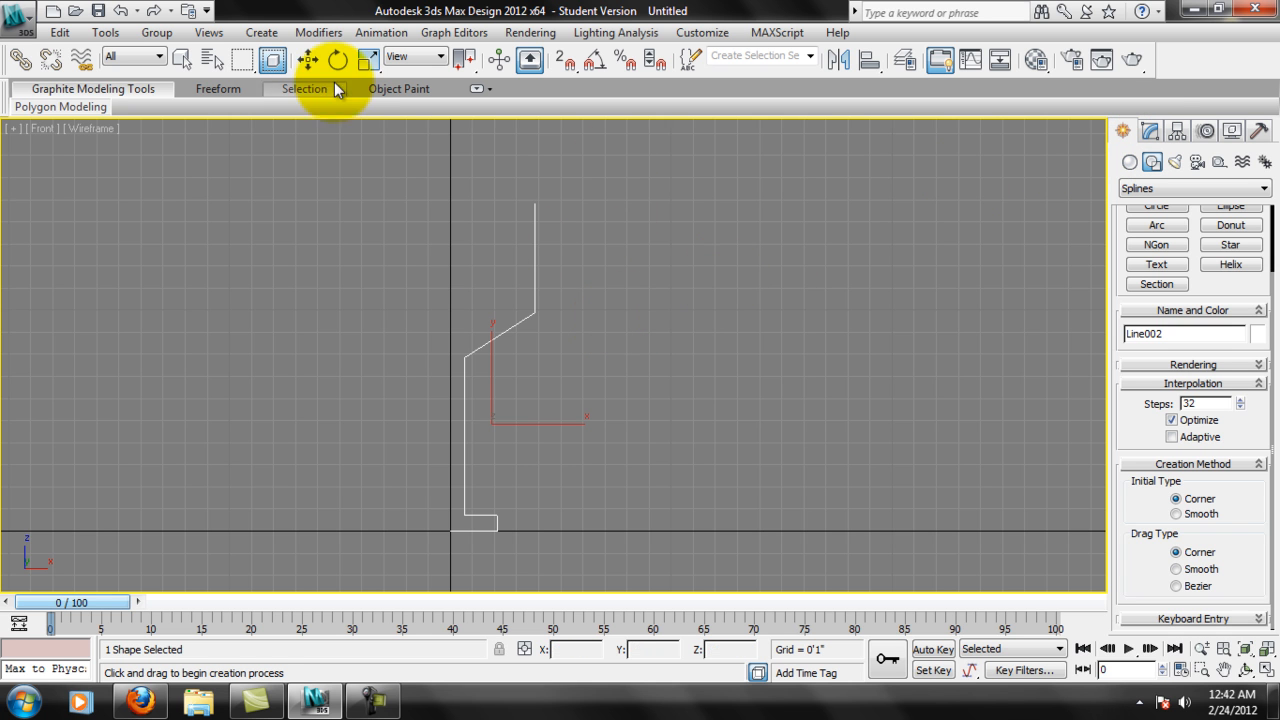
left_click(310, 62)
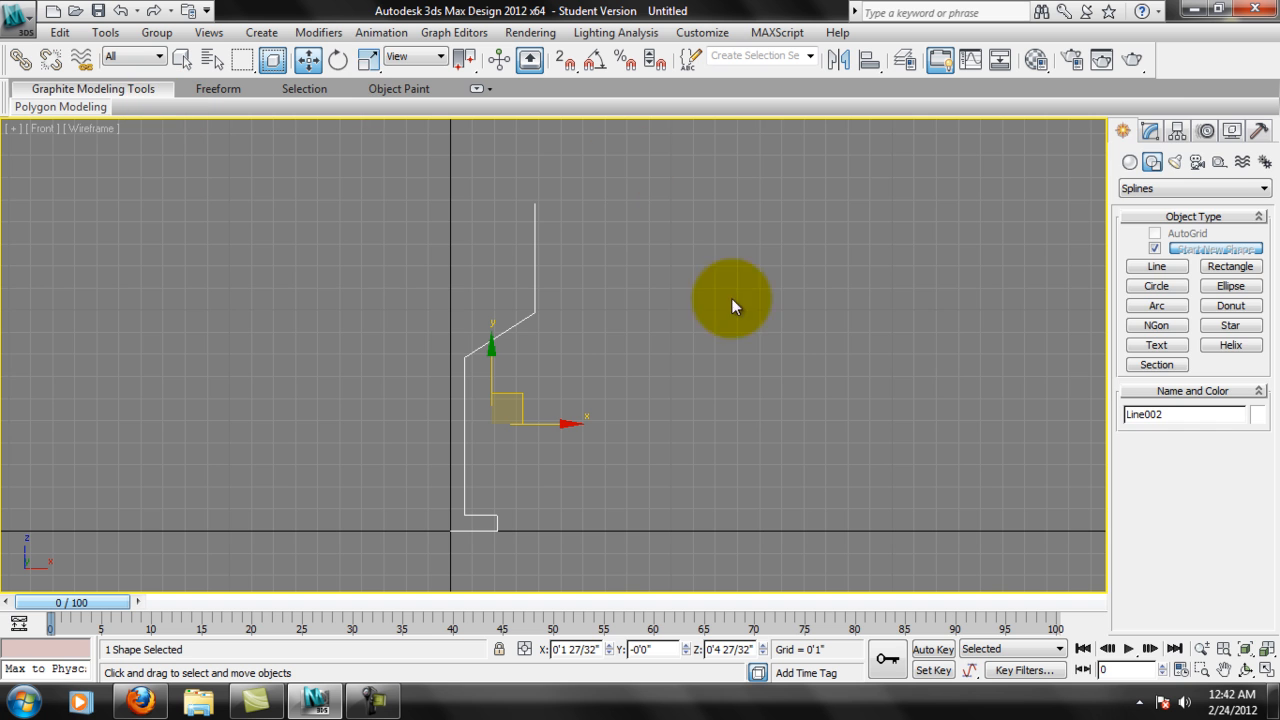
left_click(1155, 134)
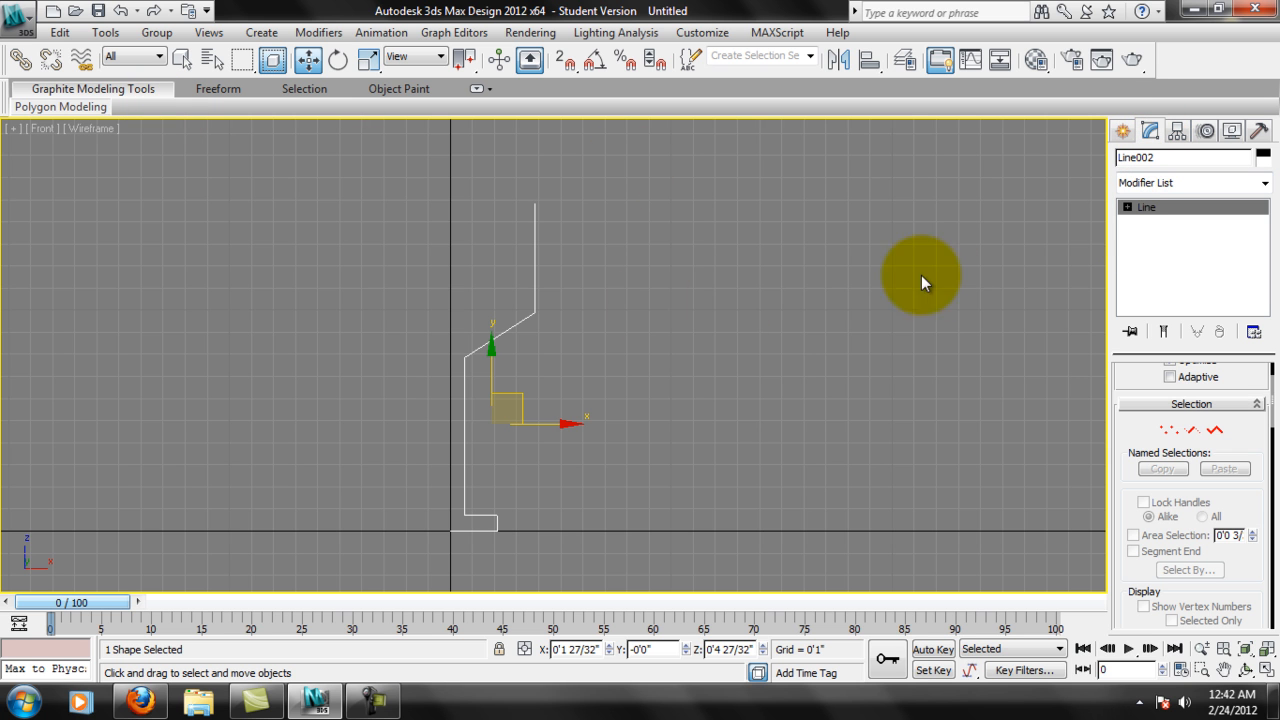
left_click(1128, 206)
left_click(1145, 222)
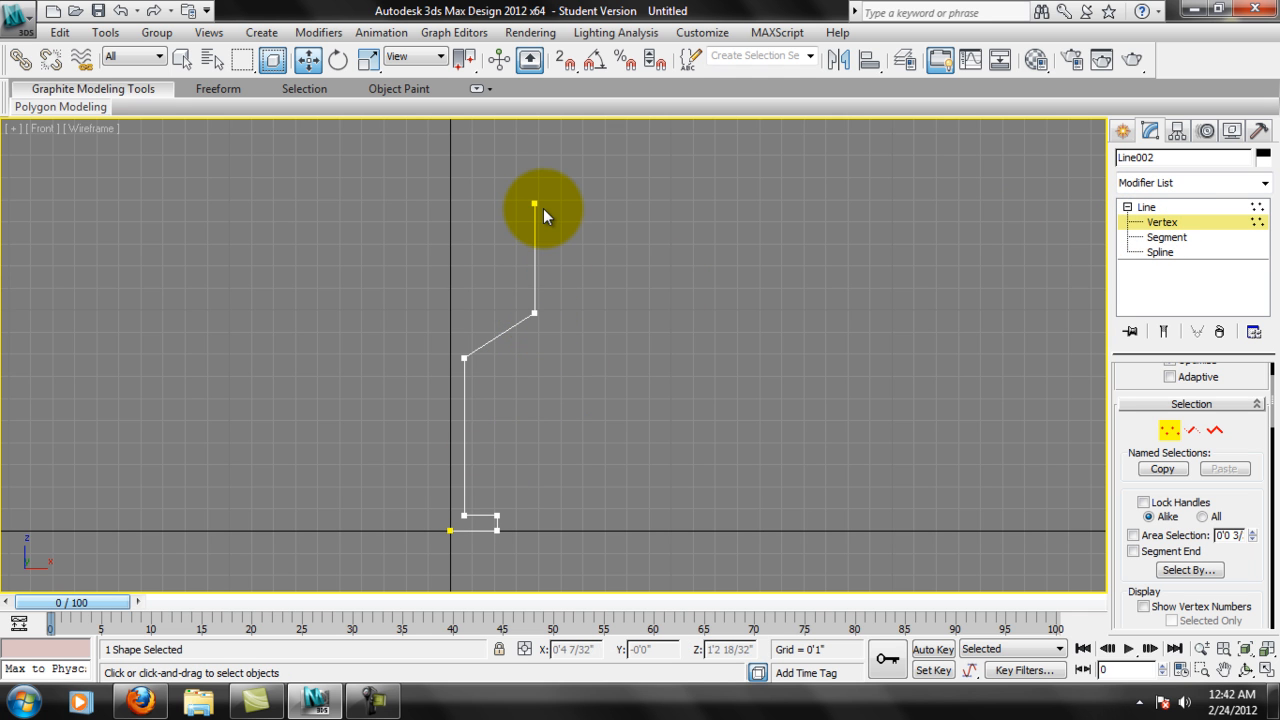
middle_click_drag(493, 584, 585, 415)
scroll(500, 528, "up", 3)
scroll(569, 426, "up", 4)
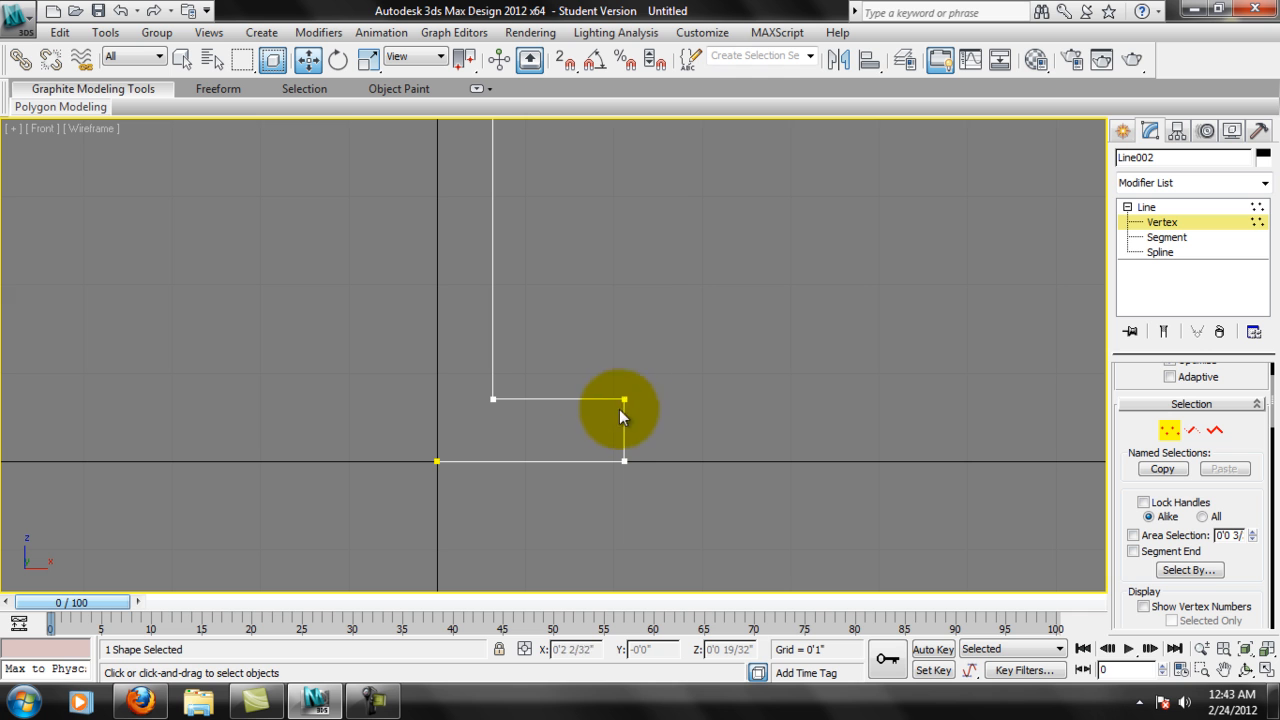
left_click(596, 450)
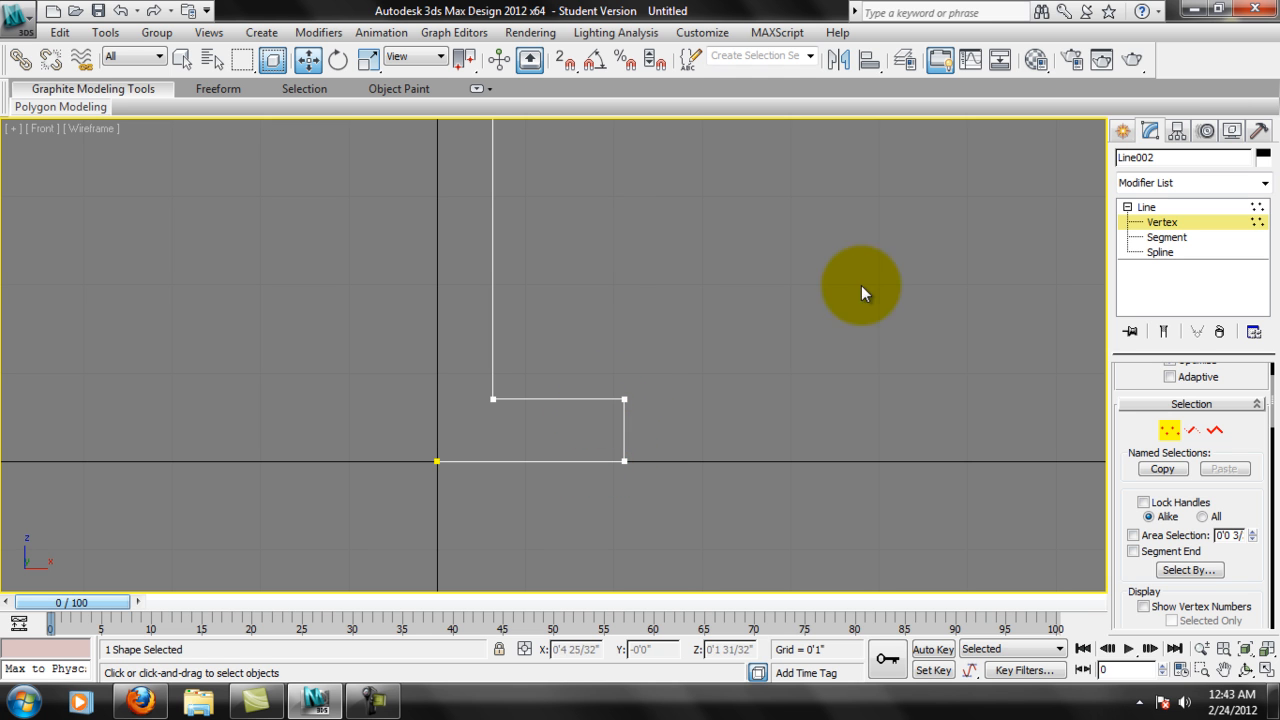
Lower the base's upper horizontal segment to about 6/32" above the ground line, working at Segment level.
left_click(1166, 237)
left_click(570, 399)
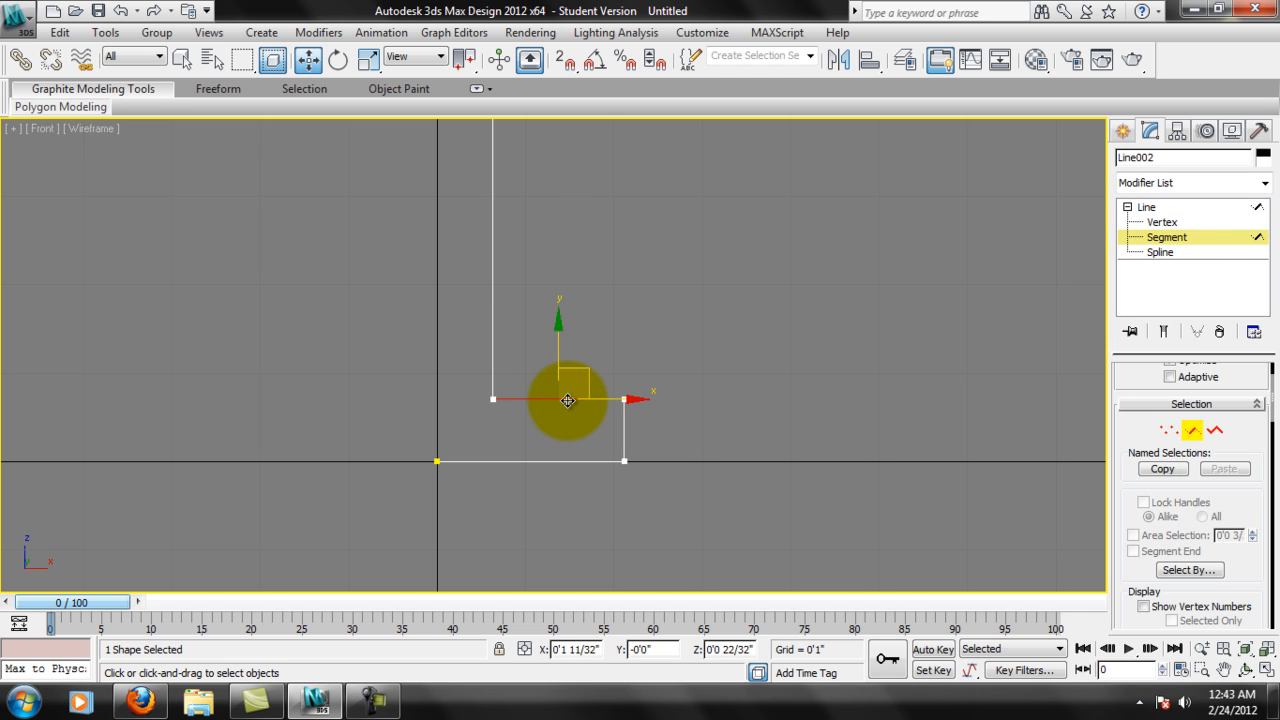
left_click_drag(561, 329, 563, 372)
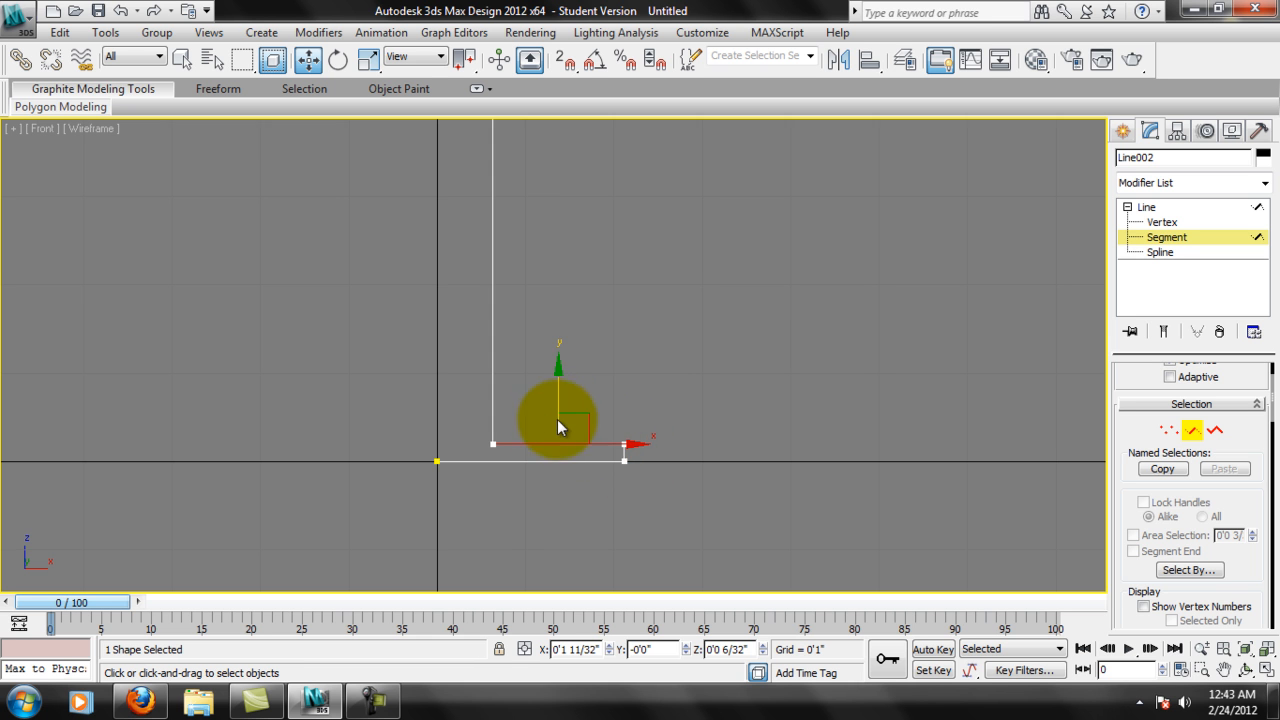
scroll(610, 313, "down", 6)
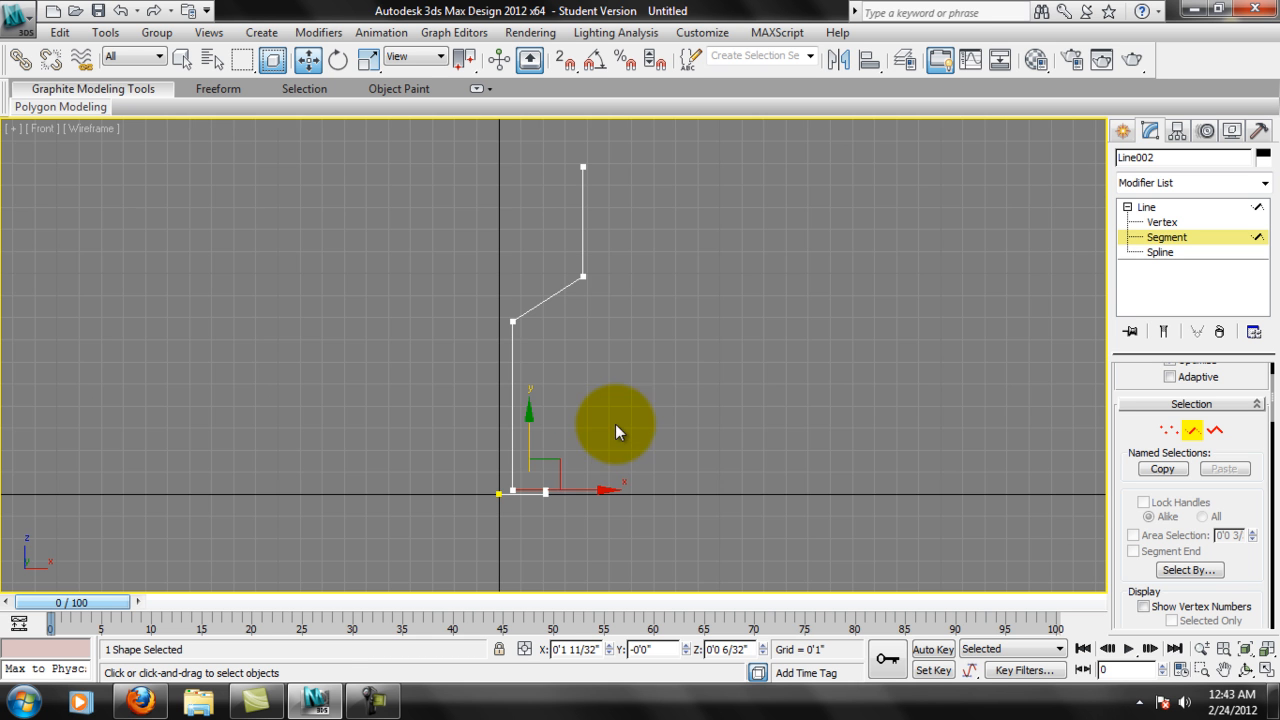
Examine the thinned base and its outer corner up close.
scroll(566, 466, "up", 6)
middle_click_drag(580, 514, 623, 363)
scroll(620, 440, "down", 1)
scroll(614, 446, "up", 2)
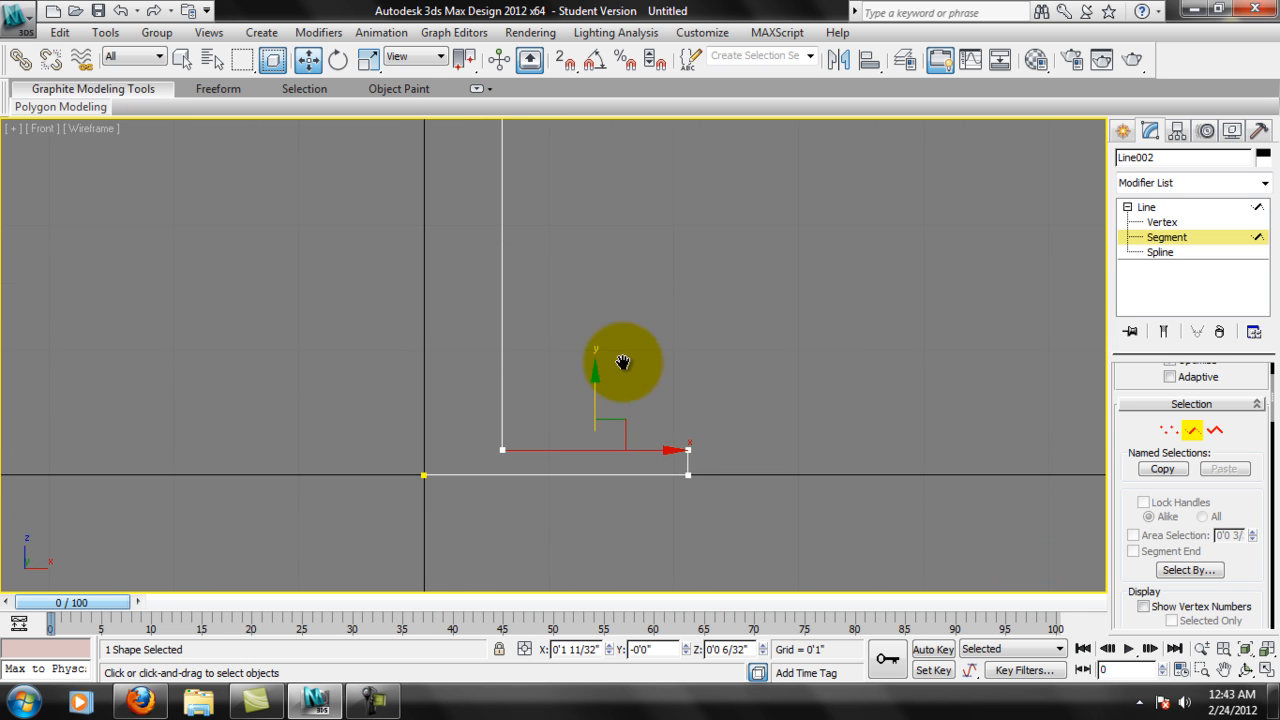
middle_click_drag(675, 425, 654, 360)
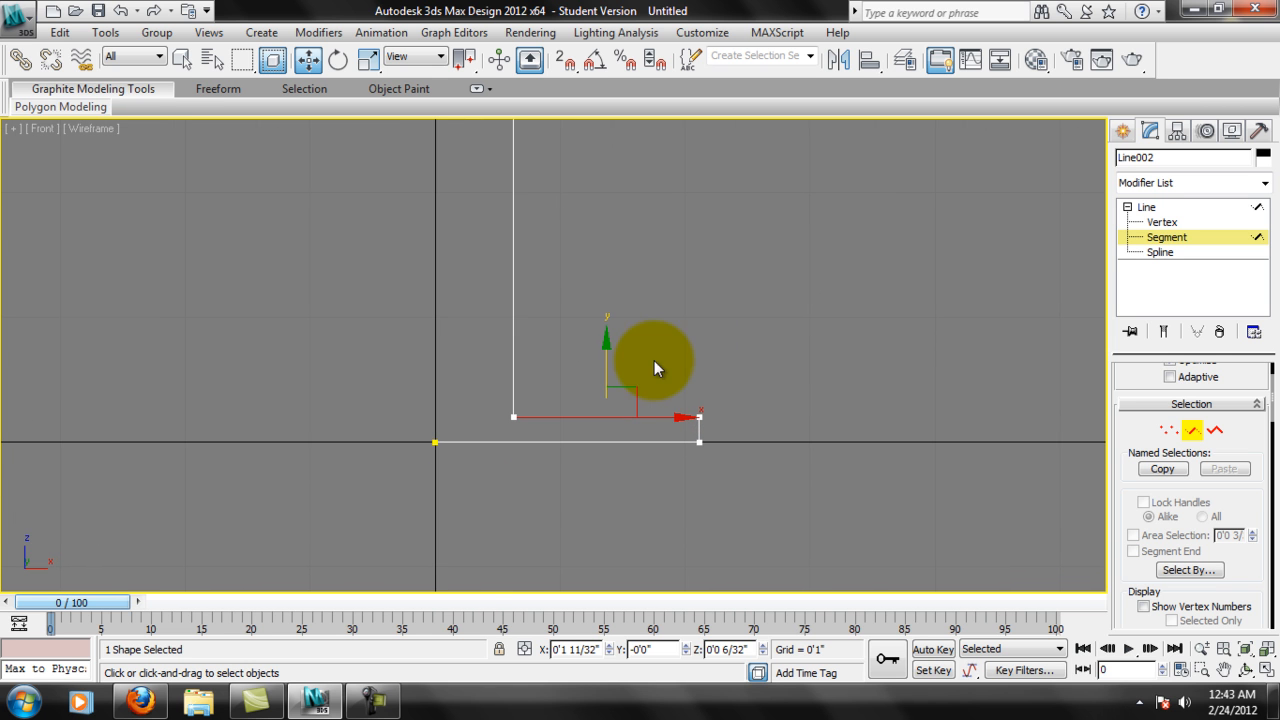
left_click(692, 440)
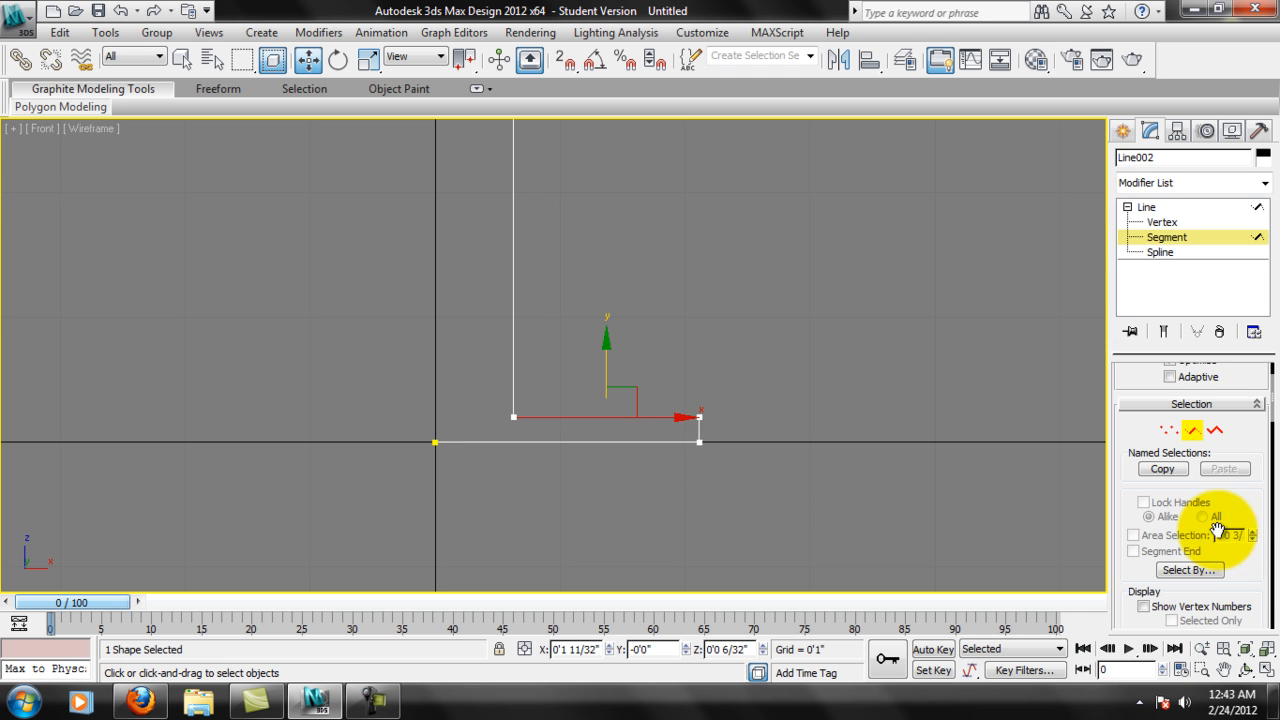
middle_click_drag(788, 413, 775, 401)
scroll(775, 401, "up", 5)
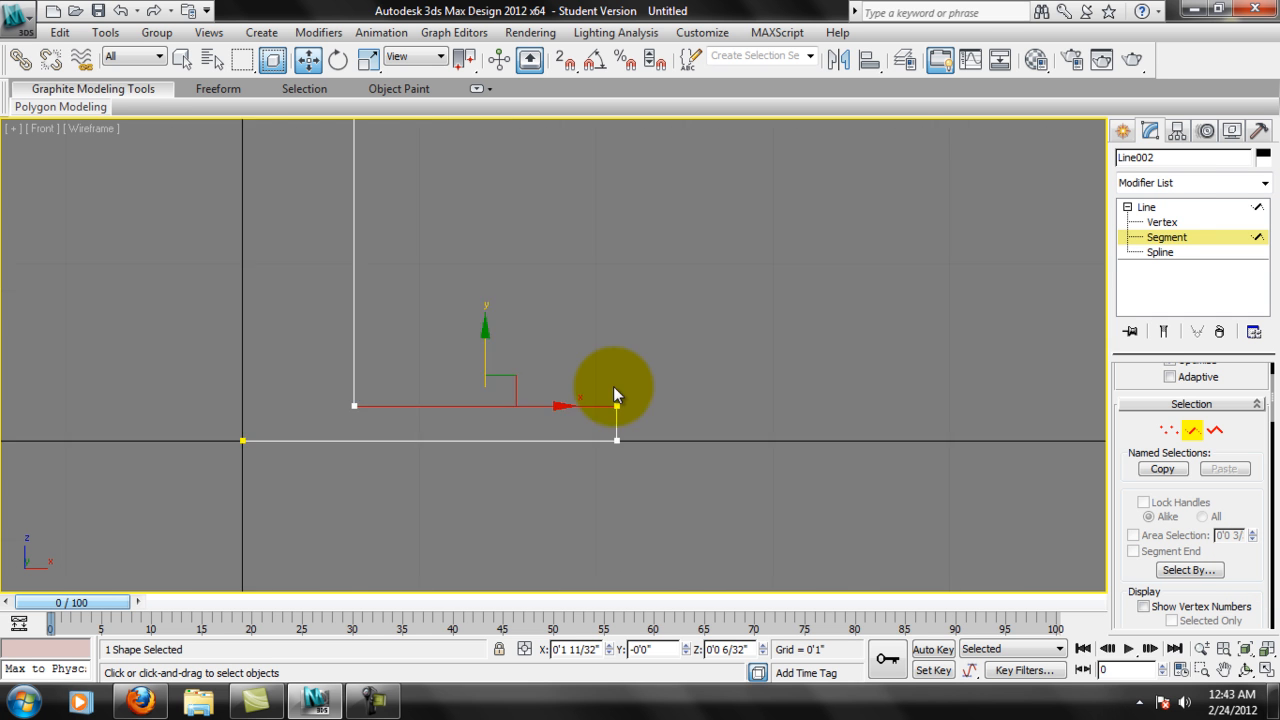
Fillet the upper outer corner vertex of the base by 3/32", working at Vertex level.
left_click(1163, 223)
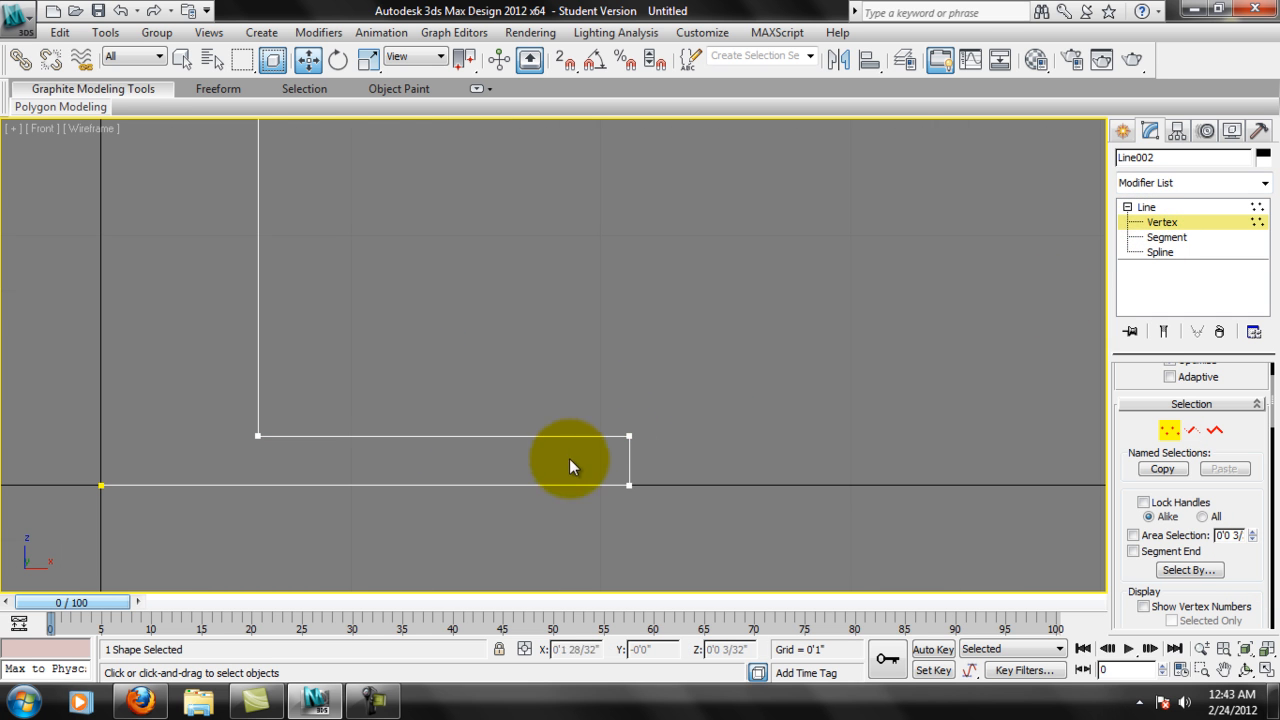
left_click(629, 436)
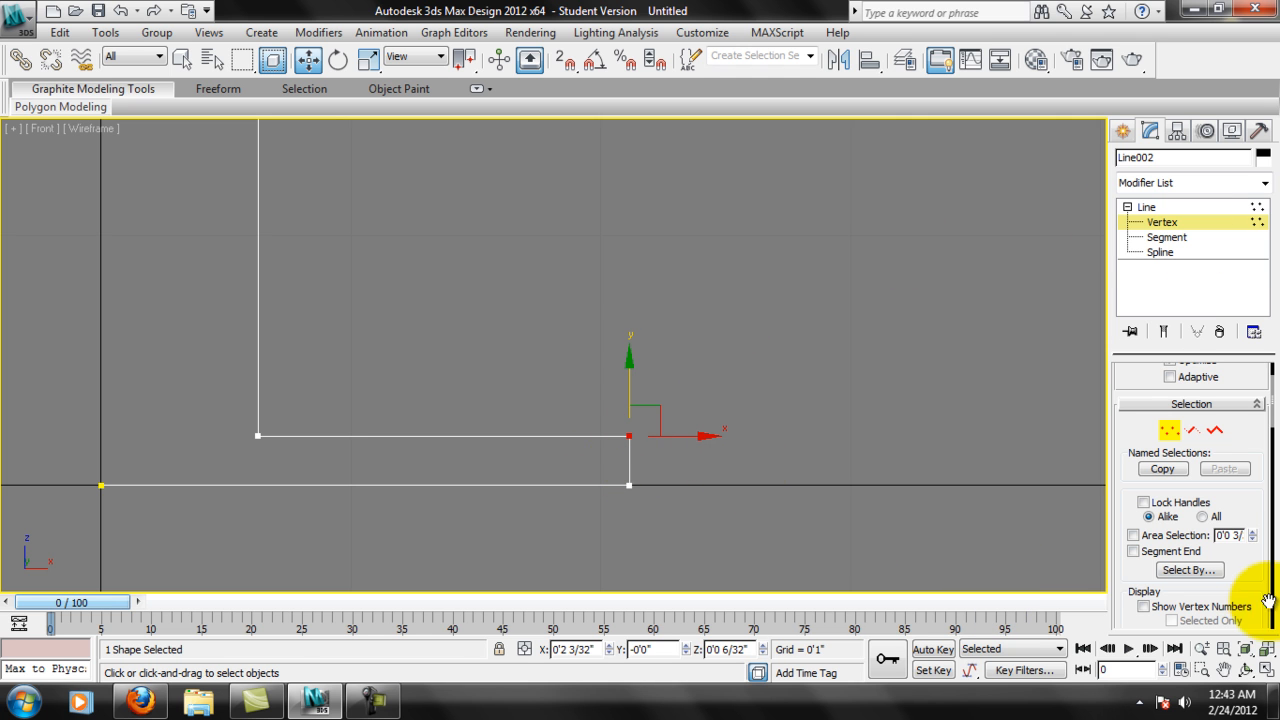
left_click_drag(1259, 569, 1236, 343)
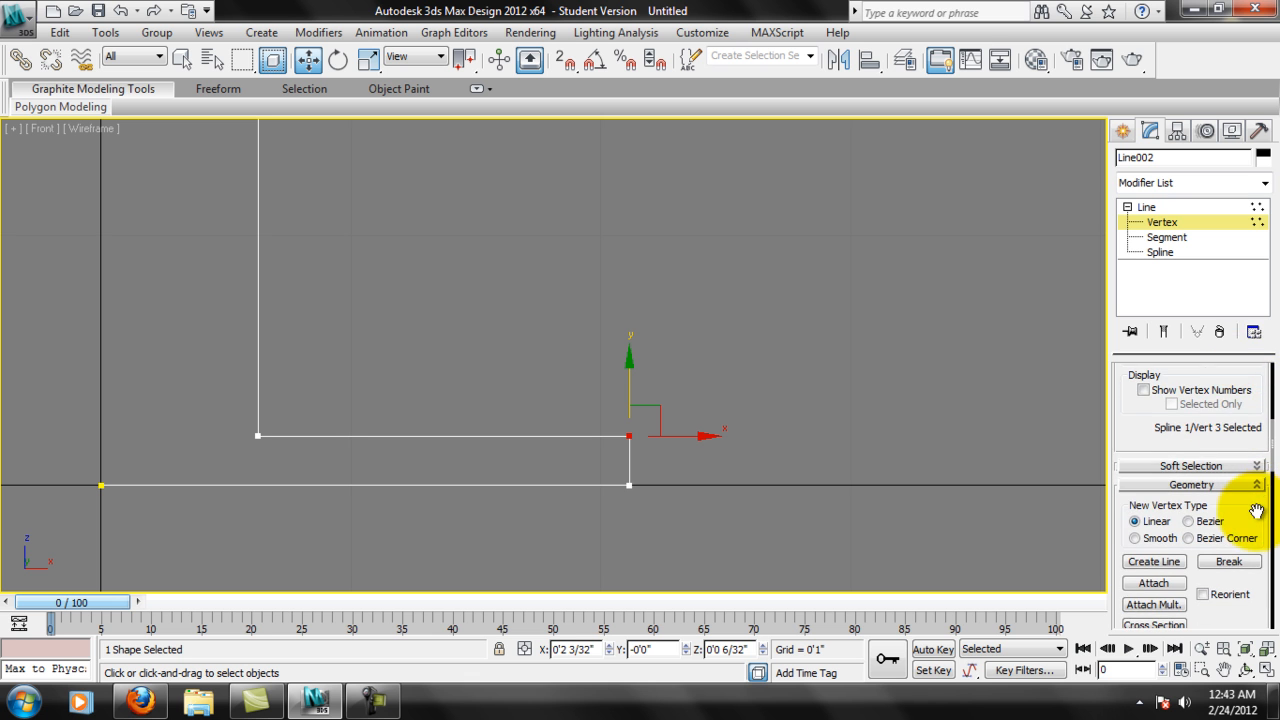
left_click_drag(1257, 509, 1249, 352)
left_click_drag(1234, 471, 1257, 337)
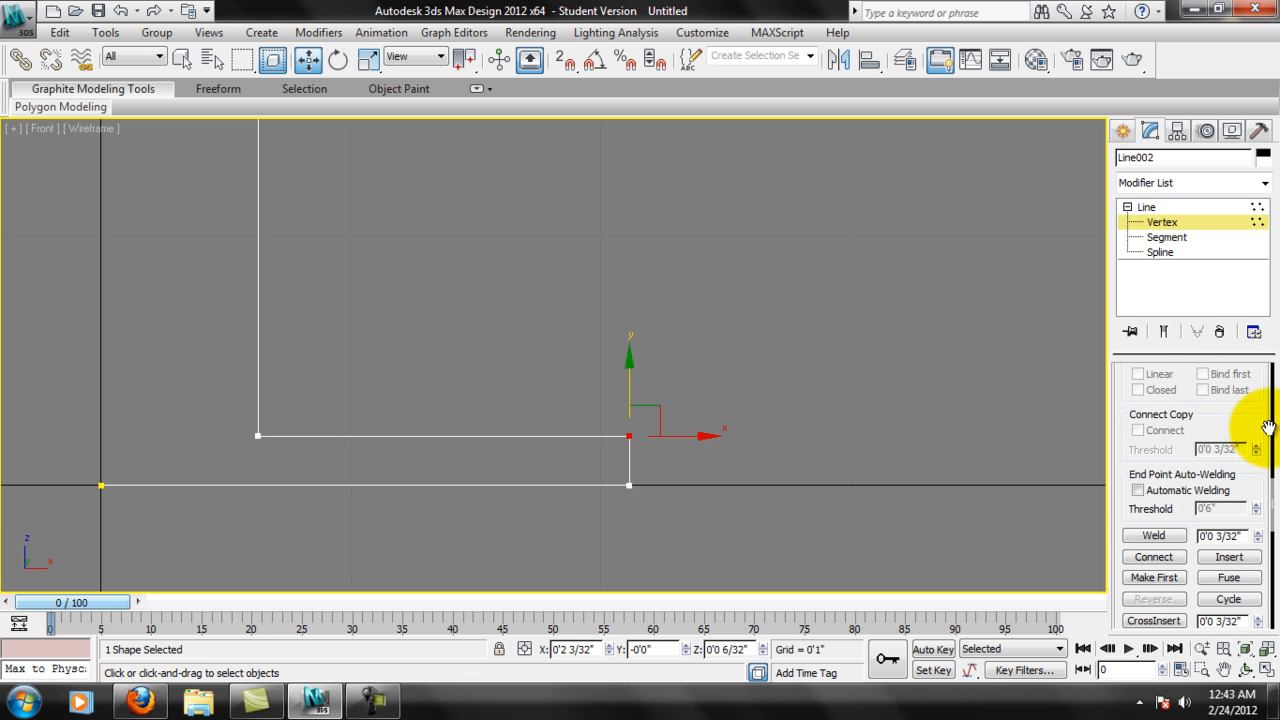
left_click_drag(1265, 468, 1256, 349)
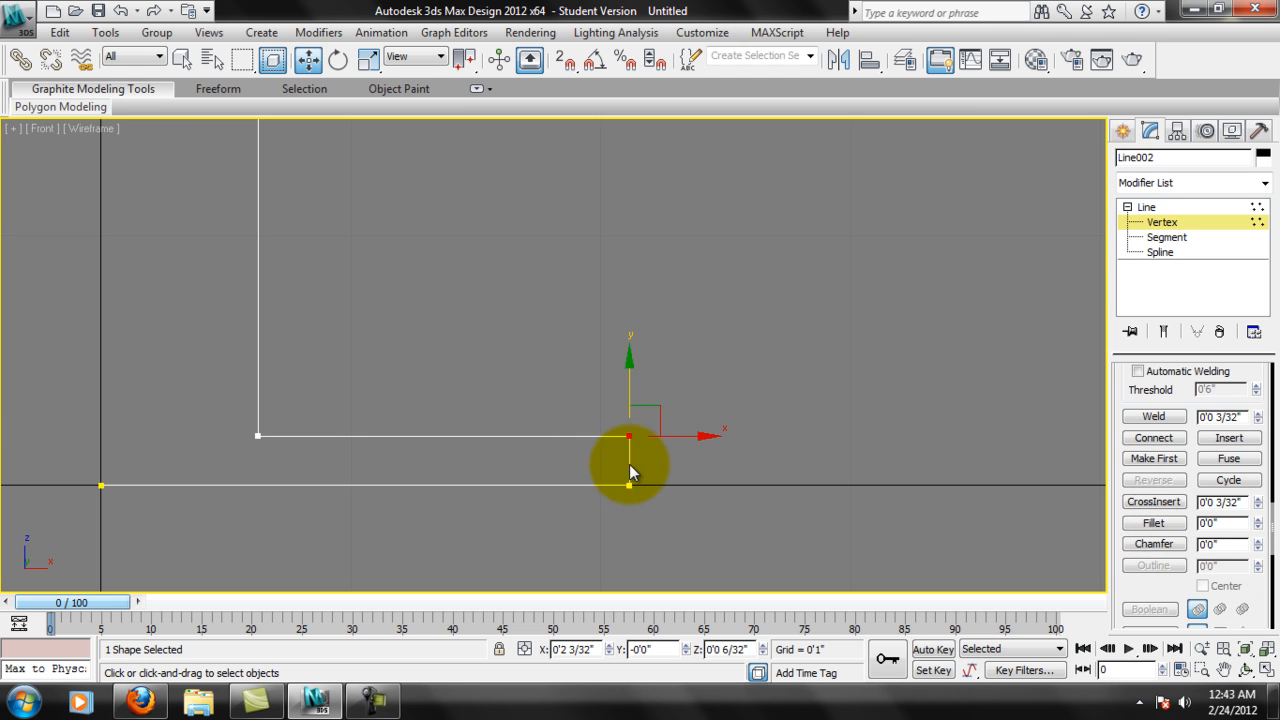
mouse_move(1258, 522)
left_mouse_down()
mouse_move(1266, 502)
mouse_move(1262, 520)
left_mouse_up()
right_click(1262, 520)
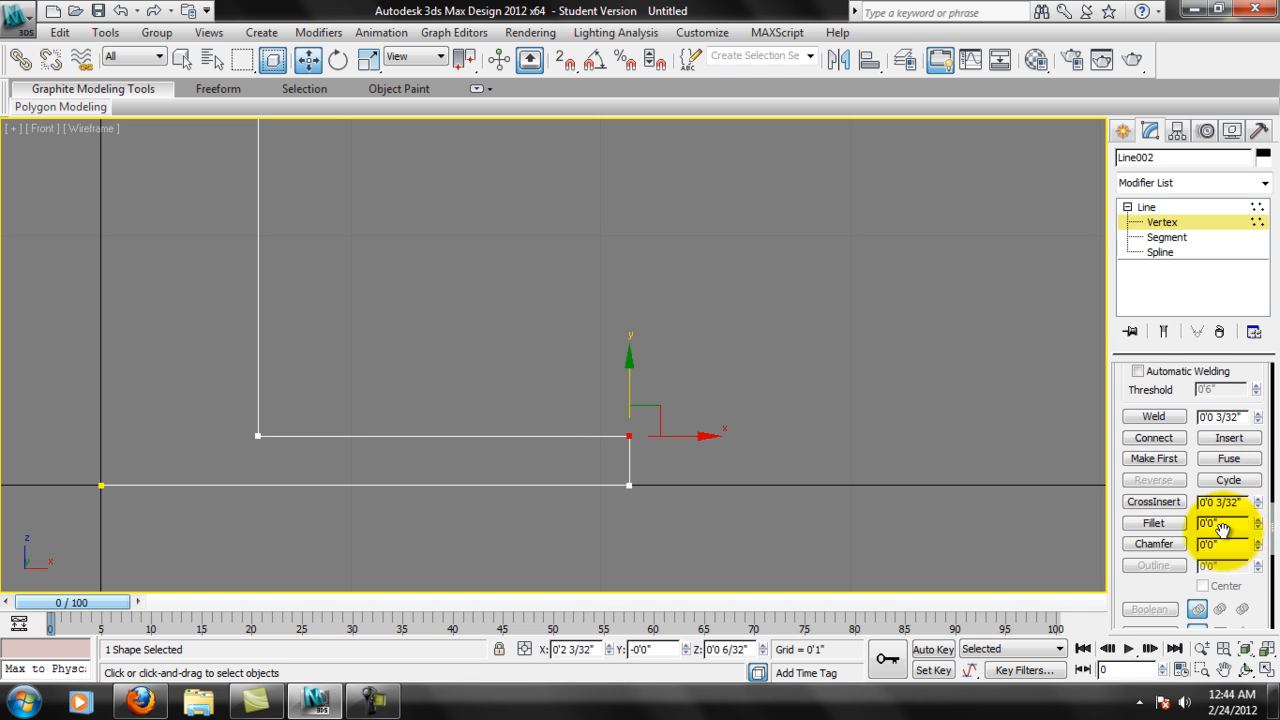
type("3")
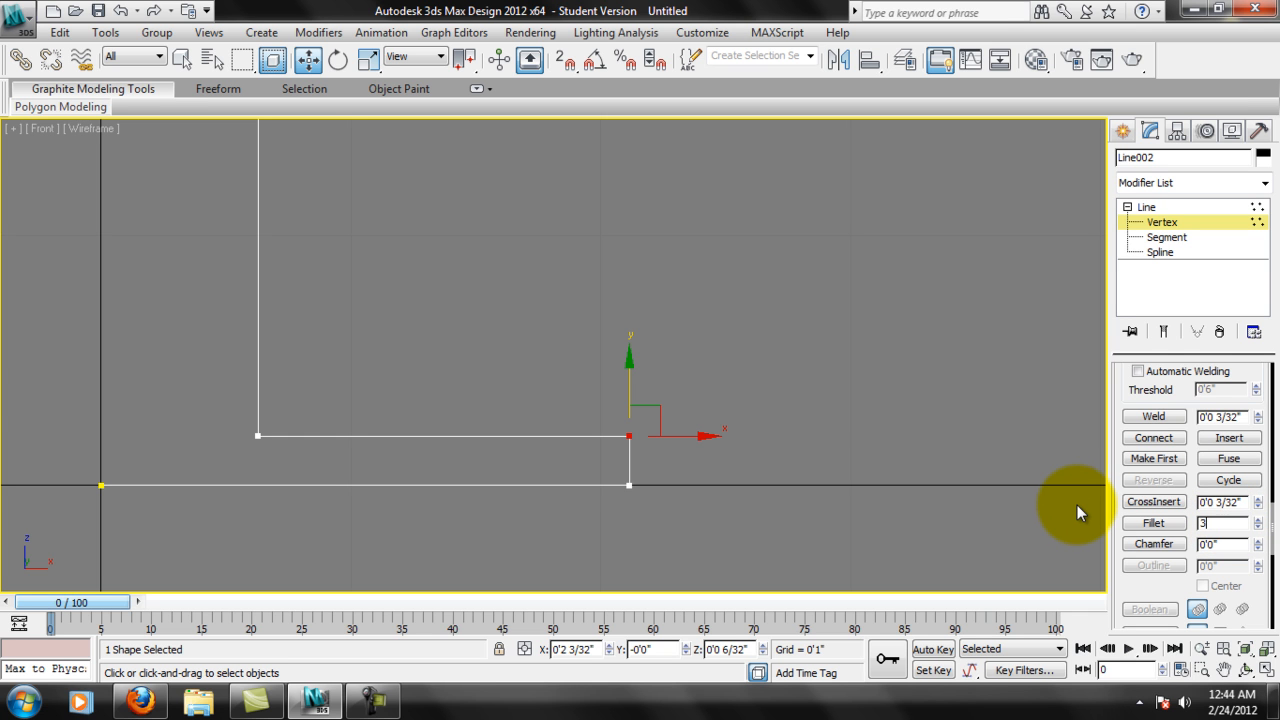
type("/32")
key("Return")
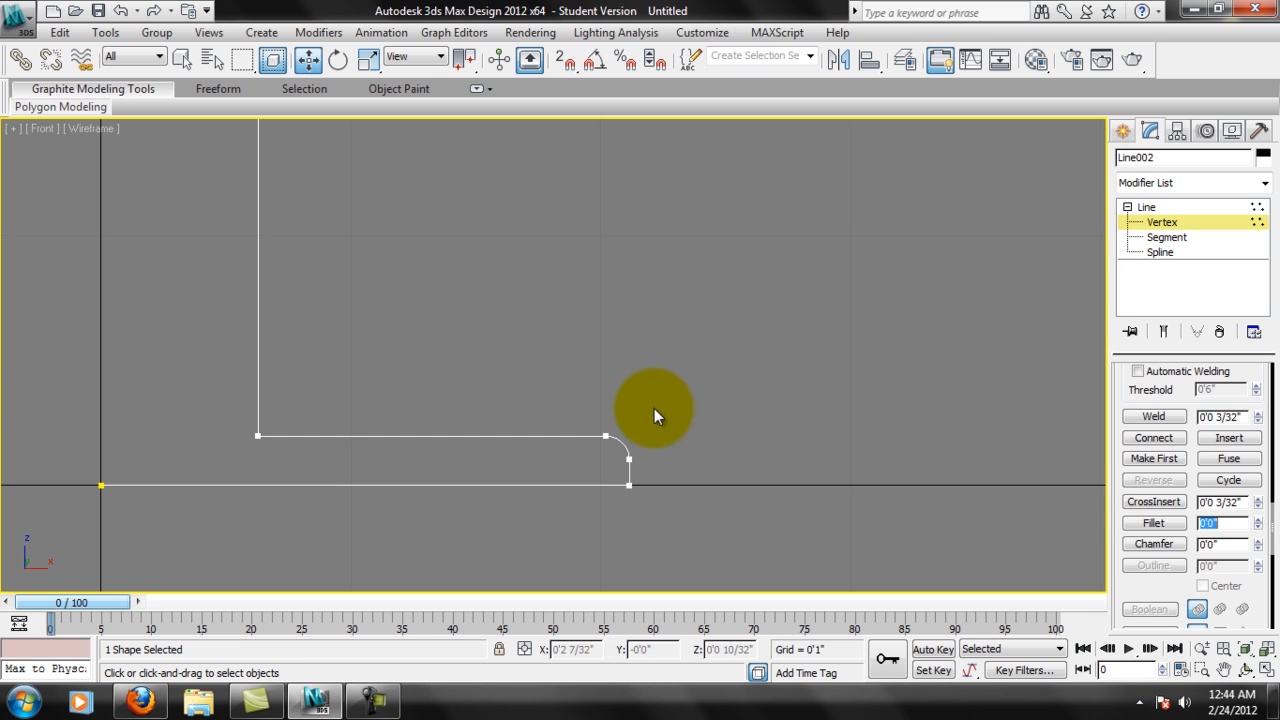
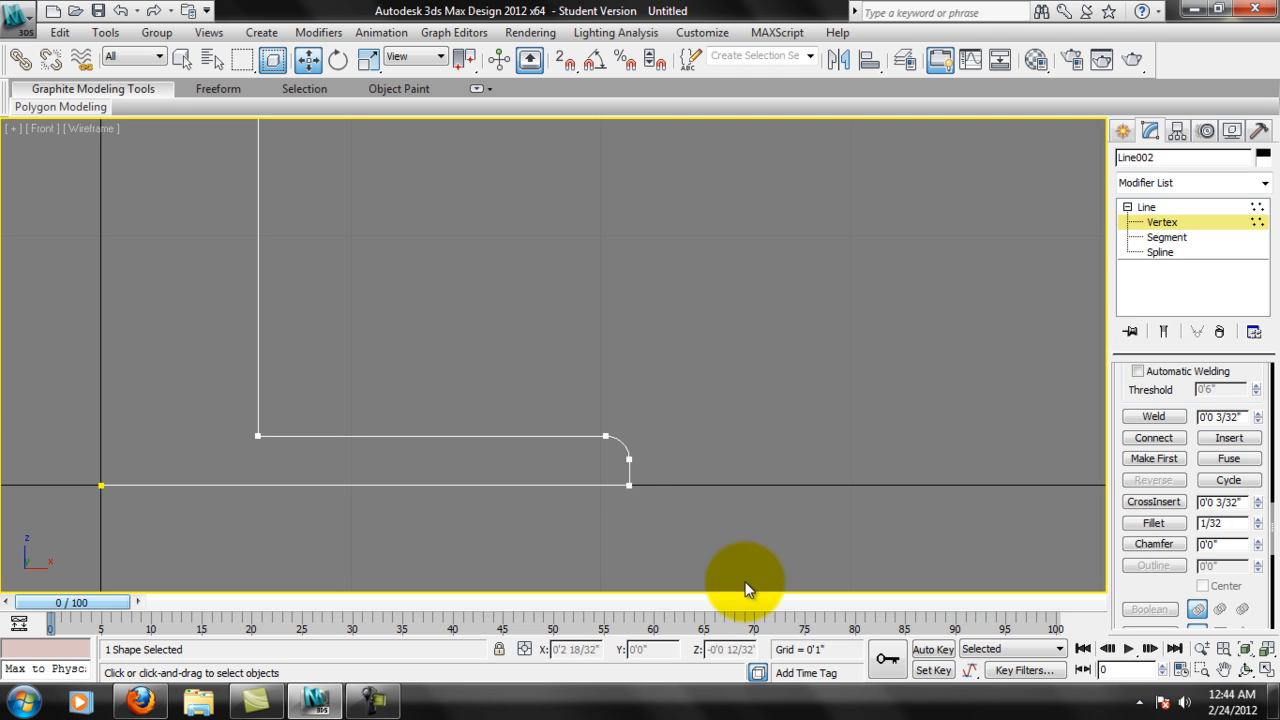
Fillet the base's lower outer corner vertex with a slightly smaller radius than the upper outer corner.
left_click(628, 462)
left_click(628, 484)
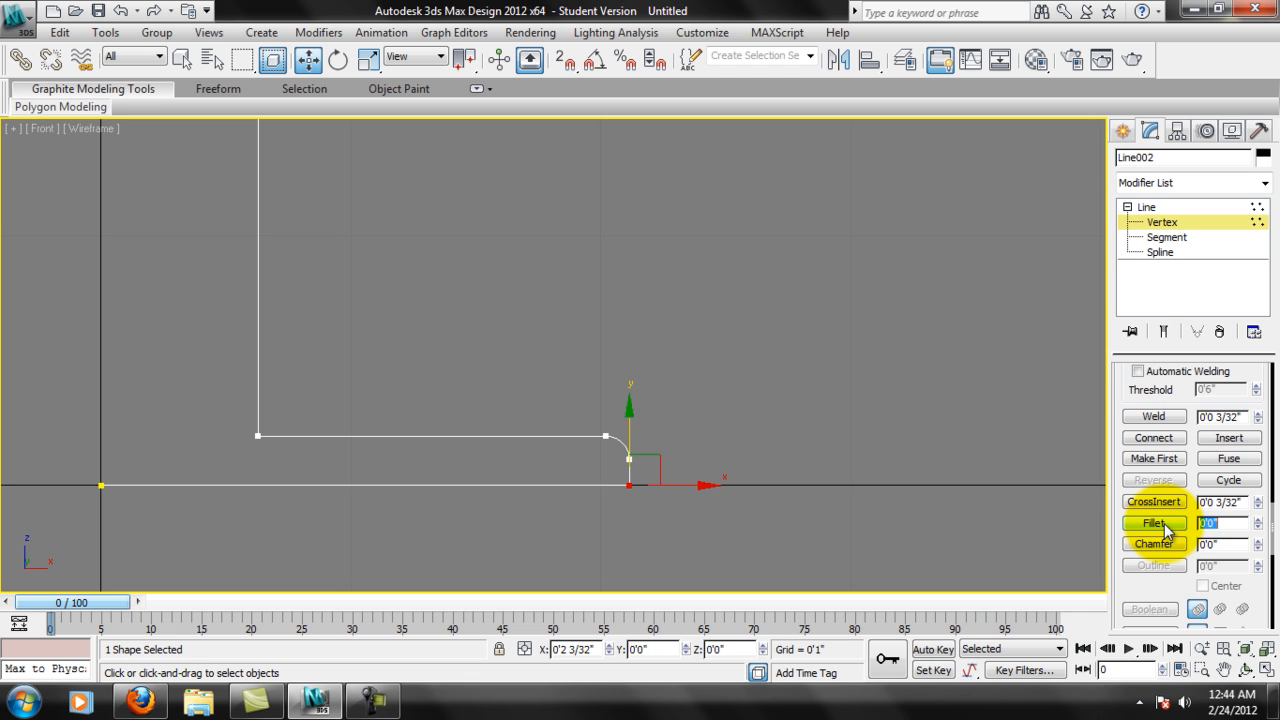
middle_click_drag(805, 531, 816, 512)
scroll(736, 512, "up", 3)
middle_click_drag(736, 512, 676, 302)
scroll(767, 453, "up", 6)
middle_click_drag(949, 423, 613, 440)
middle_click_drag(883, 397, 871, 443)
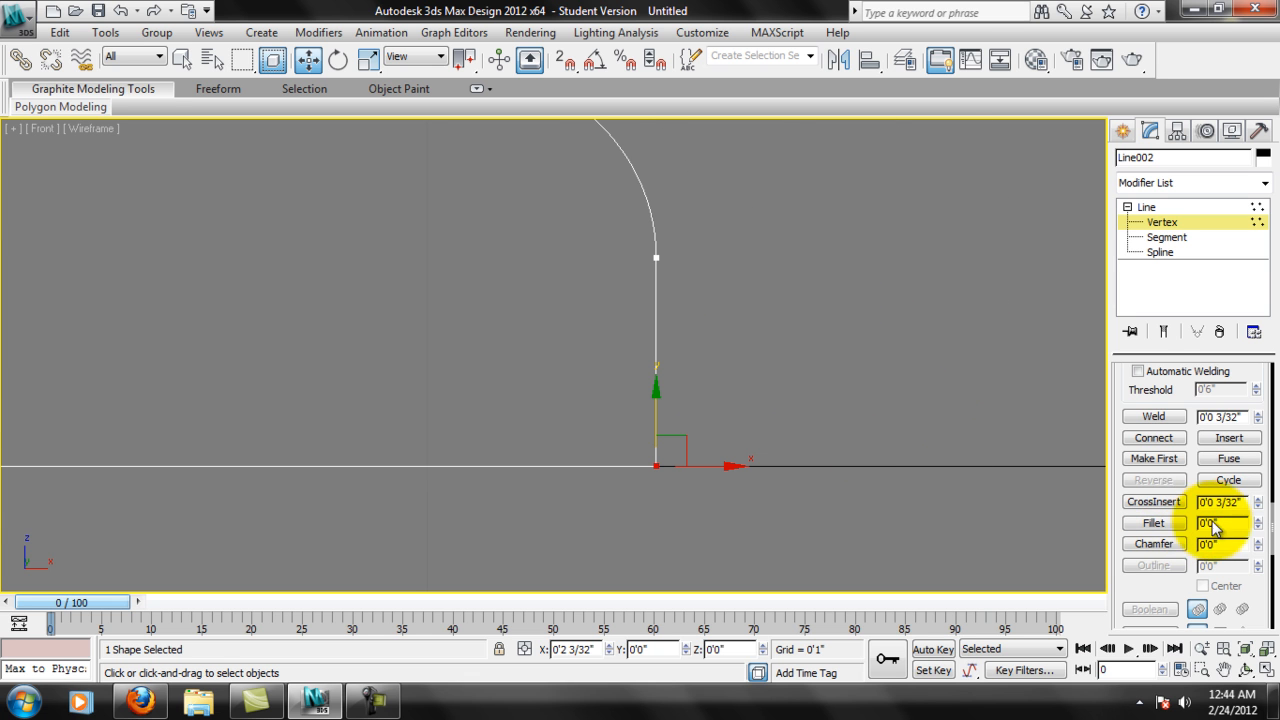
left_click(1160, 526)
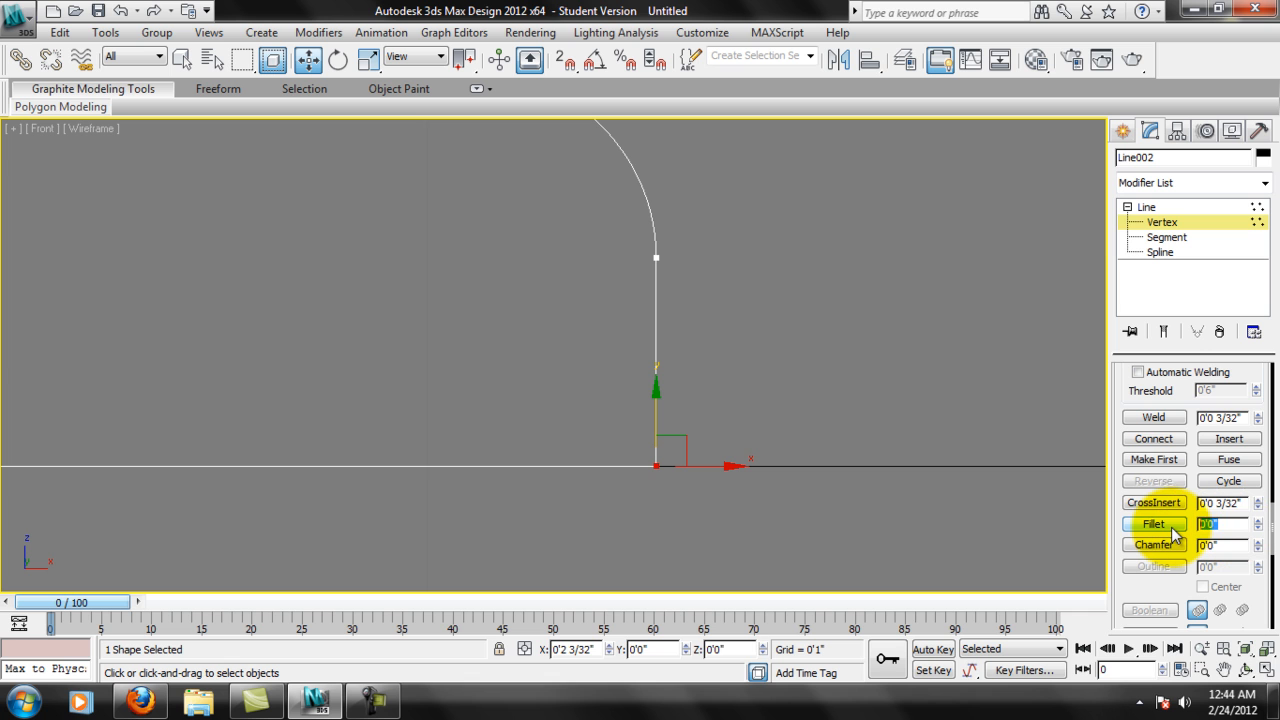
type("1/32")
key("Return")
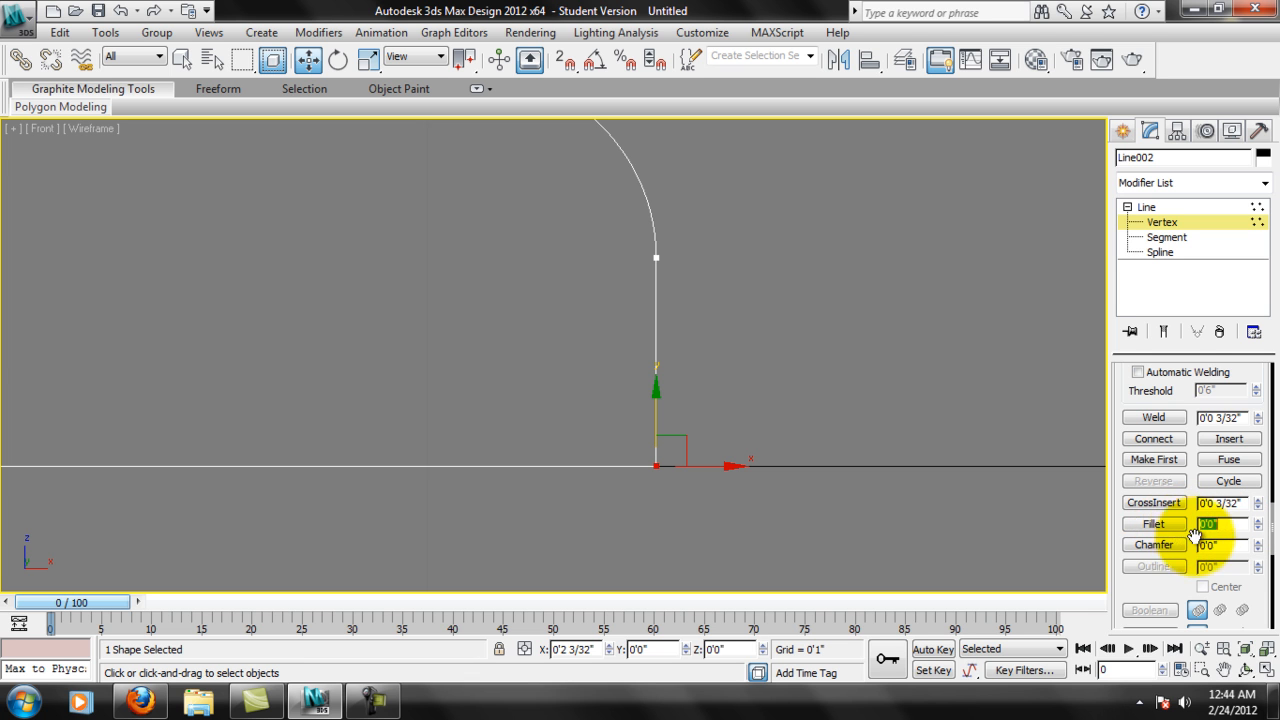
left_click_drag(1258, 522, 1153, 527)
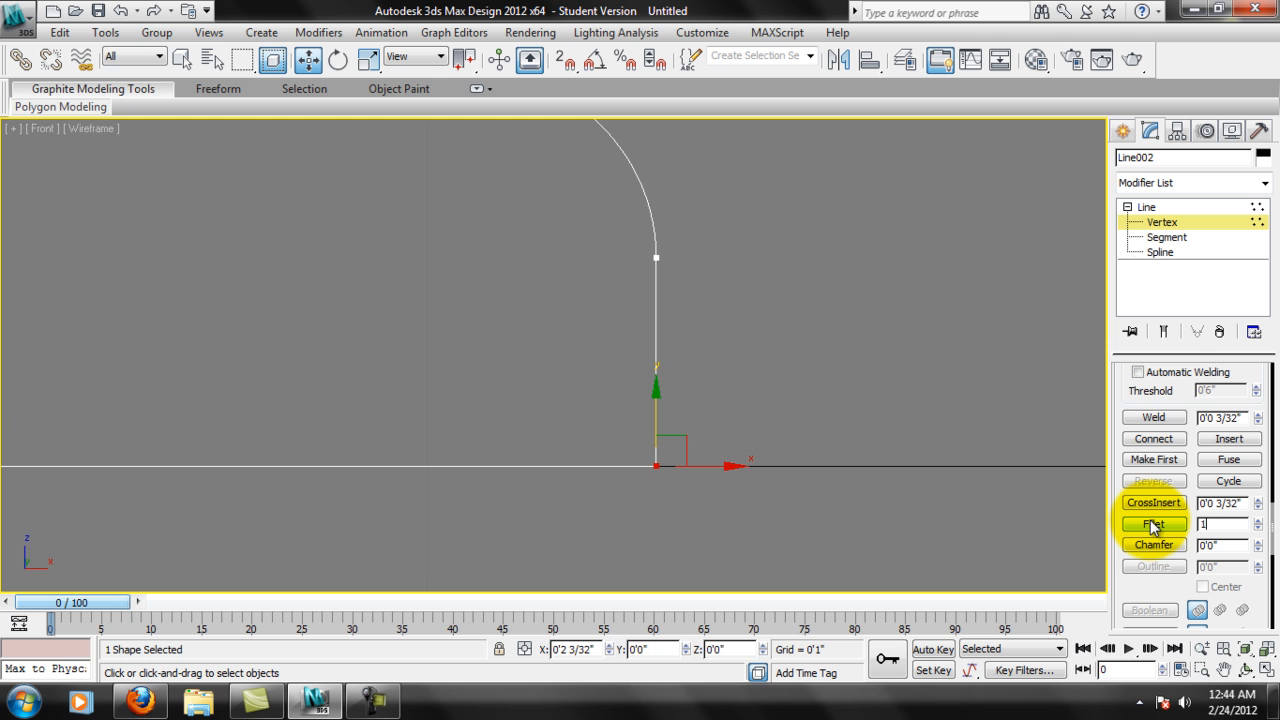
key("Return")
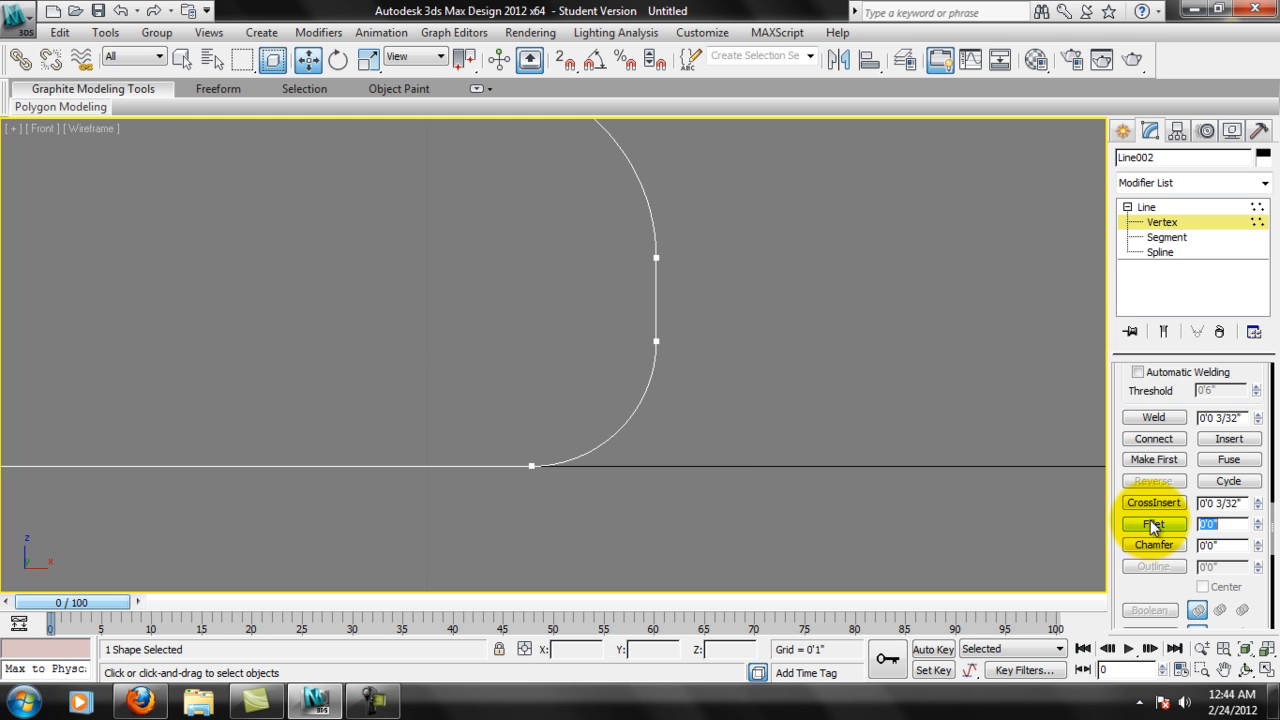
Examine the rounded outer edge of the base and how the stem rises from it.
scroll(741, 458, "up", 4)
scroll(741, 458, "down", 7)
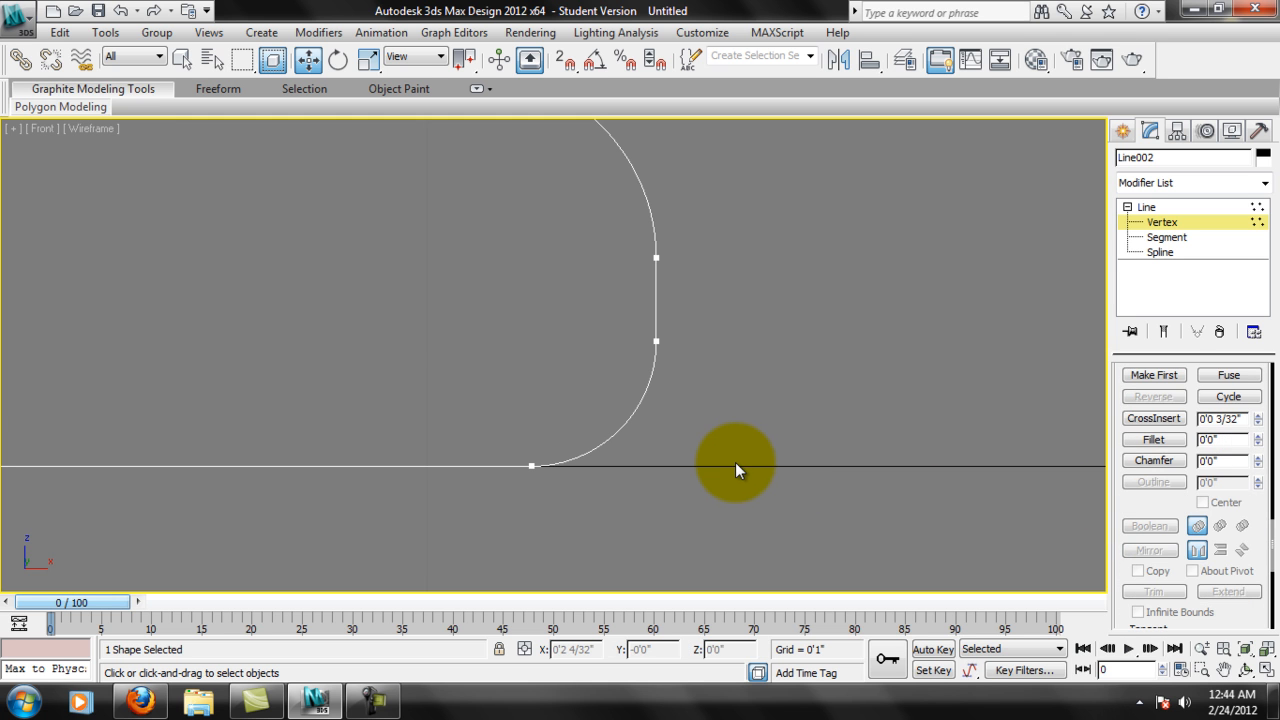
scroll(742, 458, "up", 3)
scroll(812, 442, "down", 6)
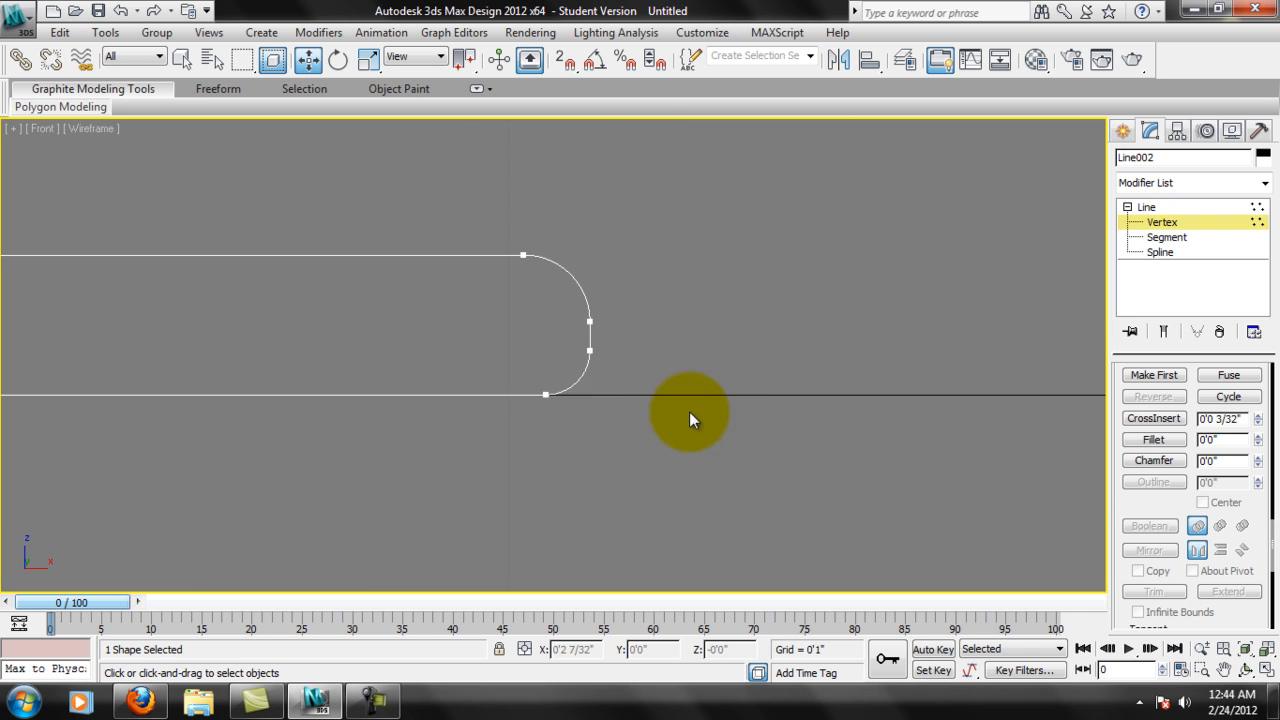
middle_click_drag(515, 378, 720, 442)
scroll(720, 442, "down", 5)
middle_click_drag(643, 409, 748, 523)
scroll(617, 433, "down", 2)
middle_click_drag(617, 433, 663, 460)
middle_click_drag(674, 374, 706, 423)
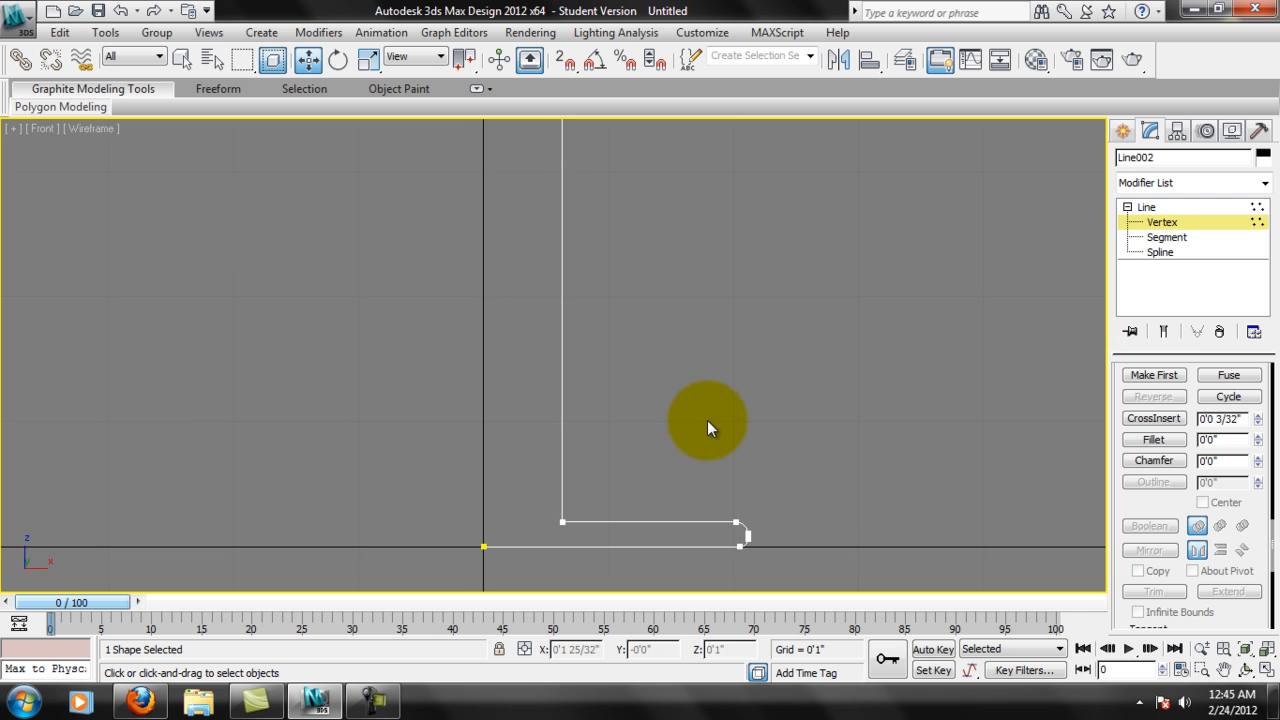
middle_click_drag(745, 537, 733, 366)
scroll(800, 532, "up", 2)
scroll(790, 435, "up", 4)
middle_click_drag(621, 362, 578, 408)
scroll(578, 408, "down", 4)
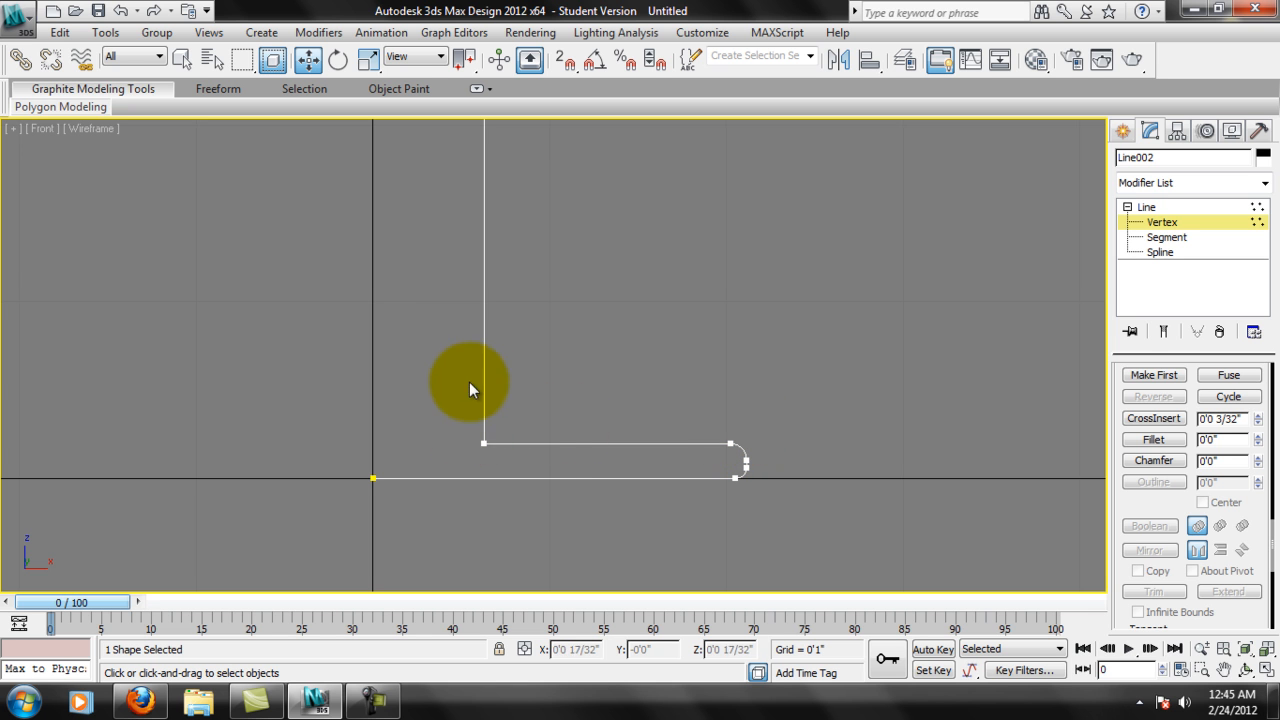
middle_click_drag(556, 304, 554, 360)
scroll(554, 360, "down", 3)
middle_click_drag(543, 213, 553, 271)
scroll(528, 430, "up", 2)
middle_click_drag(524, 427, 546, 394)
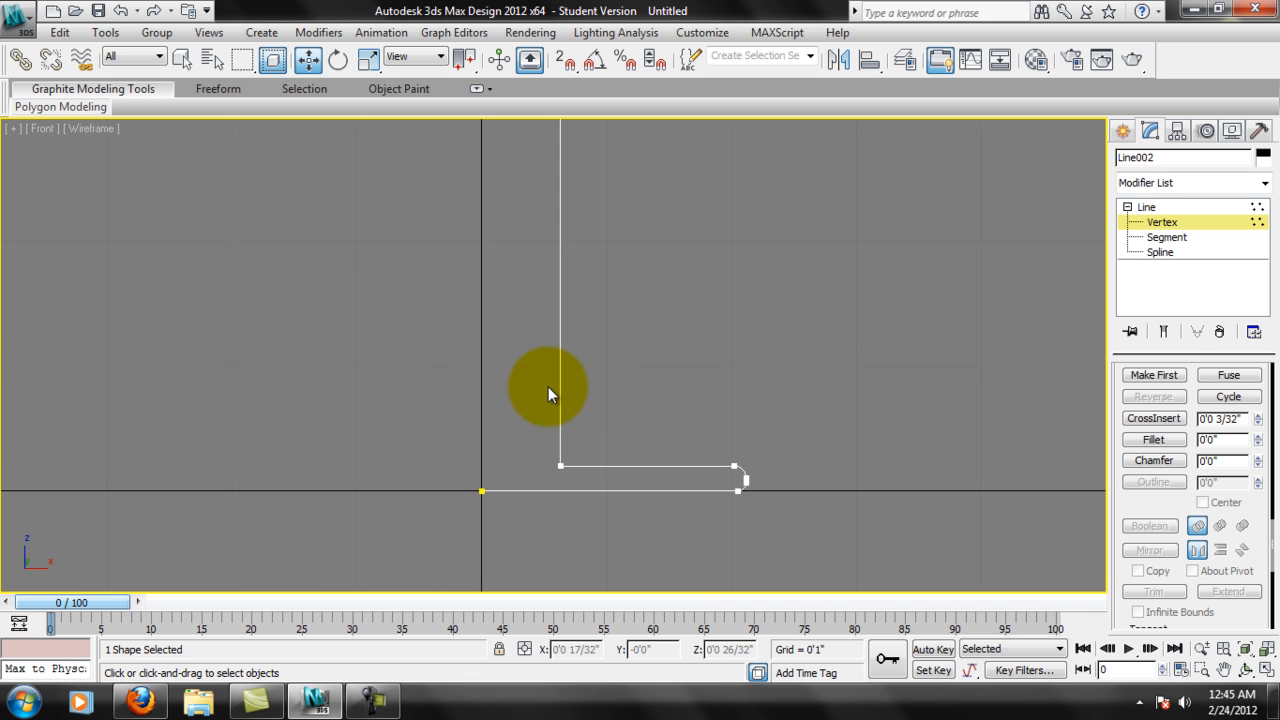
middle_click_drag(547, 388, 545, 440)
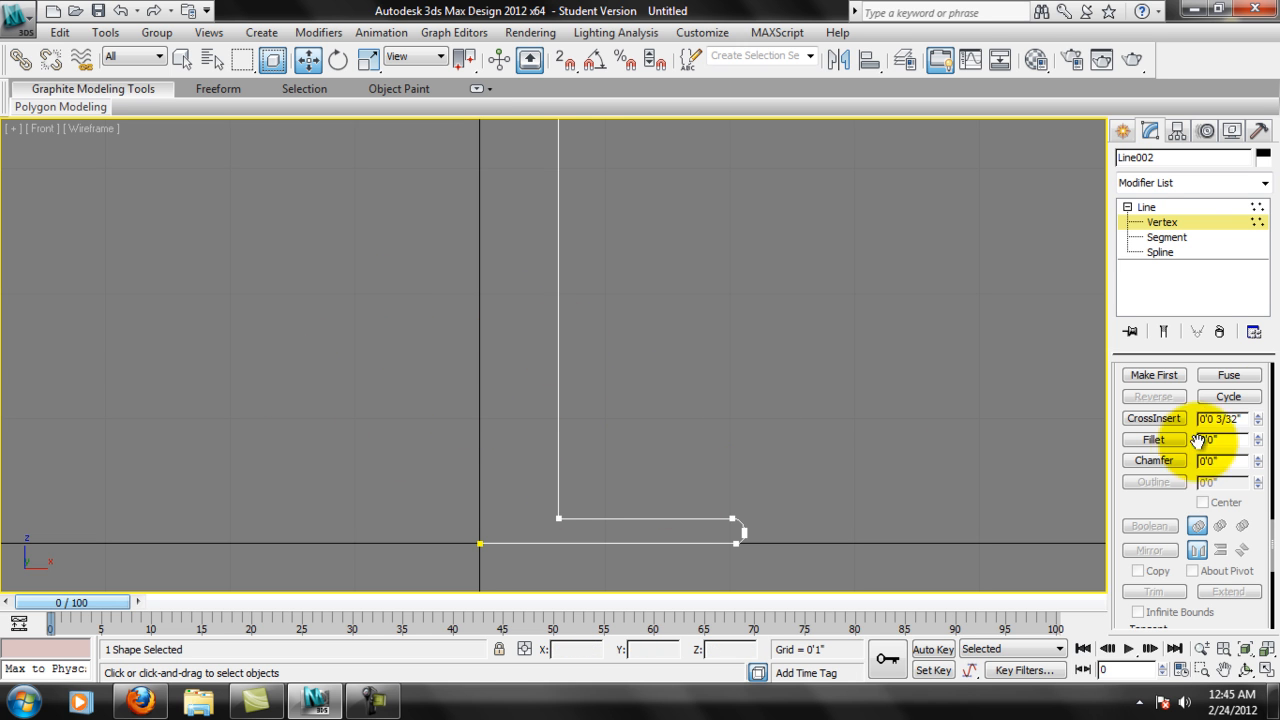
Move the vertical stem segment toward the central axis to about X 10/32", working at Segment level.
left_click(1166, 237)
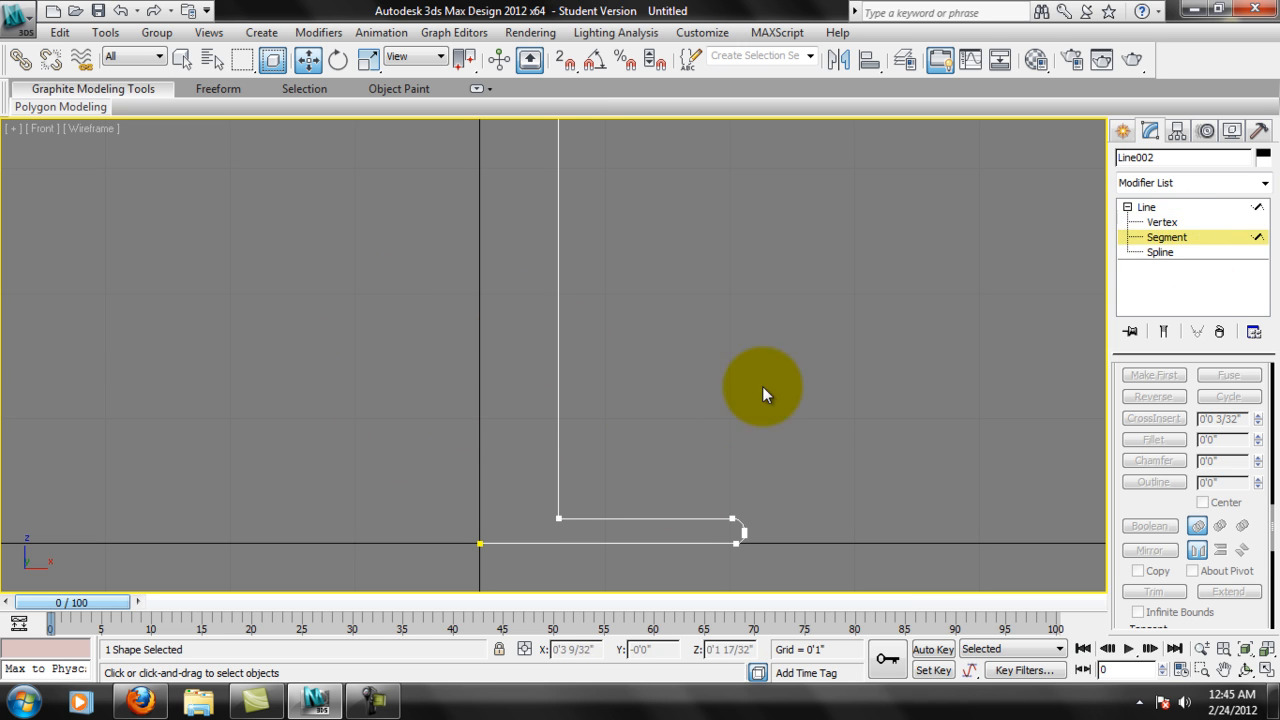
left_click(557, 392)
middle_click_drag(684, 295, 670, 414)
scroll(670, 414, "down", 3)
middle_click_drag(646, 303, 667, 350)
scroll(671, 371, "down", 2)
left_click_drag(651, 349, 638, 350)
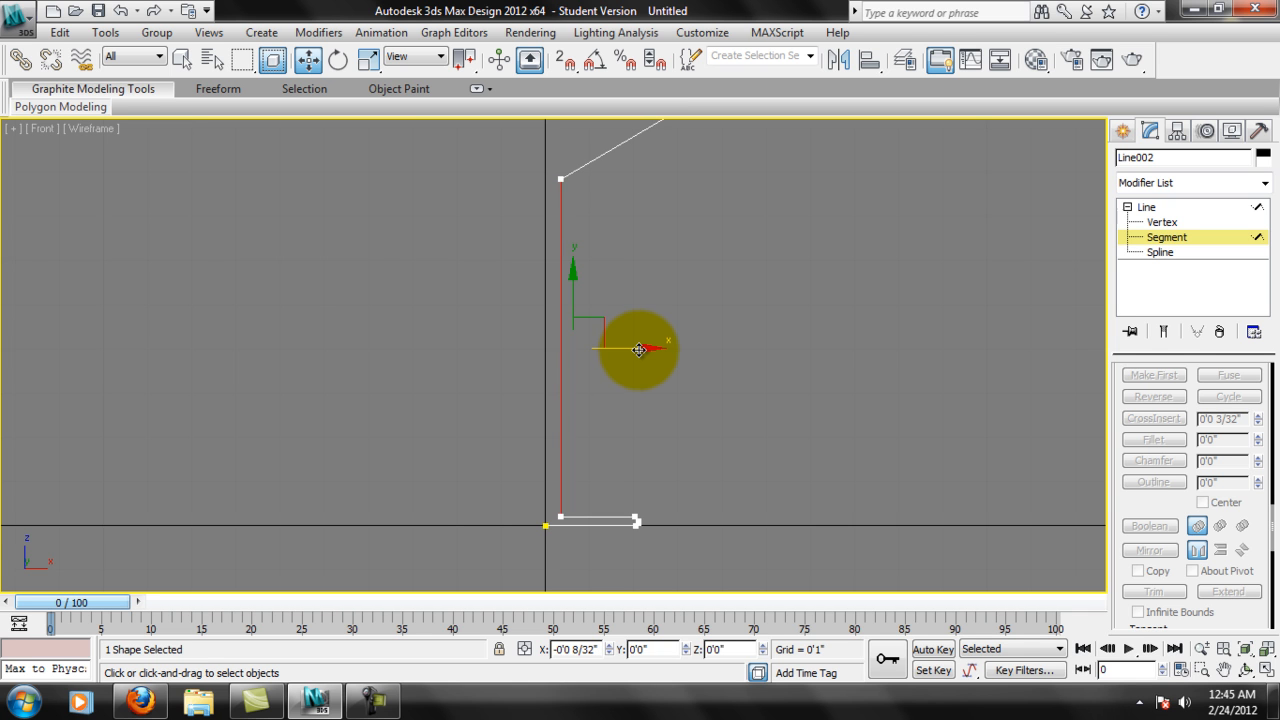
Cycle through the line's Vertex, Segment and Spline sub-object levels, finishing at Vertex level.
scroll(640, 474, "up", 2)
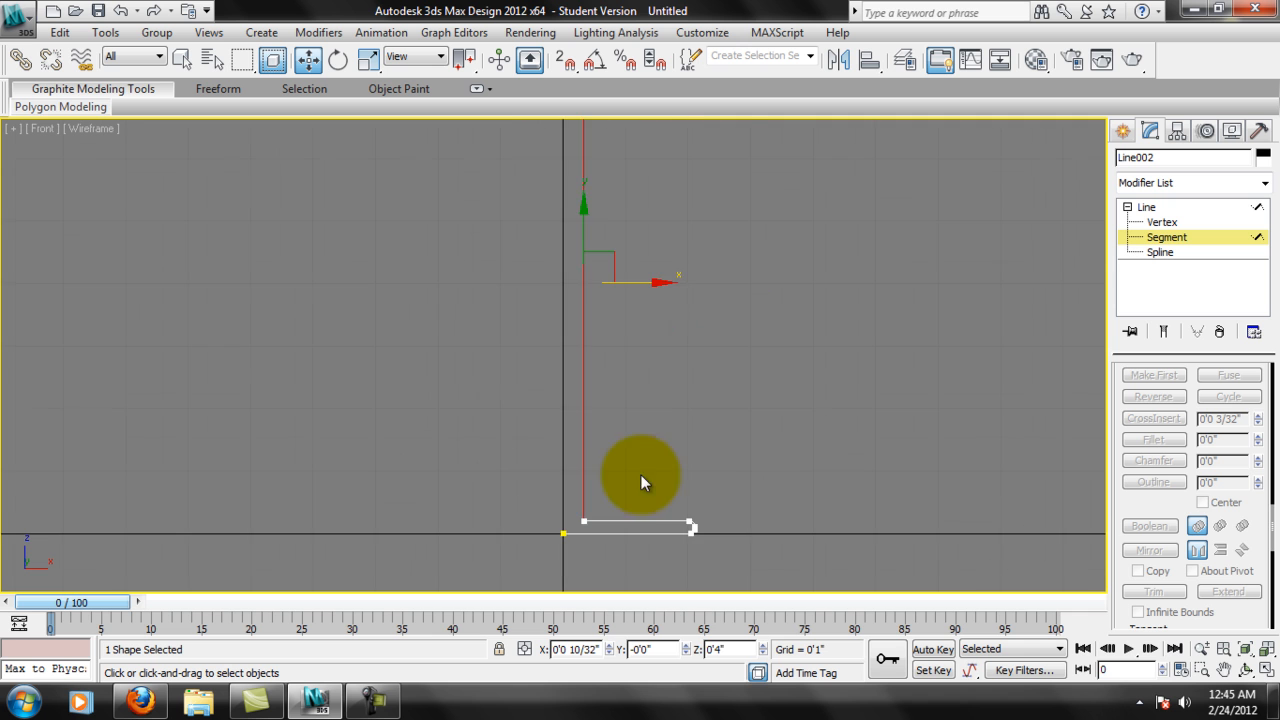
scroll(638, 415, "up", 3)
middle_click_drag(636, 428, 651, 252)
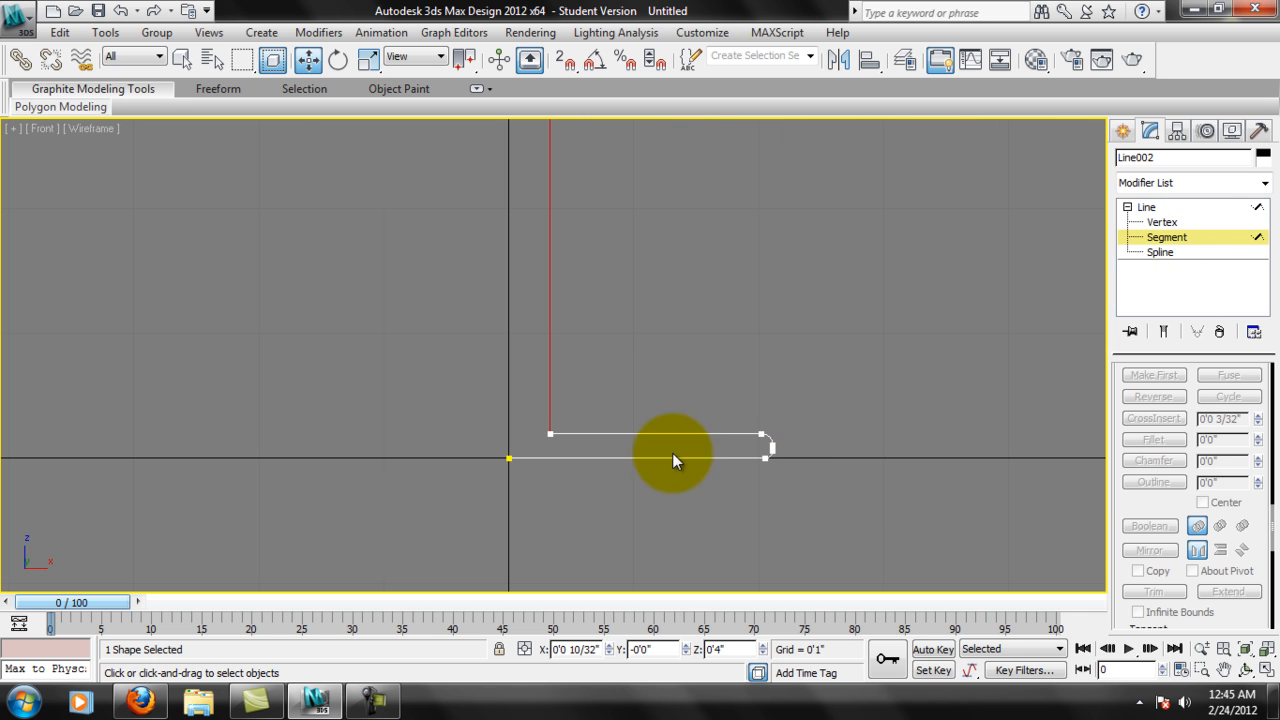
left_click(1183, 224)
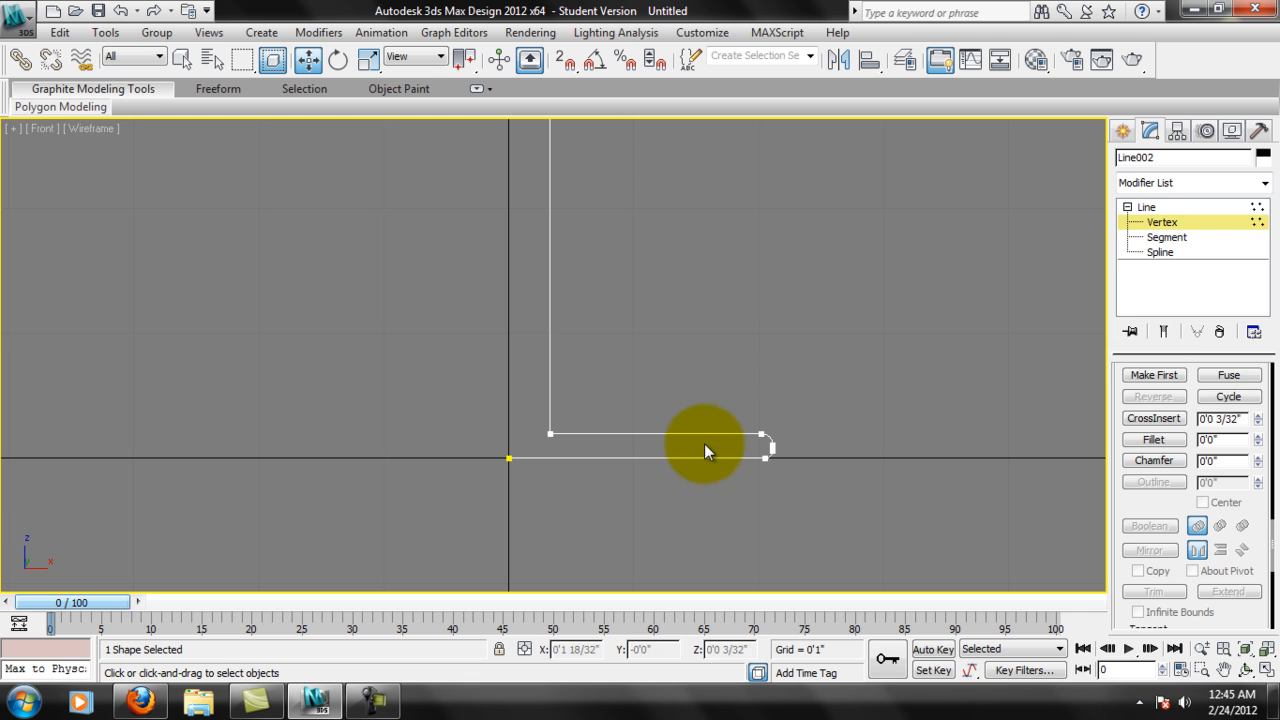
key("2")
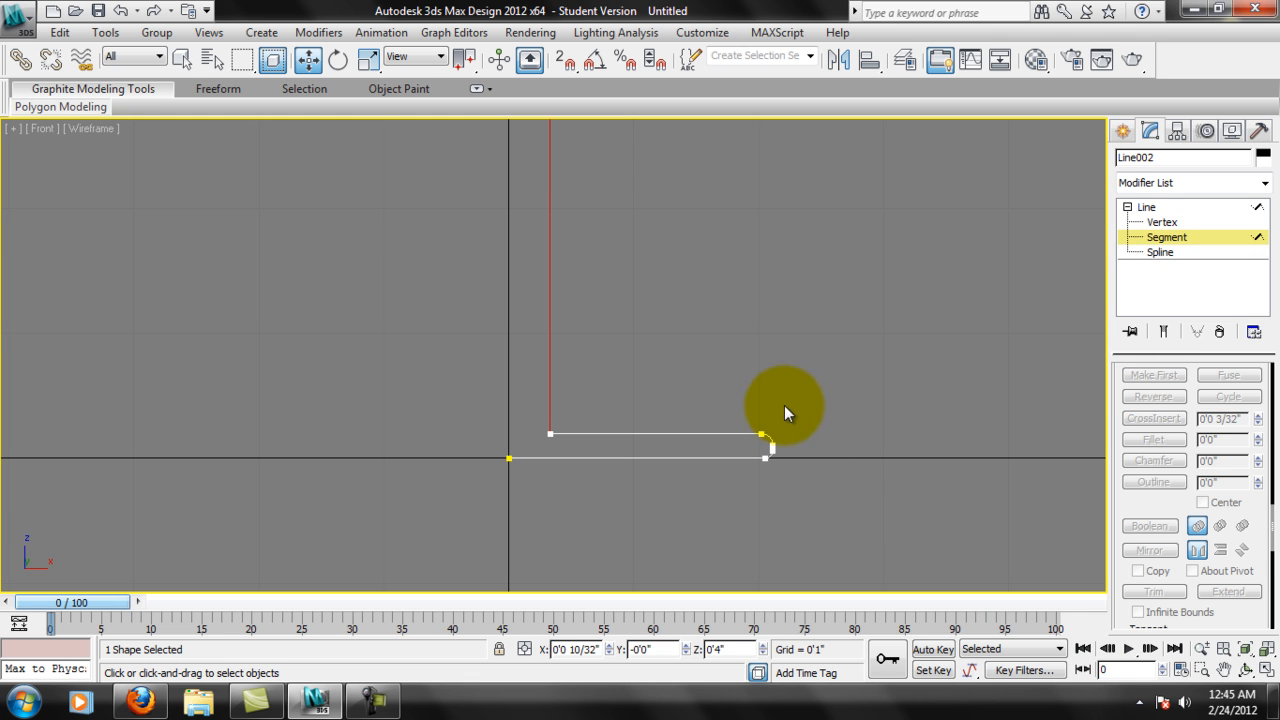
key("3")
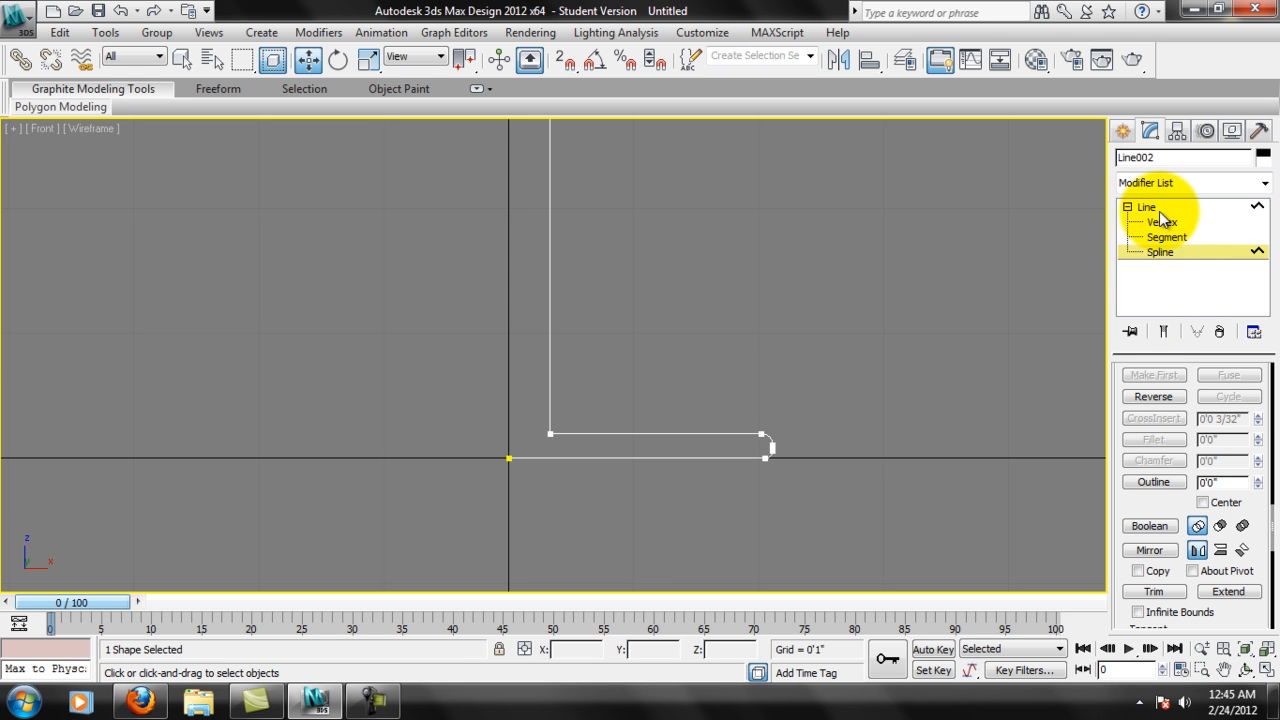
left_click(1172, 223)
left_click(1168, 237)
left_click(1190, 254)
key("1")
key("2")
key("3")
key("1")
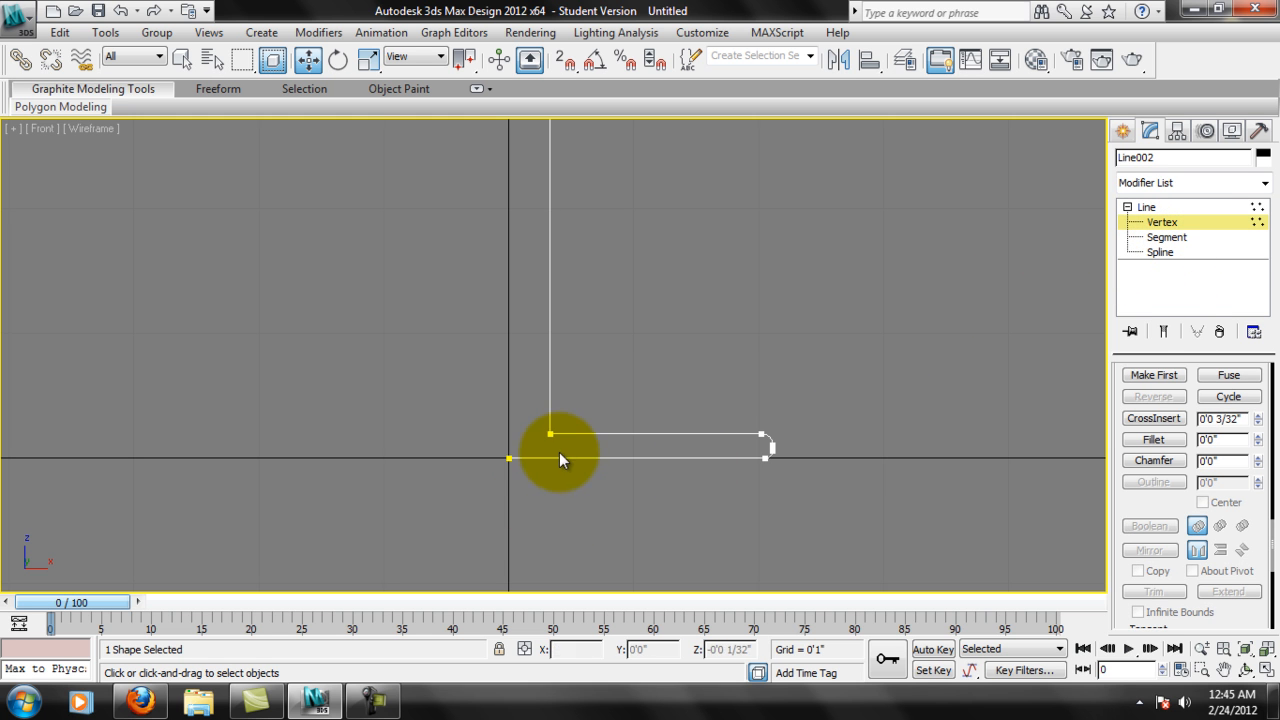
Fillet the inner corner vertex where the stem meets the base, using a wider radius than the outer corners.
scroll(565, 445, "up", 4)
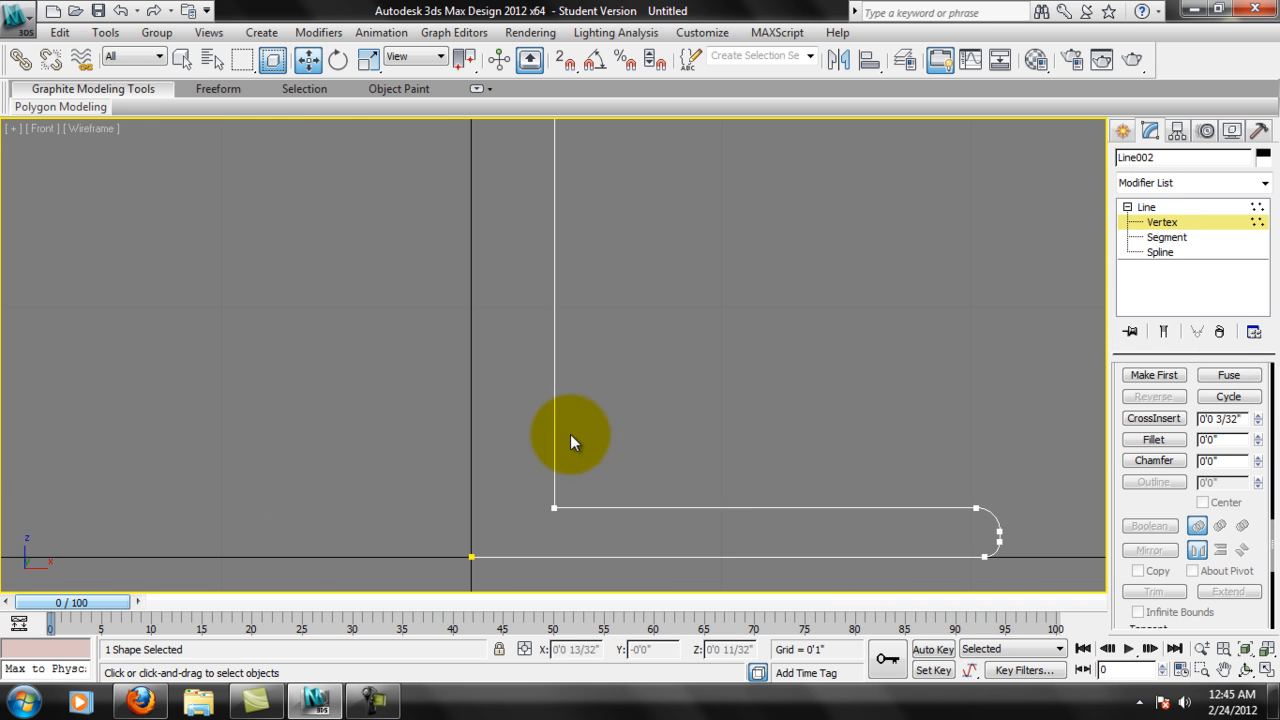
middle_click_drag(570, 436, 559, 399)
middle_click_drag(611, 492, 552, 484)
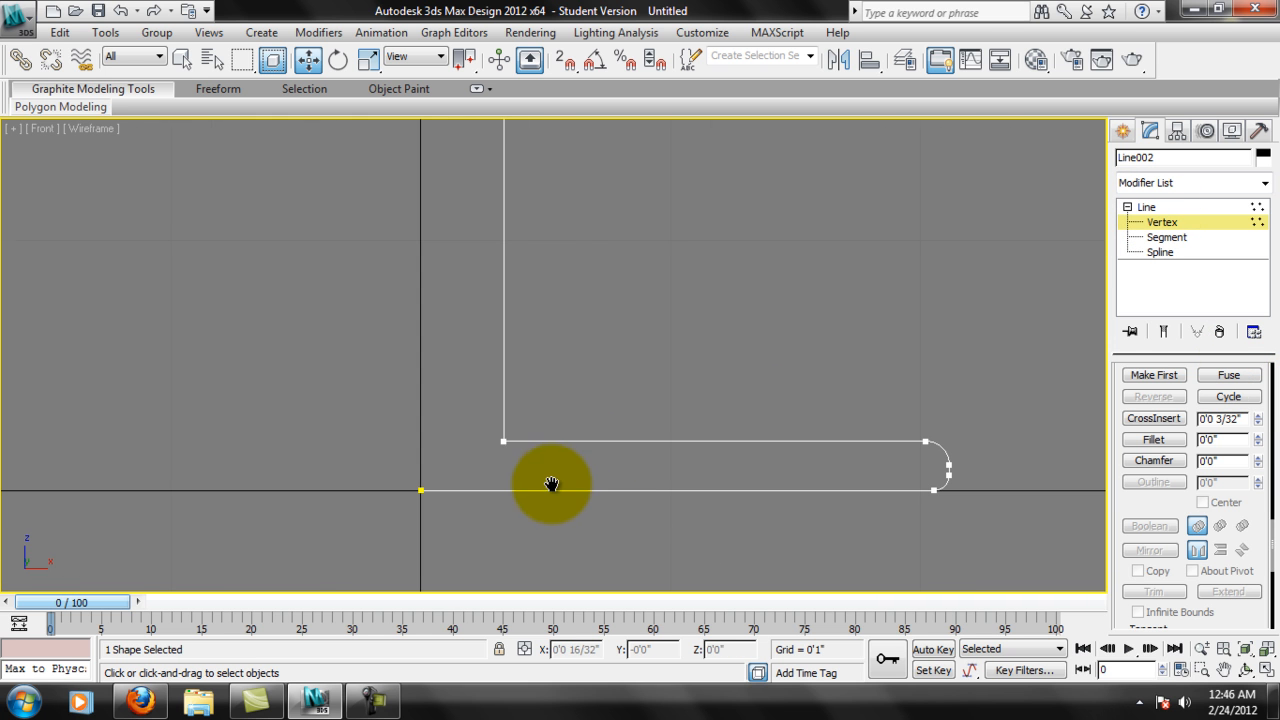
left_click(505, 443)
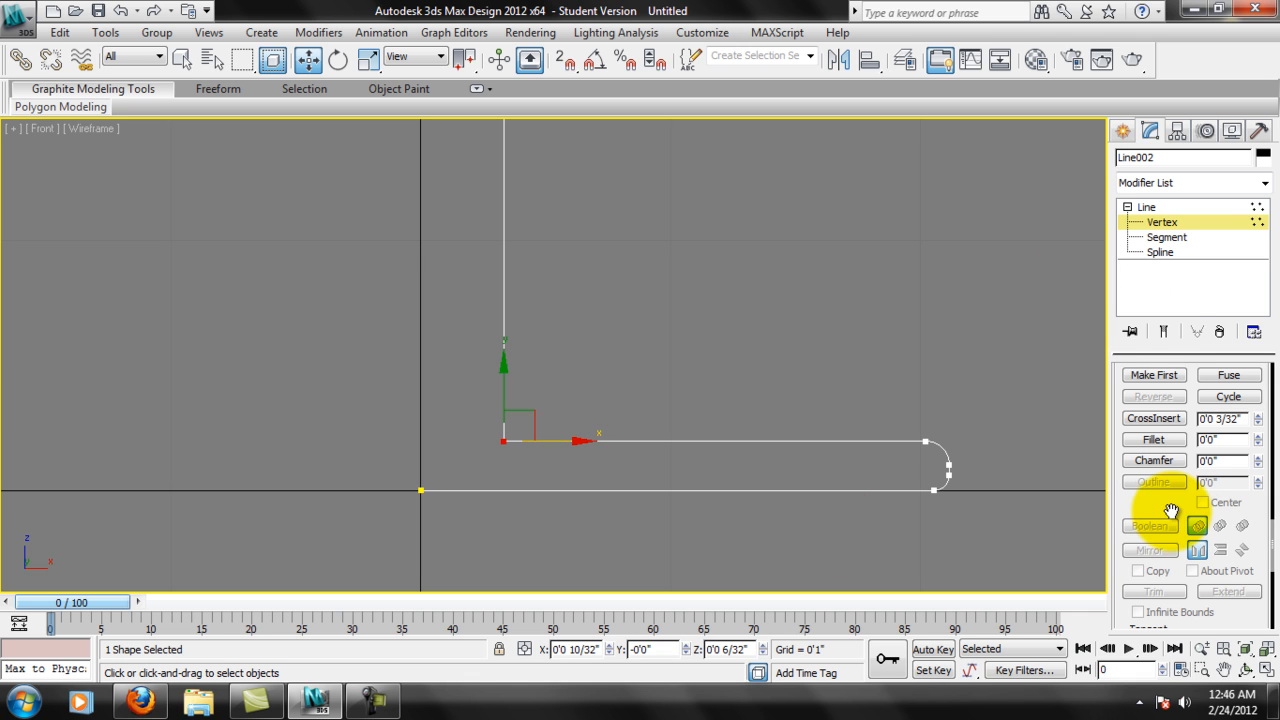
left_click_drag(1171, 514, 1170, 512)
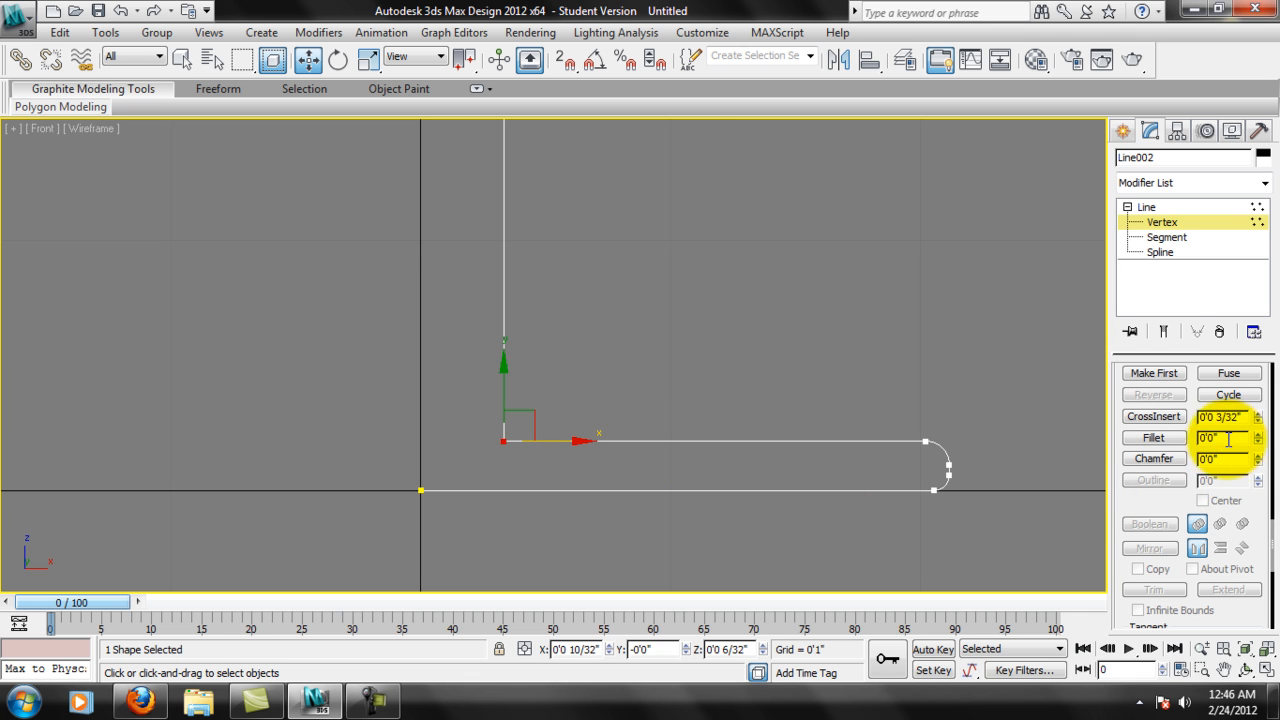
mouse_move(1258, 438)
left_mouse_down()
mouse_move(1260, 415)
mouse_move(1258, 441)
left_mouse_up()
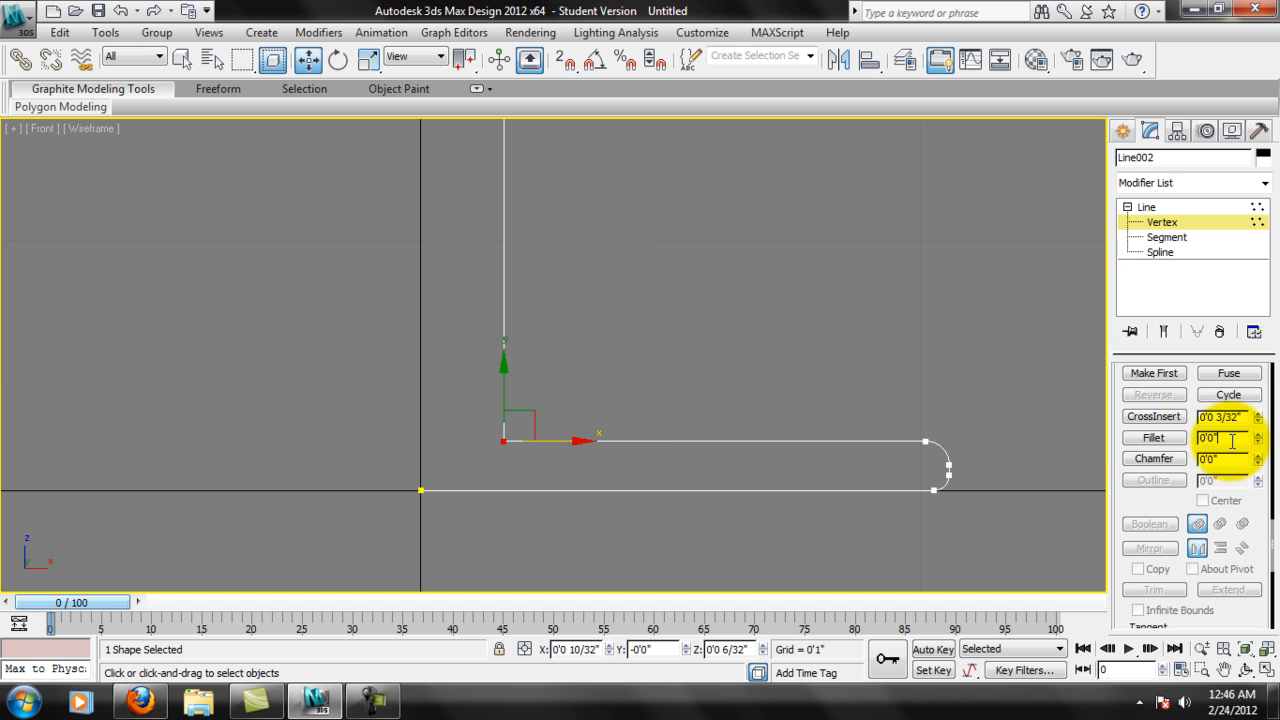
left_click(1152, 438)
key("Return")
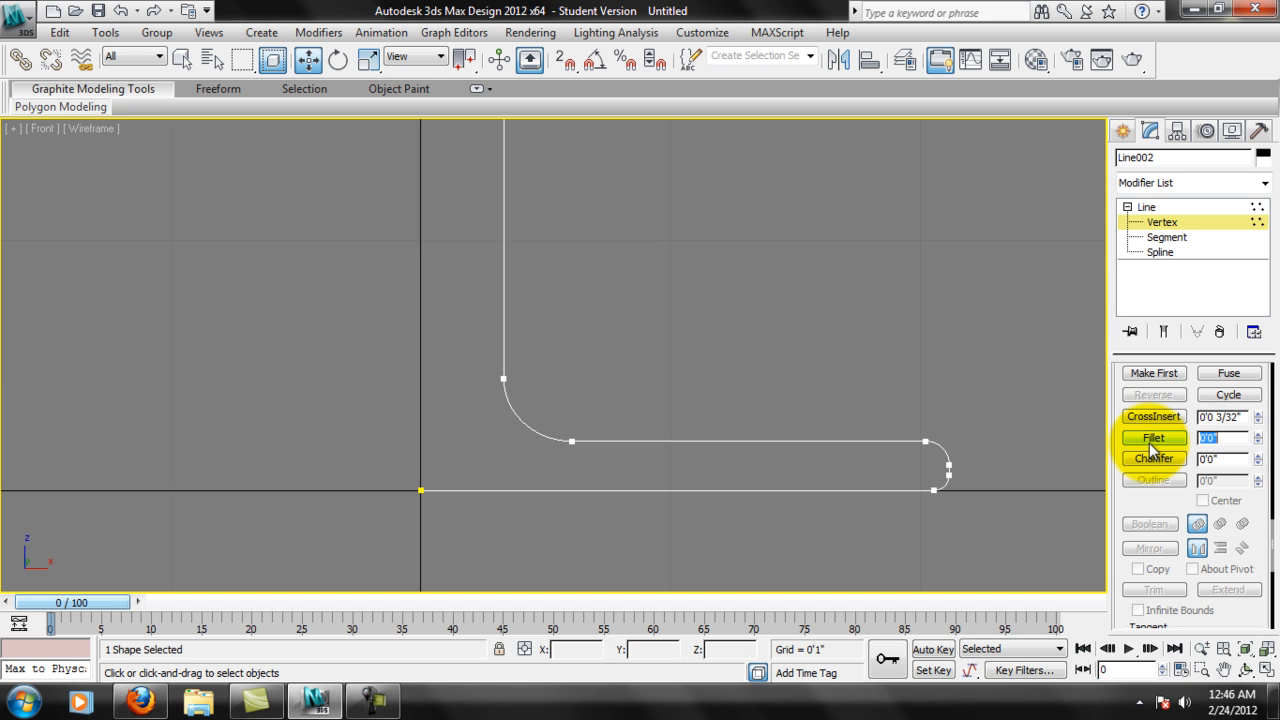
Examine the filleted base, the long stem and the slanted segment leading to the upper wall.
scroll(563, 431, "down", 4)
middle_click_drag(714, 285, 688, 397)
scroll(688, 397, "down", 2)
middle_click_drag(742, 283, 731, 383)
scroll(731, 383, "down", 1)
mouse_move(721, 257)
middle_mouse_down()
mouse_move(718, 338)
mouse_move(734, 278)
middle_mouse_up()
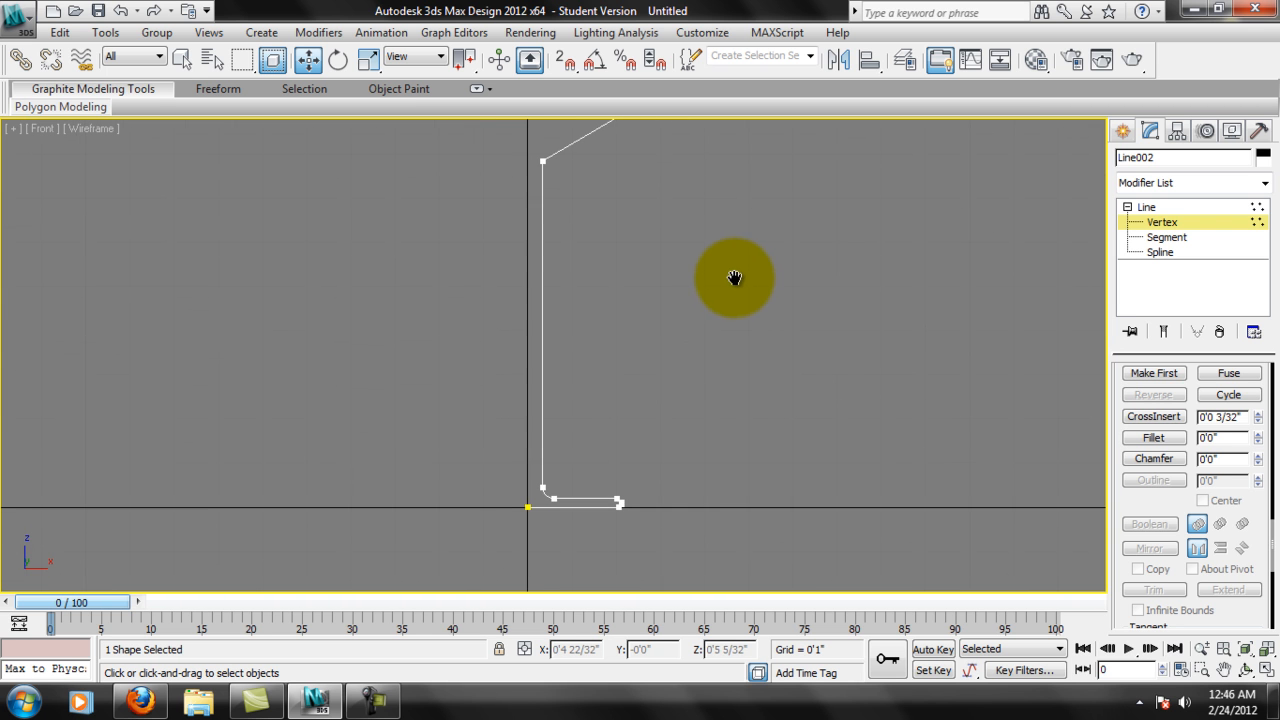
middle_click_drag(569, 439, 580, 472)
scroll(577, 464, "up", 2)
middle_click_drag(690, 202, 680, 345)
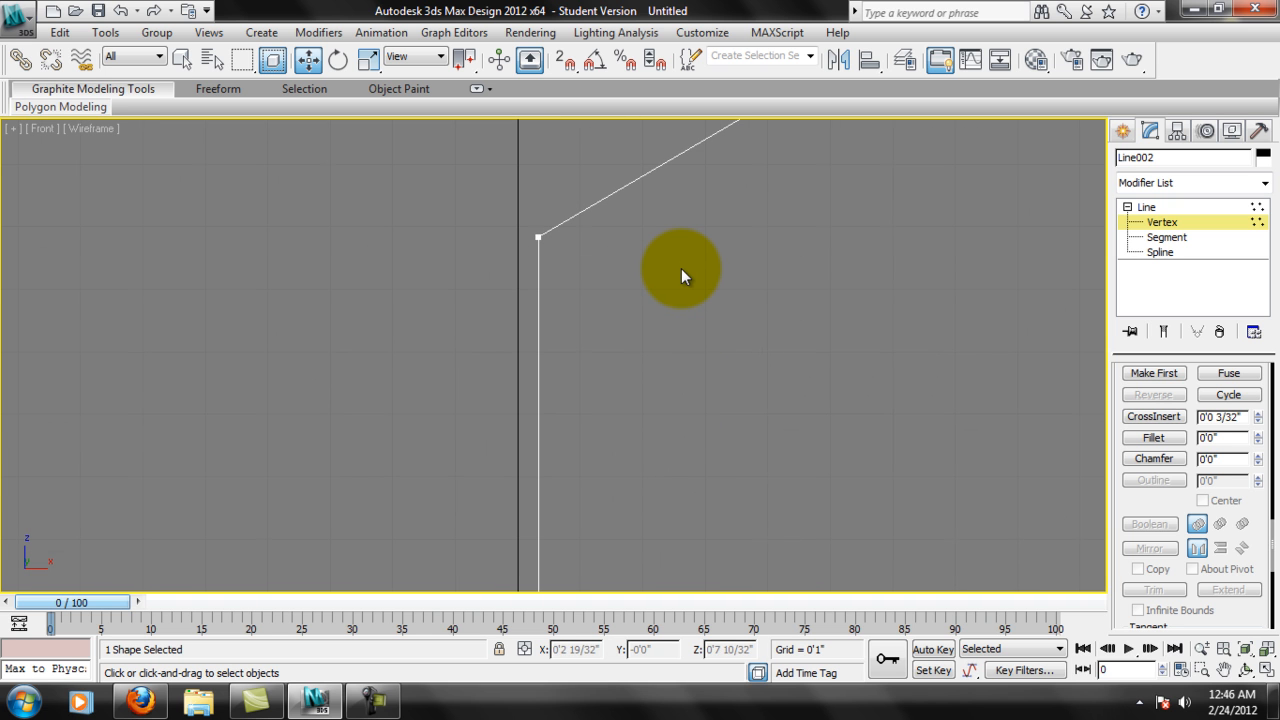
middle_click_drag(681, 268, 602, 272)
scroll(621, 318, "down", 2)
scroll(624, 322, "down", 1)
middle_click_drag(686, 390, 709, 331)
scroll(606, 308, "up", 1)
middle_click_drag(689, 287, 678, 322)
scroll(616, 302, "up", 1)
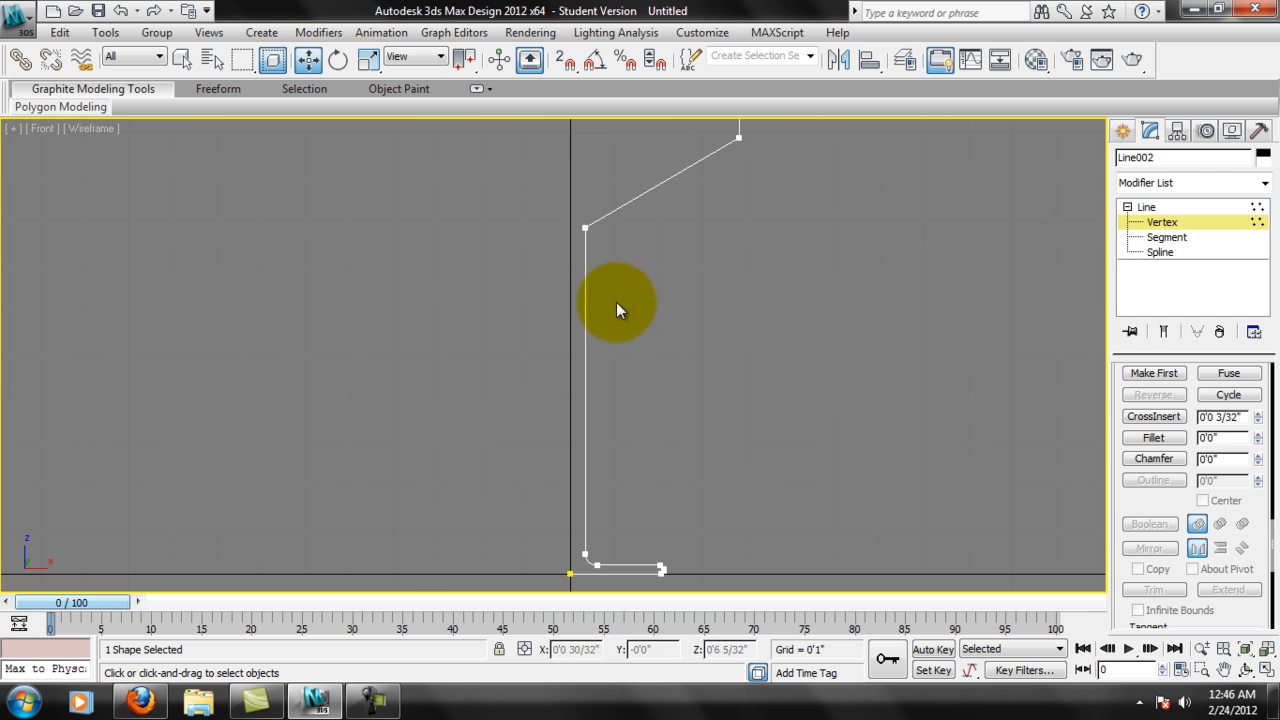
Convert the vertex between the slanted segment and upper wall to Bezier and shape a bowl curve, placing it at about X 4 1/32", Z 9 11/32".
left_click(584, 225)
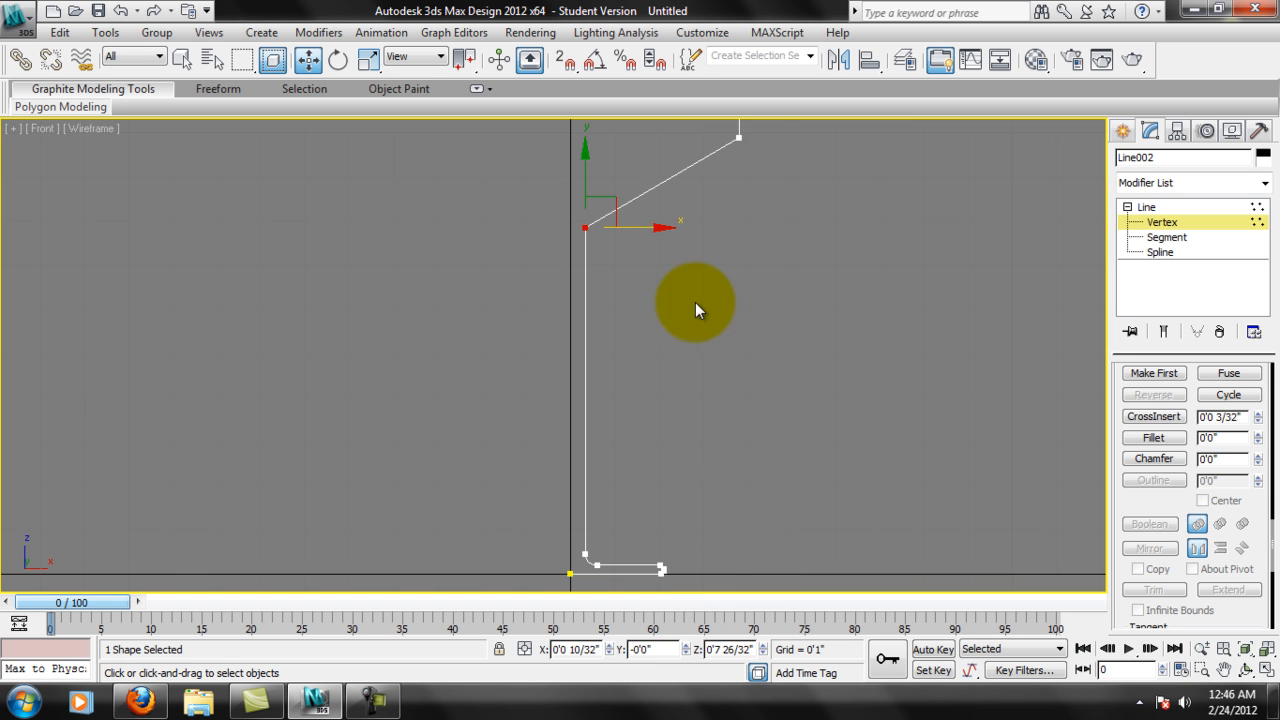
middle_click_drag(749, 229, 737, 349)
left_click(635, 397)
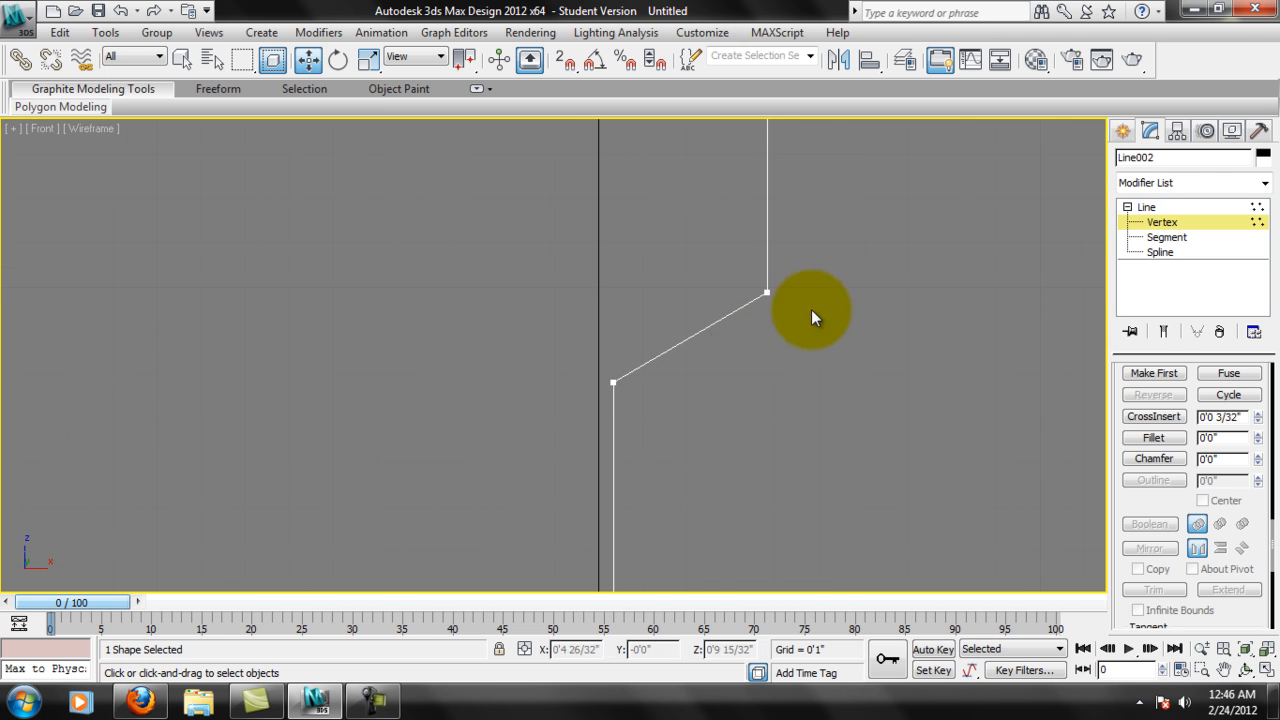
left_click(770, 293)
right_click(771, 294)
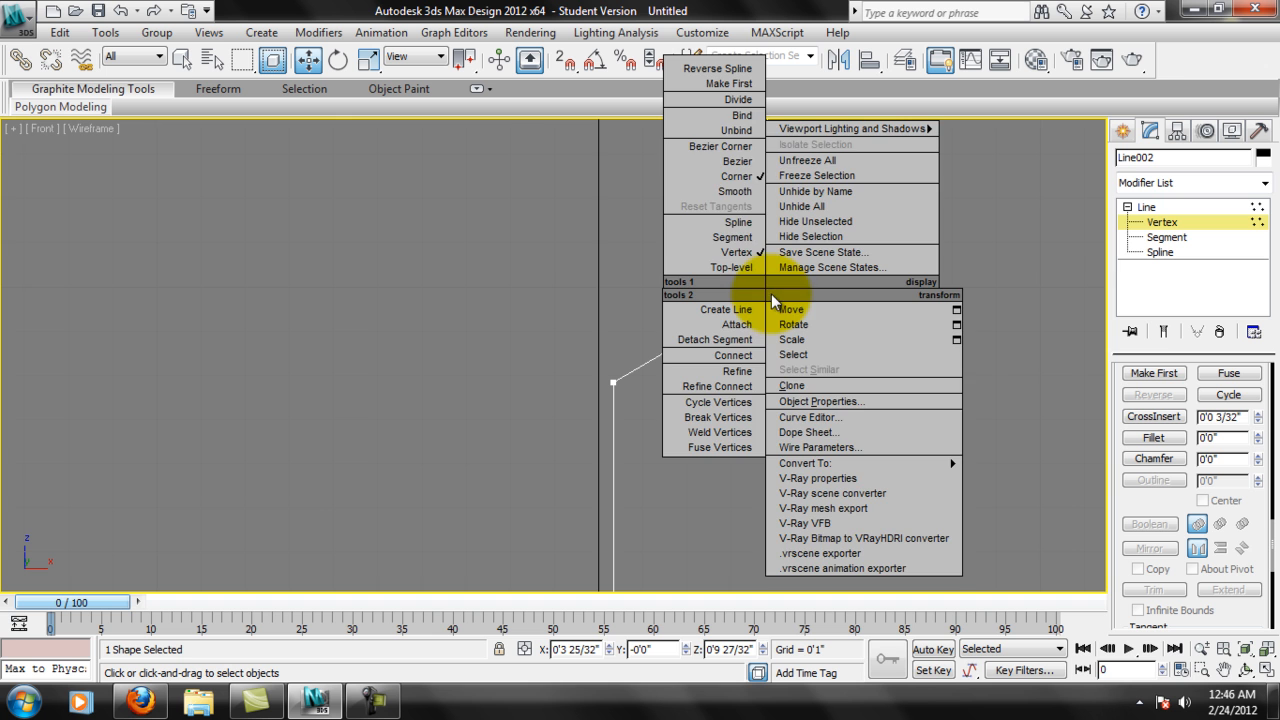
left_click(740, 162)
left_click_drag(820, 350, 757, 371)
left_click_drag(626, 393, 791, 378)
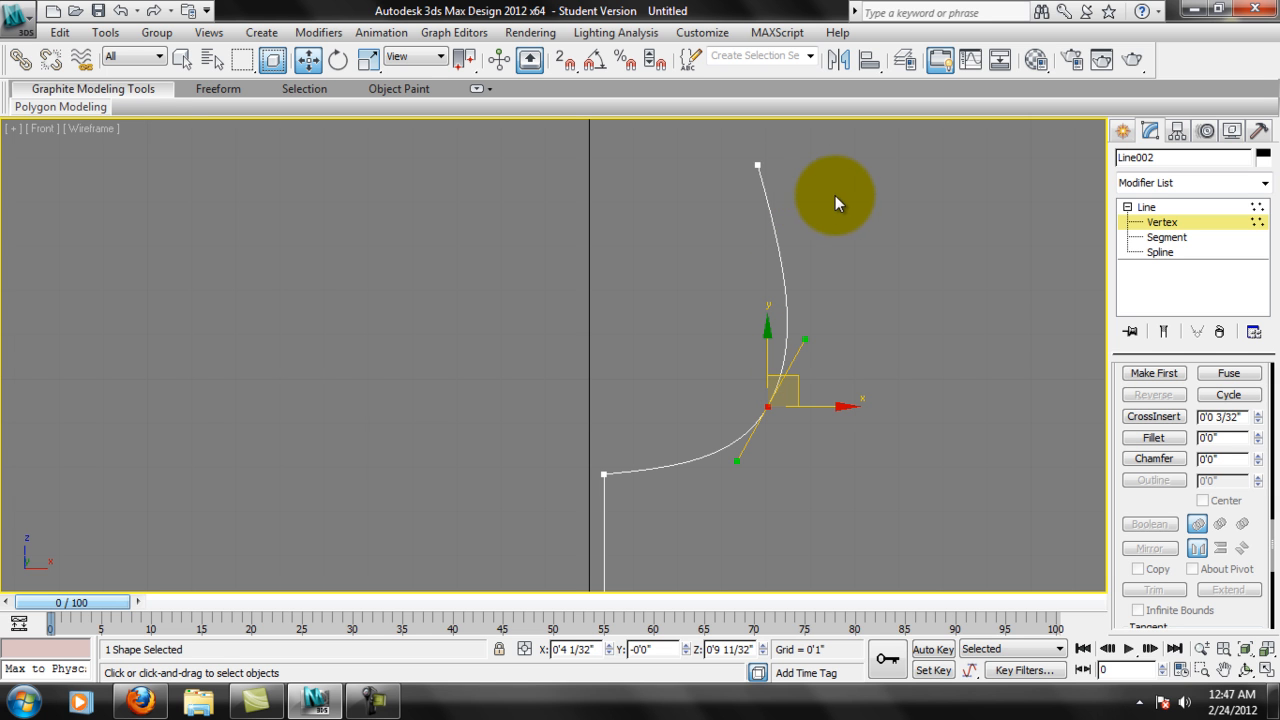
Lower the top end vertex of the bowl wall to about Z 1'2 13/32".
left_click(757, 165)
middle_click_drag(798, 146, 793, 189)
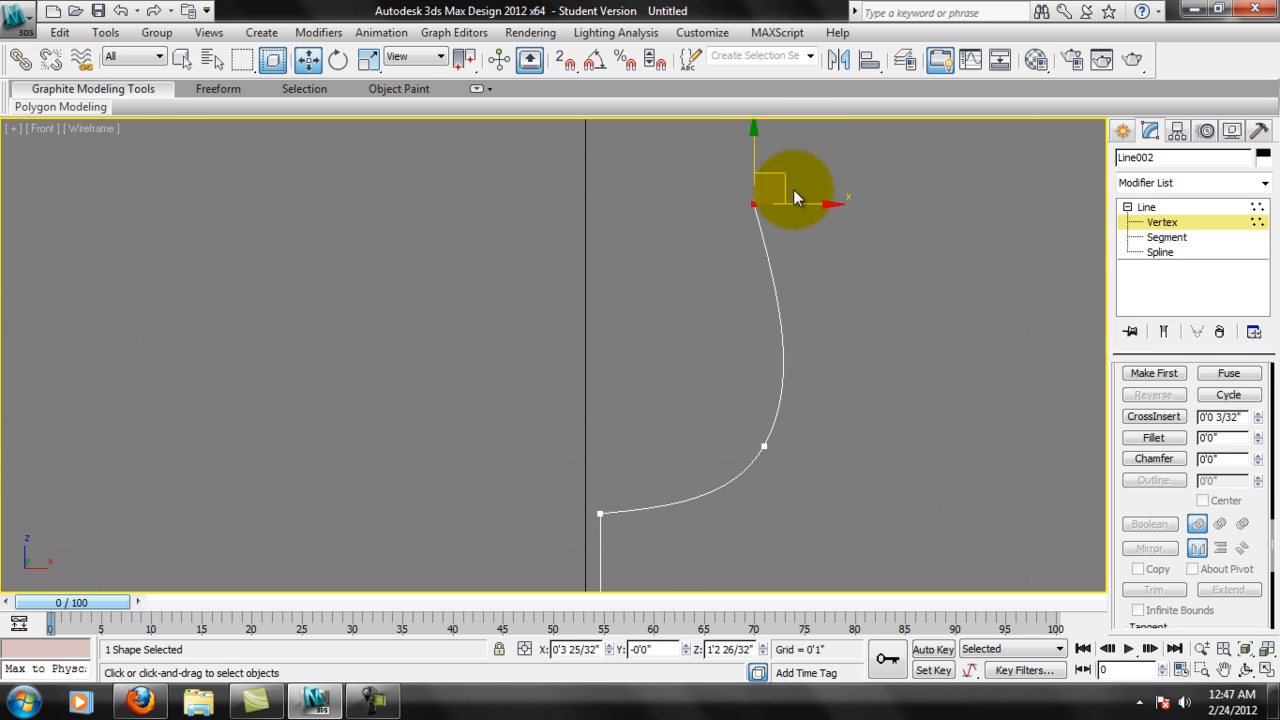
left_click_drag(753, 142, 753, 159)
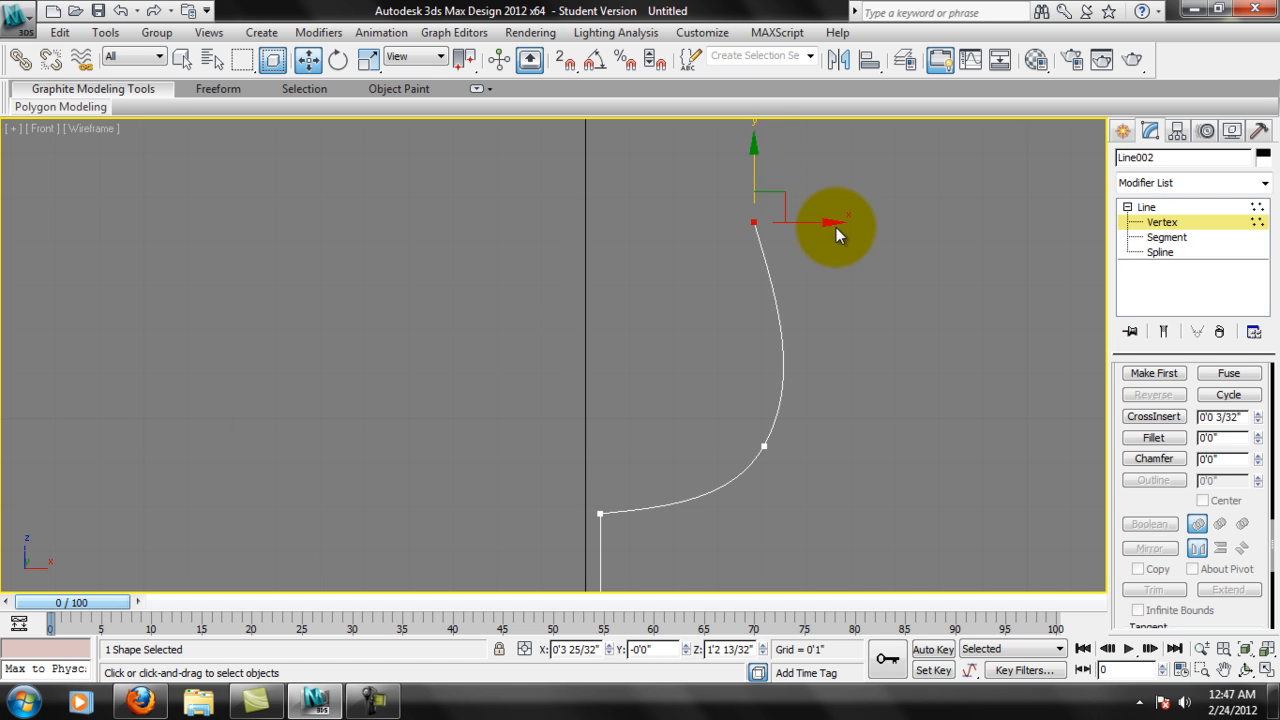
Narrow the bowl by moving its Bezier vertex to about X 3 15/32" and the top end vertex to about X 3 5/32".
left_click_drag(831, 231, 831, 225)
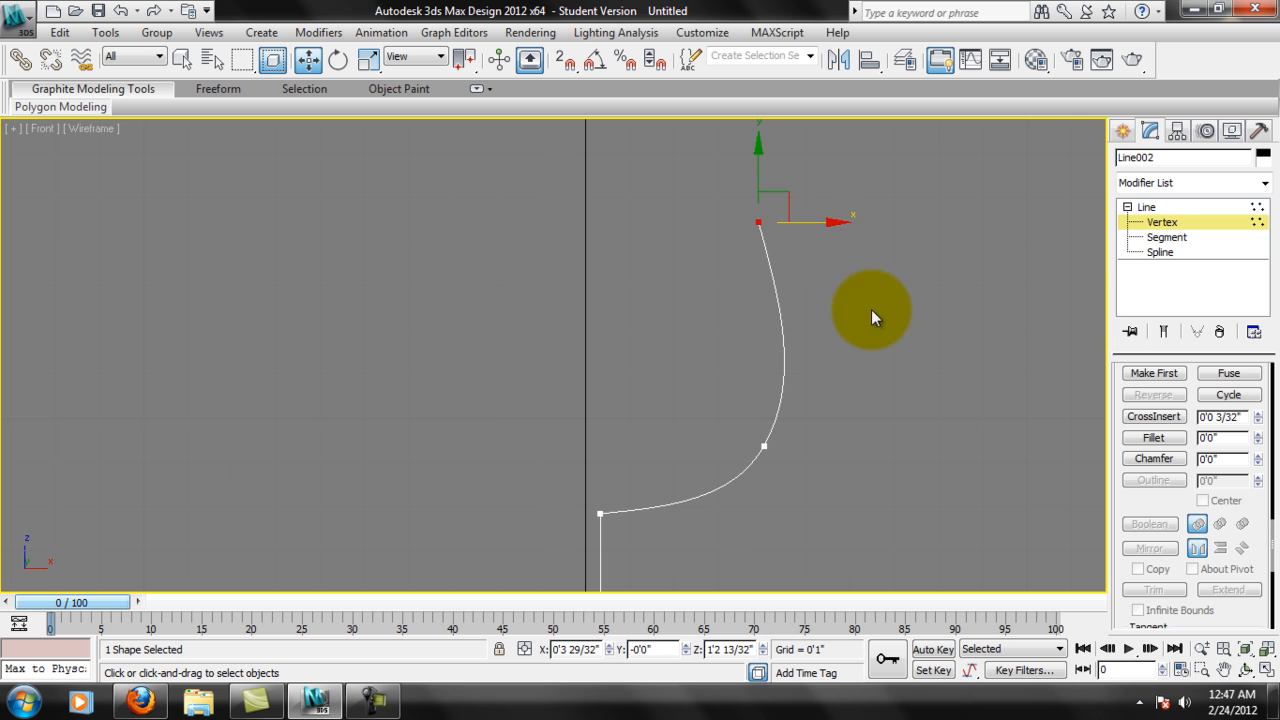
scroll(853, 329, "down", 4)
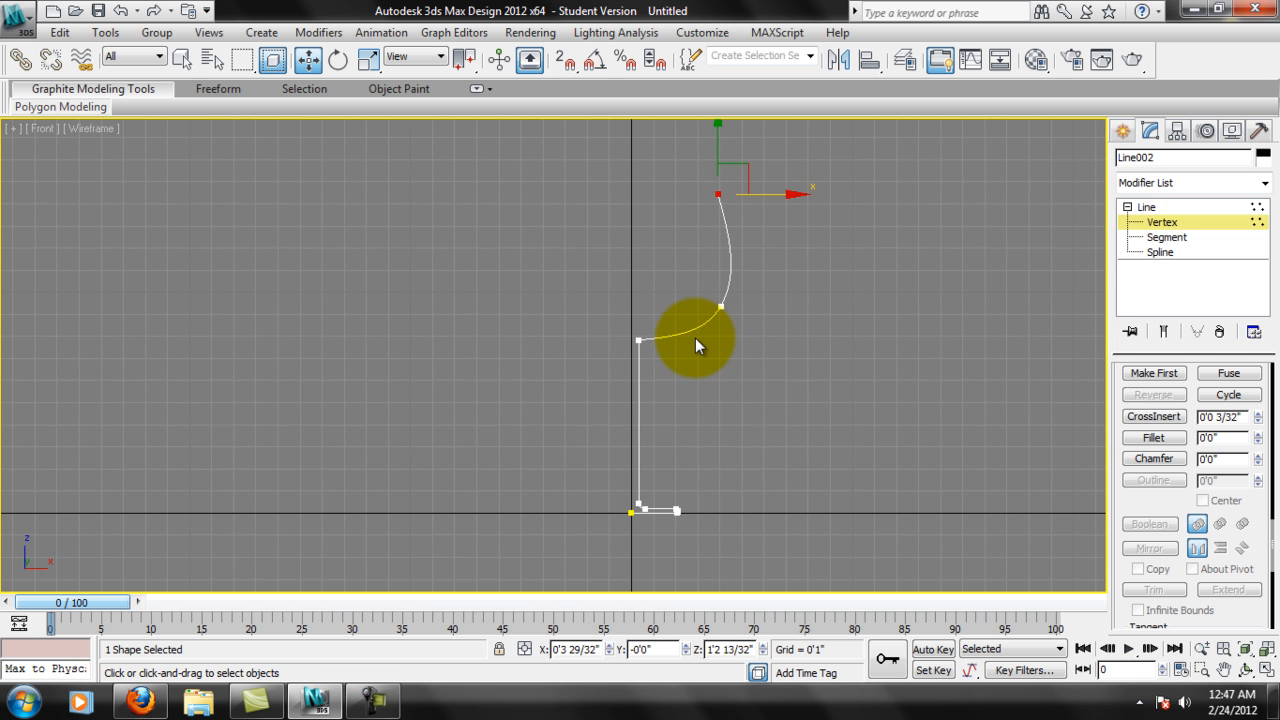
middle_click_drag(701, 336, 765, 357)
scroll(844, 338, "up", 2)
left_click(860, 325)
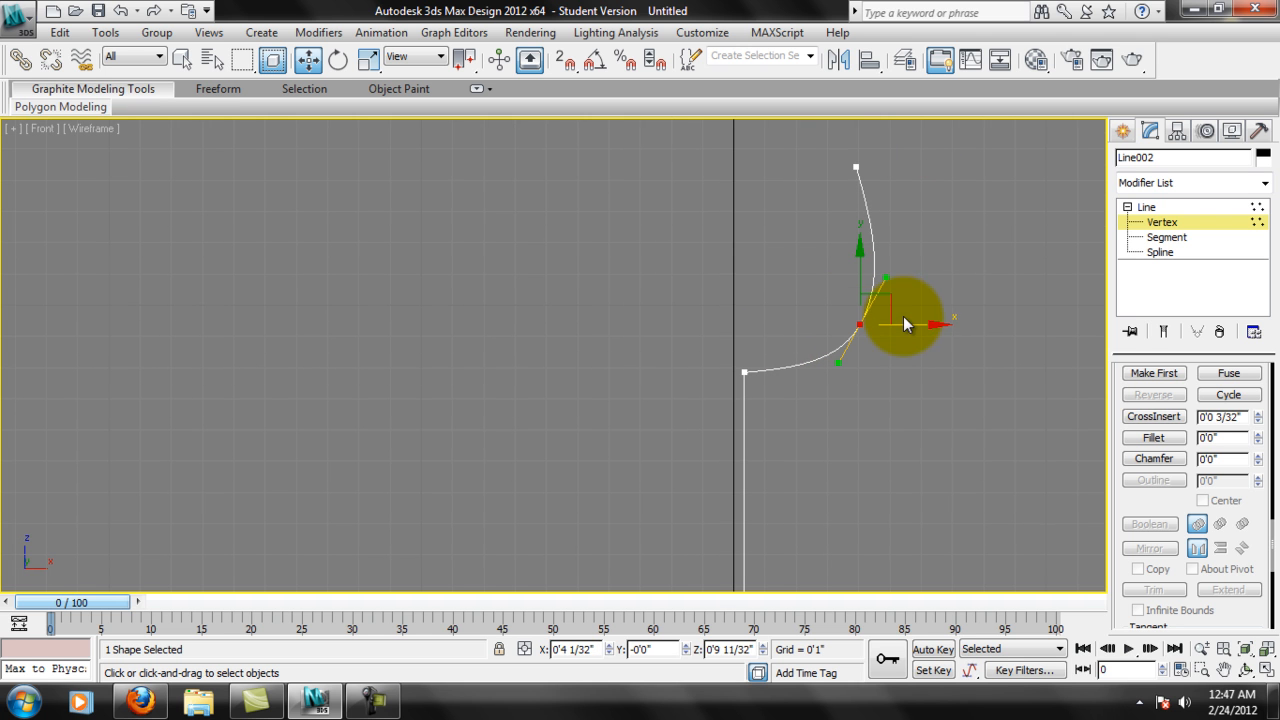
left_click_drag(924, 323, 907, 323)
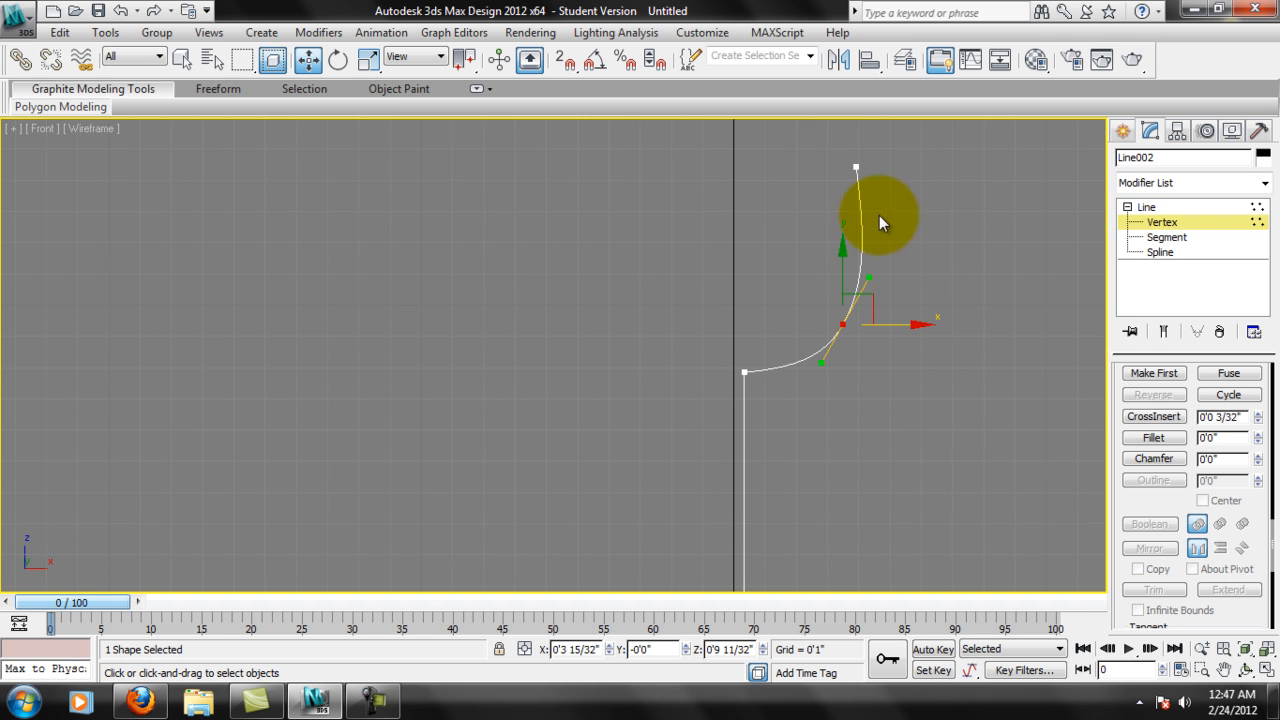
left_click(856, 167)
left_click_drag(929, 170, 904, 178)
scroll(880, 313, "down", 2)
middle_click_drag(888, 360, 885, 316)
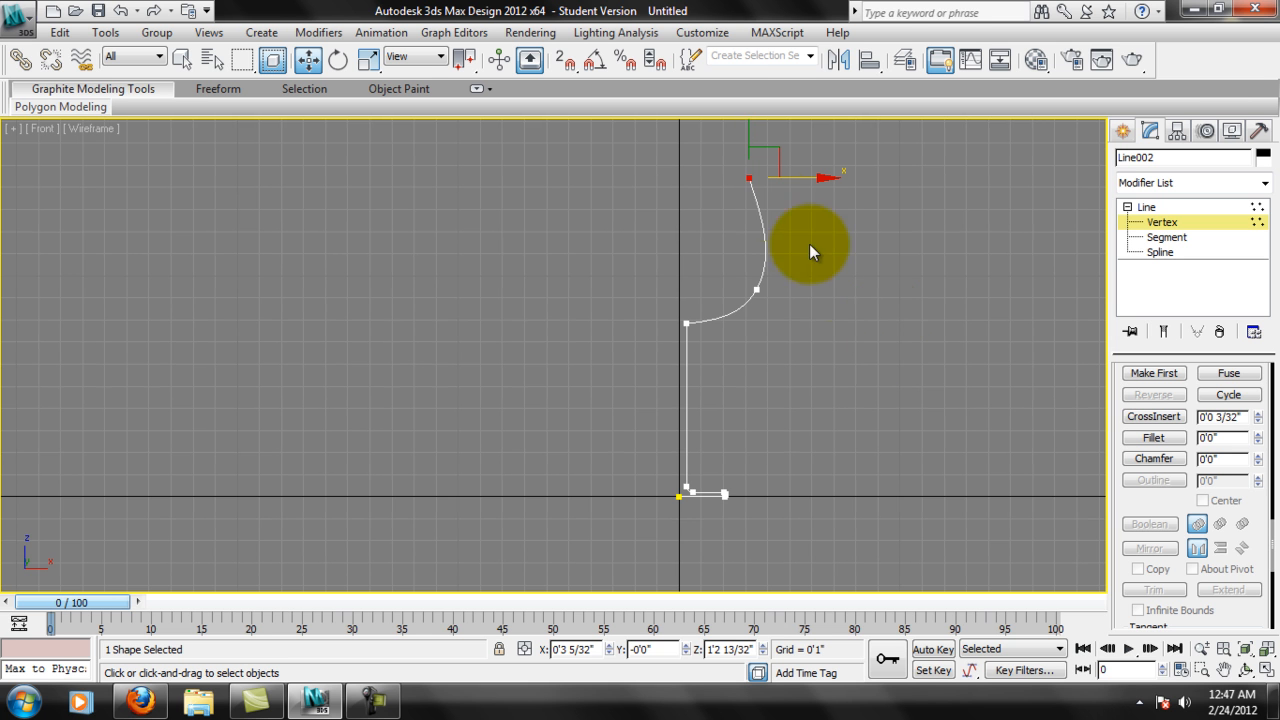
Examine the narrowed bowl curve, its junction with the stem, and the Bezier handles of the middle vertex.
middle_click_drag(762, 182, 772, 190)
middle_click_drag(790, 300, 815, 341)
scroll(770, 338, "up", 2)
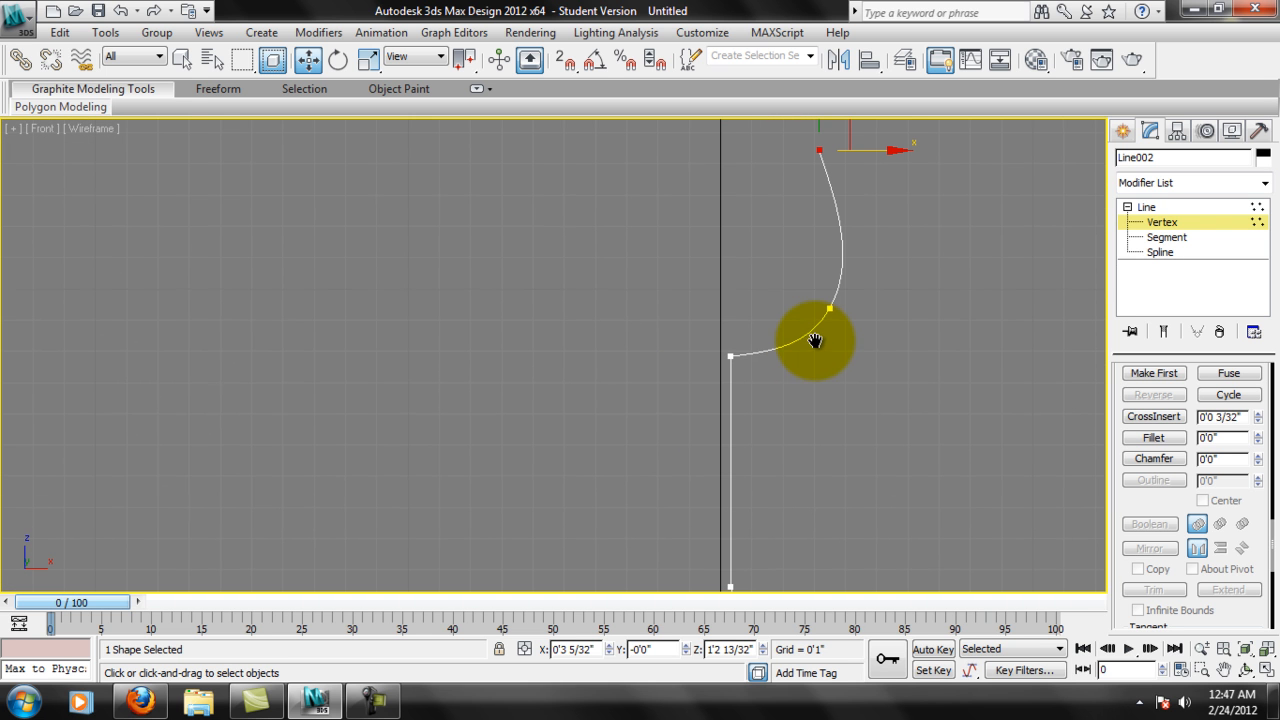
scroll(733, 357, "up", 4)
scroll(776, 369, "up", 4)
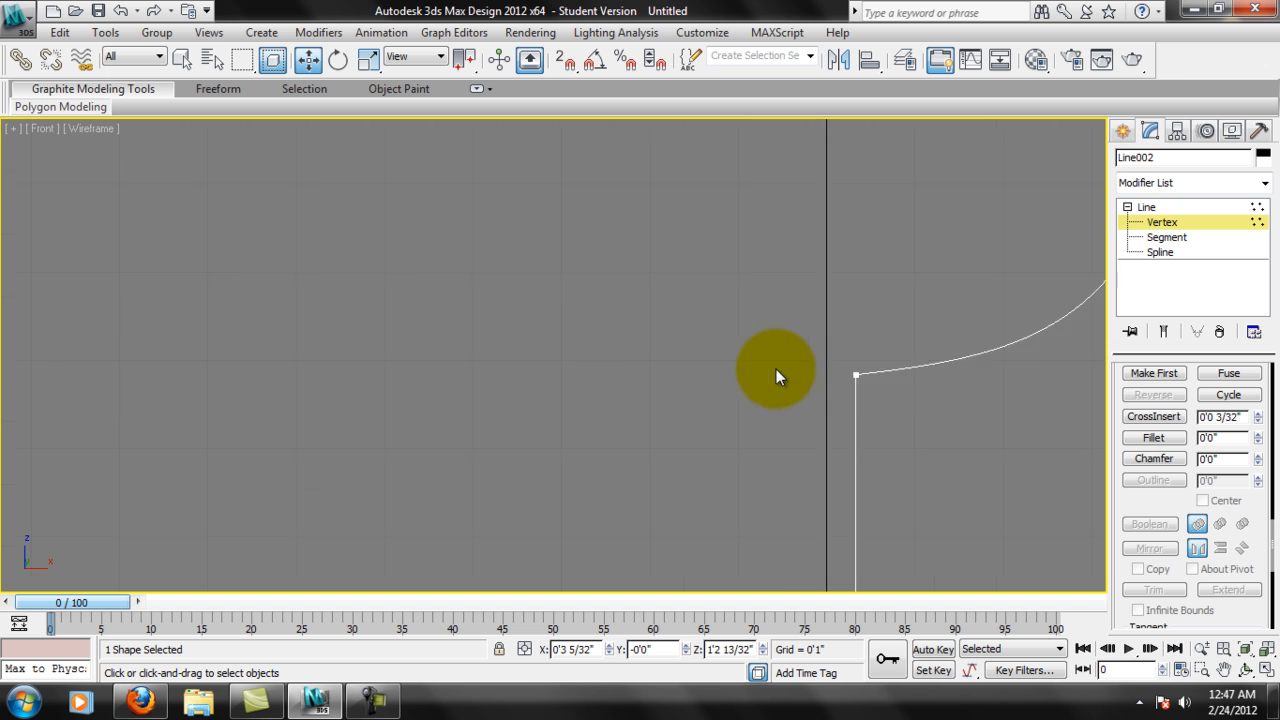
middle_click_drag(1000, 381, 823, 428)
scroll(772, 380, "down", 5)
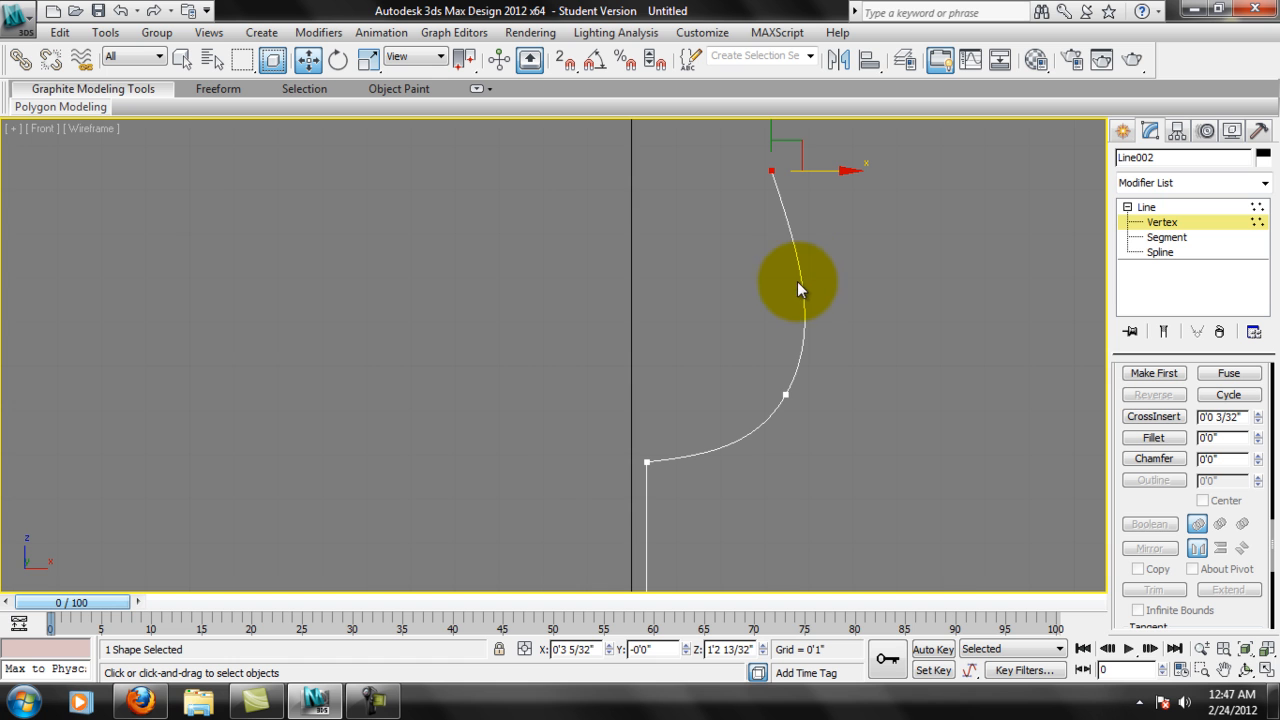
left_click(787, 396)
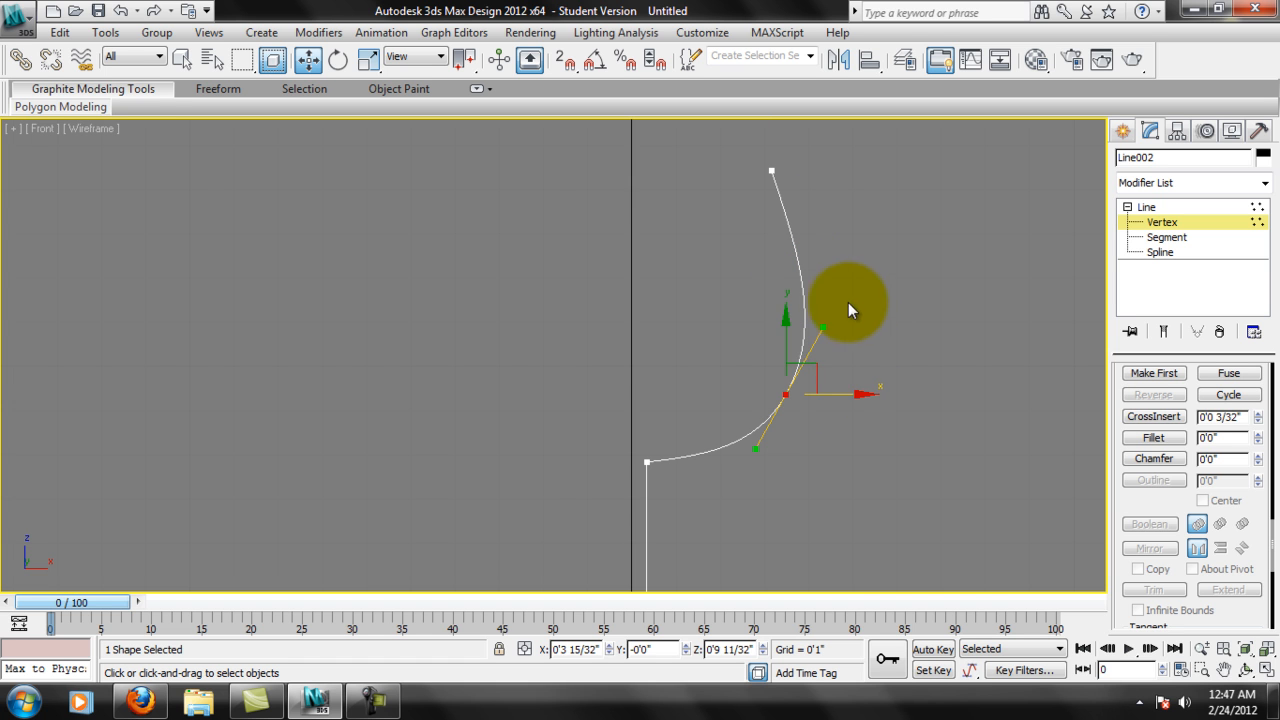
left_click(773, 169)
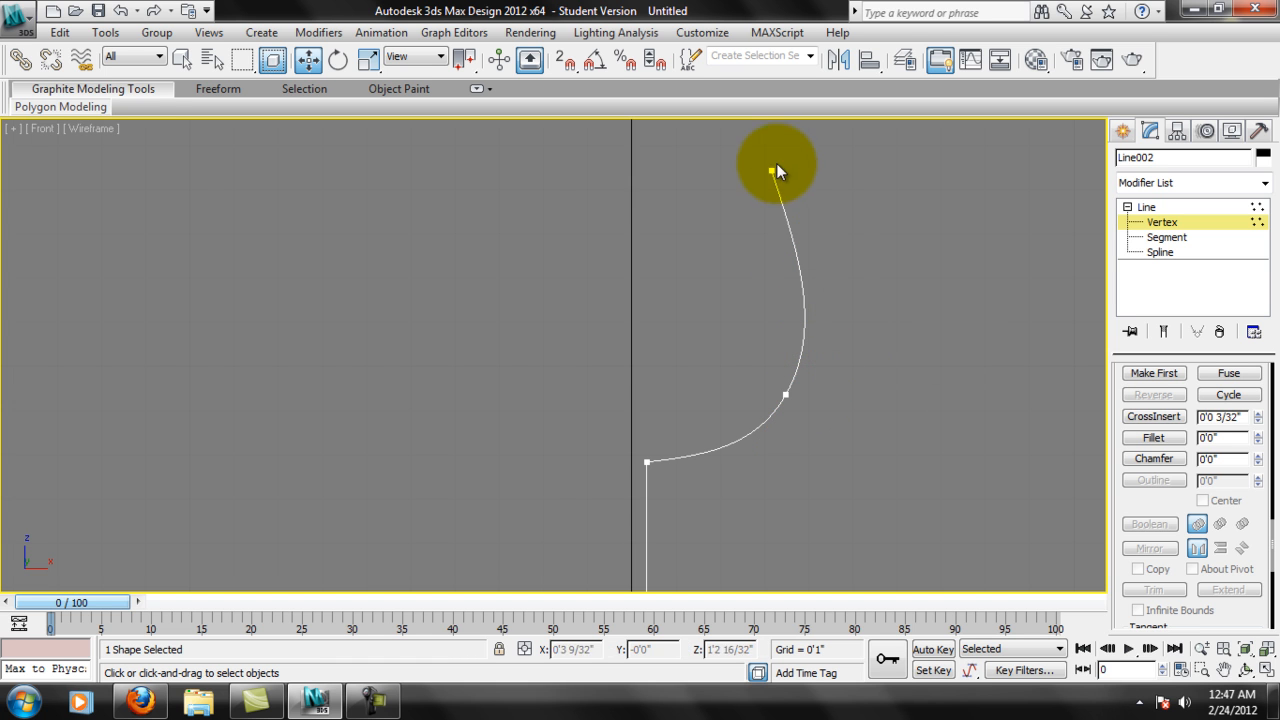
Refine the bowl's upper wall segment by inserting one vertex near its middle, at about X 3 27/32", Z 11 28/32".
left_click(1178, 238)
left_click_drag(1171, 502, 1142, 646)
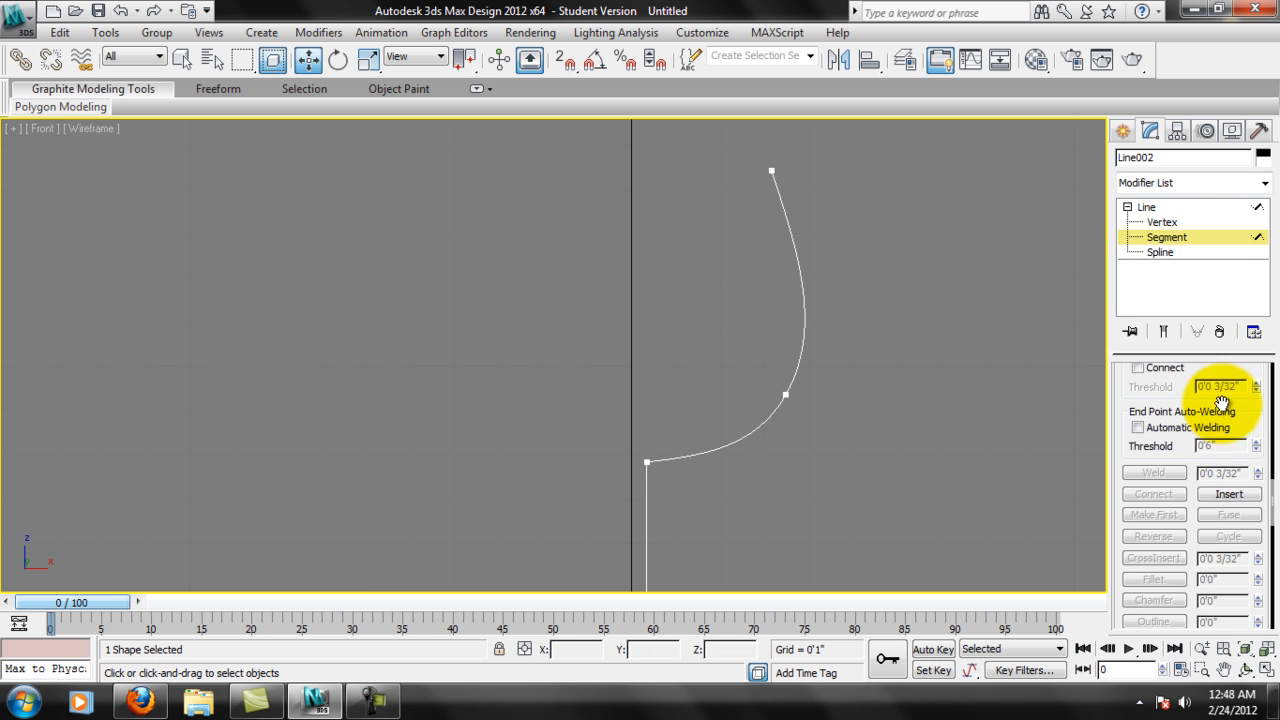
left_click_drag(1229, 400, 1257, 543)
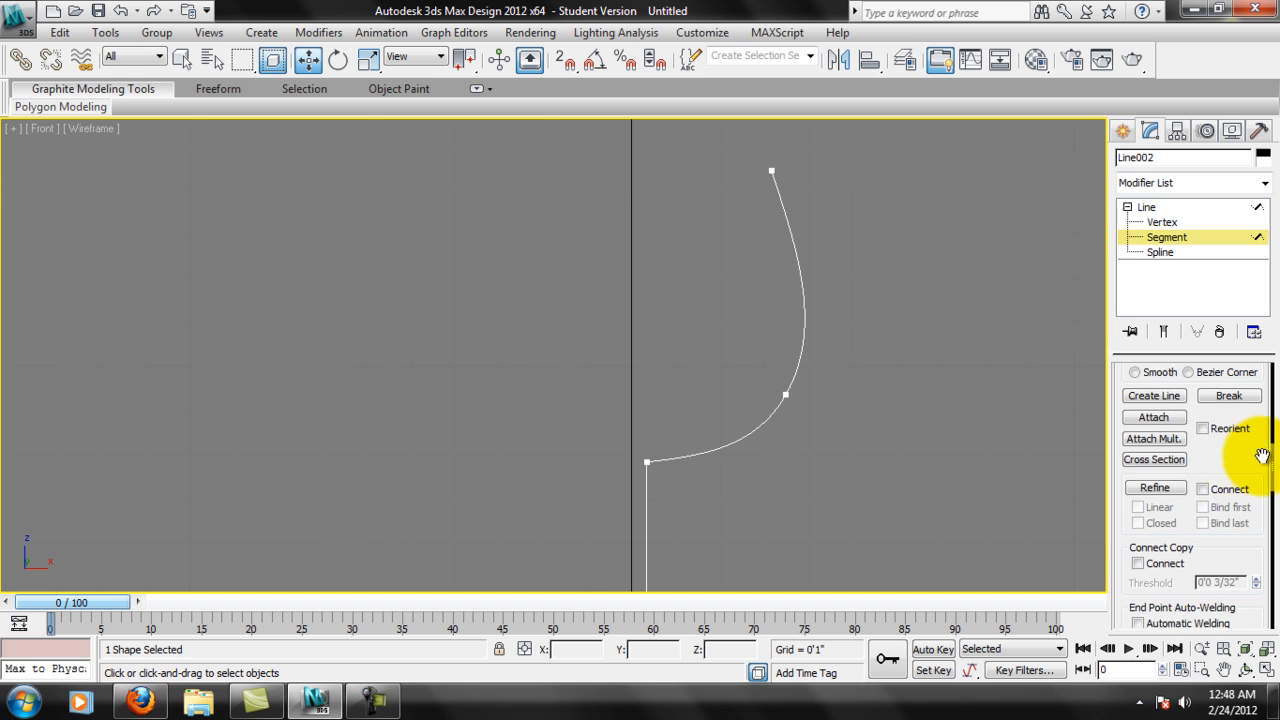
left_click_drag(1246, 449, 1166, 486)
left_click(1159, 490)
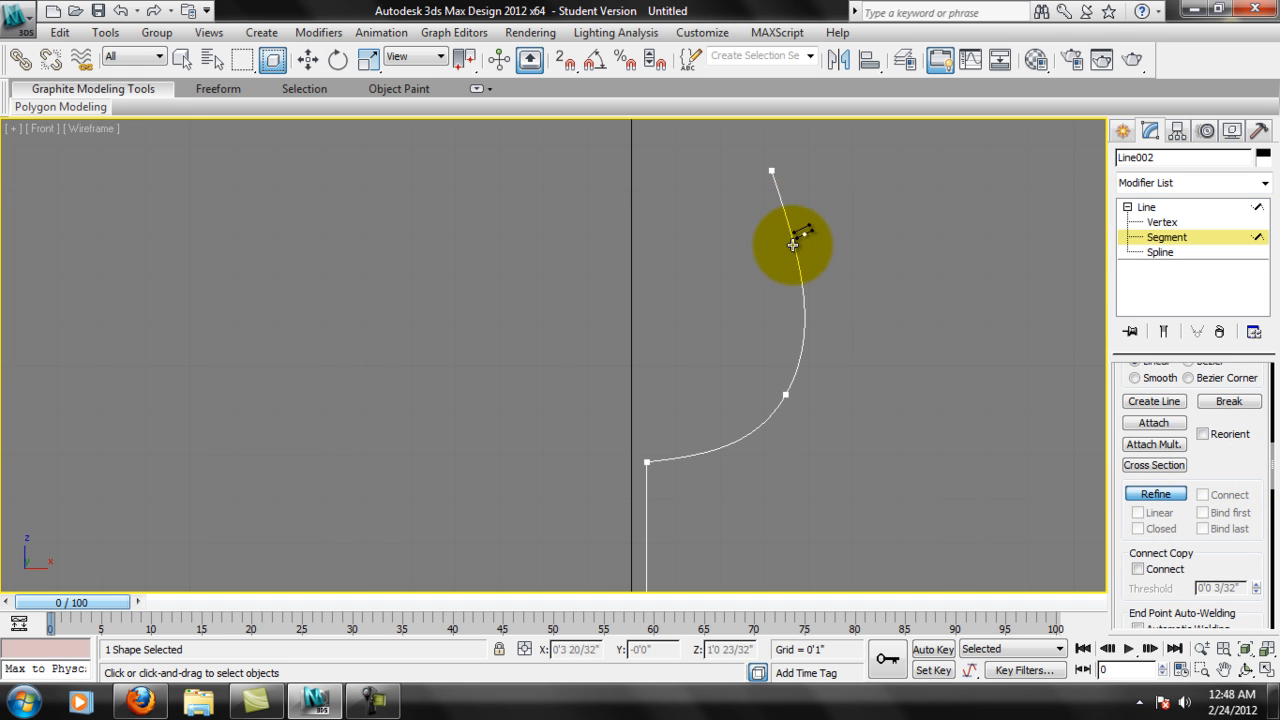
left_click(1159, 491)
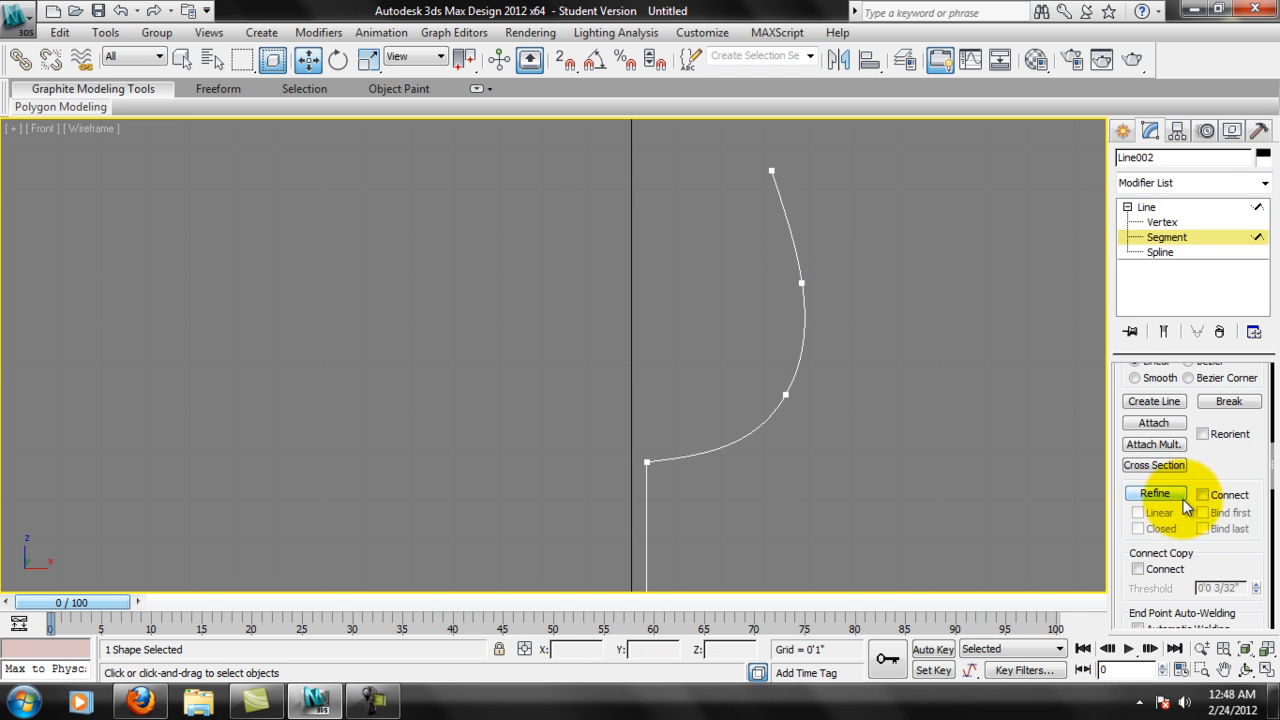
Shift the inserted vertex on the bowl's upper wall slightly outward and delete that vertex.
left_click(797, 285)
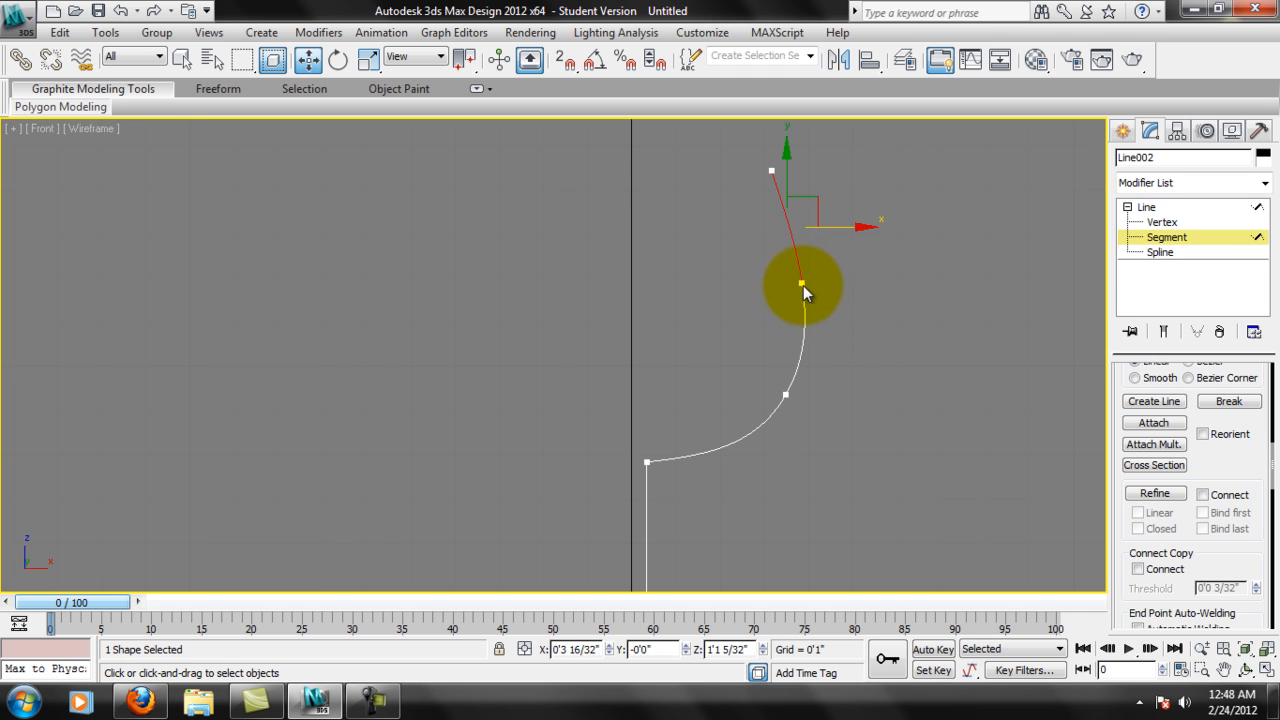
left_click(1162, 222)
left_click(802, 283)
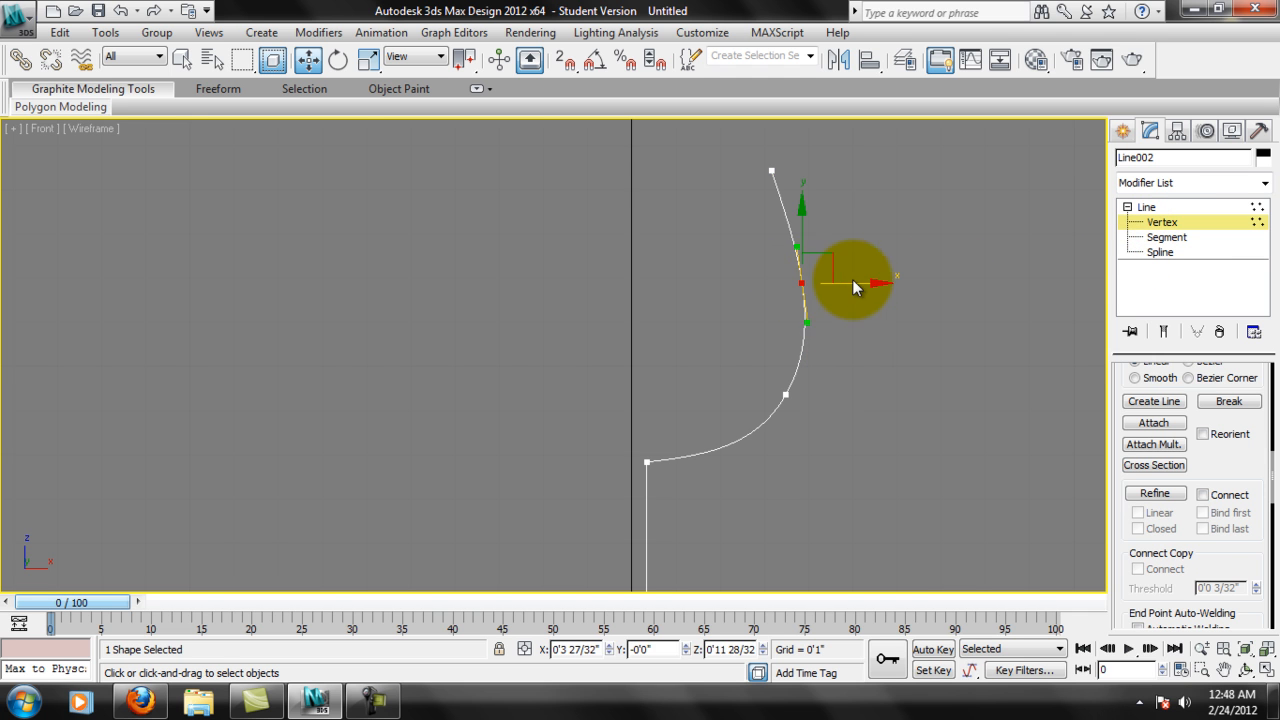
left_click_drag(835, 265, 840, 268)
left_click(860, 248)
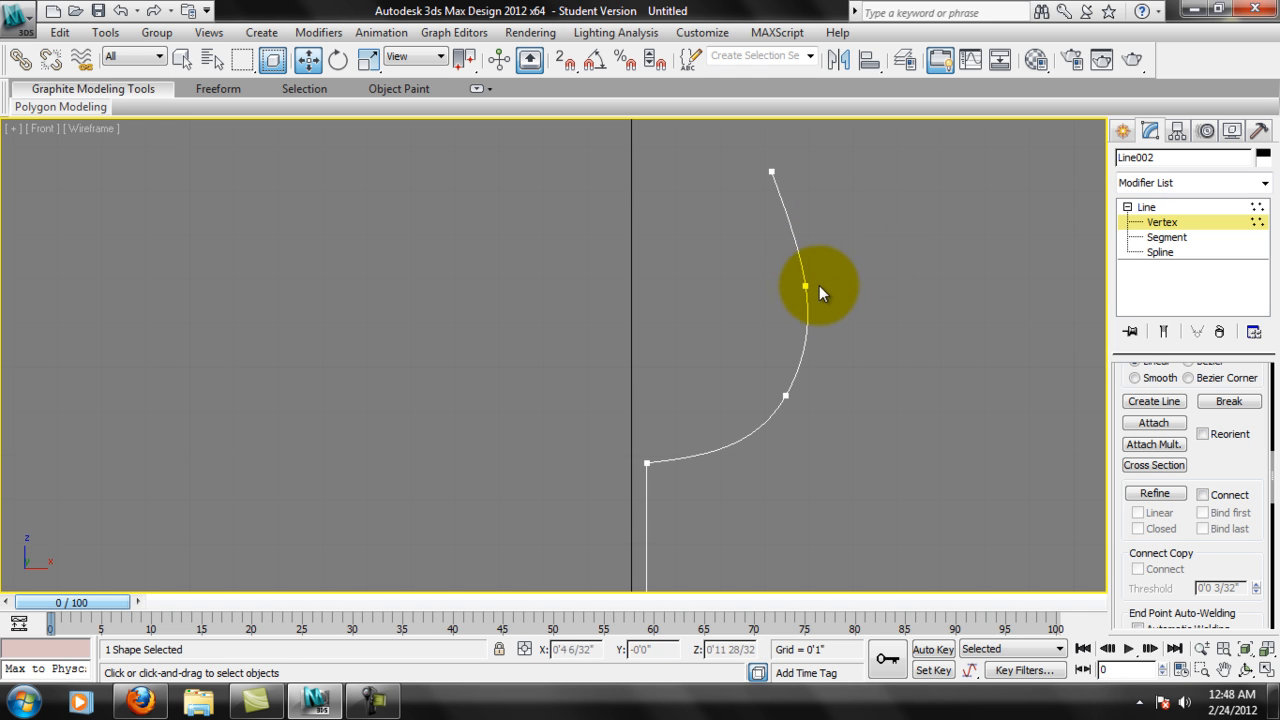
left_click(805, 287)
key("Delete")
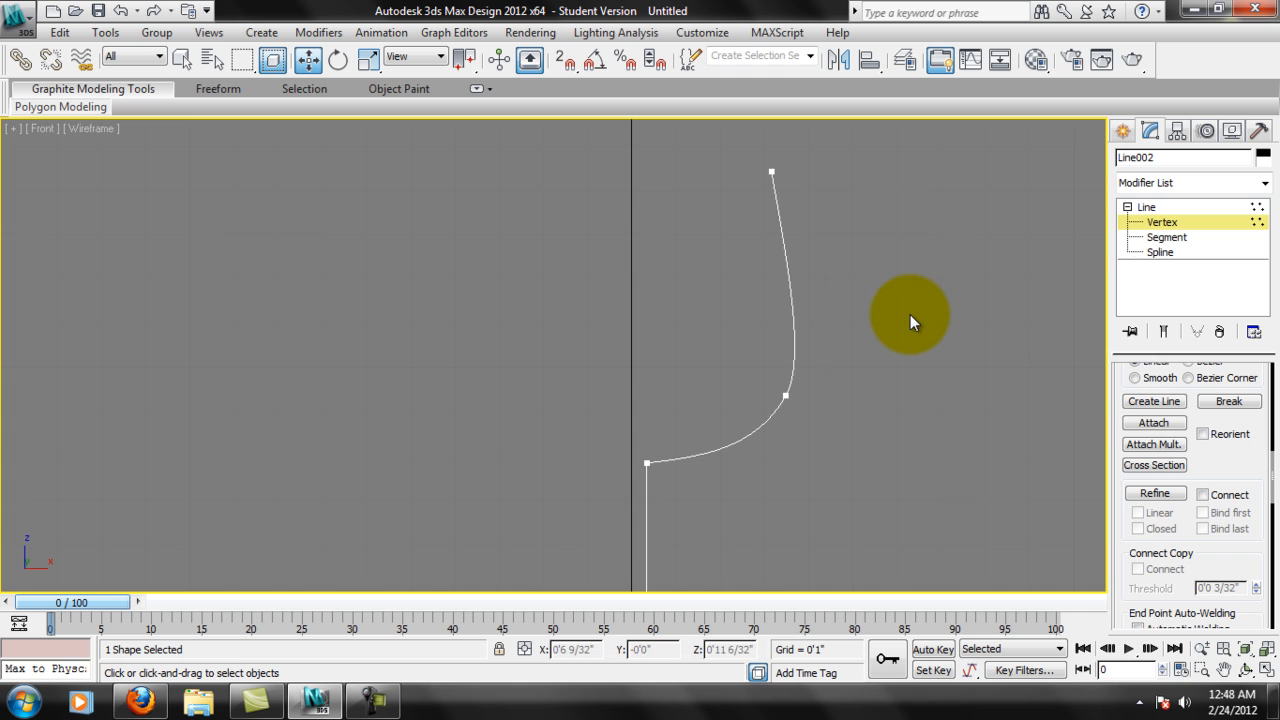
Move the bowl's Bezier vertex outward to about X 3 18/32" and adjust its handles for a rounder, flatter-bottomed bowl.
left_click(787, 397)
left_click_drag(808, 363, 835, 385)
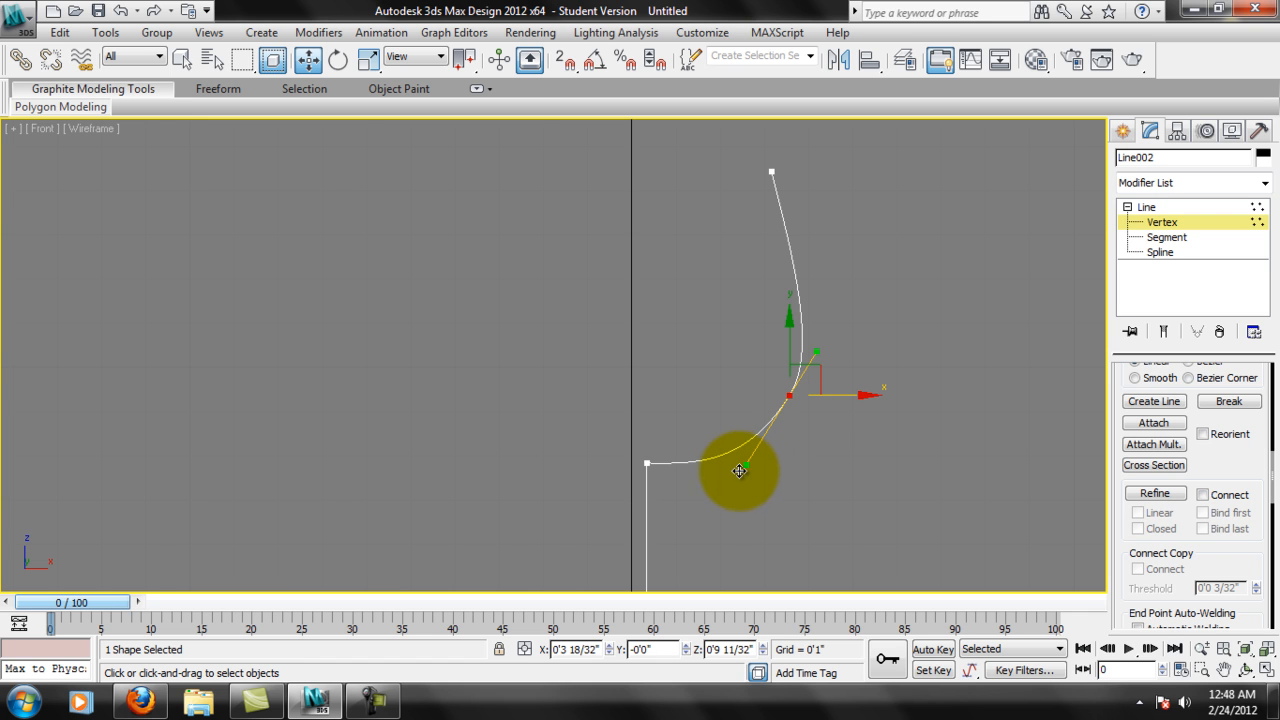
left_click_drag(747, 467, 743, 462)
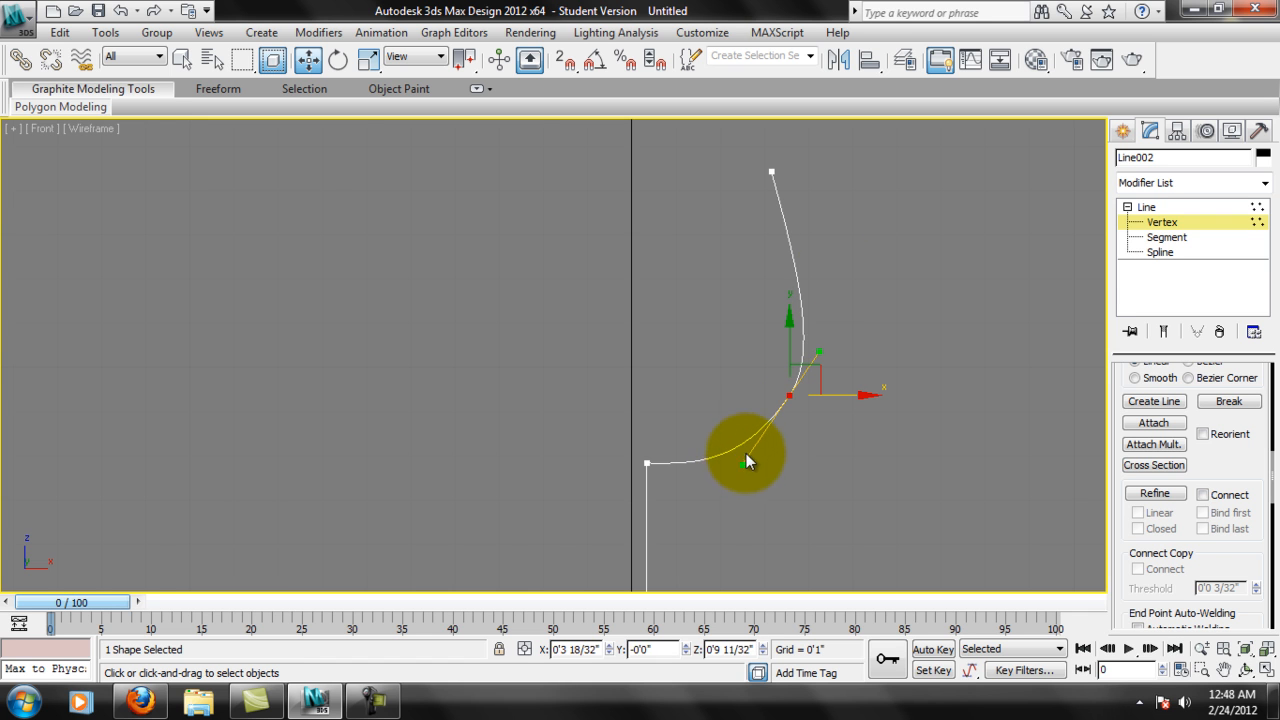
Nudge the top end vertex of the bowl wall to about X 3 4/32".
left_click(772, 173)
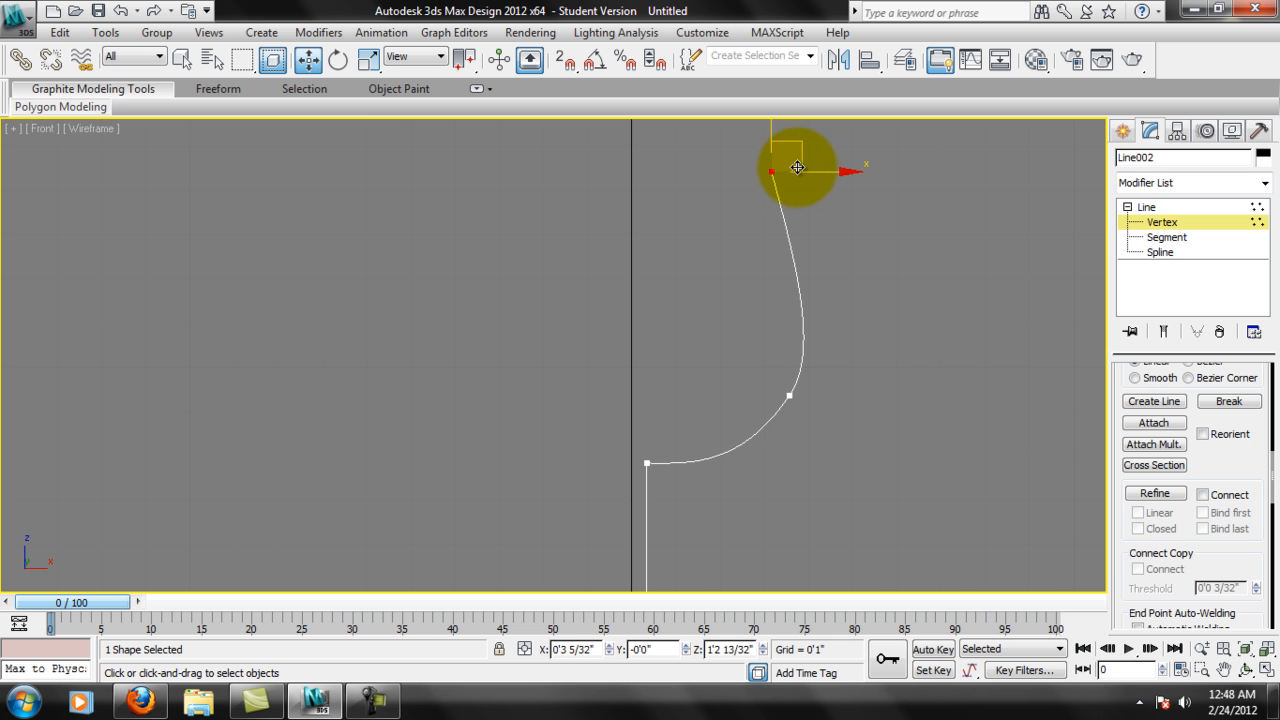
left_click_drag(810, 172, 812, 177)
scroll(833, 345, "down", 2)
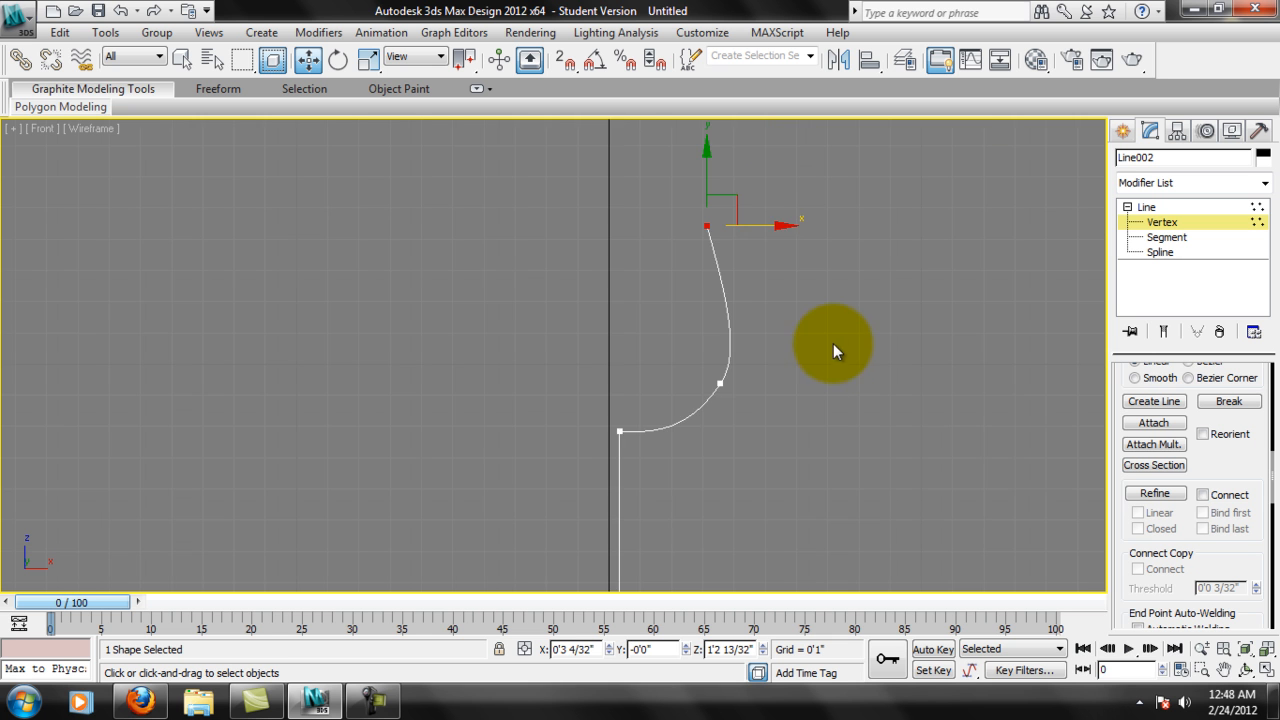
Examine the complete half-profile from the base and stem up to the bowl's curve and rim.
middle_click_drag(812, 419, 838, 357)
scroll(762, 357, "up", 1)
middle_click_drag(756, 371, 789, 345)
scroll(778, 349, "down", 1)
left_click(645, 224)
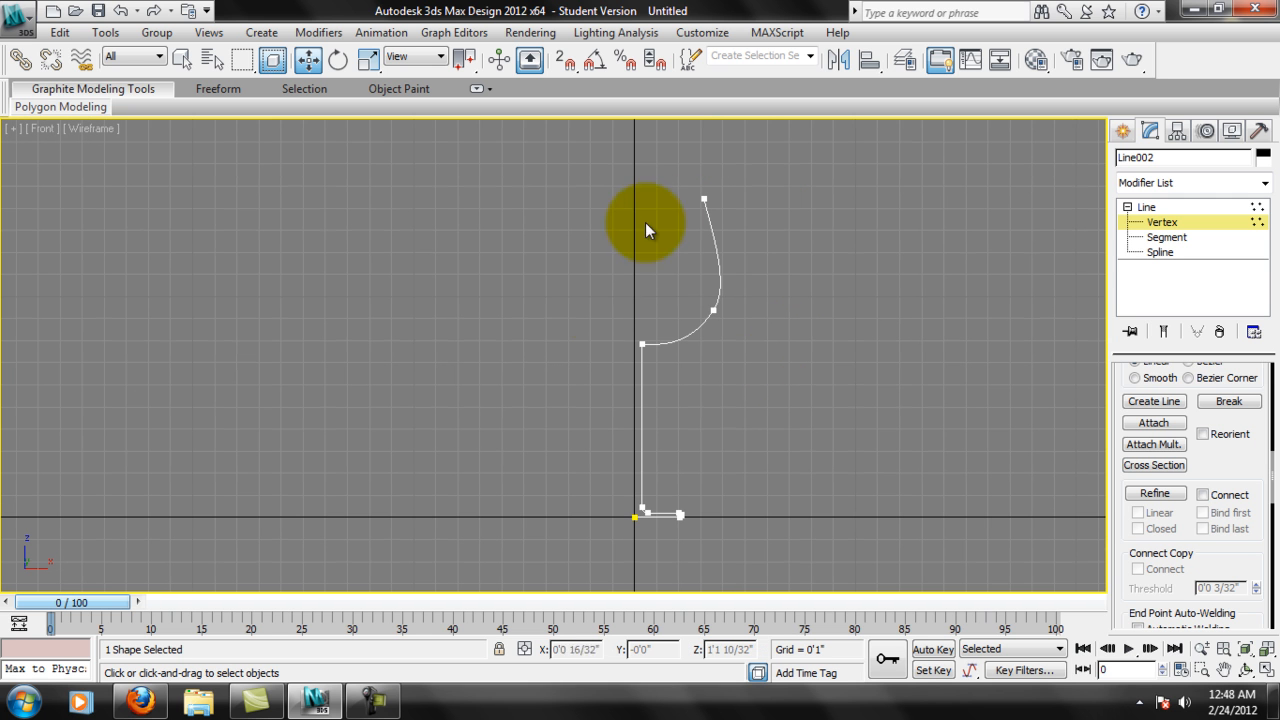
left_click_drag(672, 472, 626, 530)
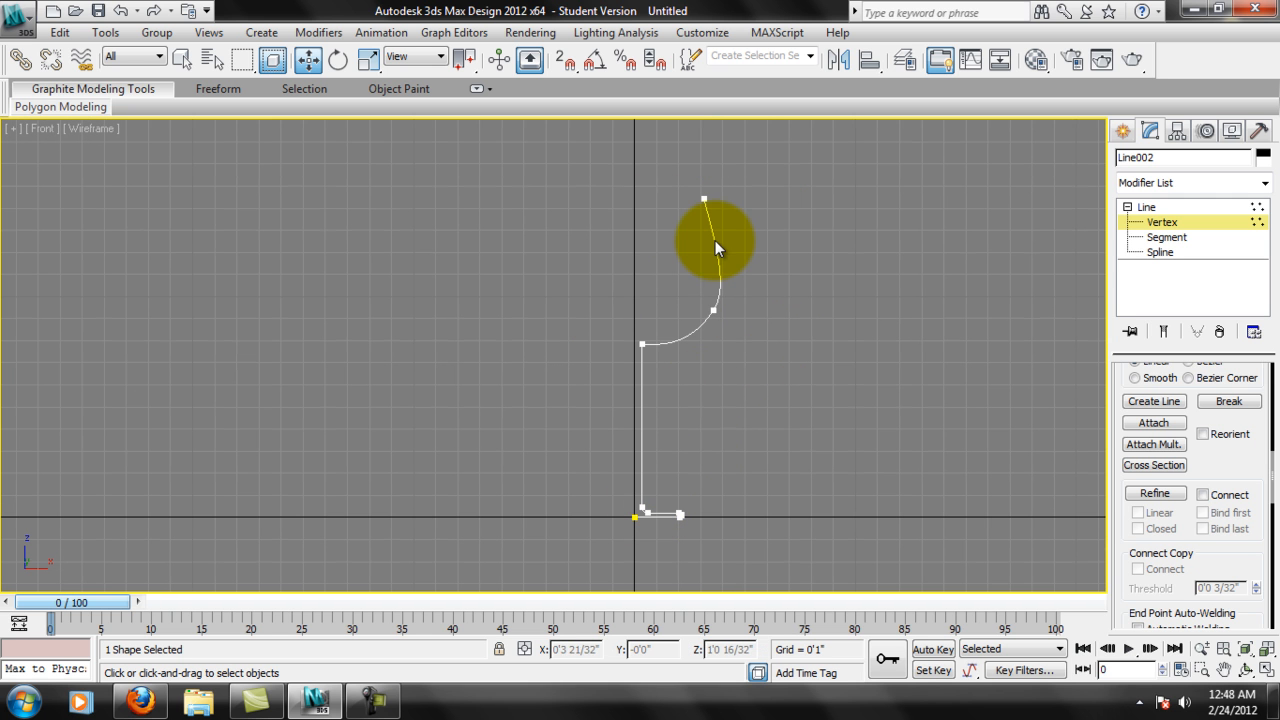
scroll(687, 259, "up", 2)
middle_click_drag(793, 213, 790, 229)
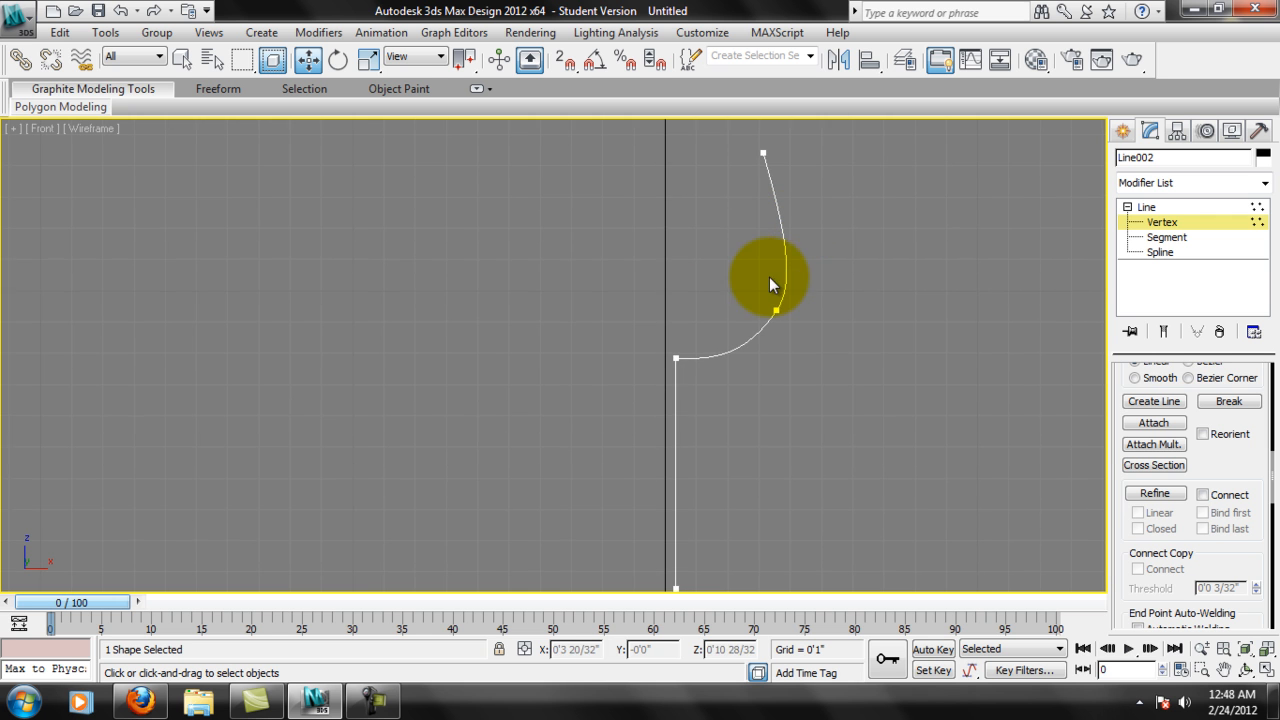
middle_click_drag(764, 280, 761, 265)
middle_click_drag(661, 434, 673, 386)
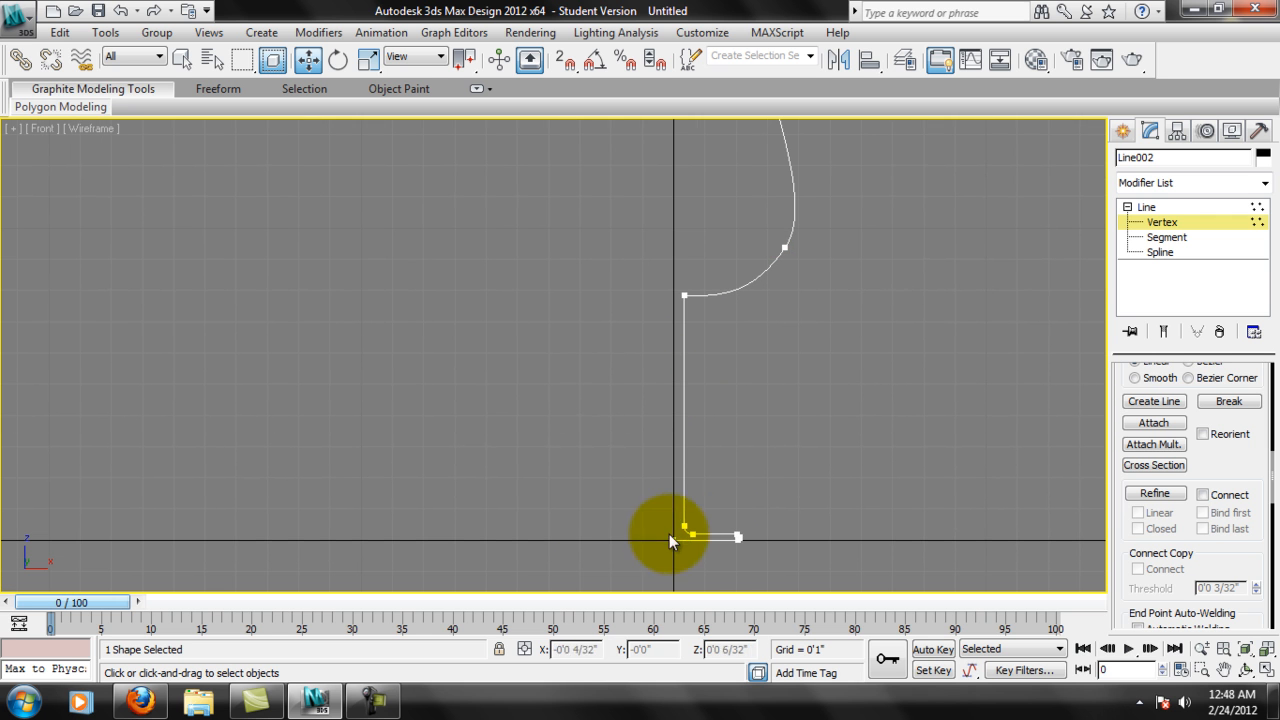
left_click(684, 298)
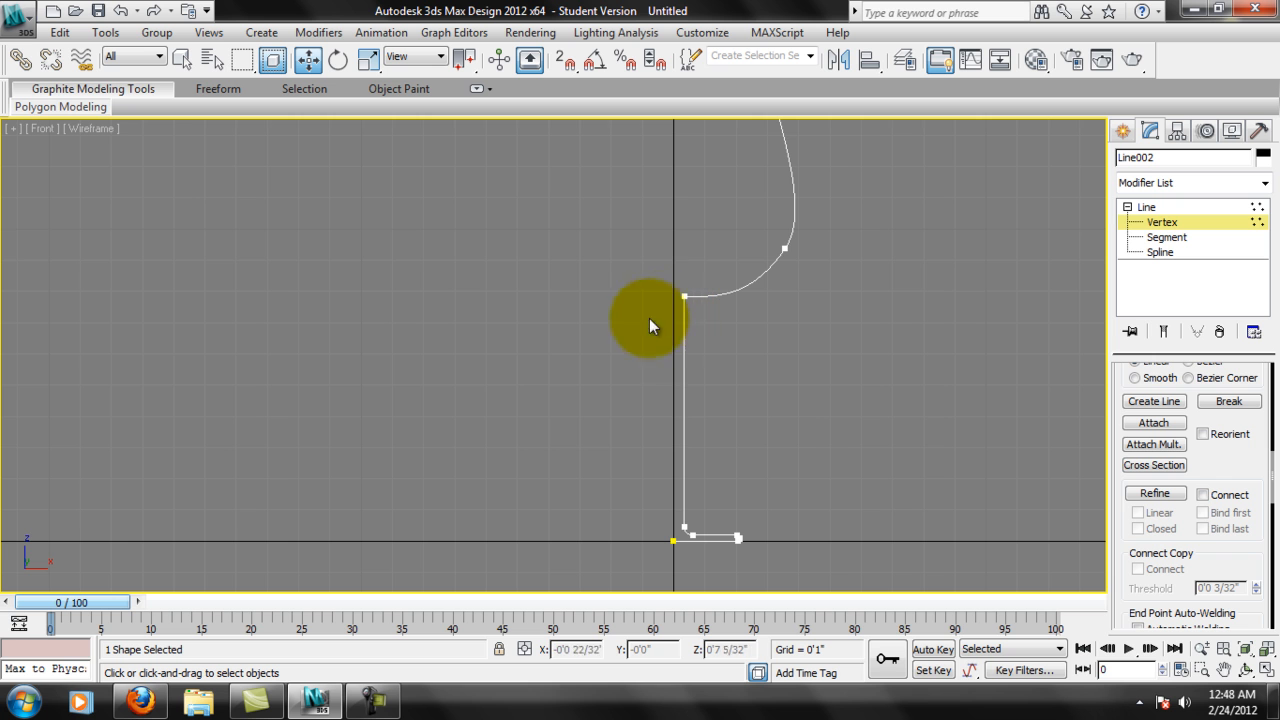
middle_click_drag(792, 190, 794, 218)
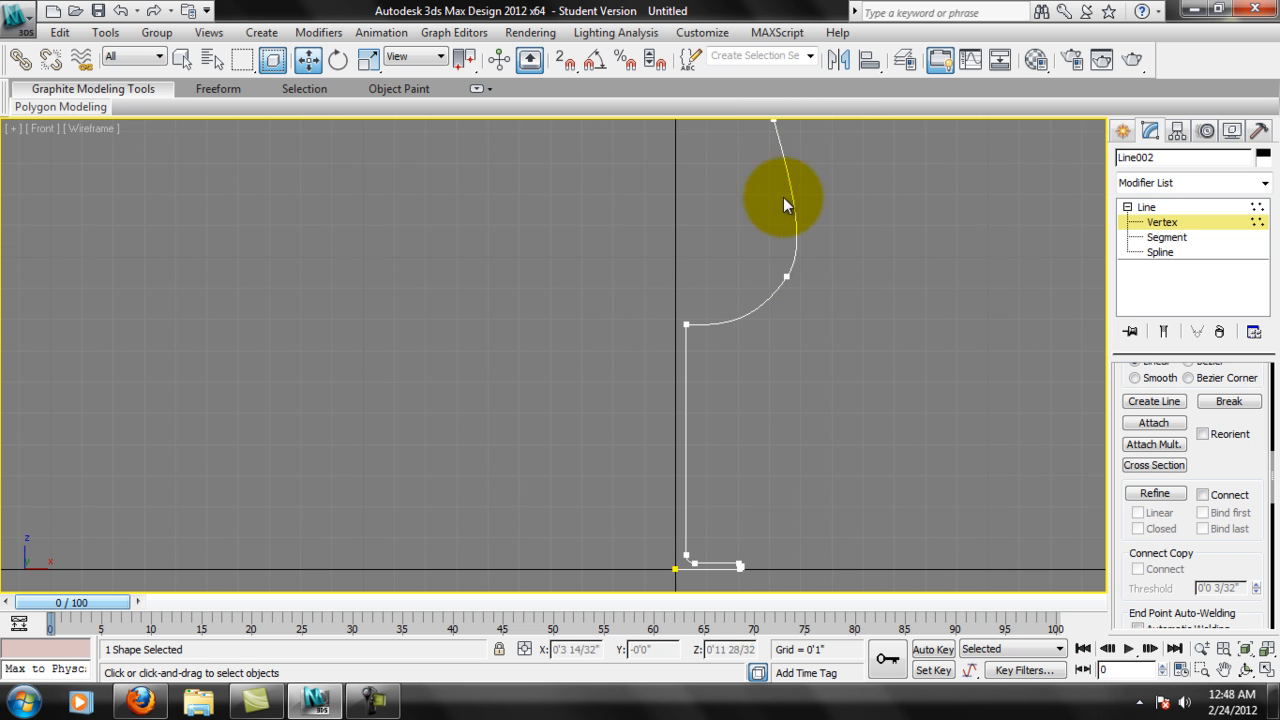
middle_click_drag(671, 379, 675, 370)
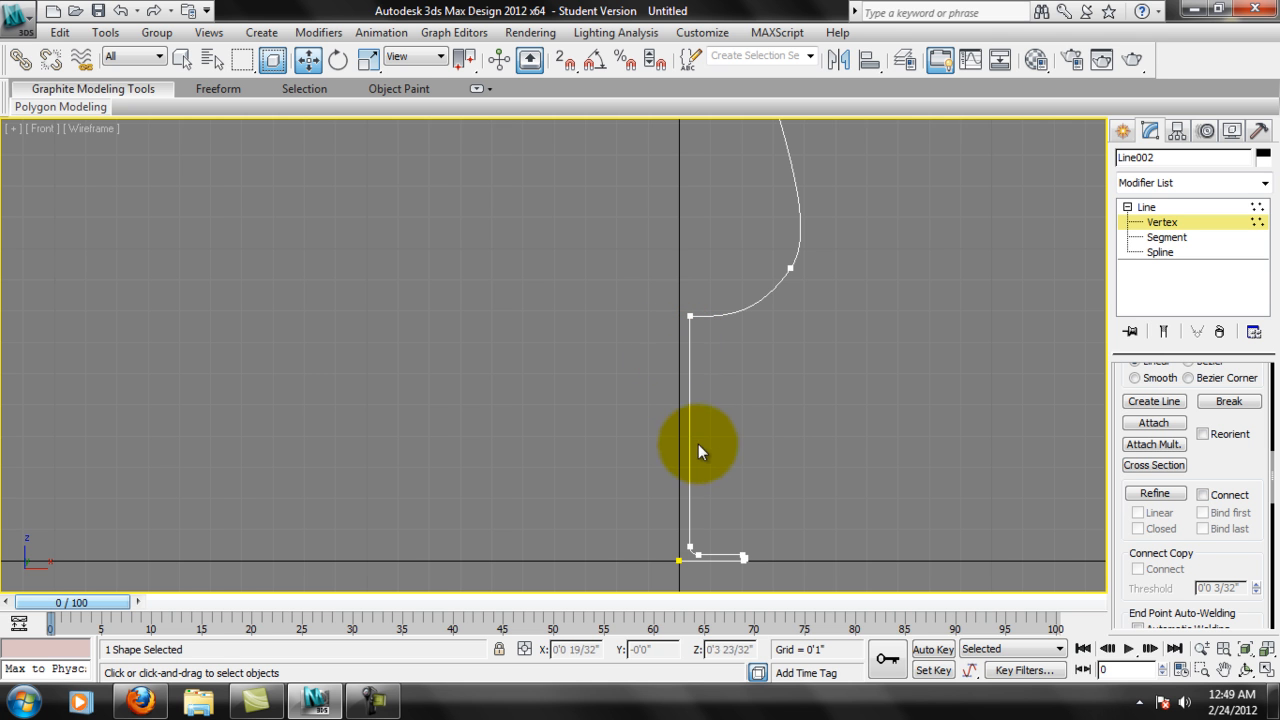
middle_click_drag(700, 423, 703, 387)
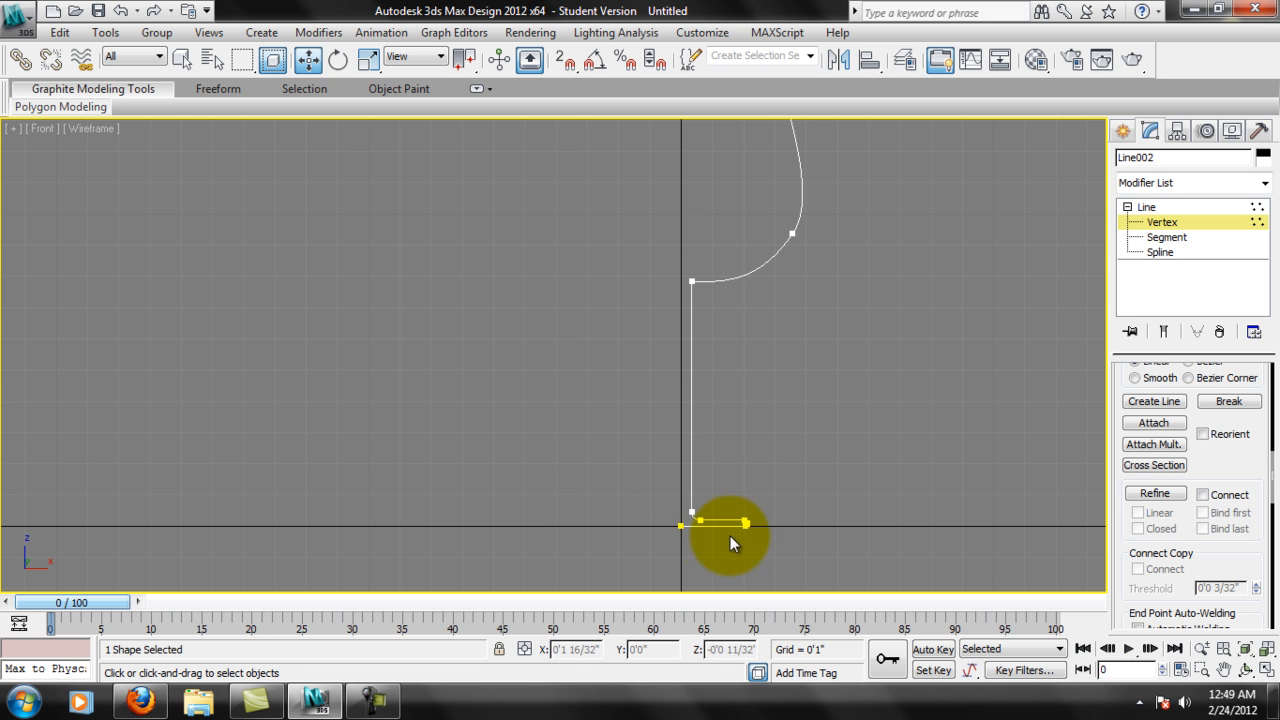
middle_click_drag(761, 381, 732, 442)
scroll(757, 373, "down", 2)
middle_click_drag(766, 350, 706, 369)
scroll(743, 366, "up", 2)
middle_click_drag(702, 305, 716, 317)
Select both curved bowl segments at Segment level and look through the available segment geometry options.
left_click(1166, 239)
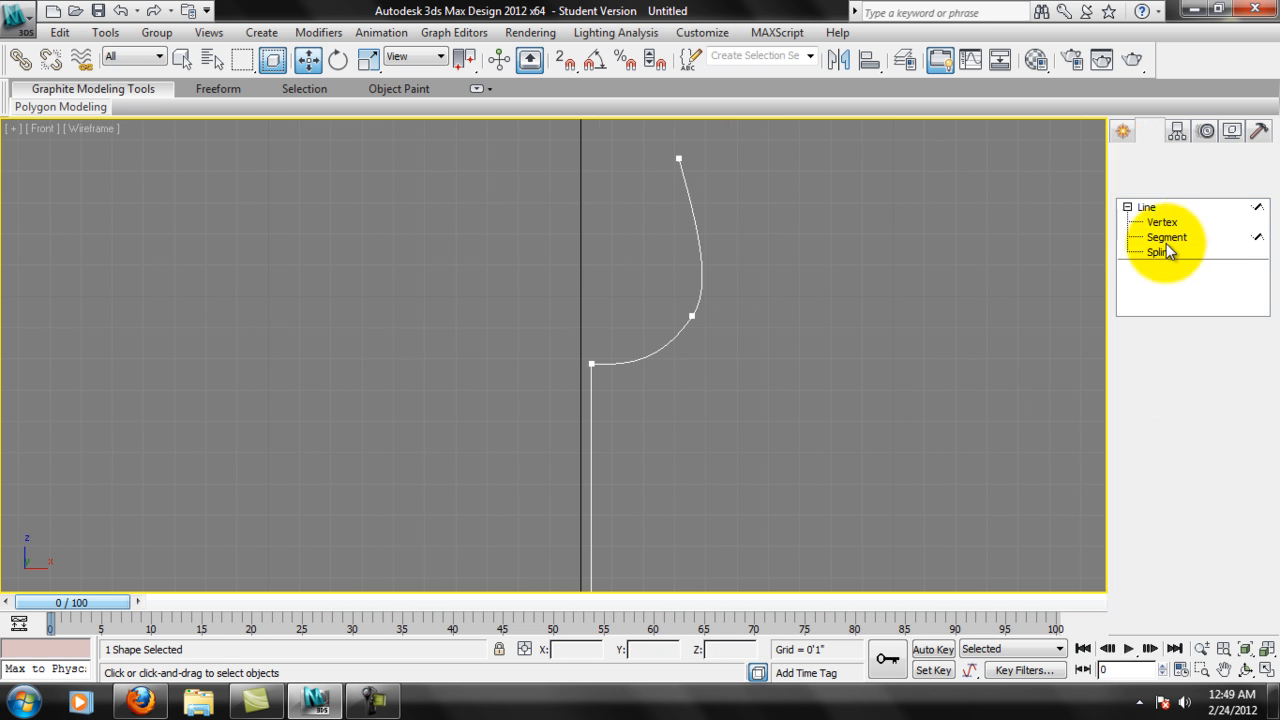
left_click(692, 224)
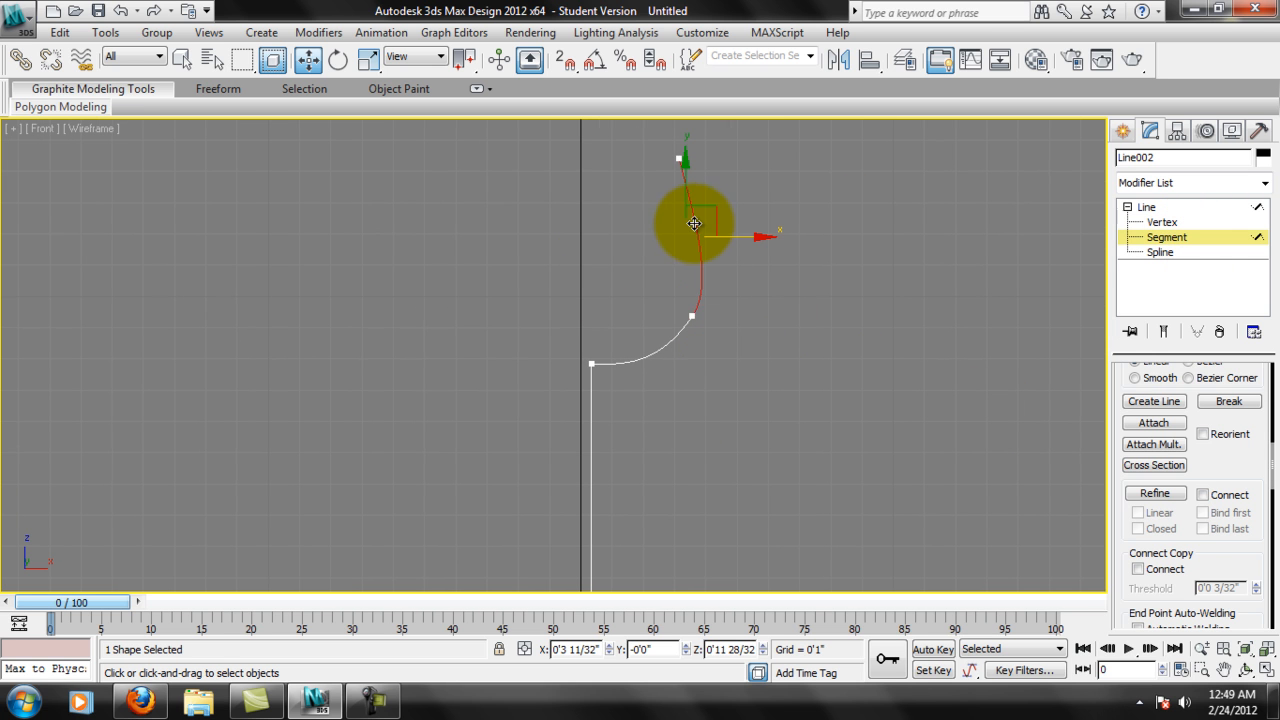
left_click(665, 350, "ctrl")
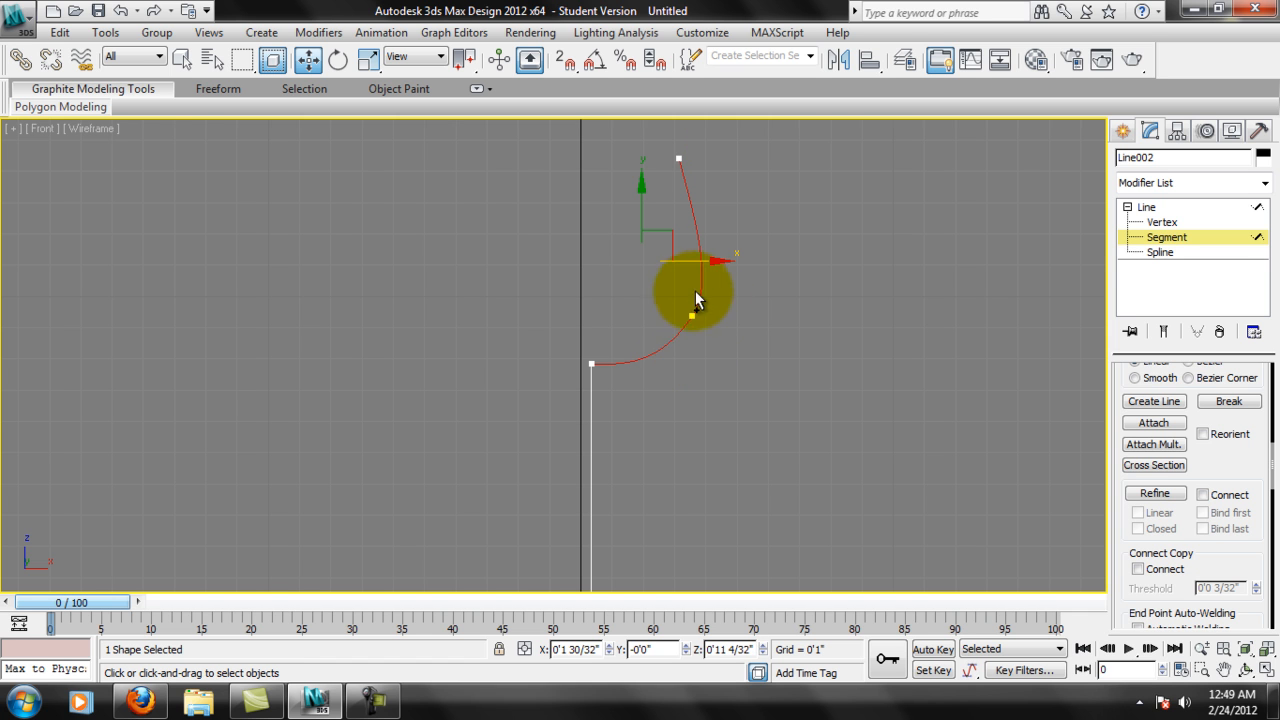
left_click_drag(1245, 554, 1219, 64)
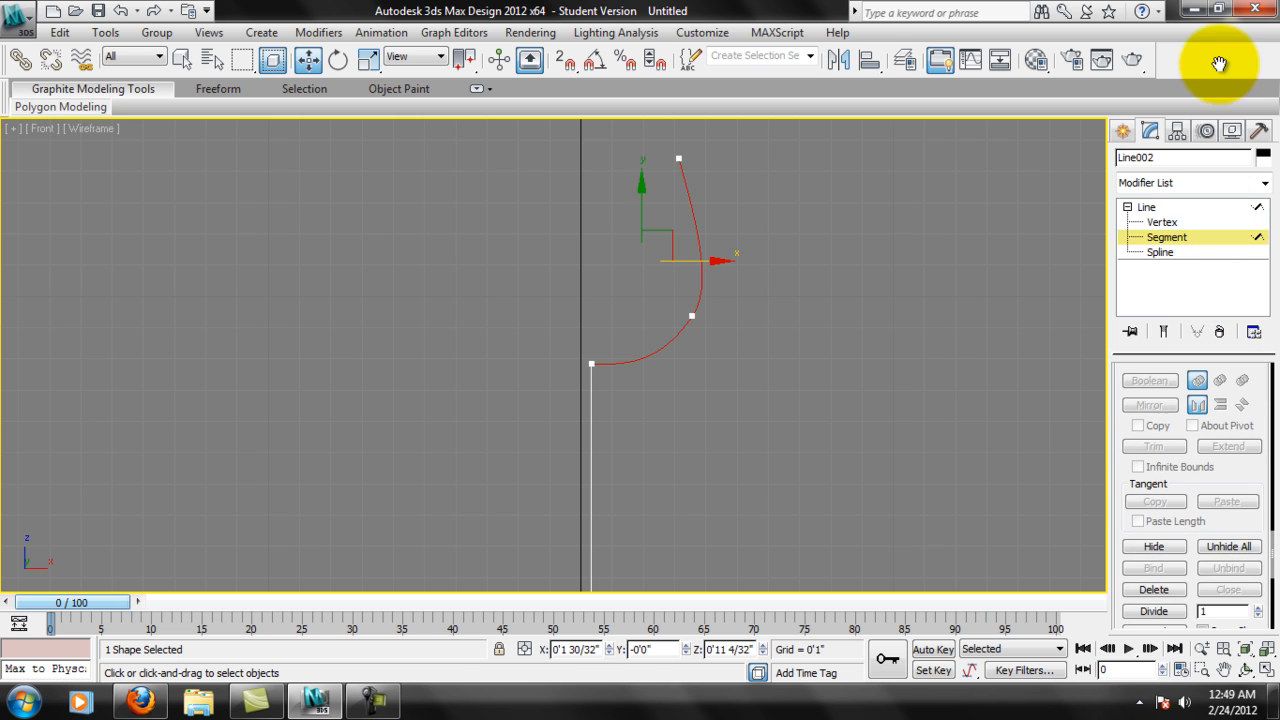
left_click_drag(1231, 491, 1208, 571)
left_click_drag(1148, 429, 1163, 506)
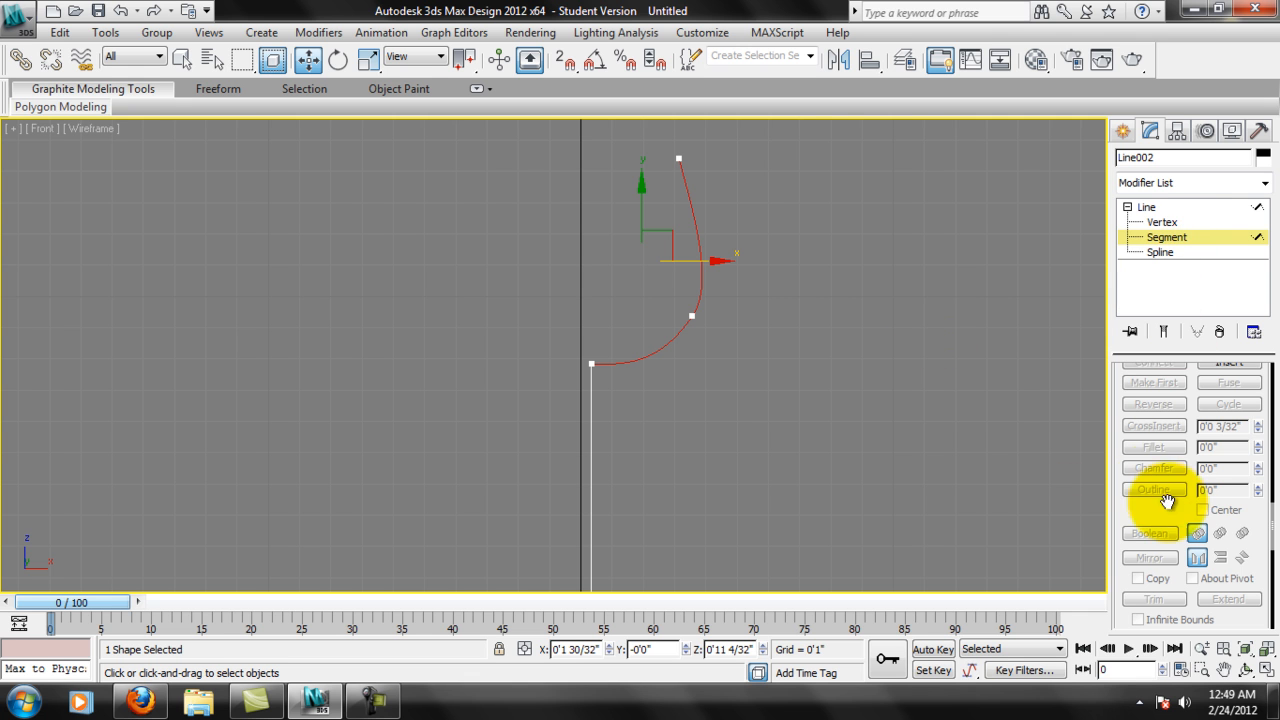
Outline the whole profile spline toward its inner side to give it a thin double wall.
left_click(1163, 222)
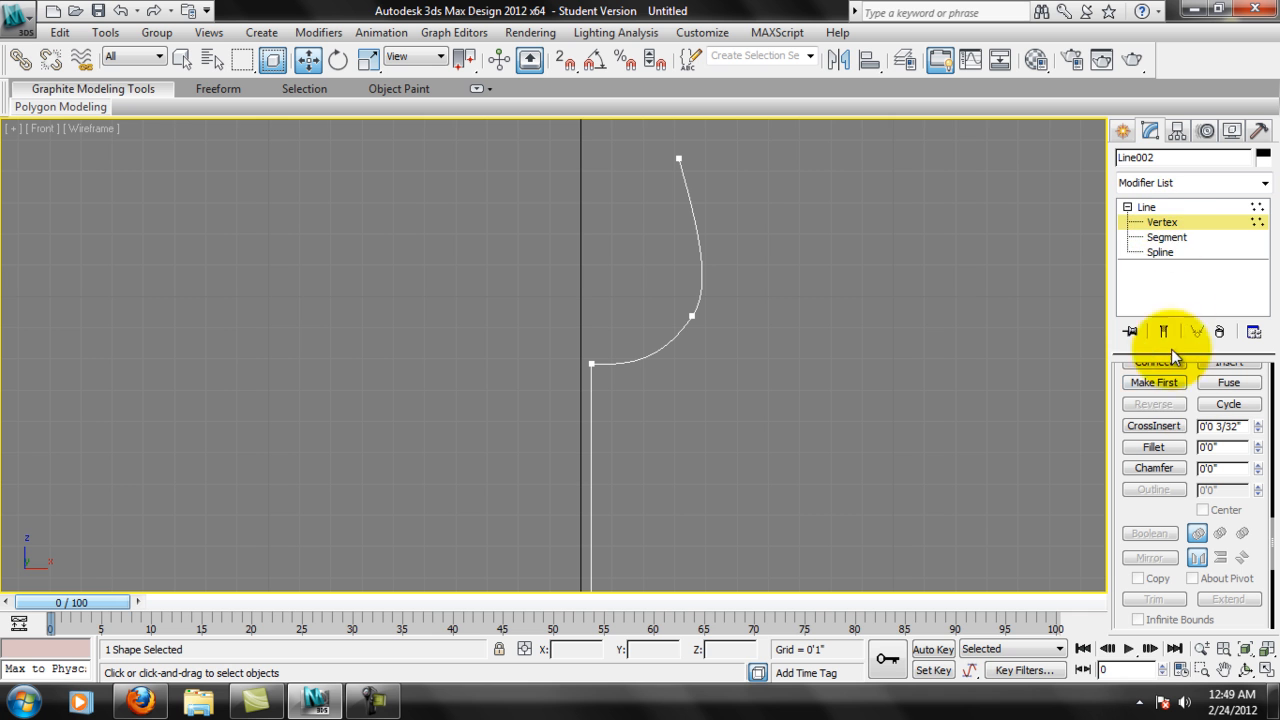
left_click(1160, 252)
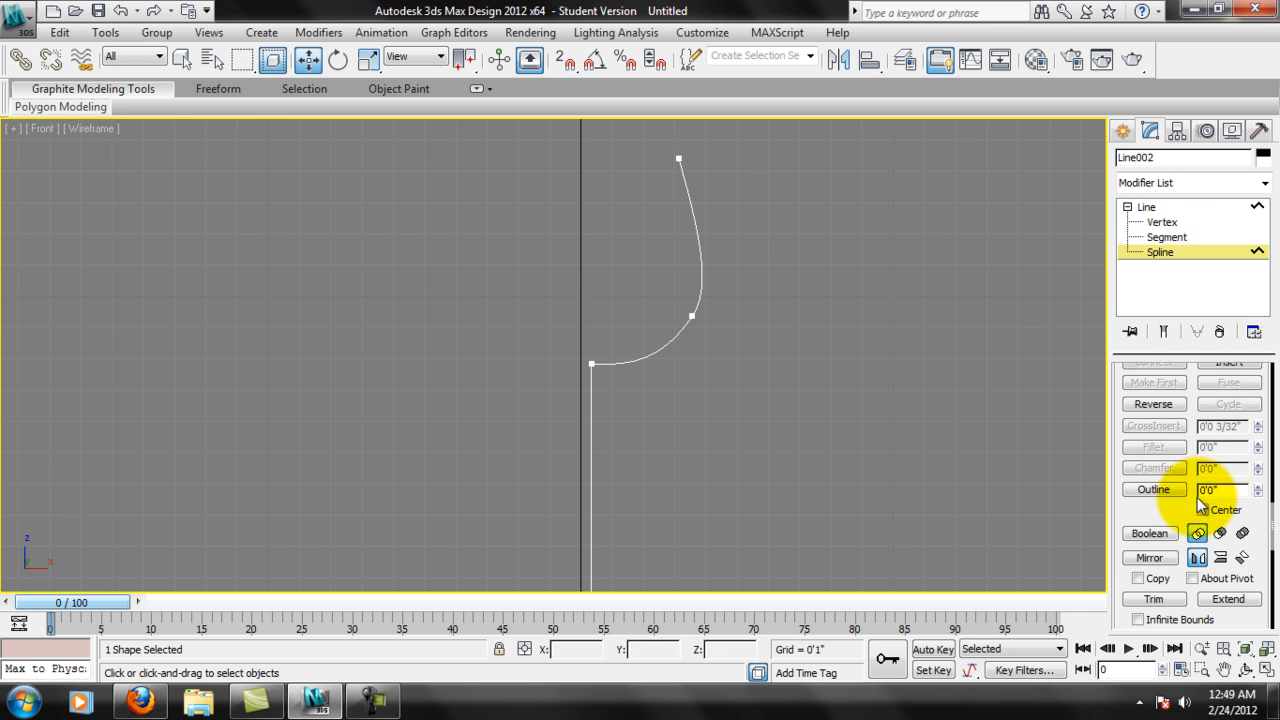
left_click(699, 236)
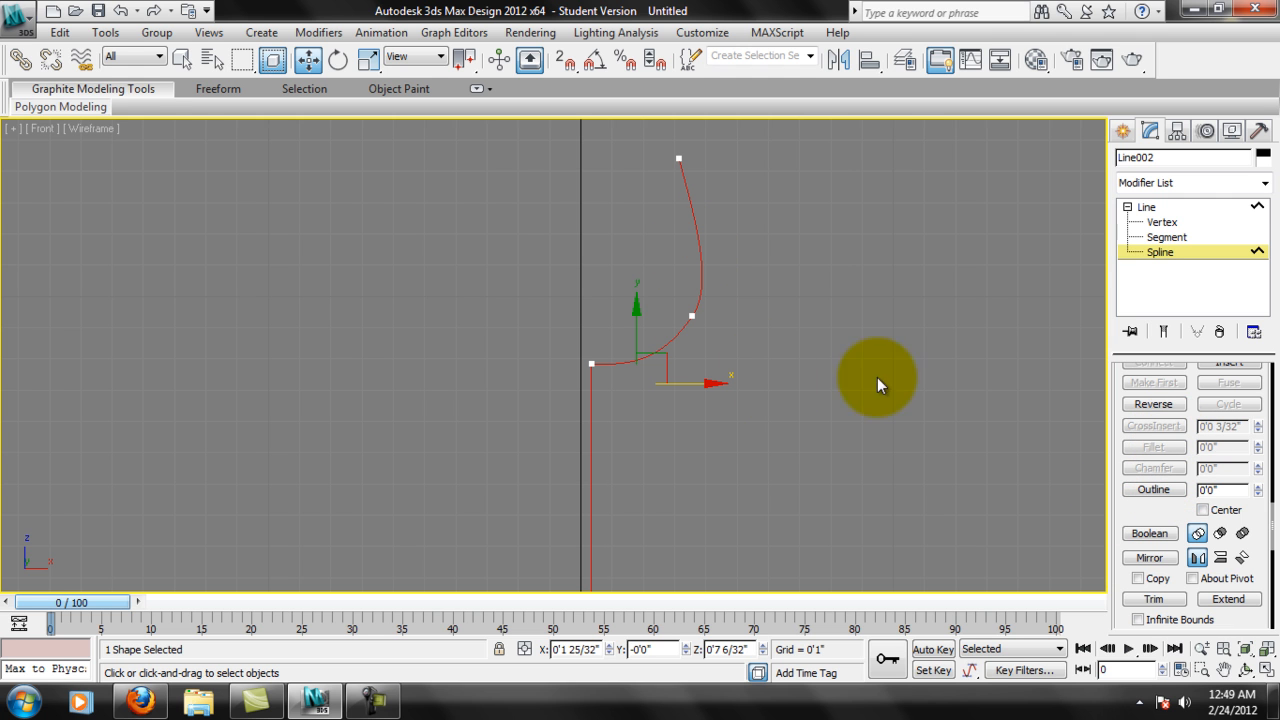
double_click(1236, 489)
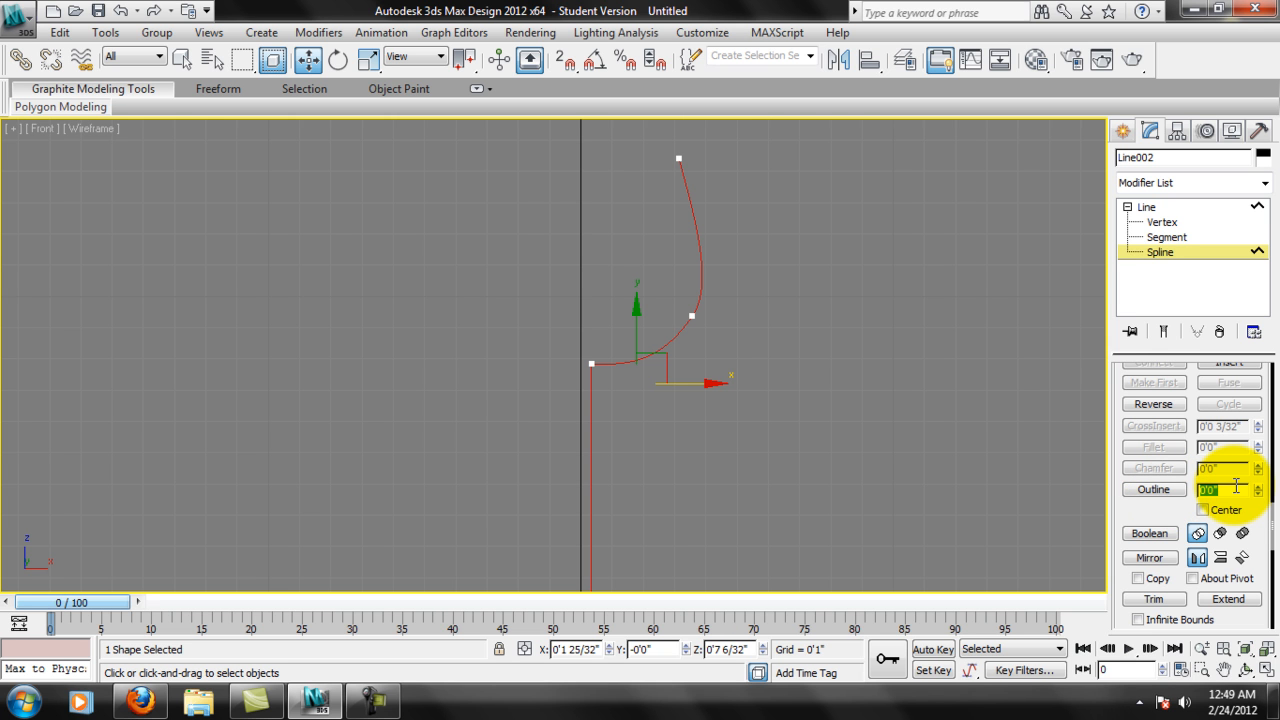
key("Return")
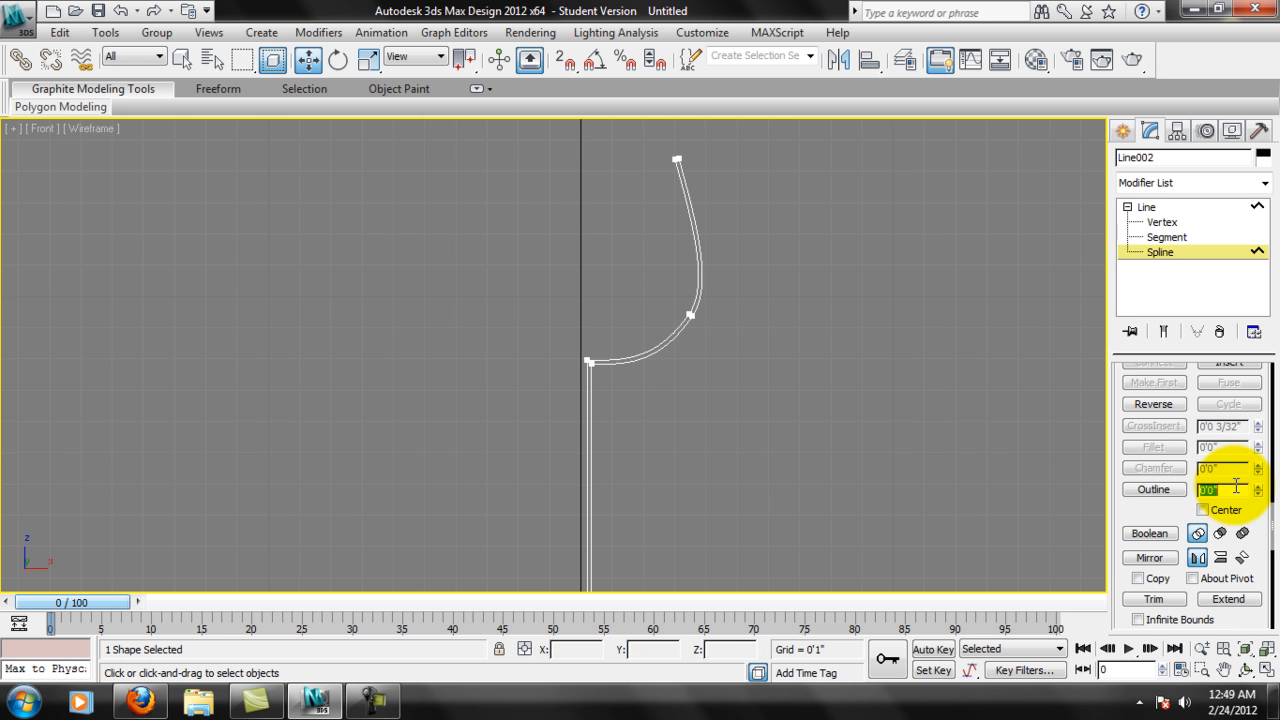
Examine the double-walled profile from the rim through the bowl and stem to the base.
middle_click_drag(710, 213, 706, 246)
scroll(710, 225, "up", 2)
middle_click_drag(731, 201, 765, 283)
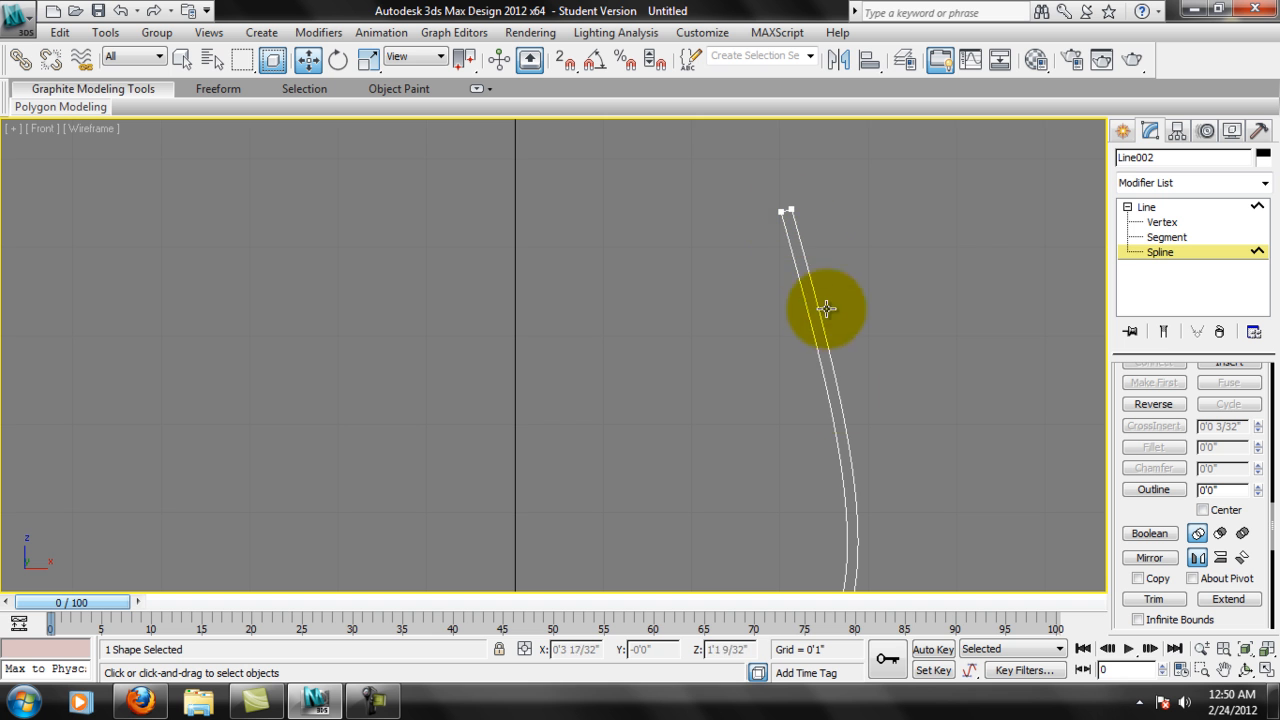
middle_click_drag(776, 387, 787, 281)
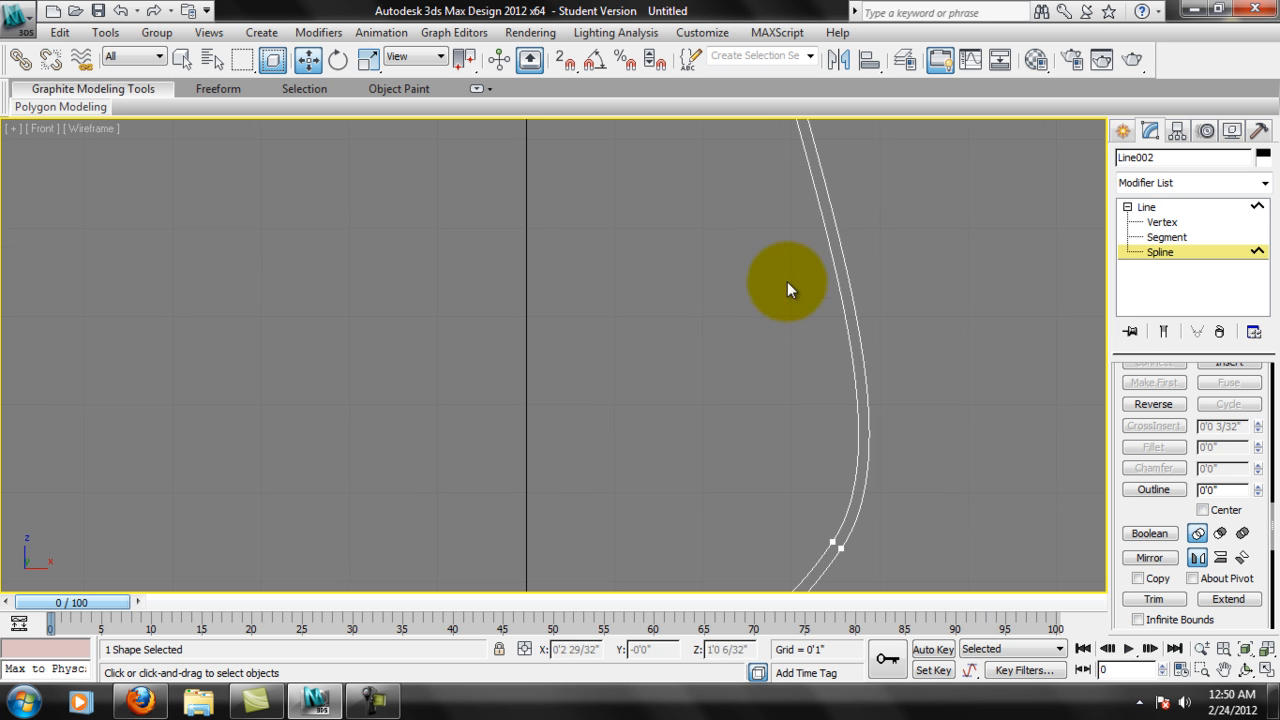
scroll(787, 281, "down", 2)
middle_click_drag(758, 522, 834, 342)
middle_click_drag(633, 434, 688, 300)
scroll(699, 313, "up", 2)
scroll(614, 378, "down", 2)
scroll(643, 323, "down", 1)
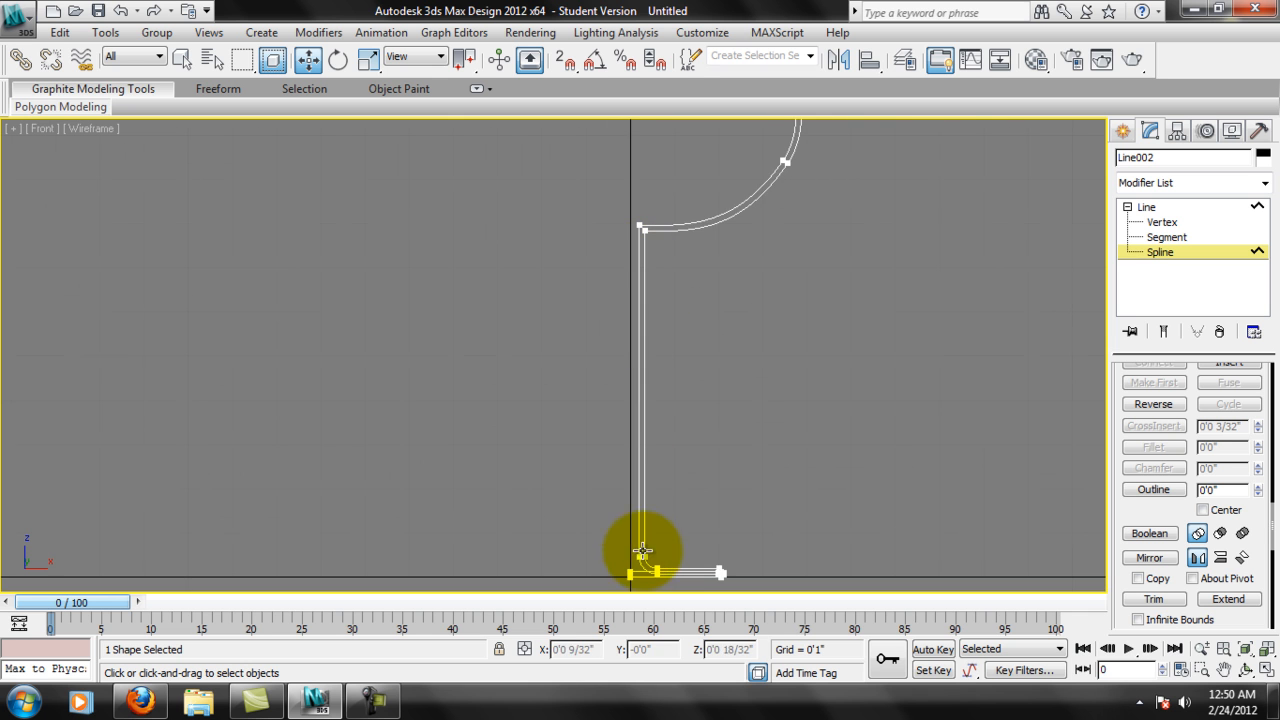
Delete the outline's inner stem segment and the inner fillet segment at the foot of the stem.
scroll(662, 355, "up", 1)
scroll(663, 349, "up", 3)
left_click(1160, 237)
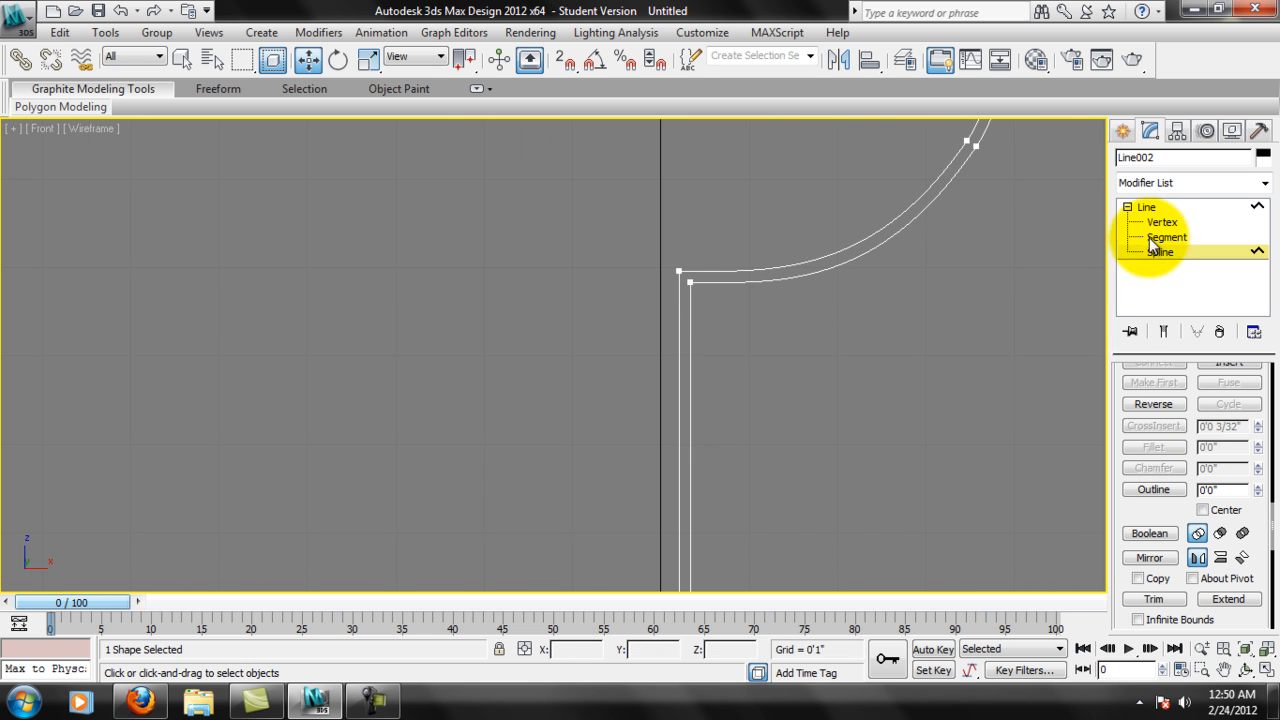
left_click(680, 305)
key("Delete")
middle_click_drag(739, 471, 704, 200)
middle_click_drag(665, 515, 697, 404)
scroll(700, 400, "up", 2)
left_click(741, 361)
key("Delete")
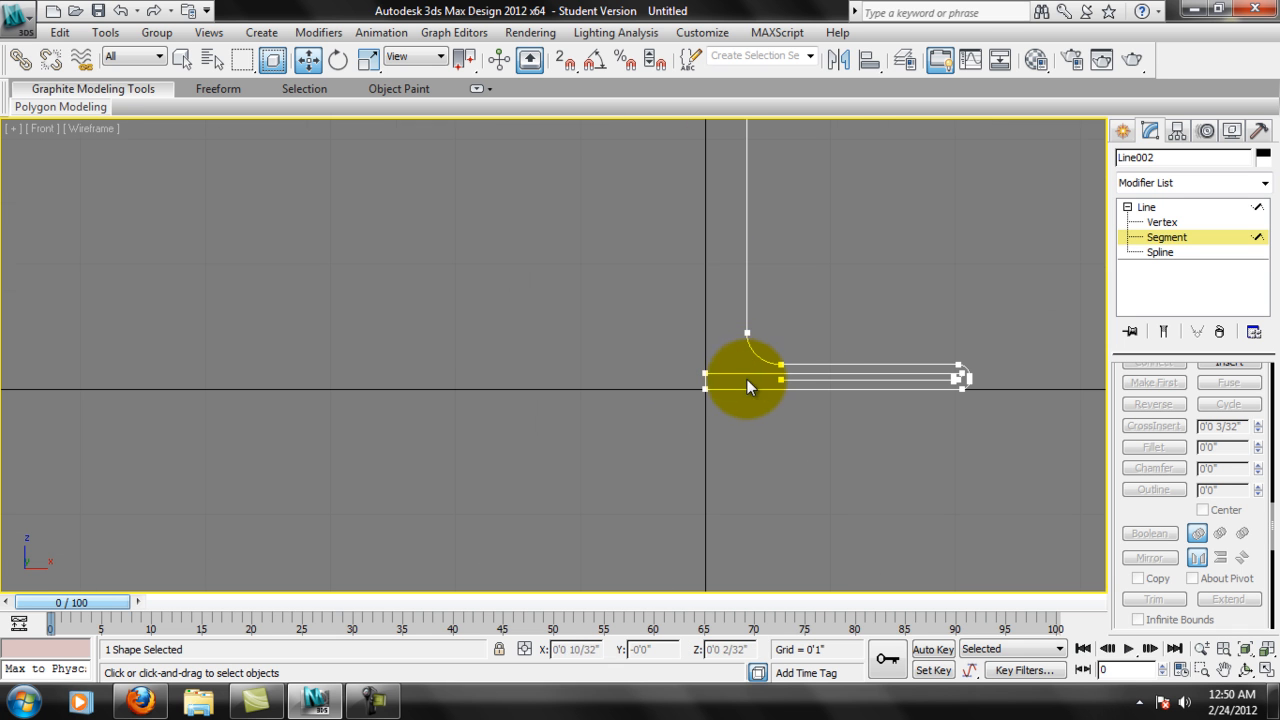
Delete the two inner horizontal segments running through the base.
left_click(745, 375)
key("Delete")
left_click(827, 383)
key("Delete")
Delete the leftover short segment on the central axis and the stray inner segments at the base's rounded edge.
middle_click_drag(980, 383, 827, 430)
scroll(937, 386, "up", 5)
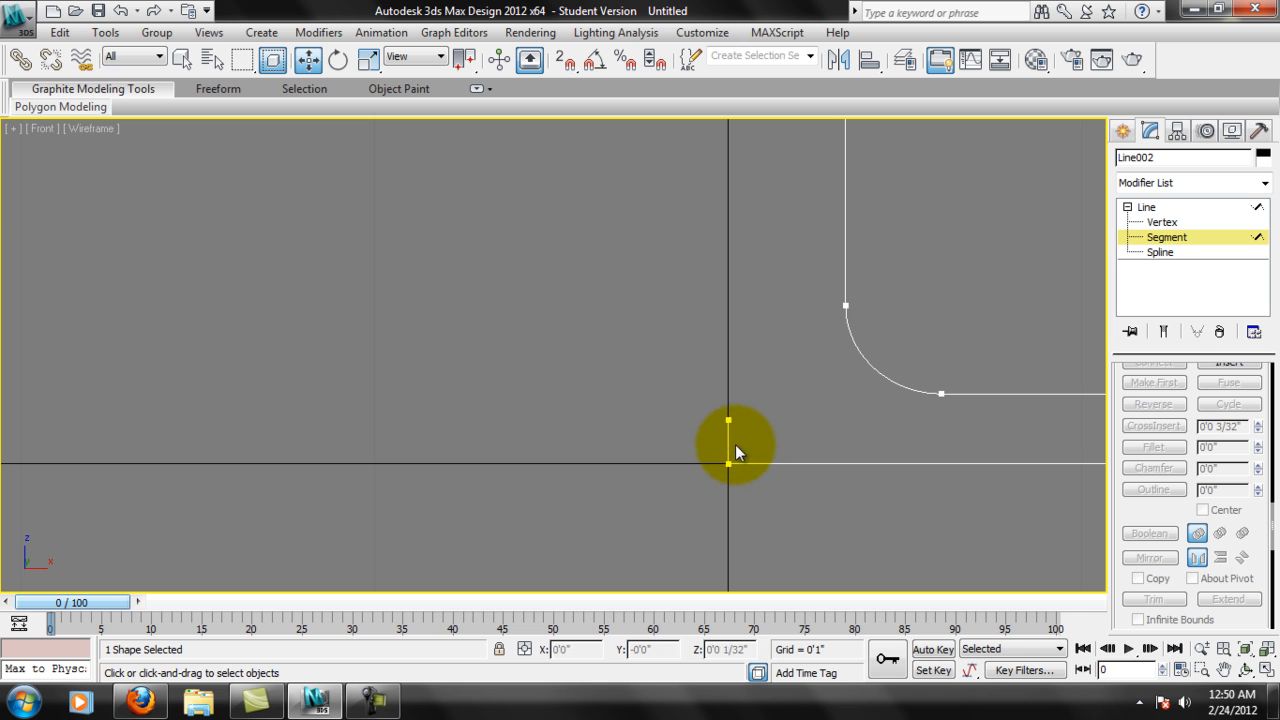
middle_click_drag(743, 449, 609, 397)
scroll(609, 397, "up", 4)
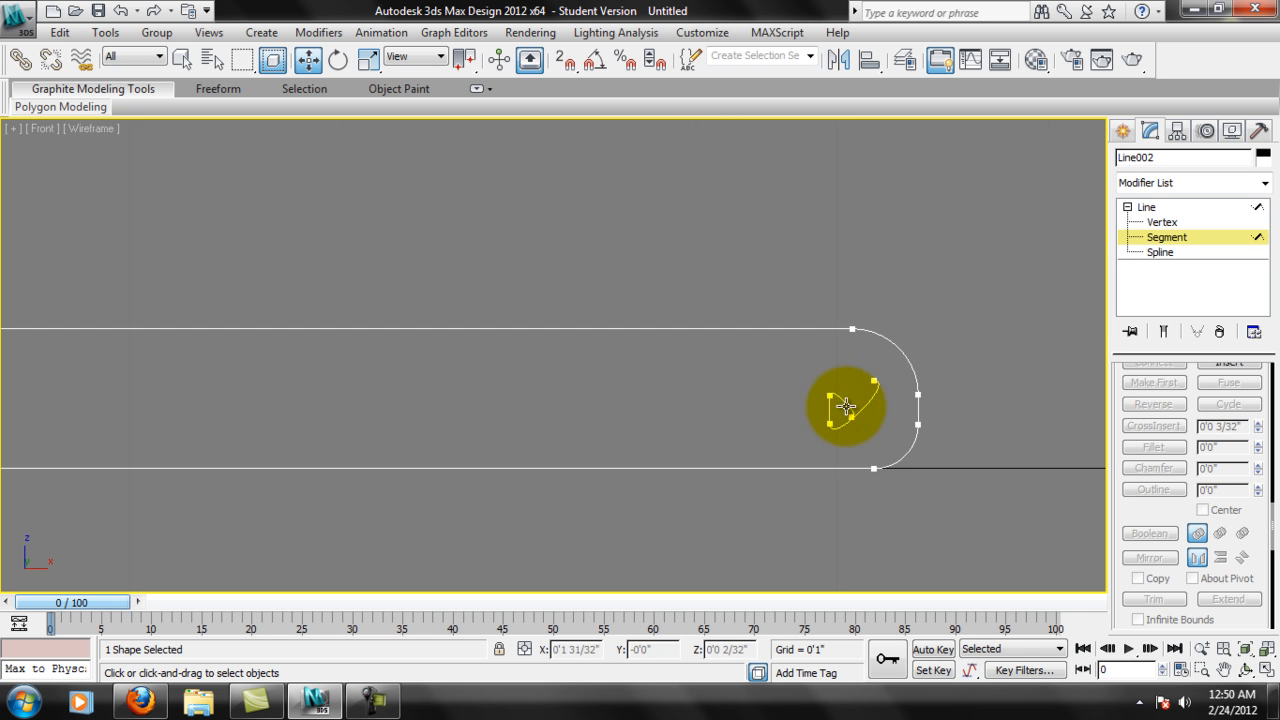
middle_click_drag(737, 406, 665, 368)
scroll(665, 368, "up", 2)
left_click_drag(633, 289, 745, 430)
key("Delete")
scroll(750, 434, "down", 5)
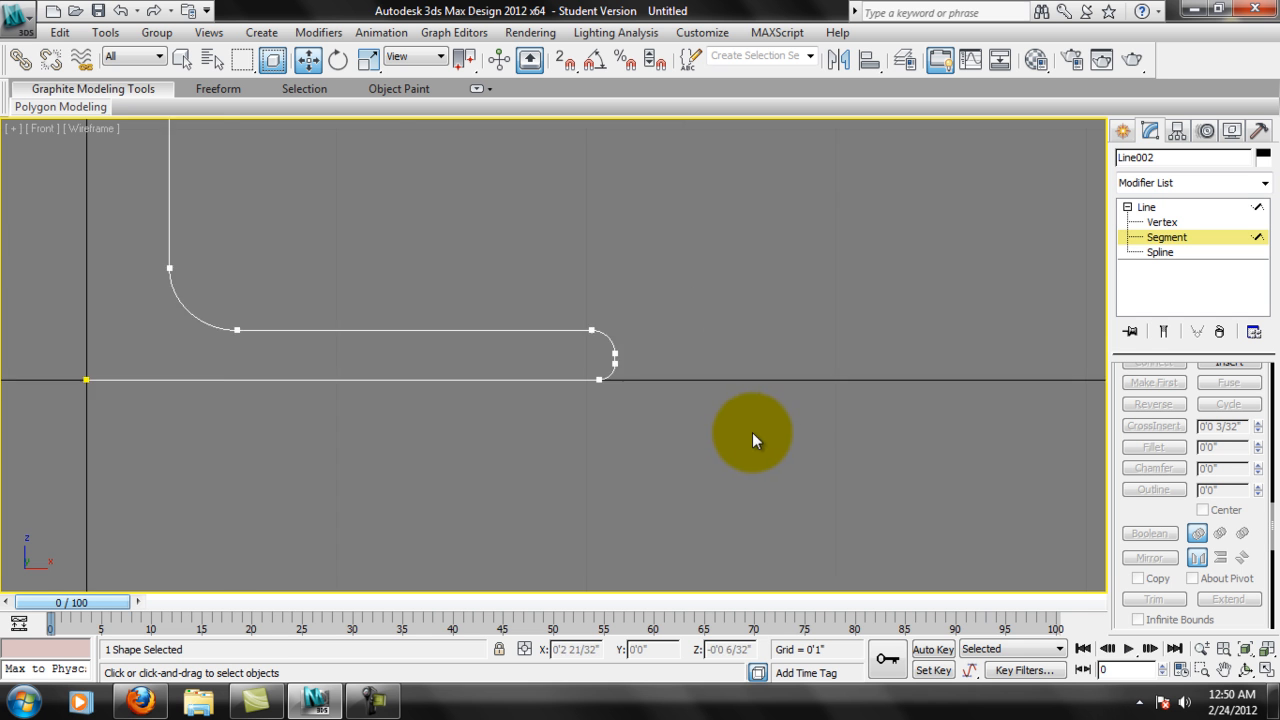
Examine the cleaned base, the stem and the open inner wall end where the bowl meets the stem.
middle_click_drag(502, 298, 714, 485)
scroll(714, 485, "down", 1)
scroll(686, 467, "down", 4)
middle_click_drag(652, 302, 728, 455)
middle_click_drag(706, 370, 686, 448)
middle_click_drag(615, 260, 714, 417)
scroll(689, 420, "up", 3)
middle_click_drag(754, 459, 675, 426)
scroll(647, 418, "up", 3)
middle_click_drag(844, 447, 695, 350)
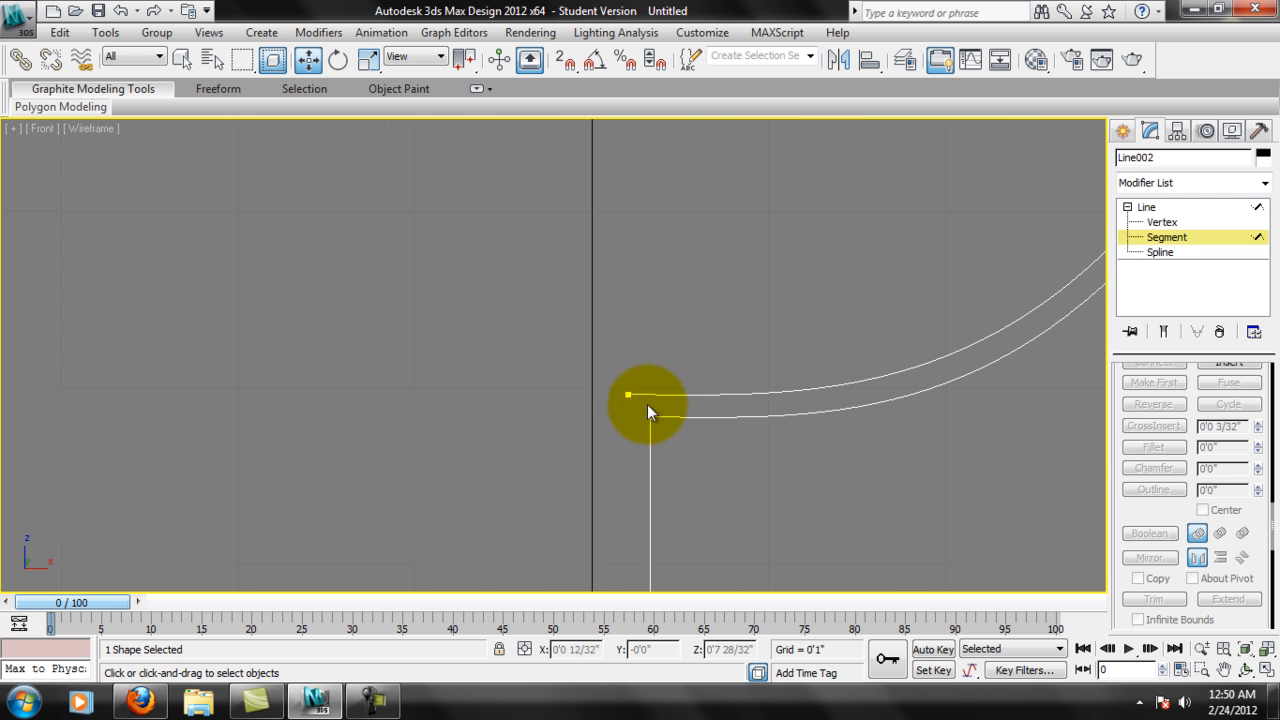
scroll(647, 404, "up", 2)
middle_click_drag(778, 413, 729, 423)
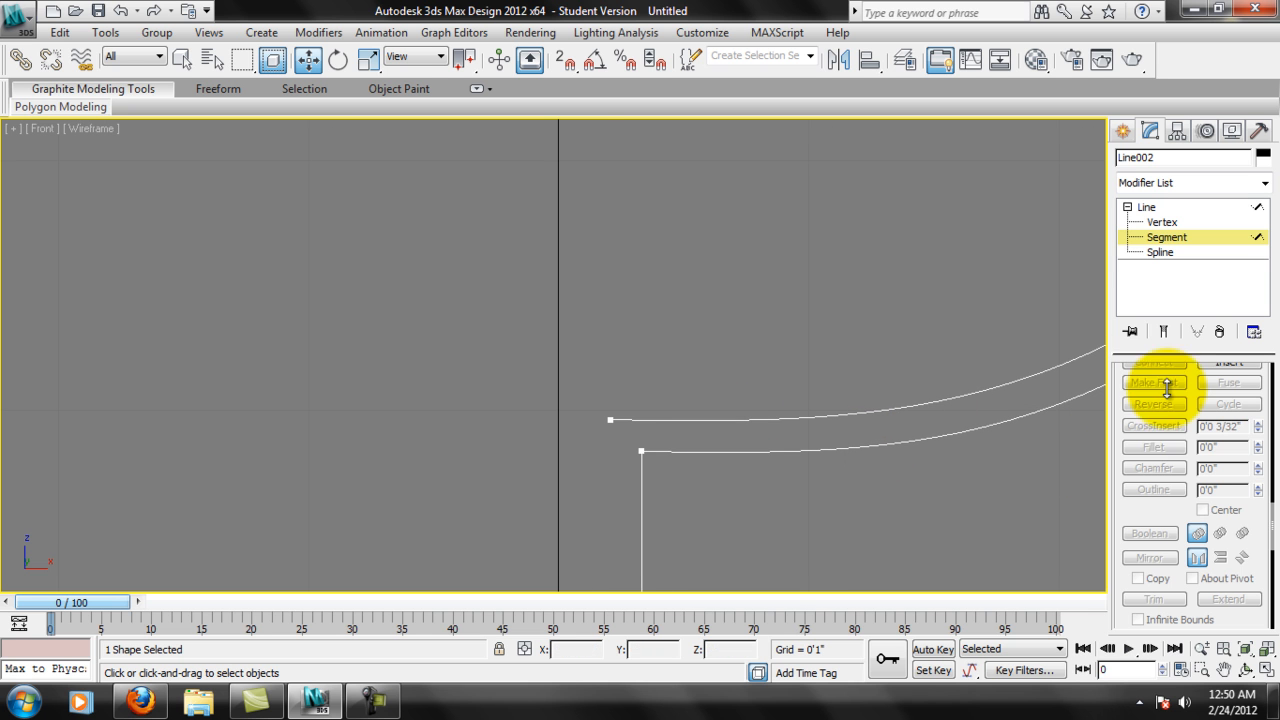
Refine the bowl's inner wall with a new vertex directly above the top of the stem.
scroll(1170, 497, "down", 1)
scroll(1170, 497, "up", 4)
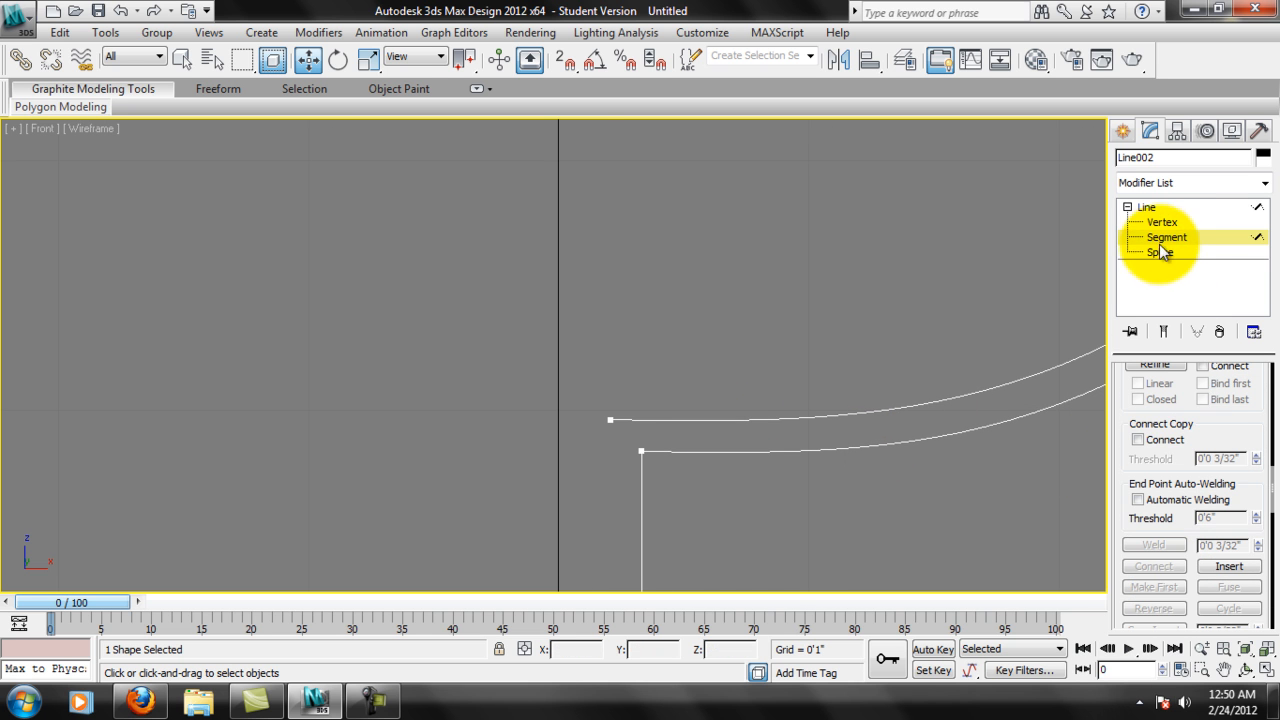
left_click_drag(1245, 417, 1247, 604)
left_click(1158, 554)
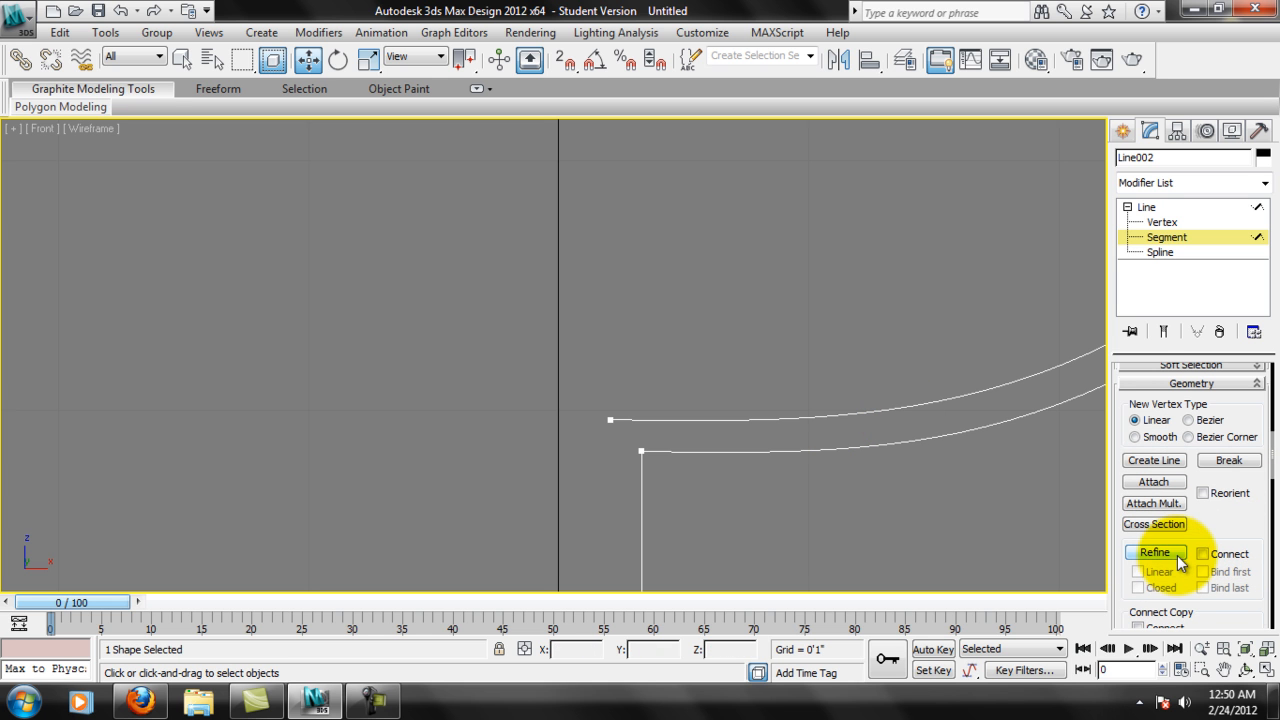
left_click(643, 421)
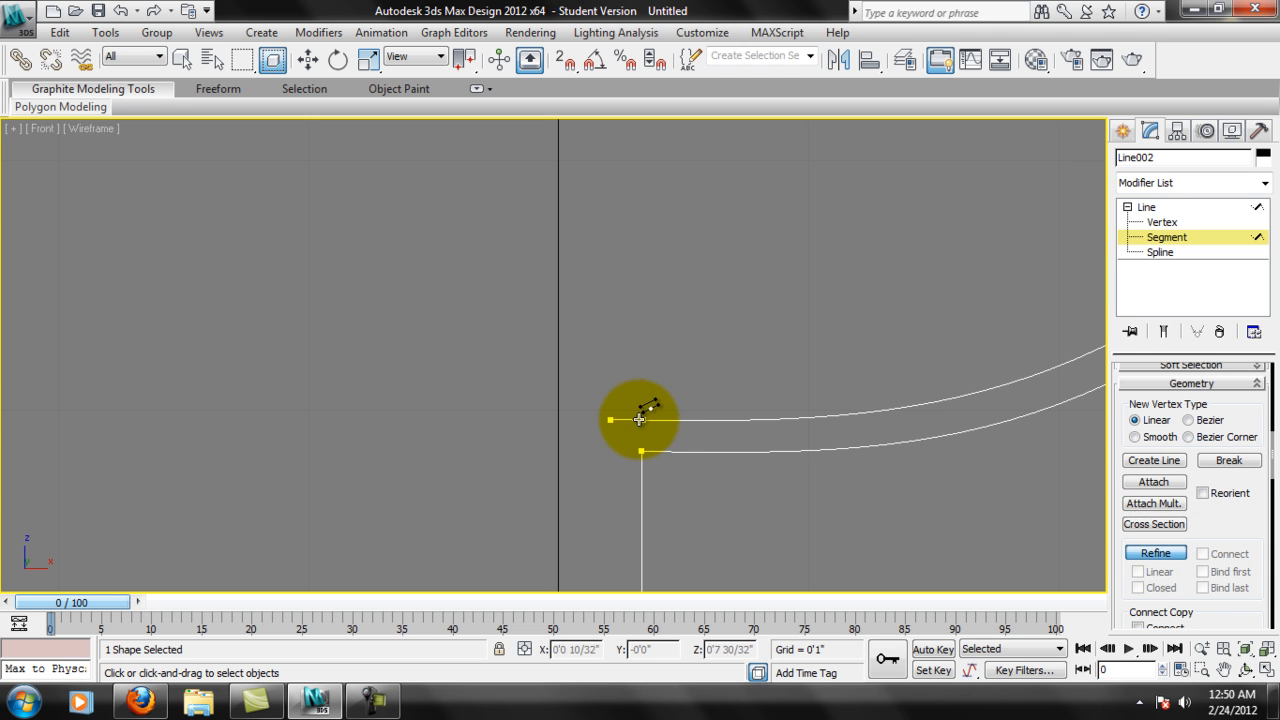
Leave Refine and set the inner wall's open end vertex to Corner at Vertex level.
left_click(1162, 222)
left_click(643, 420)
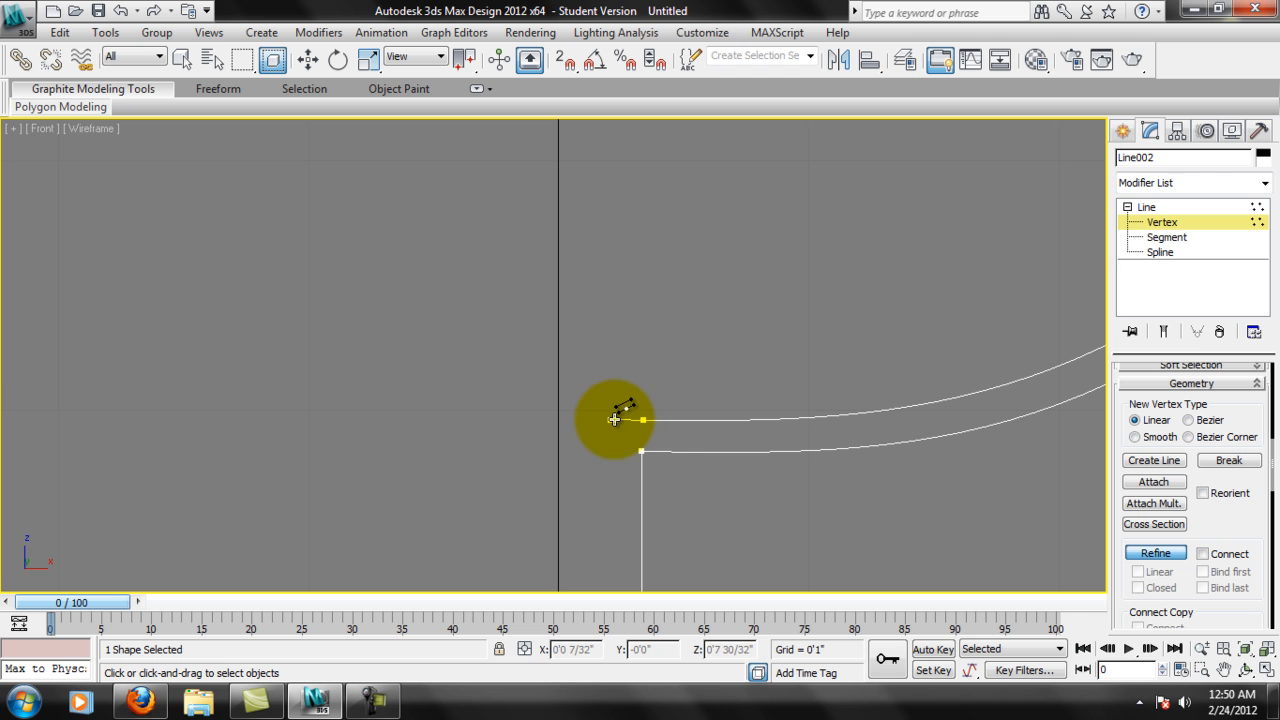
left_click(1155, 553)
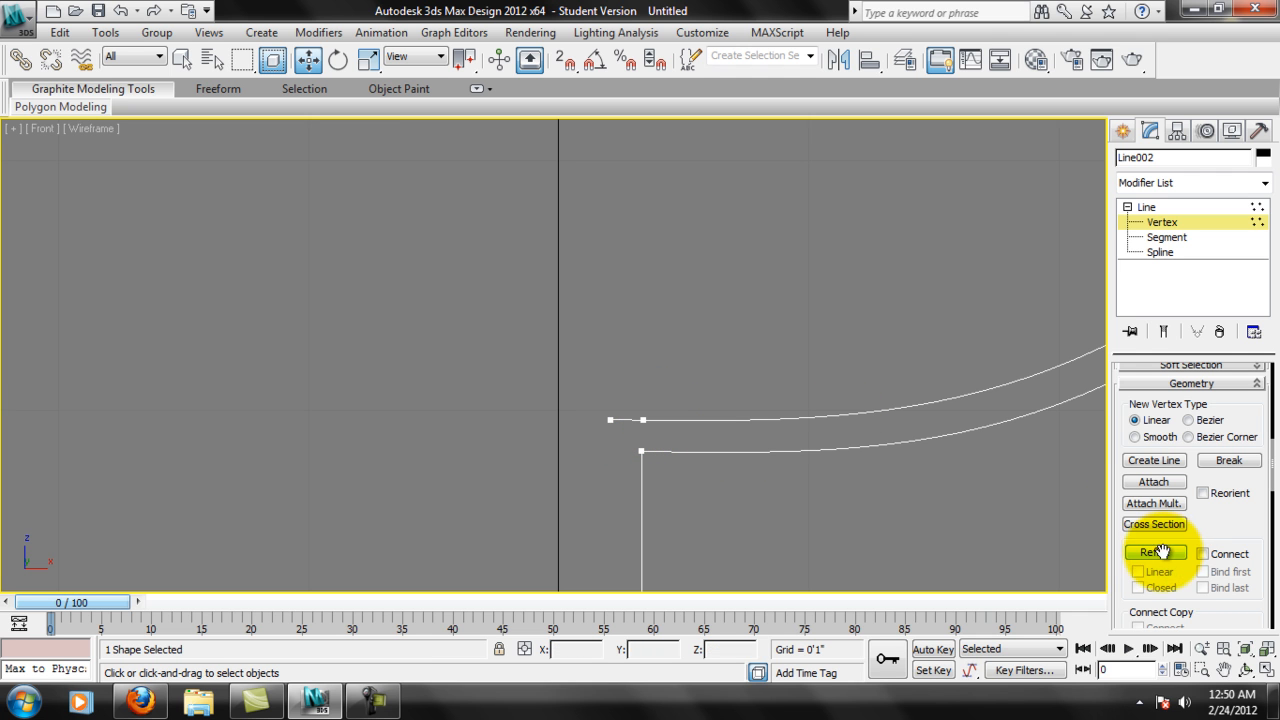
right_click(607, 430)
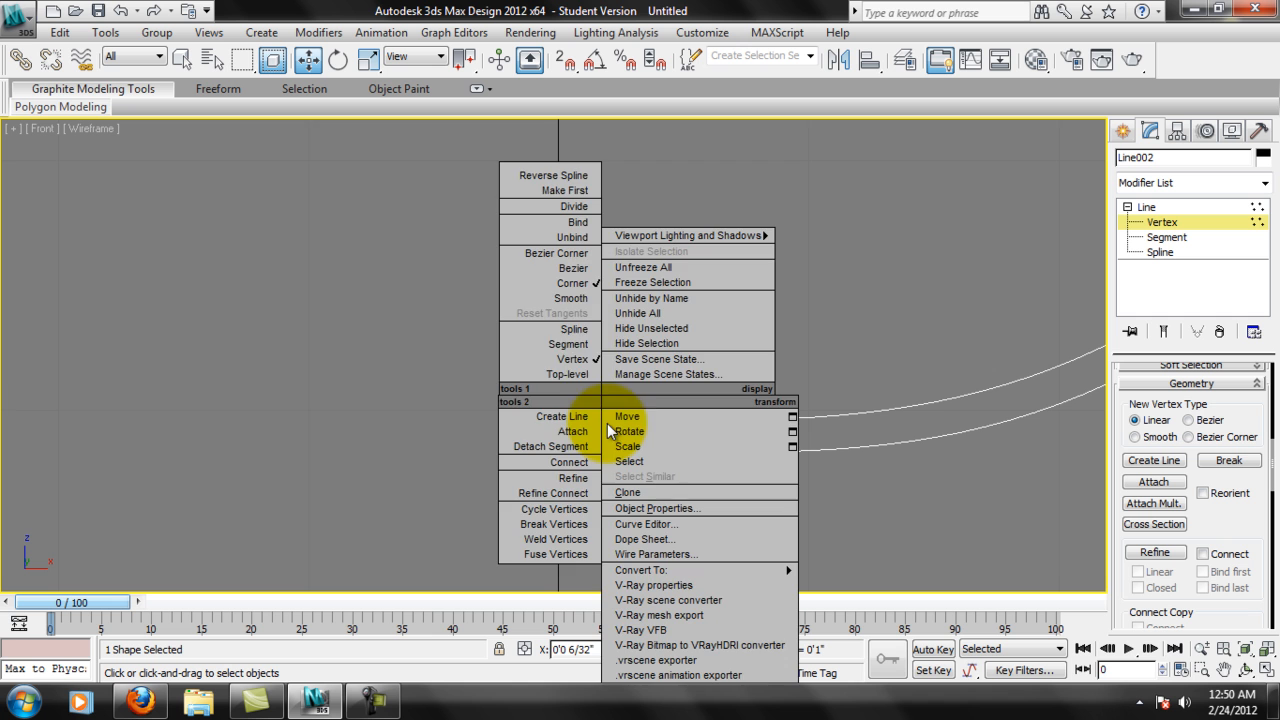
left_click(573, 285)
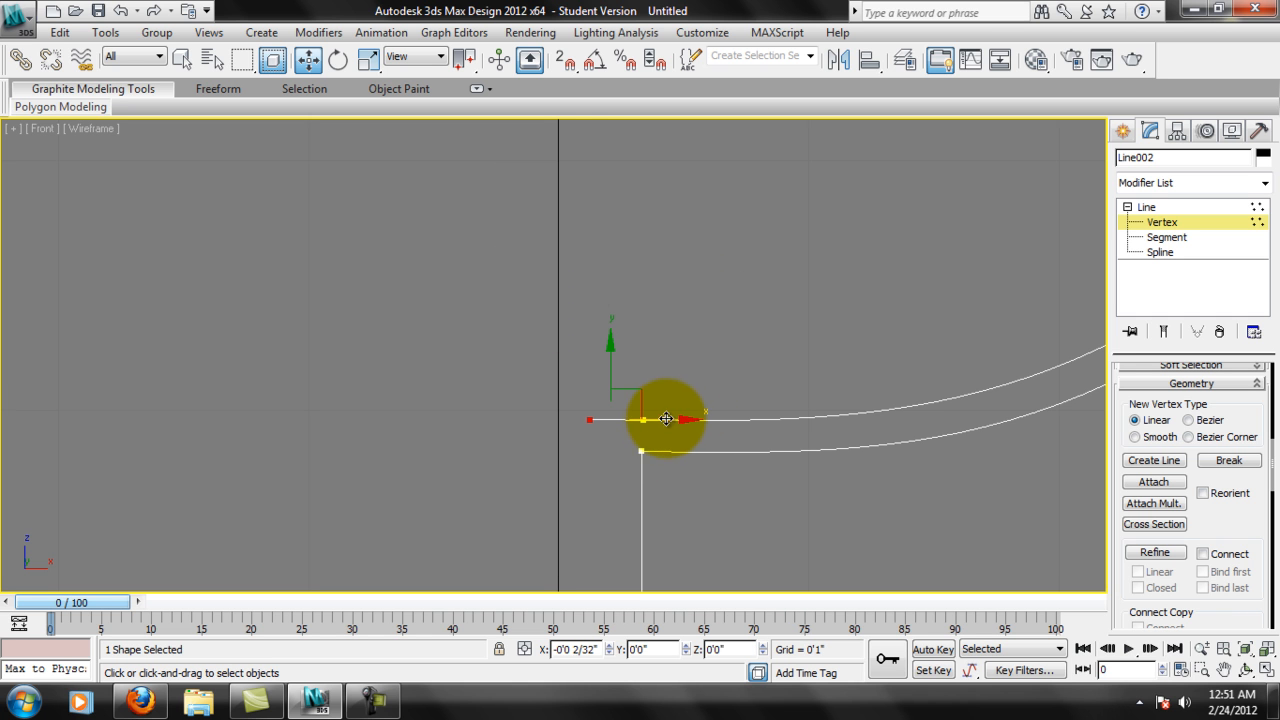
Move the inner wall's end vertex onto the central axis at X 0" and level it with the neighbouring refined vertex.
left_click_drag(666, 419, 643, 420)
scroll(590, 430, "up", 5)
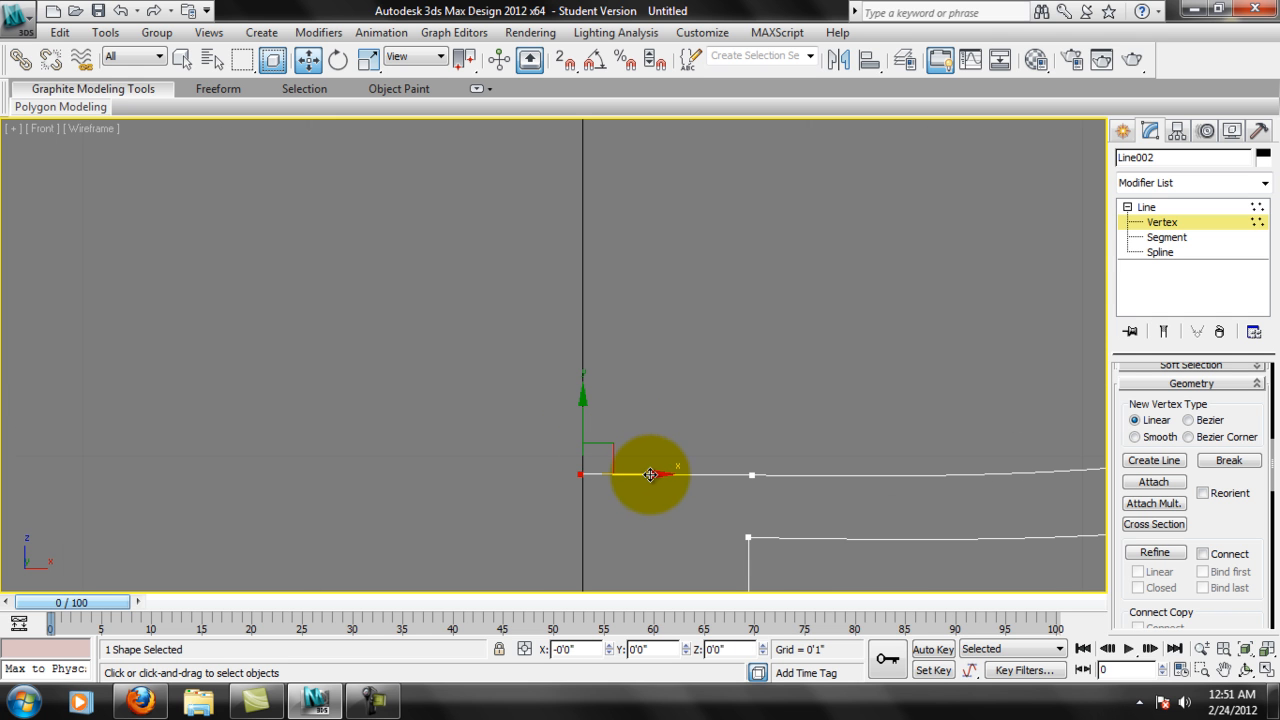
scroll(610, 435, "up", 5)
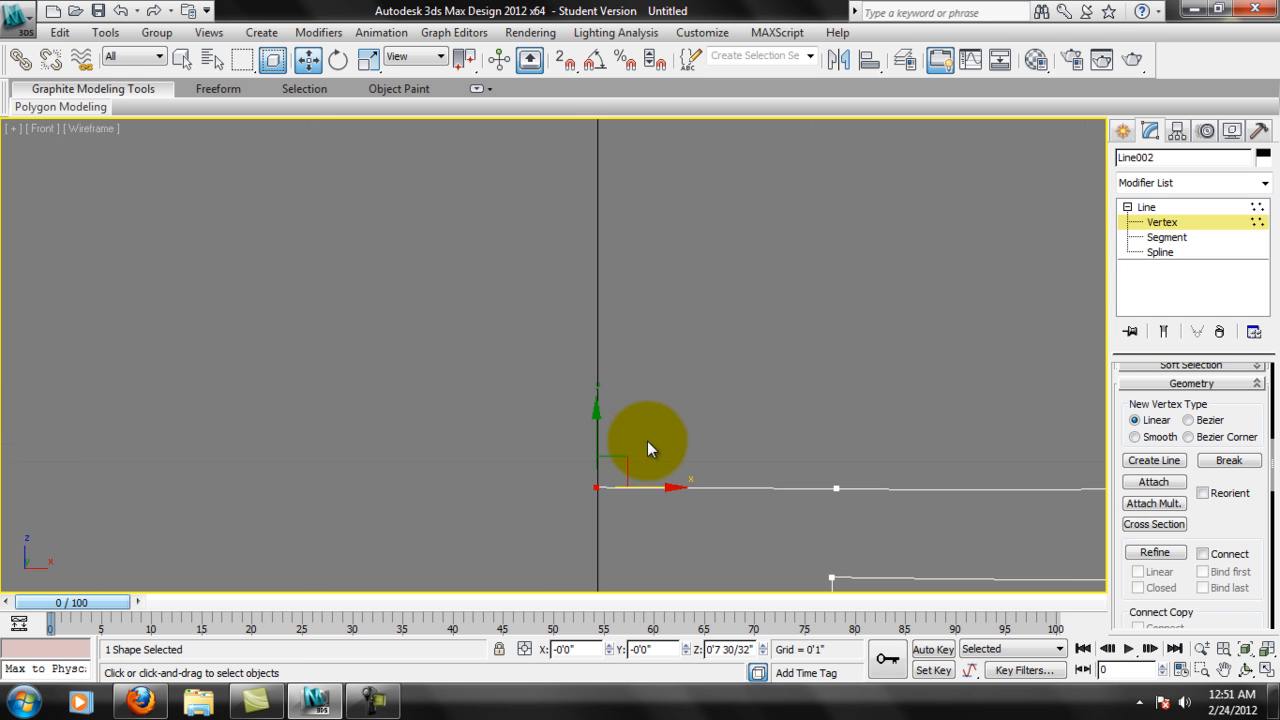
middle_click_drag(736, 547, 709, 443)
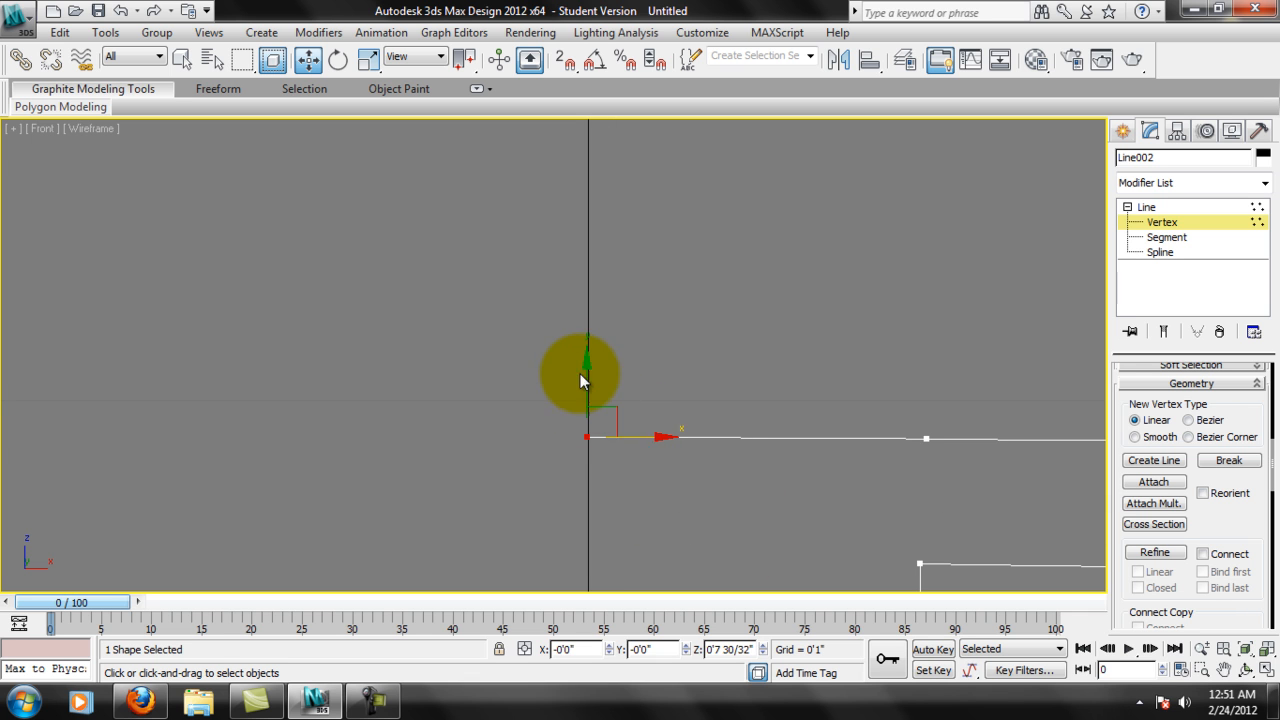
left_click_drag(584, 370, 586, 374)
scroll(972, 462, "down", 5)
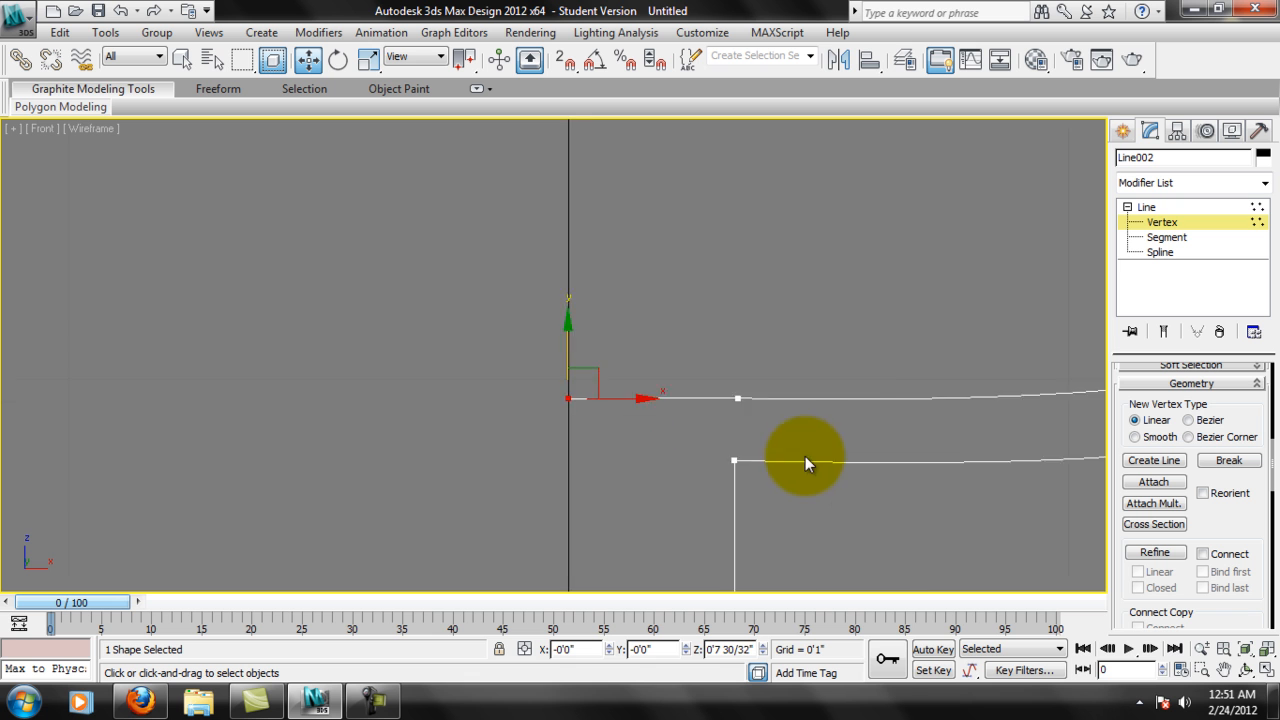
scroll(897, 428, "down", 5)
middle_click_drag(862, 362, 845, 447)
scroll(843, 446, "down", 1)
scroll(595, 368, "up", 6)
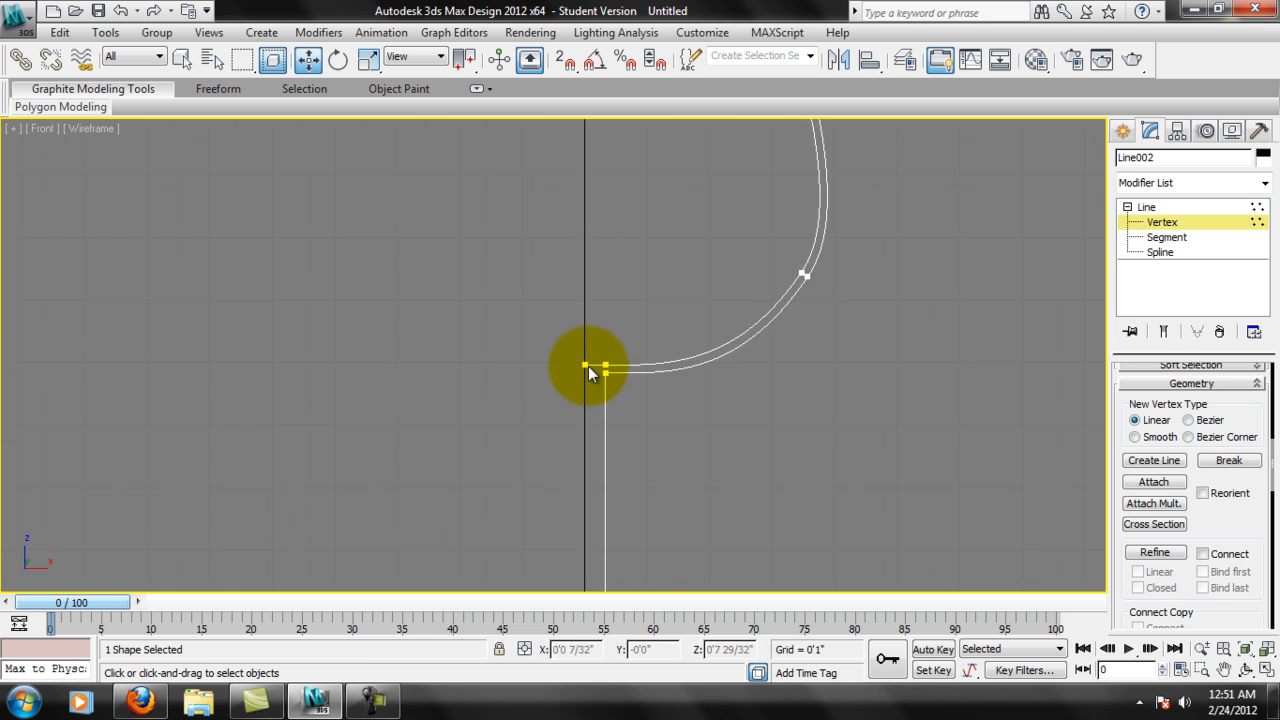
Lower the vertex joining the stem to the outer bowl wall to about Z 7 23/32".
left_click(659, 391)
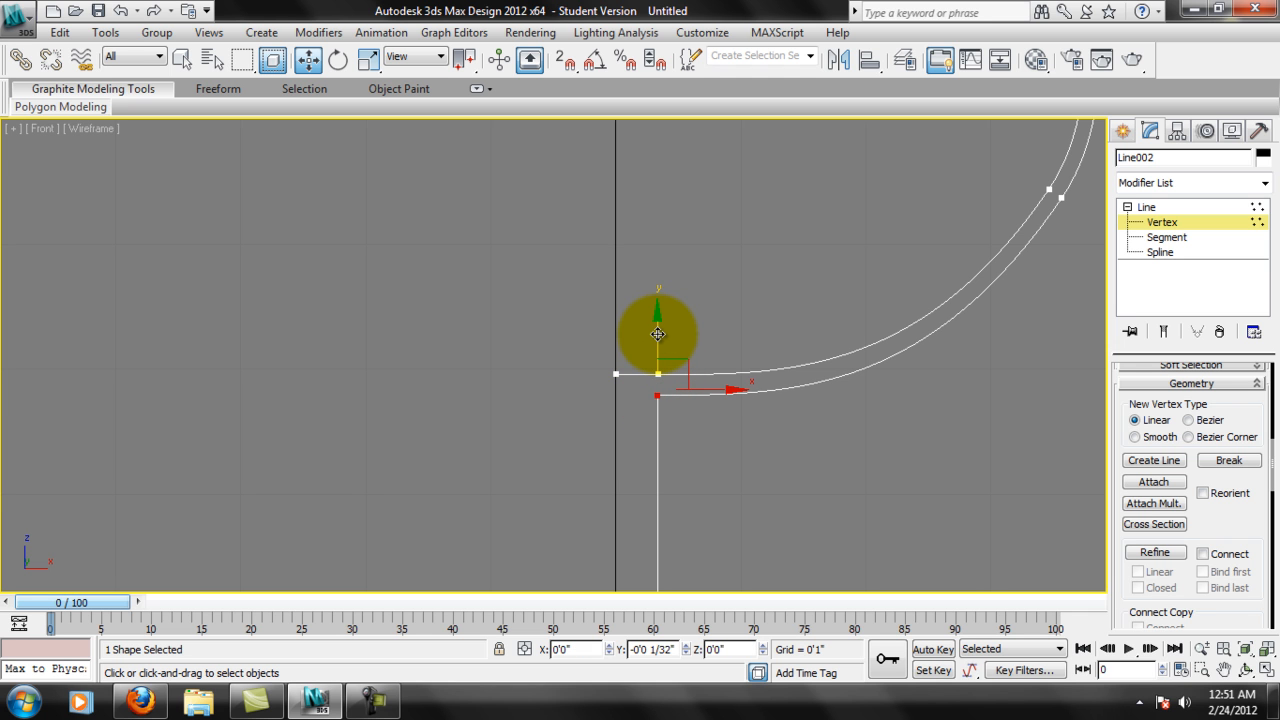
left_click_drag(657, 334, 657, 334)
scroll(790, 420, "down", 1)
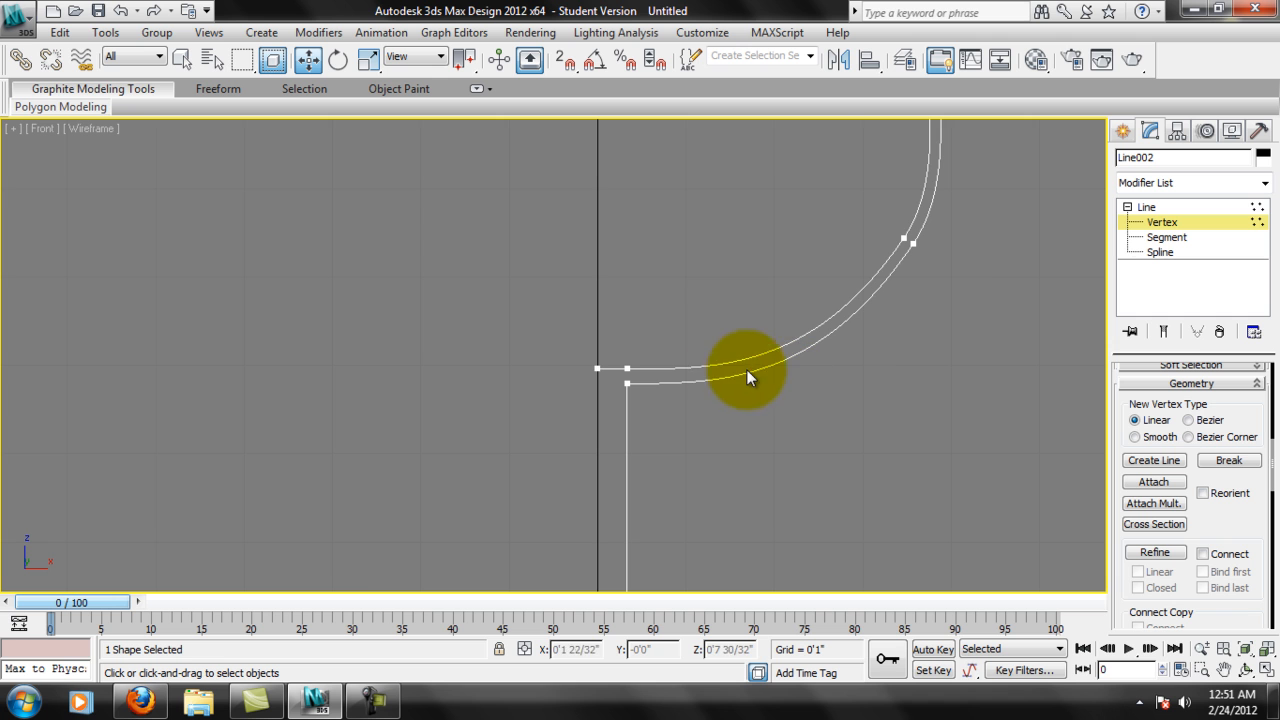
scroll(633, 366, "up", 2)
left_click(657, 394)
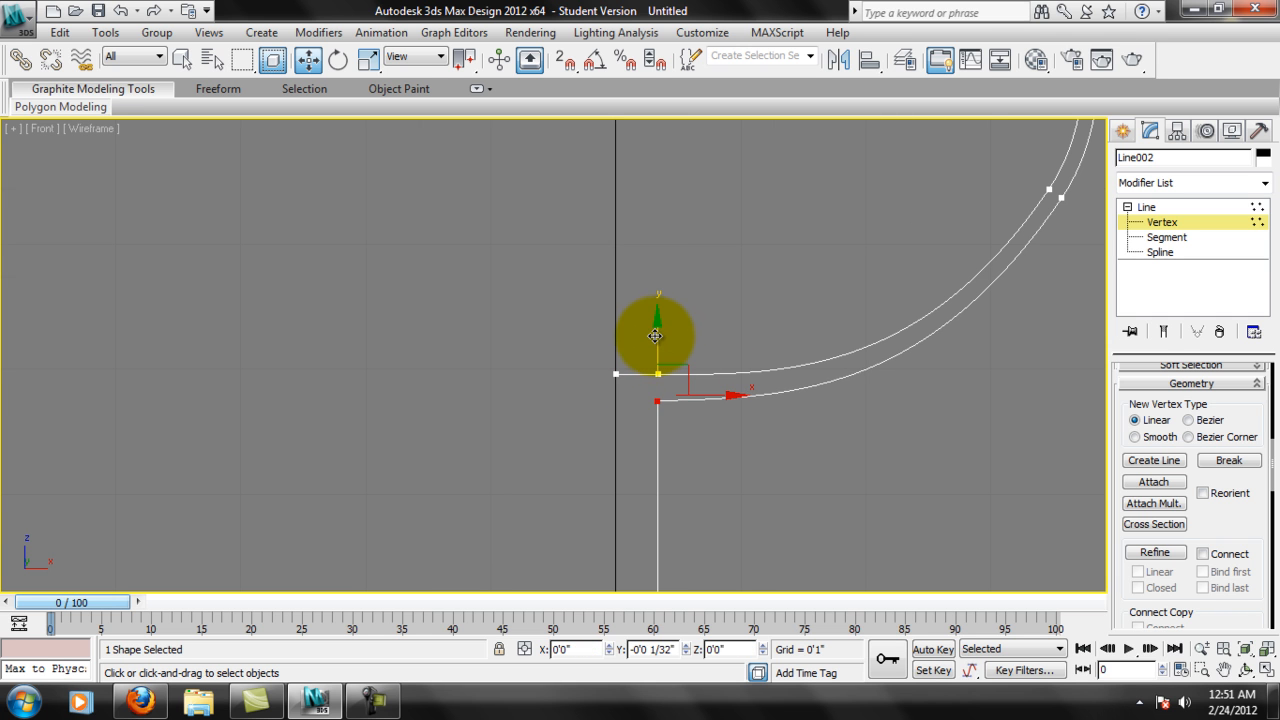
middle_click_drag(713, 404, 635, 398)
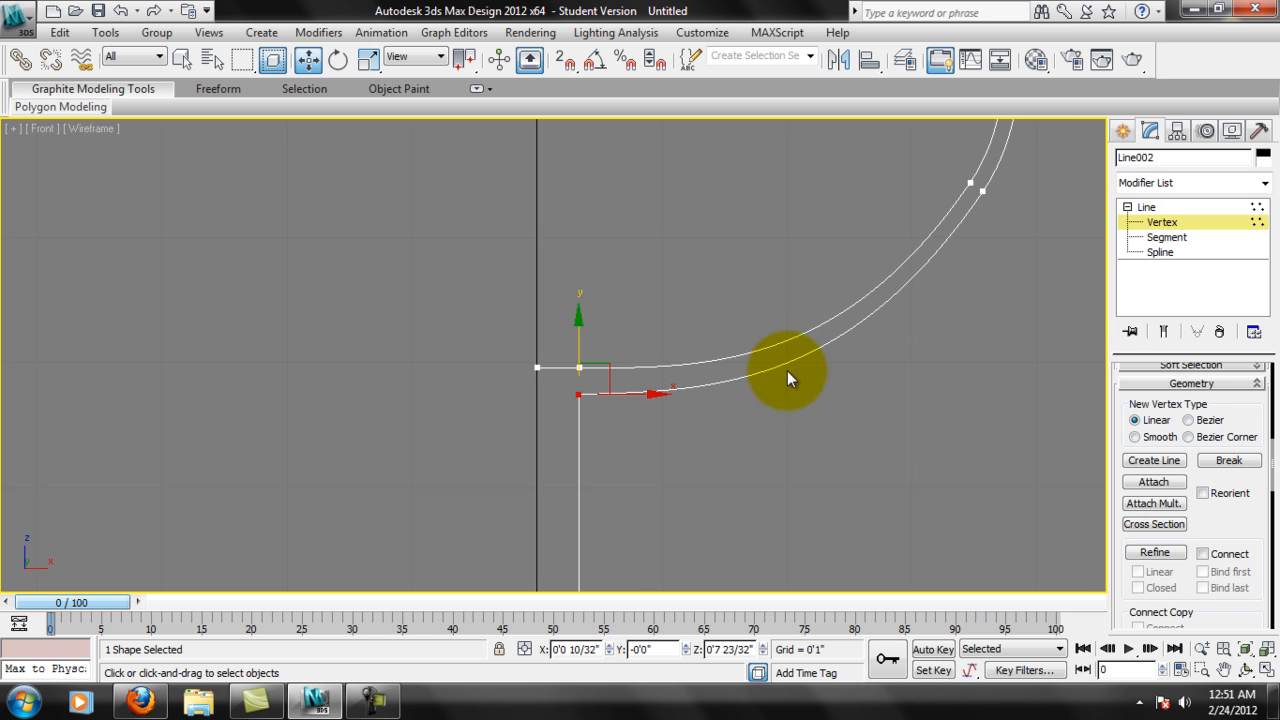
Examine the bowl's double wall up to the rim and check the two vertices closing its edge.
middle_click_drag(940, 213, 864, 411)
scroll(985, 275, "down", 3)
left_click(979, 417)
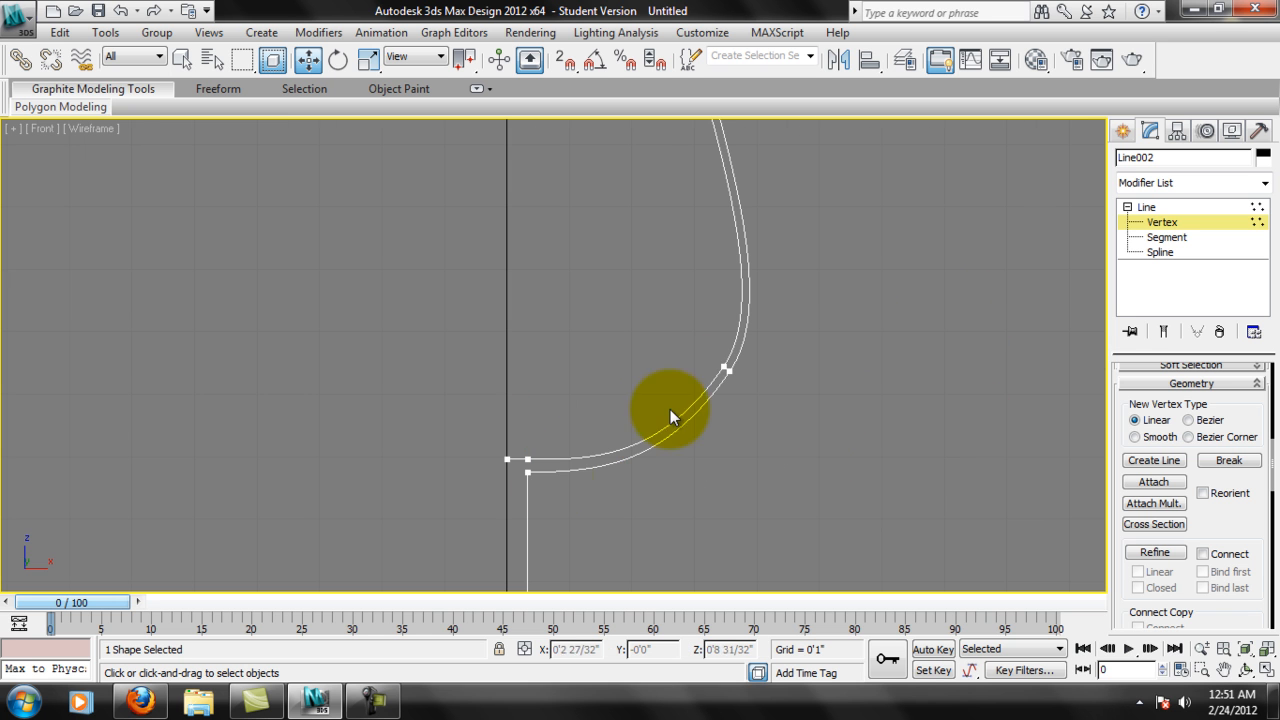
middle_click_drag(683, 430, 694, 530)
middle_click_drag(716, 187, 706, 332)
scroll(743, 315, "up", 3)
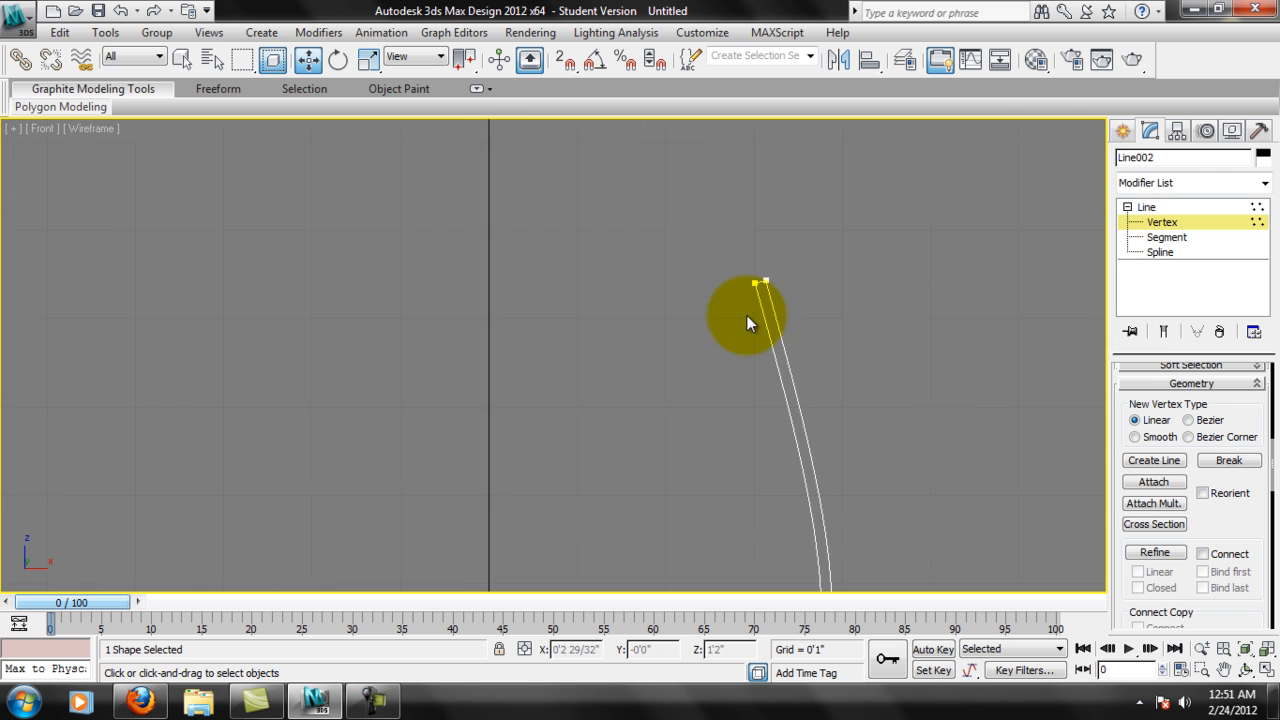
middle_click_drag(794, 256, 731, 349)
scroll(856, 335, "up", 2)
scroll(908, 342, "up", 2)
scroll(712, 330, "up", 1)
left_click(682, 306)
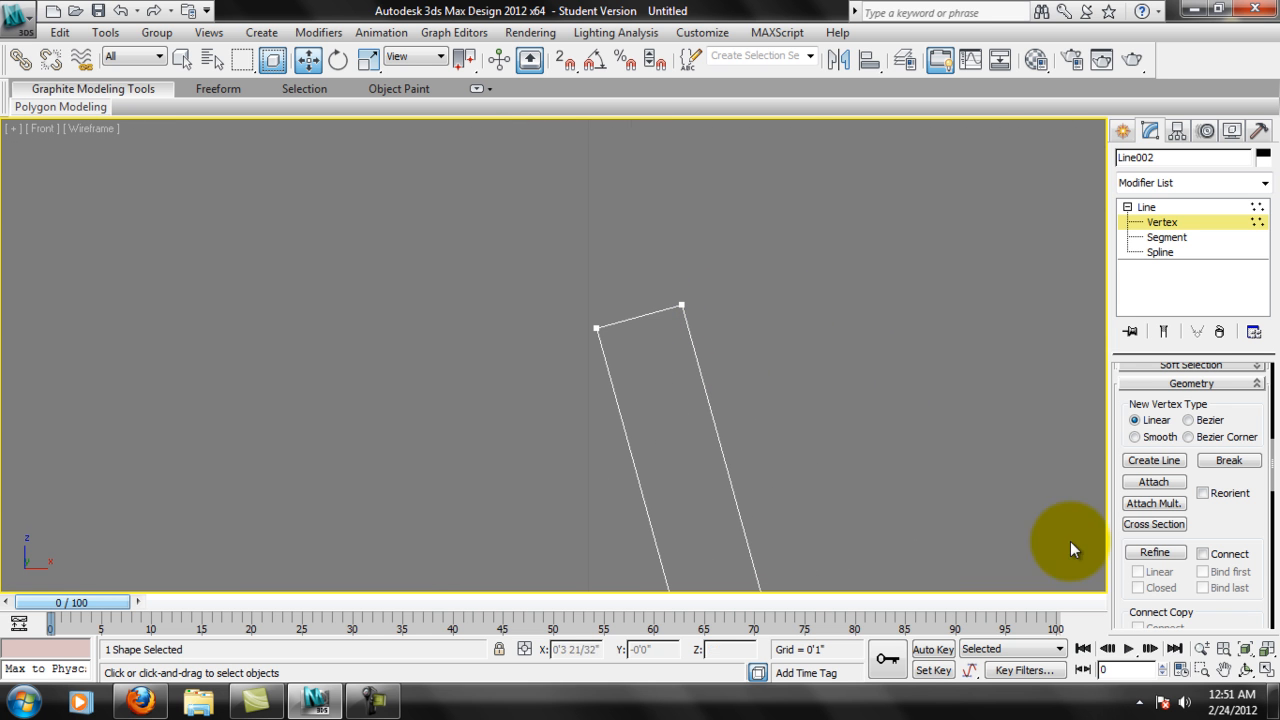
left_click(597, 328)
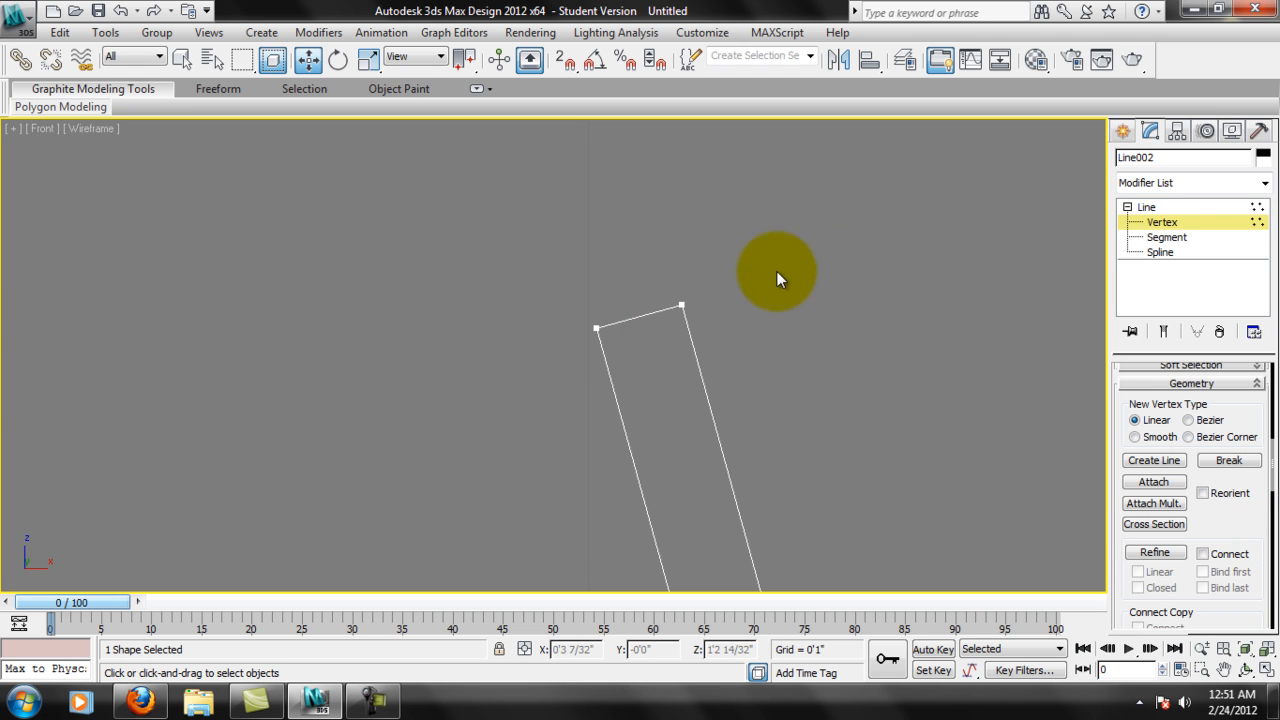
Leave Vertex level on the profile line and deselect it.
middle_click_drag(803, 254, 800, 272)
scroll(798, 274, "down", 1)
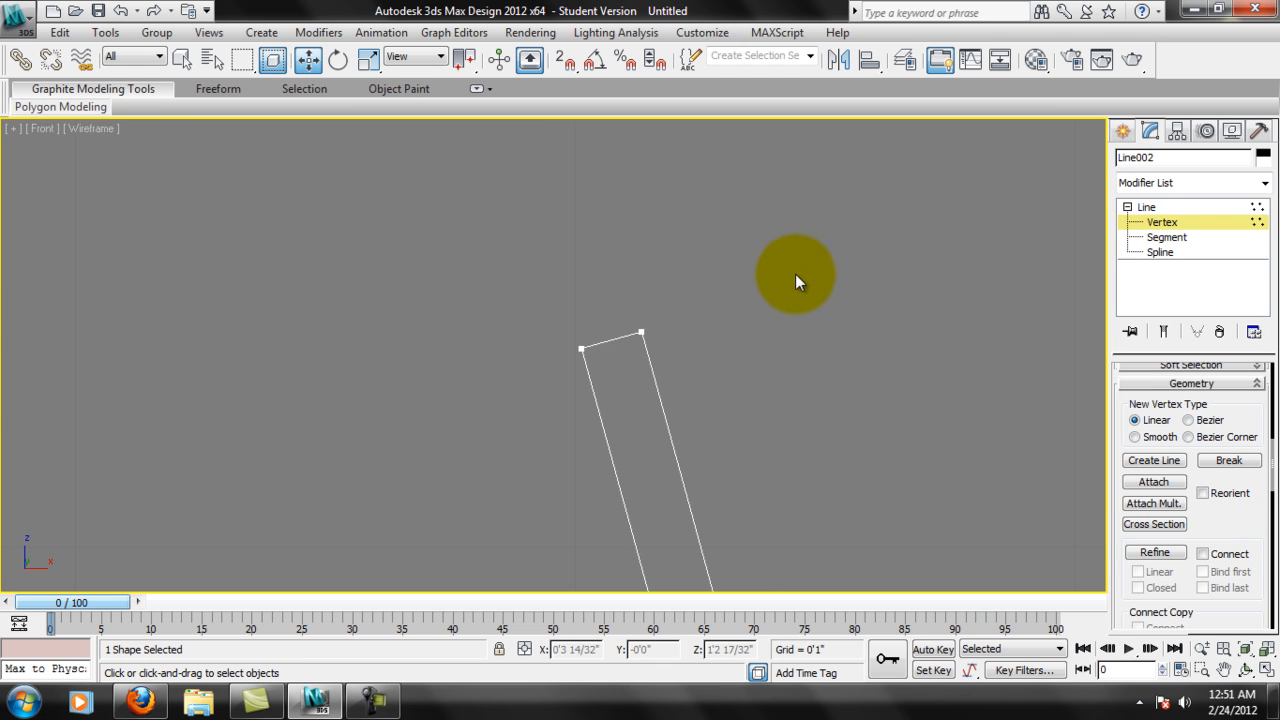
scroll(820, 300, "up", 2)
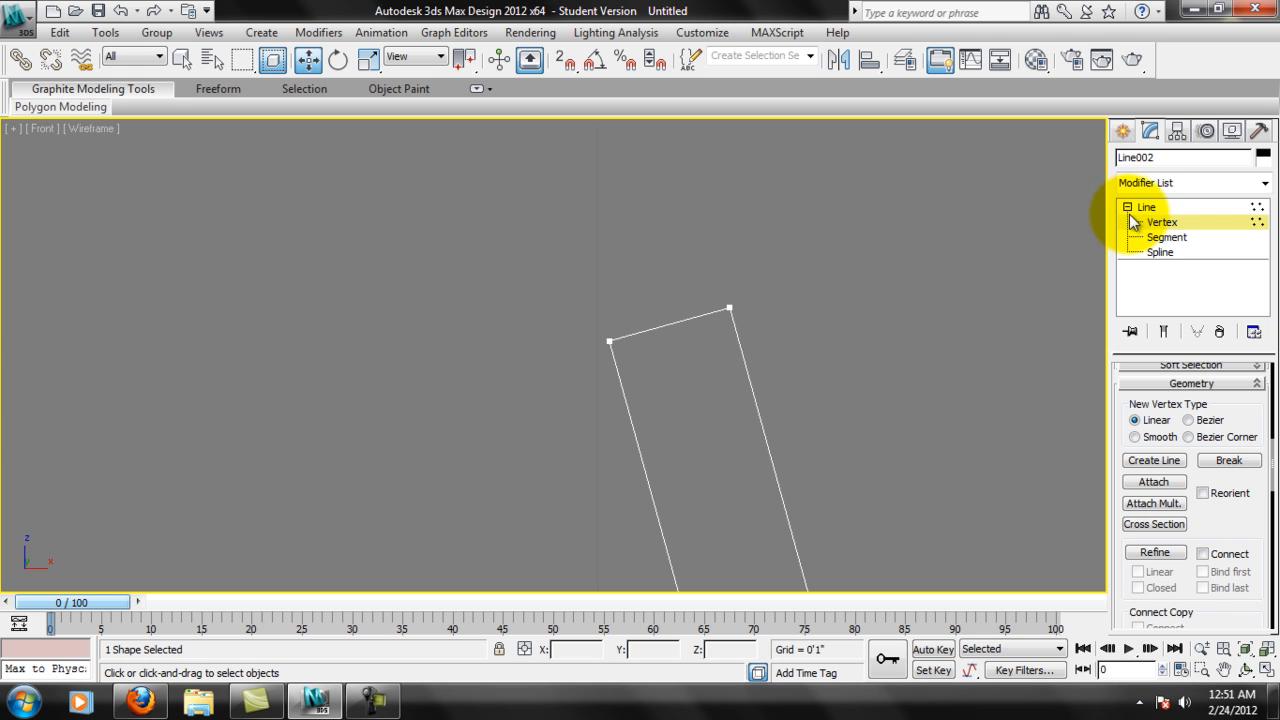
left_click(1200, 207)
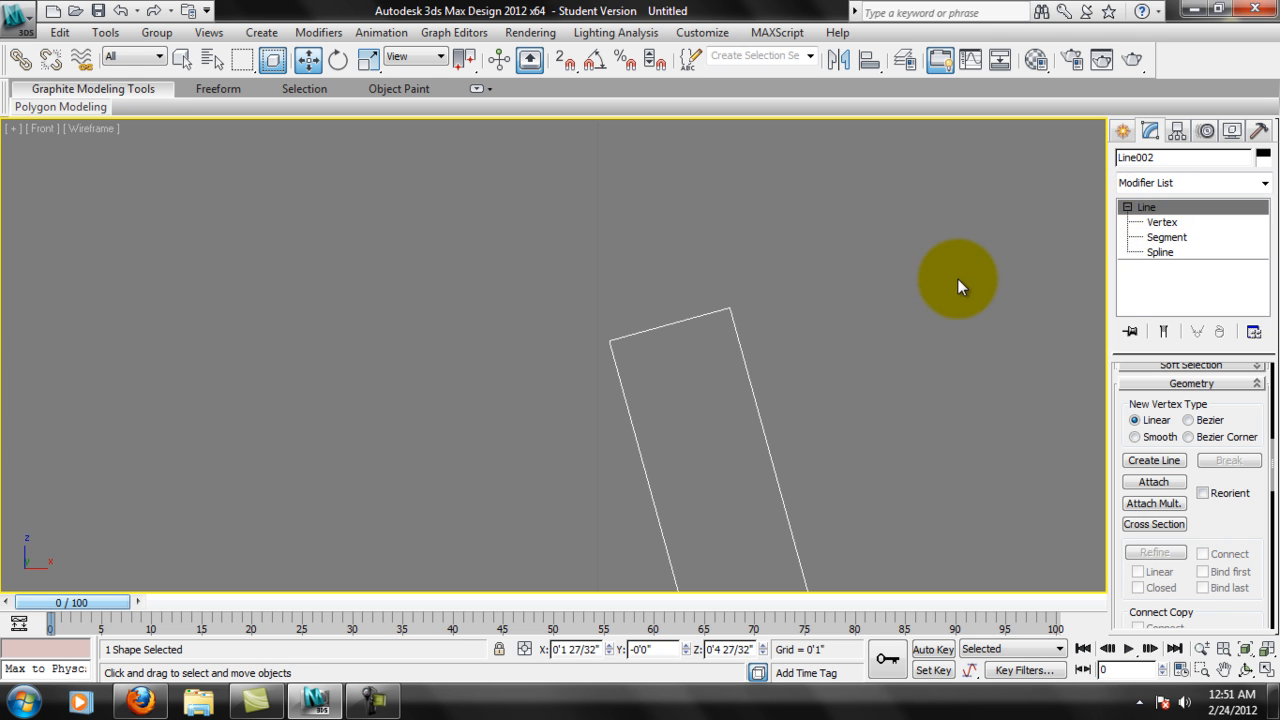
left_click(866, 316)
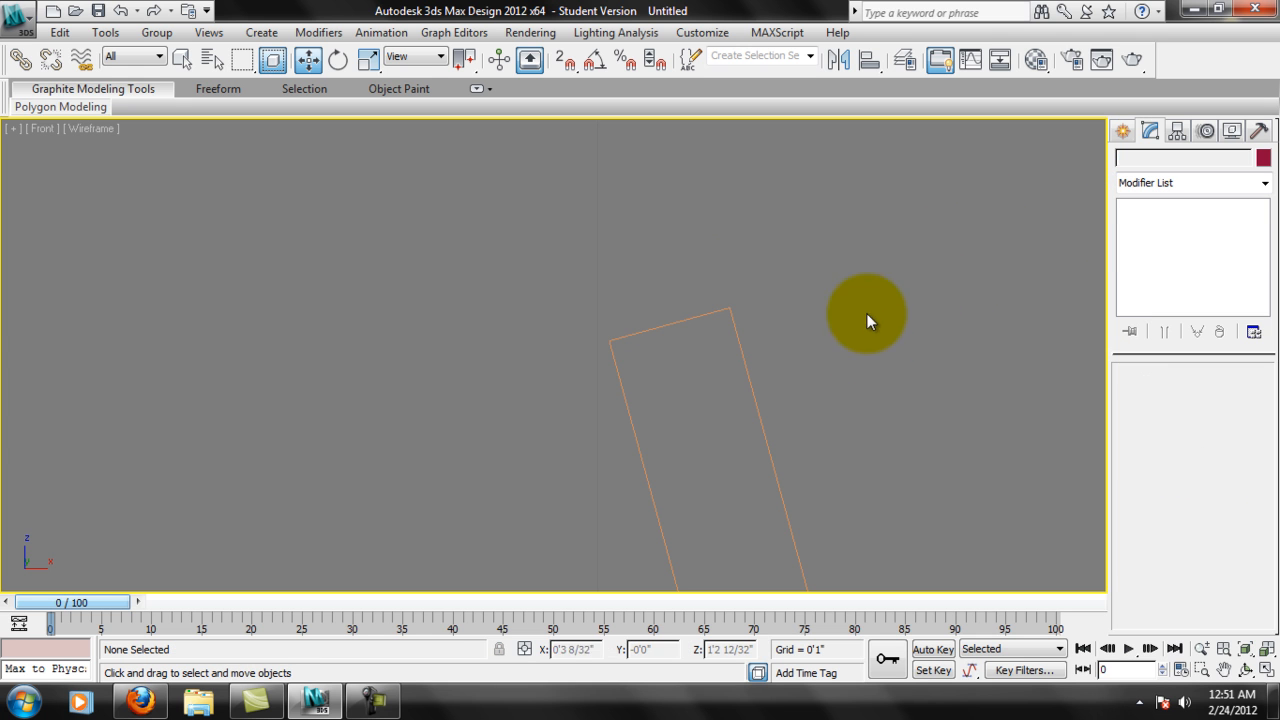
Start an Arc spline and turn on 2D snapping with the Edge/Segment target enabled.
left_click(1125, 128)
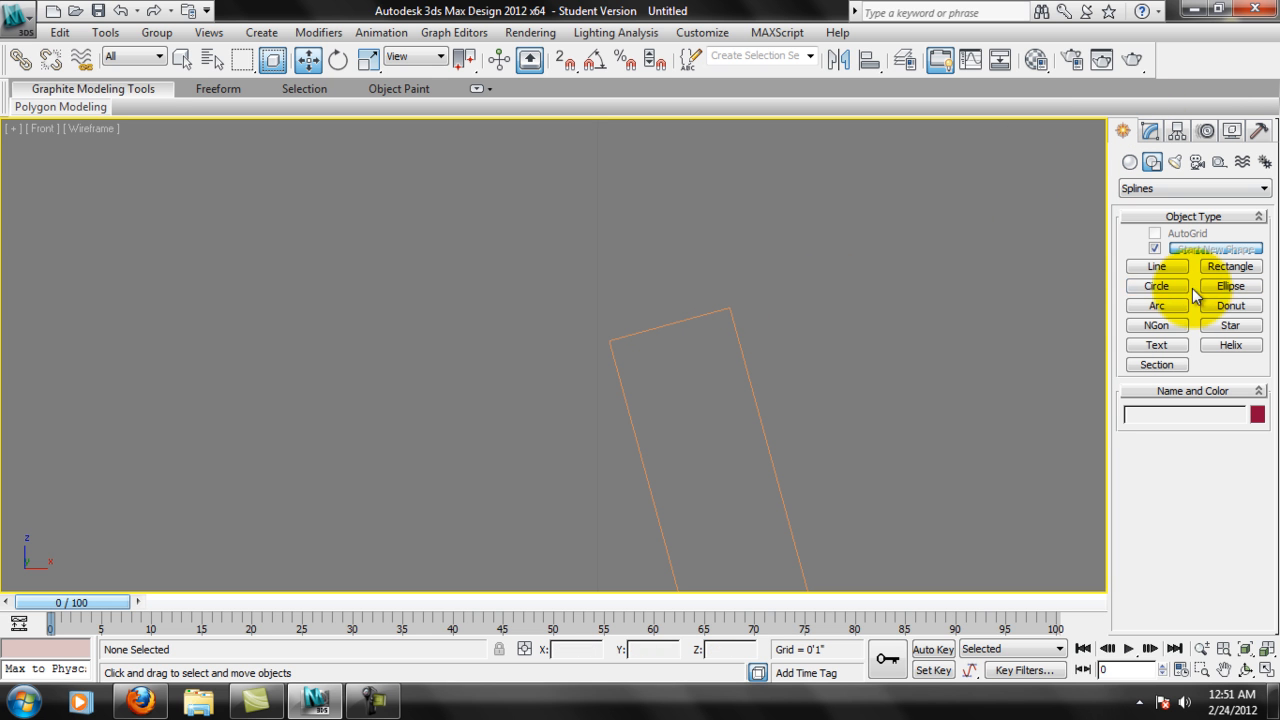
left_click(1158, 306)
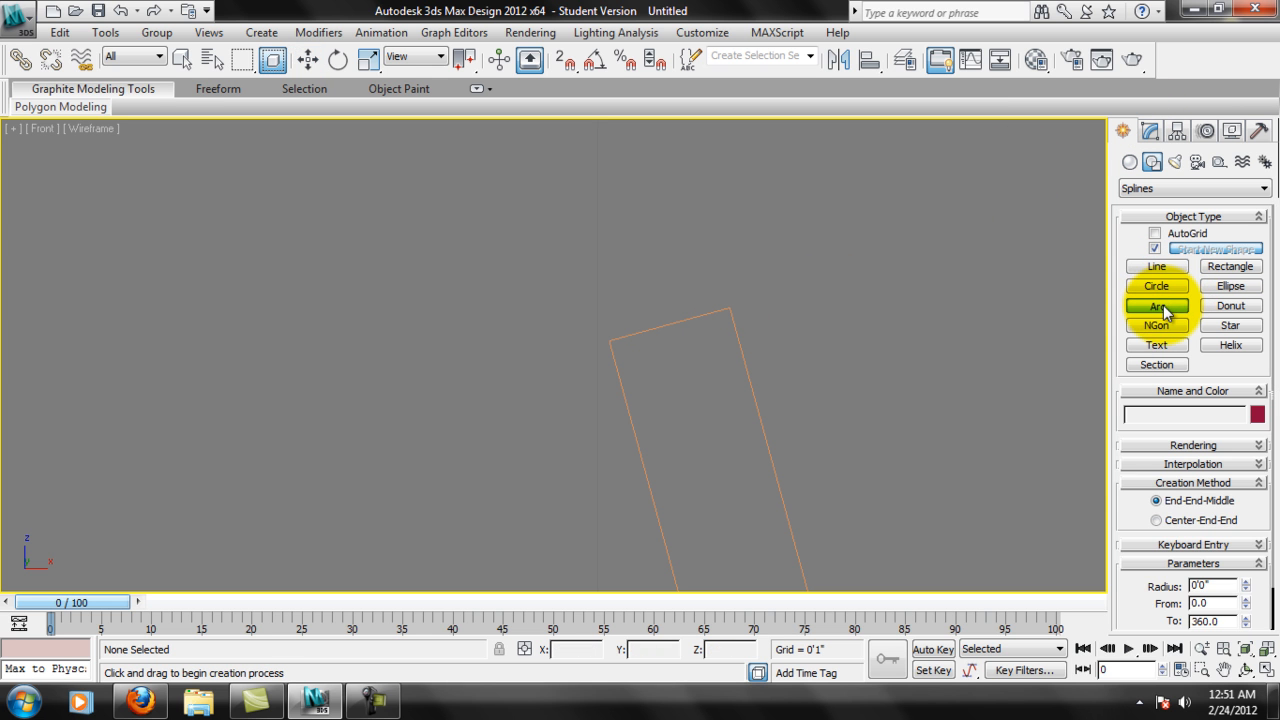
right_click(591, 66)
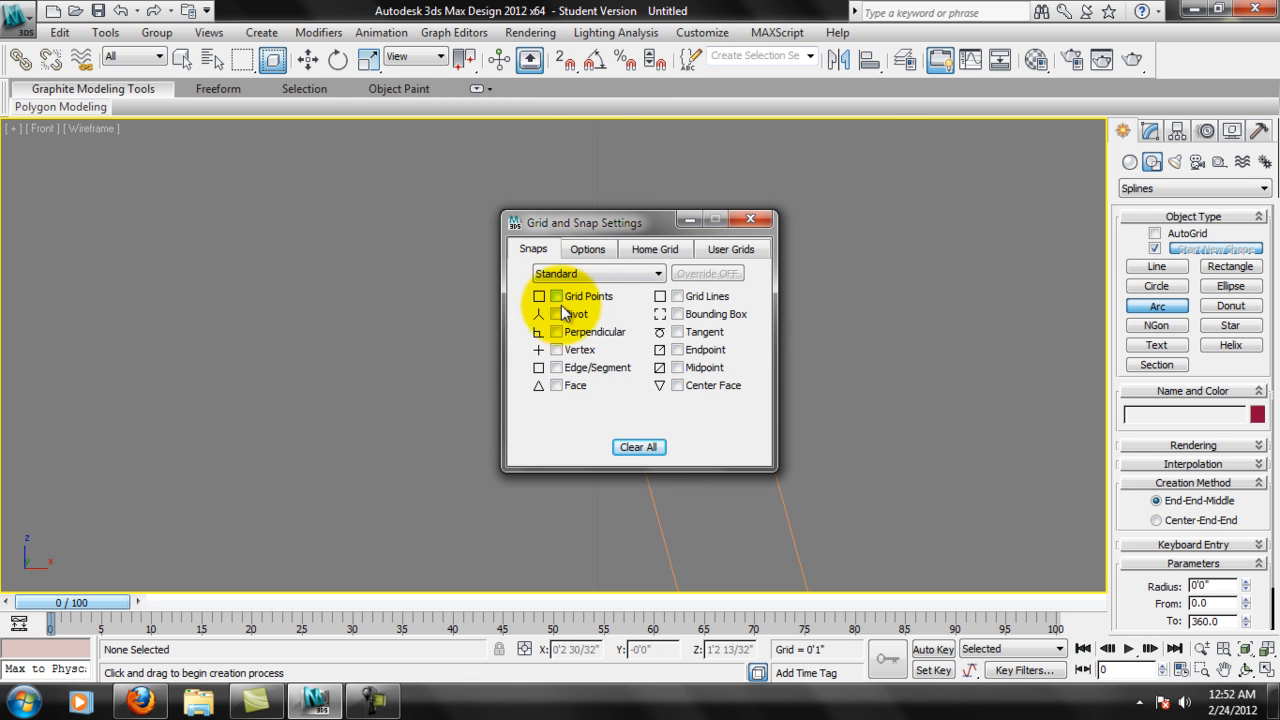
left_click(556, 368)
left_click_drag(595, 223, 340, 225)
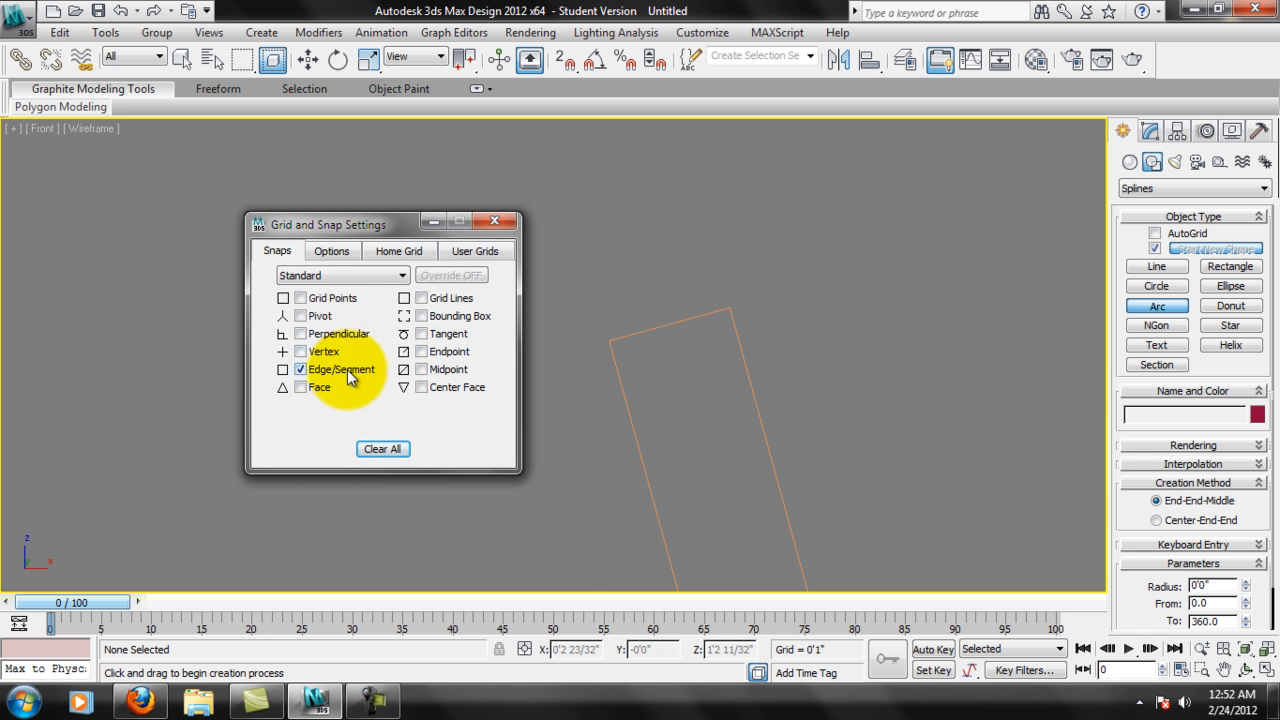
left_click(495, 221)
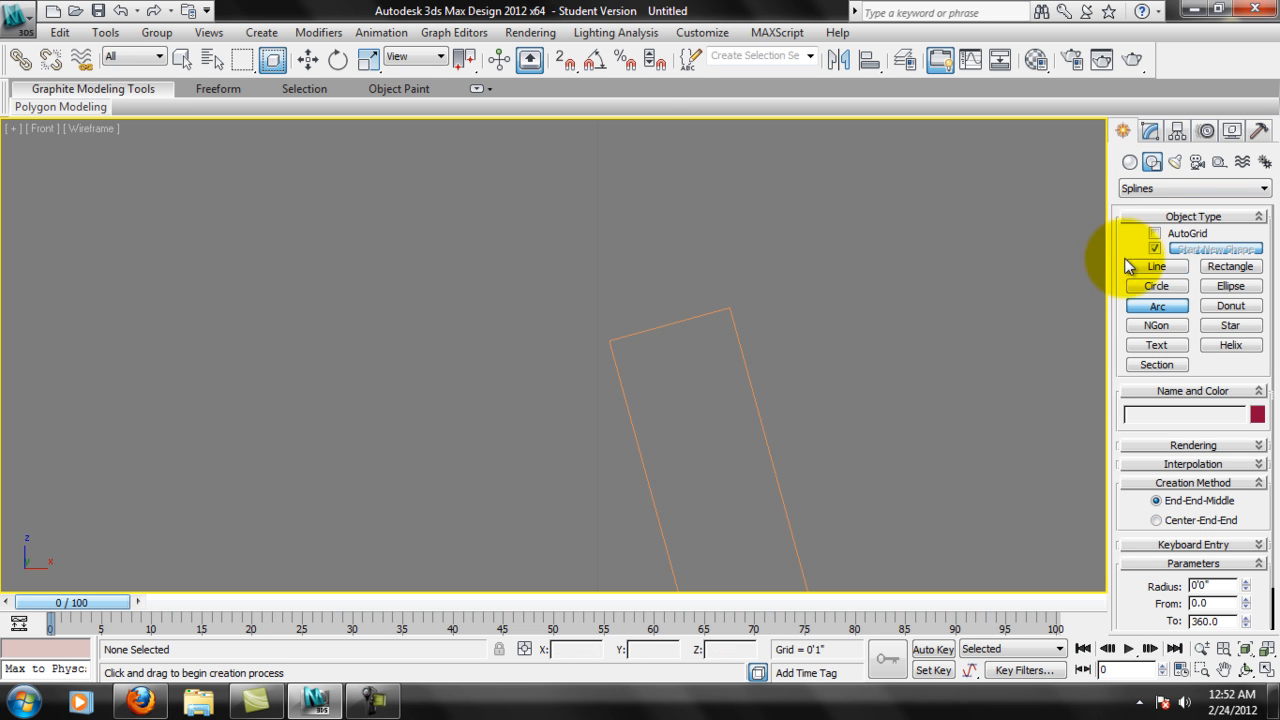
left_click(563, 62)
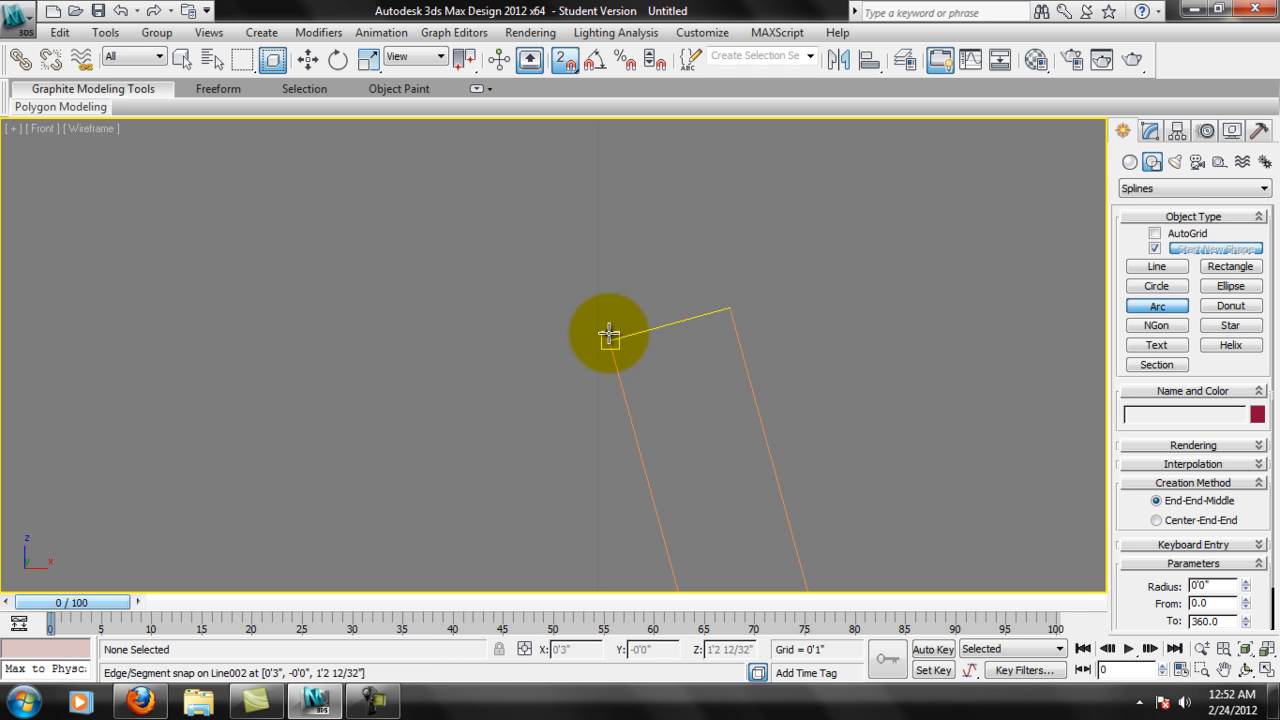
Switch the snap target from Edge/Segment to Endpoint.
right_click(563, 62)
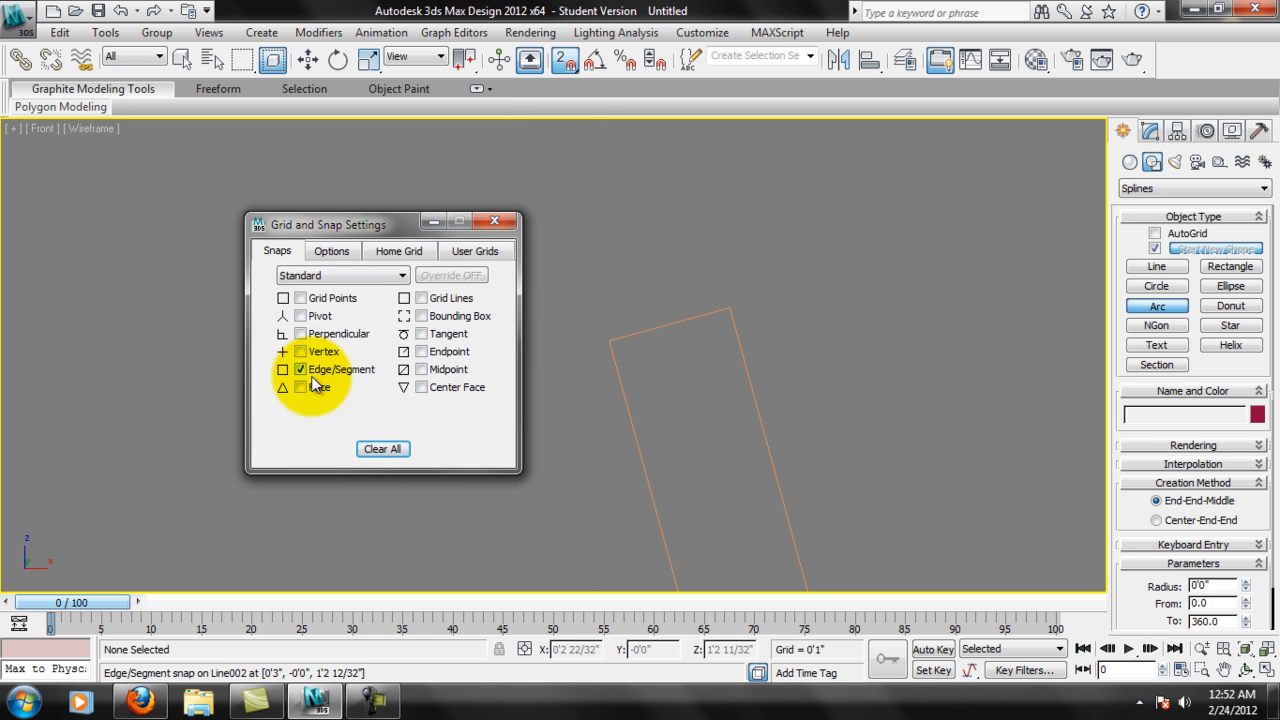
left_click(301, 369)
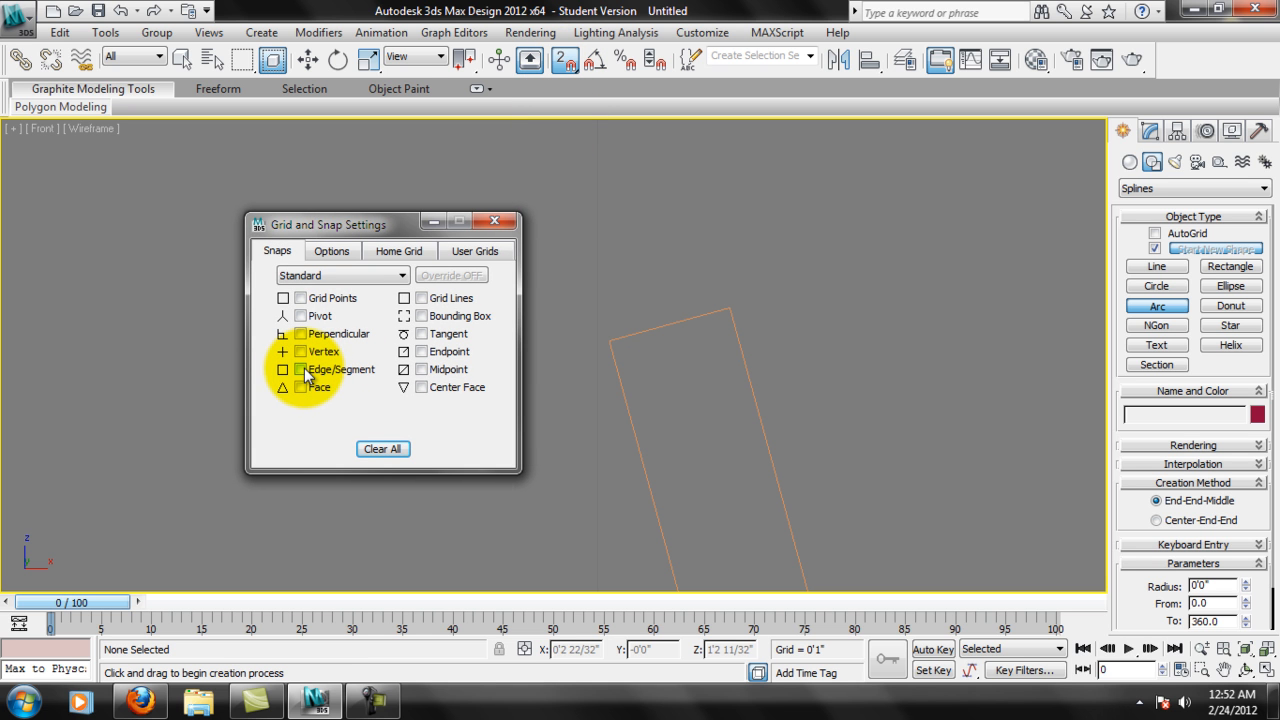
left_click(497, 220)
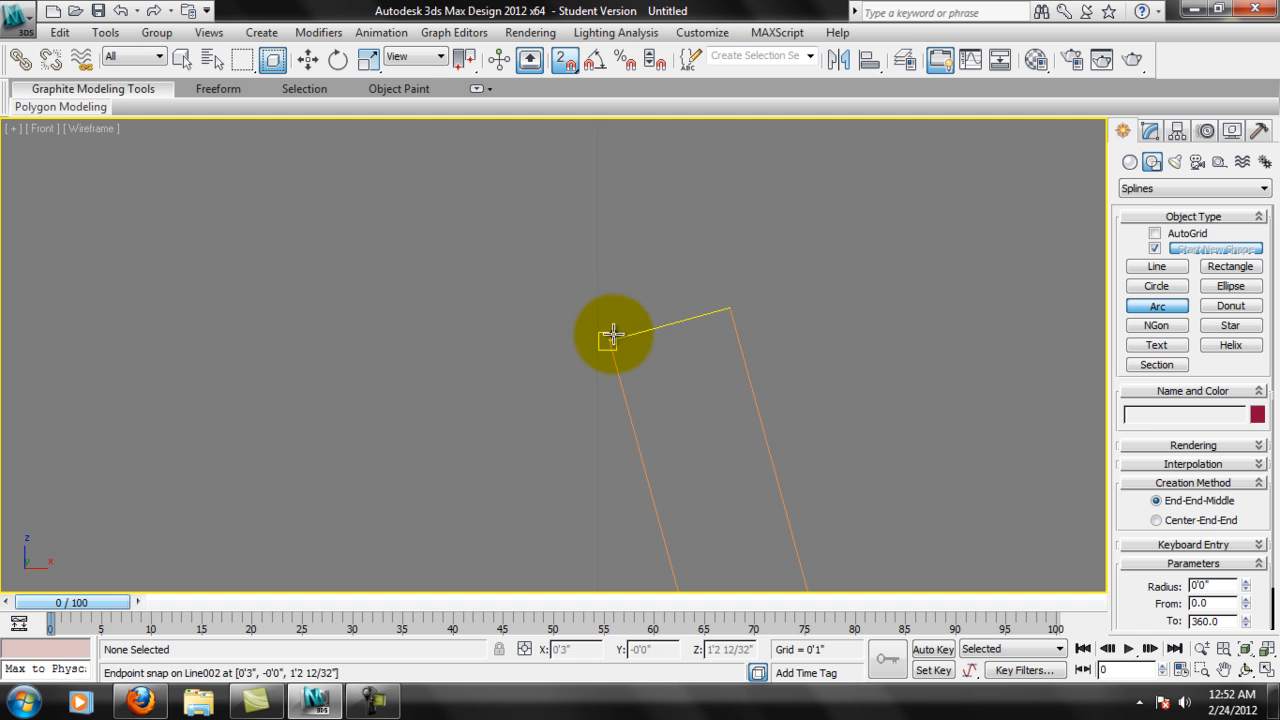
Draw an arc of about 2/32" radius bulging upward between the rim's two corners, then turn snapping off.
left_click_drag(609, 343, 729, 308)
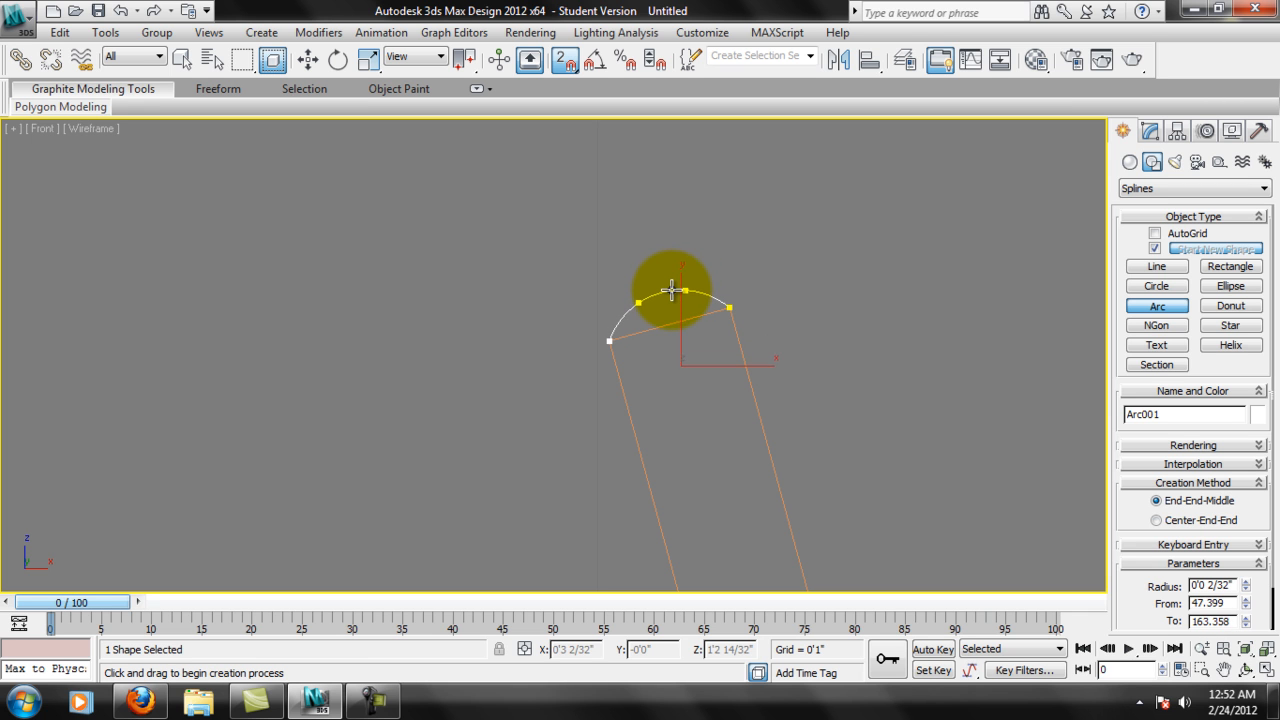
left_click(666, 282)
scroll(799, 374, "down", 5)
middle_click_drag(784, 378, 893, 335)
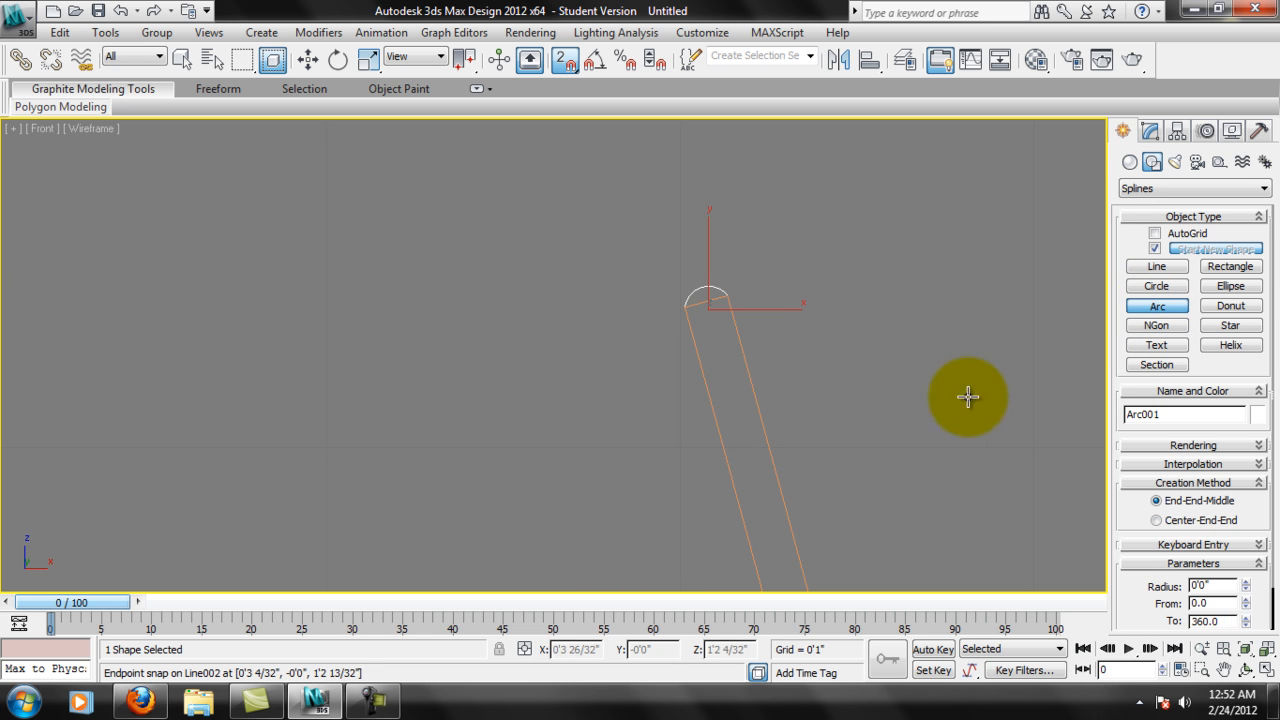
right_click(852, 365)
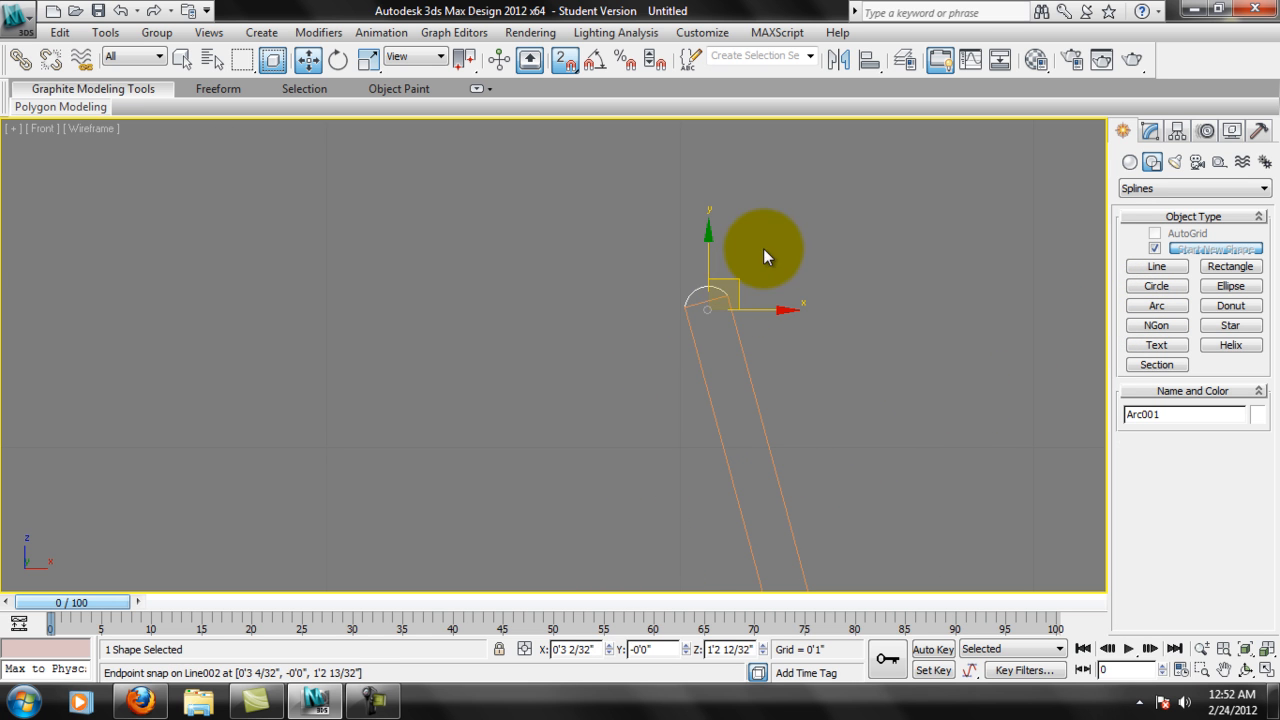
key("s")
Select the rim arc and the profile line in turn to check whether they are separate objects.
scroll(718, 252, "up", 5)
middle_click_drag(963, 212, 651, 322)
left_click(706, 259)
left_click(745, 305)
left_click(703, 263)
left_click(729, 293)
left_click(705, 265)
left_click(737, 291)
scroll(737, 293, "up", 2)
left_click(708, 268)
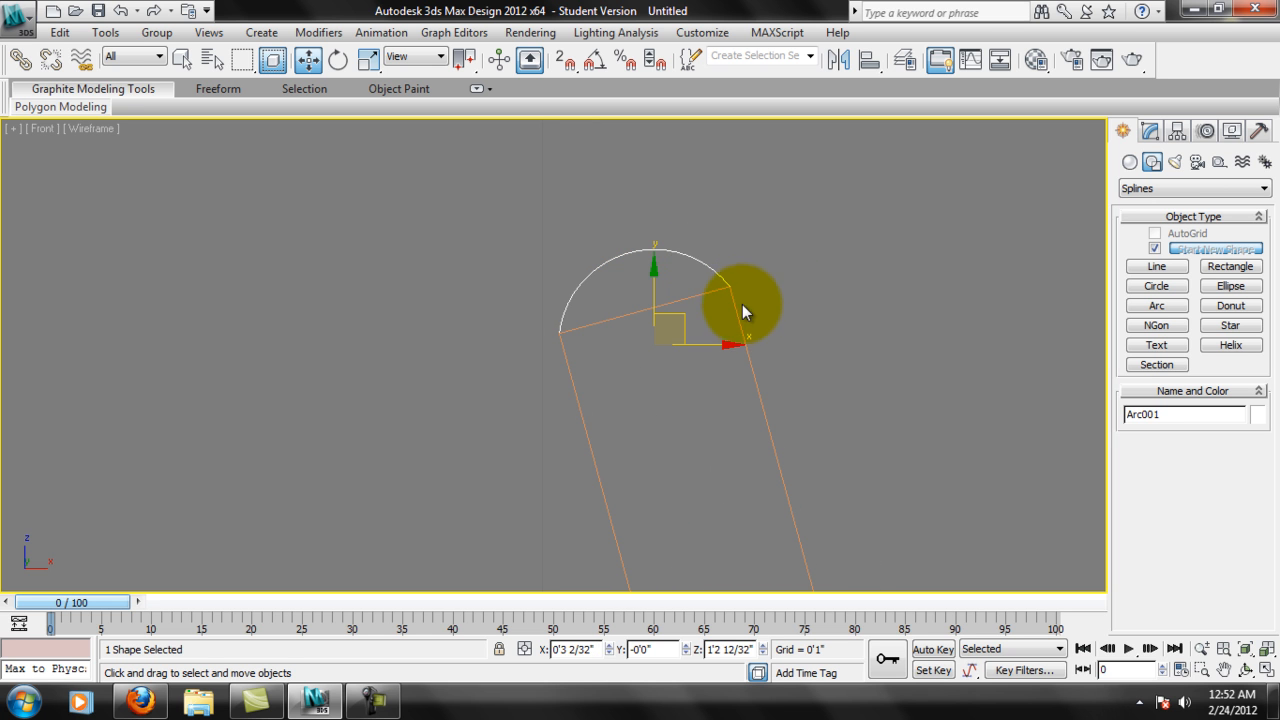
left_click(741, 316)
left_click(708, 268)
Attach the rim arc to the profile line and leave Attach.
left_click(747, 287)
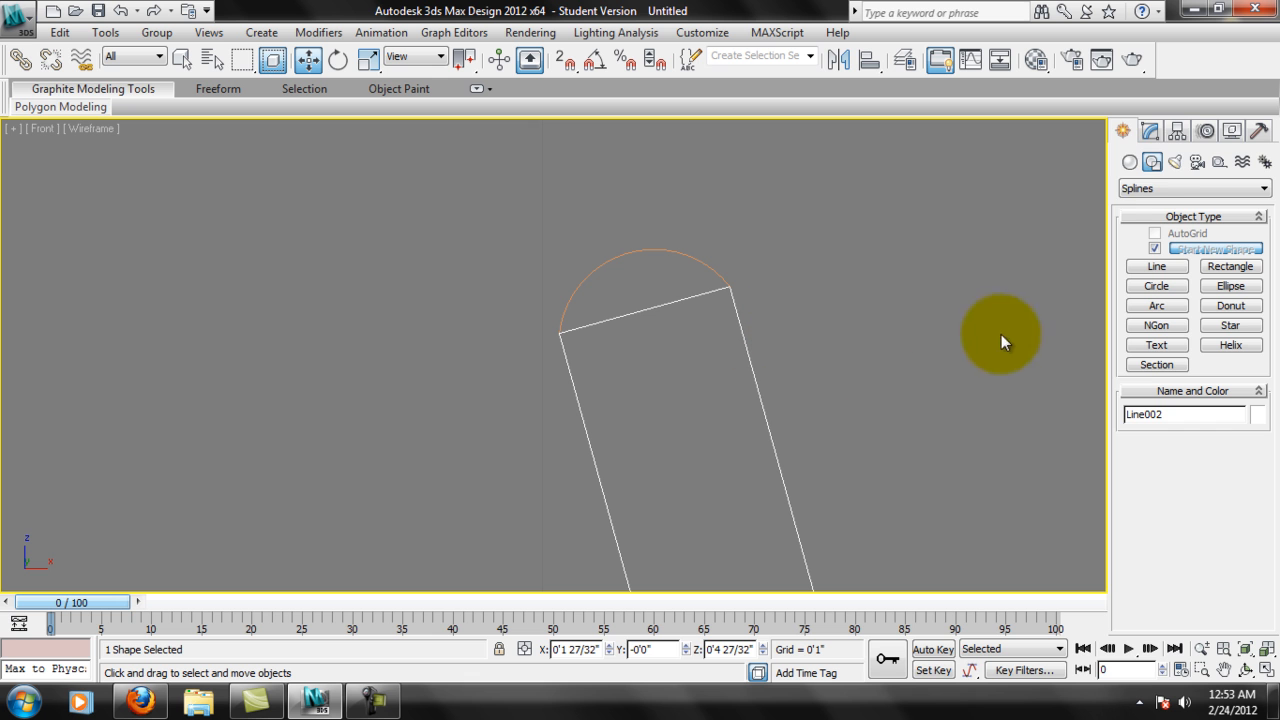
left_click(1156, 134)
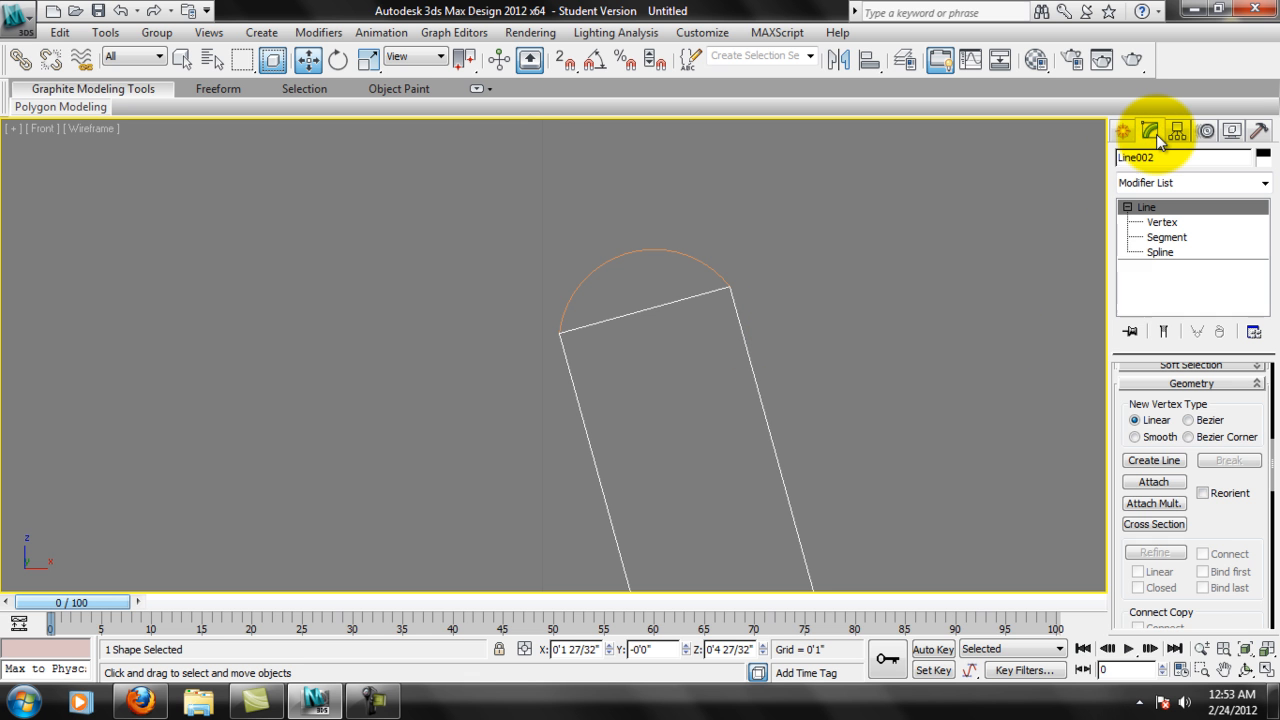
left_click_drag(1254, 528, 1256, 558)
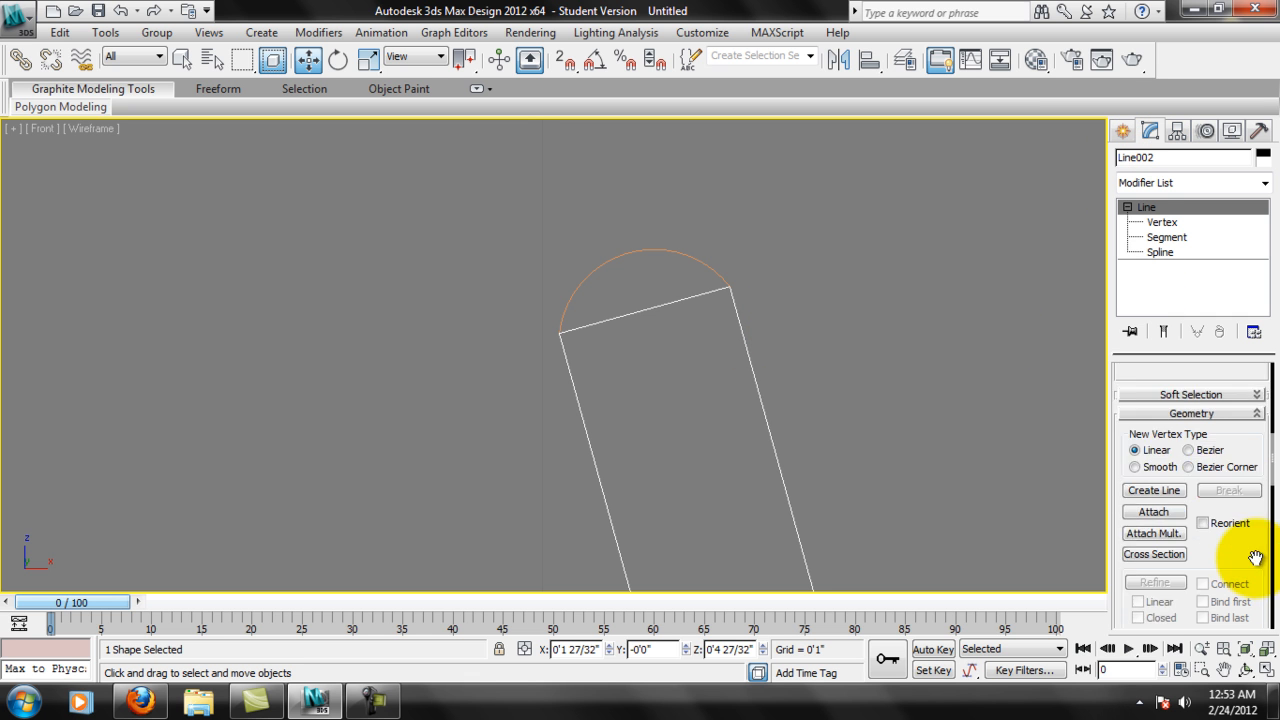
left_click_drag(1210, 414, 1208, 491)
left_click_drag(1223, 434, 1160, 380)
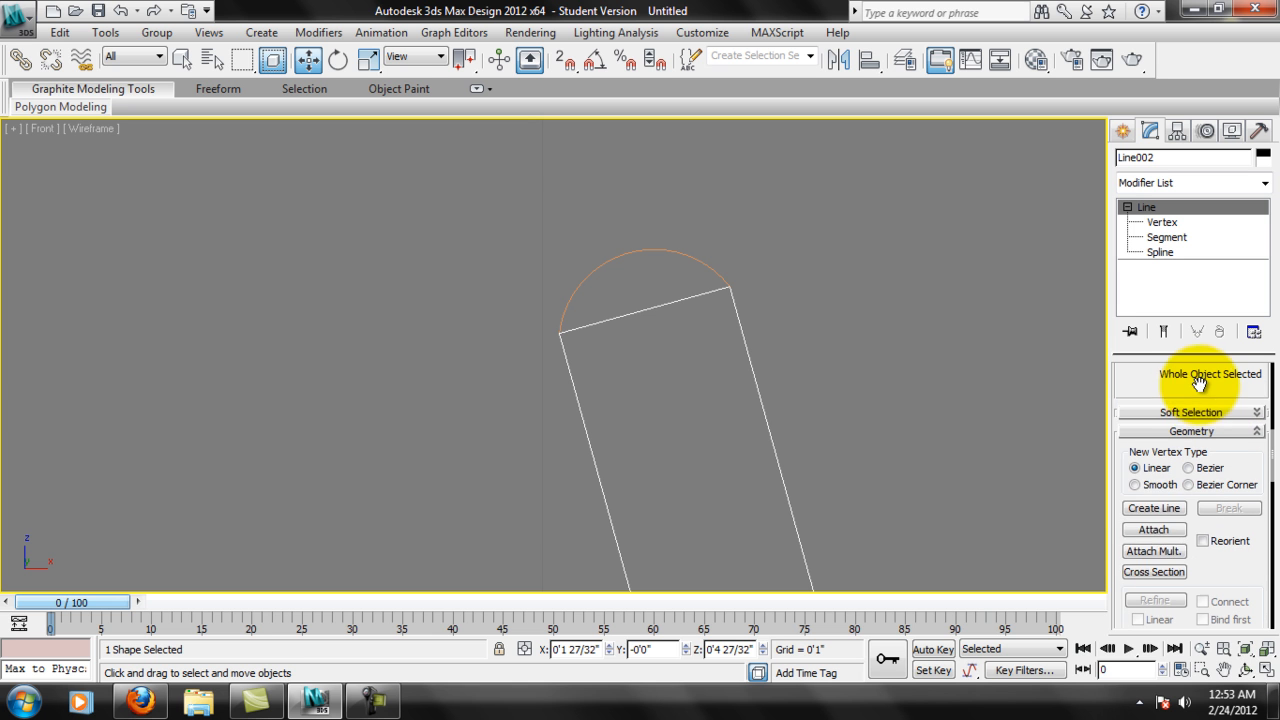
left_click(1157, 529)
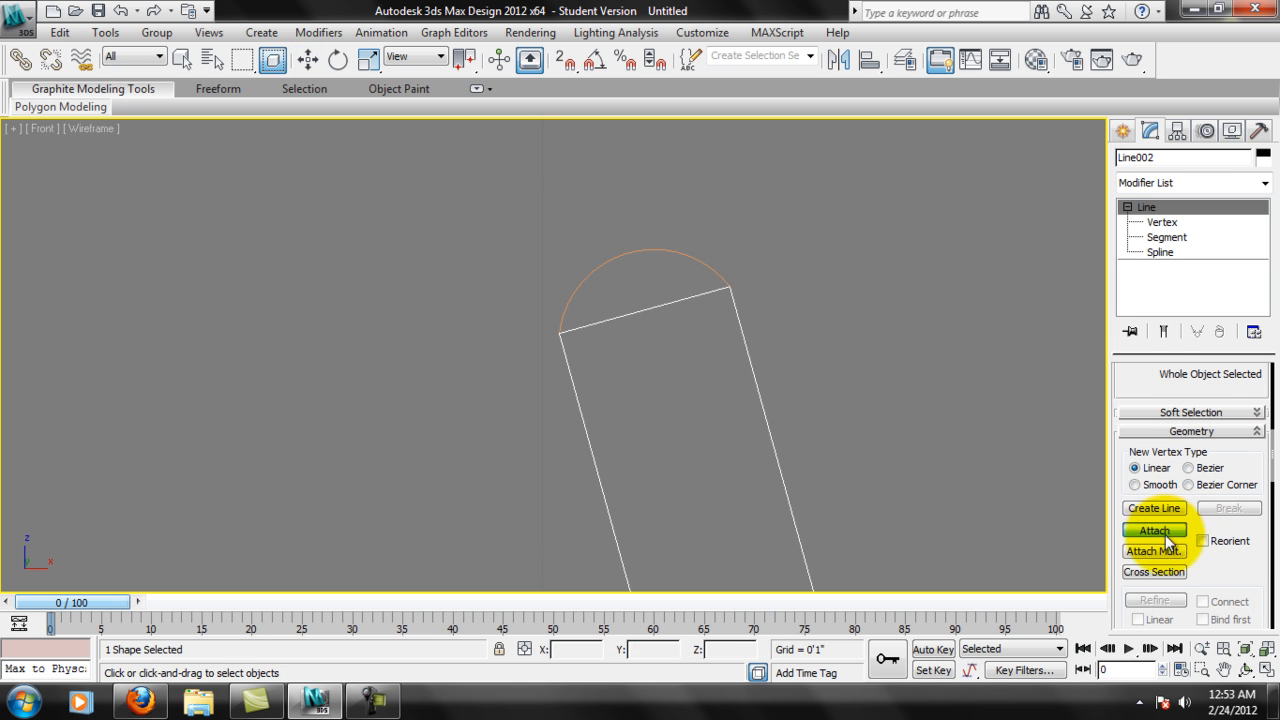
left_click(708, 268)
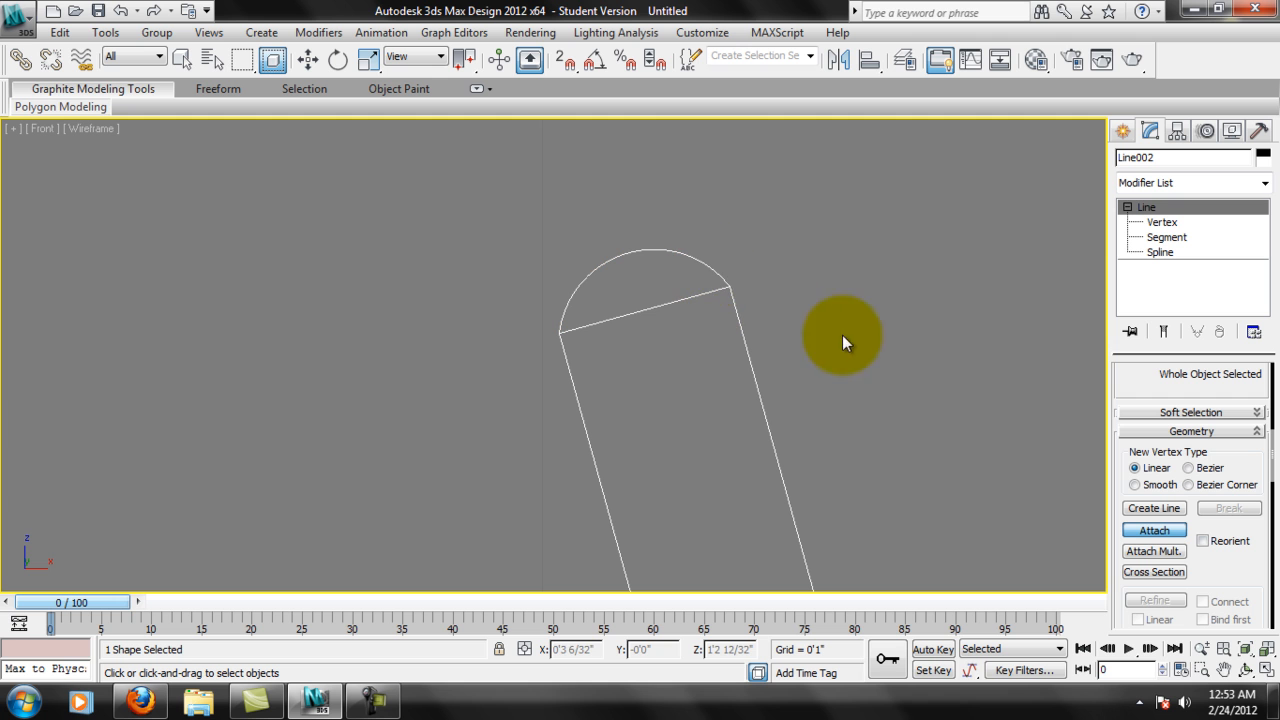
left_click(1163, 531)
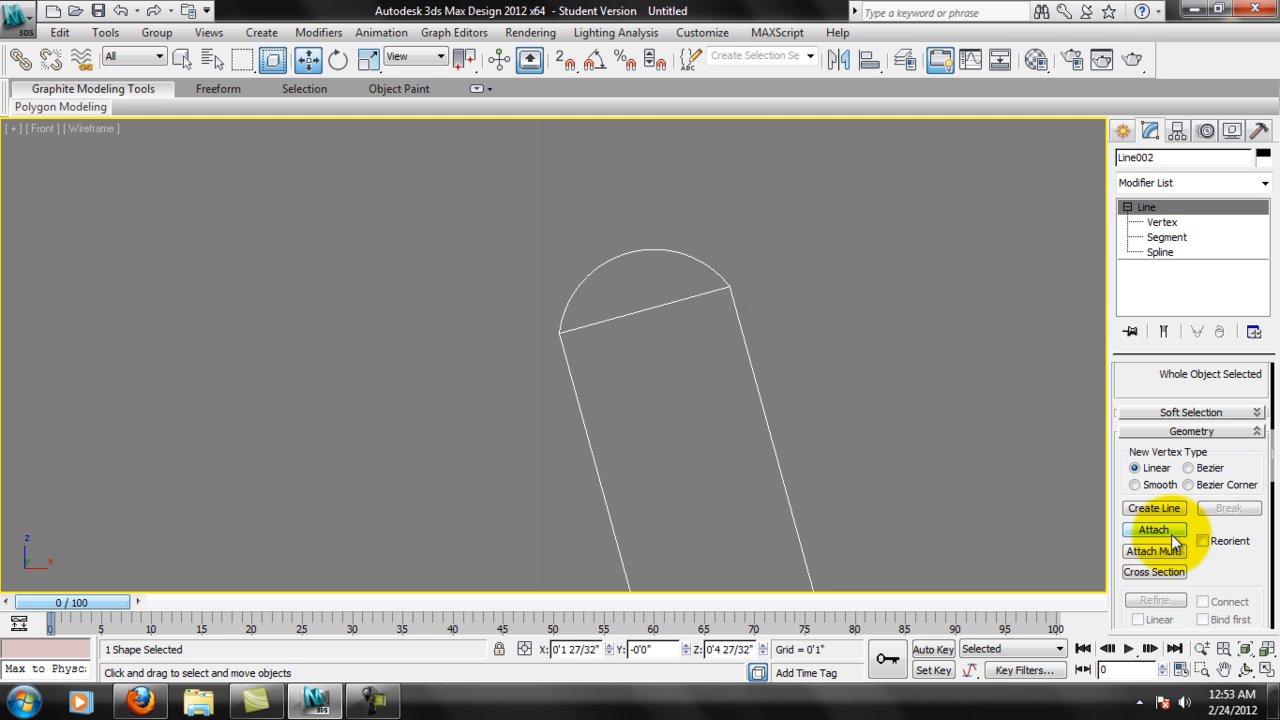
Reselect the joined profile and, at Segment level, delete the straight segment beneath the rim arc.
left_click(748, 330)
left_click(738, 326)
left_click(837, 321)
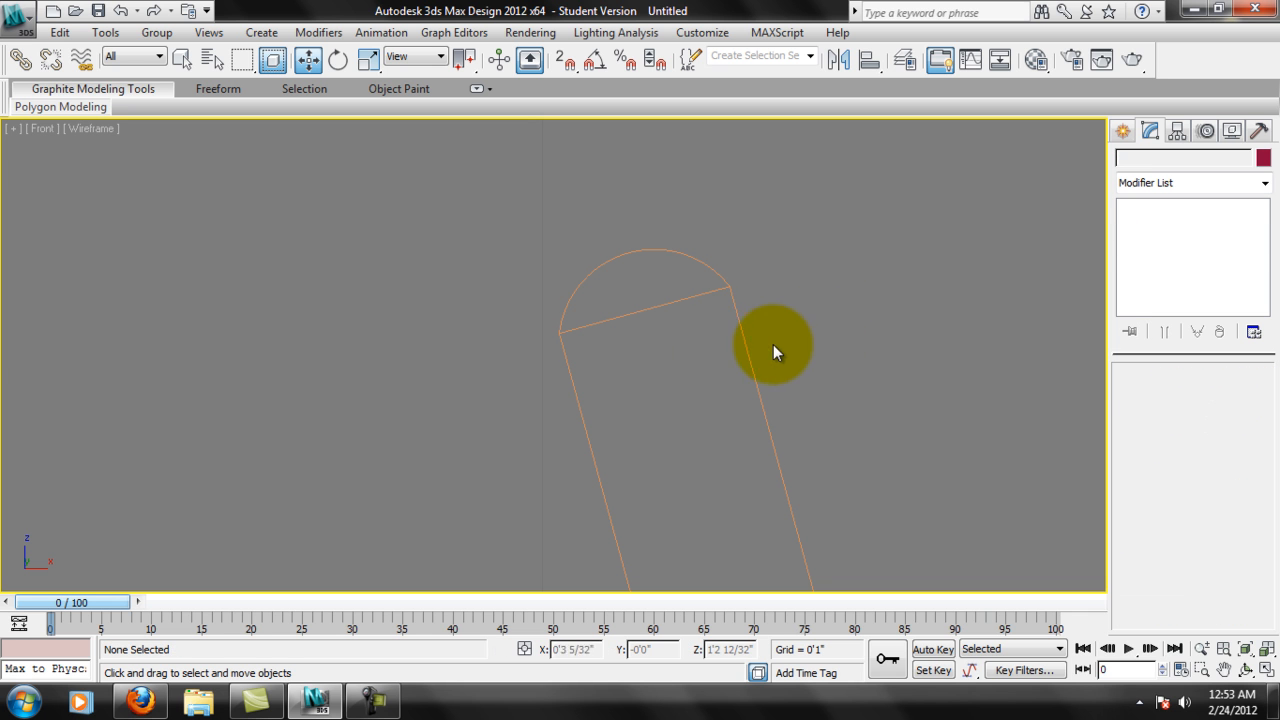
left_click(740, 338)
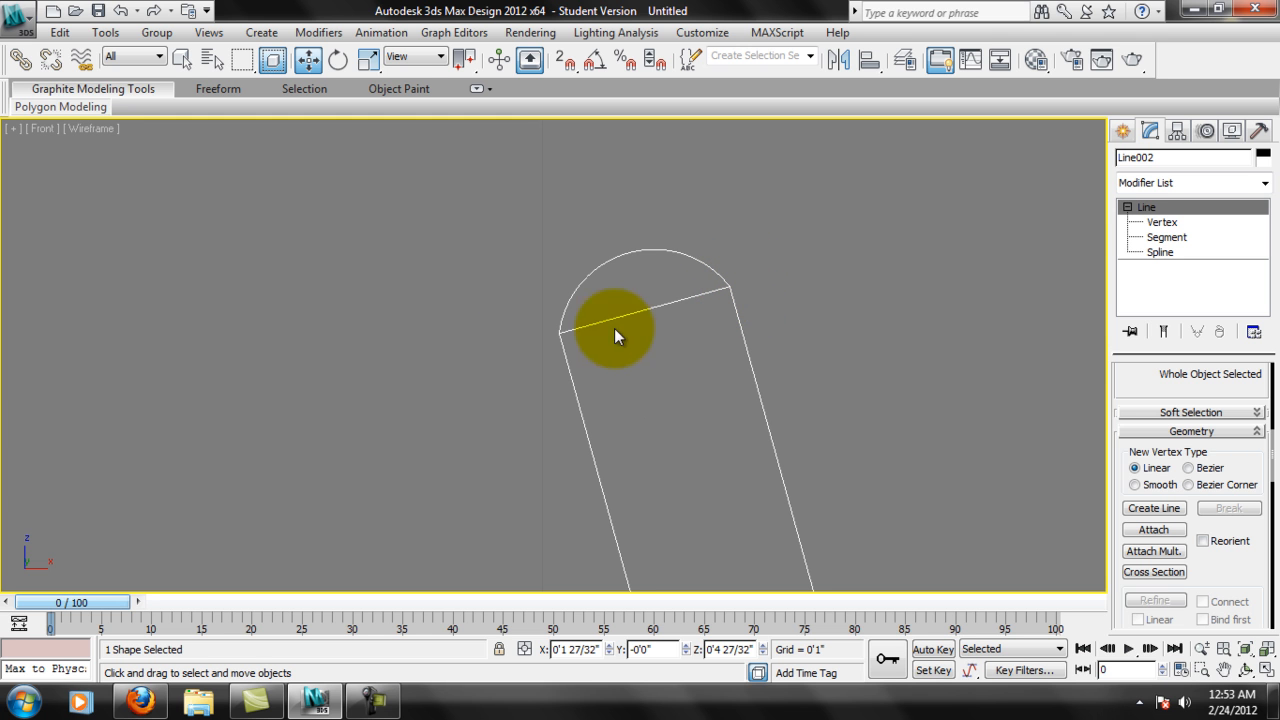
left_click(1167, 237)
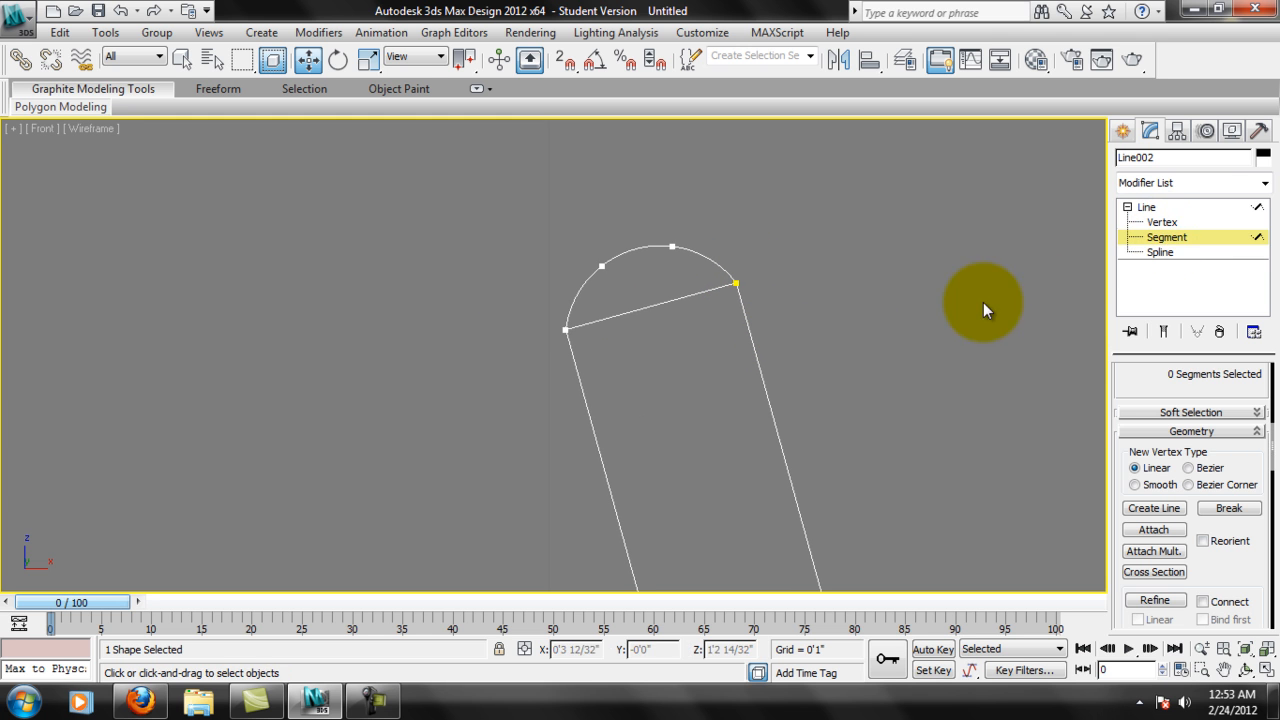
left_click(704, 287)
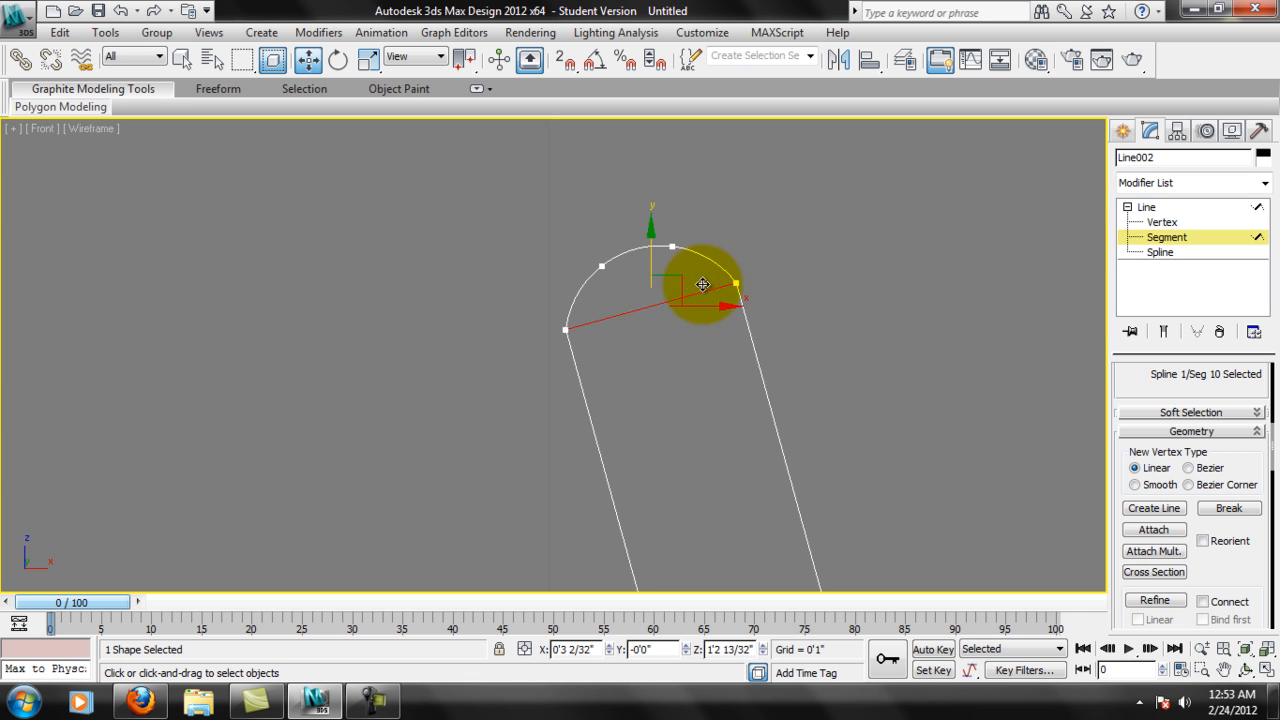
left_click(806, 311)
left_click(666, 301)
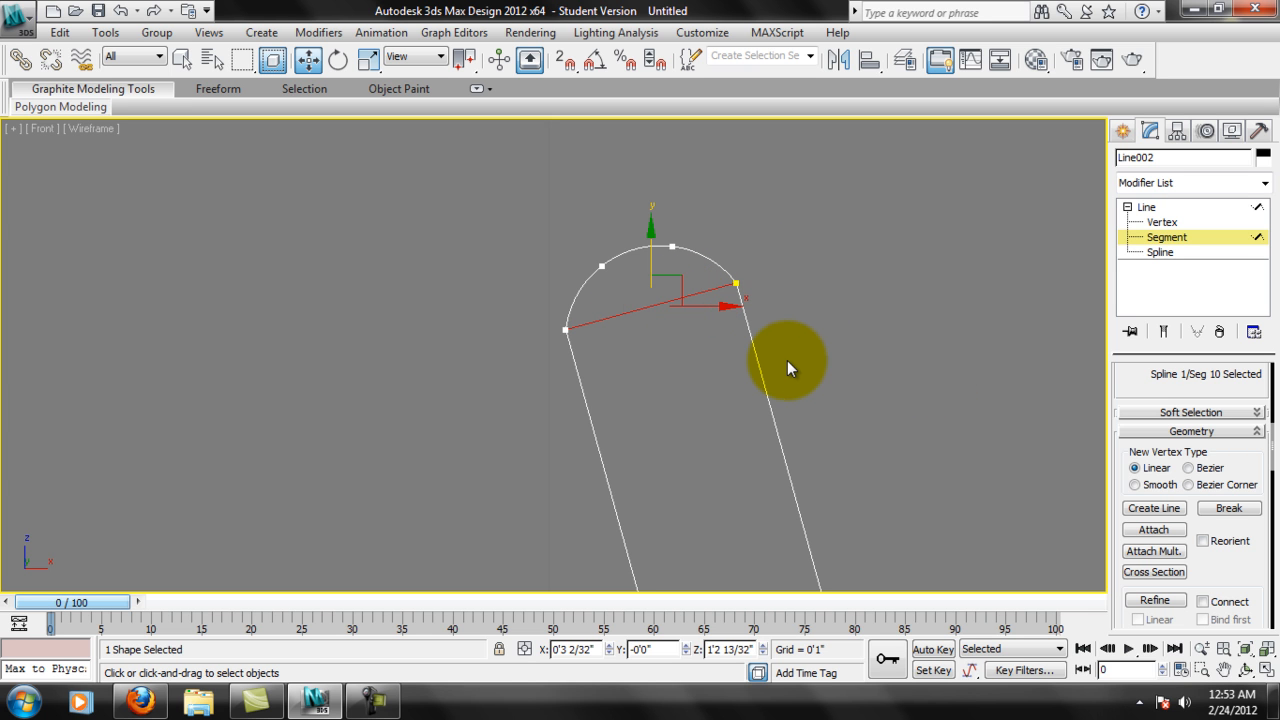
left_click(787, 360)
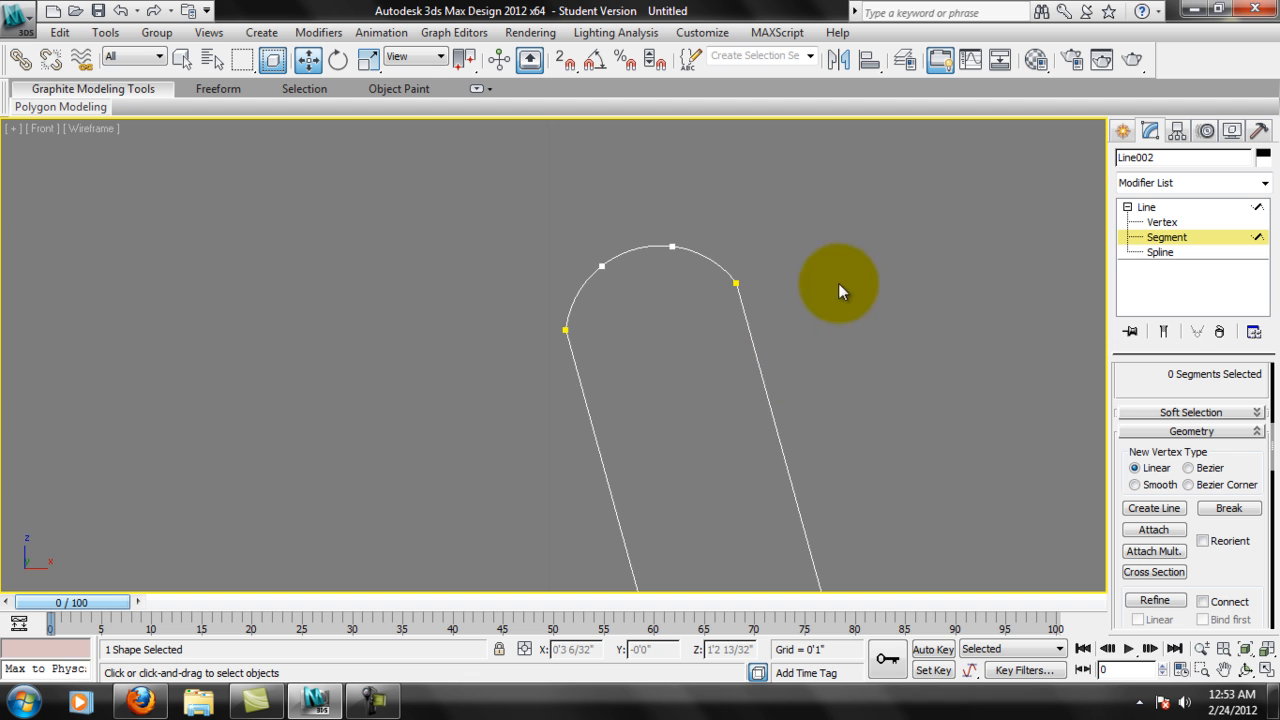
Examine the whole profile from the rounded rim down to the filleted base and back up to the bowl.
middle_click_drag(806, 265, 811, 262)
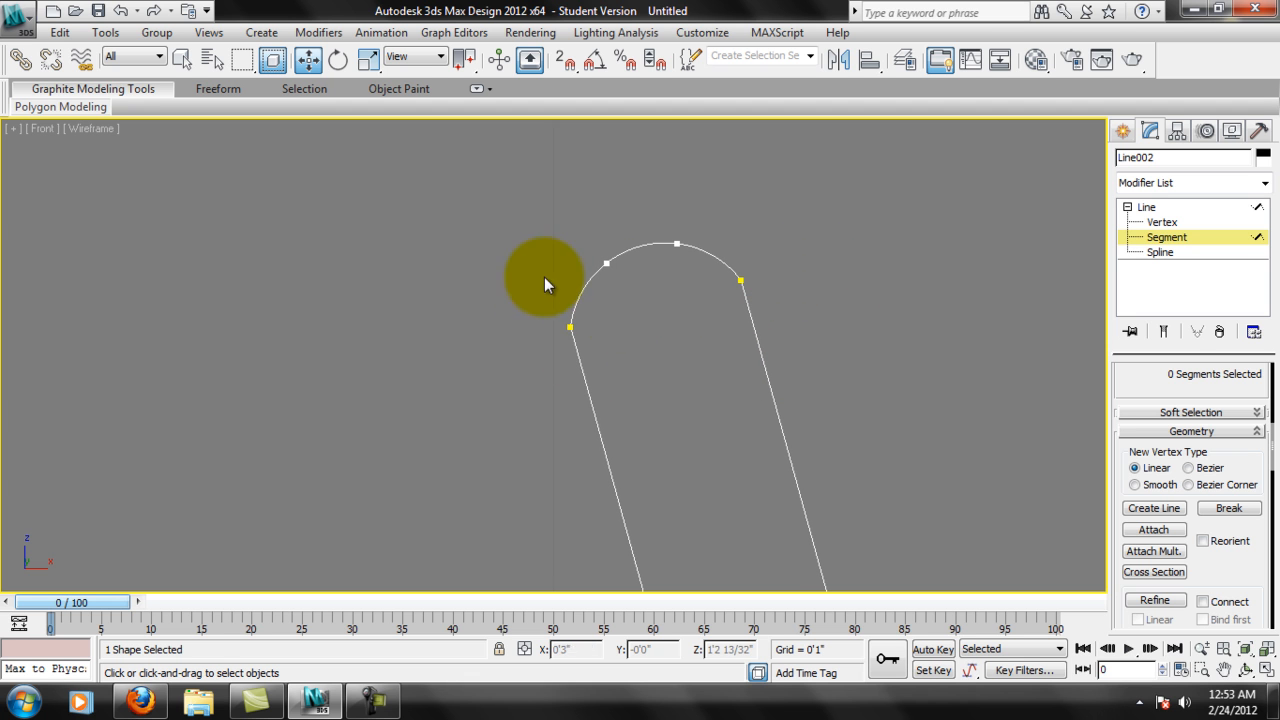
scroll(706, 316, "down", 10)
scroll(700, 459, "down", 8)
middle_click_drag(641, 513, 677, 254)
scroll(641, 348, "up", 4)
middle_click_drag(524, 500, 568, 434)
scroll(568, 434, "up", 2)
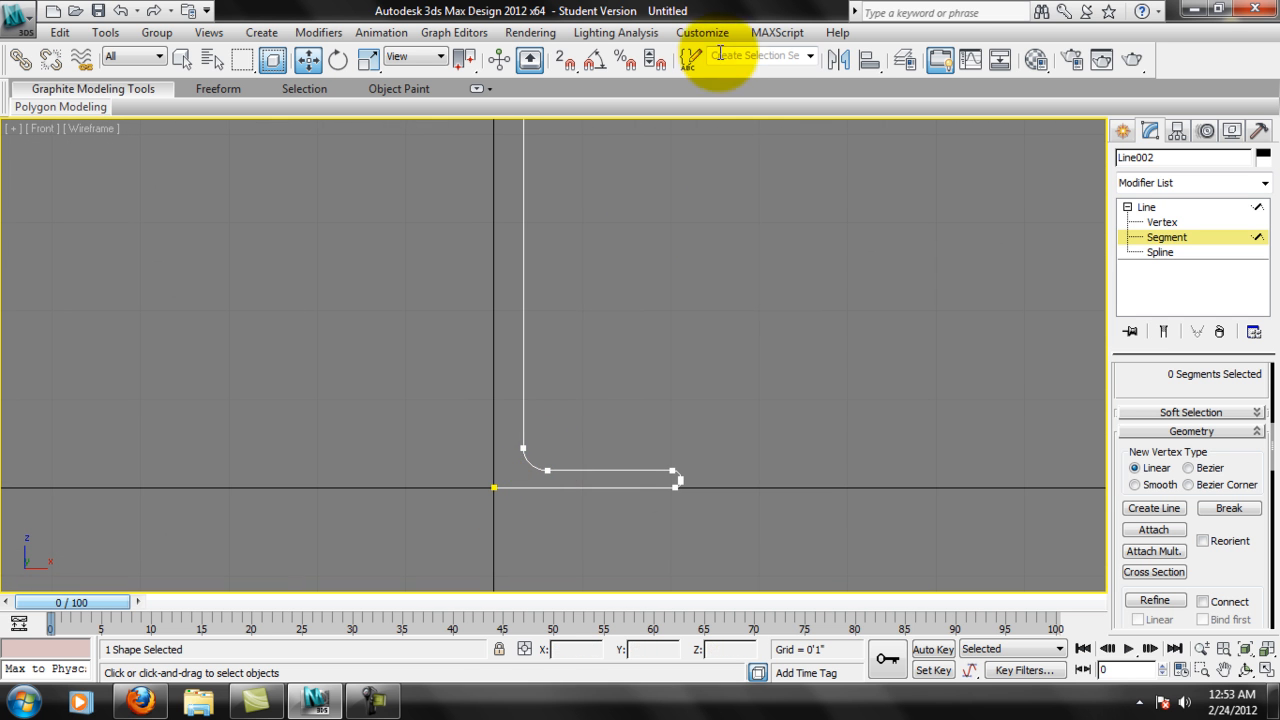
scroll(618, 440, "down", 3)
scroll(660, 360, "down", 4)
middle_click_drag(686, 295, 690, 368)
scroll(594, 285, "up", 3)
middle_click_drag(725, 224, 720, 251)
scroll(621, 233, "up", 3)
scroll(792, 255, "down", 3)
middle_click_drag(735, 342, 762, 285)
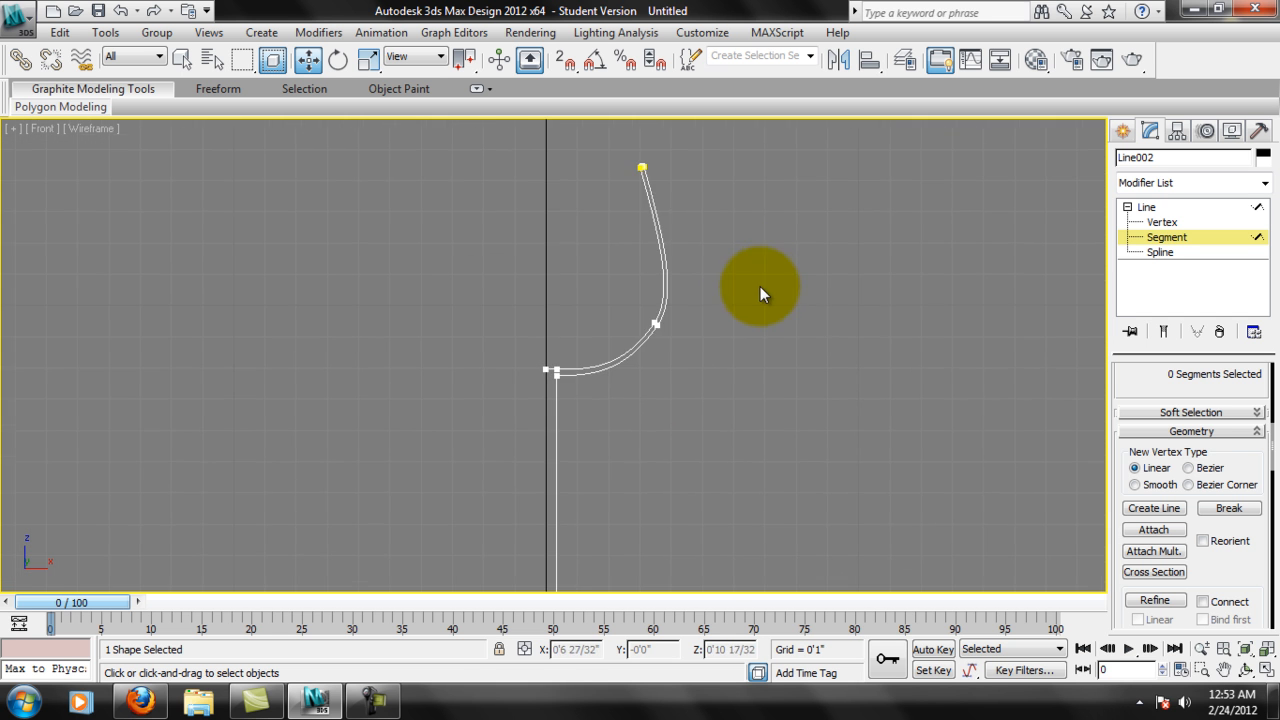
scroll(763, 283, "down", 3)
Select every vertex of the glass profile at Vertex level and focus on the rim arc.
left_click(1179, 226)
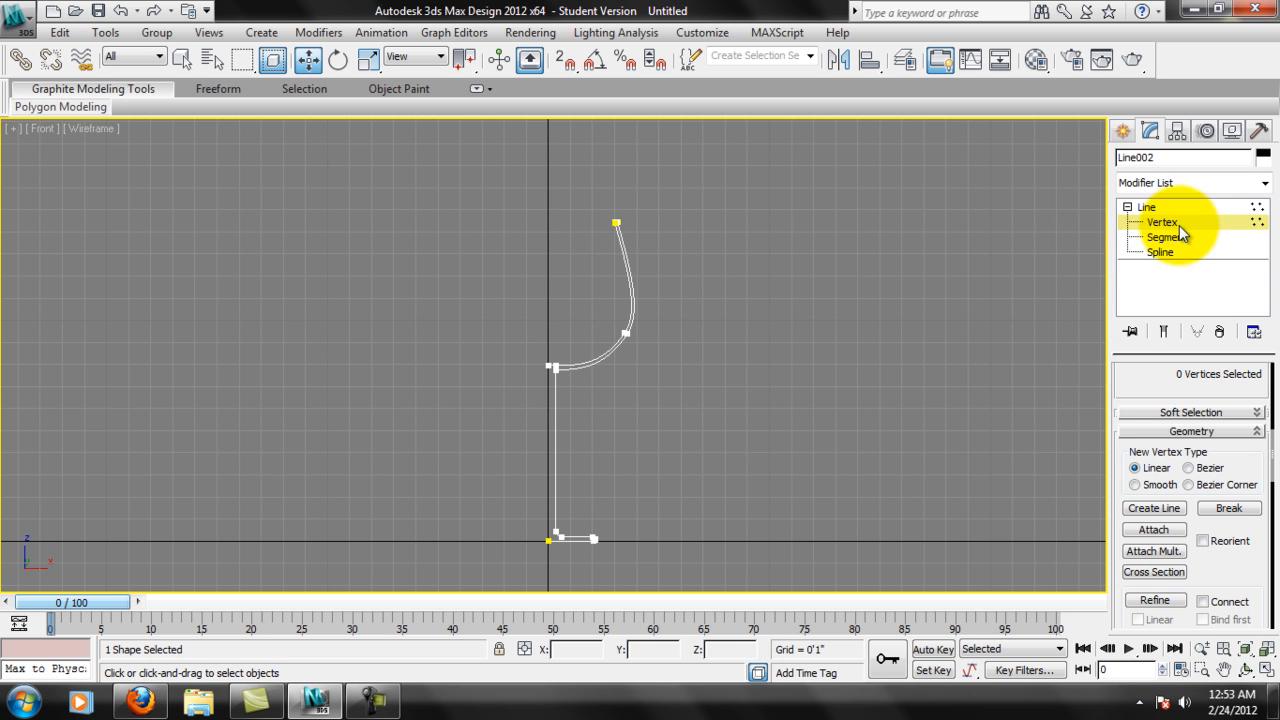
left_click_drag(478, 180, 693, 574)
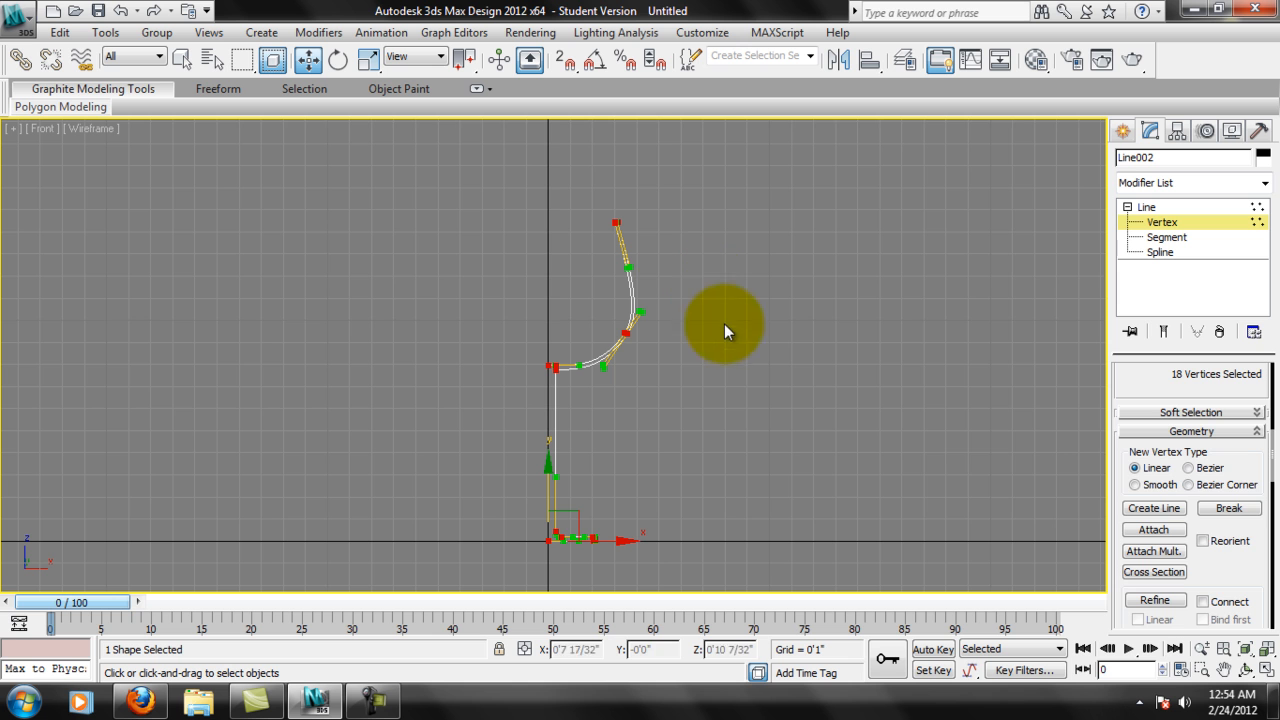
scroll(1234, 550, "down", 5)
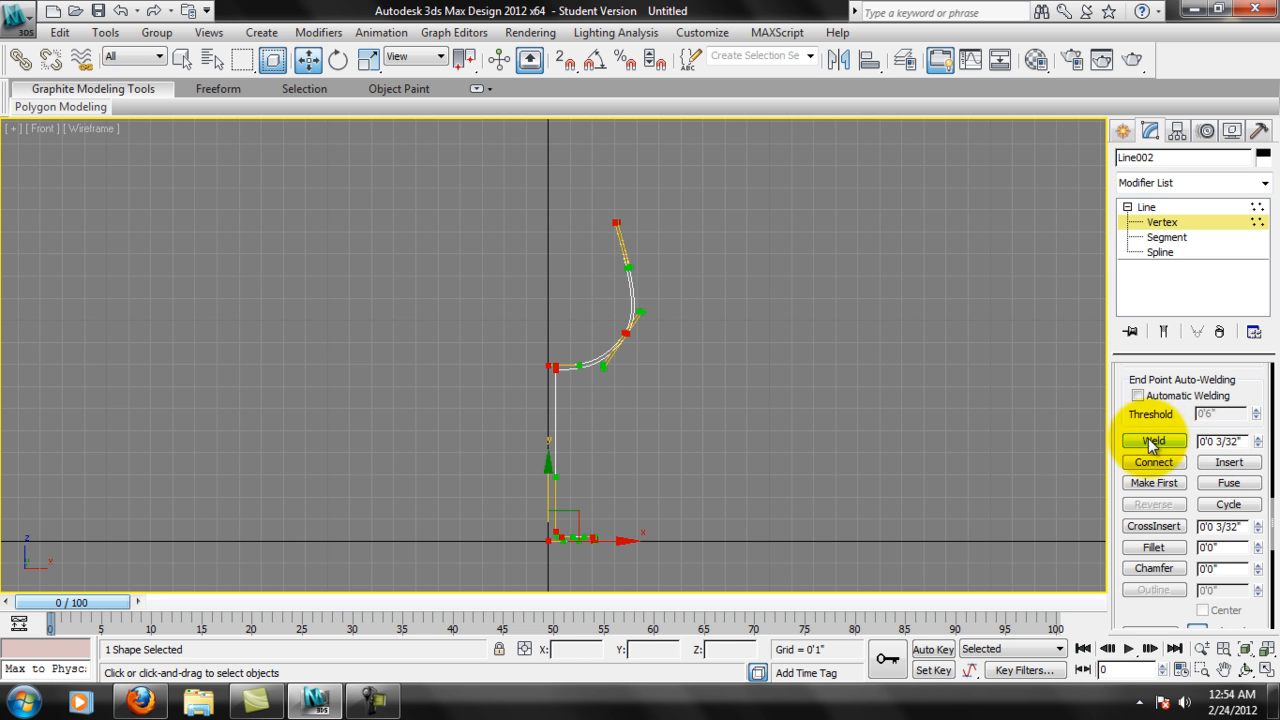
scroll(891, 420, "up", 4)
middle_click_drag(701, 251, 678, 335)
scroll(648, 299, "up", 3)
middle_click_drag(672, 187, 654, 302)
scroll(618, 300, "up", 3)
scroll(613, 290, "up", 2)
middle_click_drag(596, 243, 600, 365)
scroll(597, 360, "up", 4)
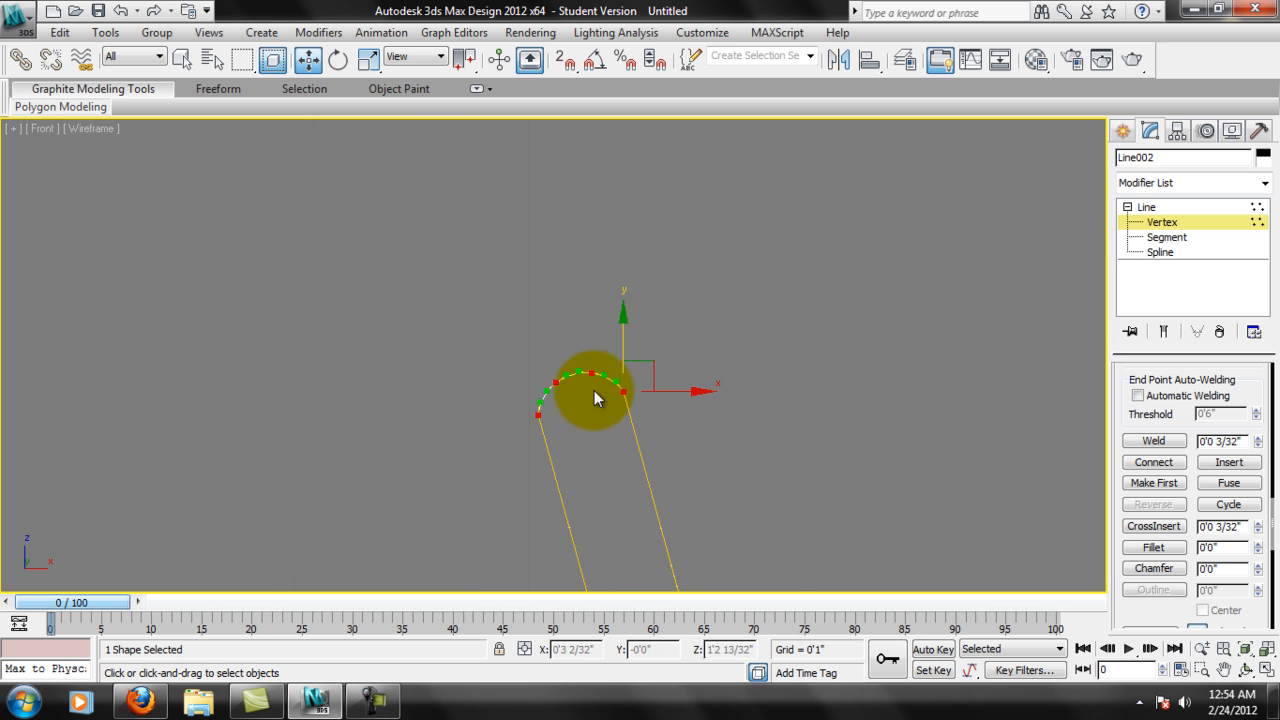
scroll(600, 396, "up", 4)
middle_click_drag(821, 475, 804, 372)
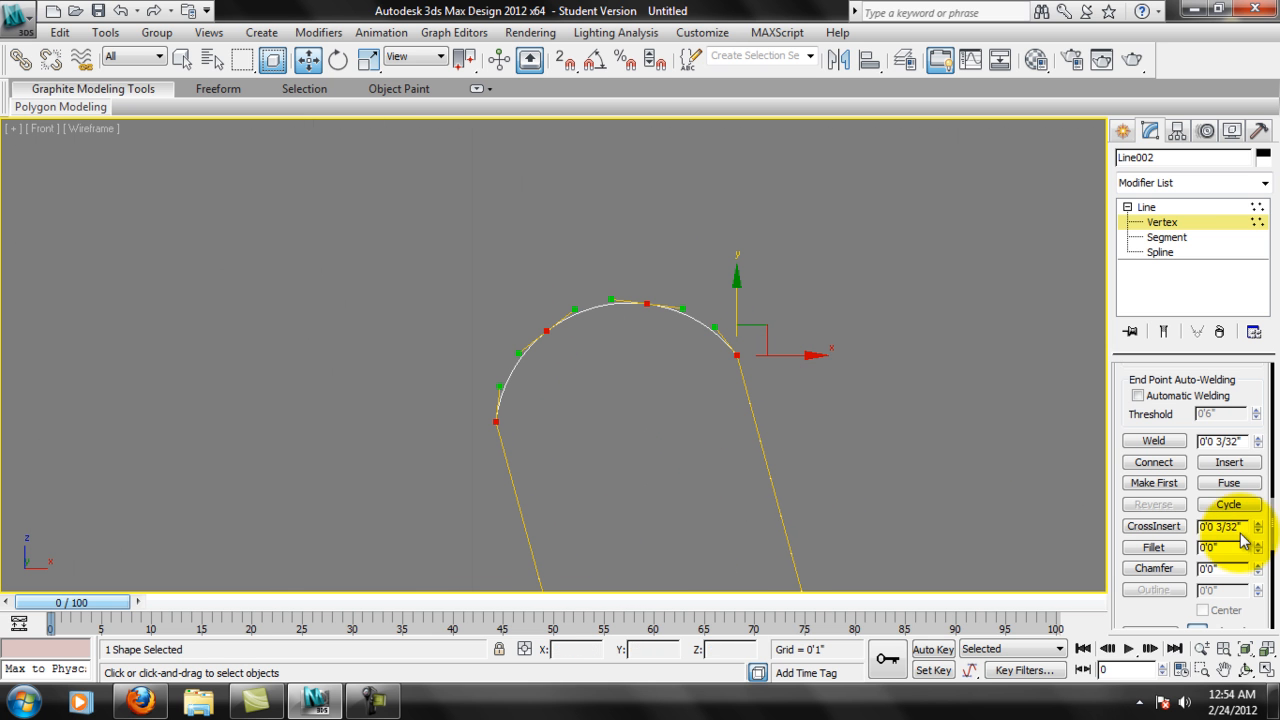
Set the weld threshold to 0 and try to weld all the selected profile vertices.
double_click(1220, 440)
left_click_drag(1220, 437, 1120, 445)
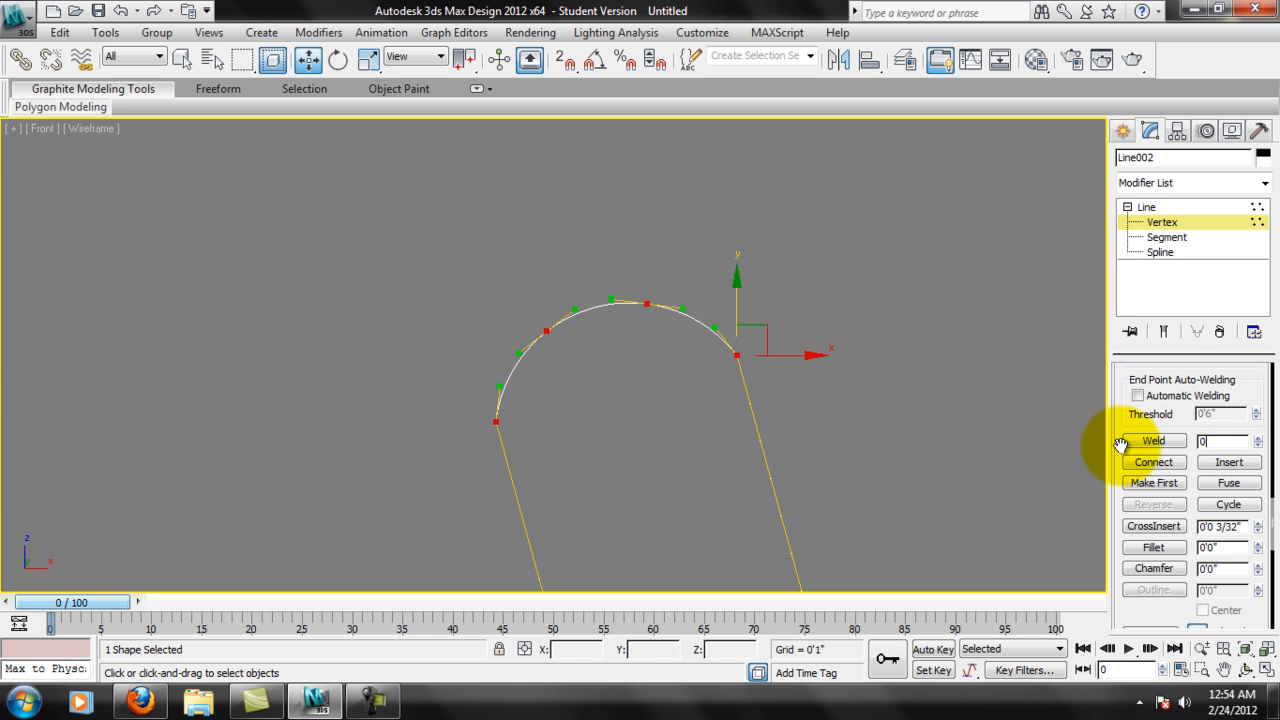
left_click(1155, 441)
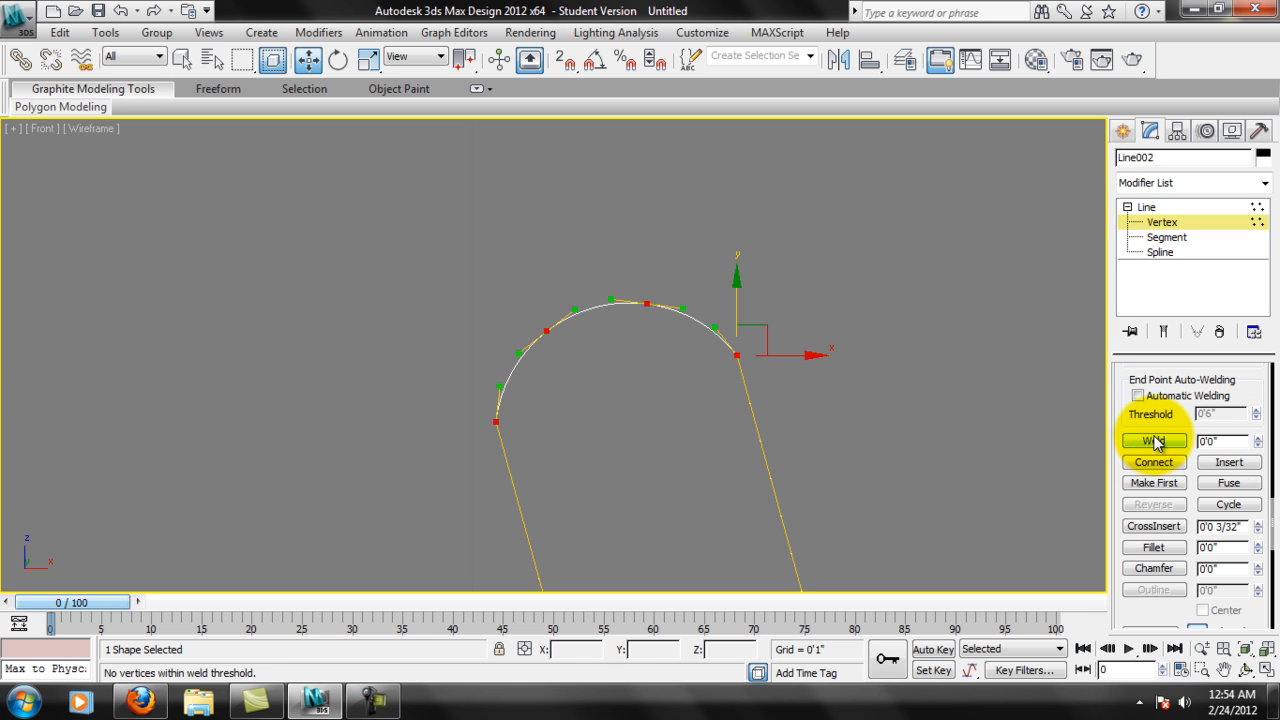
Clear the selection, reselect only the rim arc's vertices and try the weld again at the zero threshold.
left_click(955, 450)
scroll(824, 402, "down", 2)
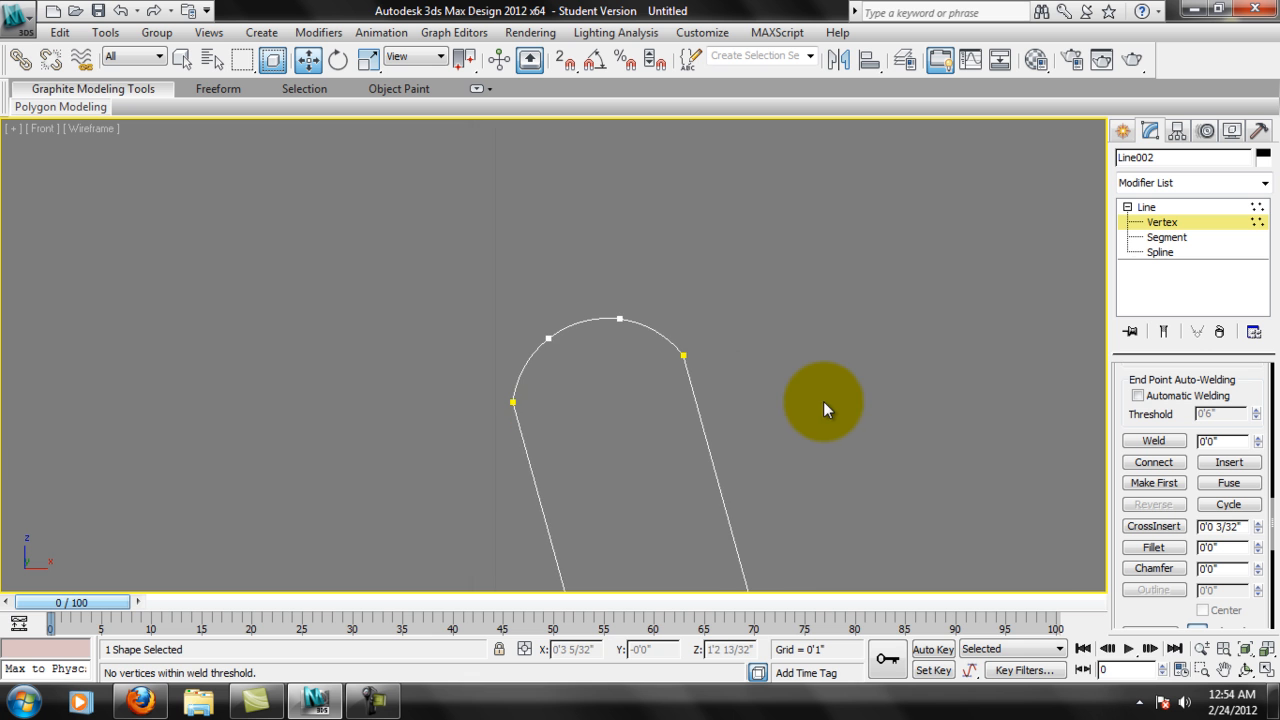
middle_click_drag(808, 399, 837, 335)
scroll(690, 302, "up", 3)
middle_click_drag(925, 245, 699, 346)
scroll(817, 348, "up", 3)
middle_click_drag(991, 307, 738, 263)
scroll(672, 265, "down", 5)
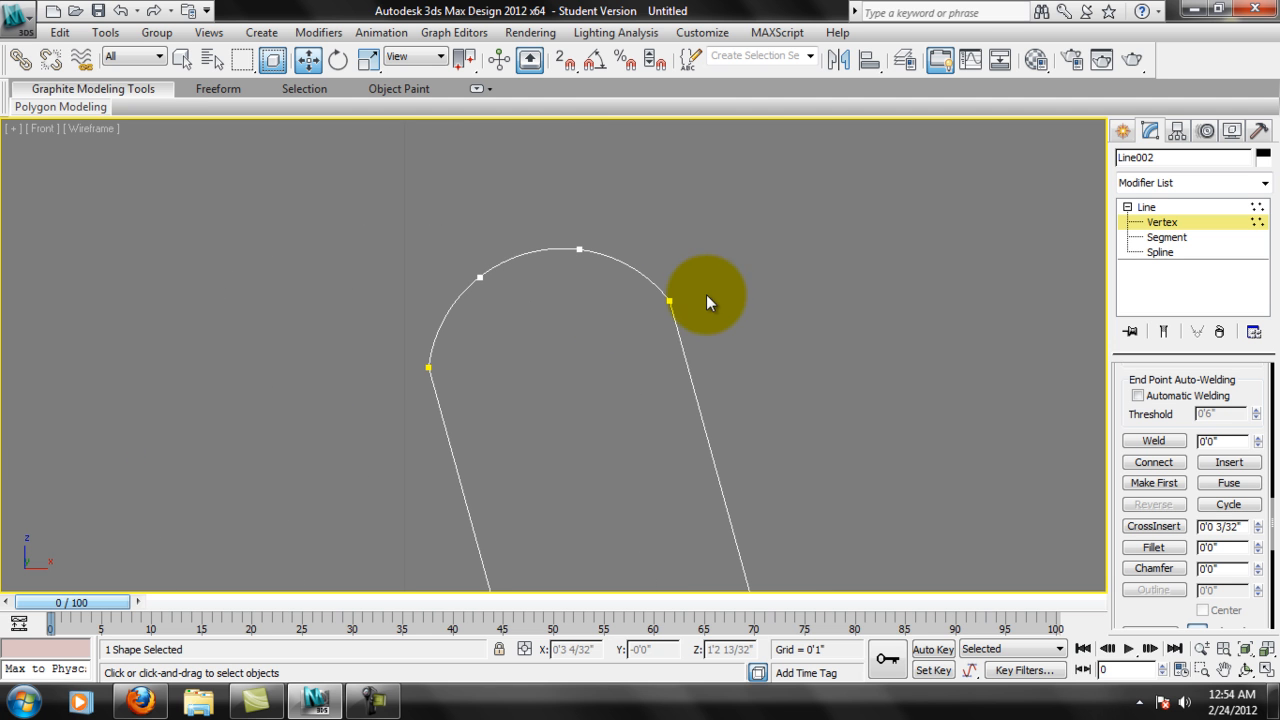
left_click_drag(373, 225, 760, 395)
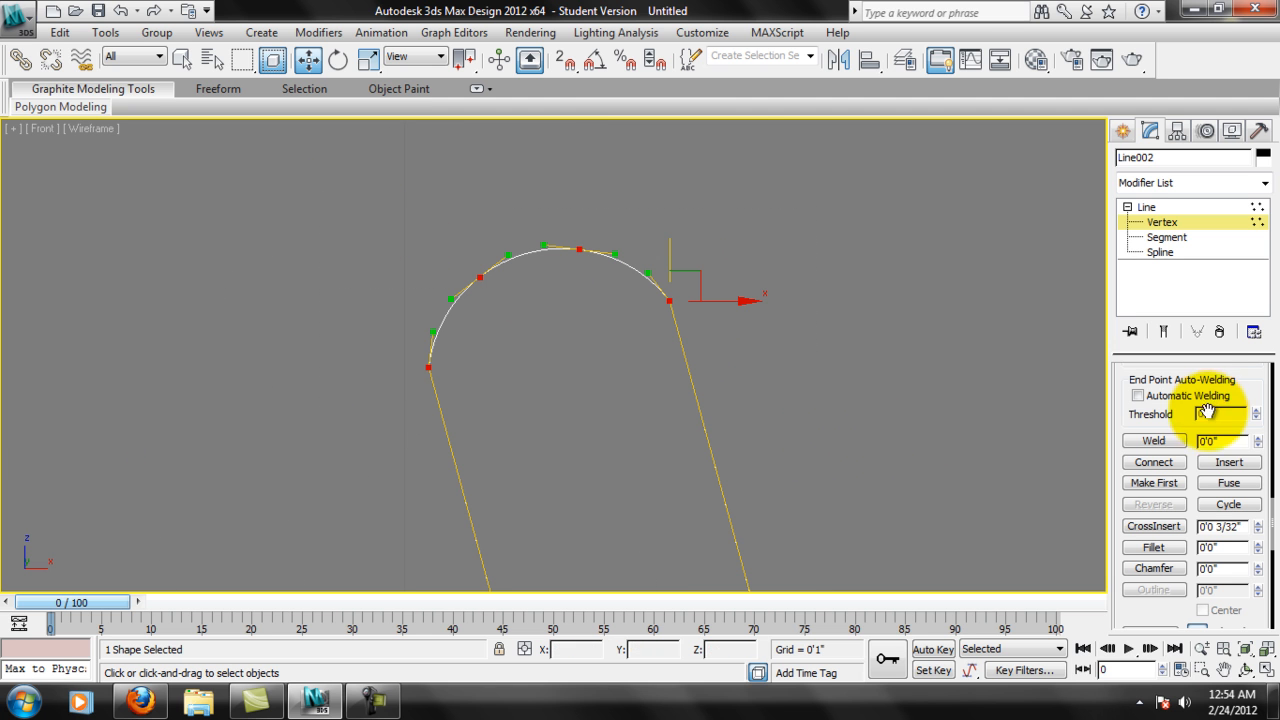
left_click(1176, 446)
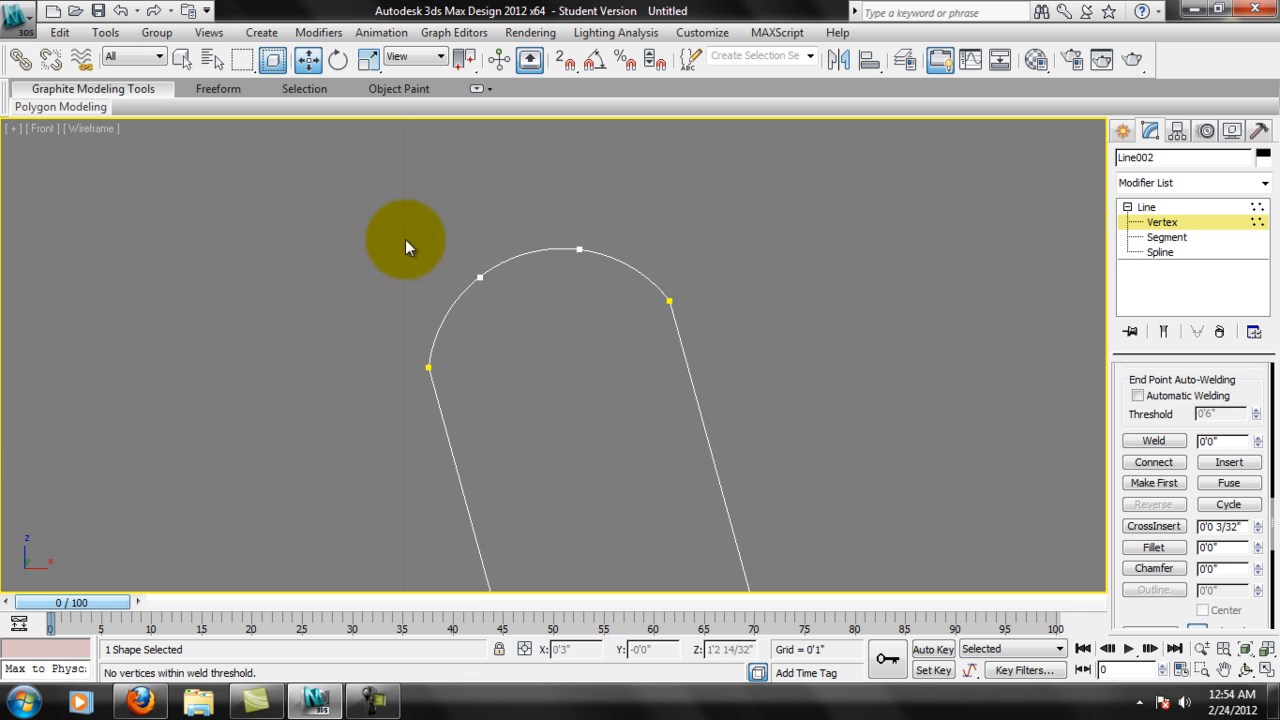
Reselect the rim arc's vertices, set the weld threshold to 1/32" and weld them.
left_click_drag(457, 267, 922, 505)
left_click_drag(1241, 440, 1107, 443)
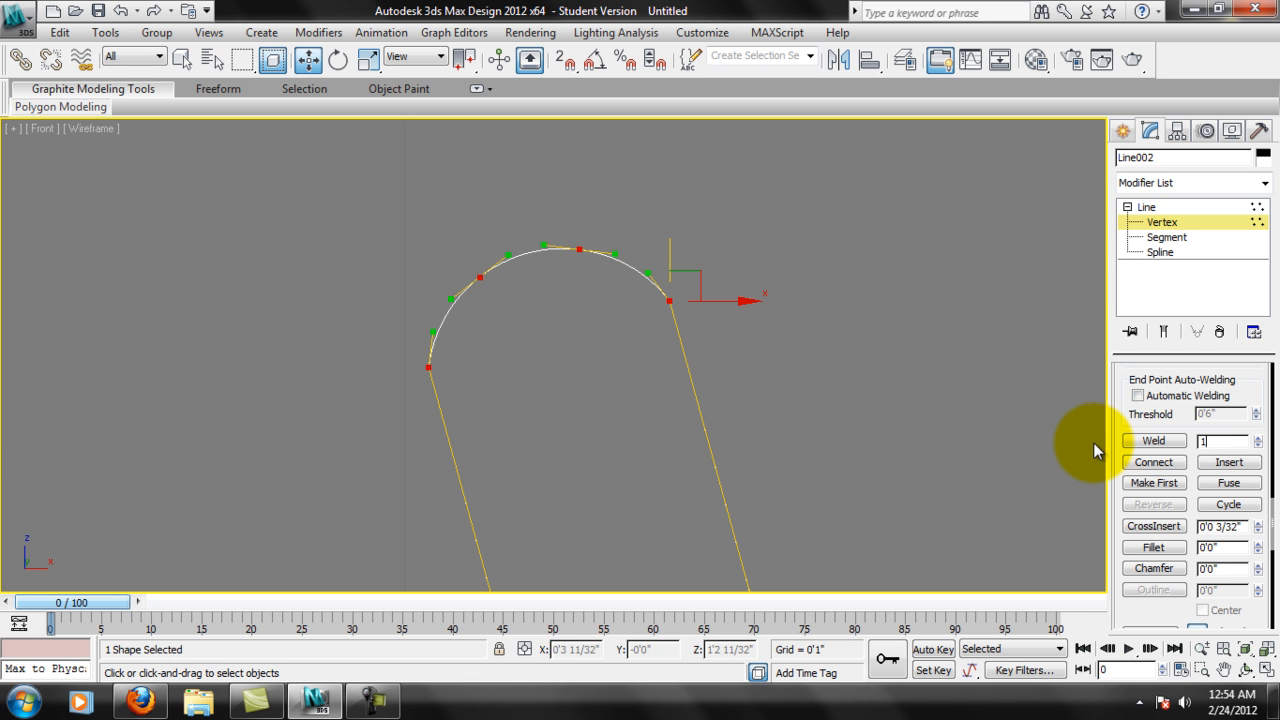
type("1/32")
key("Return")
left_click(1154, 440)
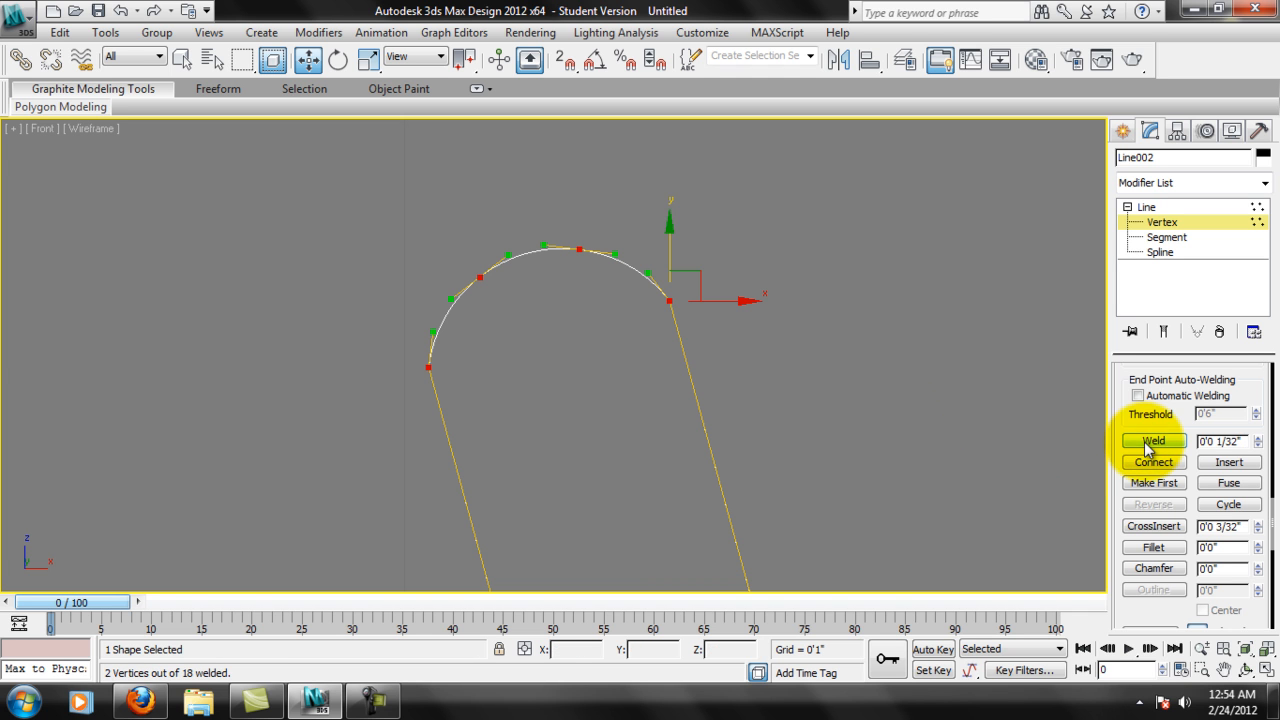
Clear the vertex selection, then check the rim arc's two end vertices and the welding settings.
left_click(602, 270)
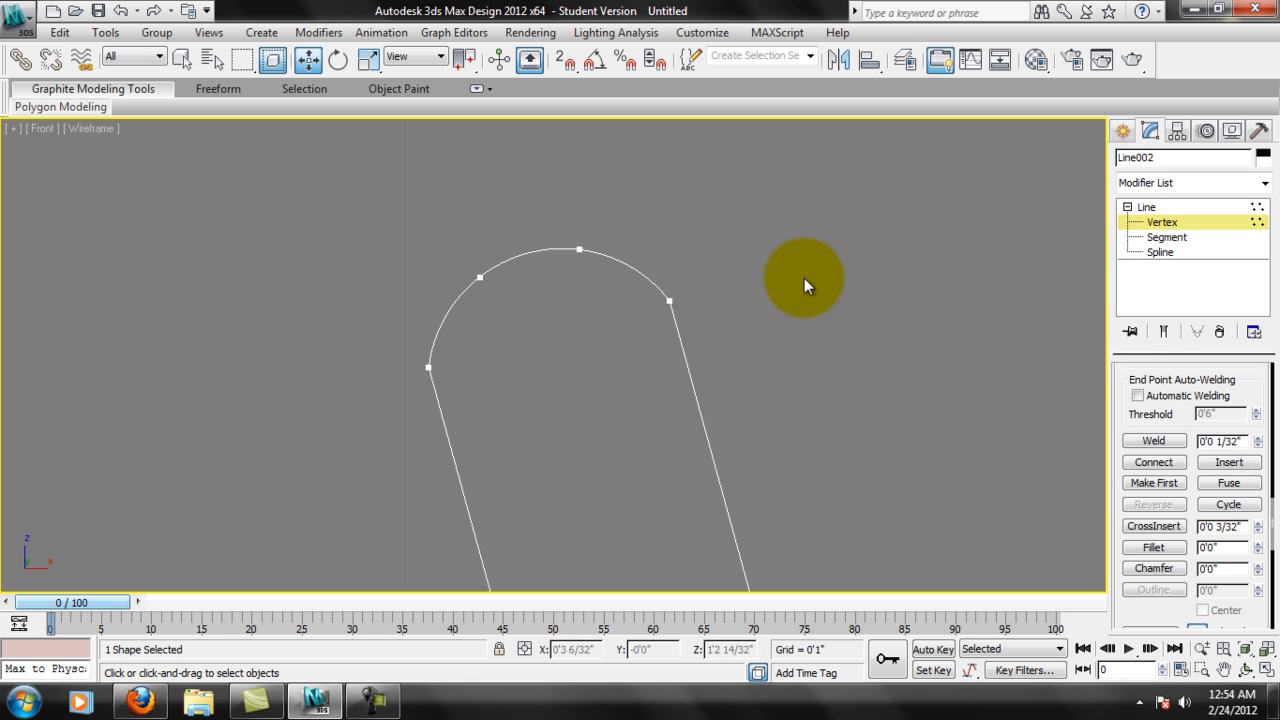
left_click(670, 301)
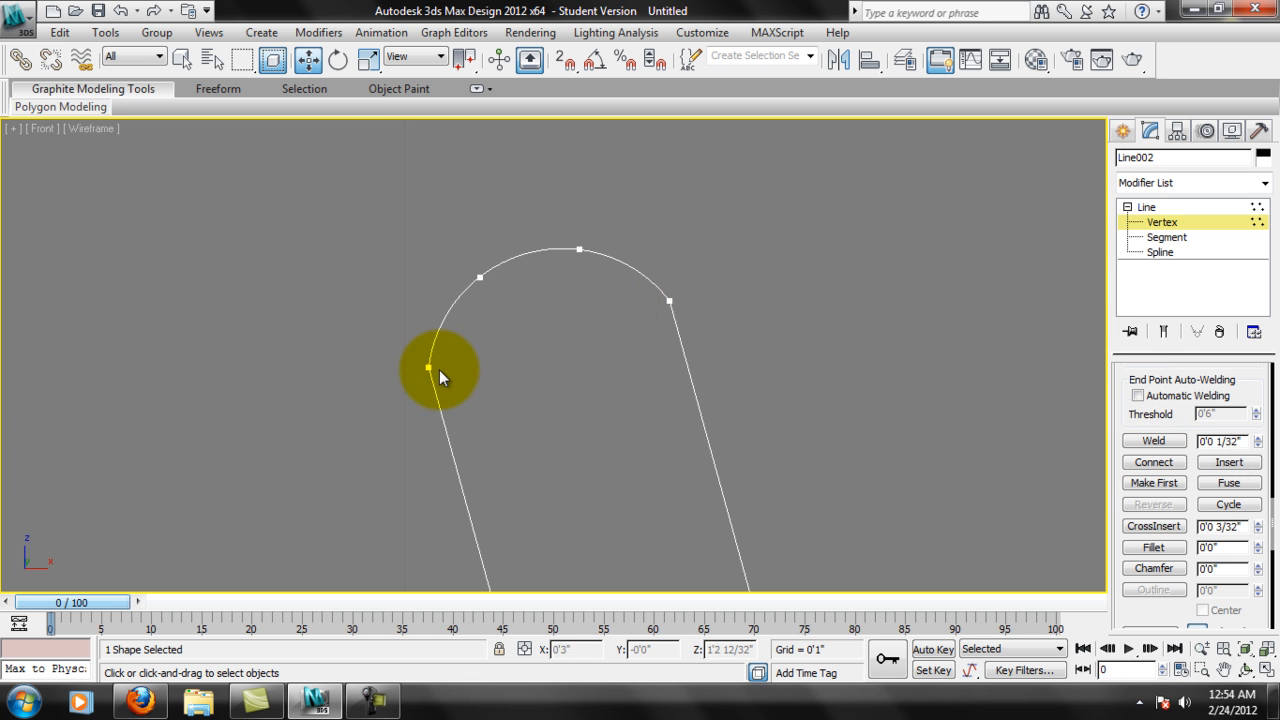
left_click(670, 300)
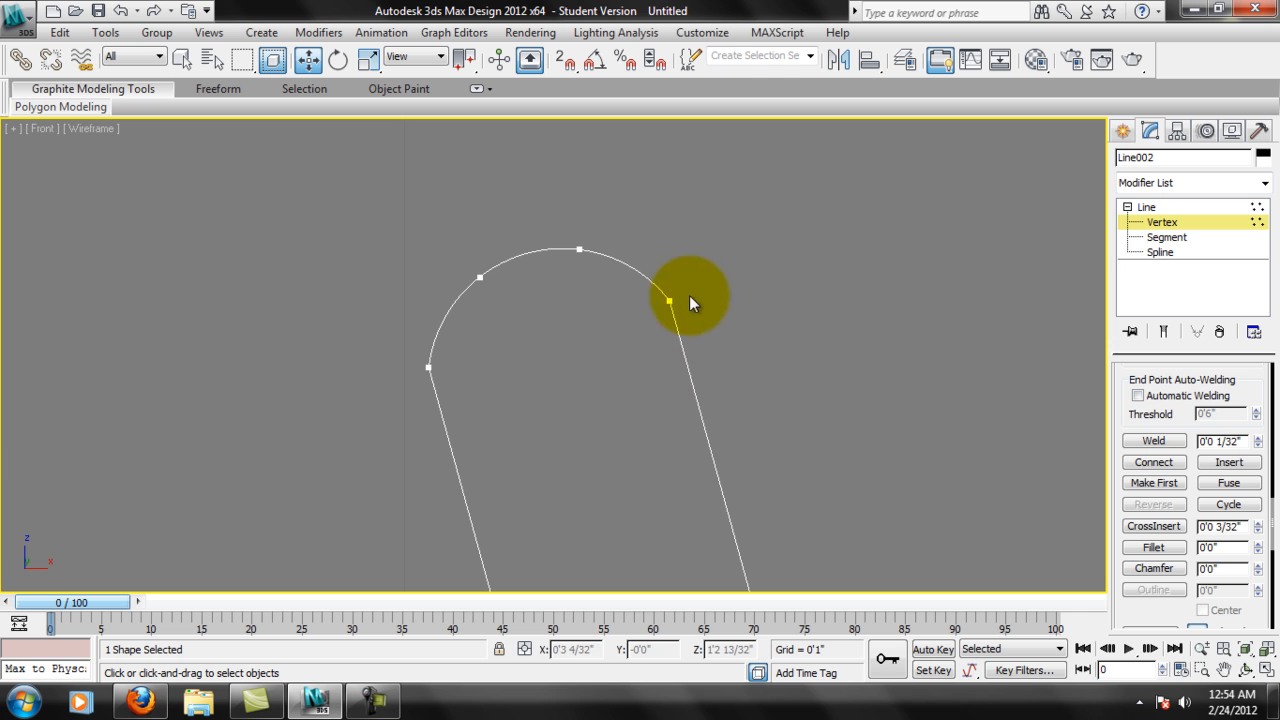
left_click(417, 377)
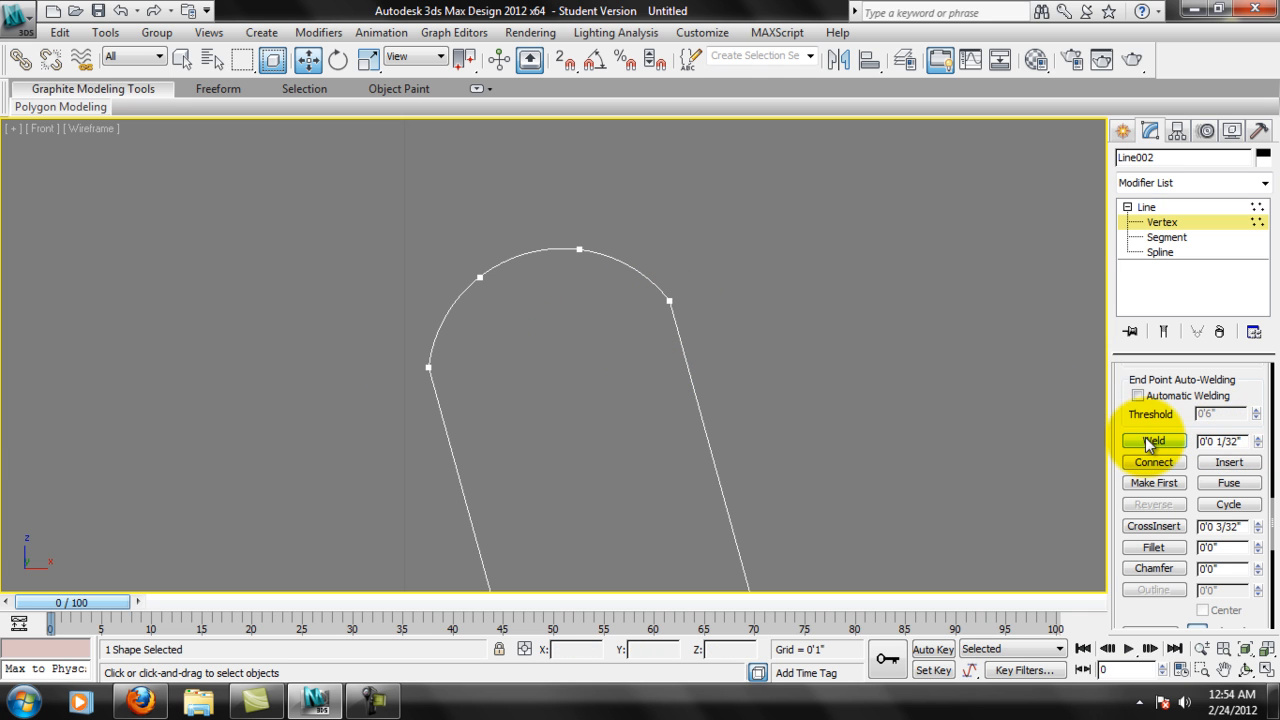
left_click_drag(1246, 405, 1237, 536)
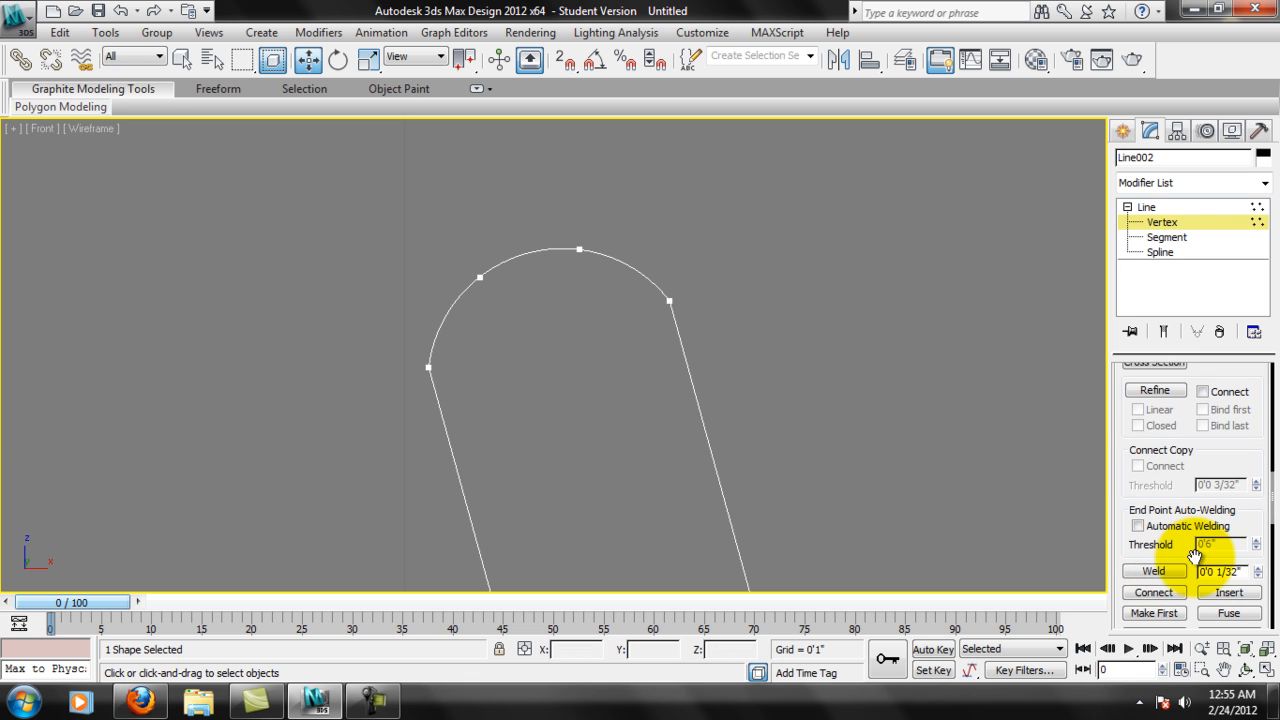
left_click_drag(1254, 478, 1220, 323)
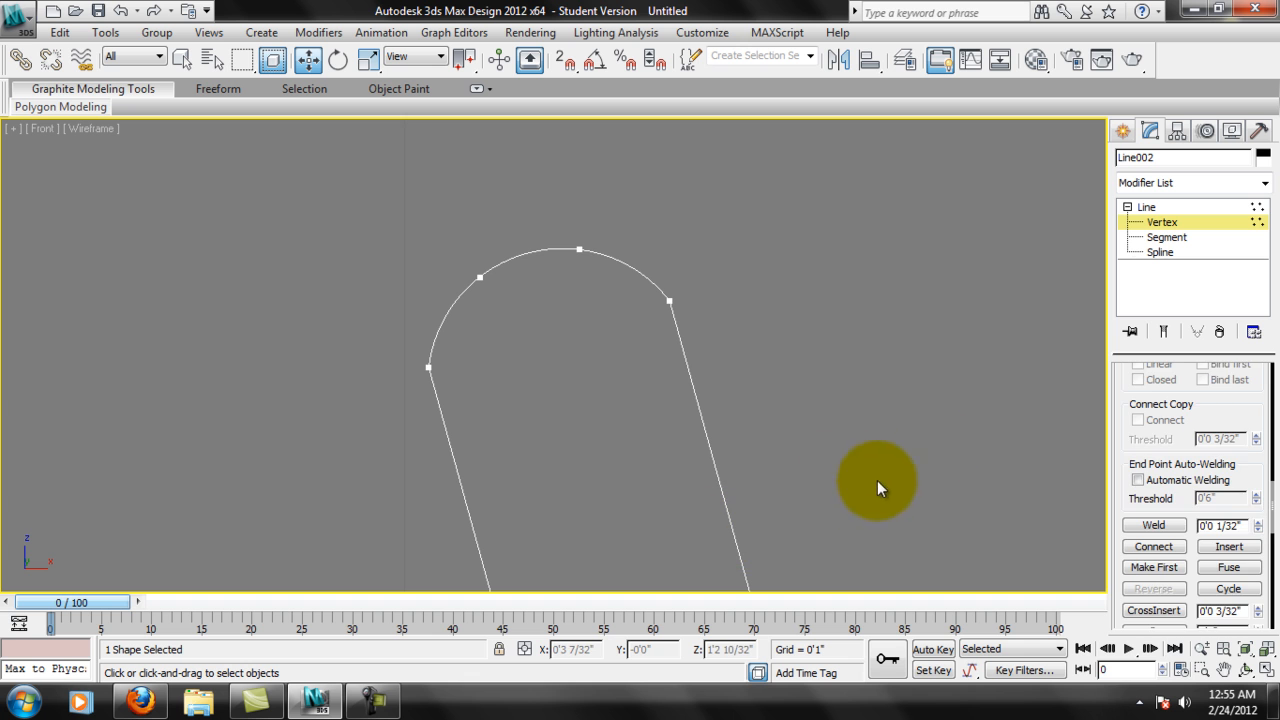
Examine the welded profile from the rim arc along the bowl and stem down to the base.
scroll(841, 499, "down", 1)
scroll(542, 367, "up", 2)
scroll(555, 357, "down", 2)
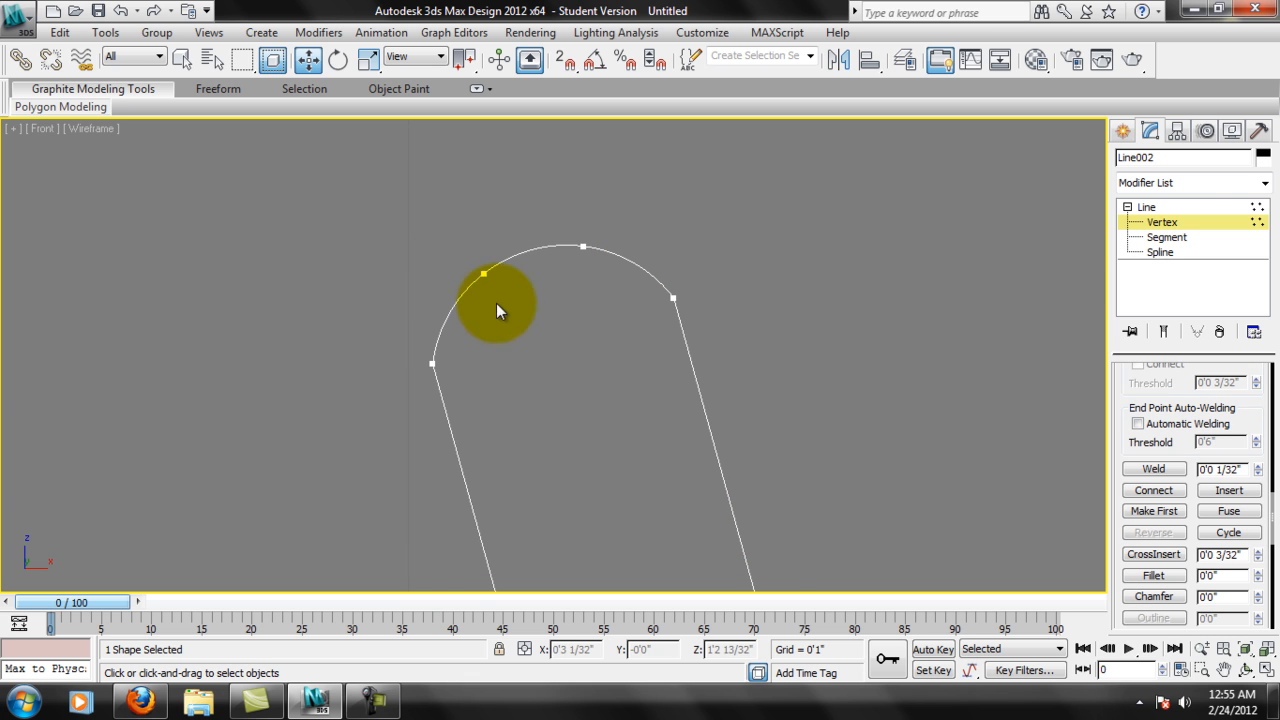
scroll(635, 312, "down", 4)
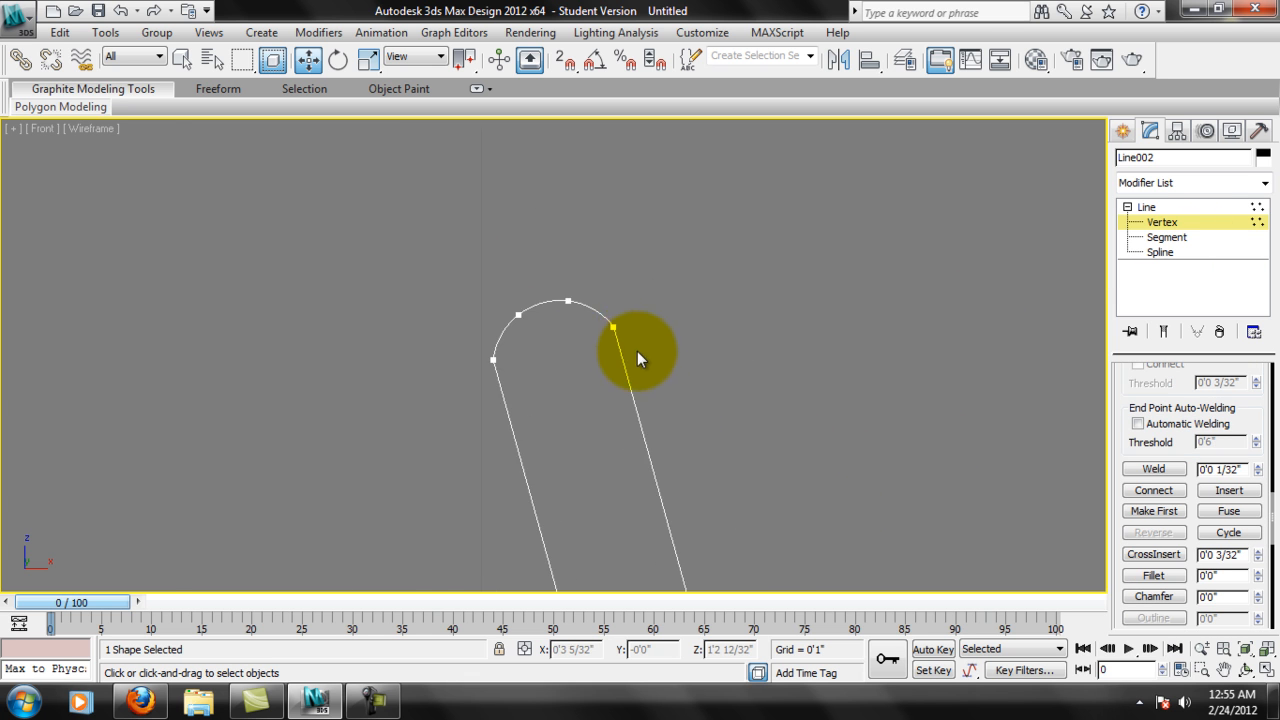
scroll(637, 353, "down", 3)
middle_click_drag(624, 468, 703, 202)
middle_click_drag(688, 320, 710, 248)
scroll(692, 310, "down", 1)
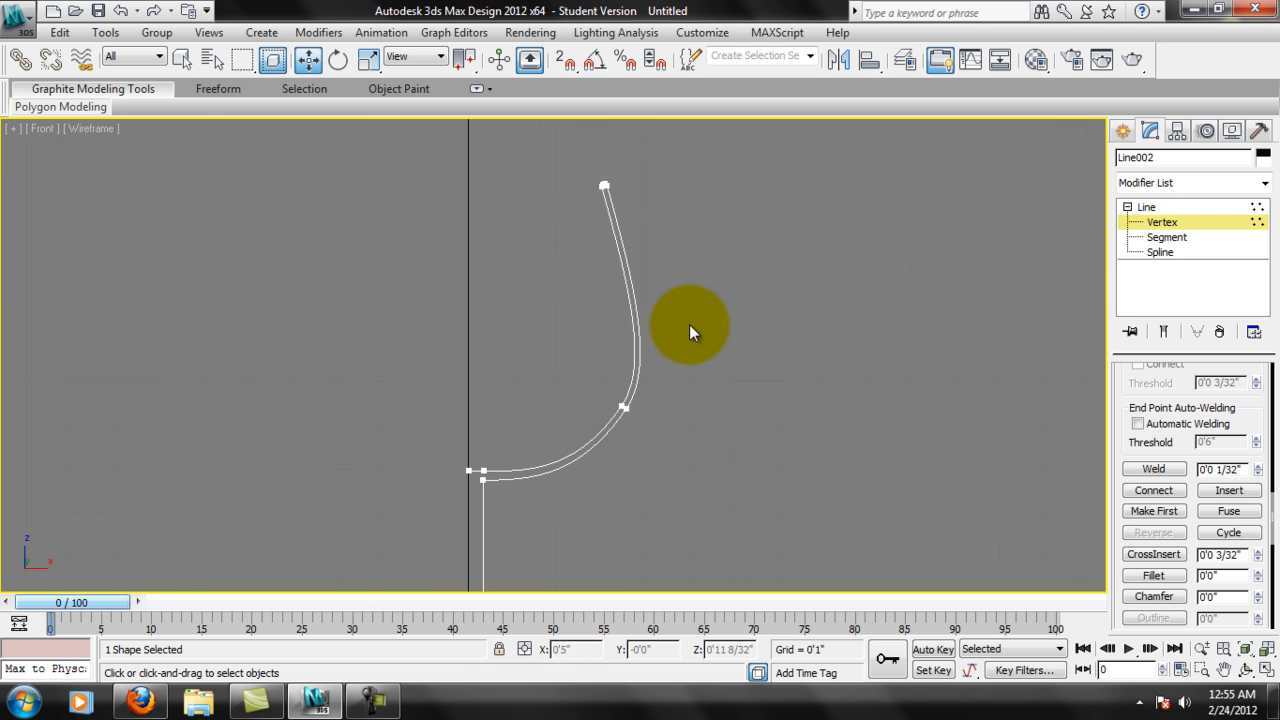
middle_click_drag(553, 374, 561, 332)
middle_click_drag(508, 416, 604, 197)
scroll(617, 537, "up", 2)
middle_click_drag(641, 524, 662, 307)
middle_click_drag(721, 241, 701, 316)
scroll(719, 460, "up", 4)
middle_click_drag(728, 527, 668, 409)
Reselect the profile line and, at Vertex level, select the base's rounded outer-edge vertices for inspection.
left_click(1160, 223)
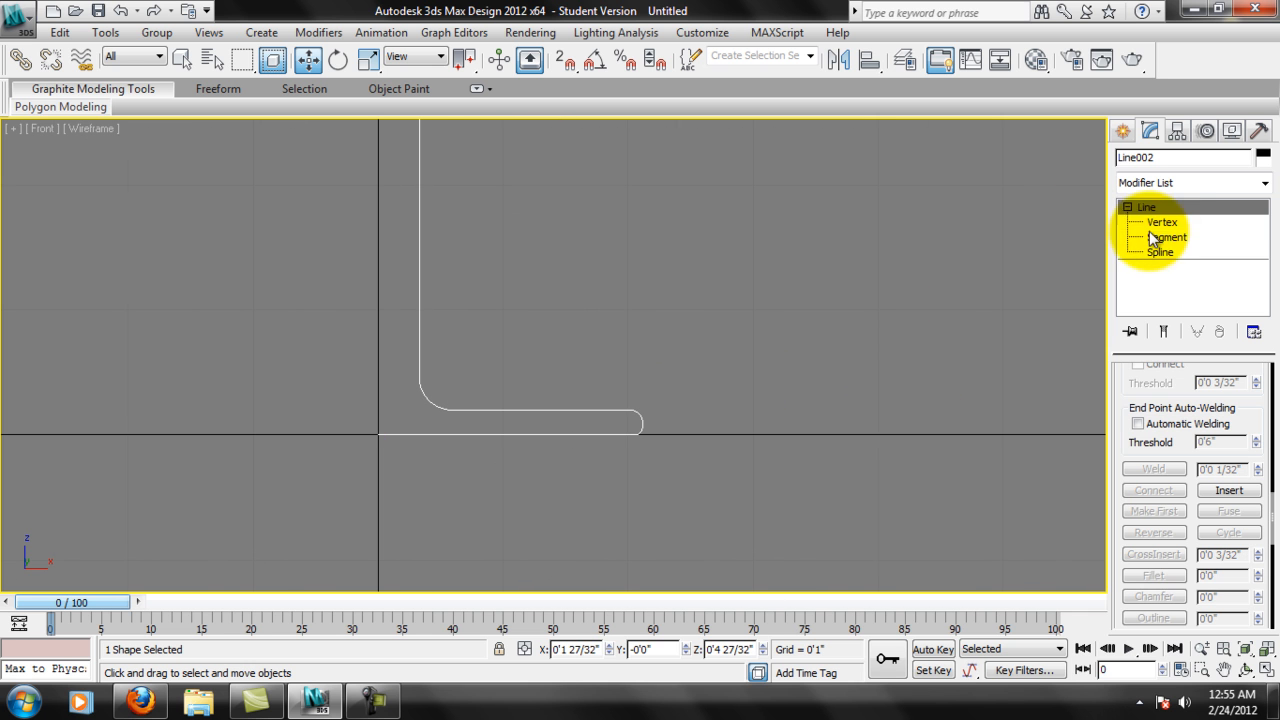
left_click_drag(724, 563, 664, 438)
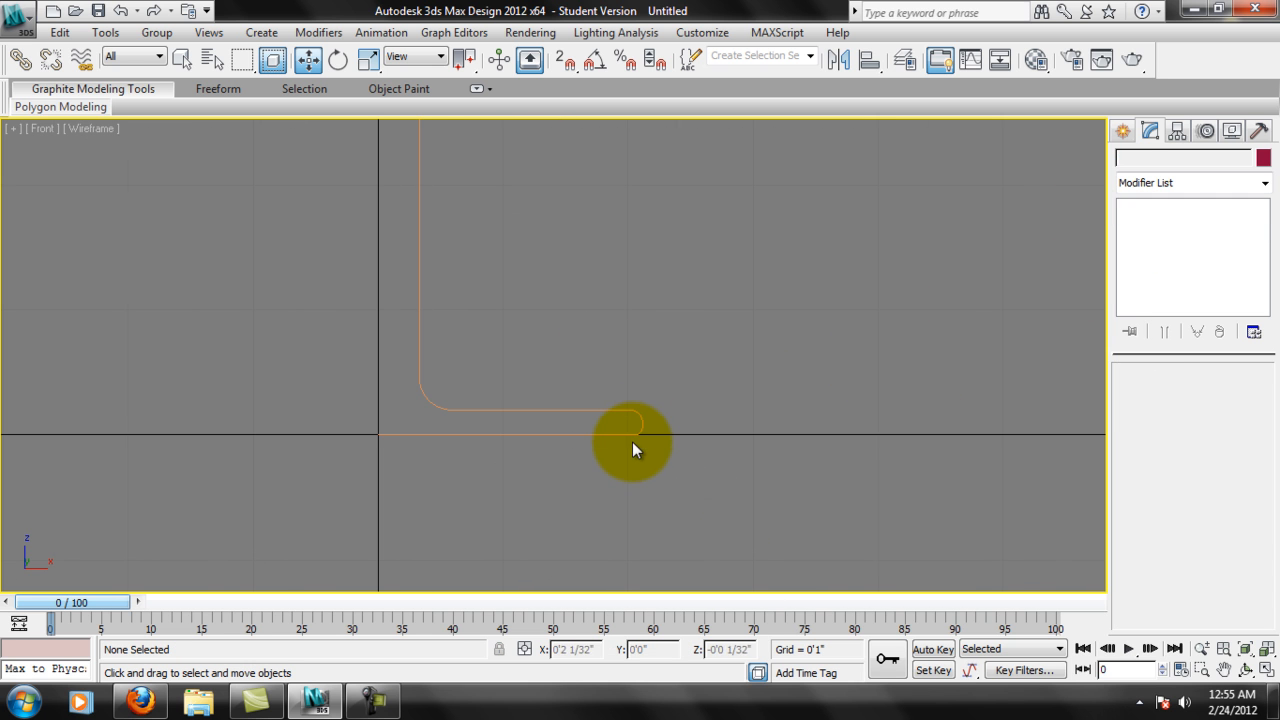
left_click(633, 440)
left_click(1162, 222)
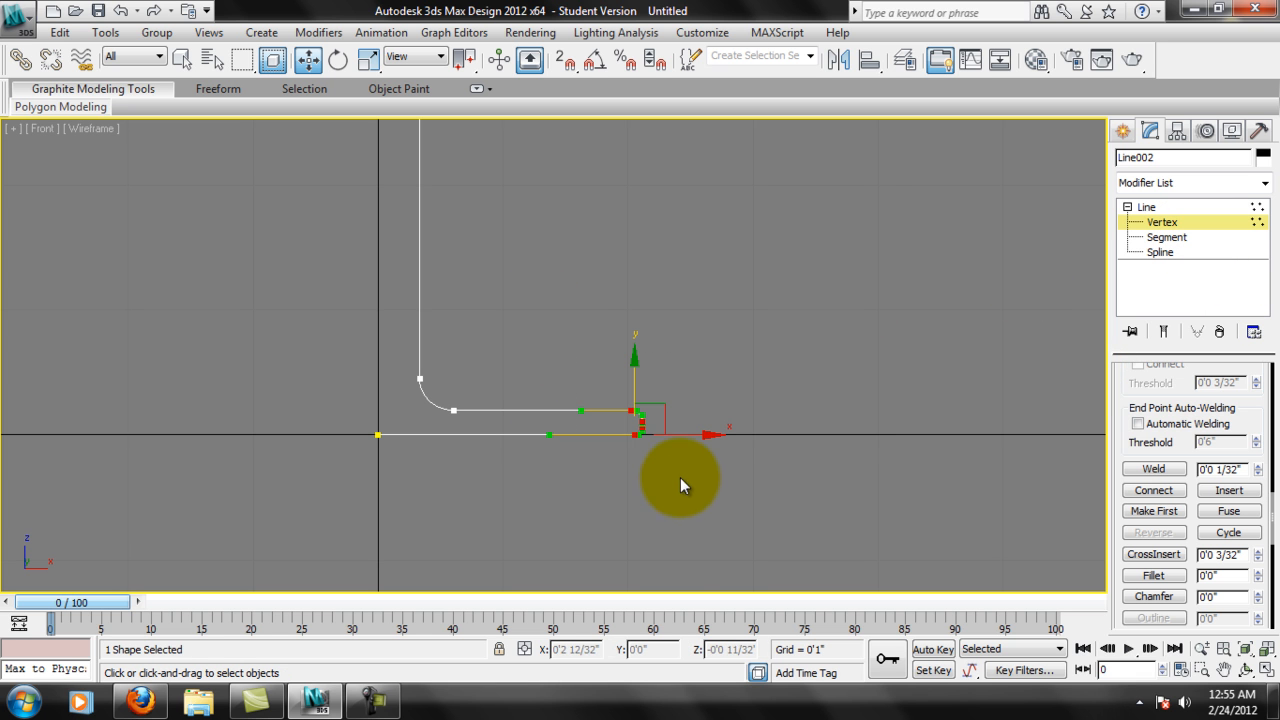
scroll(680, 477, "up", 5)
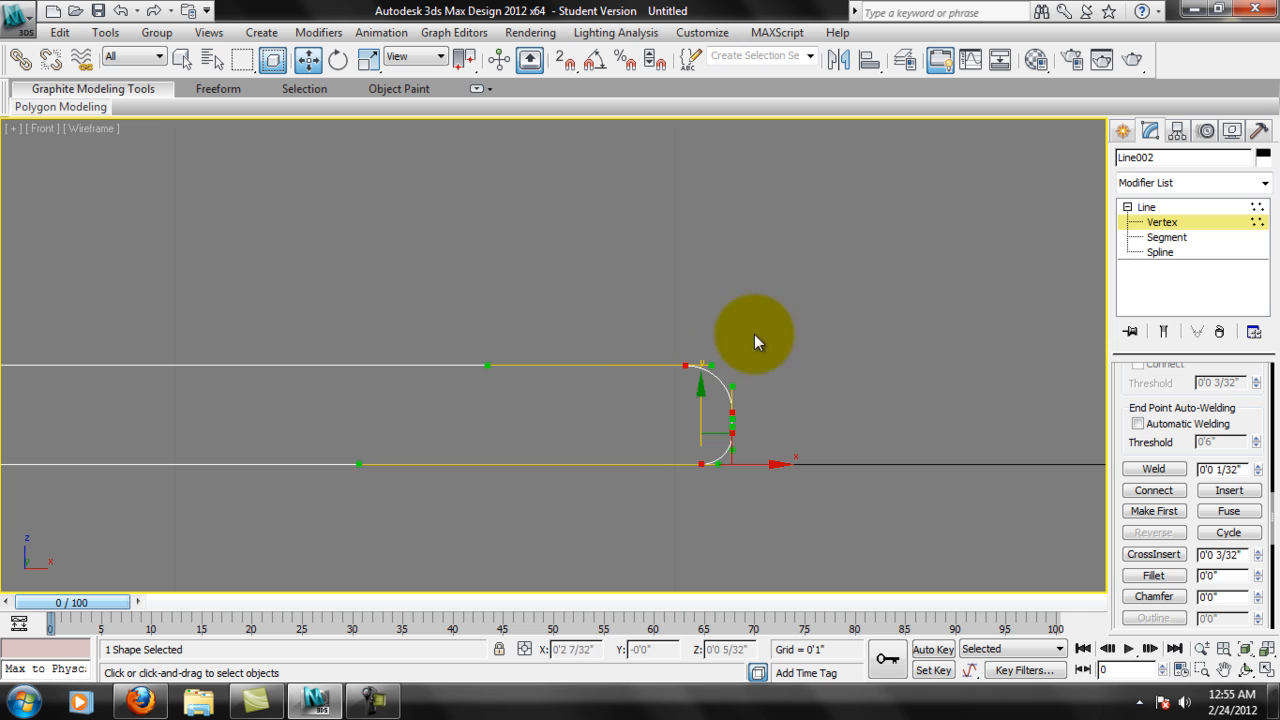
middle_click_drag(821, 487, 760, 449)
Clear the vertex selection and review the complete half-profile from base to rim.
scroll(686, 440, "down", 6)
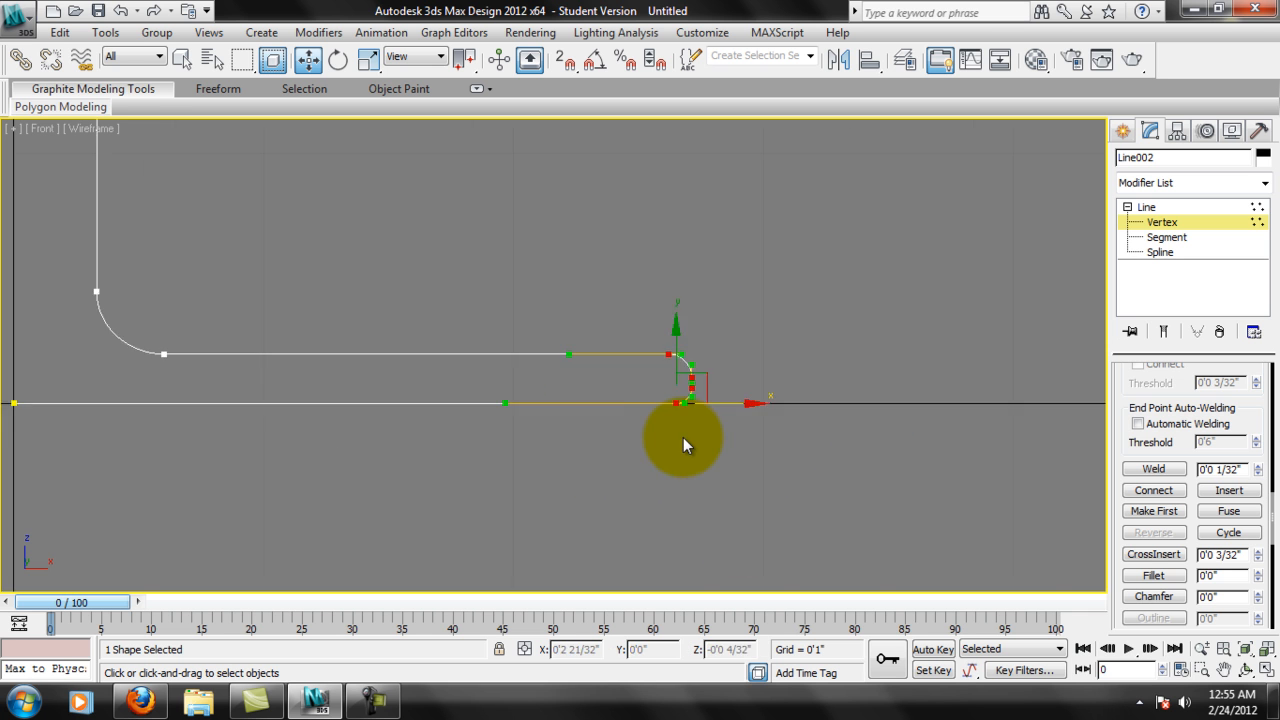
scroll(687, 441, "down", 4)
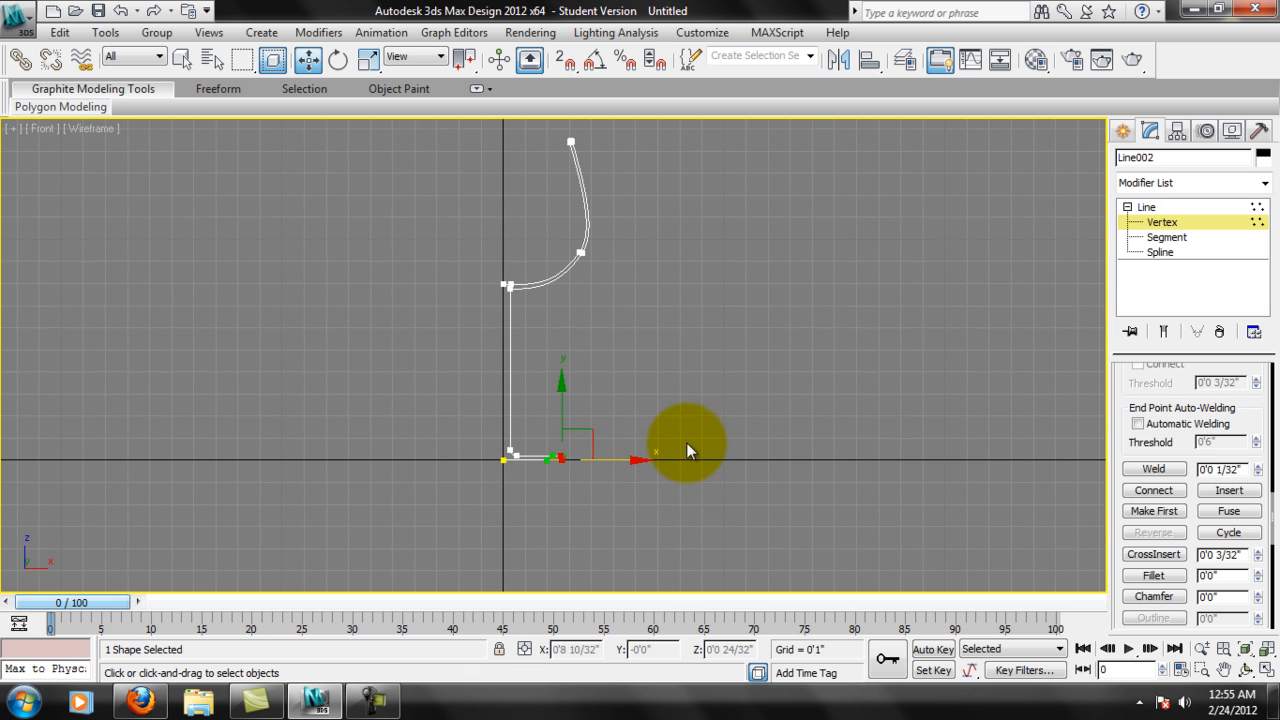
scroll(618, 461, "up", 2)
middle_click_drag(656, 445, 656, 484)
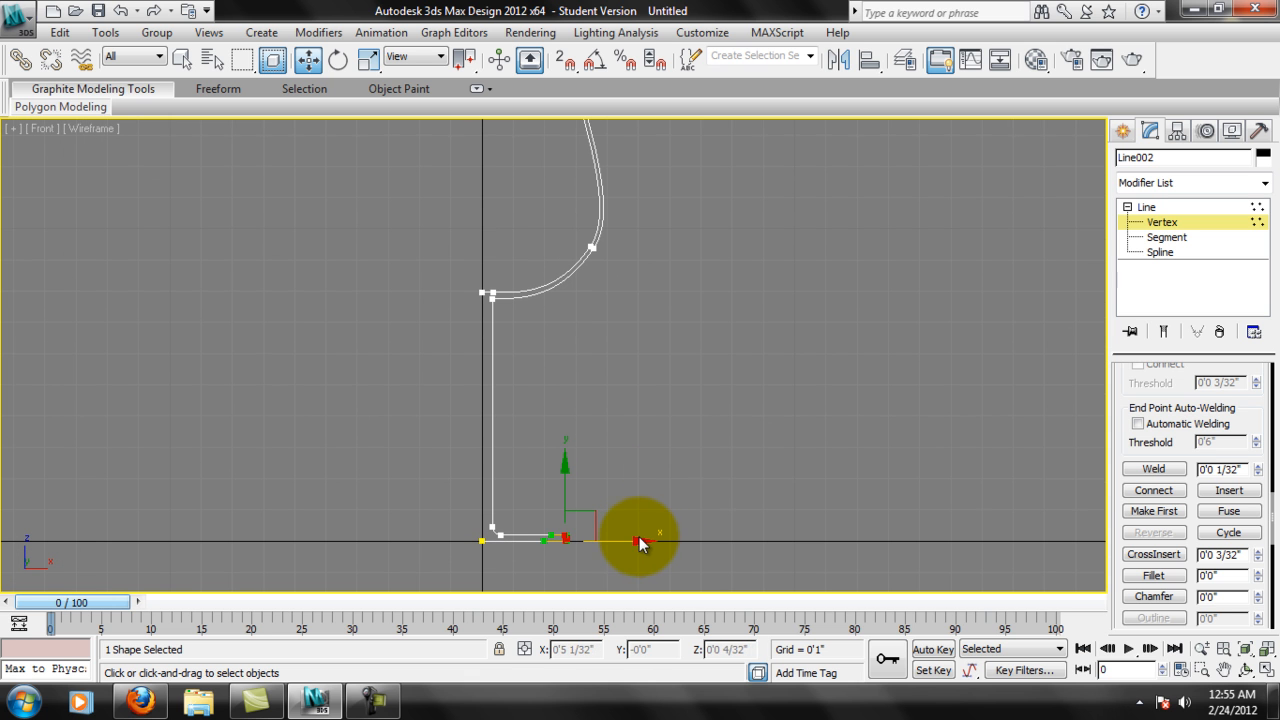
left_click_drag(639, 540, 668, 480)
left_click(615, 480)
middle_click_drag(629, 513, 646, 455)
scroll(606, 506, "up", 3)
middle_click_drag(678, 512, 707, 492)
scroll(722, 528, "down", 2)
scroll(695, 400, "down", 2)
middle_click_drag(702, 280, 708, 311)
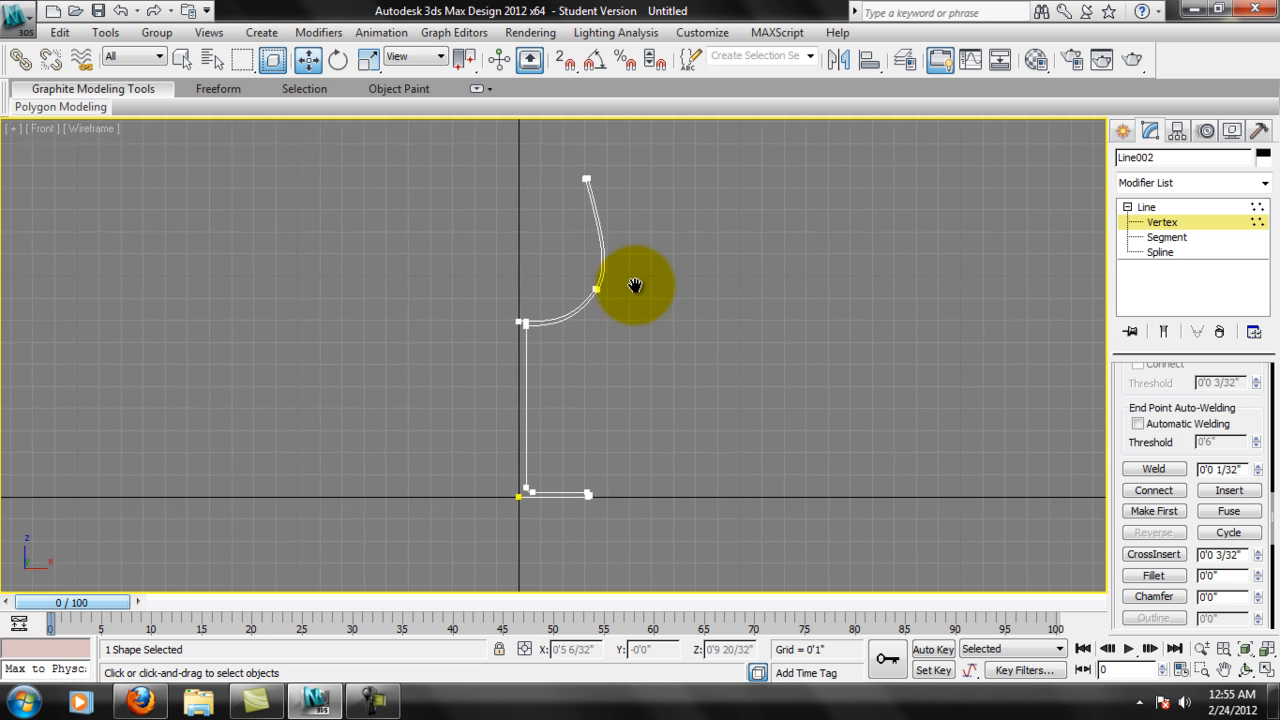
middle_click_drag(634, 286, 677, 330)
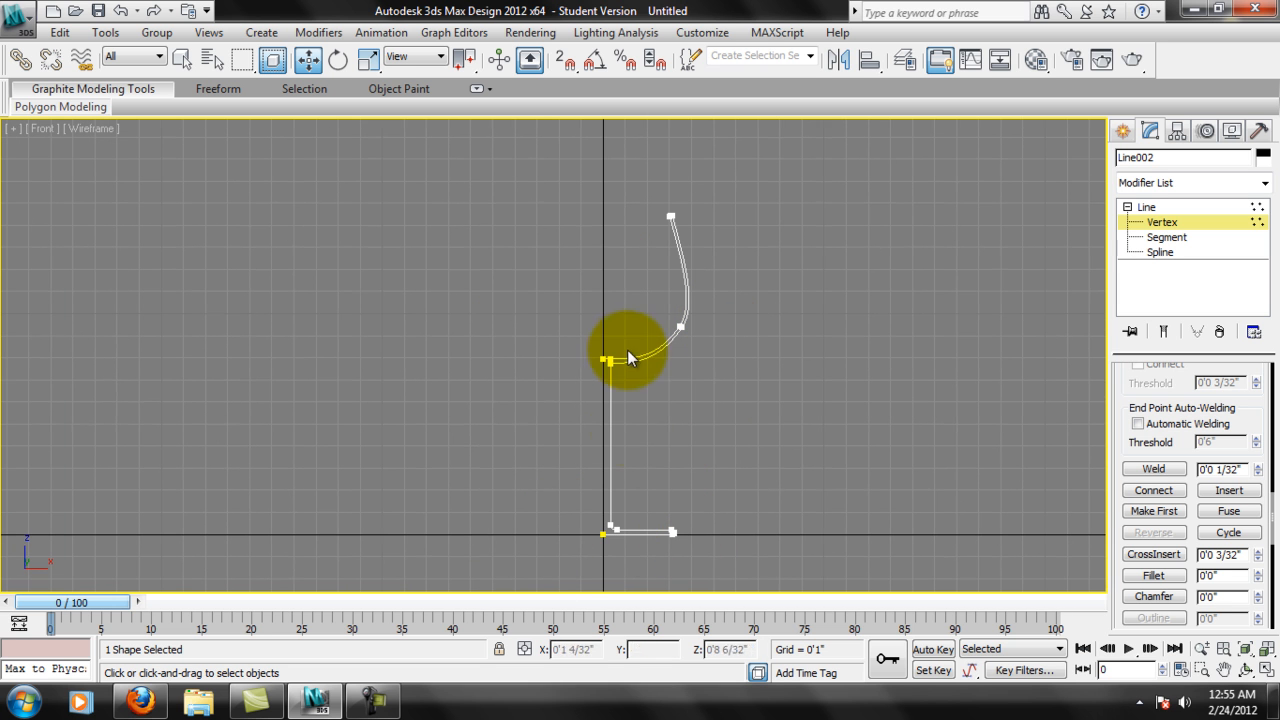
middle_click_drag(749, 356, 732, 329)
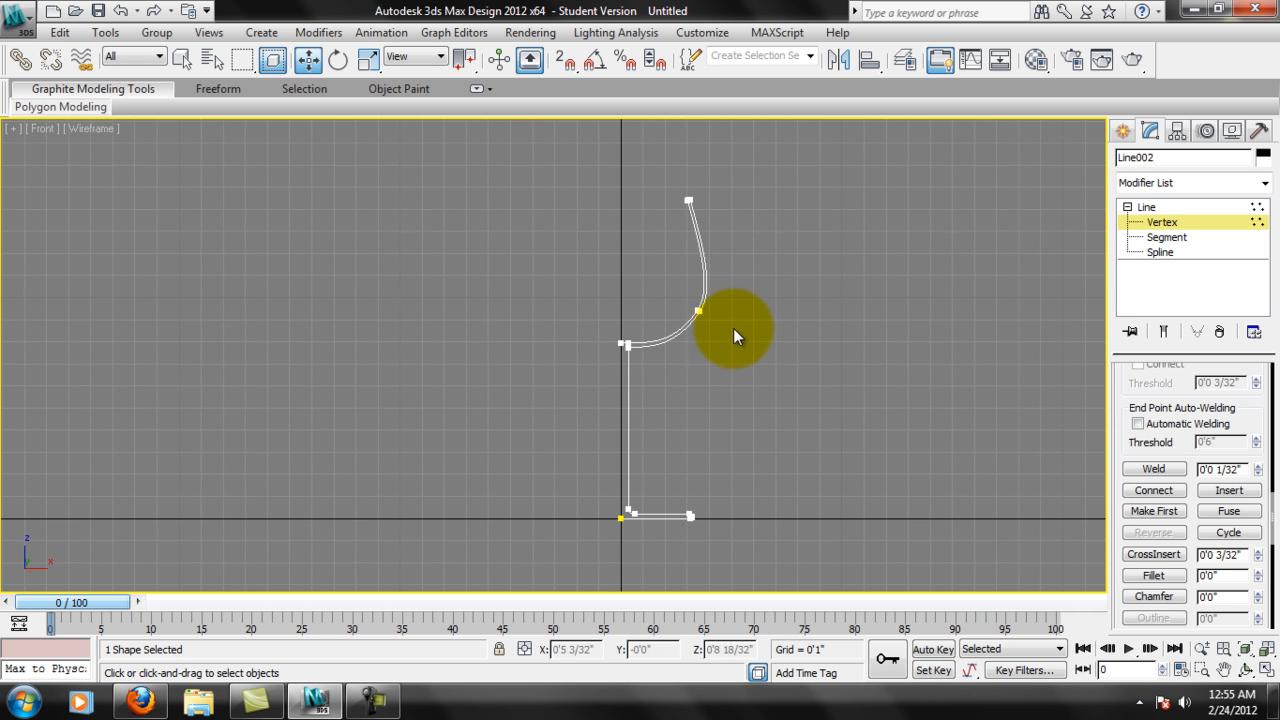
Apply the Lathe modifier to the glass profile and inspect the revolved shape.
left_click(1264, 183)
left_click_drag(1274, 245, 1268, 374)
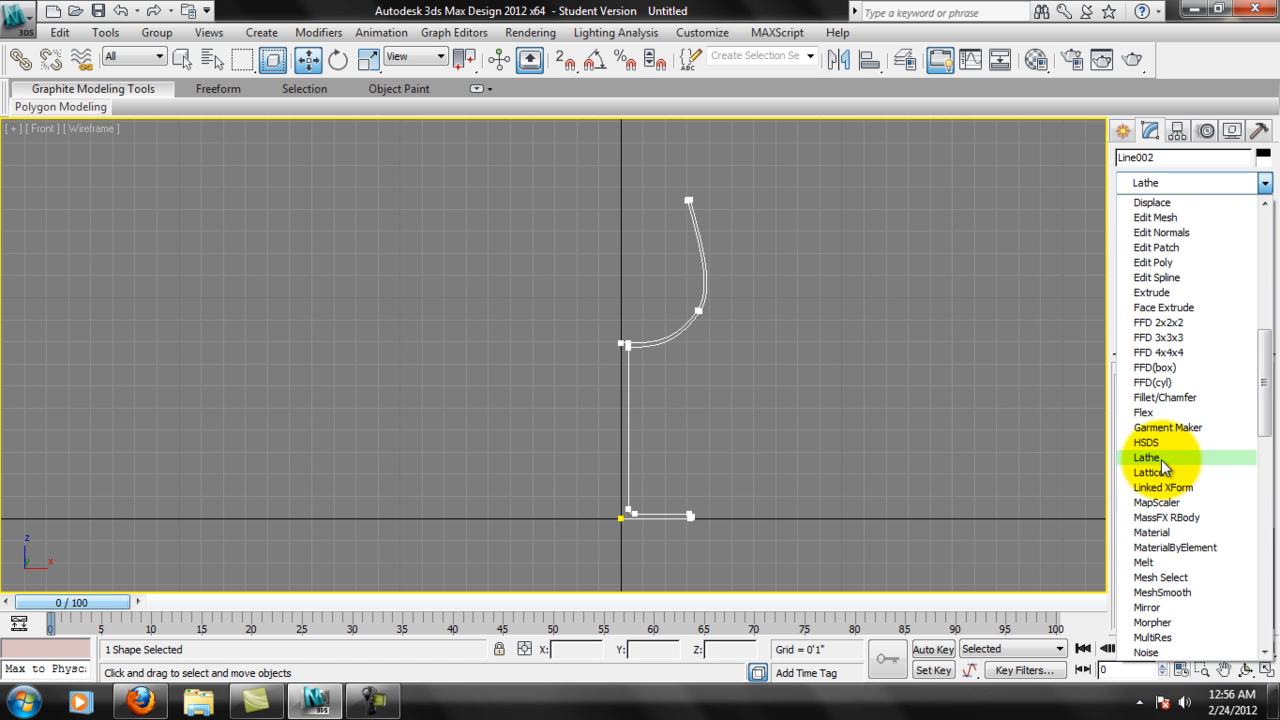
left_click(1147, 457)
scroll(666, 323, "up", 4)
middle_click_drag(678, 310, 643, 200)
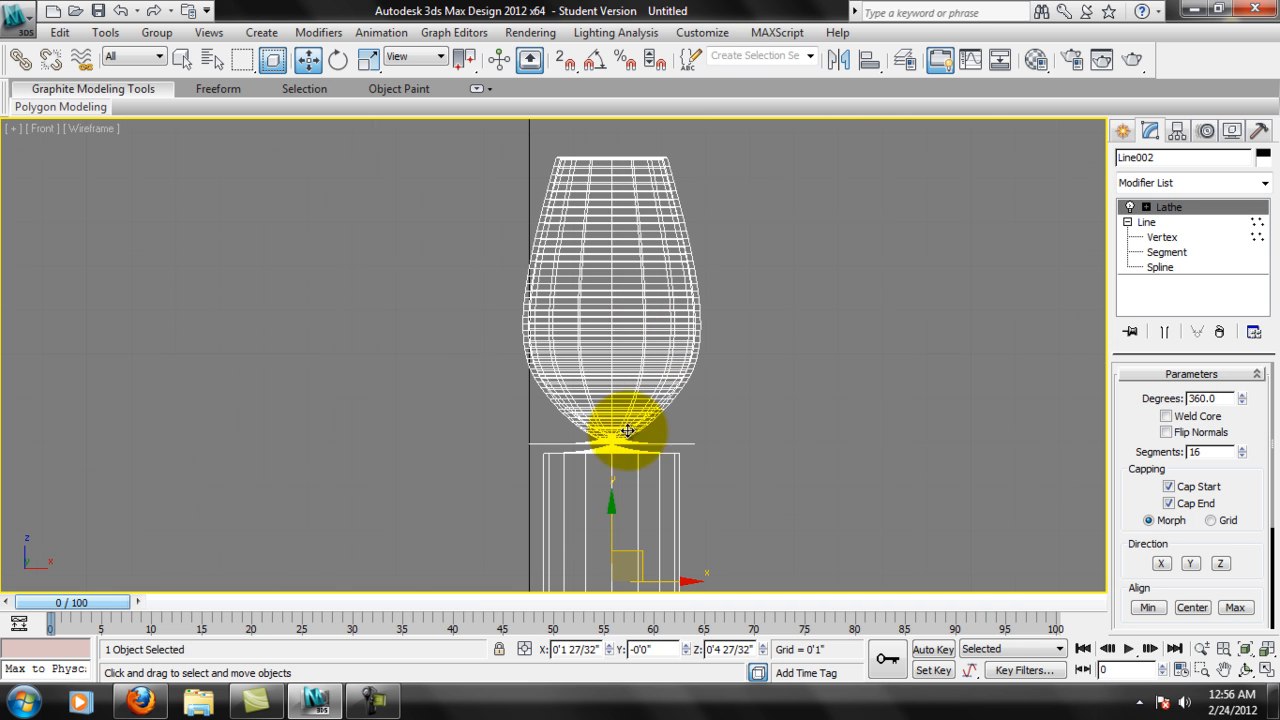
middle_click_drag(627, 430, 698, 365)
scroll(771, 325, "down", 6)
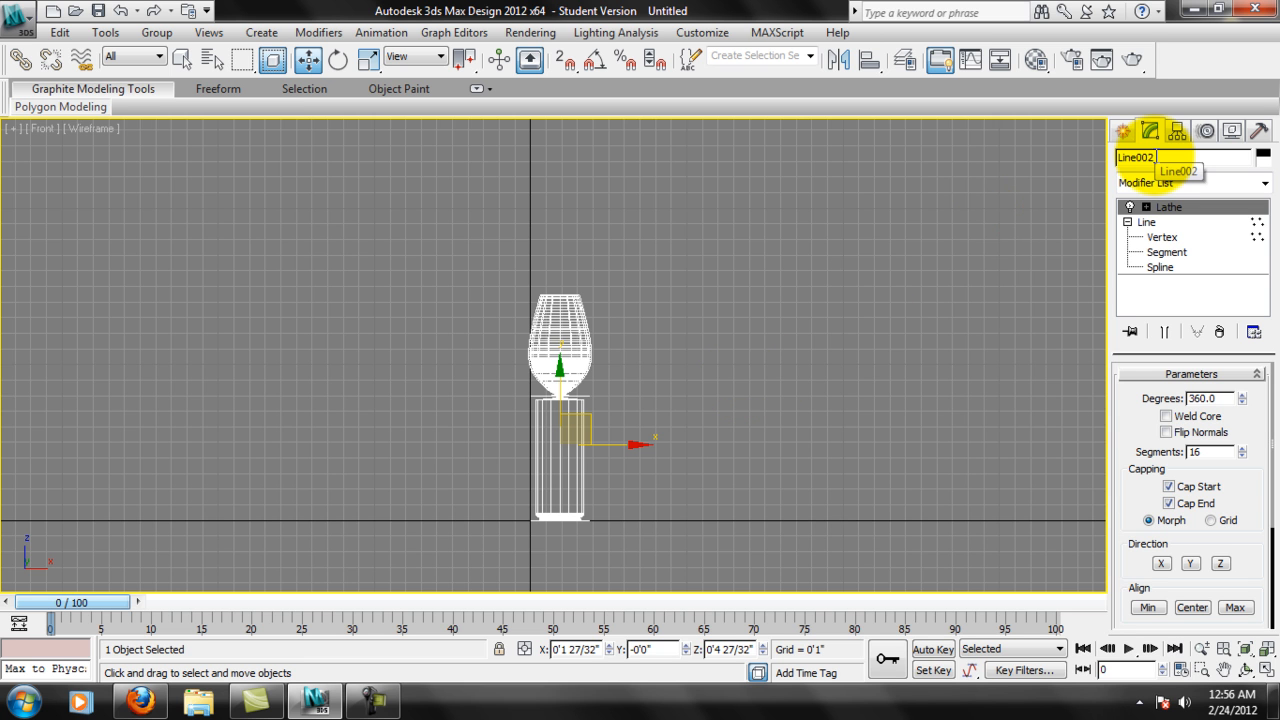
At the Lathe modifier's Axis level, move the revolve axis along X to about -0'0 3/32", near the profile's inner edge.
left_click(1146, 208)
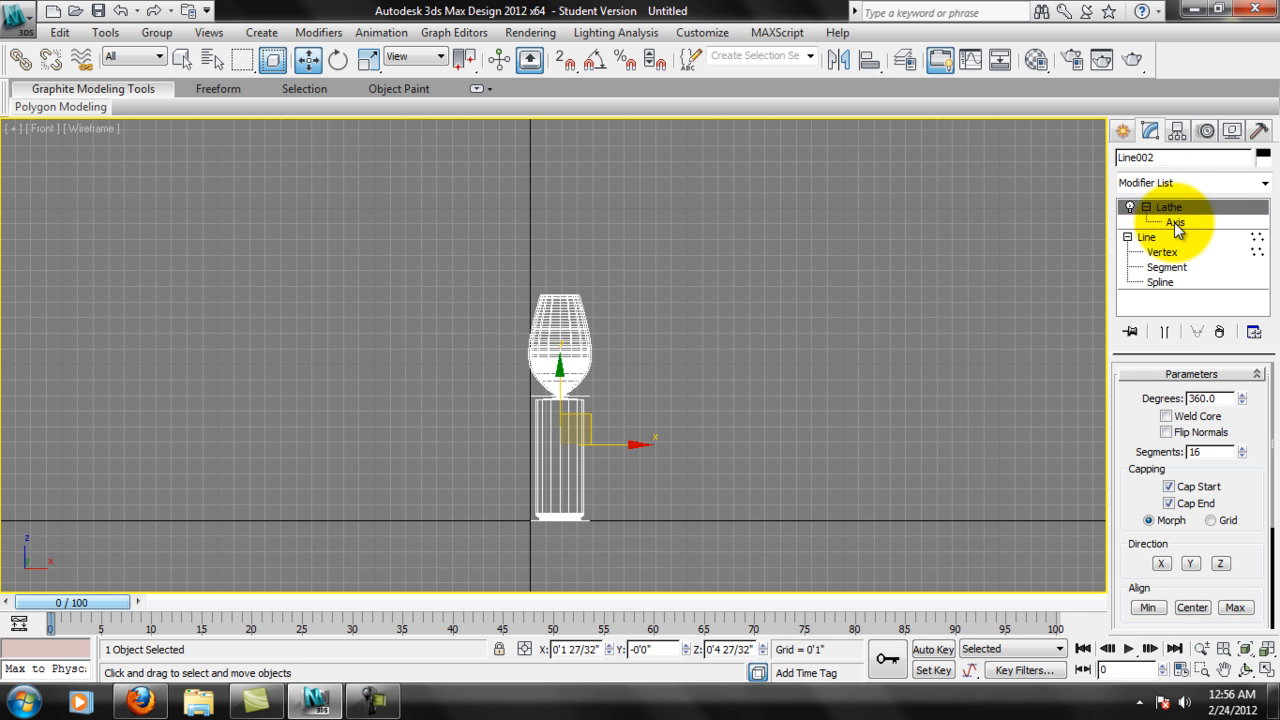
left_click(1167, 224)
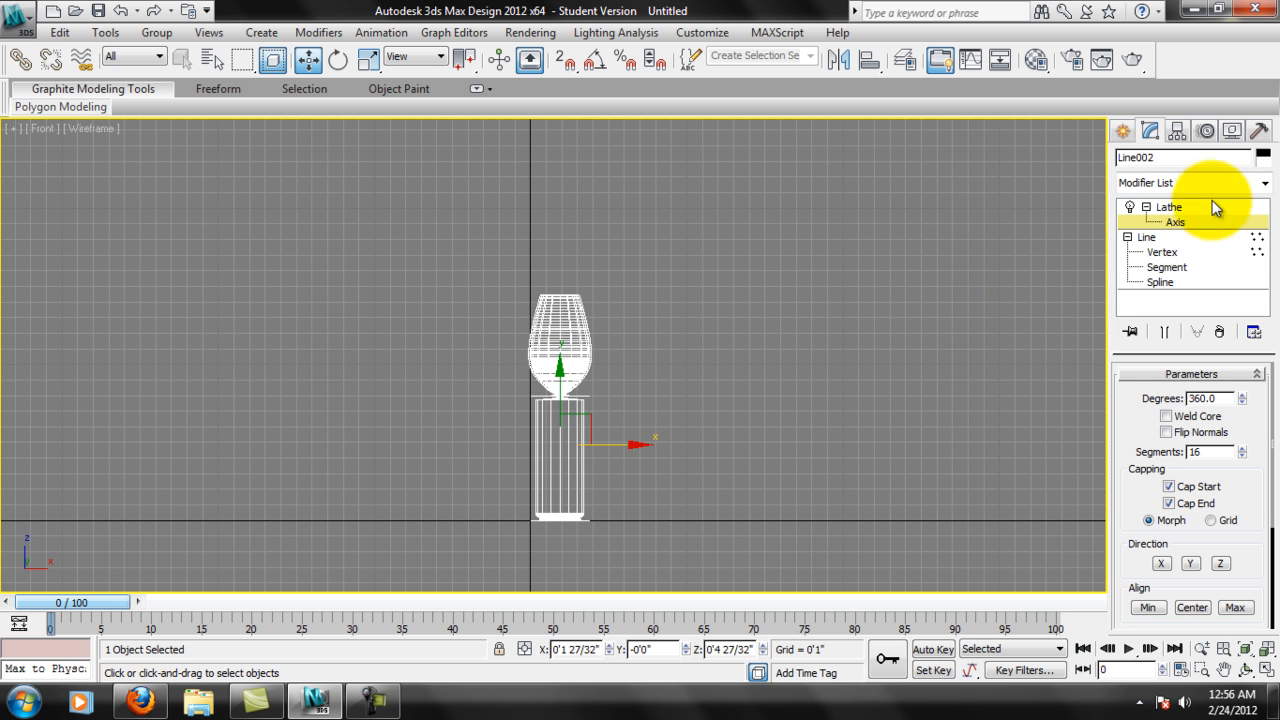
middle_click_drag(1042, 297, 1086, 248)
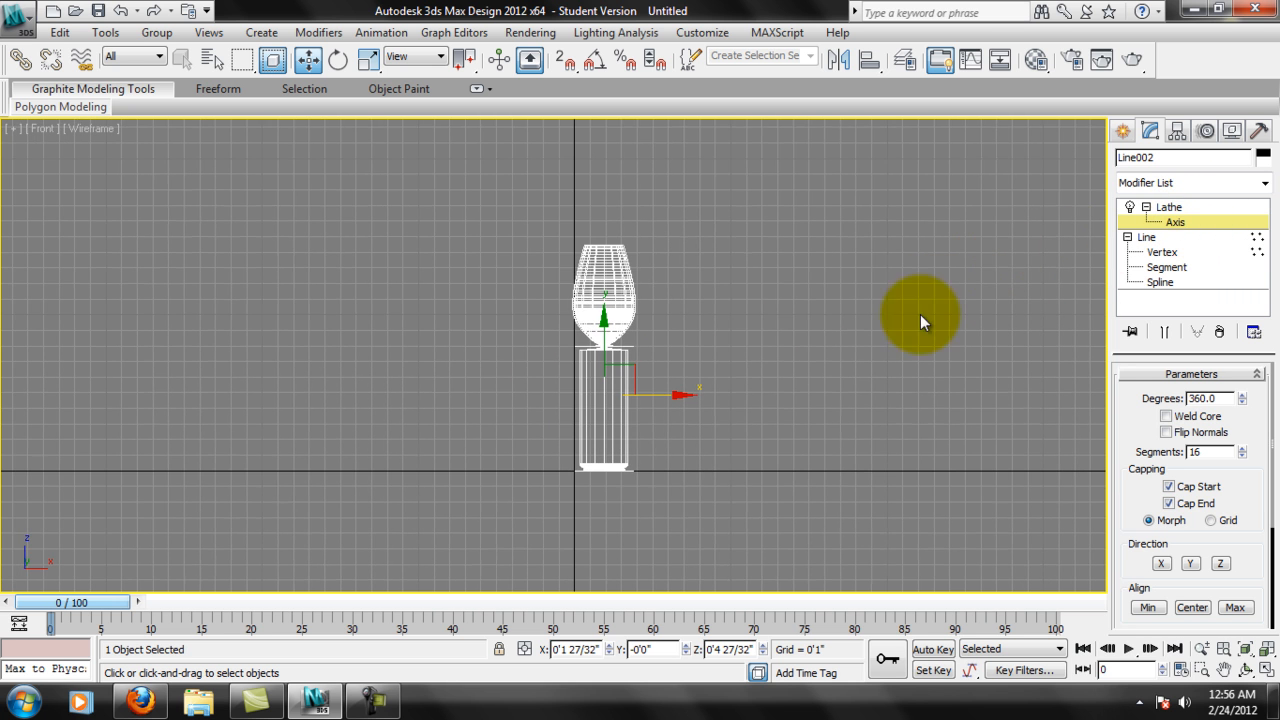
left_click_drag(679, 395, 648, 431)
scroll(608, 434, "up", 3)
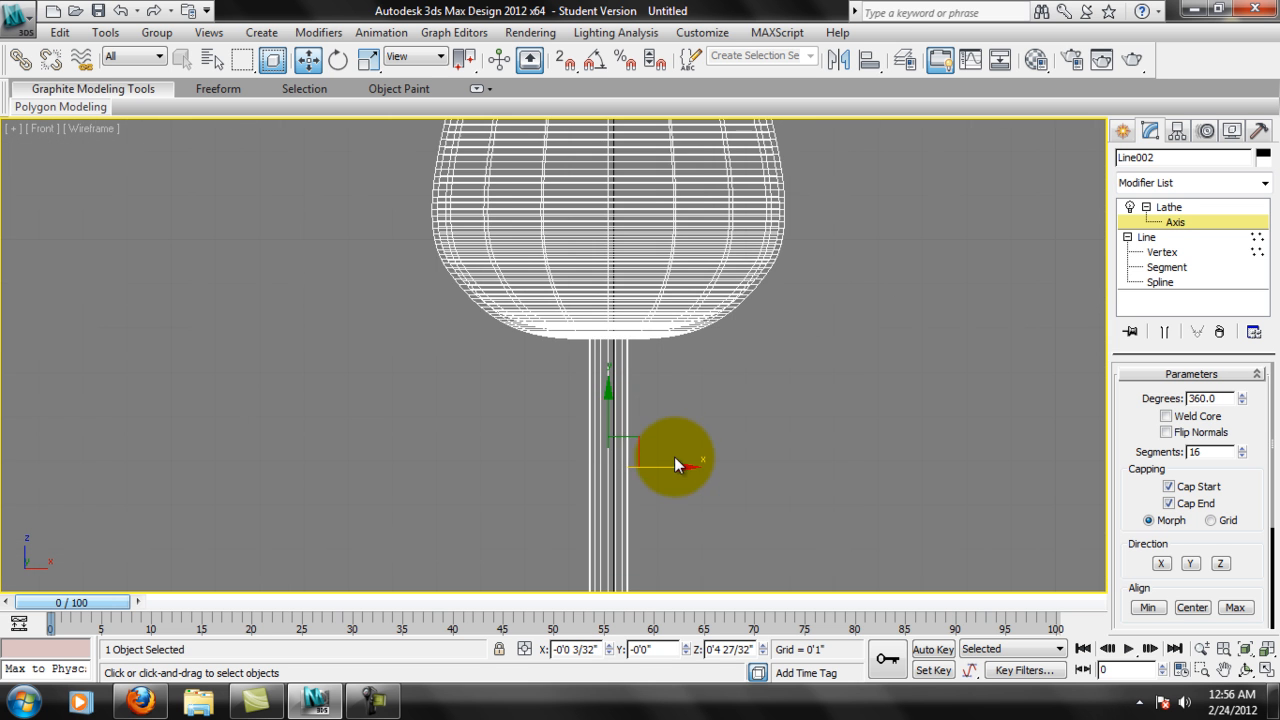
Set the Lathe axis X position to 0 so the glass revolves exactly about its centre line.
middle_click_drag(677, 463, 691, 401)
scroll(692, 402, "up", 2)
scroll(760, 448, "down", 1)
middle_click_drag(766, 454, 690, 530)
scroll(750, 414, "up", 2)
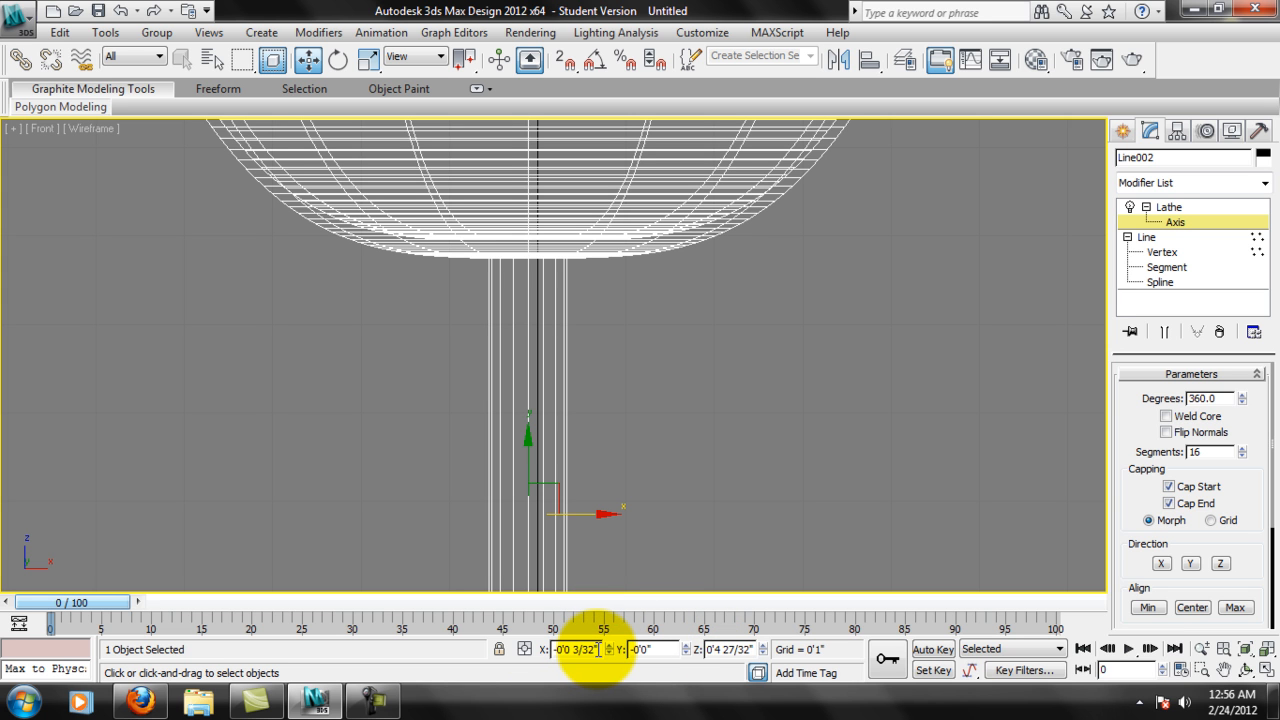
left_click_drag(597, 650, 515, 650)
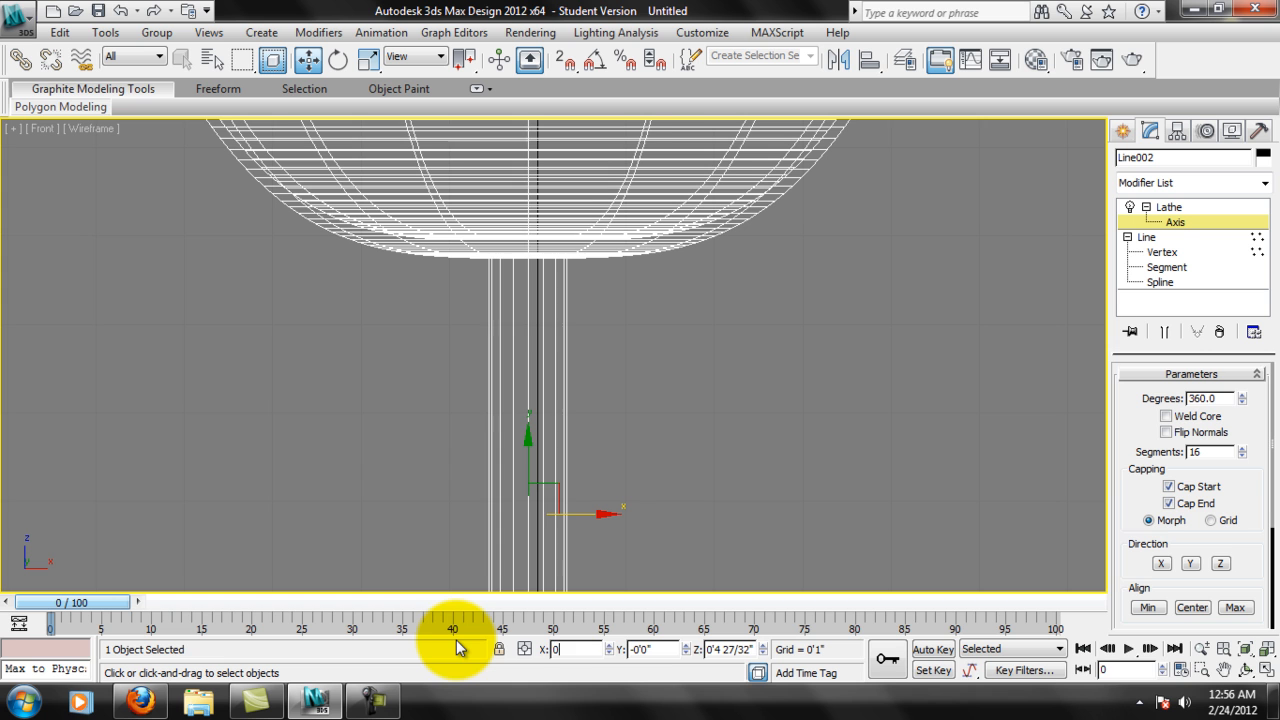
type("0")
key("Return")
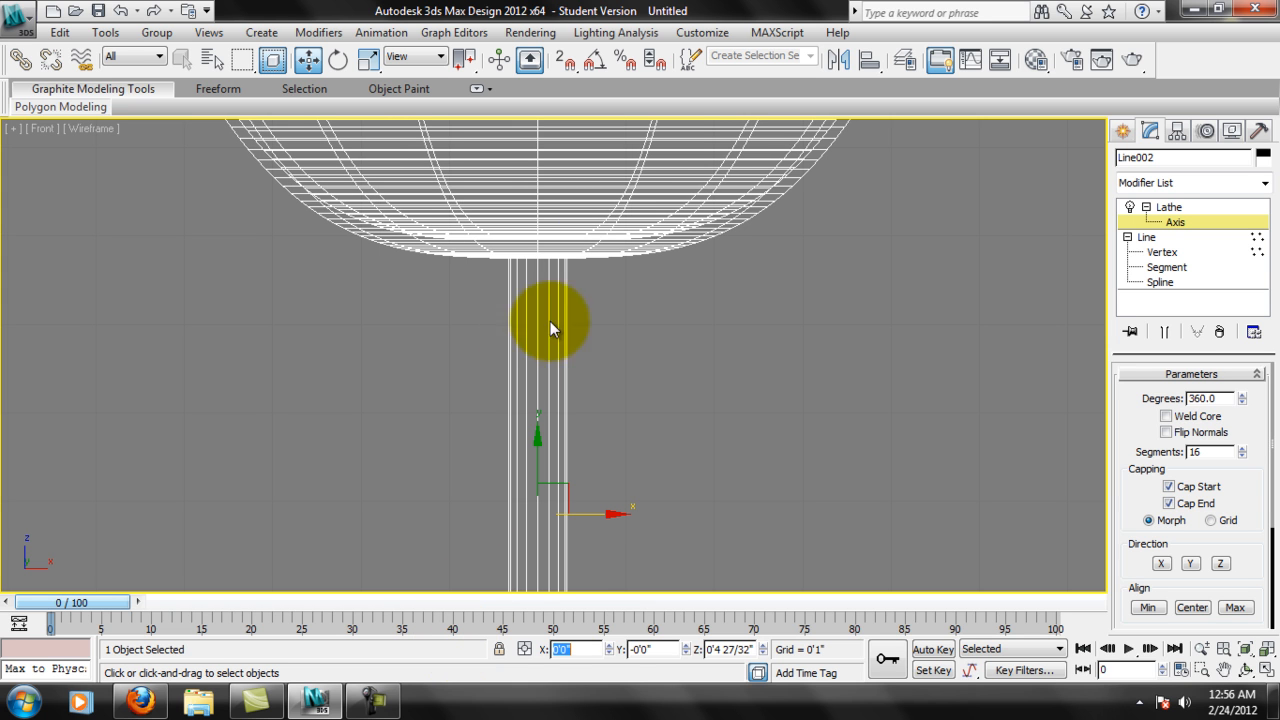
Examine the revolved glass around the stem, then review its whole shape from base to rim.
middle_click_drag(612, 452, 625, 368)
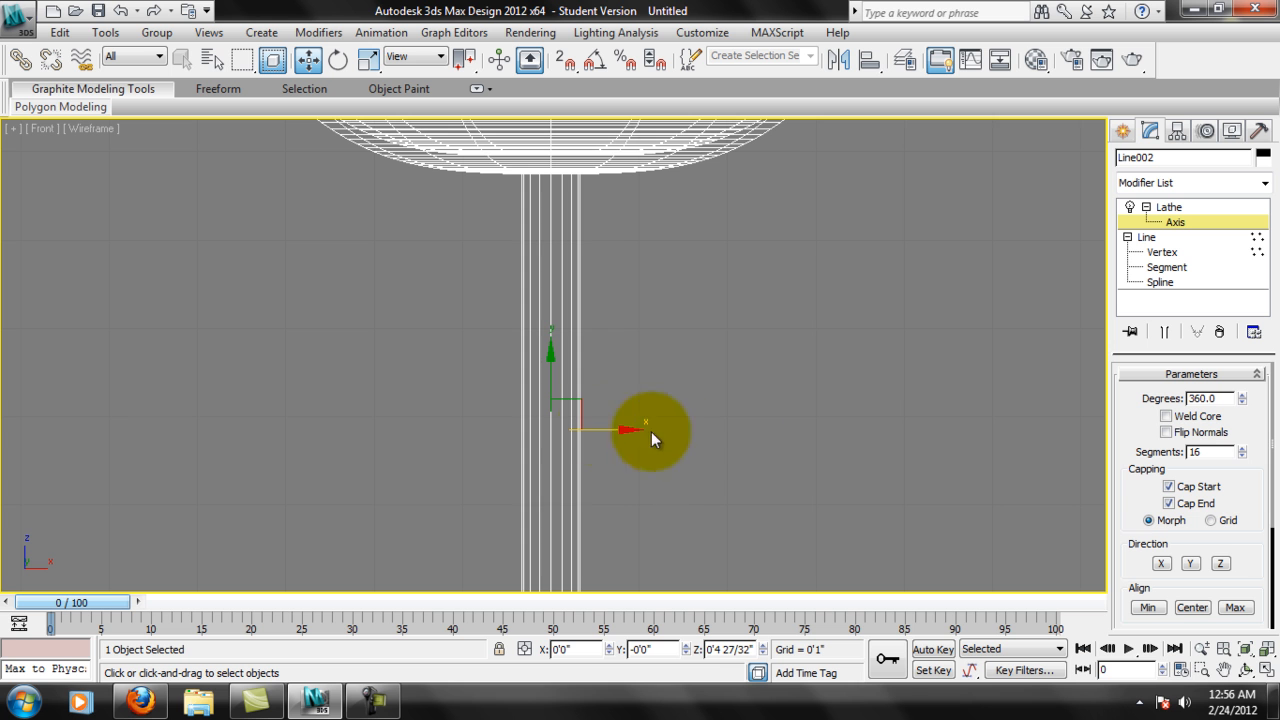
middle_click_drag(591, 328, 585, 371)
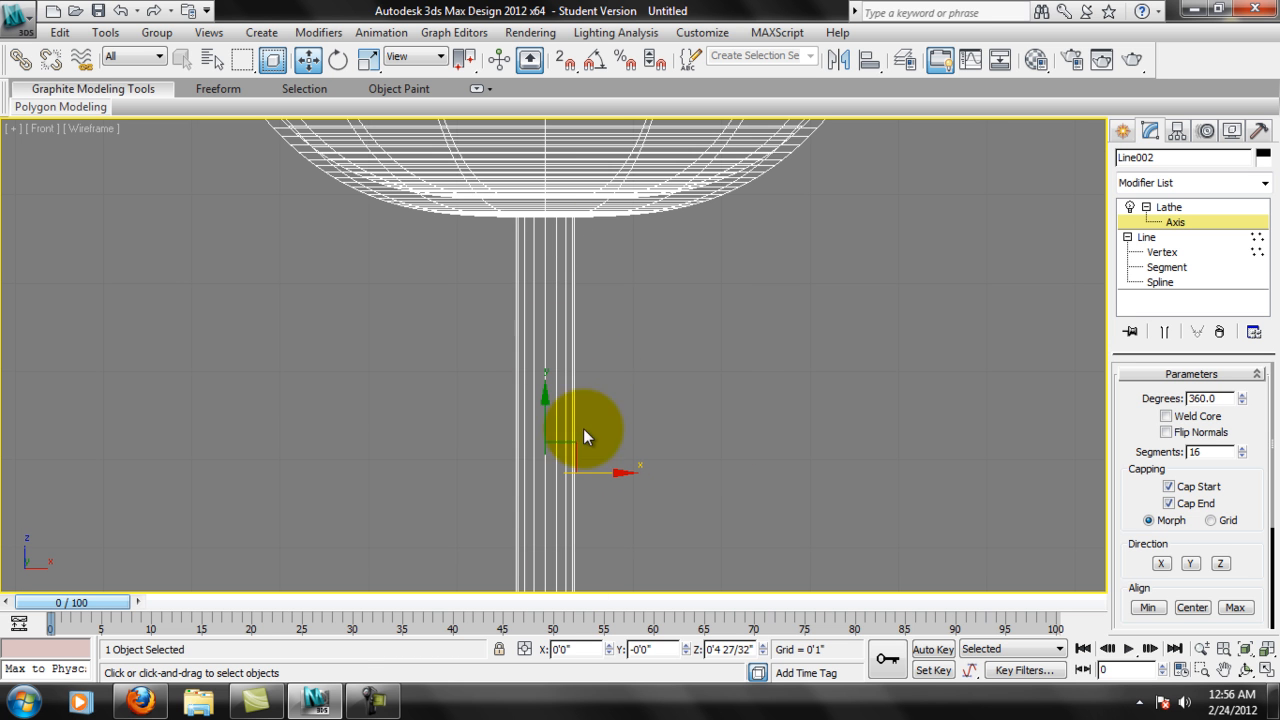
scroll(598, 410, "down", 6)
scroll(642, 450, "down", 2)
scroll(607, 491, "up", 1)
mouse_move(611, 563)
middle_mouse_down()
mouse_move(654, 452)
mouse_move(616, 539)
middle_mouse_up()
scroll(657, 440, "up", 1)
scroll(610, 552, "down", 2)
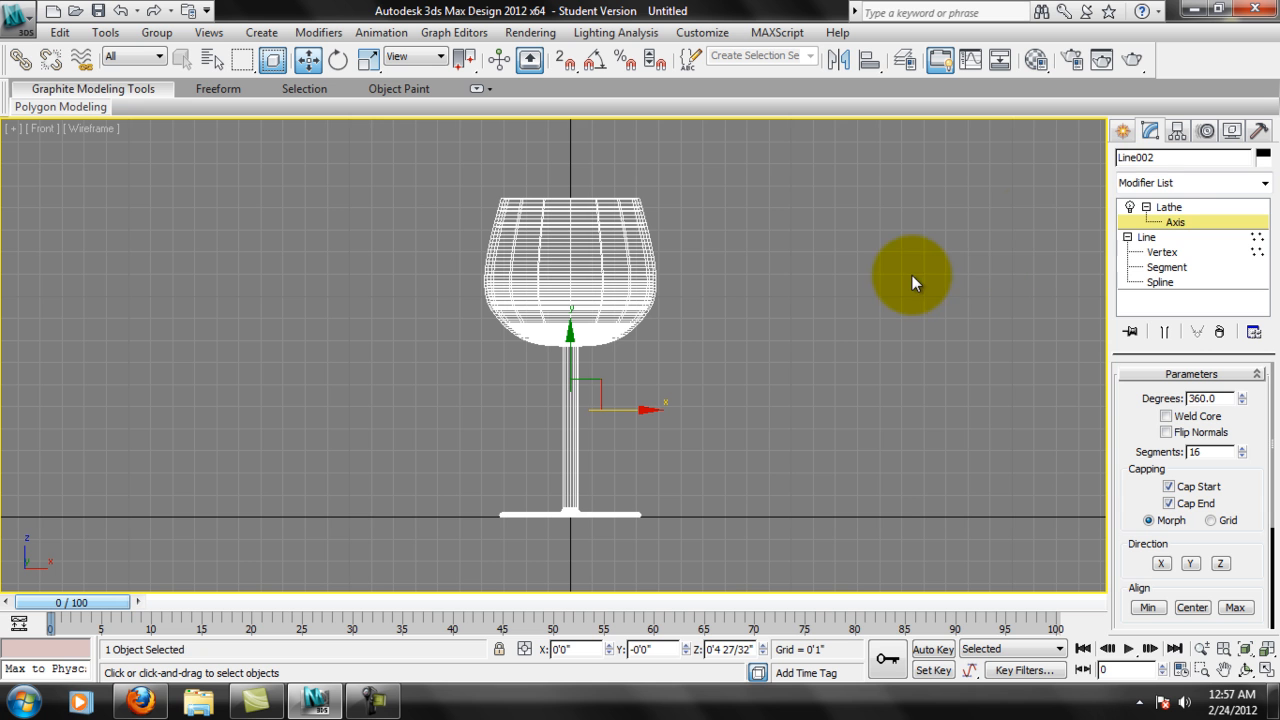
Go to the line's Spline level and turn on Show end result so the lathed glass displays during profile editing.
left_click(1182, 209)
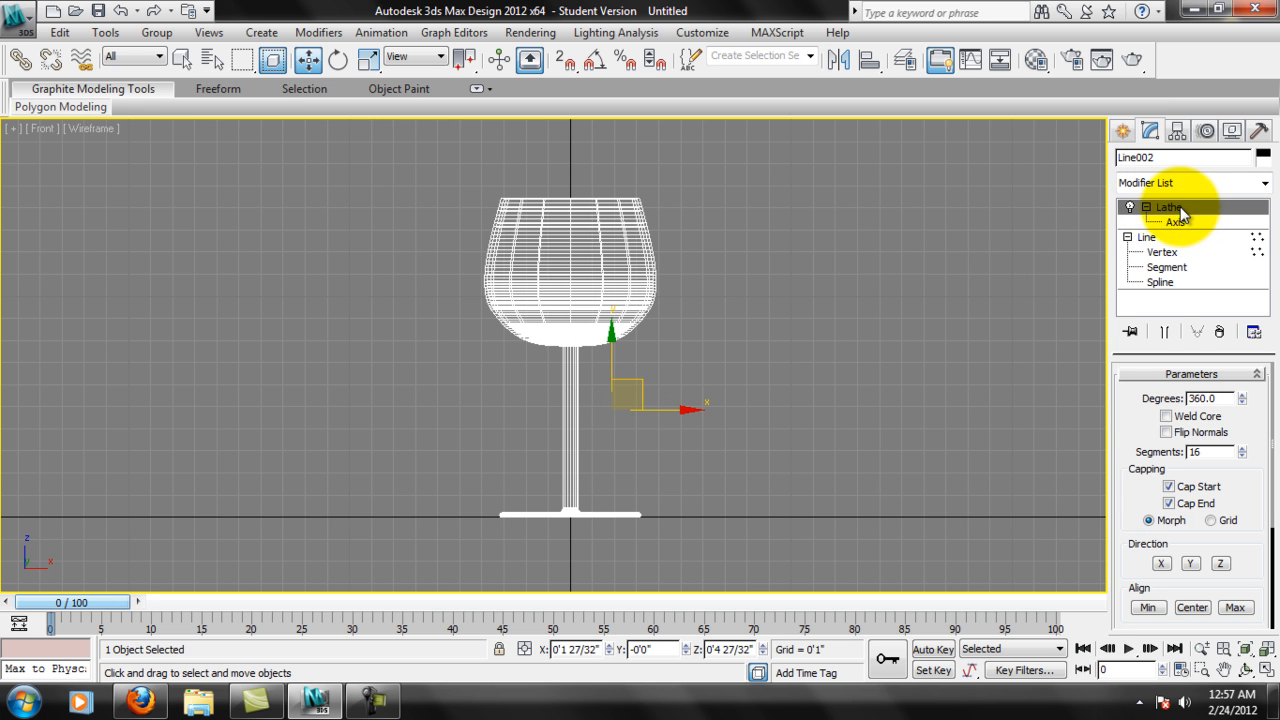
left_click(1178, 220)
left_click(1160, 283)
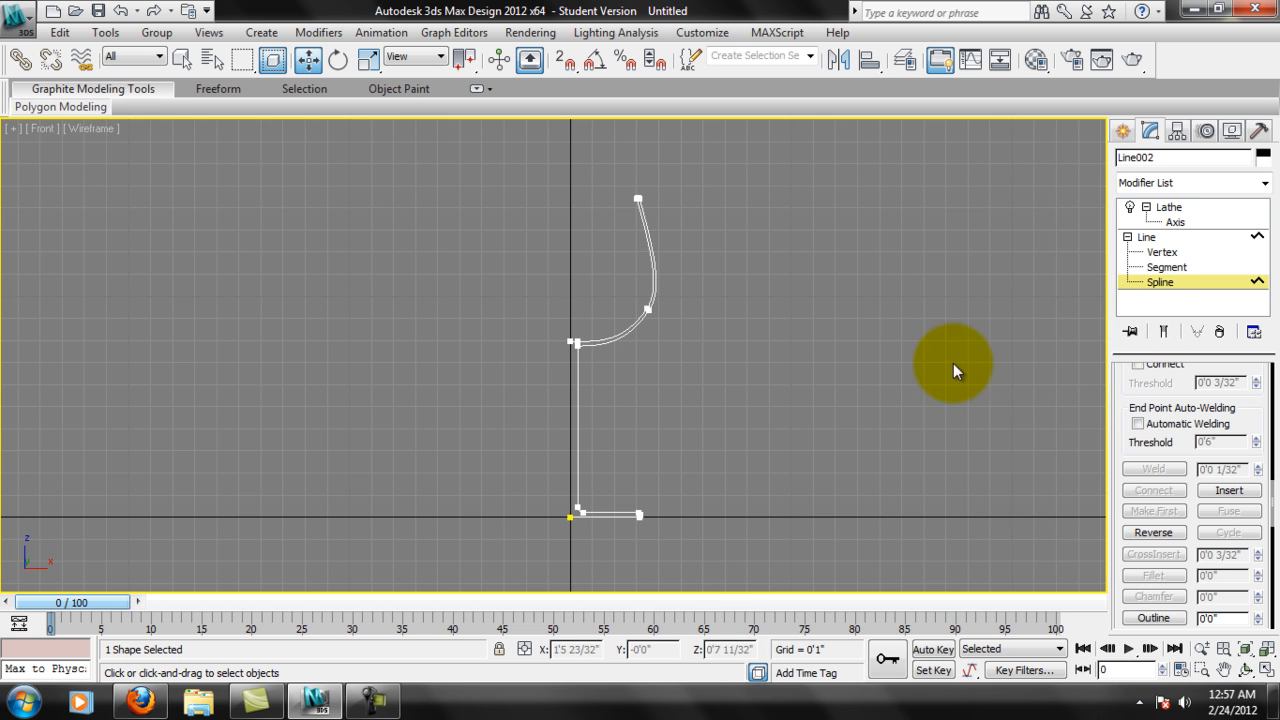
middle_click_drag(953, 370, 957, 334)
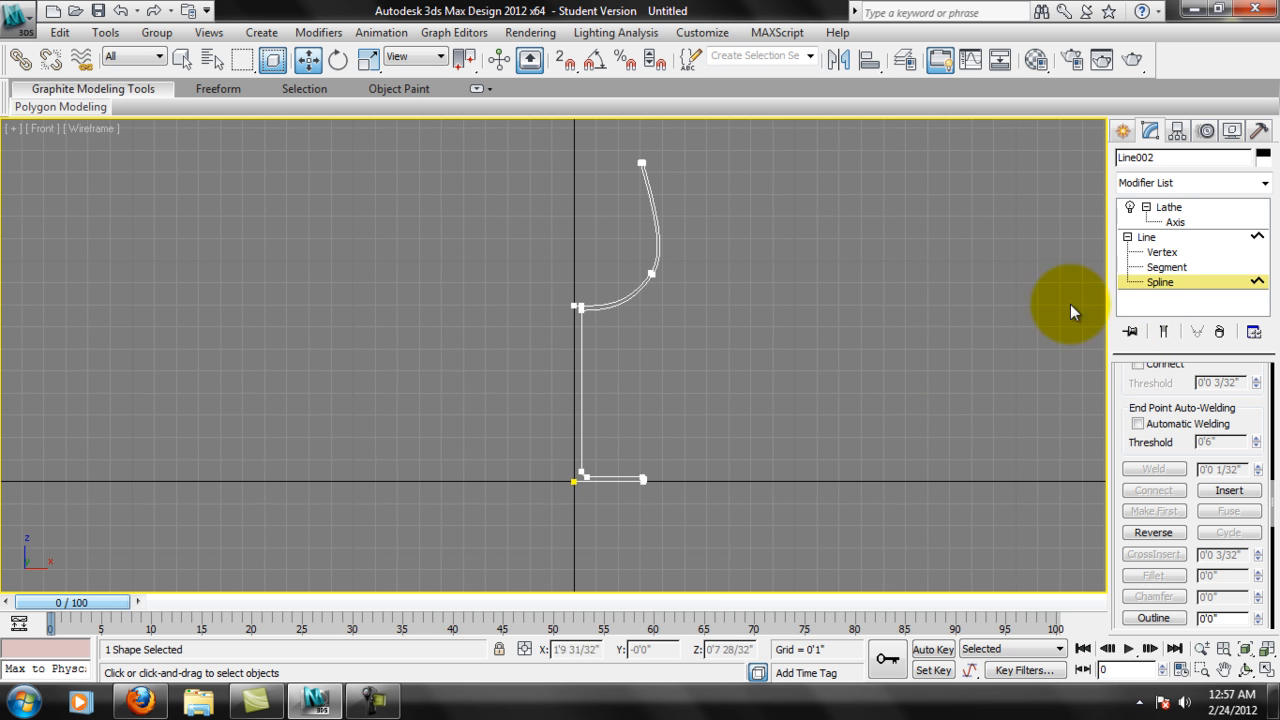
left_click(1166, 333)
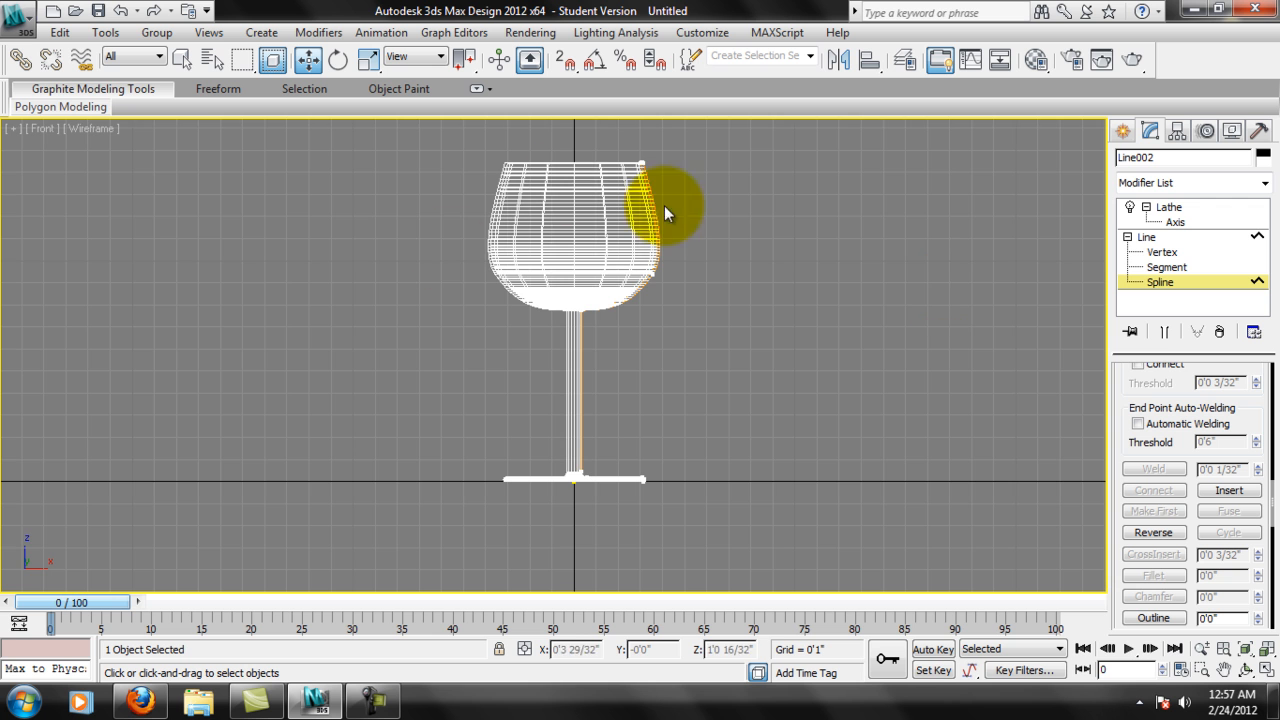
At Vertex level, select the base's outer-edge vertices and move them inward along X to narrow the base.
scroll(760, 530, "up", 6)
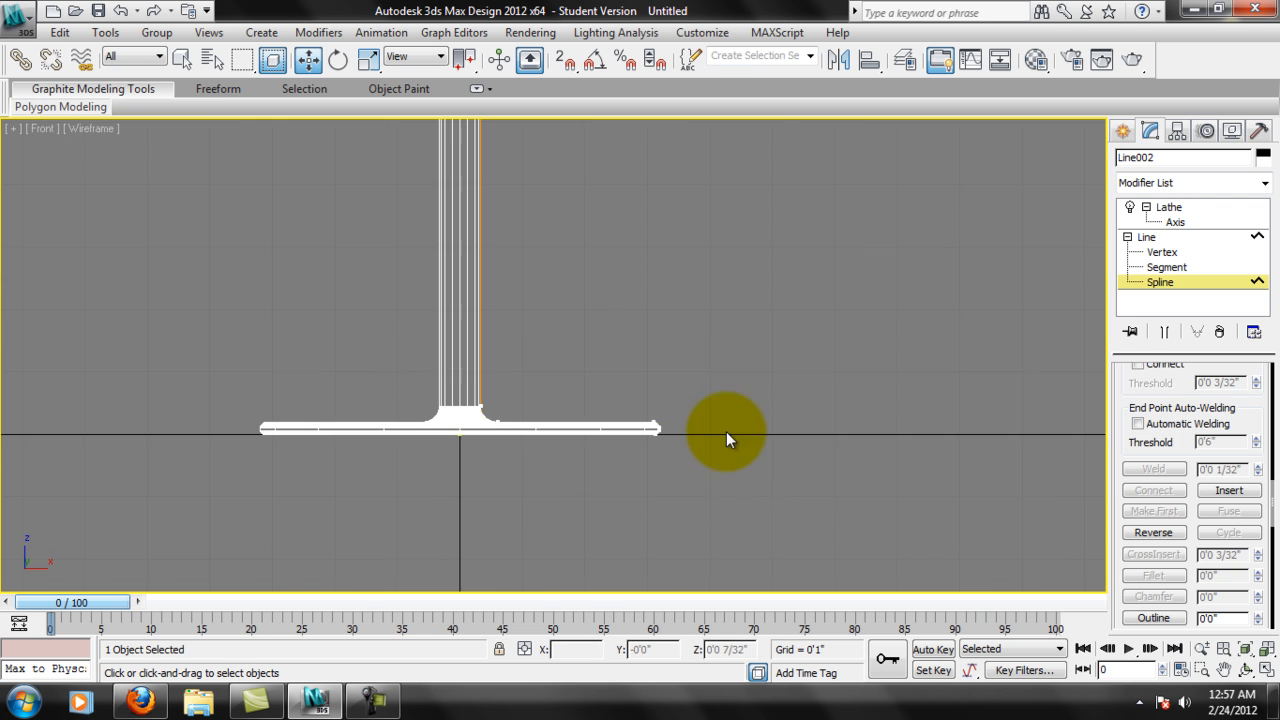
scroll(720, 440, "up", 2)
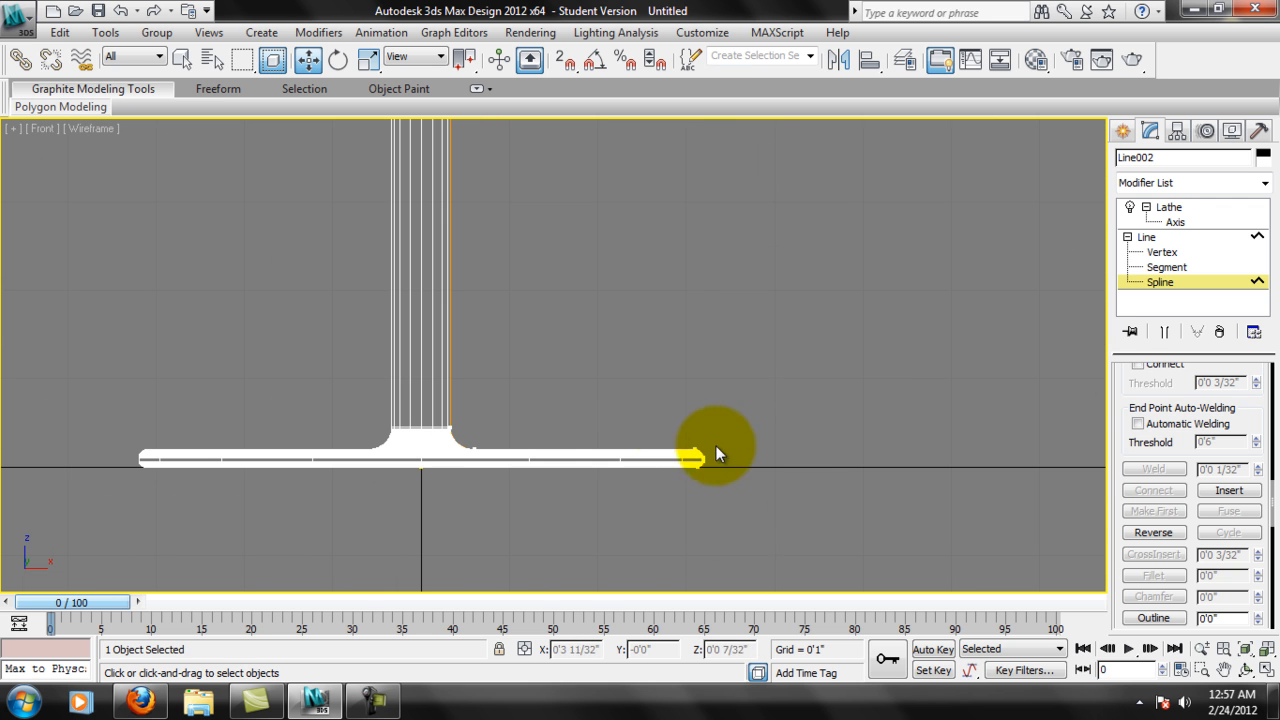
left_click(1162, 252)
left_click_drag(615, 425, 808, 543)
left_click_drag(770, 469, 700, 469)
scroll(619, 278, "down", 2)
scroll(652, 438, "down", 3)
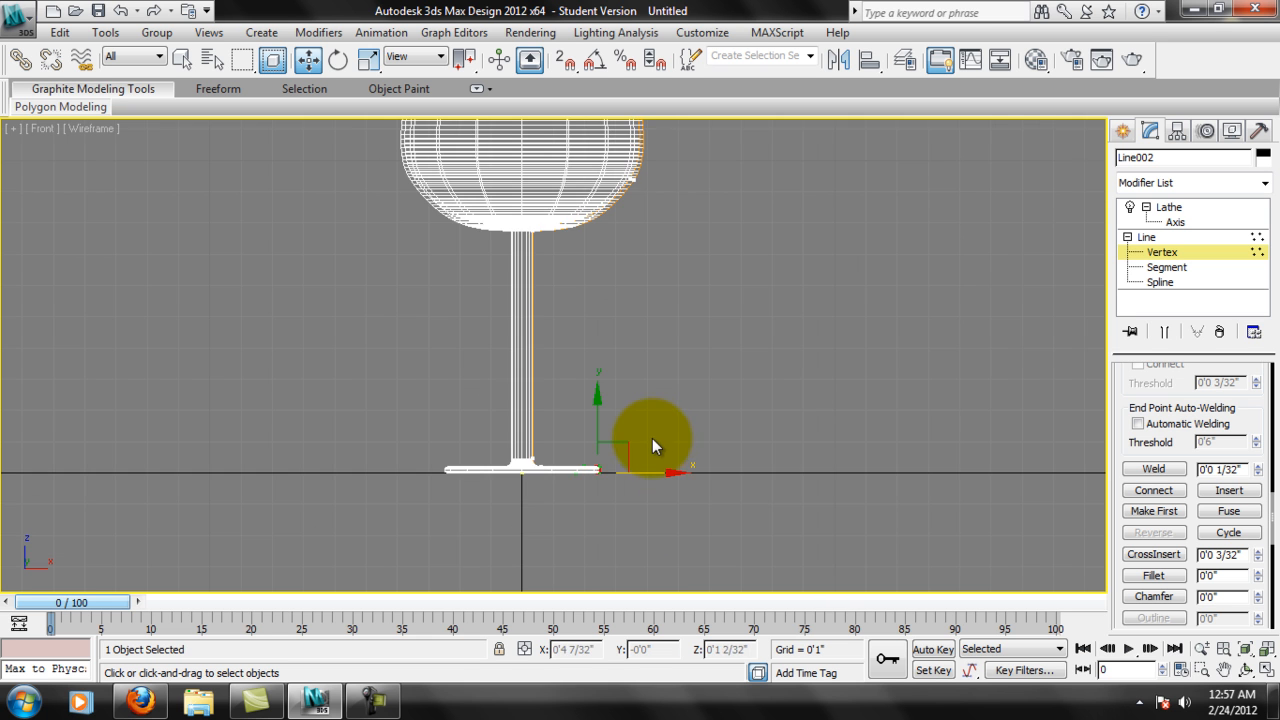
scroll(671, 437, "up", 1)
scroll(681, 419, "down", 1)
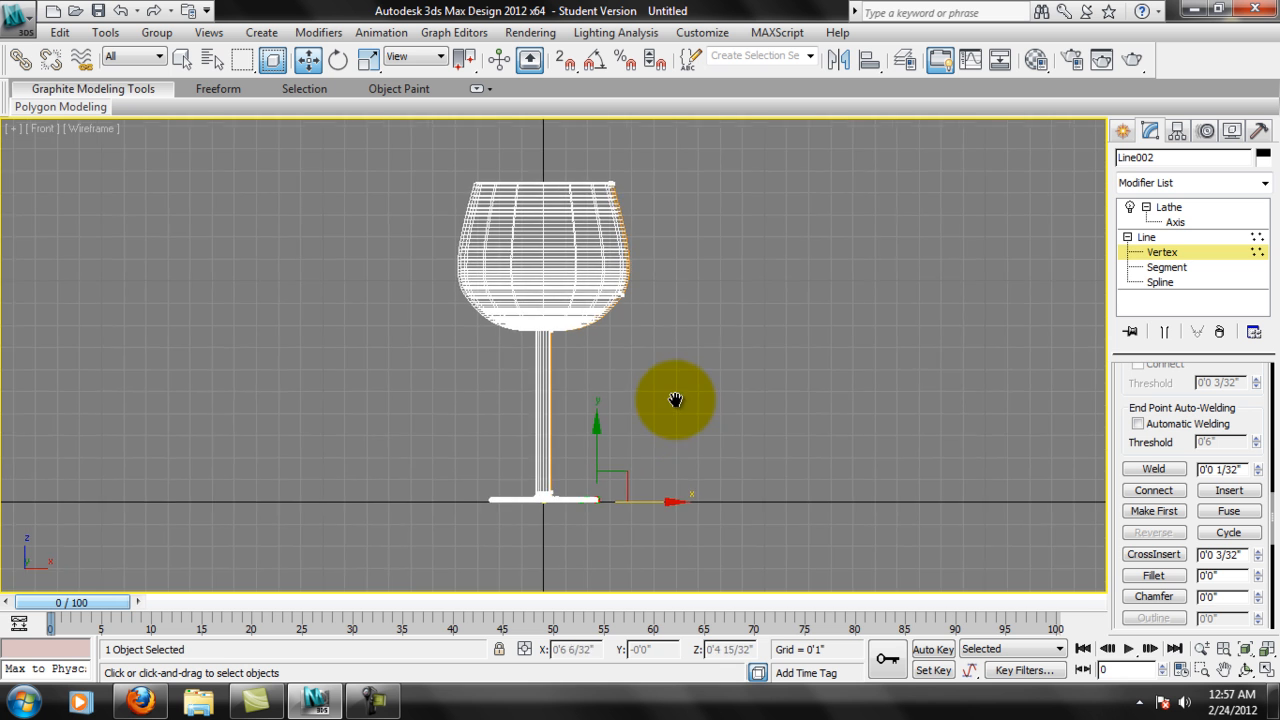
scroll(677, 399, "up", 2)
scroll(687, 427, "down", 2)
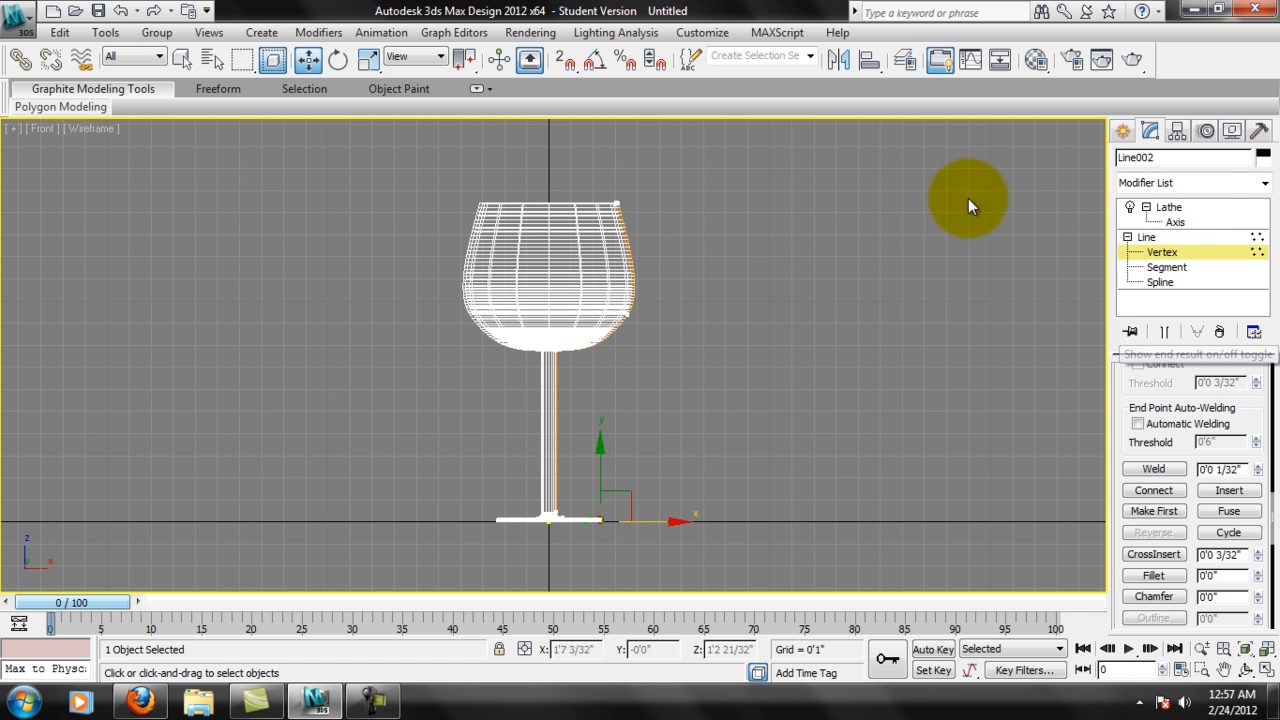
Turn Show end result off and back on to compare the bare profile with the revolved glass.
left_click(1164, 331)
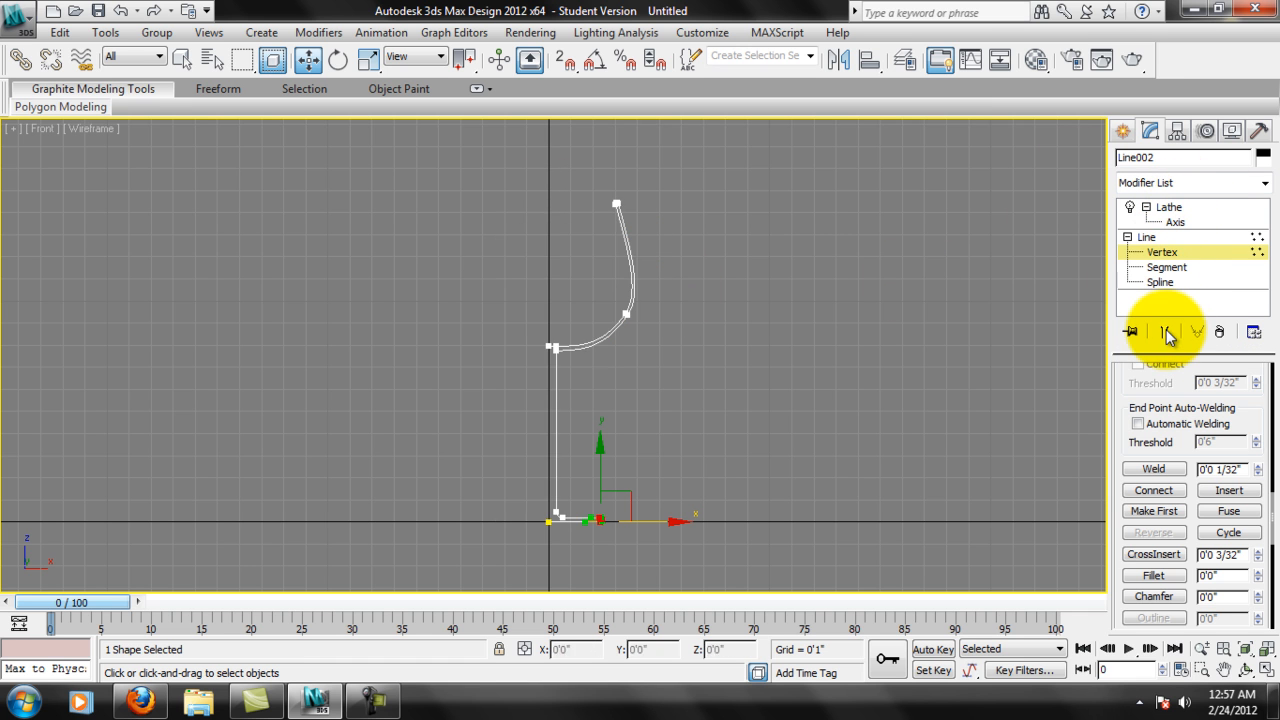
left_click(553, 347)
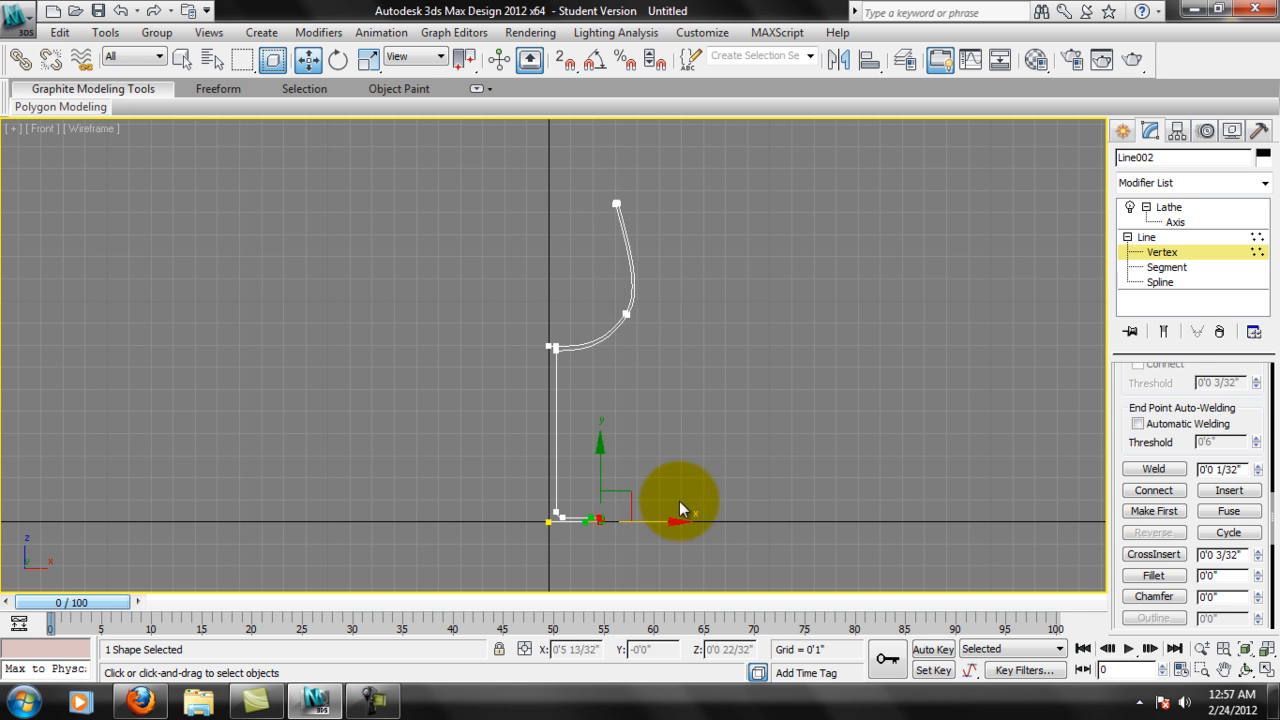
left_click(1164, 331)
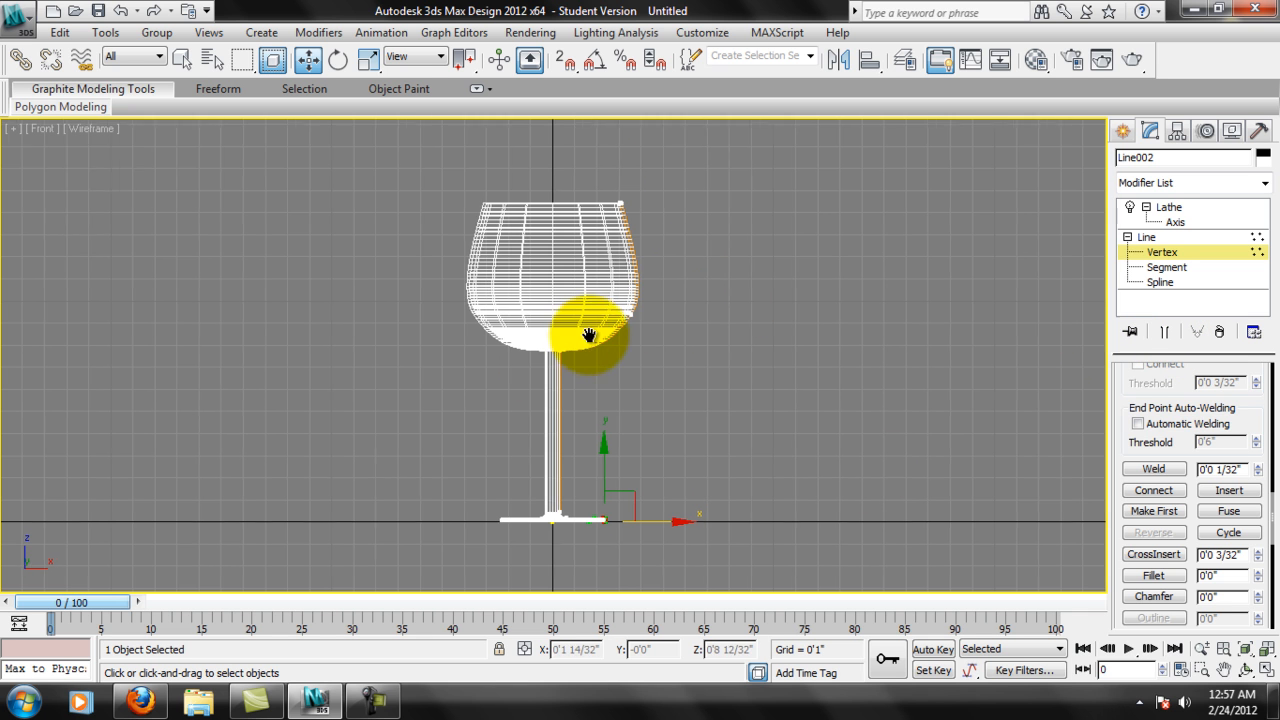
middle_click_drag(589, 335, 597, 333)
middle_click_drag(591, 428, 603, 406)
middle_click_drag(643, 253, 616, 257)
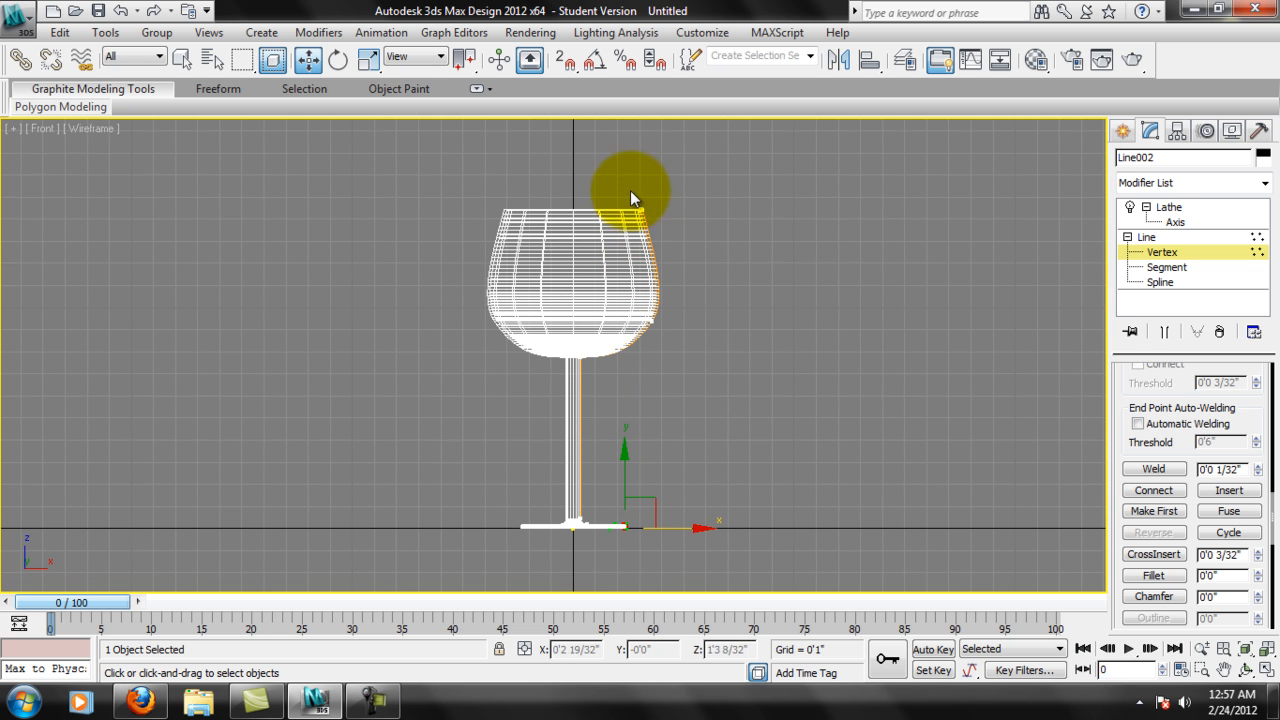
Narrow the bowl by moving the rim vertices inward along X, followed by the vertices on the bowl's lower curve.
left_click_drag(656, 217, 682, 213)
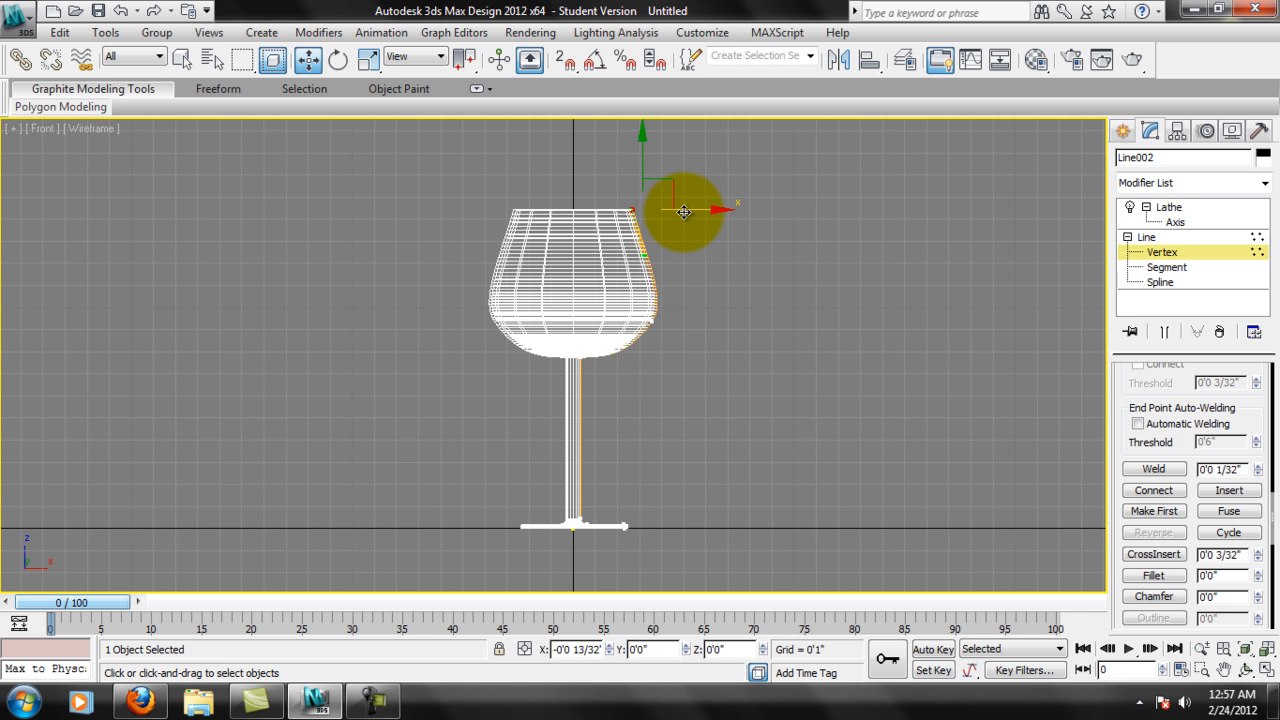
left_click(651, 316)
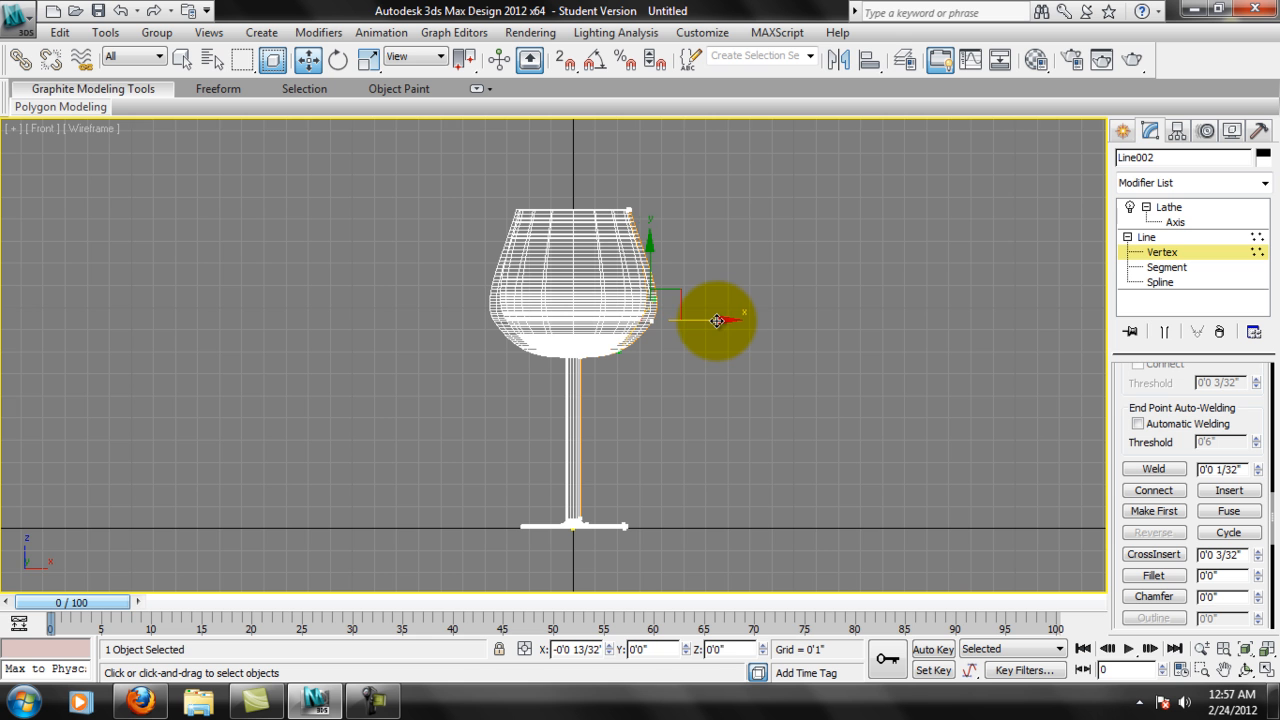
scroll(669, 346, "up", 6)
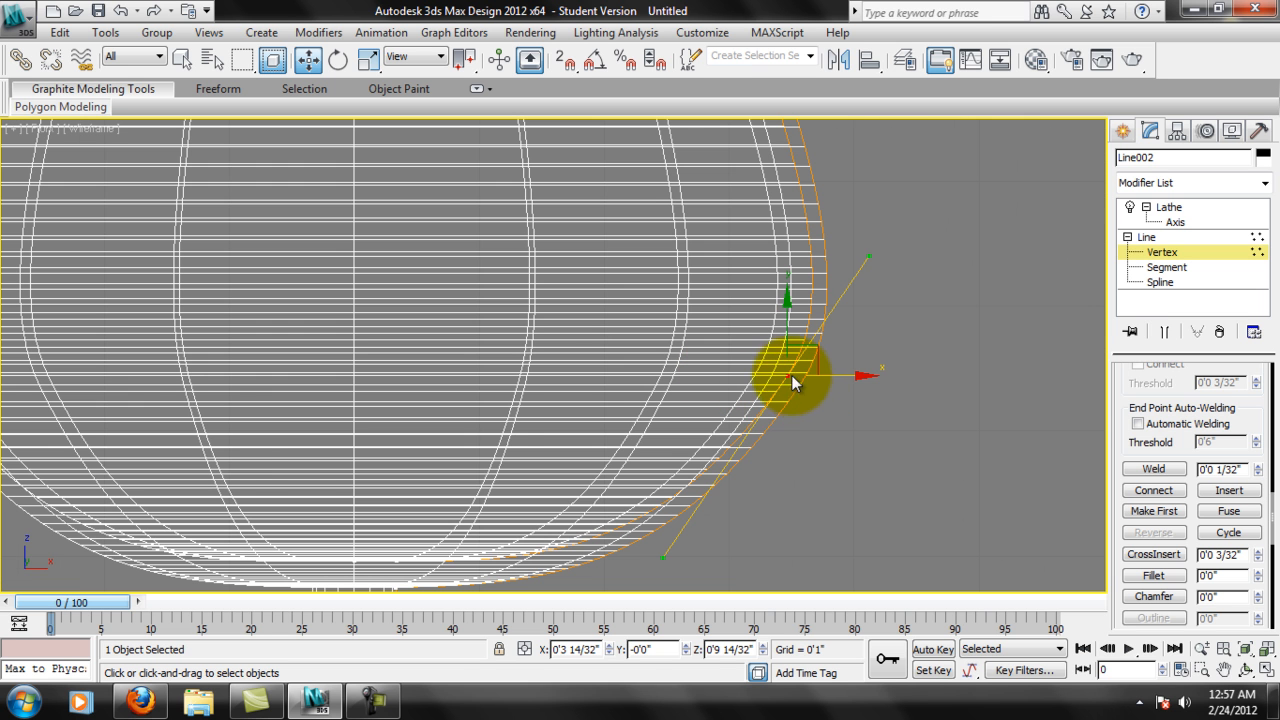
scroll(770, 376, "down", 10)
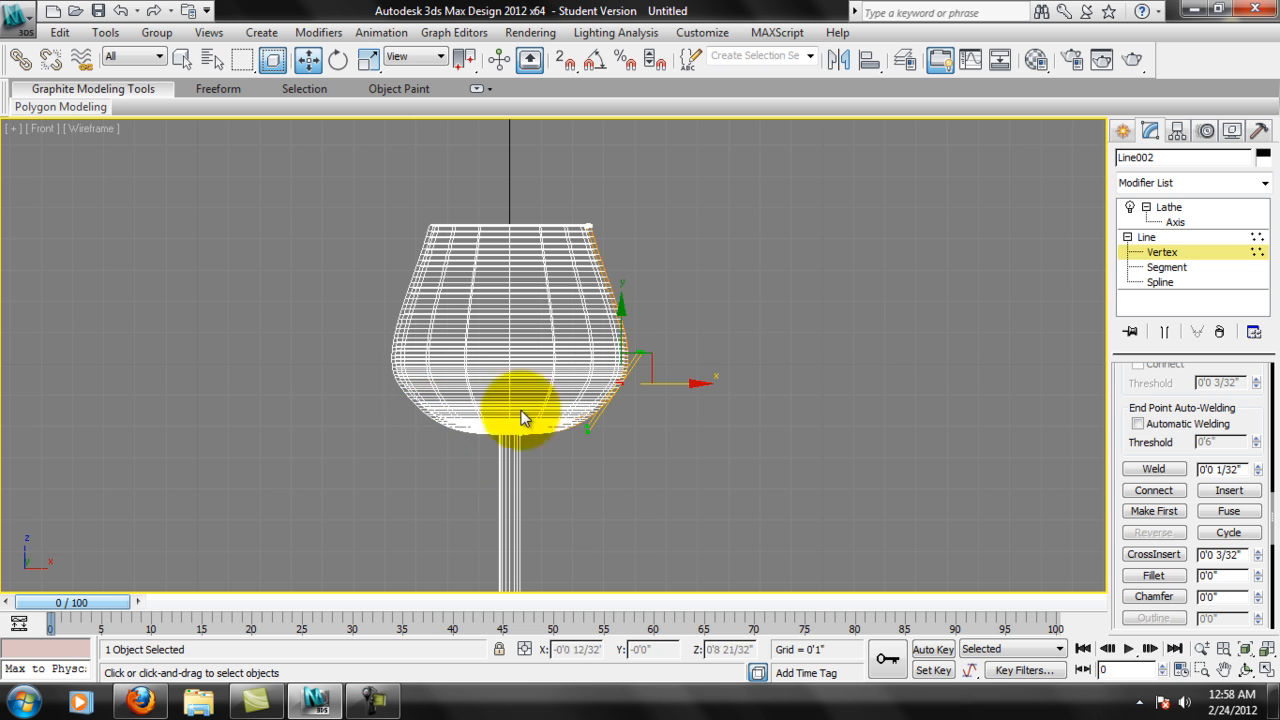
left_click_drag(700, 383, 690, 386)
scroll(690, 386, "down", 4)
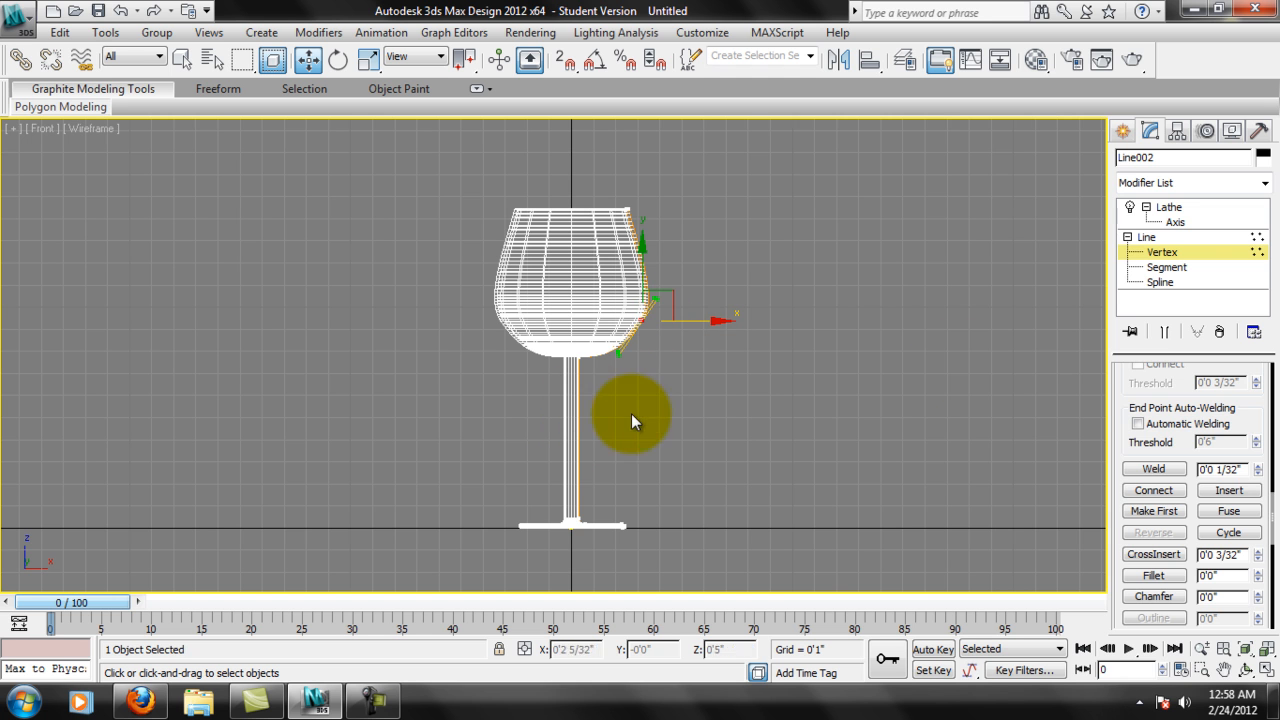
At Segment level, move the vertical stem segment about 5/32" toward the axis to thin the stem, and clear the selection.
left_click(1150, 267)
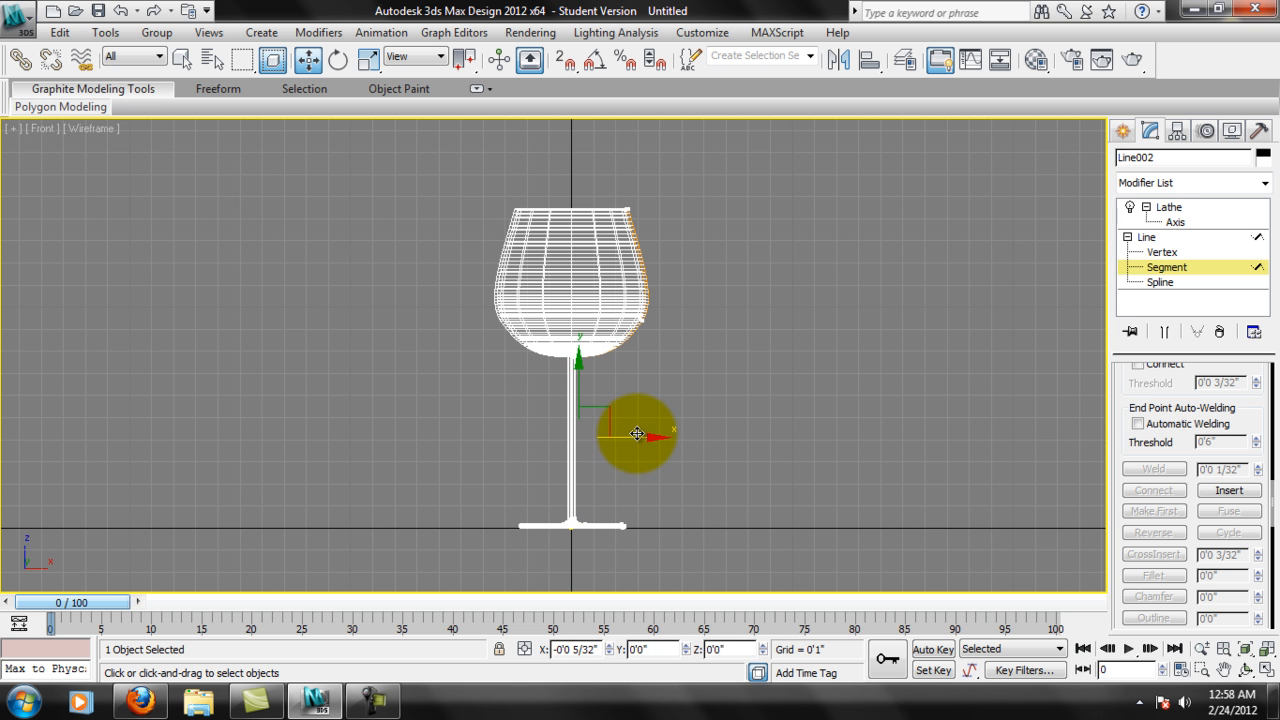
scroll(662, 431, "up", 10)
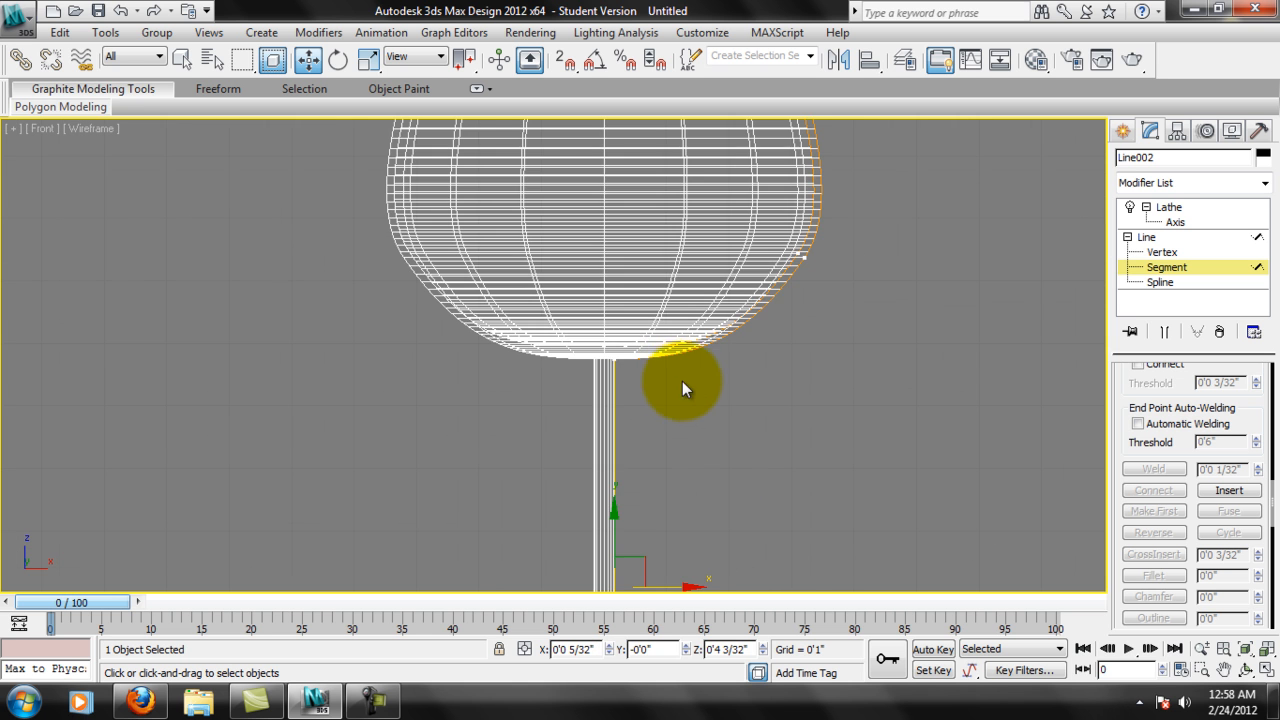
middle_click_drag(885, 430, 782, 474)
scroll(768, 465, "down", 8)
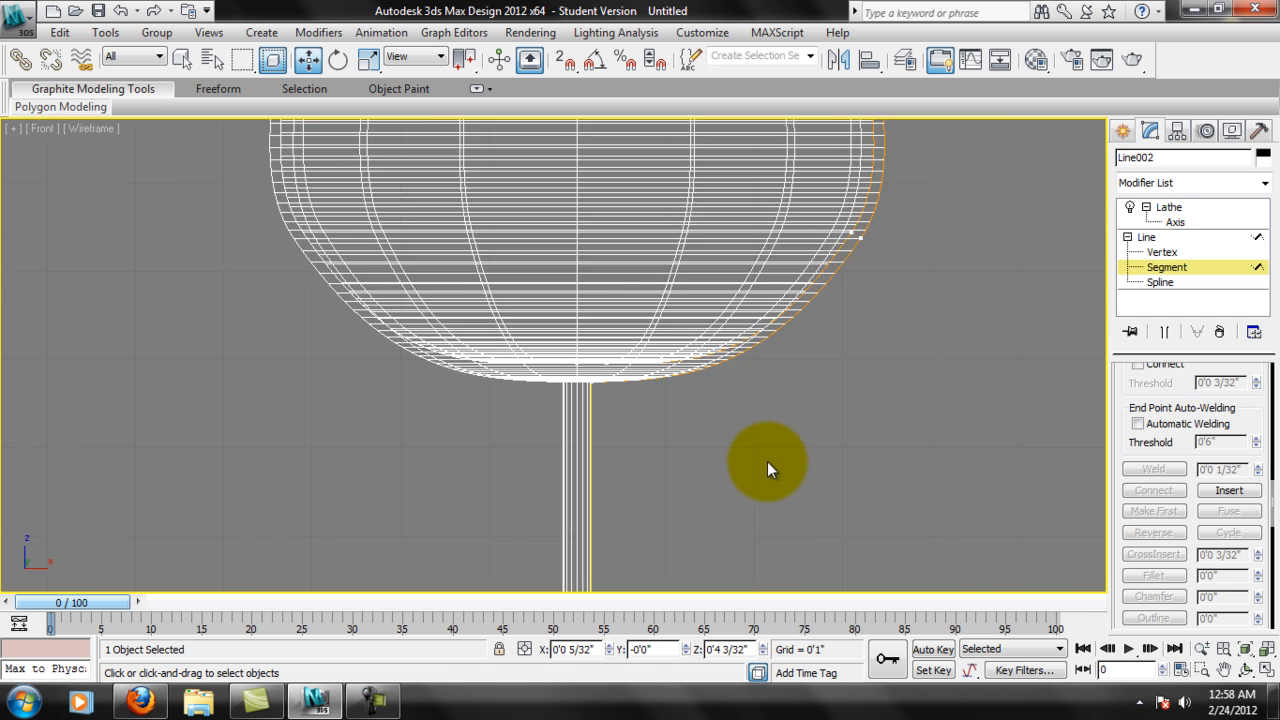
mouse_move(699, 386)
middle_mouse_down()
mouse_move(696, 449)
mouse_move(658, 394)
mouse_move(697, 371)
middle_mouse_up()
scroll(683, 449, "down", 4)
mouse_move(692, 417)
middle_mouse_down()
mouse_move(711, 477)
mouse_move(713, 428)
mouse_move(700, 414)
middle_mouse_up()
scroll(713, 467, "down", 4)
scroll(714, 461, "up", 4)
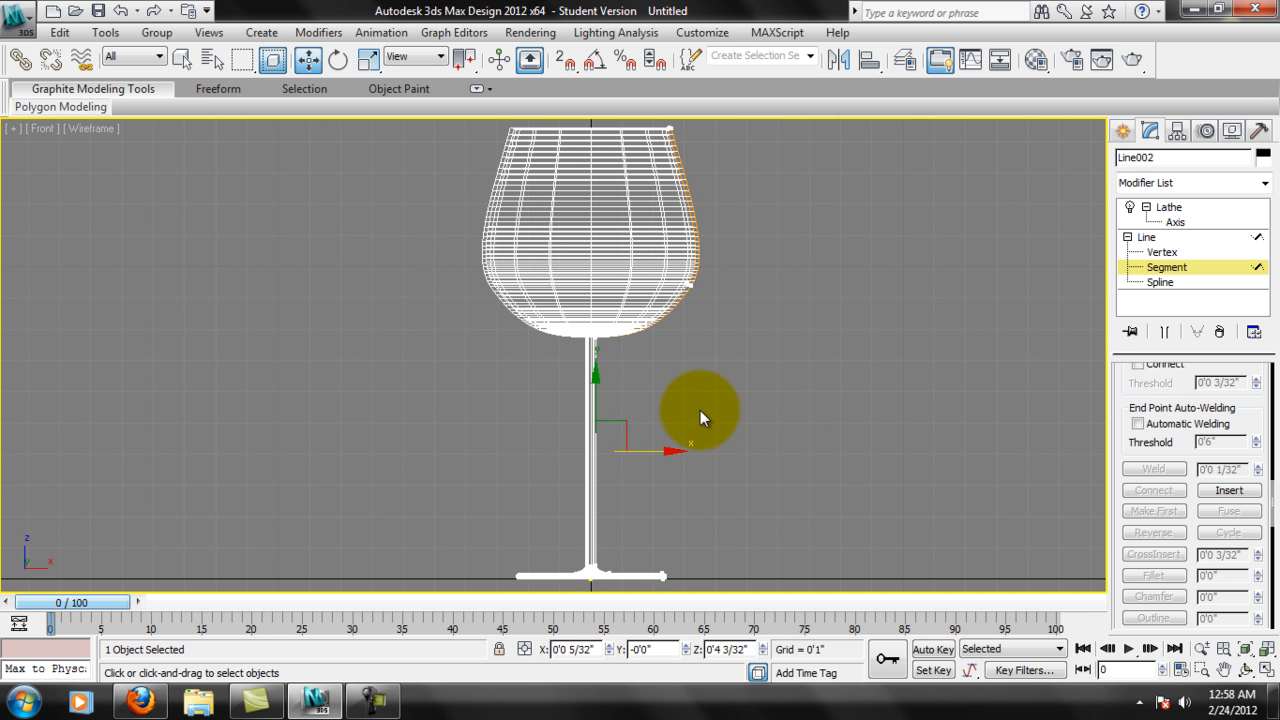
left_click(809, 415)
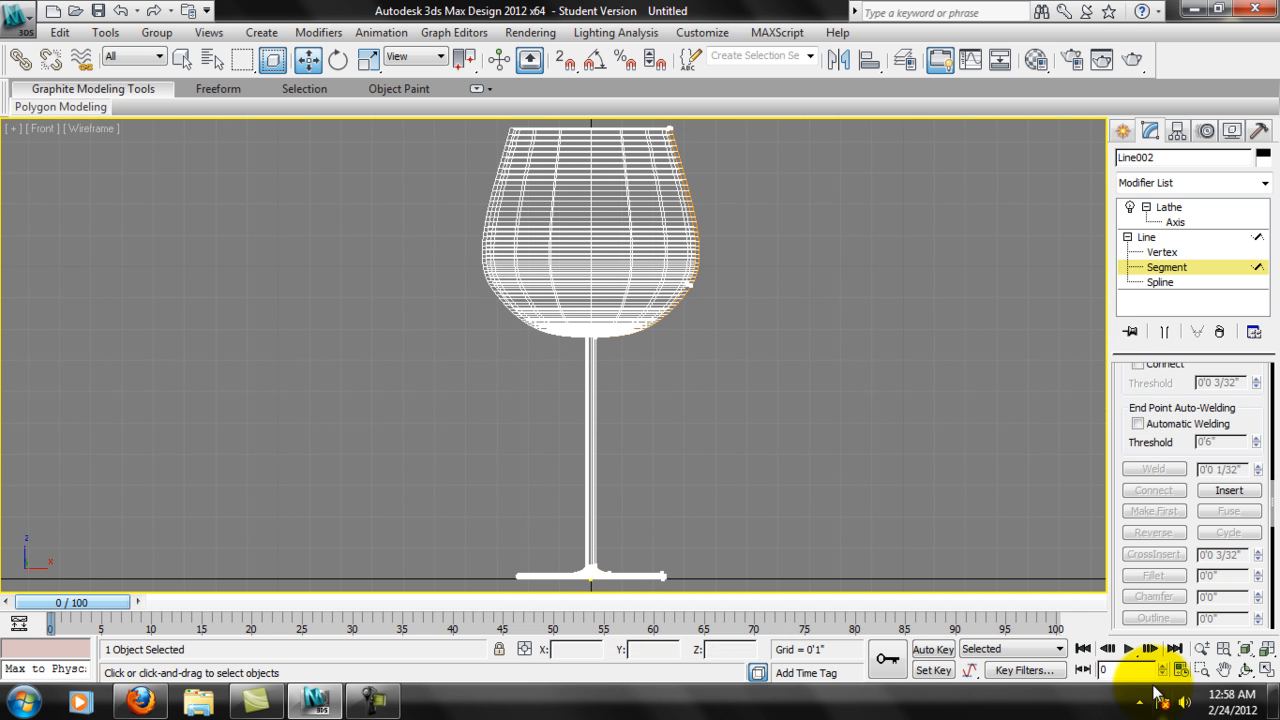
Restore the four-viewport layout and inspect the shaded glass from an elevated angle in the Perspective view.
left_click(1266, 669)
scroll(843, 512, "up", 8)
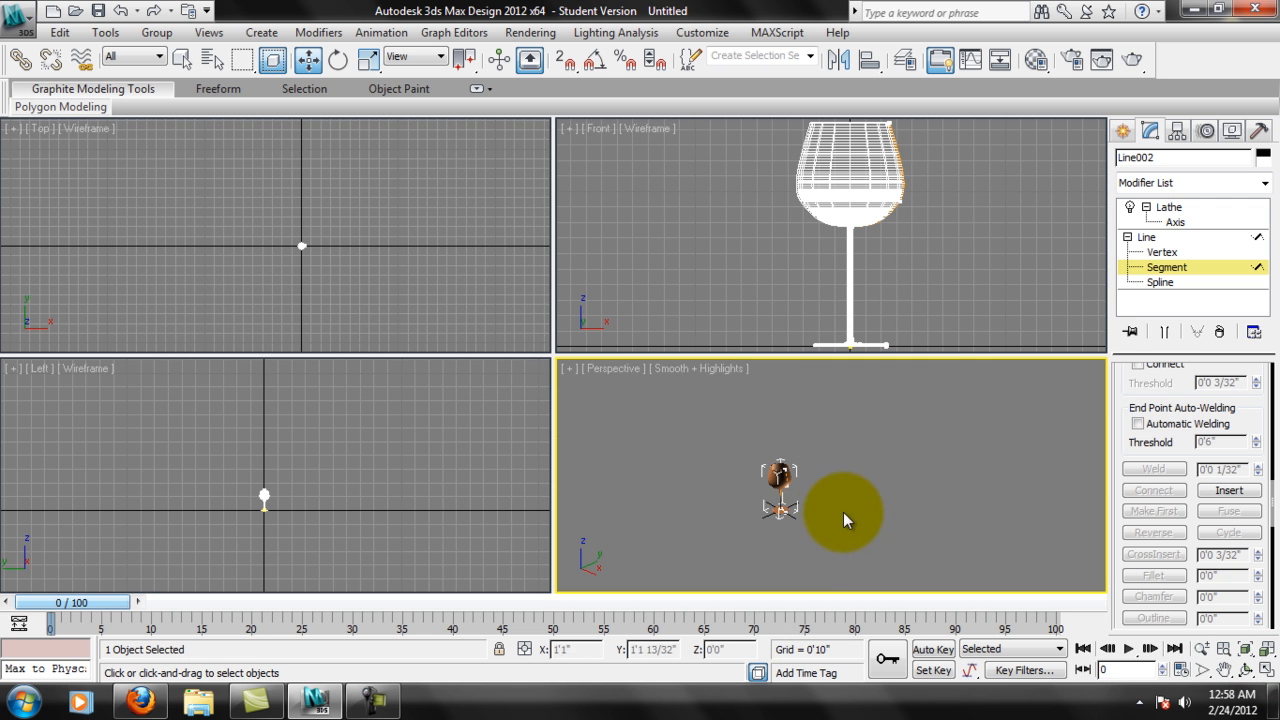
middle_click_drag(833, 504, 727, 489, "alt")
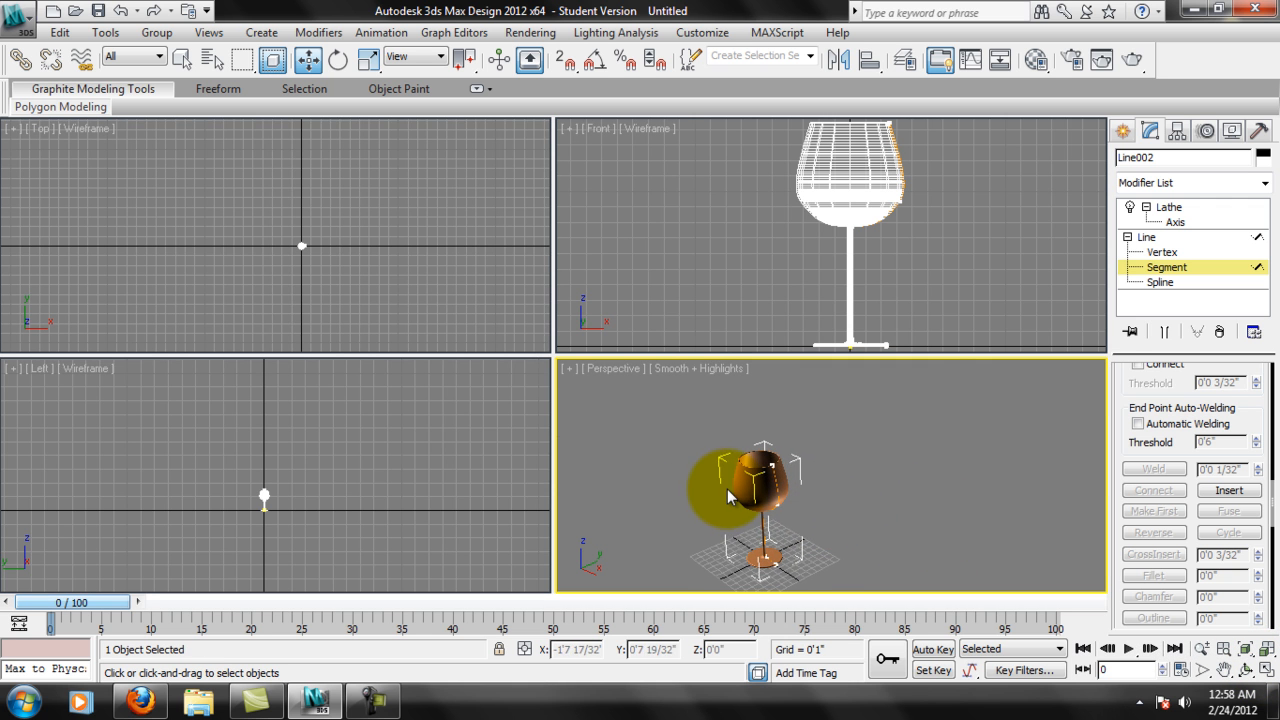
Fit the glass in all four viewports and examine its rim and bowl interior up close in the Perspective view.
mouse_move(814, 487)
middle_mouse_down("alt")
mouse_move(908, 427)
mouse_move(817, 506)
middle_mouse_up("alt")
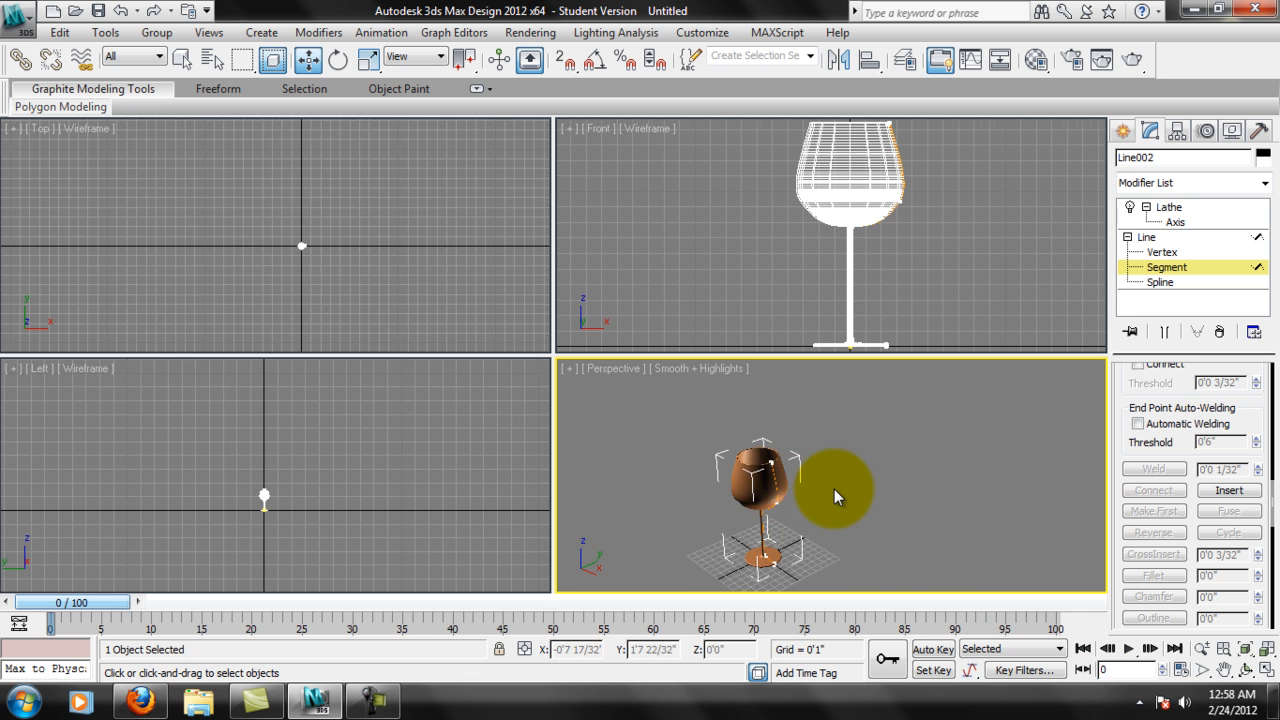
key("ctrl+shift+z")
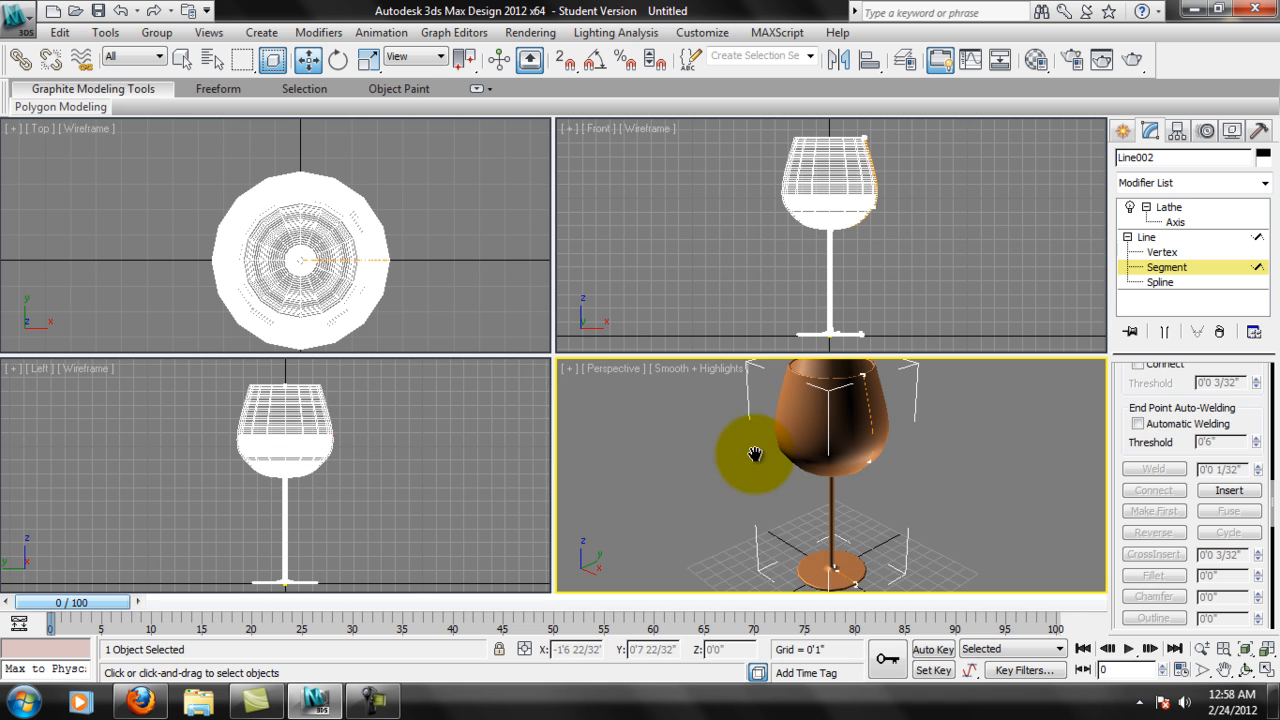
scroll(868, 545, "up", 6)
scroll(868, 540, "down", 5)
scroll(869, 527, "up", 2)
middle_click_drag(902, 442, 912, 470)
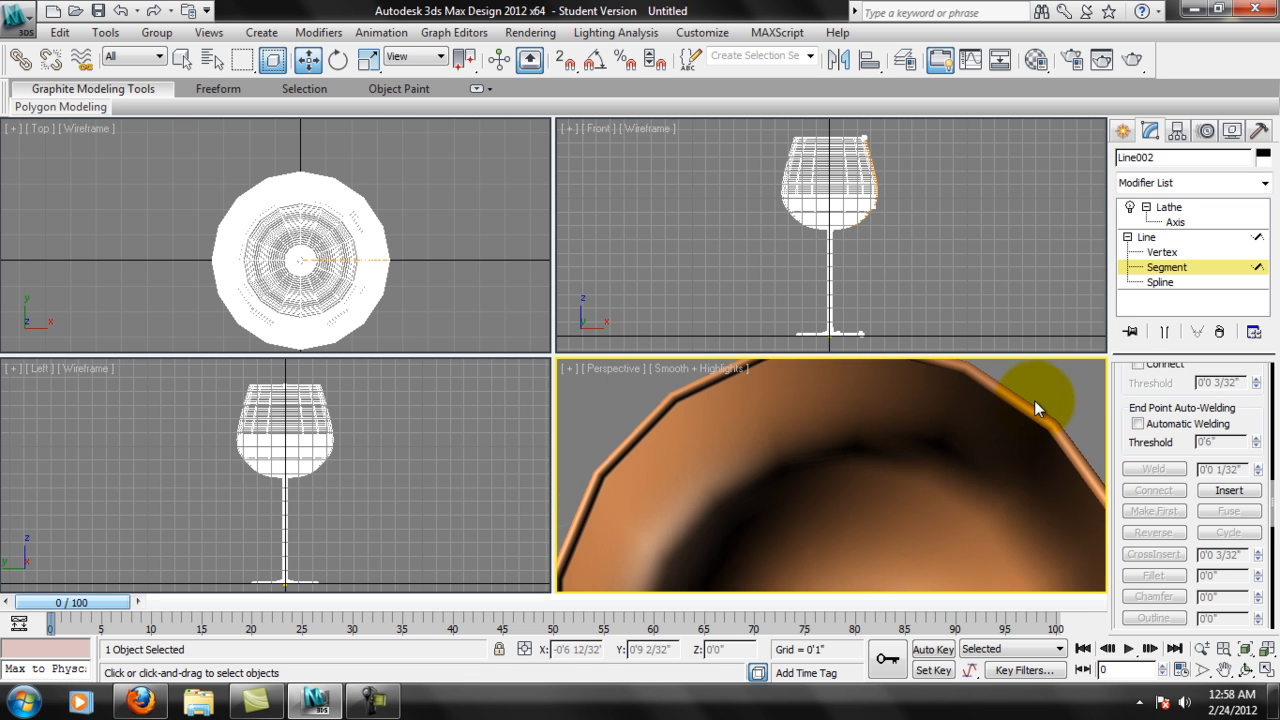
middle_click_drag(1034, 400, 978, 425)
key("z")
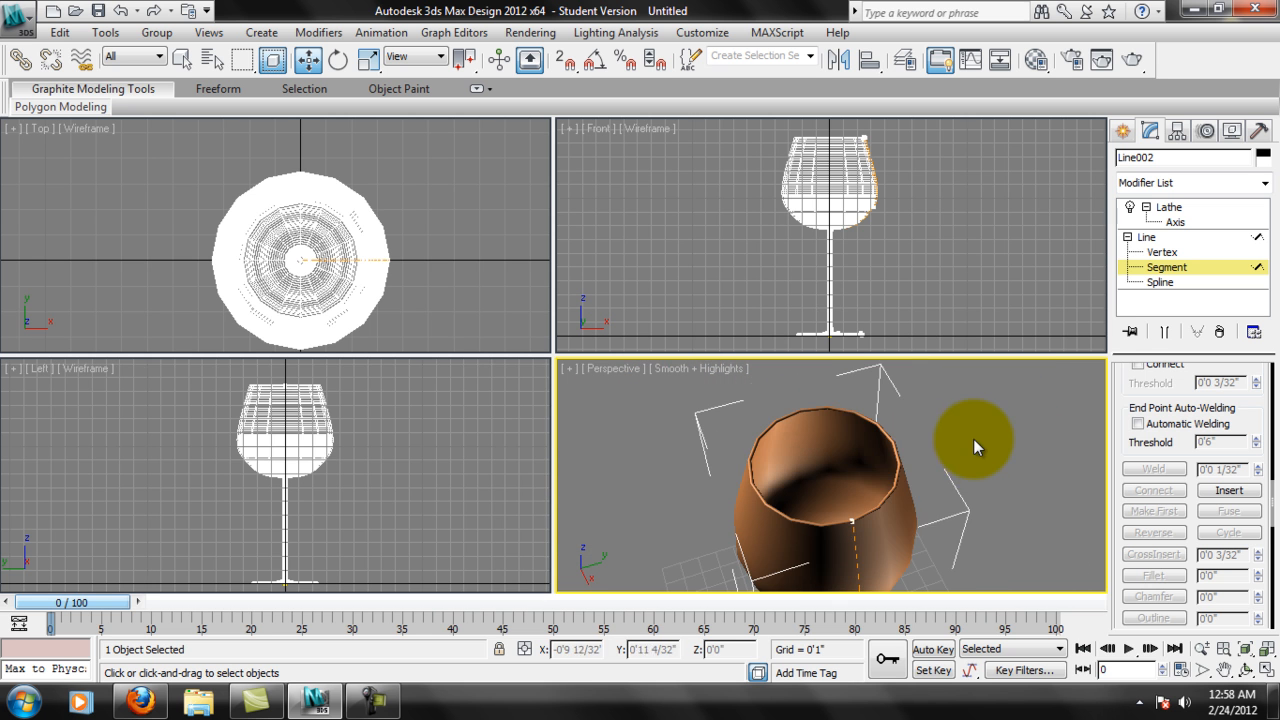
middle_click_drag(879, 503, 900, 412)
mouse_move(899, 527)
middle_mouse_down()
mouse_move(915, 432)
mouse_move(915, 471)
mouse_move(926, 429)
mouse_move(912, 469)
mouse_move(1206, 243)
middle_mouse_up()
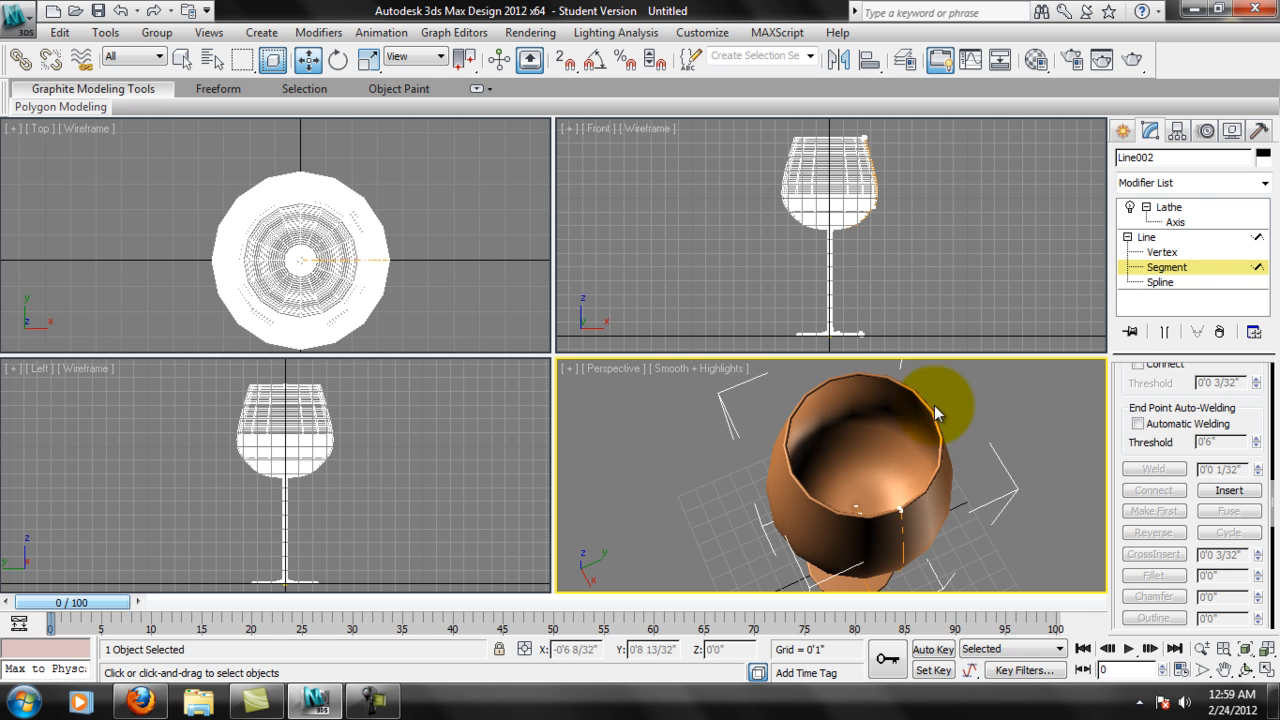
At Lathe level, raise Segments to 32 and on to 45, checking the smoothness of the rim.
left_click(1183, 211)
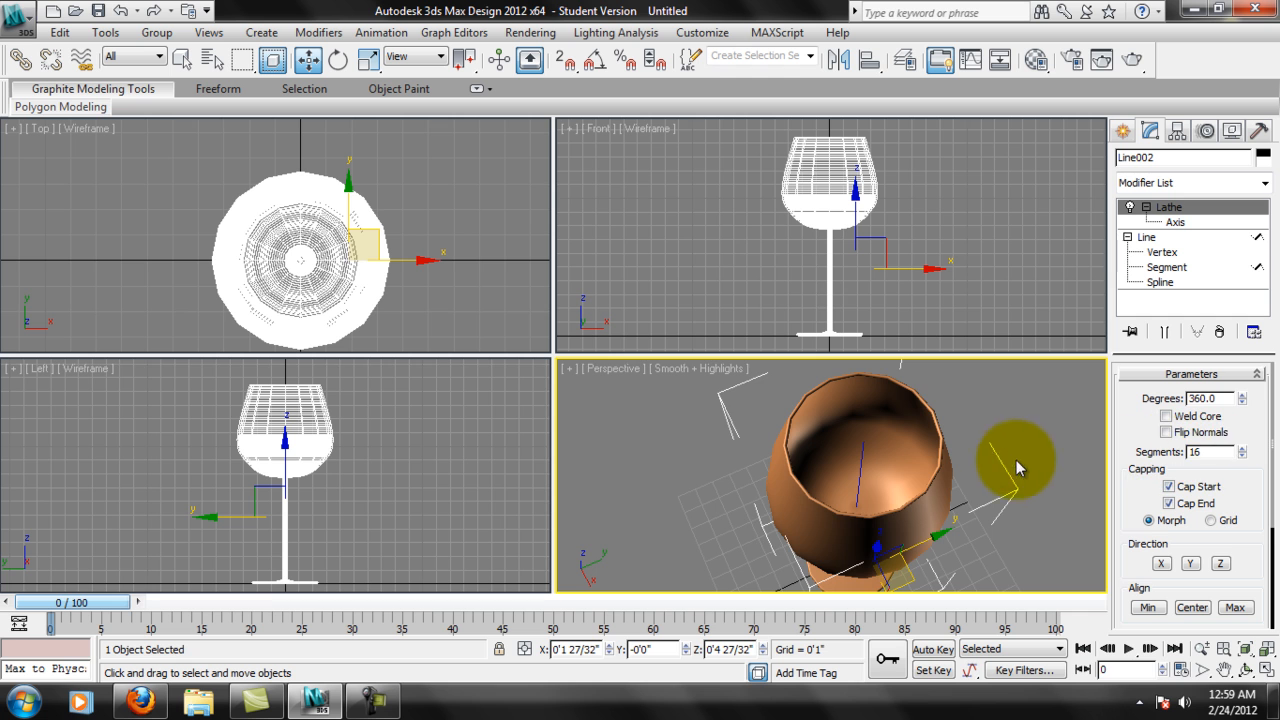
middle_click_drag(1017, 467, 990, 472, "alt")
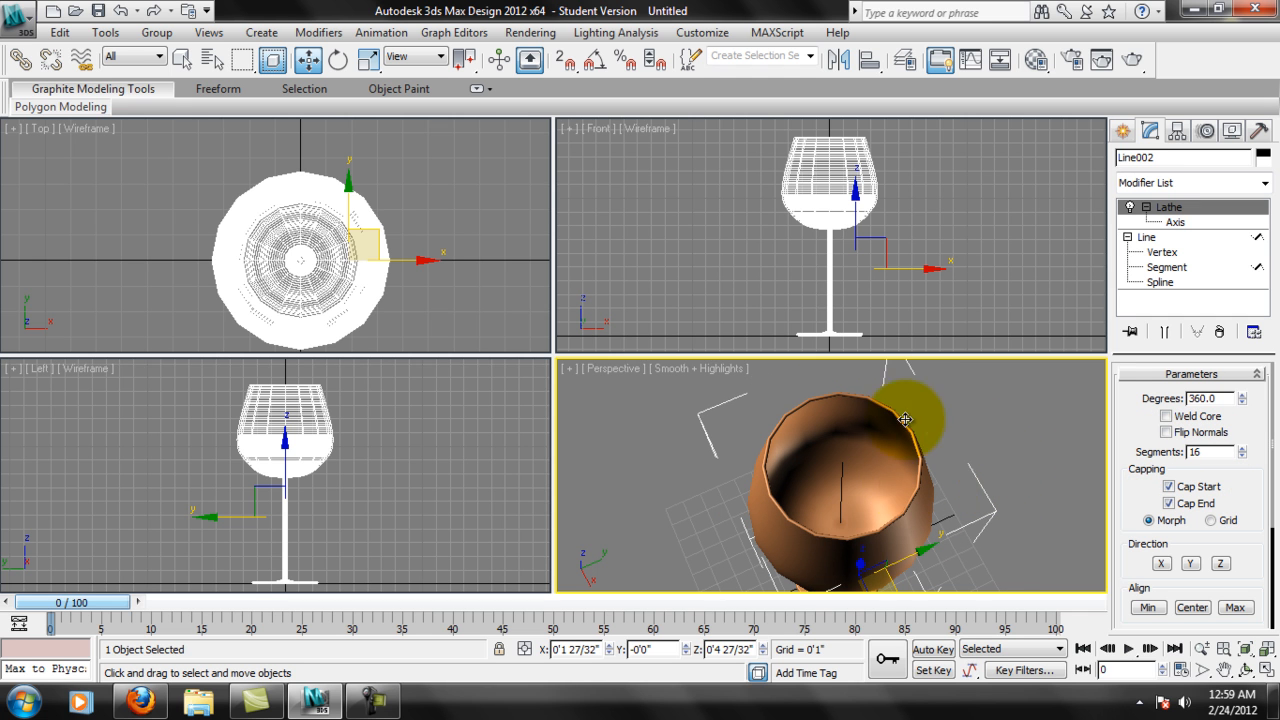
key("Return")
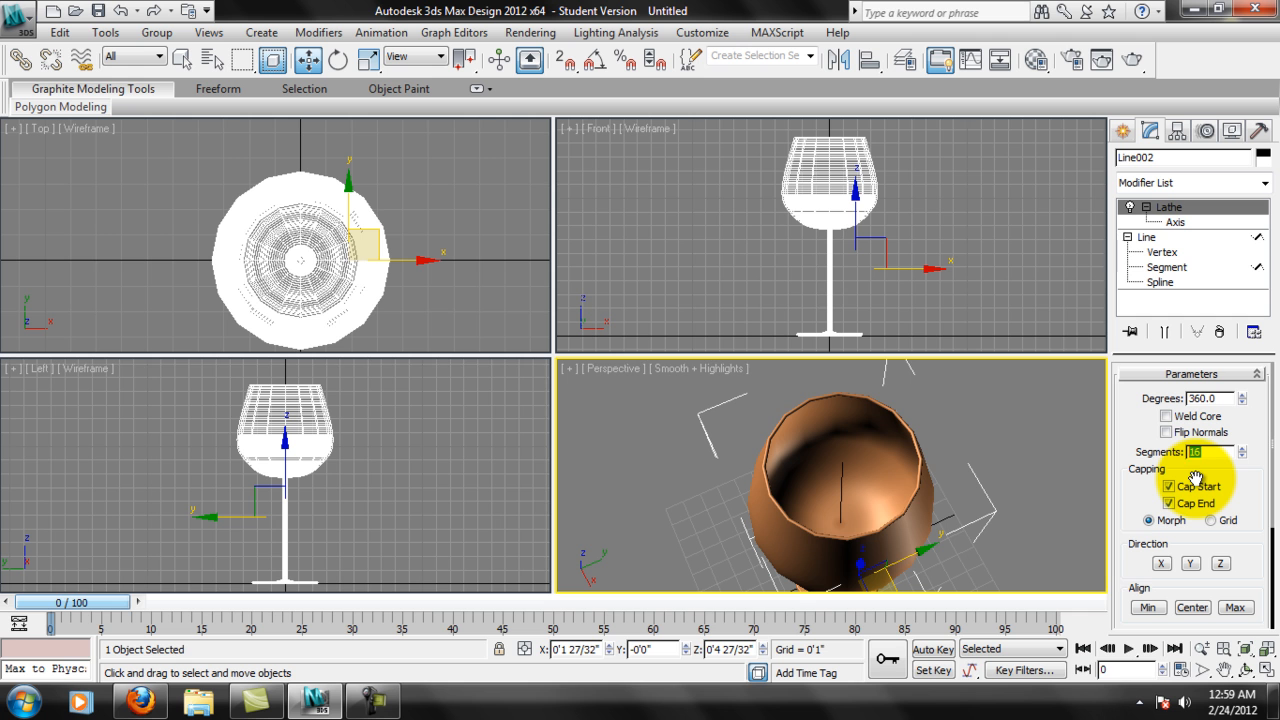
scroll(849, 423, "up", 5)
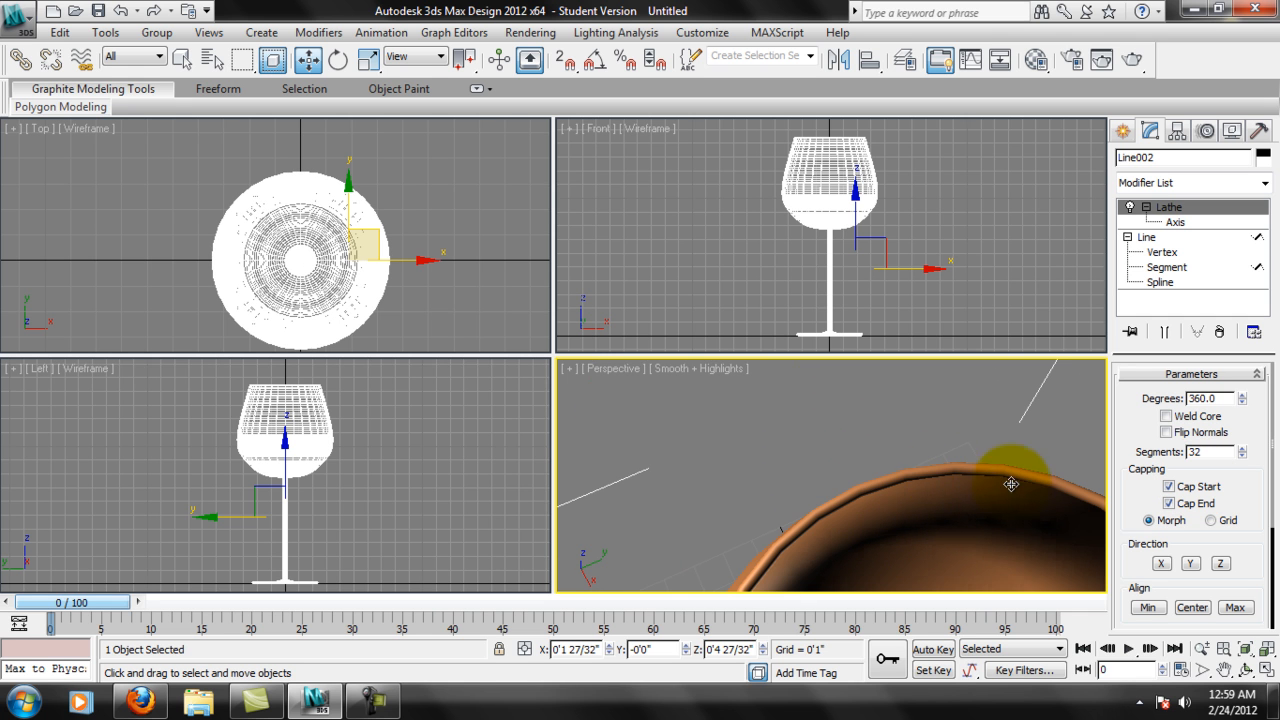
scroll(1011, 484, "down", 2)
left_click_drag(1212, 455, 1126, 455)
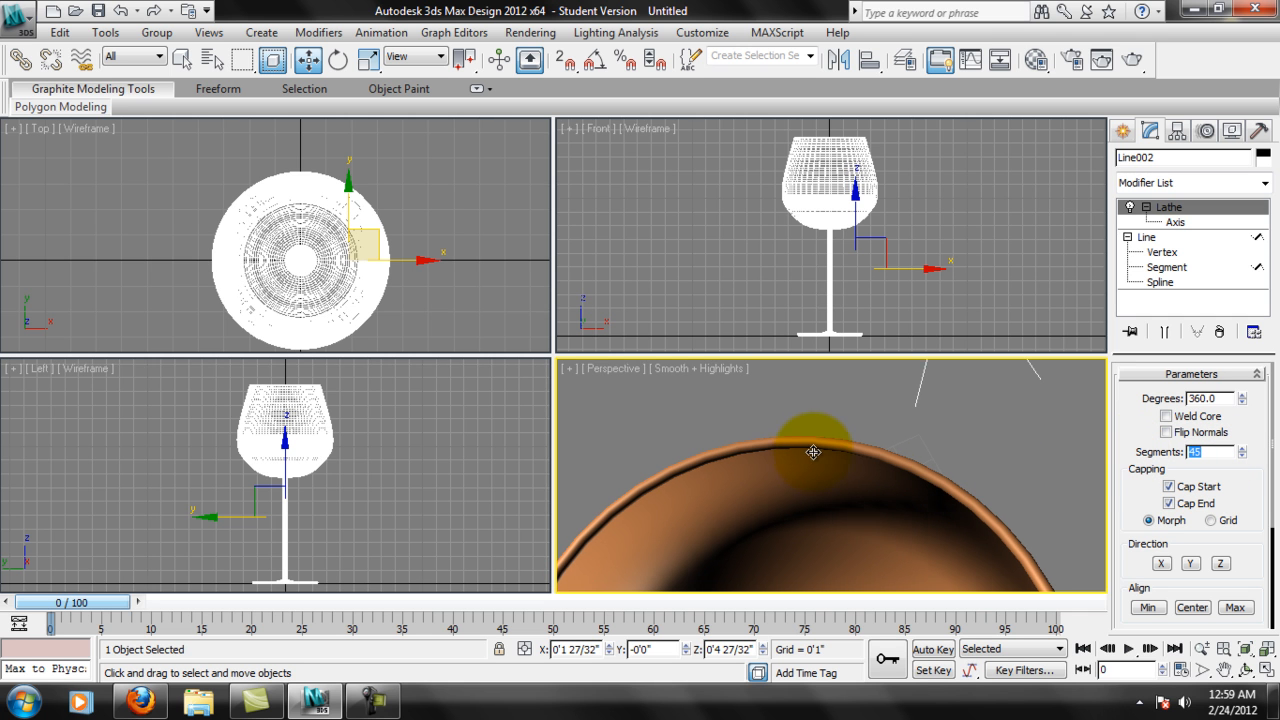
scroll(823, 414, "down", 3)
middle_click_drag(825, 413, 890, 410, "alt")
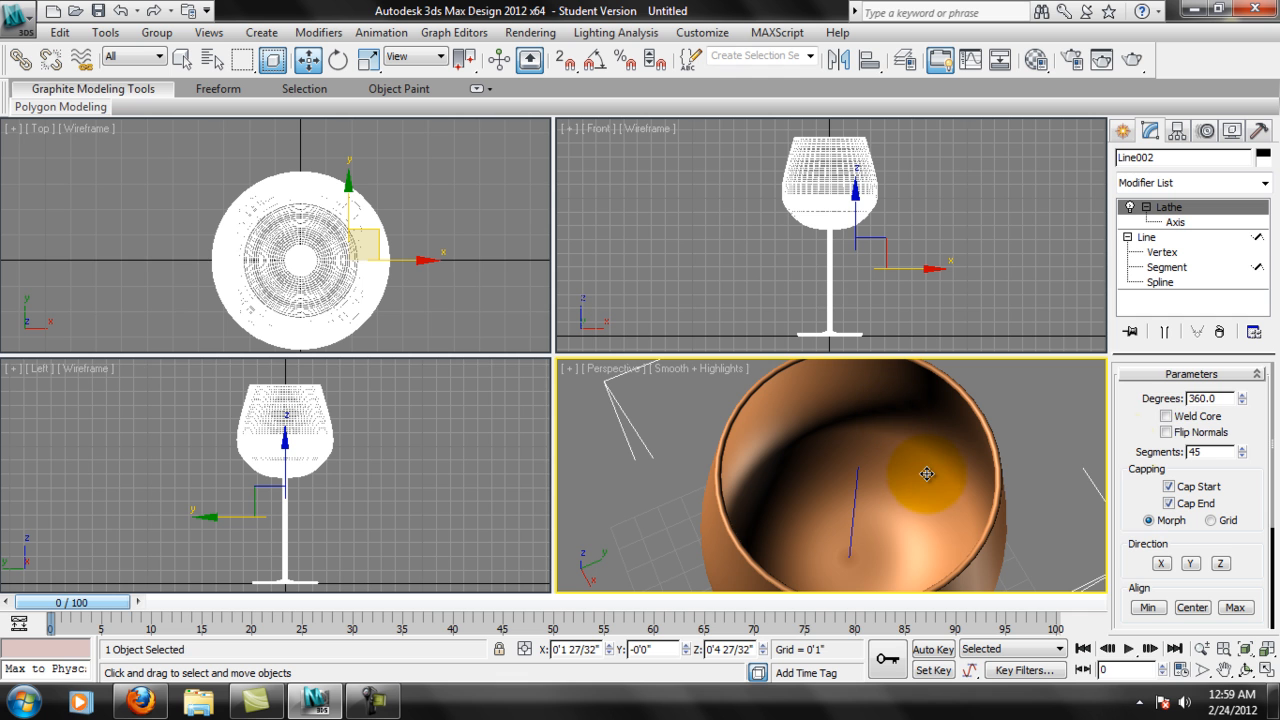
Try Weld Core on the Lathe and align its axis to the Center of the profile.
left_click(1166, 415)
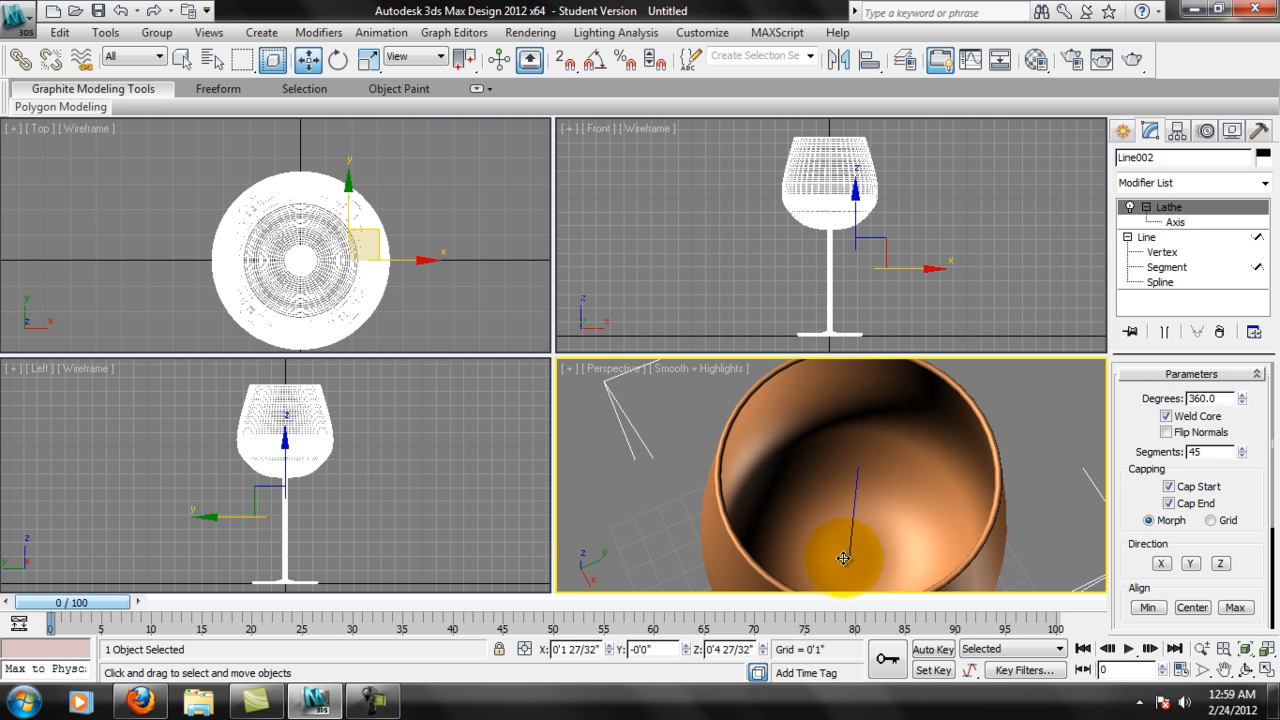
left_click(860, 214)
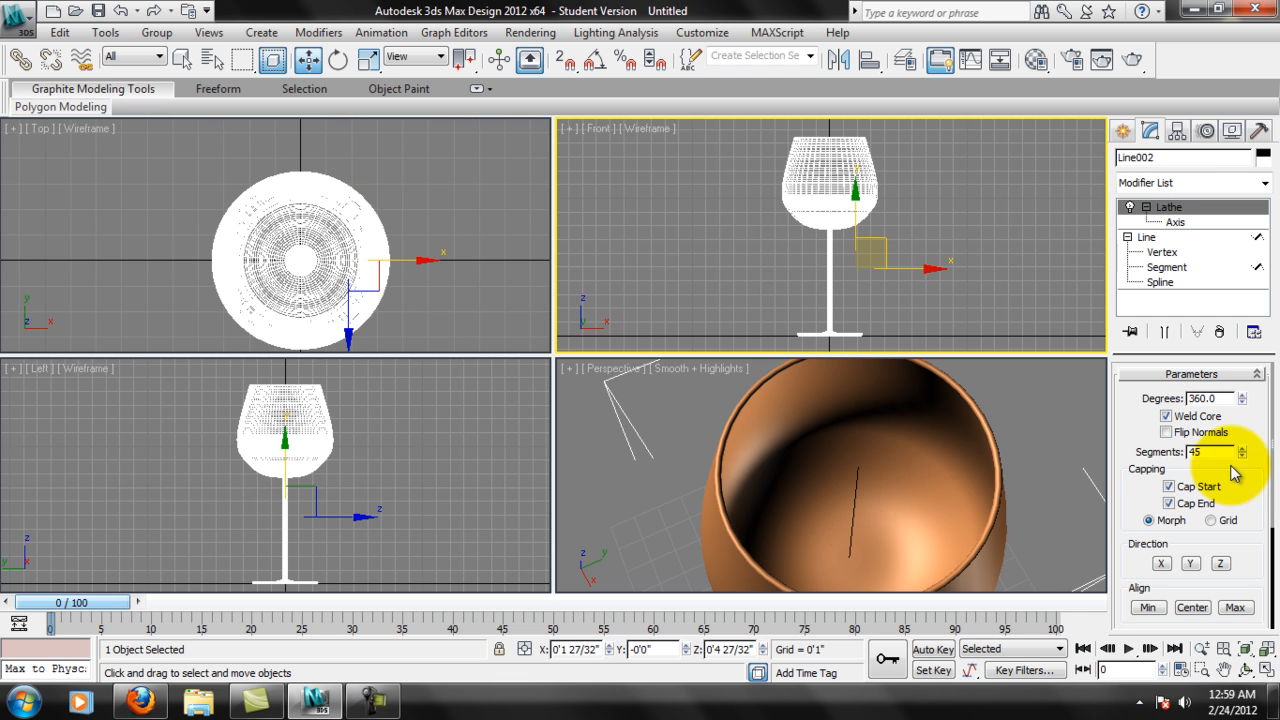
left_click_drag(1234, 518, 1247, 394)
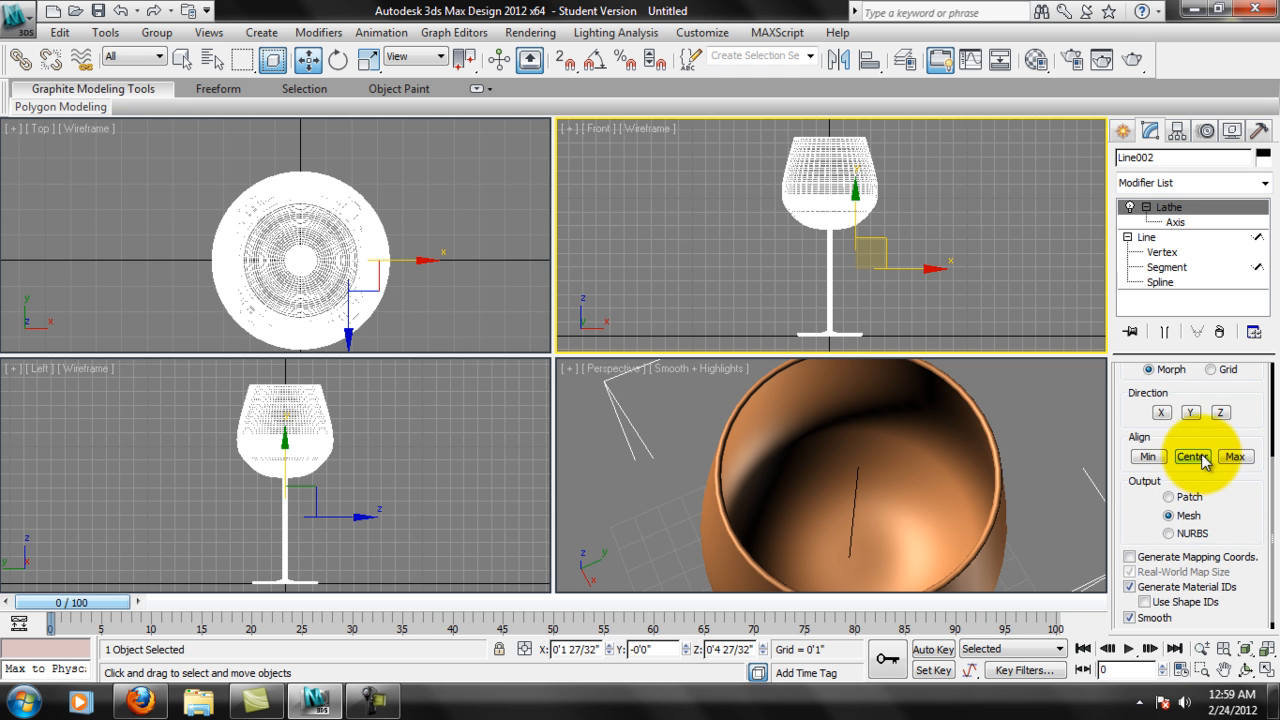
left_click(1198, 462)
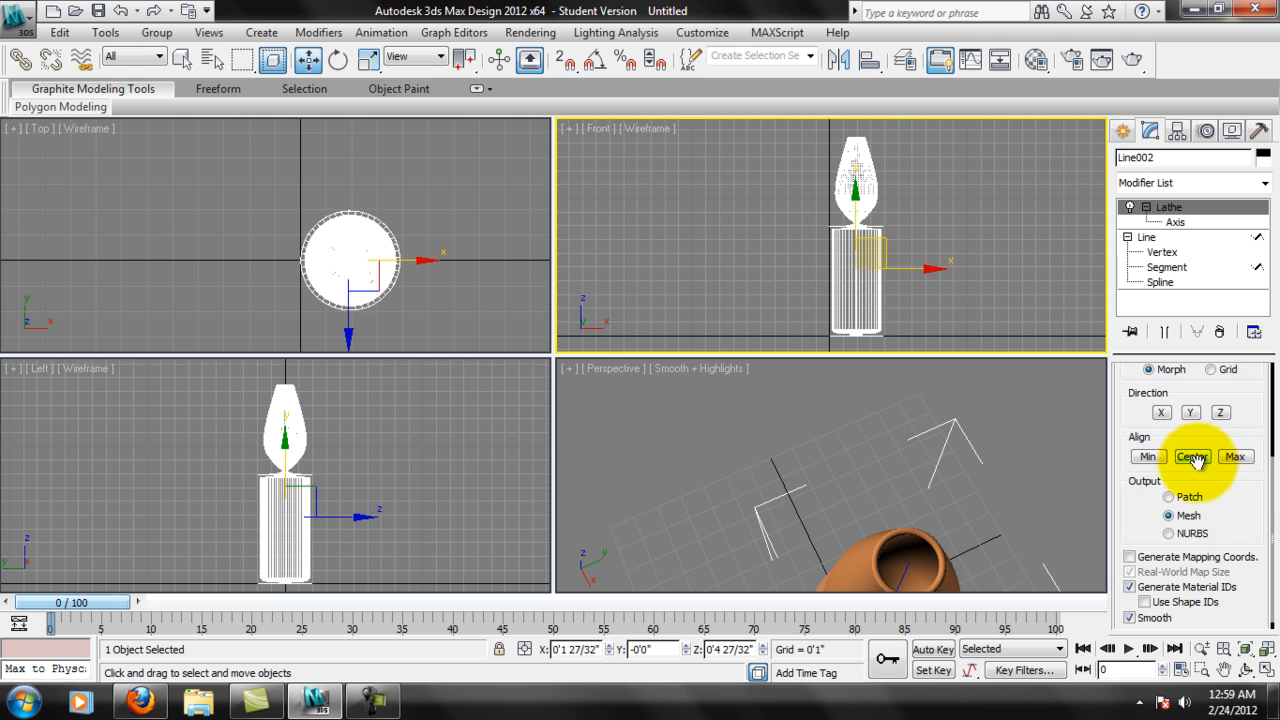
left_click_drag(1220, 493, 1224, 479)
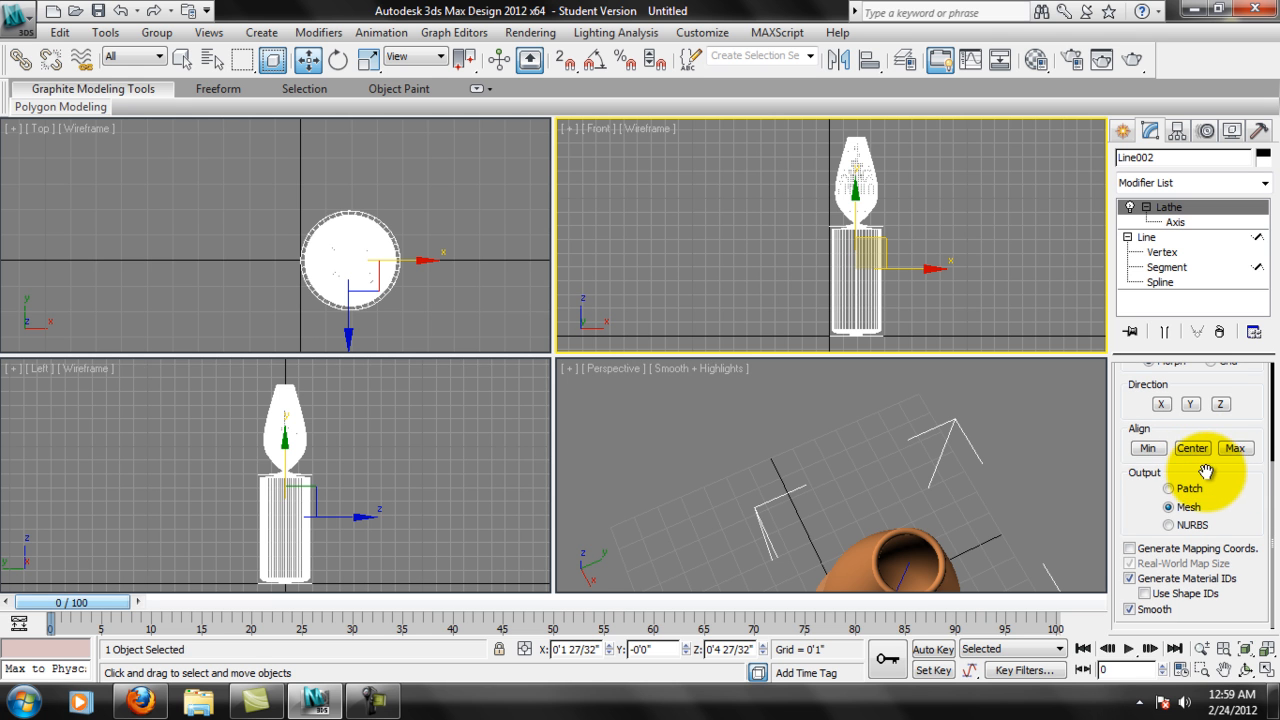
middle_click(993, 415)
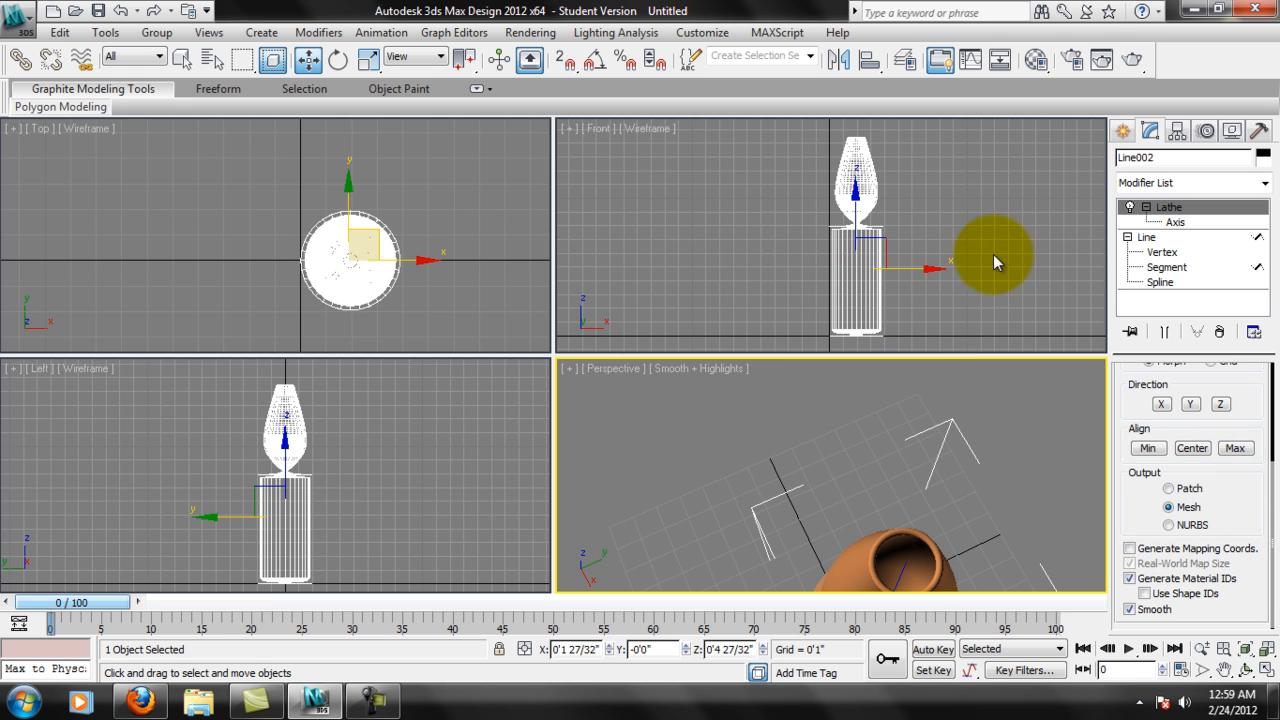
middle_click(930, 274)
scroll(929, 275, "up", 3)
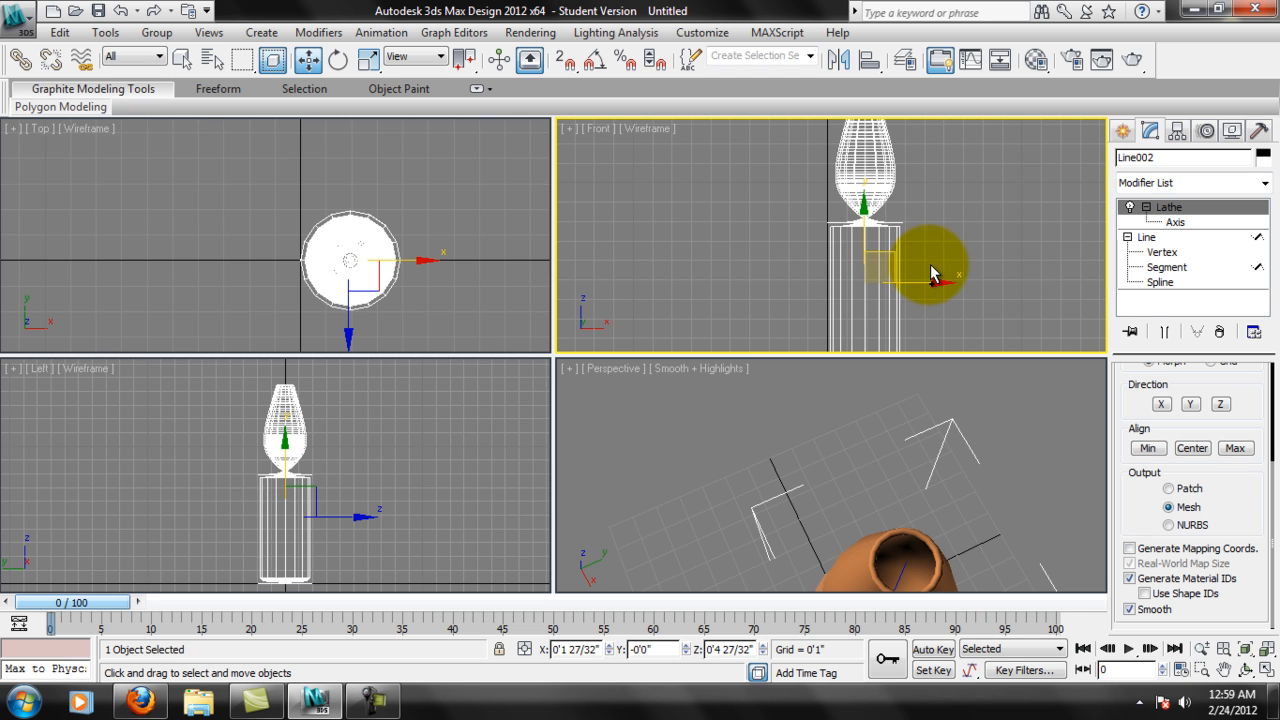
Set the Lathe modifier's Segments to 45.
left_click_drag(1263, 400, 1270, 574)
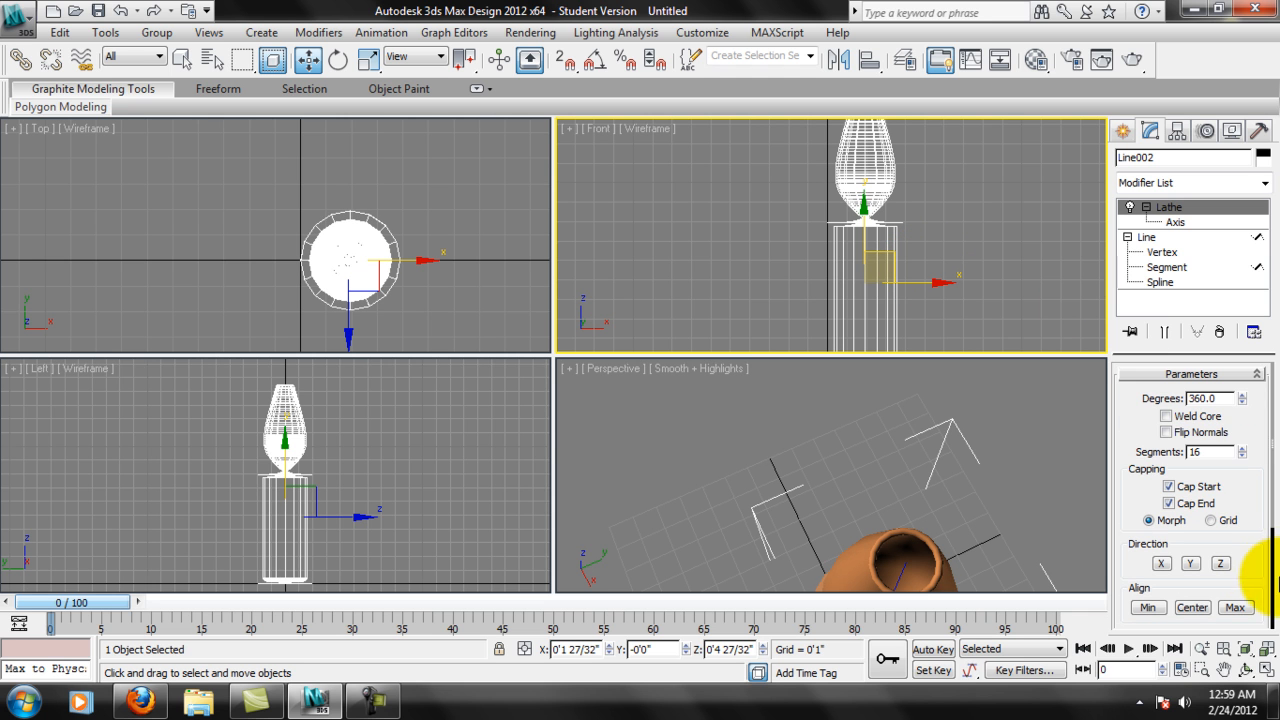
left_click_drag(1226, 452, 1065, 442)
type("45")
key("Return")
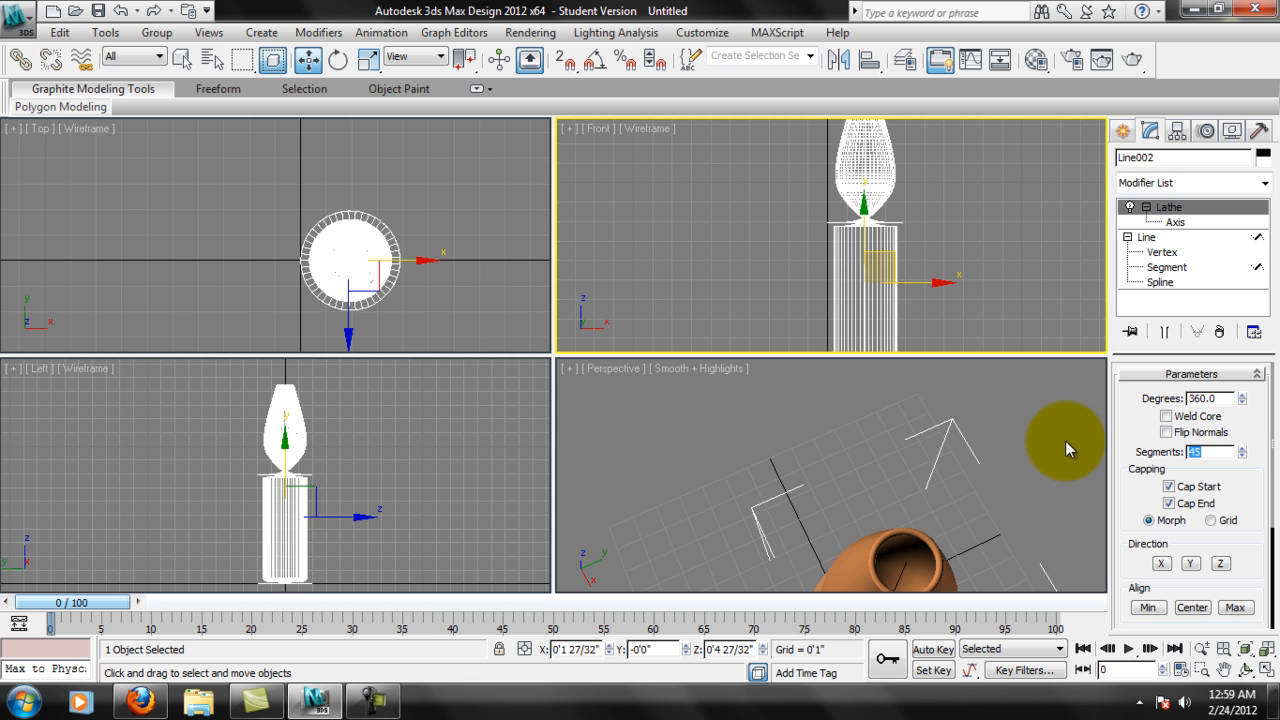
Move the Lathe axis along X back to the stem's centre, set its X position to 0, and return to Lathe level.
left_click(1175, 222)
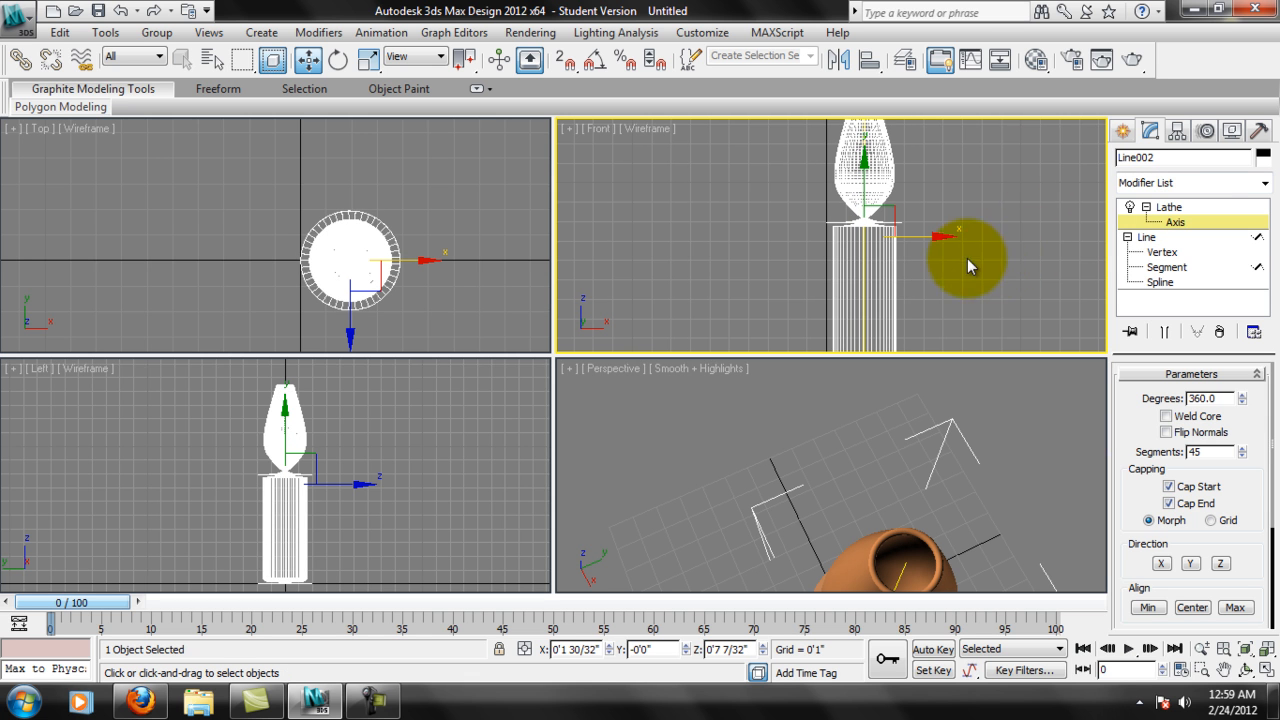
left_click_drag(948, 237, 906, 240)
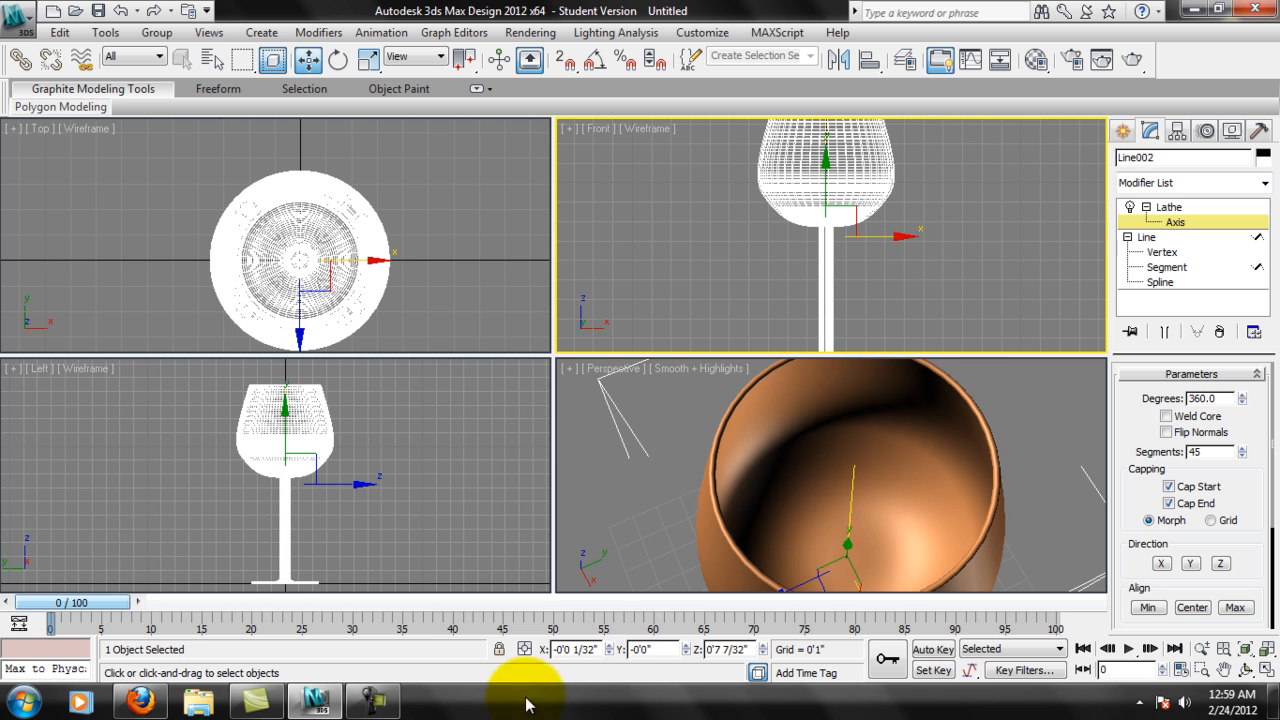
left_click(596, 649)
key("Return")
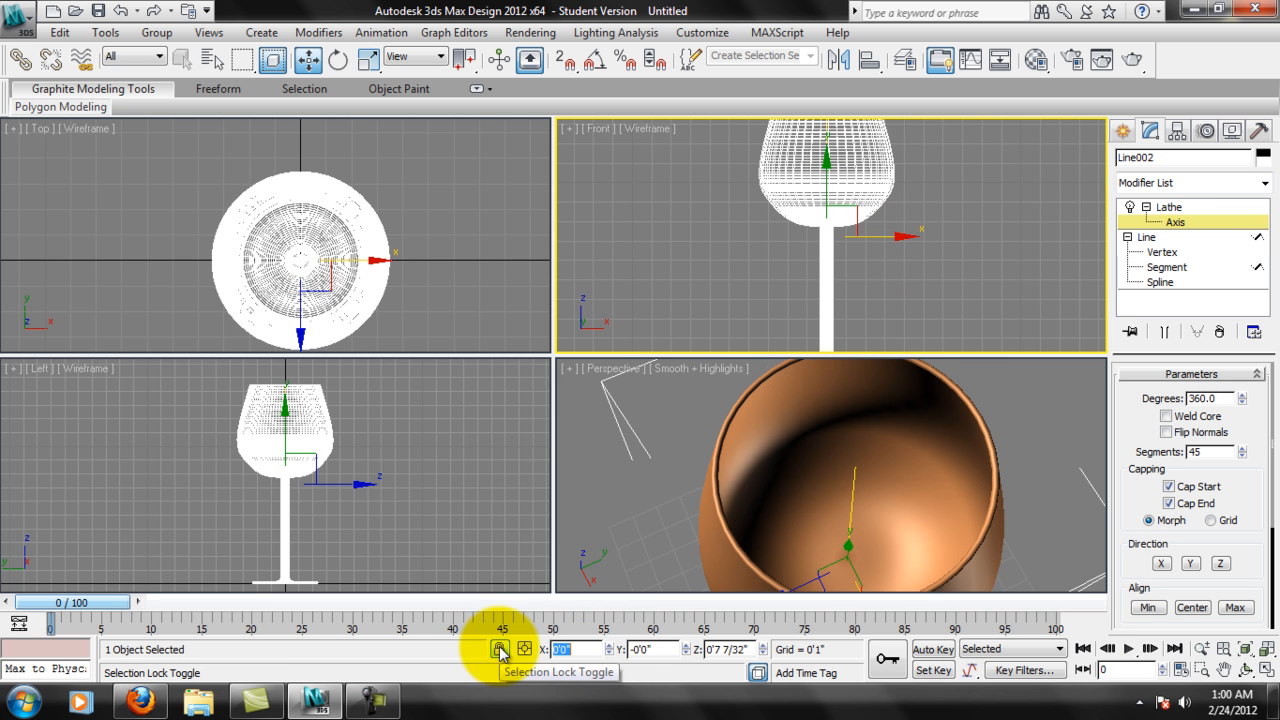
left_click(1160, 207)
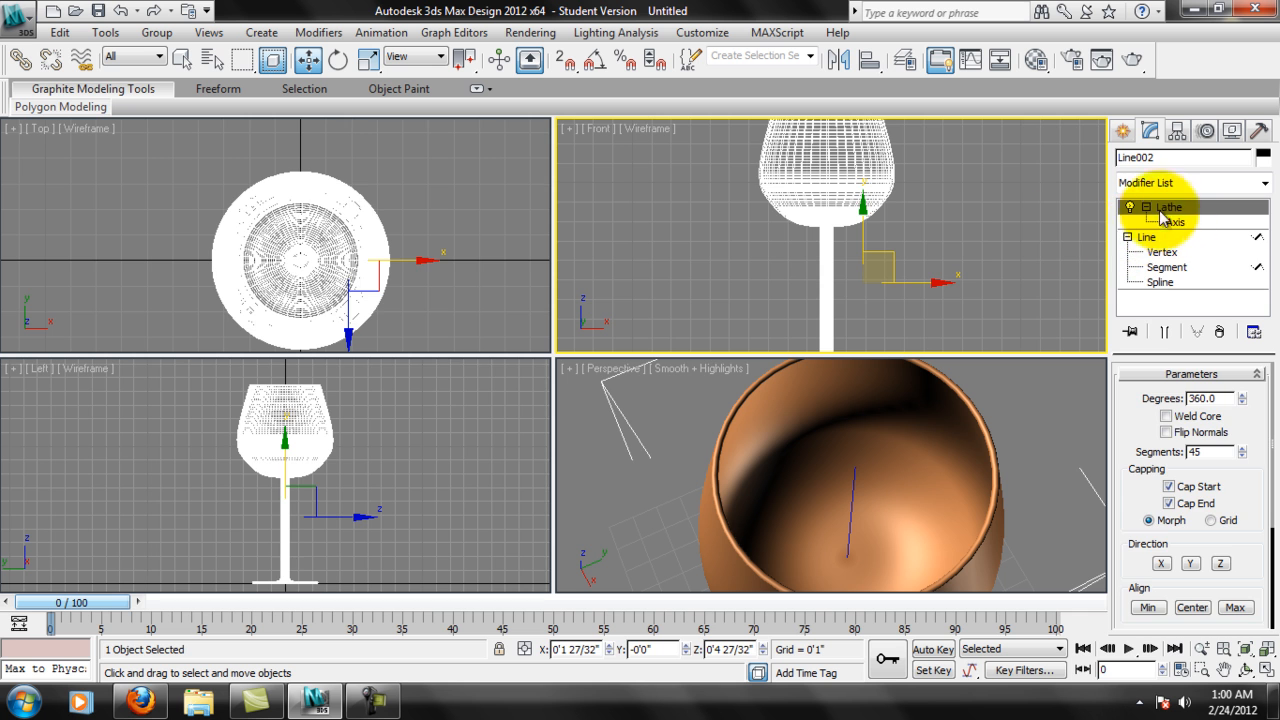
left_click(952, 238)
left_click(864, 212)
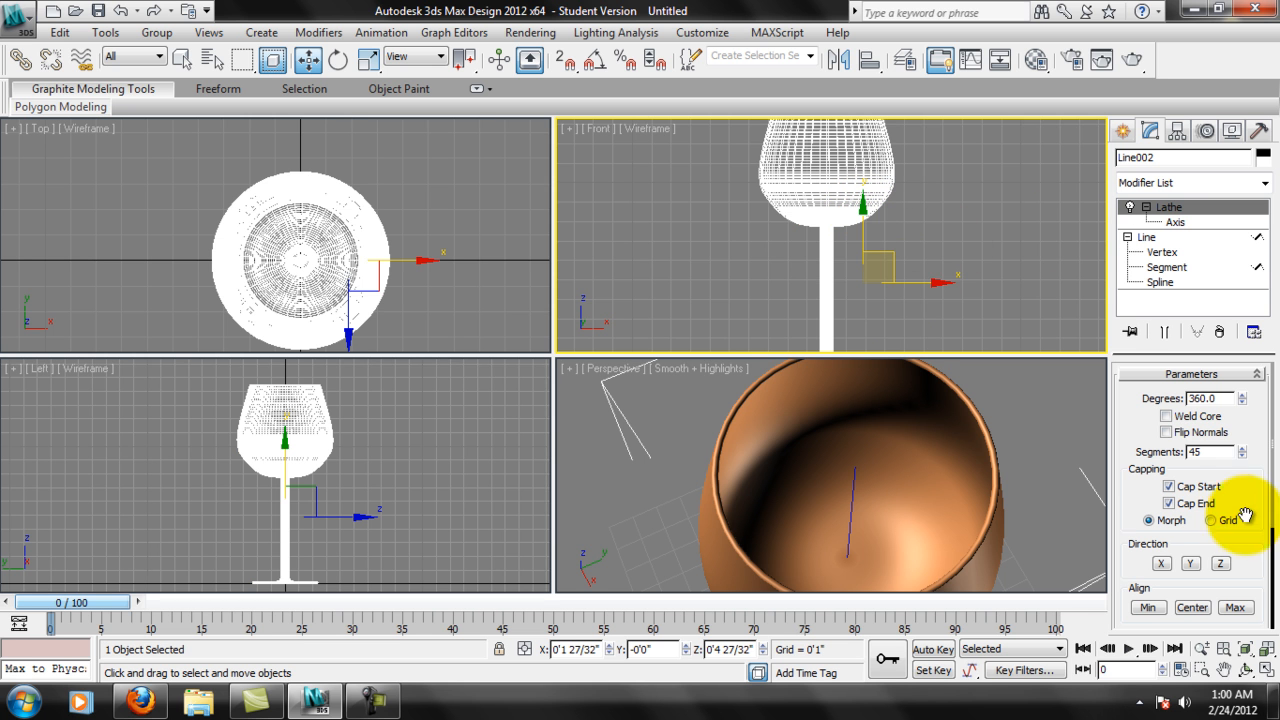
Try the Max alignment for the Lathe axis, switch to Min, and check the stem's width in the Front view.
scroll(829, 223, "up", 3)
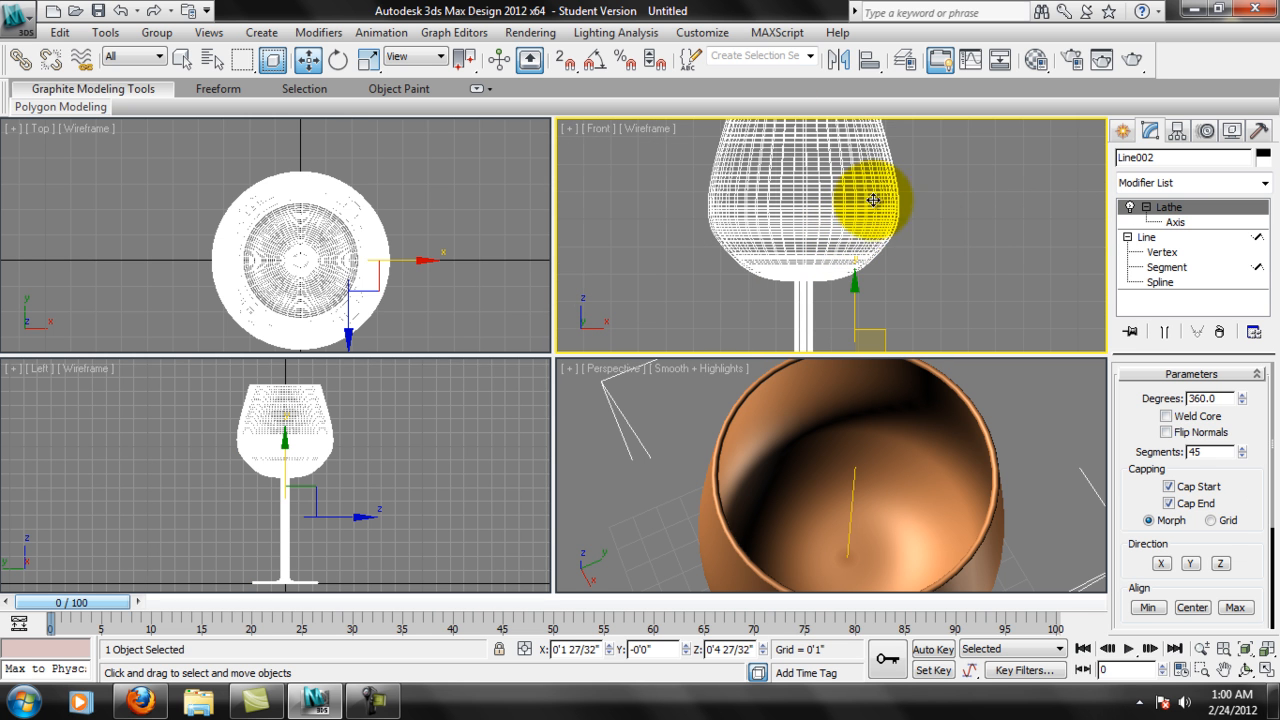
scroll(1249, 502, "down", 3)
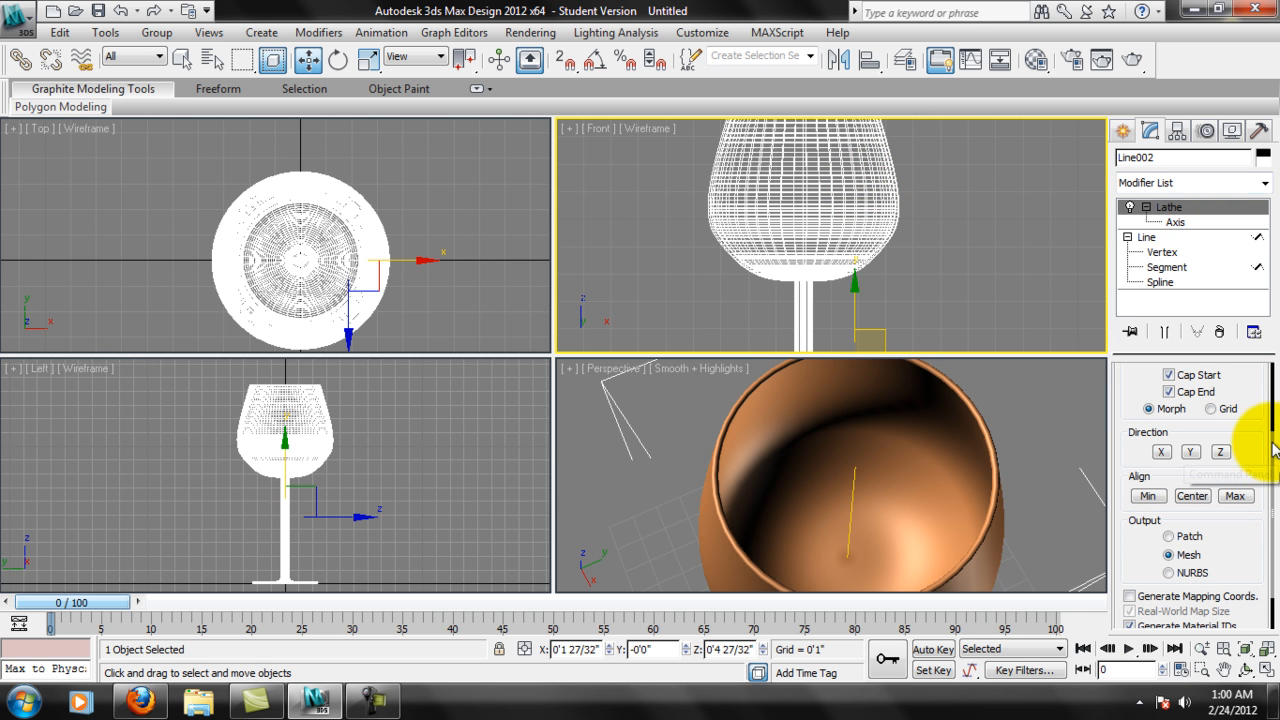
scroll(1255, 432, "down", 1)
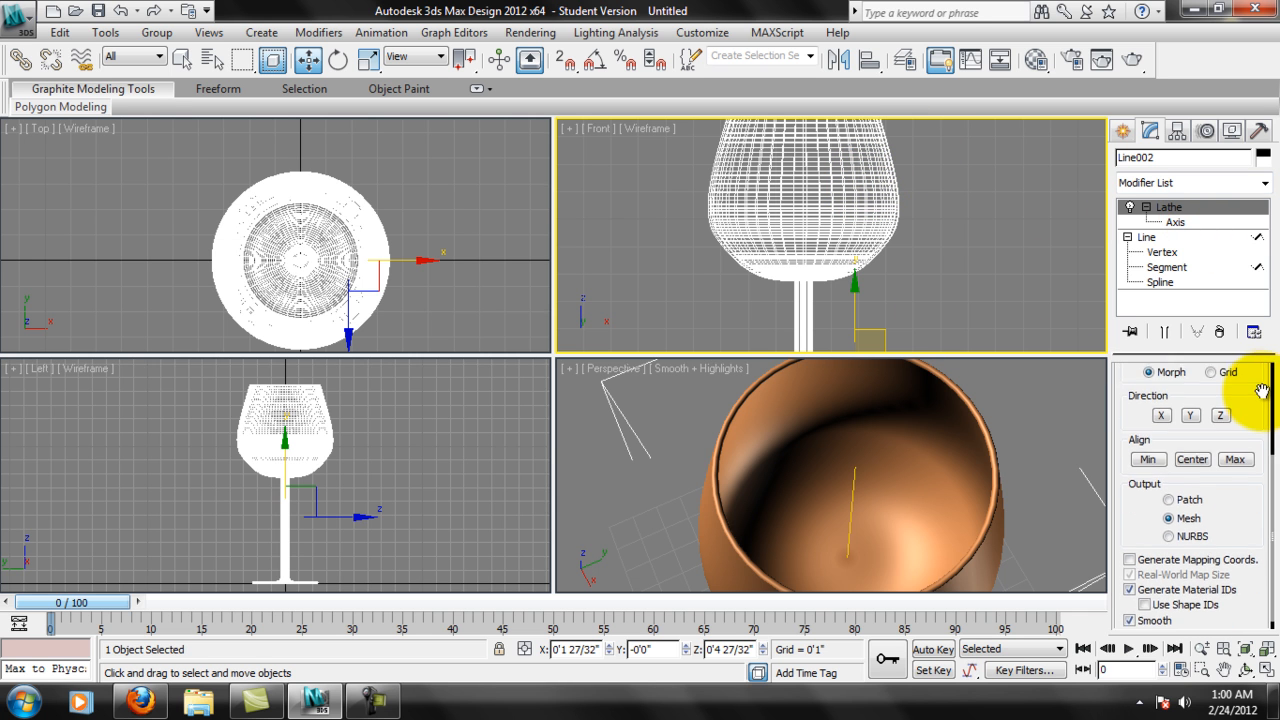
left_click(1237, 455)
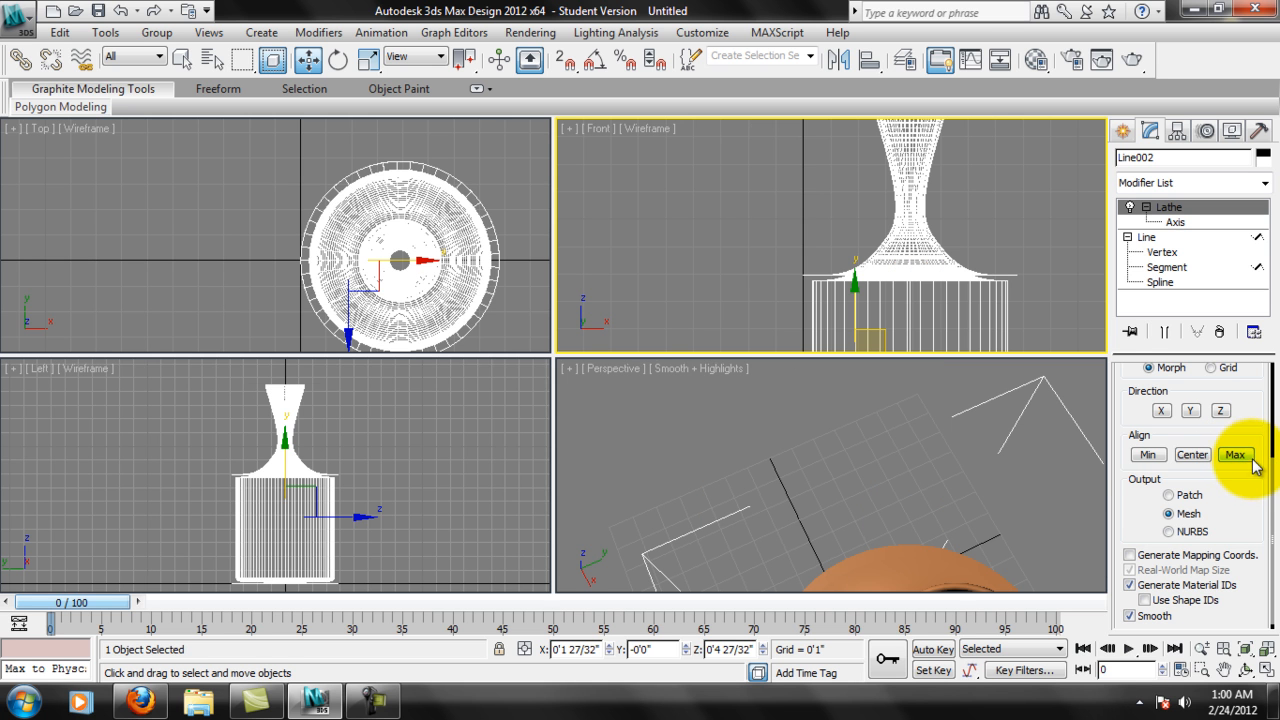
left_click(1148, 455)
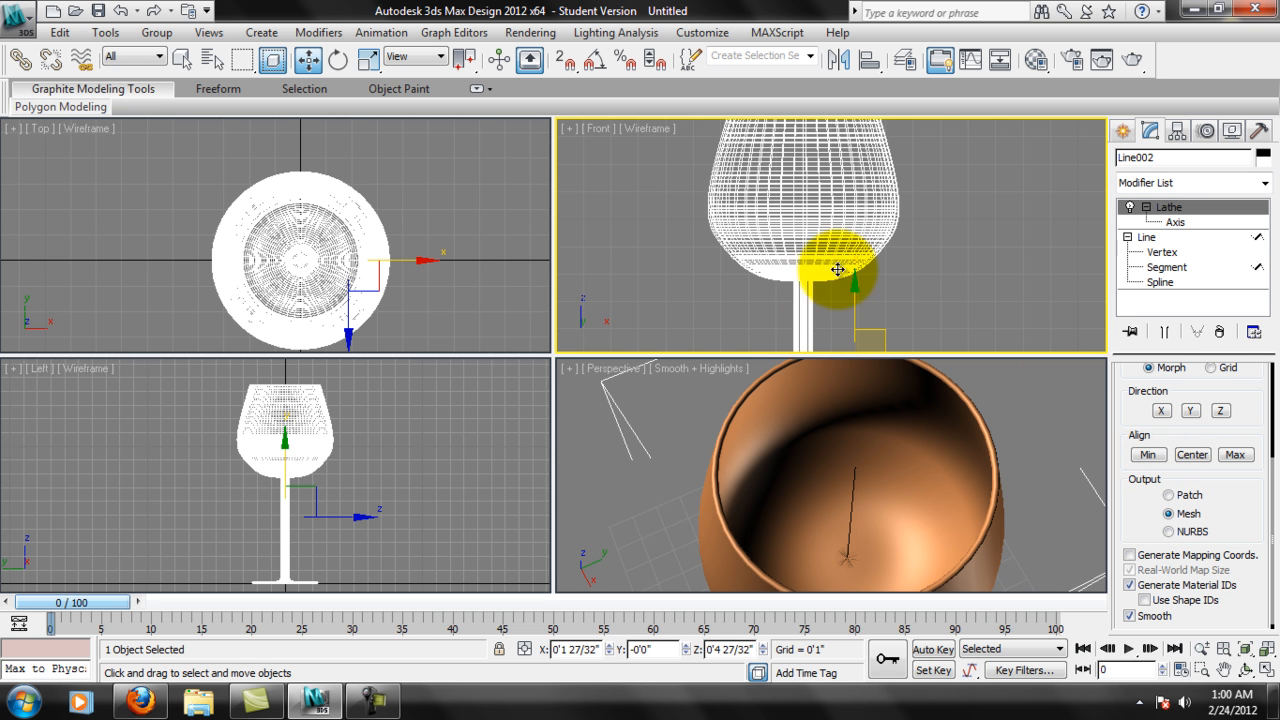
scroll(838, 270, "up", 10)
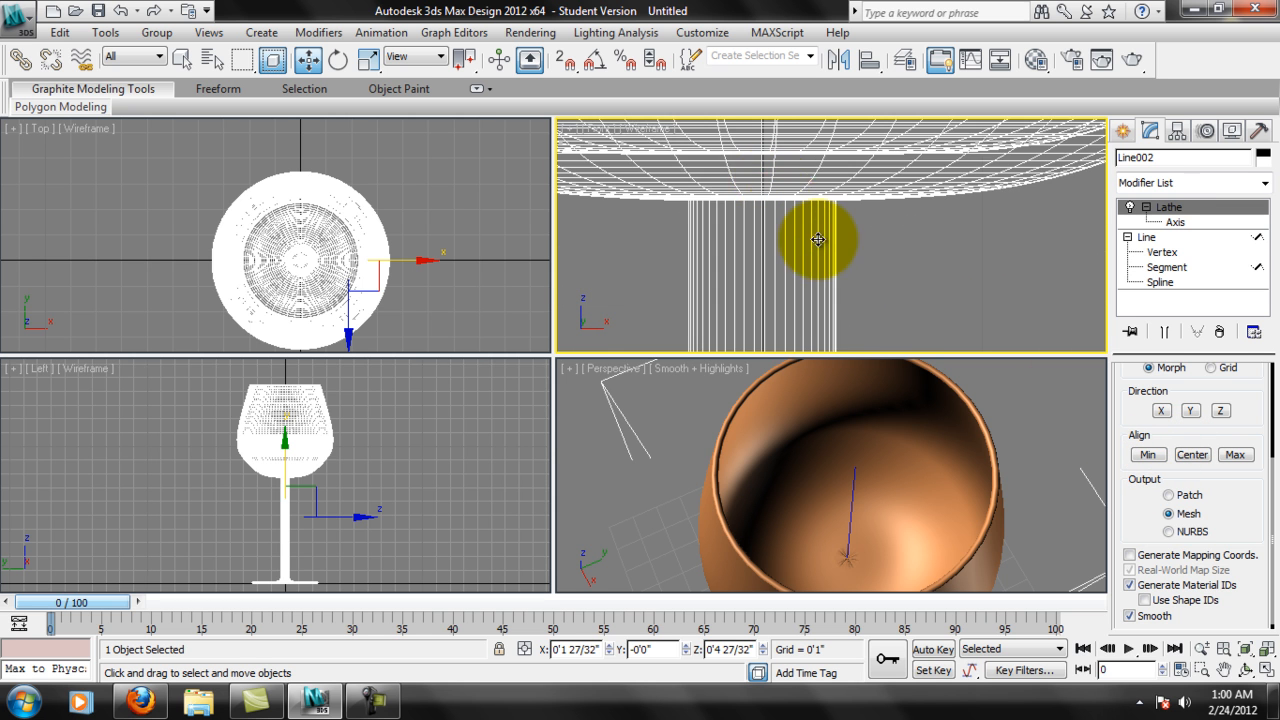
At Axis level, set the Lathe axis's X position to exactly 0.
left_click(1175, 222)
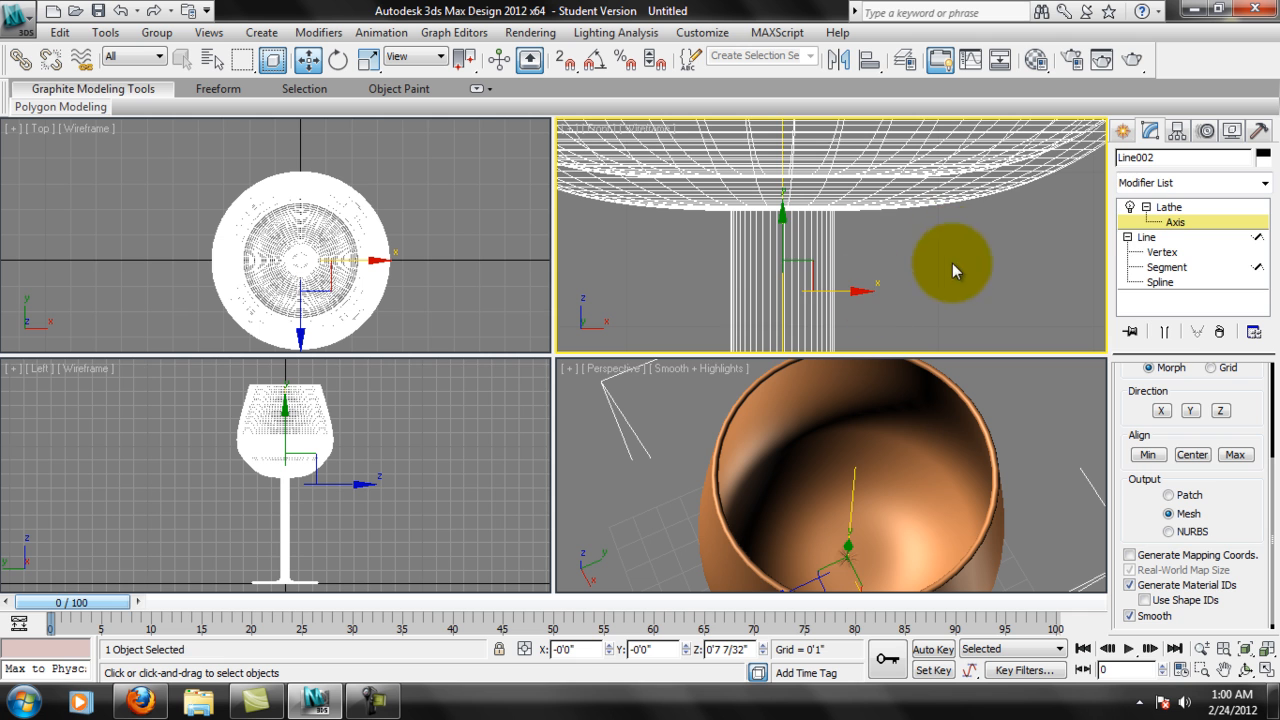
left_click_drag(842, 240, 795, 297)
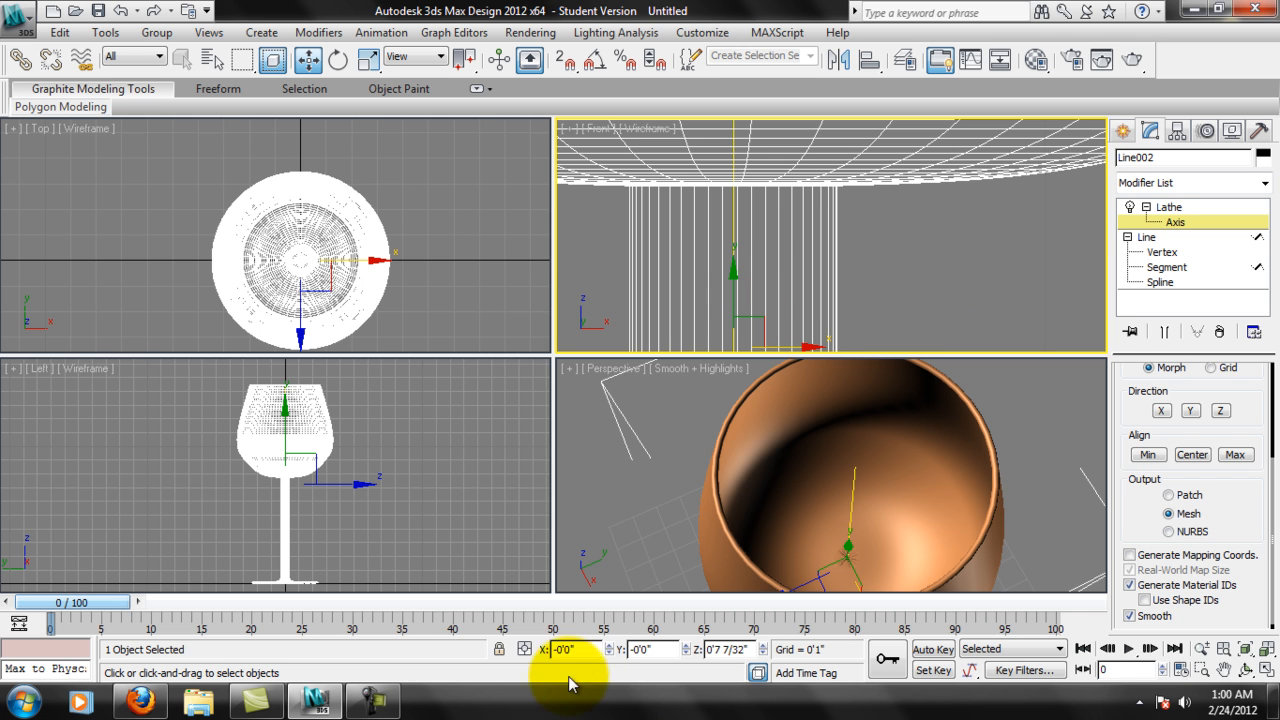
left_click_drag(585, 649, 522, 649)
type("0")
key("Return")
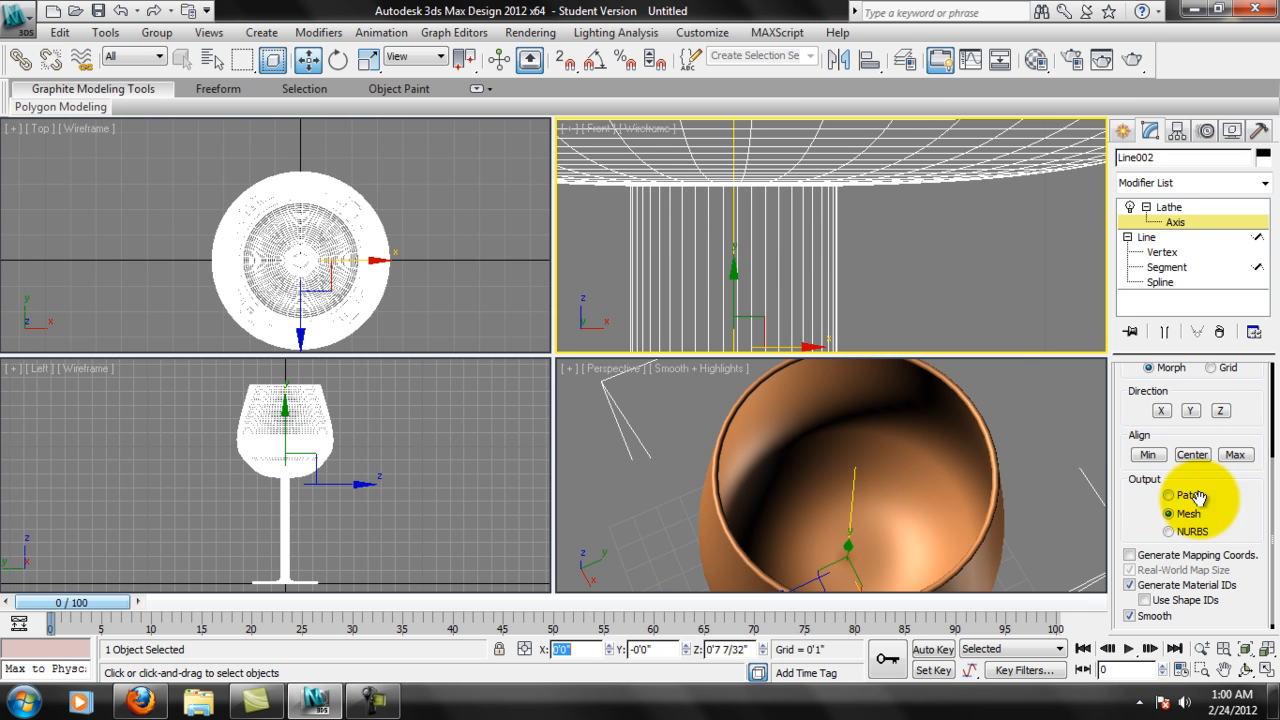
scroll(1235, 540, "up", 2)
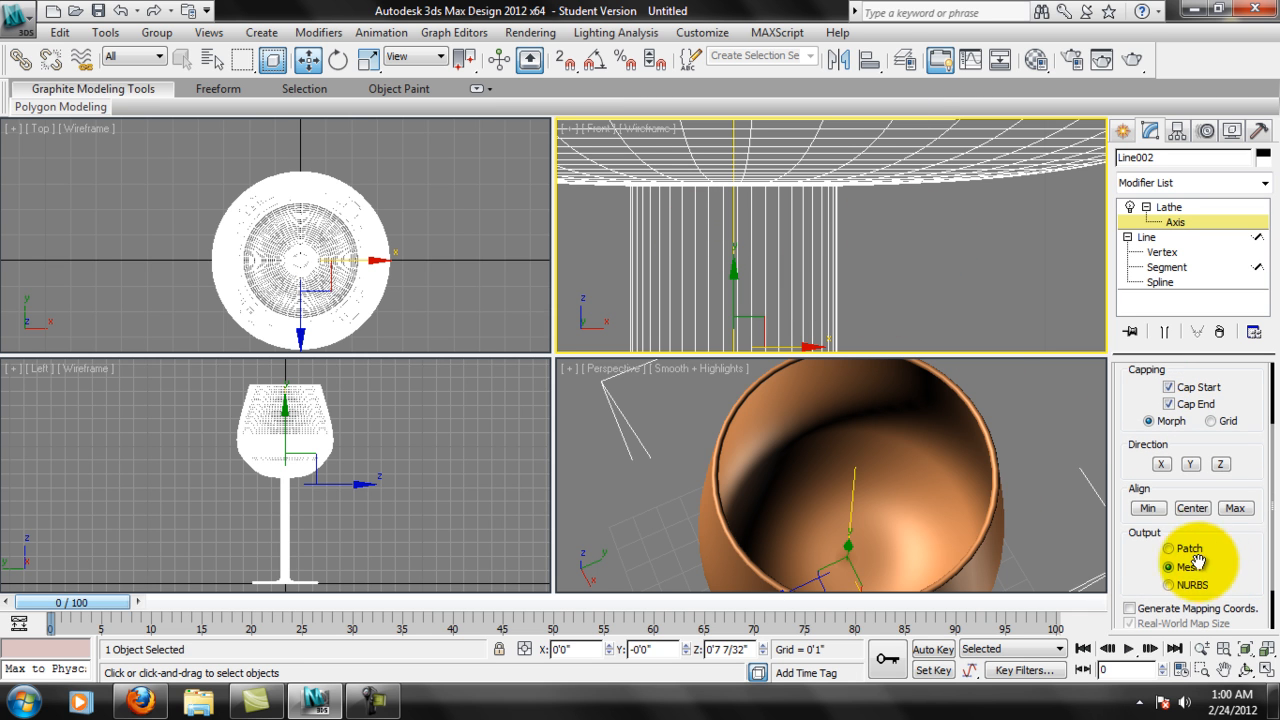
Inspect the joint between the bowl and the stem up close from below in the Perspective view.
scroll(1220, 460, "up", 2)
middle_click_drag(920, 543, 975, 345, "alt")
mouse_move(985, 338)
middle_mouse_down("alt")
mouse_move(1003, 305)
mouse_move(990, 345)
middle_mouse_up("alt")
middle_click_drag(985, 365, 971, 354, "alt")
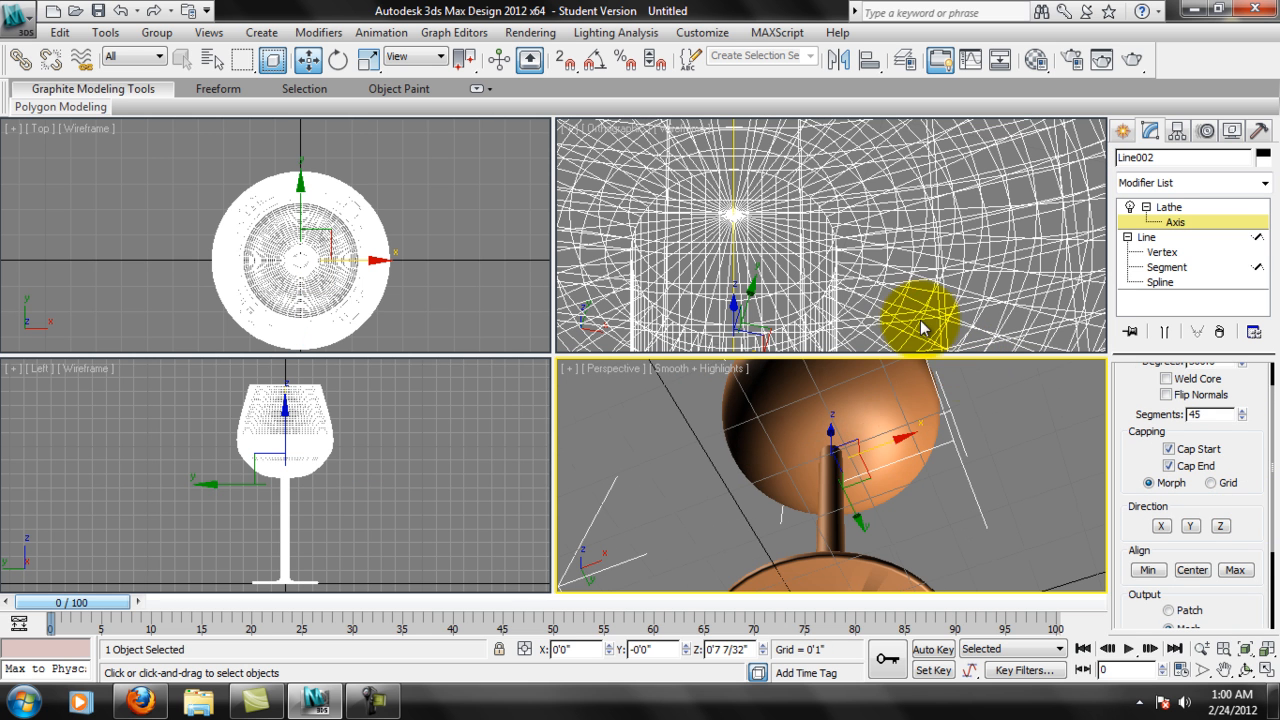
middle_click_drag(895, 430, 910, 472, "alt")
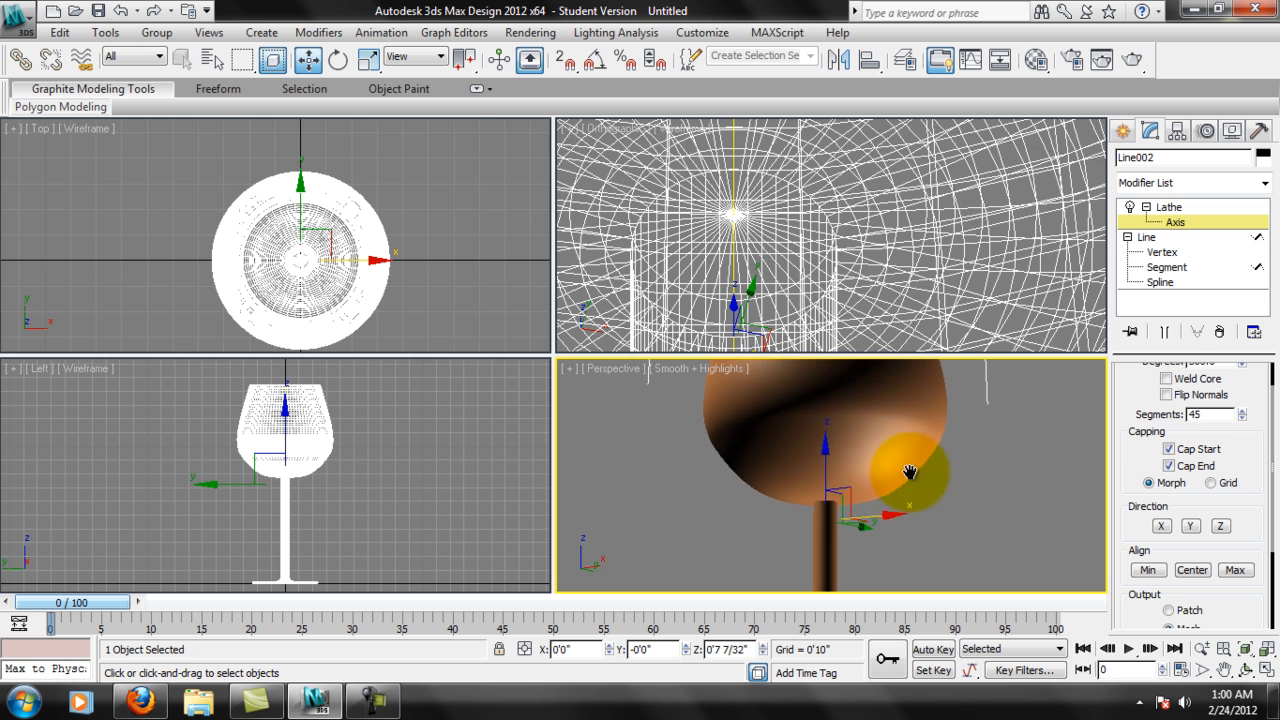
Switch the rotated Orthographic viewport back to the Front view, showing the glass from the front.
middle_click(624, 133)
left_click(624, 135)
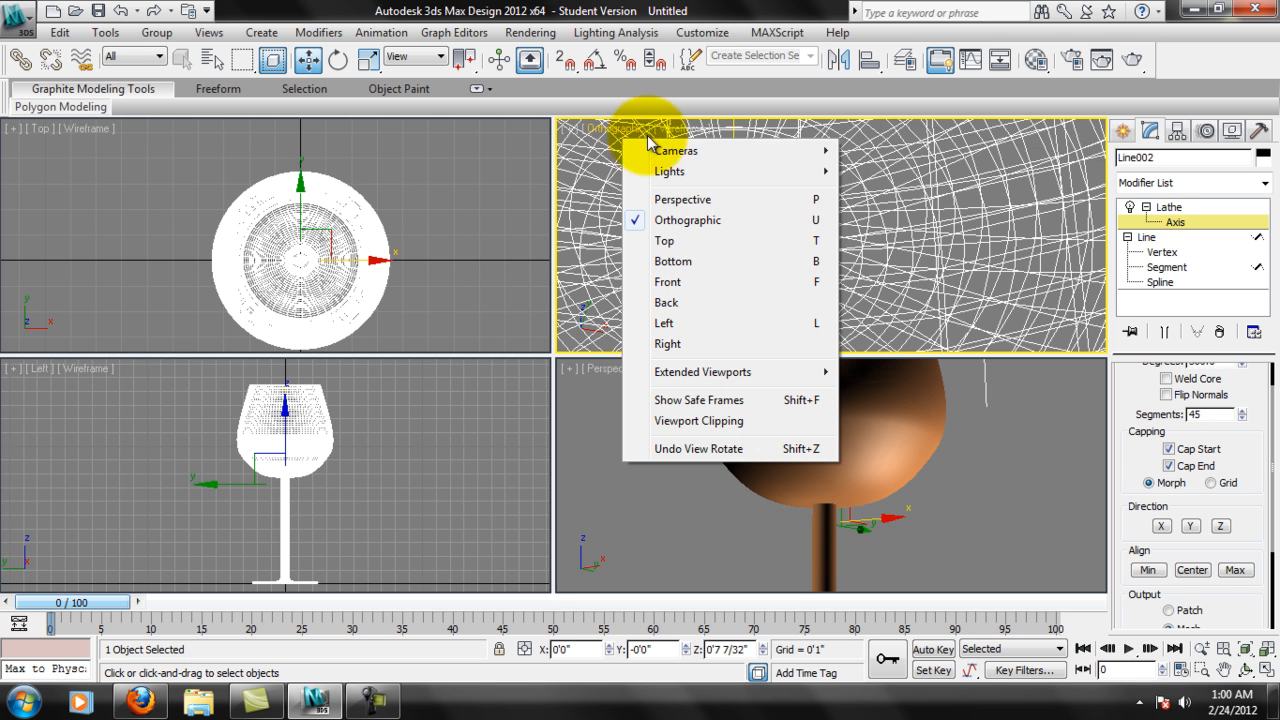
left_click(693, 287)
scroll(868, 210, "up", 3)
scroll(870, 208, "up", 4)
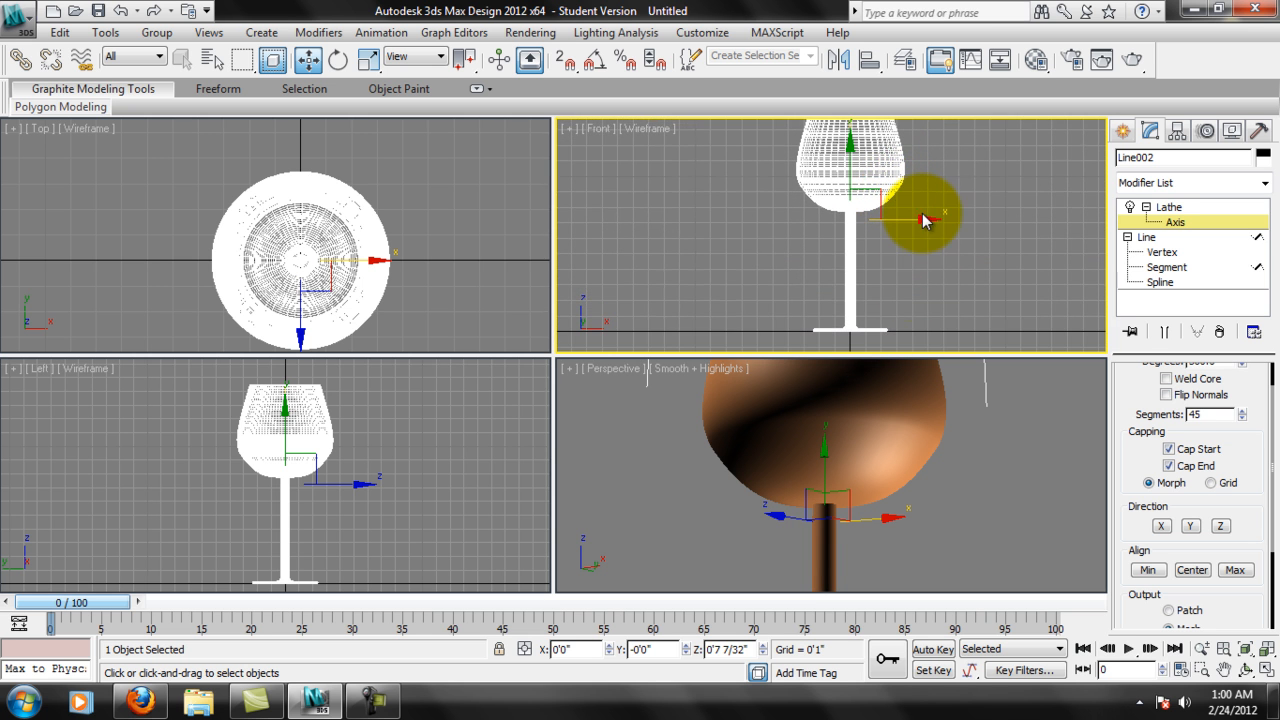
Inspect the whole lathed glass from several angles in the Perspective view.
scroll(950, 473, "down", 5)
middle_click_drag(939, 423, 955, 443, "alt")
middle_click_drag(294, 486, 300, 486)
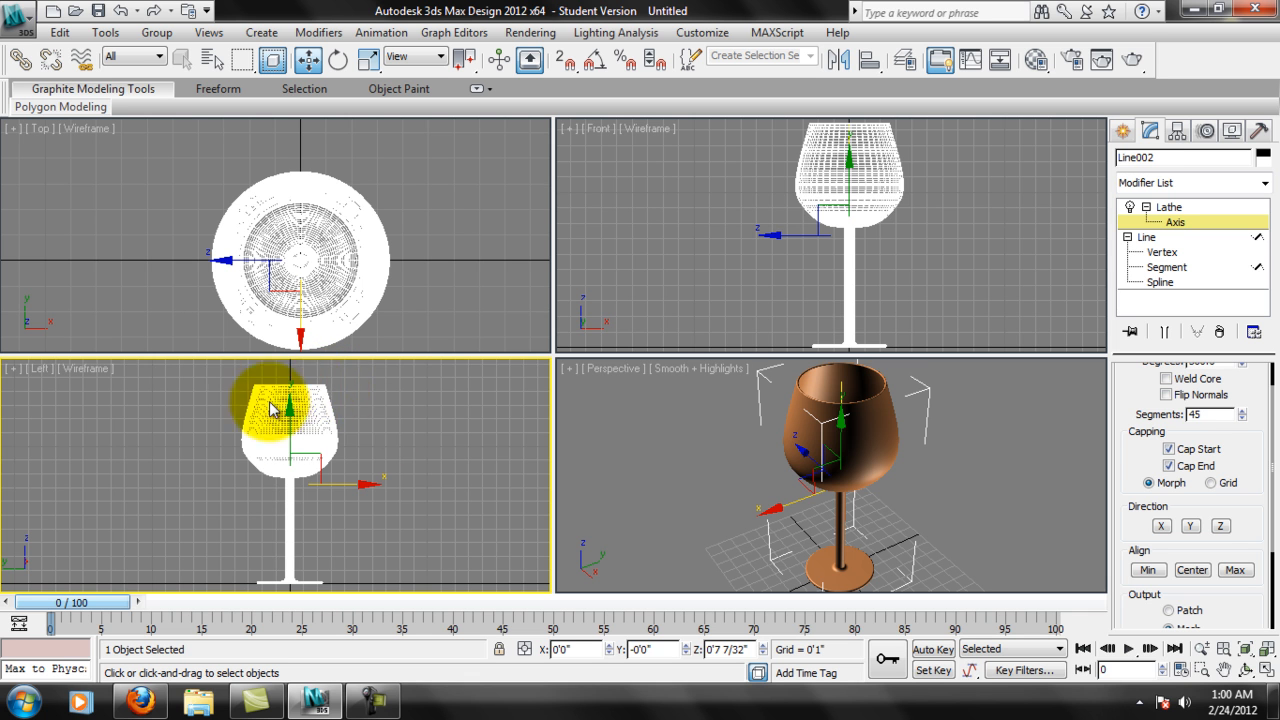
key("alt")
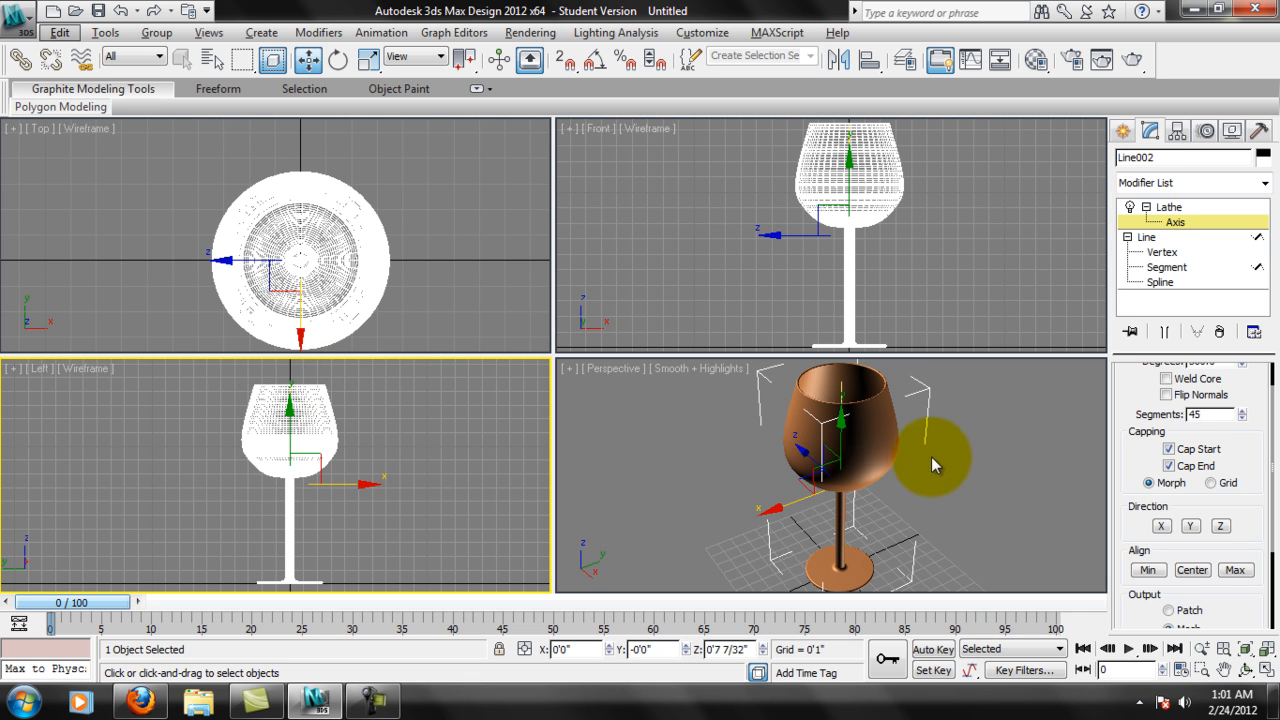
middle_click_drag(887, 460, 950, 511, "alt")
middle_click(908, 263)
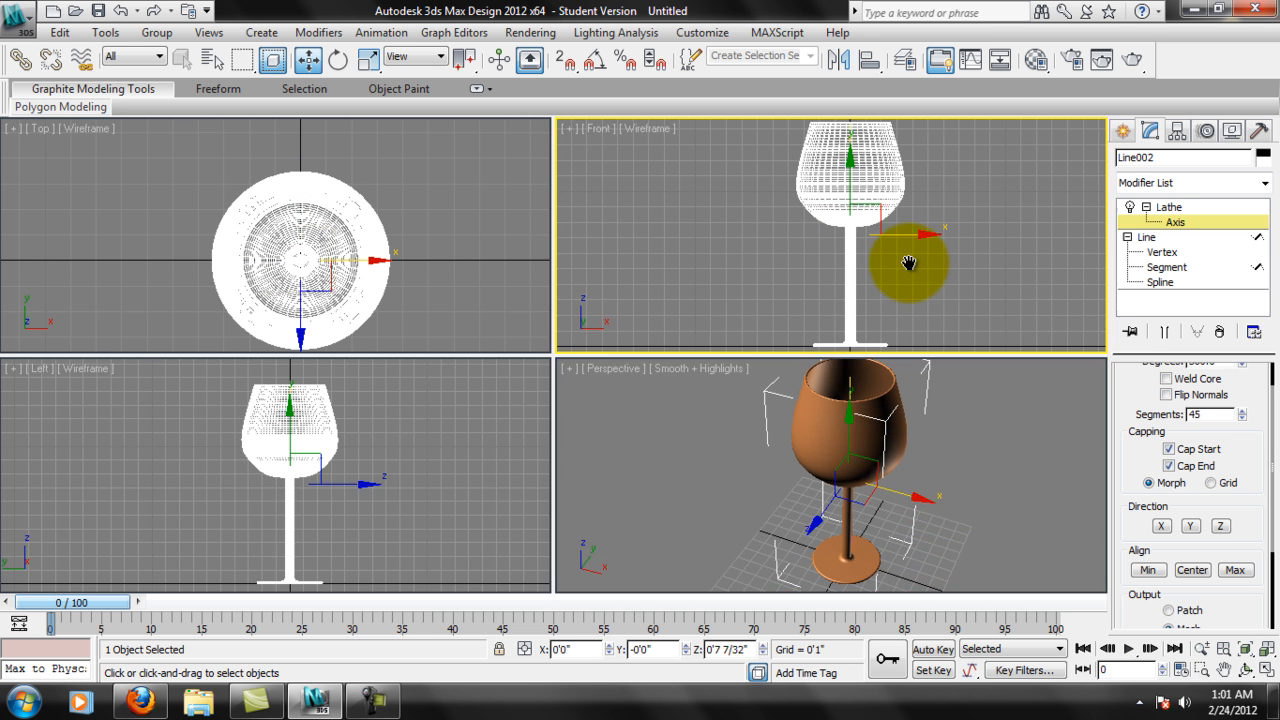
Go to the Line's Segment level in the modifier stack and show the end result with the Lathe applied.
left_click(1147, 239)
left_click(1165, 267)
left_click(1163, 333)
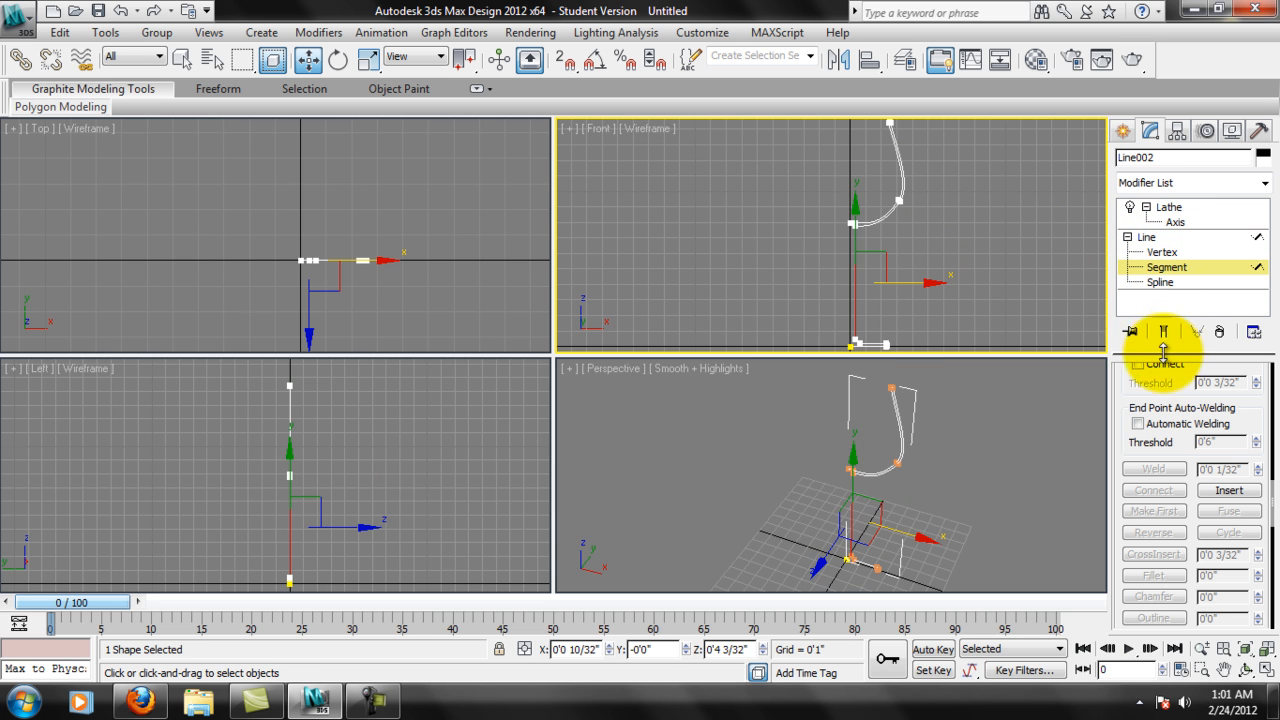
left_click(1164, 333)
left_click(1164, 333)
left_click(1164, 333)
scroll(965, 223, "up", 10)
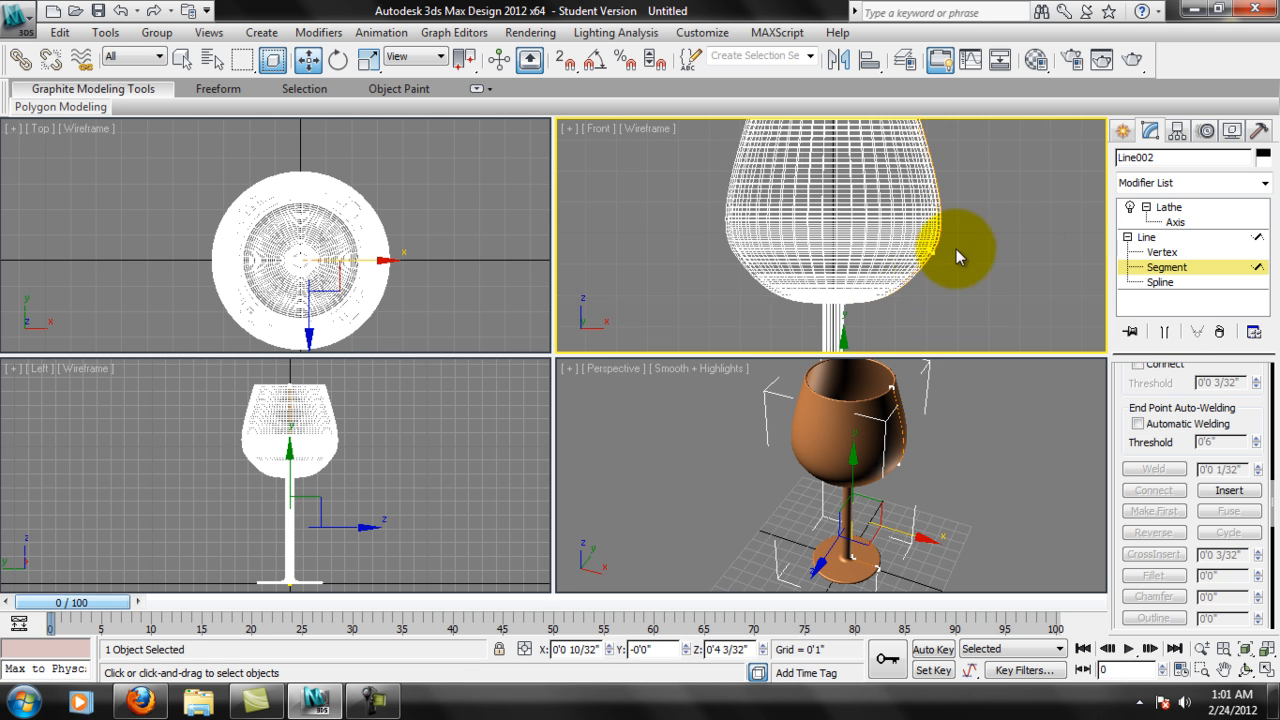
Select the profile's rim segment in the Front view and move it inward along X to about 0'2 9/32", narrowing the glass's opening.
middle_click_drag(951, 122, 893, 213)
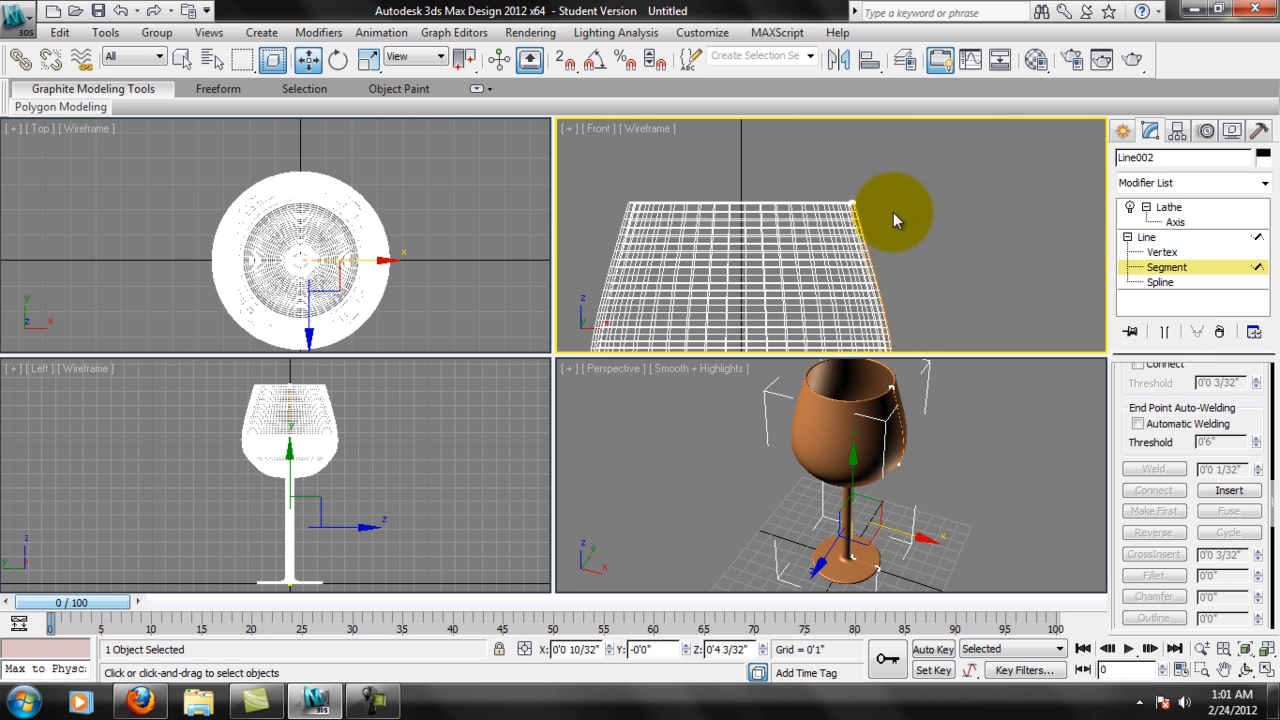
left_click_drag(834, 191, 926, 241)
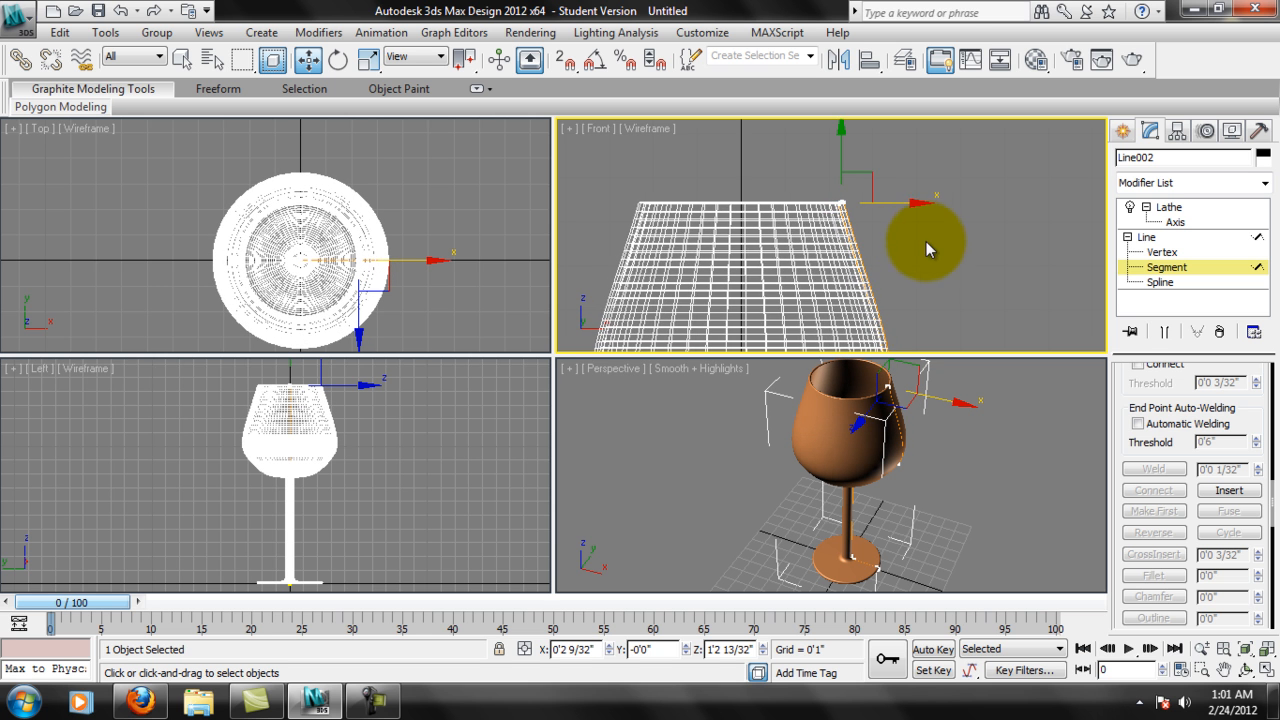
scroll(914, 190, "down", 5)
scroll(900, 215, "down", 4)
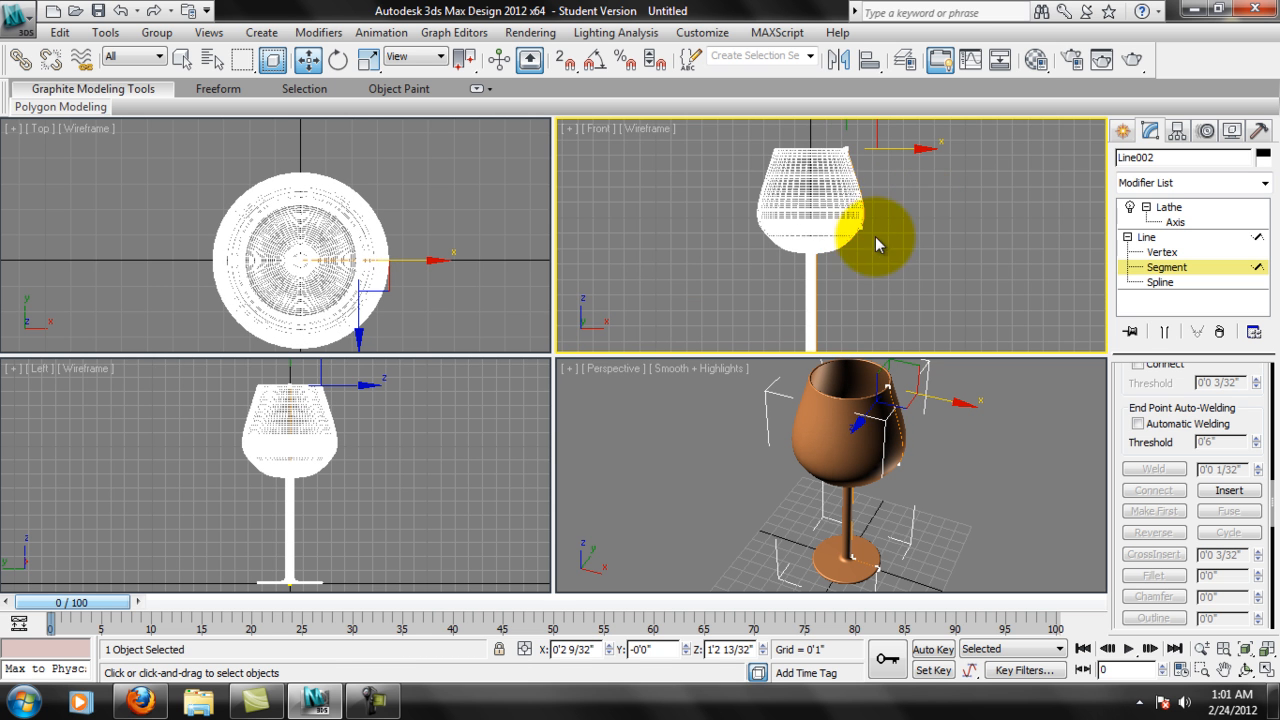
middle_click_drag(858, 238, 890, 231)
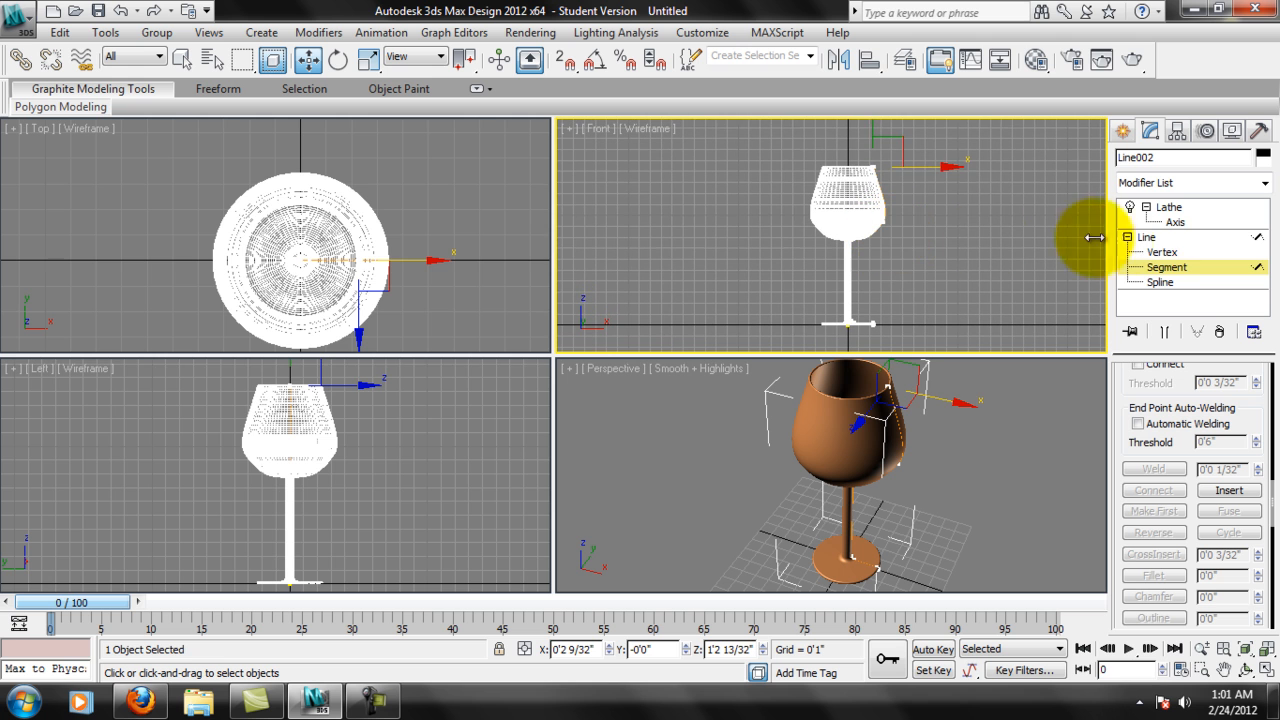
Leave the sub-object level and collapse the Line's entry in the modifier stack.
left_click(1180, 281)
left_click(1146, 237)
left_click(1127, 237)
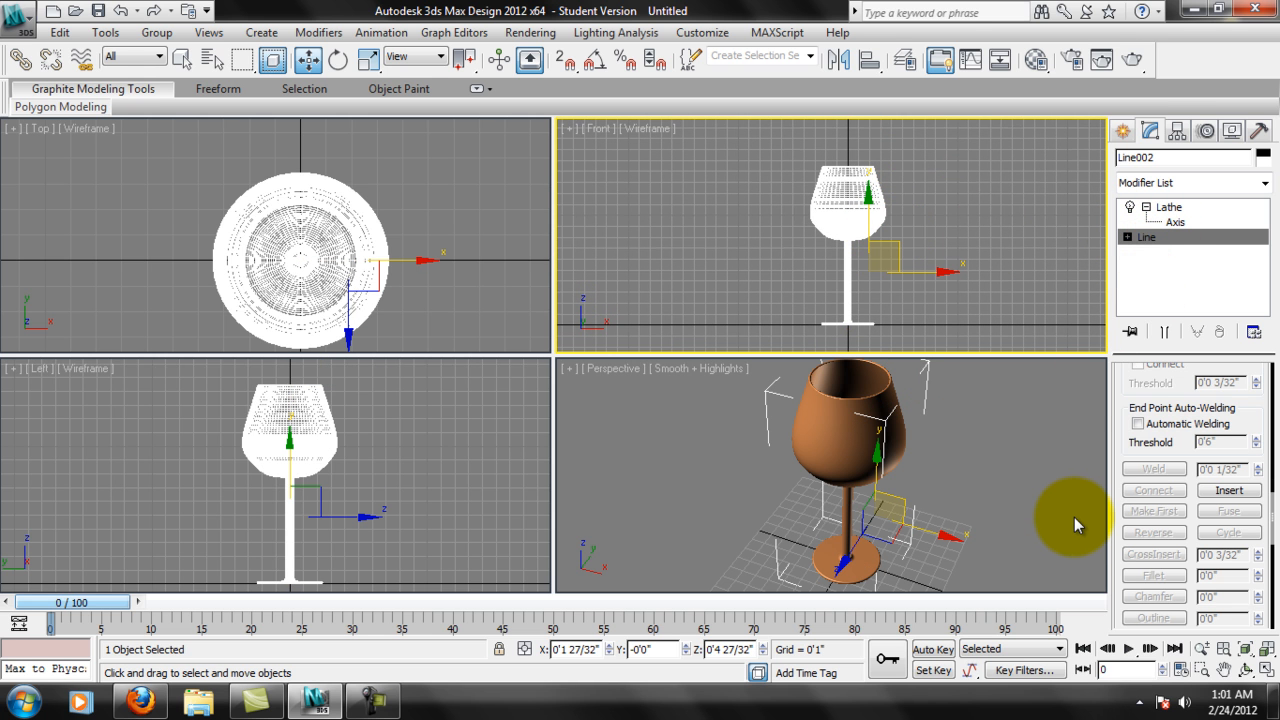
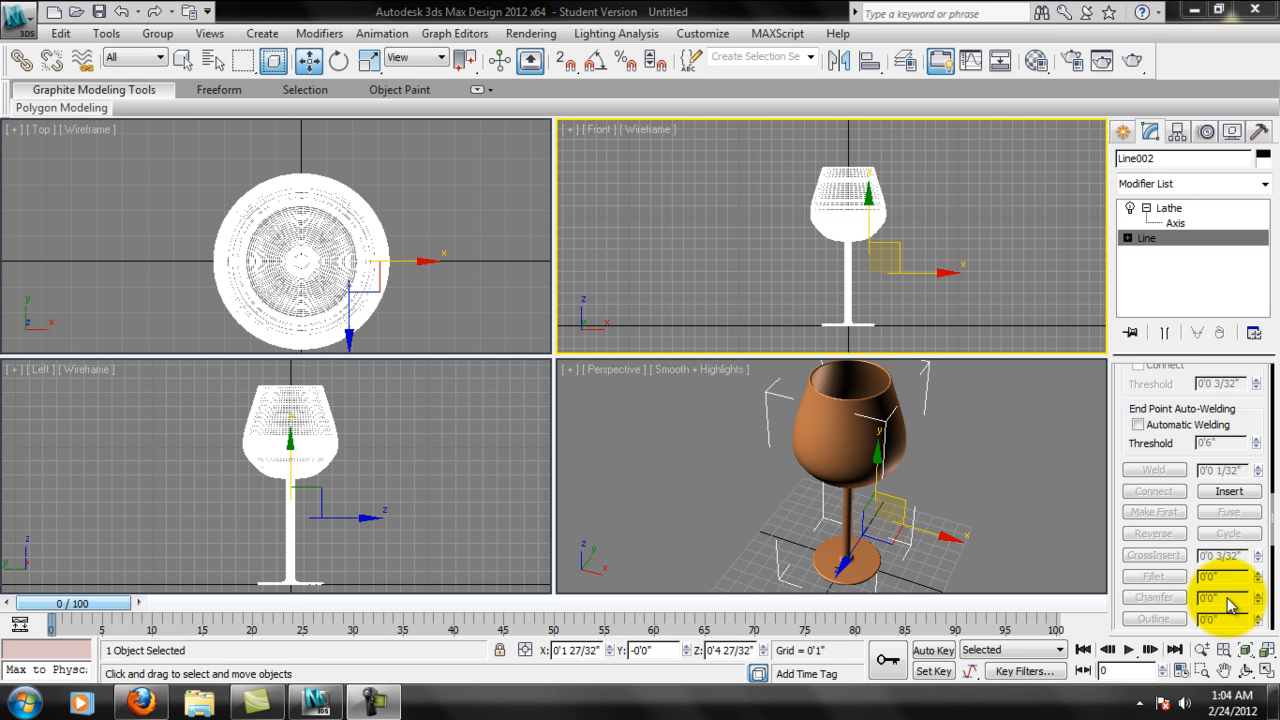
Delete the lathed wine glass from the scene.
left_click(1019, 464)
left_click(885, 452)
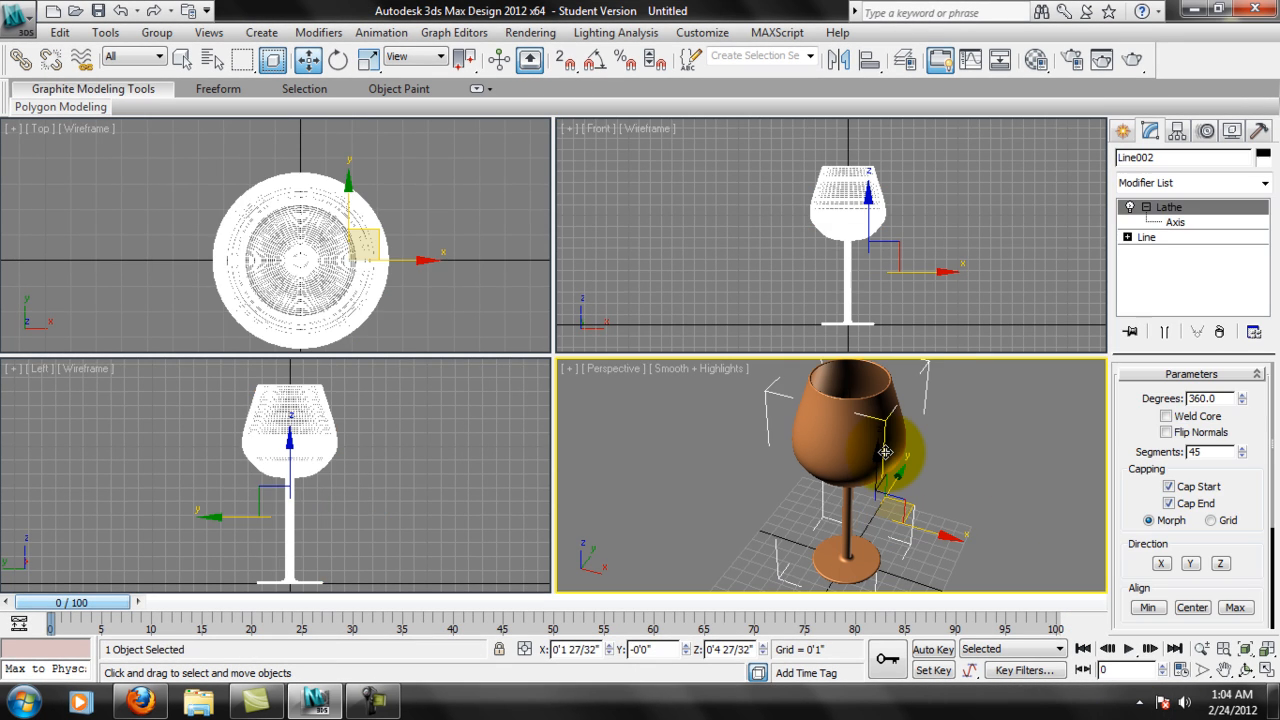
left_click(905, 438)
key("Delete")
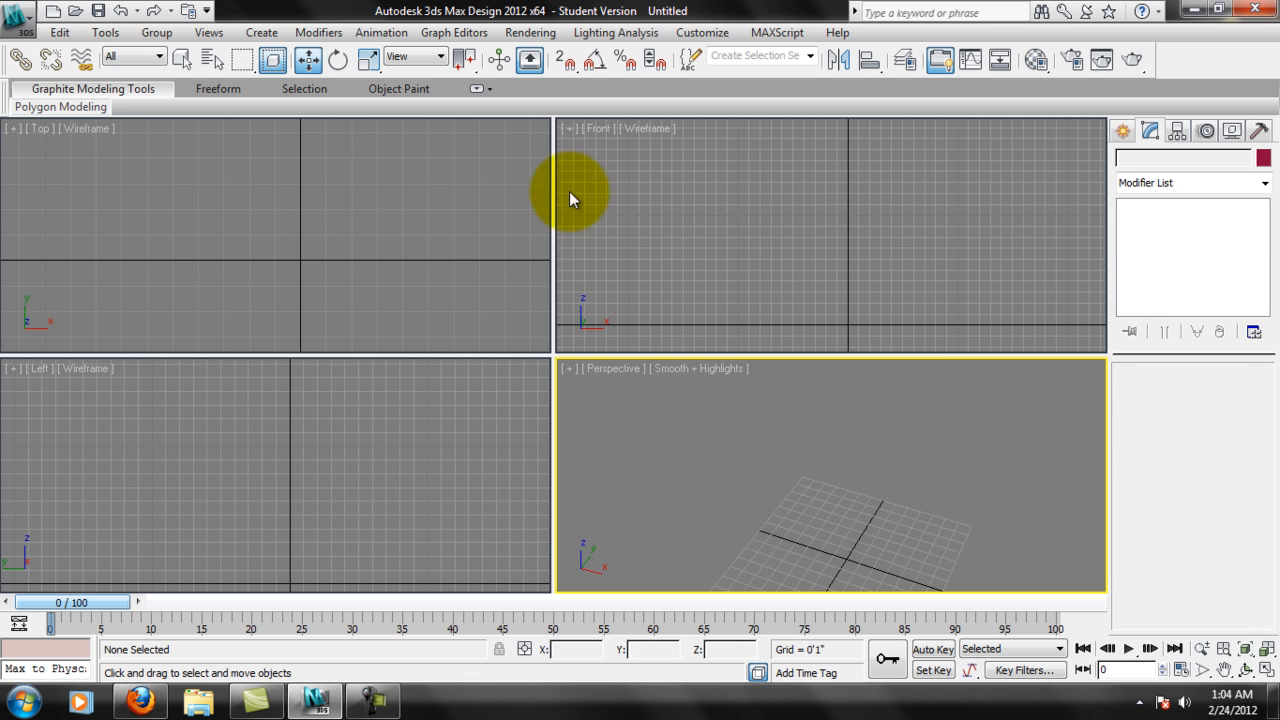
Start a new Line spline for drawing in the Top view.
middle_click_drag(904, 522, 904, 439)
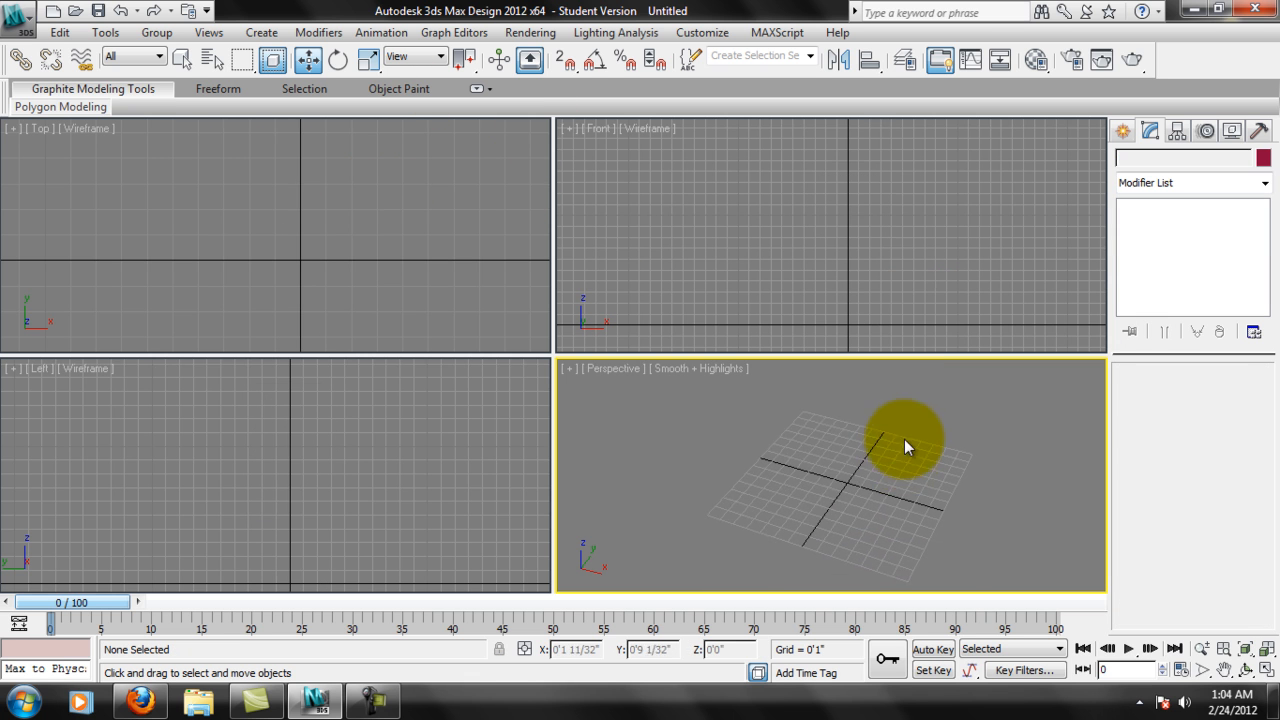
scroll(904, 439, "up", 2)
middle_click_drag(316, 196, 296, 220)
middle_click_drag(359, 440, 357, 450)
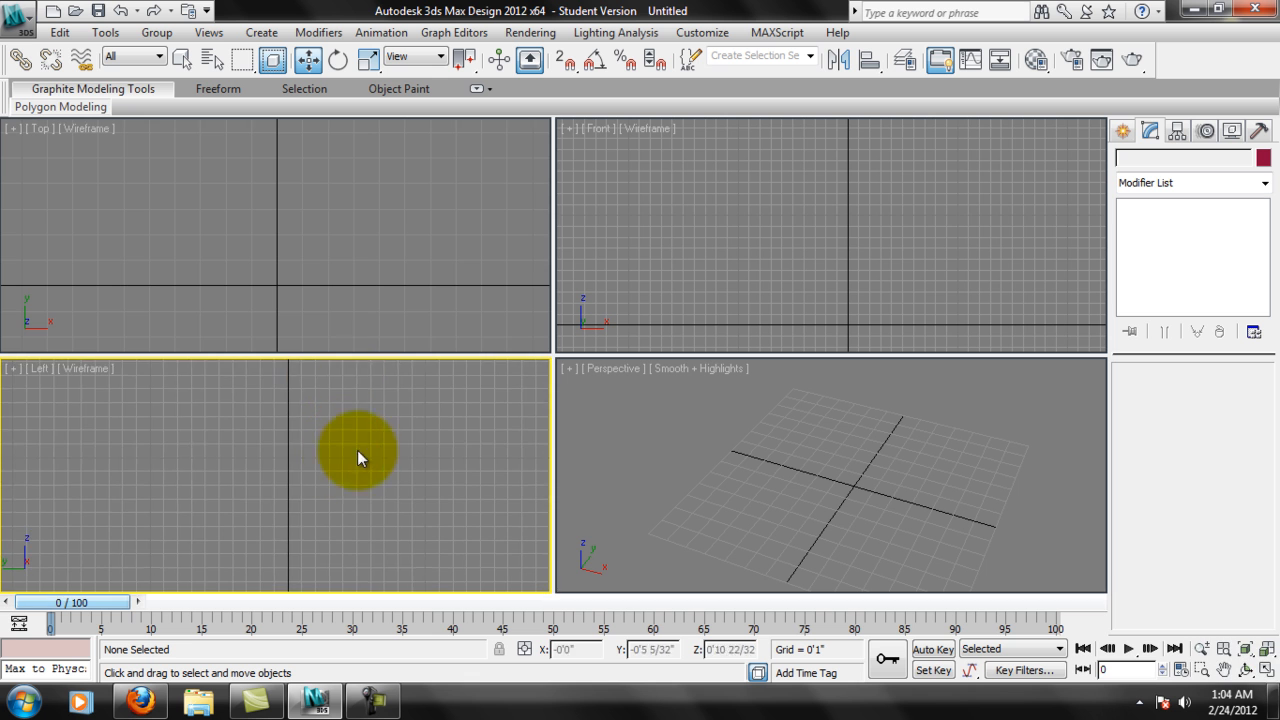
scroll(357, 450, "down", 3)
middle_click_drag(325, 242, 300, 193)
left_click(1125, 130)
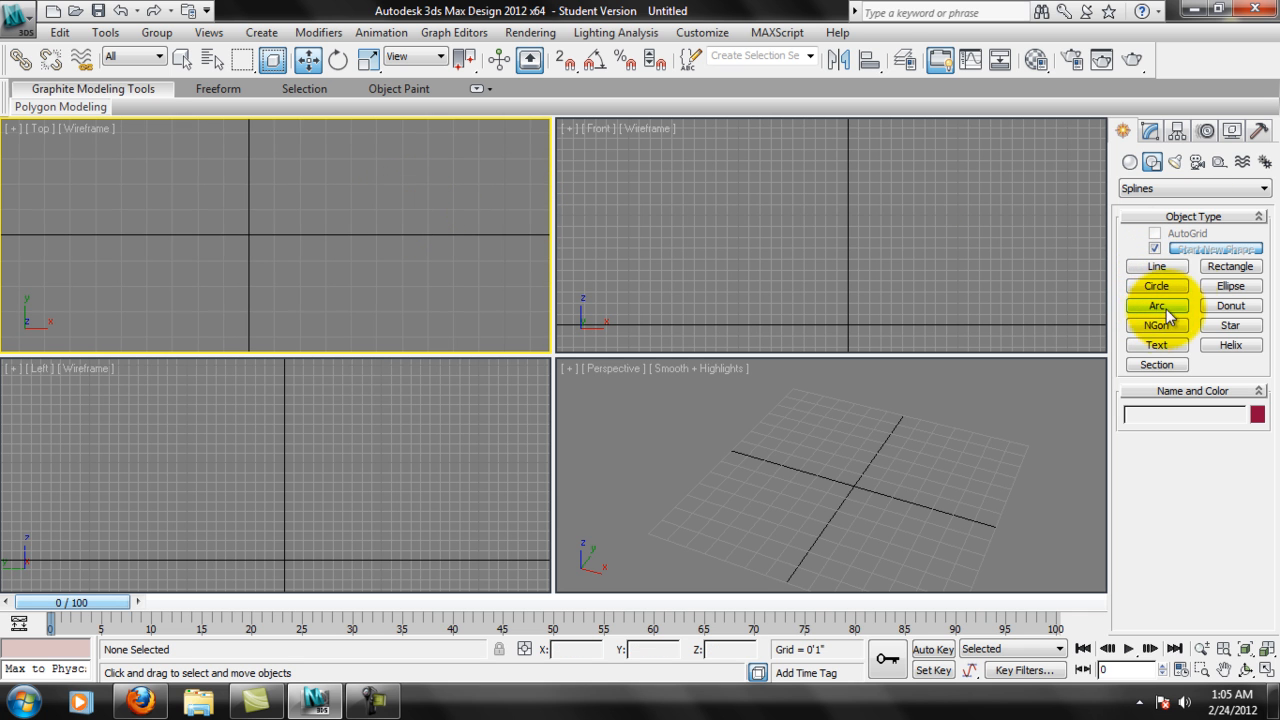
left_click(1160, 267)
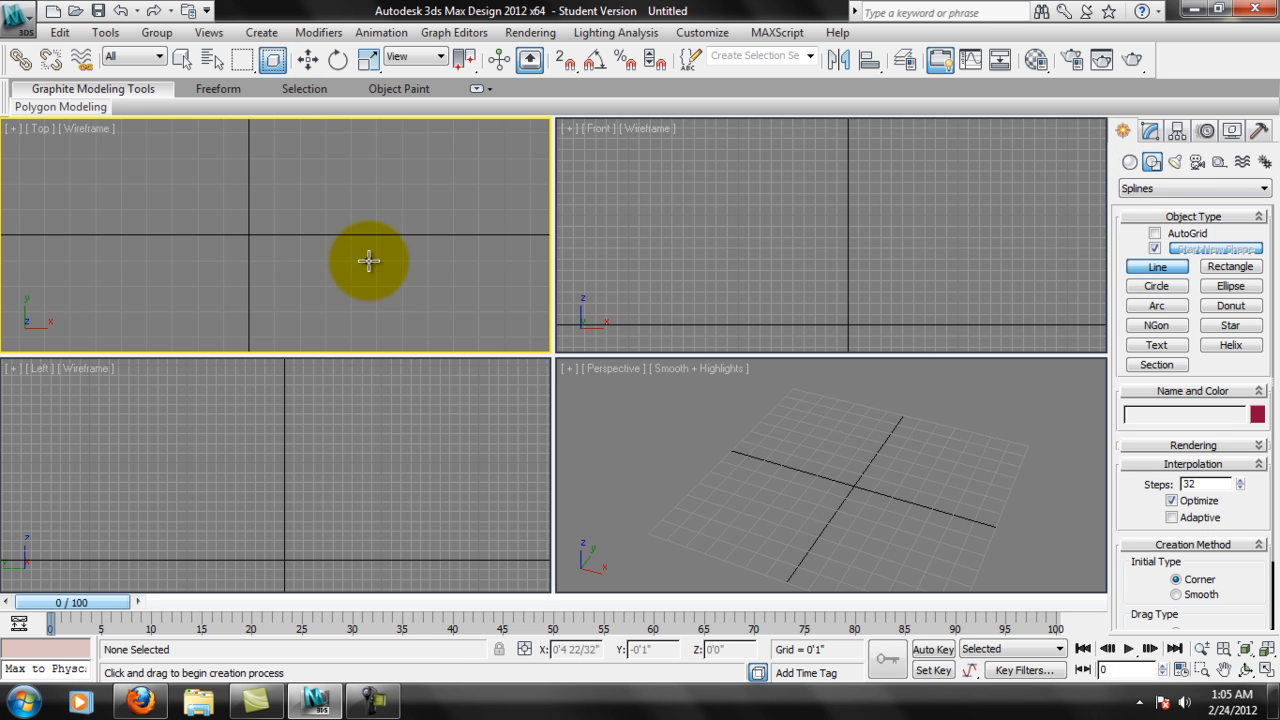
Try a zigzag line of straight corner segments in the Top view and delete it.
left_click(71, 271)
left_click(195, 179)
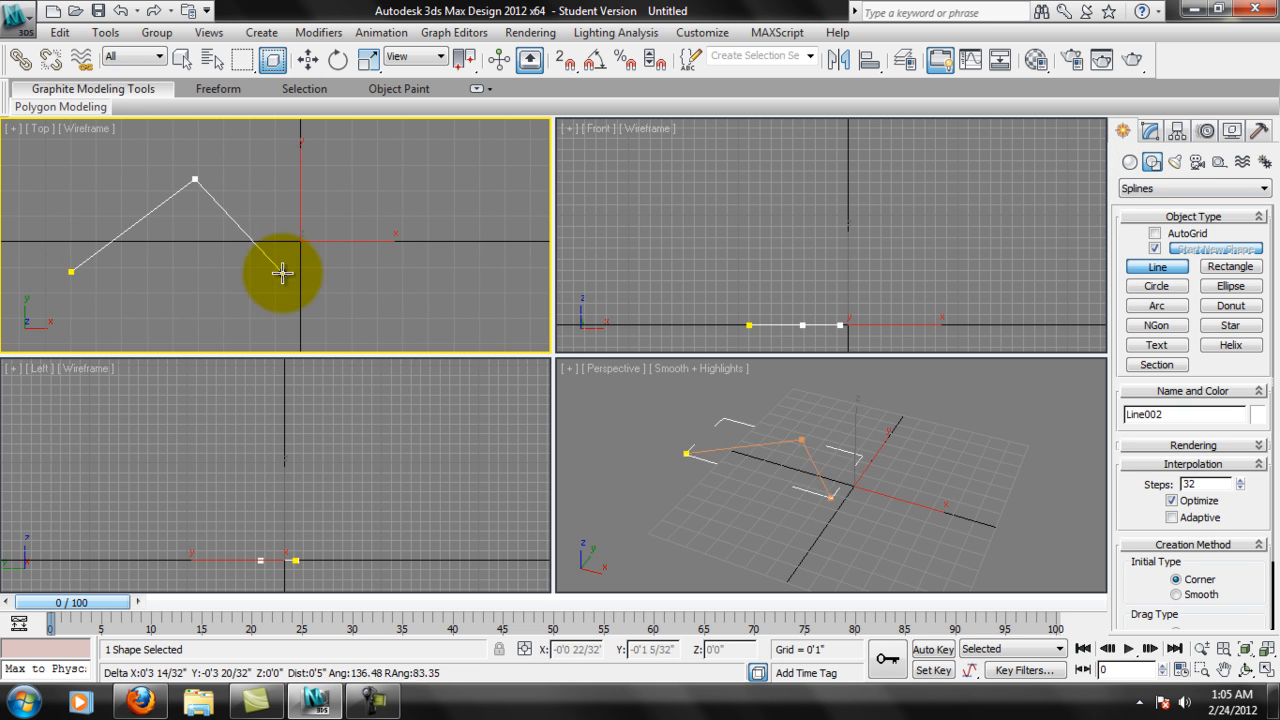
right_click(216, 251)
key("Delete")
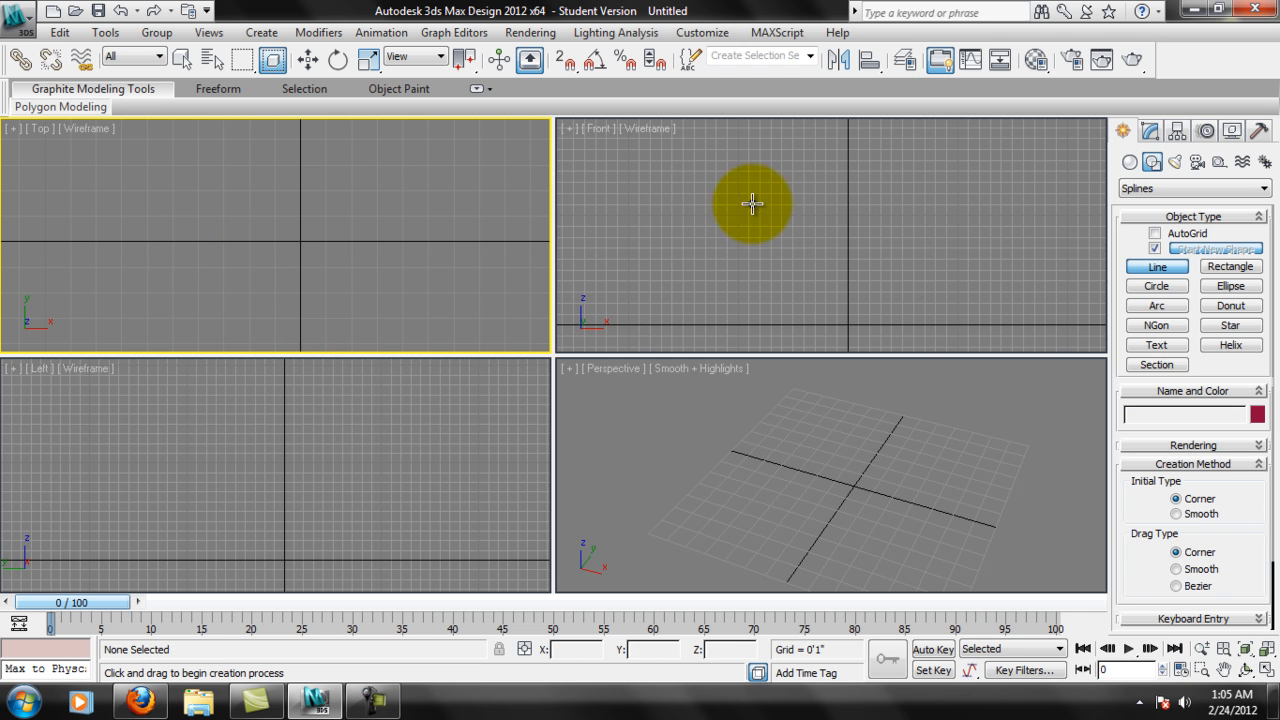
Set the line's drag type to Bezier and draw a smooth S-shaped curve across the Top view.
left_click(1176, 586)
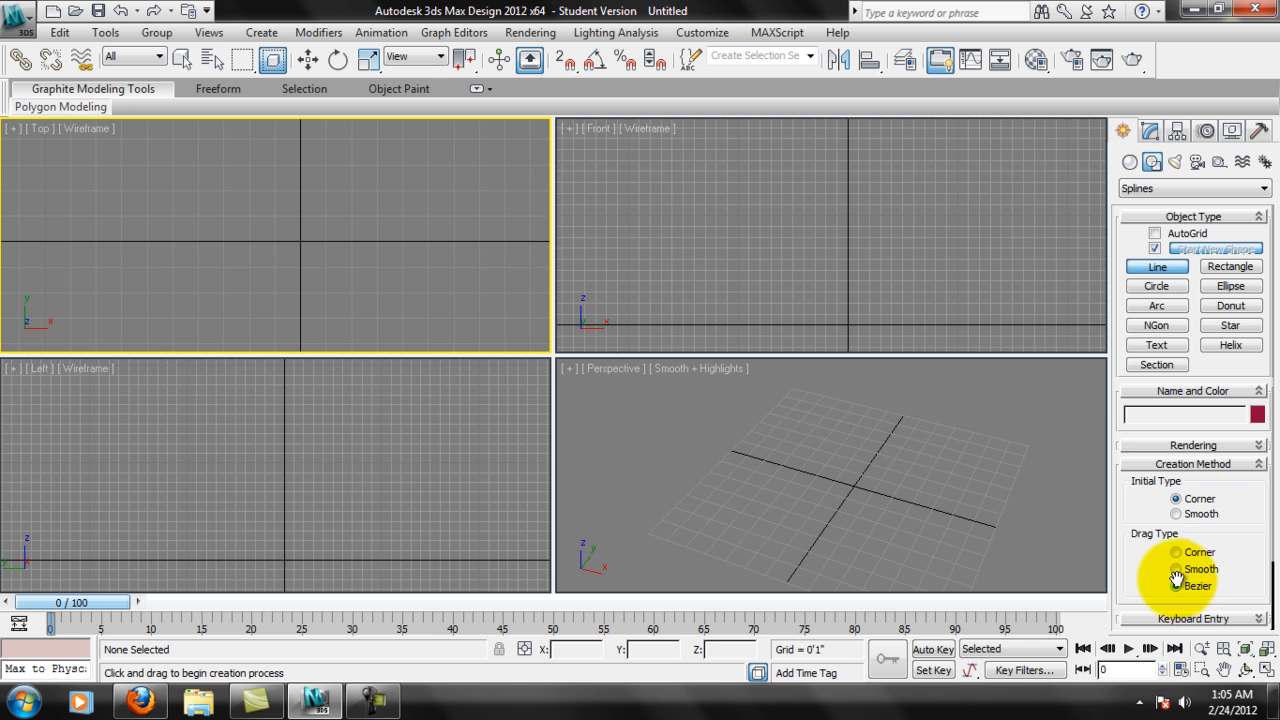
left_click(73, 262)
left_click_drag(206, 170, 395, 316)
mouse_move(487, 214)
left_mouse_down()
mouse_move(534, 257)
mouse_move(519, 316)
mouse_move(543, 286)
mouse_move(509, 220)
left_mouse_up()
right_click(520, 212)
middle_click_drag(342, 192, 367, 177)
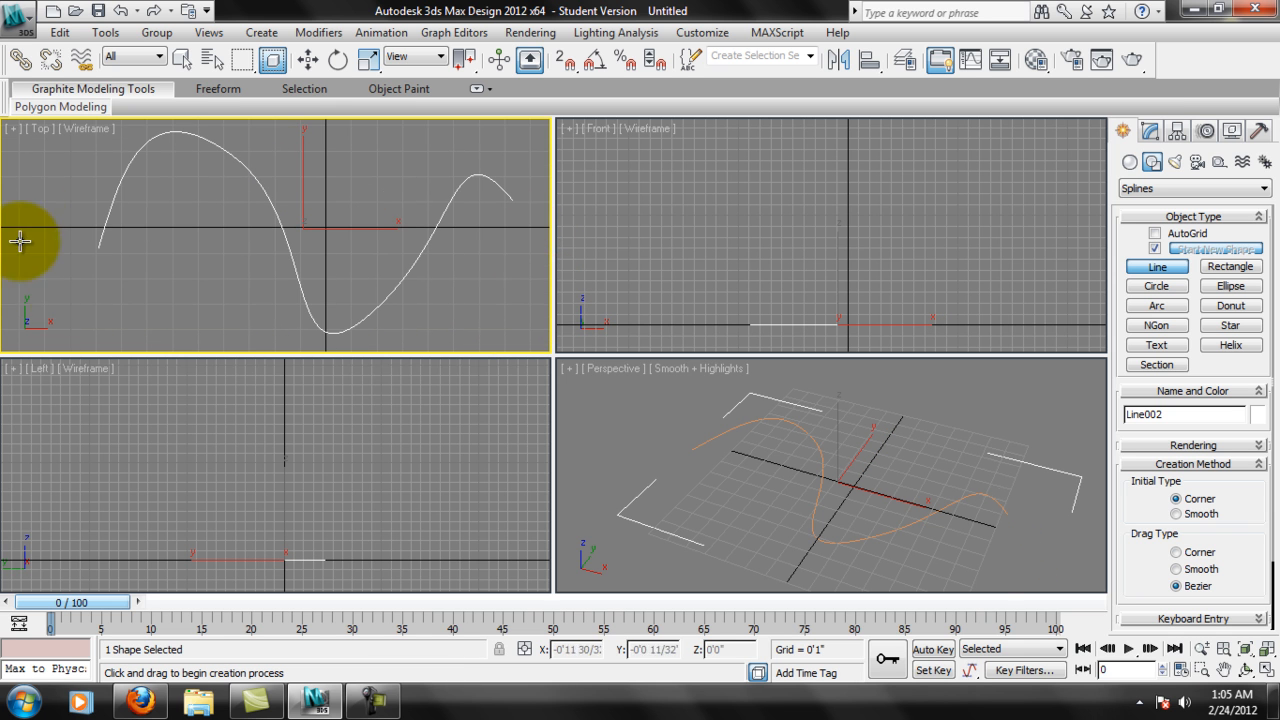
Apply the Sweep modifier to the curved line.
middle_click(888, 509)
middle_click_drag(894, 512, 747, 440, "alt")
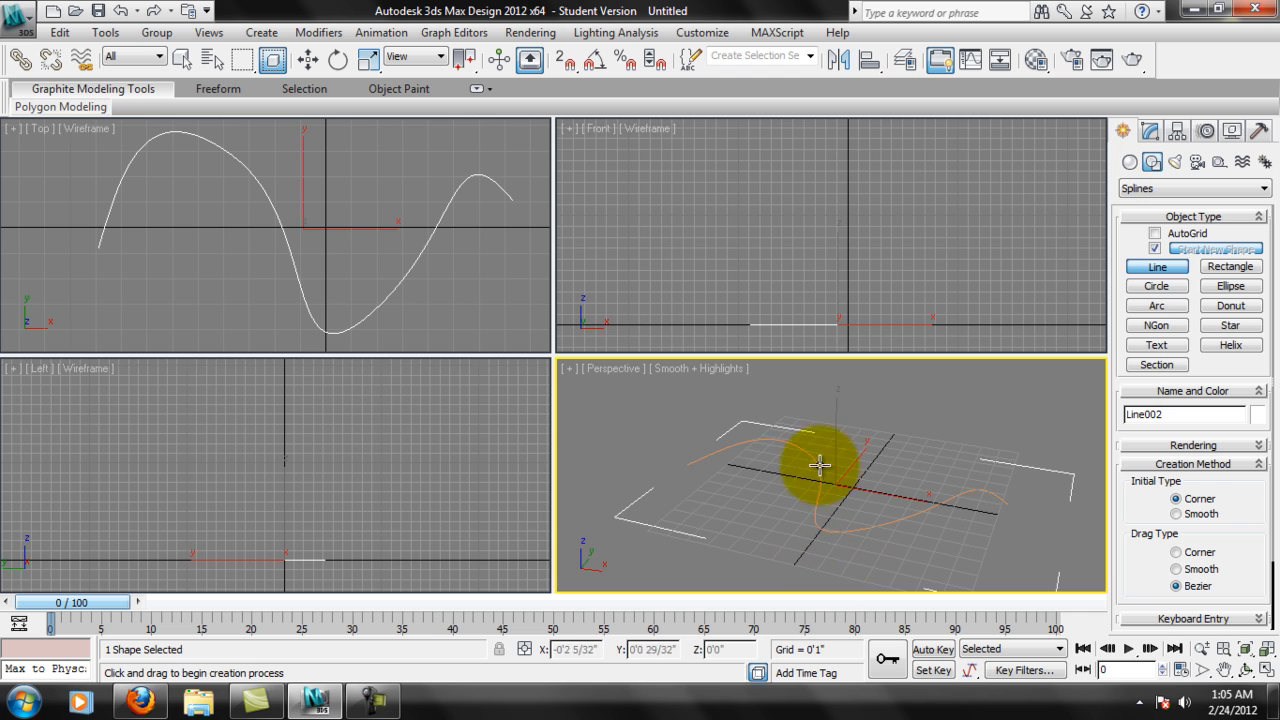
left_click(1265, 189)
left_click(1265, 189)
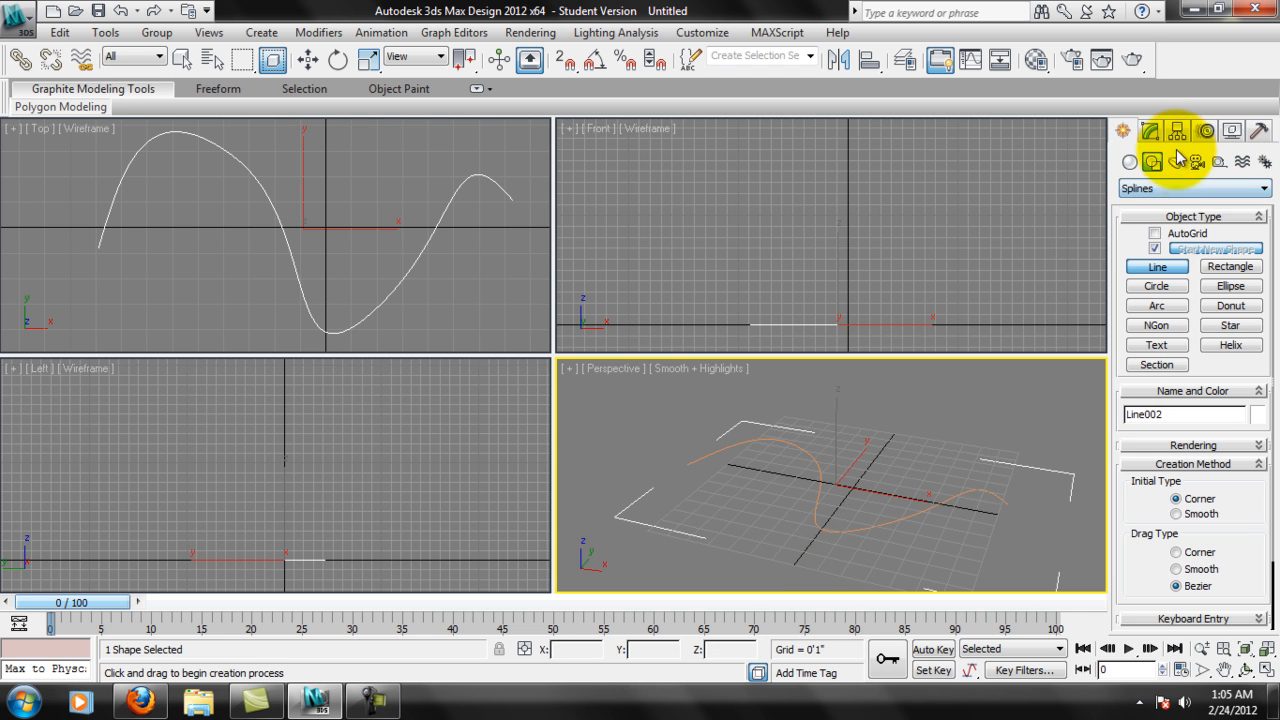
left_click(1150, 131)
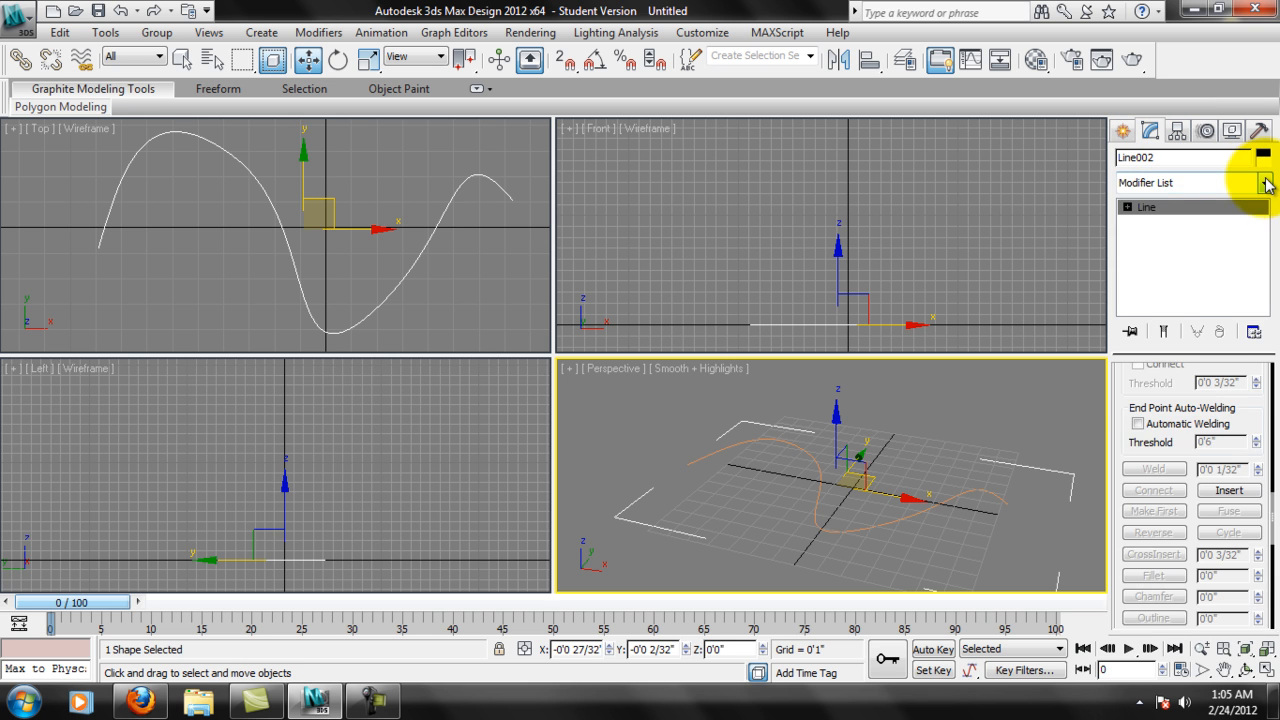
left_click(1267, 184)
left_click_drag(1263, 271, 1265, 572)
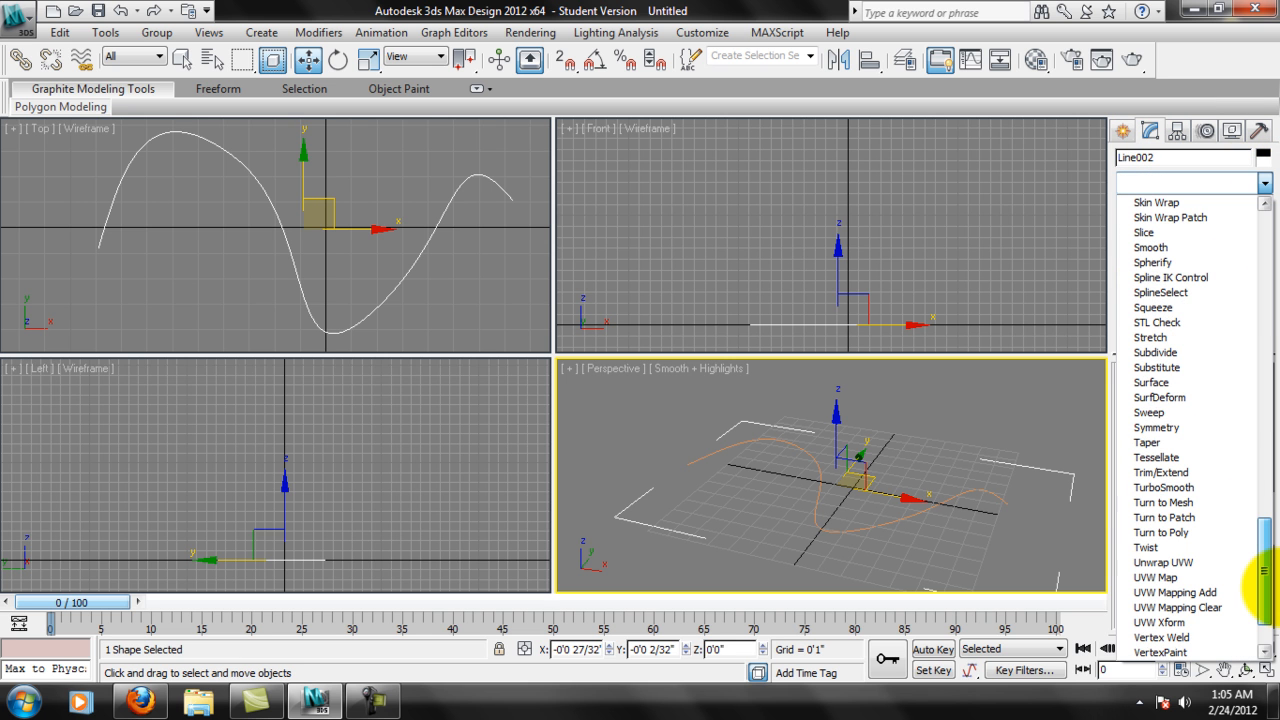
left_click(1150, 412)
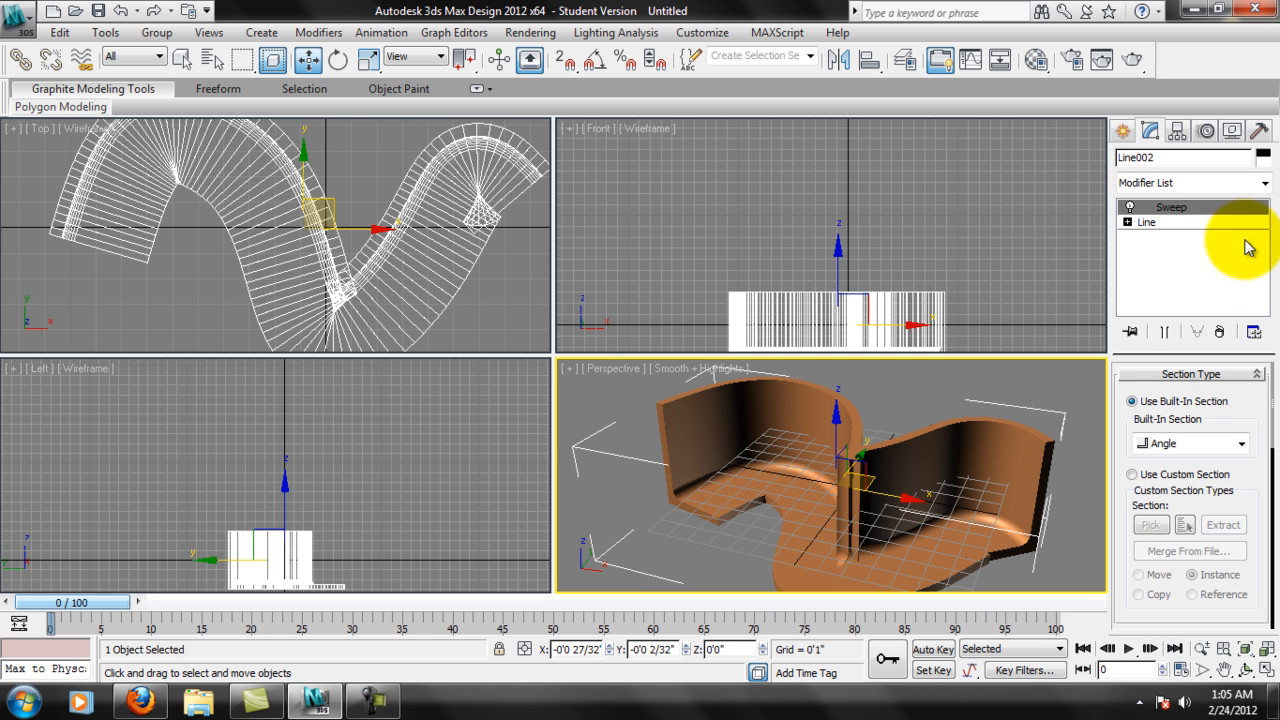
Change the sweep's built-in section to Bar.
middle_click_drag(1027, 481, 982, 414, "alt")
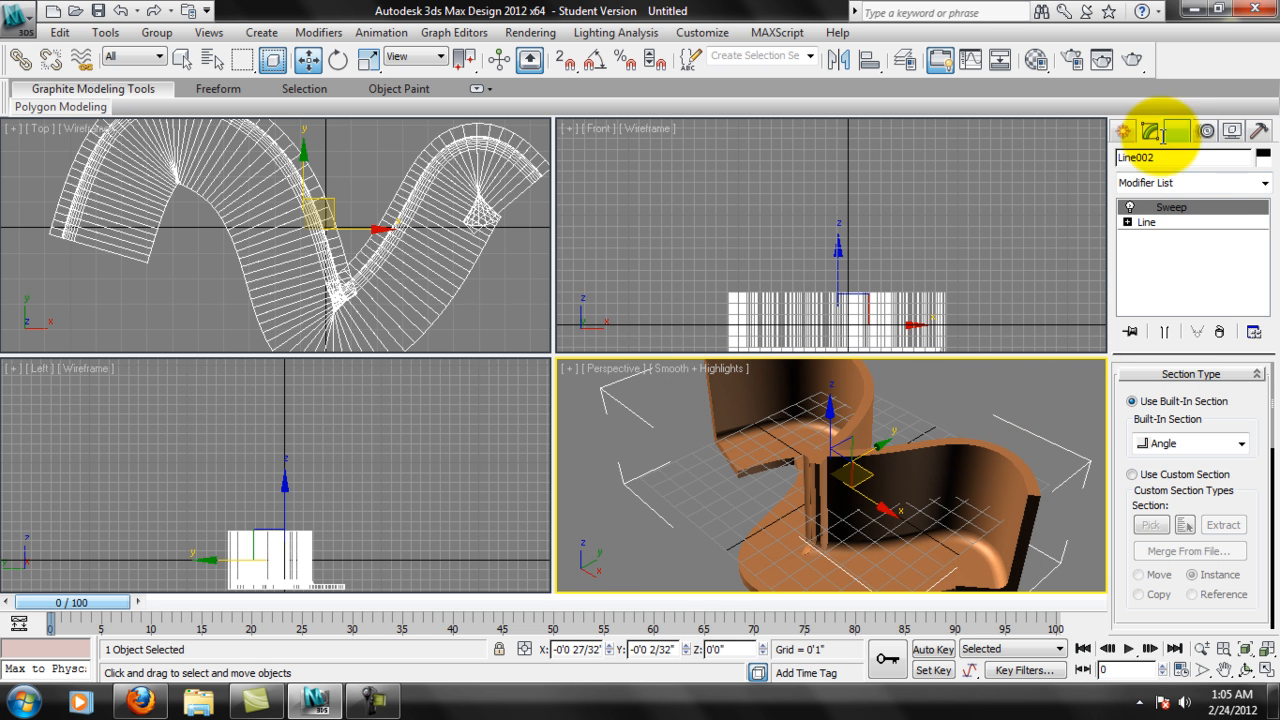
left_click_drag(1248, 405, 1248, 403)
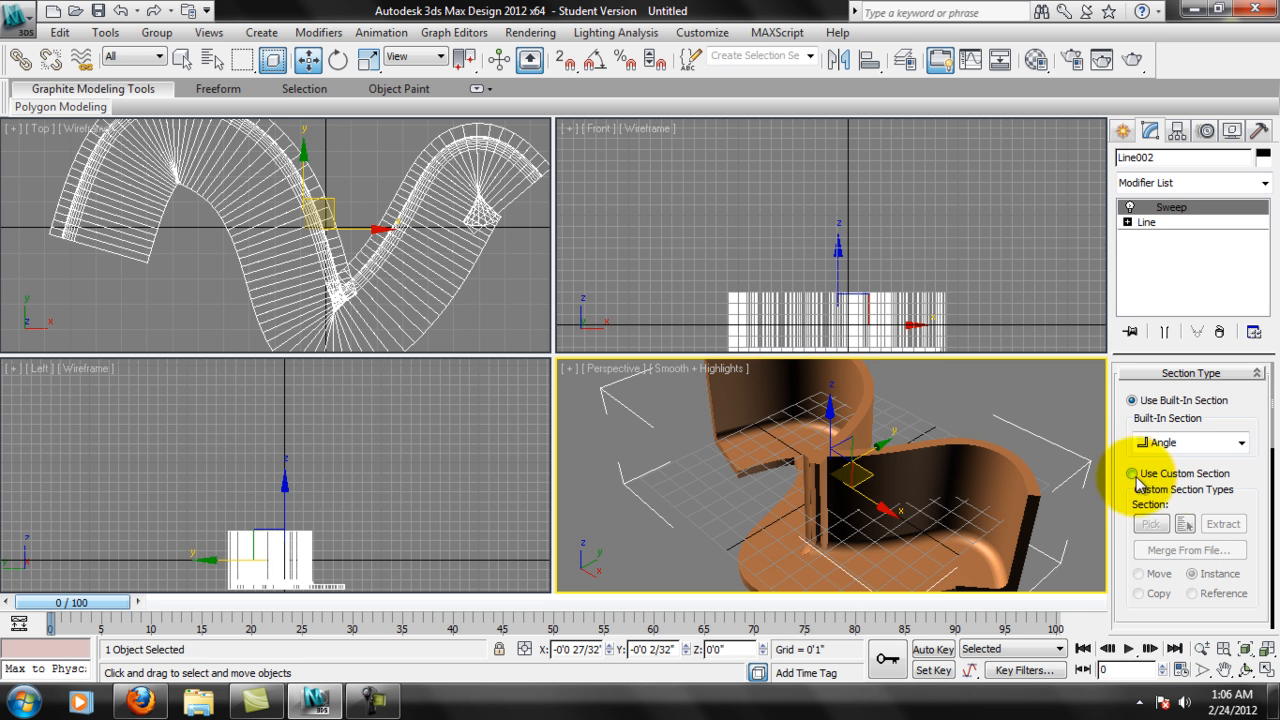
left_click(1241, 442)
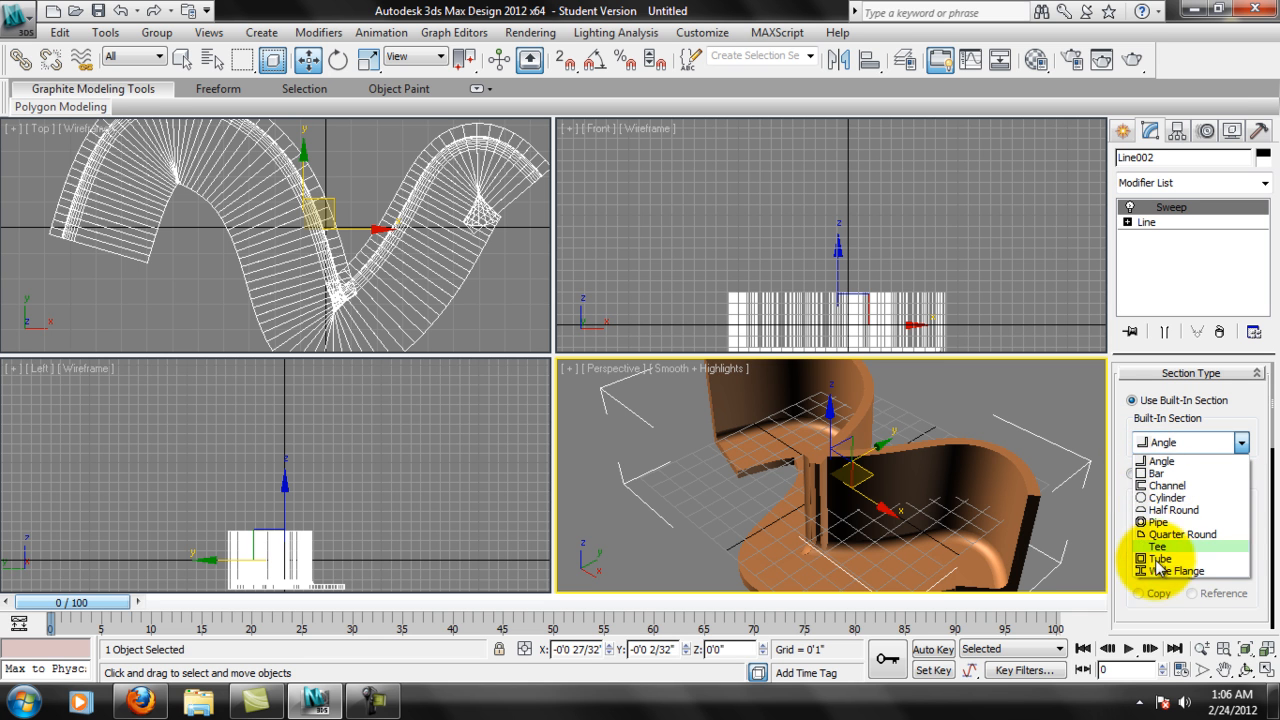
left_click(1182, 474)
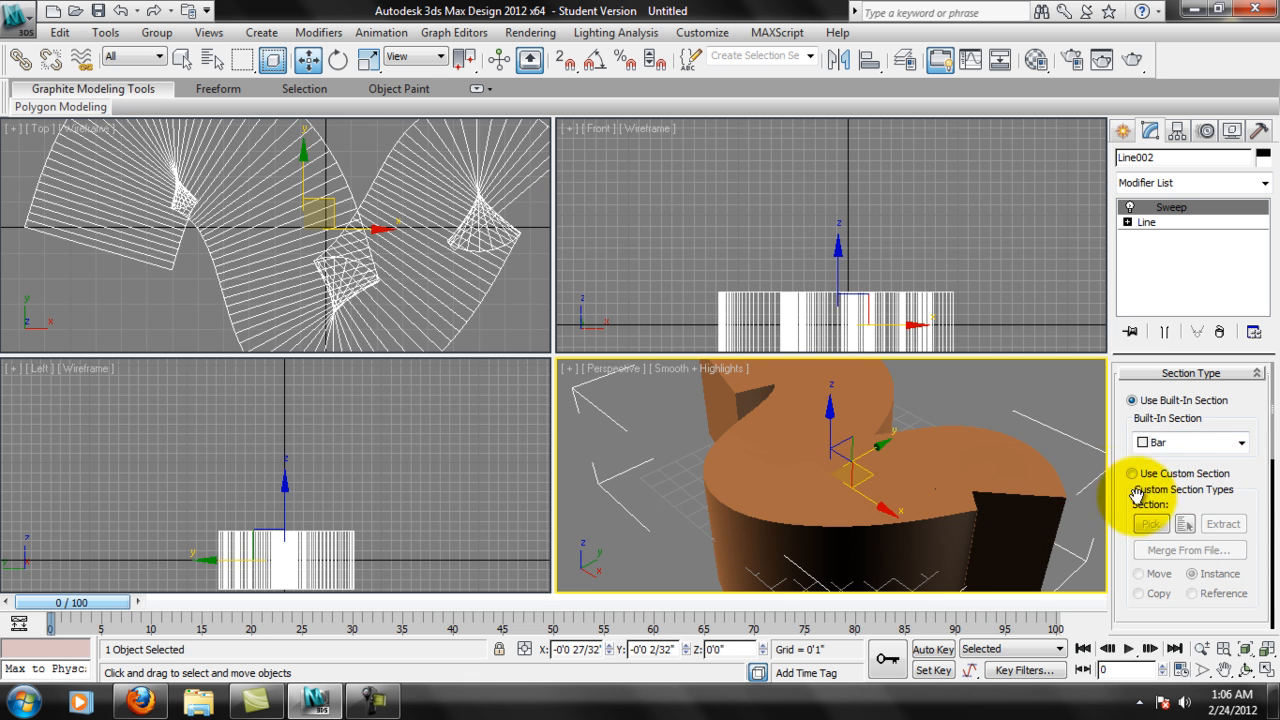
Set the bar section's width to .625 and its length to 5 inches.
left_click_drag(1250, 483, 1203, 453)
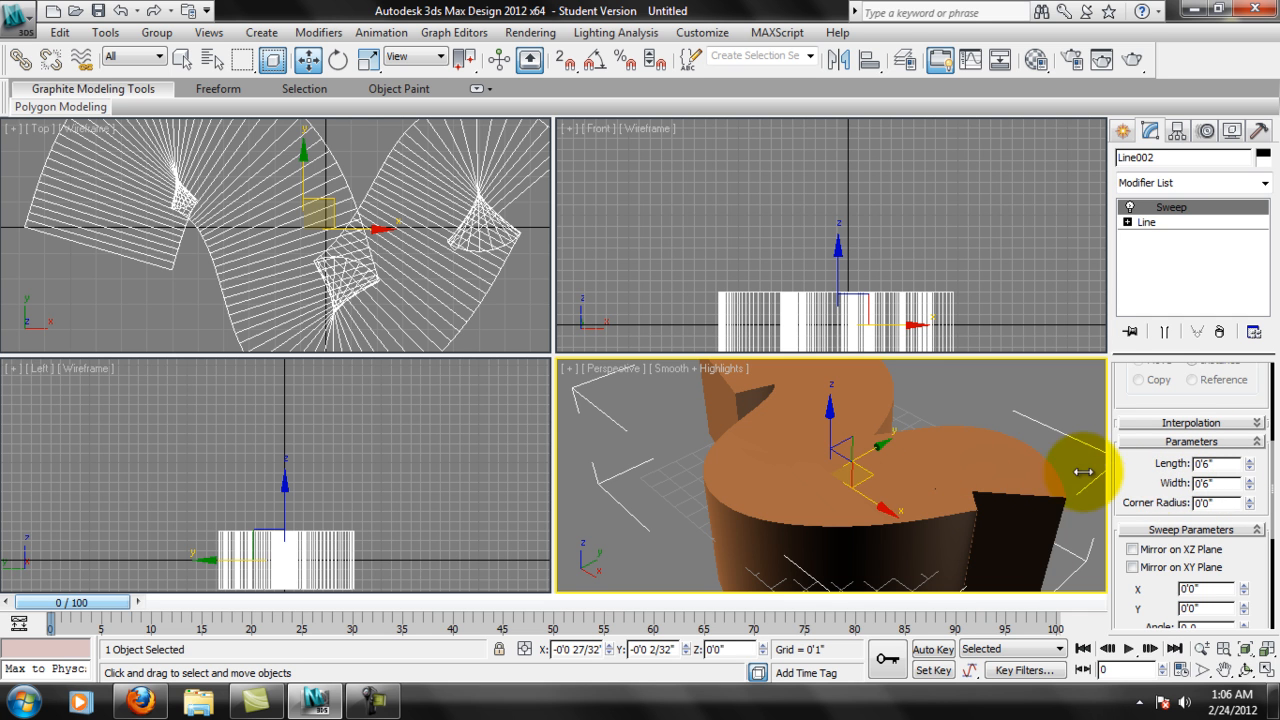
double_click(1215, 483)
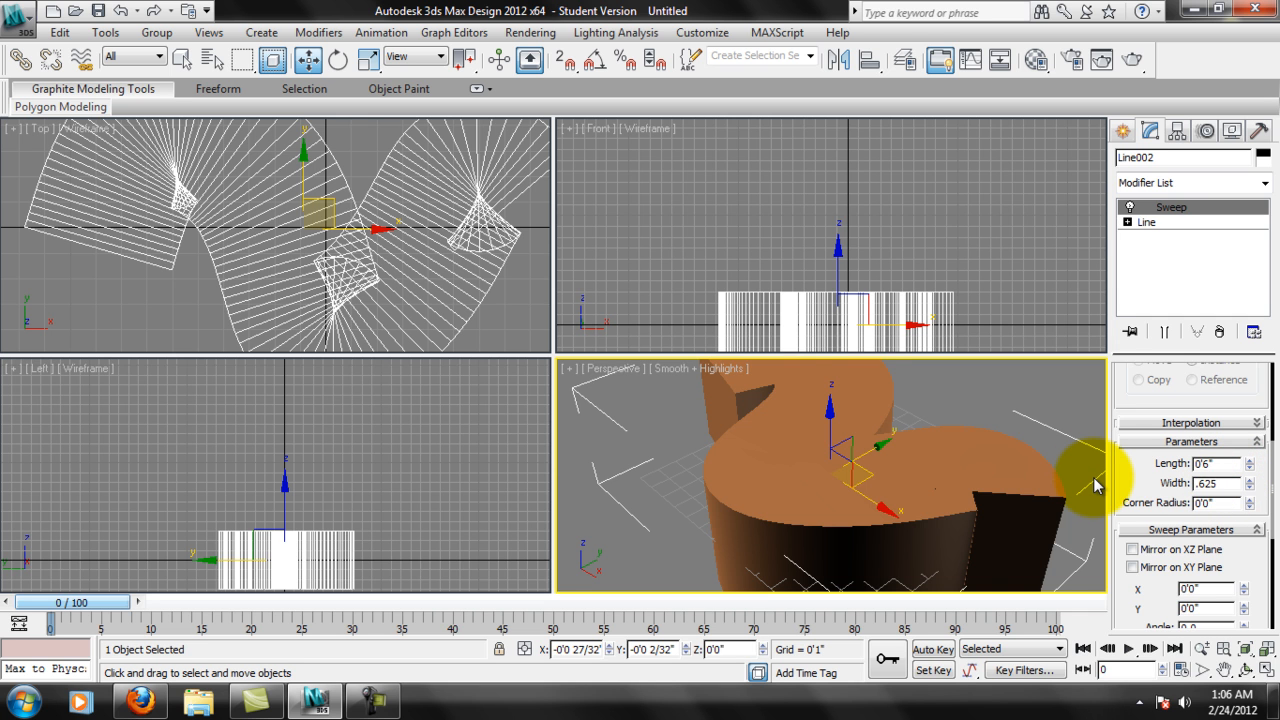
key("Return")
double_click(1216, 463)
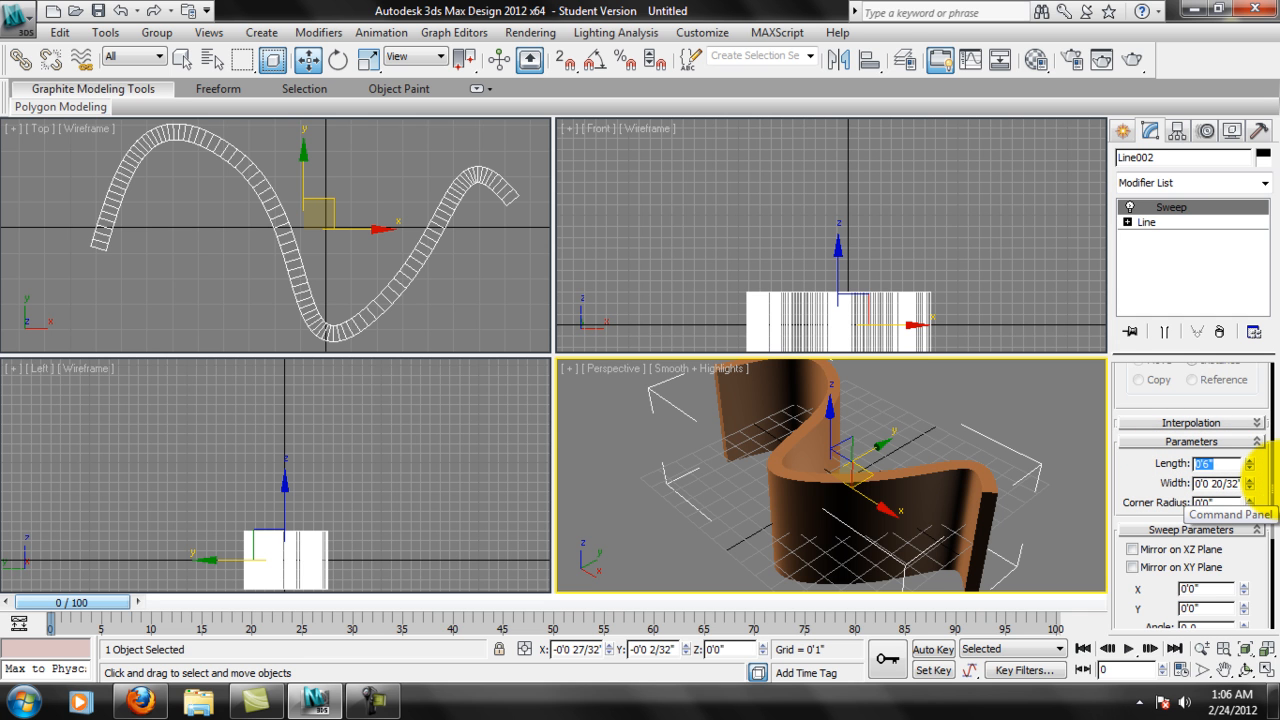
type("5")
key("Return")
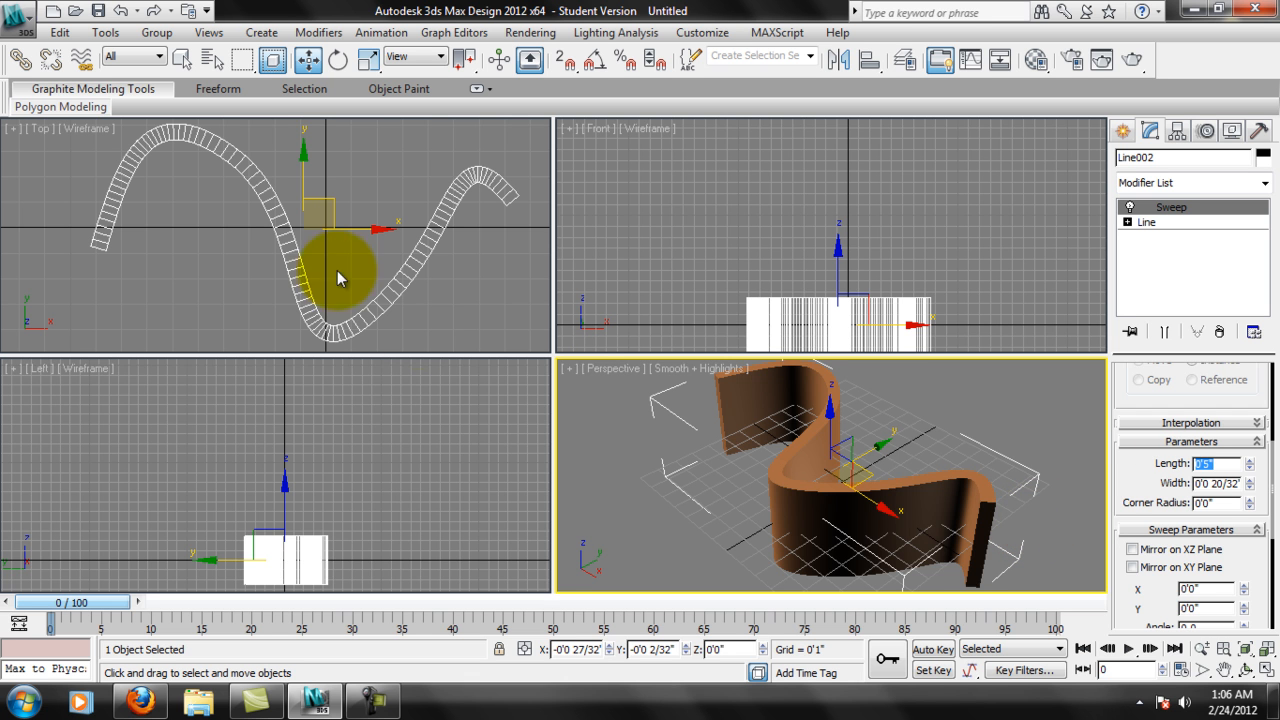
Expand the sweep's Interpolation settings and review its Sweep Parameters and the swept wall in the Perspective view.
middle_click_drag(925, 484, 967, 503)
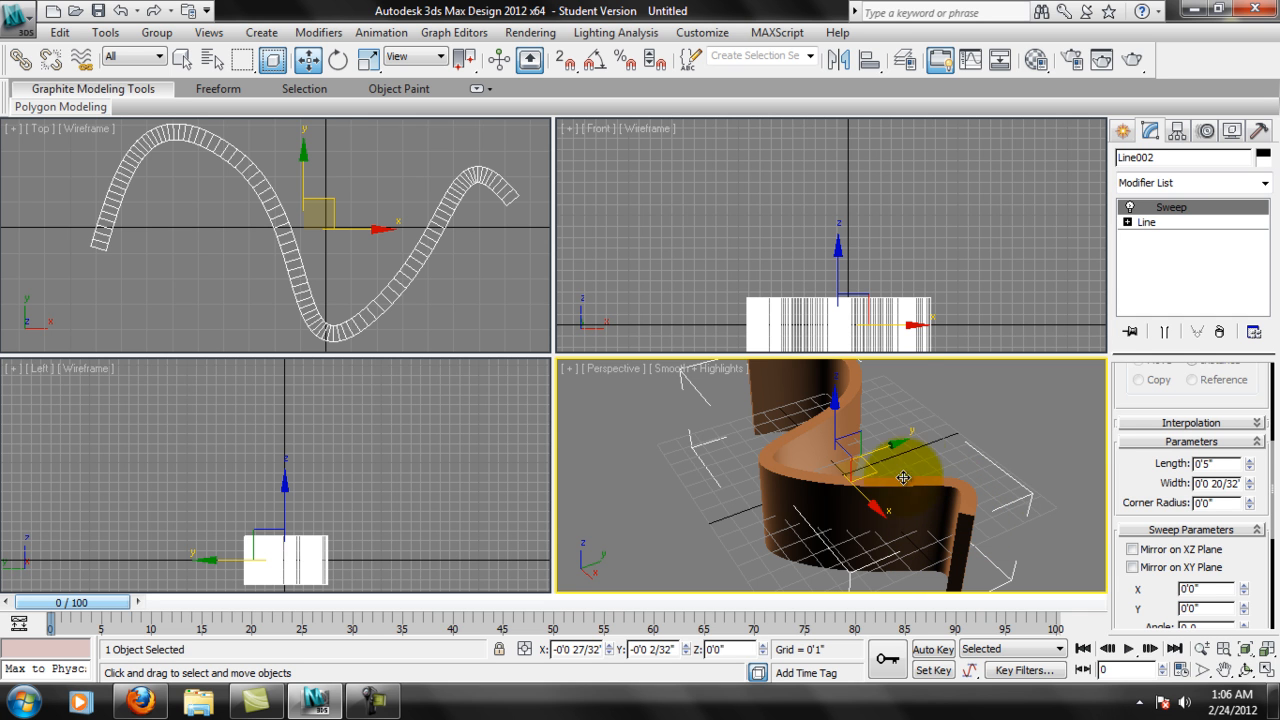
left_click(1250, 422)
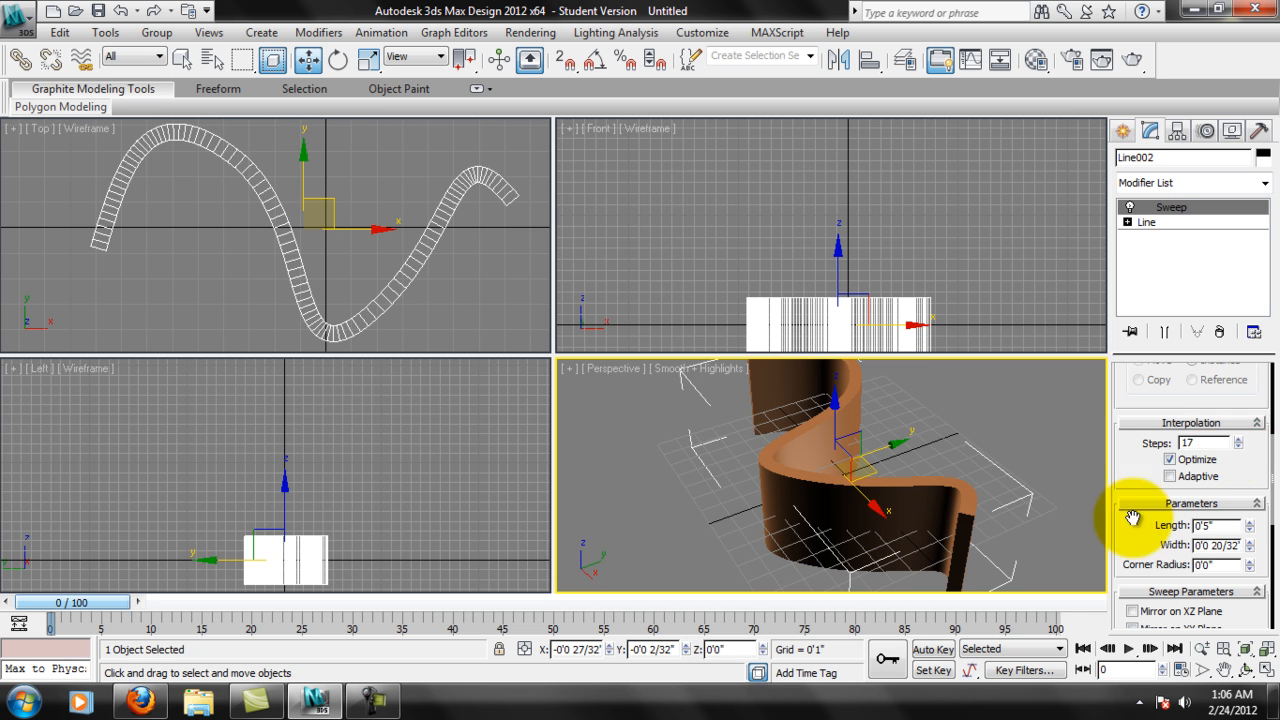
scroll(1166, 506, "down", 5)
left_click_drag(1259, 460, 1257, 423)
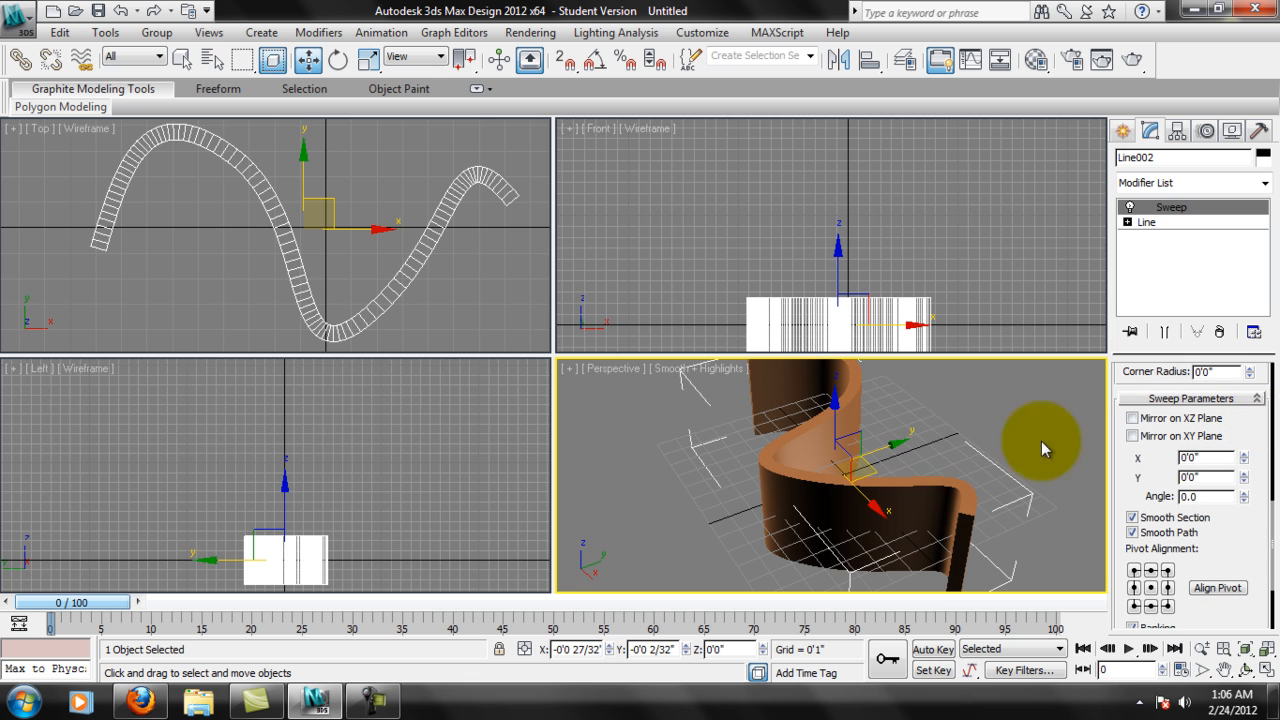
middle_click_drag(980, 469, 969, 500)
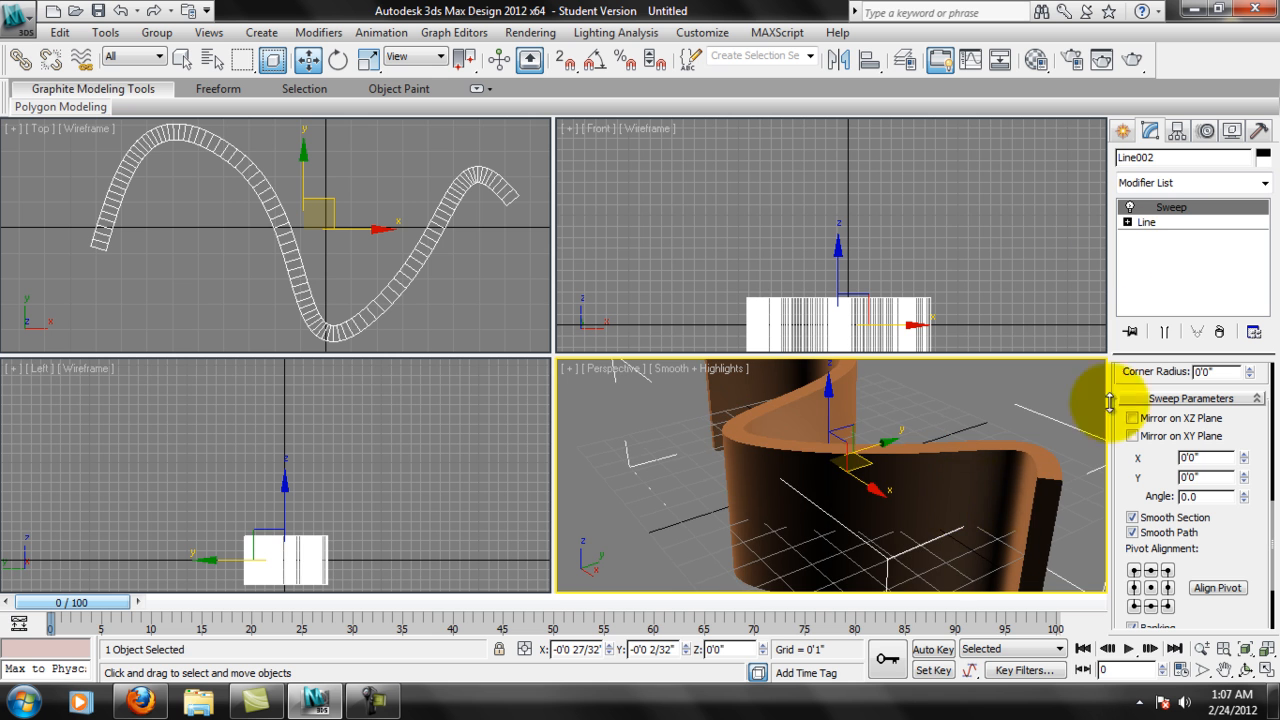
Turn the Sweep modifier off to inspect the underlying path, and turn it back on to compare.
left_click(1130, 207)
mouse_move(988, 548)
middle_mouse_down("alt")
mouse_move(981, 495)
mouse_move(971, 543)
middle_mouse_up("alt")
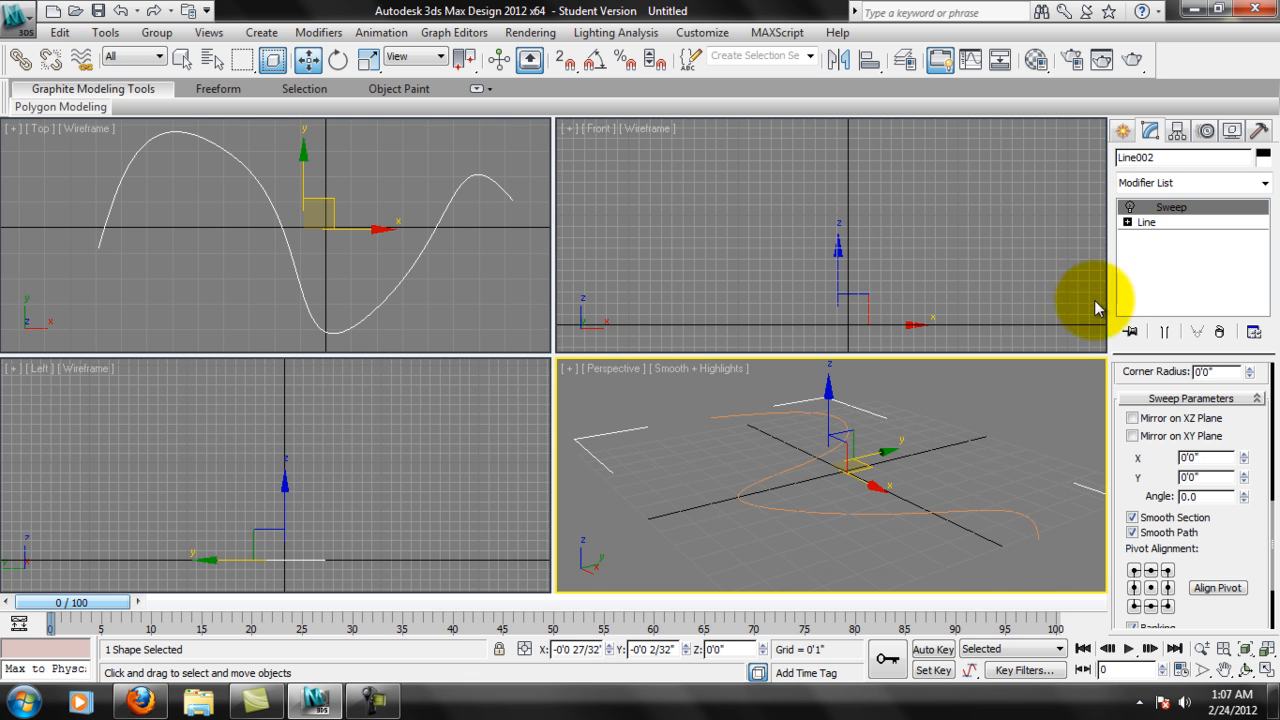
left_click(1130, 207)
middle_click_drag(1013, 525, 1011, 510, "alt")
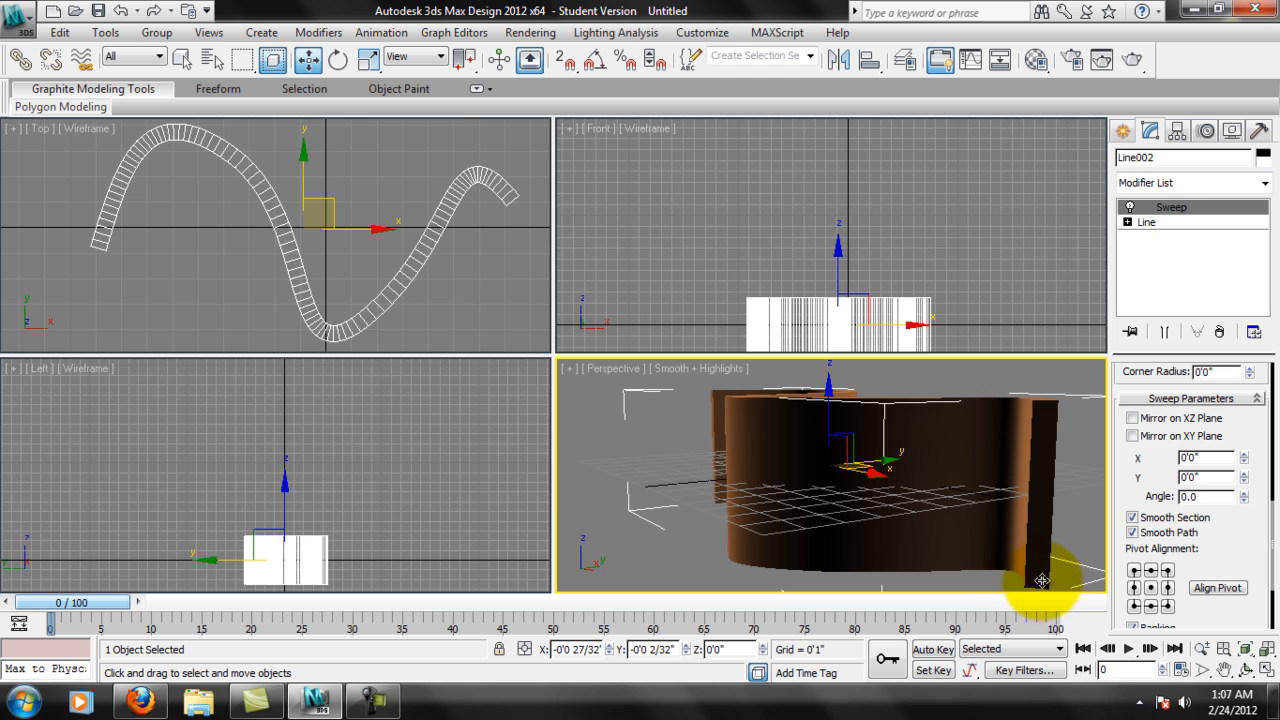
Try several corner and edge pivot alignments for the sweep section, and set the alignment to the centre.
left_click(1166, 606)
middle_click_drag(1016, 474, 1006, 500)
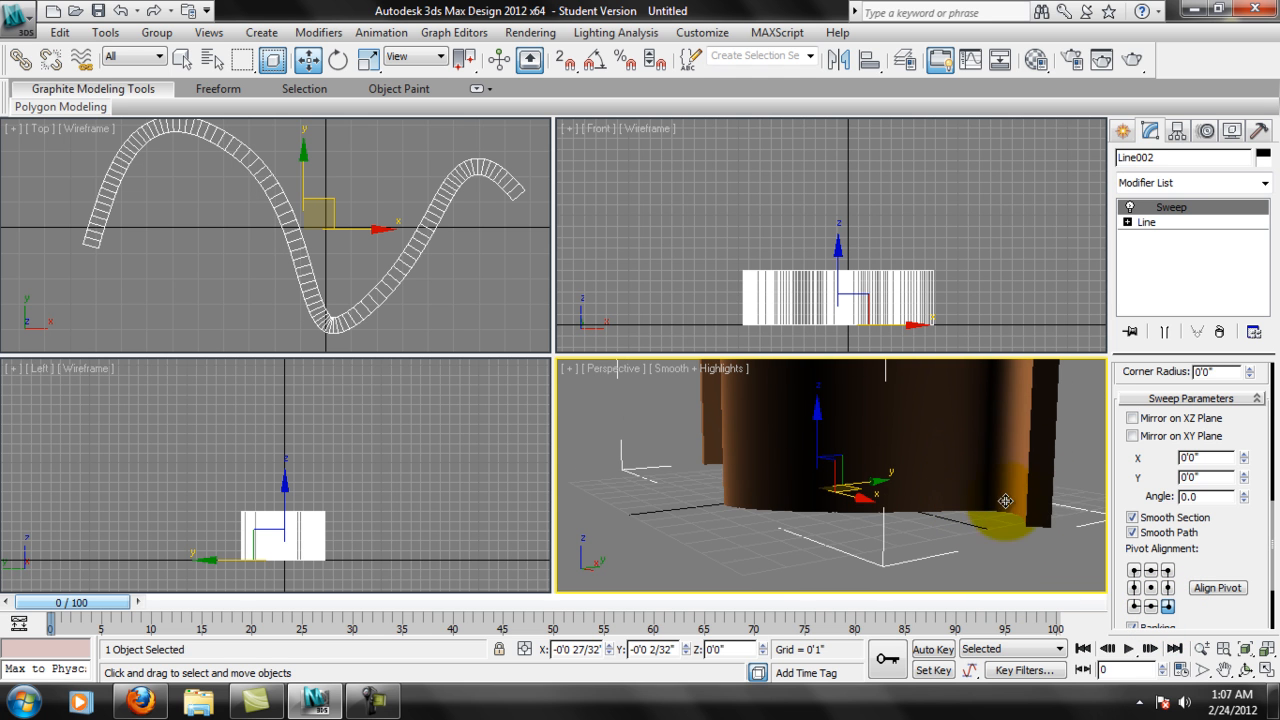
left_click(1150, 588)
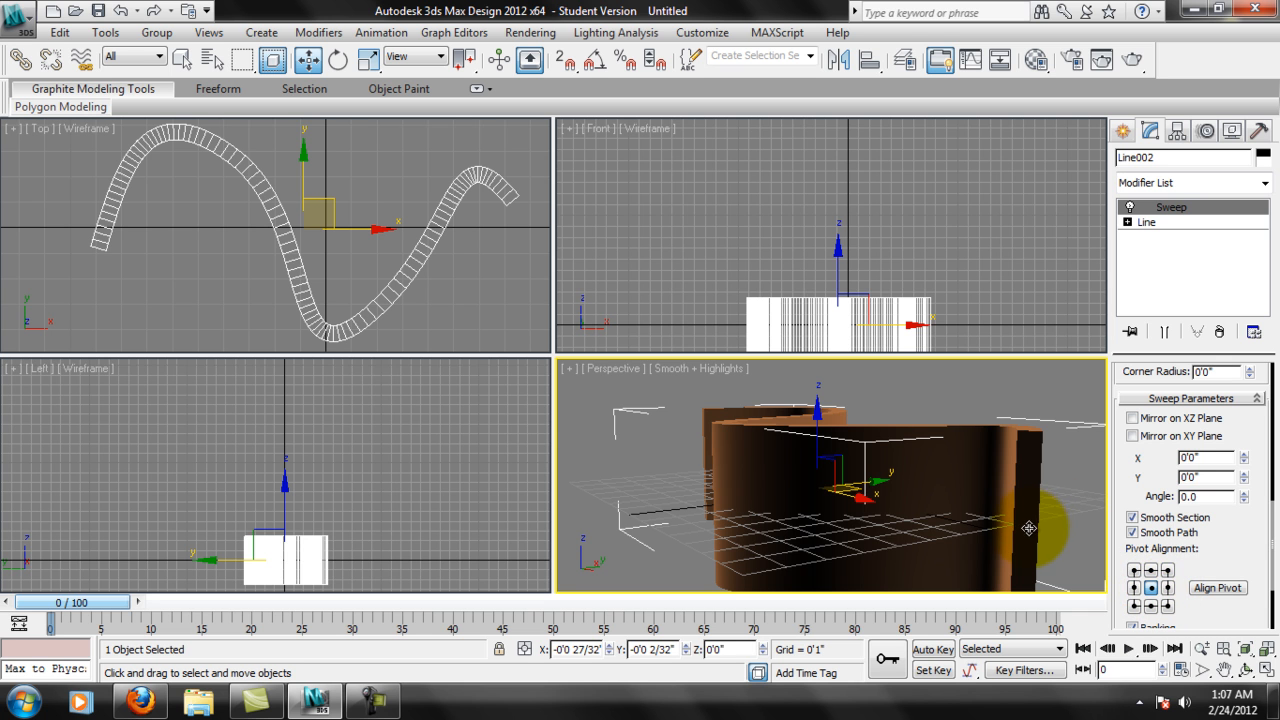
left_click(1136, 570)
left_click(1151, 573)
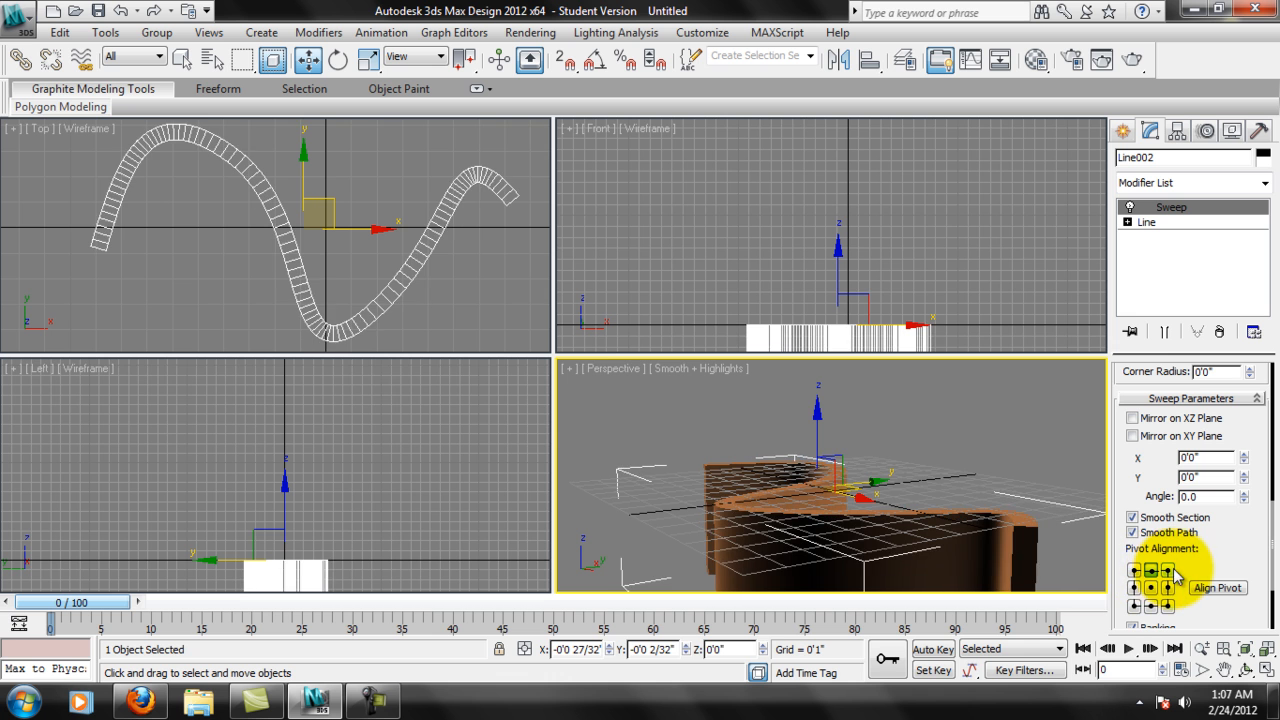
left_click(1168, 572)
left_click(1168, 588)
left_click(1151, 589)
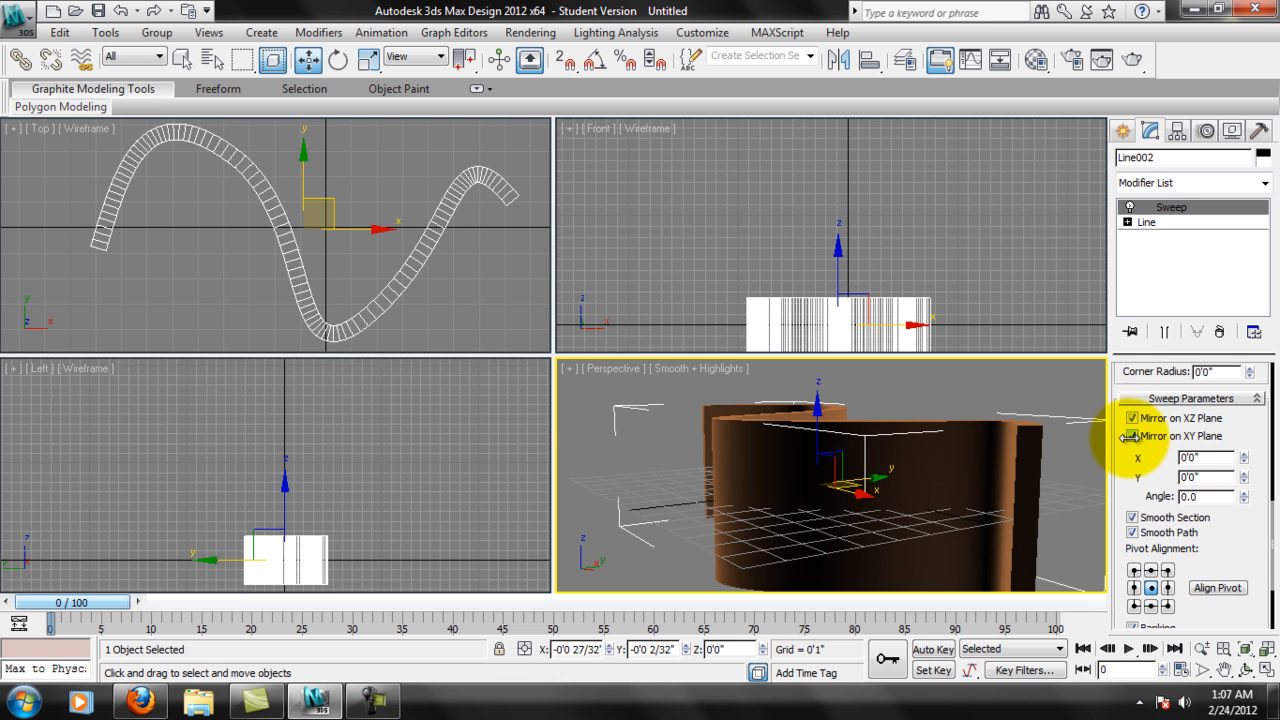
Inspect the swept wall in the Perspective view with mirroring on the XZ and XY planes.
middle_click_drag(1002, 482, 1005, 466, "alt")
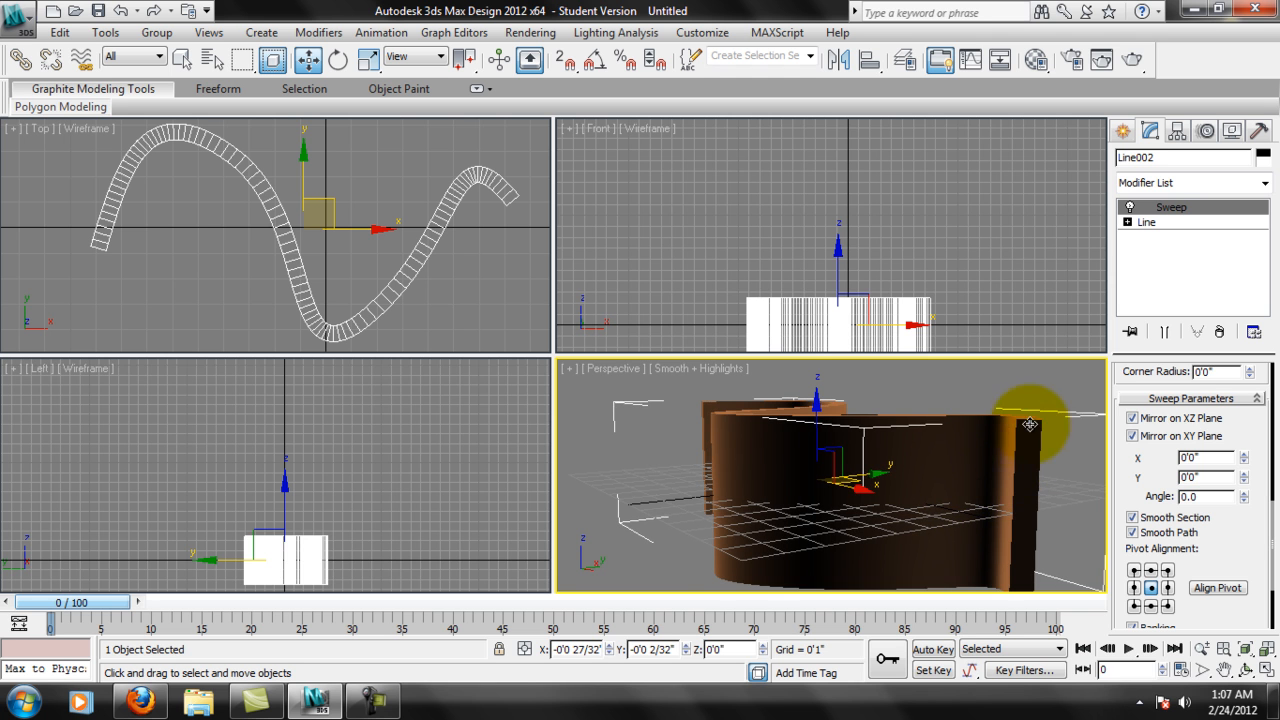
middle_click_drag(1030, 424, 1004, 411, "alt")
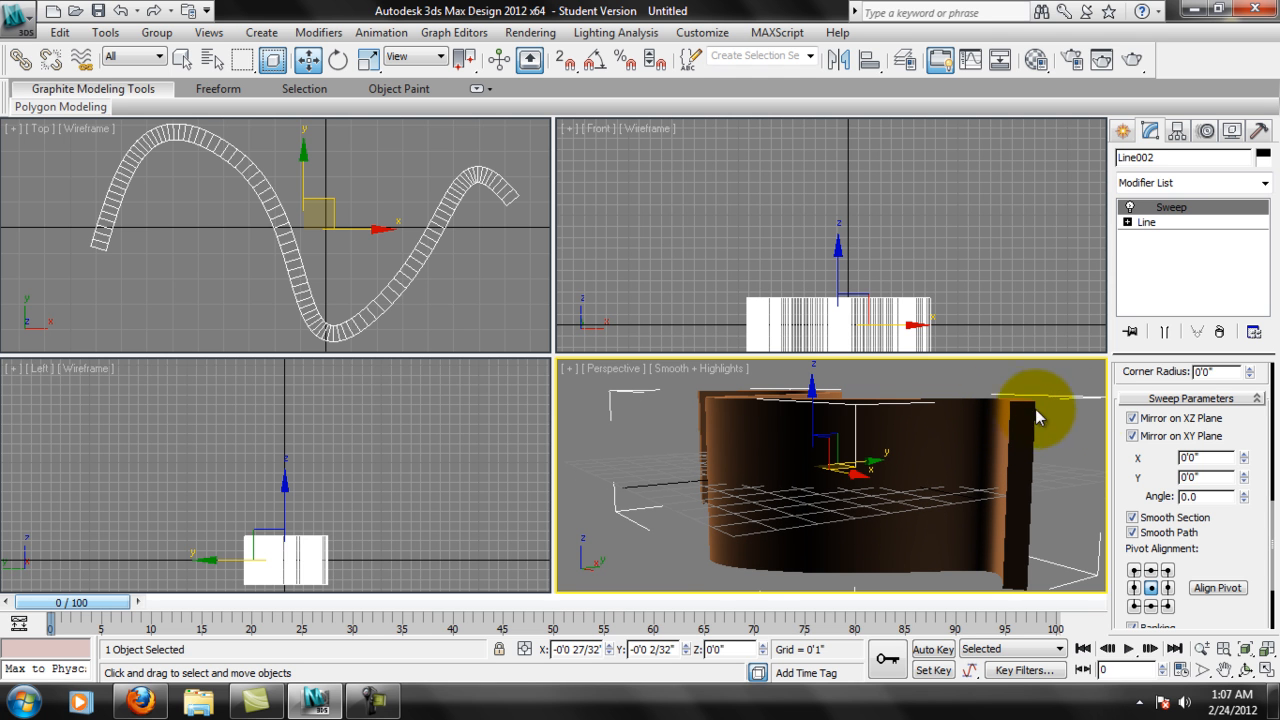
Turn off mirroring on the XZ and XY planes, and toggle Banking to compare its effect on the swept wall.
left_click(1136, 420)
left_click(1150, 434)
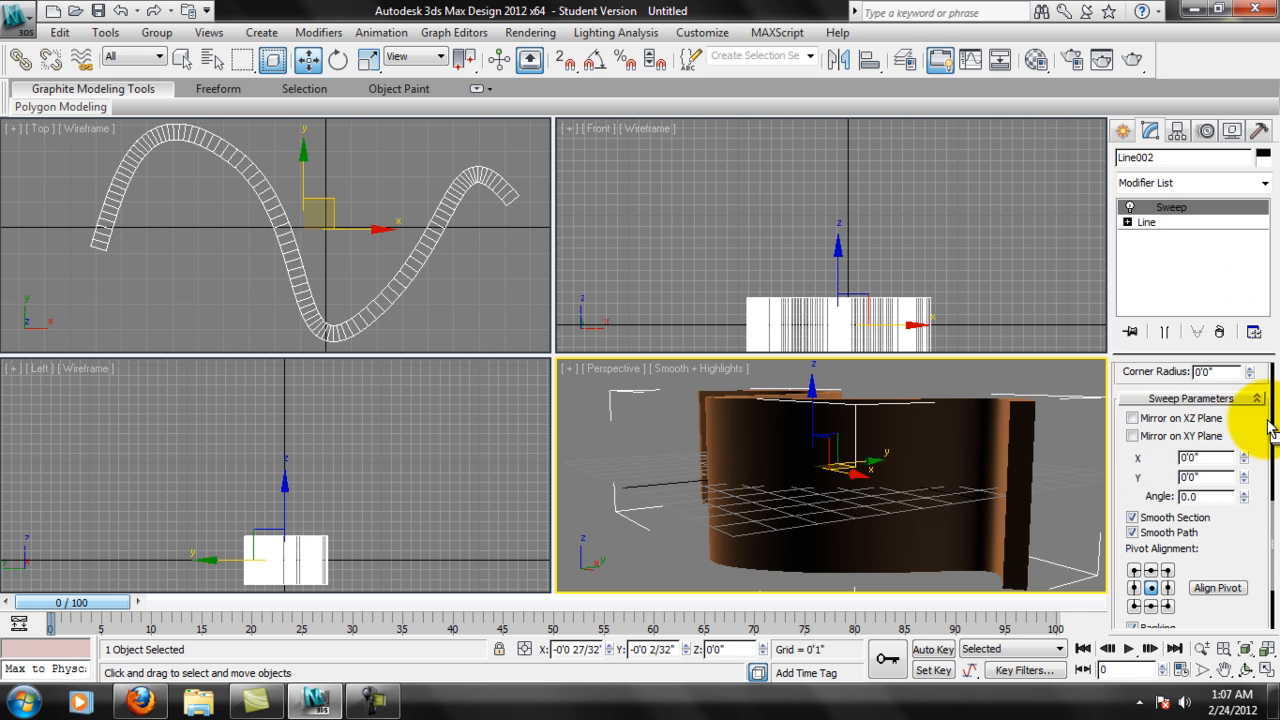
left_click_drag(1251, 531, 1251, 429)
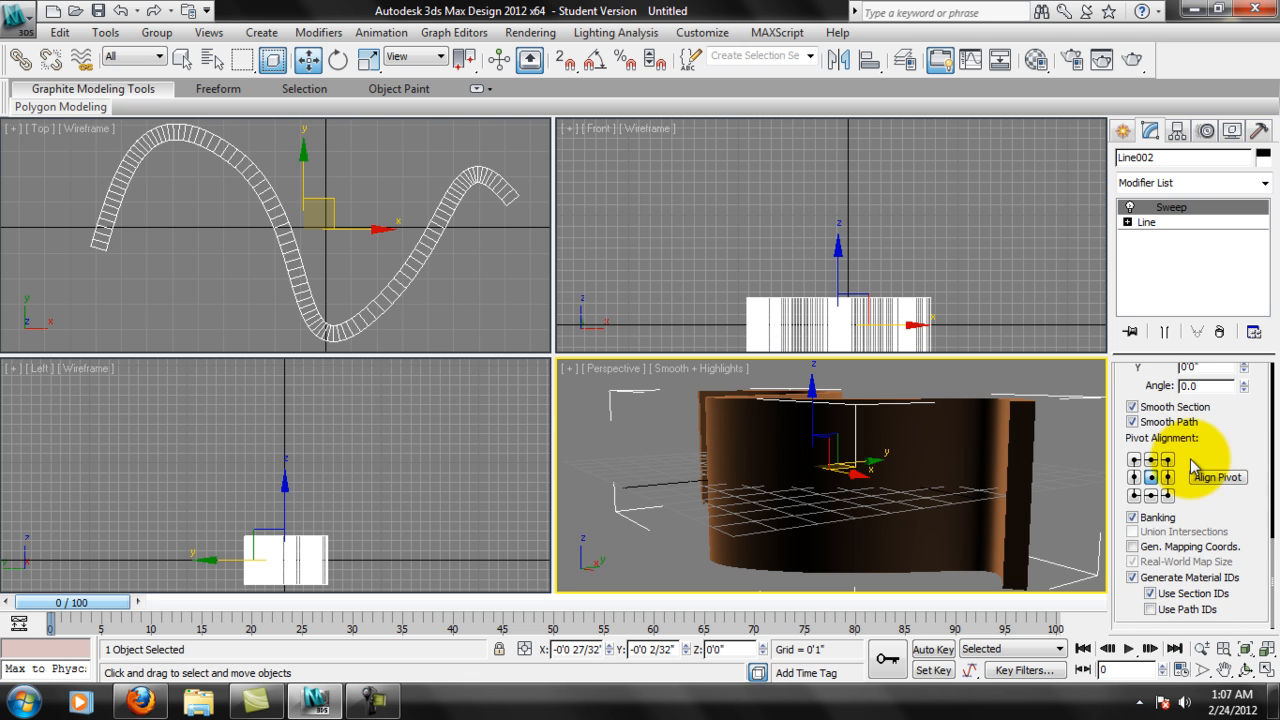
middle_click_drag(944, 450, 943, 488, "alt")
middle_click_drag(766, 467, 789, 493)
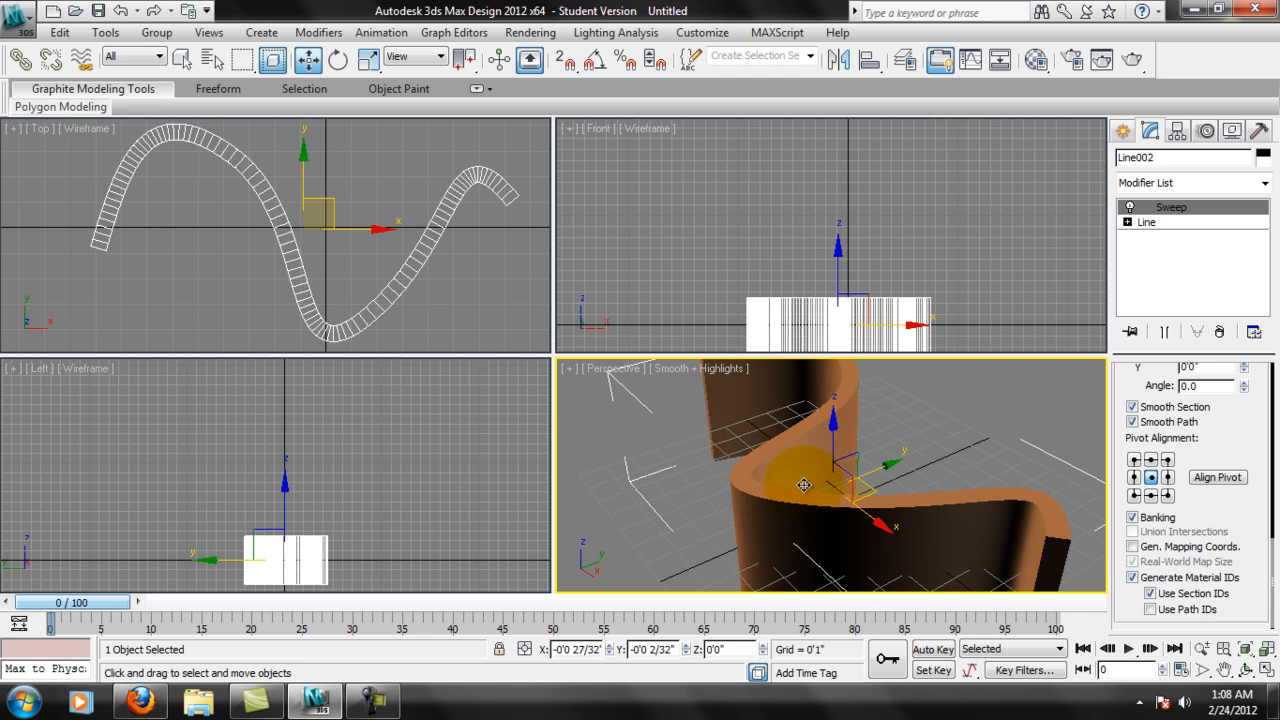
left_click(1132, 518)
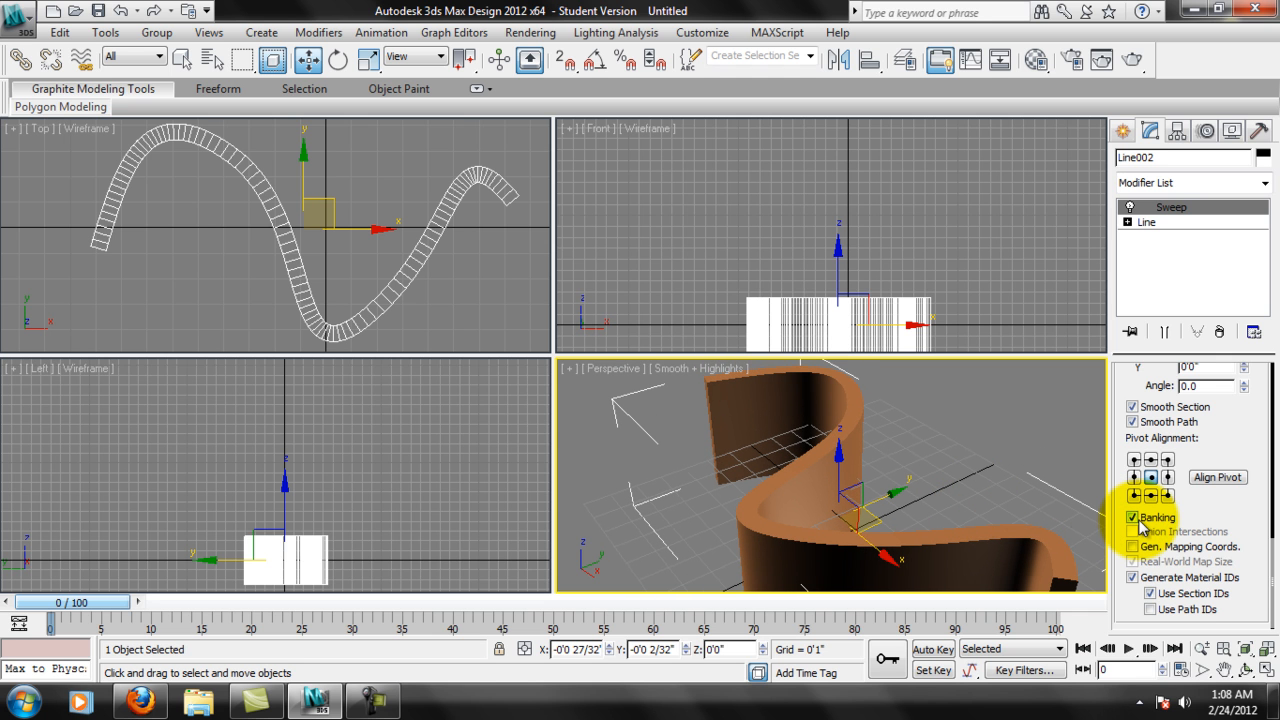
middle_click_drag(980, 523, 961, 479)
Change the sweep's built-in section from Bar to Wide Flange and view the whole swept shape in perspective.
left_click_drag(1240, 352, 1250, 570)
scroll(1250, 480, "up", 5)
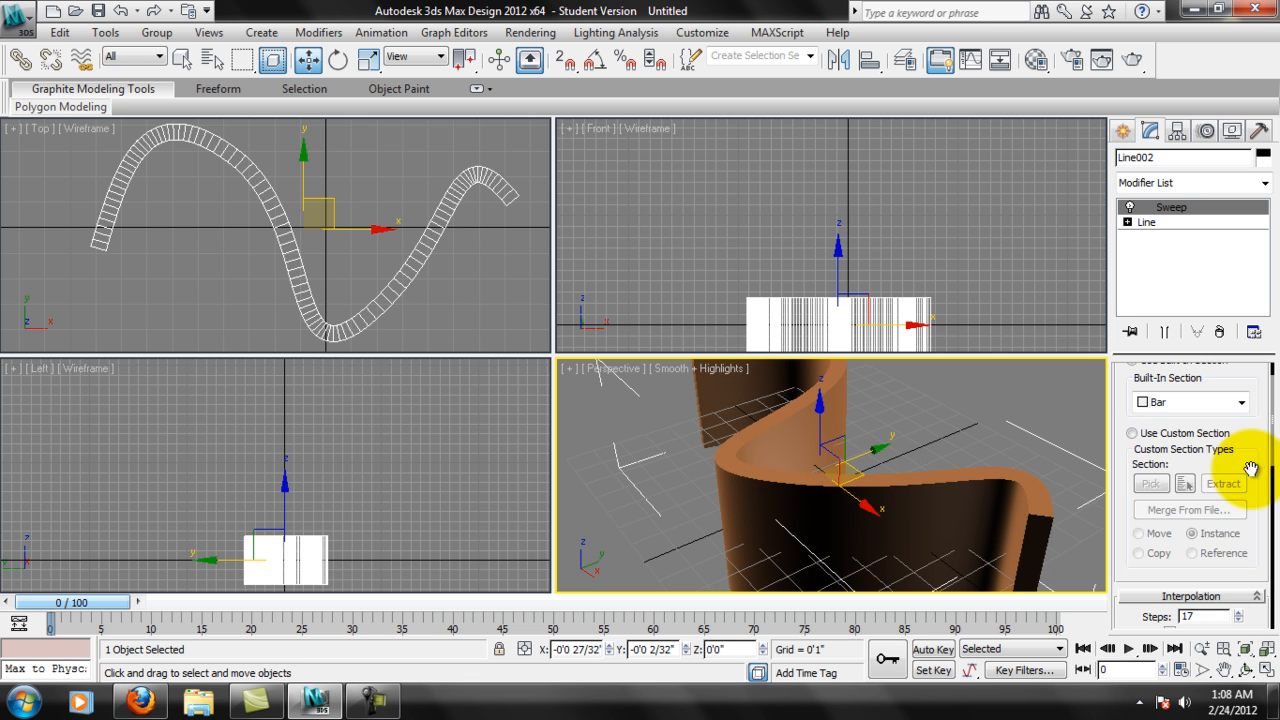
left_click(1241, 403)
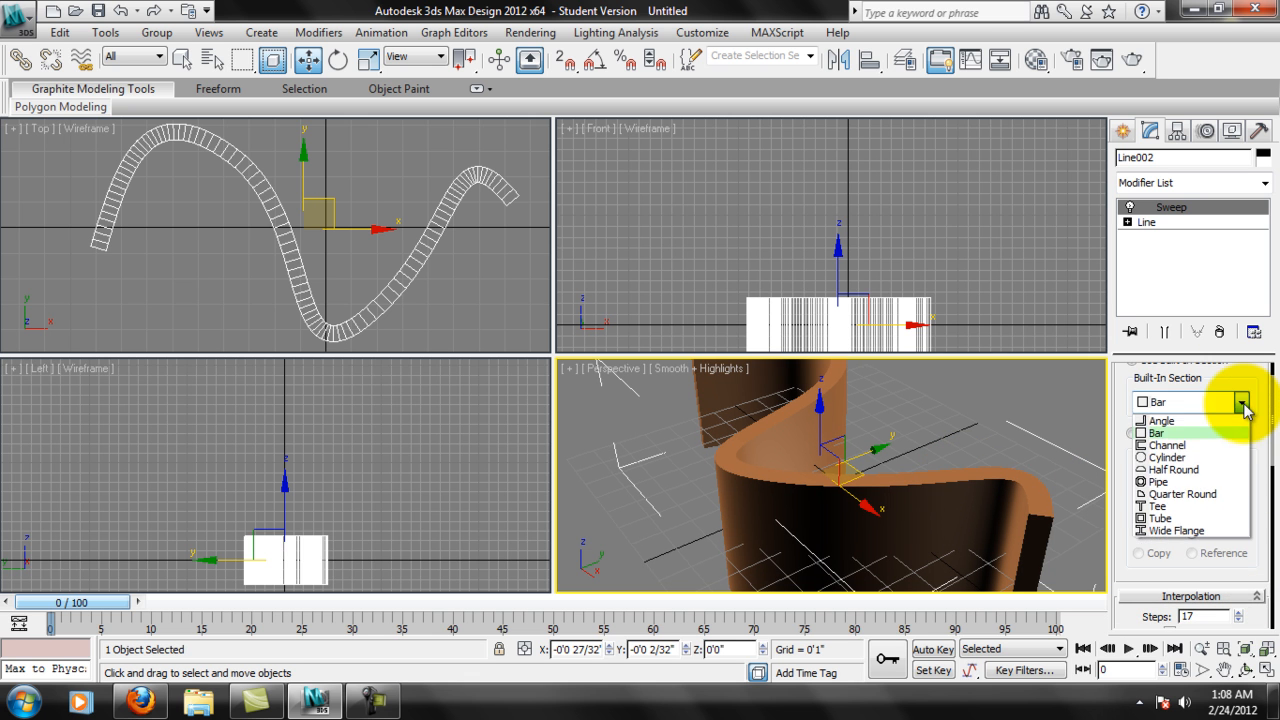
left_click(1160, 530)
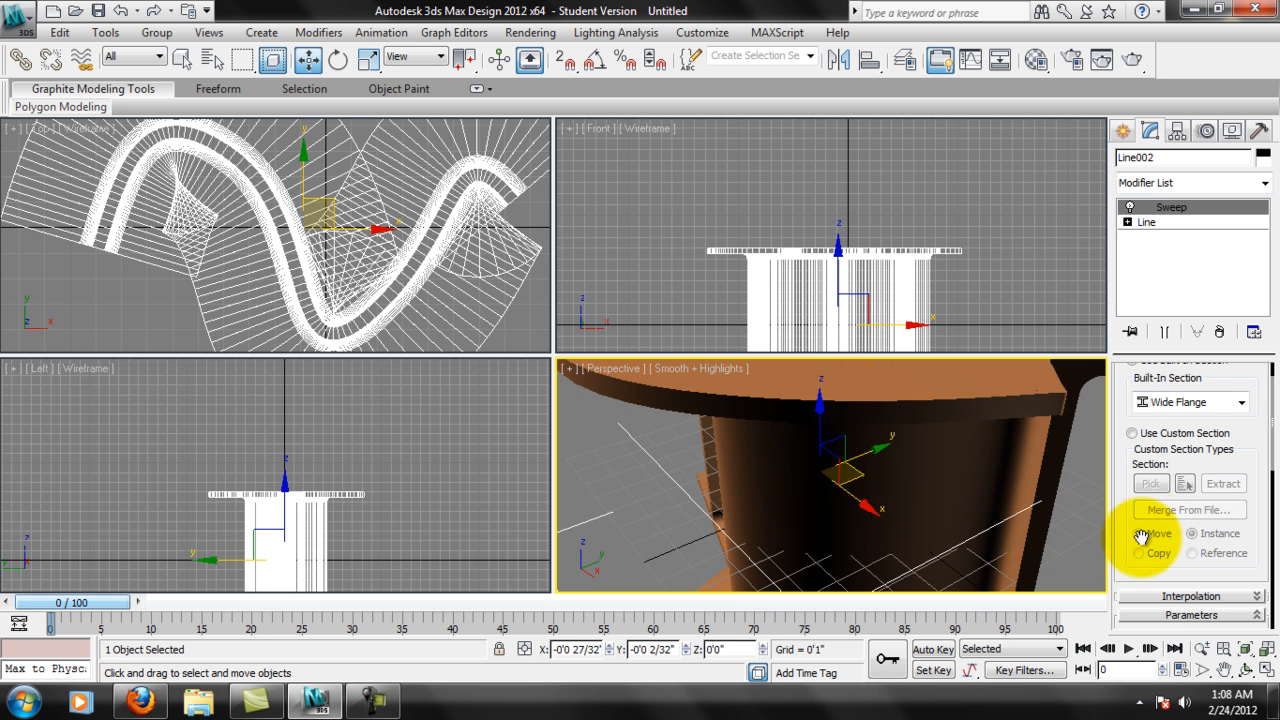
scroll(828, 517, "down", 10)
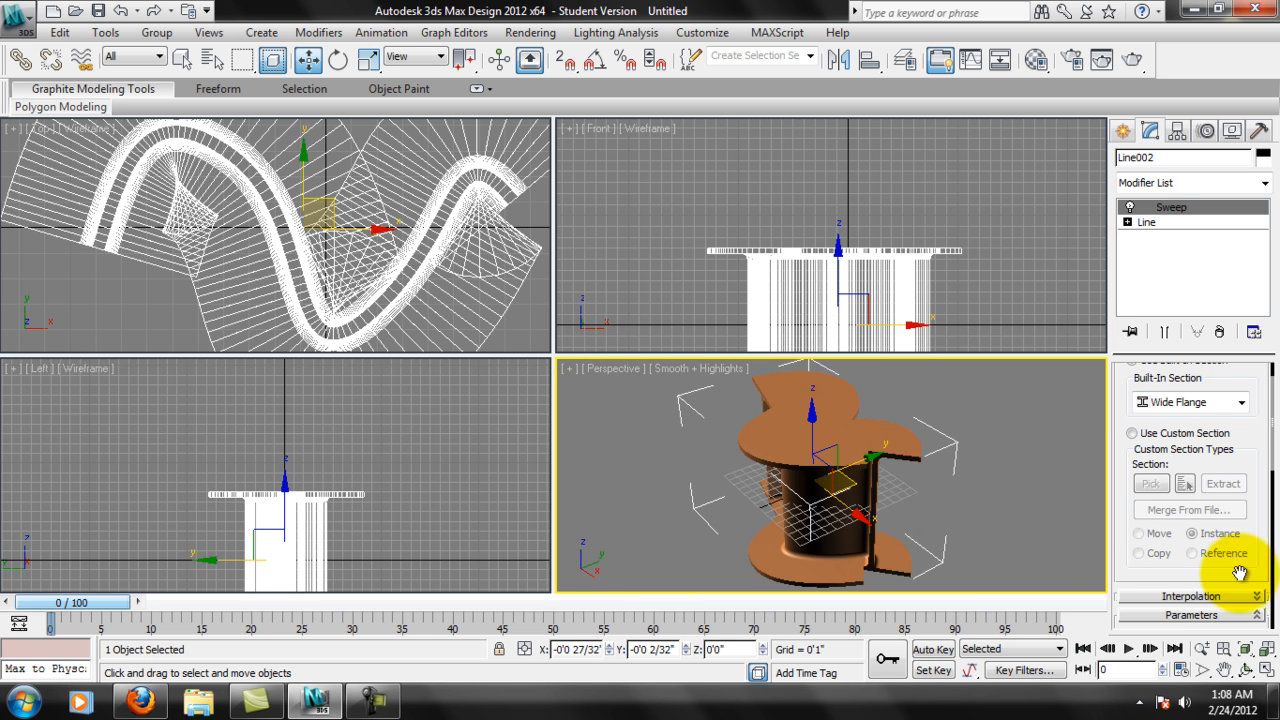
Size the flange section to length 0'4 29/32", width 0'1 4/32", thickness 0'0 7/32" and corner radius 0'0 9/32".
left_click_drag(1210, 573, 1204, 357)
left_click_drag(1255, 421, 1255, 454)
middle_click_drag(923, 484, 955, 508)
scroll(922, 456, "up", 5)
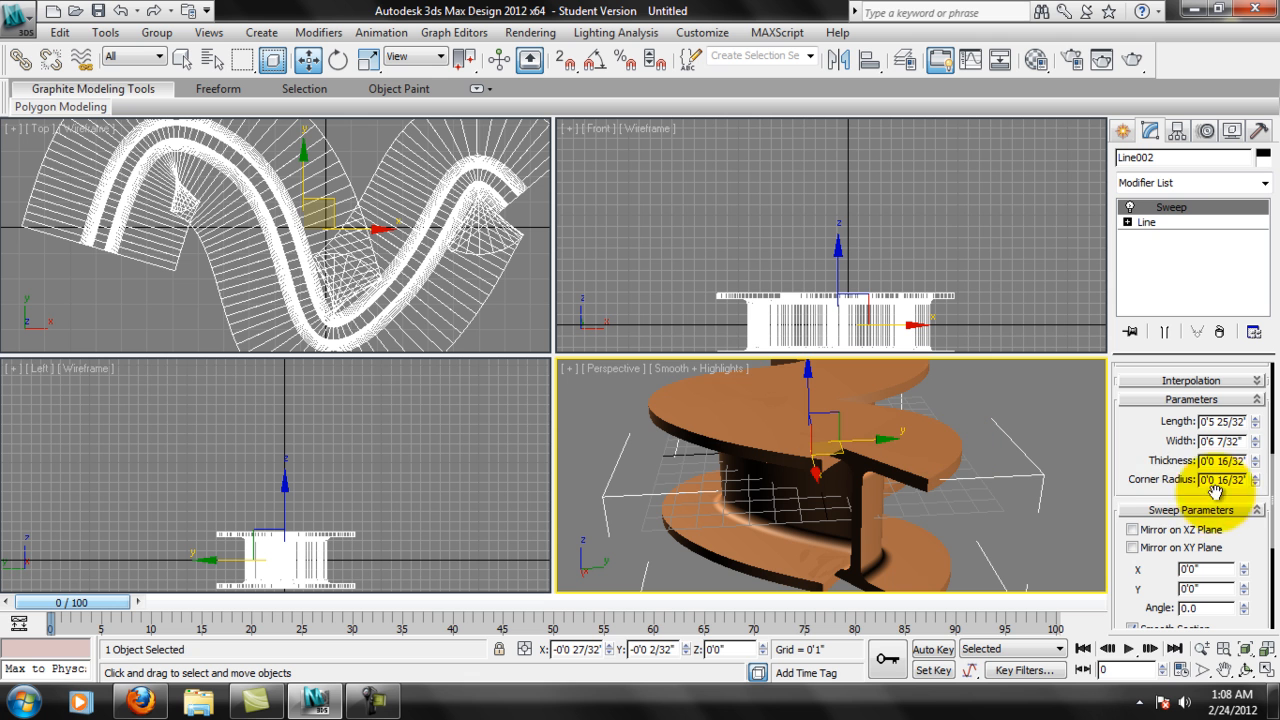
mouse_move(1256, 482)
left_mouse_down()
mouse_move(1251, 522)
mouse_move(1257, 471)
mouse_move(1256, 490)
left_mouse_up()
left_click_drag(1257, 428, 1251, 526)
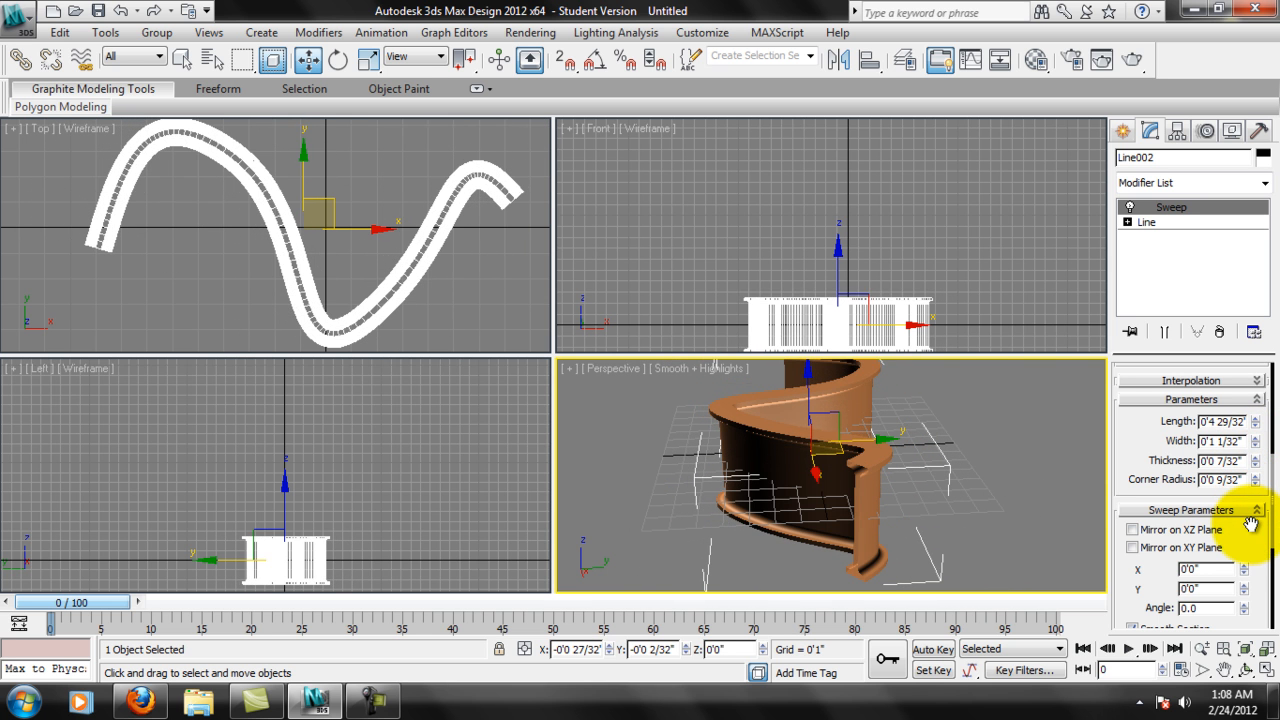
left_click_drag(1257, 445, 1255, 441)
middle_click_drag(1010, 418, 972, 508, "alt")
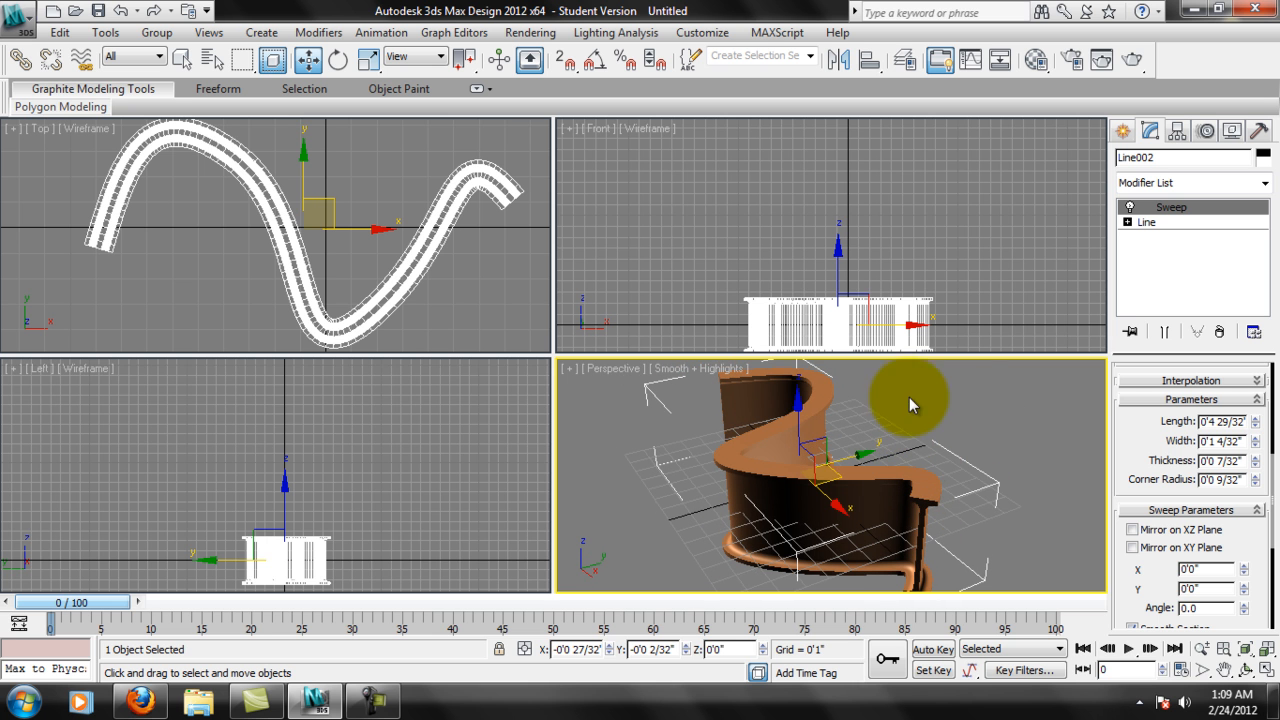
Delete the swept wide-flange wall to leave the scene empty.
middle_click_drag(943, 366, 872, 500, "alt")
scroll(880, 500, "down", 3)
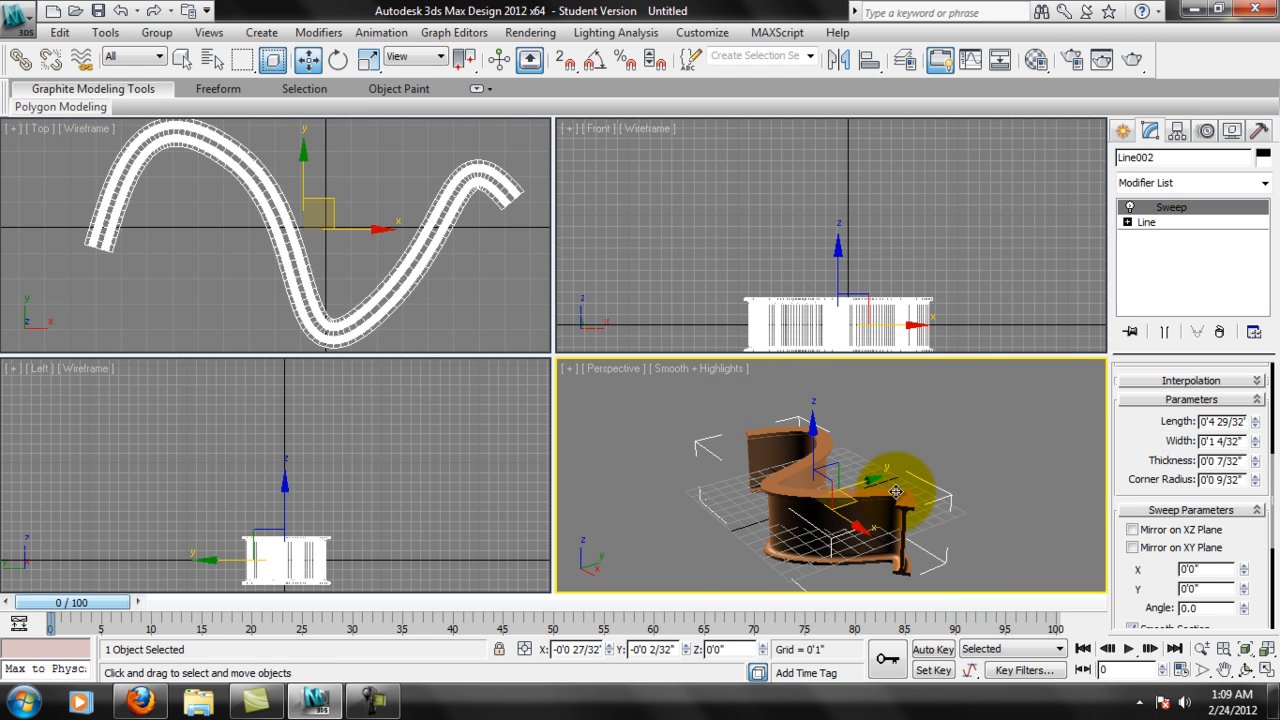
key("Delete")
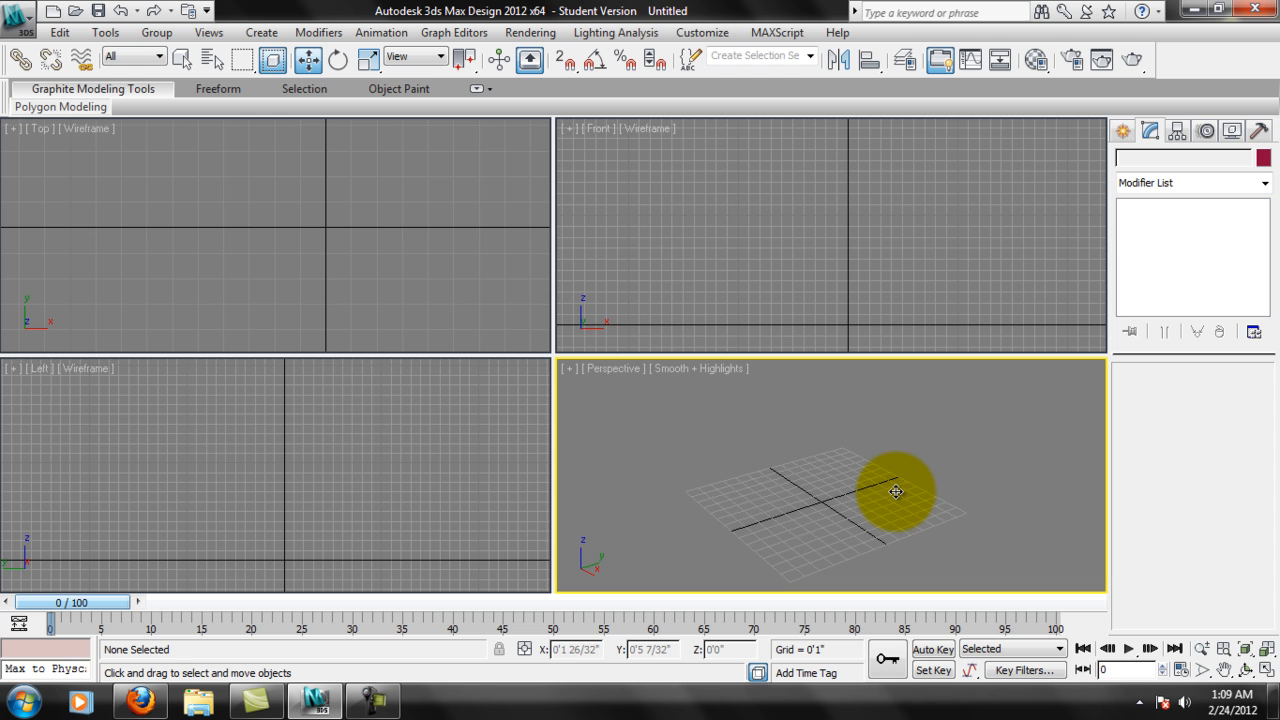
middle_click_drag(432, 214, 352, 255)
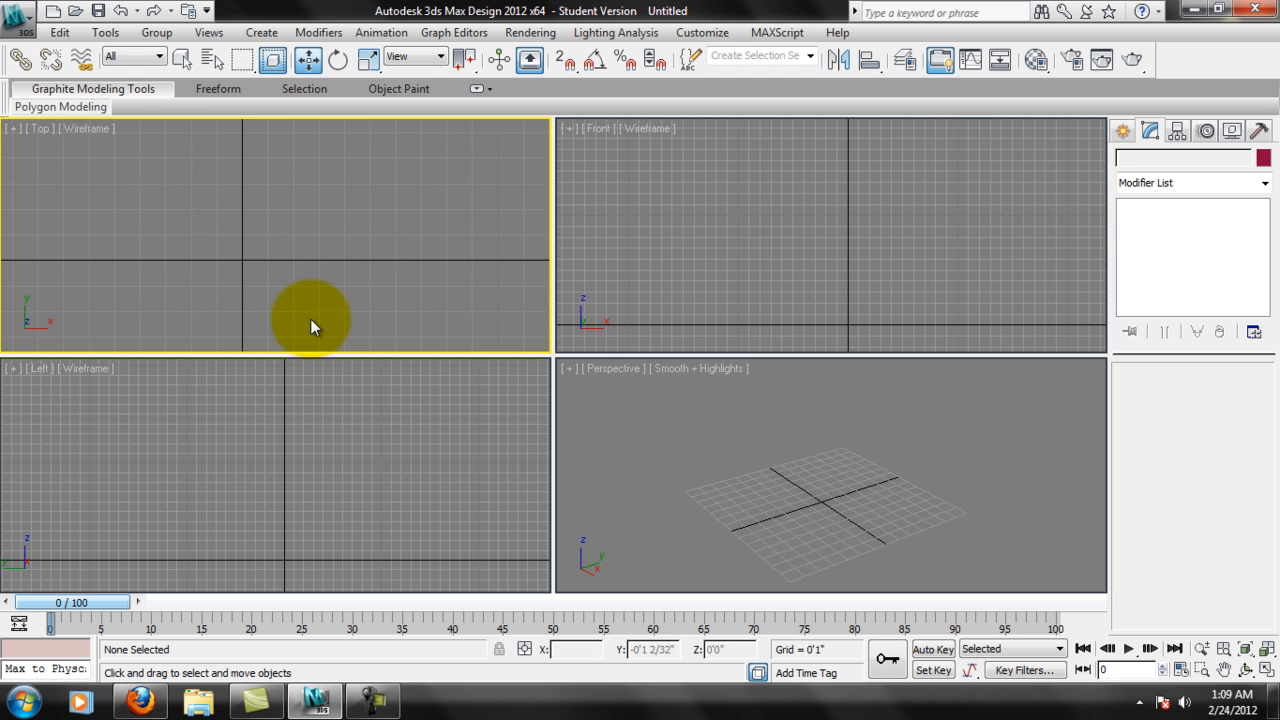
middle_click_drag(317, 320, 362, 265)
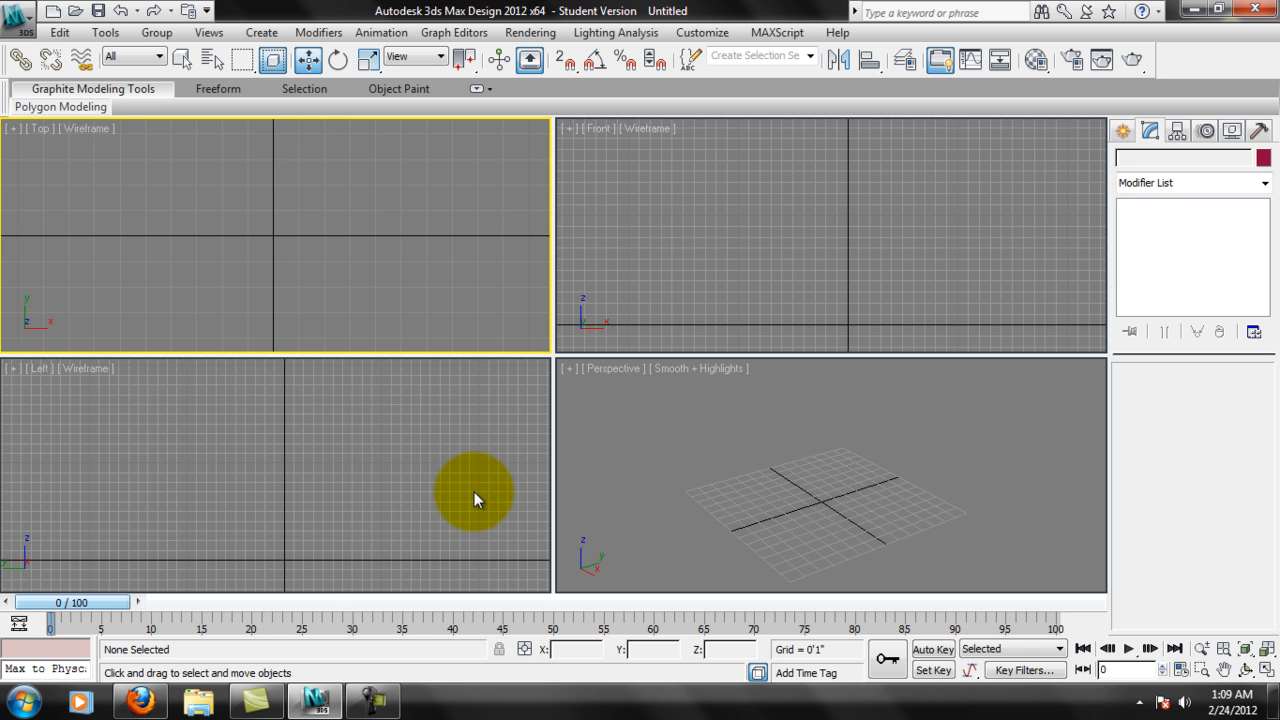
Launch AutoCAD 2012 - English from the Apps folder on the Desktop, and return to 3ds Max while it loads.
left_click(214, 704)
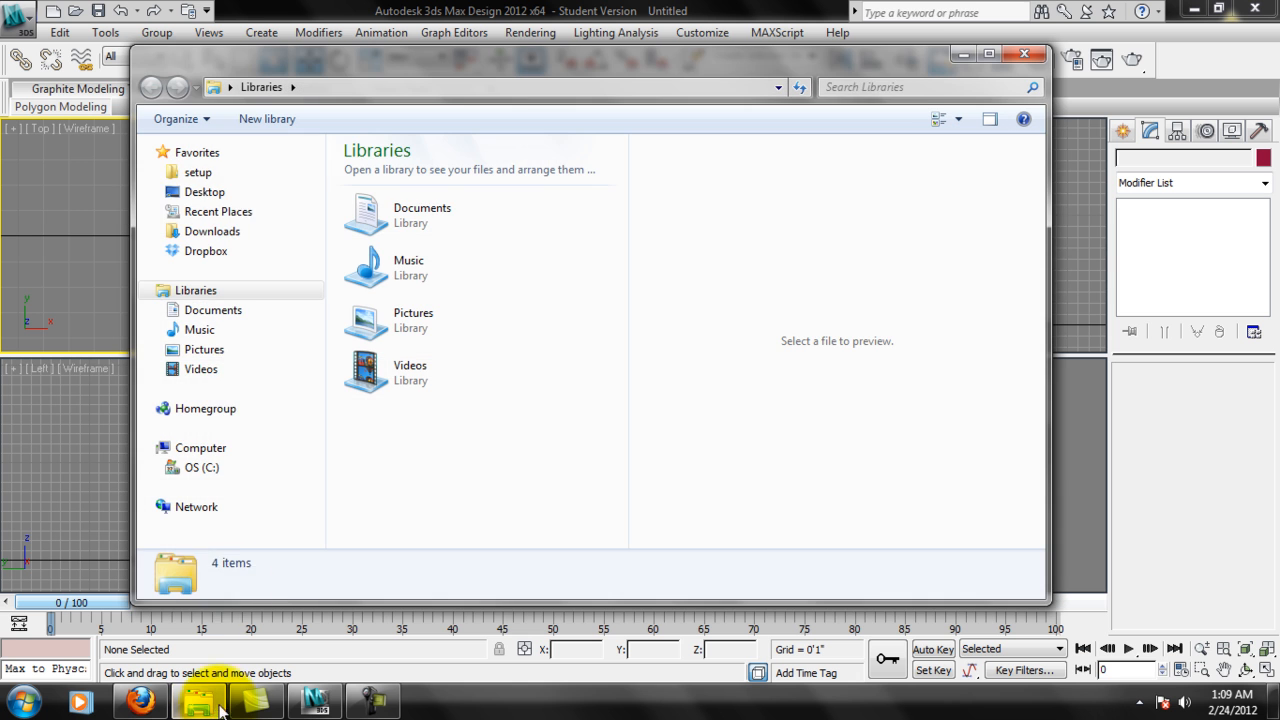
left_click(212, 198)
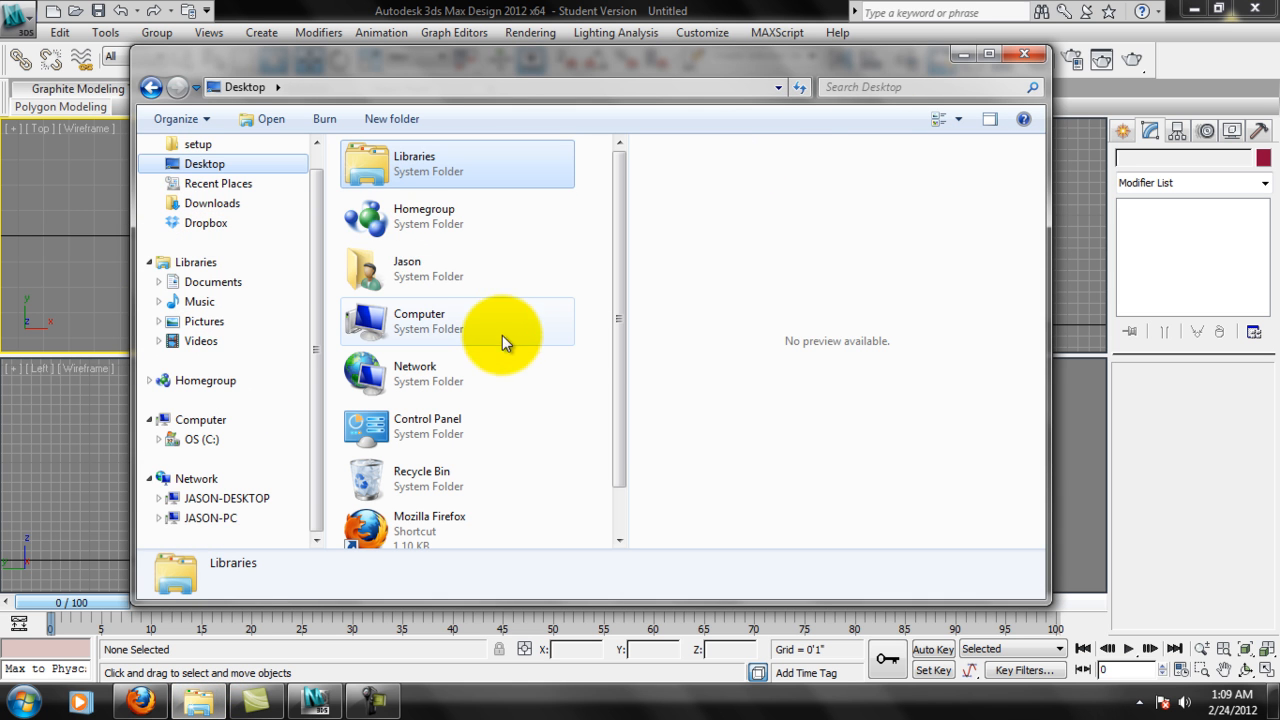
left_click_drag(624, 295, 613, 419)
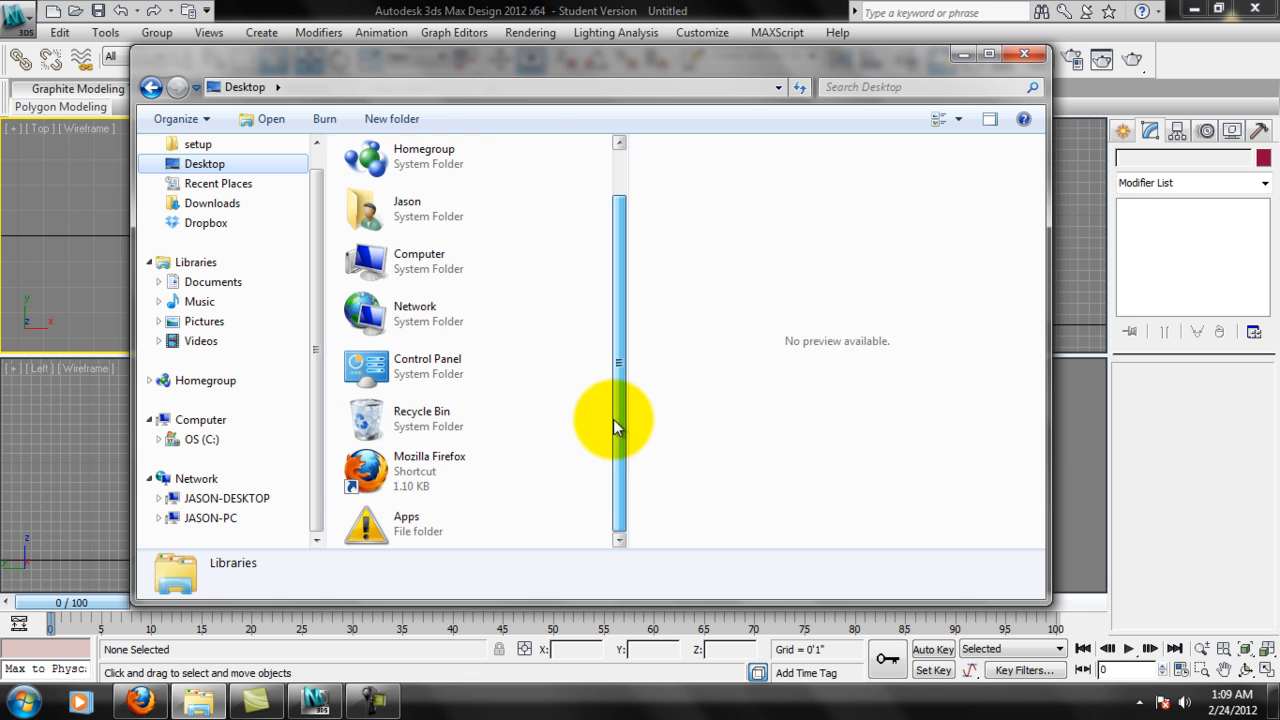
double_click(416, 519)
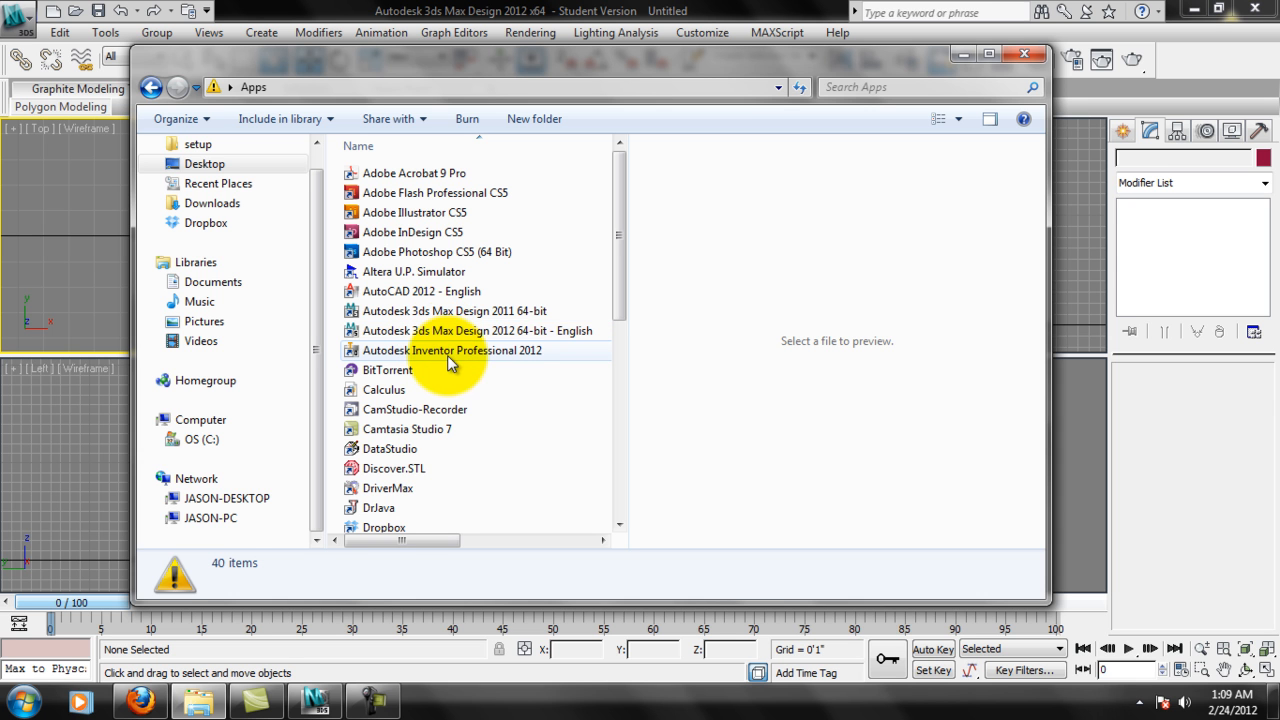
left_click(470, 299)
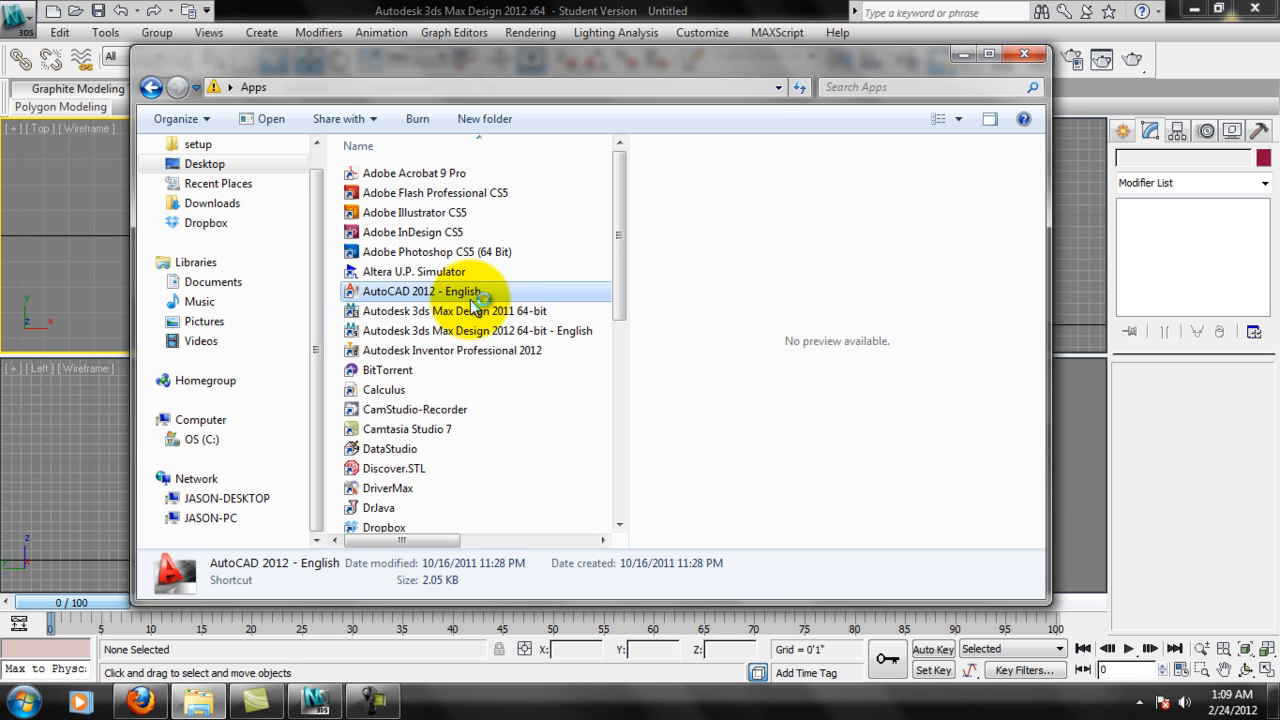
left_click(743, 18)
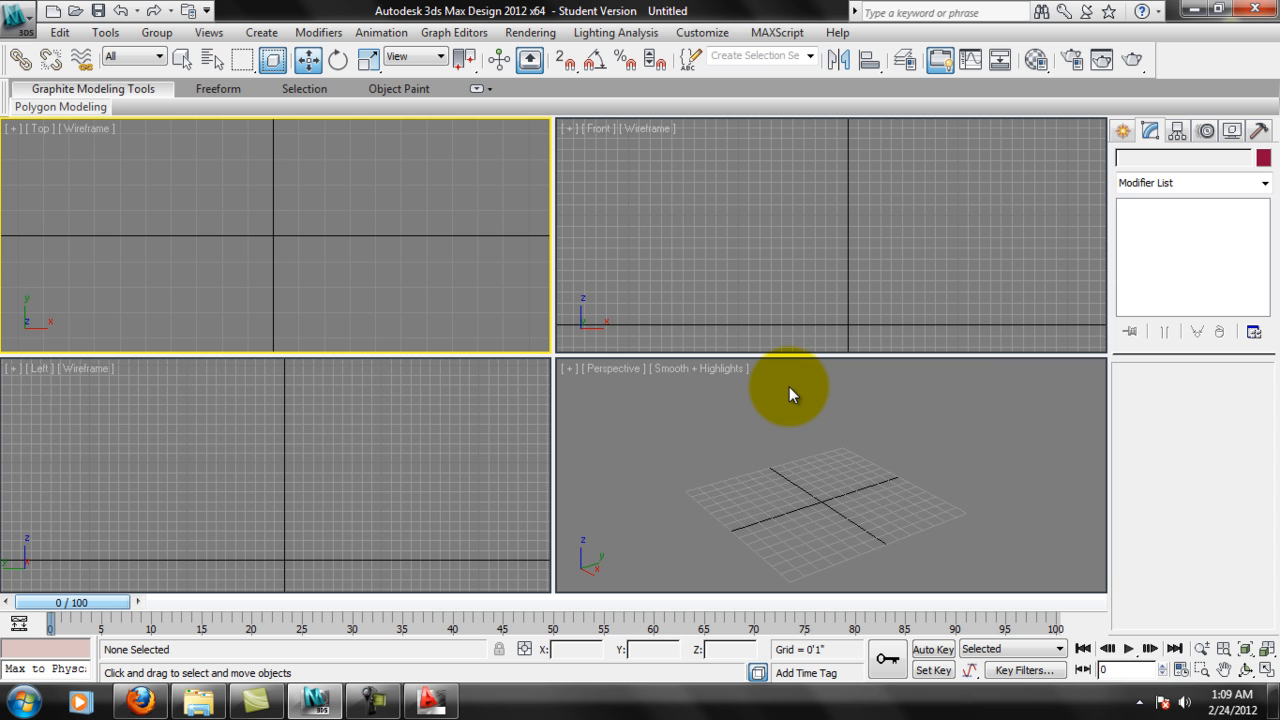
Switch to Firefox and open google.com in a new tab.
left_click(152, 705)
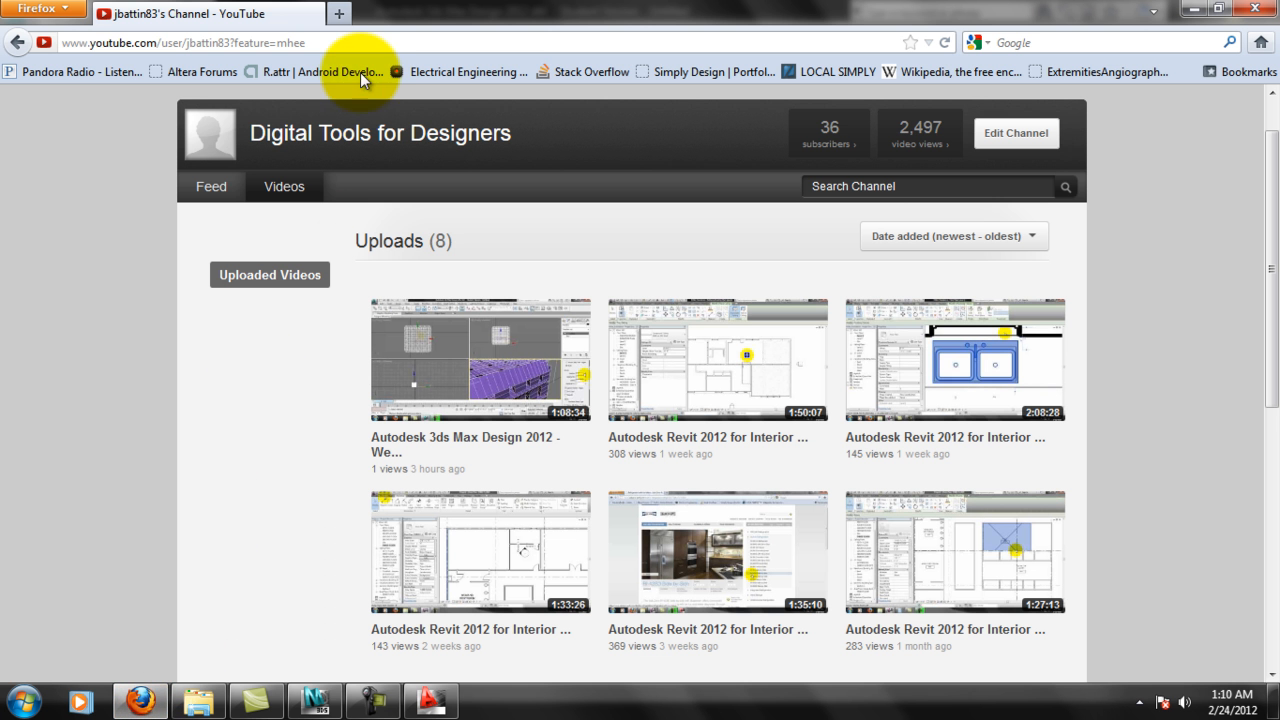
left_click(340, 14)
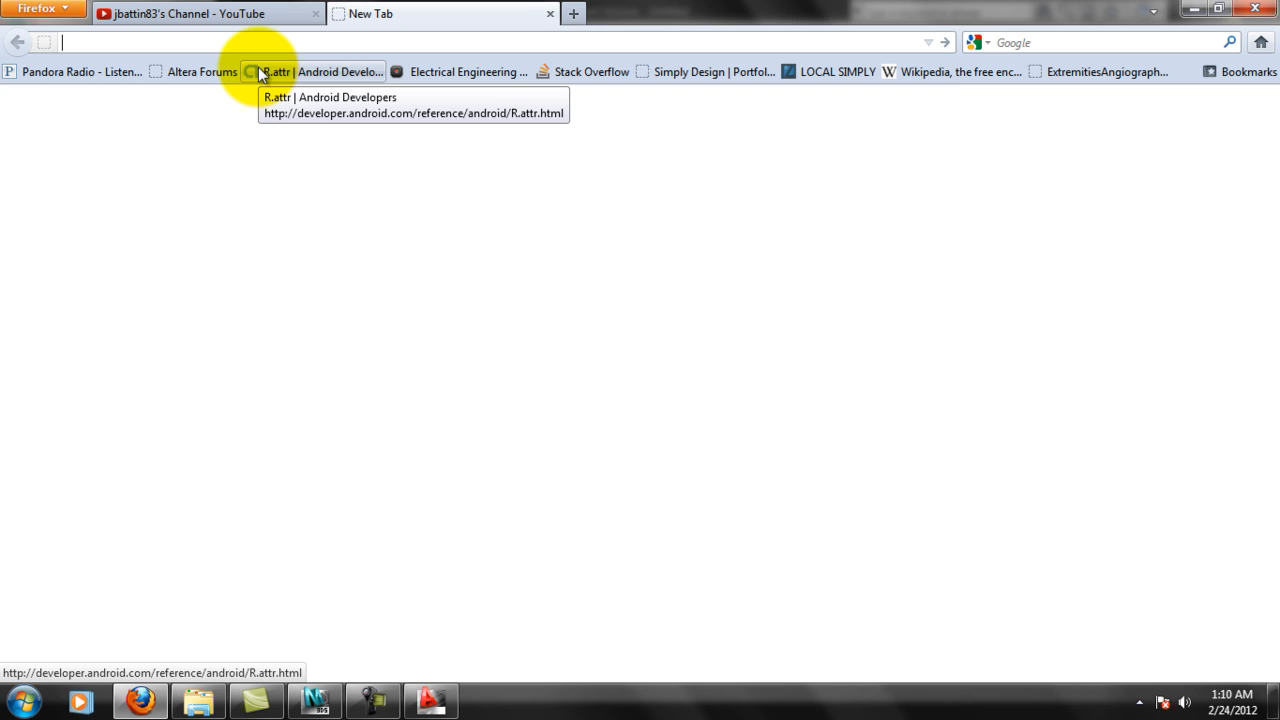
type("g")
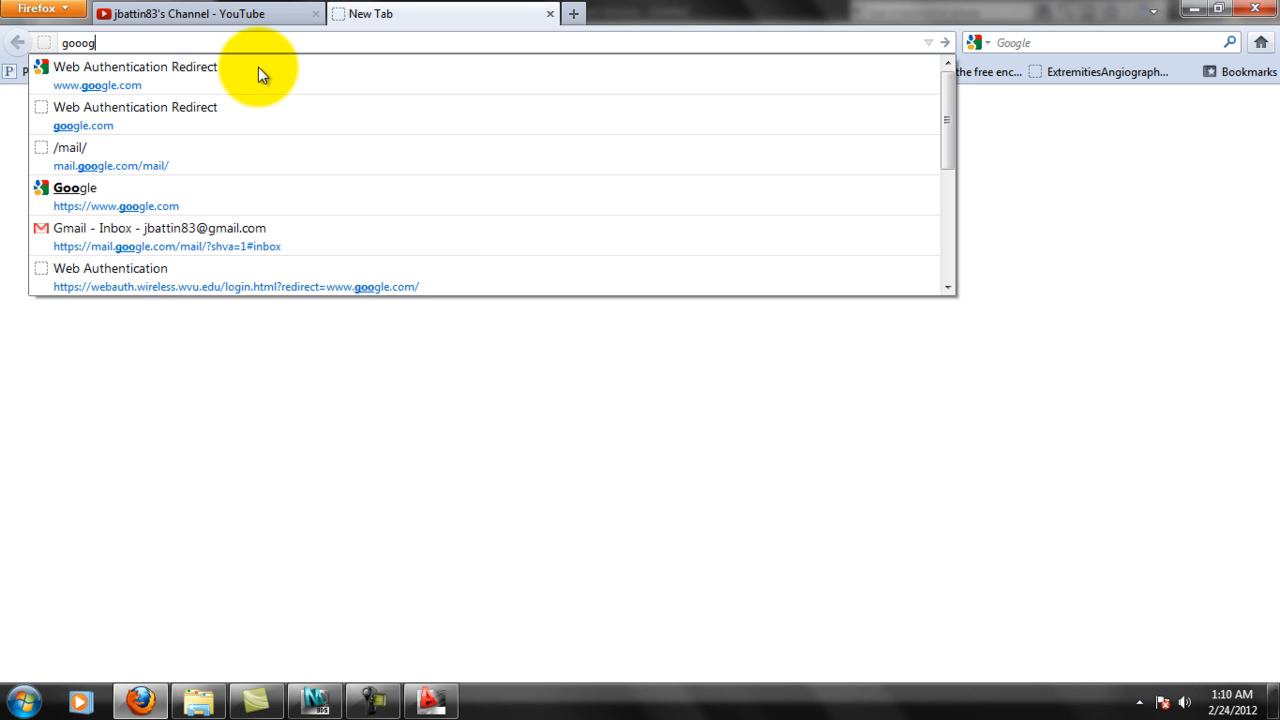
type("oogle.com")
key("Return")
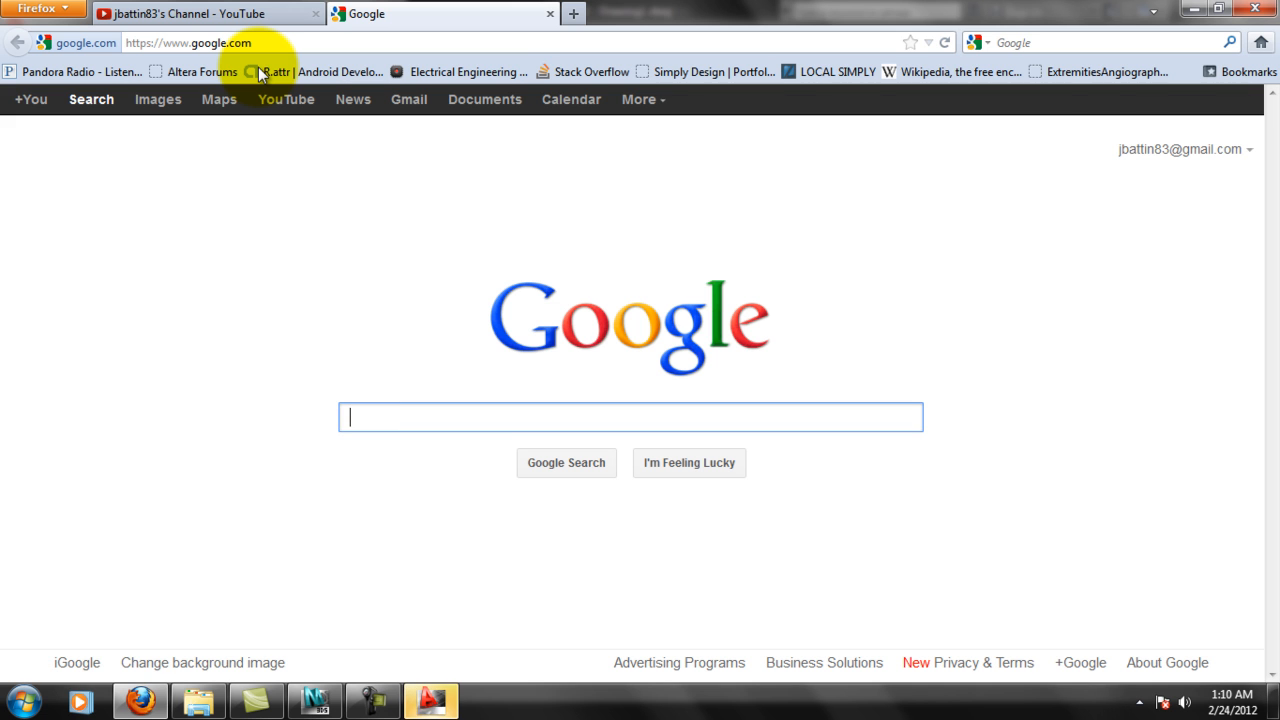
Search Google for "crown molding" and browse the image results.
type("crown m")
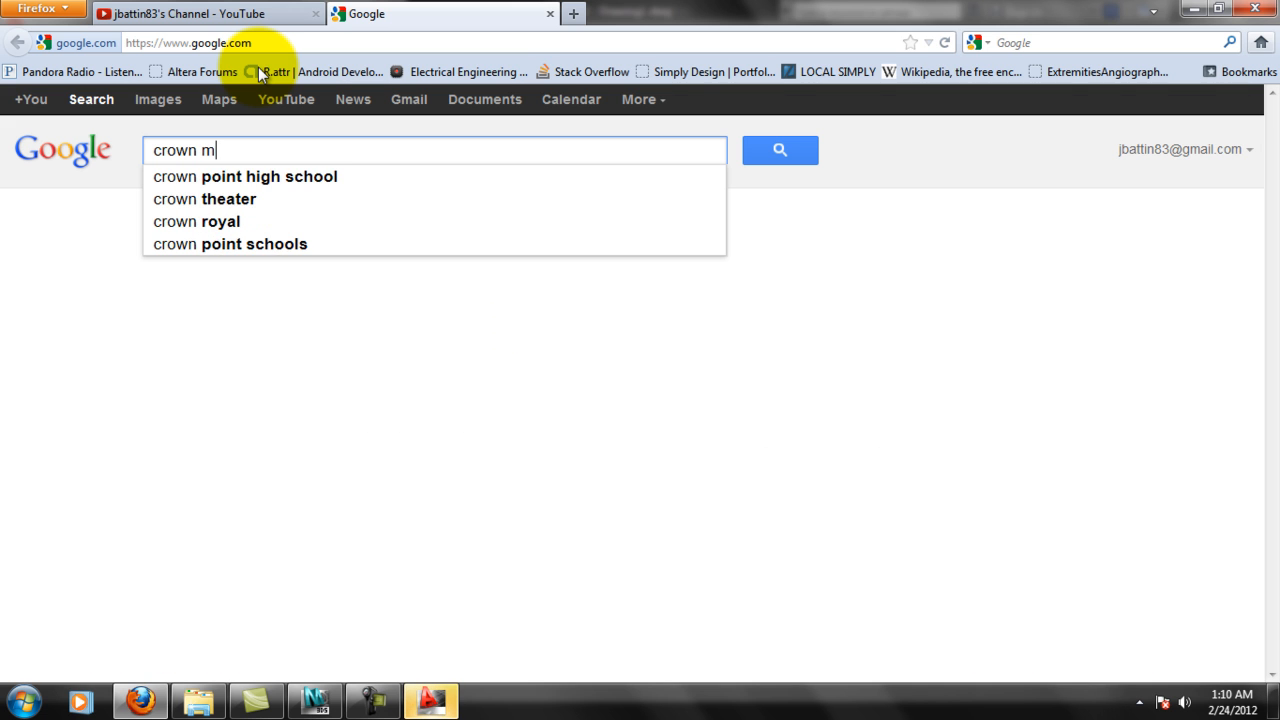
type("oldi")
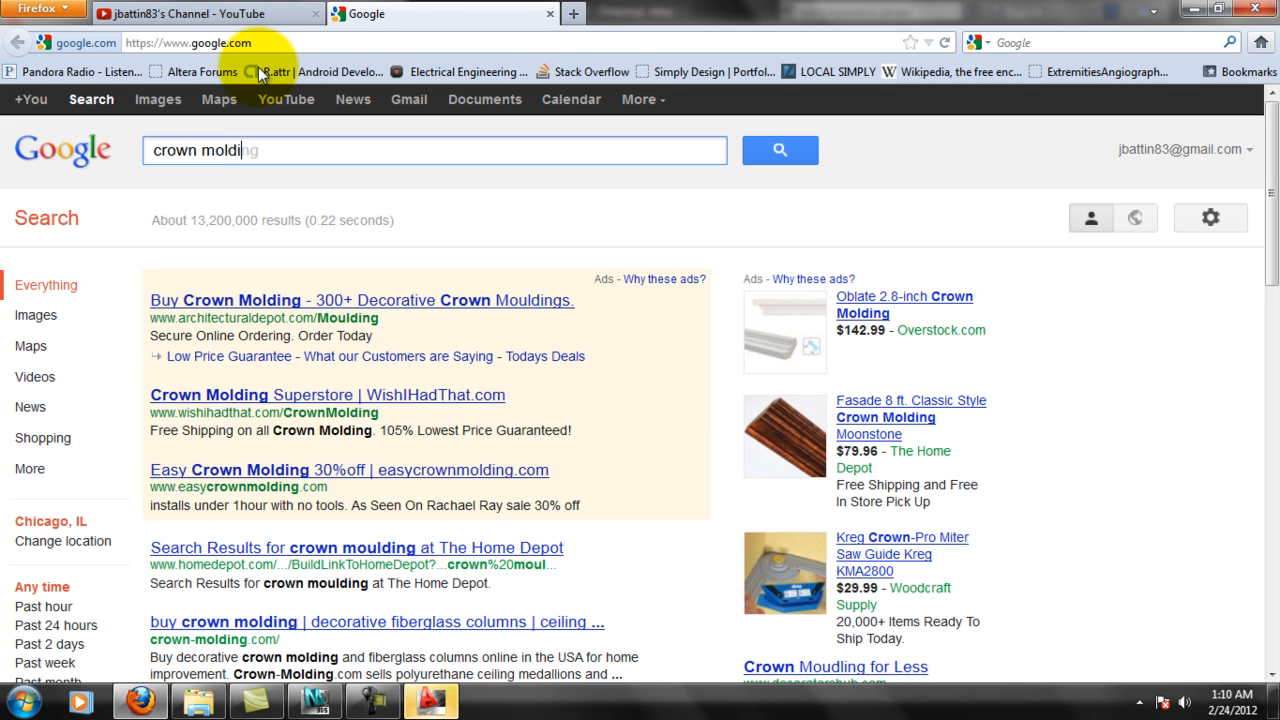
type("ng")
key("Return")
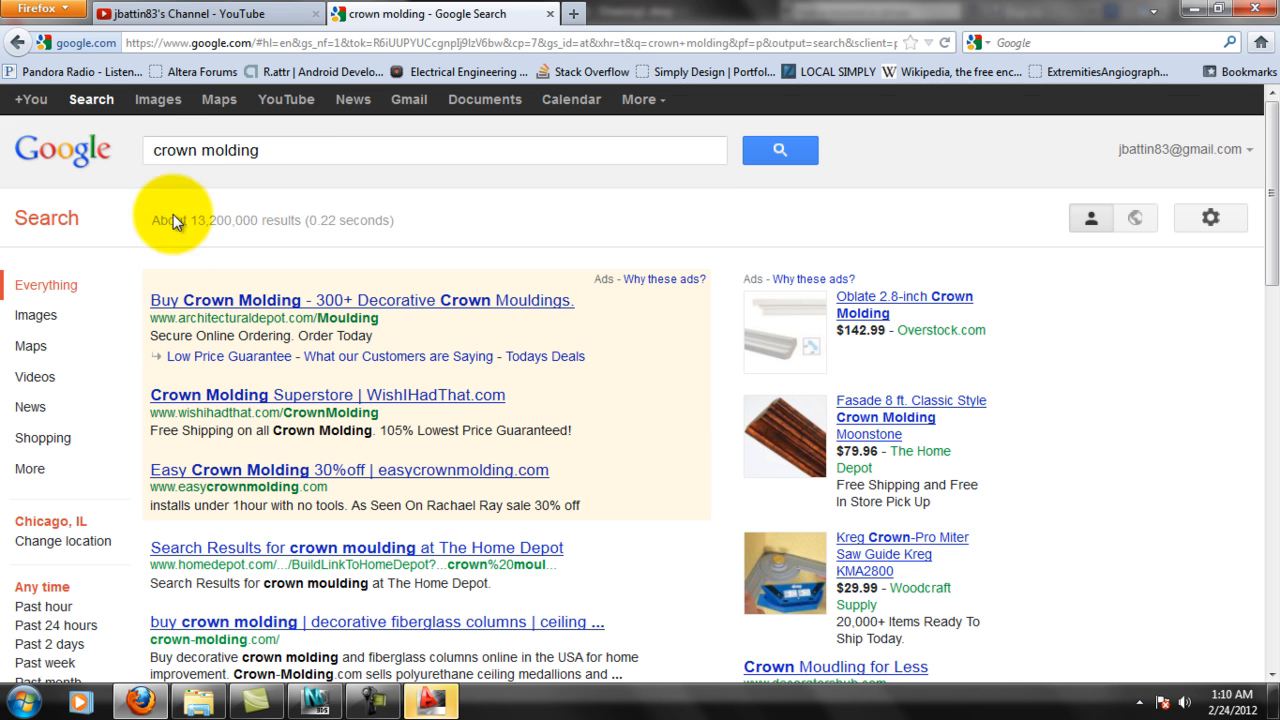
left_click(55, 318)
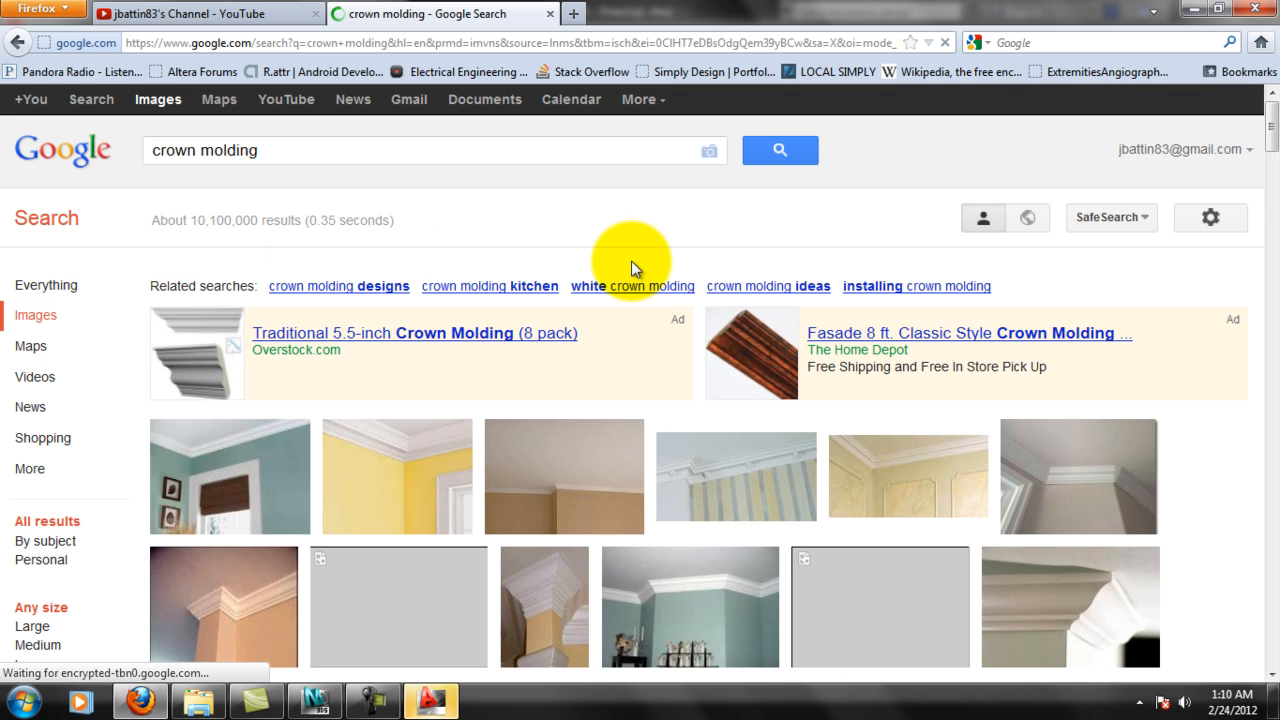
scroll(771, 394, "down", 8)
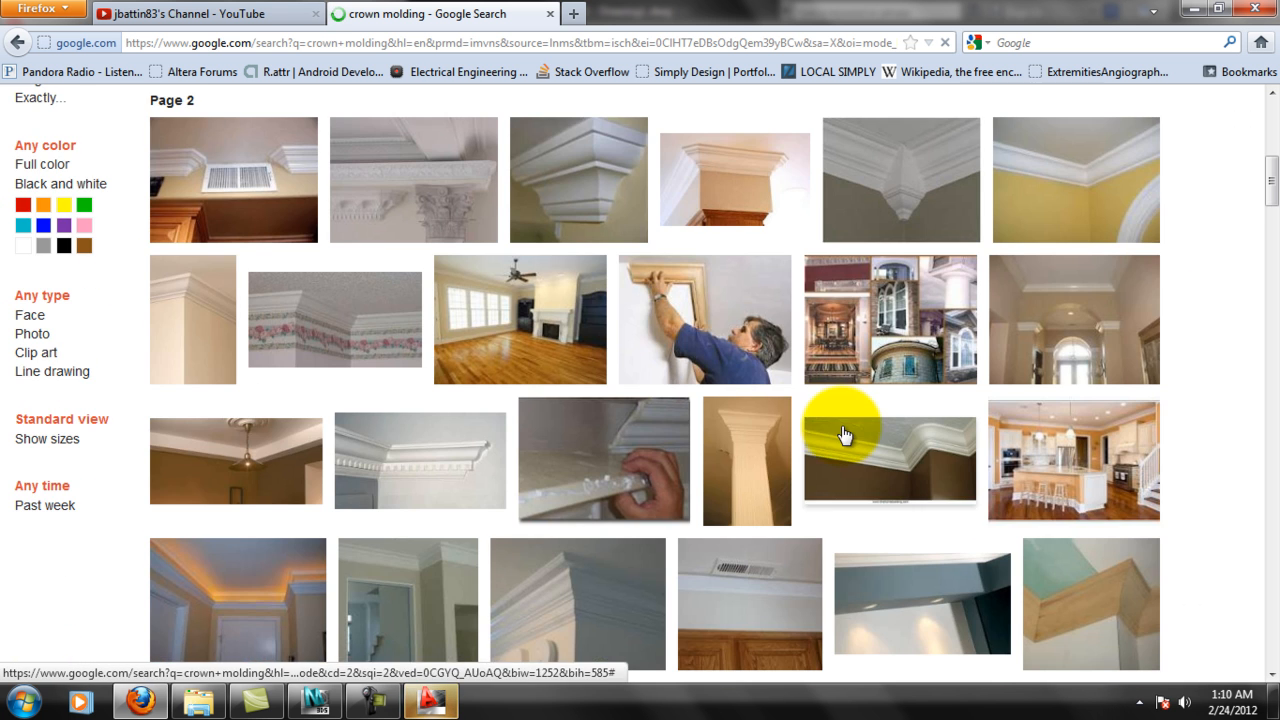
scroll(380, 251, "up", 8)
Refine the image search to "crown molding profiles" and preview the blueoxmill.com image of solid black profiles.
left_click(280, 108)
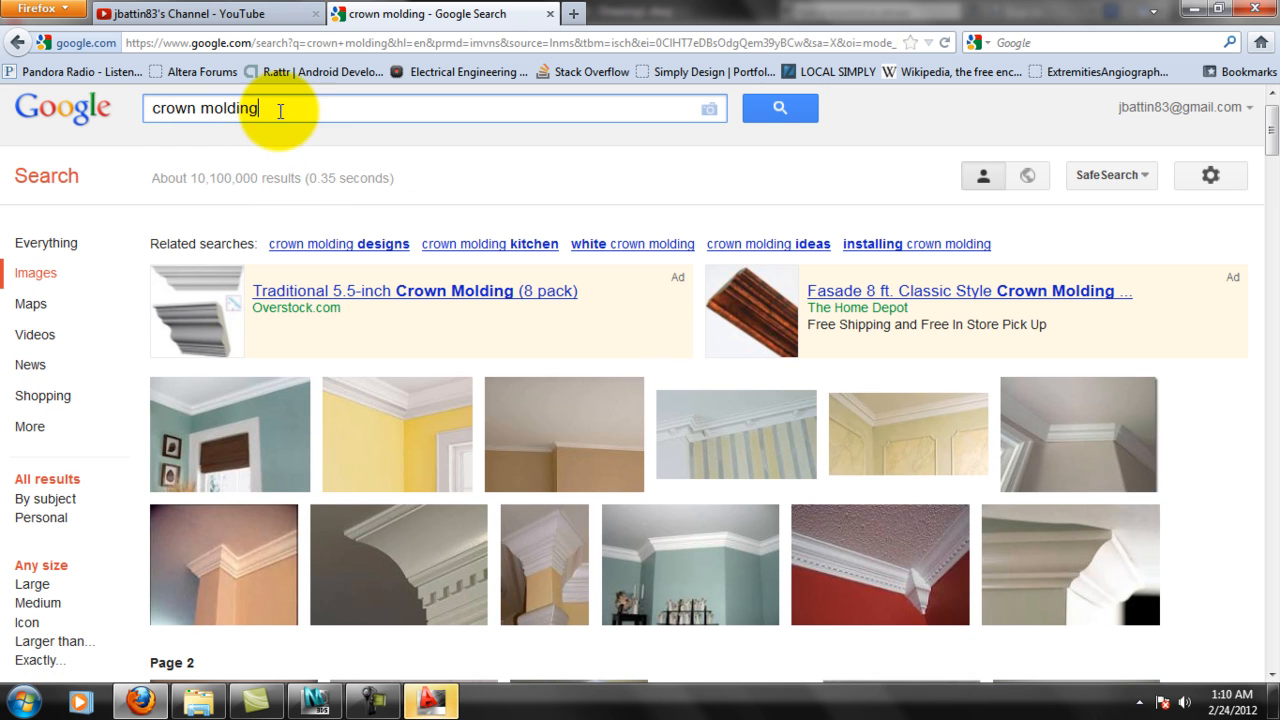
type("profiles")
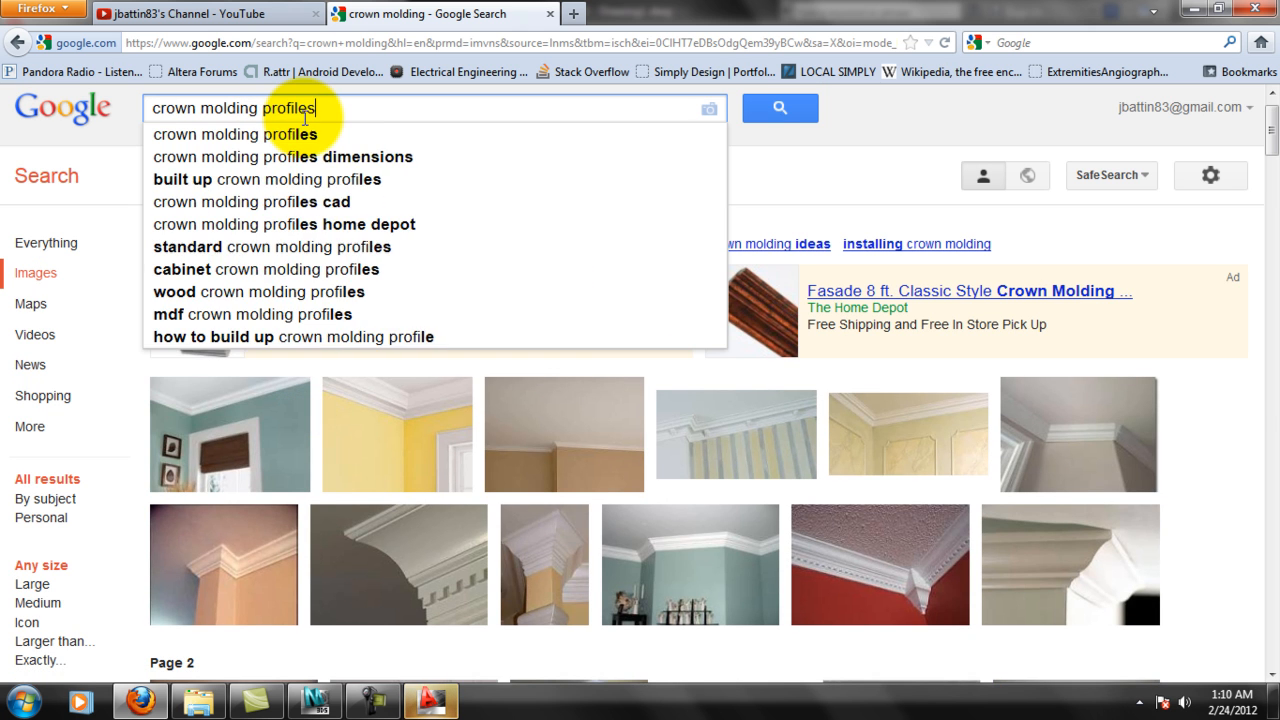
key("Return")
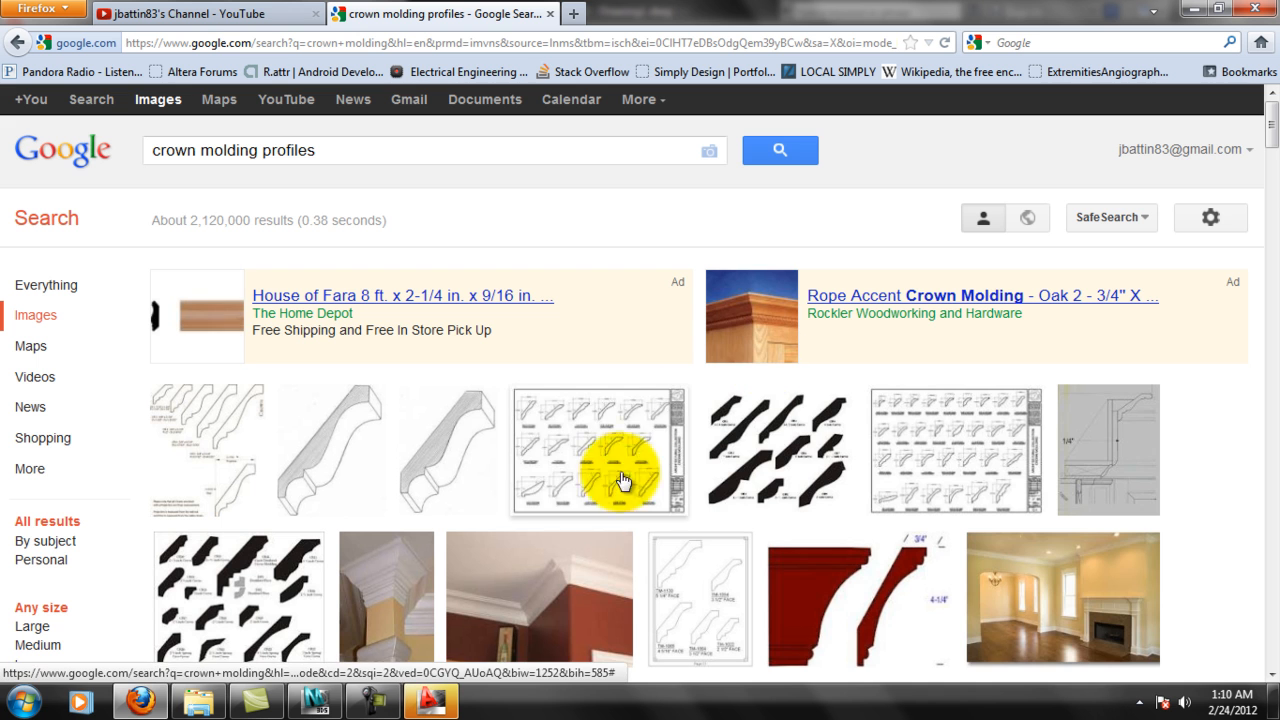
scroll(945, 460, "down", 2)
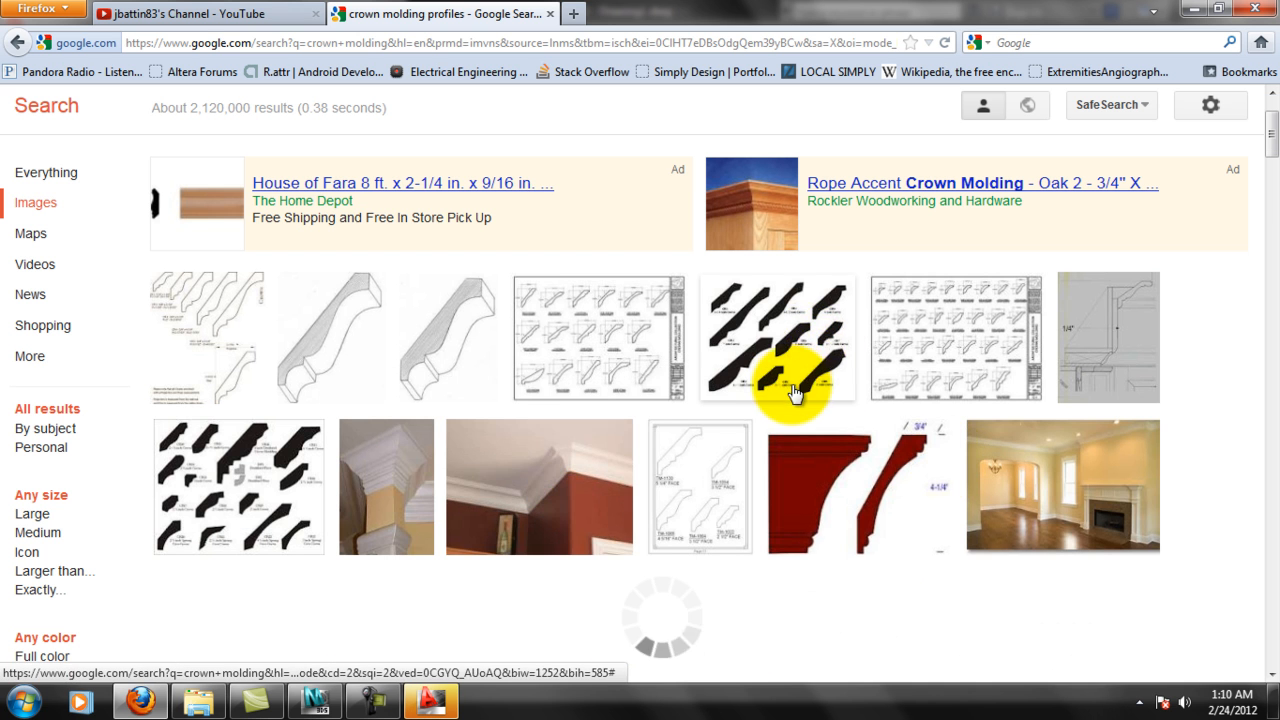
mouse_move(793, 393)
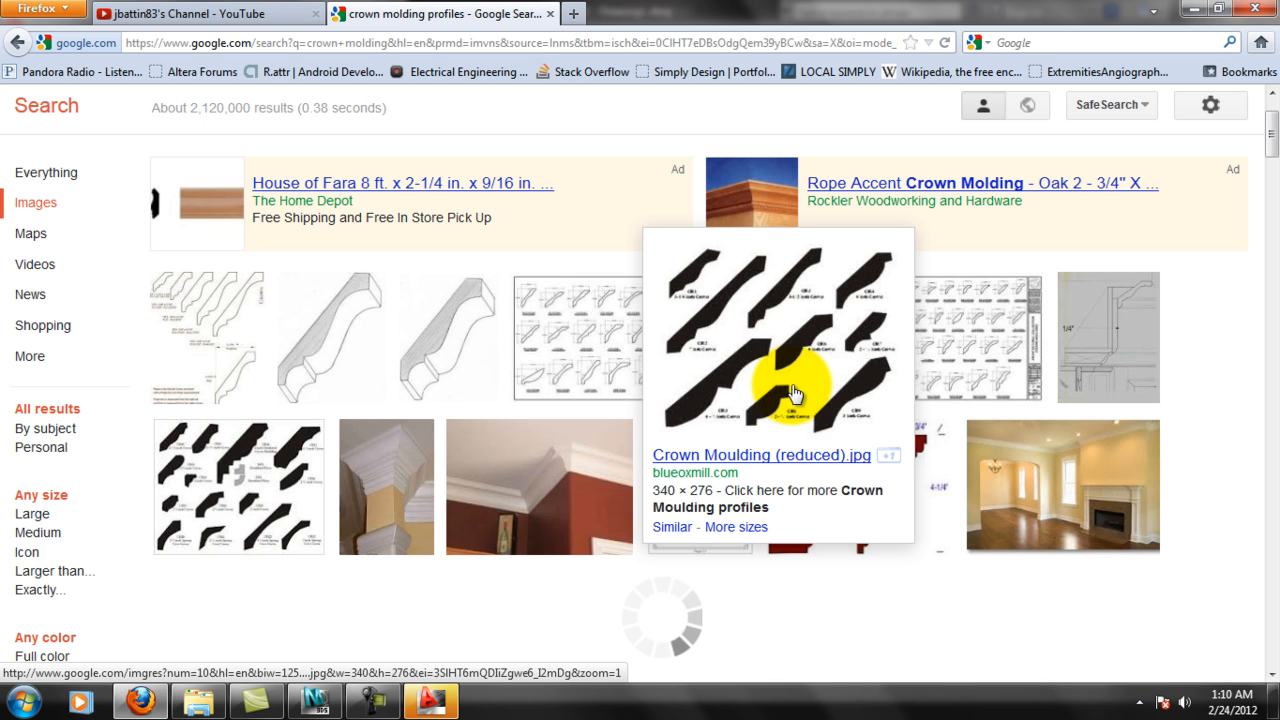
Browse the image results, view goodmillwork.com's crown moulding sheet C-1 on its own at full size, and return to the results.
scroll(278, 450, "down", 2)
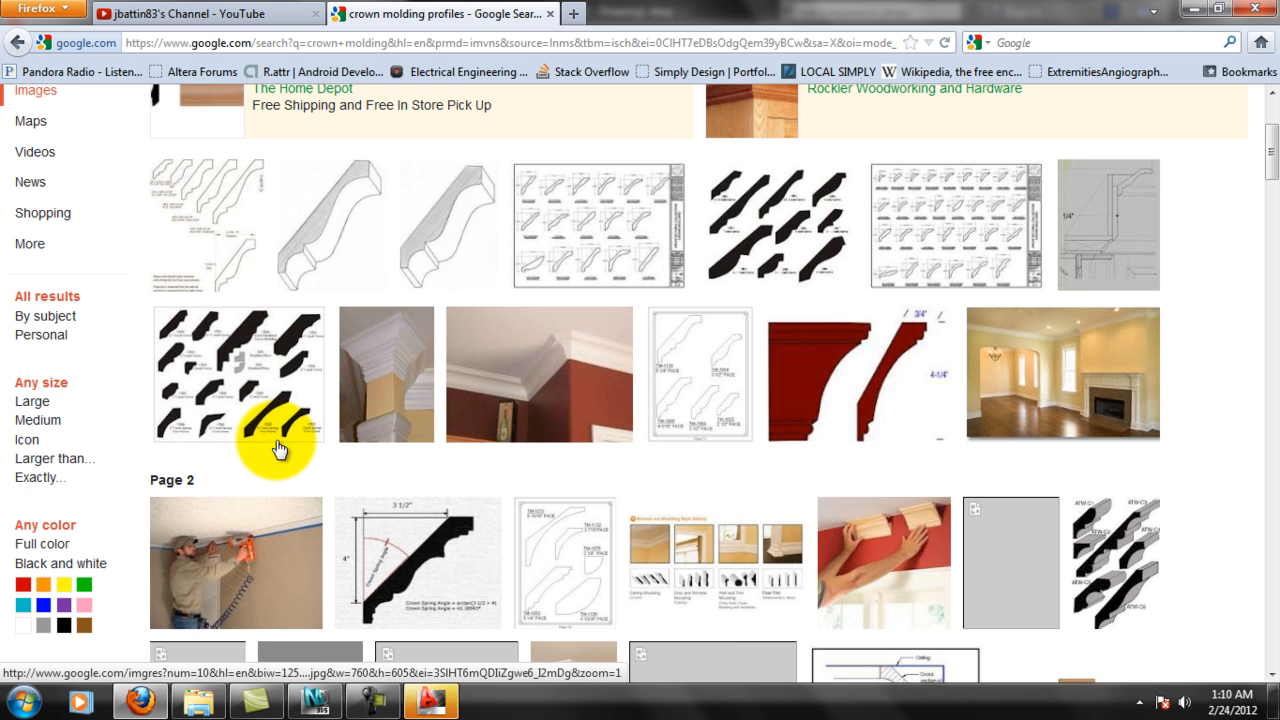
scroll(278, 450, "down", 2)
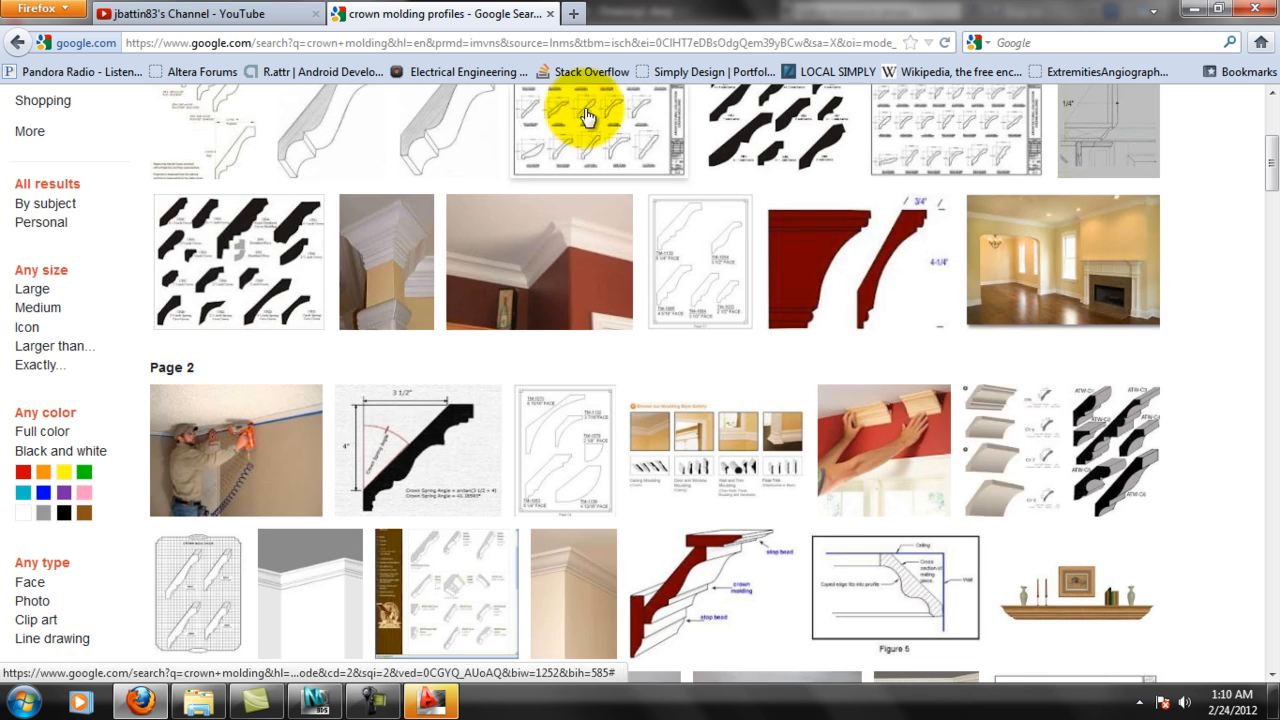
scroll(771, 200, "up", 2)
mouse_move(990, 267)
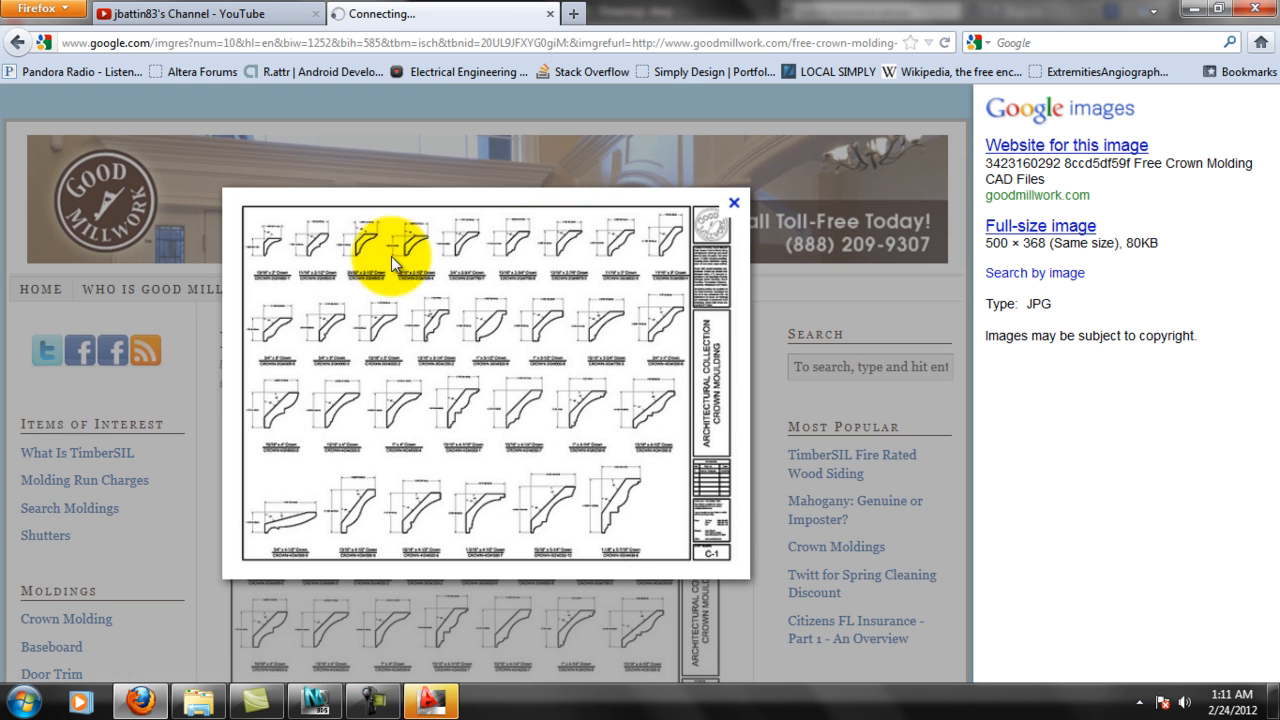
right_click(476, 289)
left_click(500, 302)
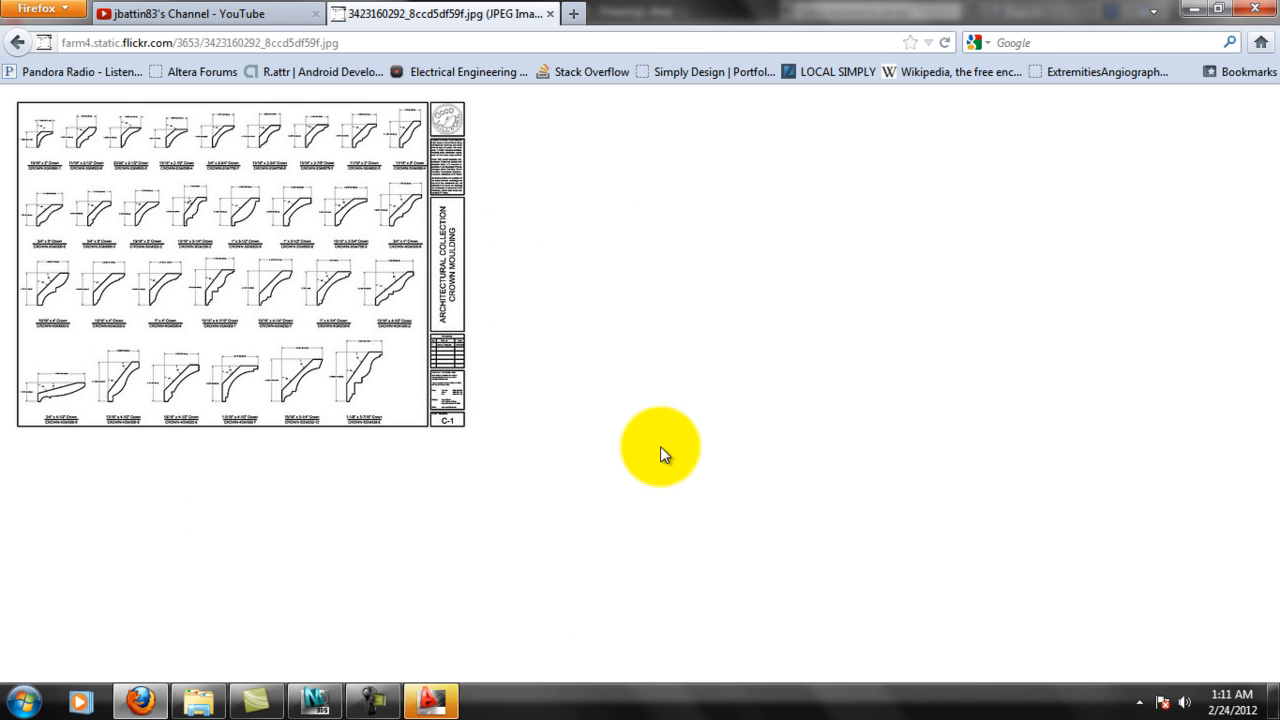
right_click(122, 270)
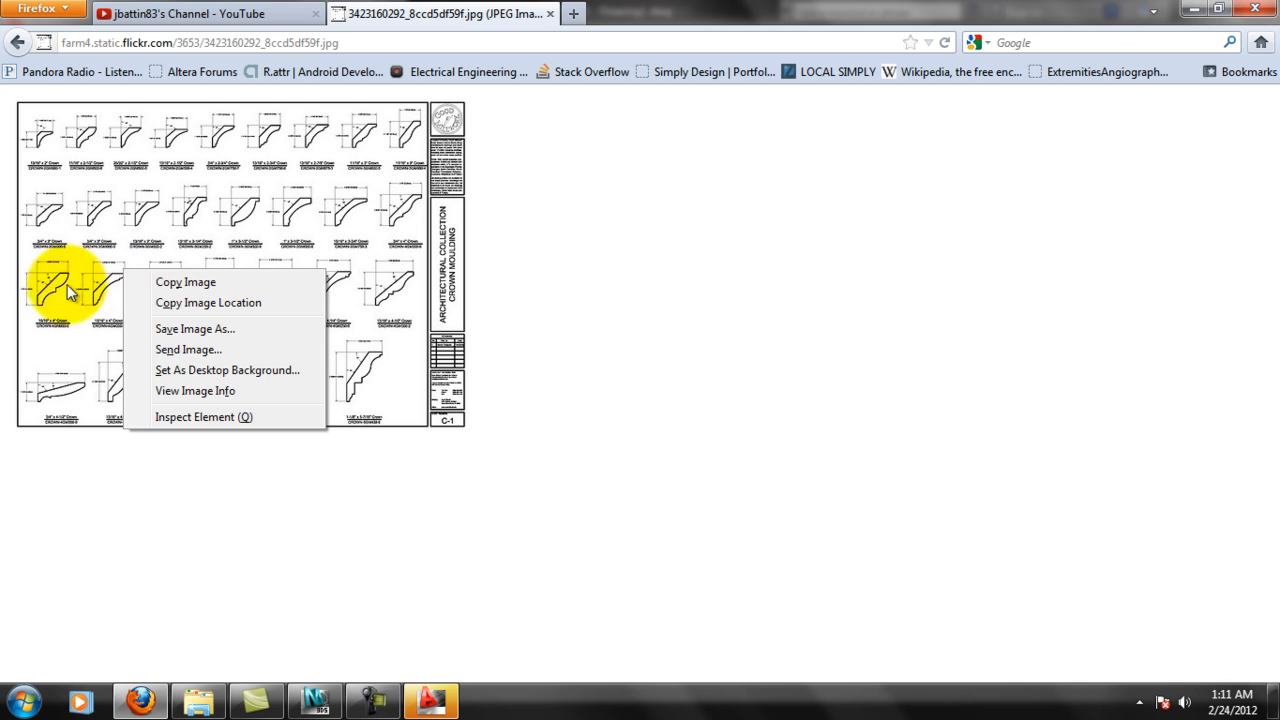
left_click(564, 420)
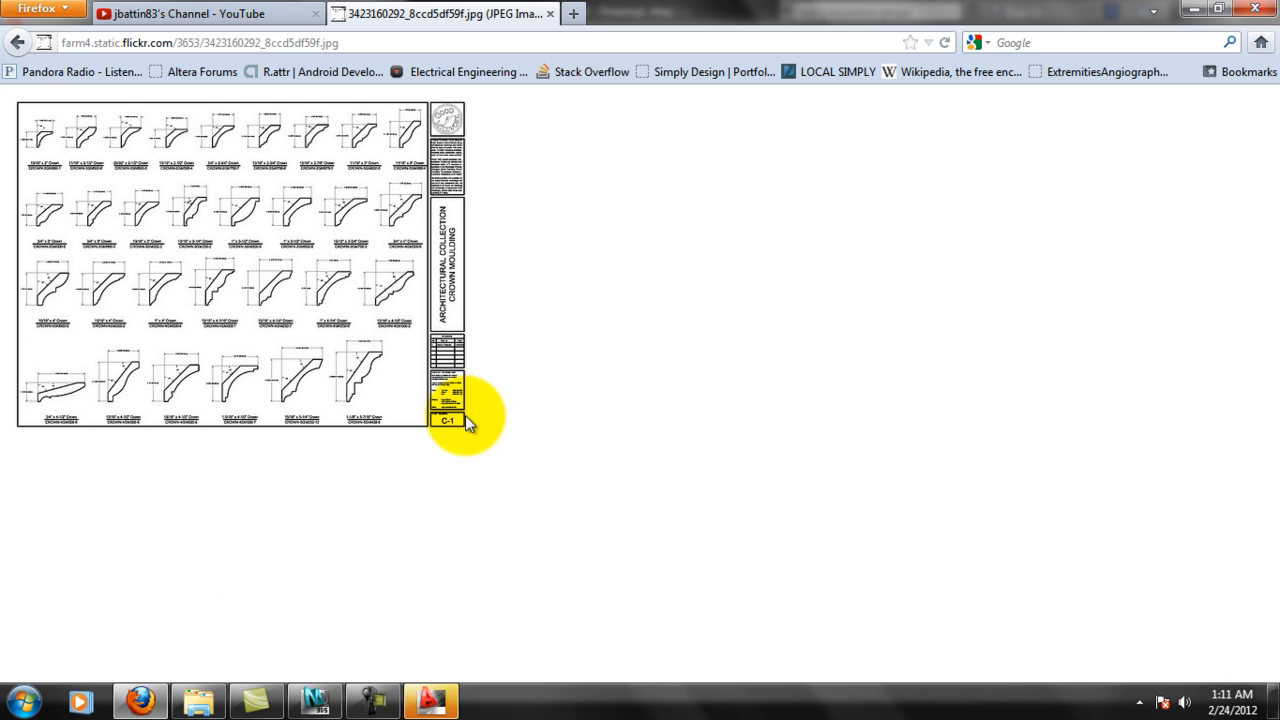
left_click(17, 42)
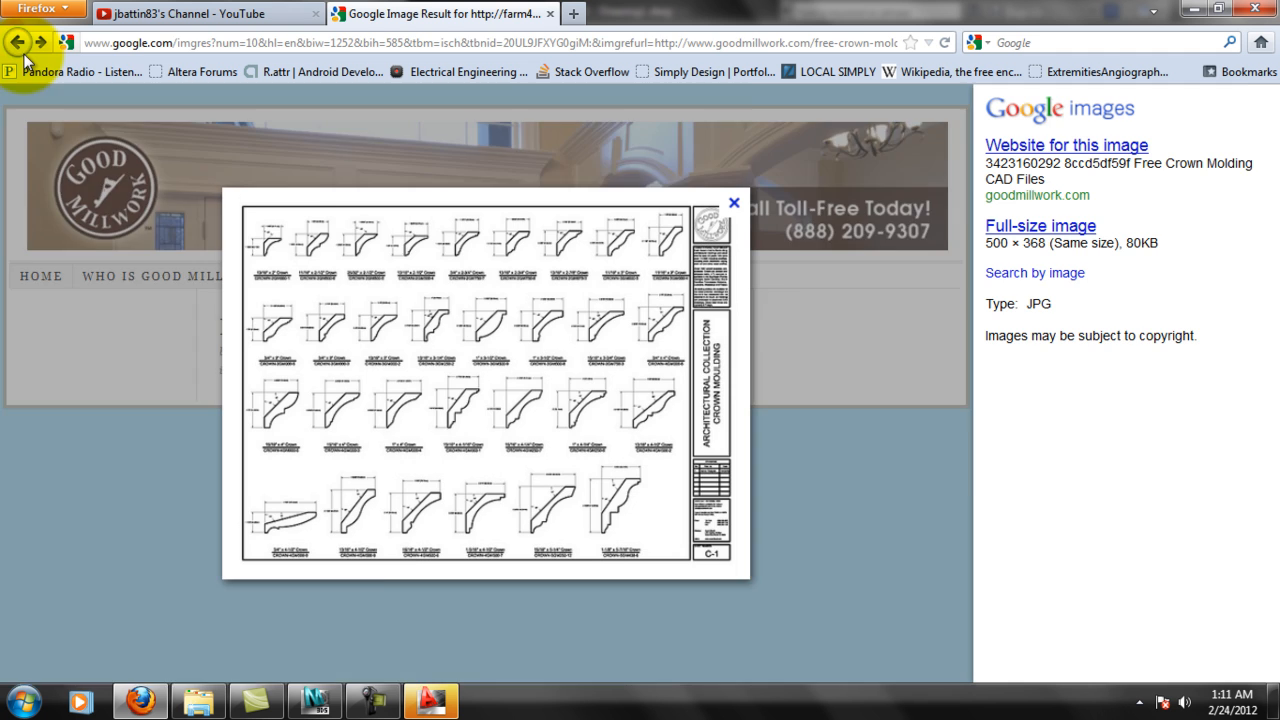
left_click(17, 42)
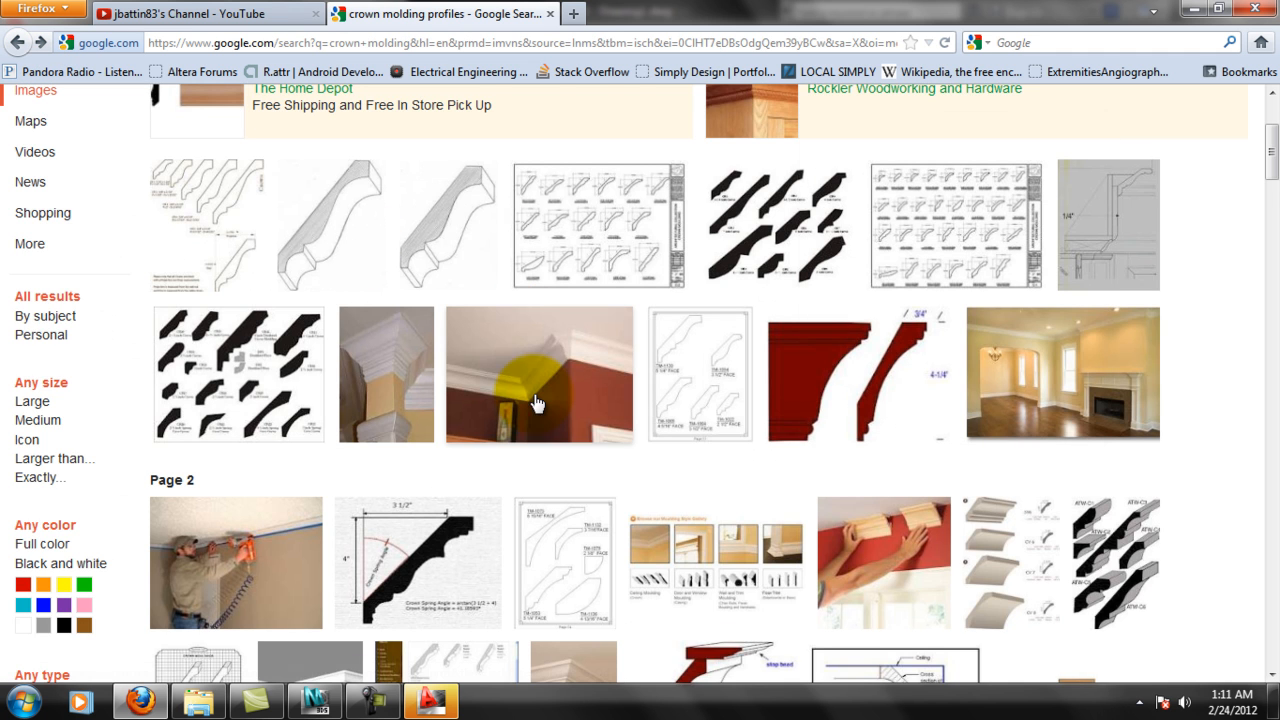
Find Good Millwork's crown moulding sheet C-3 further down the results, view it at full size without saving the offered file, and return.
scroll(760, 475, "down", 2)
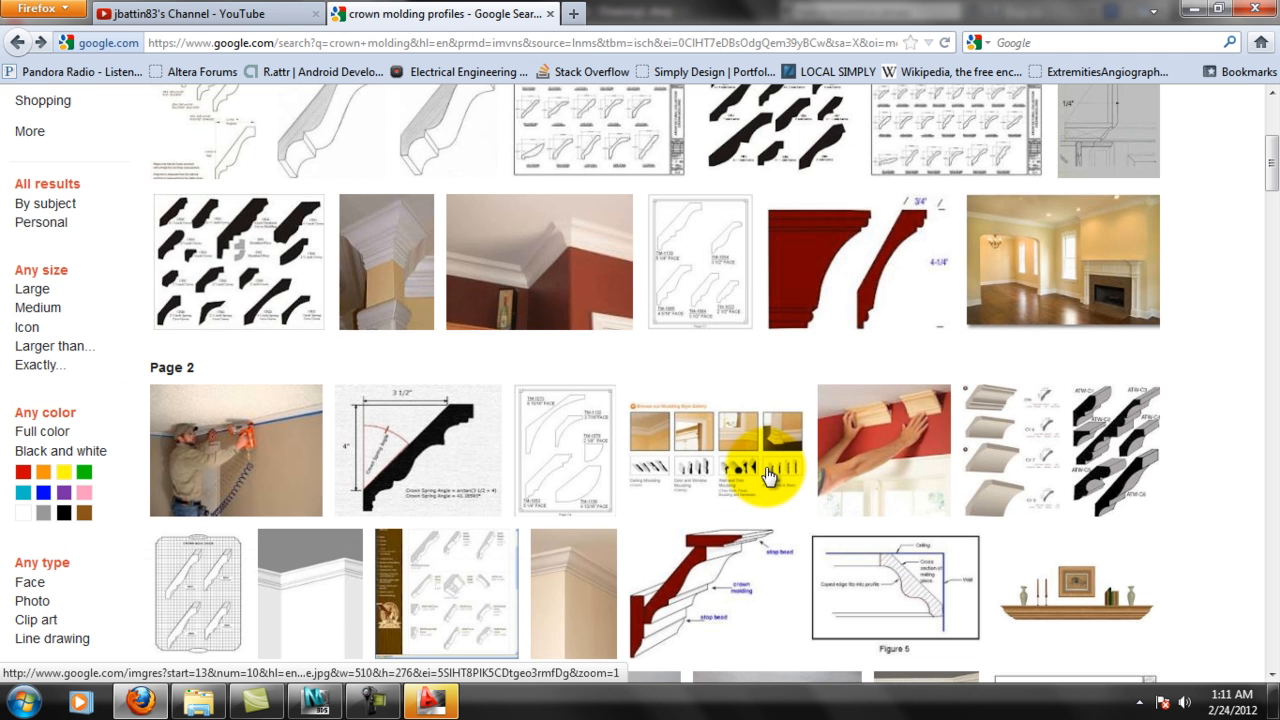
scroll(768, 475, "down", 4)
scroll(768, 475, "down", 4)
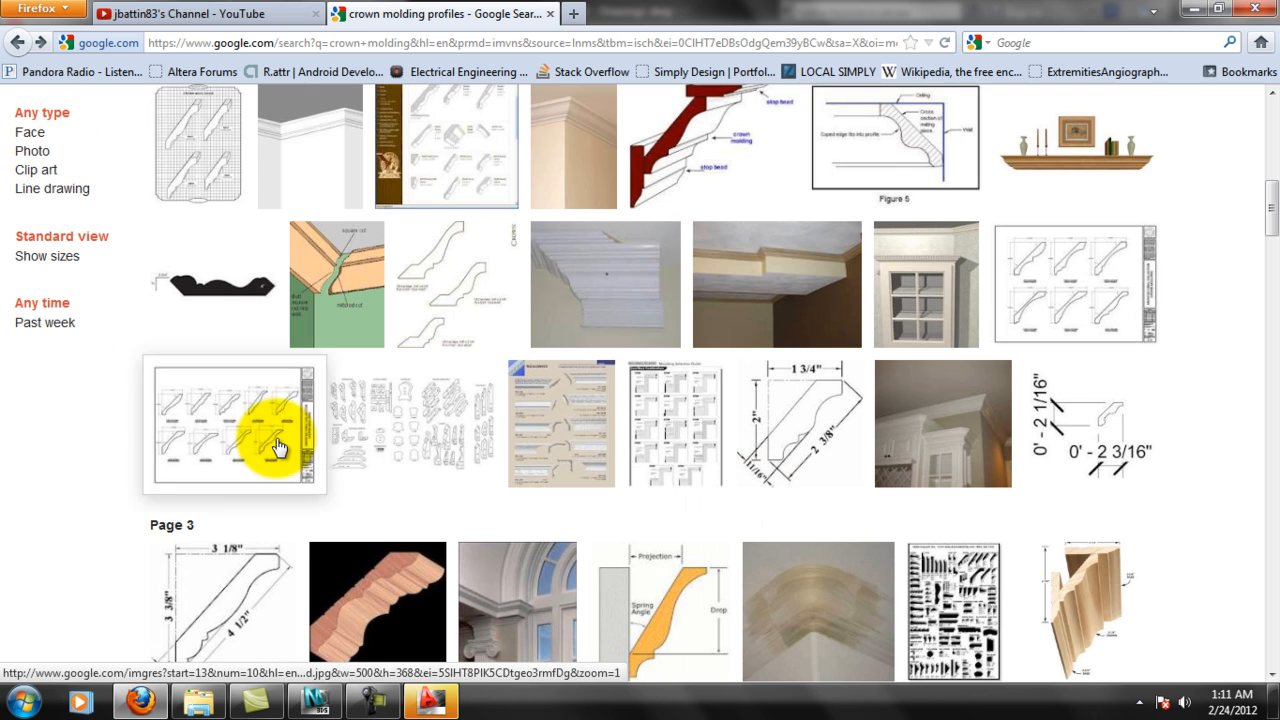
mouse_move(280, 447)
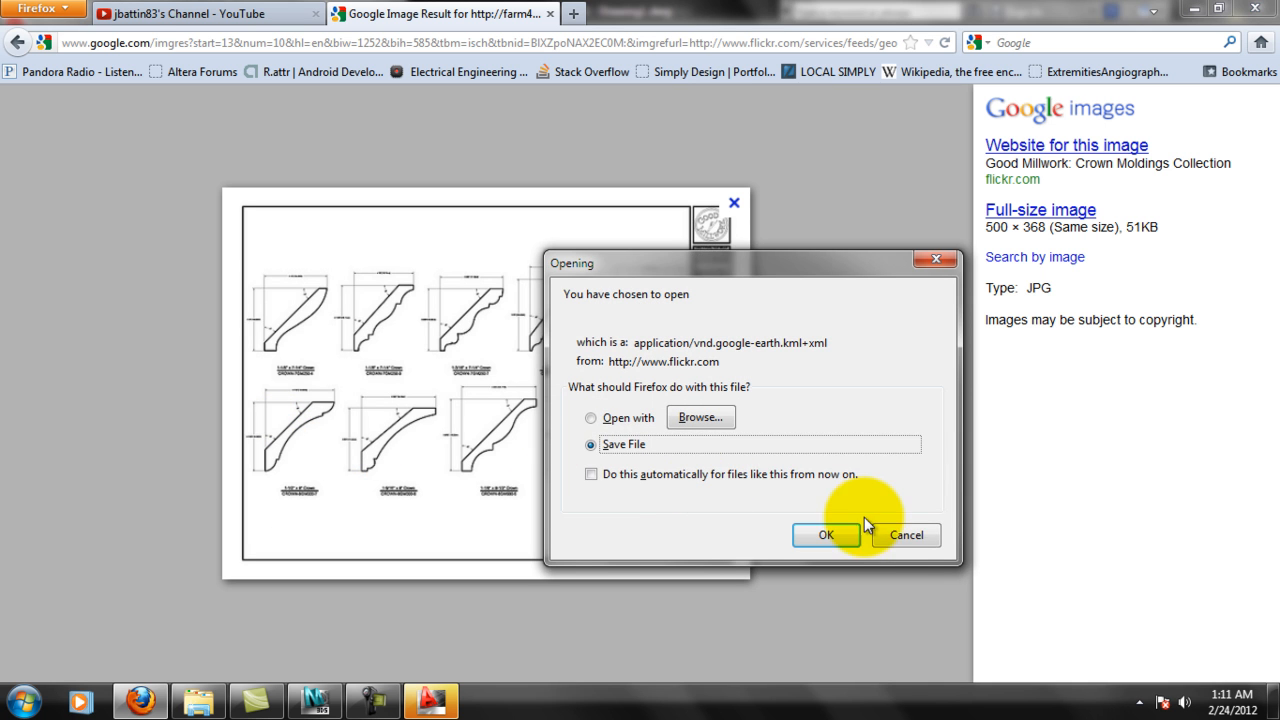
left_click(907, 536)
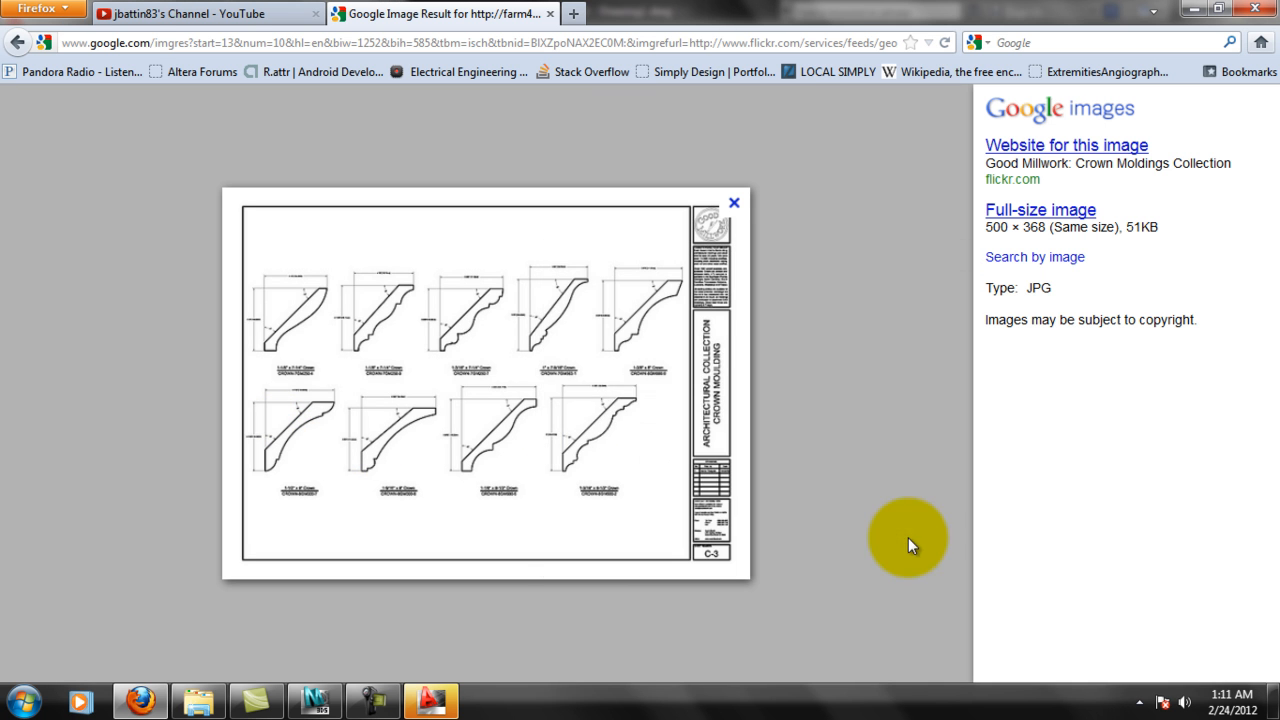
right_click(589, 401)
left_click(640, 416)
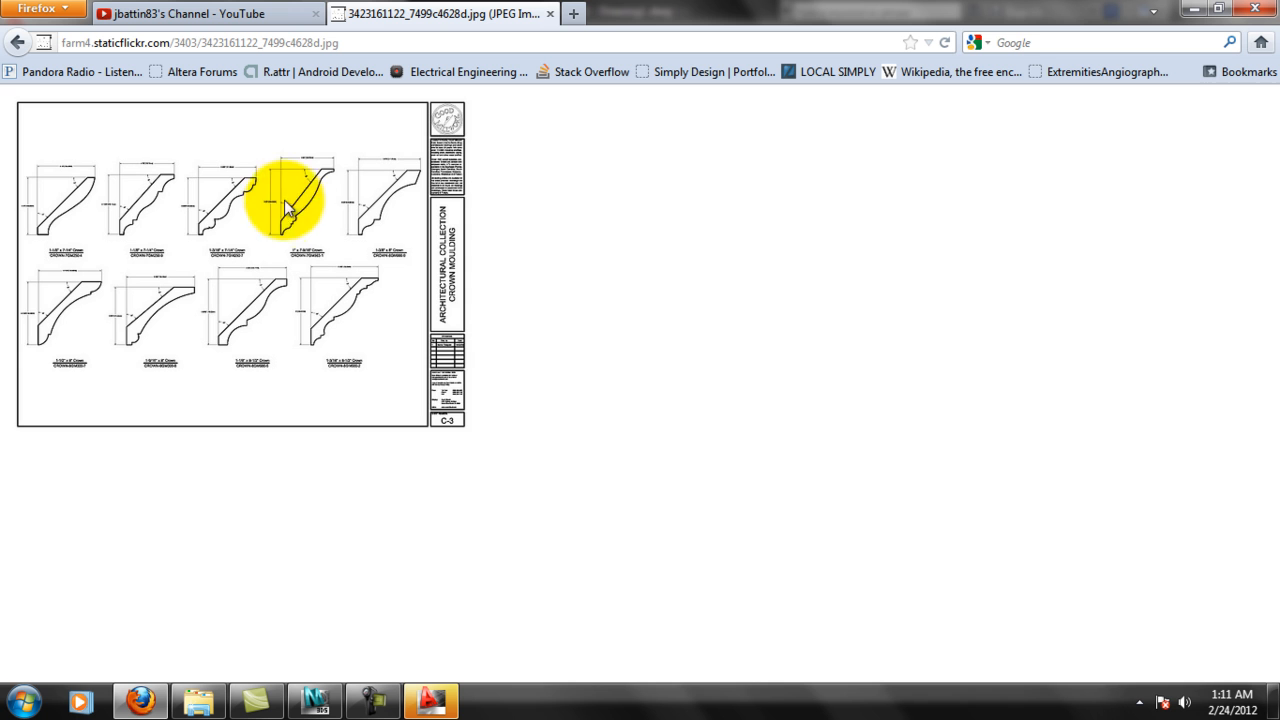
left_click(17, 42)
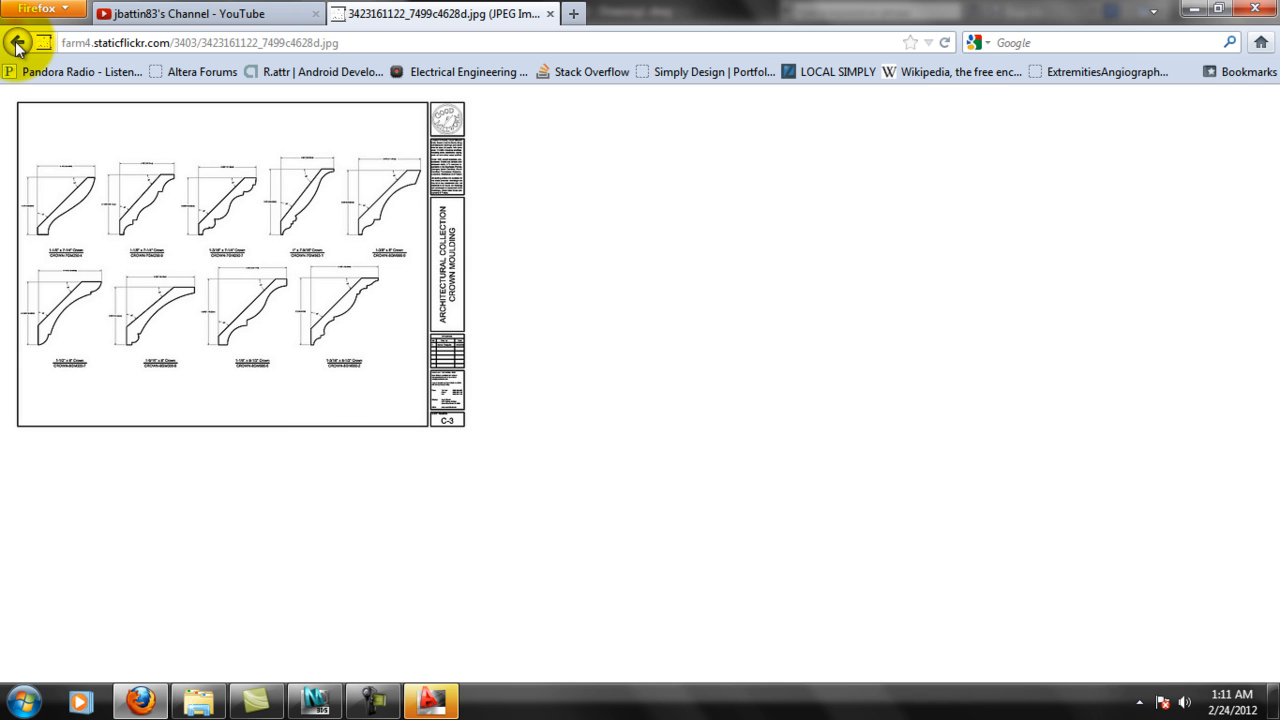
left_click(17, 42)
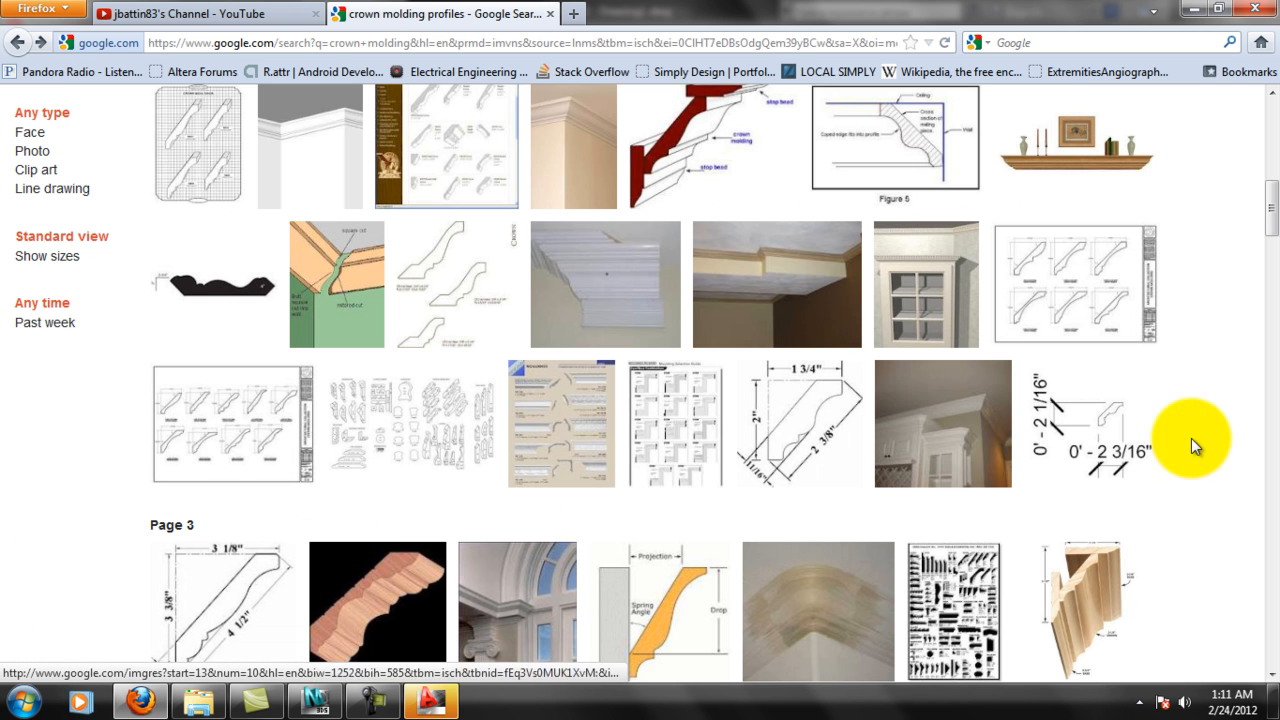
Open the tiloindustries.com image crown_21.png from the first results and copy the image to the clipboard.
scroll(1251, 409, "up", 5)
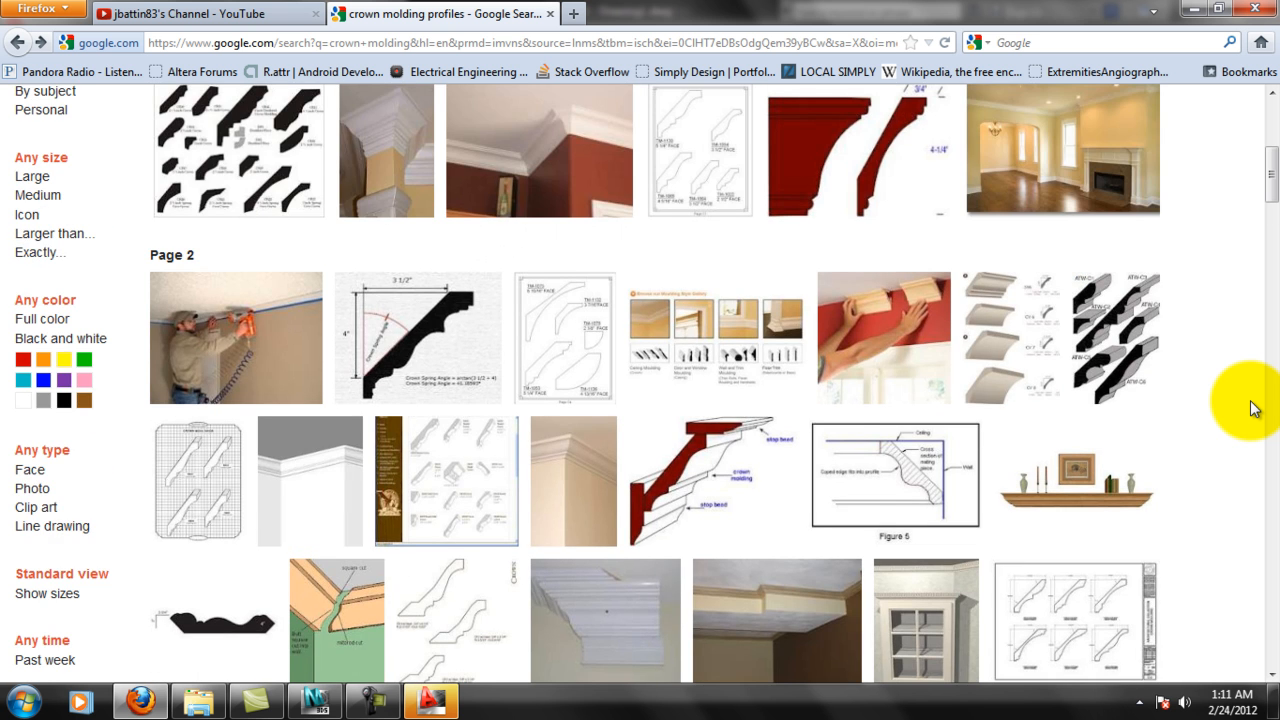
scroll(1251, 409, "up", 2)
scroll(1251, 409, "up", 4)
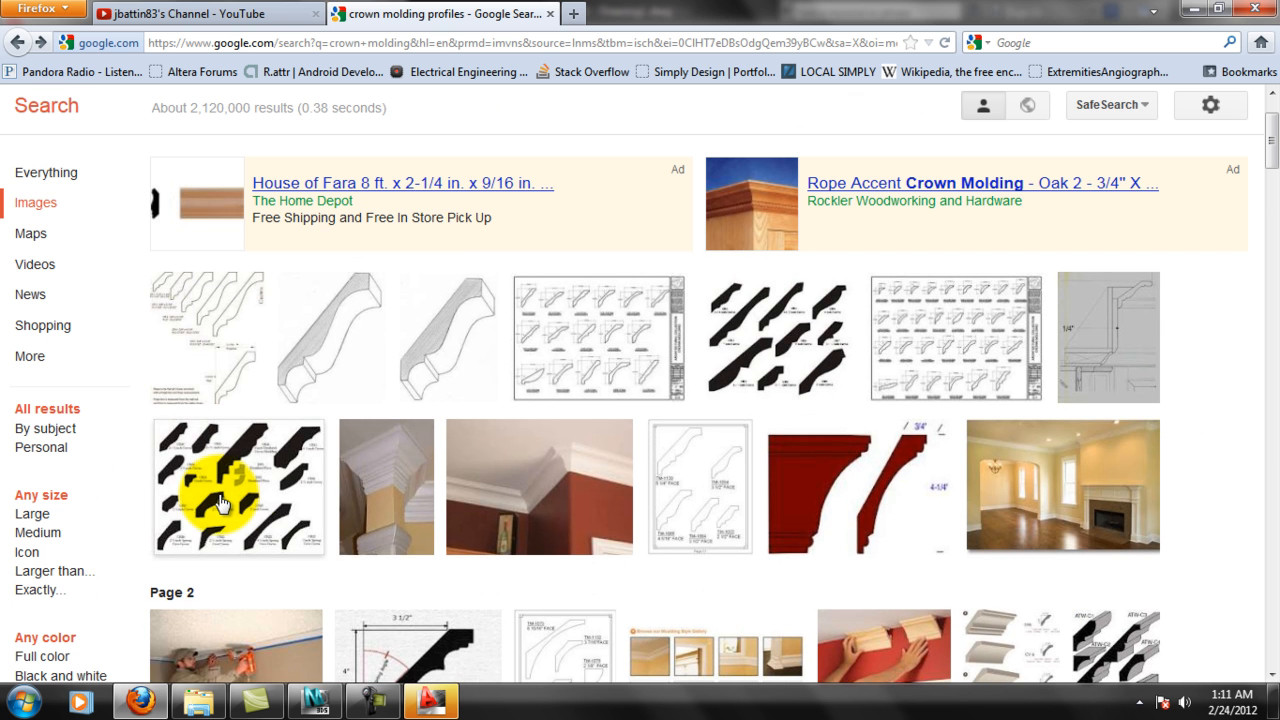
mouse_move(222, 503)
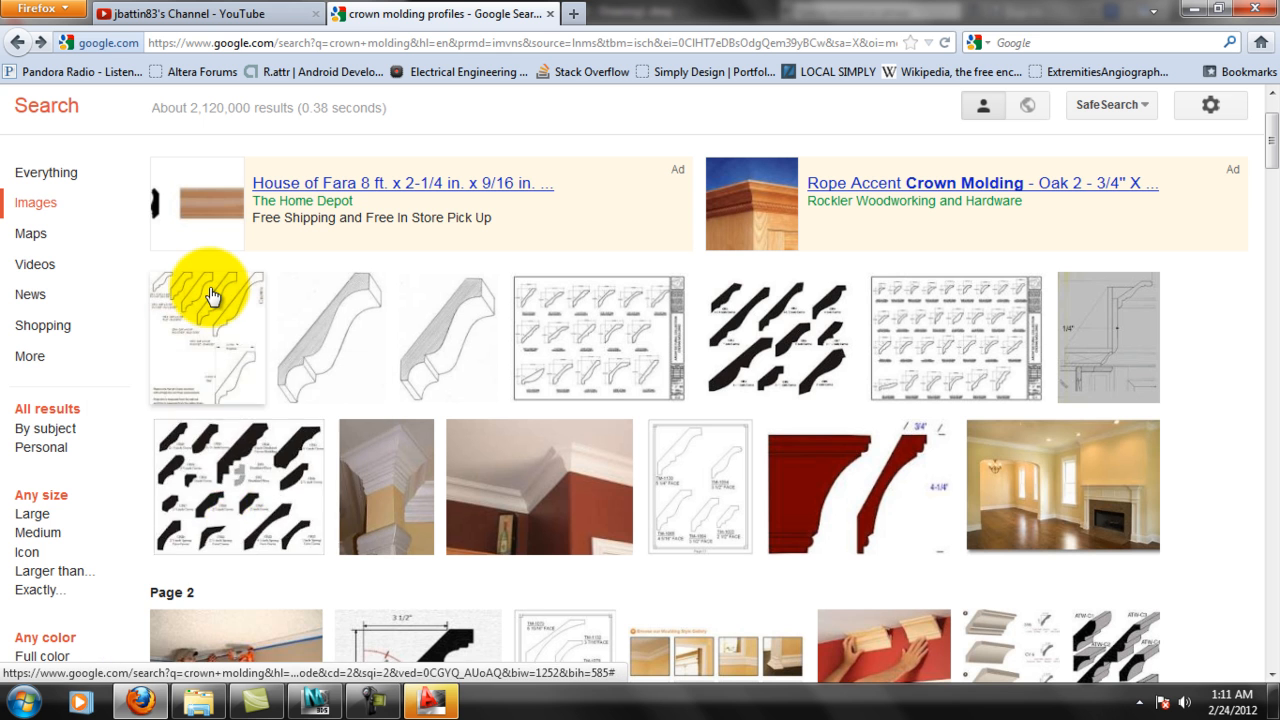
mouse_move(212, 296)
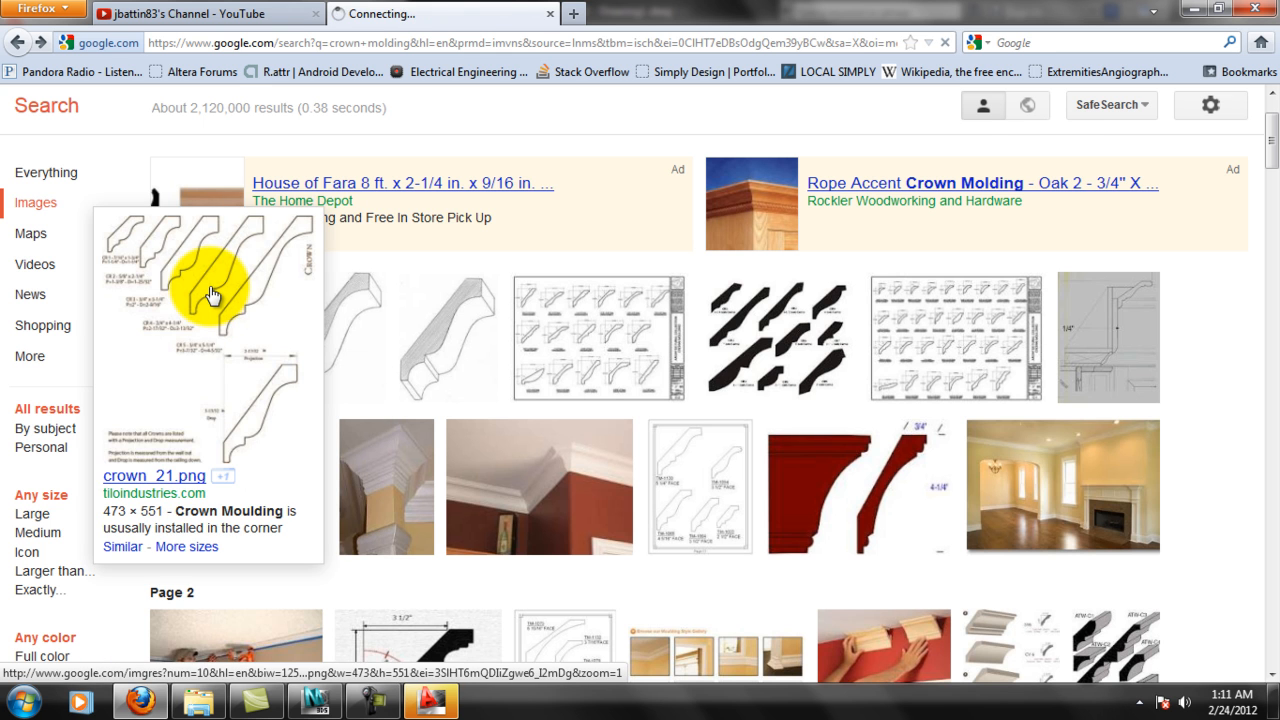
left_click(212, 296)
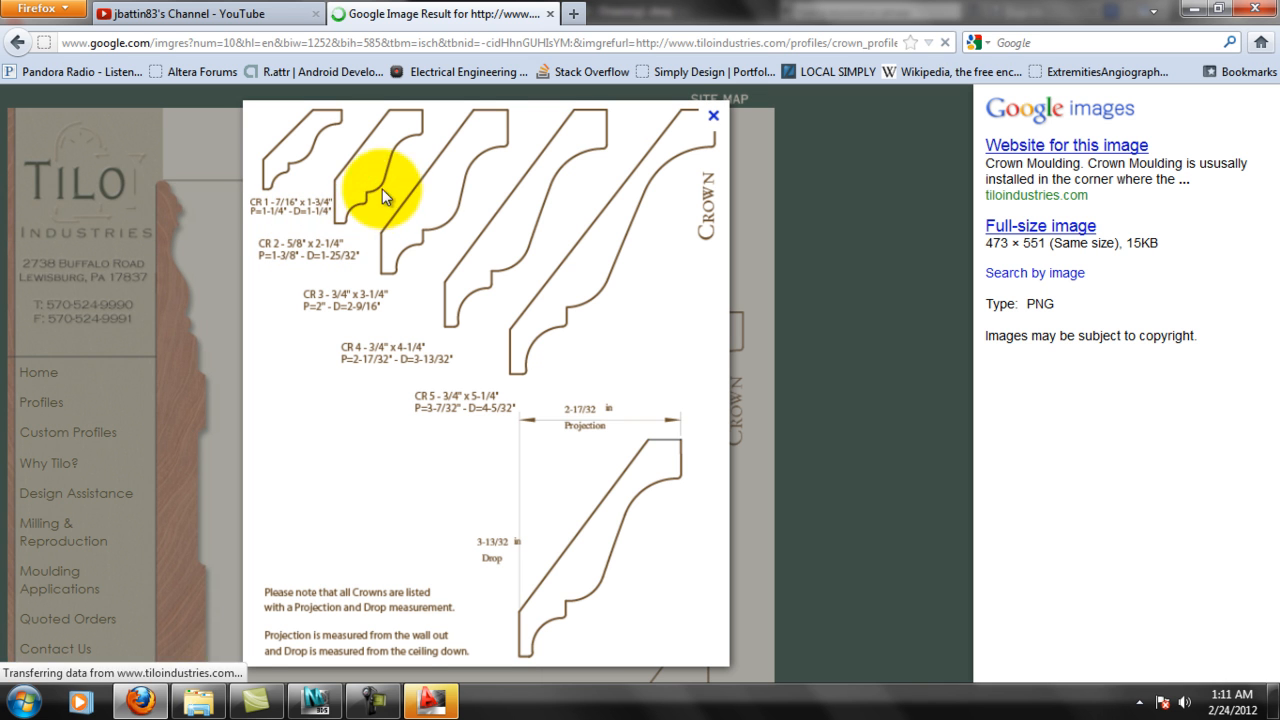
right_click(547, 308)
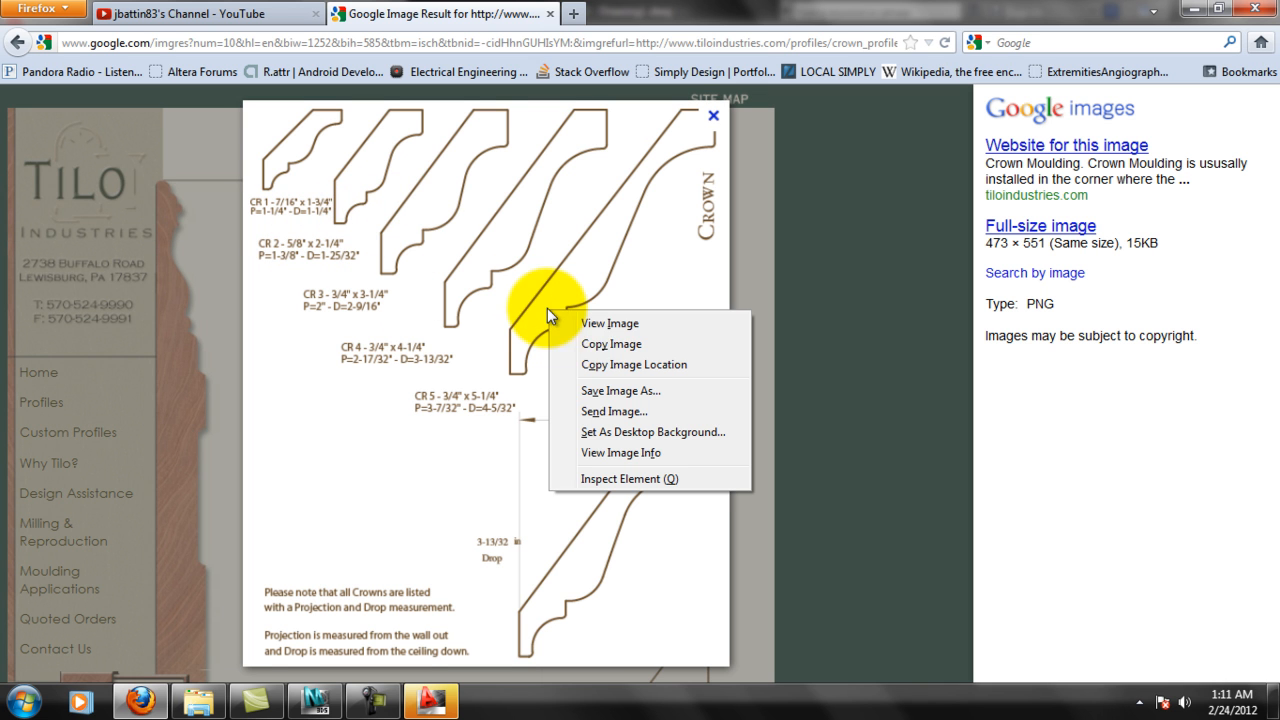
left_click(630, 358)
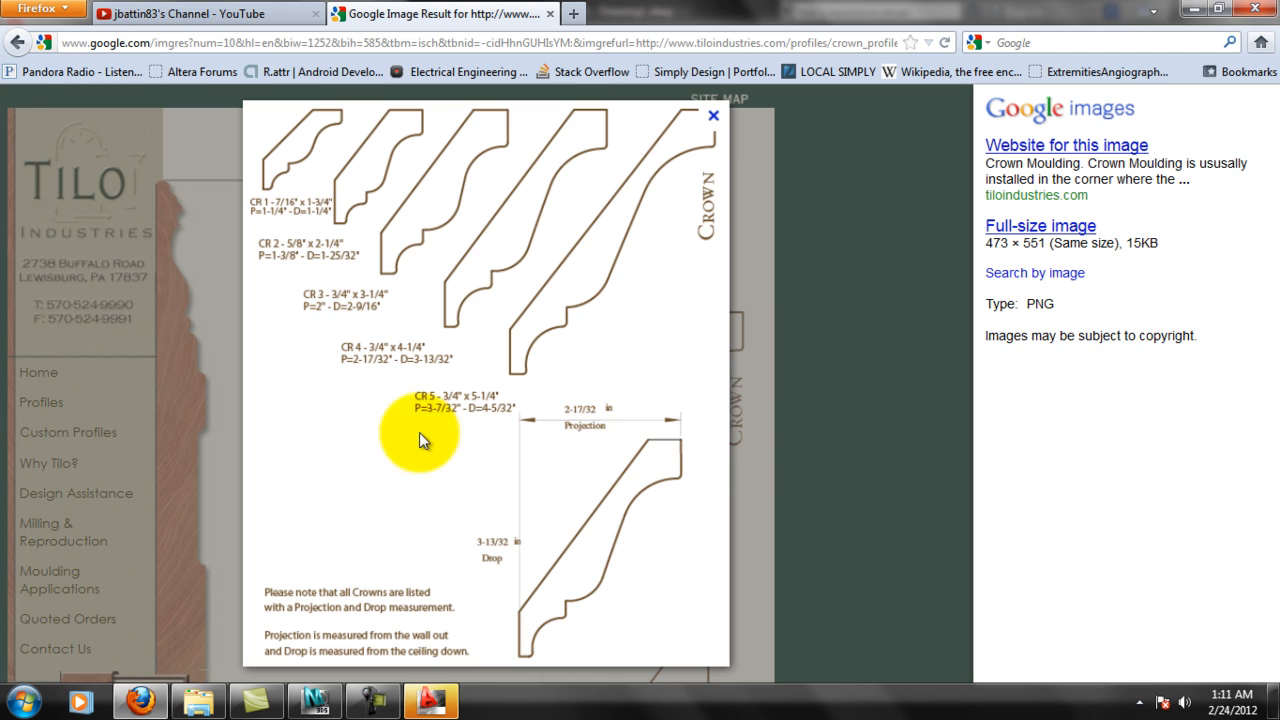
Switch to AutoCAD, continue past the non-educational drawing warning, and paste the copied crown profile image into the drawing.
left_click(431, 700)
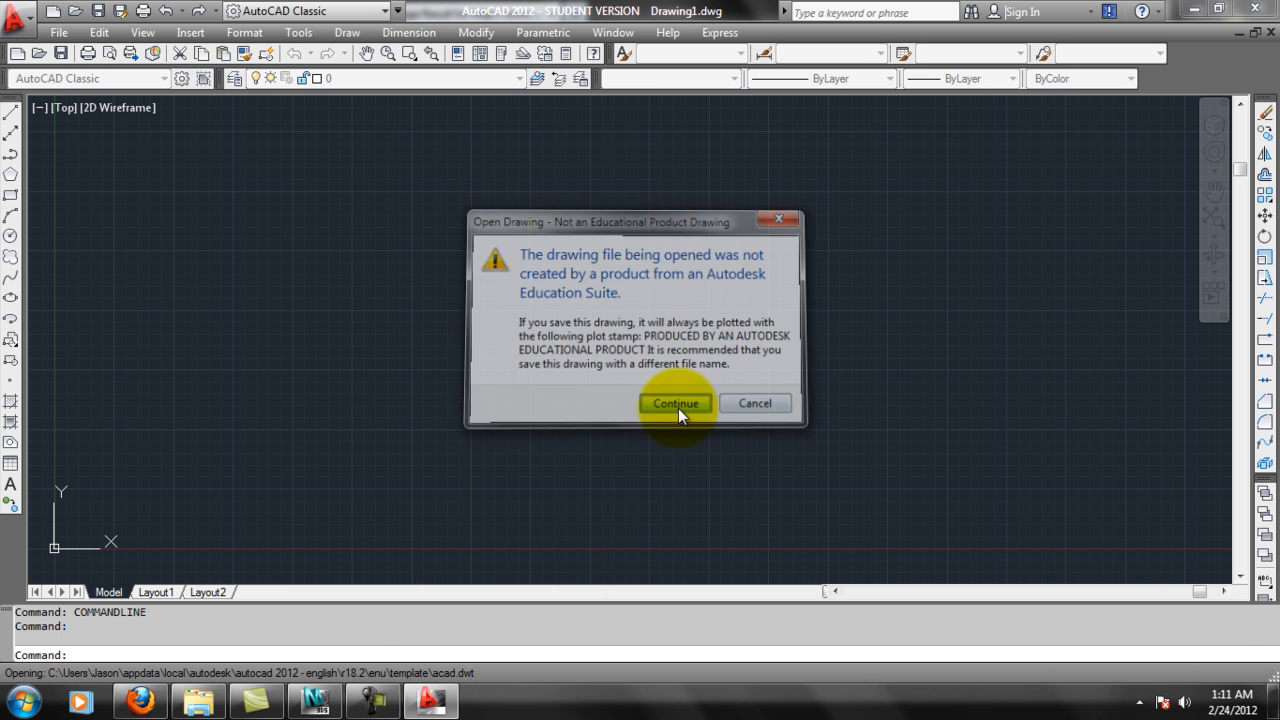
left_click(677, 405)
key("ctrl+v")
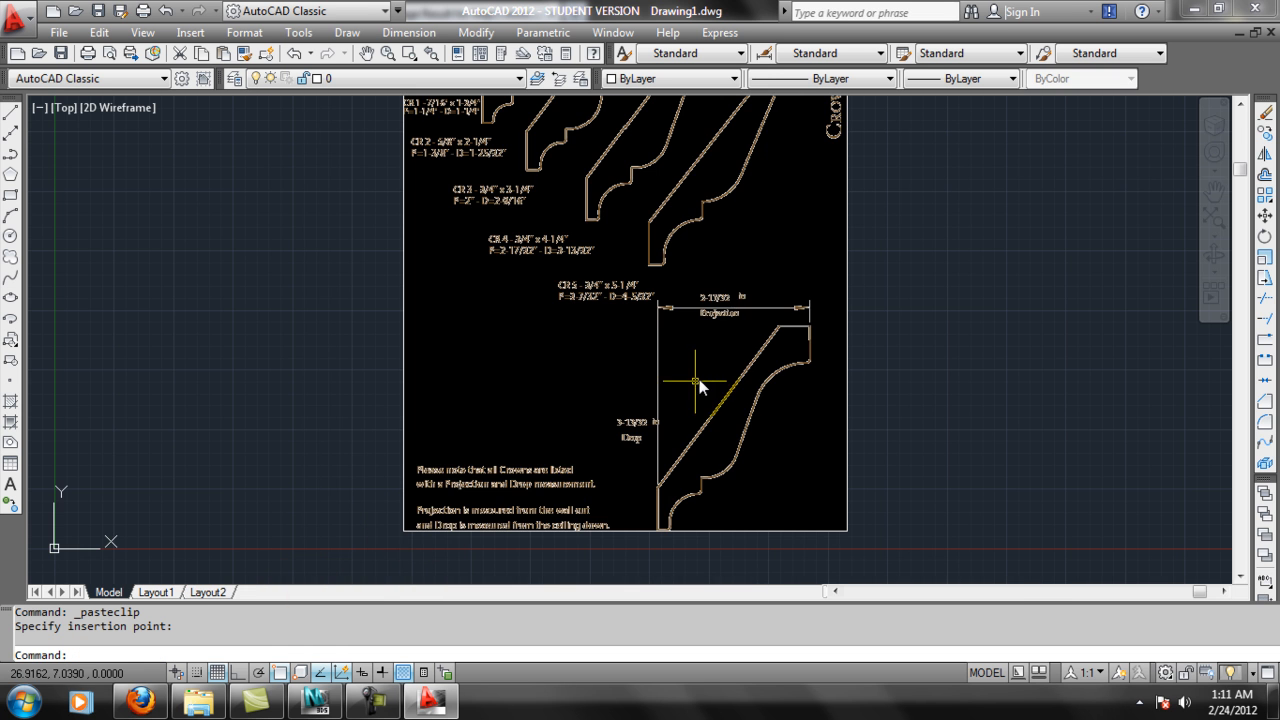
Examine the crown profiles in the pasted image up close and as a whole.
middle_click_drag(743, 291, 712, 443)
scroll(577, 150, "up", 9)
mouse_move(855, 364)
middle_mouse_down()
mouse_move(837, 311)
mouse_move(914, 240)
middle_mouse_up()
scroll(914, 240, "down", 4)
scroll(630, 389, "down", 8)
scroll(626, 389, "down", 4)
scroll(728, 343, "up", 9)
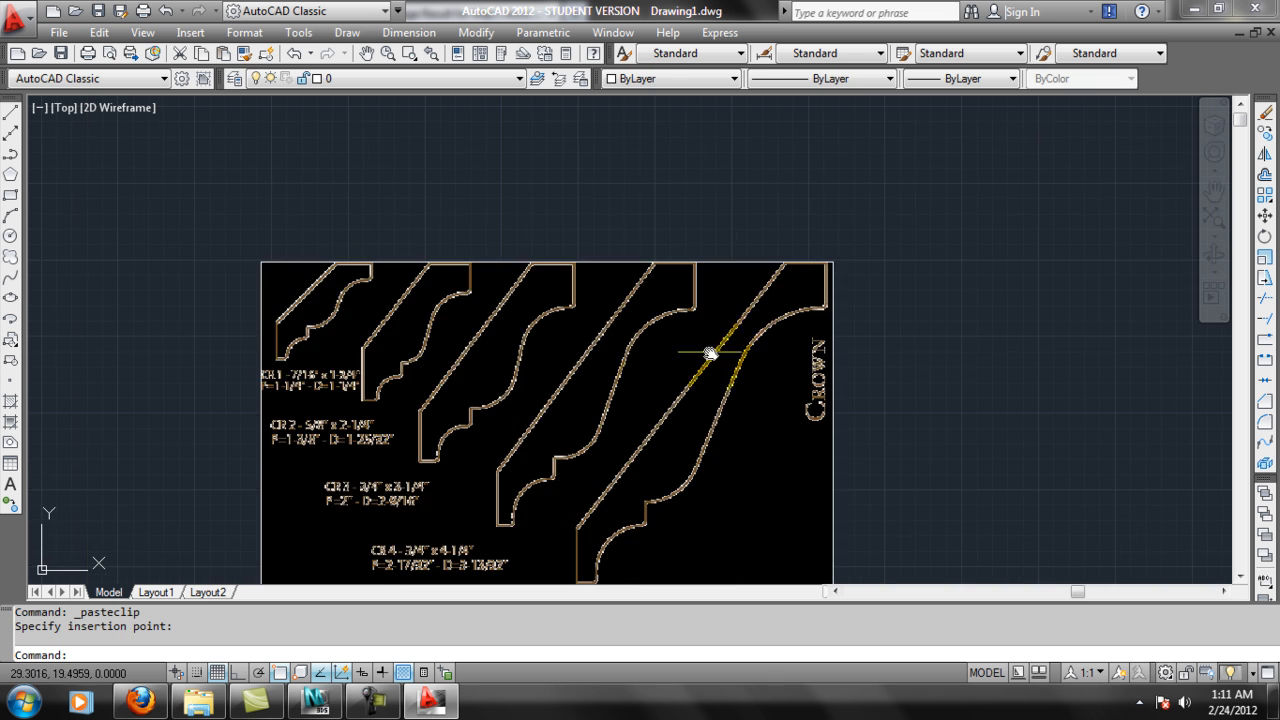
middle_click_drag(633, 400, 663, 326)
scroll(708, 274, "down", 4)
Create a new layer named TRACE and set its color to red.
left_click(235, 77)
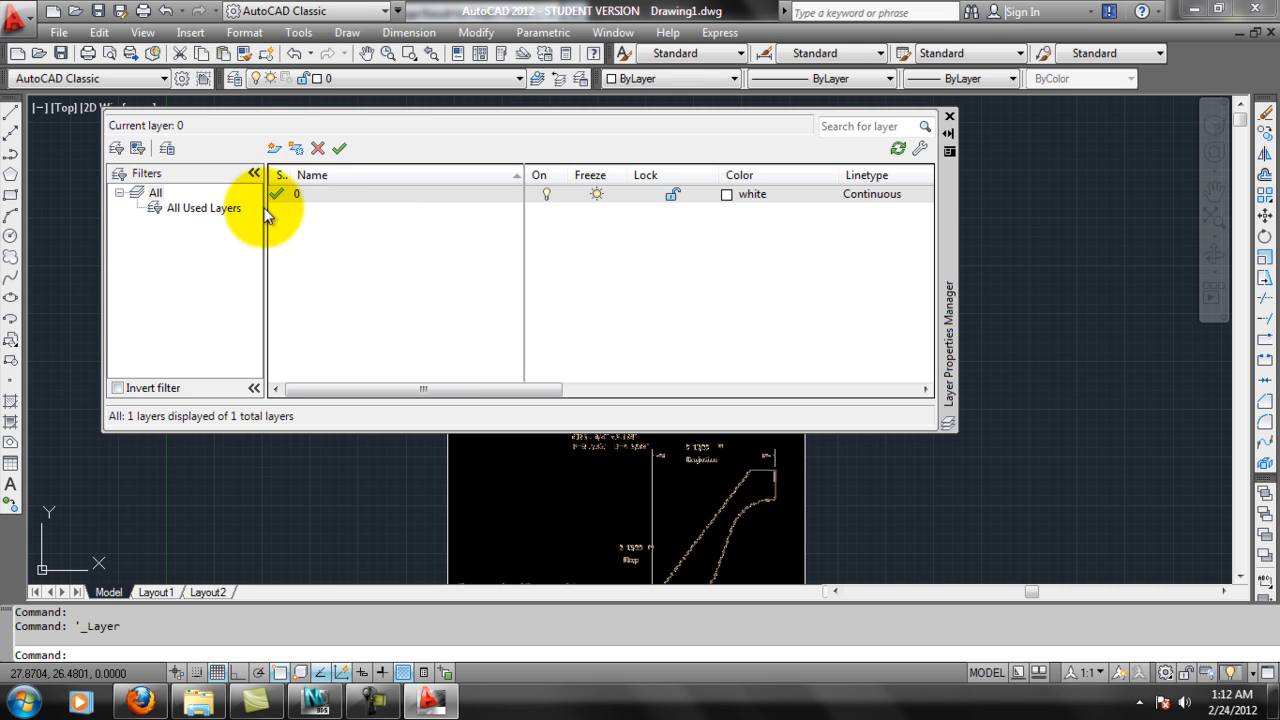
left_click(276, 152)
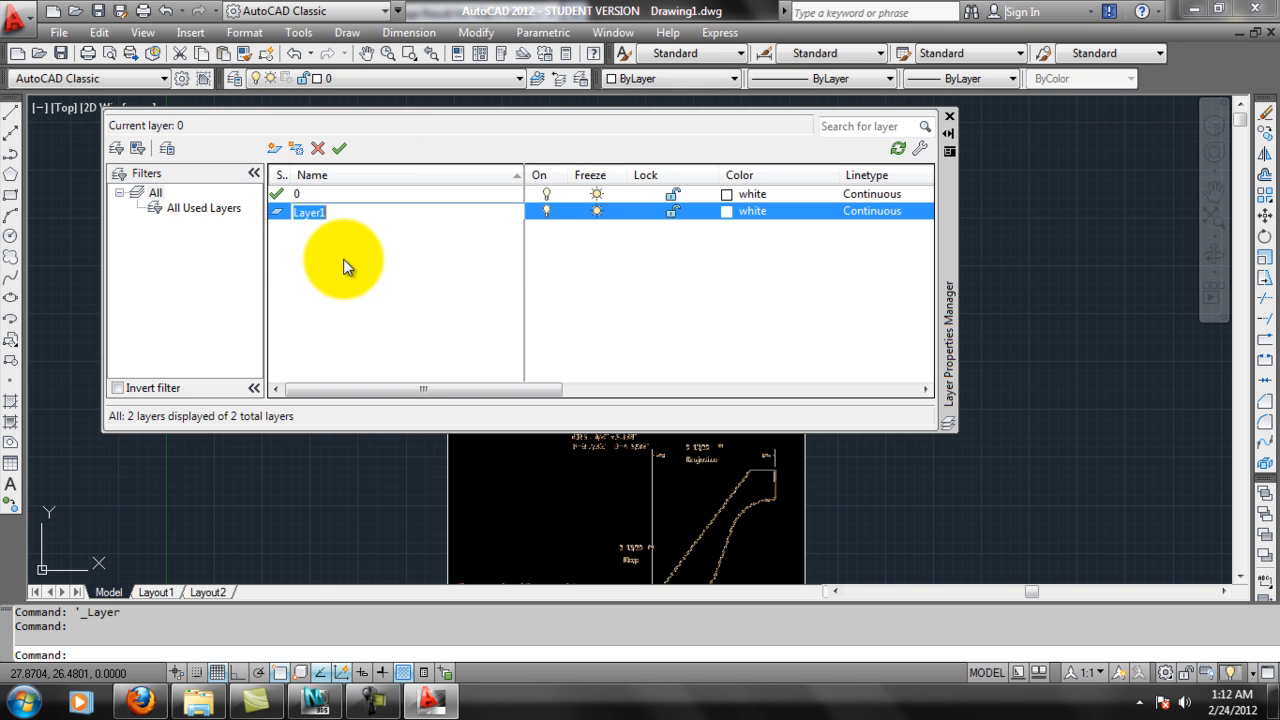
type("TRACE")
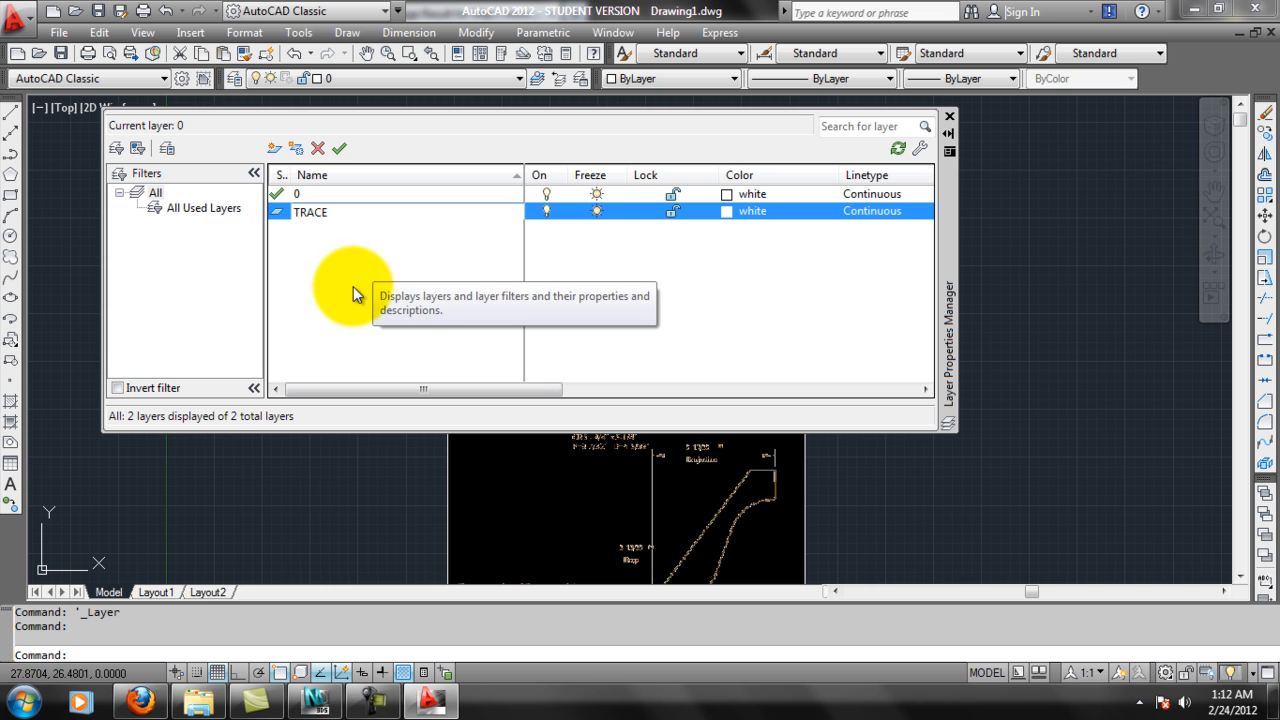
left_click(315, 204)
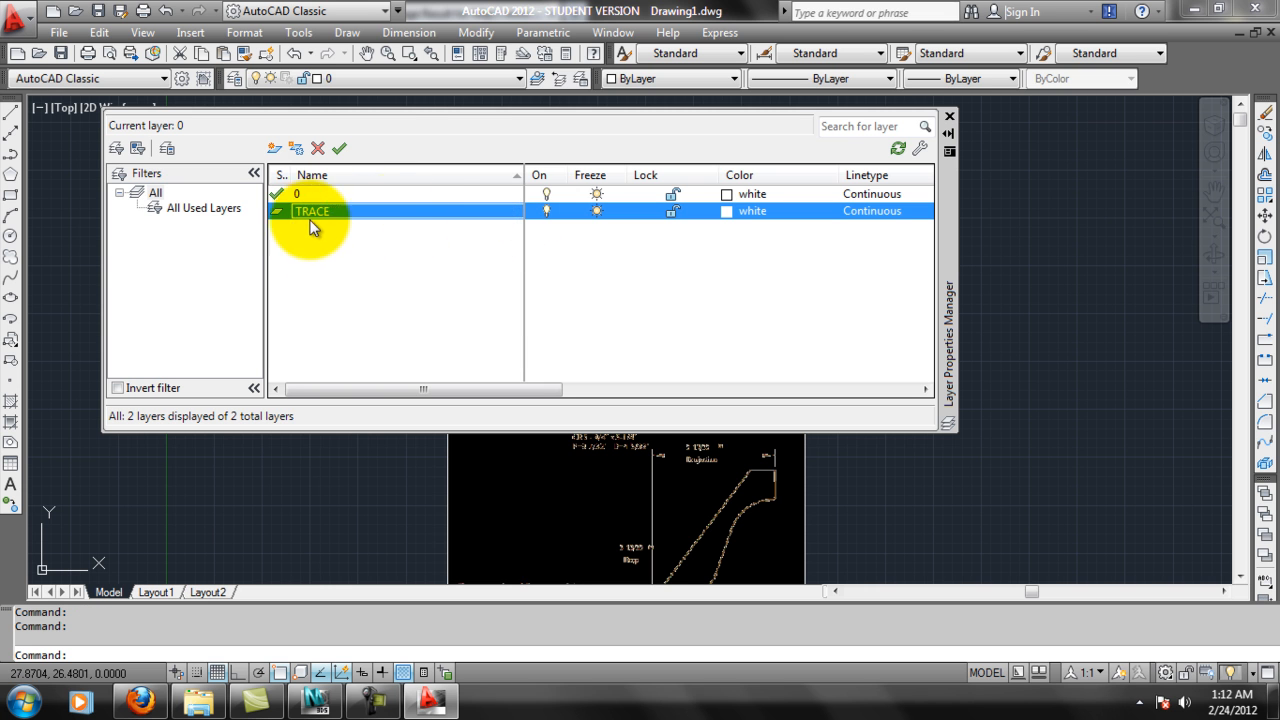
left_click(729, 212)
left_click(494, 392)
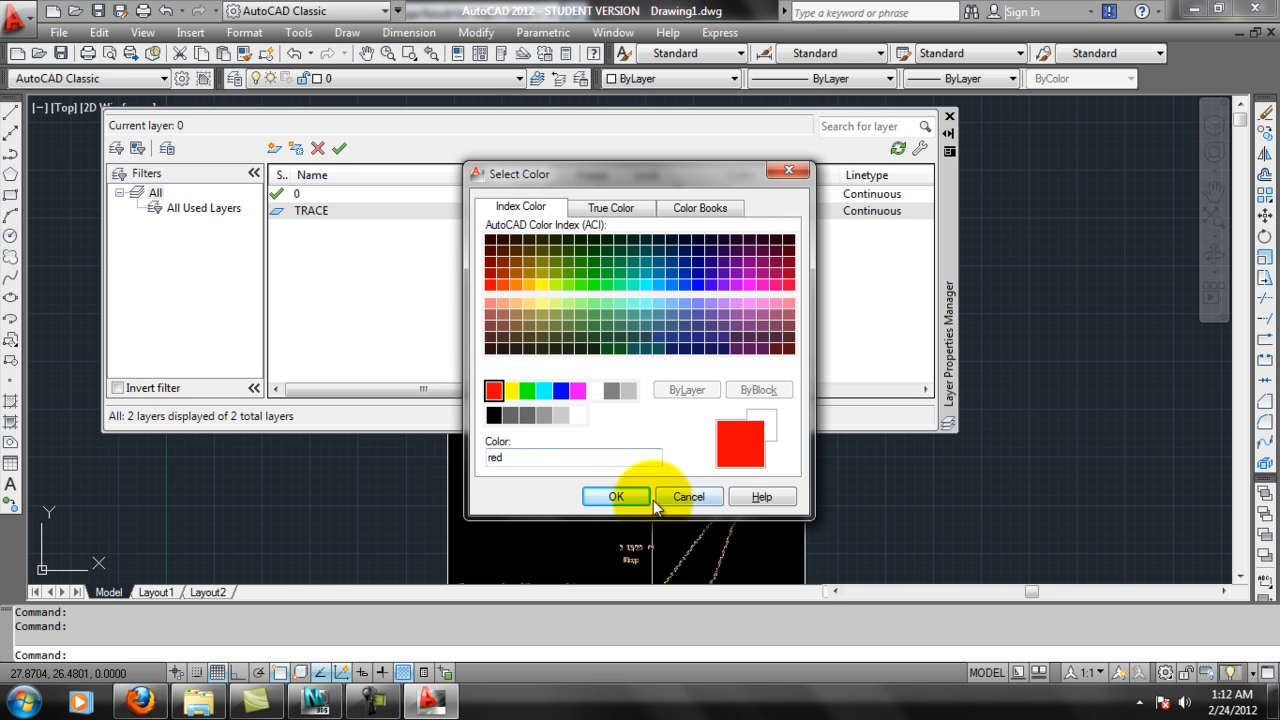
left_click(622, 497)
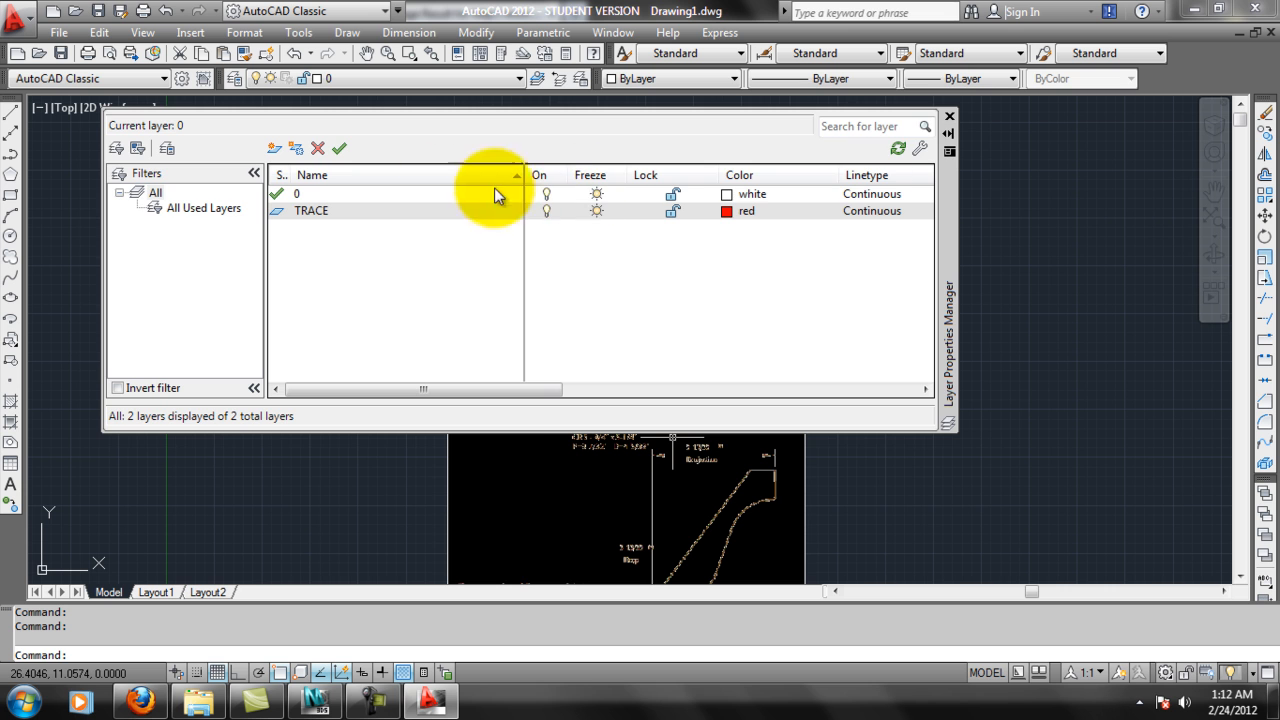
Close the layer manager and make TRACE the current layer.
left_click(949, 116)
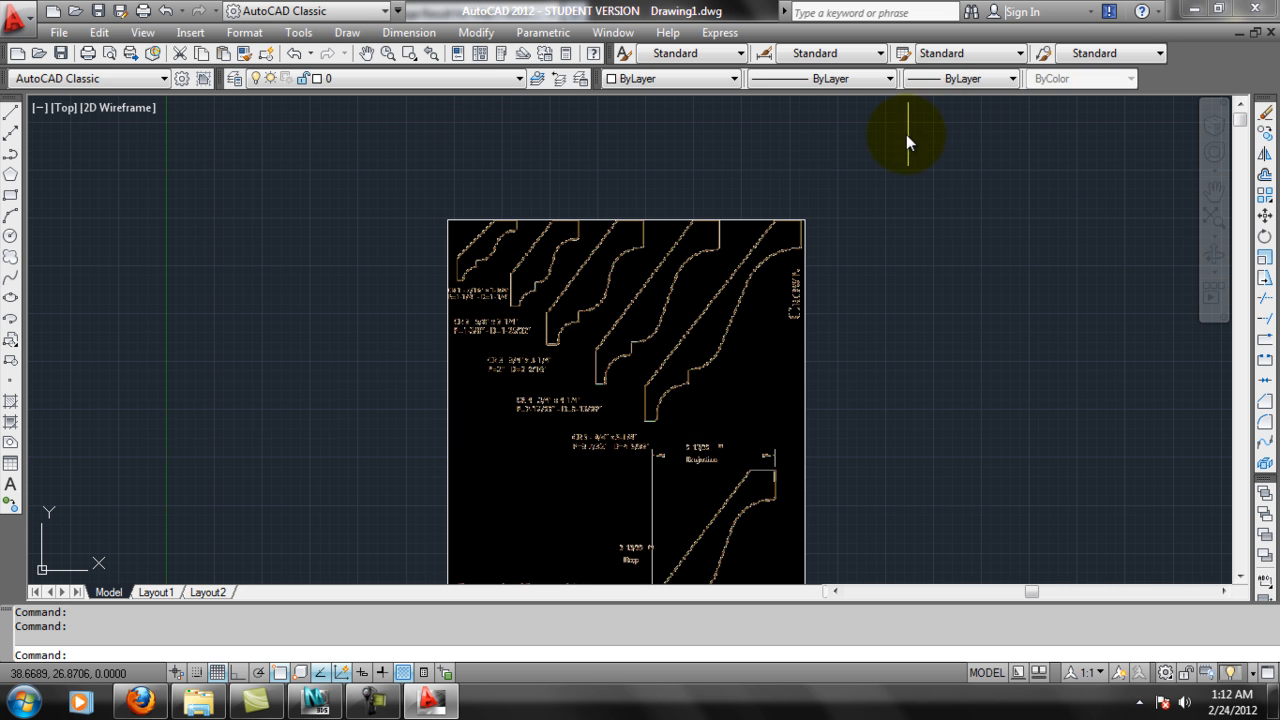
left_click(455, 78)
left_click(371, 110)
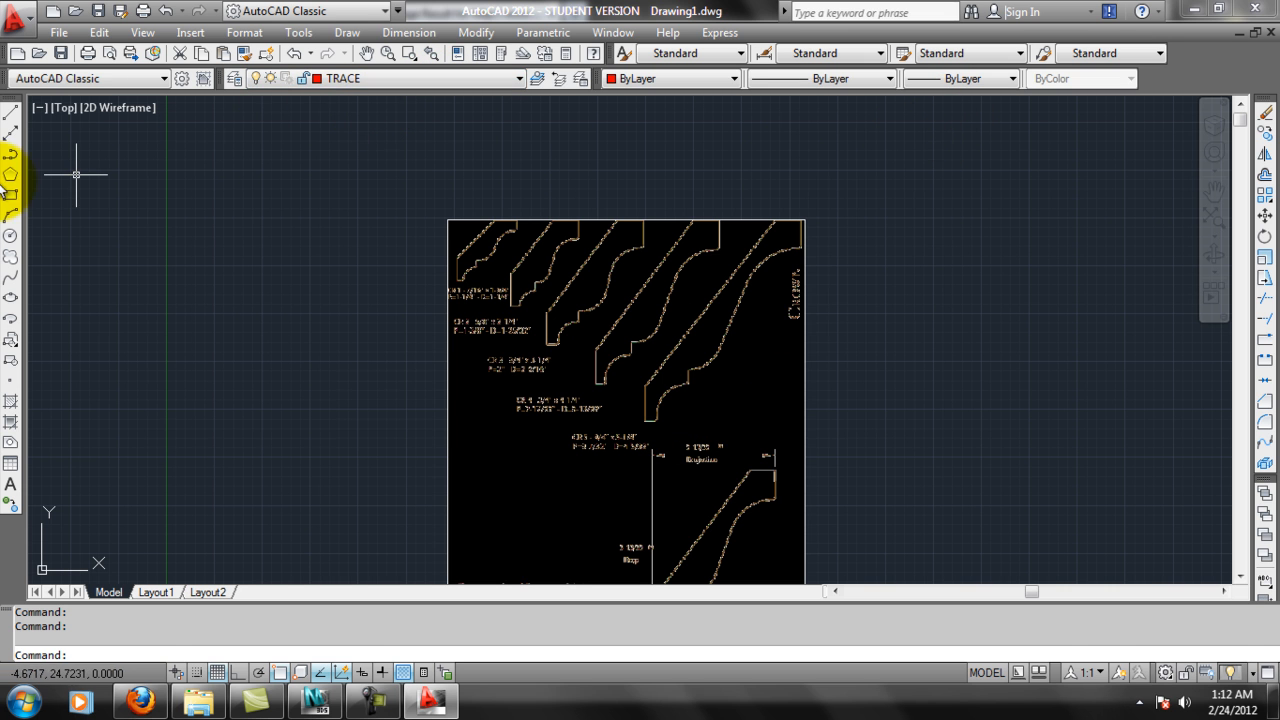
With Ortho on, draw two vertical lines, one along the right edge and one along the left edge of the CR 4 crown profile.
left_click(12, 112)
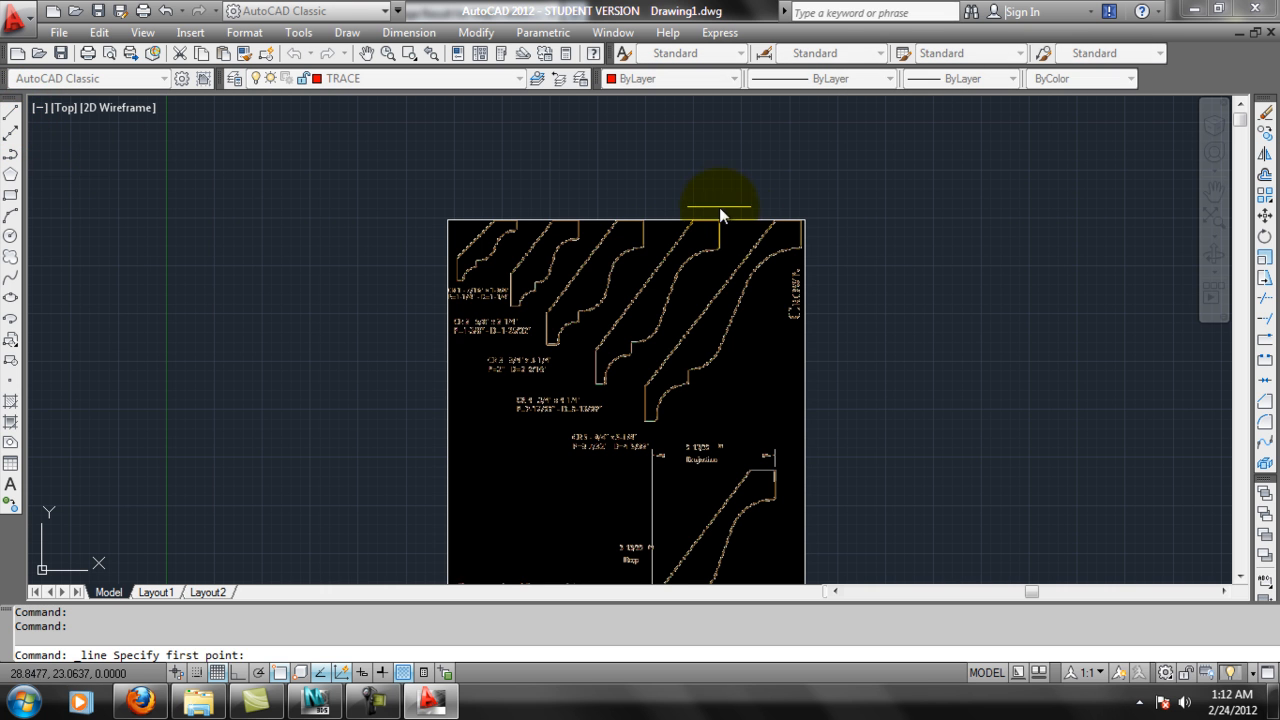
left_click(237, 672)
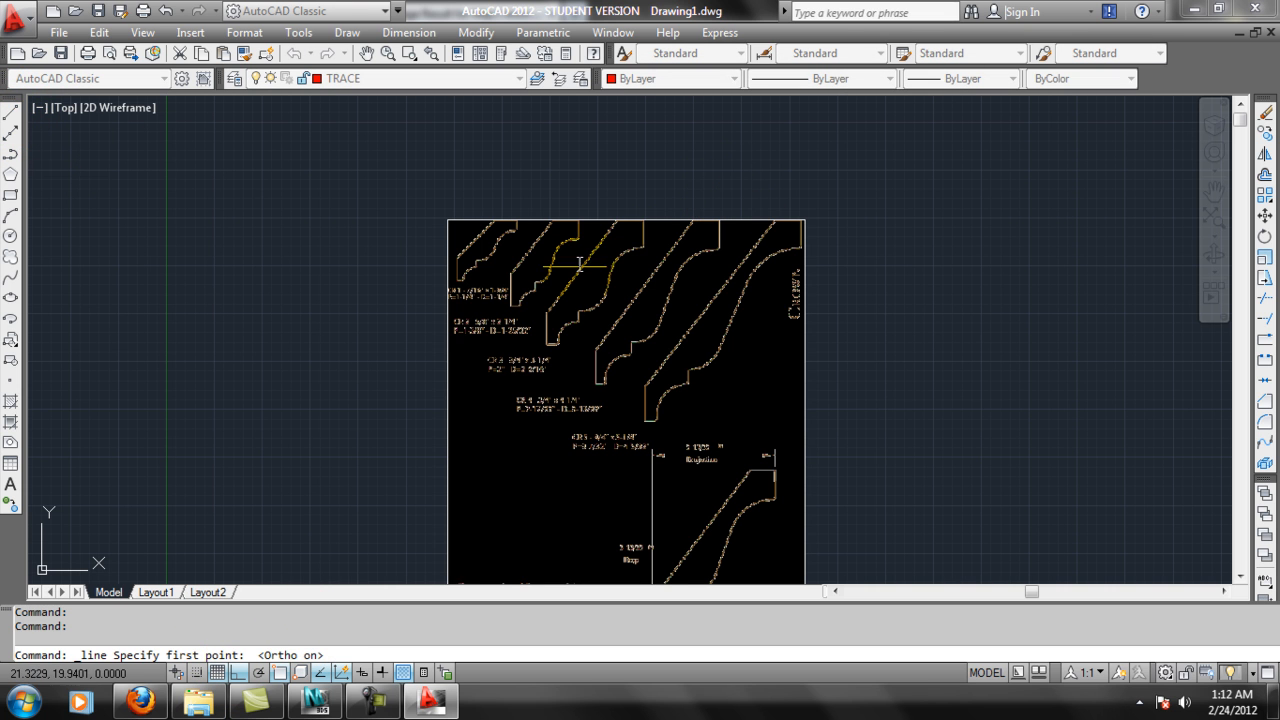
left_click(718, 178)
left_click(724, 492)
key("Return")
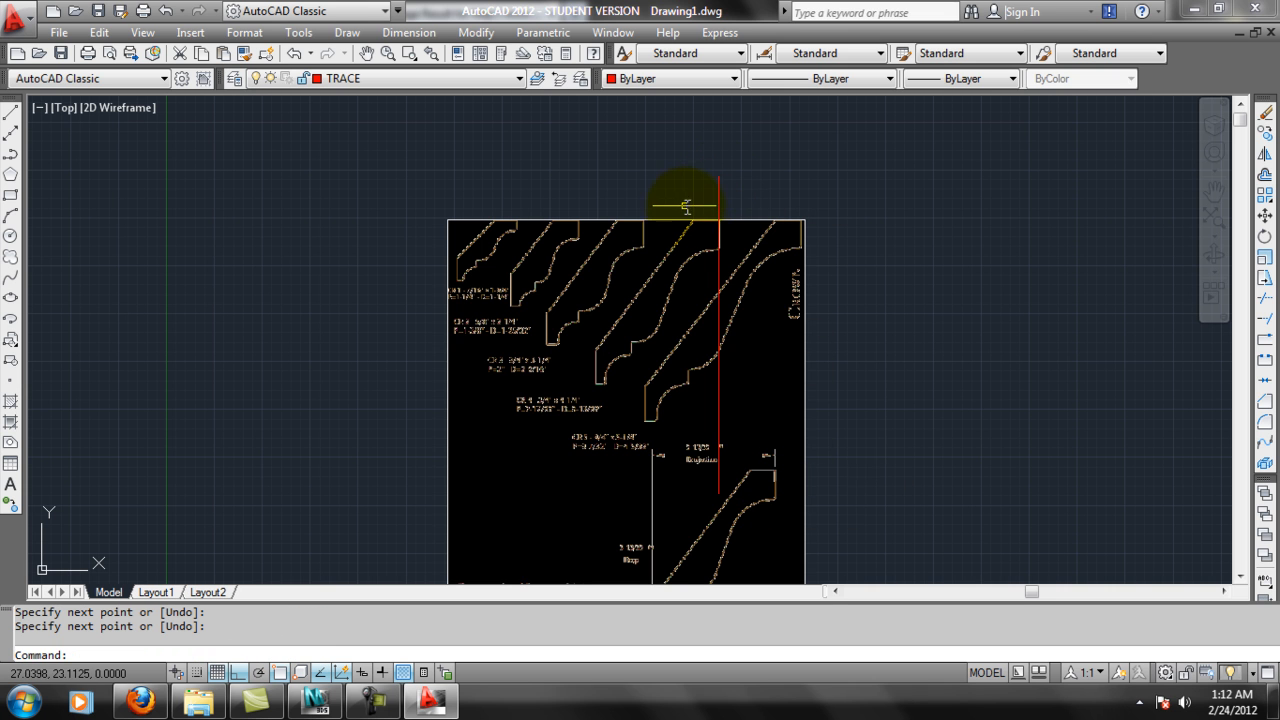
key("Return")
left_click(591, 480)
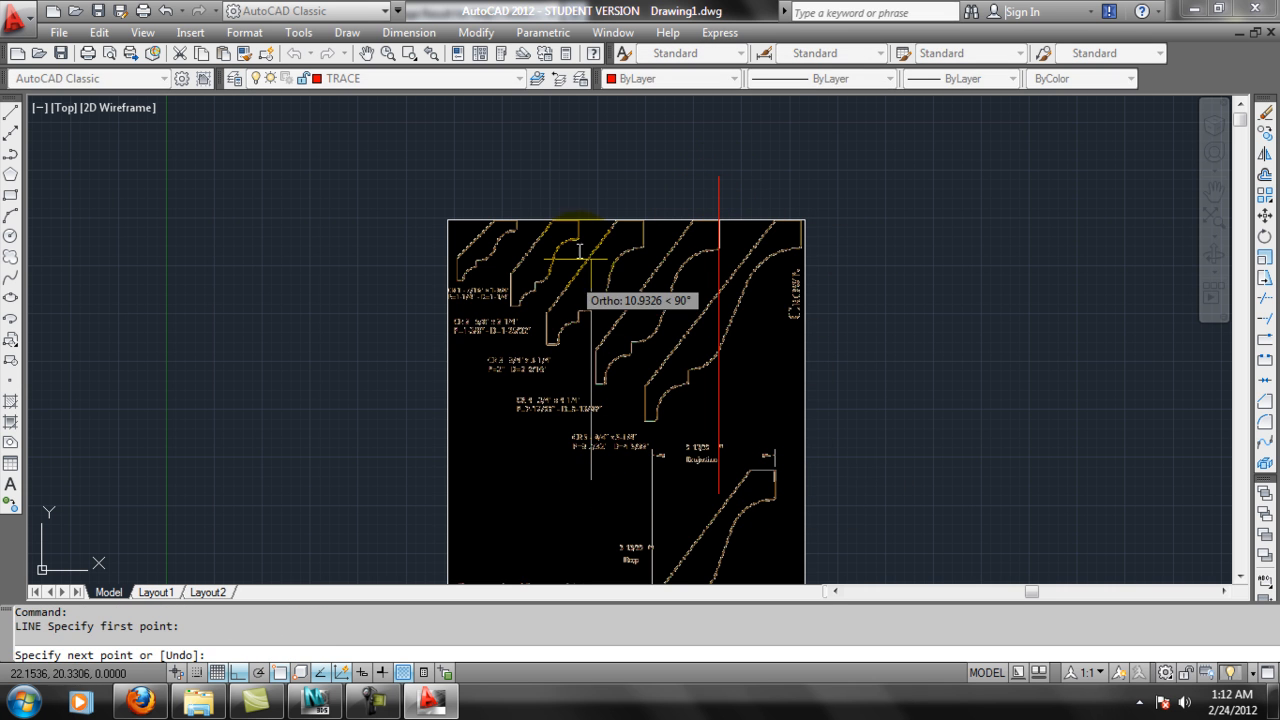
left_click(595, 147)
key("Return")
Draw a horizontal line along the bottom edge of the CR 4 profile and a vertical line near its lower step.
key("Return")
left_click(498, 382)
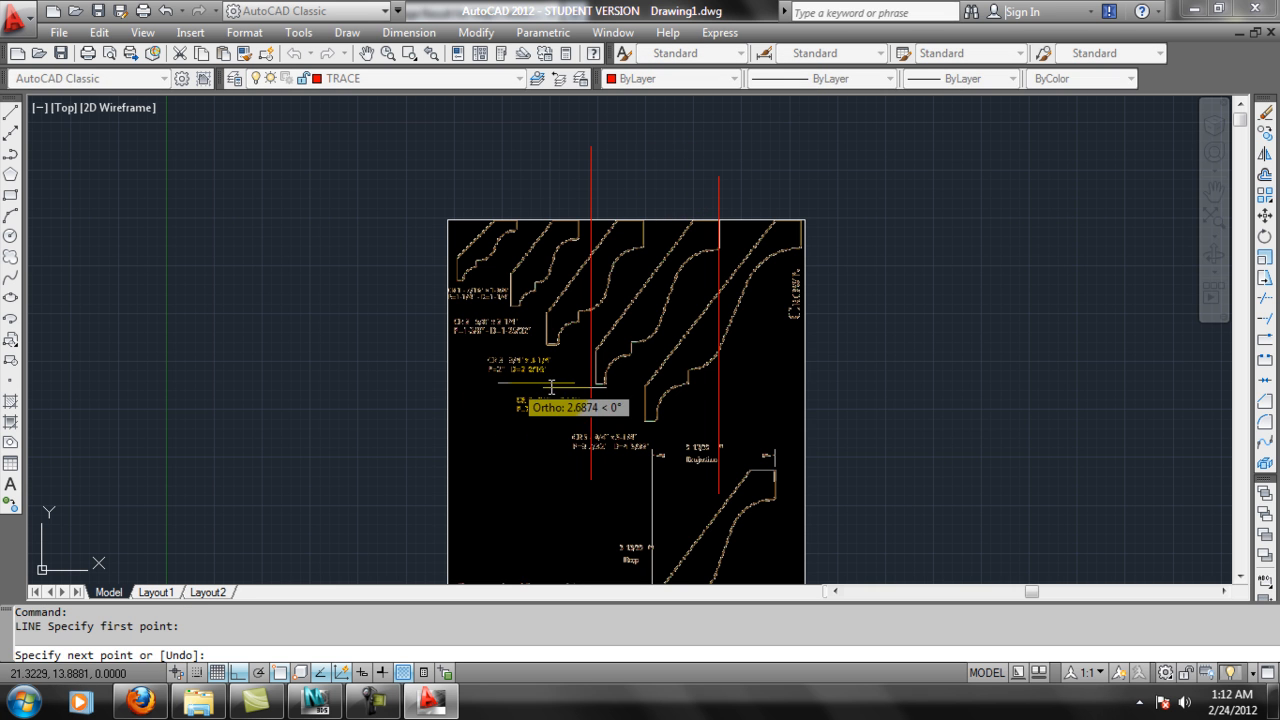
left_click(965, 382)
key("Return")
key("Return")
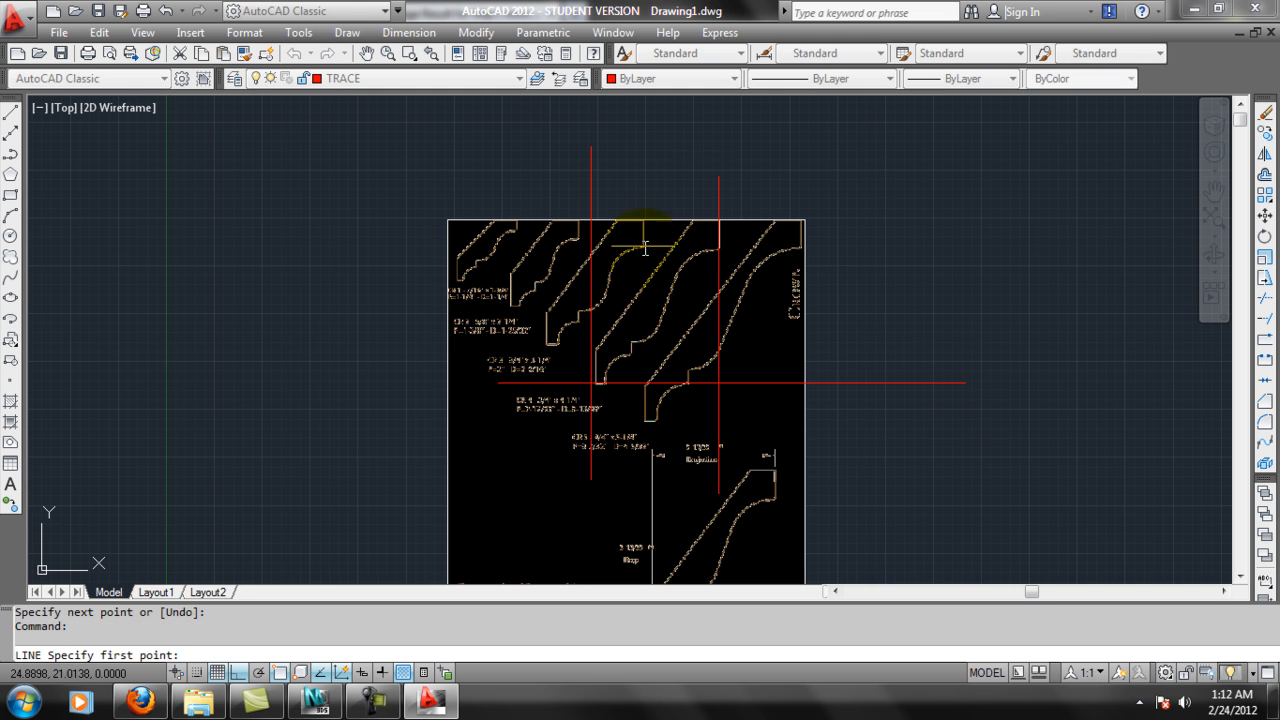
left_click(634, 184)
left_click(634, 463)
key("Return")
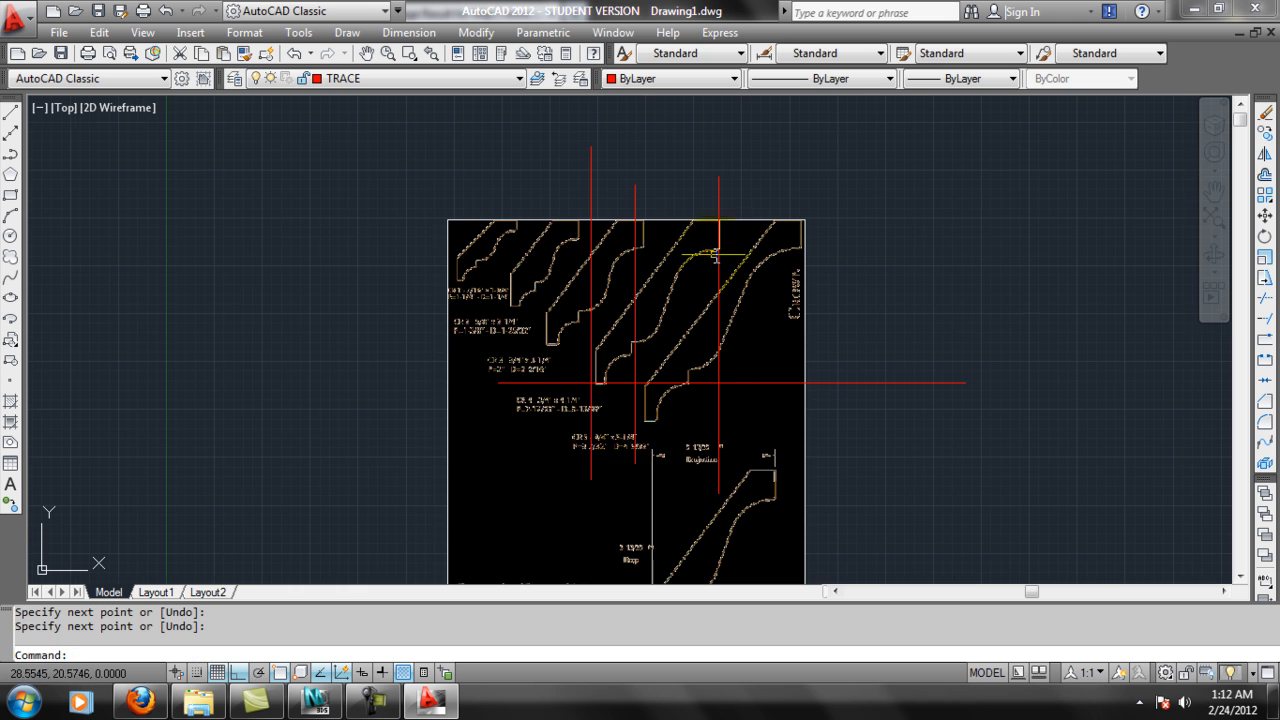
Move the middle vertical line horizontally onto the short vertical step of the CR 4 profile.
scroll(699, 257, "up", 2)
left_click(643, 291)
left_click(612, 300)
key("Escape")
left_click(623, 171)
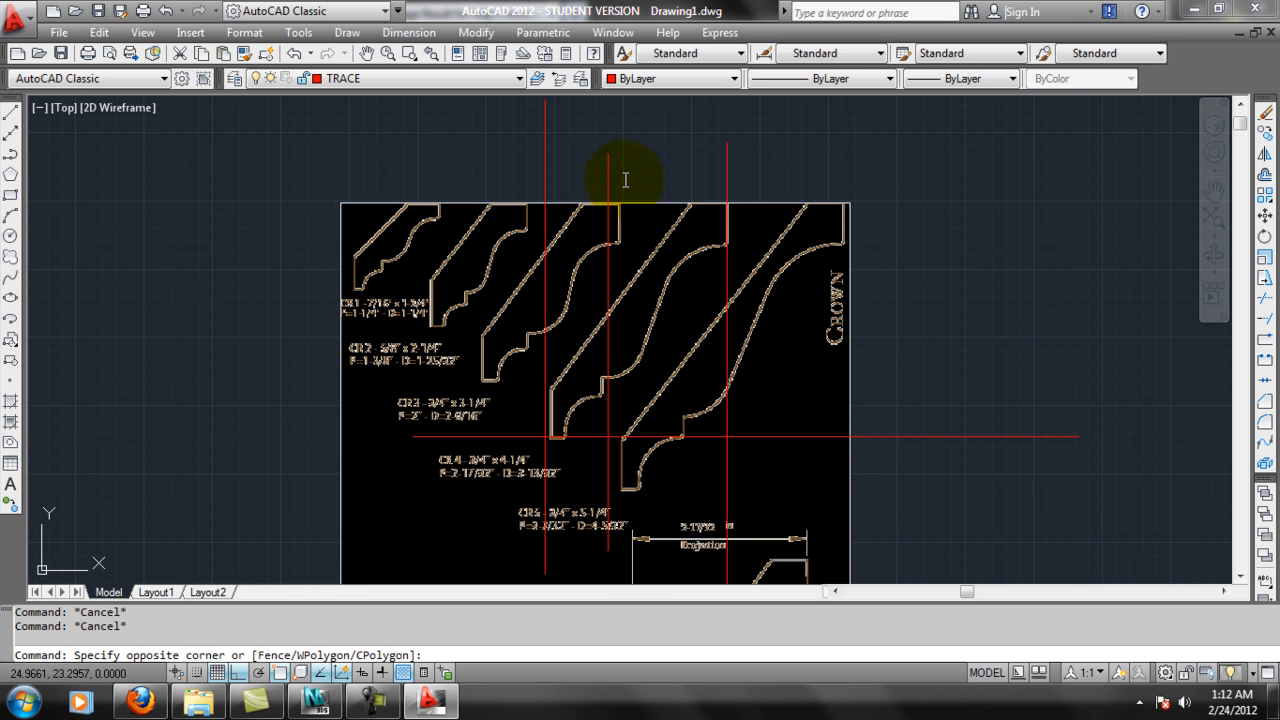
left_click(597, 177)
right_click(606, 186)
left_click(665, 326)
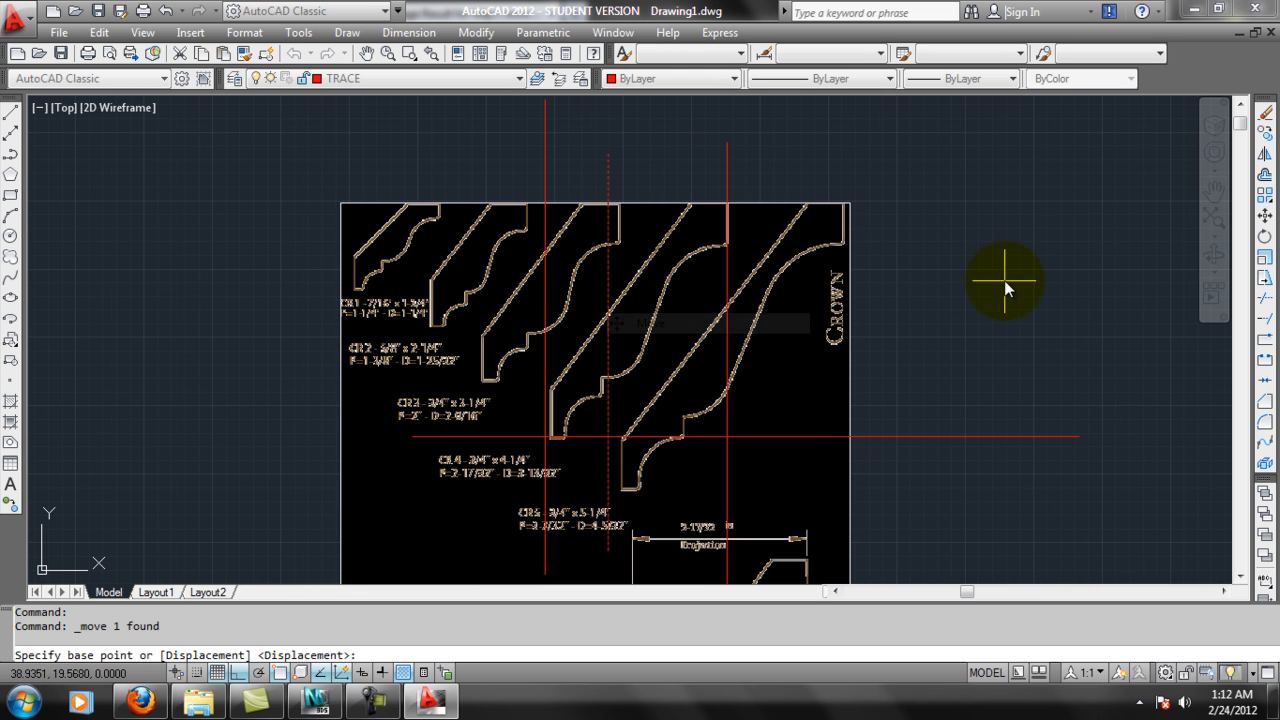
left_click(1004, 280)
left_click(629, 290)
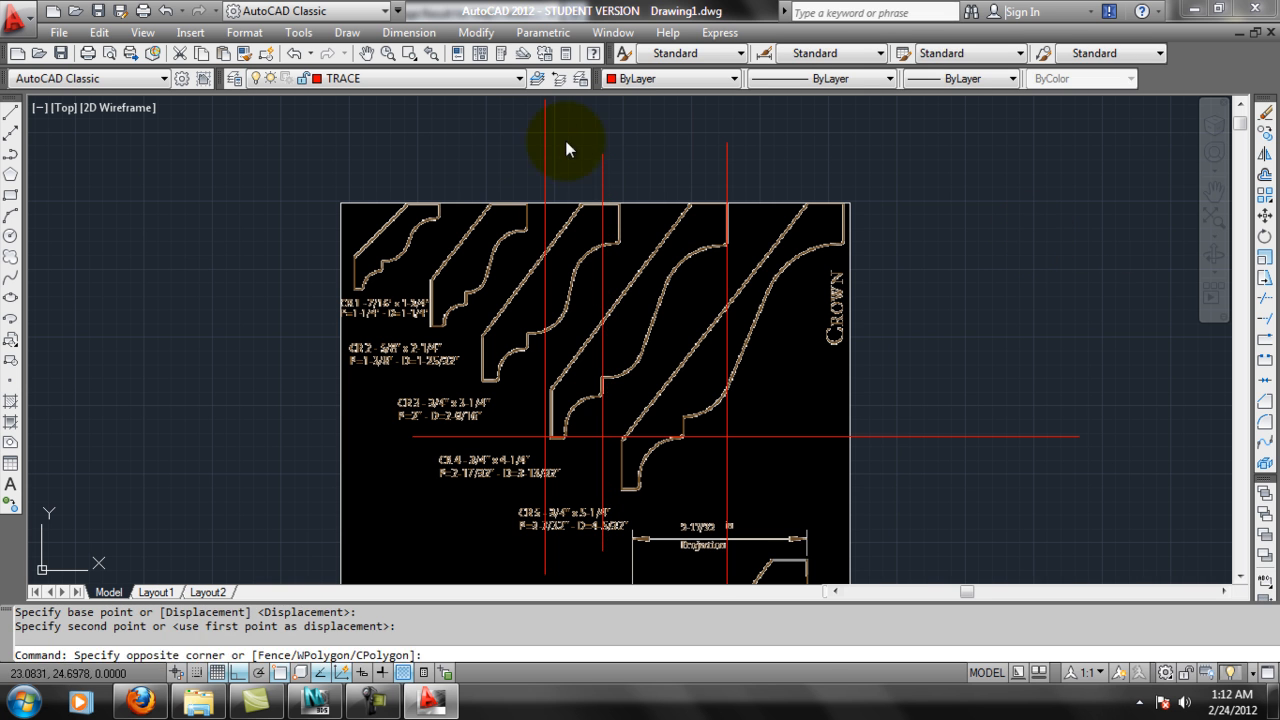
Move the leftmost vertical line horizontally onto the left edge of the CR 4 profile.
left_click(566, 149)
right_click(566, 149)
left_click(584, 285)
left_click(782, 150)
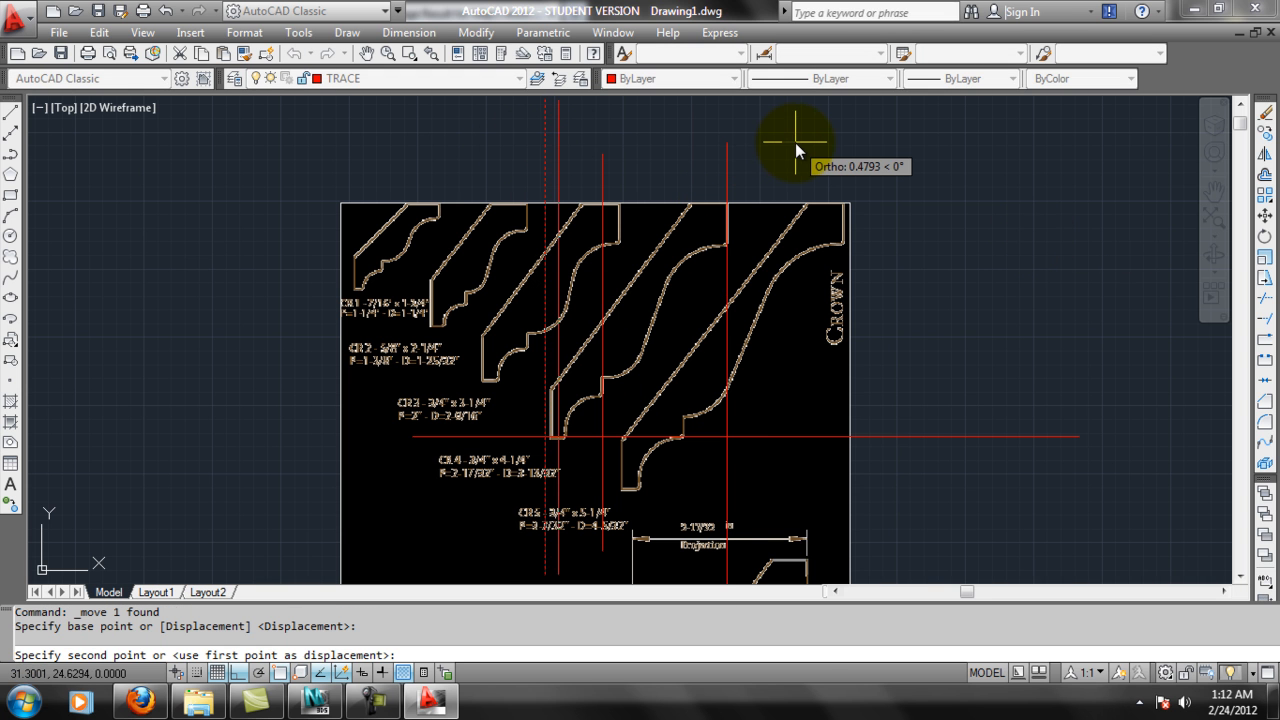
left_click(786, 143)
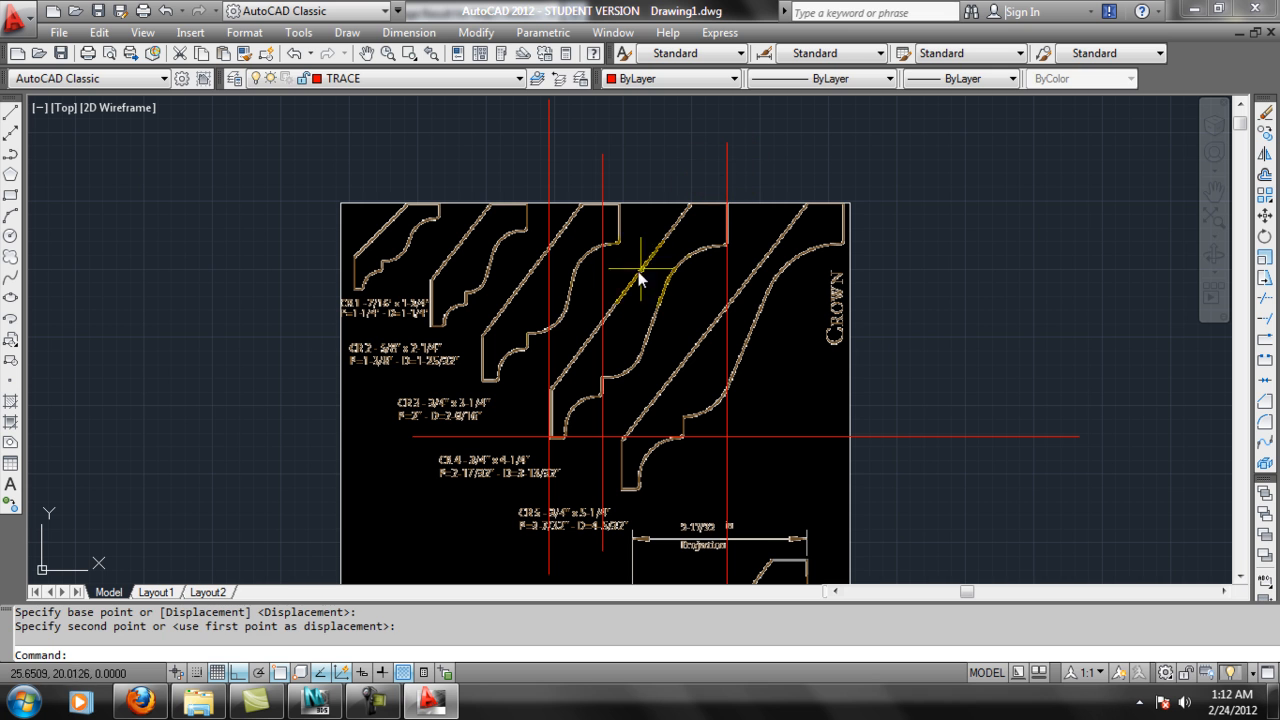
key("Escape")
With Ortho off, draw a diagonal line alongside the sloped back of the CR 4 profile, extending past both ends.
left_click(11, 112)
left_click(238, 672)
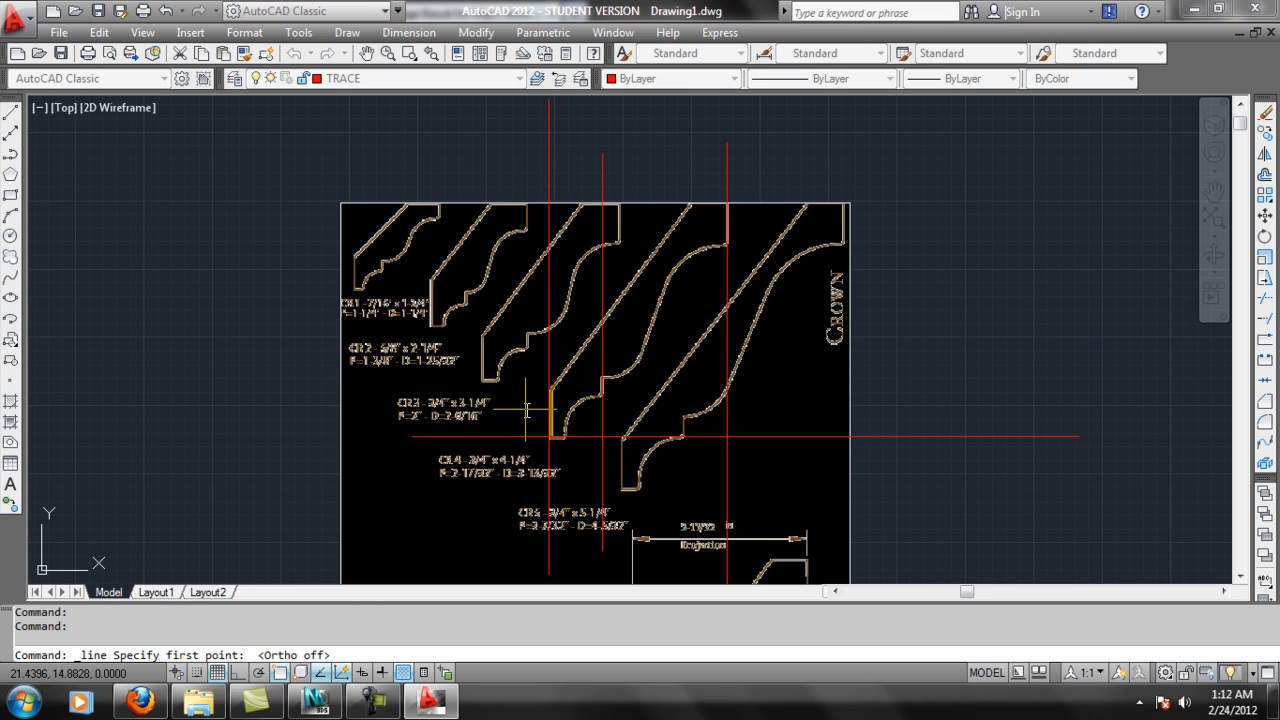
left_click(526, 408)
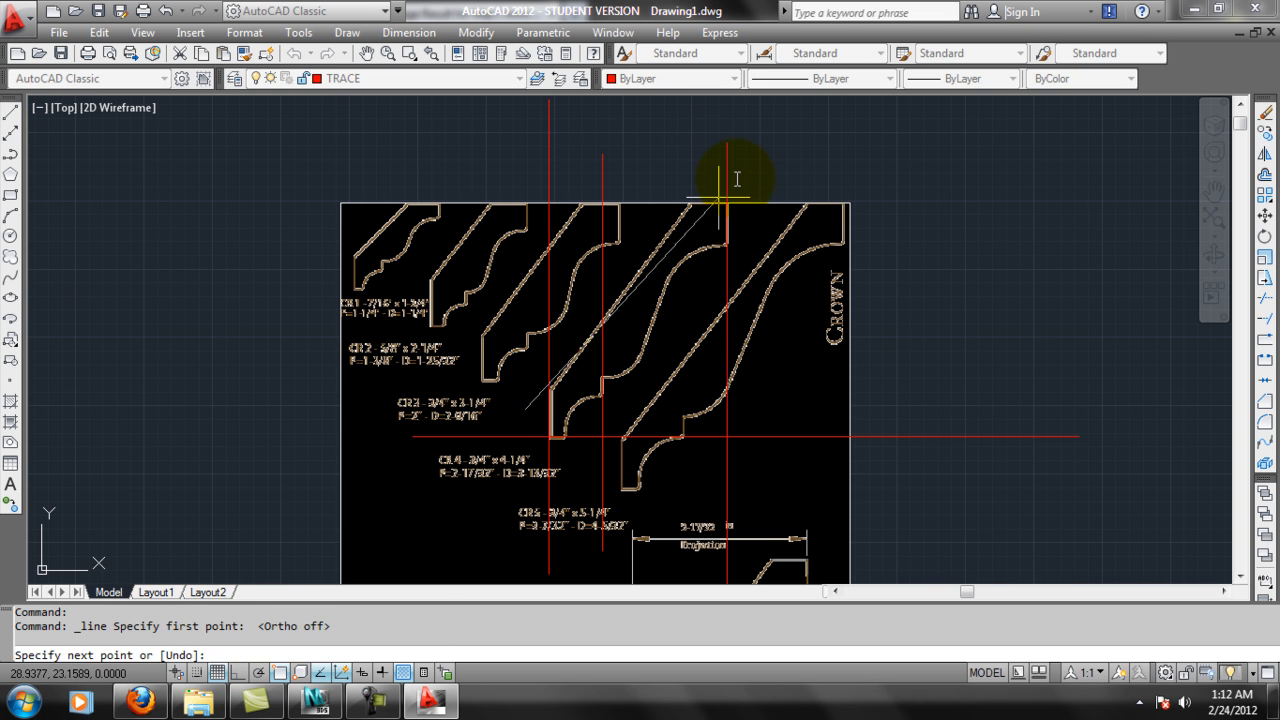
left_click(748, 112)
key("Escape")
Move the diagonal line onto the sloped back edge of the CR 4 profile.
left_click(700, 178)
right_click(690, 174)
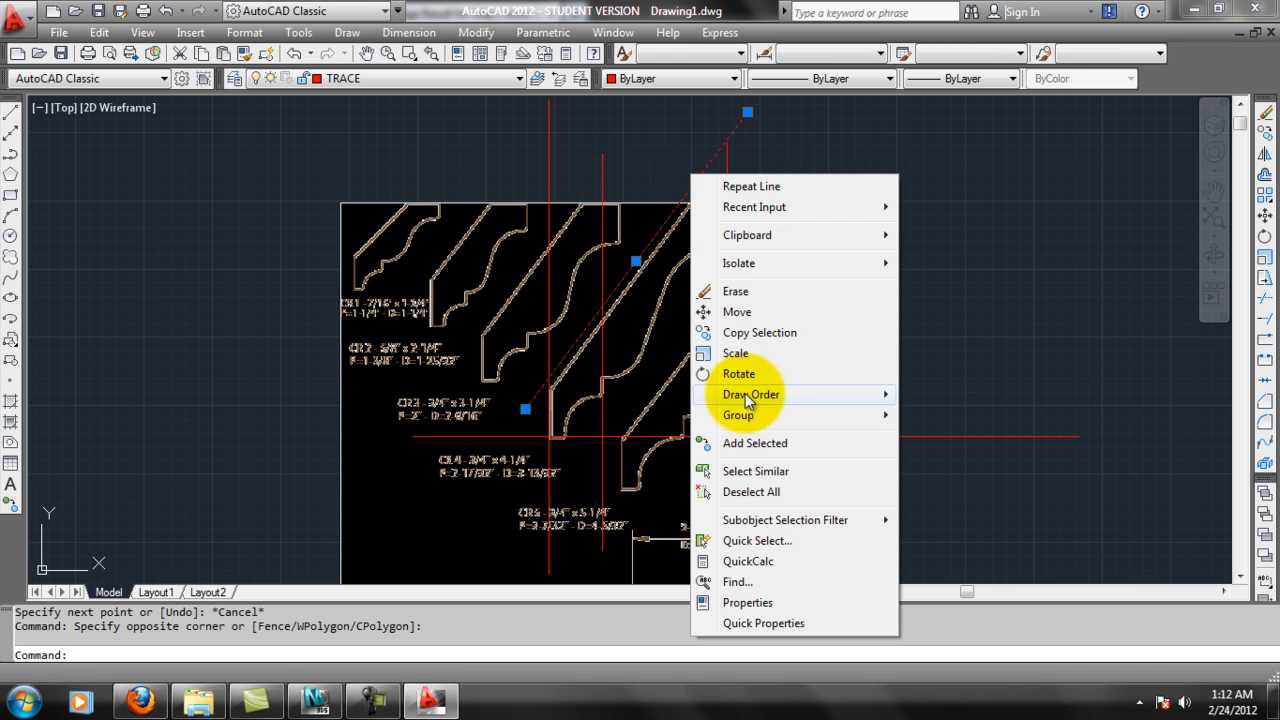
left_click(737, 311)
left_click(916, 152)
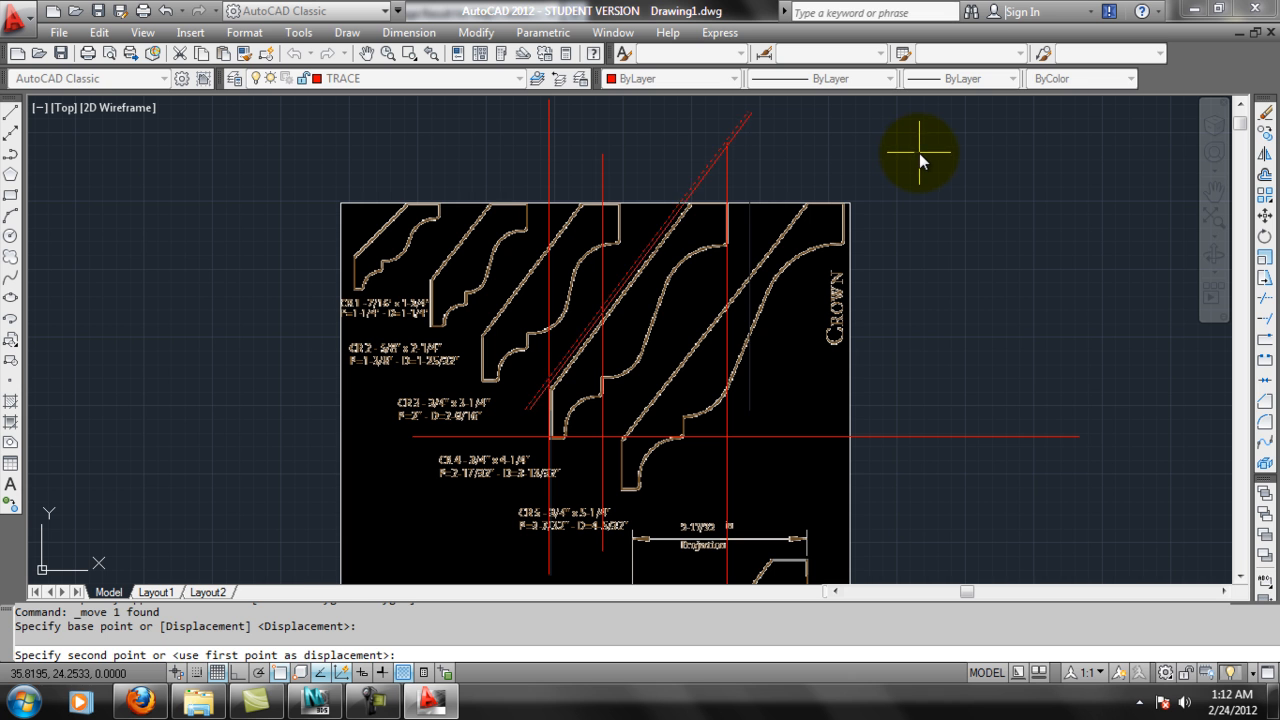
left_click(922, 157)
scroll(694, 349, "up", 2)
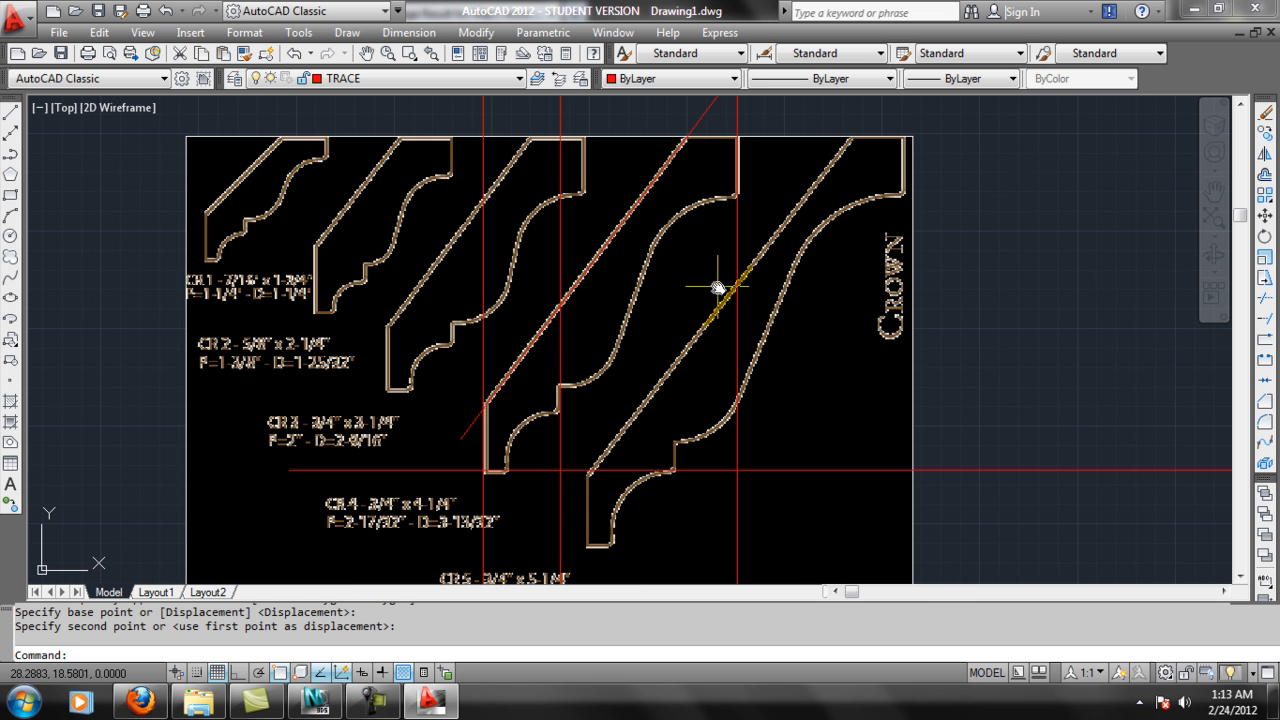
middle_click_drag(584, 469, 594, 449)
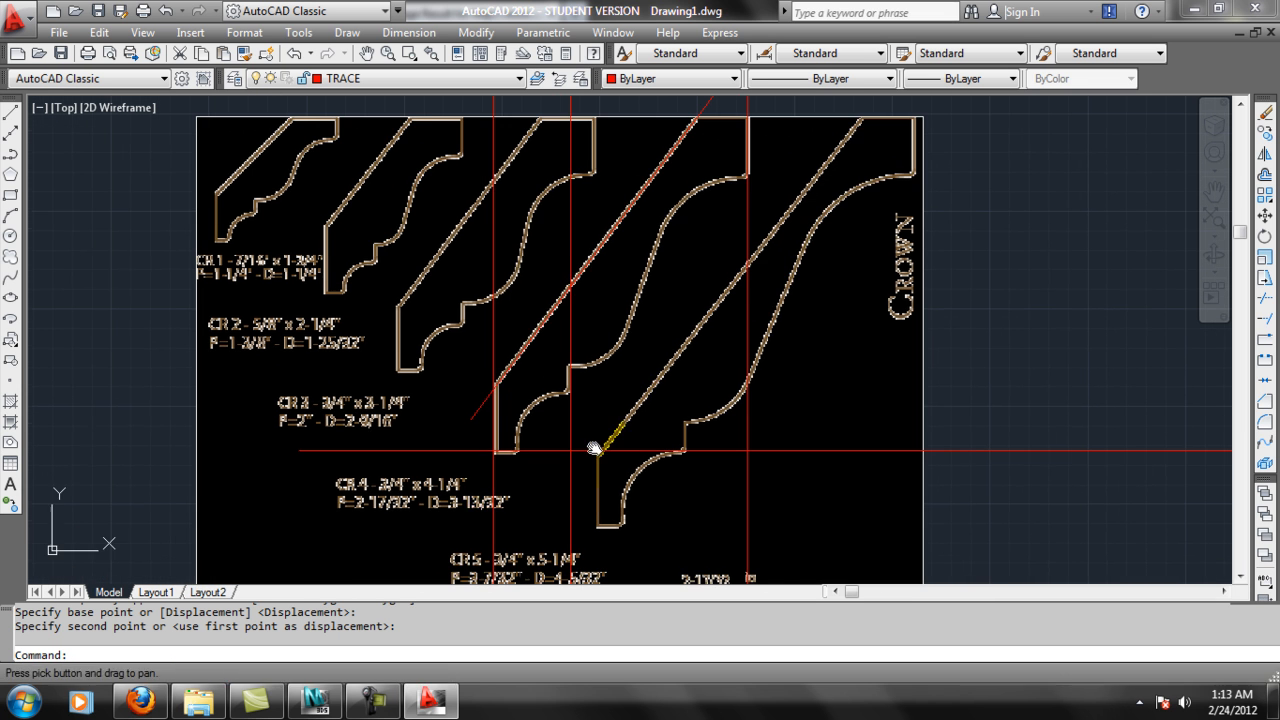
scroll(490, 485, "up", 2)
left_click(536, 430)
key("Escape")
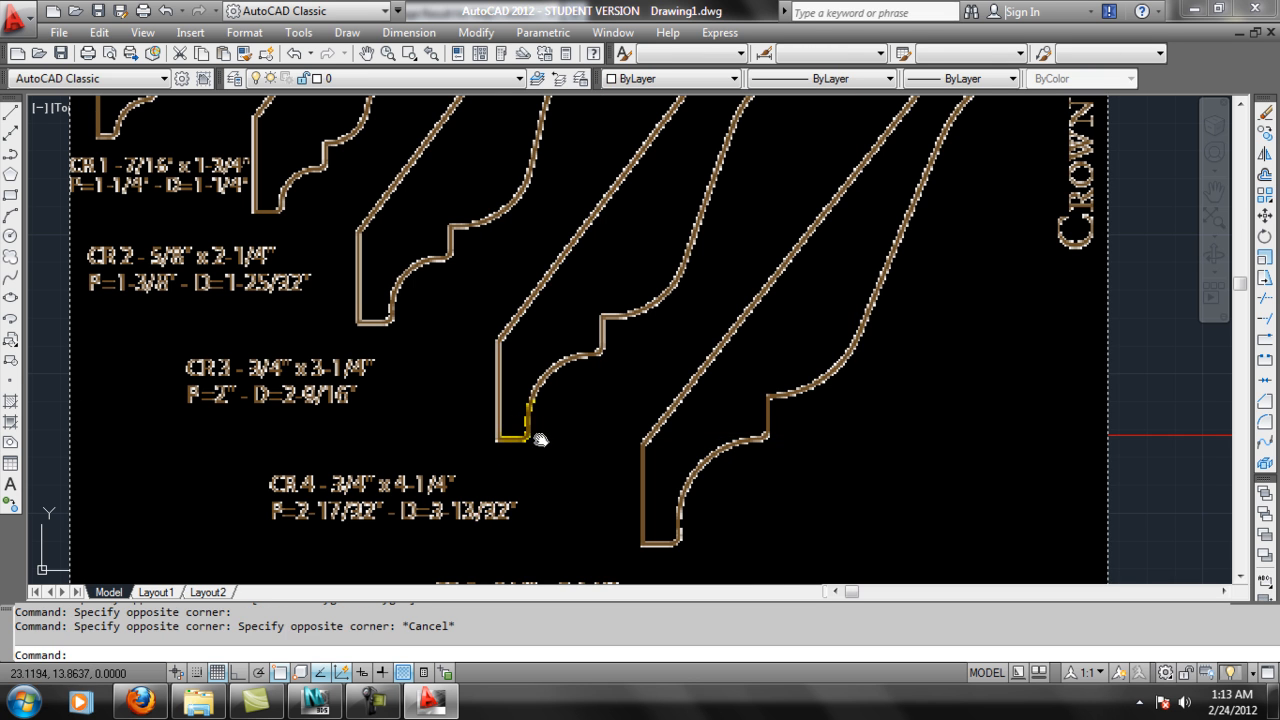
scroll(662, 435, "down", 2)
left_click(958, 435)
left_click(995, 453)
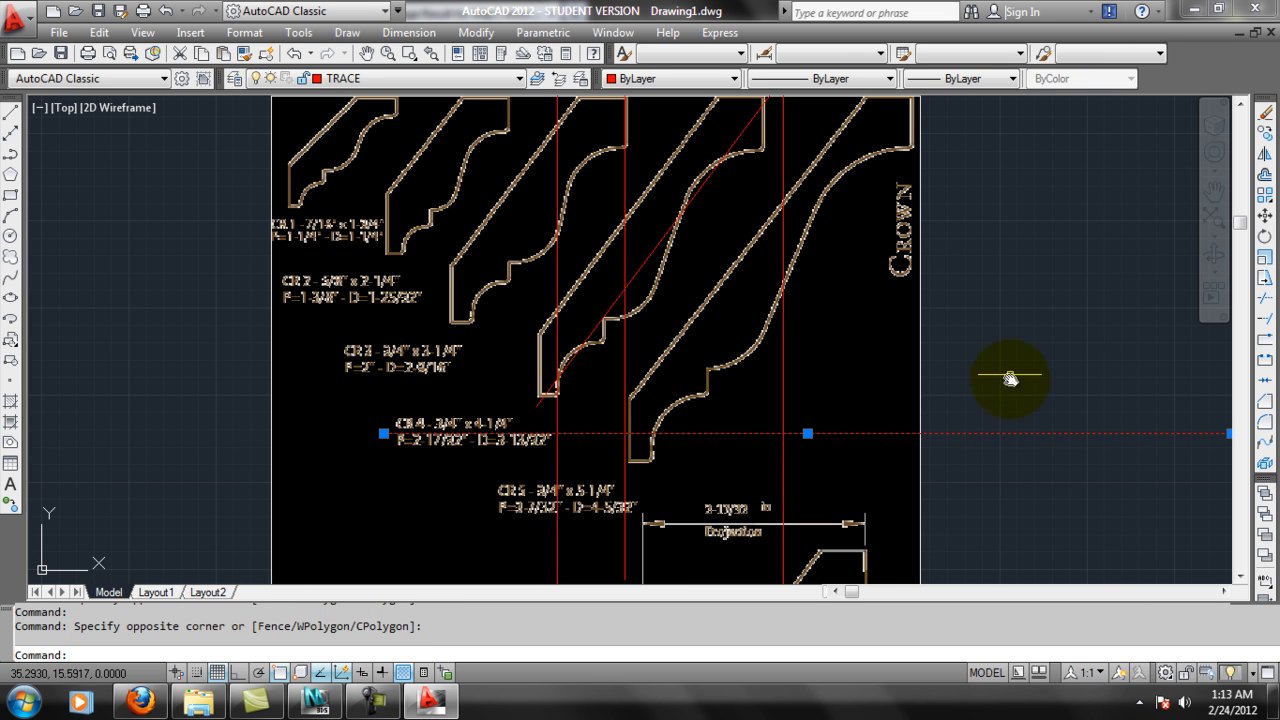
key("Escape")
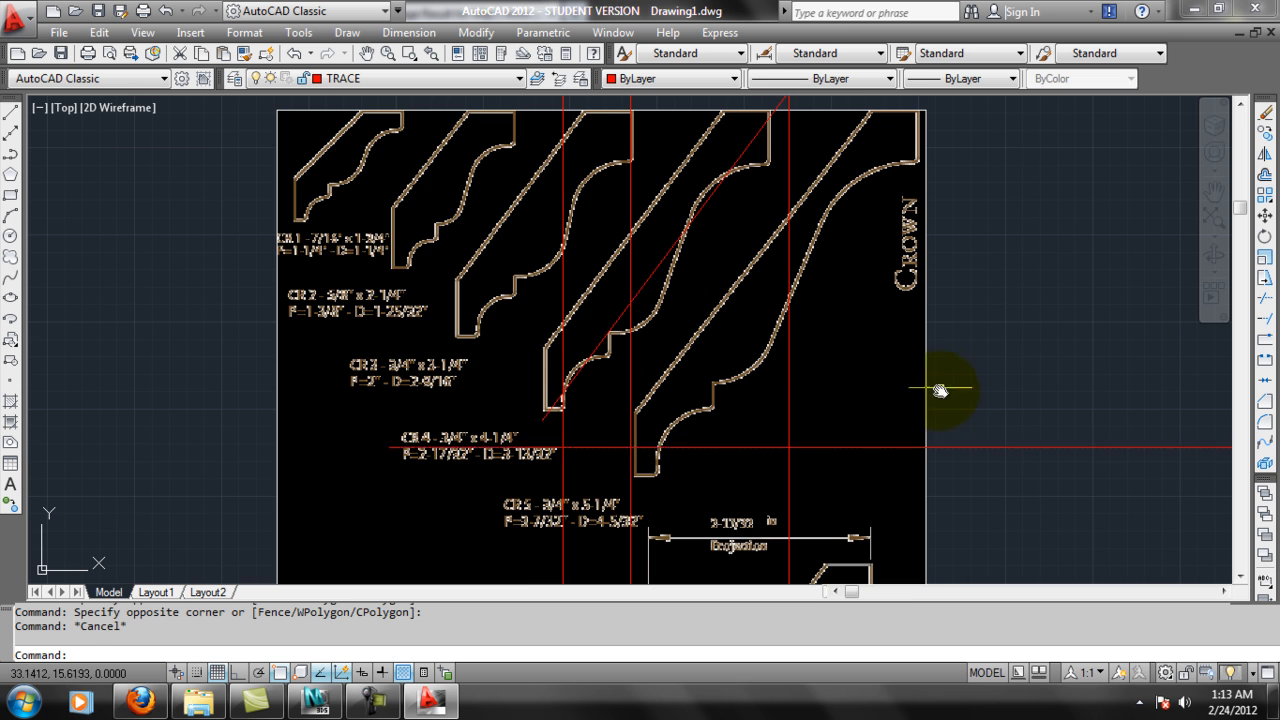
scroll(946, 386, "down", 2)
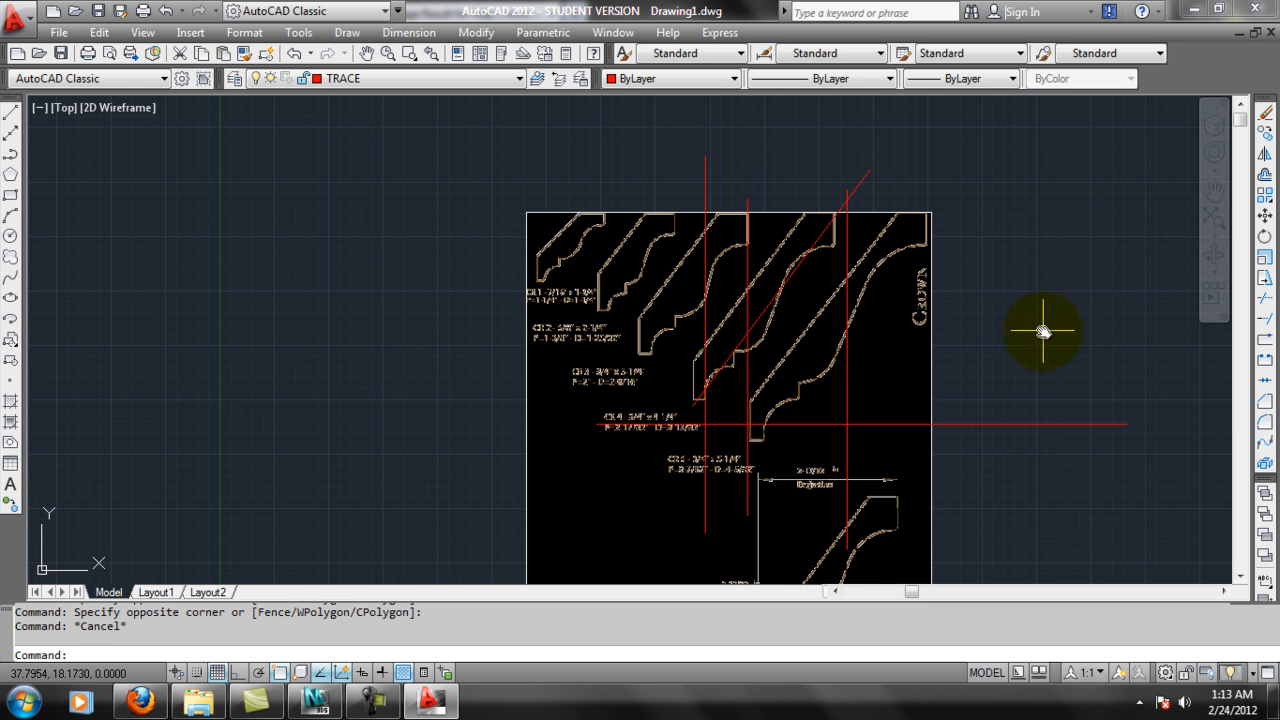
scroll(1046, 328, "up", 2)
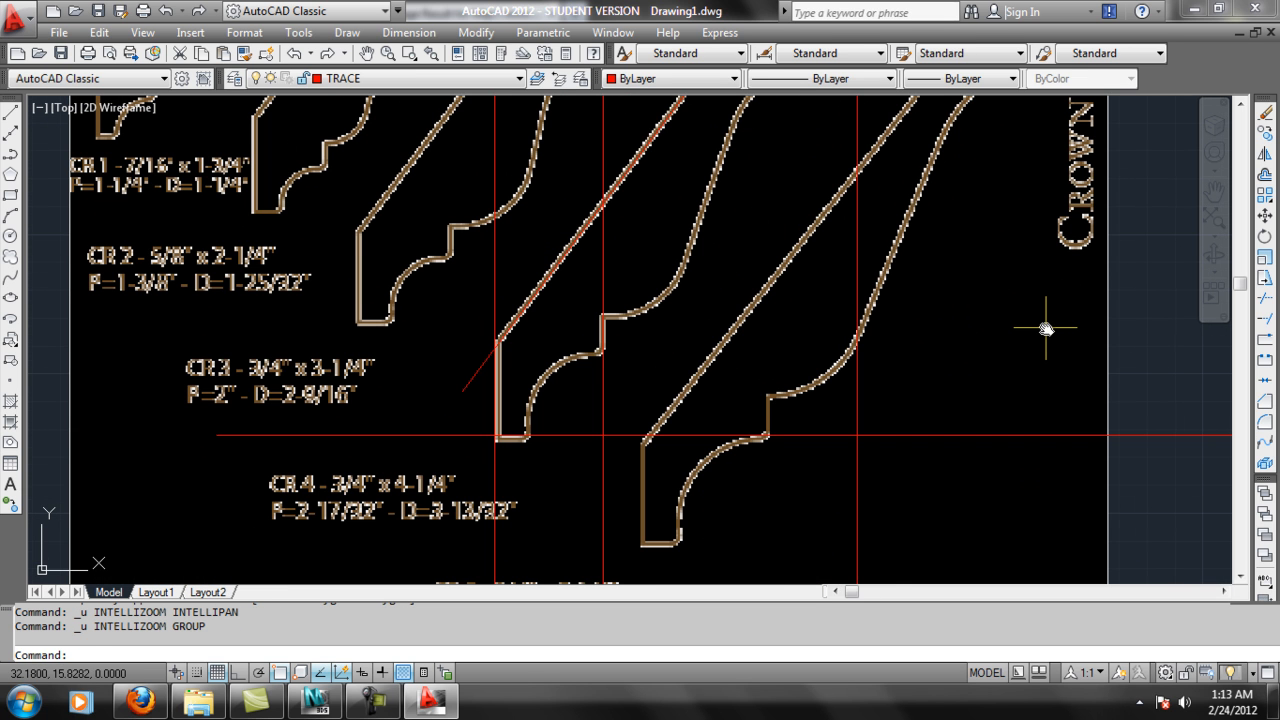
Move the horizontal line slightly so it lies on the bottom edge of the CR 4 profile.
scroll(660, 405, "down", 3)
left_click(886, 371)
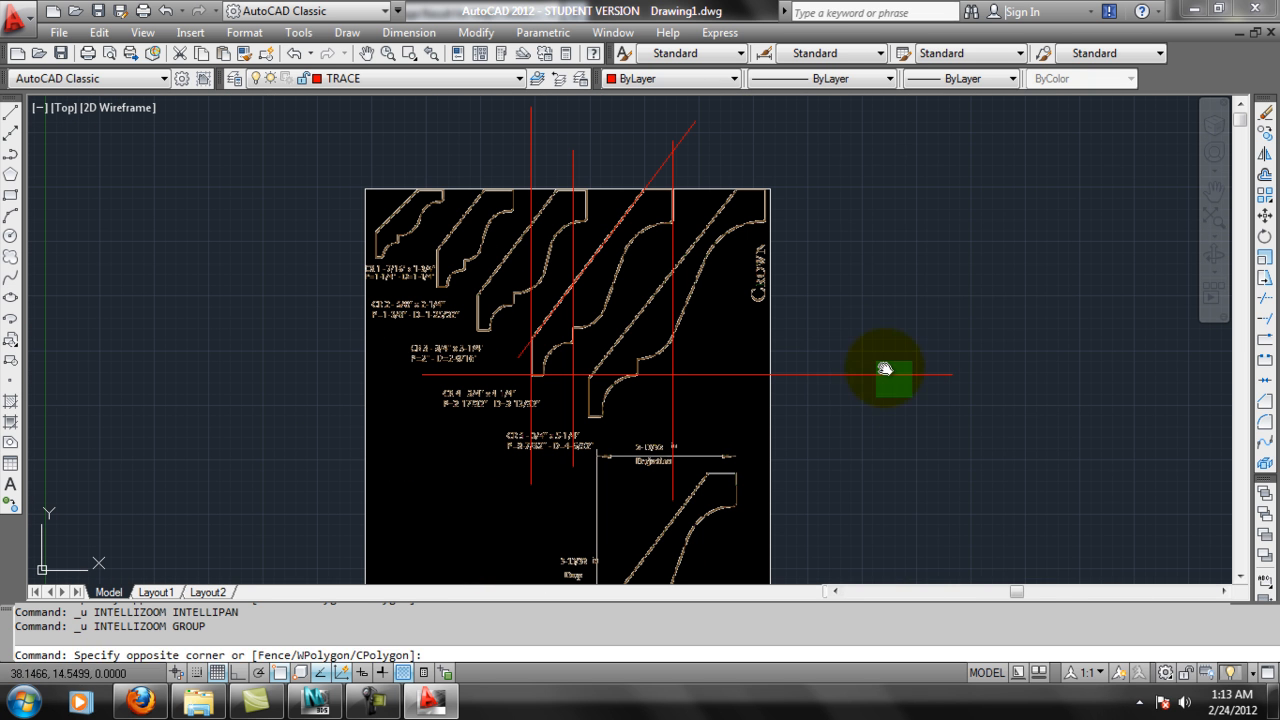
left_click(851, 337)
right_click(851, 337)
left_click(890, 358)
scroll(797, 362, "up", 2)
left_click(823, 428)
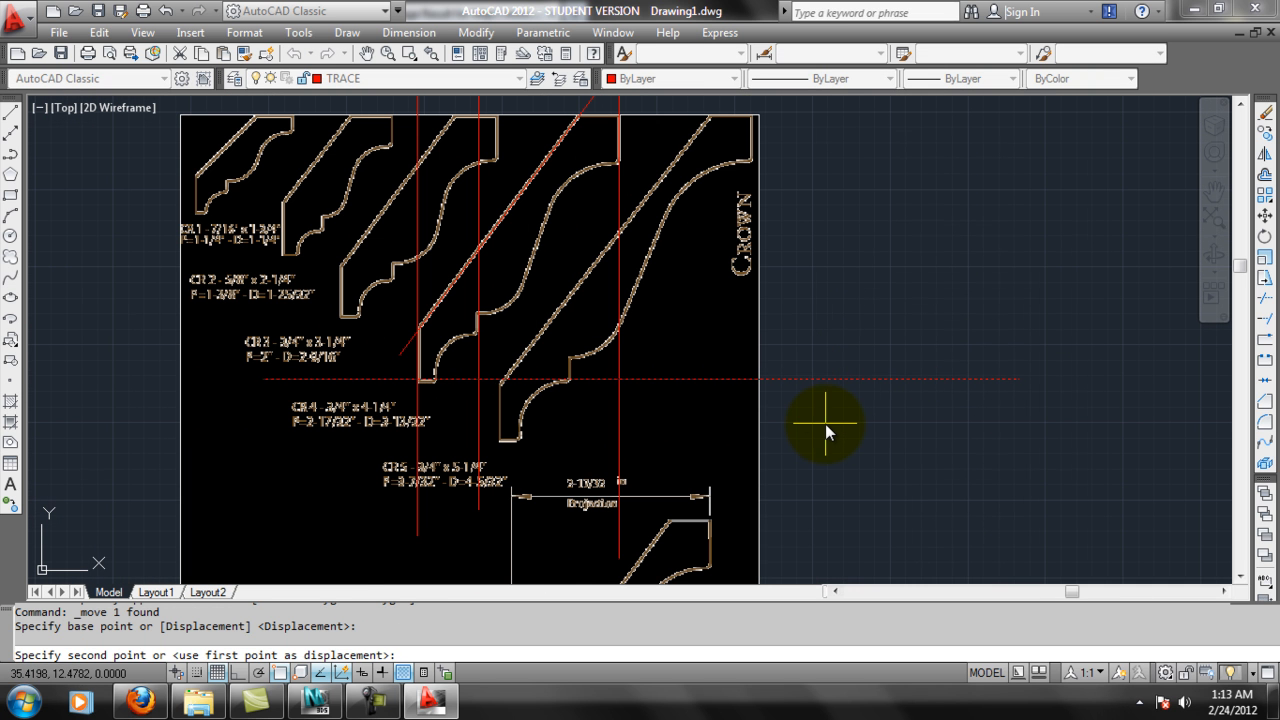
left_click(825, 426)
Trace the upper S-shaped curve of the CR 4 profile with a fit-point spline from its right edge down to the step.
mouse_move(517, 234)
middle_mouse_down()
mouse_move(539, 297)
mouse_move(620, 259)
middle_mouse_up()
scroll(656, 248, "up", 2)
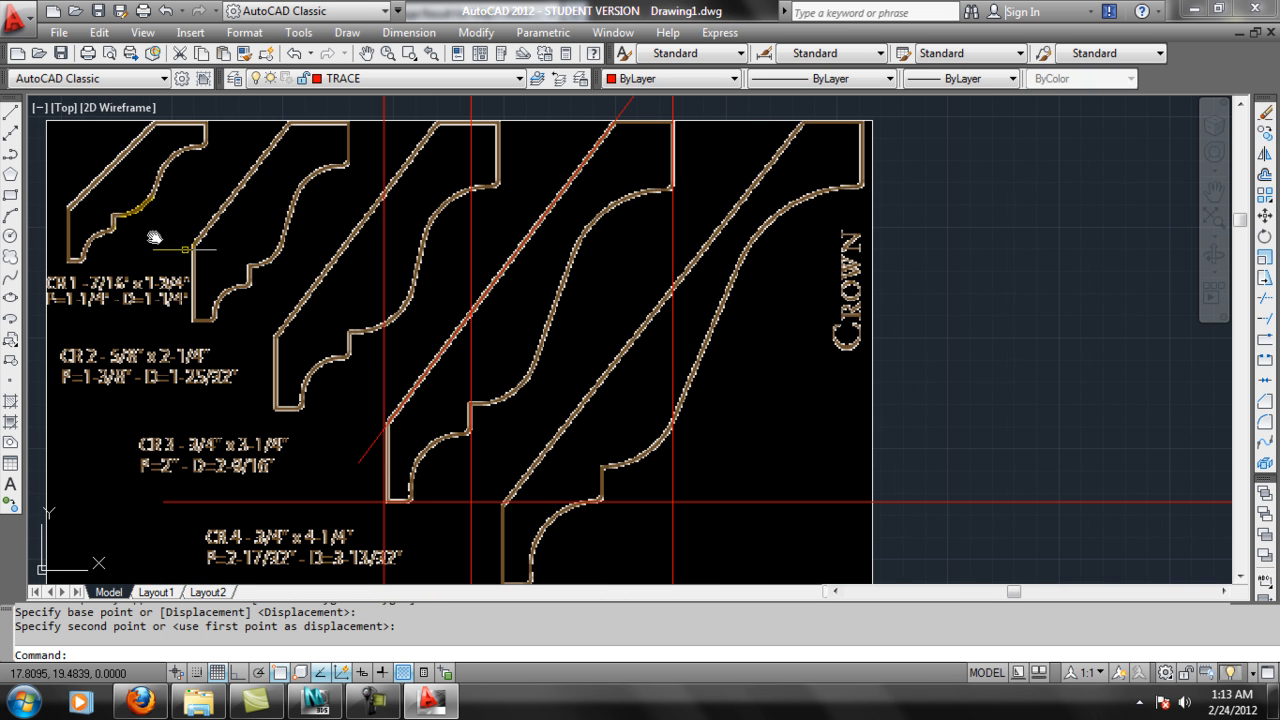
mouse_move(554, 325)
middle_mouse_down()
mouse_move(594, 317)
mouse_move(574, 291)
mouse_move(614, 286)
middle_mouse_up()
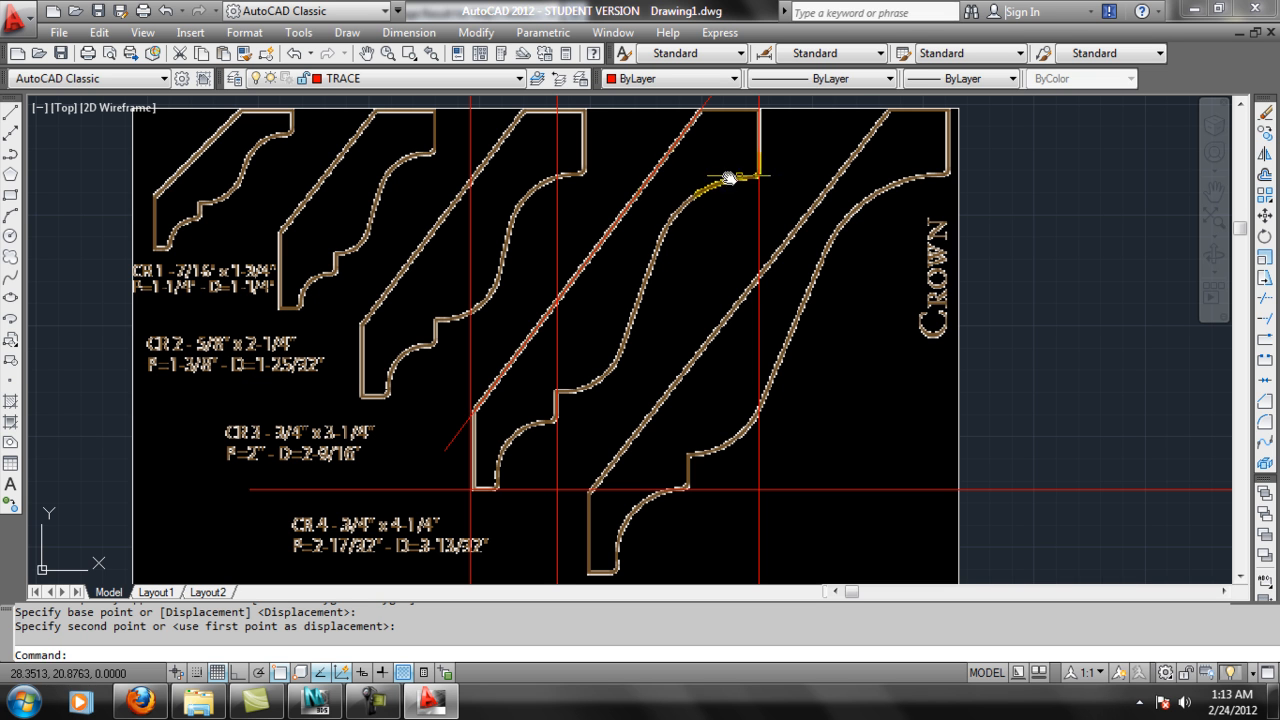
left_click(10, 281)
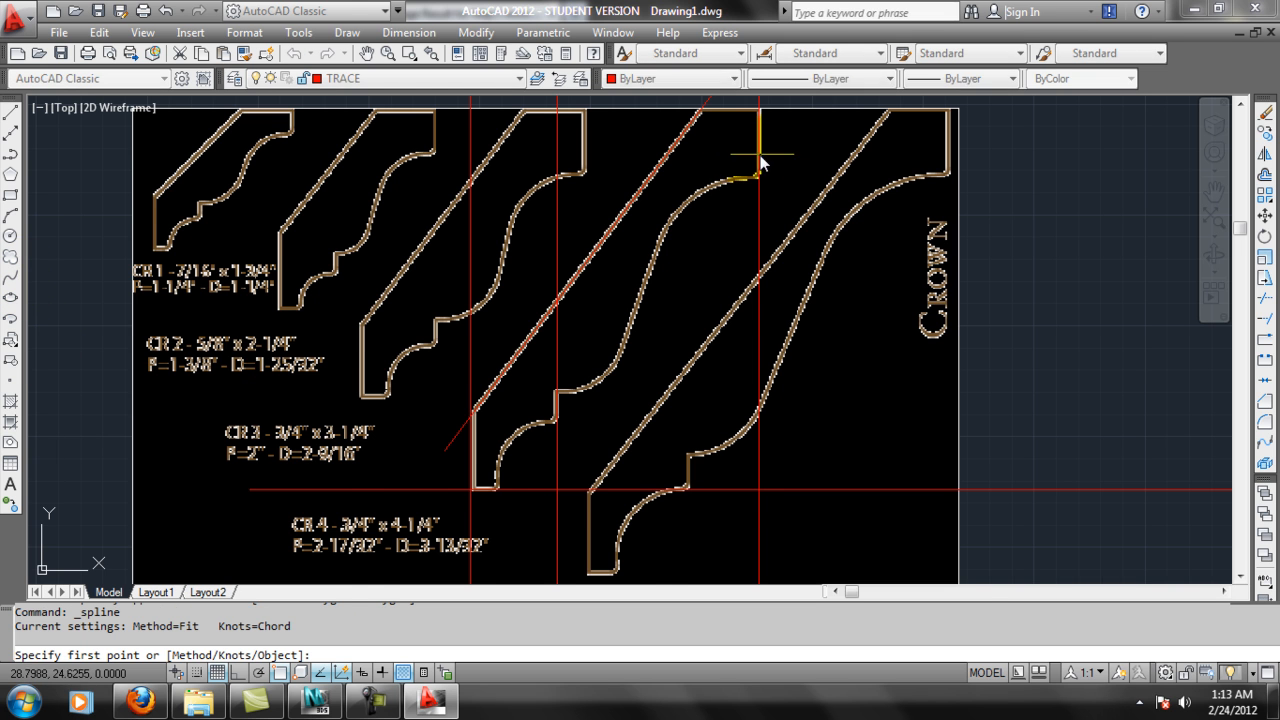
scroll(770, 170, "up", 2)
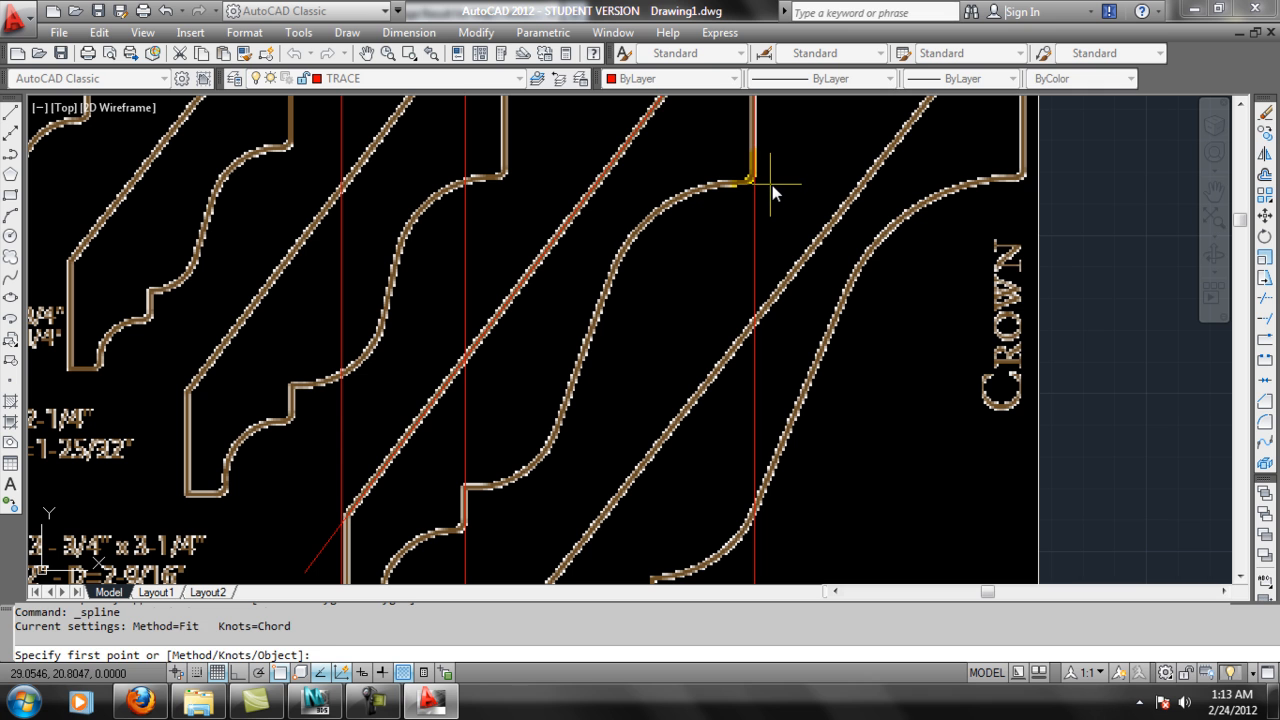
left_click(771, 185)
left_click(678, 198)
left_click(619, 259)
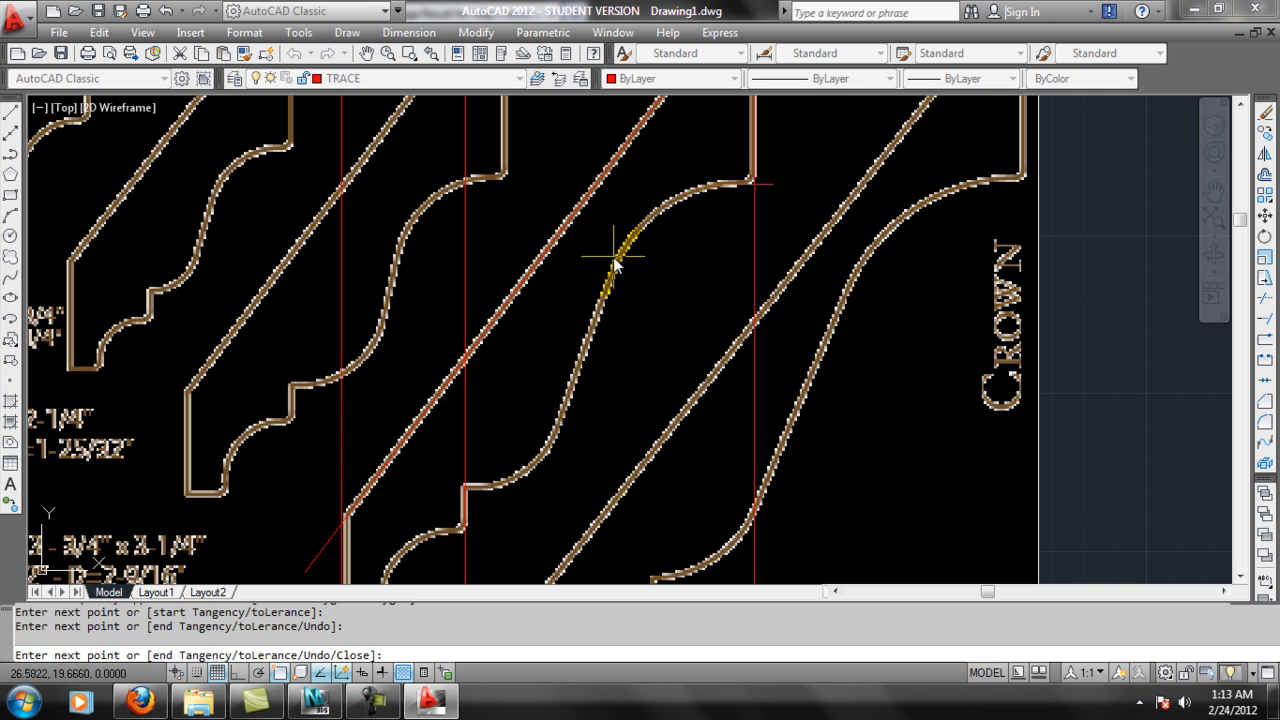
left_click(567, 399)
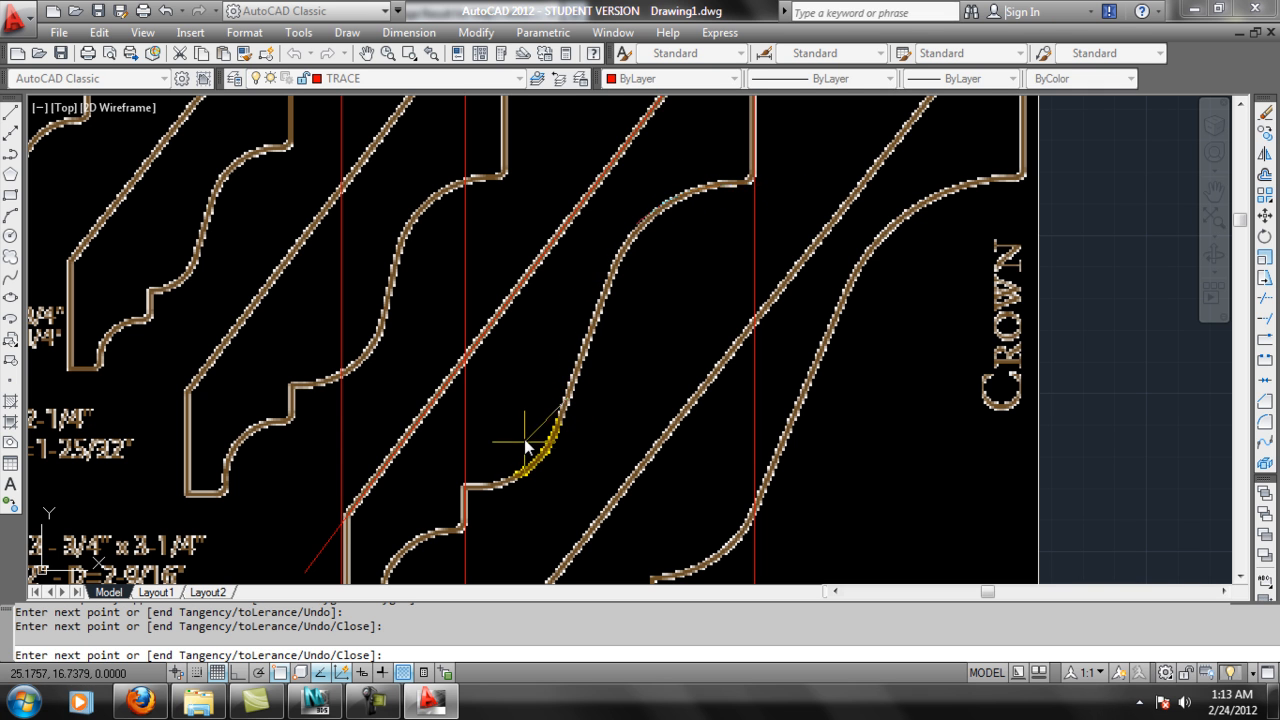
left_click(542, 454)
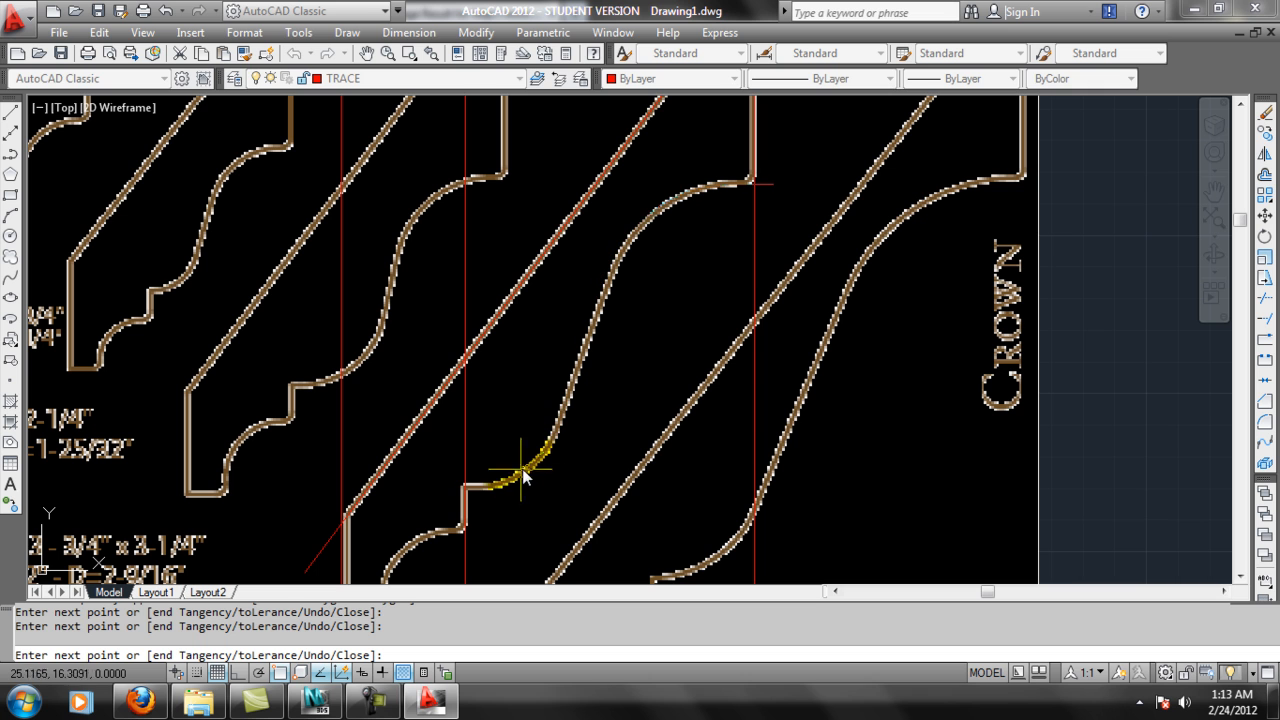
left_click(462, 488)
key("Return")
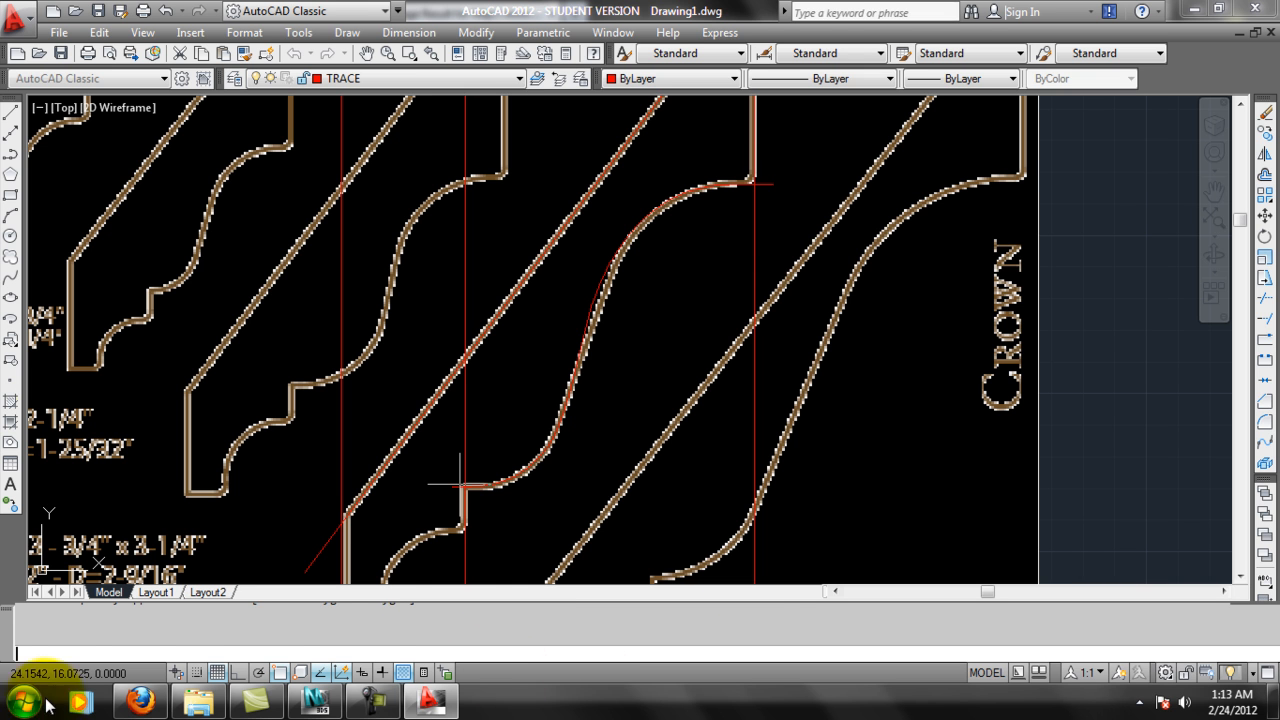
Trace the lower cove of the CR 4 profile with a second spline, extending it past the step and the bottom edge.
key("Return")
middle_click_drag(534, 449, 632, 328)
scroll(554, 463, "up", 2)
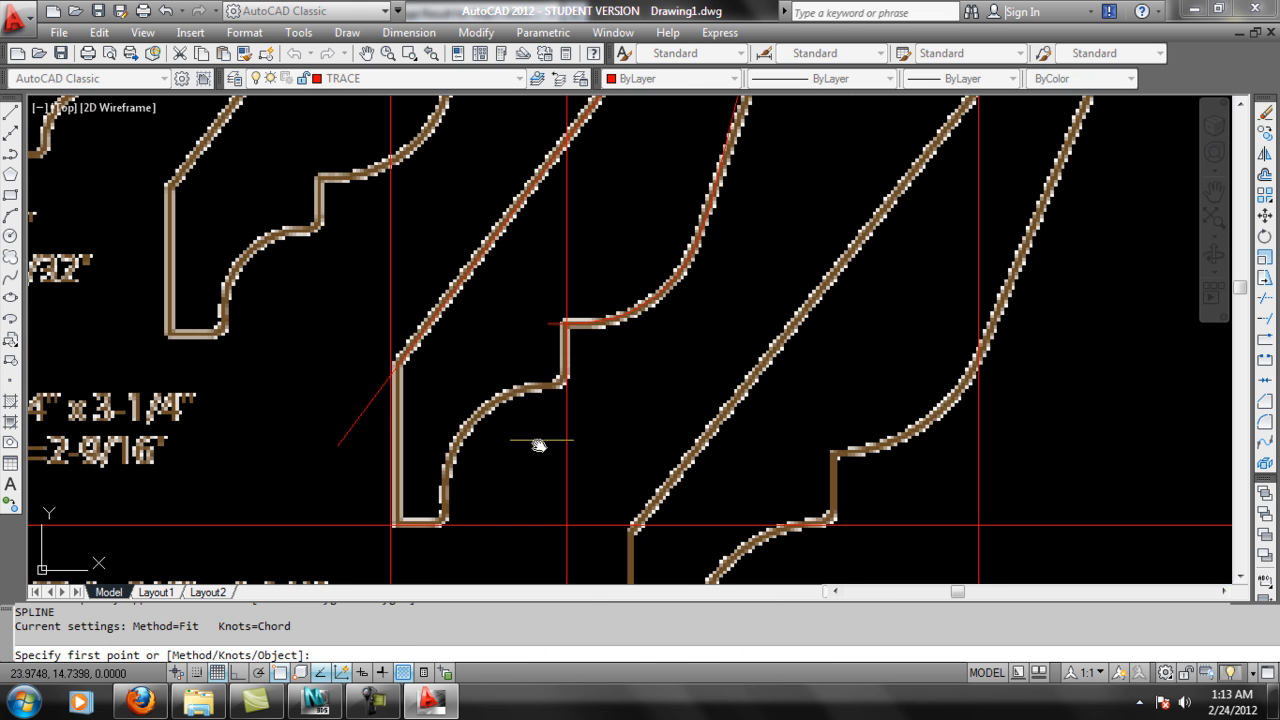
key("Return")
left_click(595, 392)
left_click(505, 391)
left_click(472, 412)
left_click(452, 458)
left_click(453, 557)
key("Return")
key("Return")
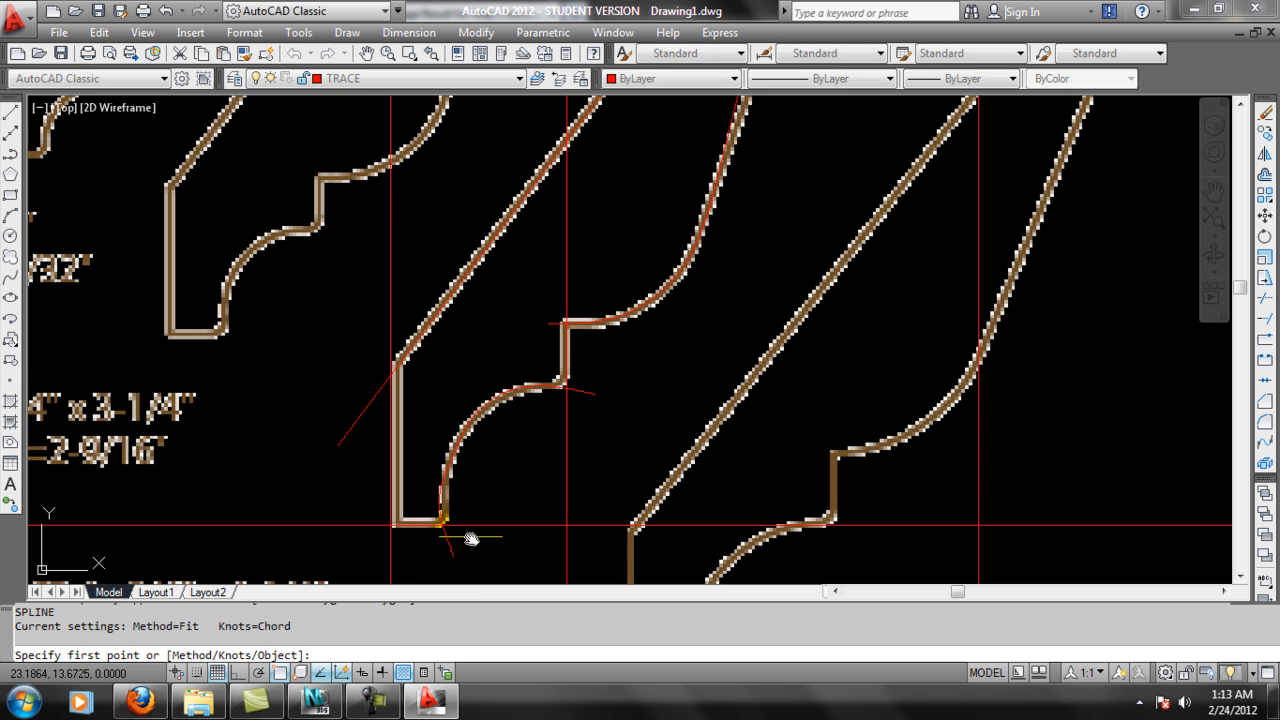
Trim the right vertical line and the diagonal line where they extend above the top edge of the CR 4 profile.
middle_click_drag(599, 328, 623, 329)
scroll(708, 300, "down", 2)
middle_click_drag(868, 198, 843, 343)
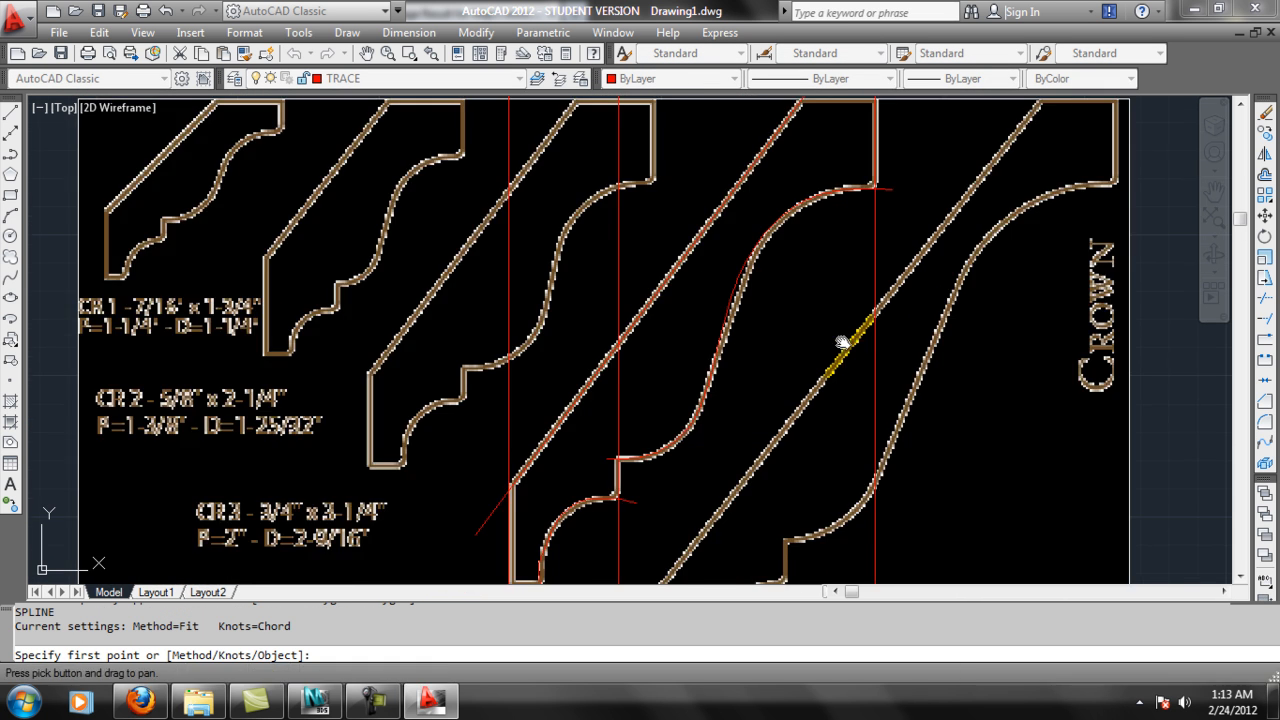
scroll(843, 343, "down", 2)
key("Escape")
key("Escape")
key("Escape")
middle_click_drag(986, 171, 947, 198)
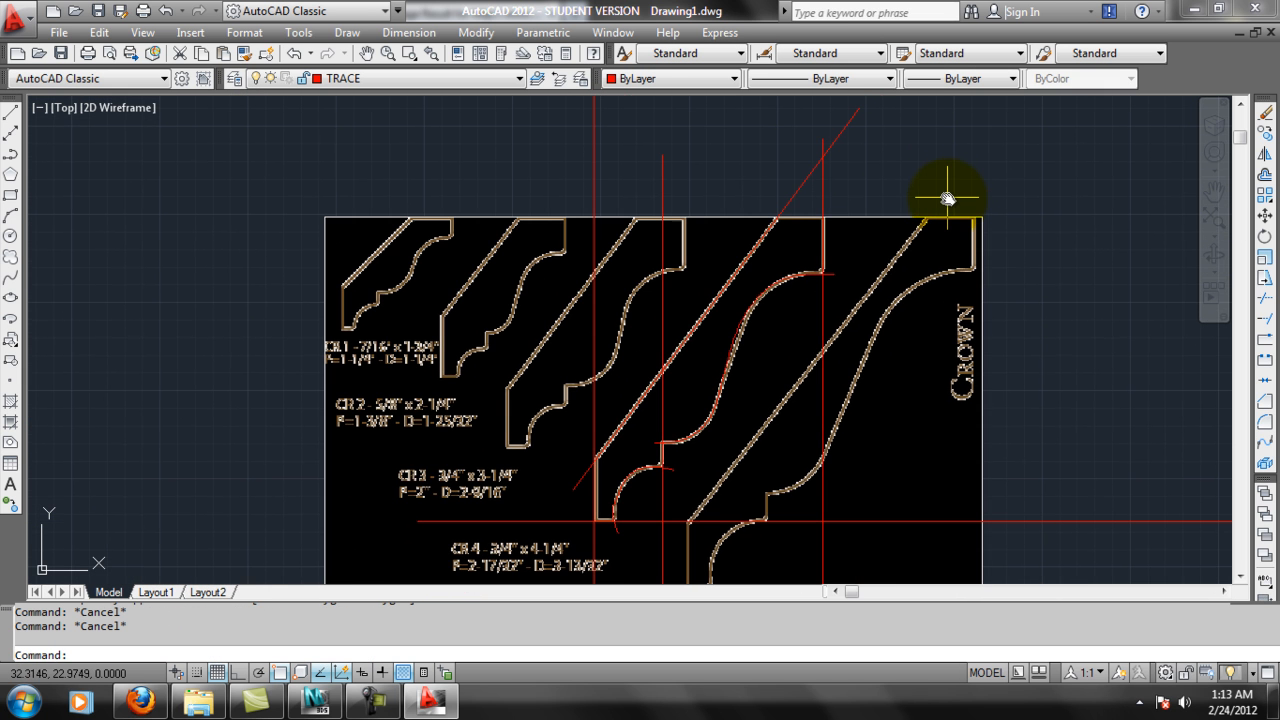
type("tr")
key("Return")
key("Return")
left_click(865, 200)
left_click(779, 145)
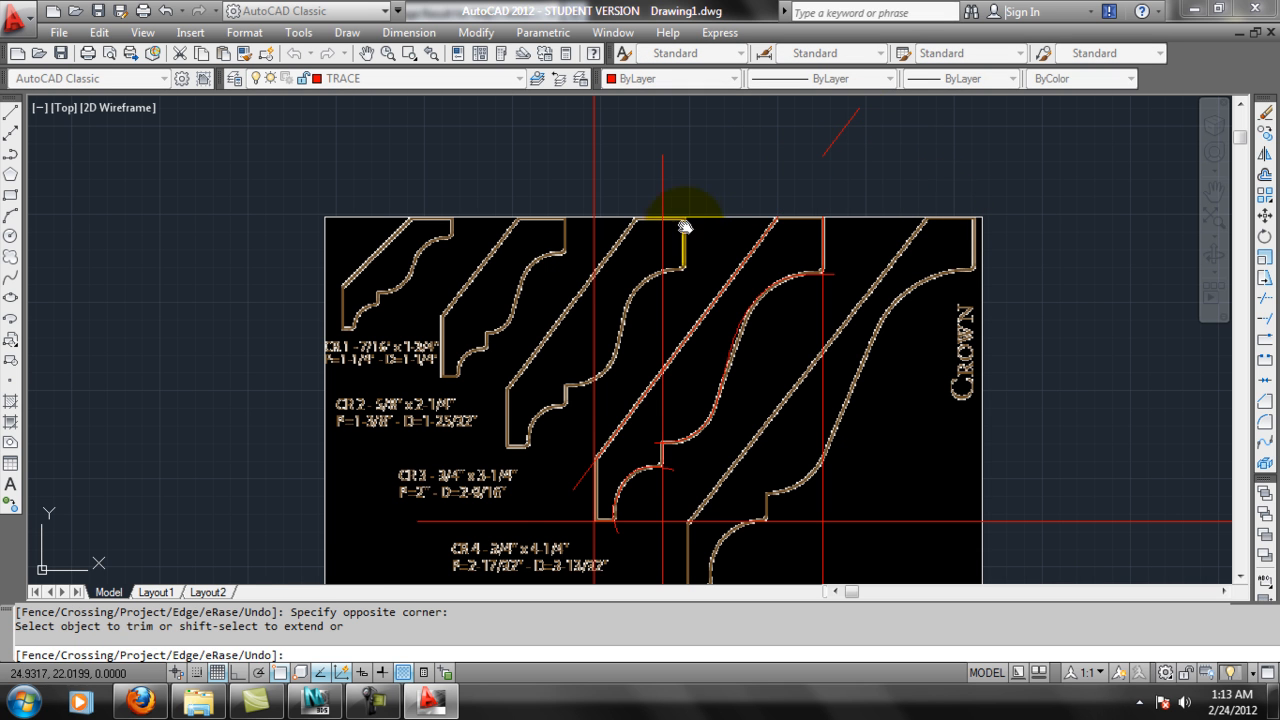
Trim the spline overshoot at the right edge and the excess line ends around the lower back corners of the CR 4 profile.
scroll(770, 302, "up", 2)
scroll(852, 263, "up", 2)
left_click(849, 266)
left_click(835, 295)
middle_click_drag(694, 510, 686, 527)
left_click(590, 466)
middle_click_drag(540, 550, 580, 431)
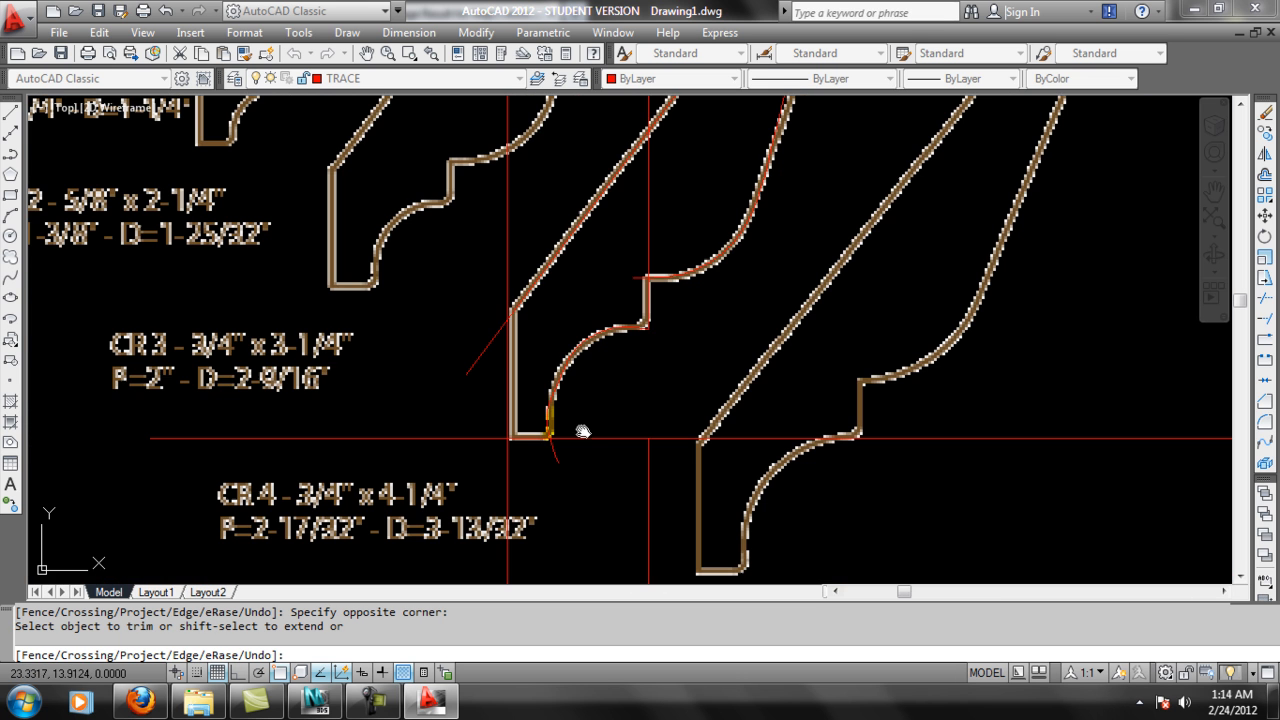
left_click(488, 438)
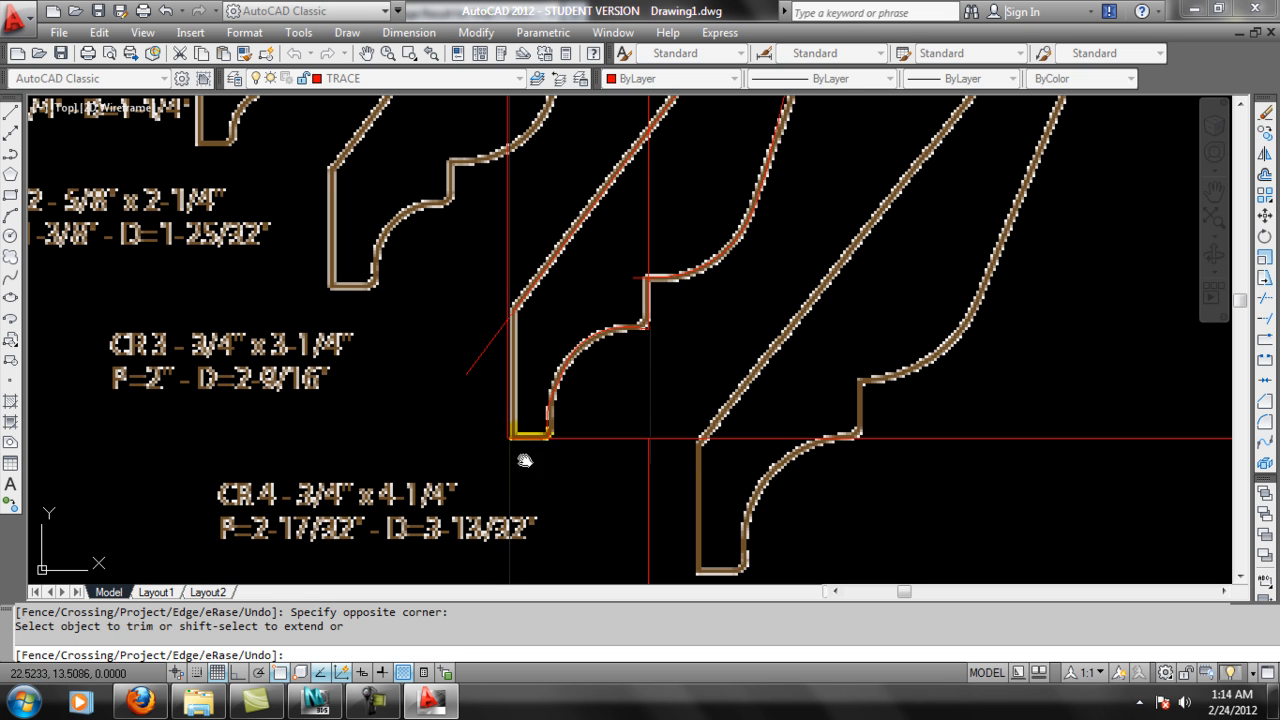
left_click(520, 283)
left_click(488, 345)
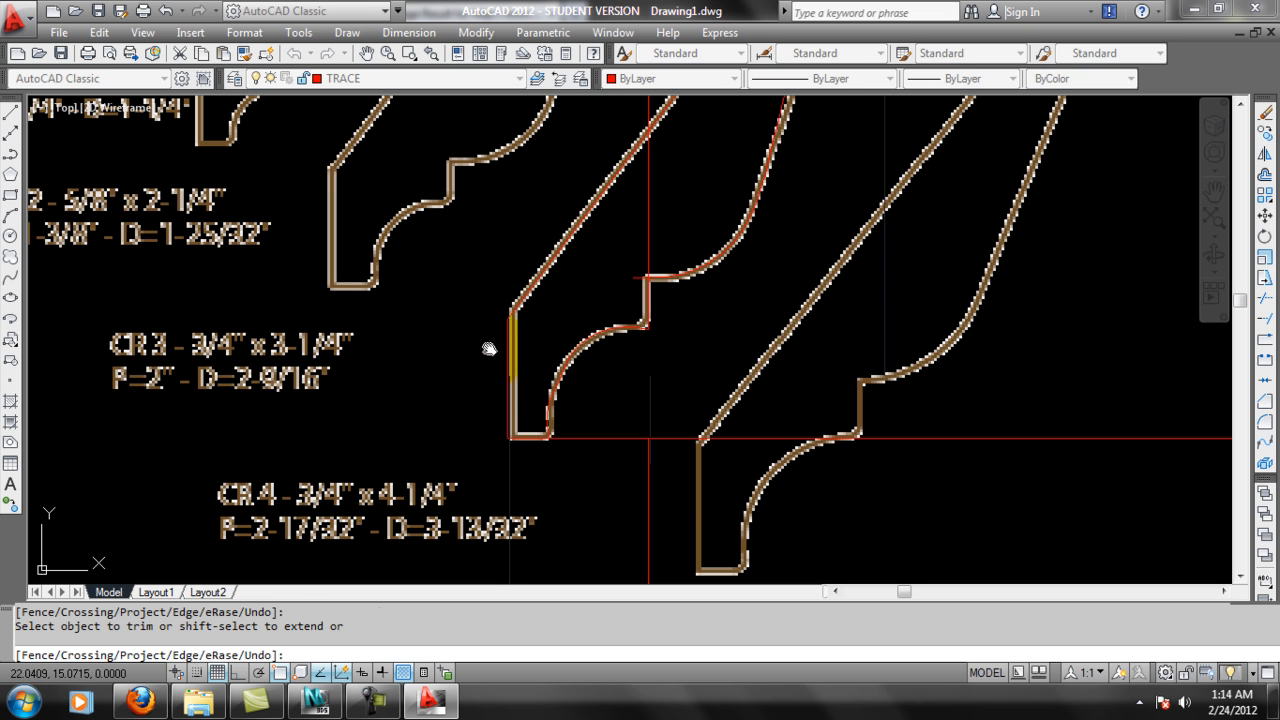
Trim the spline ends and the vertical line so that only the short step between the two curves of the CR 4 profile remains.
middle_click_drag(620, 215, 619, 283)
left_click(629, 355)
left_click(616, 331)
left_click(644, 311)
left_click(623, 319)
left_click(671, 278)
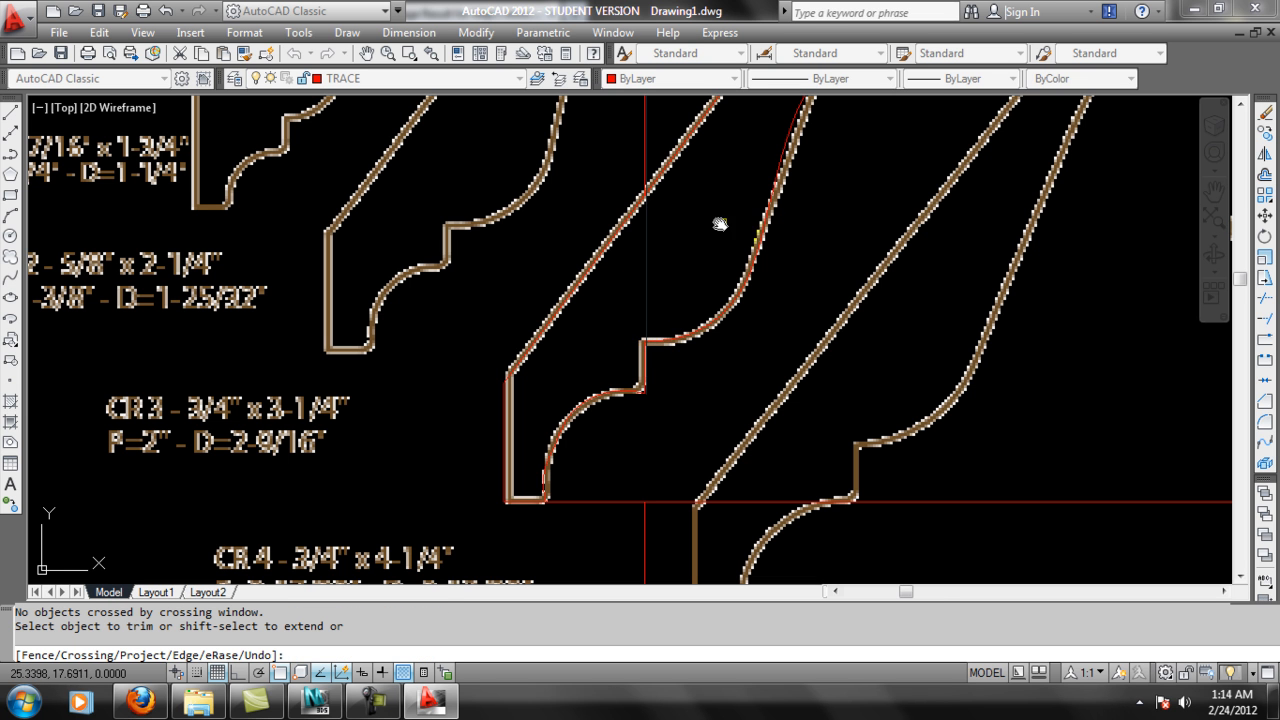
middle_click_drag(720, 224, 689, 323)
middle_click_drag(829, 188, 788, 305)
middle_click_drag(852, 248, 829, 306)
middle_click_drag(831, 225, 854, 147)
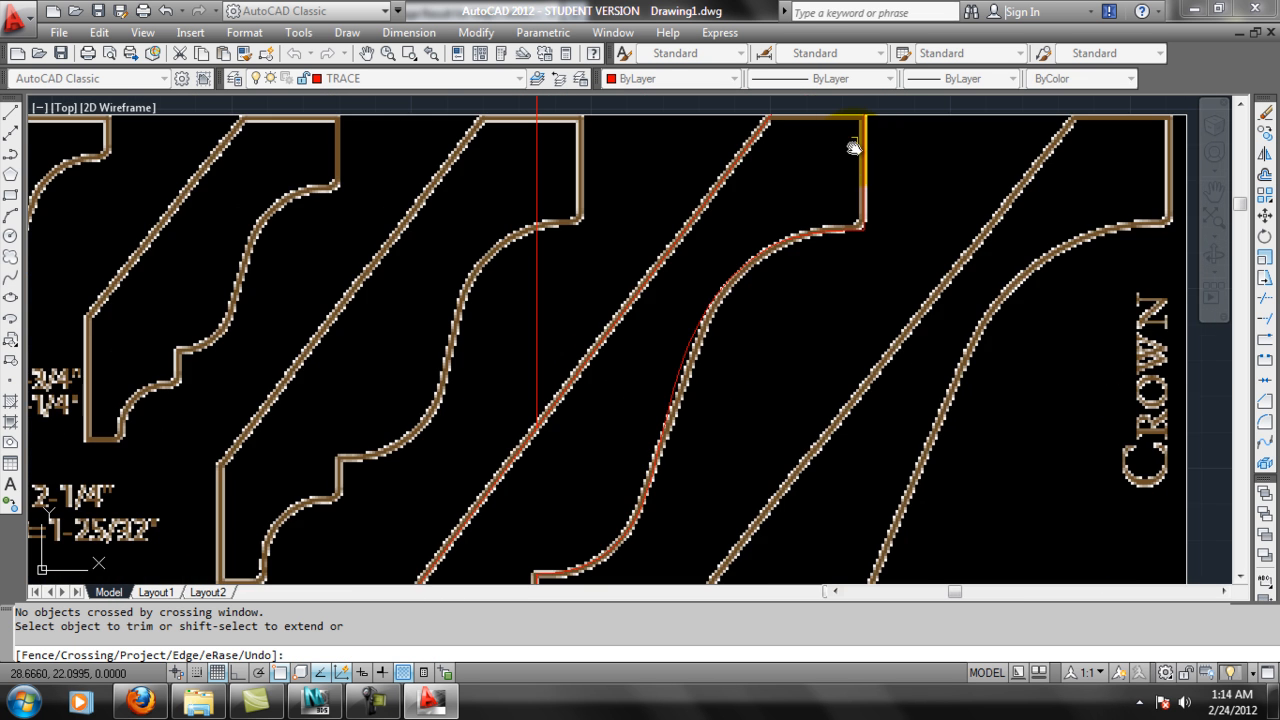
middle_click_drag(627, 527, 757, 238)
scroll(619, 451, "up", 1)
left_click(602, 442)
left_click(575, 455)
scroll(647, 451, "down", 4)
key("Escape")
Erase the leftover line segments lying outside the traced CR 4 profile.
scroll(706, 323, "up", 2)
left_click(663, 163)
left_click(651, 157)
key("Delete")
left_click(825, 178)
left_click(790, 146)
key("Delete")
middle_click_drag(843, 388, 805, 248)
left_click(1066, 474)
left_click(1025, 385)
key("Delete")
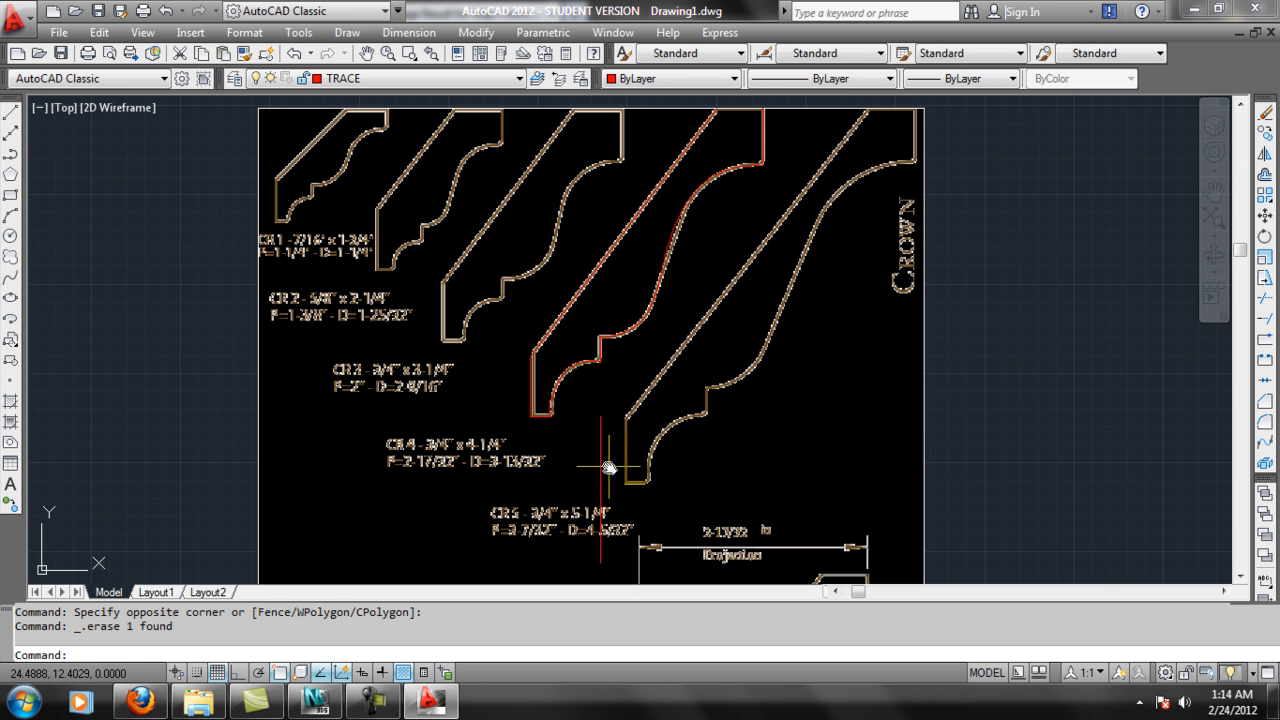
left_click(600, 457)
key("Delete")
Move the middle point of the upper S-shaped spline so the curve follows the CR 4 profile in the image.
middle_click_drag(717, 209, 705, 283)
scroll(685, 287, "up", 3)
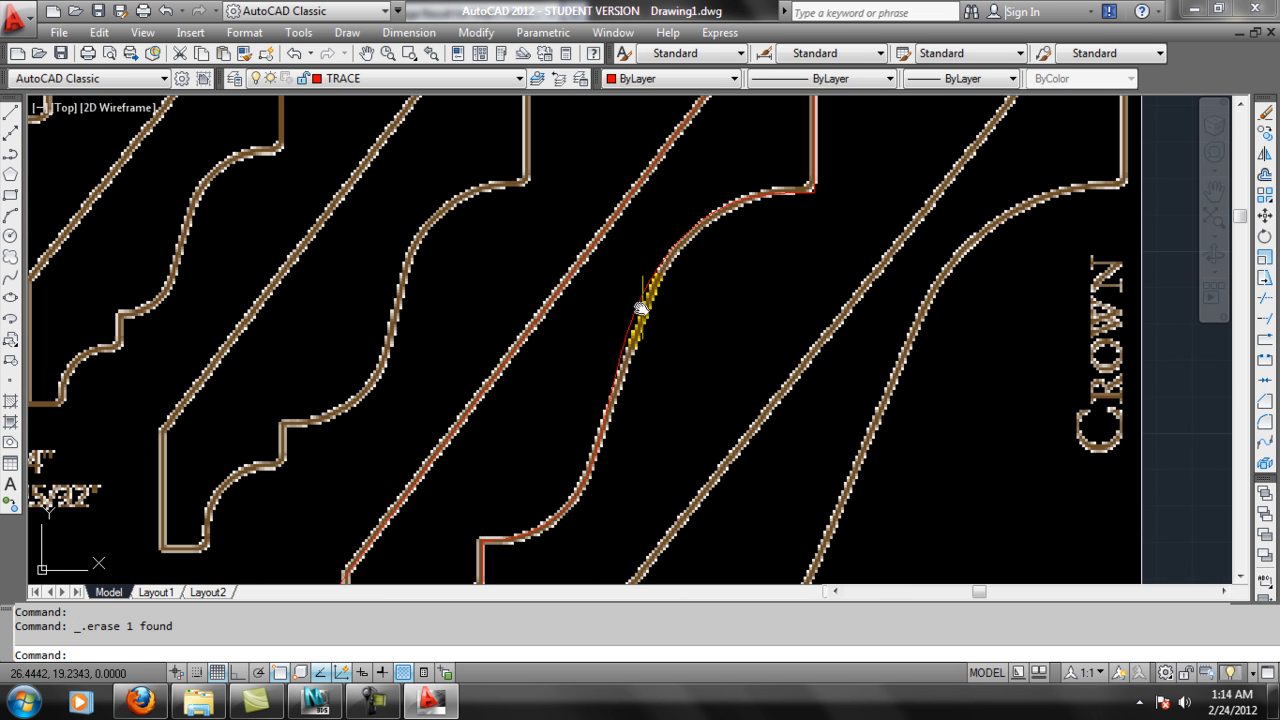
left_click(631, 323)
scroll(630, 294, "up", 2)
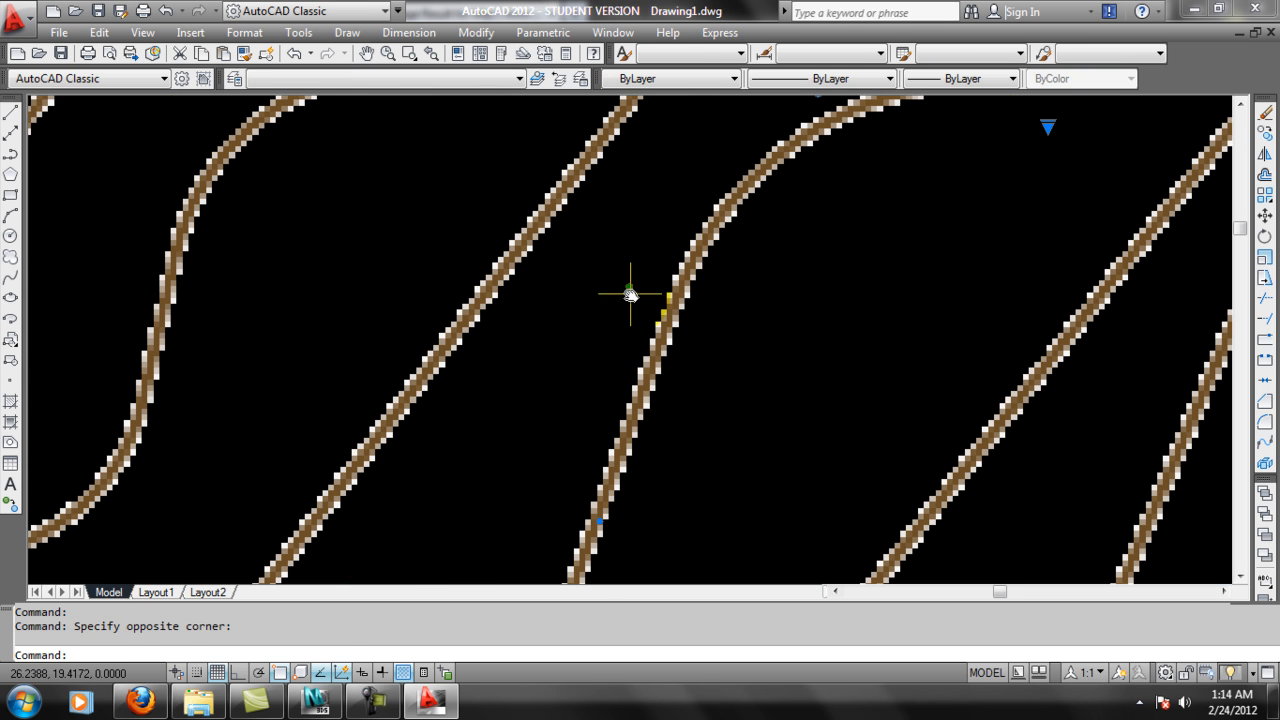
left_click(628, 291)
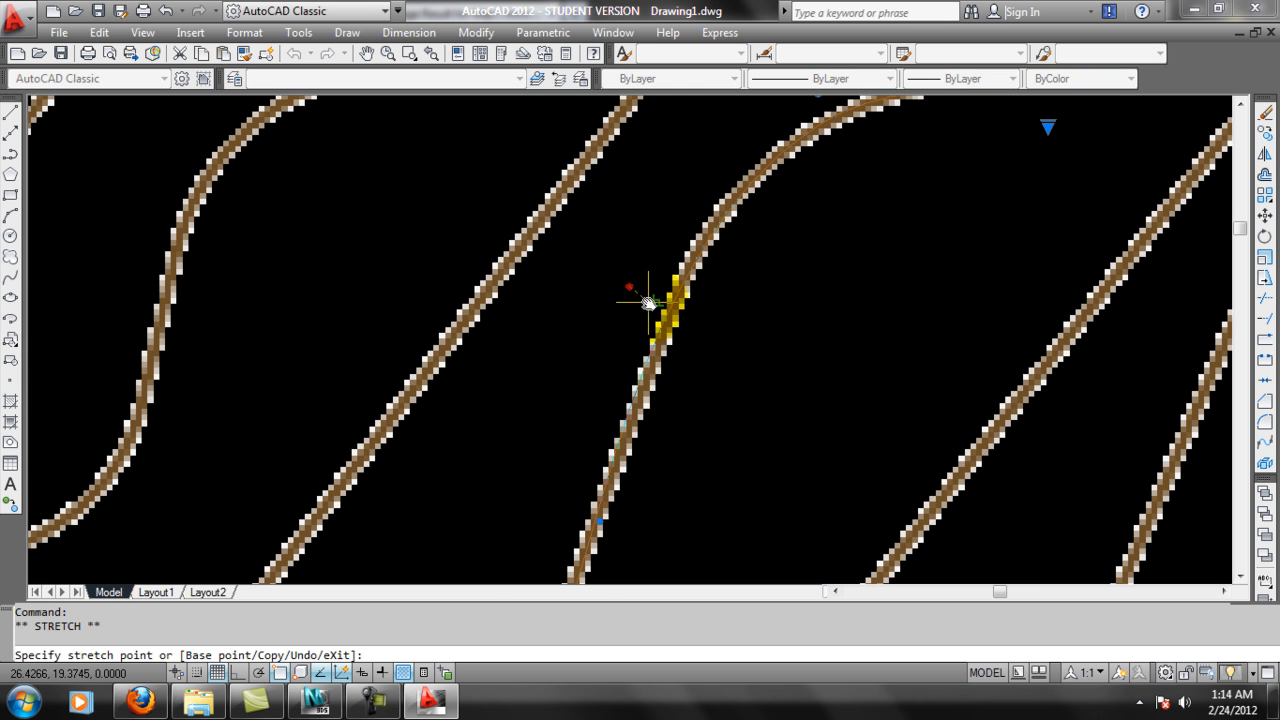
scroll(743, 303, "down", 4)
scroll(723, 286, "down", 3)
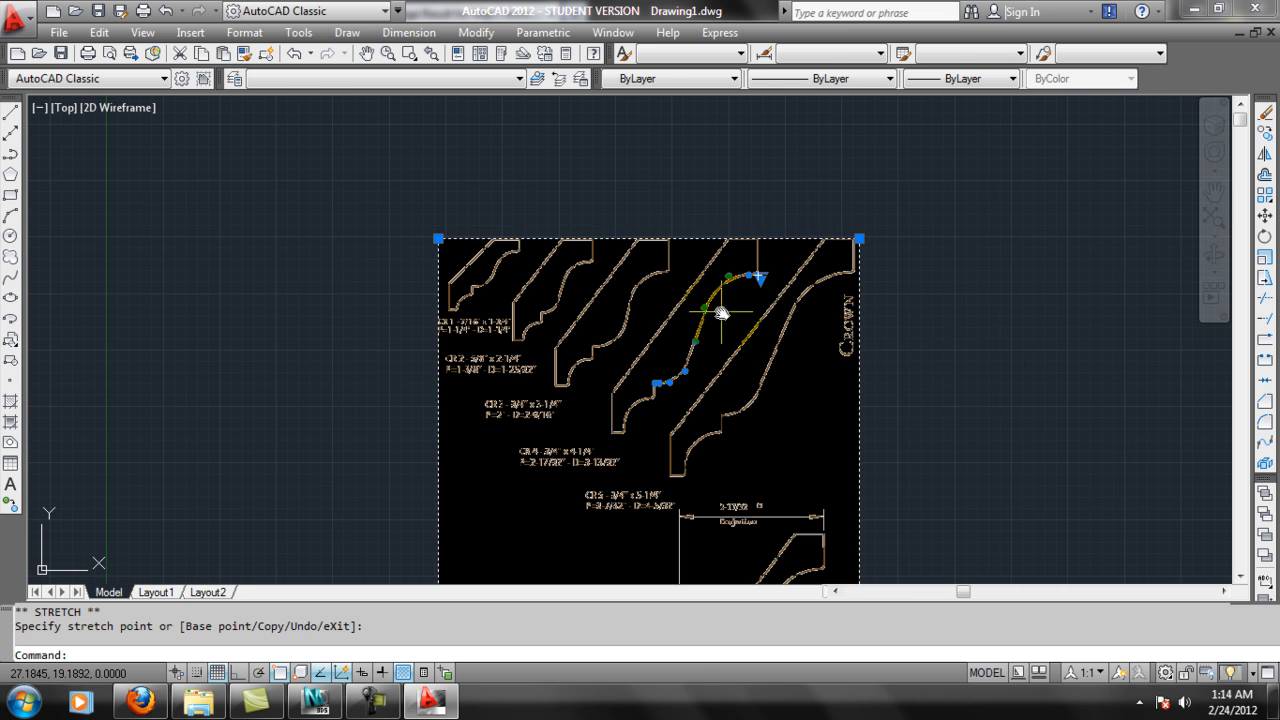
key("Escape")
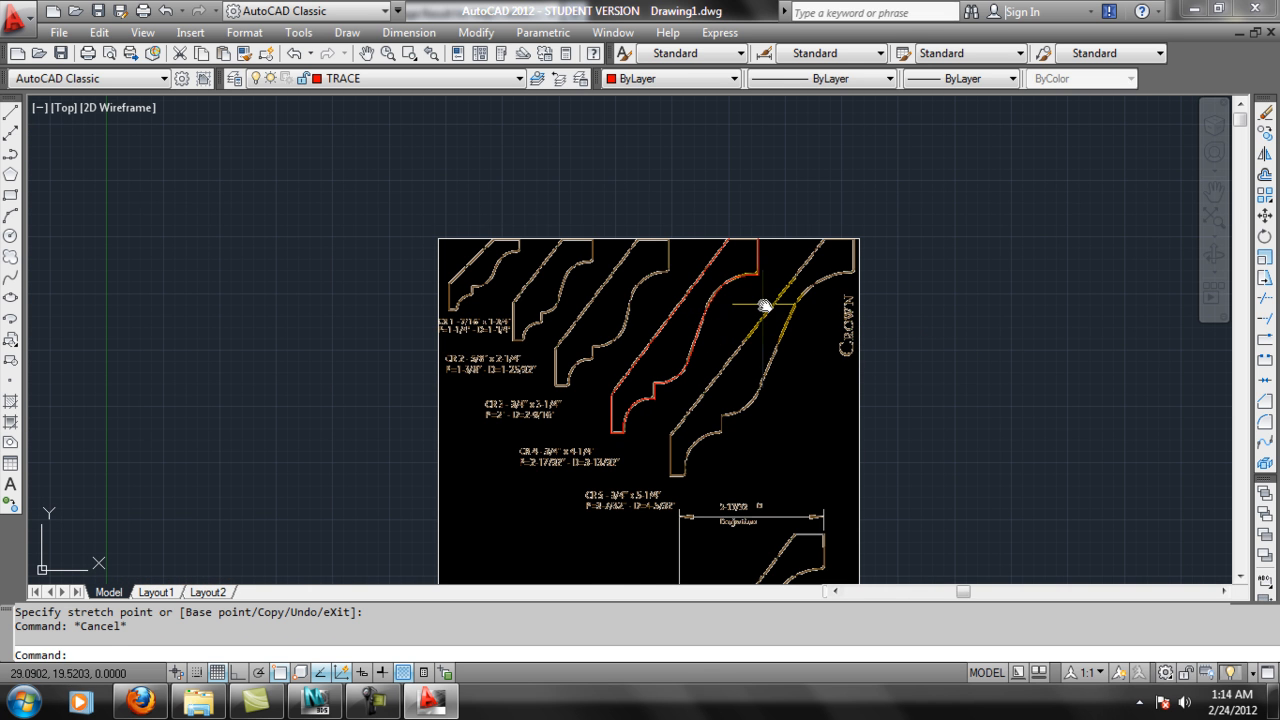
Draw a horizontal line with Ortho on along the top edge of the CR 4 profile, running past both sides.
scroll(709, 327, "up", 2)
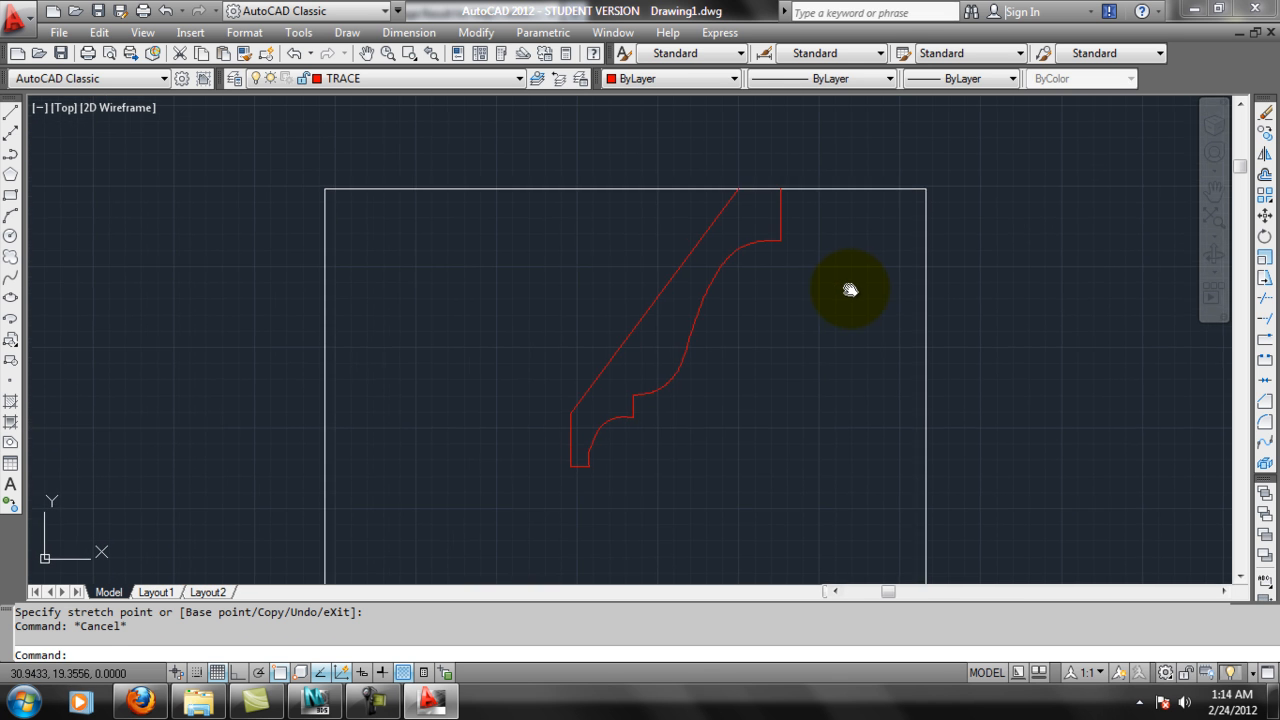
scroll(572, 500, "up", 2)
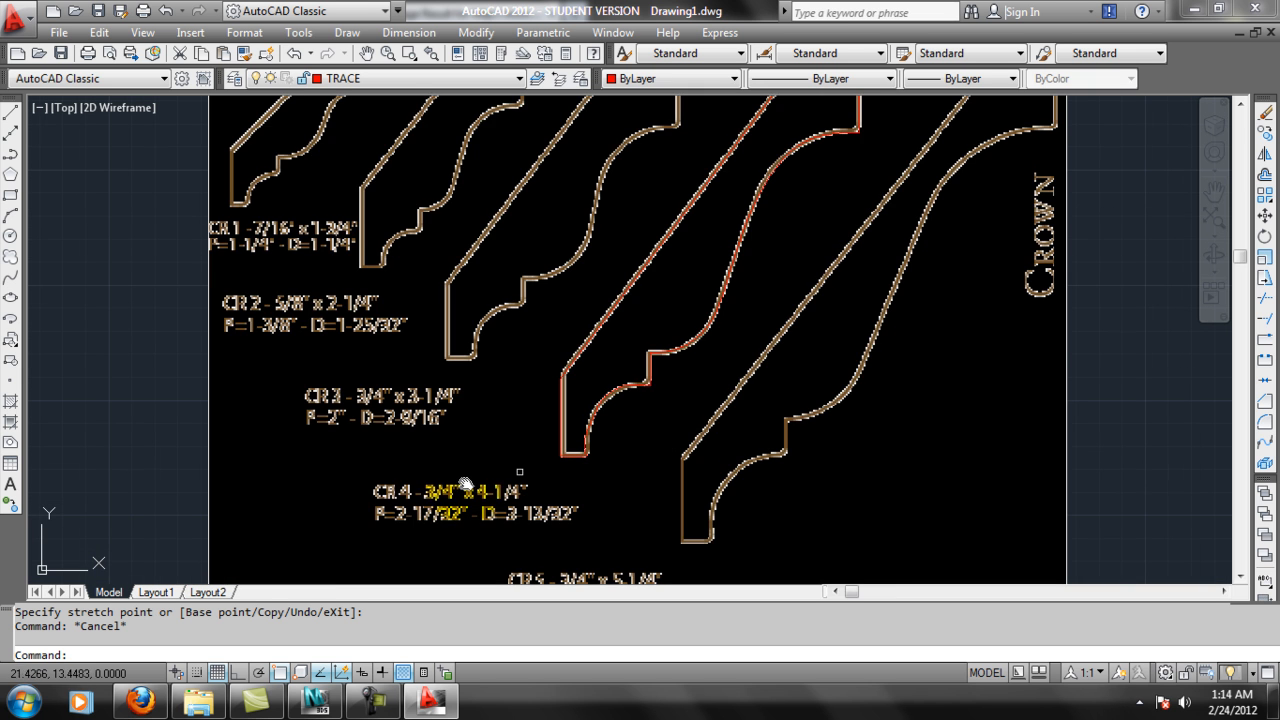
scroll(743, 289, "down", 2)
scroll(700, 286, "up", 4)
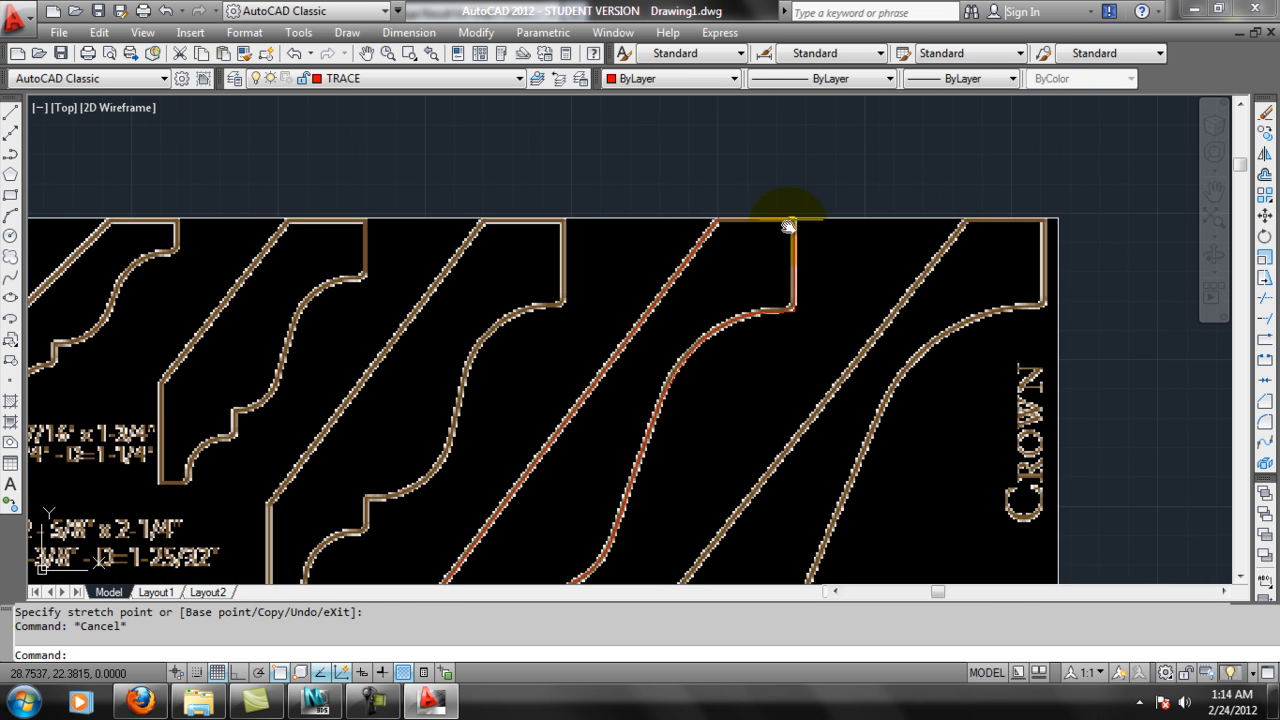
scroll(733, 262, "up", 2)
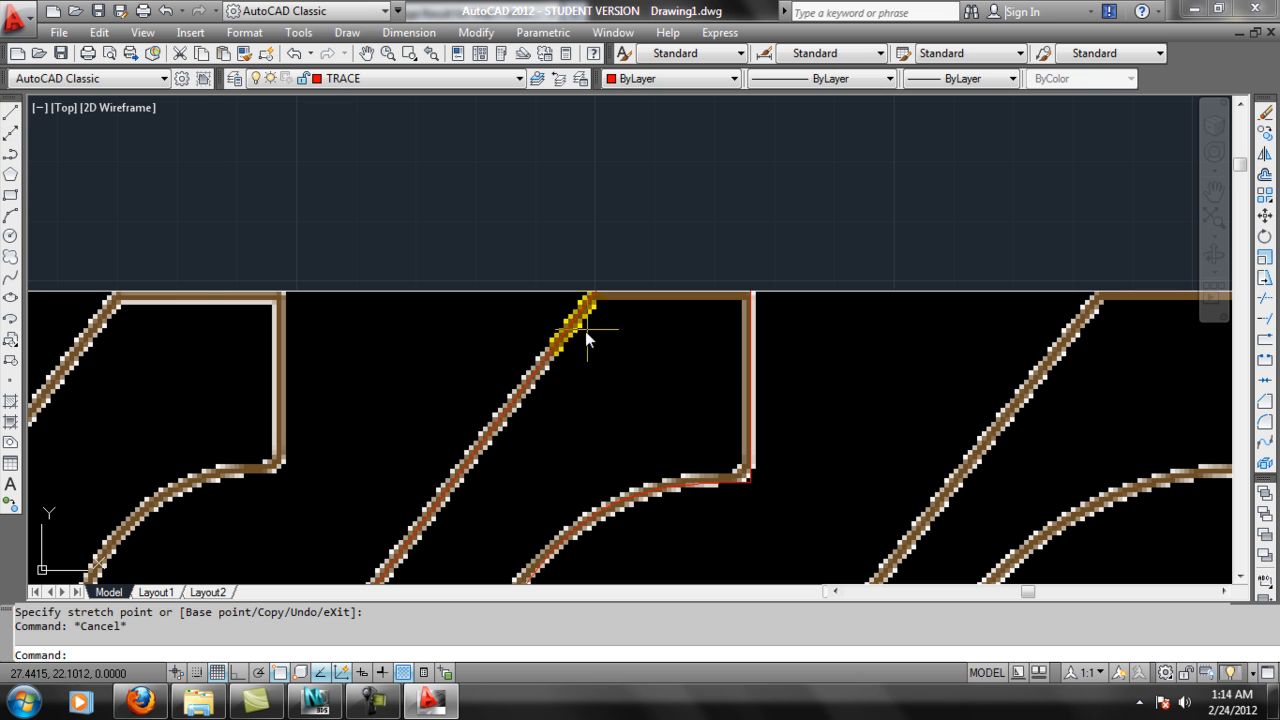
key("Return")
scroll(496, 298, "up", 2)
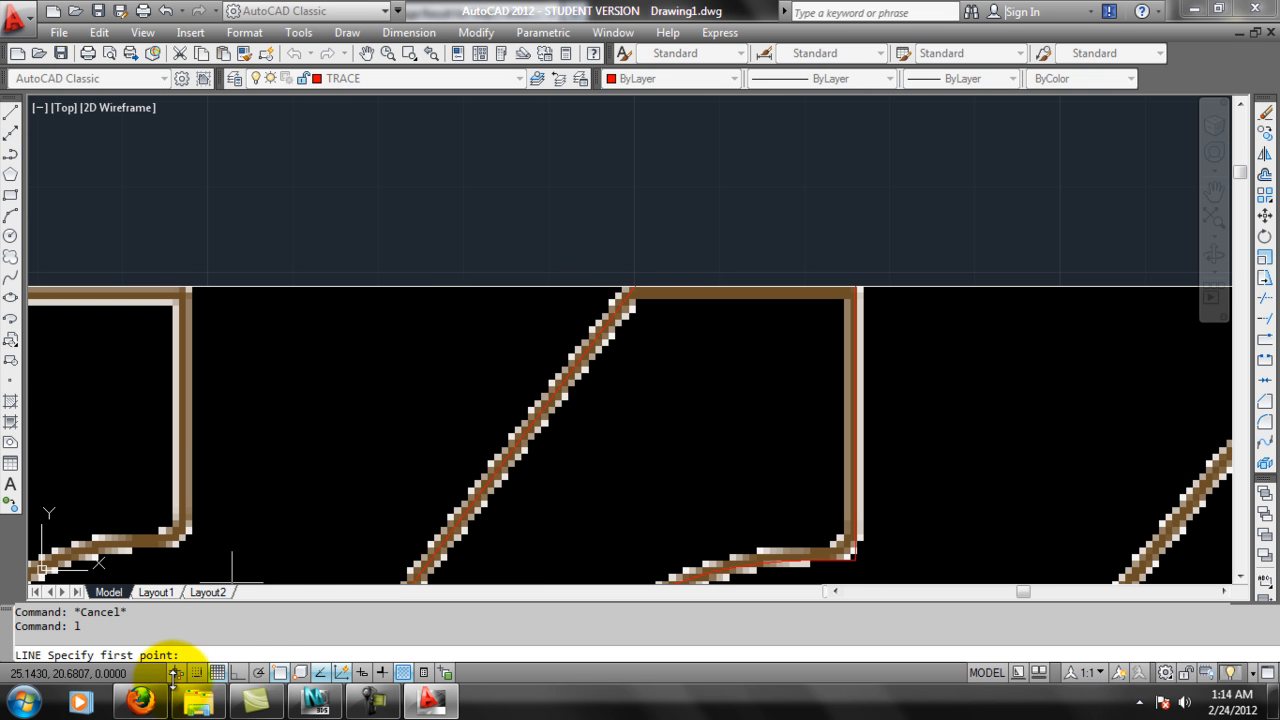
left_click(245, 672)
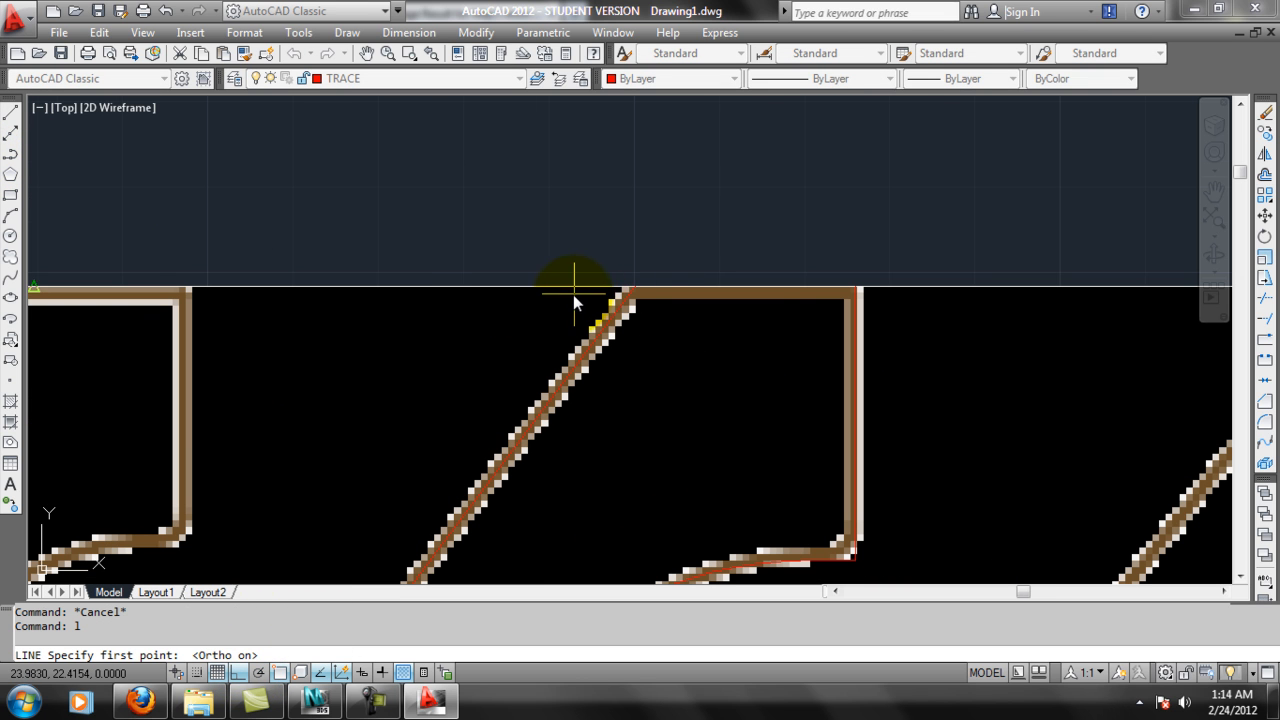
left_click(573, 295)
key("Escape")
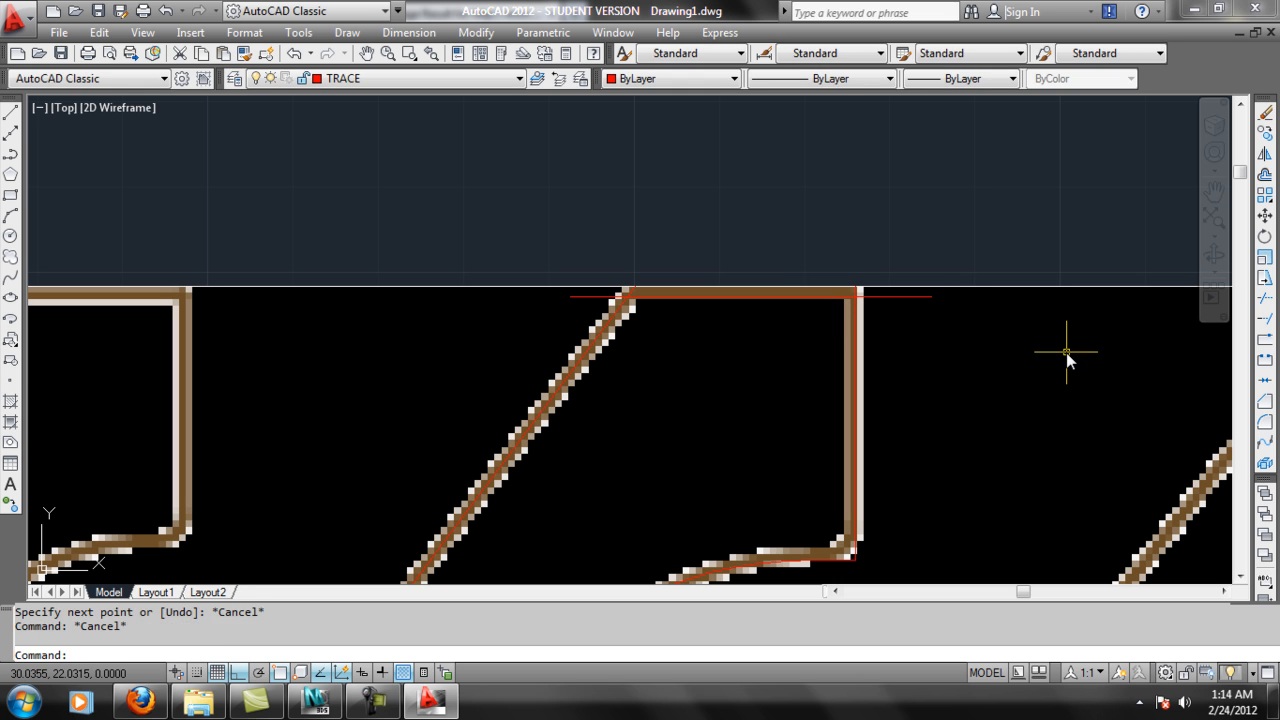
Trim both ends of the top line to the diagonal line and the right vertical line of the profile.
type("tr")
key("Return")
key("Return")
left_click(922, 303)
left_click(913, 293)
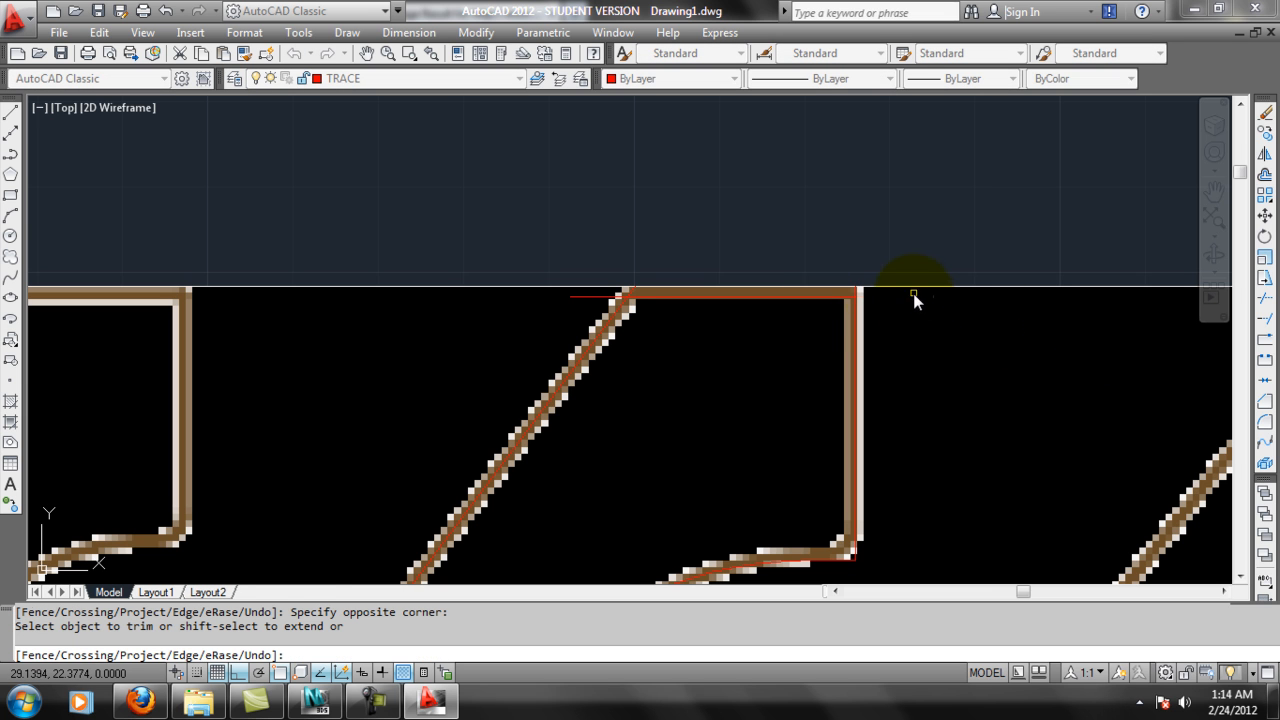
scroll(841, 303, "up", 1)
left_click(866, 297)
left_click(494, 292)
key("Escape")
Examine the finished CR 4 trace and read the size, projection and drop values in its label.
scroll(526, 329, "down", 5)
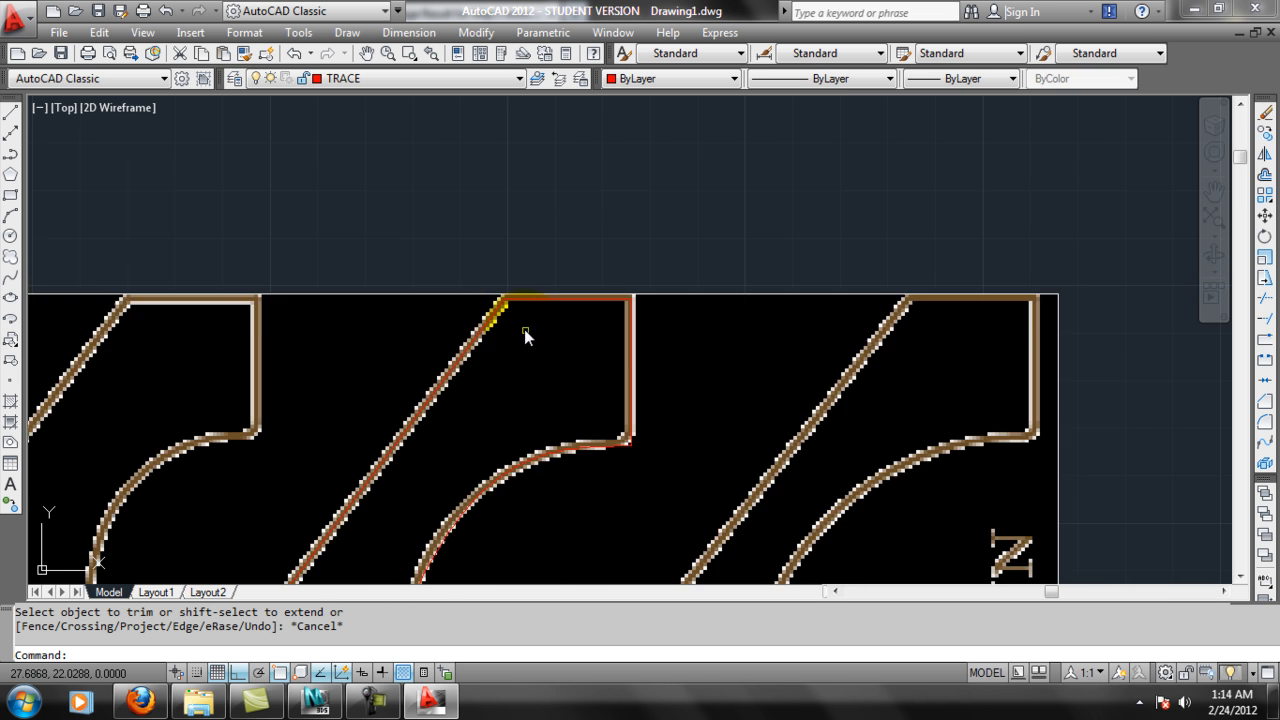
scroll(629, 347, "up", 3)
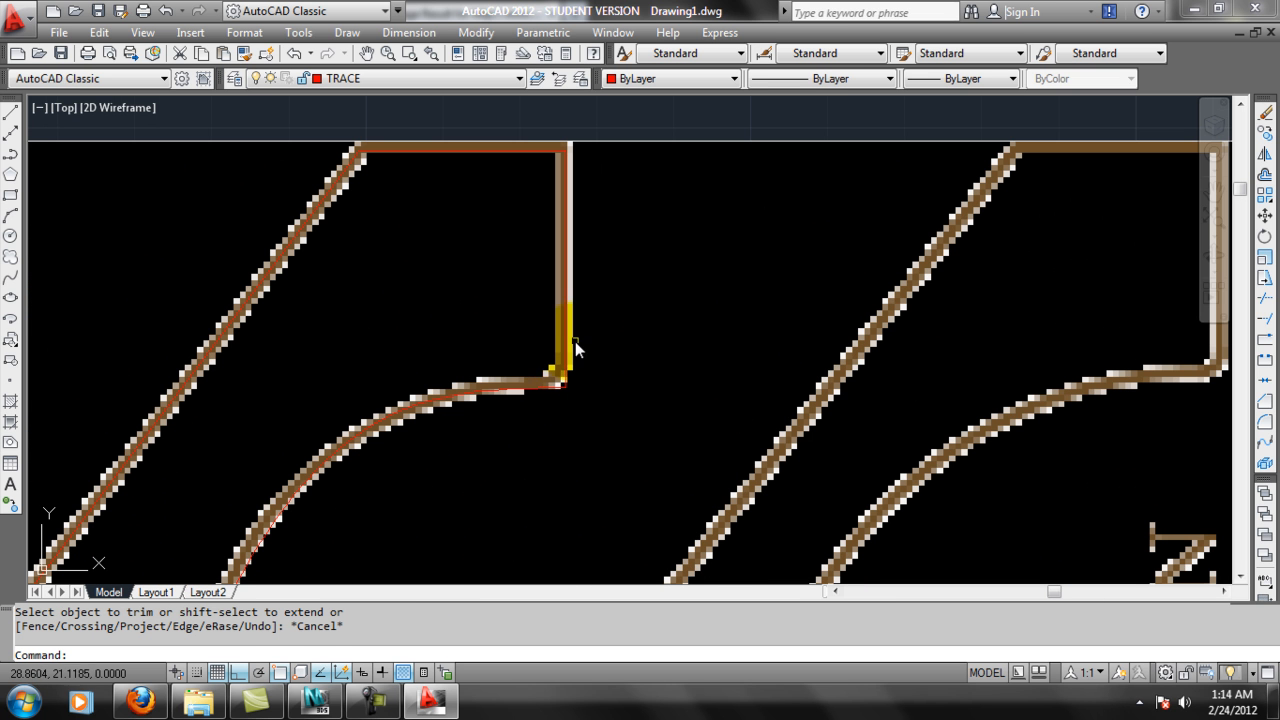
scroll(575, 364, "down", 5)
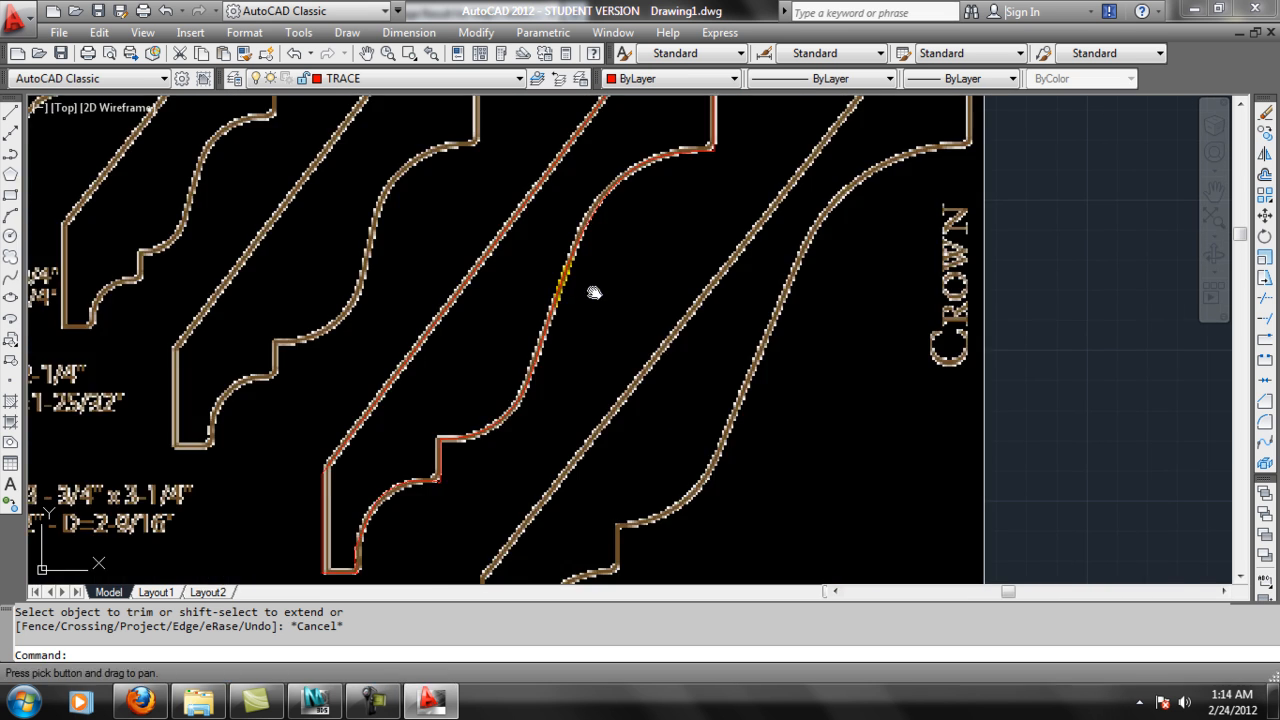
scroll(591, 291, "down", 1)
scroll(597, 261, "down", 1)
scroll(694, 271, "up", 5)
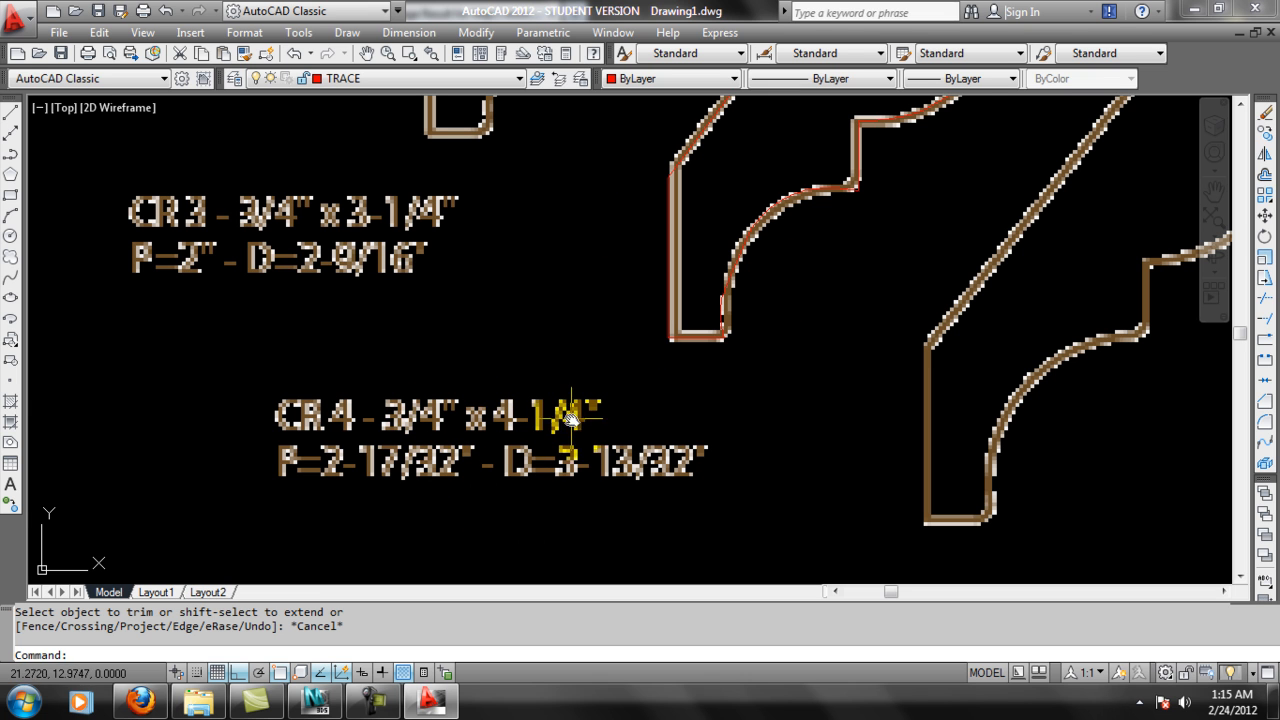
scroll(558, 418, "down", 3)
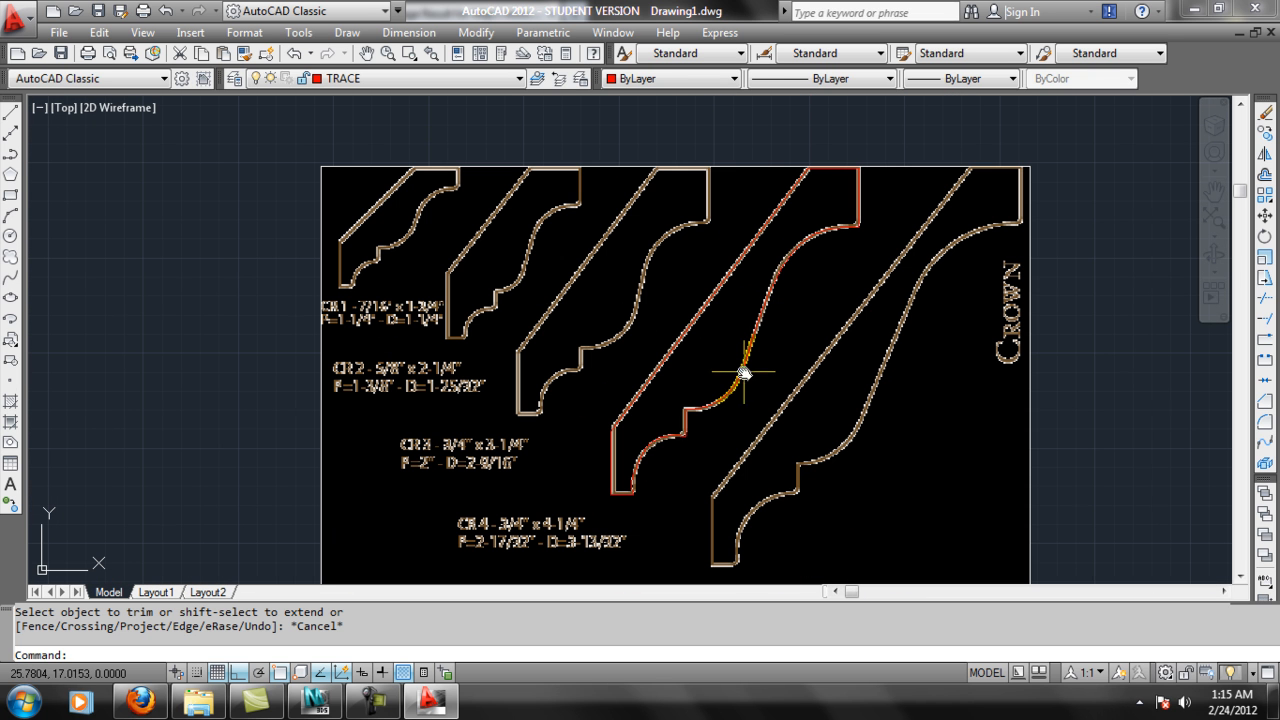
scroll(603, 496, "up", 6)
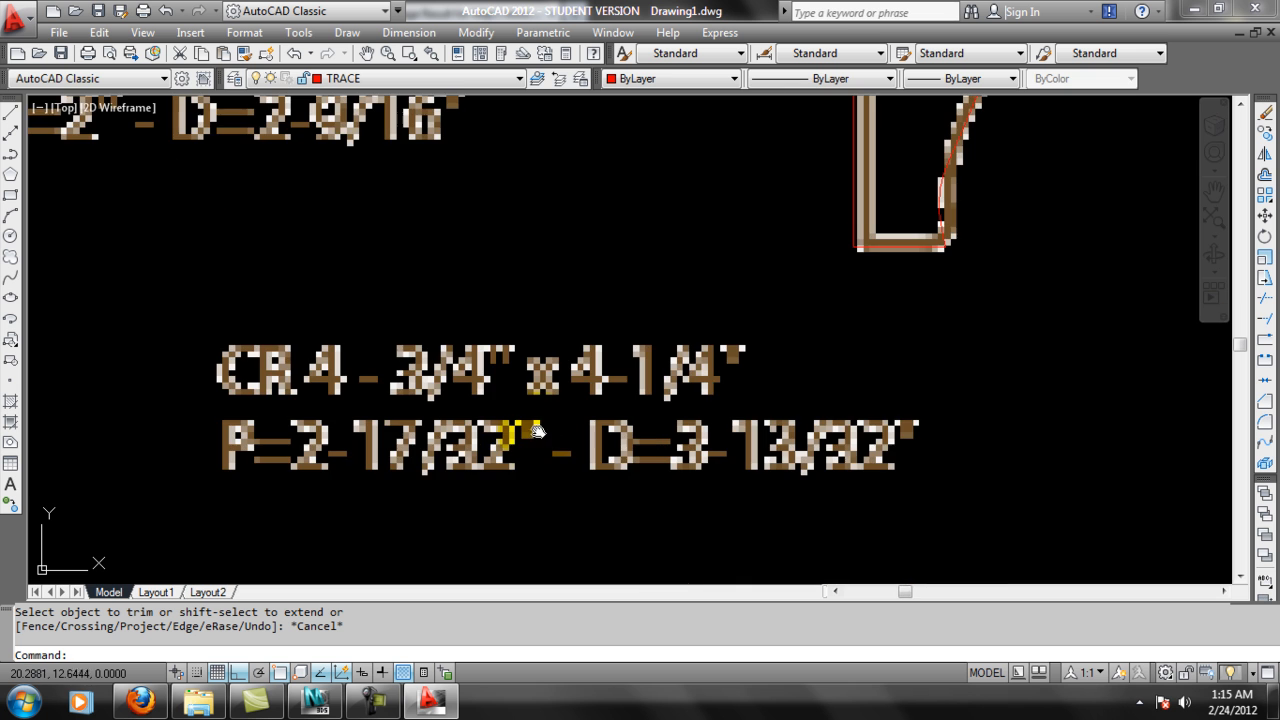
scroll(539, 423, "down", 4)
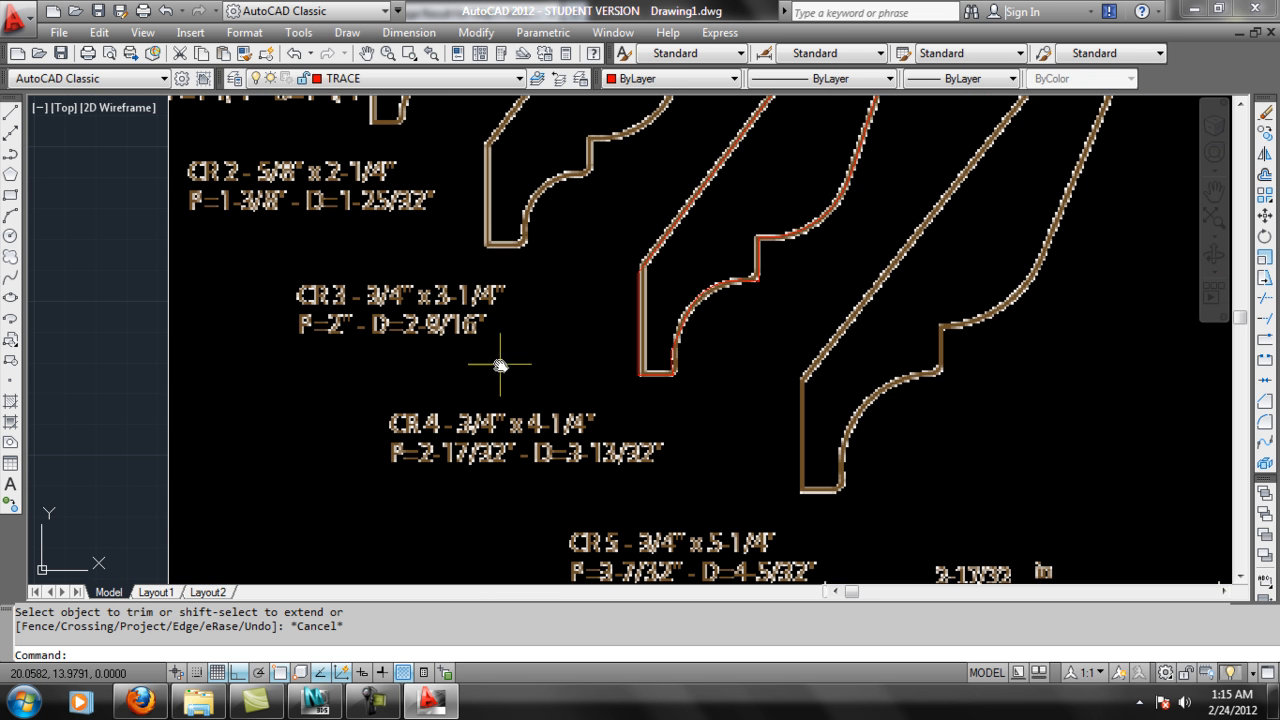
scroll(475, 370, "down", 1)
scroll(495, 400, "up", 4)
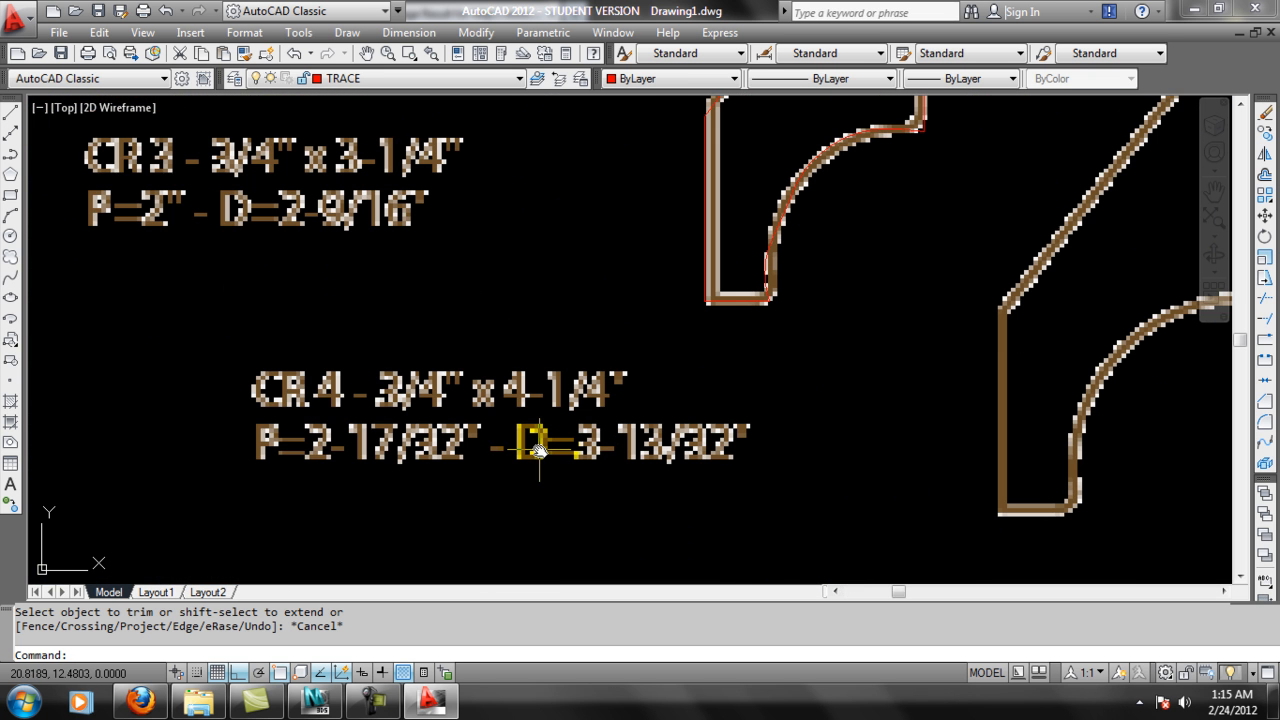
scroll(543, 360, "down", 5)
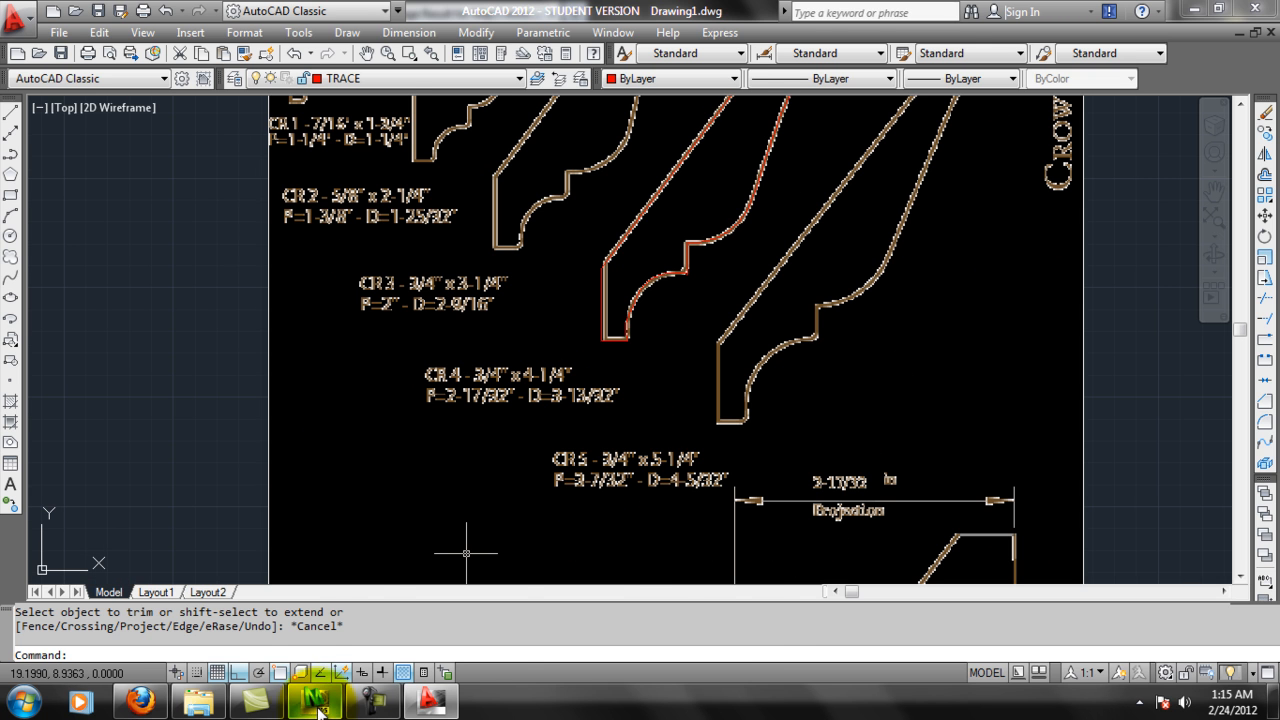
Check the projection and drop dimensions of the crown moulding in the Firefox source image and return to AutoCAD.
left_click(145, 702)
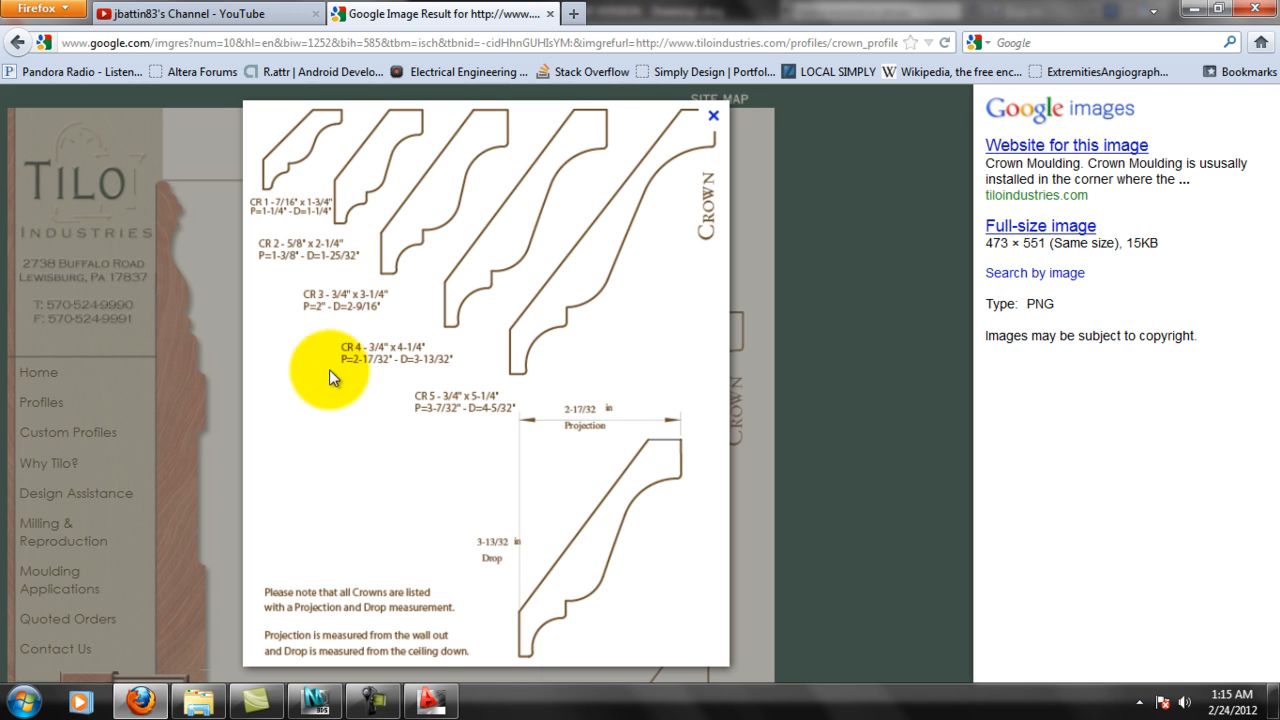
mouse_move(443, 705)
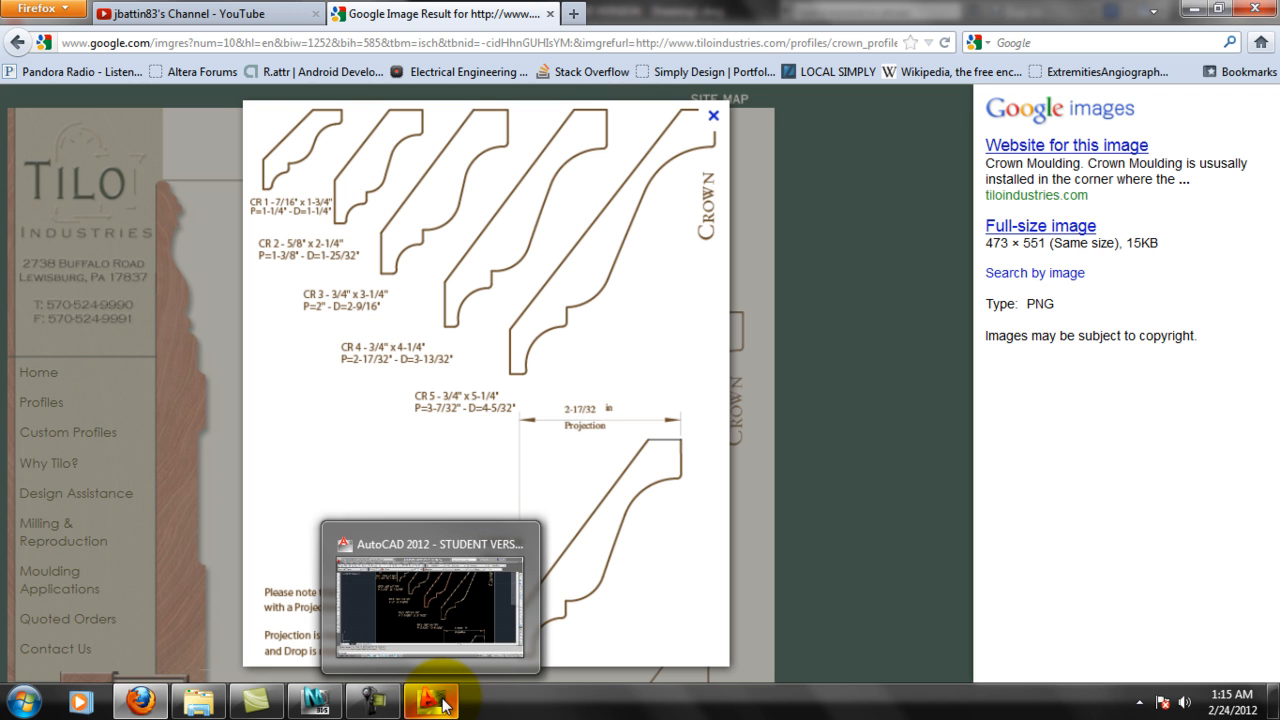
left_click(443, 705)
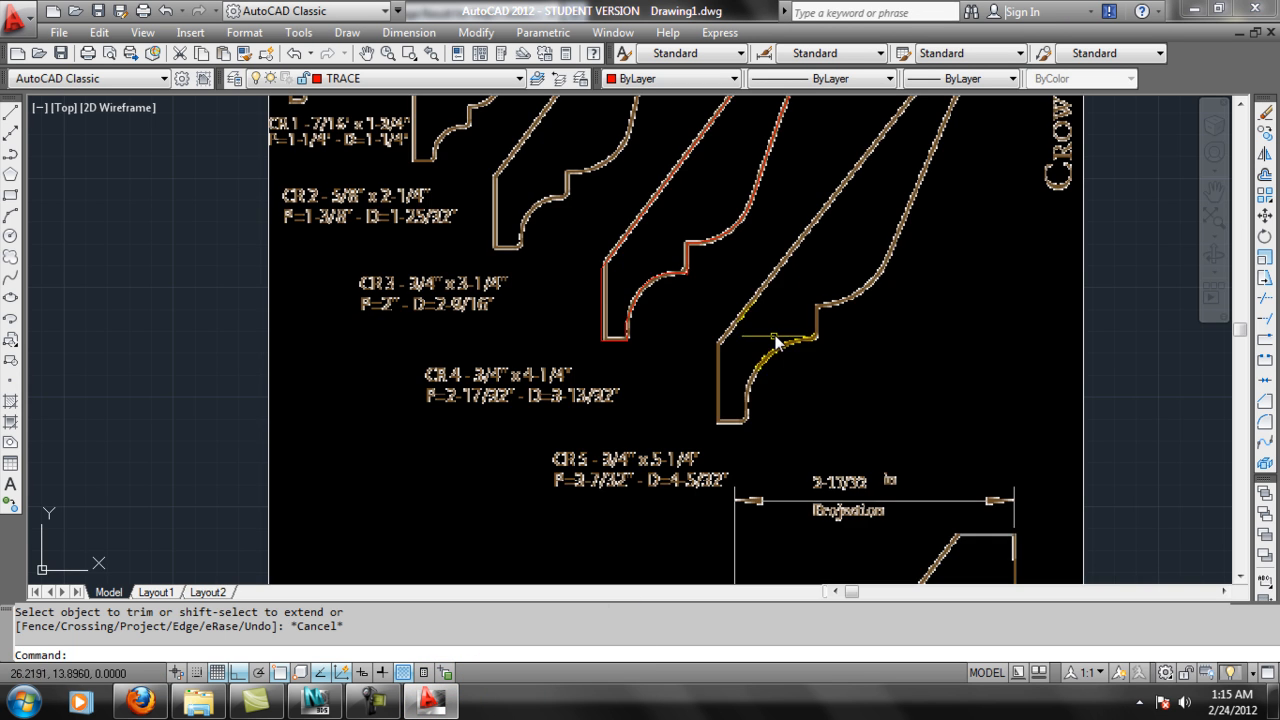
Start scaling the crown moulding image together with the CR 4 trace, using the image's lower-left corner as base point.
middle_click_drag(778, 345, 720, 457)
scroll(760, 330, "down", 3)
scroll(788, 311, "down", 4)
scroll(791, 323, "up", 2)
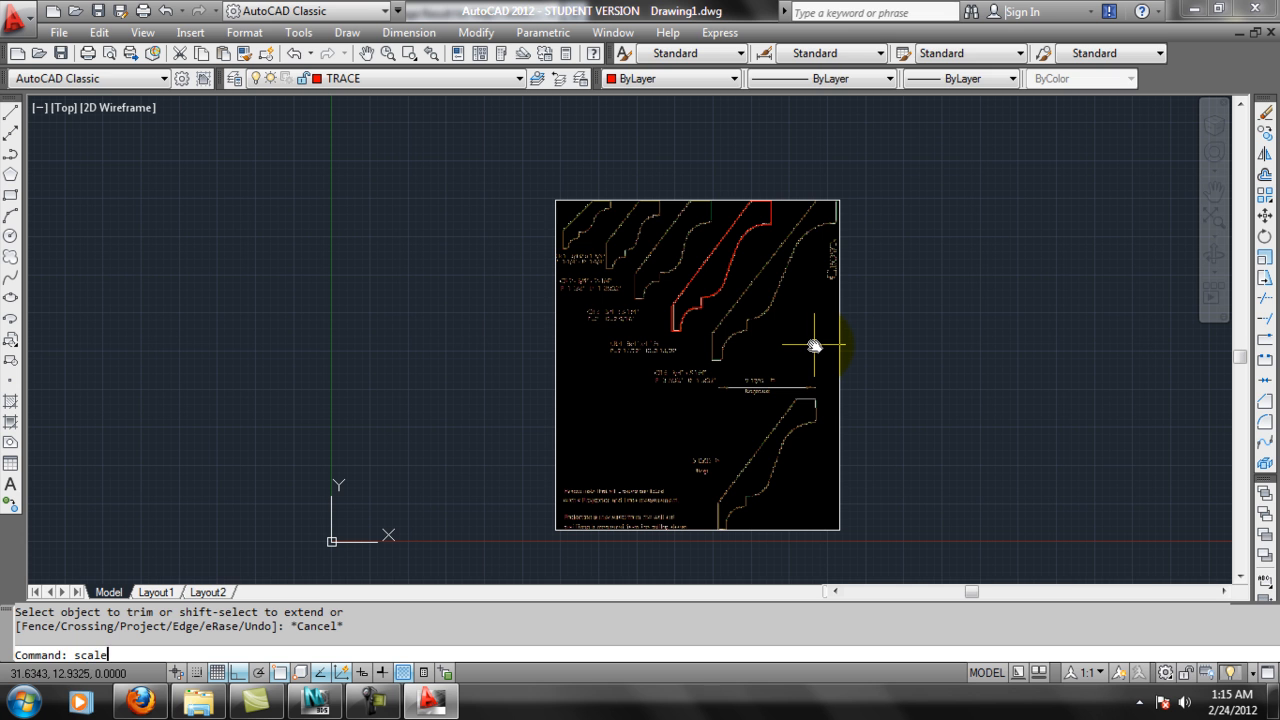
key("Return")
left_click(502, 151)
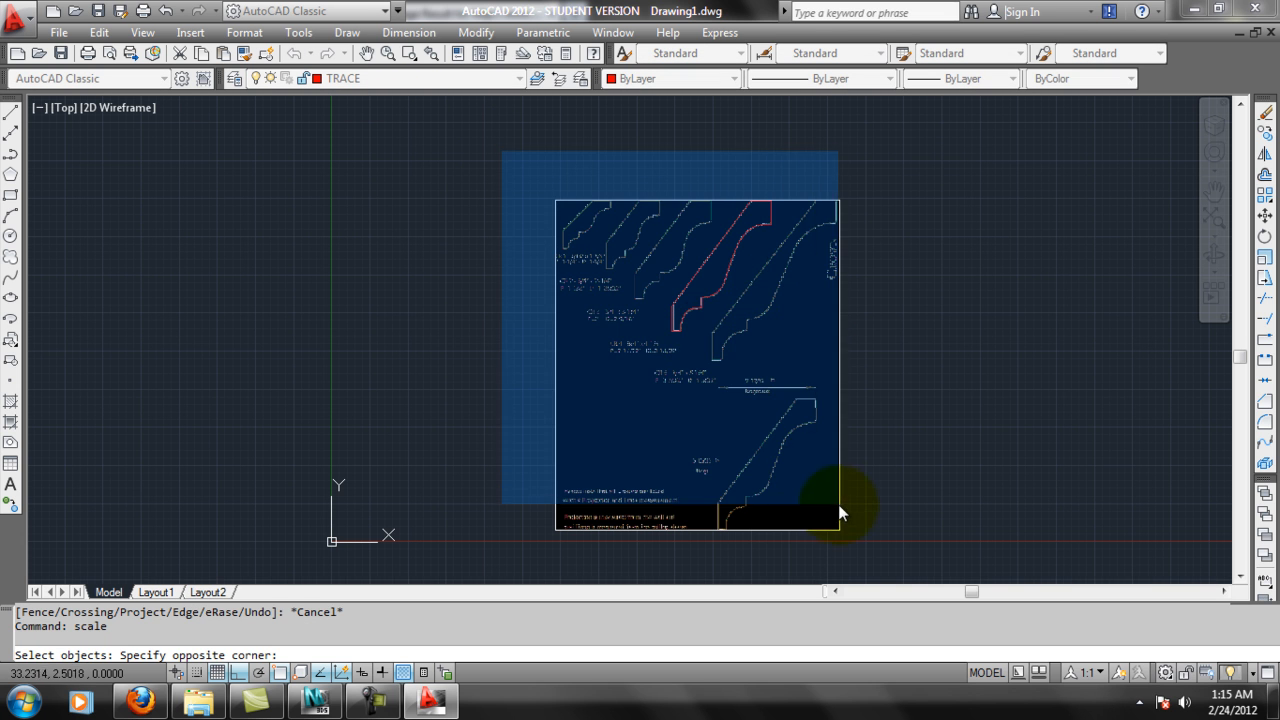
left_click(838, 505)
key("Return")
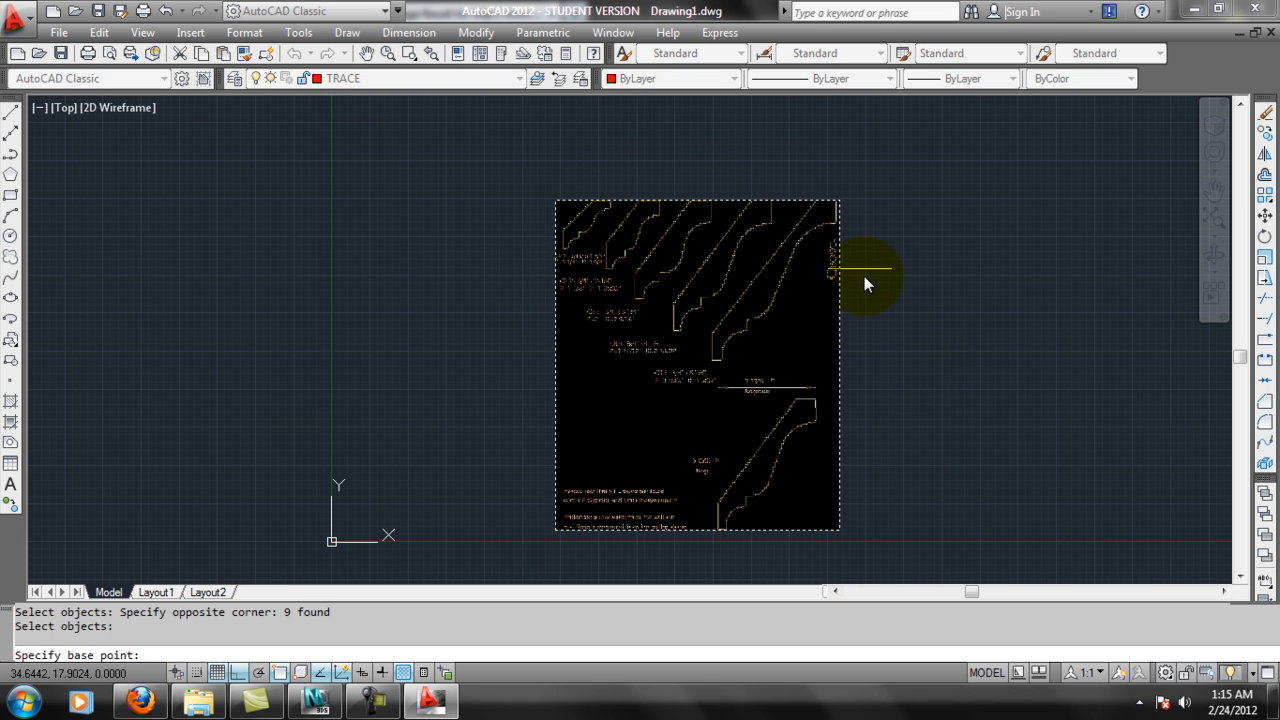
left_click(566, 529)
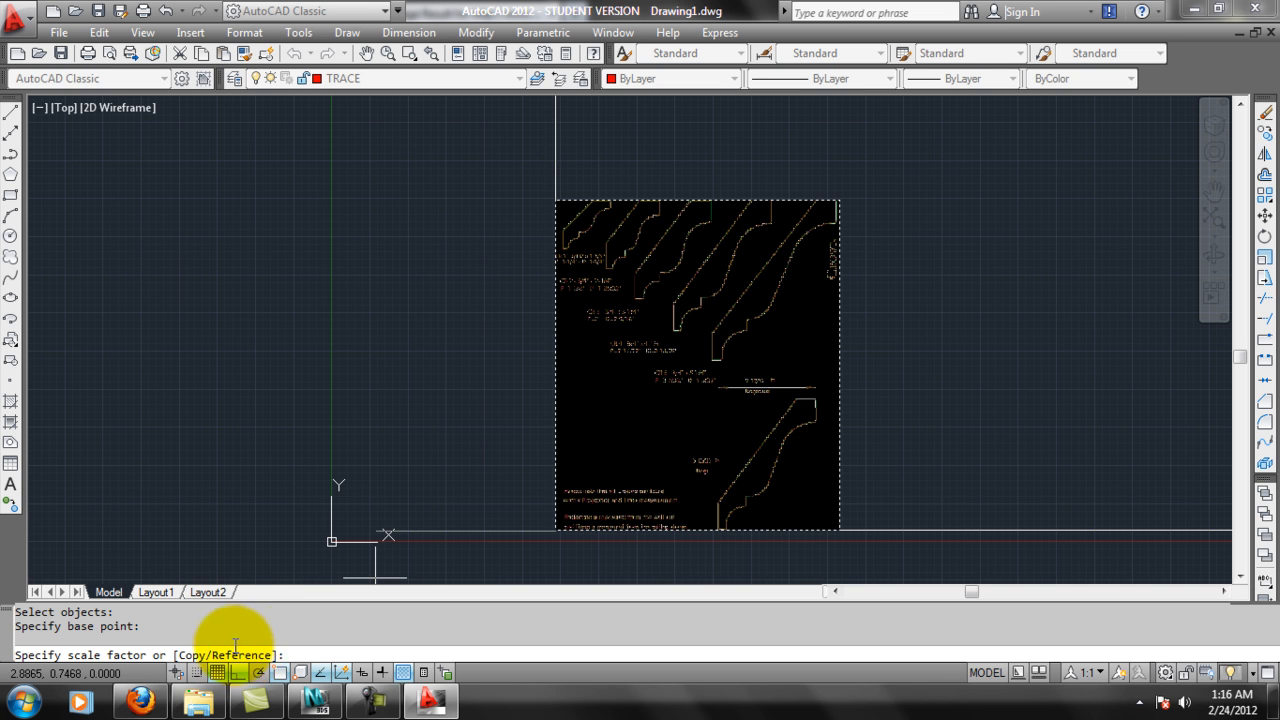
Scale by reference: check the projection in the Firefox image, pick two horizontal reference points across the CR 4 profile, and set the new length to 2.5.
type("r")
key("Return")
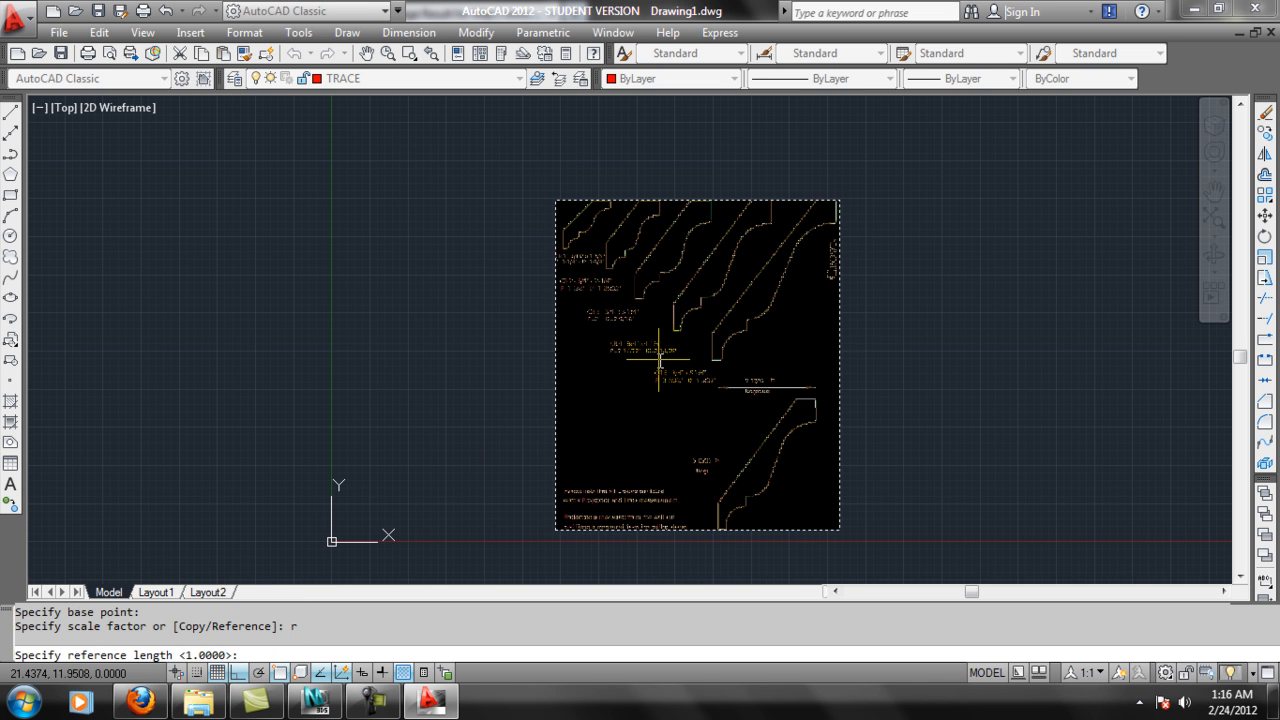
scroll(866, 120, "up", 3)
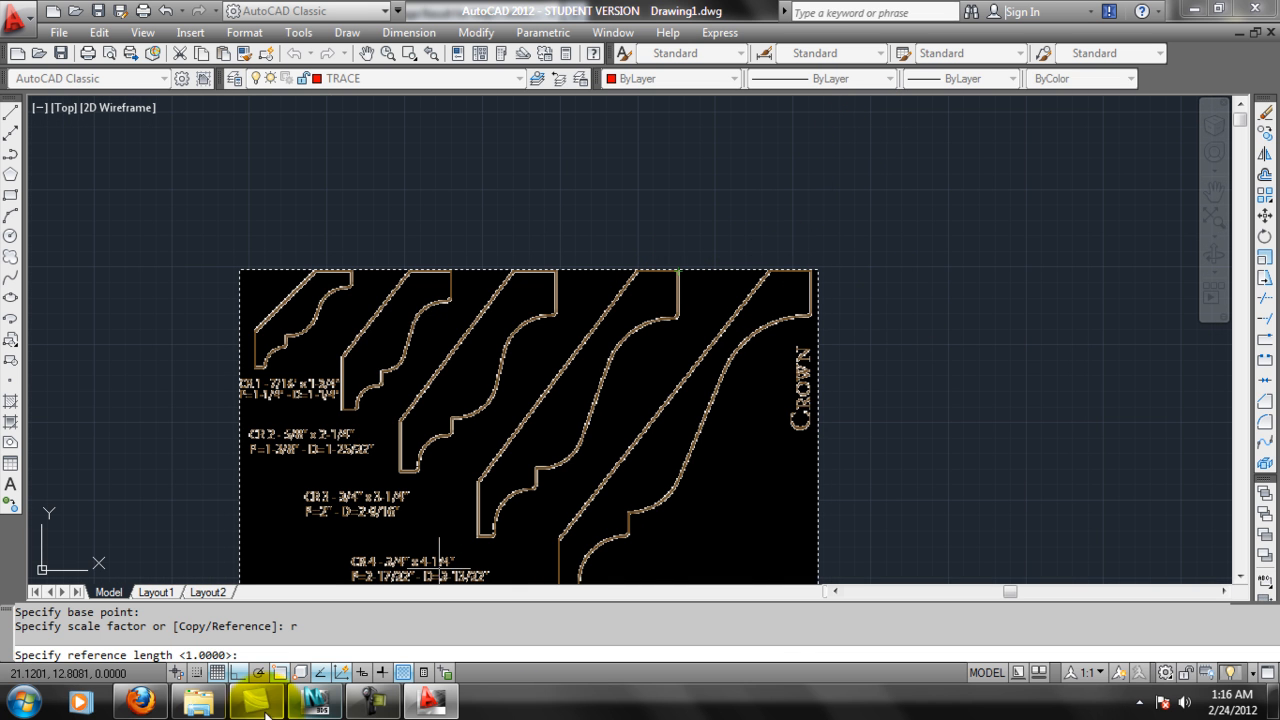
left_click(140, 701)
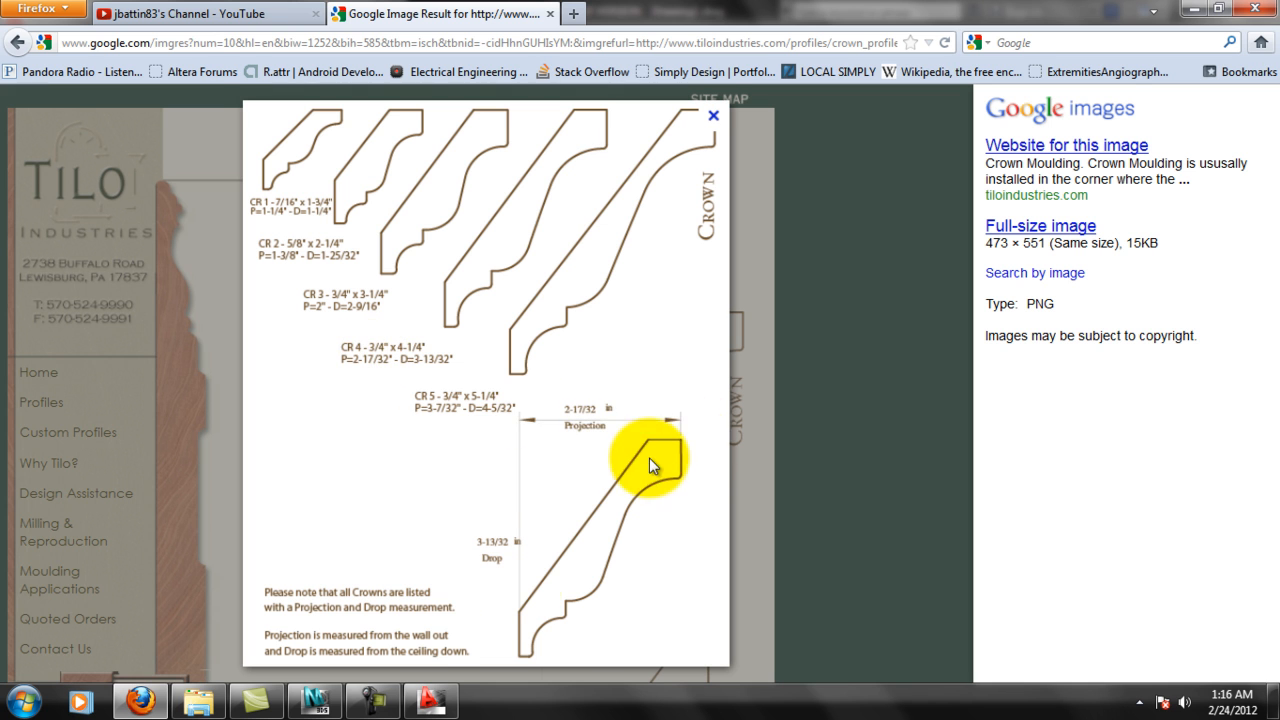
left_click(430, 701)
left_click(672, 274)
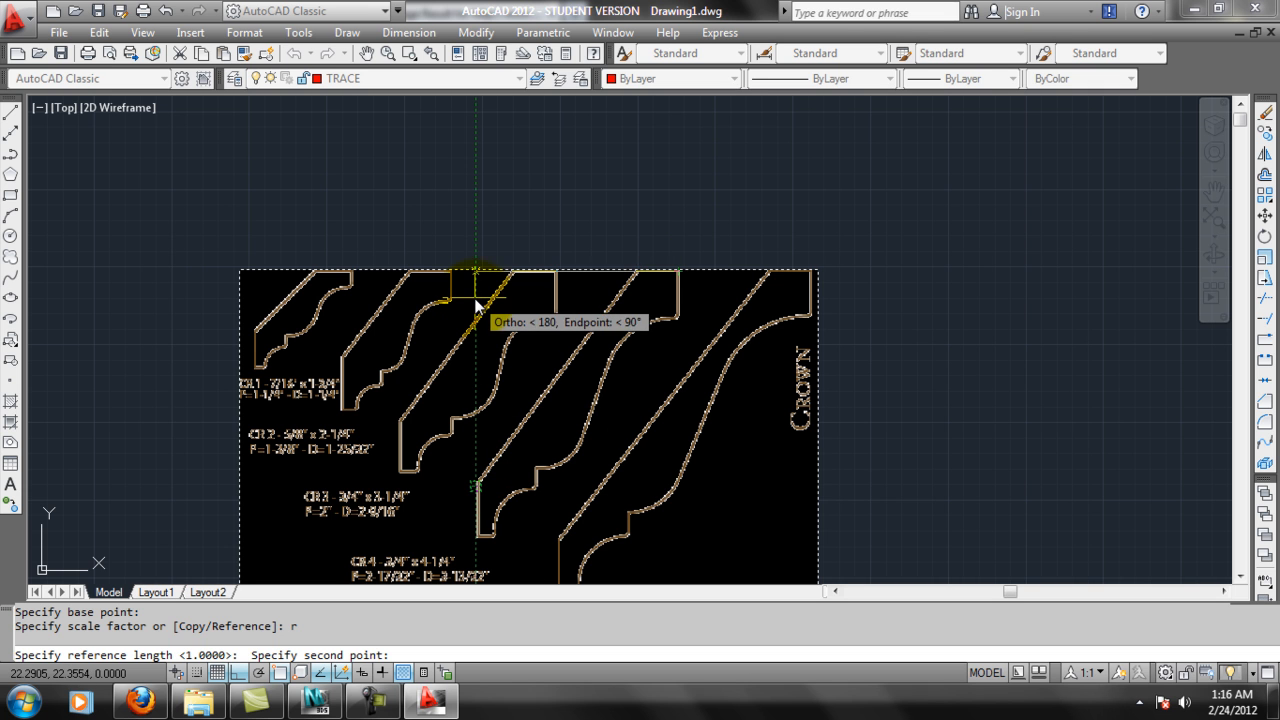
left_click(546, 272)
type("2")
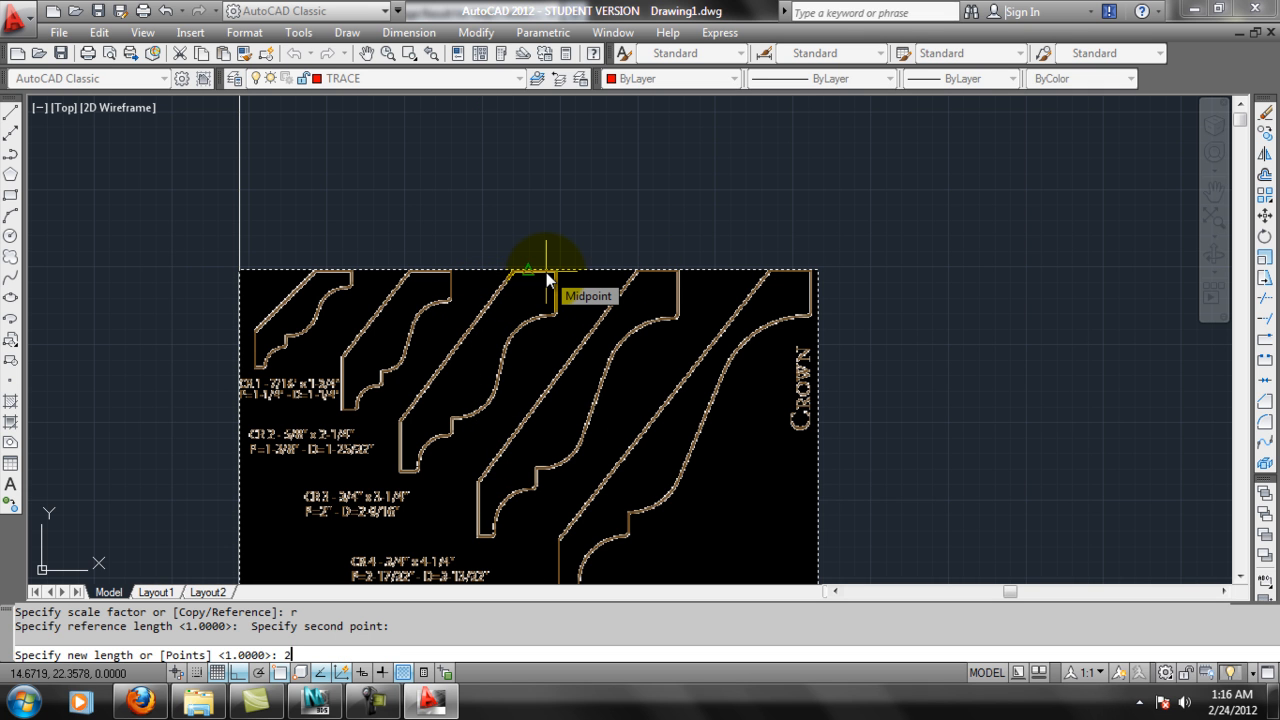
type(".5")
key("Return")
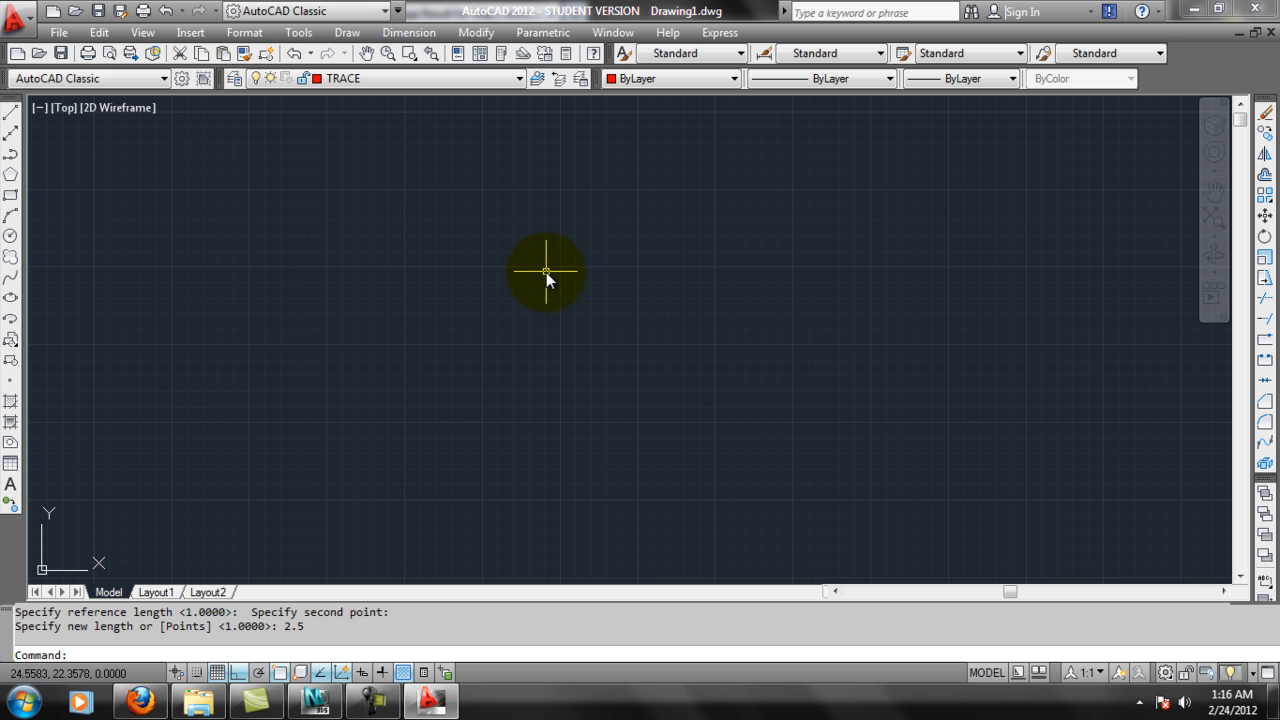
Zoom to the drawing extents and add a horizontal linear dimension above the image across the CR 4 trace's full width.
type("z")
key("Return")
type("e")
key("Return")
scroll(720, 206, "up", 5)
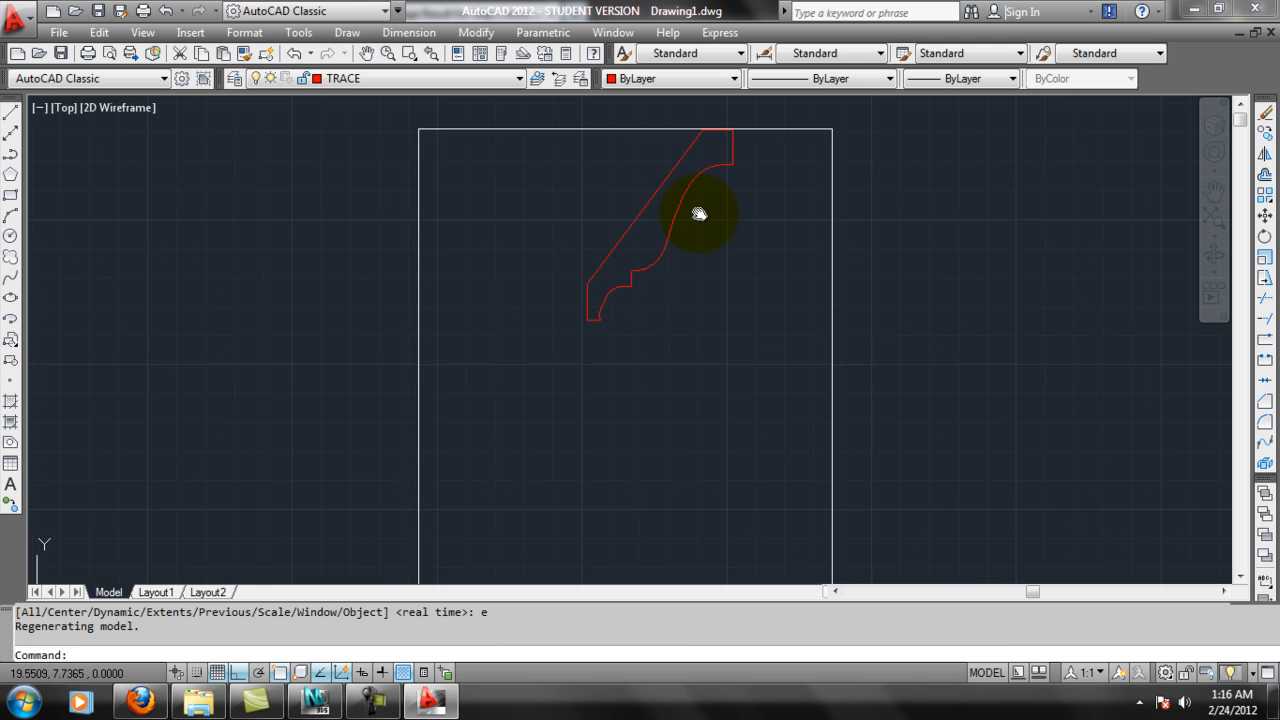
scroll(735, 204, "up", 3)
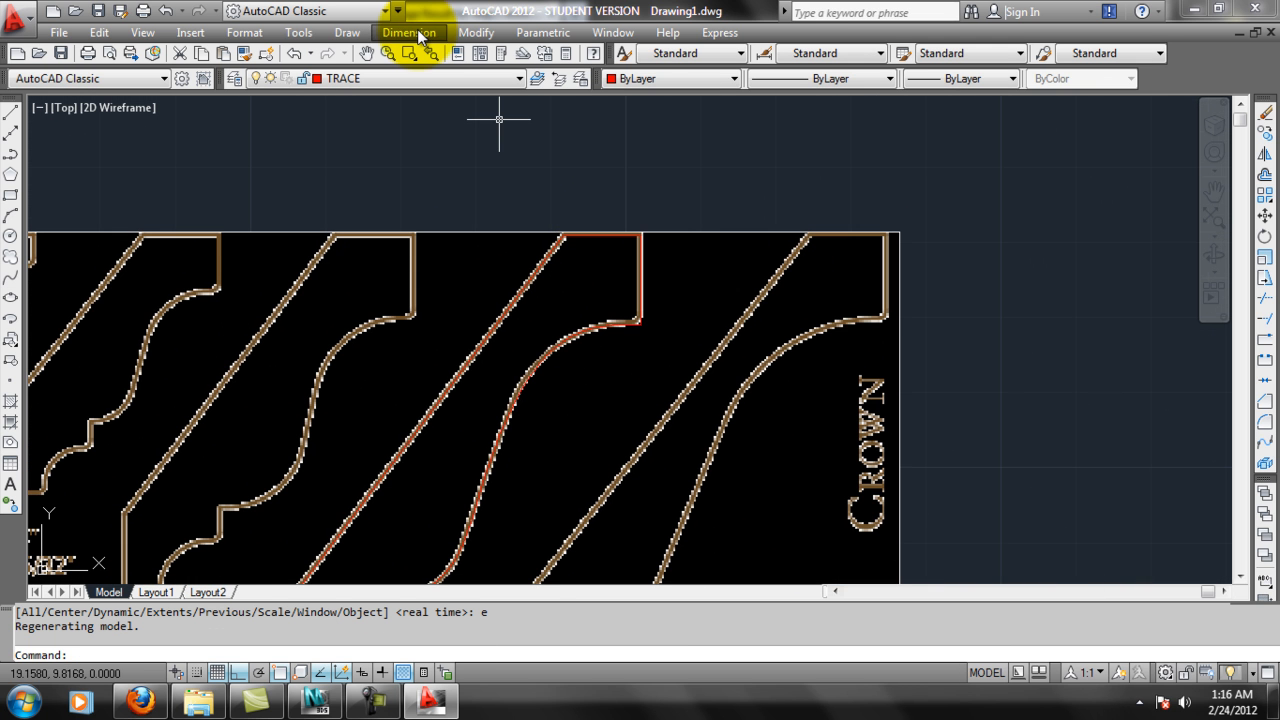
left_click(408, 32)
left_click(438, 84)
left_click(640, 238)
middle_click_drag(527, 442, 666, 279)
left_click(400, 549)
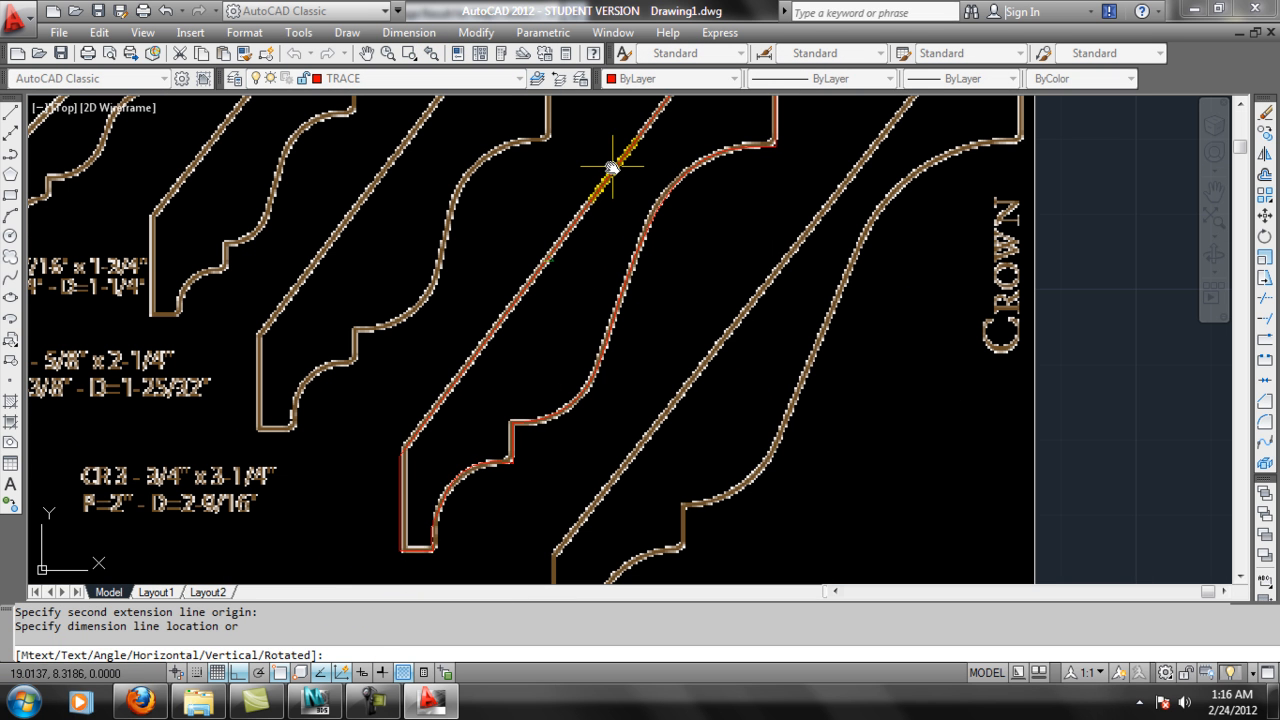
middle_click_drag(517, 208, 542, 328)
left_click(492, 149)
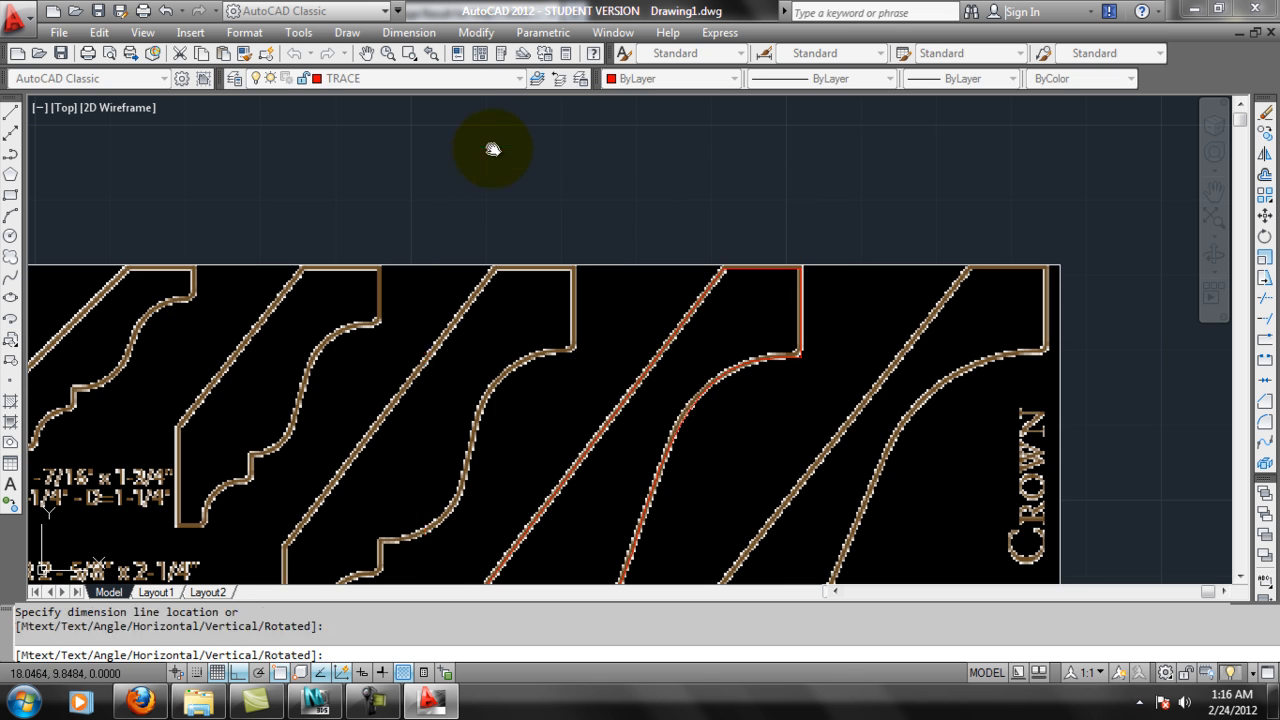
middle_click_drag(770, 436, 812, 392)
scroll(812, 392, "down", 5)
middle_click_drag(824, 445, 789, 440)
middle_click_drag(758, 360, 743, 289)
scroll(743, 289, "up", 2)
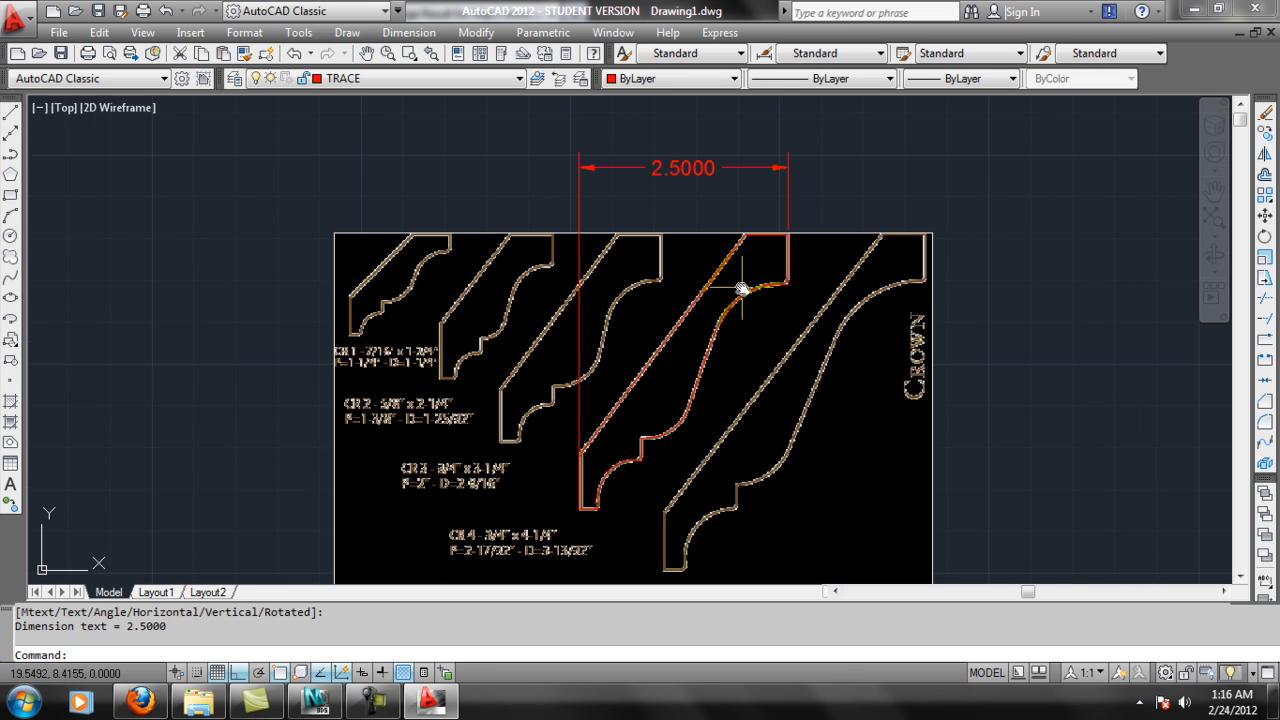
Erase the horizontal dimension above the CR 4 profile.
middle_click_drag(835, 292, 796, 289)
left_click(625, 160)
key("Delete")
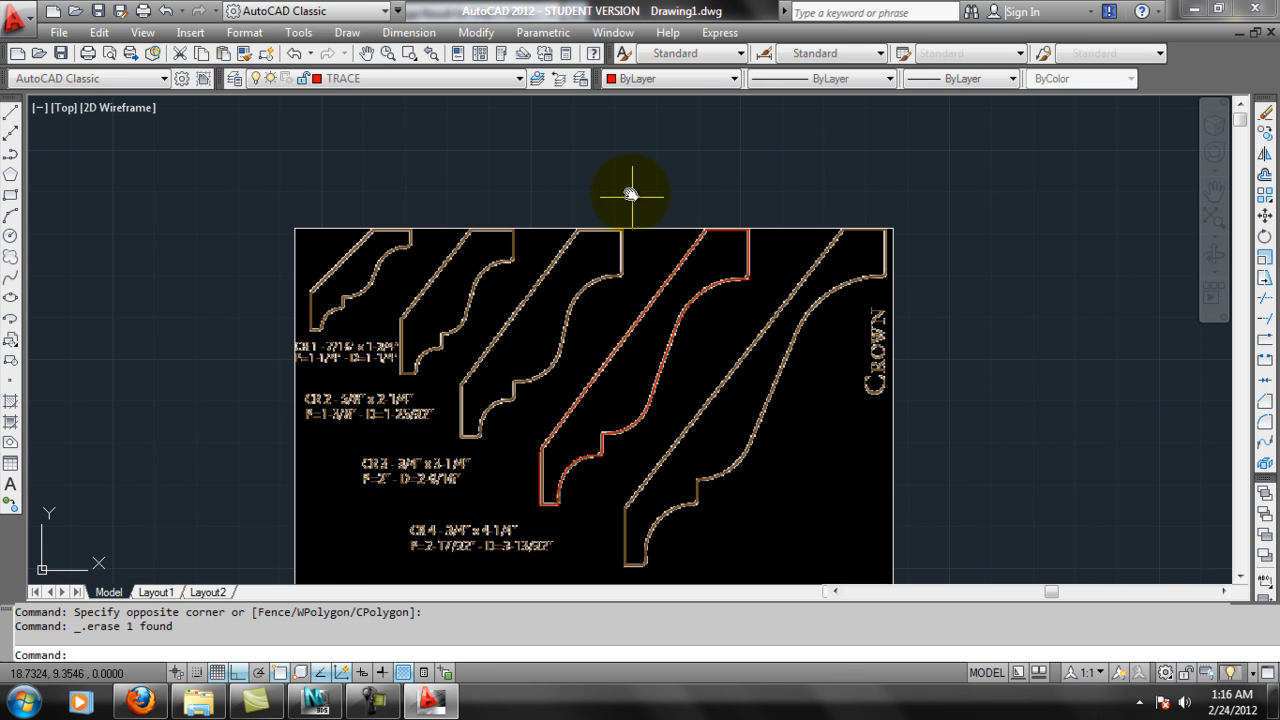
Hide layer 0, which holds the crown moulding image, leaving the TRACE layer on.
middle_click_drag(962, 286, 965, 283)
left_click(901, 223)
left_click(877, 248)
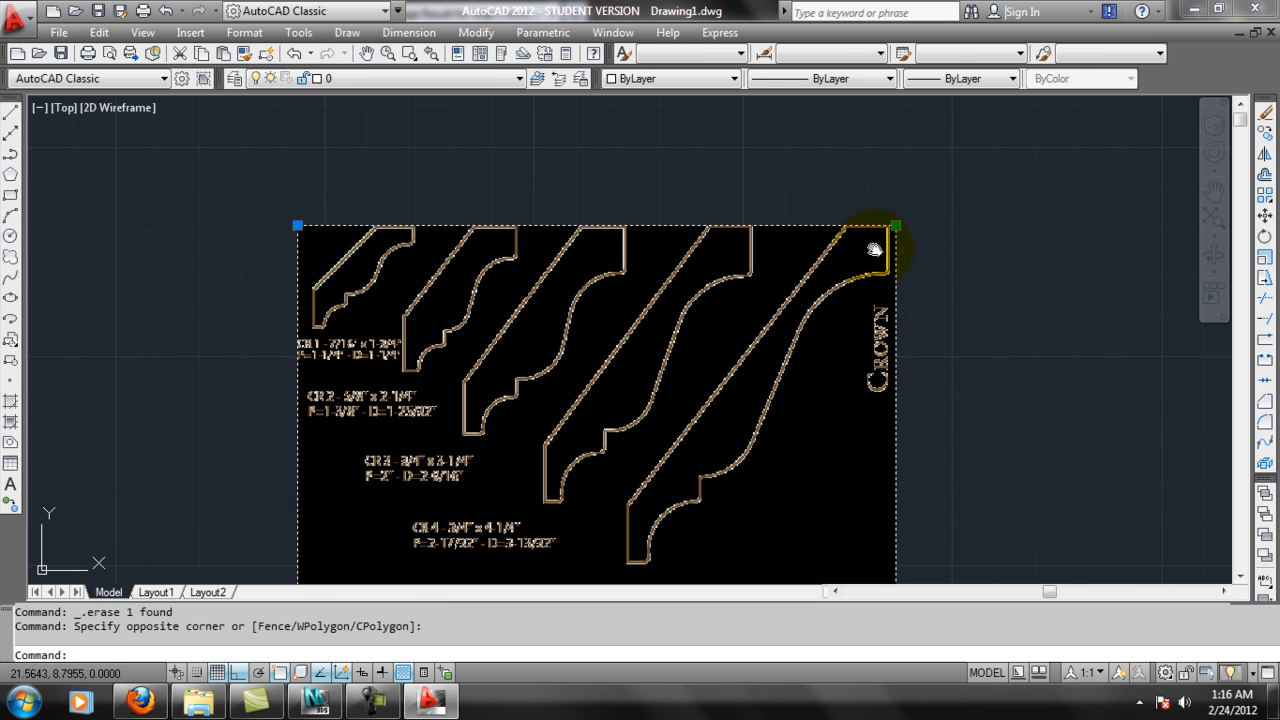
key("Escape")
left_click(450, 78)
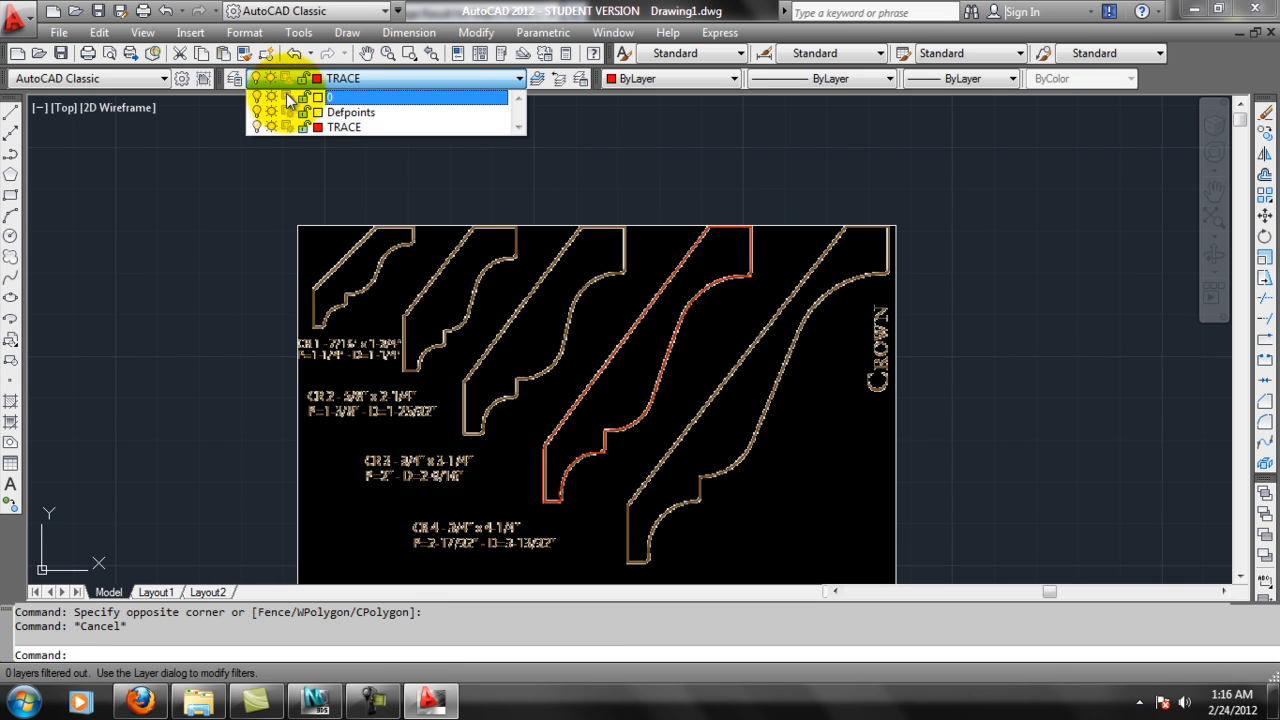
key("Escape")
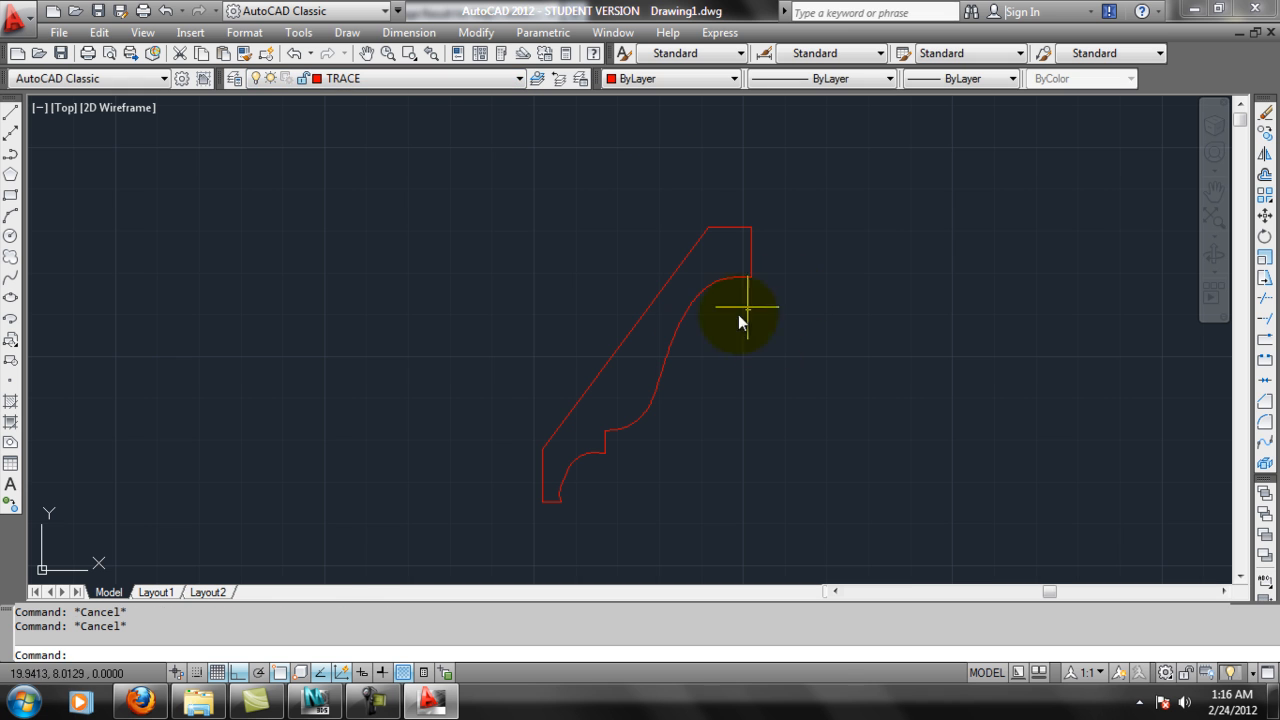
Select all objects of the traced crown profile and open Write Block (wblock) for them.
scroll(734, 400, "up", 1)
scroll(757, 386, "down", 2)
left_click(515, 212)
left_click(960, 503)
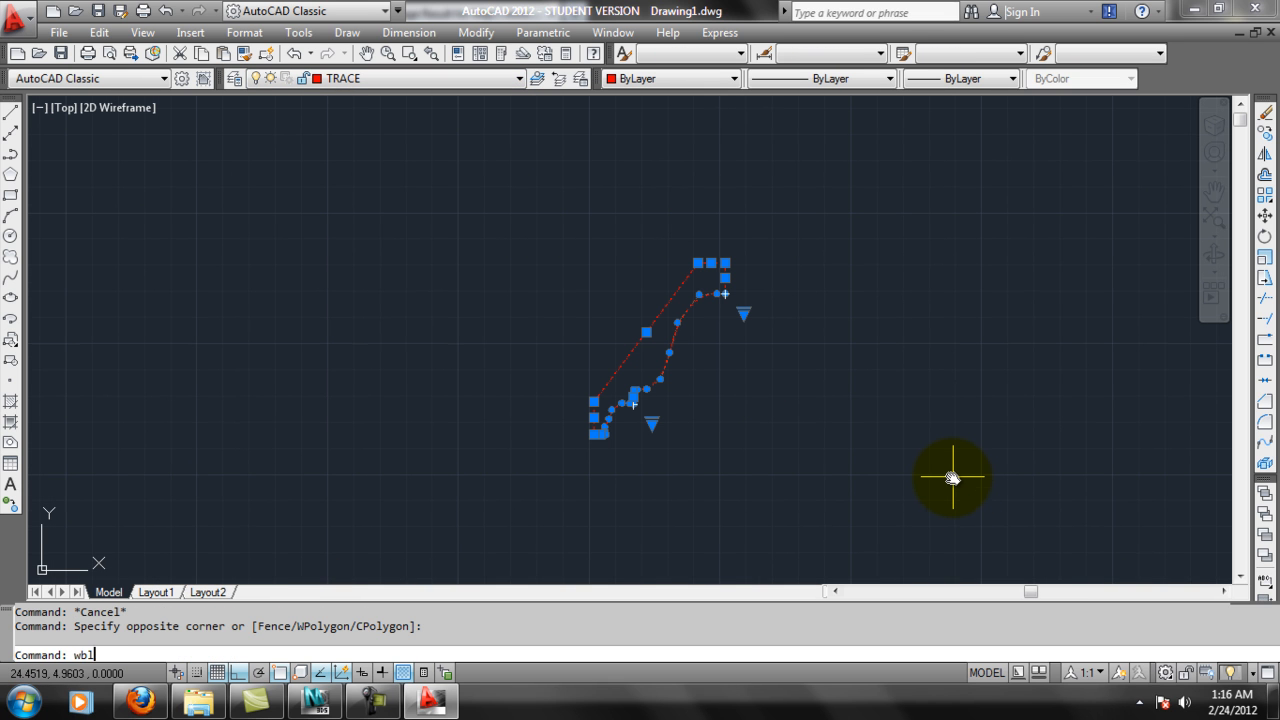
key("Return")
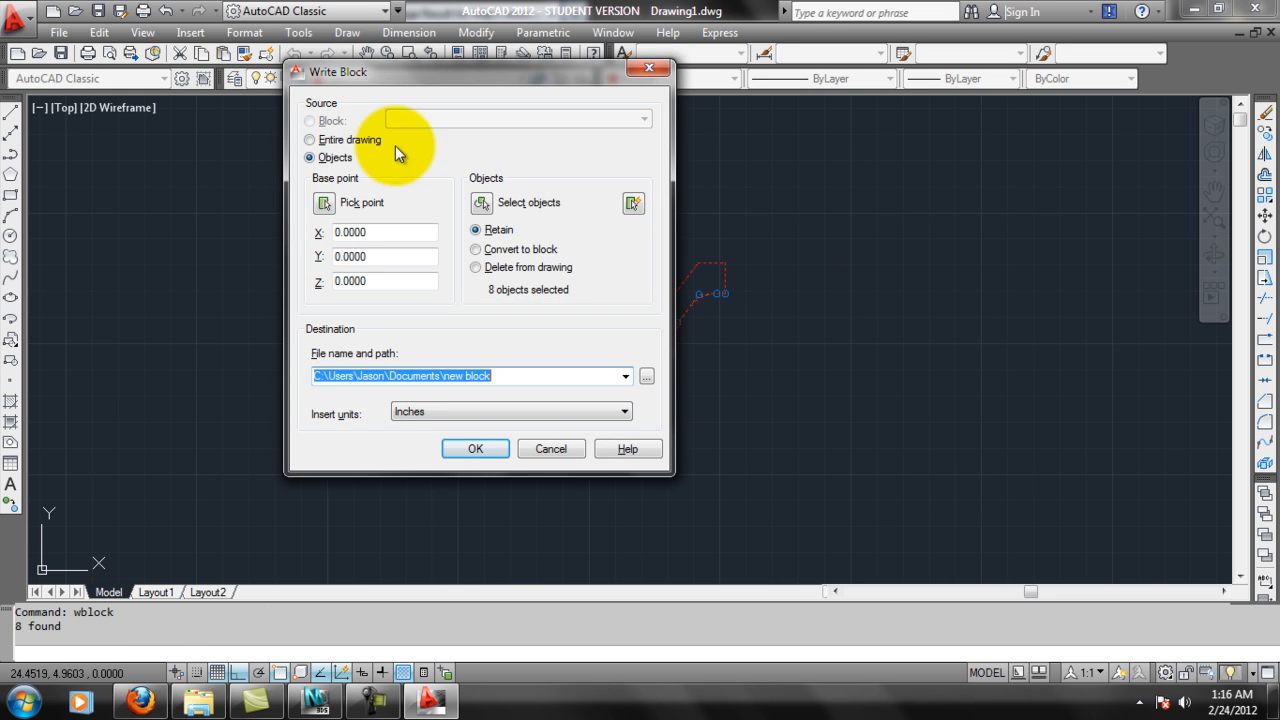
left_click_drag(388, 86, 336, 92)
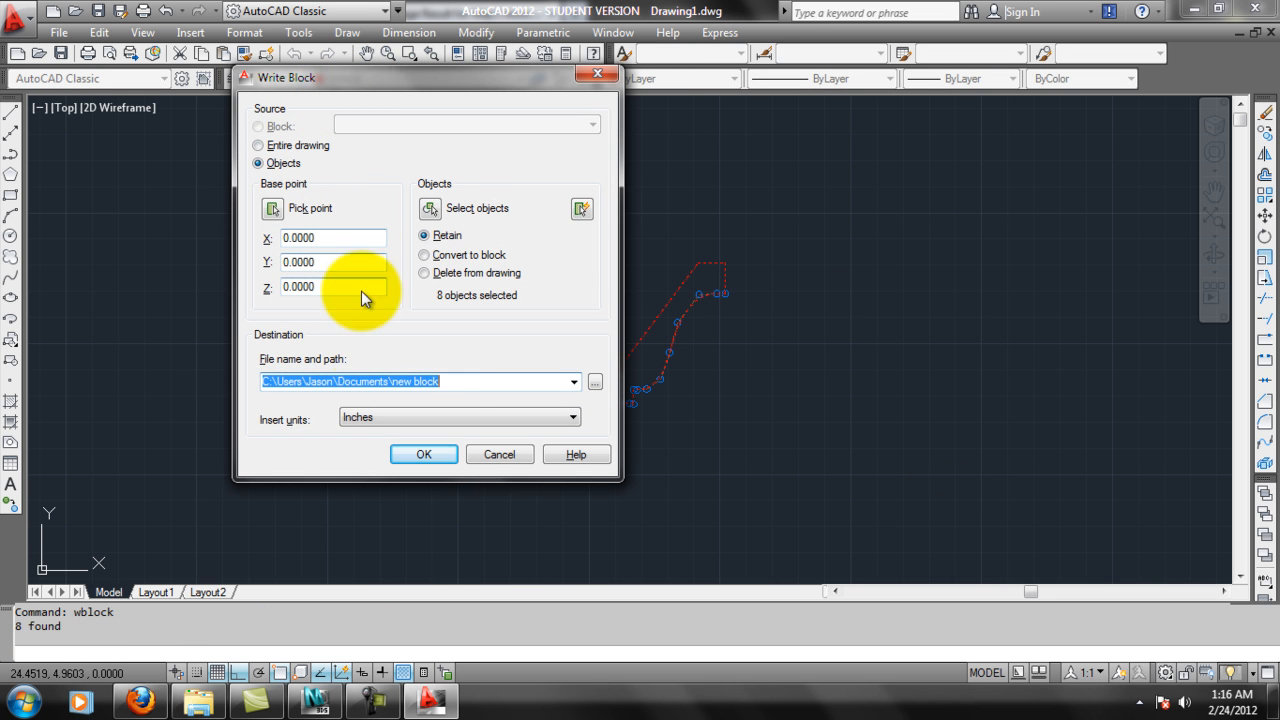
Set the block's destination to the Web Videos\Week_08 folder and name the file crown.
left_click(594, 383)
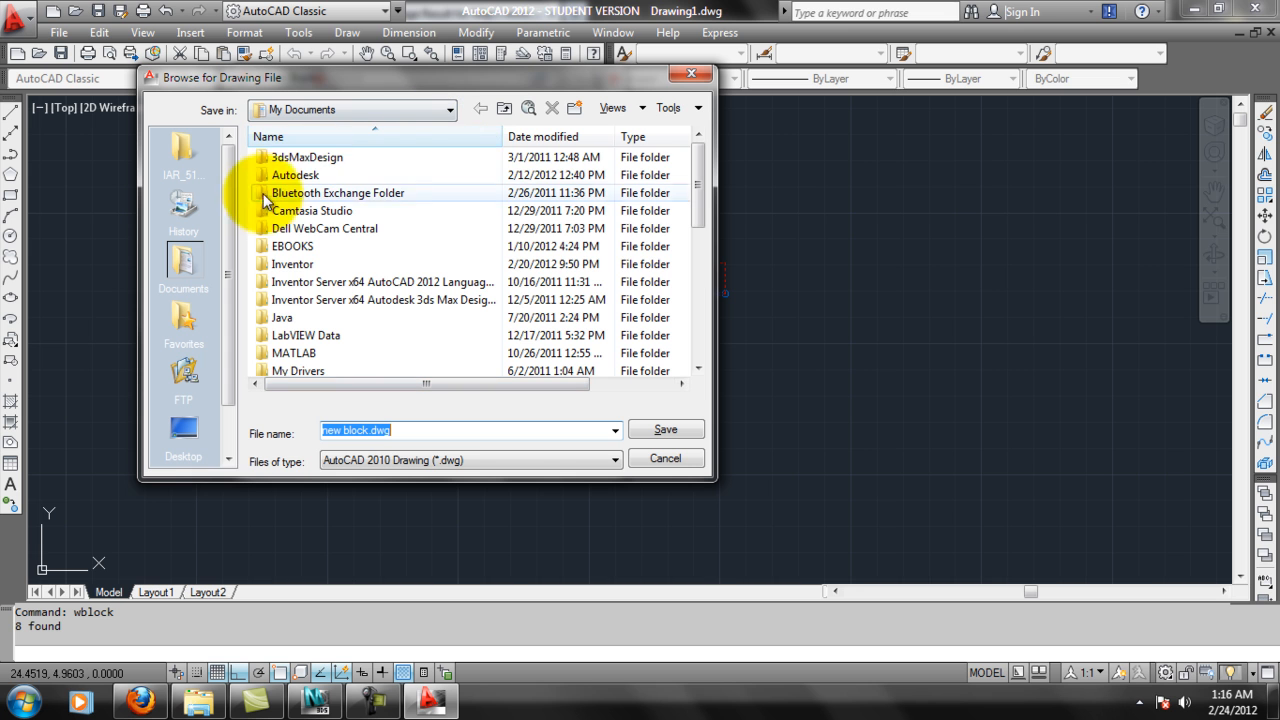
left_click_drag(695, 245, 697, 322)
double_click(320, 353)
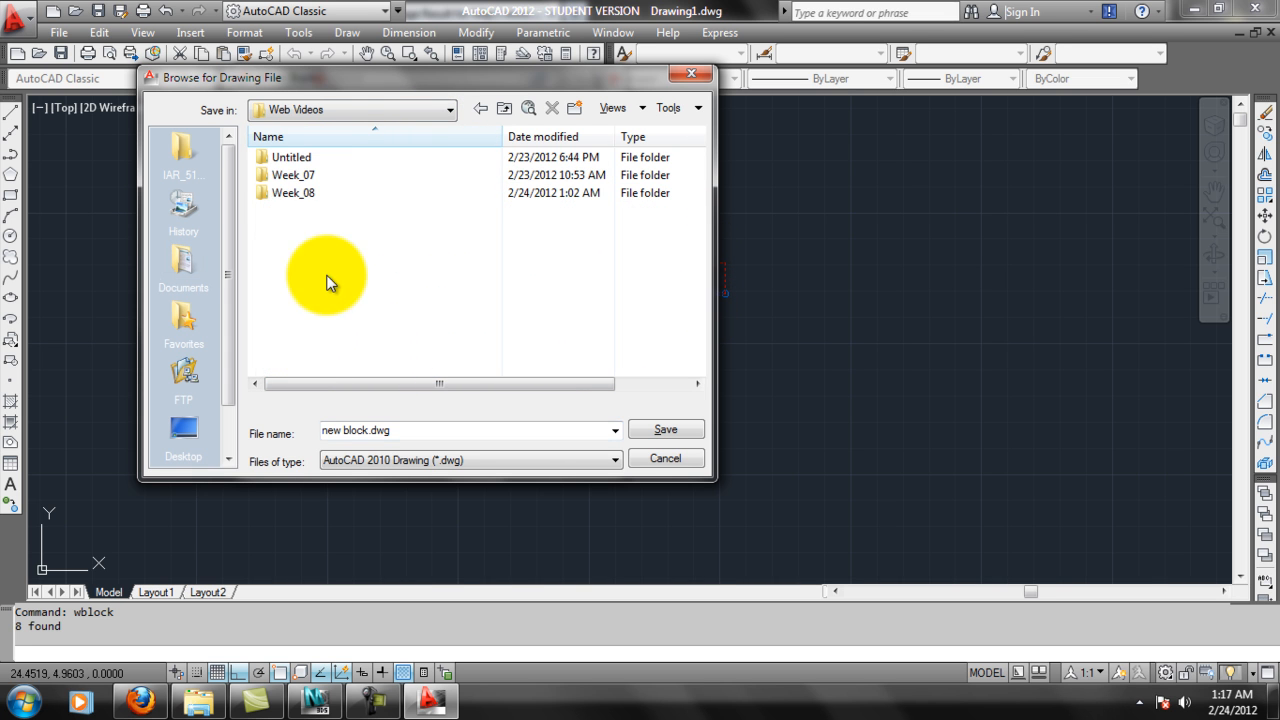
double_click(300, 196)
left_click(355, 428)
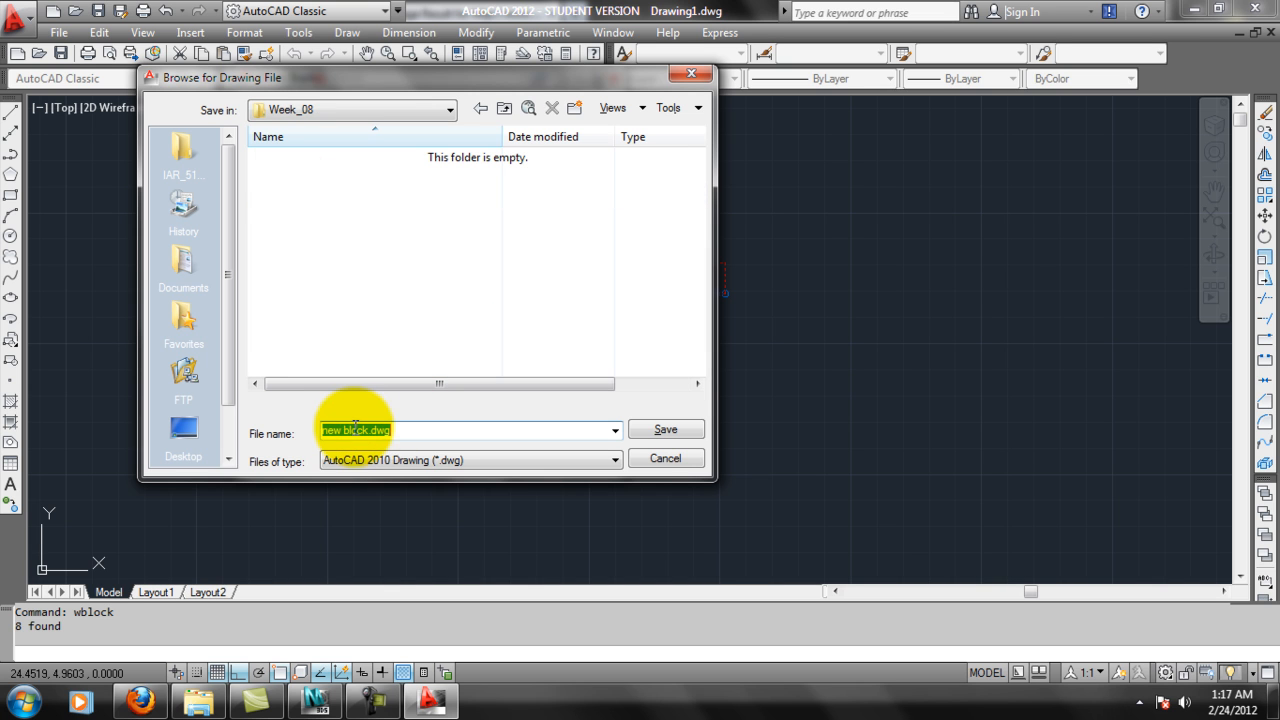
left_click_drag(368, 430, 277, 419)
type("crown")
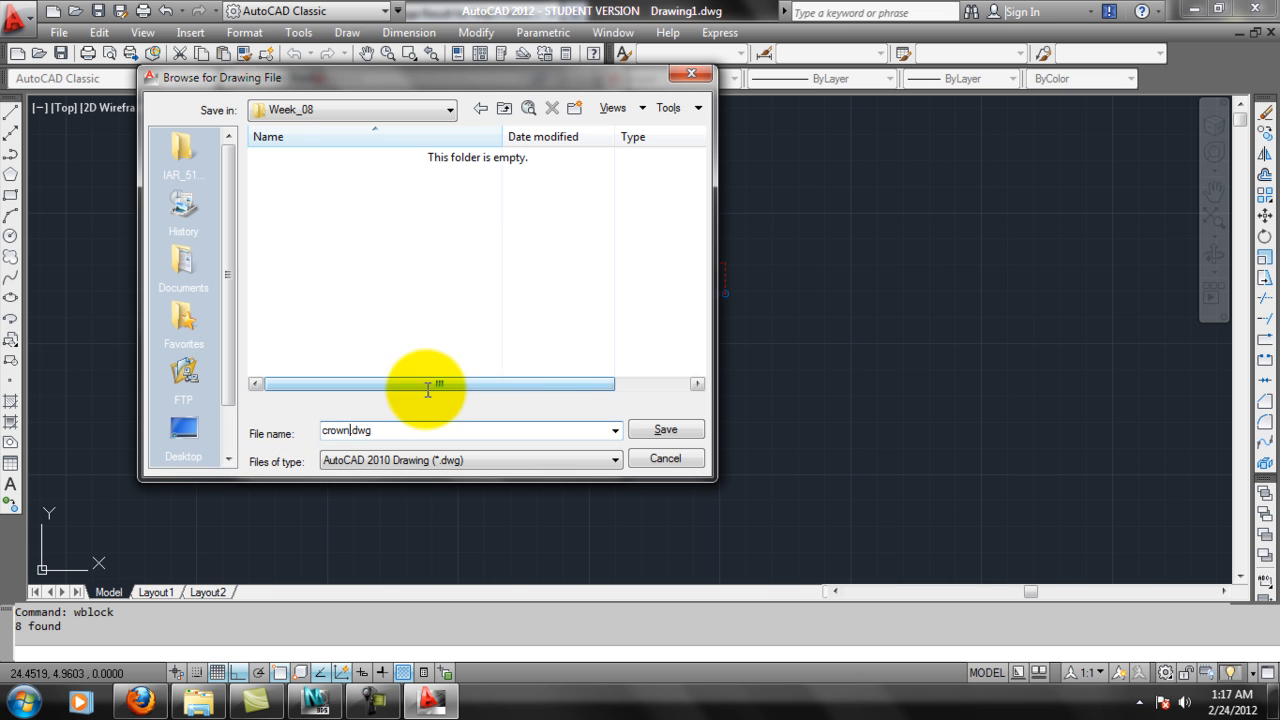
Choose the AutoCAD 2004/LT2004 Drawing (*.dwg) file type, save the destination as crown.dwg and write the block with inches as insert units.
left_click(438, 460)
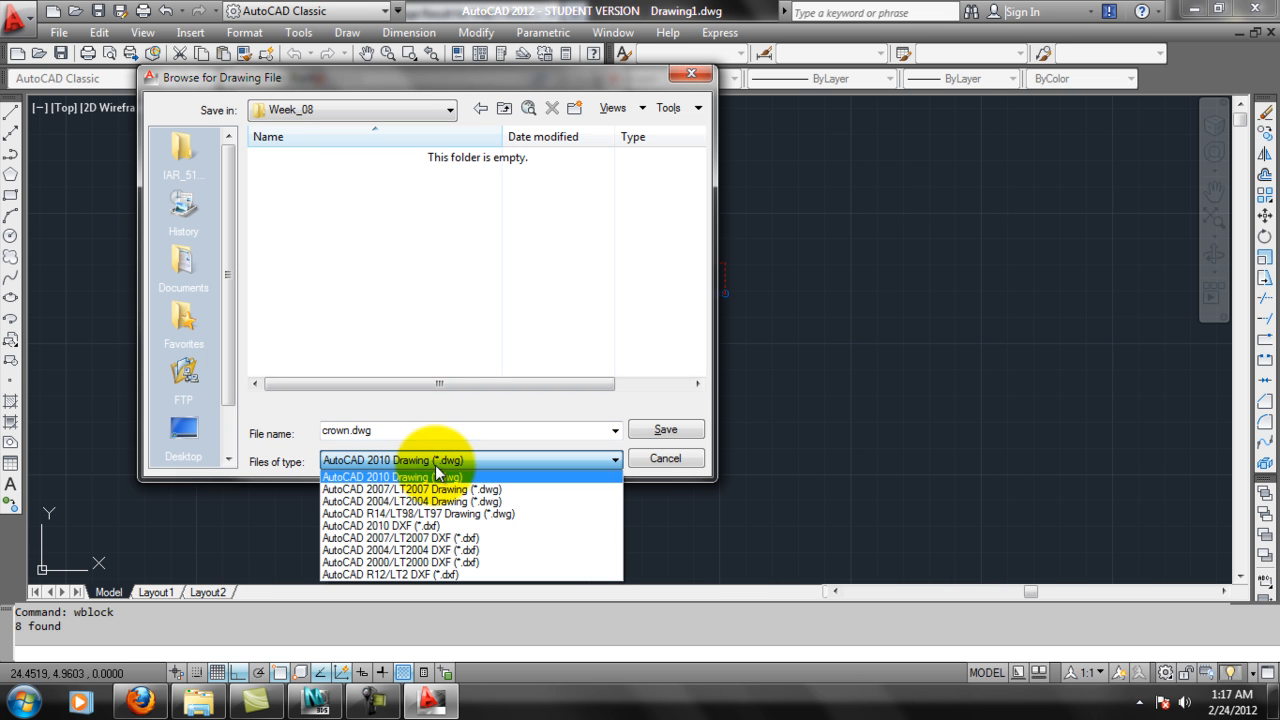
left_click(424, 562)
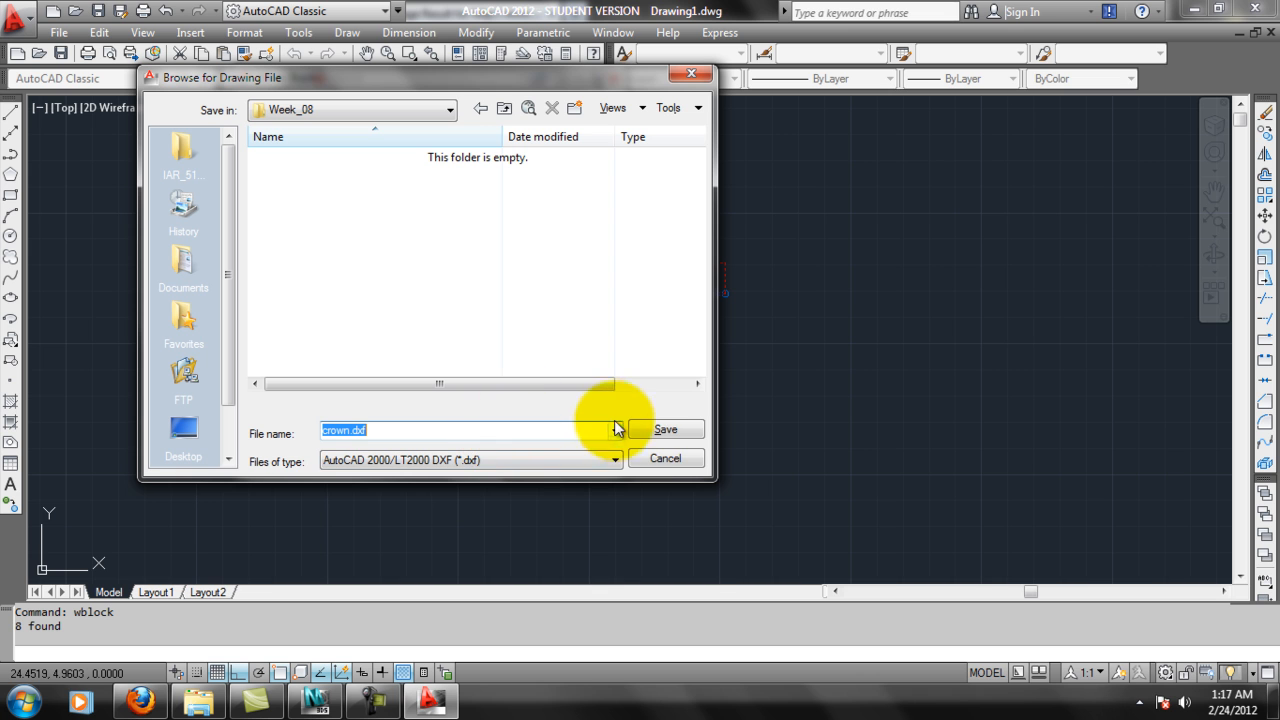
left_click(540, 460)
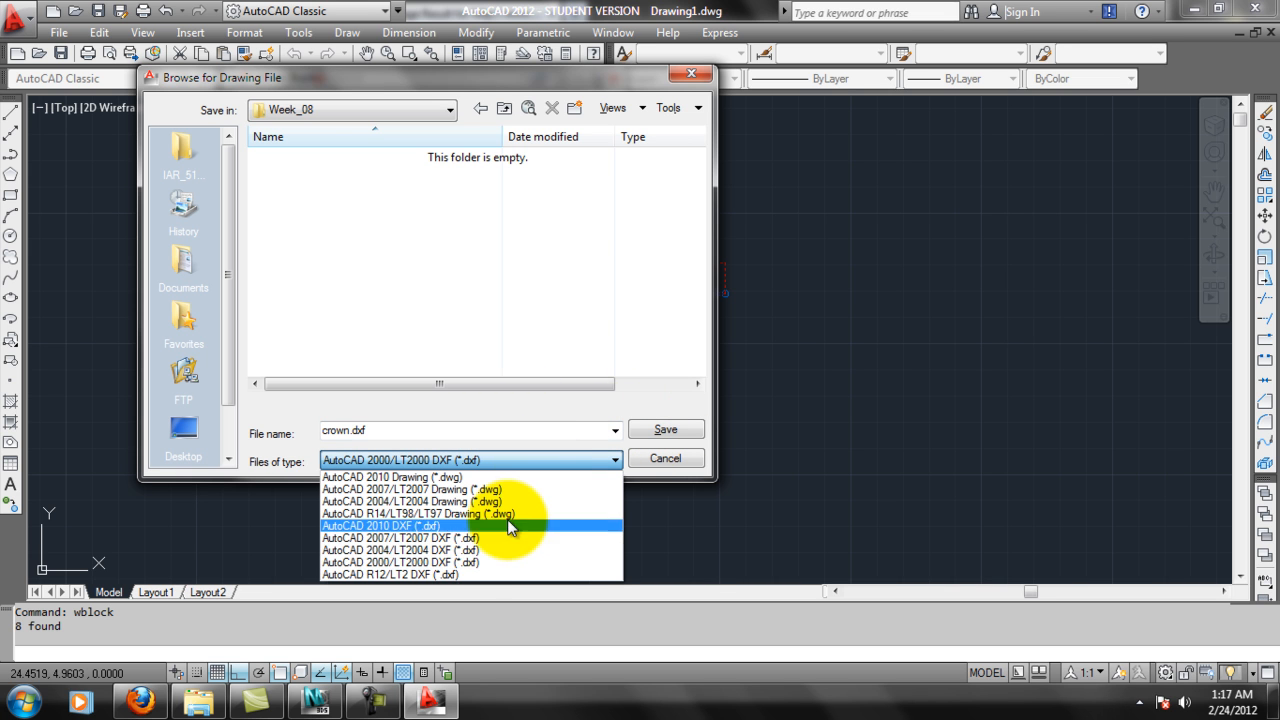
left_click(416, 501)
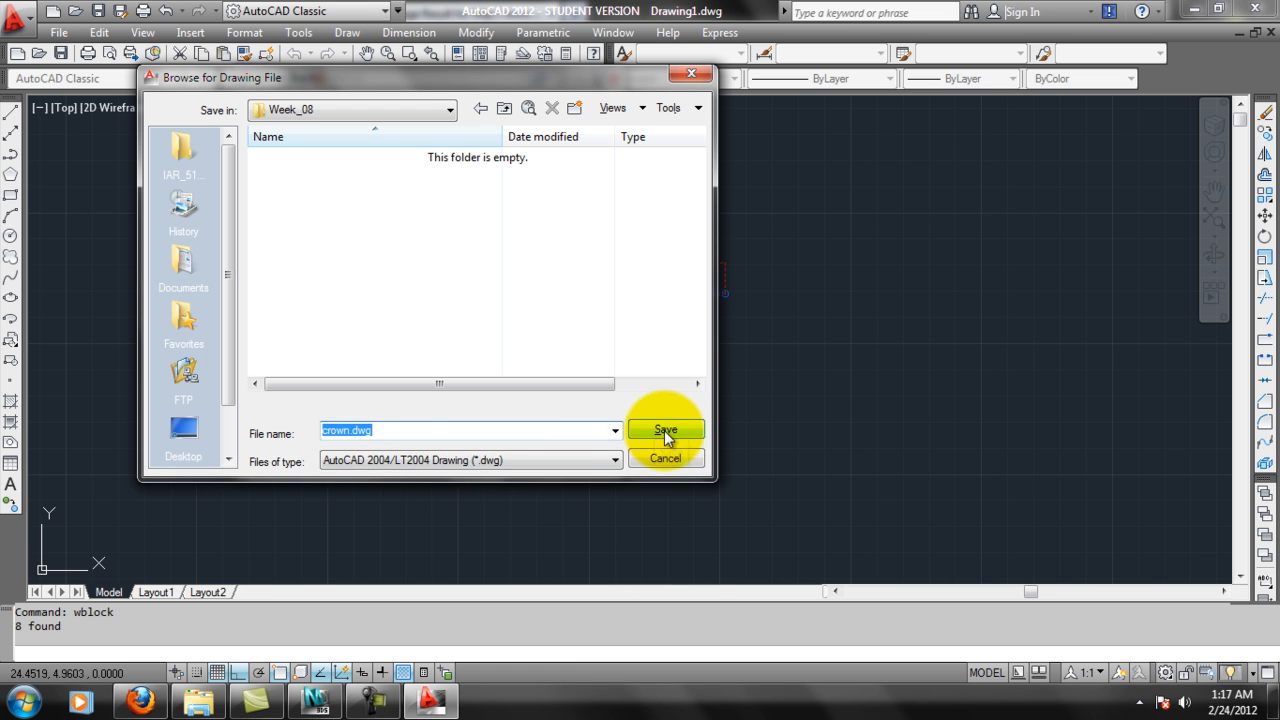
left_click(664, 430)
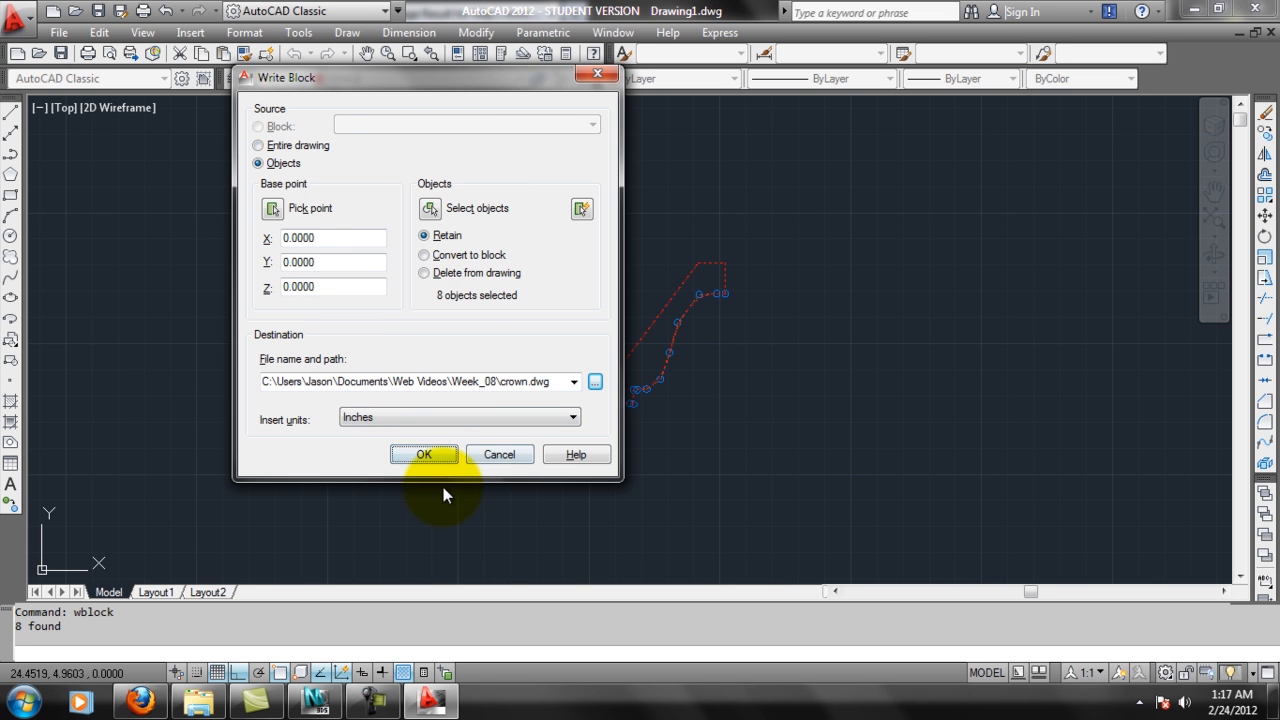
left_click(424, 455)
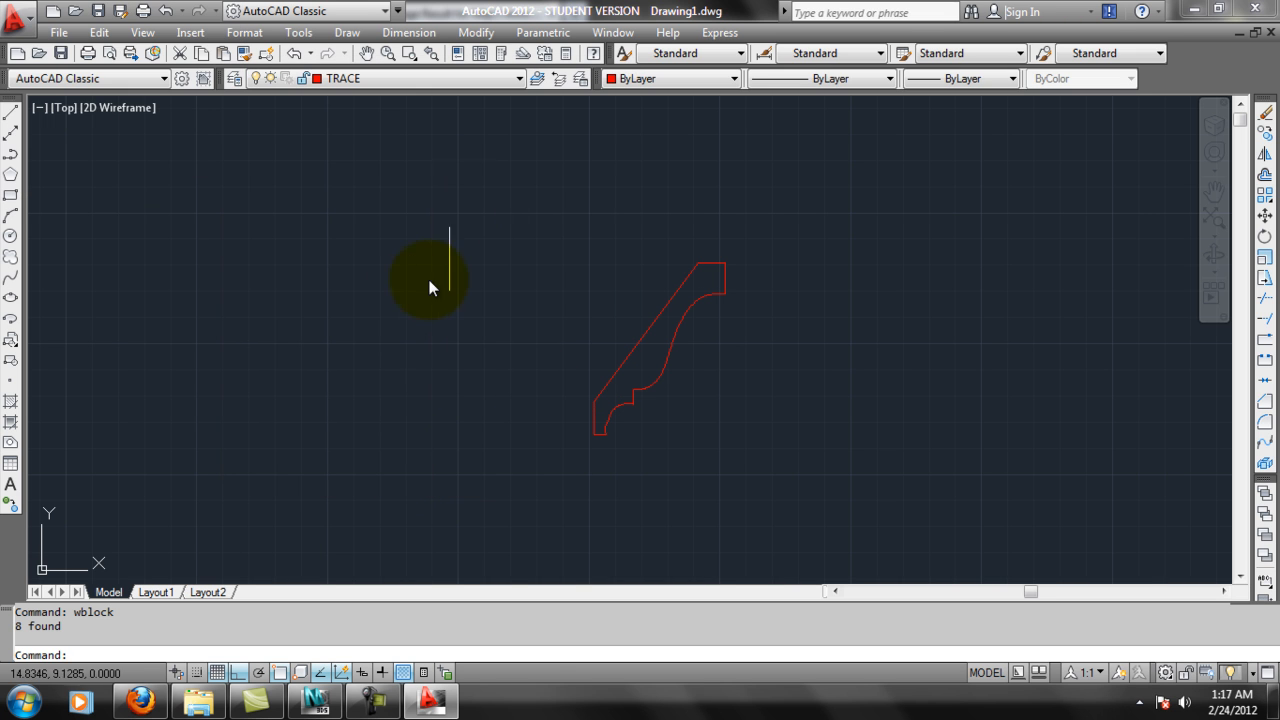
Switch to 3ds Max Design and remove the Sweep modifier from the wavy Line002.
left_click(1190, 10)
left_click(315, 700)
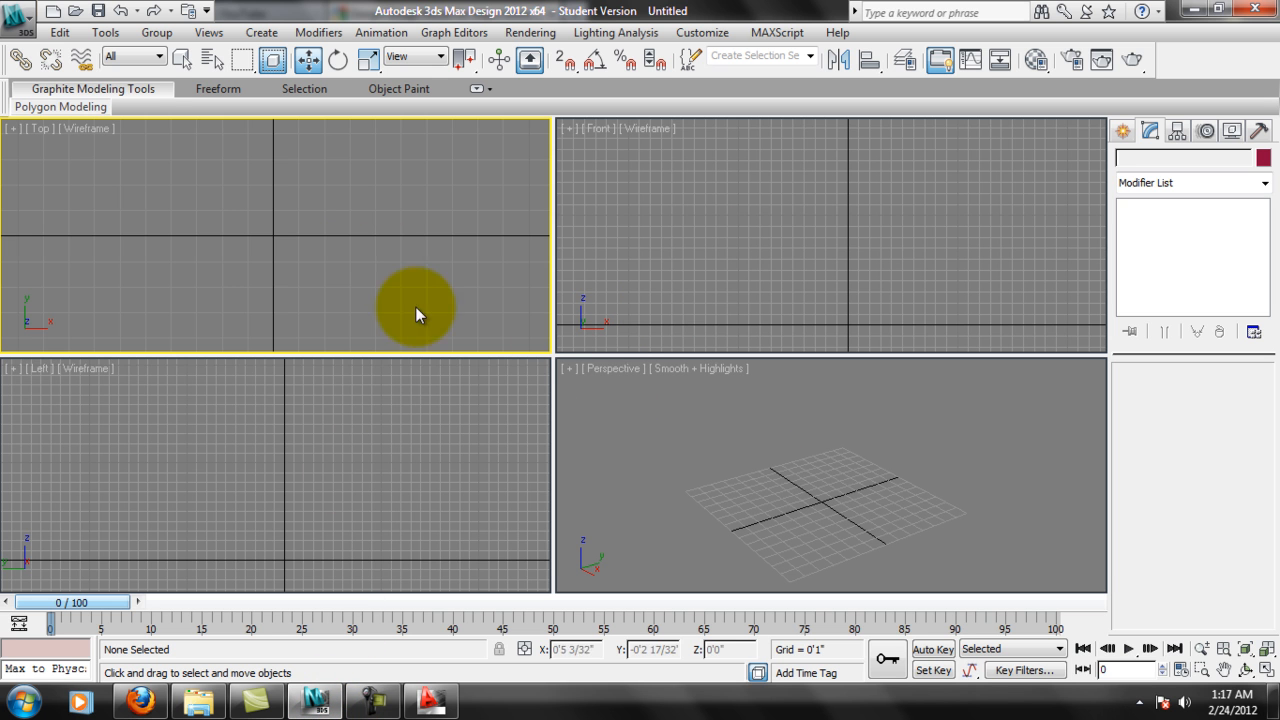
left_click(882, 460)
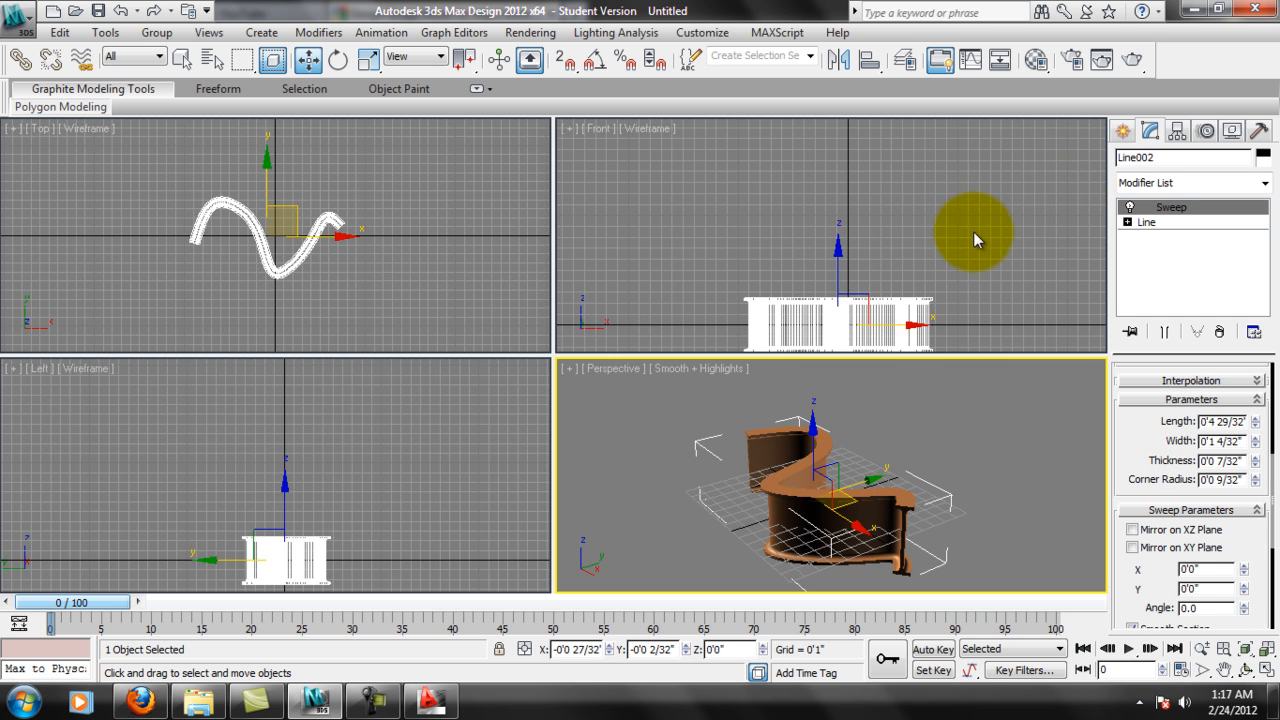
right_click(1056, 195)
left_click(1224, 334)
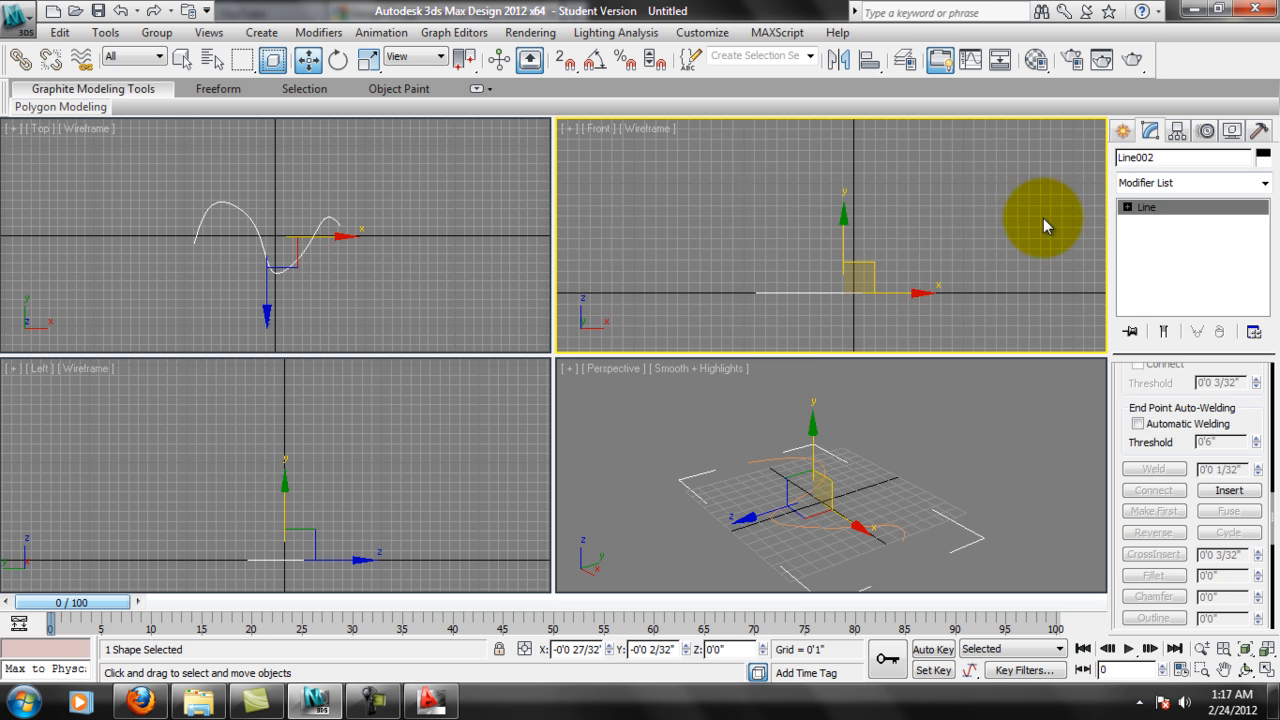
Deselect the wavy line and start importing a file, limiting the file type to AutoCAD Drawing (*.DWG,*.DXF).
left_click(640, 235)
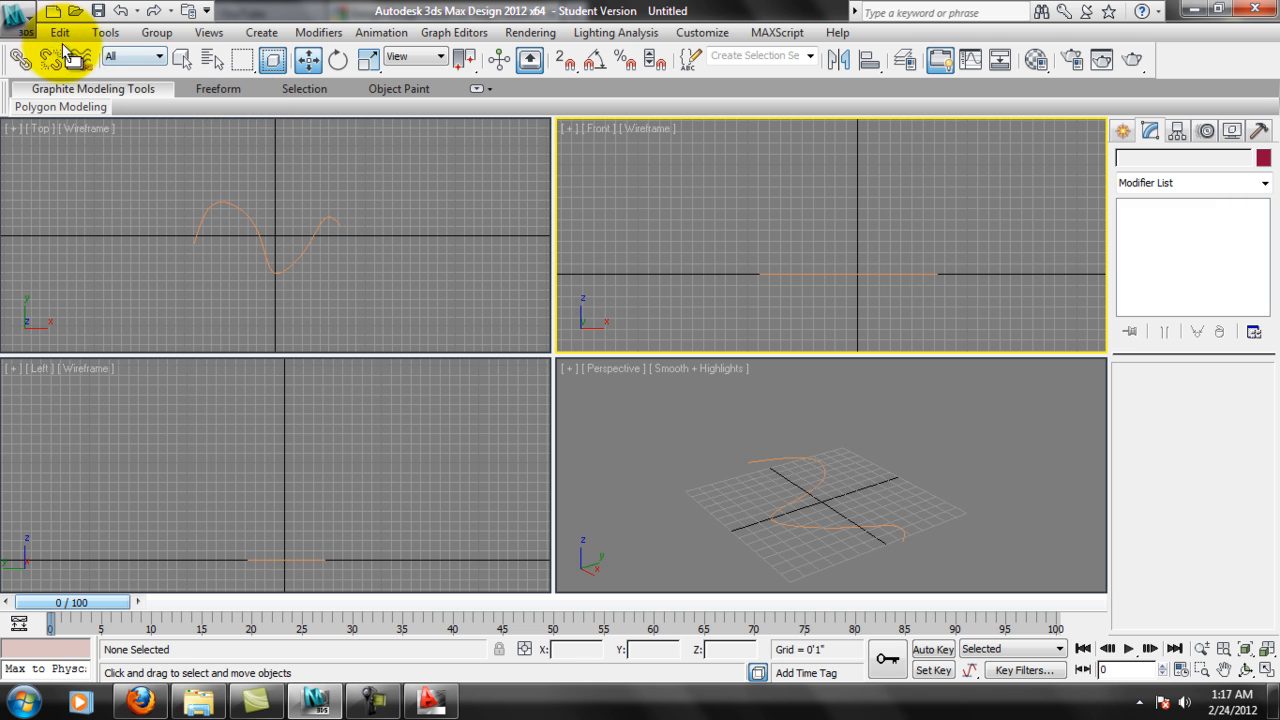
left_click(20, 24)
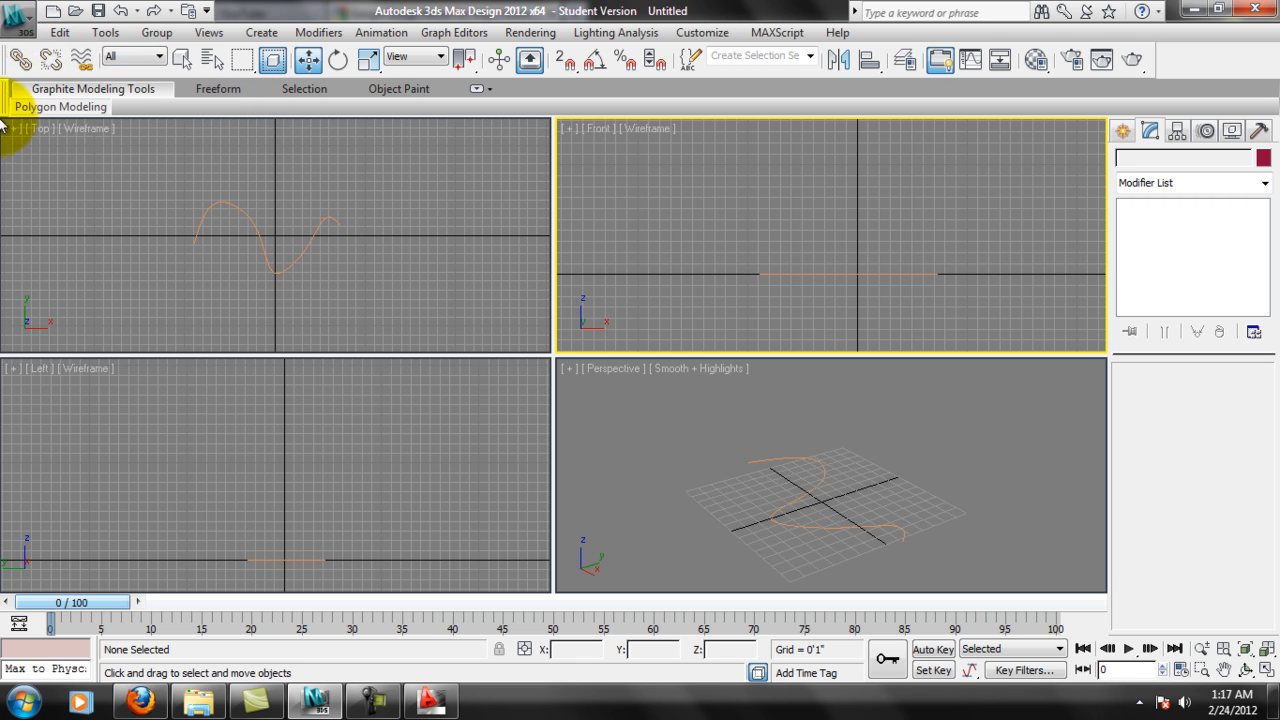
mouse_move(62, 266)
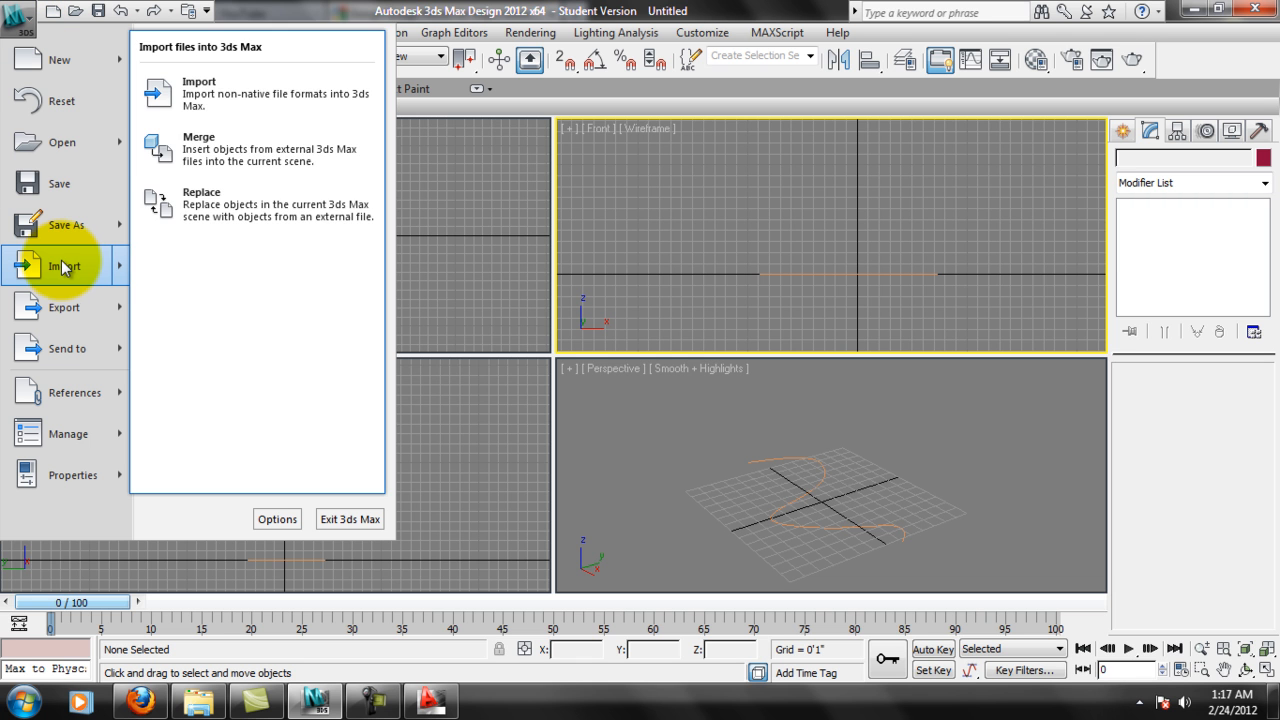
left_click(222, 95)
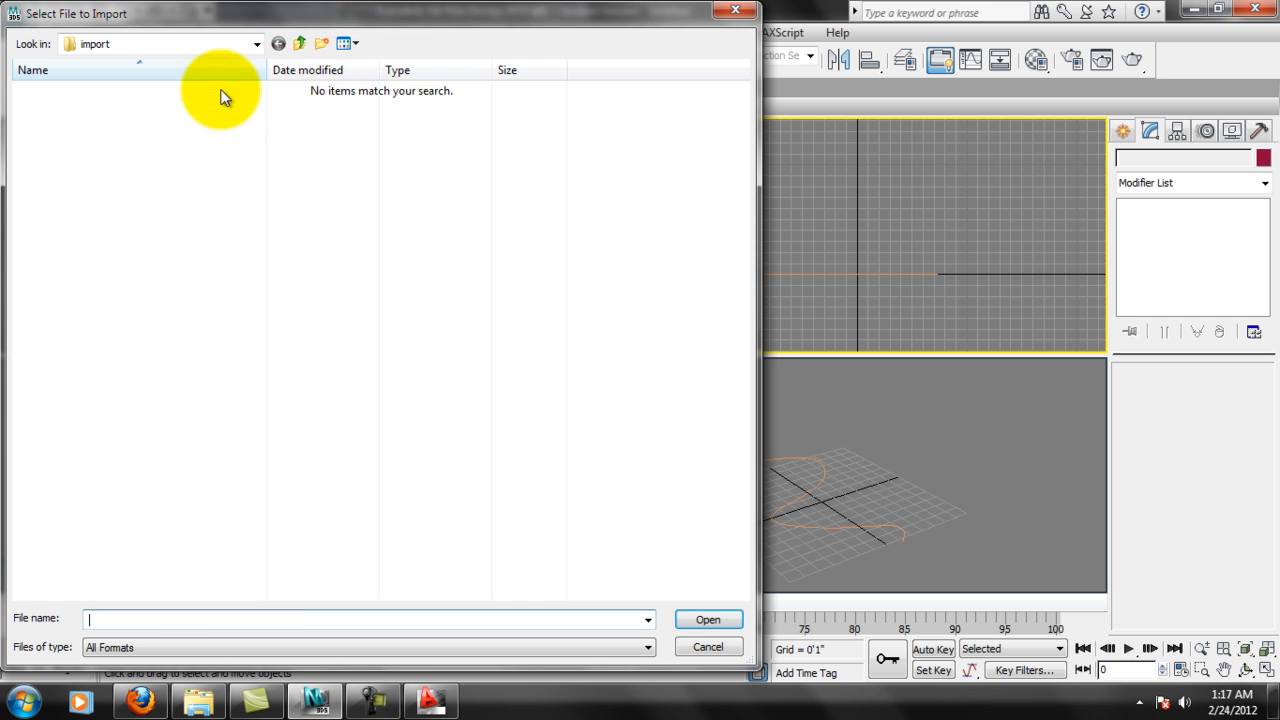
left_click(258, 647)
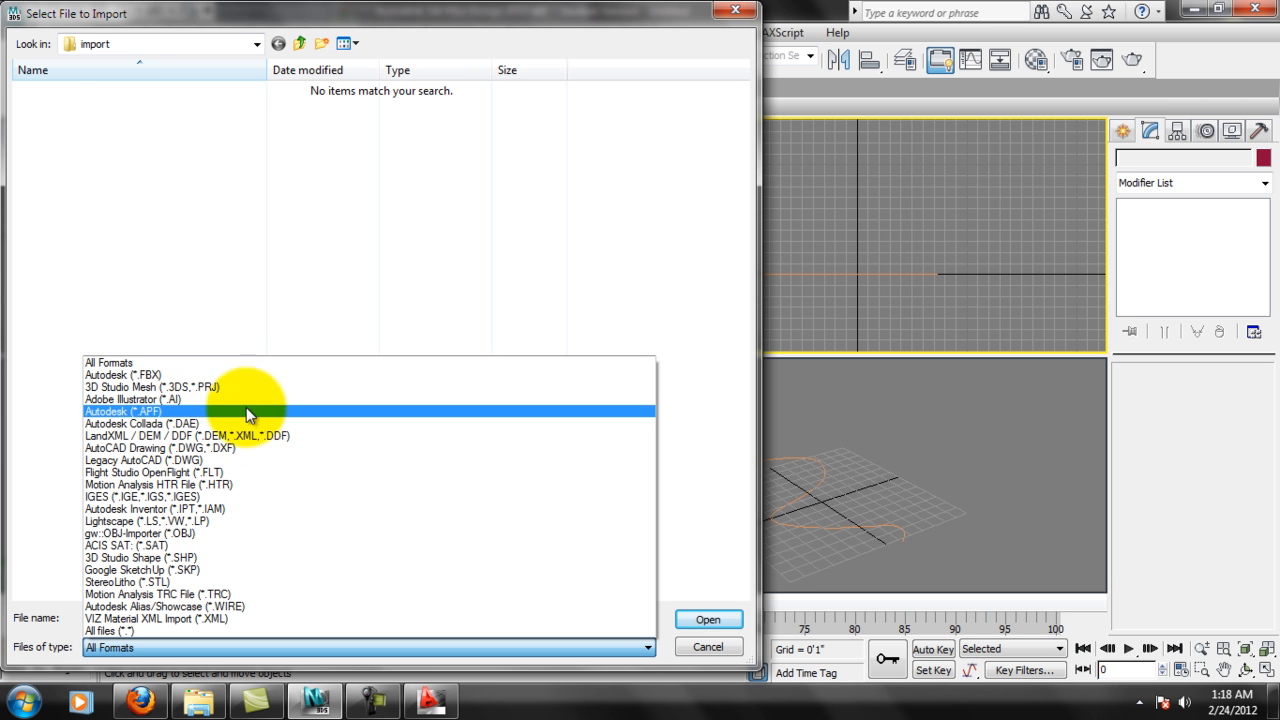
left_click(216, 445)
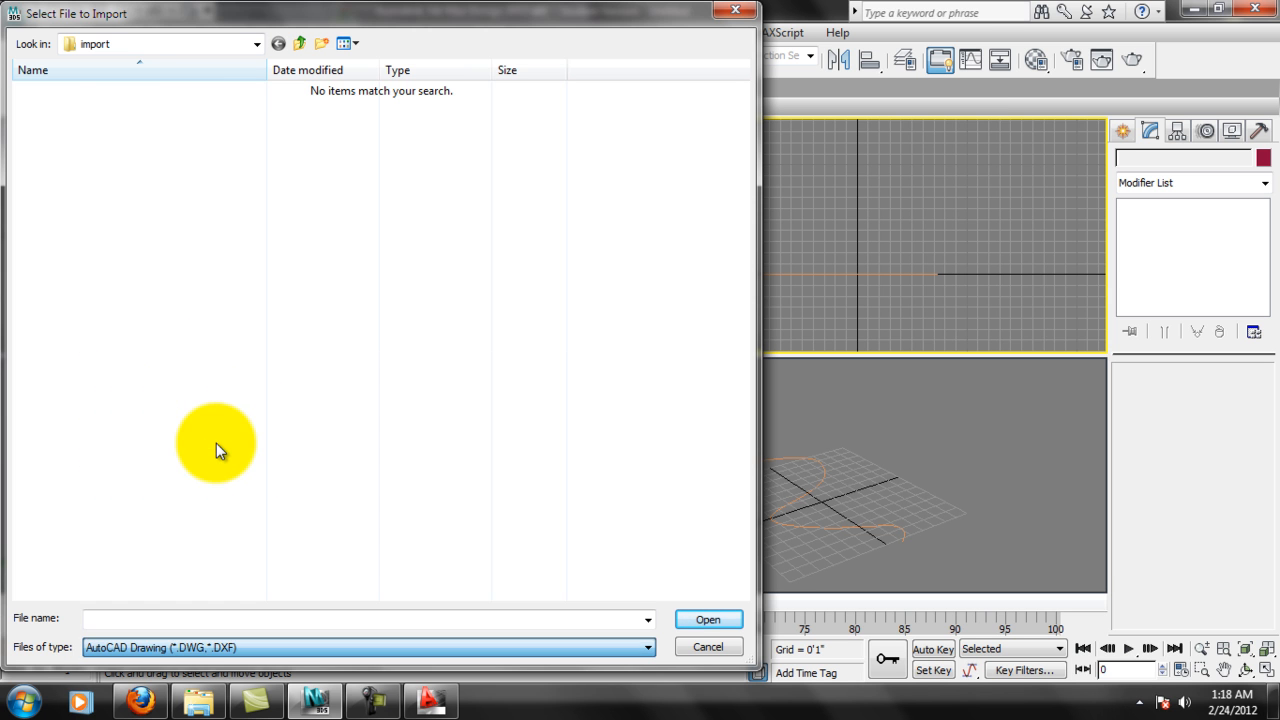
Import the crown drawing from My Documents\Web Videos\Week_08, accepting the existing DWG/DXF import options.
left_click(256, 44)
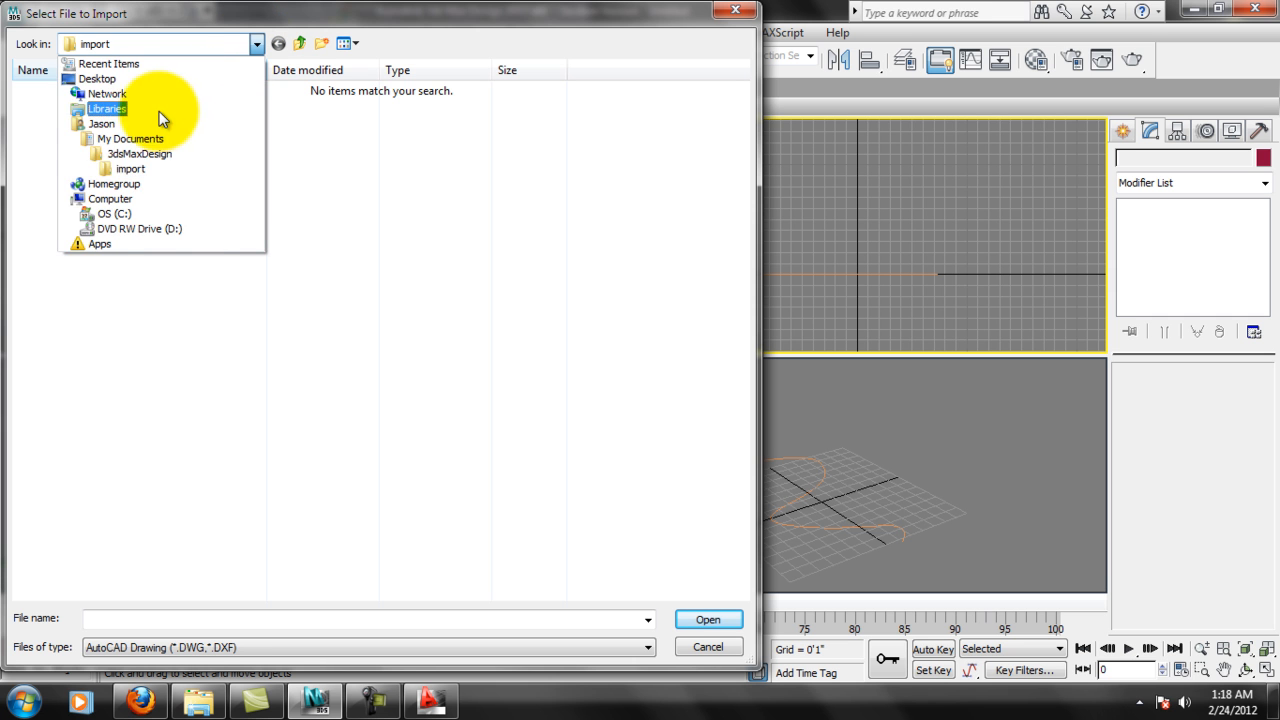
left_click(124, 146)
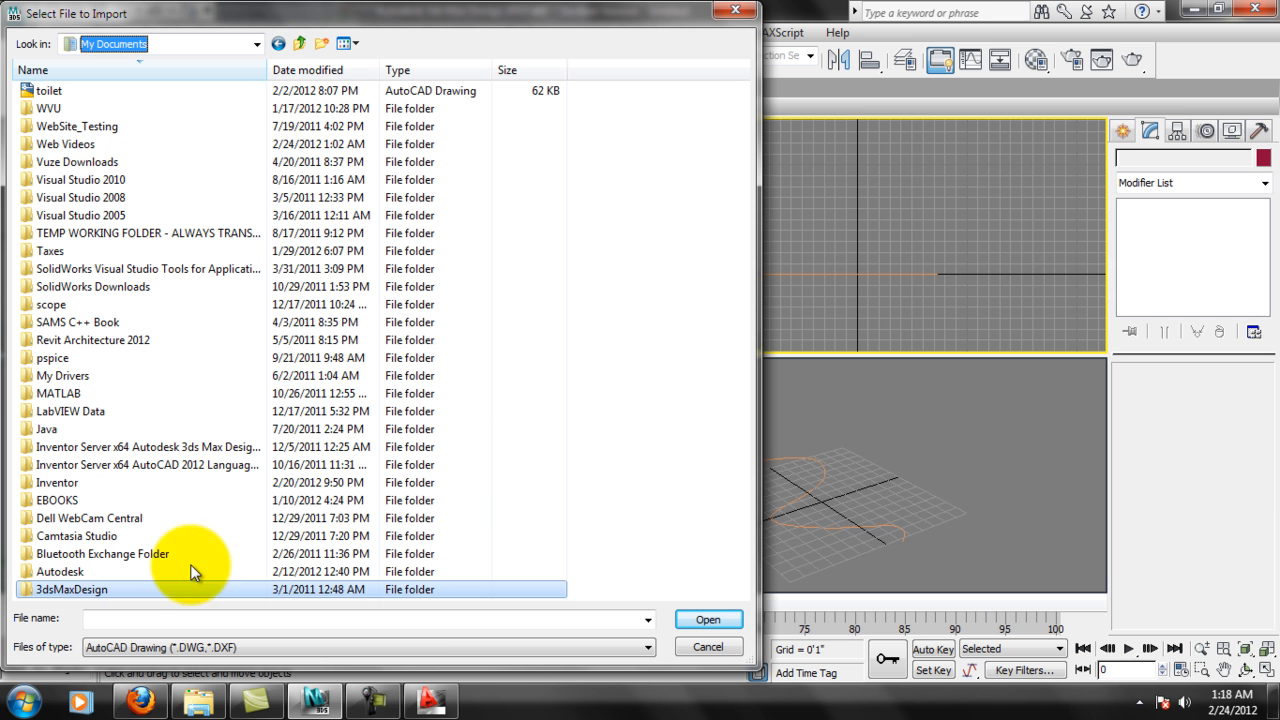
double_click(56, 145)
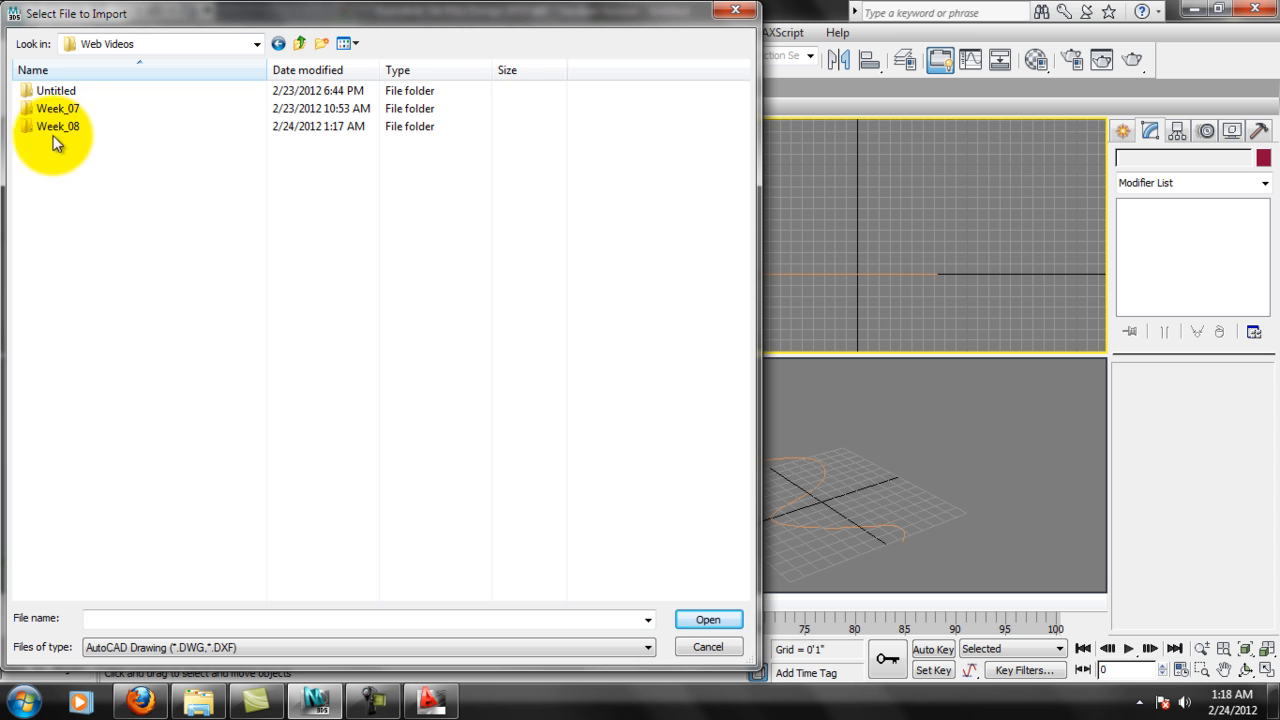
double_click(50, 127)
left_click(52, 92)
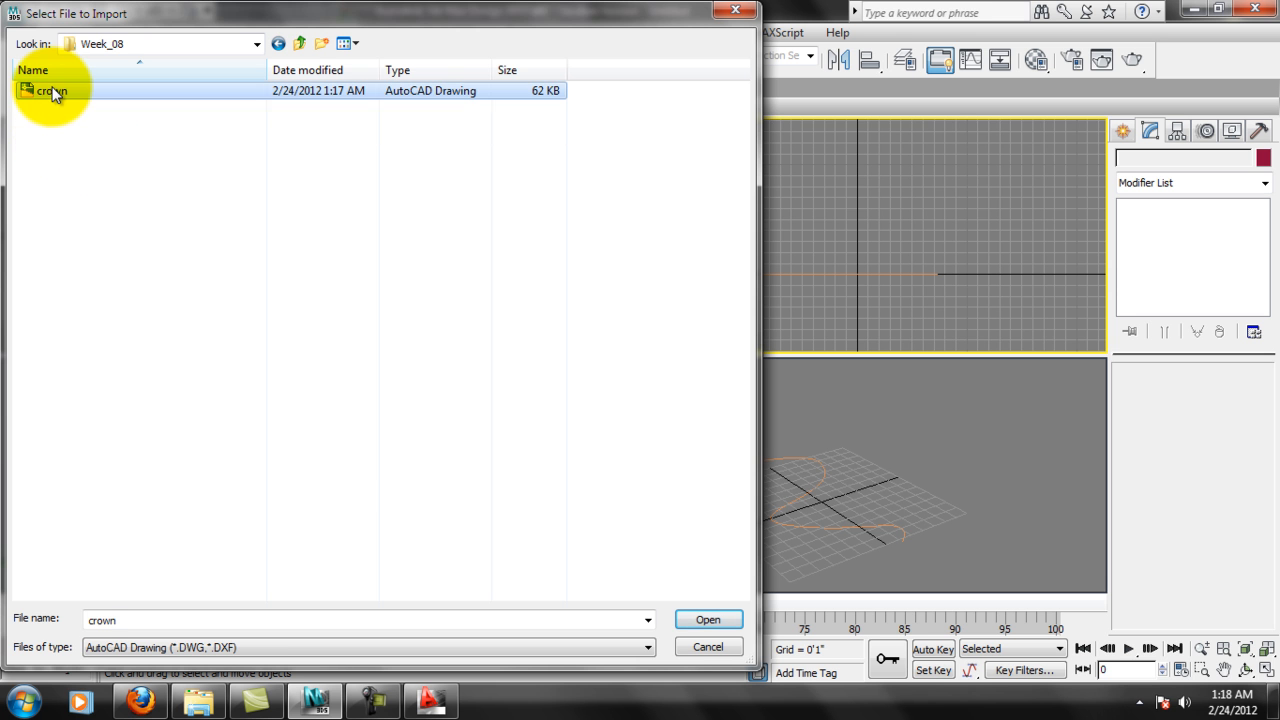
left_click(708, 619)
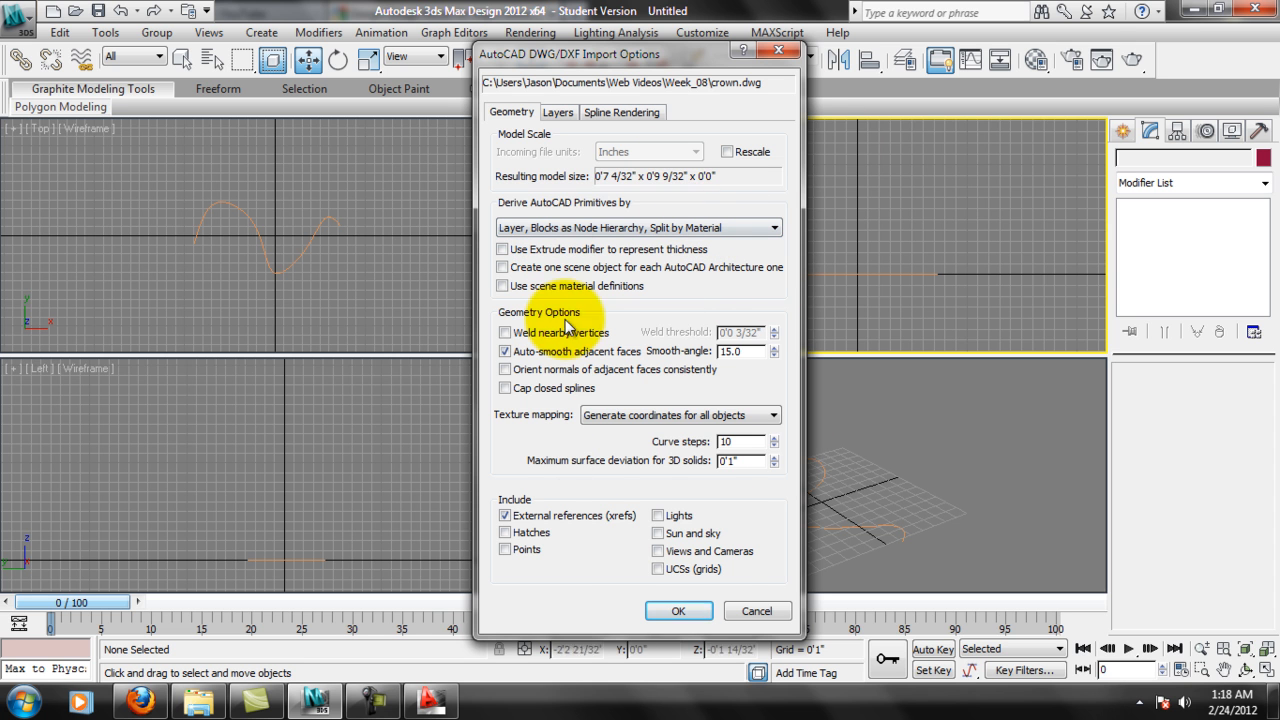
left_click(678, 611)
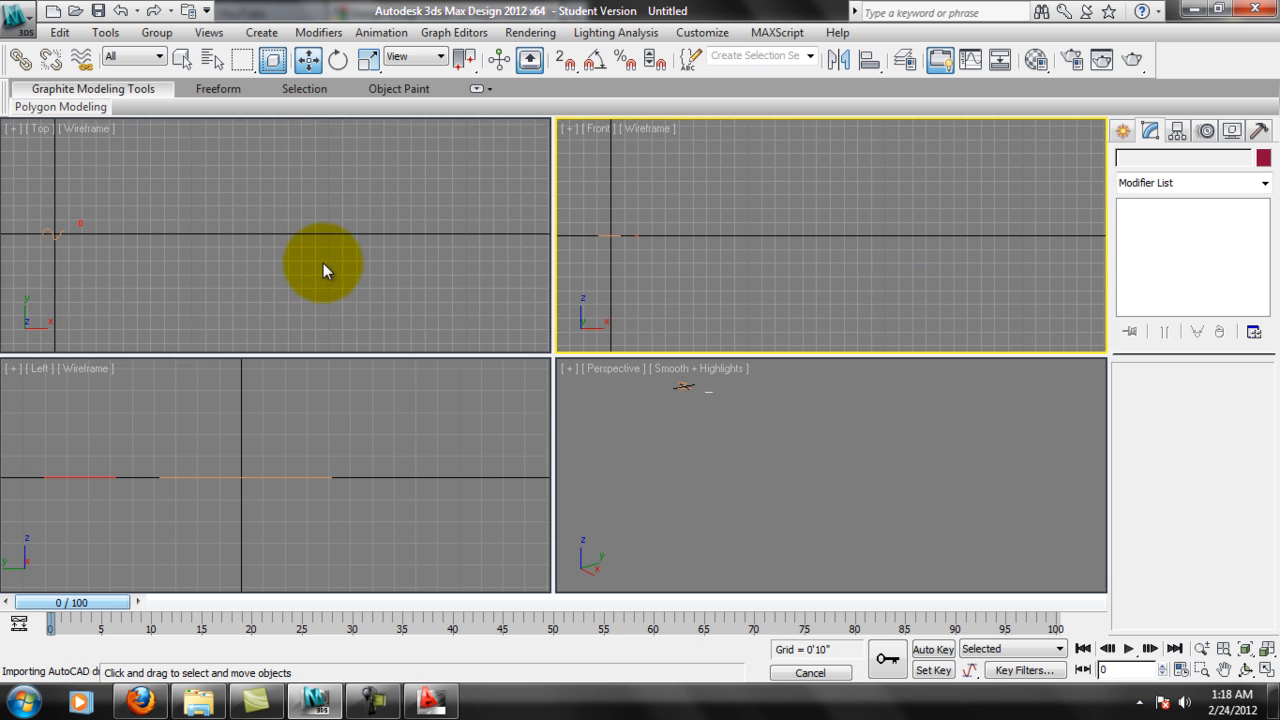
Locate the imported crown molding profile in the Top viewport and select it.
middle_click_drag(102, 225, 261, 235)
scroll(214, 251, "up", 7)
scroll(127, 262, "up", 2)
mouse_move(42, 212)
middle_mouse_down()
mouse_move(275, 226)
mouse_move(391, 183)
middle_mouse_up()
scroll(190, 233, "up", 4)
scroll(410, 168, "down", 2)
left_click(360, 202)
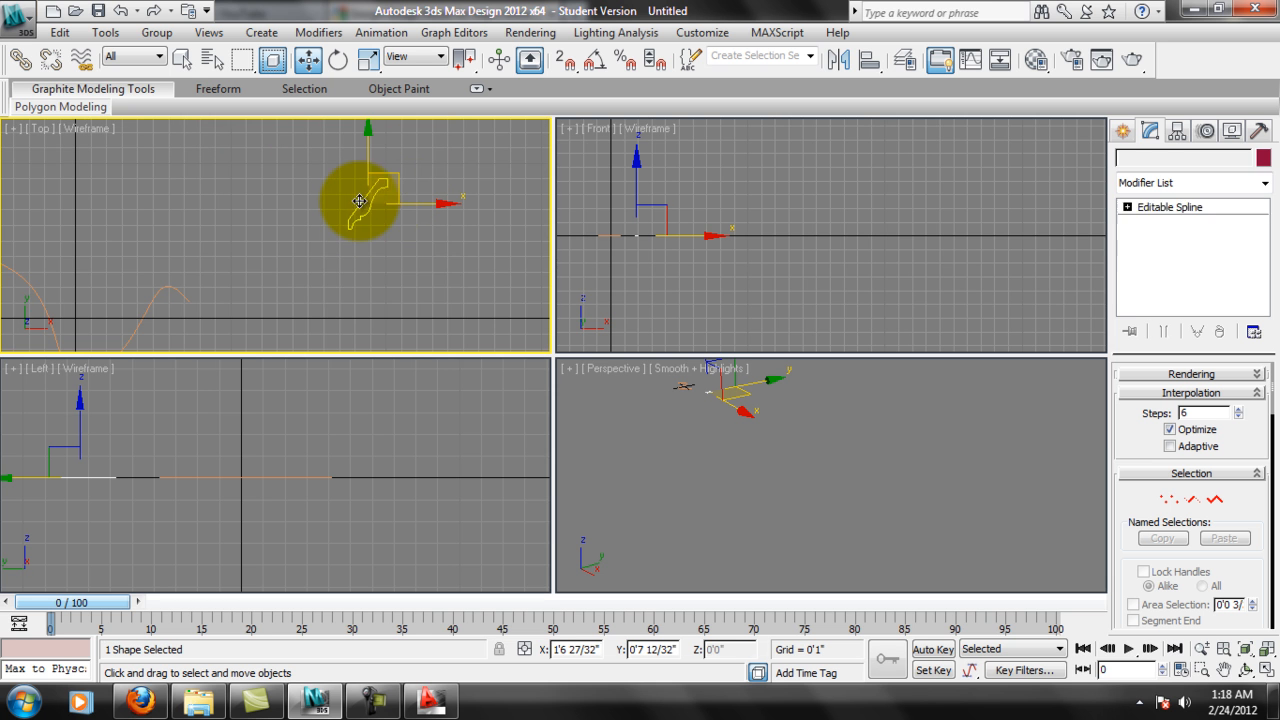
middle_click_drag(442, 222, 383, 244)
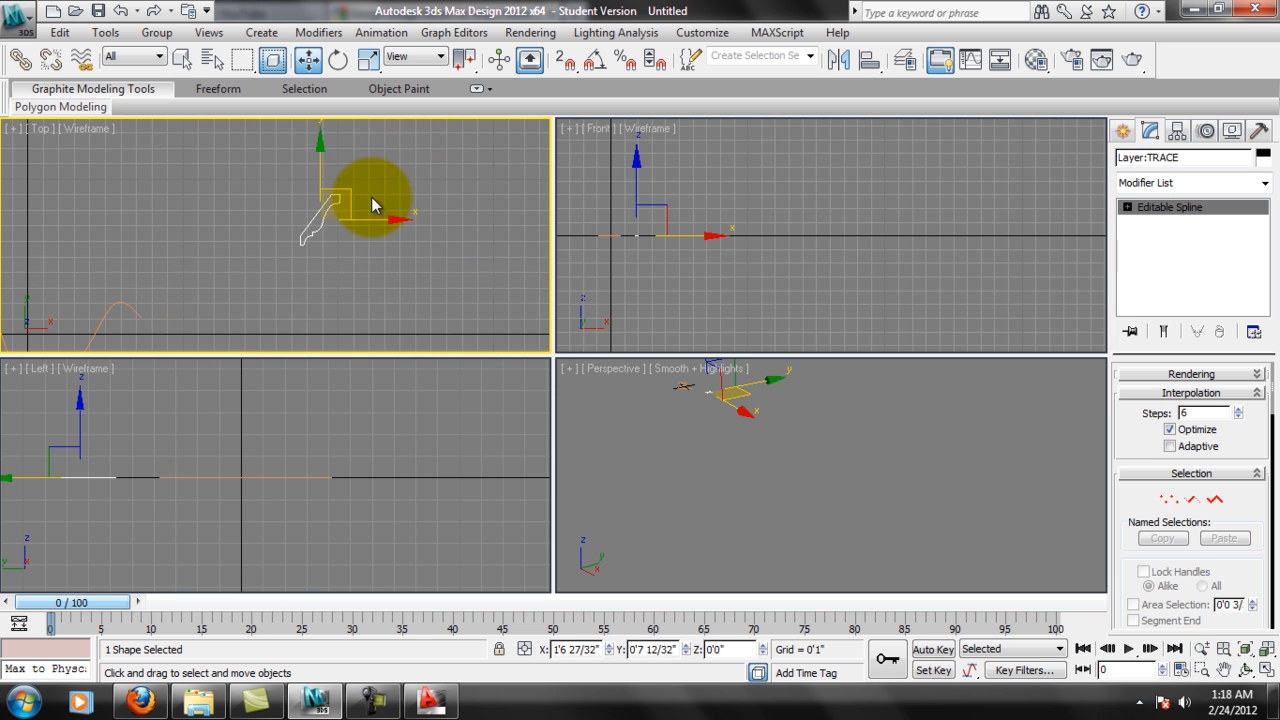
Examine the crown profile's vertices at the Vertex sub-object level, return to the whole spline and inspect its outline up close.
left_click(1169, 499)
scroll(343, 241, "up", 6)
scroll(515, 196, "up", 4)
middle_click_drag(515, 196, 360, 171)
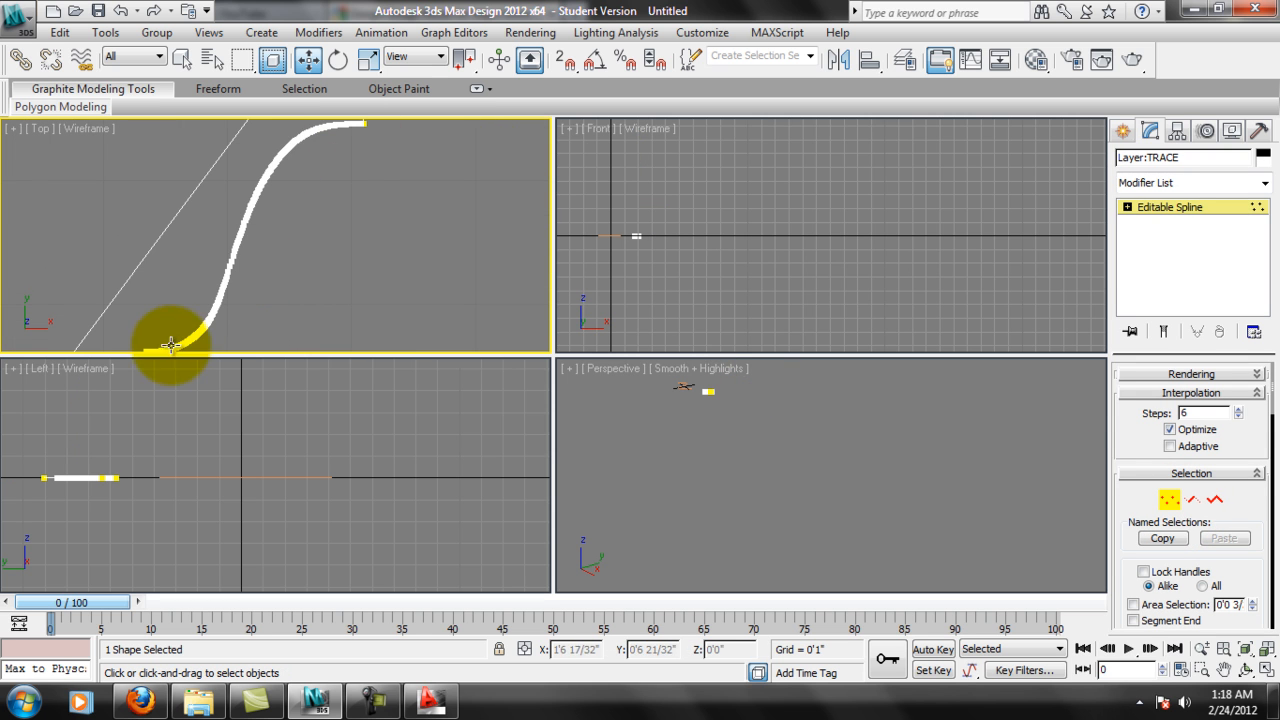
scroll(401, 188, "down", 4)
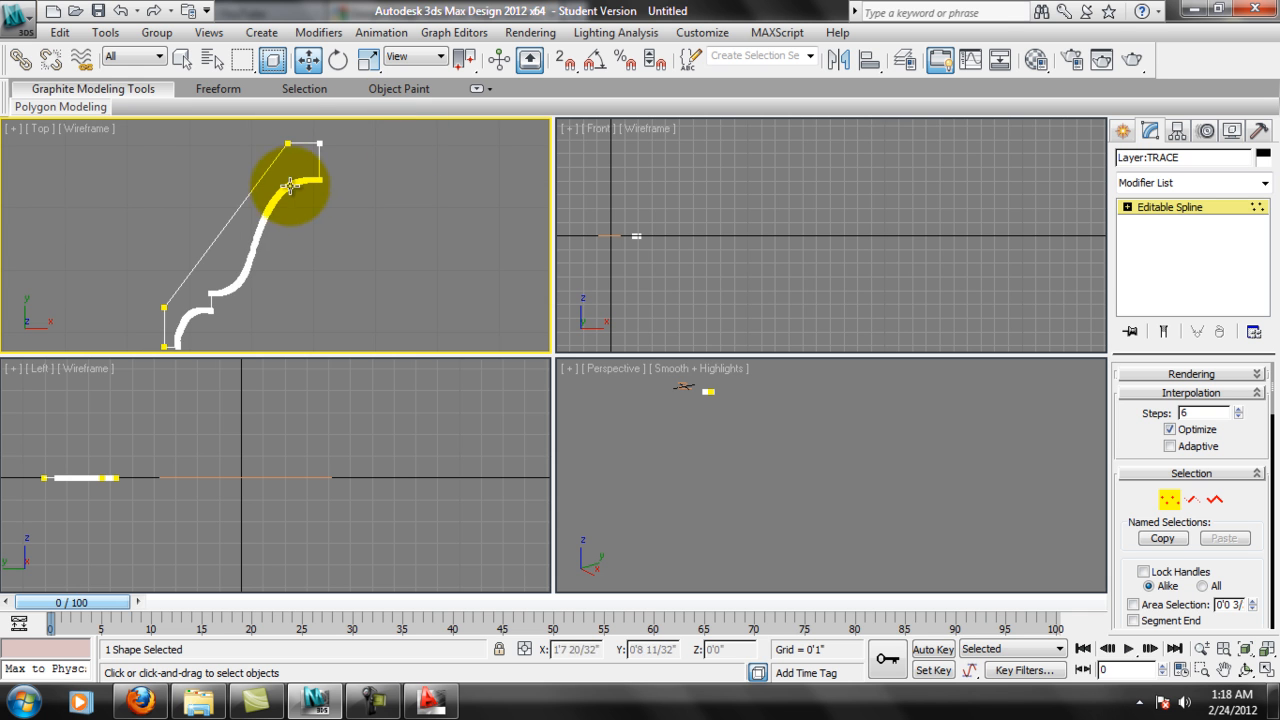
scroll(337, 283, "down", 2)
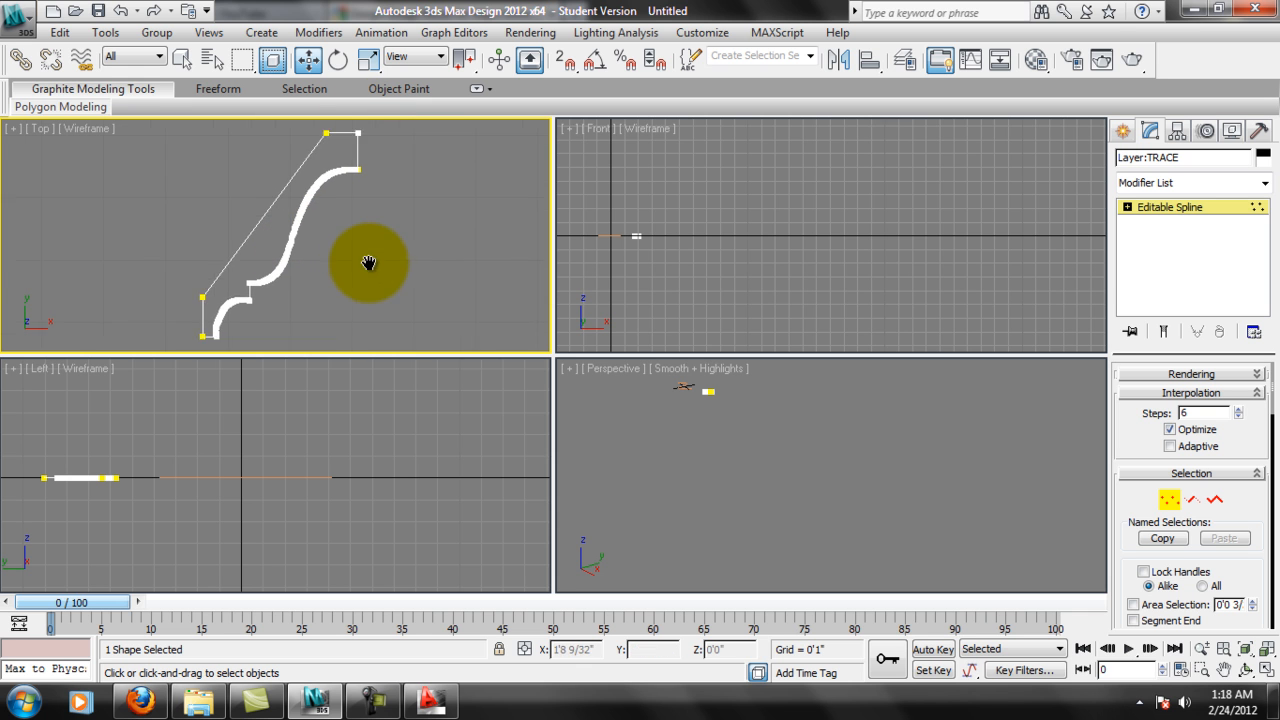
left_click(1208, 206)
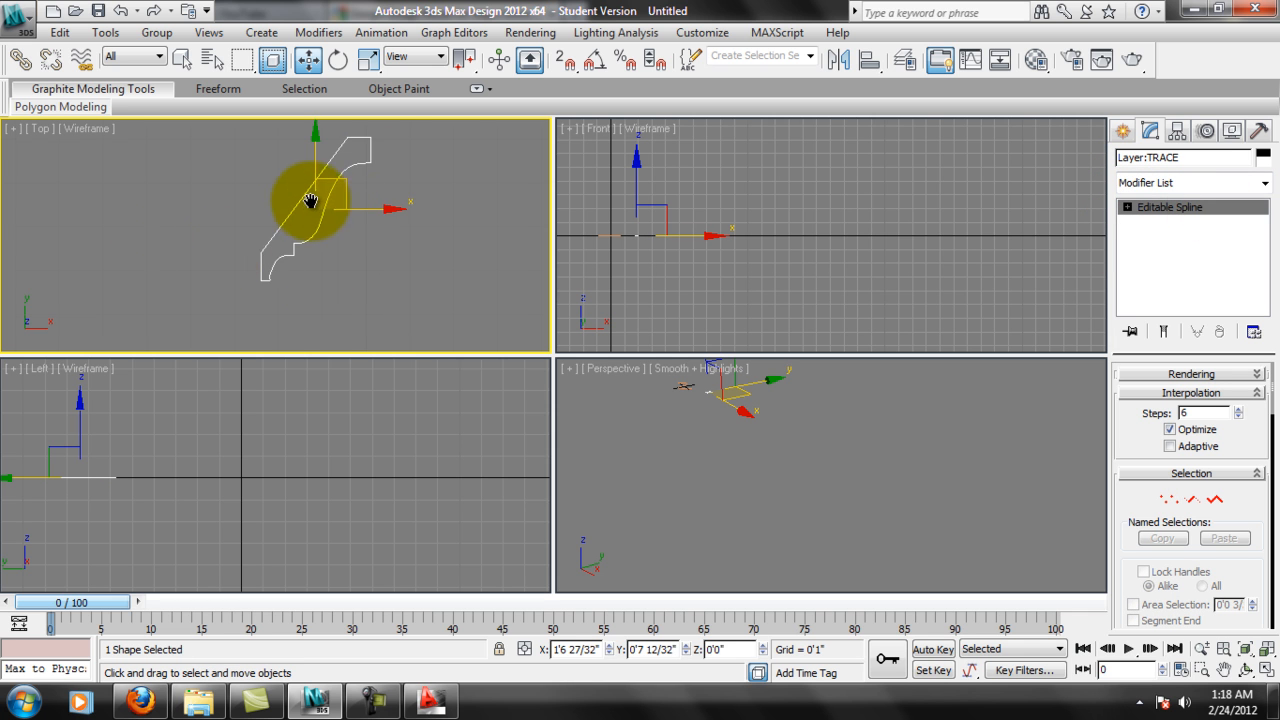
middle_click_drag(311, 201, 314, 228)
scroll(343, 234, "down", 3)
scroll(349, 234, "up", 5)
middle_click_drag(390, 211, 373, 247)
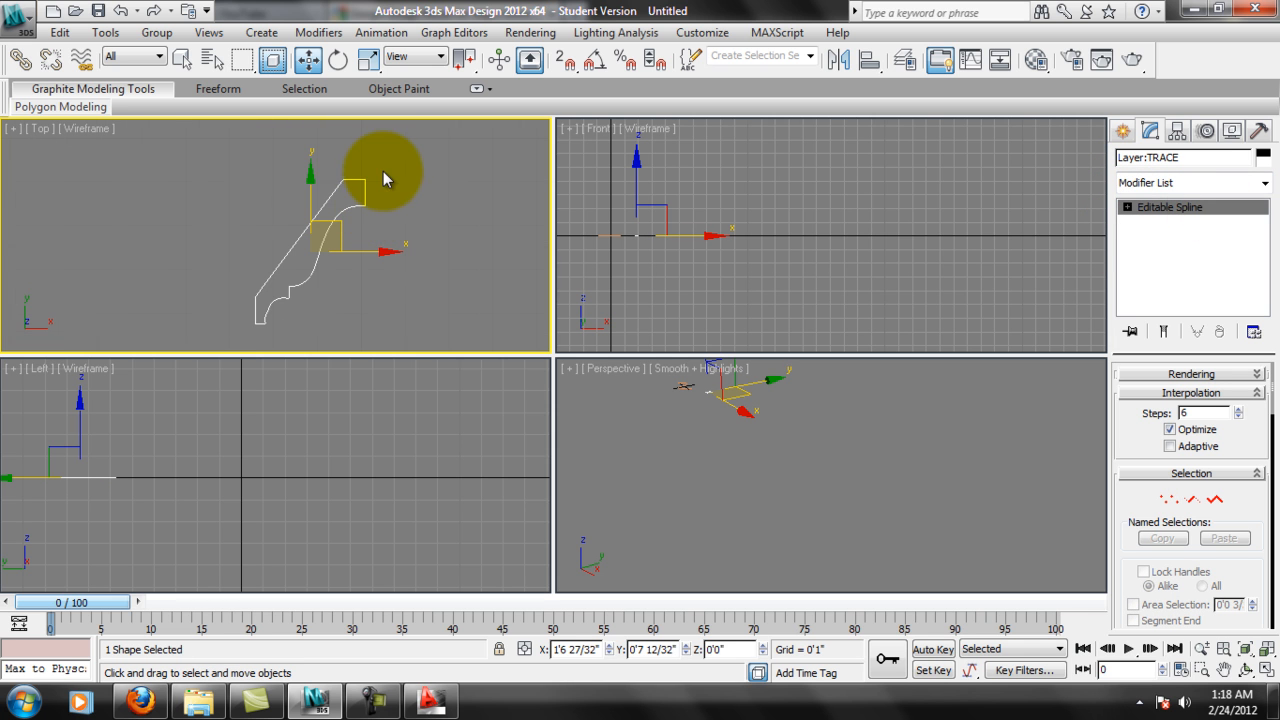
scroll(361, 176, "up", 2)
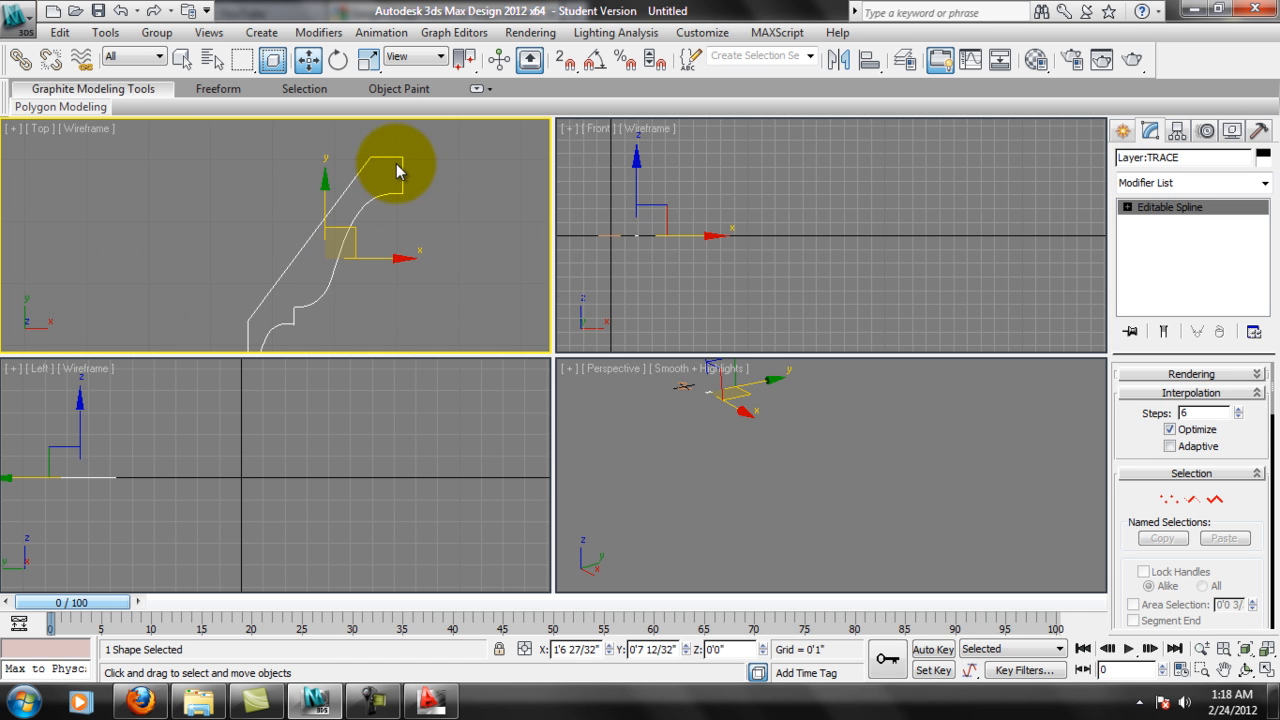
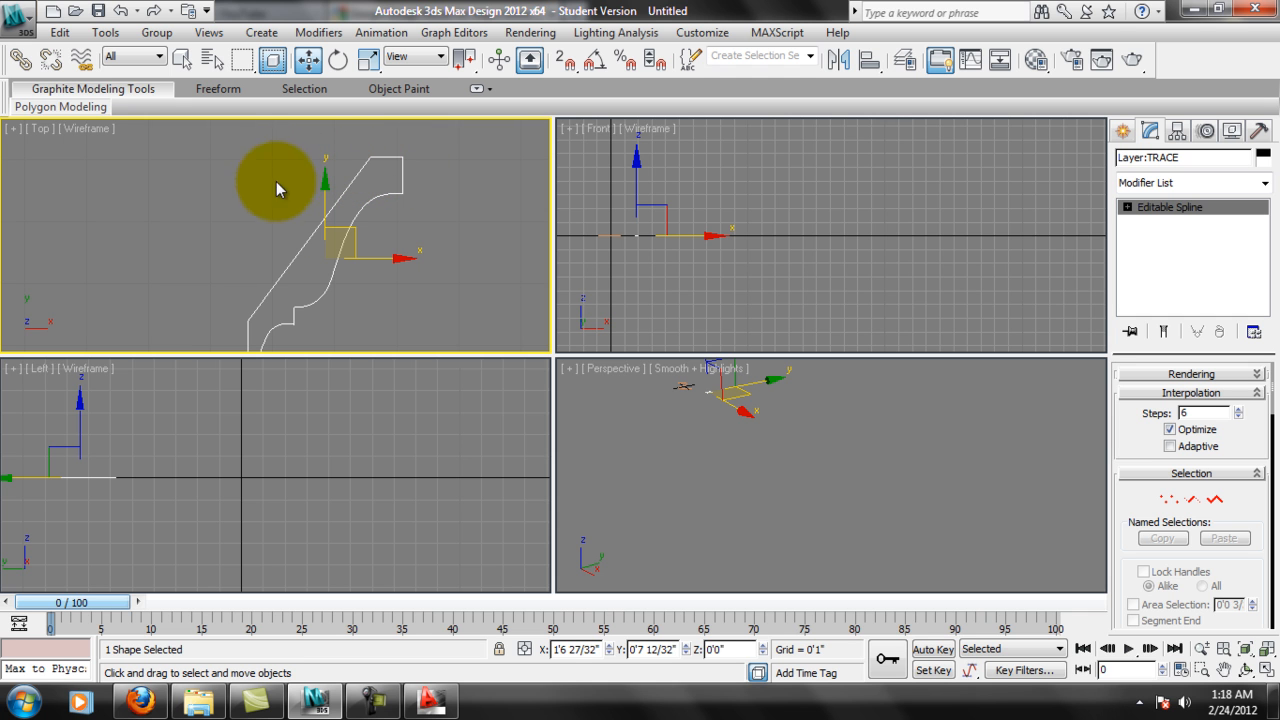
Select the wavy line in the Top viewport and apply the Sweep modifier to it.
scroll(300, 223, "down", 6)
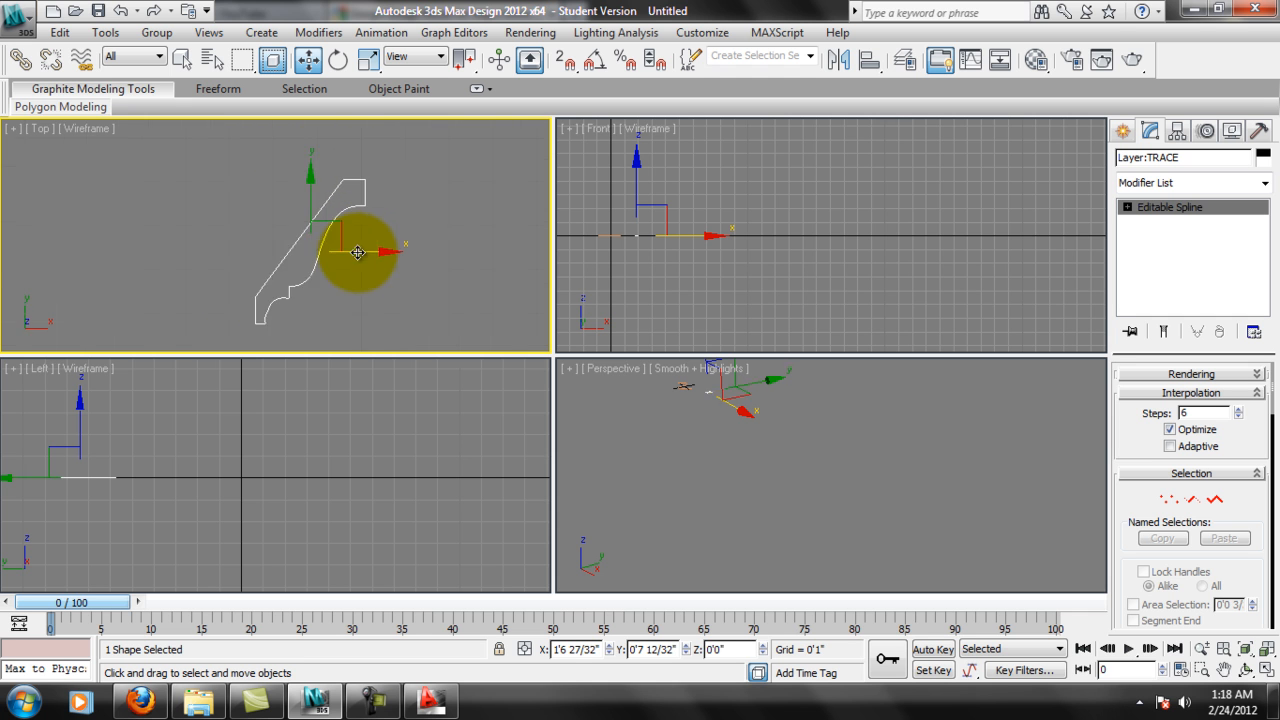
middle_click_drag(357, 257, 437, 166)
left_click(421, 222)
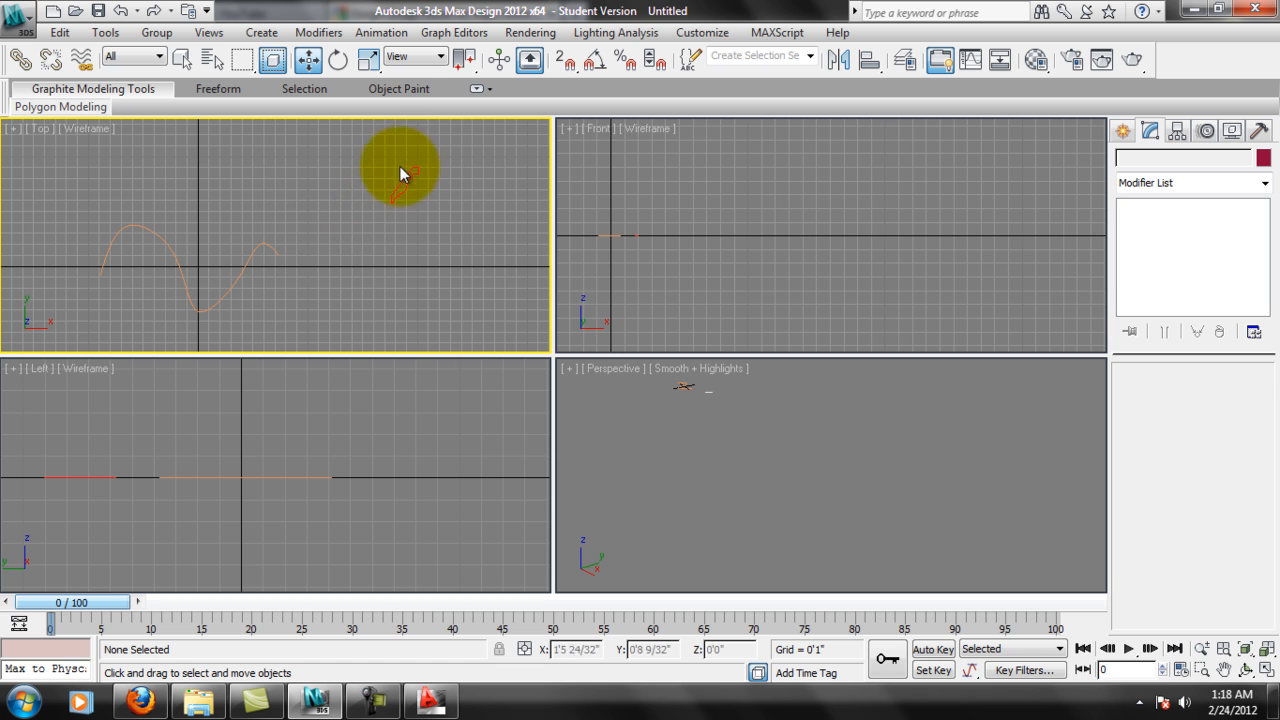
left_click(266, 247)
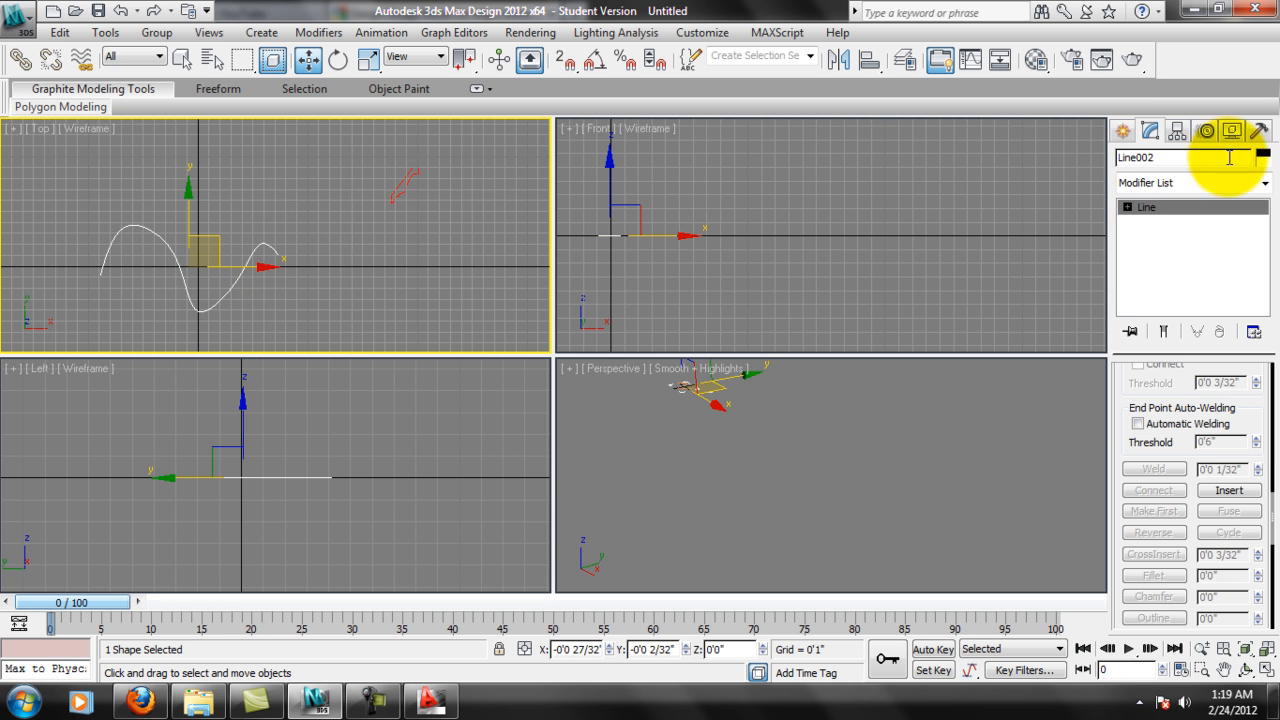
left_click(1265, 184)
left_click_drag(1260, 250, 1234, 514)
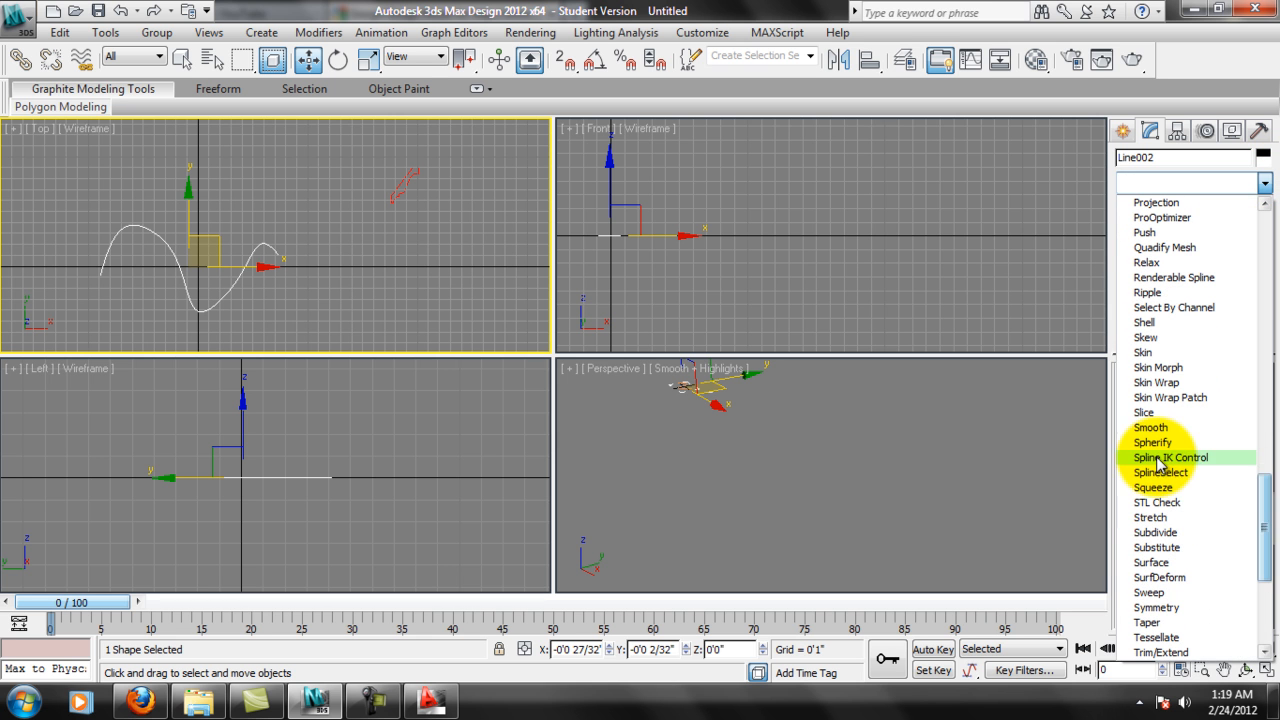
left_click(1163, 592)
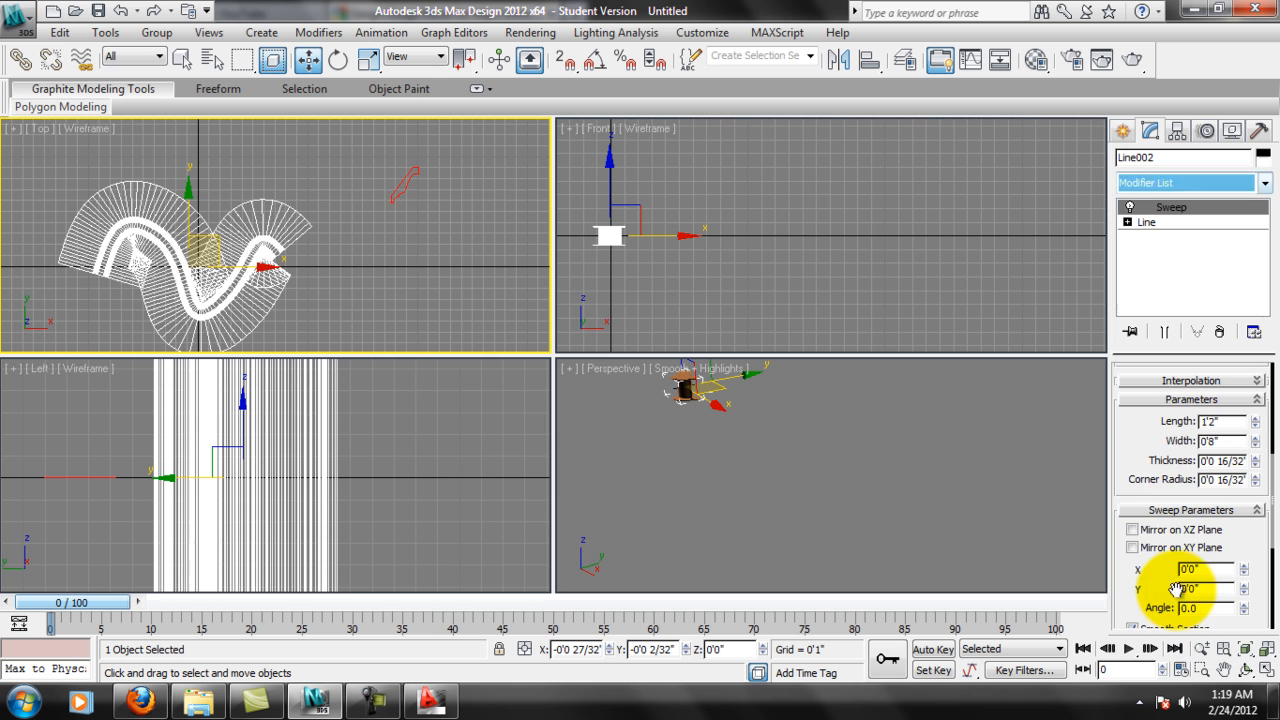
Switch the sweep to Use Custom Section and pick the imported crown profile as its section, keeping Instance.
left_click_drag(1195, 425, 1137, 598)
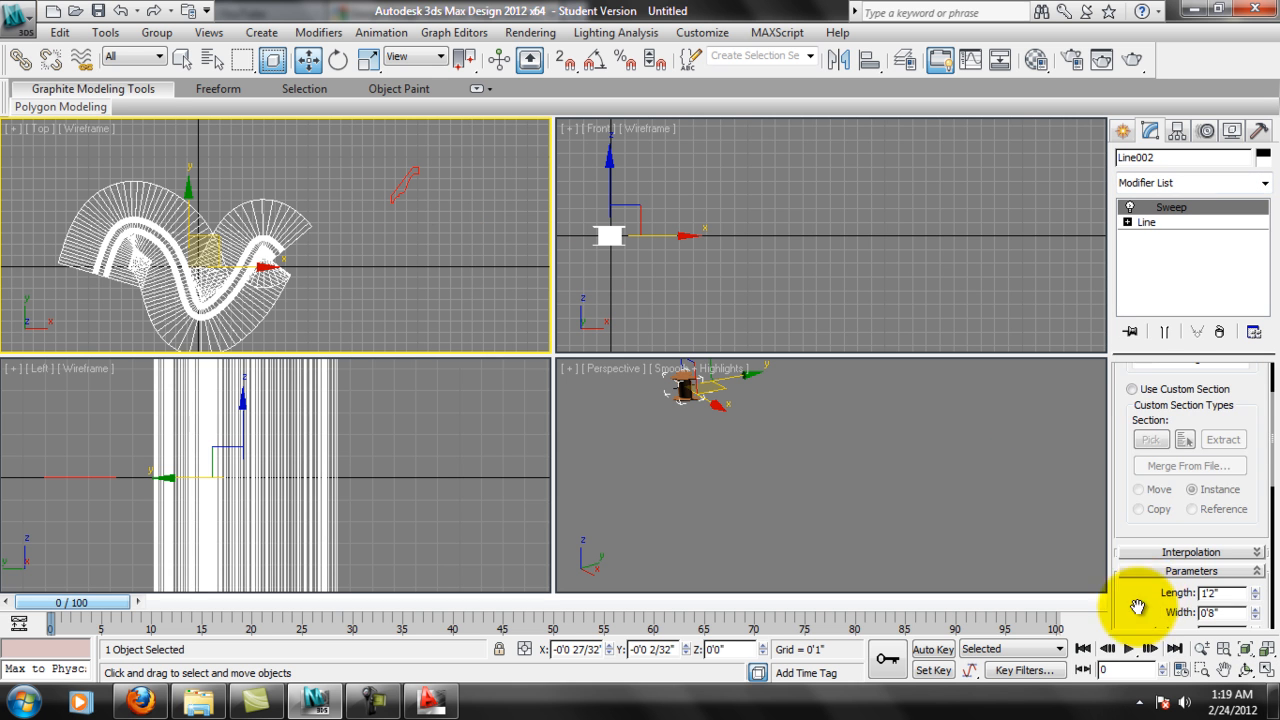
left_click_drag(1250, 423, 1248, 509)
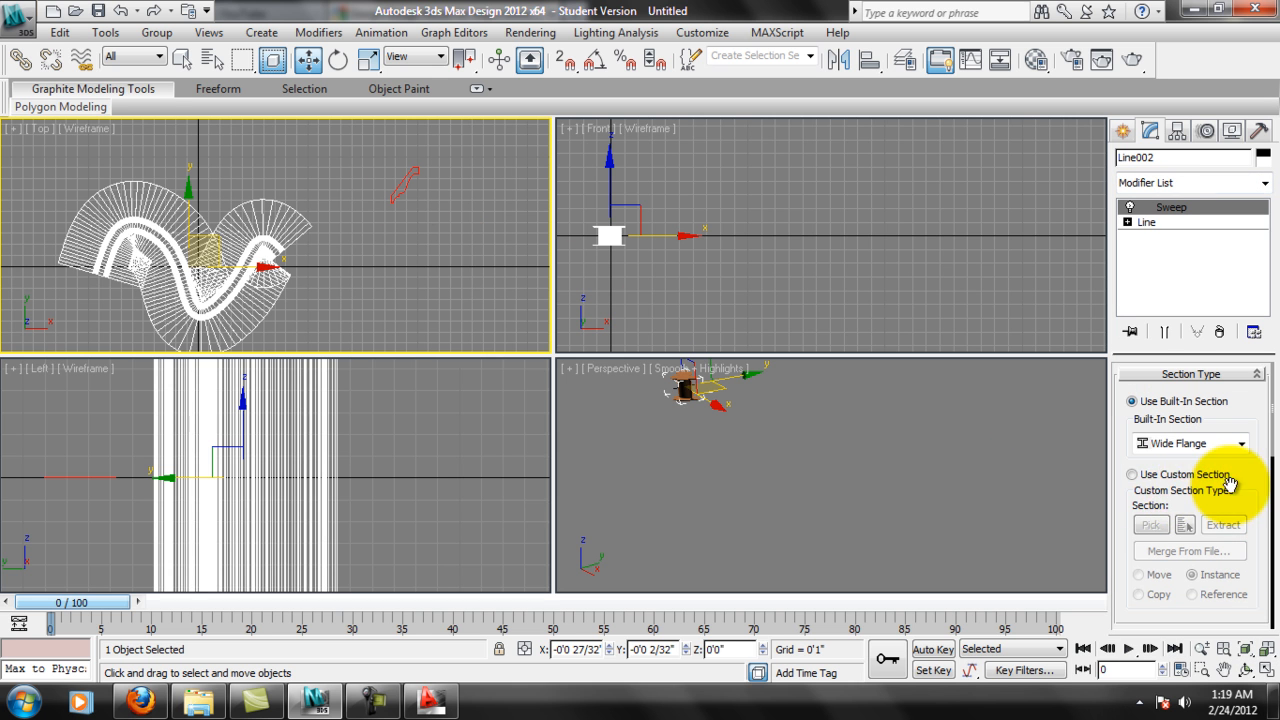
left_click(1133, 475)
left_click(1152, 525)
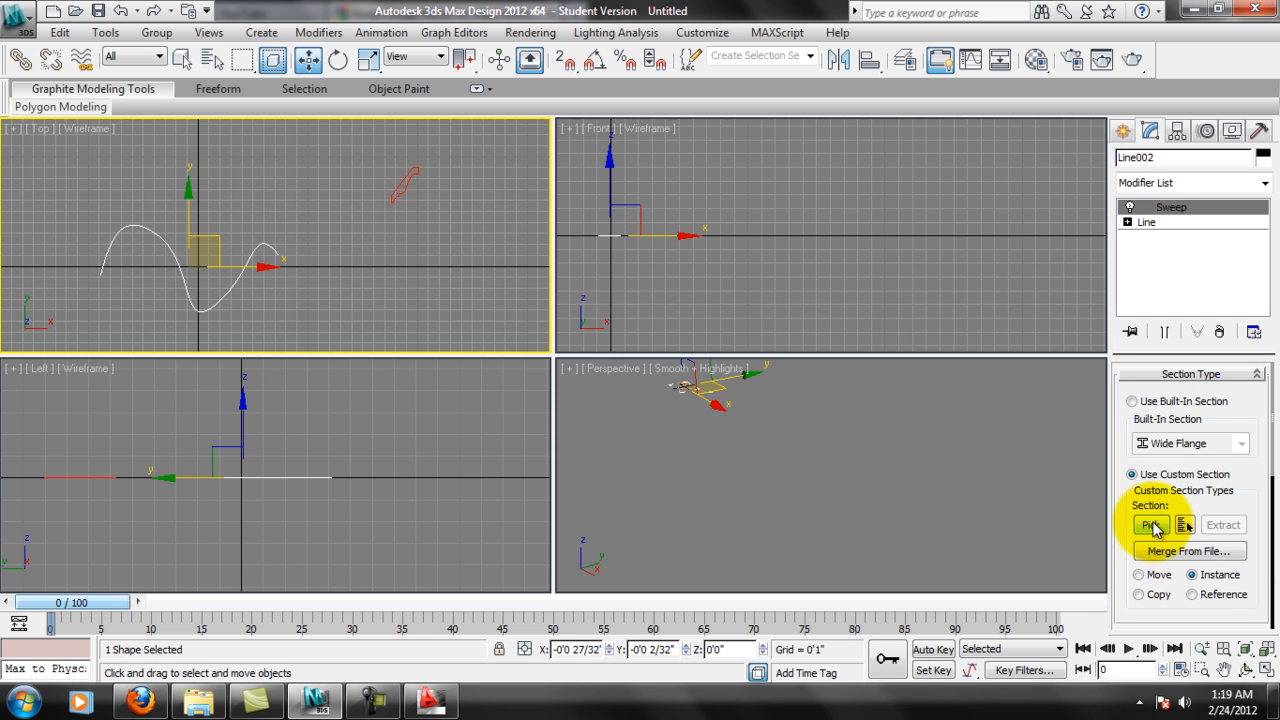
left_click(1184, 526)
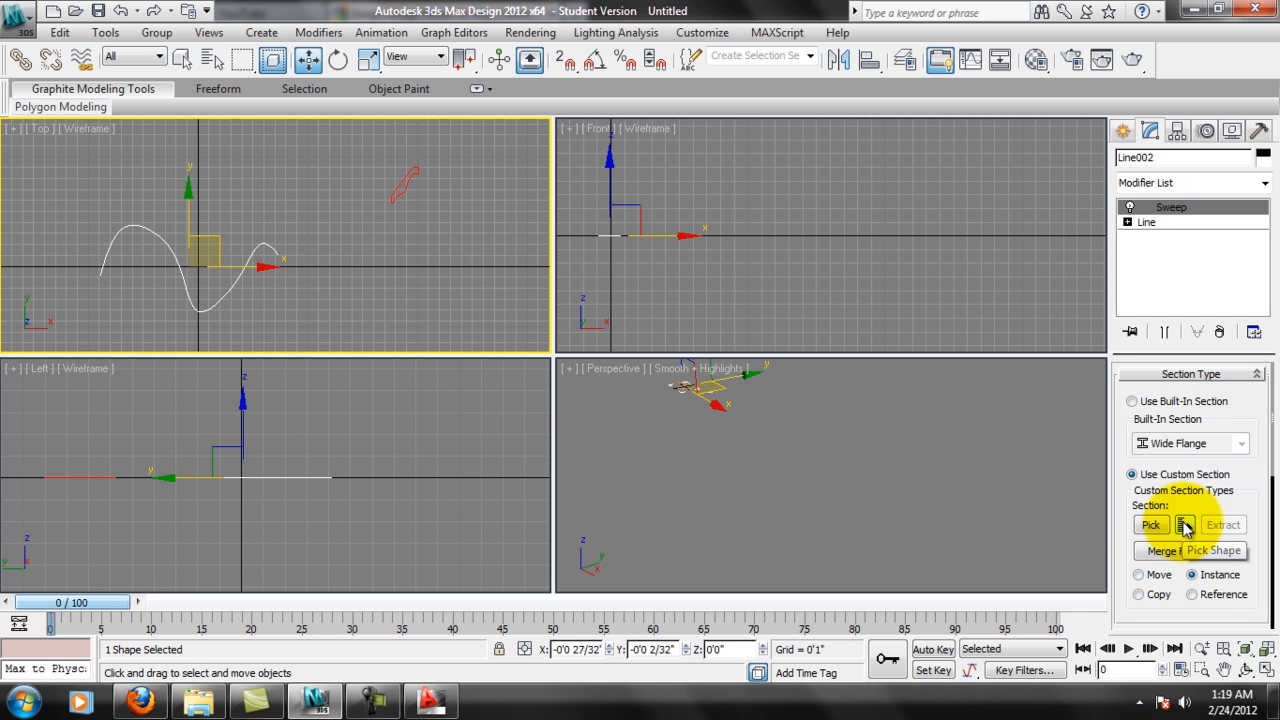
left_click(1157, 527)
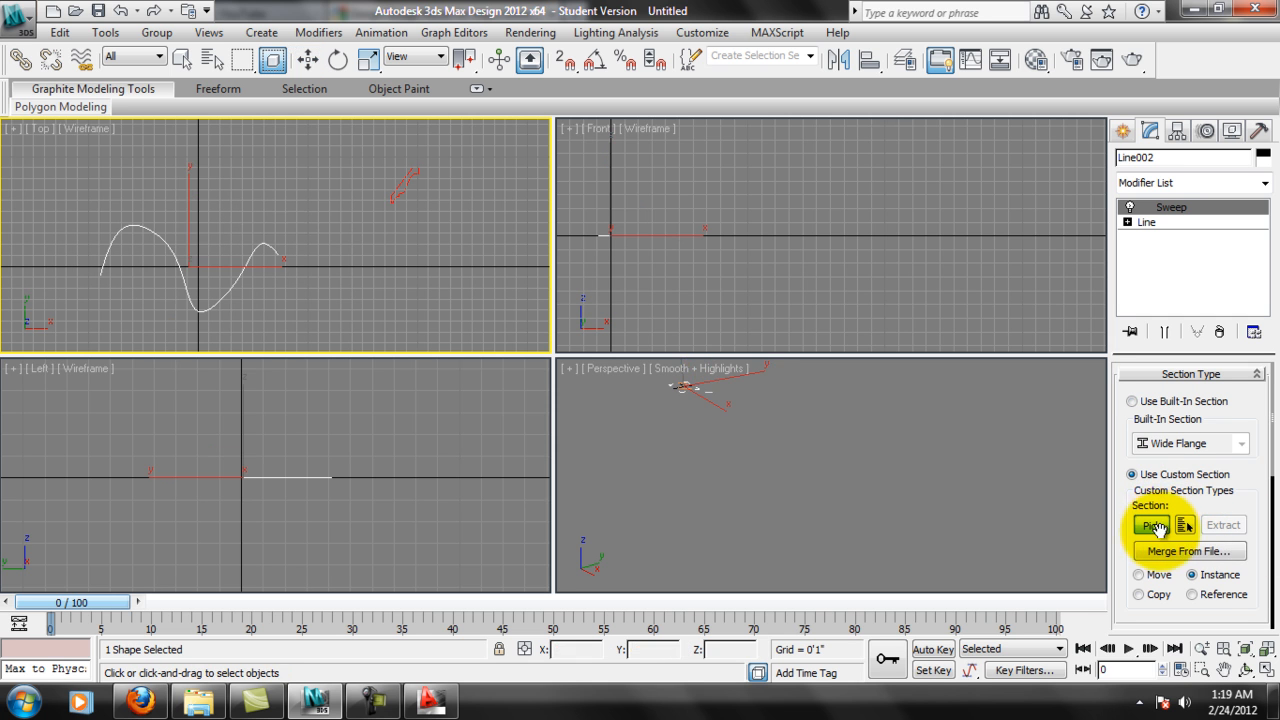
left_click(398, 183)
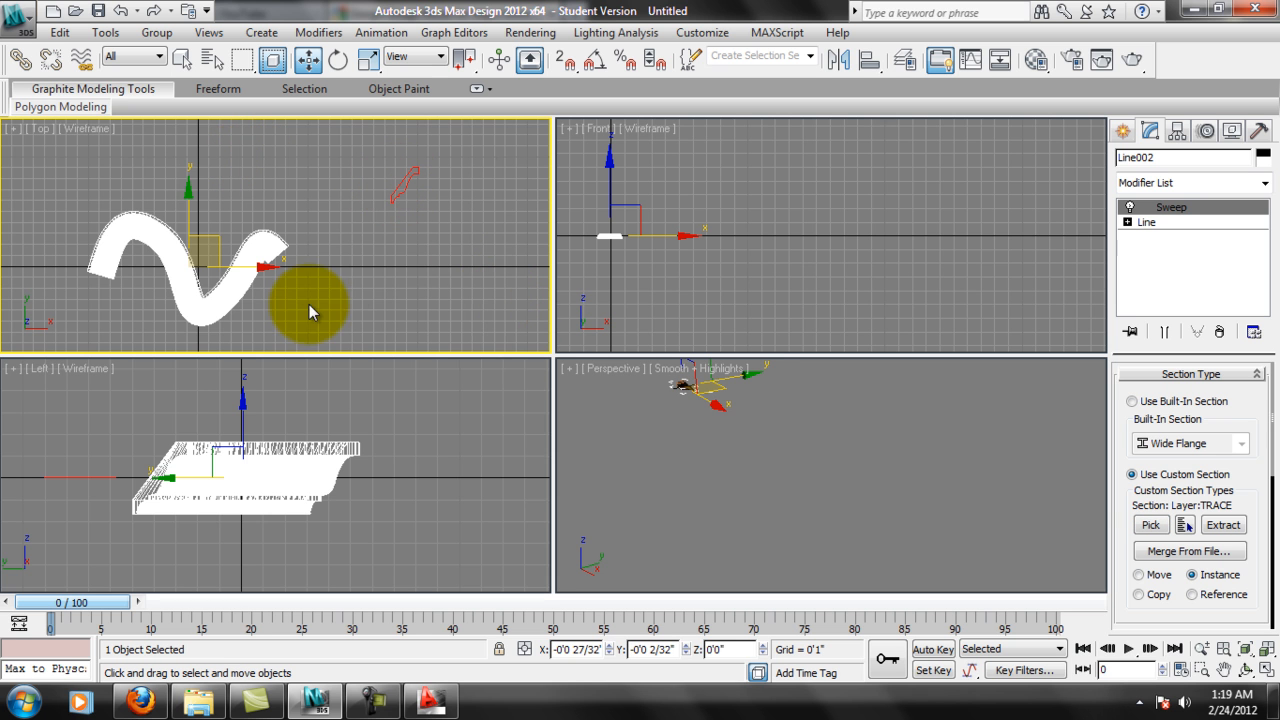
Frame the swept crown molding in the viewports and inspect its profile from several angles in the Perspective view.
middle_click_drag(729, 431, 803, 446)
middle_click_drag(342, 259, 380, 234)
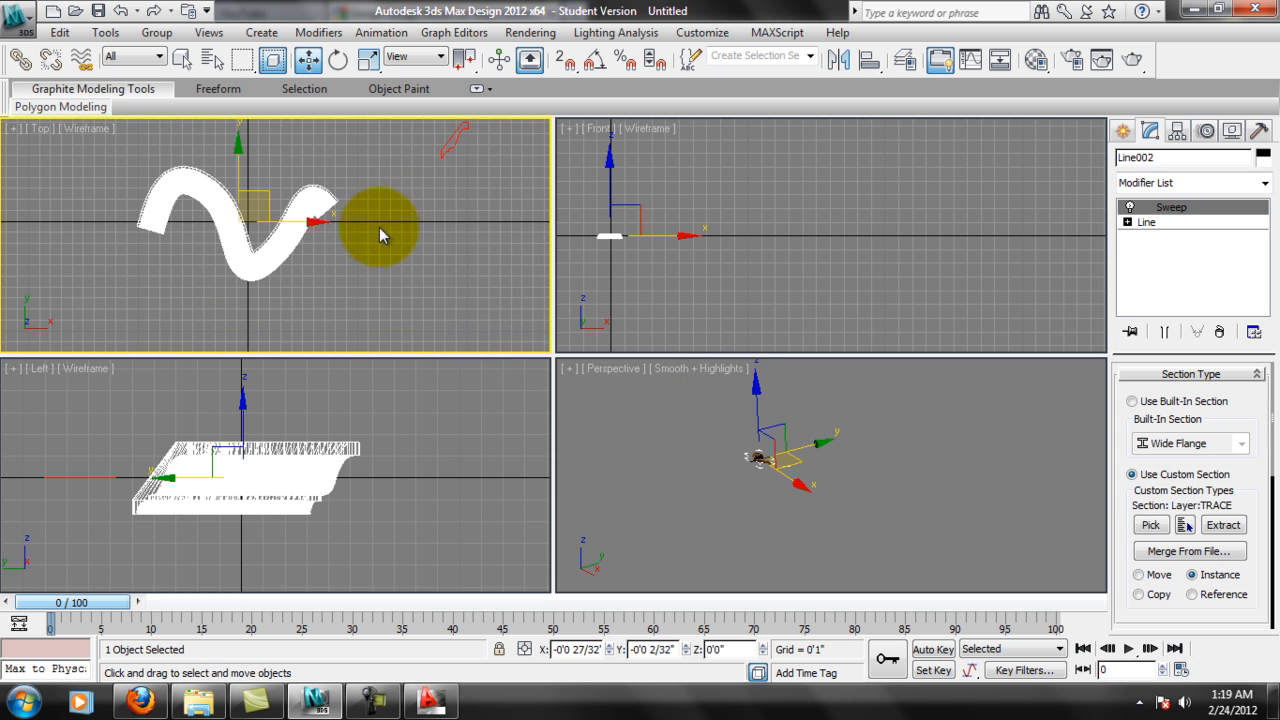
middle_click_drag(800, 463, 860, 460)
scroll(821, 470, "up", 3)
key("z")
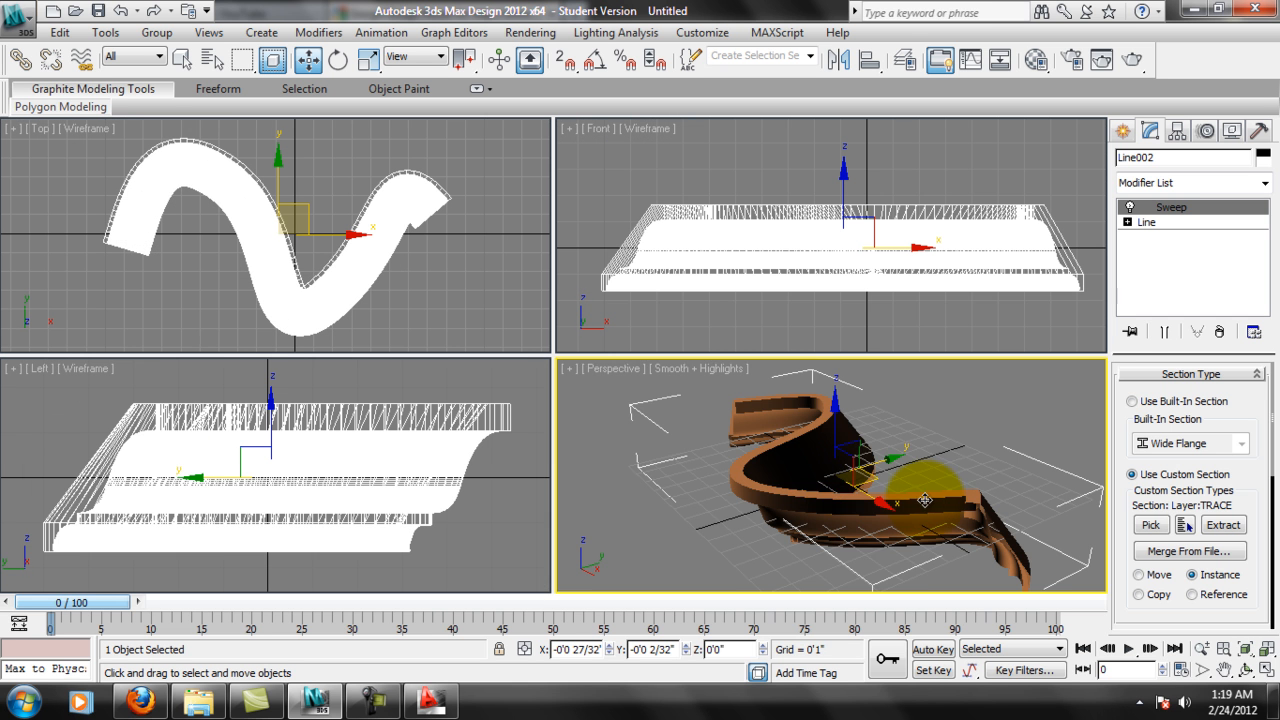
middle_click_drag(926, 485, 914, 463)
middle_click_drag(1013, 498, 895, 481, "alt")
scroll(1008, 459, "up", 5)
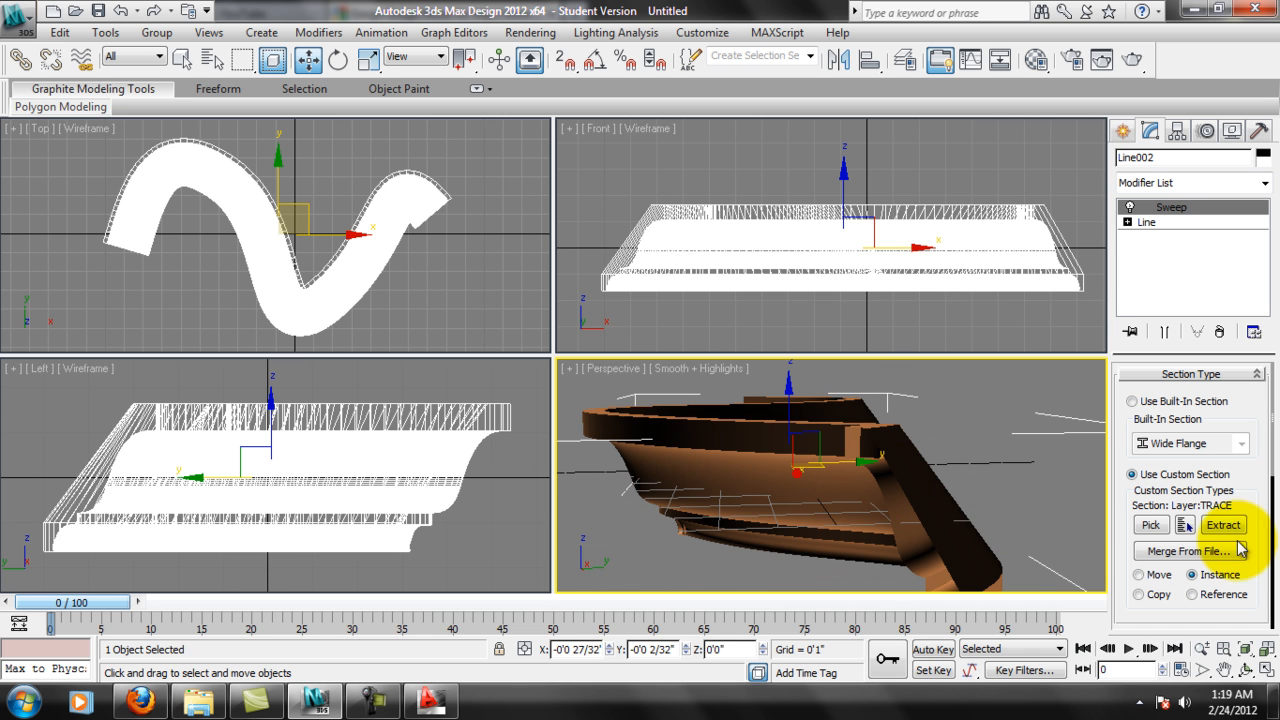
Try turning off Banking in the Sweep Parameters and inspect the effect on the molding in Perspective.
scroll(1266, 500, "down", 6)
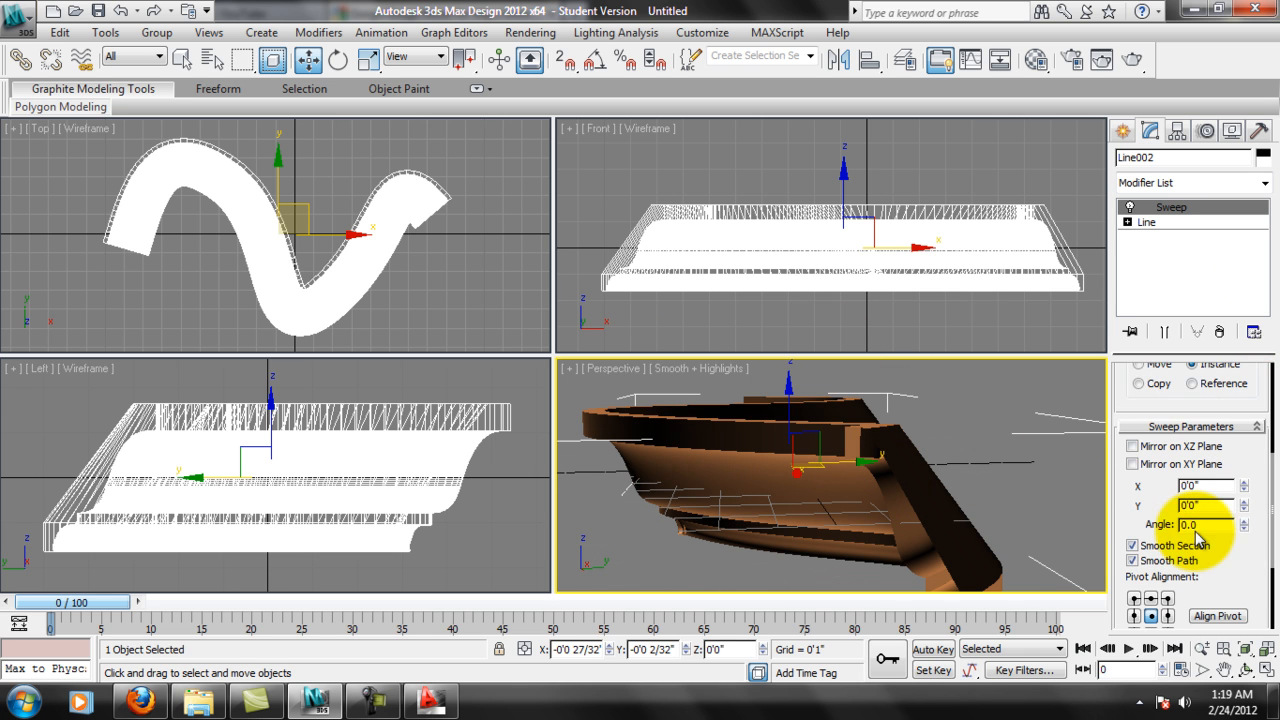
scroll(1256, 507, "down", 3)
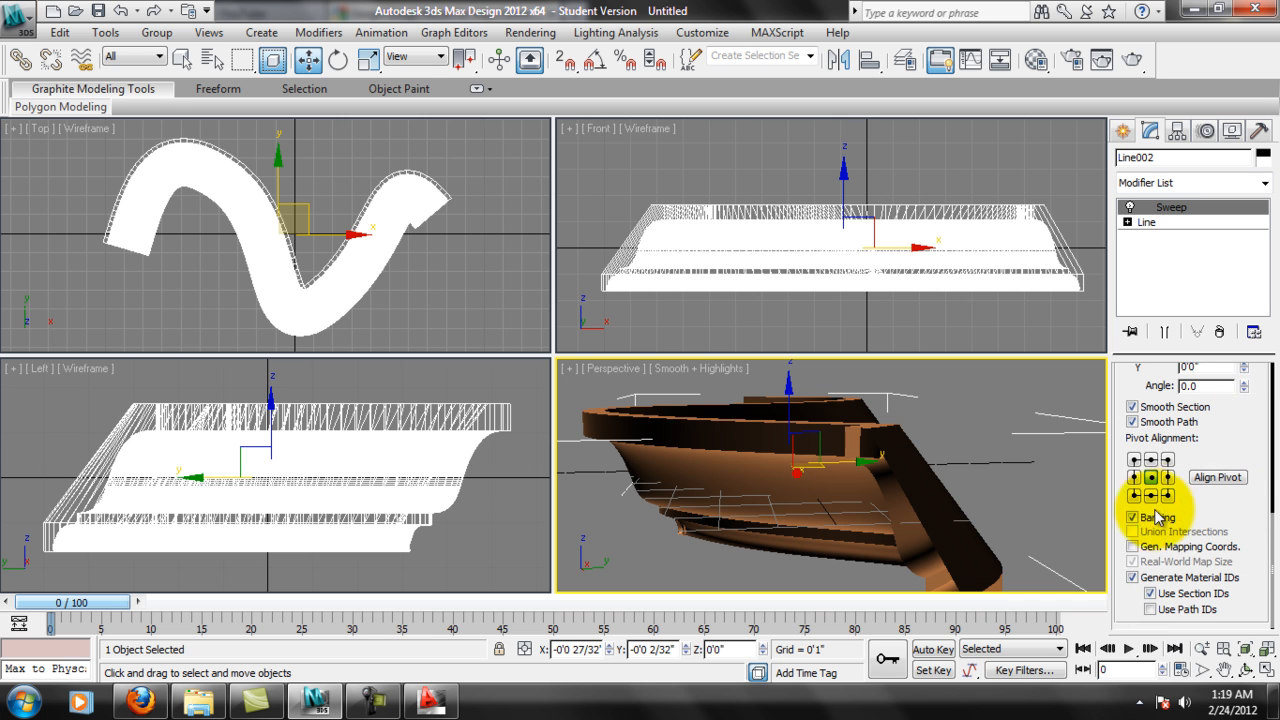
middle_click_drag(930, 410, 979, 456, "alt")
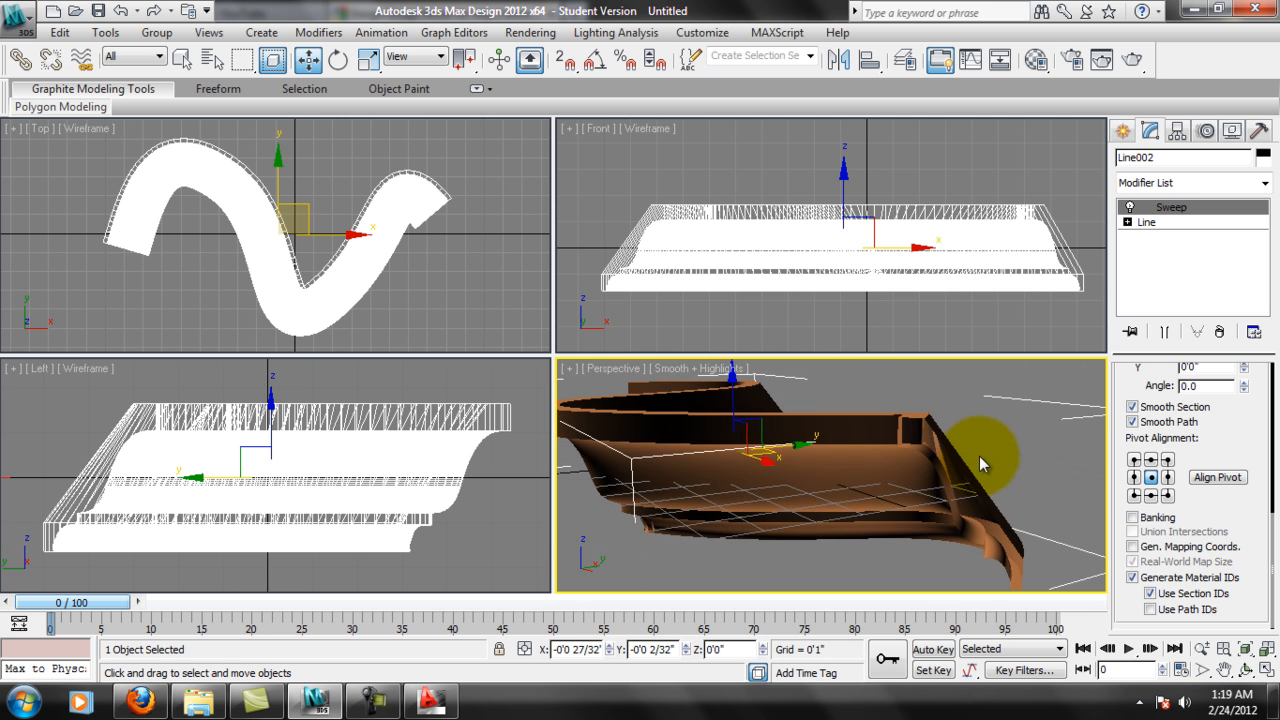
left_click_drag(1233, 514, 1166, 523)
middle_click_drag(823, 400, 960, 416, "alt")
middle_click_drag(824, 462, 880, 476, "alt")
left_click_drag(1234, 449, 1257, 416)
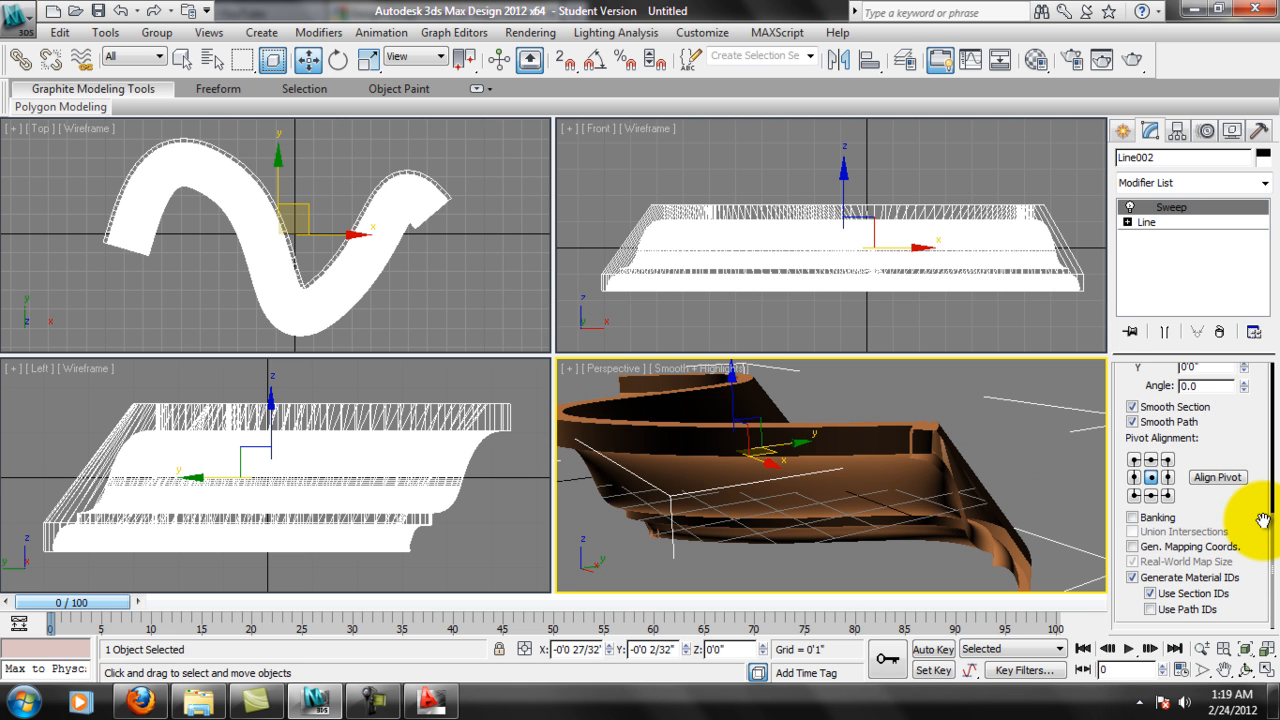
Try the lower-right pivot alignment on the sweep, turn Banking back on and restore the centre pivot alignment.
left_click(1168, 496)
middle_click_drag(938, 483, 1124, 519)
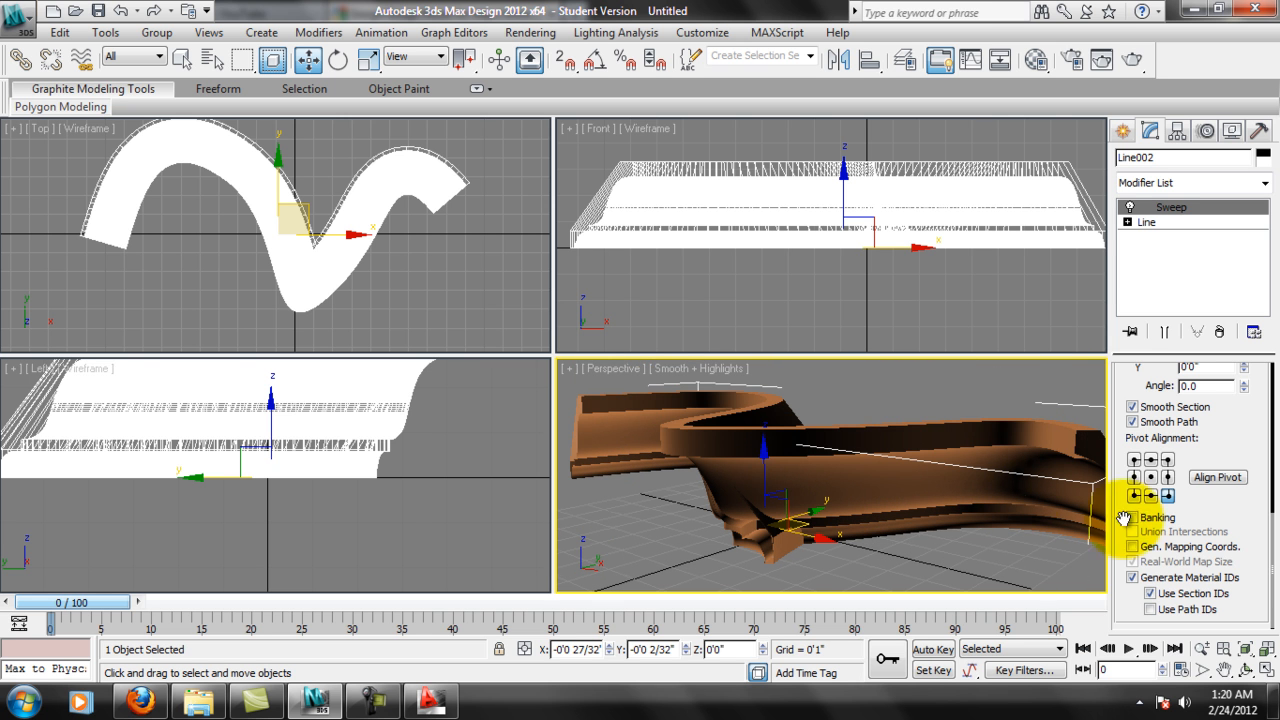
left_click(1130, 518)
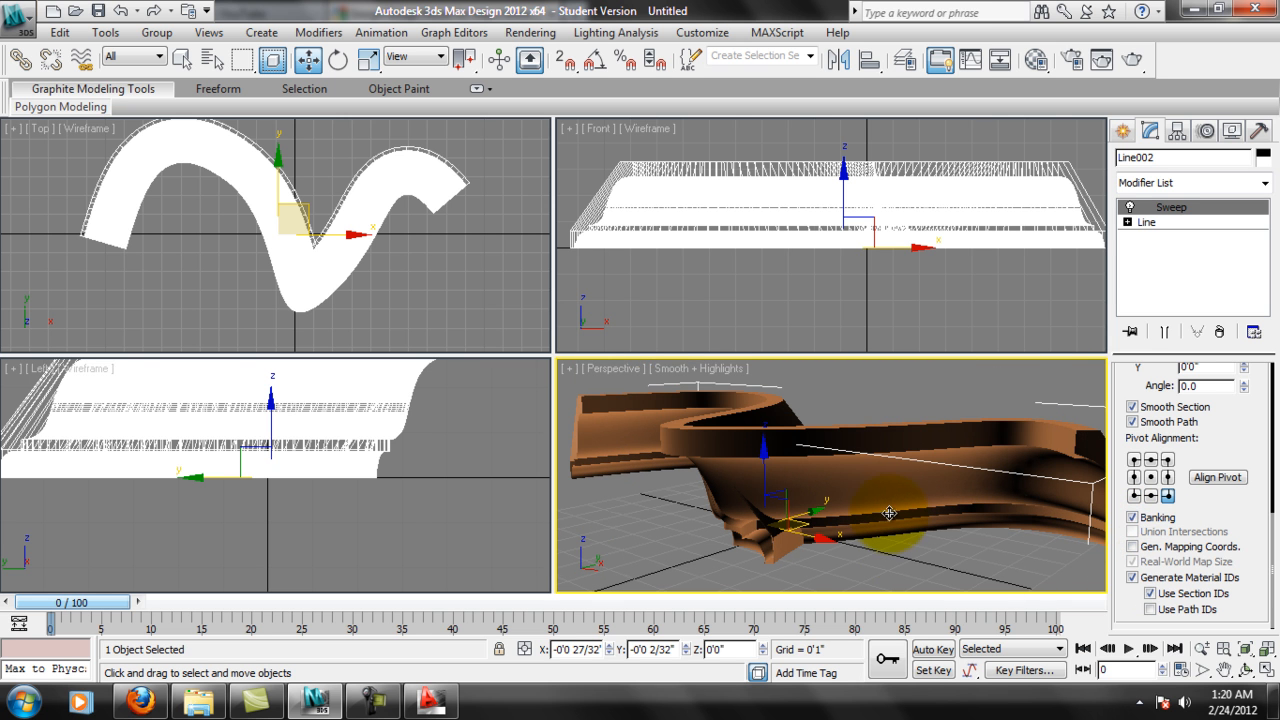
left_click(1151, 477)
Examine the section's pivot points on the path with Align Pivot, leave that mode and inspect the molding's tight bend.
left_click(1217, 477)
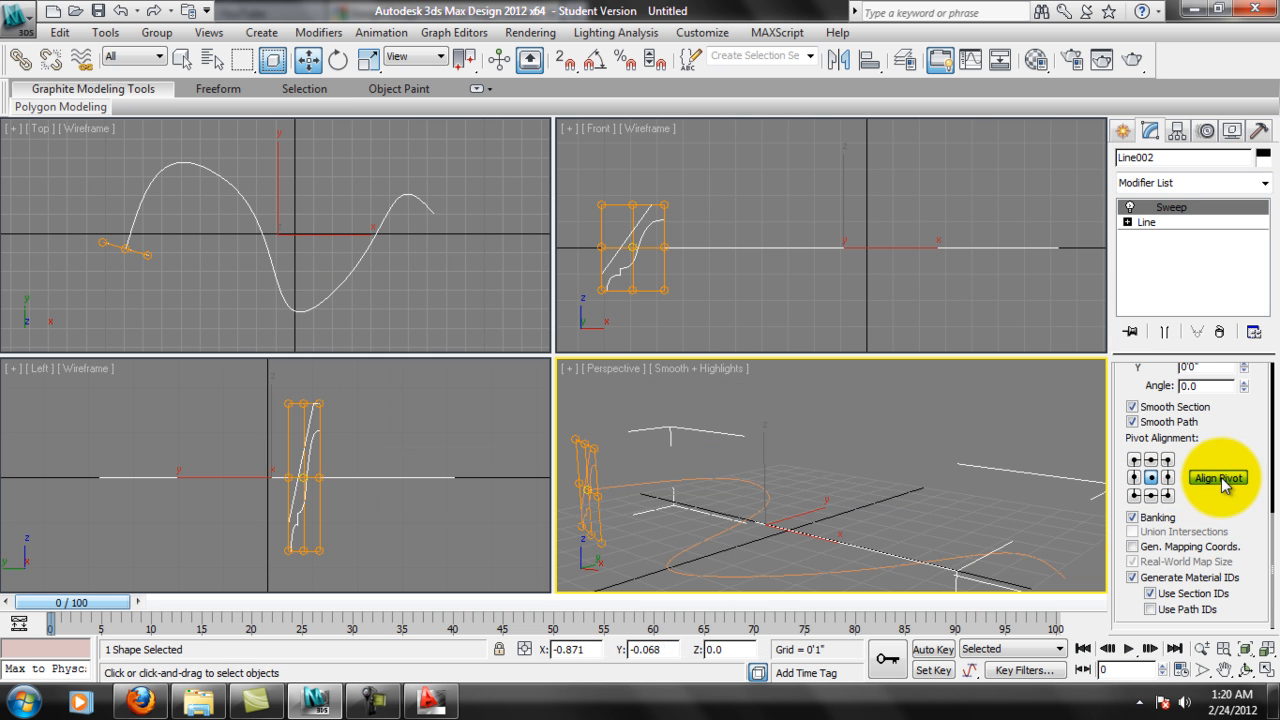
middle_click_drag(1046, 527, 971, 451, "alt")
middle_click_drag(669, 446, 789, 447, "alt")
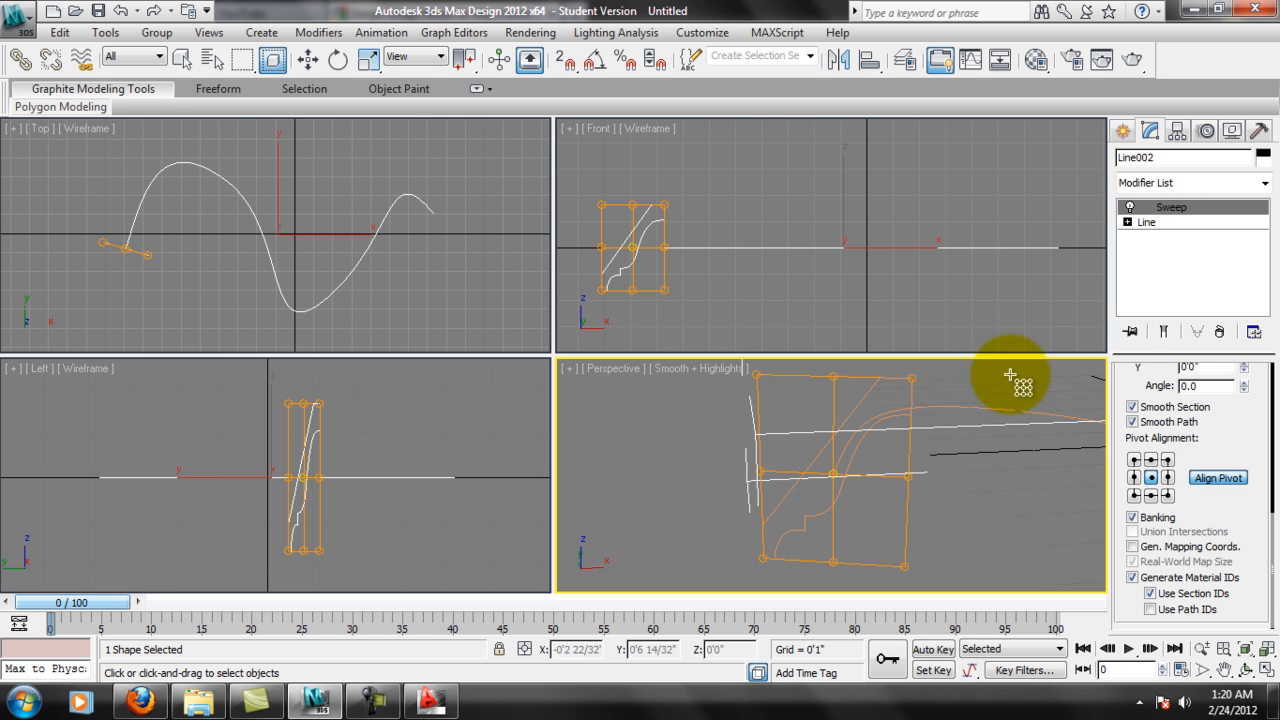
mouse_move(1034, 509)
middle_mouse_down("alt")
mouse_move(943, 529)
mouse_move(1034, 514)
middle_mouse_up("alt")
right_click(995, 509)
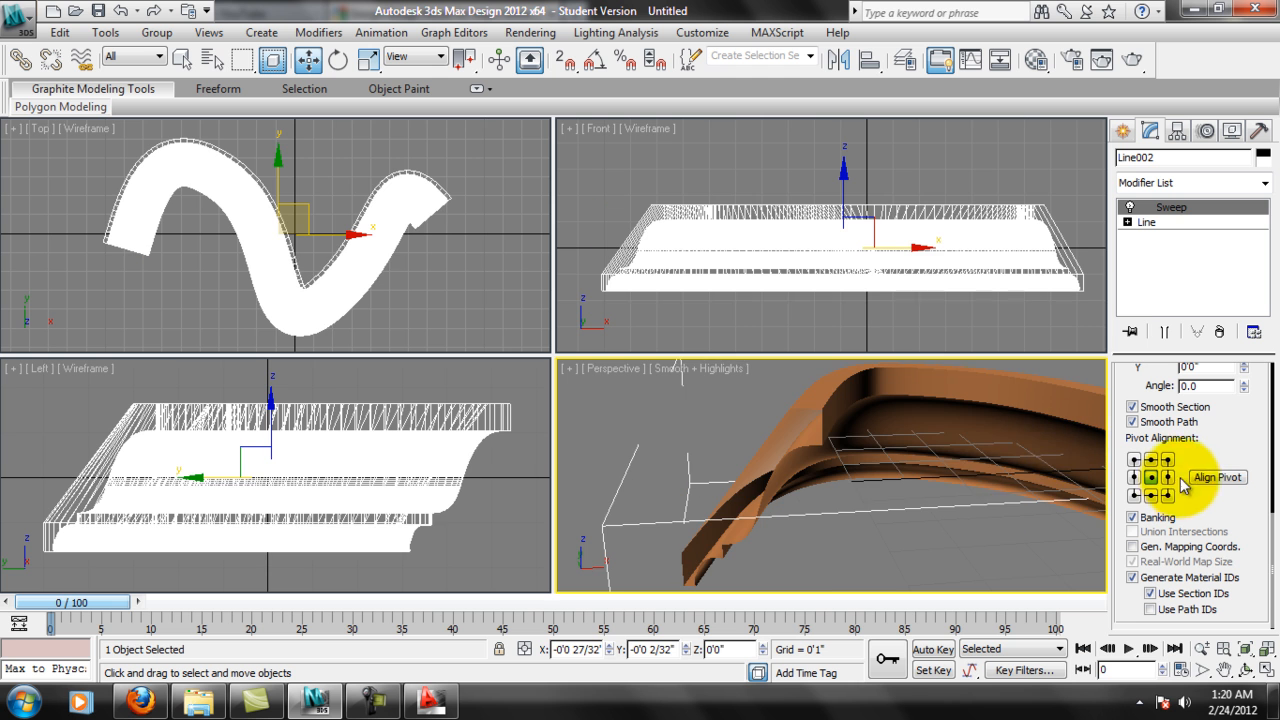
middle_click_drag(900, 481, 731, 463, "alt")
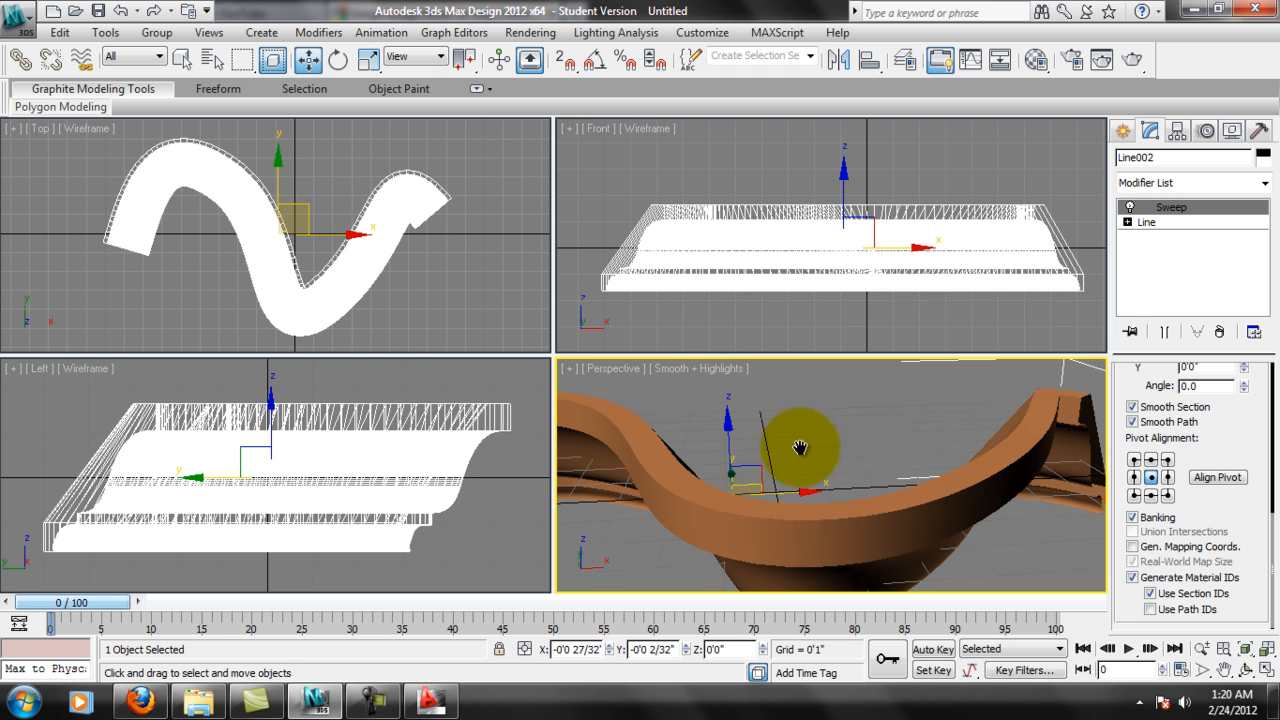
middle_click_drag(953, 486, 812, 451)
middle_click_drag(954, 417, 1095, 345, "alt")
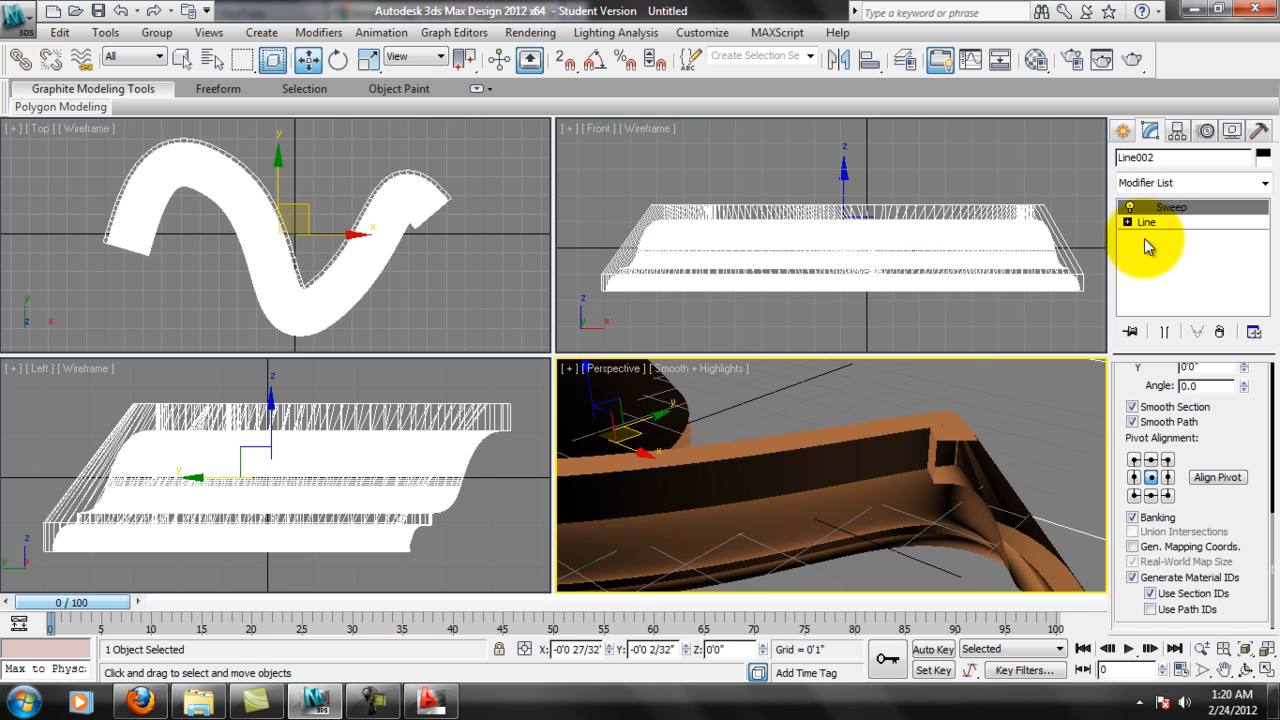
Stretch the wavy path at Vertex level by moving its last two vertices along positive X, and return to the Sweep modifier.
left_click(1147, 222)
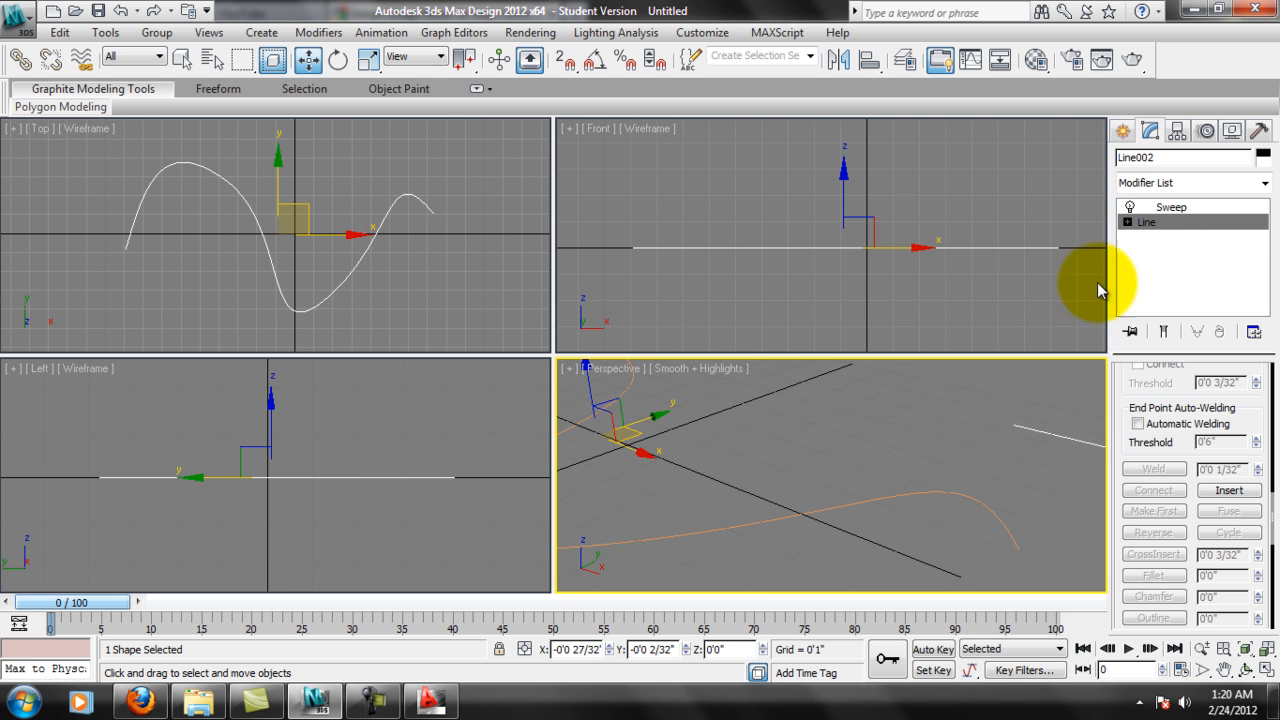
left_click(1161, 240)
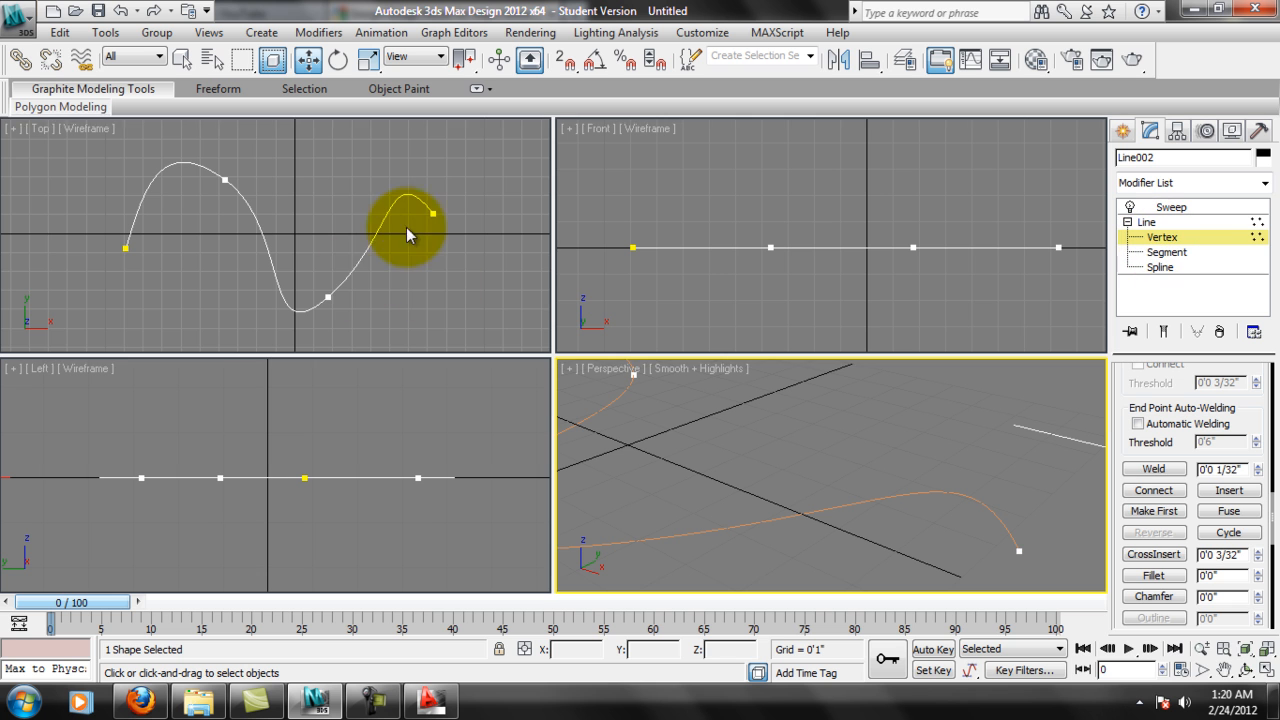
left_click(432, 215)
middle_click_drag(466, 228, 405, 246)
scroll(405, 252, "down", 2)
left_click_drag(420, 229, 610, 229)
left_click_drag(273, 291, 197, 319)
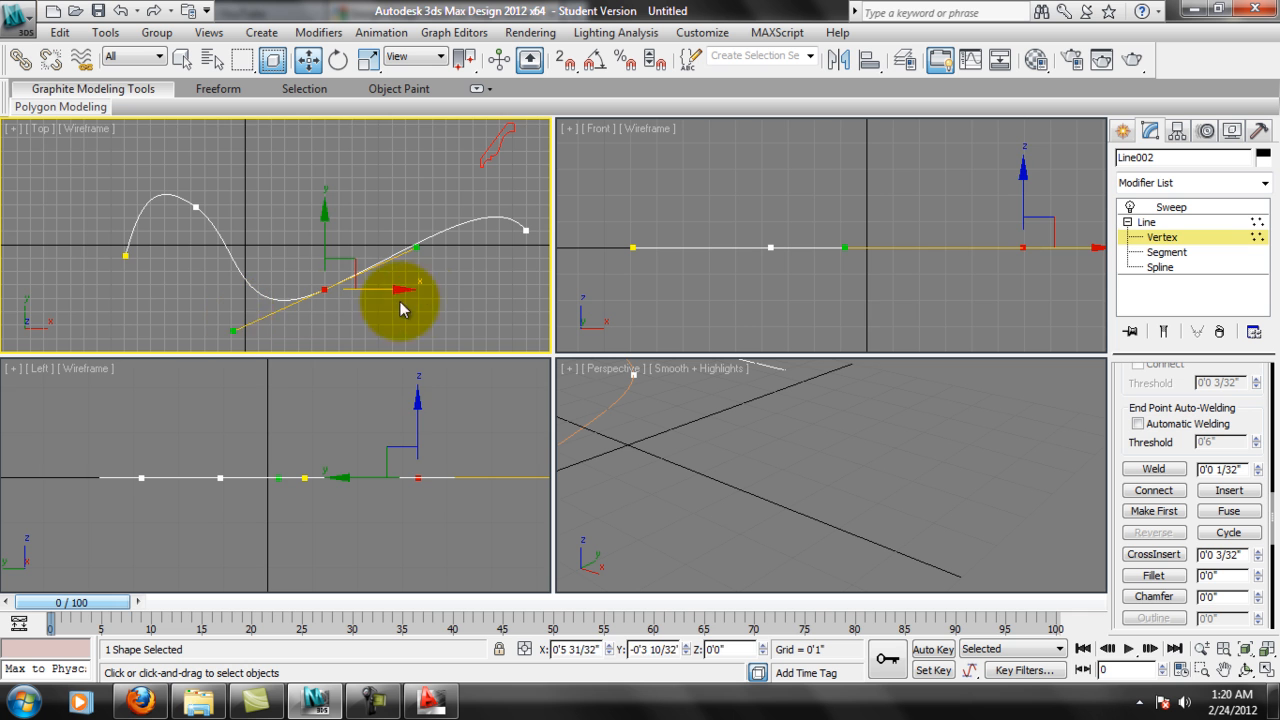
left_click(1171, 206)
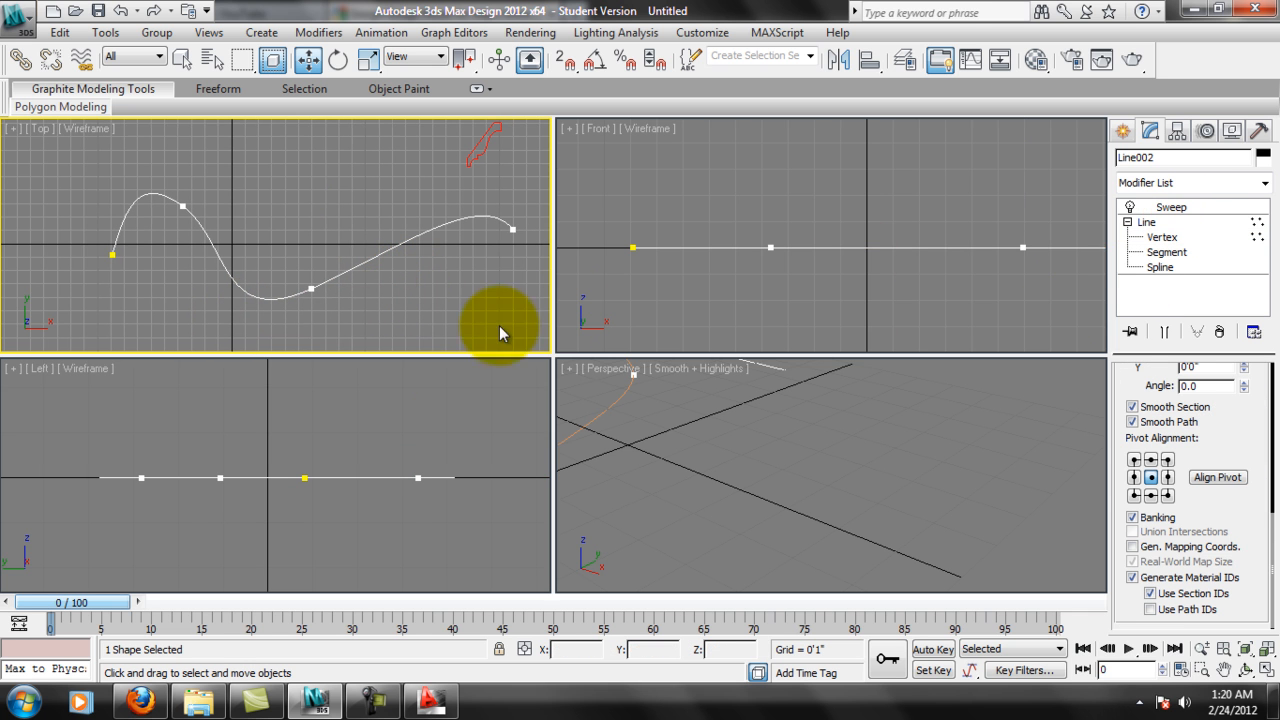
right_click(796, 462)
middle_click_drag(841, 475, 886, 522)
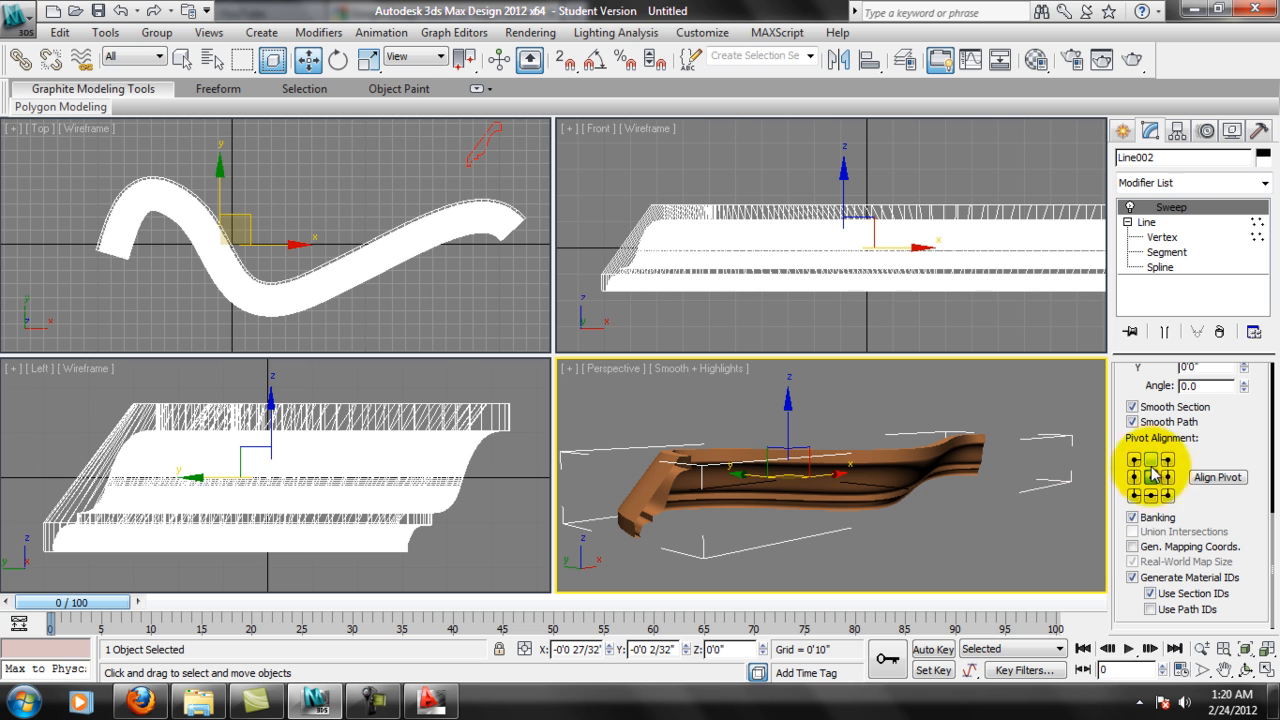
Try mirroring the swept section on the XY plane and inspect the flipped molding in Perspective.
left_click_drag(1223, 423, 1234, 491)
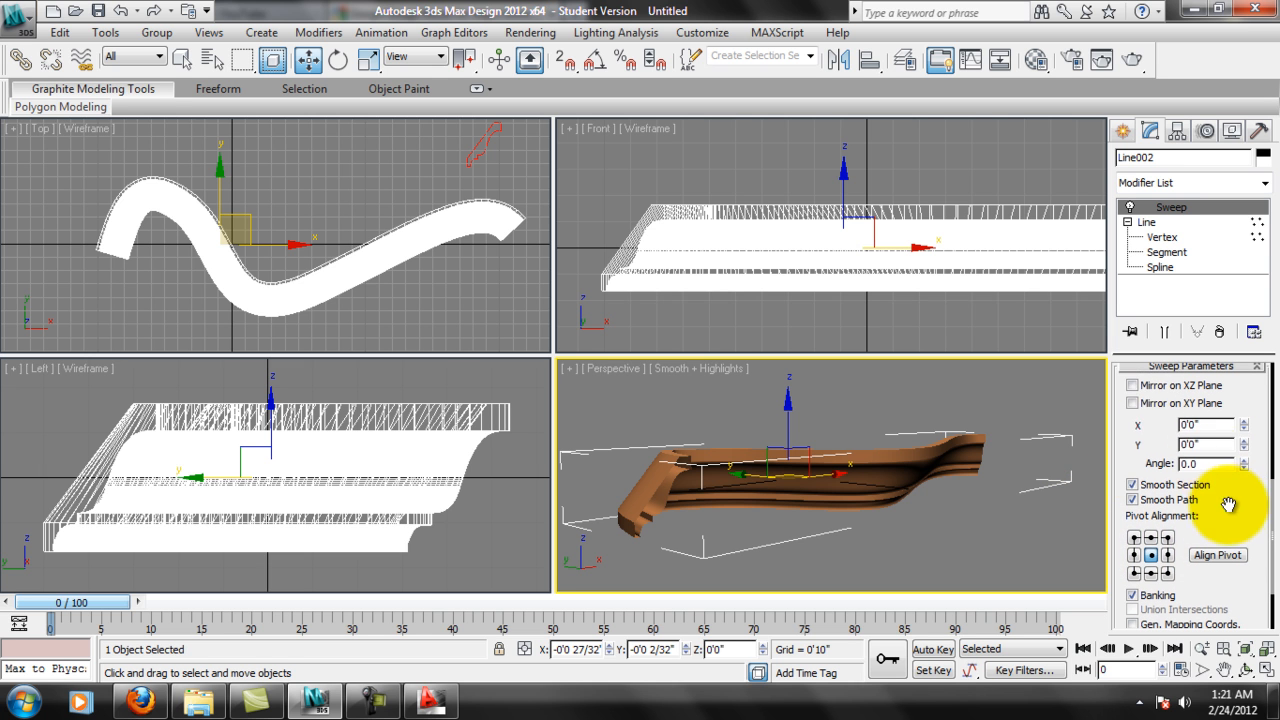
left_click(1145, 405)
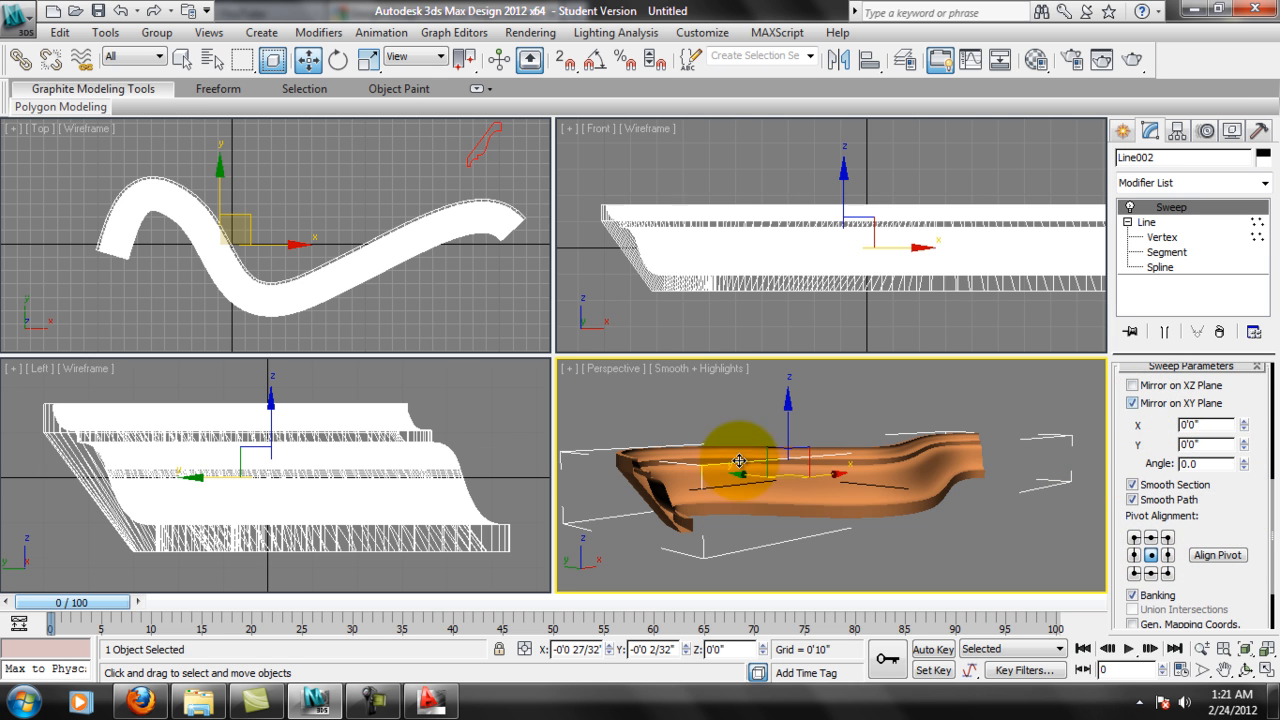
middle_click_drag(723, 479, 1029, 471, "alt")
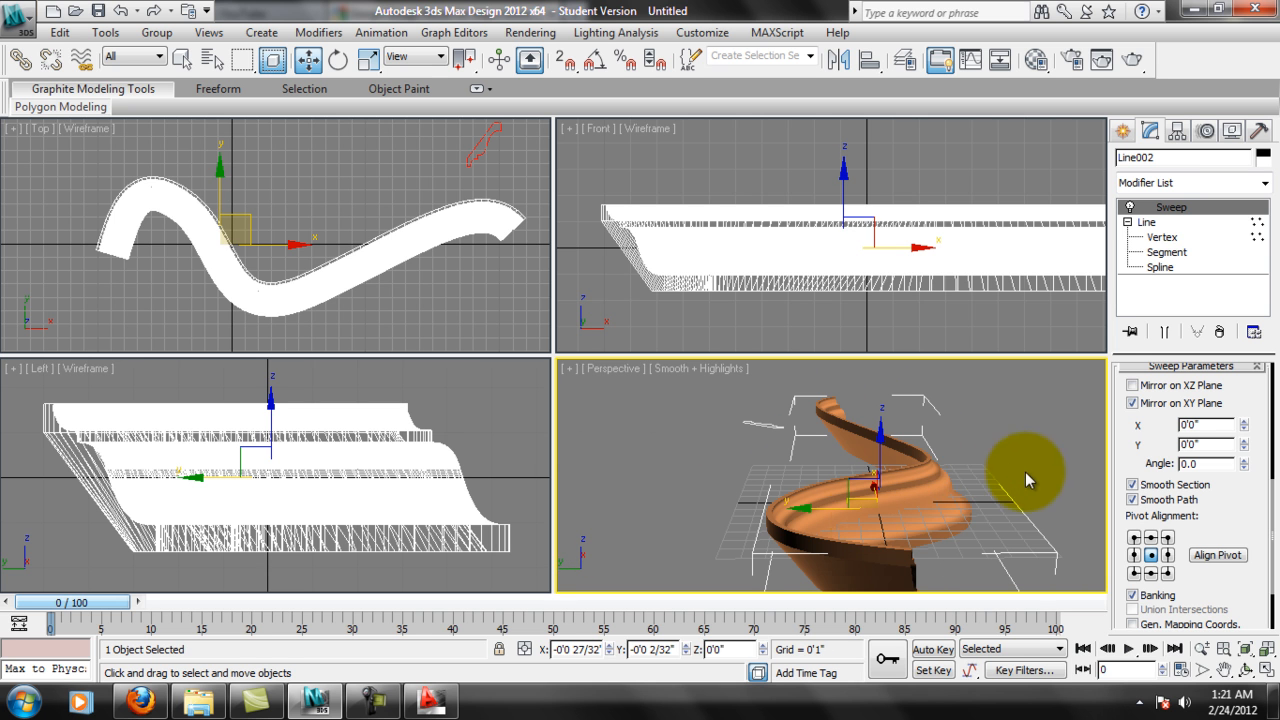
Mirror the swept section on the XZ plane instead of the XY plane and inspect the molding.
left_click(1137, 403)
left_click(1132, 385)
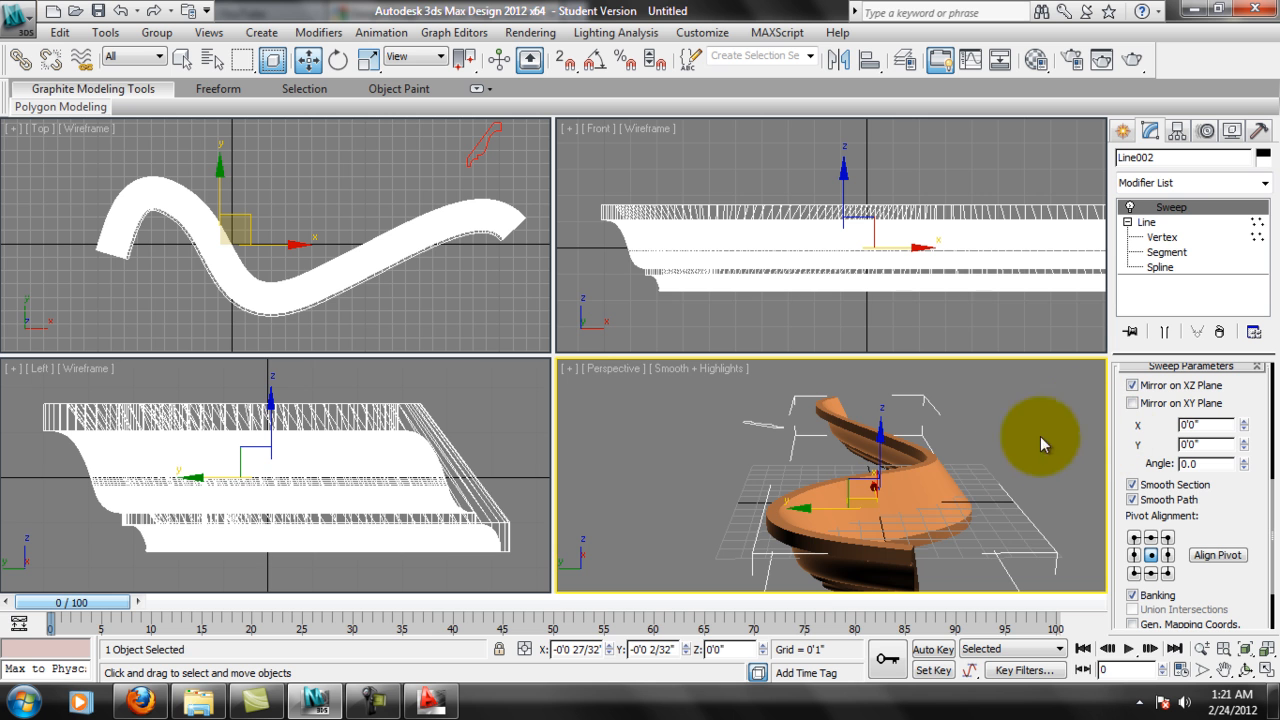
mouse_move(946, 477)
middle_mouse_down("alt")
mouse_move(926, 501)
mouse_move(926, 476)
middle_mouse_up("alt")
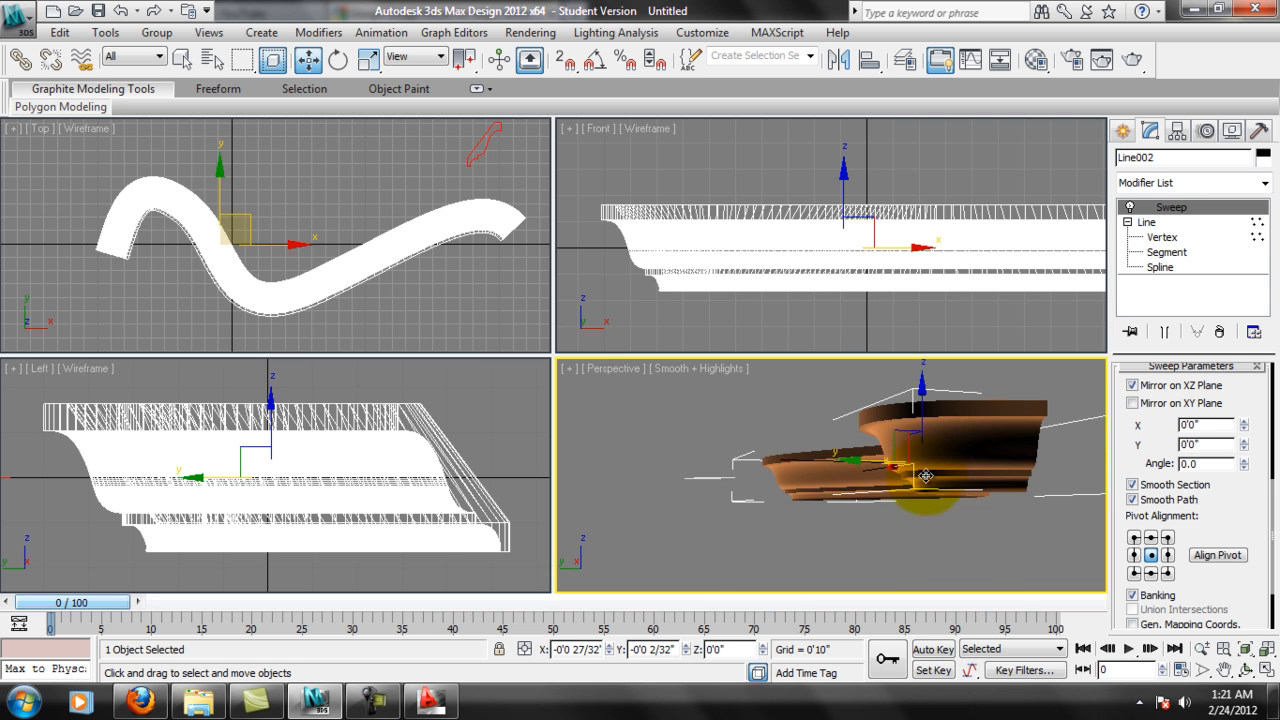
Move the small trace section spline away from the molding to about X -5'4", Y -0'8 17/32" in the Top view and deselect it.
middle_click_drag(967, 430, 806, 437, "alt")
middle_click_drag(469, 166, 431, 266)
scroll(431, 266, "down", 6)
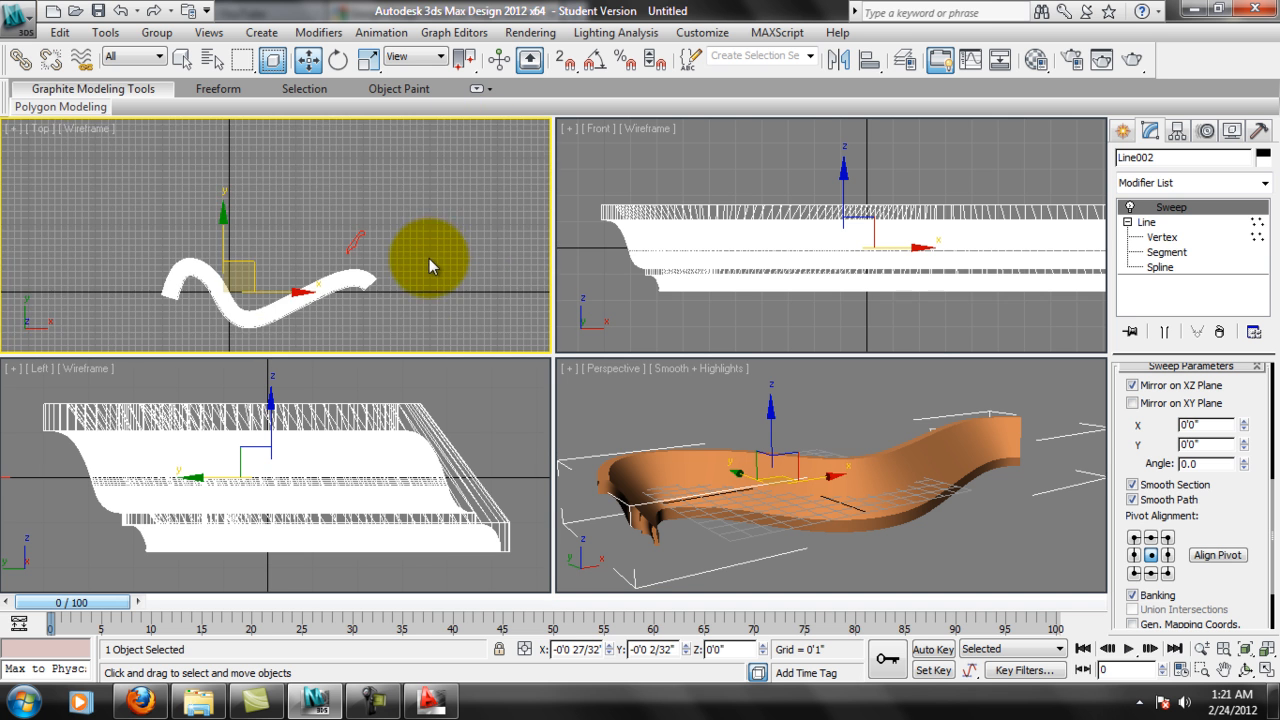
left_click(355, 266)
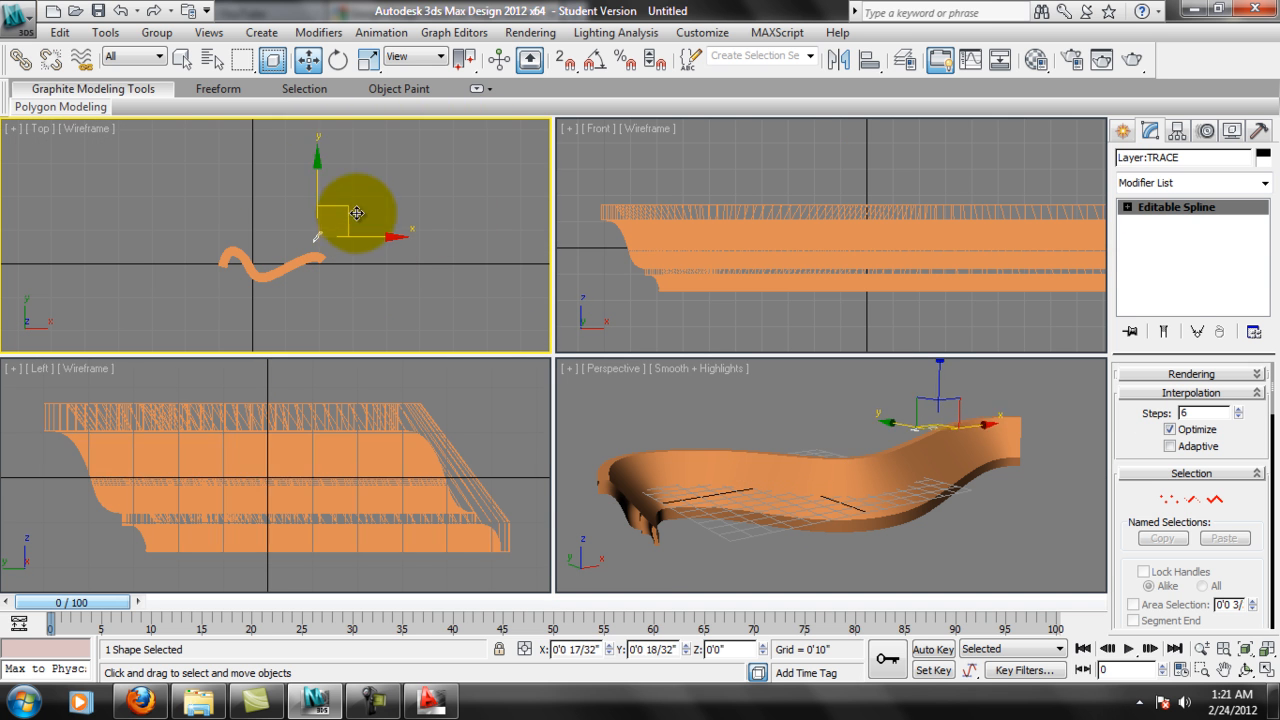
left_click_drag(105, 167, 72, 279)
middle_click_drag(139, 248, 189, 216)
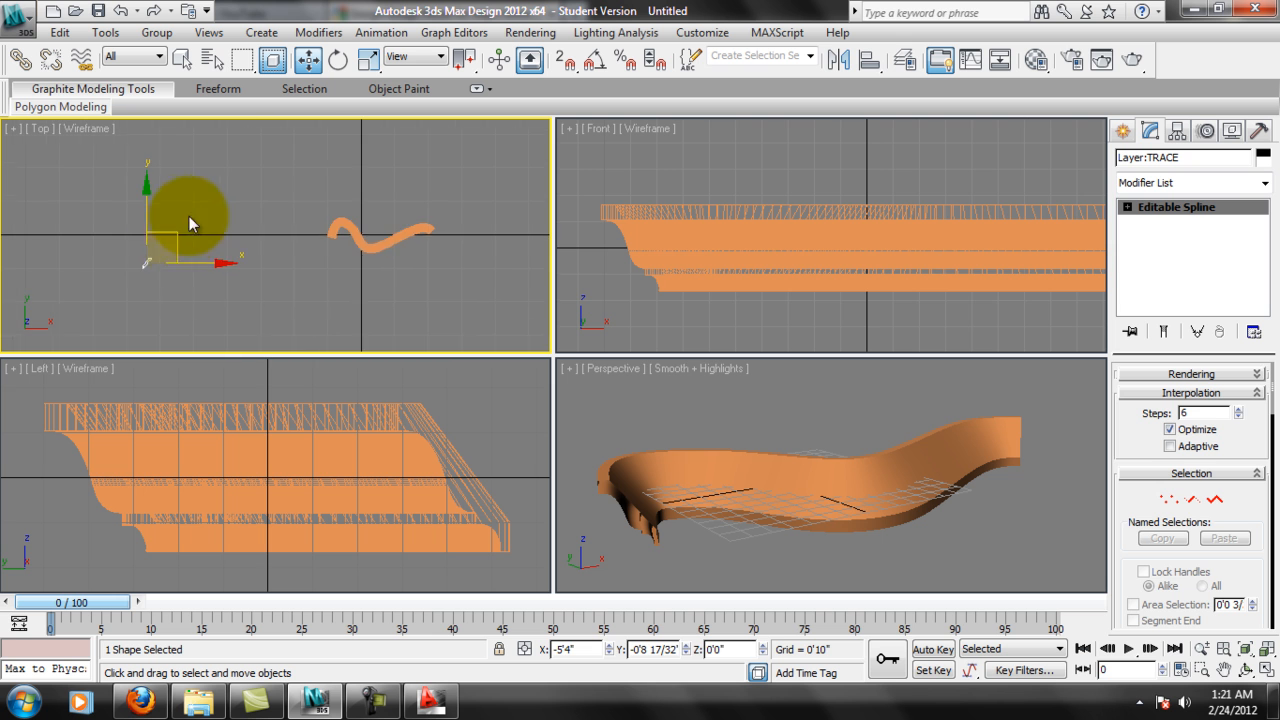
middle_click_drag(415, 177, 338, 203)
left_click(338, 204)
scroll(345, 264, "up", 3)
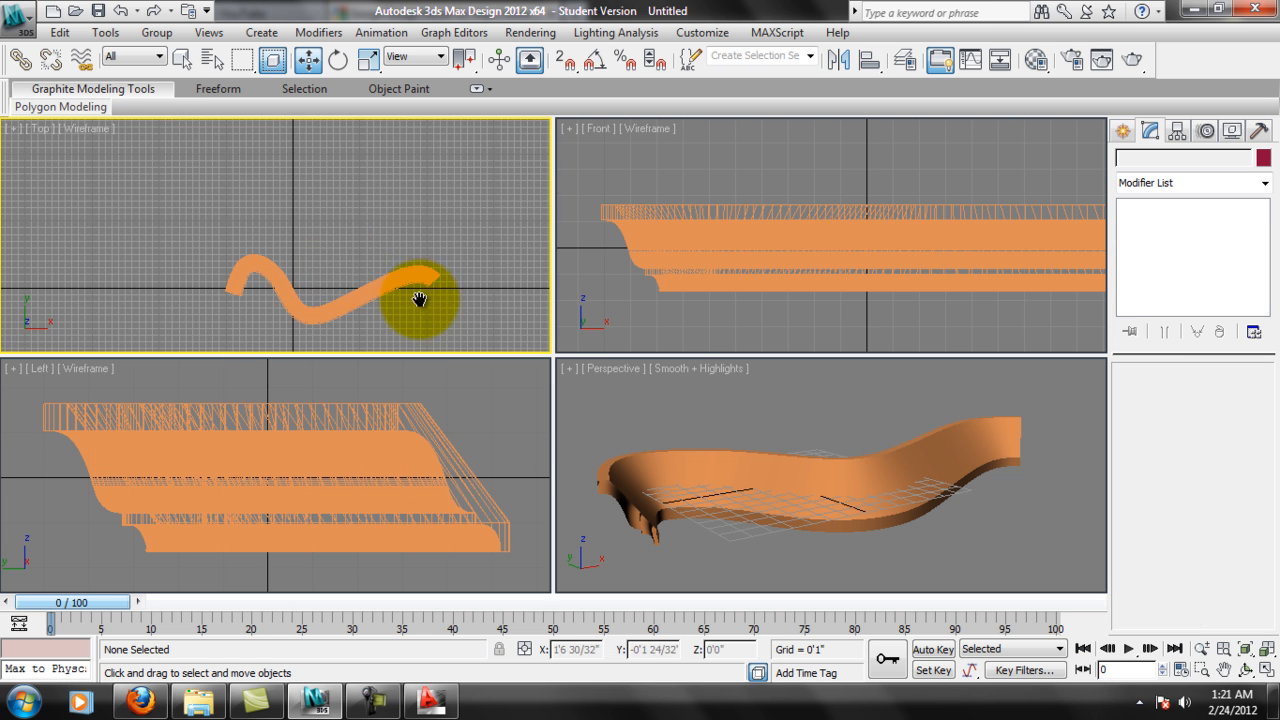
middle_click_drag(420, 299, 406, 274)
scroll(406, 274, "up", 2)
scroll(433, 245, "down", 6)
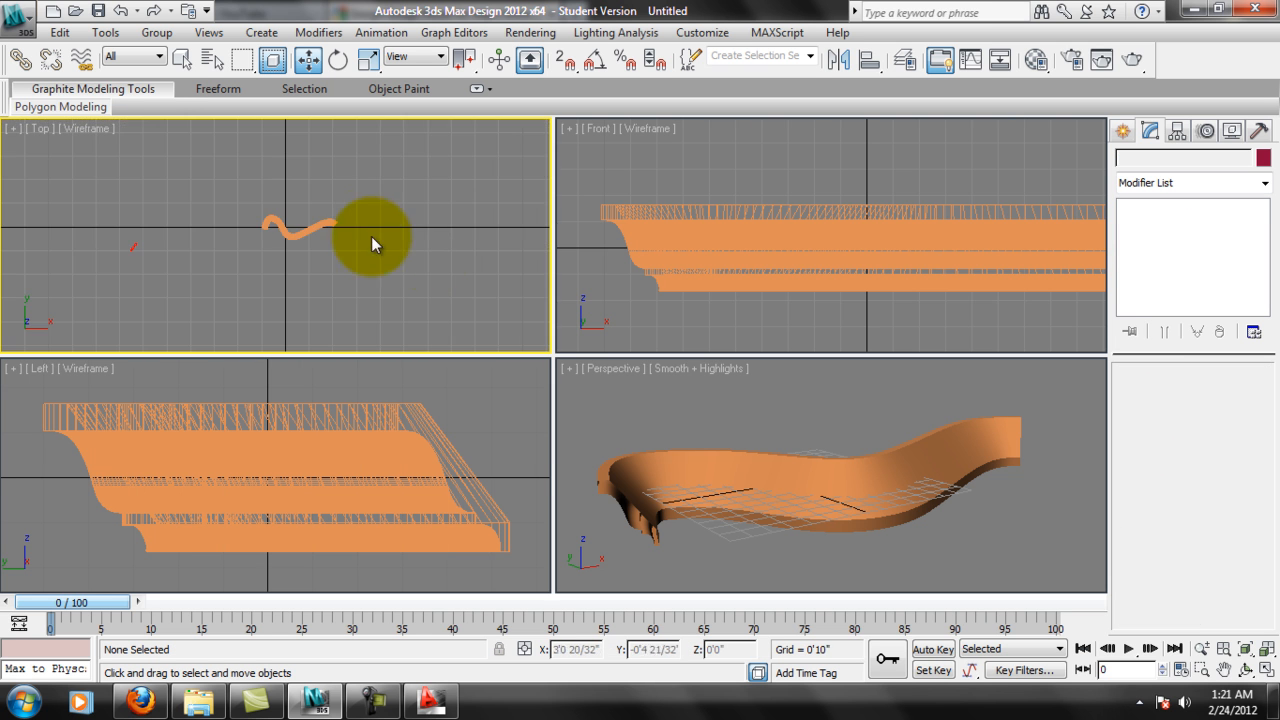
middle_click_drag(398, 261, 404, 282)
scroll(352, 281, "up", 2)
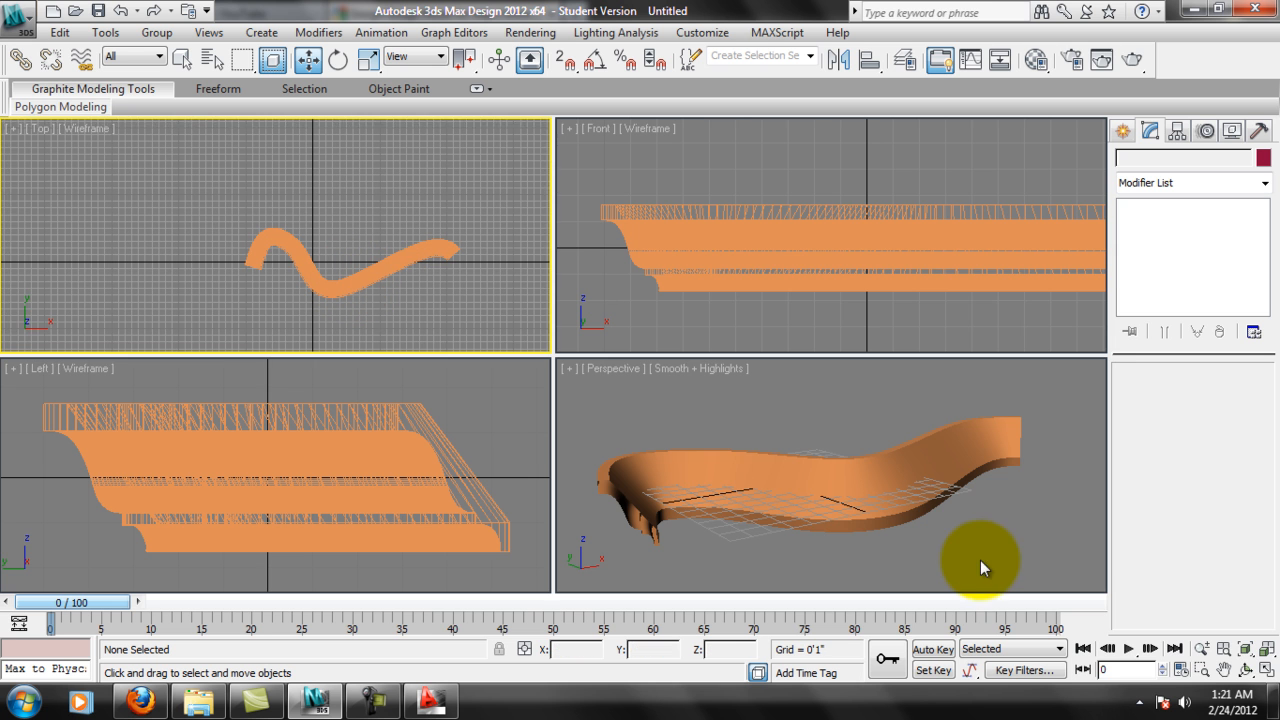
Select the swept molding in Perspective and examine its Sweep Parameters and its open end.
middle_click_drag(820, 523, 1043, 243, "alt")
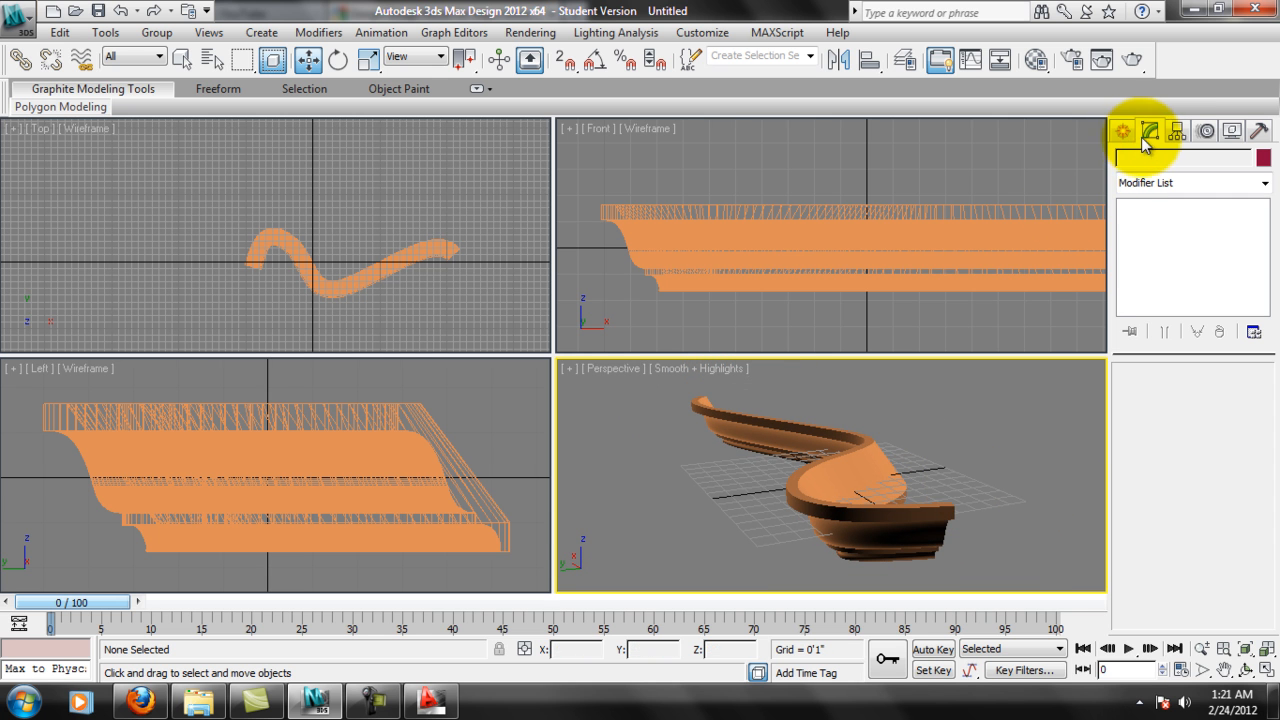
left_click(920, 508)
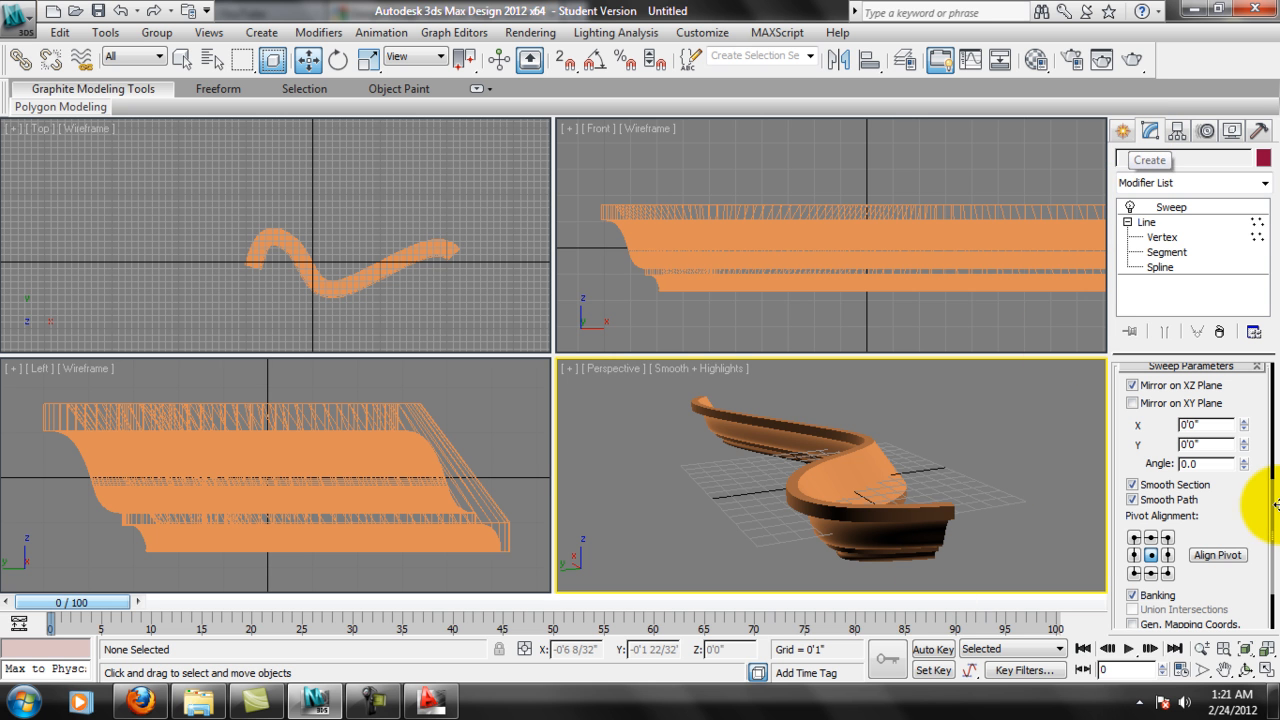
left_click_drag(1252, 506, 1262, 387)
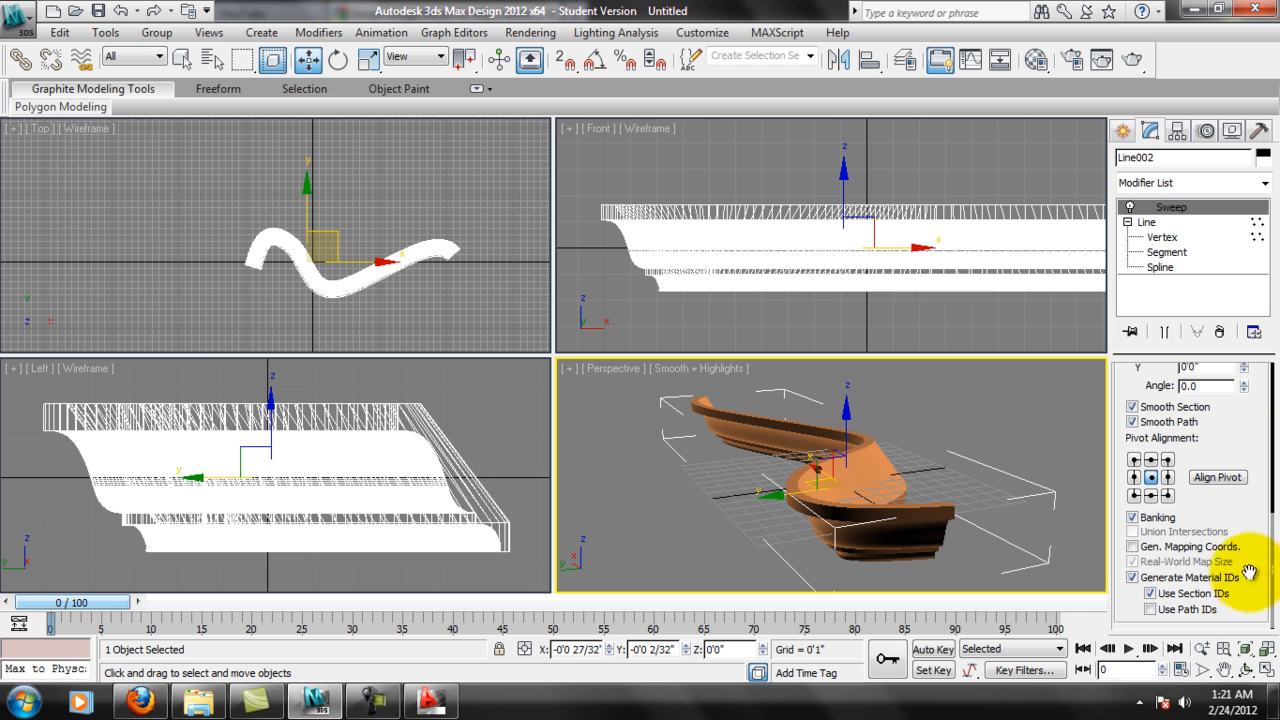
scroll(1255, 520, "up", 5)
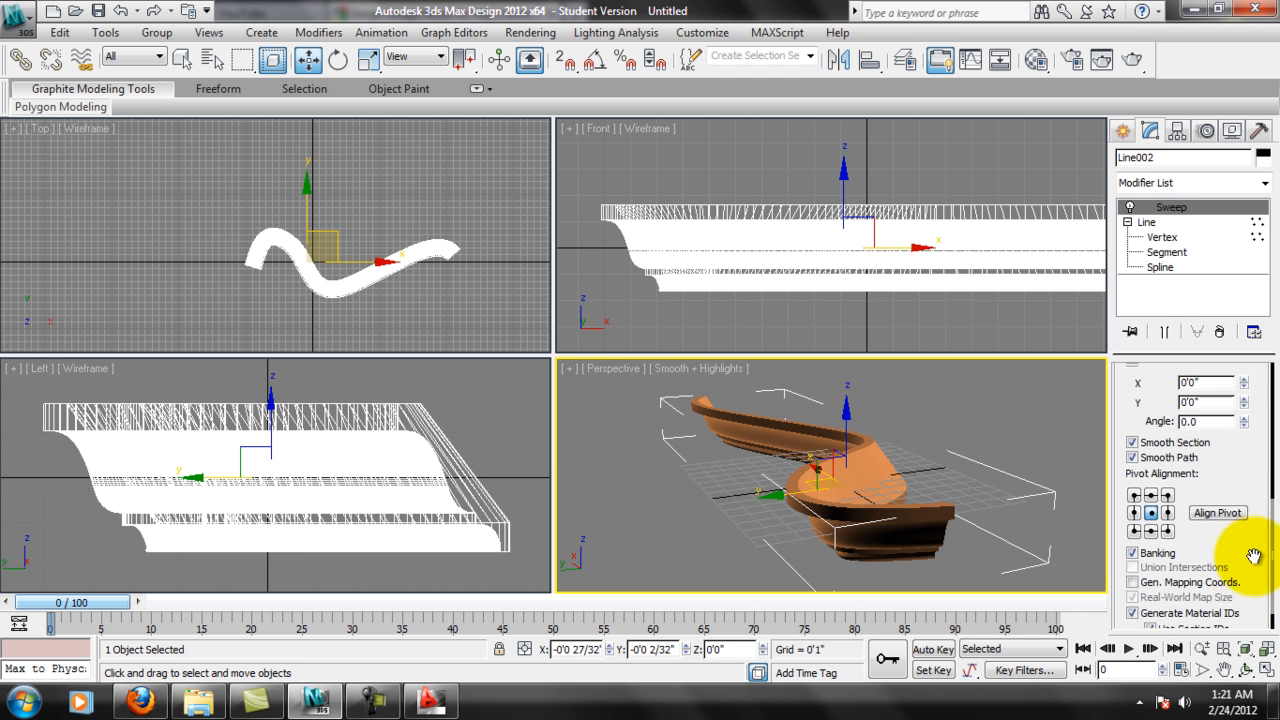
left_click_drag(1245, 452, 1267, 437)
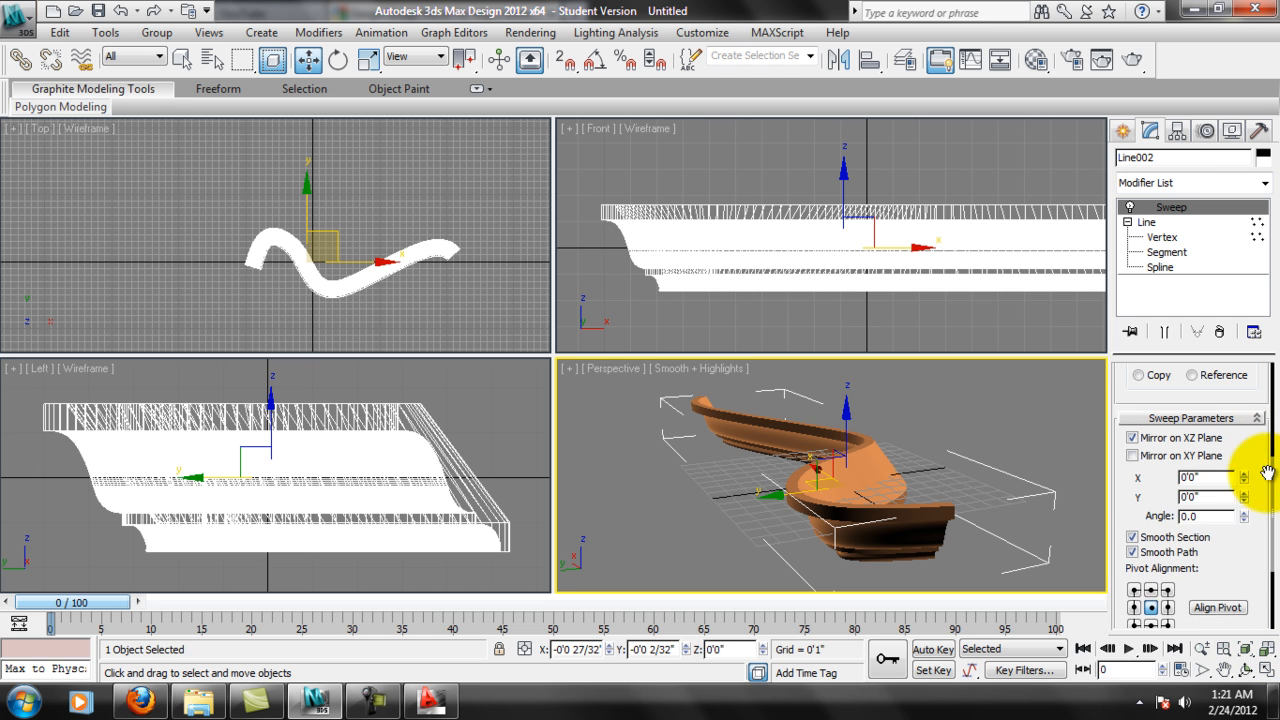
left_click_drag(1245, 578, 1234, 400)
middle_click_drag(928, 437, 975, 483)
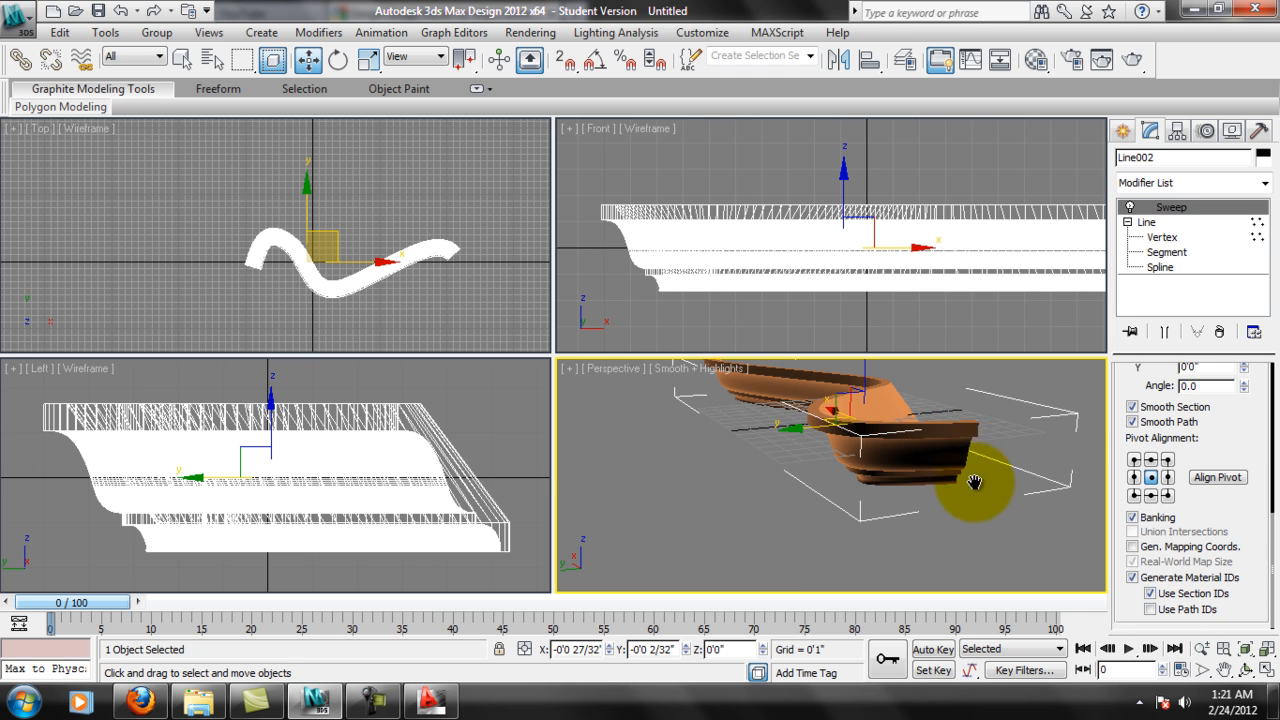
scroll(1006, 462, "up", 3)
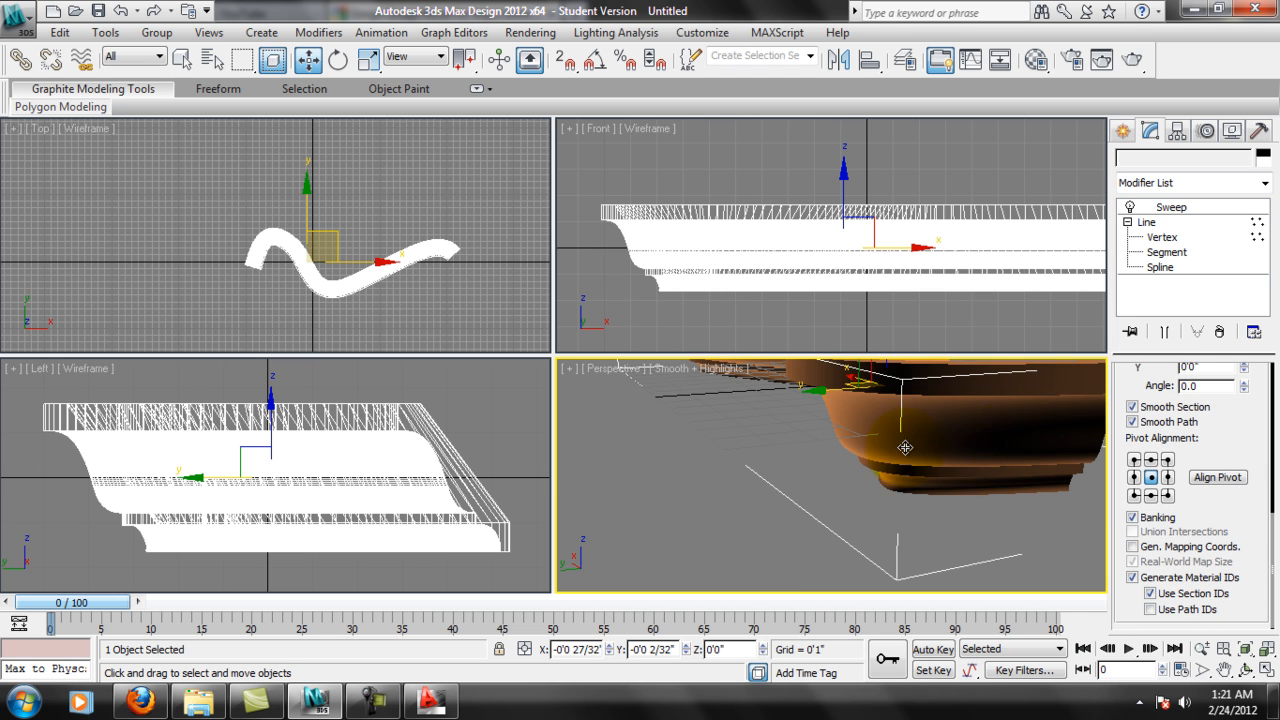
scroll(905, 447, "up", 2)
middle_click_drag(994, 443, 839, 489)
scroll(840, 488, "down", 2)
middle_click_drag(753, 471, 782, 470)
Try capping the molding's open ends with a Cap Holes modifier, test its smoothing and Triangulate Cap options, and delete the modifier.
left_click(1264, 183)
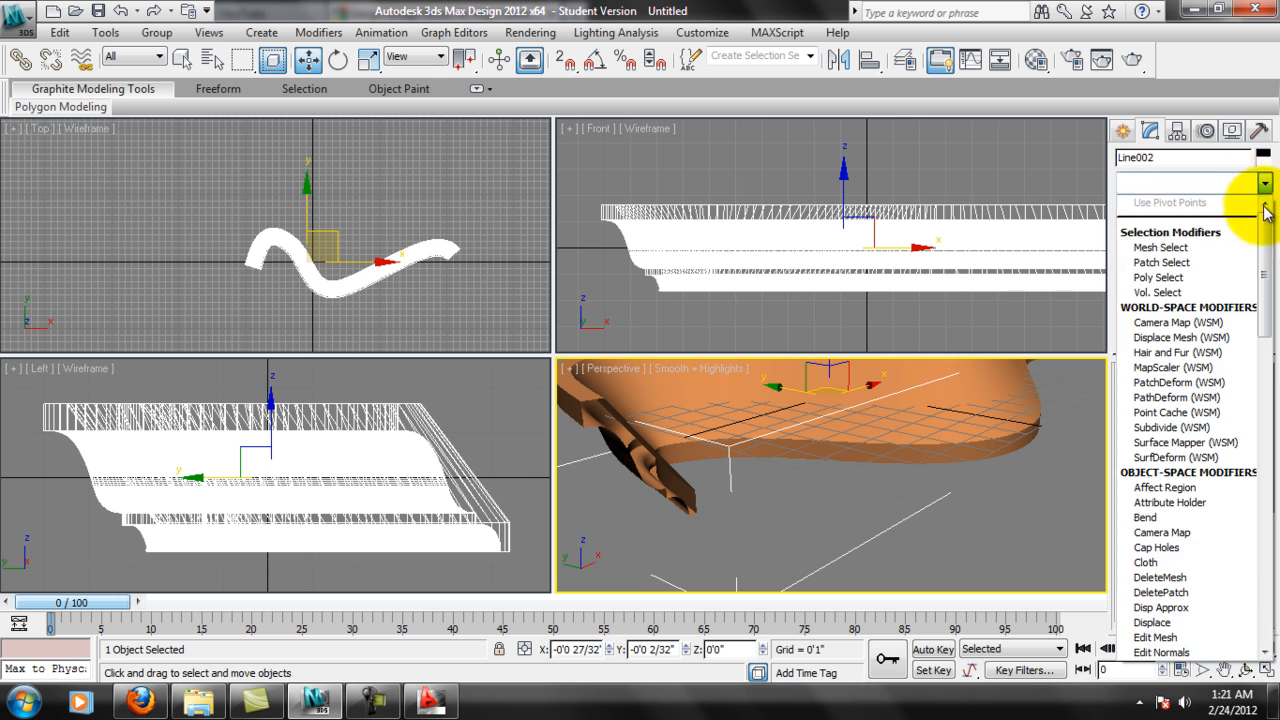
scroll(1184, 369, "down", 4)
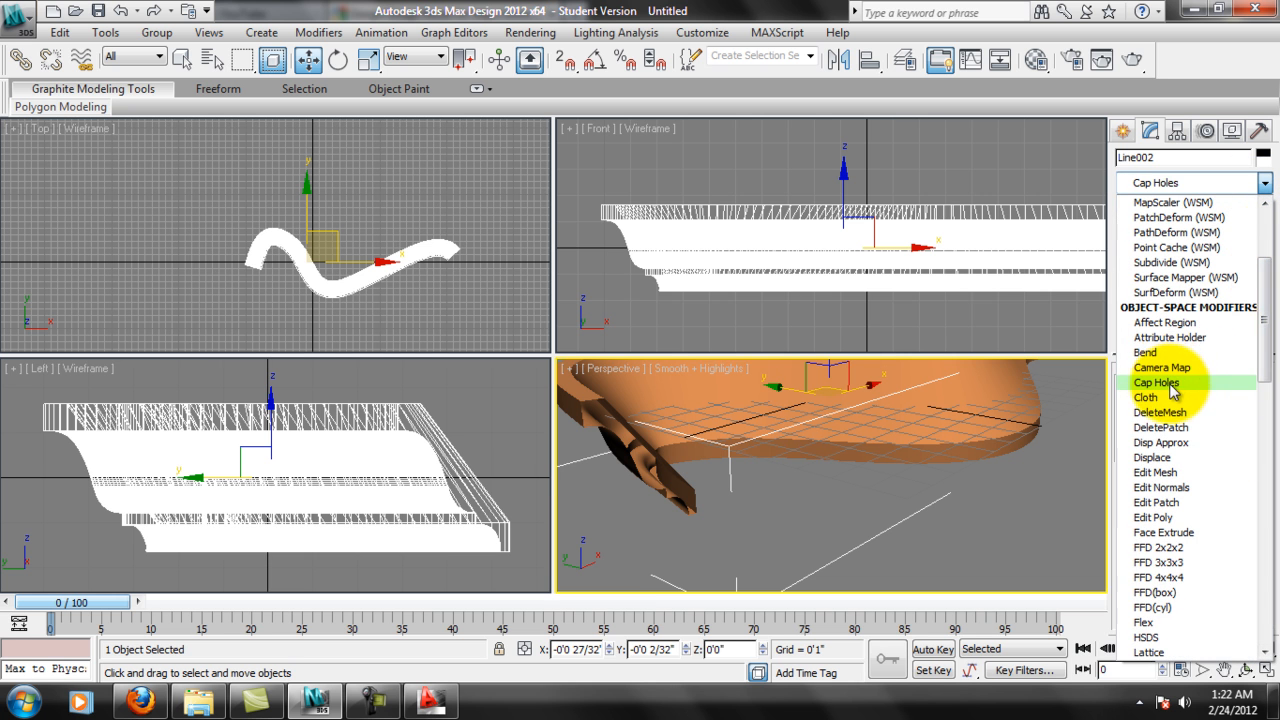
left_click(1171, 386)
mouse_move(862, 491)
middle_mouse_down("alt")
mouse_move(834, 429)
mouse_move(849, 506)
middle_mouse_up("alt")
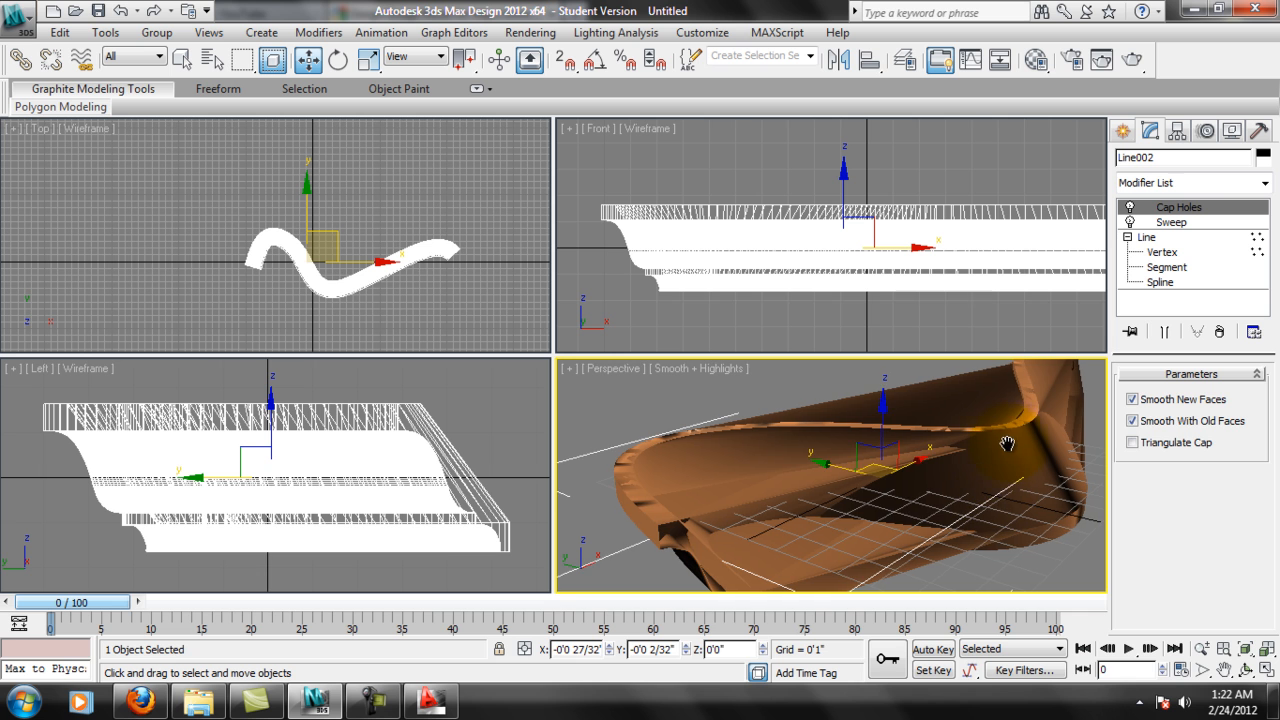
middle_click_drag(1041, 422, 1141, 434)
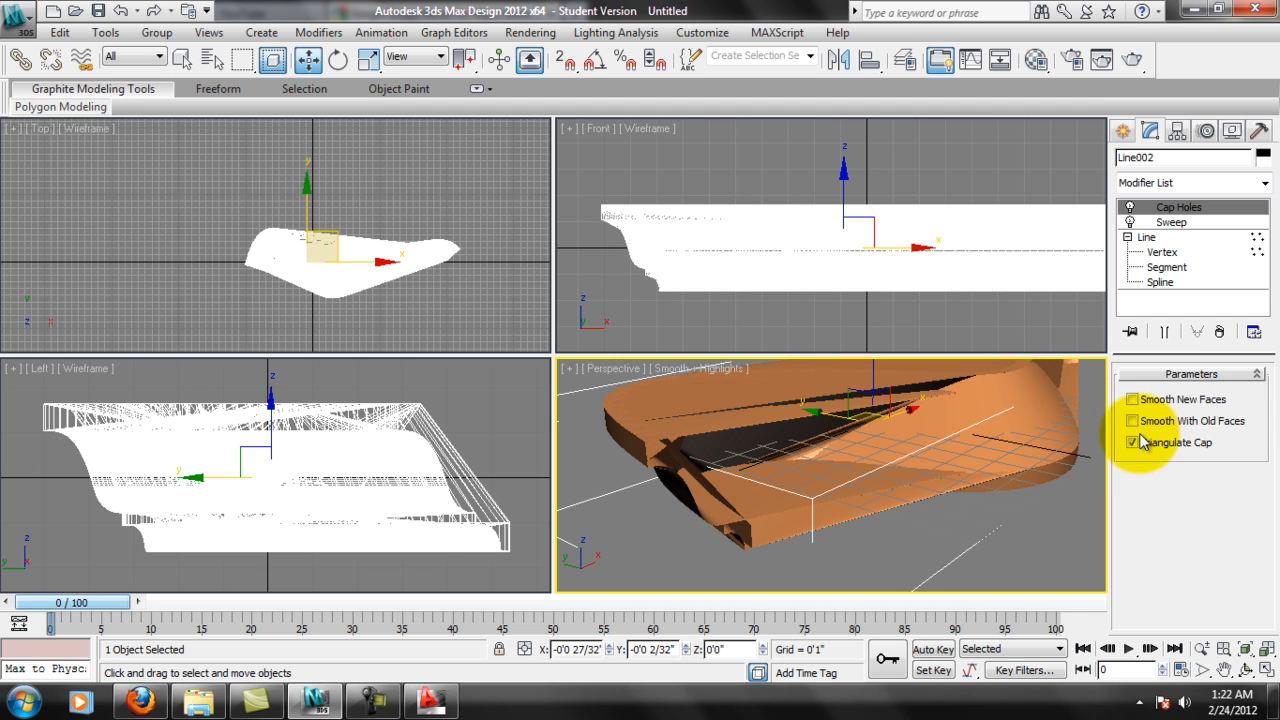
left_click(1134, 442)
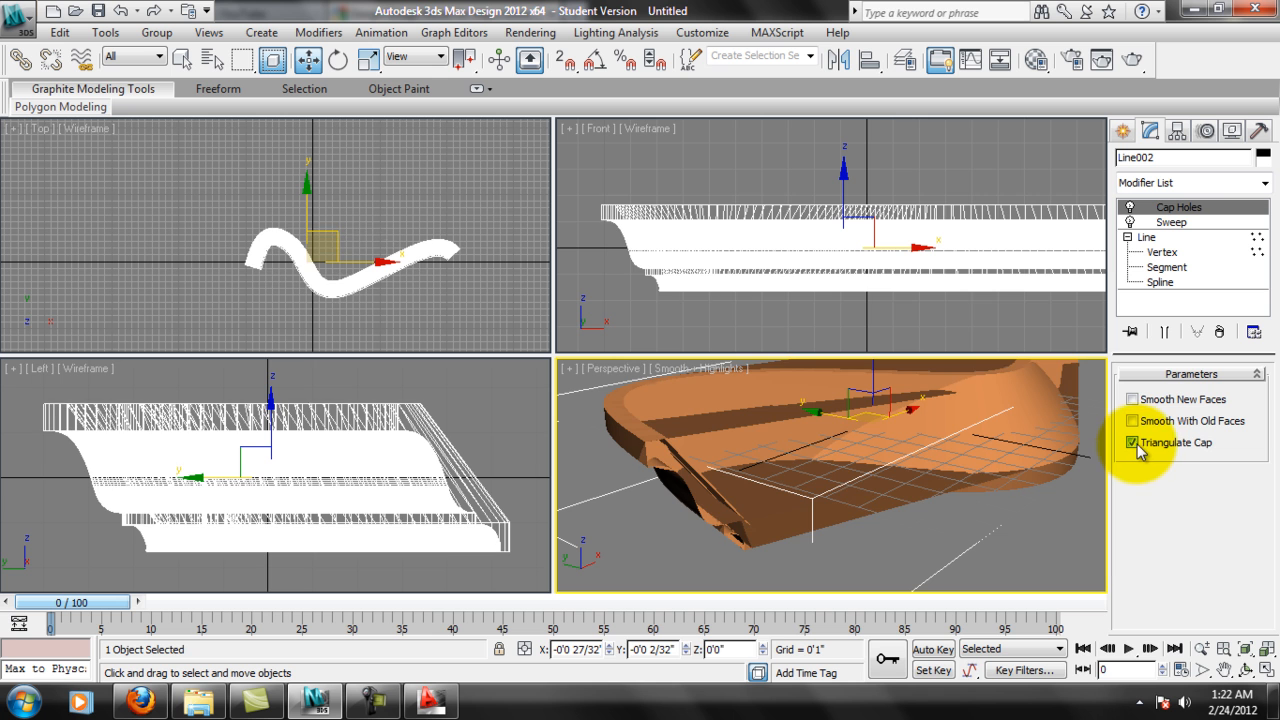
left_click(1219, 331)
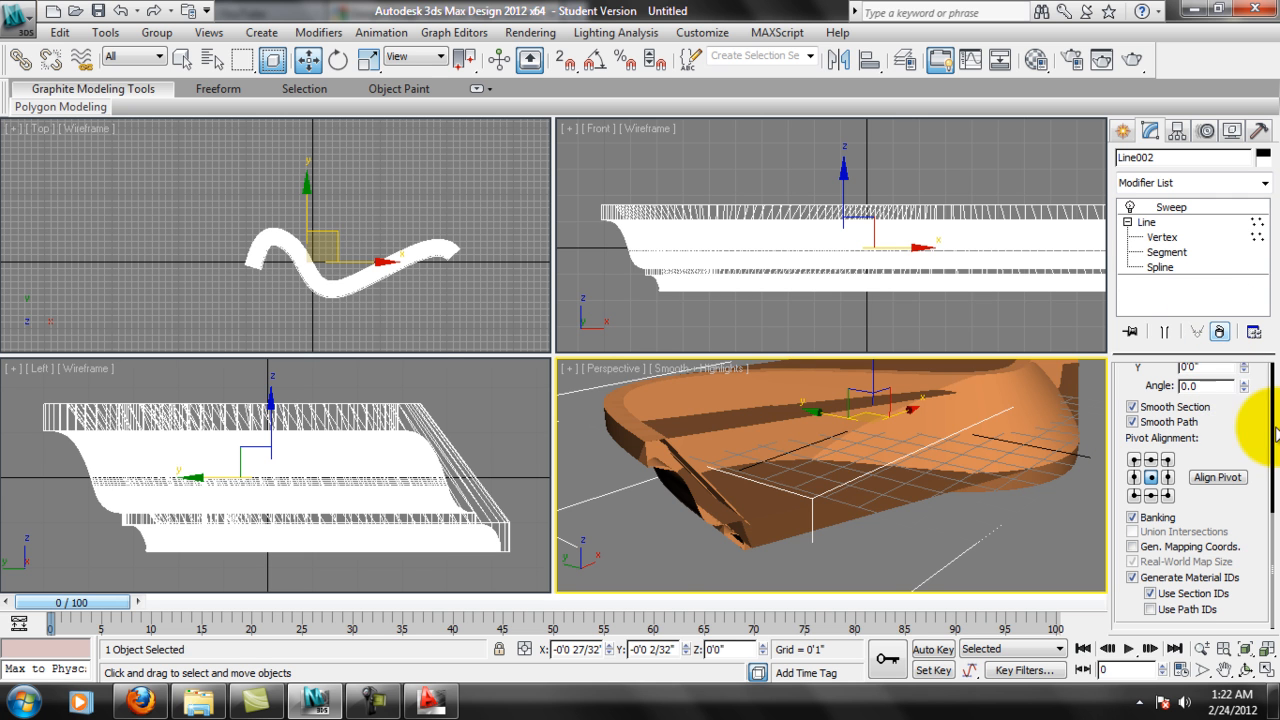
Look through the available modifiers and examine the molding's open end up close in Perspective.
left_click(1265, 183)
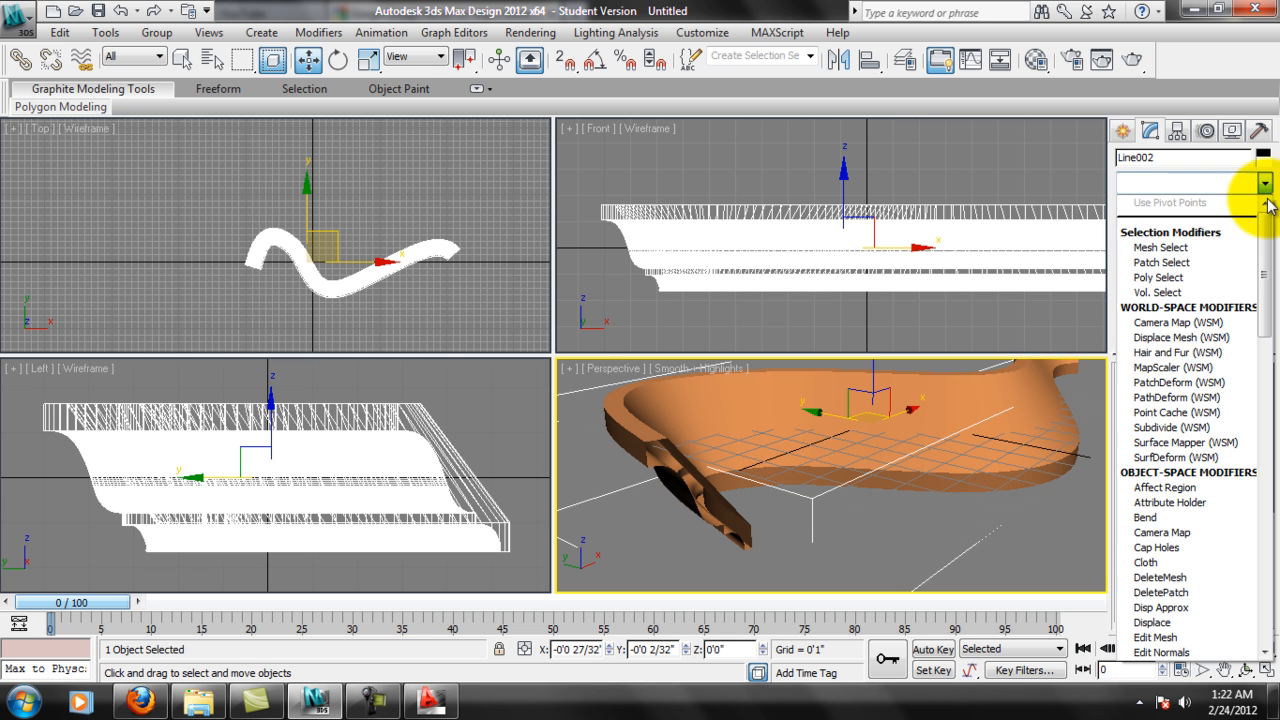
left_click_drag(1267, 252, 1271, 558)
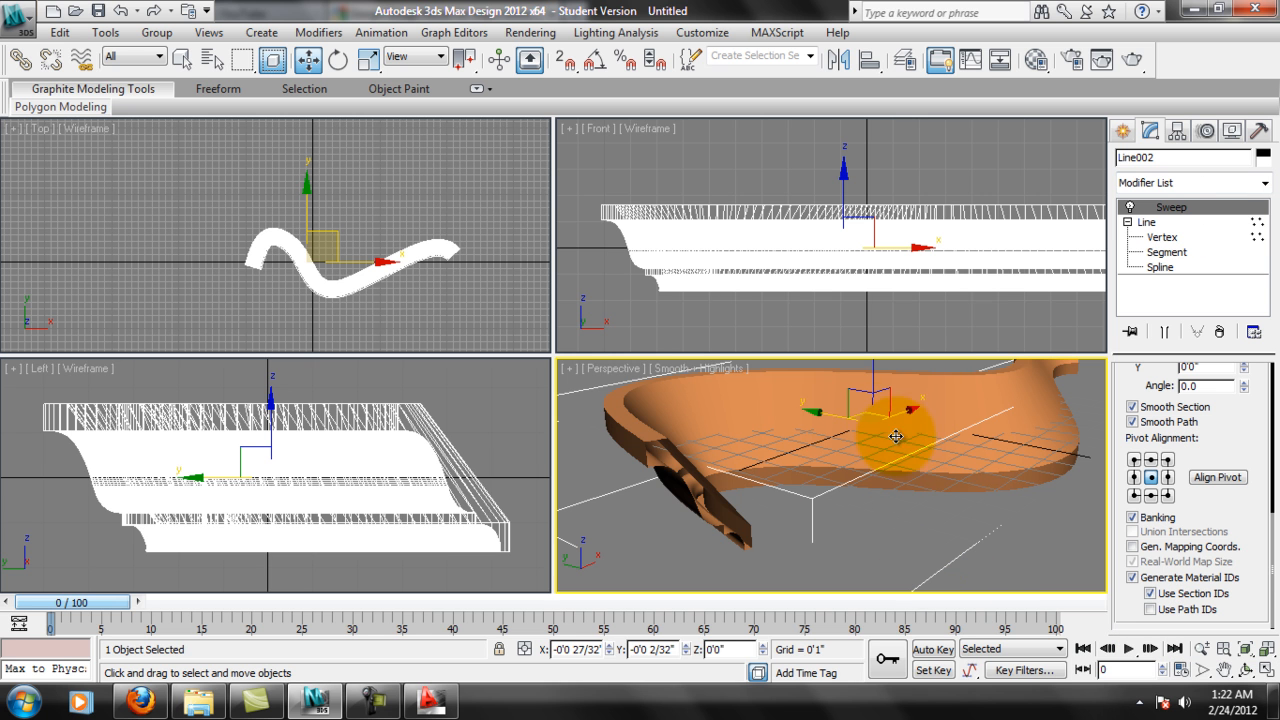
scroll(674, 519, "up", 4)
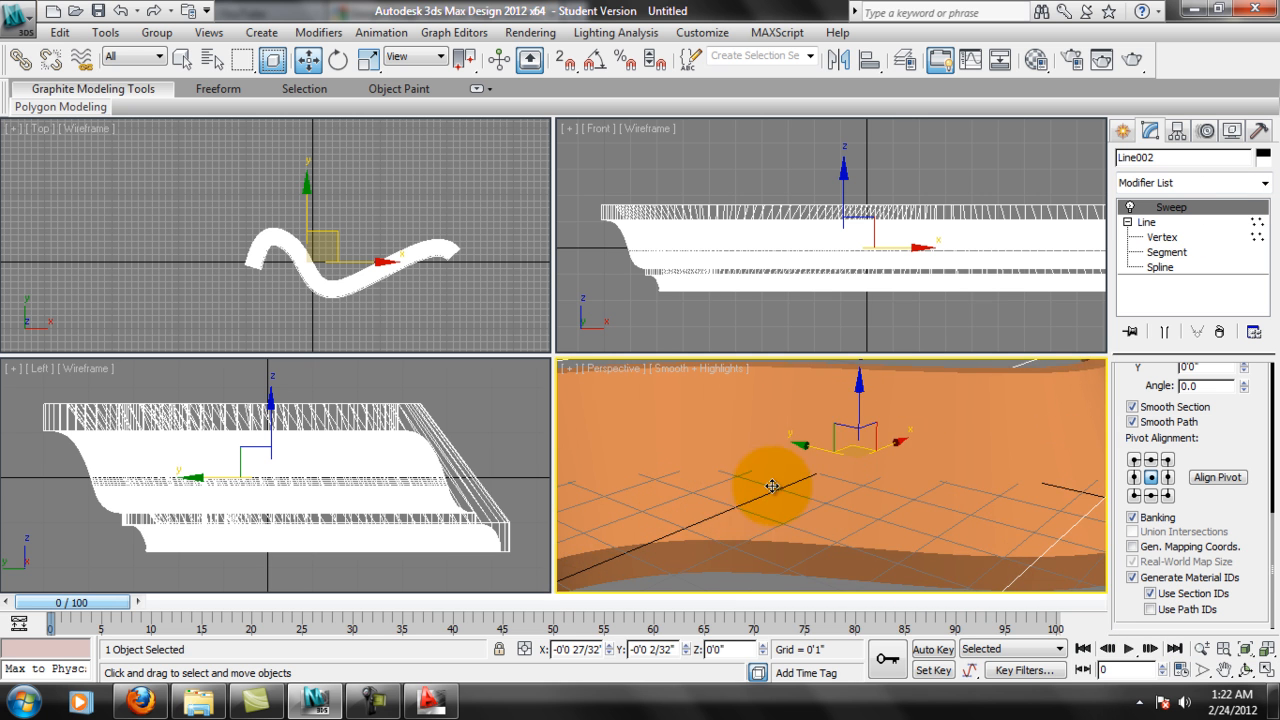
scroll(765, 493, "down", 4)
middle_click_drag(743, 508, 808, 457)
scroll(781, 518, "up", 4)
scroll(840, 484, "down", 3)
middle_click_drag(678, 432, 738, 474)
middle_click_drag(803, 530, 789, 466)
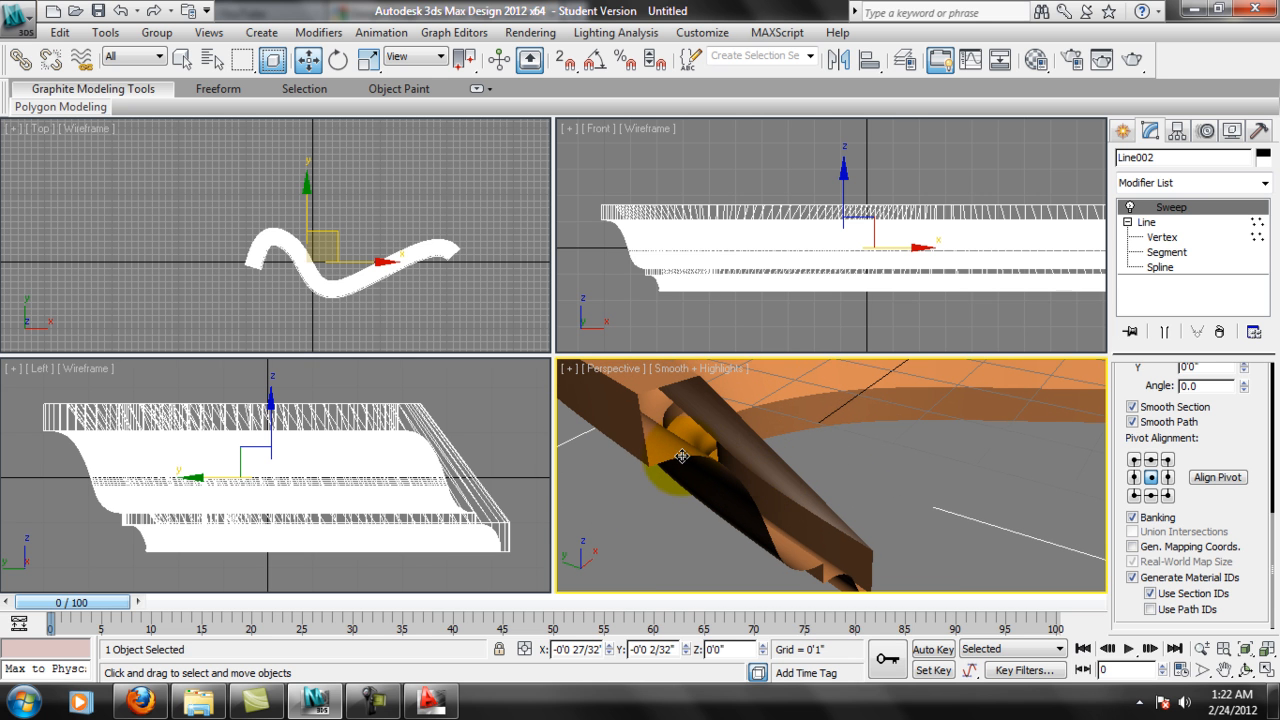
Turn off Smooth Section and toggle Banking in the molding's sweep parameters.
middle_click_drag(827, 543, 1030, 265, "alt")
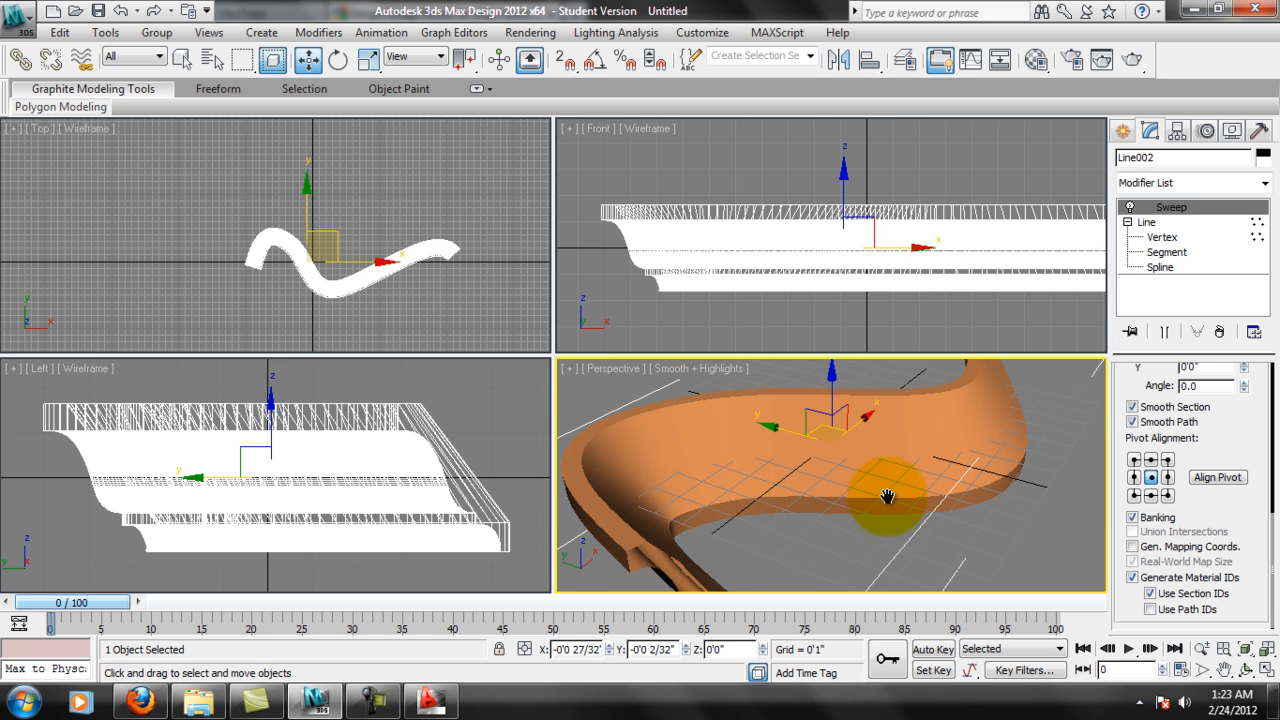
middle_click_drag(891, 491, 928, 506, "alt")
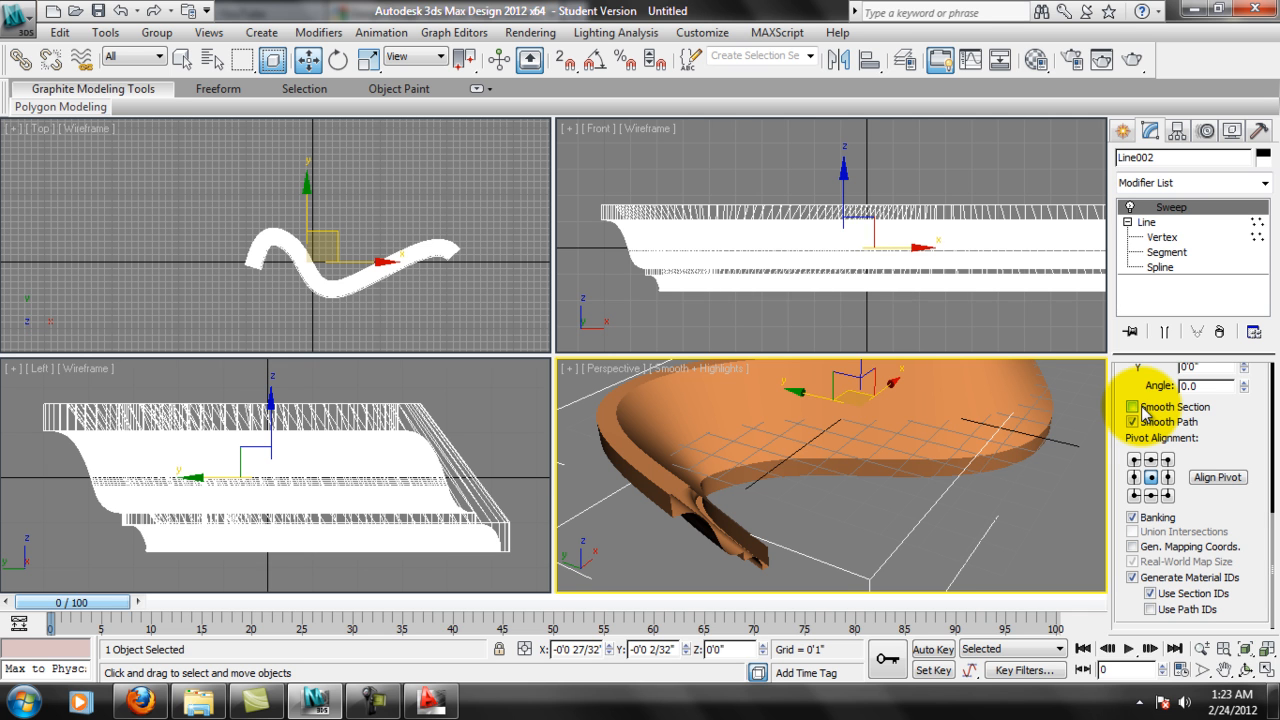
middle_click_drag(995, 452, 963, 442)
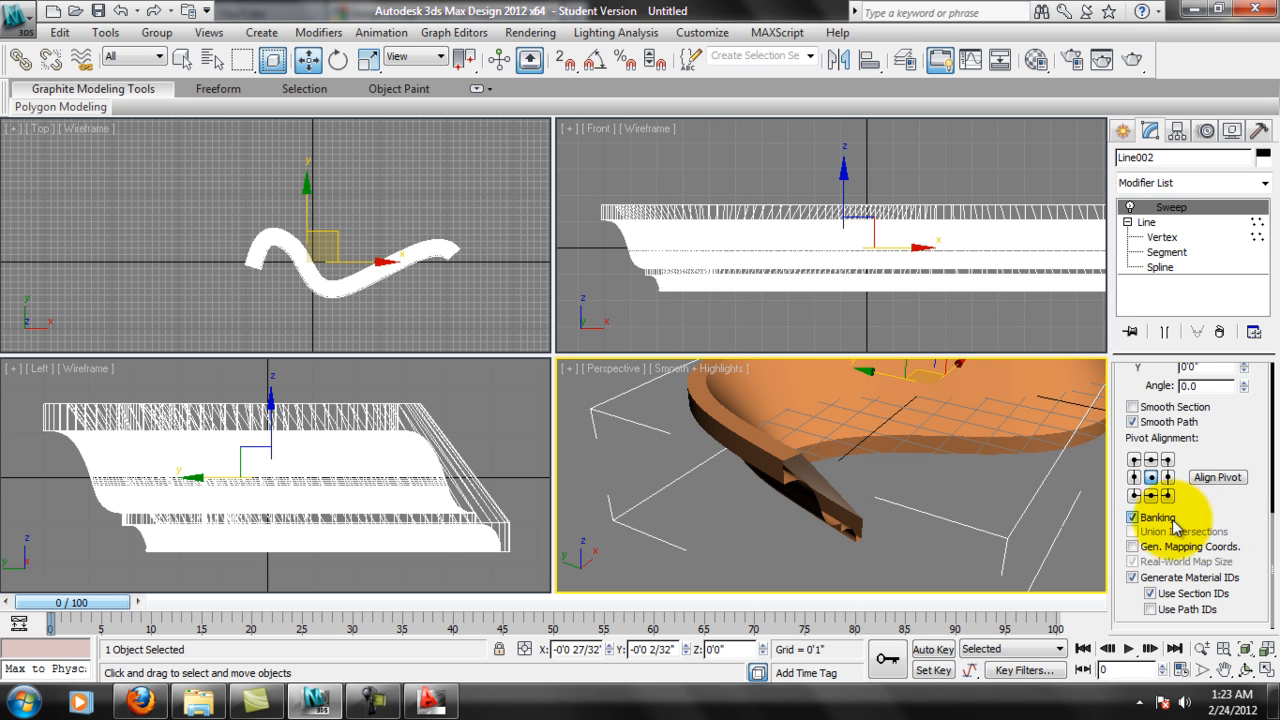
left_click(1133, 517)
left_click_drag(1245, 444, 1262, 641)
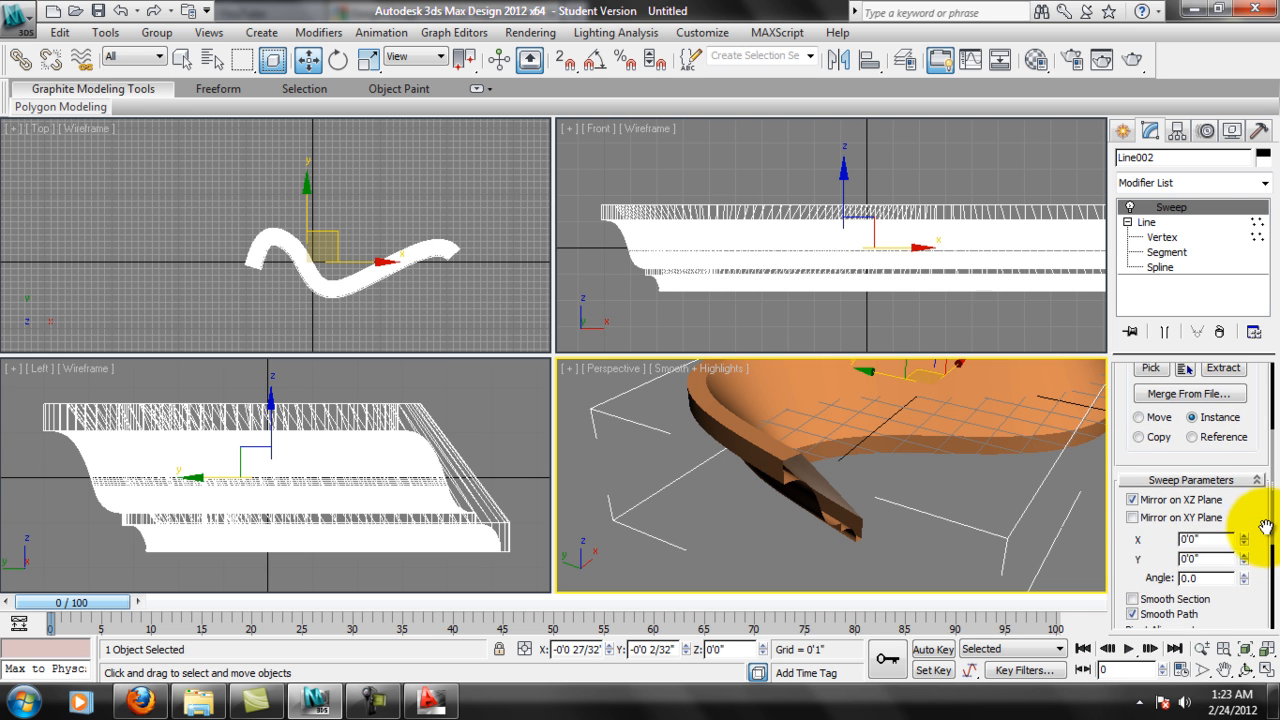
left_click_drag(1251, 520, 1257, 560)
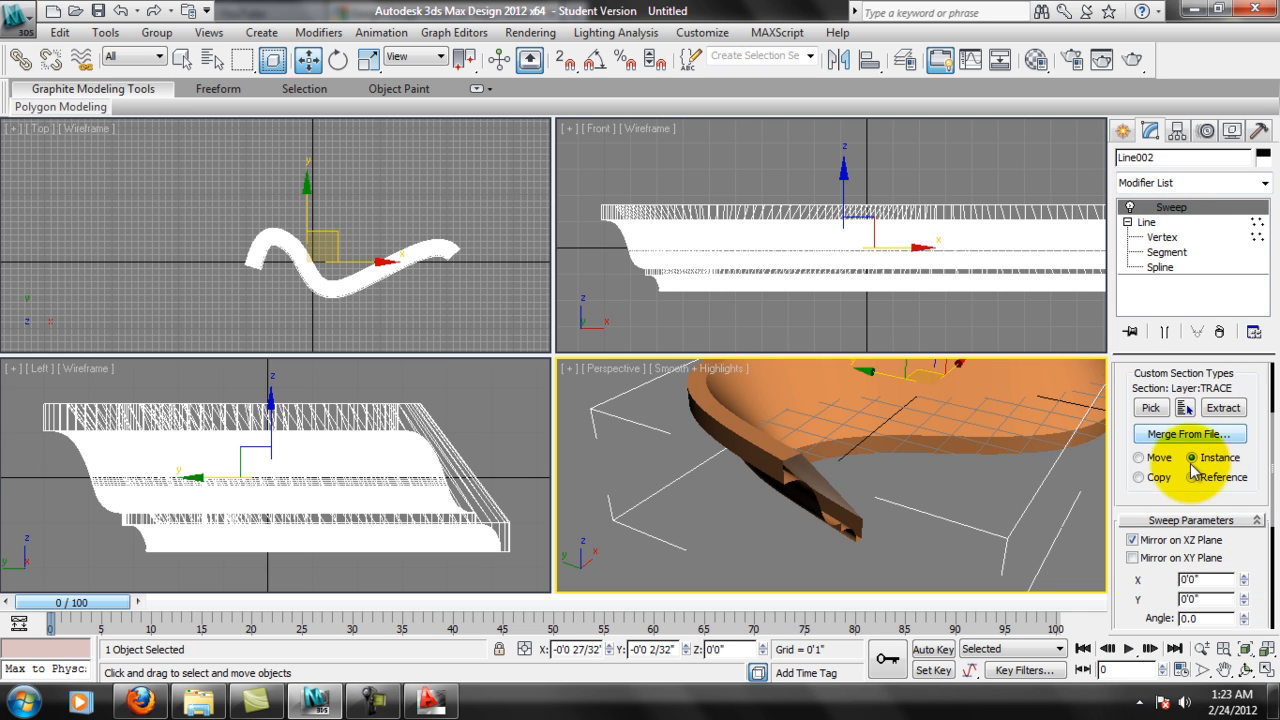
left_click_drag(1188, 487, 1211, 337)
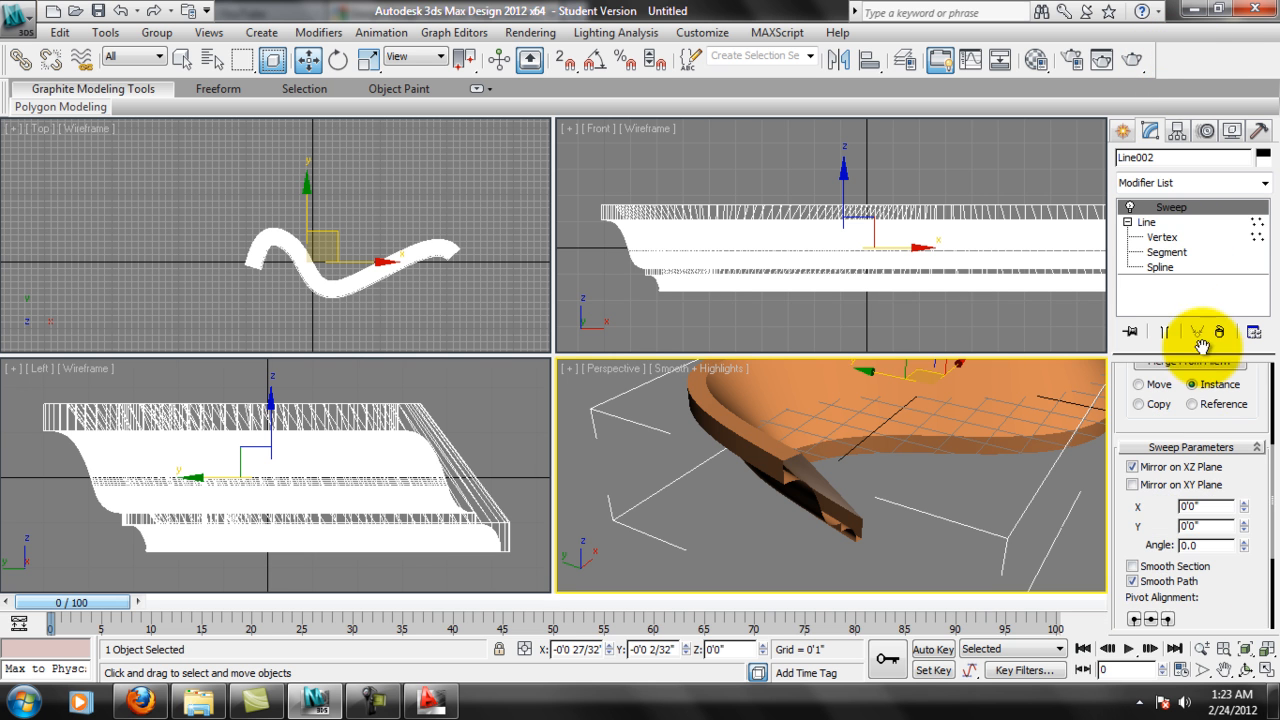
Try Cap Holes on the molding once more with the changed sweep parameters, inspect the caps, and remove the modifier.
left_click(1265, 184)
left_click_drag(1266, 229, 1266, 280)
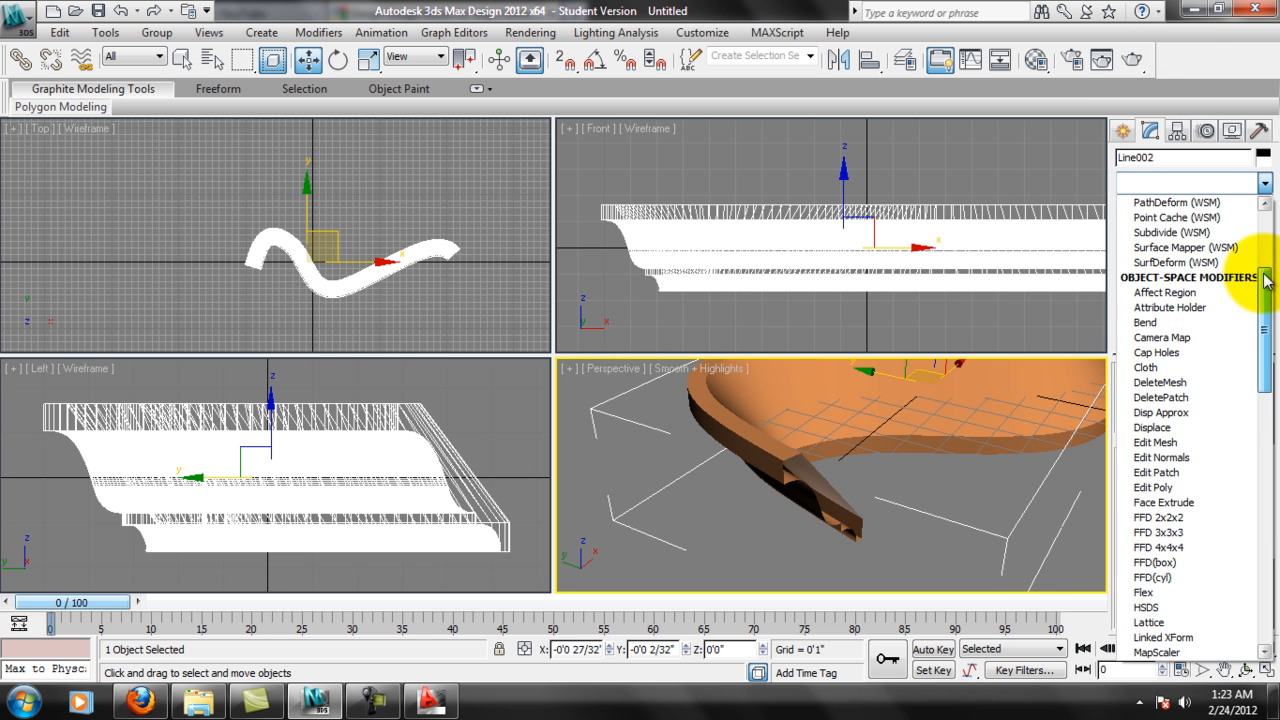
left_click(1160, 353)
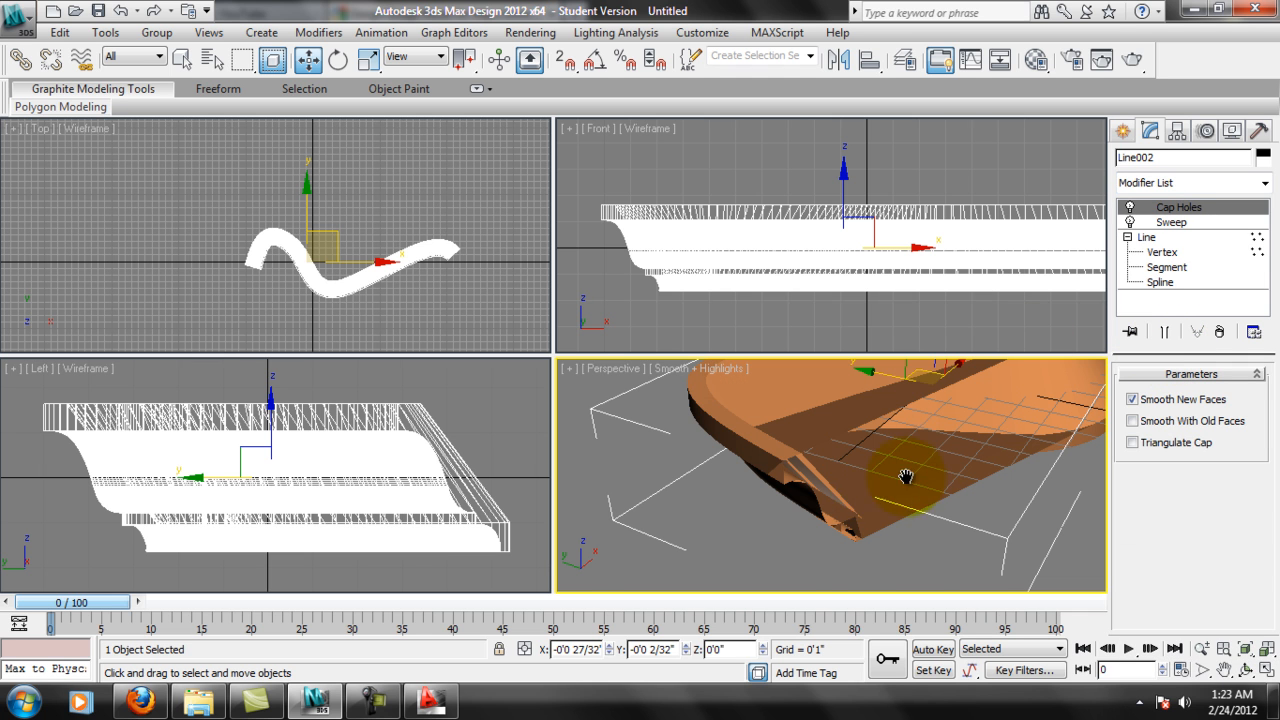
middle_click_drag(935, 455, 882, 498)
middle_click_drag(1219, 336, 1224, 332)
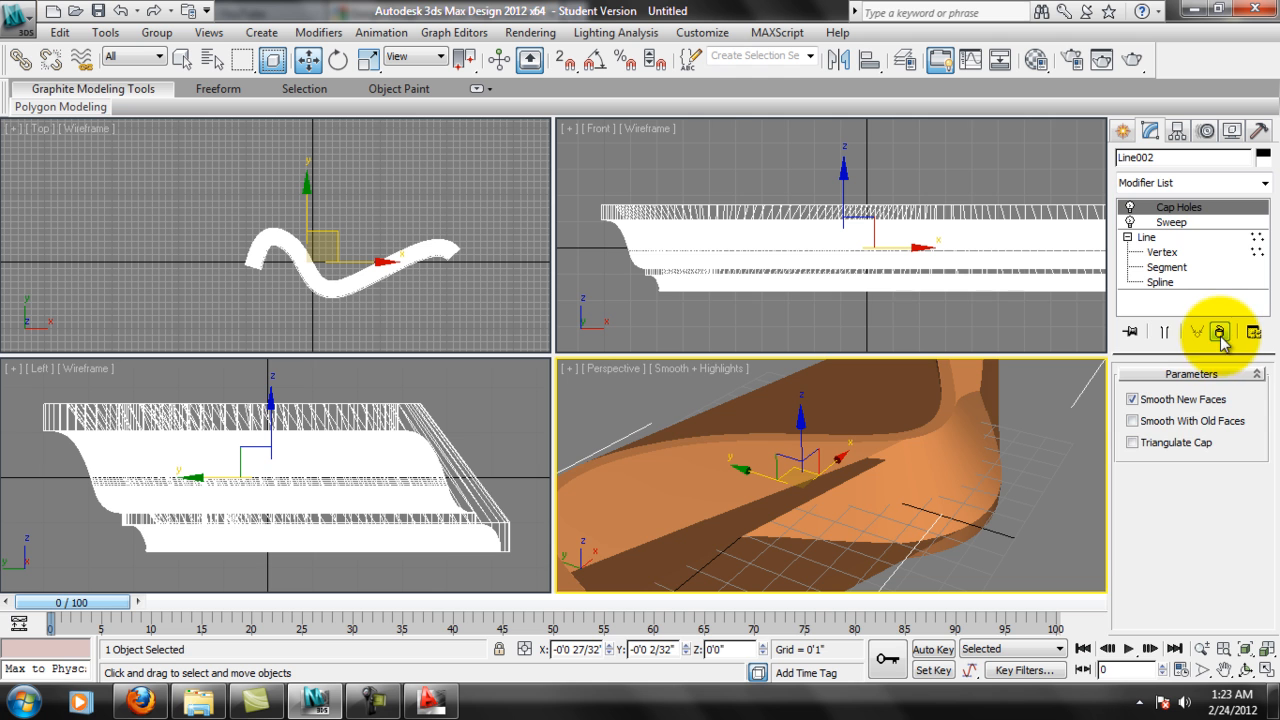
left_click(1221, 337)
middle_click_drag(894, 449, 929, 394)
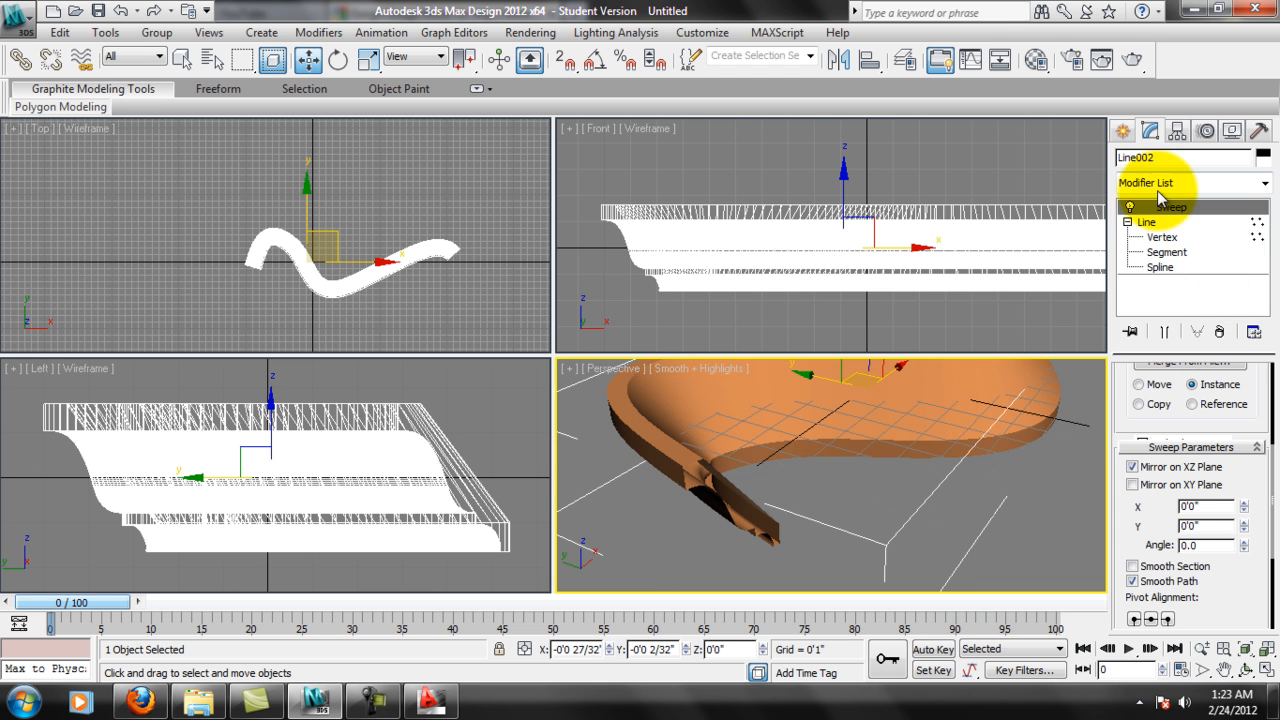
Add an Edit Poly modifier above the molding's Sweep.
left_click(1262, 184)
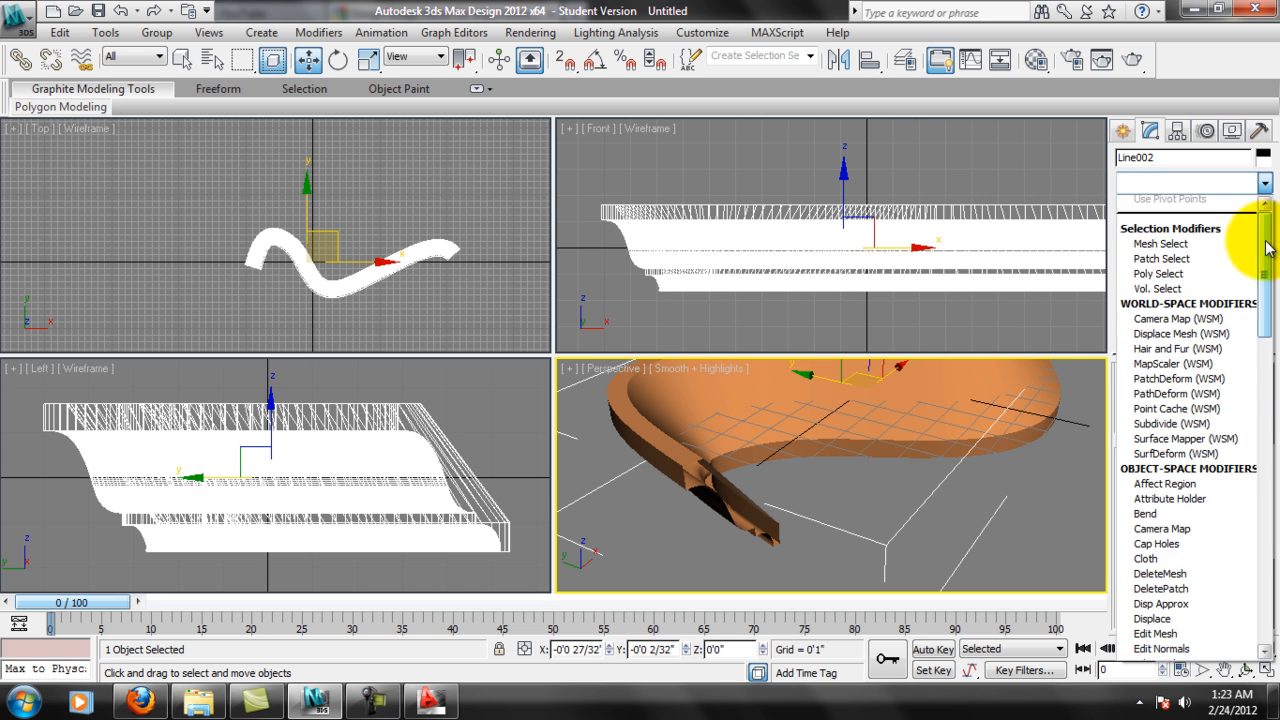
scroll(1258, 290, "down", 5)
left_click(1155, 457)
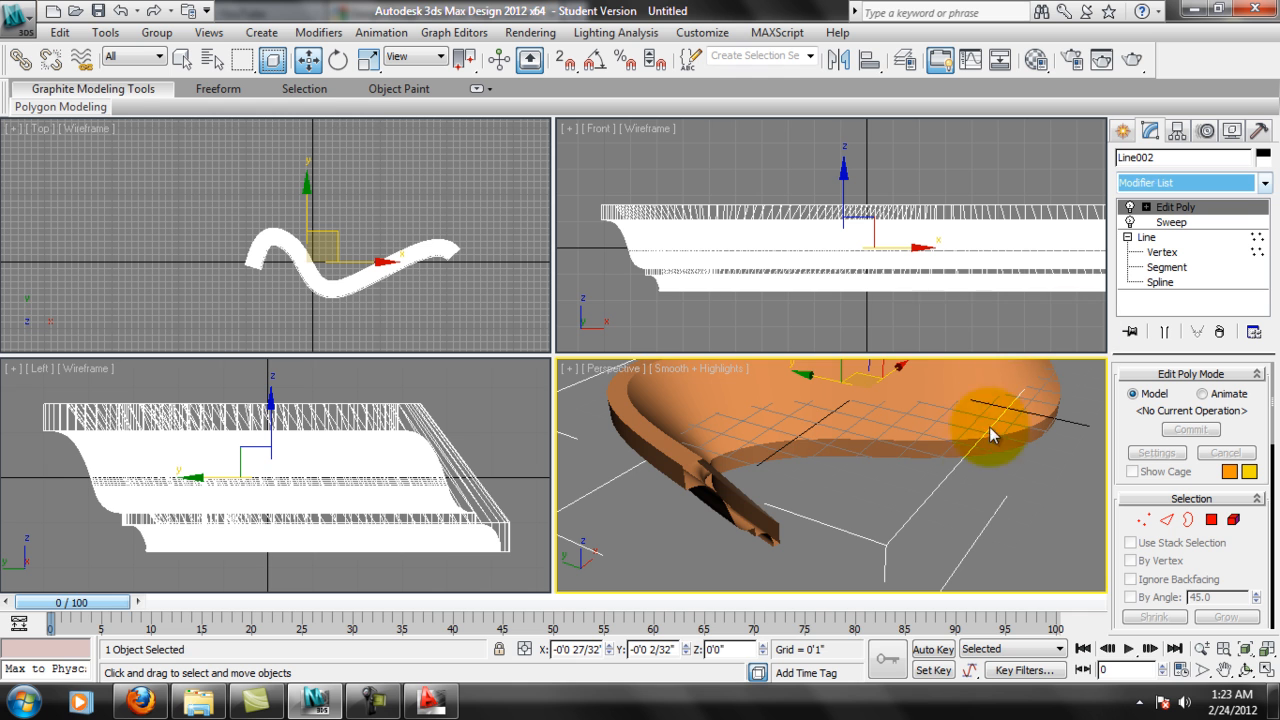
Examine the molding's open end, checking the vertices of the base line and of the Edit Poly modifier.
middle_click_drag(786, 467, 856, 490)
scroll(803, 494, "up", 5)
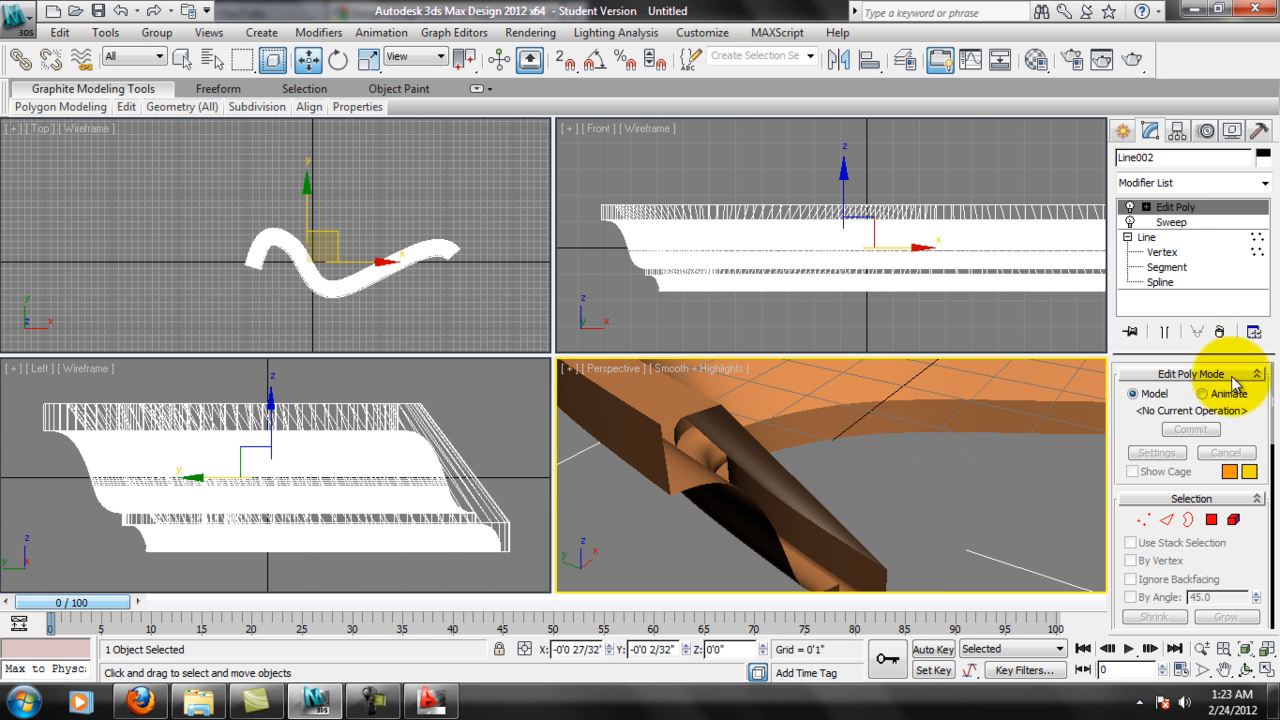
left_click(1160, 252)
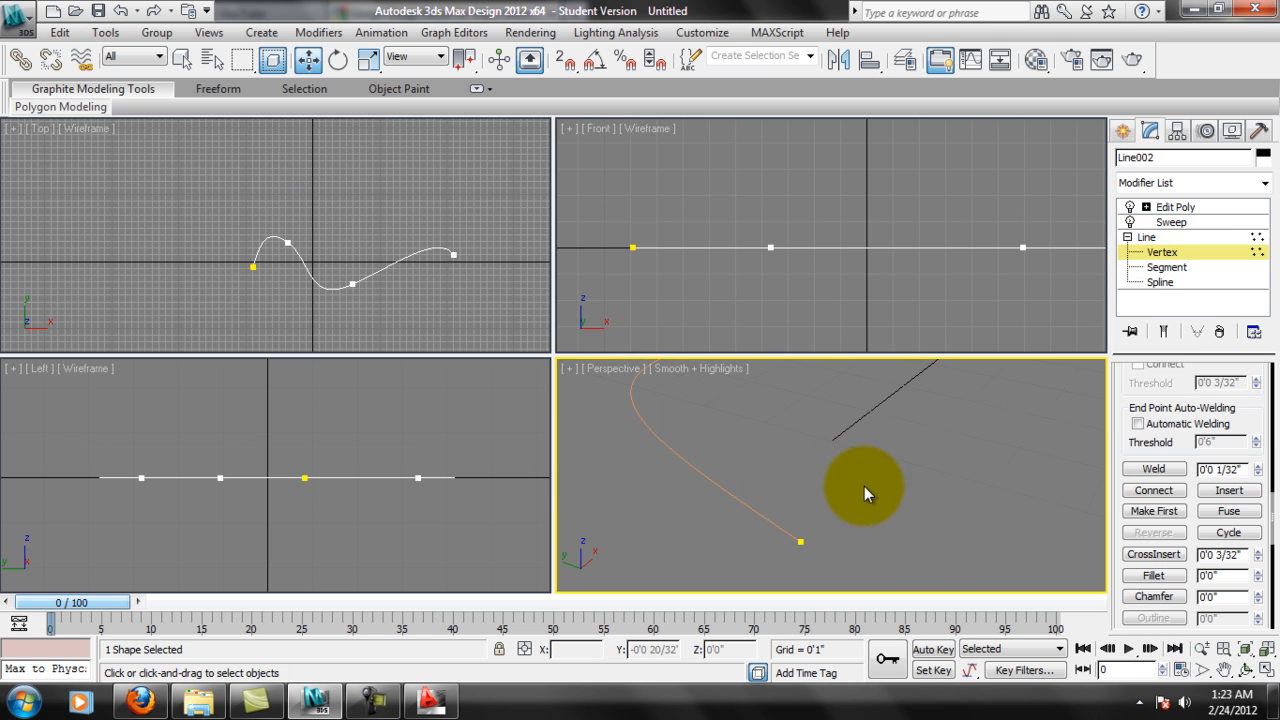
left_click(1145, 236)
left_click(1146, 207)
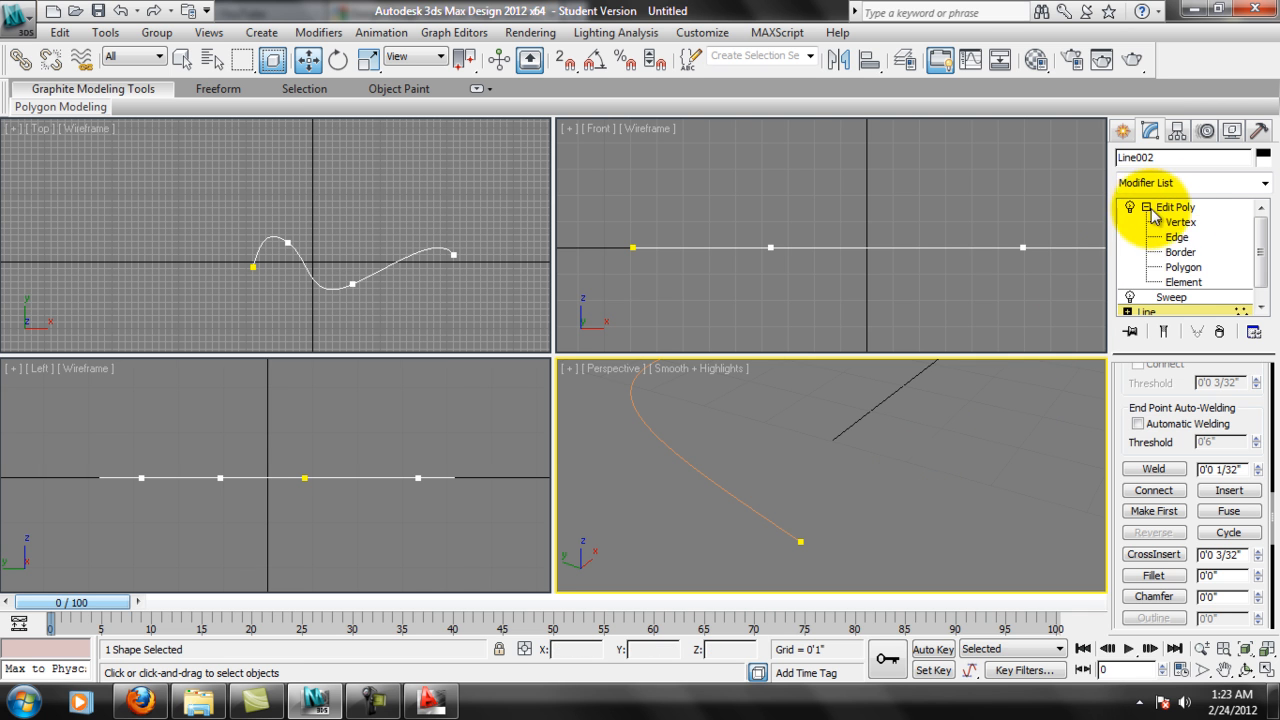
left_click(1165, 222)
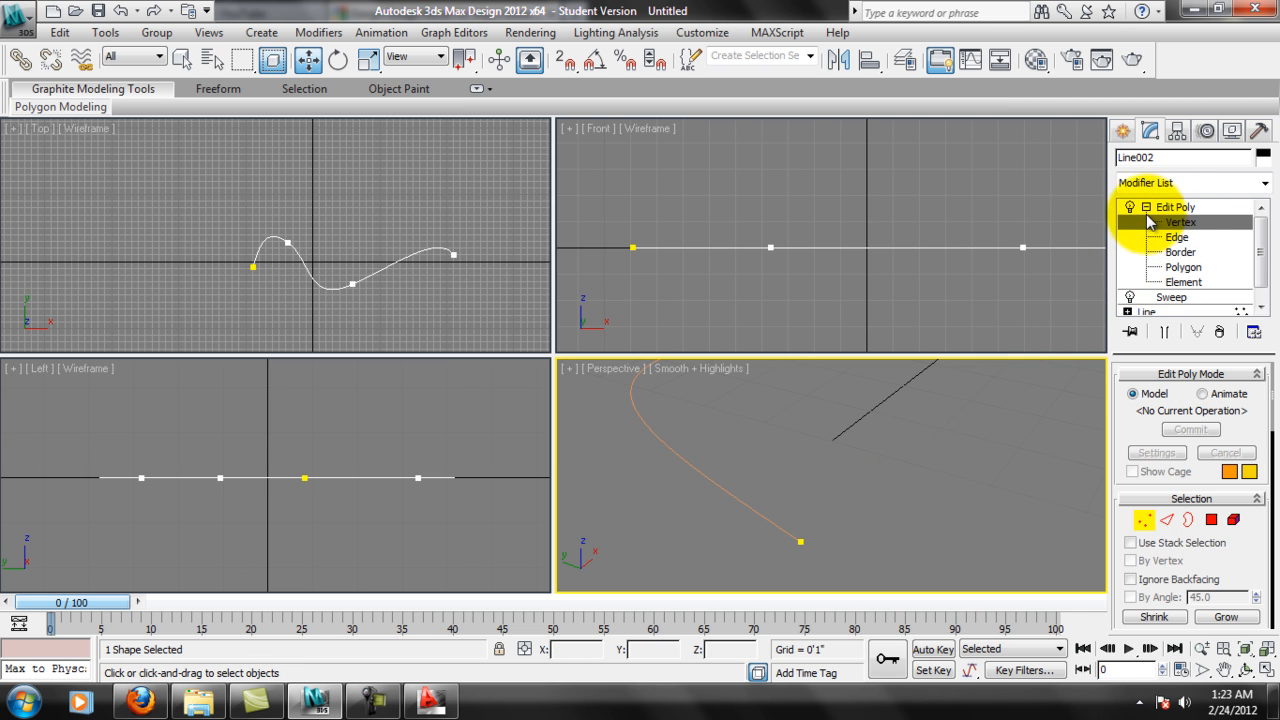
left_click(1180, 221)
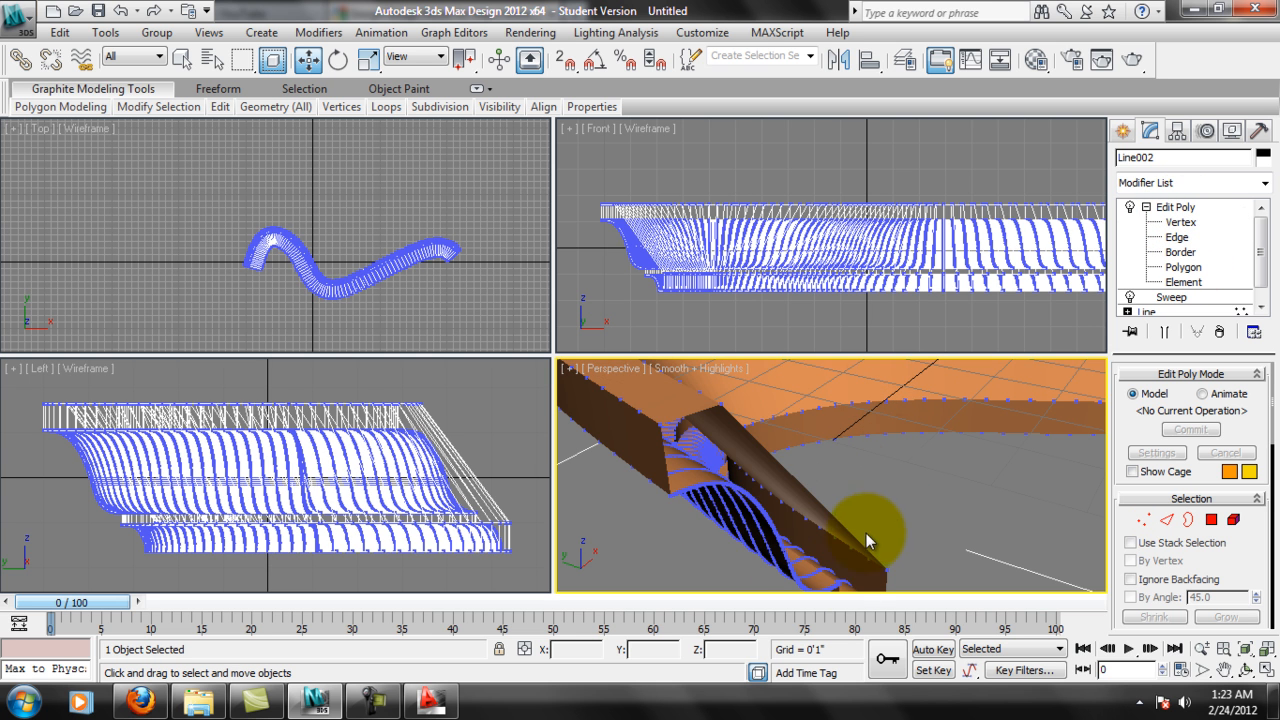
key("1")
middle_click_drag(865, 518, 898, 457, "alt")
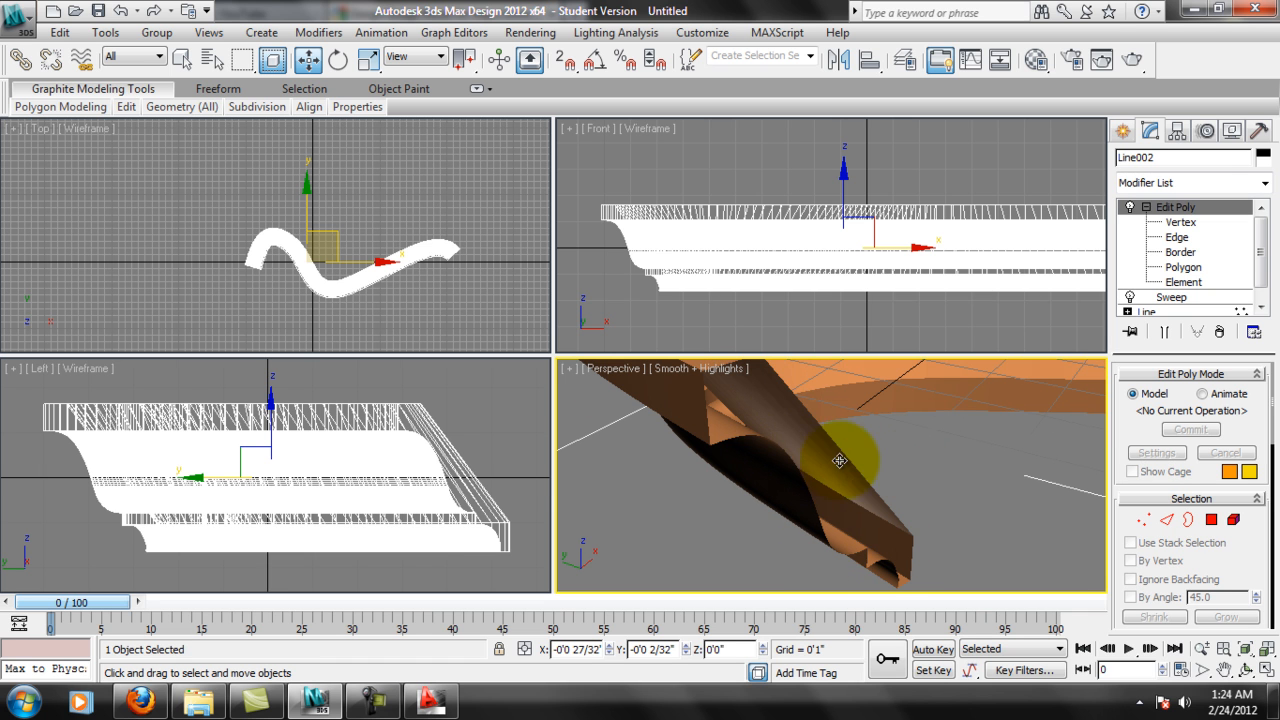
Try a Cap Holes modifier above the molding's Edit Poly and remove it.
left_click_drag(1237, 557, 1192, 430)
left_click(1265, 183)
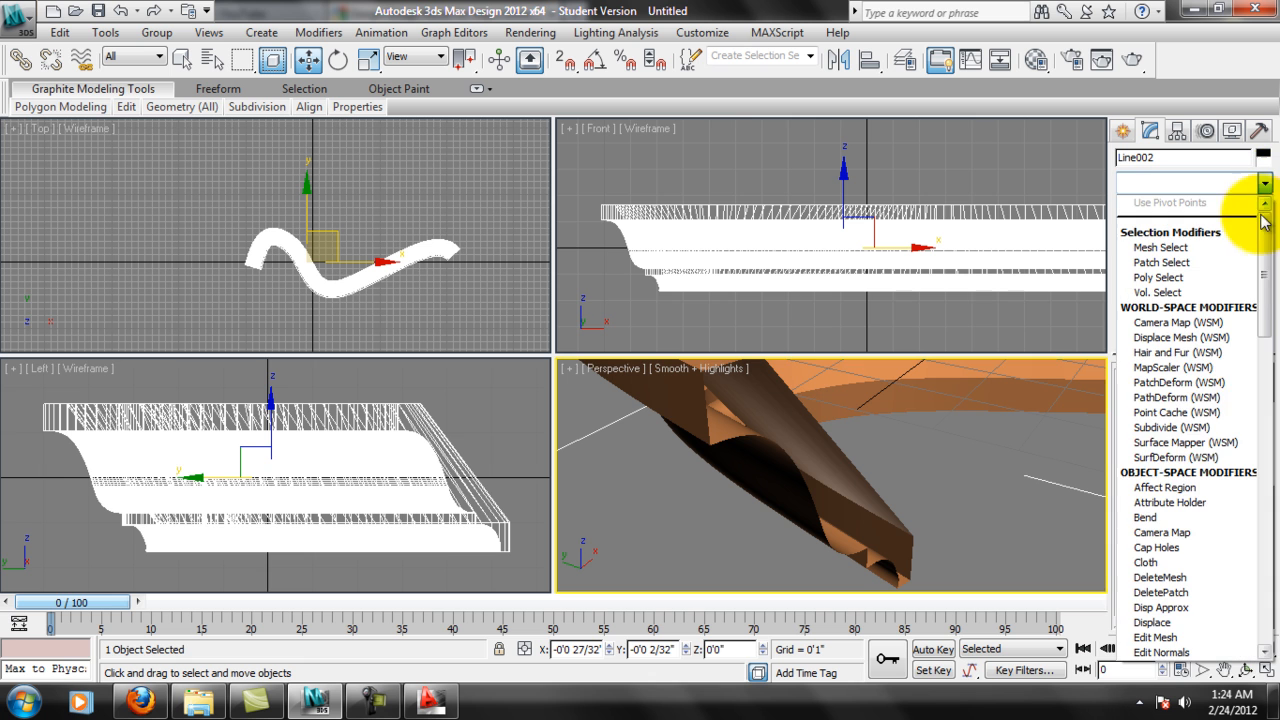
left_click(1157, 548)
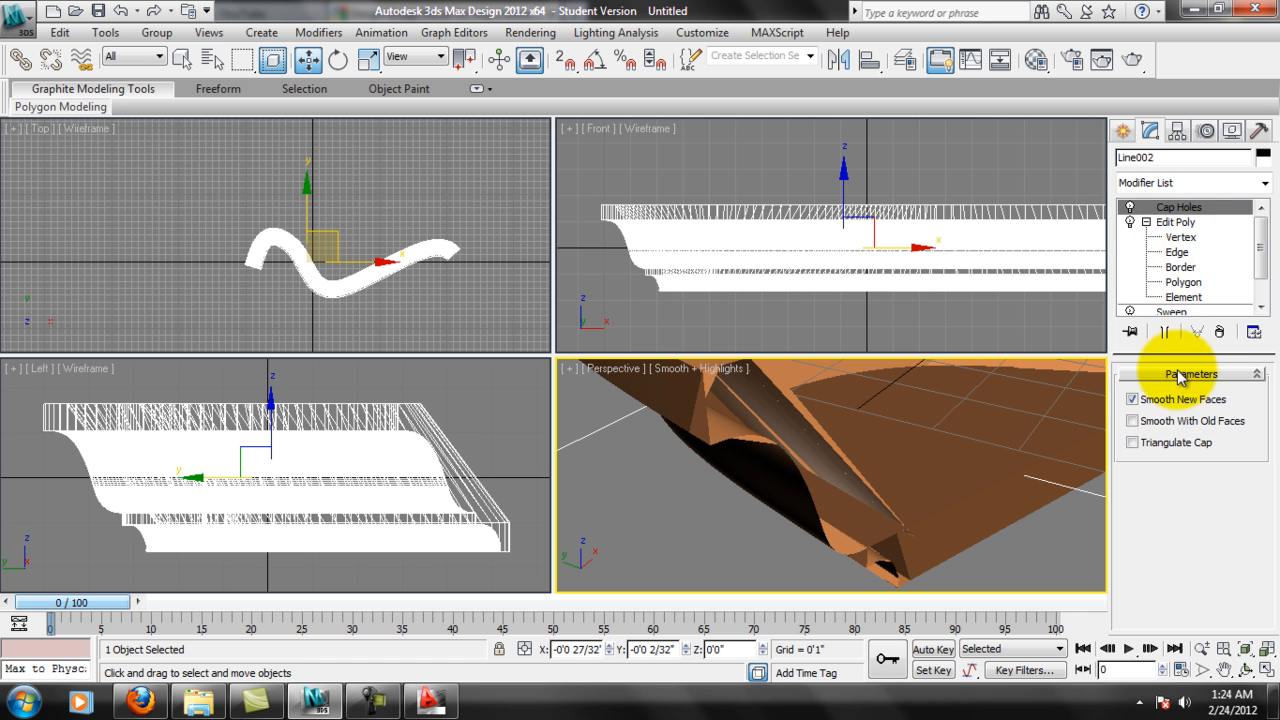
left_click(1219, 333)
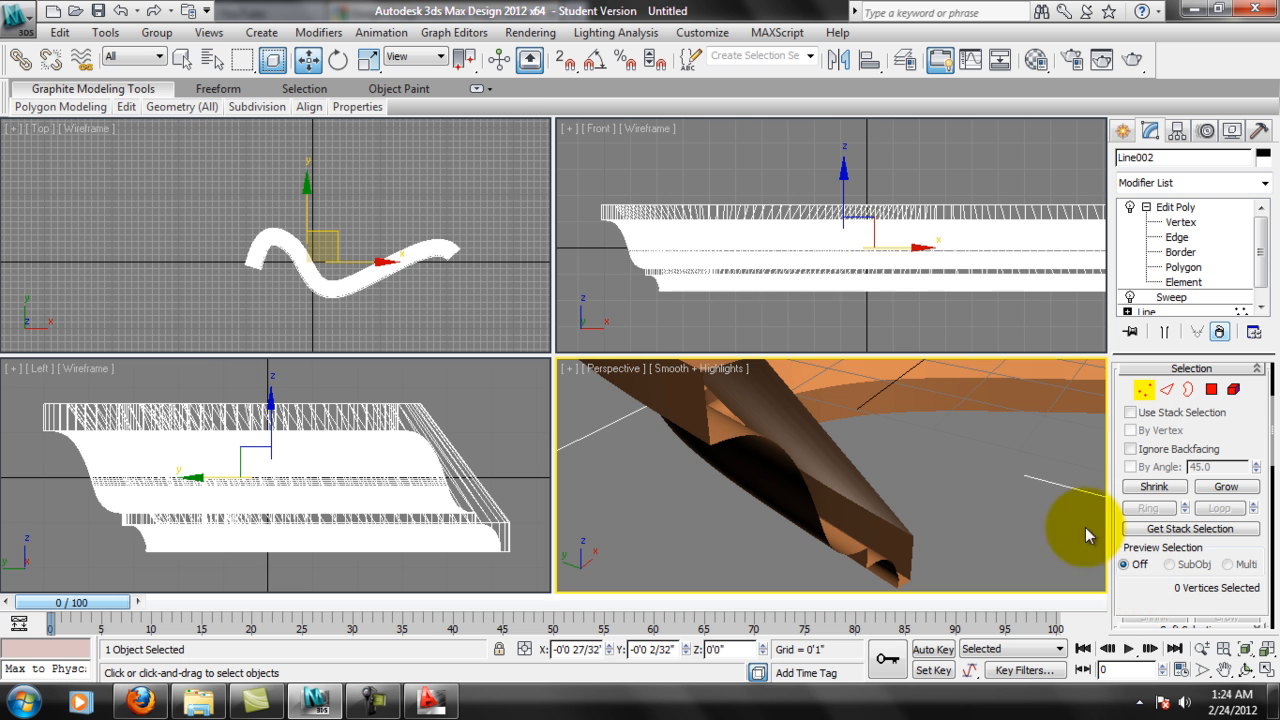
Look through the Edit Poly vertex-level options for the molding, including the selection, vertex and geometry editing tools.
scroll(927, 473, "down", 4)
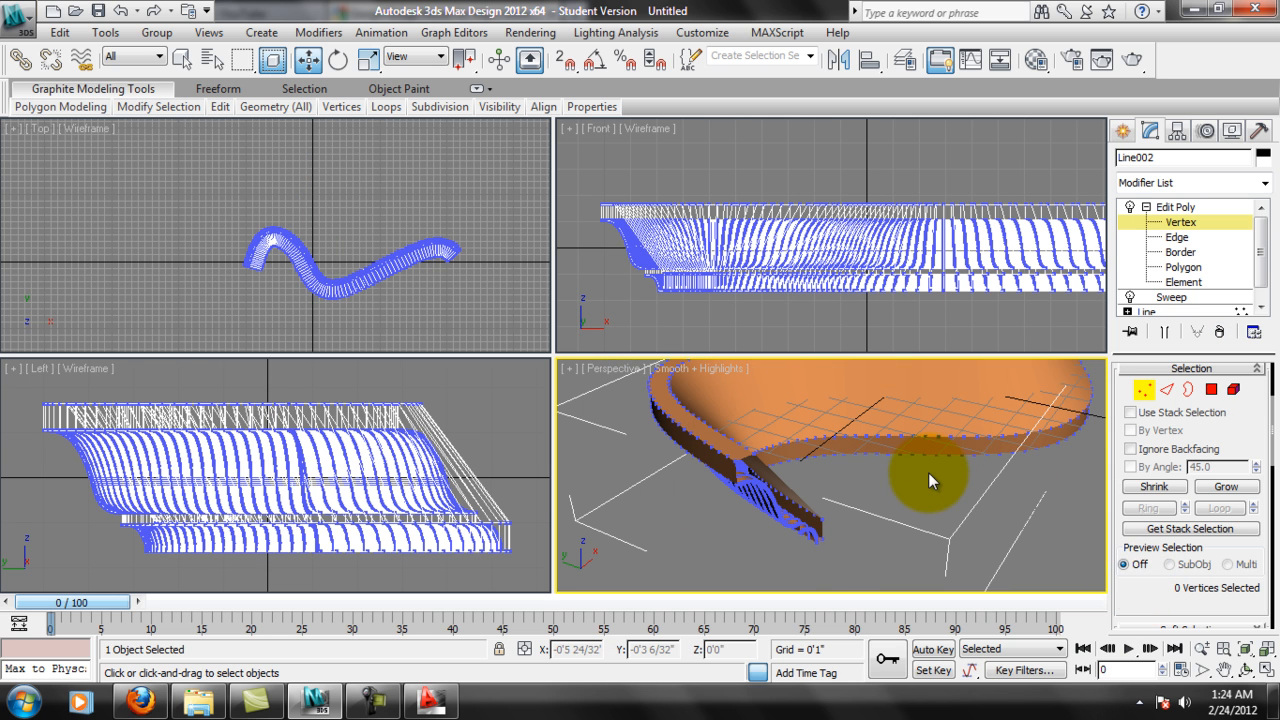
left_click_drag(1151, 586, 1095, 285)
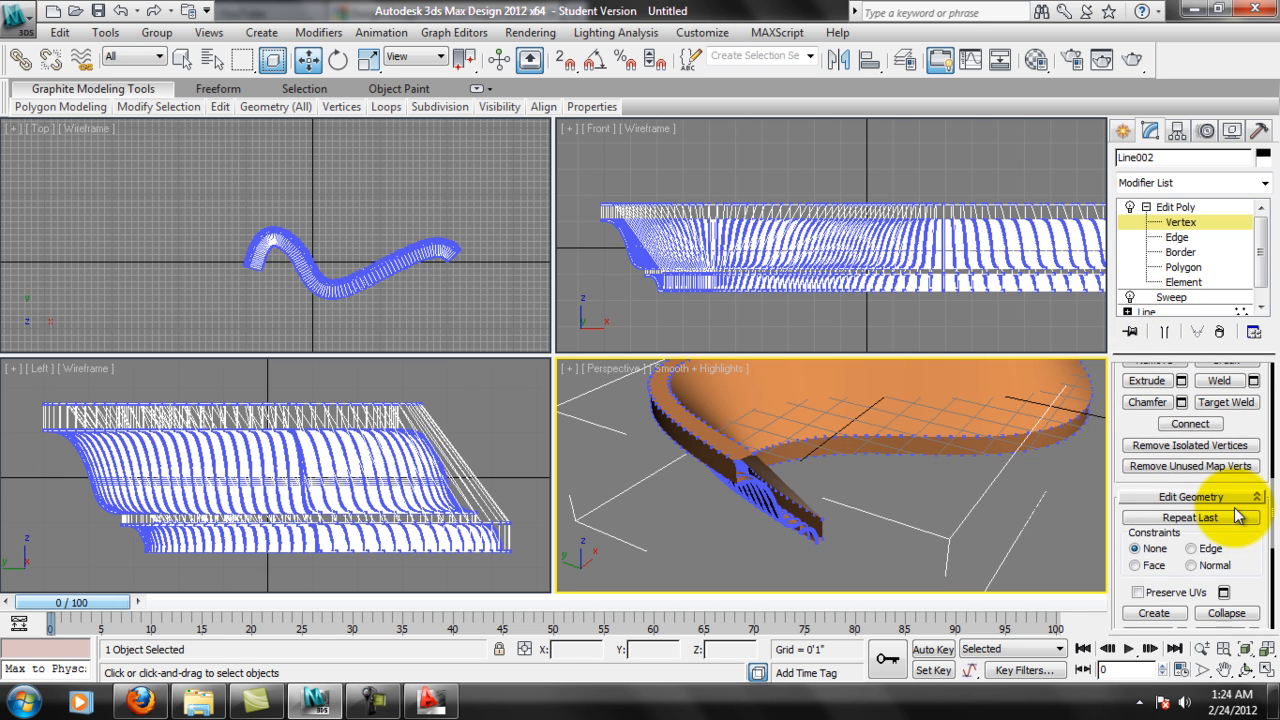
left_click_drag(1234, 533, 1240, 330)
mouse_move(1248, 582)
left_mouse_down()
mouse_move(1245, 438)
mouse_move(1245, 590)
left_mouse_up()
left_click_drag(1240, 442, 1214, 620)
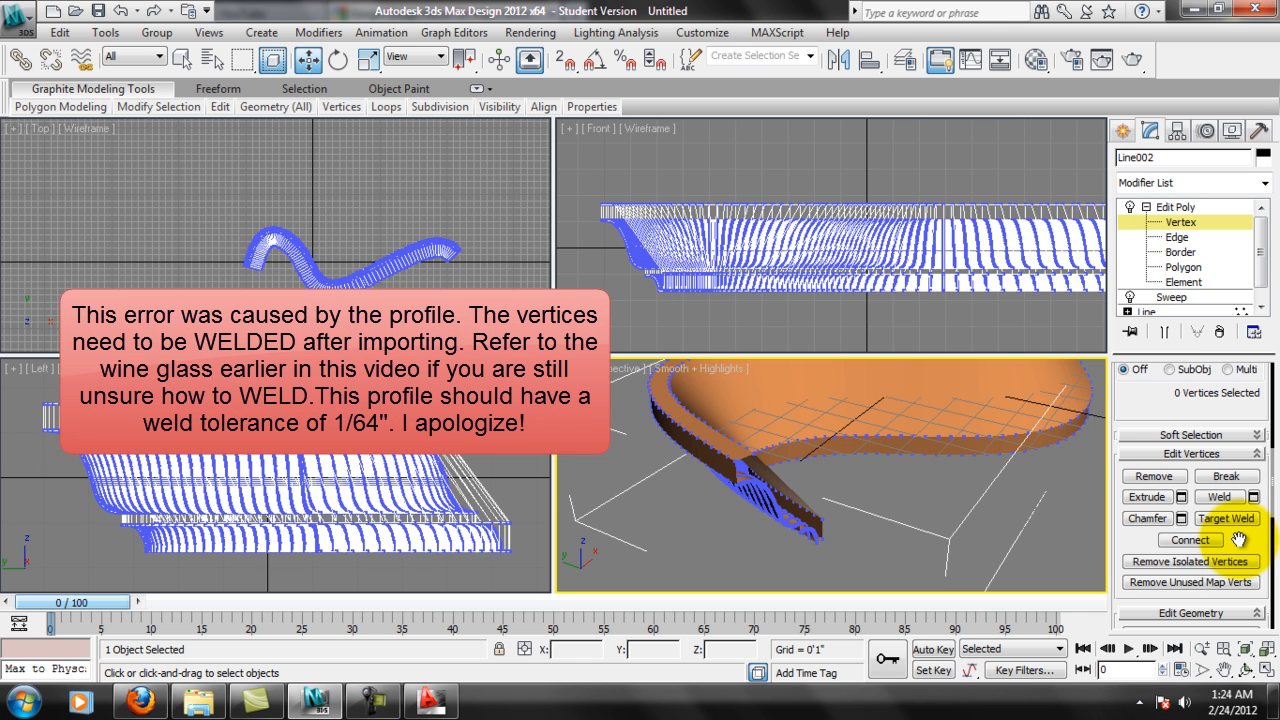
left_click_drag(1237, 534, 1234, 606)
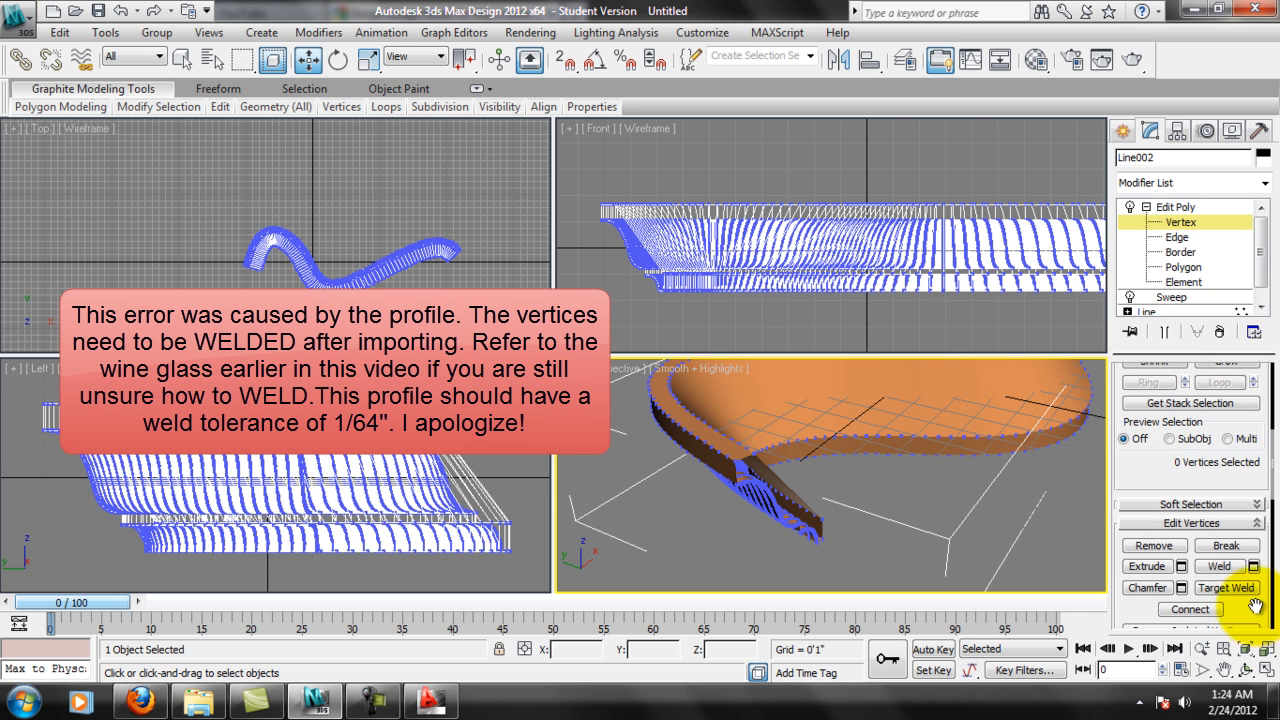
left_click_drag(1230, 520, 1227, 588)
left_click_drag(1248, 378, 1248, 580)
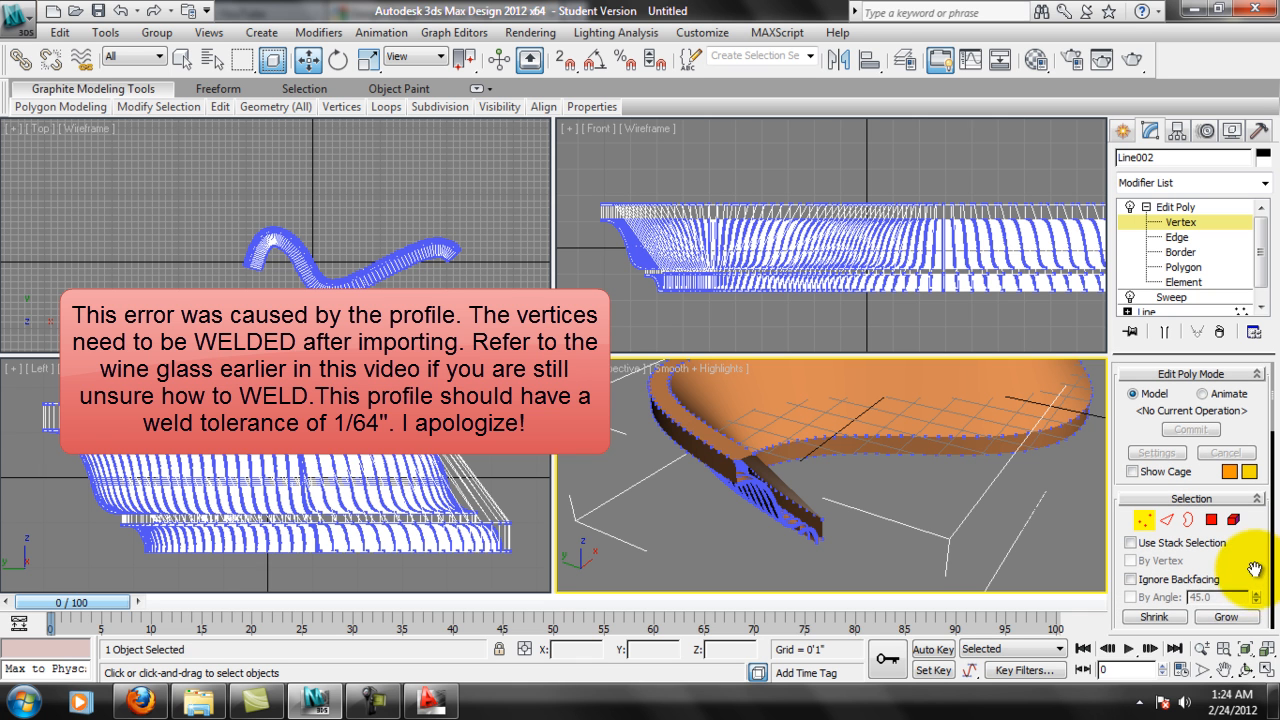
Examine the vertices around the molding's open end up close in Perspective.
scroll(957, 540, "up", 5)
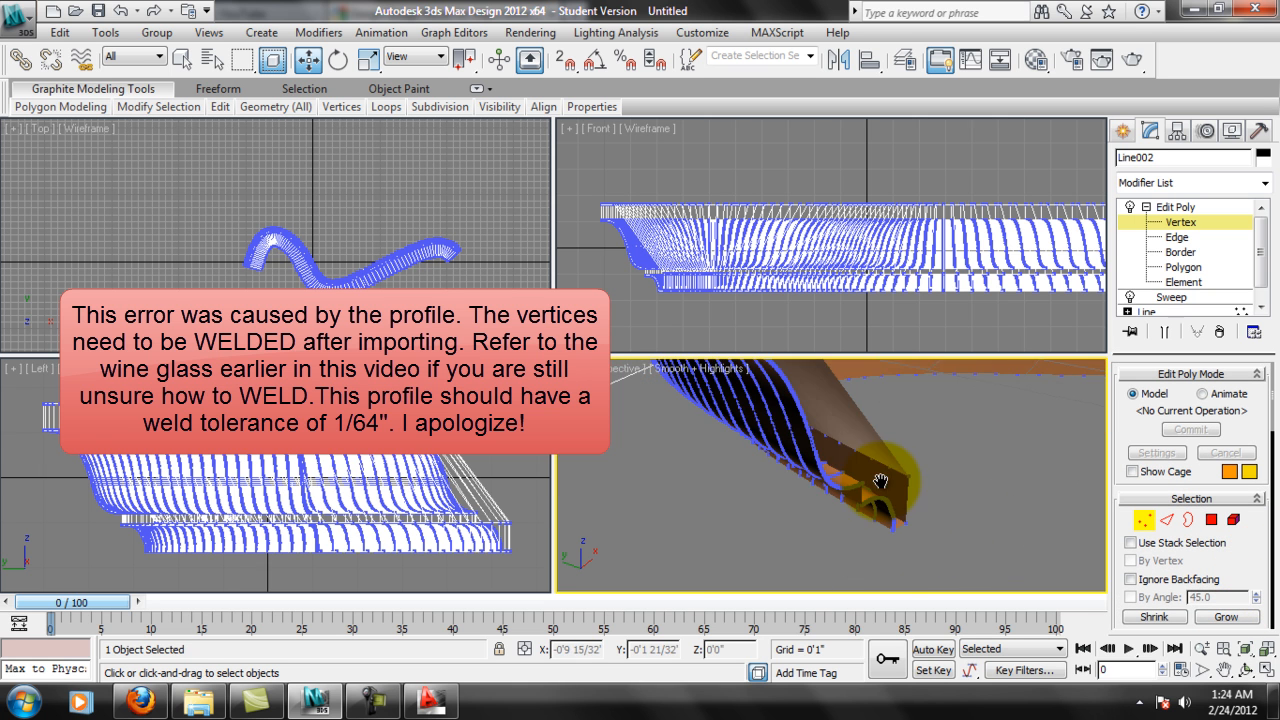
middle_click_drag(918, 465, 950, 448, "alt")
scroll(866, 446, "up", 1)
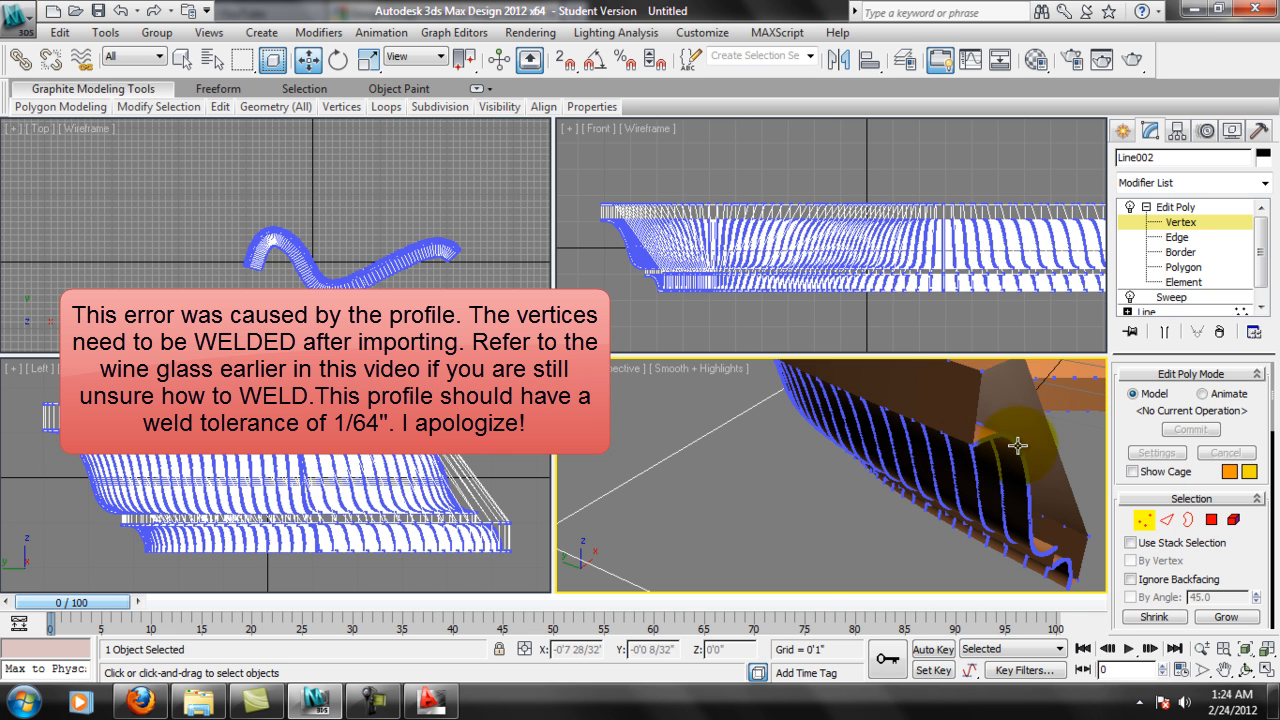
scroll(954, 408, "down", 3)
mouse_move(1003, 424)
middle_mouse_down()
mouse_move(966, 457)
mouse_move(893, 470)
mouse_move(943, 466)
mouse_move(980, 420)
middle_mouse_up()
scroll(966, 453, "down", 5)
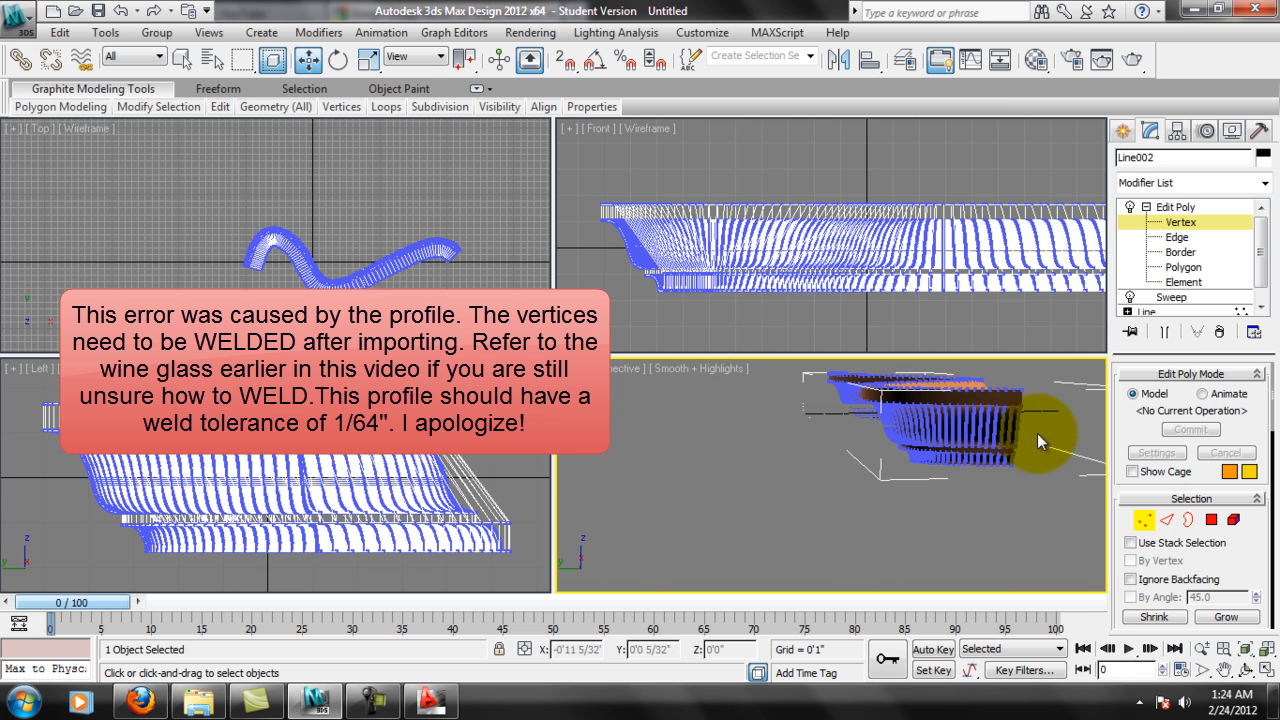
Leave vertex editing, deselect the molding and inspect its ends and curved faces from several angles in Perspective.
left_click(1140, 223)
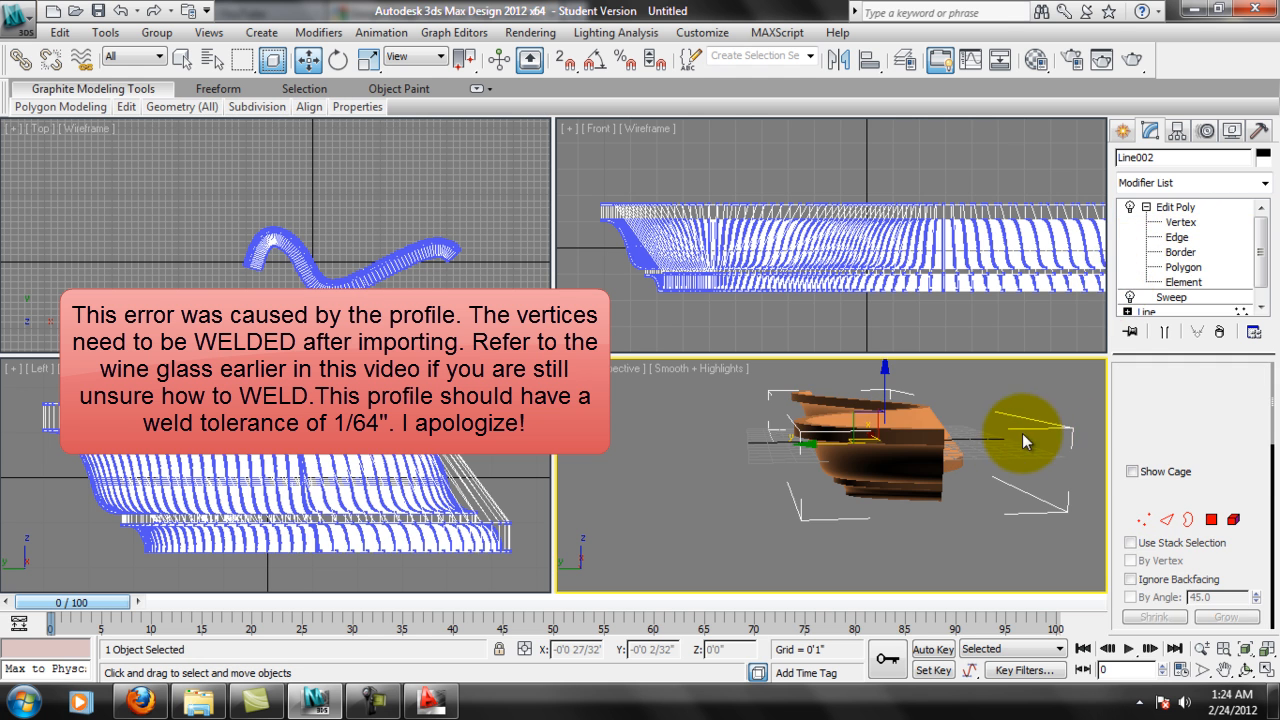
left_click(1022, 436)
middle_click_drag(957, 444, 924, 445, "alt")
middle_click_drag(718, 528, 773, 446)
scroll(812, 493, "up", 5)
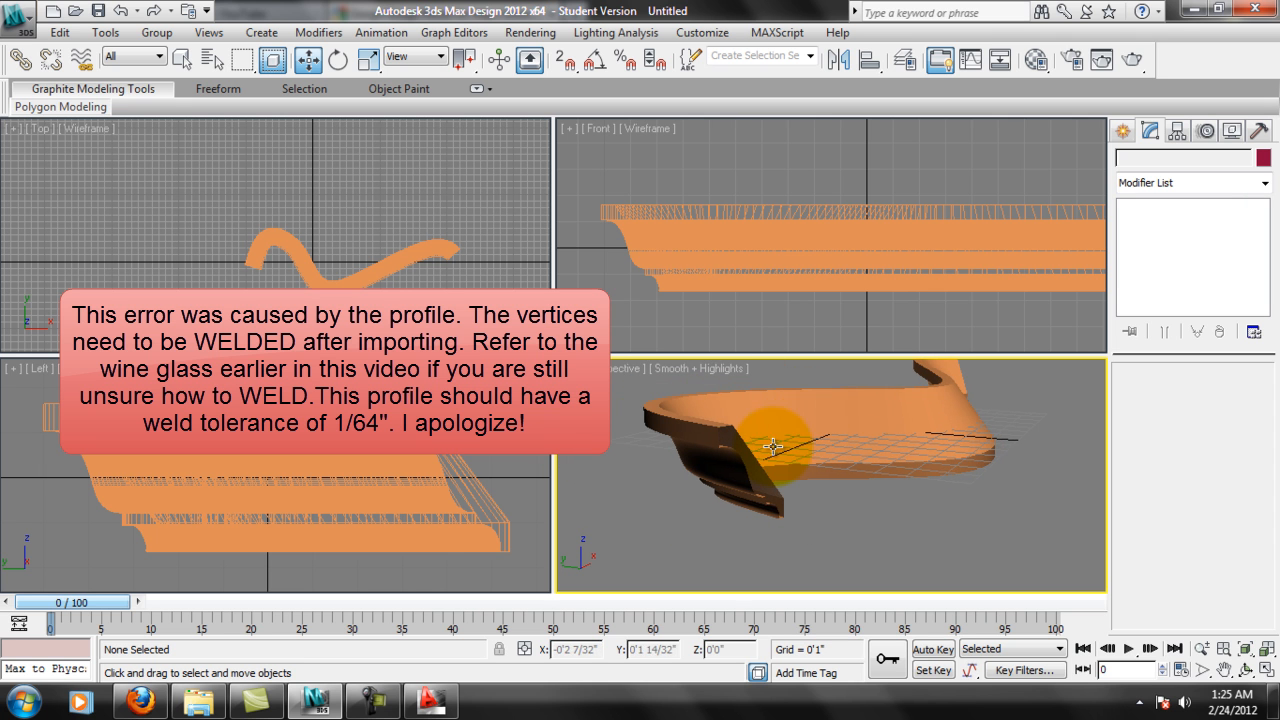
scroll(755, 467, "up", 5)
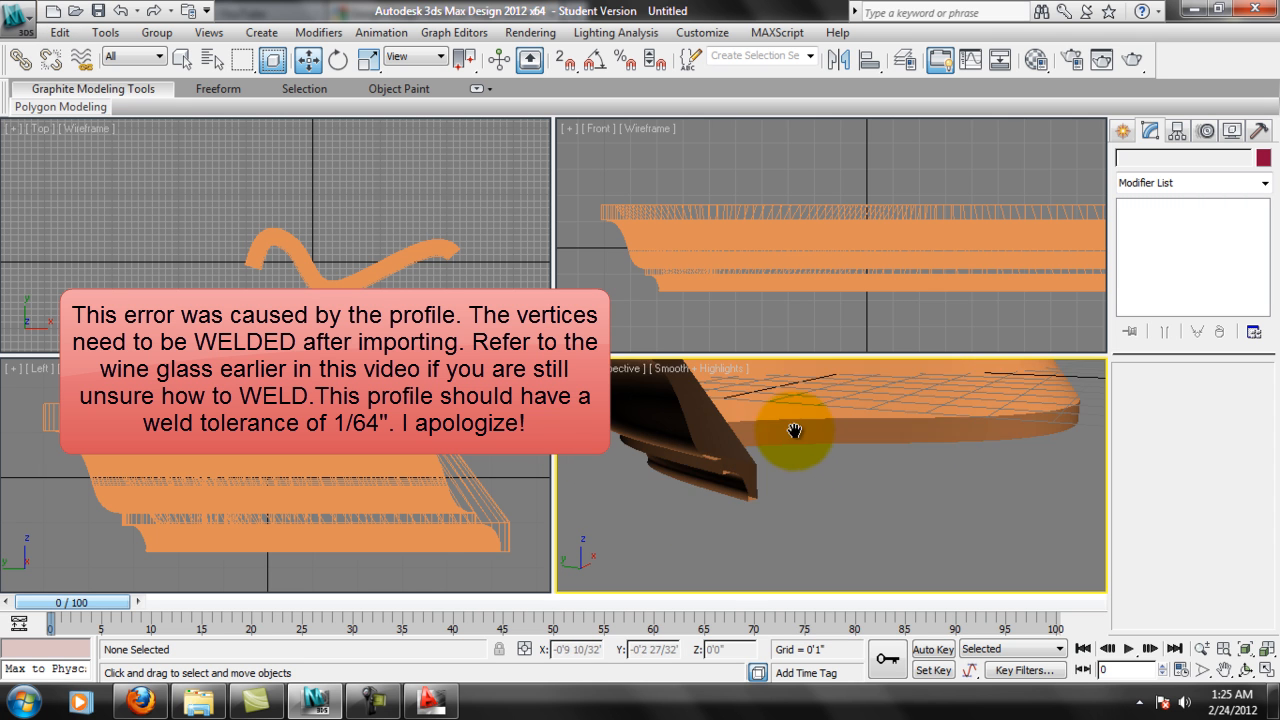
middle_click_drag(751, 459, 1107, 535, "alt")
scroll(808, 466, "down", 3)
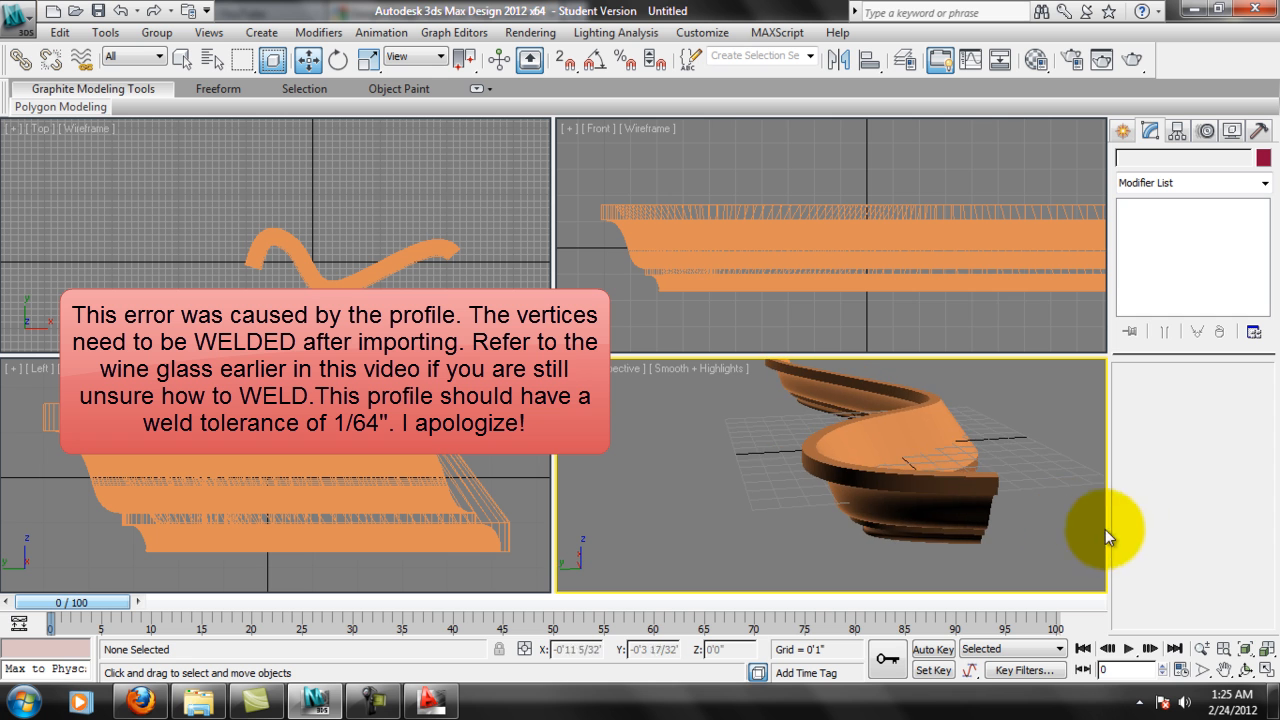
middle_click_drag(1050, 490, 912, 436, "alt")
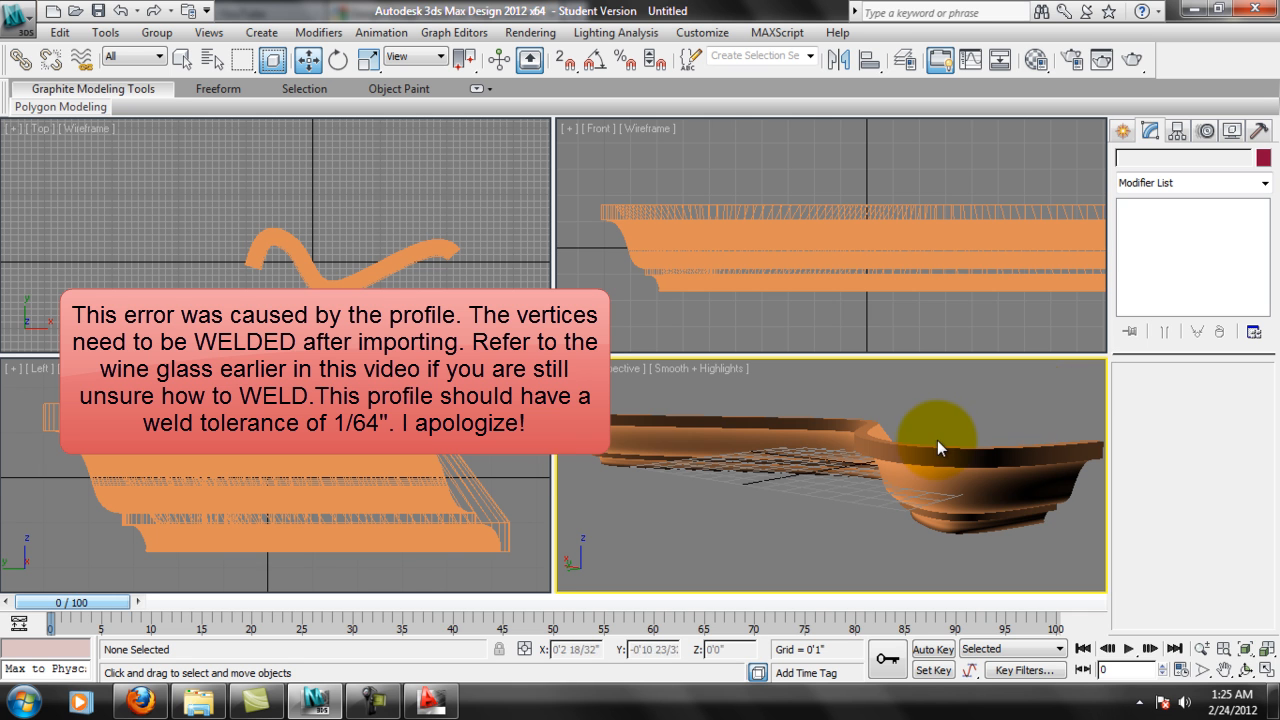
middle_click_drag(937, 444, 944, 427)
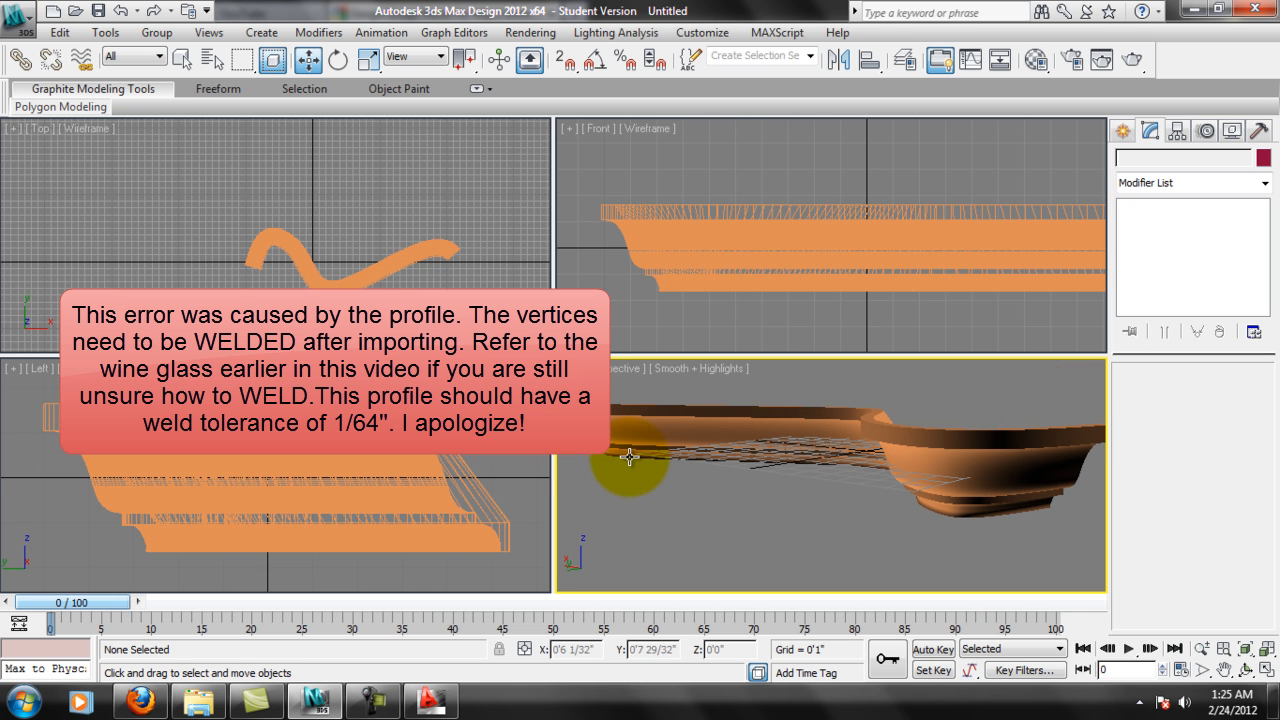
scroll(943, 443, "down", 3)
scroll(958, 442, "up", 4)
Delete the swept molding from the scene.
left_click(951, 436)
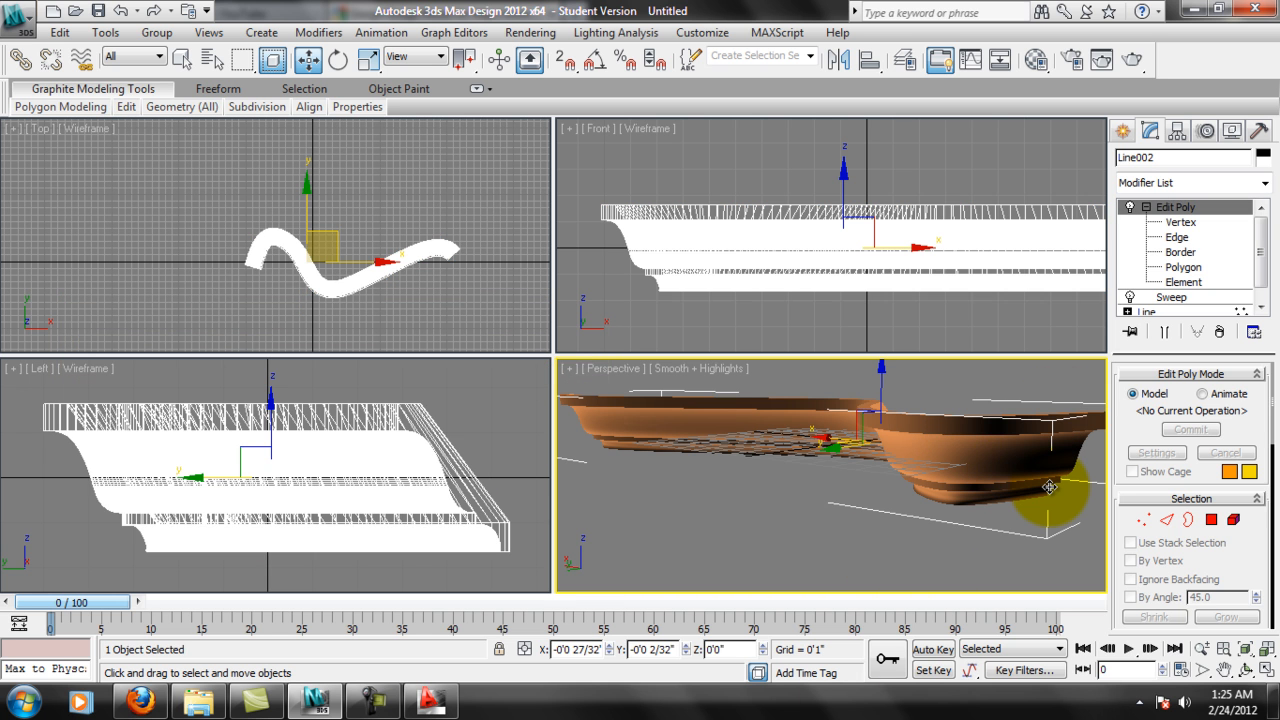
key("Delete")
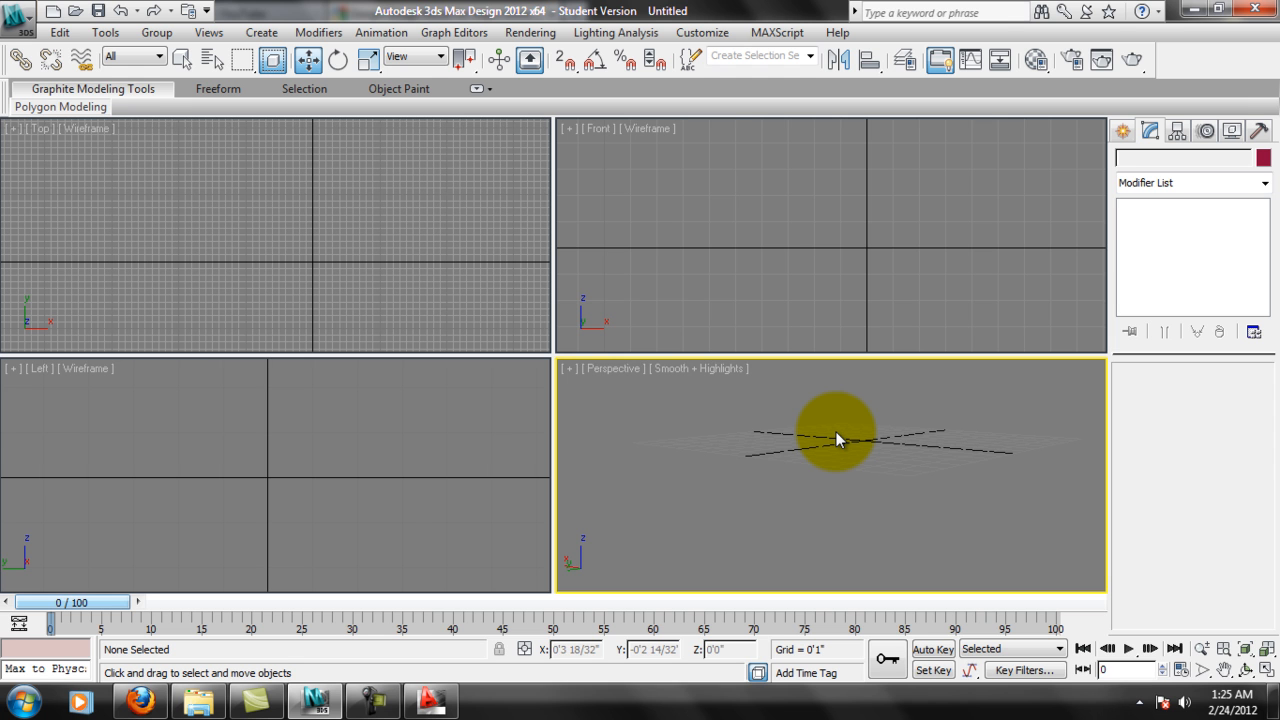
middle_click_drag(346, 242, 366, 208)
middle_click_drag(948, 510, 946, 421)
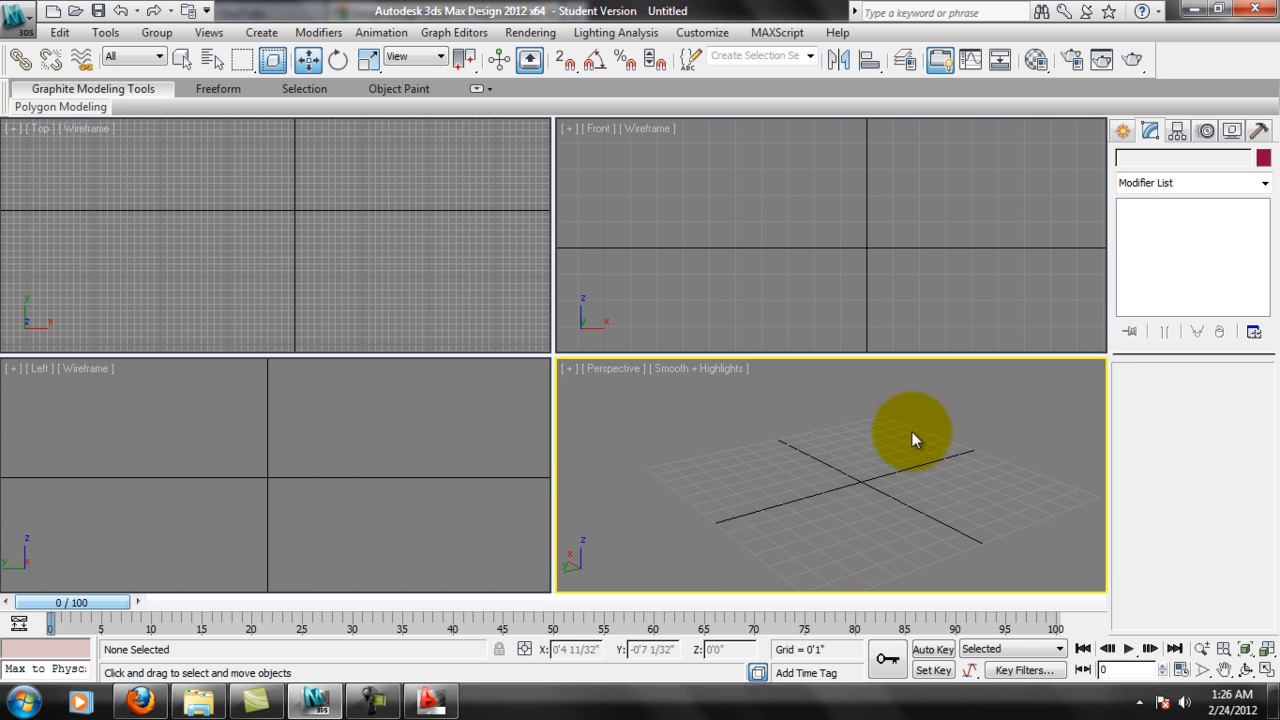
middle_click_drag(905, 460, 1004, 502)
middle_click_drag(400, 213, 400, 247)
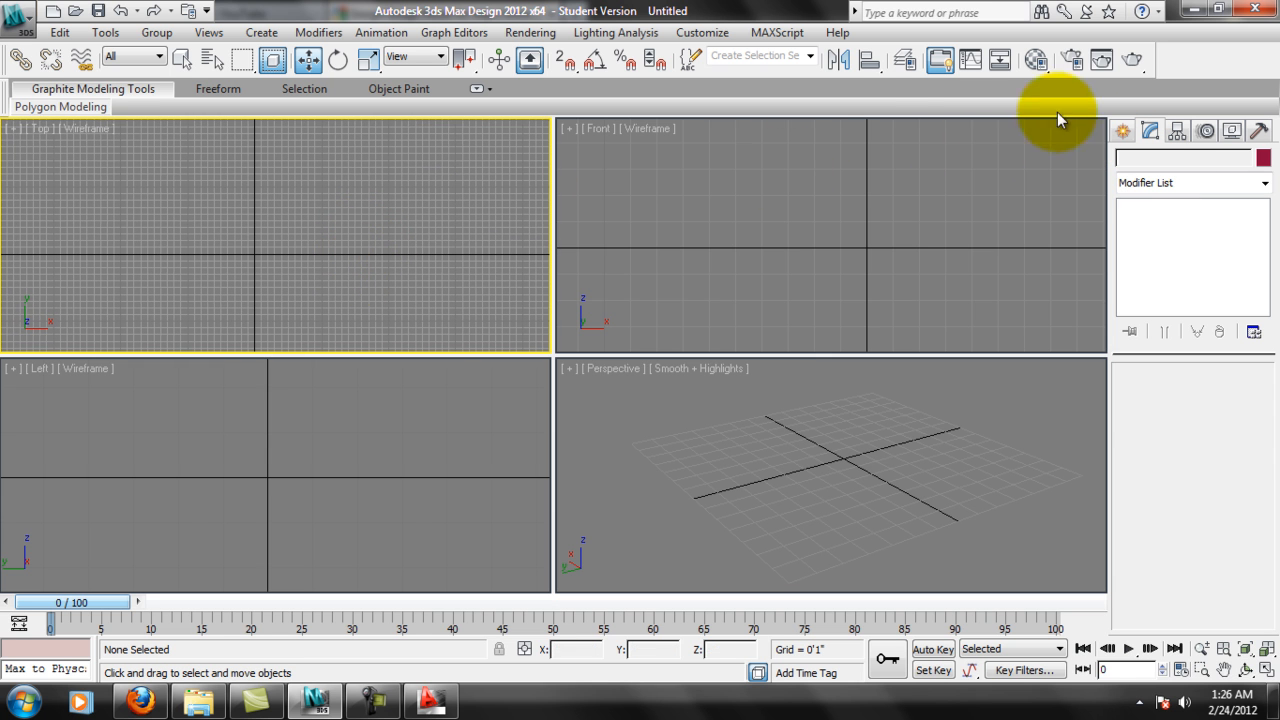
Create a standard box in the Top view, about 5'8" long, 12'9" wide and 1'3" high, and leave box creation.
left_click(1123, 130)
middle_click_drag(368, 230, 403, 198)
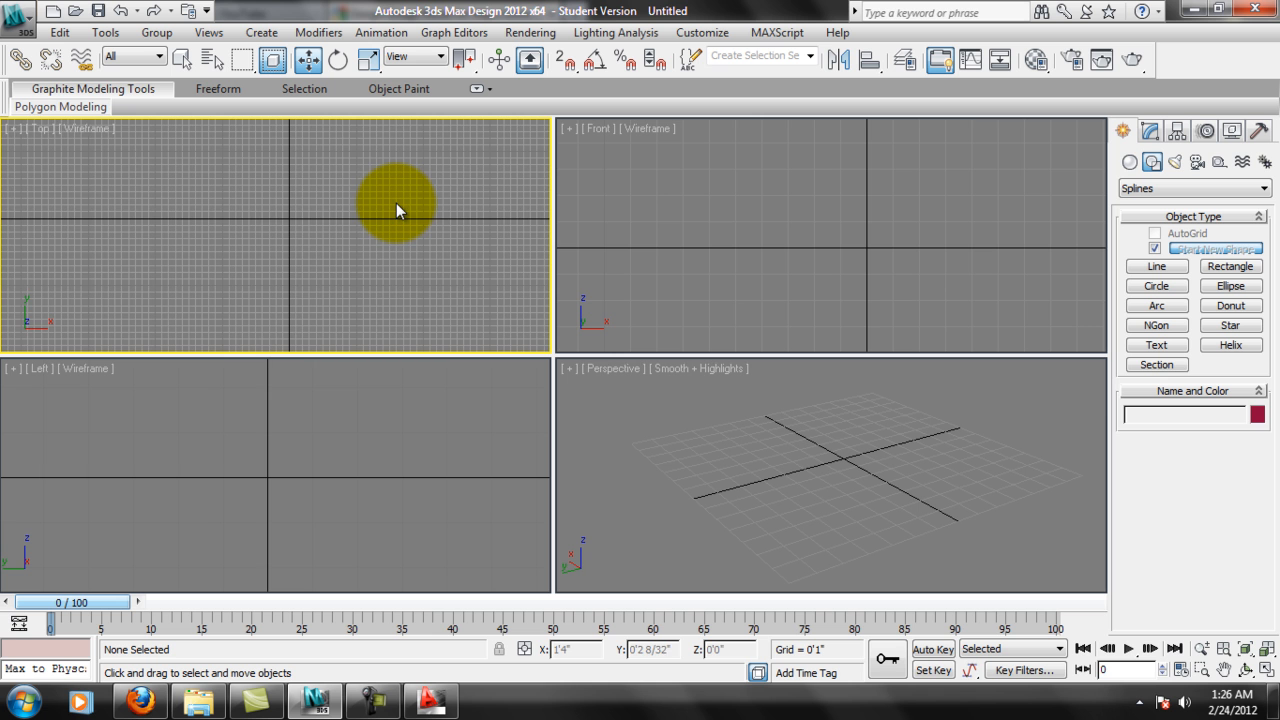
middle_click_drag(385, 200, 387, 208)
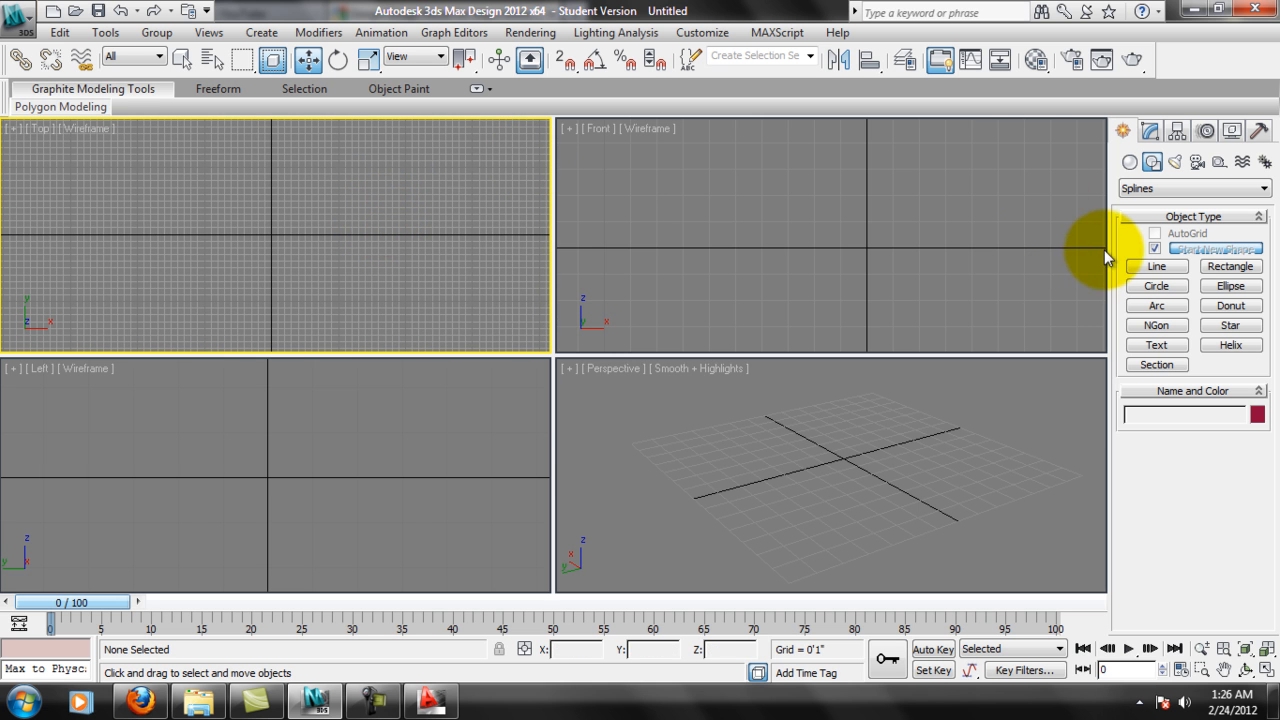
middle_click_drag(312, 267, 310, 267)
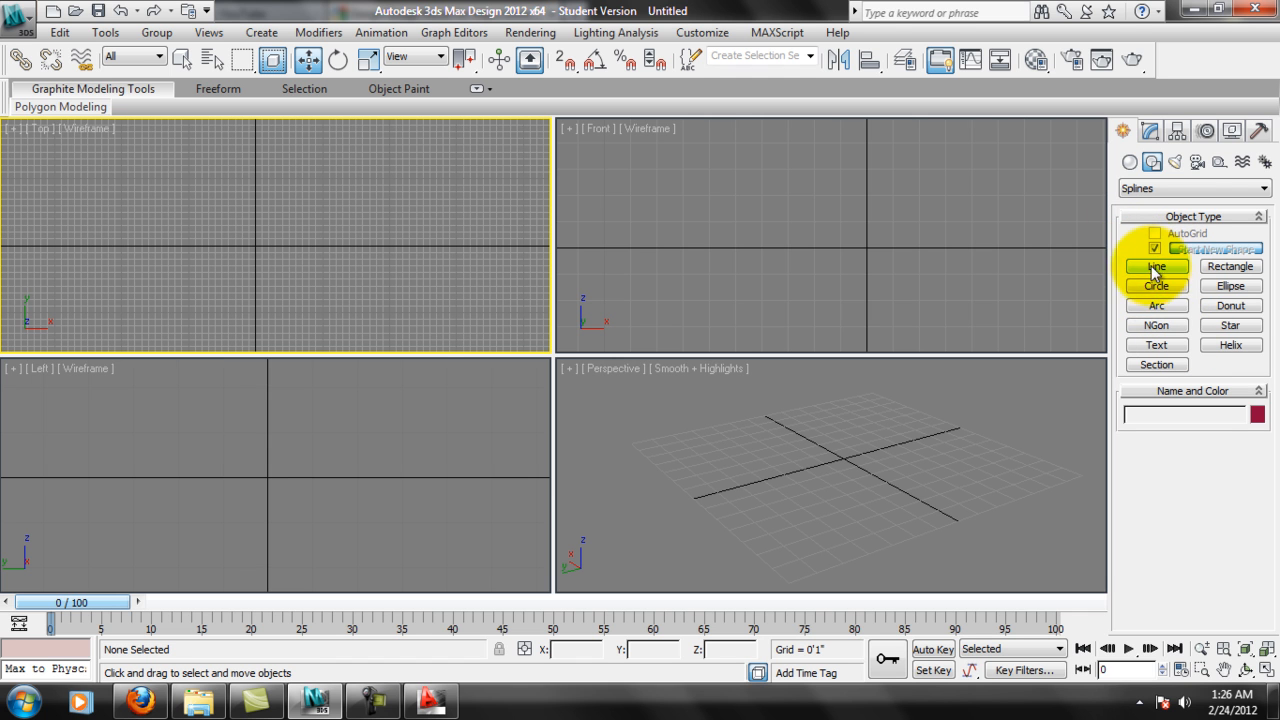
left_click(1129, 162)
left_click(1140, 253)
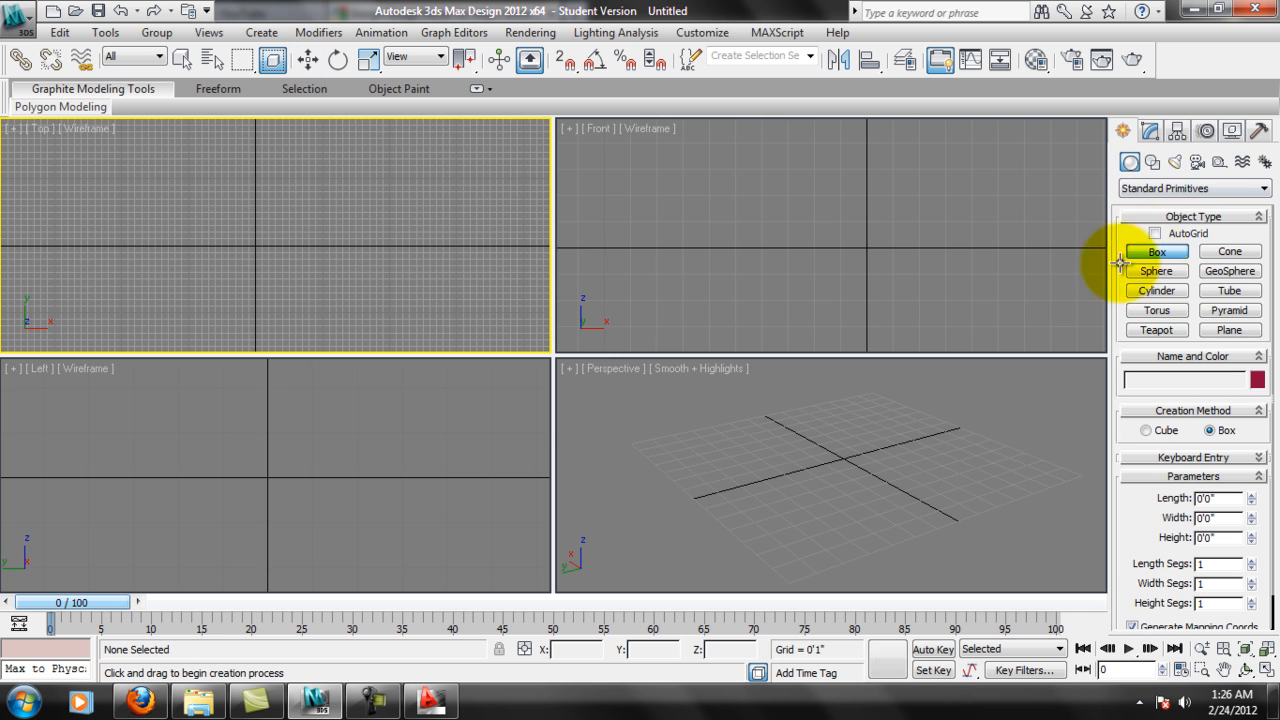
scroll(291, 186, "down", 4)
left_click_drag(117, 167, 478, 326)
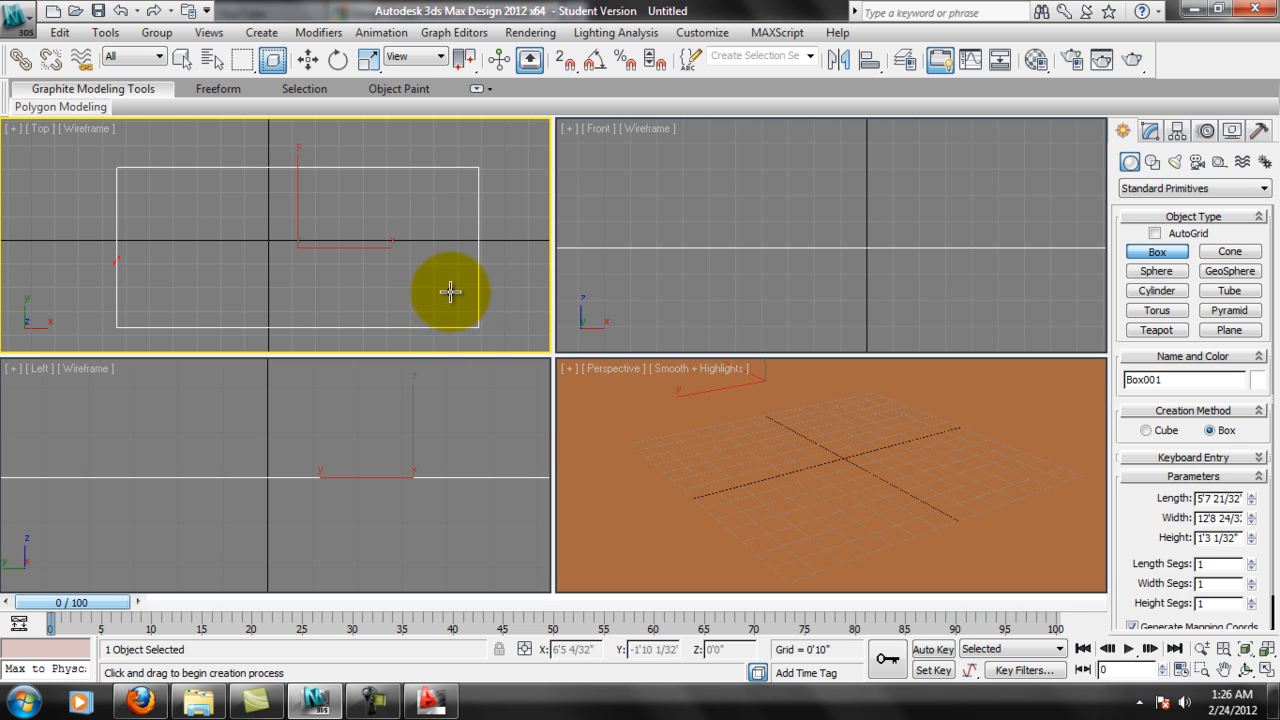
left_click(450, 291)
scroll(880, 520, "down", 6)
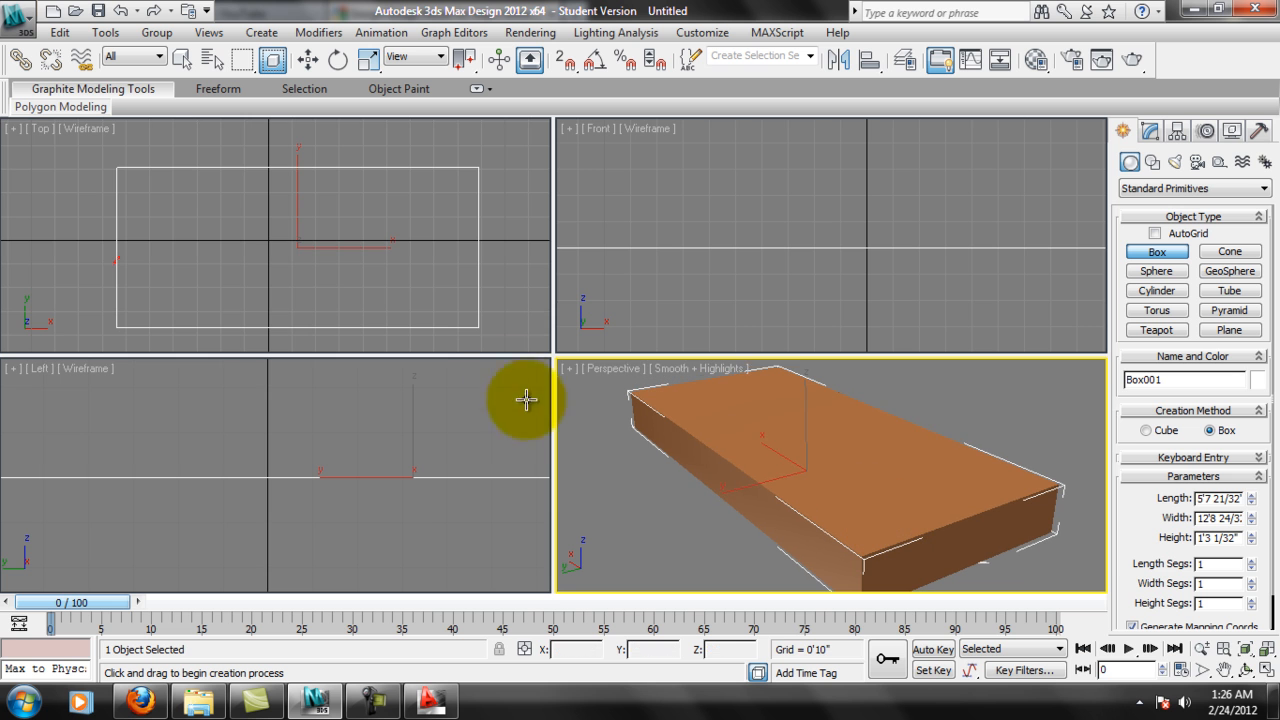
scroll(209, 289, "up", 10)
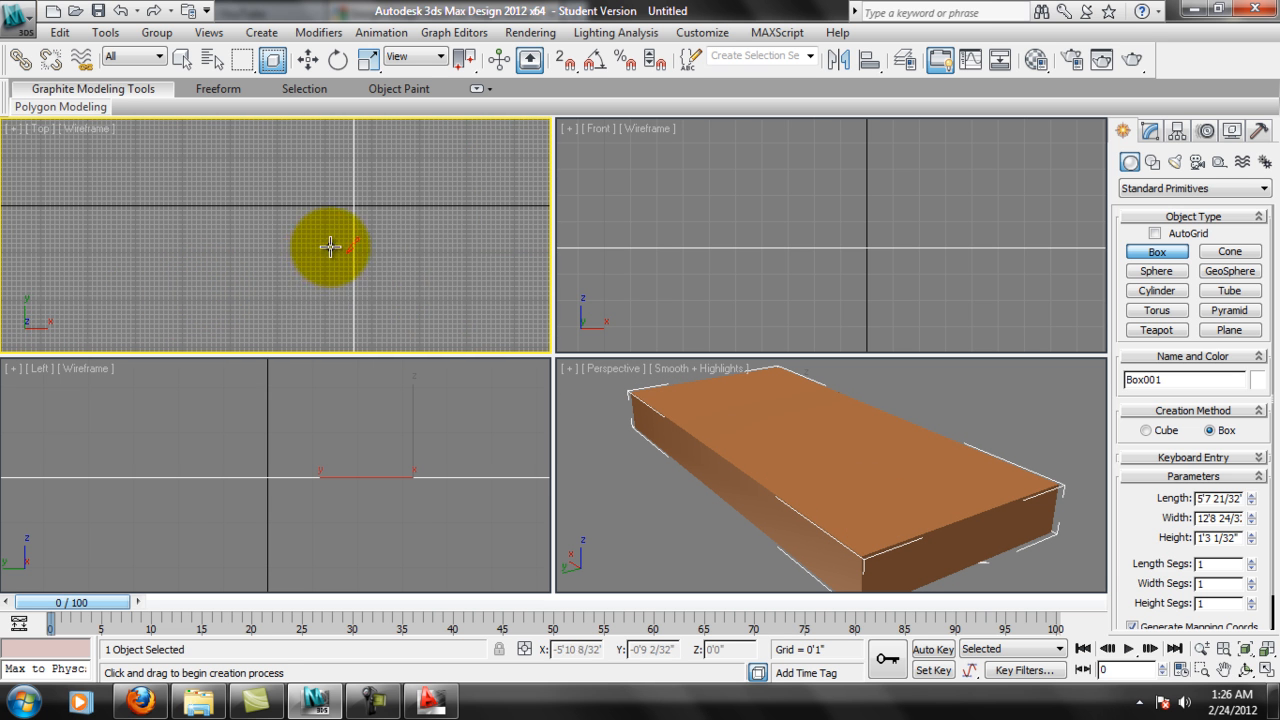
key("w")
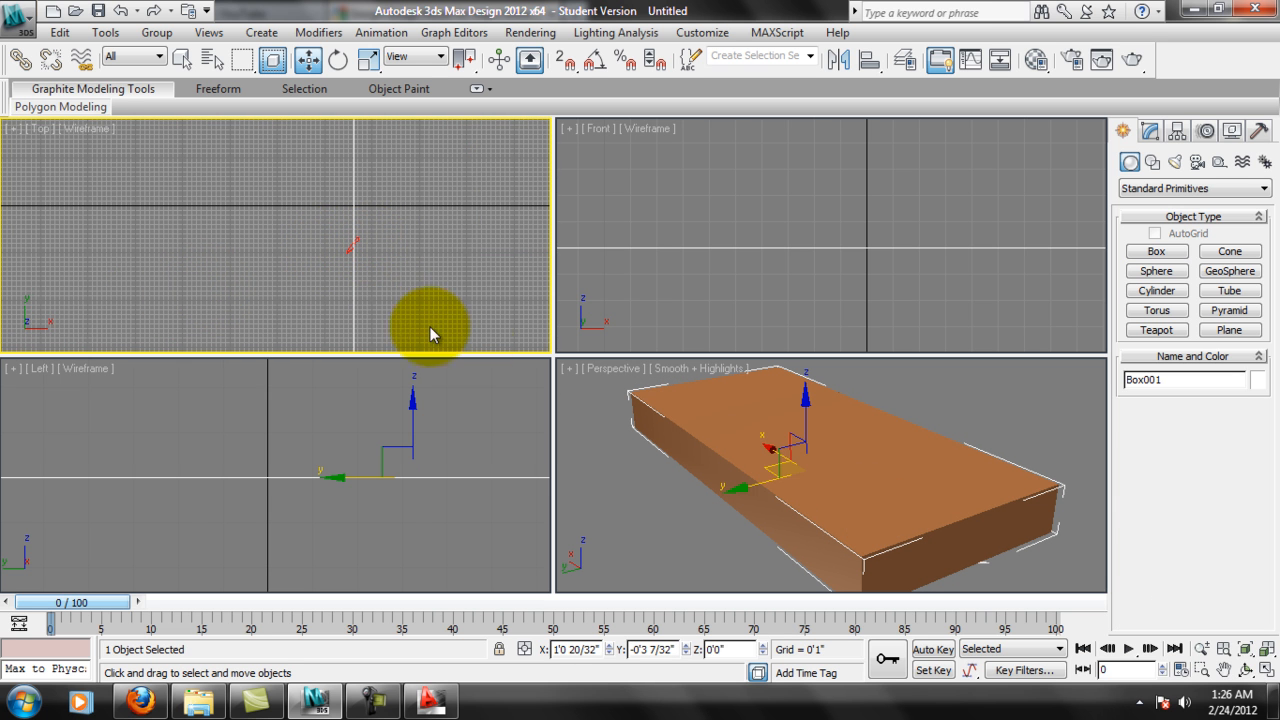
Deselect the box and frame it fully in the Top and Perspective views.
key("Delete")
key("ctrl+z")
scroll(322, 266, "up", 3)
left_click(476, 346)
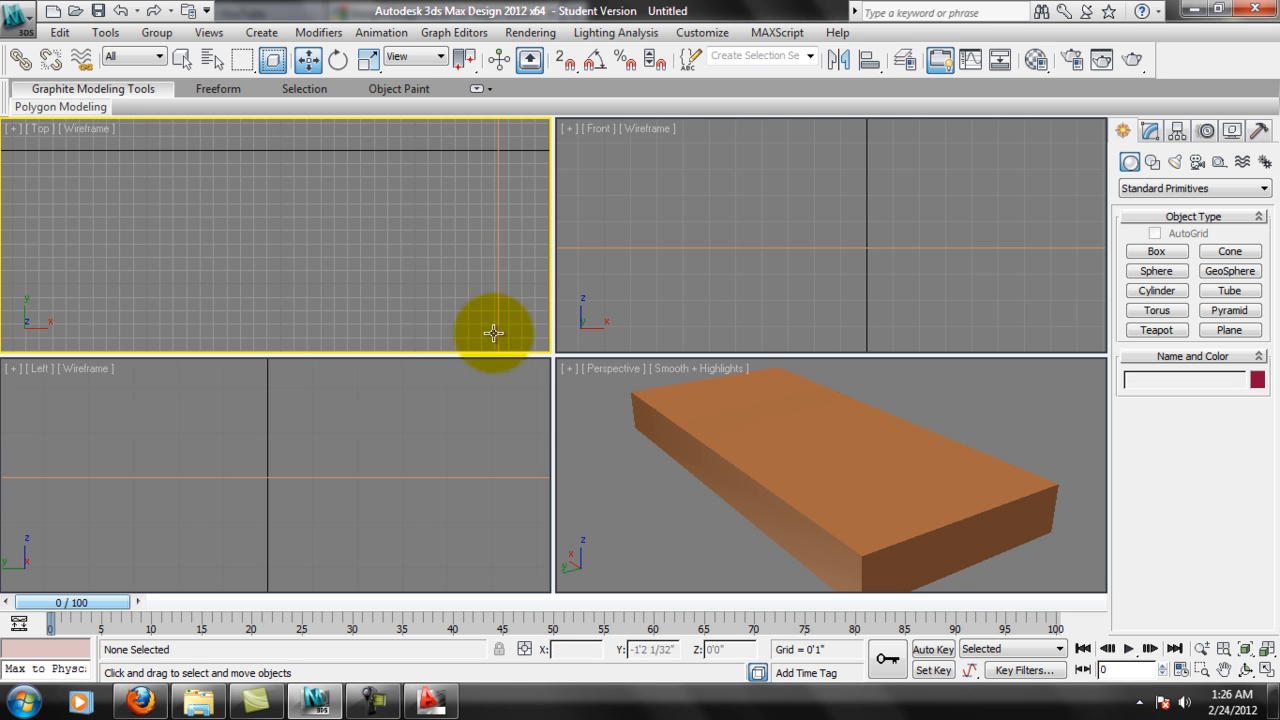
scroll(496, 274, "down", 5)
scroll(309, 267, "up", 4)
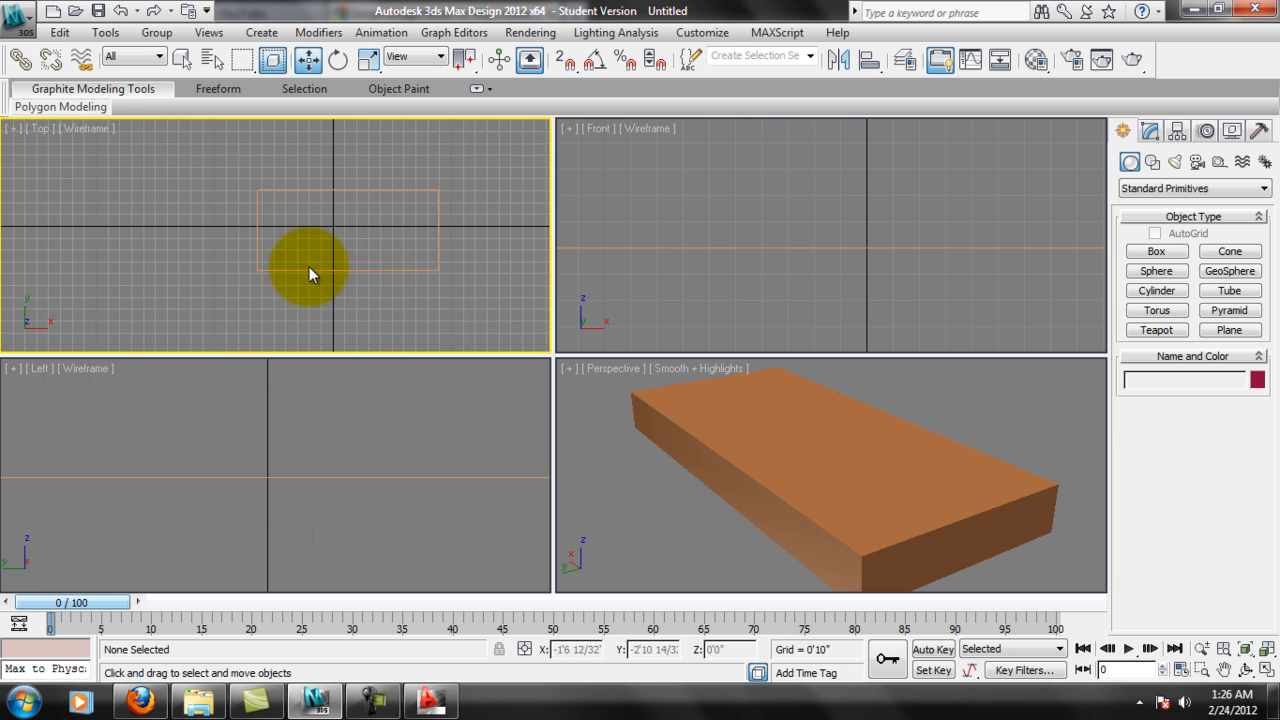
middle_click_drag(728, 441, 744, 442)
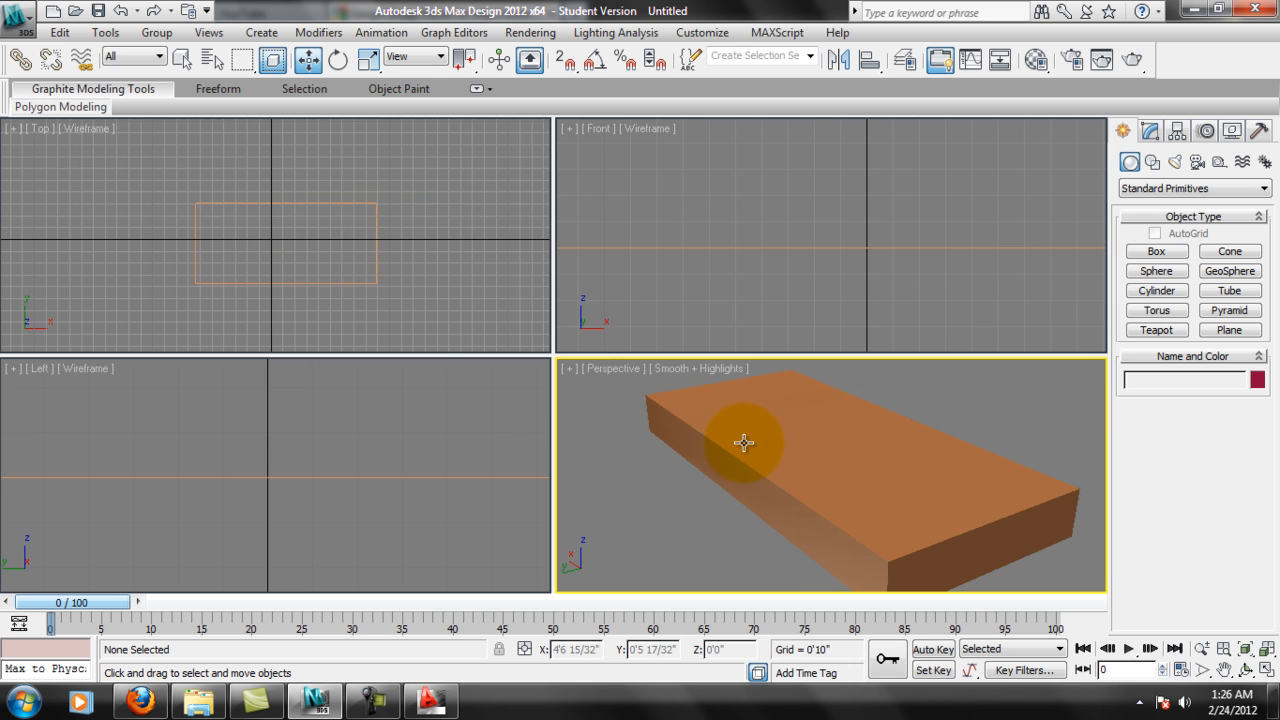
scroll(746, 445, "down", 3)
left_click(292, 209)
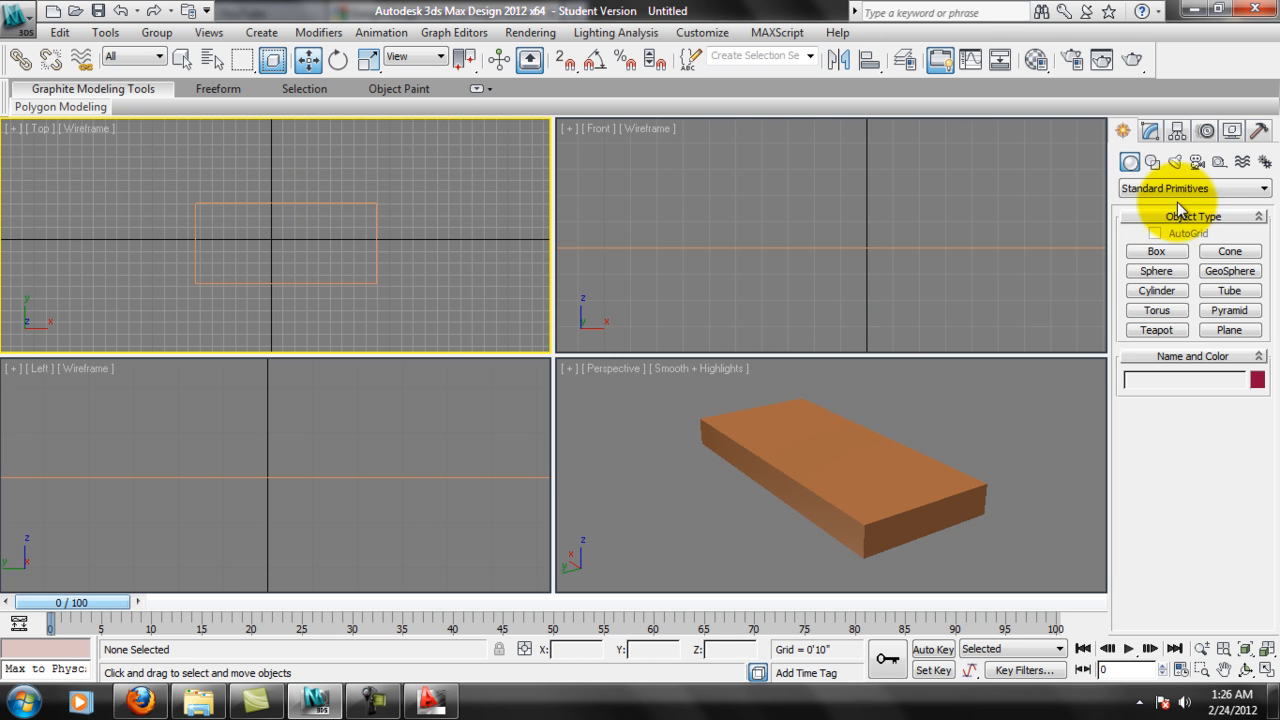
Create a standard cylinder over one half of the box in the Top view, about 1'4" in radius and 4'11" high.
left_click(1157, 290)
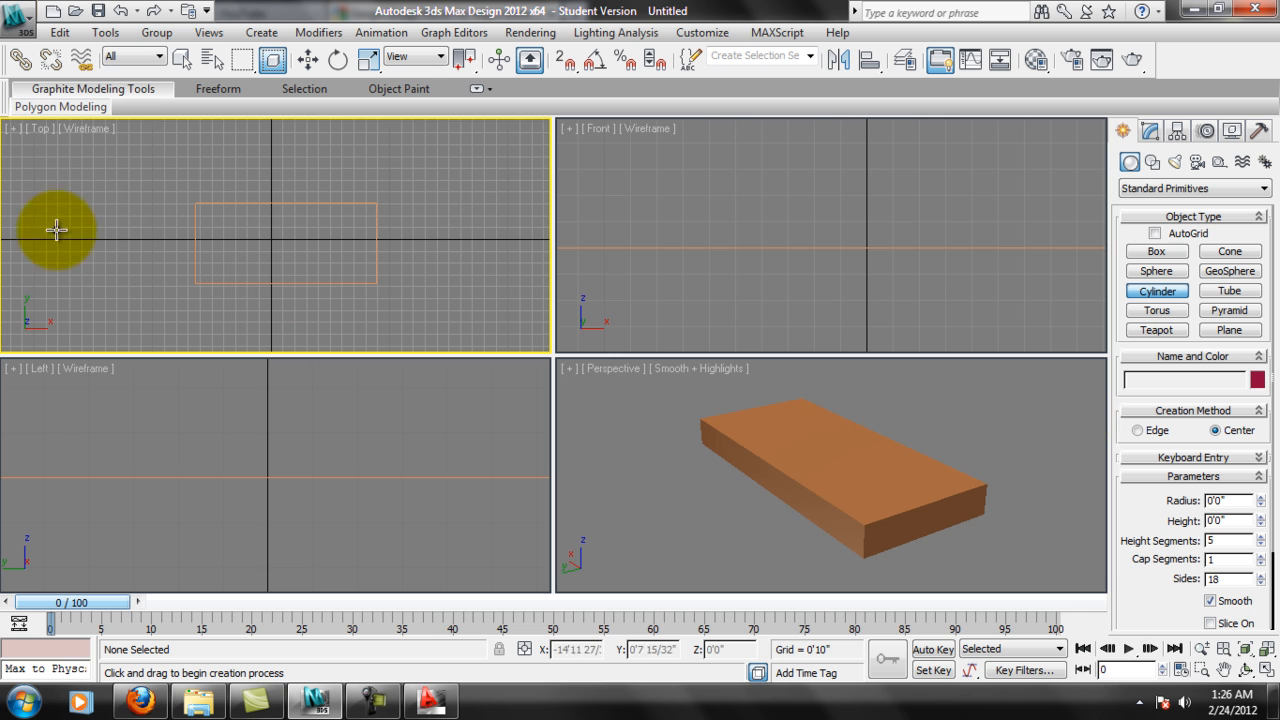
left_click(237, 243)
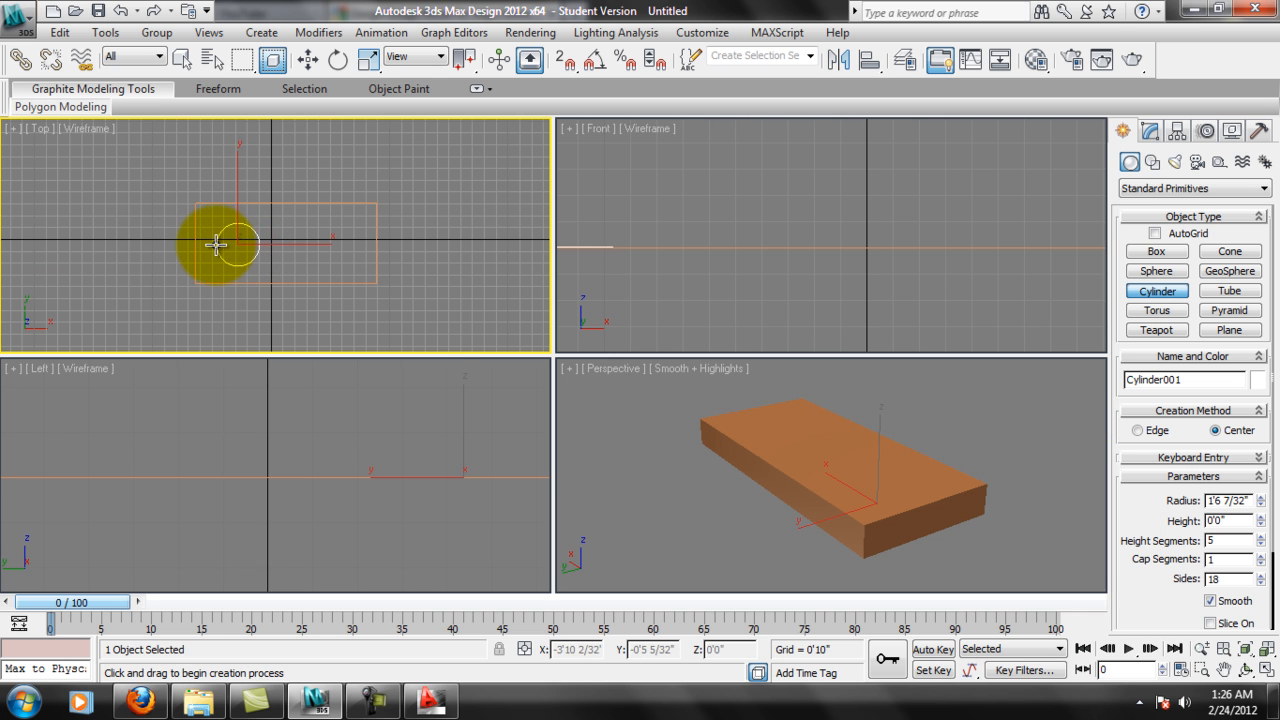
left_click(266, 171)
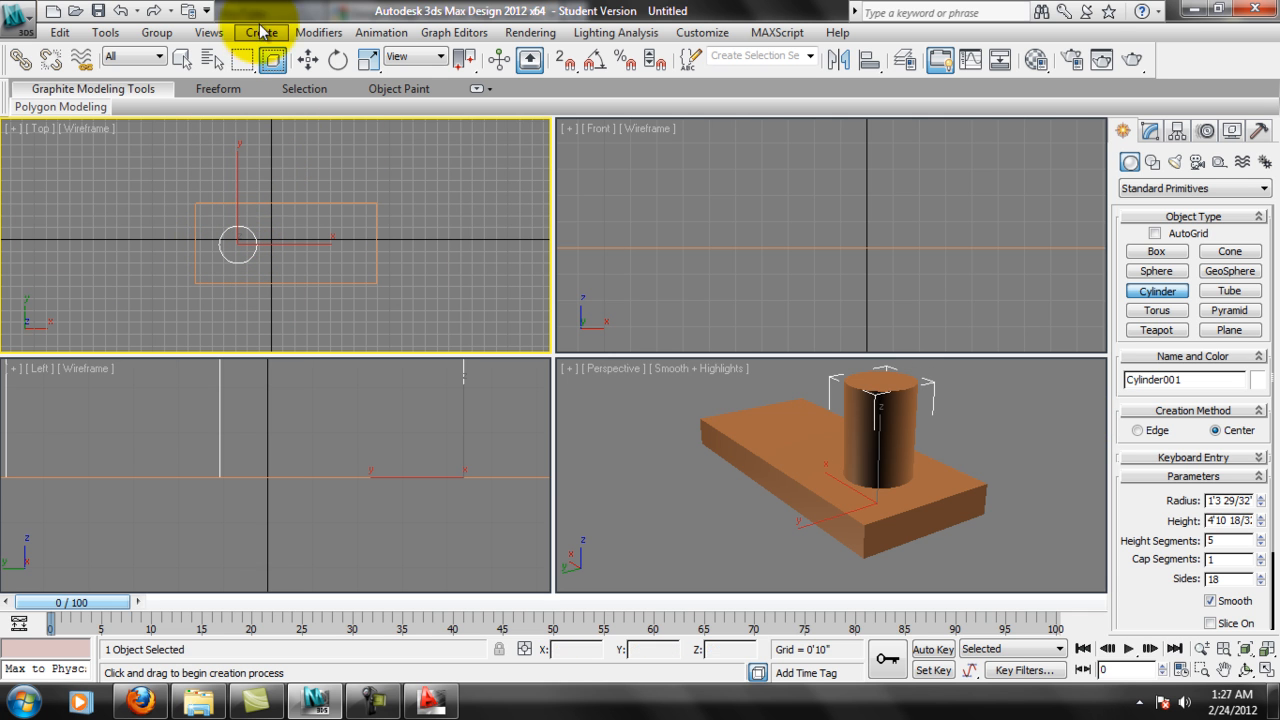
Move the cylinder down in the Left view to Z about -1'7 19/32" so it passes through the box.
left_click(316, 60)
scroll(258, 267, "up", 1)
scroll(418, 490, "down", 3)
middle_click_drag(372, 478, 372, 523)
scroll(371, 523, "down", 5)
middle_click_drag(371, 446, 375, 469)
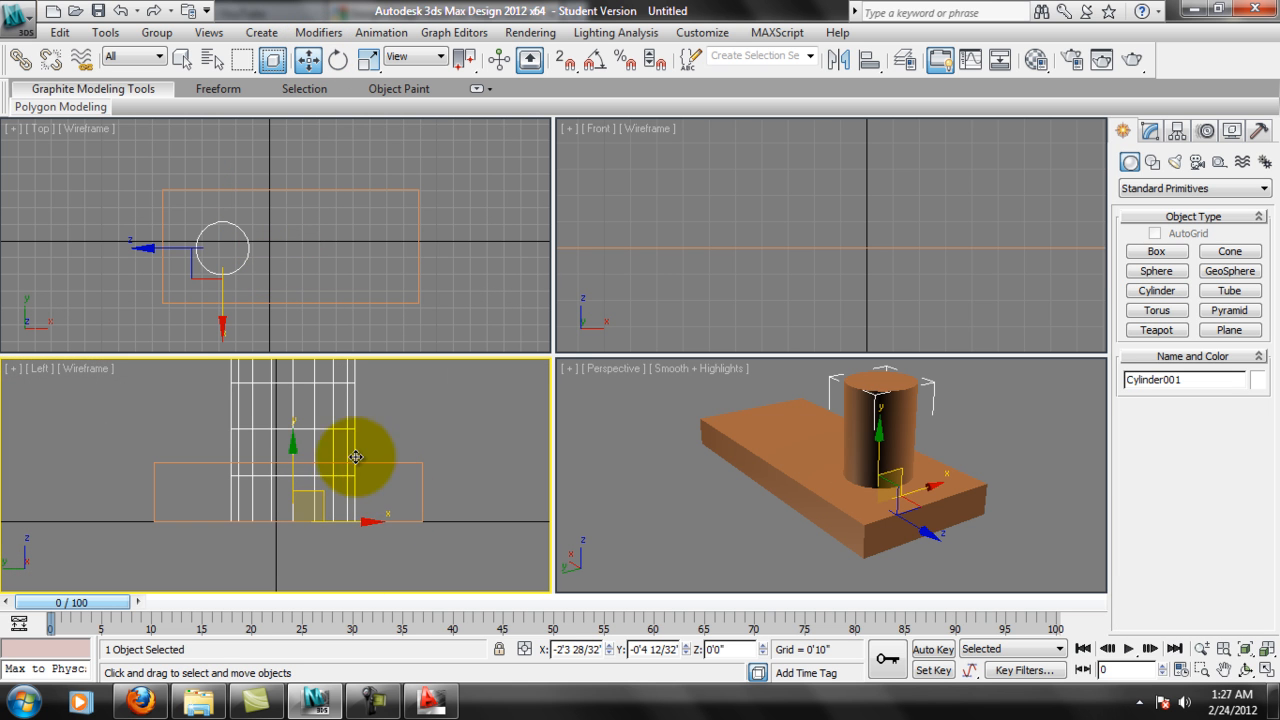
left_click_drag(293, 450, 286, 523)
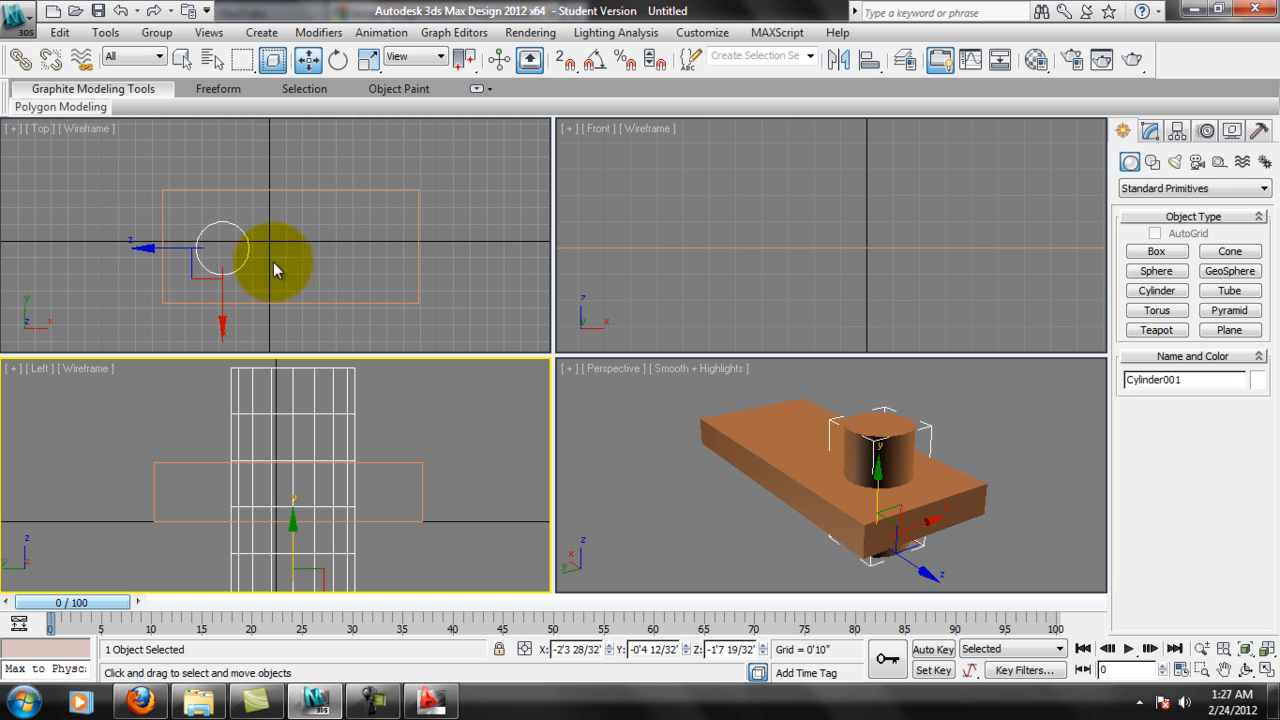
Set the cylinder's number of sides to 32.
scroll(277, 265, "up", 3)
scroll(277, 267, "up", 3)
middle_click_drag(209, 248, 300, 238)
mouse_move(269, 186)
middle_mouse_down()
mouse_move(281, 156)
mouse_move(269, 200)
middle_mouse_up()
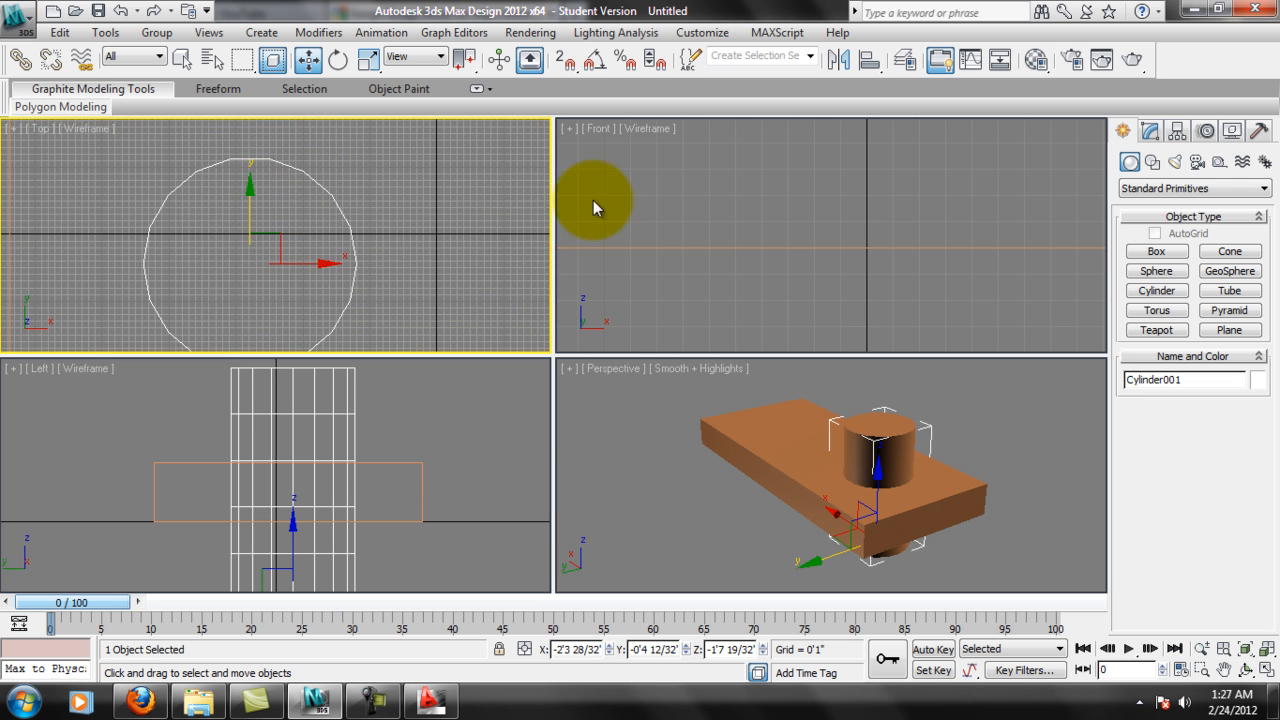
left_click(1150, 131)
left_click(1212, 476)
key("Return")
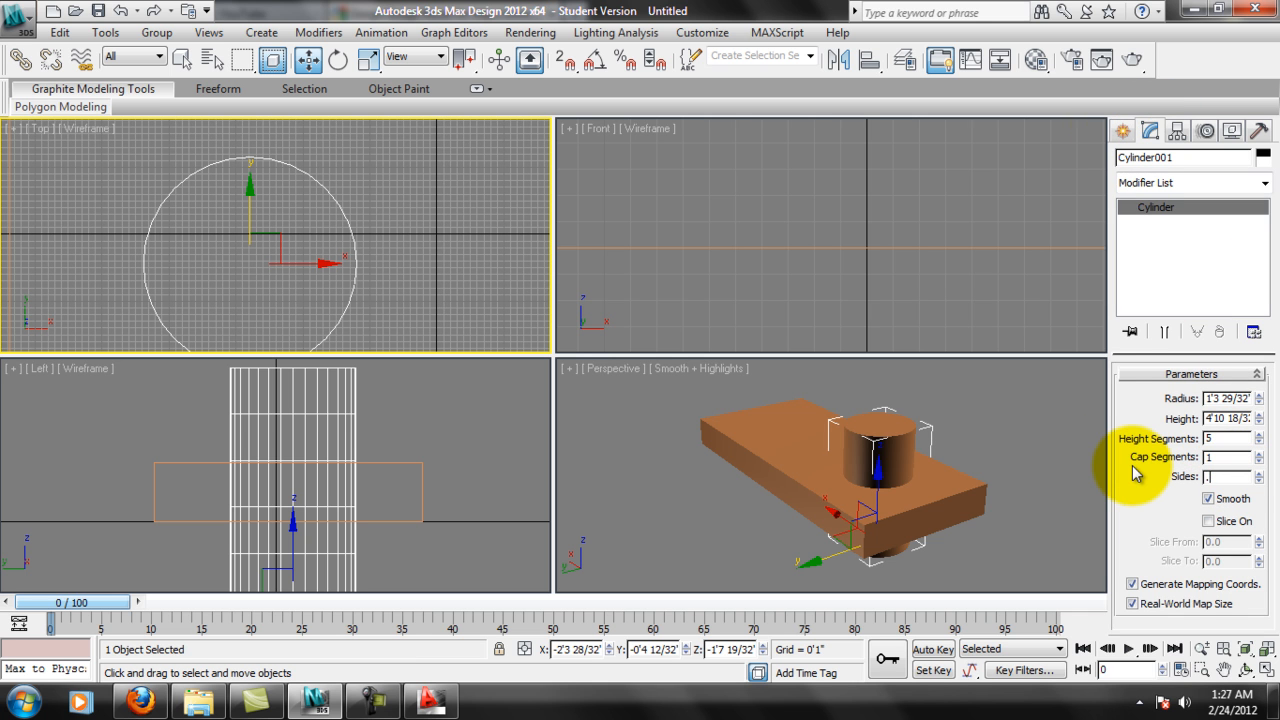
middle_click_drag(394, 266, 406, 220)
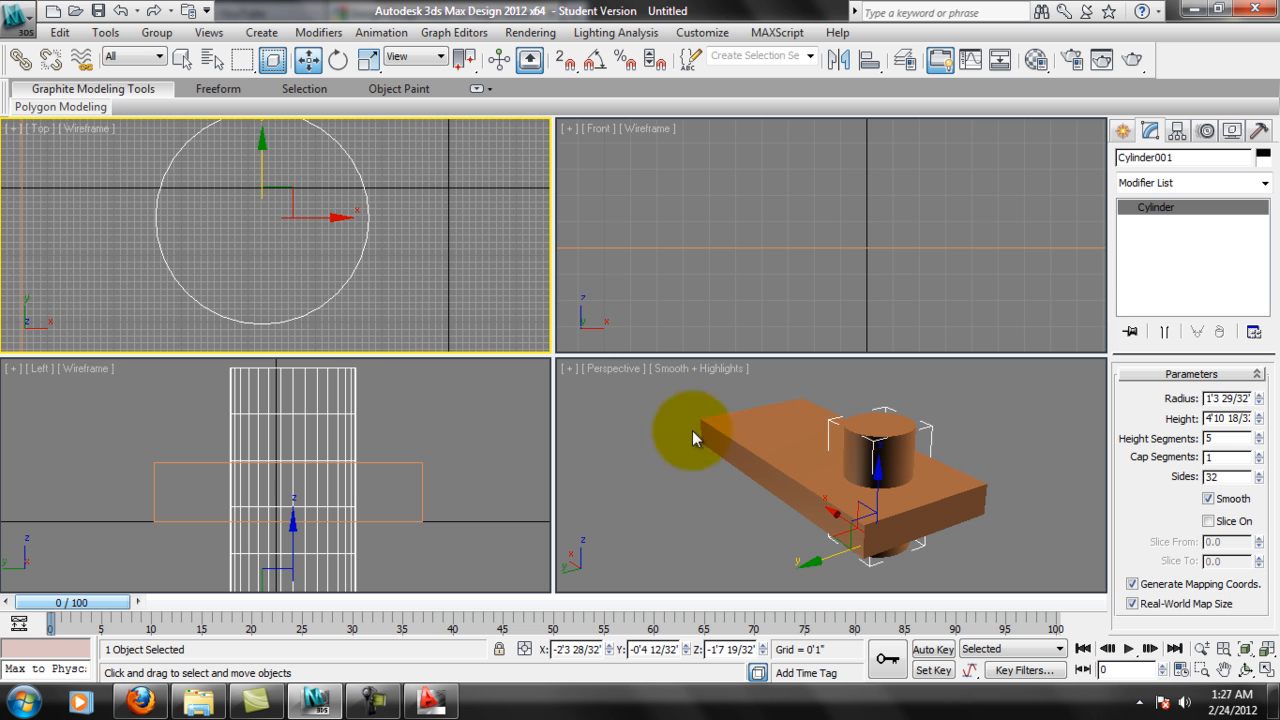
Clone the cylinder once as an independent copy along X and adjust its position in the box's other half to X about 3'10".
middle_click_drag(891, 529, 990, 470, "alt")
middle_click_drag(351, 237, 297, 265)
scroll(297, 265, "down", 3)
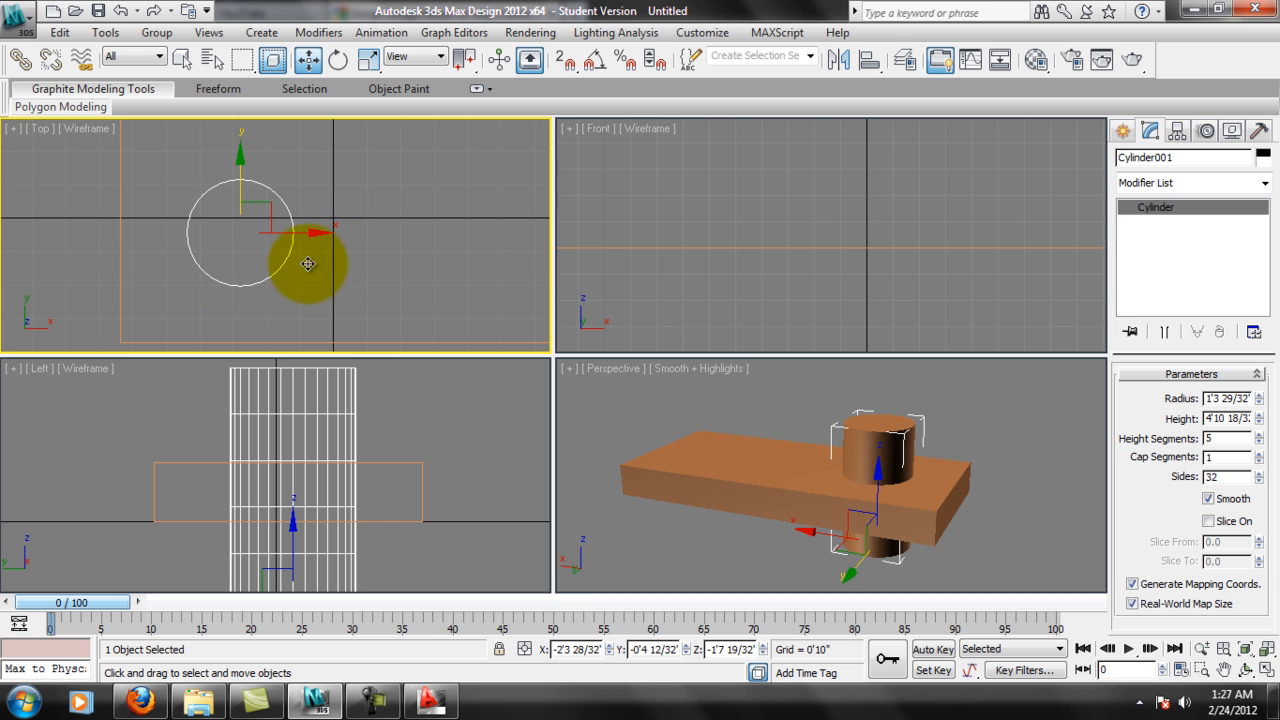
middle_click_drag(372, 244, 206, 200)
scroll(206, 200, "down", 2)
left_click_drag(214, 254, 349, 254, "shift")
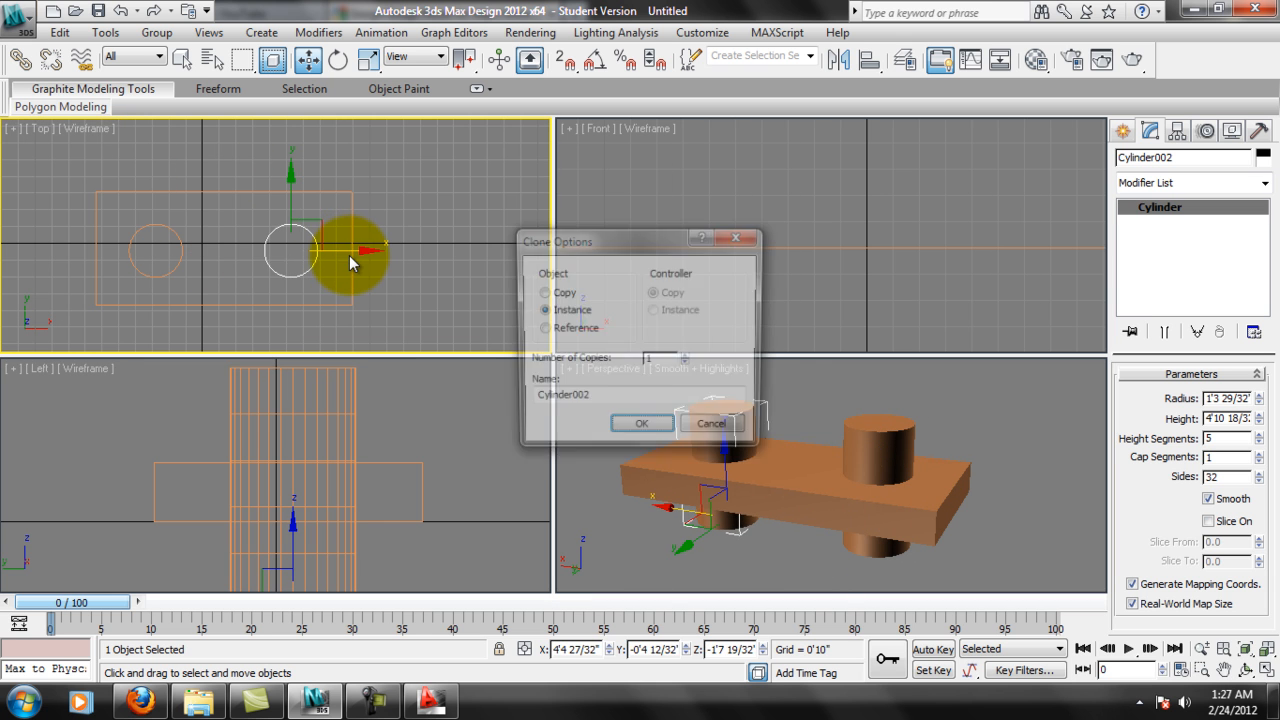
left_click(543, 294)
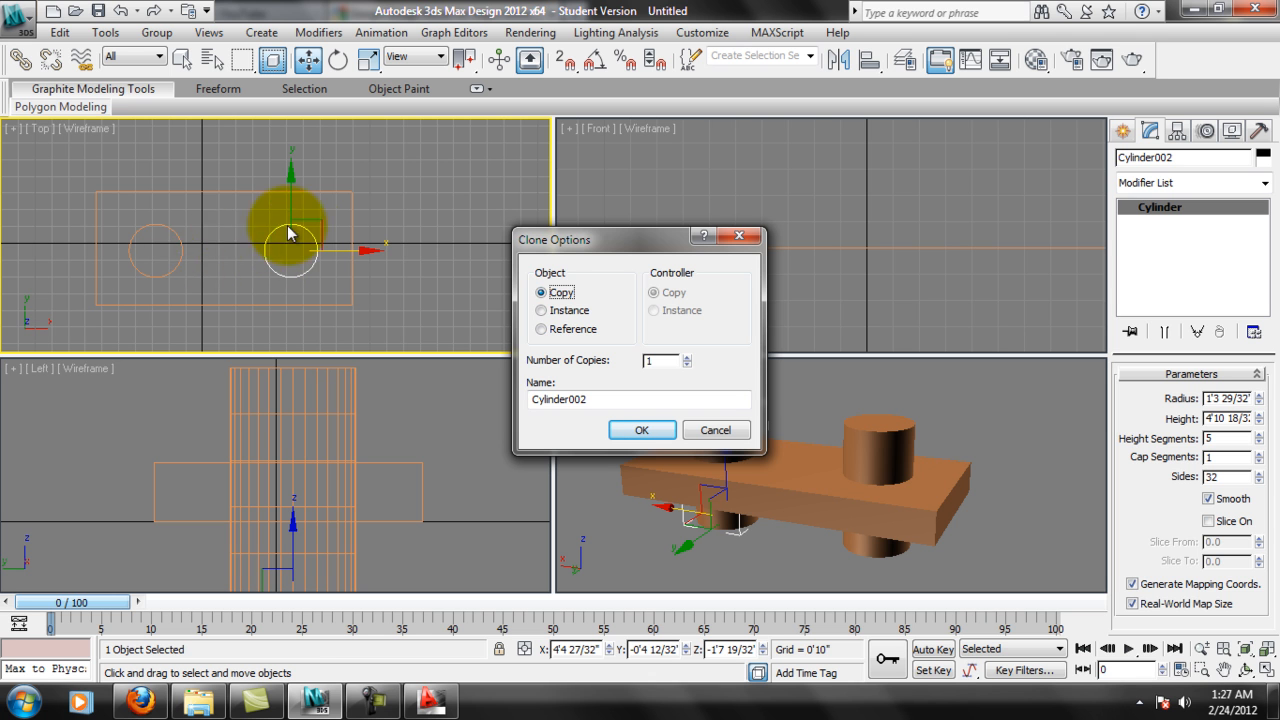
left_click(638, 432)
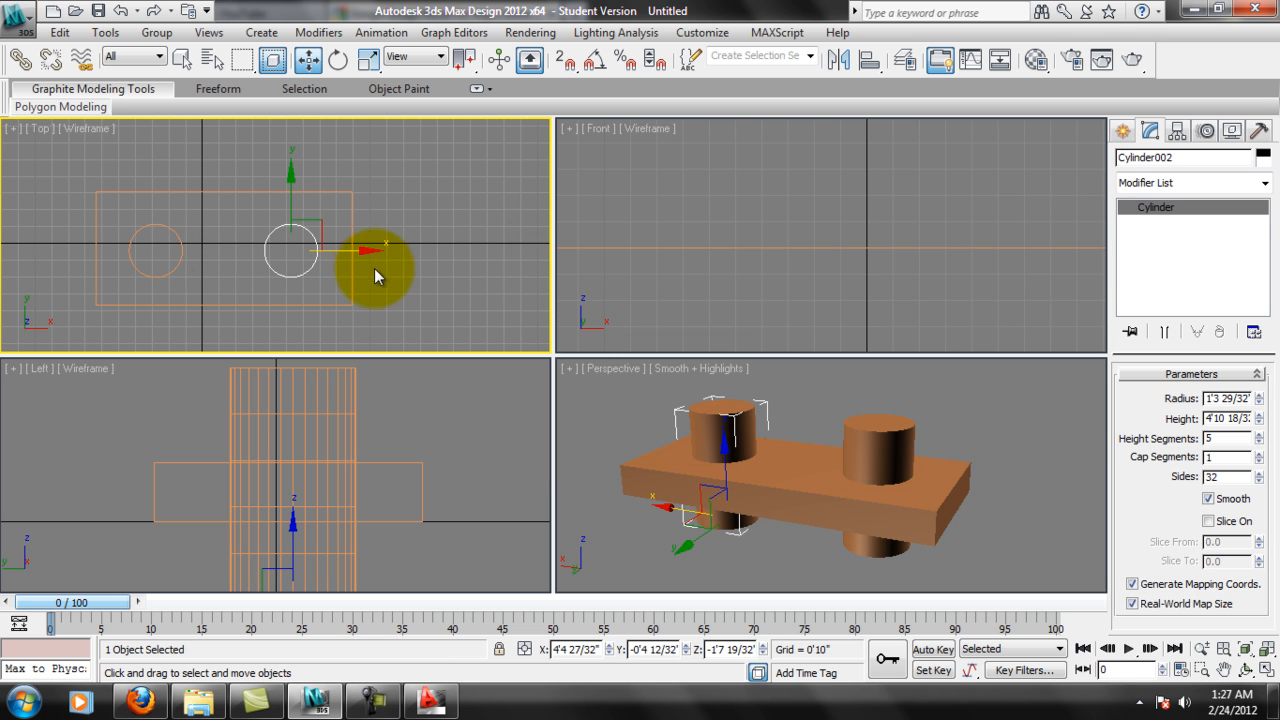
left_click_drag(374, 250, 363, 250)
middle_click_drag(713, 406, 721, 406)
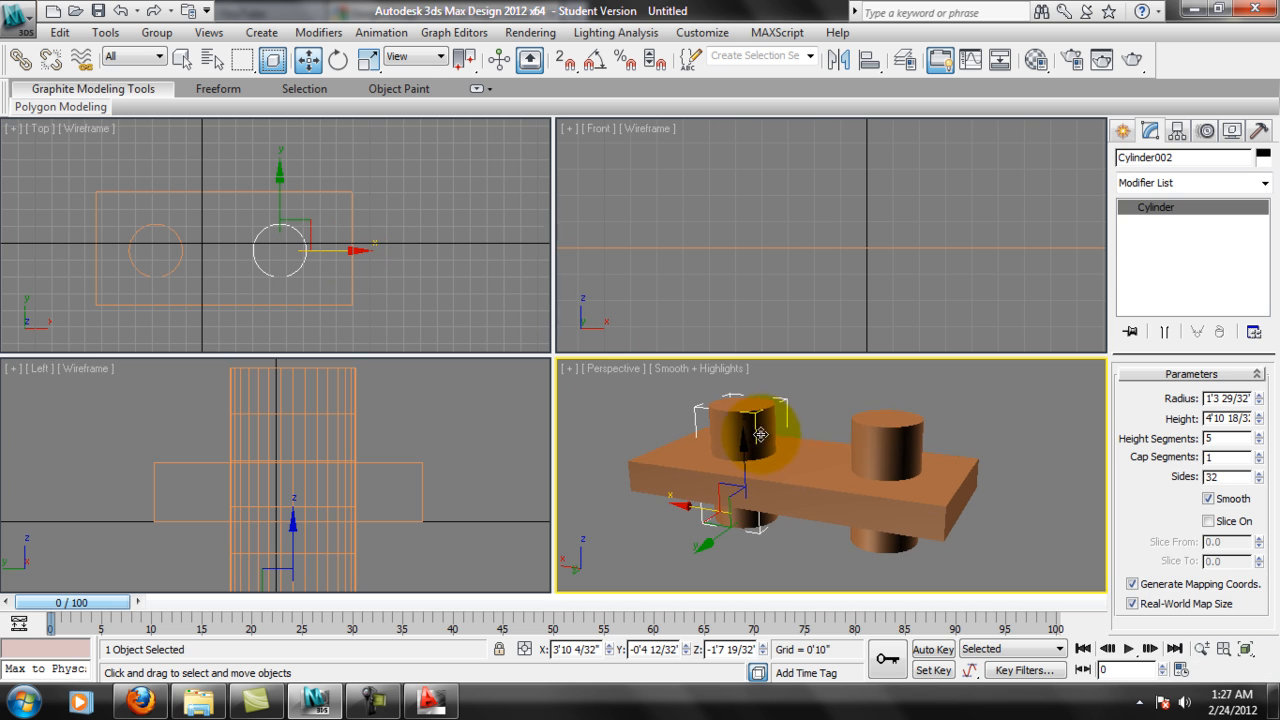
Switch the geometry creation category to Compound Objects and select the box as the base object.
left_click(1122, 131)
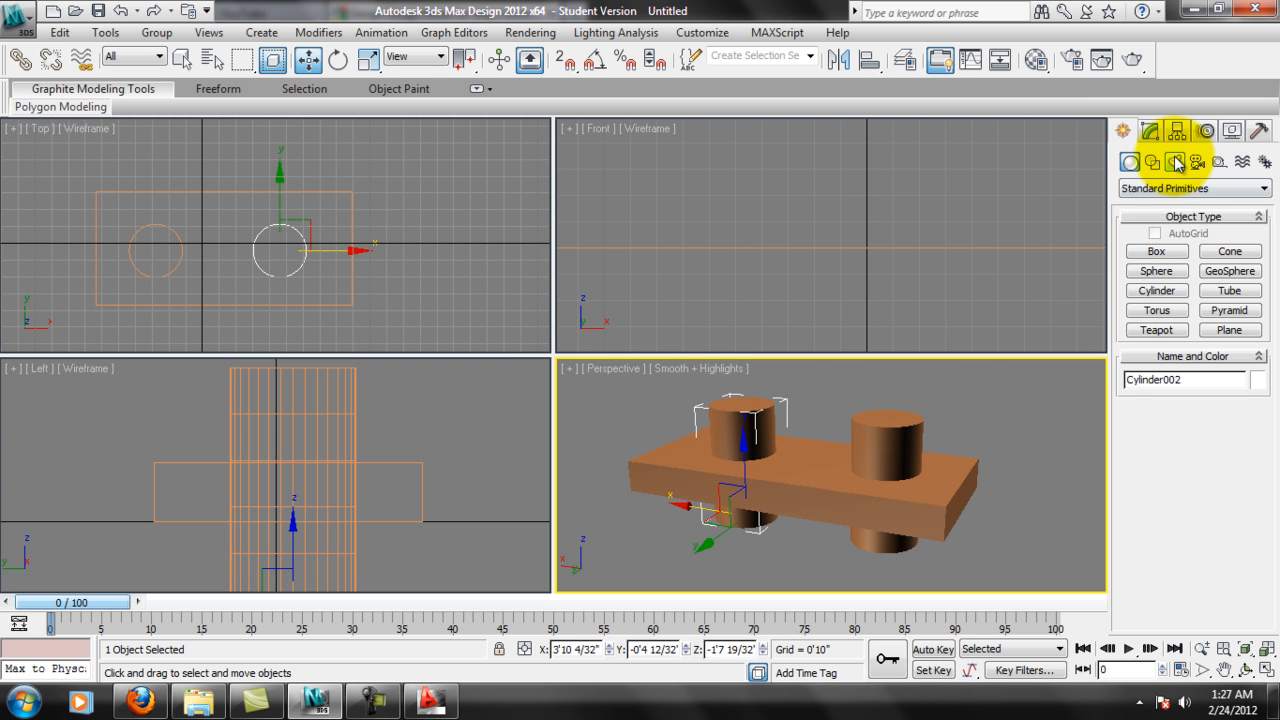
middle_click_drag(781, 455, 914, 452)
left_click(994, 455)
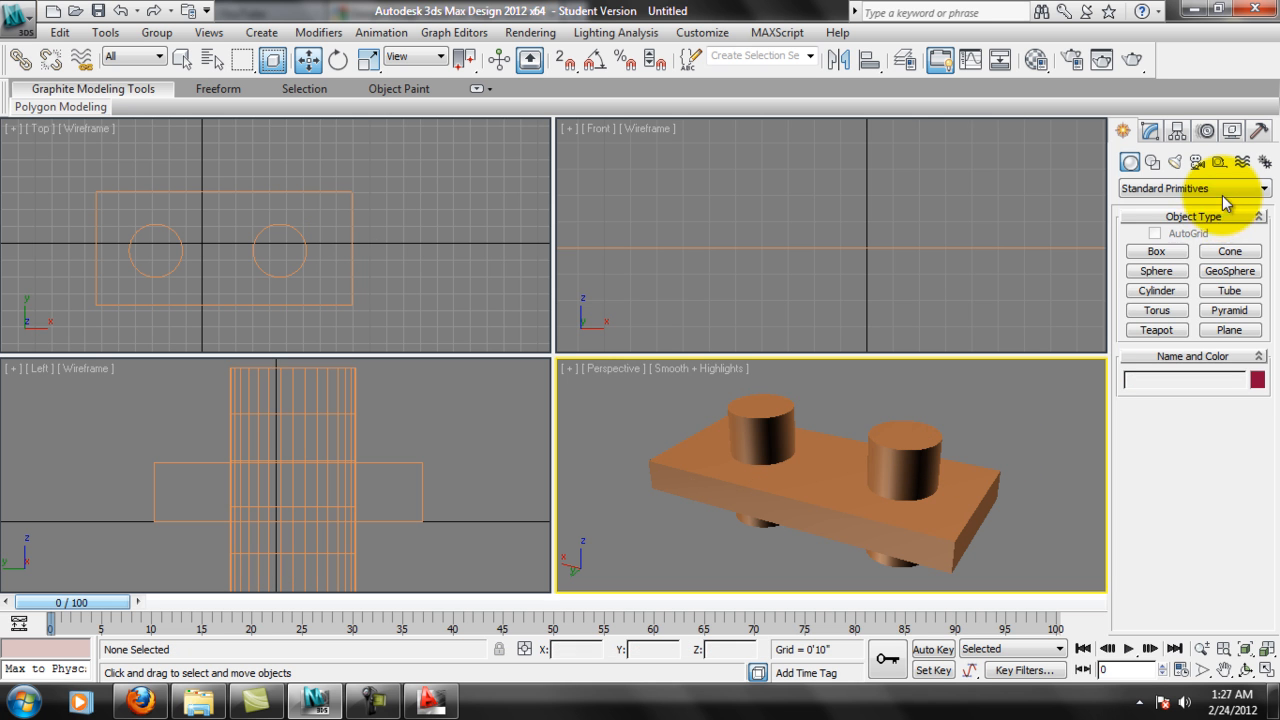
left_click(1222, 189)
left_click(1177, 230)
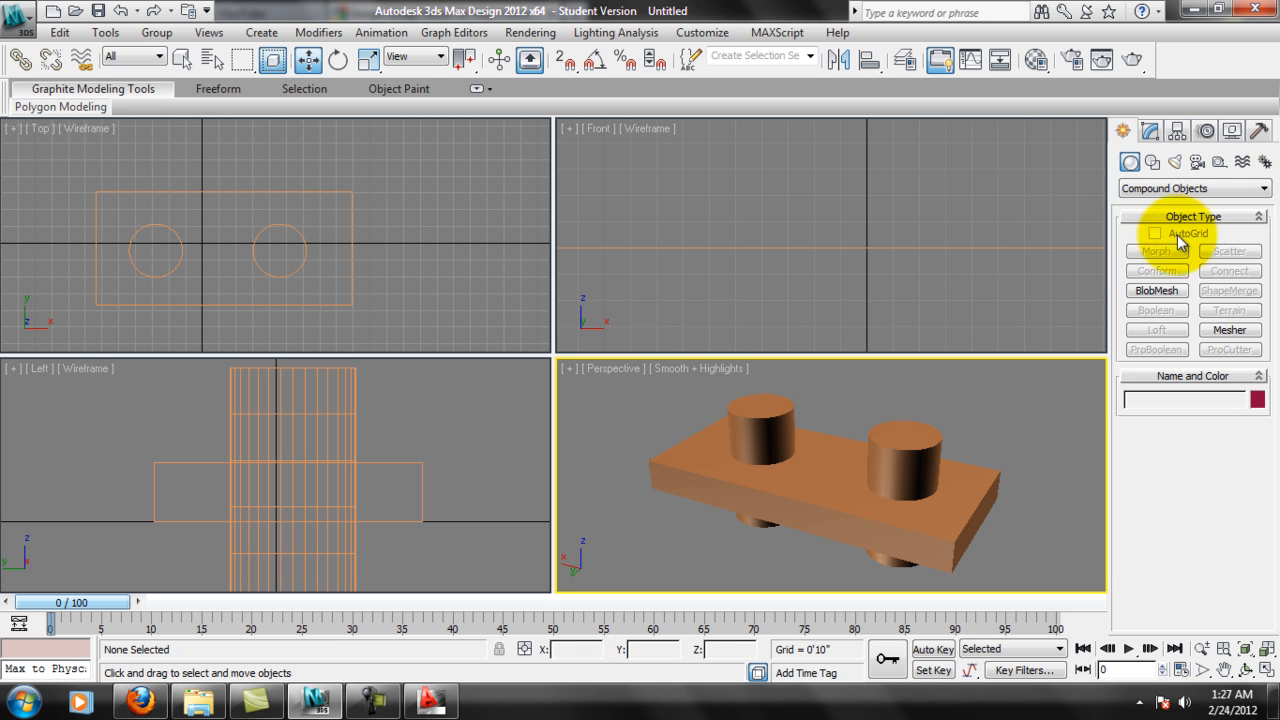
left_click(988, 497)
mouse_move(1006, 519)
middle_mouse_down()
mouse_move(984, 499)
mouse_move(979, 519)
mouse_move(980, 503)
mouse_move(1010, 497)
middle_mouse_up()
scroll(976, 496, "up", 1)
scroll(978, 519, "down", 1)
scroll(978, 519, "up", 1)
scroll(1000, 471, "up", 1)
scroll(1043, 471, "down", 2)
scroll(969, 506, "up", 1)
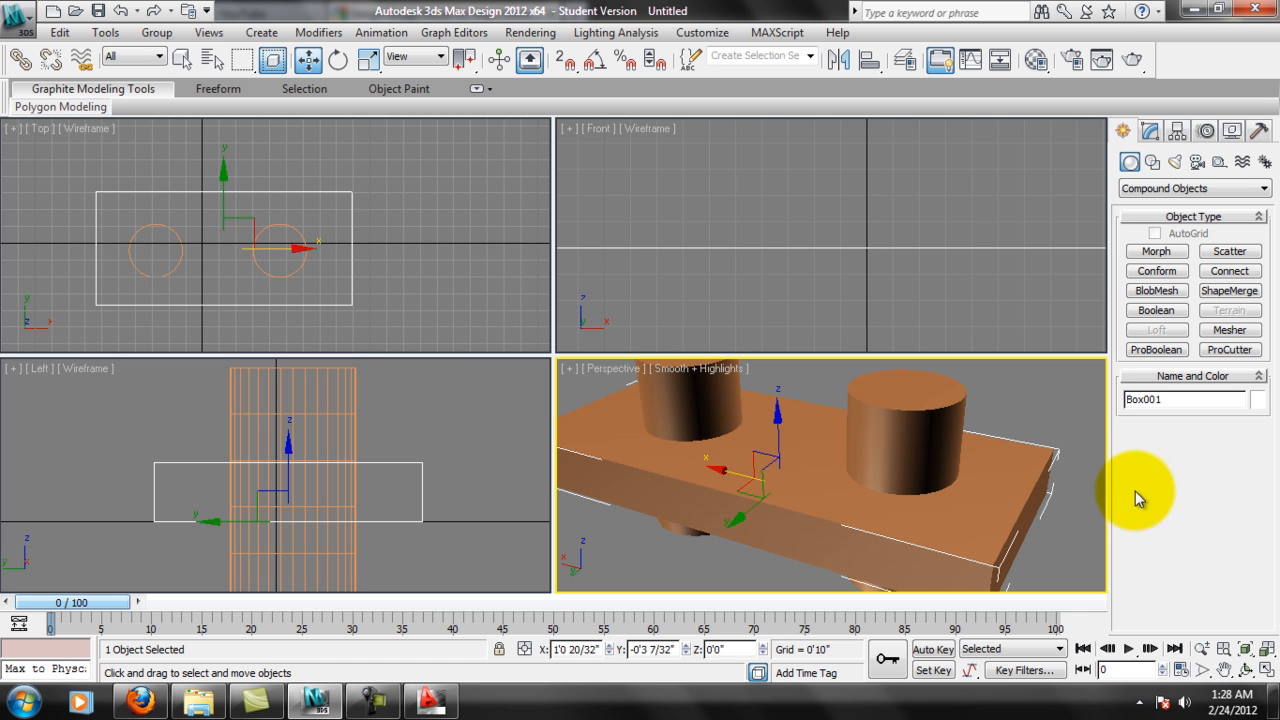
middle_click_drag(1012, 463, 1002, 486)
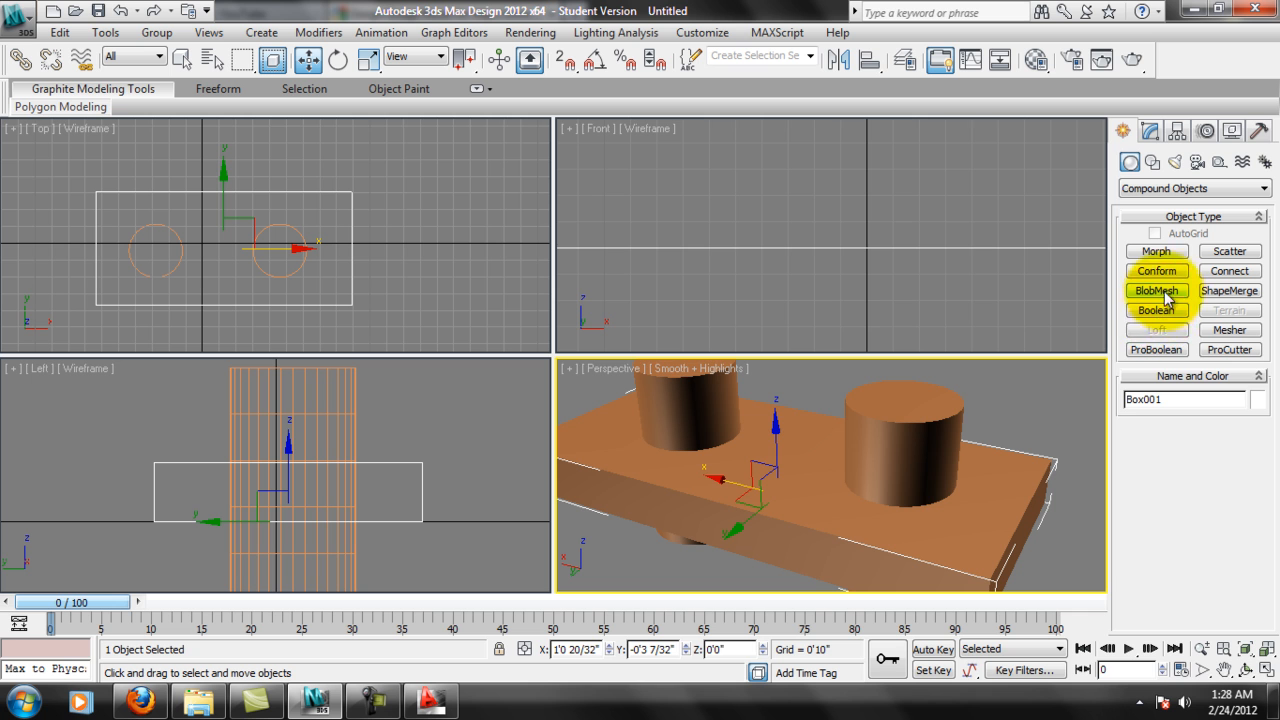
Subtract the original cylinder from the box with ProBoolean to cut a round hole, and stop picking.
left_click(1148, 350)
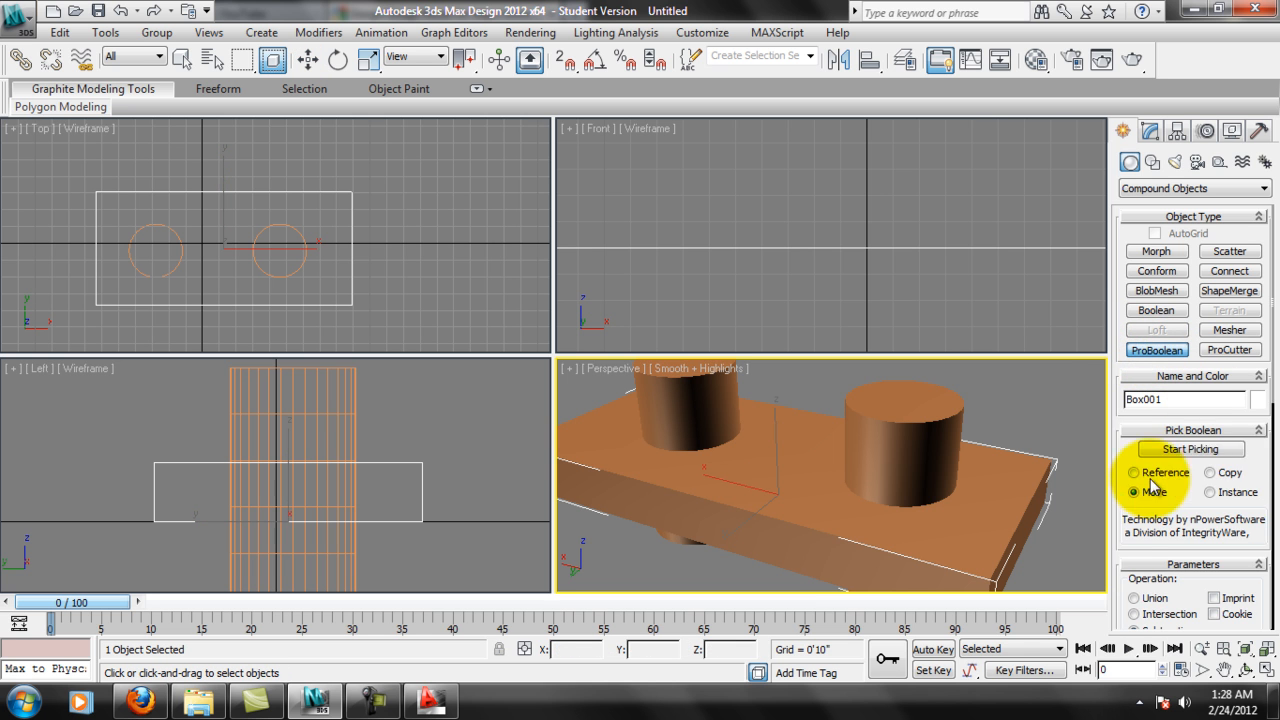
left_click_drag(1254, 451, 1252, 422)
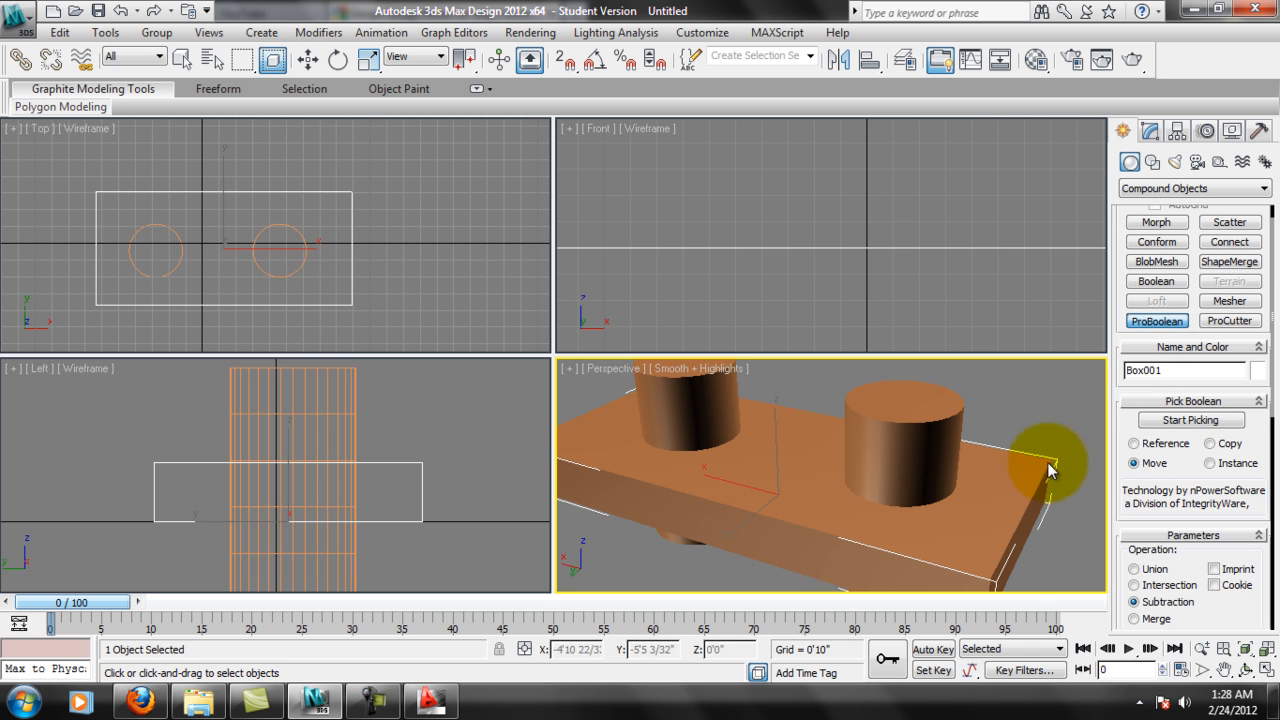
scroll(831, 523, "down", 5)
scroll(859, 524, "up", 2)
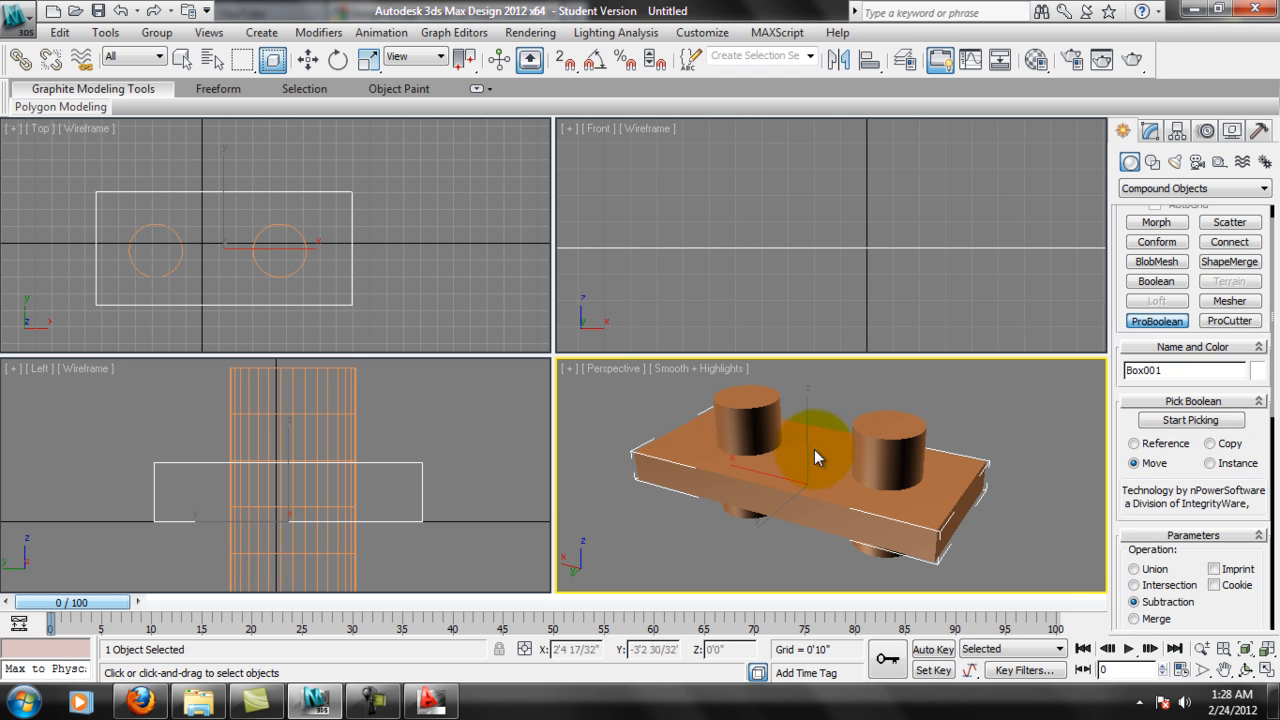
left_click(1192, 420)
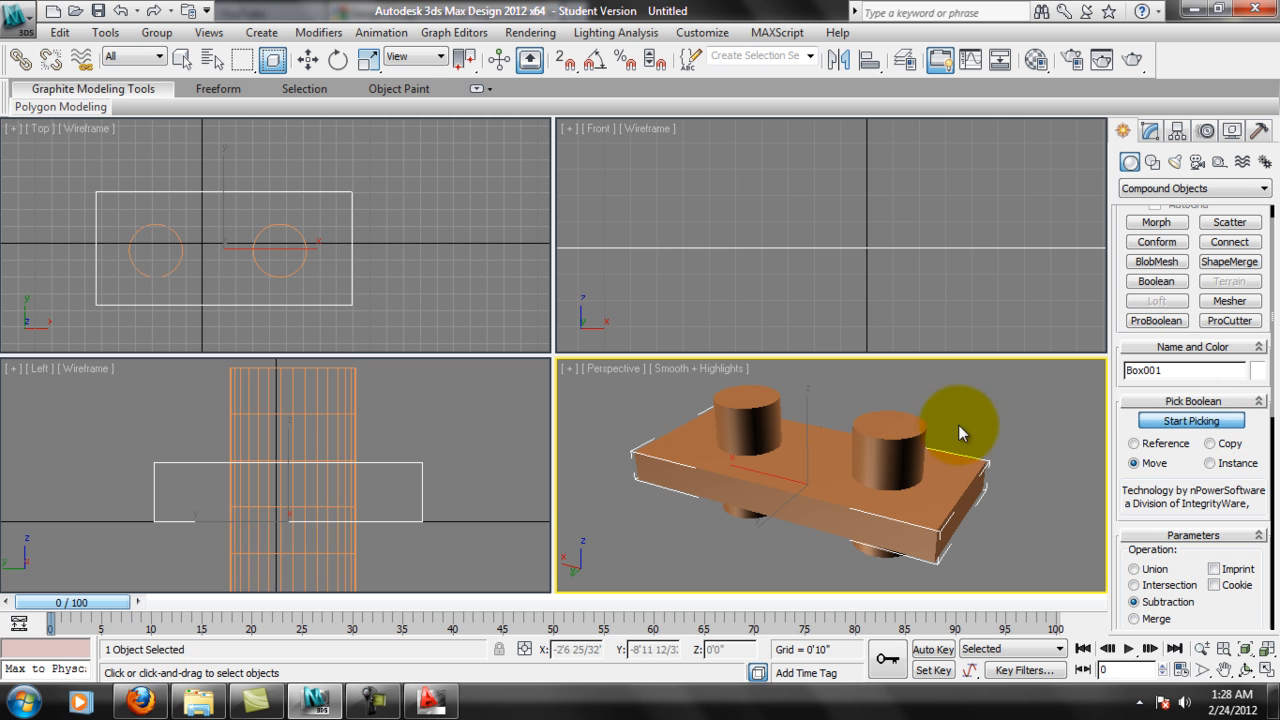
left_click(908, 428)
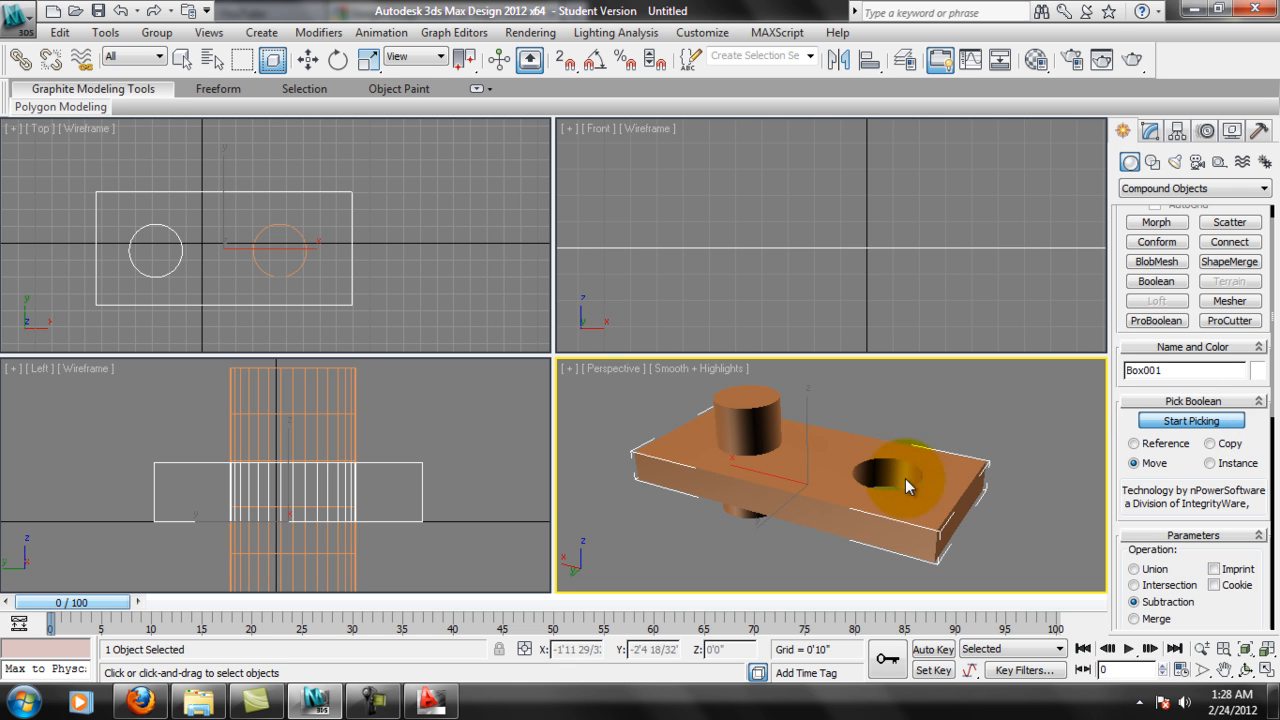
left_click(1229, 422)
scroll(941, 442, "up", 5)
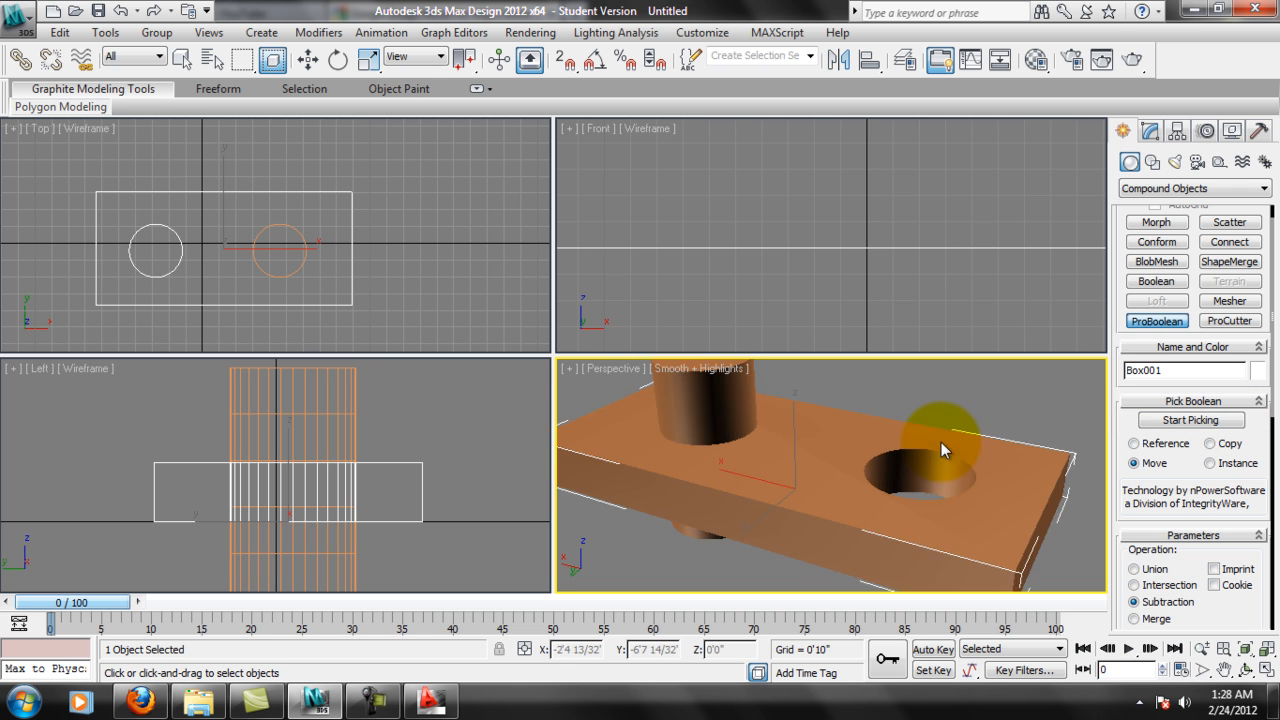
Change the ProBoolean operation to Union and start picking operands again.
middle_click_drag(1055, 496, 887, 445)
left_click(1134, 568)
middle_click_drag(843, 403, 836, 421)
left_click(1191, 420)
Examine how the remaining cylinder's wireframe runs through the box in the Left and Front views.
middle_click(403, 449)
scroll(403, 449, "up", 2)
middle_click_drag(403, 449, 457, 500)
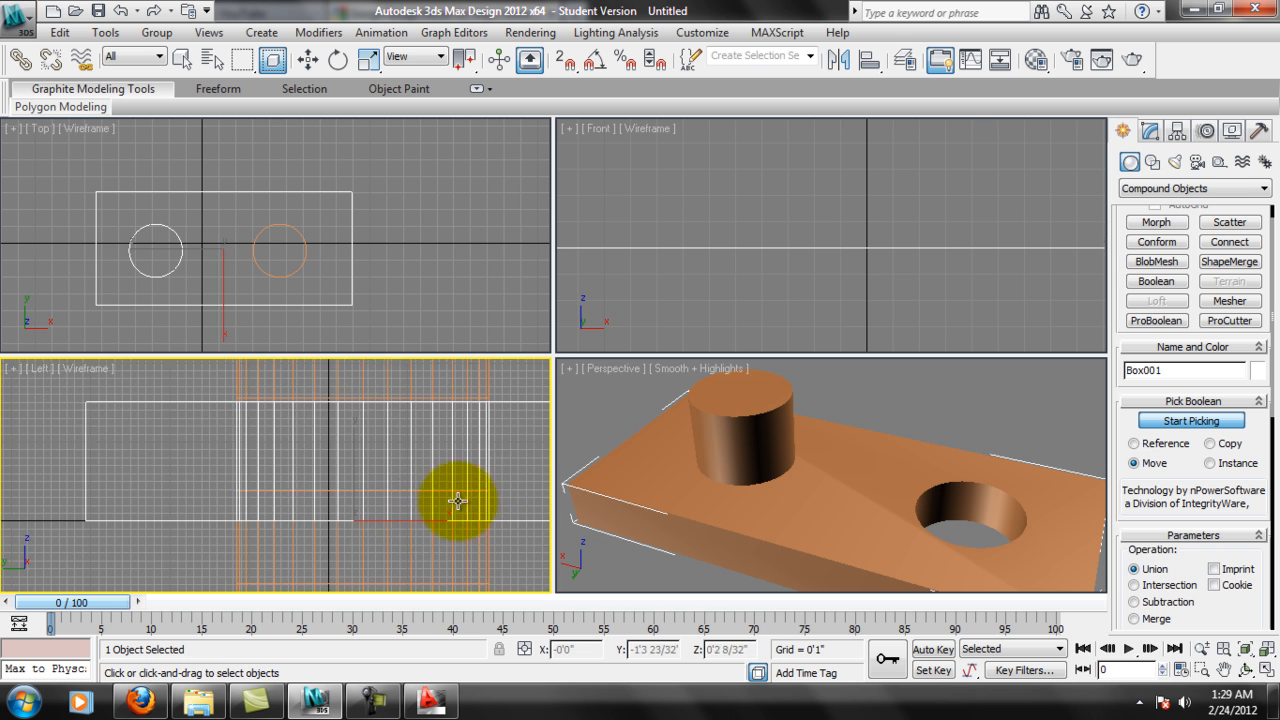
scroll(747, 310, "down", 3)
scroll(760, 290, "down", 4)
scroll(757, 295, "up", 5)
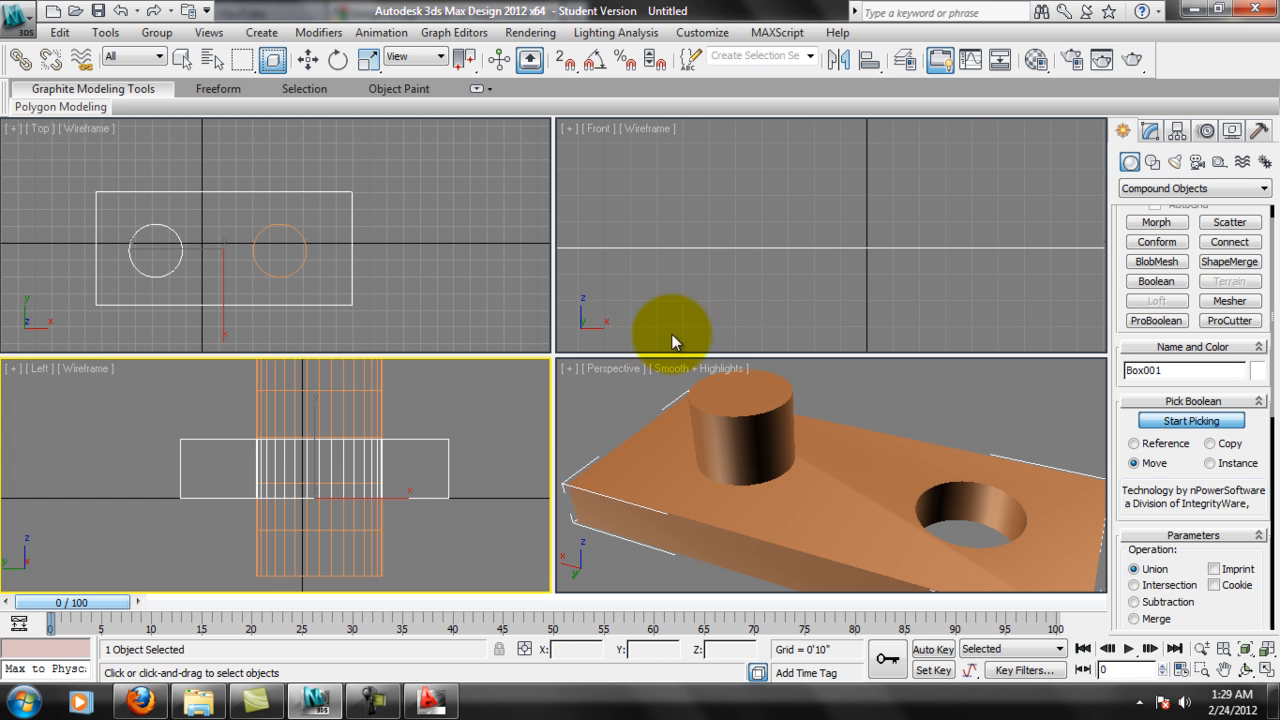
middle_click(804, 240)
scroll(803, 243, "down", 6)
middle_click_drag(829, 217, 709, 257)
scroll(958, 243, "down", 4)
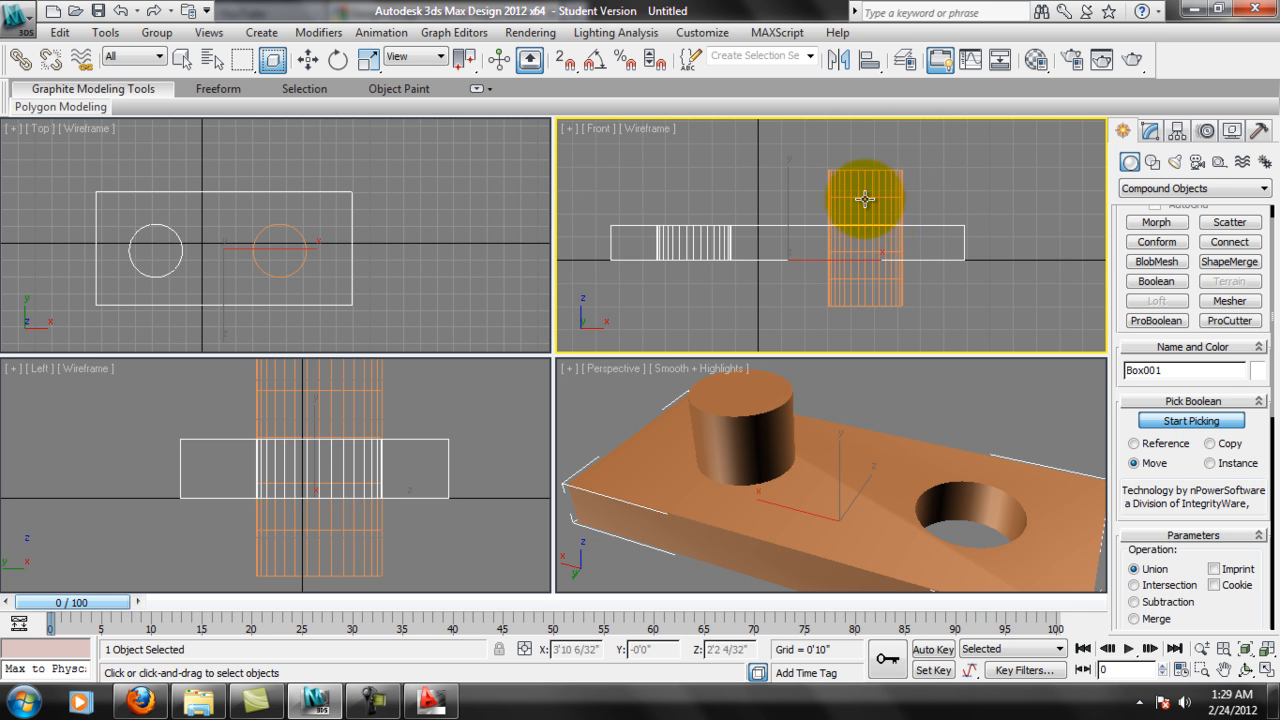
scroll(845, 245, "up", 4)
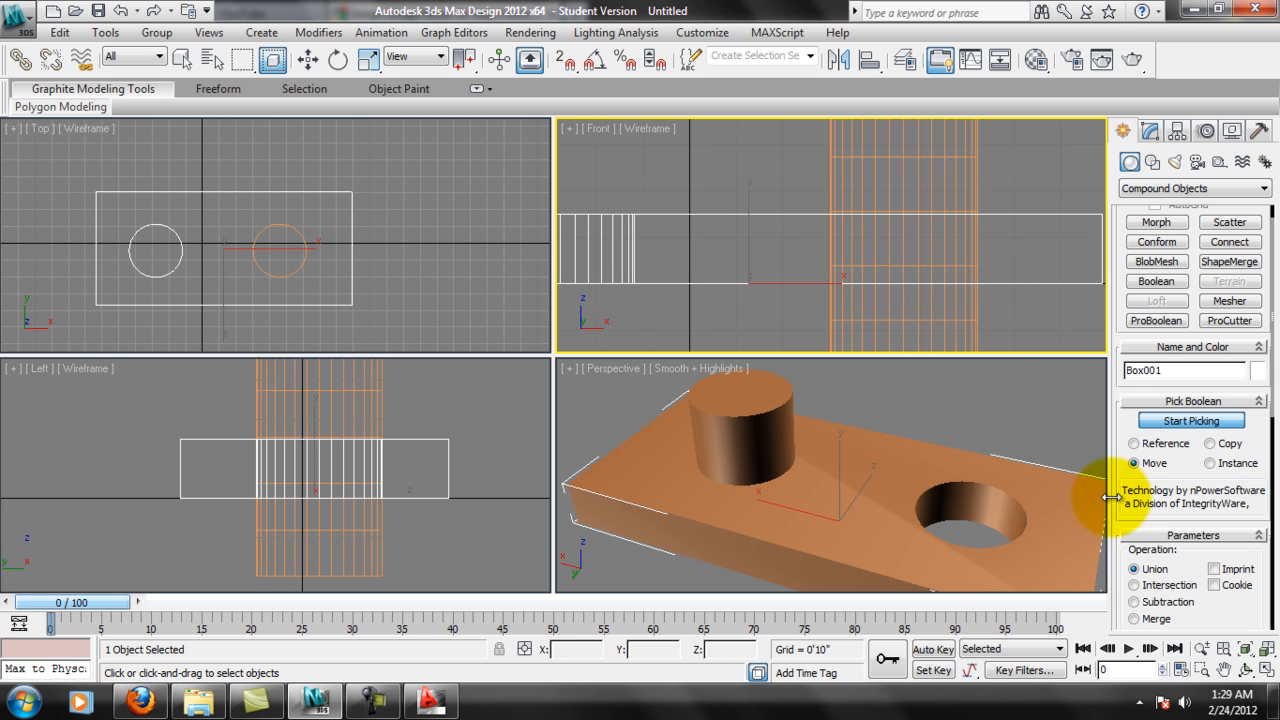
Unite the remaining cylinder with the box and check the merged wireframe in the Front view.
left_click(1182, 421)
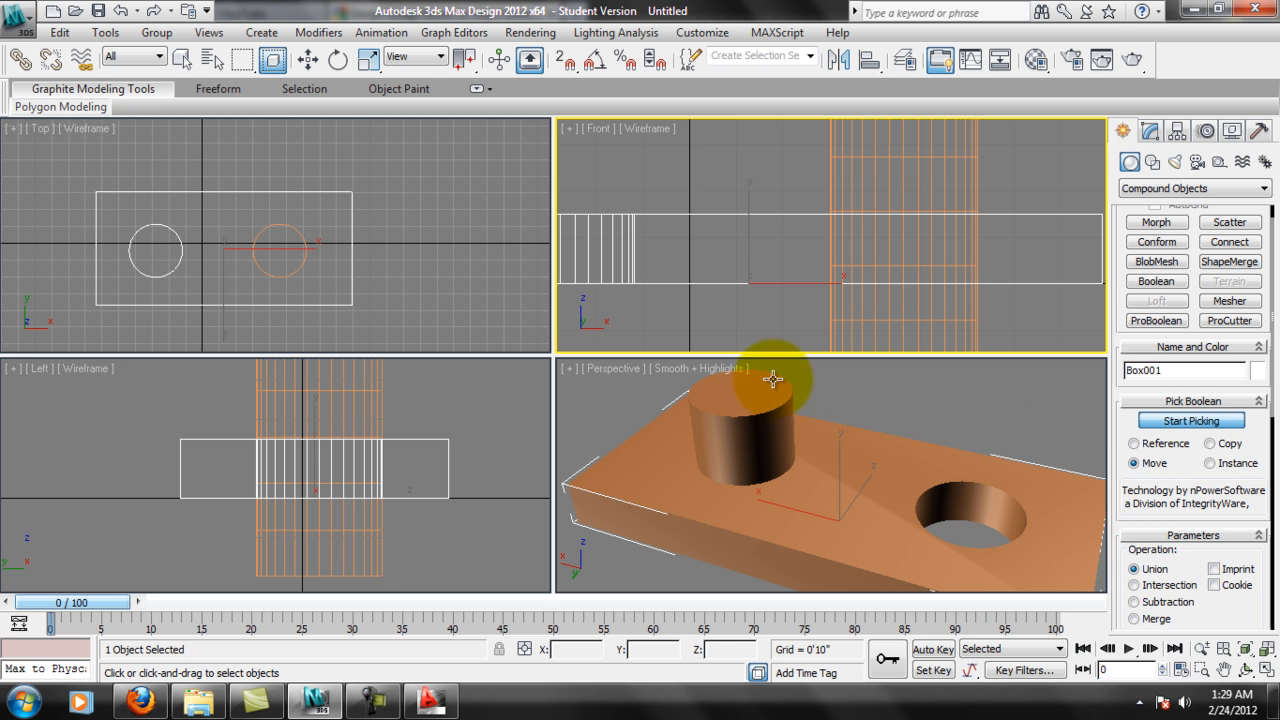
left_click(740, 385)
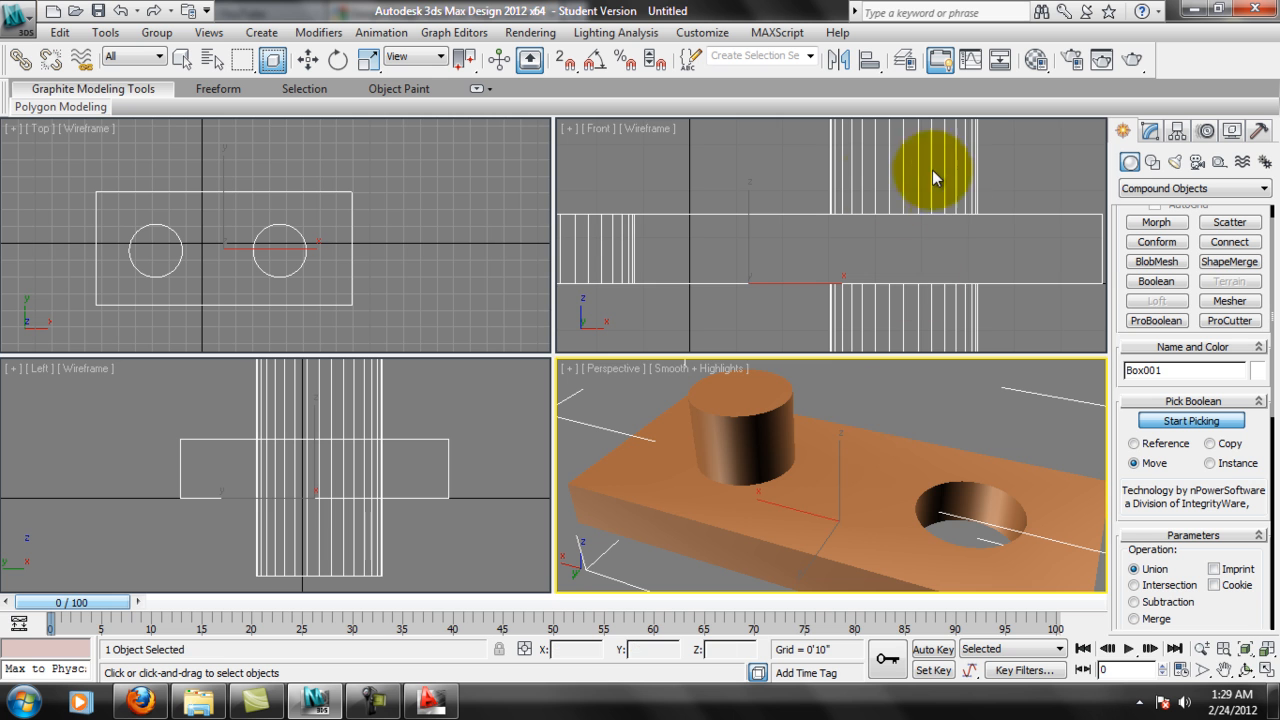
middle_click_drag(935, 232, 935, 237)
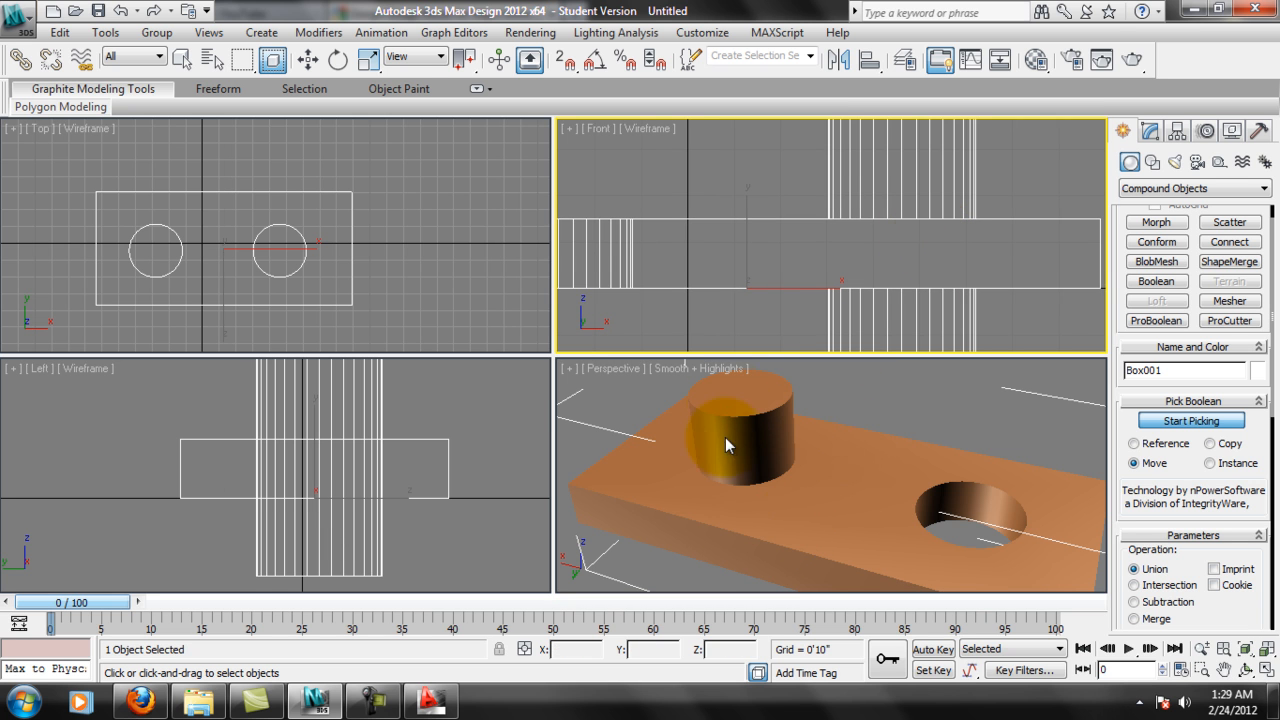
Stop picking operands, leave the ProBoolean command and activate the Move tool.
scroll(950, 260, "down", 5)
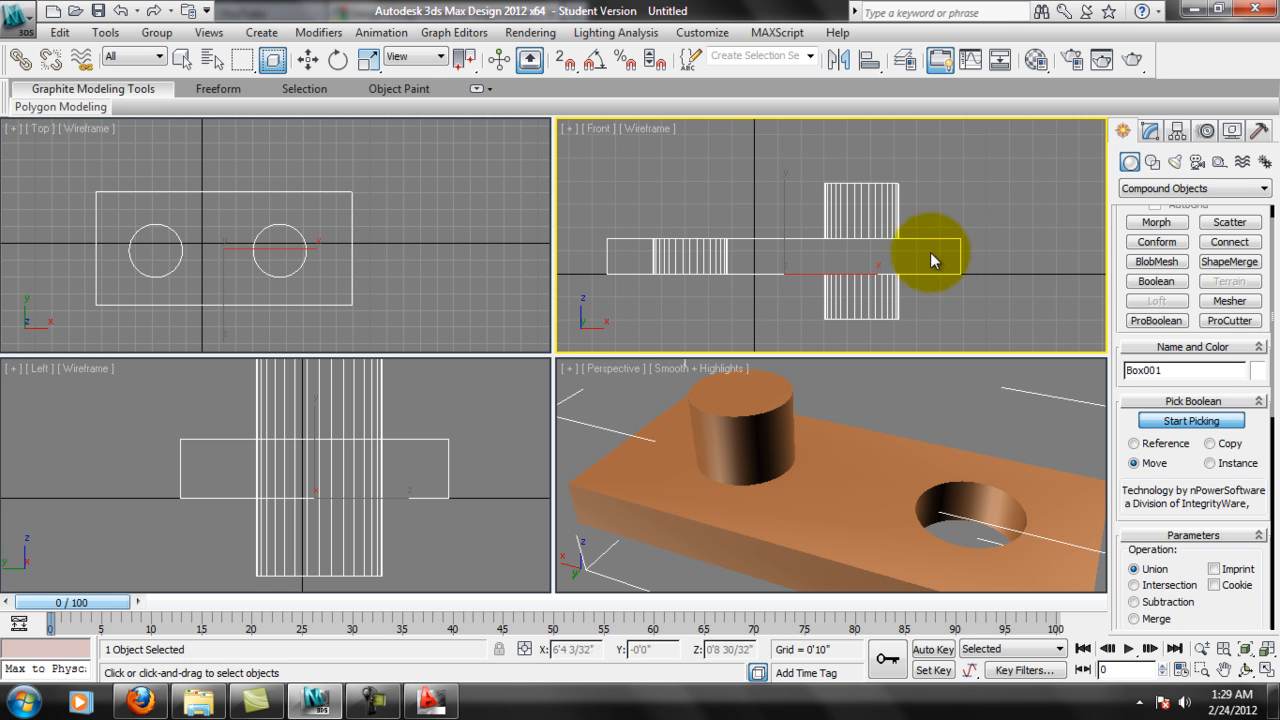
scroll(845, 464, "down", 3)
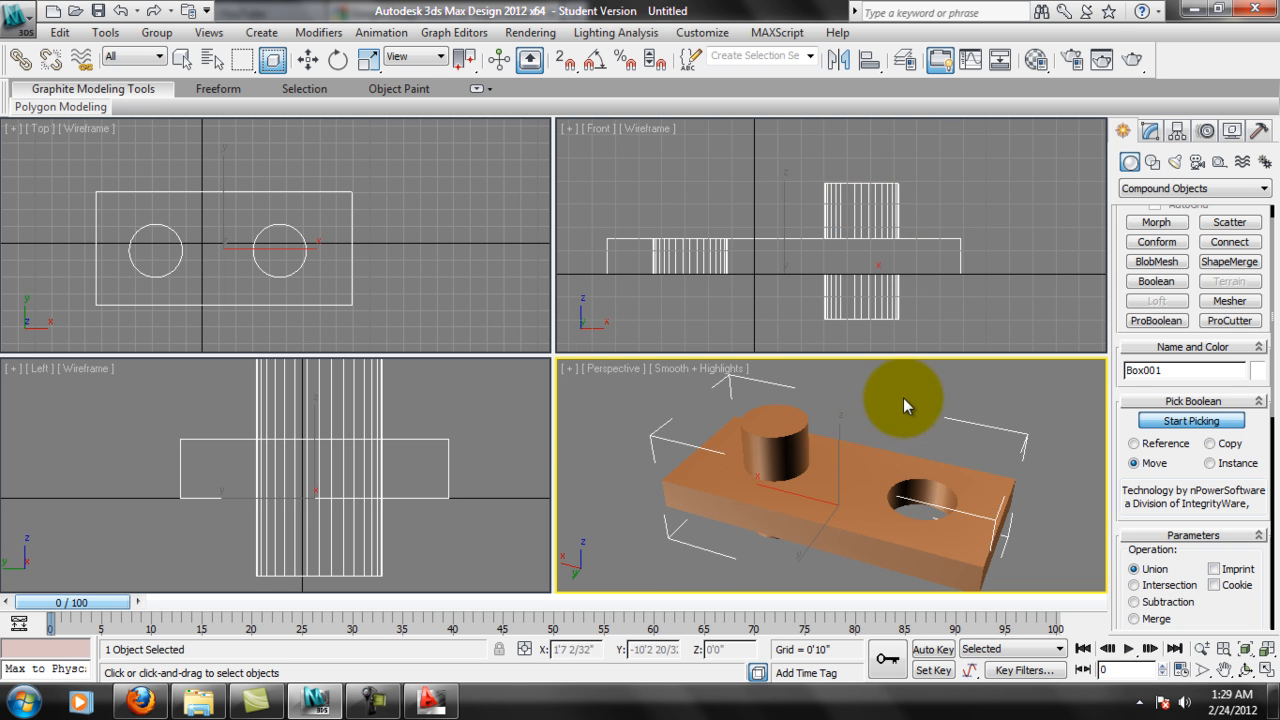
left_click(1145, 421)
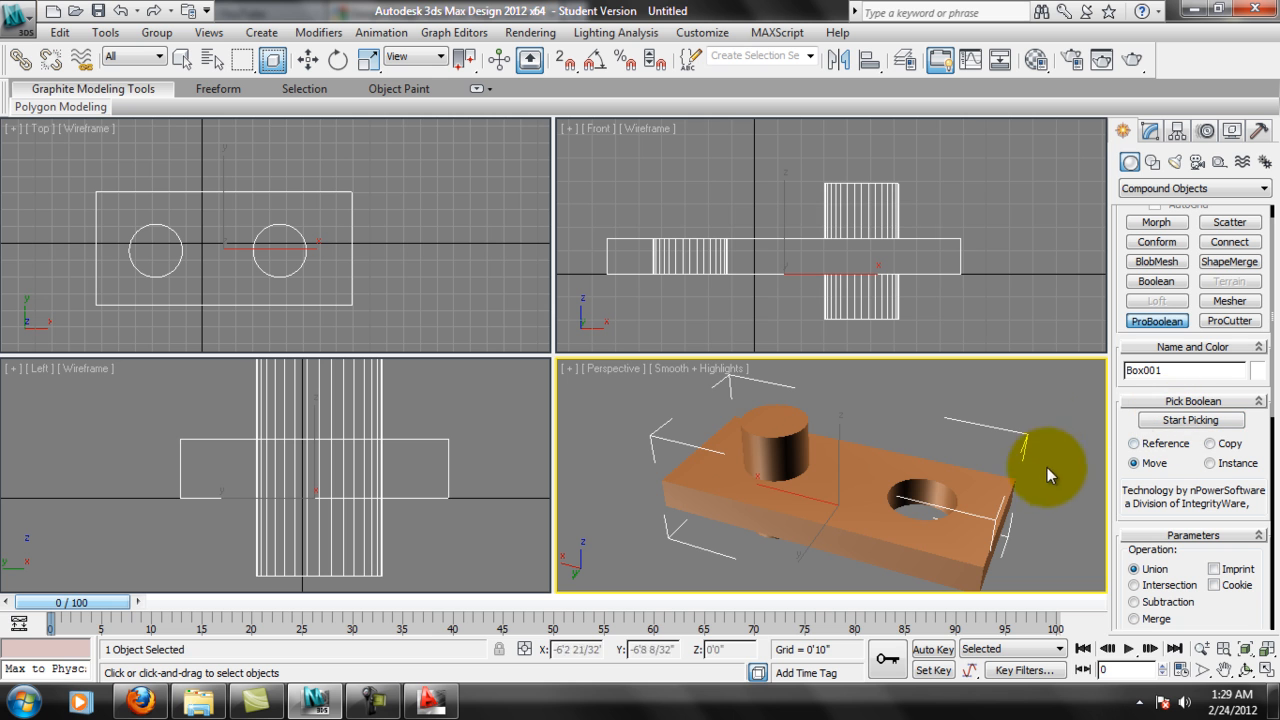
middle_click_drag(1052, 467, 1005, 477, "alt")
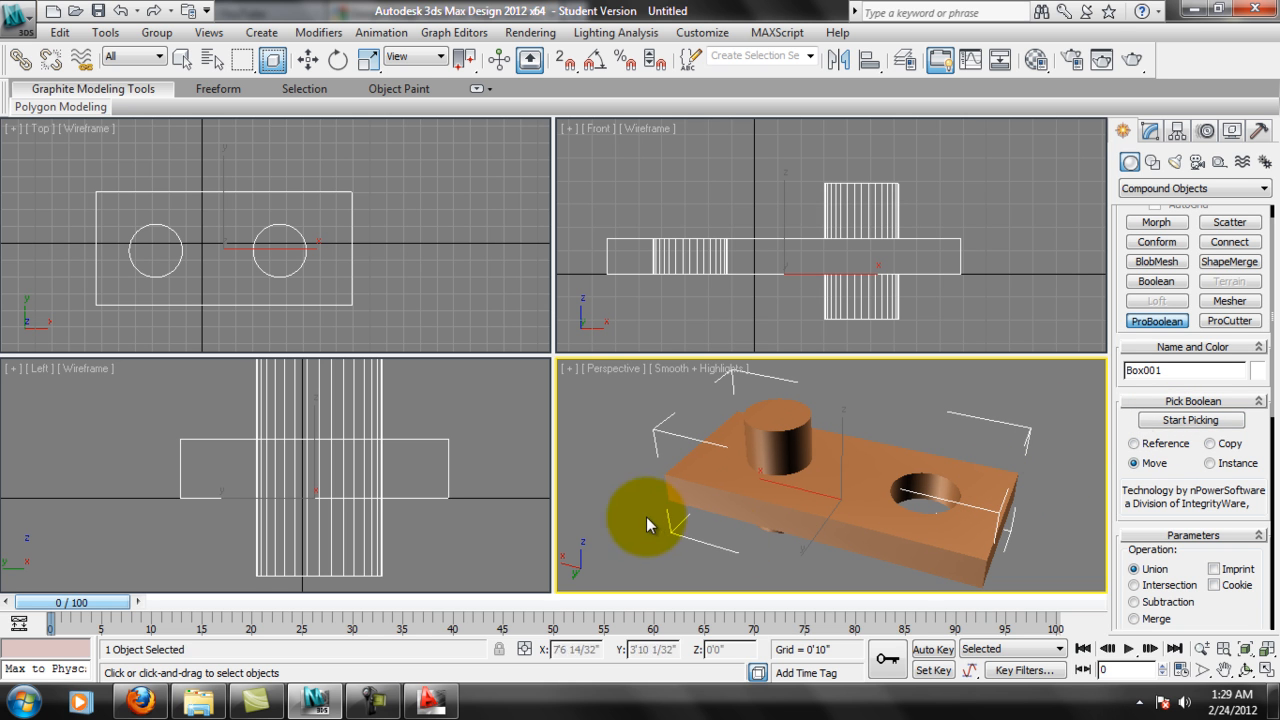
left_click(1143, 322)
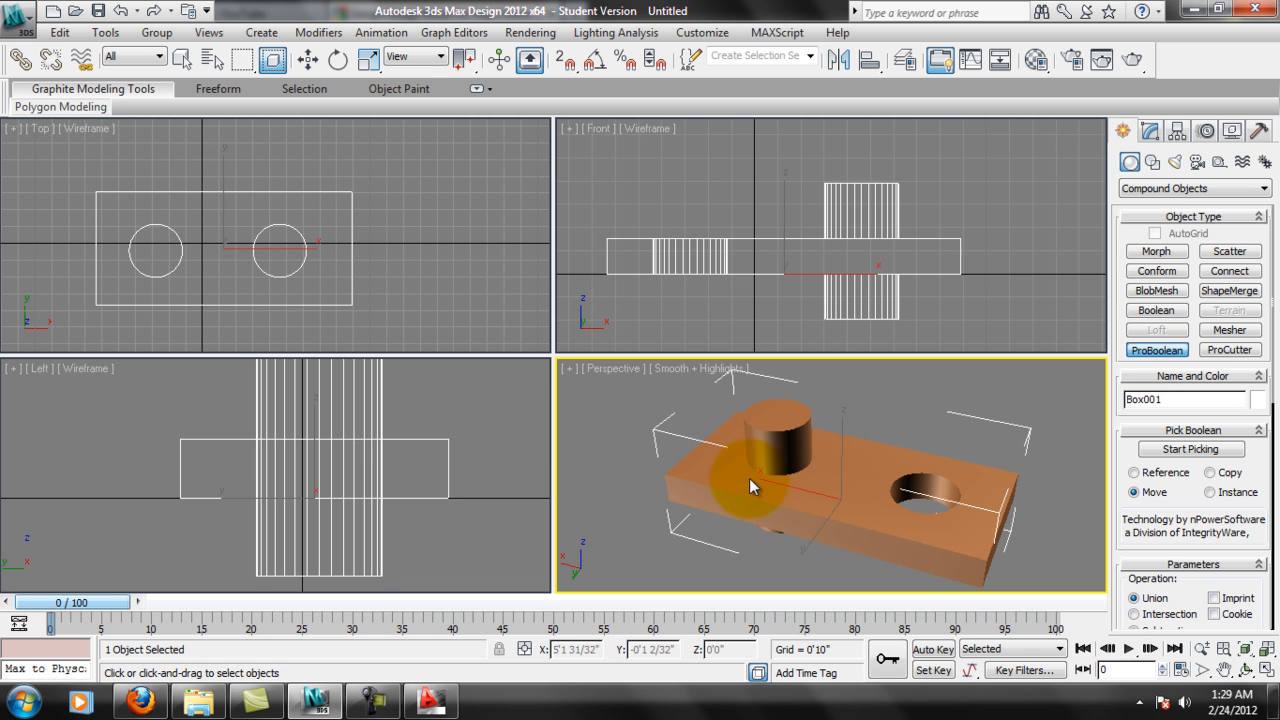
key("w")
Check that the box and united cylinder behave as a single object by deselecting and reselecting them.
left_click(933, 412)
left_click(810, 412)
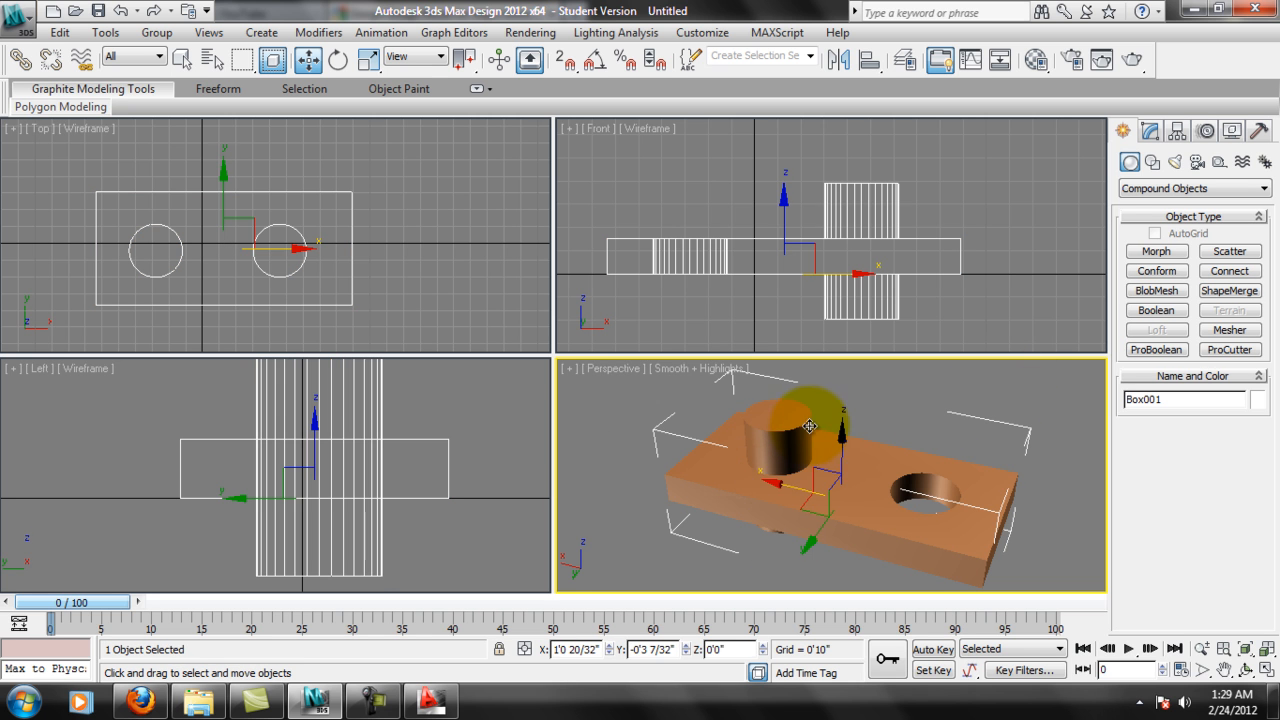
middle_click_drag(924, 446, 872, 462, "alt")
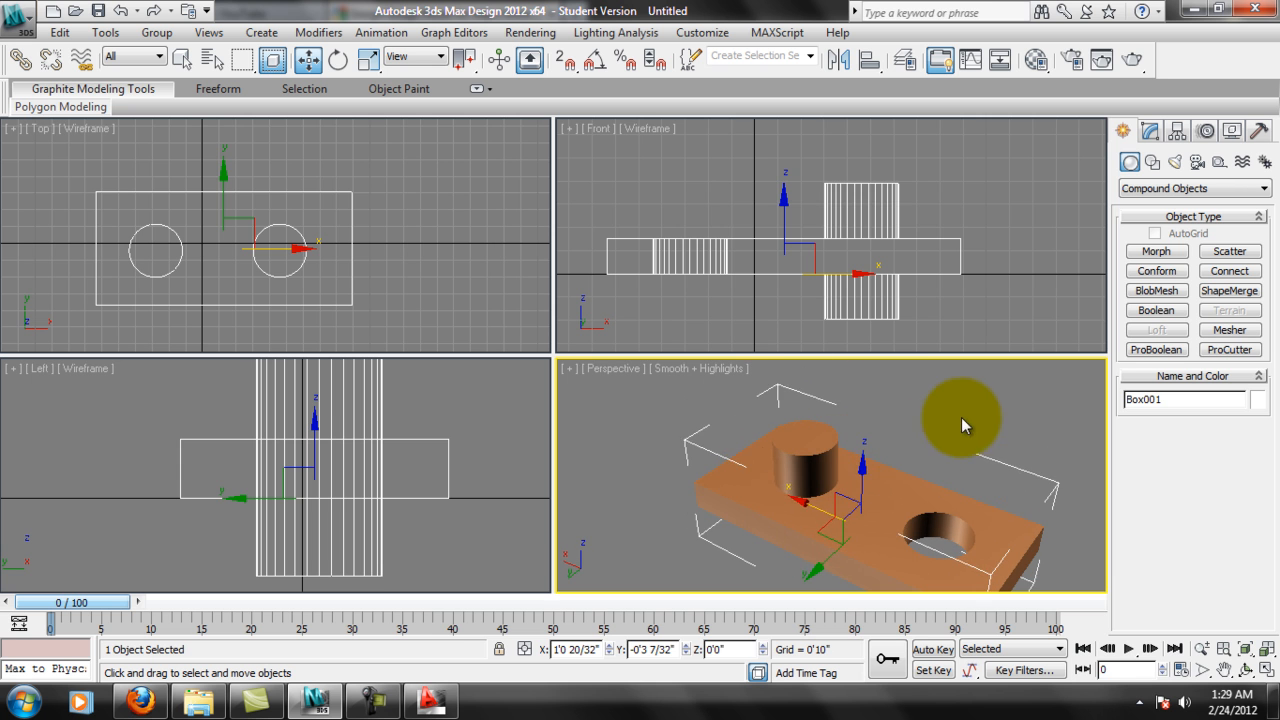
left_click(962, 419)
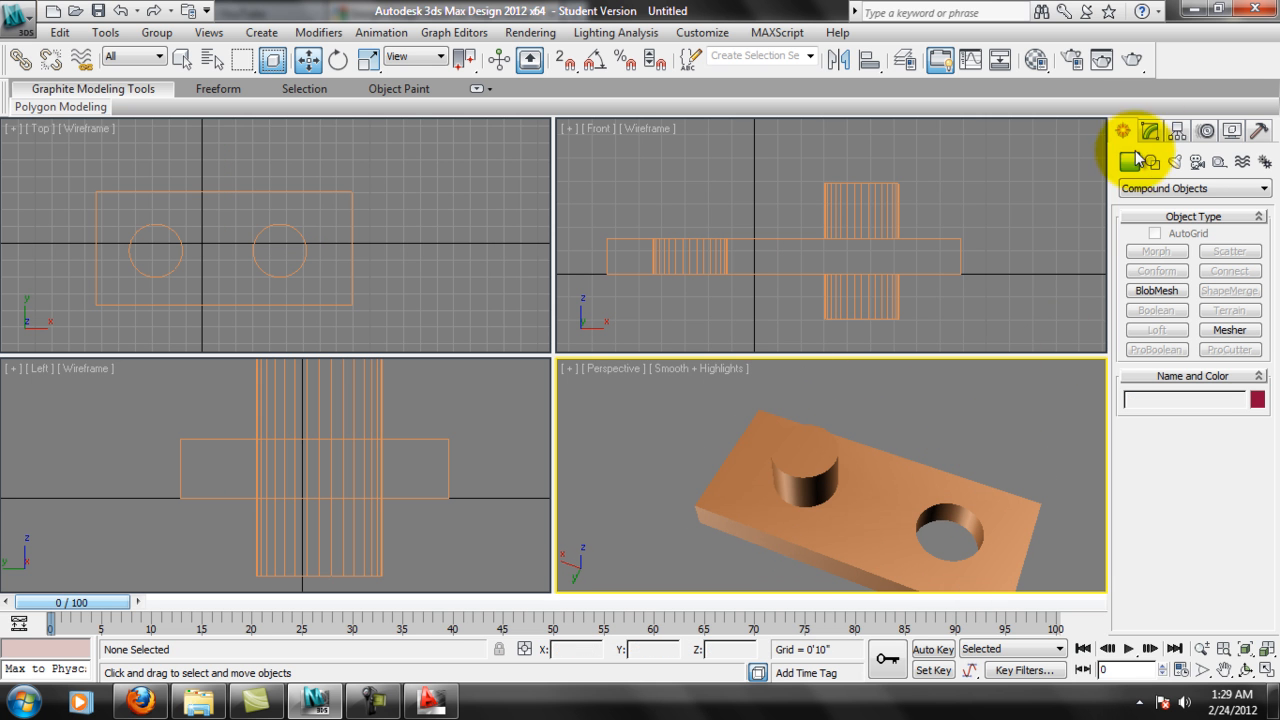
middle_click_drag(944, 394, 869, 416, "alt")
left_click(859, 495)
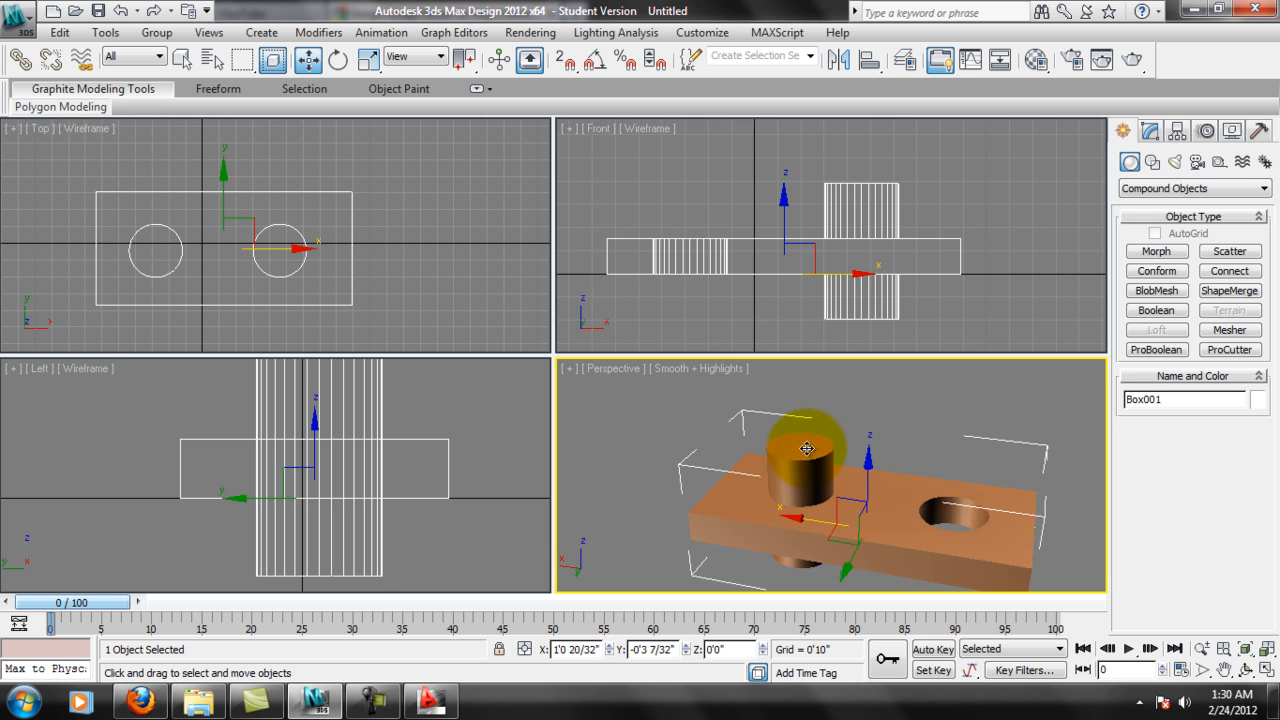
middle_click_drag(857, 442, 853, 459, "alt")
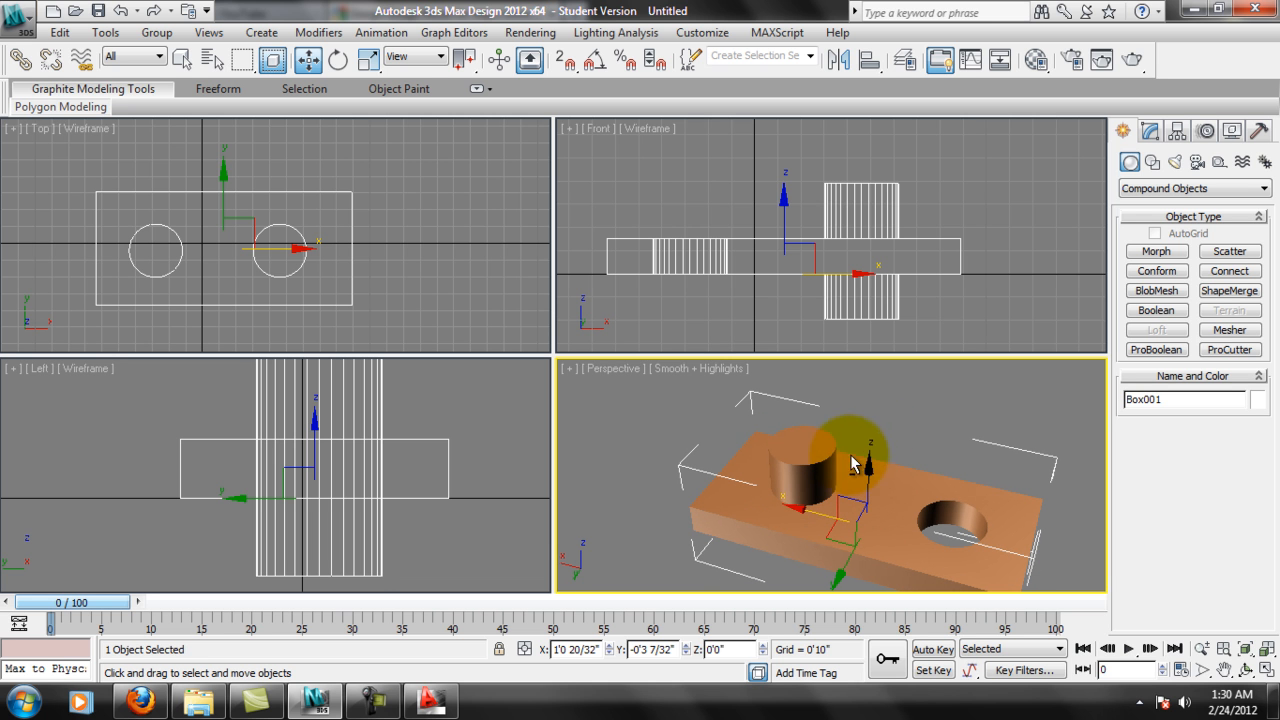
Create a cylinder with AutoGrid on top of the united cylinder, radius about 0'10 1/2" and height about 2'6", and turn AutoGrid off.
left_click(1150, 188)
left_click(1165, 203)
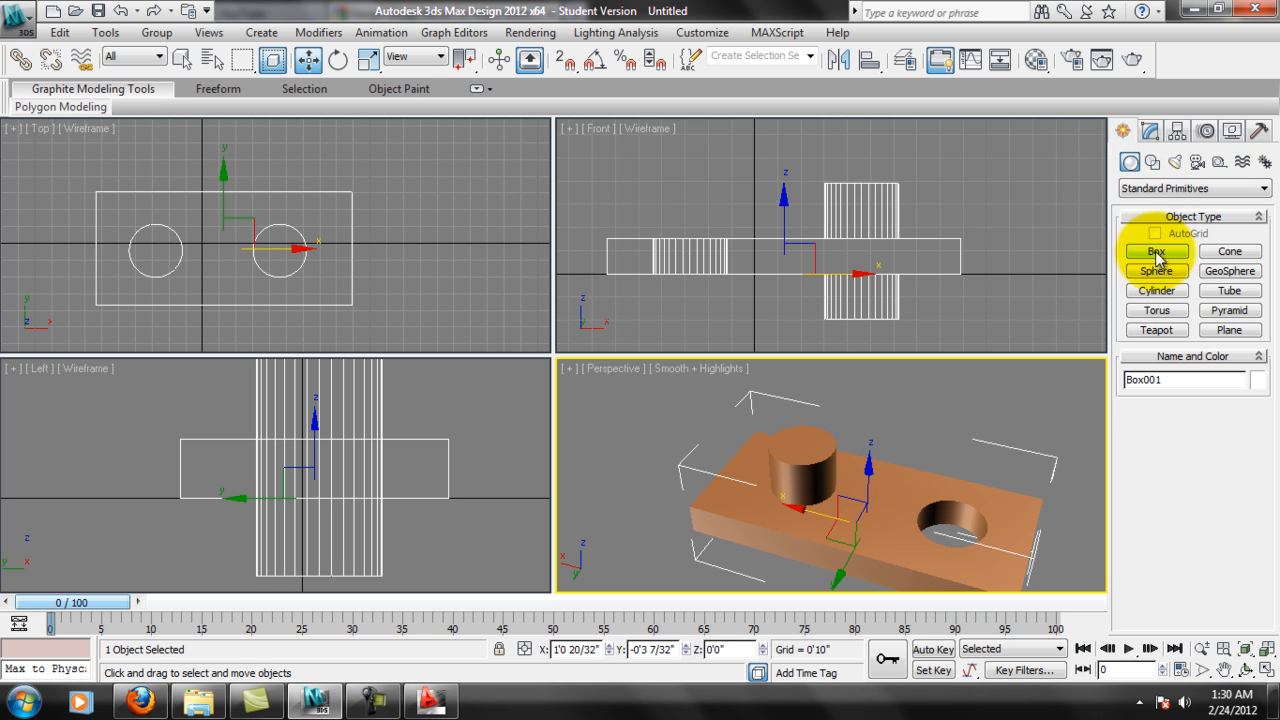
left_click(1164, 291)
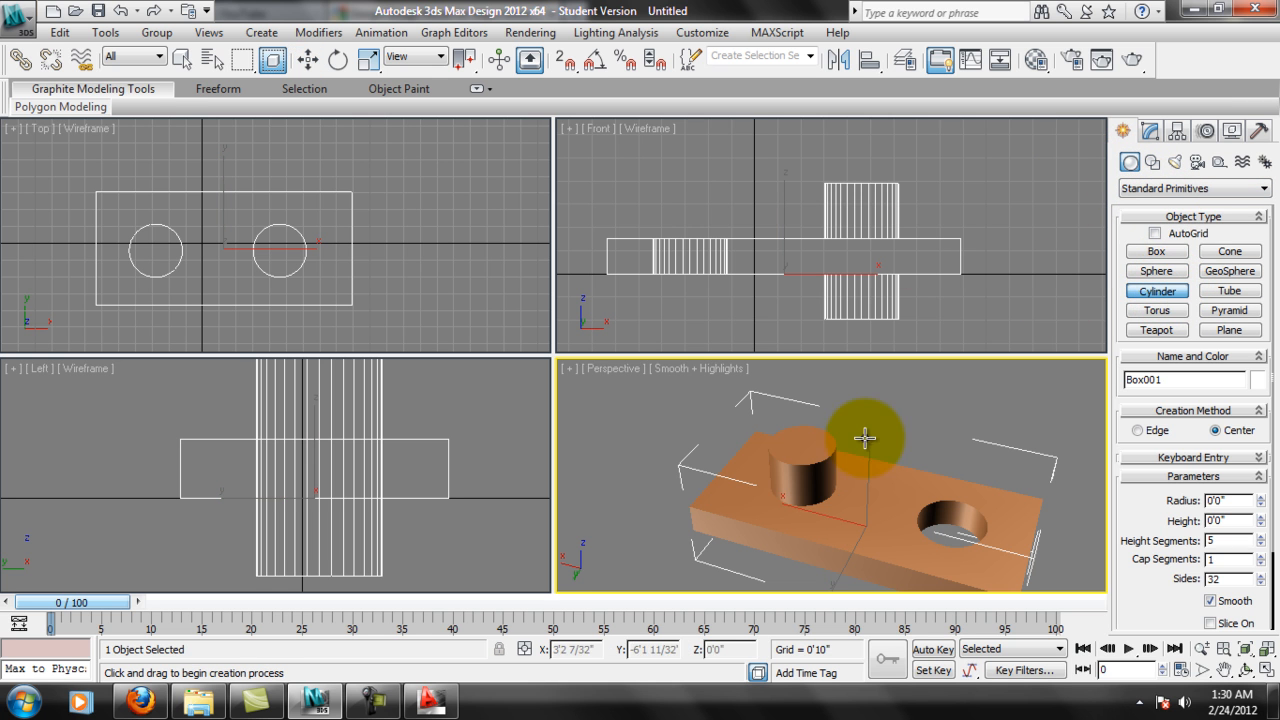
middle_click_drag(866, 153, 864, 158)
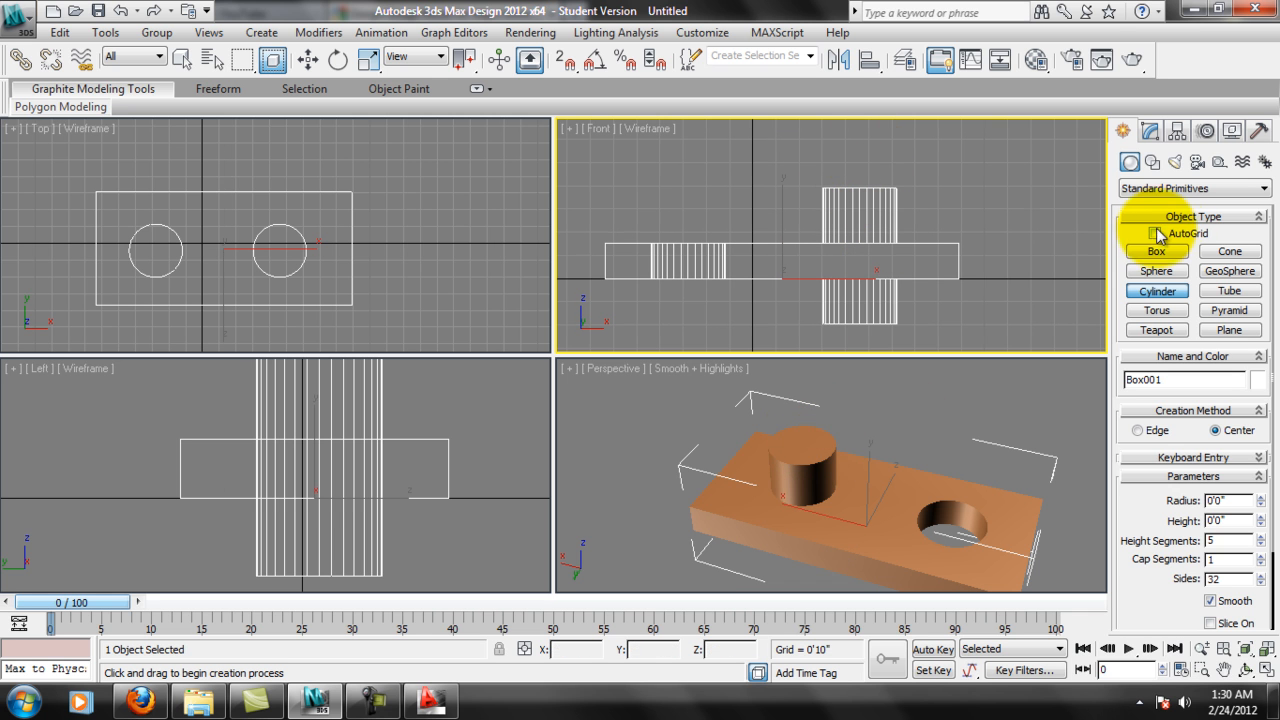
left_click(1153, 233)
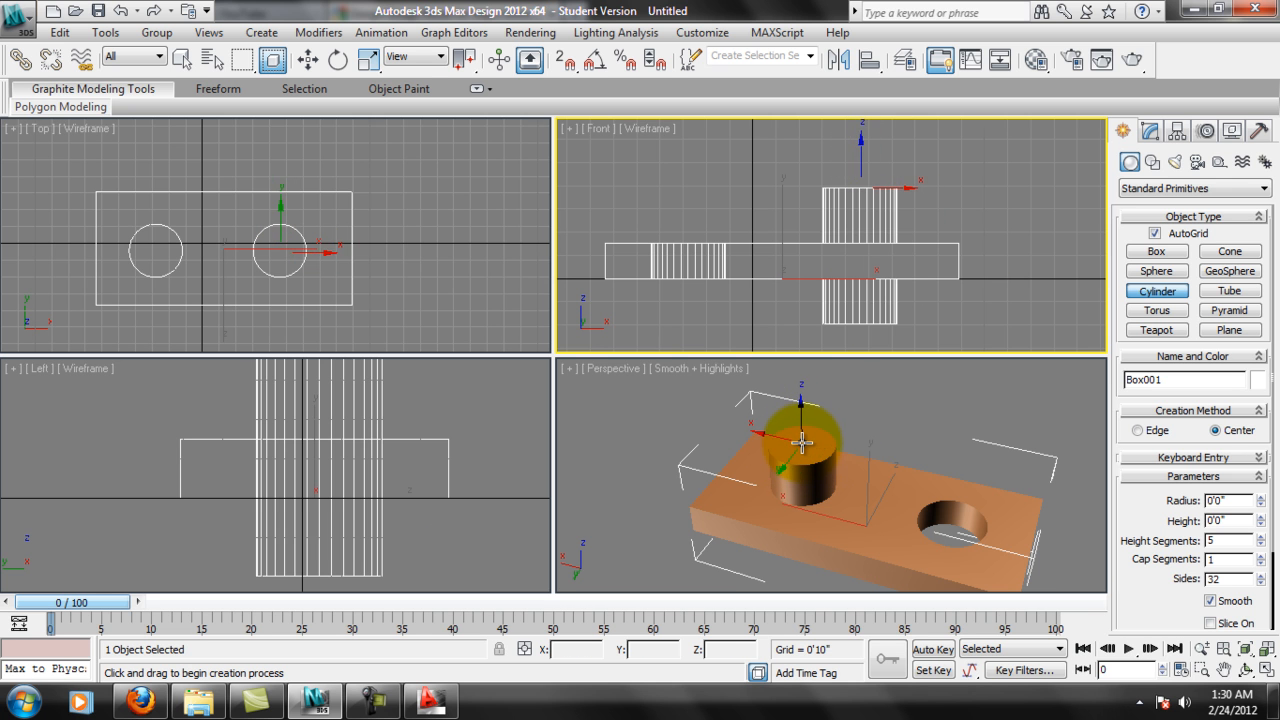
left_click_drag(802, 442, 792, 447)
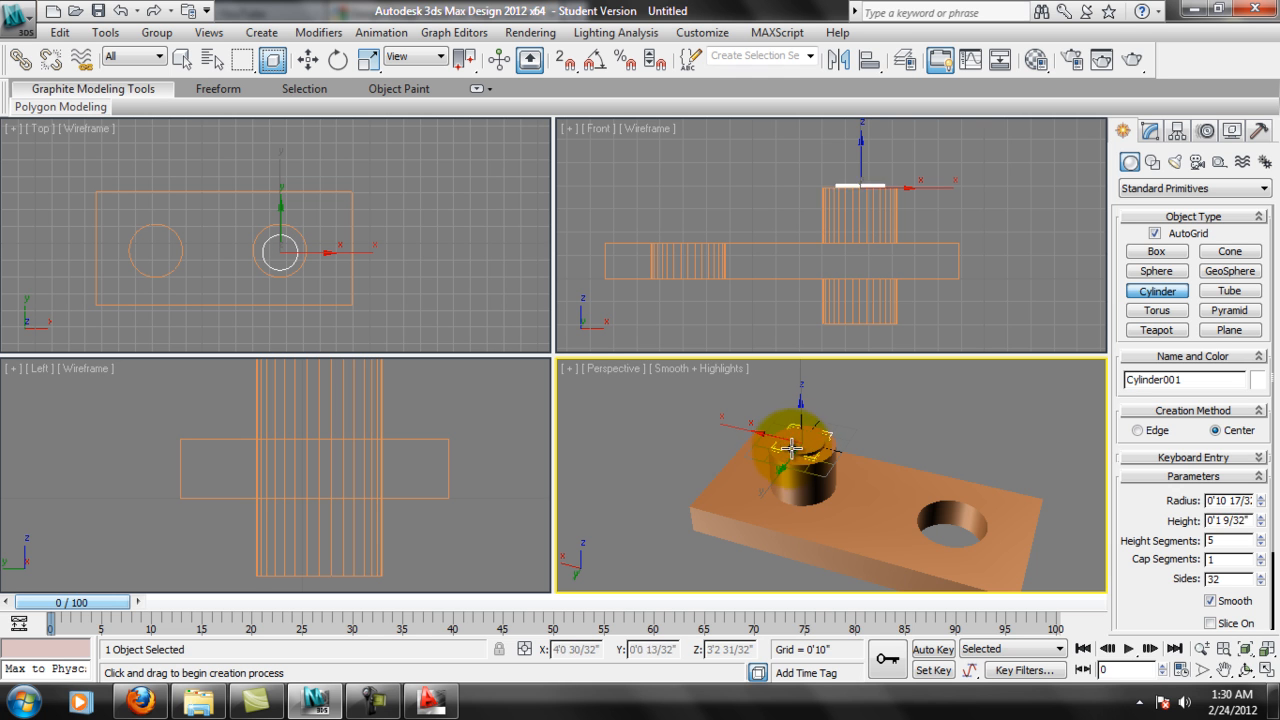
left_click(822, 383)
left_click(1168, 235)
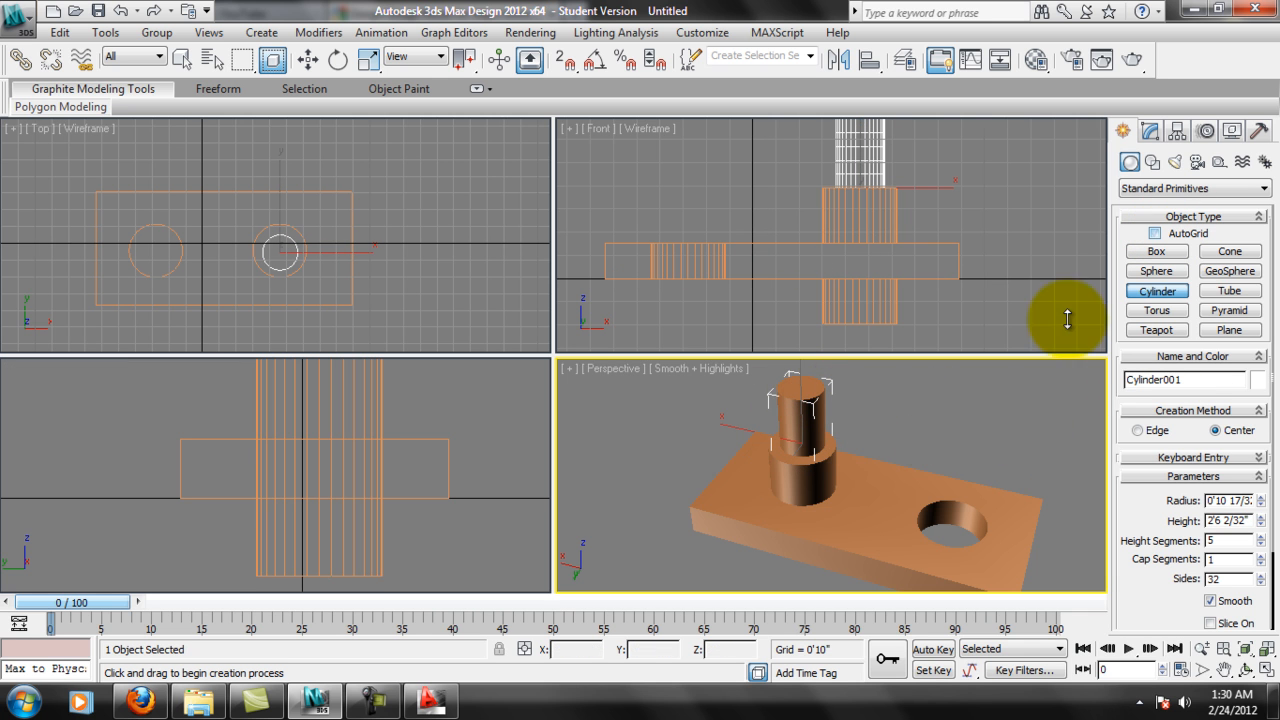
Change the new cylinder's height to -6'4 2/32" so that it extends down through the box.
middle_click_drag(888, 374, 850, 428, "alt")
scroll(812, 495, "up", 5)
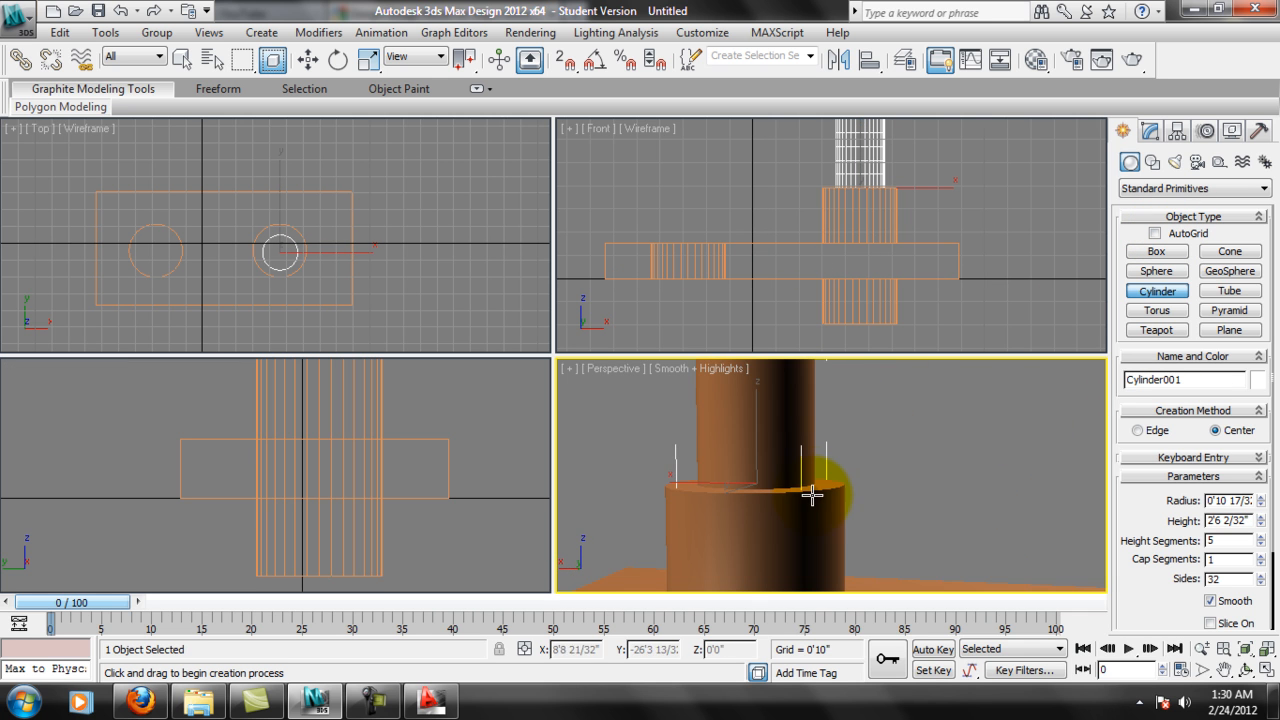
middle_click_drag(795, 483, 924, 460, "alt")
scroll(891, 529, "down", 6)
middle_click_drag(851, 523, 874, 440, "alt")
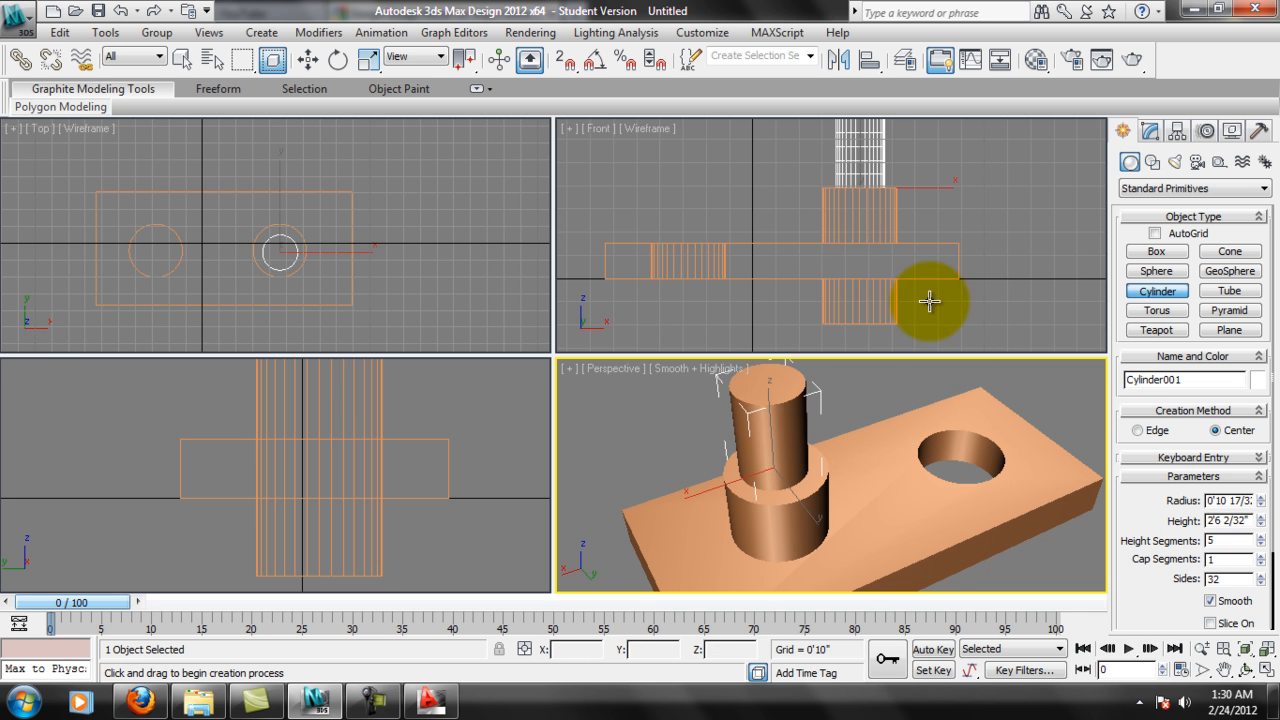
scroll(929, 297, "down", 3)
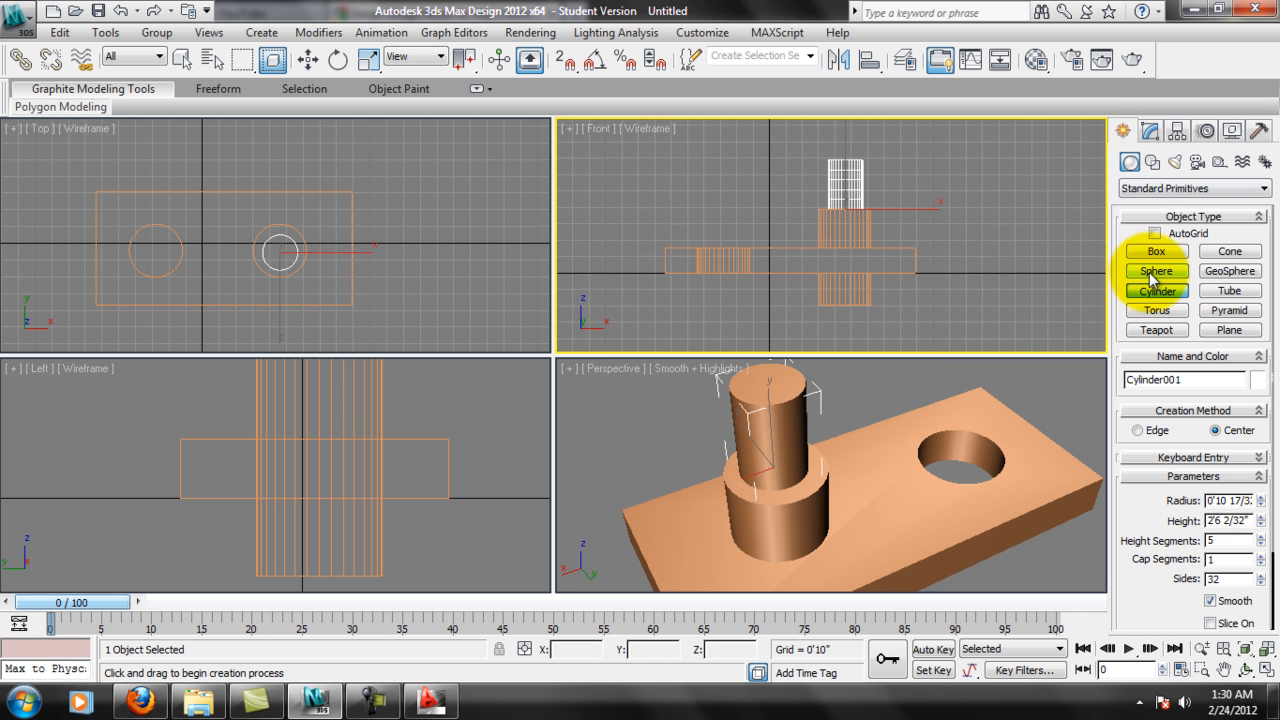
left_click(1152, 132)
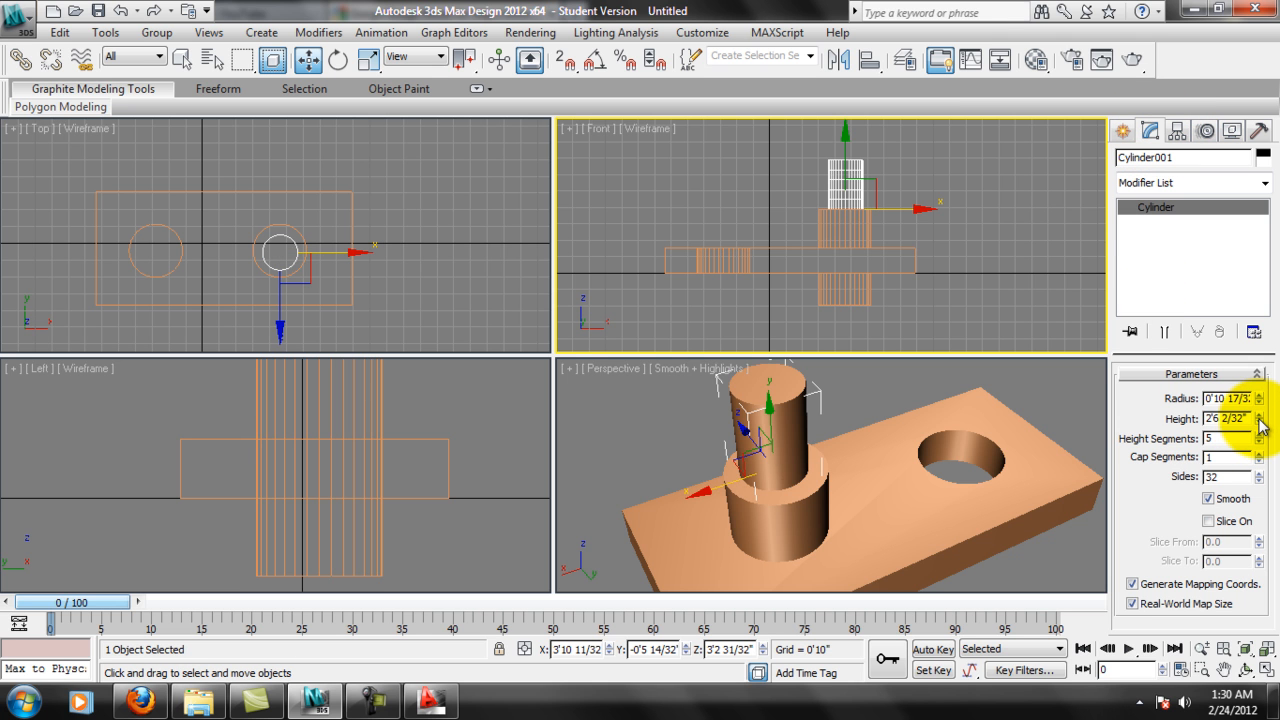
left_click_drag(1259, 421, 1257, 50)
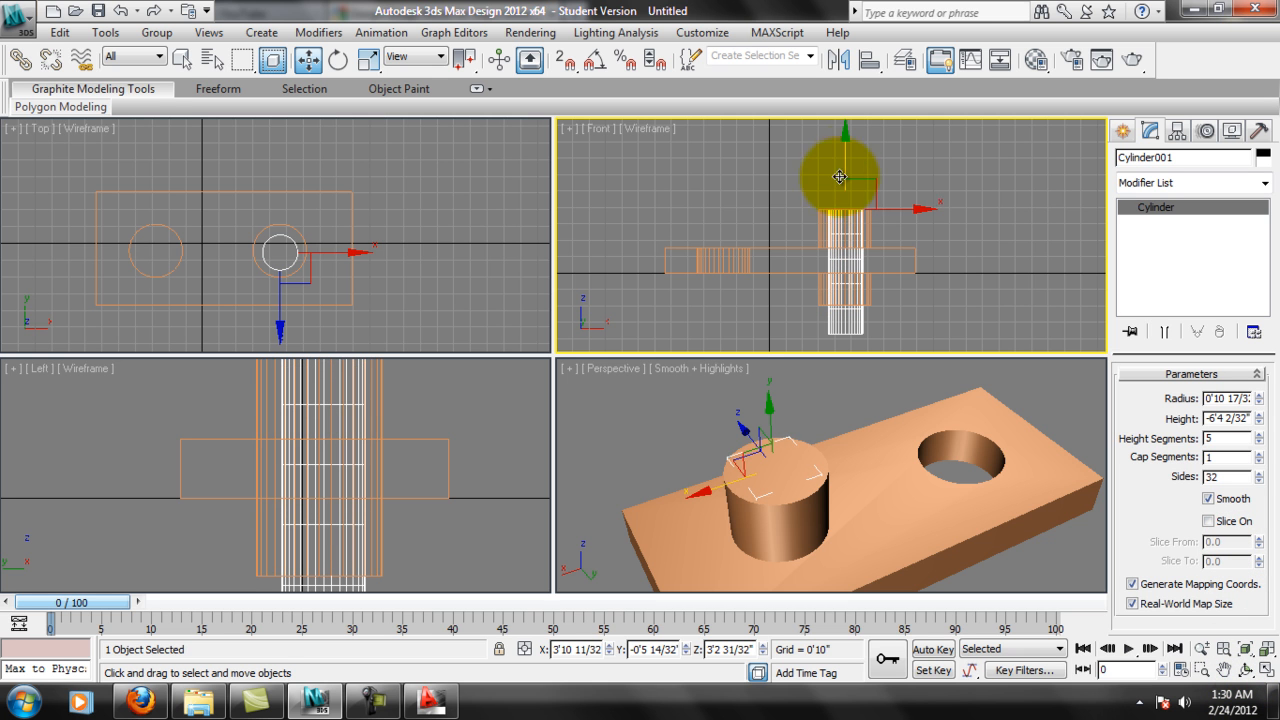
Move the thin cylinder up along the vertical axis in the Front view so it protrudes above and below the united cylinder.
left_click_drag(845, 162, 846, 141)
scroll(836, 207, "up", 3)
middle_click_drag(888, 257, 896, 163)
middle_click_drag(860, 231, 863, 257)
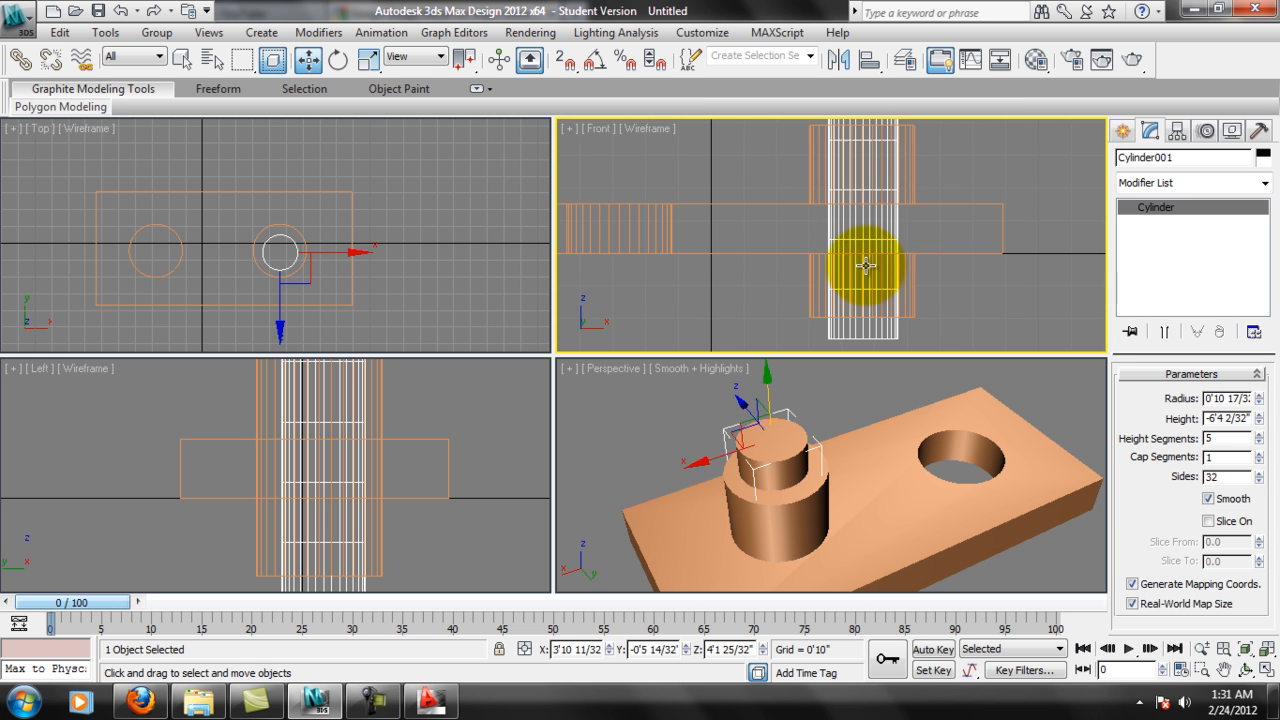
Select the box and subtract the thin cylinder from it with ProBoolean to hollow out the united cylinder.
left_click(938, 210)
left_click(941, 204)
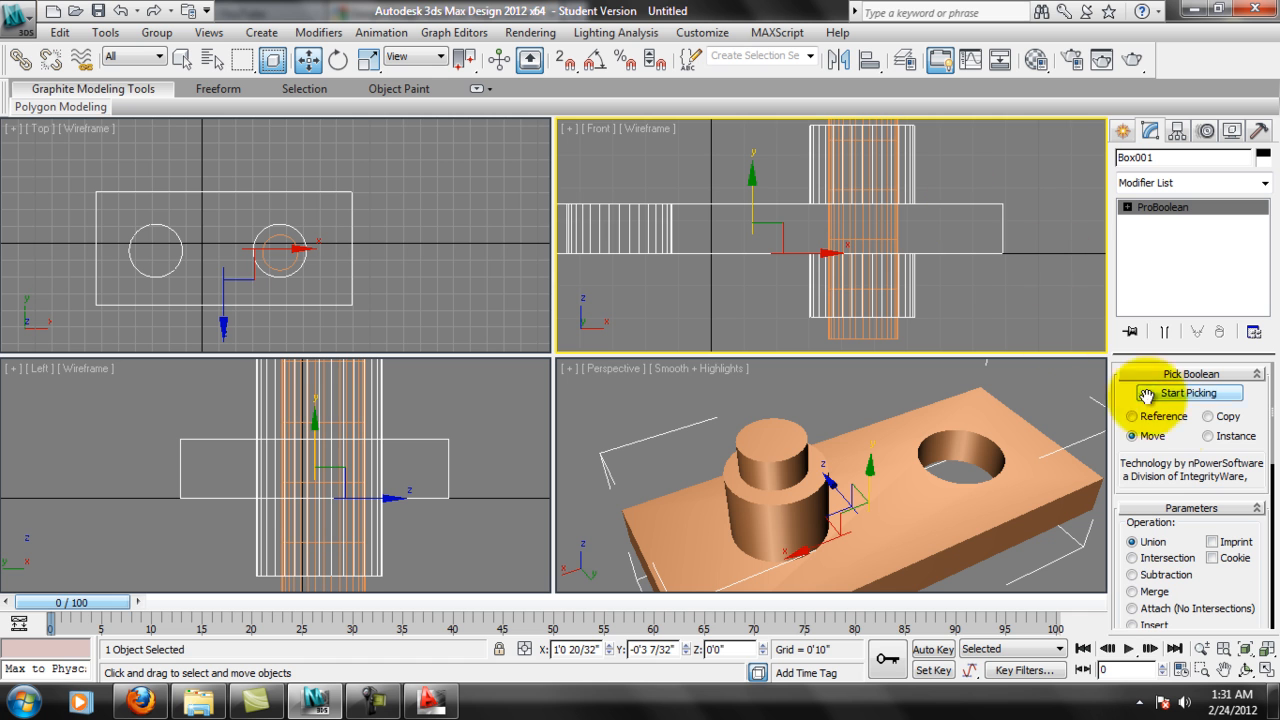
left_click(1132, 574)
left_click(1189, 393)
middle_click_drag(927, 206, 920, 253)
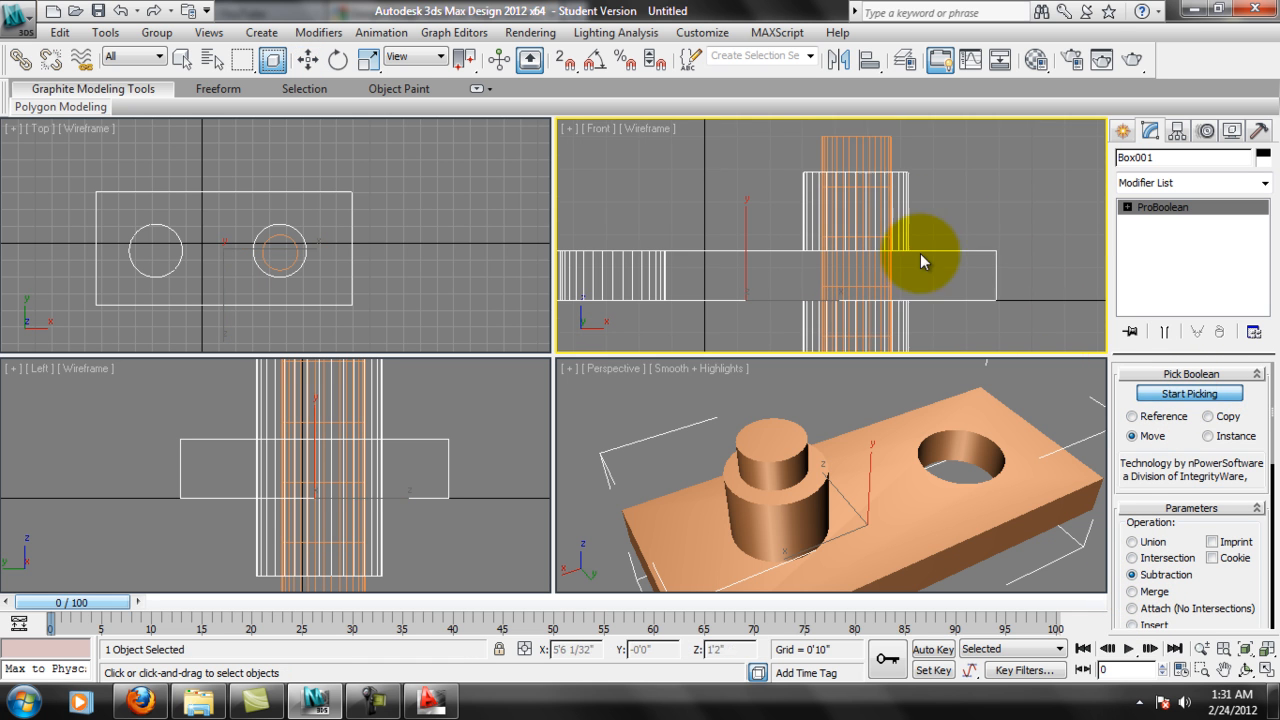
left_click(880, 150)
middle_click_drag(861, 463, 1000, 430, "alt")
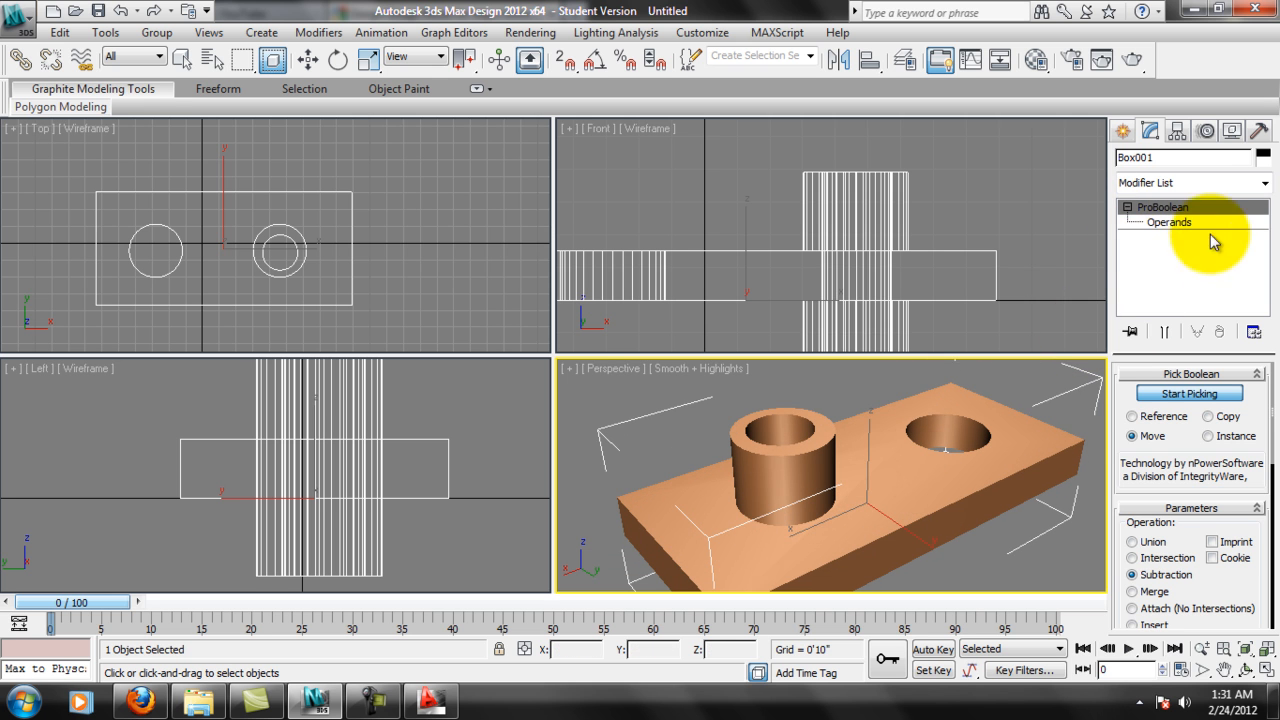
Enter the Operands level of the ProBoolean and select the Box001 union operand.
left_click(1168, 222)
middle_click_drag(857, 412, 1108, 271, "alt")
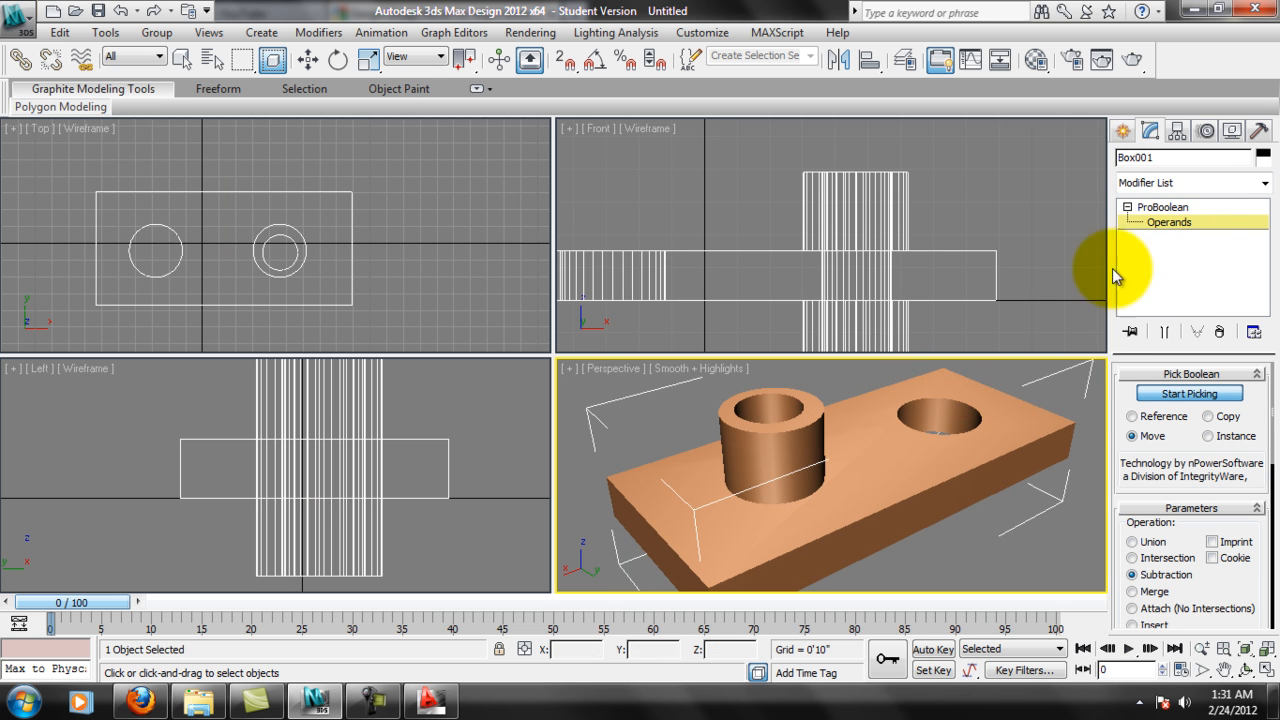
left_click_drag(1191, 450, 1188, 380)
middle_click_drag(996, 461, 996, 465, "alt")
left_click_drag(1228, 518, 1225, 263)
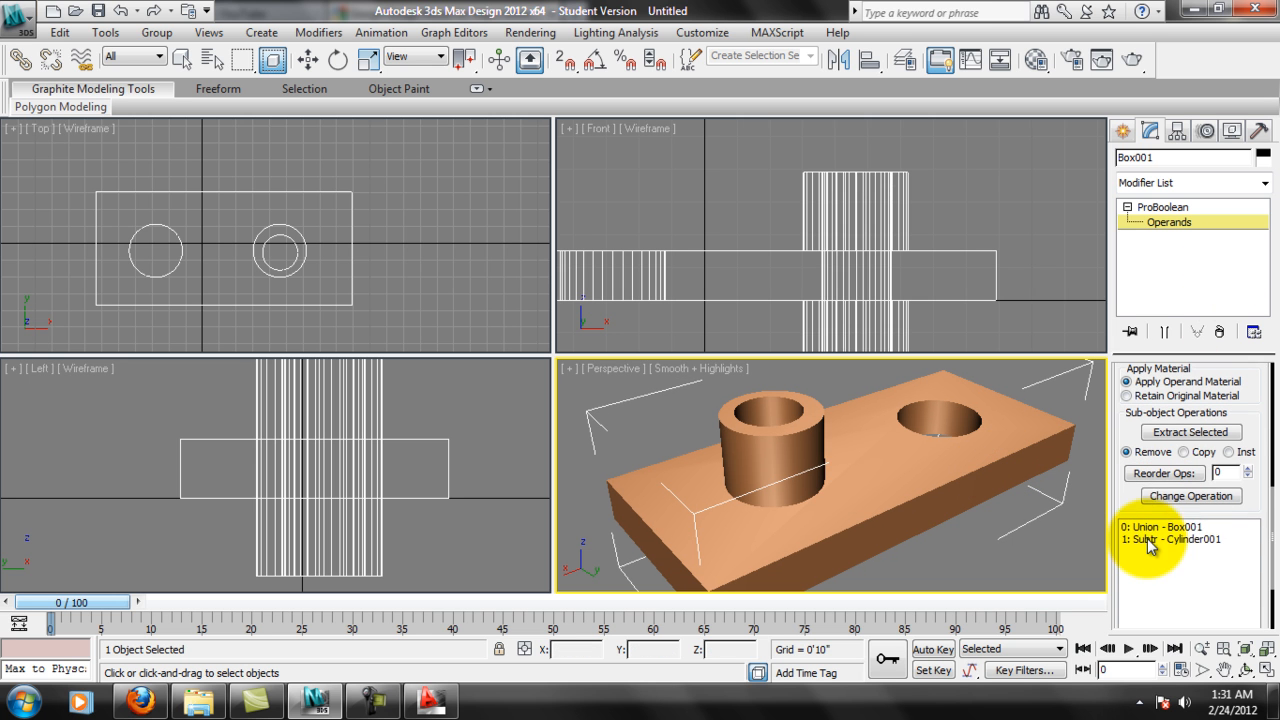
left_click(1156, 528)
scroll(1017, 541, "down", 3)
middle_click_drag(1048, 480, 1045, 521)
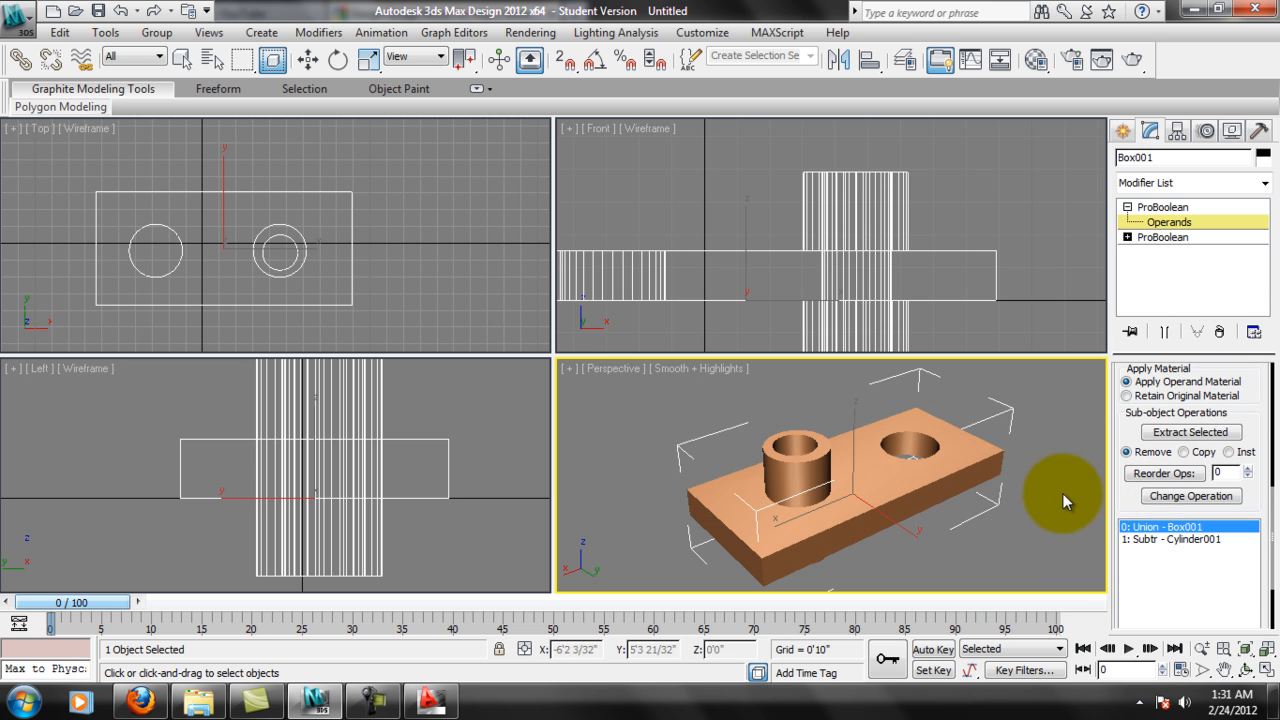
Move the Box001 operand down along the Z axis to about -0'7 27/32".
left_click_drag(1126, 503, 1123, 529)
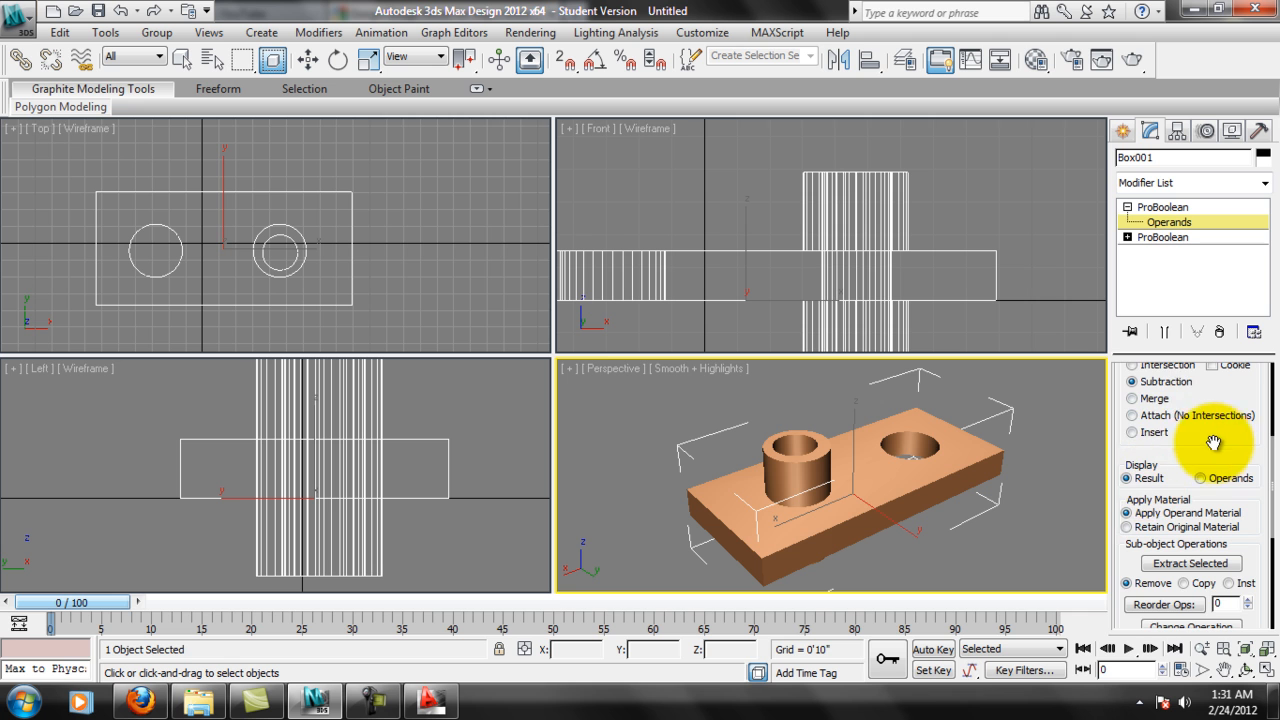
left_click_drag(1218, 443, 1220, 485)
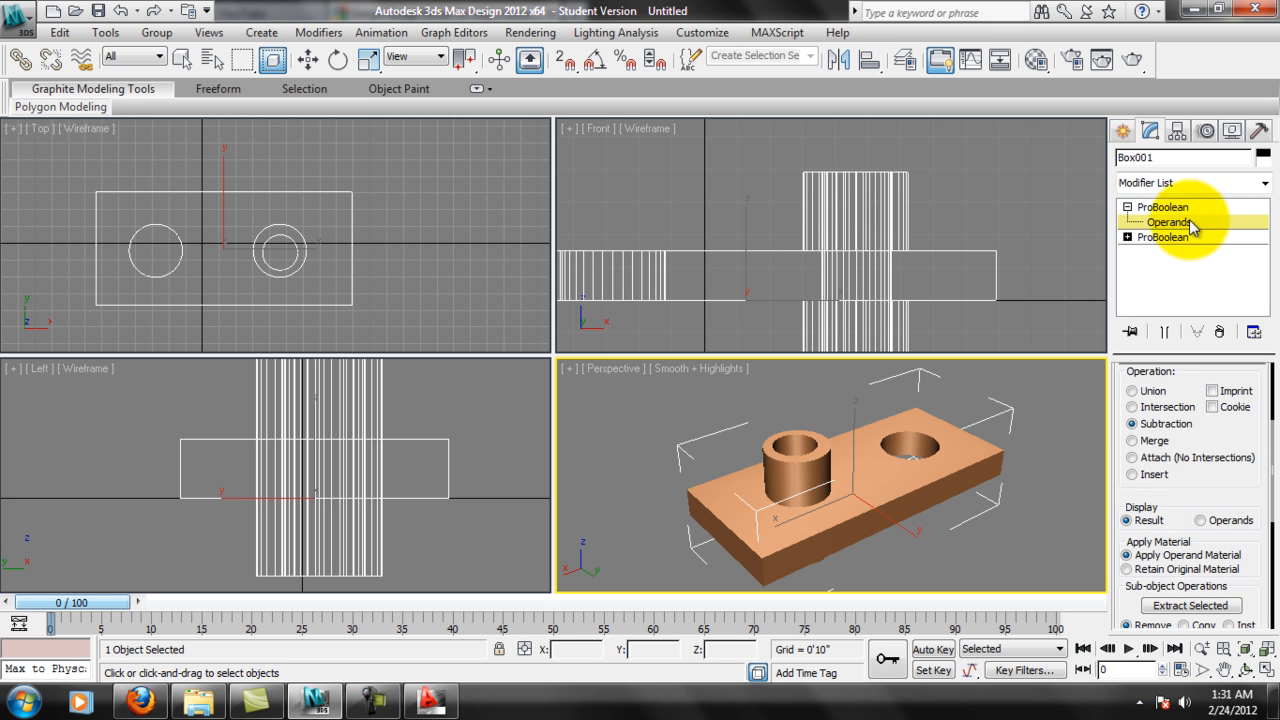
left_click(1188, 223)
left_click(308, 58)
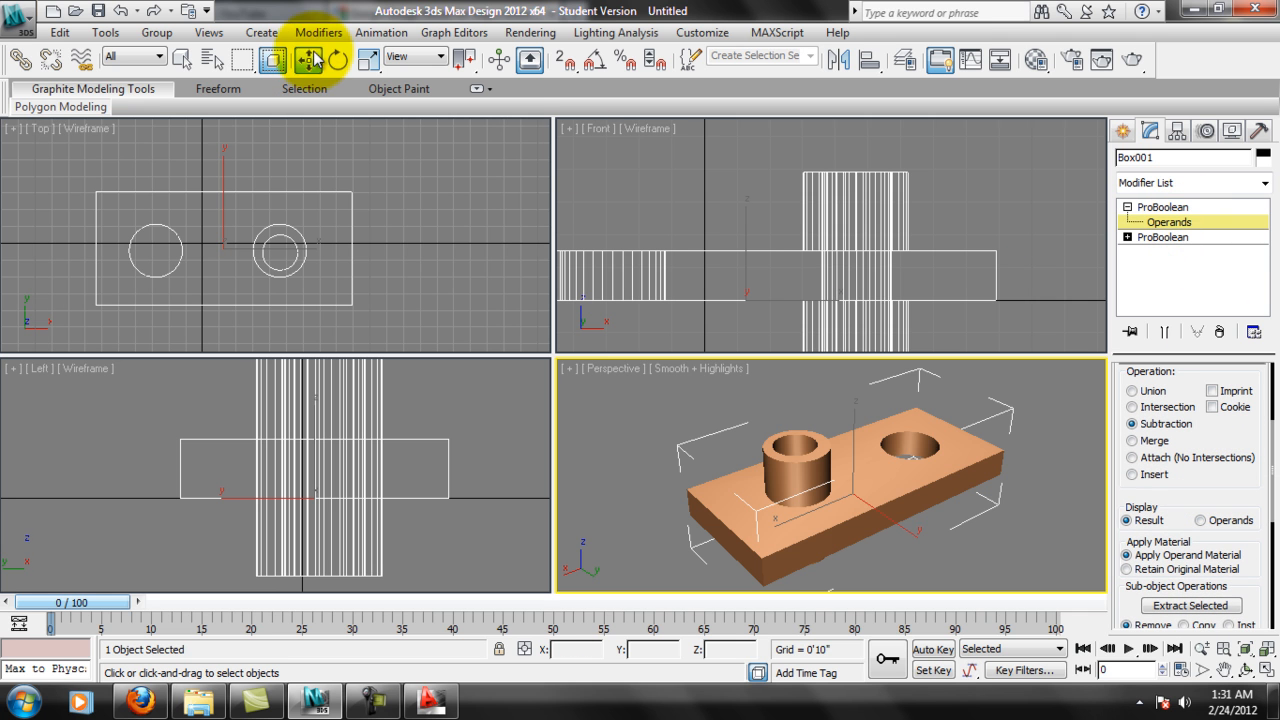
mouse_move(854, 430)
left_mouse_down()
mouse_move(854, 352)
mouse_move(869, 440)
mouse_move(857, 486)
mouse_move(860, 366)
mouse_move(871, 437)
left_mouse_up()
middle_click_drag(880, 462, 891, 441)
Try to extract the Box001 operand from the ProBoolean with the Remove option.
left_click_drag(1223, 486, 1222, 360)
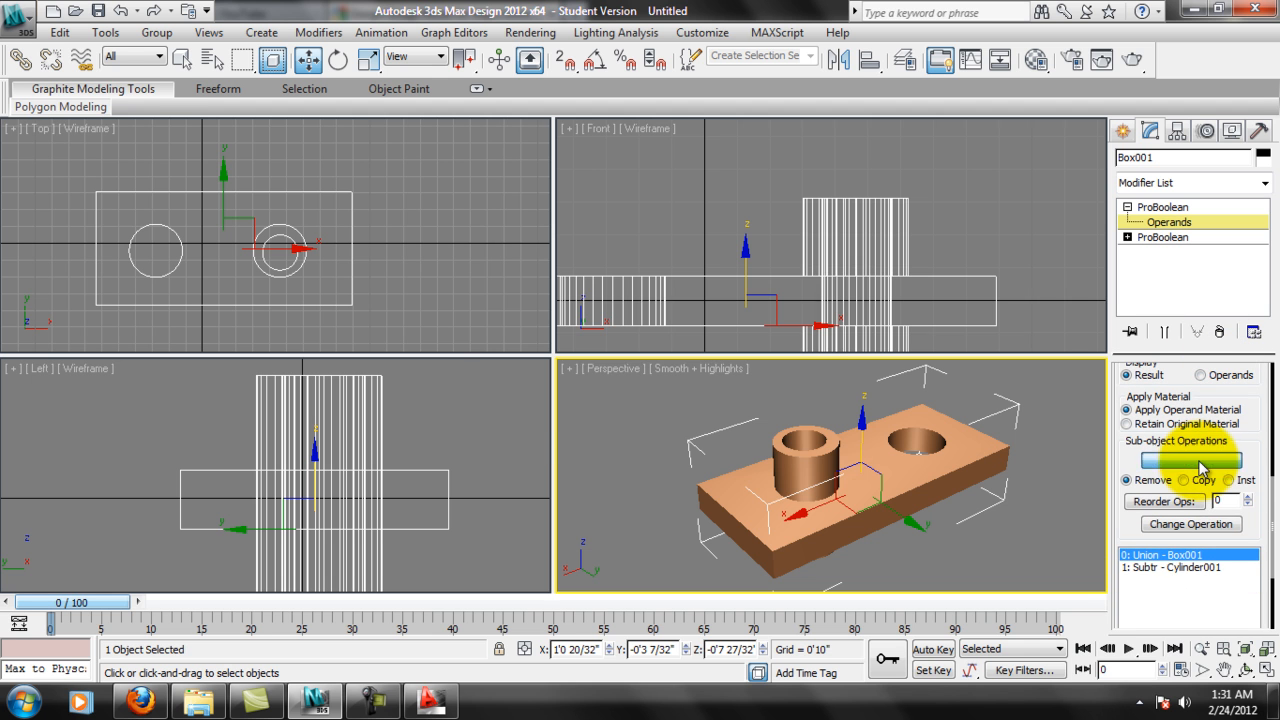
left_click(1203, 468)
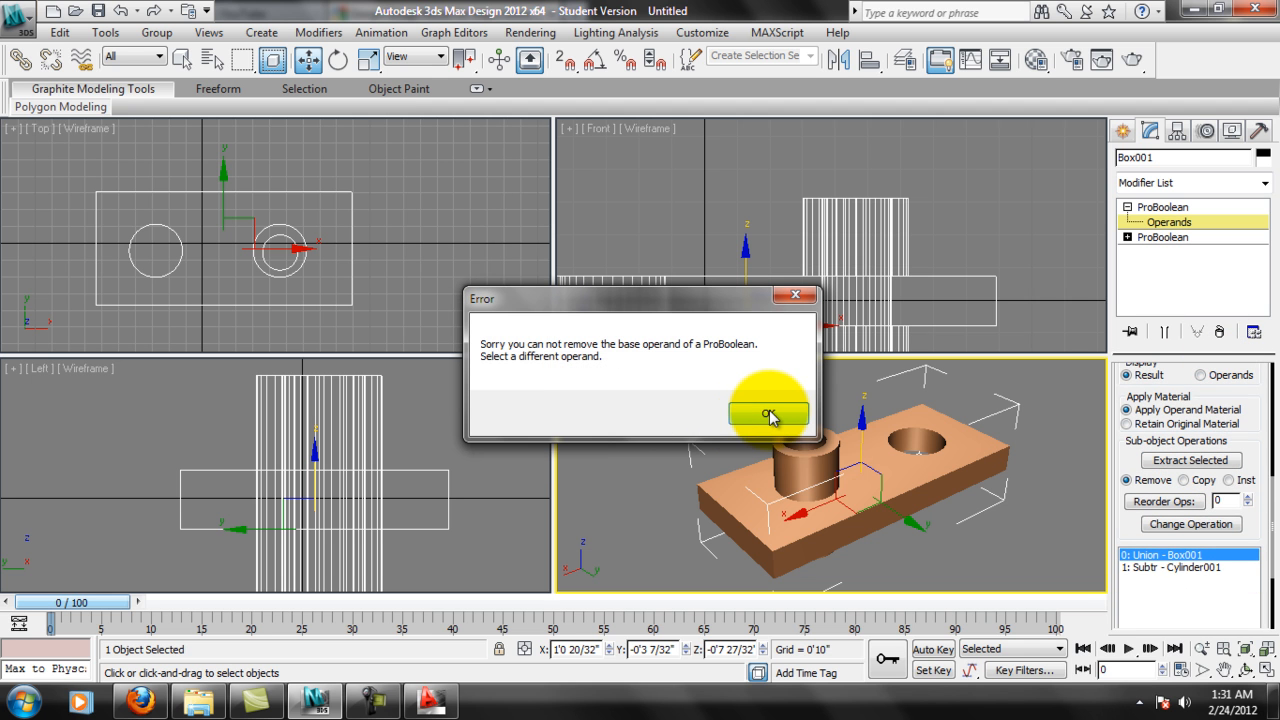
left_click(768, 414)
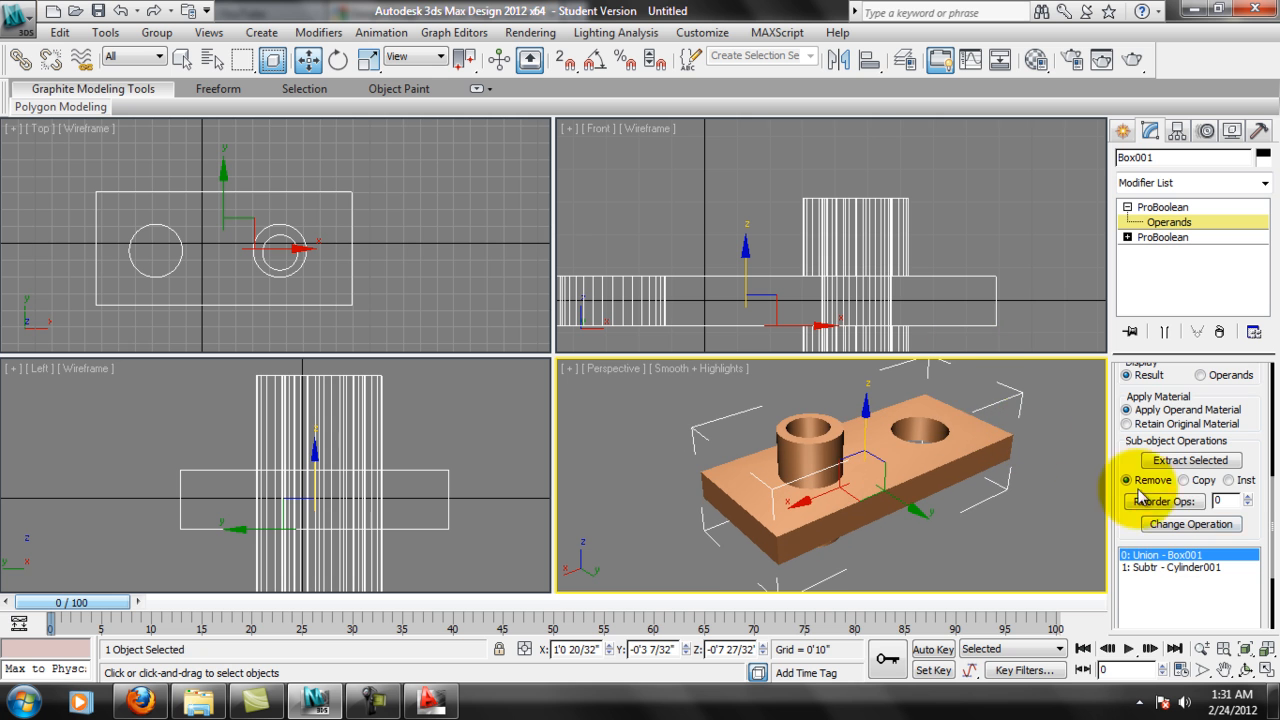
Select the subtracted Cylinder001 operand and return to the top level of the ProBoolean.
left_click(1188, 572)
left_click(1160, 207)
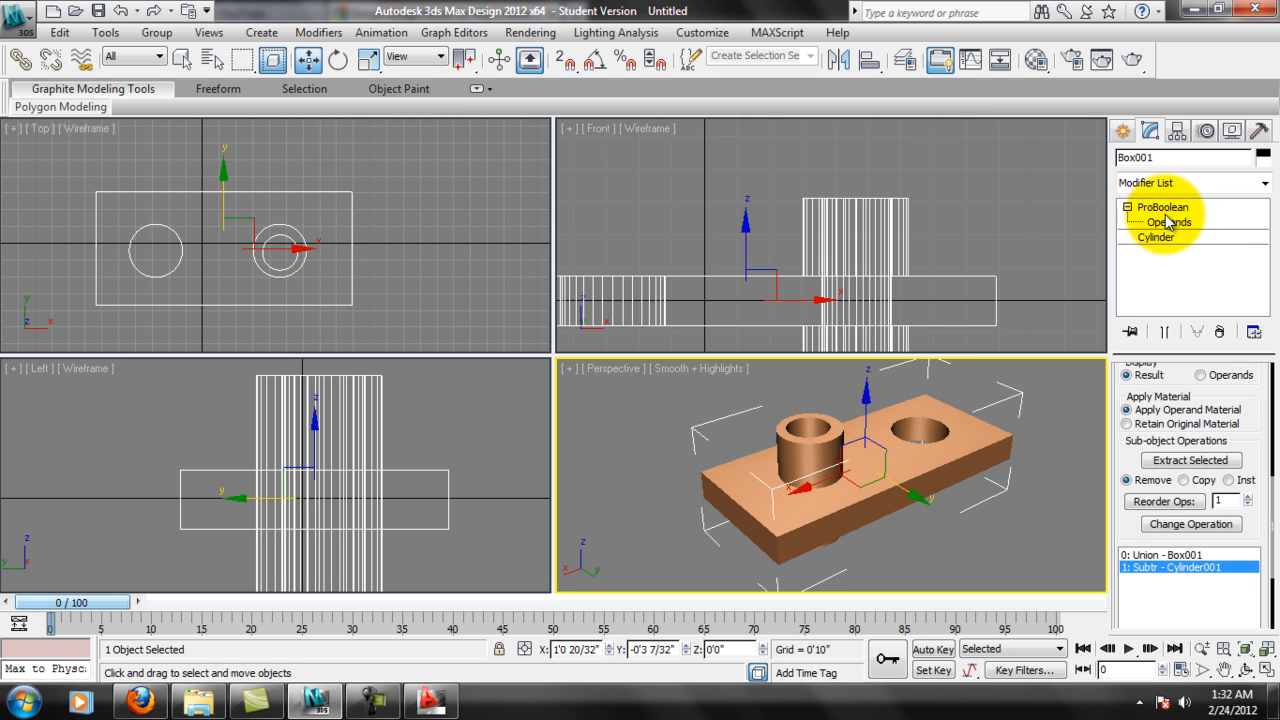
Extract the subtracted cylinder from the ProBoolean and lower the extracted cylinder to Z about 3'7 30/32".
left_click(1190, 460)
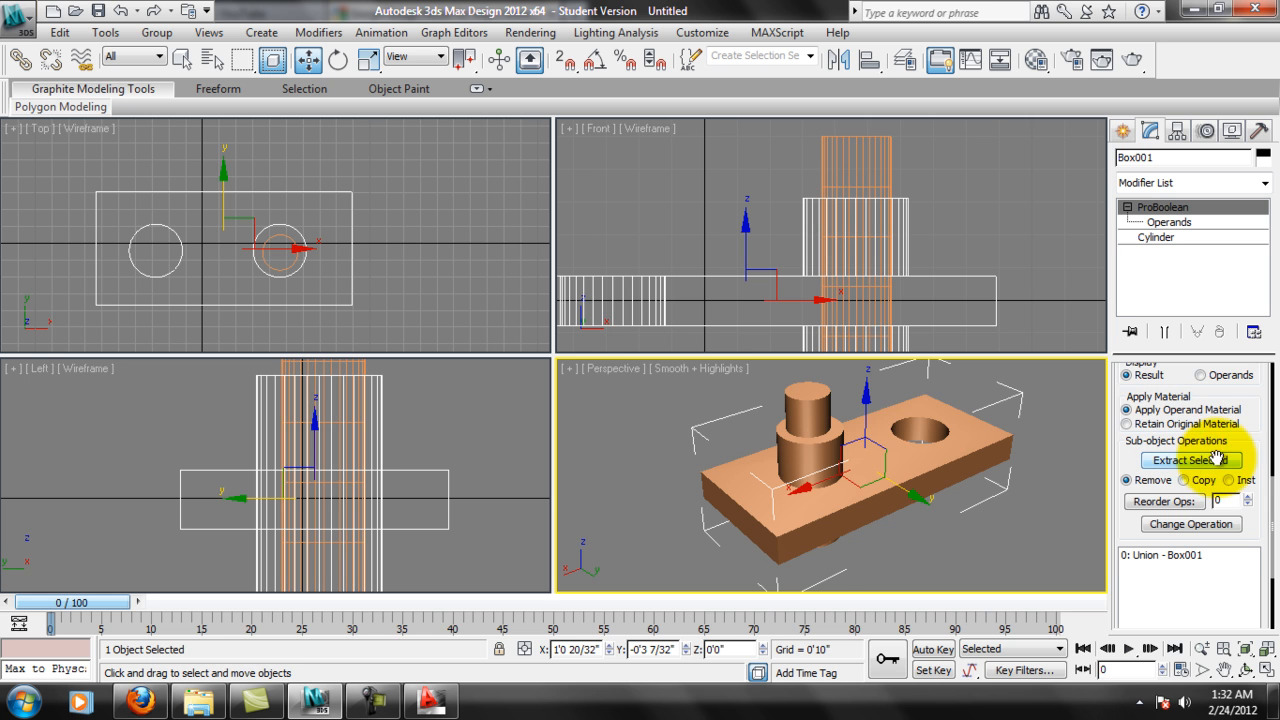
left_click(821, 423)
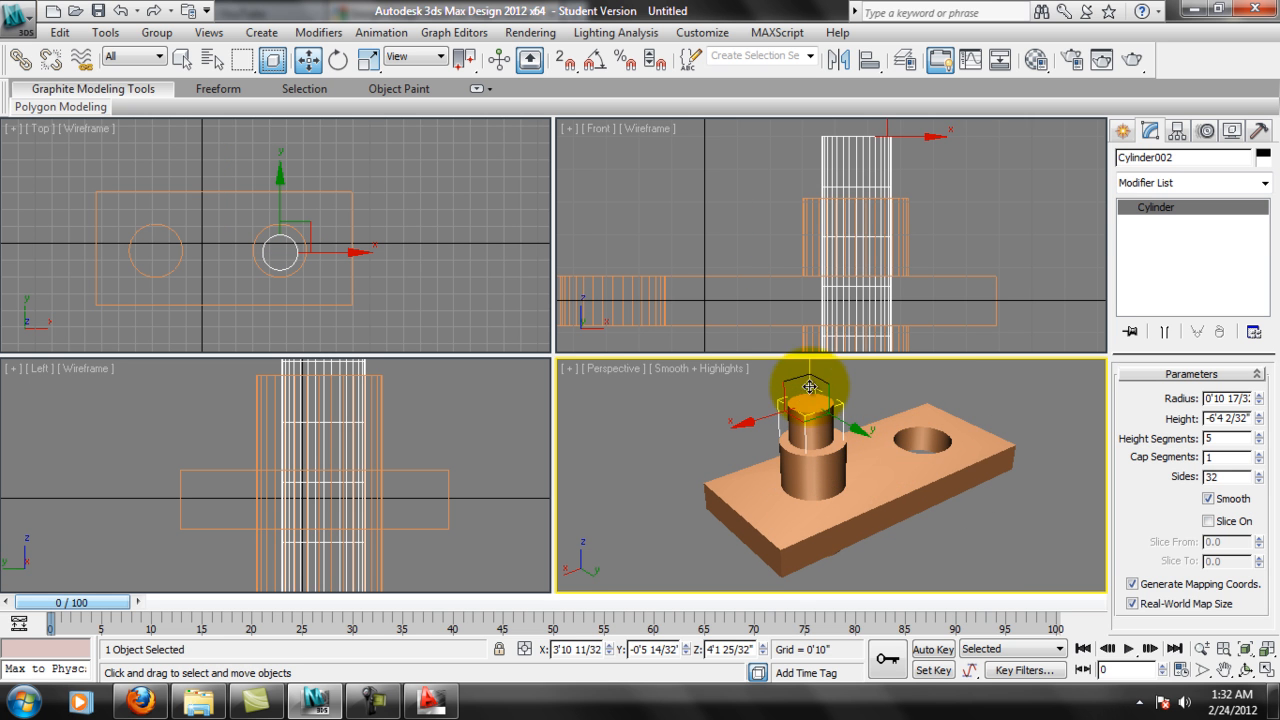
left_click_drag(811, 393, 843, 386)
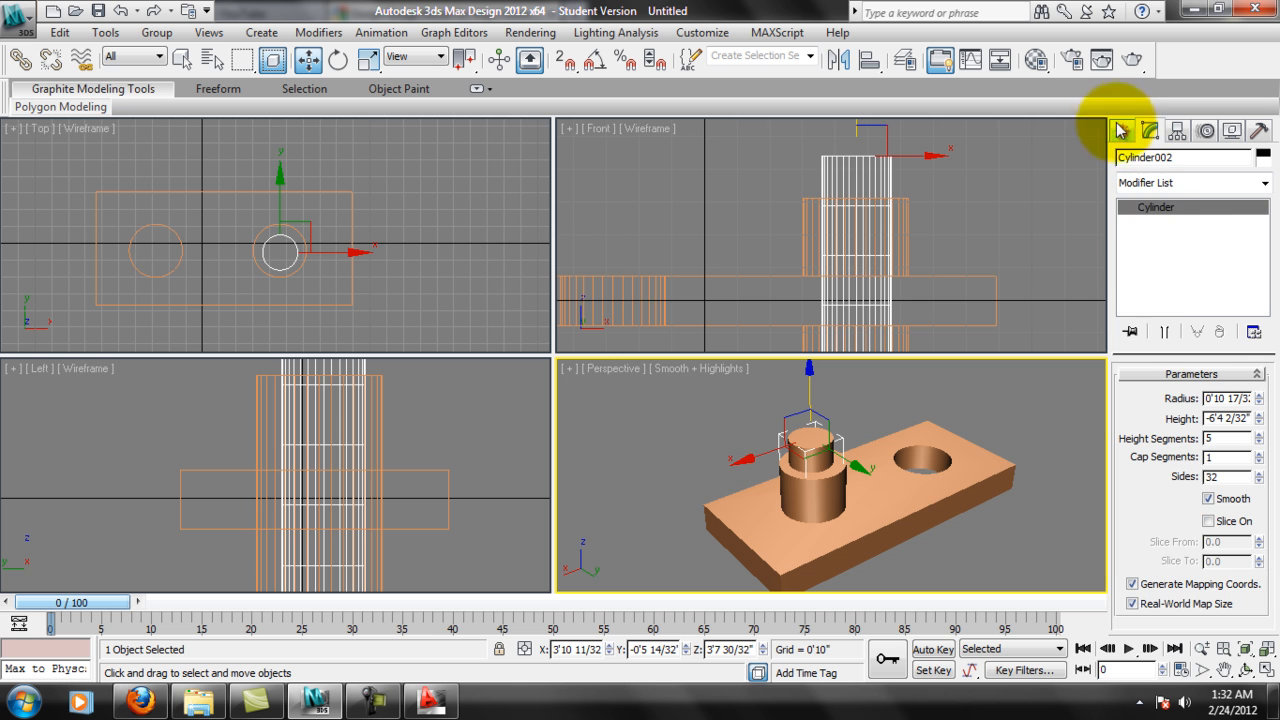
Set the ProBoolean operation to Intersection, pick the extracted cylinder as the operand, and undo the intersection.
left_click(915, 486)
left_click_drag(1268, 426, 1254, 670)
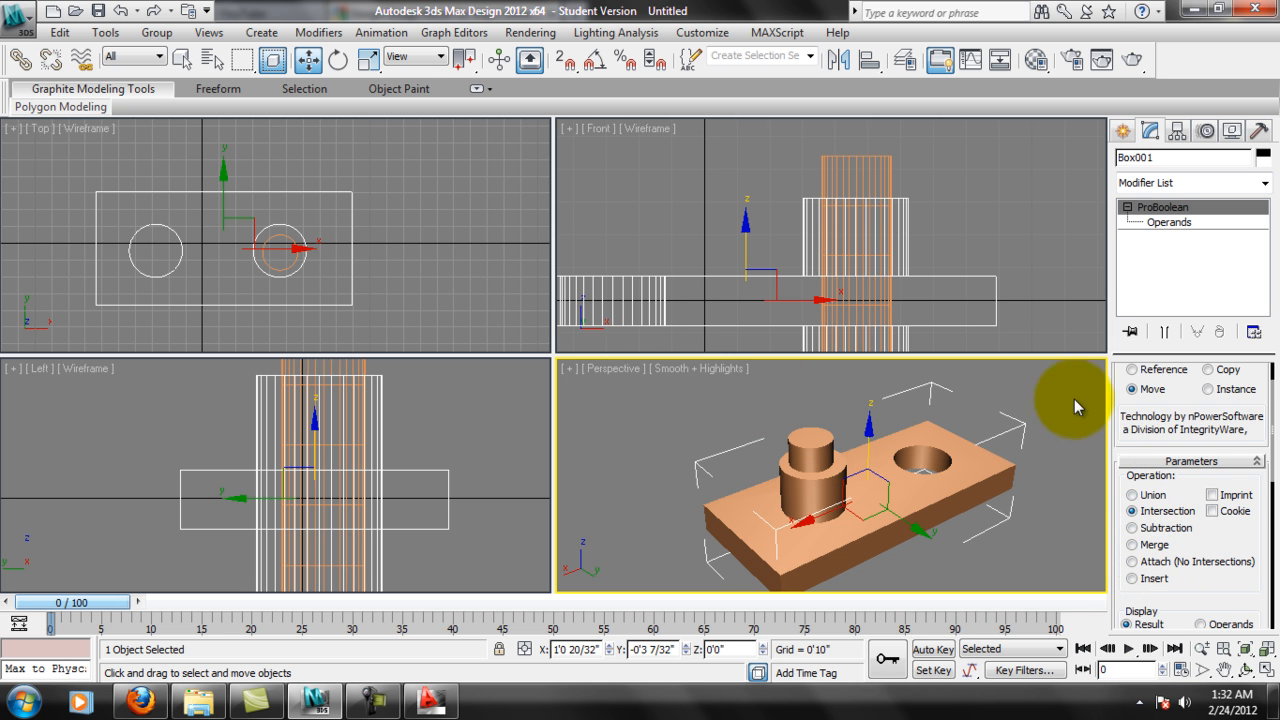
scroll(1183, 390, "up", 2)
left_click(1188, 393)
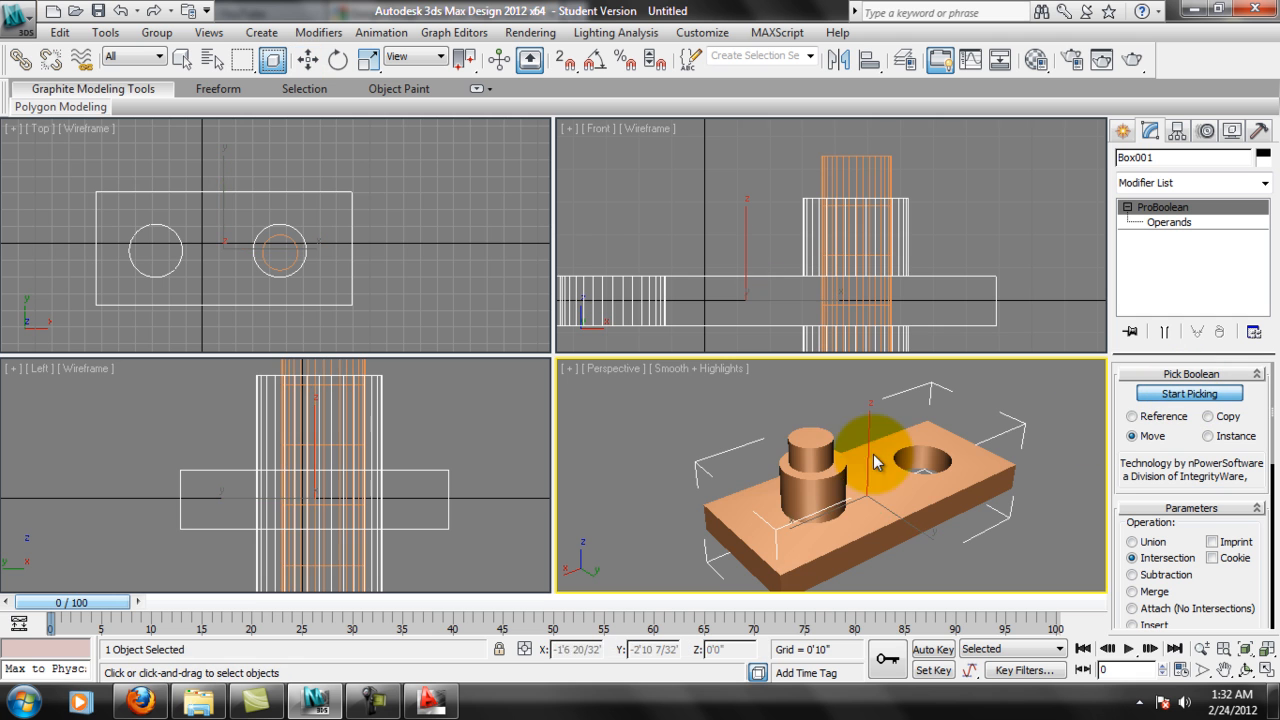
left_click(809, 460)
scroll(856, 443, "up", 2)
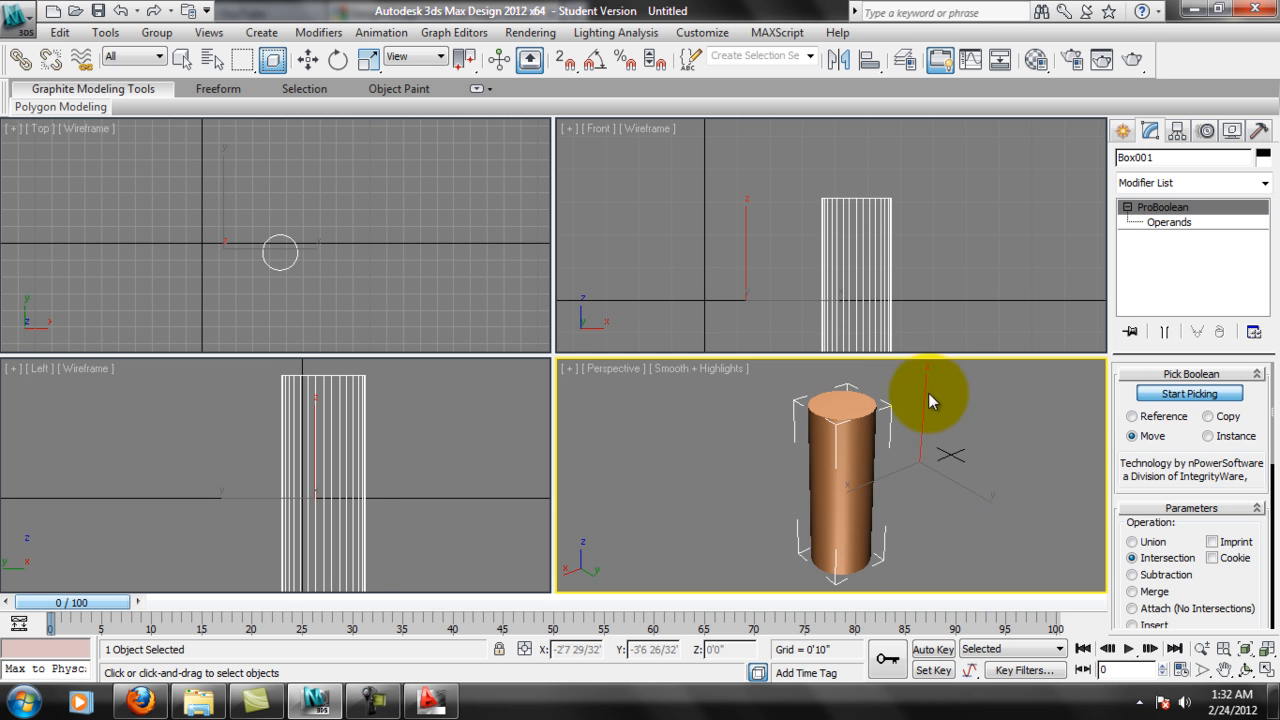
key("ctrl+z")
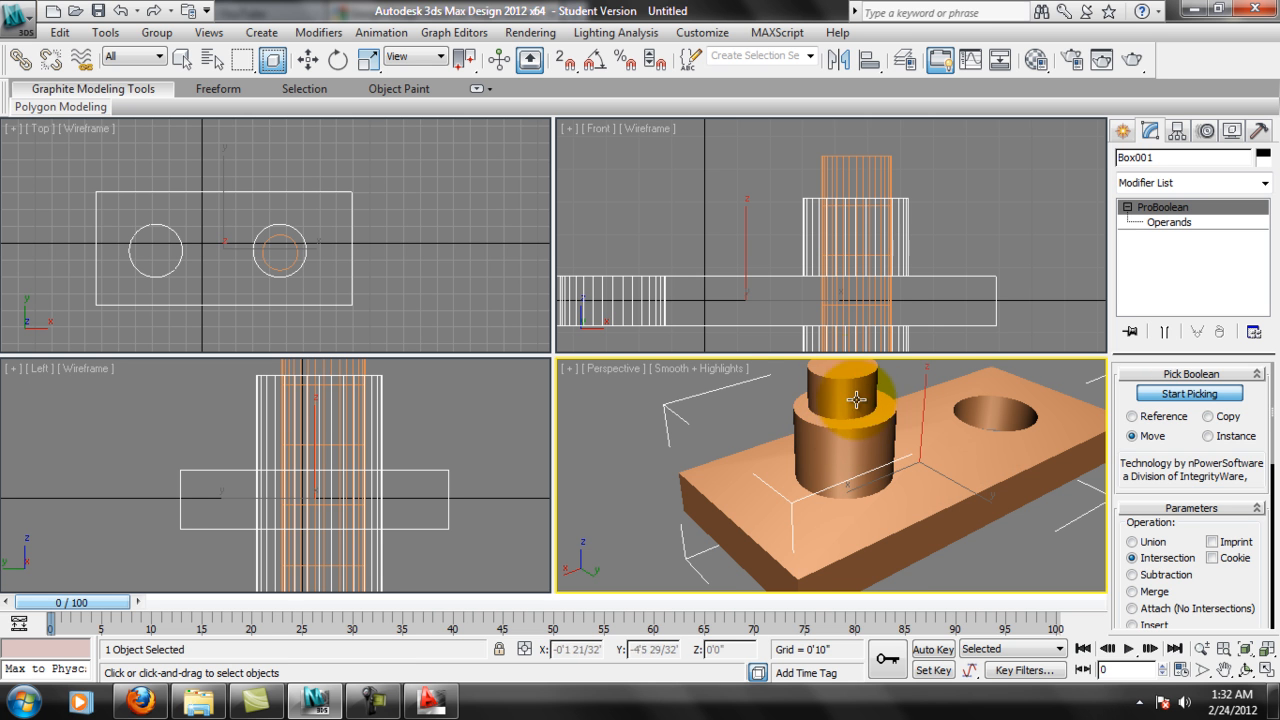
Pick the extracted cylinder again for the Intersection operation and undo the result.
middle_click_drag(856, 400, 848, 404)
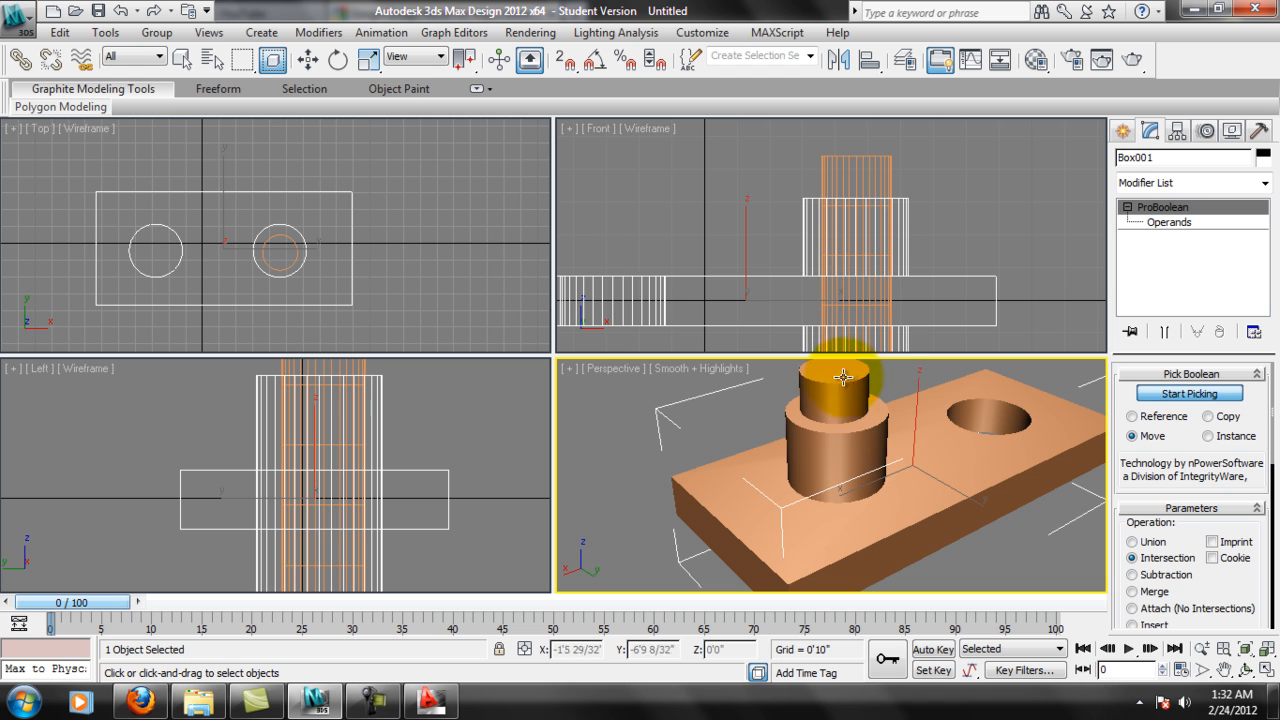
left_click(865, 402)
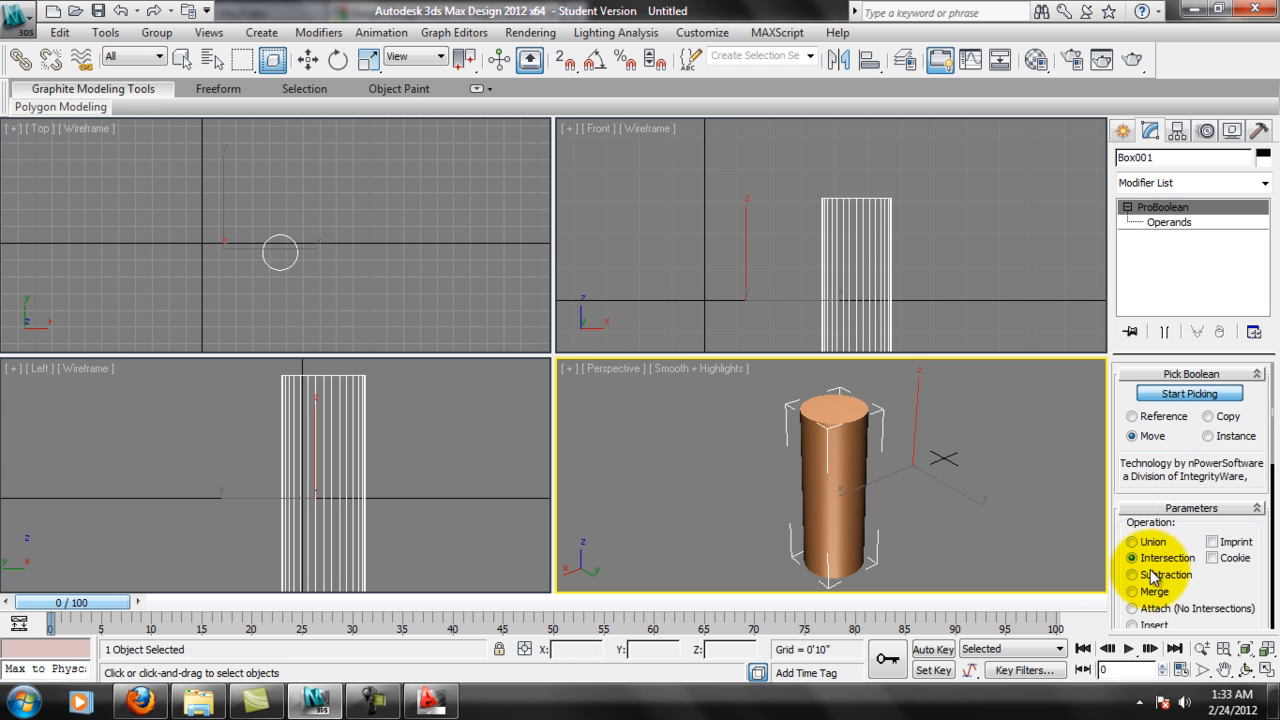
key("ctrl+z")
middle_click_drag(960, 485, 896, 512)
scroll(896, 512, "down", 3)
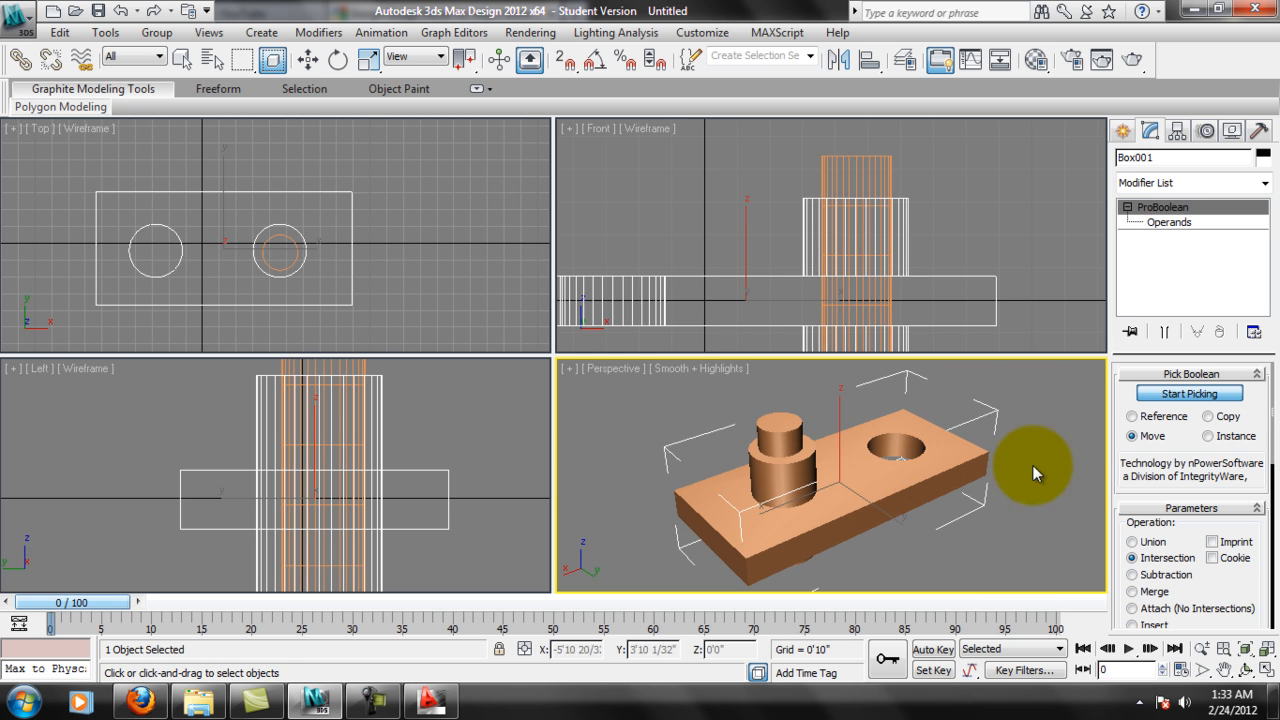
Leave operand picking, select every object in the scene and delete them all.
key("w")
left_click(955, 538)
middle_click_drag(893, 511, 893, 507)
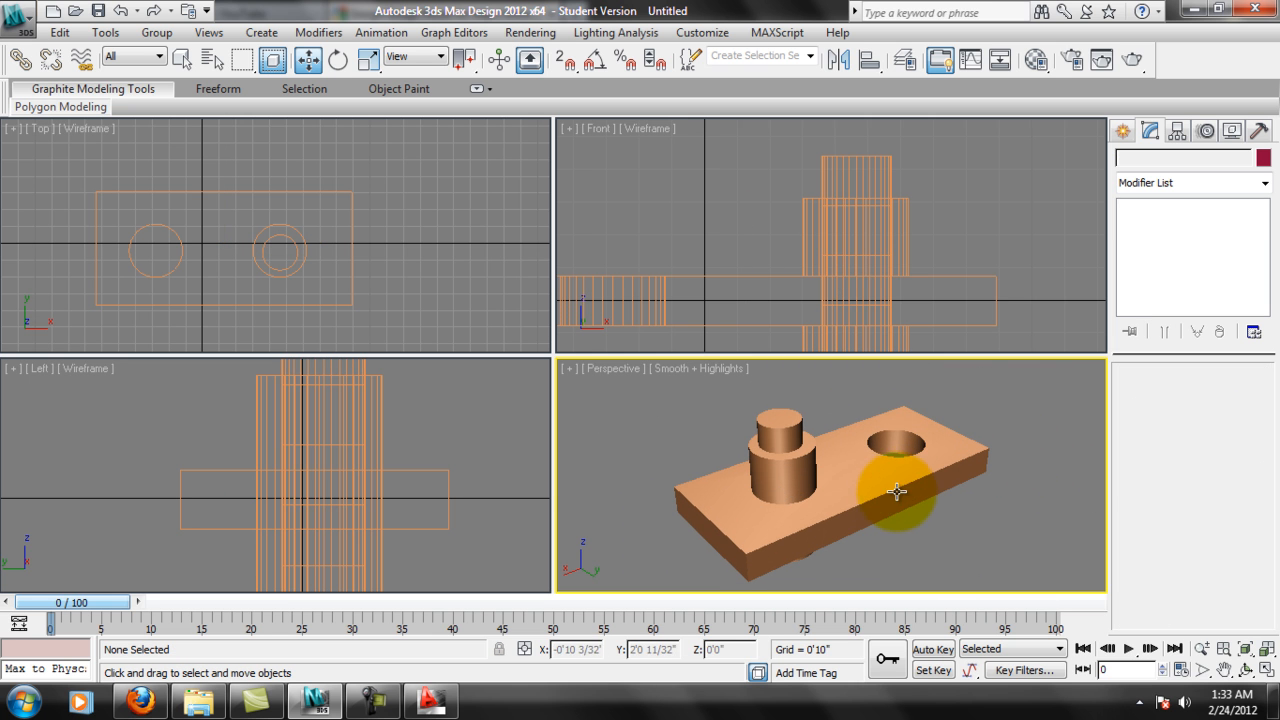
scroll(859, 468, "down", 2)
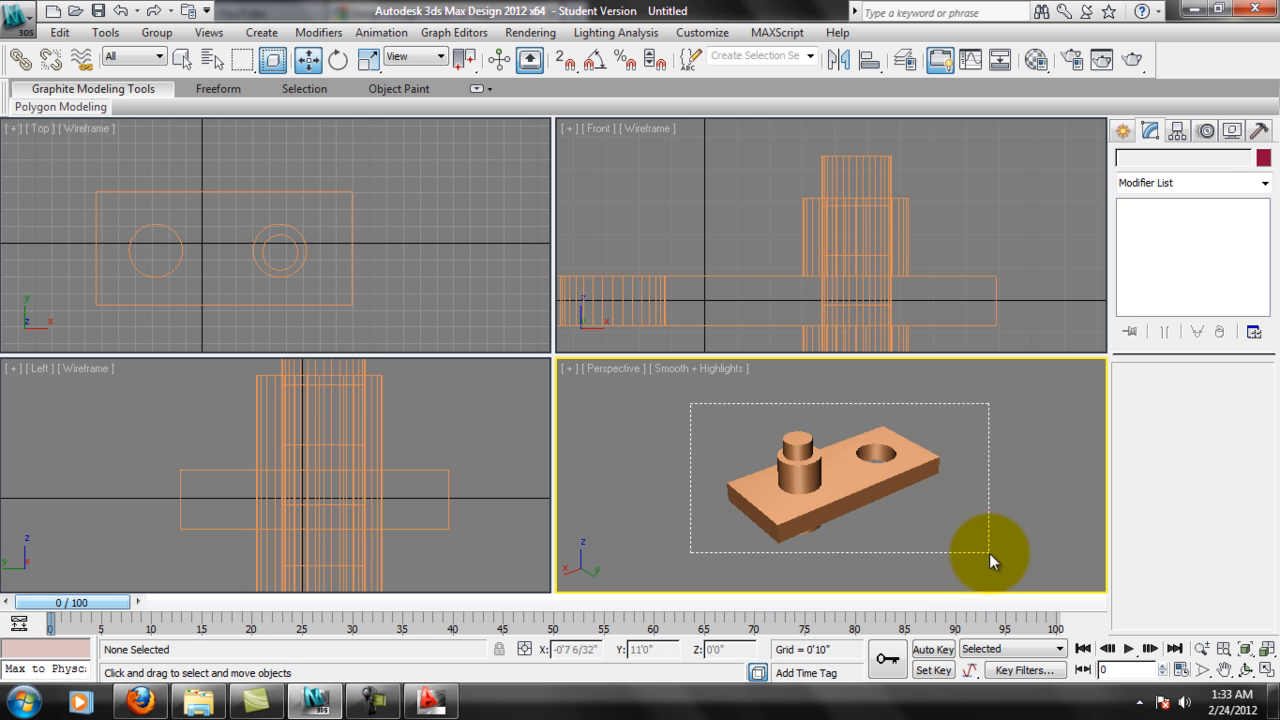
left_click_drag(989, 553, 989, 564)
key("Delete")
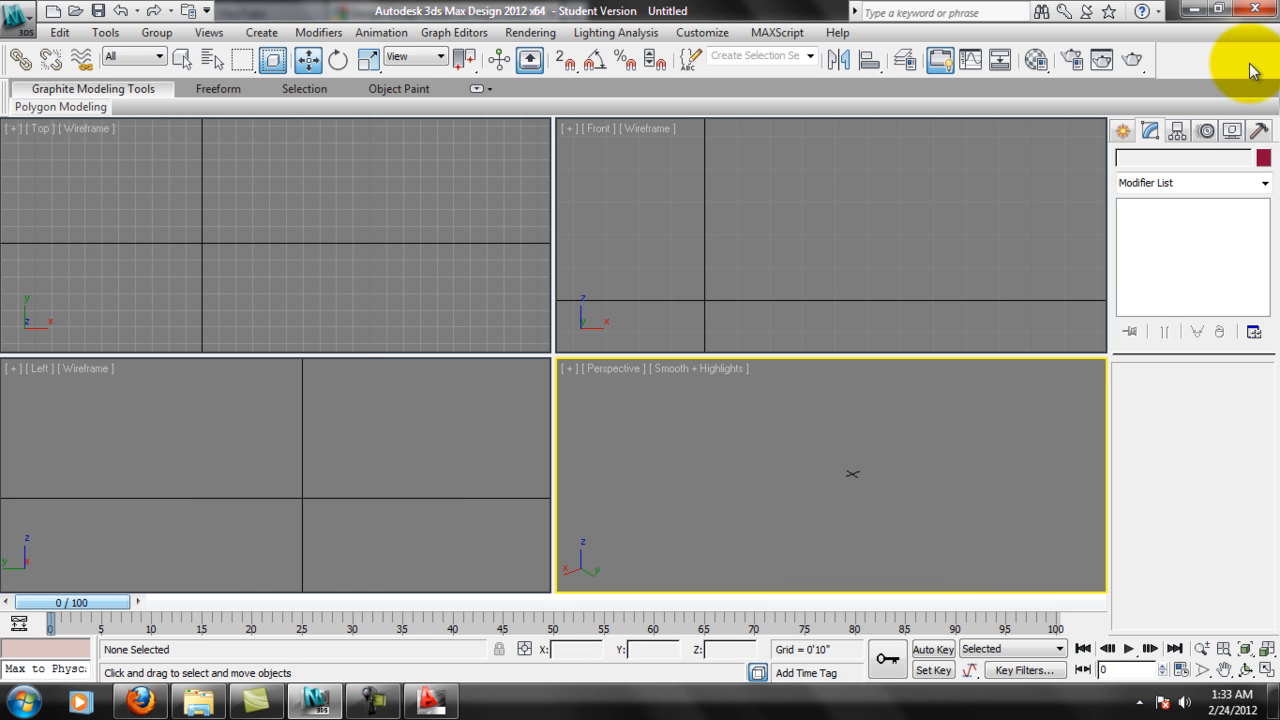
Create a box in the Top view about 19'6" long, 30'1" wide and 7'9" high.
left_click(1122, 135)
left_click(1150, 253)
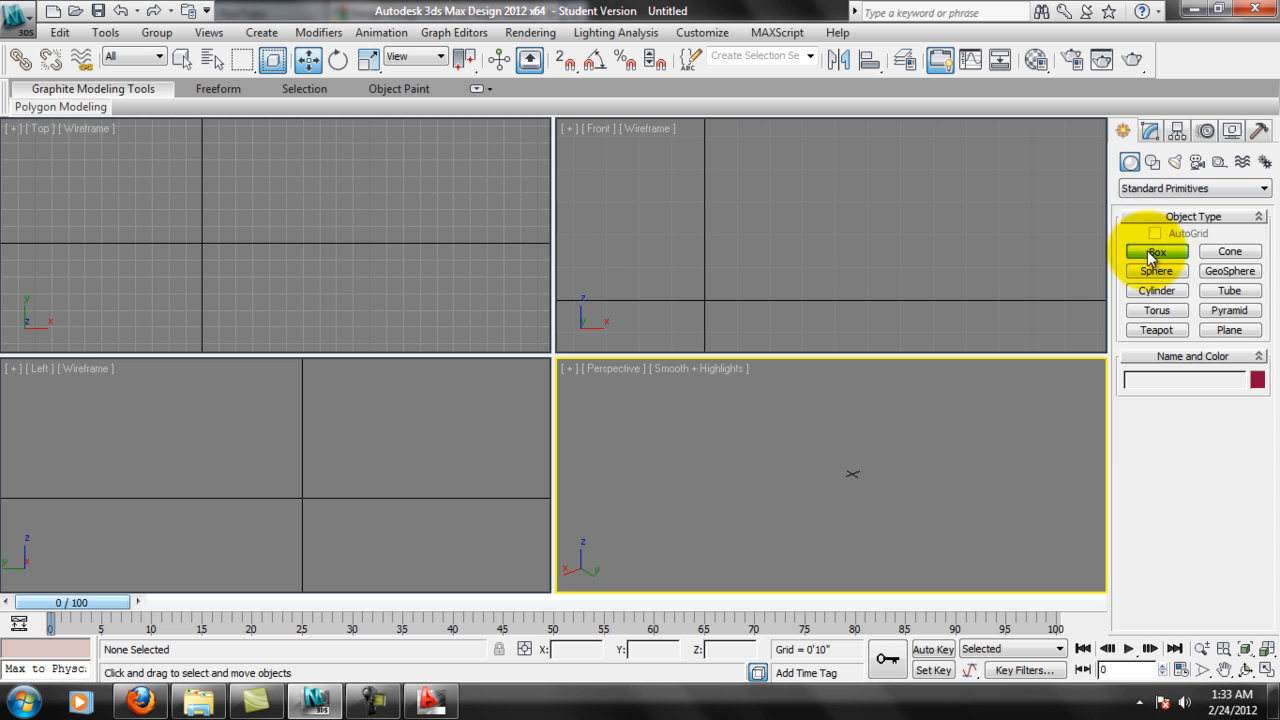
middle_click_drag(305, 263, 411, 265)
scroll(448, 279, "down", 4)
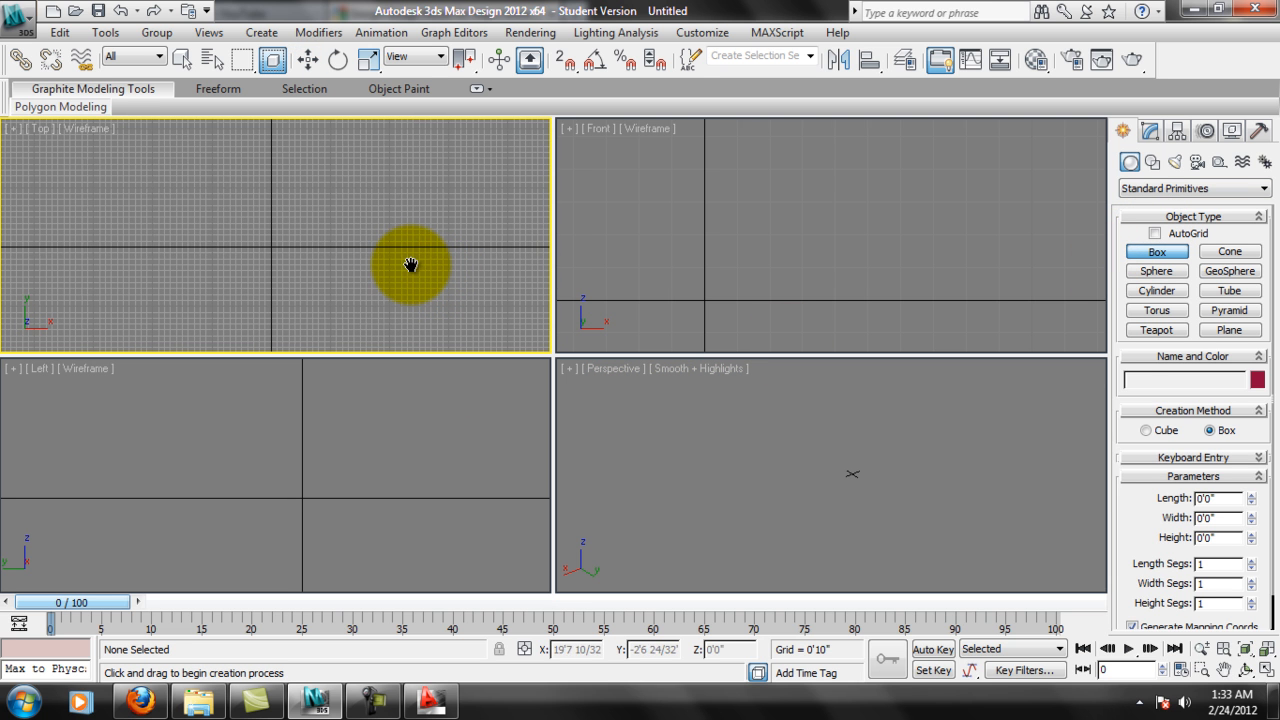
left_click_drag(186, 186, 399, 322)
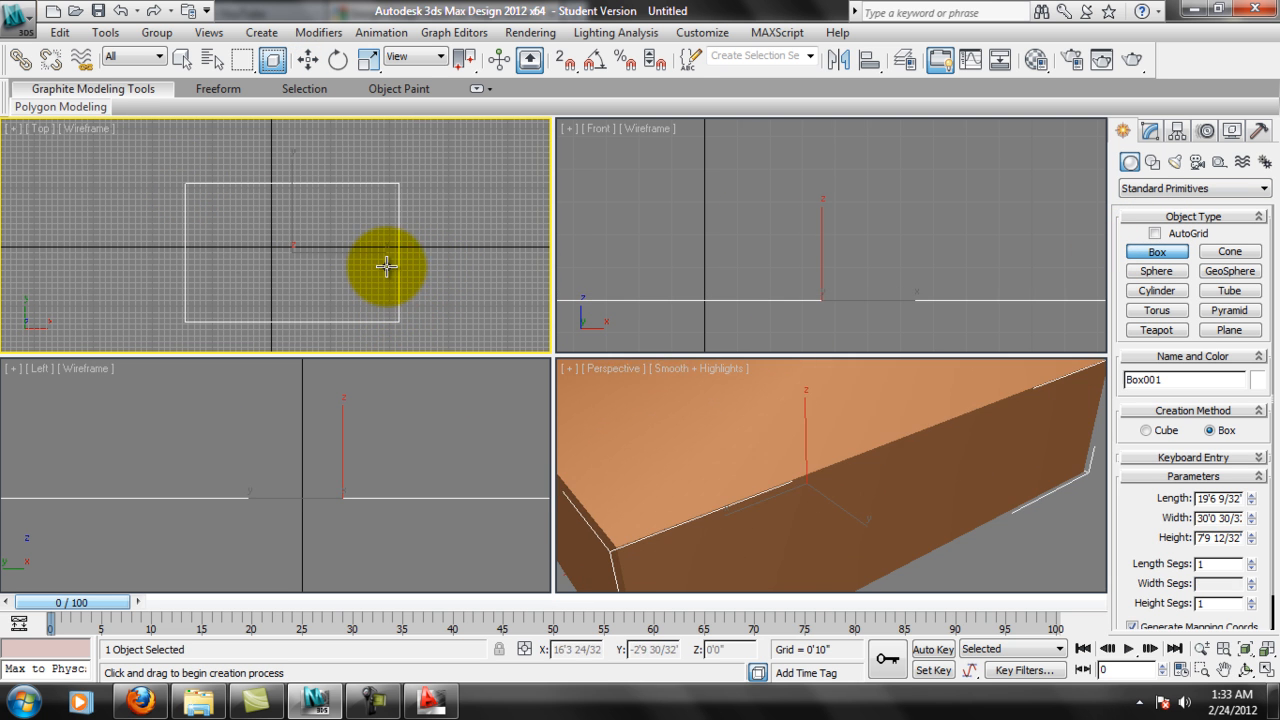
scroll(923, 491, "down", 6)
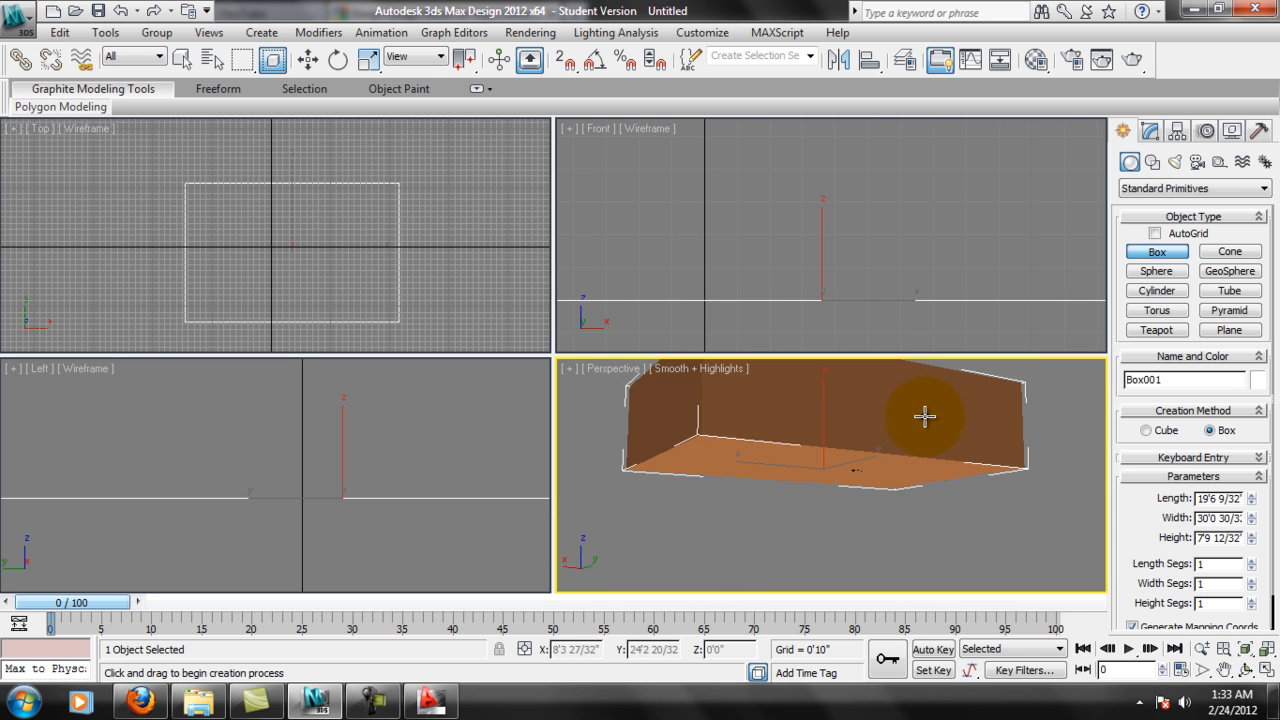
middle_click_drag(925, 416, 926, 398, "alt")
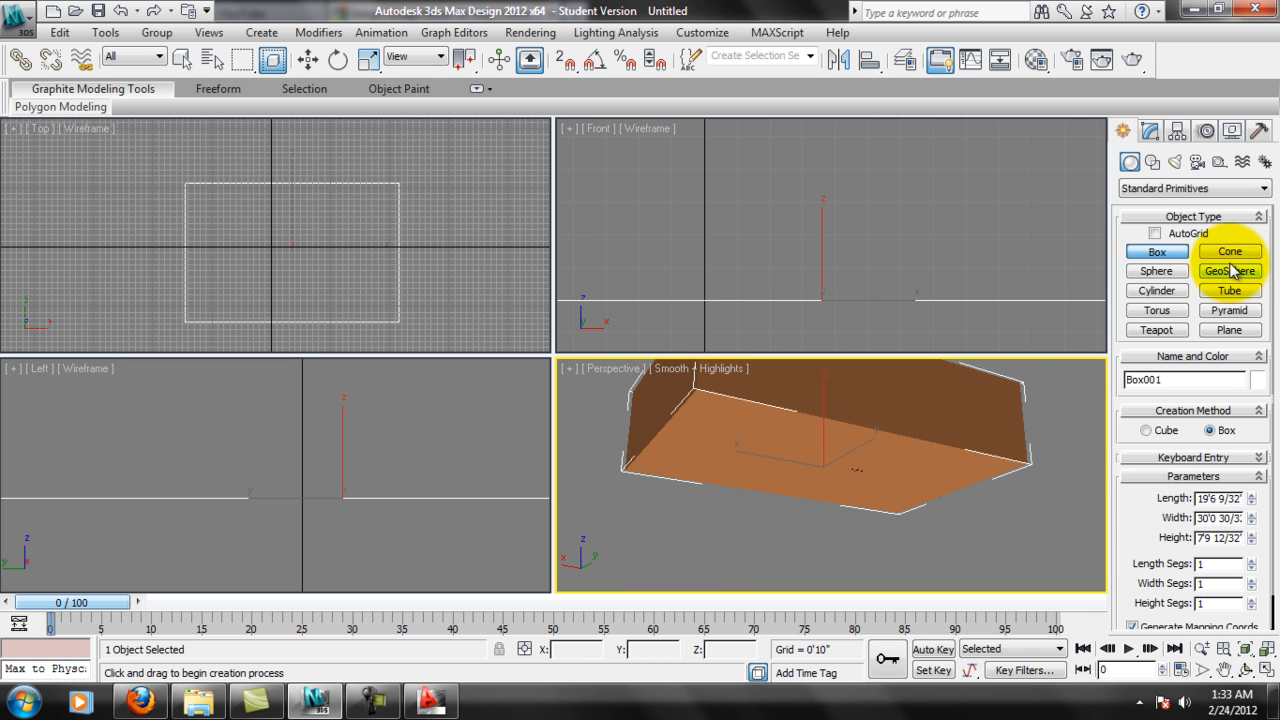
Create a cylinder of about 1'3 22/32" radius and 2'11 26/32" height near the box's upper-left corner in the Top view.
left_click(1157, 288)
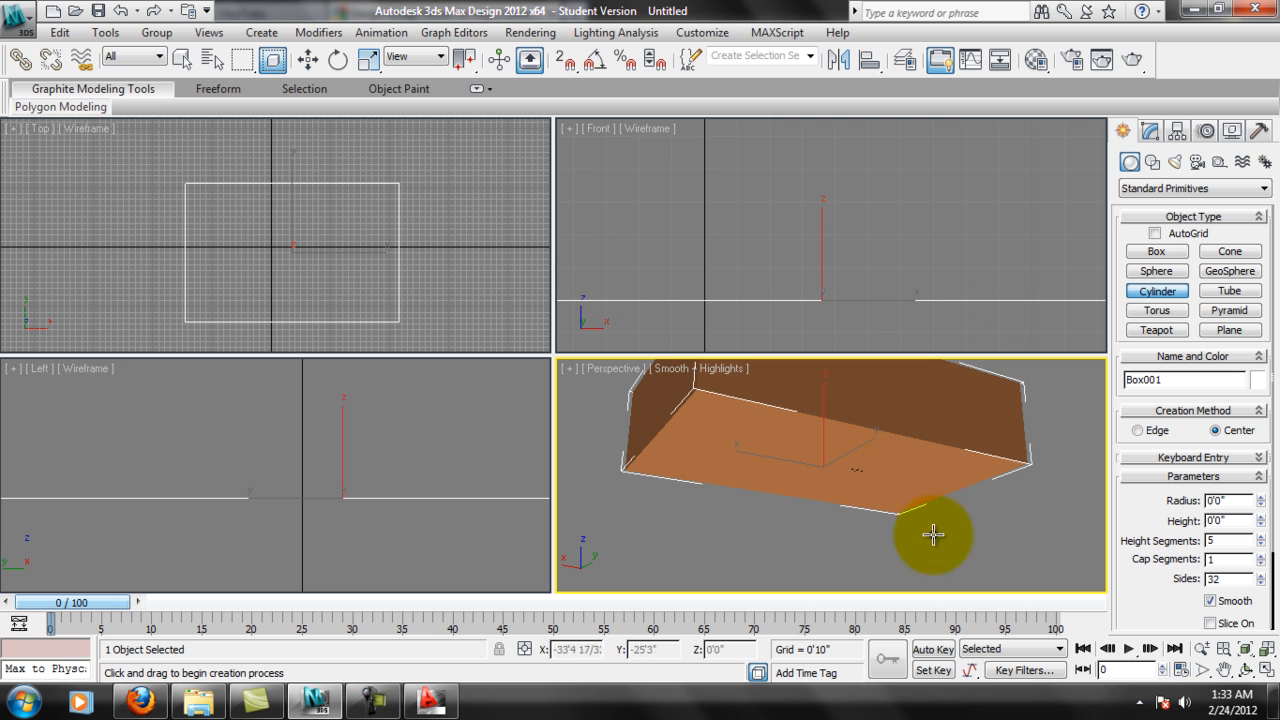
middle_click_drag(918, 484, 920, 494)
middle_click(289, 280)
scroll(269, 260, "up", 2)
middle_click_drag(375, 260, 373, 242)
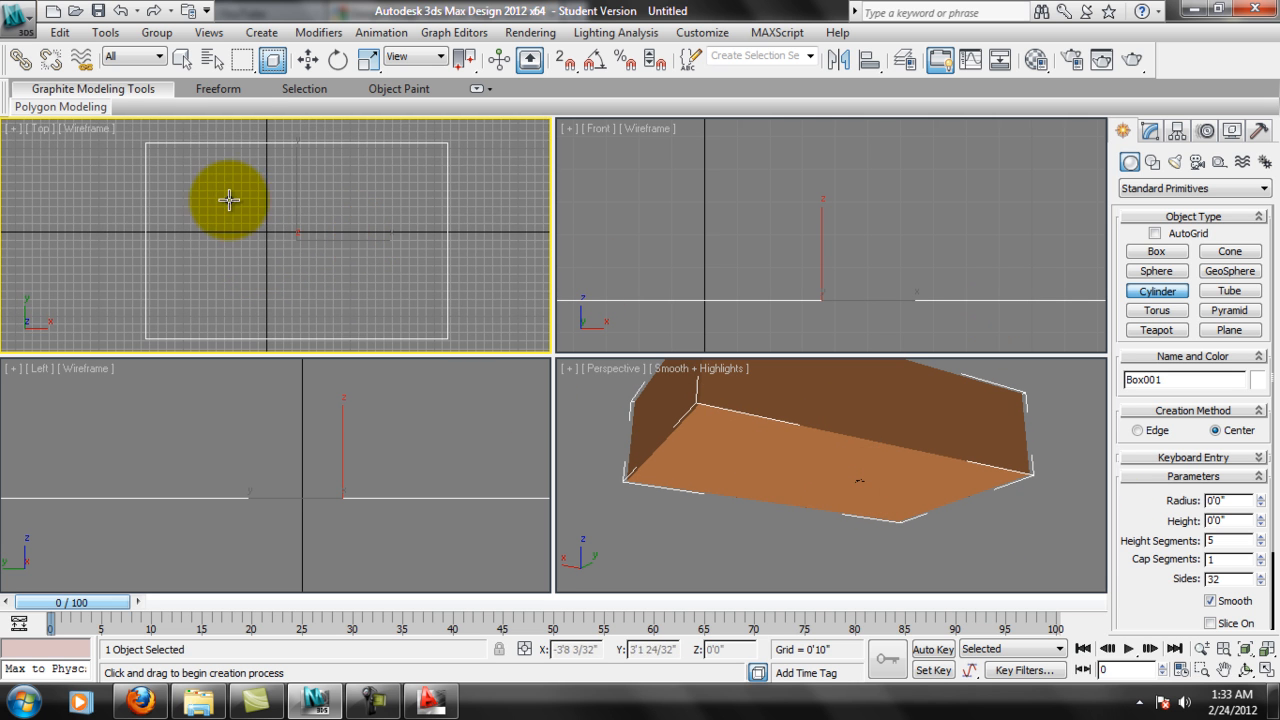
left_click_drag(187, 176, 172, 175)
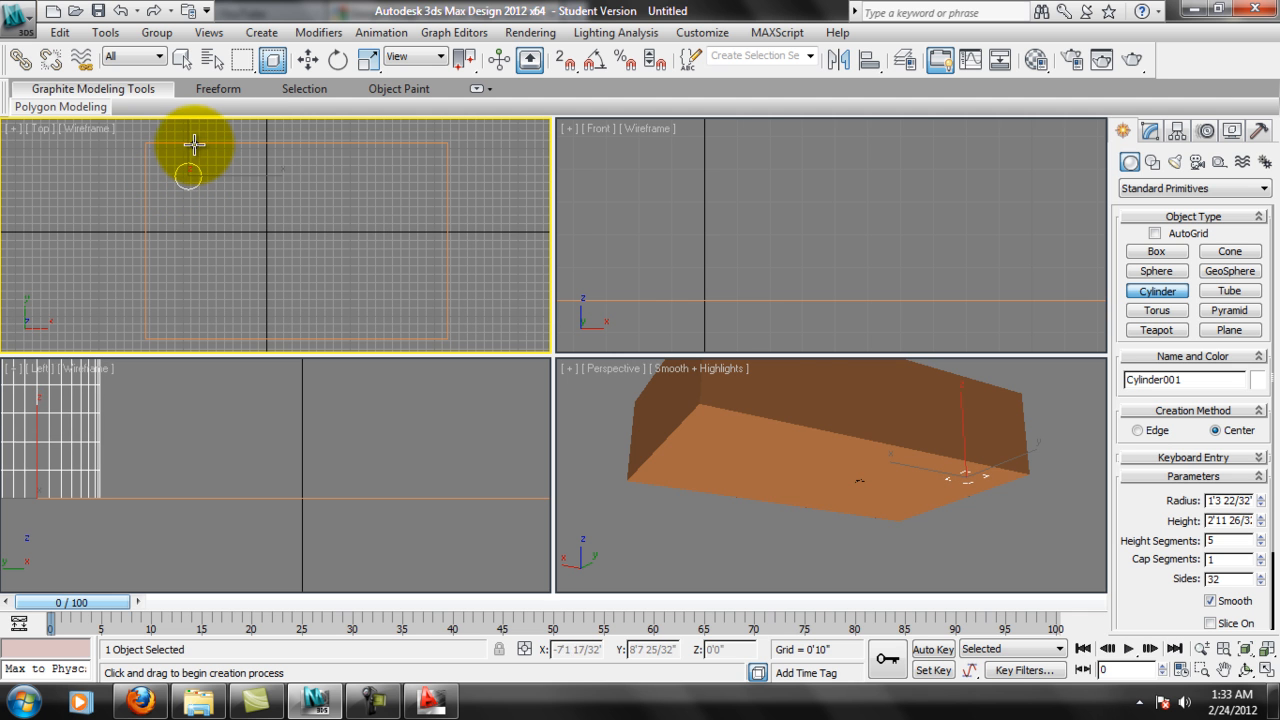
left_click(194, 146)
middle_click_drag(231, 398, 348, 467)
scroll(349, 480, "down", 4)
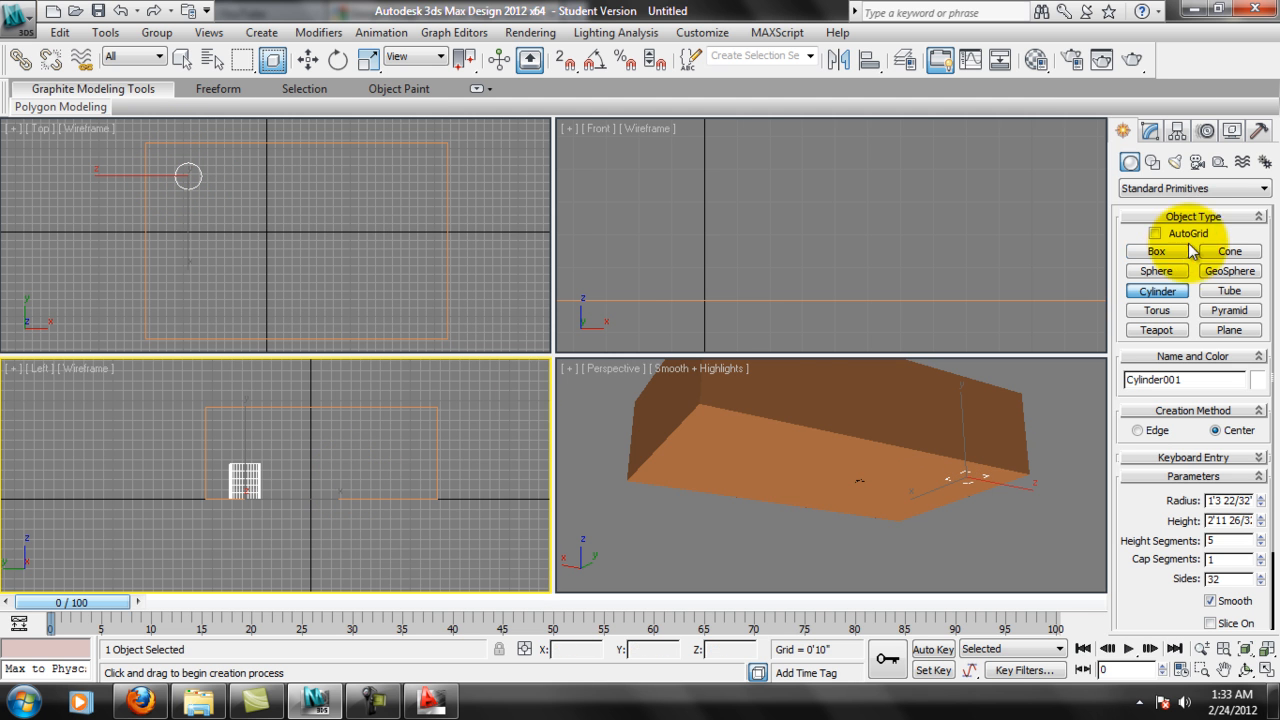
Set the cylinder's radius to 3", its height to 6" and its sides to 45.
left_click(1150, 131)
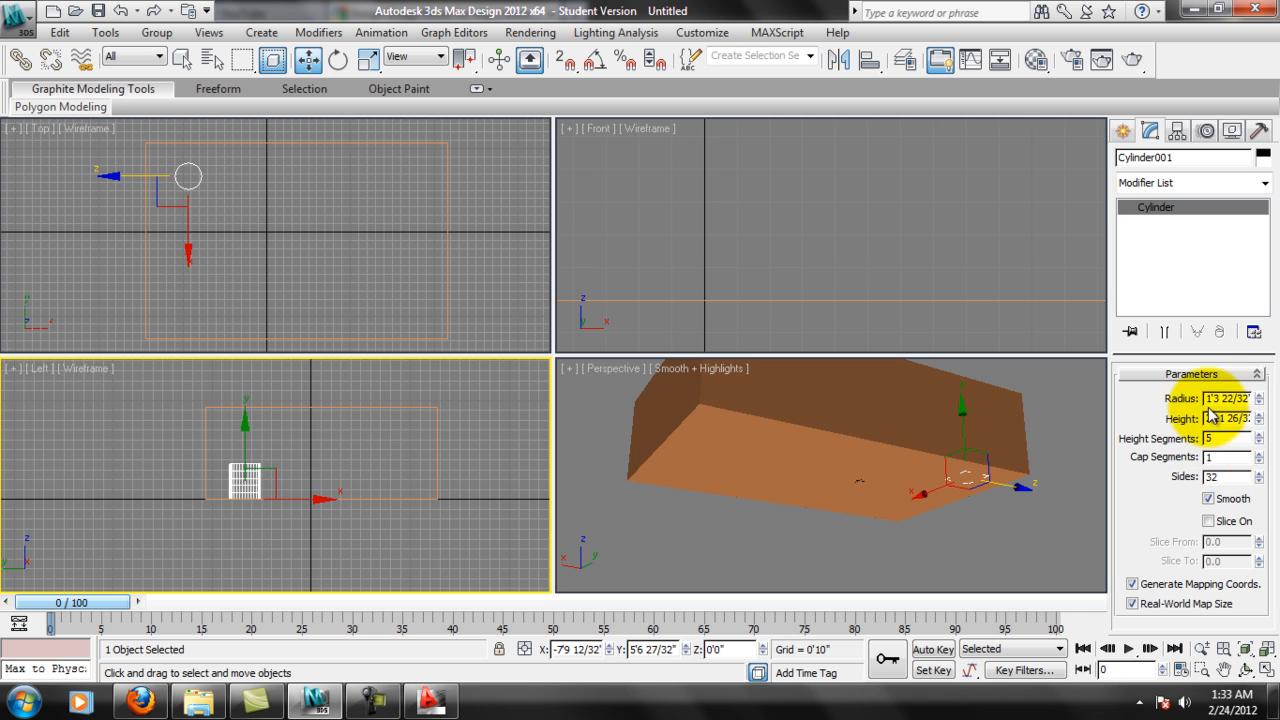
double_click(1210, 398)
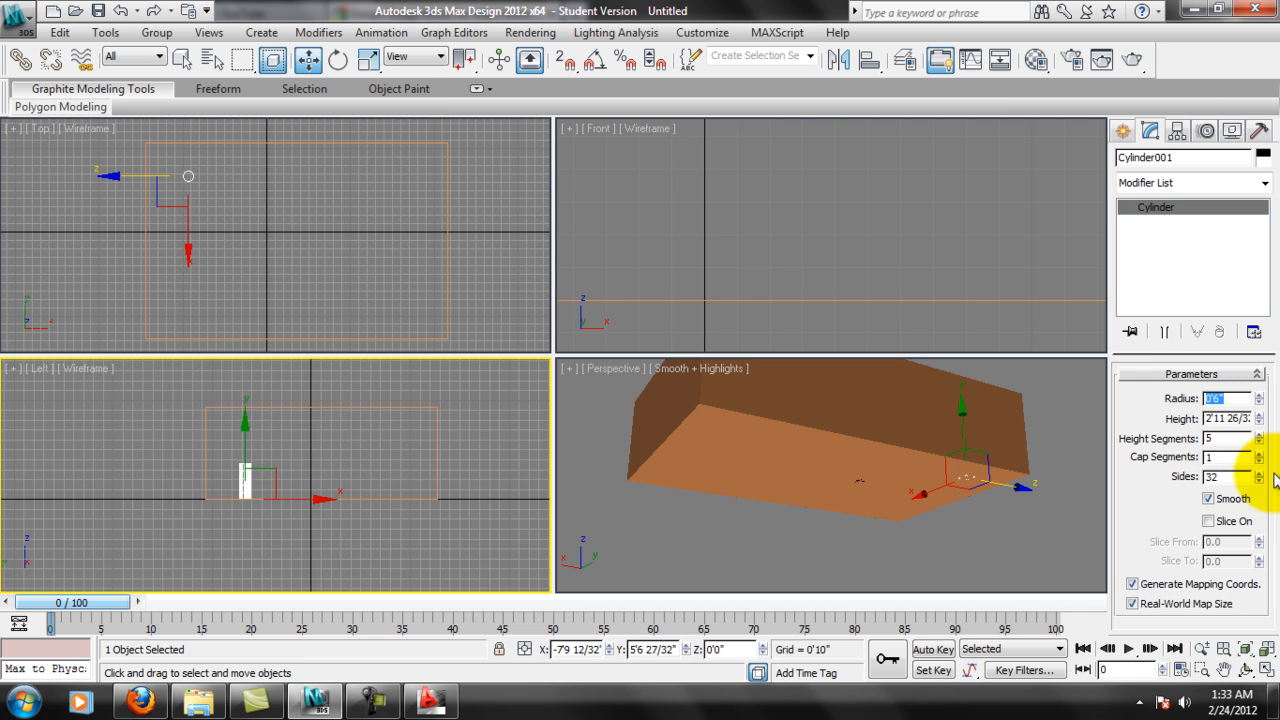
double_click(1209, 418)
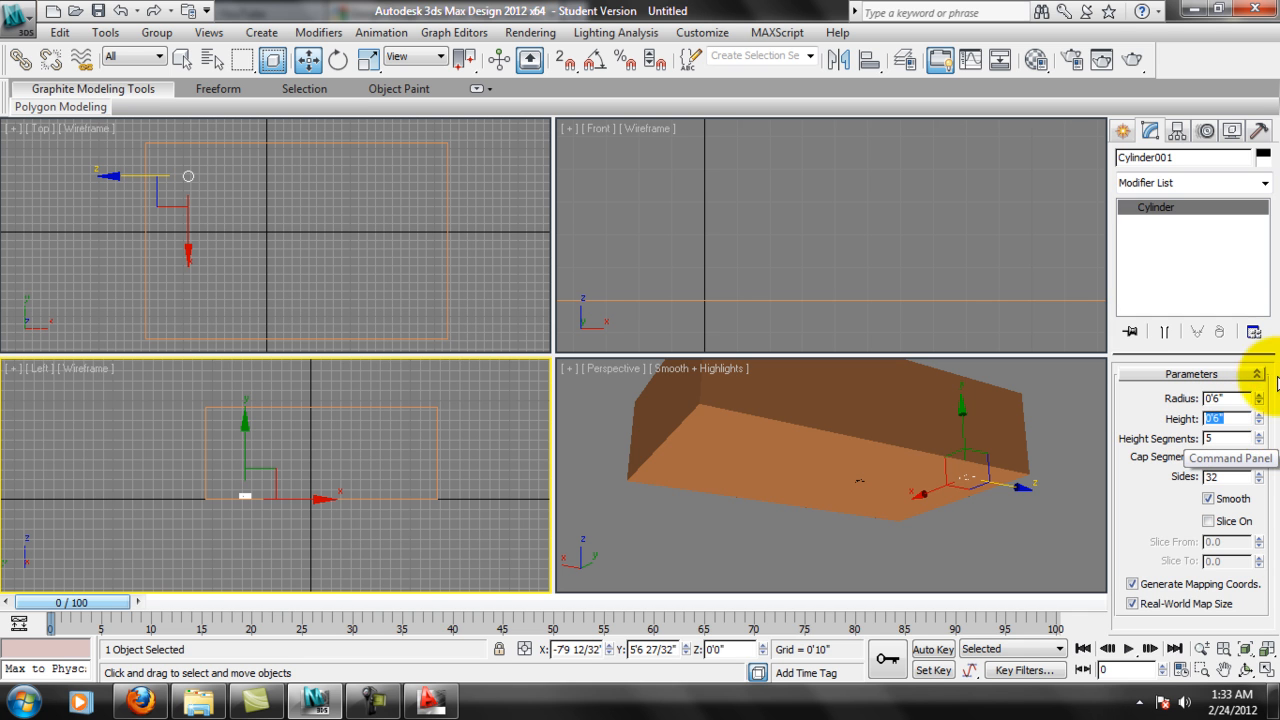
left_click_drag(1233, 399, 1087, 387)
type("3")
key("Return")
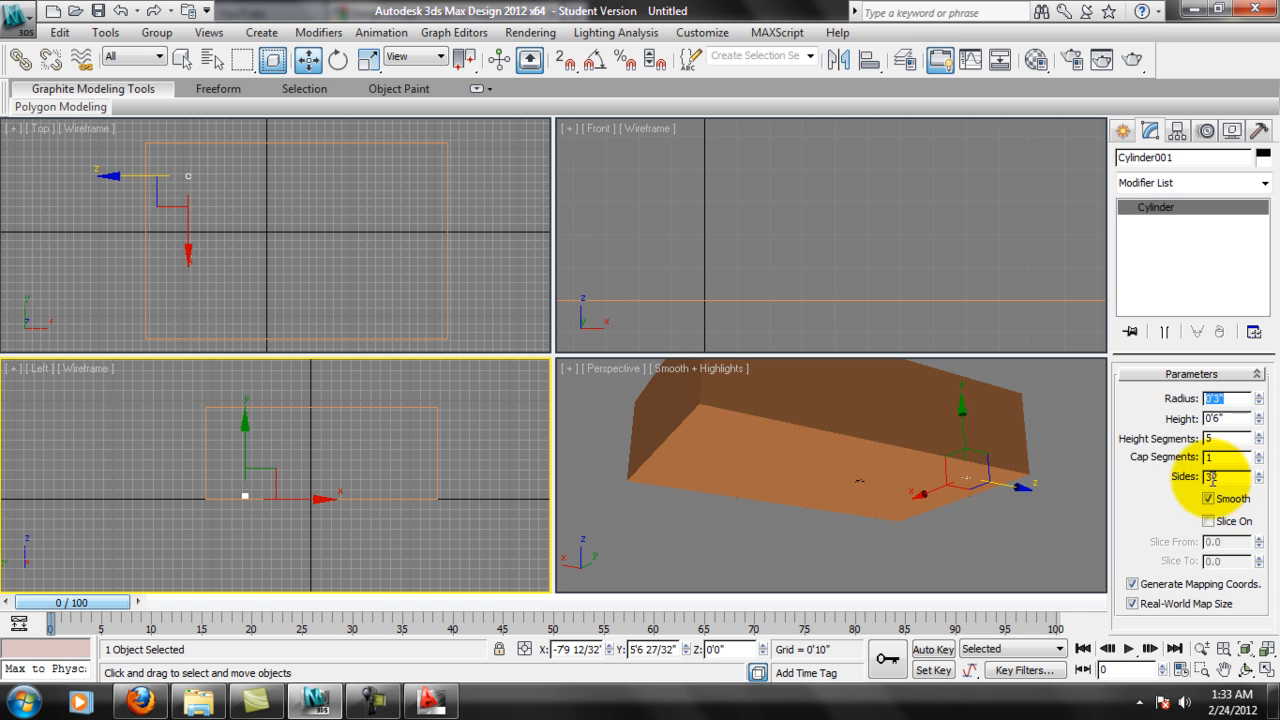
double_click(1224, 477)
type("45")
key("Return")
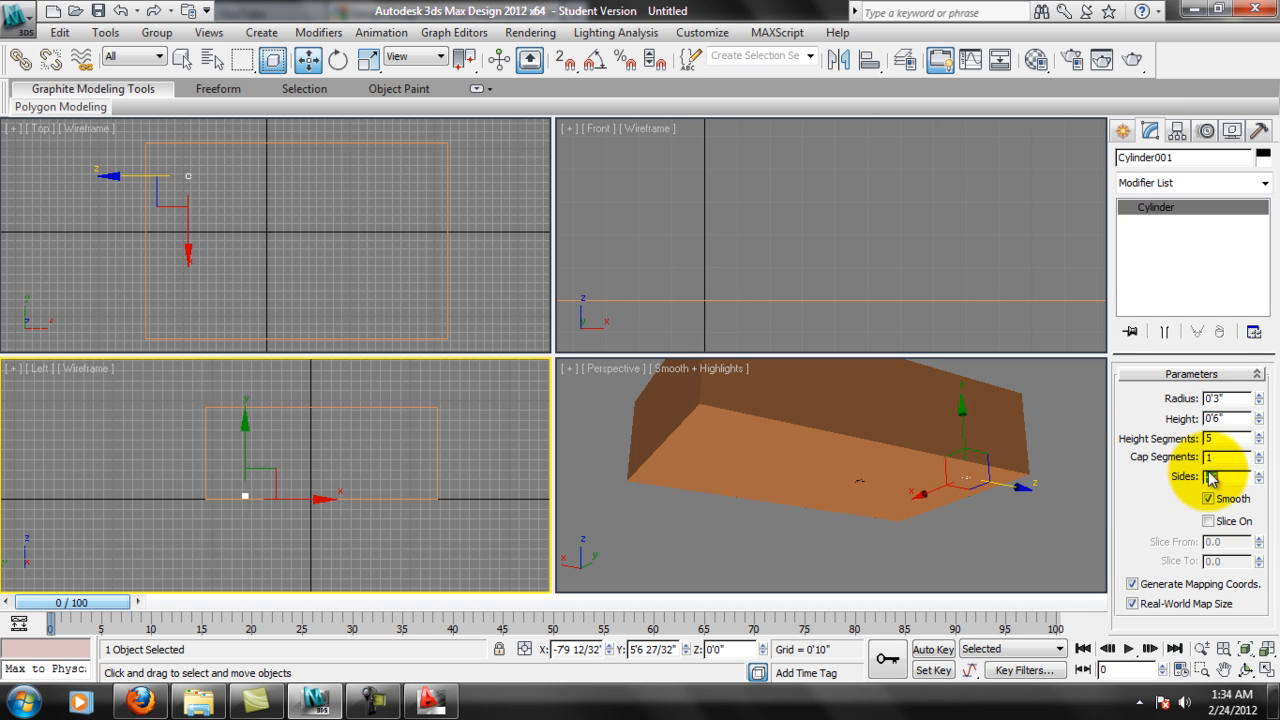
Set the small cylinder's height to 7".
scroll(346, 485, "up", 6)
middle_click_drag(387, 387, 371, 489)
scroll(387, 514, "up", 2)
scroll(367, 484, "up", 2)
middle_click_drag(268, 475, 278, 473)
scroll(329, 488, "down", 1)
double_click(1222, 418)
type("7")
key("Return")
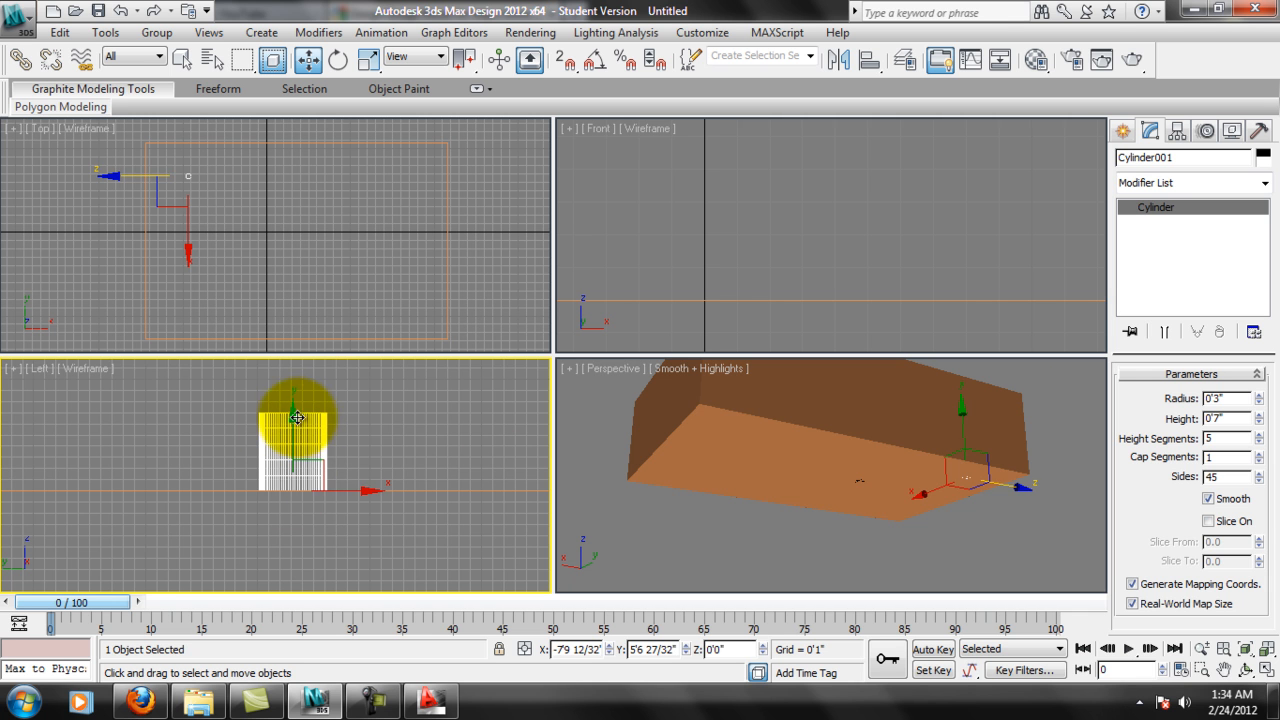
Lower the cylinder to Z about -0'0 7/32" so its base projects slightly below the box's underside.
scroll(293, 419, "up", 6)
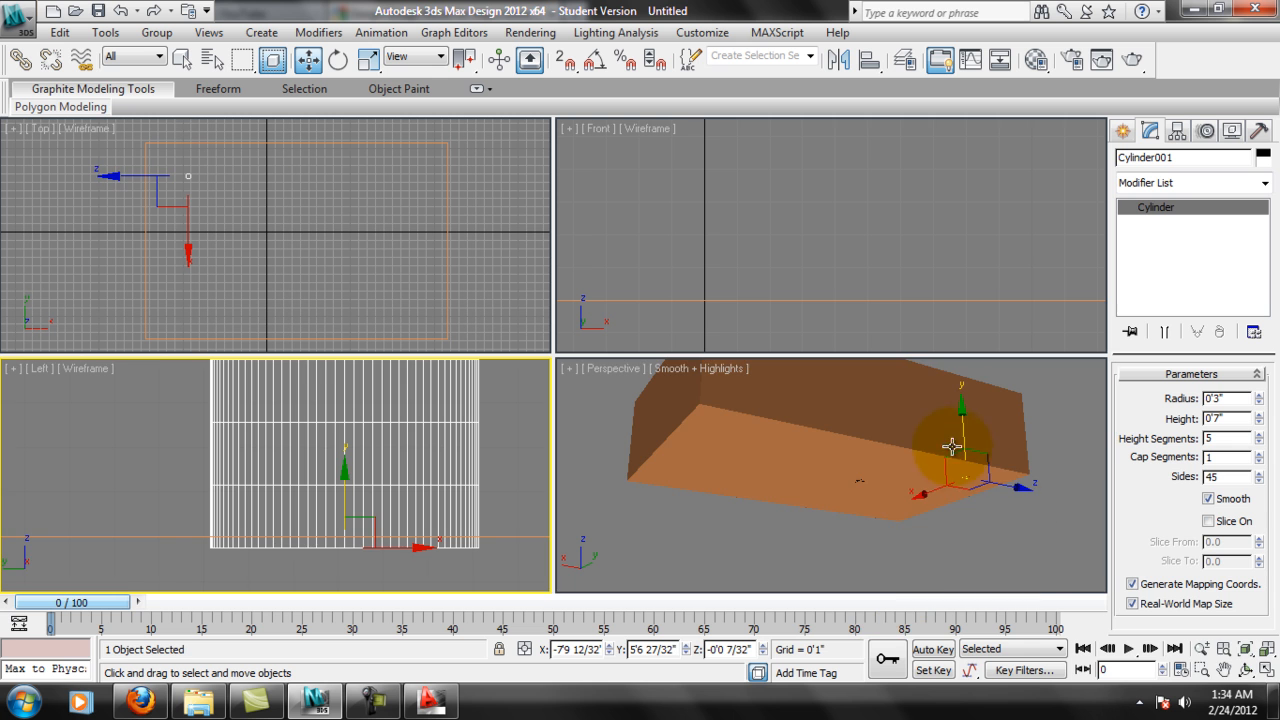
scroll(960, 452, "up", 5)
middle_click_drag(1043, 480, 906, 517)
scroll(1000, 548, "up", 2)
middle_click_drag(1021, 560, 957, 447)
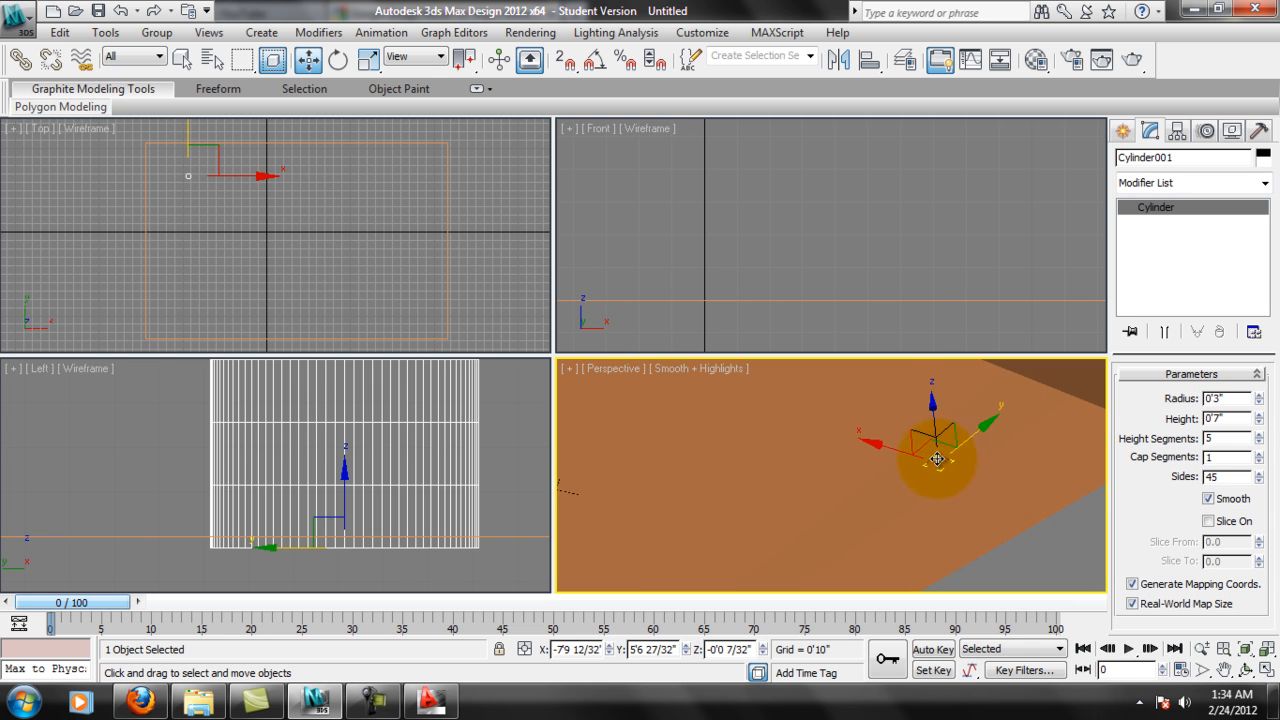
middle_click_drag(358, 474, 356, 481)
Clone the cylinder along X in the Top view as 10 copies, with the first copy at X about -5'6 9/32".
middle_click_drag(210, 208, 205, 247)
left_click_drag(253, 220, 277, 217, "shift")
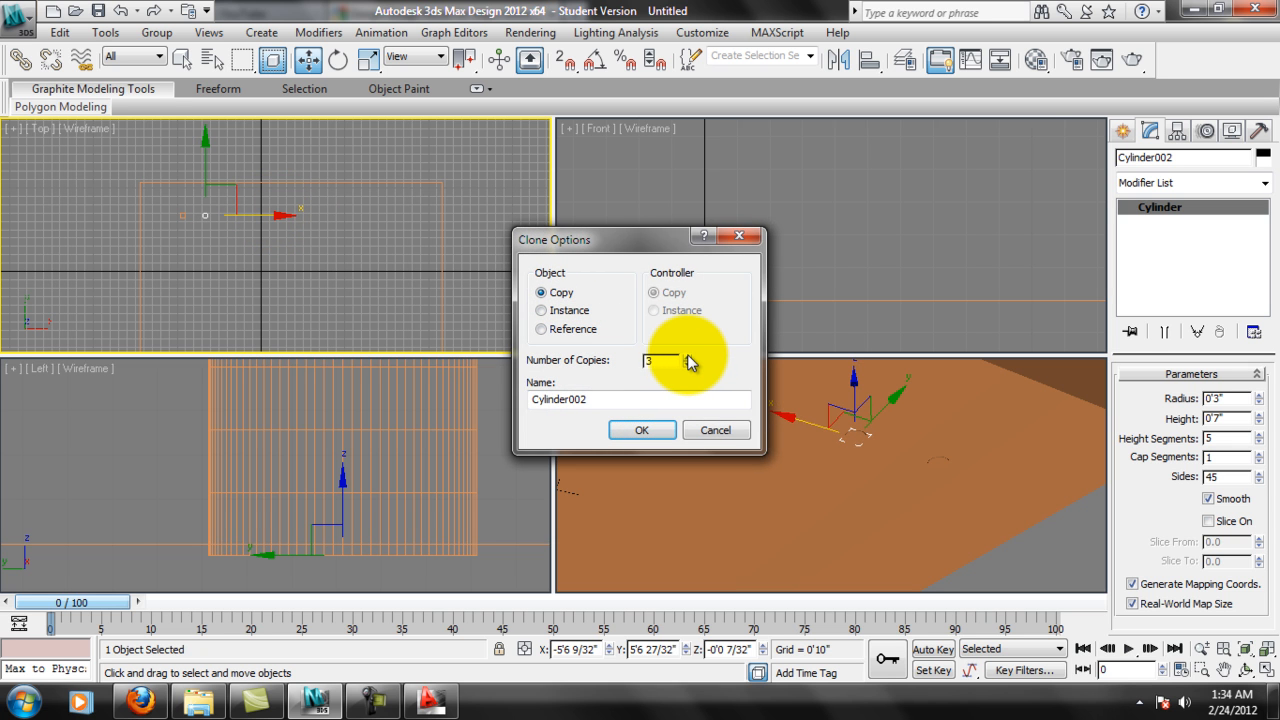
left_click(642, 430)
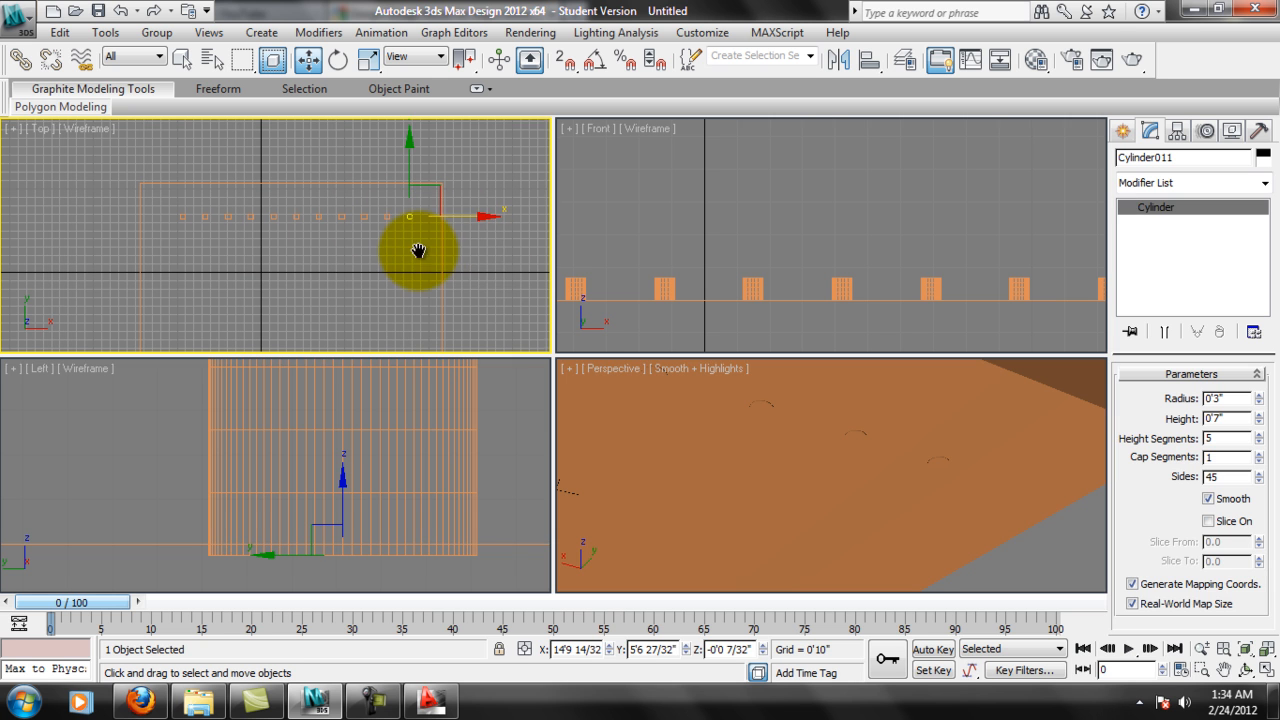
Start a ProBoolean compound object from the large box with the operation set to Subtraction.
left_click(467, 261)
scroll(842, 496, "down", 5)
middle_click_drag(843, 500, 905, 520)
left_click(435, 256)
left_click(439, 257)
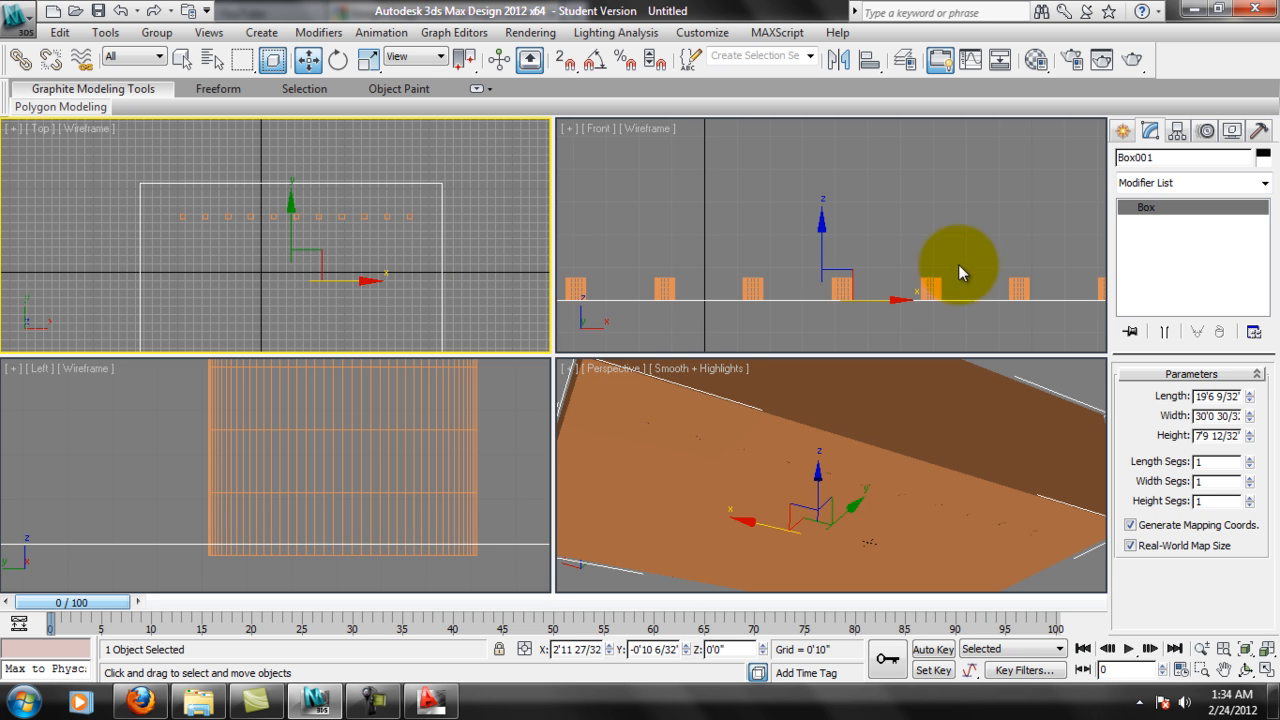
left_click(1123, 131)
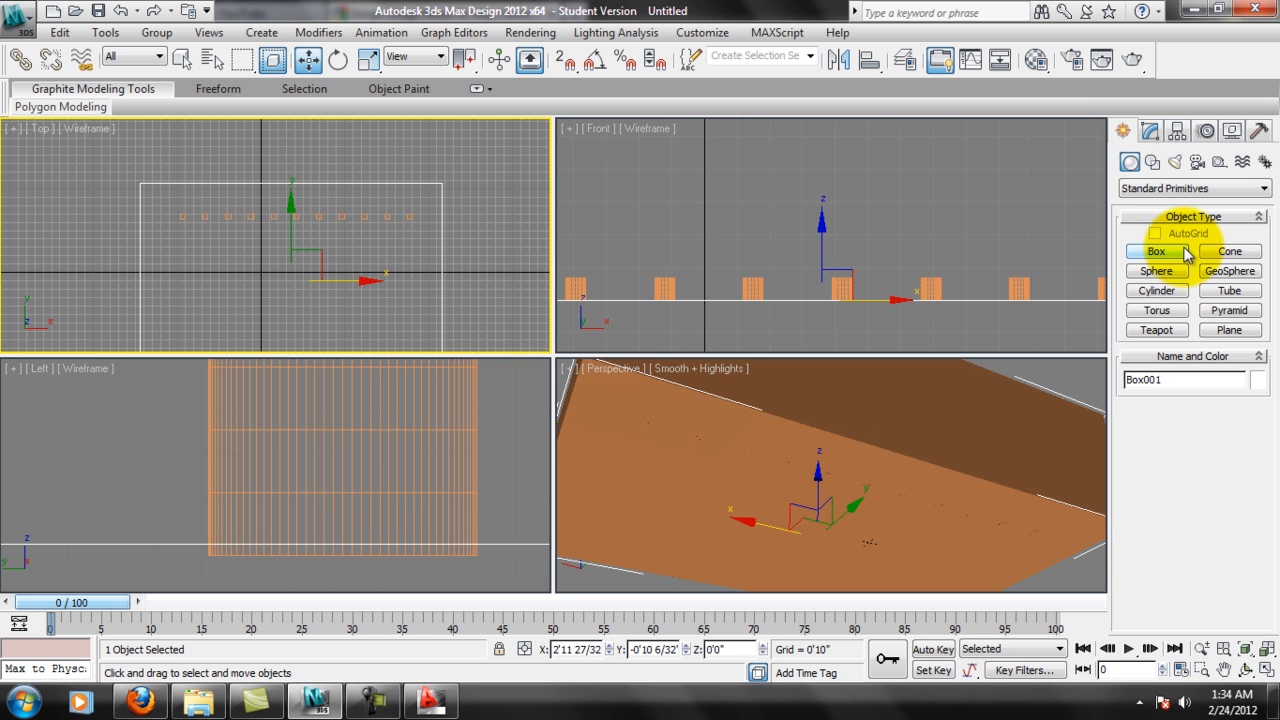
left_click(1150, 132)
left_click(1124, 132)
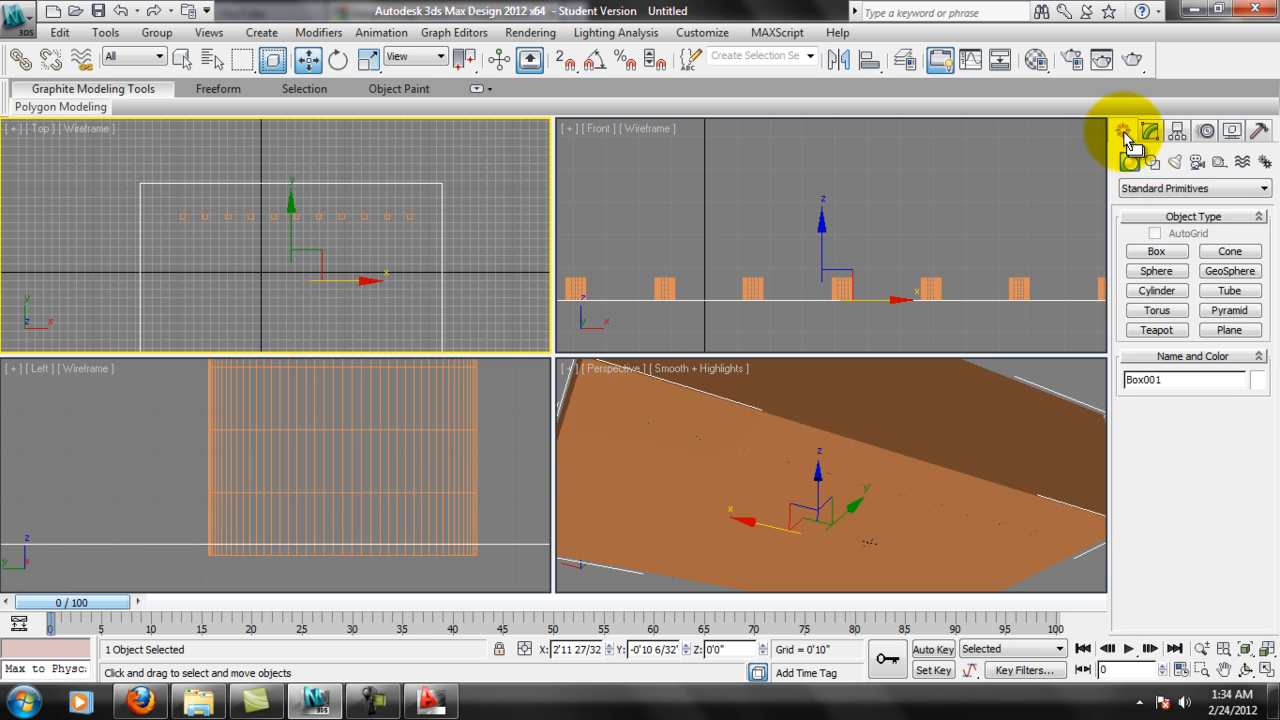
left_click(1225, 188)
left_click(1160, 240)
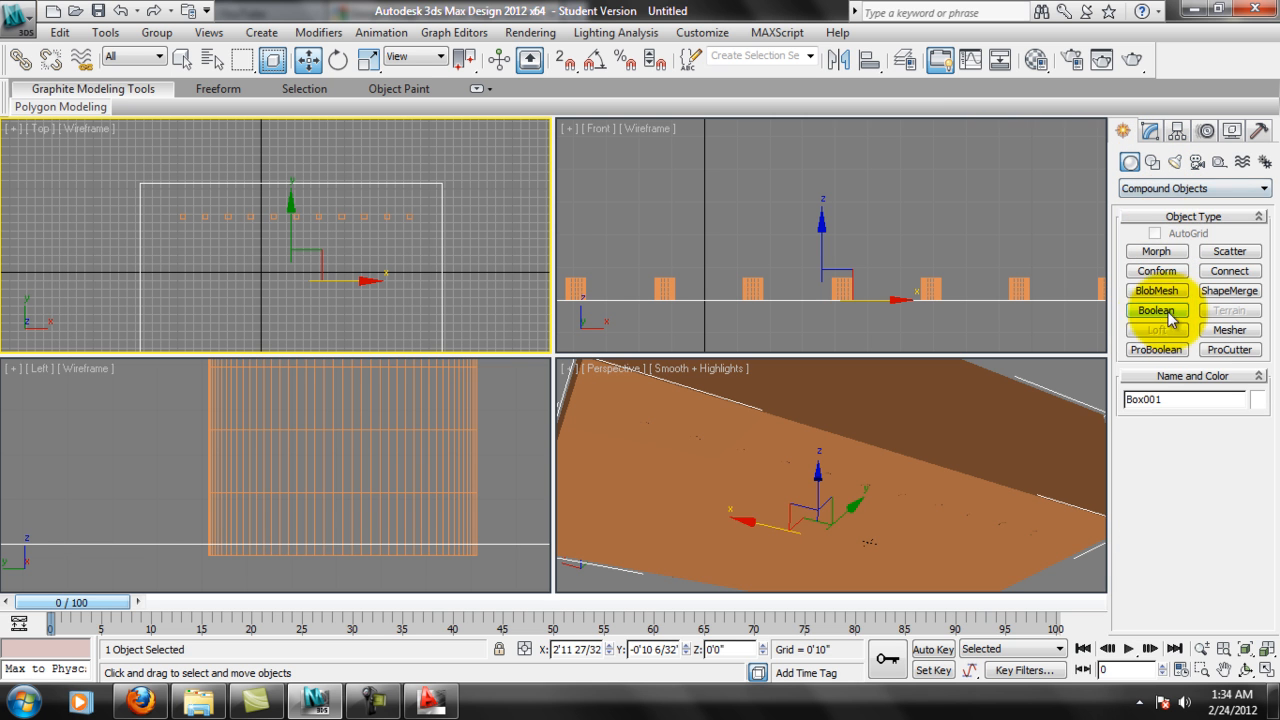
left_click(1157, 347)
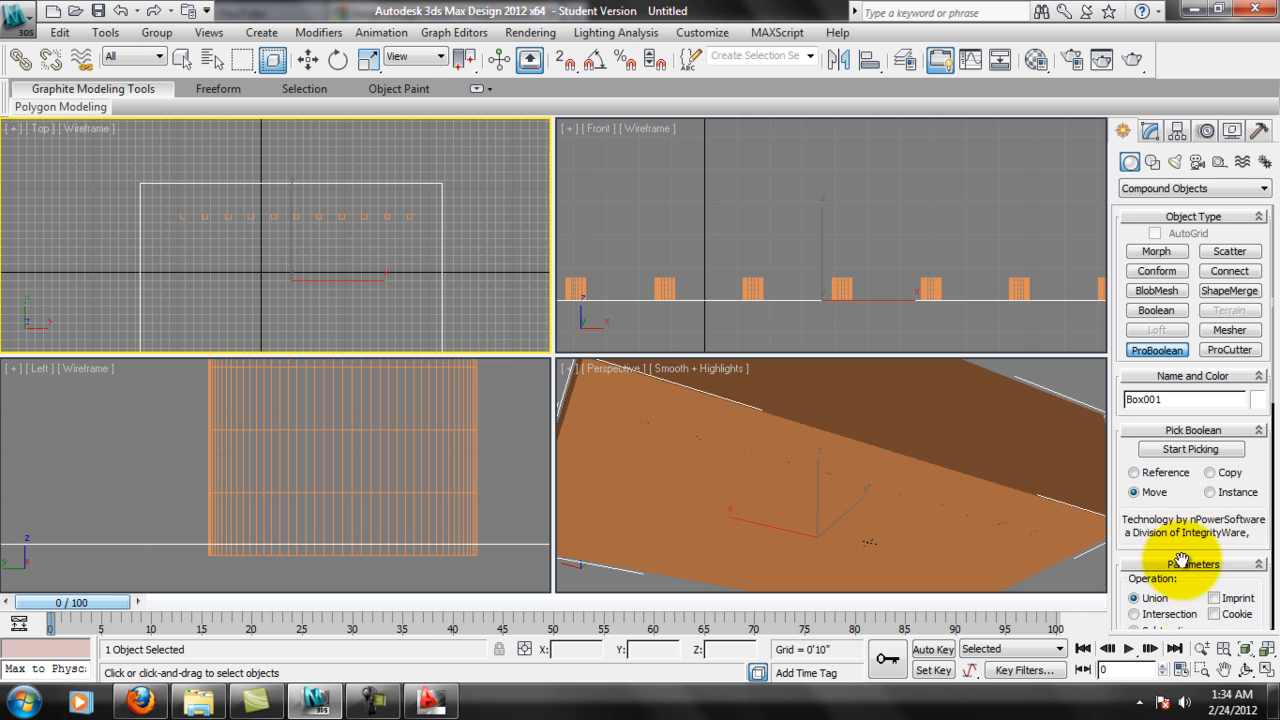
scroll(1158, 598, "down", 1)
left_click(1145, 582)
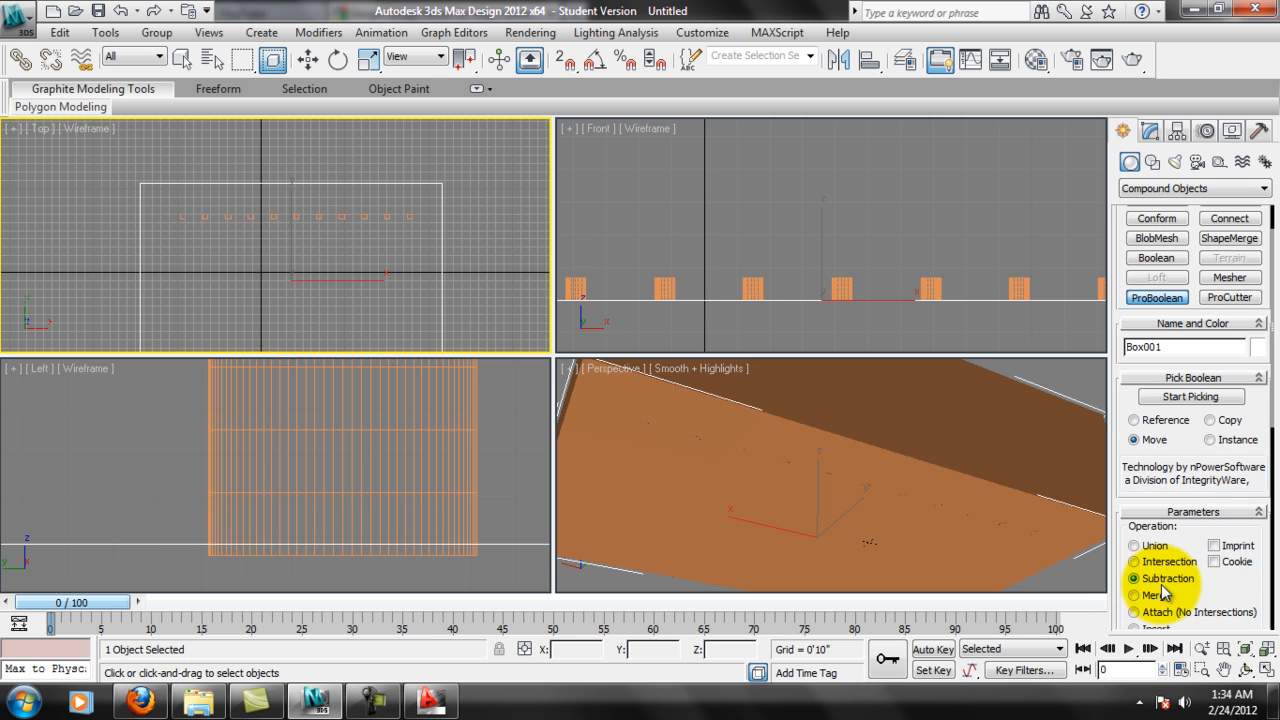
Subtract all eleven cylinders of the row from the box, picking them one after another in the Top view.
left_click(1190, 396)
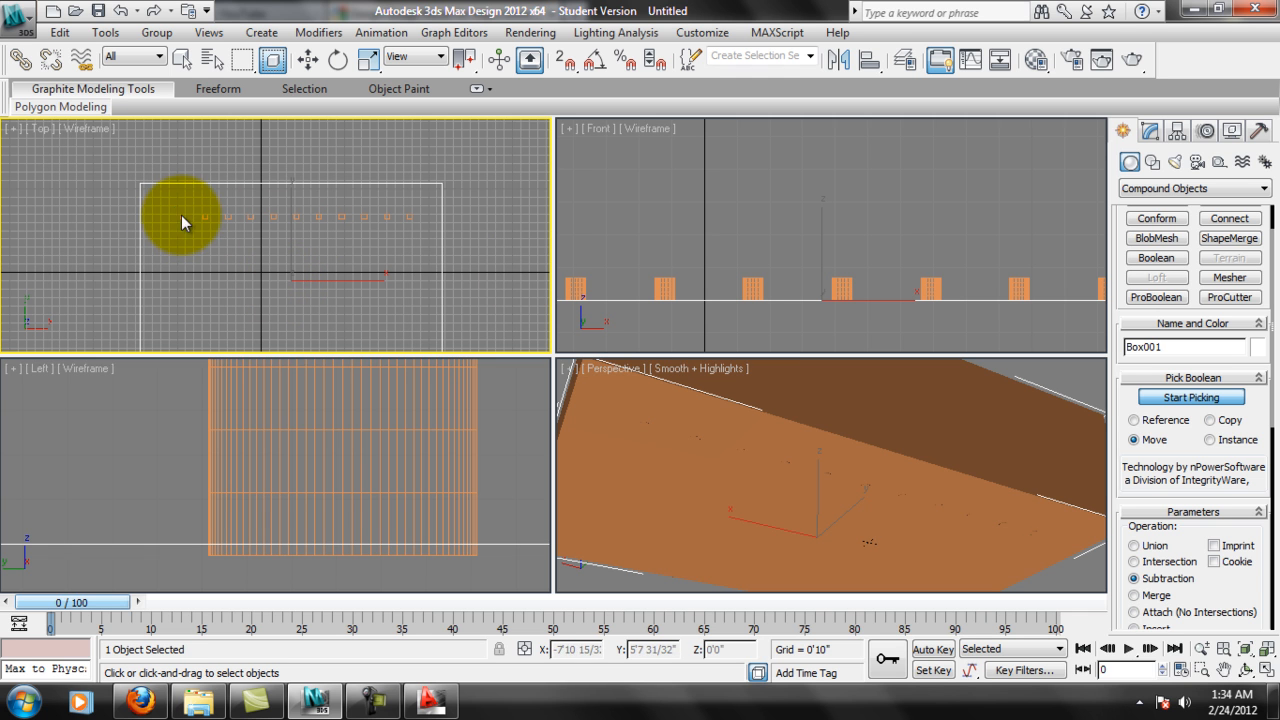
left_click(182, 216)
left_click(205, 216)
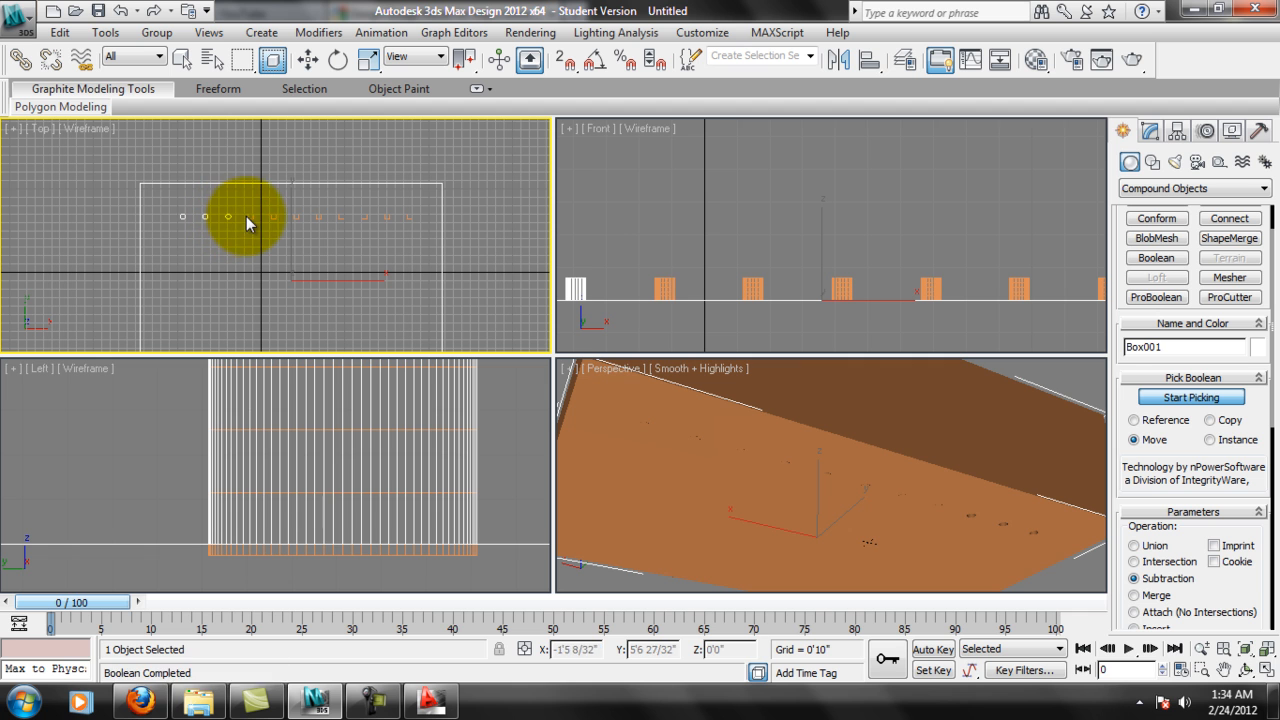
left_click(250, 216)
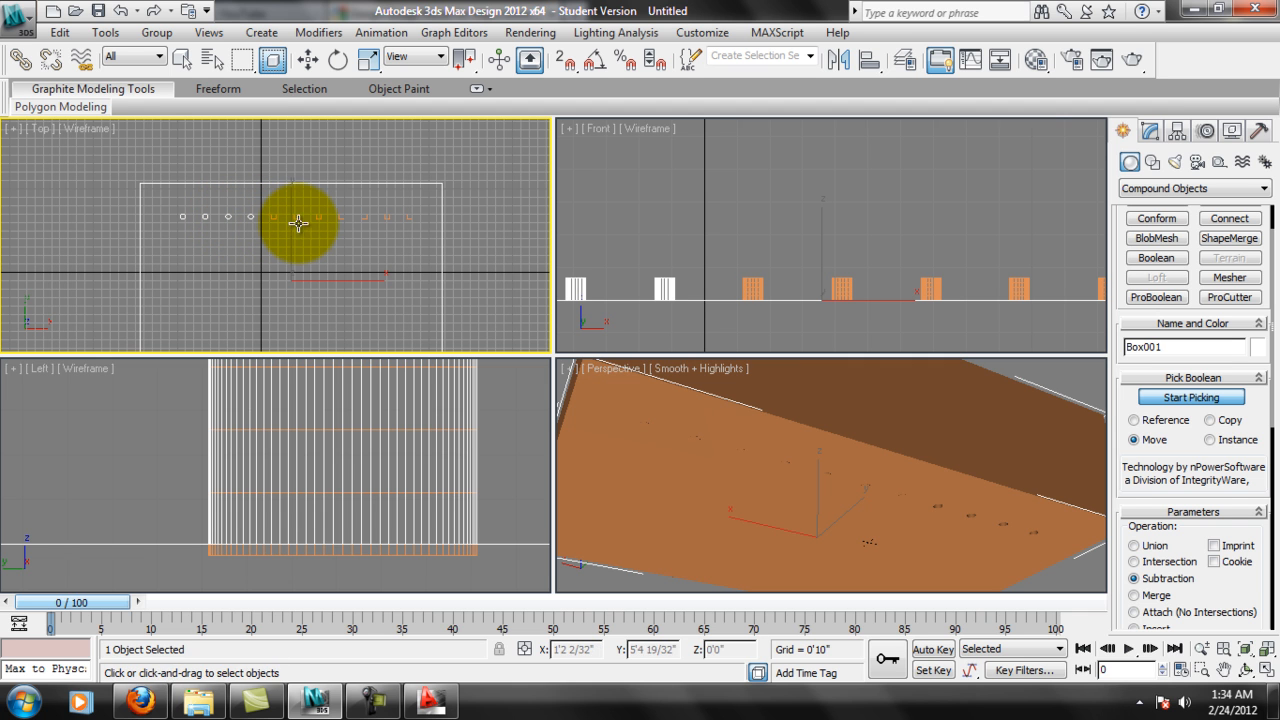
left_click(297, 217)
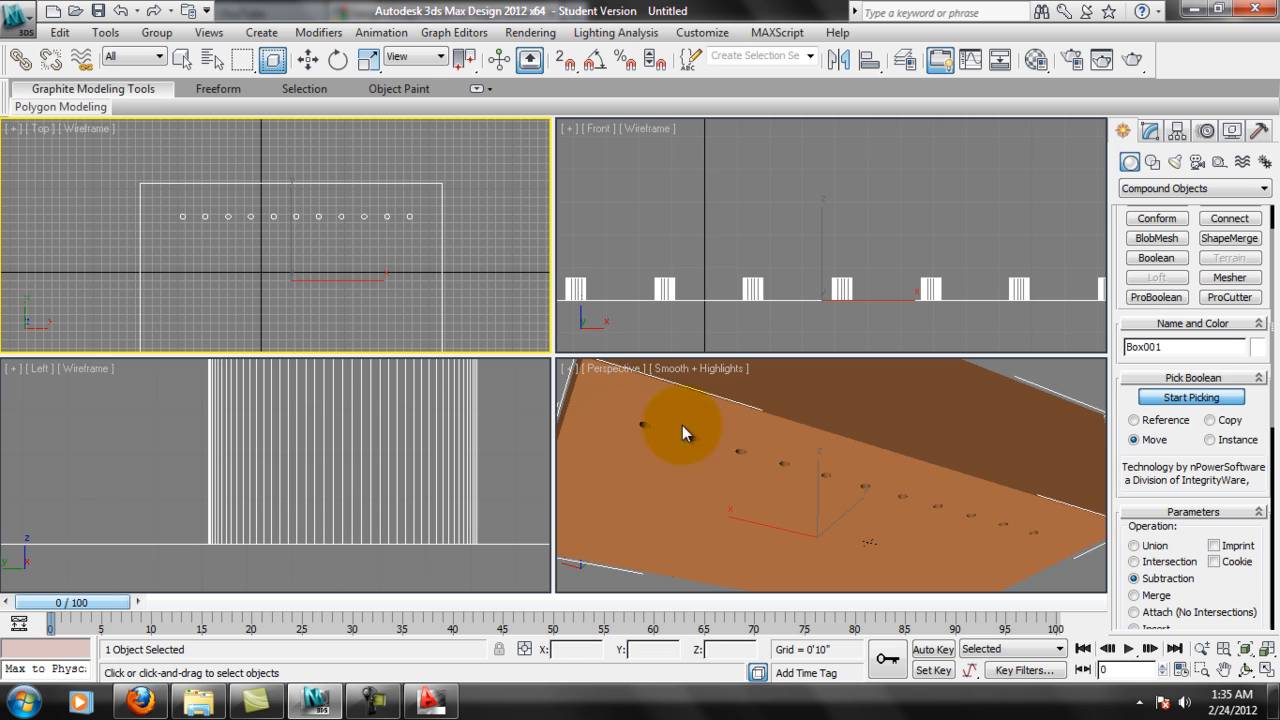
left_click(1191, 397)
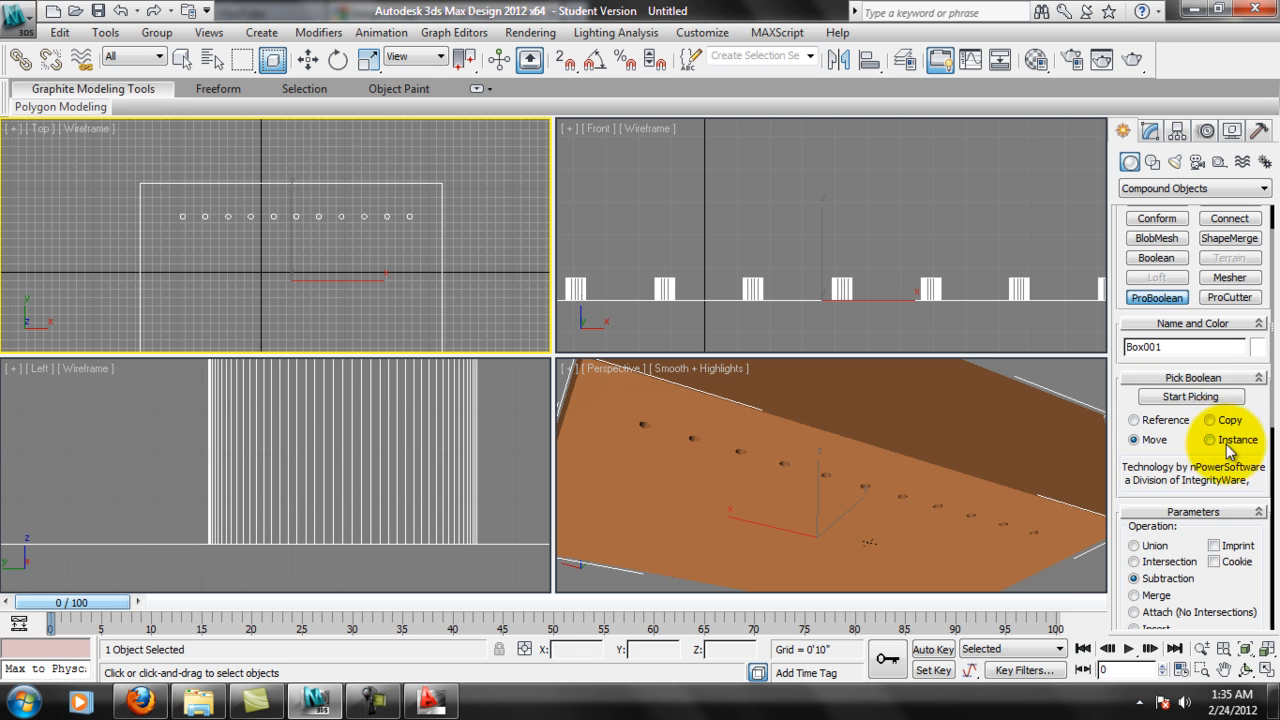
left_click(1162, 302)
Examine the row of holes cut into the box's underside in the Perspective view.
key("w")
middle_click_drag(864, 450, 857, 511)
scroll(940, 437, "up", 5)
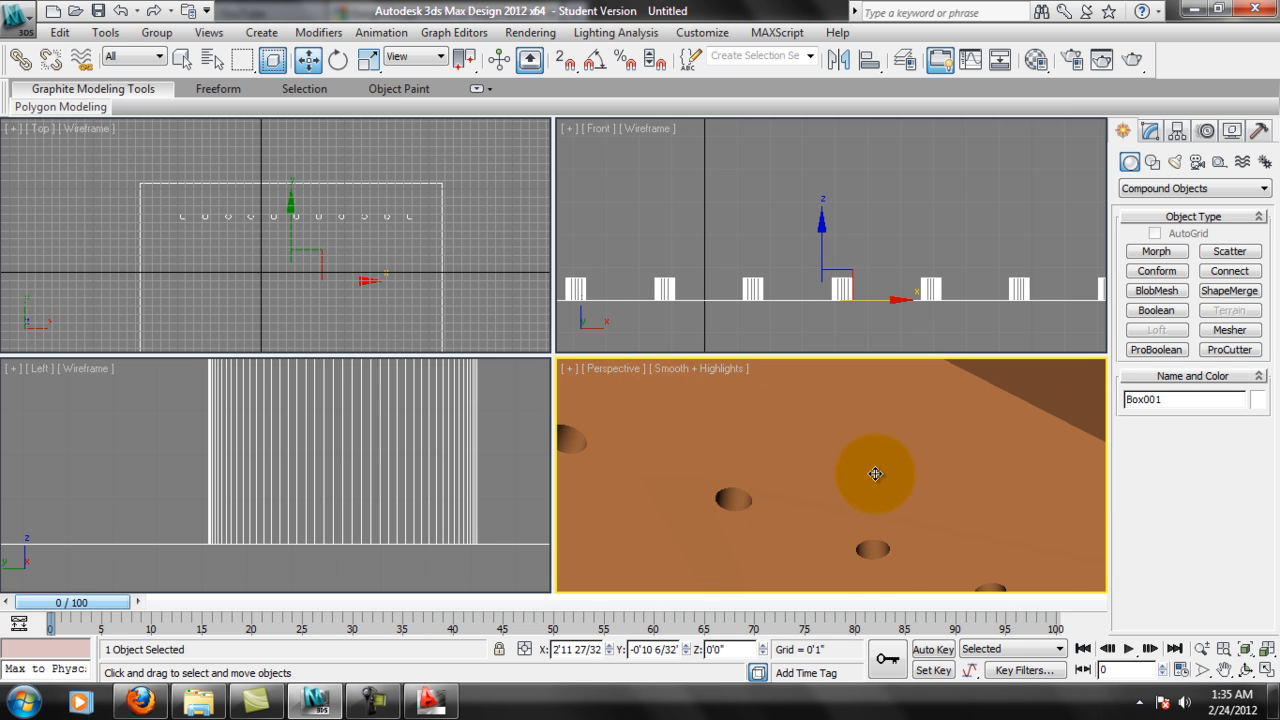
scroll(875, 474, "down", 4)
middle_click_drag(886, 457, 845, 501, "alt")
scroll(777, 443, "up", 5)
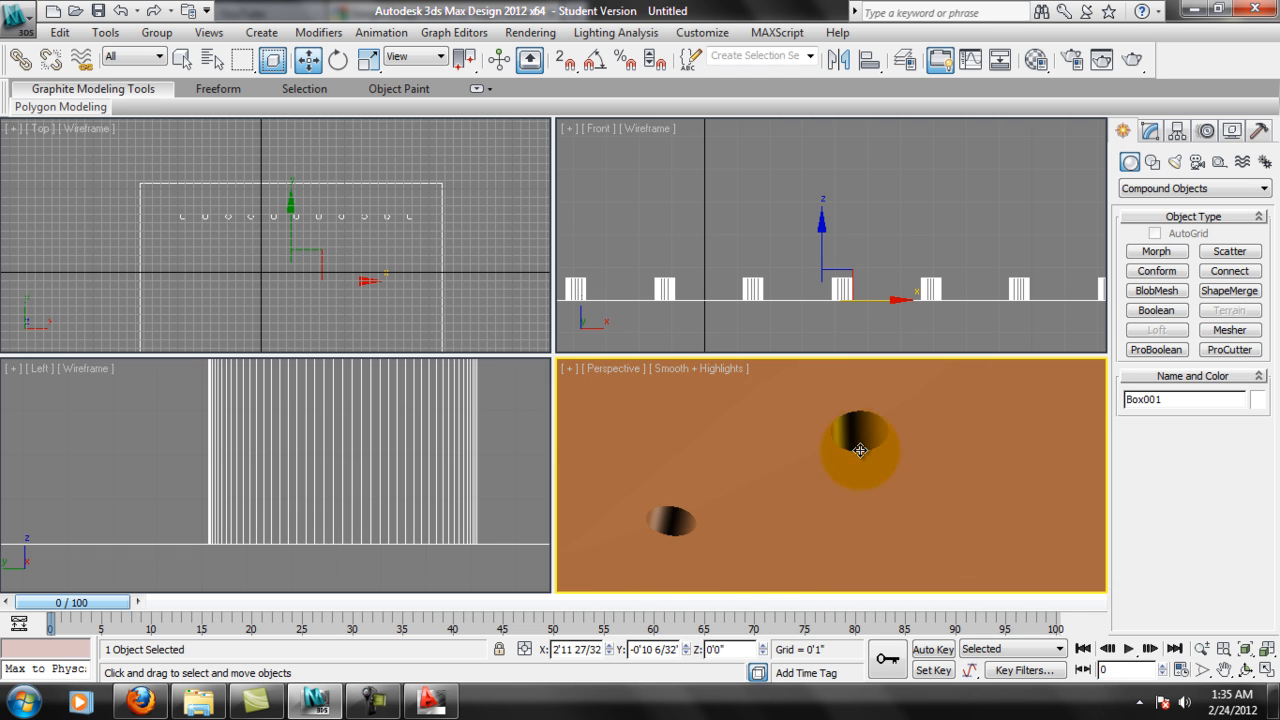
Activate the Tube standard primitive for drawing over the first hole of the row in the Top view.
left_click(1160, 188)
left_click(1165, 201)
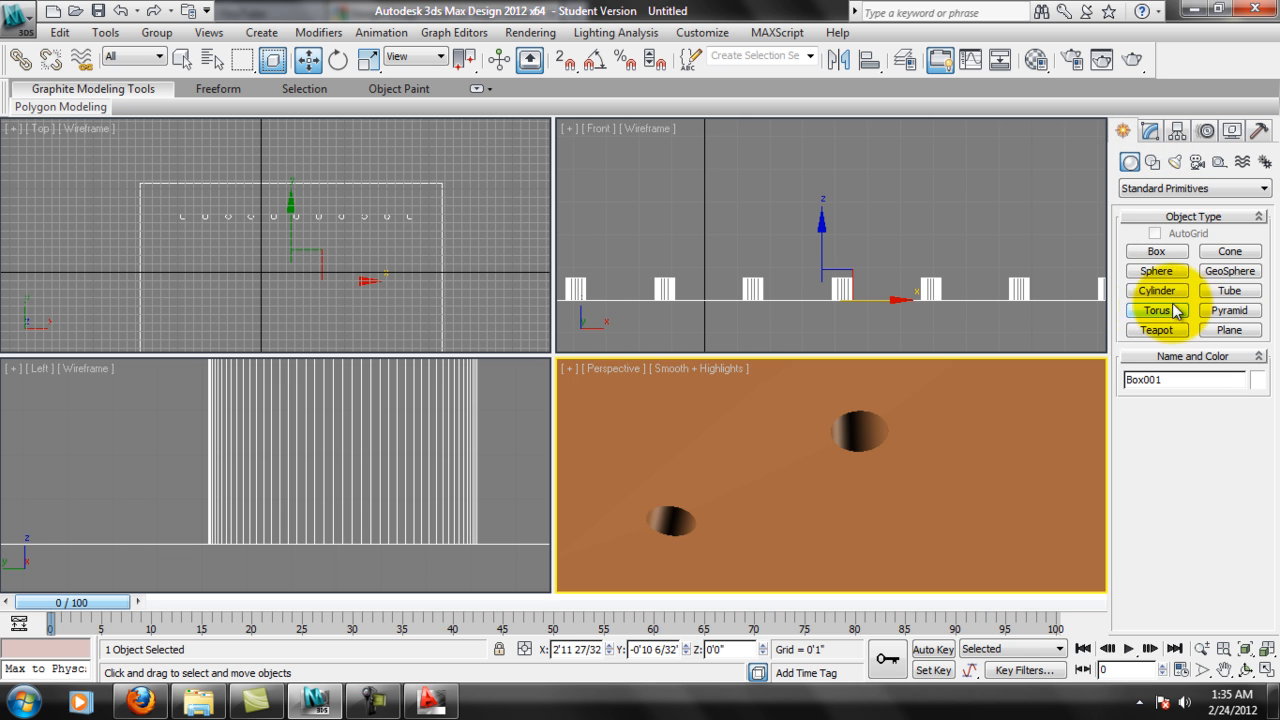
left_click(1230, 291)
left_click(523, 260)
scroll(371, 214, "up", 8)
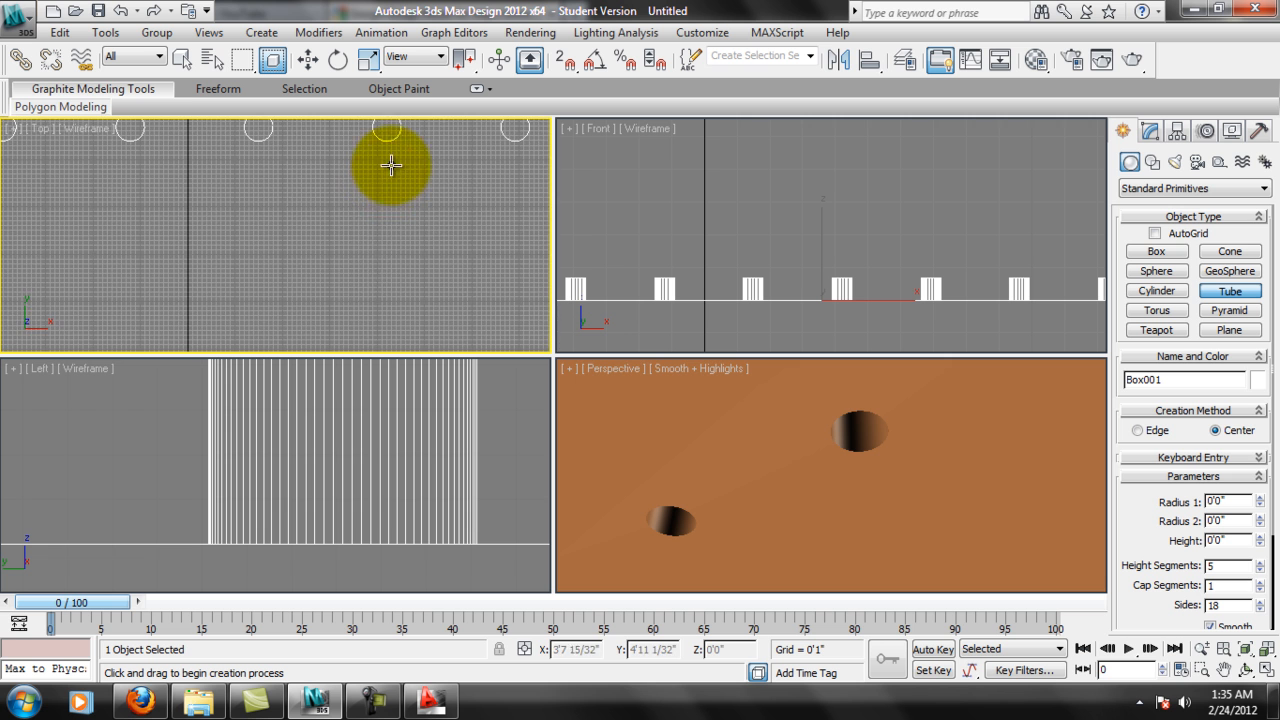
scroll(391, 230, "up", 5)
scroll(289, 216, "up", 5)
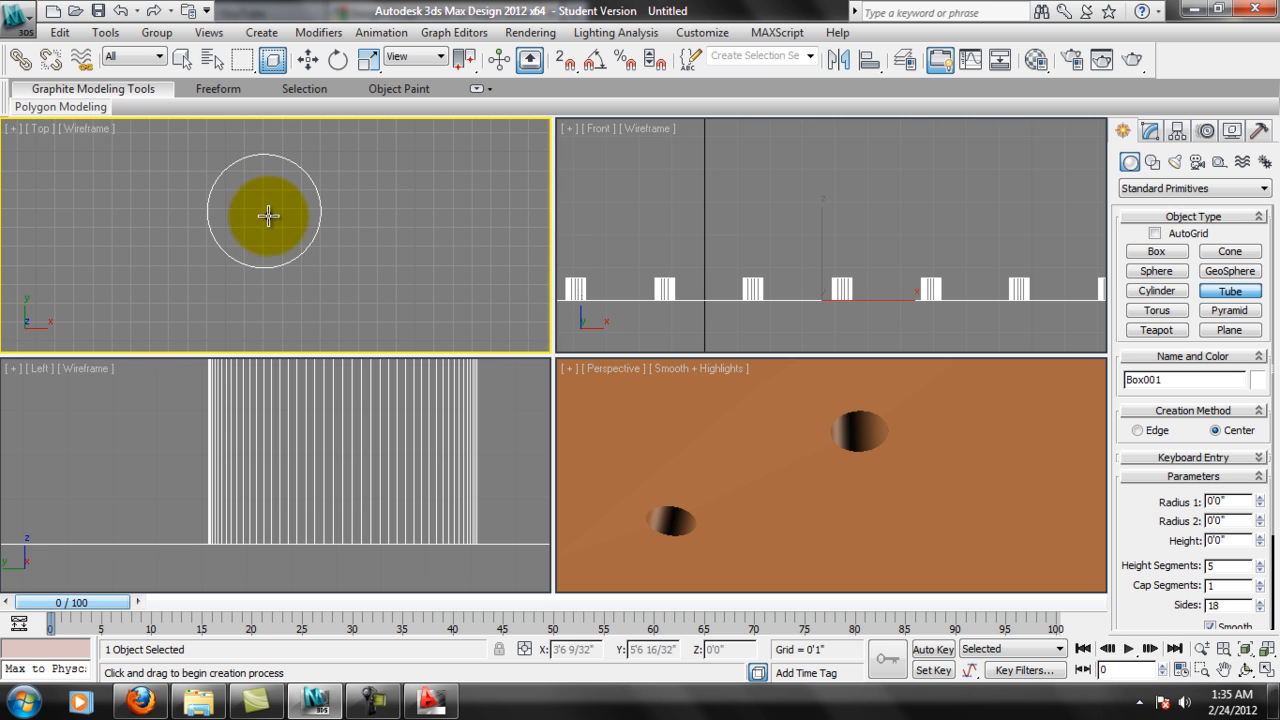
middle_click_drag(238, 237, 431, 246)
scroll(329, 271, "down", 10)
middle_click_drag(110, 274, 352, 284)
scroll(351, 284, "up", 15)
middle_click_drag(213, 202, 275, 214)
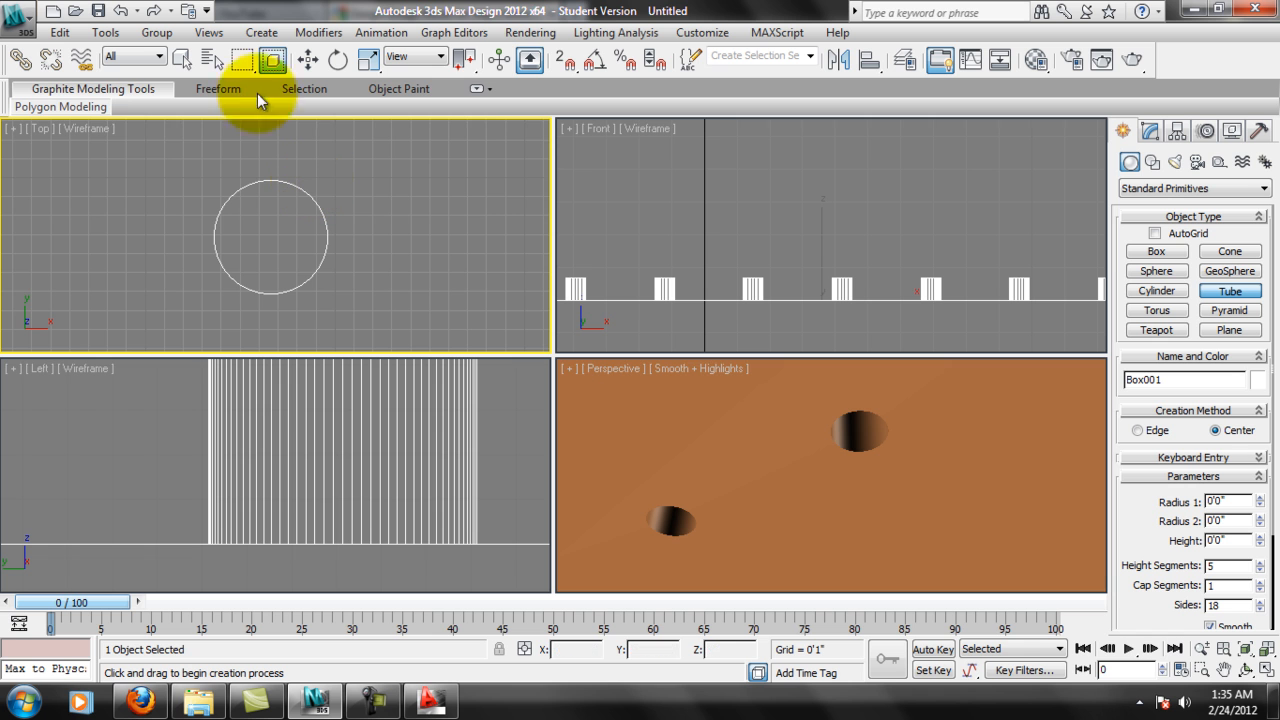
Add Pivot to the enabled snap types in the grid and snap settings.
right_click(572, 62)
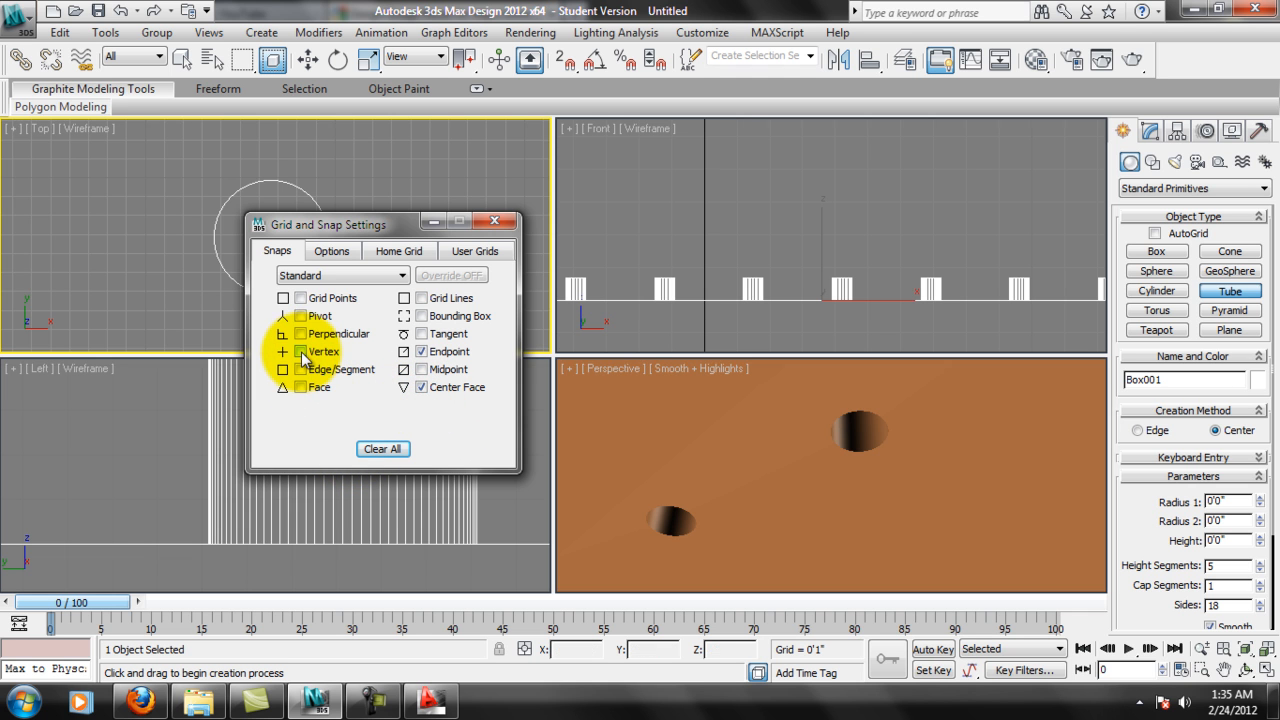
left_click(300, 316)
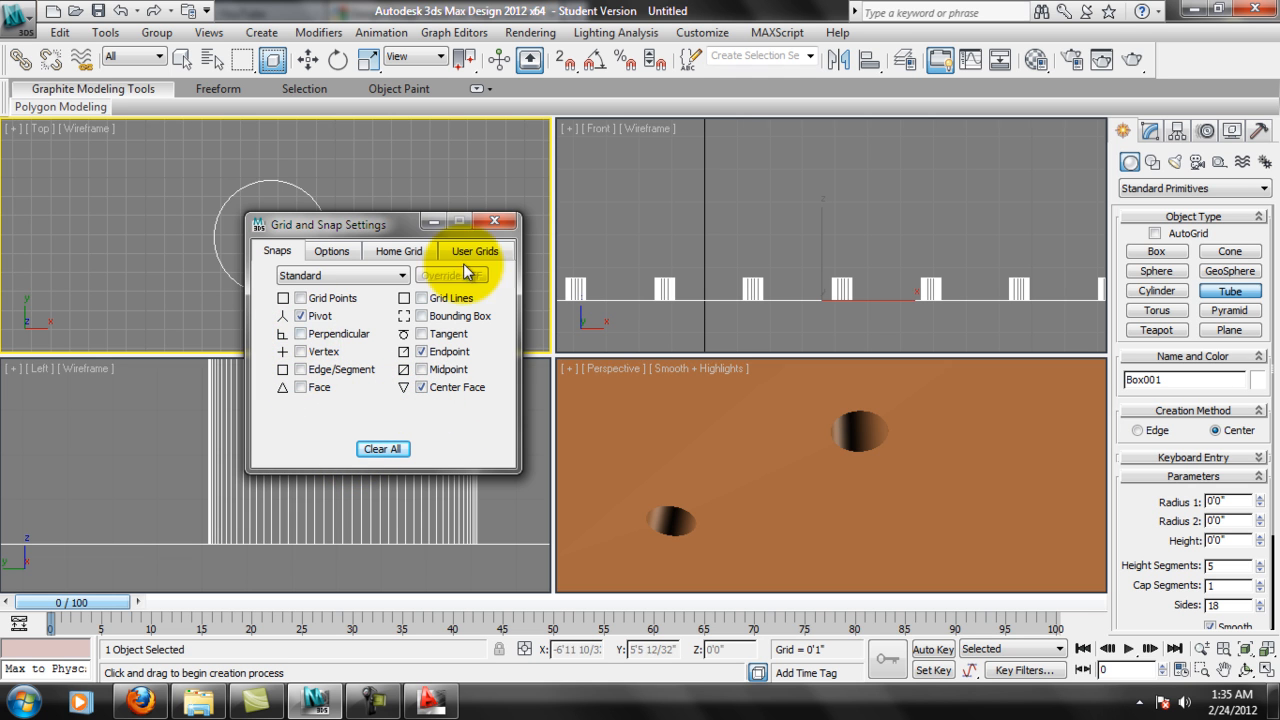
left_click(503, 225)
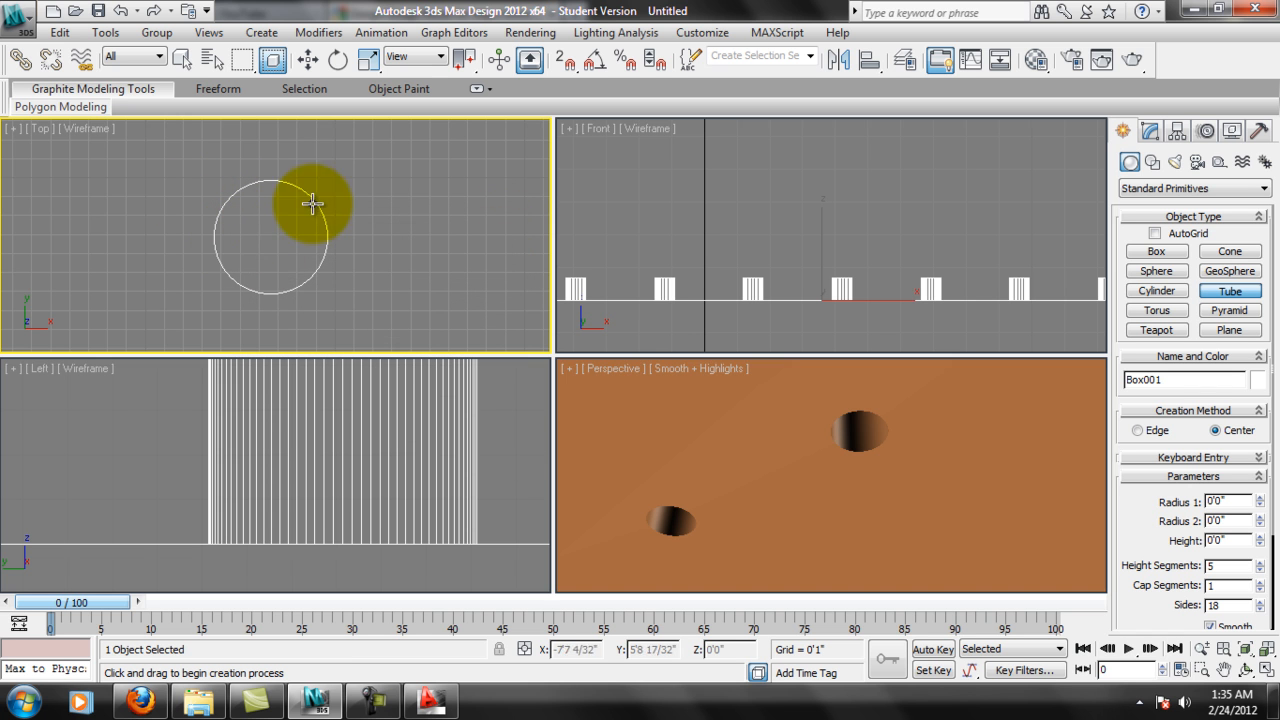
Try 3D snapping for placing the tube's centre on the hole.
middle_click_drag(252, 175, 276, 190)
left_click(570, 68)
left_click_drag(570, 68, 566, 145)
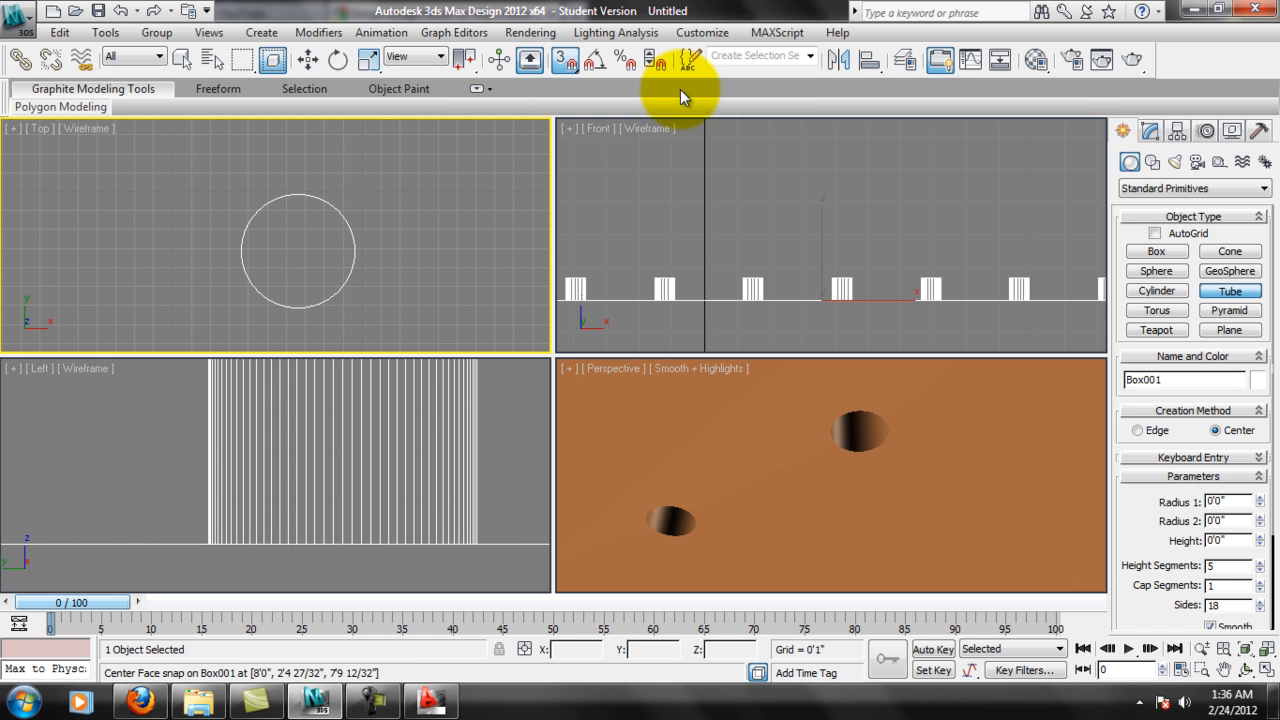
left_click_drag(565, 61, 566, 93)
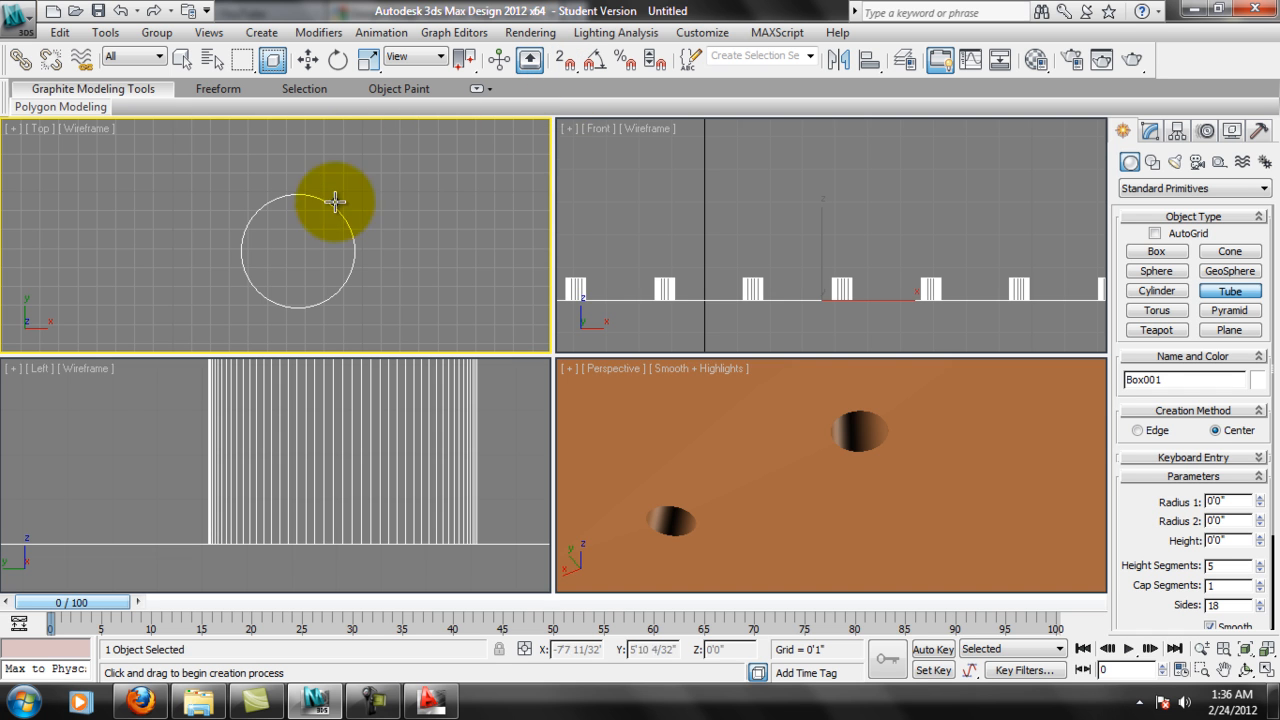
Draw a tube inside the first hole with radii of about 2 28/32" and 2 15/32", and set its height to 6".
left_click_drag(297, 251, 250, 259)
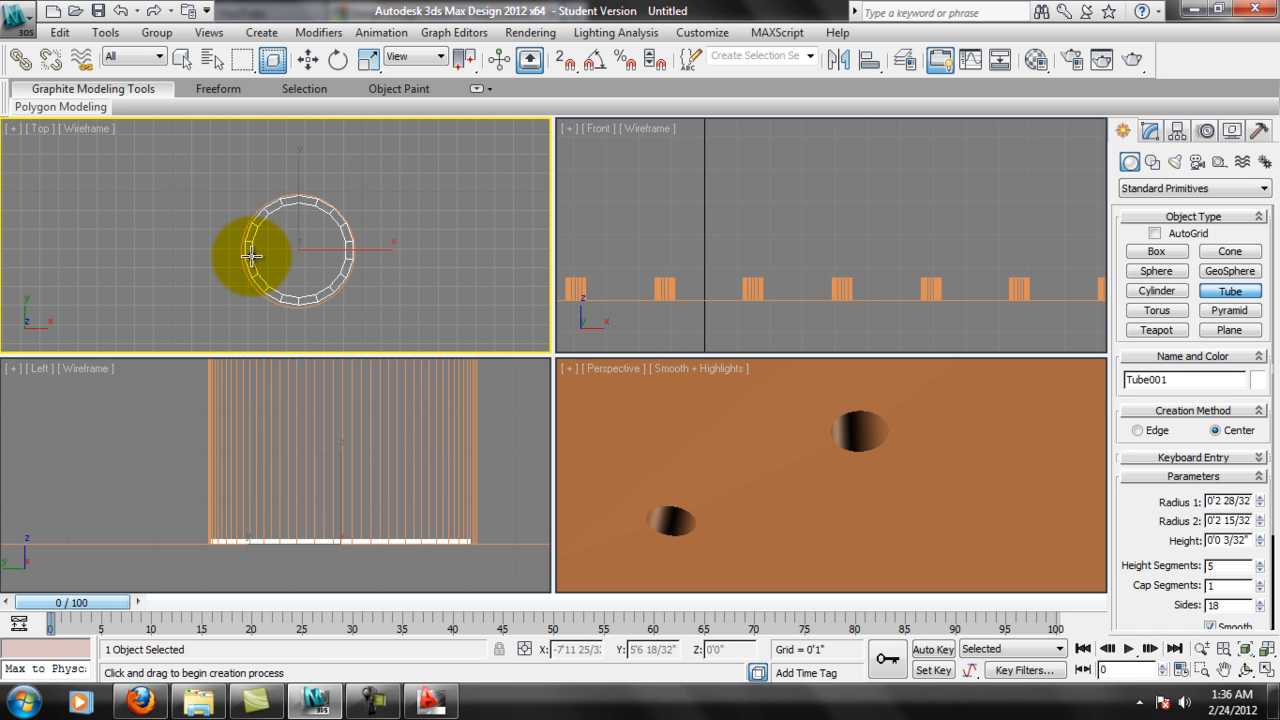
left_click(262, 152)
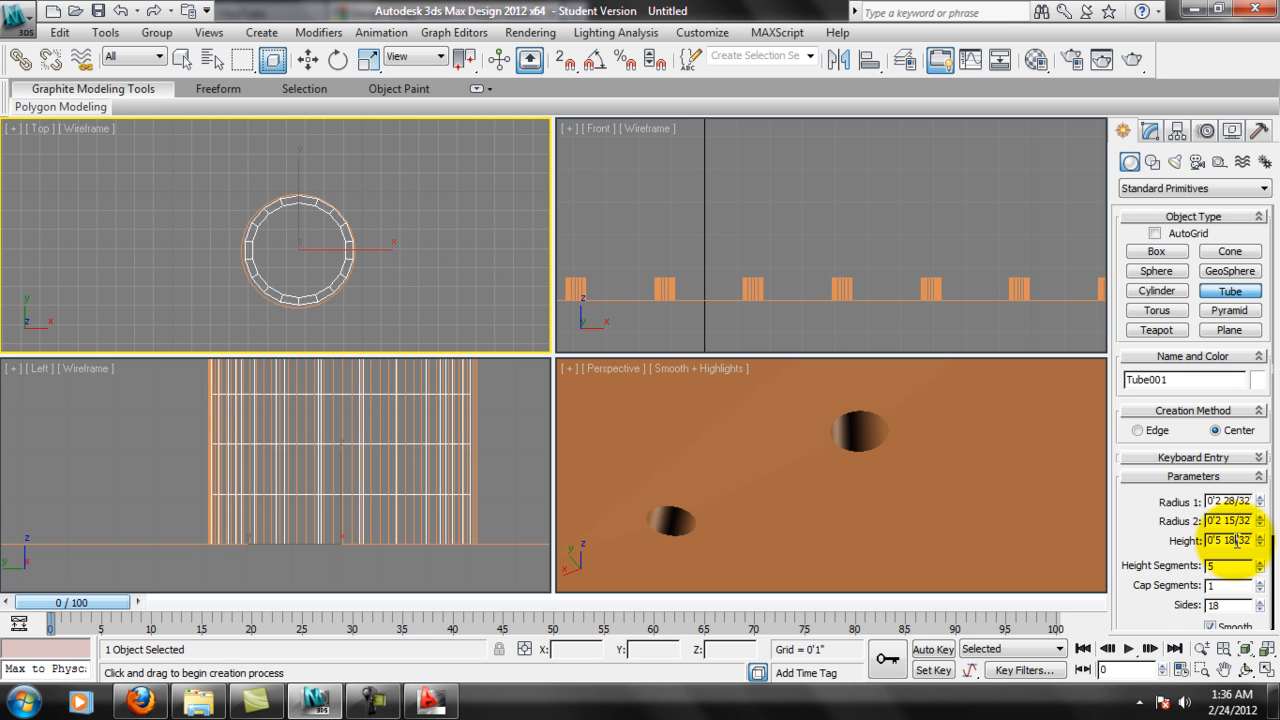
left_click(1150, 131)
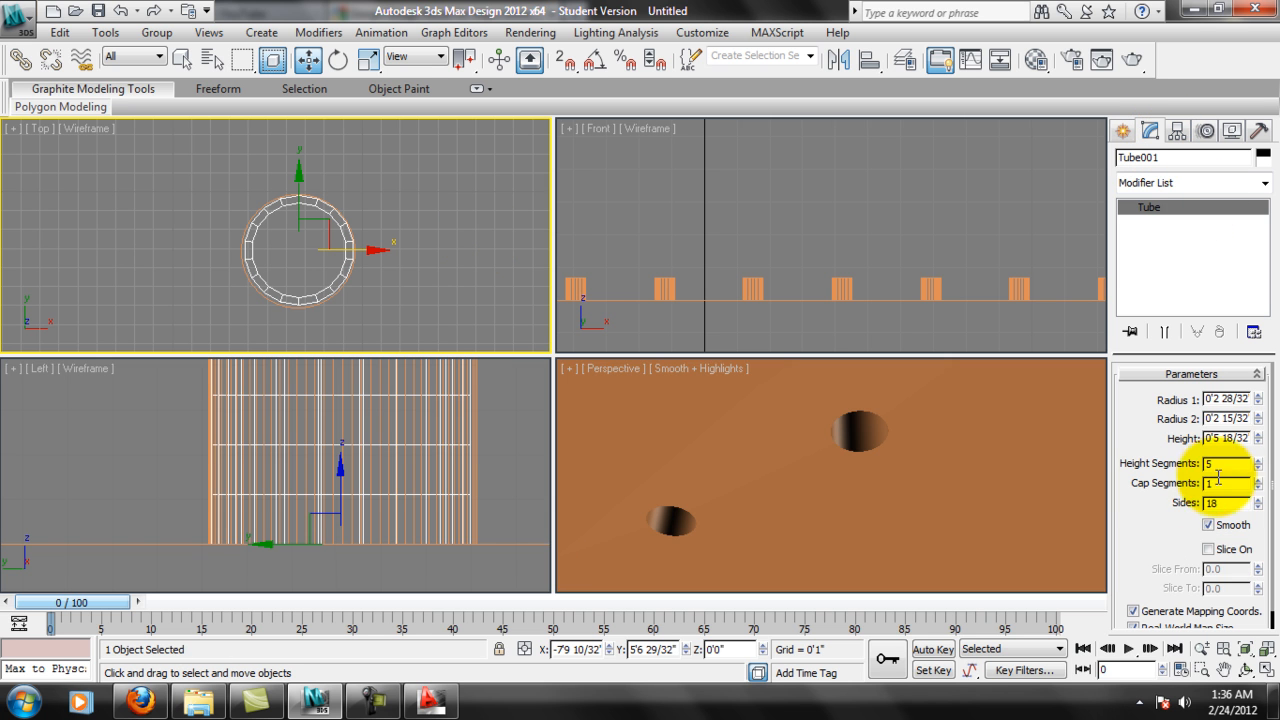
left_click_drag(1209, 440, 1258, 470)
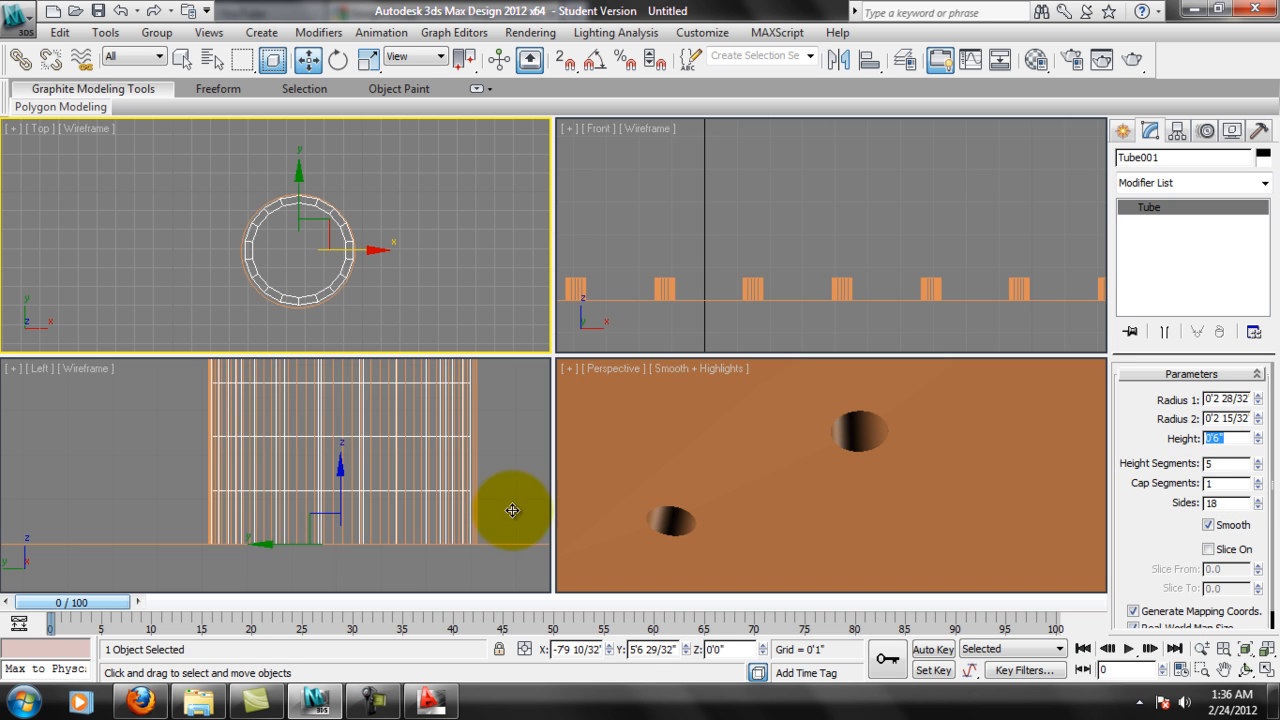
Centre the tube in the hole at about X -7'9 12/32", Y 5'6 27/32", and set its sides to 45.
scroll(256, 480, "down", 3)
middle_click_drag(309, 448, 309, 473)
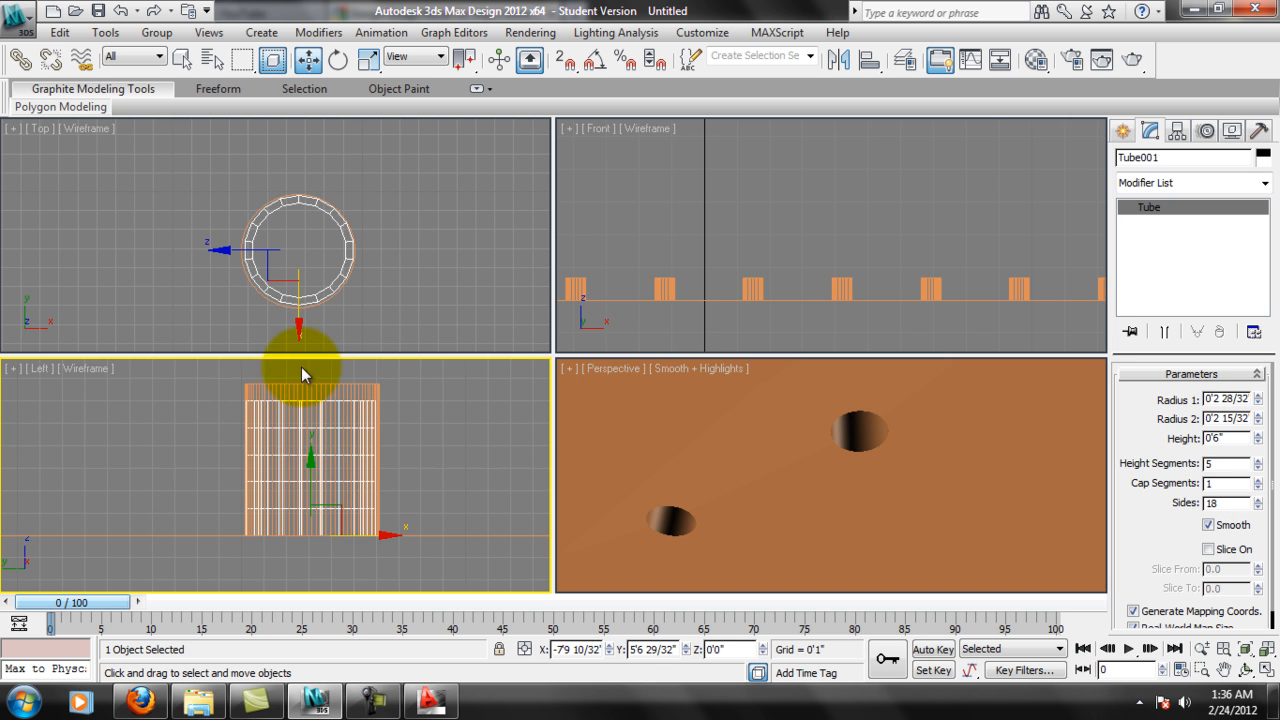
scroll(310, 269, "up", 4)
left_click_drag(359, 237, 357, 239)
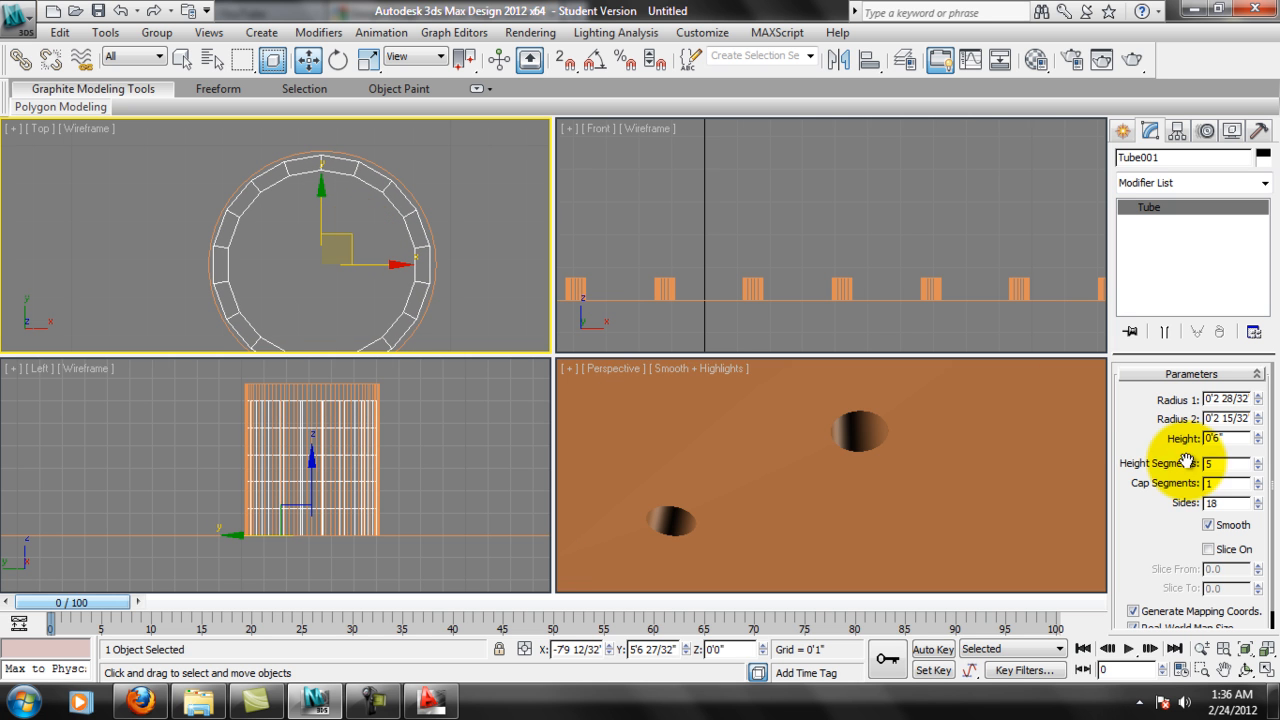
left_click(1226, 503)
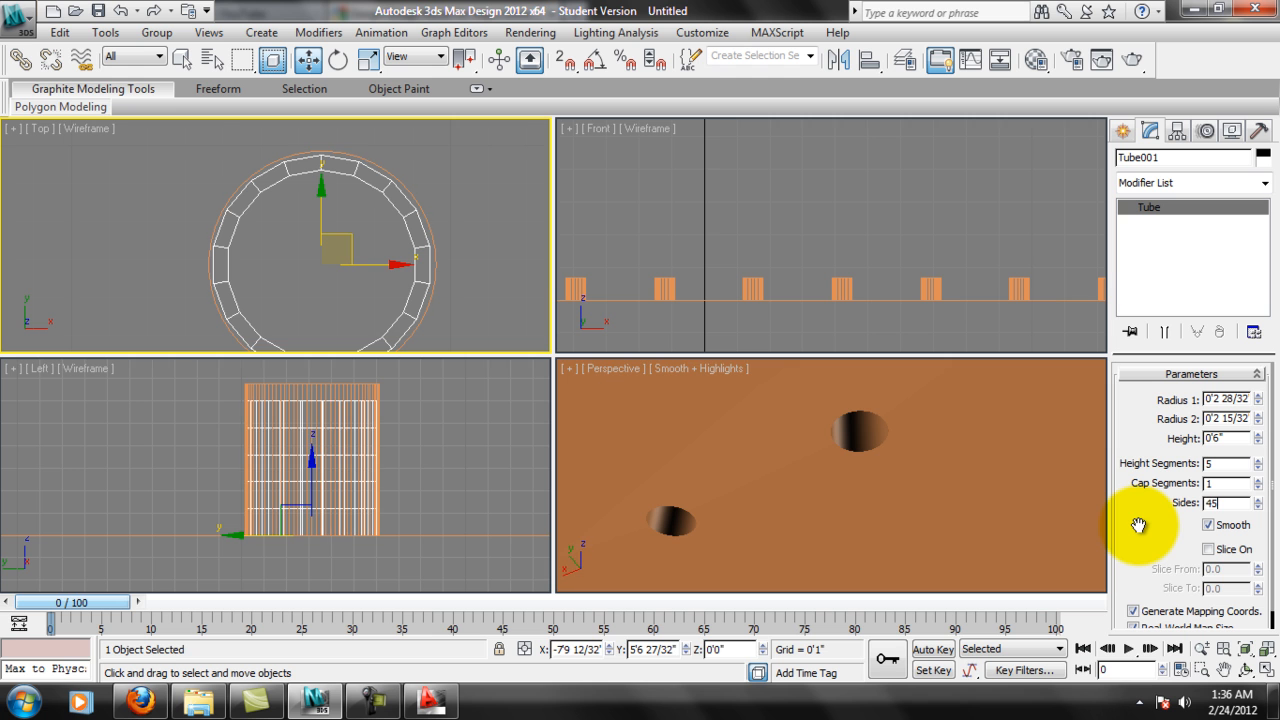
key("Return")
Increase the tube's Radius 1 to 3 3/32" and its height to 6 28/32".
middle_click_drag(329, 240, 338, 226)
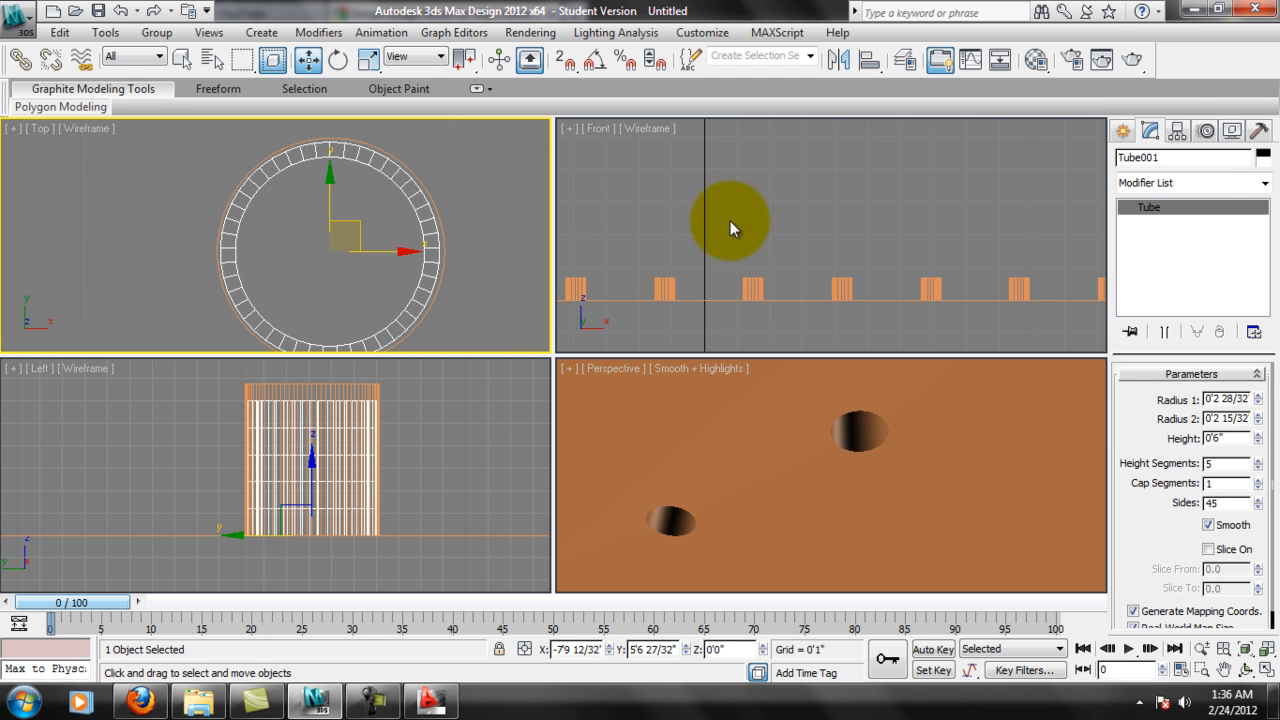
left_click_drag(1259, 401, 1260, 388)
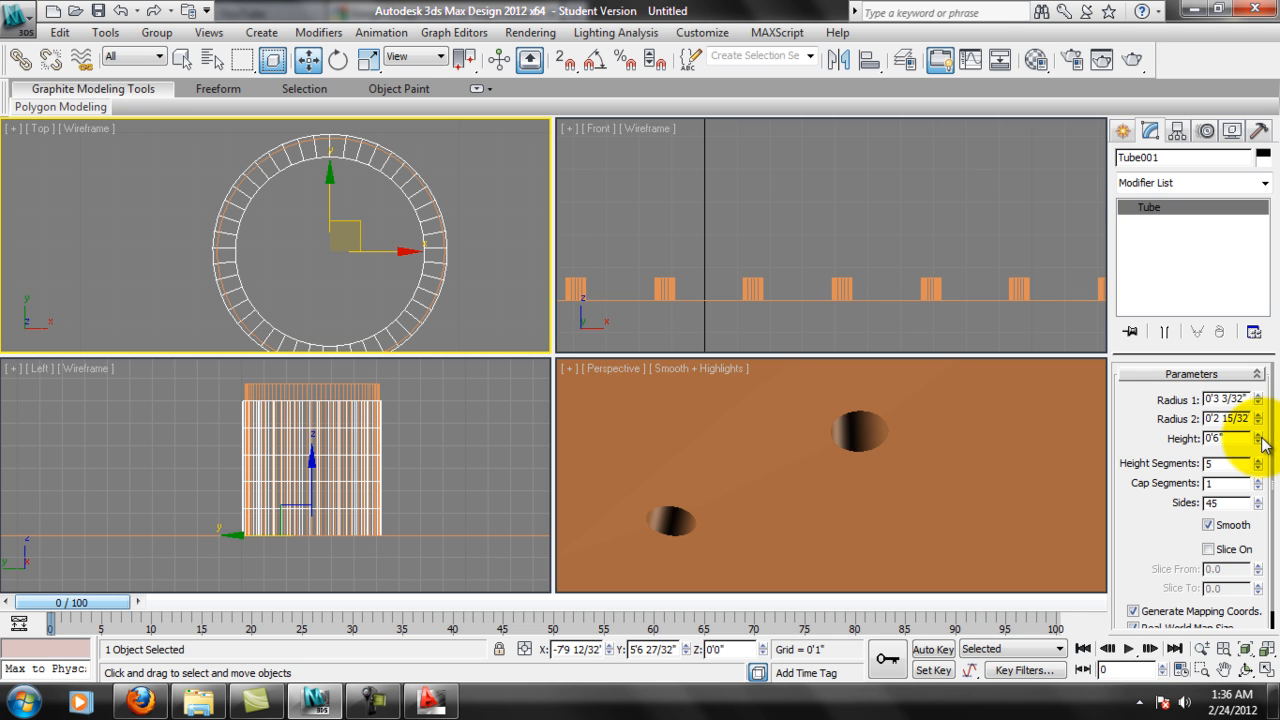
left_click_drag(1261, 440, 1265, 428)
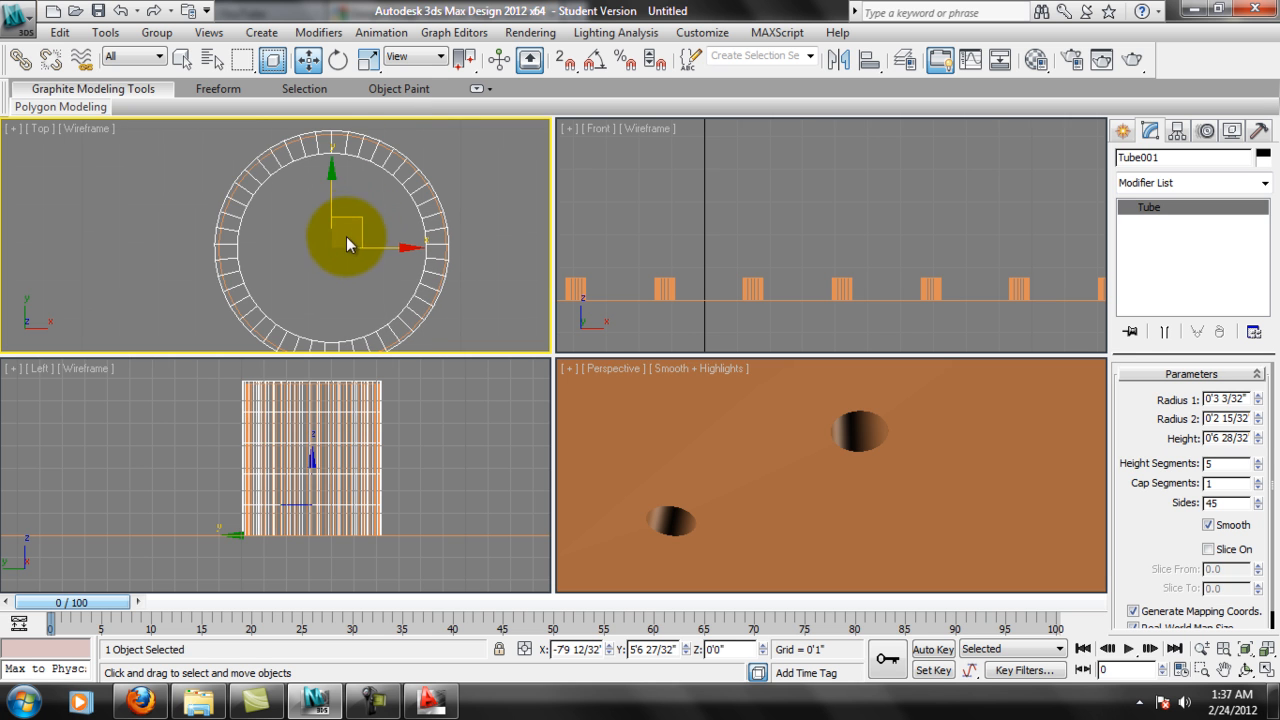
Lower the tube in the Left view to Z about -0'0 18/32" so it projects below the box's underside.
middle_click_drag(232, 298, 242, 283)
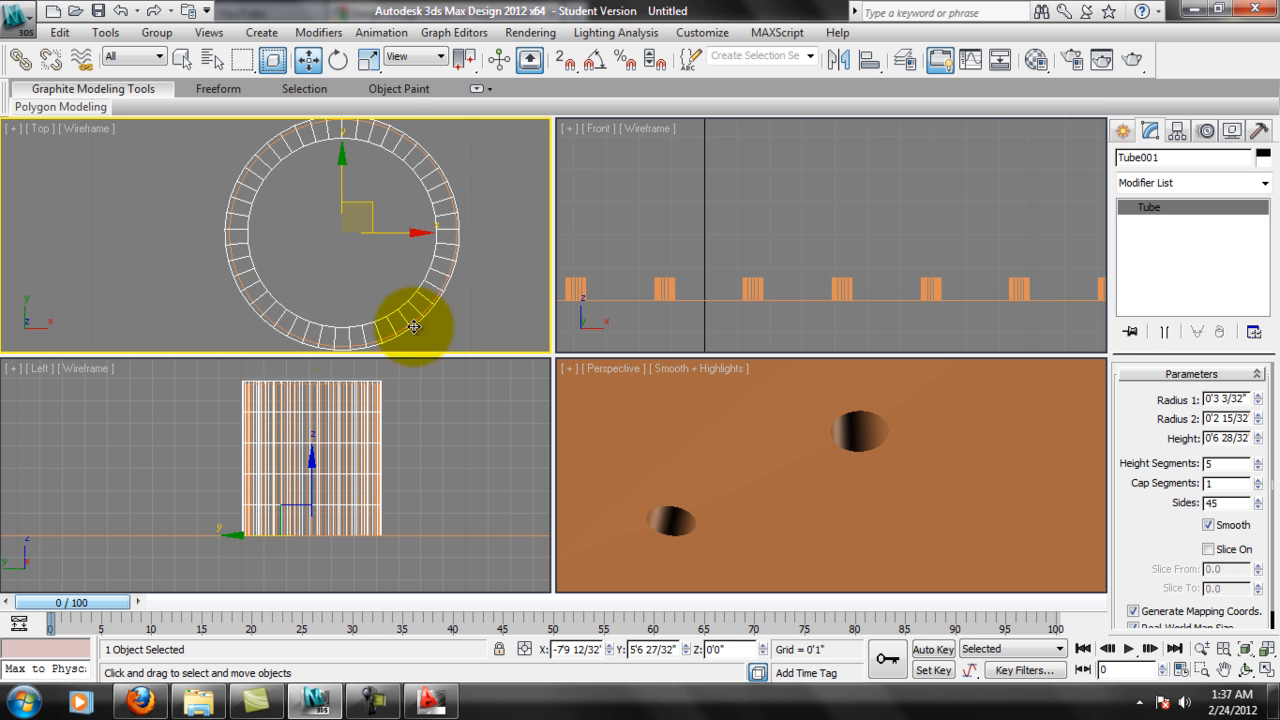
left_click(284, 467)
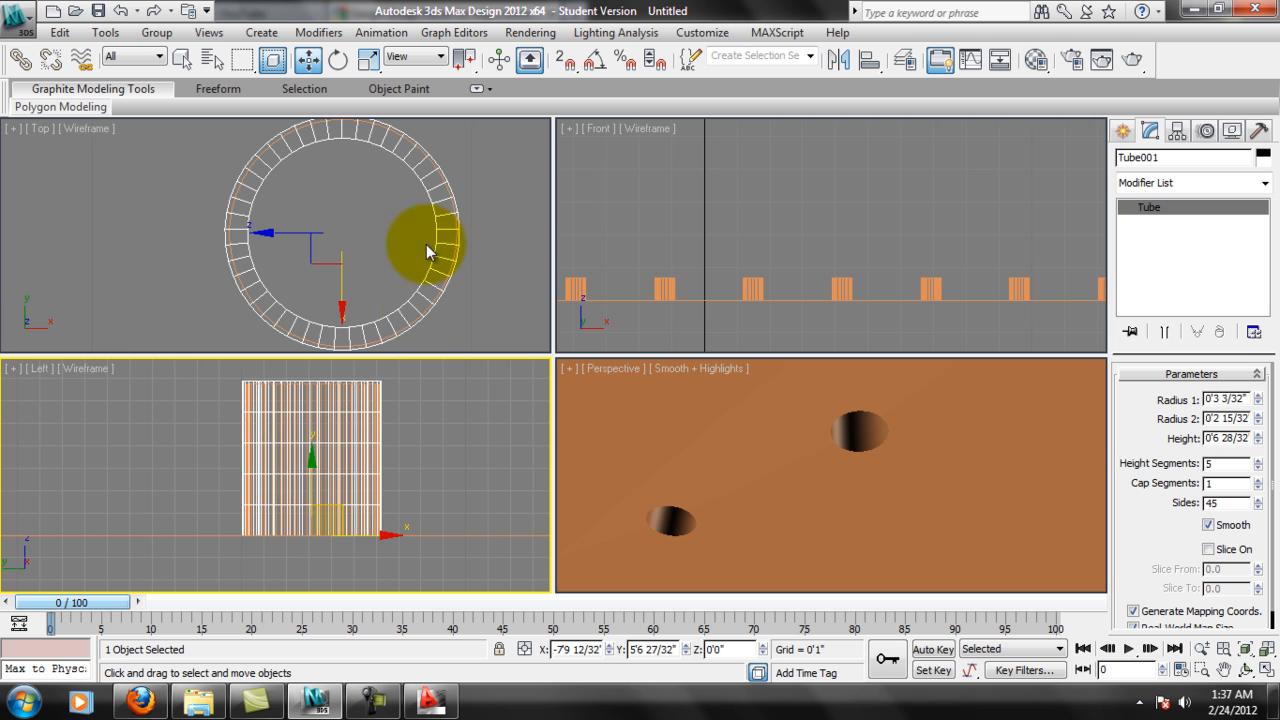
middle_click_drag(301, 460, 310, 447)
left_click_drag(320, 445, 320, 457)
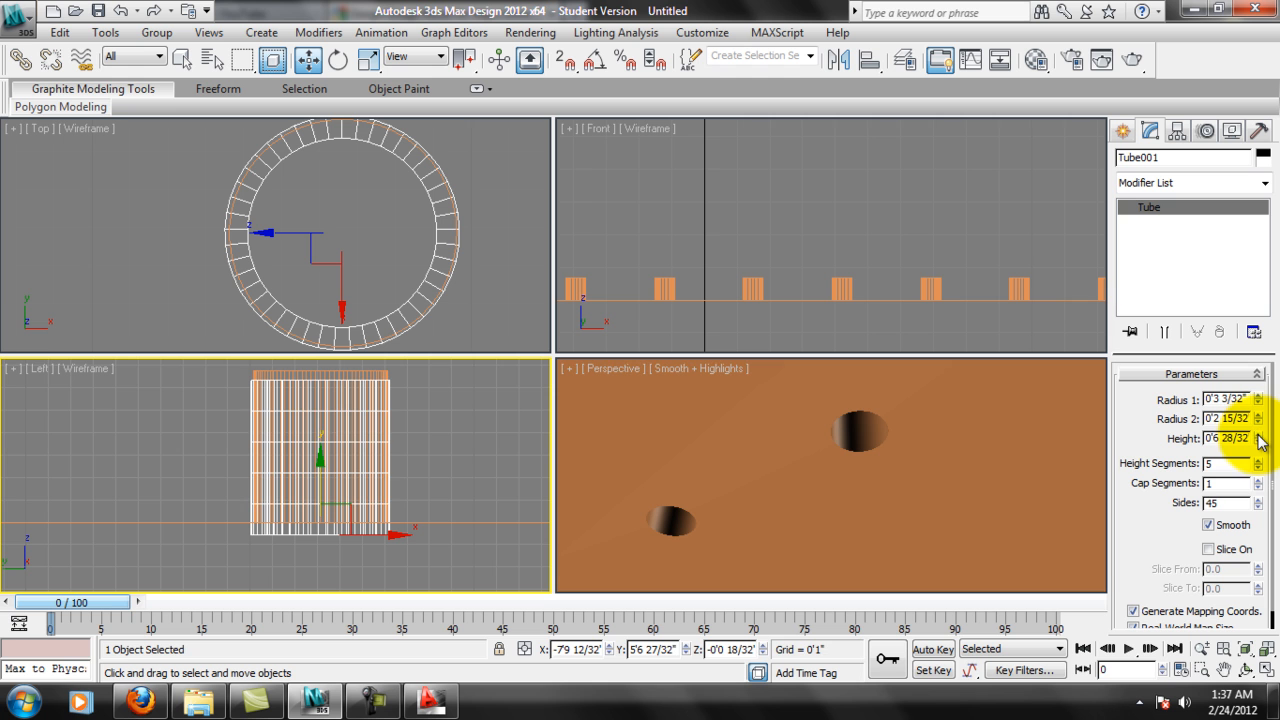
Increase the tube's height to 7 14/32" and check its fit in the hole in the Perspective view.
left_click_drag(1259, 440, 1258, 427)
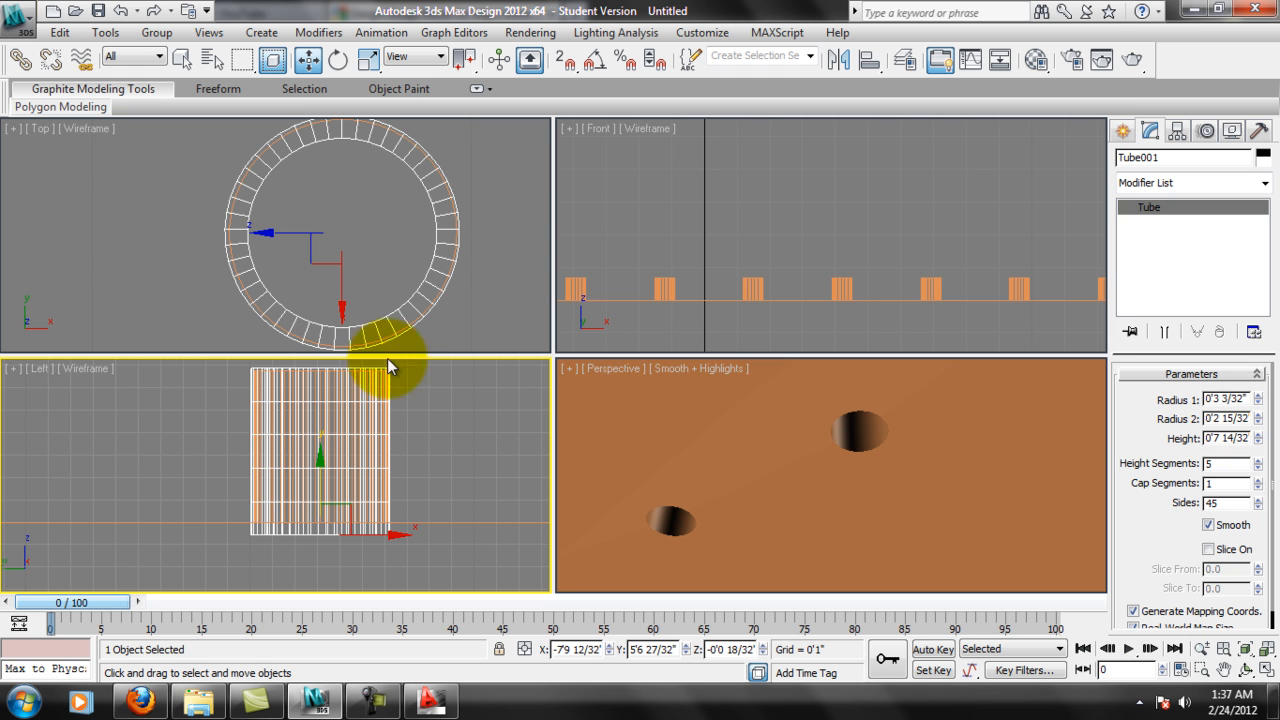
scroll(677, 509, "down", 6)
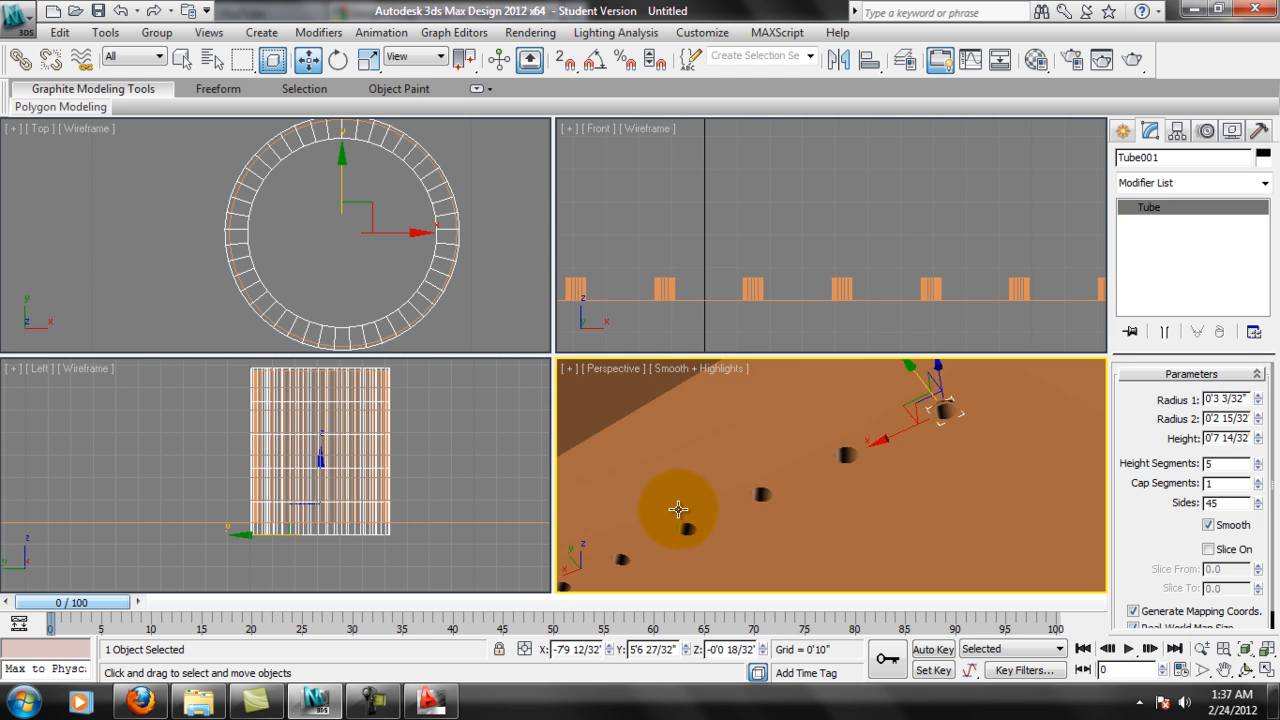
scroll(820, 432, "up", 3)
scroll(807, 461, "down", 1)
middle_click_drag(787, 392, 810, 433)
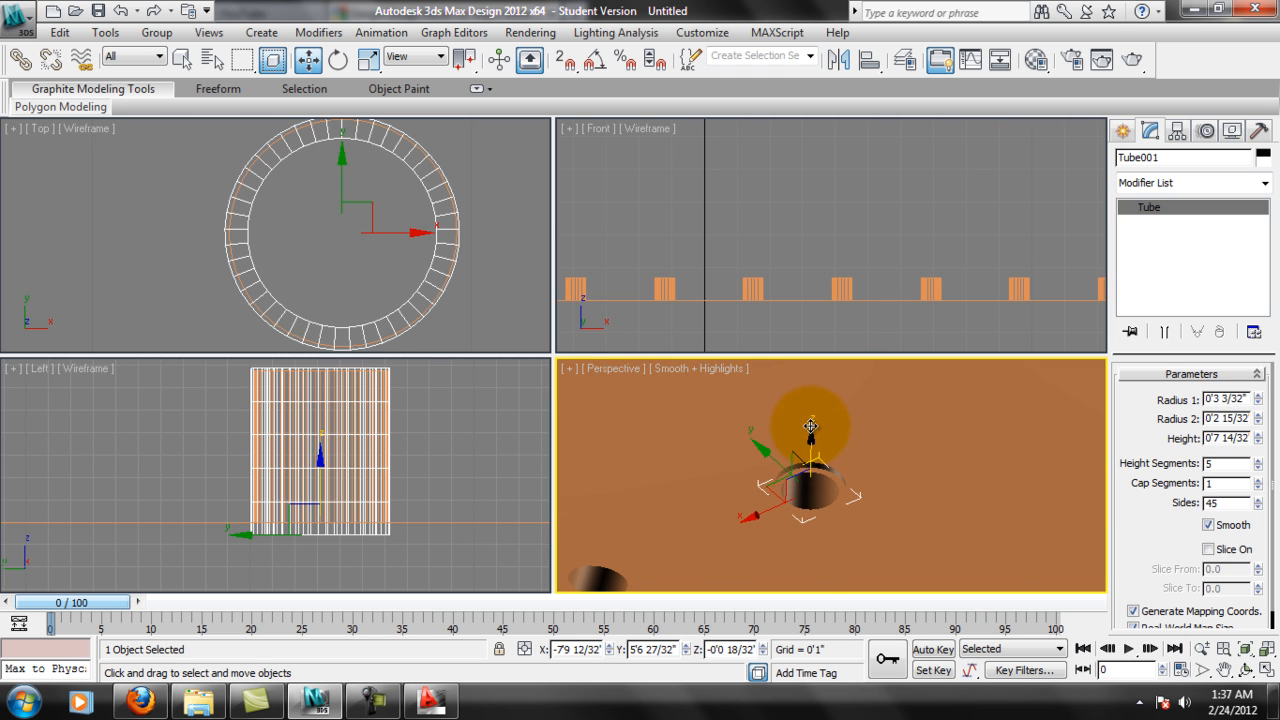
scroll(1153, 592, "down", 1)
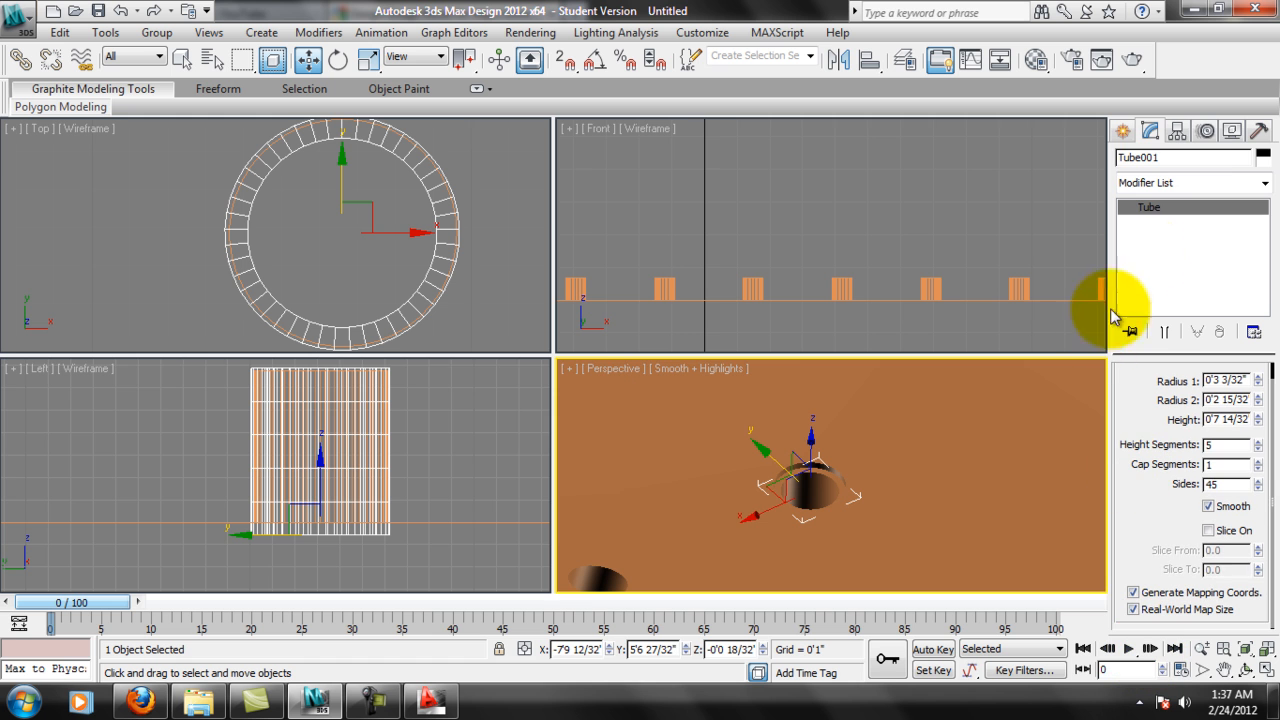
Change the tube's object color to the dark gray basic color.
left_click(1263, 156)
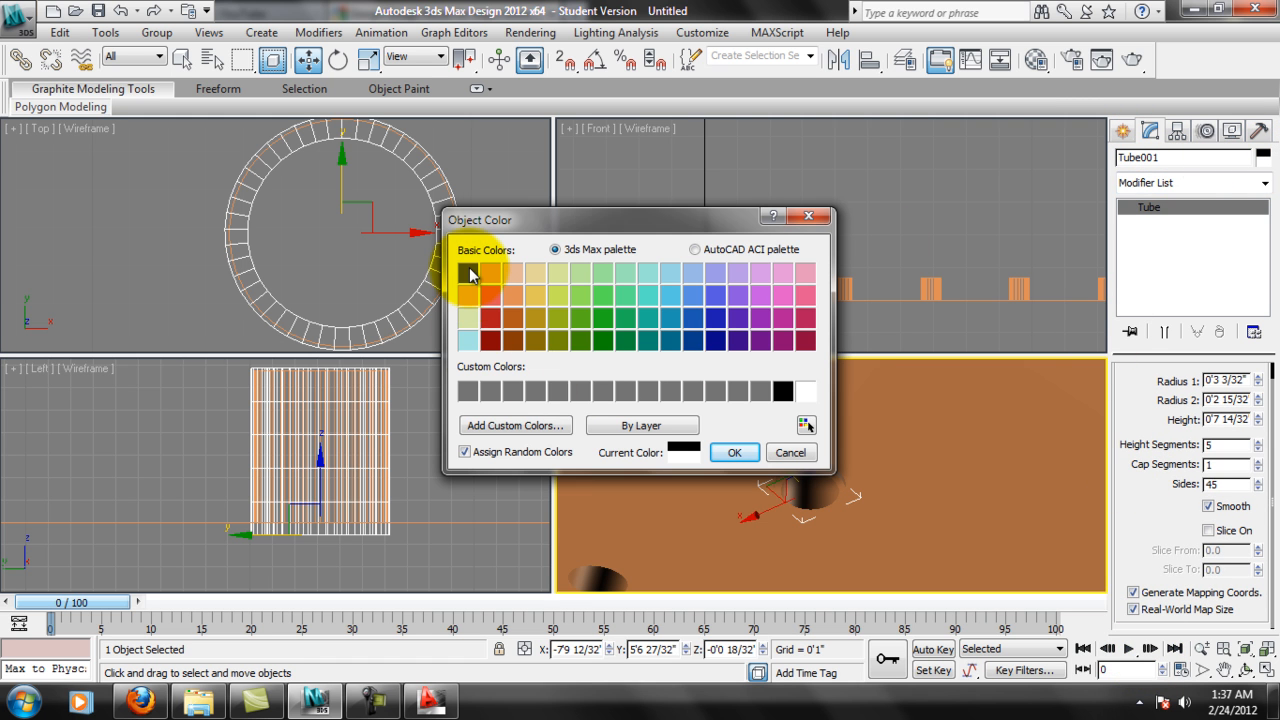
left_click(469, 274)
left_click(734, 452)
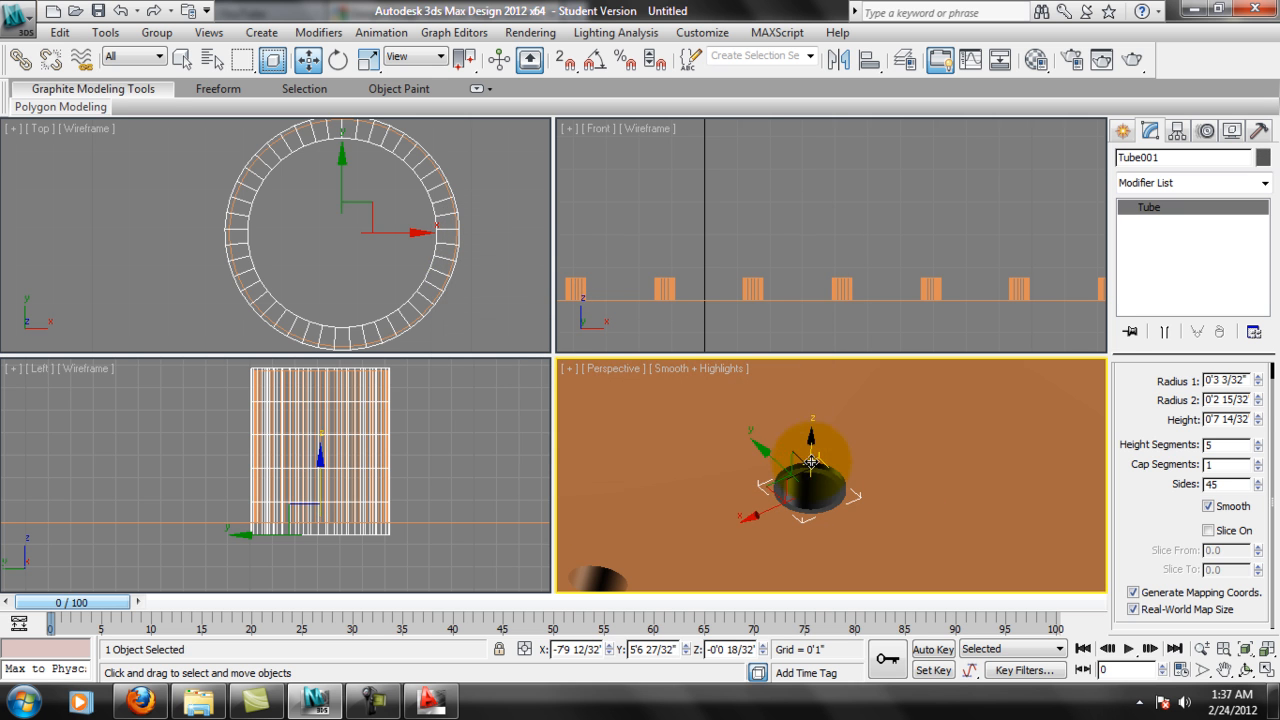
Change the object color of the box with the holes to white.
left_click(865, 464)
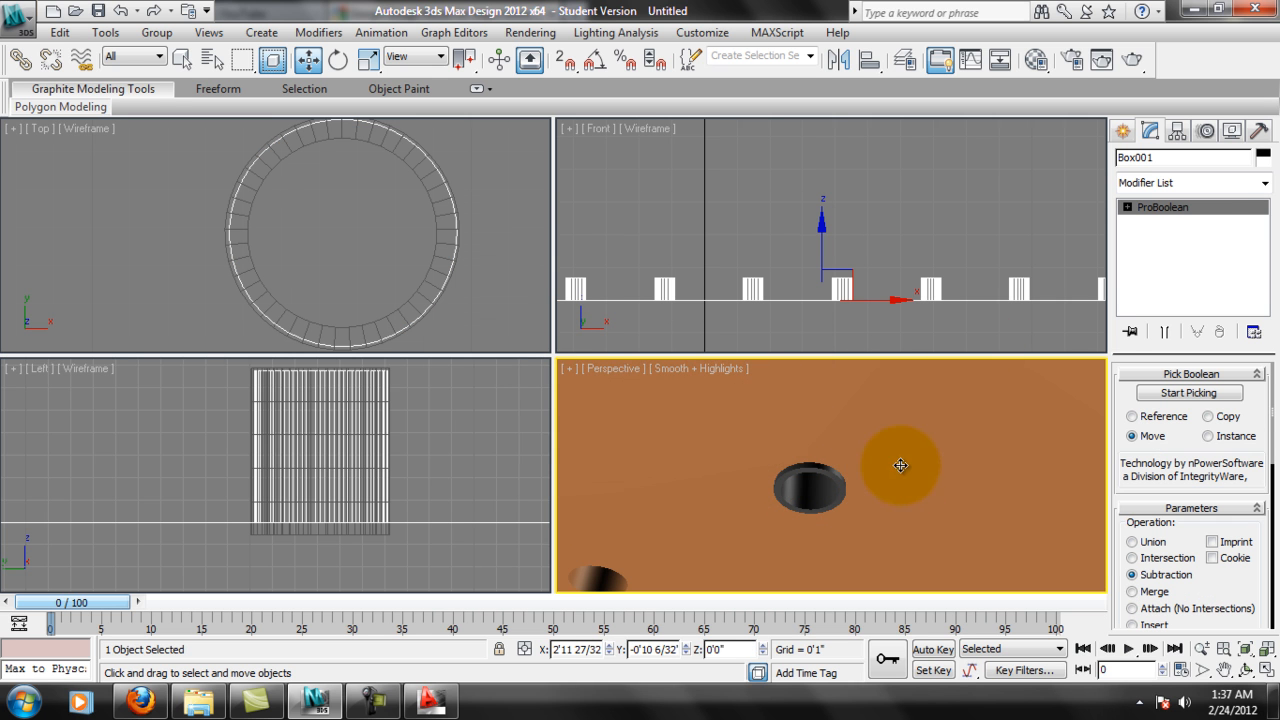
left_click(1263, 156)
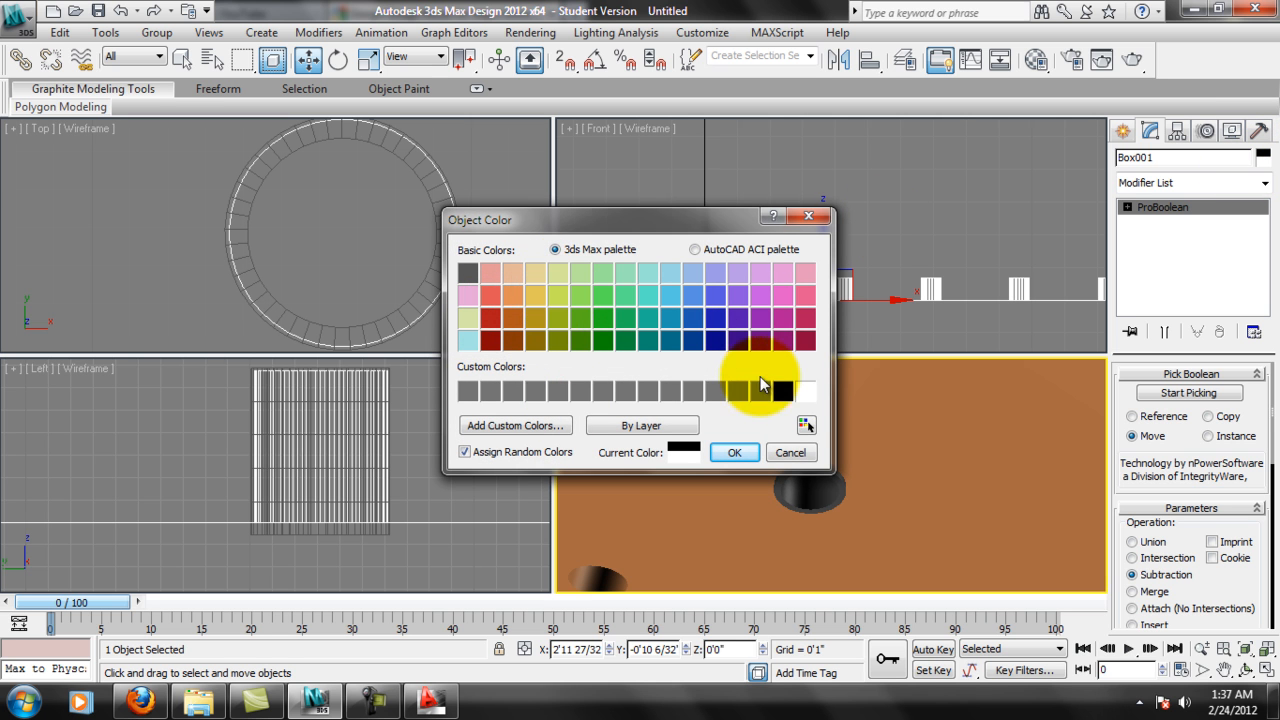
left_click(805, 392)
left_click(735, 452)
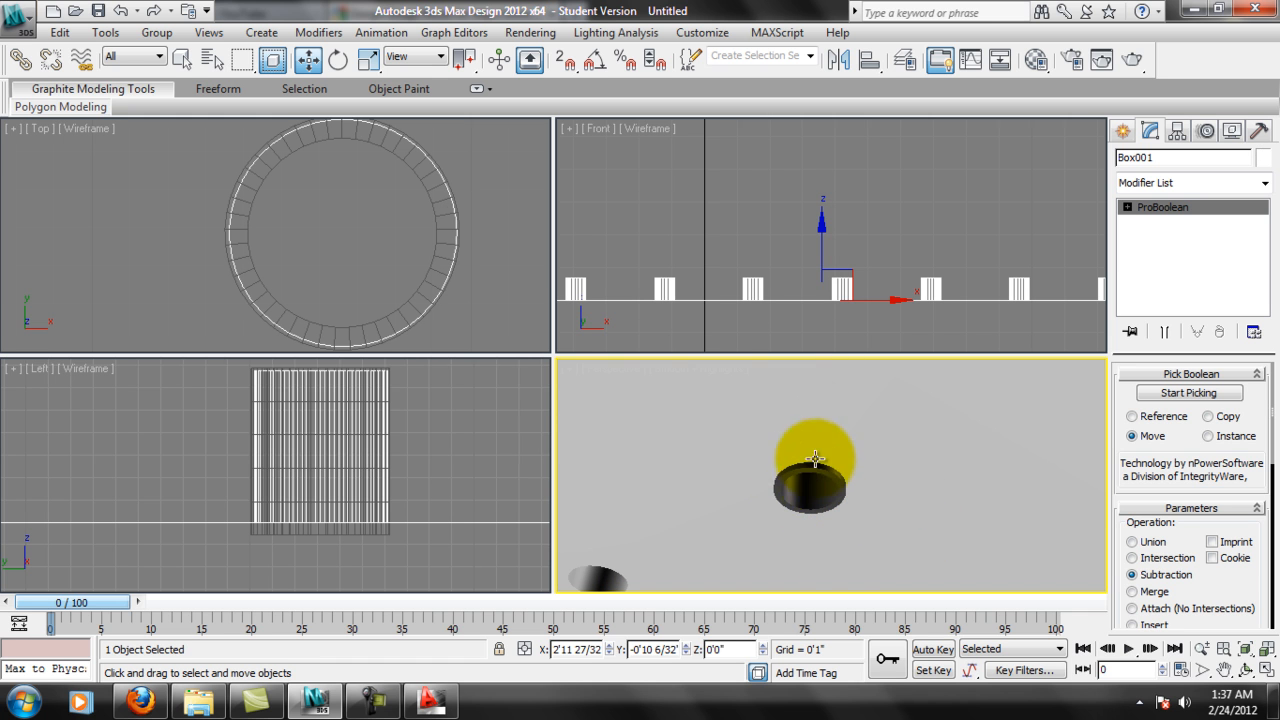
Add an Edit Poly modifier to the tube and expand its sub-object levels.
scroll(394, 480, "up", 5)
scroll(374, 494, "down", 3)
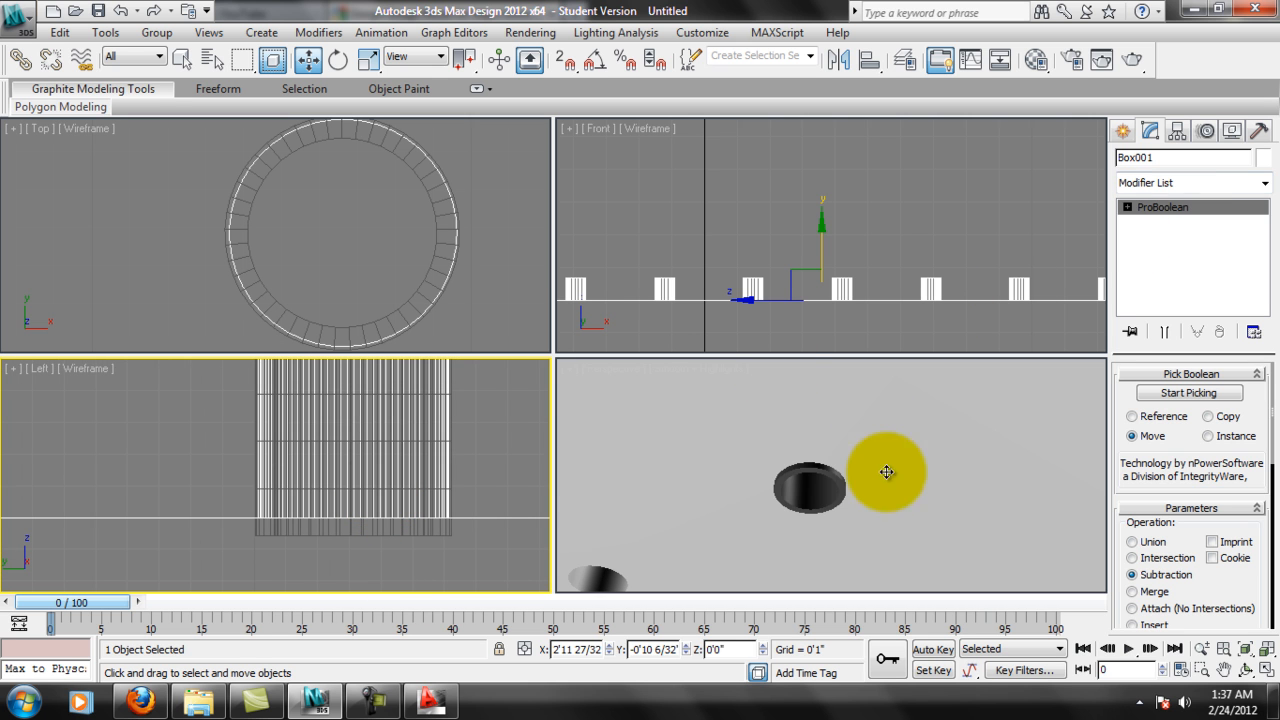
left_click(366, 530)
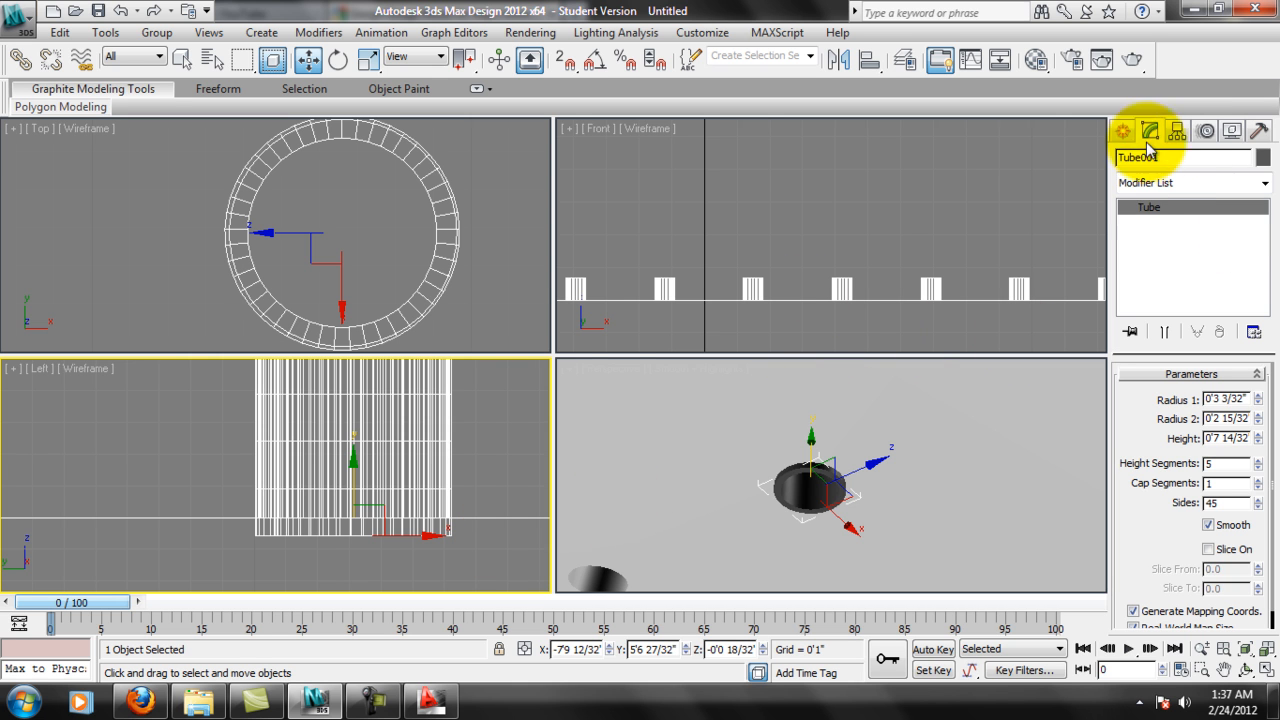
left_click(1266, 183)
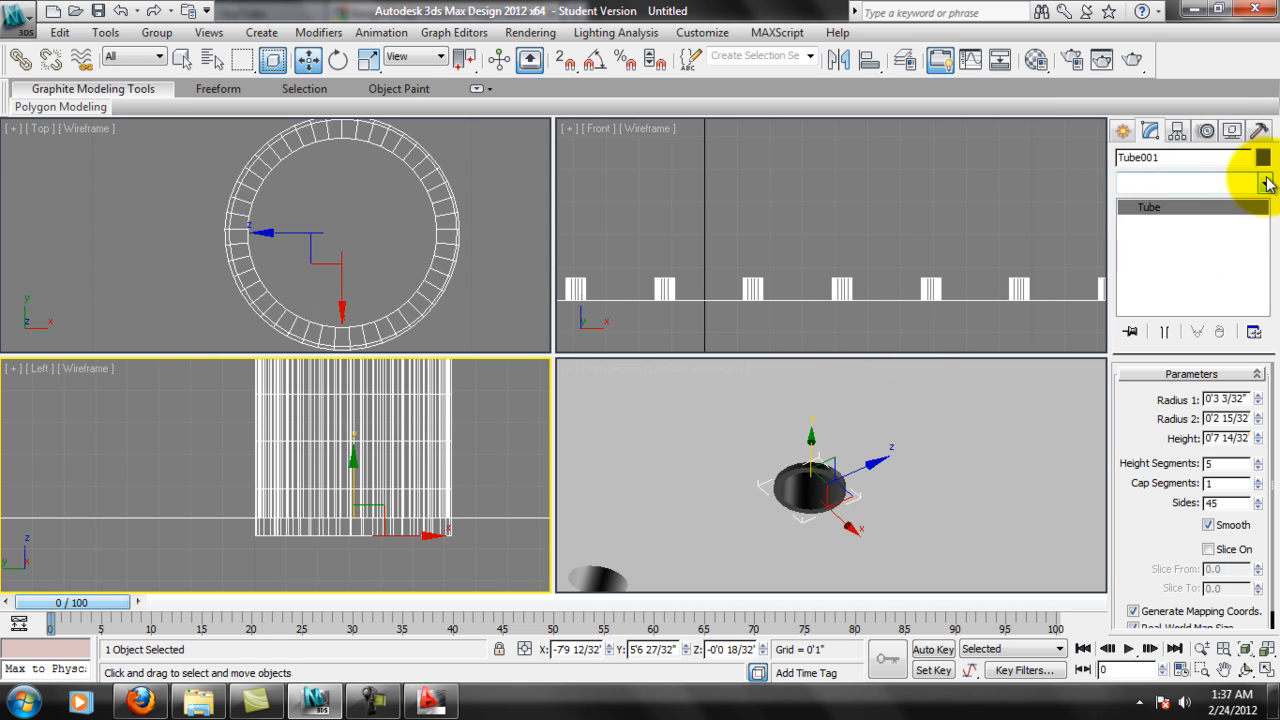
left_click_drag(1257, 250, 1258, 306)
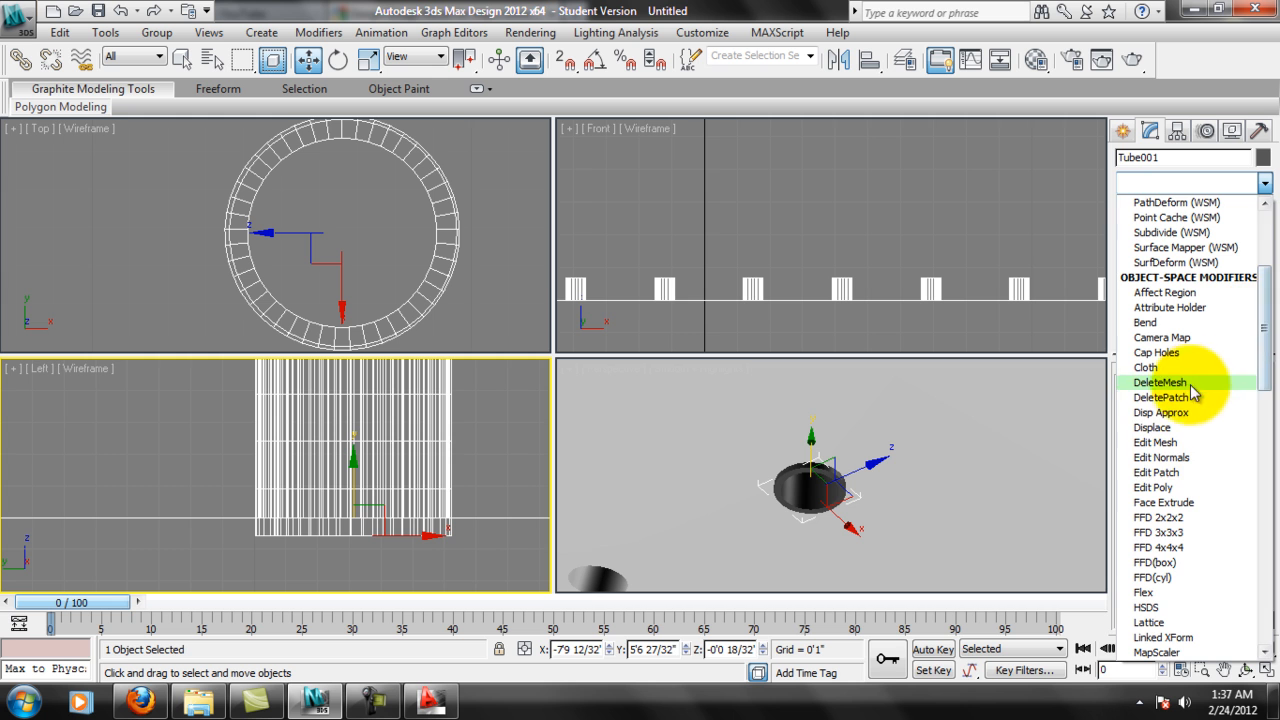
left_click(1158, 487)
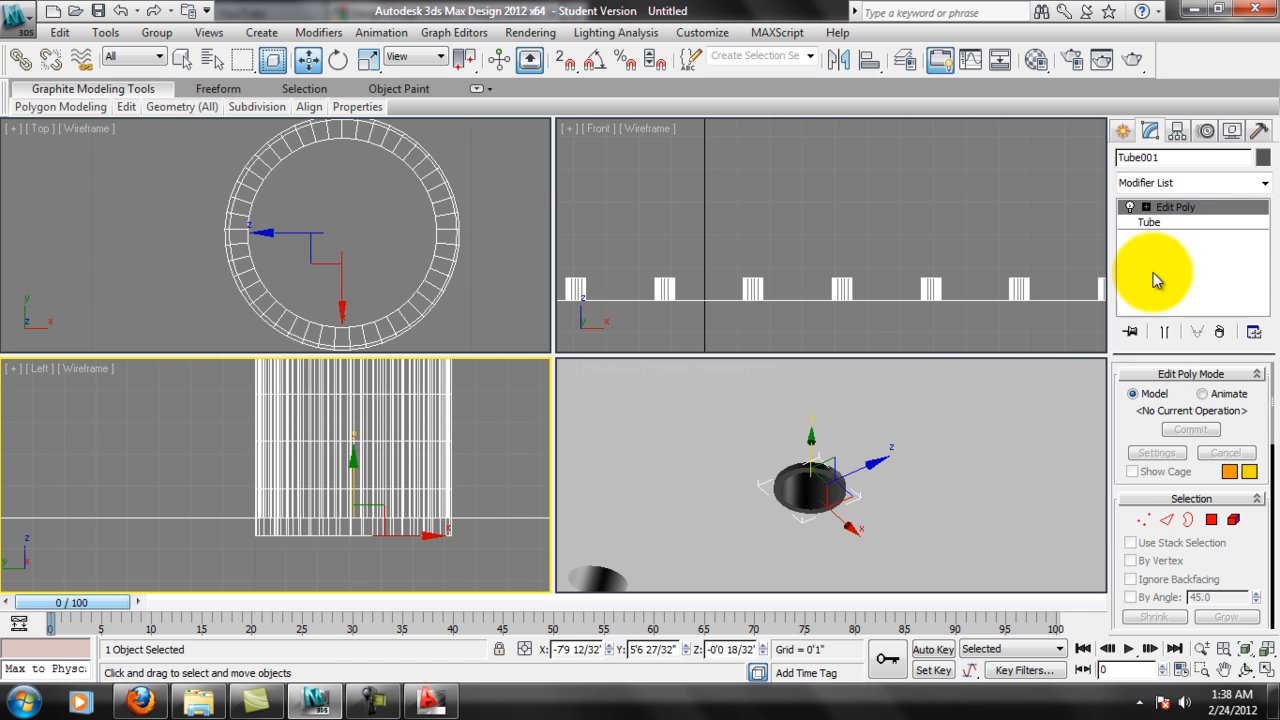
left_click(1147, 207)
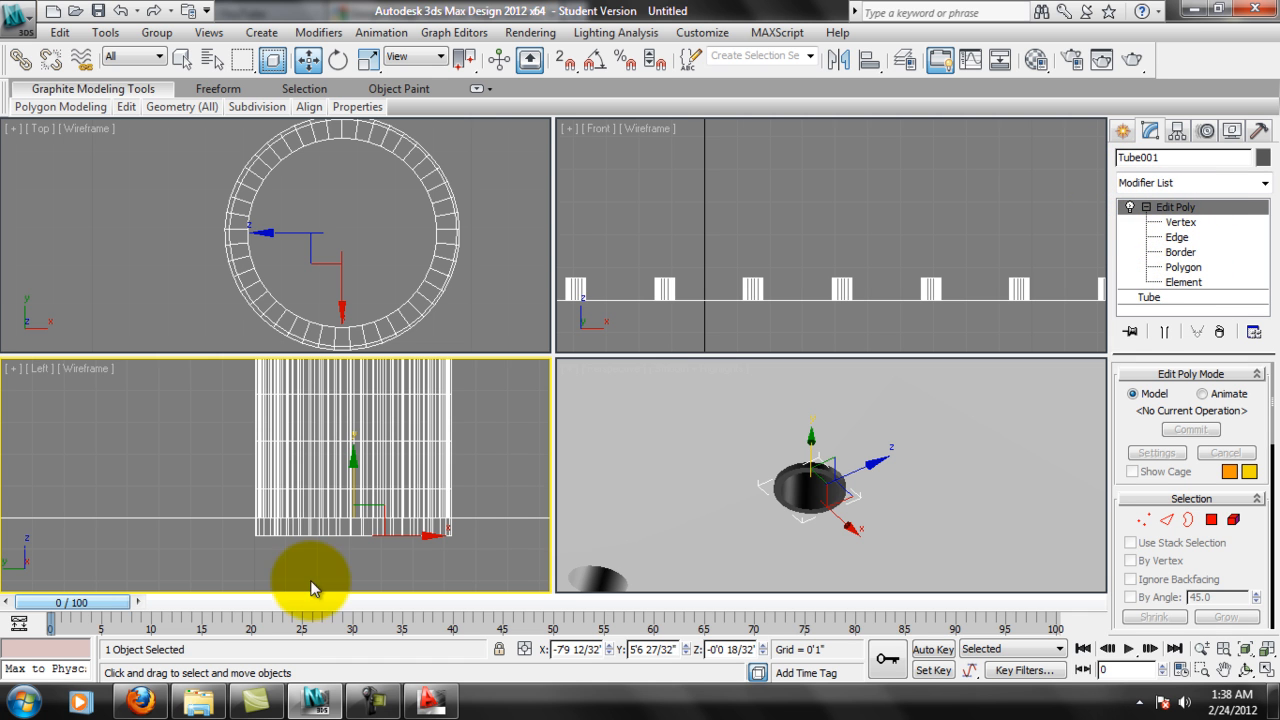
At Edge level, select the tube's lowest intermediate ring of horizontal edges, just above the box's underside, in the Left view.
scroll(333, 504, "up", 3)
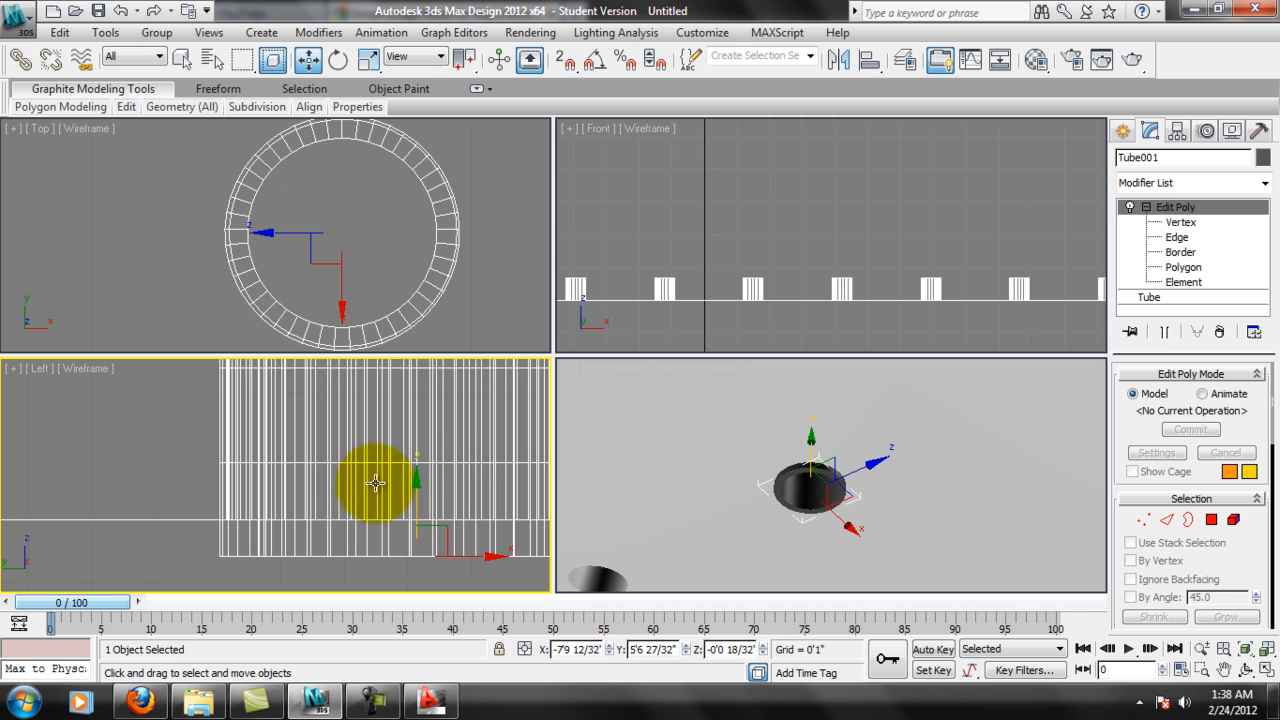
middle_click_drag(405, 485, 280, 487)
scroll(329, 496, "down", 2)
scroll(382, 508, "up", 1)
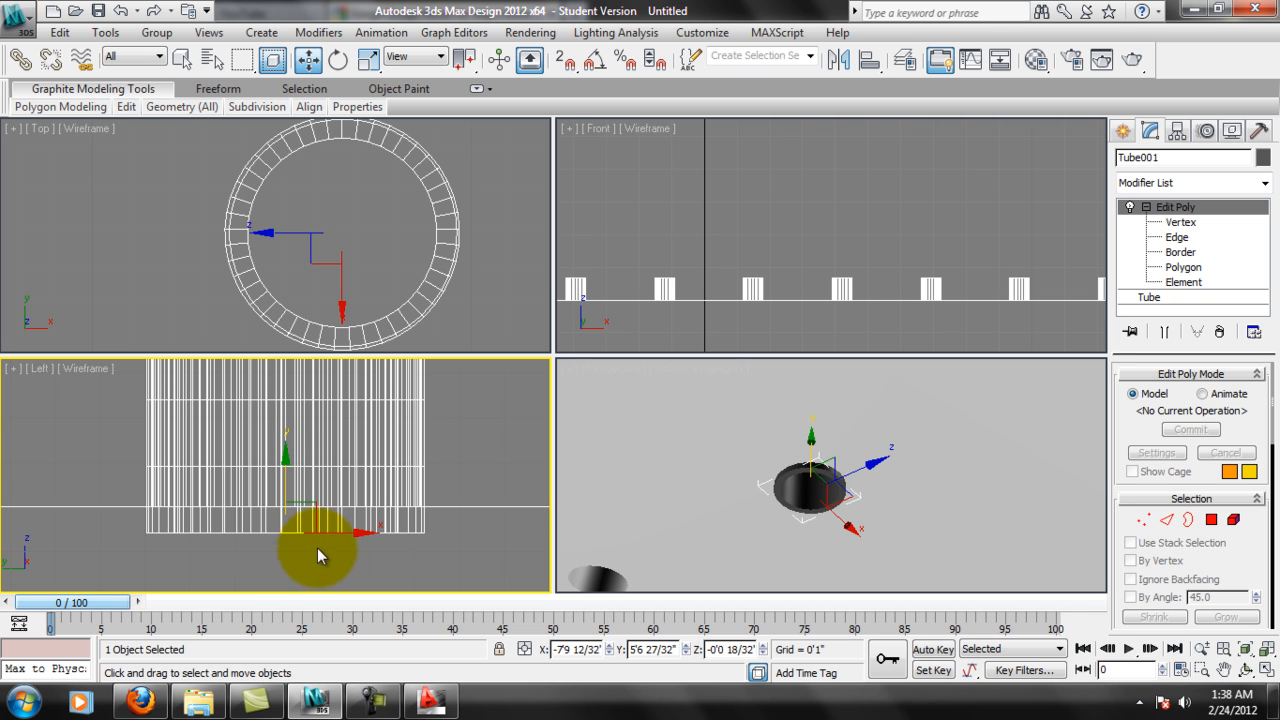
left_click(1177, 237)
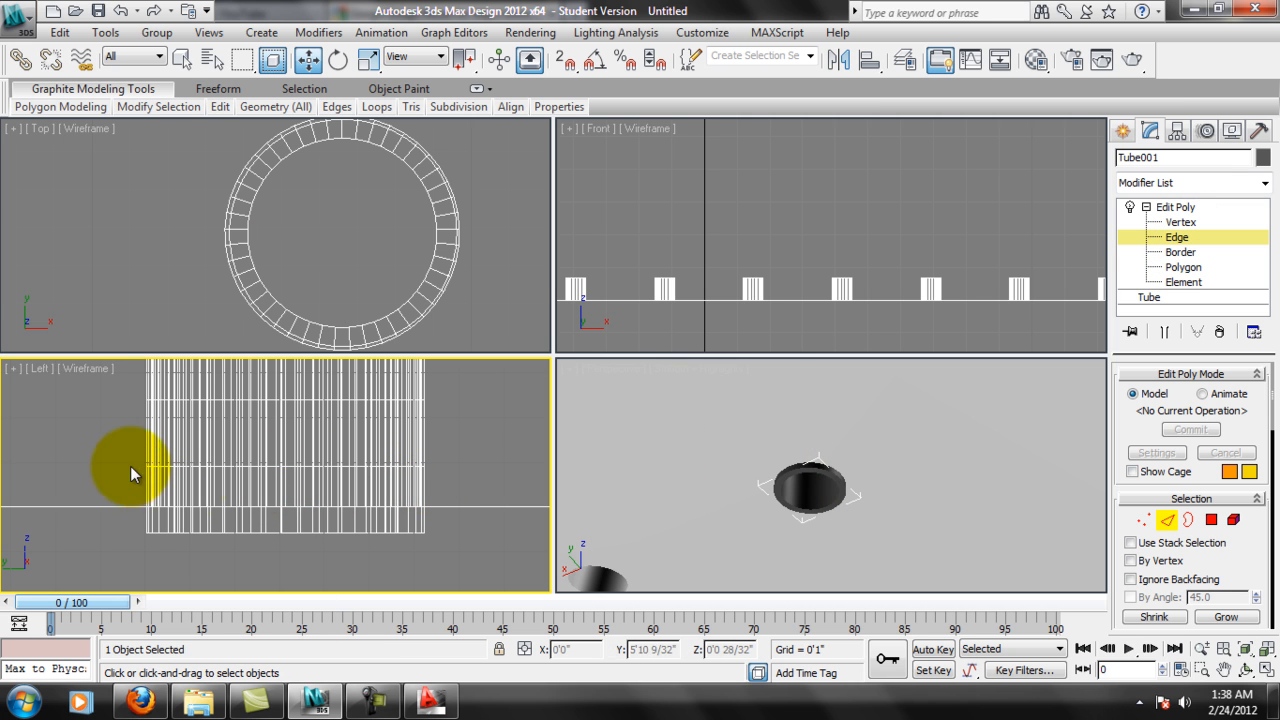
left_click_drag(103, 454, 291, 475)
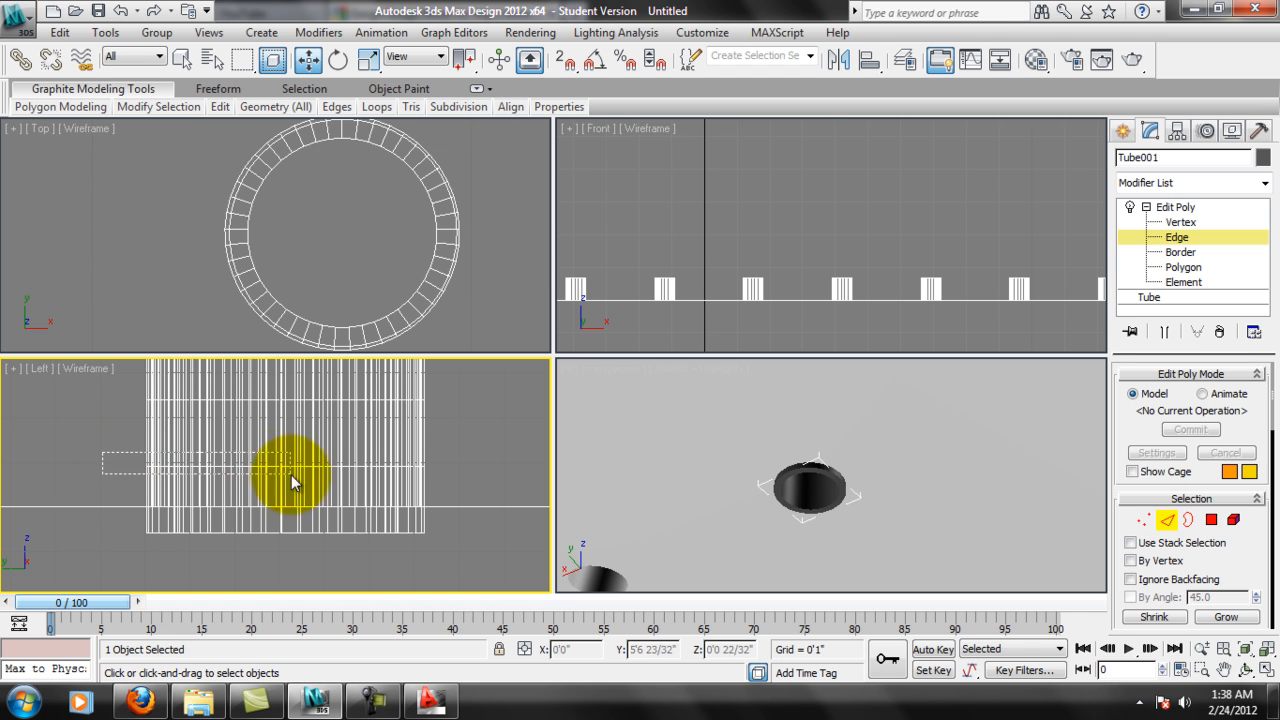
middle_click_drag(814, 484, 763, 483, "alt")
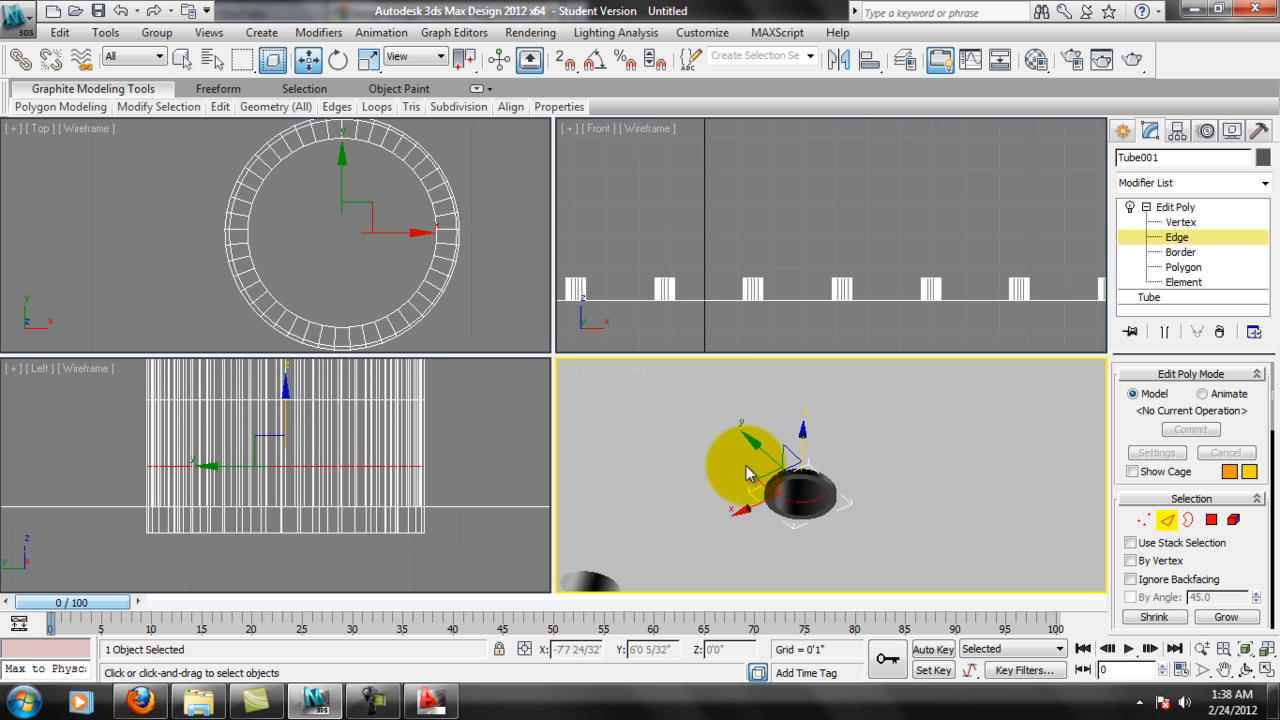
Frame the selected edges closely and display the Perspective view in Wireframe to inspect the inner and outer rings.
key("ctrl+shift+z")
middle_click_drag(871, 536, 744, 404, "alt")
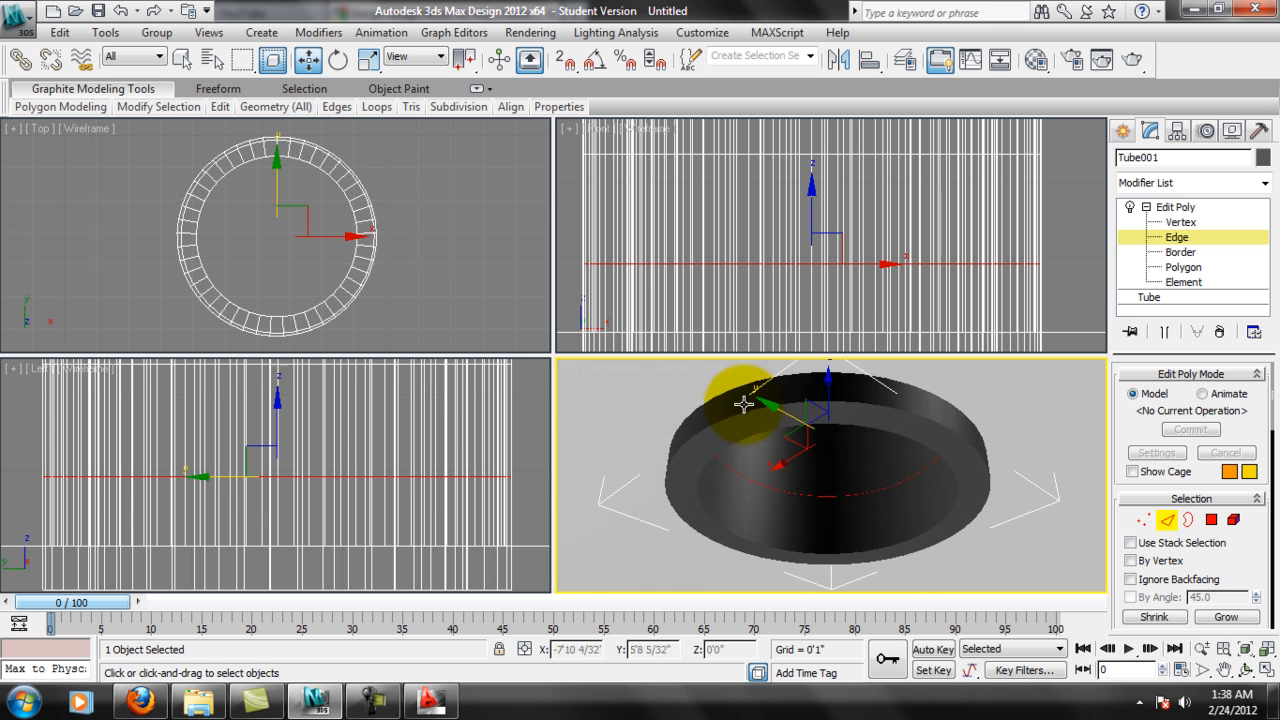
left_click(671, 375)
left_click(664, 434)
left_click(982, 498)
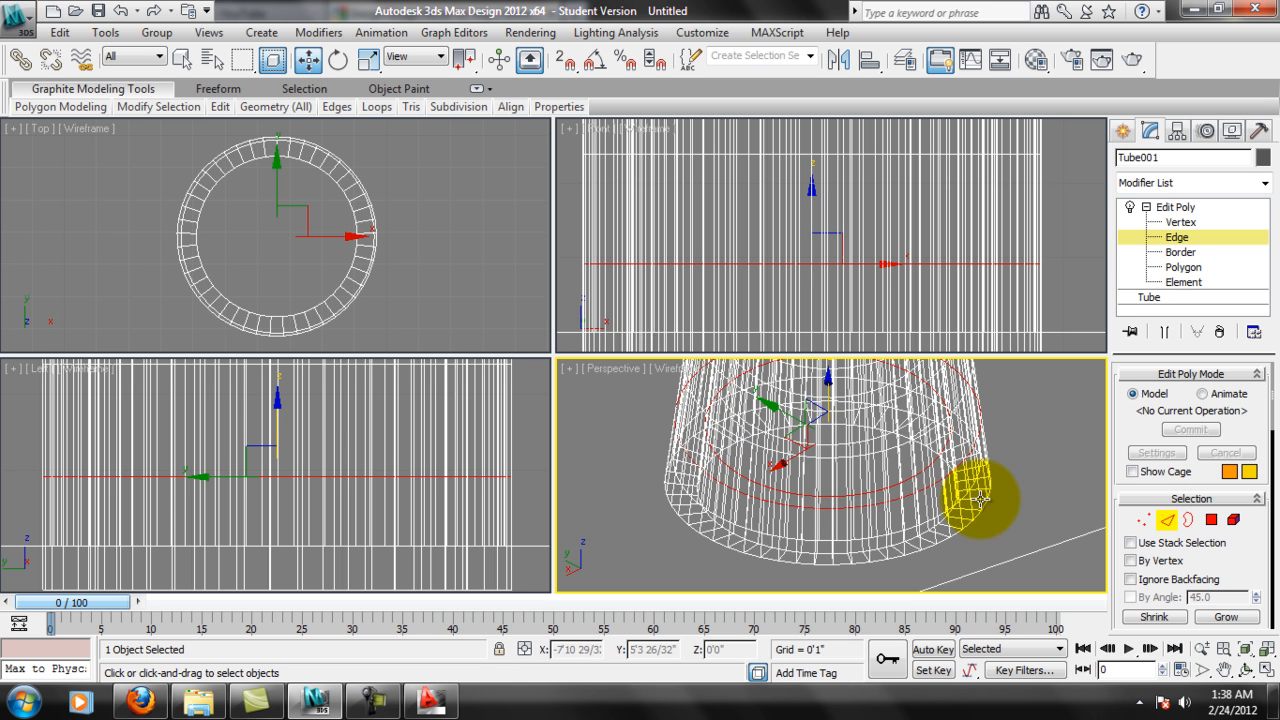
mouse_move(928, 495)
middle_mouse_down("alt")
mouse_move(946, 477)
mouse_move(944, 490)
middle_mouse_up("alt")
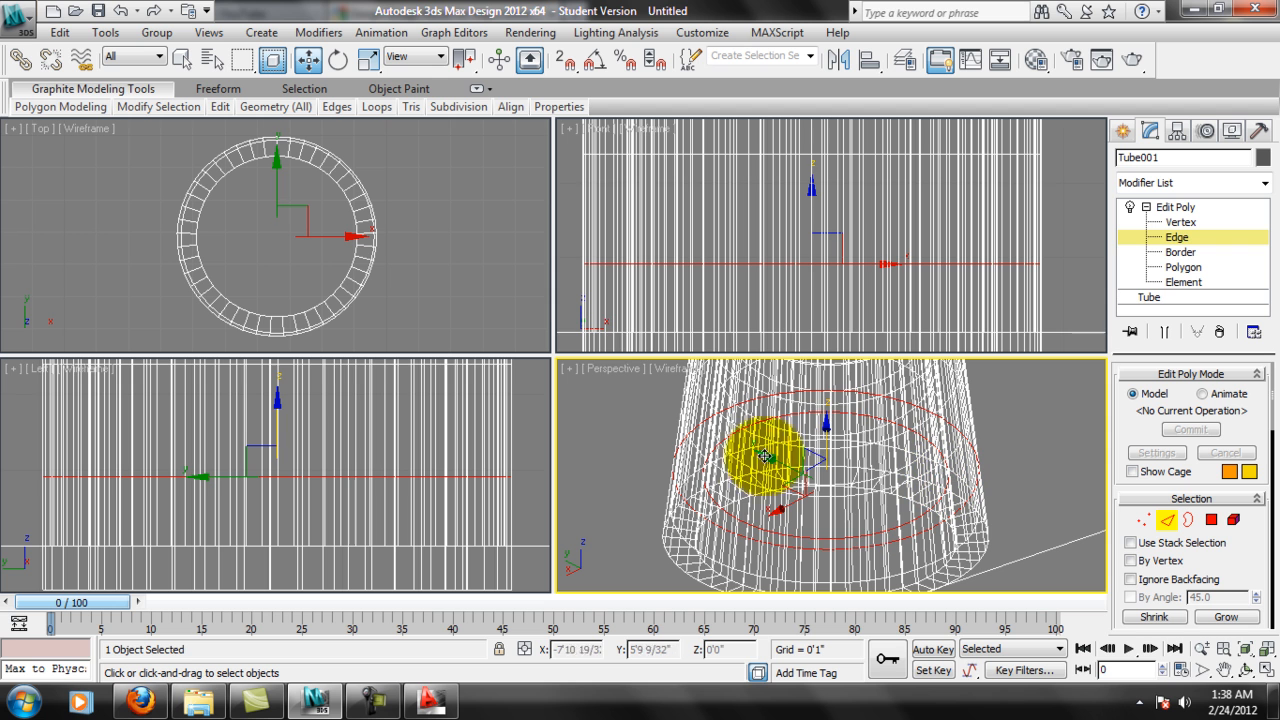
Lower the selected edge rings to the level of the box's underside and return the Perspective view to Smooth + Highlights.
left_click(320, 486)
left_click_drag(283, 404, 240, 466)
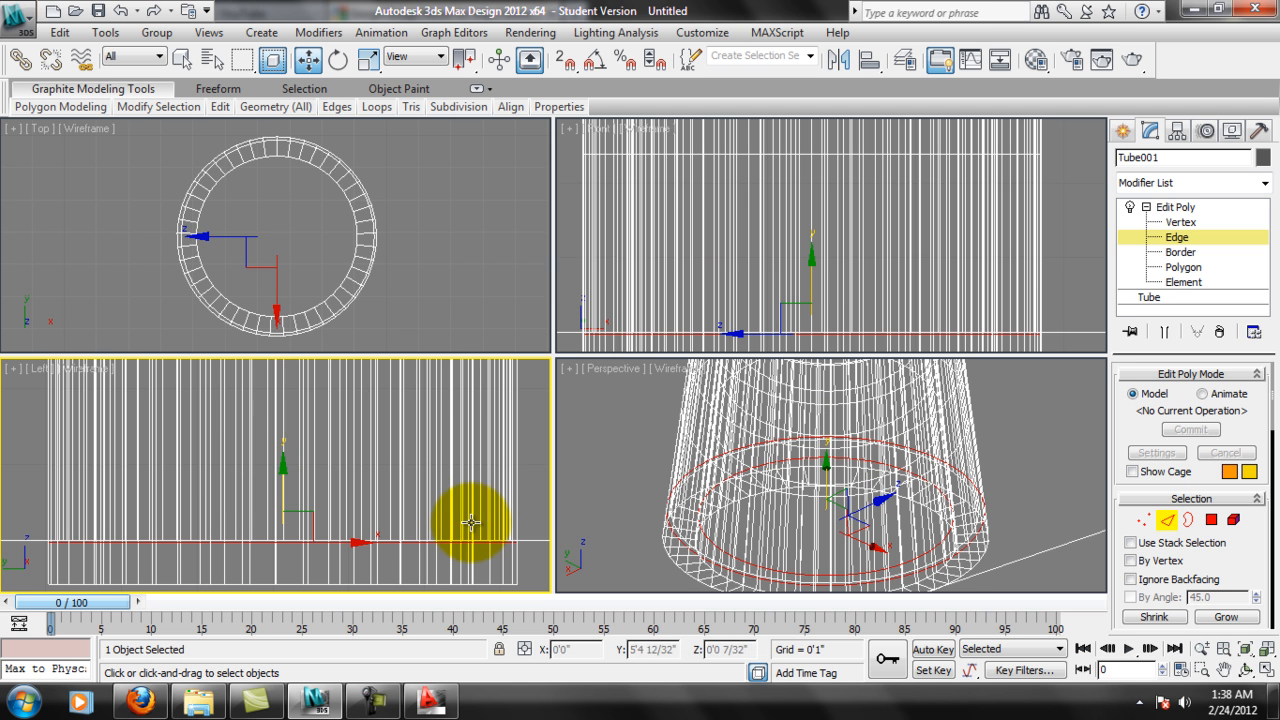
middle_click_drag(829, 451, 912, 465, "alt")
left_click(668, 369)
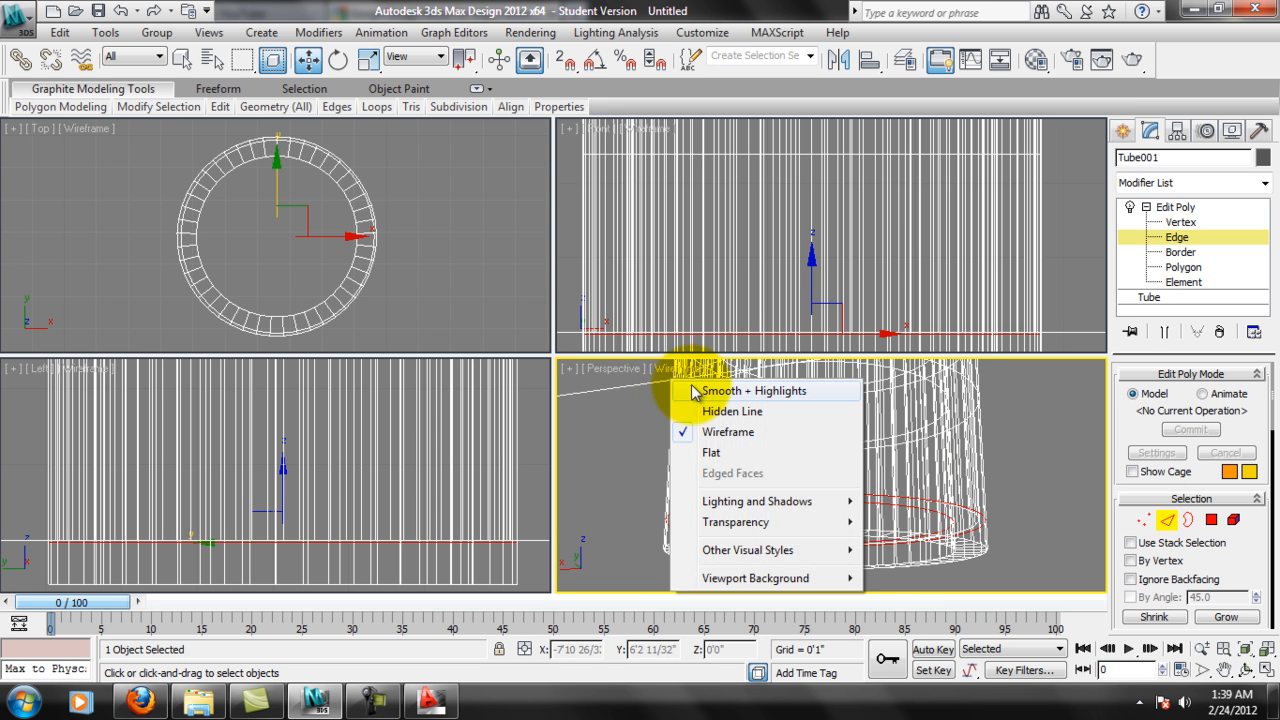
left_click(735, 394)
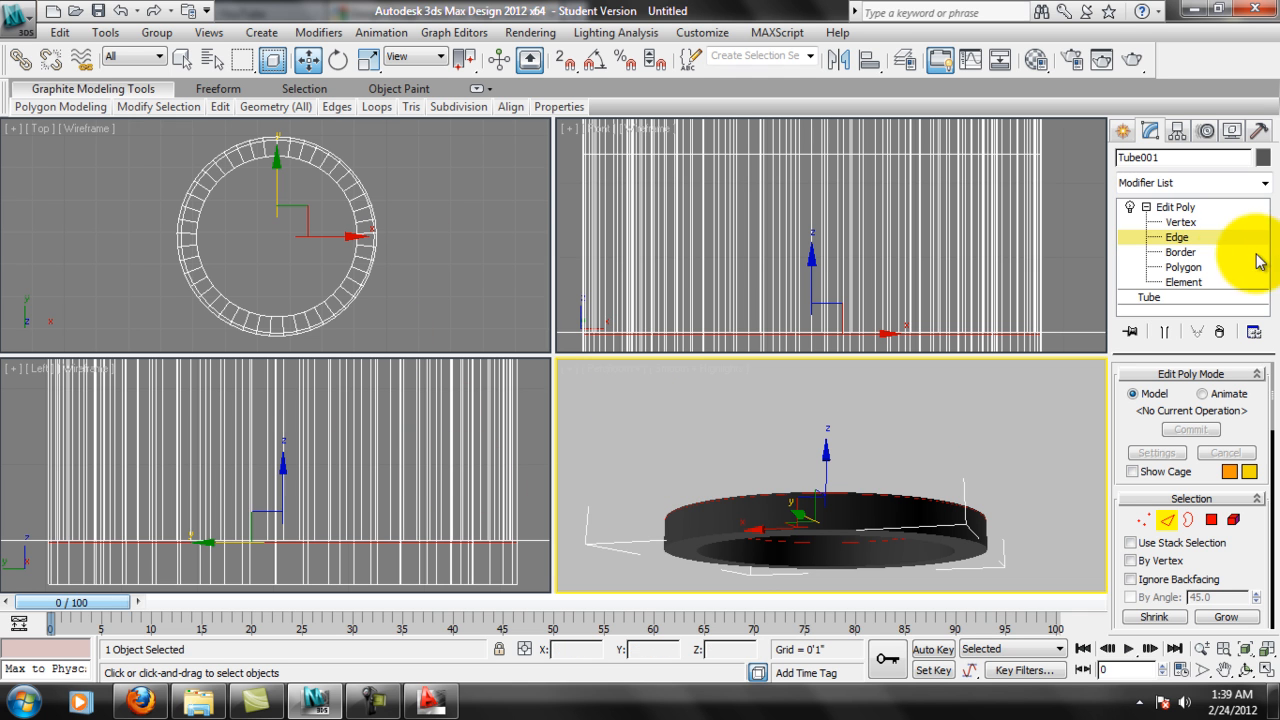
At Polygon level, select all the tube's polygons in the band projecting below the box's underside.
left_click(1183, 267)
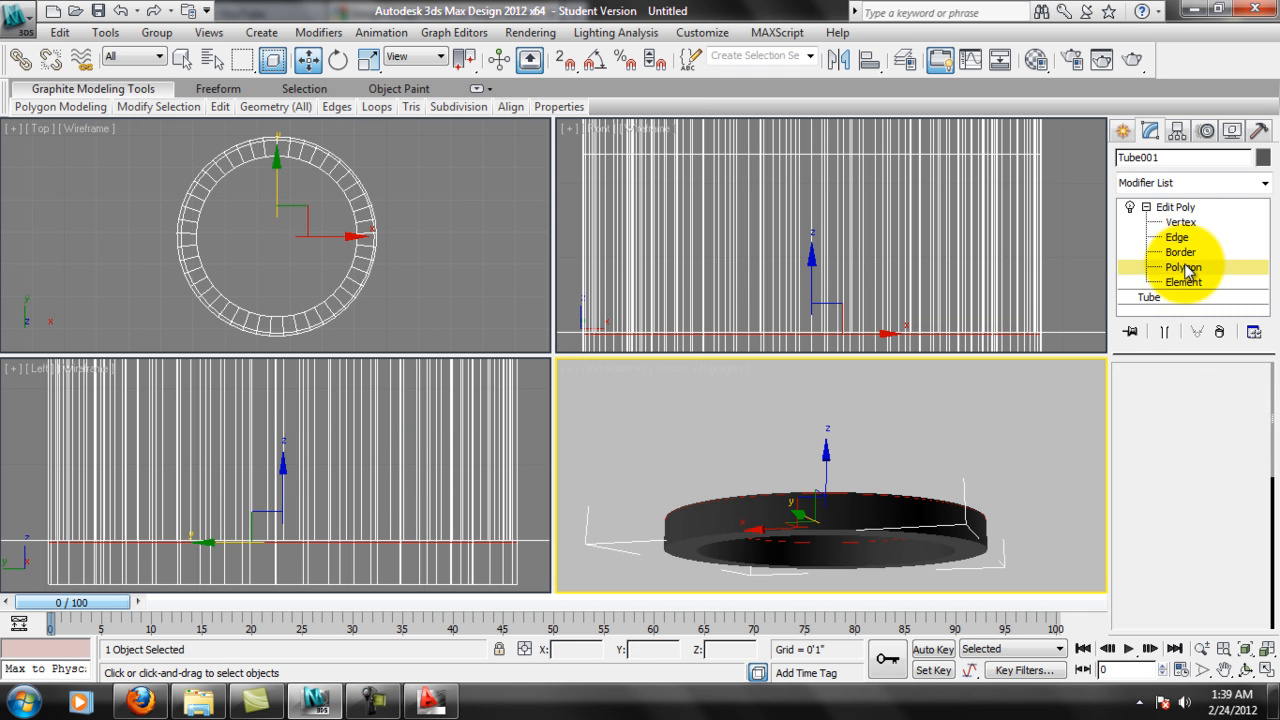
middle_click_drag(380, 509, 426, 452)
left_click_drag(57, 467, 146, 476)
middle_click_drag(199, 485, 160, 480)
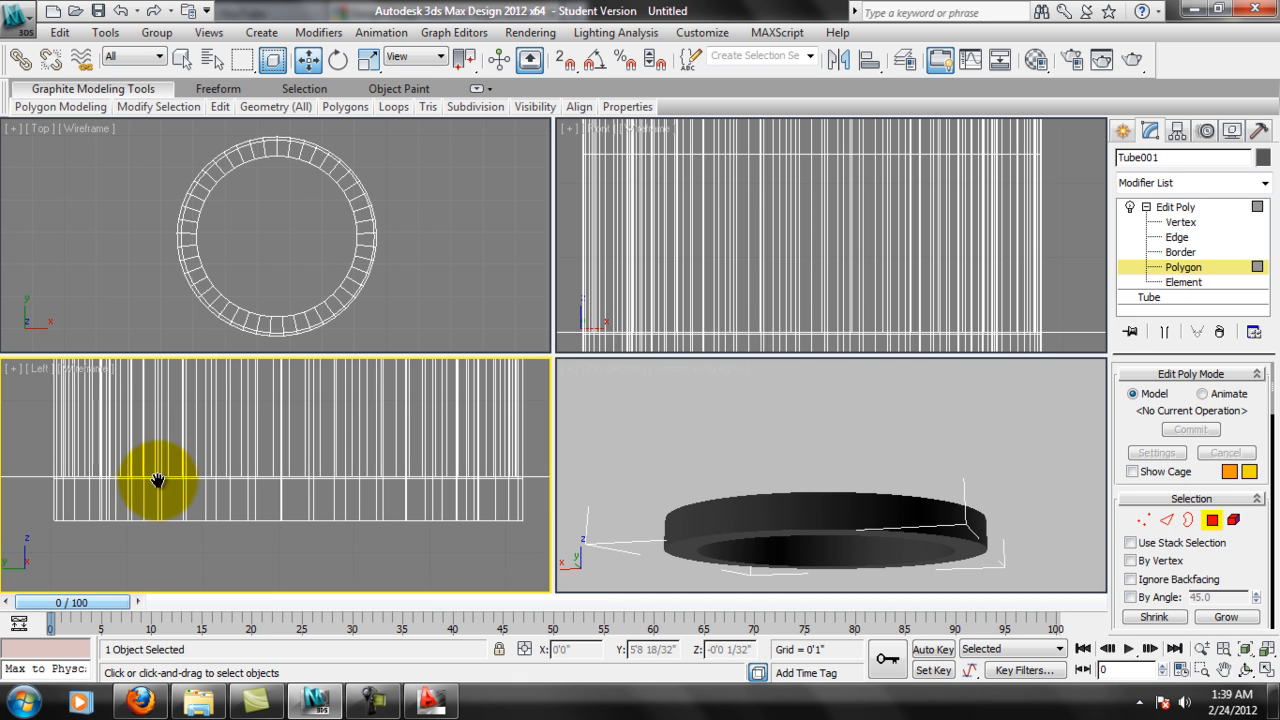
middle_click_drag(68, 473, 70, 468)
left_click_drag(42, 472, 537, 546)
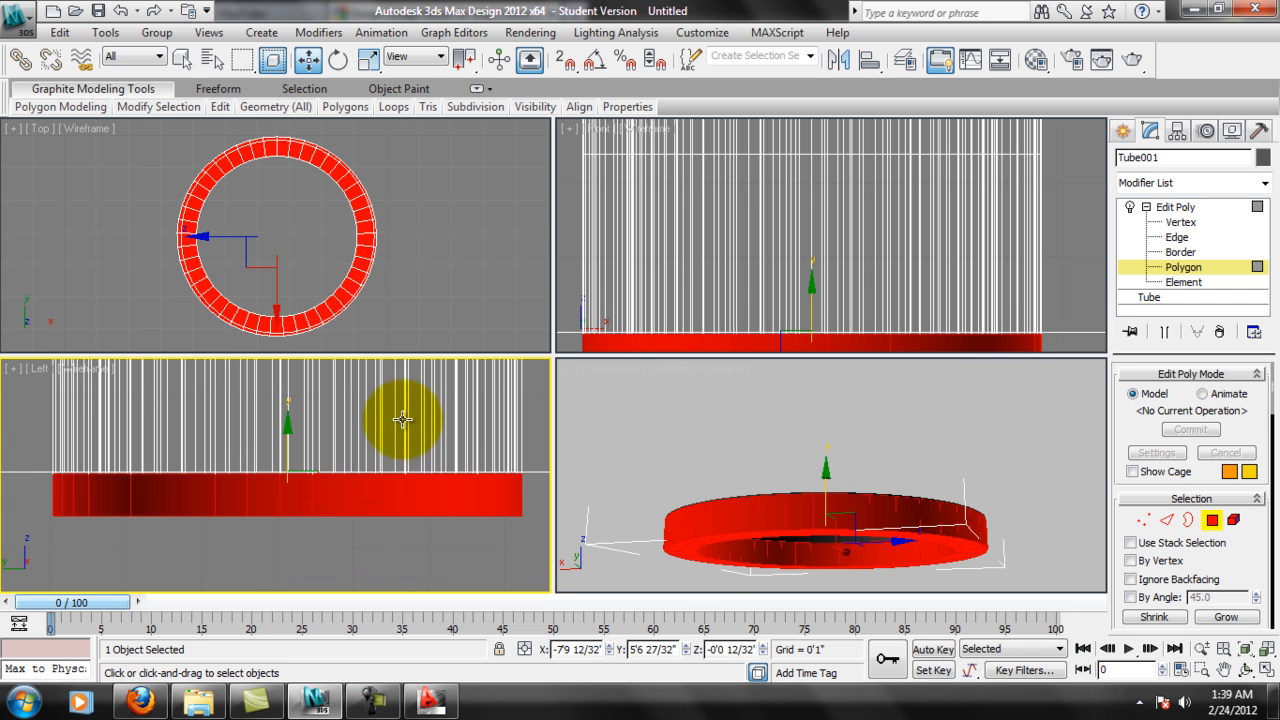
middle_click_drag(334, 479, 342, 498)
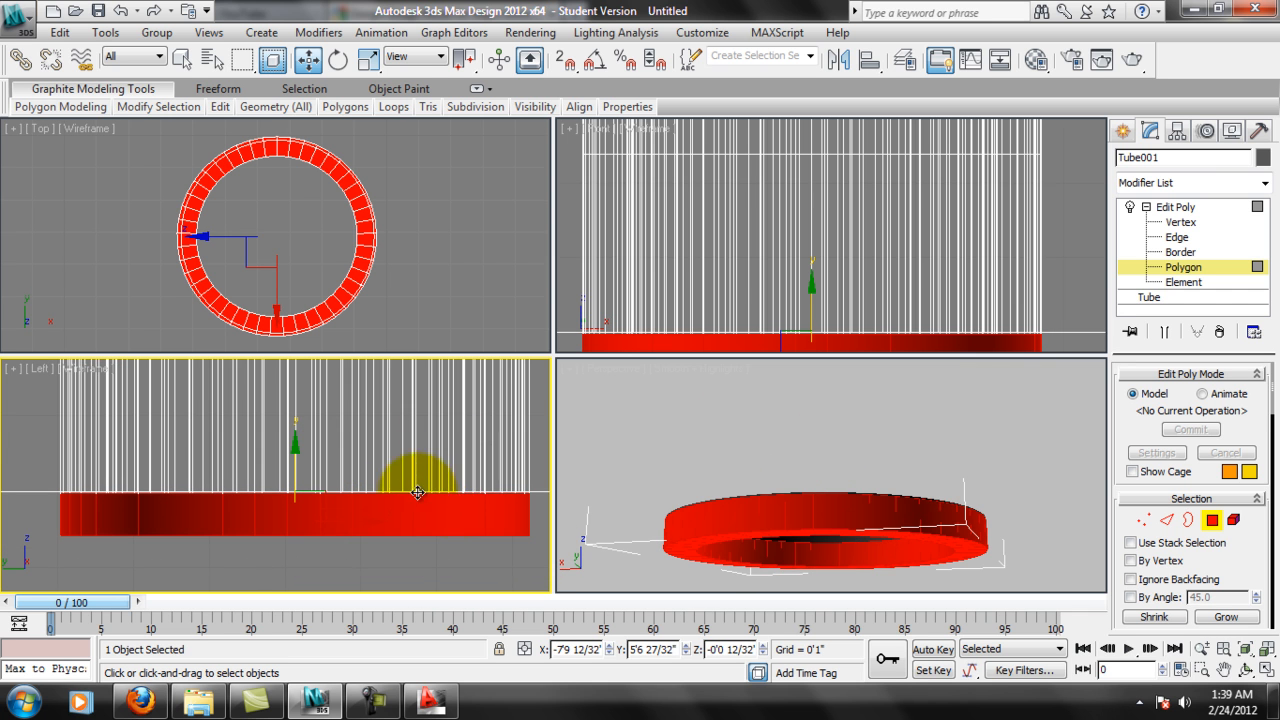
middle_click_drag(518, 496, 445, 503)
scroll(337, 457, "down", 3)
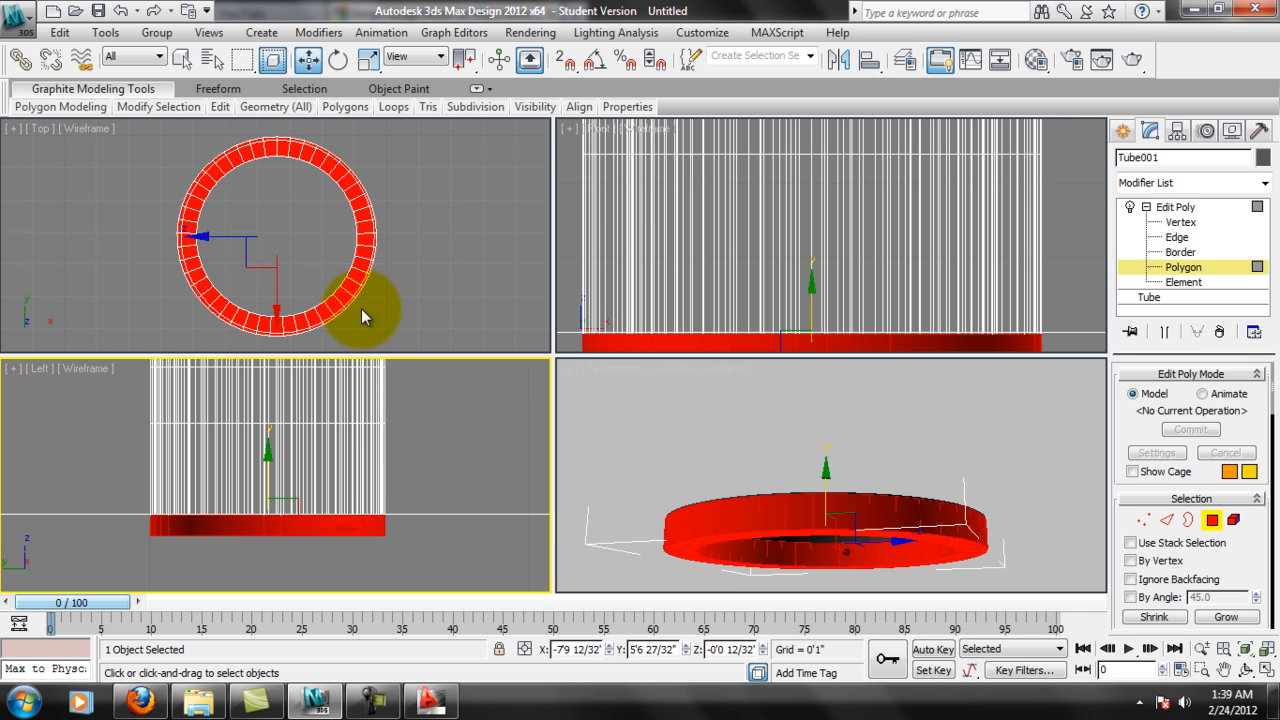
scroll(400, 540, "up", 2)
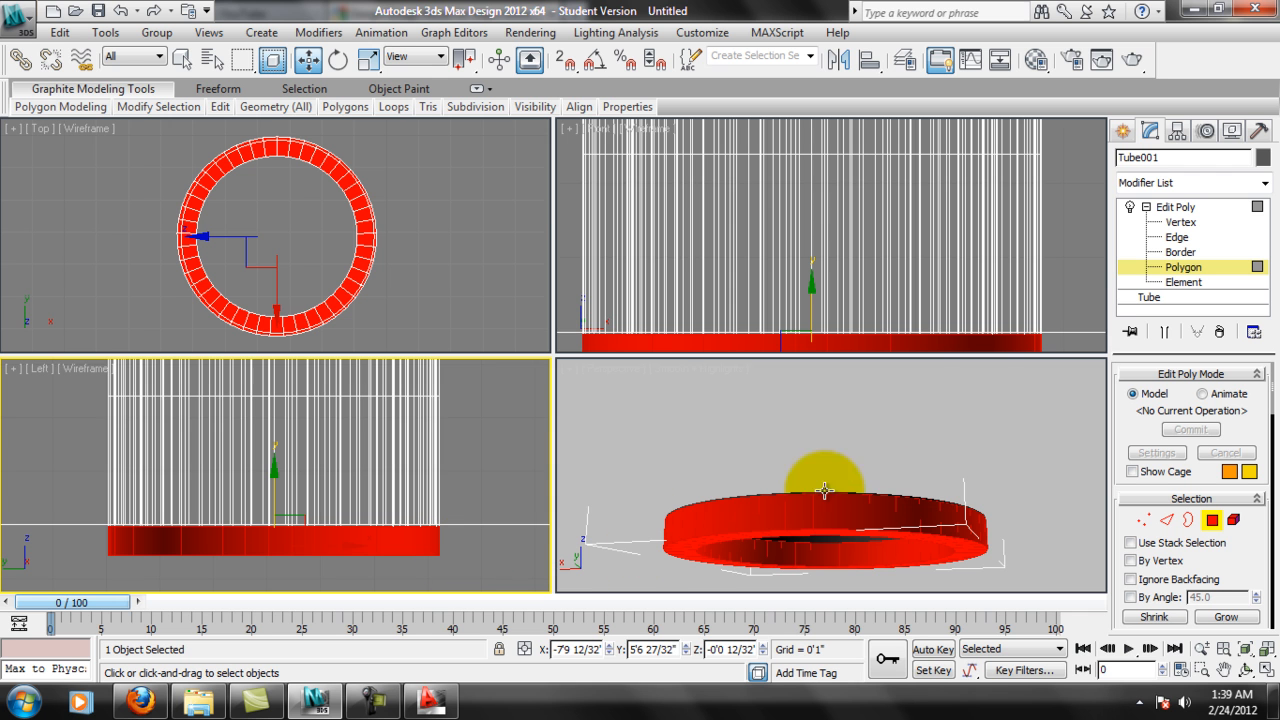
Scale the selected bottom band up uniformly in the Top view so it flares outward beyond the hole as a rim.
left_click(368, 59)
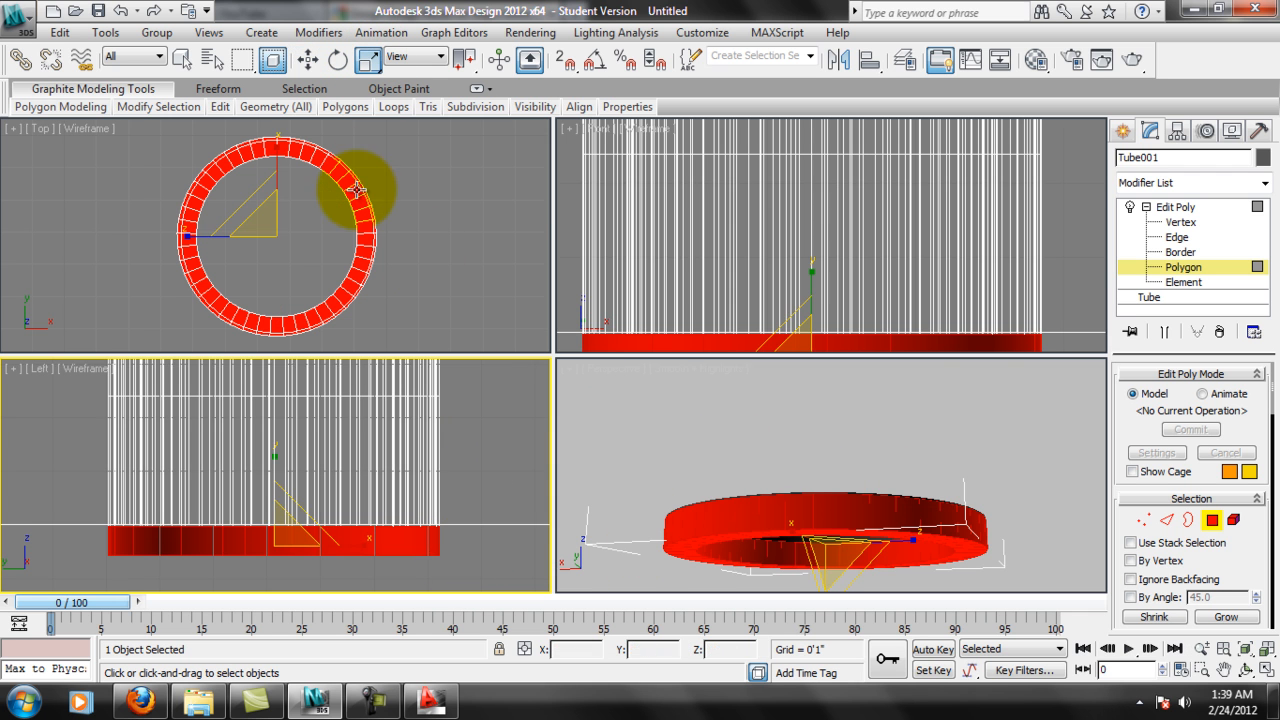
left_click(301, 222)
mouse_move(301, 222)
left_mouse_down()
mouse_move(297, 209)
mouse_move(323, 189)
mouse_move(303, 203)
left_mouse_up()
scroll(811, 470, "up", 5)
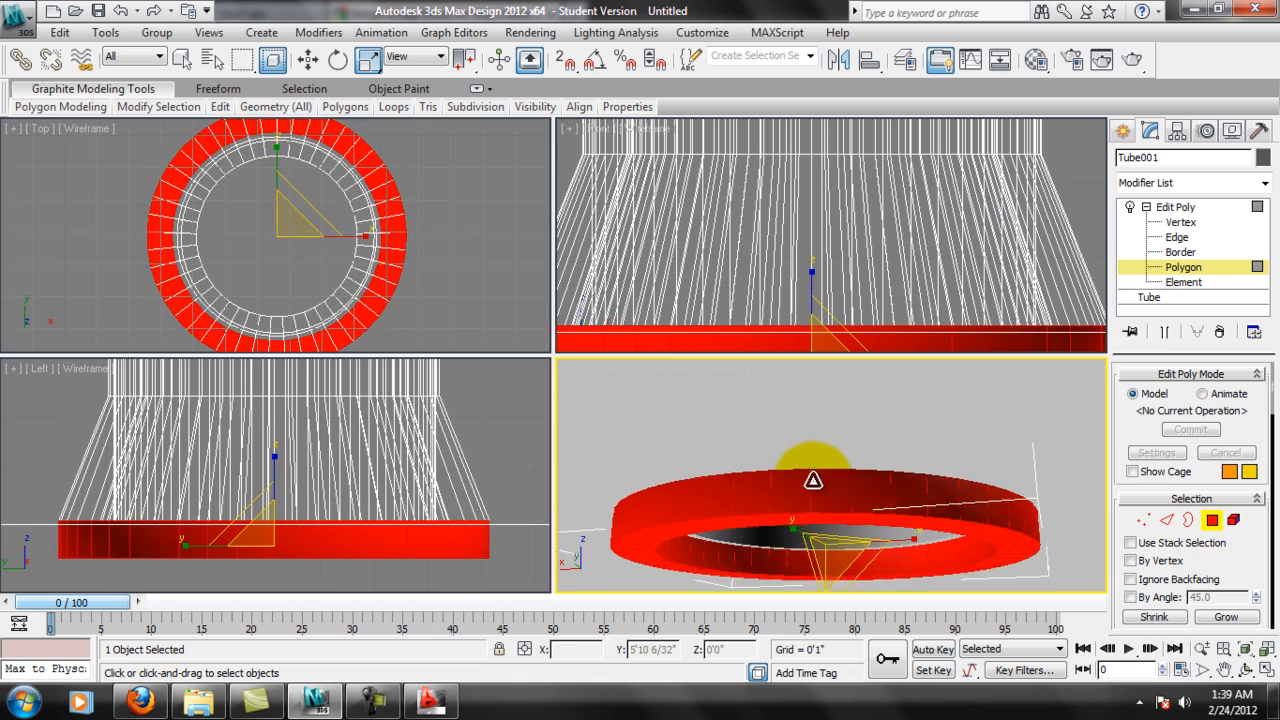
middle_click_drag(809, 428, 797, 475, "alt")
scroll(408, 500, "up", 1)
scroll(424, 494, "down", 4)
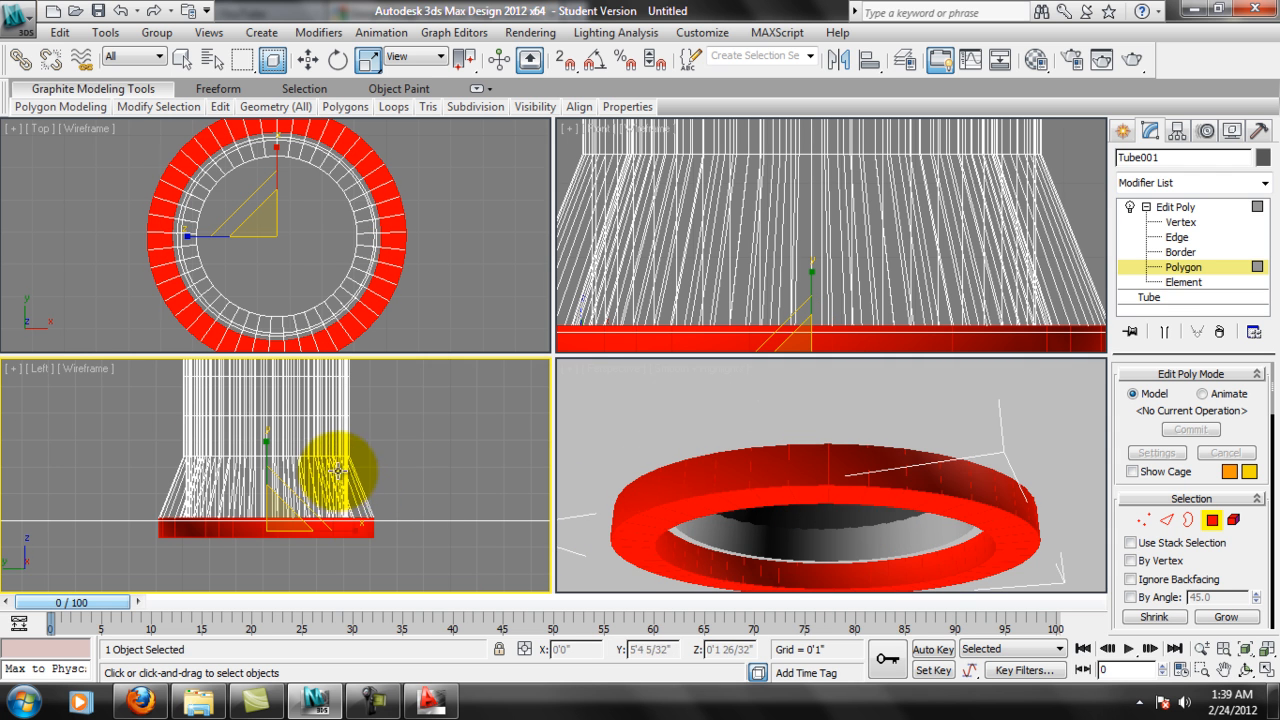
Undo the uniform scaling of the selected bottom polygon band.
left_click_drag(337, 449, 750, 594)
left_click_drag(1267, 549, 1223, 137)
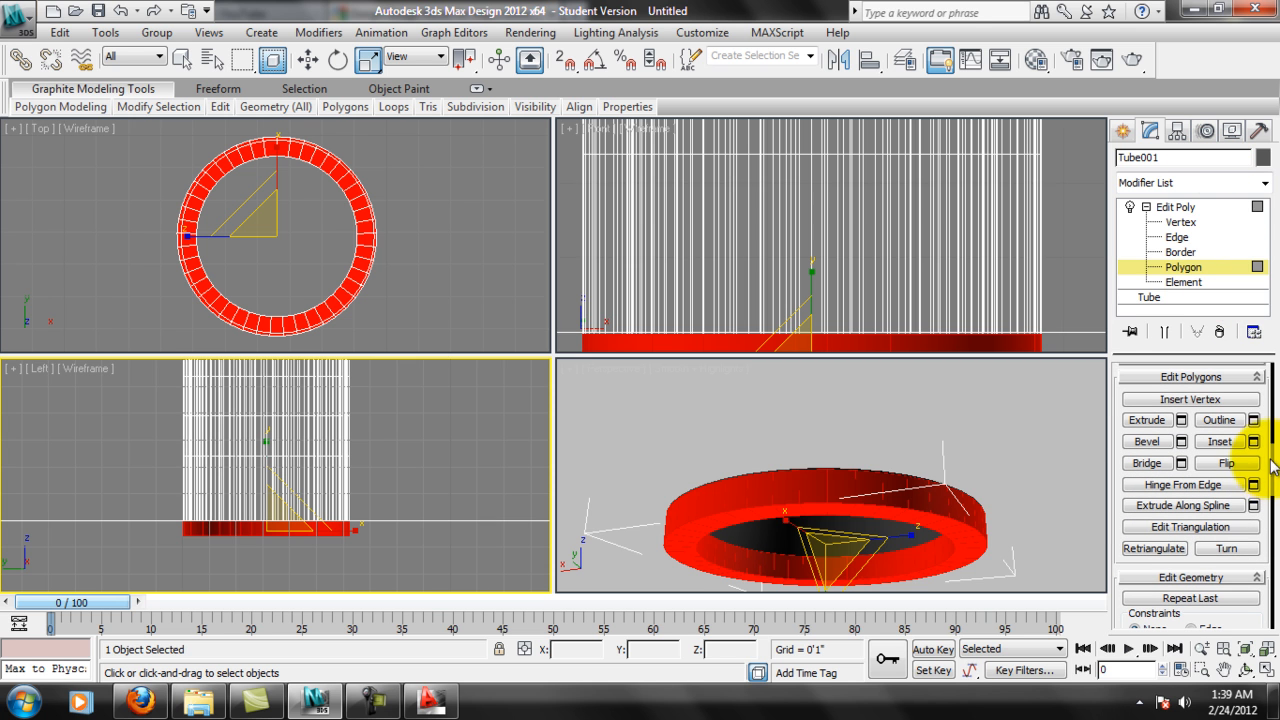
left_click_drag(1265, 453, 1267, 425)
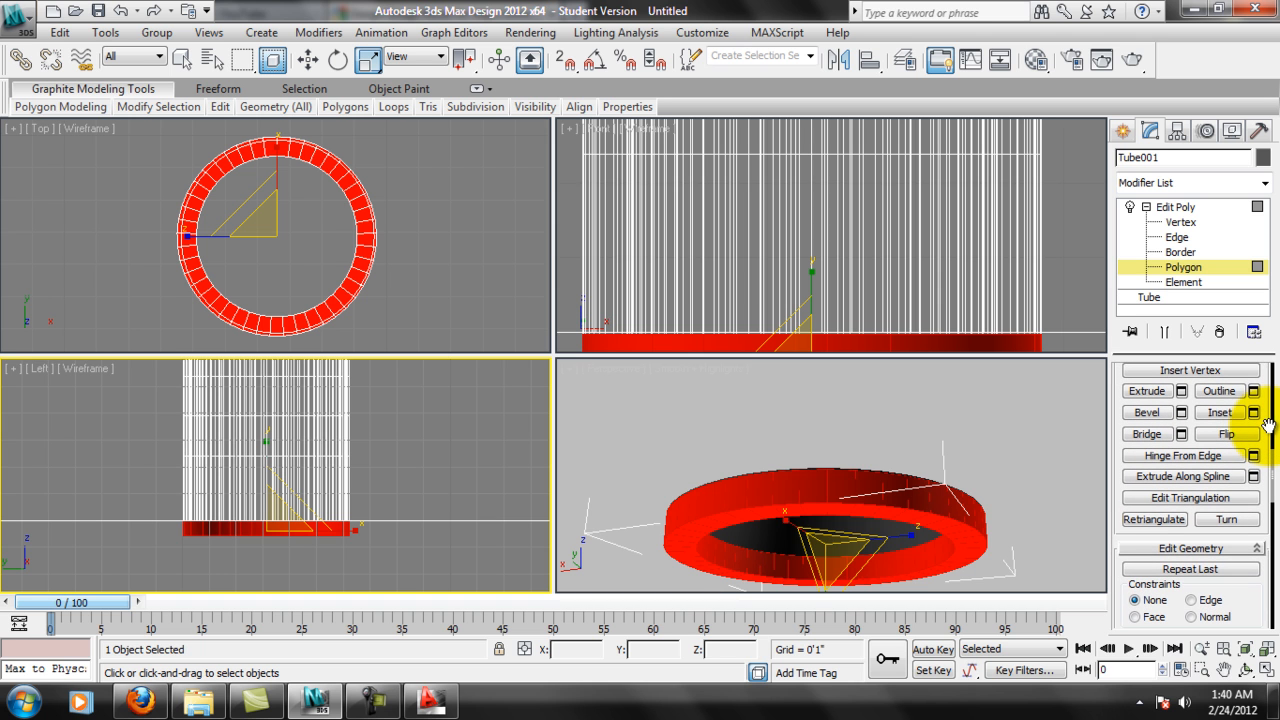
left_click(1182, 392)
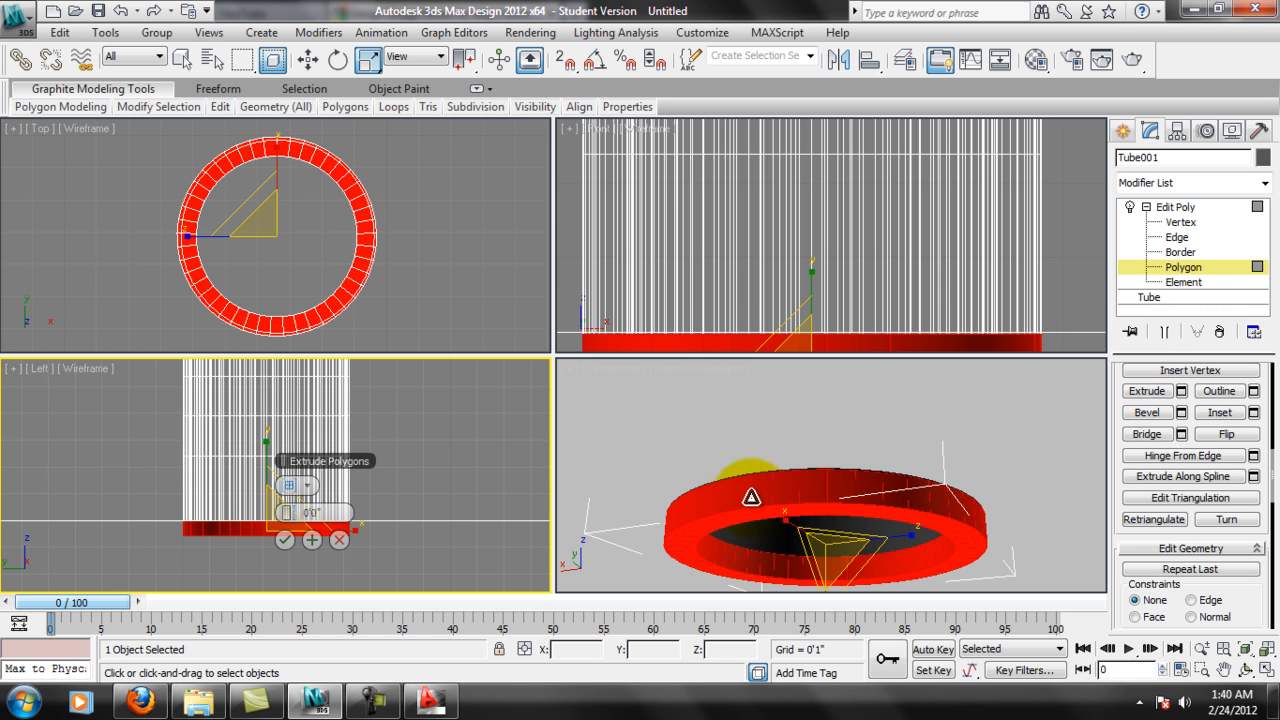
left_click(303, 488)
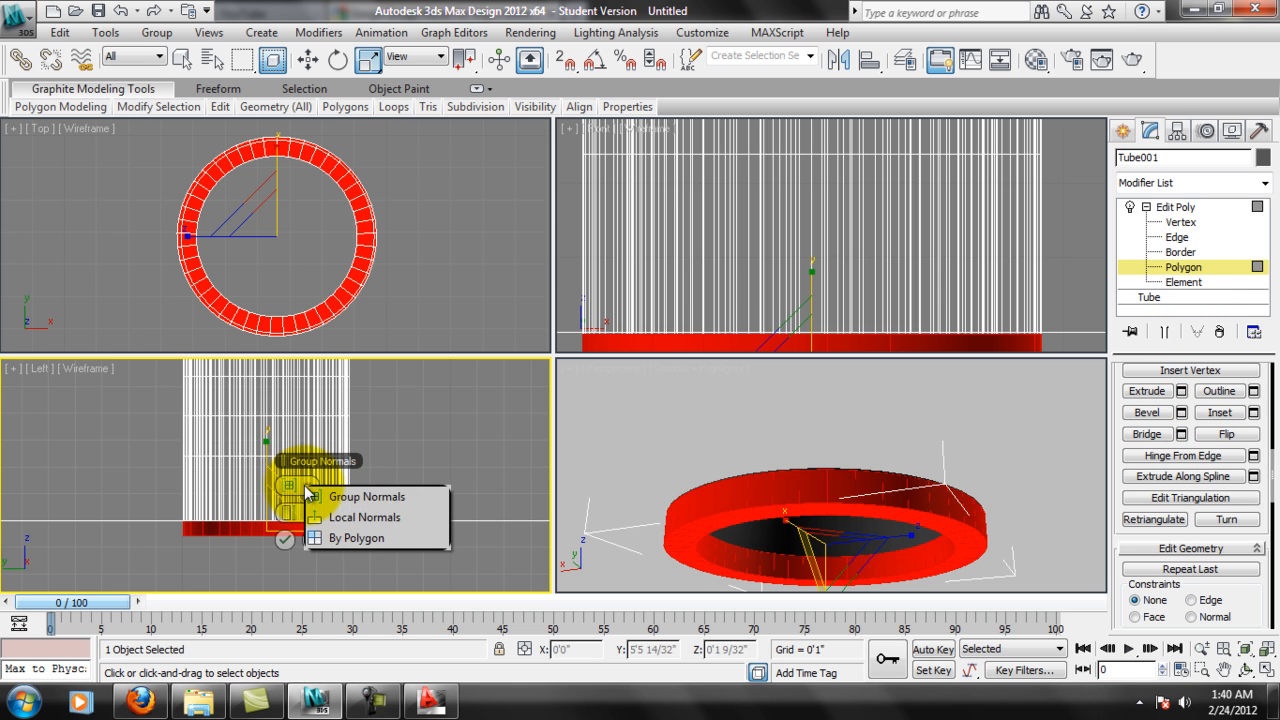
left_click(366, 536)
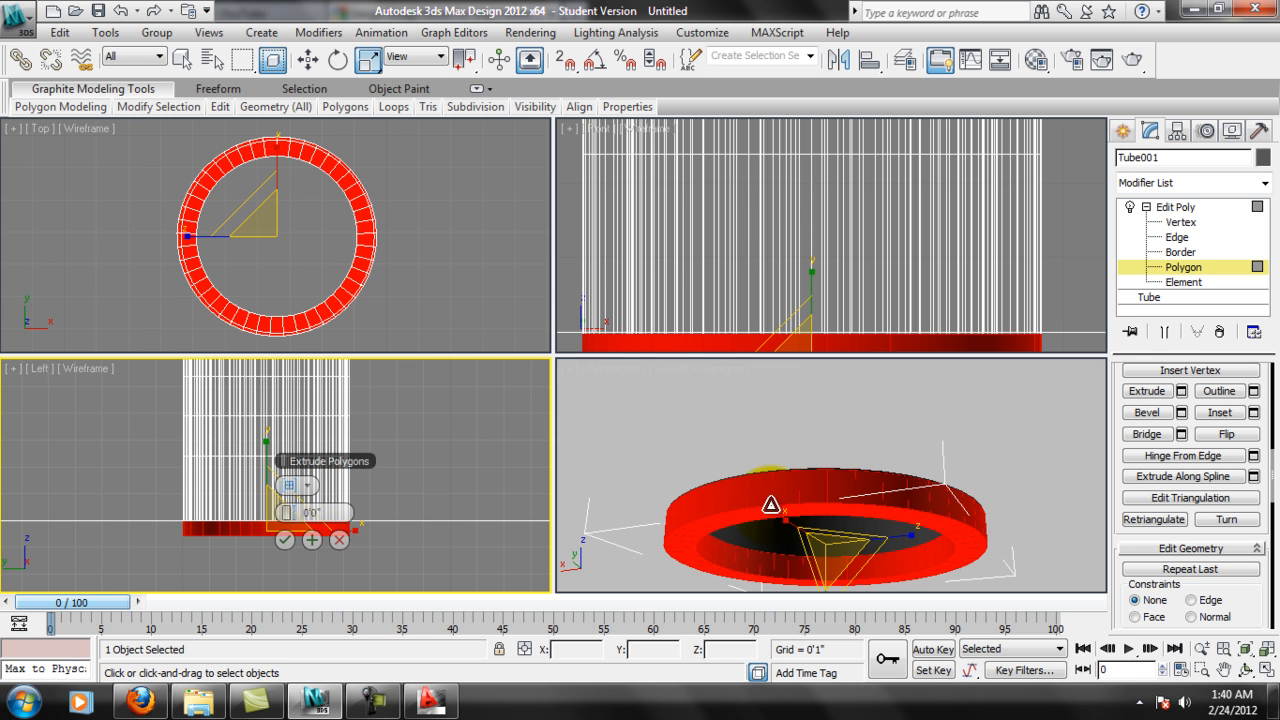
mouse_move(295, 514)
left_mouse_down()
mouse_move(296, 490)
mouse_move(296, 514)
left_mouse_up()
left_click(340, 543)
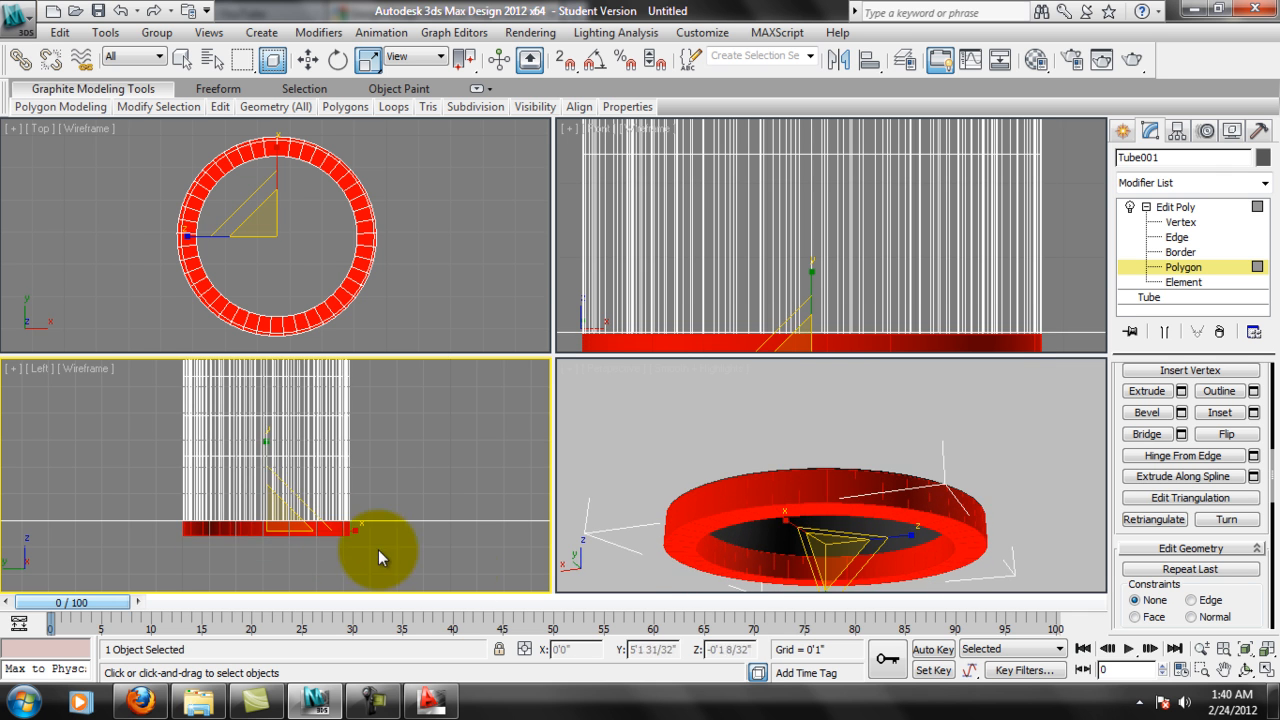
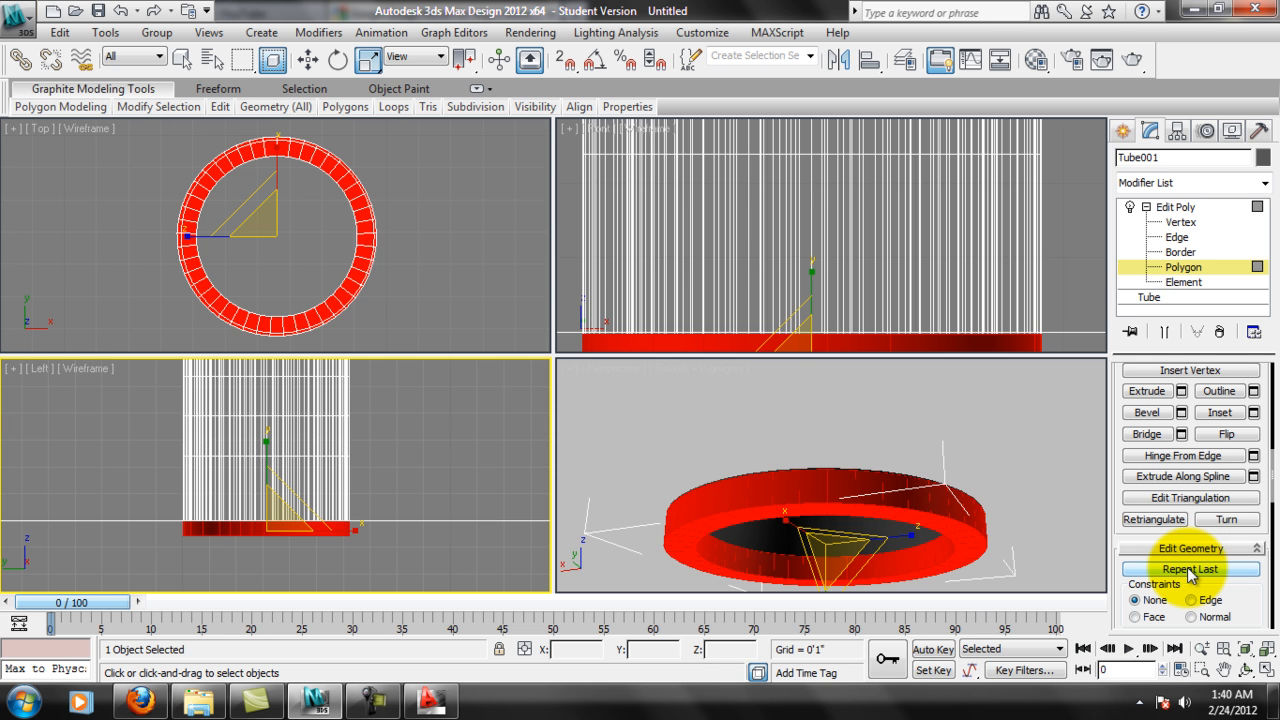
Move the tube's horizontal edge loop above the base down along the vertical axis until it sits level with the construction plane, then deselect it.
scroll(497, 423, "up", 8)
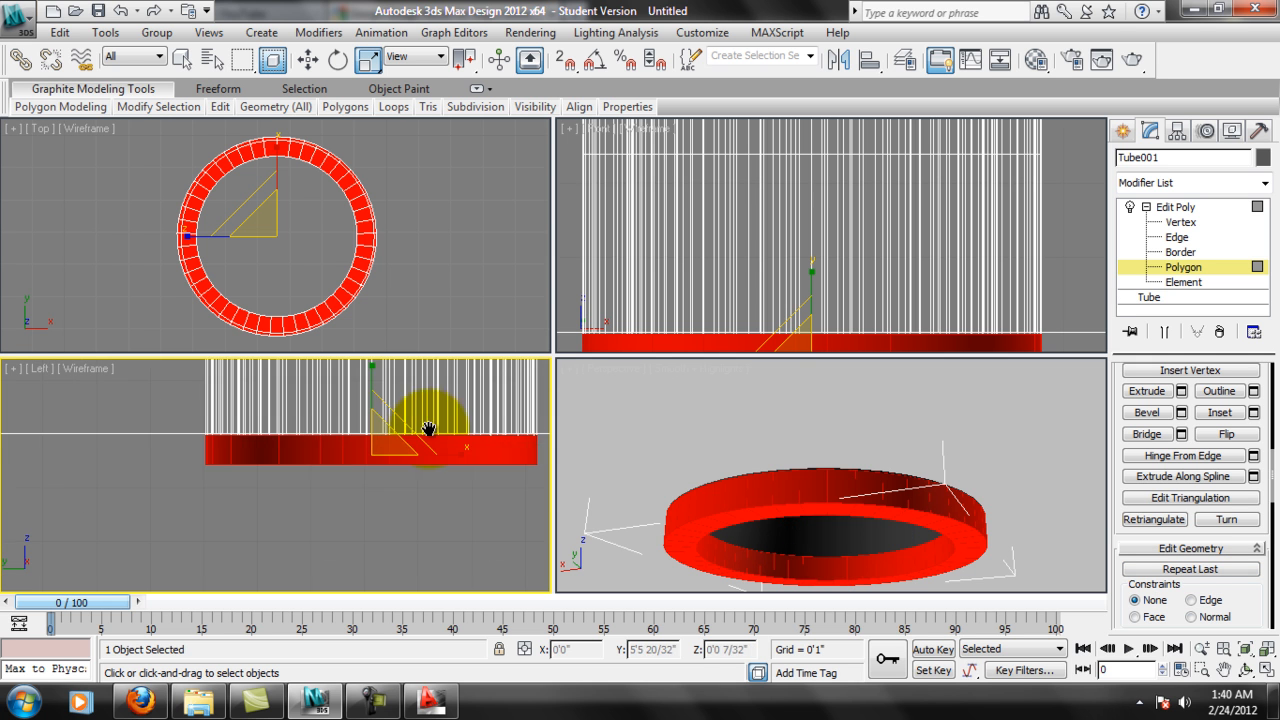
scroll(367, 464, "down", 5)
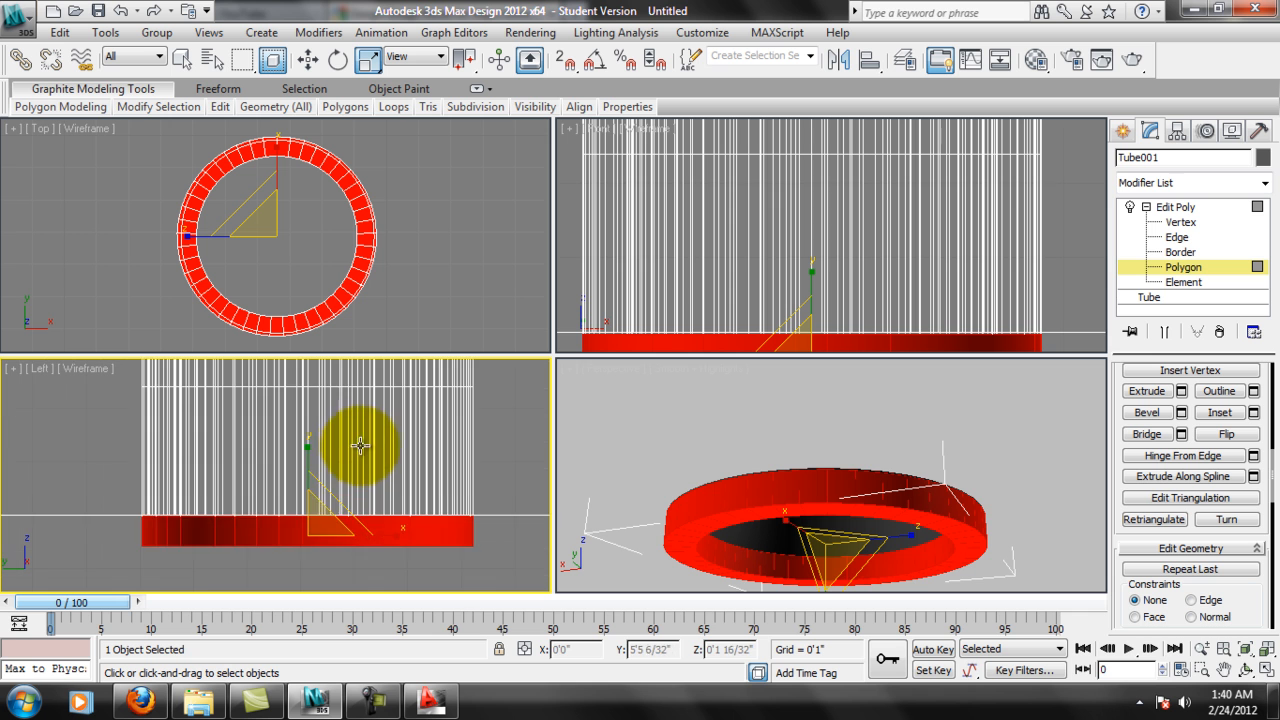
left_click(1177, 237)
middle_click_drag(402, 480, 394, 497)
left_click_drag(146, 417, 523, 474)
left_click(308, 59)
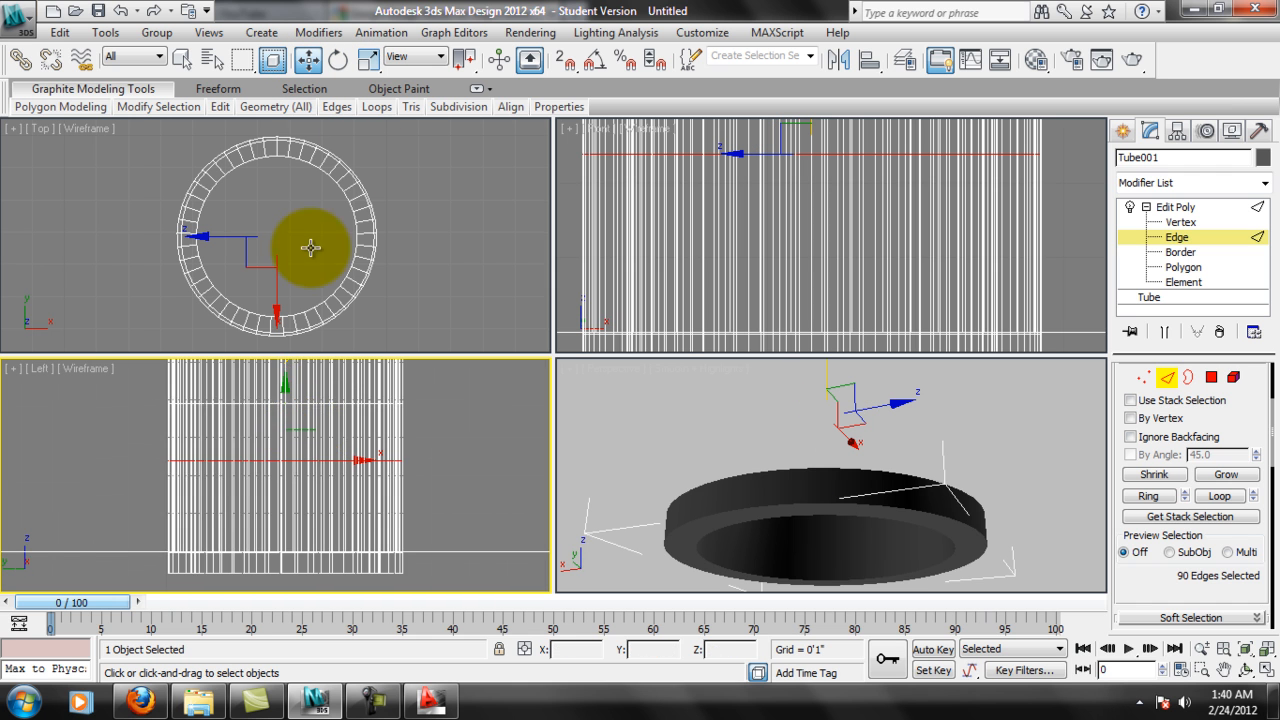
middle_click_drag(311, 360, 305, 381)
left_click_drag(305, 381, 297, 500)
scroll(310, 480, "up", 5)
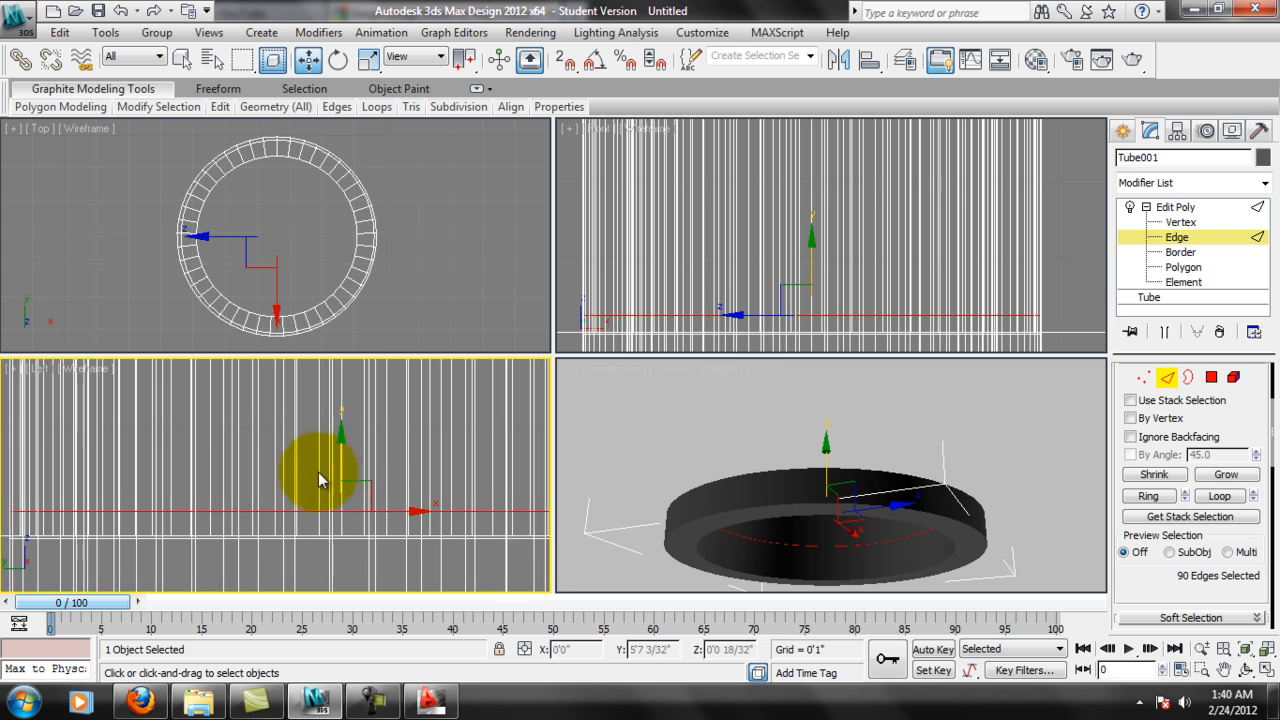
middle_click_drag(327, 485, 342, 474)
left_click_drag(355, 424, 349, 447)
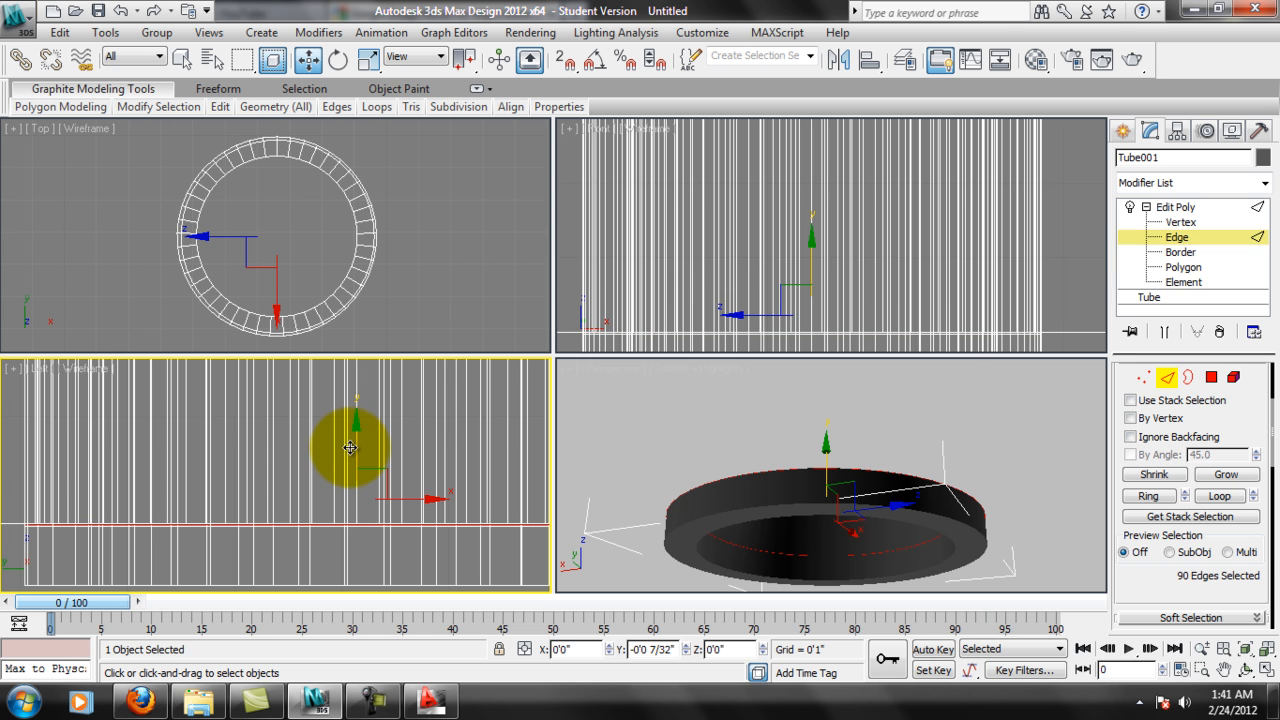
scroll(330, 455, "down", 2)
left_click(443, 567)
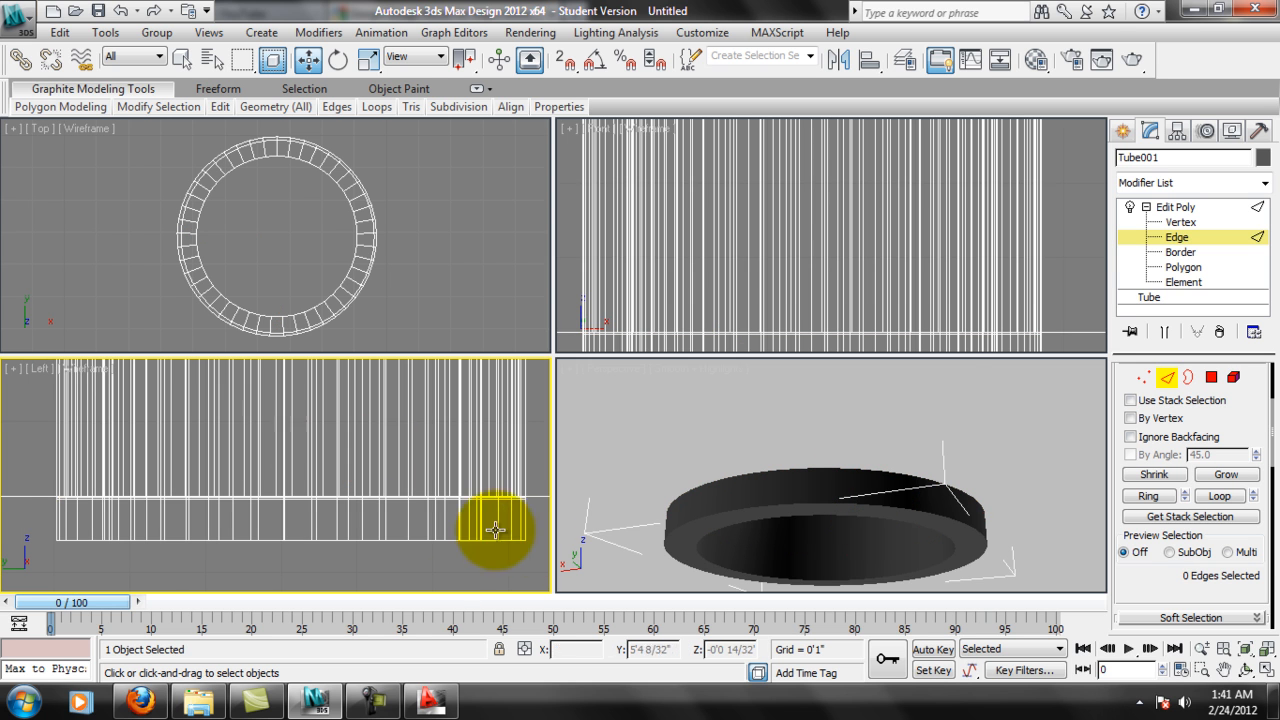
Select the polygons of the tube's bottom band and scale them outward in plan to form a wider base flange.
middle_click_drag(495, 530, 499, 506)
left_click(1211, 386)
key("ctrl+a")
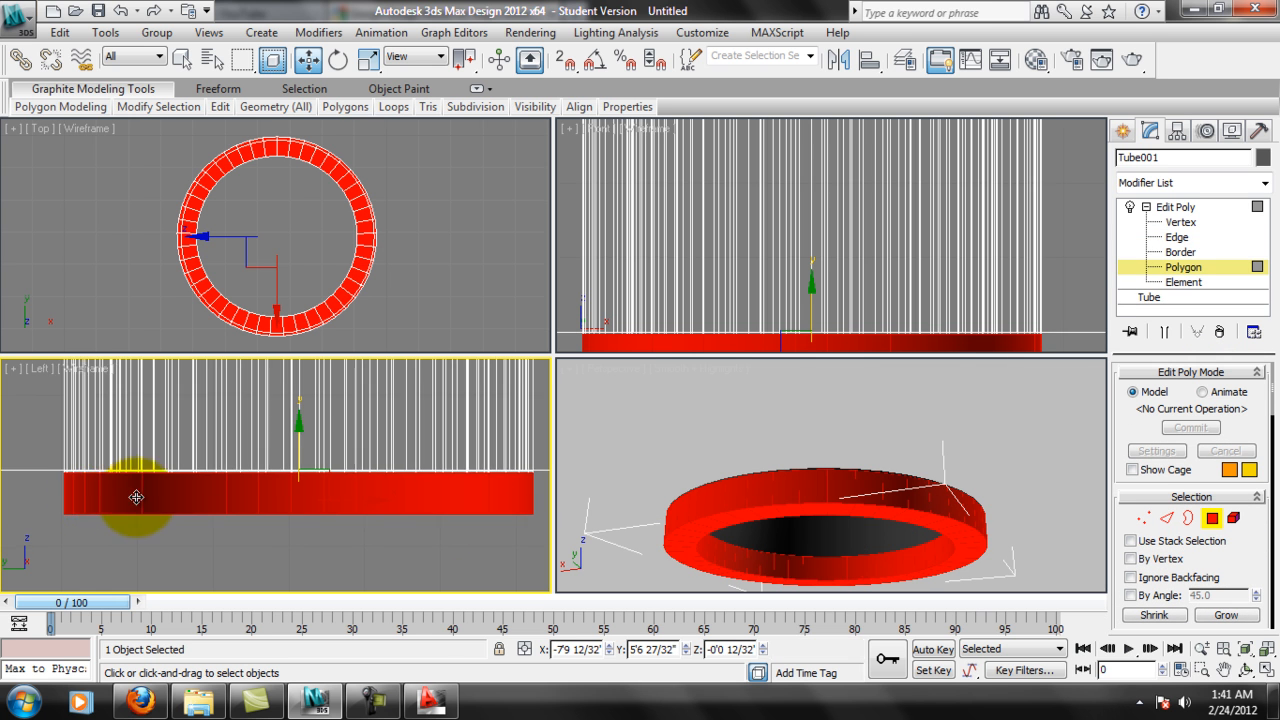
scroll(136, 495, "up", 5)
middle_click_drag(105, 505, 340, 526)
middle_click_drag(78, 530, 343, 487)
scroll(342, 480, "up", 1)
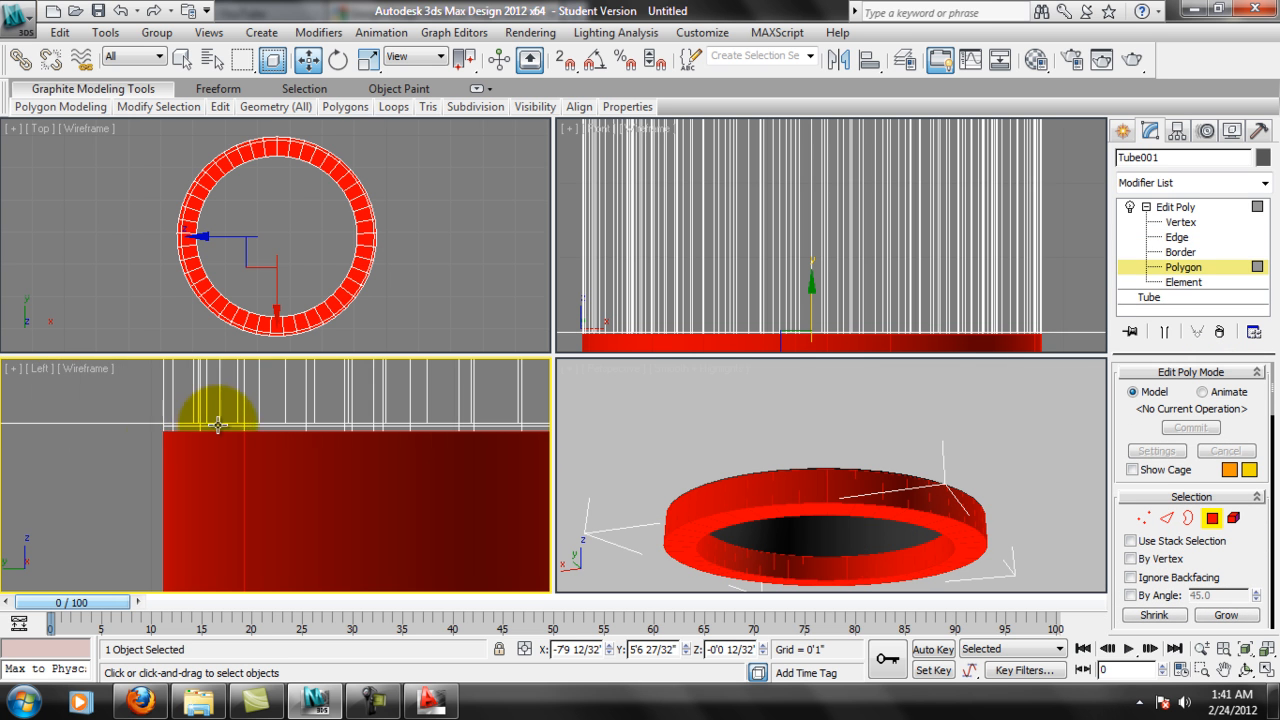
scroll(340, 468, "down", 5)
left_click(369, 59)
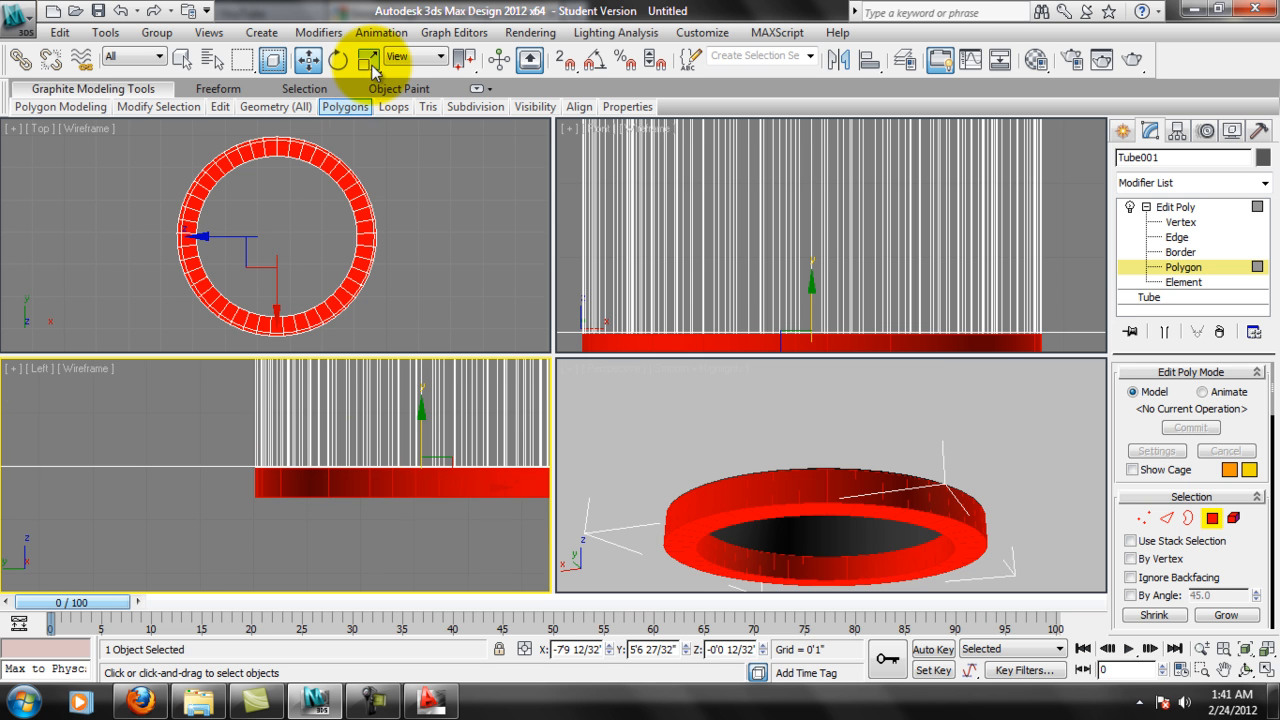
middle_click_drag(300, 222, 214, 240)
left_click_drag(209, 253, 257, 231)
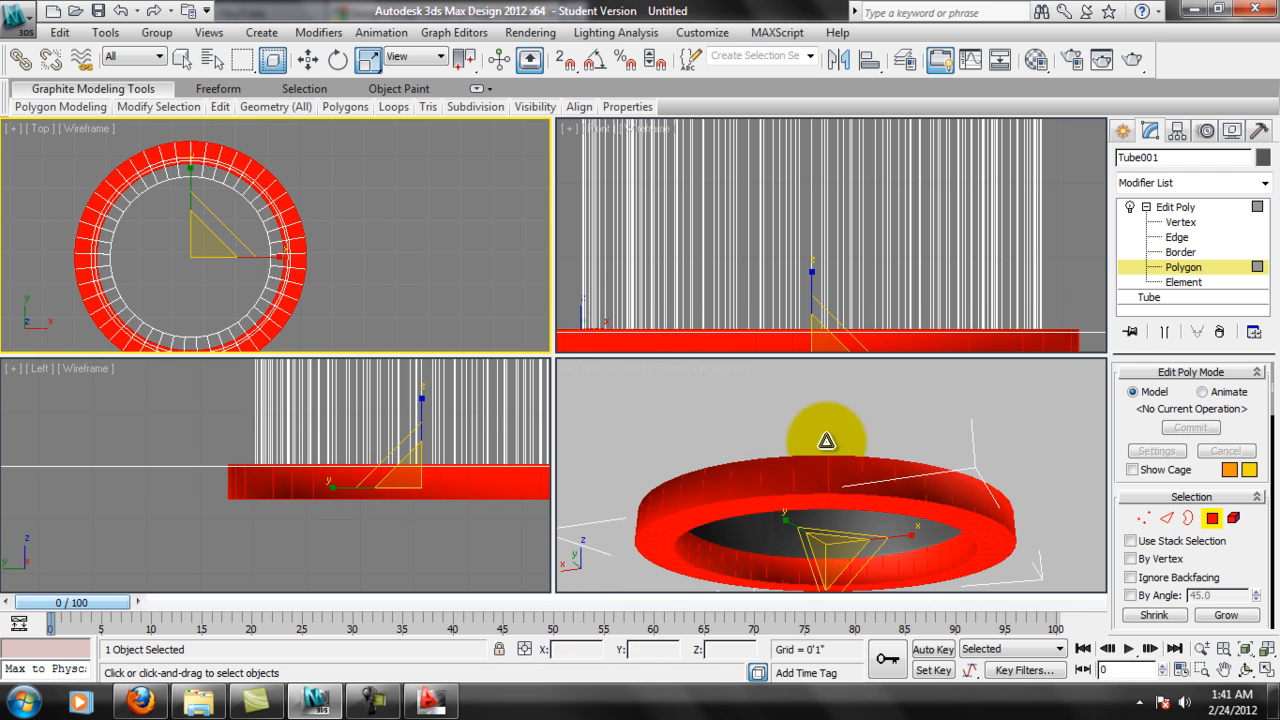
Examine the widened base flange of the tube from the side and from below.
scroll(802, 428, "up", 5)
middle_click_drag(802, 428, 888, 556, "alt")
middle_click_drag(436, 500, 374, 534)
scroll(374, 534, "down", 6)
scroll(381, 501, "up", 2)
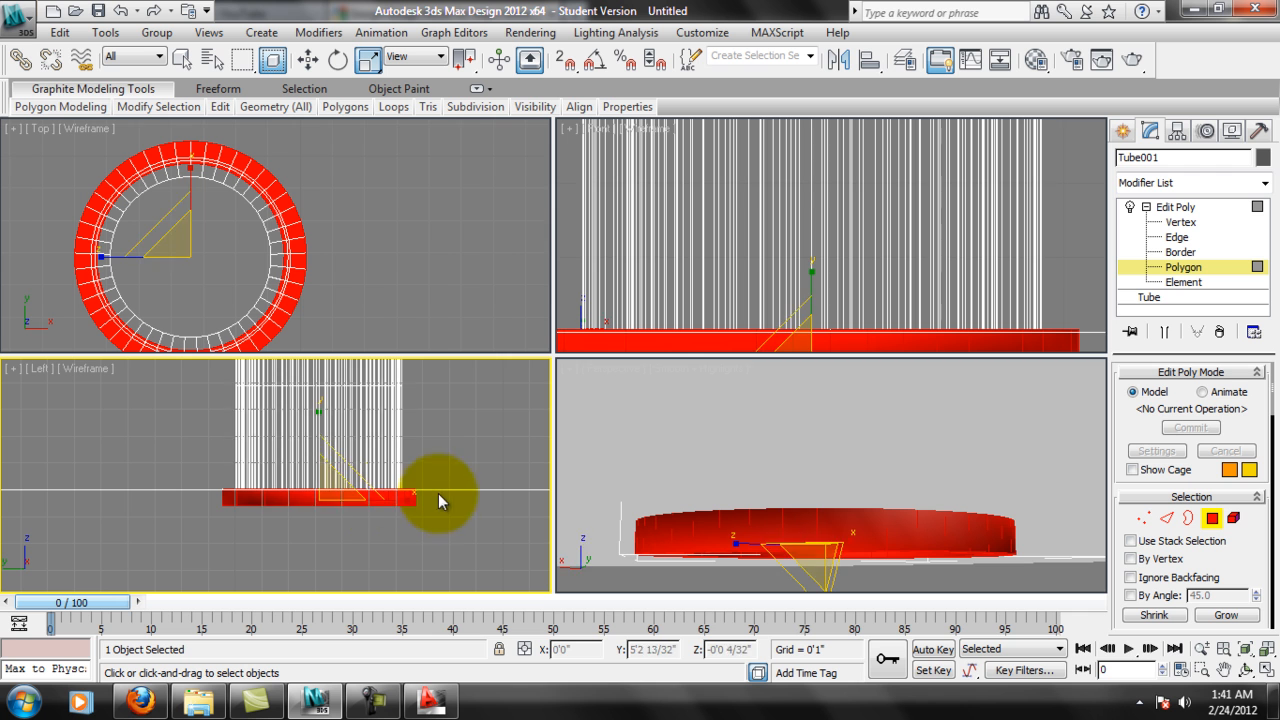
middle_click_drag(820, 534, 790, 482, "alt")
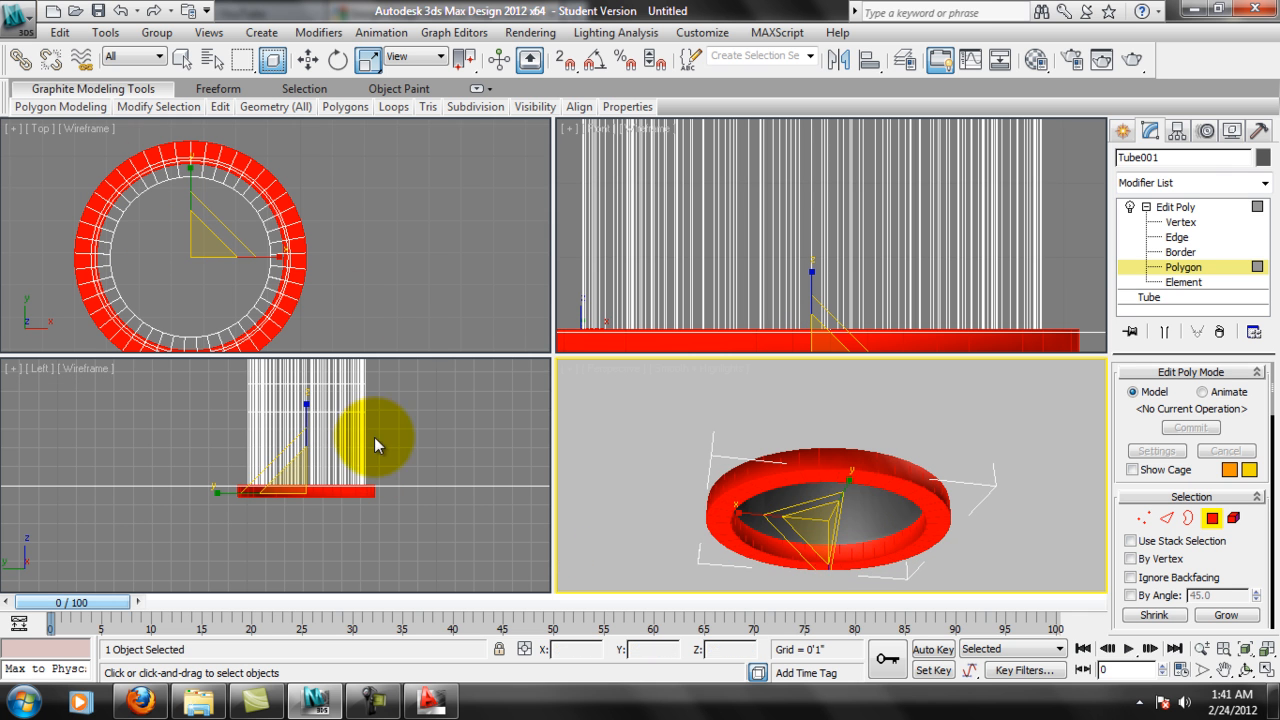
middle_click_drag(374, 437, 352, 483)
middle_click_drag(857, 478, 813, 483)
scroll(811, 489, "down", 2)
scroll(780, 505, "up", 2)
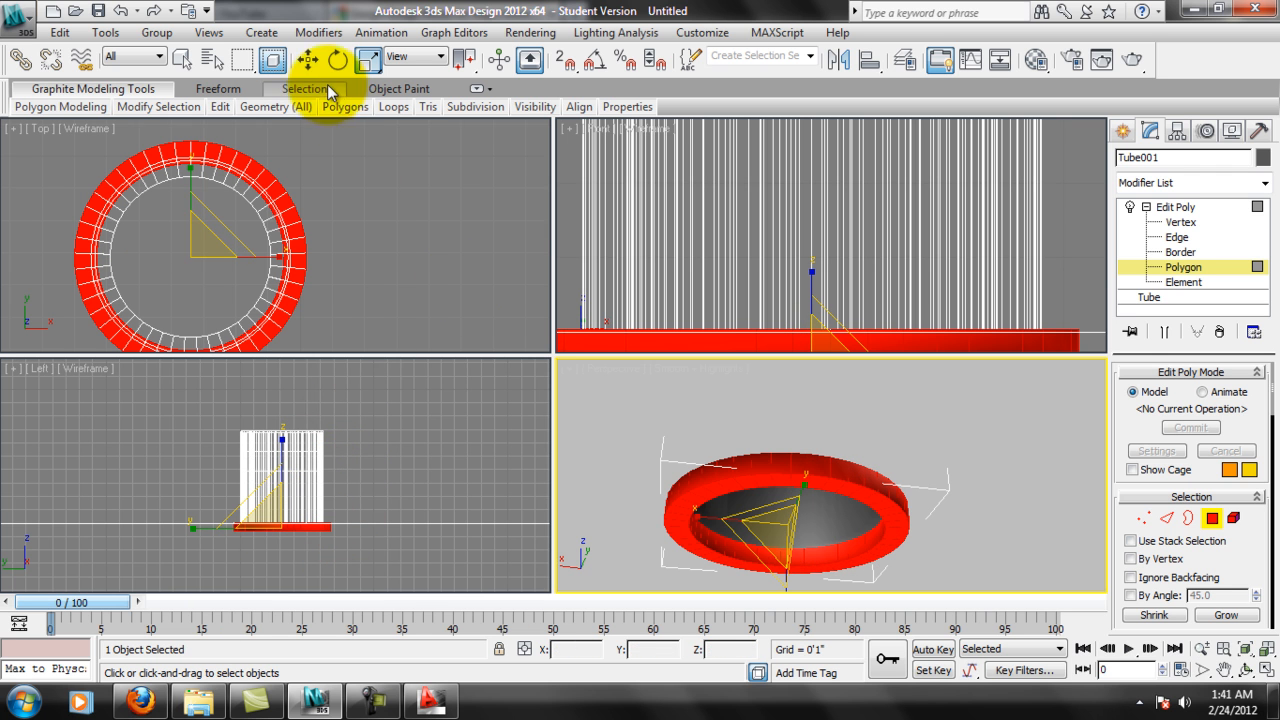
Clear the polygon selection, return the tube from polygon to object level and make the Move tool active.
left_click(309, 61)
left_click(391, 422)
left_click(409, 336)
scroll(256, 257, "down", 2)
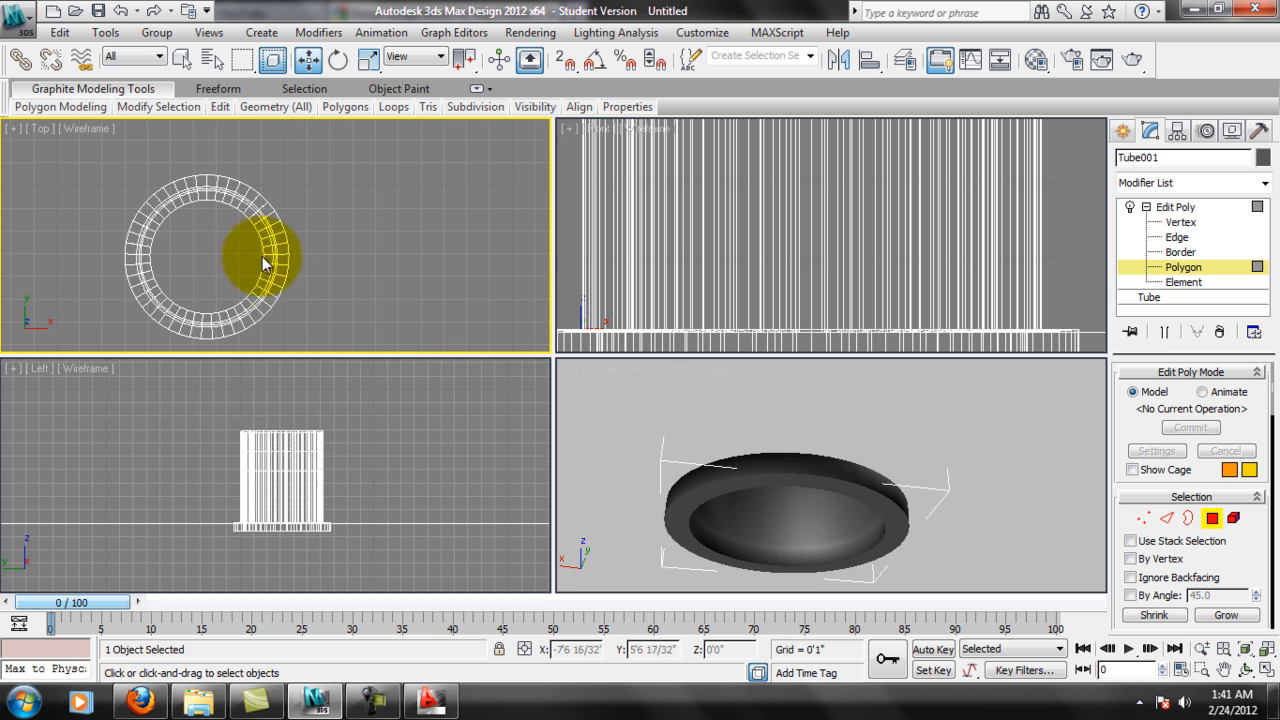
left_click(263, 263)
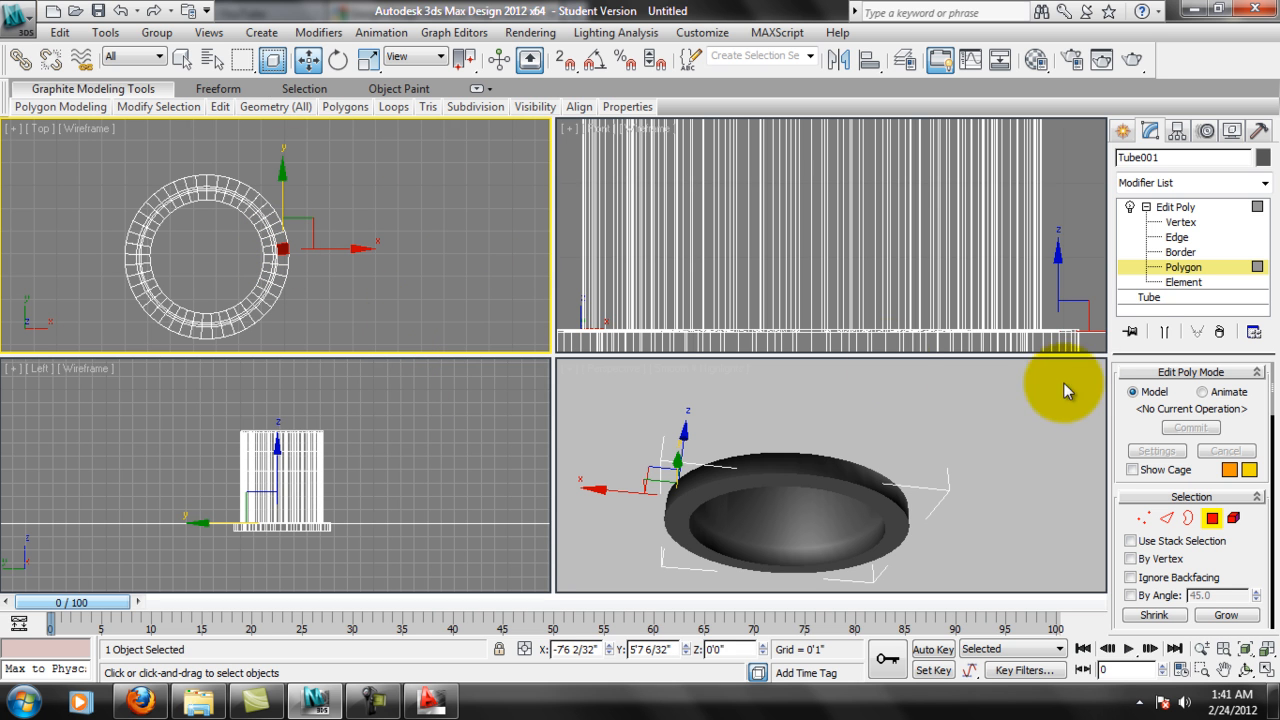
left_click(1160, 207)
Clone the tube as one instance, moved along the X axis onto the neighbouring circle in the row.
left_click(289, 303)
scroll(289, 300, "down", 3)
left_click(279, 257)
scroll(343, 257, "down", 5)
scroll(455, 267, "up", 3)
left_click_drag(291, 272, 395, 261, "shift")
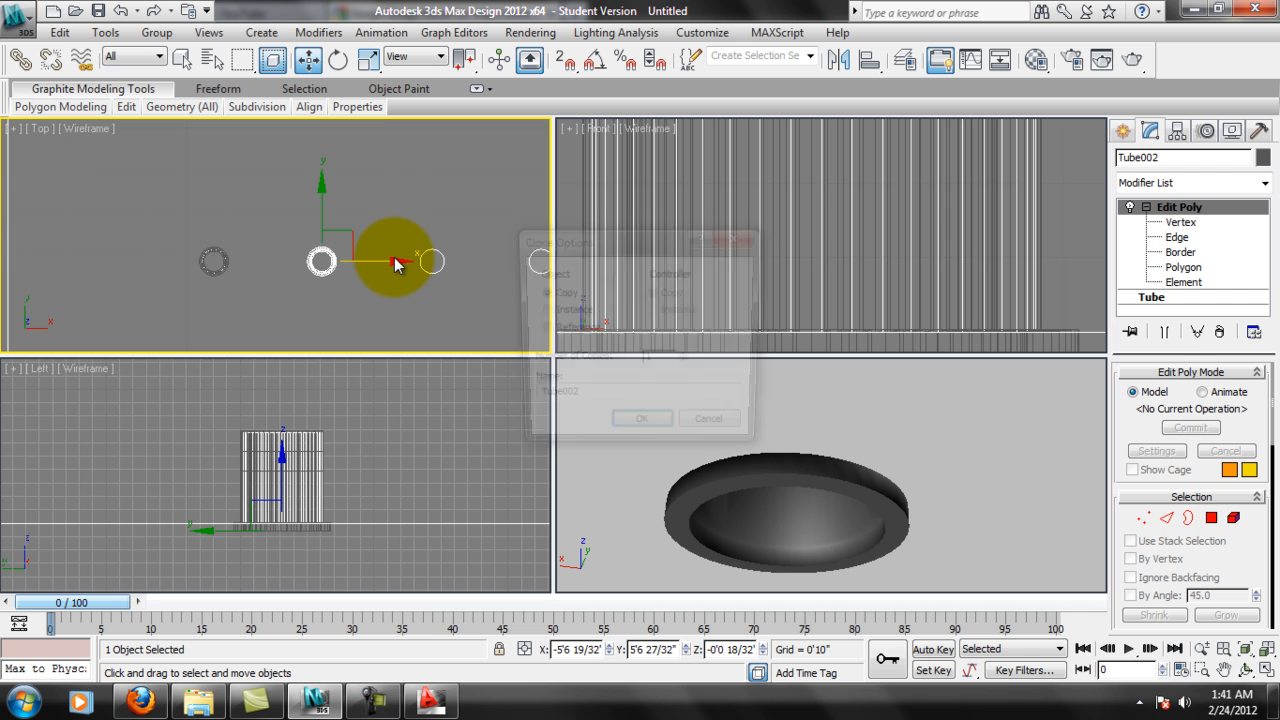
left_click(545, 310)
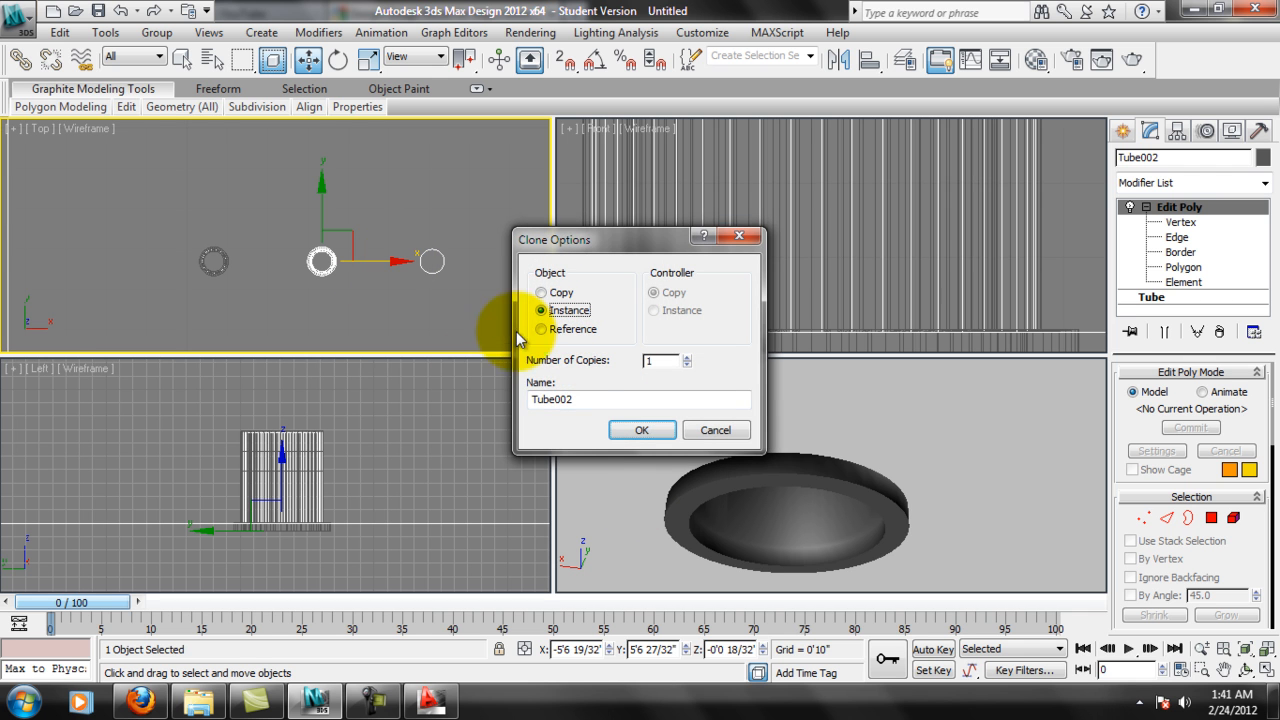
left_click(643, 430)
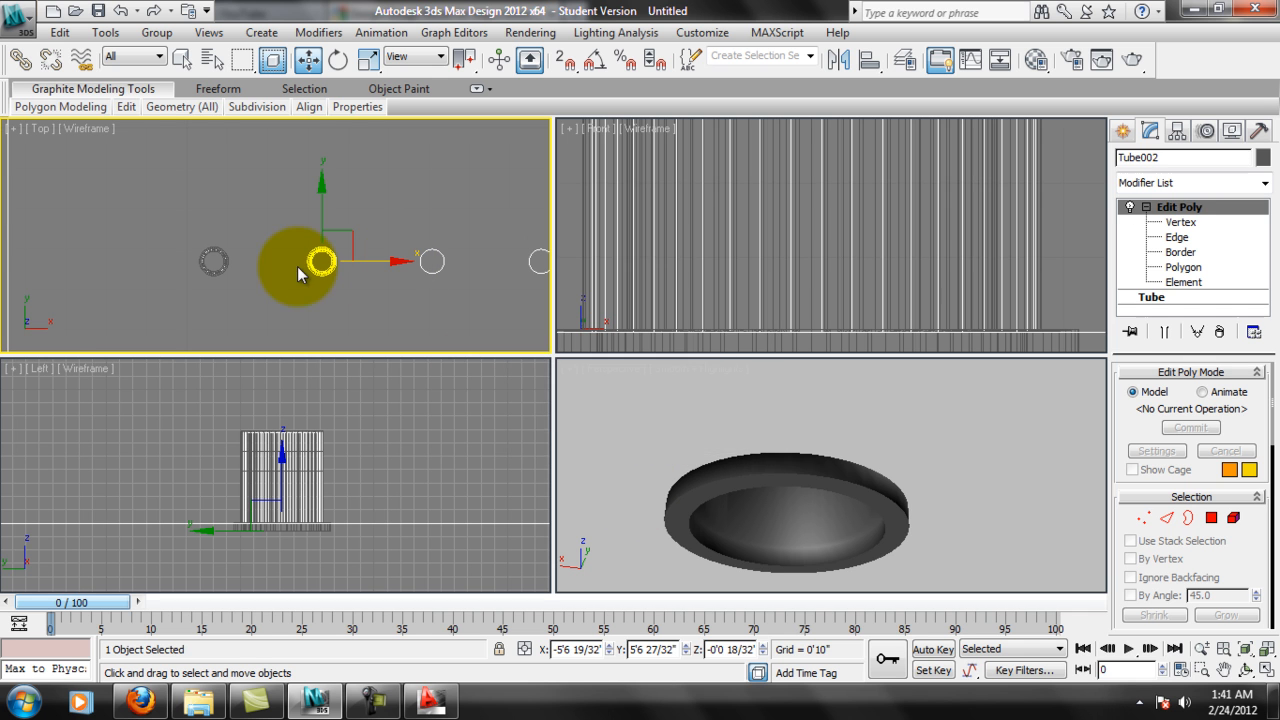
Clone the second tube as six instances spaced one circle apart along the X axis.
middle_click_drag(380, 229, 233, 210)
middle_click_drag(263, 281, 226, 286)
left_click_drag(211, 283, 324, 283, "shift")
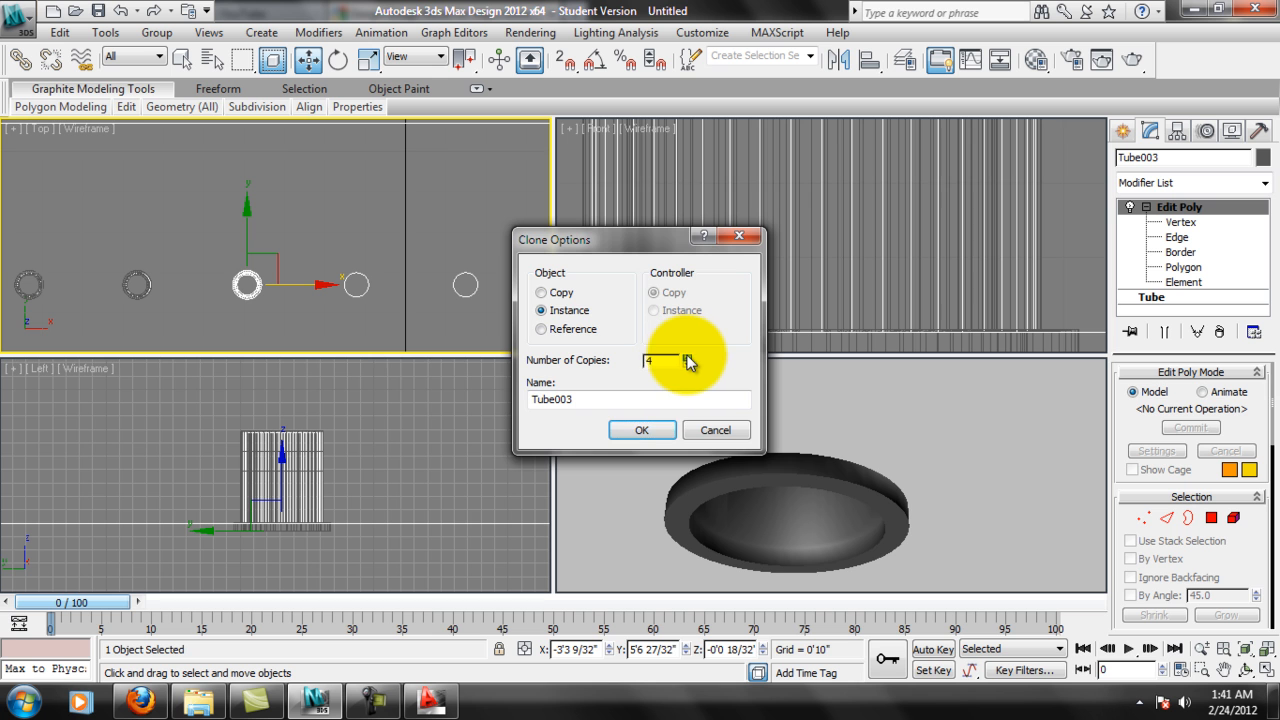
left_click(642, 430)
Move the last tube in the row slightly in negative X, to about 8'0 11/32", to fit its circle.
middle_click_drag(380, 274, 266, 262)
middle_click_drag(538, 279, 328, 237)
scroll(150, 264, "up", 2)
scroll(340, 245, "up", 4)
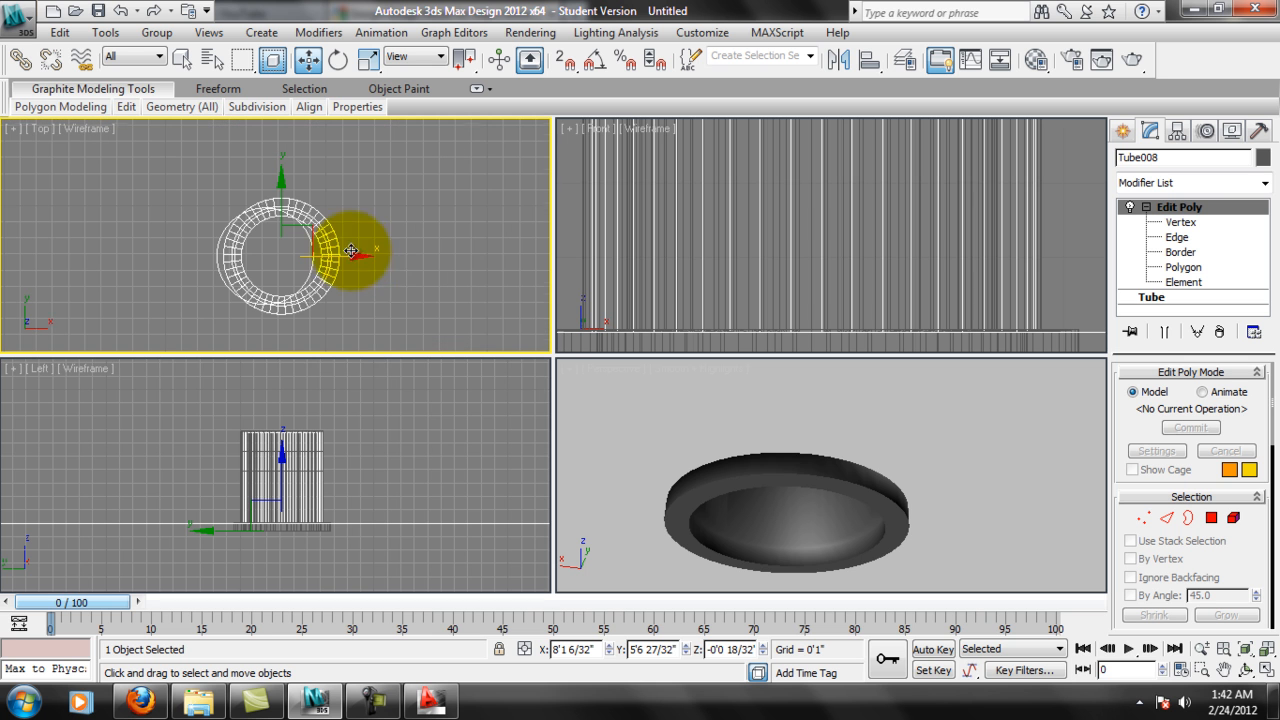
left_click_drag(361, 257, 348, 257)
Shift the next two tube instances back toward the start of the row slightly in negative X to match their circles.
middle_click_drag(213, 283, 386, 267)
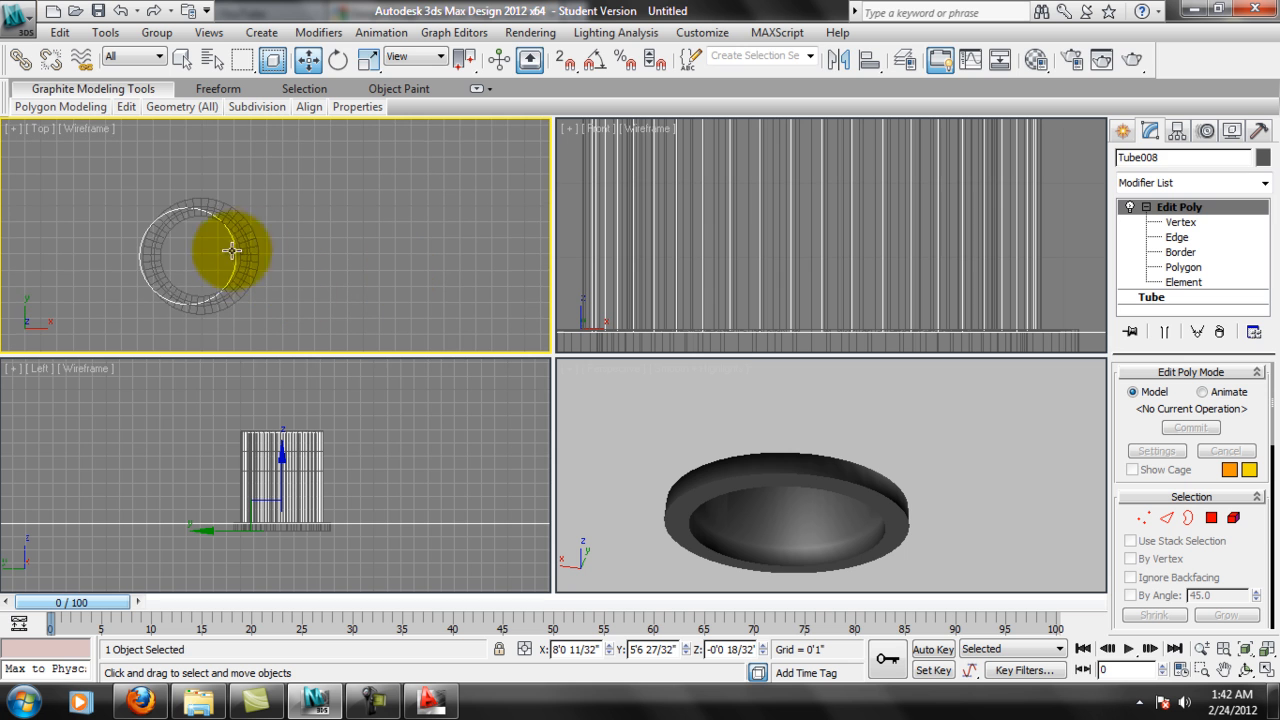
middle_click_drag(229, 266, 430, 281)
left_click(236, 249)
left_click_drag(279, 257, 265, 258)
middle_click_drag(205, 290, 411, 308)
middle_click_drag(226, 290, 408, 265)
left_click(198, 243)
left_click_drag(221, 246, 210, 252)
Nudge the following tube instances in negative X onto their circles, placing Tube004 at about X -1'0 2/32".
mouse_move(118, 288)
middle_mouse_down()
mouse_move(460, 307)
mouse_move(200, 257)
middle_mouse_up()
left_click(197, 250)
left_click_drag(216, 243, 208, 246)
middle_click_drag(113, 267, 546, 269)
left_click(180, 238)
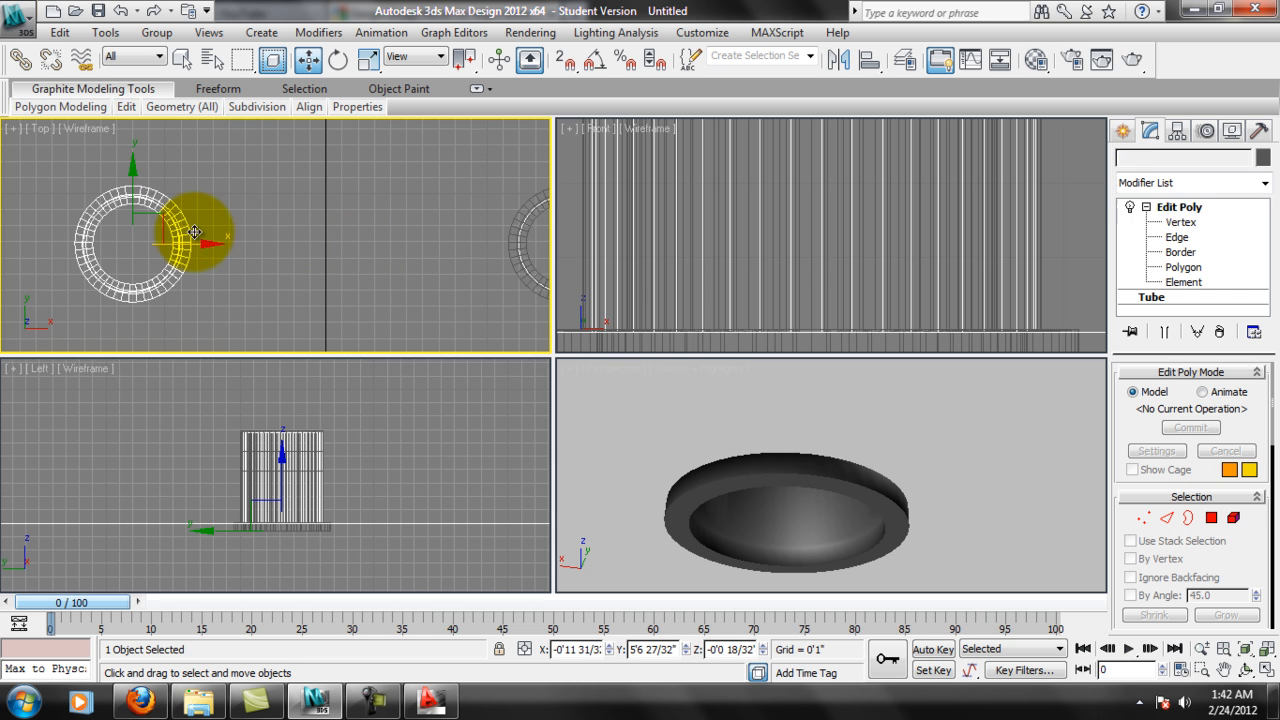
scroll(262, 268, "down", 6)
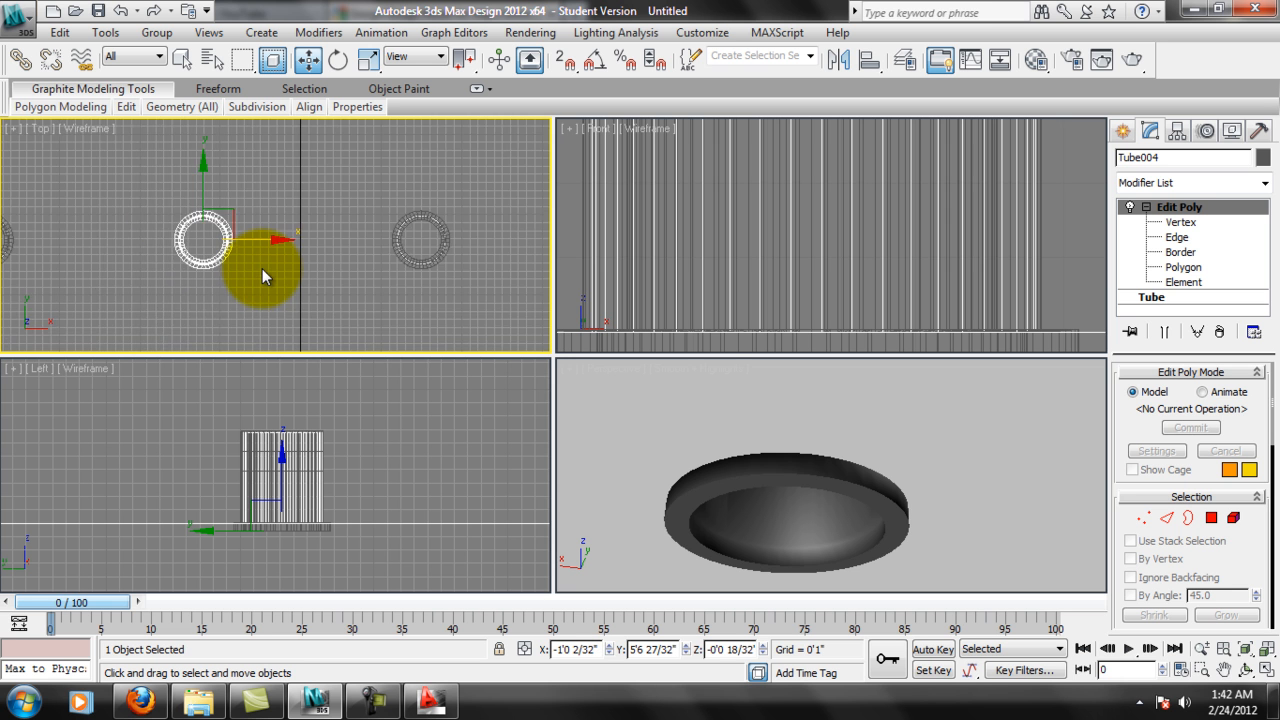
Examine the row of copied tubes in plan and inspect the second tube from below in perspective.
middle_click_drag(375, 265, 138, 234)
mouse_move(377, 315)
middle_mouse_down()
mouse_move(186, 292)
mouse_move(108, 306)
middle_mouse_up()
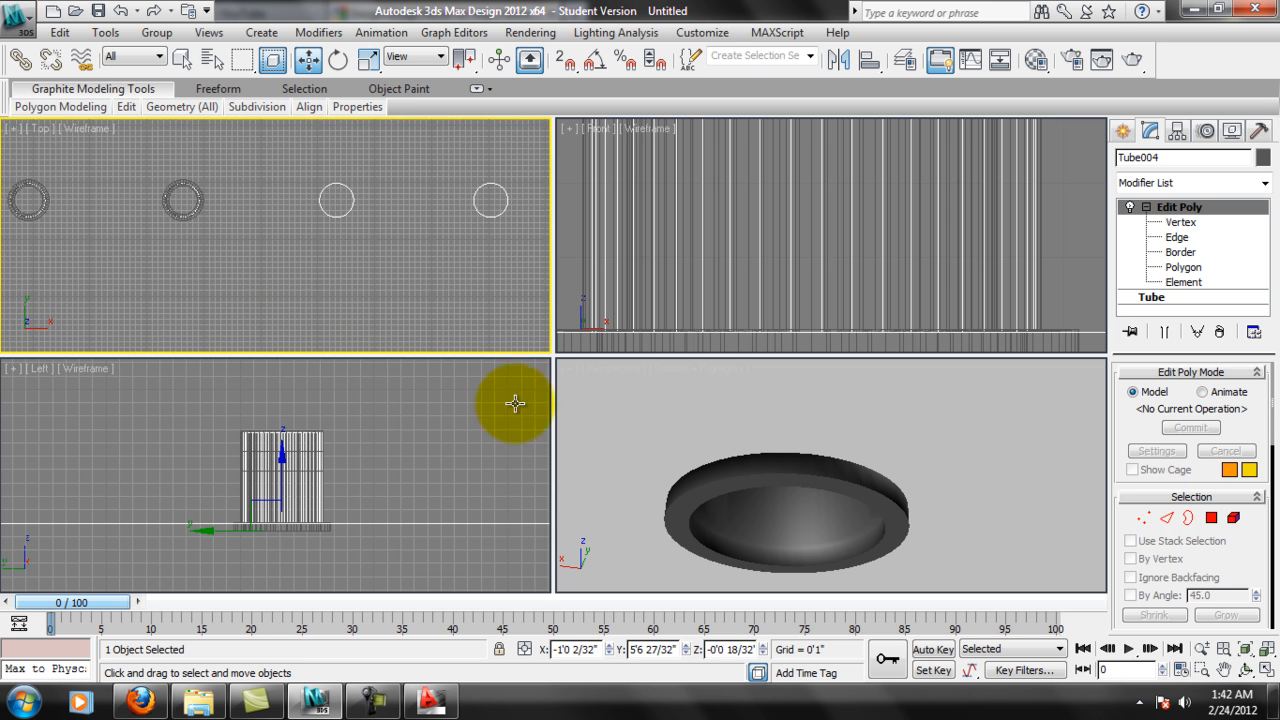
scroll(777, 471, "down", 6)
scroll(855, 491, "up", 5)
middle_click_drag(812, 478, 897, 521)
scroll(897, 521, "up", 4)
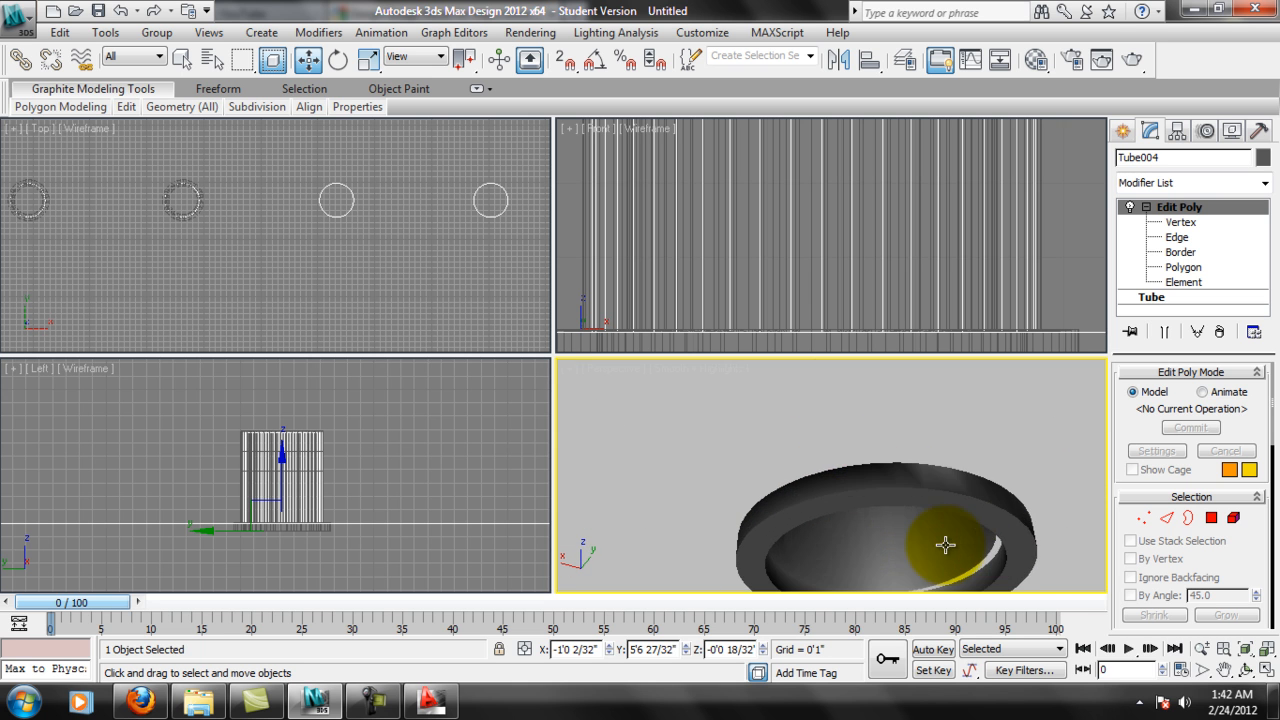
left_click(1029, 562)
middle_click_drag(1005, 534, 989, 484)
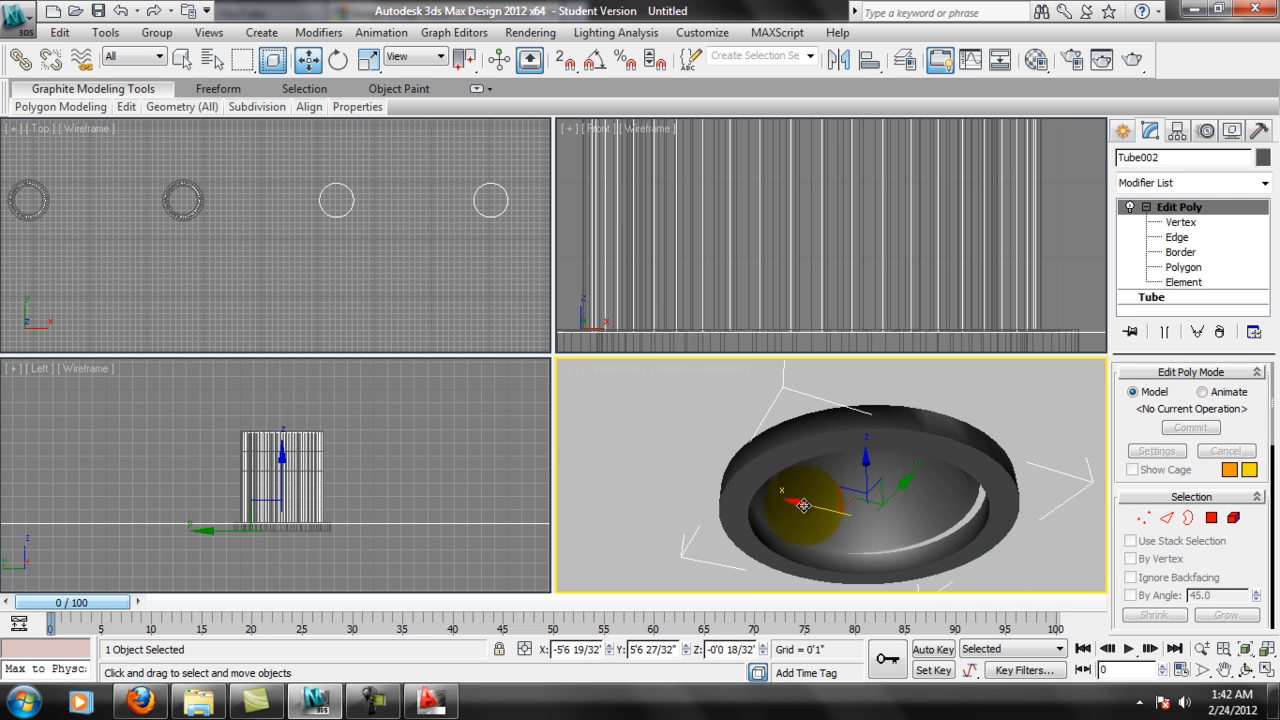
middle_click_drag(801, 502, 1094, 548, "alt")
scroll(912, 552, "down", 8)
scroll(886, 544, "down", 3)
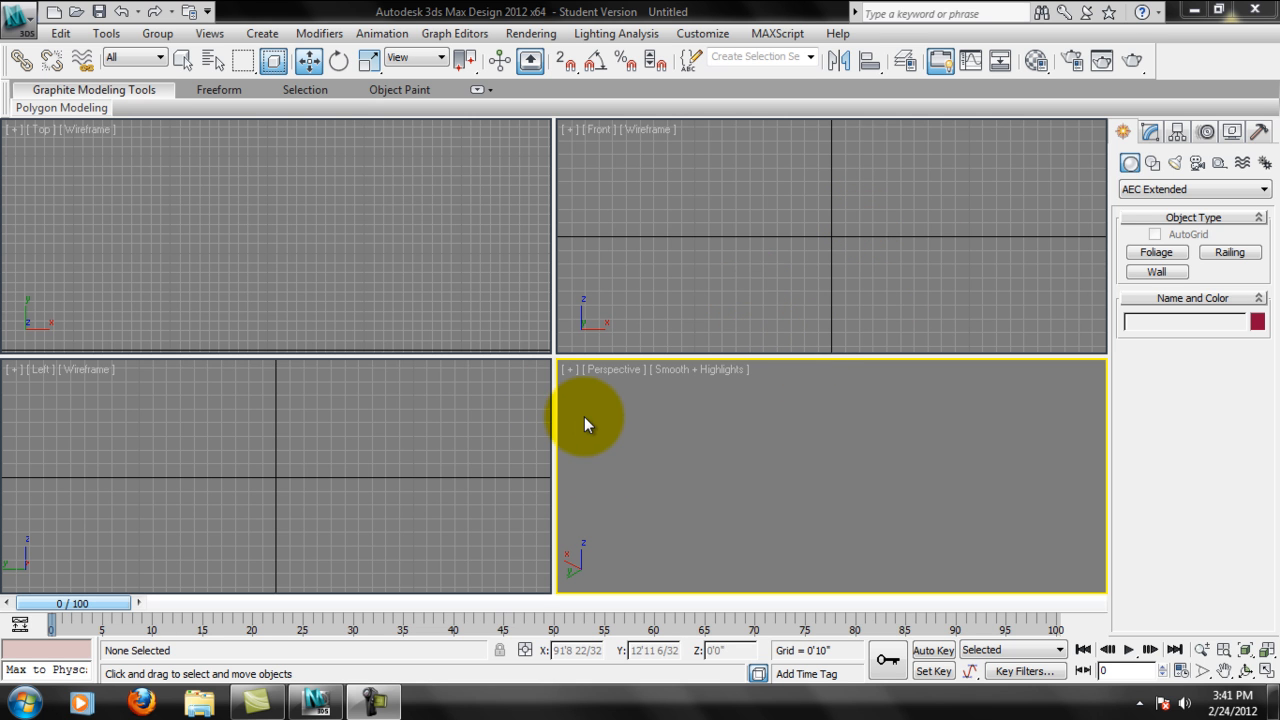
Start the Wall tool and make the Top view active for drawing.
left_click(1182, 272)
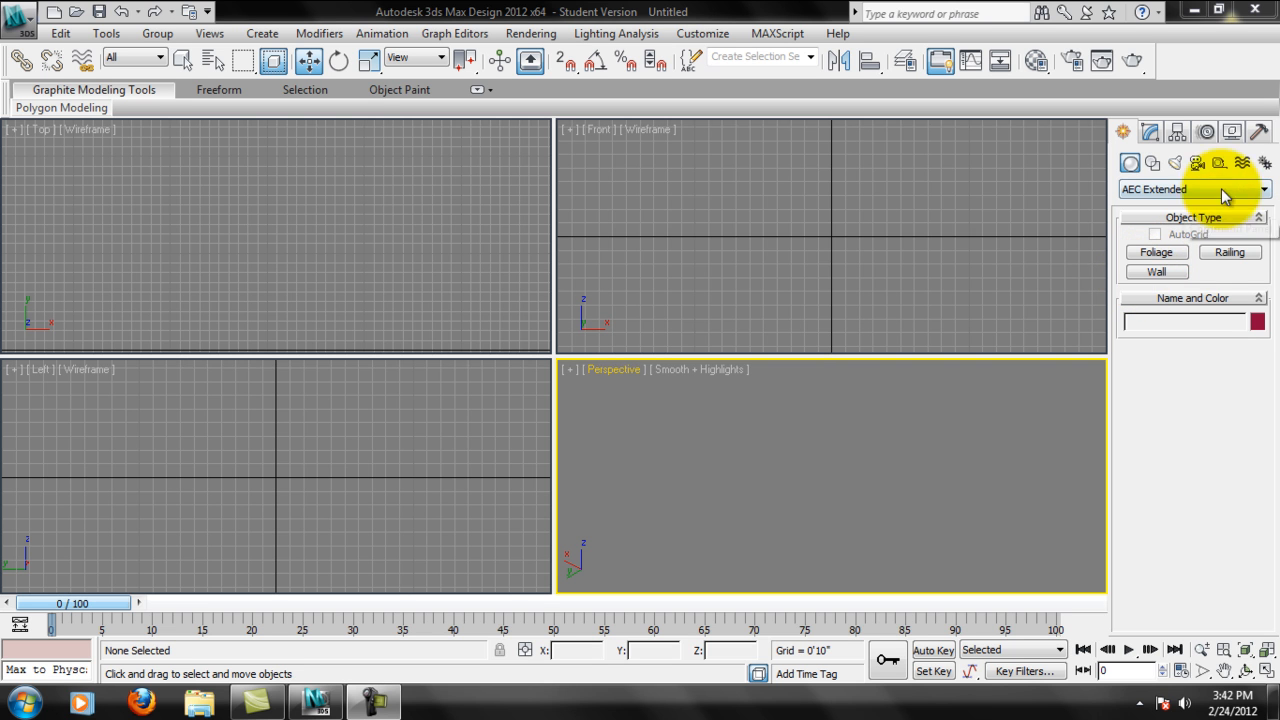
left_click(1168, 272)
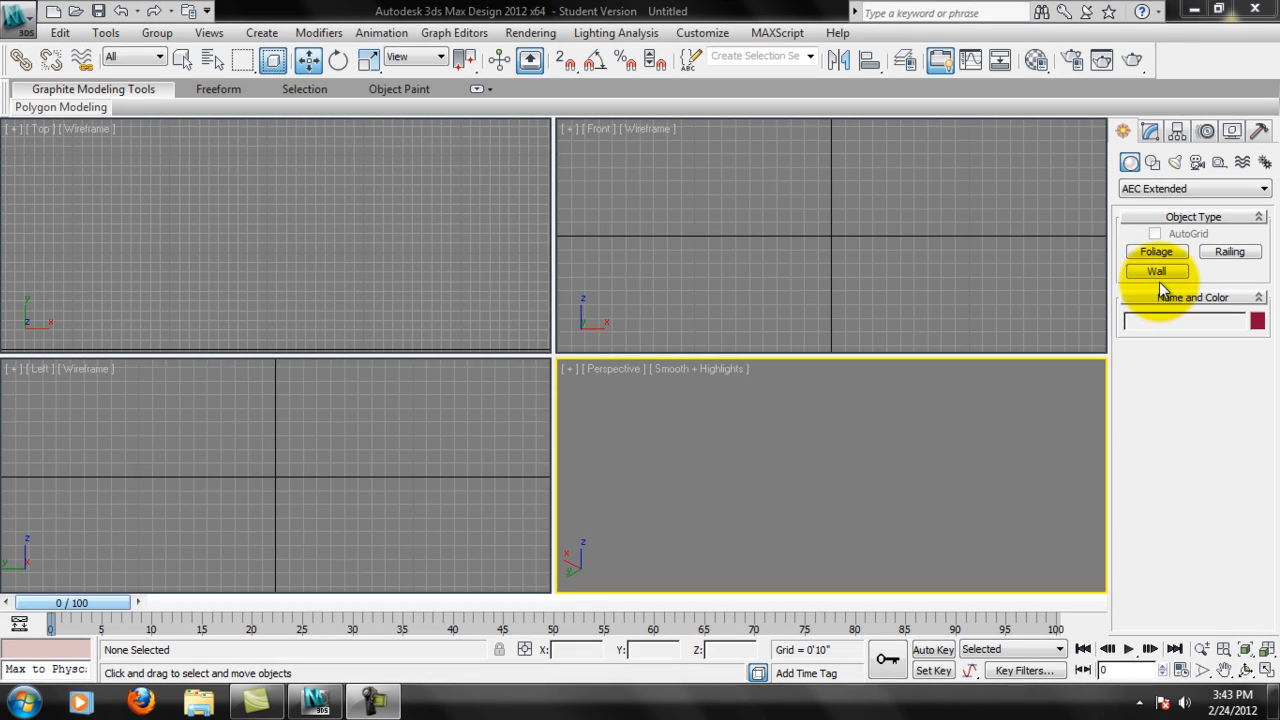
left_click(1166, 272)
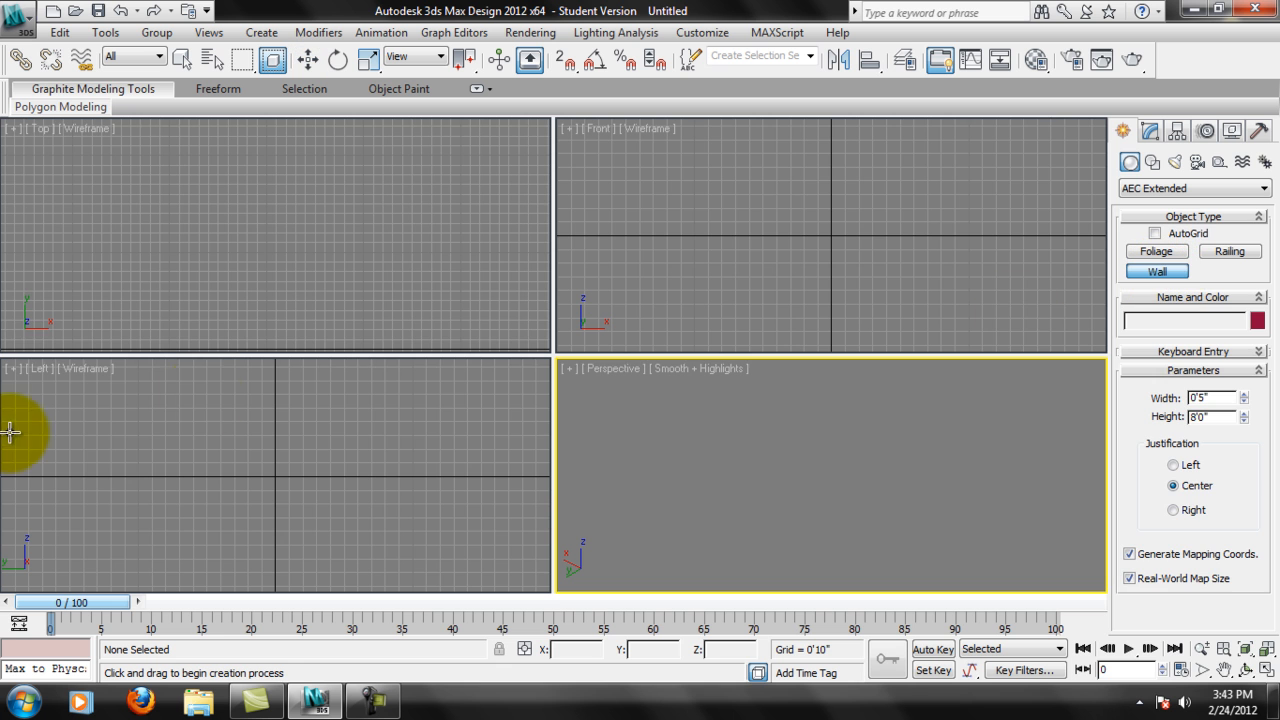
left_click(182, 195)
scroll(182, 195, "down", 10)
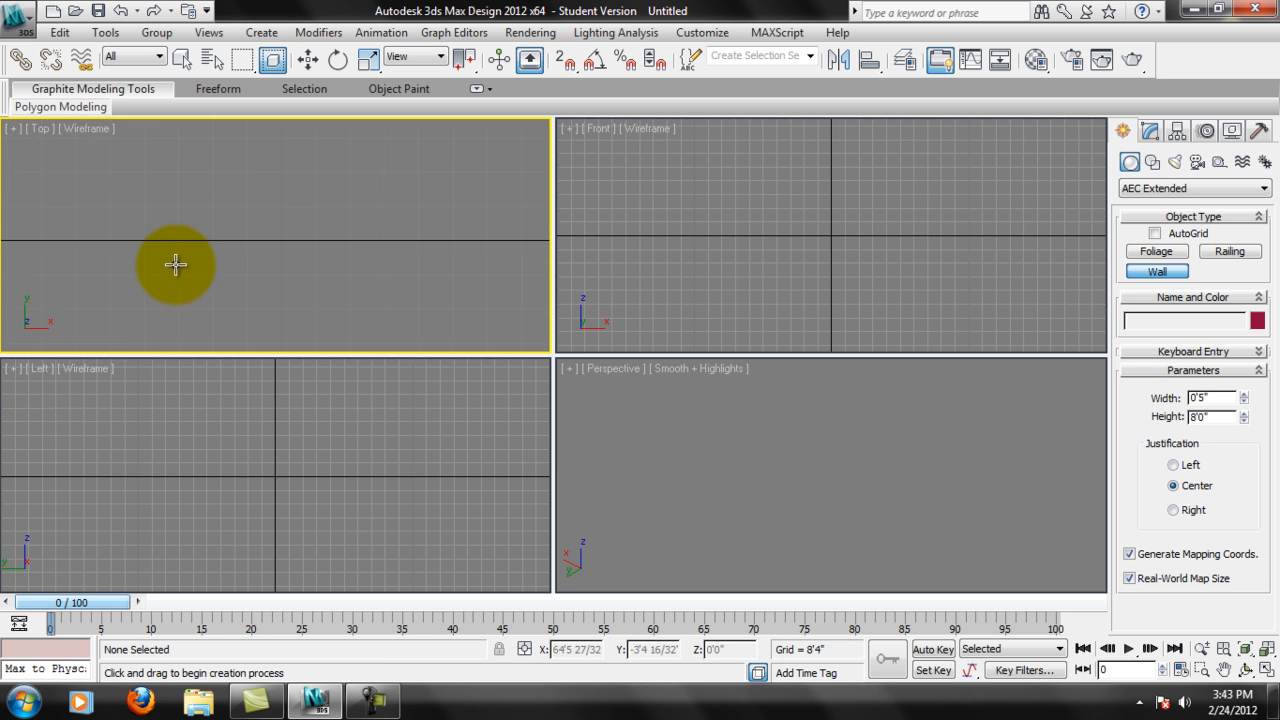
middle_click_drag(202, 277, 196, 234)
left_click(68, 246)
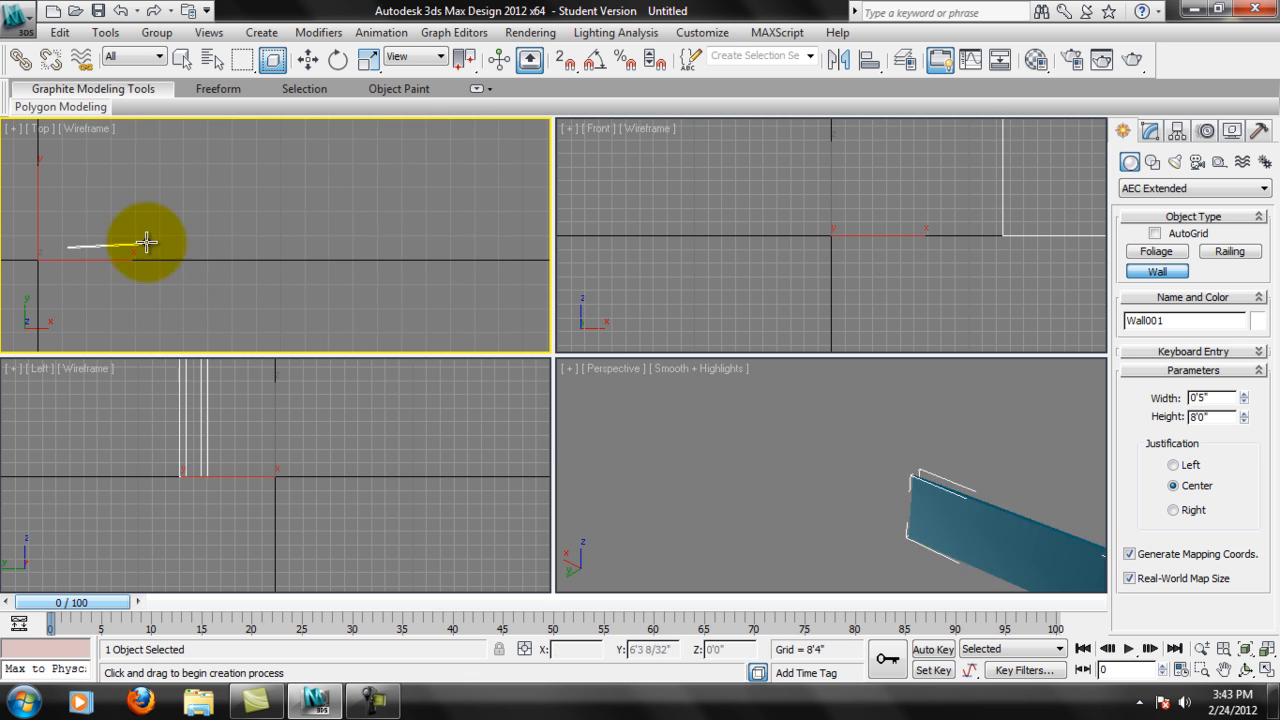
scroll(143, 243, "up", 10)
scroll(120, 263, "down", 10)
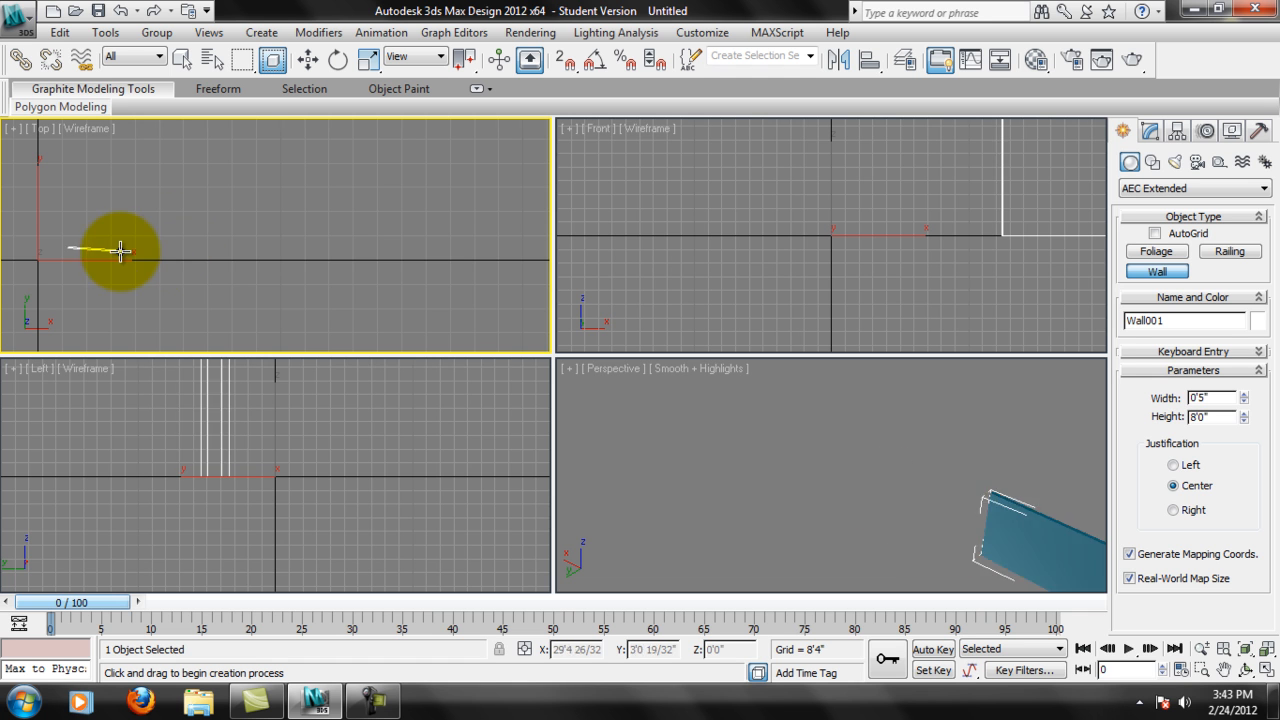
right_click(122, 243)
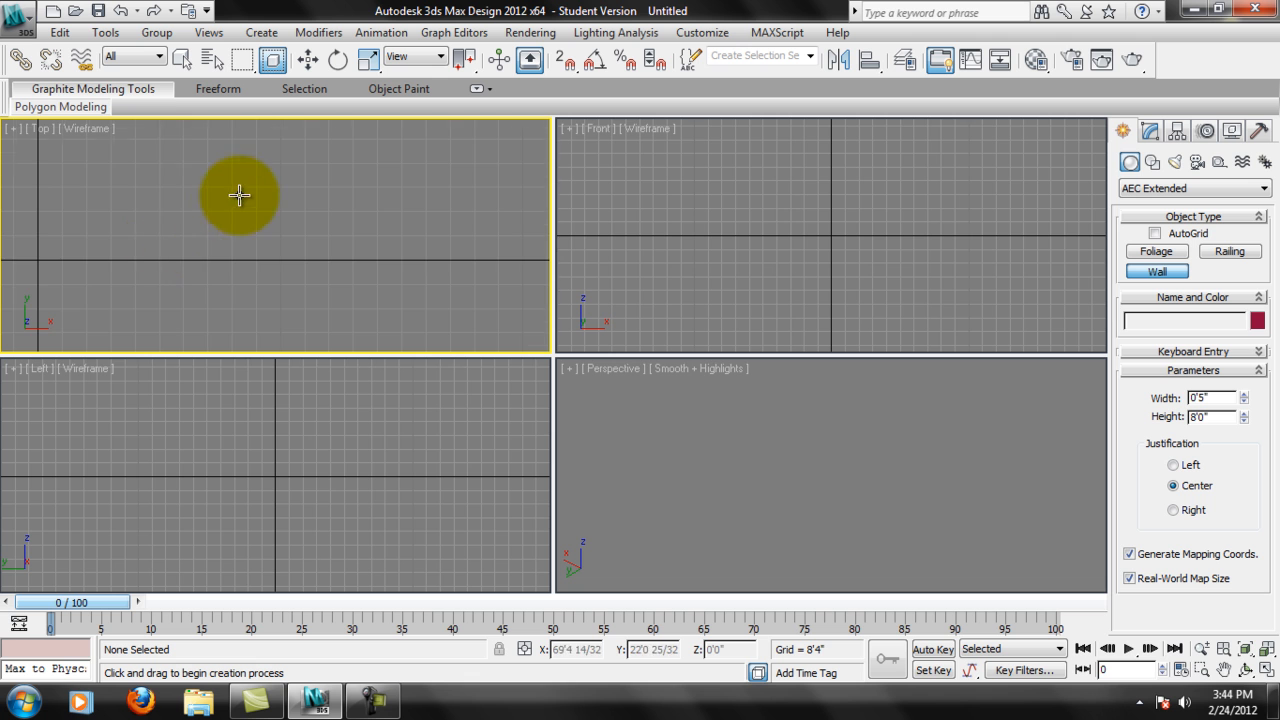
middle_click_drag(241, 191, 258, 235)
scroll(258, 235, "up", 3)
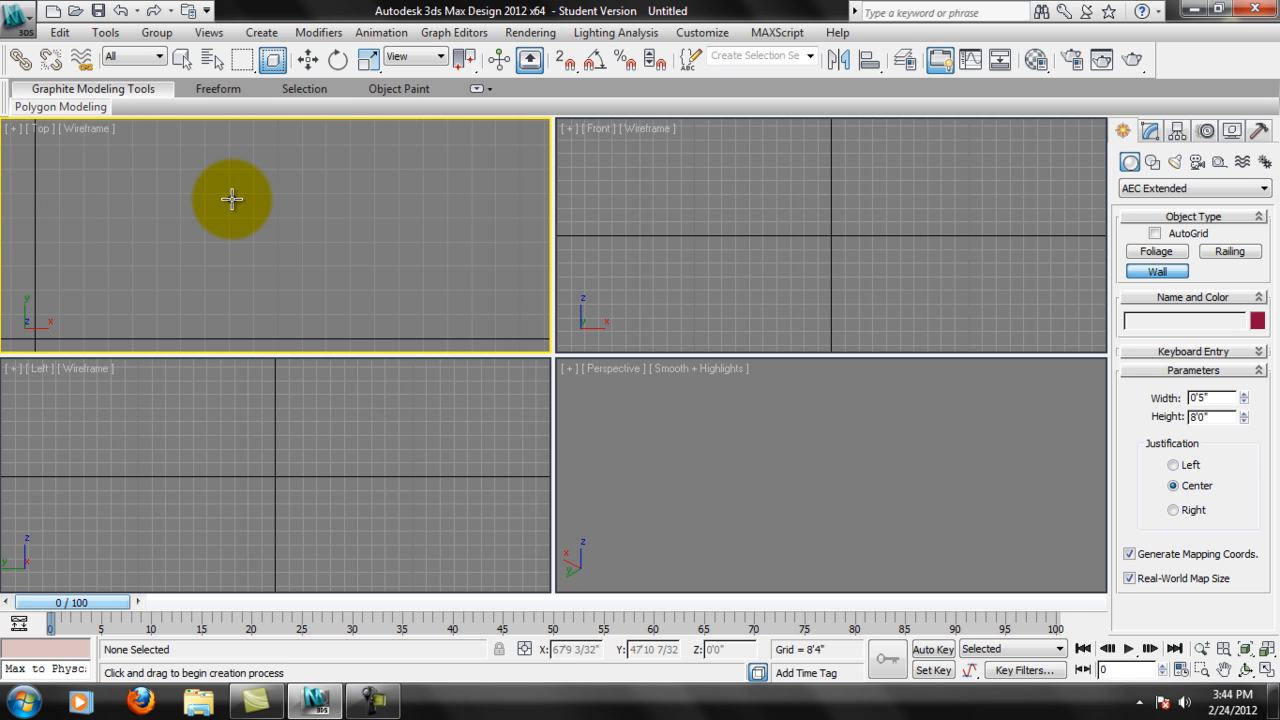
Start the wall by coordinate entry with a point at the origin and a second point at X 15'0", Y 0'0".
mouse_move(266, 257)
middle_mouse_down()
mouse_move(245, 259)
mouse_move(269, 265)
middle_mouse_up()
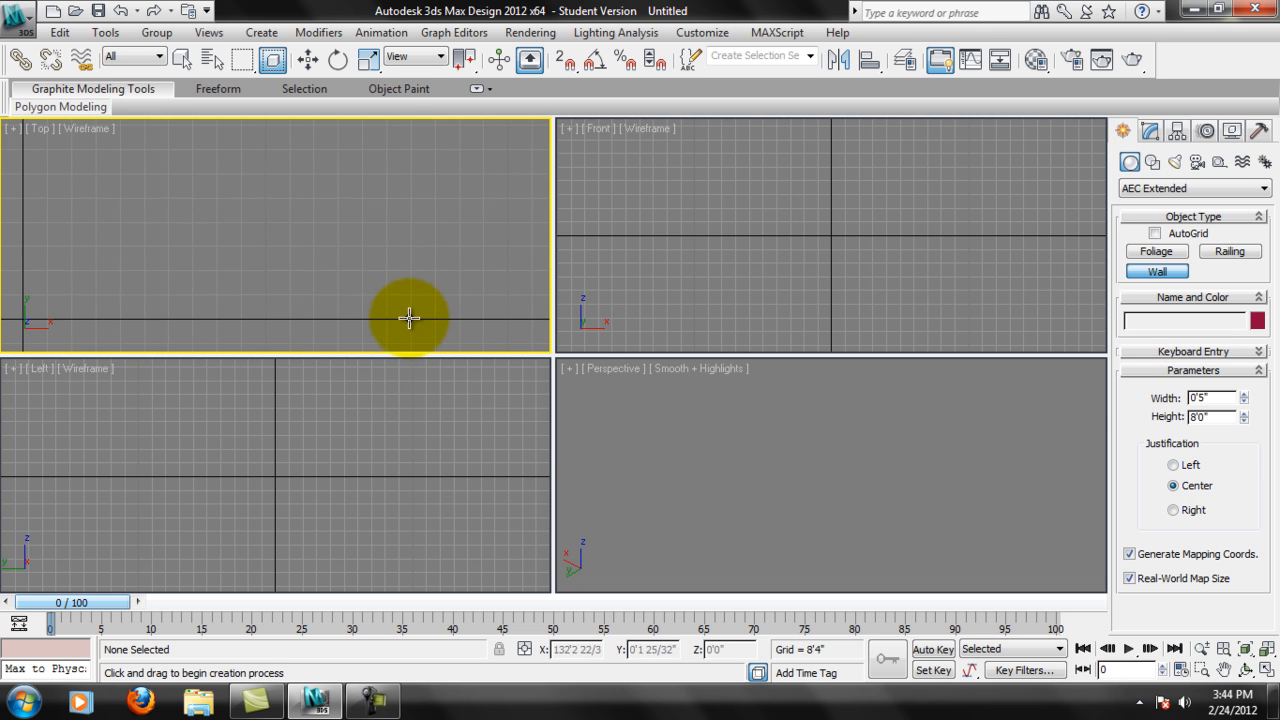
left_click(1194, 352)
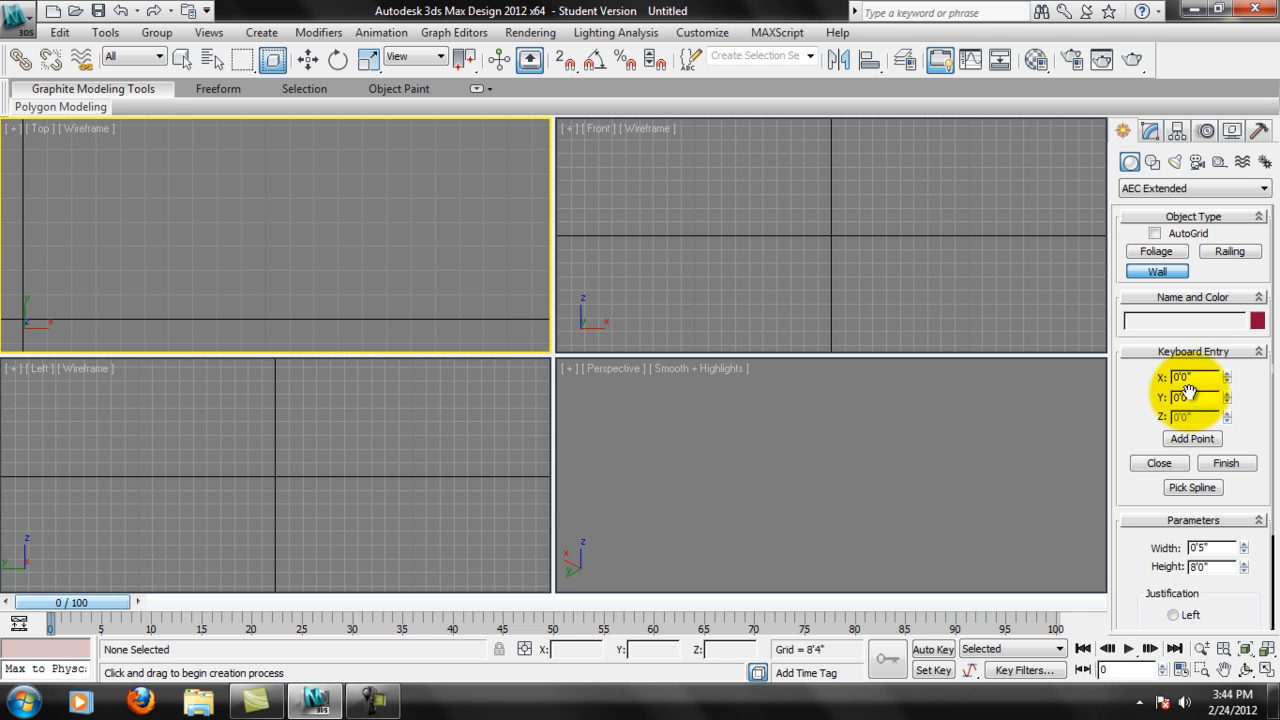
middle_click_drag(125, 266, 169, 254)
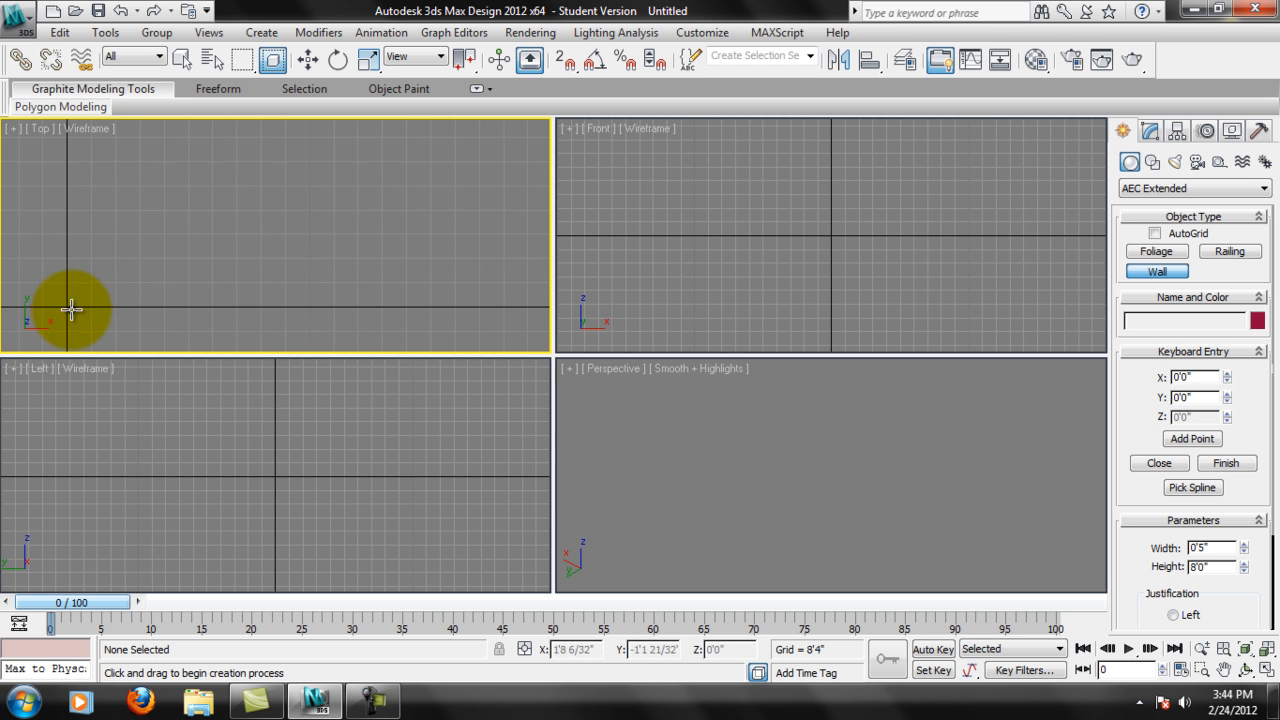
left_click(1191, 440)
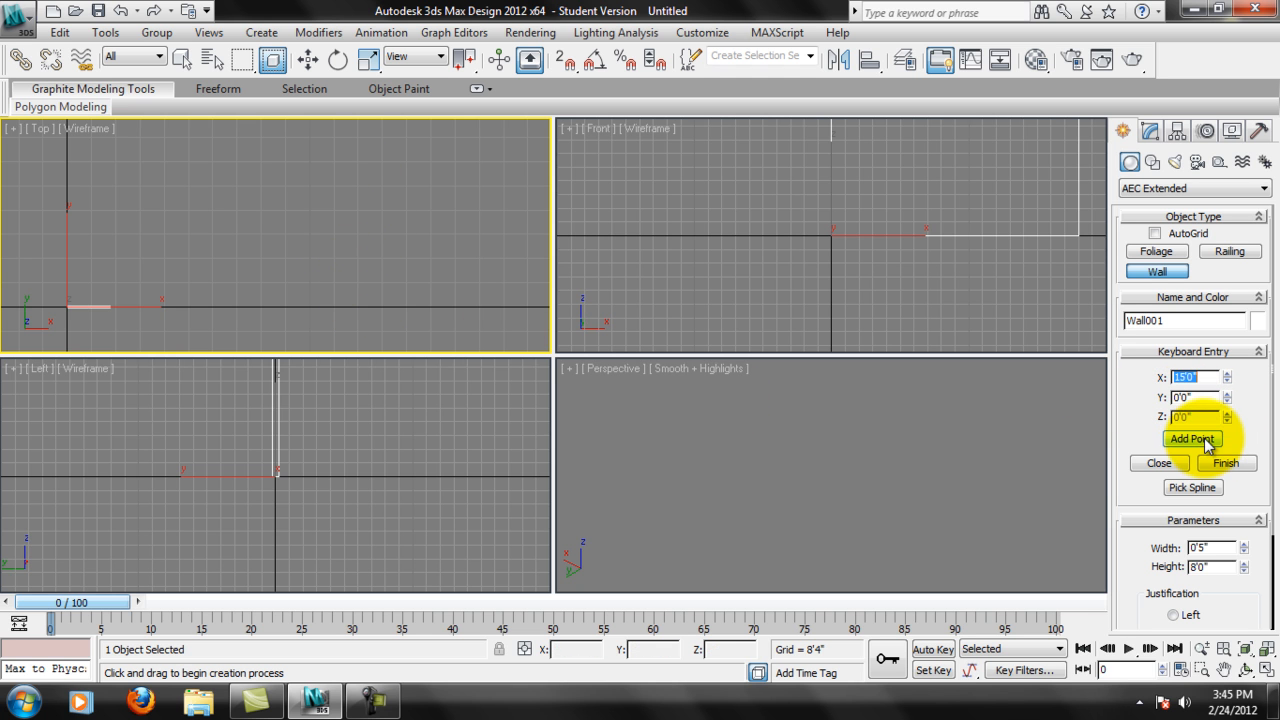
Add the third wall point at X 15'0", Y 15'0" by coordinate entry.
middle_click_drag(75, 312, 298, 243)
scroll(298, 243, "up", 4)
scroll(400, 240, "up", 1)
middle_click_drag(418, 281, 62, 240)
middle_click_drag(187, 231, 318, 232)
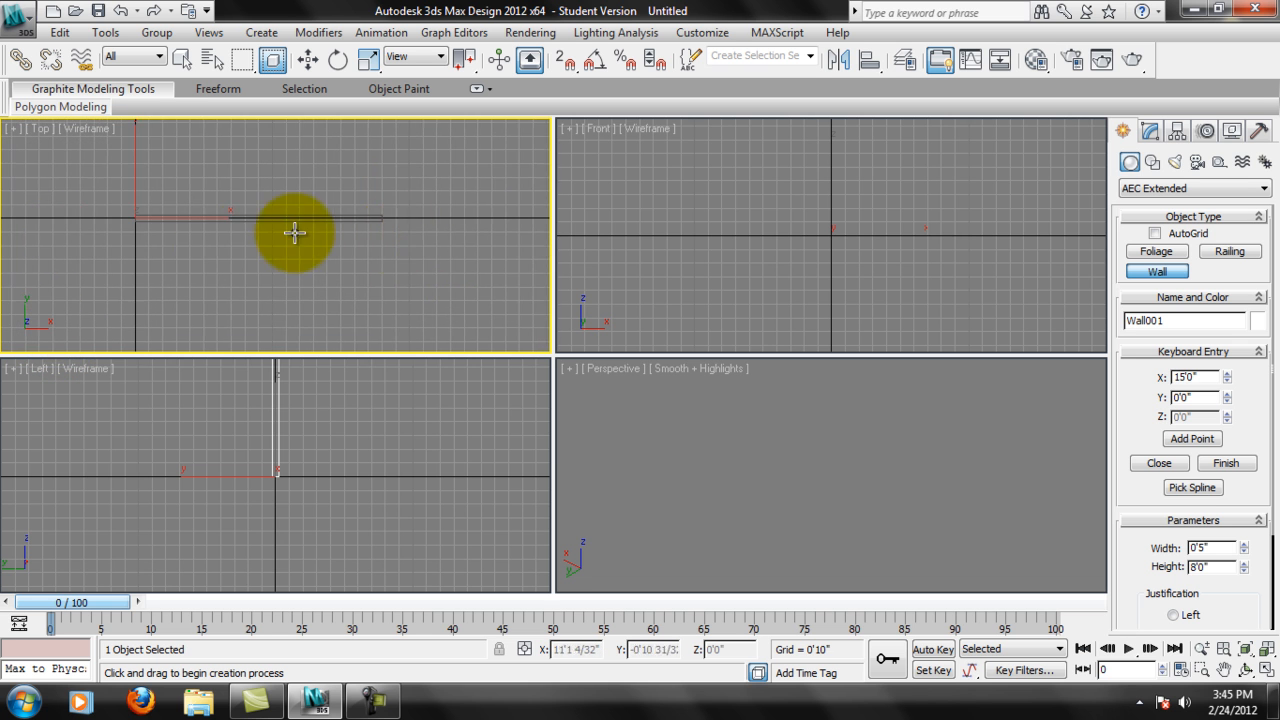
middle_click_drag(218, 246, 274, 266)
middle_click_drag(326, 223, 263, 342)
middle_click_drag(342, 306, 304, 200)
middle_click_drag(312, 254, 303, 288)
scroll(466, 250, "down", 1)
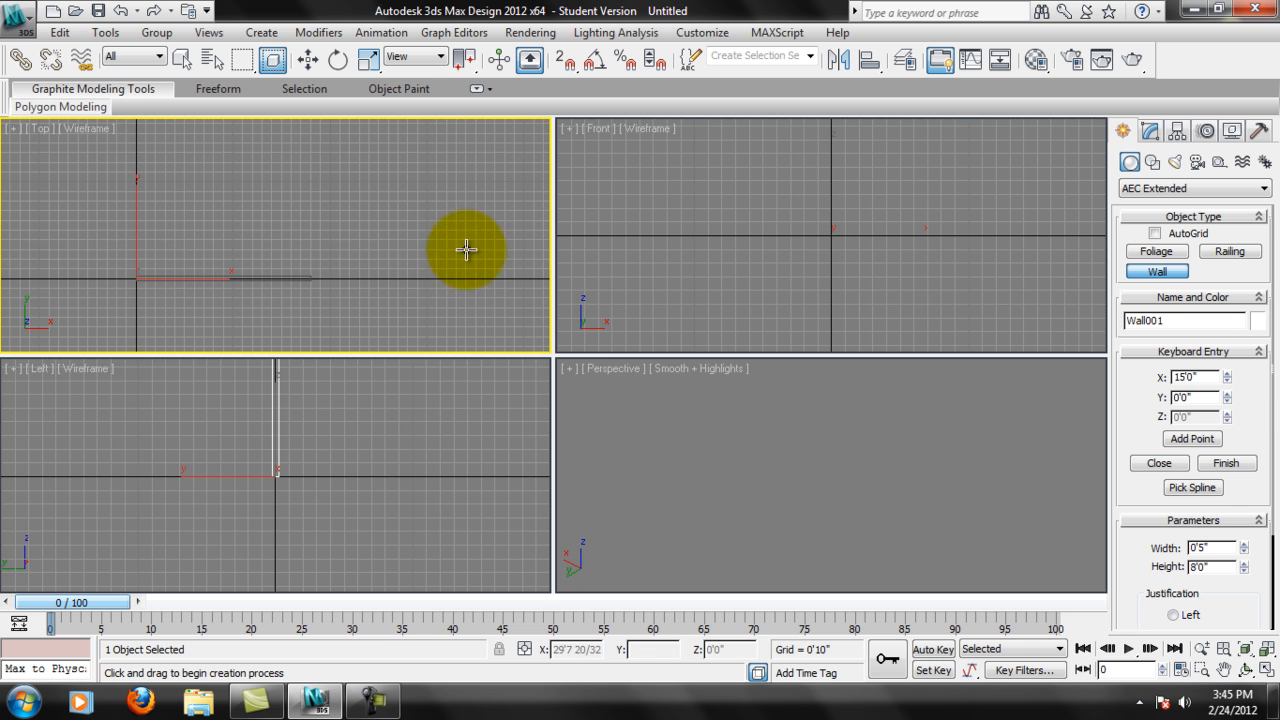
left_click(1195, 397)
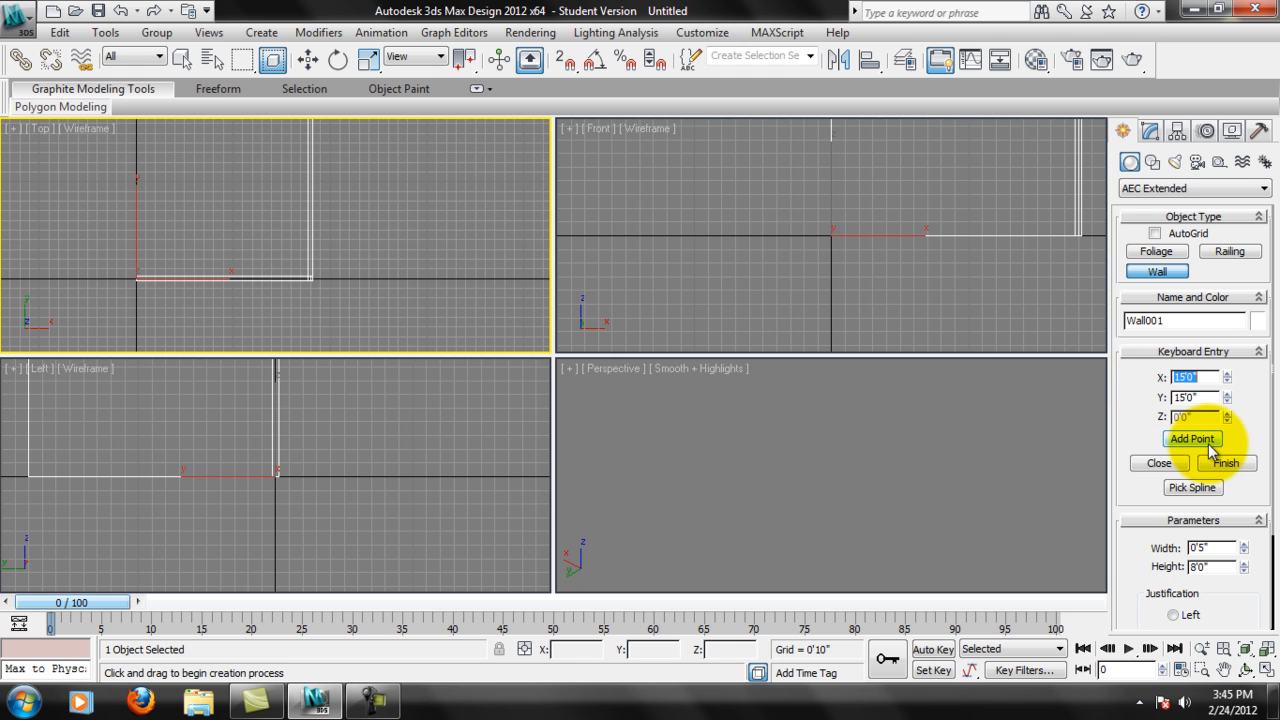
Add the fourth wall corner at X 0'0", Y 15'0" by coordinate entry.
middle_click_drag(314, 249, 334, 257)
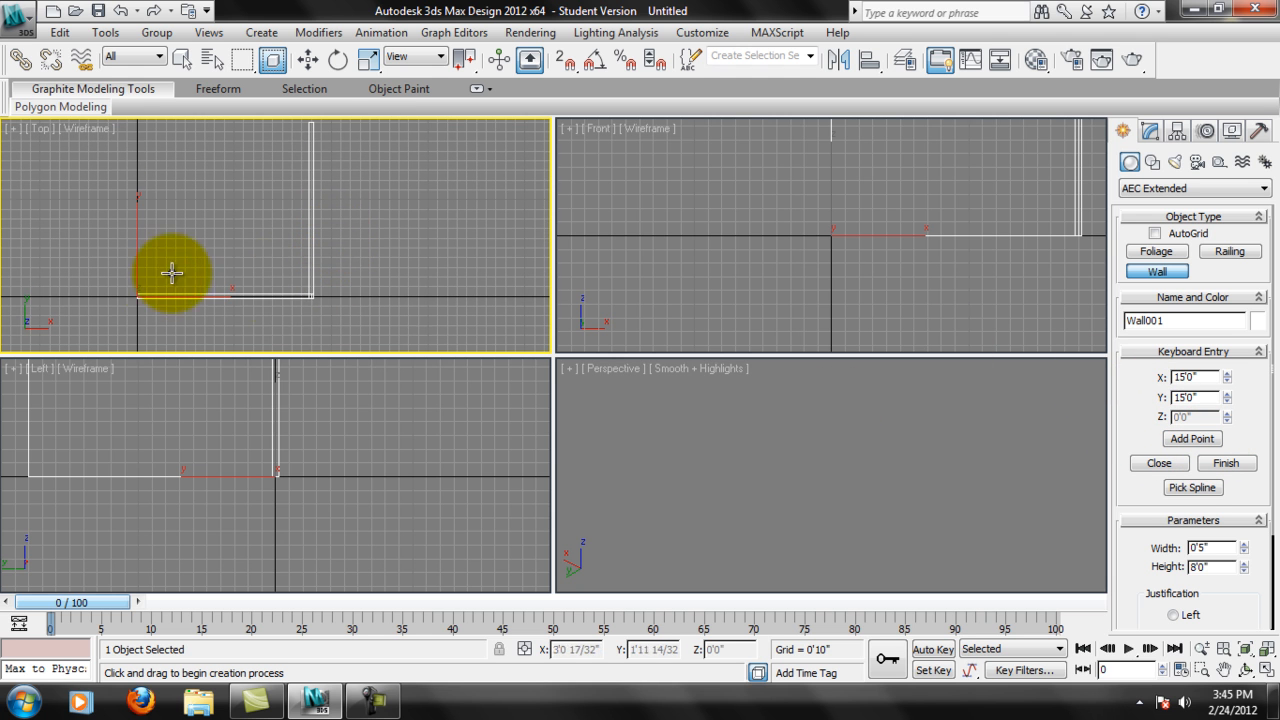
middle_click_drag(340, 153, 353, 165)
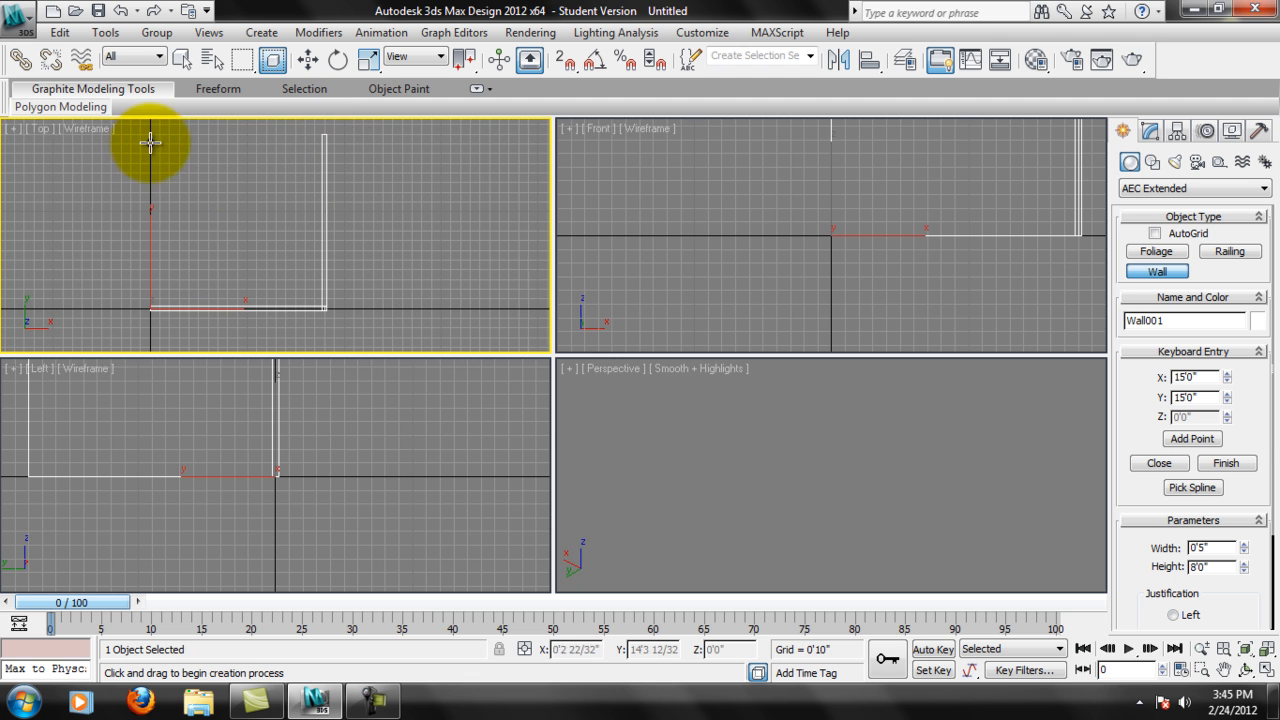
left_click_drag(1207, 376, 1126, 366)
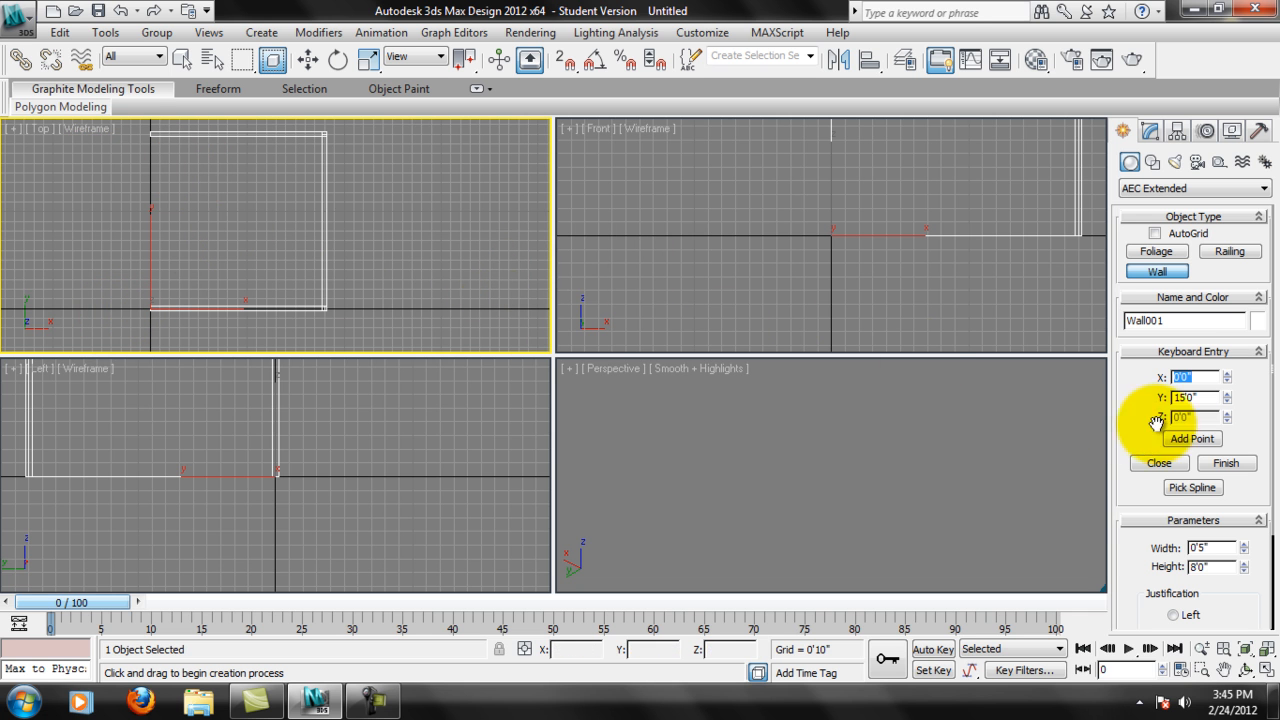
Close the wall loop into a square room and finish the wall.
left_click(1160, 464)
left_click(1226, 463)
middle_click_drag(330, 271, 334, 272)
scroll(272, 298, "up", 4)
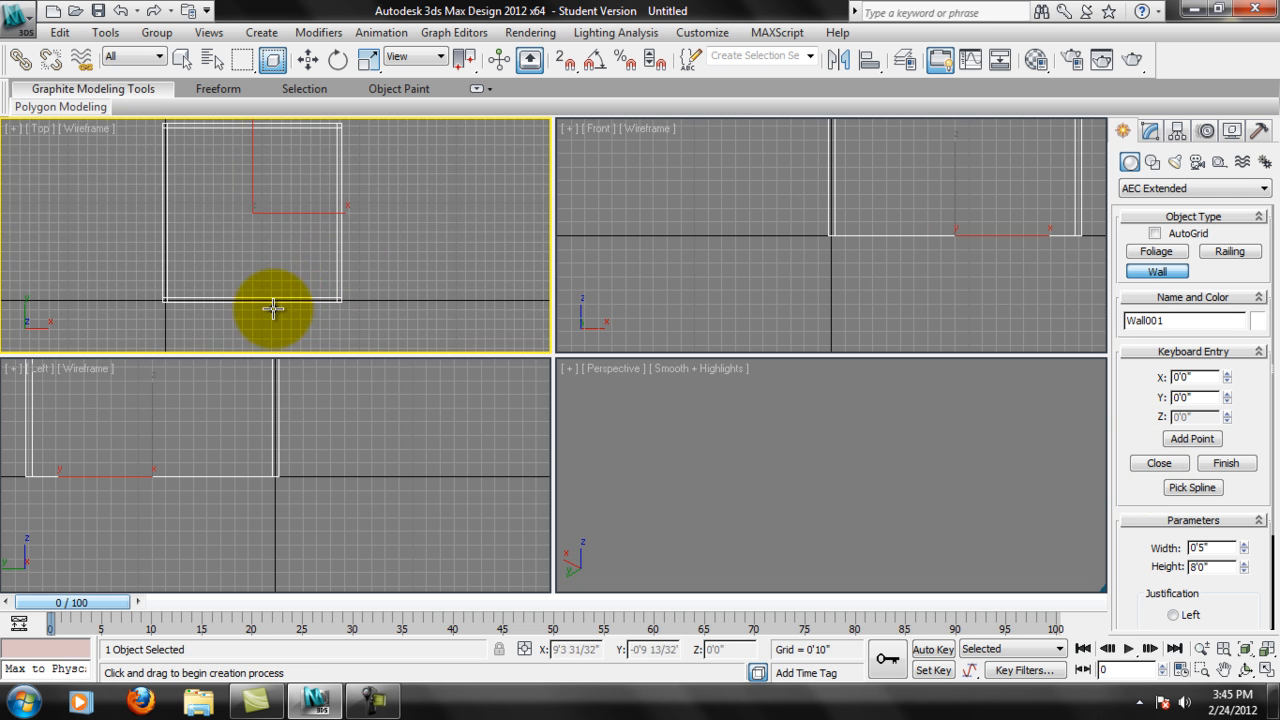
scroll(830, 458, "down", 5)
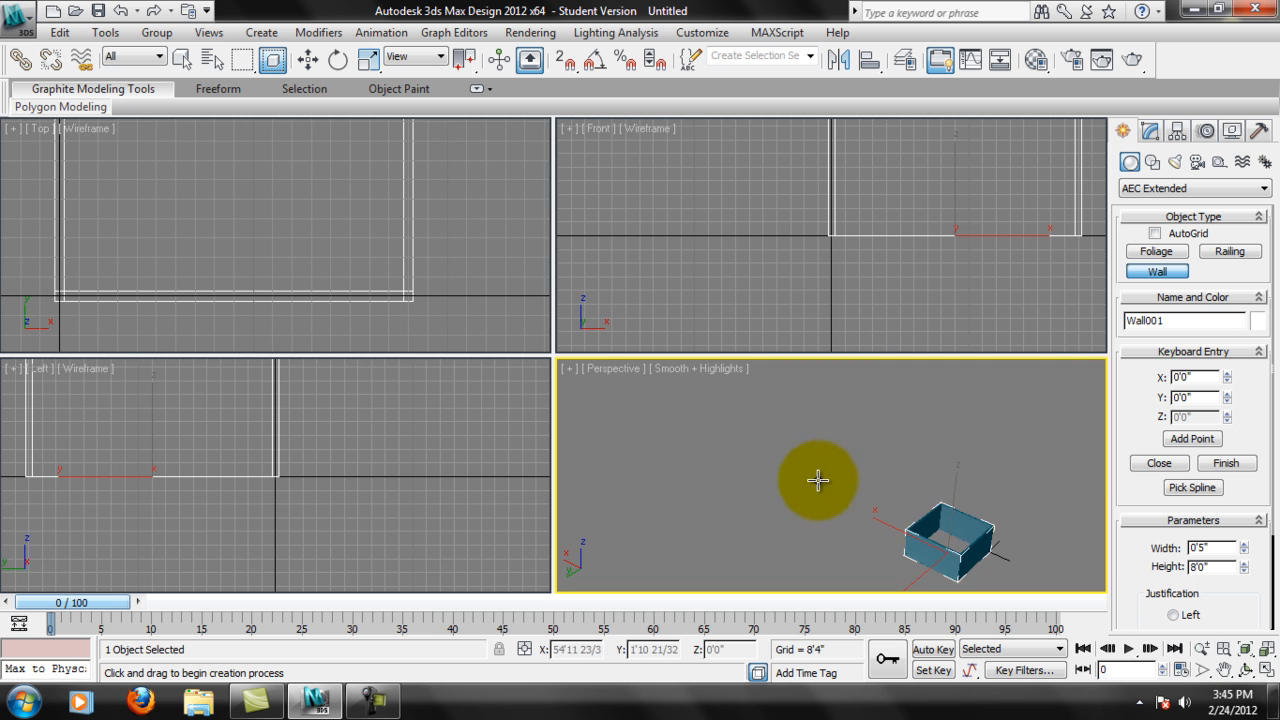
middle_click_drag(939, 525, 800, 444)
scroll(790, 450, "up", 3)
scroll(790, 450, "up", 3)
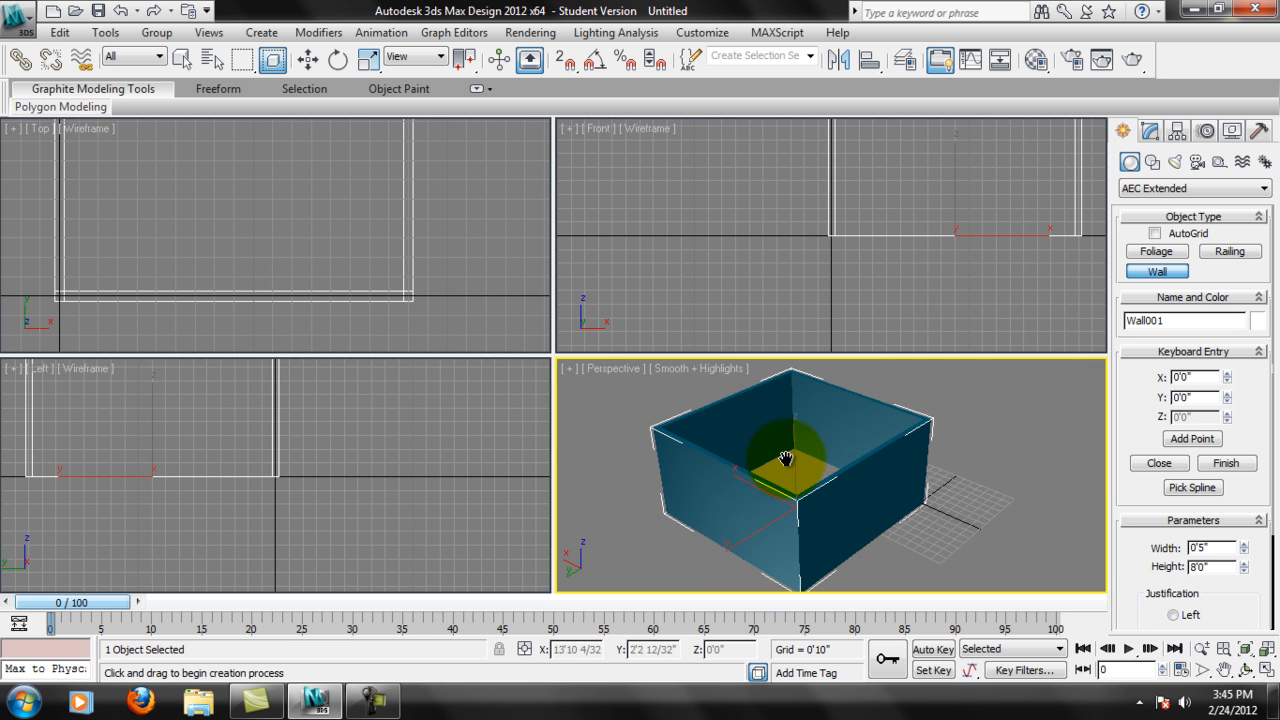
Edit the wall at Segment level and set the height of the segment along X 15'0" to 16'0".
left_click(1152, 130)
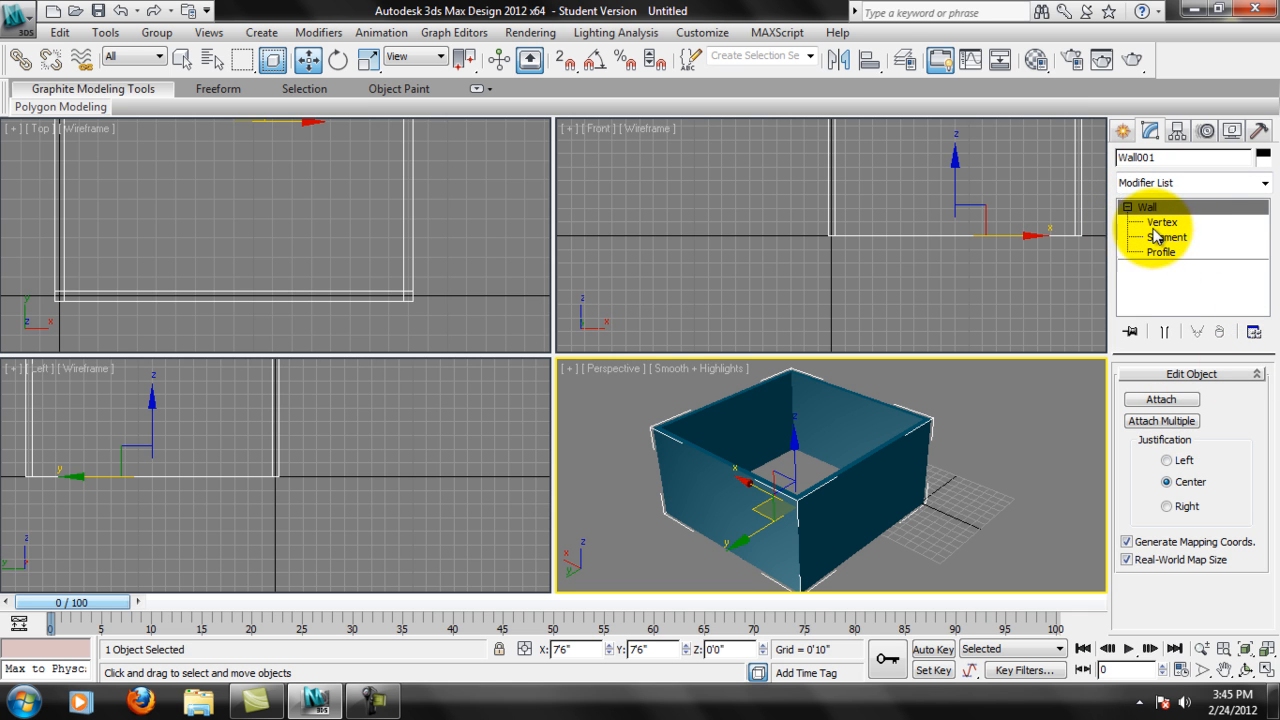
middle_click_drag(340, 215, 346, 249)
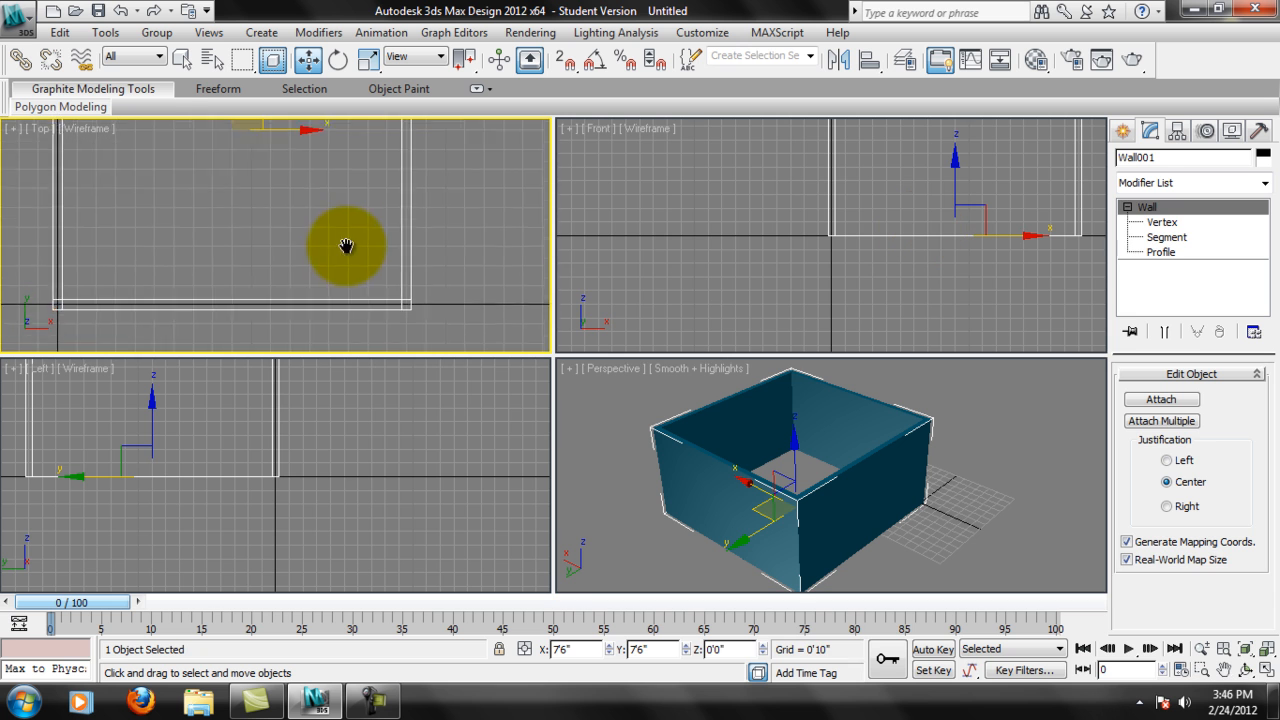
left_click(1160, 252)
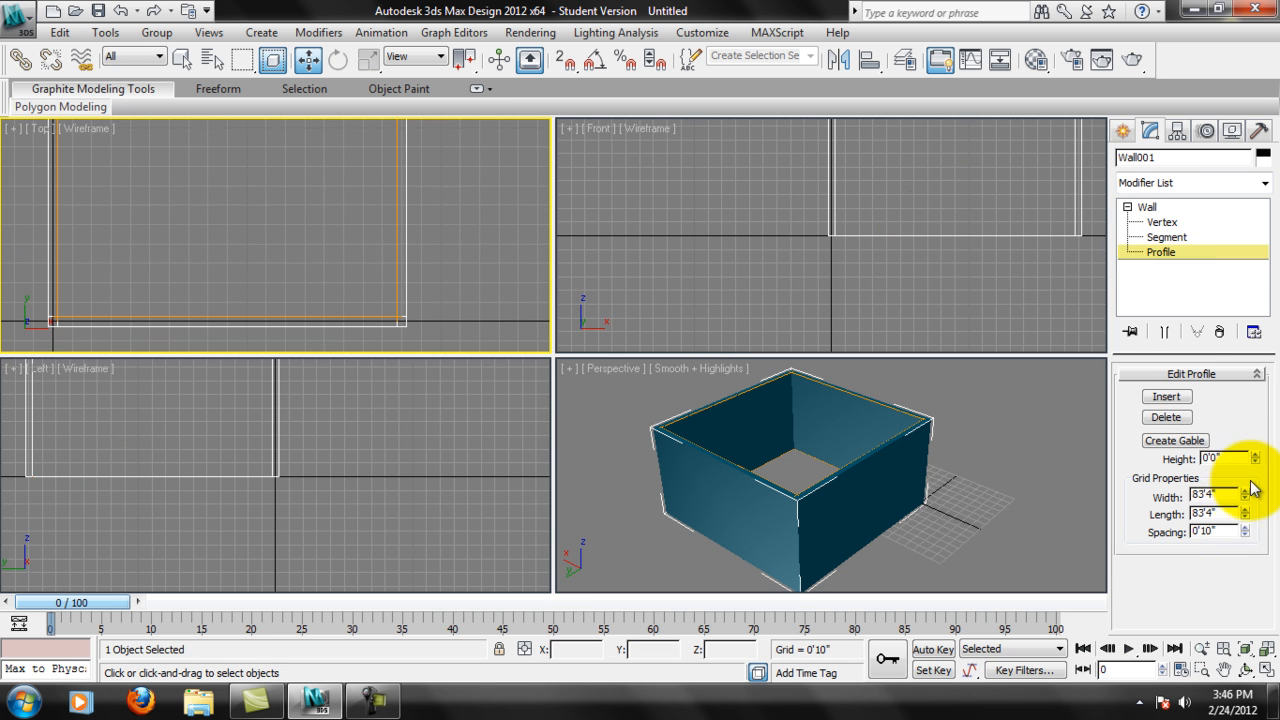
left_click(1180, 238)
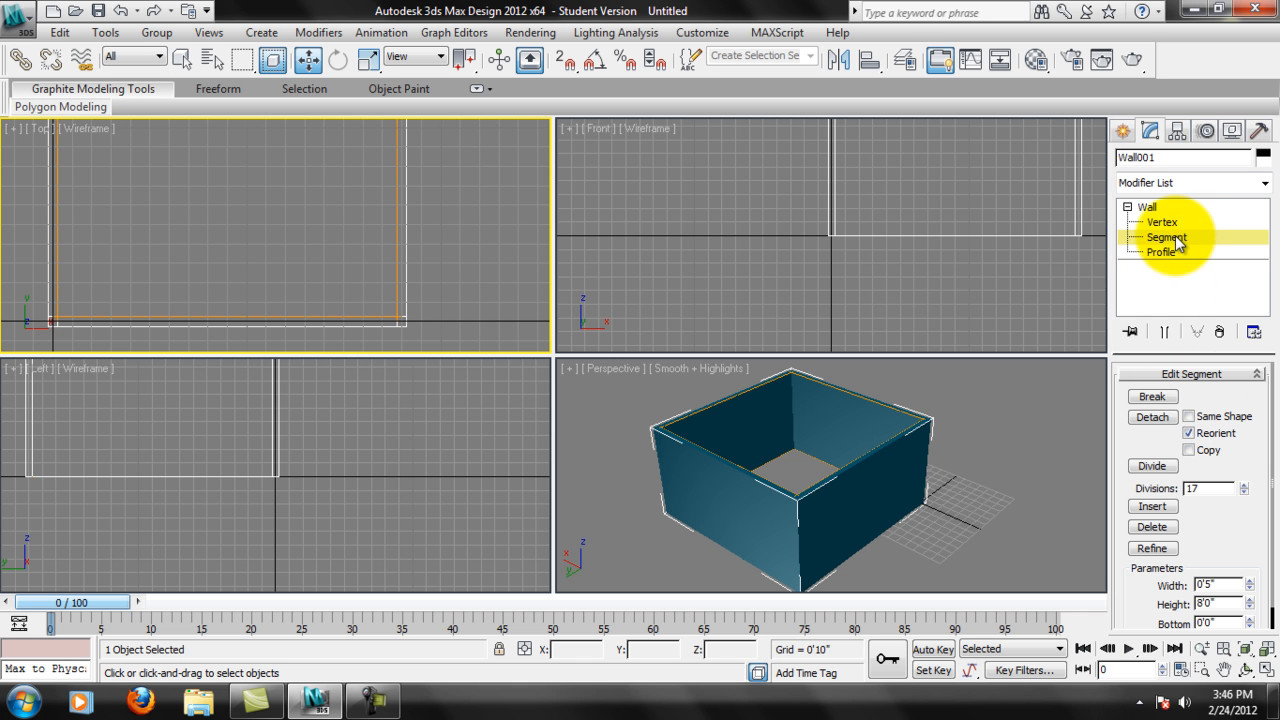
scroll(1220, 550, "down", 1)
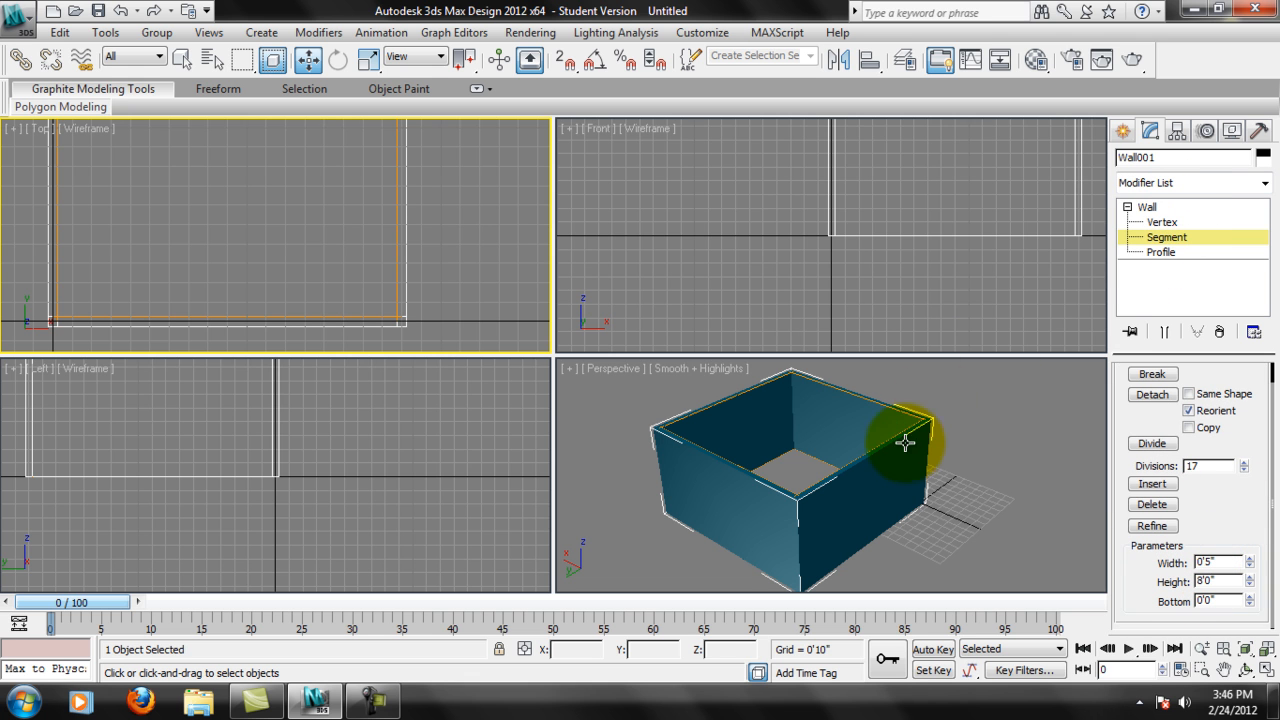
left_click(393, 210)
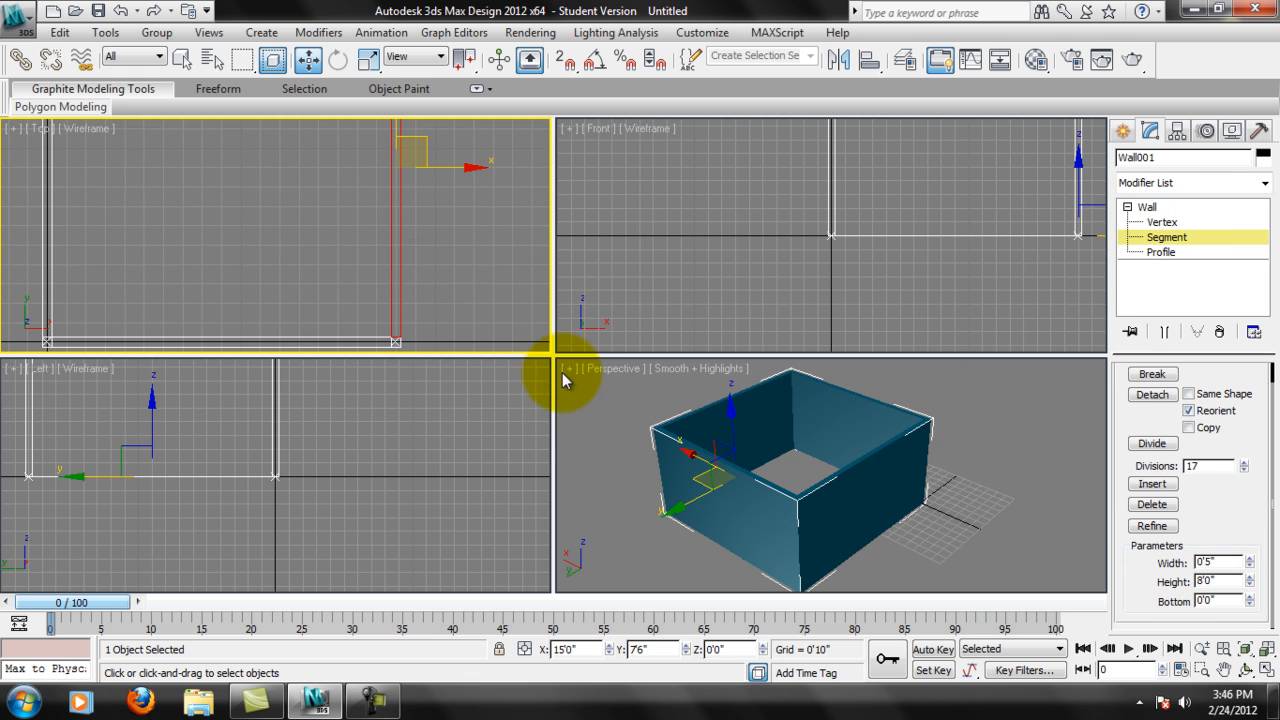
left_click(1217, 578)
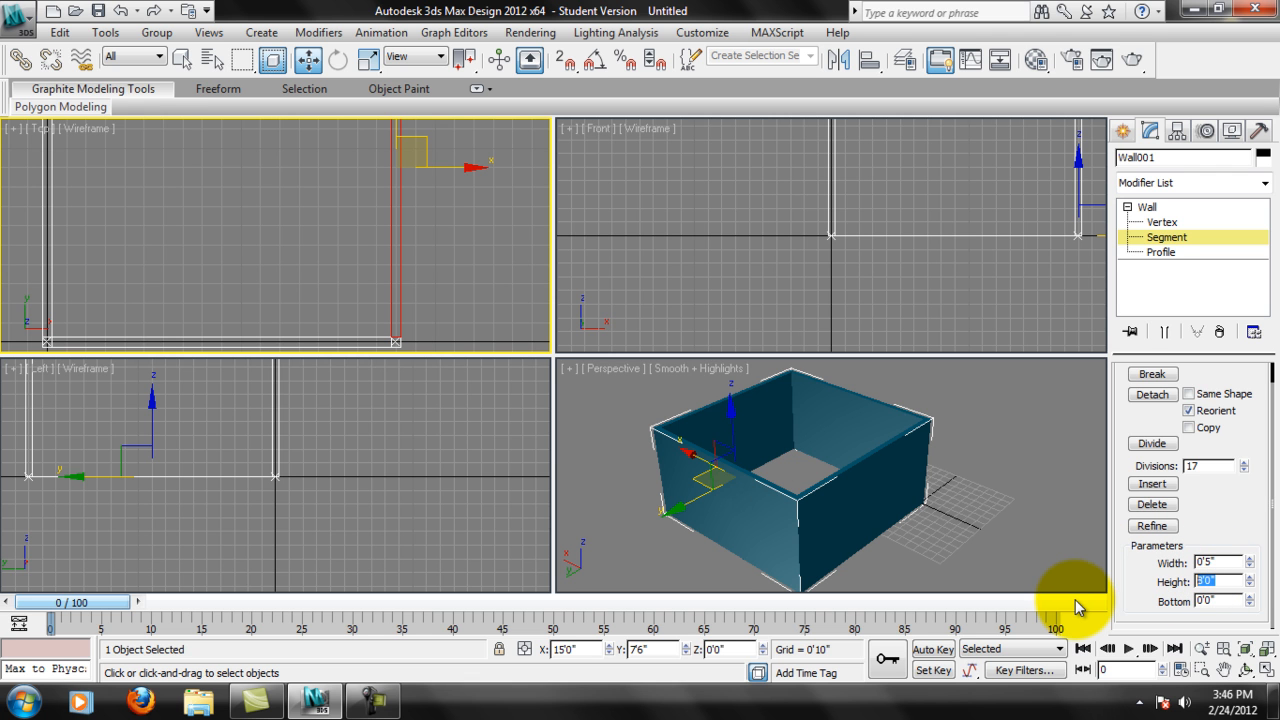
type("16")
key("Return")
Select the wall segment along Y 0'0" and set its height to 16'0".
middle_click_drag(820, 464, 819, 509)
left_click(908, 452)
left_click(907, 456)
left_click(914, 458)
left_click(724, 440)
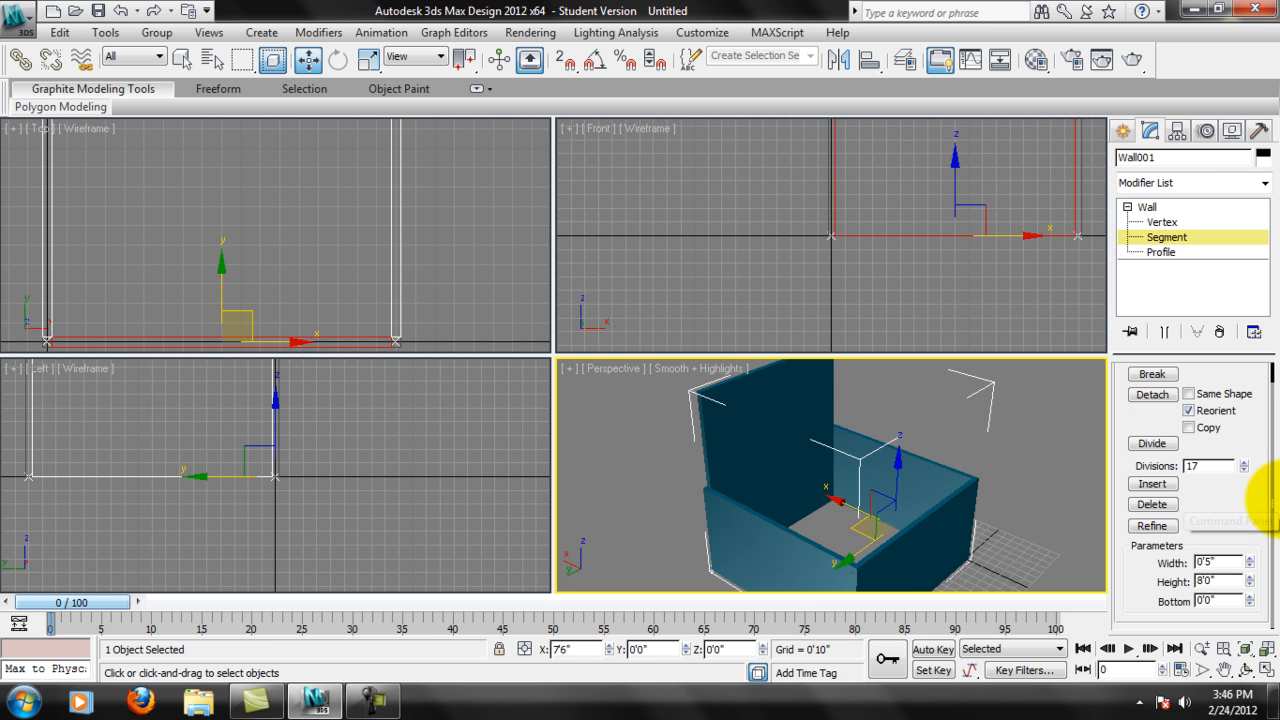
double_click(1223, 578)
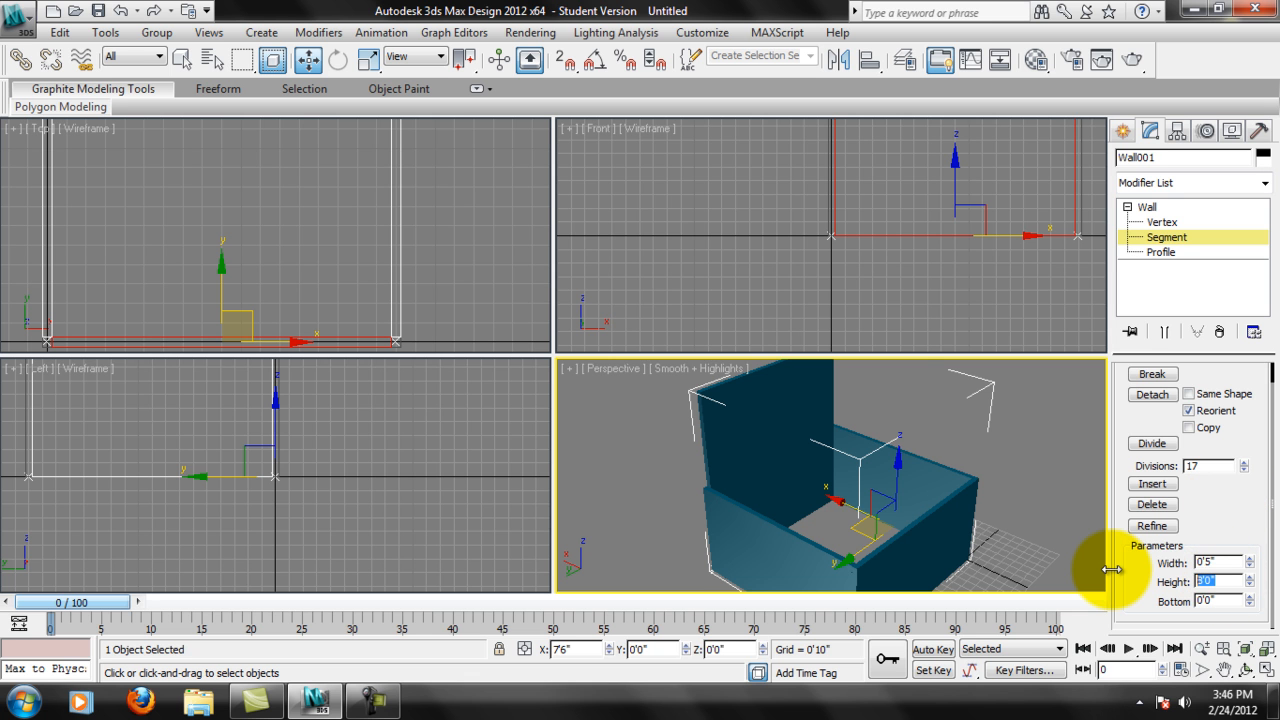
type("16")
key("Return")
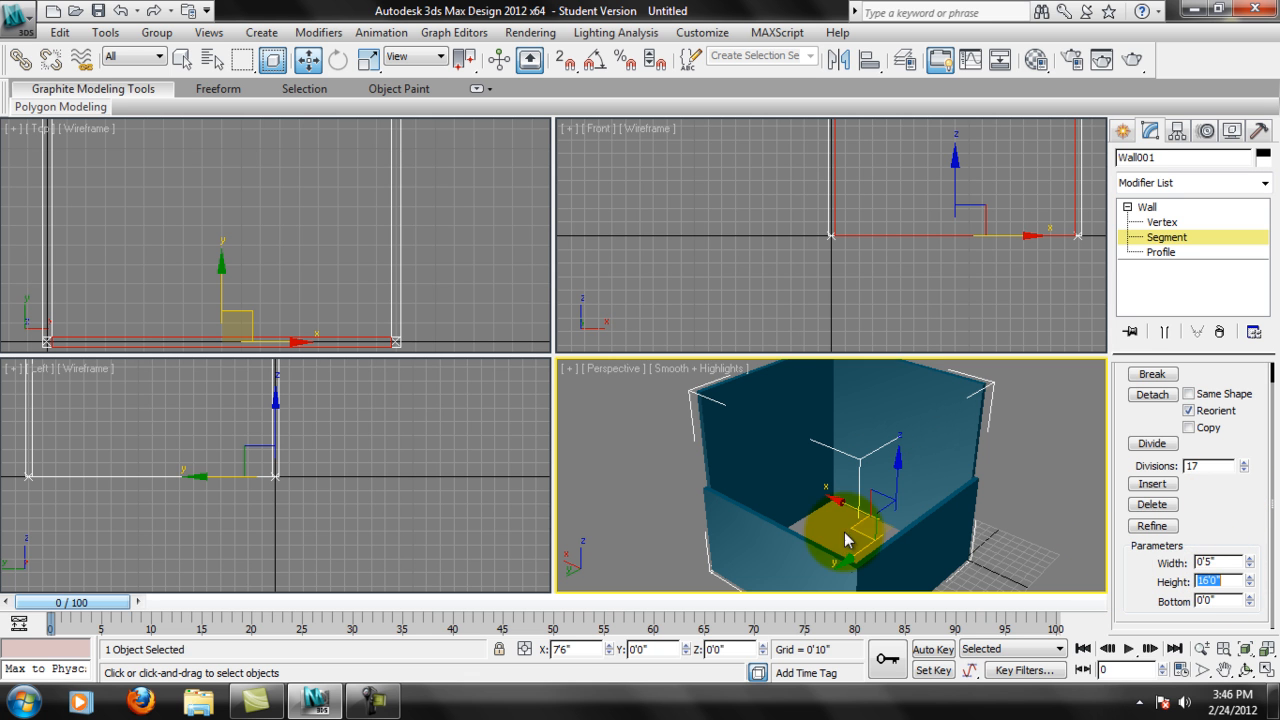
Select the remaining wall segments along X 0'0" and Y 15'0" and set their height to 16'0".
middle_click_drag(210, 250, 220, 287)
left_click(54, 257)
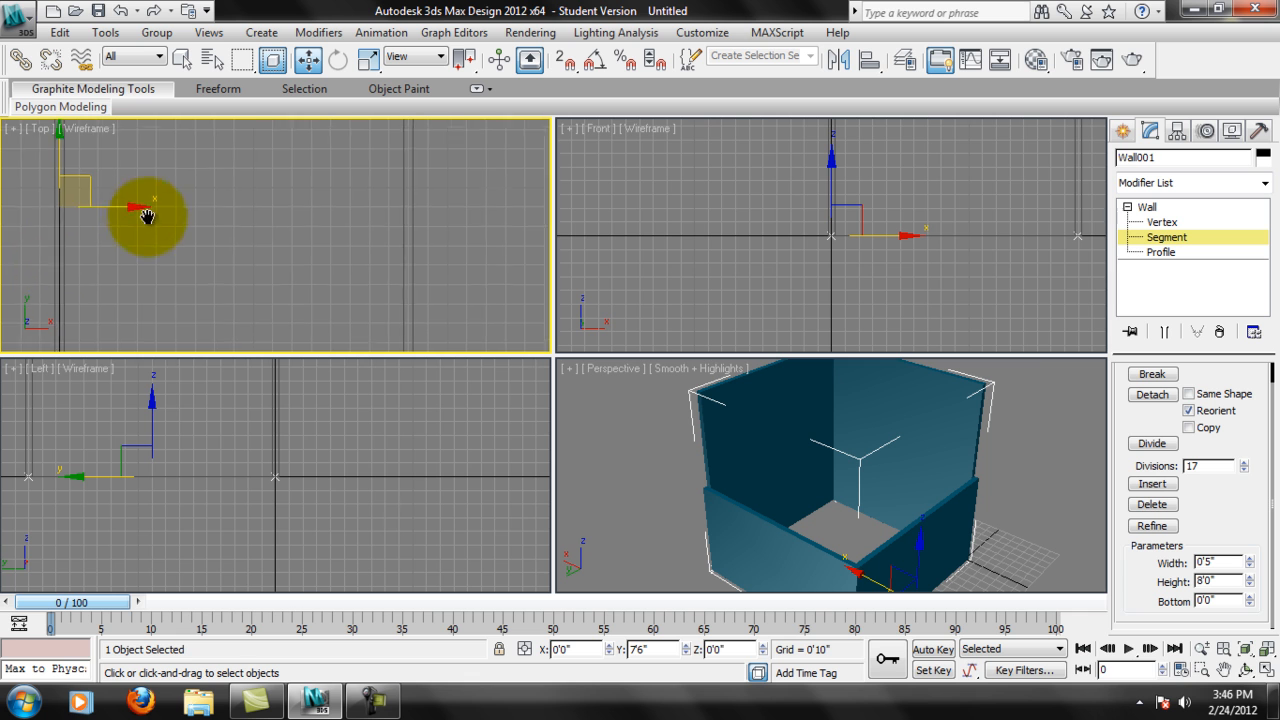
middle_click_drag(147, 206, 172, 361)
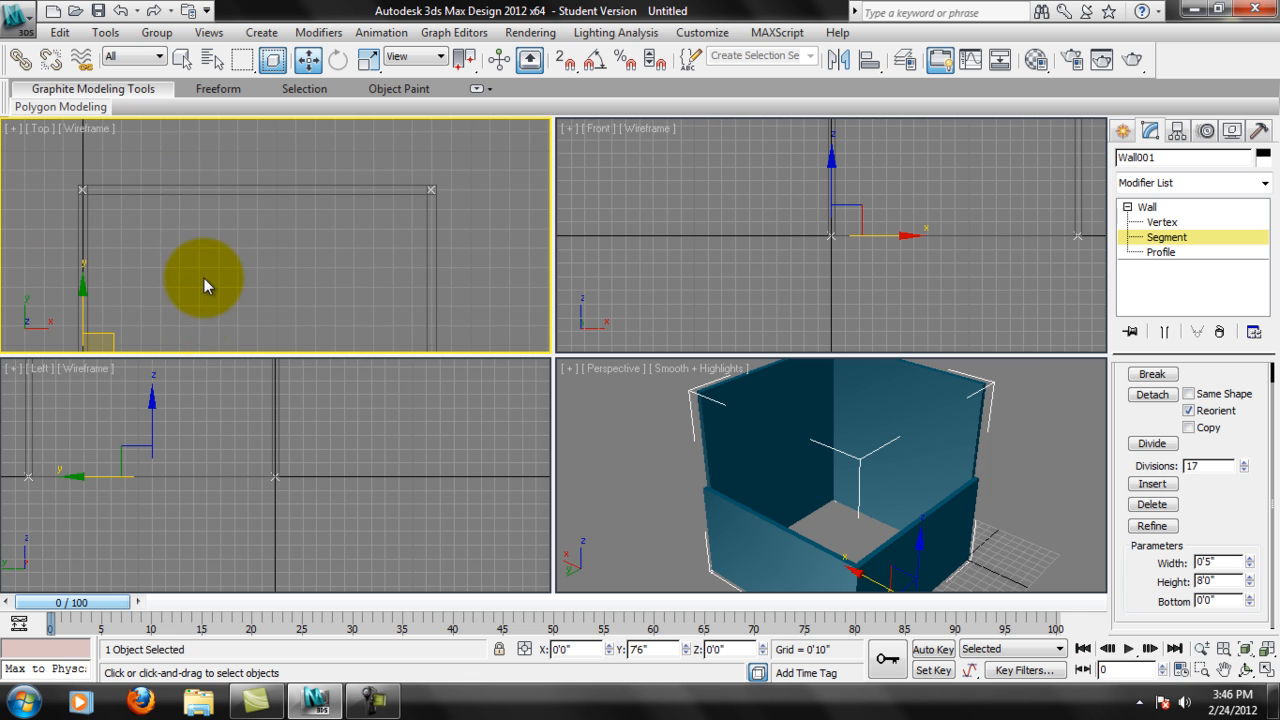
left_click(225, 189)
left_click(1226, 578)
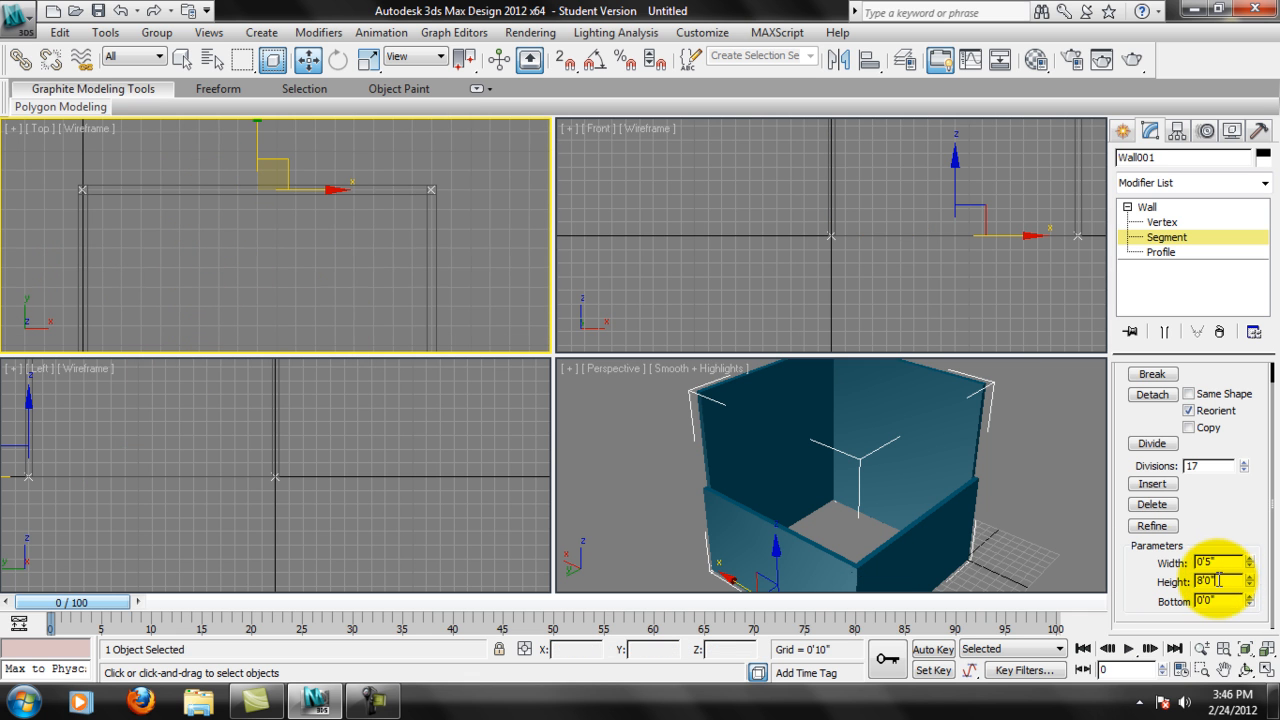
double_click(1218, 580)
key("Return")
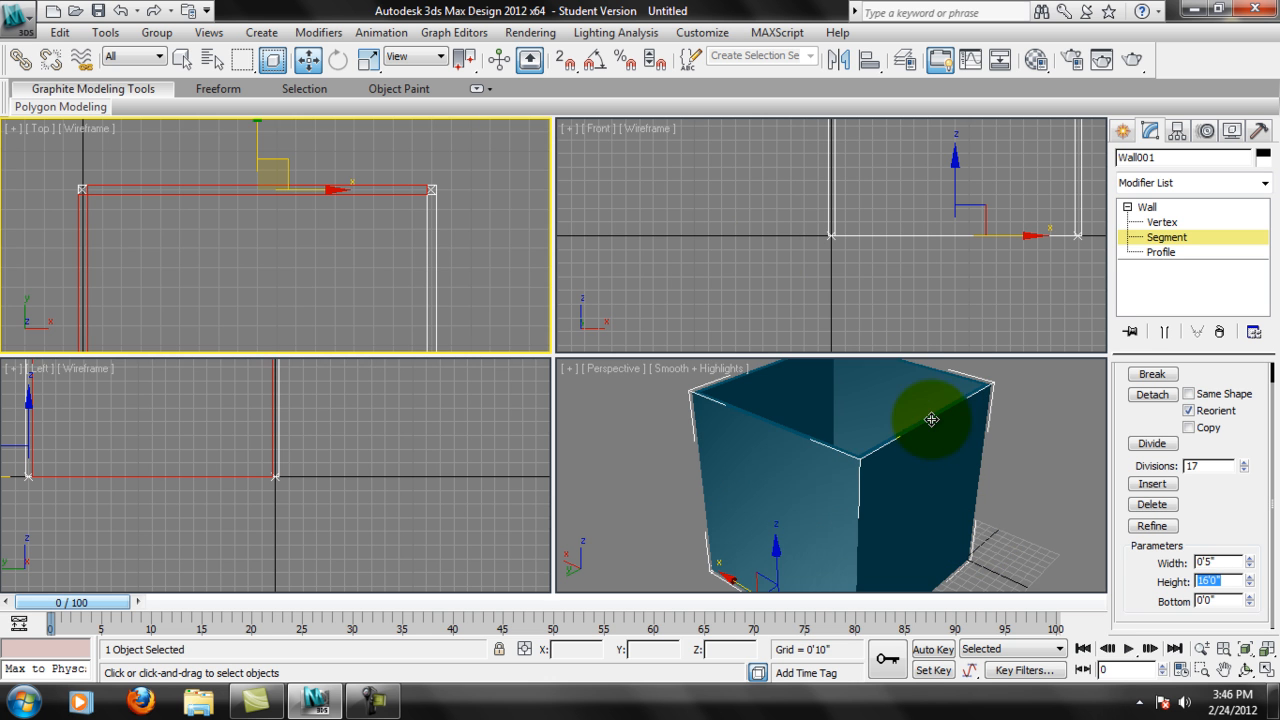
Edit the wall at Profile level and select the profile of the wall along Y 0'0" in the Front view.
middle_click_drag(928, 414, 930, 460)
middle_click_drag(468, 274, 446, 234)
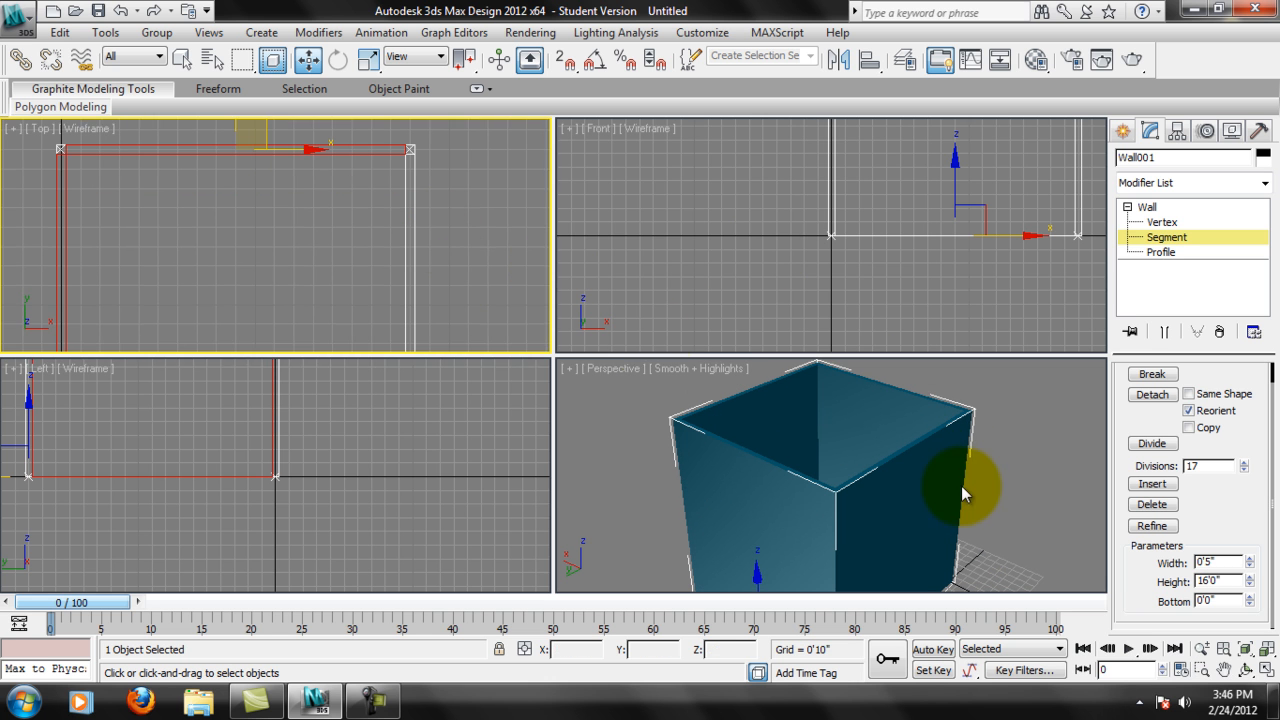
middle_click_drag(894, 429, 968, 482, "alt")
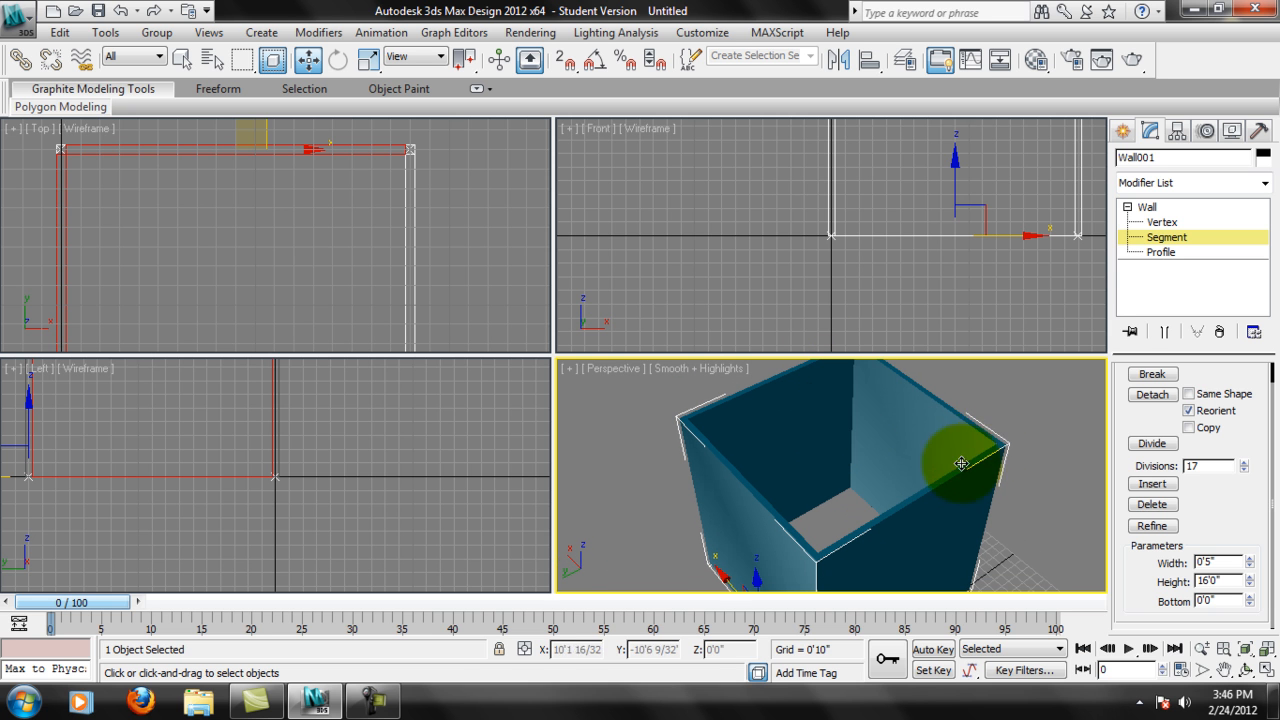
middle_click_drag(868, 253, 811, 300)
middle_click_drag(906, 189, 806, 263)
scroll(814, 253, "down", 2)
left_click(1161, 252)
left_click(745, 180)
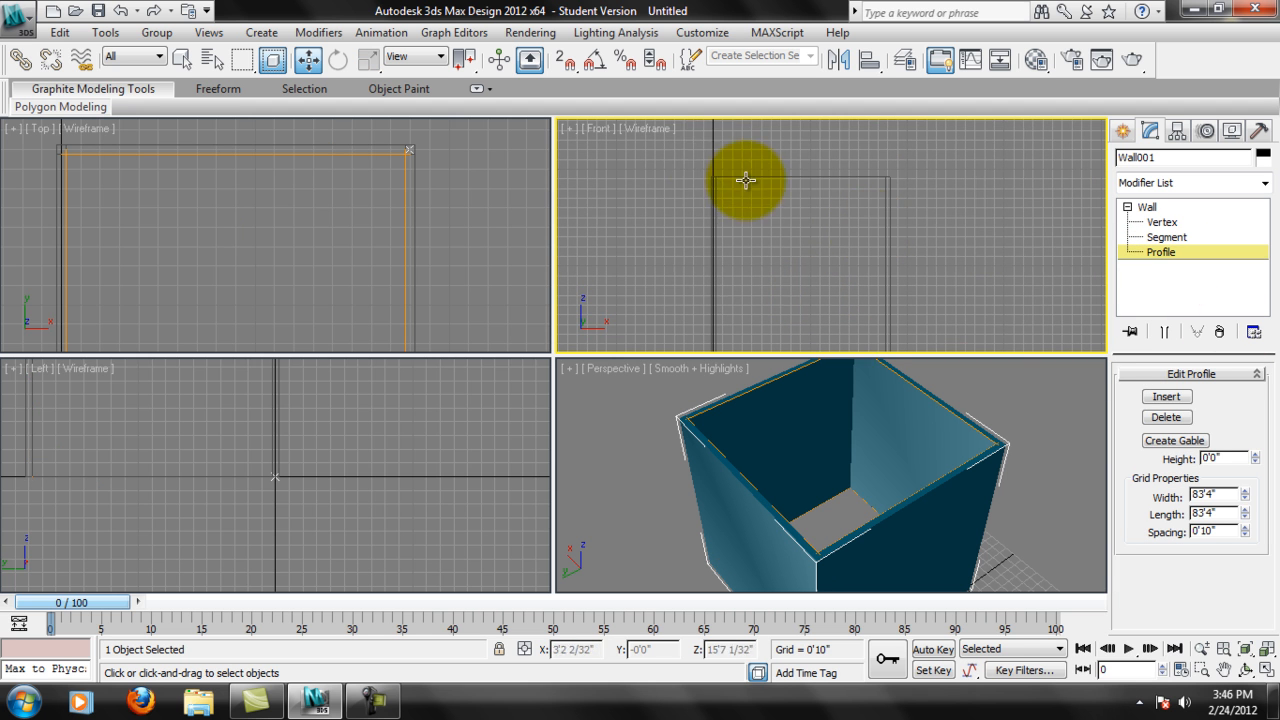
left_click_drag(779, 173, 785, 172)
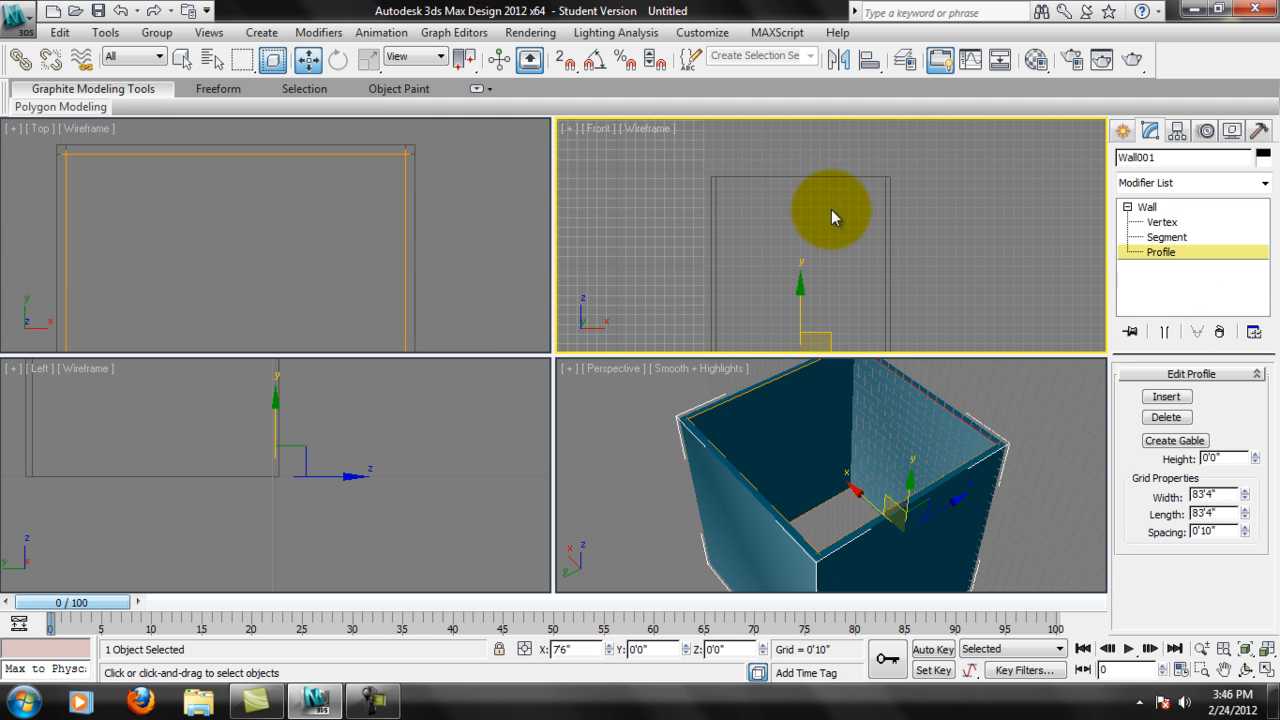
middle_click_drag(881, 281, 887, 250)
middle_click_drag(956, 296, 946, 252)
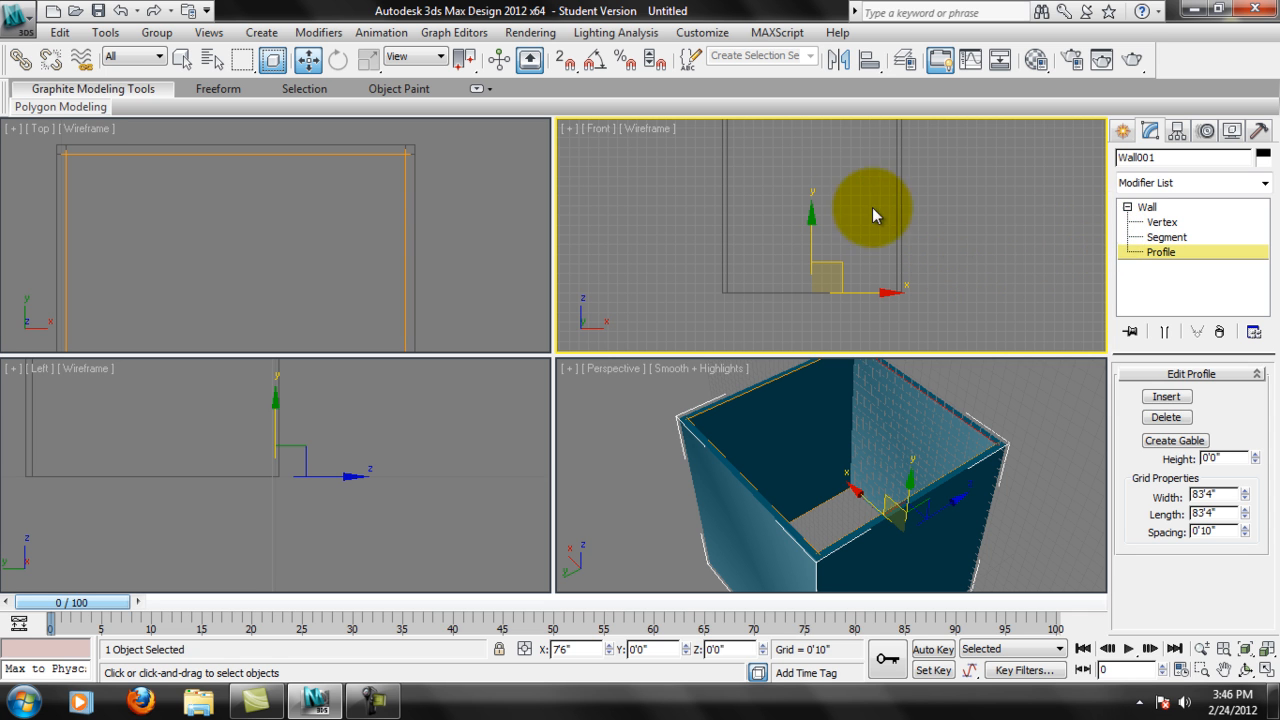
Edit the wall at Vertex level and select its base vertices in the Front view.
left_click(1160, 222)
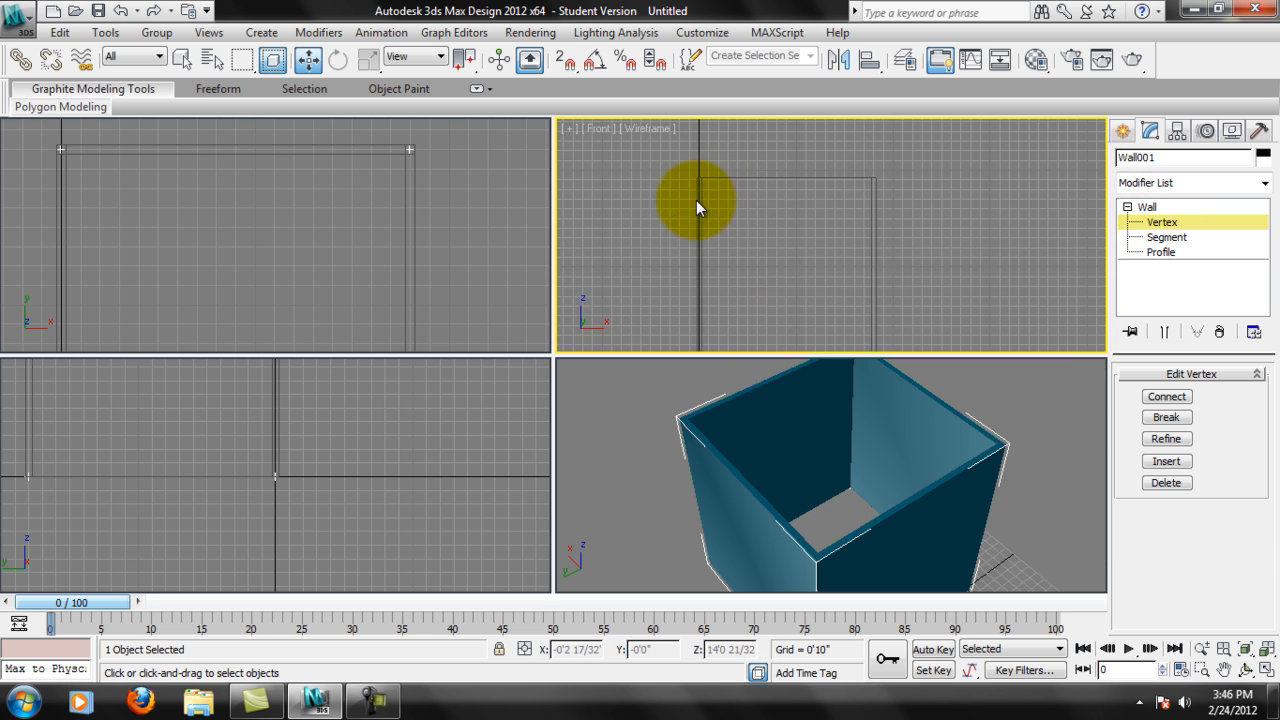
middle_click_drag(802, 253, 776, 169)
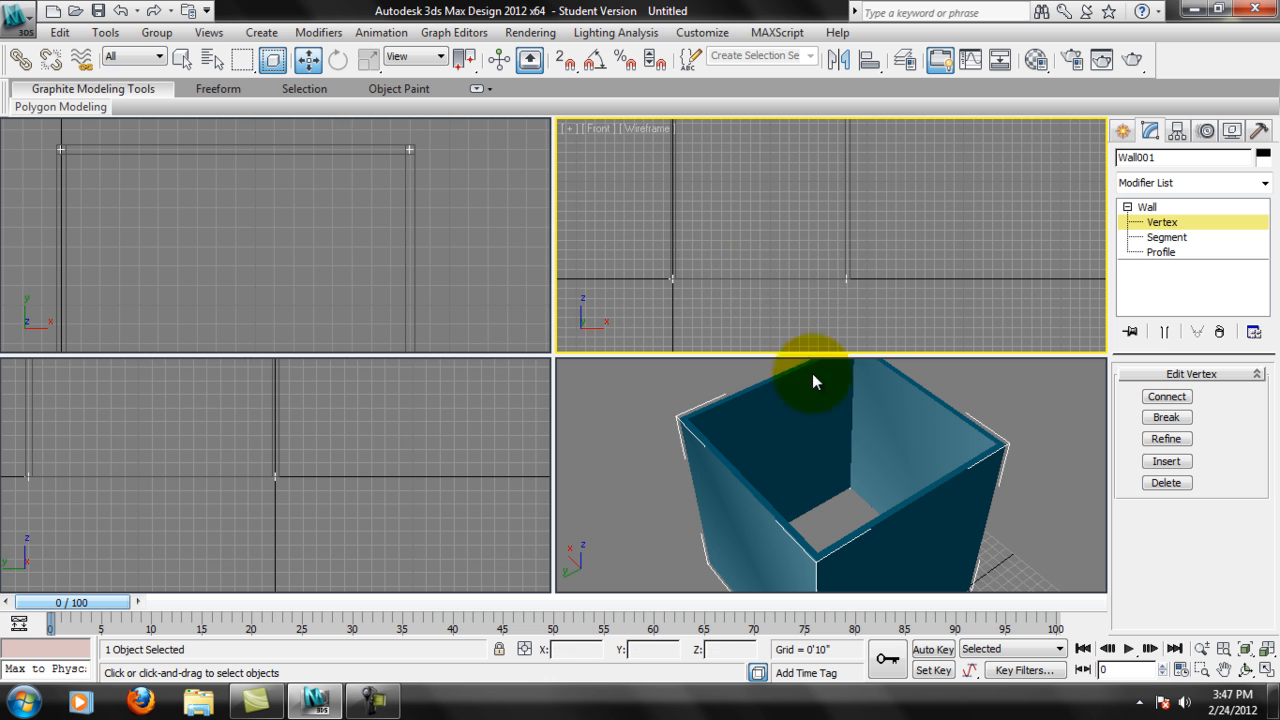
left_click_drag(707, 262, 716, 286)
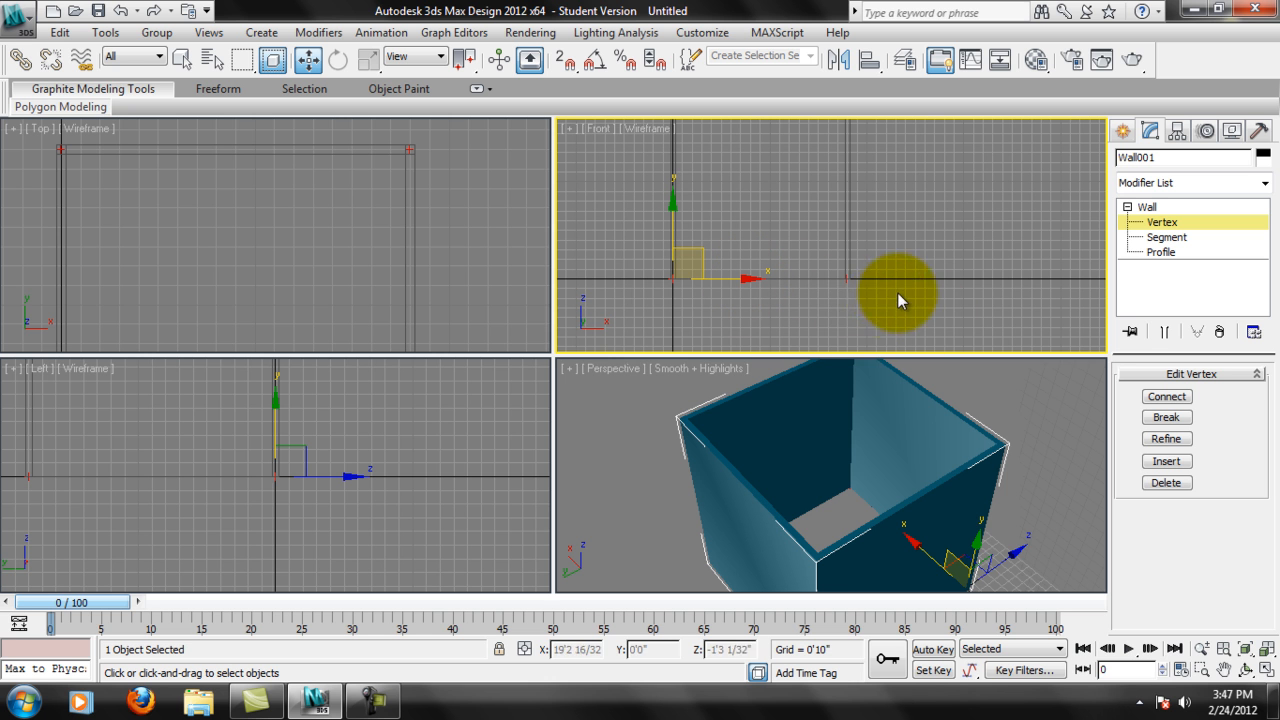
middle_click_drag(889, 438, 856, 437, "alt")
middle_click_drag(864, 510, 856, 485, "alt")
left_click(882, 446)
middle_click_drag(765, 214, 778, 253)
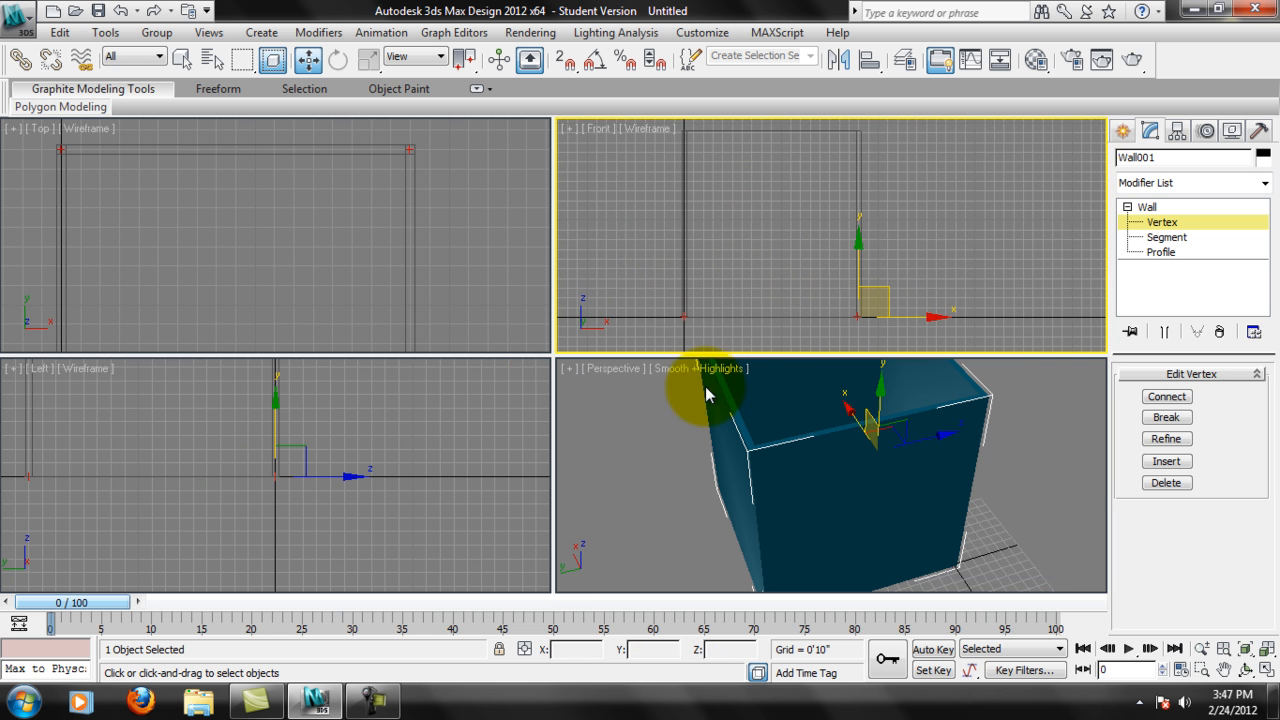
middle_click(864, 508)
middle_click_drag(864, 516, 908, 500, "alt")
middle_click_drag(948, 425, 794, 491, "alt")
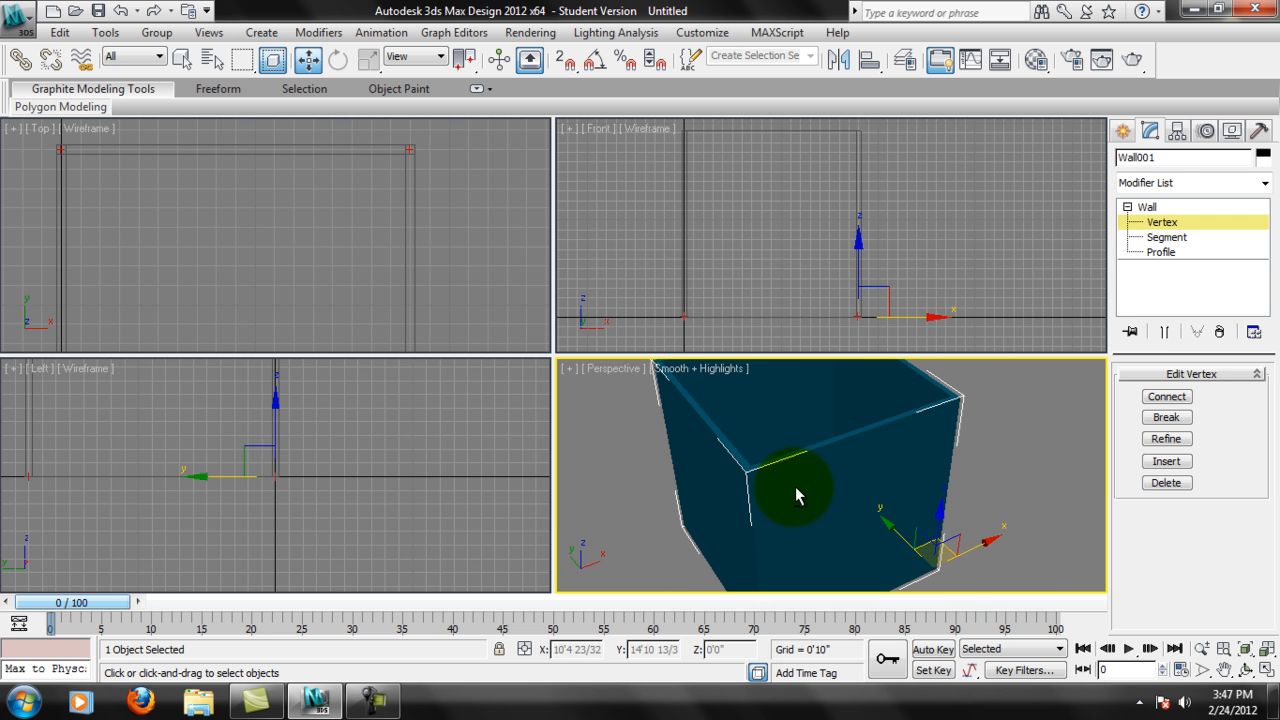
Return the wall to object level and activate the Pivot tool of the Doors category, reviewing its creation parameters.
left_click(1152, 208)
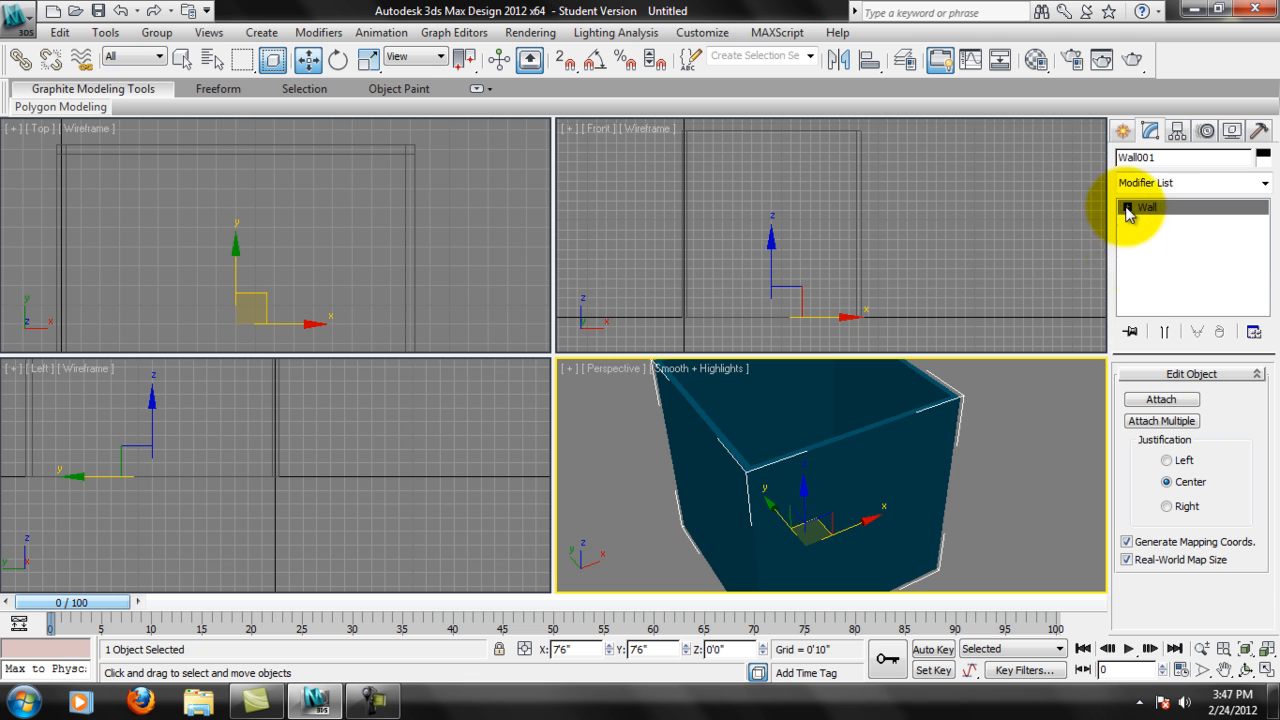
middle_click_drag(751, 411, 832, 412, "alt")
middle_click_drag(194, 232, 209, 210)
scroll(230, 213, "down", 2)
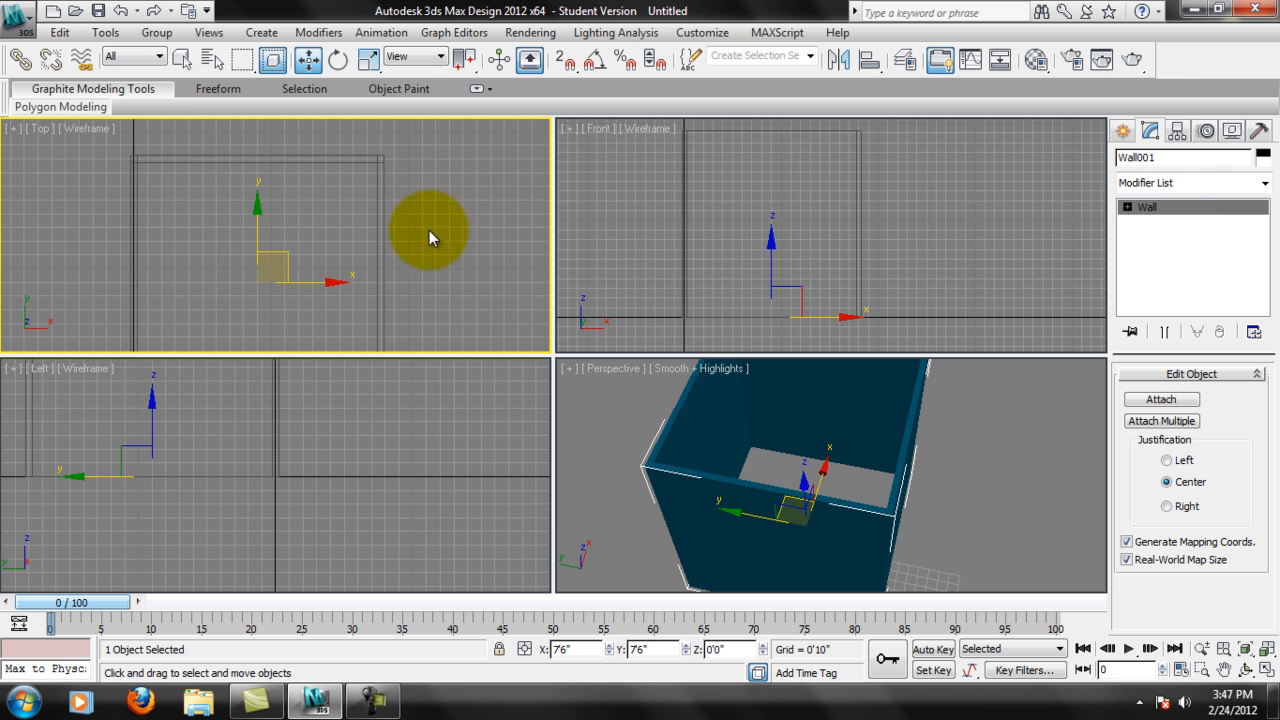
left_click(1122, 135)
left_click(1245, 189)
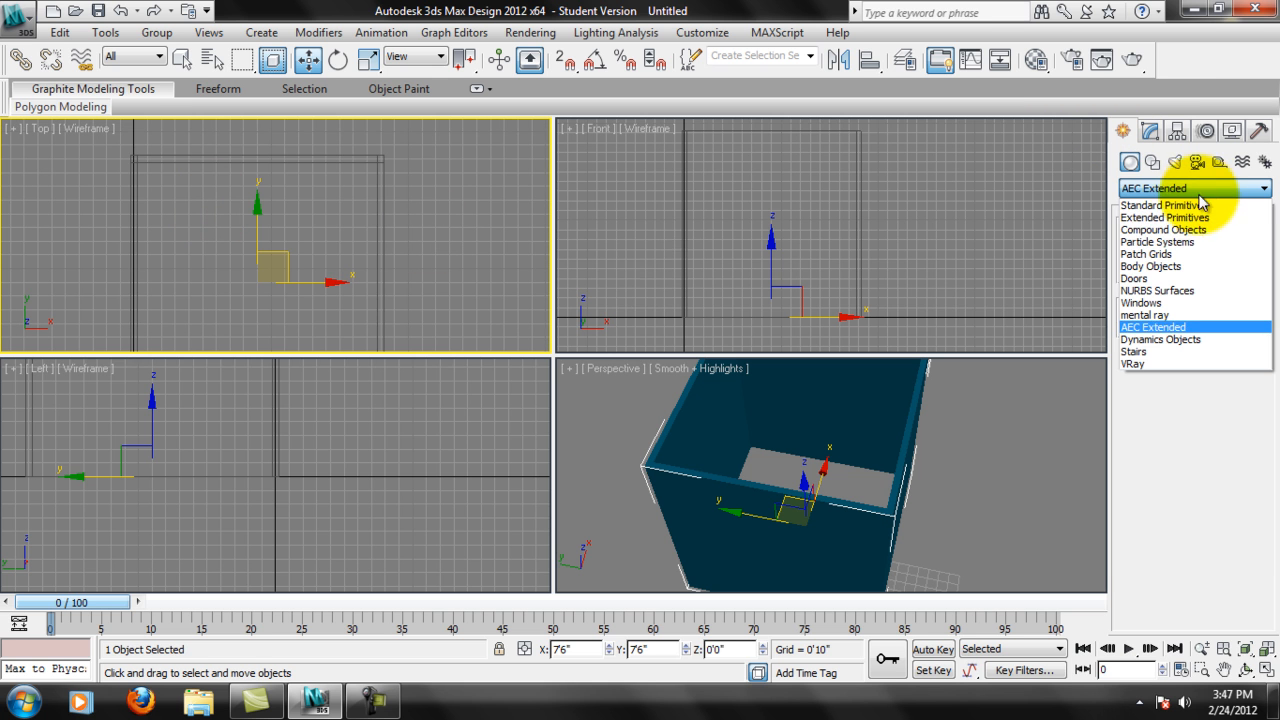
left_click(1150, 278)
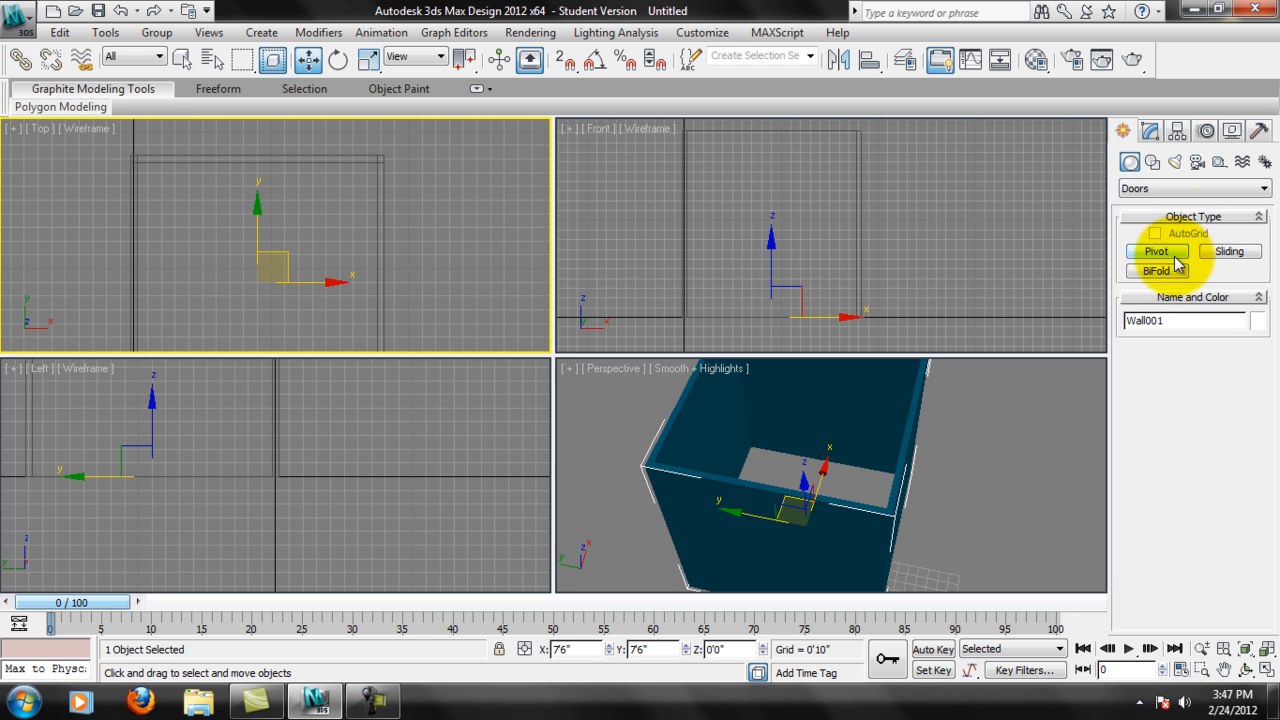
left_click(1170, 257)
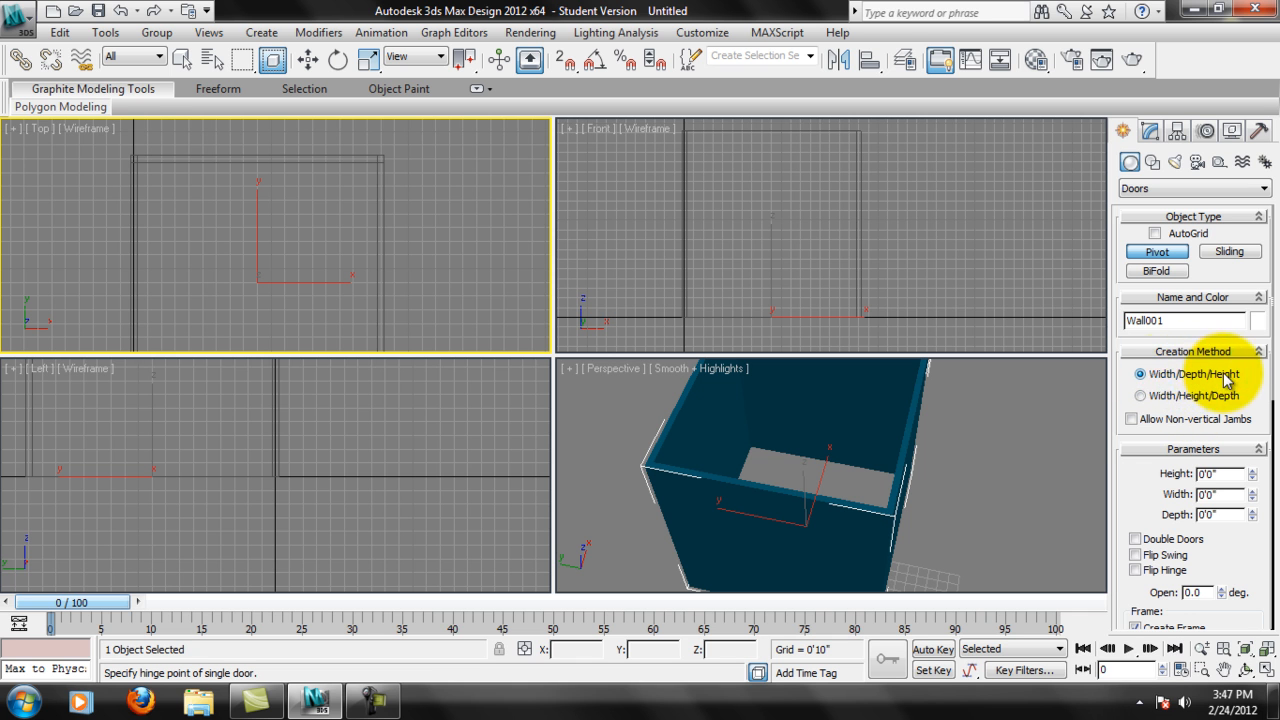
left_click_drag(1145, 482, 1150, 409)
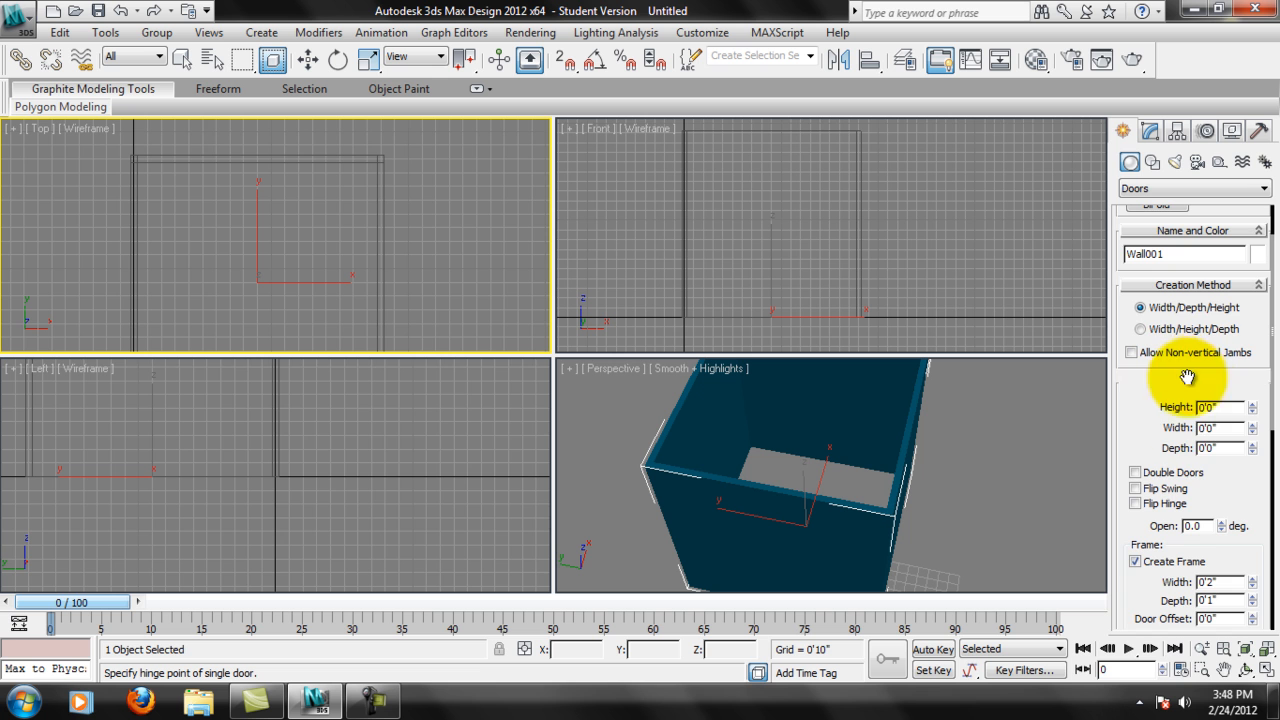
left_click_drag(1214, 471, 1207, 293)
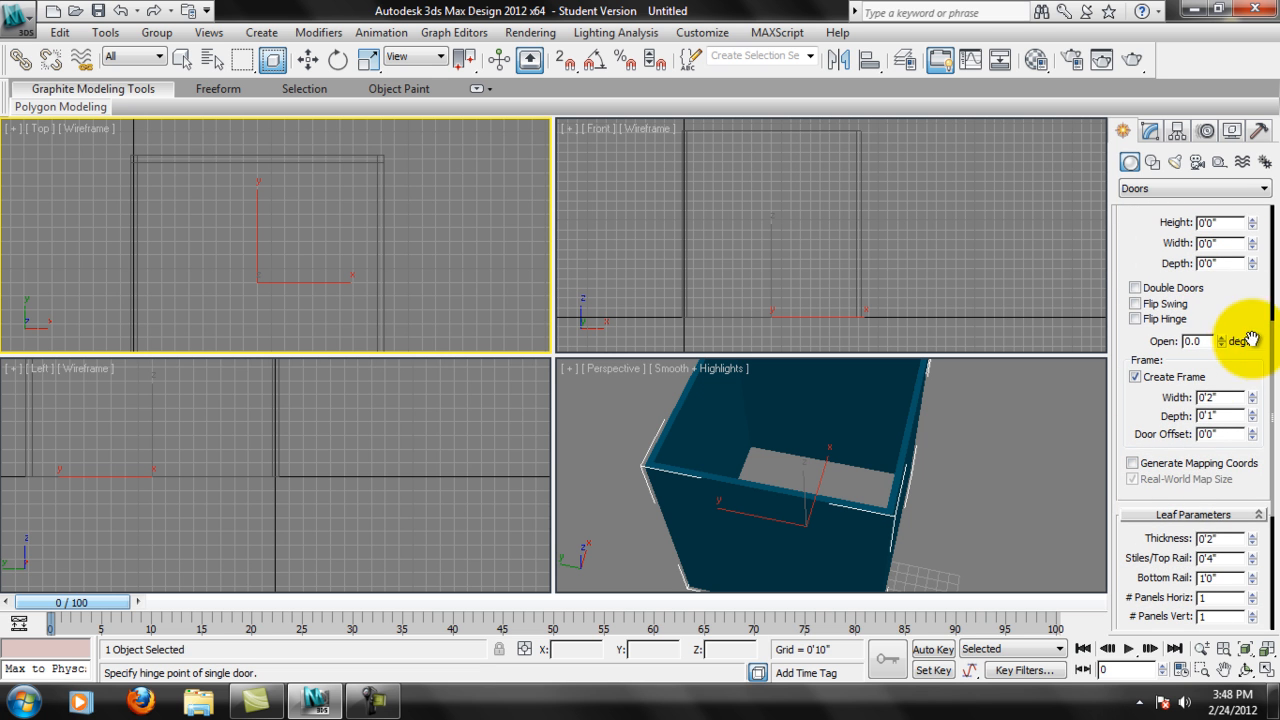
scroll(1229, 300, "up", 1)
Draw a Pivot door on the wall along Y 0'0", about 4'6" wide, 4" deep and 4'1" high.
middle_click_drag(420, 277, 407, 233)
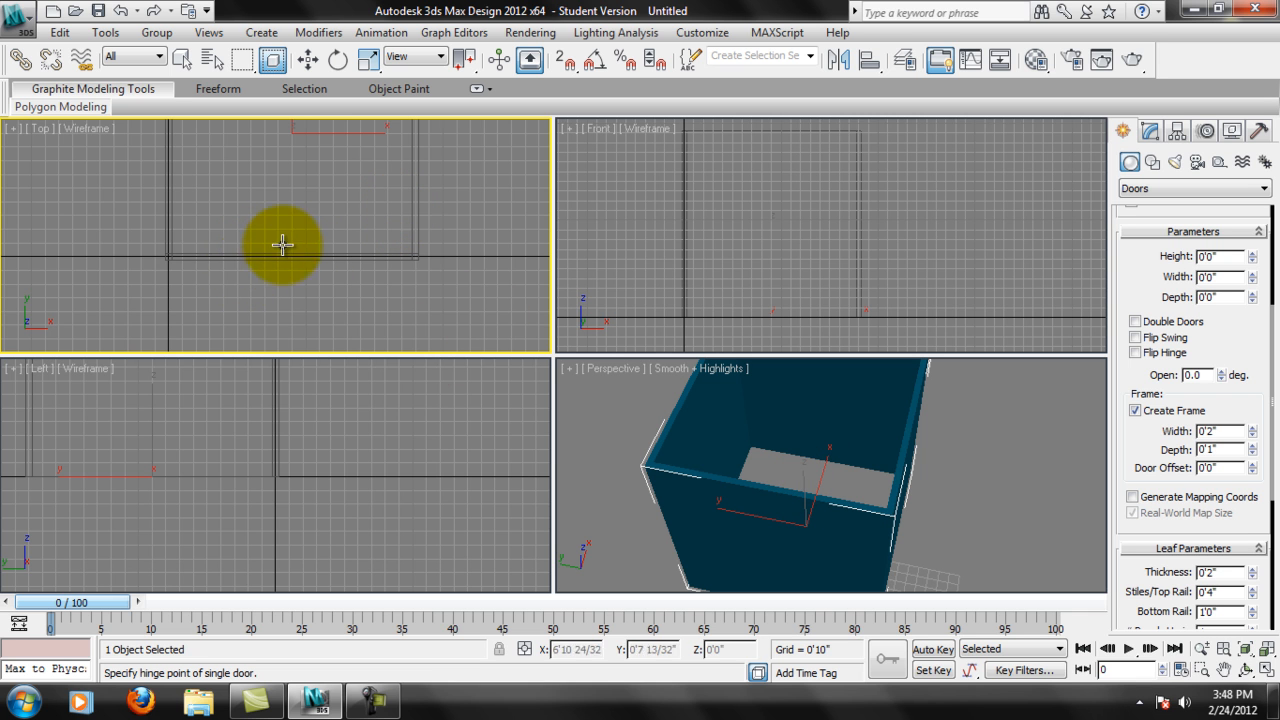
scroll(412, 218, "up", 2)
middle_click_drag(397, 283, 327, 283)
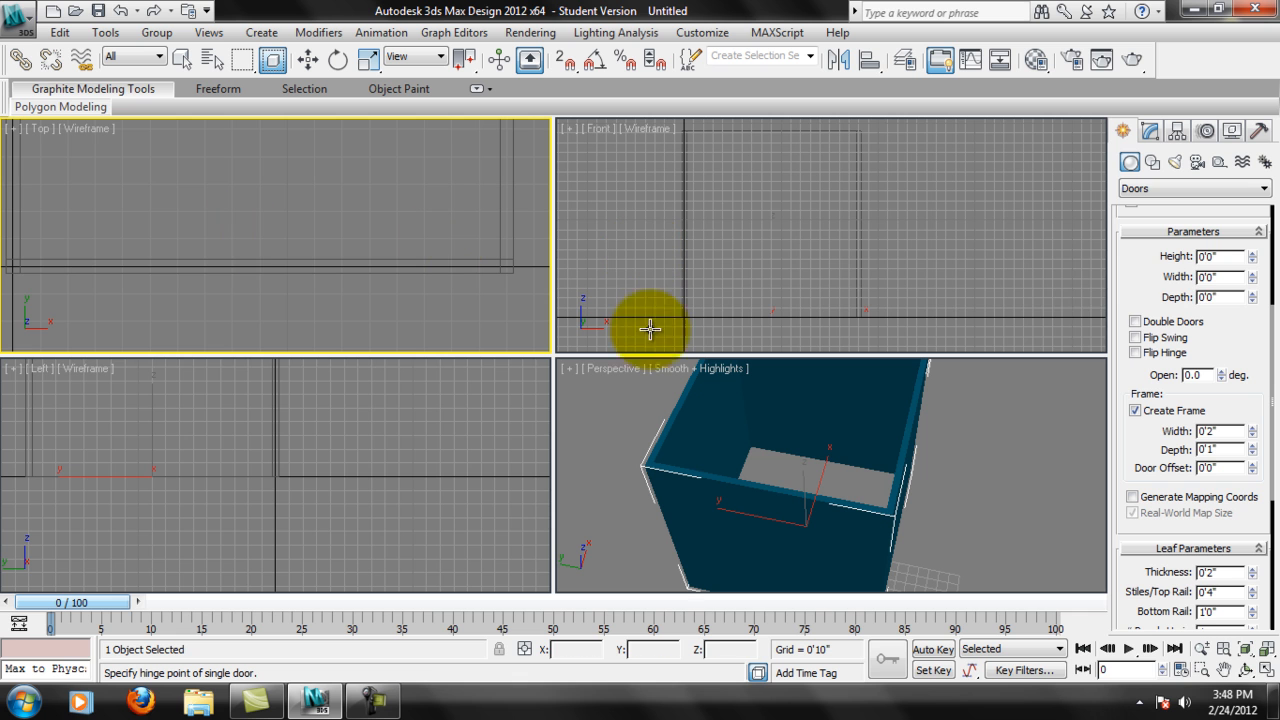
left_click_drag(163, 259, 323, 255)
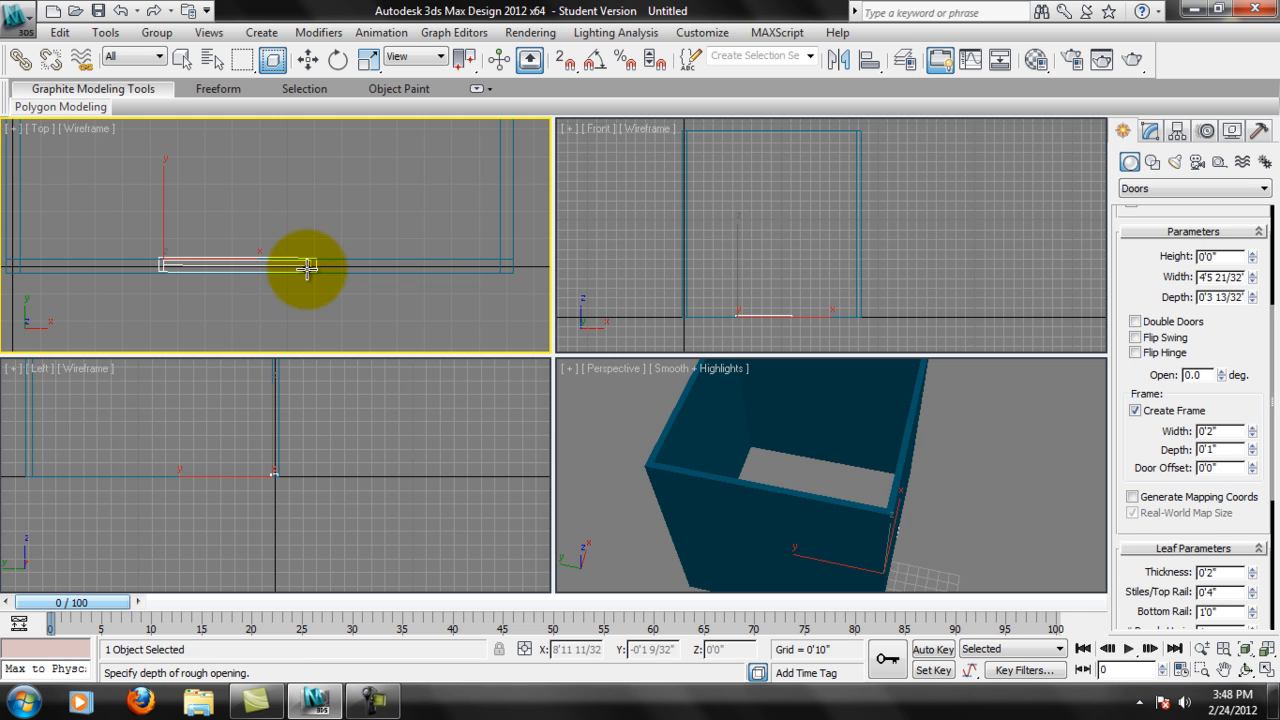
left_click(305, 270)
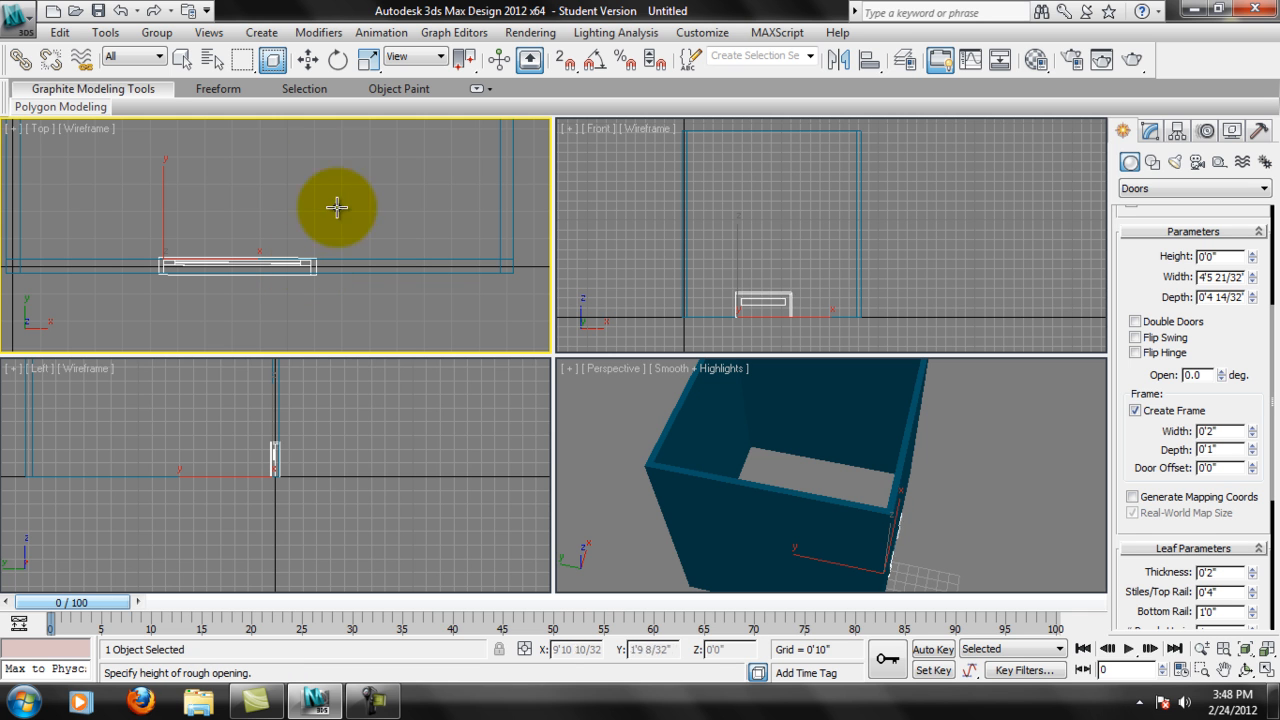
left_click(286, 117)
middle_click_drag(694, 423, 811, 486, "alt")
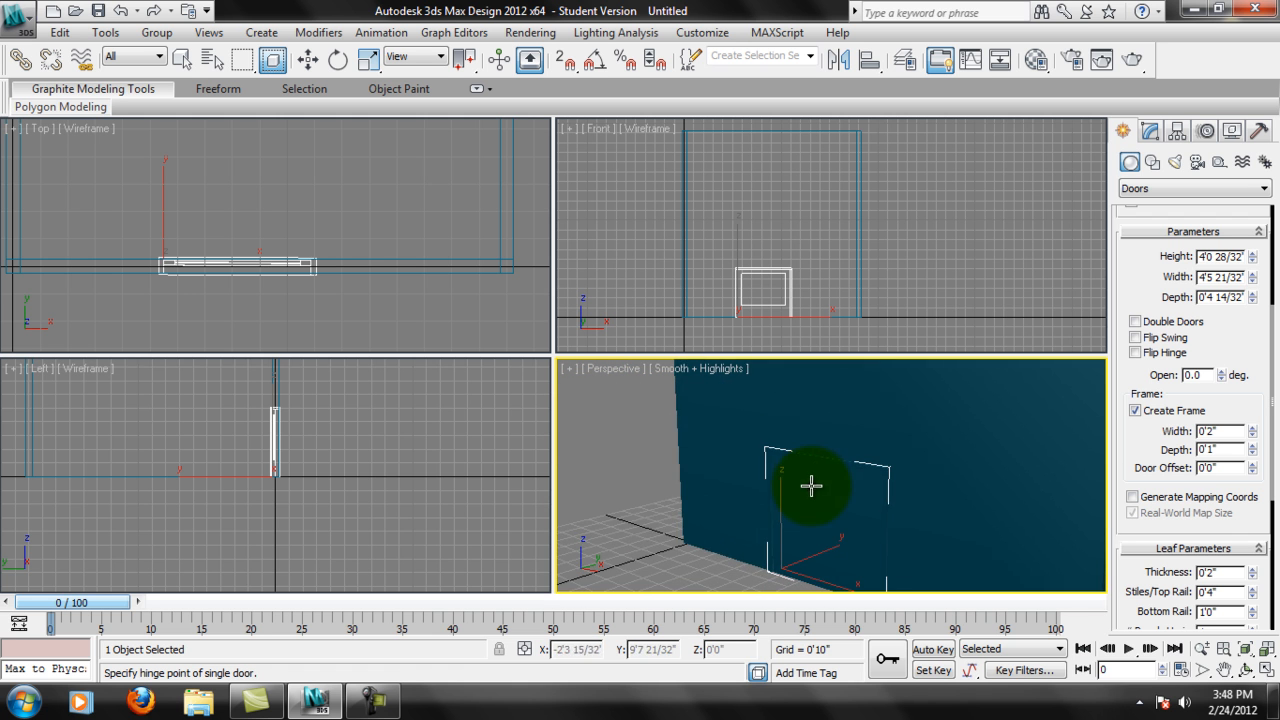
Raise the Pivot door's height to about 6'10" and change its object color to red.
left_click_drag(1244, 319, 1250, 397)
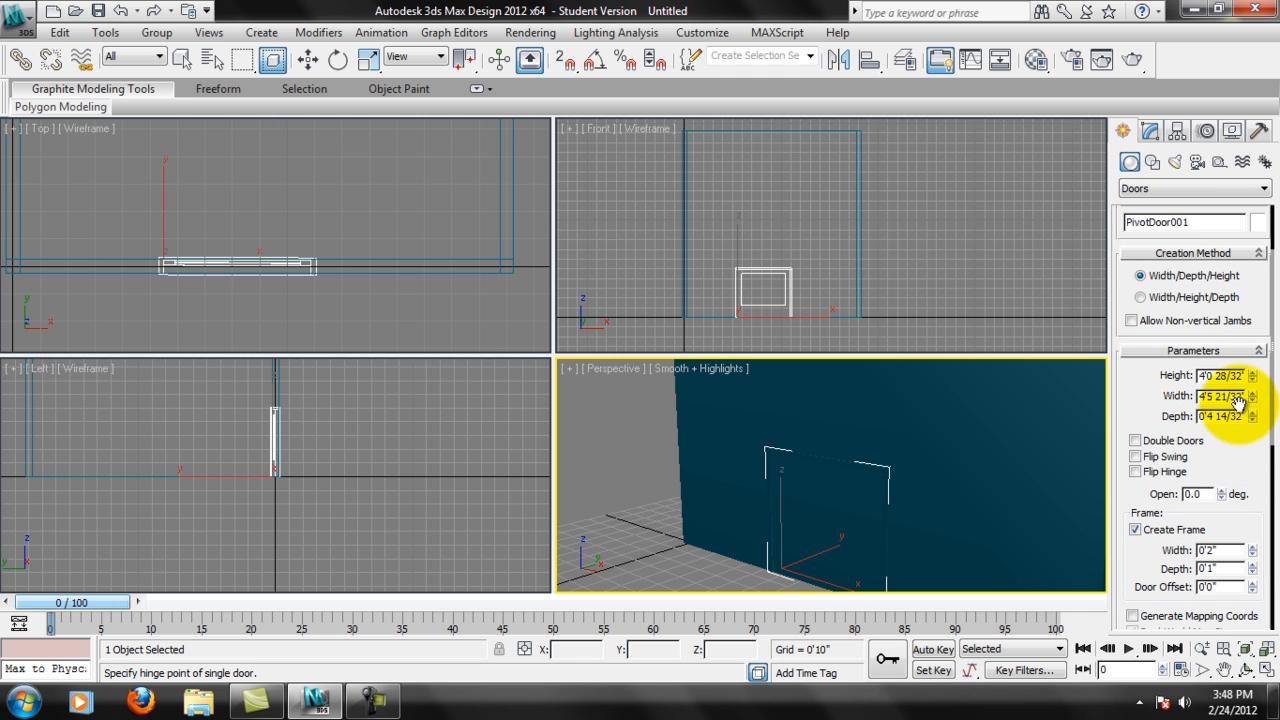
left_click_drag(1254, 381, 1232, 281)
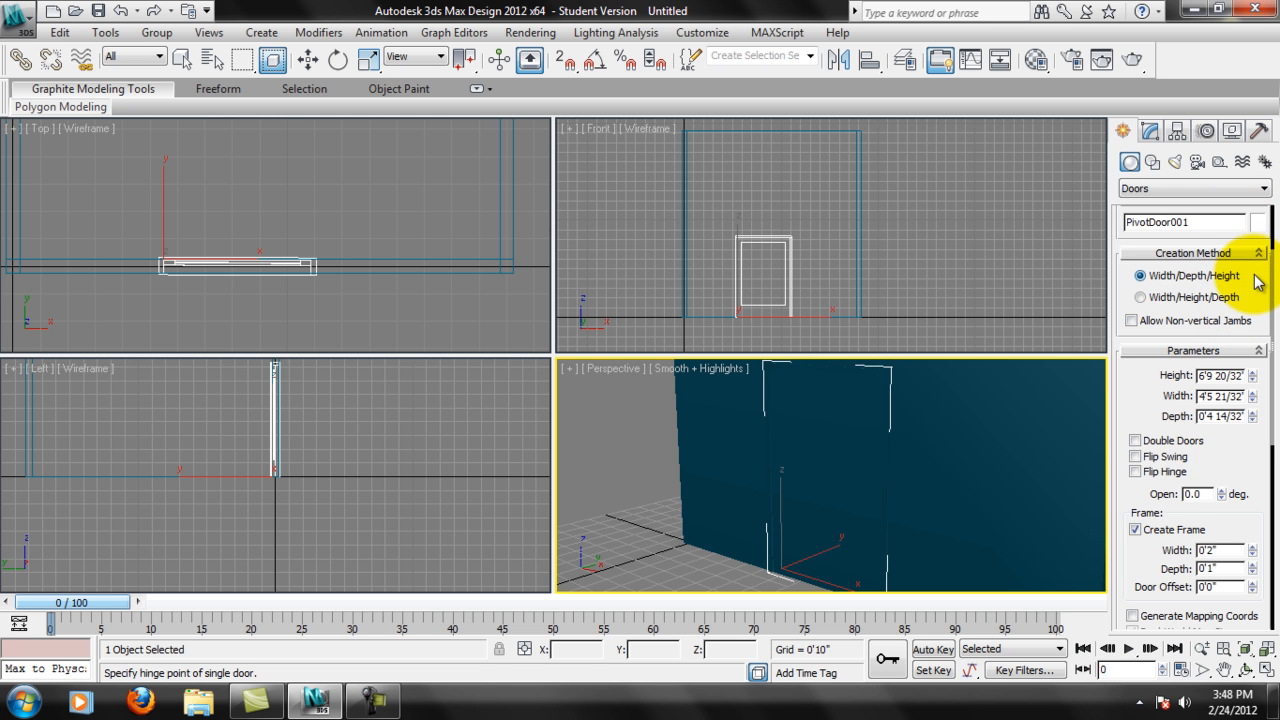
scroll(1257, 285, "up", 3)
left_click(1256, 322)
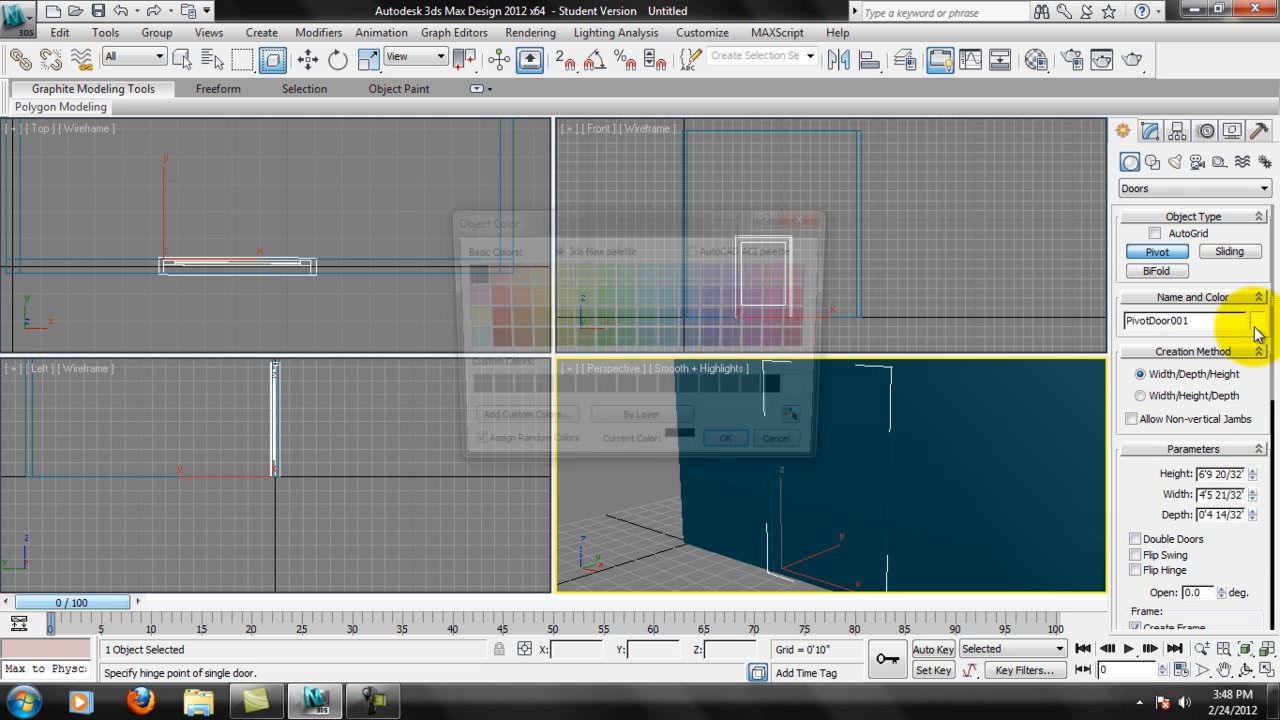
left_click(490, 318)
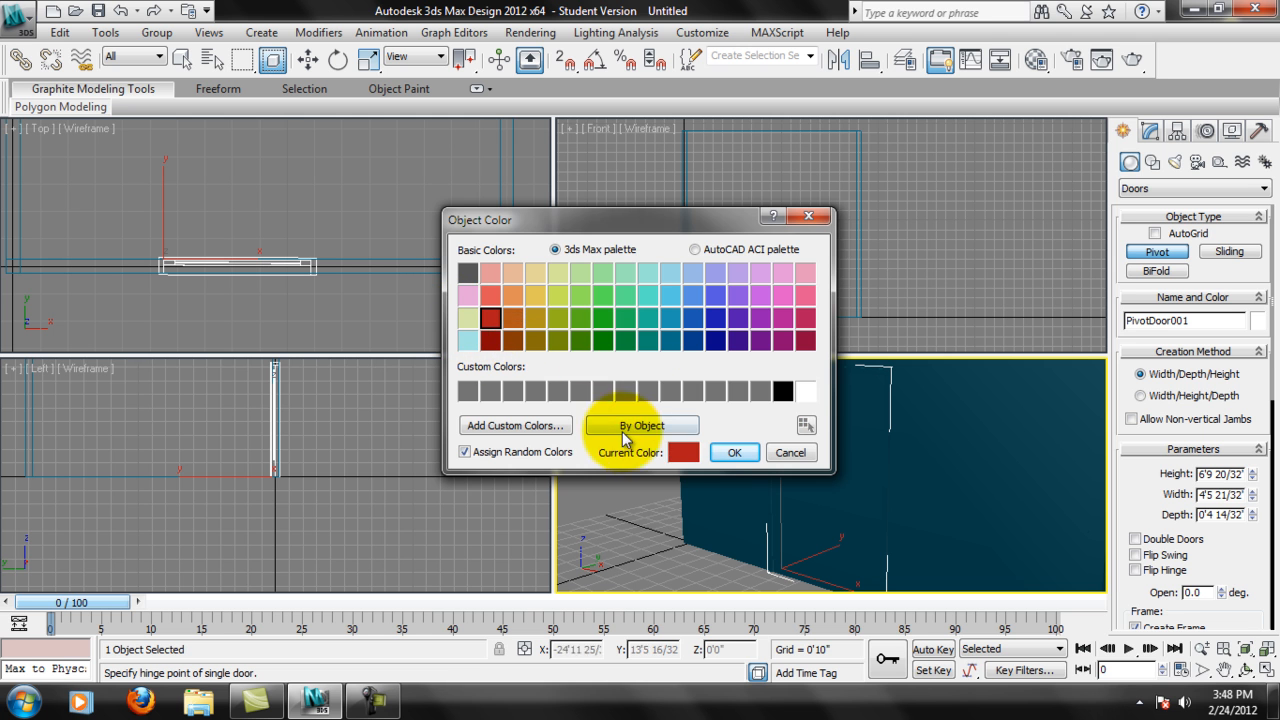
left_click(734, 452)
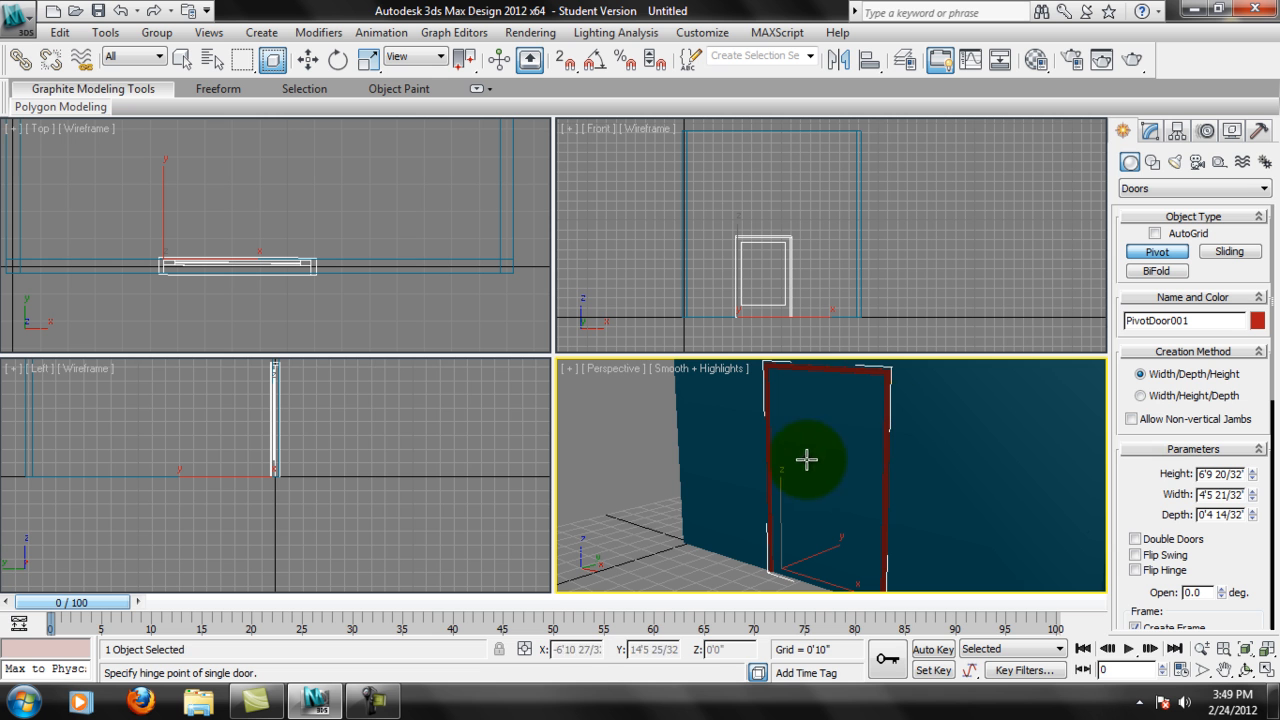
Check how the Pivot door aligns with the wall in the Perspective and Top views, and undo the door's creation.
middle_click_drag(884, 421, 717, 493, "alt")
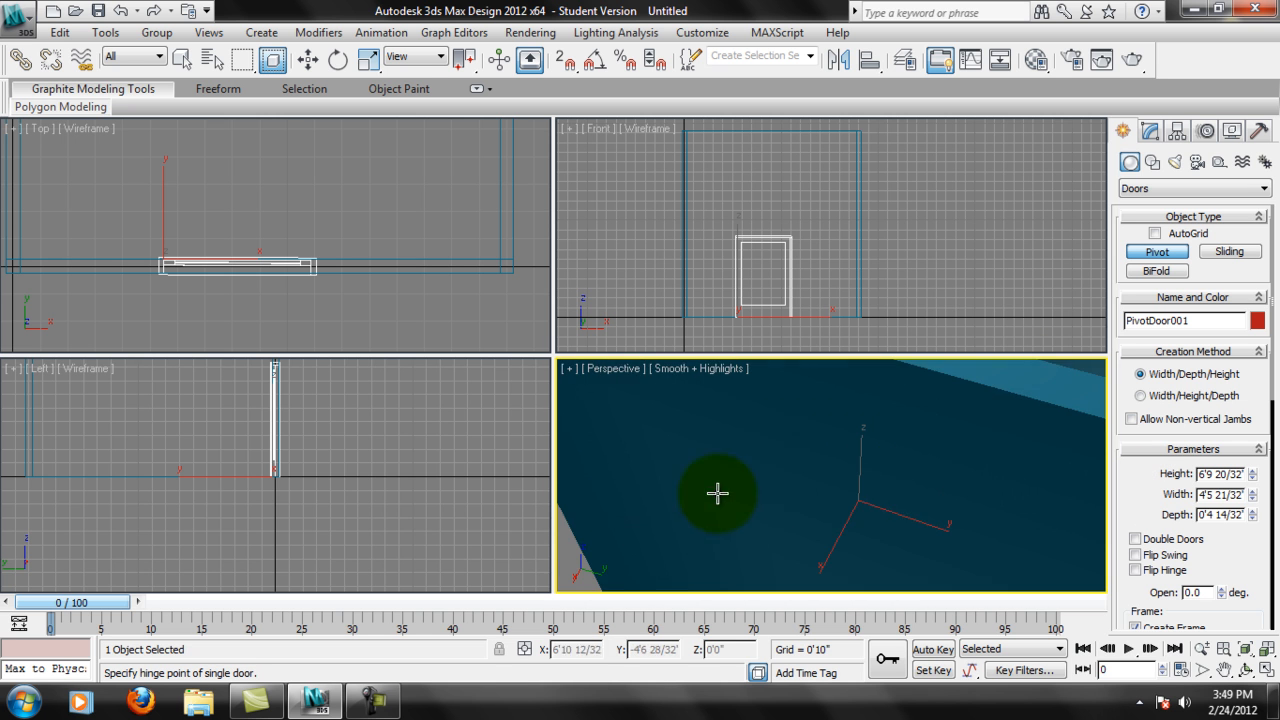
middle_click_drag(942, 458, 1006, 479, "alt")
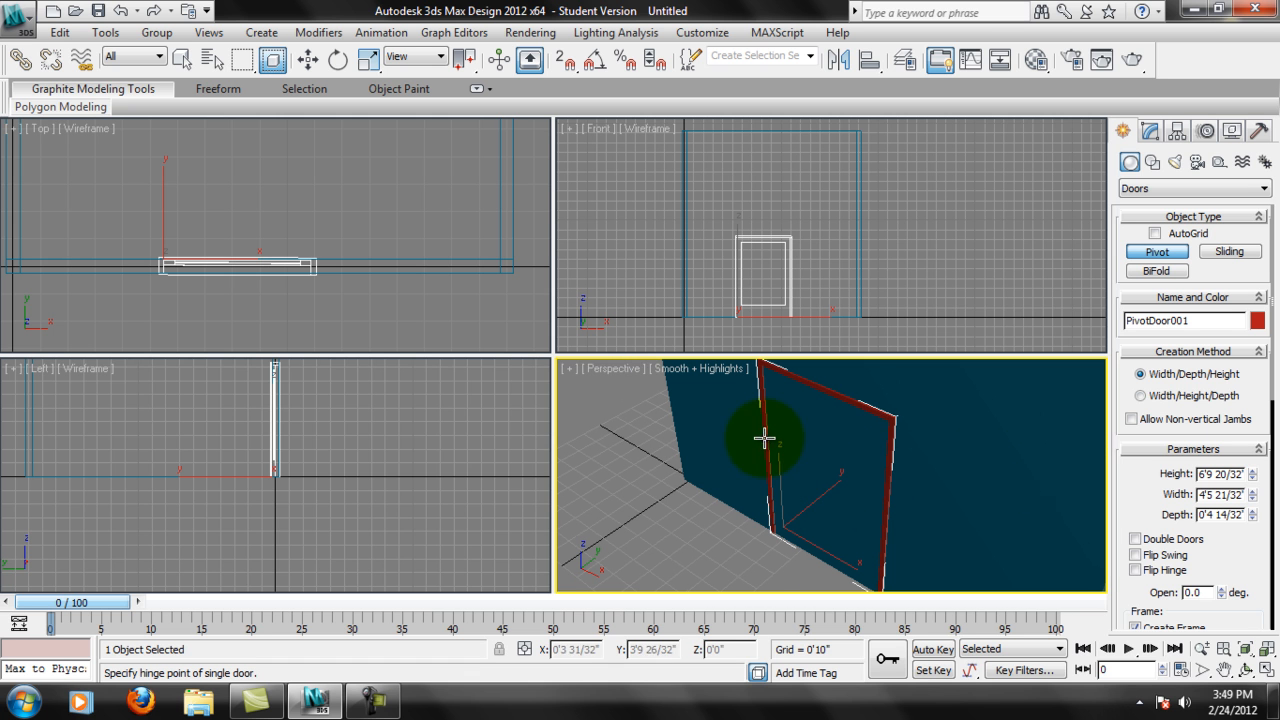
middle_click(249, 240)
scroll(251, 249, "up", 4)
middle_click_drag(258, 311, 334, 240)
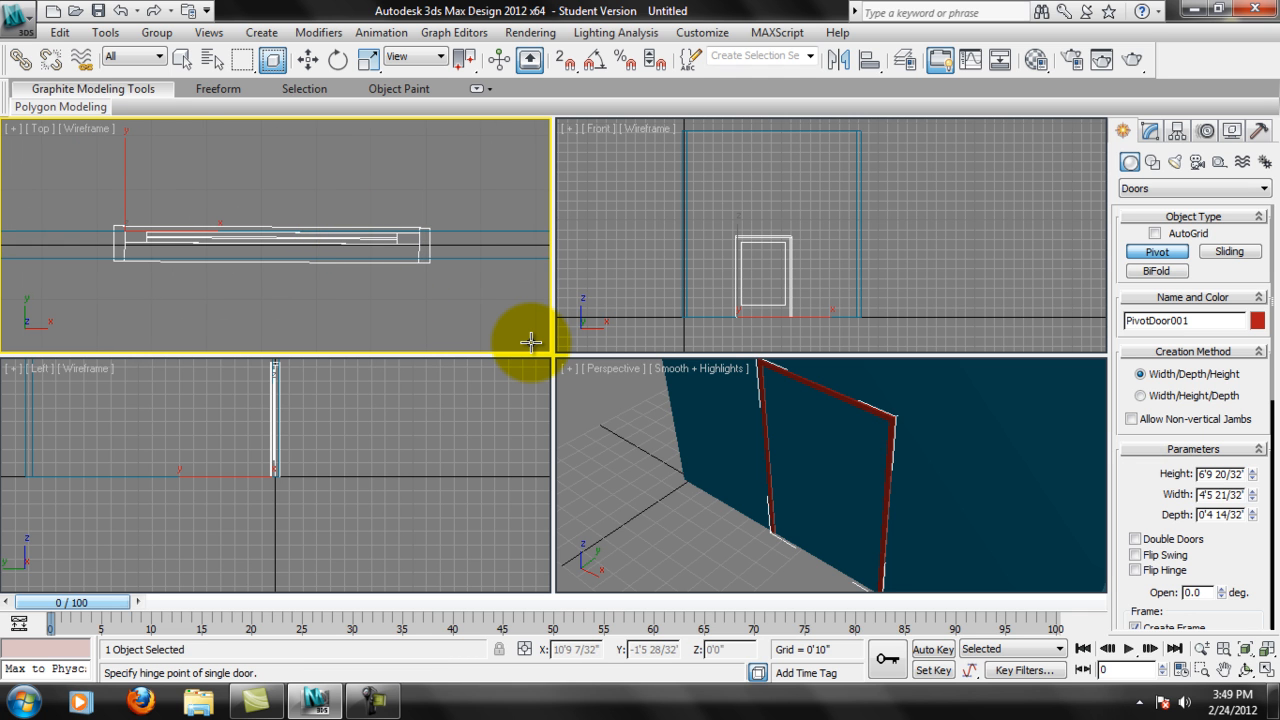
key("ctrl+z")
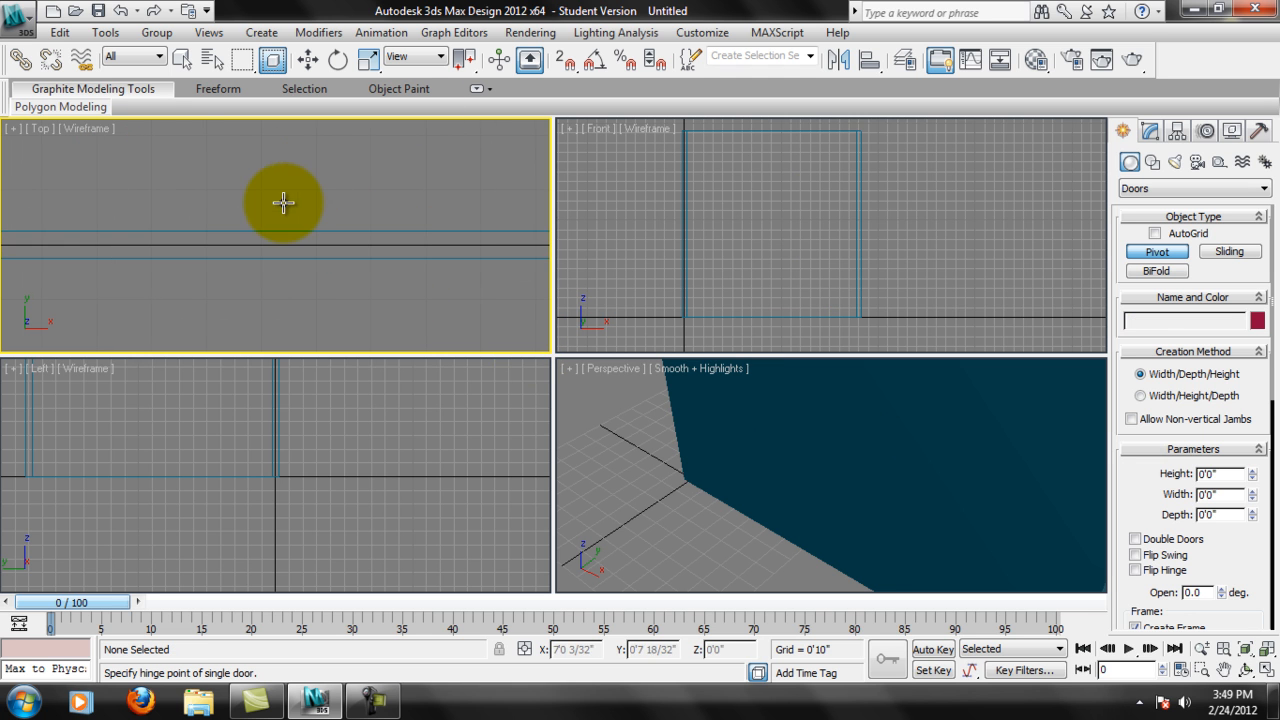
Disable Grid Points snapping so that only Edge/Segment stays active, and turn on snapping.
middle_click_drag(312, 245, 320, 264)
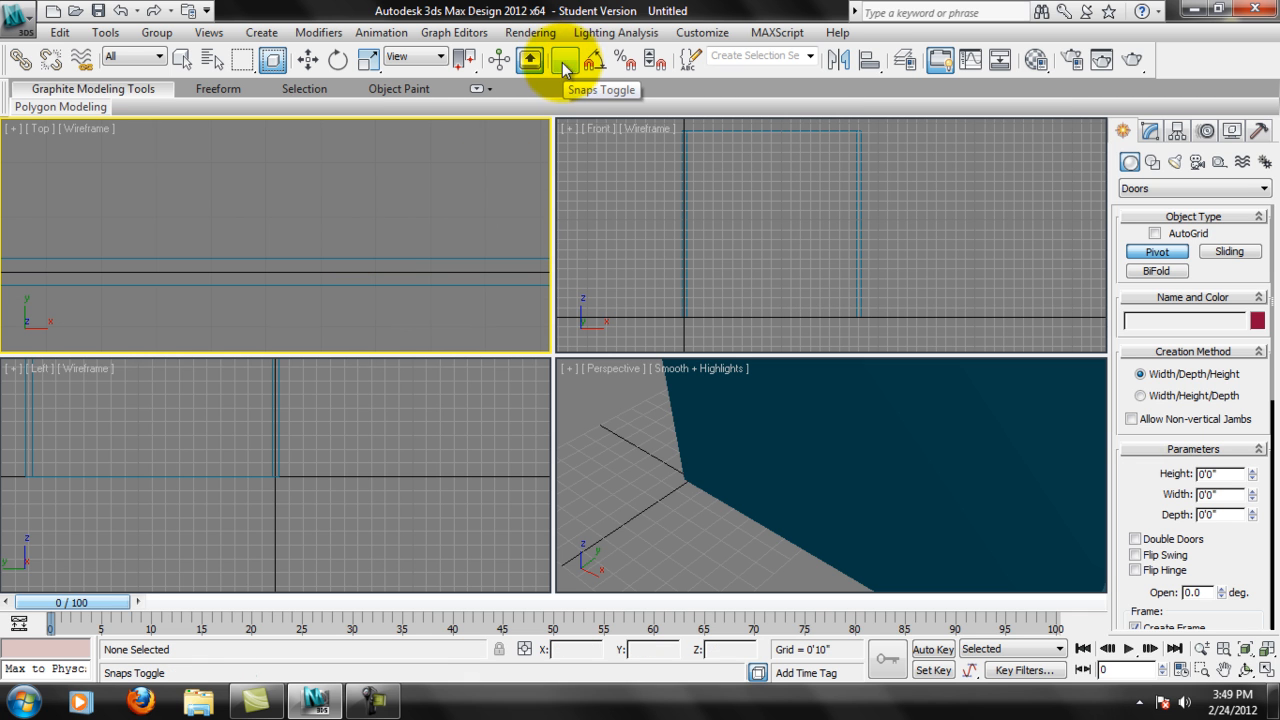
right_click(566, 63)
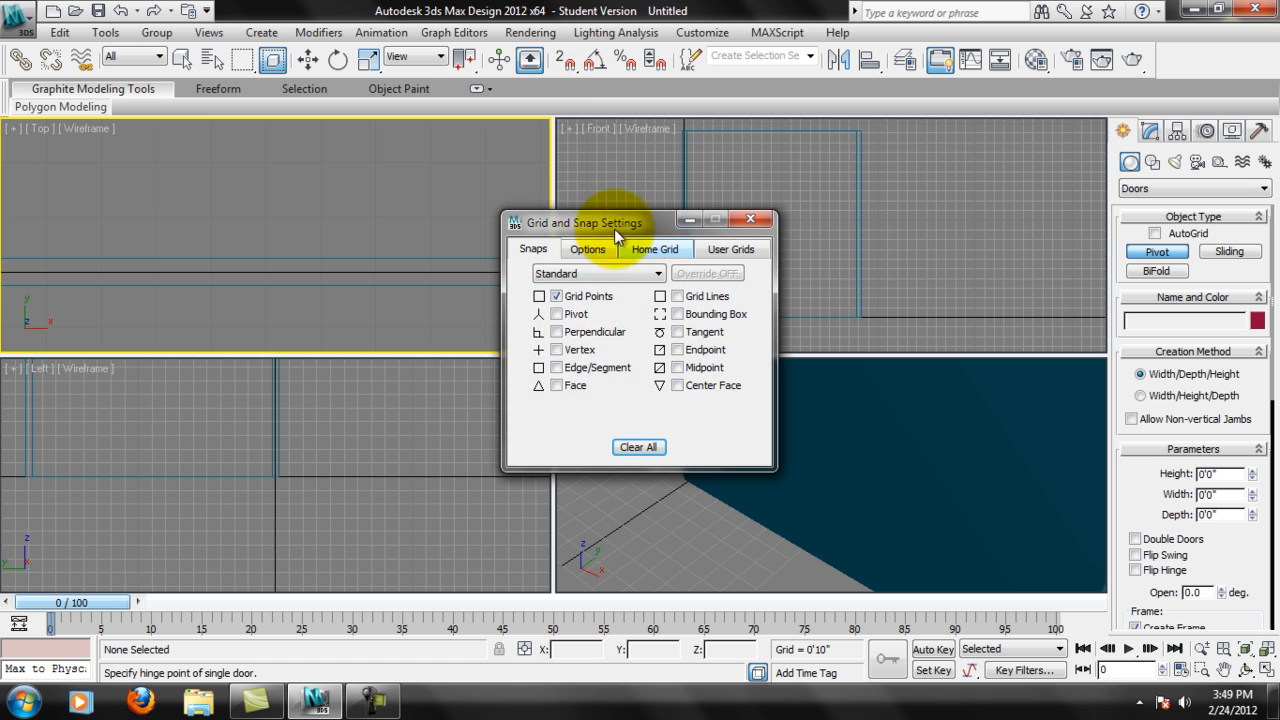
left_click(560, 299)
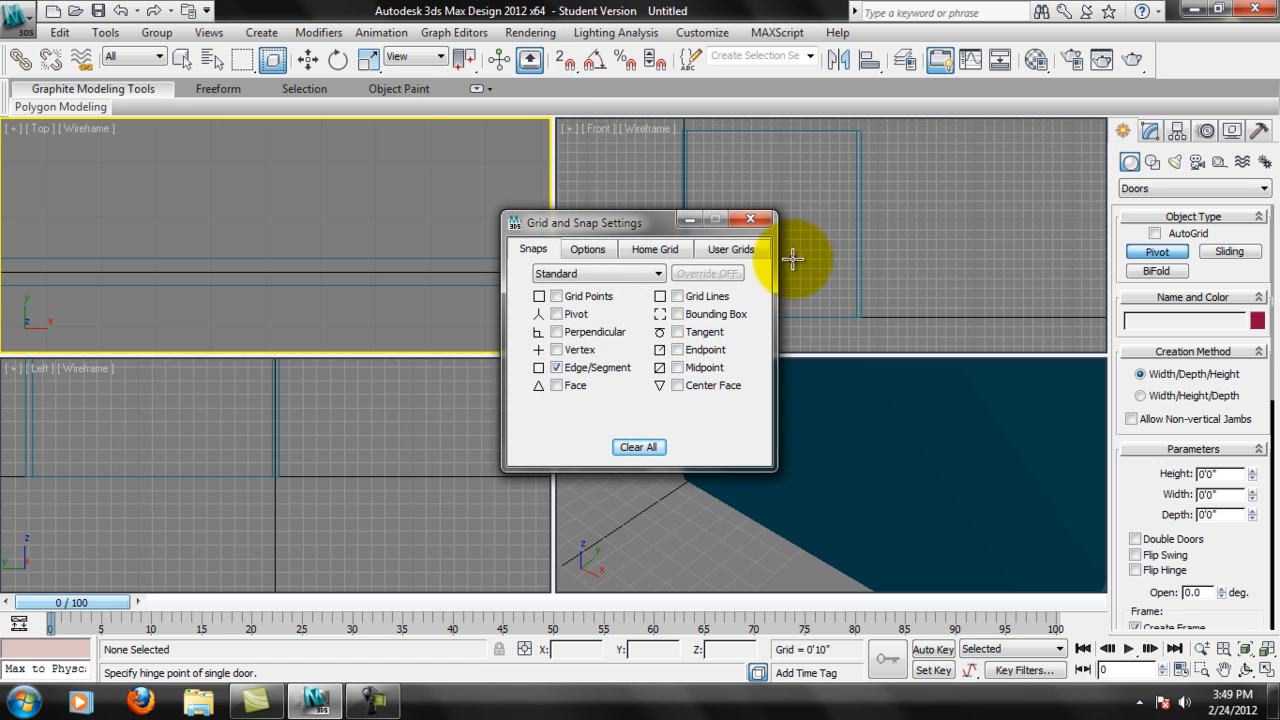
left_click(758, 220)
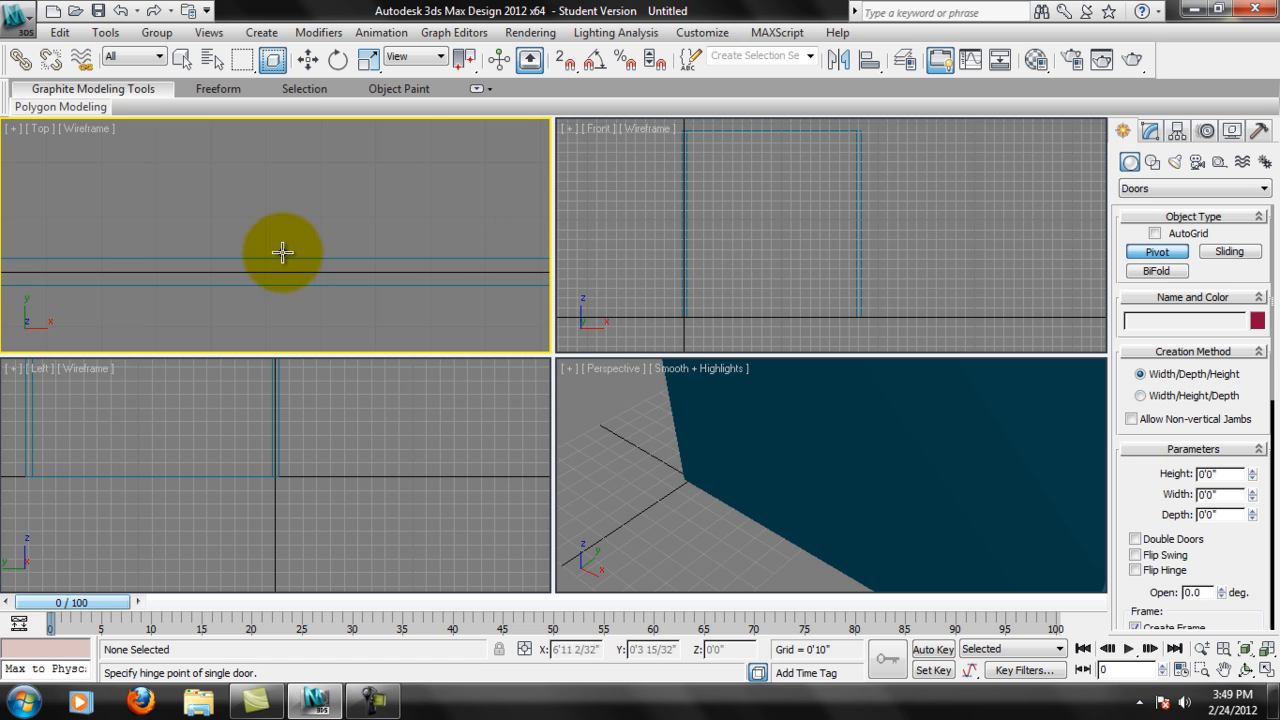
scroll(290, 280, "down", 2)
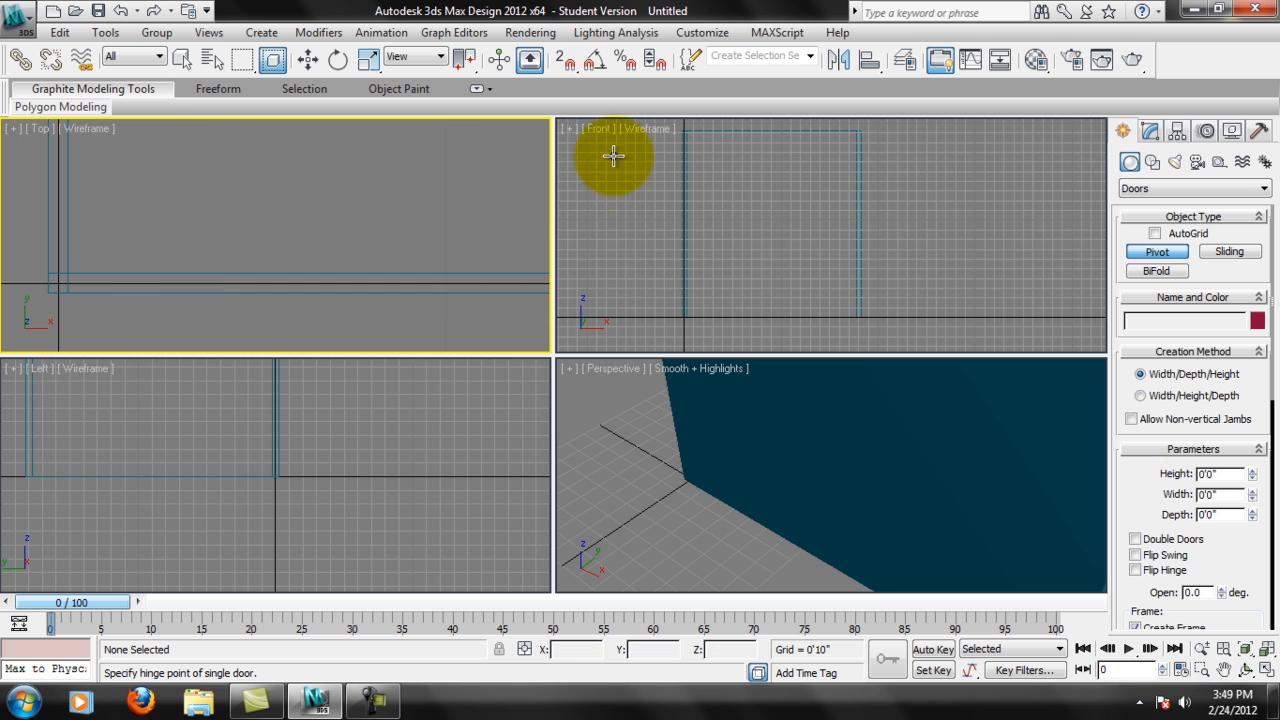
left_click(577, 70)
Examine how Edge/Segment snapping catches the edges of the wall along Y 0'0" in the Top view.
middle_click_drag(386, 271, 180, 250)
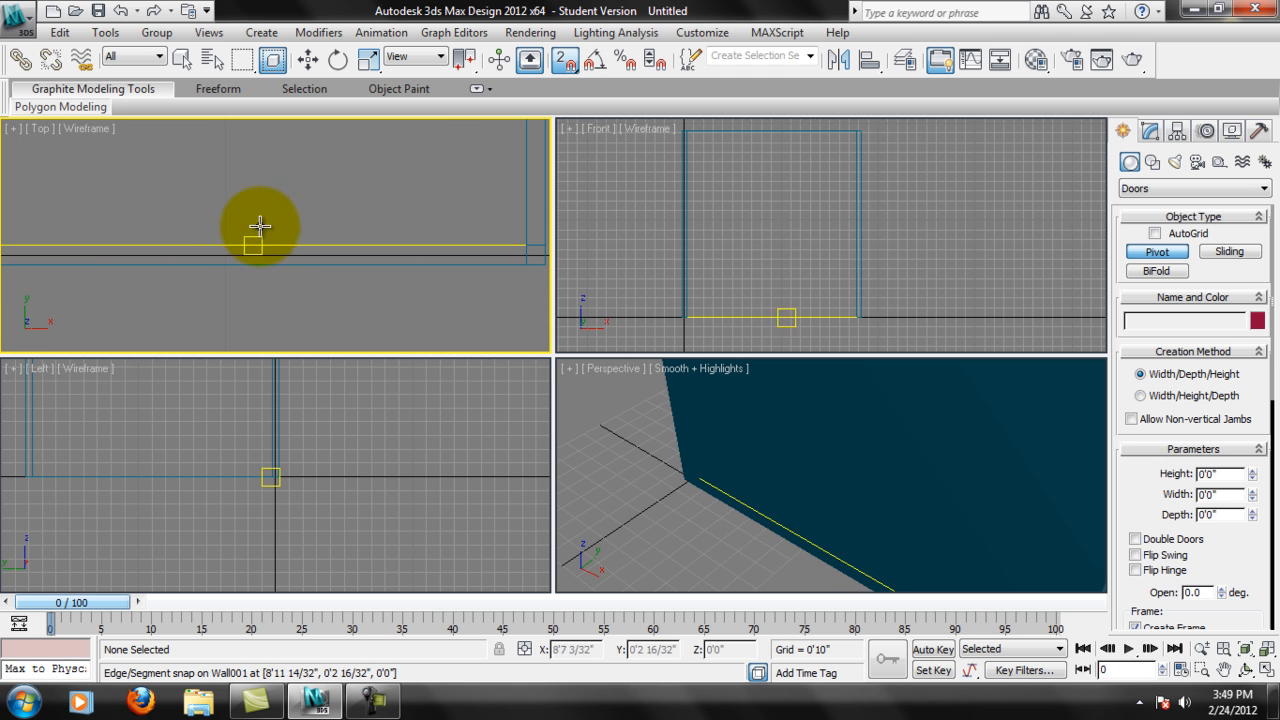
mouse_move(284, 244)
middle_mouse_down()
mouse_move(214, 234)
mouse_move(320, 251)
mouse_move(300, 274)
mouse_move(393, 301)
mouse_move(261, 273)
middle_mouse_up()
middle_click_drag(420, 271, 374, 271)
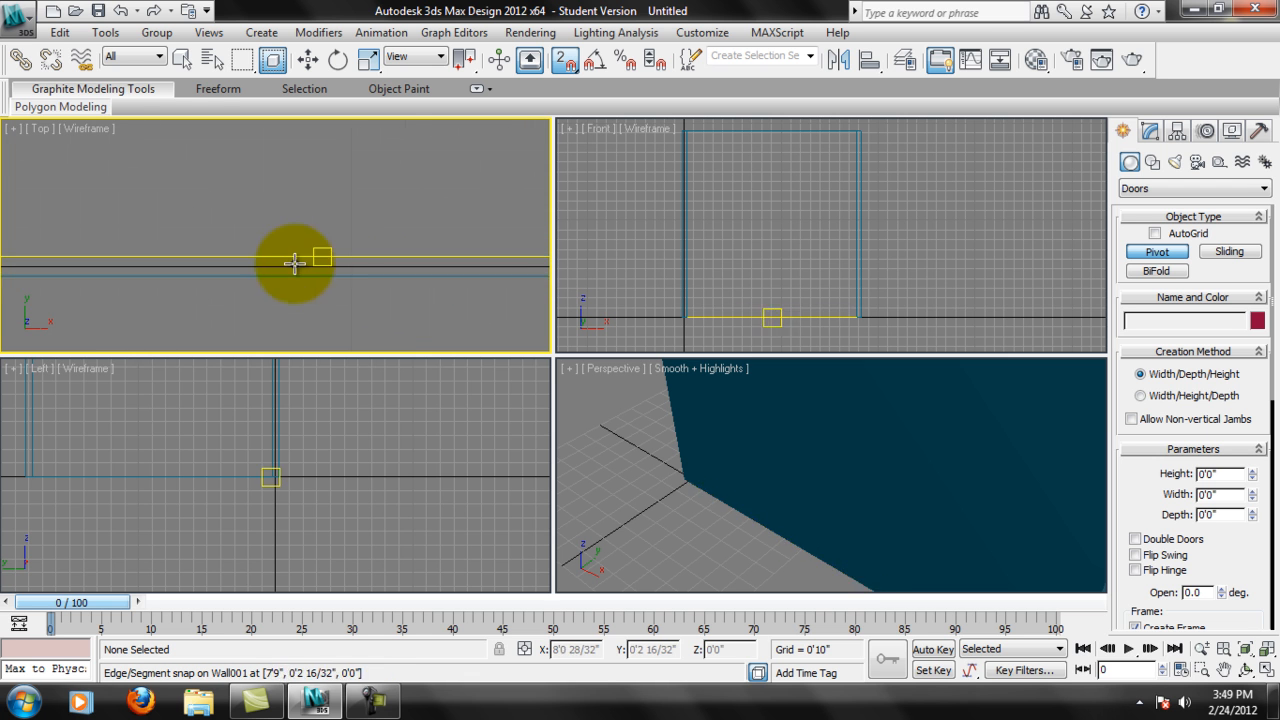
middle_click_drag(457, 297, 408, 299)
scroll(402, 300, "down", 4)
scroll(290, 251, "up", 4)
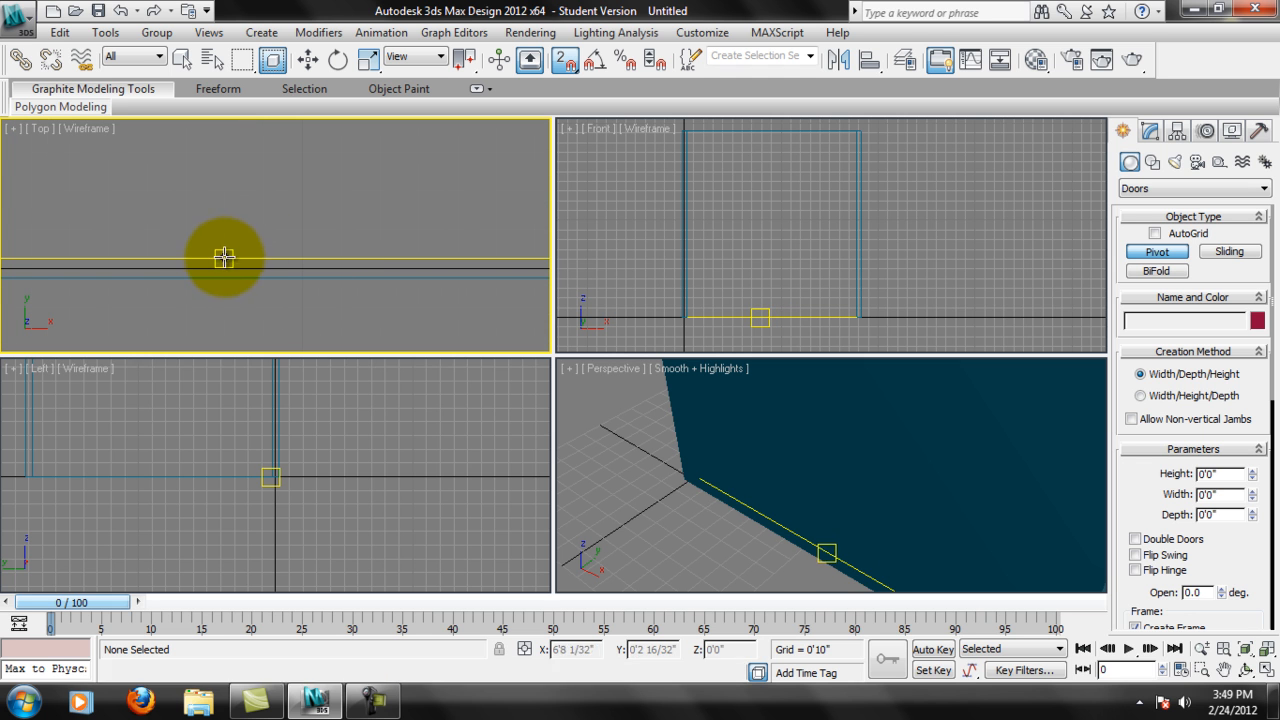
middle_click_drag(250, 272, 685, 332)
middle_click_drag(414, 312, 328, 262)
scroll(280, 264, "up", 2)
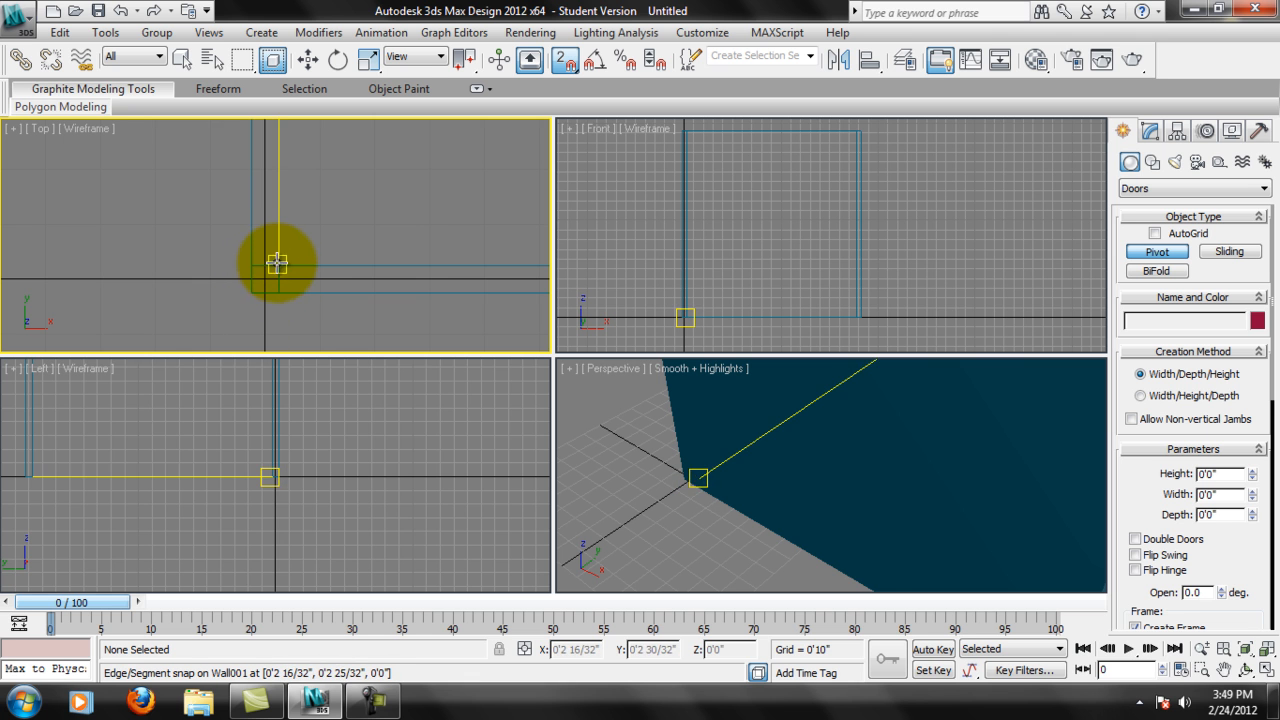
middle_click_drag(423, 266, 206, 251)
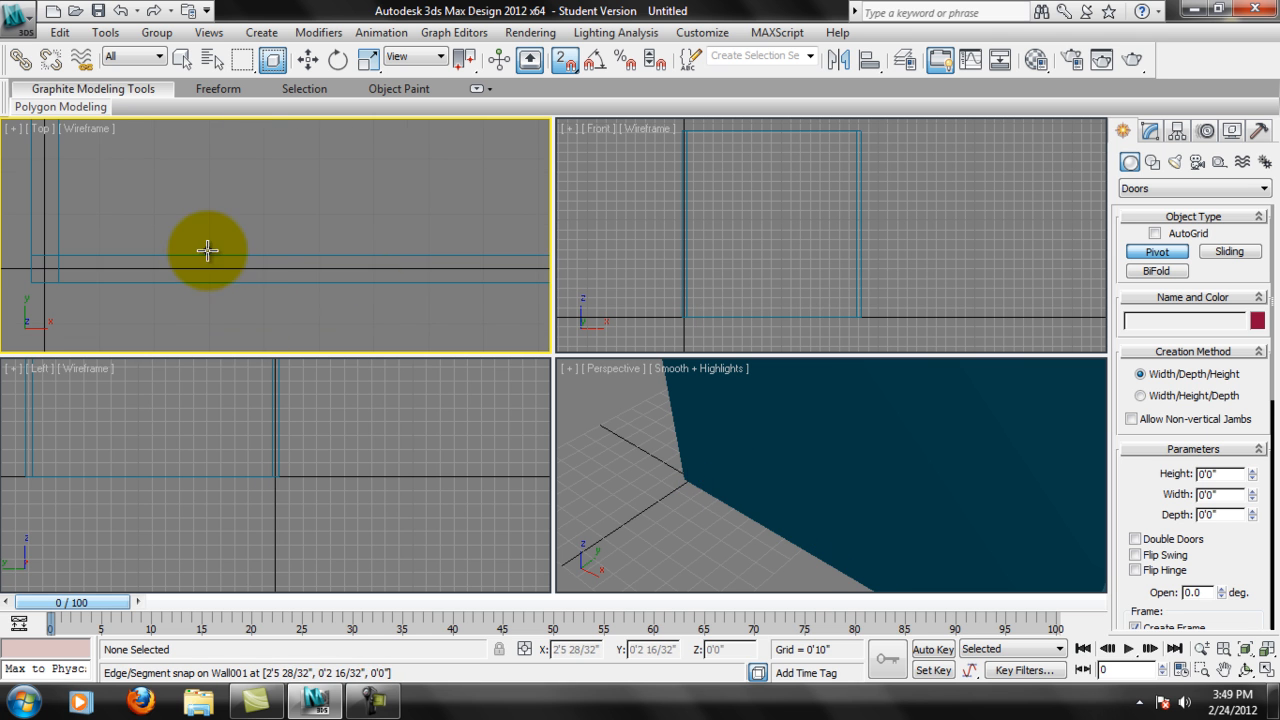
middle_click_drag(445, 268, 269, 256)
scroll(278, 266, "down", 3)
scroll(285, 257, "up", 2)
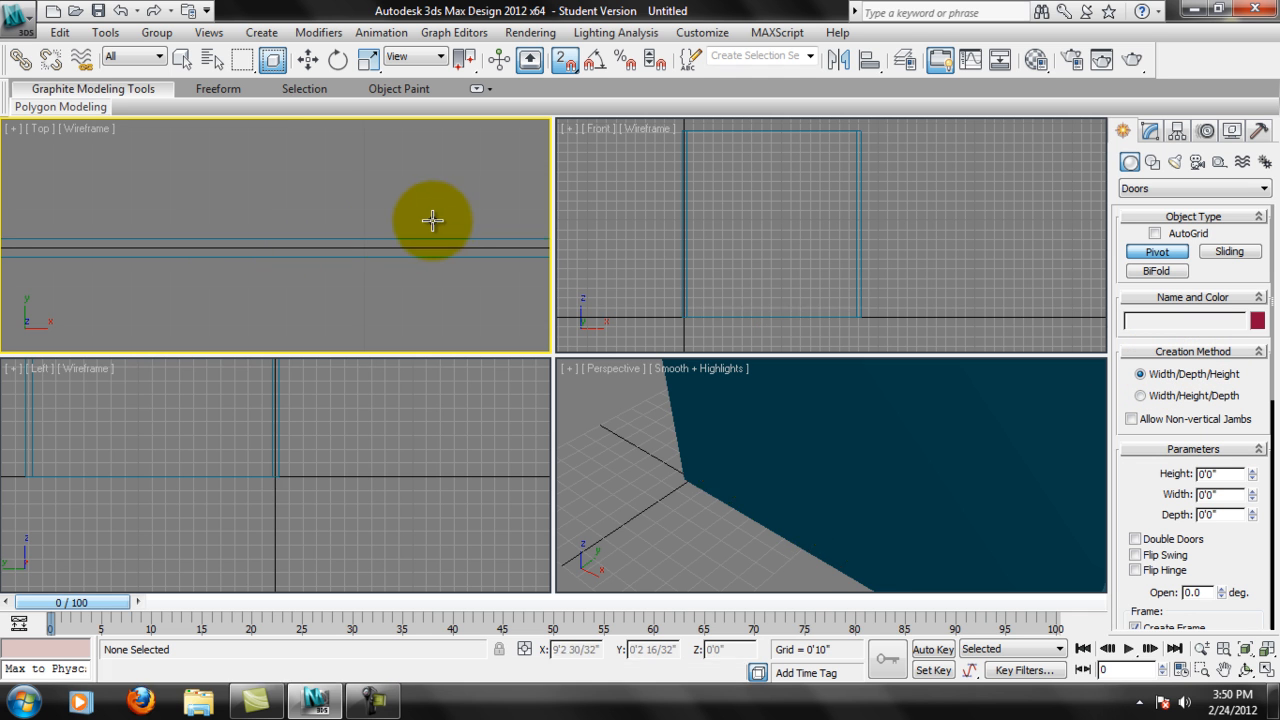
Draw a Pivot door snapped across the thickness of the wall along Y 0'0", about 7'2" wide, 5" deep and 2'6" high.
middle_click_drag(331, 229, 297, 244)
left_click_drag(185, 245, 518, 253)
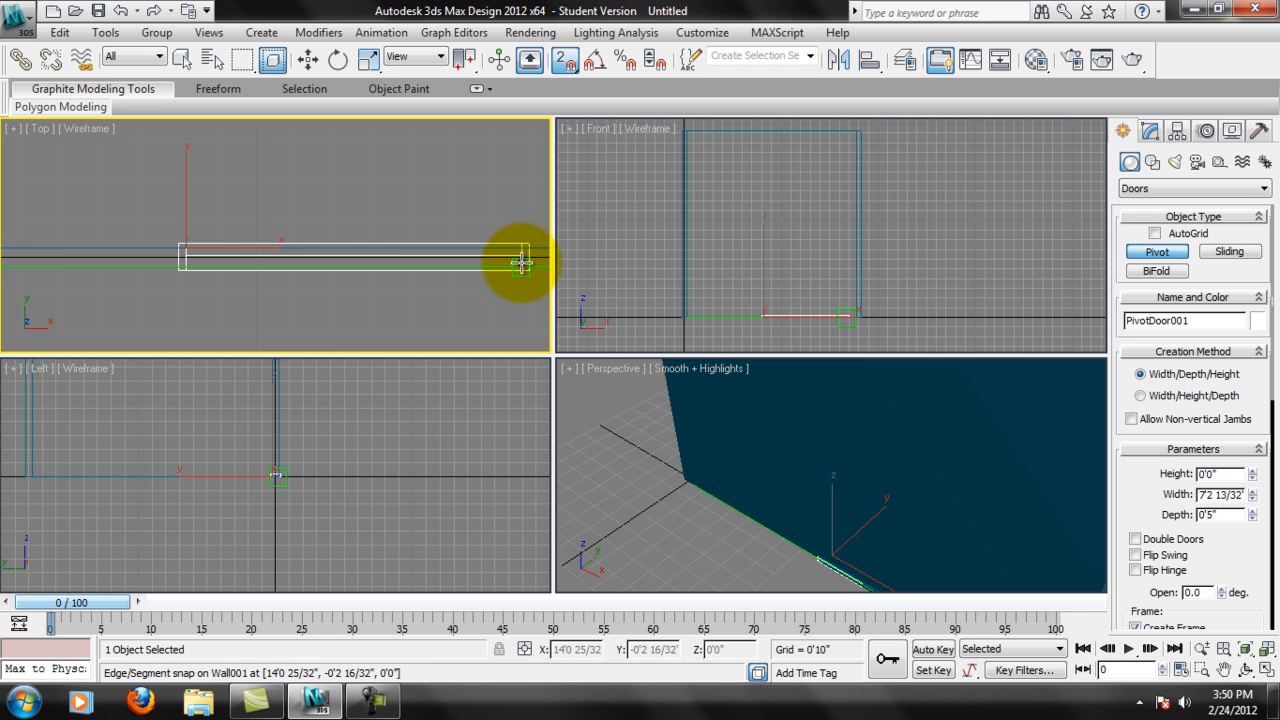
left_click(508, 232)
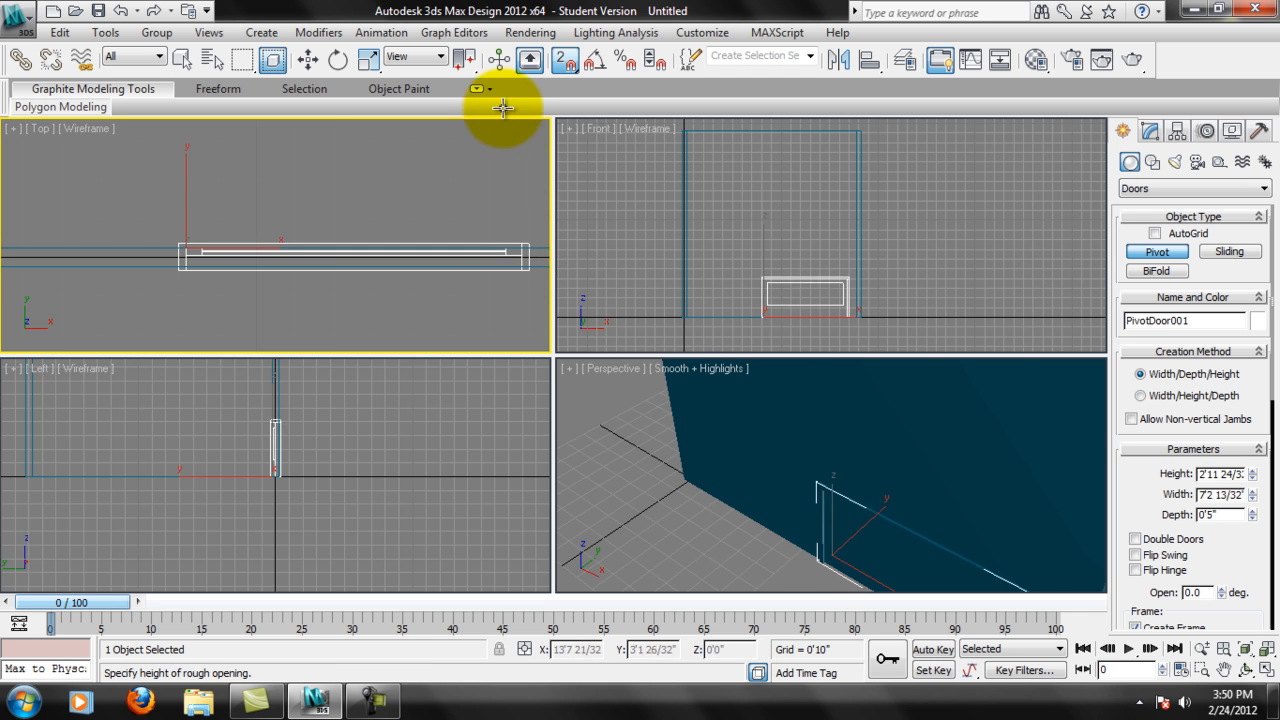
left_click(479, 145)
middle_click_drag(761, 462, 975, 515, "alt")
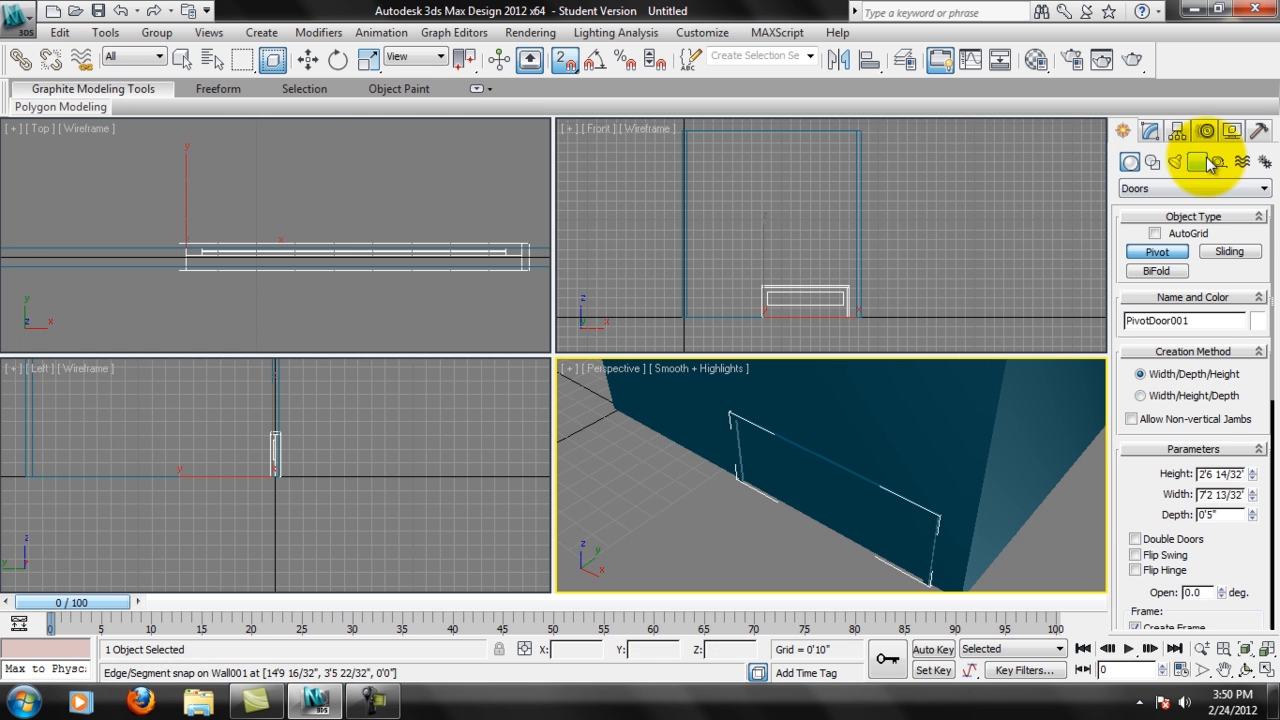
Resize the Pivot door to 7' high by 3' wide and change its object color to red.
left_click(1150, 131)
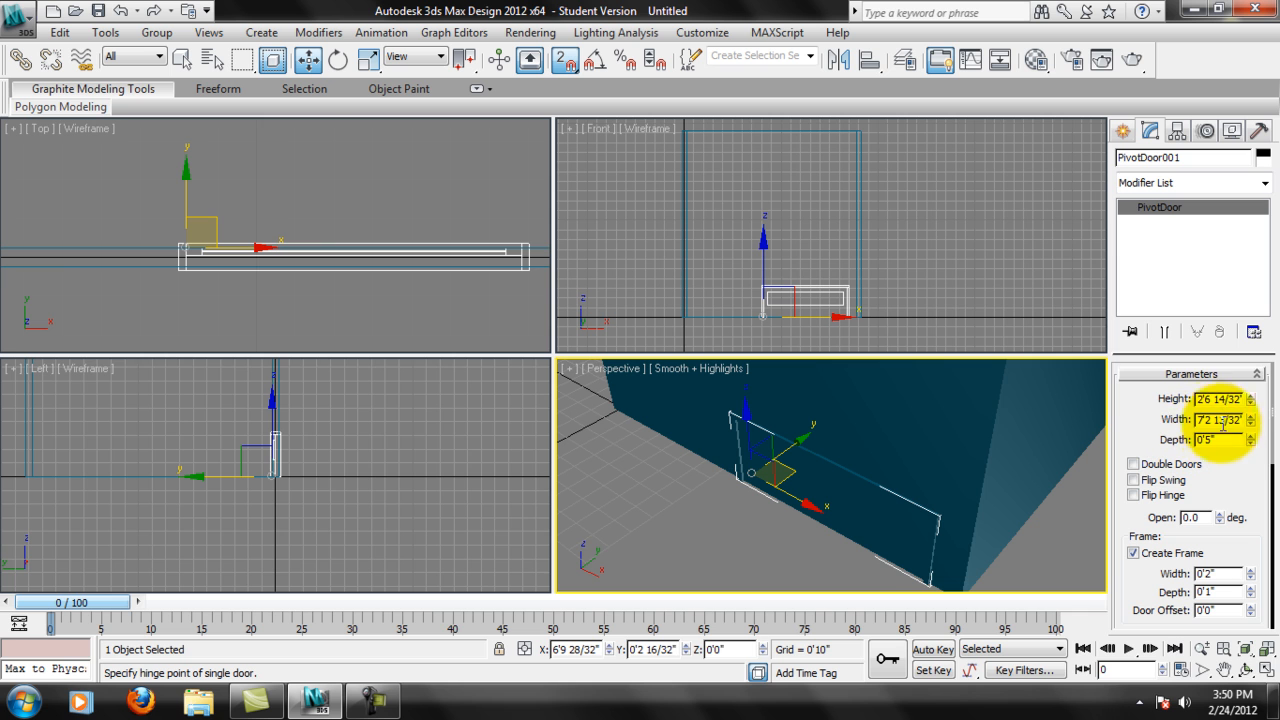
left_click(1238, 398)
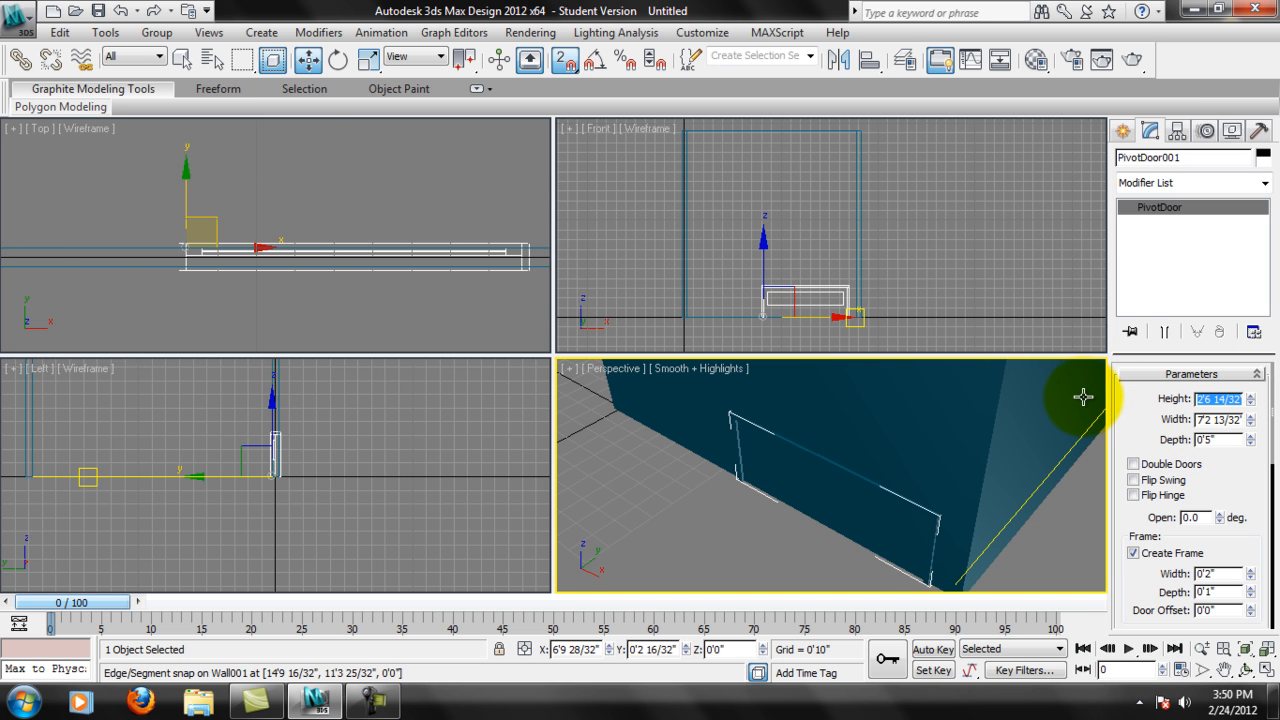
type("7'")
key("Return")
middle_click_drag(928, 424, 902, 495)
scroll(905, 498, "down", 2)
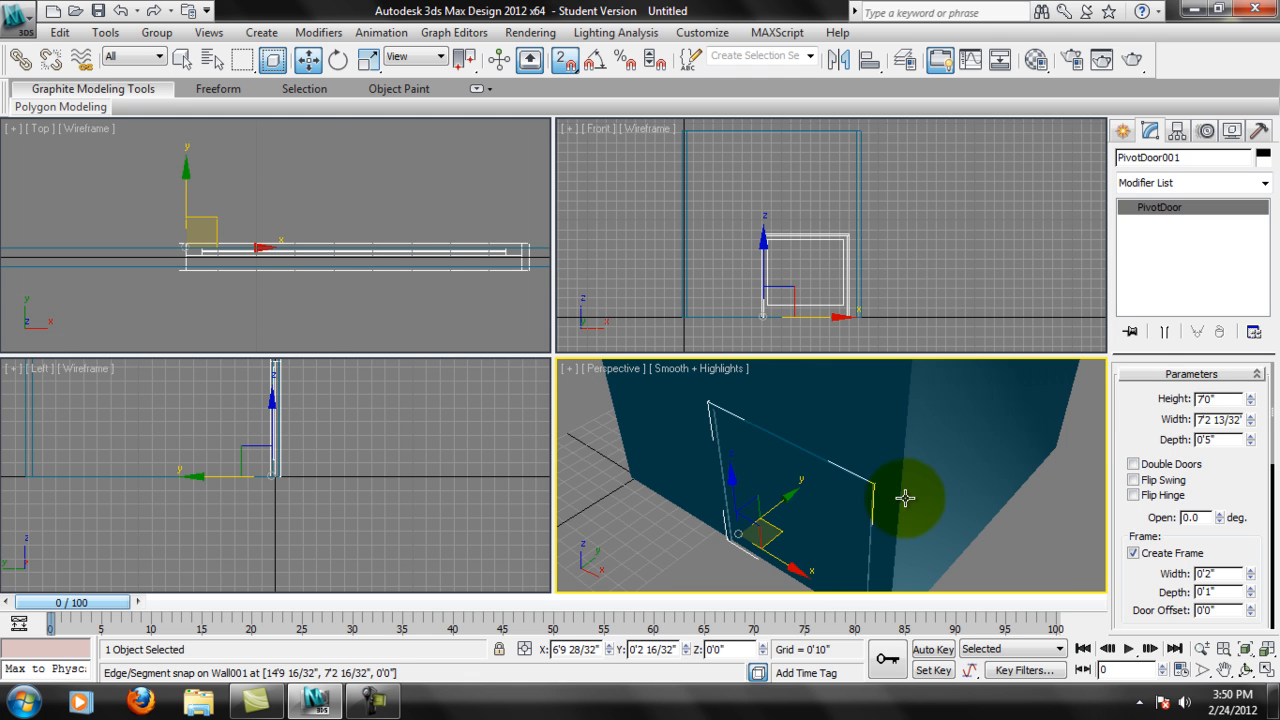
left_click(1200, 421)
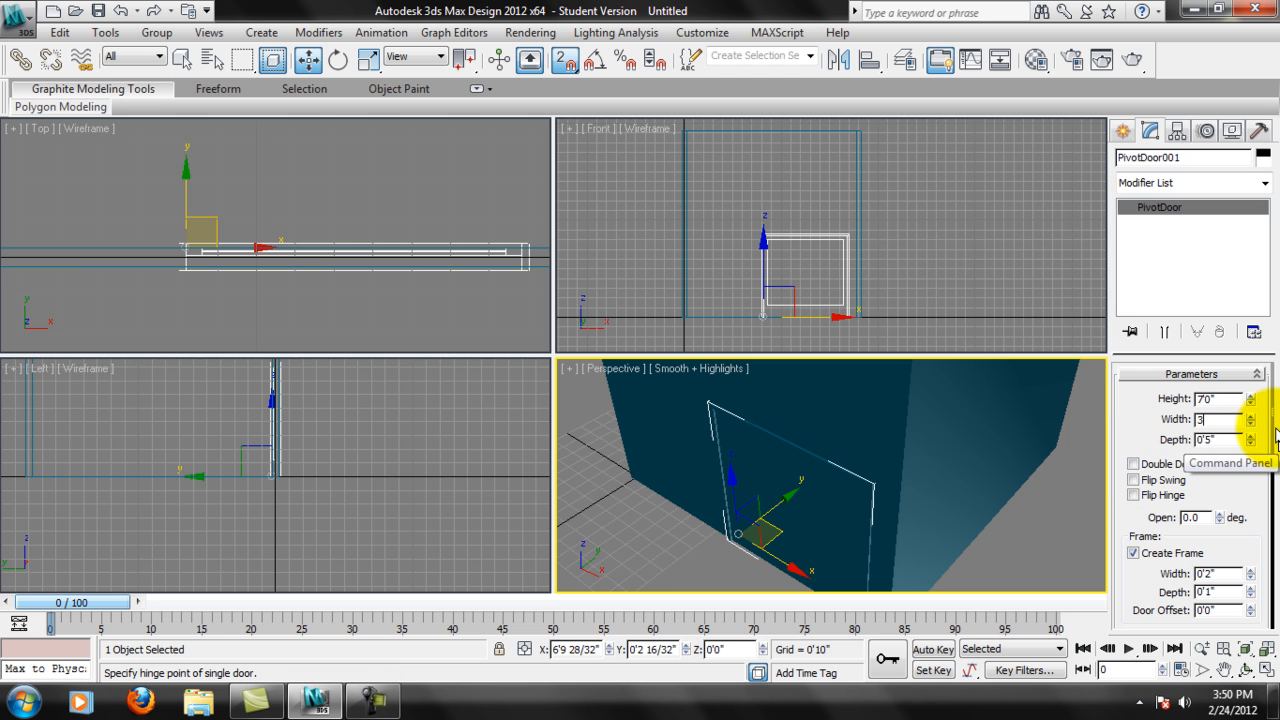
type("3'")
key("Return")
middle_click_drag(850, 410, 800, 414)
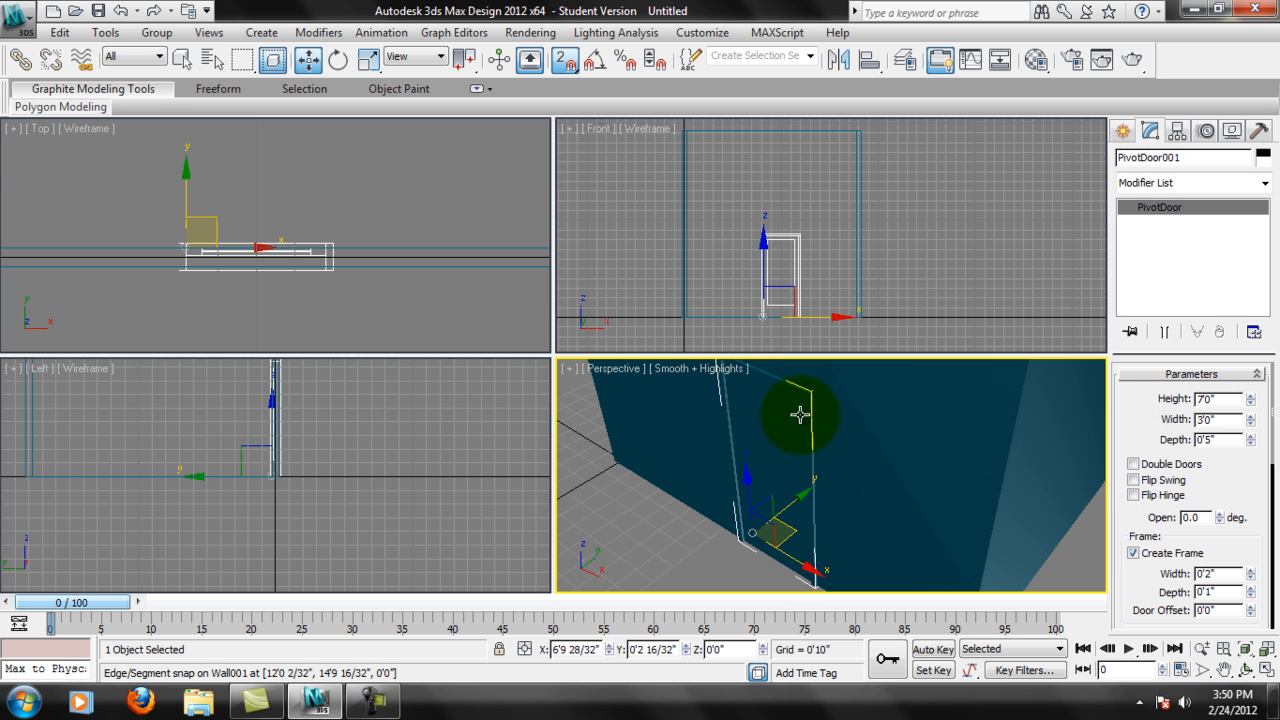
left_click(1263, 157)
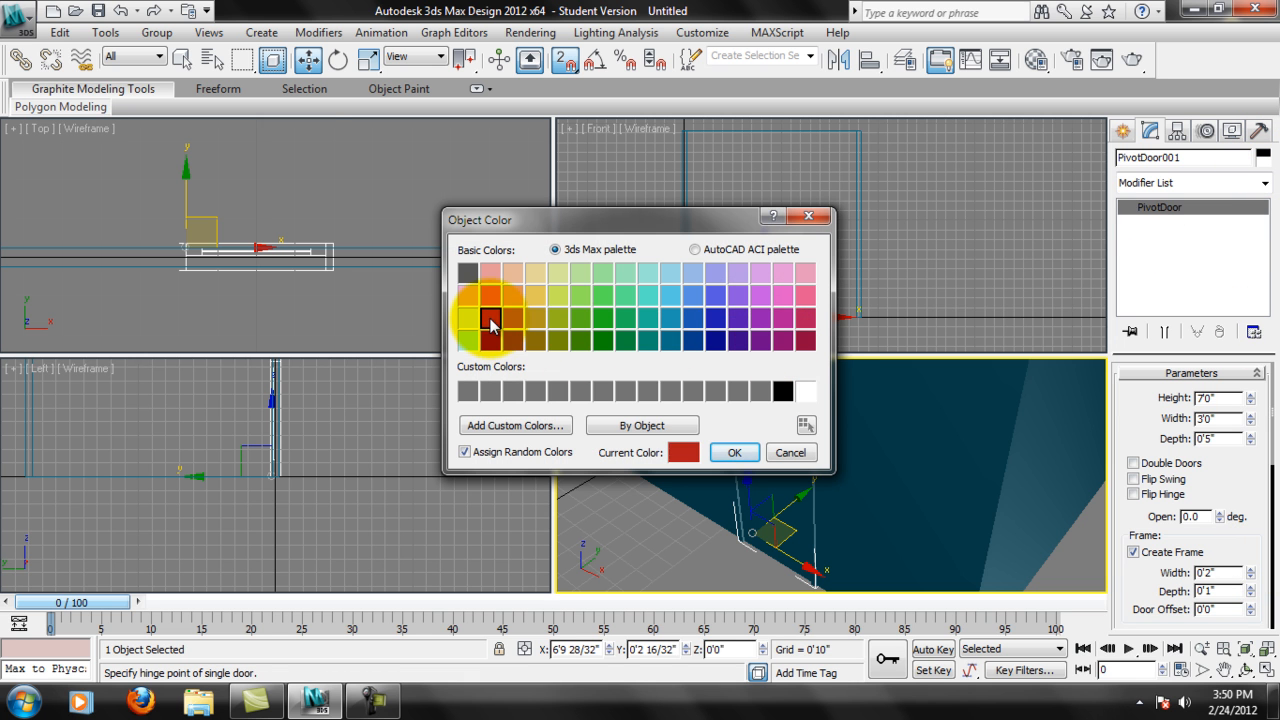
left_click(734, 452)
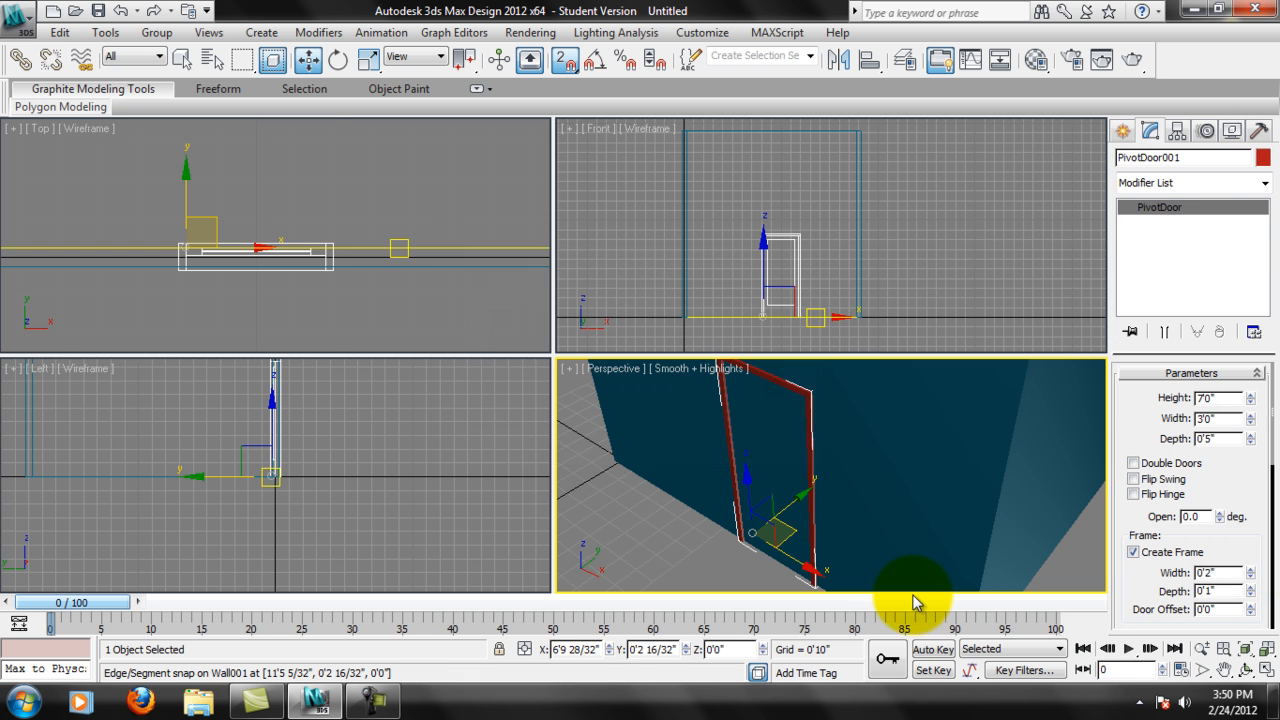
Examine in the Perspective view how the red Pivot door's frame and leaf sit in the wall.
left_click(799, 448)
scroll(803, 450, "up", 4)
middle_click_drag(829, 528, 866, 506, "alt")
middle_click_drag(732, 462, 828, 567)
middle_click_drag(817, 517, 768, 500, "alt")
mouse_move(771, 443)
middle_mouse_down("alt")
mouse_move(902, 408)
mouse_move(936, 358)
middle_mouse_up("alt")
middle_click_drag(897, 537, 870, 401)
middle_click_drag(899, 470, 869, 397)
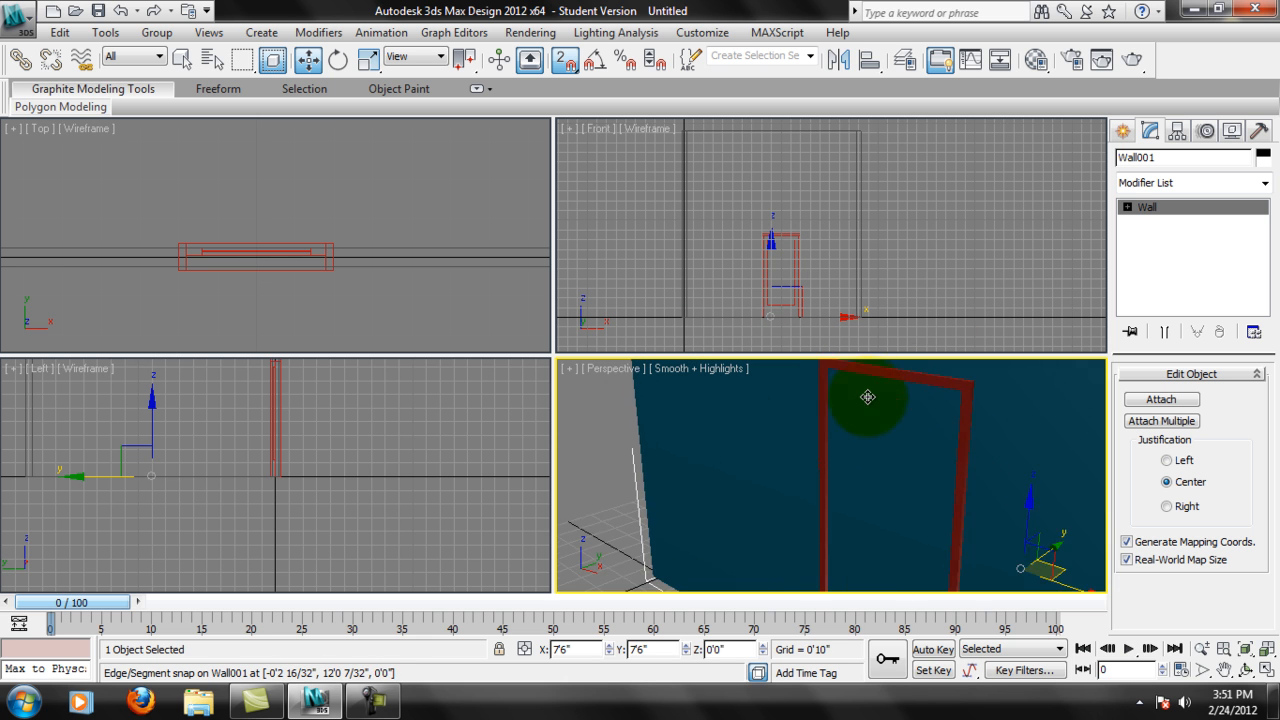
scroll(869, 397, "up", 1)
middle_click_drag(978, 478, 843, 507, "alt")
middle_click_drag(850, 479, 806, 512, "alt")
middle_click_drag(808, 458, 770, 238)
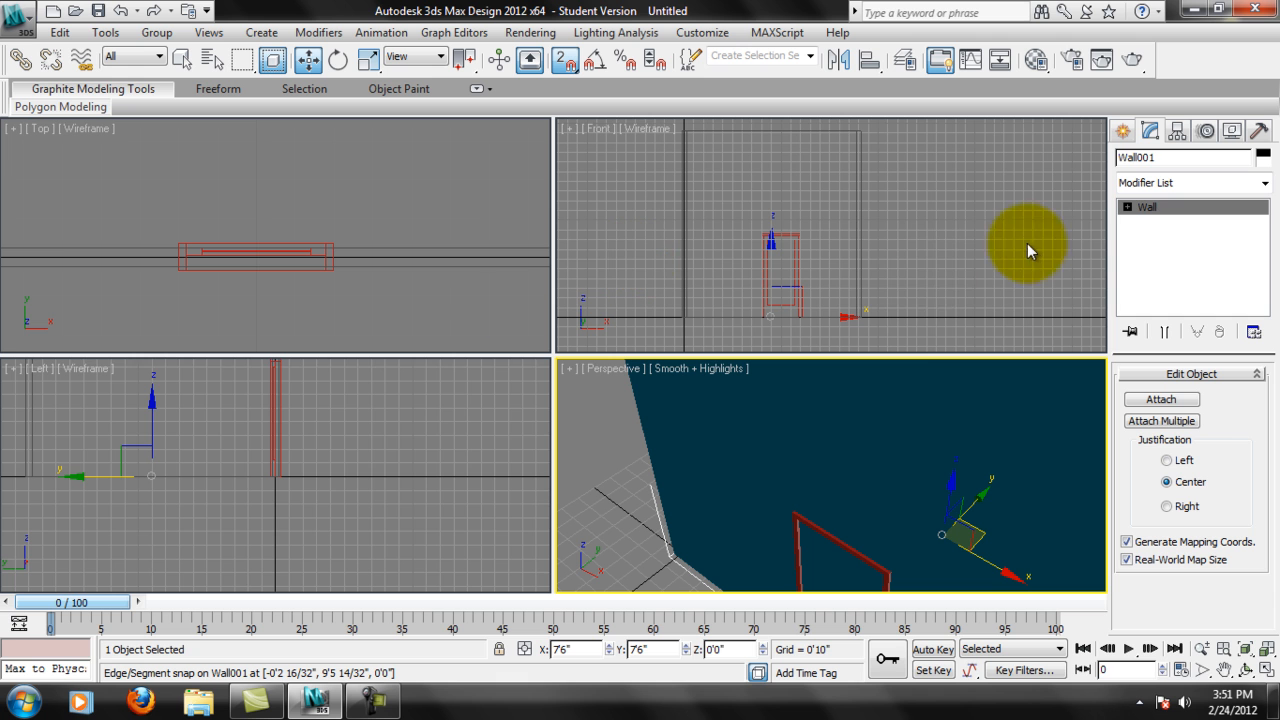
Select the Pivot door in the Top view and delete it.
left_click(328, 299)
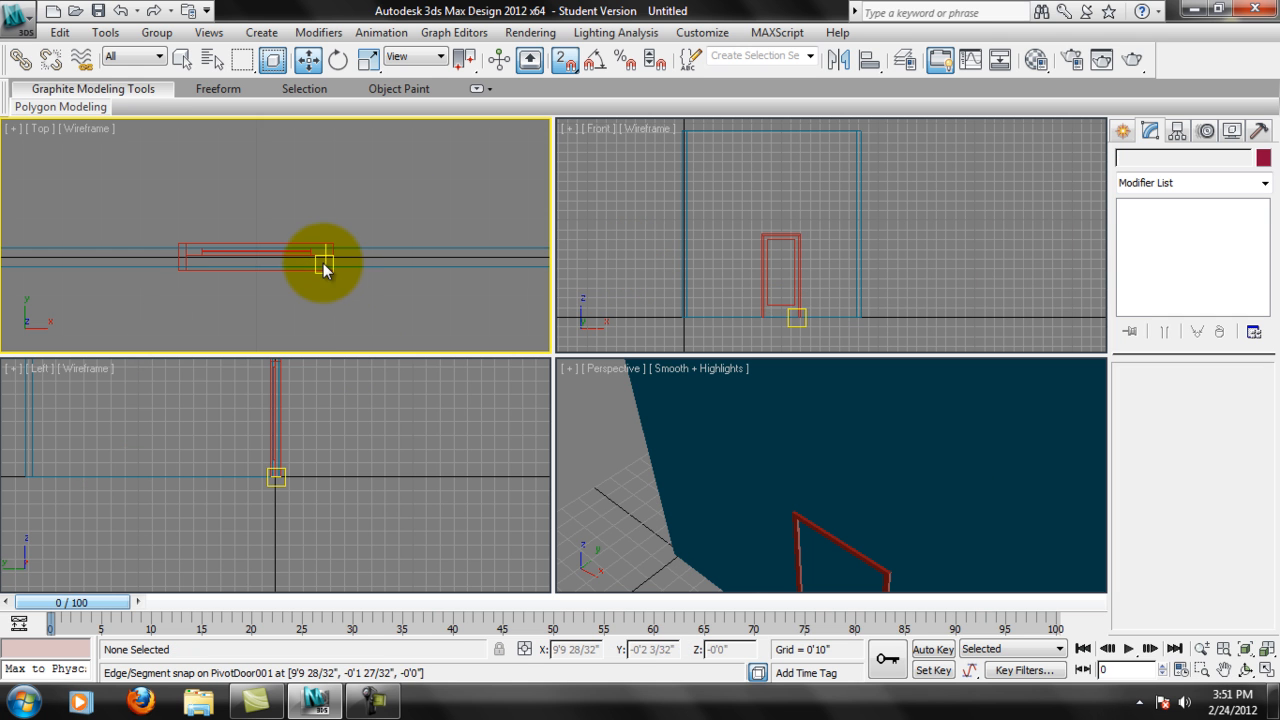
left_click(318, 268)
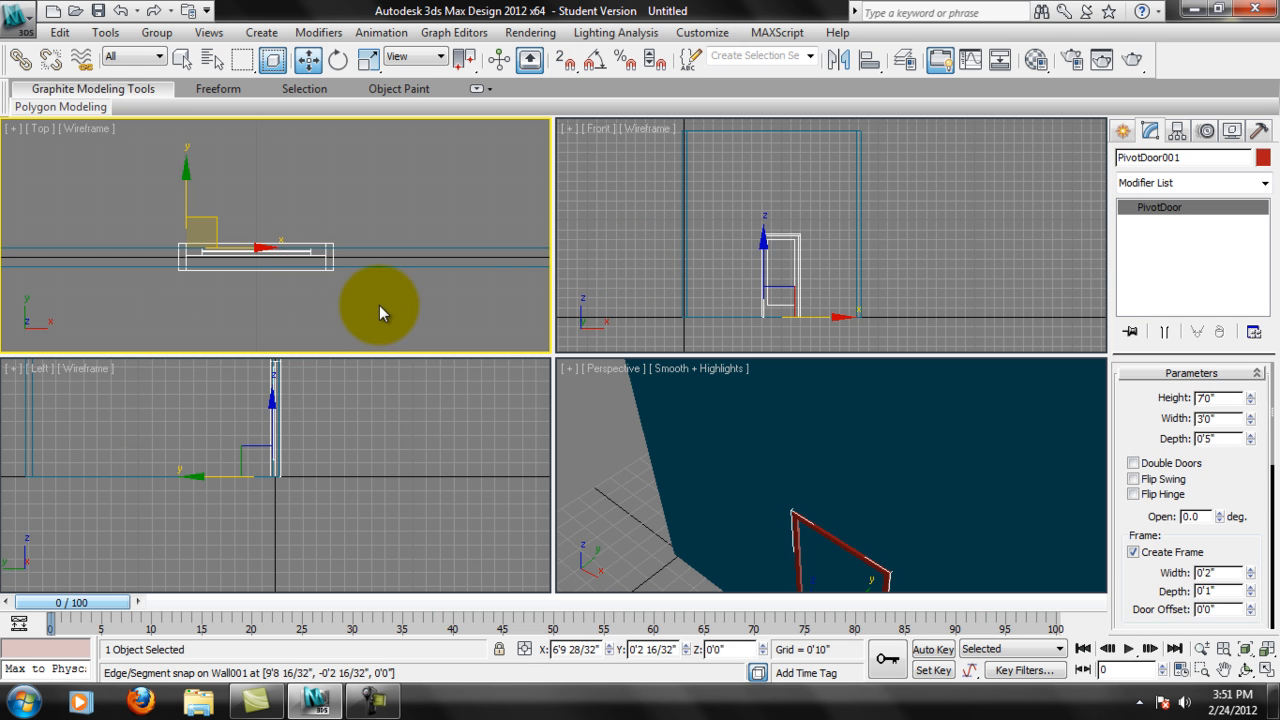
key("Delete")
Turn on snapping and draw a new Pivot door across the same wall's thickness, about 5' wide, 5" deep and 3'10" high.
left_click(1121, 130)
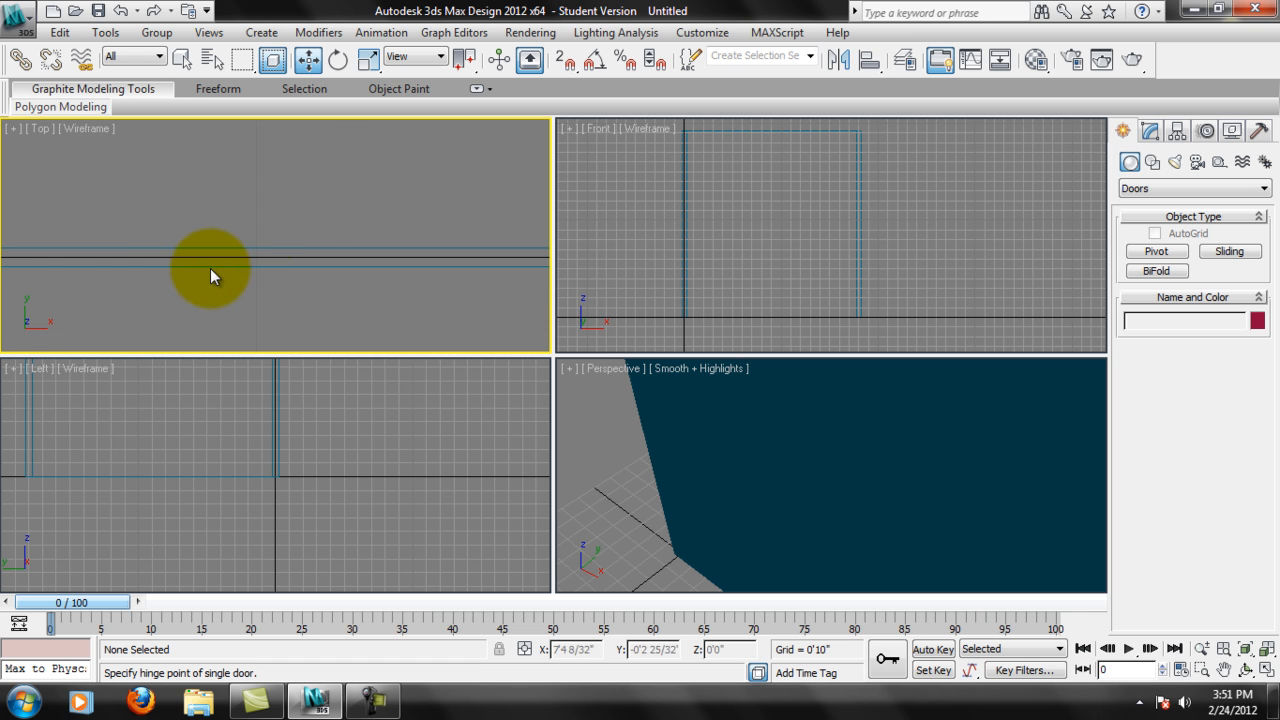
left_click(1157, 251)
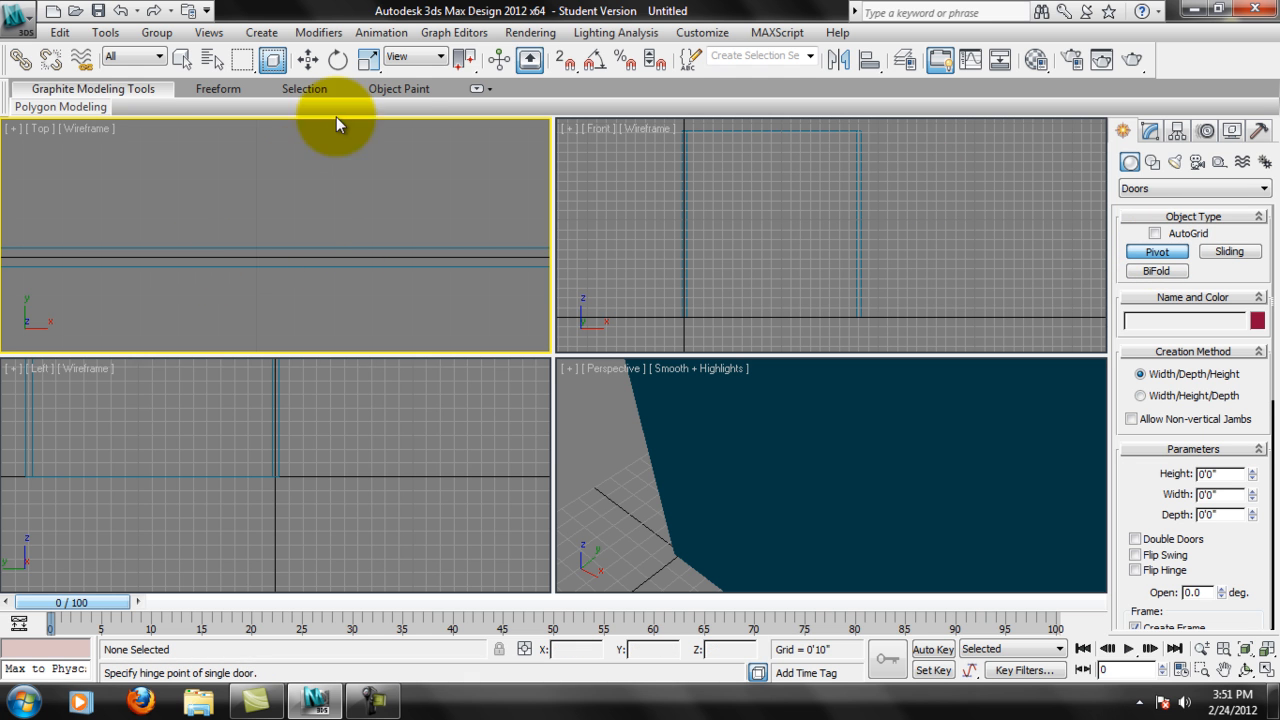
left_click(563, 58)
left_click_drag(237, 267, 466, 251)
left_click(466, 228)
left_click(433, 67)
middle_click_drag(930, 460, 873, 369)
scroll(868, 400, "down", 2)
middle_click_drag(850, 582, 807, 528)
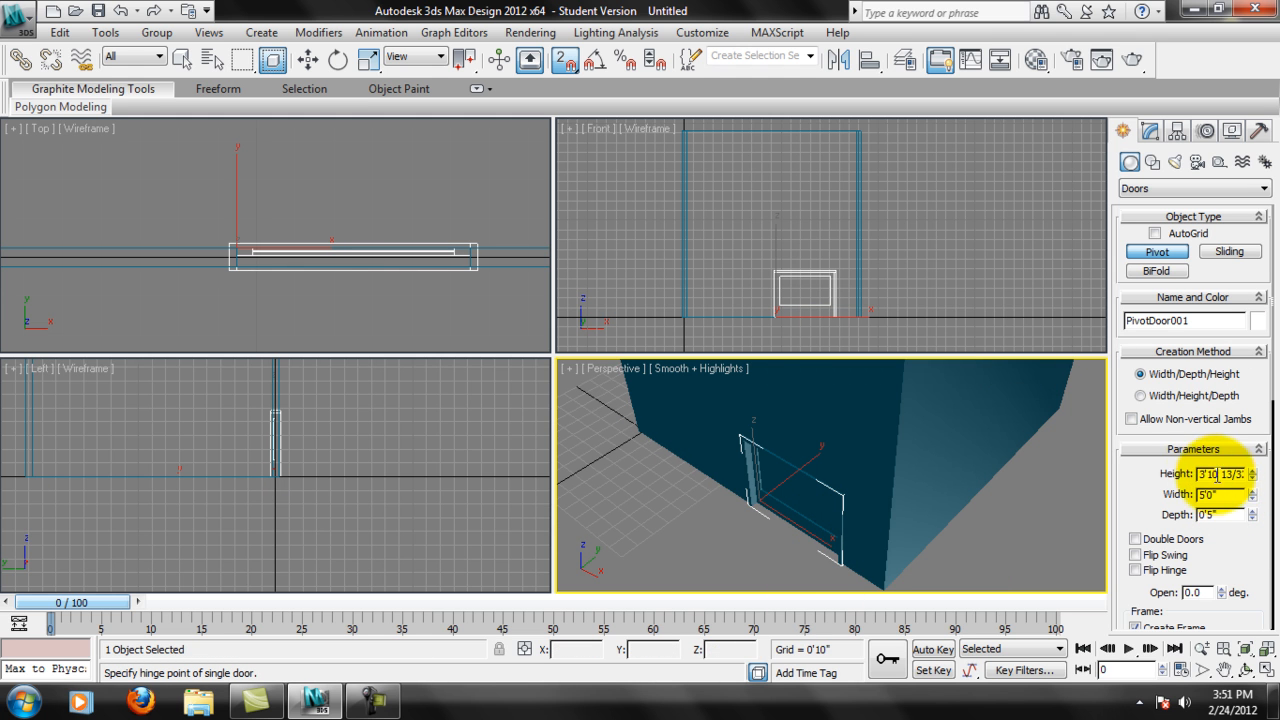
Set the new Pivot door's height to 7' and its width to 3'.
left_click_drag(1203, 473, 1165, 500)
key("Return")
key("Return")
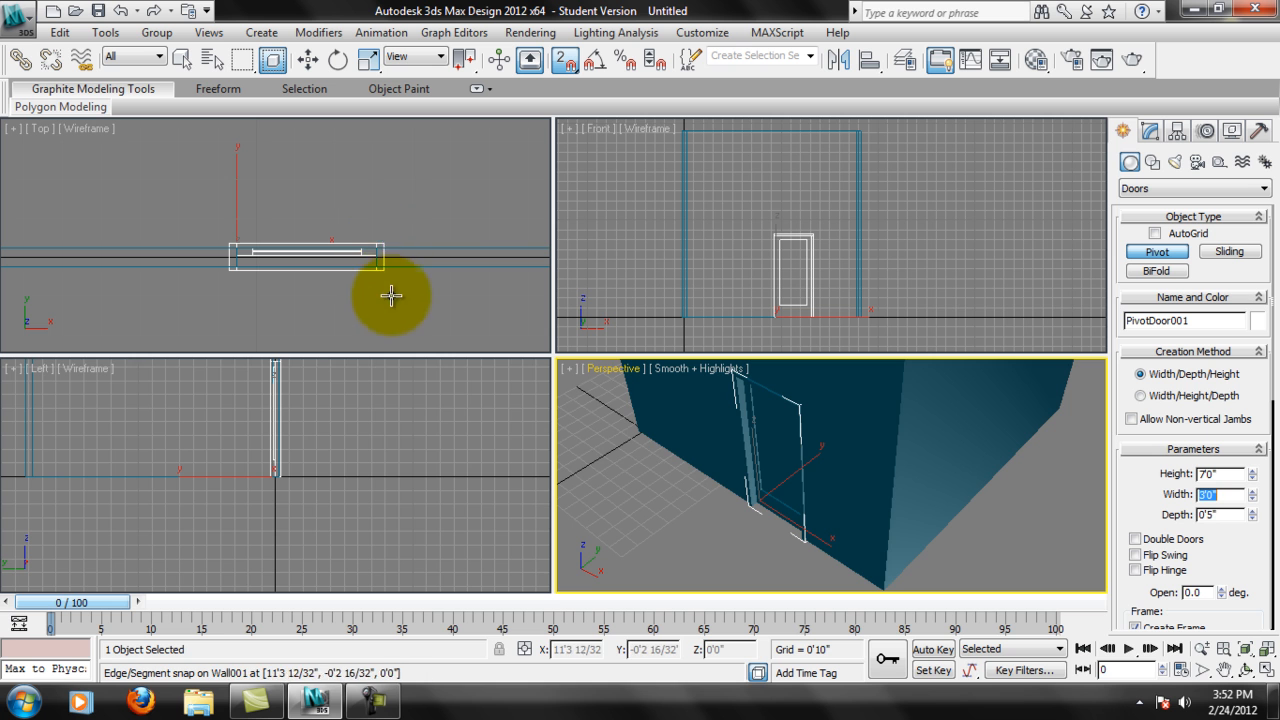
Change the new Pivot door's object color to red and inspect the door in the Perspective view.
scroll(886, 475, "up", 4)
scroll(888, 495, "down", 2)
middle_click_drag(773, 438, 840, 478)
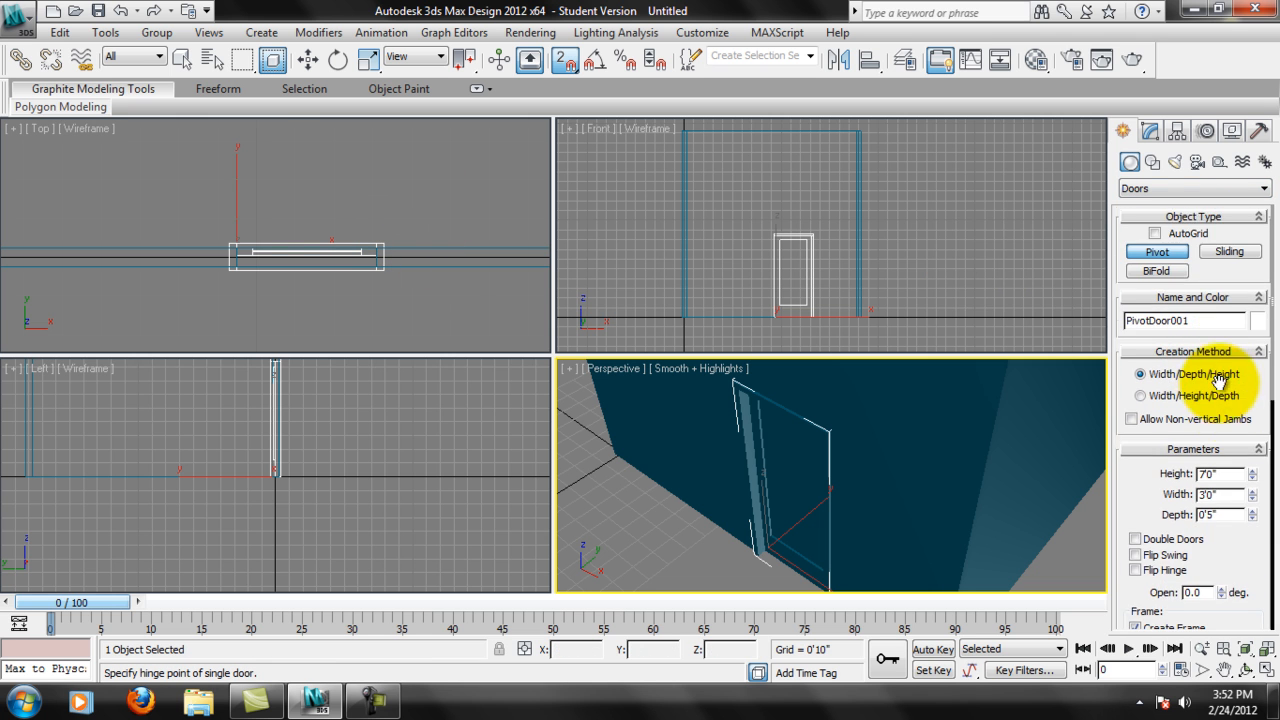
left_click(1258, 322)
left_click(490, 317)
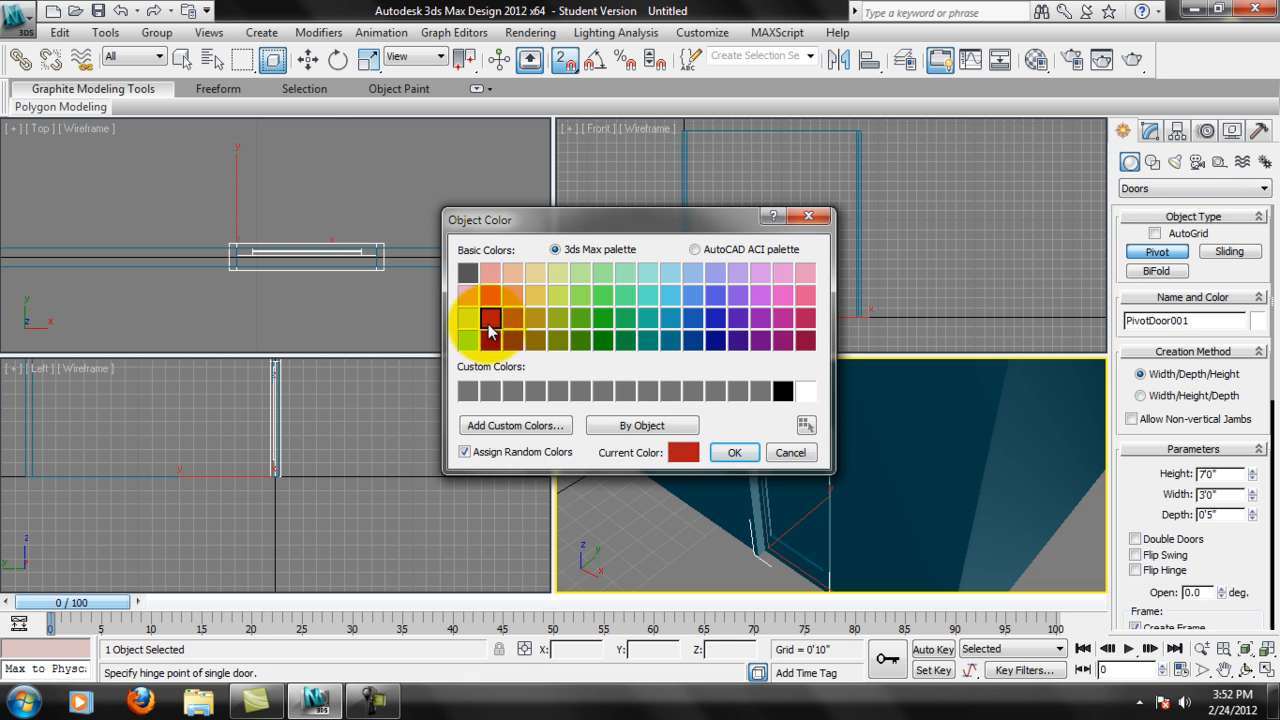
left_click(722, 453)
middle_click_drag(853, 480, 918, 455)
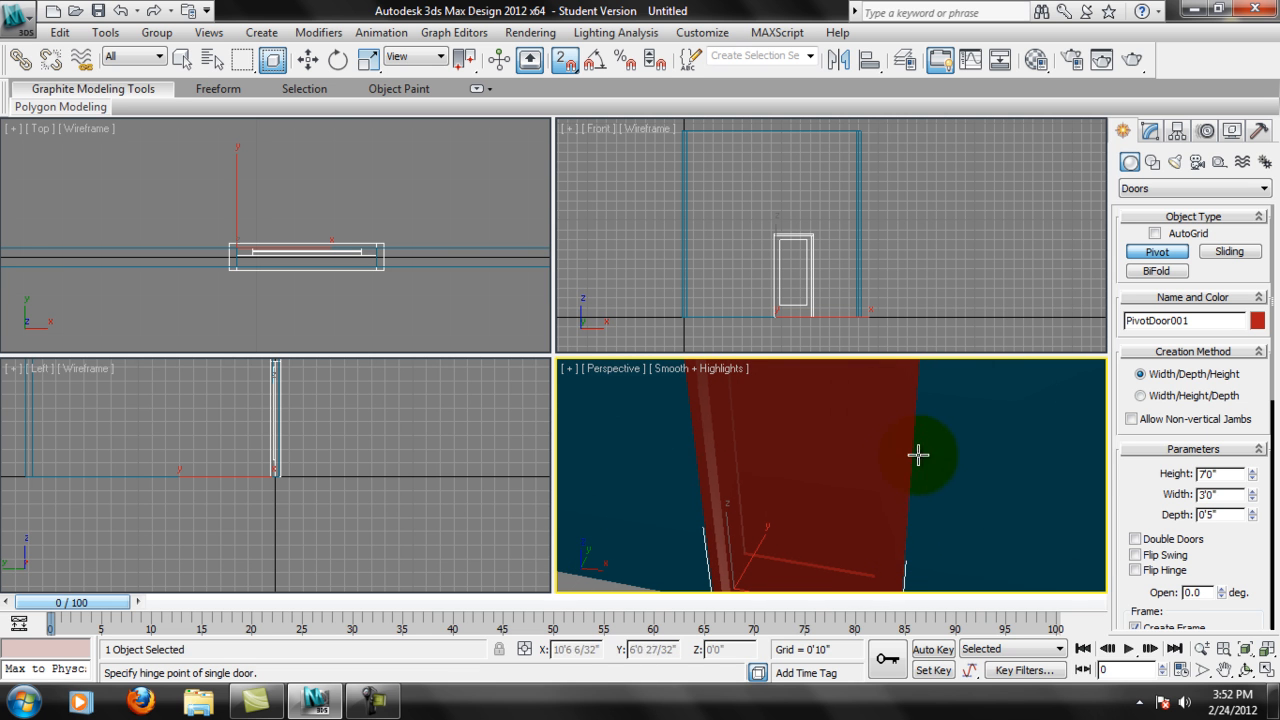
Compare the Pivot door with and without its frame, leaving the Create Frame option turned off.
left_click(1151, 131)
middle_click_drag(791, 418, 889, 494, "alt")
left_click_drag(1252, 508, 1240, 308)
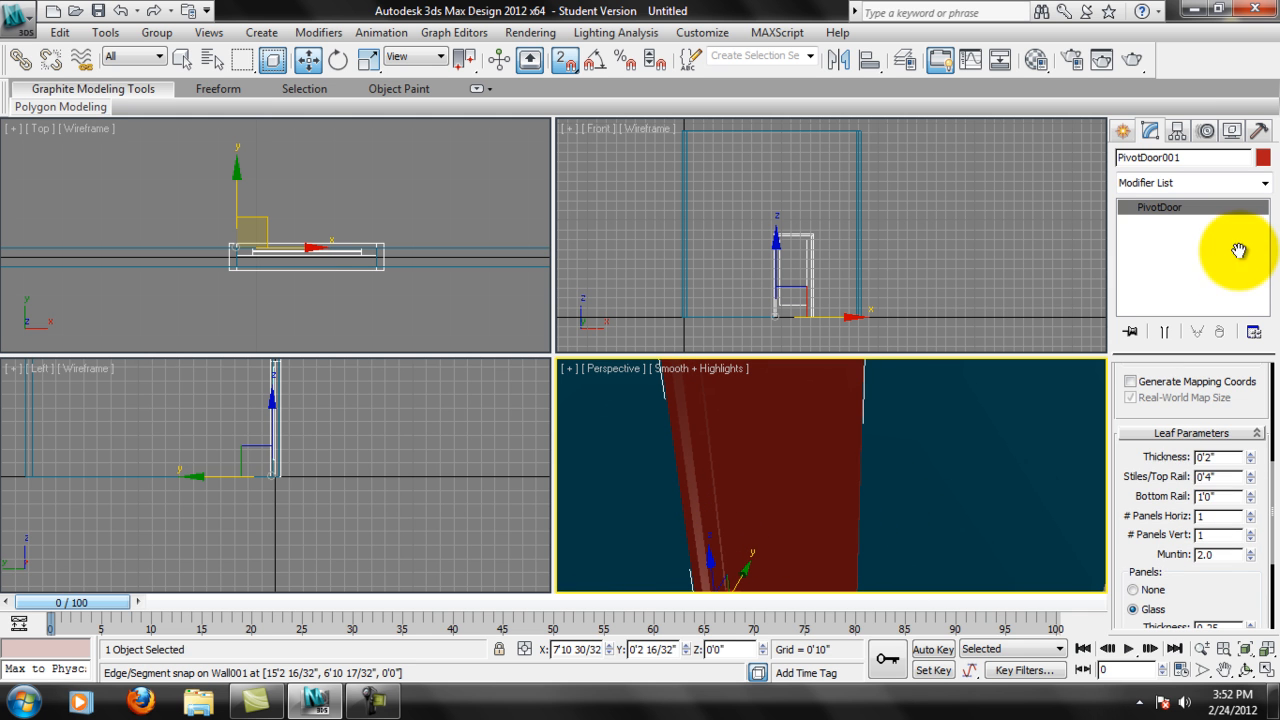
scroll(1250, 447, "up", 3)
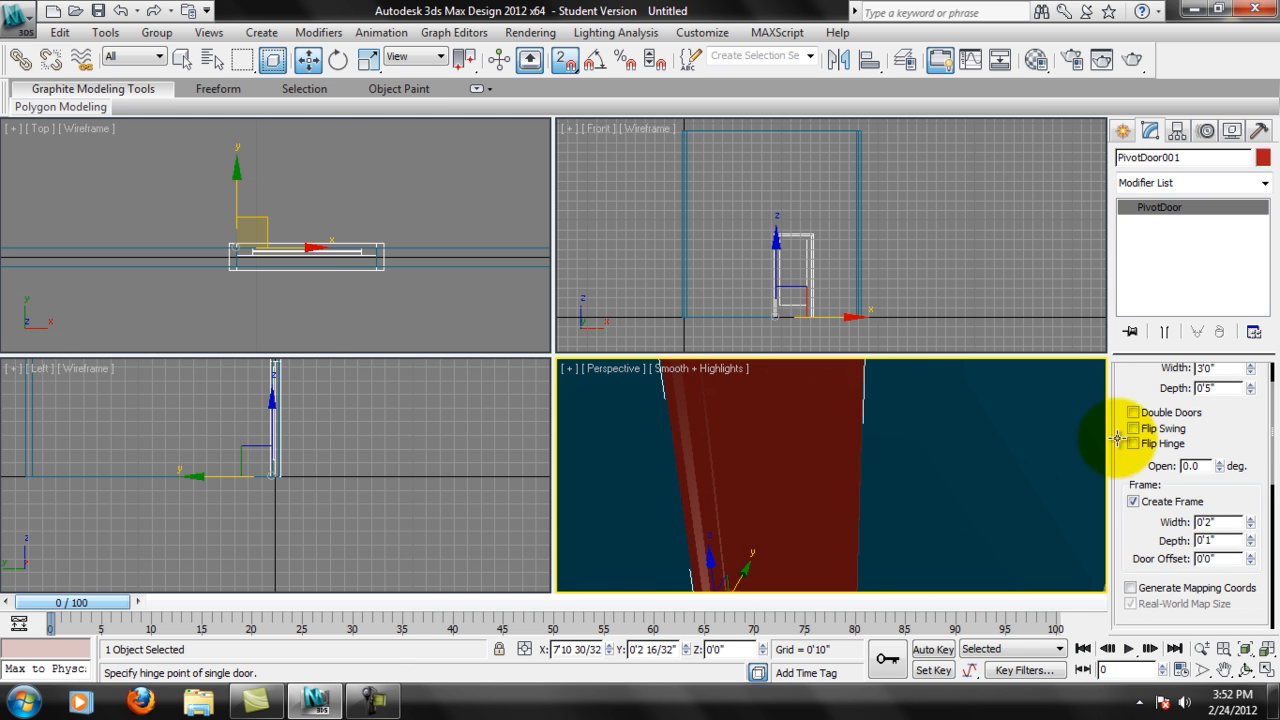
left_click(1134, 502)
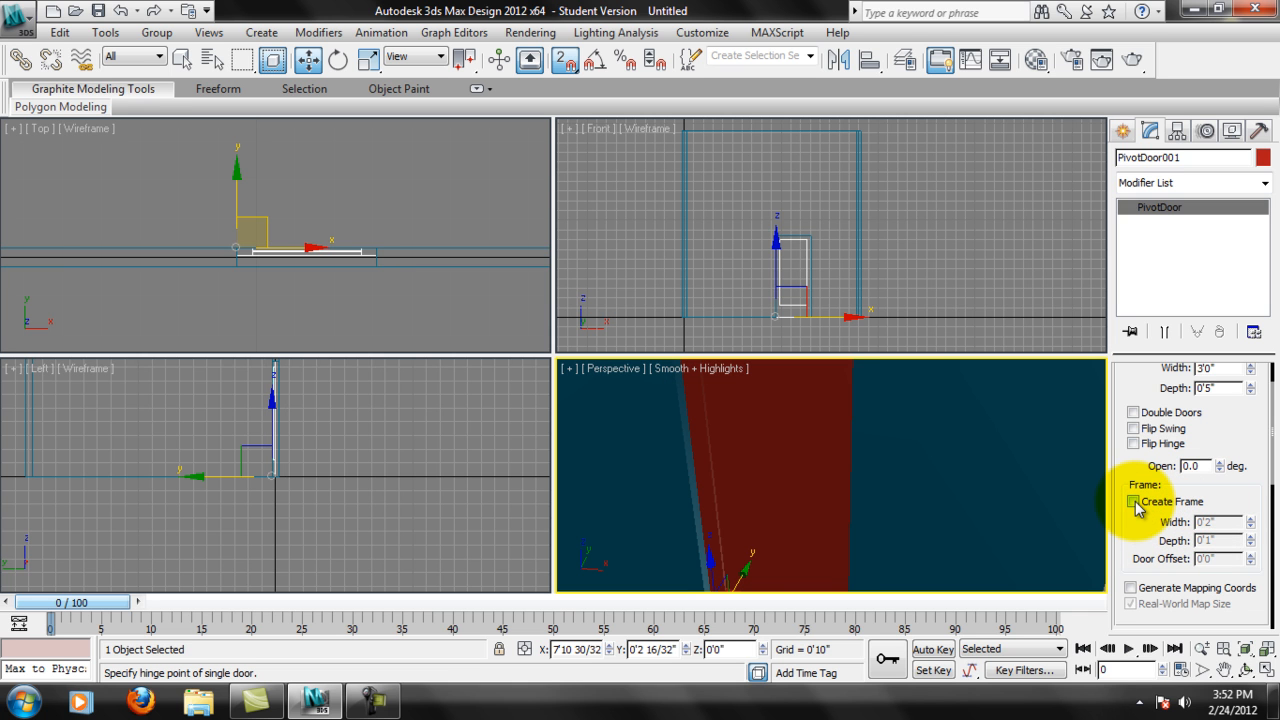
left_click(1134, 503)
left_click(1134, 503)
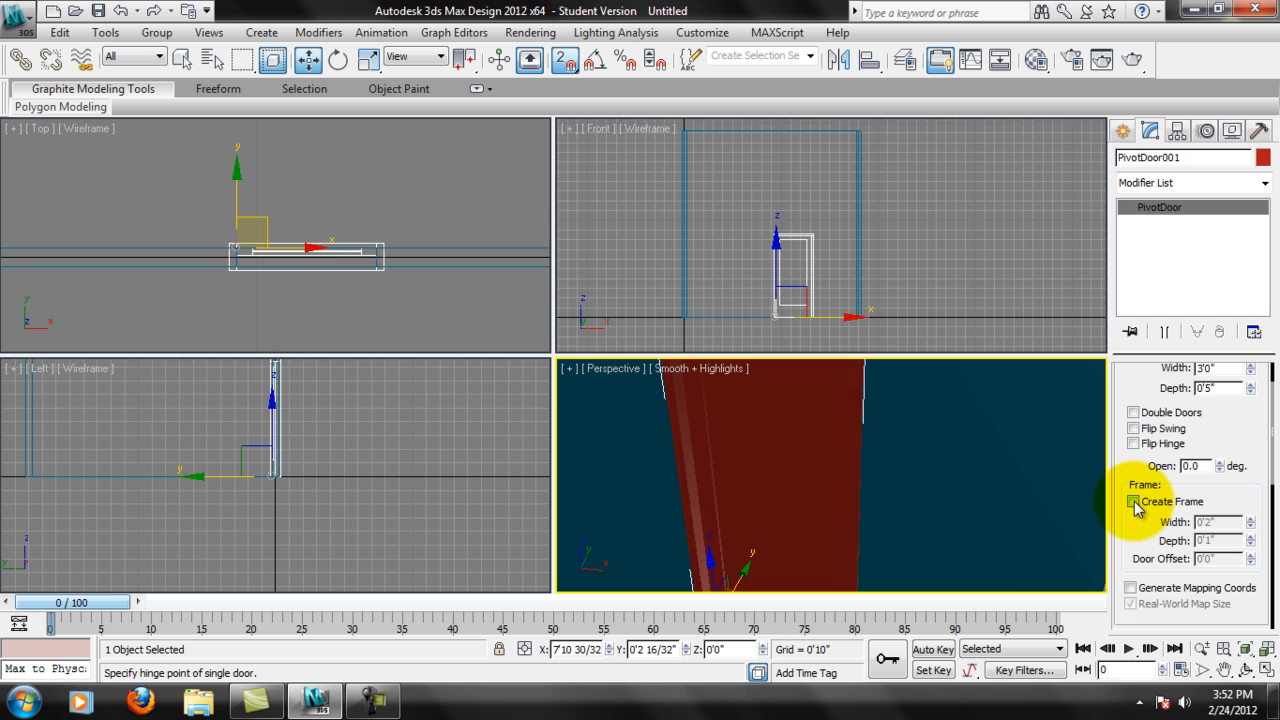
left_click(1134, 502)
left_click(1134, 502)
left_click(1135, 502)
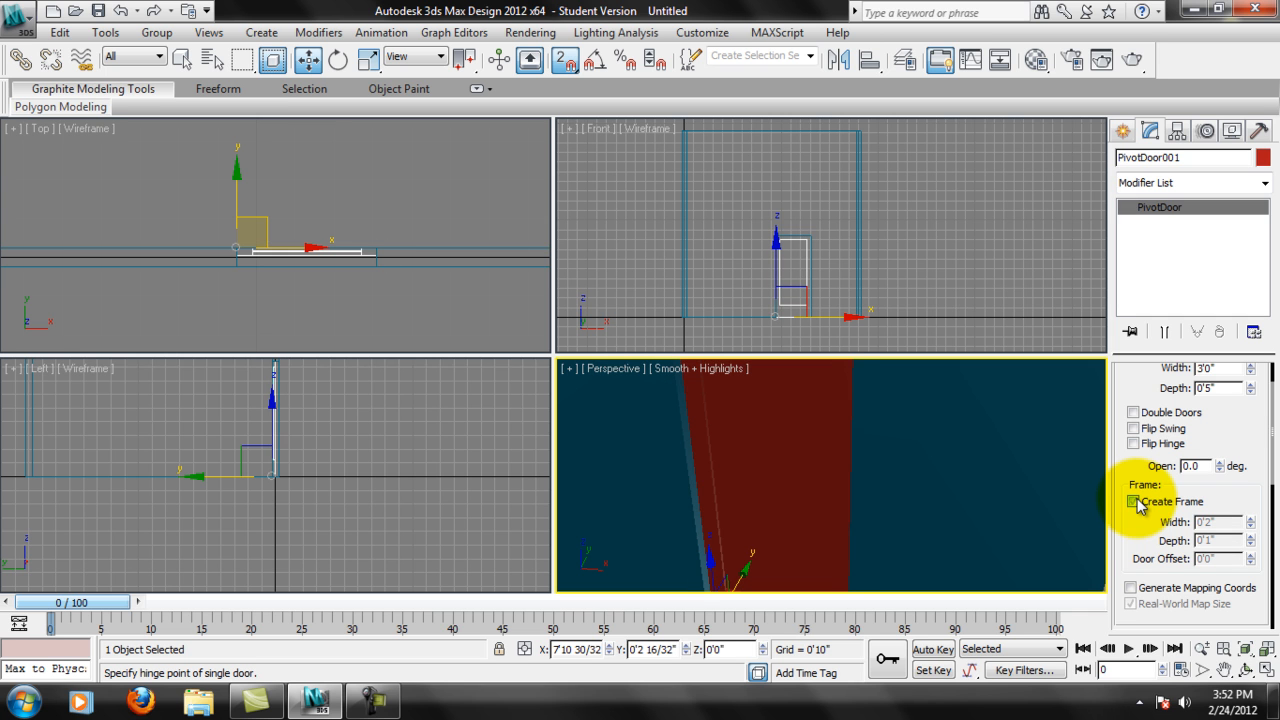
left_click(1134, 502)
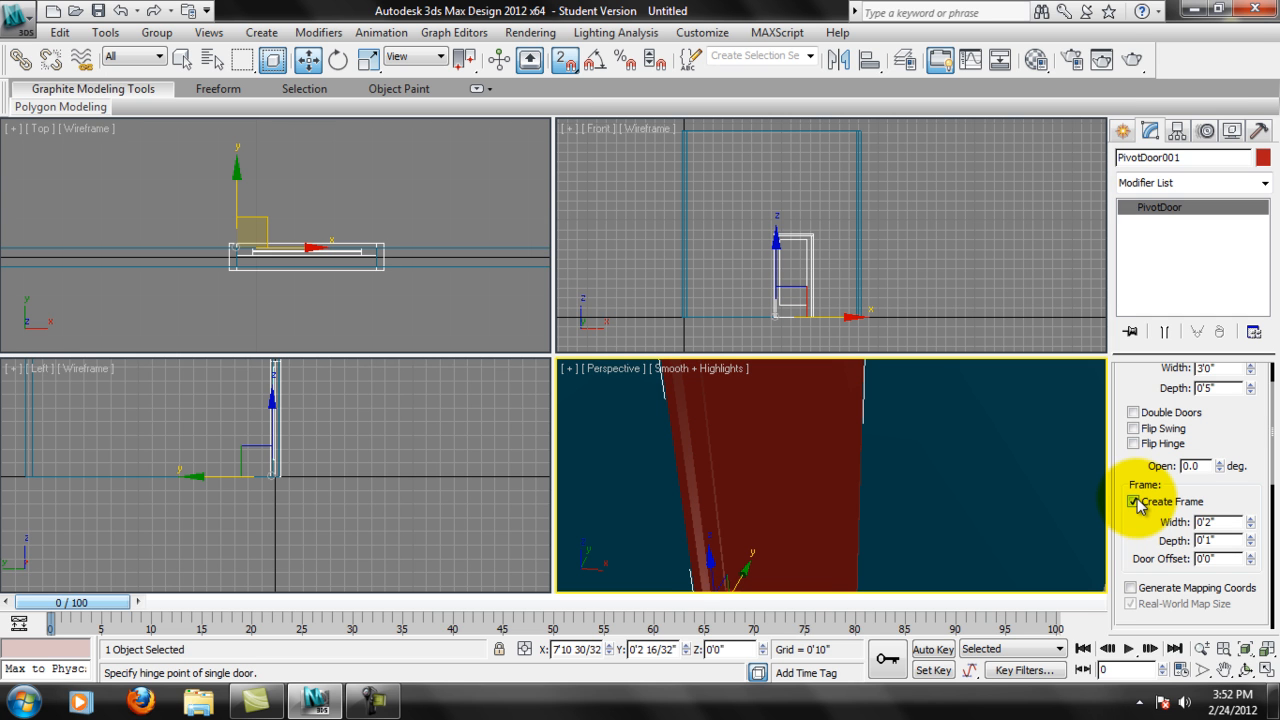
middle_click_drag(871, 437, 863, 466)
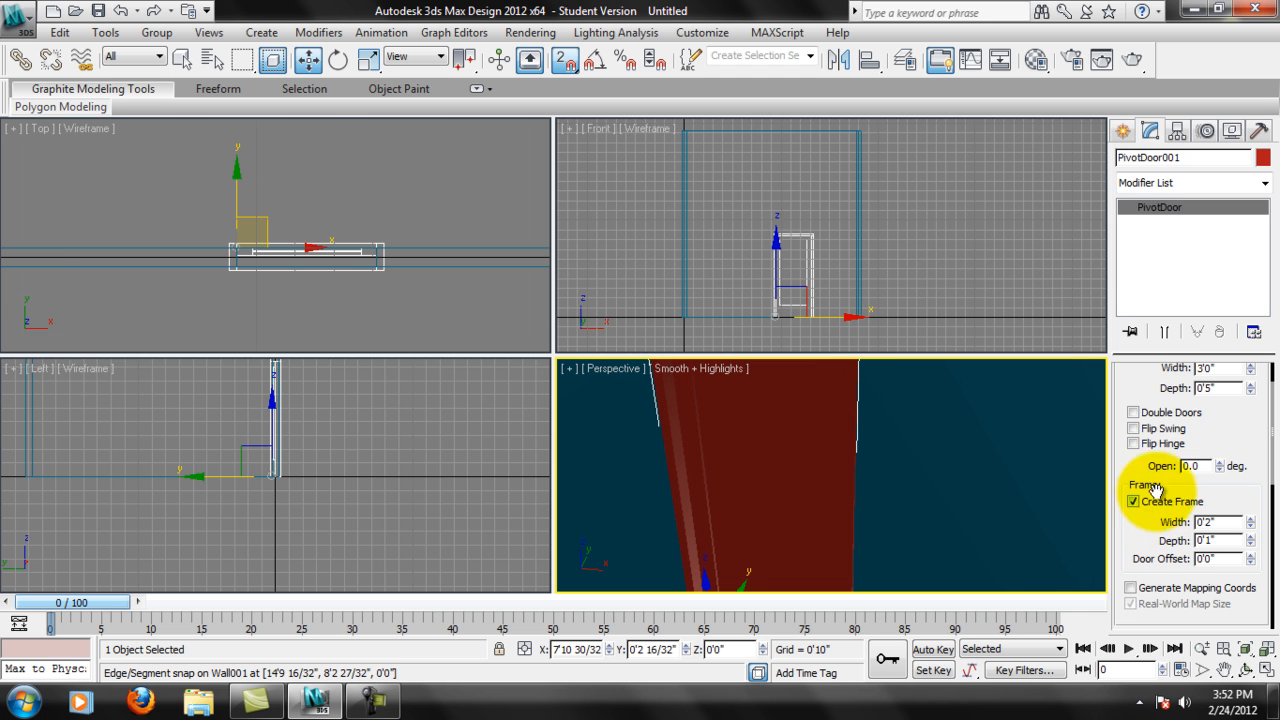
left_click(1132, 501)
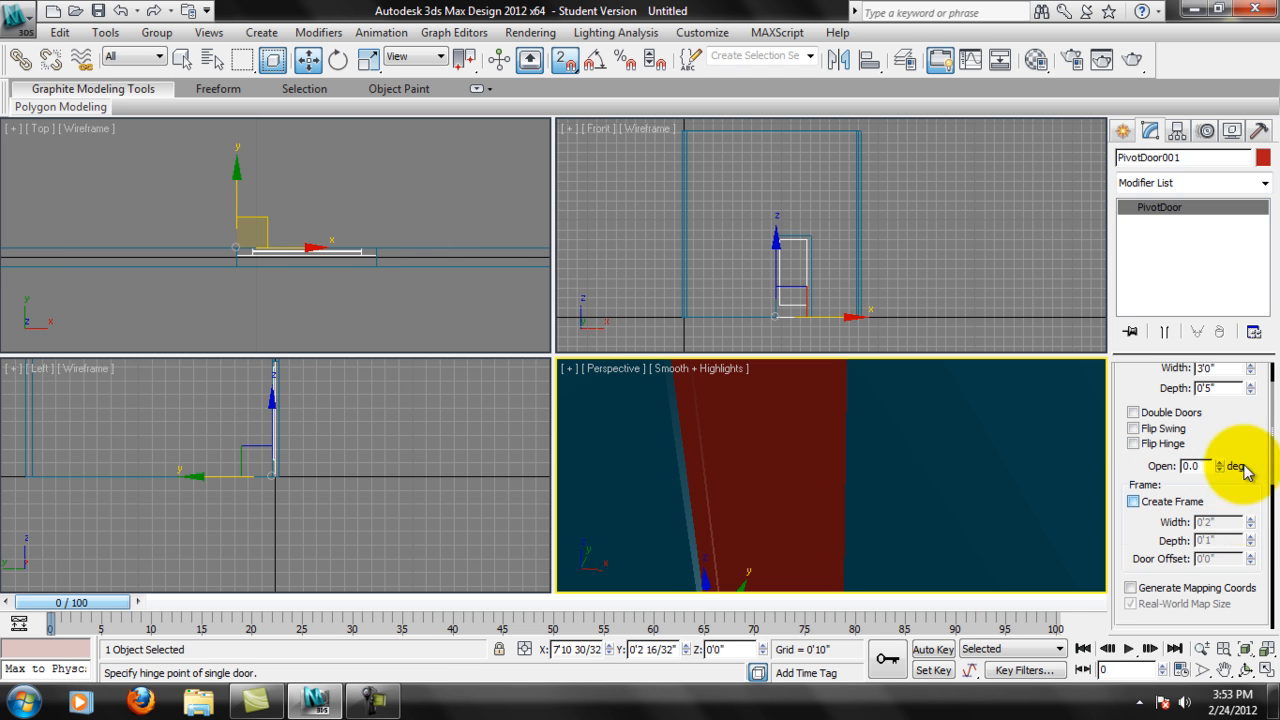
Turn on the Pivot door's Create Frame option and try Flip Swing on and off, leaving it off.
left_click(1132, 501)
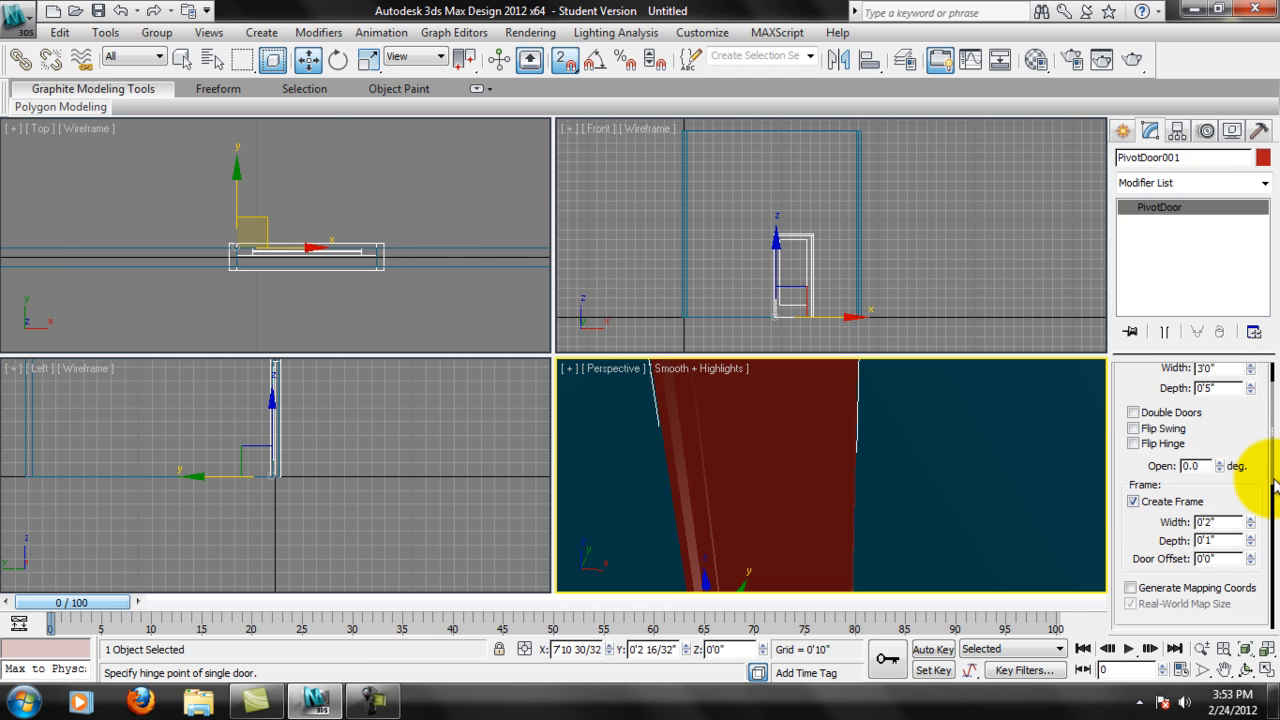
left_click(1134, 431)
left_click(1134, 431)
left_click(1134, 431)
left_click(1134, 431)
left_click(1134, 431)
left_click(1134, 431)
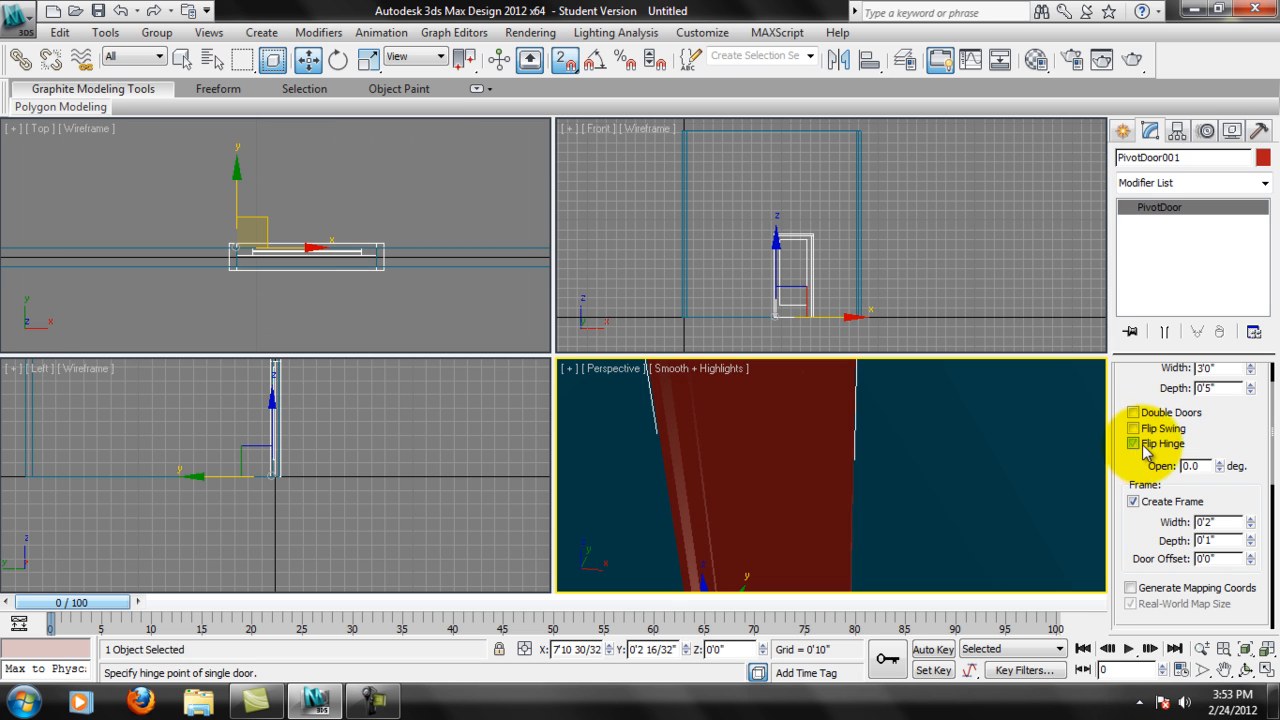
Try Flip Hinge with the Pivot door opened to 28 degrees, checking the swing in the Perspective view.
left_click_drag(1219, 462, 1190, 412)
scroll(980, 445, "down", 3)
middle_click_drag(943, 477, 859, 482, "alt")
scroll(930, 461, "down", 3)
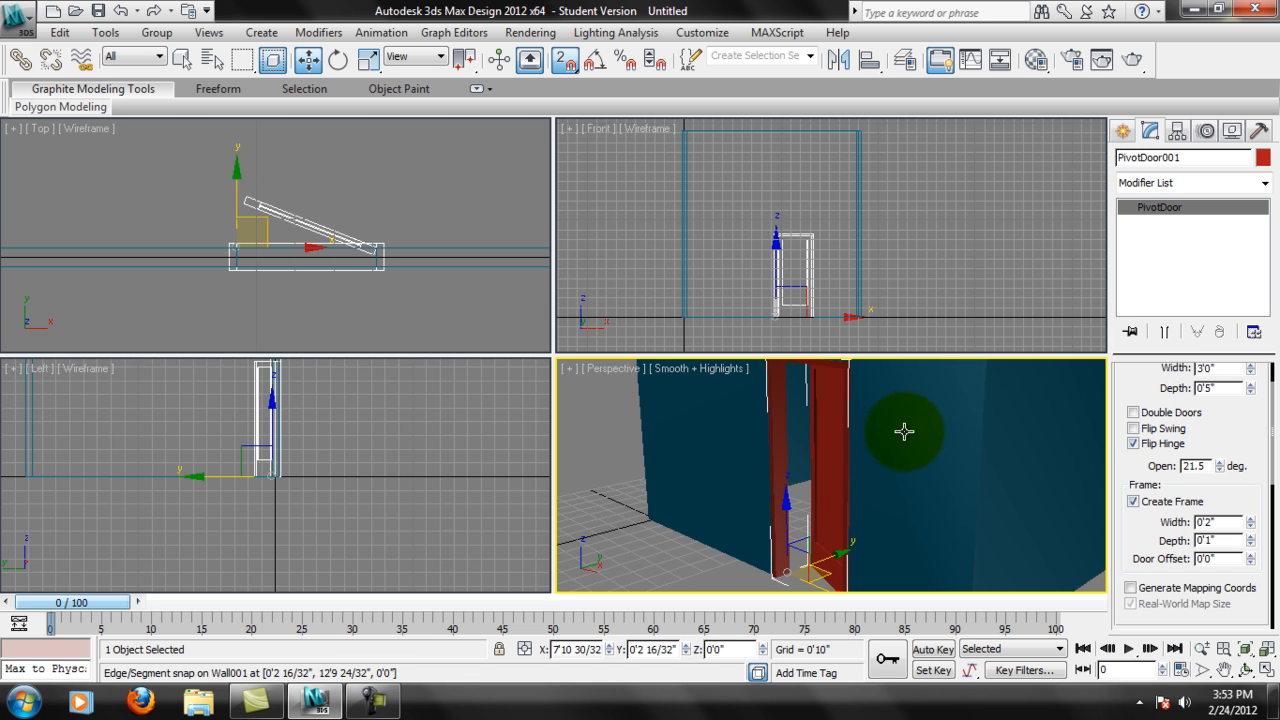
middle_click_drag(1091, 449, 760, 455, "alt")
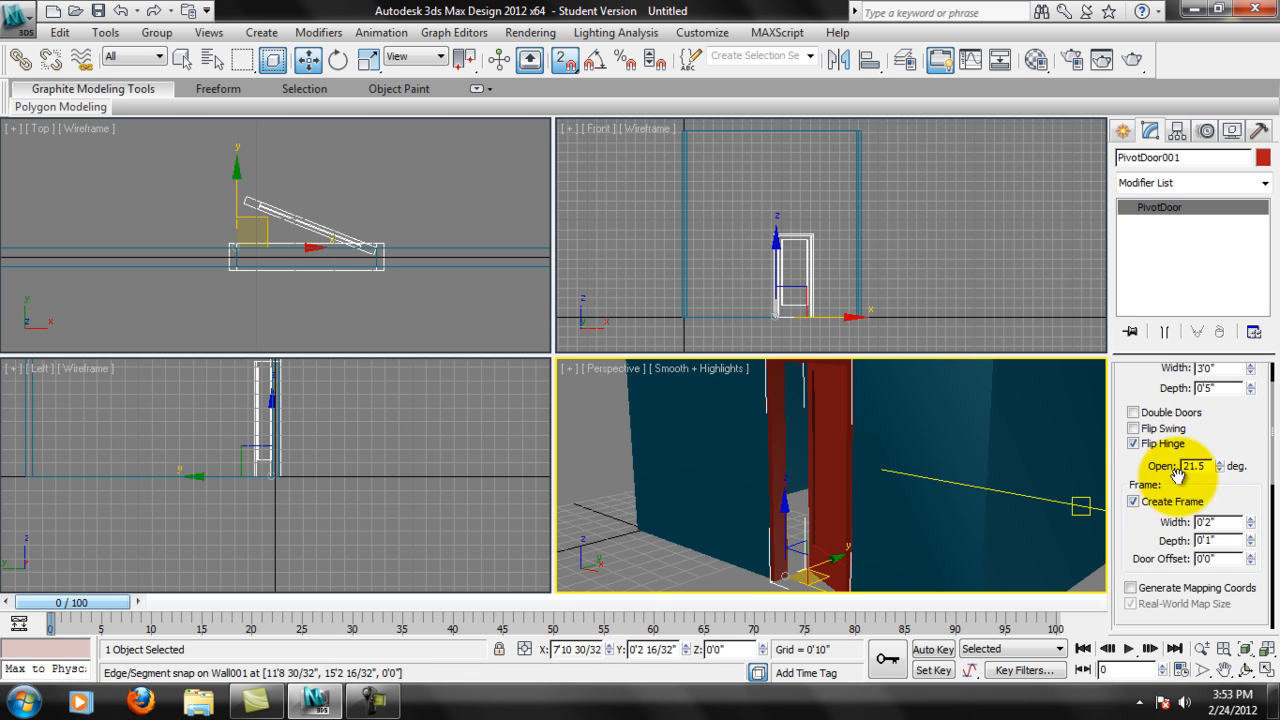
left_click_drag(1220, 464, 1196, 436)
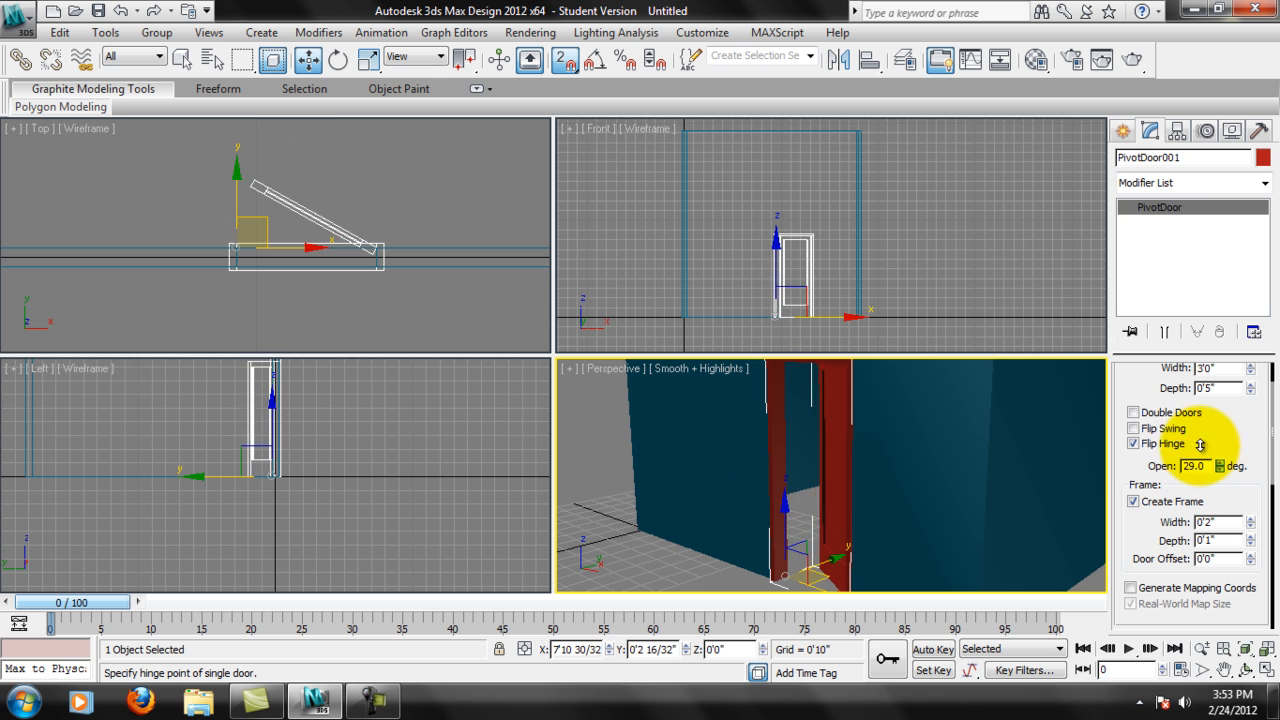
Turn Flip Hinge back off and reset the Pivot door's opening angle to 0 degrees.
left_click(1133, 443)
middle_click_drag(831, 486, 1000, 508, "alt")
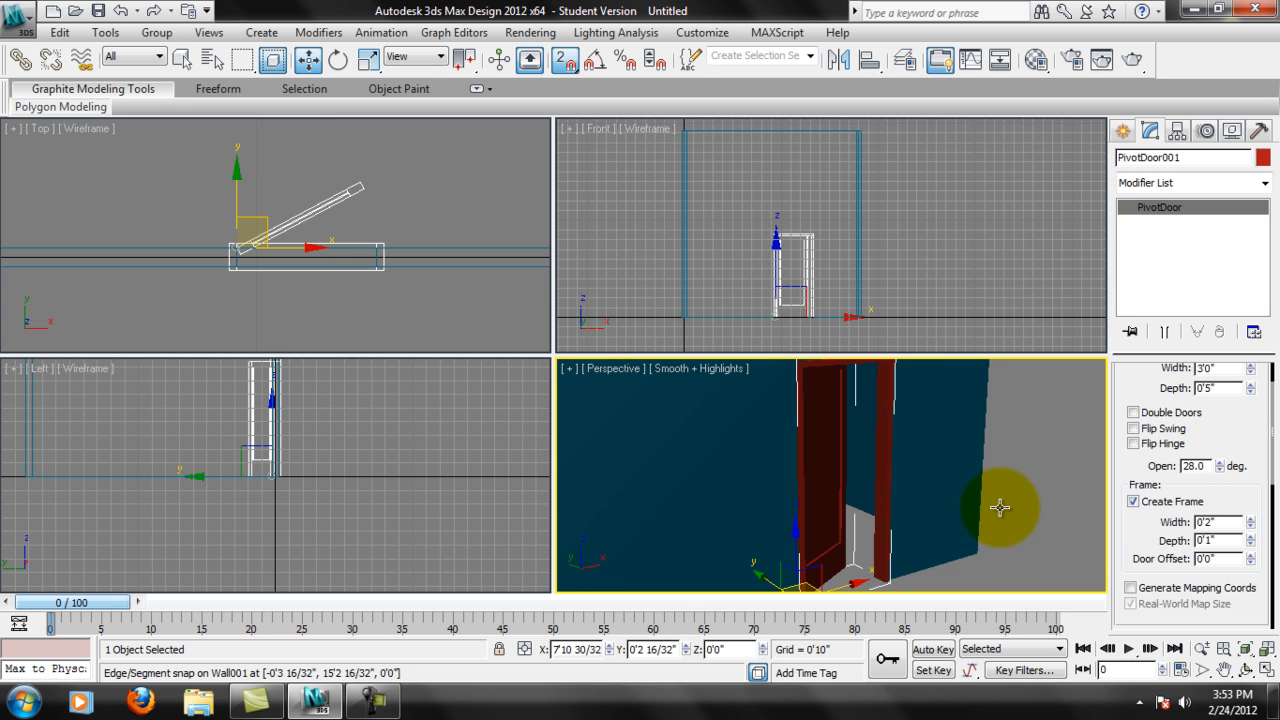
left_click_drag(1151, 528, 1147, 426)
mouse_move(1143, 500)
left_mouse_down()
mouse_move(1167, 431)
mouse_move(1137, 508)
left_mouse_up()
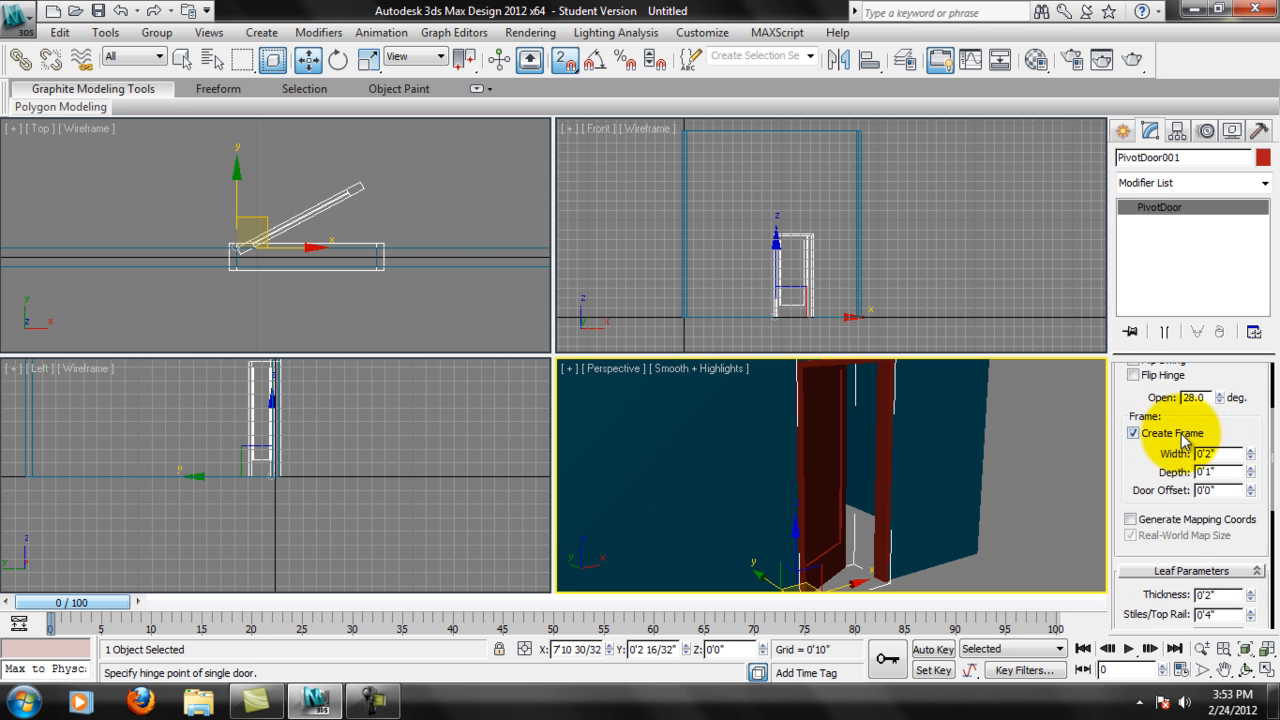
right_click(1218, 398)
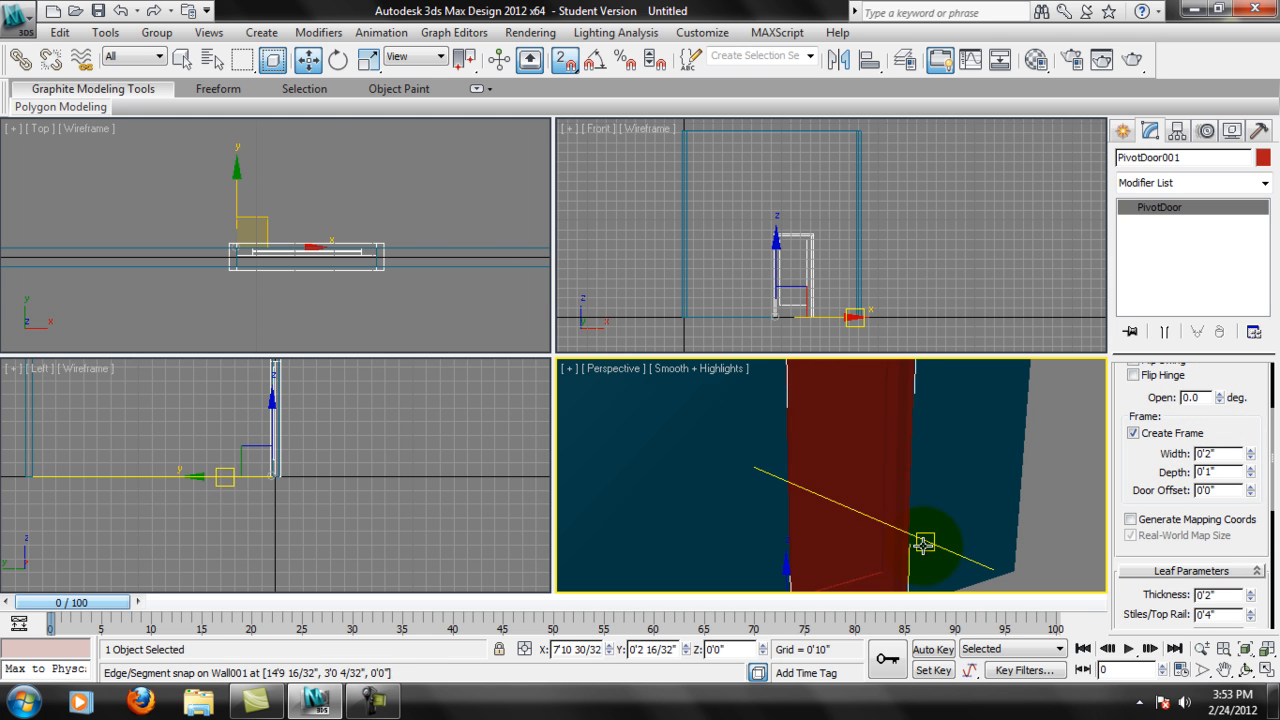
Set the Pivot door's number of vertical leaf panels to 4 and check them in the Perspective view.
mouse_move(993, 483)
middle_mouse_down()
mouse_move(970, 466)
mouse_move(1006, 463)
middle_mouse_up()
left_click_drag(1143, 612, 1143, 425)
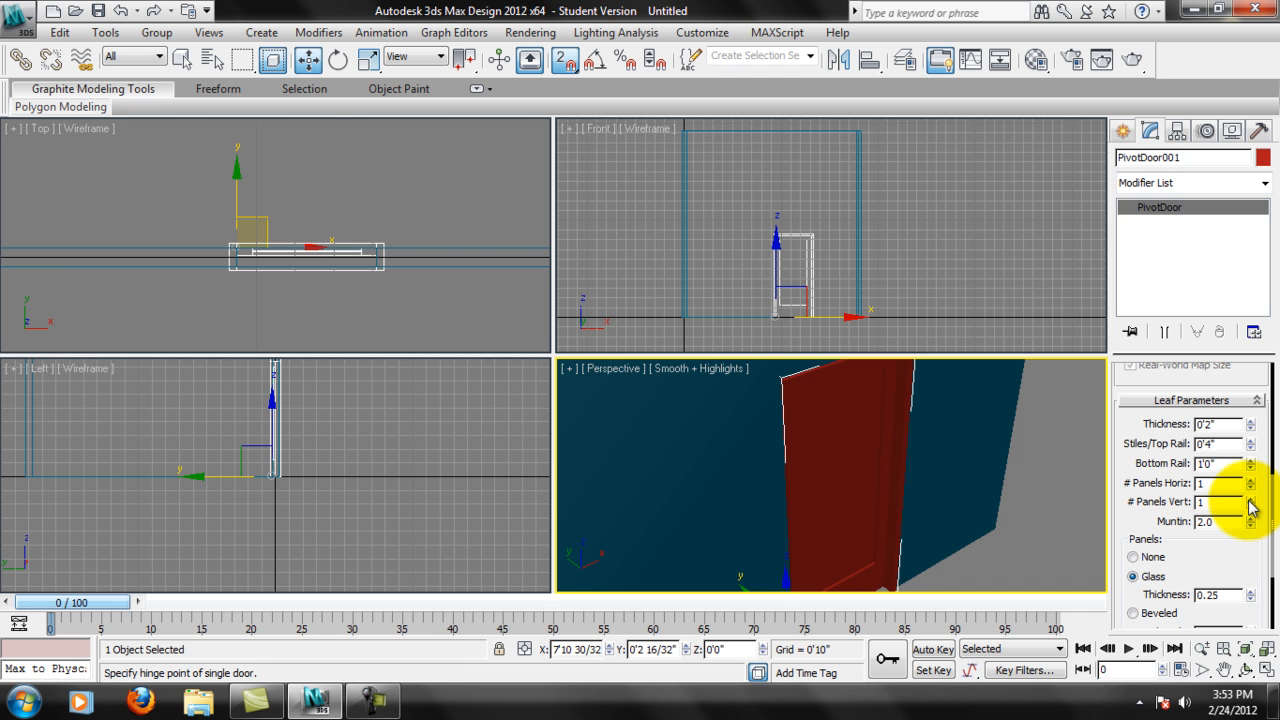
middle_click_drag(971, 501, 967, 481, "alt")
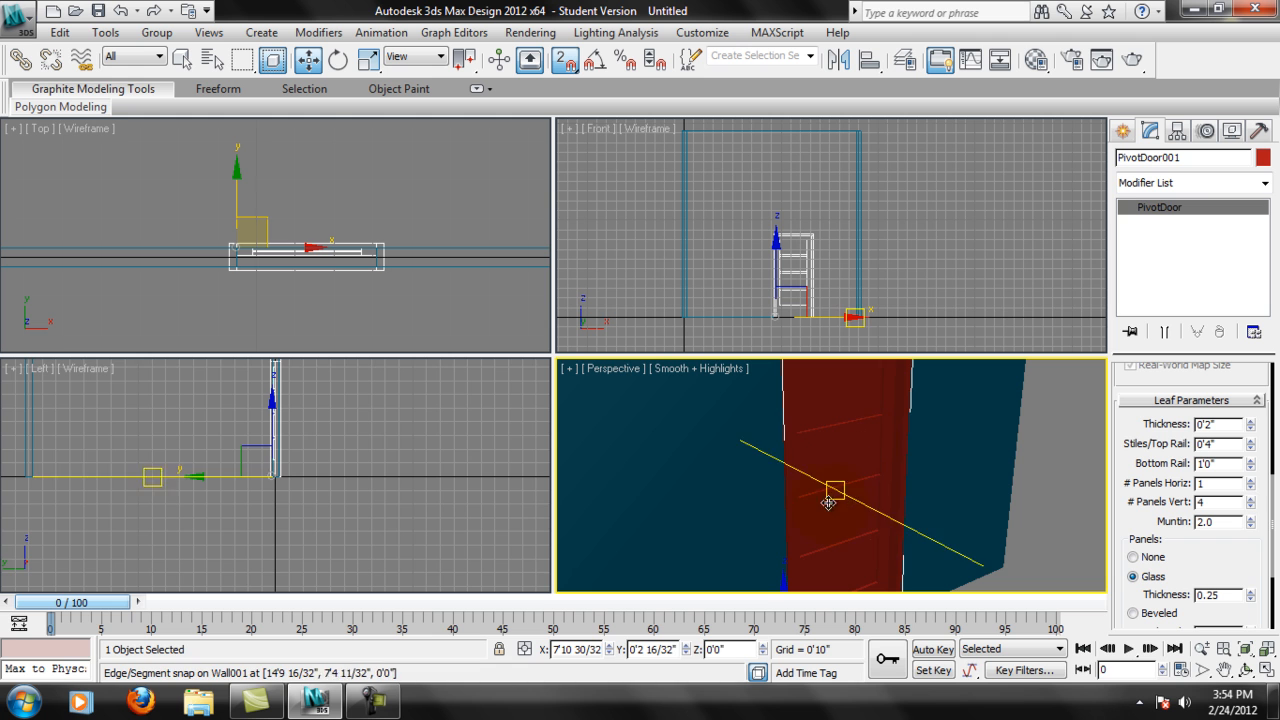
scroll(1220, 534, "down", 3)
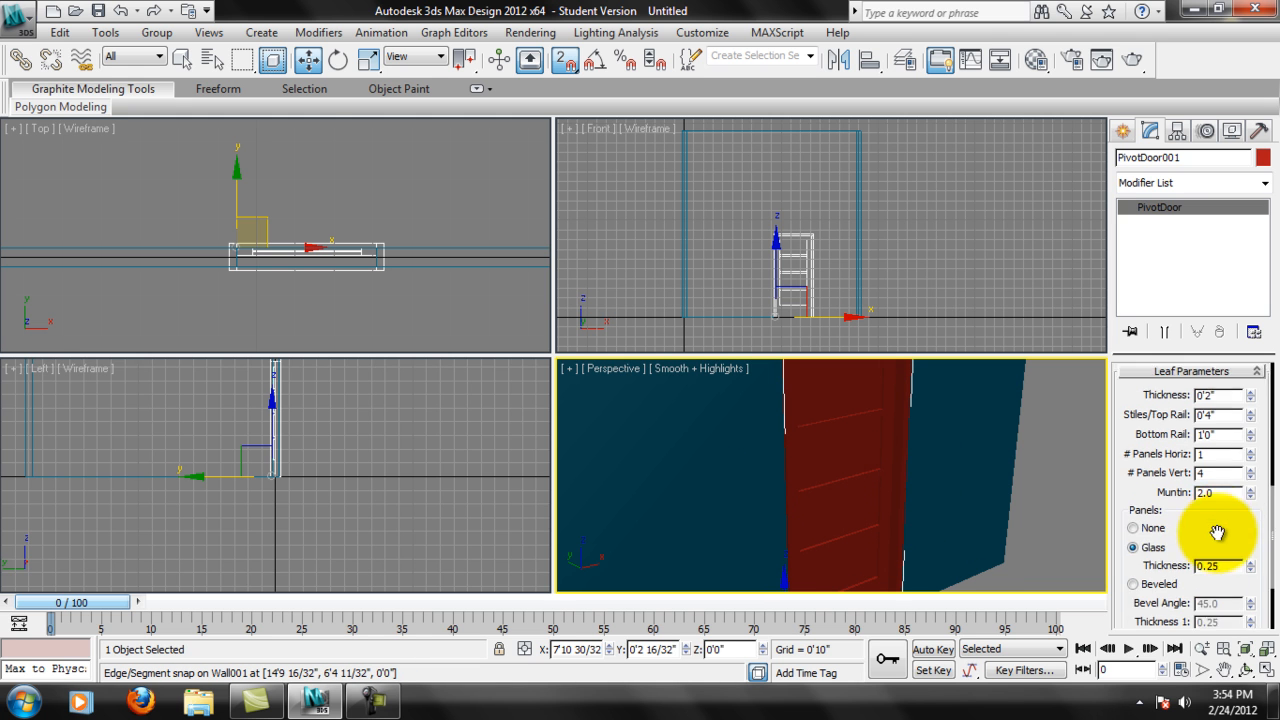
scroll(839, 419, "up", 2)
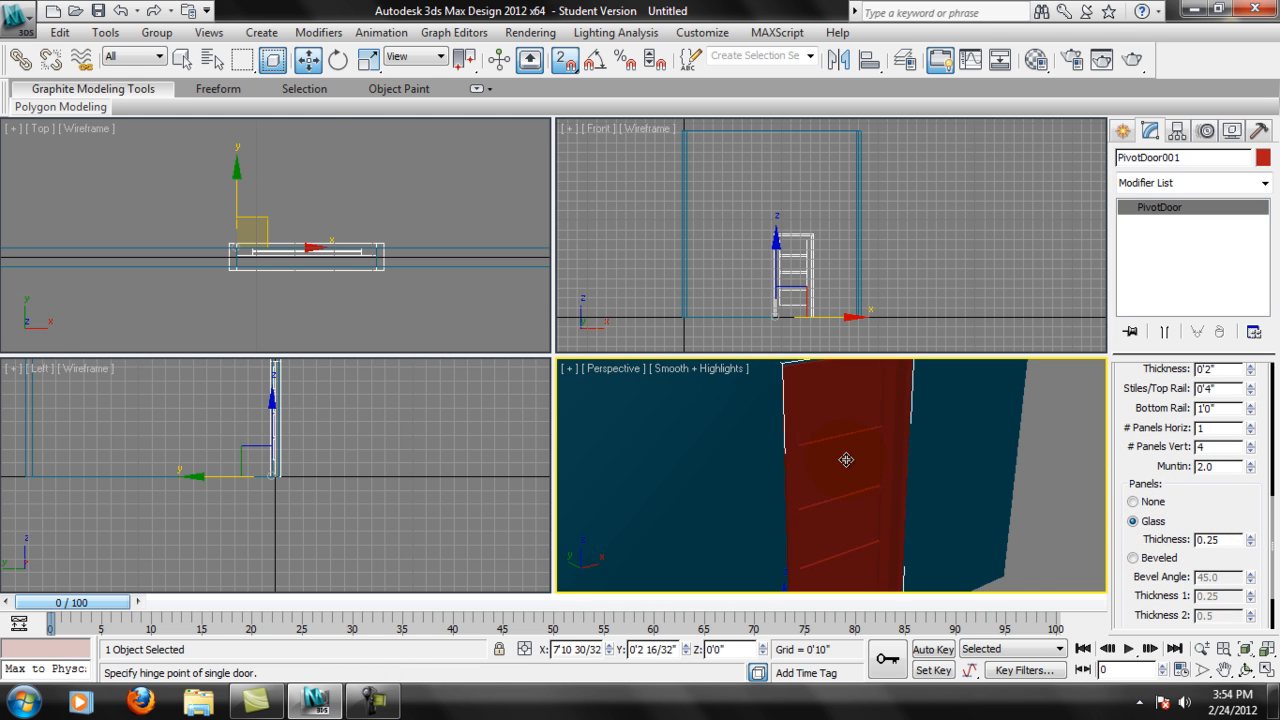
scroll(839, 419, "up", 2)
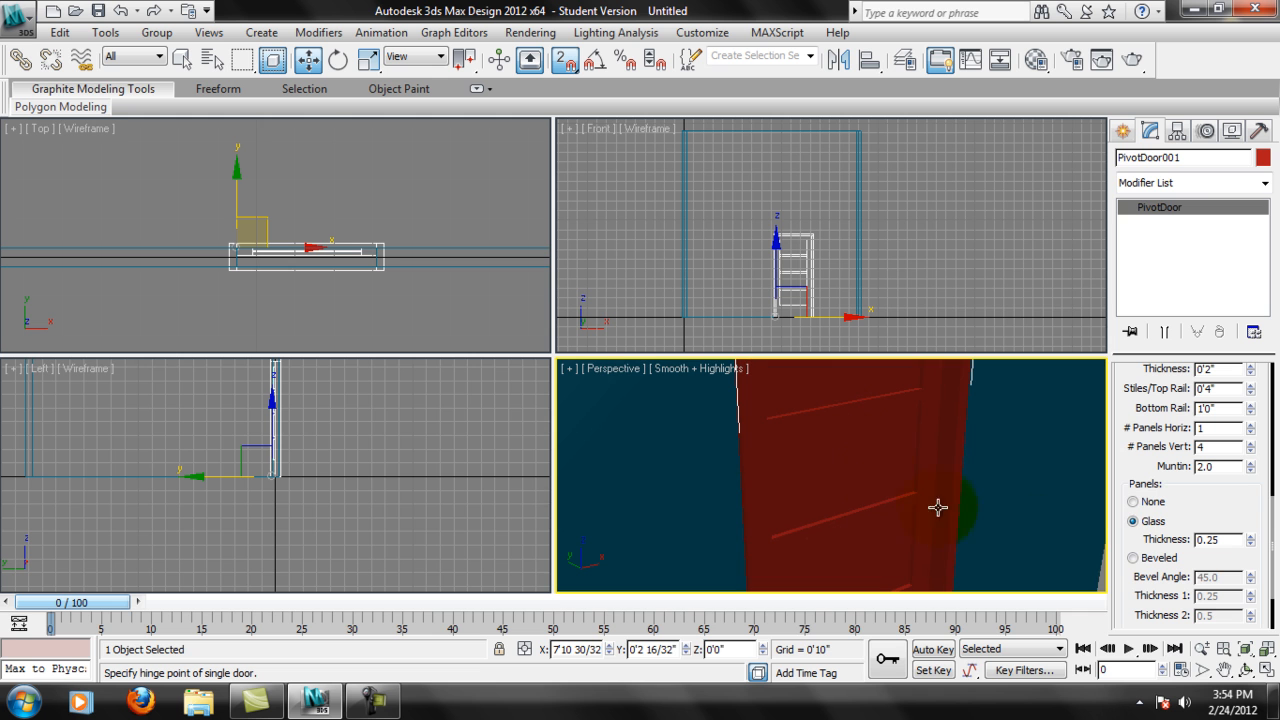
Change the Pivot door's leaf panels to Beveled, then inspect the door and review its parameters.
left_click(1133, 557)
middle_click_drag(891, 473, 772, 500, "alt")
scroll(971, 509, "down", 4)
scroll(950, 495, "up", 1)
middle_click_drag(949, 494, 863, 502)
scroll(850, 495, "down", 2)
scroll(842, 464, "up", 1)
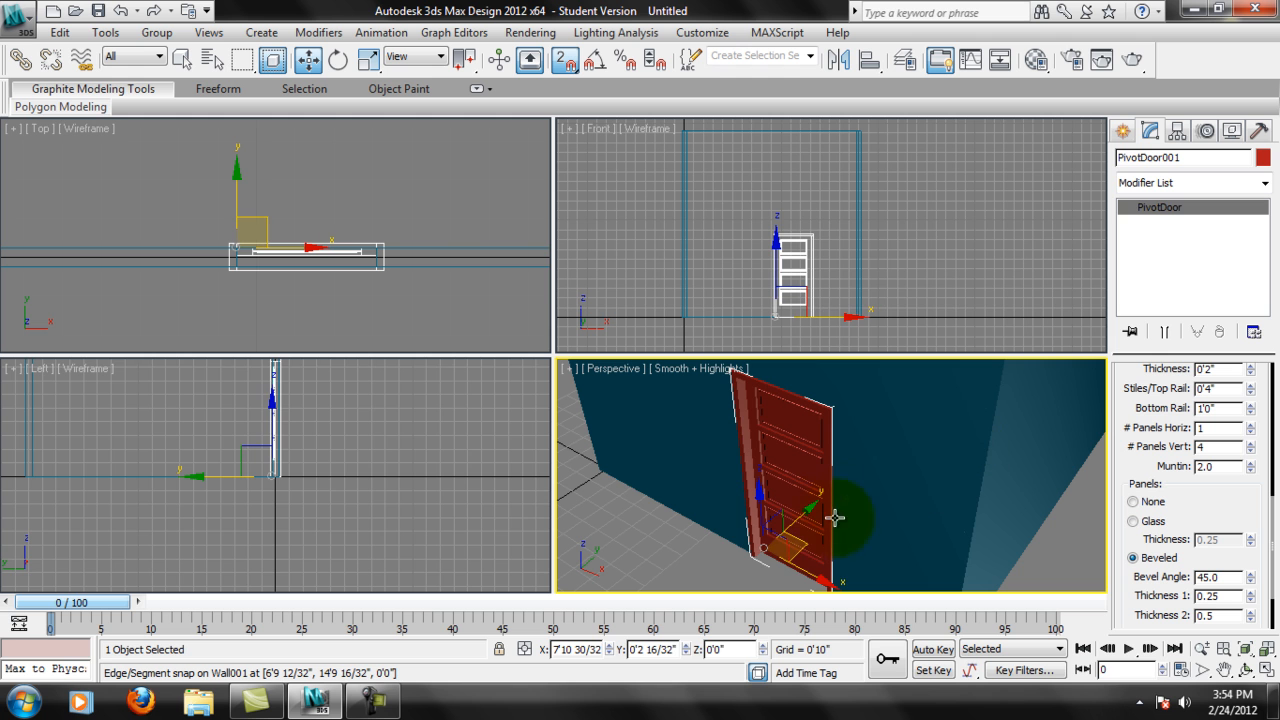
middle_click_drag(814, 498, 846, 500)
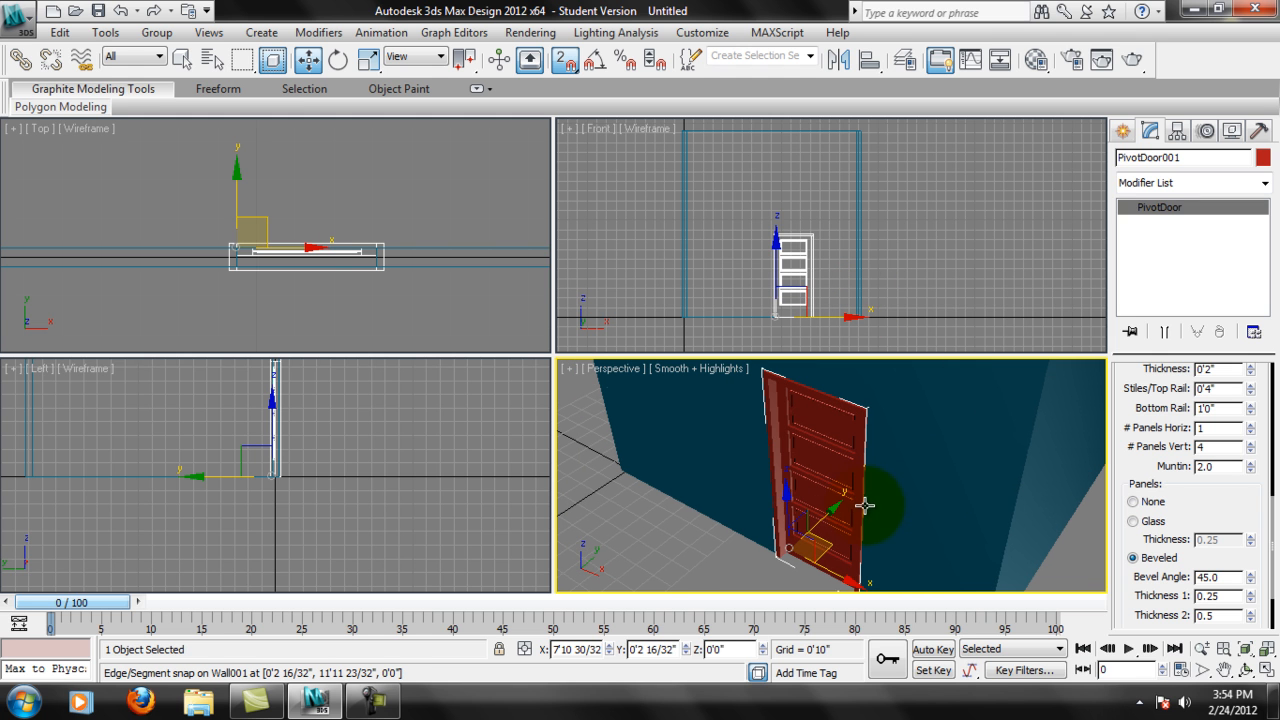
middle_click_drag(762, 471, 763, 454)
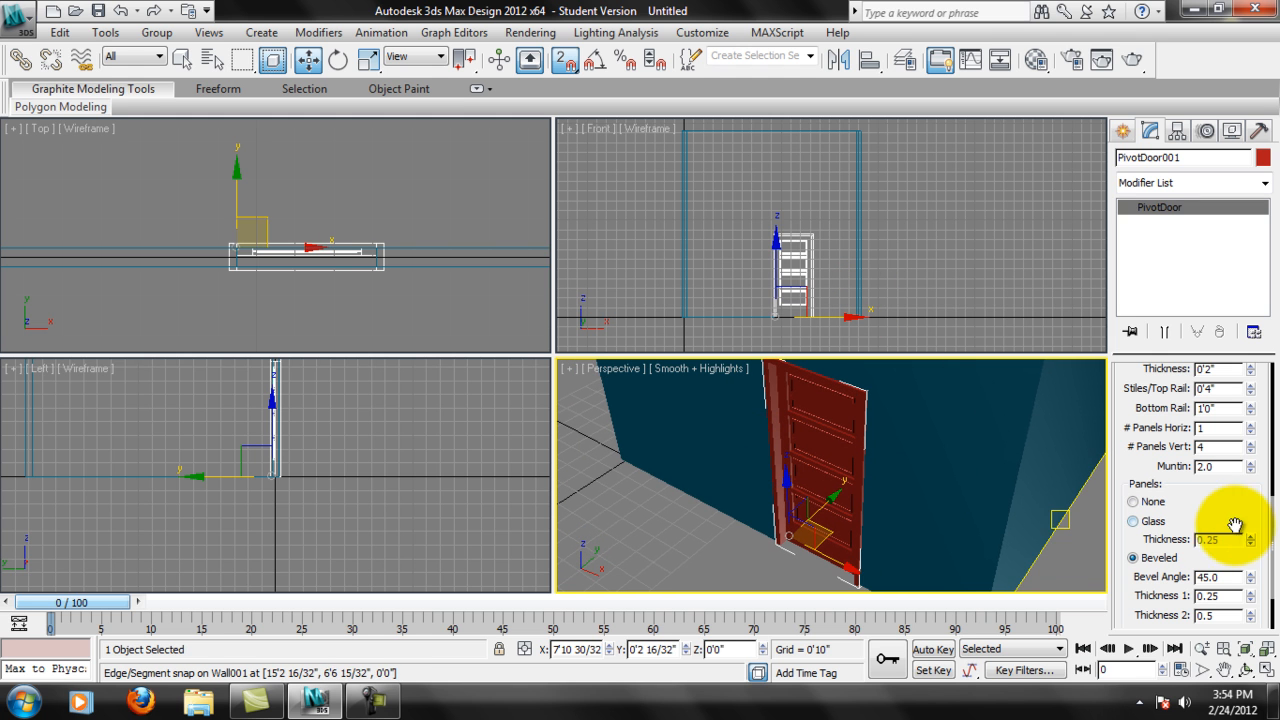
left_click_drag(1237, 523, 1245, 378)
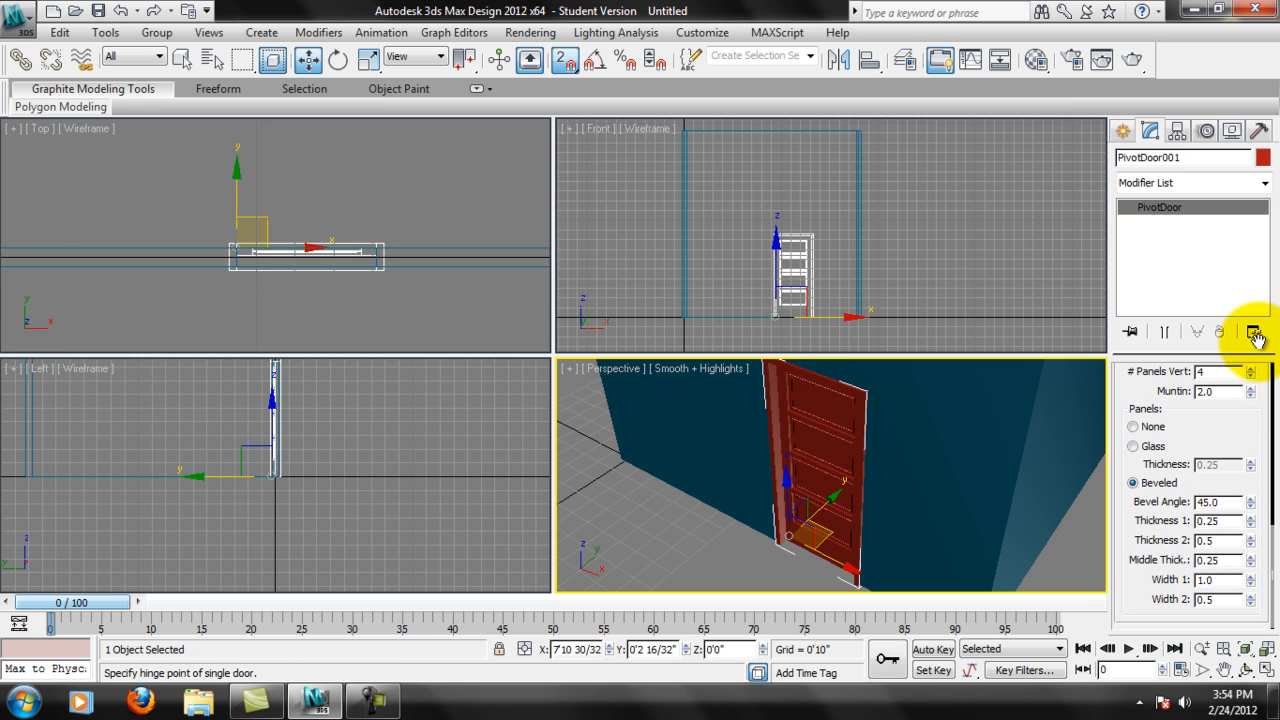
left_click_drag(1236, 438, 1236, 622)
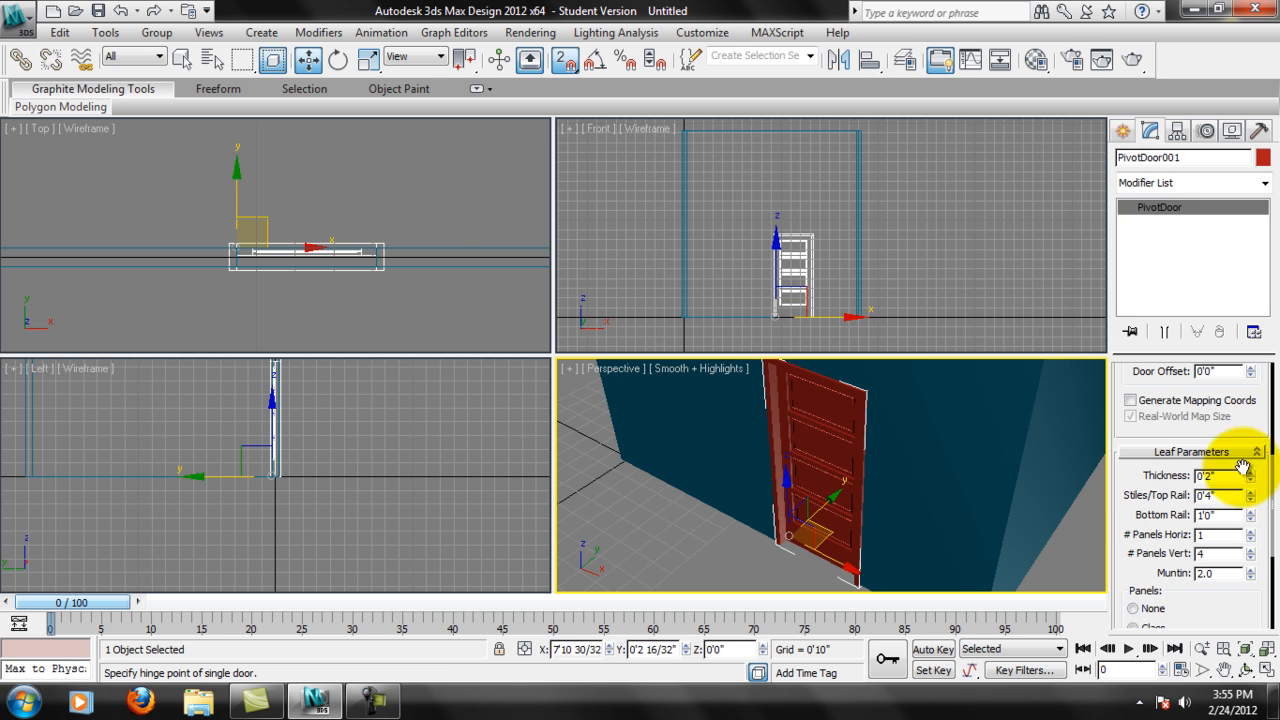
left_click_drag(1240, 438, 1219, 614)
left_click_drag(1264, 426, 1262, 599)
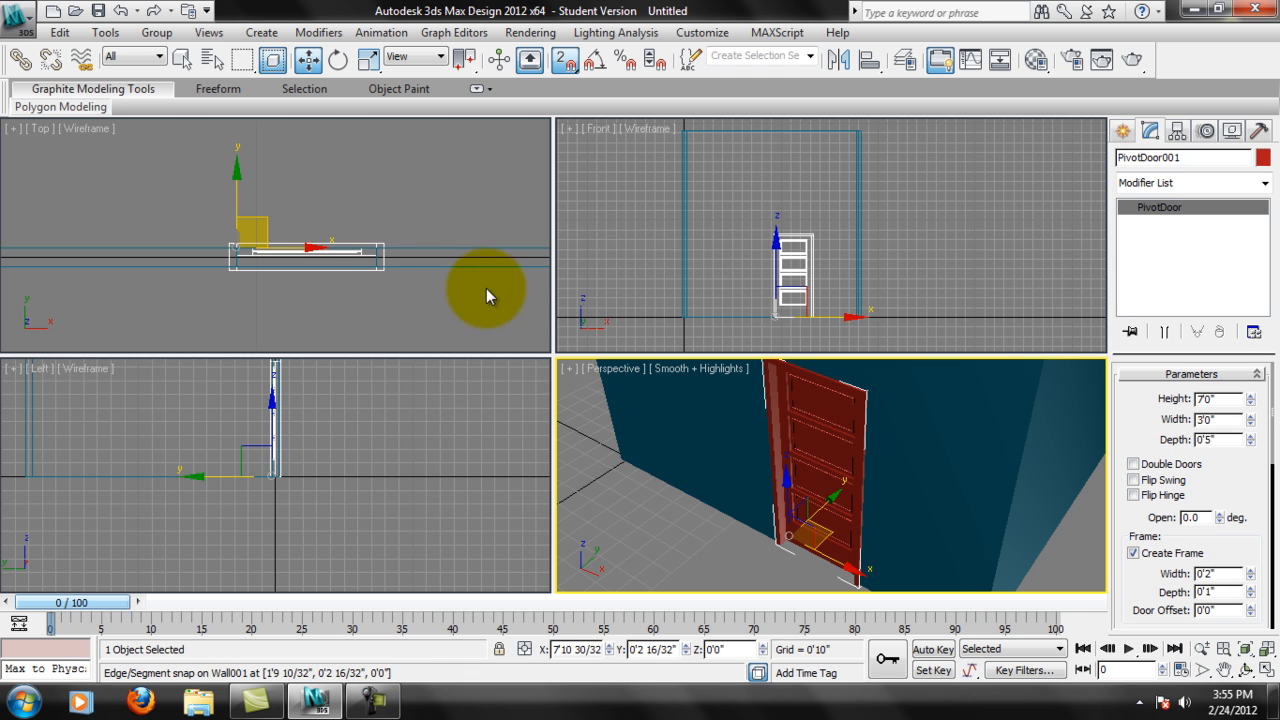
Turn off snapping and move the Pivot door along the wall to an X position of 2'2".
right_click(302, 282)
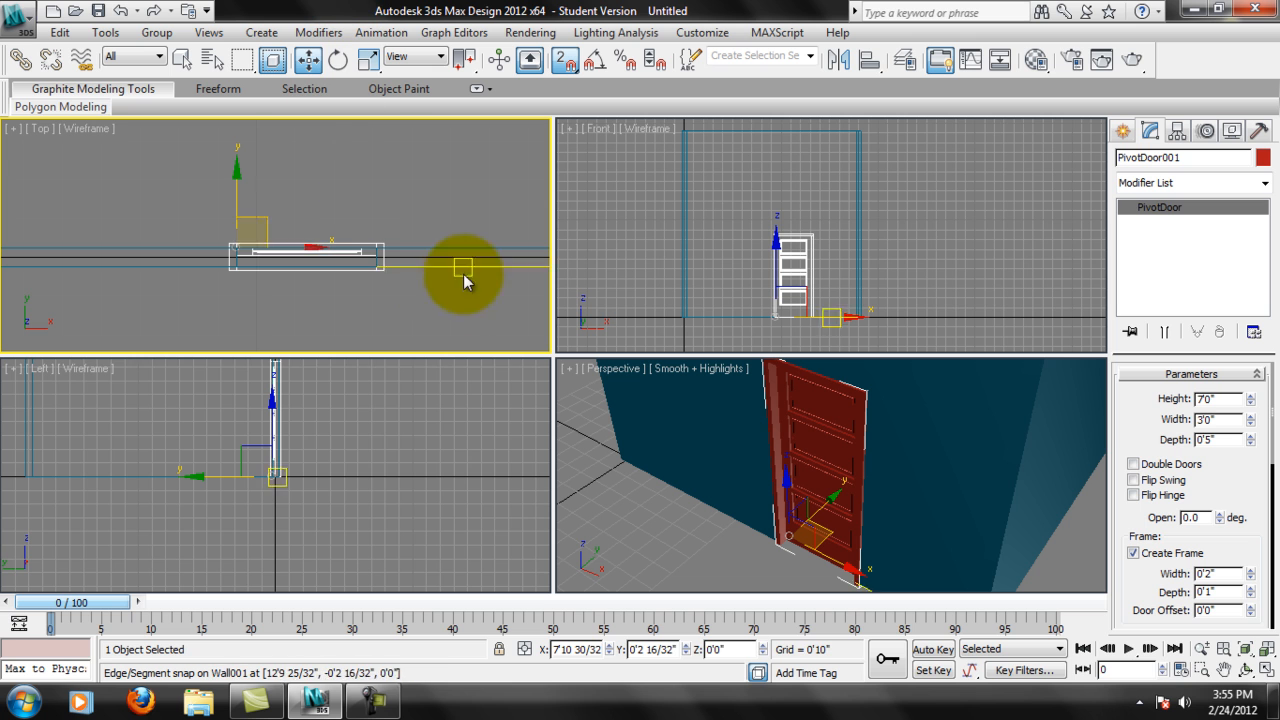
middle_click_drag(299, 296, 448, 299)
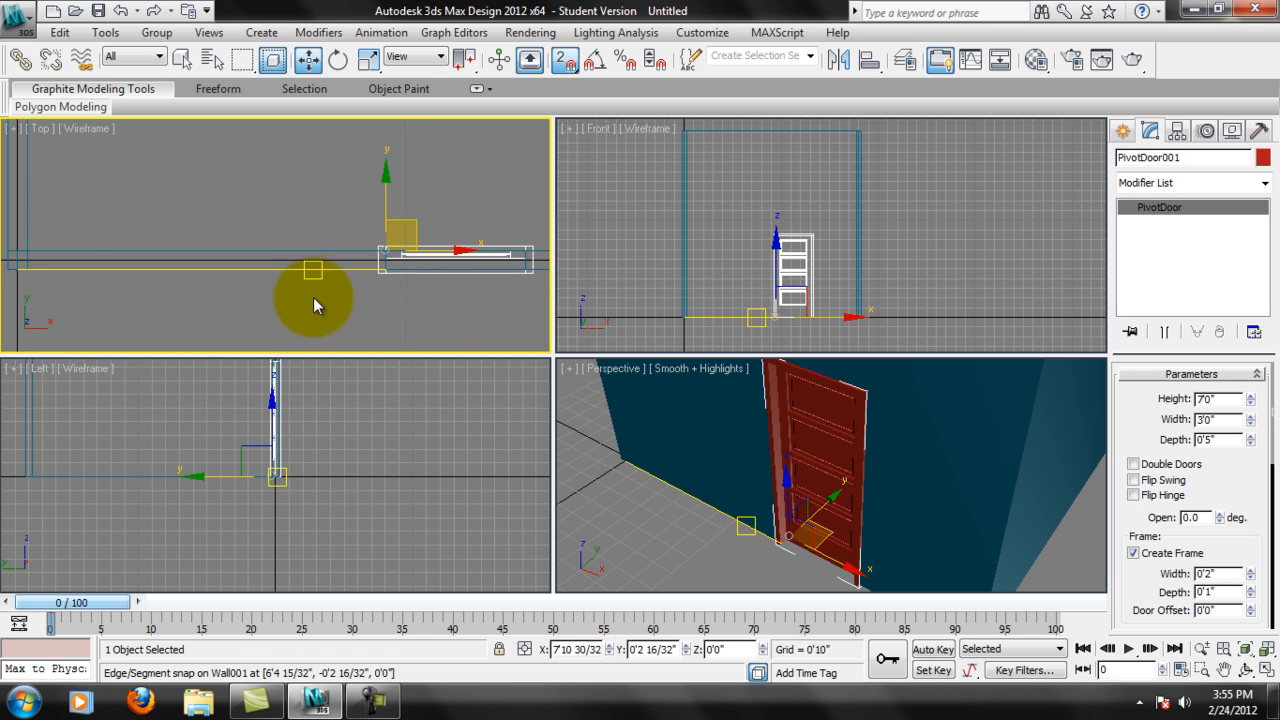
middle_click_drag(359, 310, 397, 306)
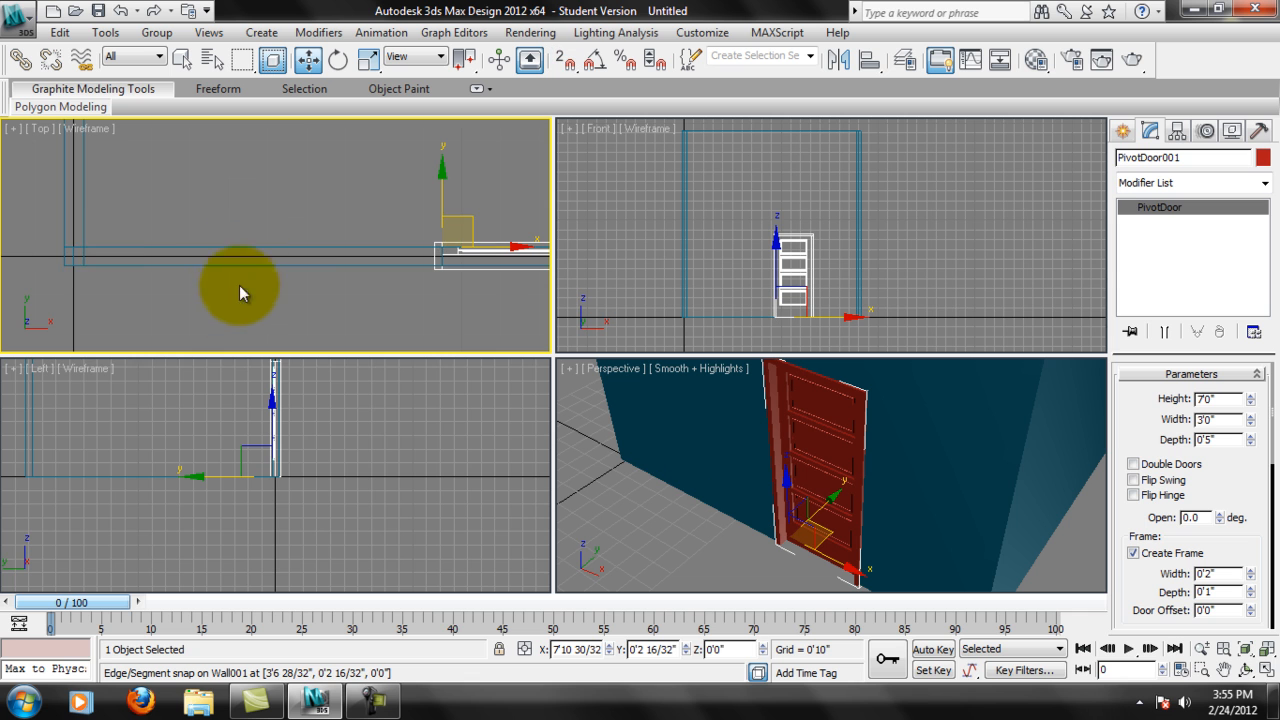
middle_click_drag(497, 269, 412, 295)
scroll(412, 295, "up", 3)
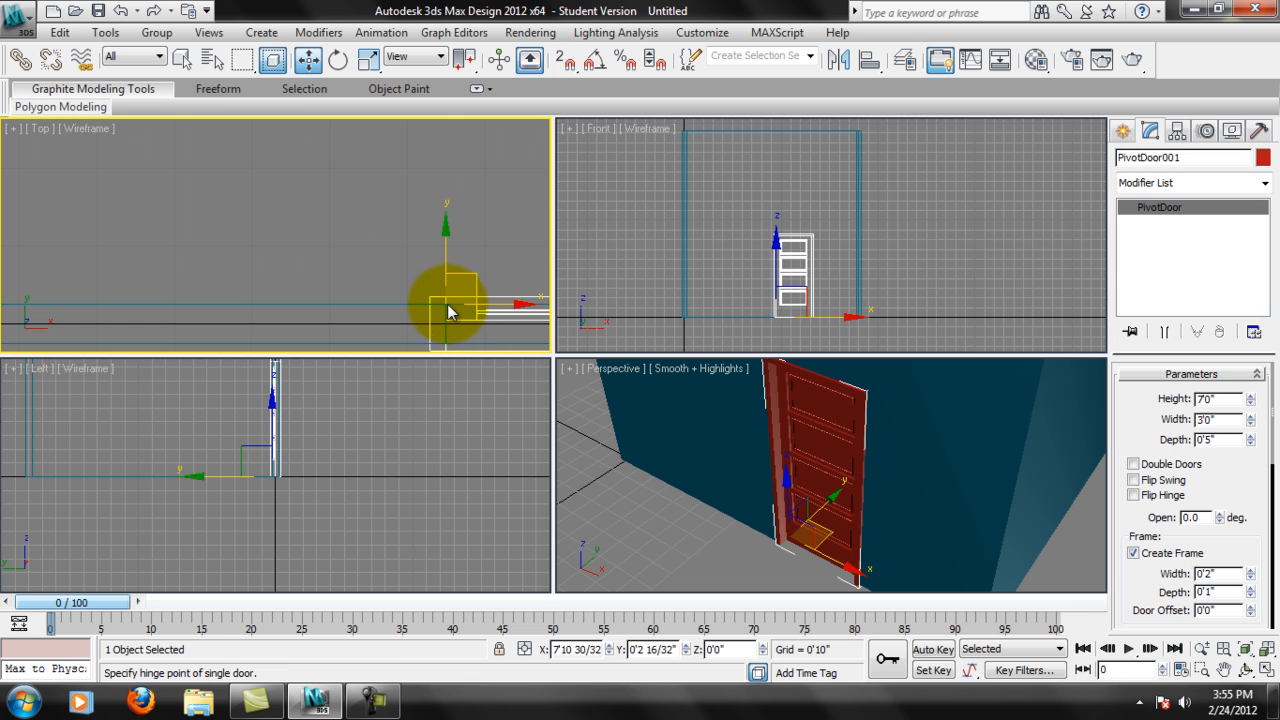
scroll(449, 305, "down", 2)
middle_click_drag(381, 287, 434, 312)
scroll(431, 322, "down", 2)
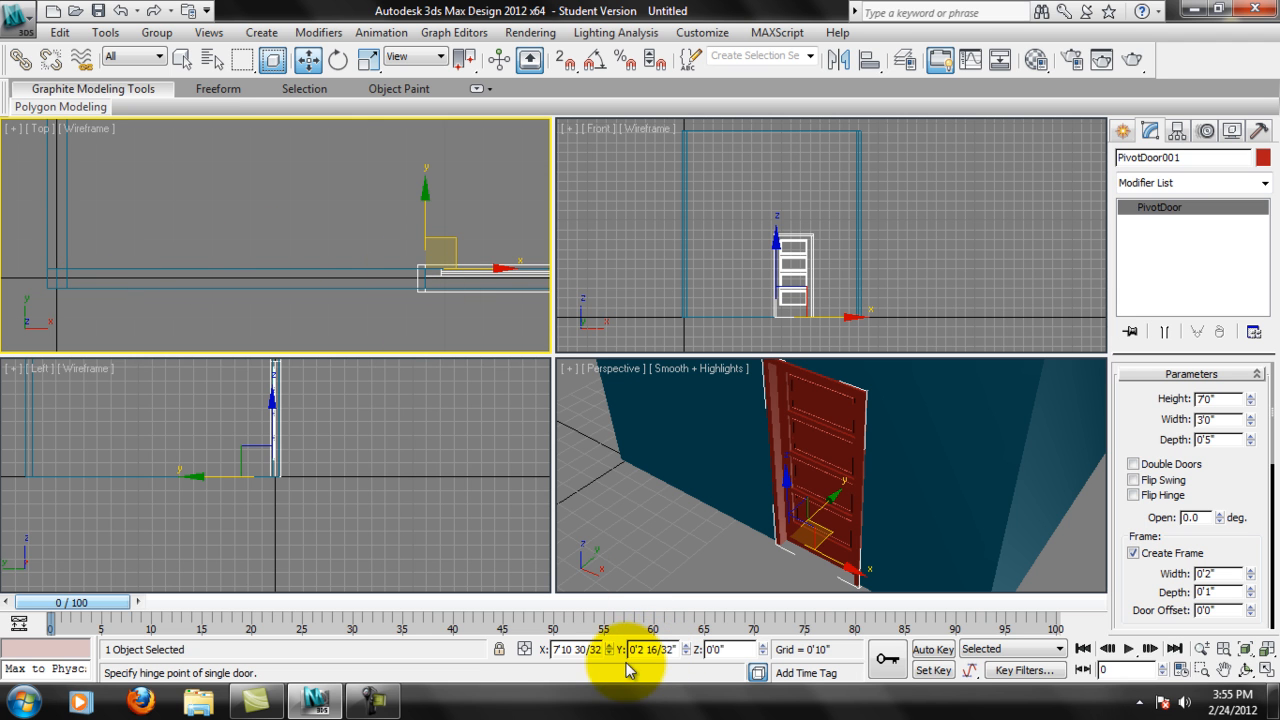
middle_click_drag(396, 245, 349, 241)
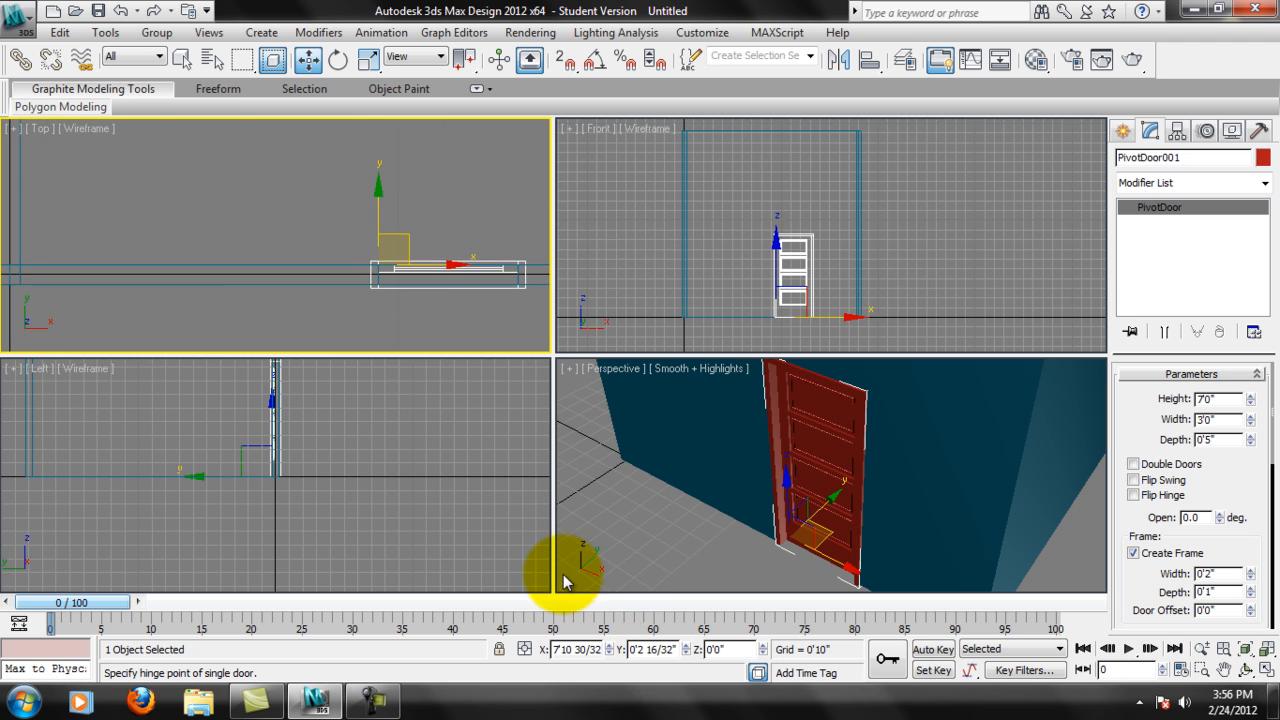
double_click(556, 650)
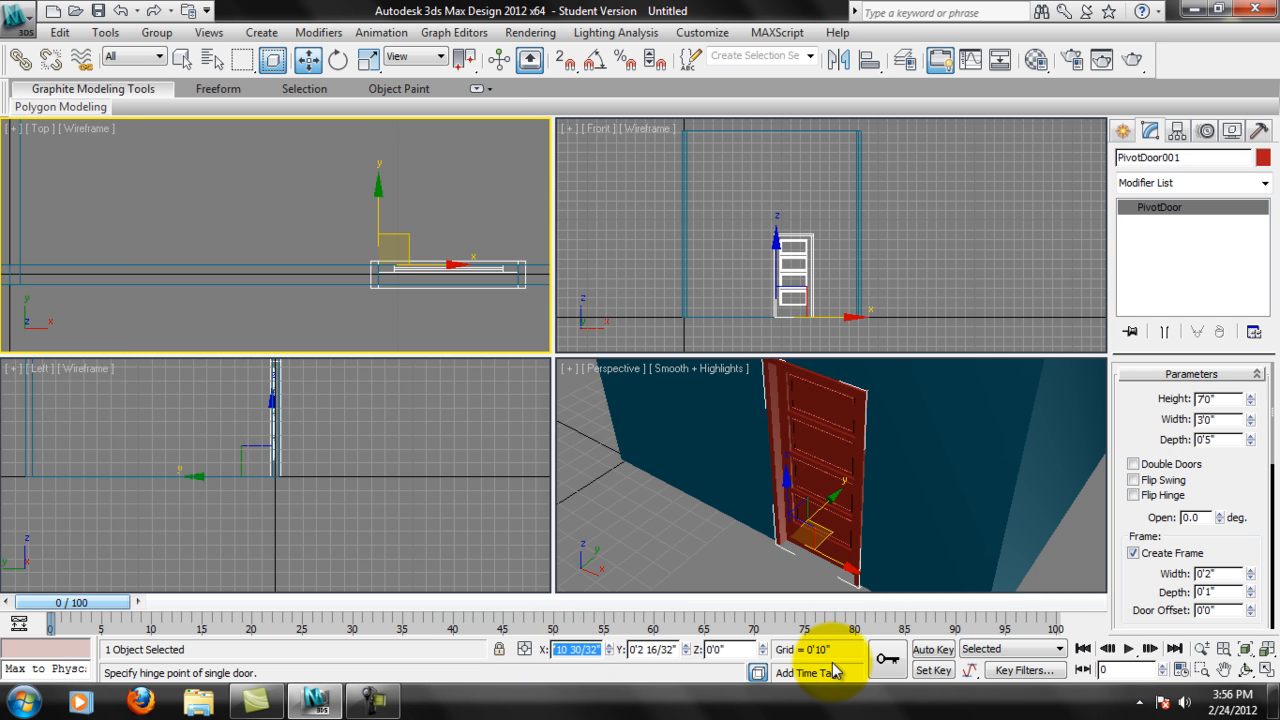
key("Return")
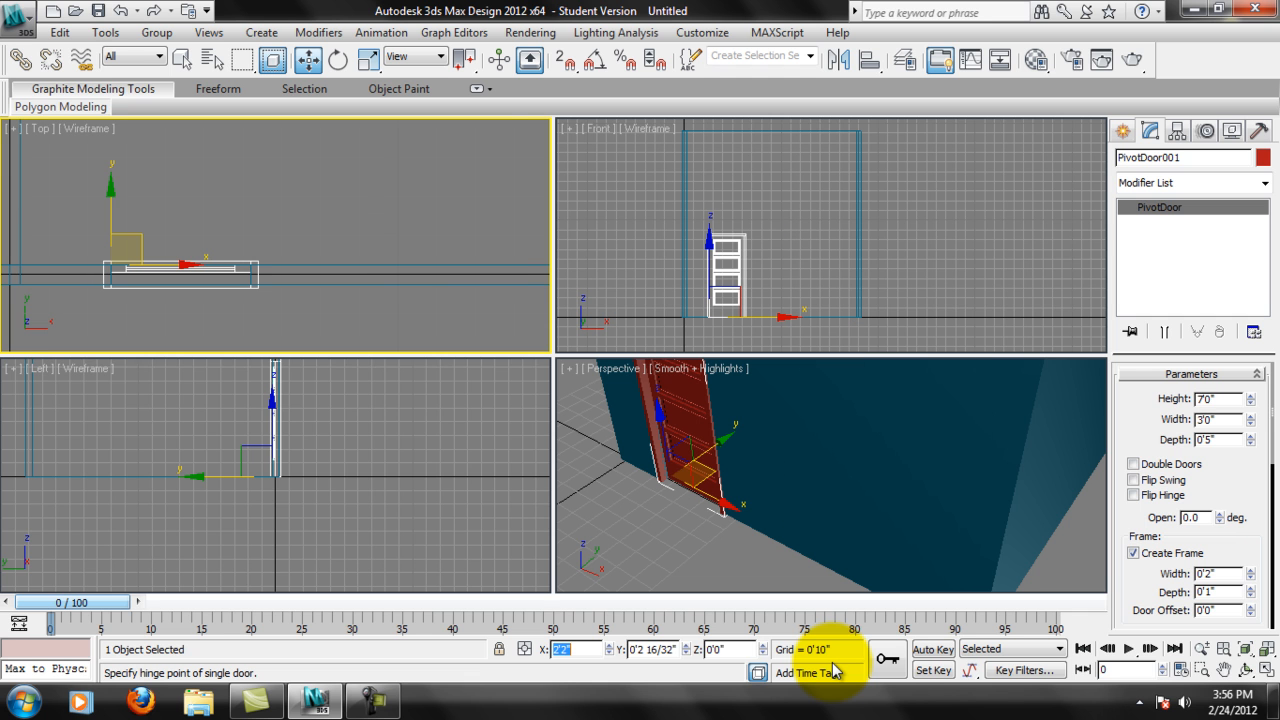
Examine the Pivot door's hinge corner and its placement relative to the room corner in the Top view.
middle_click_drag(349, 284, 447, 243)
scroll(225, 220, "up", 2)
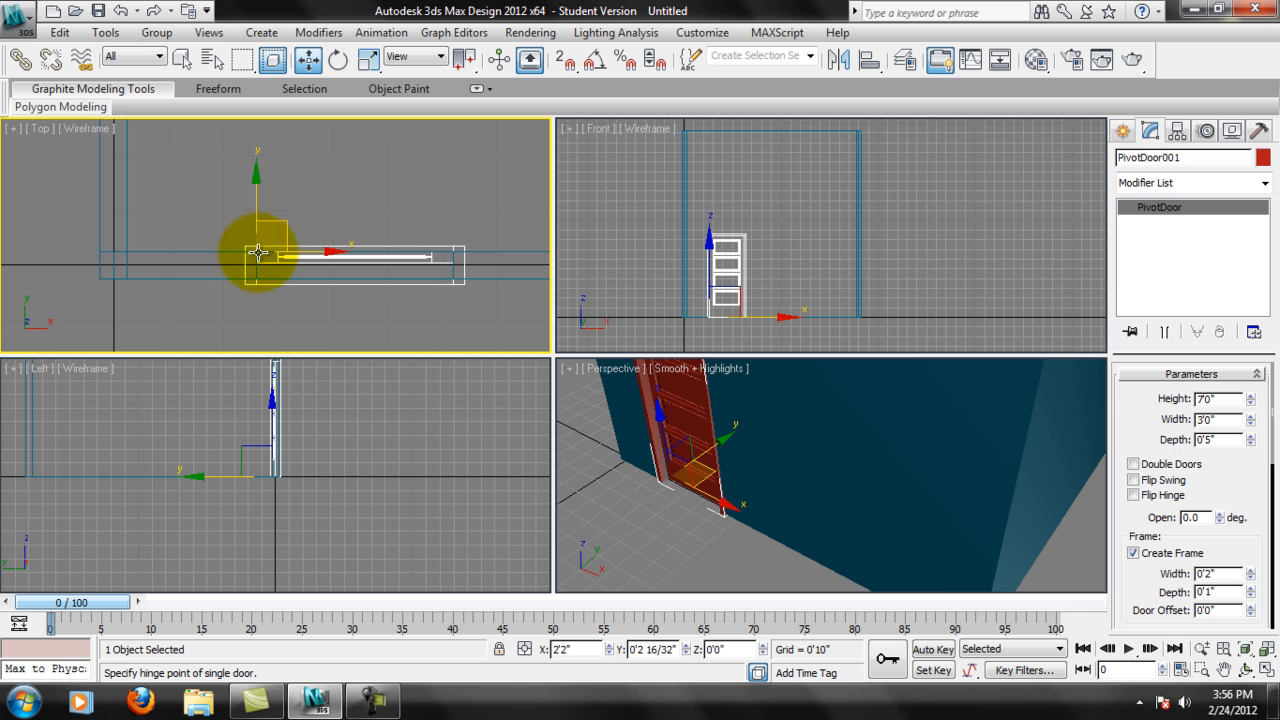
scroll(240, 262, "up", 5)
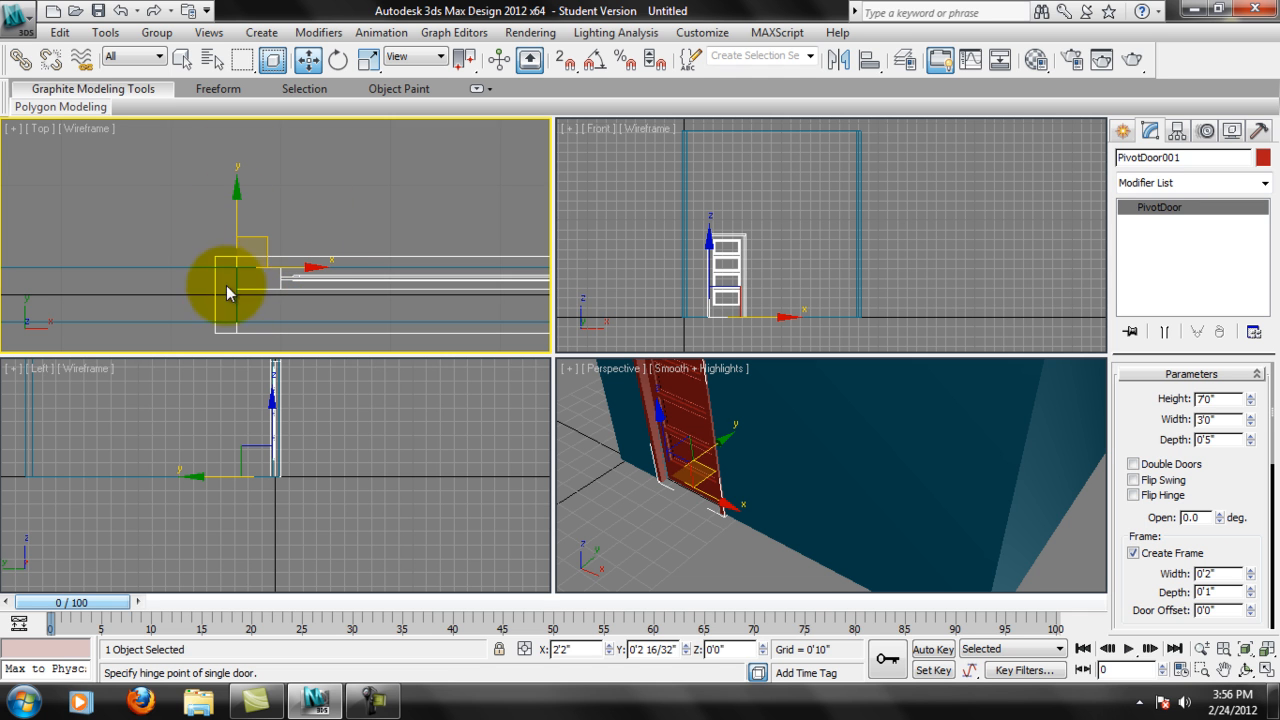
scroll(226, 285, "down", 5)
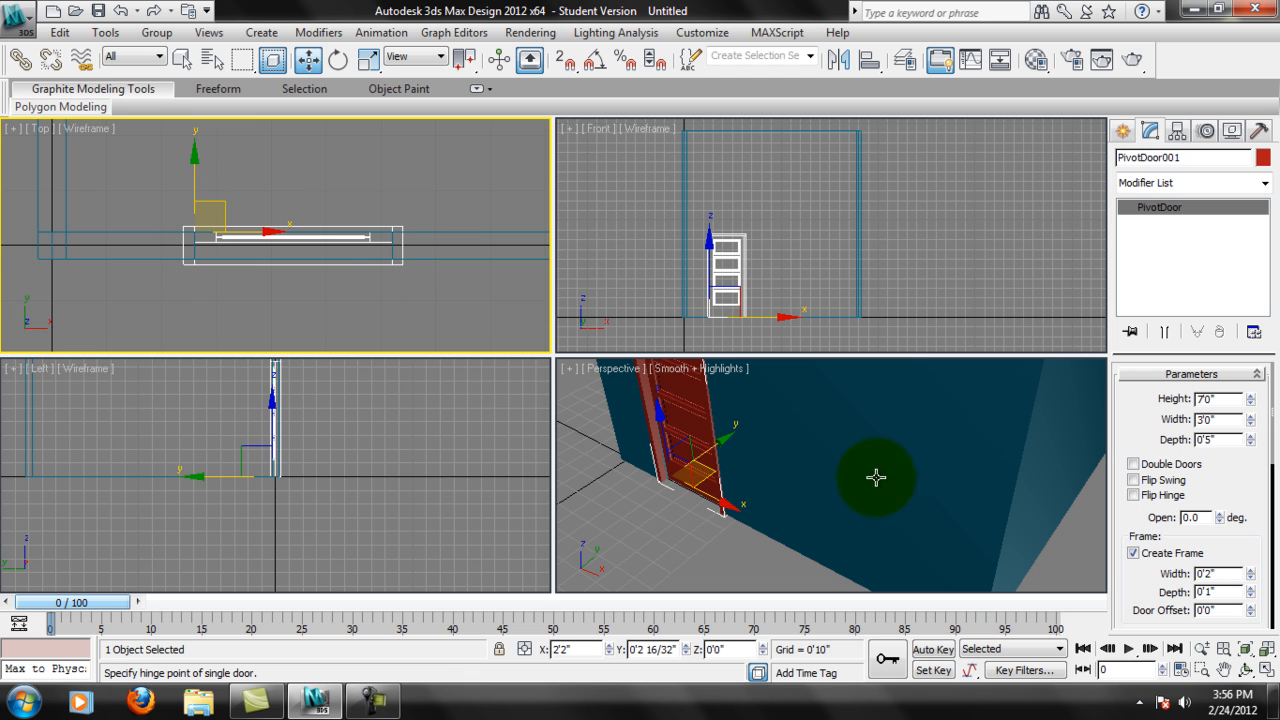
scroll(409, 265, "down", 3)
middle_click_drag(409, 265, 267, 263)
scroll(267, 263, "down", 2)
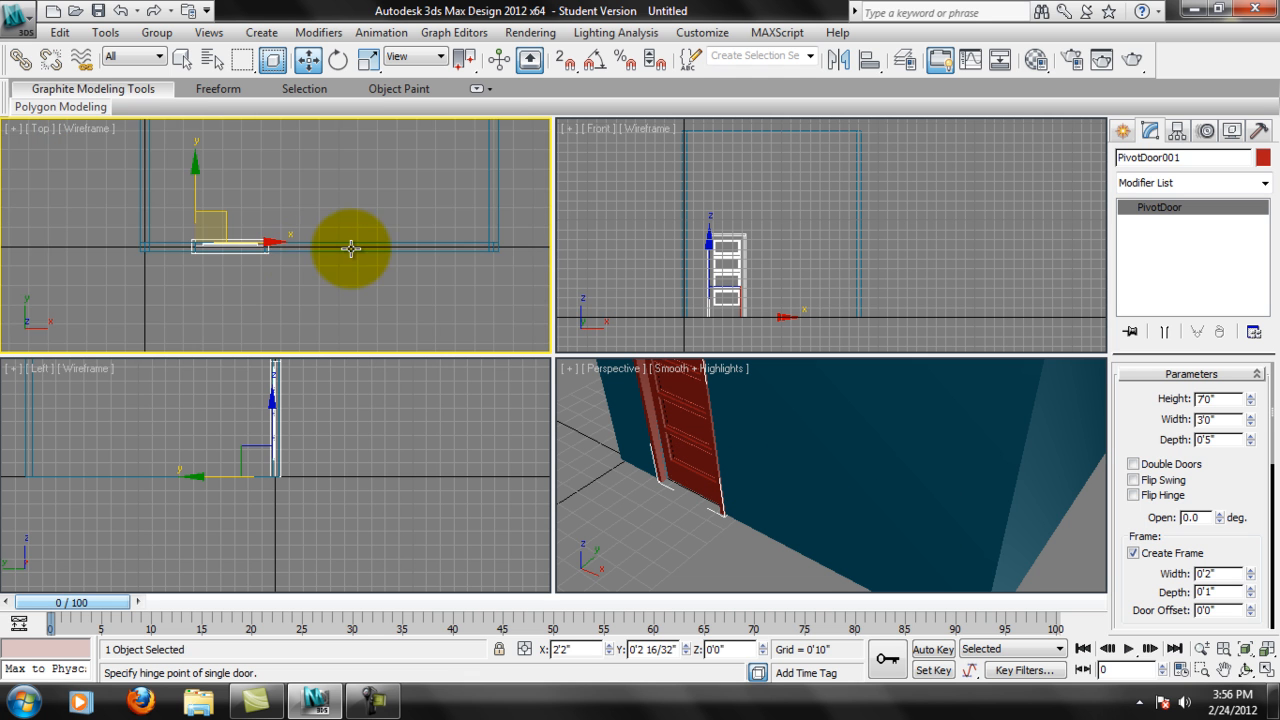
Create a Casement window snapped to the wall's edges between the door and the far corner, about 4'3" wide, 5" deep and 2' high.
left_click(1128, 133)
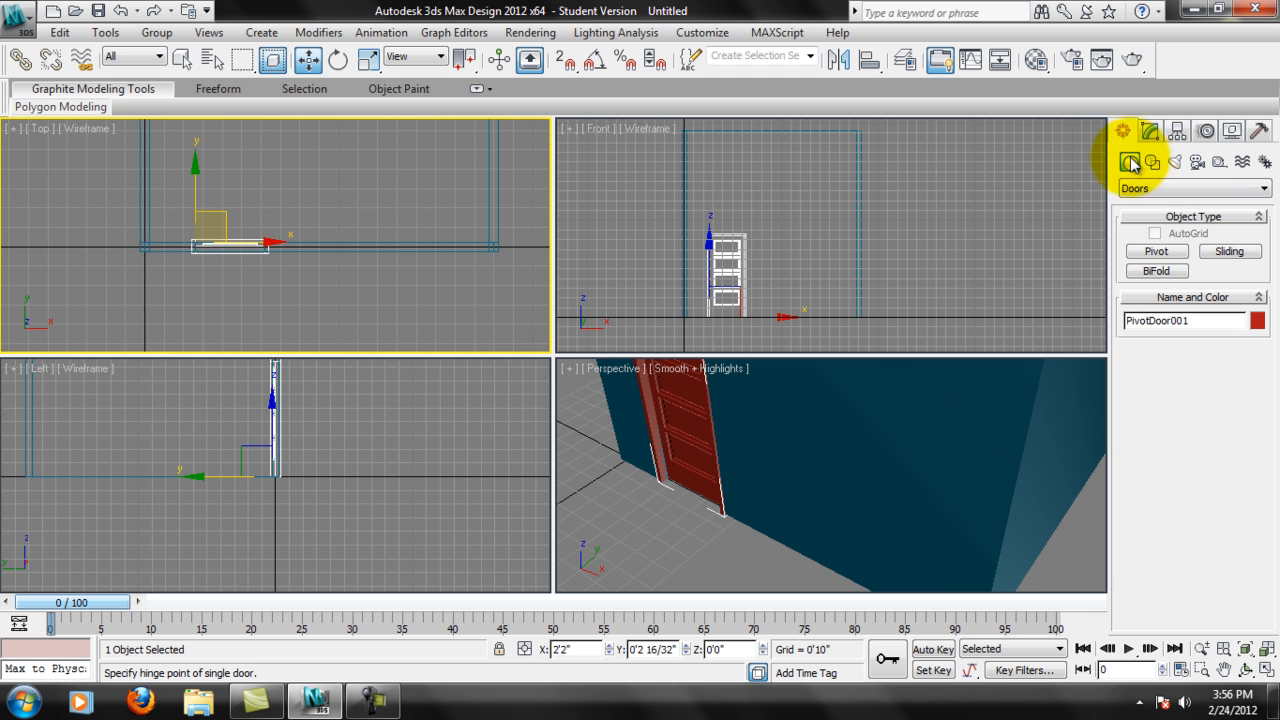
left_click(1165, 188)
left_click(1160, 301)
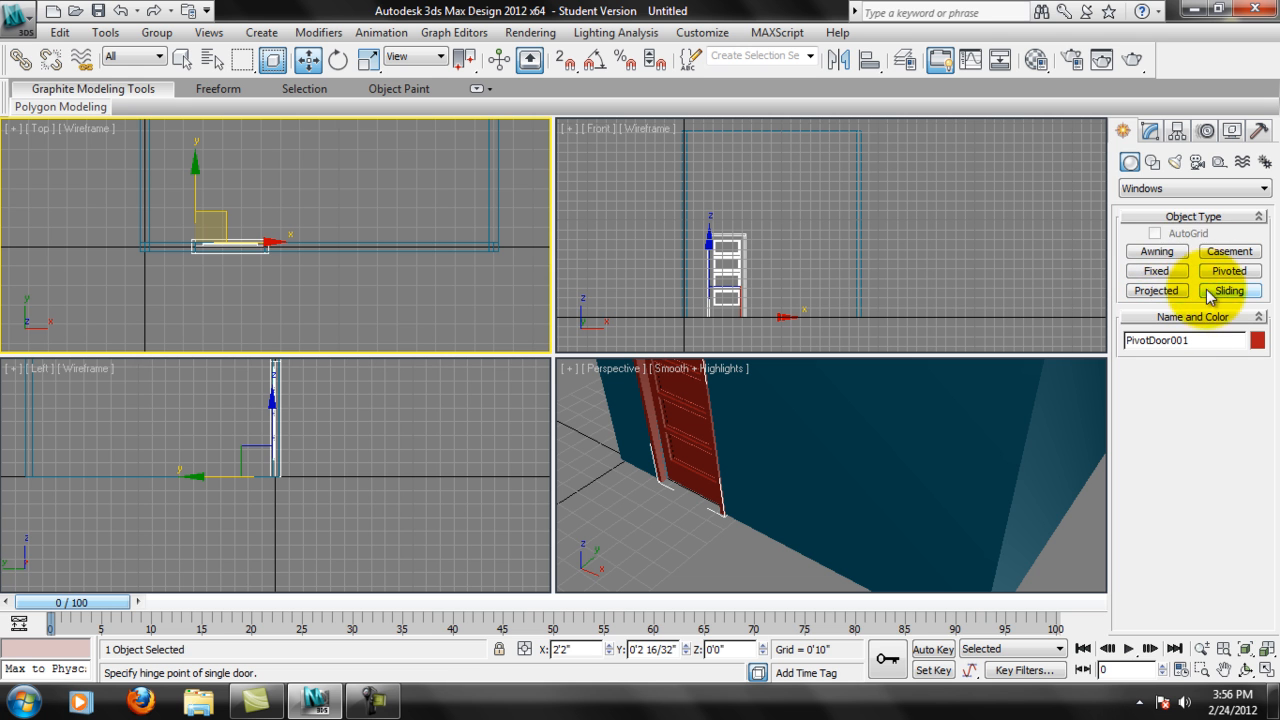
left_click(1228, 251)
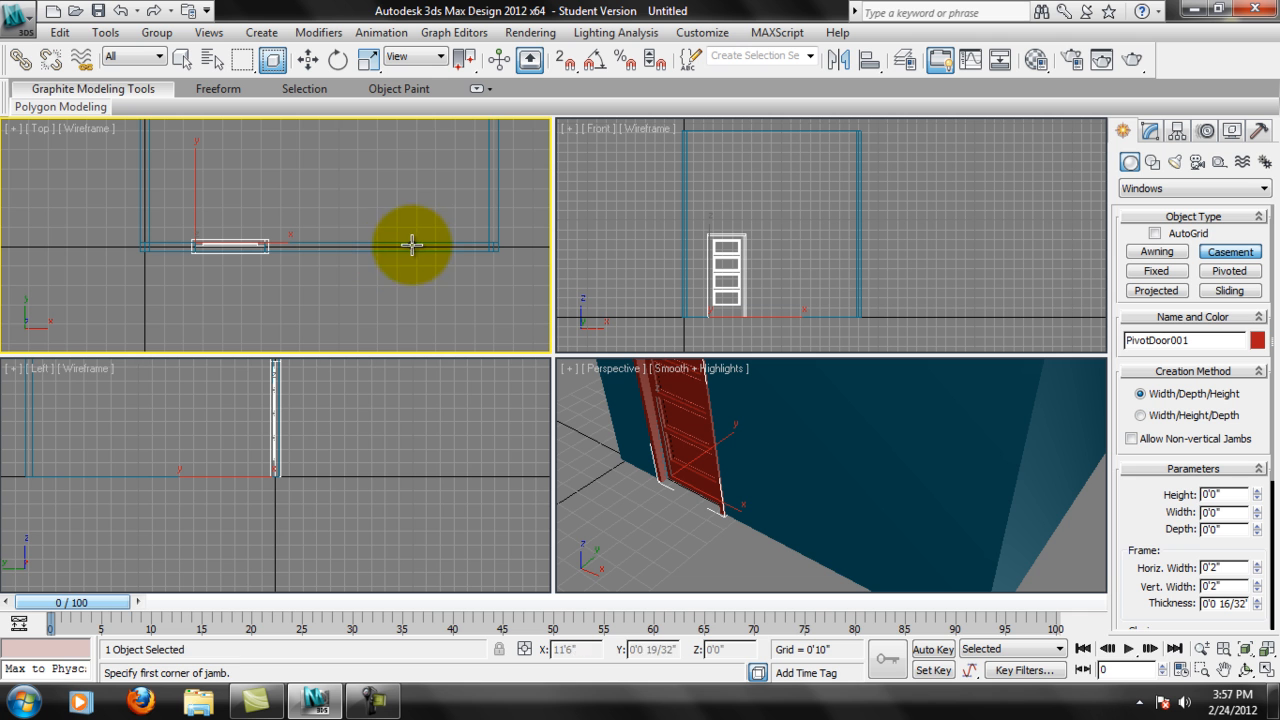
key("s")
middle_click_drag(368, 237, 278, 300)
scroll(269, 240, "up", 4)
mouse_move(281, 256)
middle_mouse_down()
mouse_move(434, 243)
mouse_move(309, 280)
middle_mouse_up()
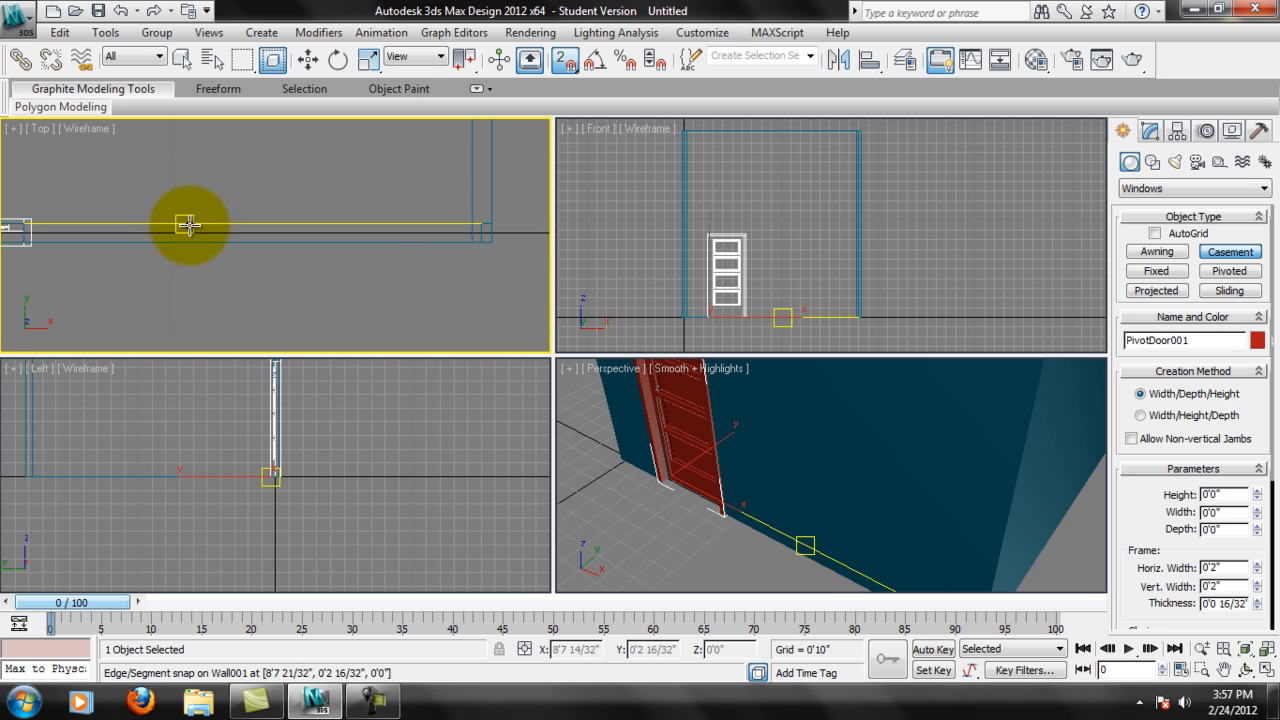
left_click_drag(192, 243, 386, 223)
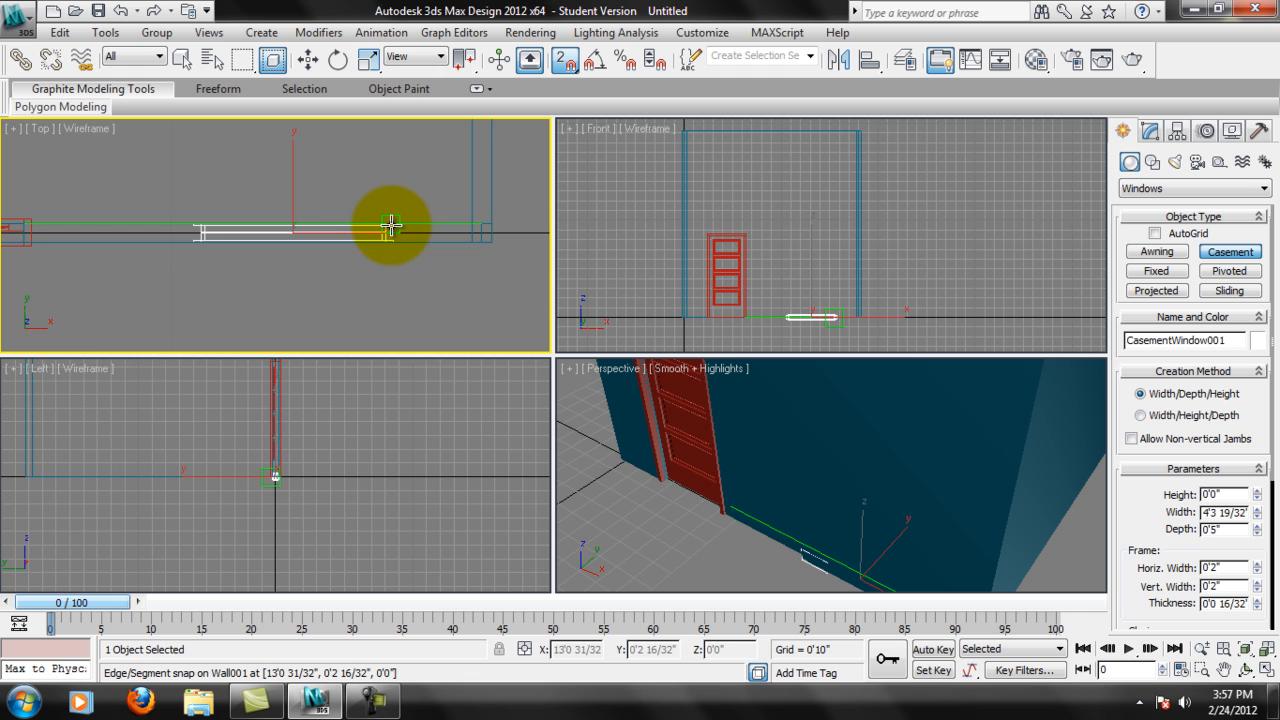
left_click(390, 240)
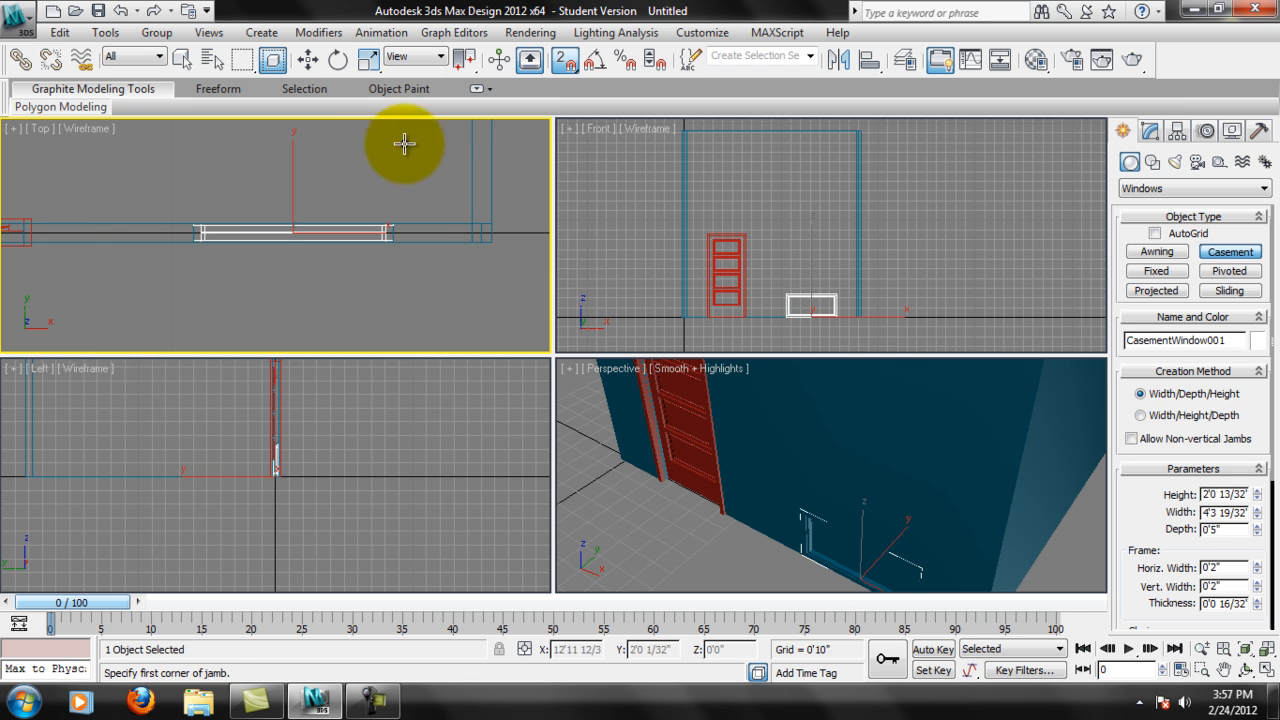
left_click(850, 519)
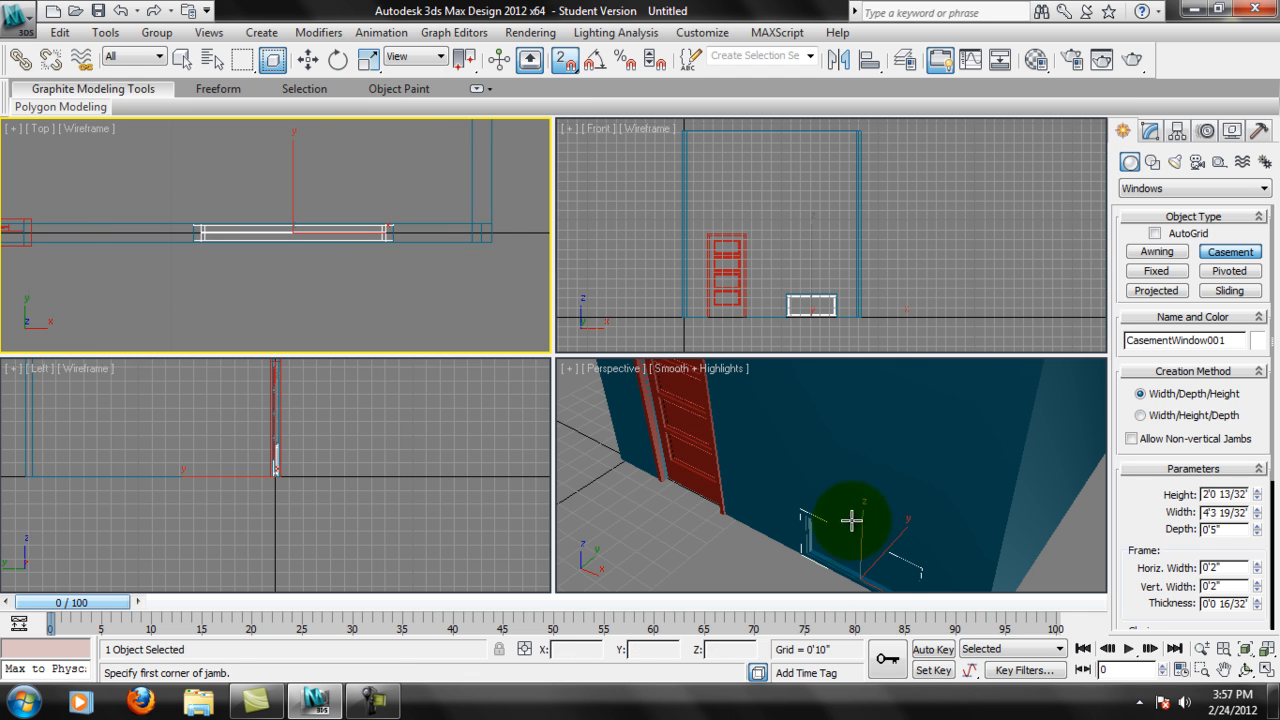
Set the Casement window's height to 4'0" and its width to 36 inches.
double_click(1205, 494)
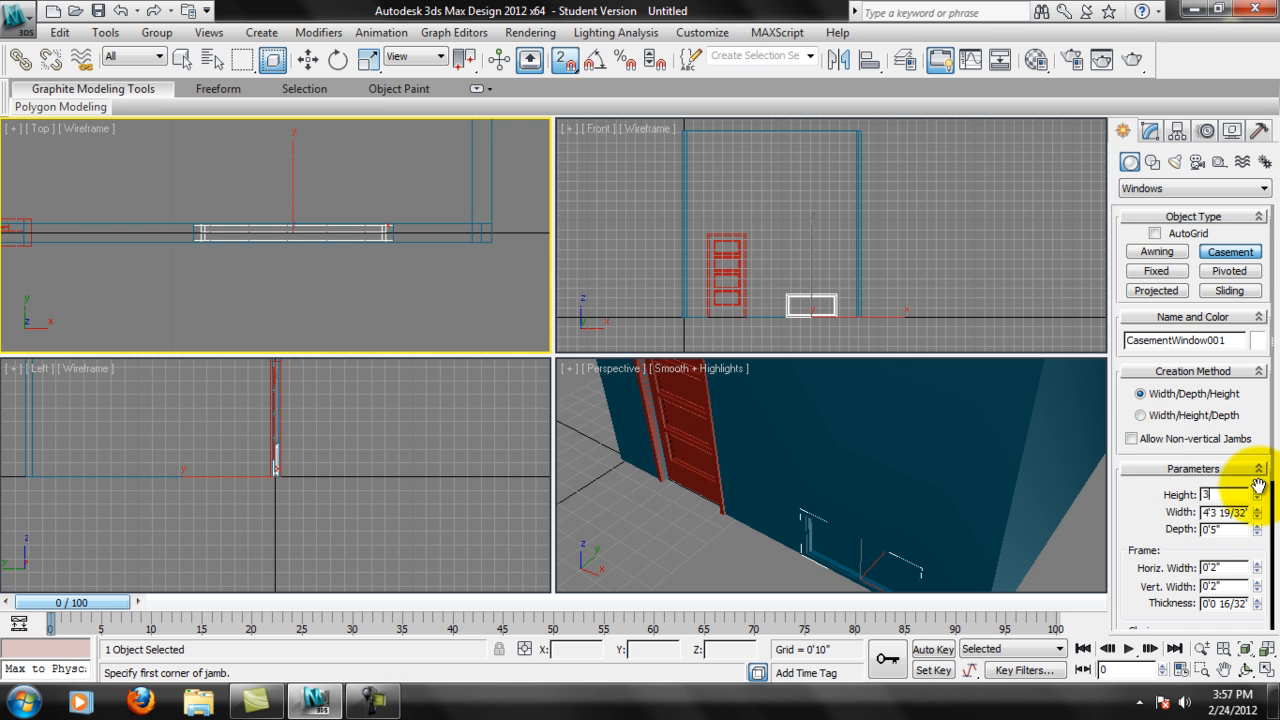
type("3'0\"")
key("Return")
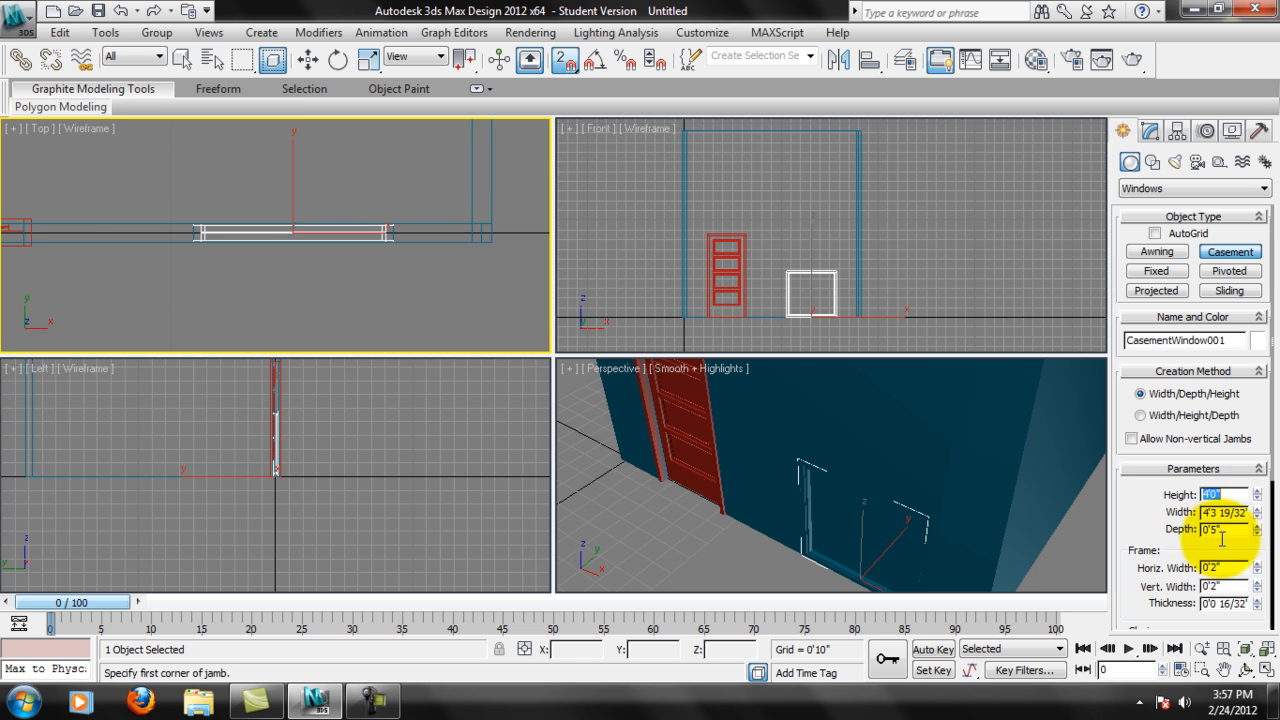
double_click(1204, 513)
left_click_drag(1222, 500, 1276, 440)
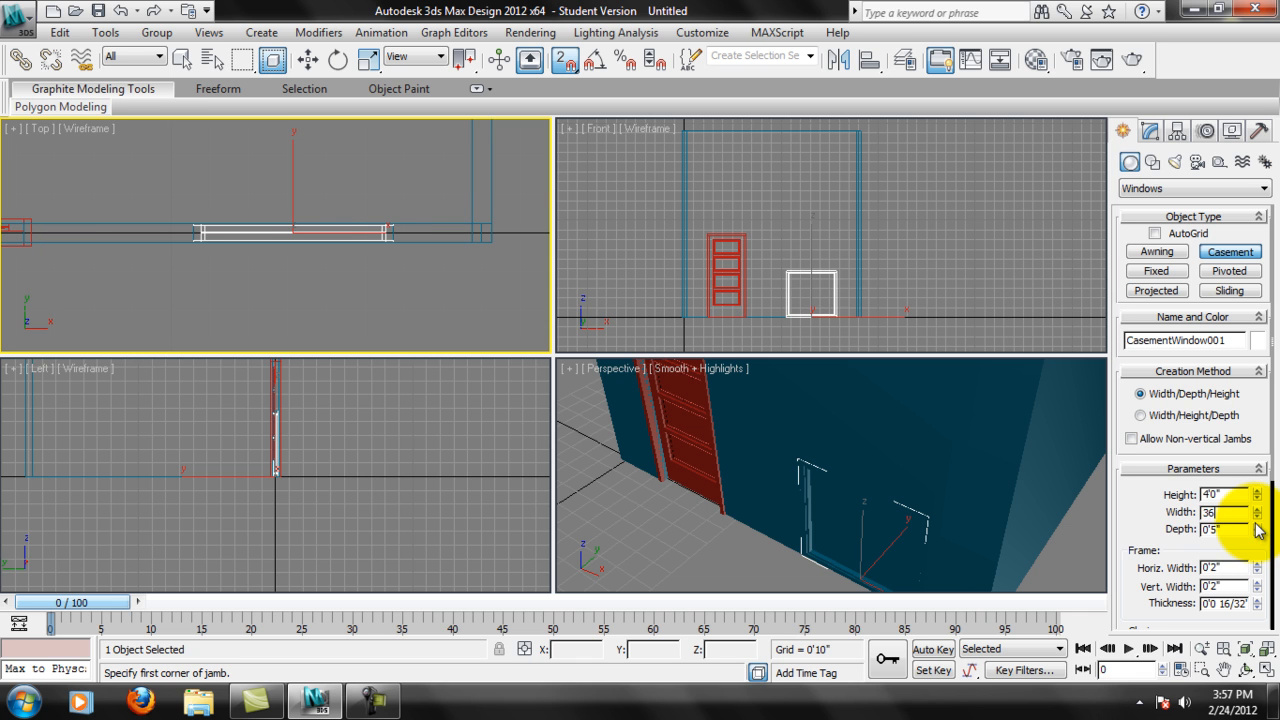
type("36")
key("Return")
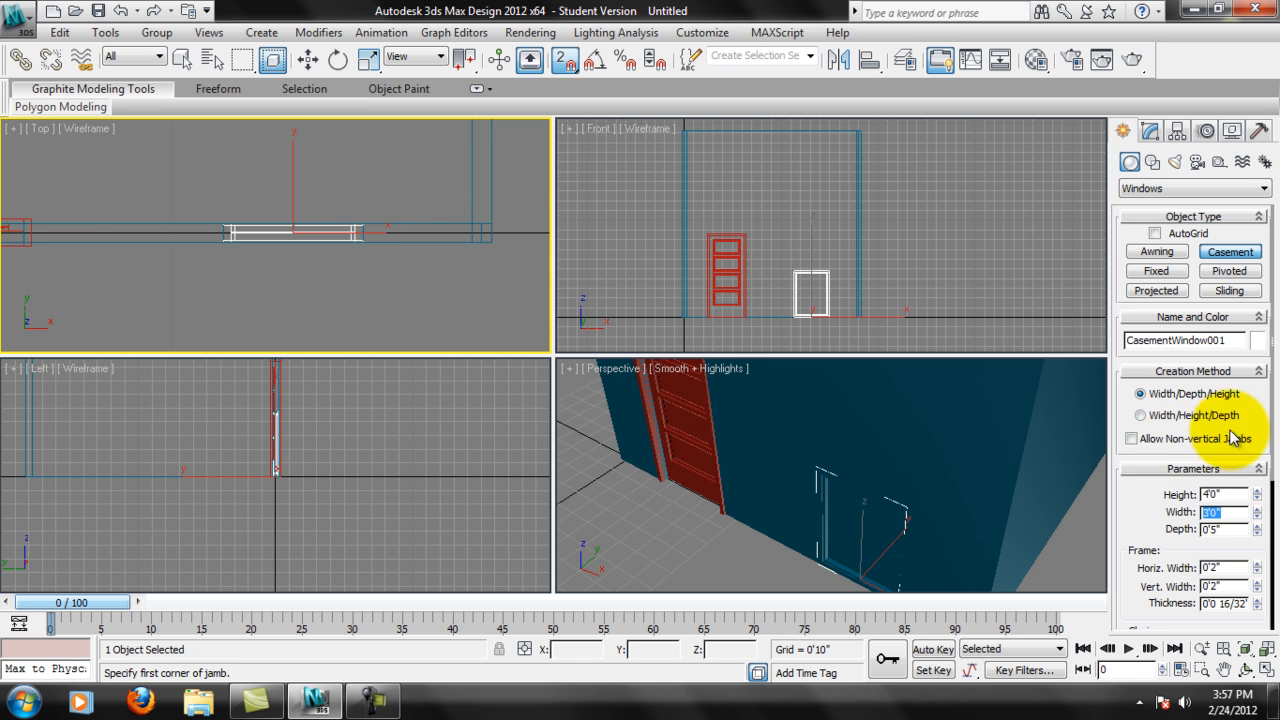
Change the Casement window's object color to olive green.
left_click_drag(1161, 533, 1143, 474)
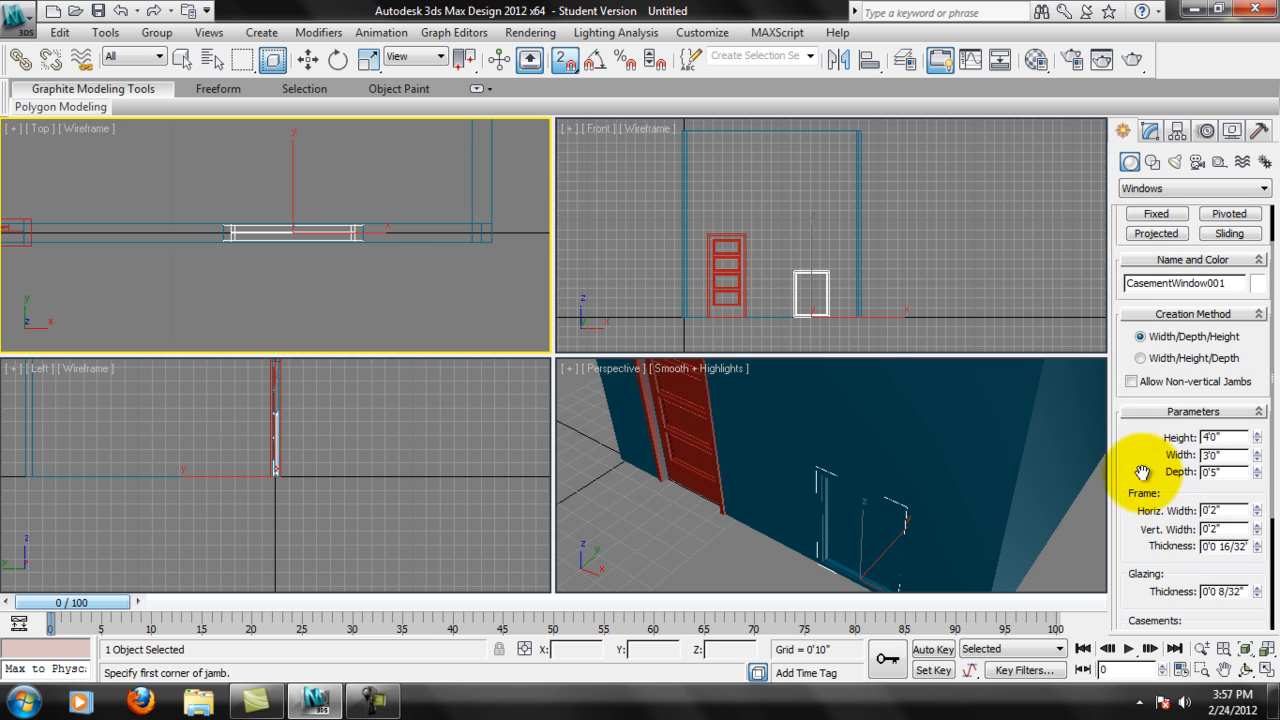
middle_click_drag(966, 452, 940, 394)
scroll(897, 457, "up", 3)
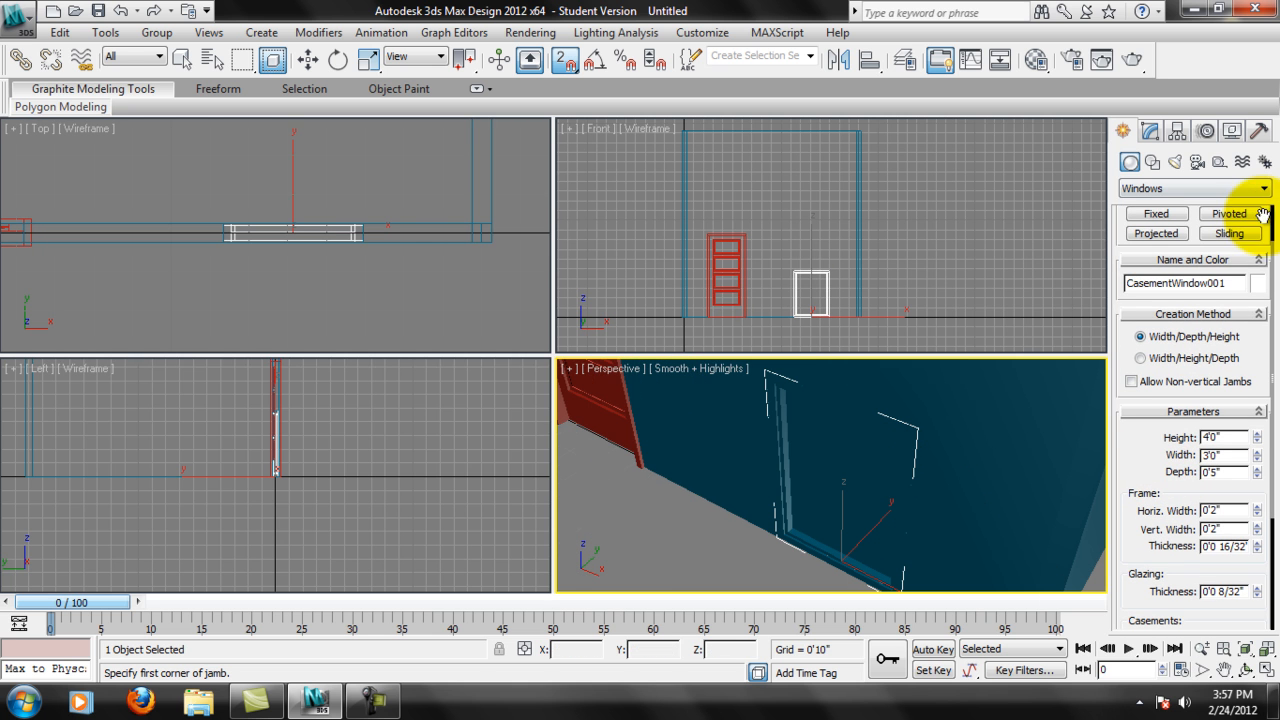
left_click(1257, 283)
left_click(712, 316)
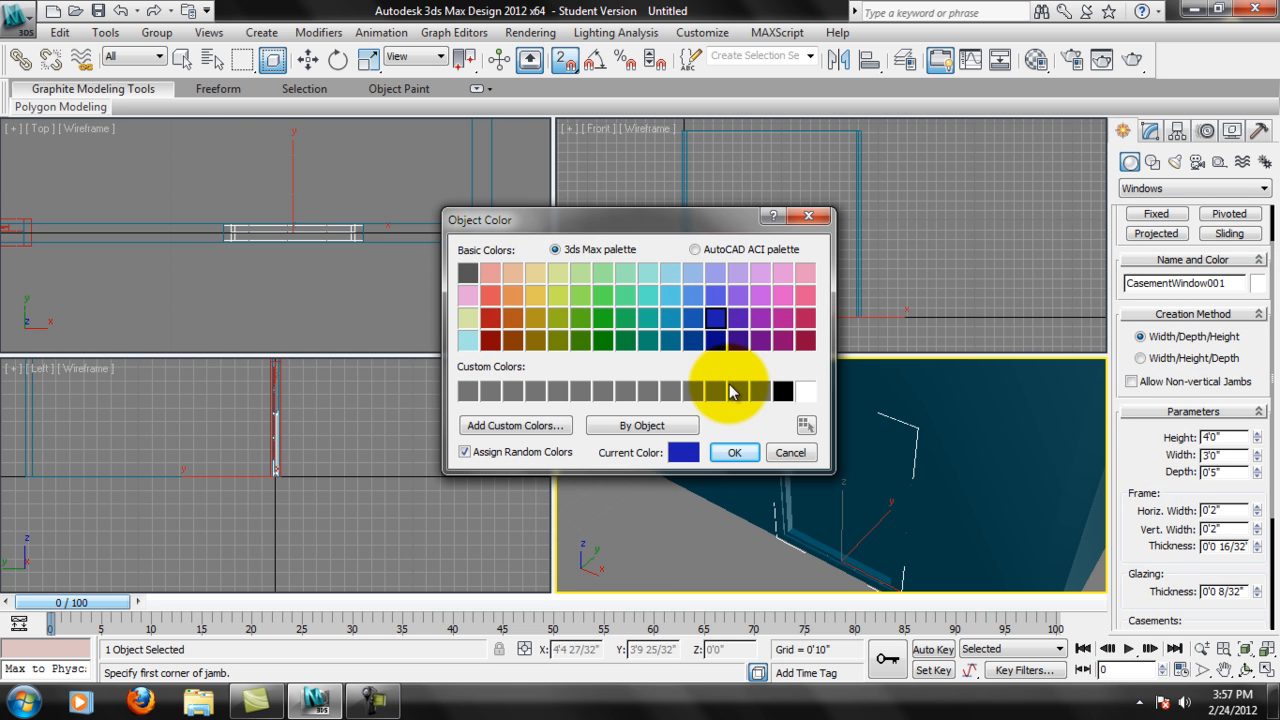
left_click(550, 320)
left_click(734, 452)
Raise the Casement window off the floor to a Z position of 1'9" with the Move tool.
scroll(841, 473, "down", 3)
middle_click_drag(841, 473, 838, 545)
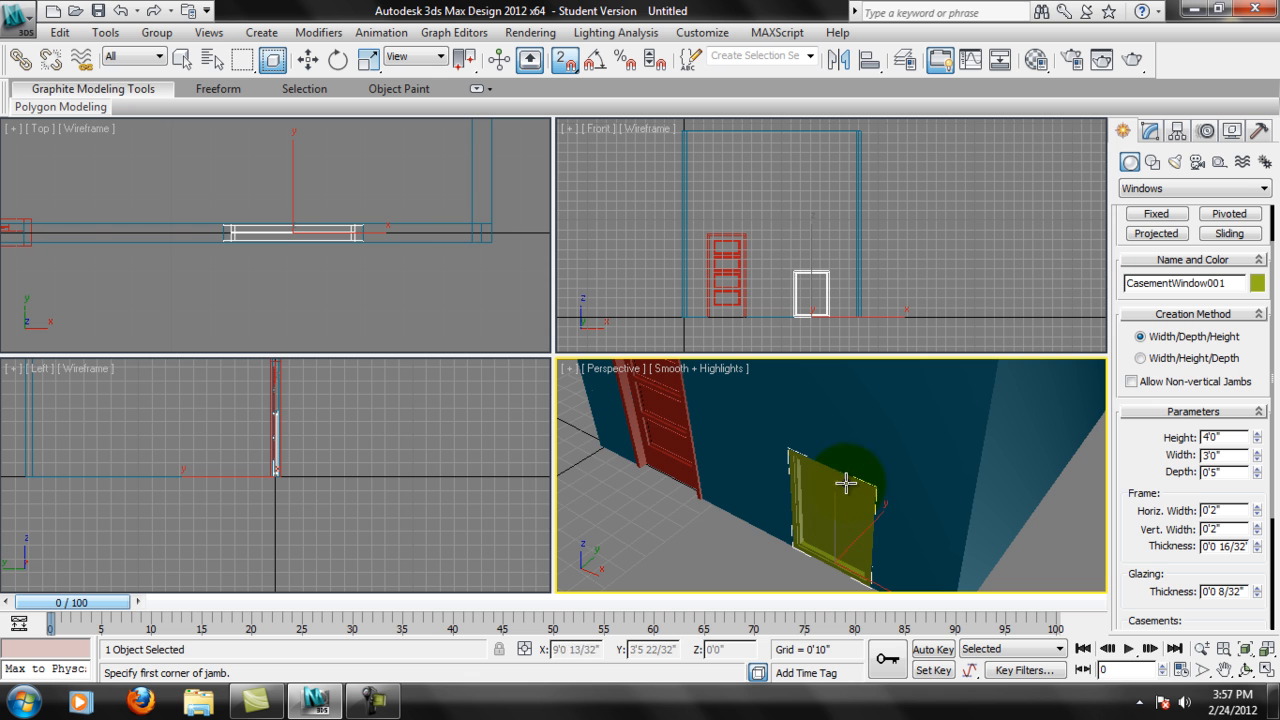
middle_click_drag(840, 487, 795, 515, "alt")
middle_click_drag(736, 566, 886, 495, "alt")
middle_click_drag(803, 526, 820, 503, "alt")
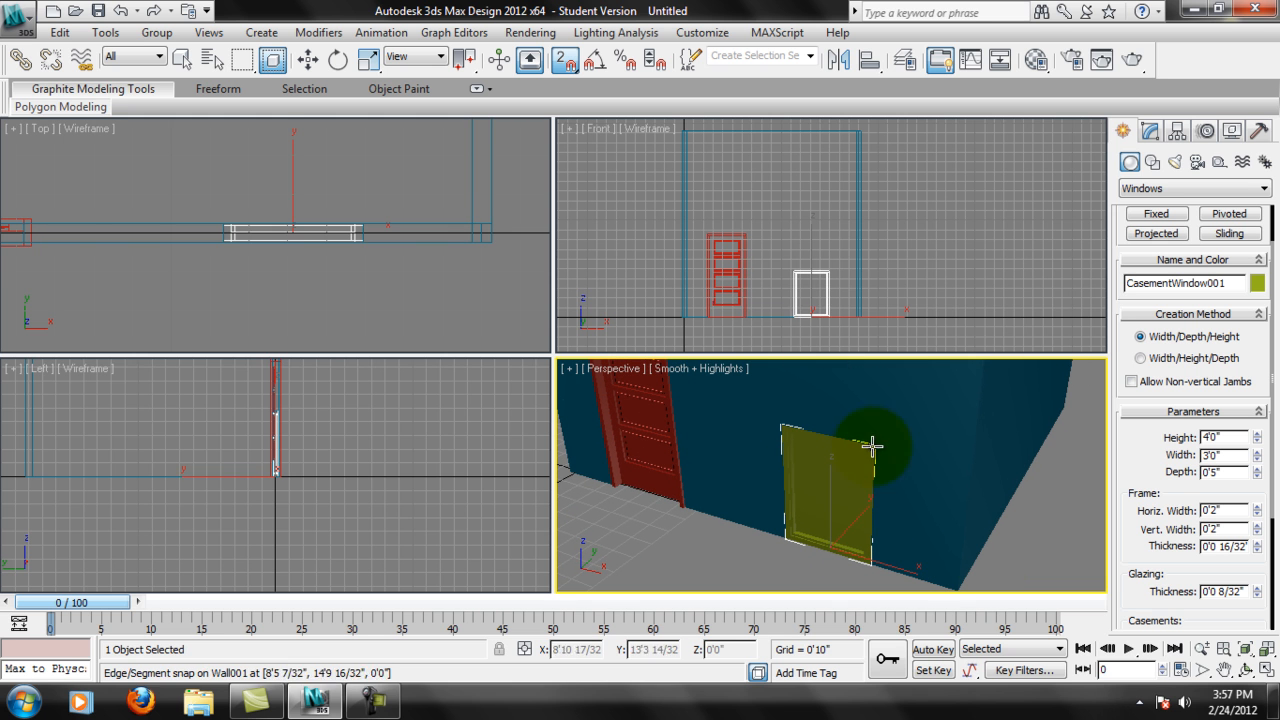
left_click_drag(1145, 457, 1141, 508)
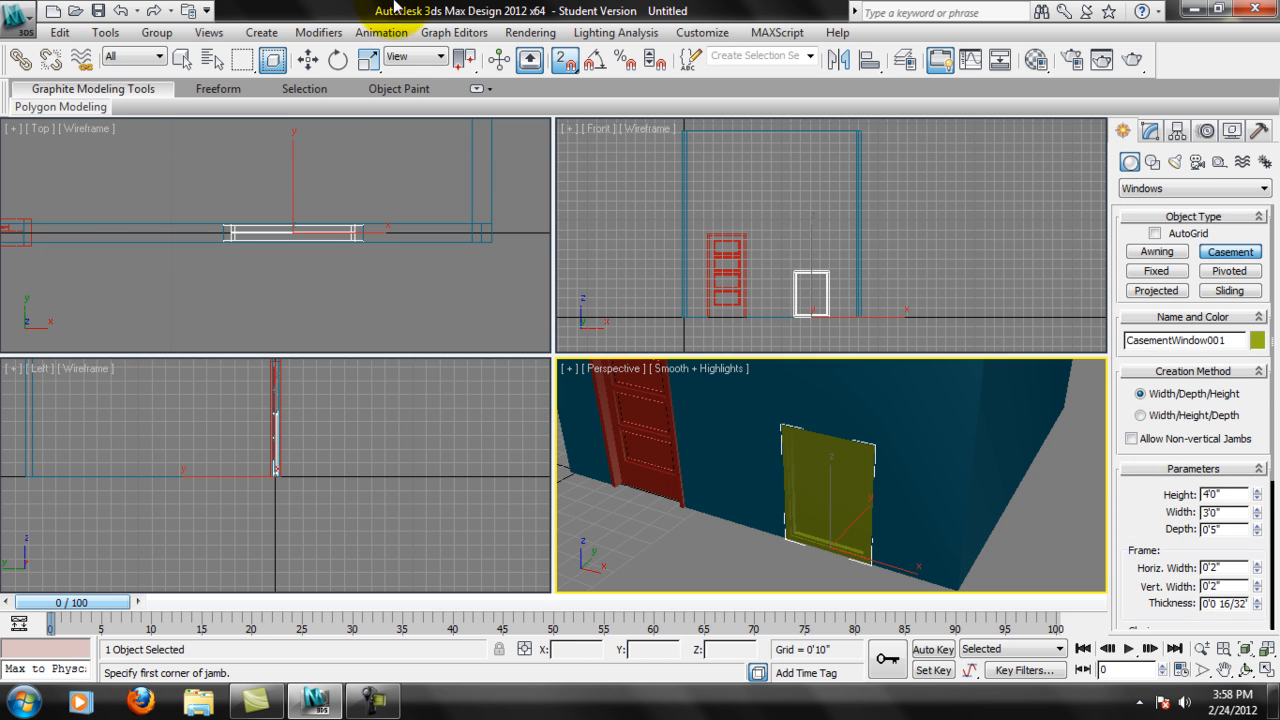
left_click(308, 59)
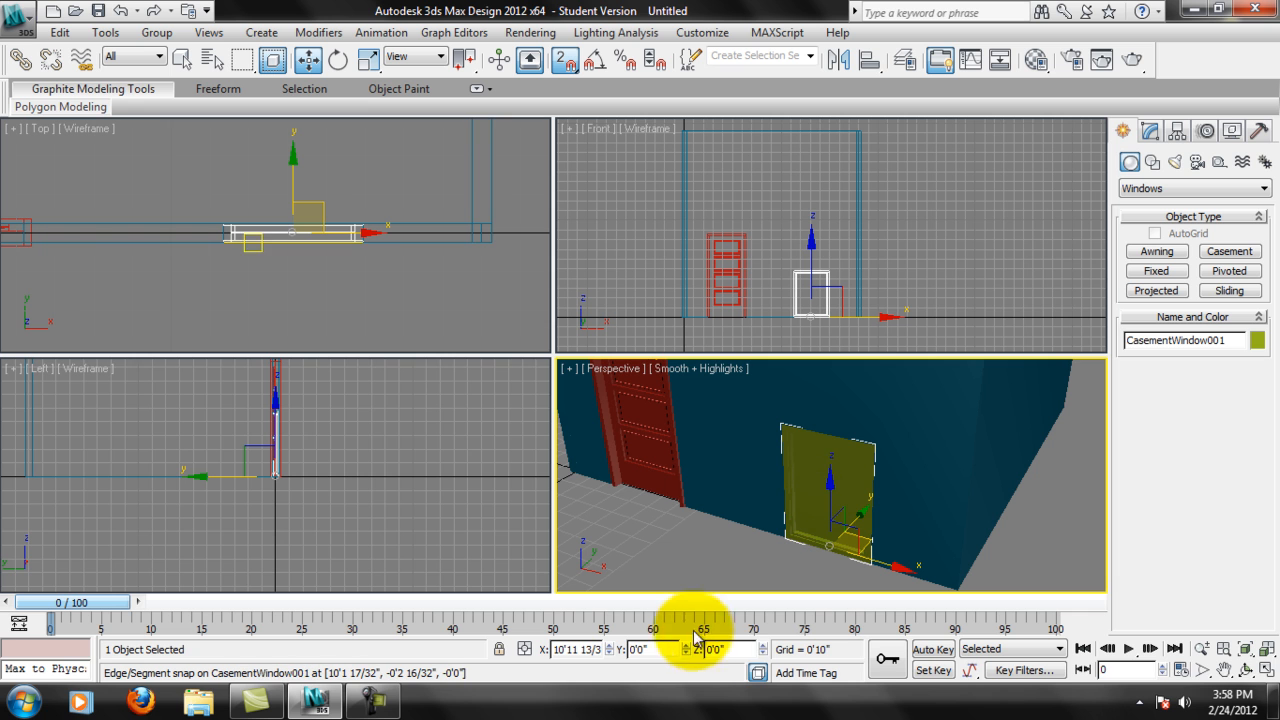
double_click(722, 649)
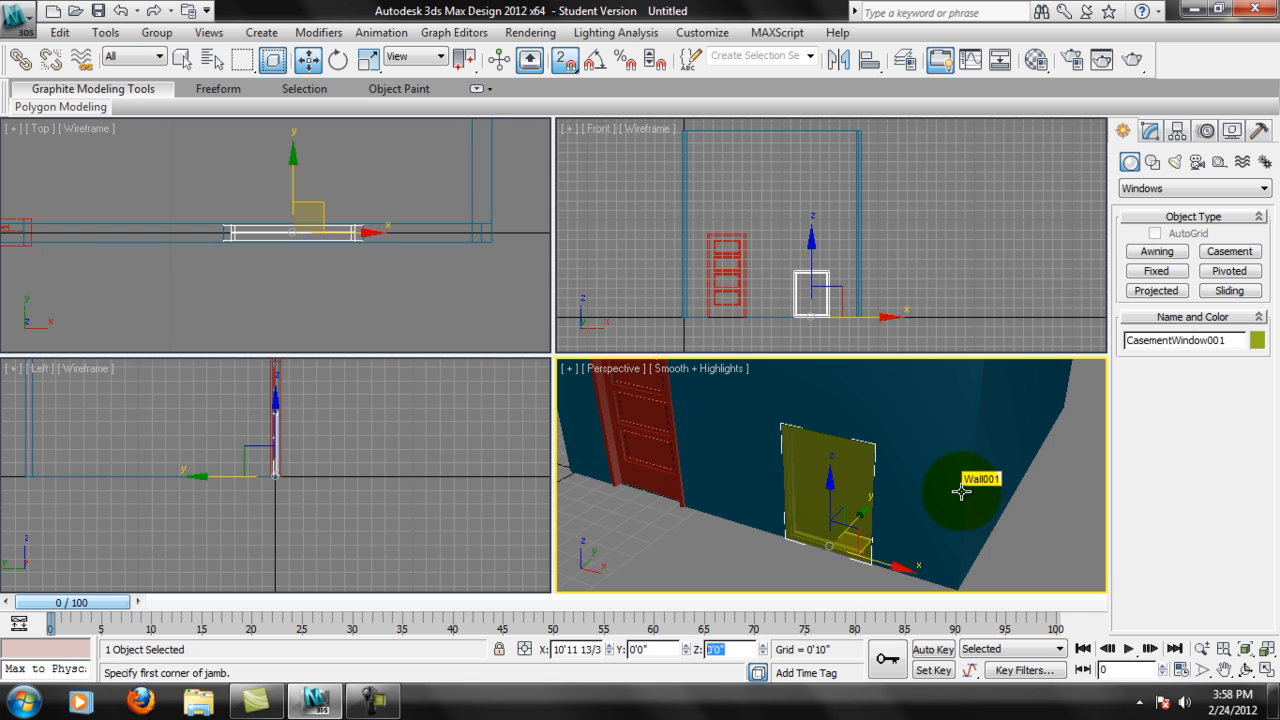
key("Return")
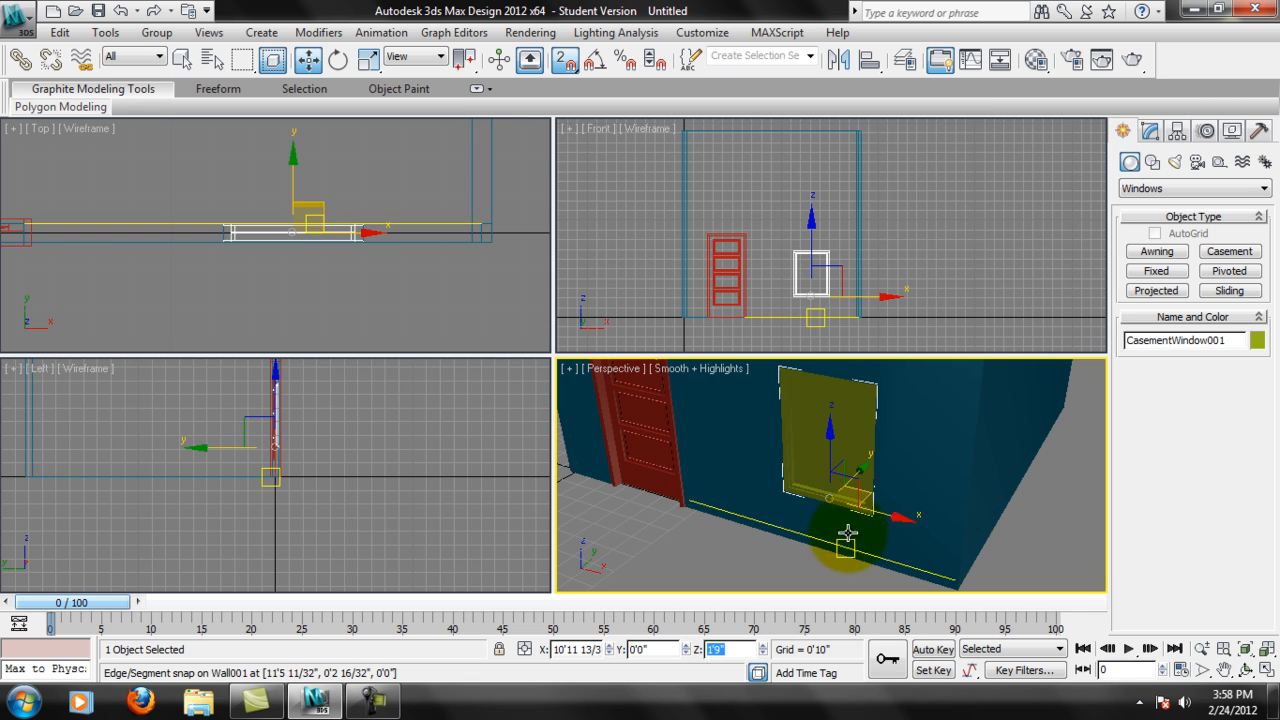
Examine the Casement window's pivot point in the Front view and its height on the wall in the Perspective view.
scroll(834, 334, "up", 4)
left_click(829, 294)
scroll(830, 294, "up", 4)
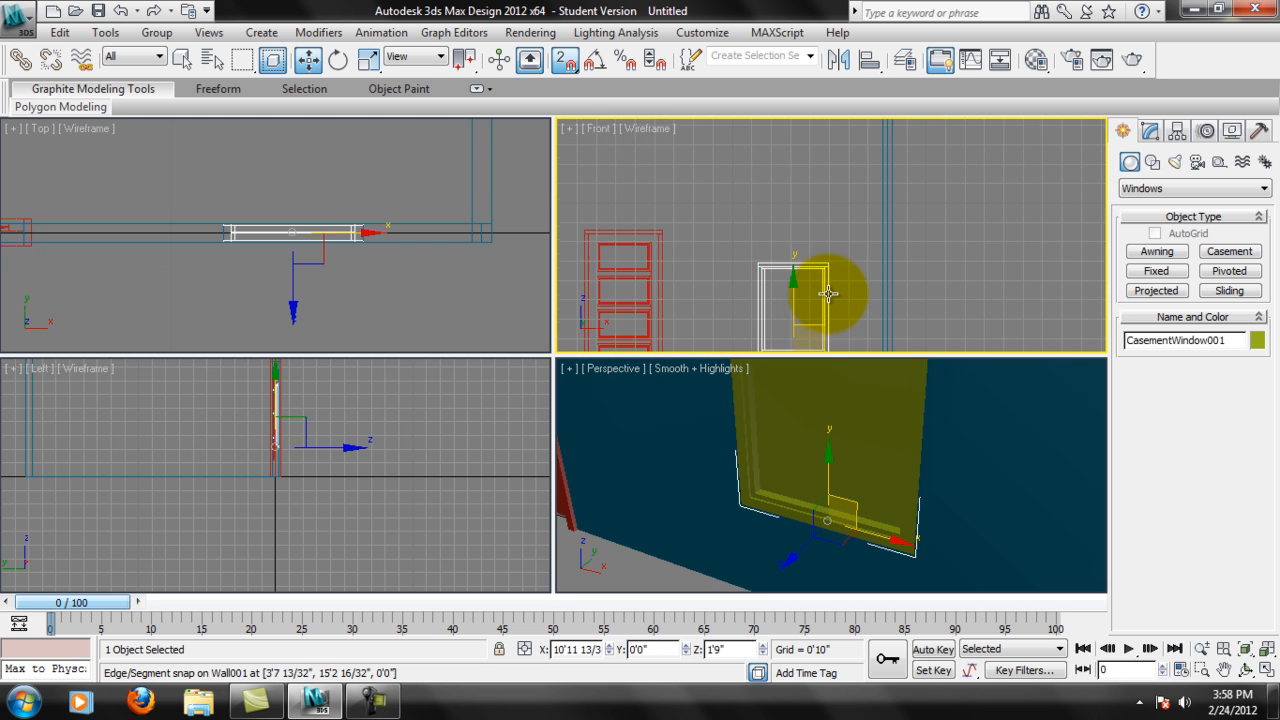
scroll(842, 265, "up", 6)
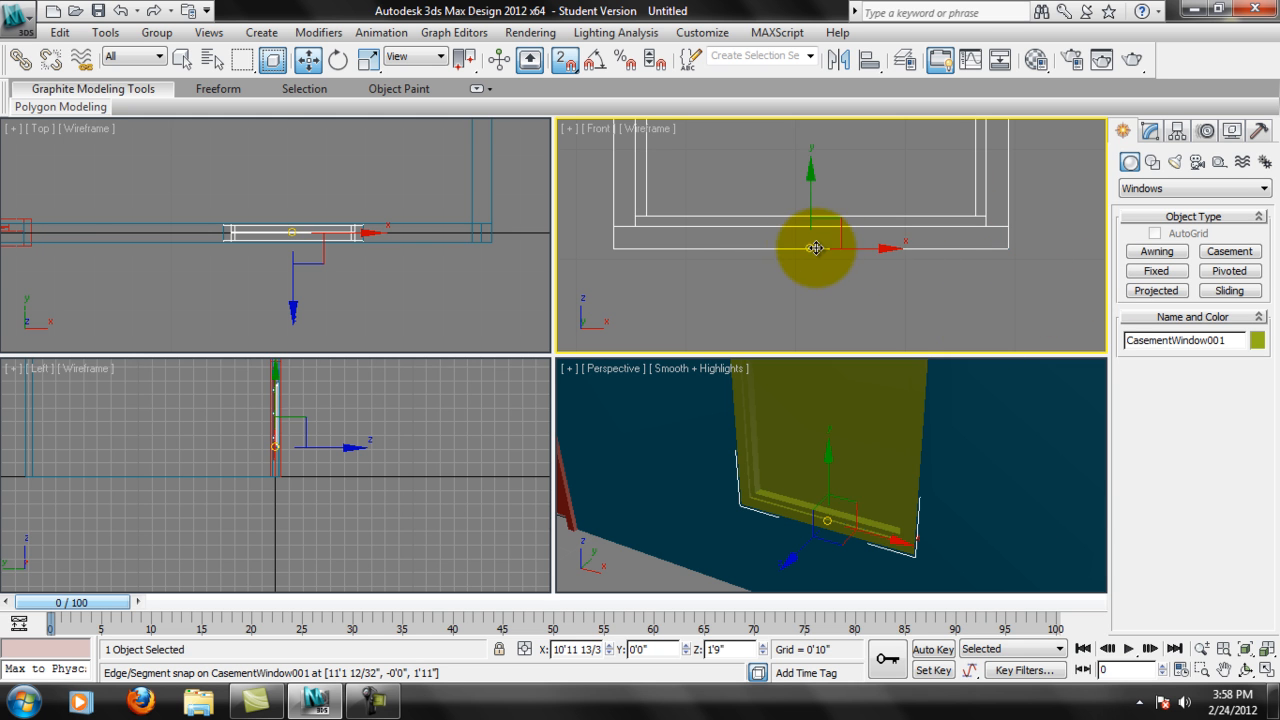
middle_click_drag(929, 214, 918, 278)
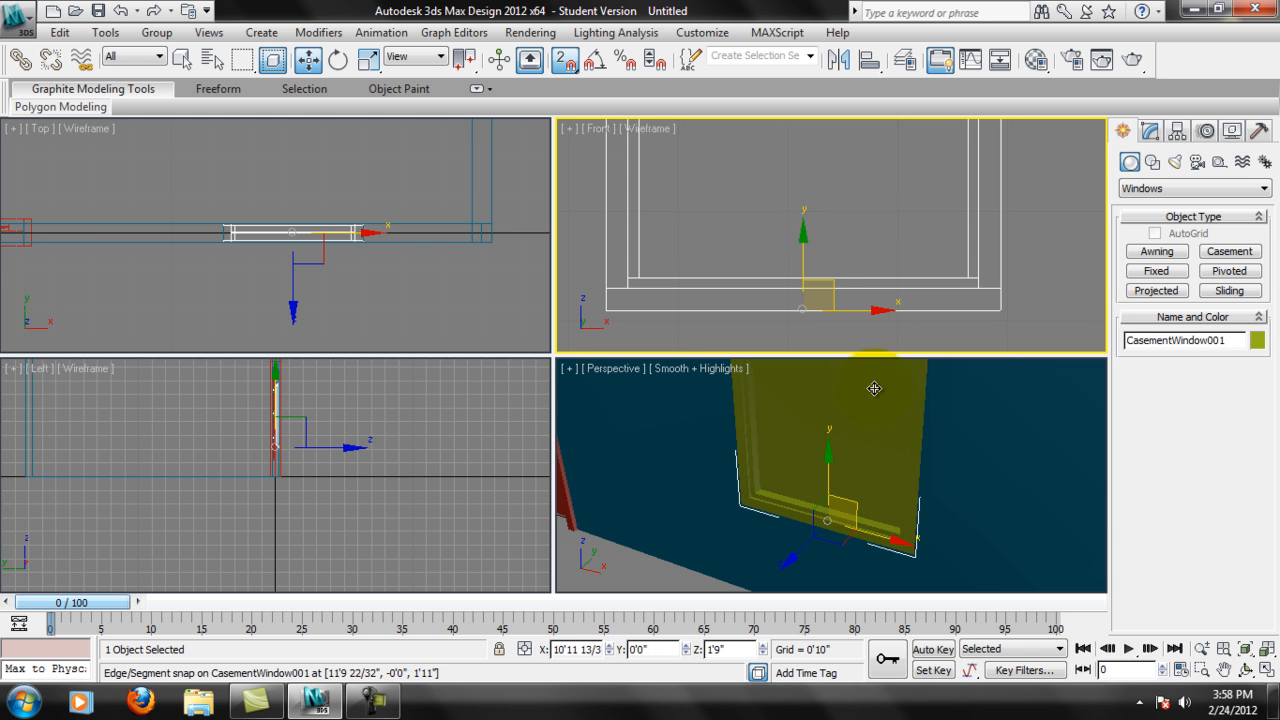
scroll(870, 390, "down", 3)
middle_click_drag(869, 391, 896, 476)
scroll(896, 476, "down", 3)
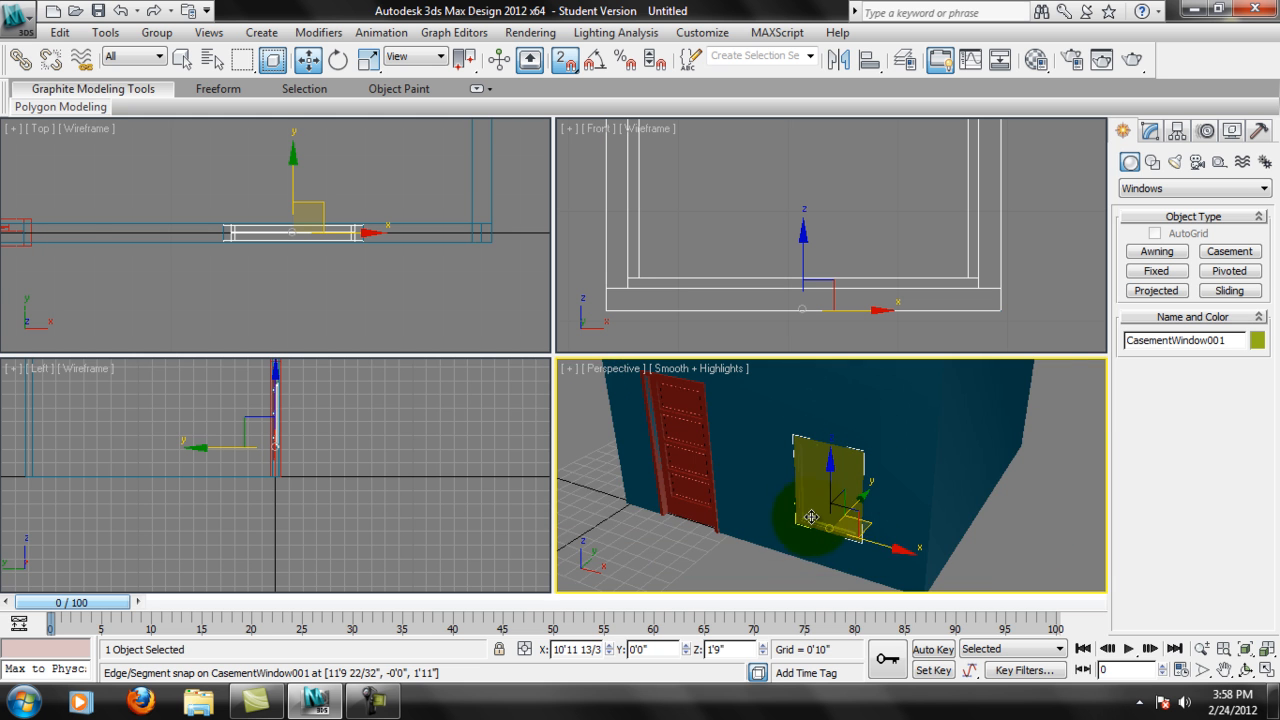
scroll(860, 525, "up", 3)
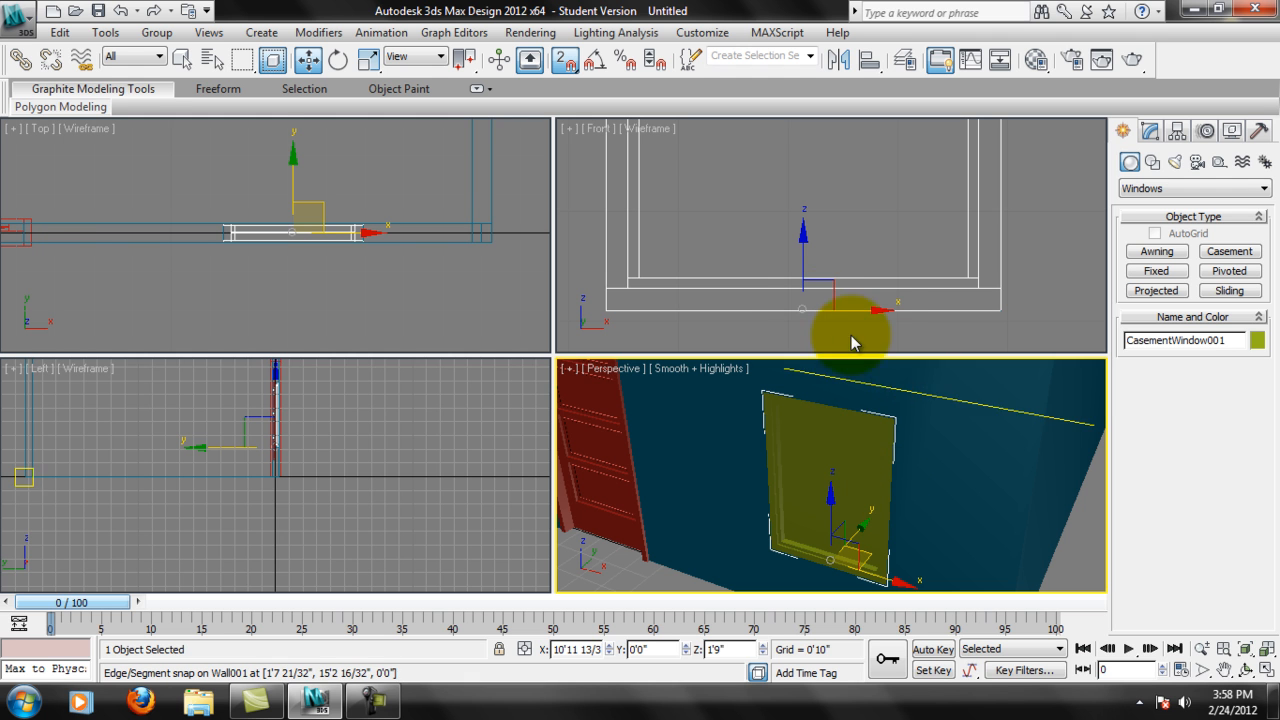
scroll(792, 485, "down", 2)
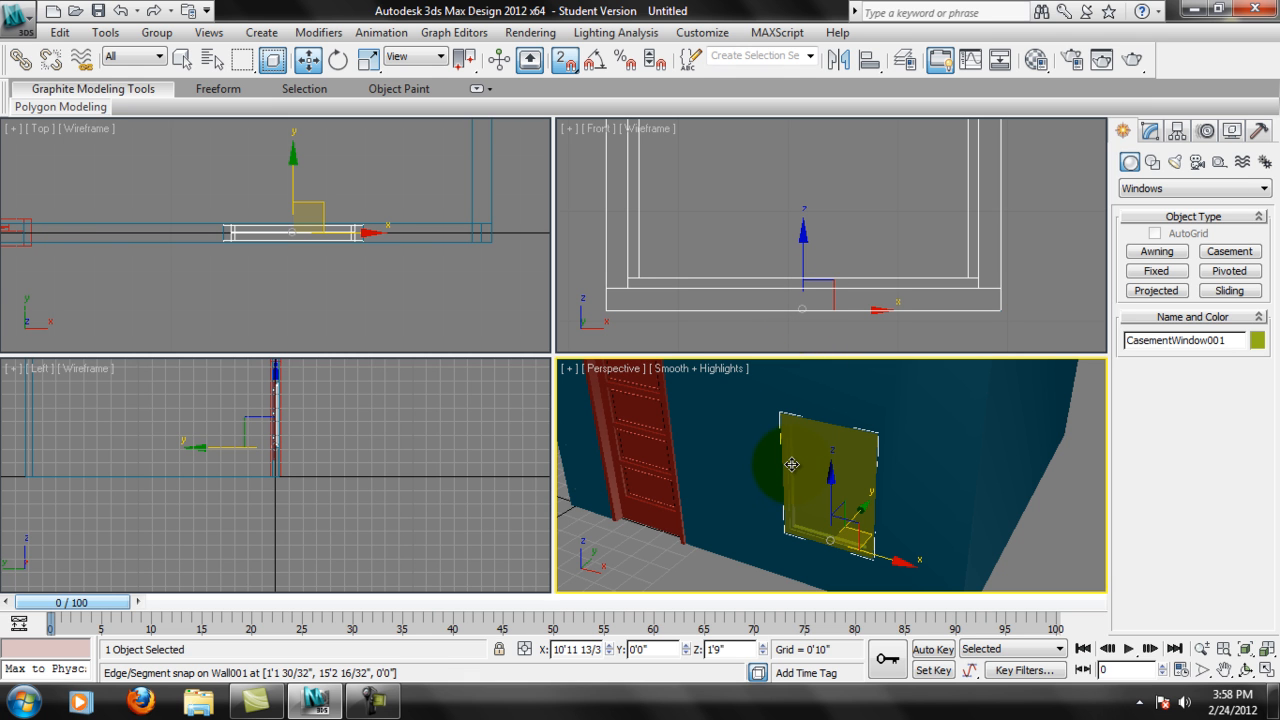
scroll(884, 465, "down", 3)
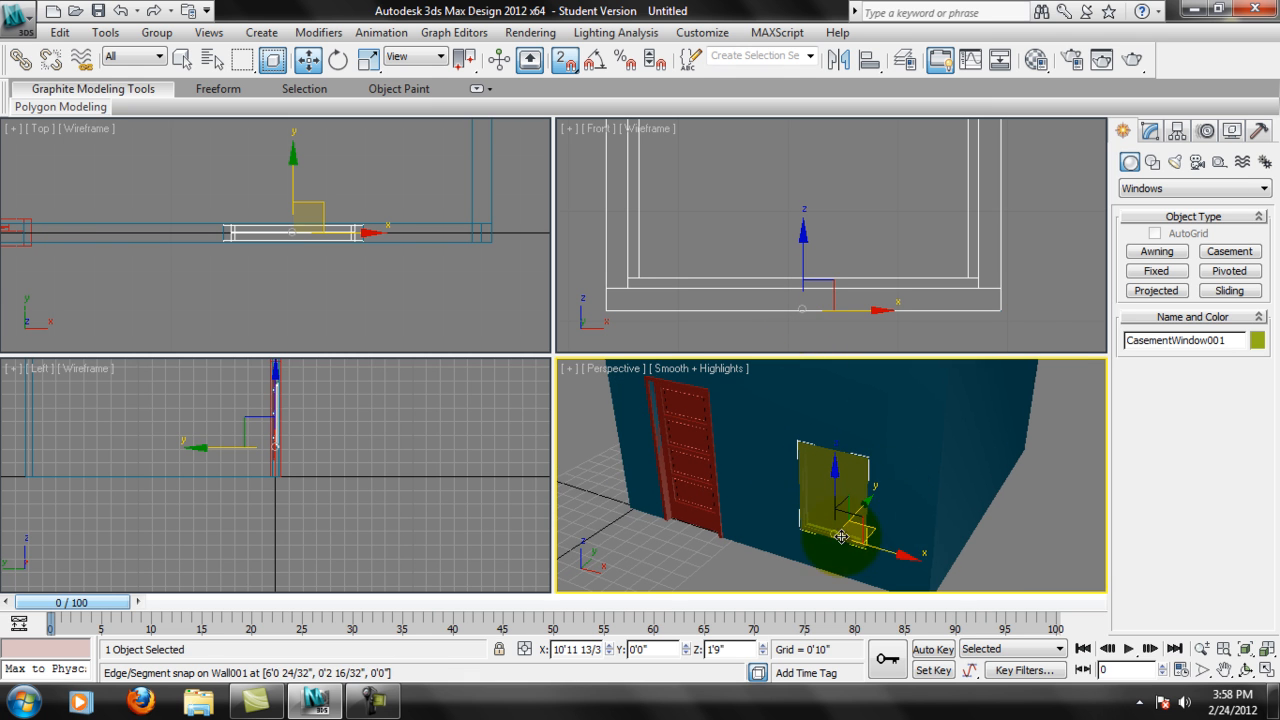
Review the Casement window's absolute Y and Z coordinates while viewing its lower edge in the Perspective view.
left_click(645, 651)
scroll(882, 506, "up", 4)
middle_click_drag(880, 475, 809, 430)
middle_click_drag(893, 561, 806, 523)
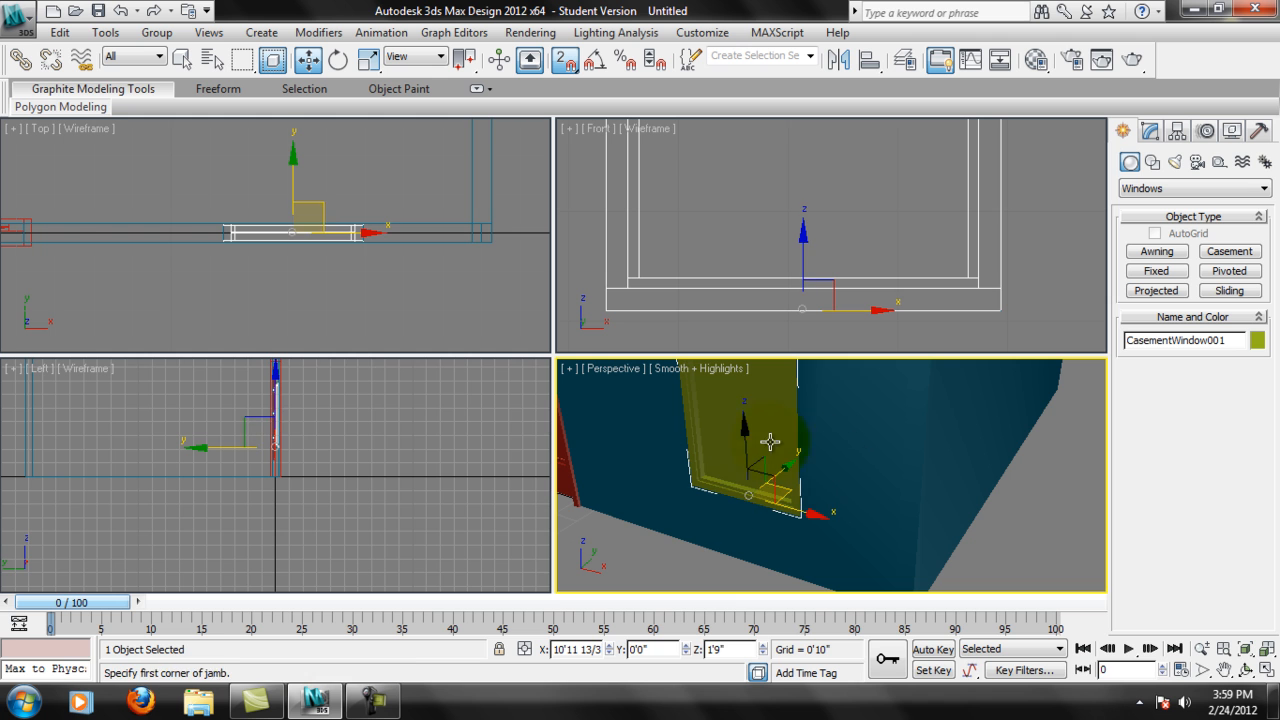
left_click(725, 649)
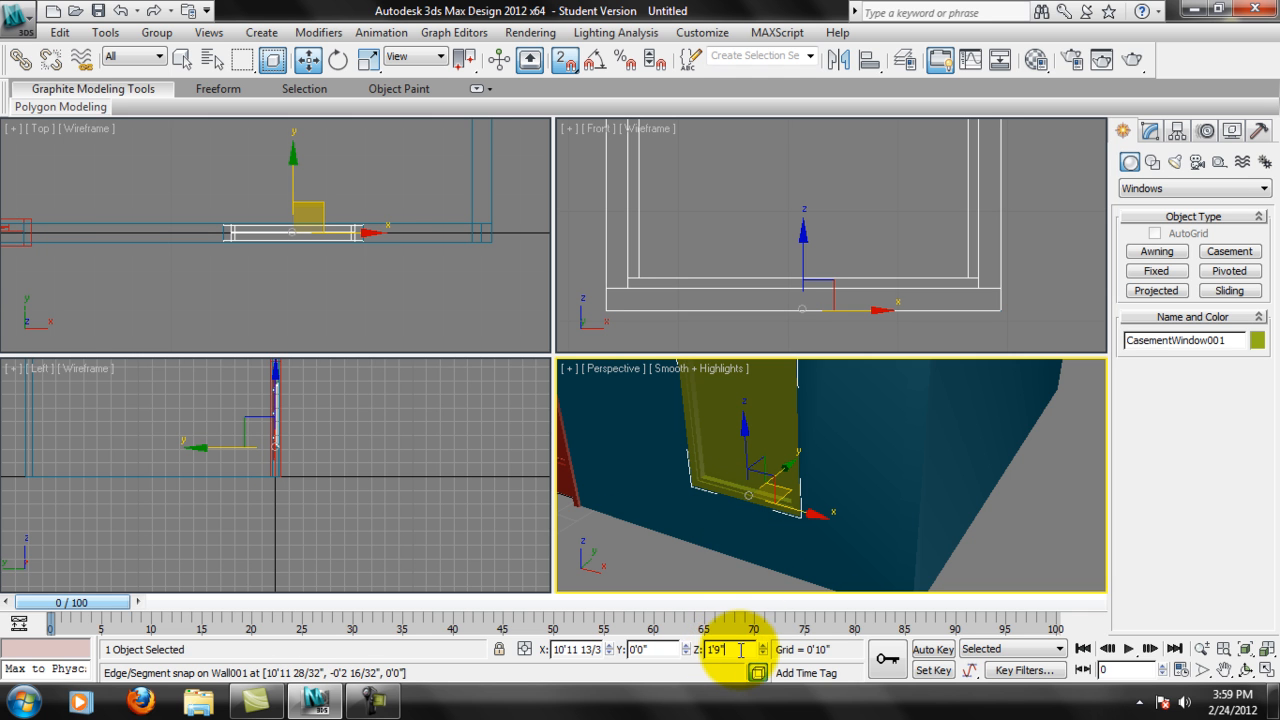
left_click(671, 653)
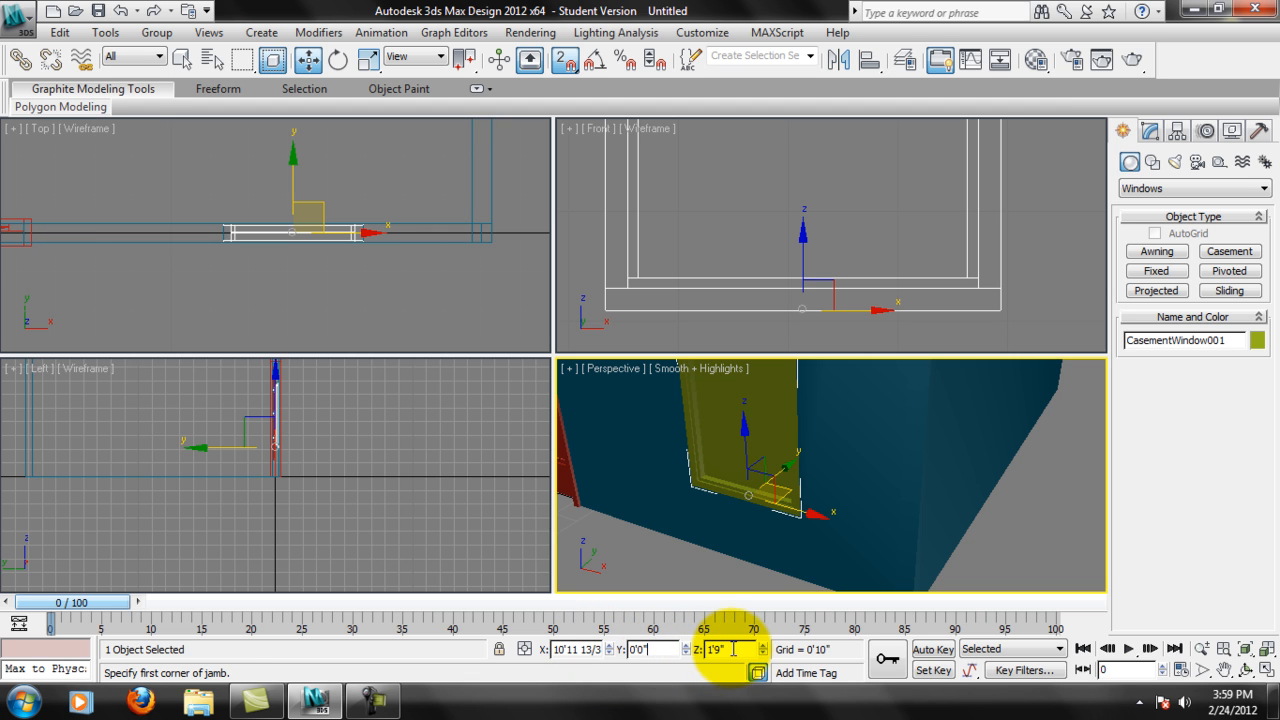
Nudge the Casement window slightly along X in Offset mode, then return to Absolute mode and check its Y and Z coordinates.
left_click(524, 649)
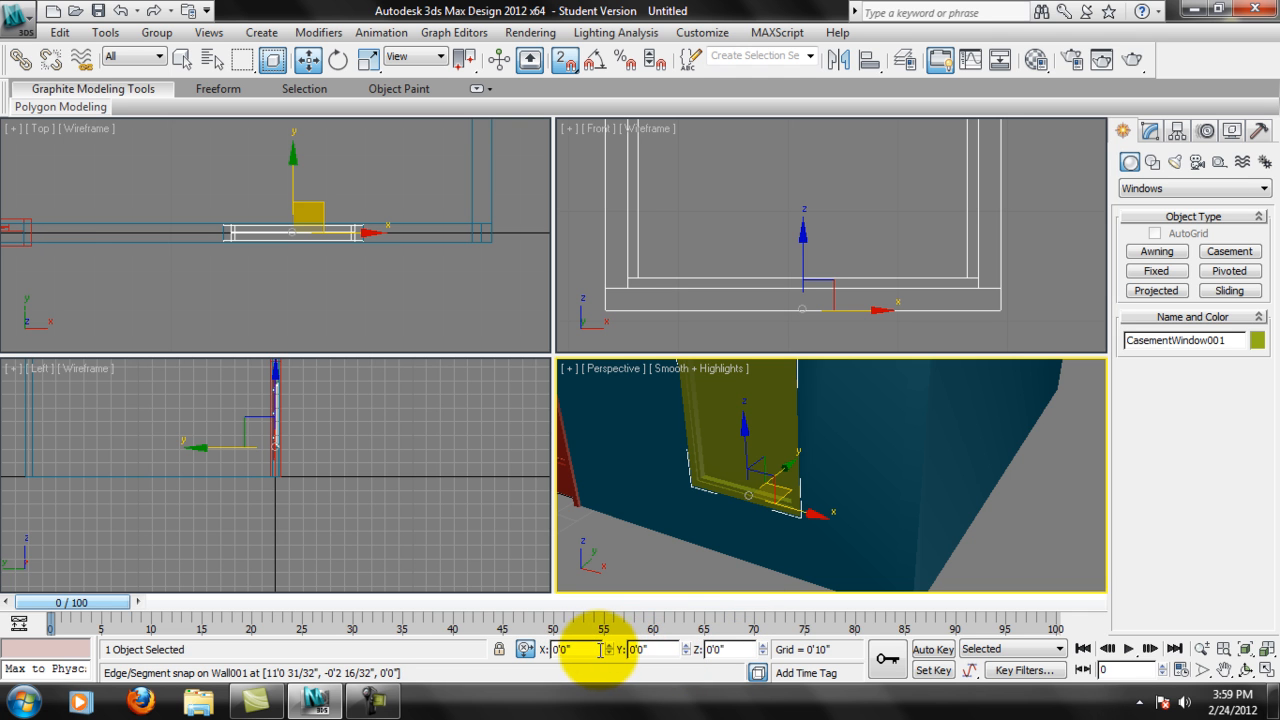
left_click(725, 650)
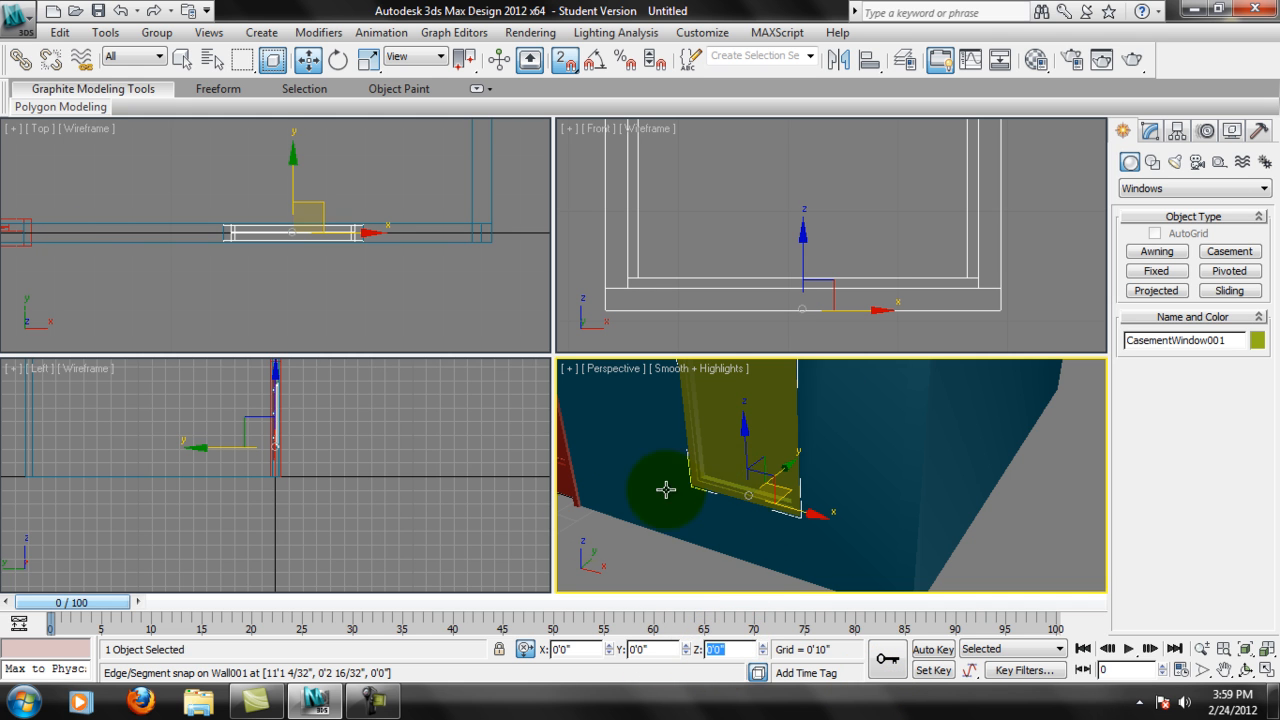
left_click(609, 654)
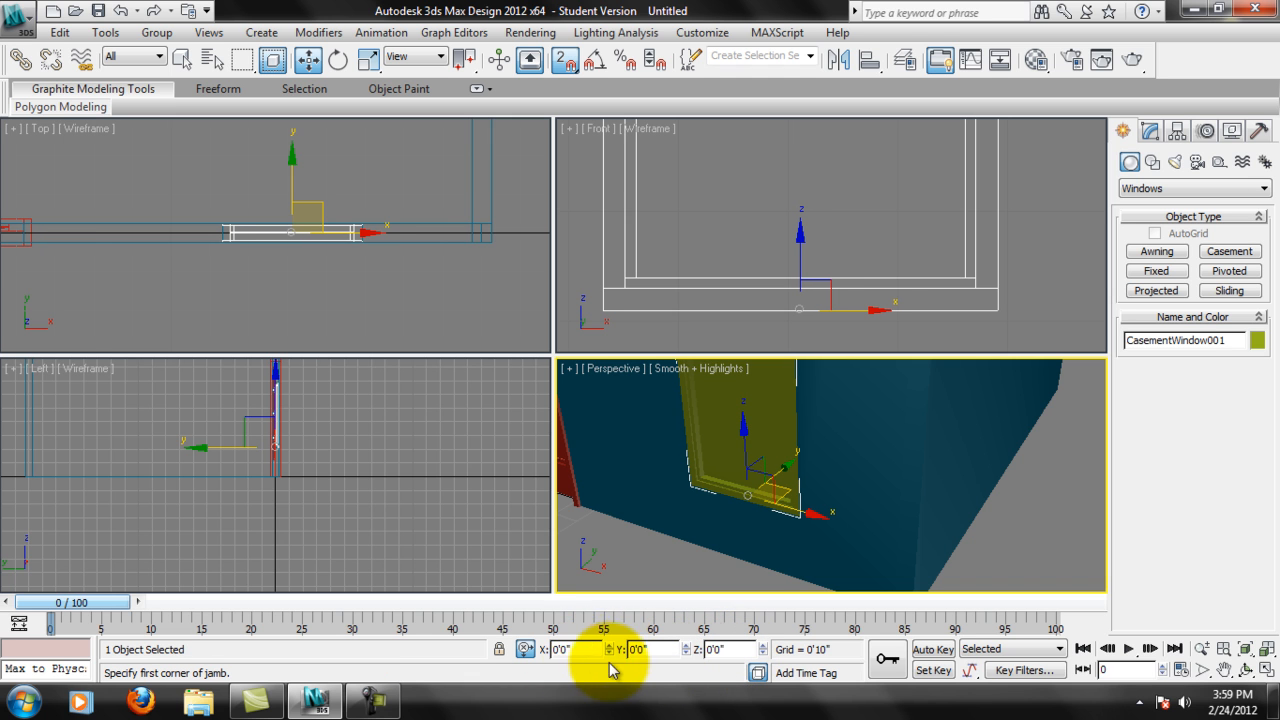
left_click(525, 649)
left_click(686, 646)
left_click(688, 654)
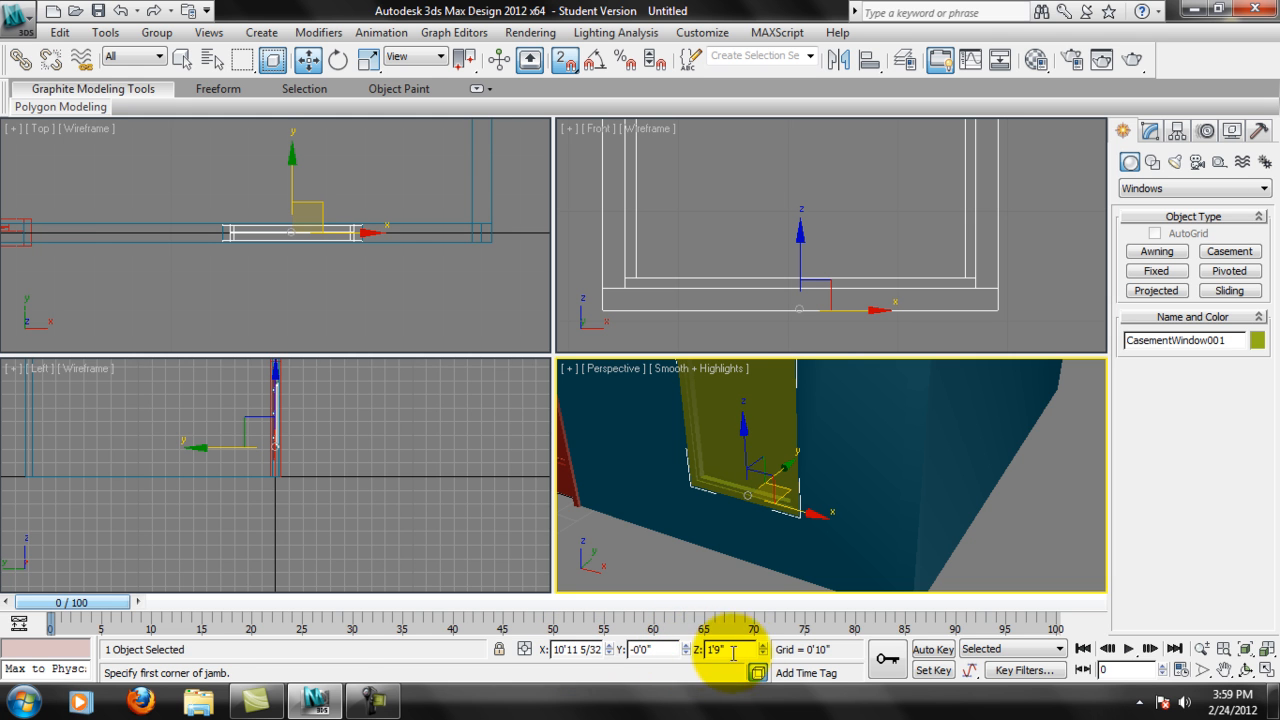
left_click(721, 651)
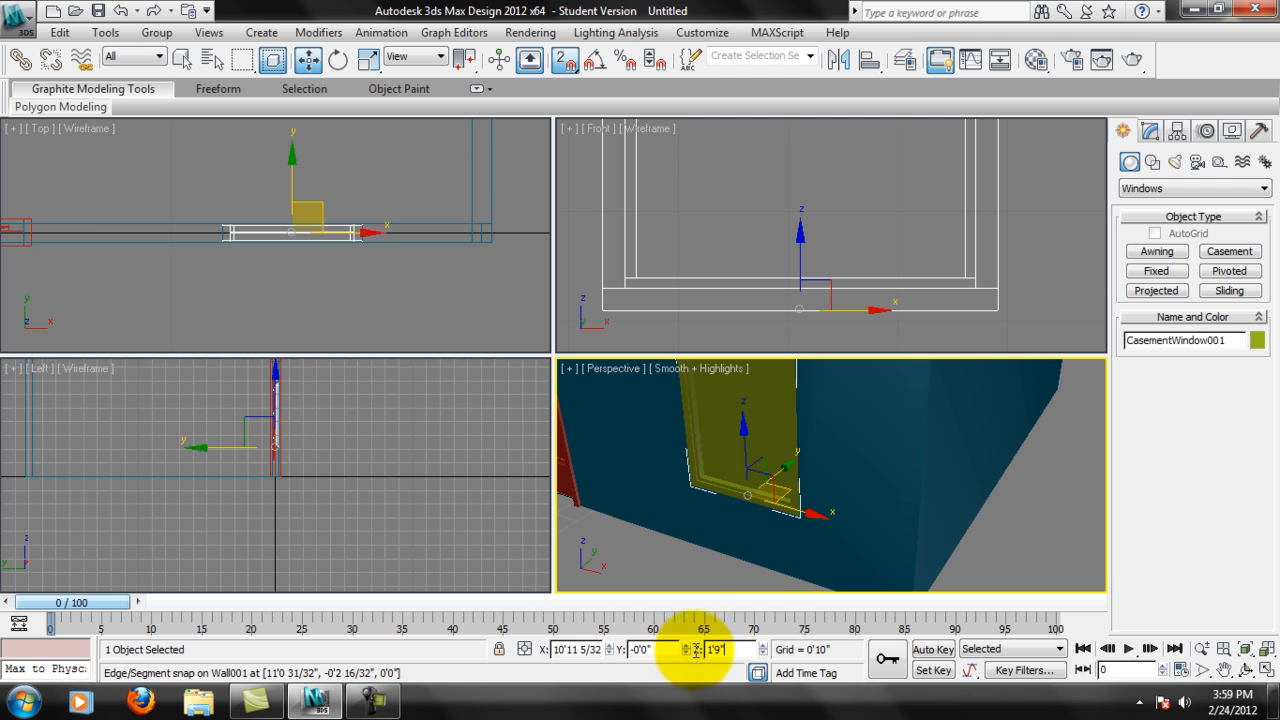
Review the Casement window's coordinates in Offset and Absolute modes, then examine its lower frame and pivot in the Front view.
left_click(525, 649)
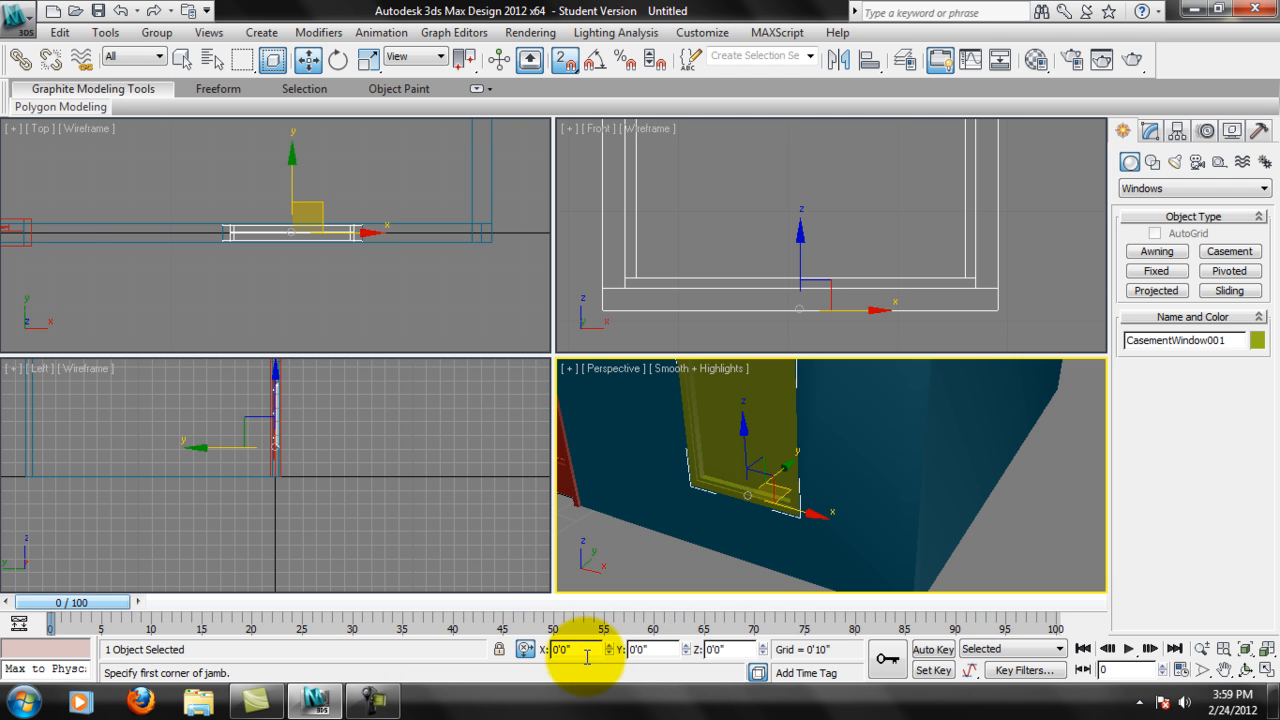
left_click(526, 649)
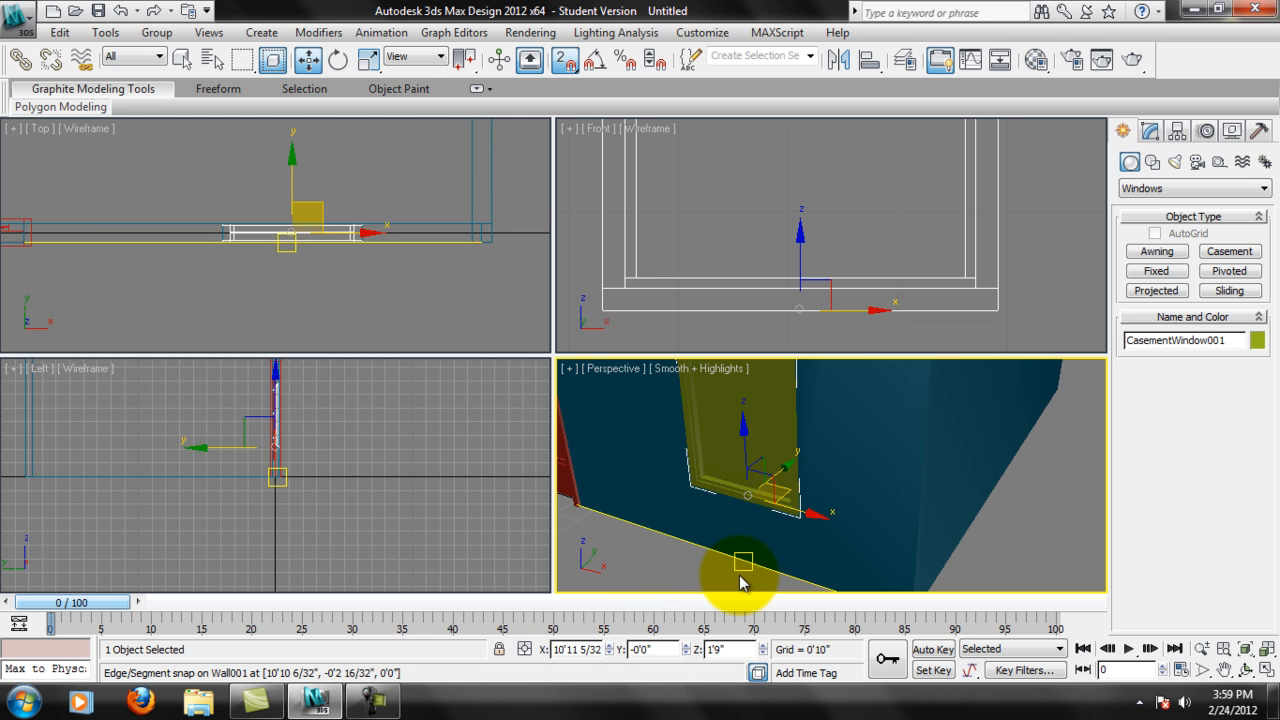
right_click(826, 253)
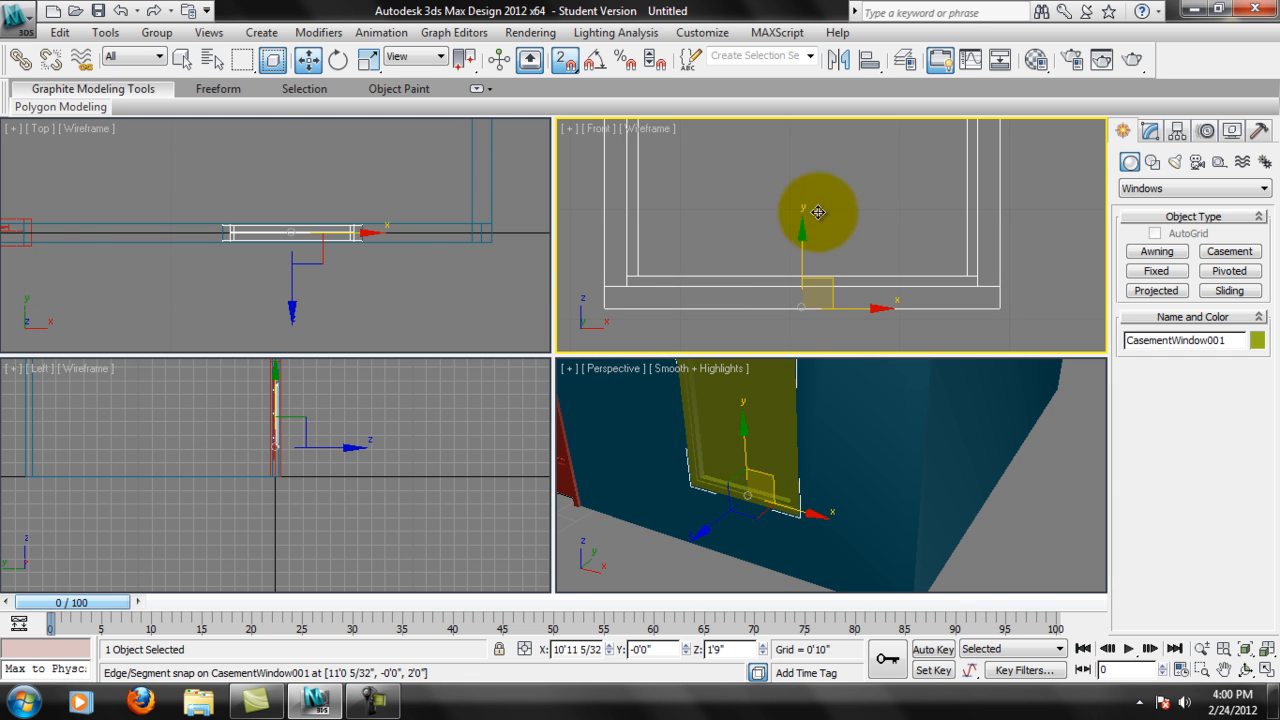
middle_click_drag(822, 275, 815, 323)
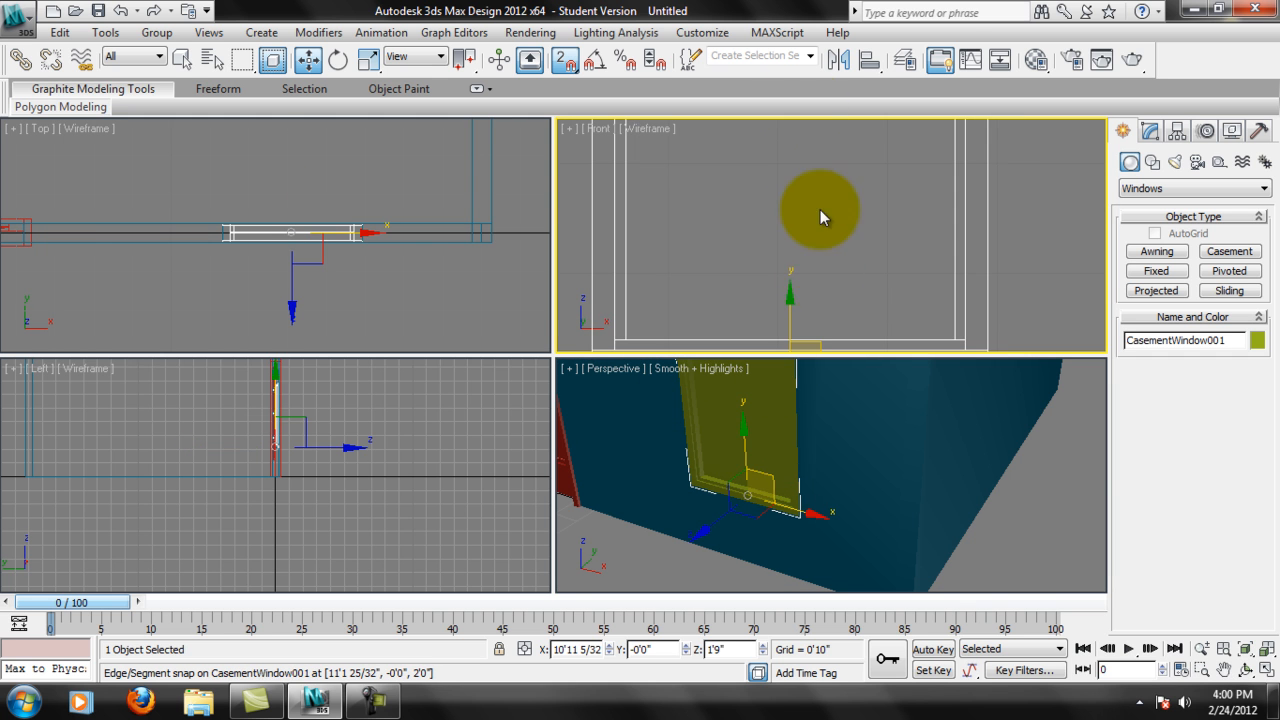
middle_click_drag(816, 275, 829, 208)
right_click(795, 500)
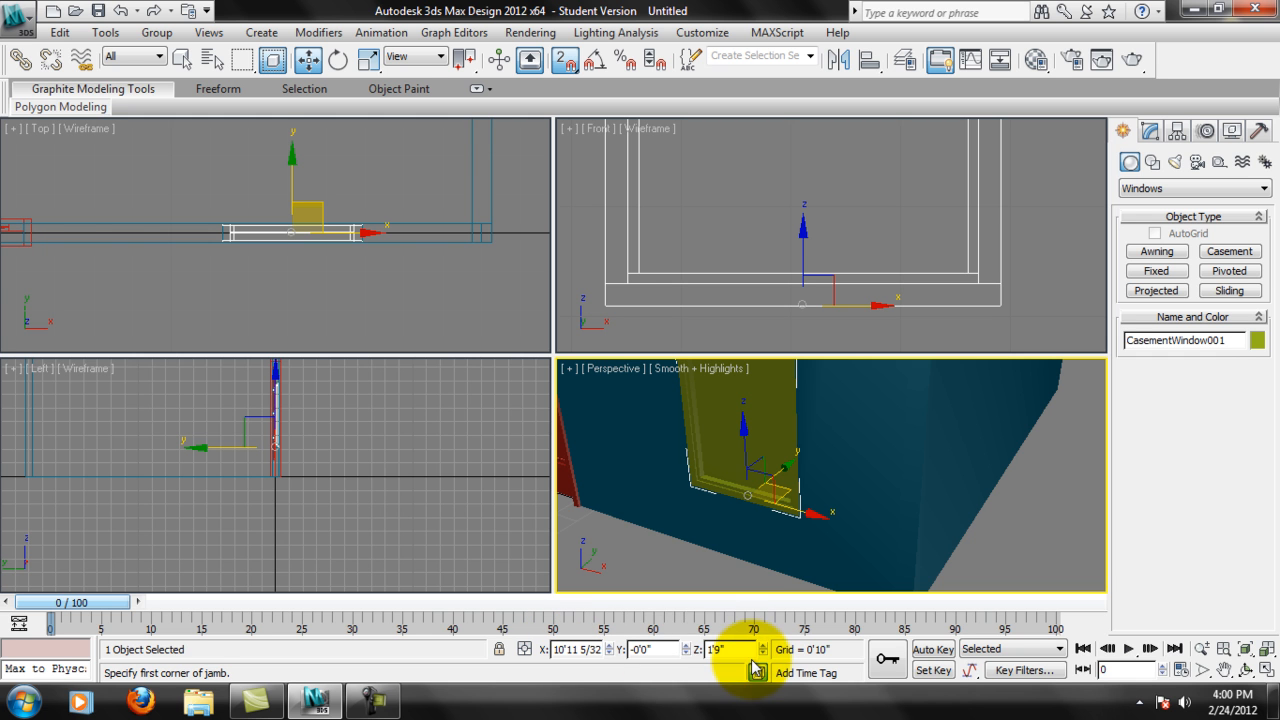
Examine the placement of the Pivot door and Casement window on the front wall in the Perspective view.
scroll(808, 523, "down", 2)
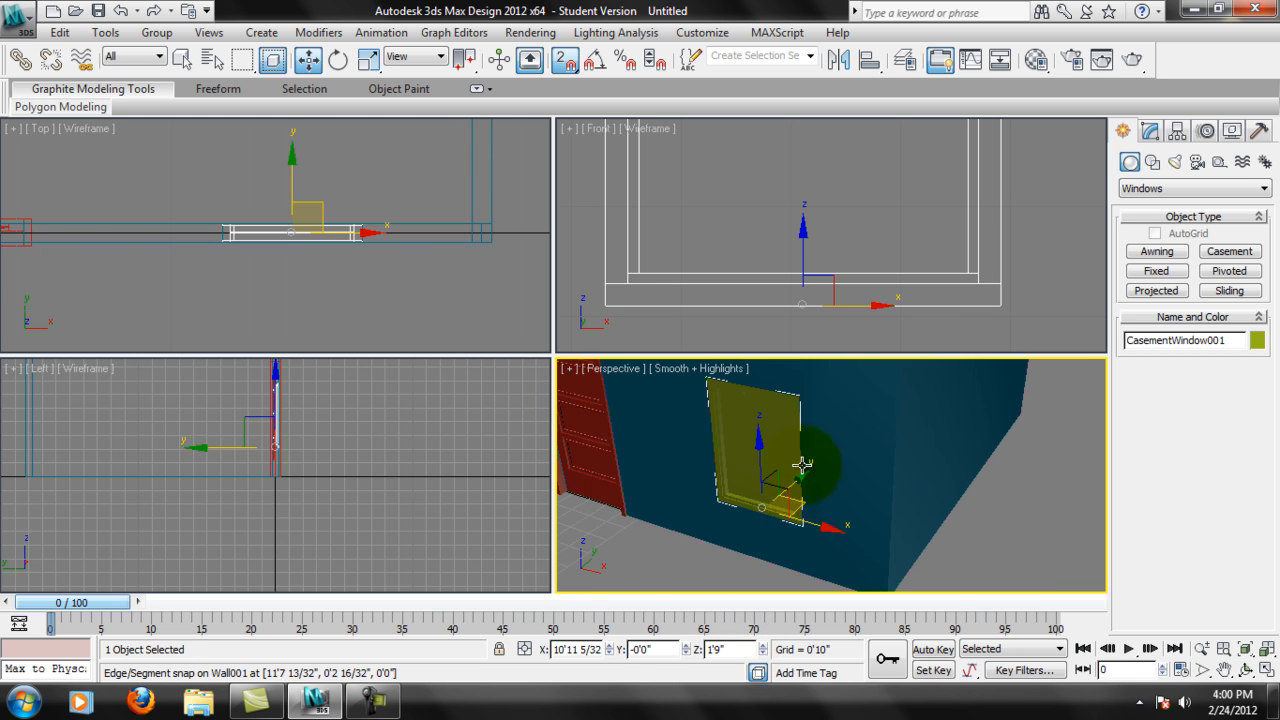
scroll(803, 465, "down", 3)
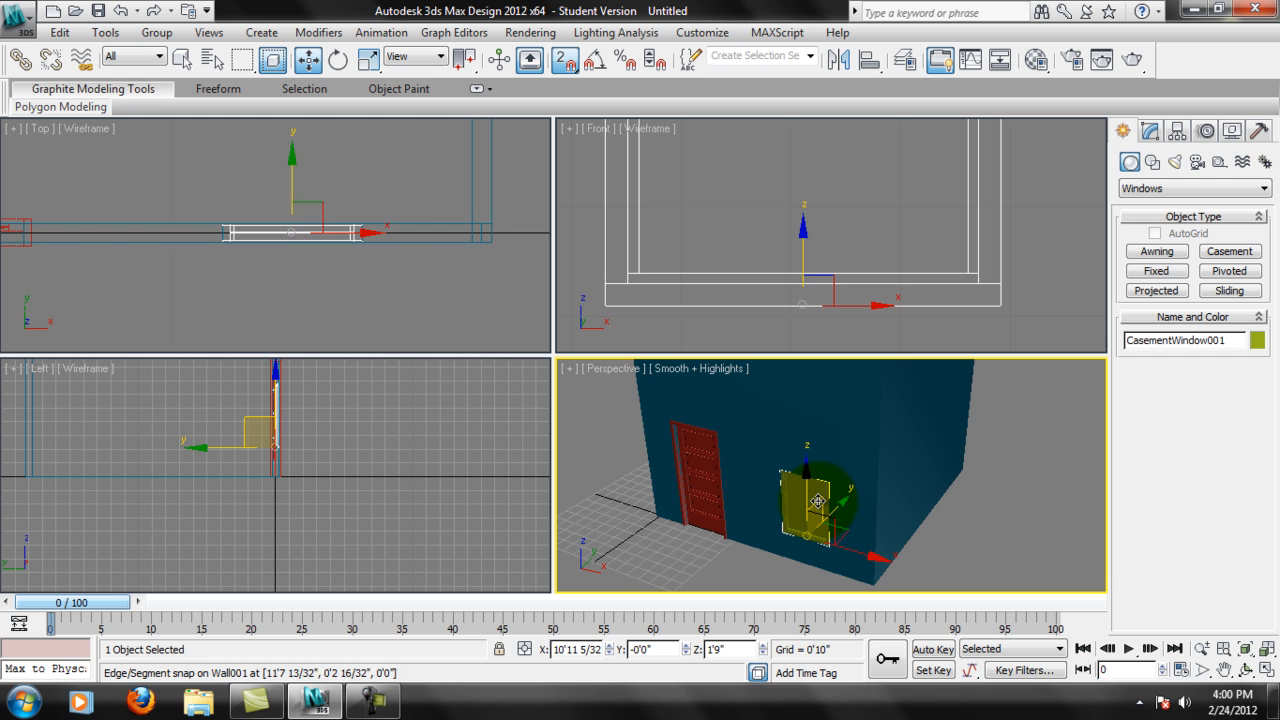
scroll(820, 490, "up", 3)
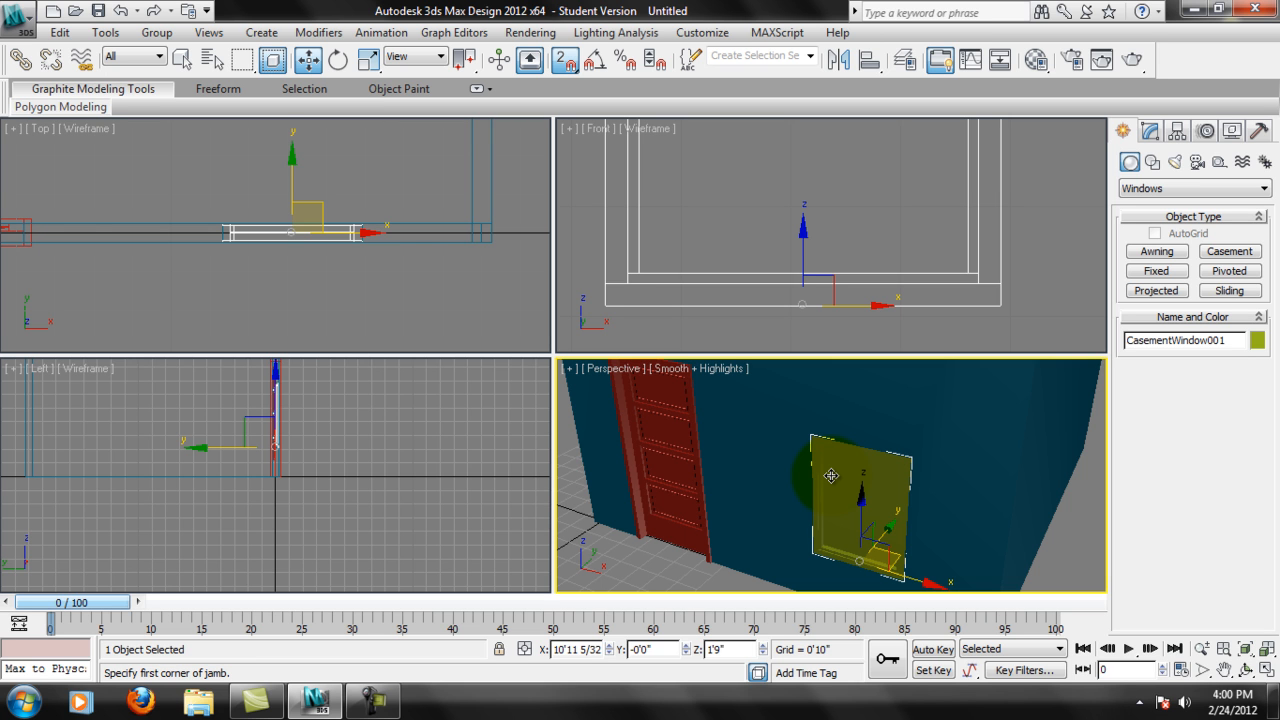
middle_click_drag(938, 500, 936, 490)
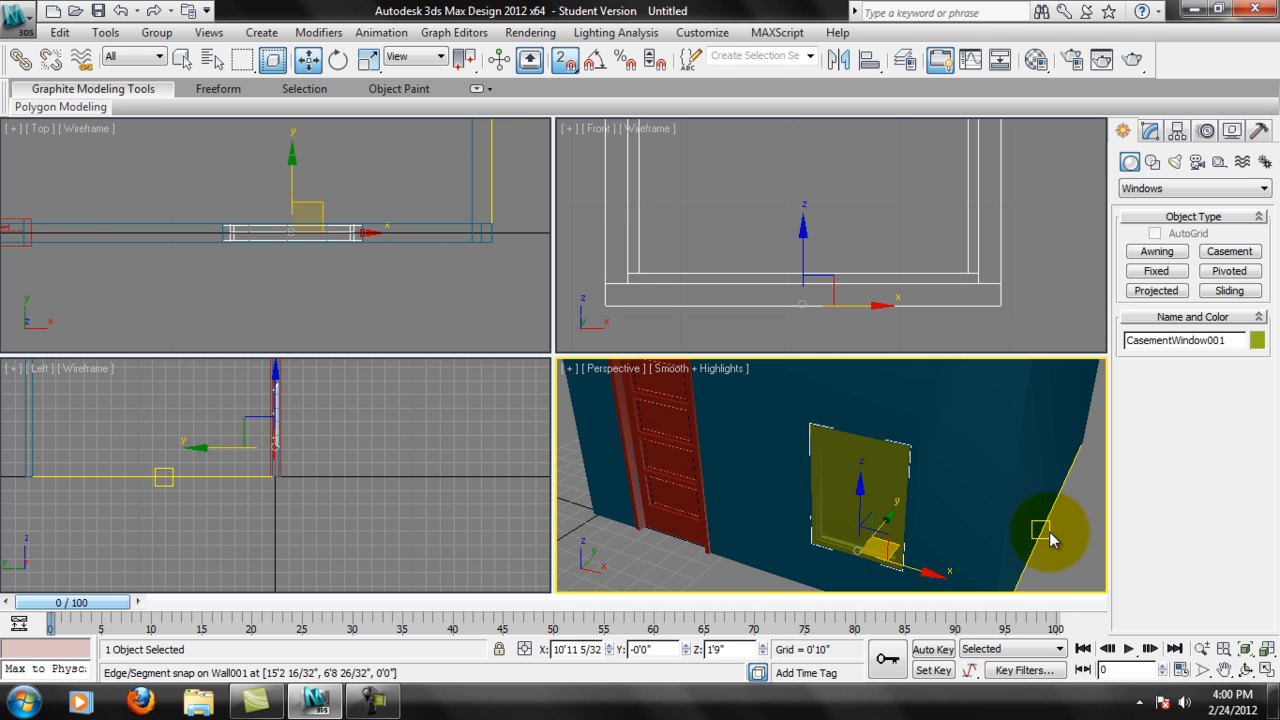
middle_click_drag(909, 529, 938, 476, "alt")
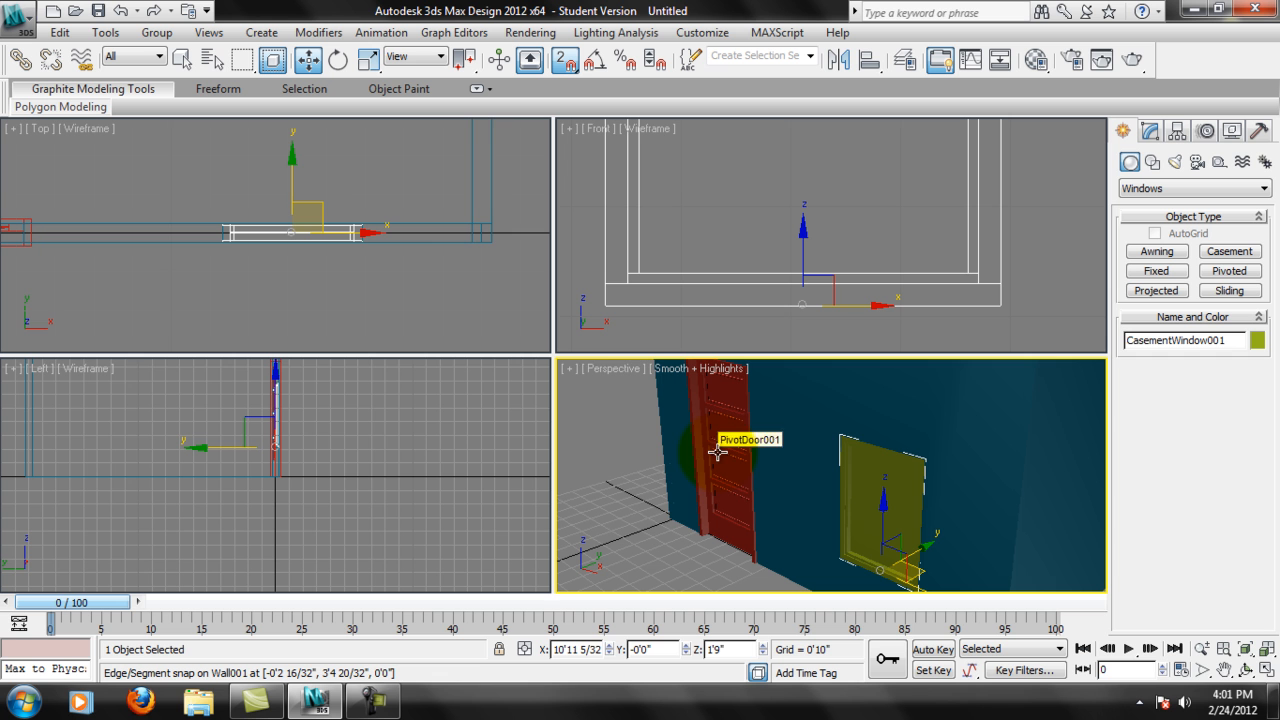
middle_click_drag(906, 402, 871, 431)
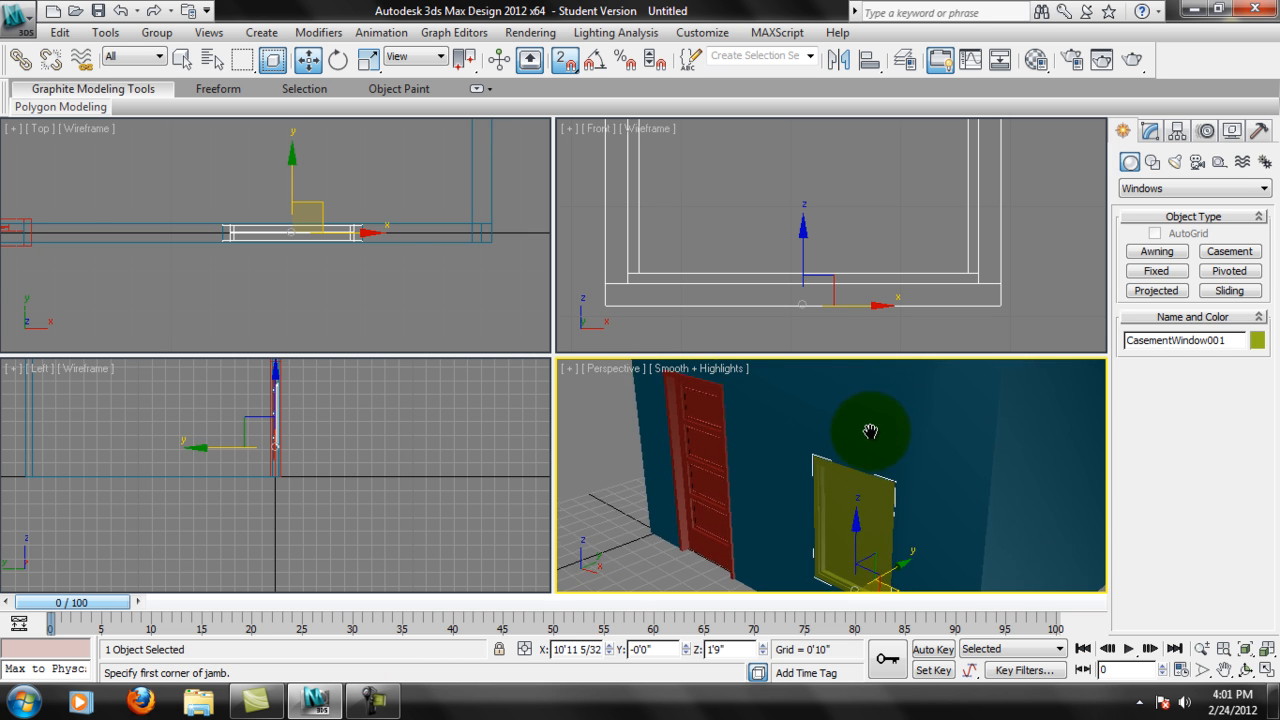
scroll(872, 432, "down", 6)
middle_click_drag(806, 505, 833, 518)
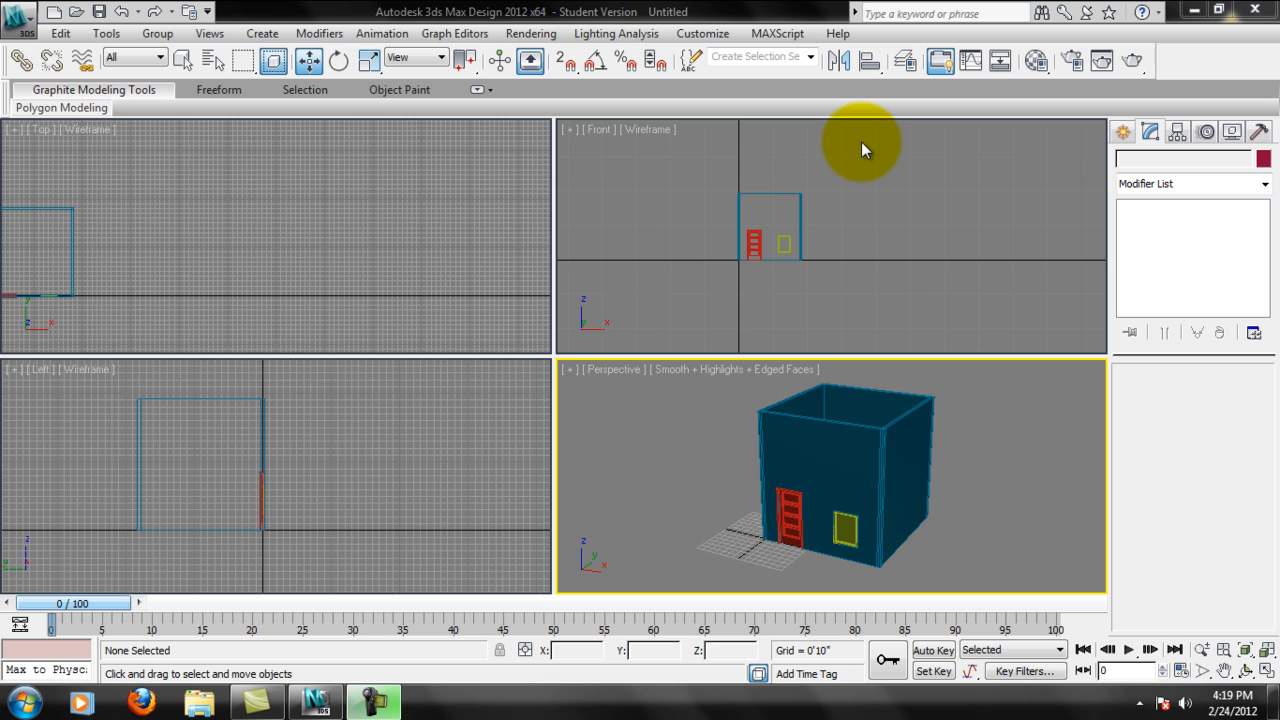
Examine the whole room with its door and window in the Top, Front and Left views.
middle_click_drag(130, 288, 303, 252)
scroll(303, 252, "up", 2)
scroll(303, 252, "up", 1)
middle_click_drag(351, 207, 354, 218)
left_click(911, 222)
middle_click_drag(830, 276, 905, 302)
scroll(852, 245, "up", 2)
scroll(858, 237, "up", 1)
middle_click(909, 428)
middle_click_drag(291, 425, 336, 468)
middle_click(351, 210)
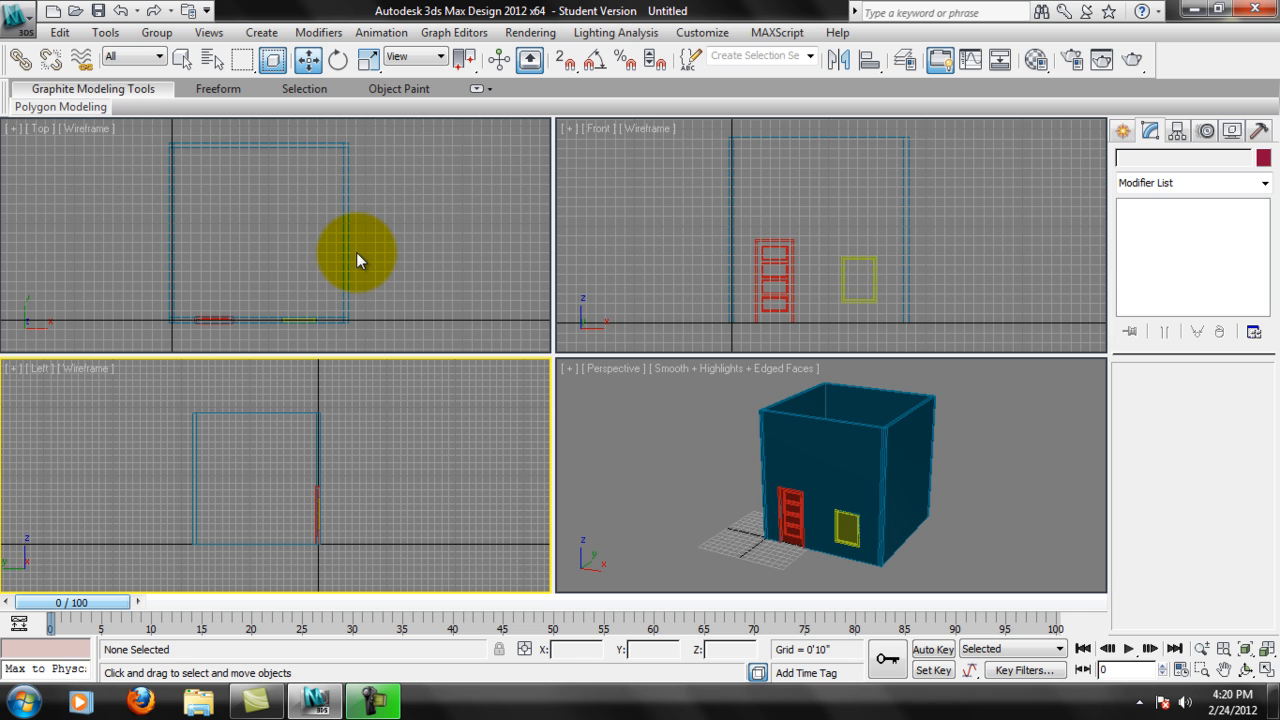
Select the back-right corner vertex of the room's walls at the Vertex sub-object level.
left_click(344, 145)
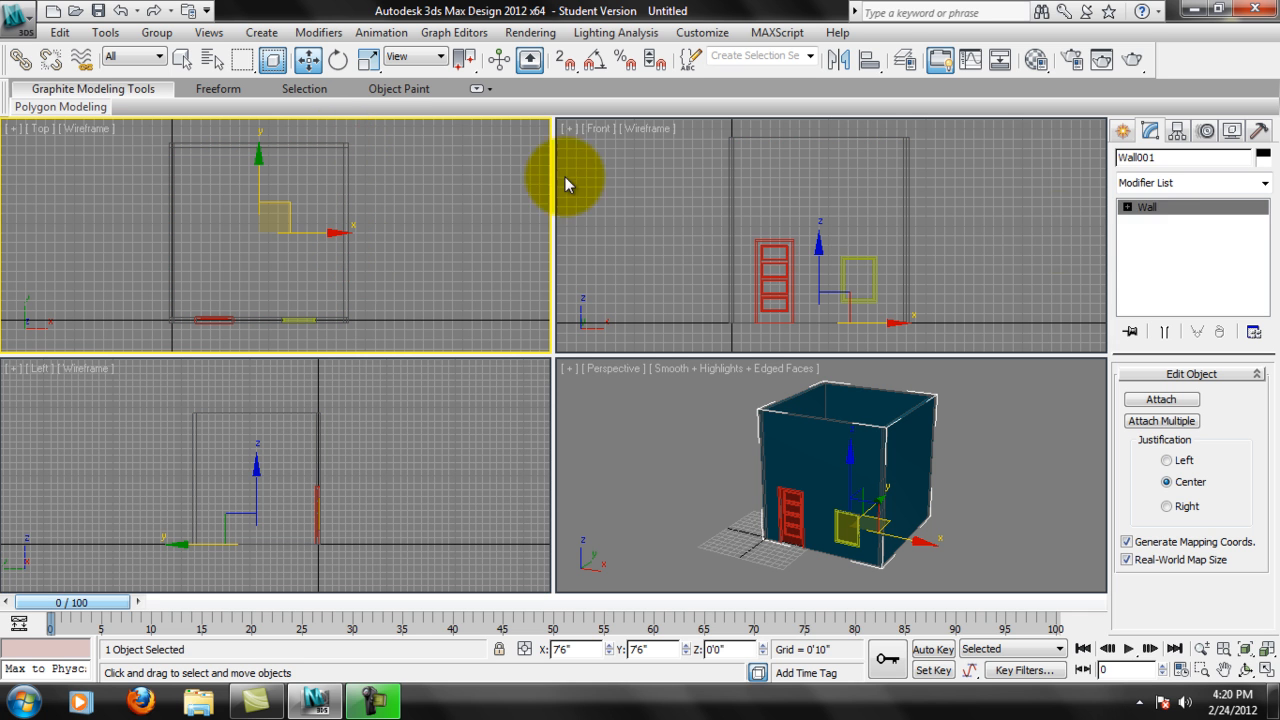
left_click(1163, 222)
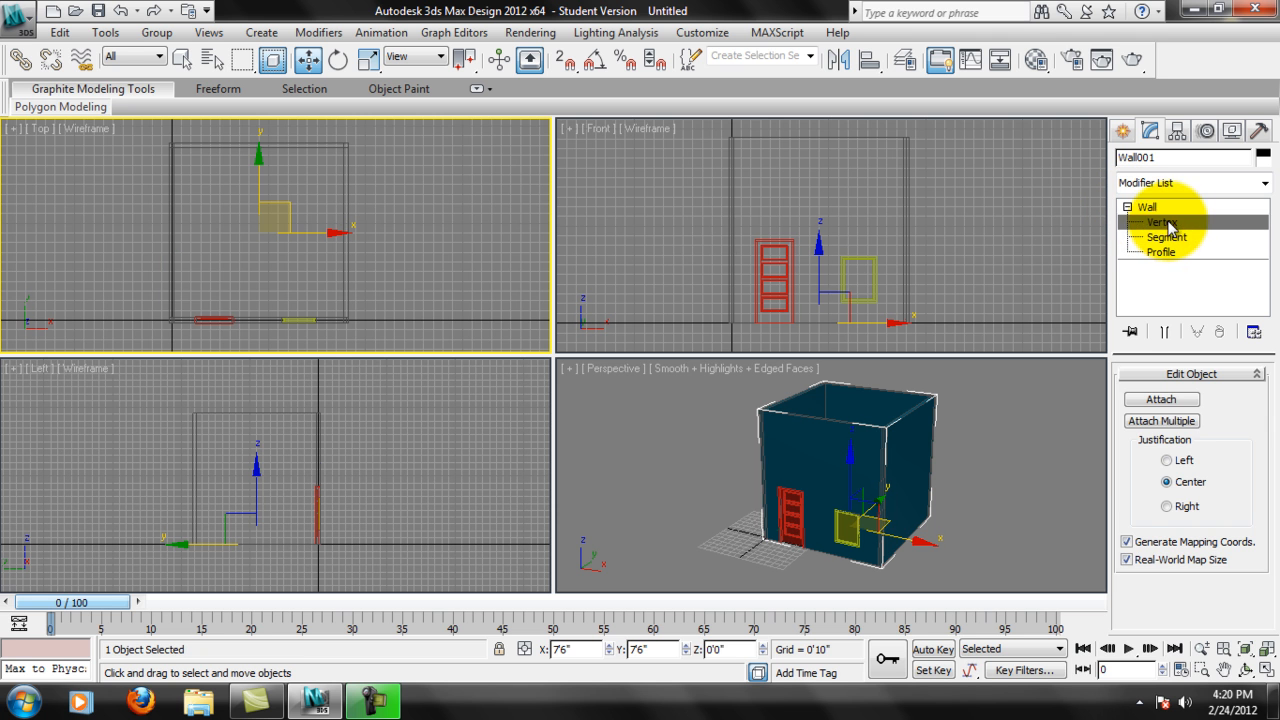
middle_click_drag(435, 176, 379, 203)
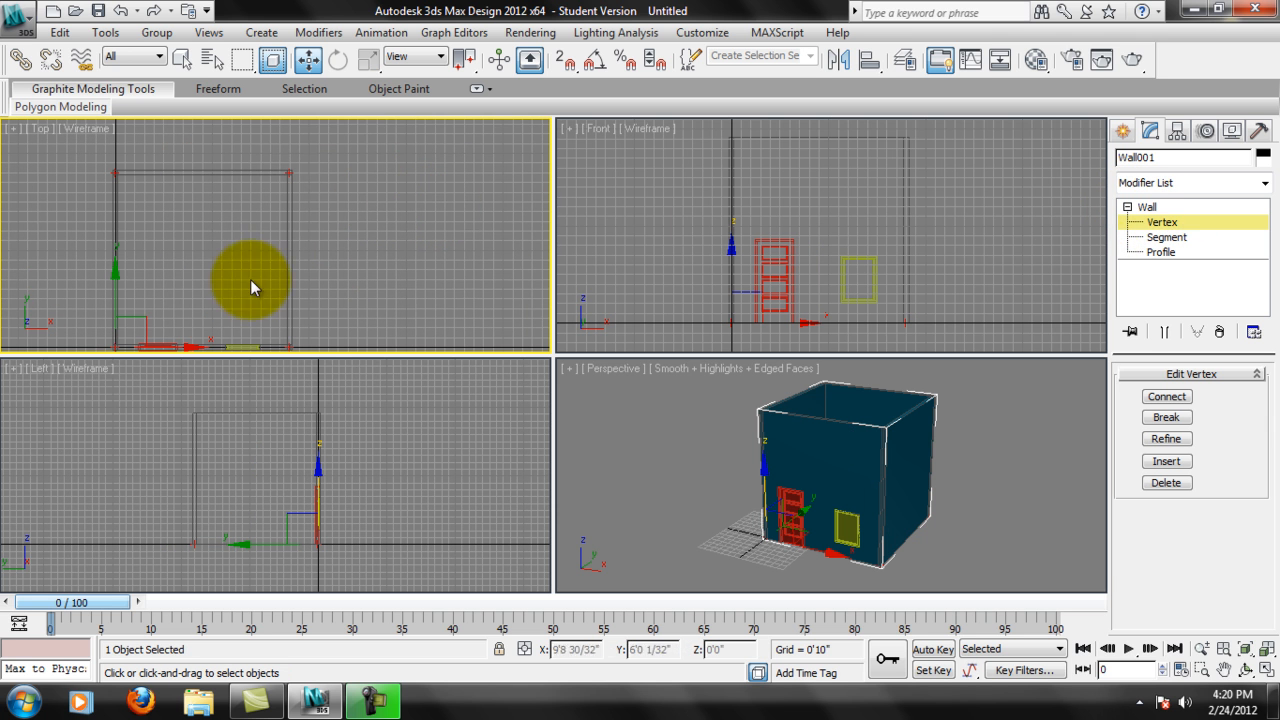
left_click(291, 172)
middle_click_drag(290, 172, 320, 161)
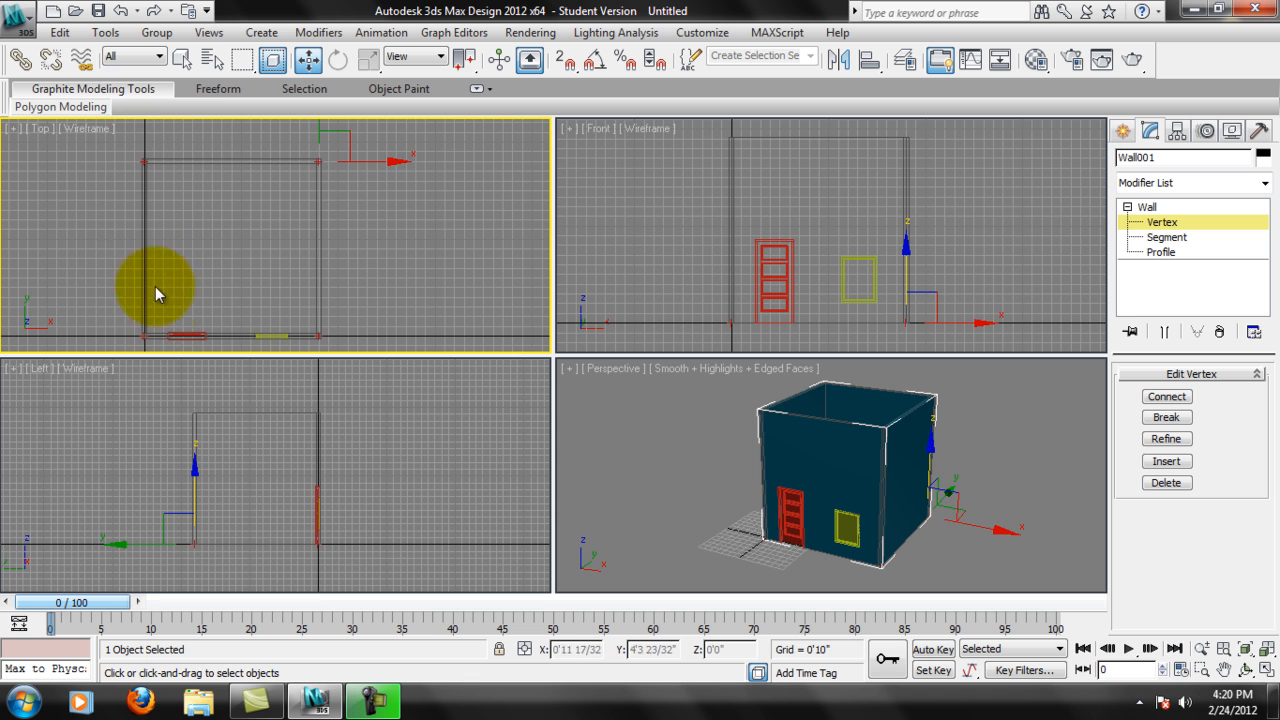
Try stretching the walls' back-right corner vertex outward along X to about 28'6" and inspect the slanted wall in the Perspective view.
left_click(322, 162)
left_click_drag(366, 159, 514, 171)
middle_click_drag(514, 266, 419, 197)
middle_click_drag(1030, 455, 895, 474, "alt")
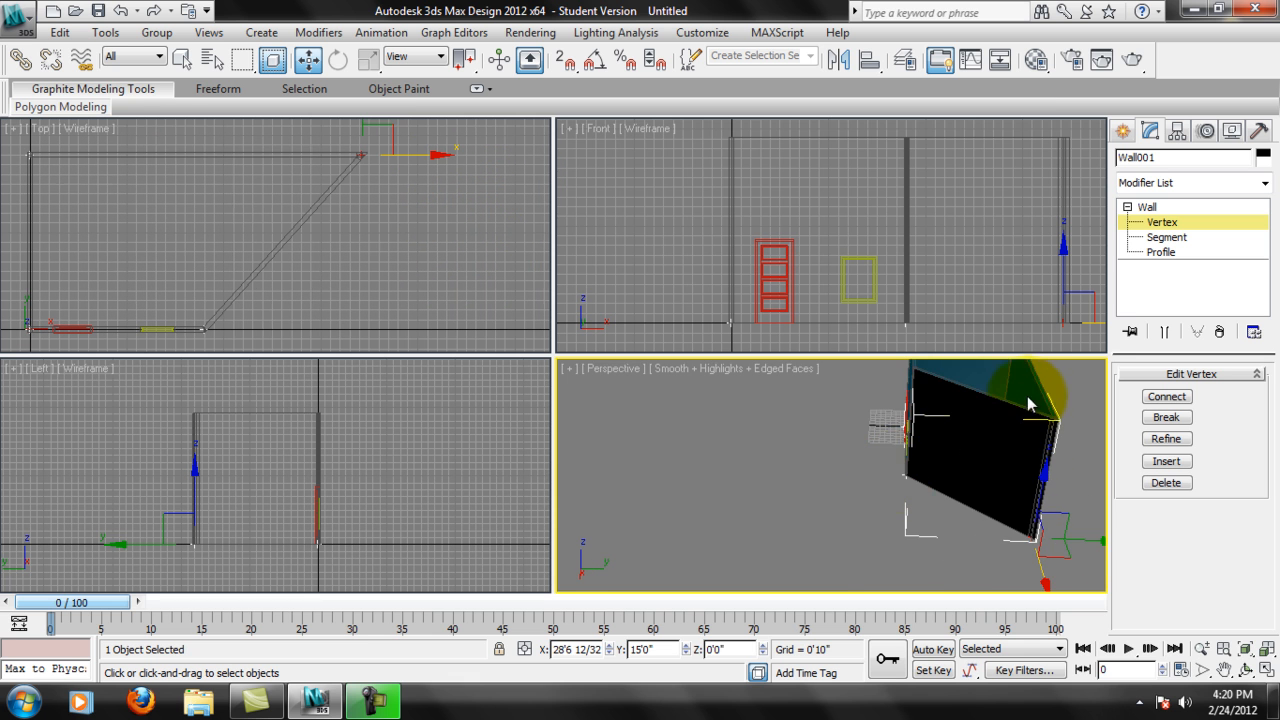
middle_click_drag(1029, 403, 926, 434, "alt")
Drag the back-right corner vertex back along X to about 15'2", then undo the vertex moves.
middle_click_drag(347, 181, 360, 182)
left_click_drag(457, 157, 284, 217)
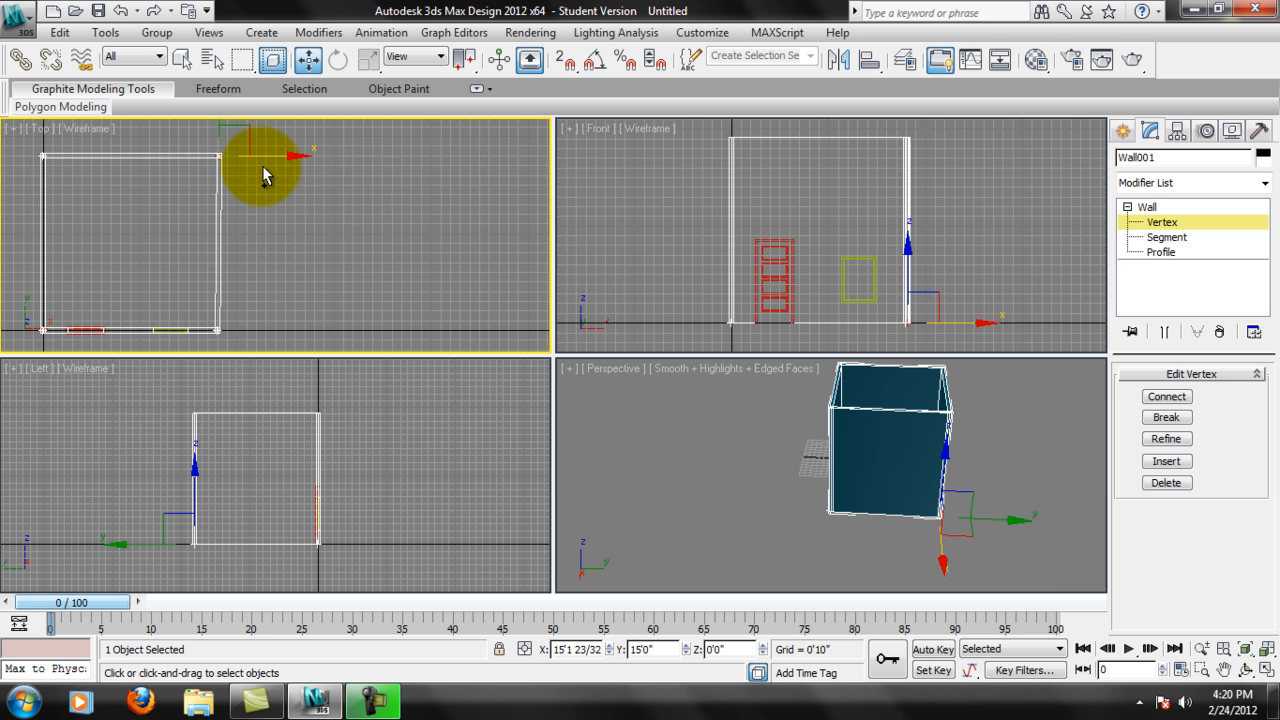
key("ctrl+z")
key("ctrl+z")
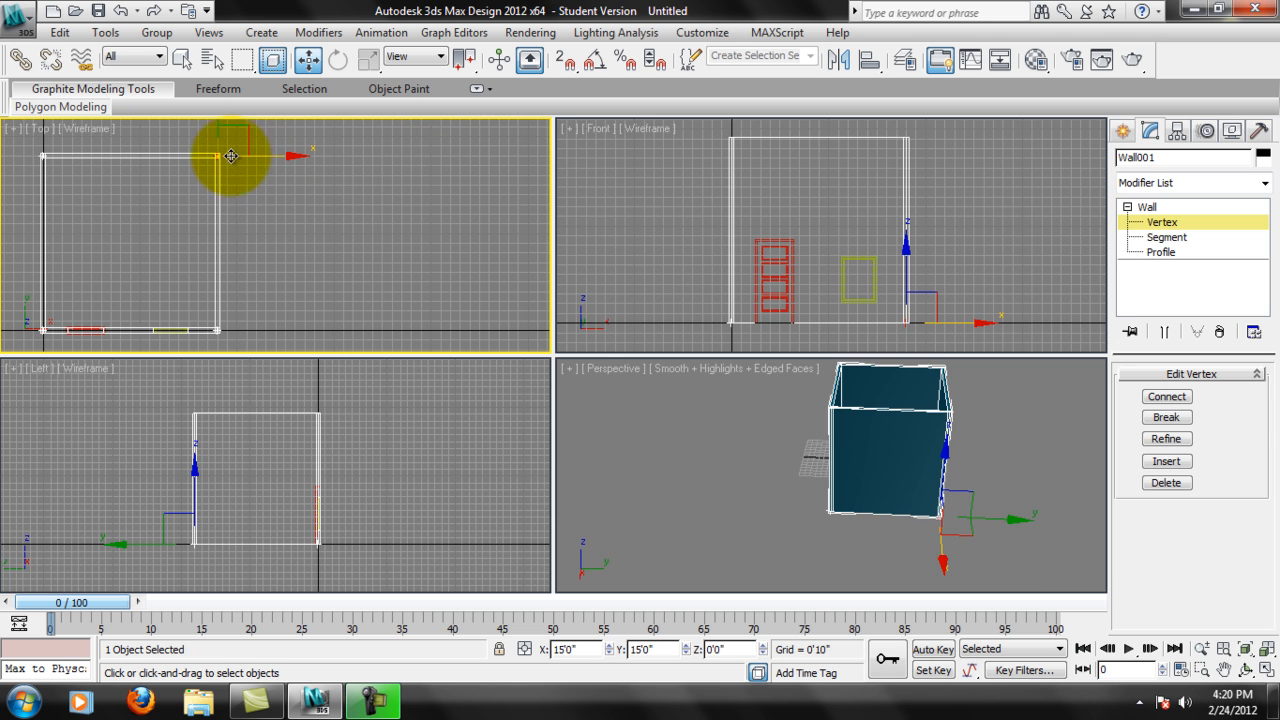
Move the walls' back-right corner vertex outward along X to about 24'0" in the Top view.
middle_click_drag(256, 198, 332, 196)
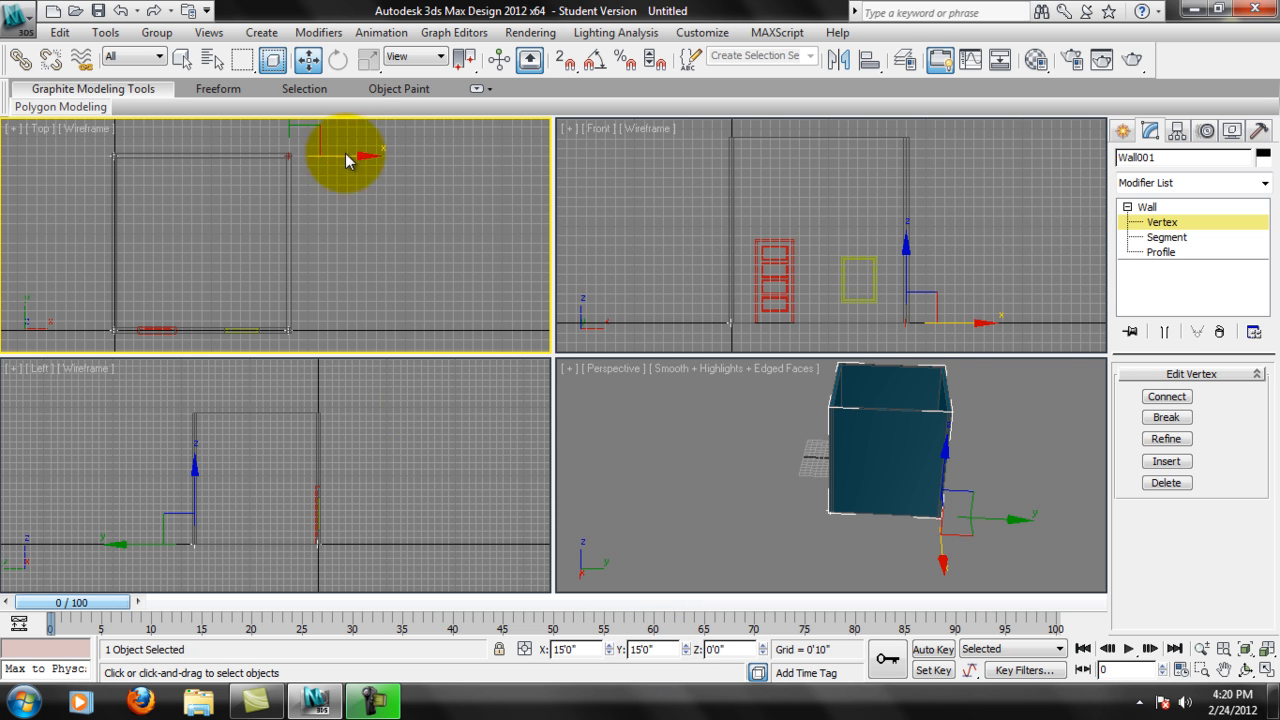
middle_click_drag(245, 174, 318, 171)
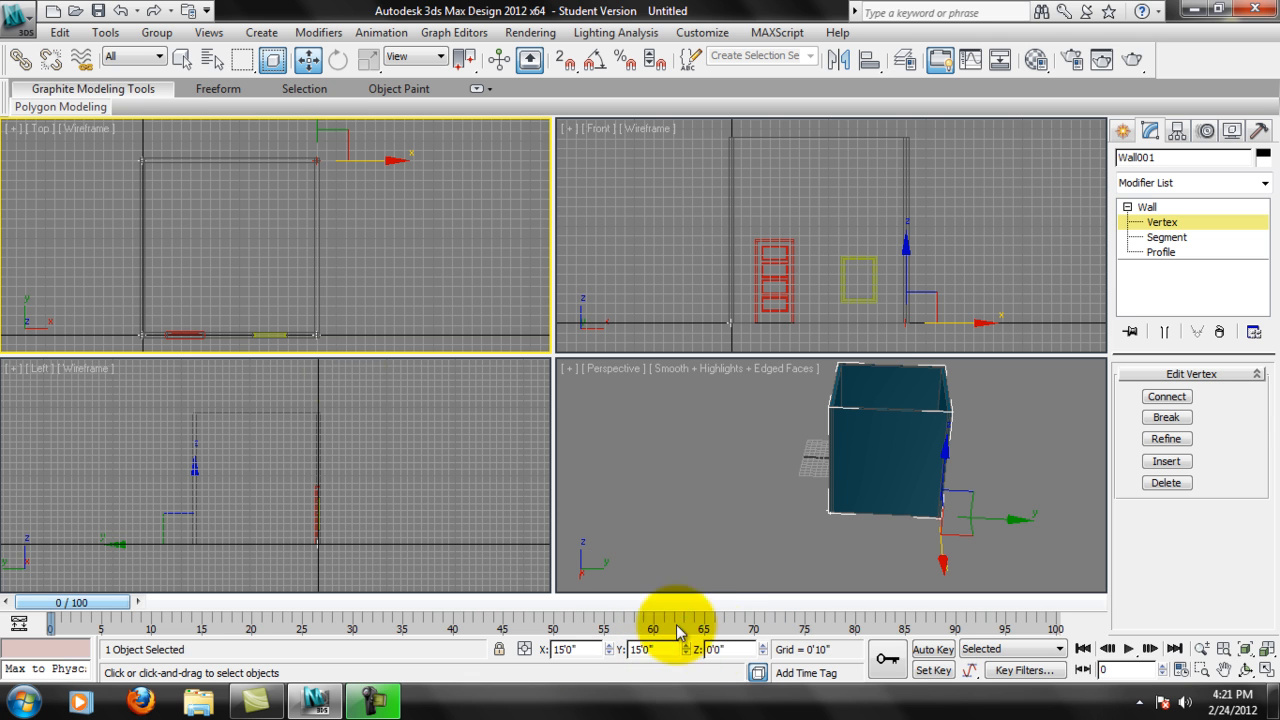
left_click_drag(389, 161, 491, 244)
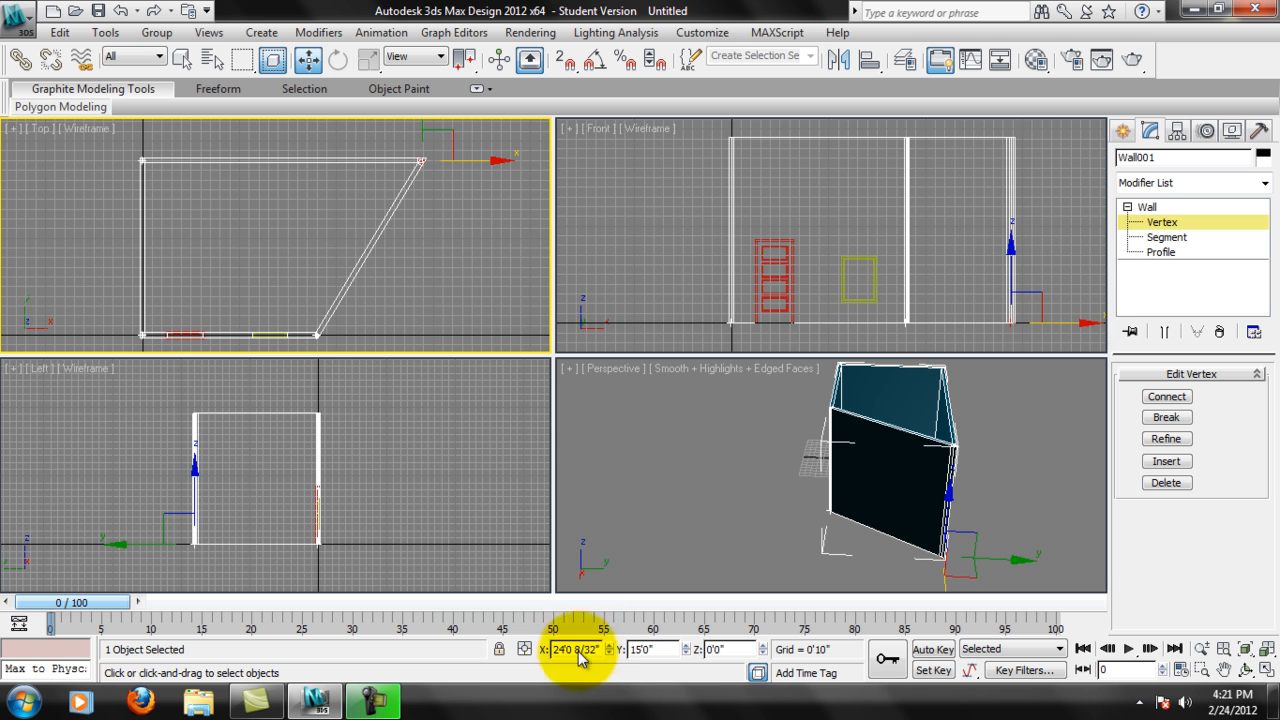
left_click(494, 158)
left_click(420, 161)
Bring the back-right corner vertex back to the room and set its X position to exactly 15'0".
left_click_drag(482, 164, 375, 204)
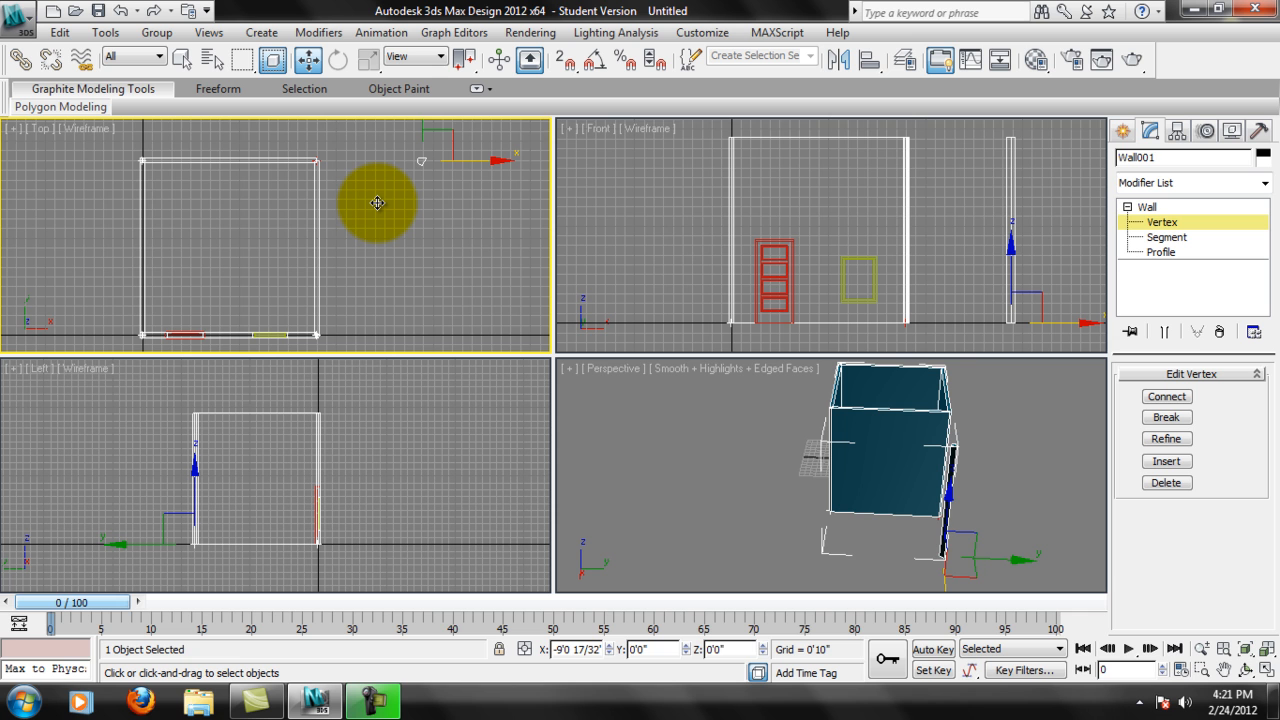
left_click_drag(377, 203, 372, 201)
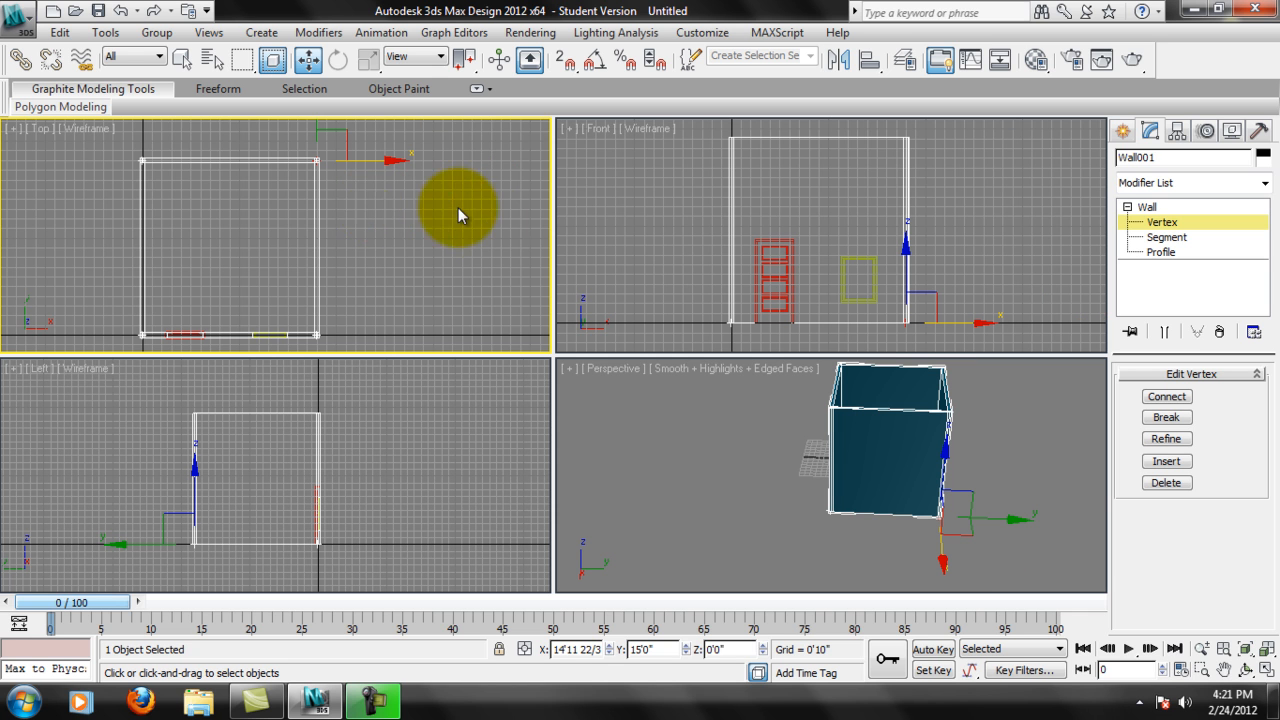
double_click(557, 649)
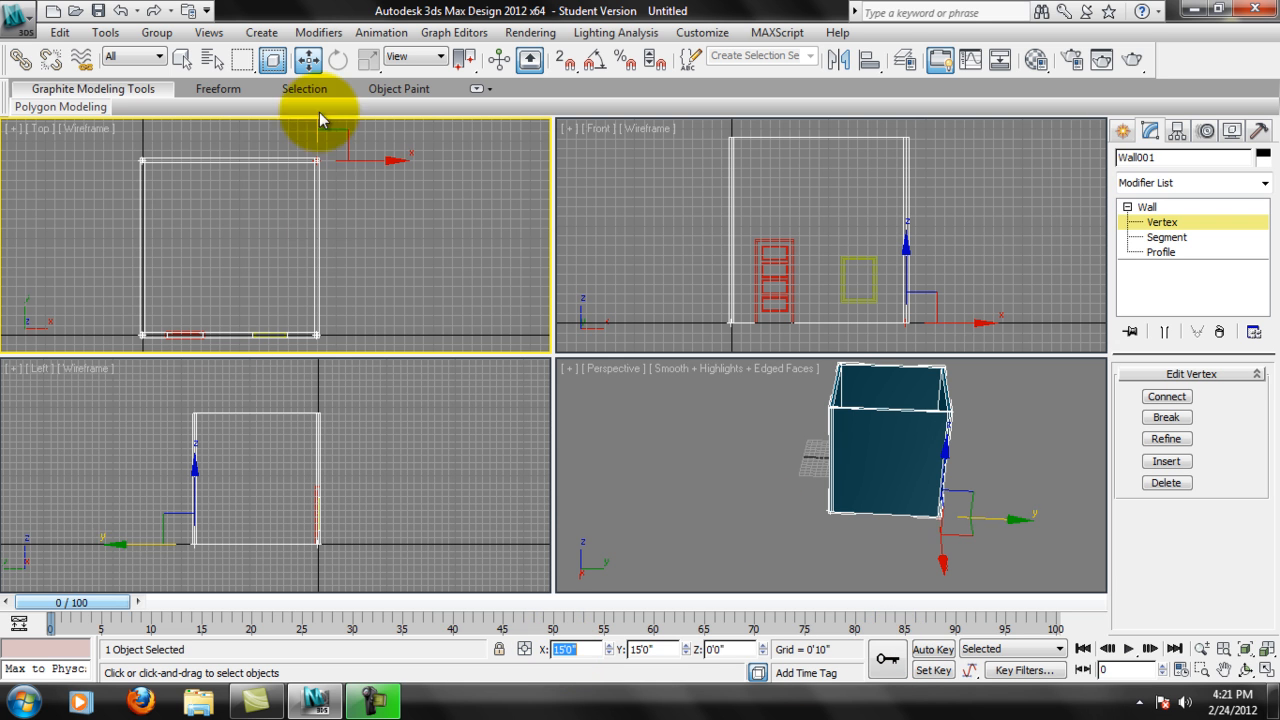
middle_click_drag(342, 191, 343, 190)
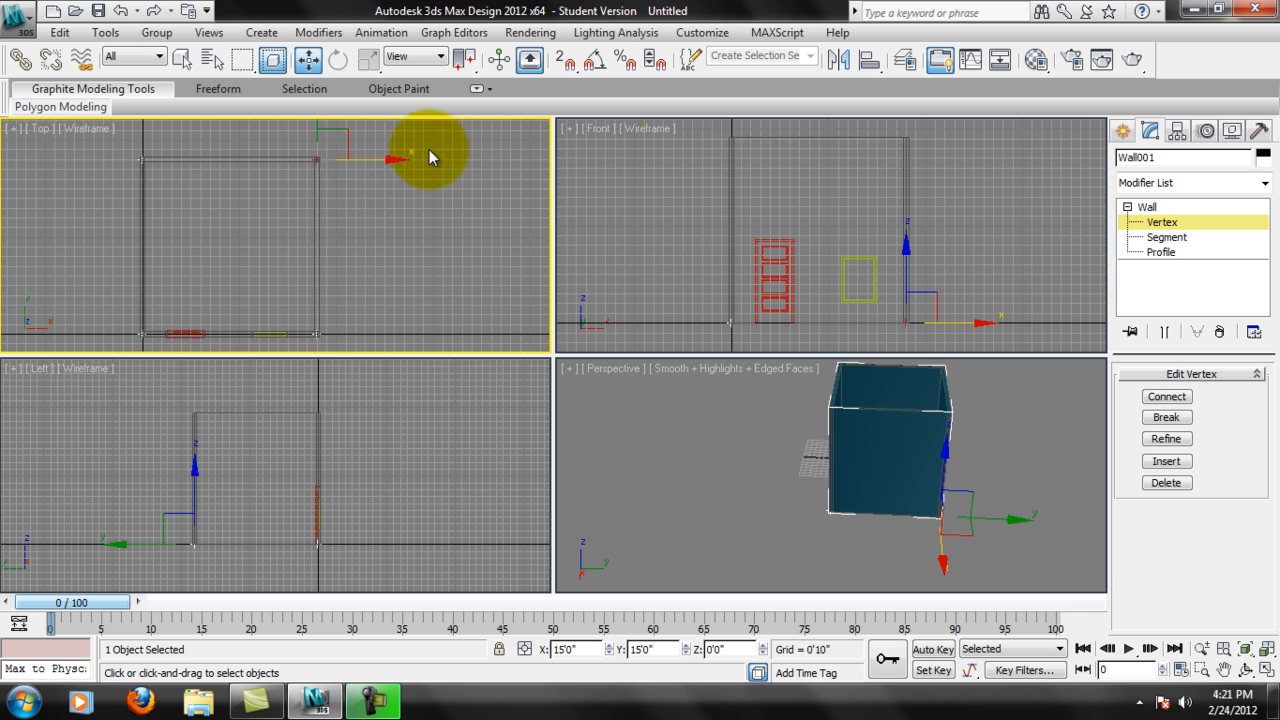
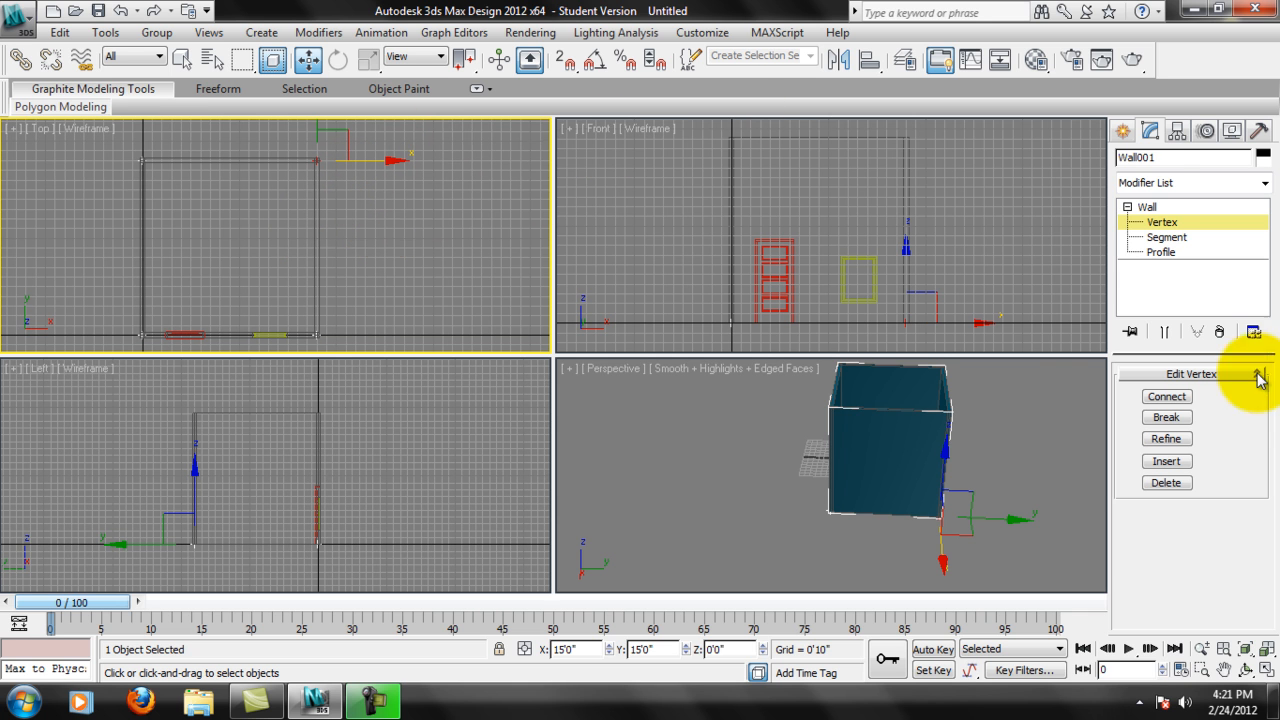
Refine the room's right wall with two extra vertices partway along its length in the Top view.
left_click(1170, 442)
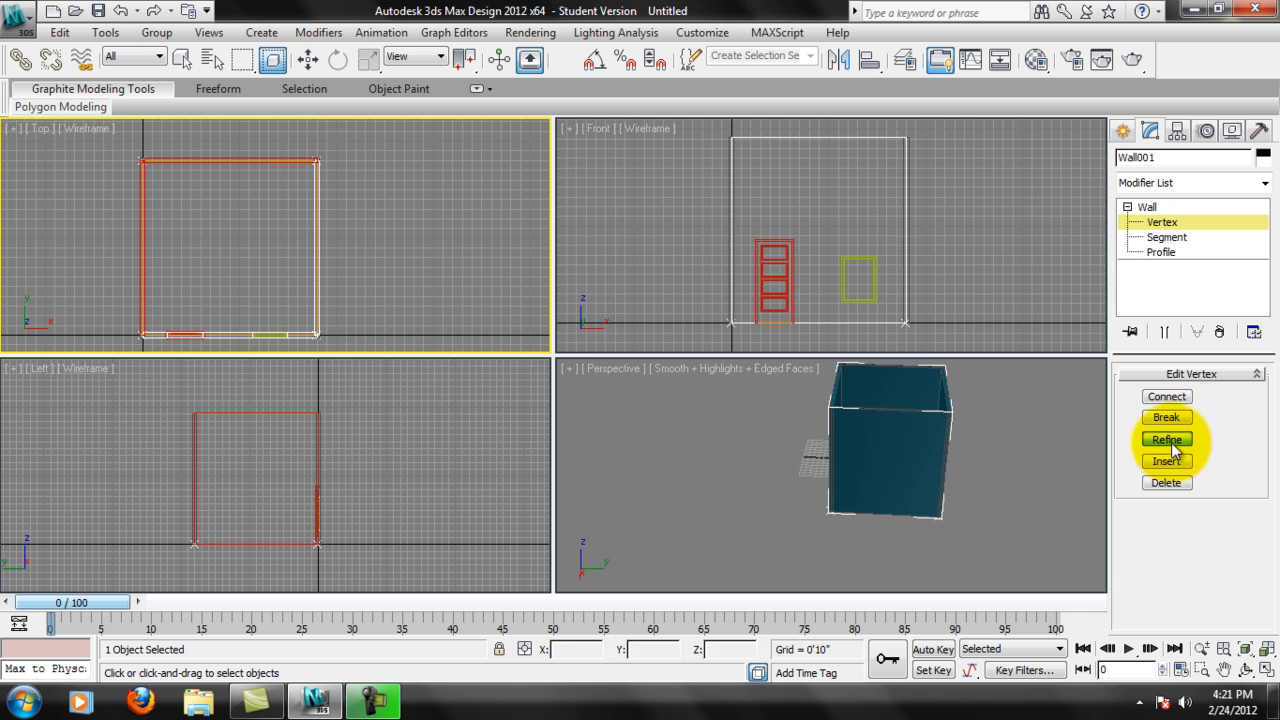
left_click(318, 224)
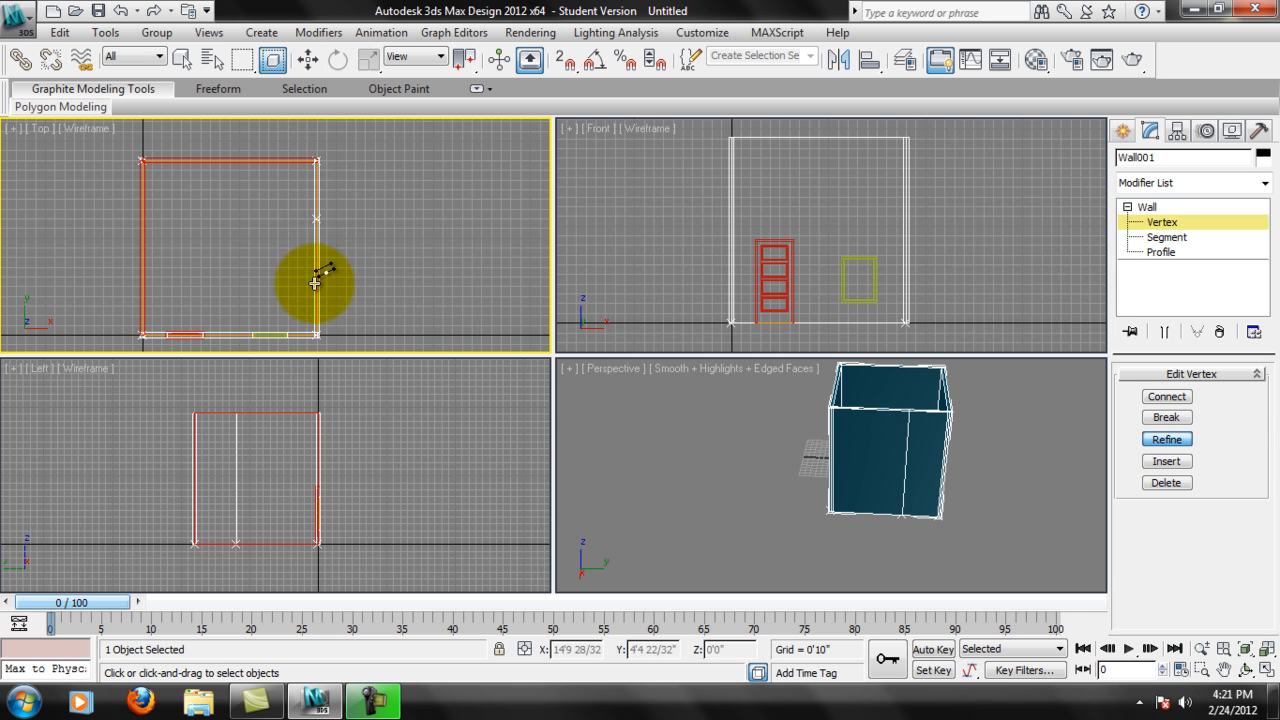
scroll(328, 220, "up", 4)
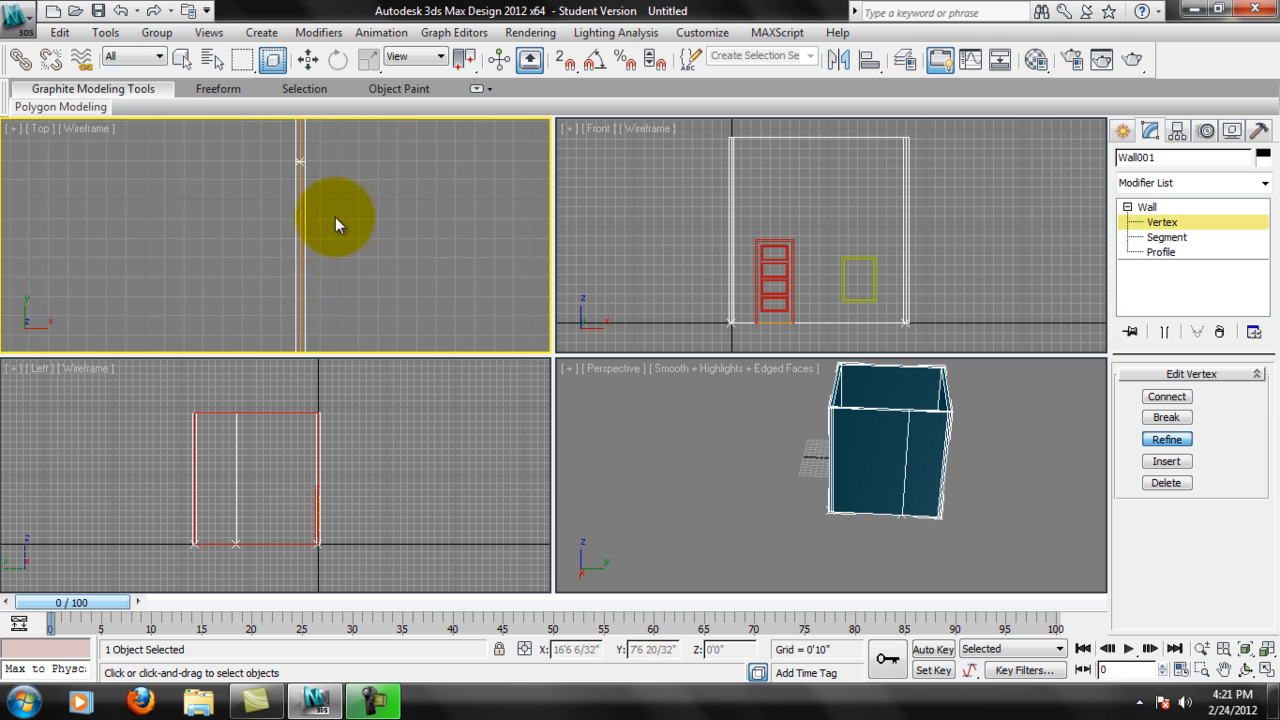
scroll(335, 217, "down", 2)
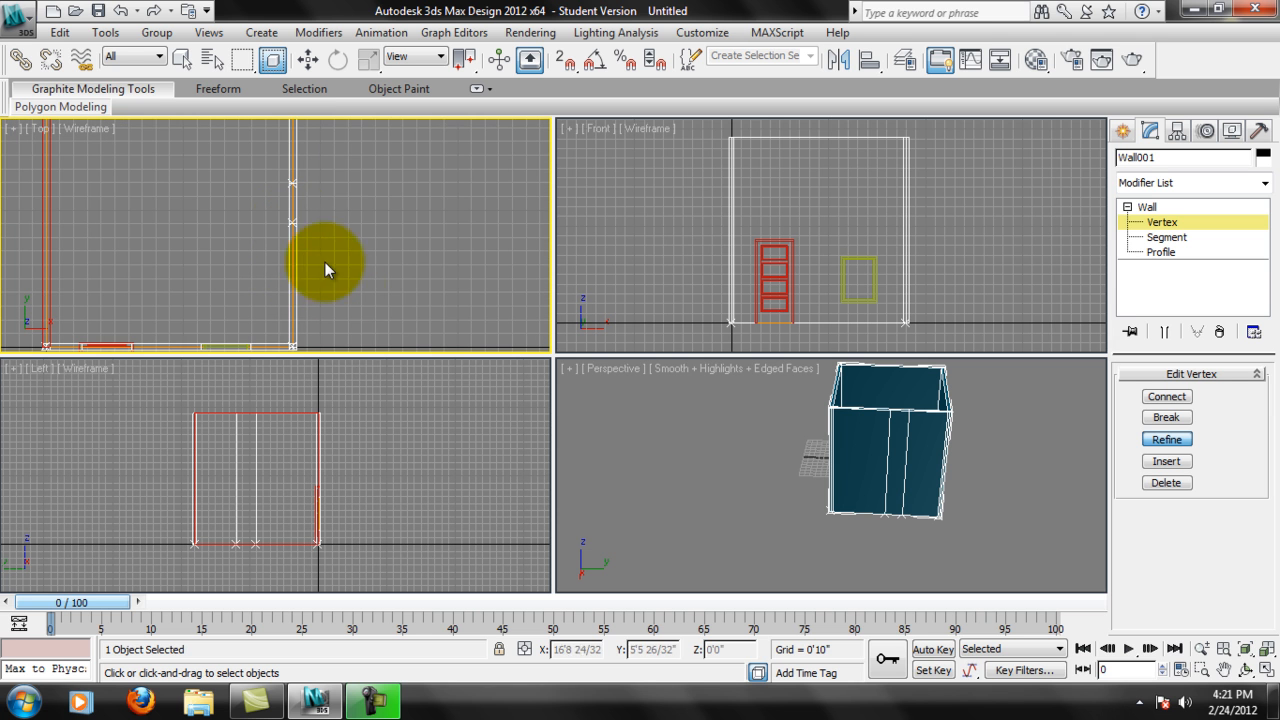
Move the lower new vertex of the right wall outward along X to about 18'9" and inspect the angled walls in Perspective.
left_click(307, 62)
left_click_drag(294, 229, 400, 217)
middle_click_drag(341, 203, 415, 185)
scroll(357, 266, "down", 2)
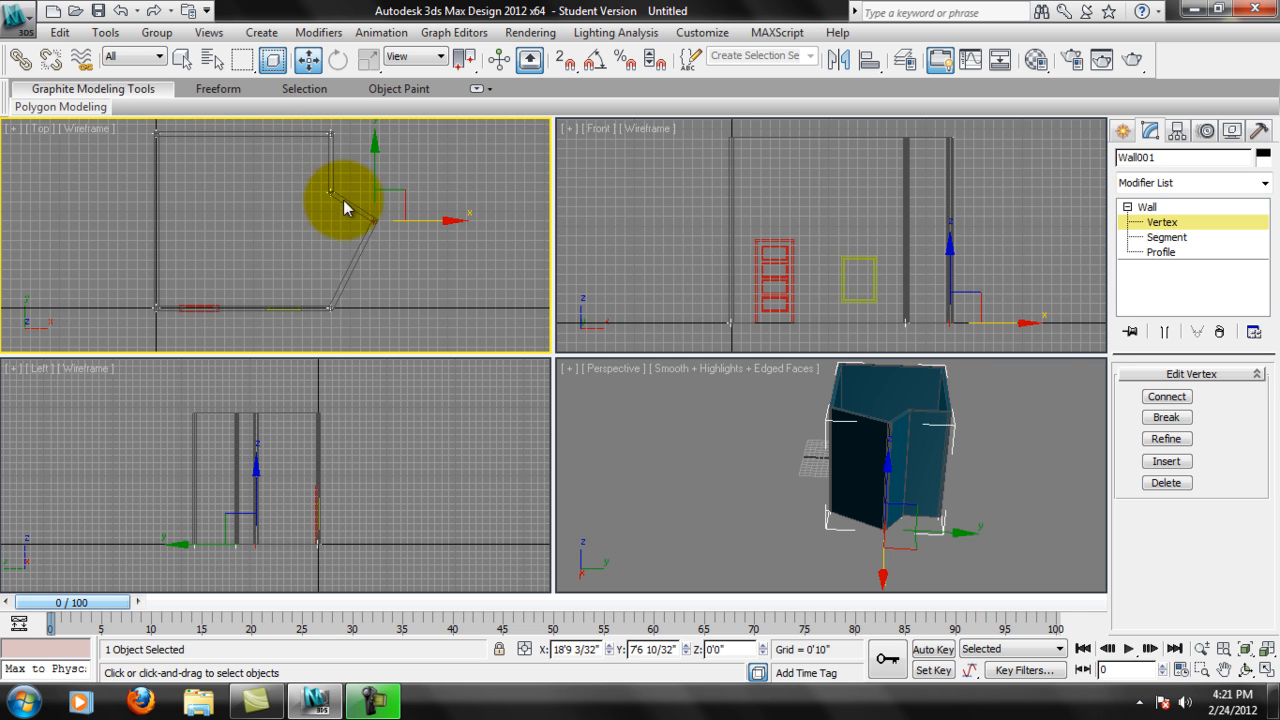
mouse_move(920, 468)
middle_mouse_down("alt")
mouse_move(871, 457)
mouse_move(974, 437)
mouse_move(884, 433)
mouse_move(906, 488)
middle_mouse_up("alt")
middle_click_drag(303, 309, 326, 277)
scroll(330, 277, "up", 3)
middle_click_drag(463, 216, 434, 160)
scroll(406, 285, "up", 3)
middle_click_drag(503, 265, 457, 294)
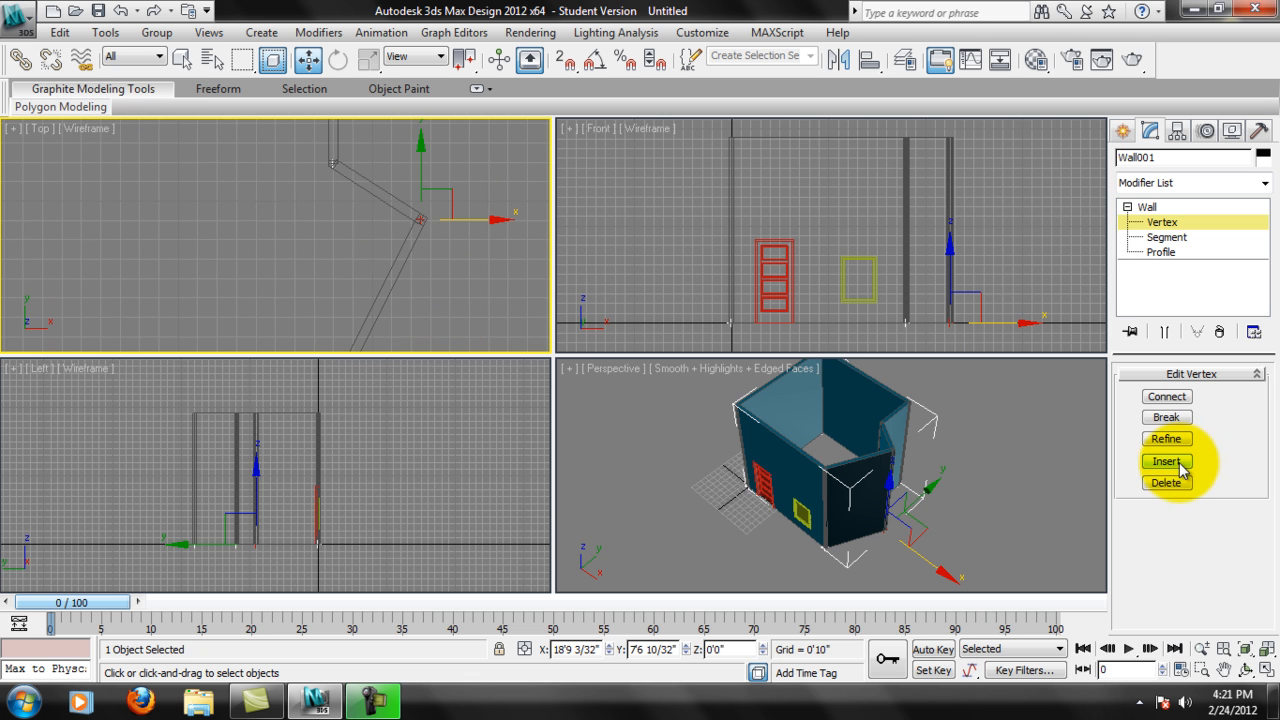
Try breaking the walls at the outward vertex and moving the loose wall end to about X 18'7", Y 8'5".
middle_click_drag(419, 276, 434, 300)
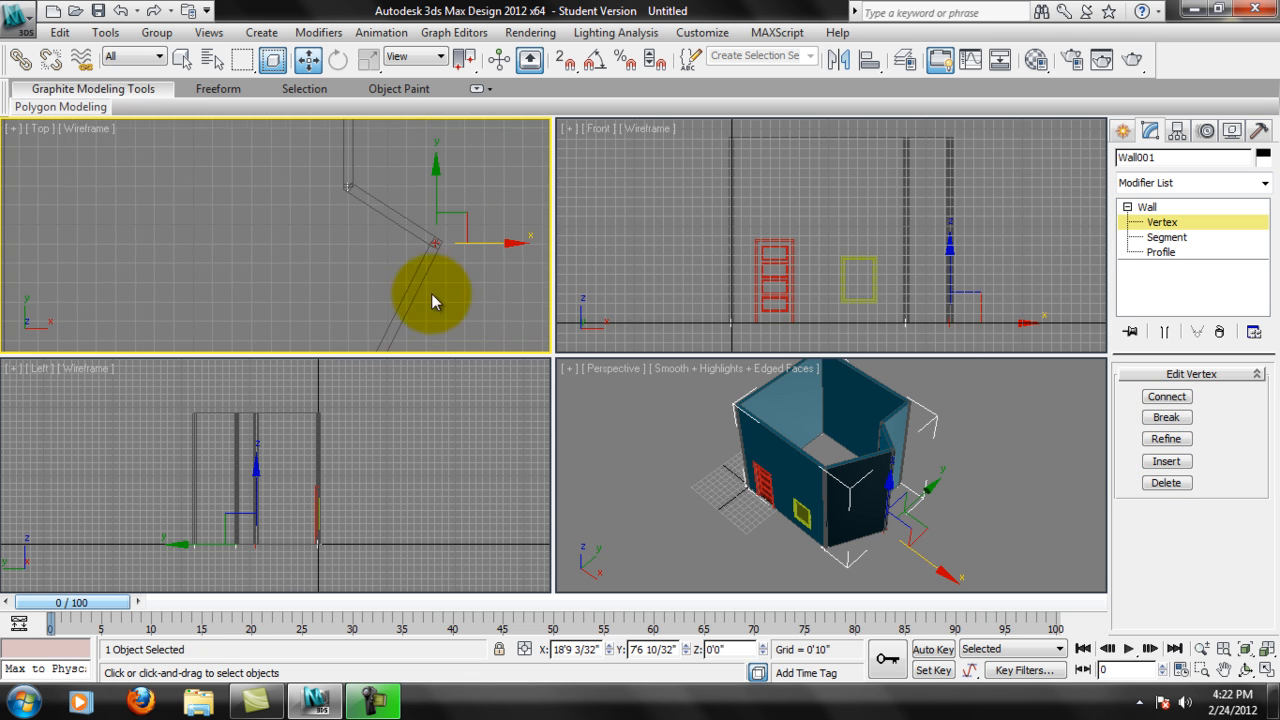
middle_click_drag(440, 245, 356, 240)
left_click(1154, 414)
scroll(390, 221, "up", 3)
left_click(418, 193)
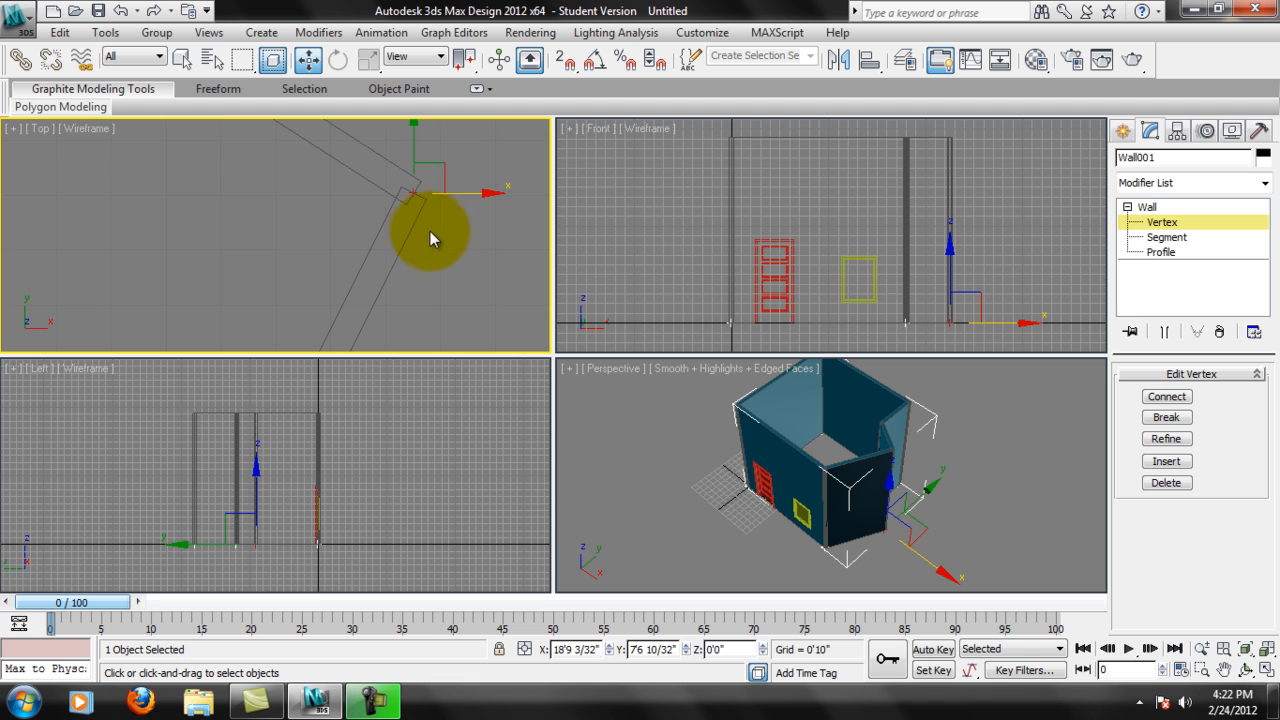
left_click_drag(446, 160, 445, 100)
middle_click_drag(1004, 543, 1024, 520, "alt")
middle_click_drag(470, 265, 464, 312)
scroll(464, 312, "down", 5)
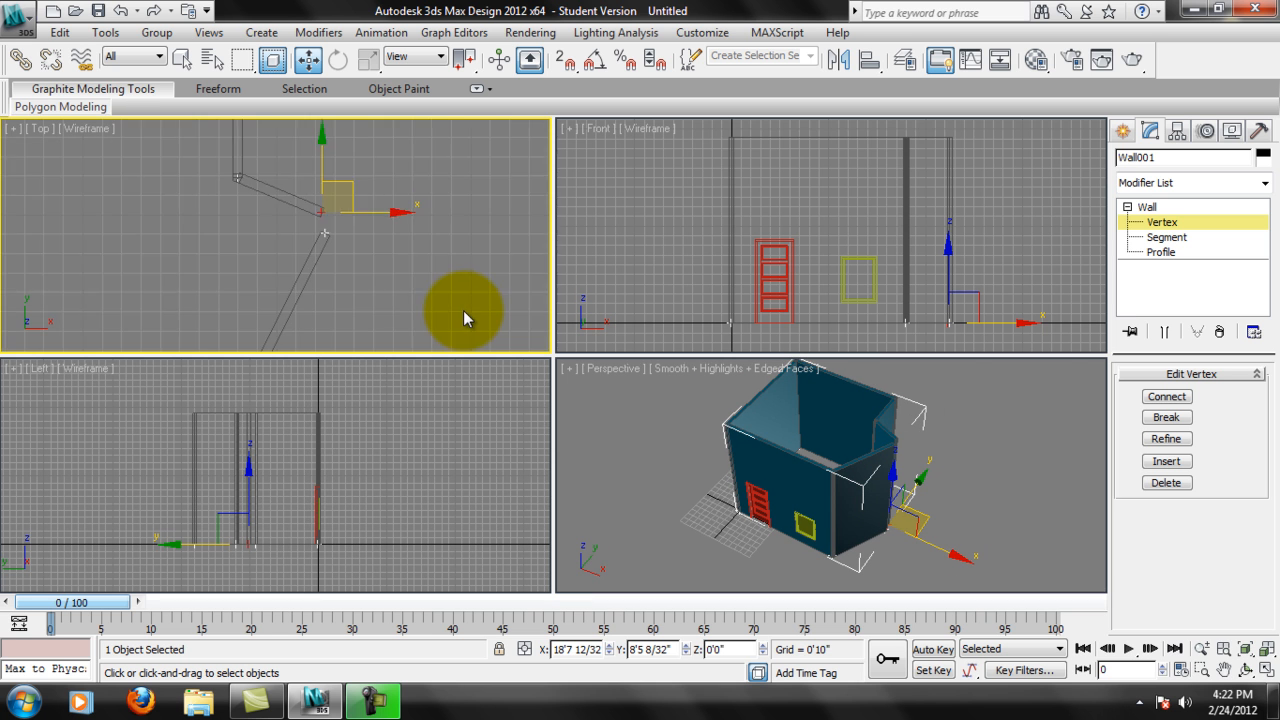
Undo the vertex move and break at the outward corner of the right wall.
key("ctrl+z")
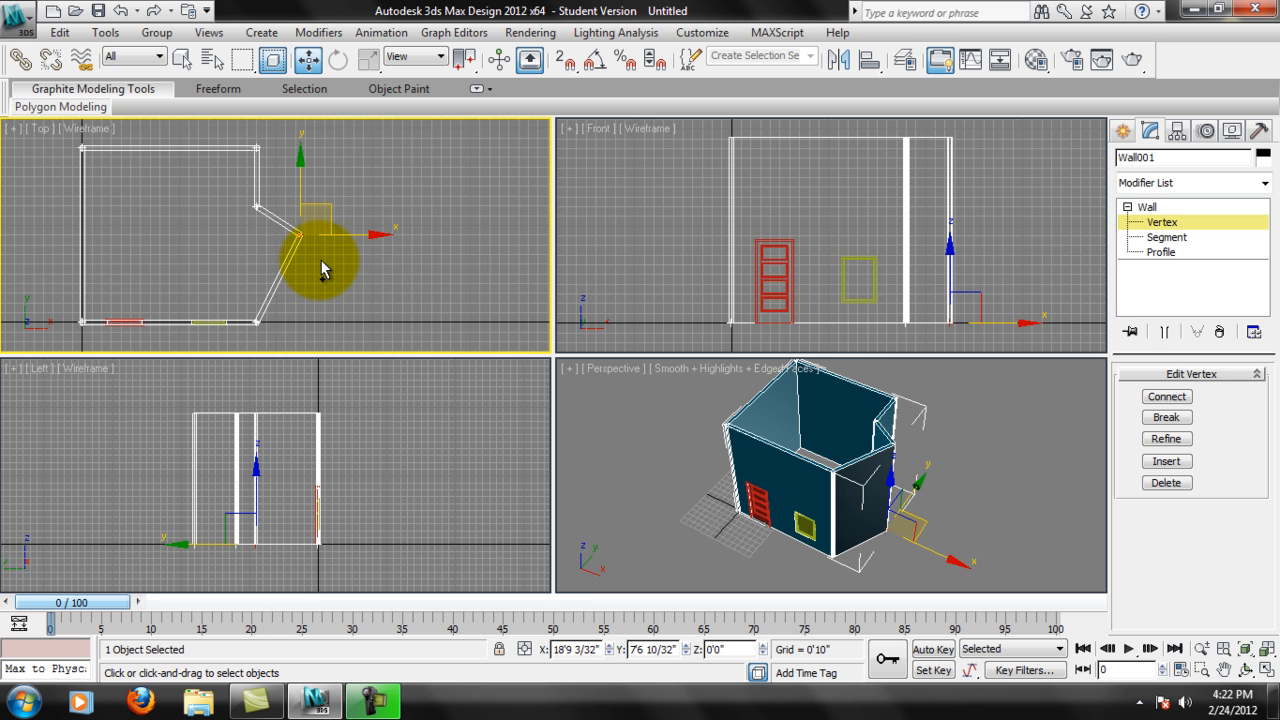
middle_click_drag(318, 262, 376, 221)
scroll(363, 231, "up", 2)
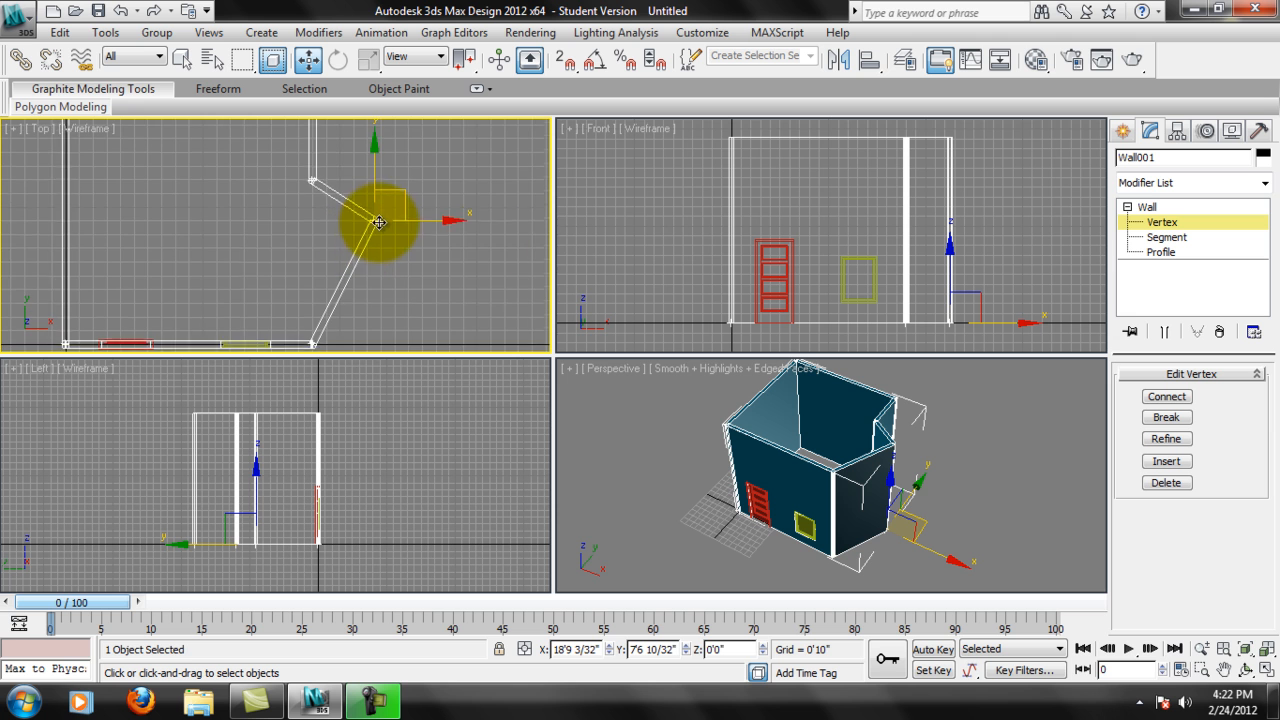
middle_click_drag(481, 230, 298, 274)
middle_click_drag(403, 238, 365, 235)
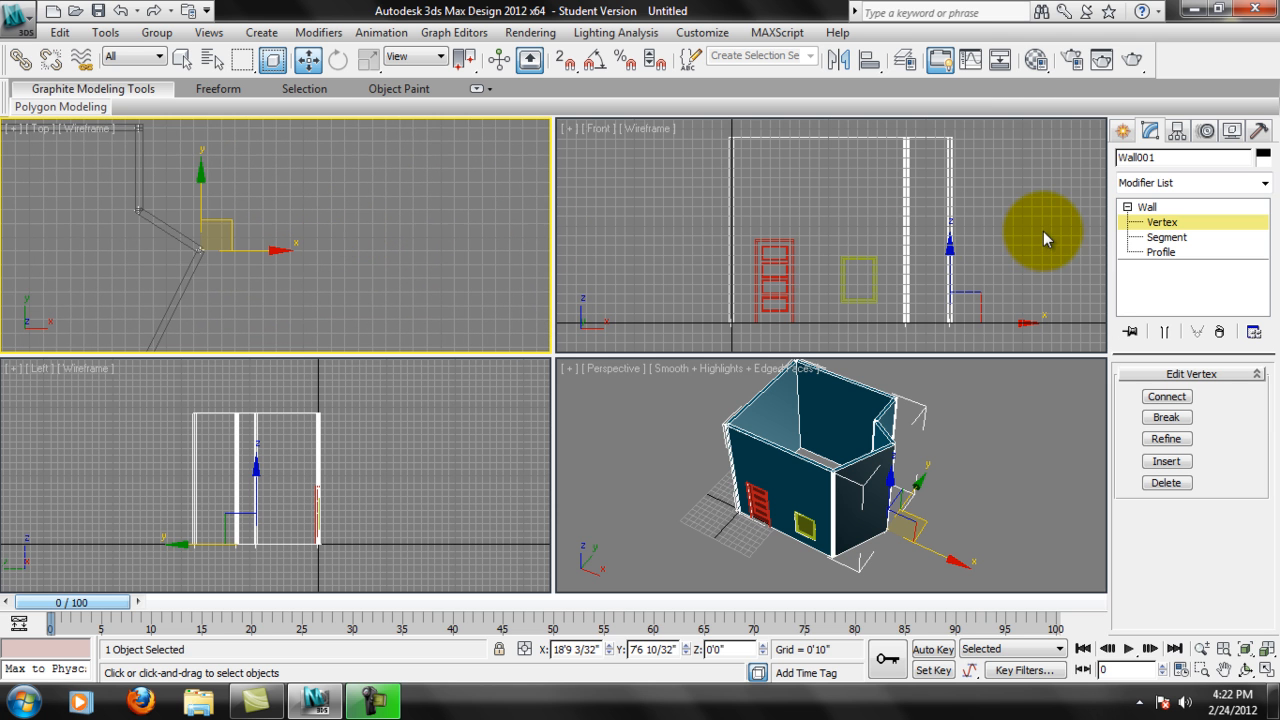
Switch the wall to Segment sub-object level and select the back wall segment in the Top view.
left_click(1181, 244)
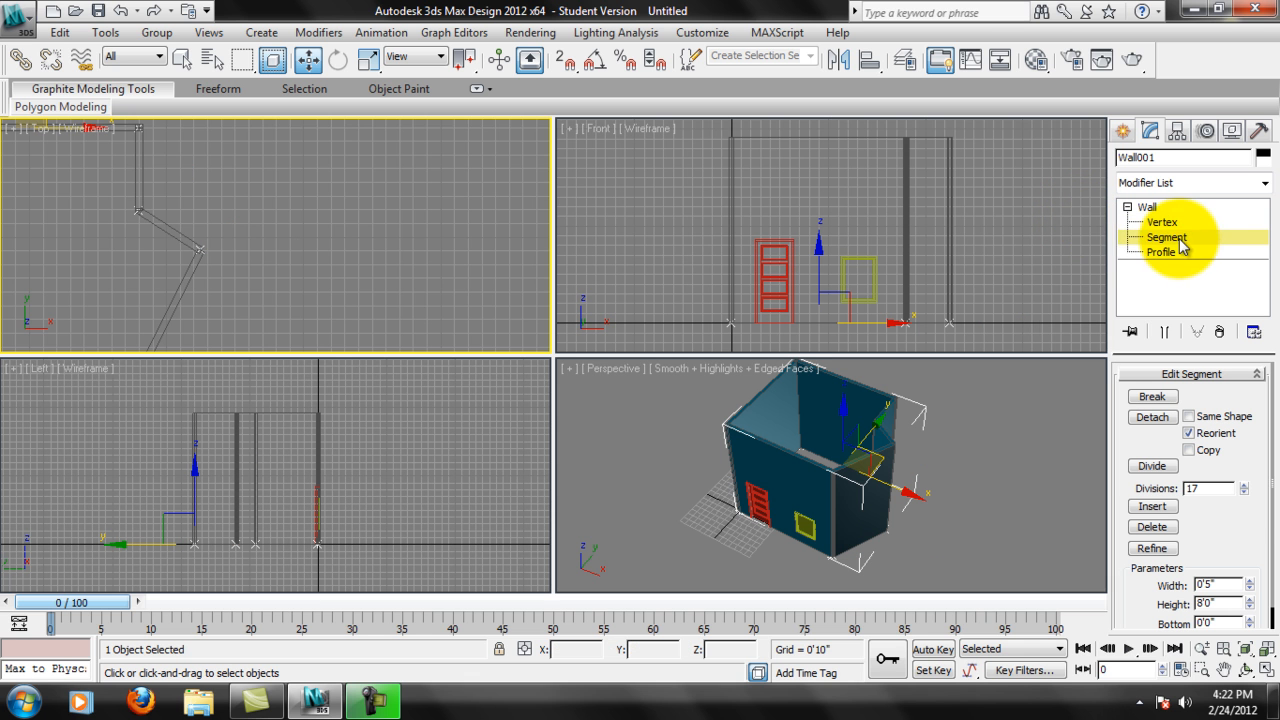
middle_click_drag(366, 322, 487, 290)
middle_click_drag(323, 166, 319, 212)
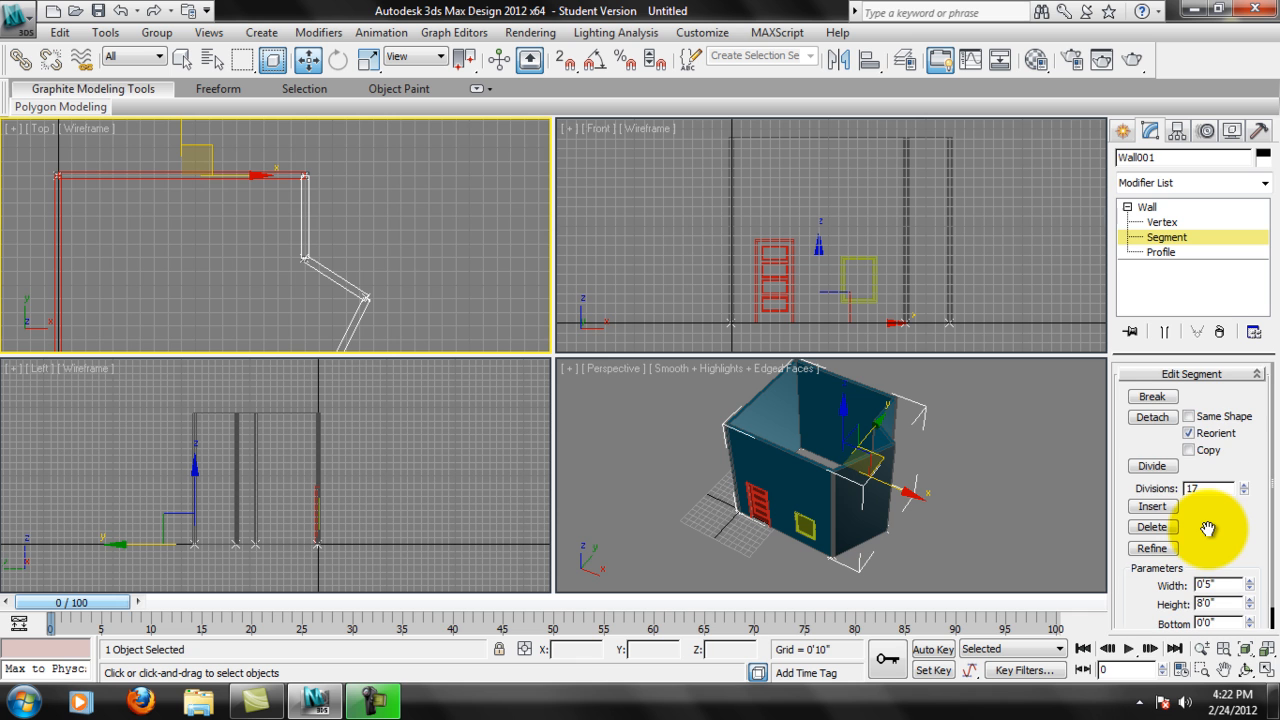
scroll(1208, 529, "down", 1)
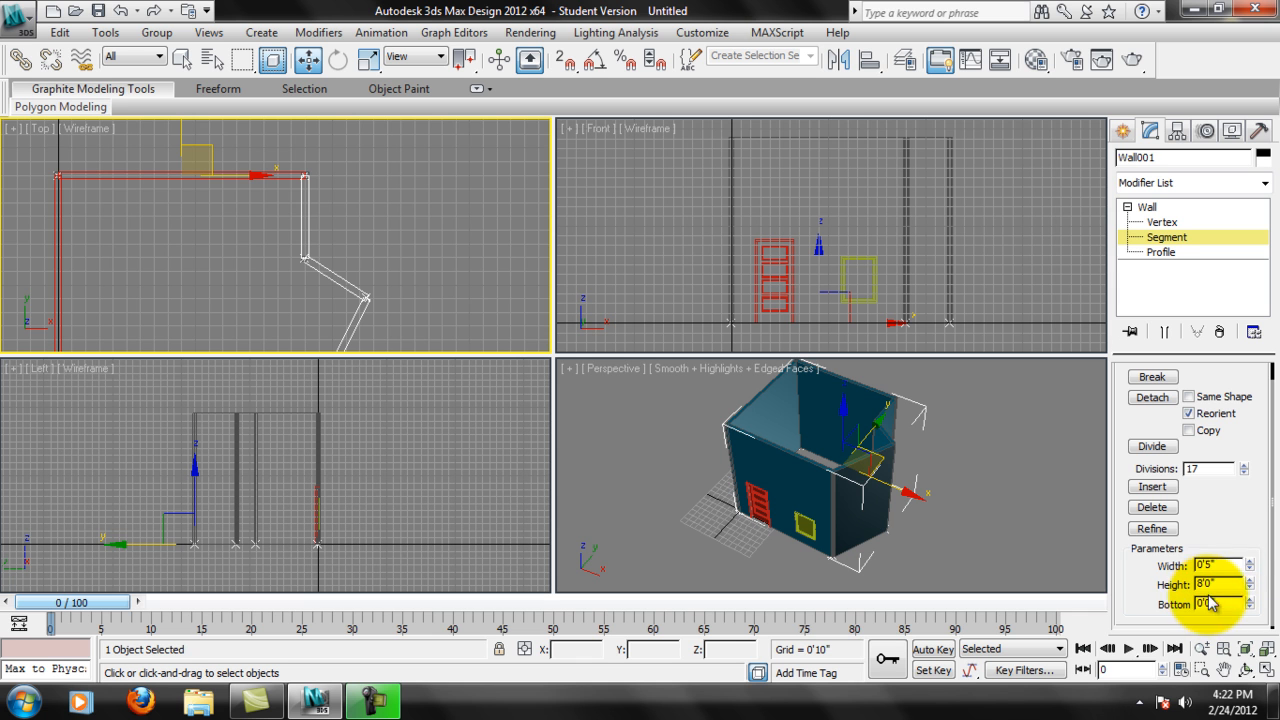
left_click(62, 176)
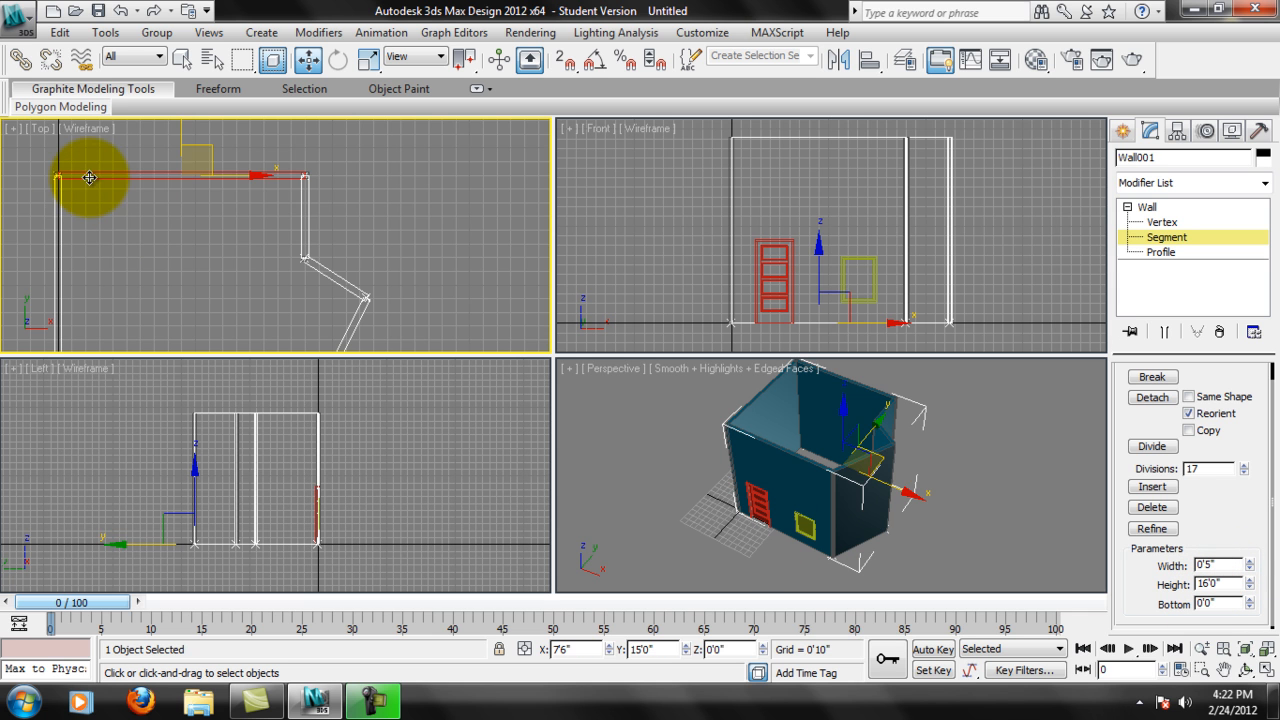
left_click(58, 198)
left_click(296, 179)
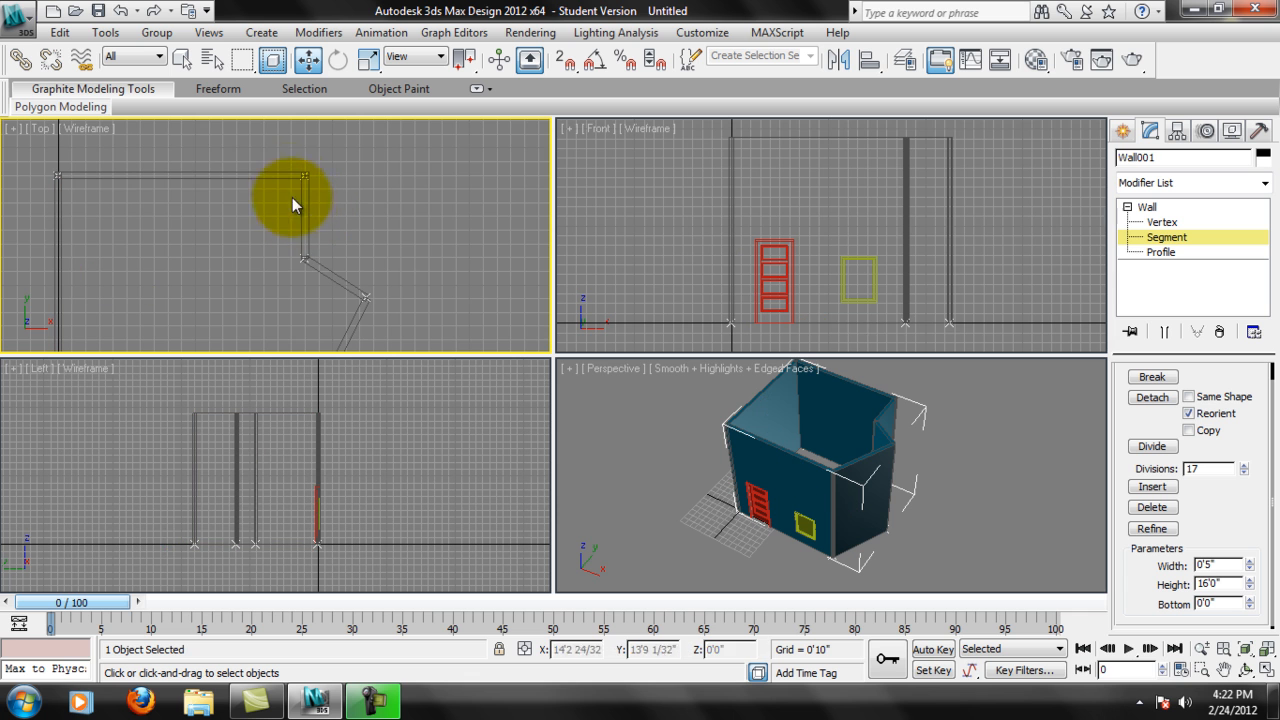
left_click(303, 191)
left_click(271, 177)
left_click(309, 207)
left_click(275, 189)
left_click(261, 177)
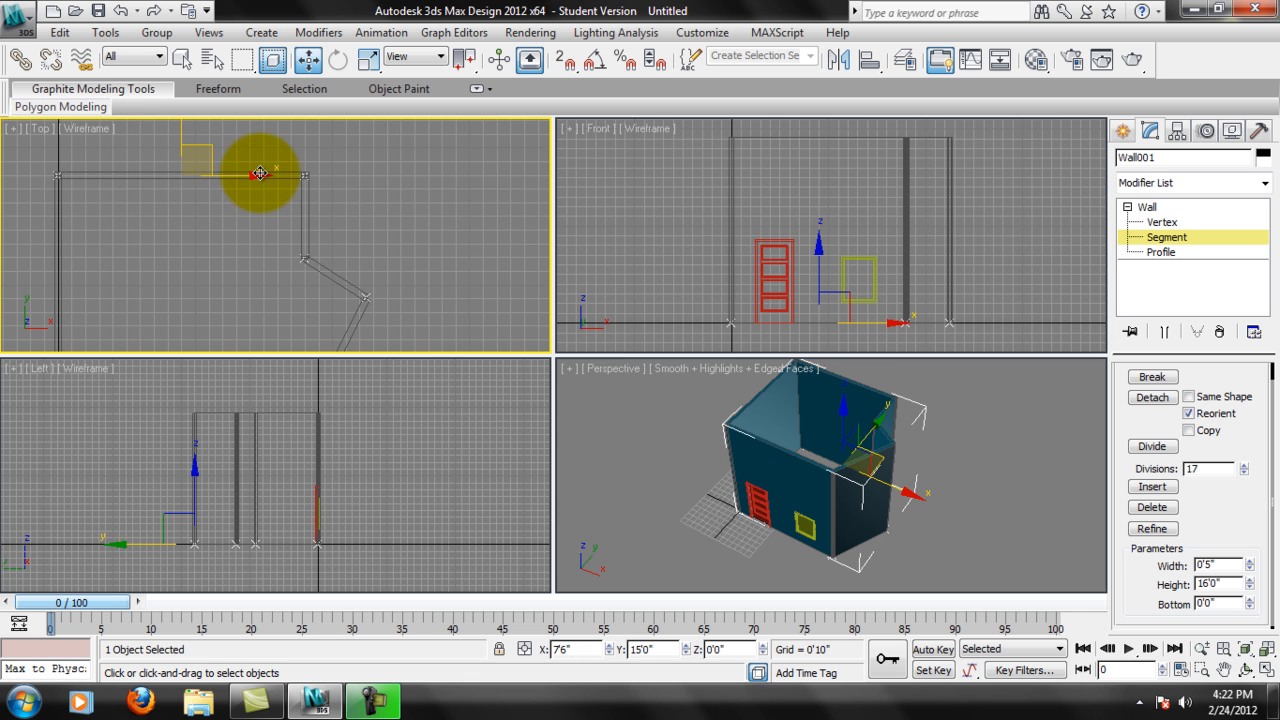
Thicken the selected back wall segment to a width of about 2'0 19/32" and inspect it in Perspective.
left_click_drag(1250, 566, 1223, 131)
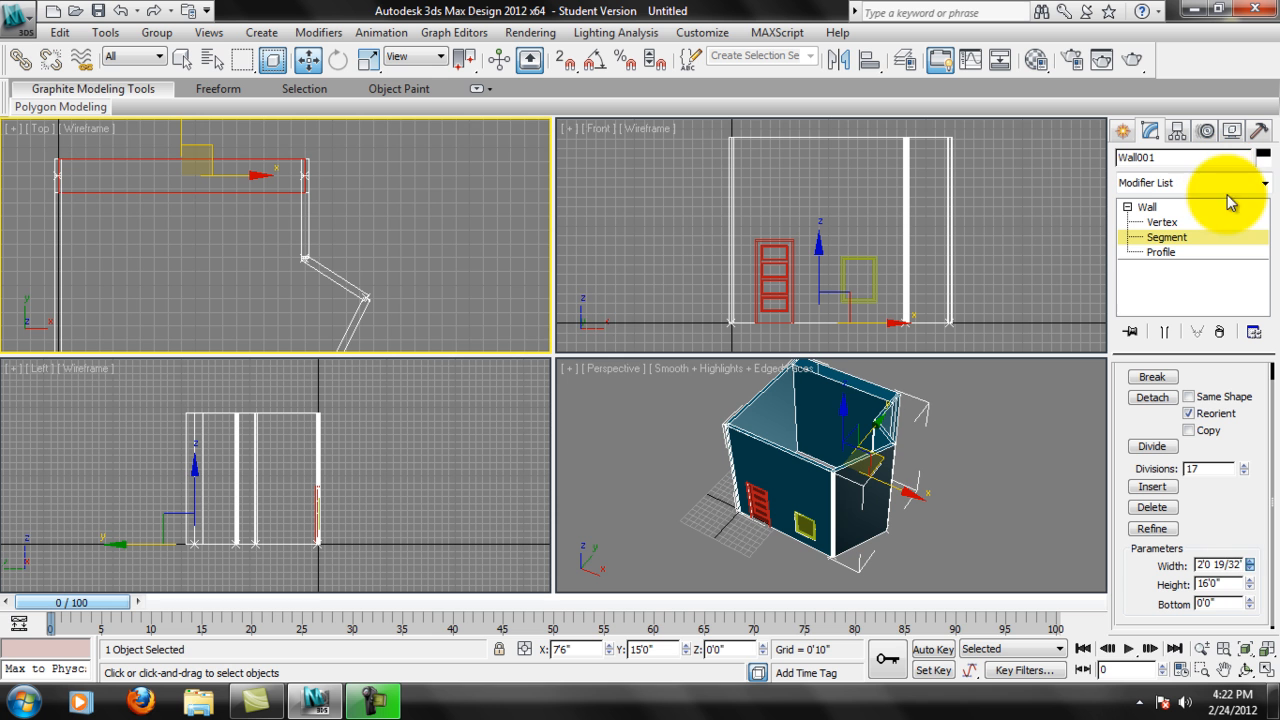
middle_click_drag(840, 420, 986, 449, "alt")
left_click_drag(1238, 497, 1229, 531)
scroll(343, 234, "up", 3)
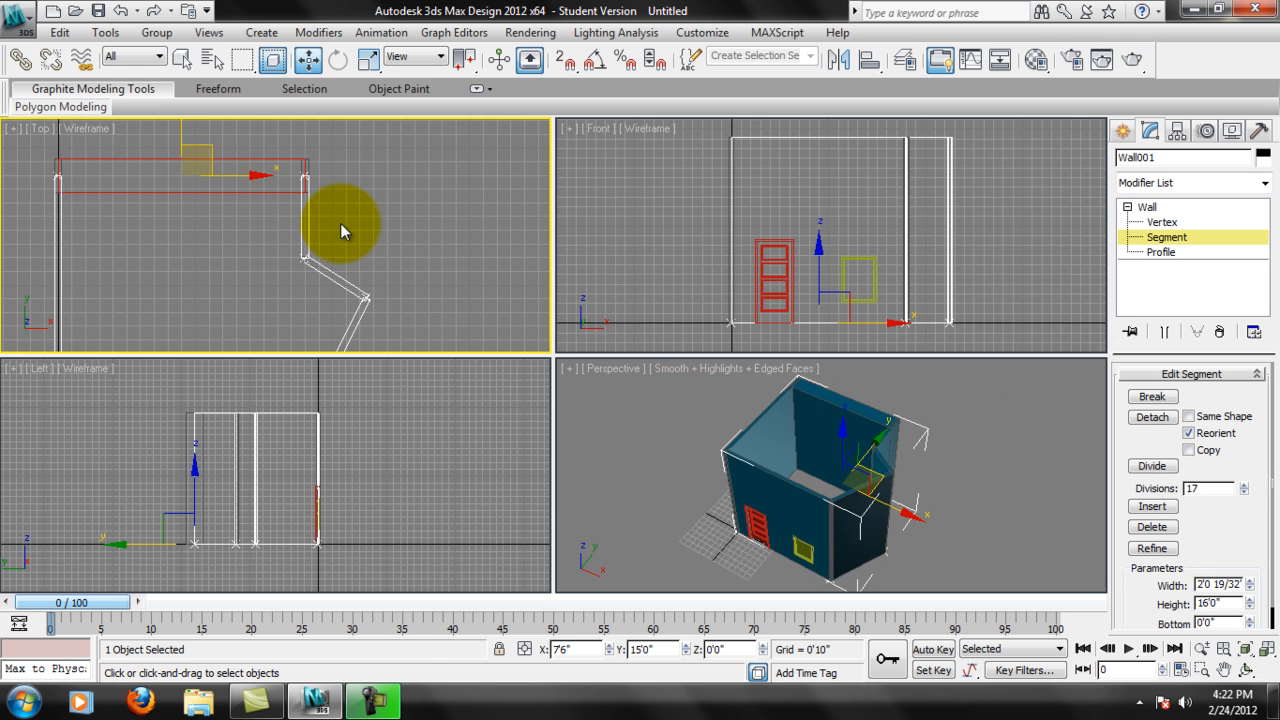
Divide the thickened back wall segment using 3 divisions.
middle_click_drag(138, 142, 320, 229)
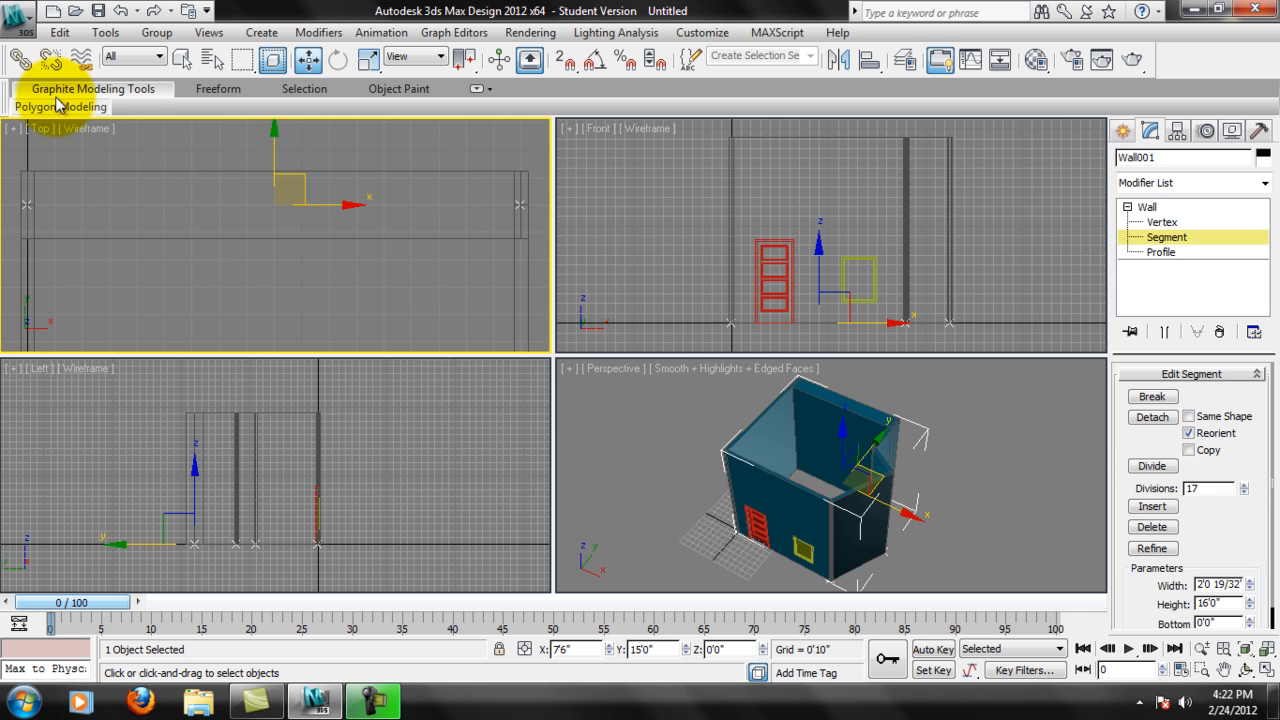
double_click(1208, 488)
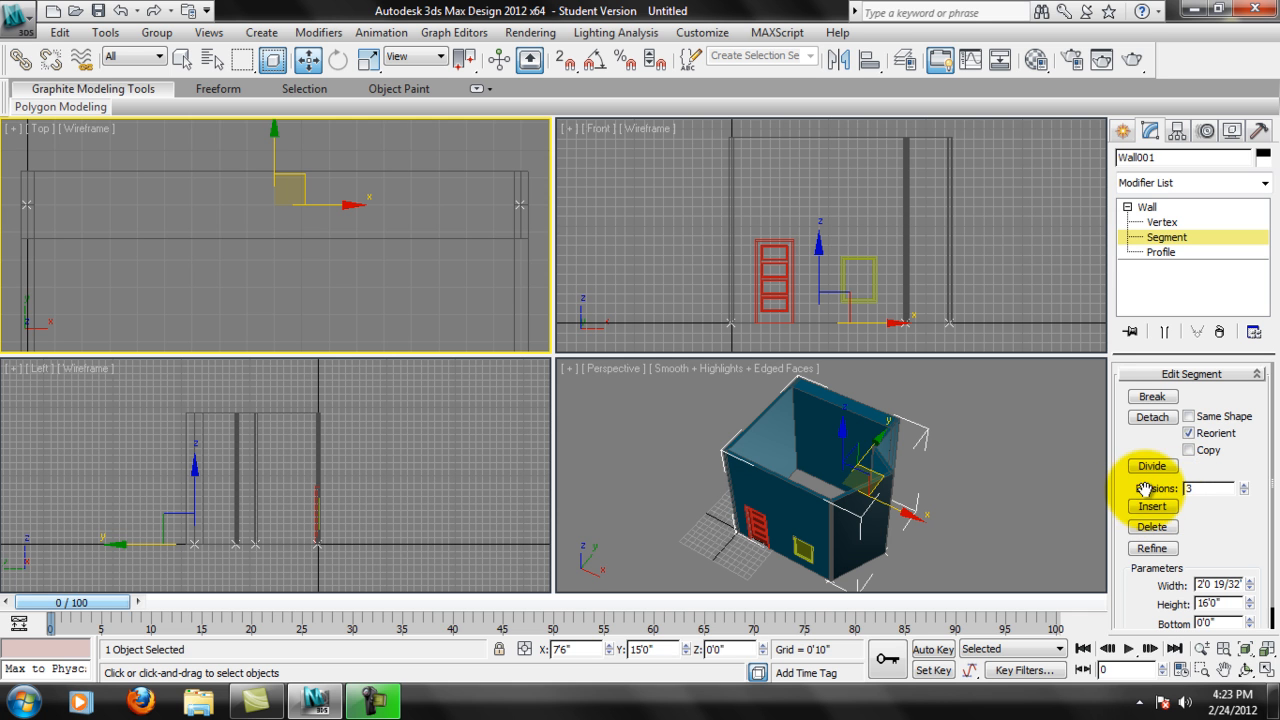
type("3")
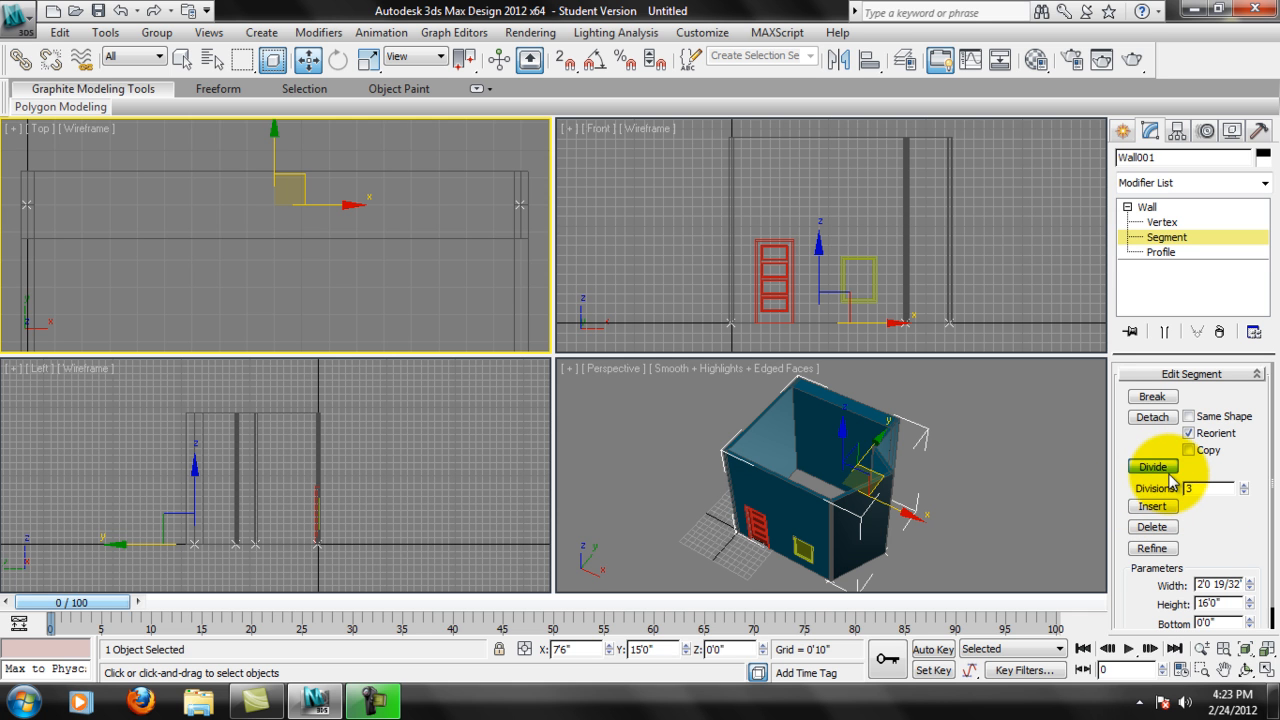
left_click(1168, 472)
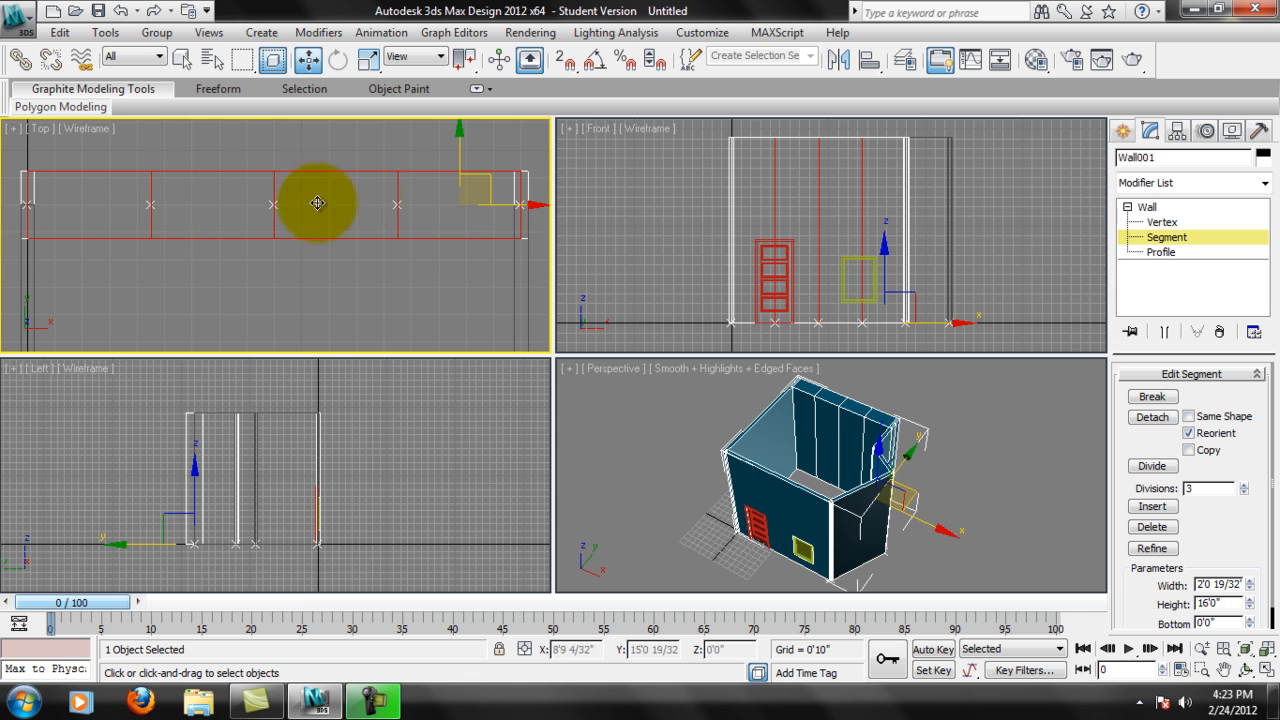
middle_click_drag(229, 134, 366, 286)
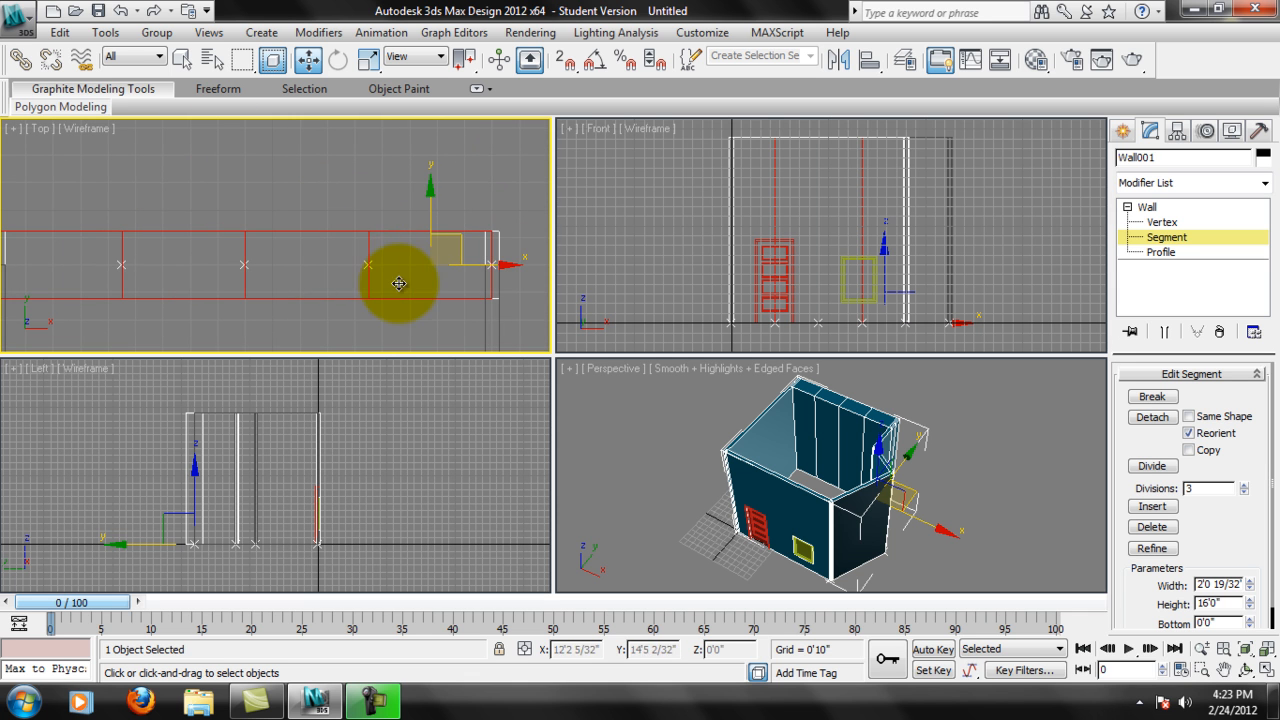
At Vertex level, move the rightmost new back-wall vertex outward along Y to about 16'7" and inspect the bend.
left_click(1155, 222)
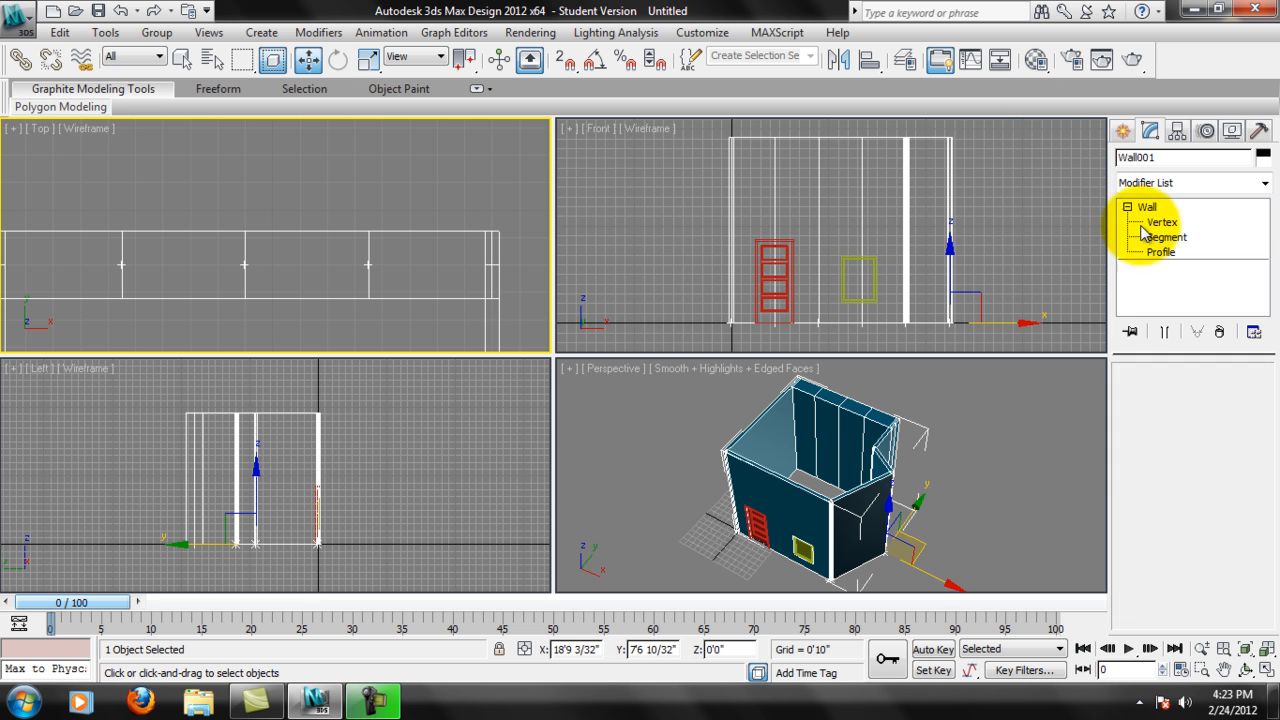
left_click(368, 265)
left_click_drag(370, 255, 373, 132)
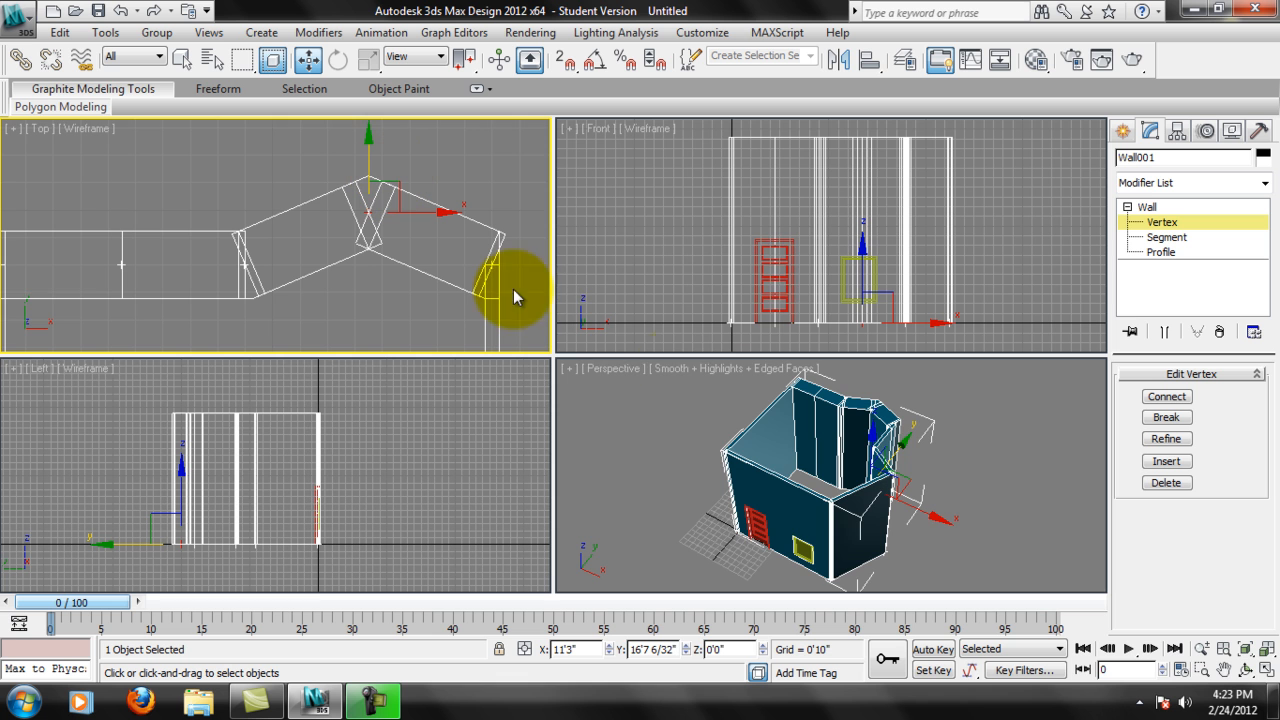
middle_click_drag(920, 488, 900, 432, "alt")
scroll(896, 430, "up", 3)
Move the leftmost new back-wall vertex outward along Y to about 16'7" to make a zigzag wall.
middle_click_drag(295, 255, 198, 264)
left_click(309, 251)
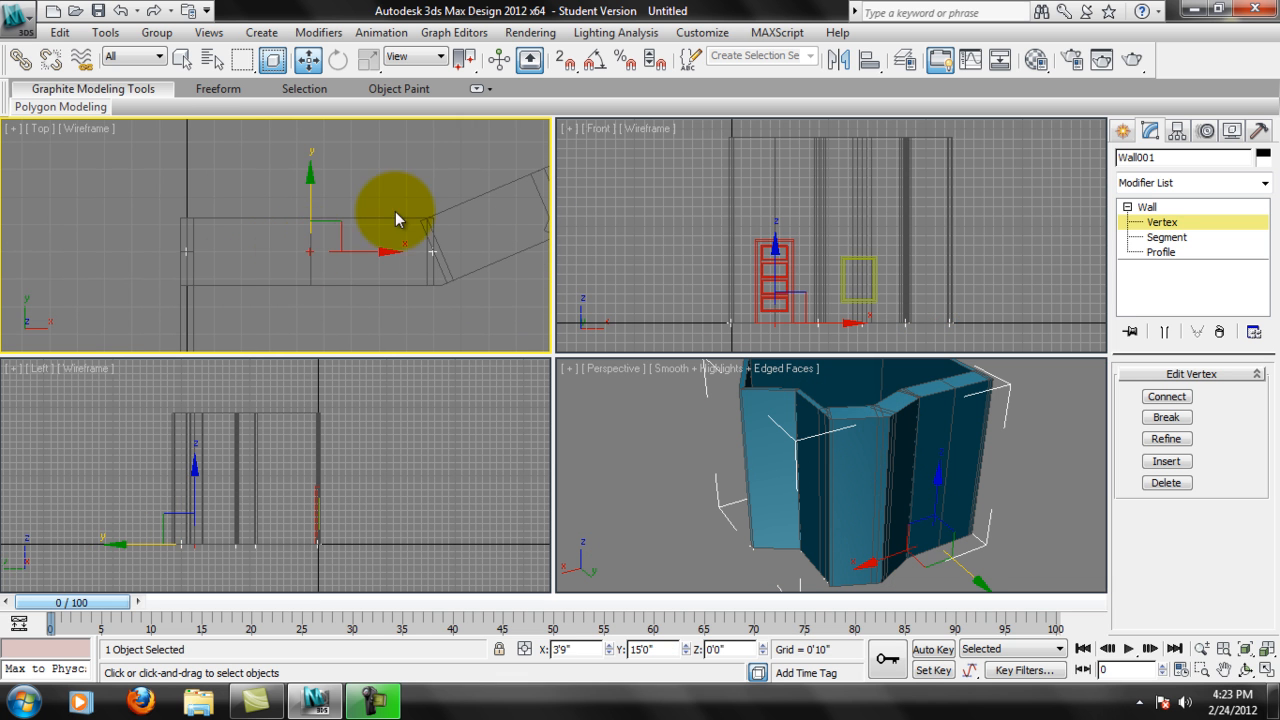
middle_click_drag(395, 211, 364, 232)
left_click_drag(279, 226, 284, 171)
middle_click_drag(903, 556, 809, 457, "alt")
middle_click_drag(159, 220, 146, 211)
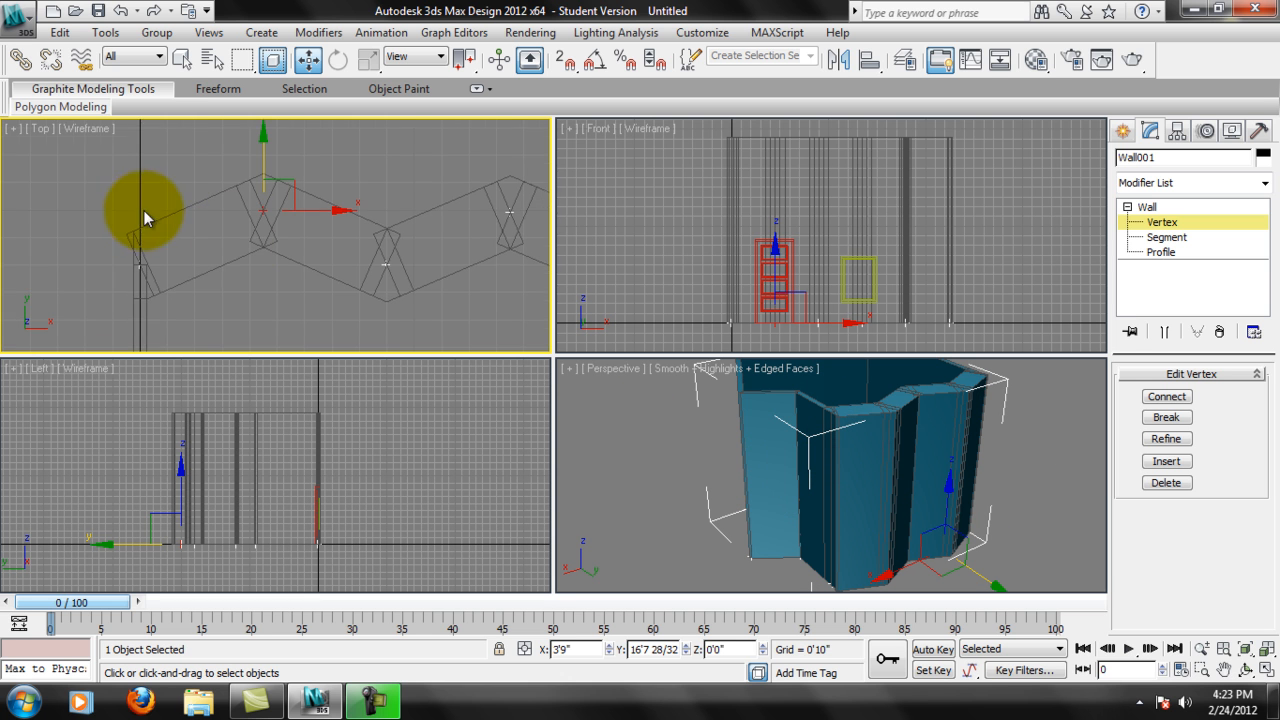
scroll(206, 238, "down", 3)
middle_click_drag(386, 246, 381, 223)
scroll(383, 223, "down", 2)
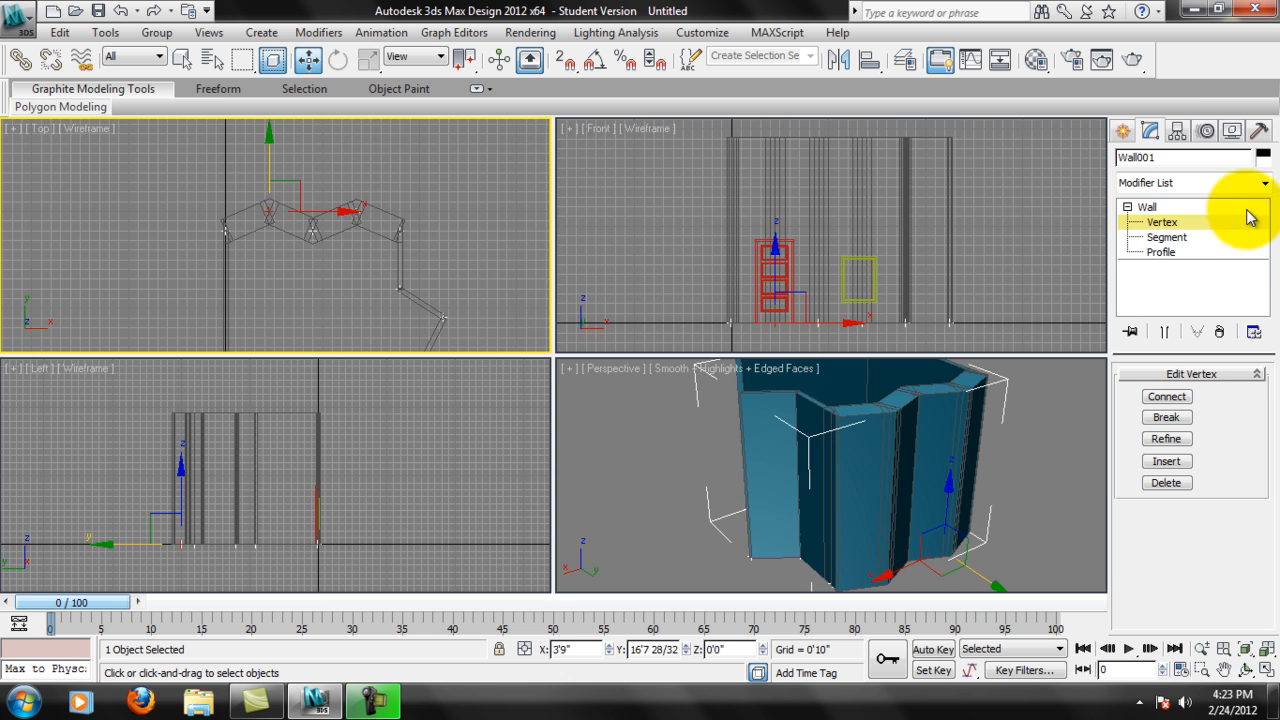
Switch the wall to Segment level and select all wall segments in the Top view.
left_click(1189, 240)
middle_click_drag(308, 296, 239, 228)
scroll(240, 228, "down", 3)
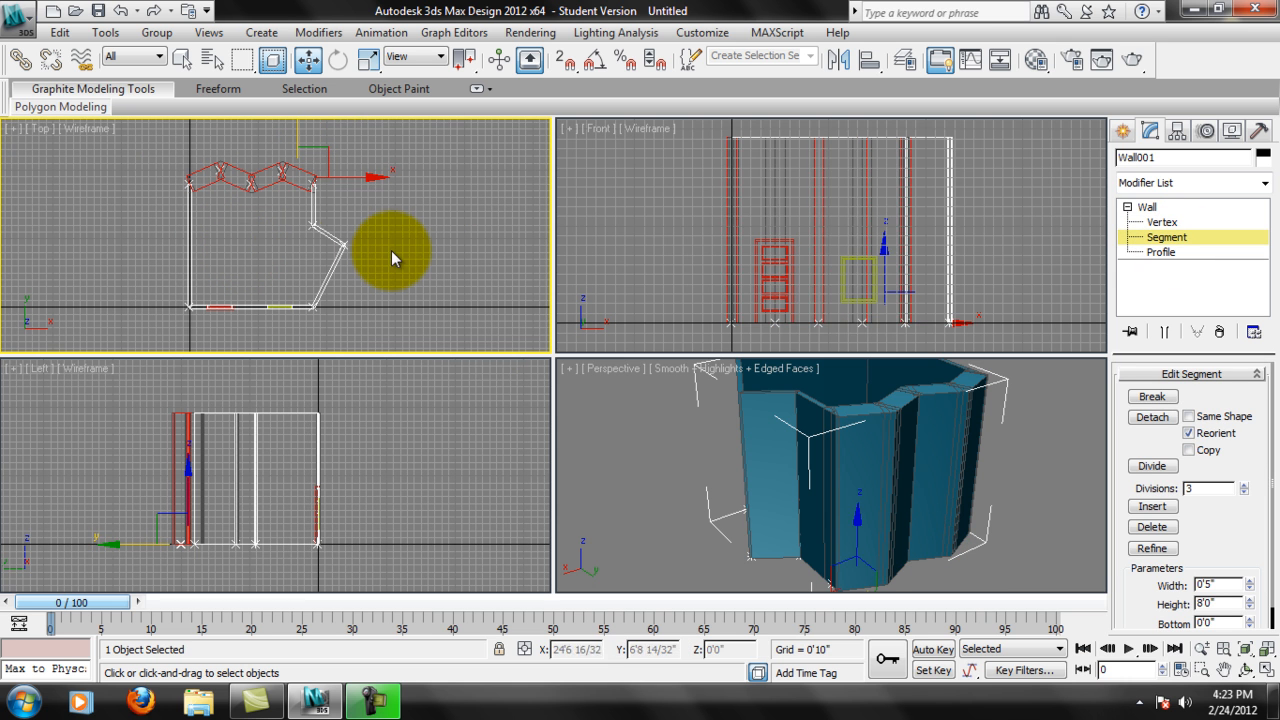
left_click(392, 250)
middle_click_drag(762, 466, 870, 430, "alt")
middle_click_drag(228, 248, 228, 248)
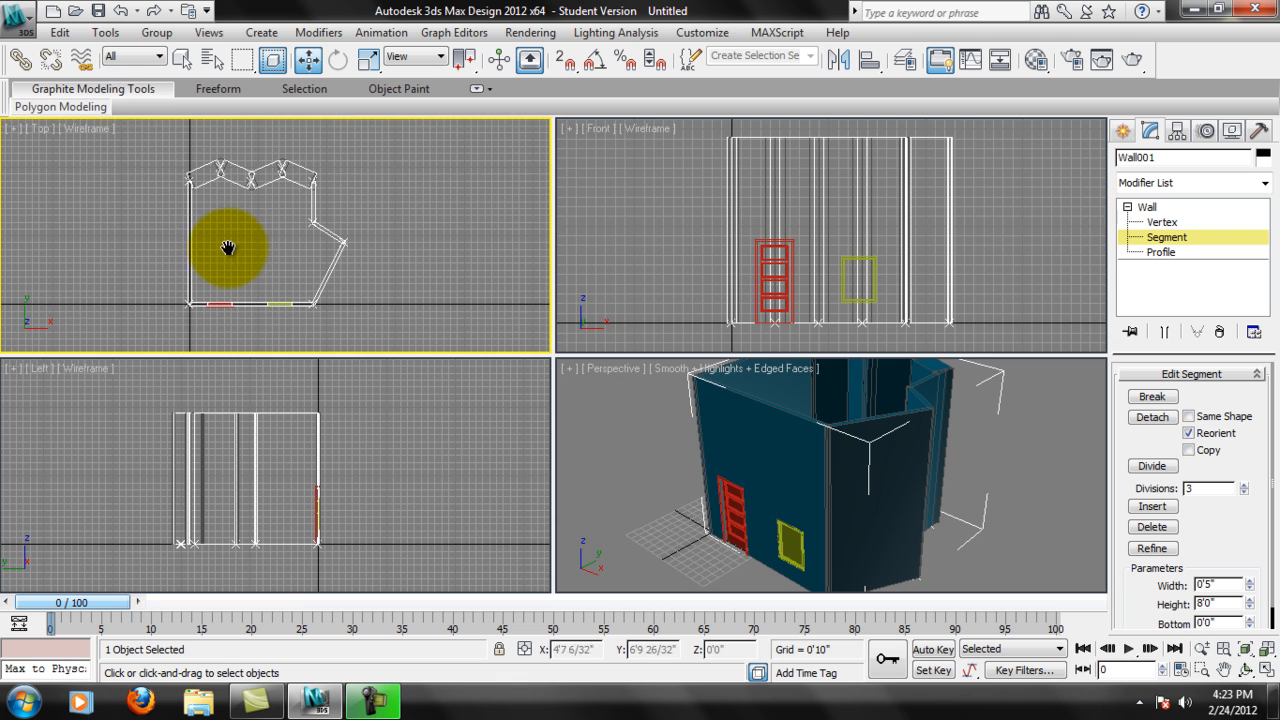
left_click(157, 57)
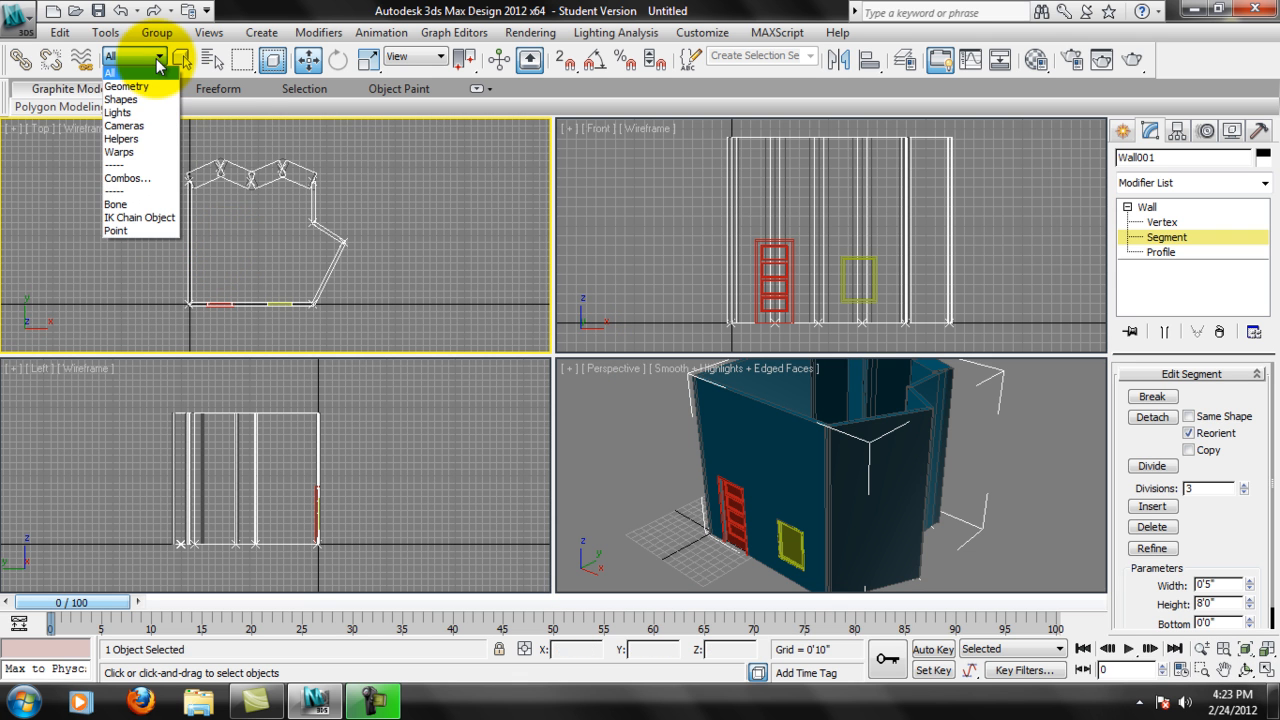
left_click(157, 59)
left_click_drag(353, 311, 355, 312)
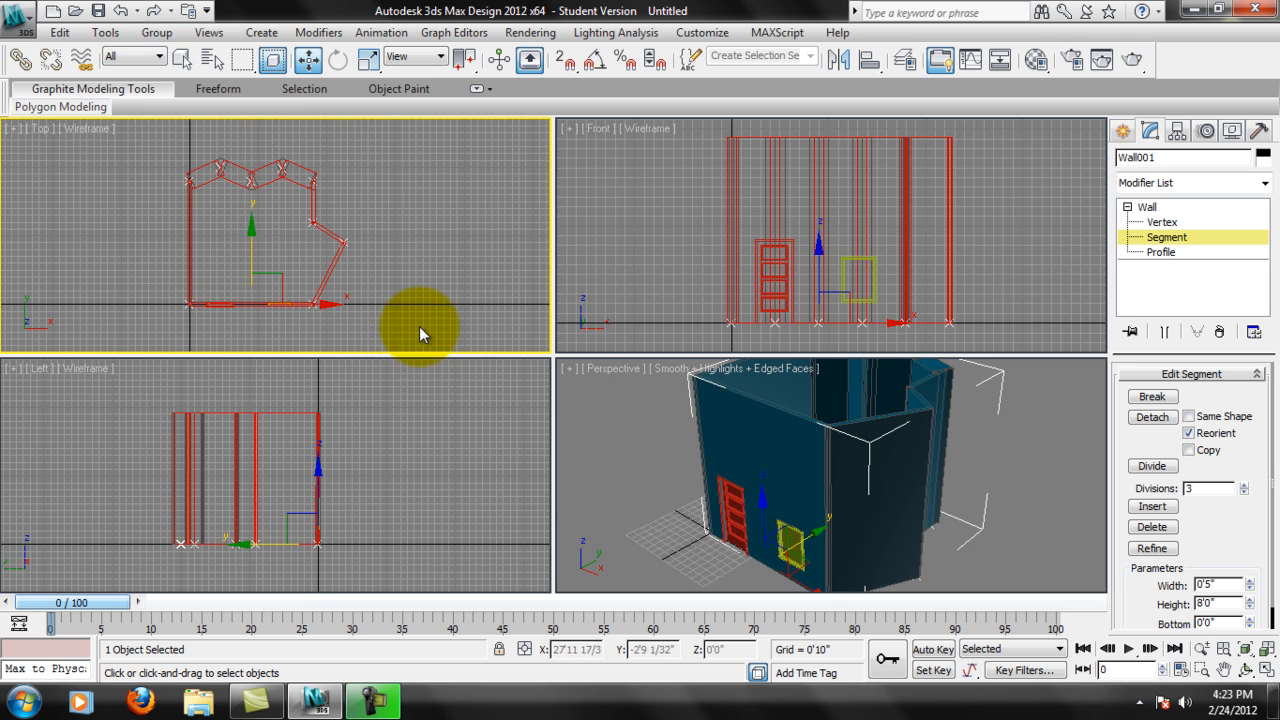
left_click_drag(1258, 522, 1234, 451)
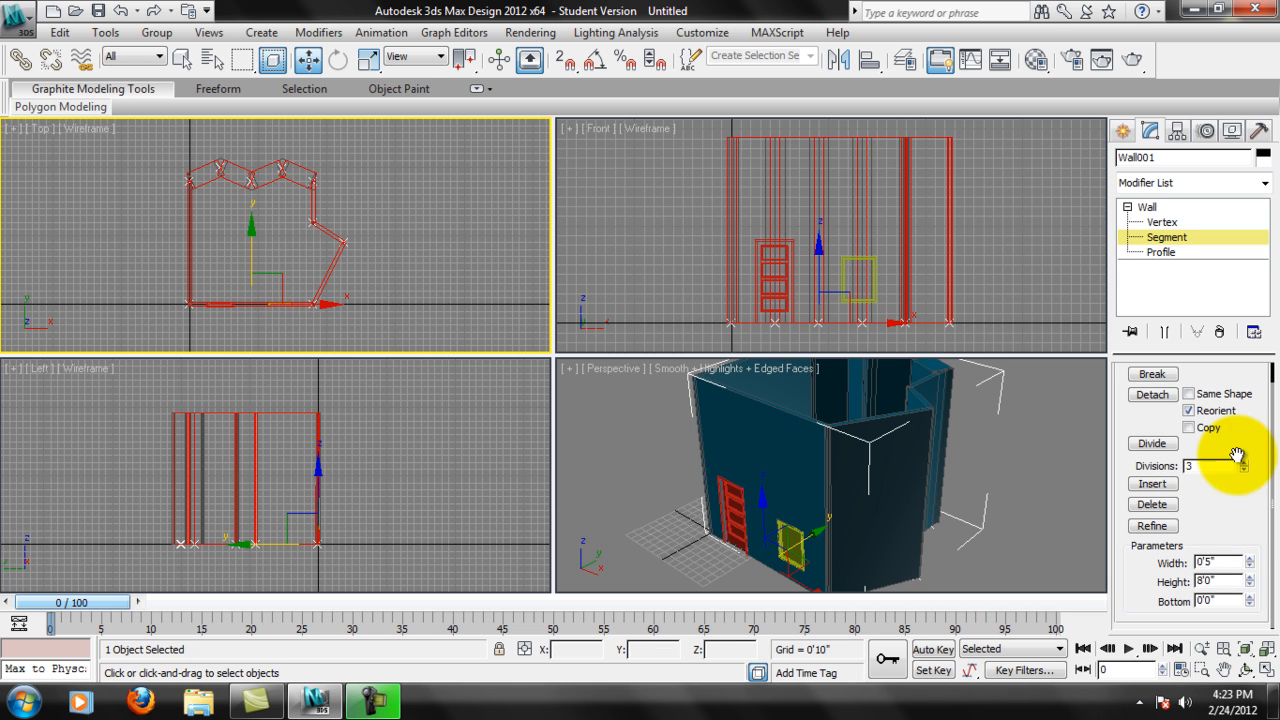
double_click(1228, 580)
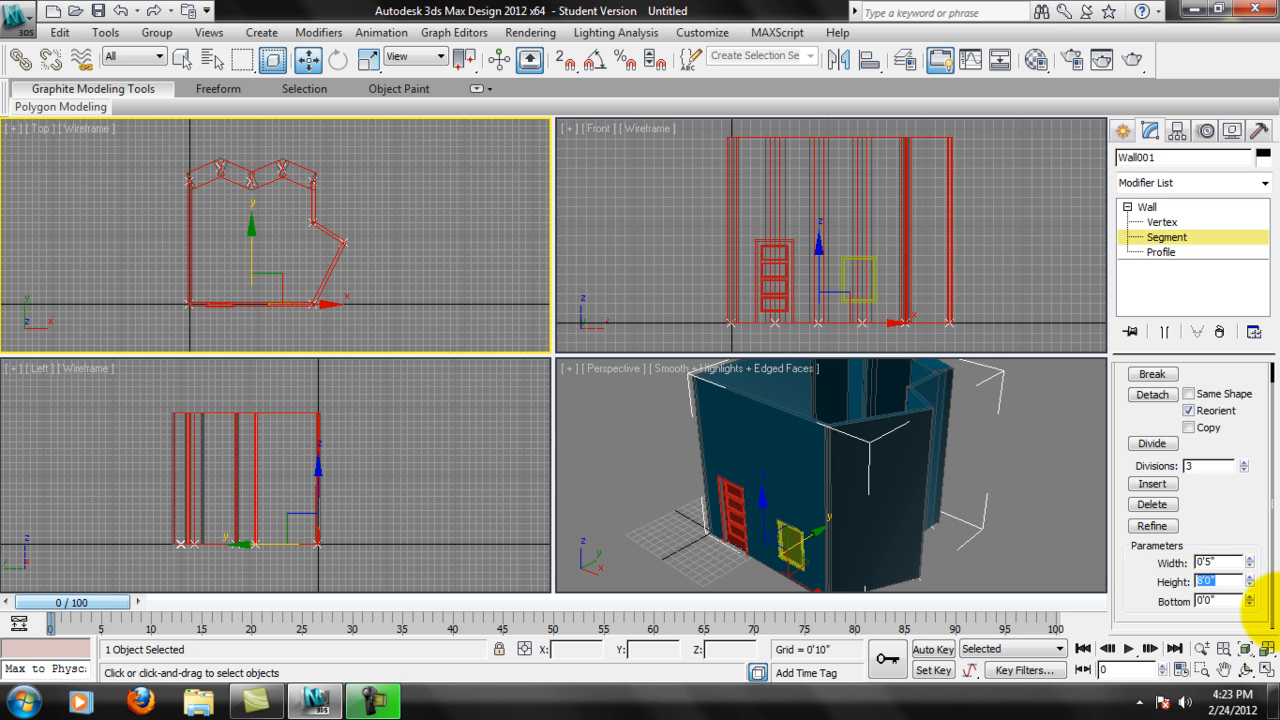
left_click(1150, 127)
left_click(968, 508)
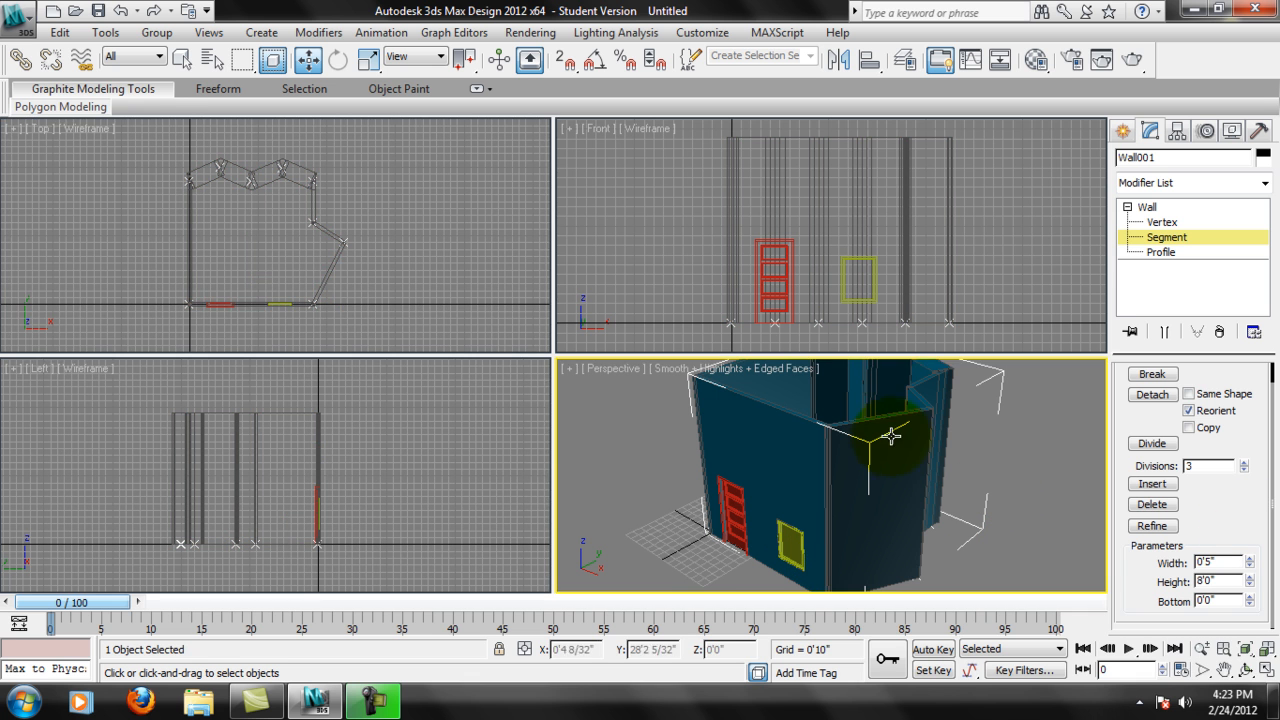
middle_click_drag(308, 265, 334, 244)
middle_click_drag(206, 419, 202, 425)
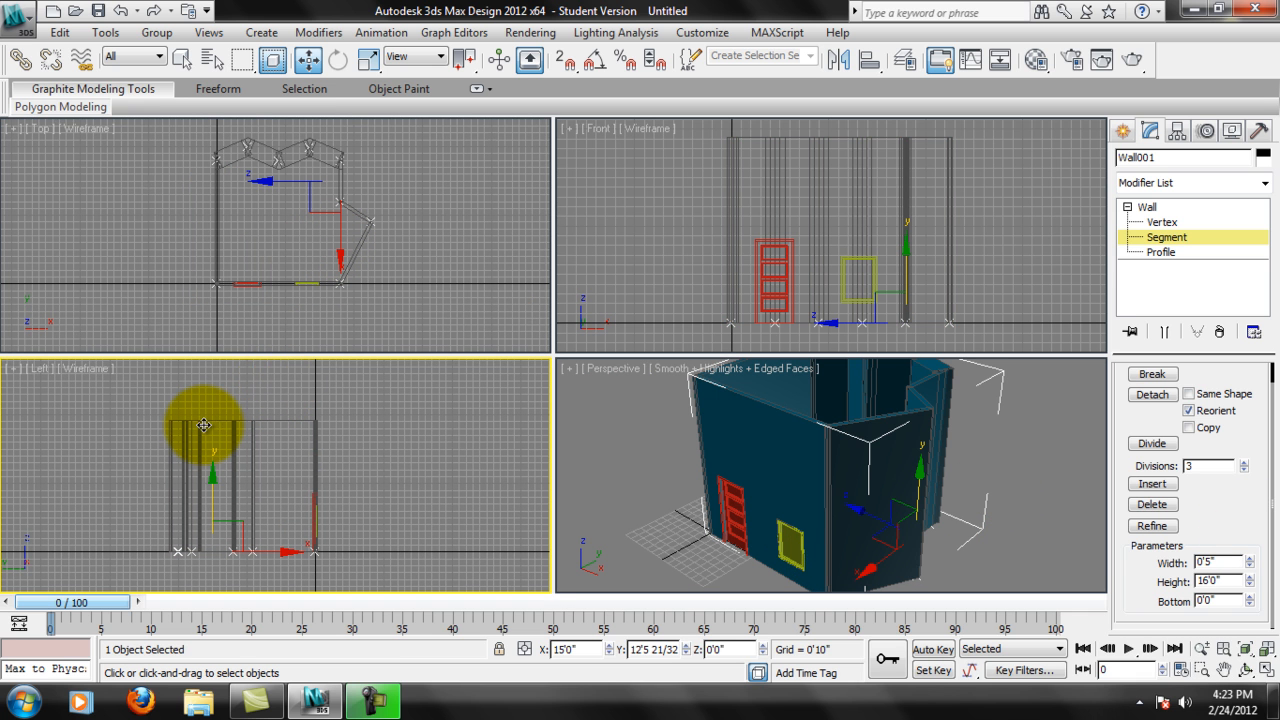
left_click(242, 346)
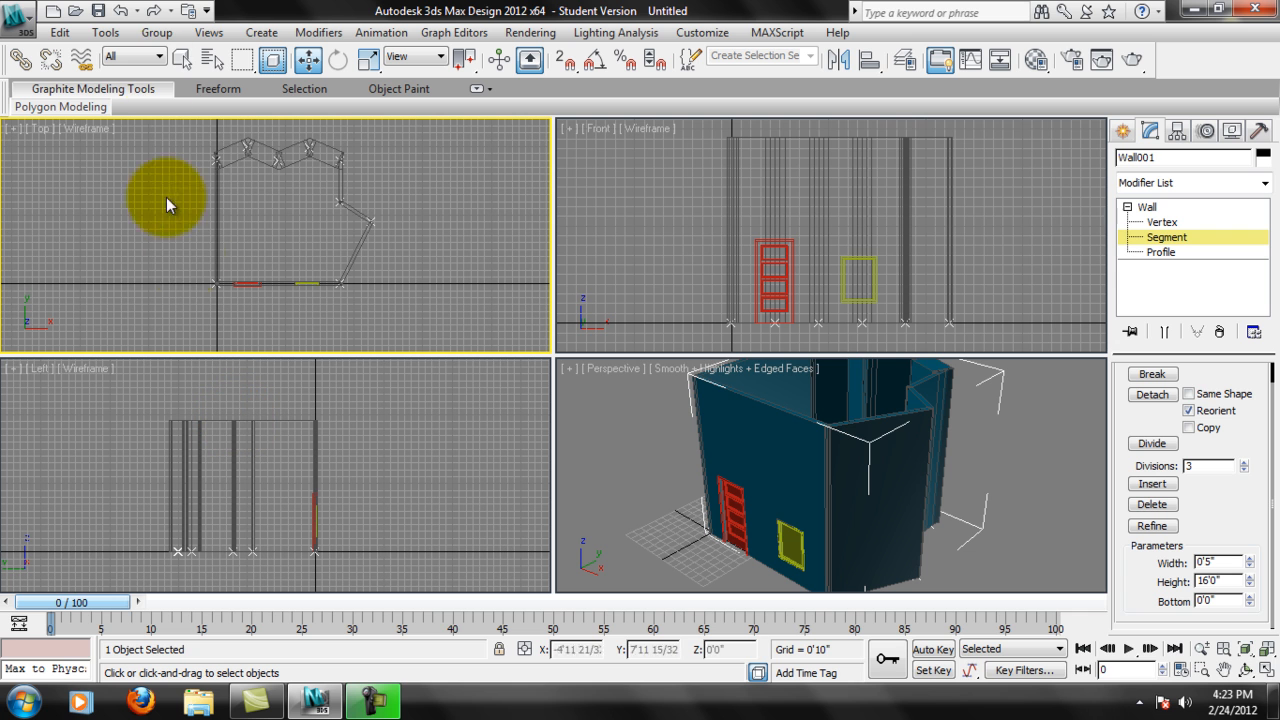
Select all wall segments of the room again and set their height to 8'.
left_click_drag(198, 138, 396, 294)
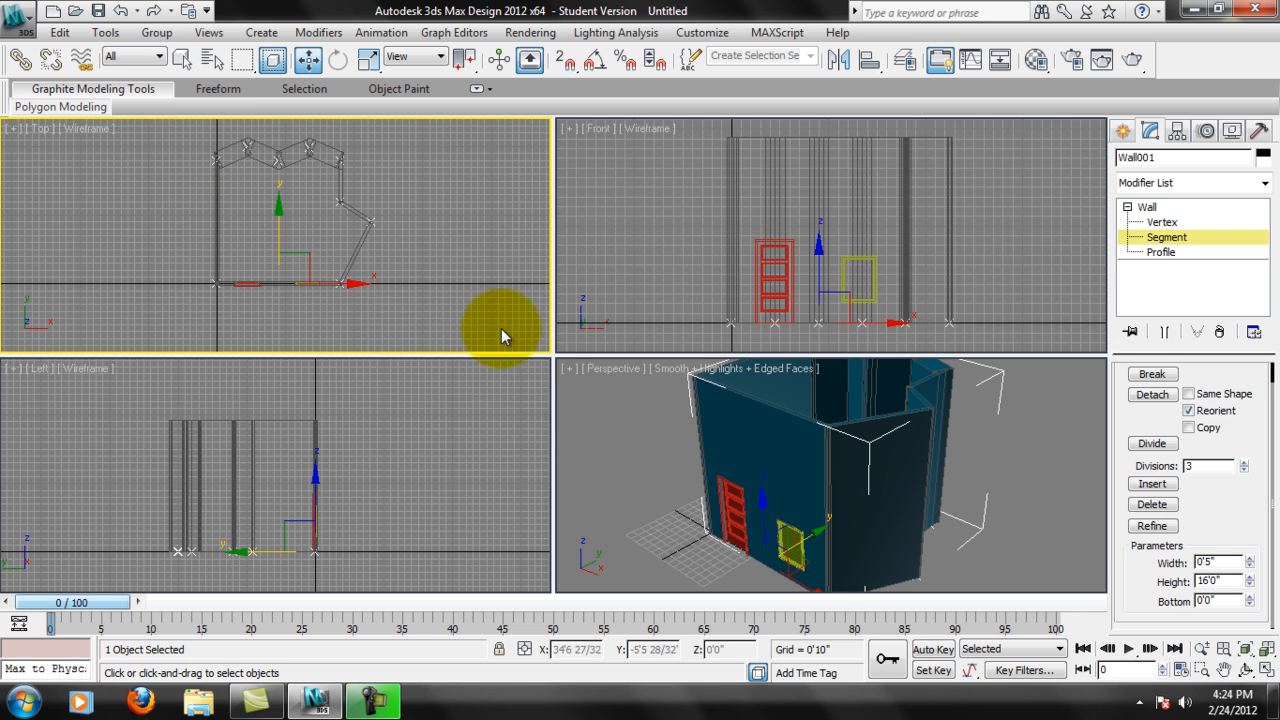
double_click(1237, 580)
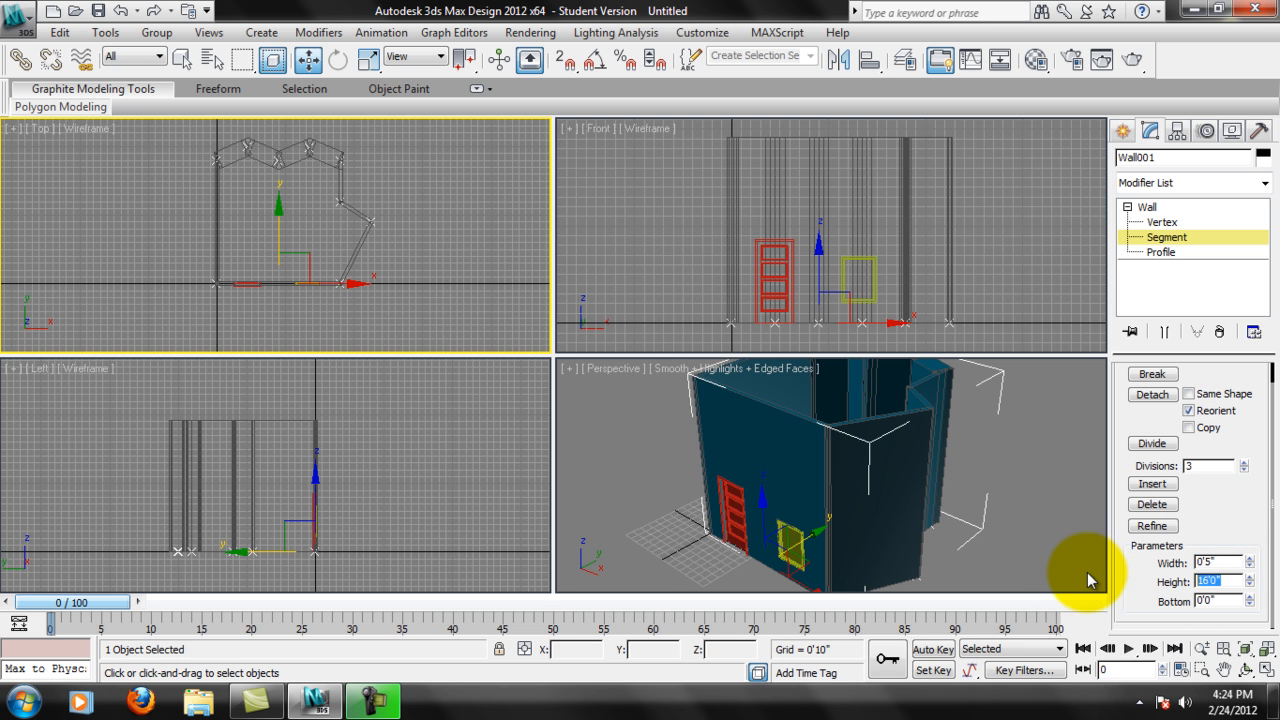
type("8")
key("Return")
mouse_move(873, 456)
middle_mouse_down("alt")
mouse_move(876, 483)
mouse_move(862, 468)
middle_mouse_up("alt")
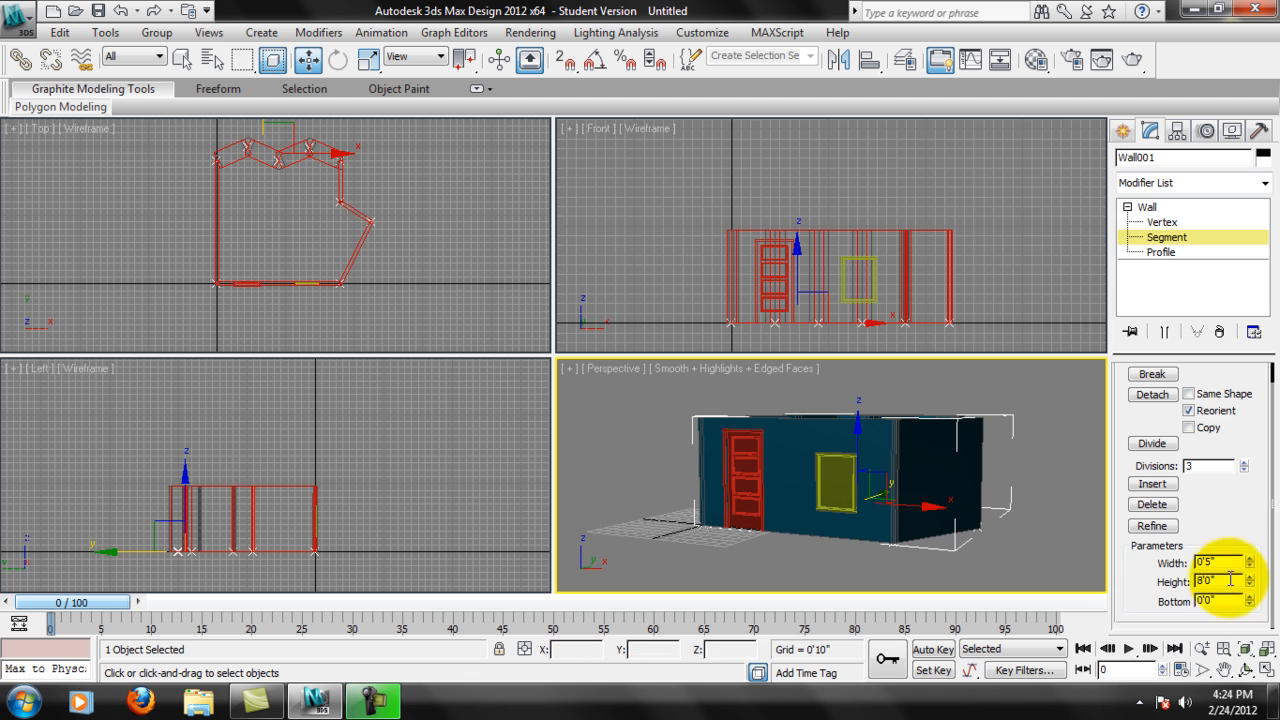
Set the height of all selected wall segments to 10' and inspect the room from the zigzag side in Perspective.
double_click(1224, 583)
type("10")
key("Return")
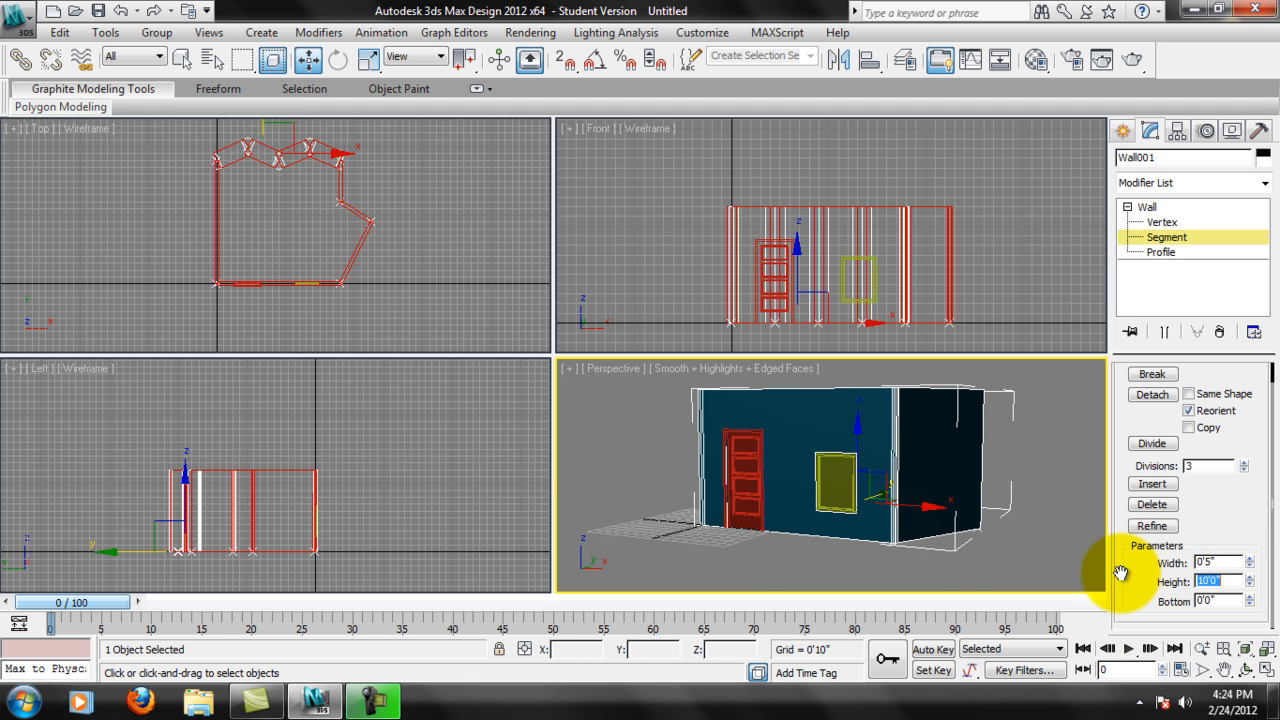
middle_click_drag(1006, 480, 736, 490, "alt")
right_click(322, 172)
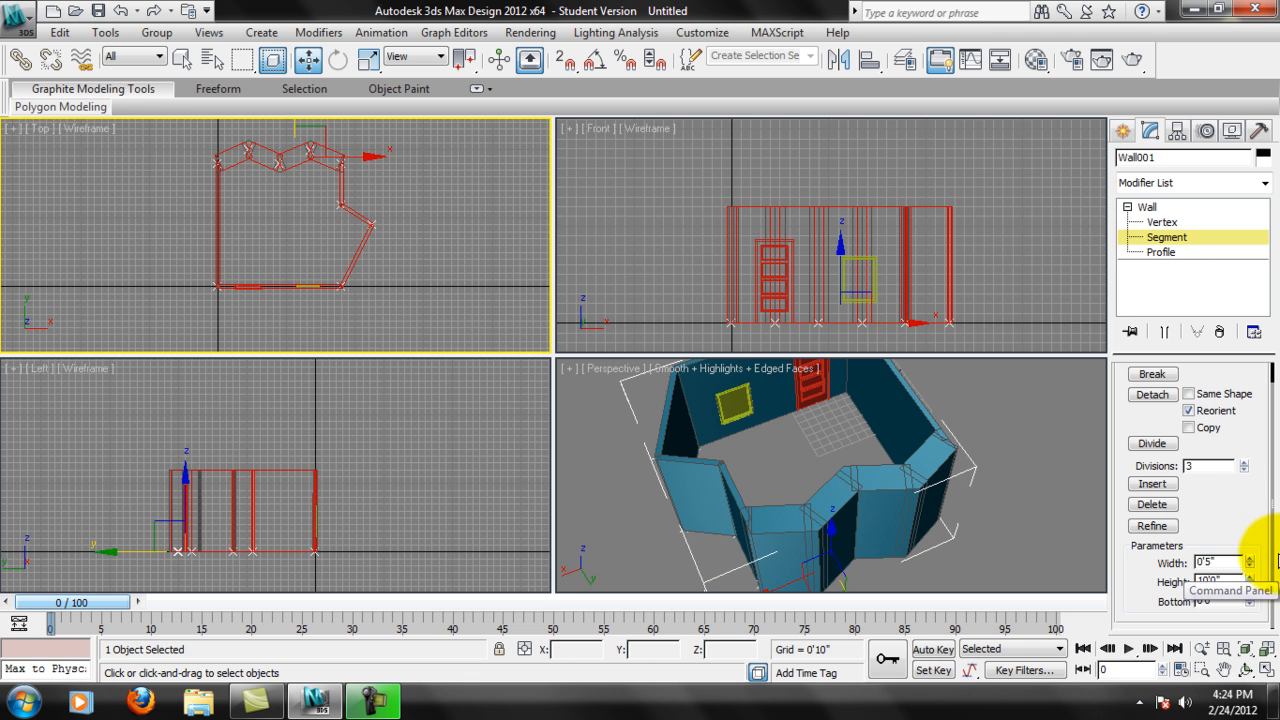
Refine the short angled wall segment on the room's right side with a new vertex near its outer end.
scroll(1236, 507, "up", 1)
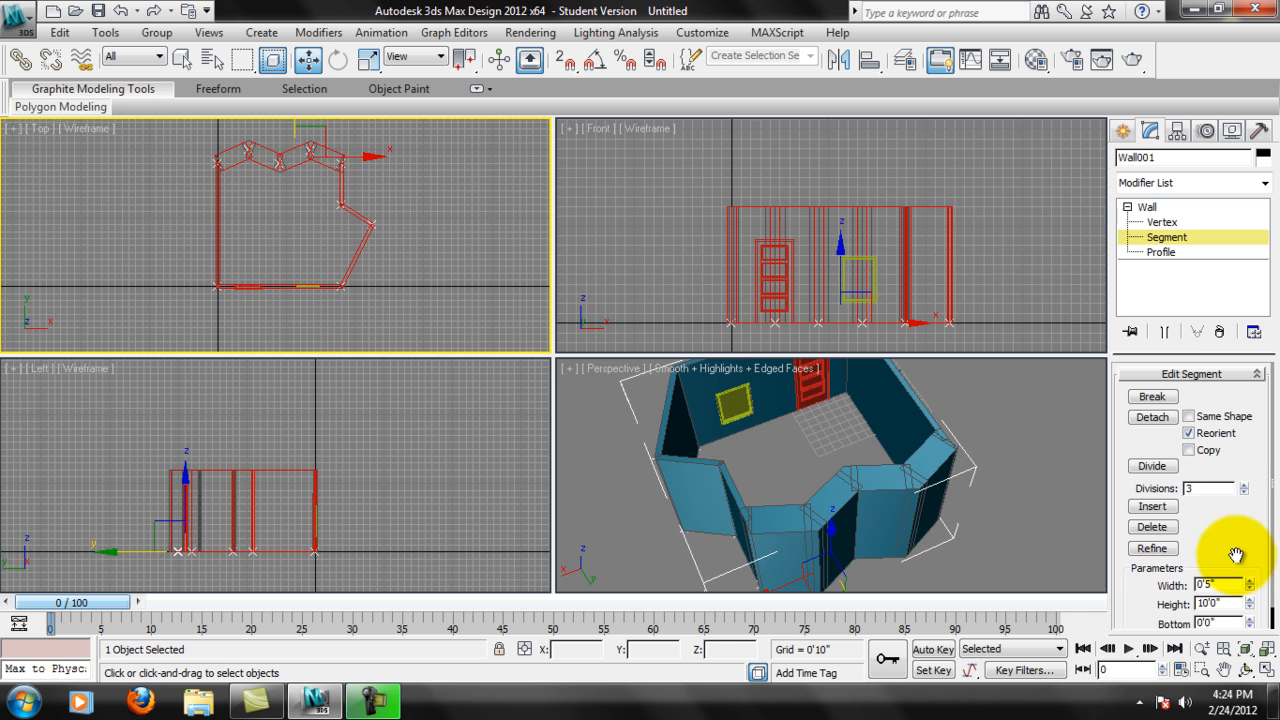
left_click(1152, 548)
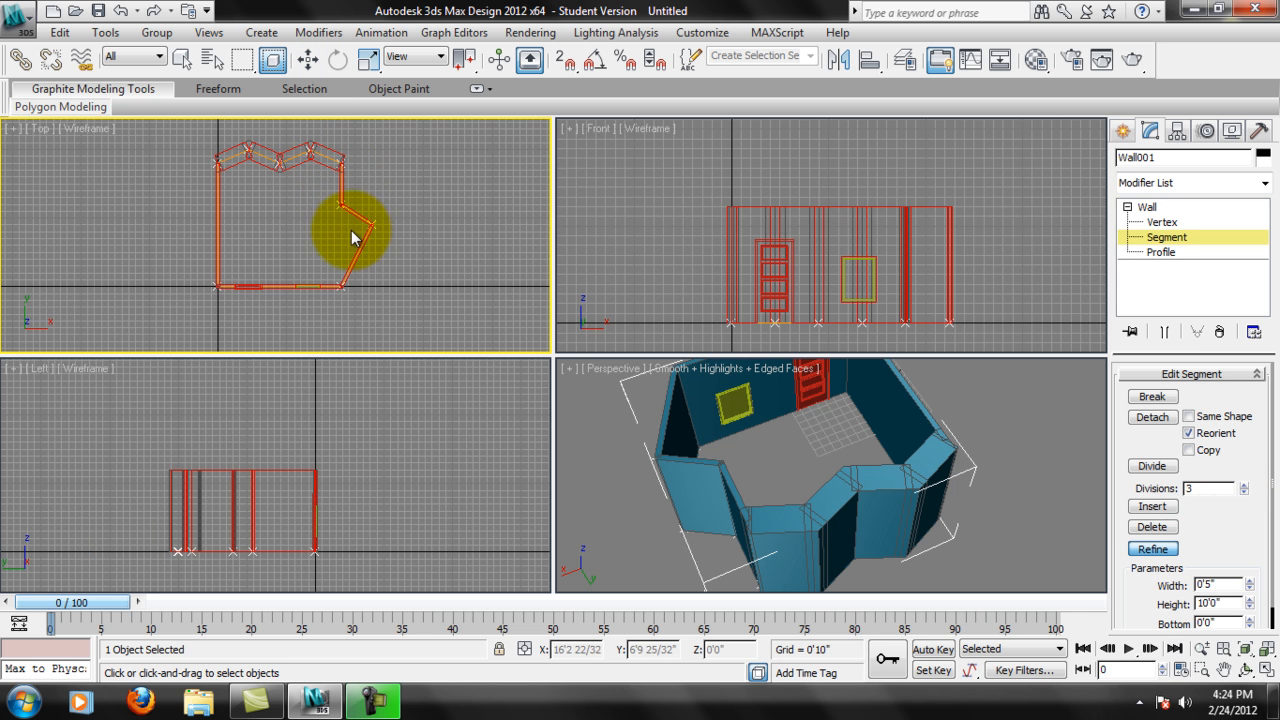
scroll(380, 223, "down", 3)
scroll(363, 214, "up", 6)
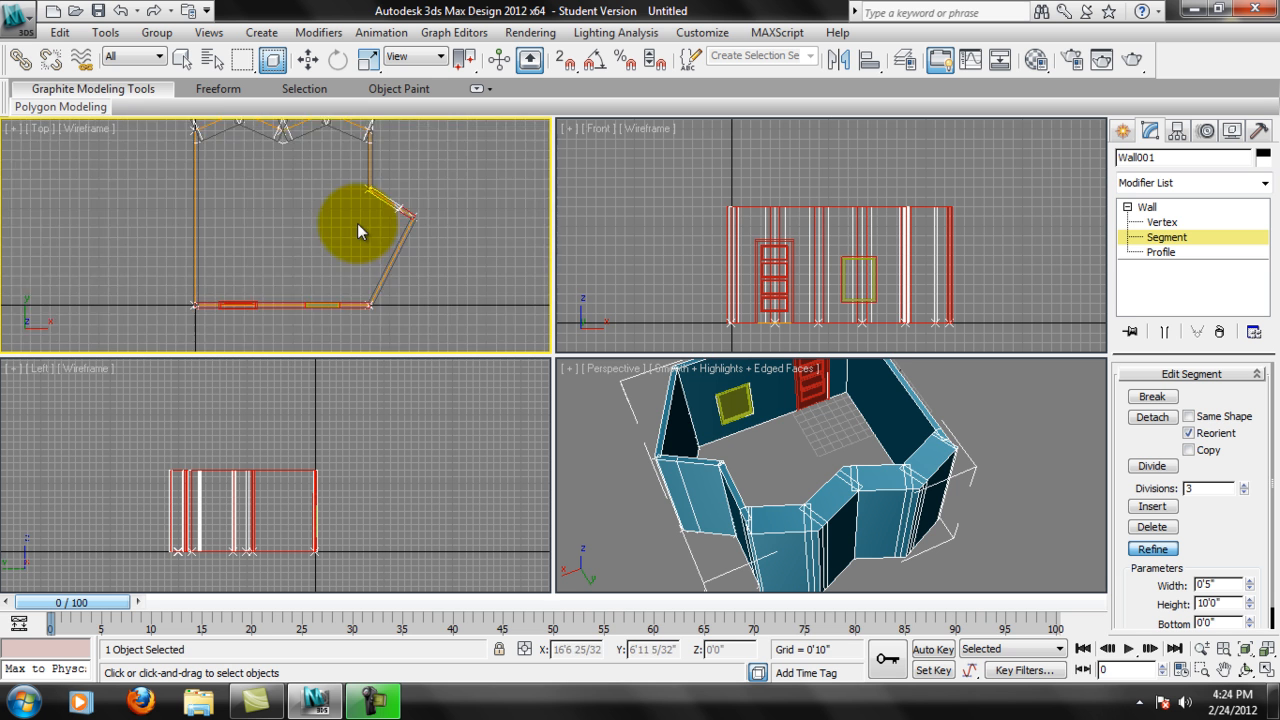
scroll(478, 199, "up", 3)
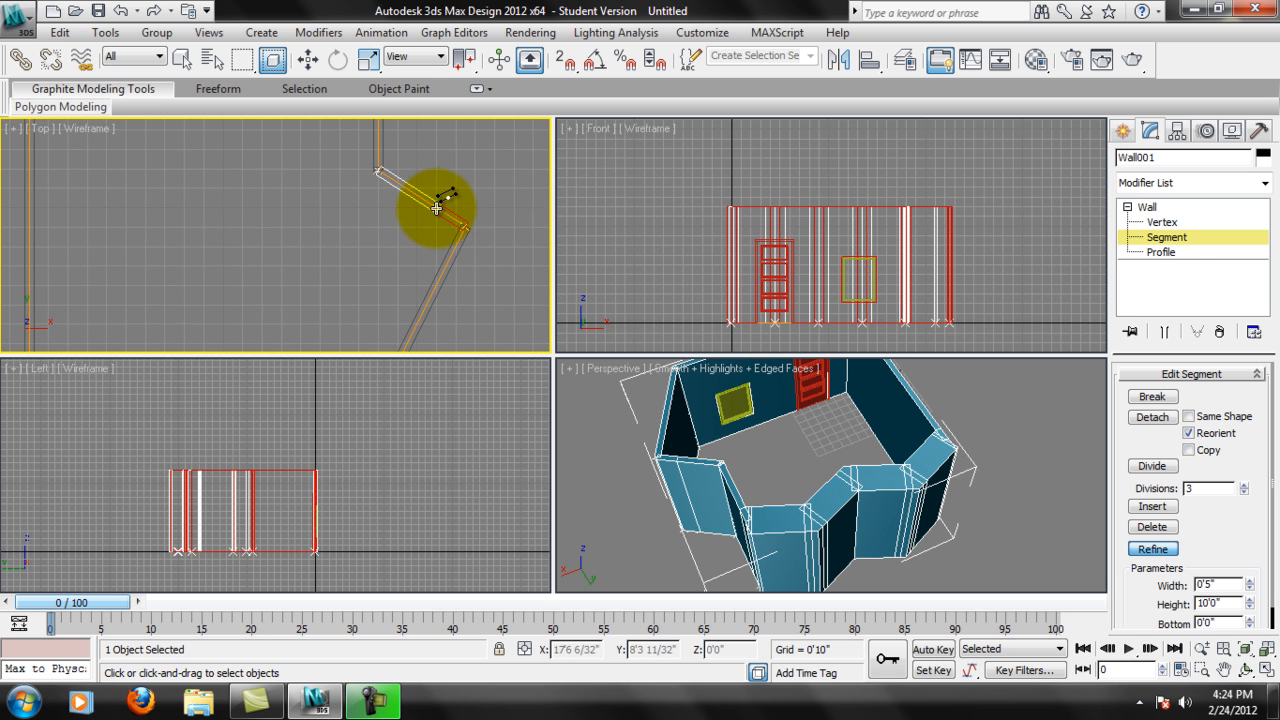
At Vertex level, move the refined vertex to about Y 10'3" and shift it in X directly above the outer corner.
left_click(1161, 222)
key("w")
left_click_drag(458, 198, 487, 138)
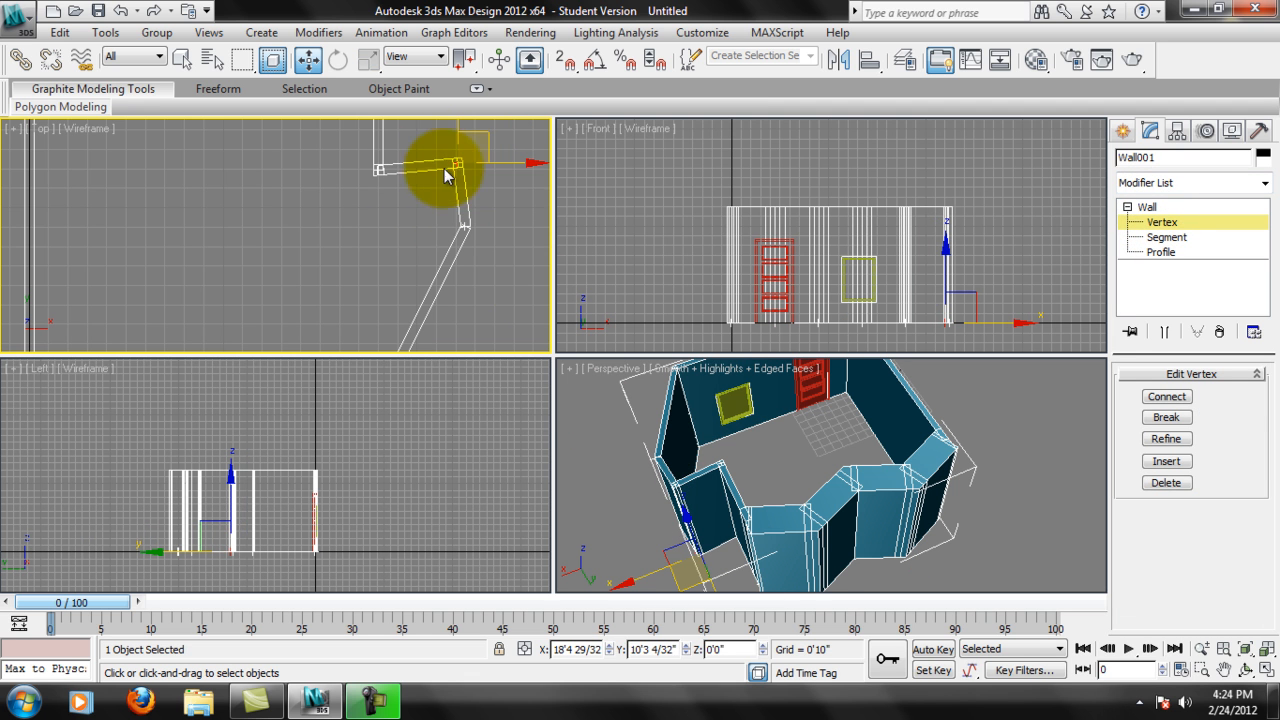
middle_click_drag(463, 200, 447, 203)
left_click_drag(493, 167, 502, 164)
middle_click_drag(434, 222, 409, 268)
Move the jog's inner corner vertex along Y to about 10'3" so the short wall runs straight.
left_click(344, 222)
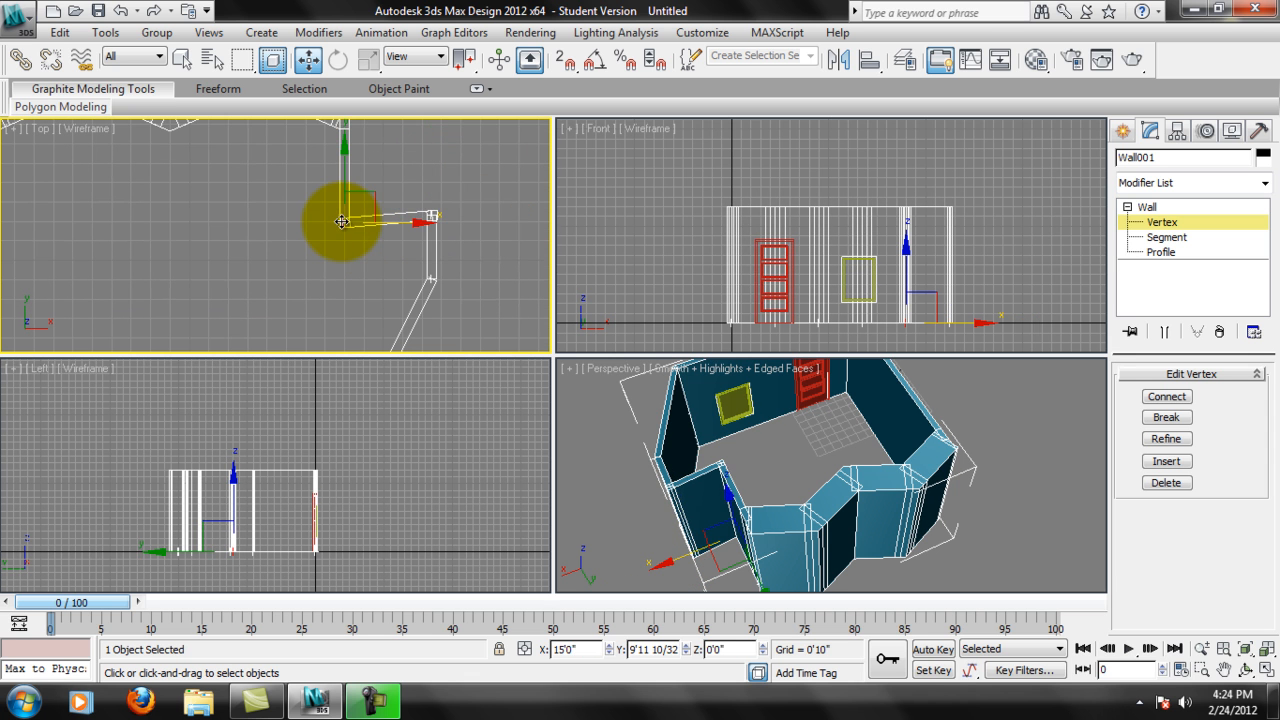
left_click_drag(345, 190, 347, 171)
scroll(430, 222, "up", 2)
middle_click_drag(472, 222, 312, 246)
scroll(402, 247, "up", 1)
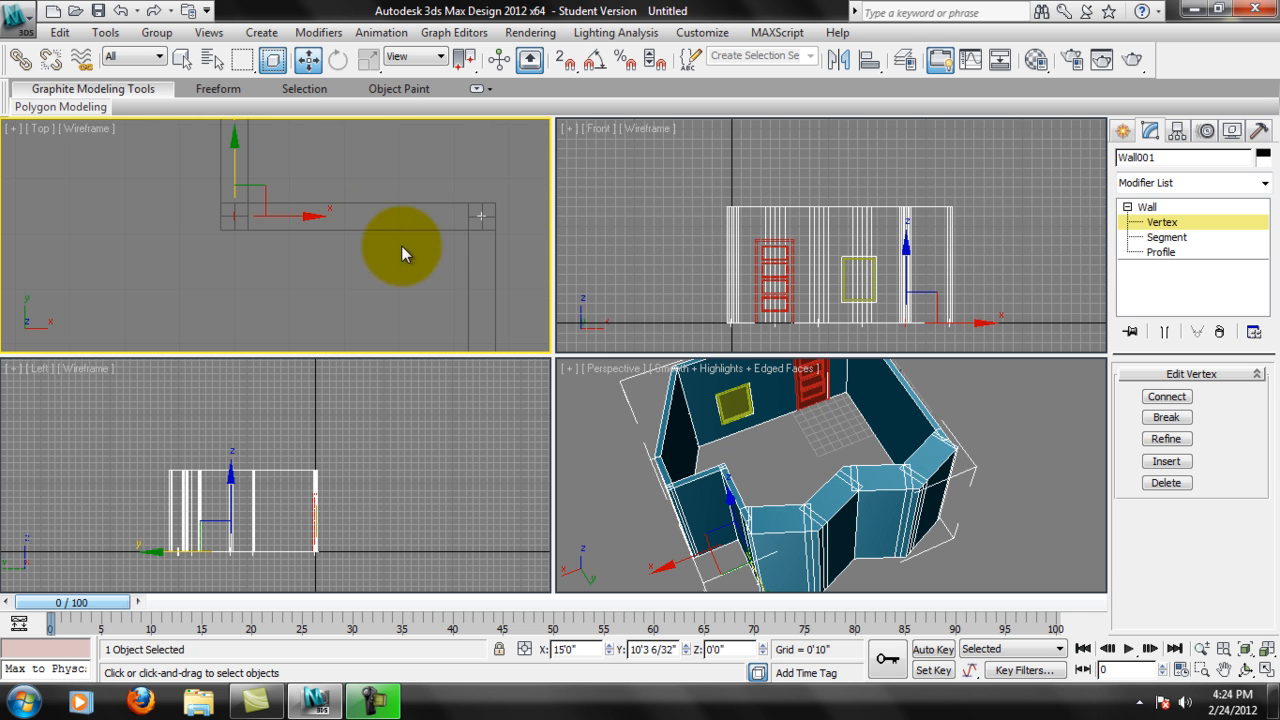
Examine the squared jog and its corner alignment in the Top and Perspective views.
middle_click_drag(395, 228, 268, 240)
scroll(268, 240, "down", 2)
scroll(366, 258, "down", 1)
middle_click_drag(692, 474, 620, 410, "alt")
scroll(300, 237, "down", 2)
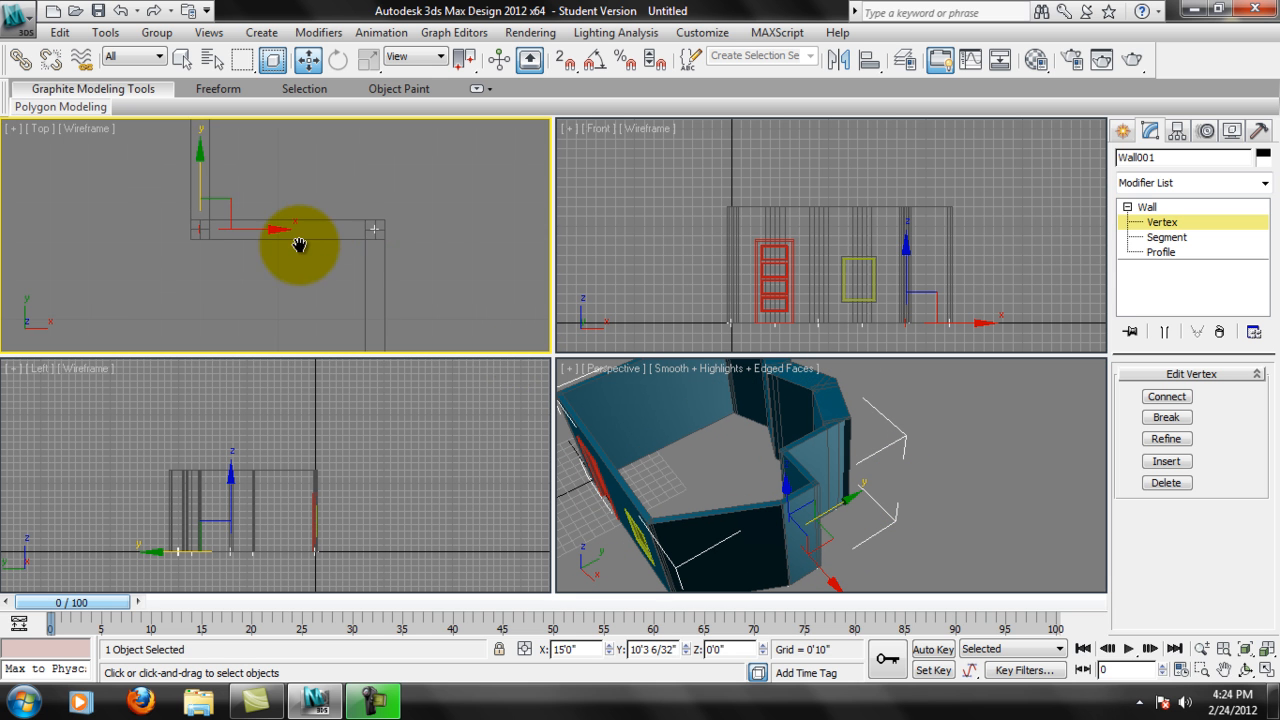
middle_click_drag(317, 281, 386, 271)
scroll(360, 240, "down", 3)
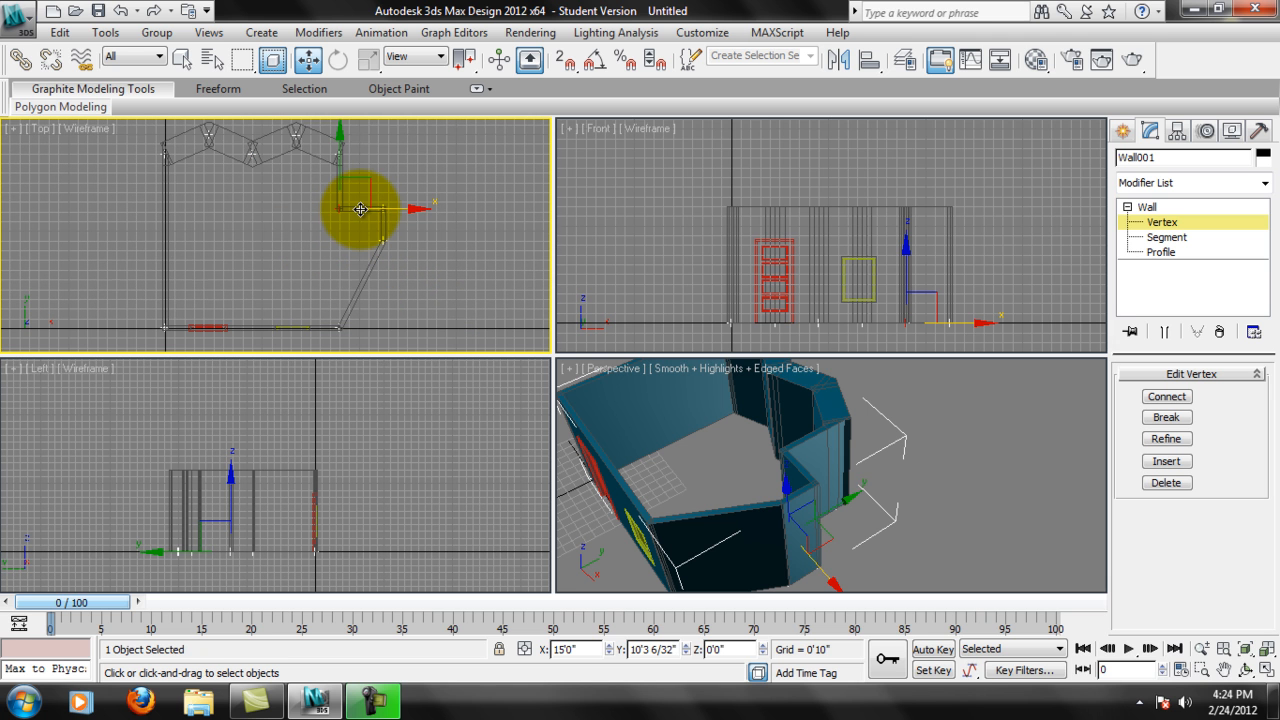
scroll(352, 211, "up", 3)
middle_click_drag(338, 208, 285, 221)
scroll(285, 221, "up", 3)
scroll(353, 214, "up", 4)
middle_click_drag(376, 190, 324, 235)
middle_click_drag(460, 241, 376, 248)
scroll(408, 248, "down", 3)
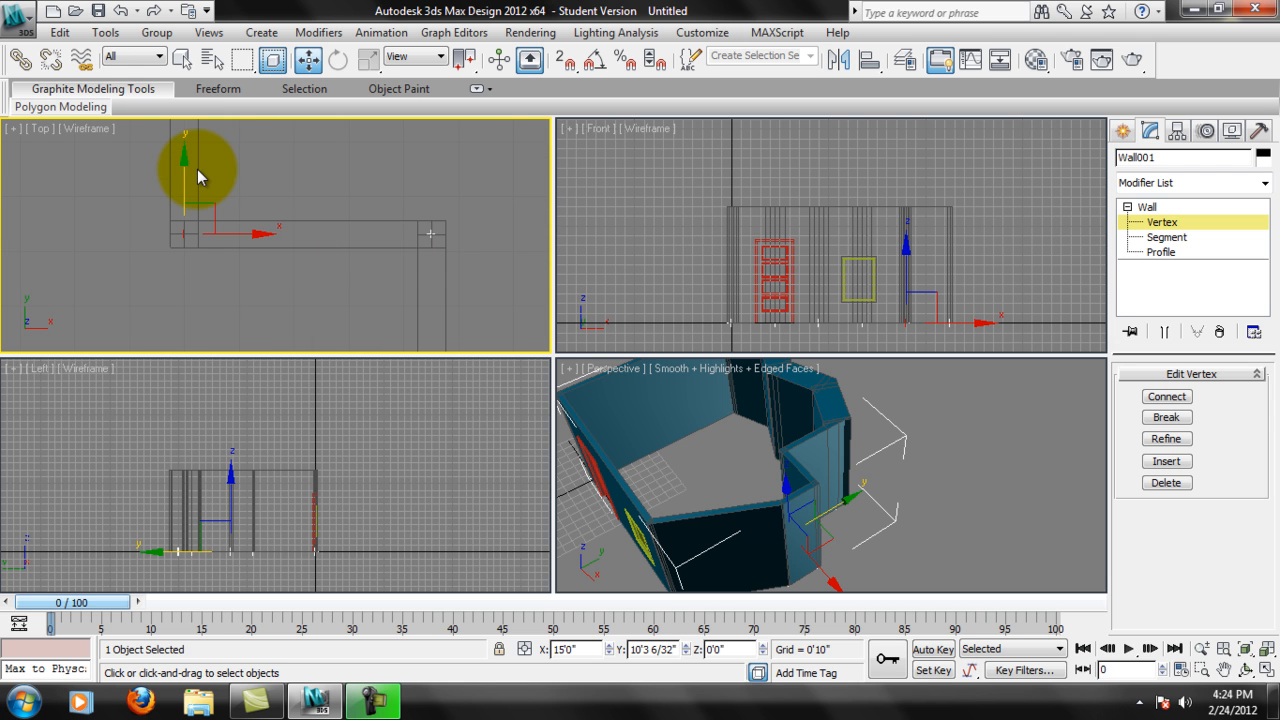
Fit the whole room in all views and nudge the jog's inner corner vertex along Y to about 10'2".
key("ctrl+shift+z")
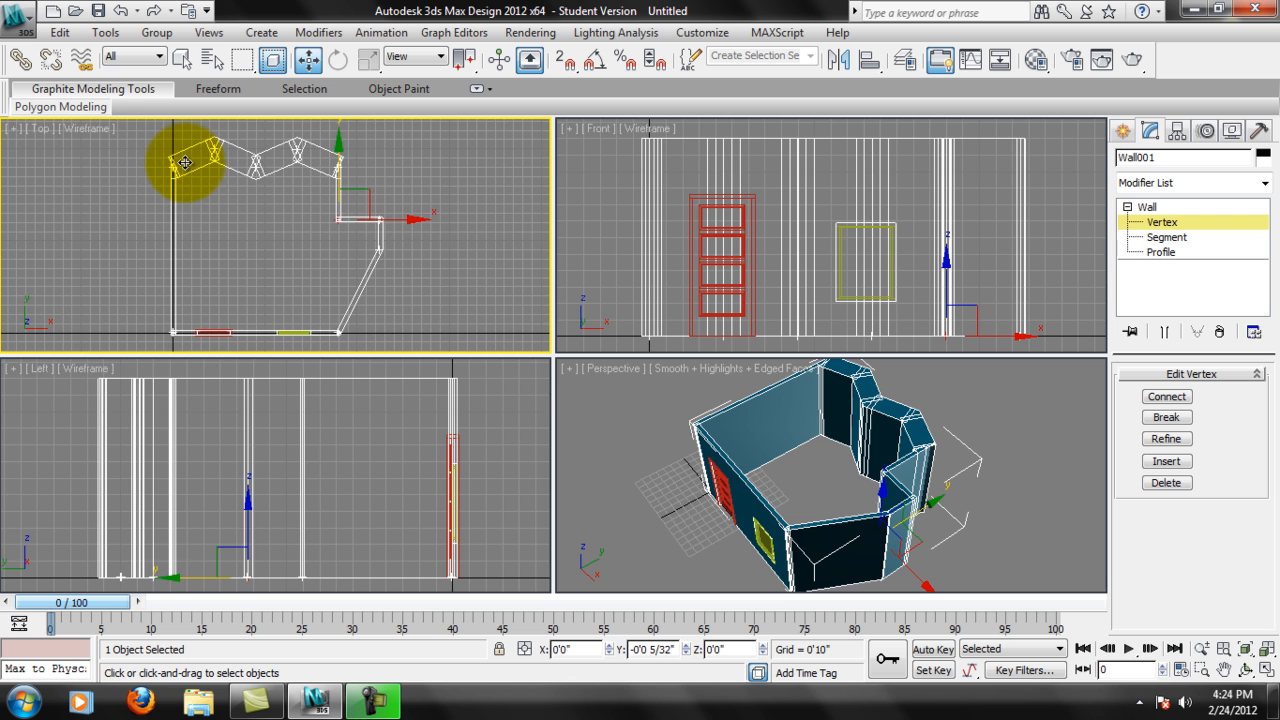
left_click_drag(185, 162, 185, 163)
scroll(400, 185, "up", 4)
middle_click_drag(399, 184, 302, 185)
scroll(340, 192, "up", 1)
scroll(340, 191, "up", 2)
mouse_move(261, 186)
left_mouse_down()
mouse_move(273, 147)
mouse_move(266, 171)
left_mouse_up()
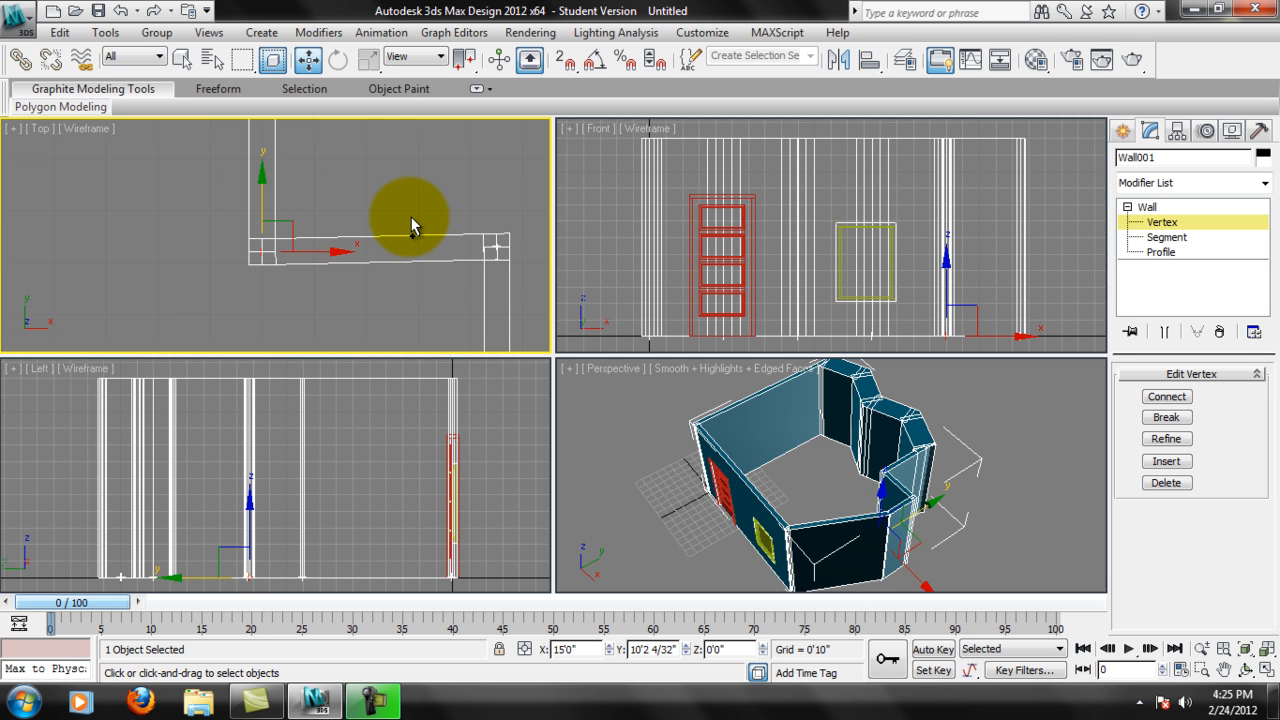
Move the jog's inner corner vertex back along Y until it lines up with the outer vertex.
scroll(414, 220, "down", 2)
scroll(371, 234, "down", 2)
middle_click_drag(371, 234, 424, 210)
scroll(443, 206, "down", 1)
scroll(443, 206, "down", 1)
scroll(426, 209, "up", 4)
middle_click_drag(477, 171, 323, 220)
scroll(323, 220, "up", 4)
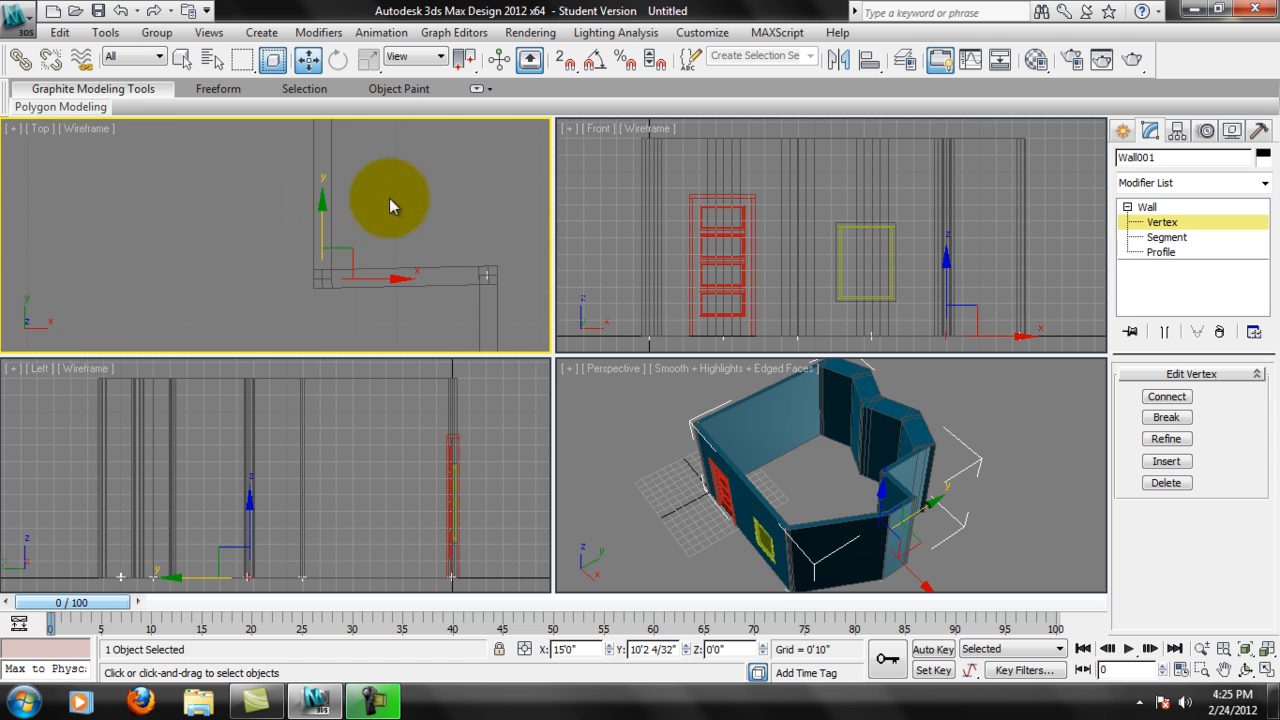
left_click(323, 210)
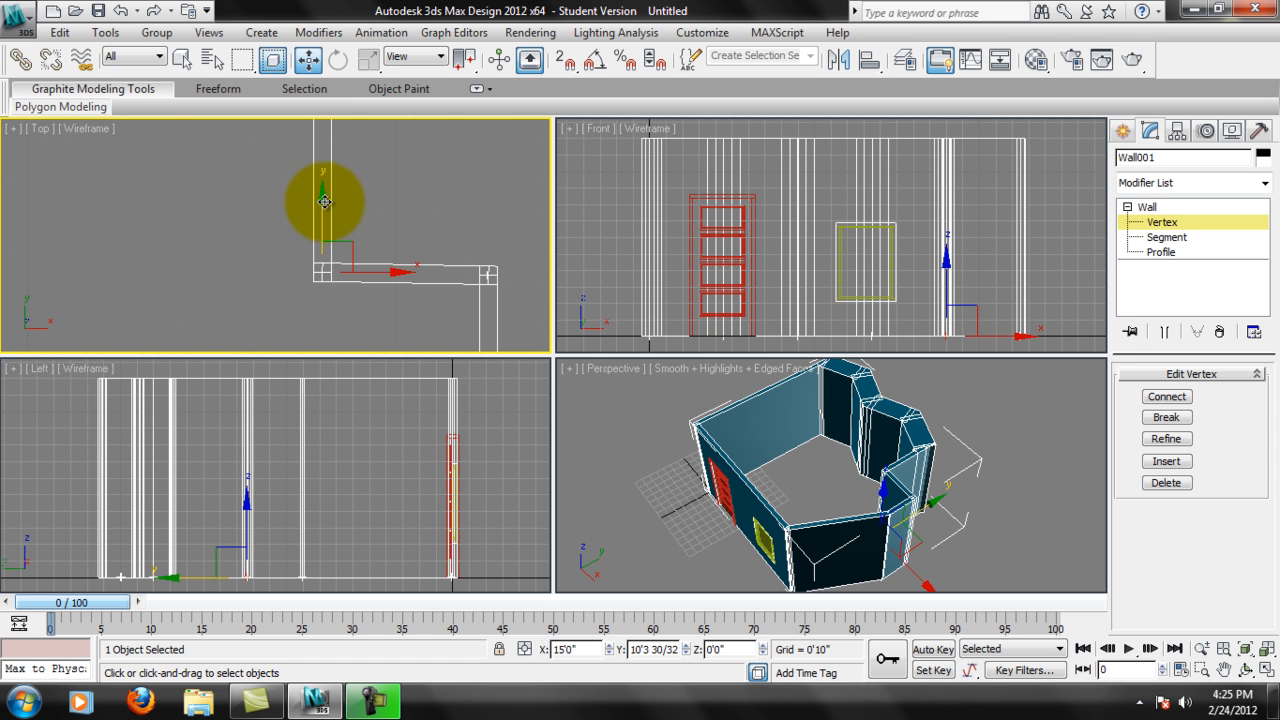
left_click(362, 290)
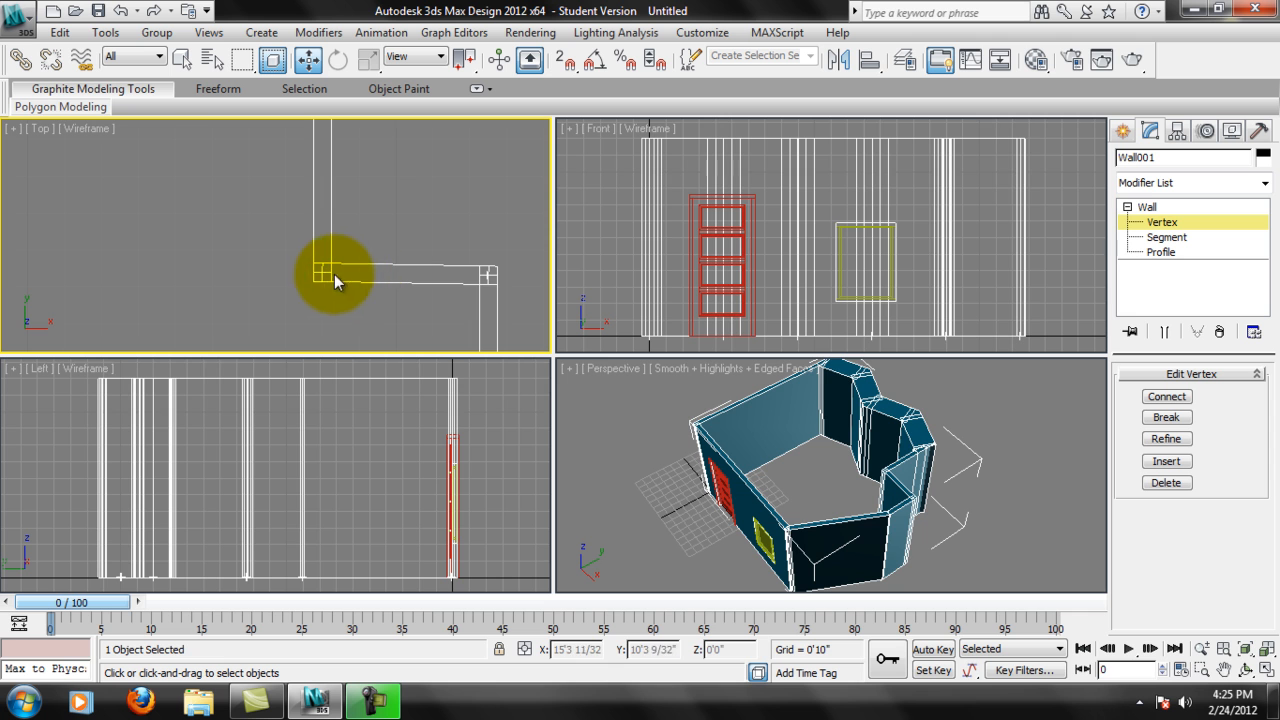
left_click(323, 272)
left_click(323, 204)
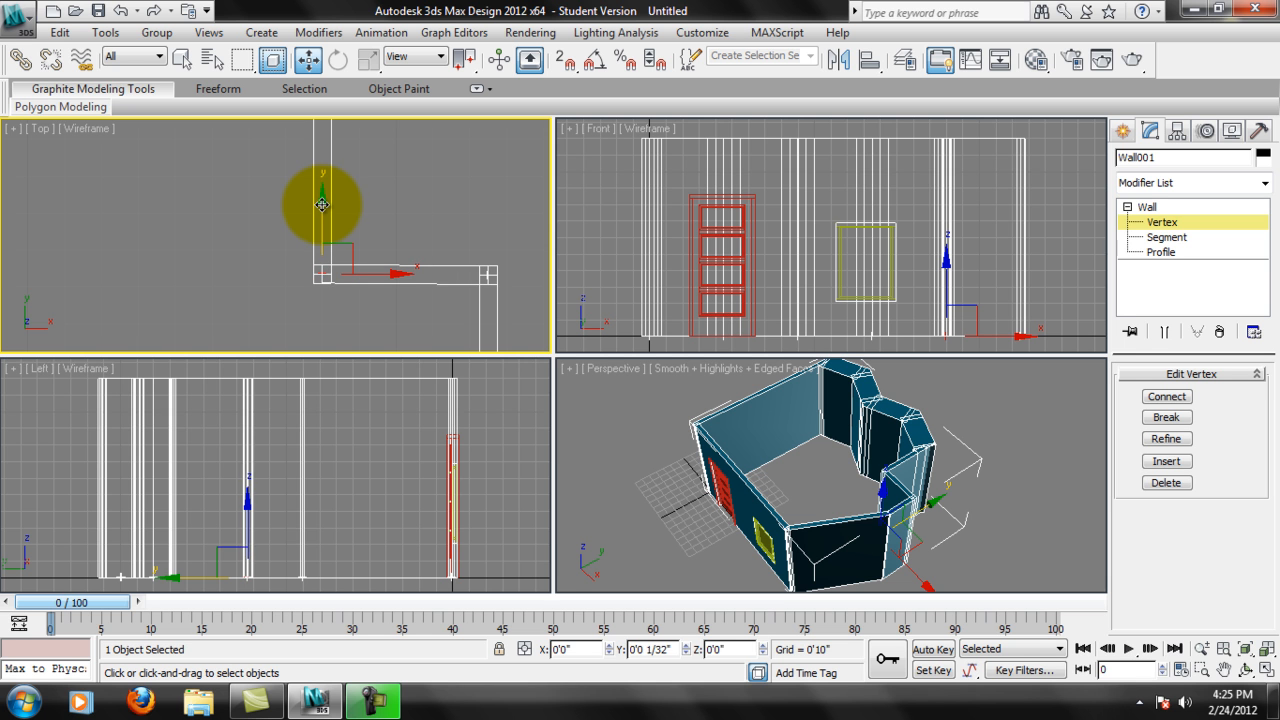
scroll(423, 210, "down", 6)
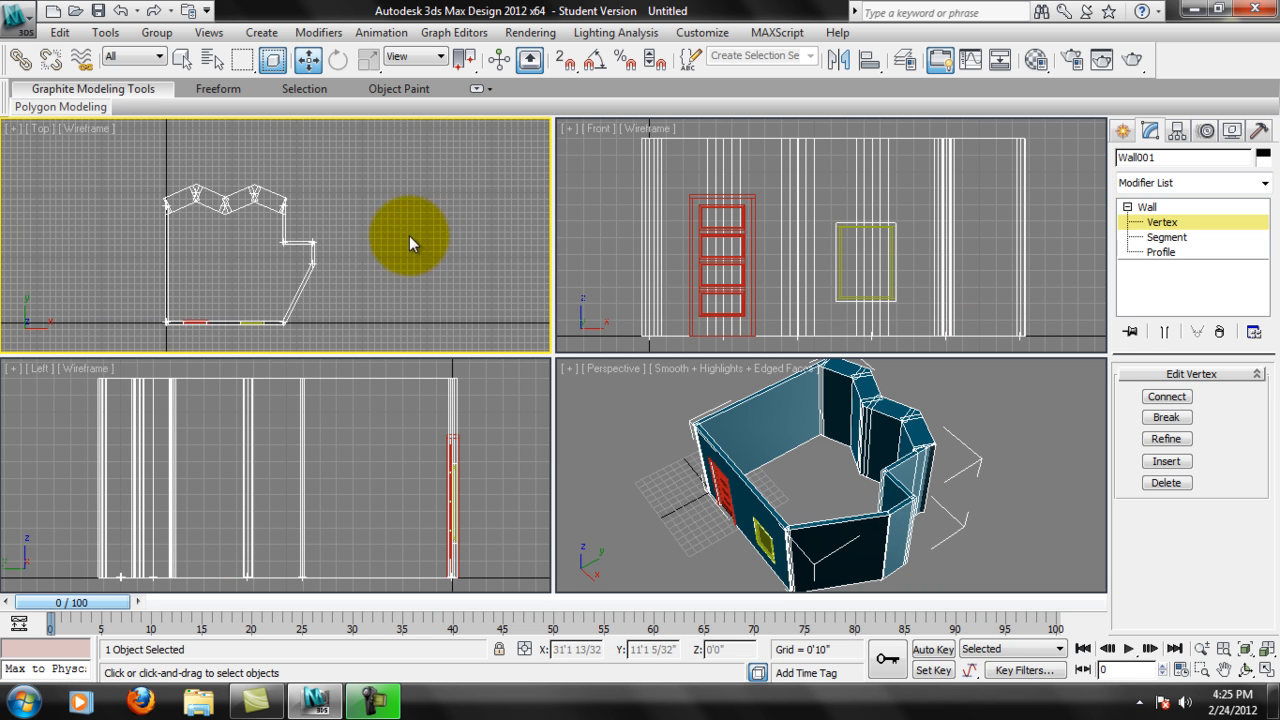
Switch the wall to Profile level and select the profile of the straight wall at X 0'0" in the Left view.
scroll(323, 224, "up", 2)
left_click(1160, 252)
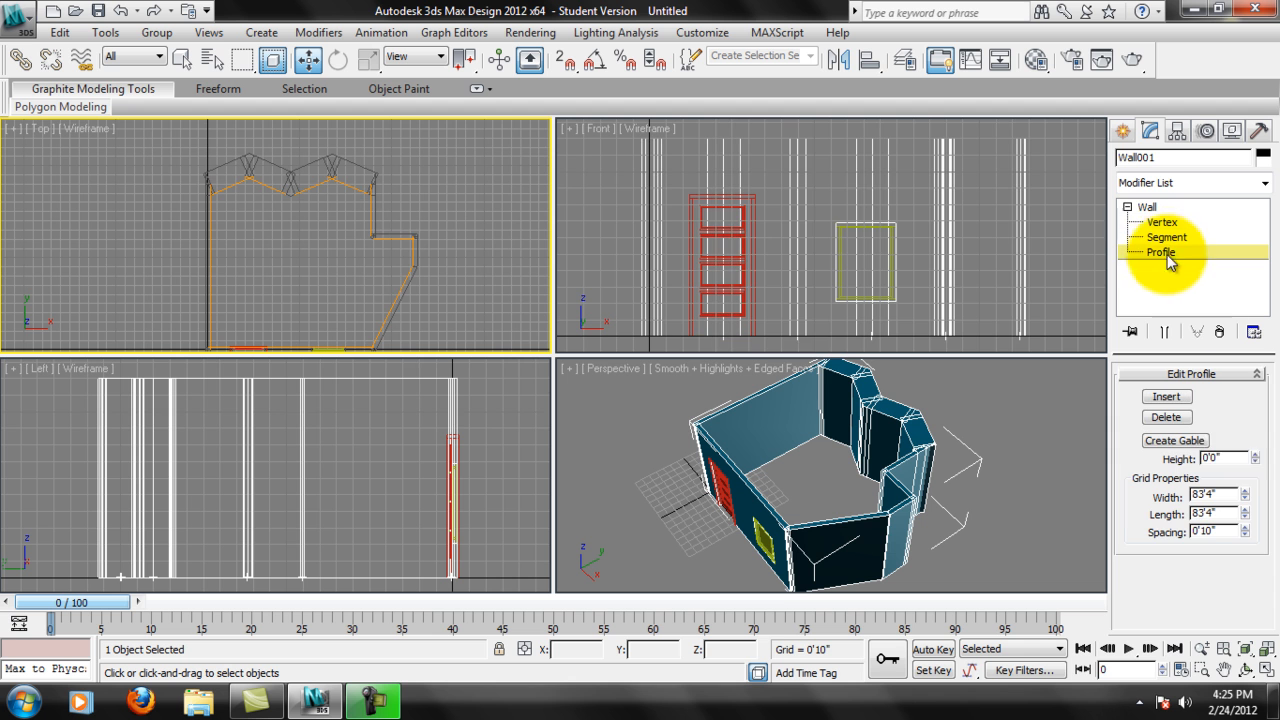
middle_click_drag(393, 260, 406, 247)
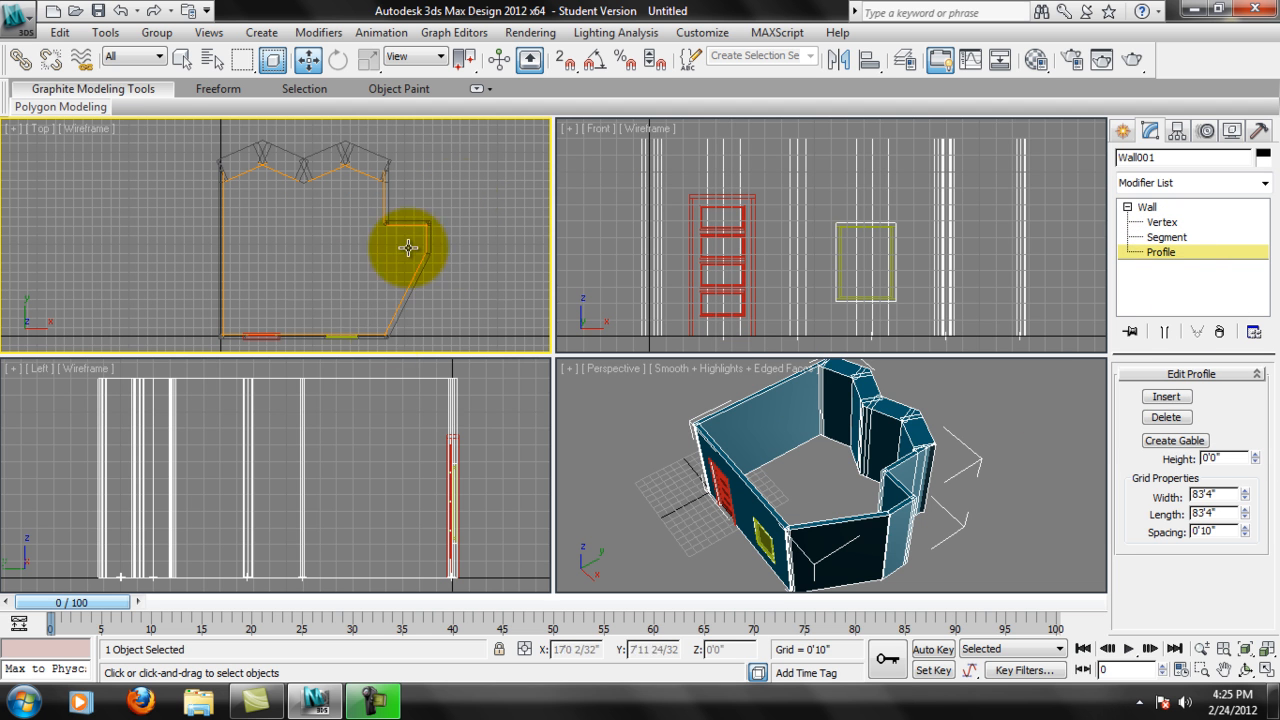
middle_click_drag(352, 427, 345, 437)
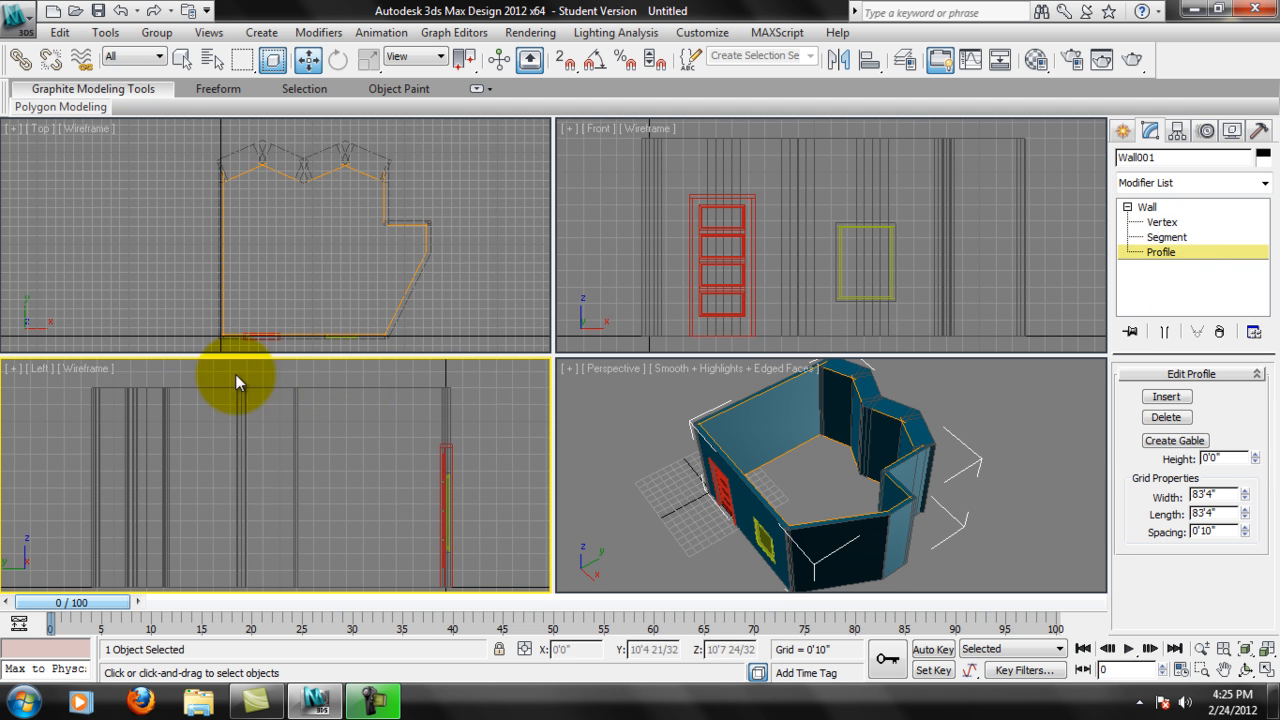
left_click(340, 388)
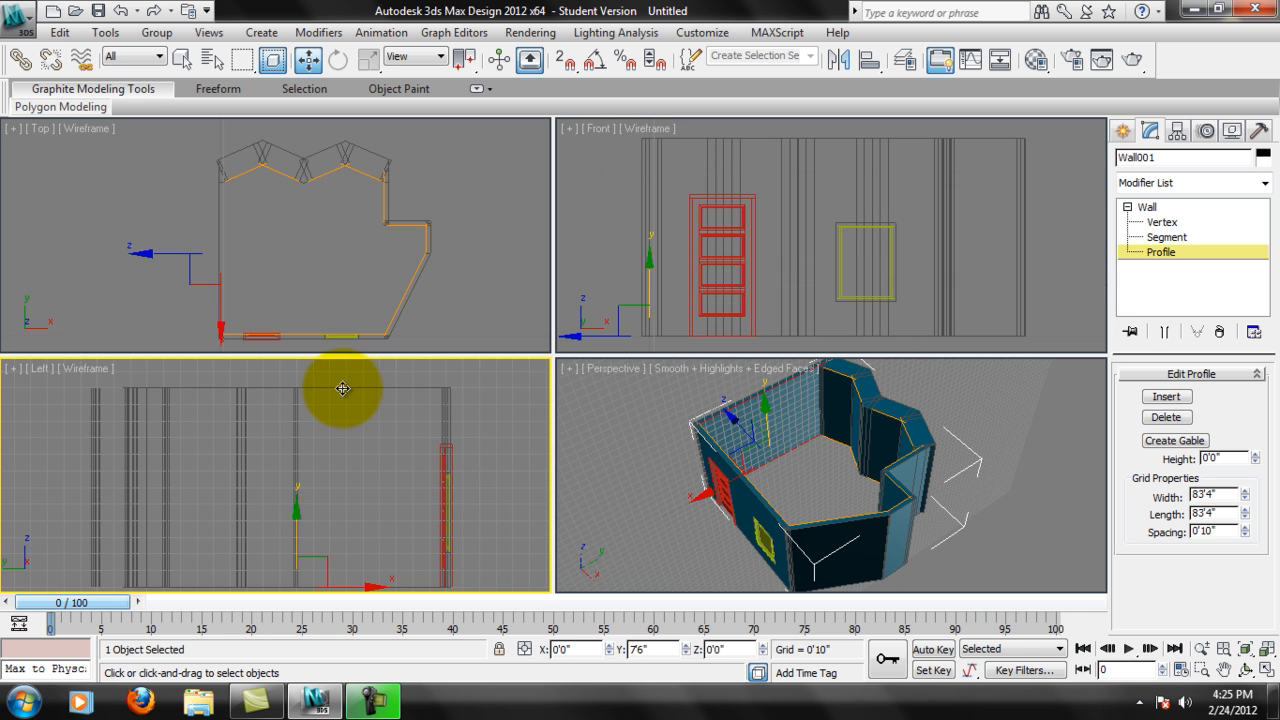
Insert a vertex on the bottom edge of the straight wall's profile, near its middle, in the Left view.
middle_click_drag(397, 503, 448, 447)
middle_click_drag(294, 159, 330, 130)
middle_click_drag(345, 269, 336, 228)
middle_click_drag(408, 156, 370, 227)
scroll(325, 193, "up", 3)
middle_click_drag(427, 140, 419, 220)
middle_click_drag(458, 309, 414, 246)
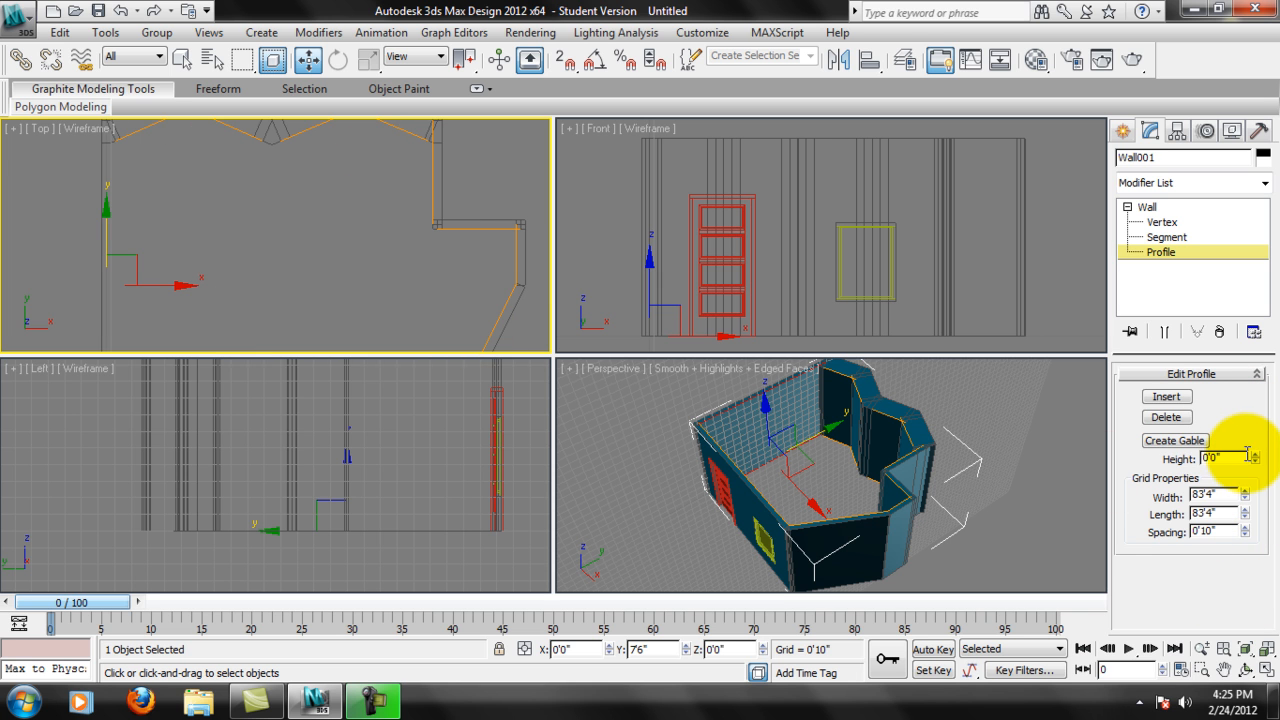
middle_click_drag(491, 323, 454, 300)
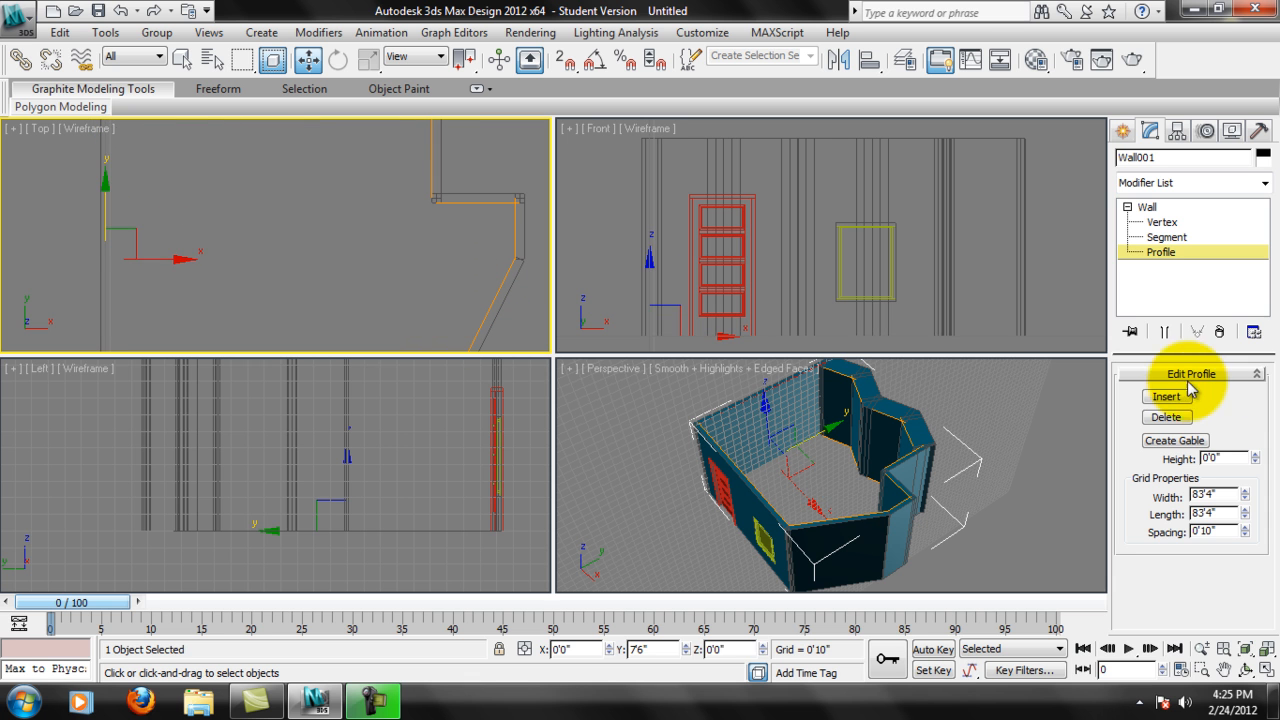
left_click(1186, 395)
middle_click_drag(242, 399, 111, 394)
middle_click_drag(303, 462, 331, 503)
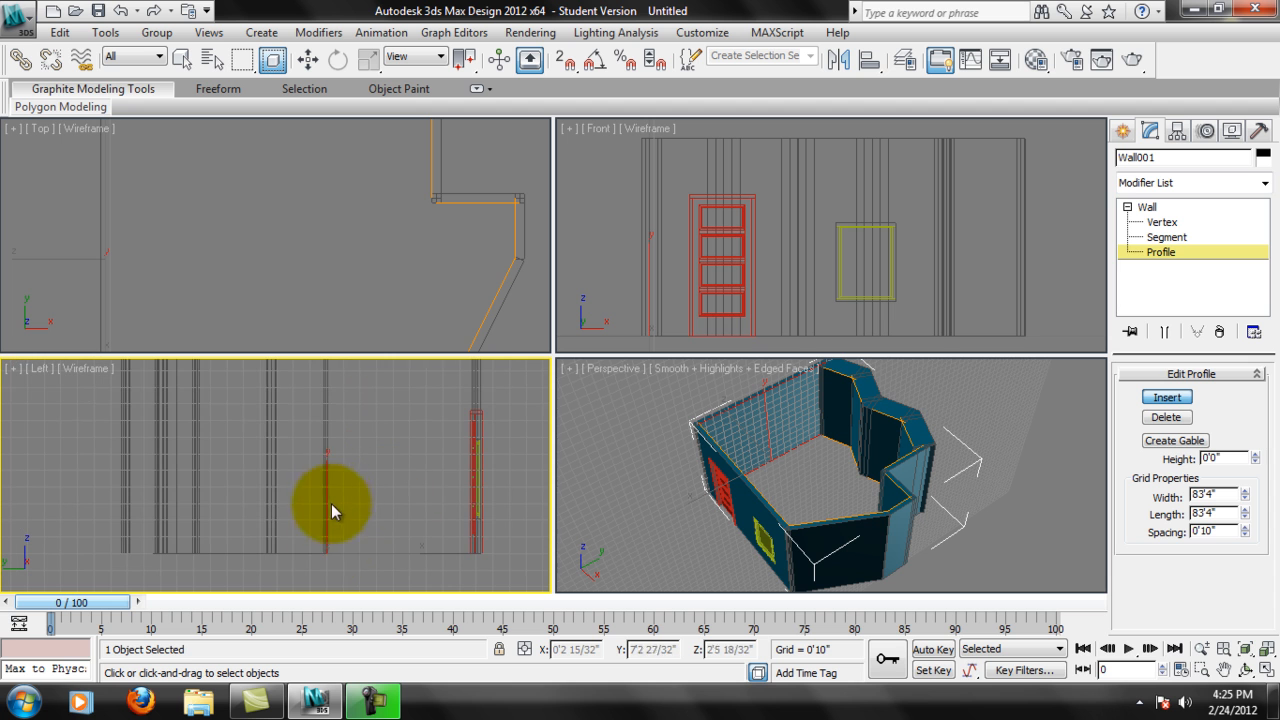
left_click_drag(326, 551, 286, 452)
middle_click_drag(111, 239, 205, 255)
scroll(123, 237, "up", 2)
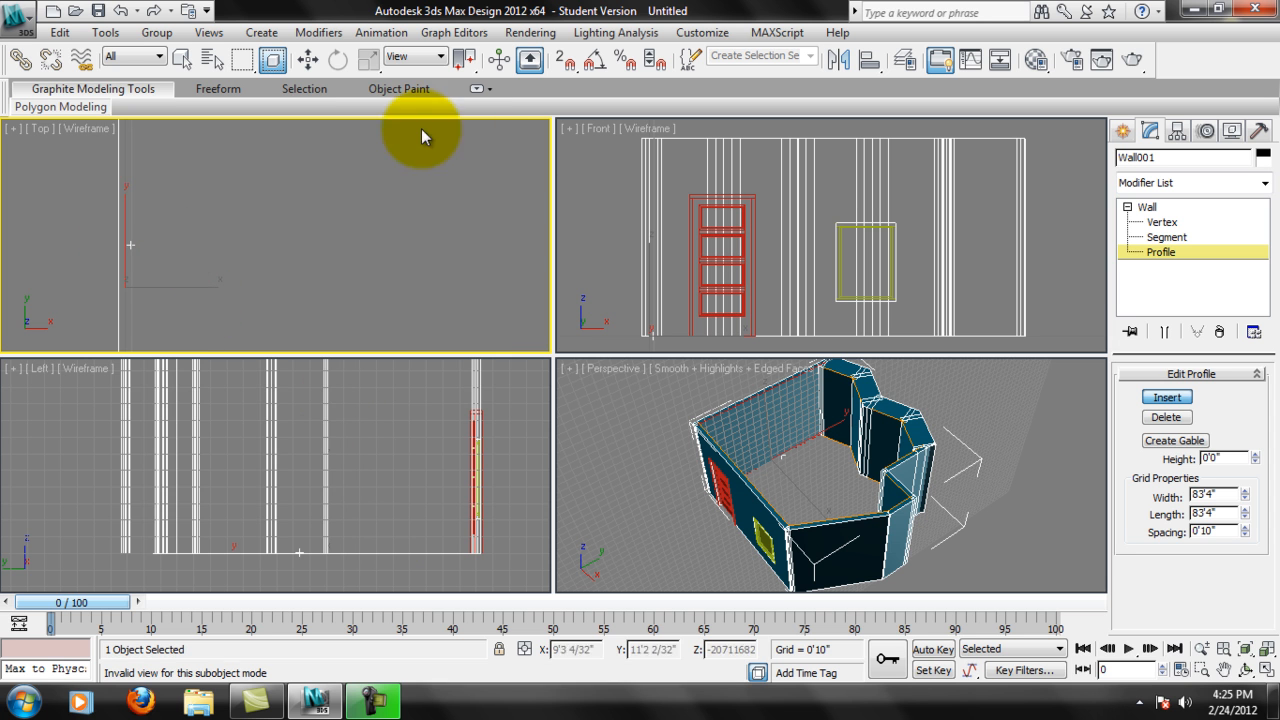
Check the inserted profile vertex by selecting it in the Top view, and reselect the straight wall's whole profile.
left_click(308, 59)
left_click(323, 500)
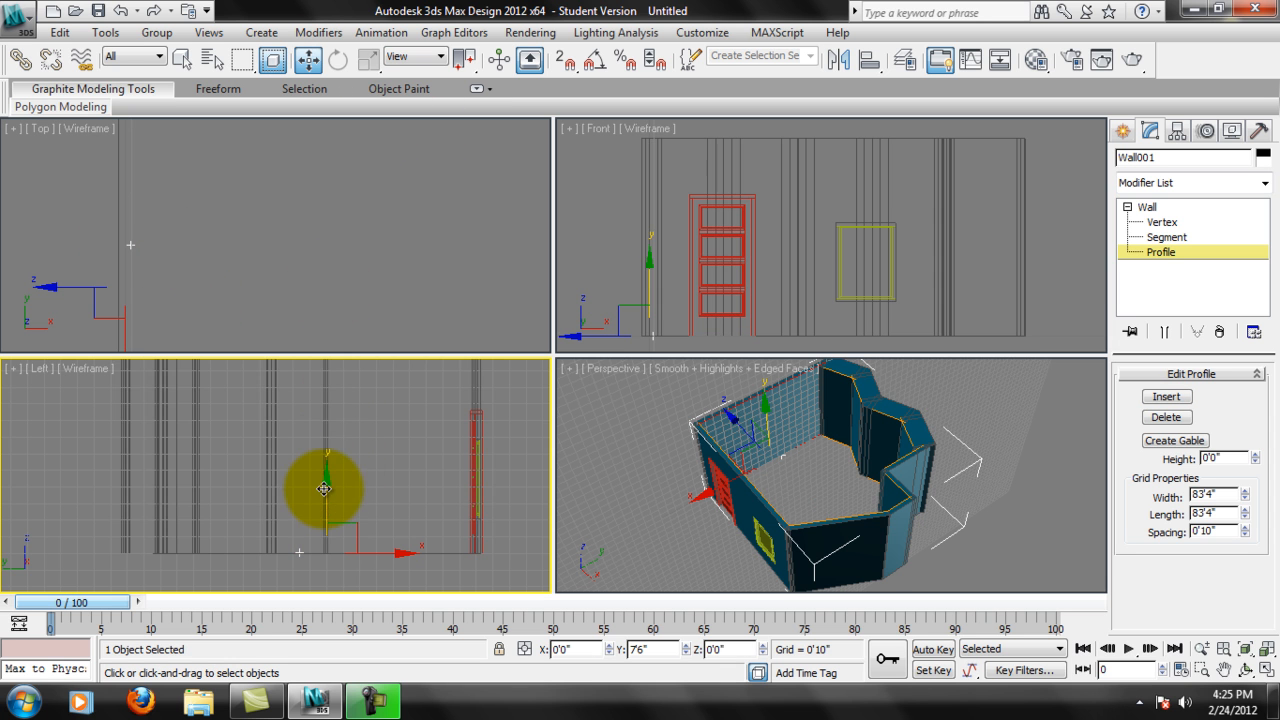
left_click(127, 240)
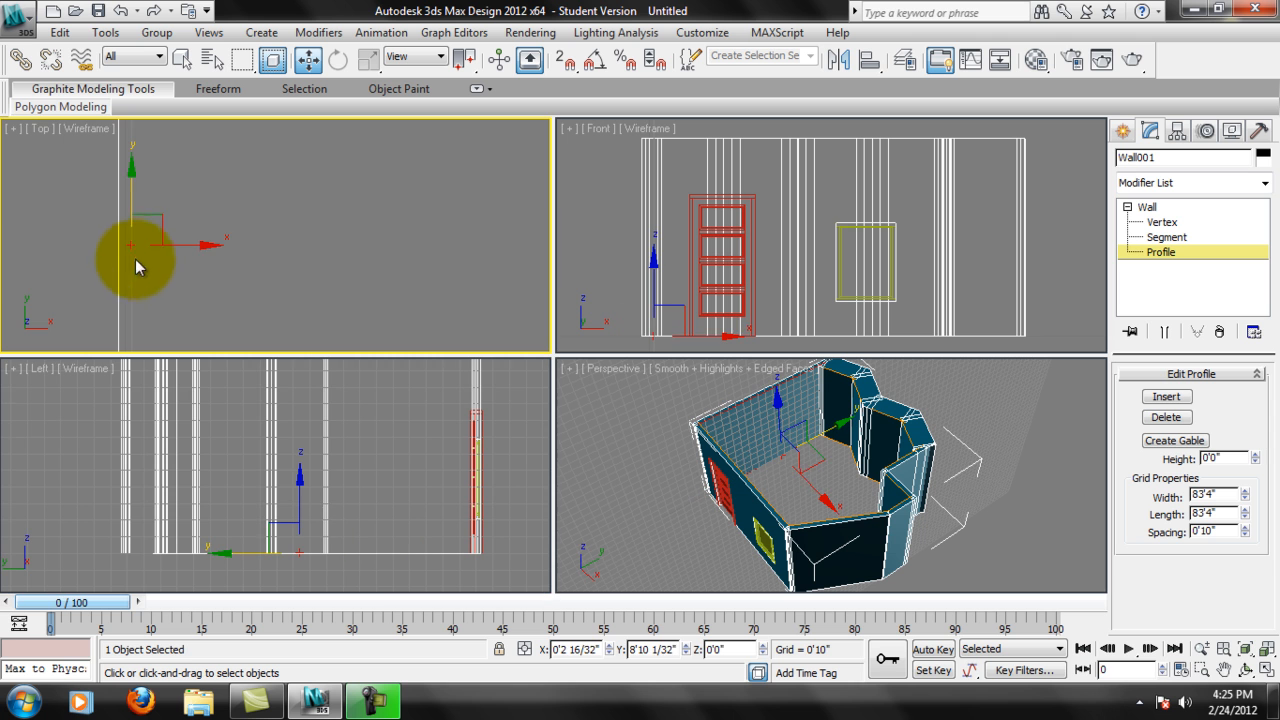
mouse_move(200, 247)
left_mouse_down()
mouse_move(243, 248)
mouse_move(208, 250)
left_mouse_up()
left_click(129, 226)
scroll(187, 278, "down", 1)
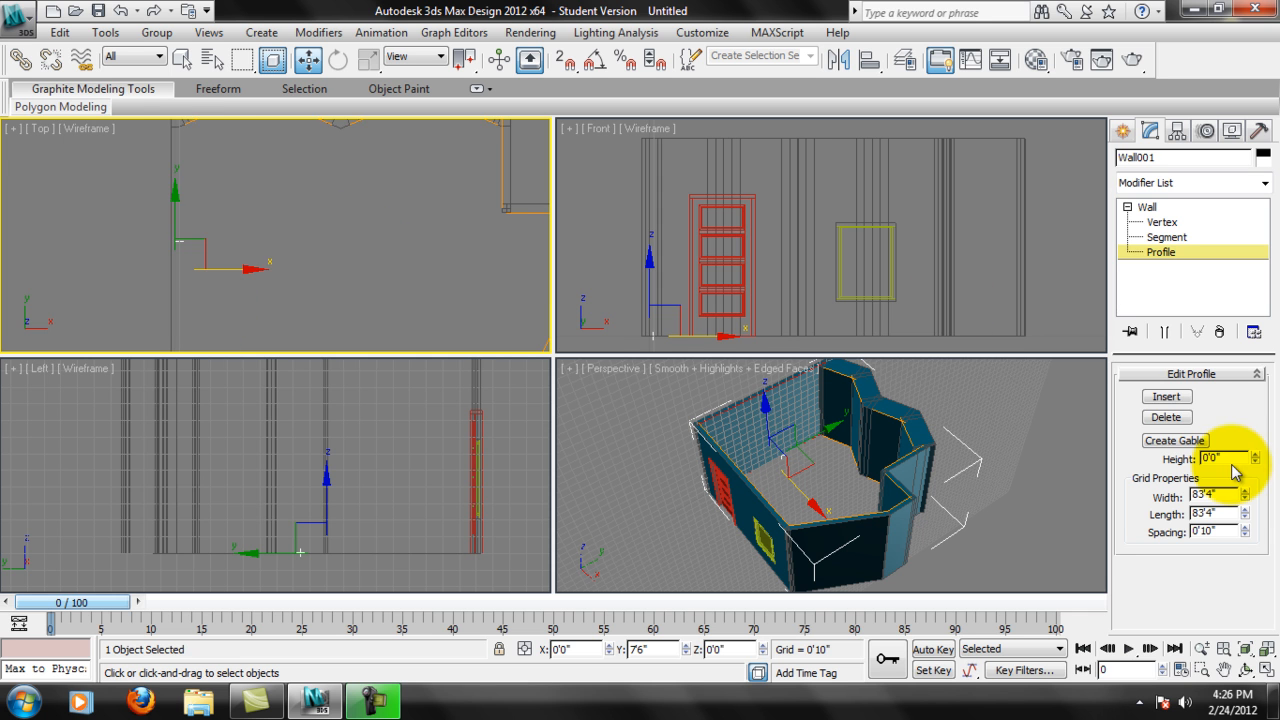
Try to insert another profile vertex on the straight wall in the Top view, and return to the Move tool.
left_click(1166, 396)
middle_click_drag(317, 249, 272, 202)
middle_click_drag(296, 290, 280, 220)
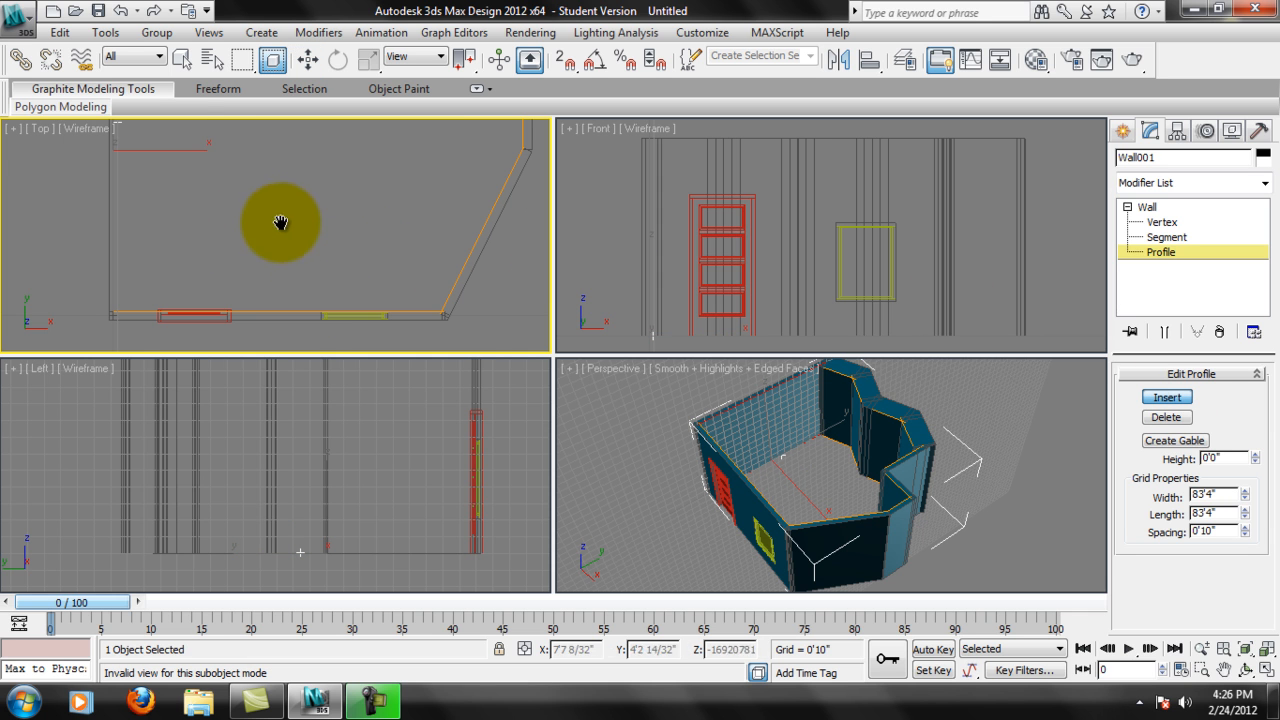
middle_click_drag(188, 216, 193, 219)
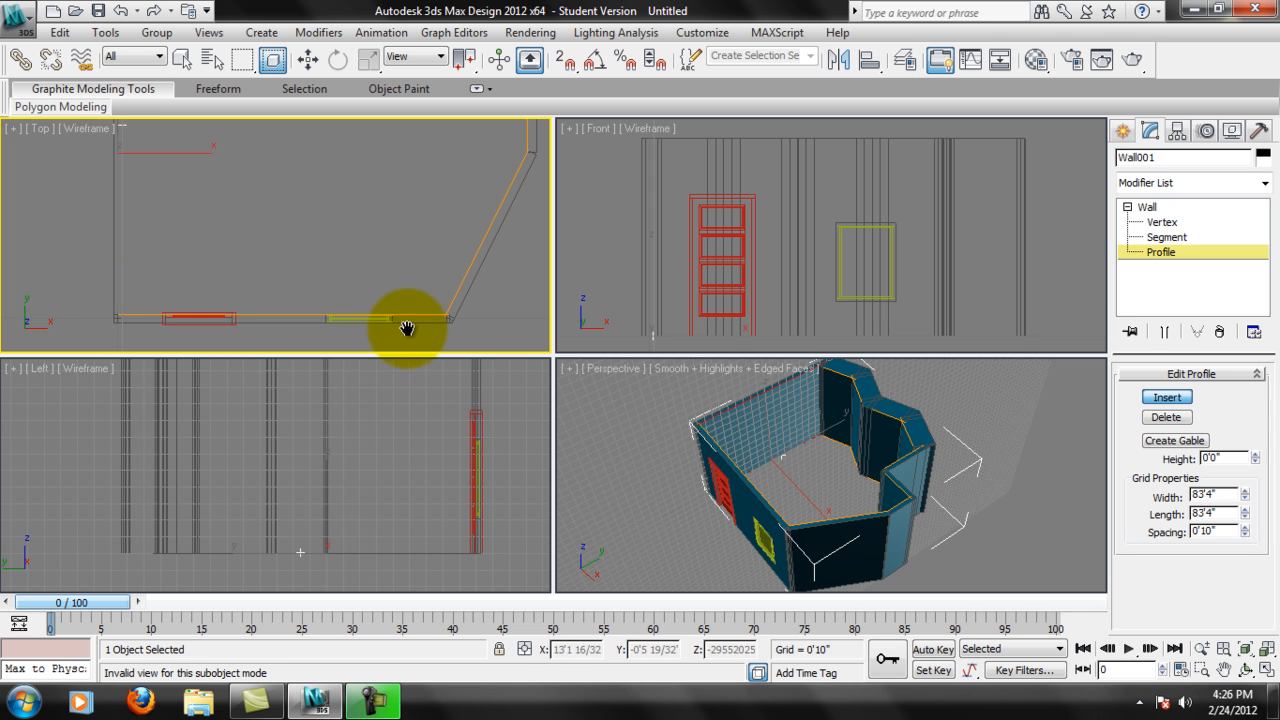
key("w")
middle_click_drag(160, 150, 182, 174)
left_click_drag(218, 182, 246, 182)
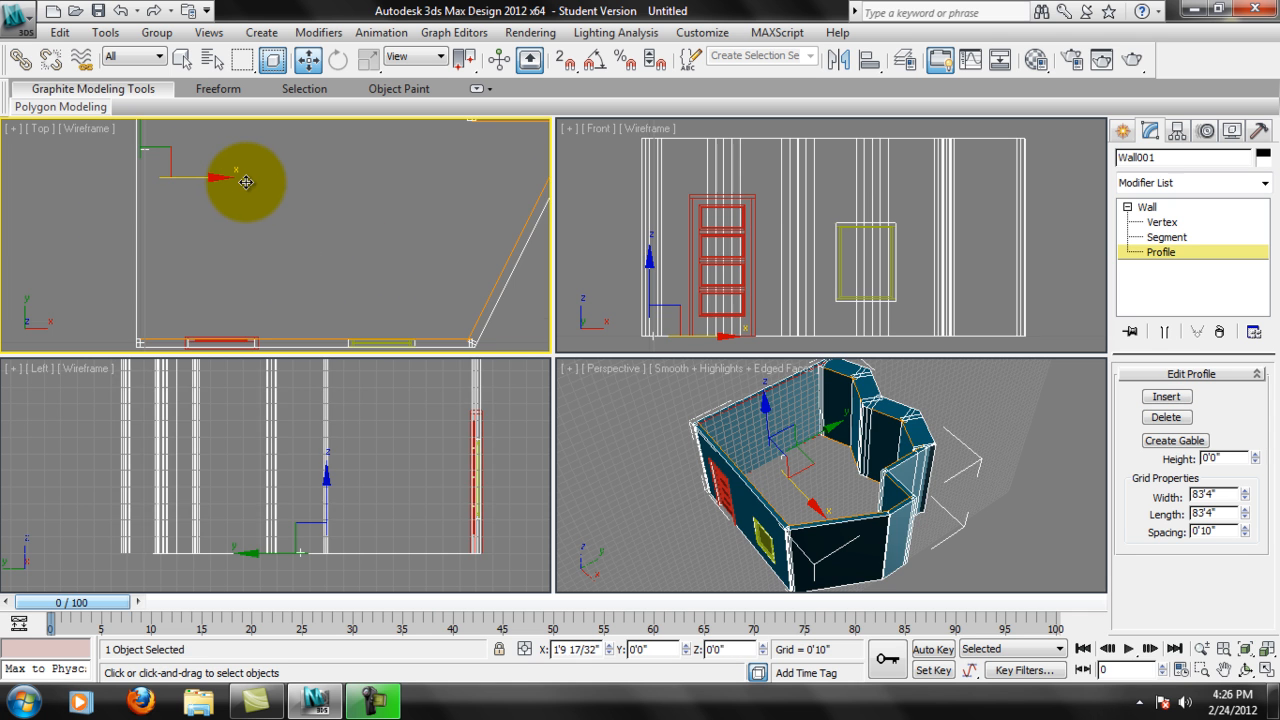
Create a gable with a height of 6'3 25/32" on the straight wall's profile.
left_click(1190, 442)
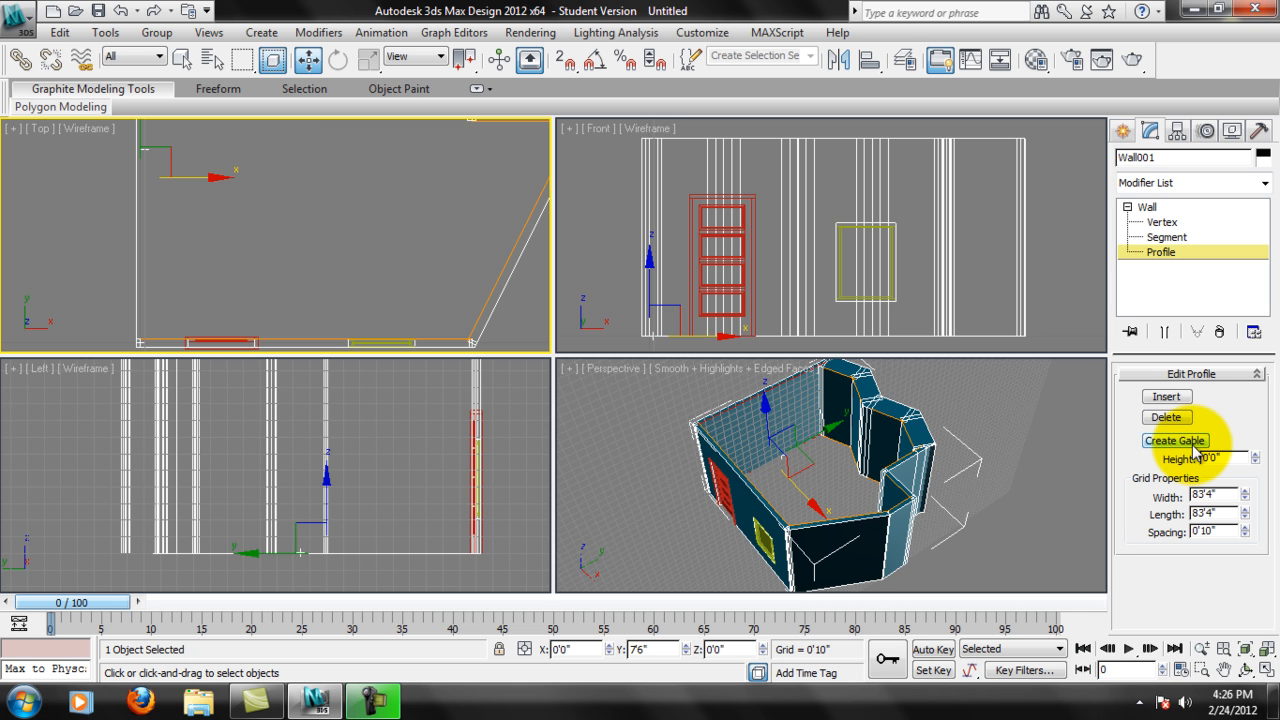
middle_click_drag(106, 225, 108, 234)
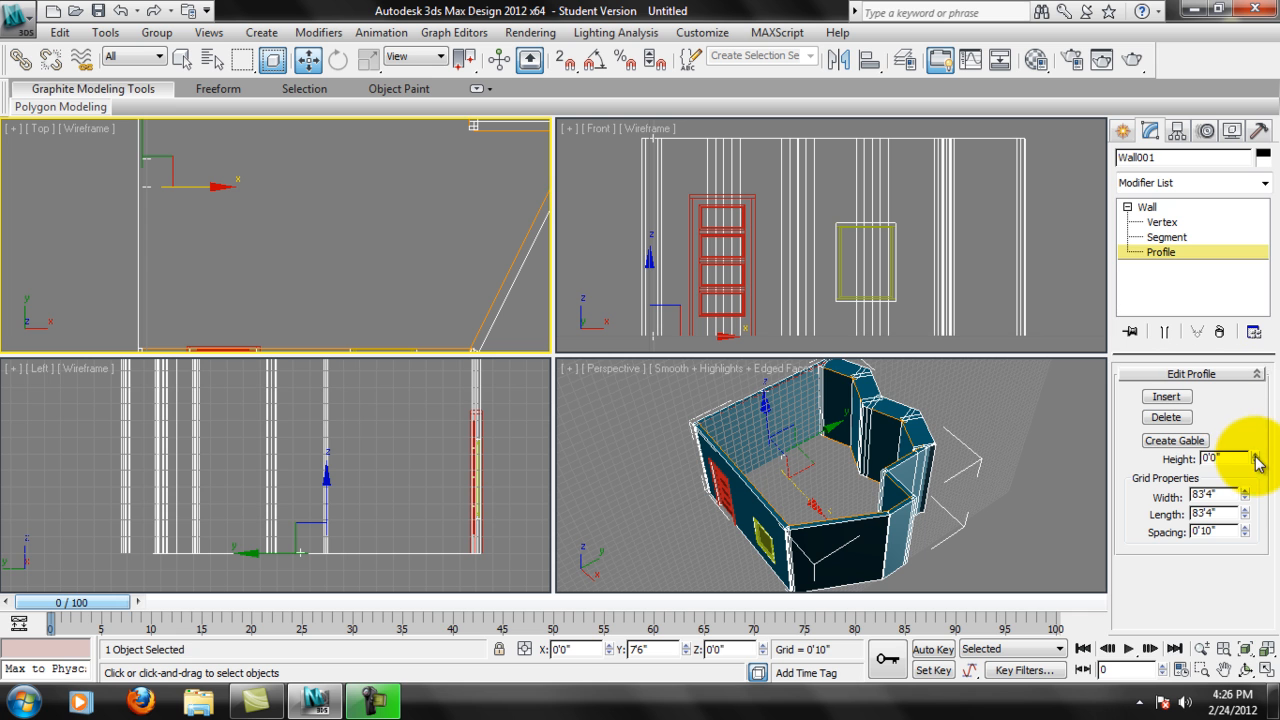
left_click_drag(1257, 406, 1250, 100)
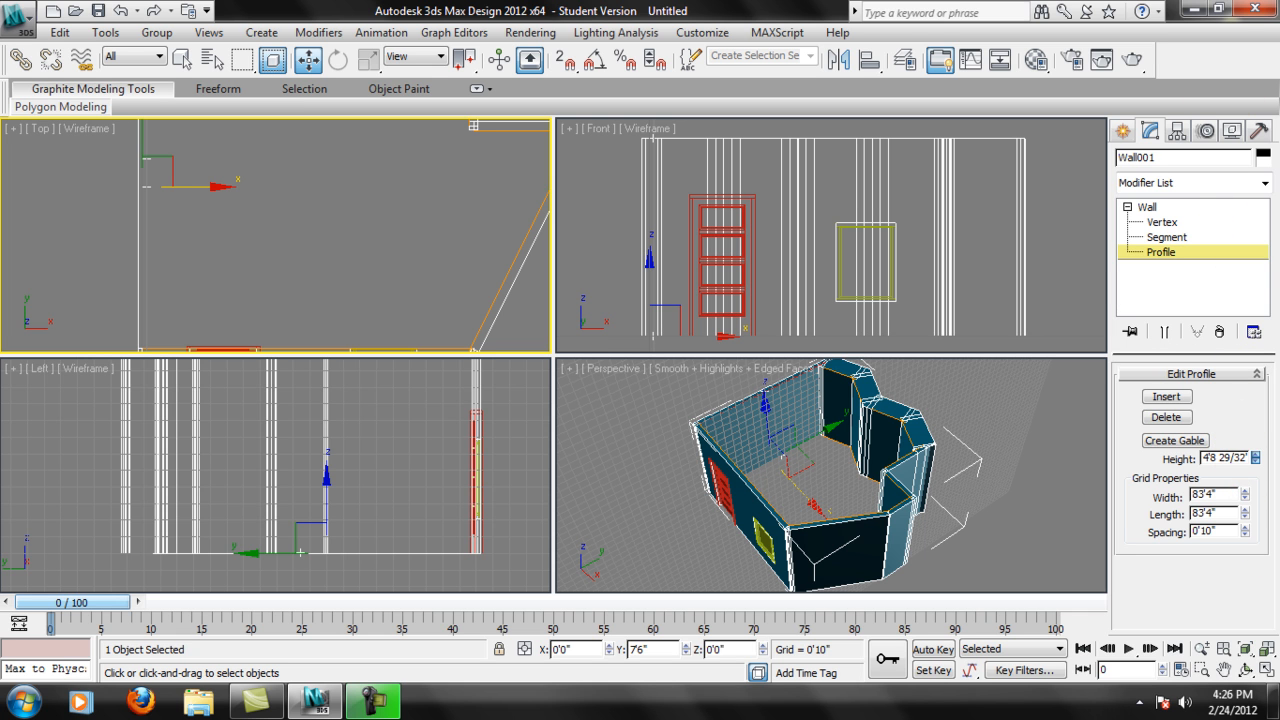
left_click(1172, 441)
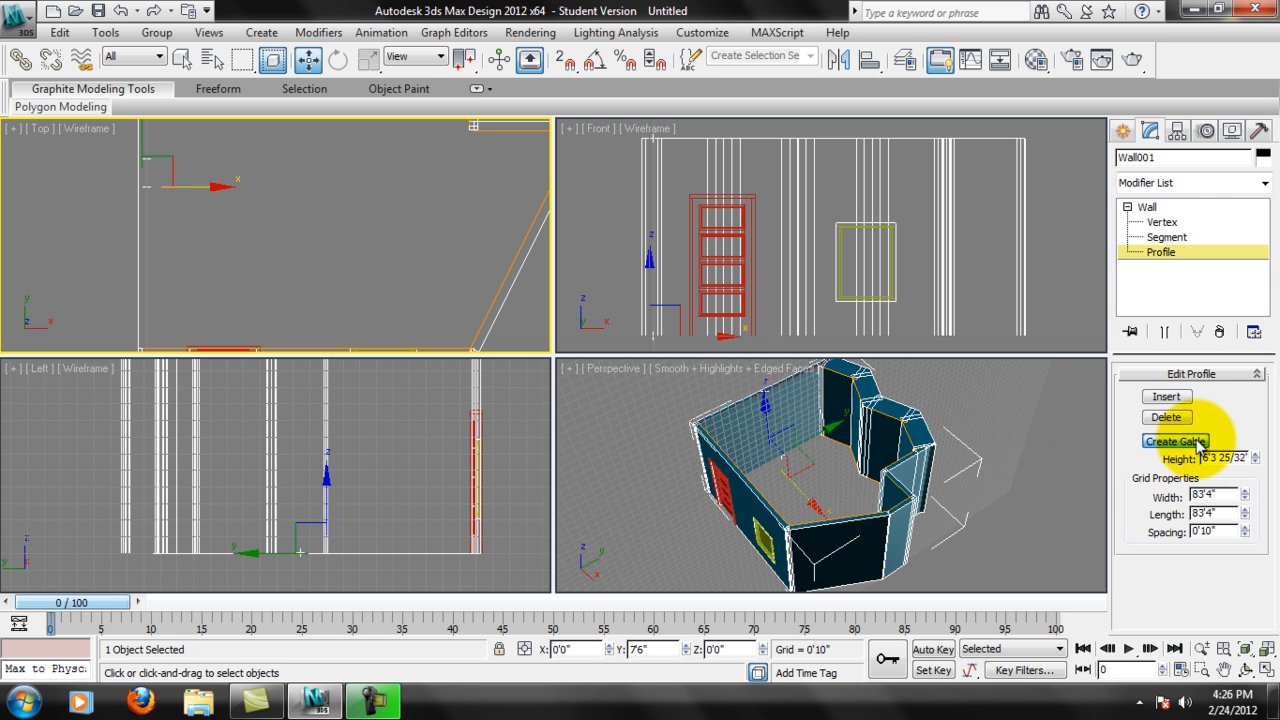
Examine the gabled wall from outside and from above in the Perspective view.
scroll(737, 448, "down", 1)
middle_click_drag(703, 454, 905, 436, "alt")
scroll(831, 466, "up", 4)
middle_click_drag(815, 410, 865, 483)
scroll(771, 466, "up", 3)
middle_click_drag(797, 411, 880, 421, "alt")
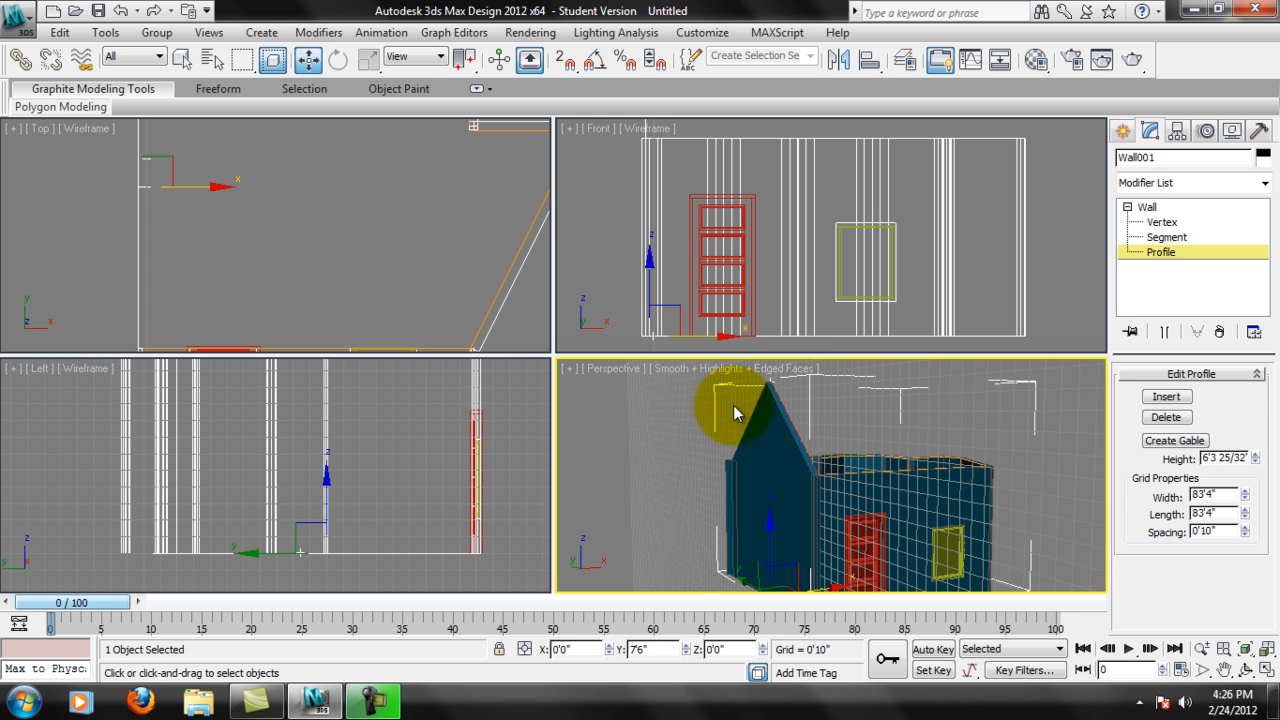
middle_click_drag(768, 430, 490, 374, "alt")
Select the vertex on the profile's bottom edge and move it down along Z to about -4'6".
left_click(157, 171)
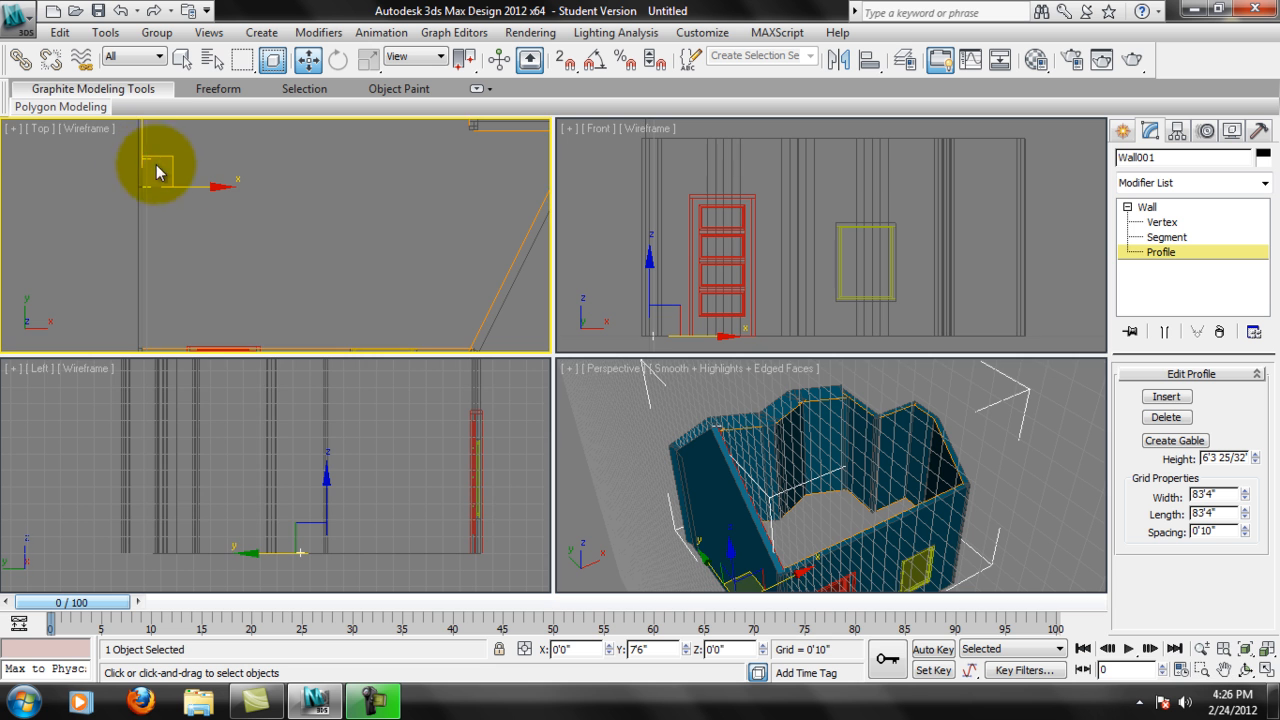
middle_click_drag(188, 162, 192, 161)
middle_click_drag(638, 427, 742, 431, "alt")
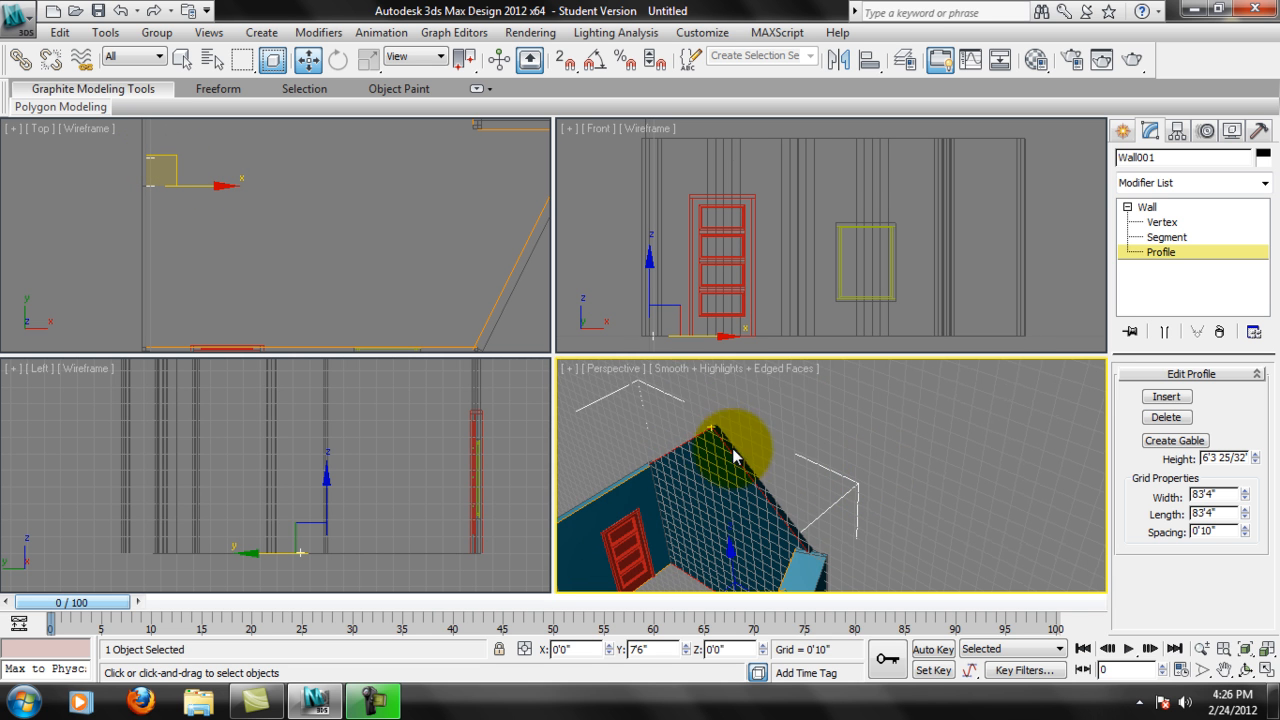
left_click(195, 190)
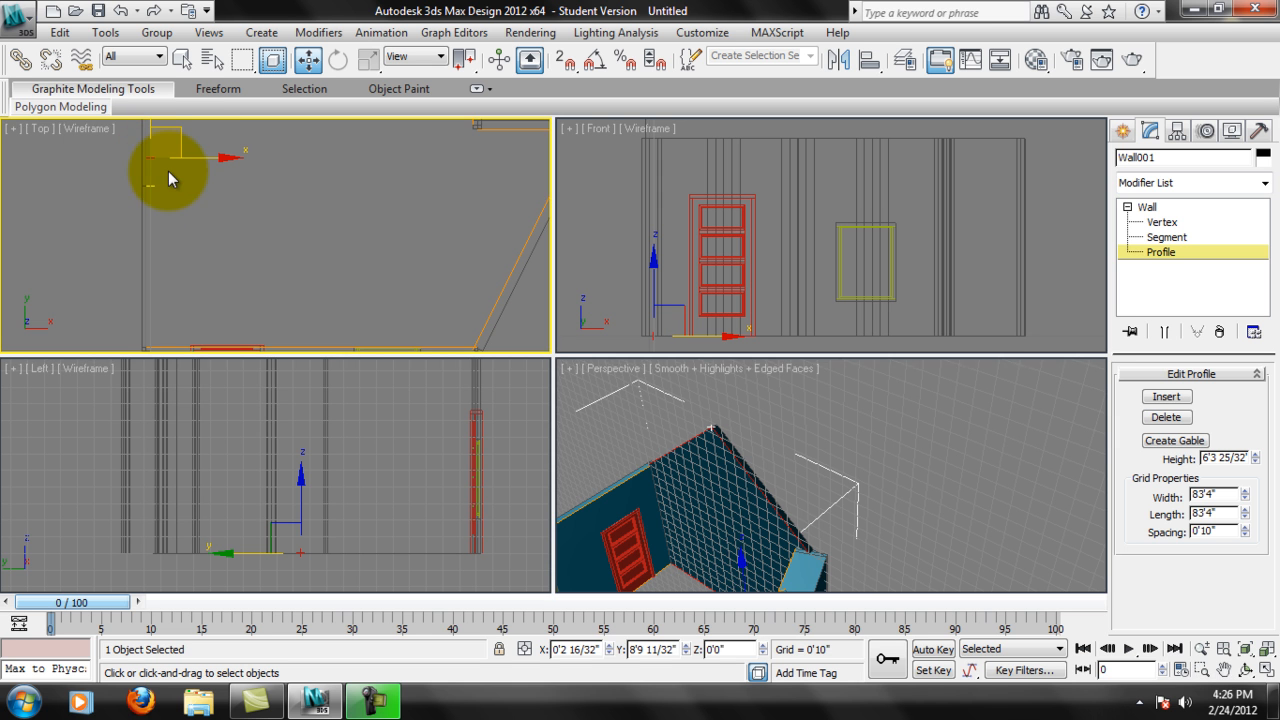
middle_click_drag(651, 429, 746, 547, "alt")
mouse_move(746, 547)
left_mouse_down()
mouse_move(750, 604)
mouse_move(812, 610)
mouse_move(745, 611)
mouse_move(934, 529)
mouse_move(980, 491)
mouse_move(809, 523)
mouse_move(693, 487)
mouse_move(700, 394)
mouse_move(737, 409)
mouse_move(749, 511)
mouse_move(749, 417)
mouse_move(749, 457)
mouse_move(735, 442)
mouse_move(748, 426)
mouse_move(752, 525)
mouse_move(752, 367)
mouse_move(771, 556)
mouse_move(784, 465)
mouse_move(797, 556)
mouse_move(811, 510)
left_mouse_up()
middle_click_drag(909, 465, 922, 569)
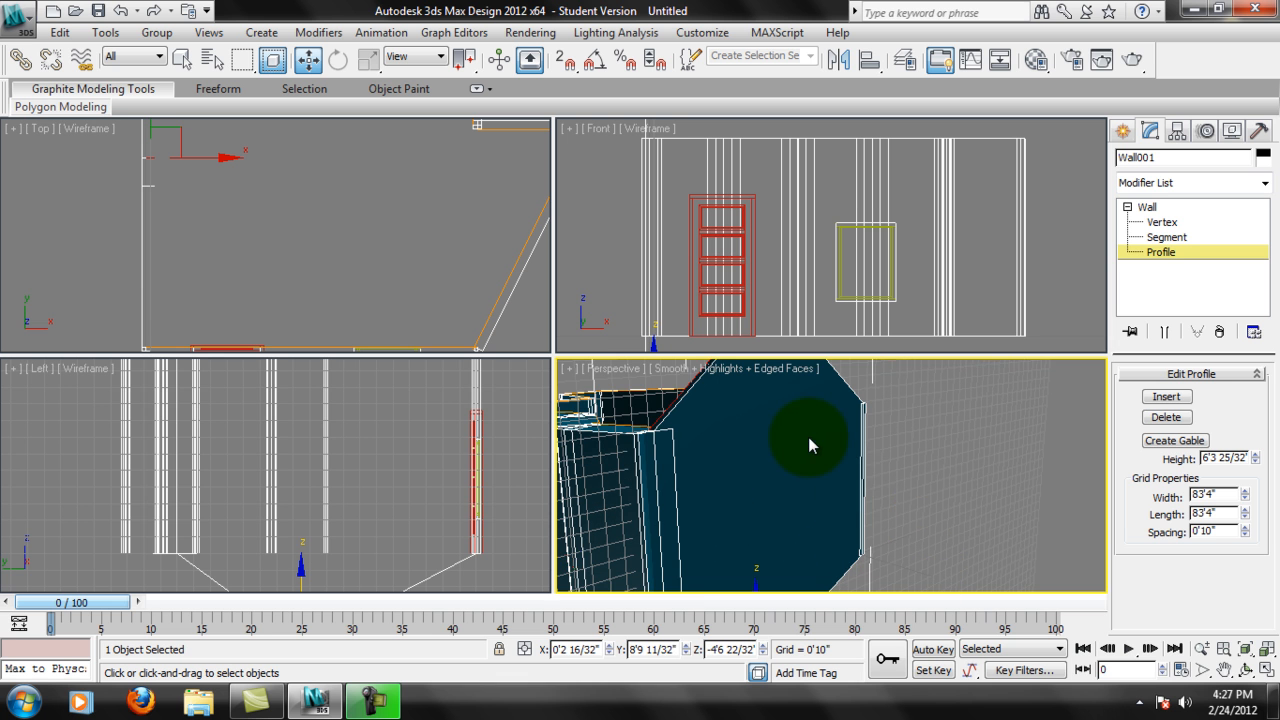
Insert a vertex on the sloping edge of the gable in the Perspective view, and return to the Move tool.
middle_click_drag(809, 440, 877, 504)
left_click(1166, 398)
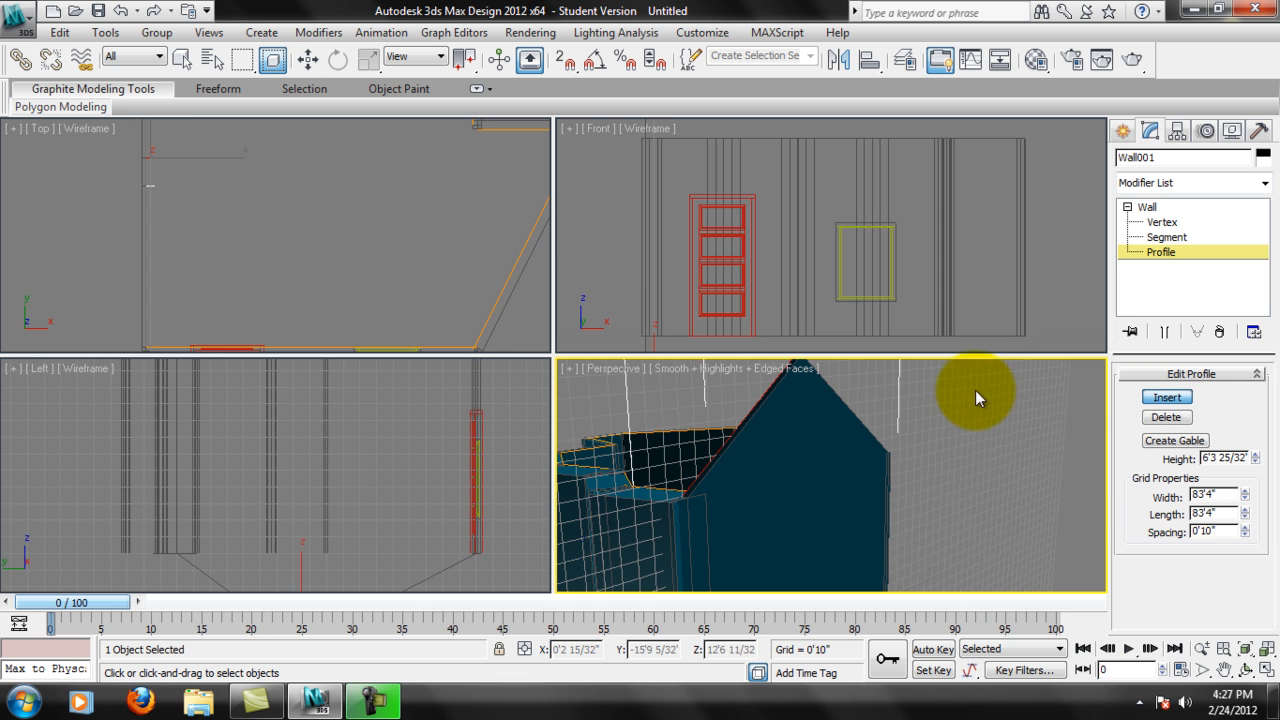
left_click(749, 410)
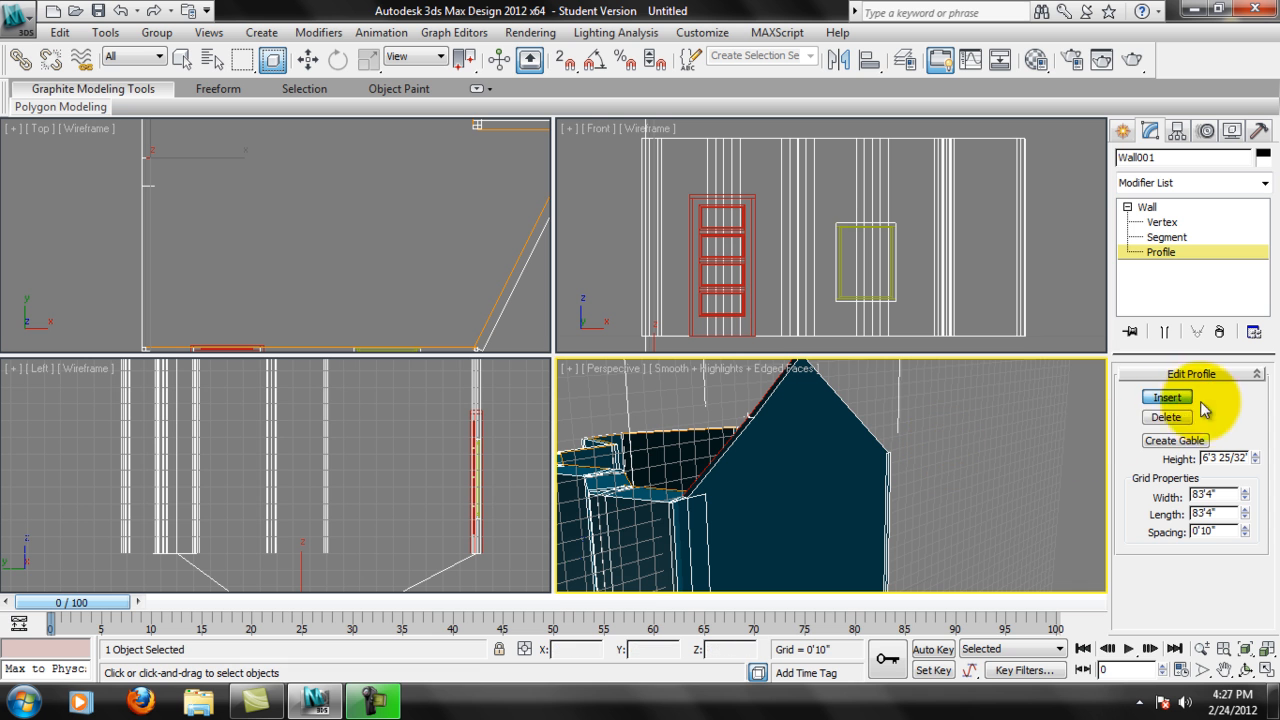
left_click(308, 60)
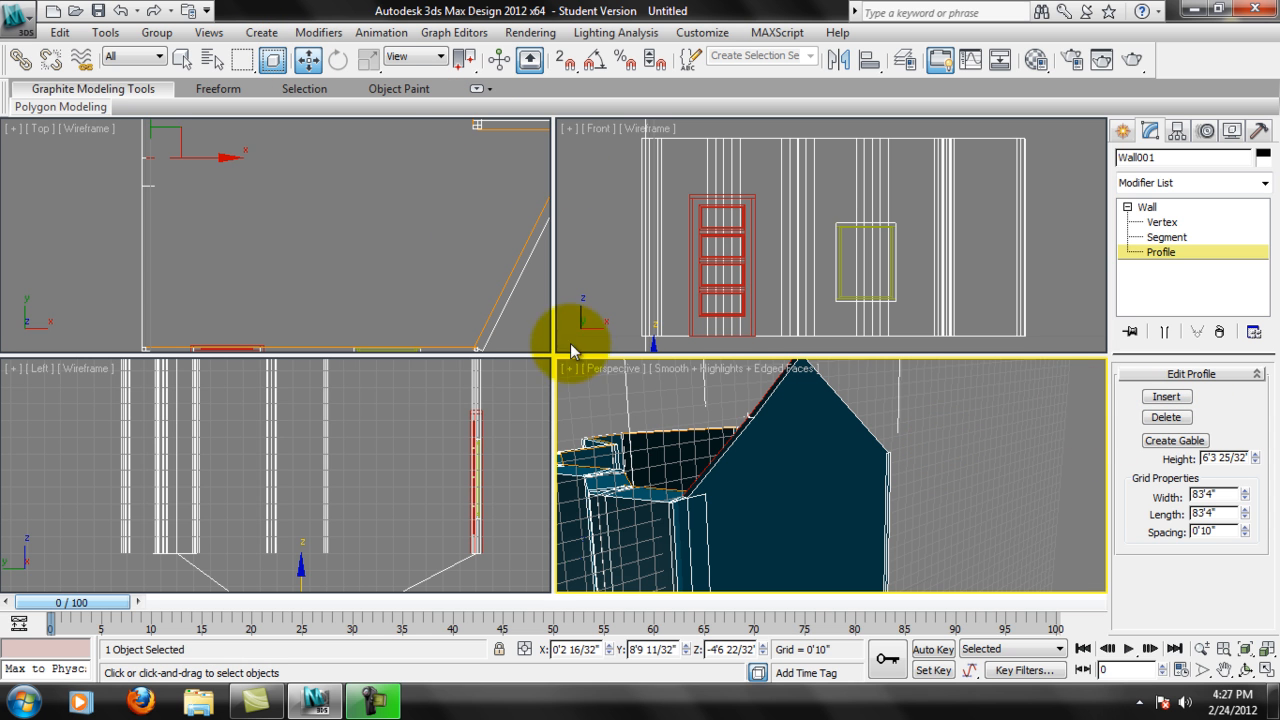
Move the vertex on the gable's sloping edge down along Z to 10'0".
middle_click_drag(784, 424, 764, 495)
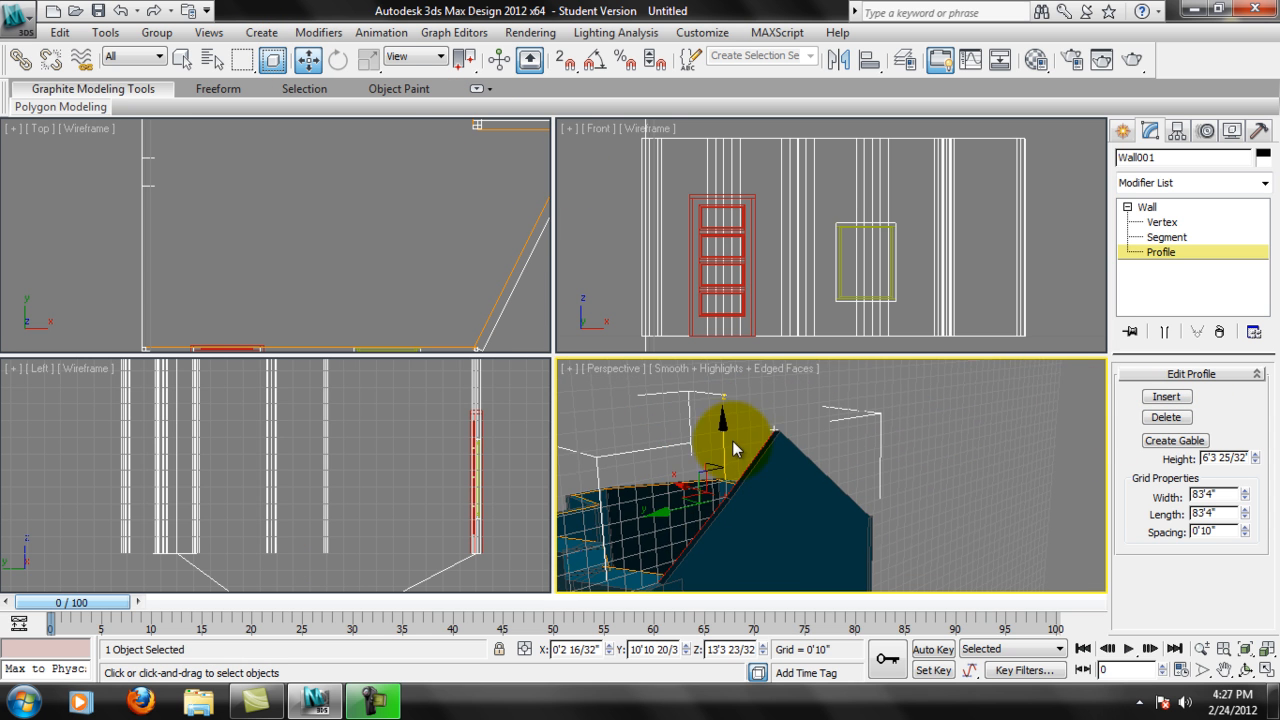
mouse_move(720, 441)
left_mouse_down()
mouse_move(721, 352)
mouse_move(724, 454)
mouse_move(707, 334)
mouse_move(726, 452)
mouse_move(724, 396)
mouse_move(730, 440)
left_mouse_up()
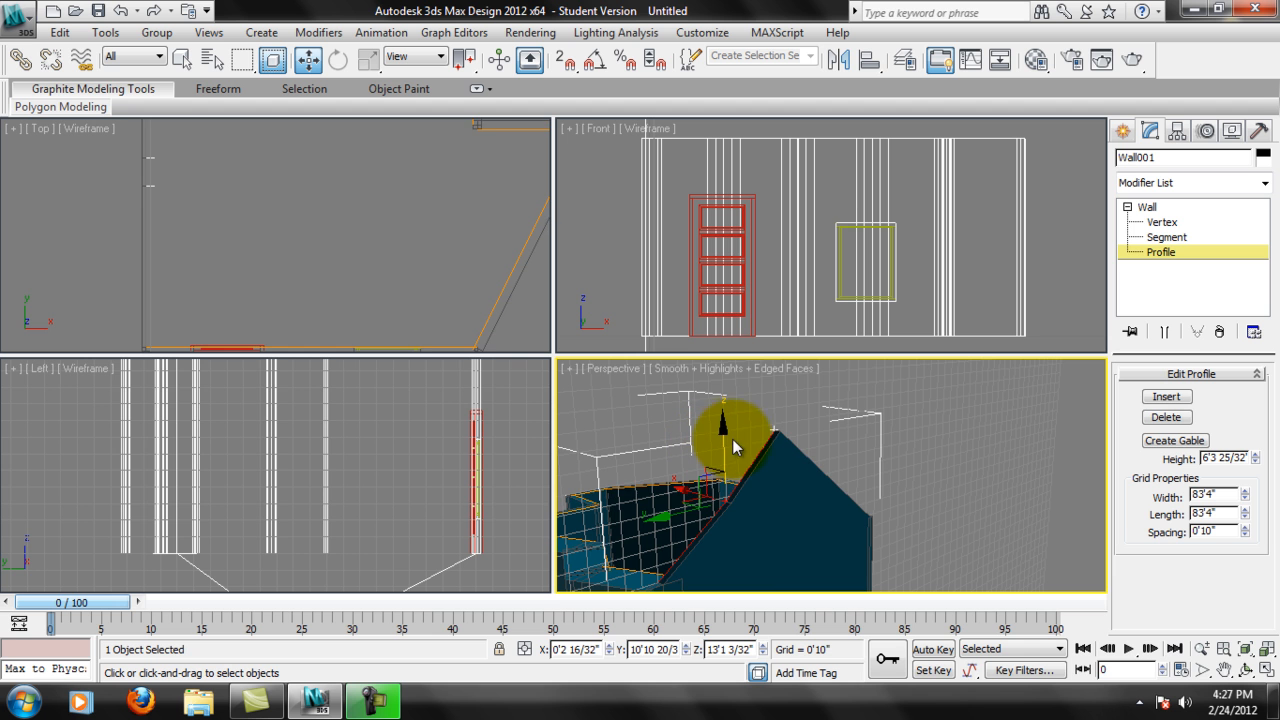
left_click_drag(718, 430, 757, 478)
mouse_move(831, 509)
middle_mouse_down("alt")
mouse_move(700, 511)
mouse_move(802, 539)
mouse_move(813, 473)
mouse_move(800, 574)
mouse_move(814, 391)
mouse_move(828, 498)
middle_mouse_up("alt")
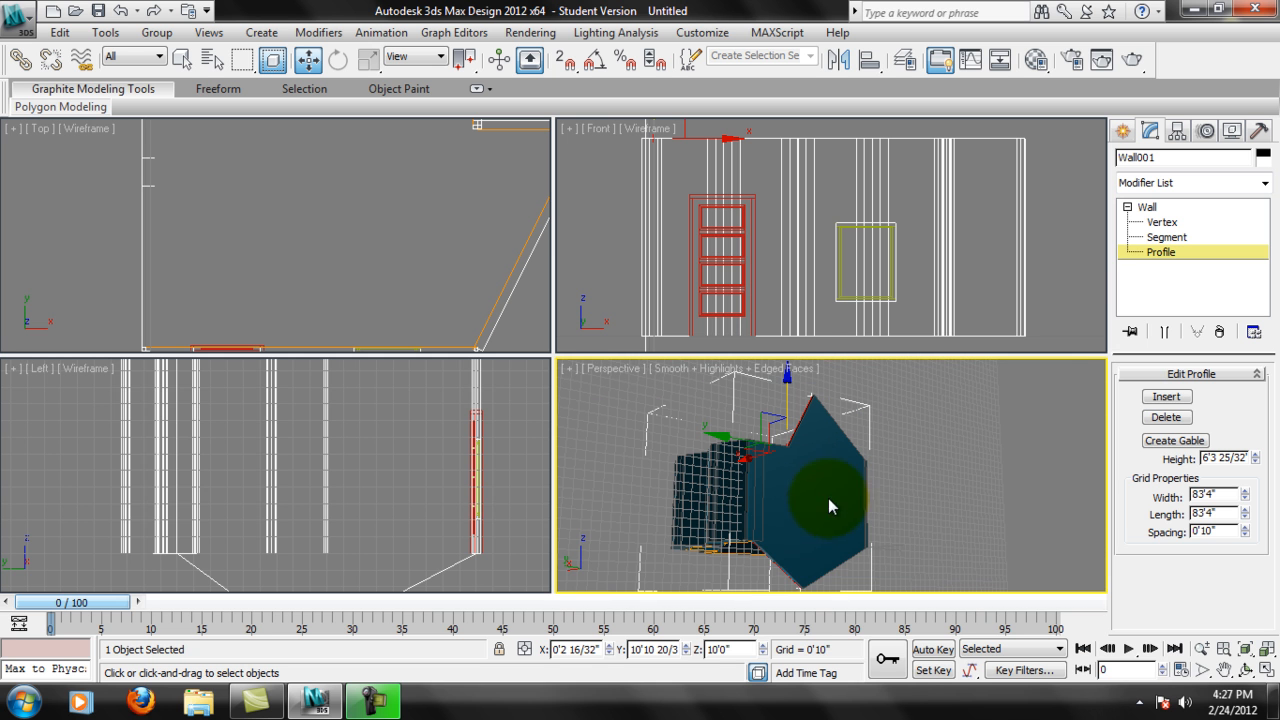
Raise the bottom-edge vertex along Z to about -0'11" and delete it from the profile.
left_click(803, 587)
left_click_drag(803, 531, 802, 475)
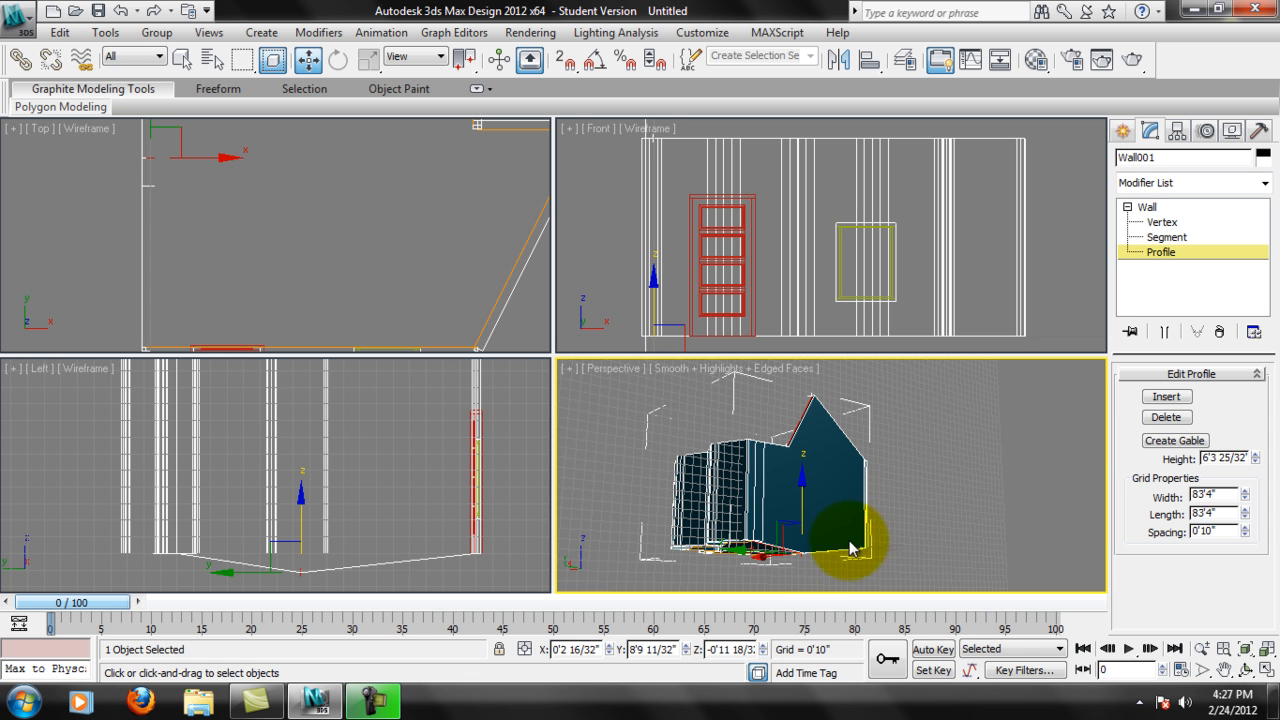
left_click(1172, 419)
middle_click_drag(929, 486, 1100, 471, "alt")
Review the wall's Vertex, Segment and Profile editing levels, ending at Vertex level.
left_click(1162, 222)
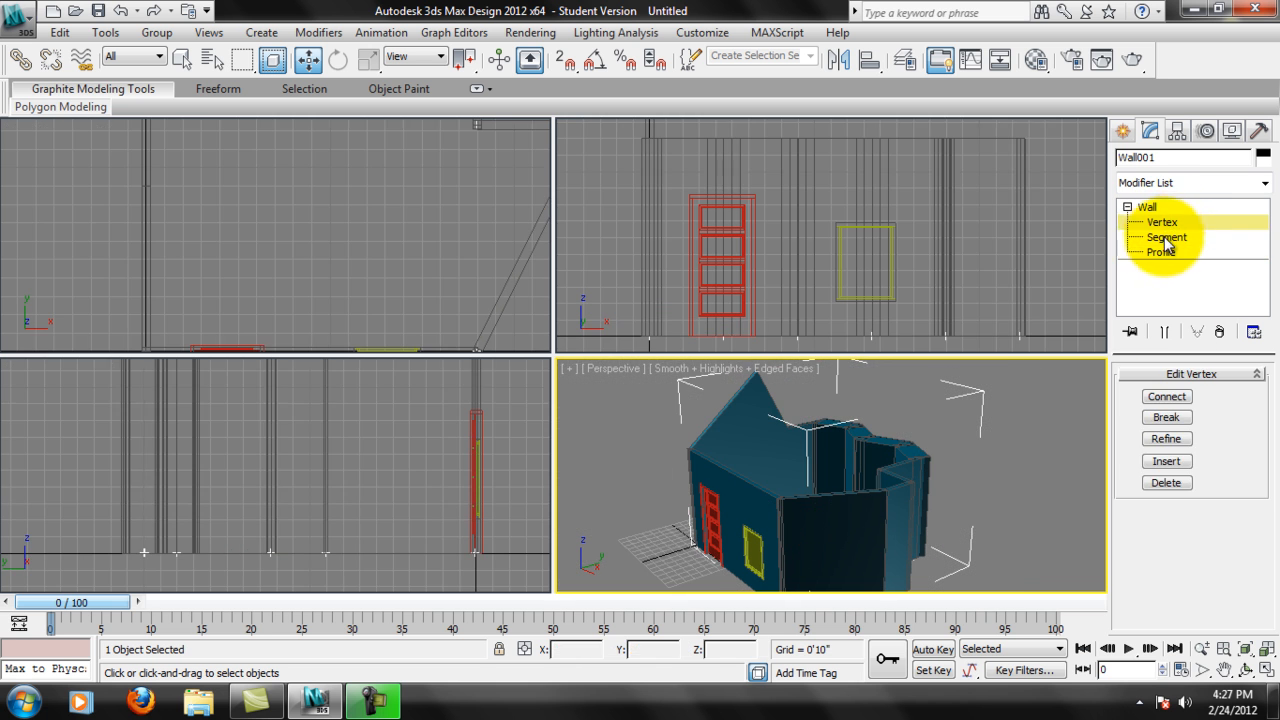
left_click(1166, 237)
left_click(1161, 252)
left_click(1166, 237)
left_click(1162, 222)
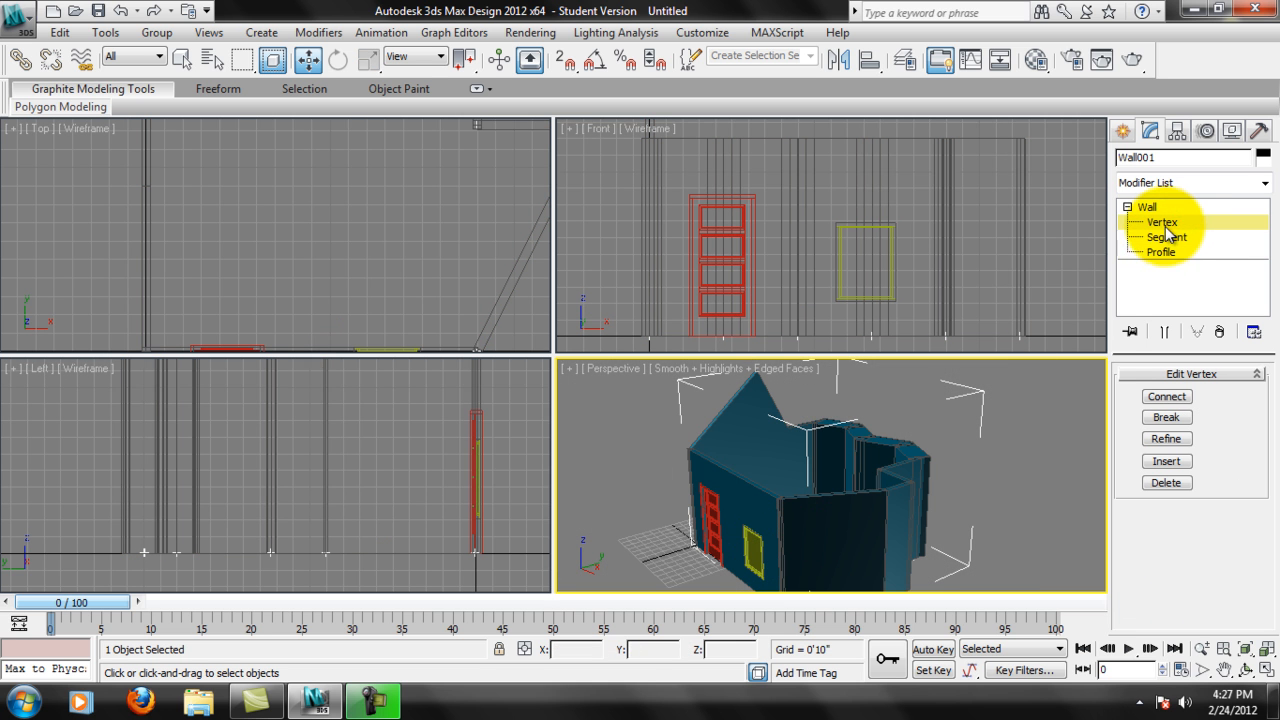
Examine the finished room with its door, window and reshaped gable wall up close and as a whole in the Perspective view.
scroll(770, 505, "up", 5)
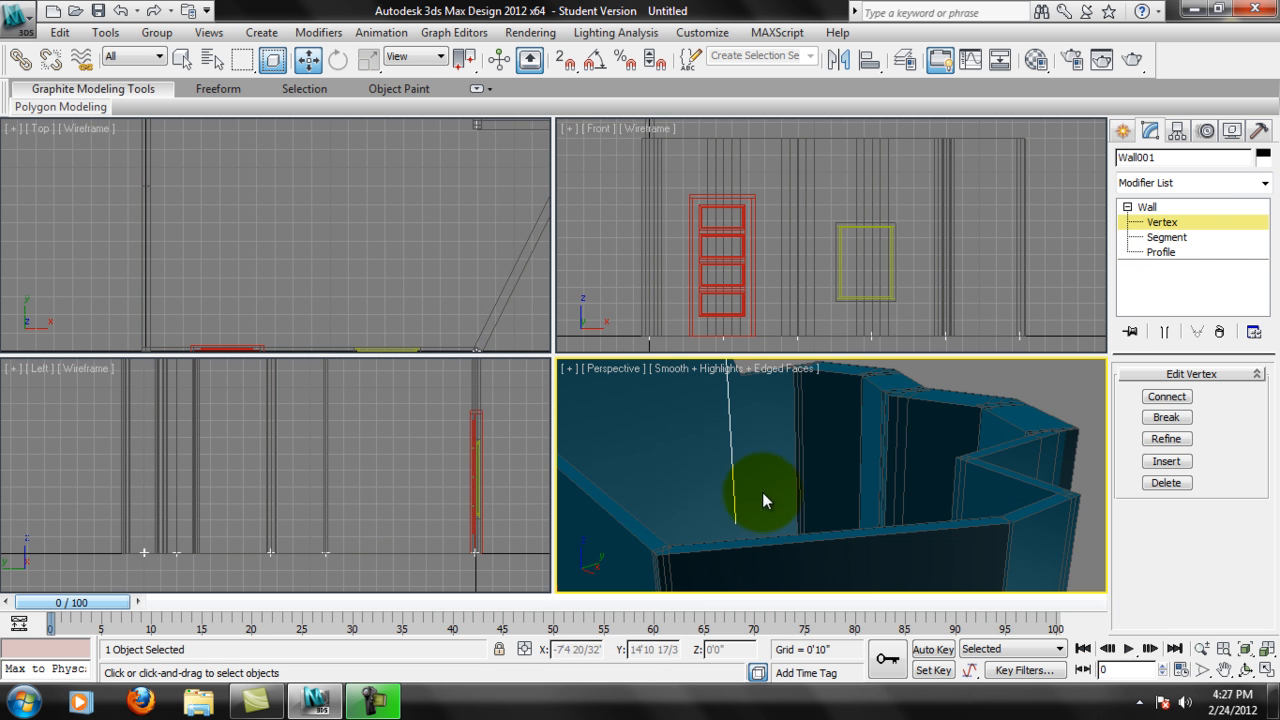
scroll(756, 497, "up", 3)
middle_click_drag(793, 470, 840, 403)
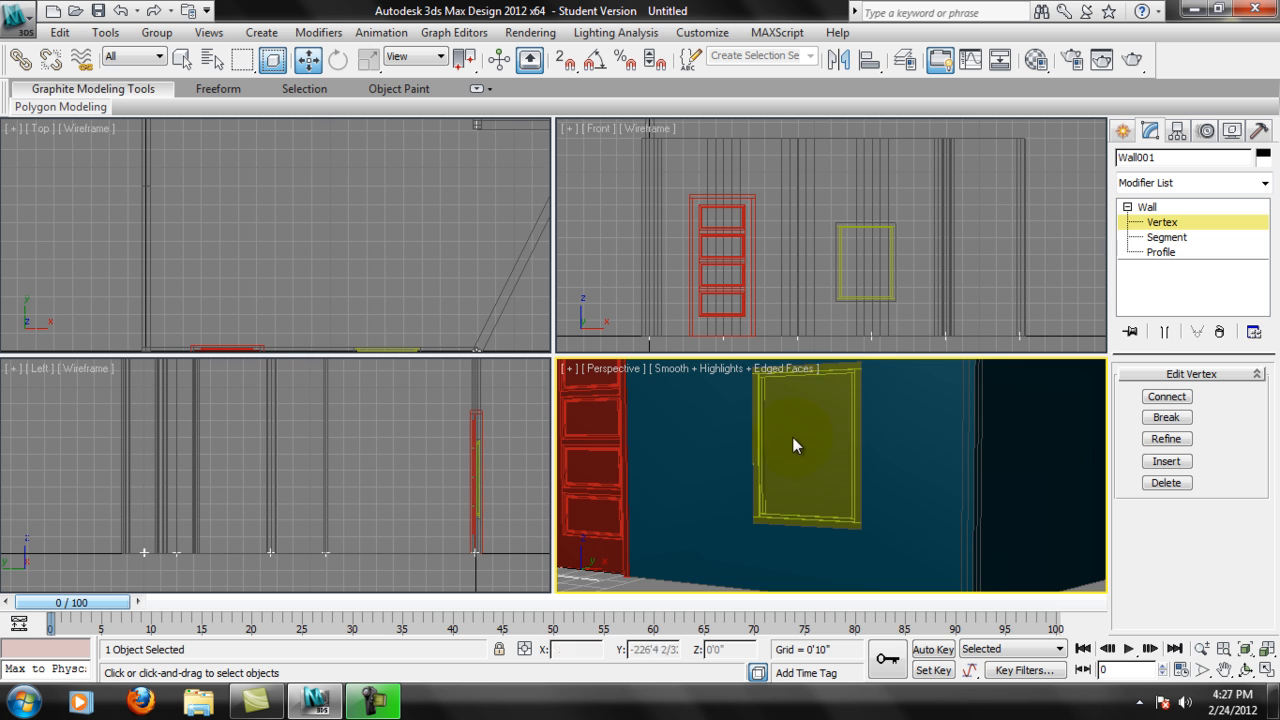
middle_click_drag(782, 462, 838, 520, "alt")
scroll(838, 520, "down", 4)
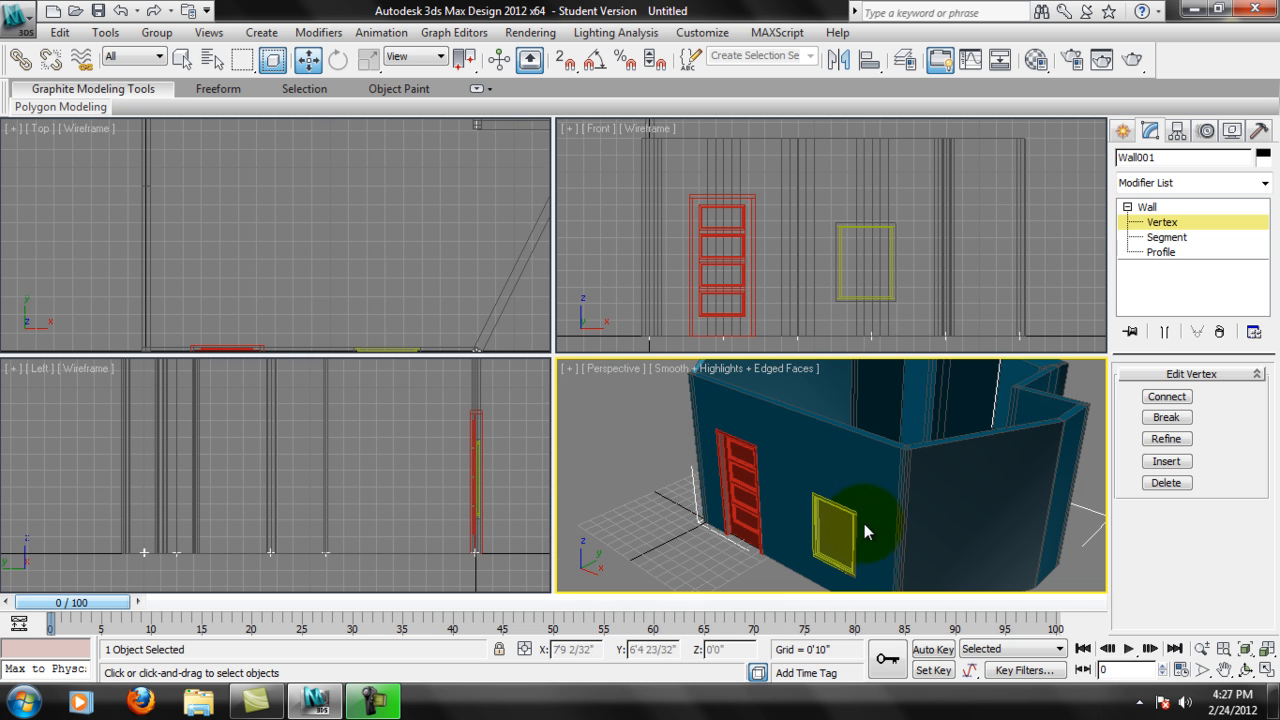
middle_click_drag(1026, 472, 986, 516)
scroll(976, 497, "down", 3)
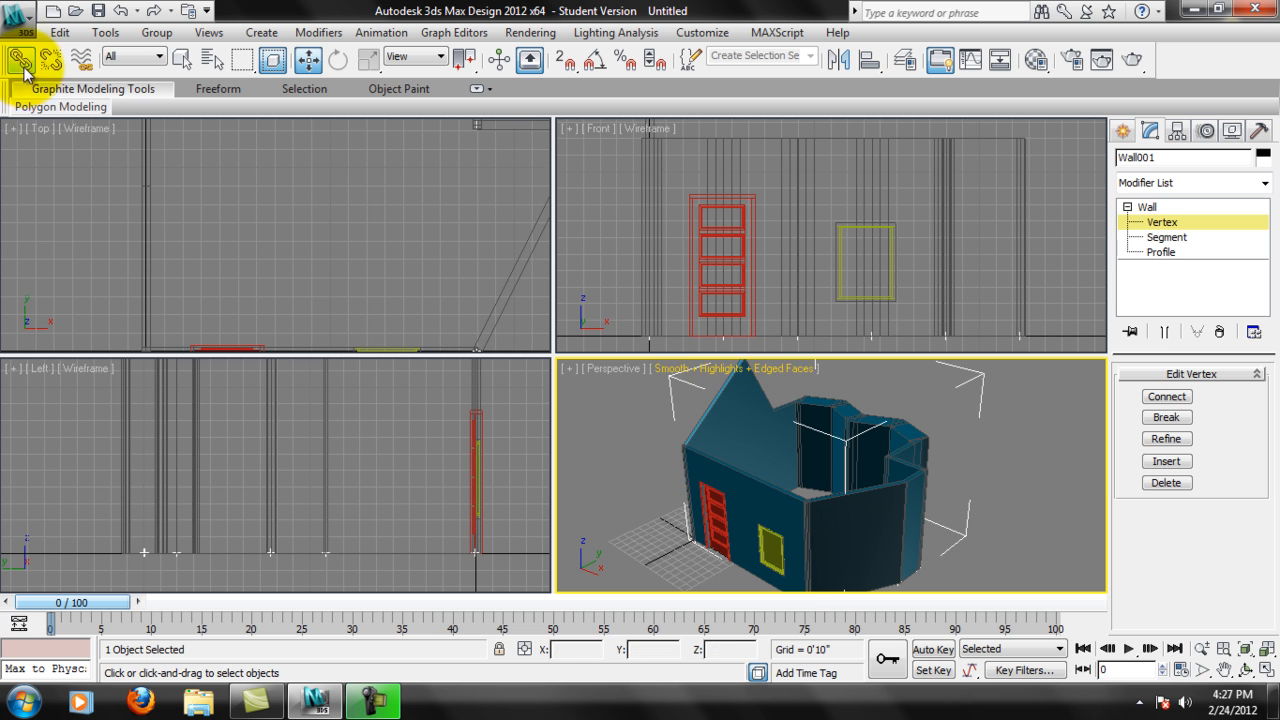
left_click(819, 470)
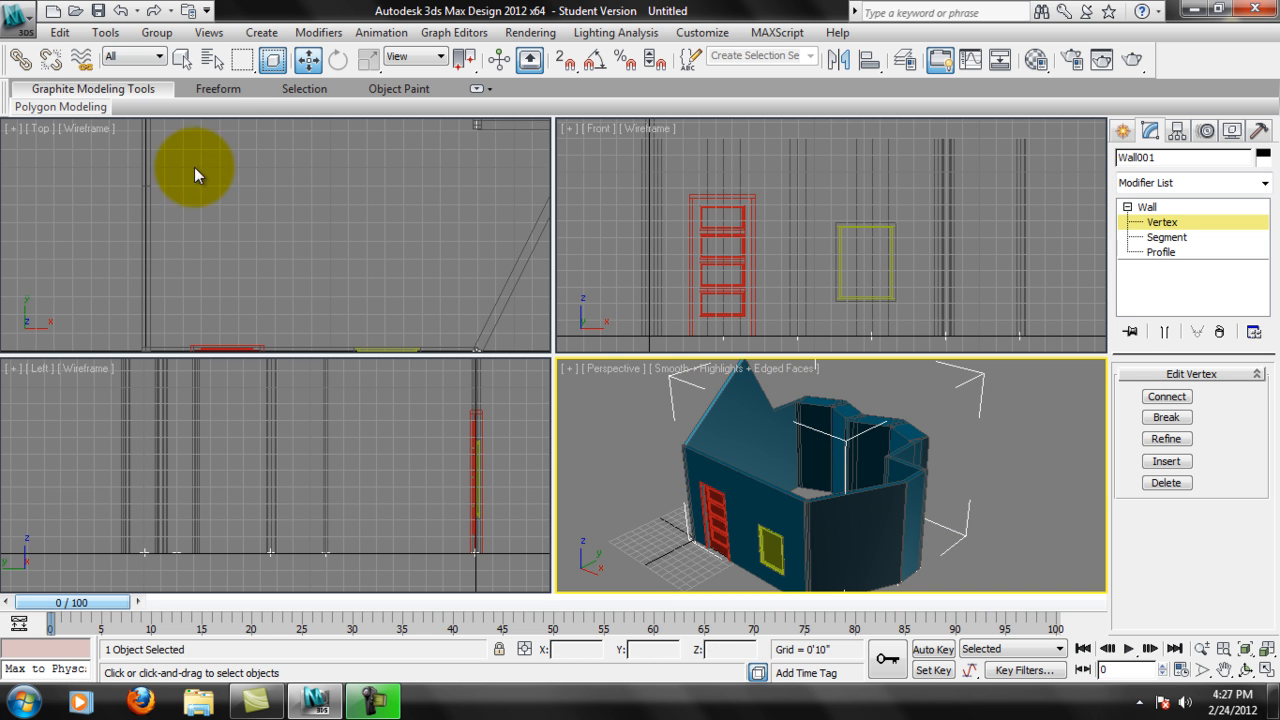
mouse_move(767, 496)
middle_mouse_down("alt")
mouse_move(773, 475)
mouse_move(765, 525)
mouse_move(772, 503)
middle_mouse_up("alt")
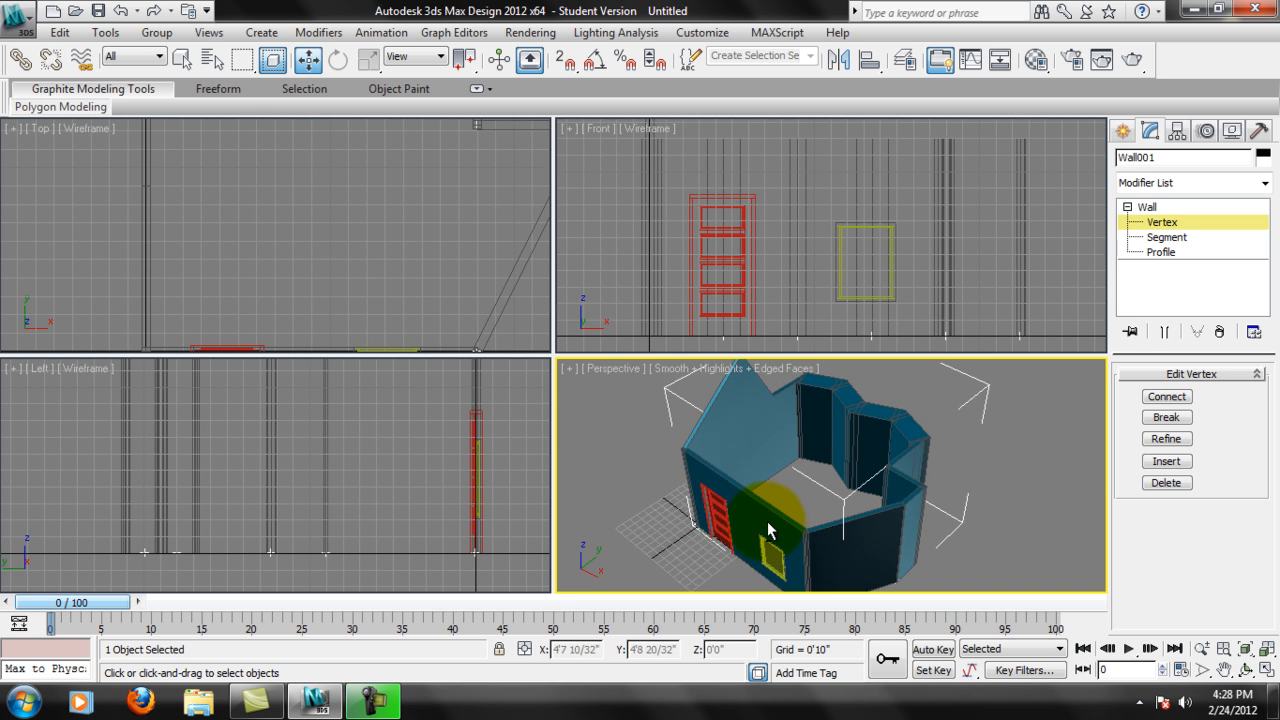
Start saving the scene as a new file and choose the Week_08 folder inside Web Videos in My Documents.
left_click(33, 28)
left_click(88, 224)
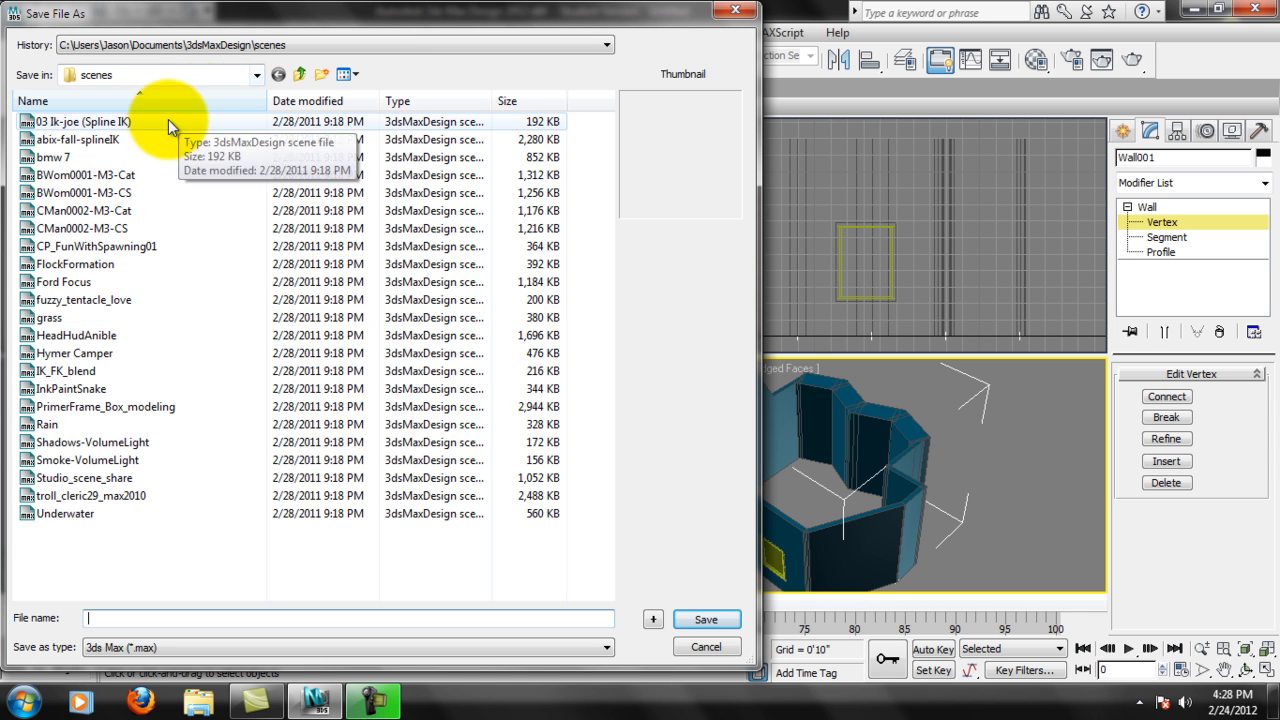
left_click(280, 45)
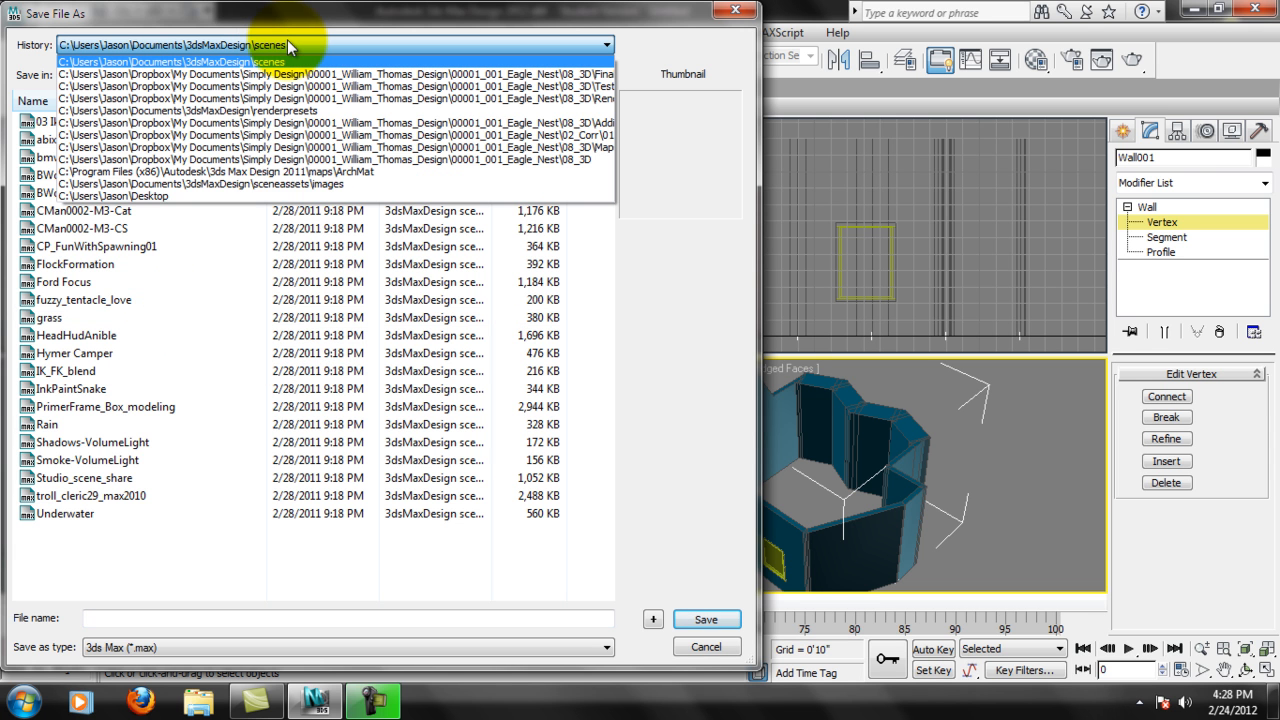
left_click(287, 42)
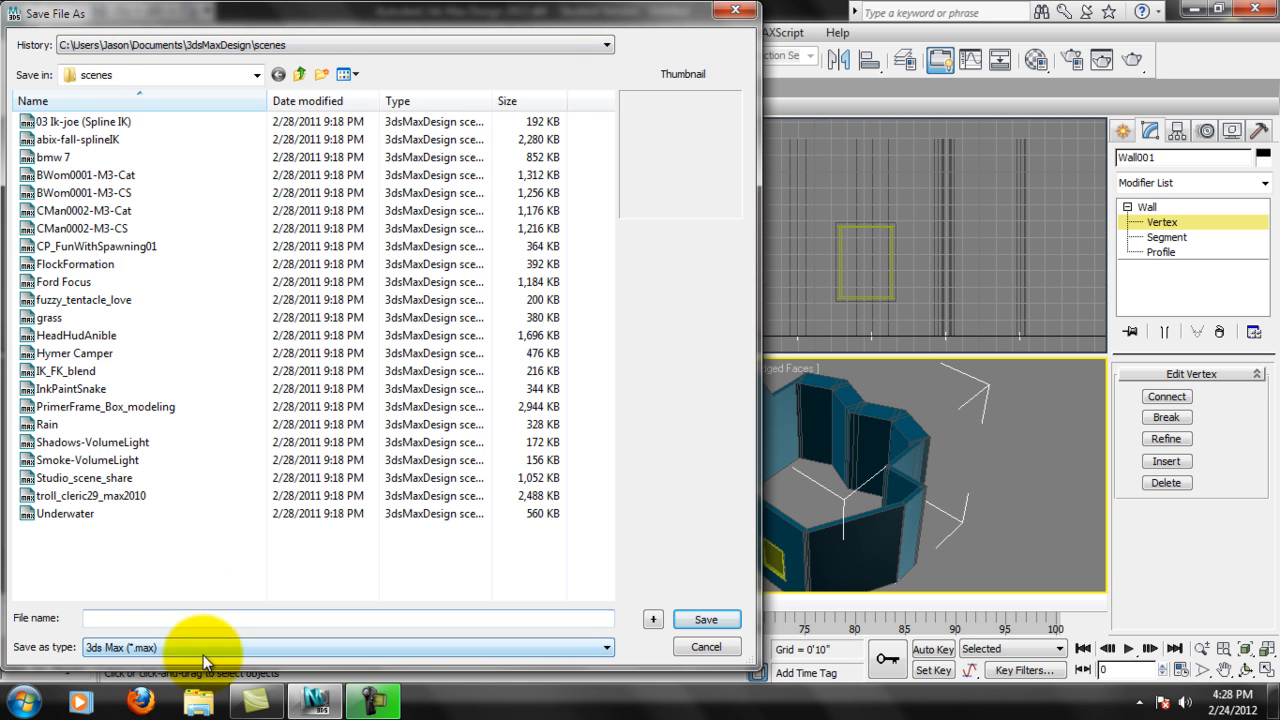
left_click(256, 75)
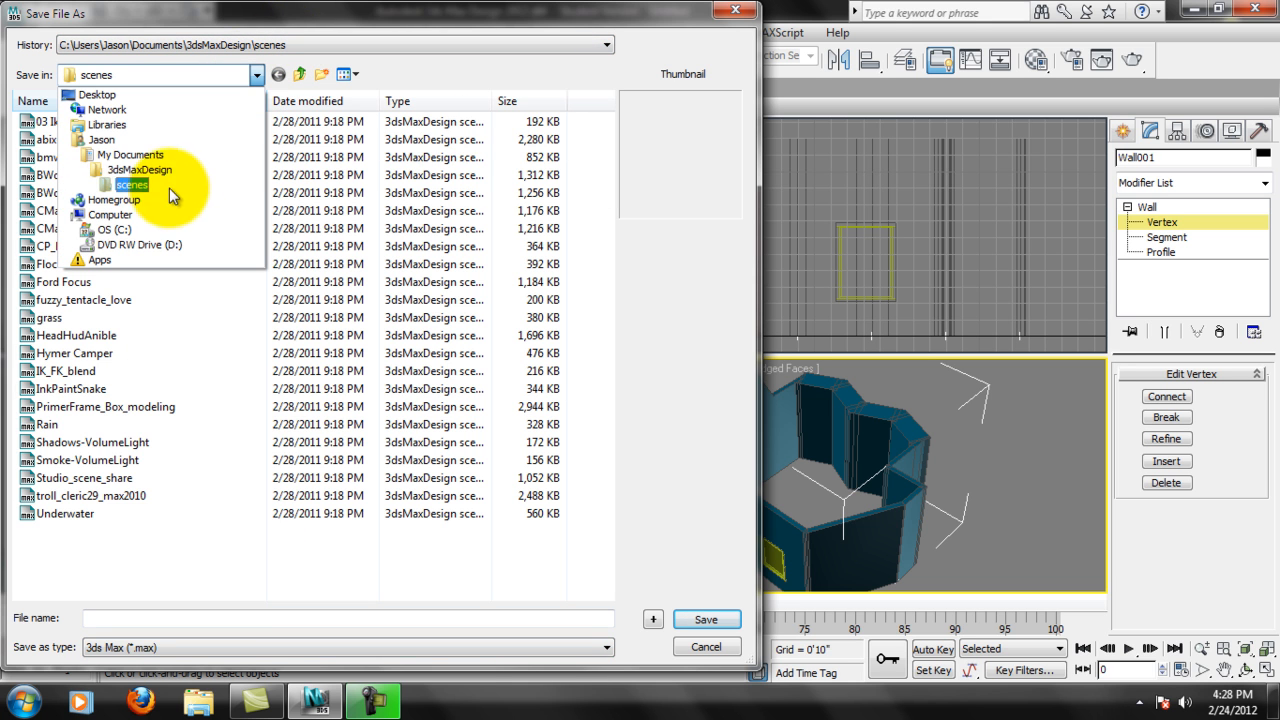
left_click(125, 155)
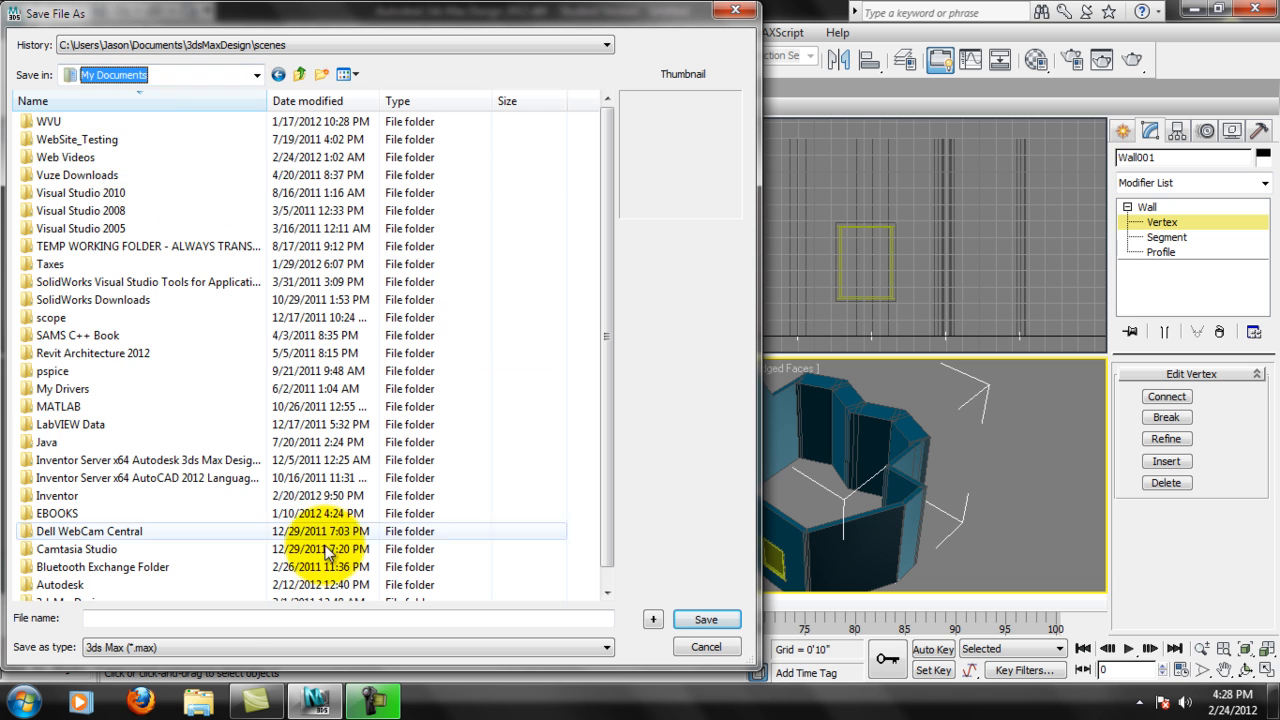
double_click(65, 158)
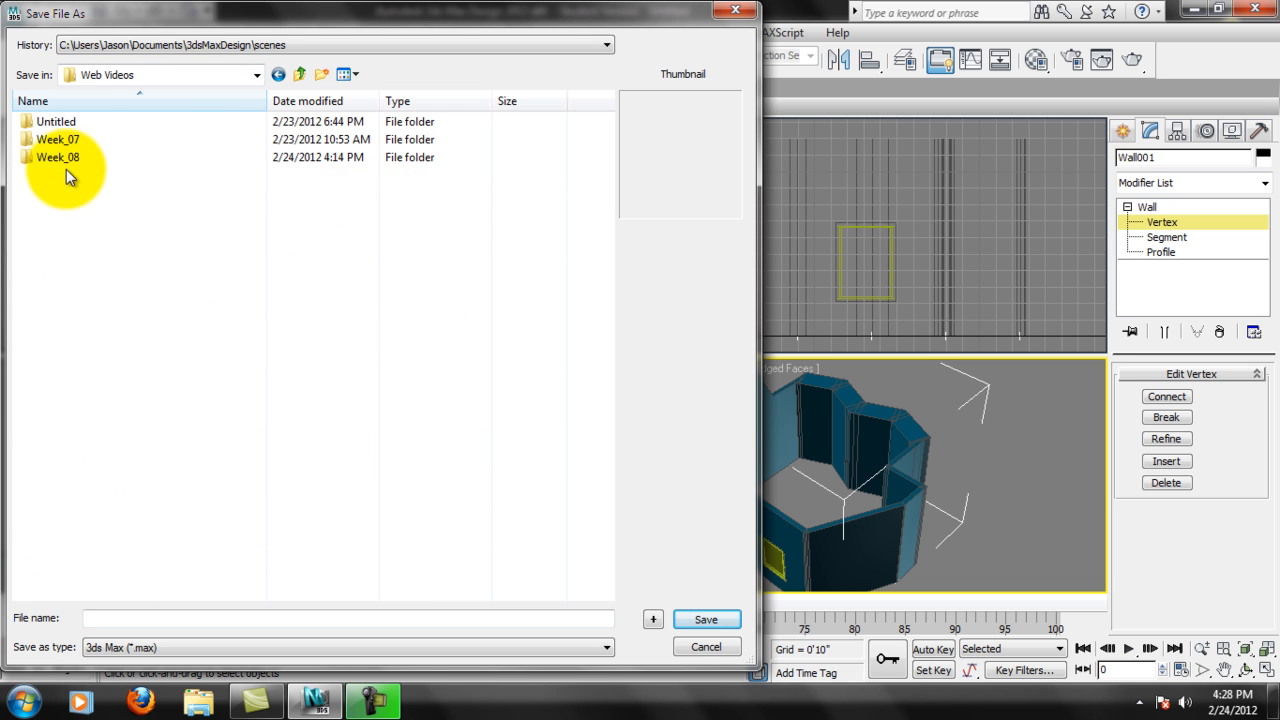
double_click(65, 158)
Name the scene file crazy_house and save it in 3ds Max format.
left_click(167, 617)
type("crazy_house")
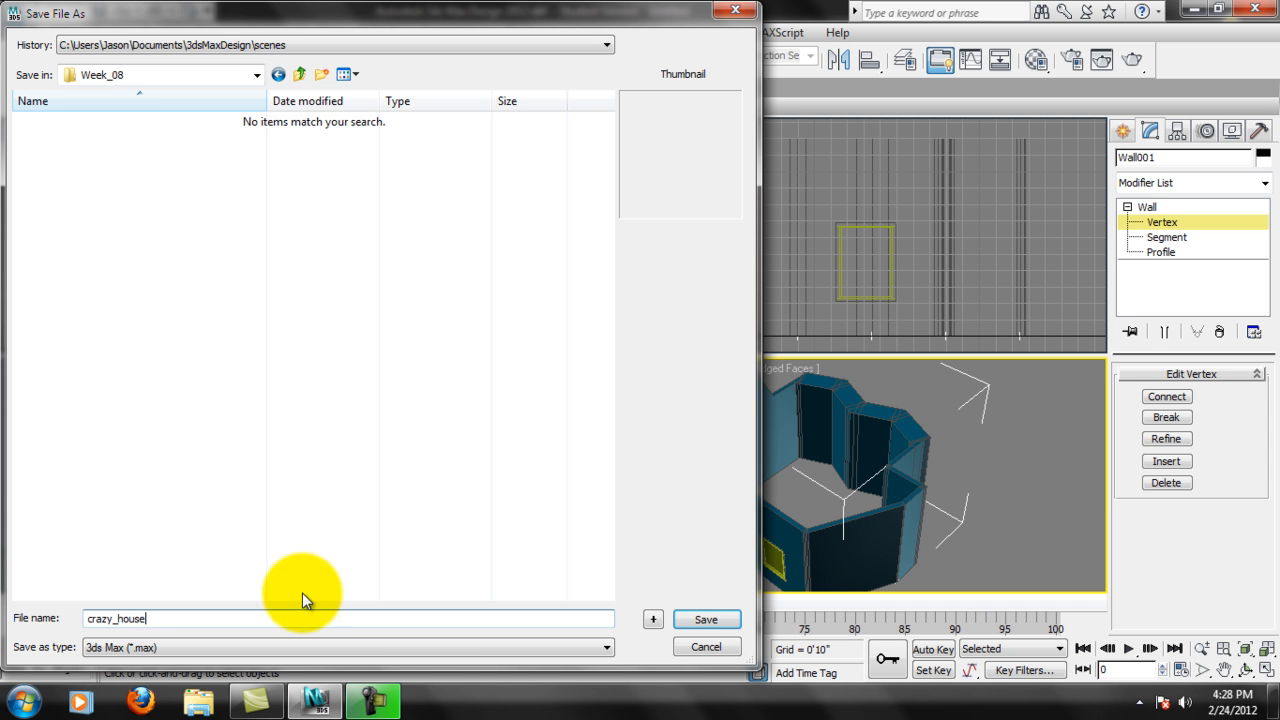
left_click(704, 619)
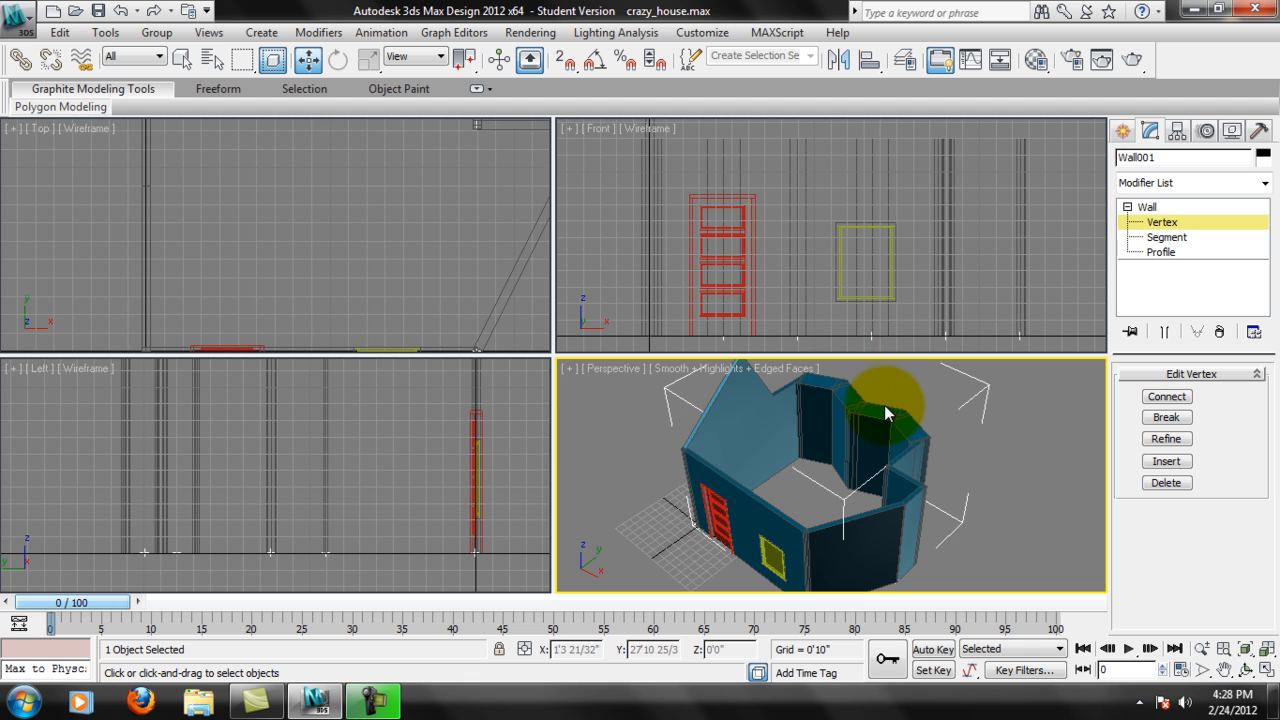
Leave the wall's Vertex level for the whole Wall object and show the full room plan in the Top view.
middle_click_drag(894, 477, 940, 375, "alt")
left_click(1146, 207)
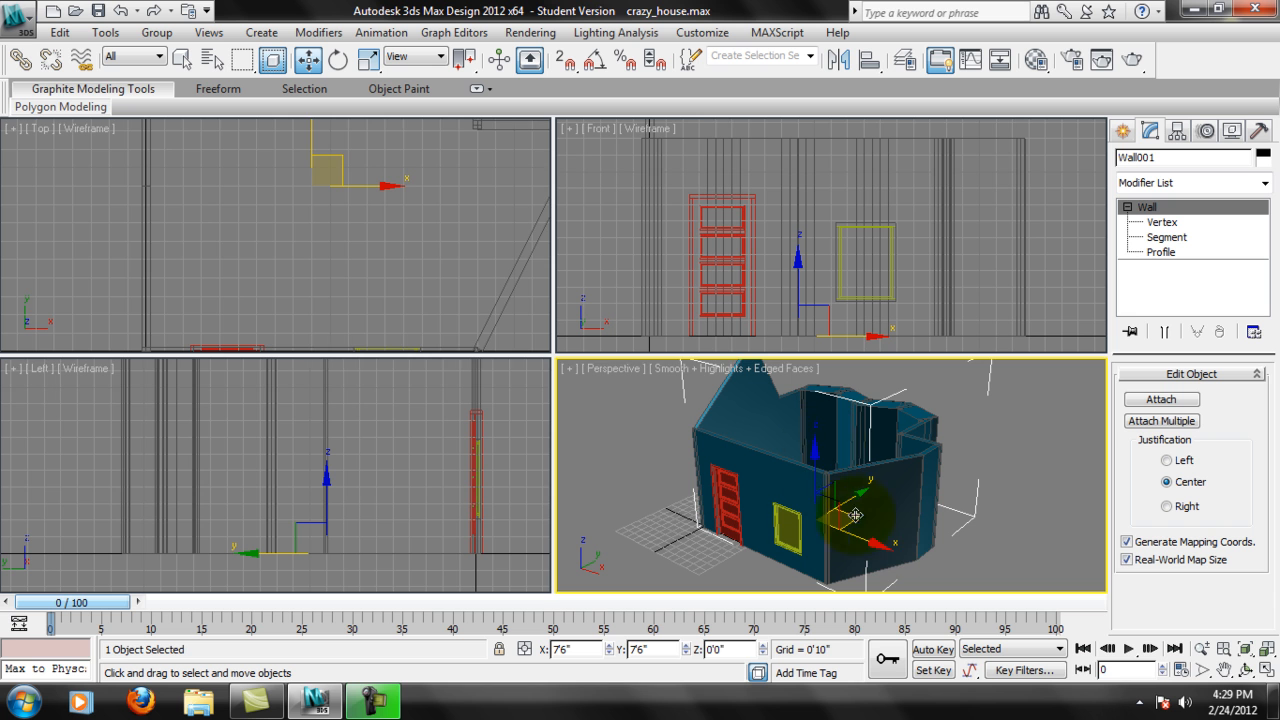
scroll(268, 180, "down", 2)
middle_click_drag(386, 134, 346, 170)
scroll(346, 170, "down", 2)
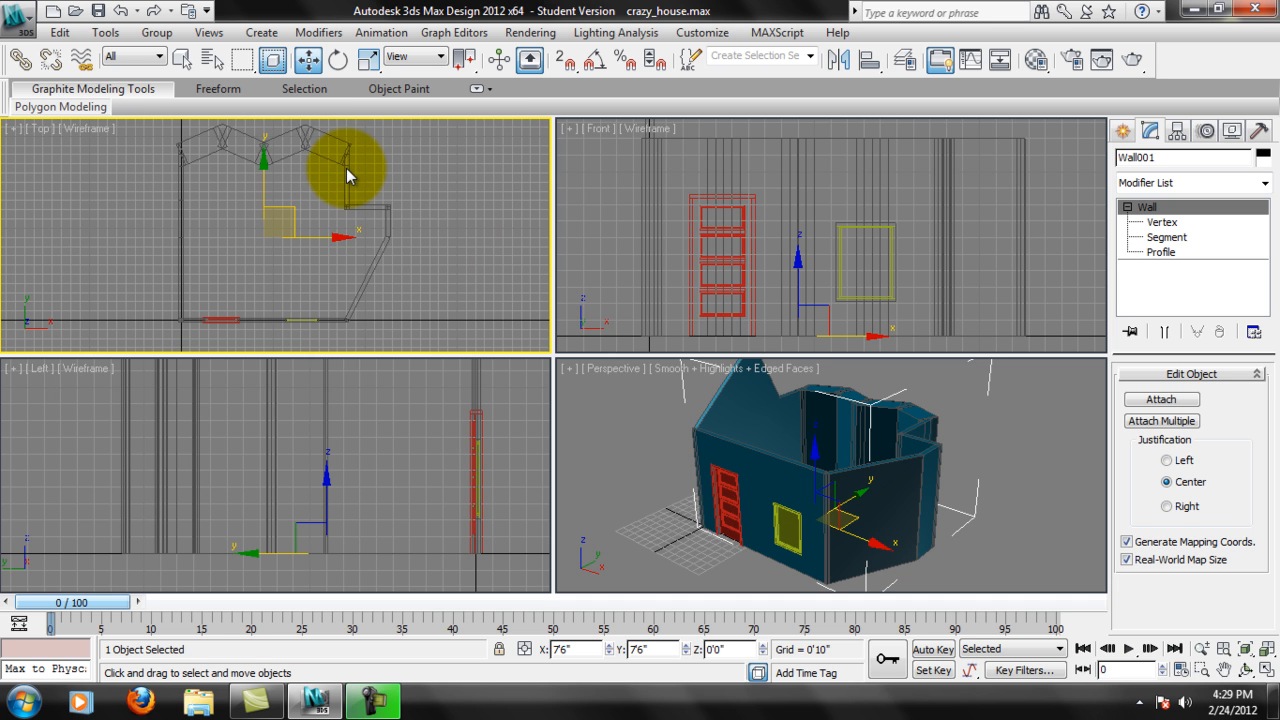